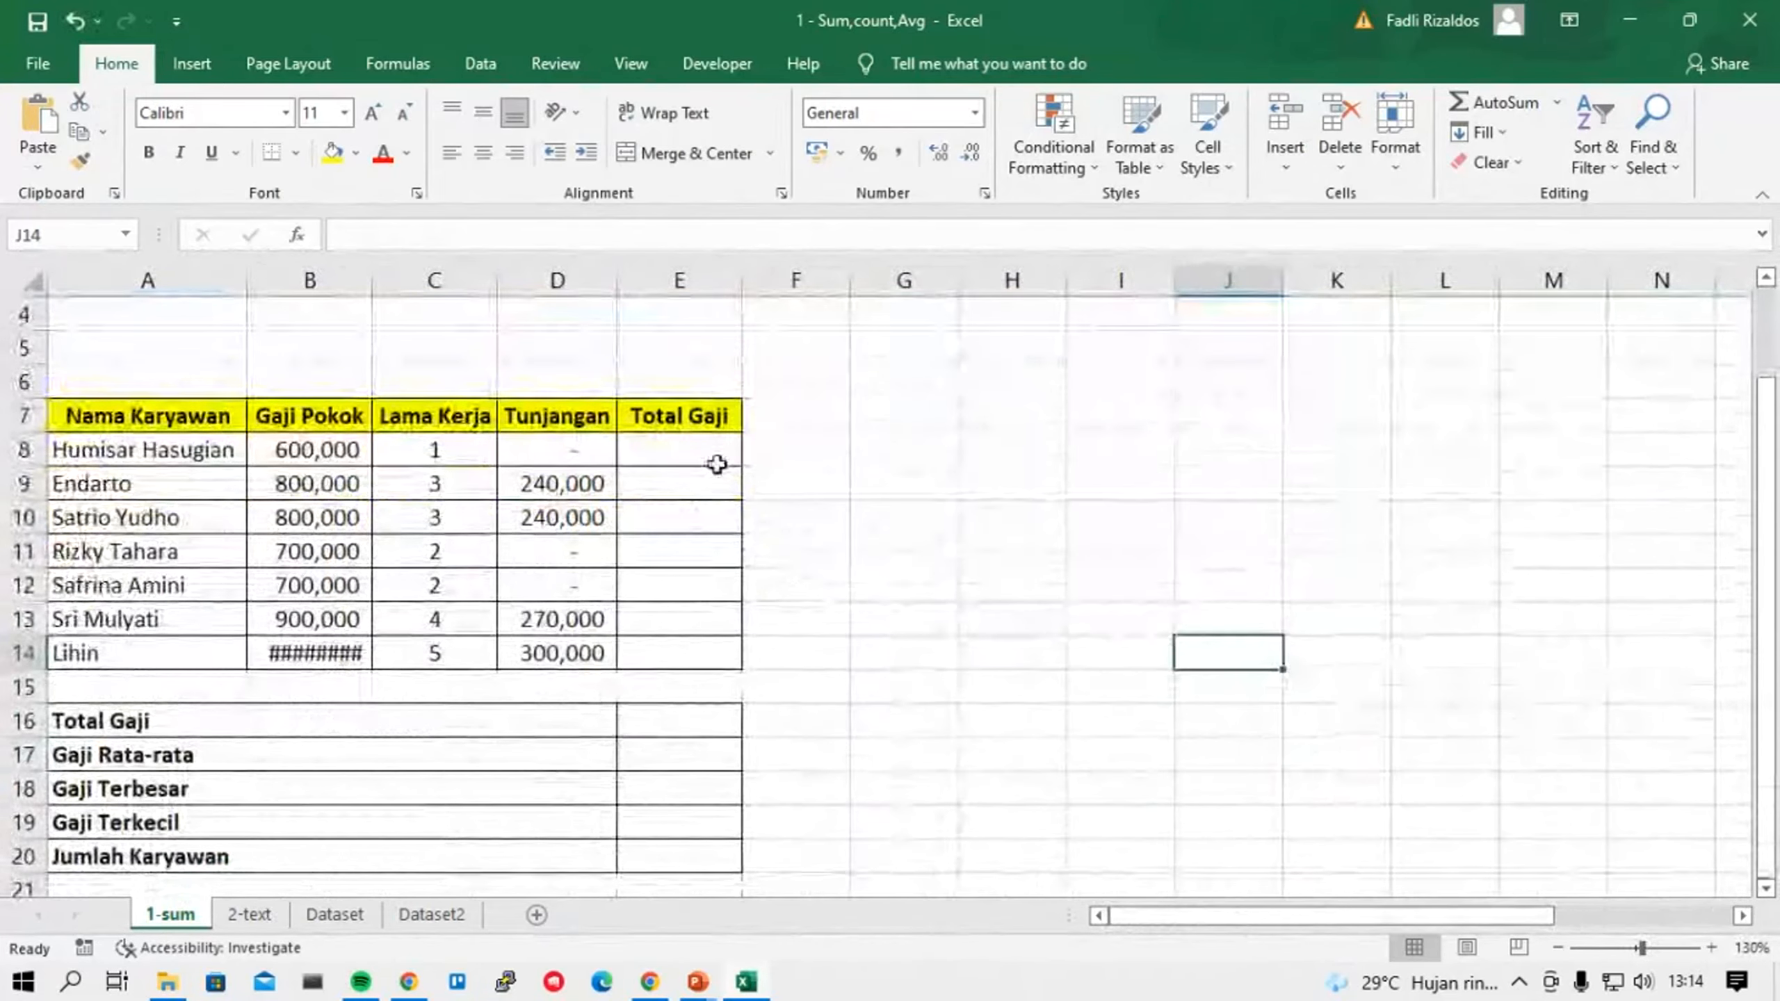
Try to enter the SUM function in cell E8 for the first employee's Total Gaji.
{"action": "left_click", "coordinate": [717, 460]}
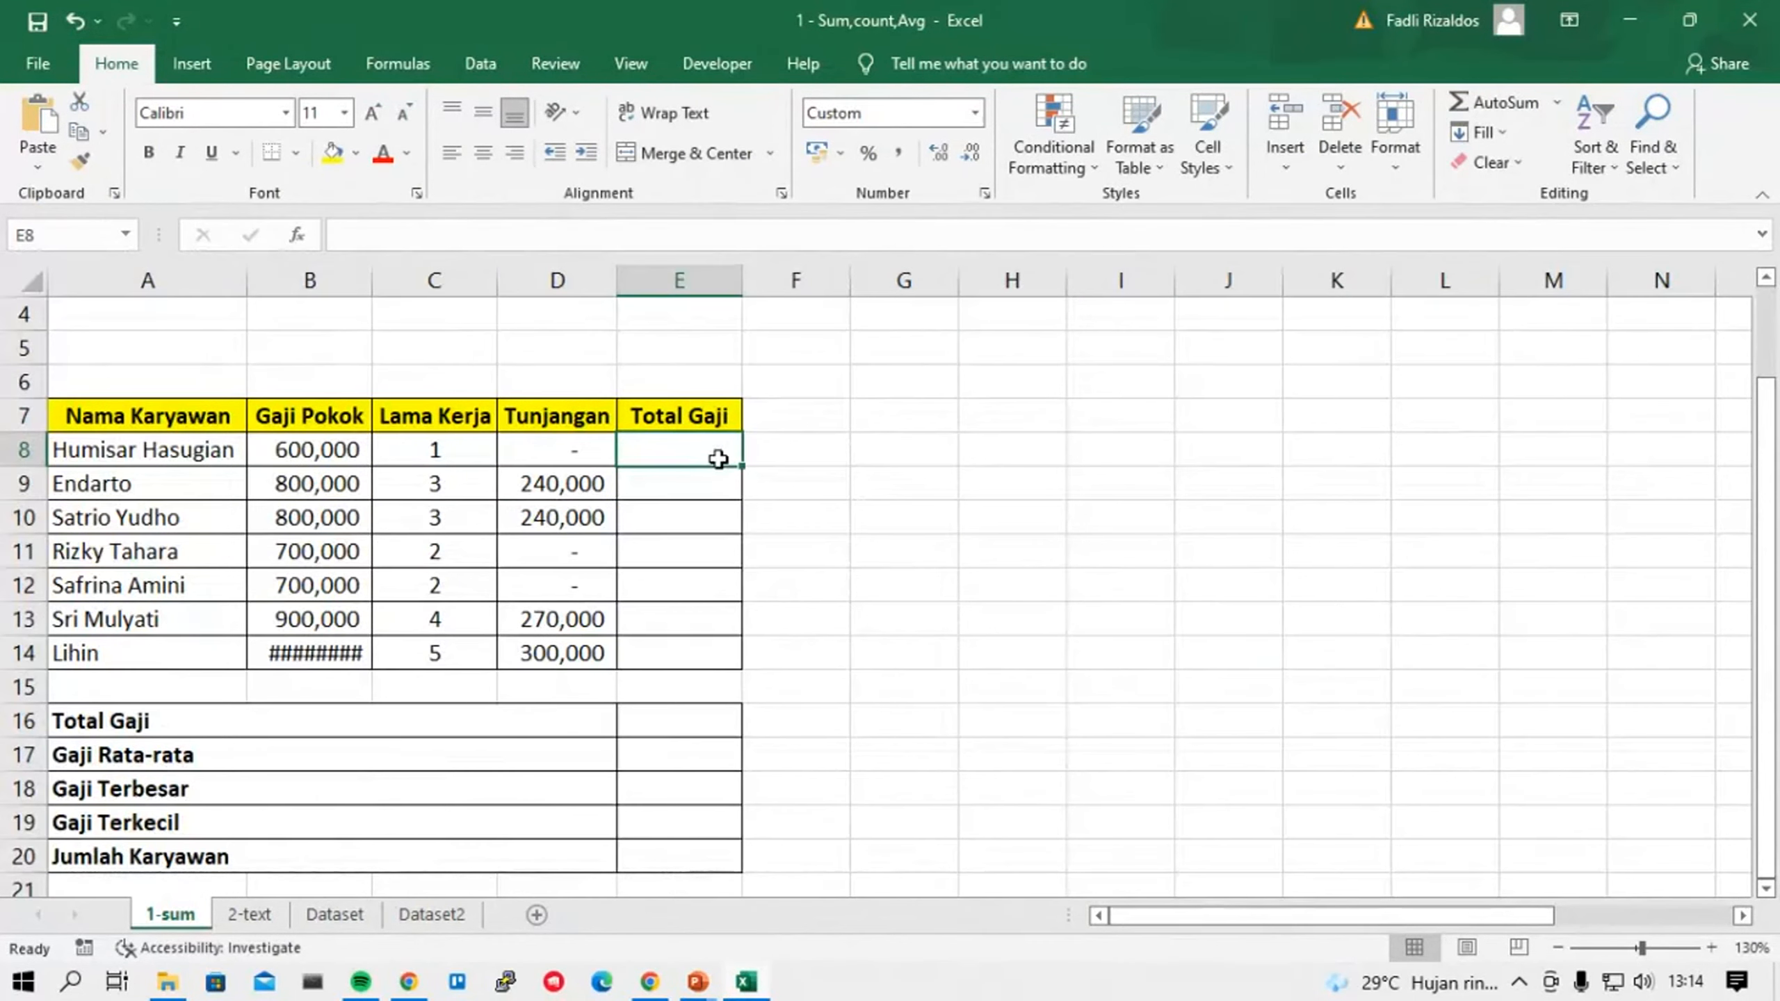
{"action": "type", "text": "="}
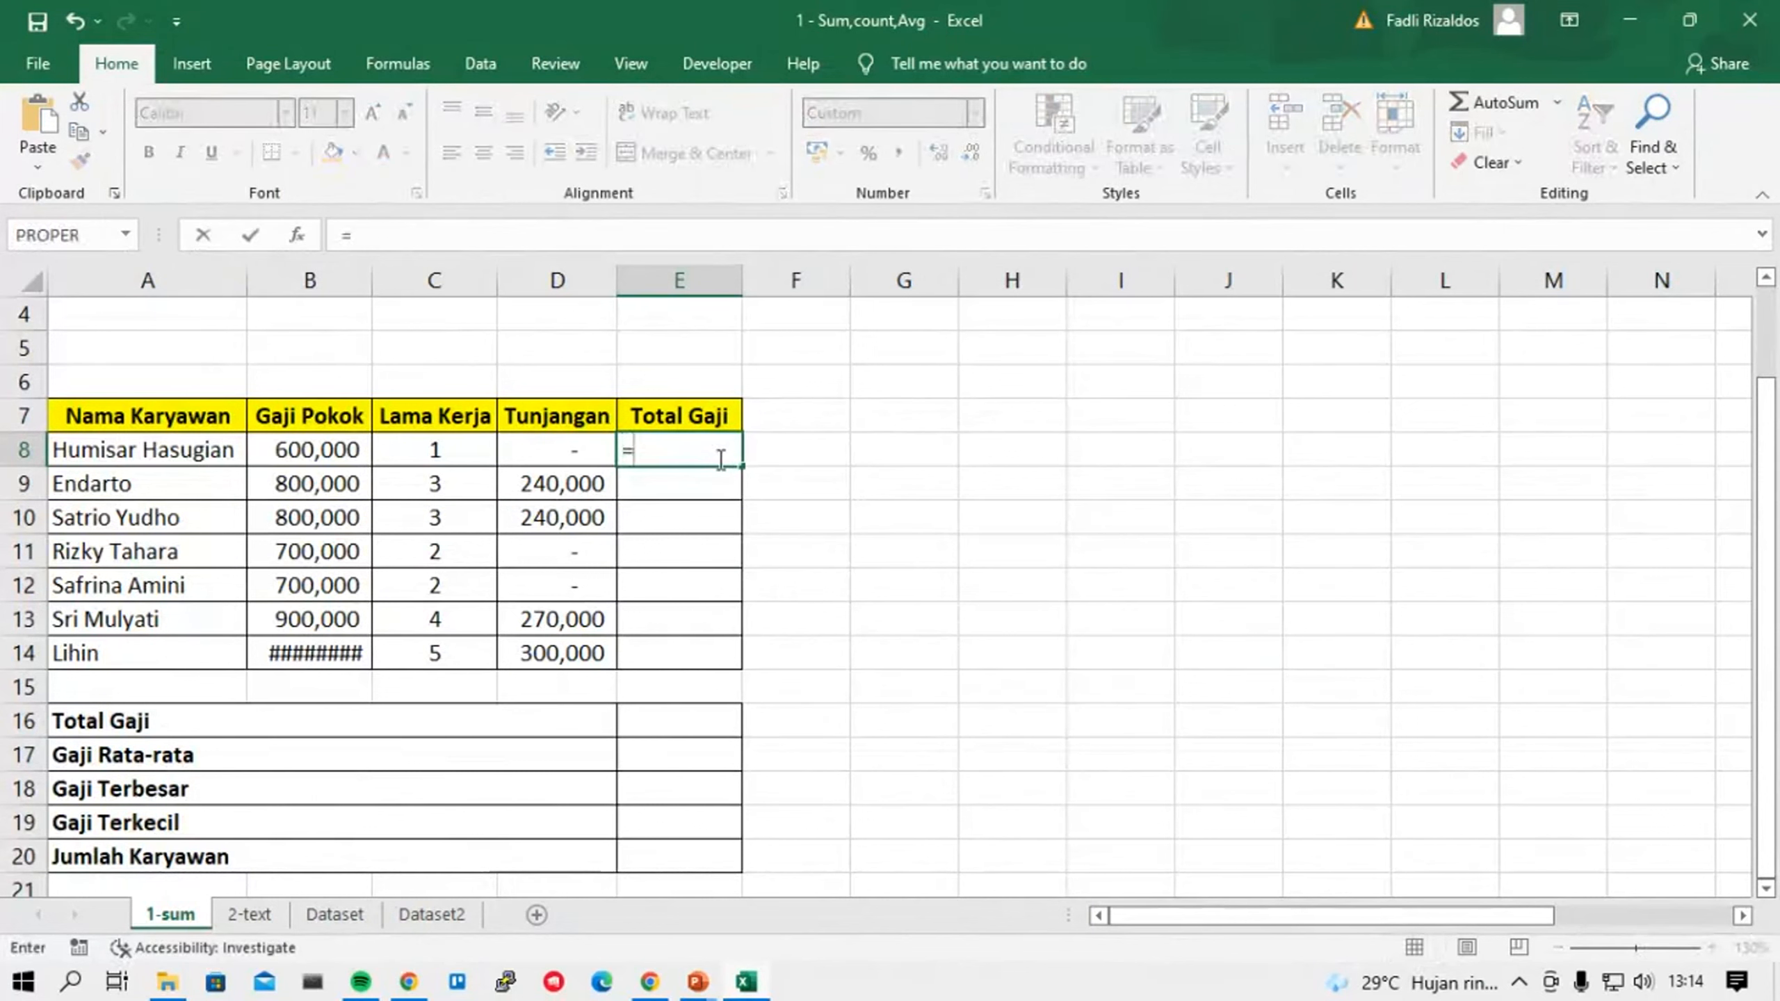
{"action": "type", "text": "sum"}
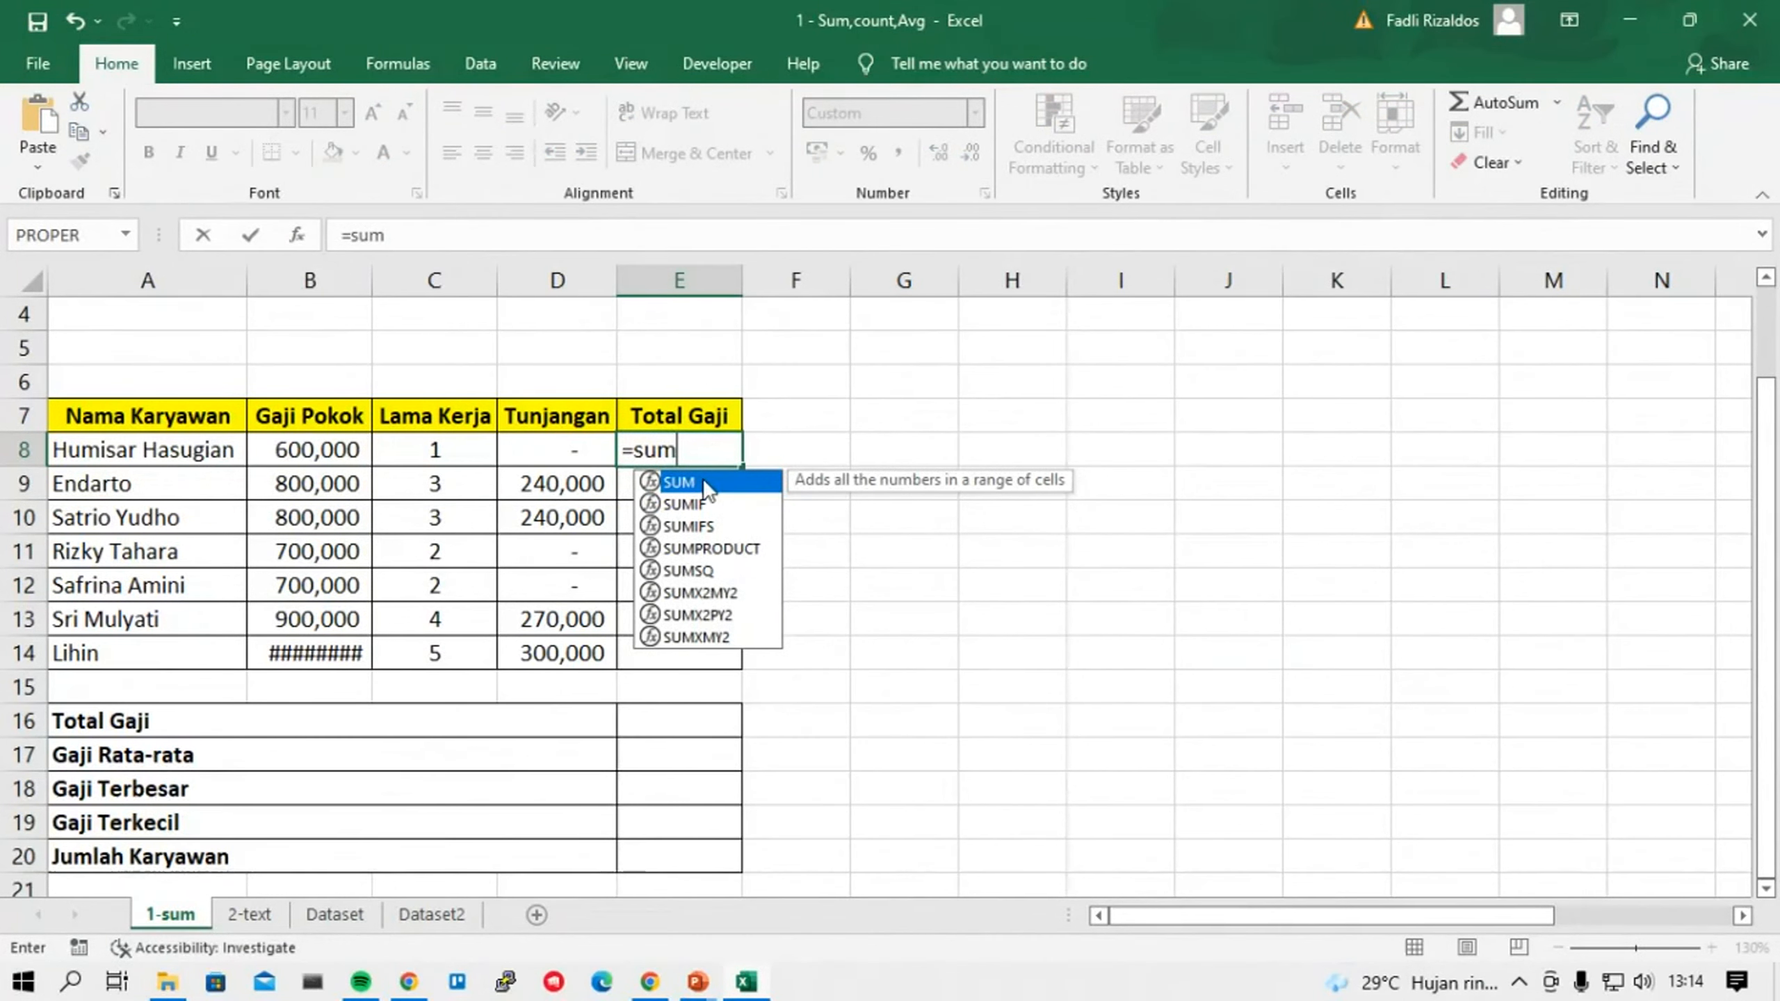
{"action": "key", "text": "Down"}
{"action": "key", "text": "Down"}
{"action": "key", "text": "Down"}
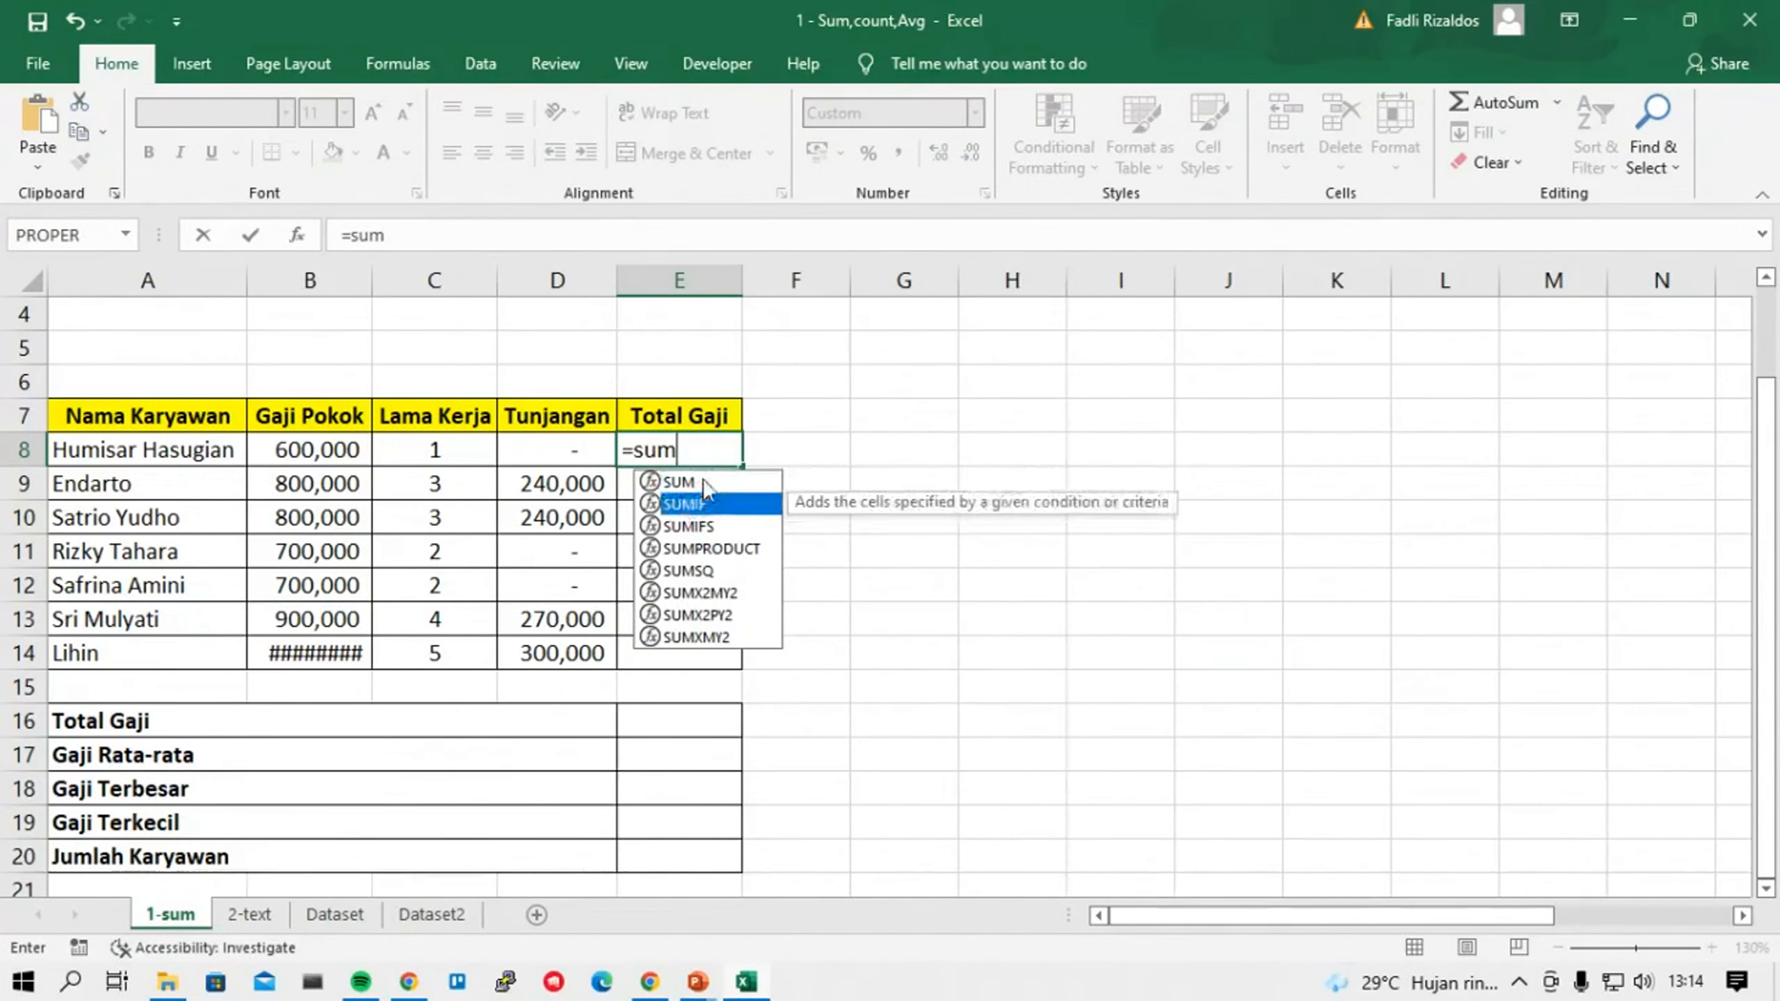
{"action": "key", "text": "Up"}
{"action": "key", "text": "Up"}
{"action": "key", "text": "Up"}
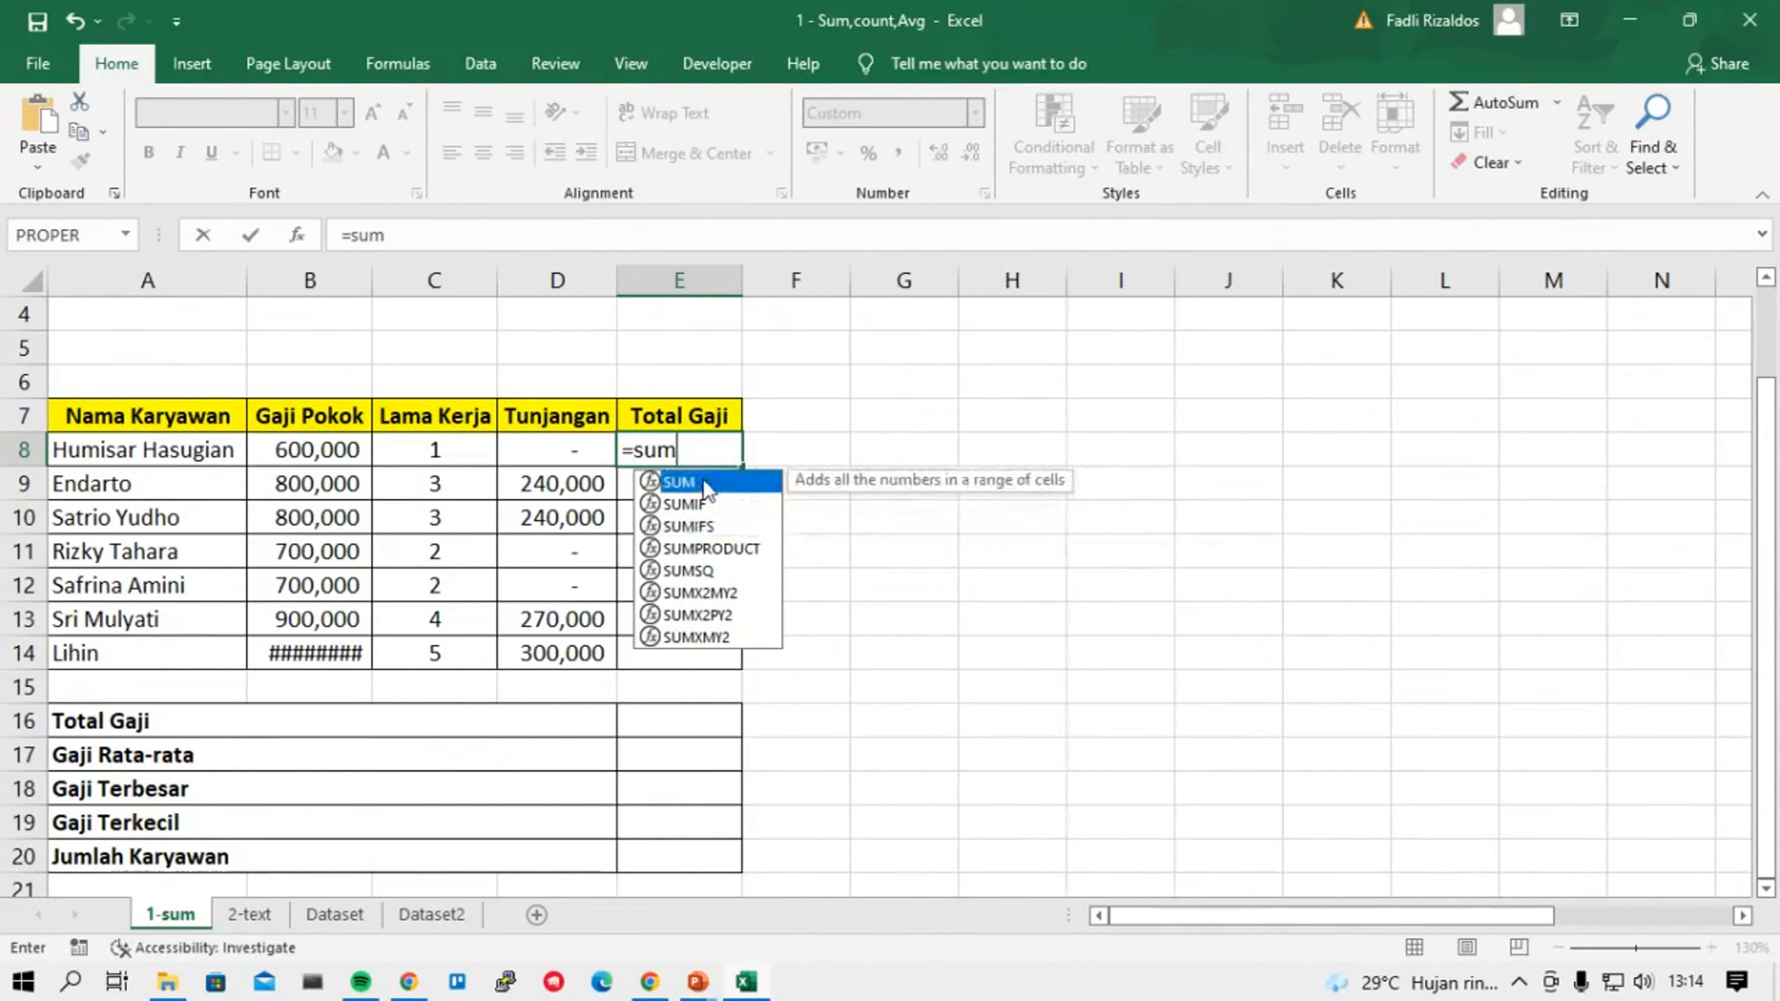
{"action": "key", "text": "Return"}
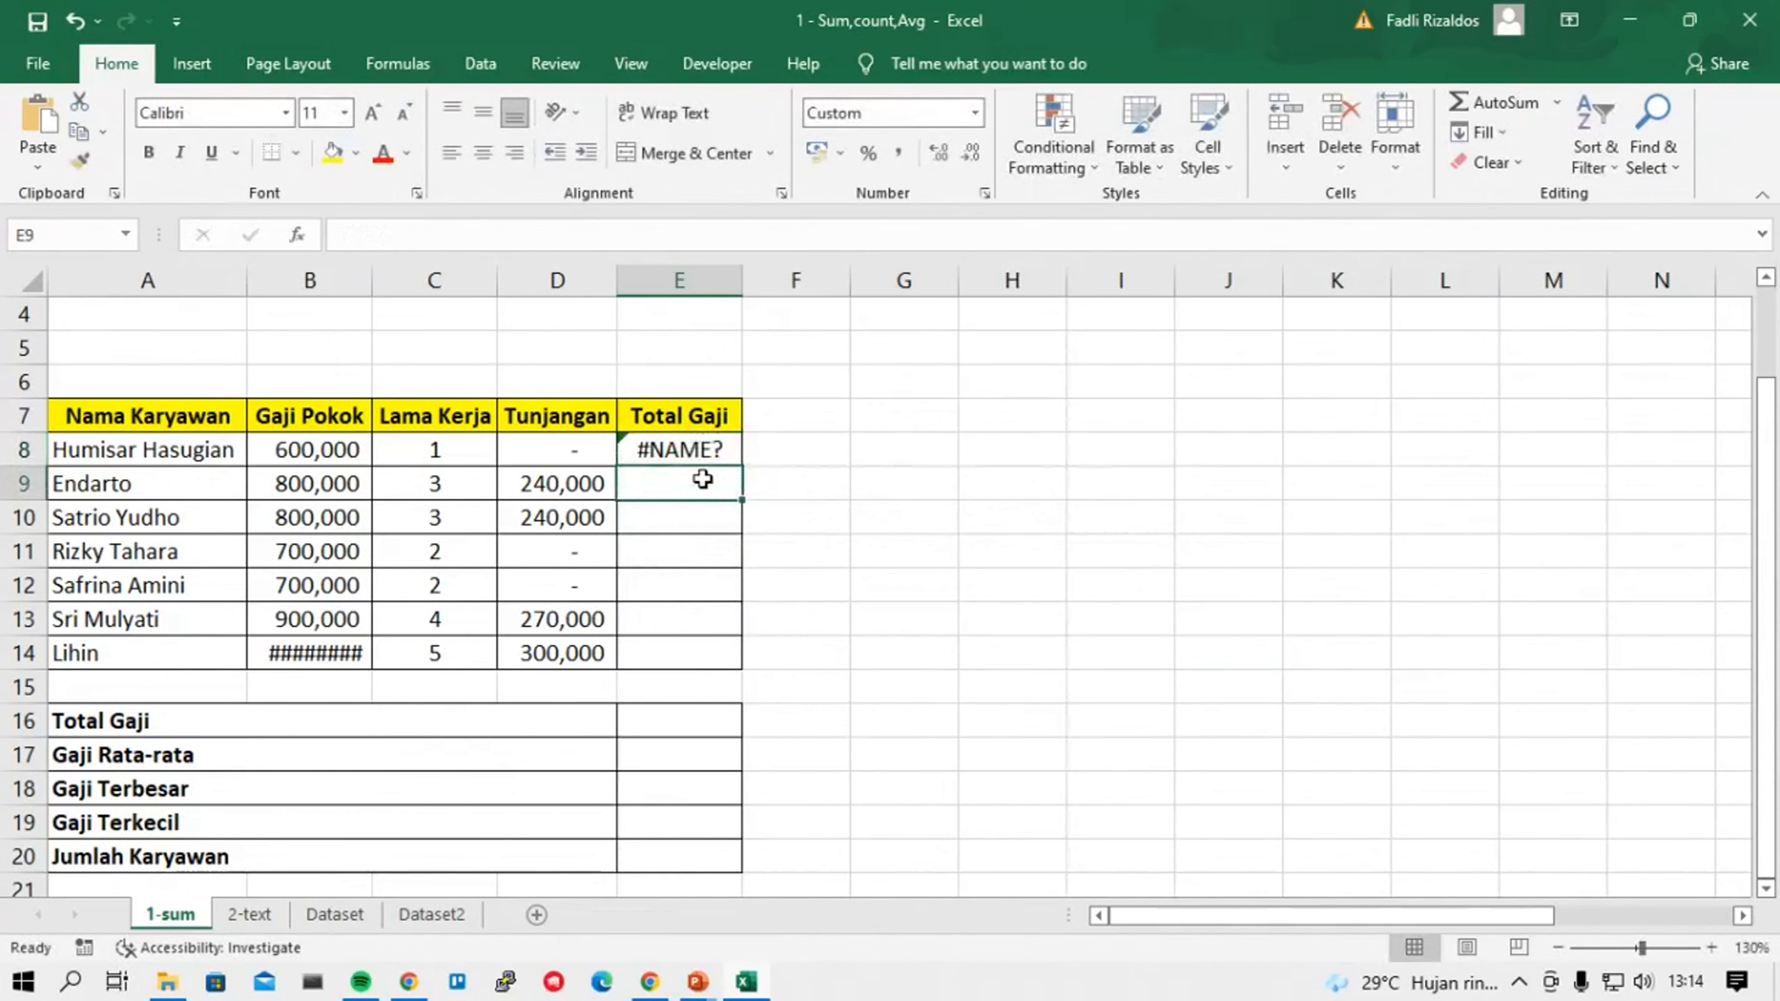
Widen the Gaji Pokok column so that the salary in its last row fits.
{"action": "key", "text": "Up"}
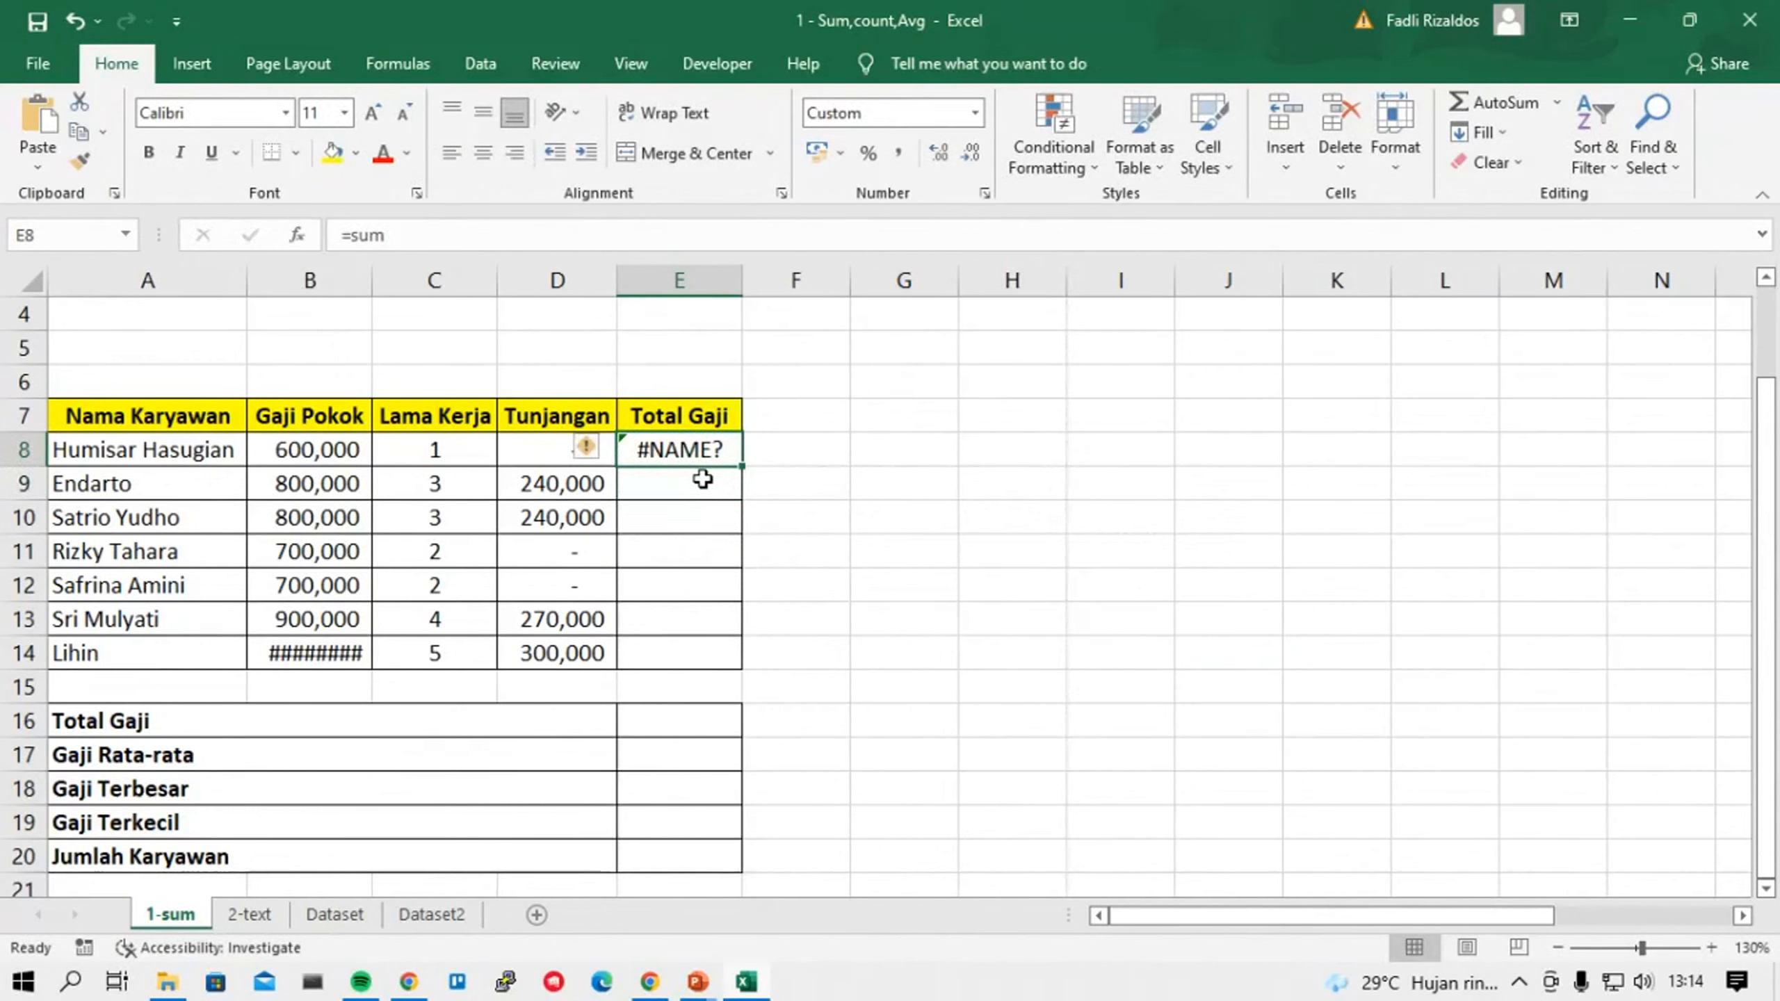
{"action": "key", "text": "Down"}
{"action": "key", "text": "Up"}
{"action": "key", "text": "Down"}
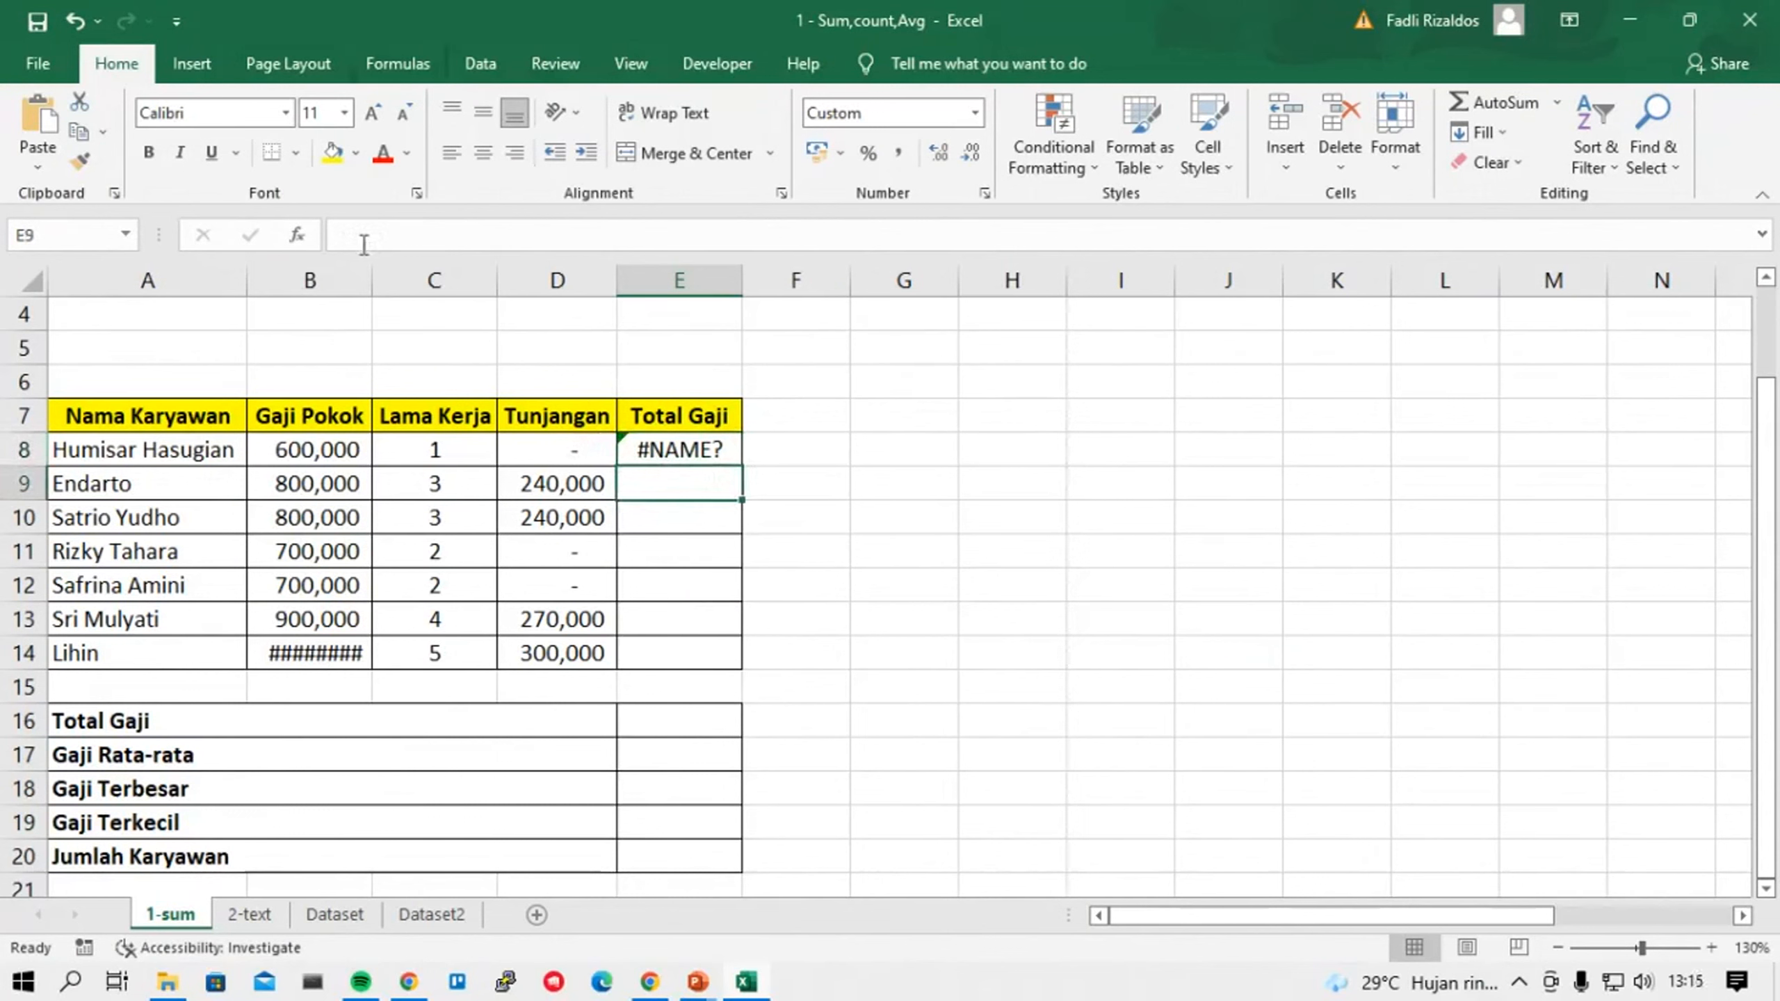
{"action": "left_click_drag", "start_coordinate": [373, 275], "coordinate": [403, 276]}
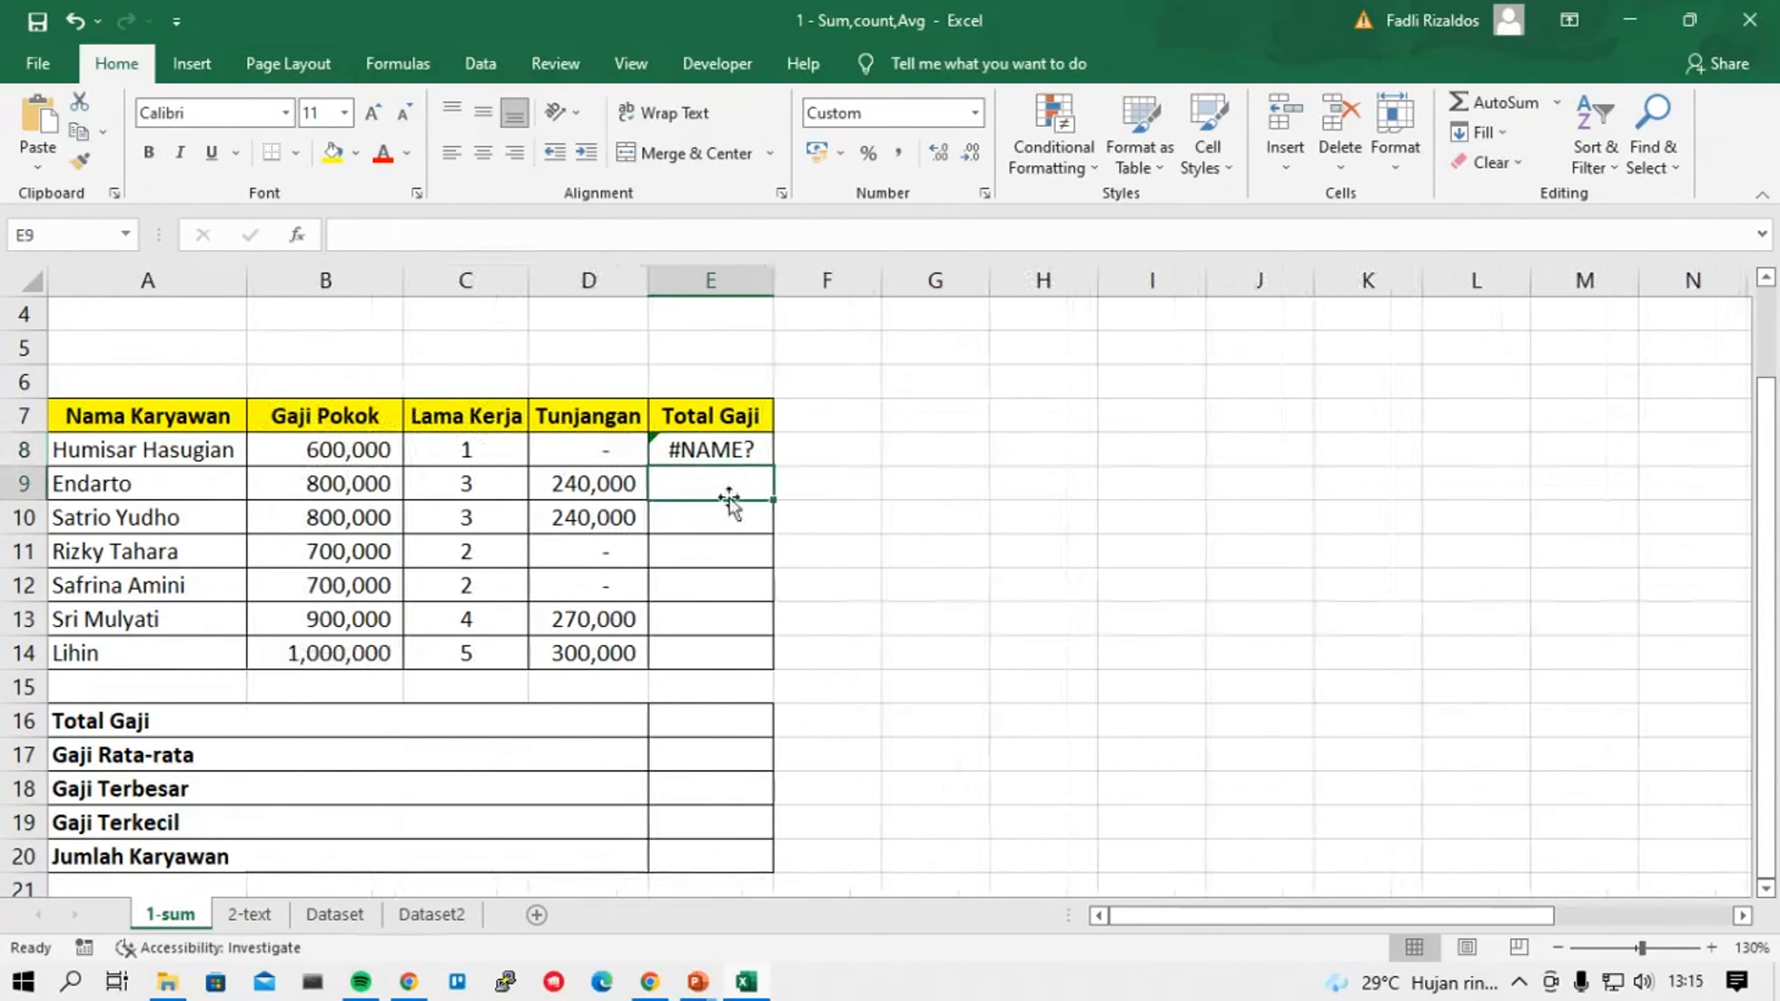
{"action": "left_click", "coordinate": [741, 452]}
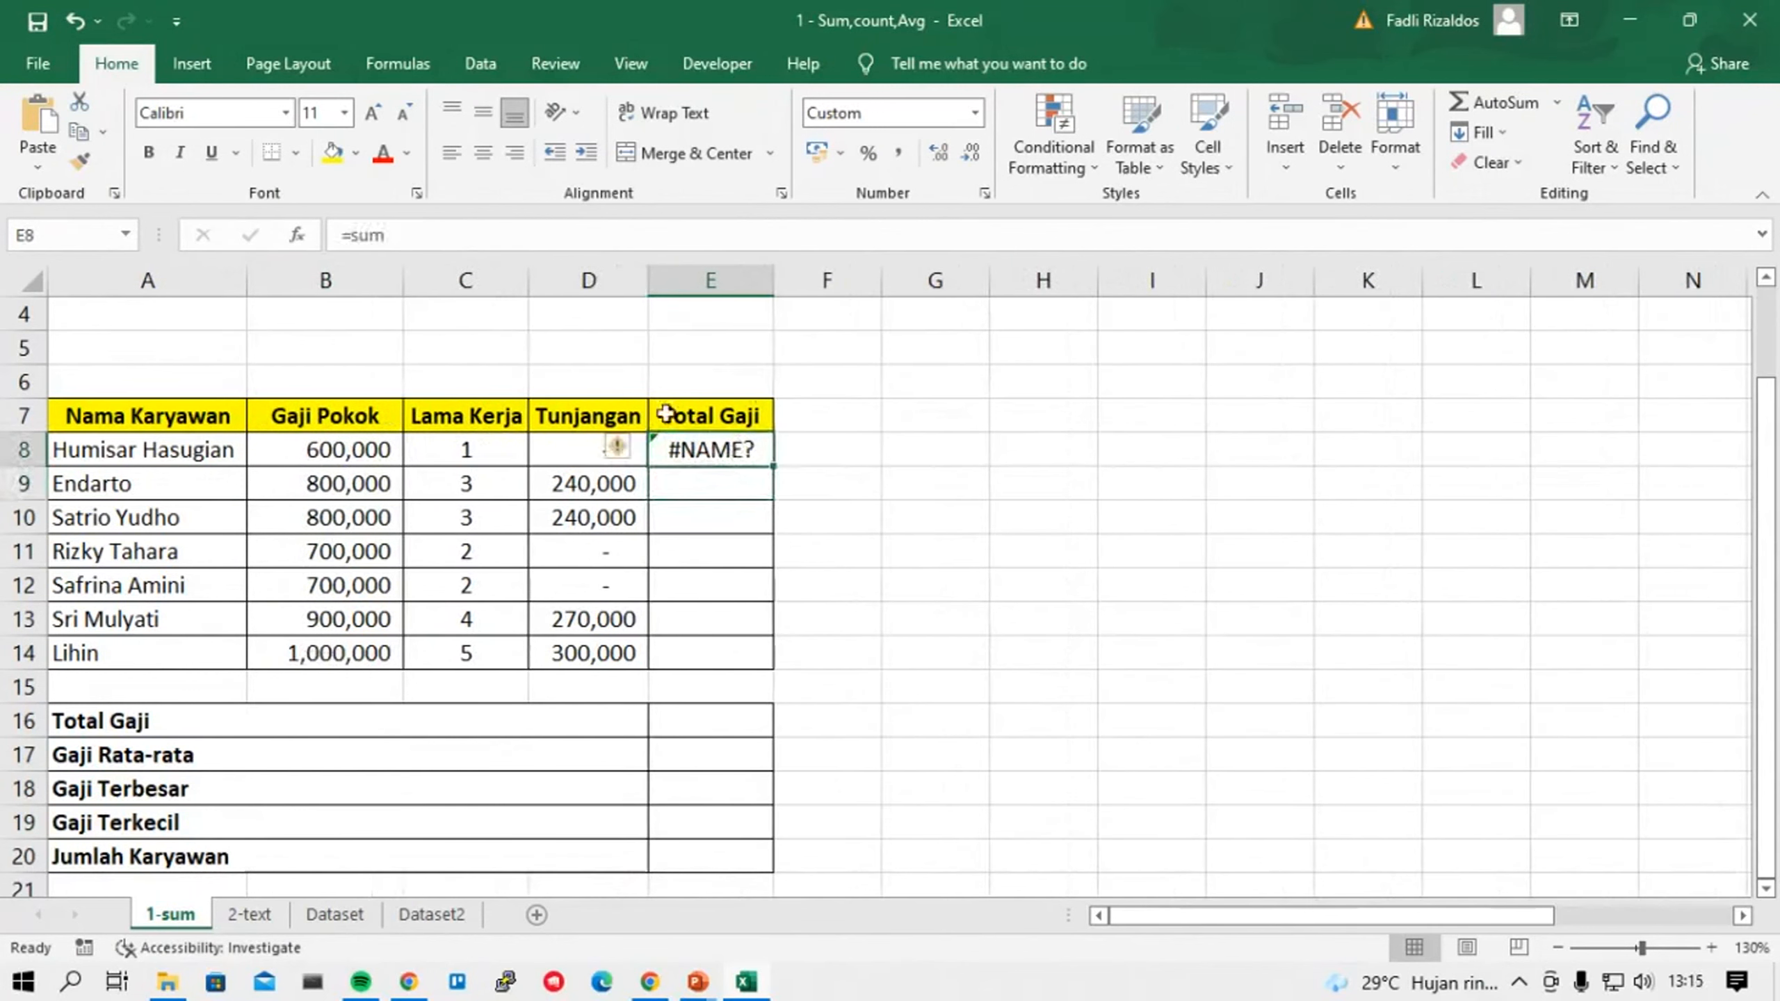
{"action": "double_click", "coordinate": [744, 455]}
{"action": "key", "text": "Escape"}
{"action": "left_click", "coordinate": [393, 235]}
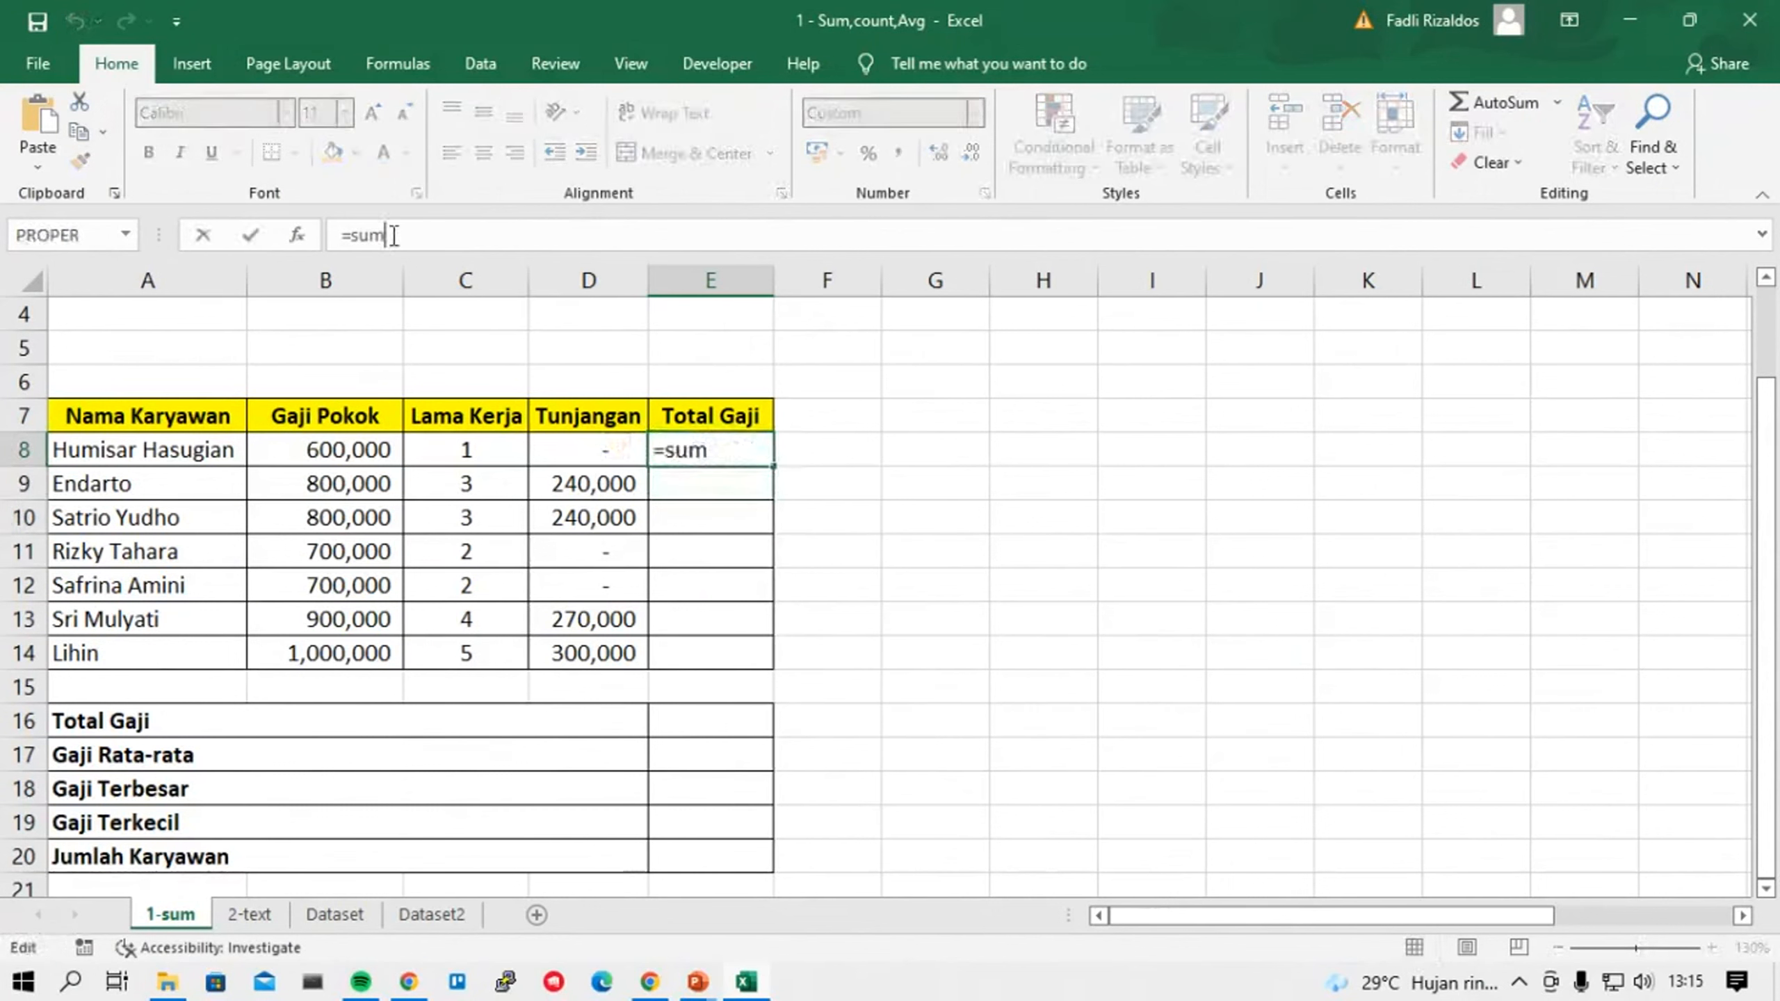
{"action": "key", "text": "Escape"}
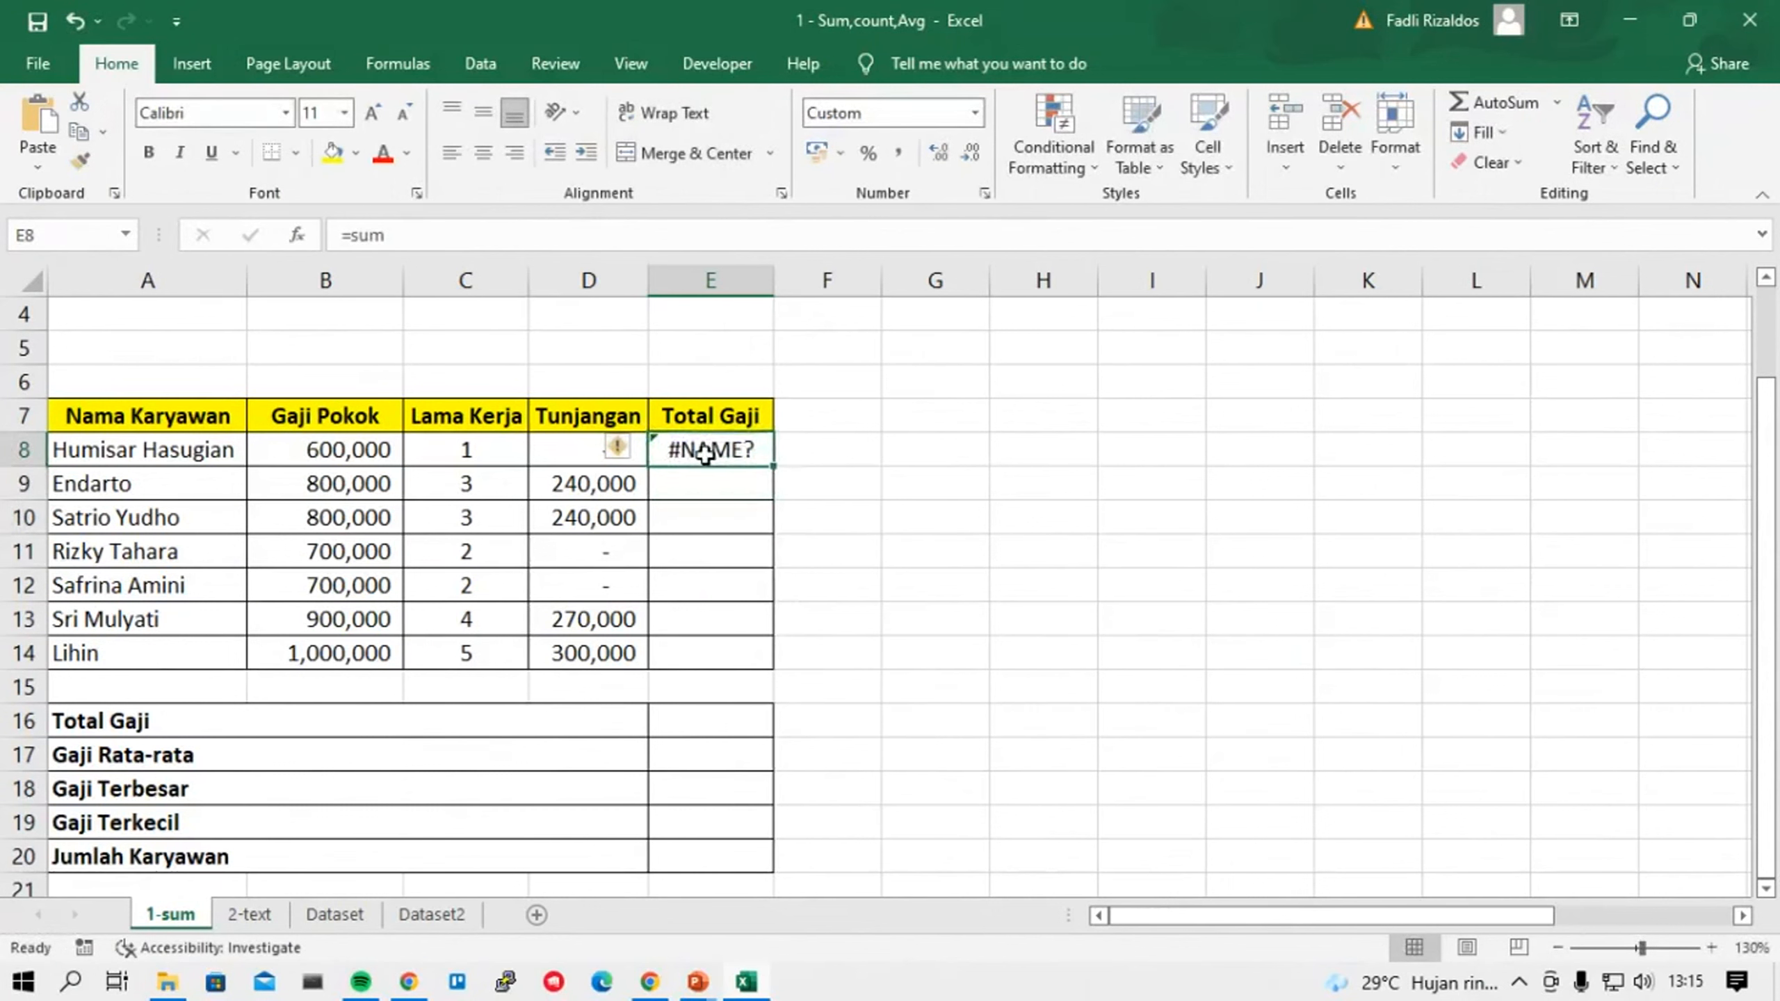
{"action": "key", "text": "Return"}
{"action": "key", "text": "F2"}
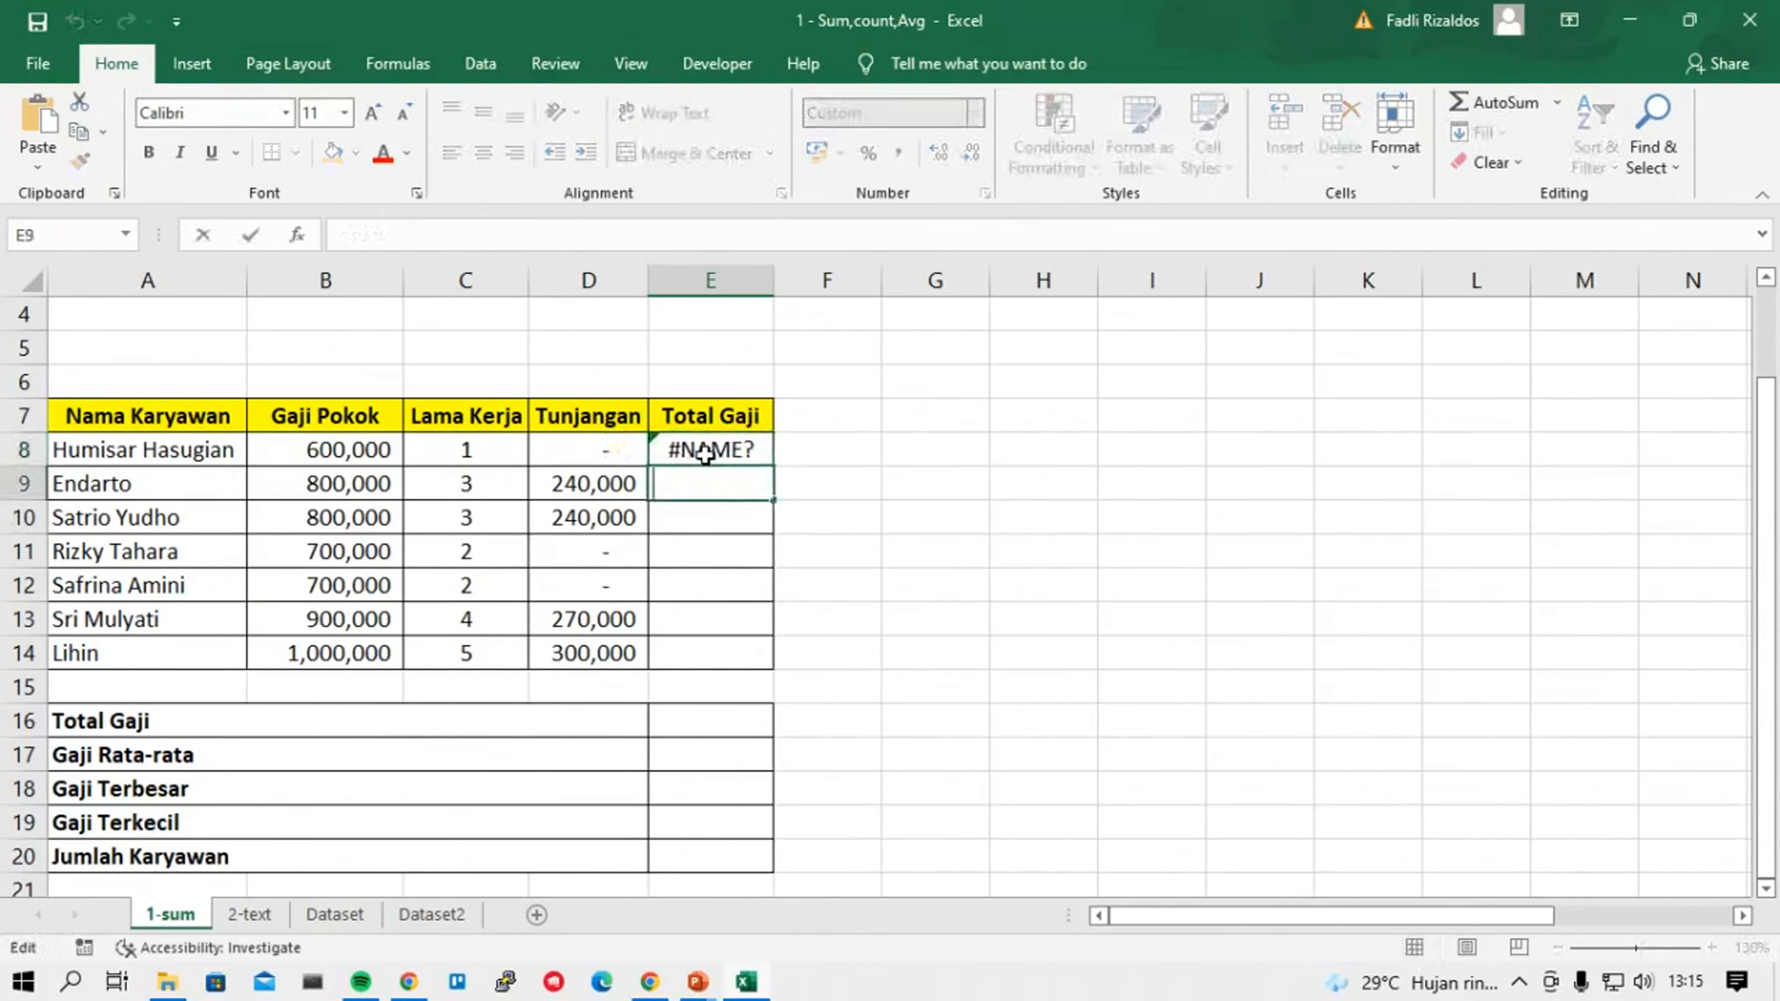
{"action": "left_click", "coordinate": [705, 454]}
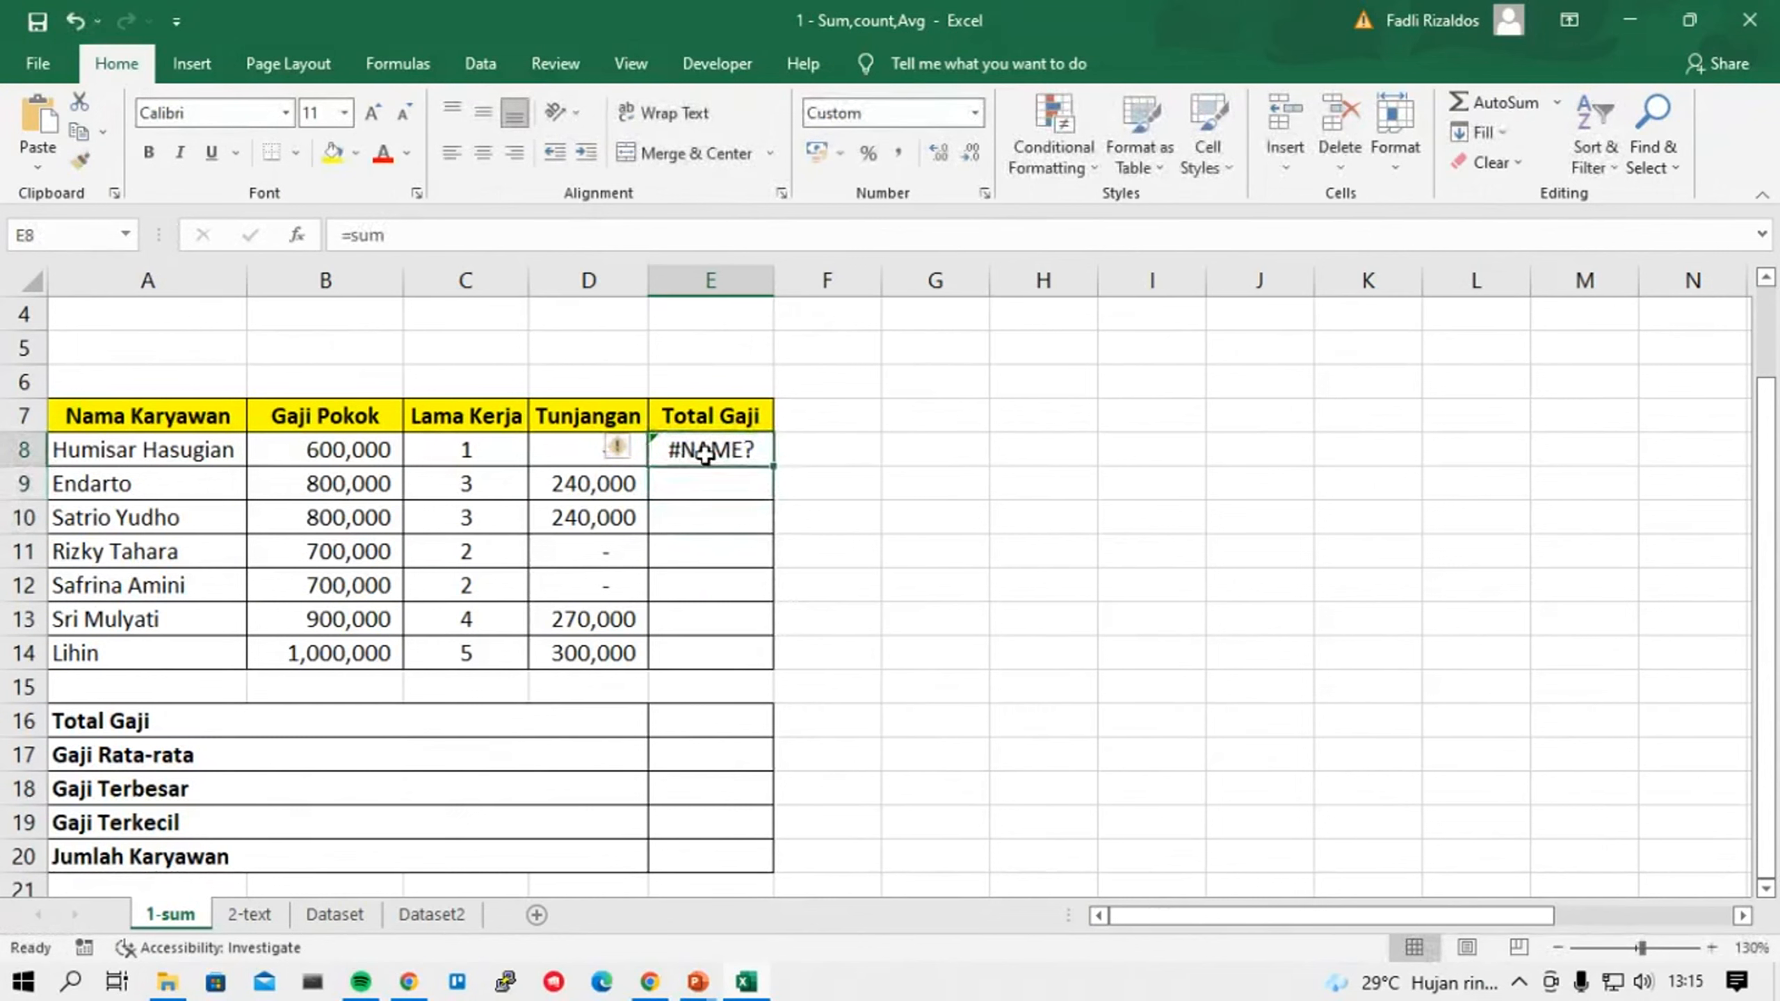
Correct the formula in E8 to =SUM(B8;D8), adding only the first employee's Gaji Pokok and Tunjangan.
{"action": "double_click", "coordinate": [708, 449]}
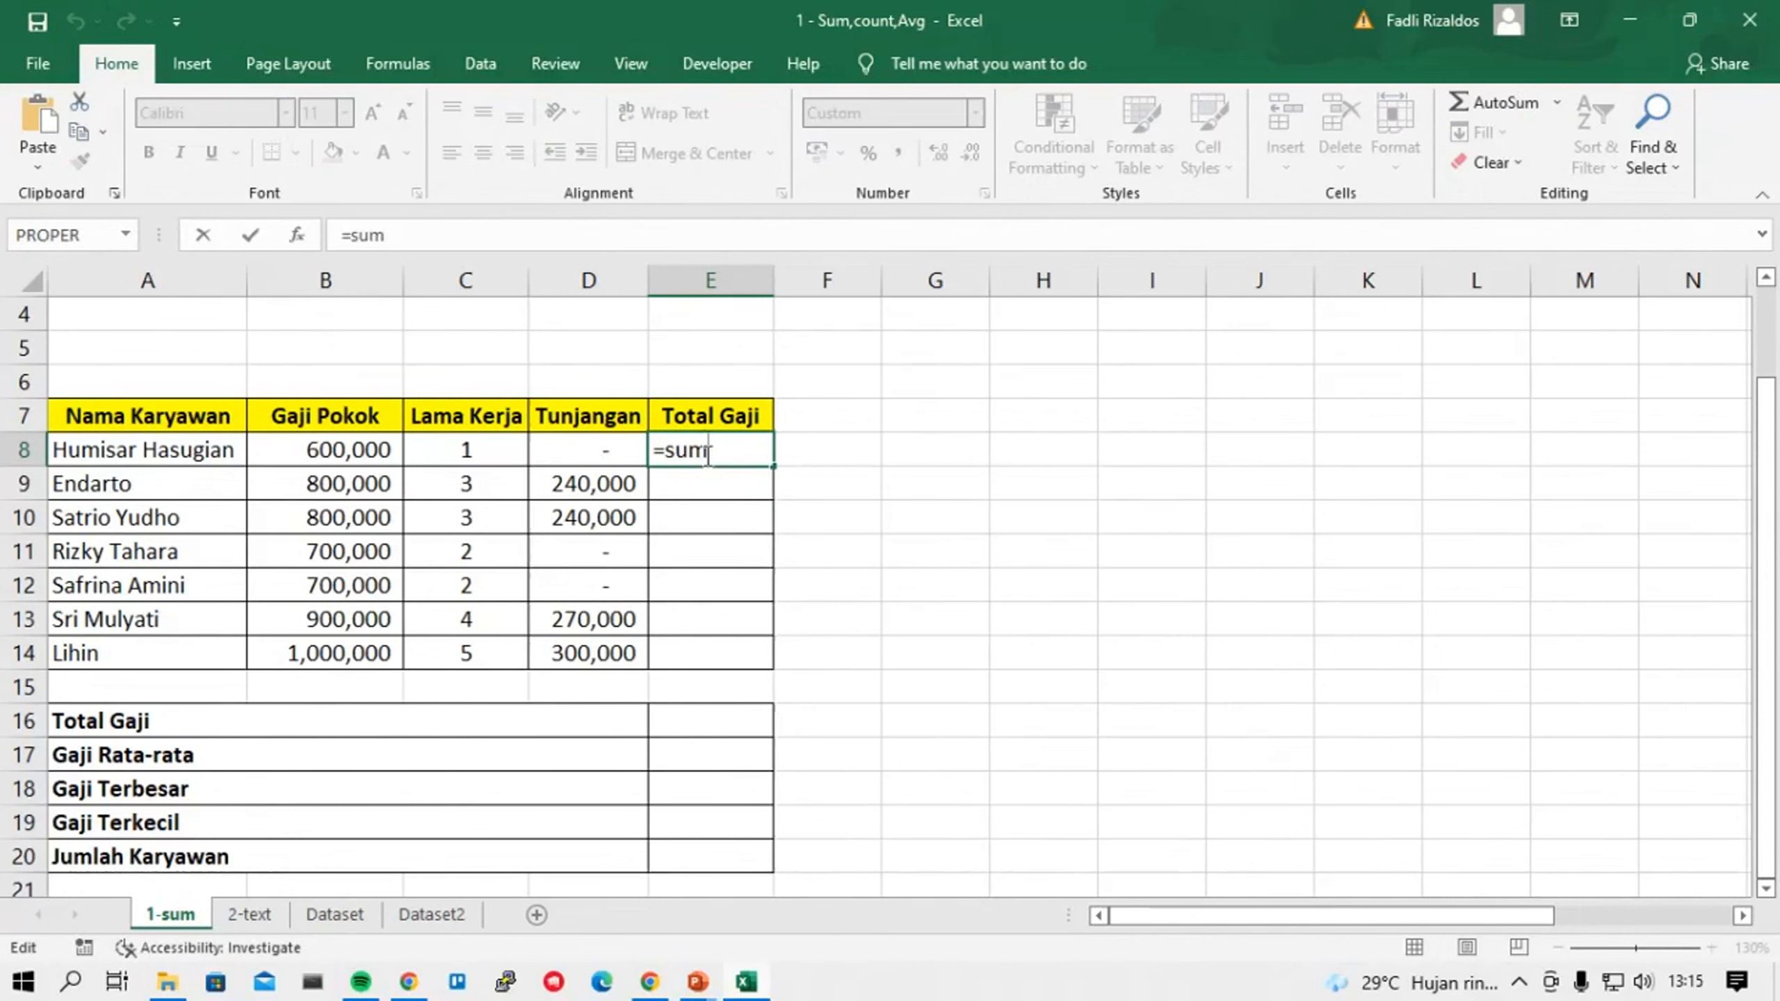
{"action": "key", "text": "BackSpace"}
{"action": "key", "text": "BackSpace"}
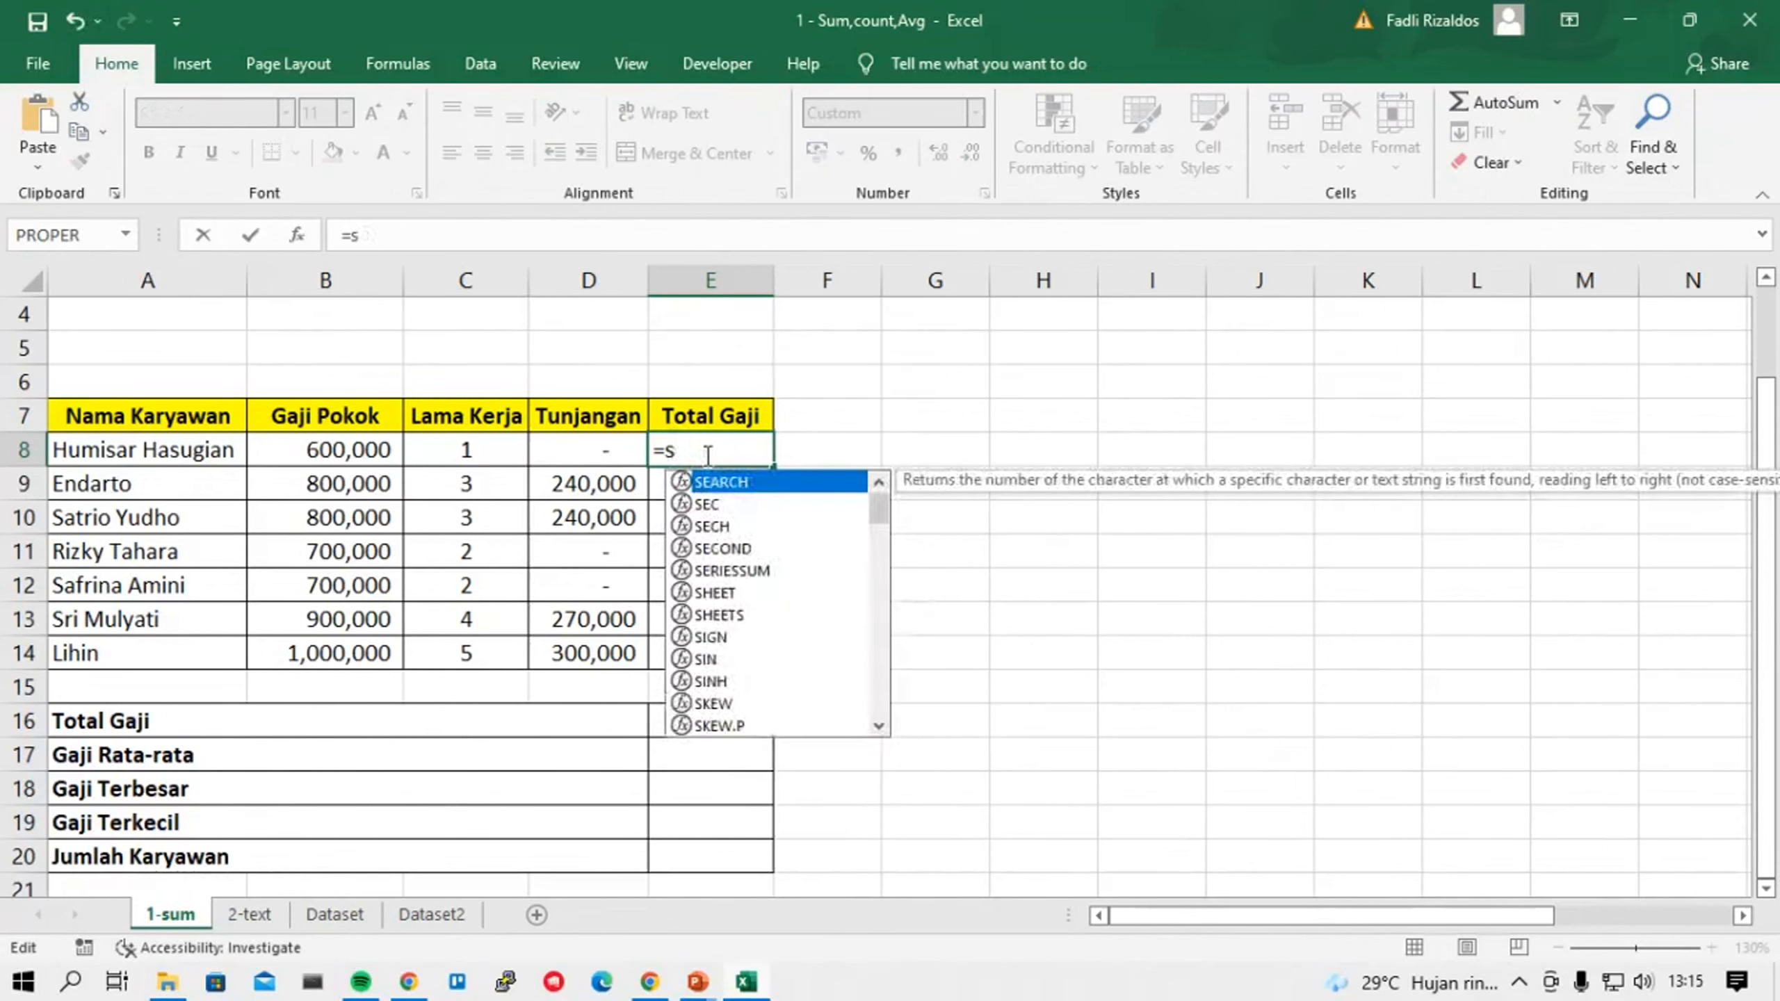
{"action": "type", "text": "um"}
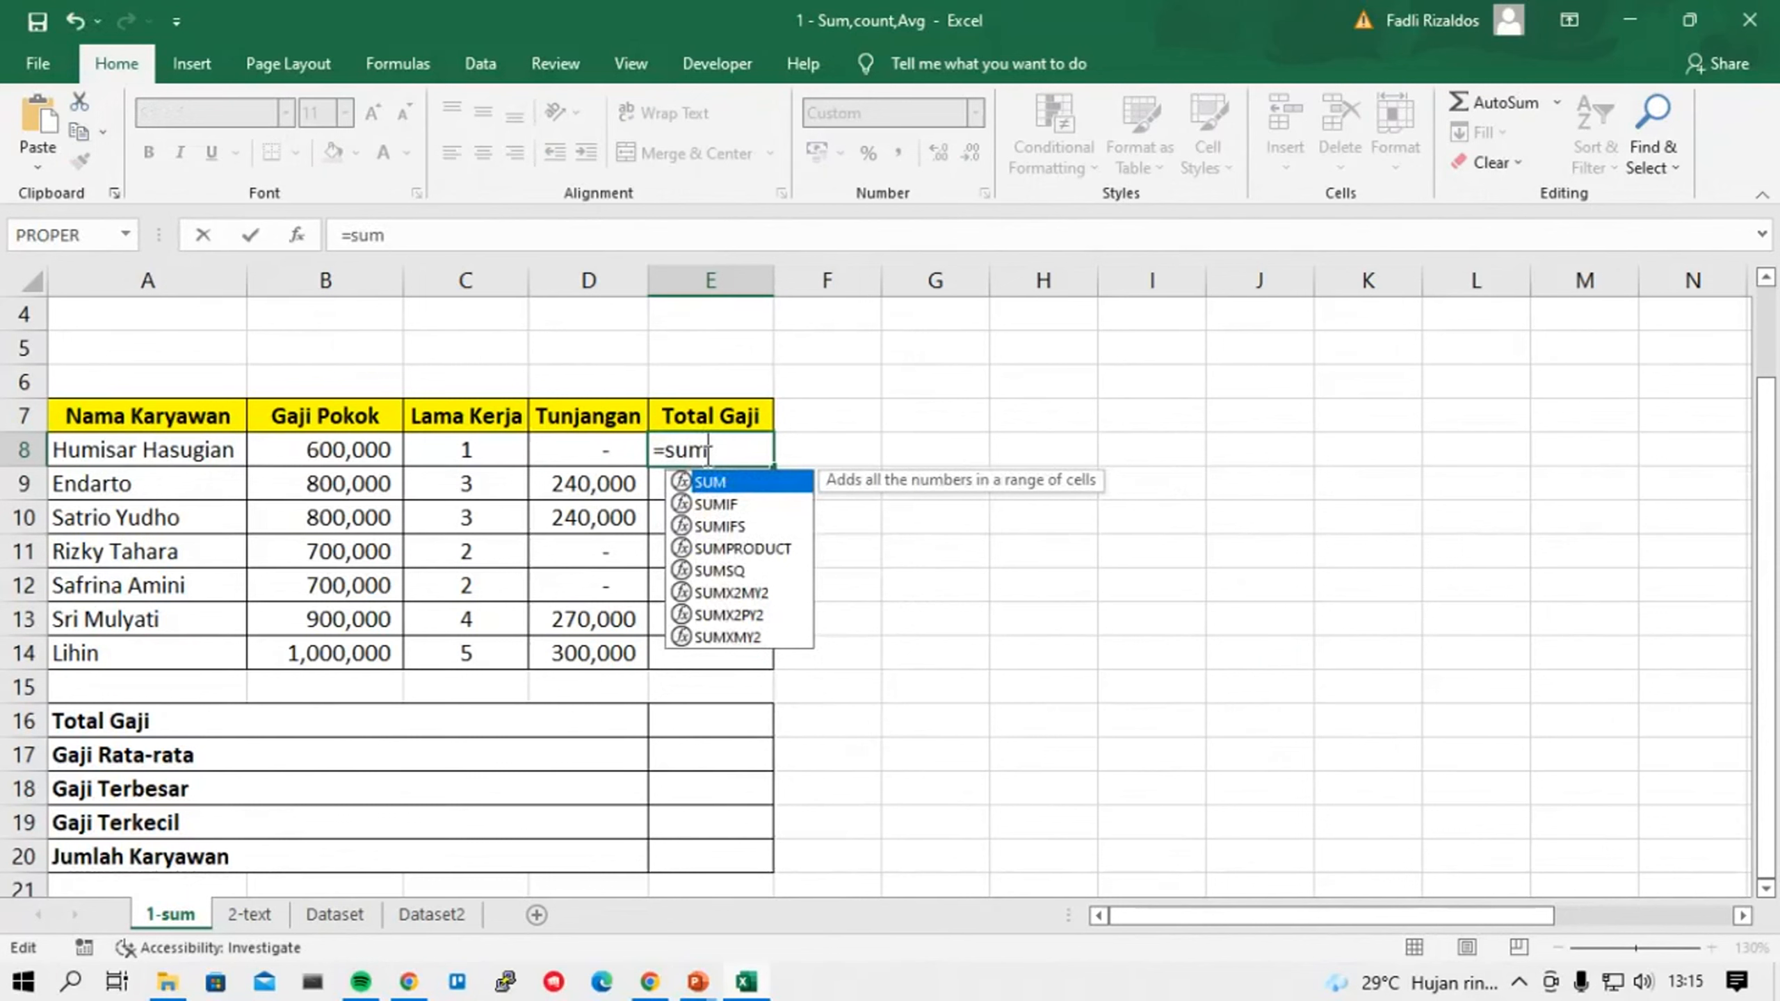
{"action": "key", "text": "Tab"}
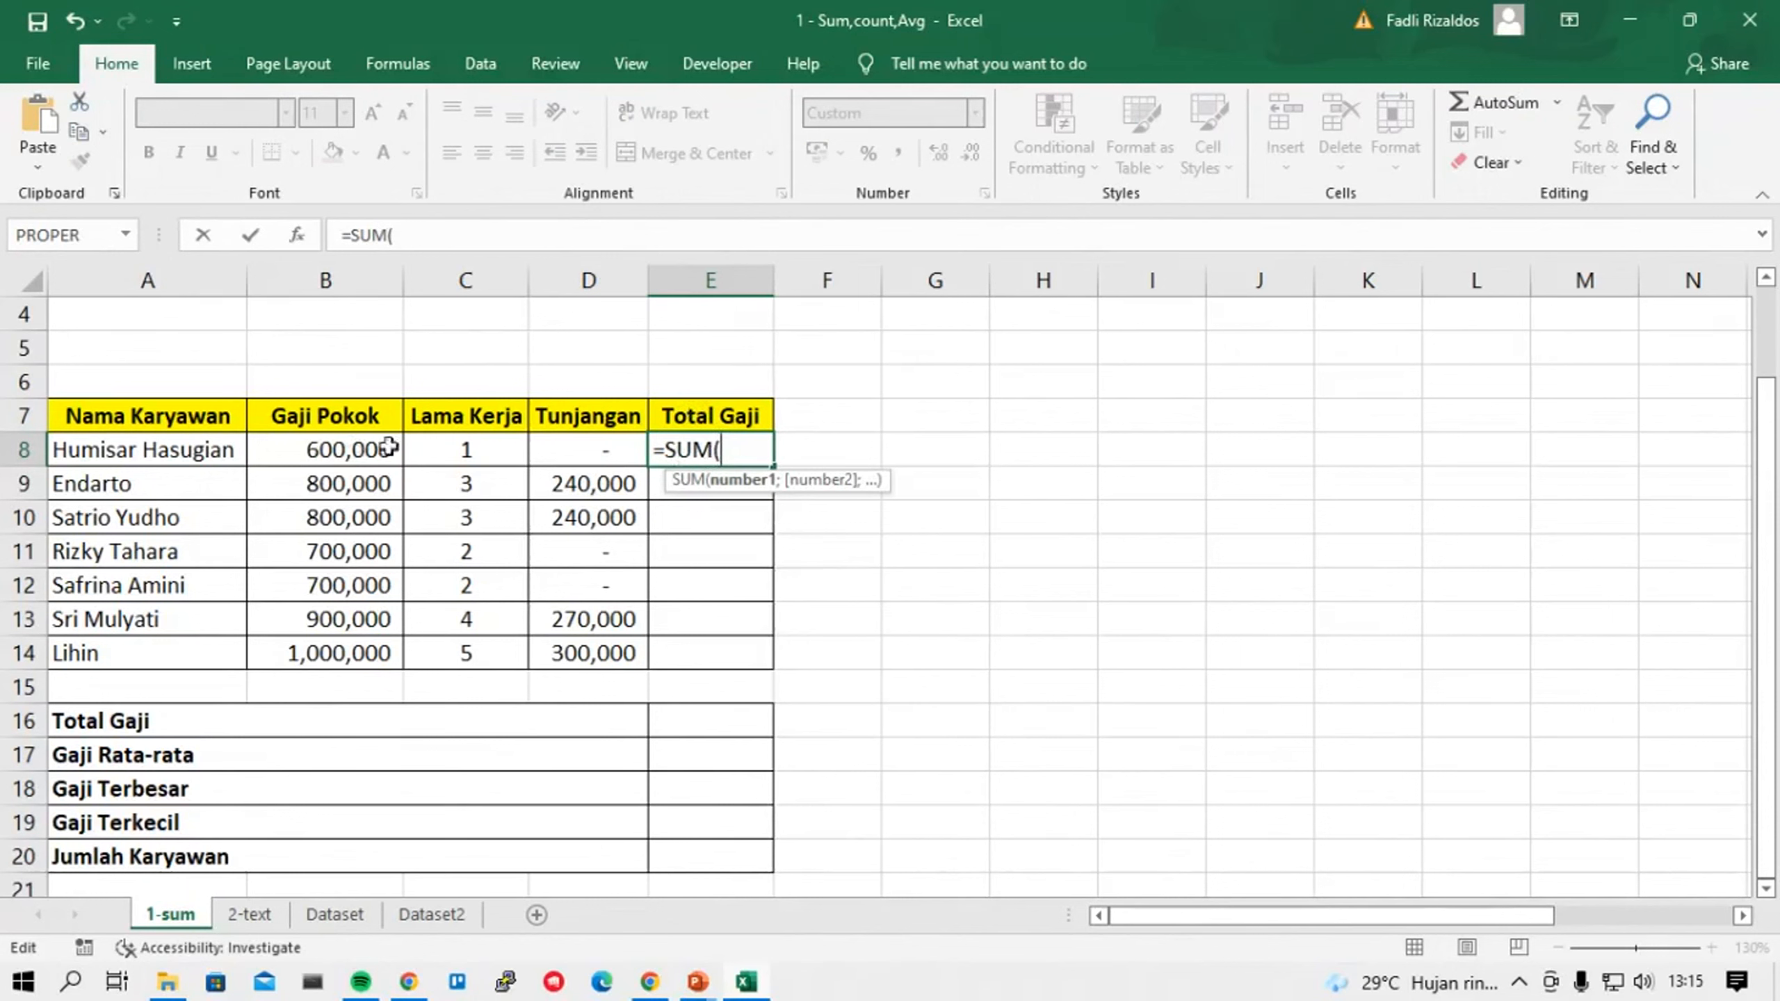
{"action": "left_click", "coordinate": [363, 449]}
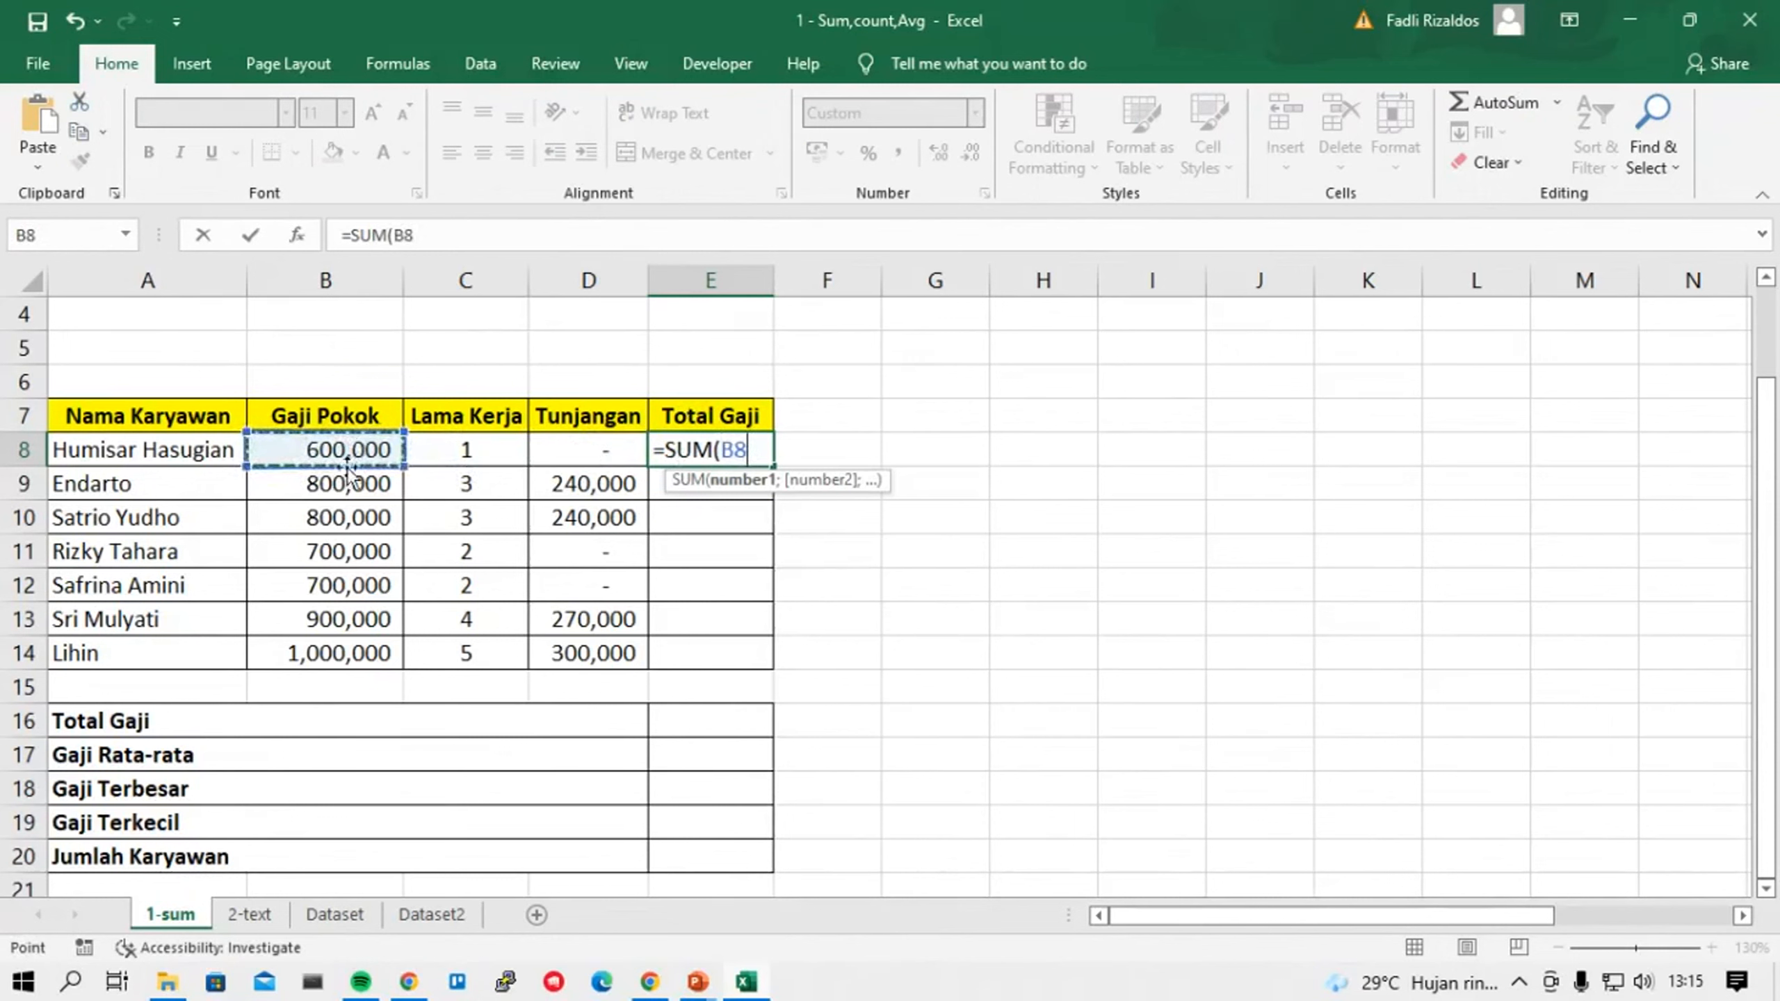
{"action": "left_click", "coordinate": [584, 452]}
{"action": "left_click_drag", "start_coordinate": [310, 449], "coordinate": [552, 449]}
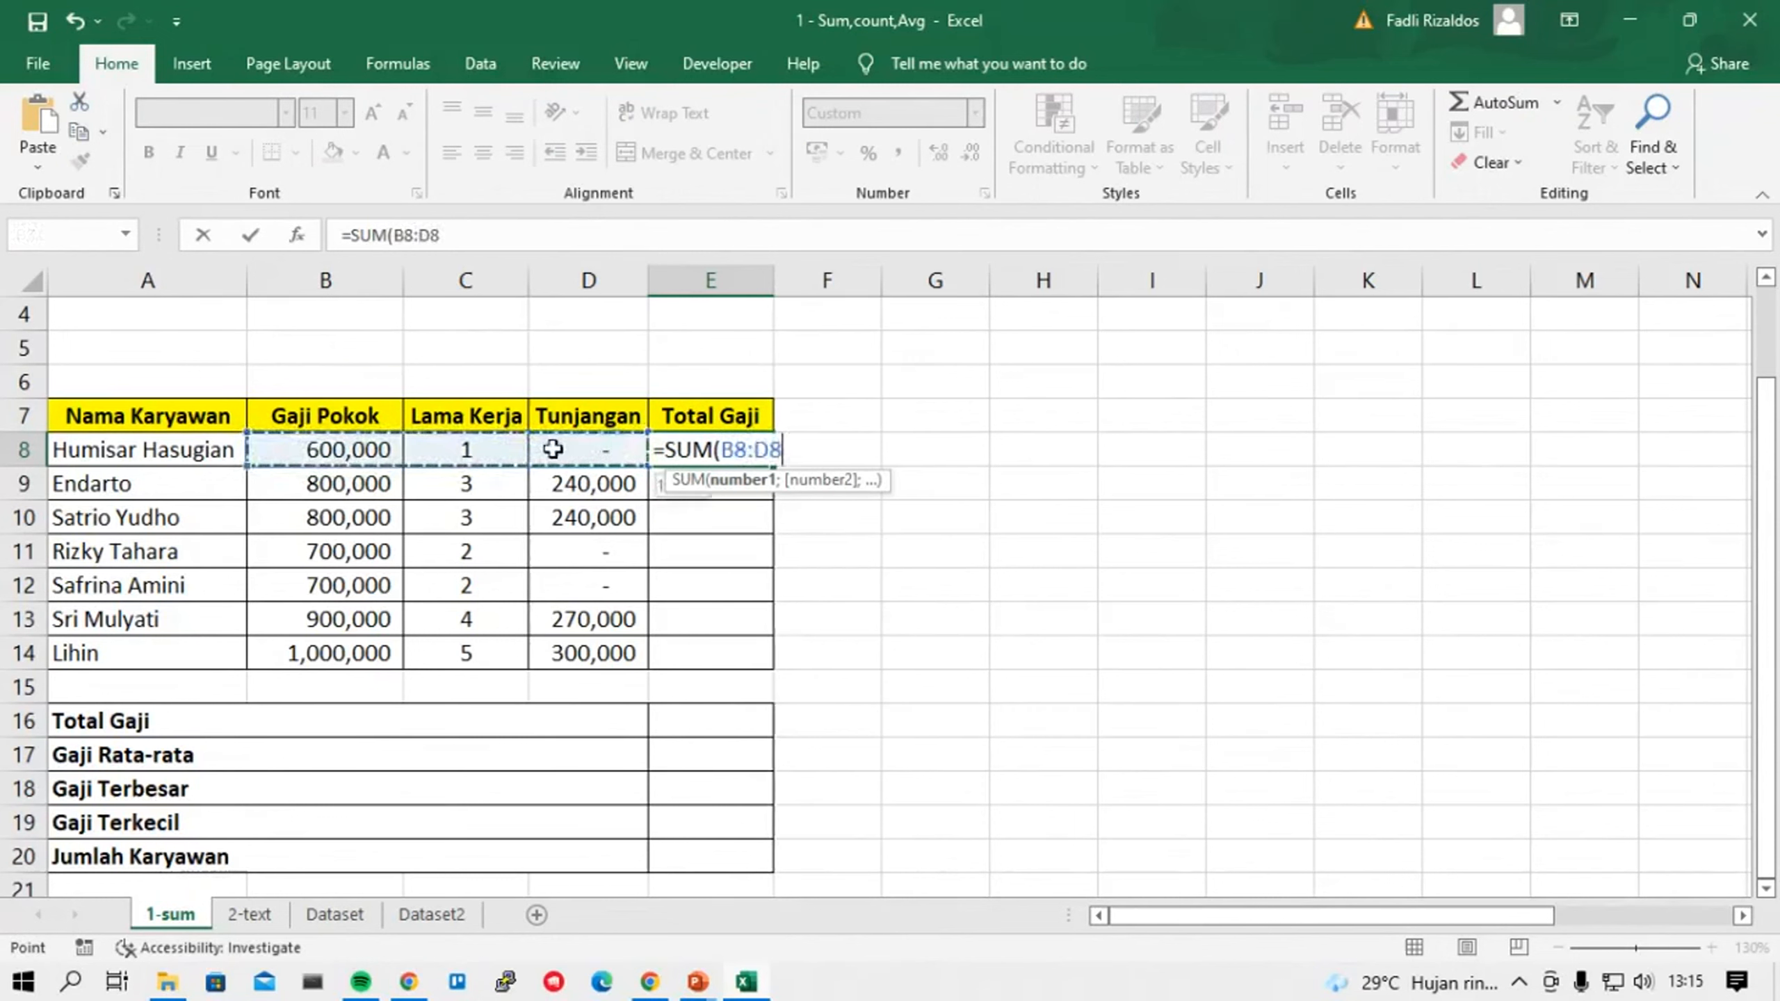
{"action": "left_click", "coordinate": [366, 449]}
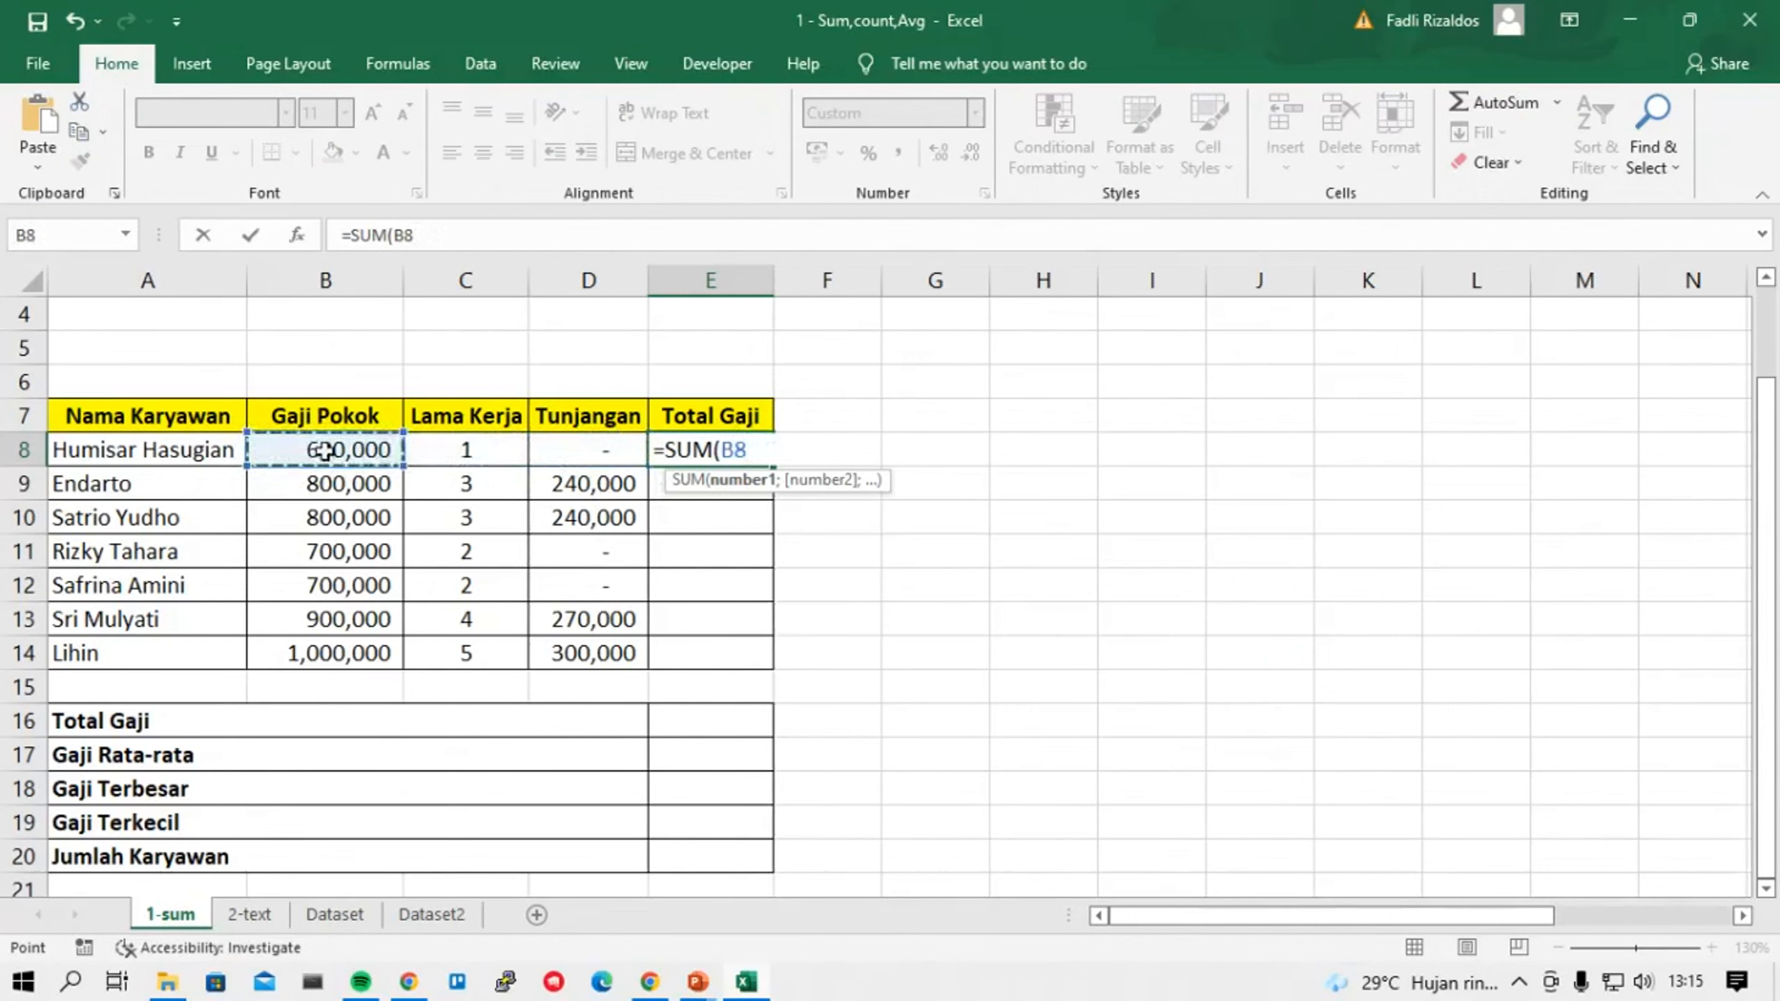
{"action": "type", "text": ";"}
{"action": "left_click", "coordinate": [544, 449]}
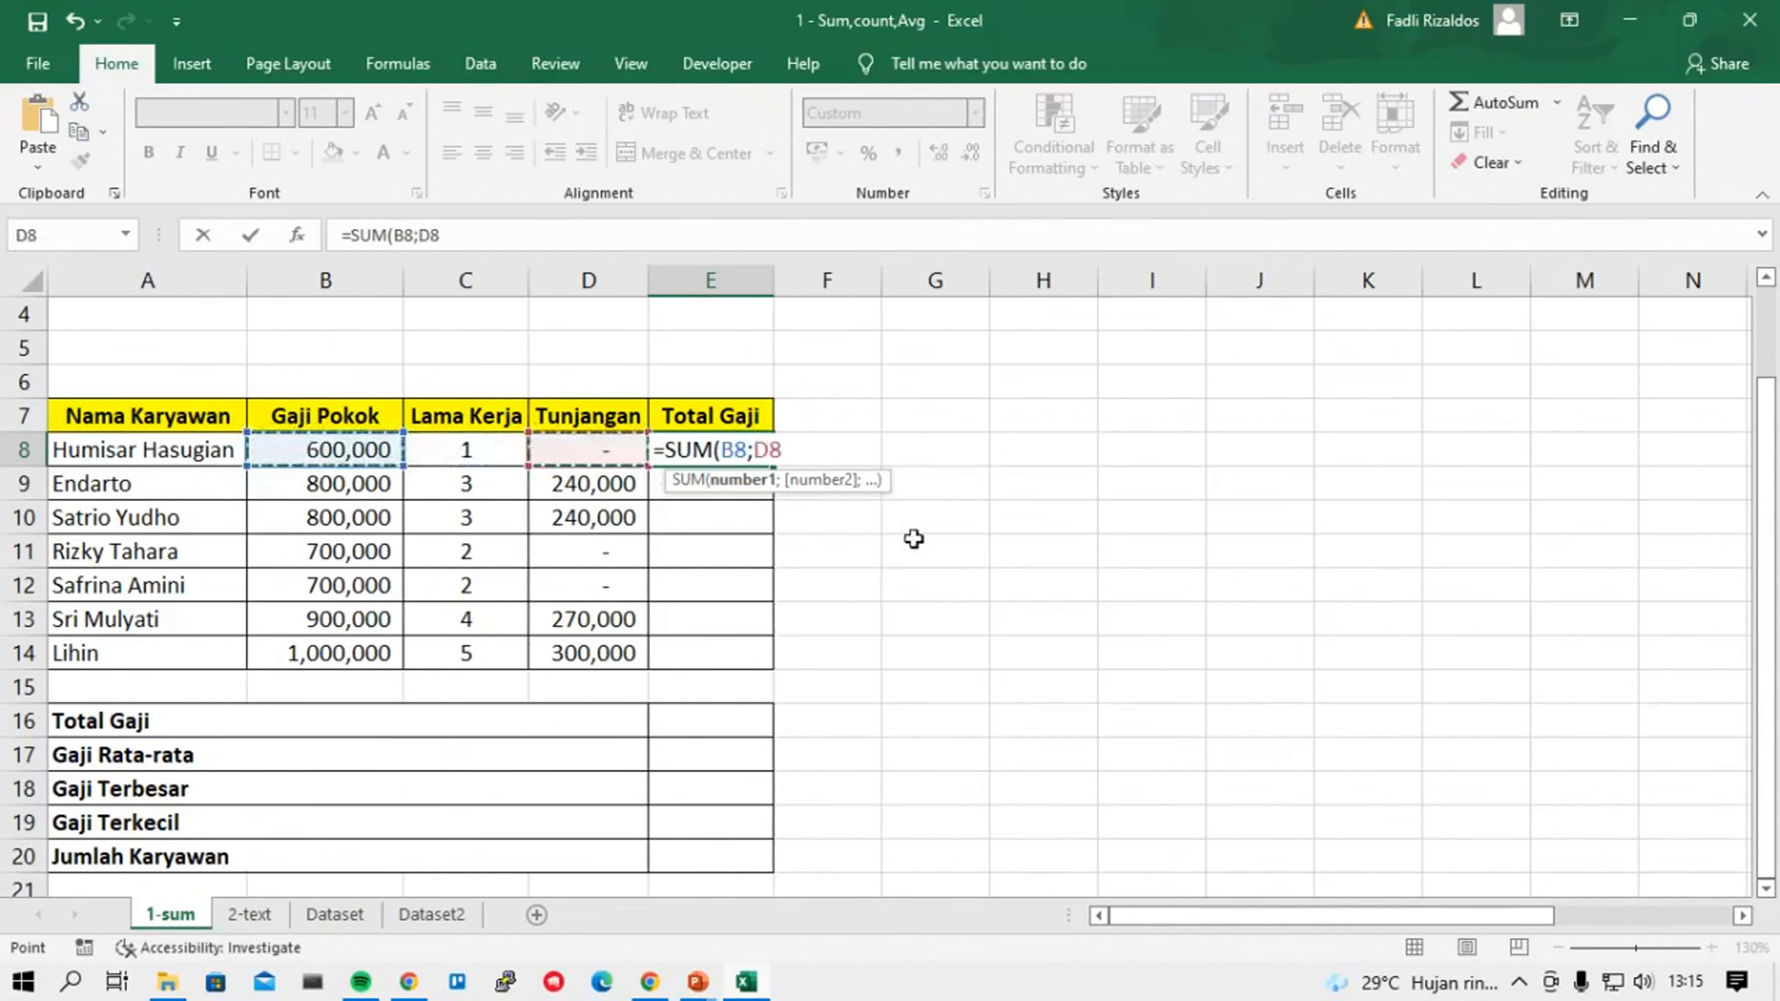
{"action": "type", "text": ")"}
{"action": "key", "text": "Return"}
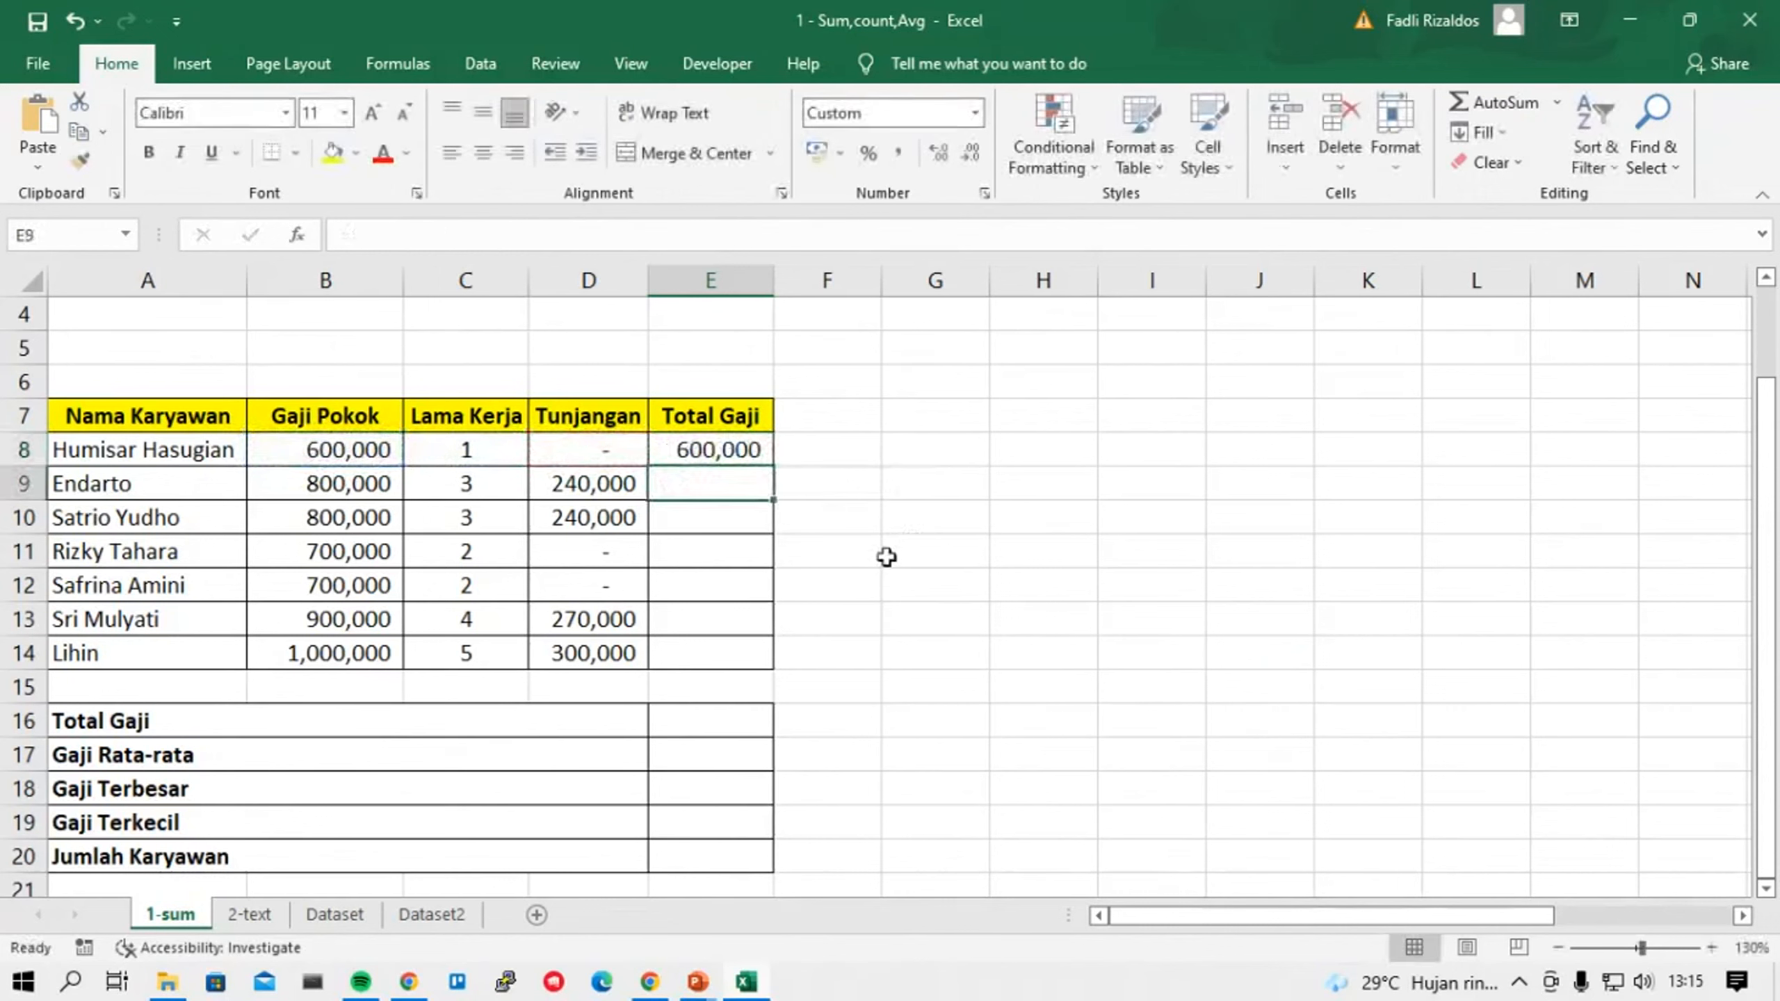
Fill the E8 formula down to E14 and widen the Total Gaji column to fit the amounts.
{"action": "left_click", "coordinate": [705, 446]}
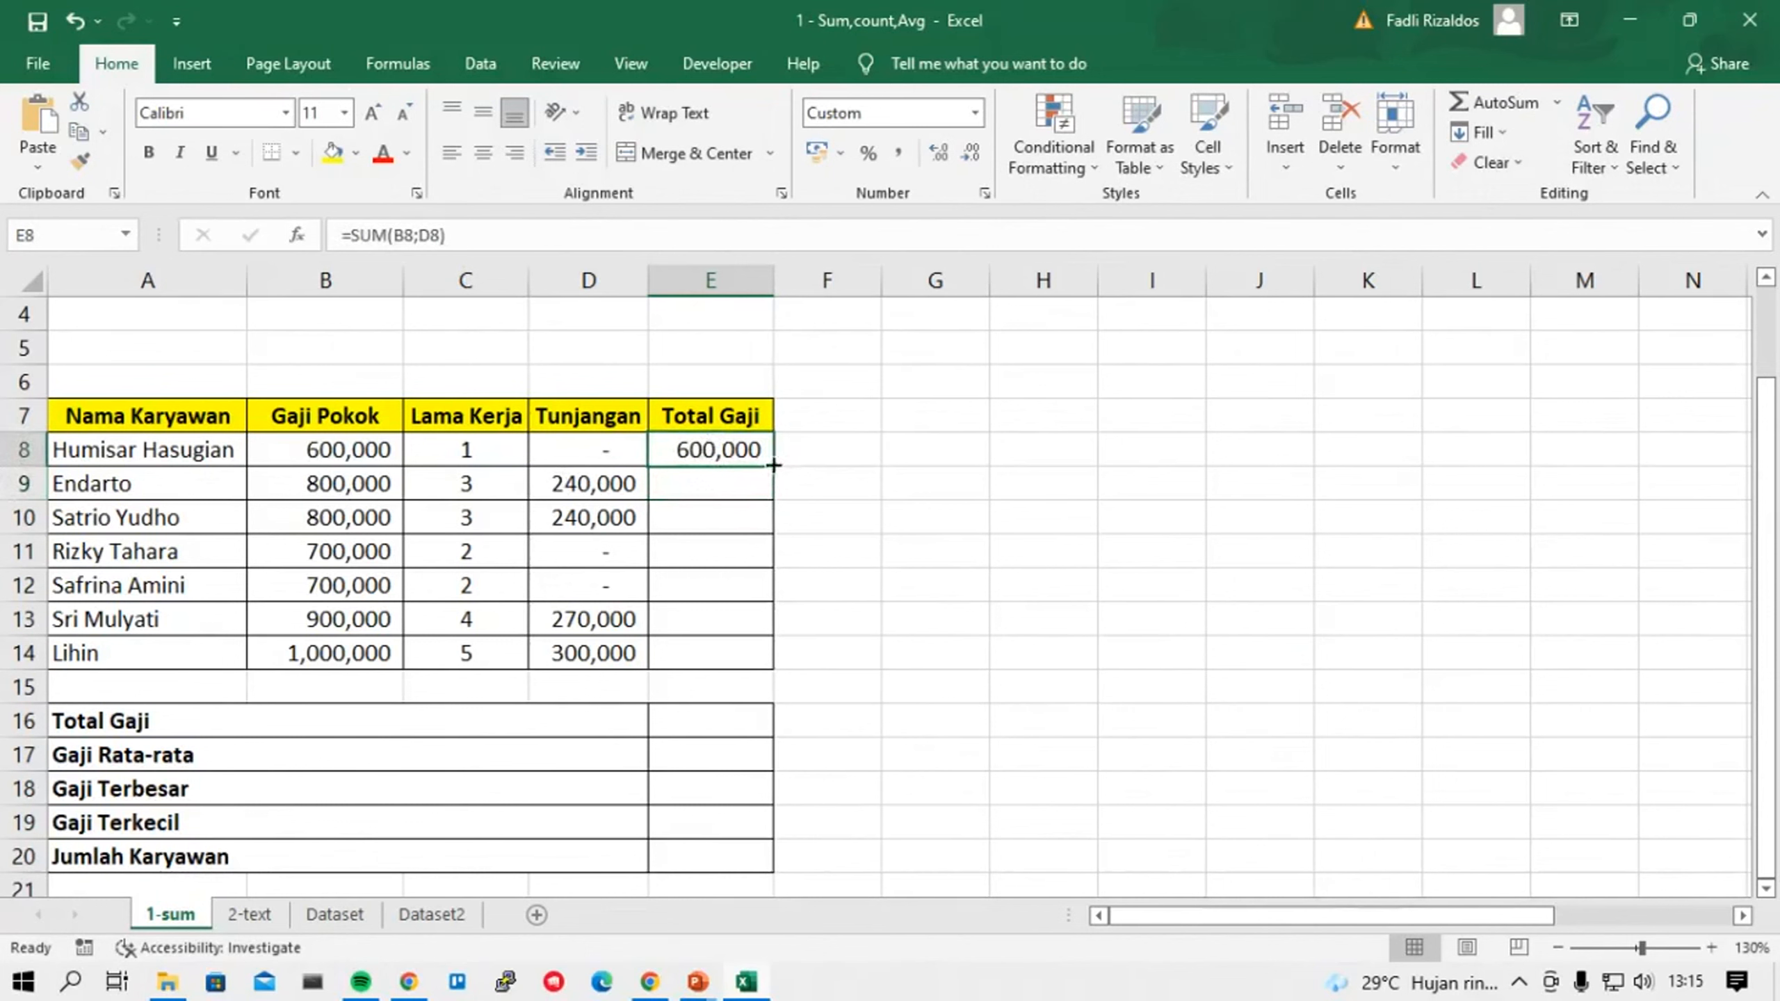
{"action": "left_click_drag", "start_coordinate": [773, 465], "coordinate": [771, 674]}
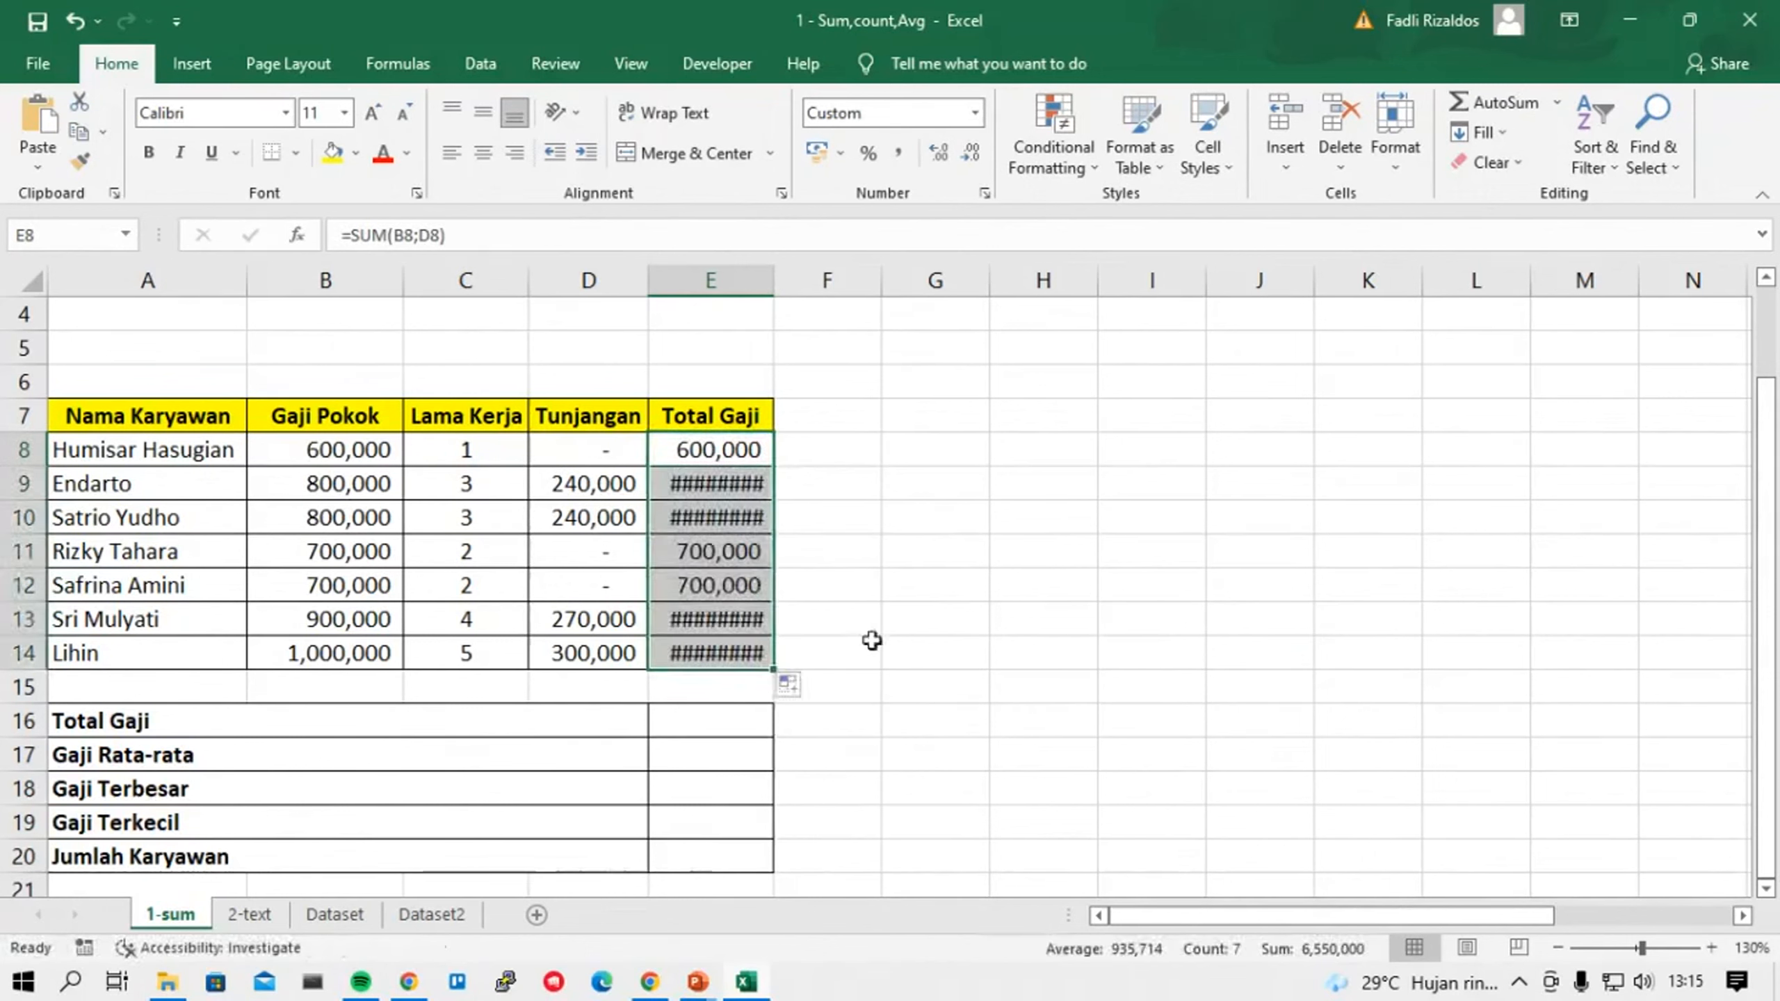
{"action": "left_click", "coordinate": [729, 490]}
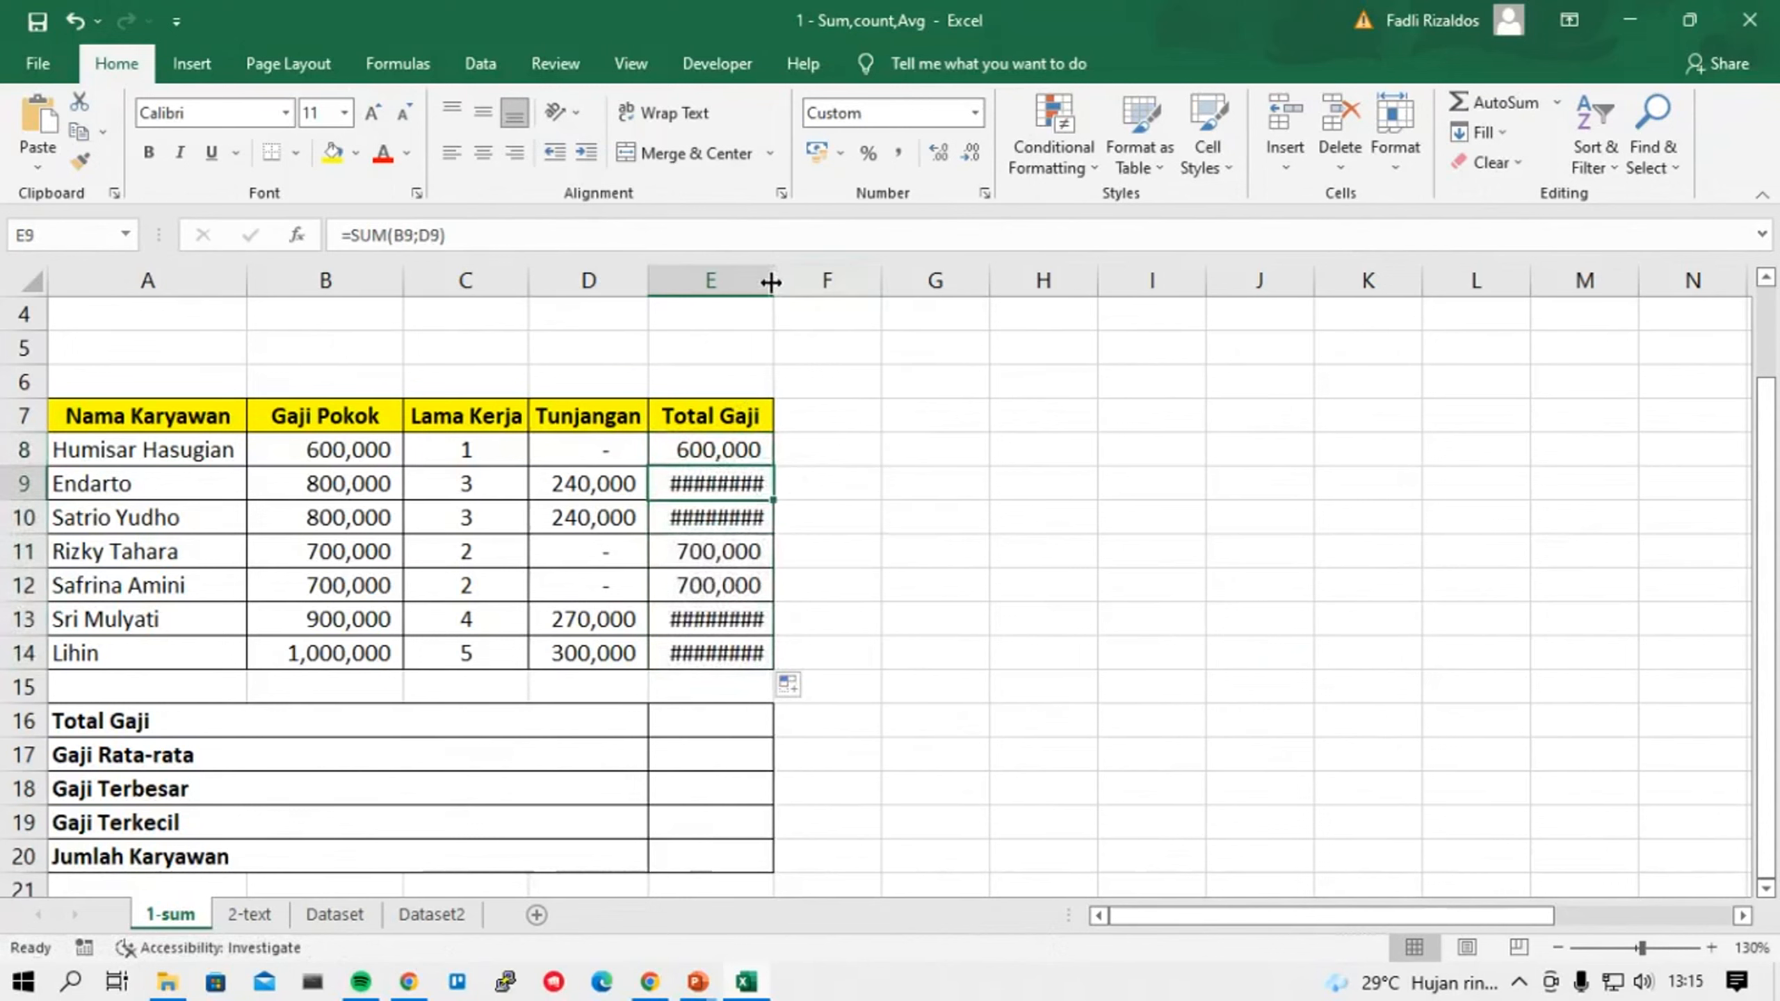
{"action": "left_click_drag", "start_coordinate": [769, 289], "coordinate": [827, 282]}
{"action": "left_click_drag", "start_coordinate": [883, 509], "coordinate": [655, 513]}
{"action": "left_click", "coordinate": [757, 456]}
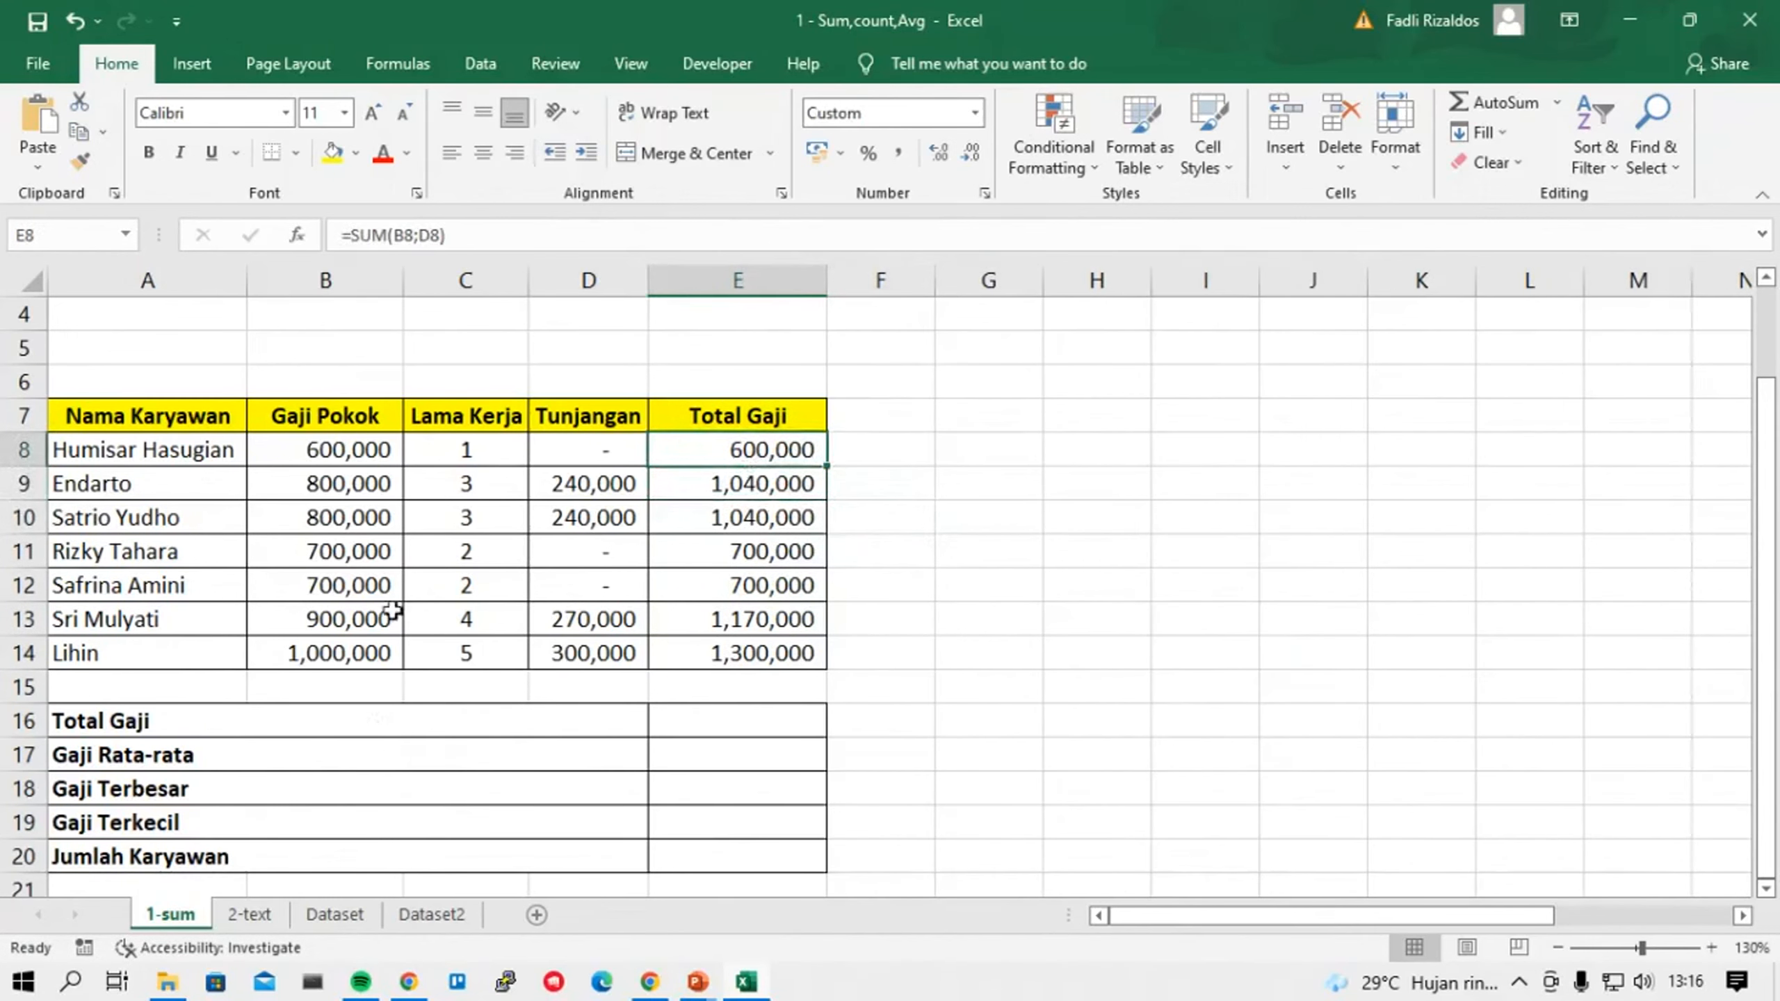
Calculate the overall Total Gaji in E16 with =SUM(E8:E14).
{"action": "left_click", "coordinate": [734, 723]}
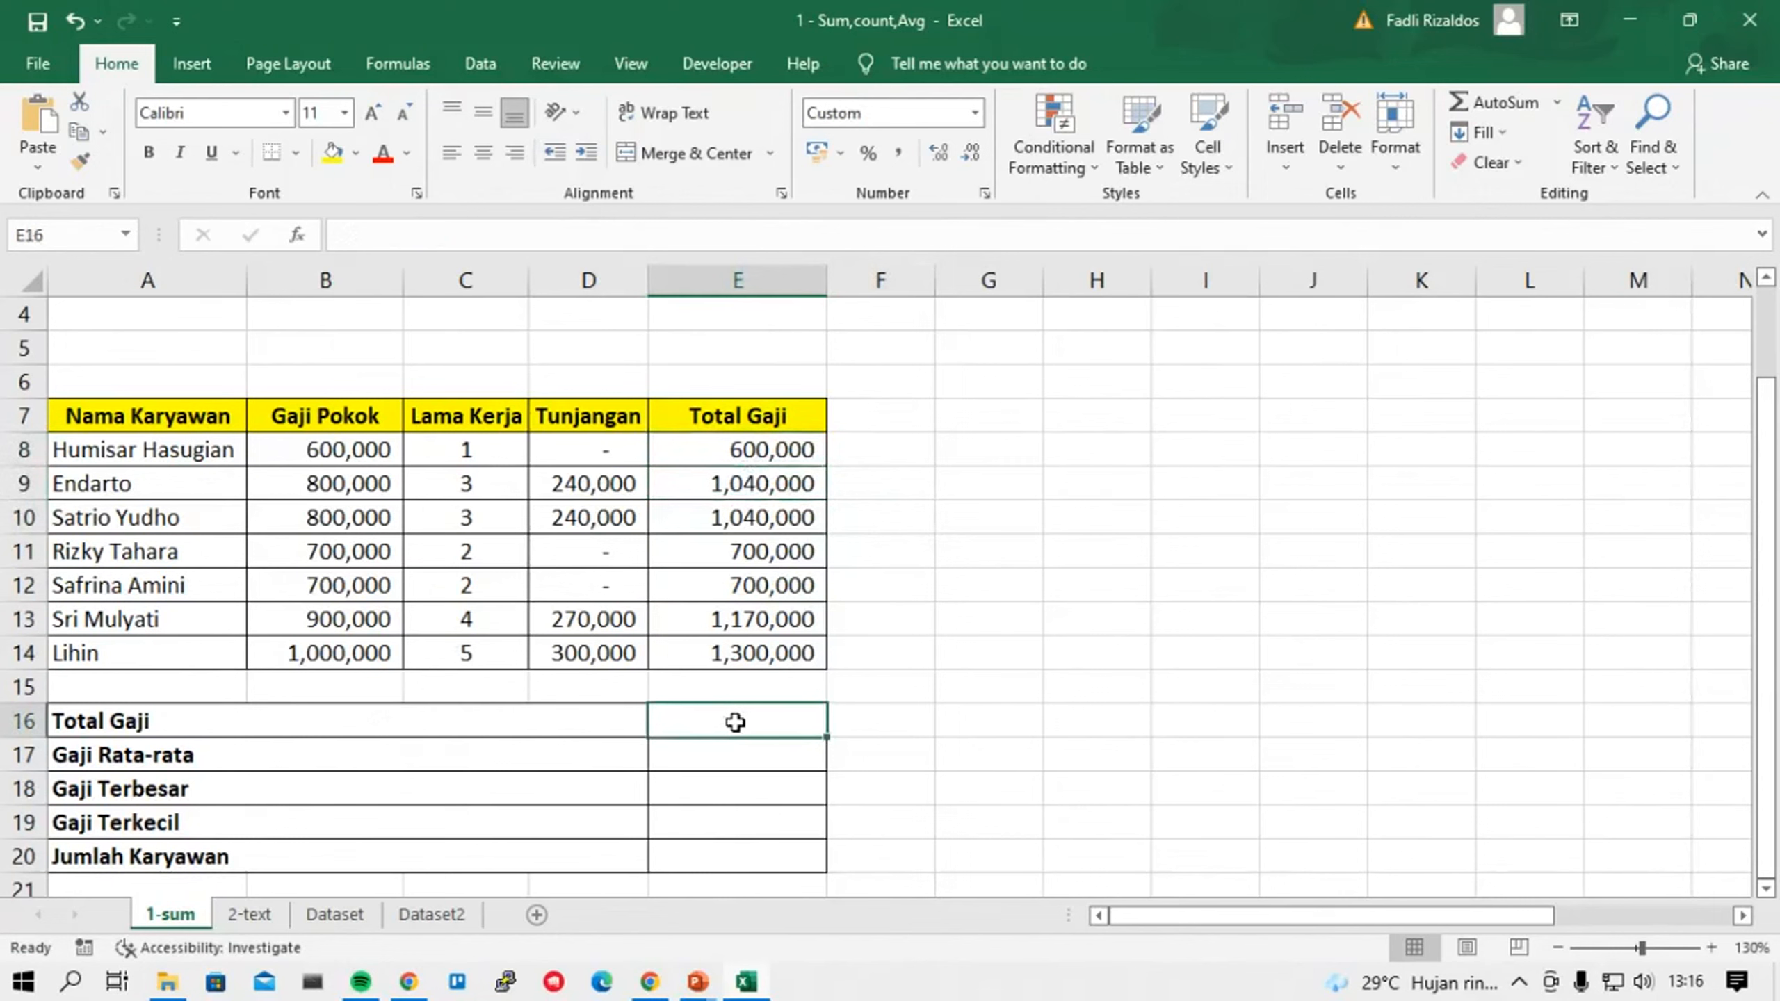
{"action": "type", "text": "=sum"}
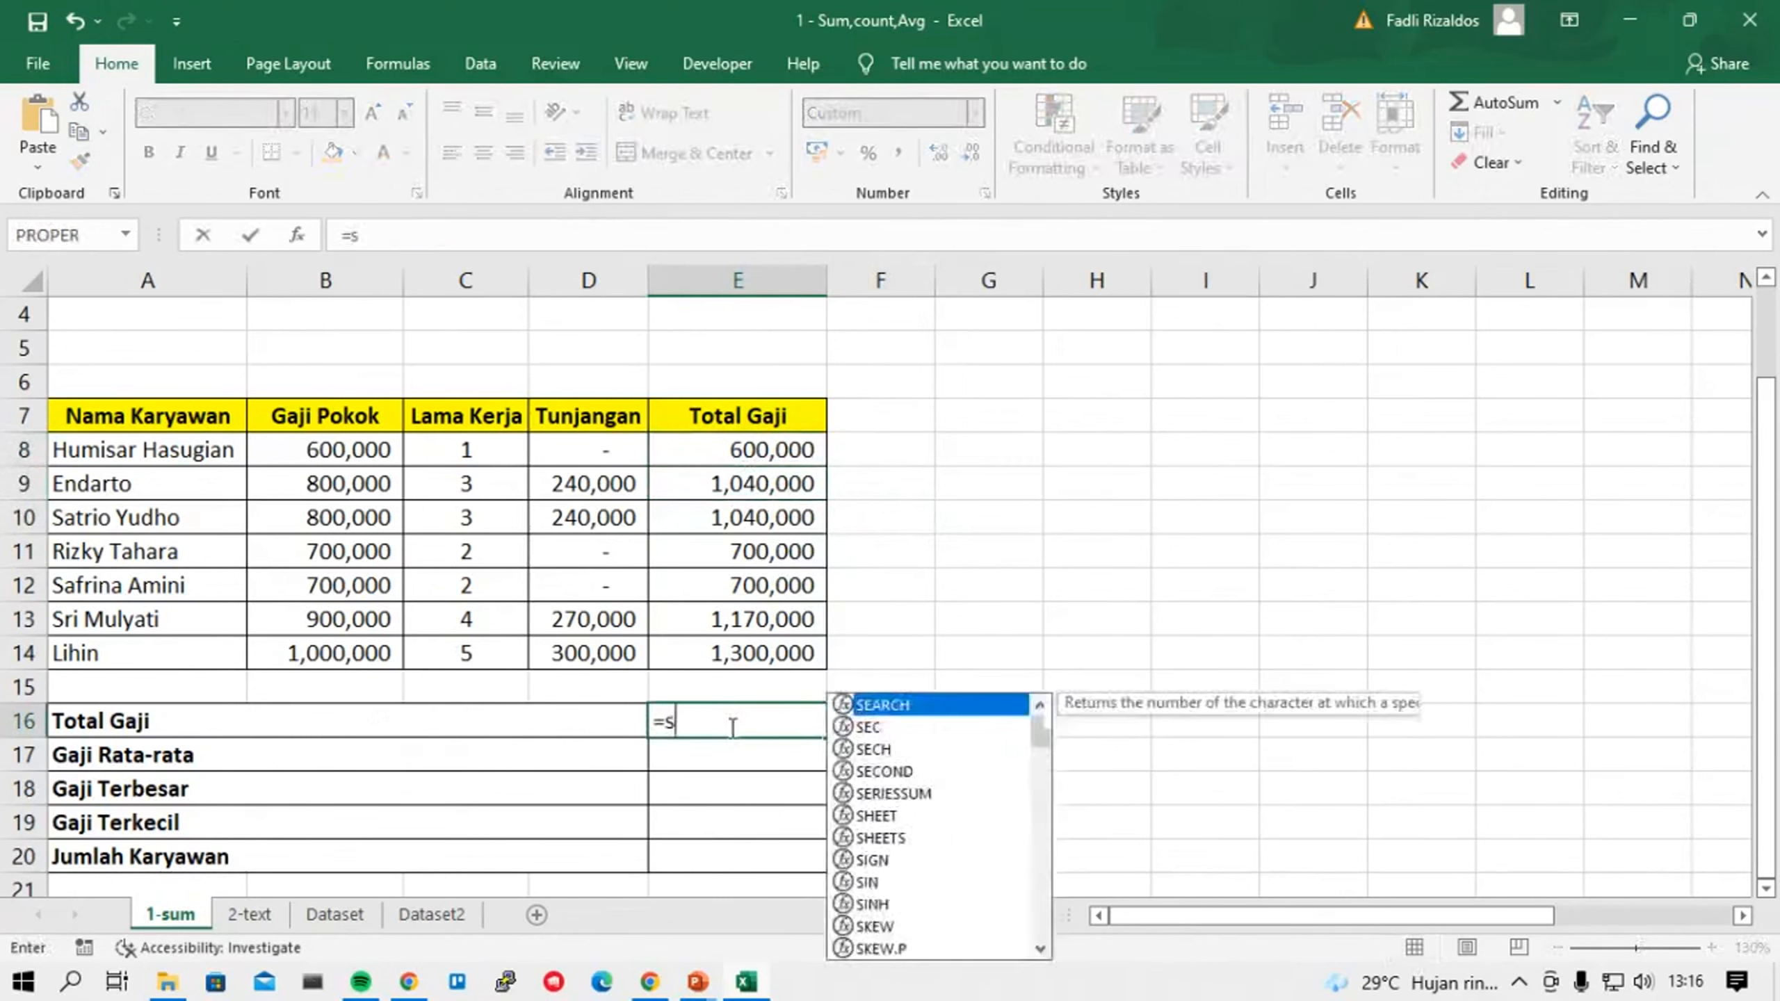
{"action": "key", "text": "Tab"}
{"action": "key", "text": "Up"}
{"action": "key", "text": "Up"}
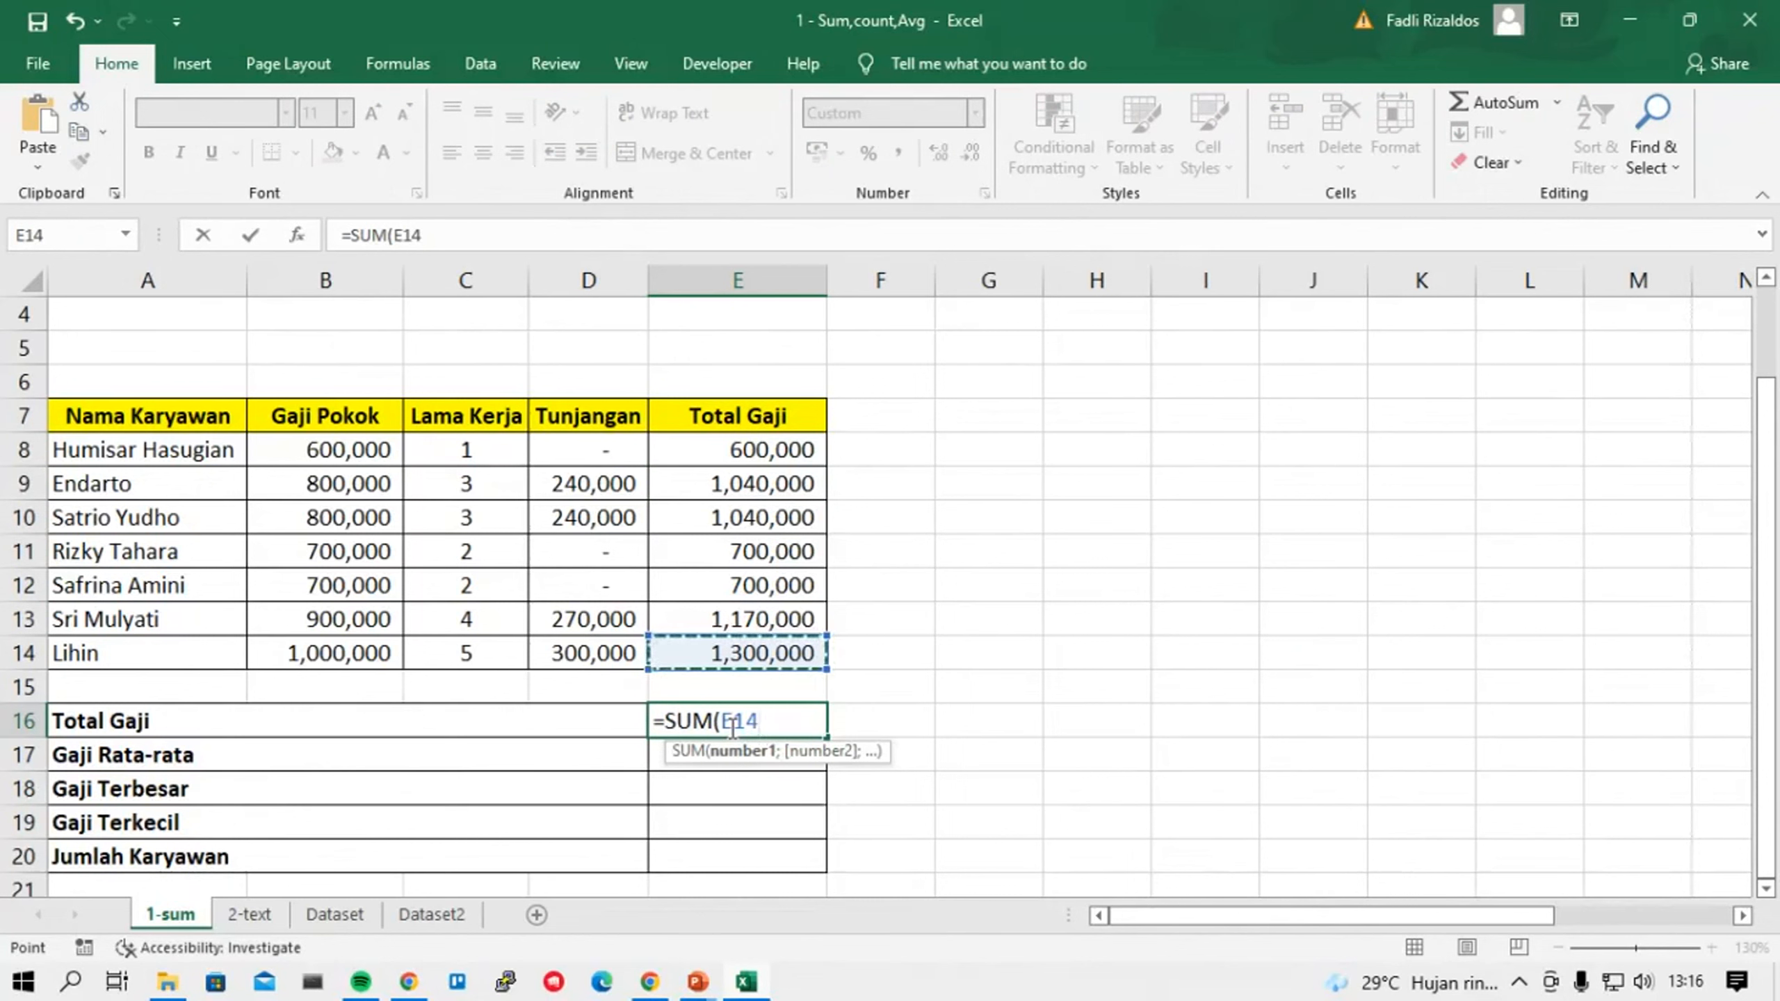
{"action": "key", "text": "shift+Up"}
{"action": "key", "text": "shift+Up"}
{"action": "key", "text": "shift+Up"}
{"action": "key", "text": "shift+Up"}
{"action": "key", "text": "shift+Up"}
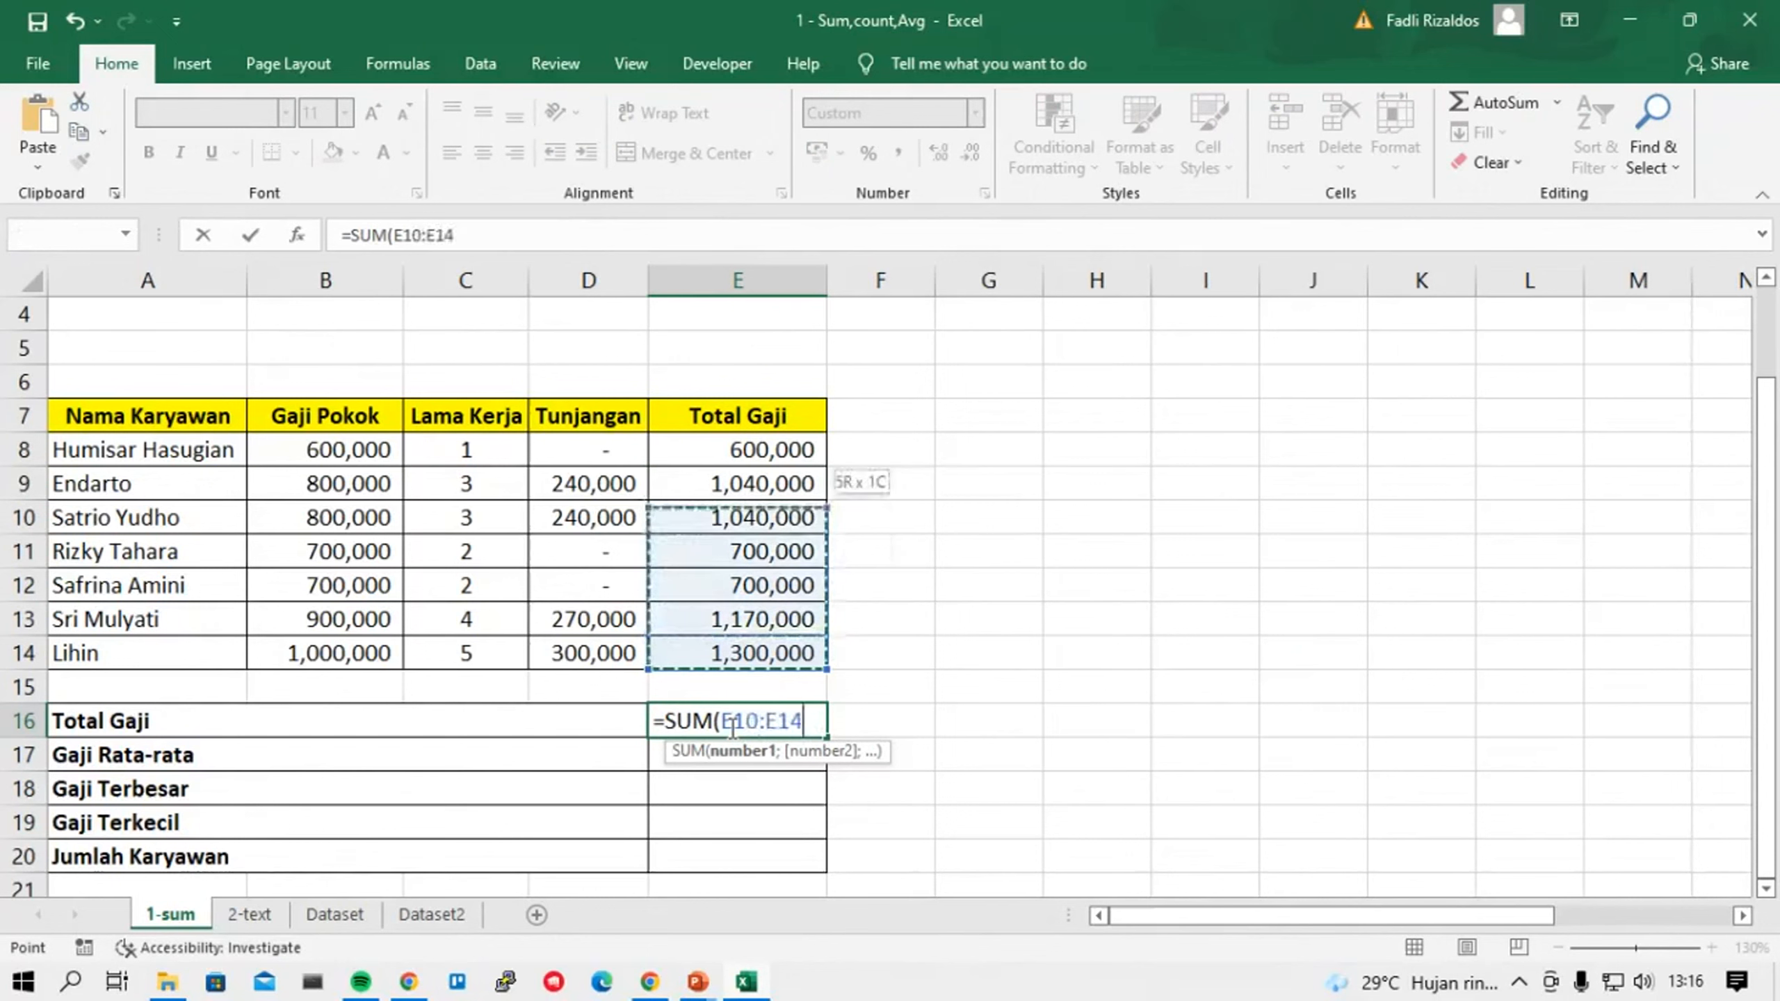
{"action": "key", "text": "shift+Up"}
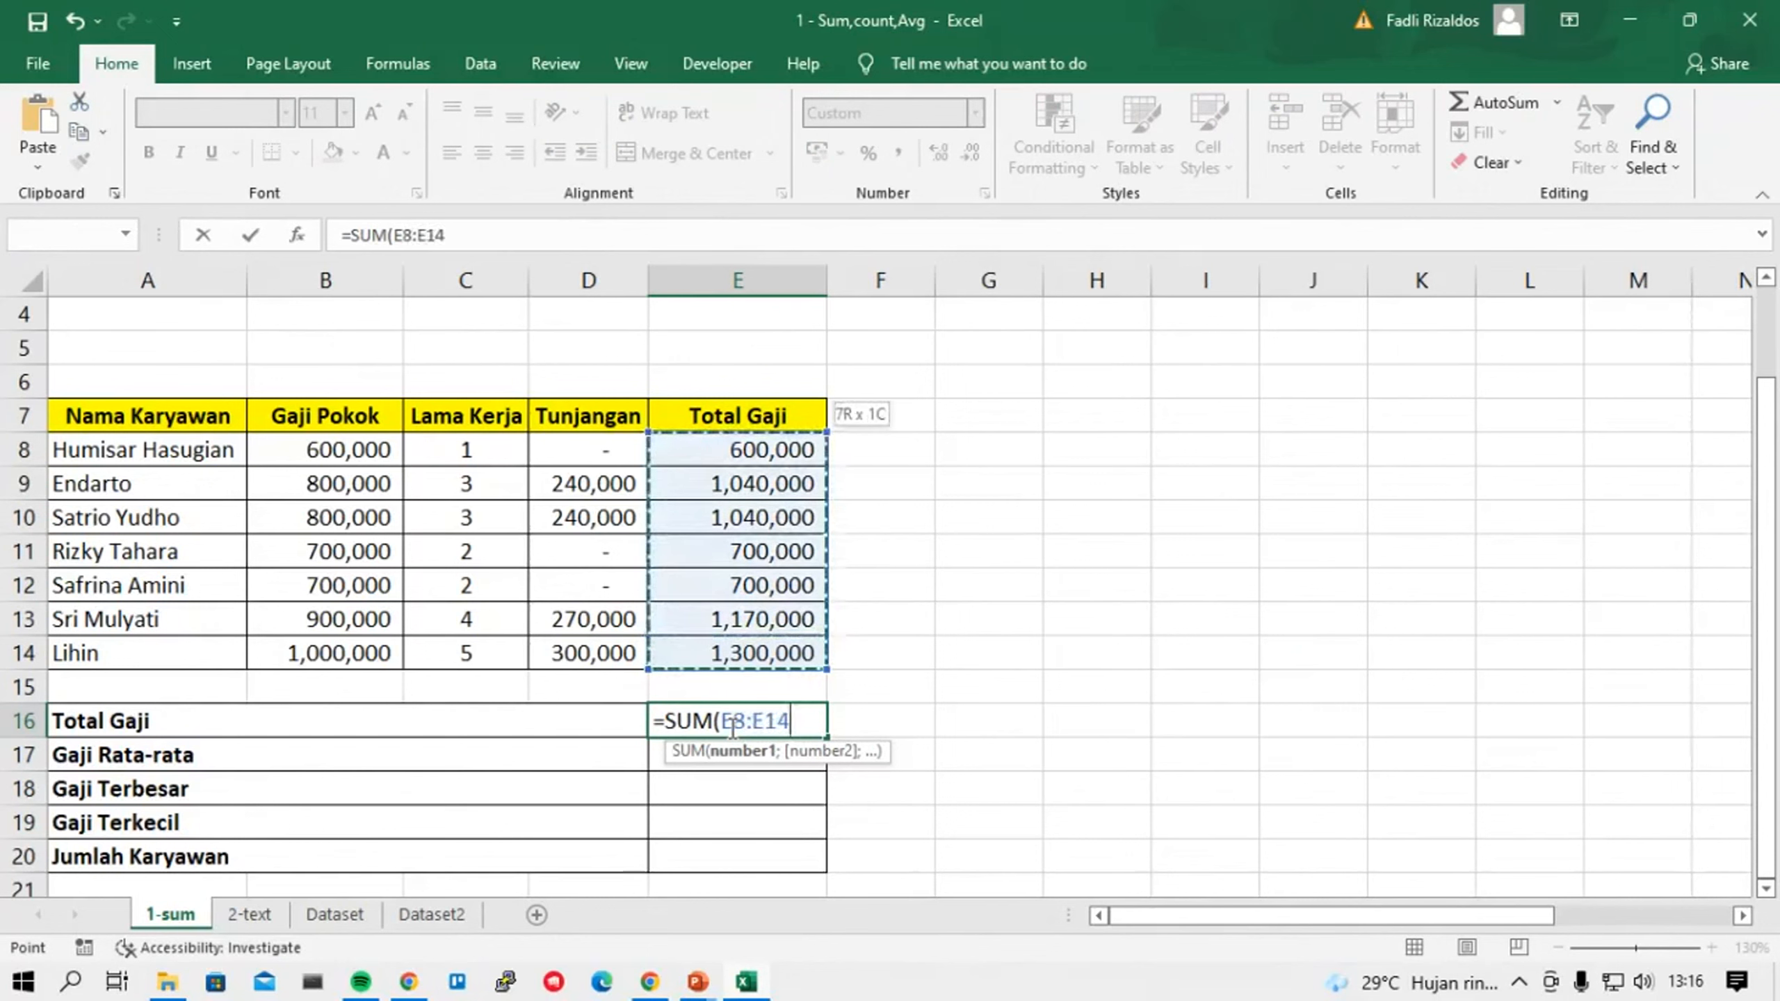
{"action": "key", "text": "Return"}
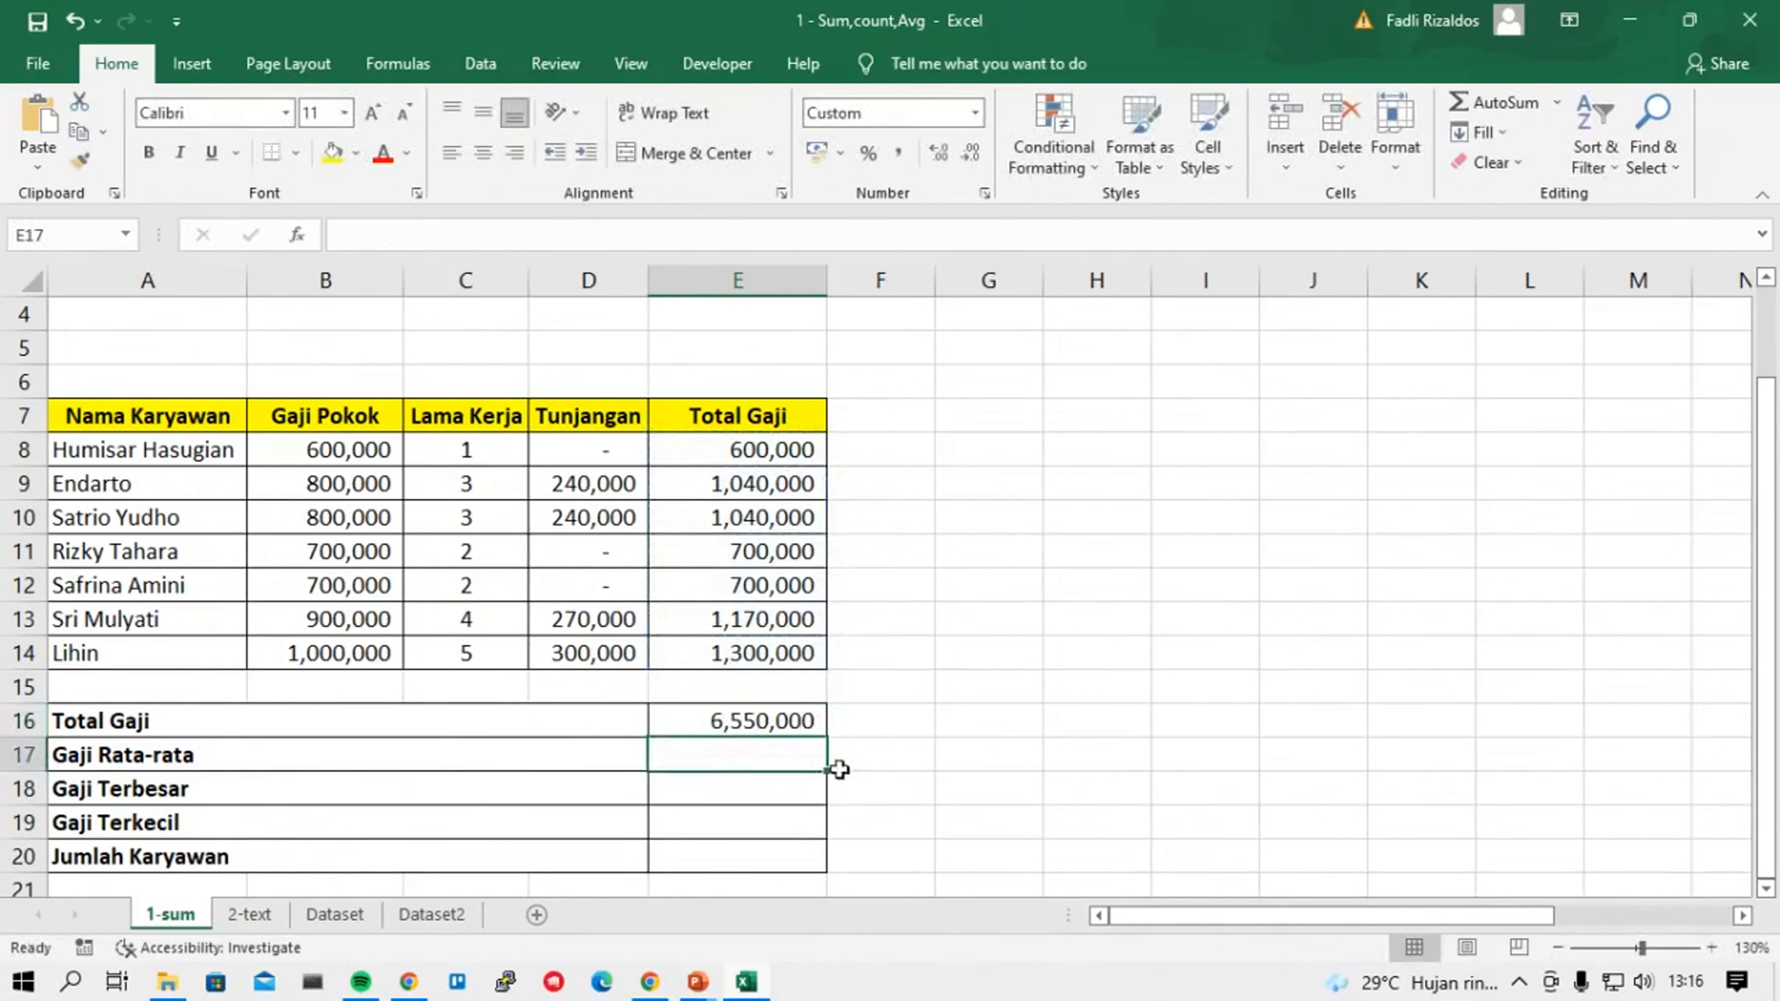
{"action": "left_click", "coordinate": [837, 687]}
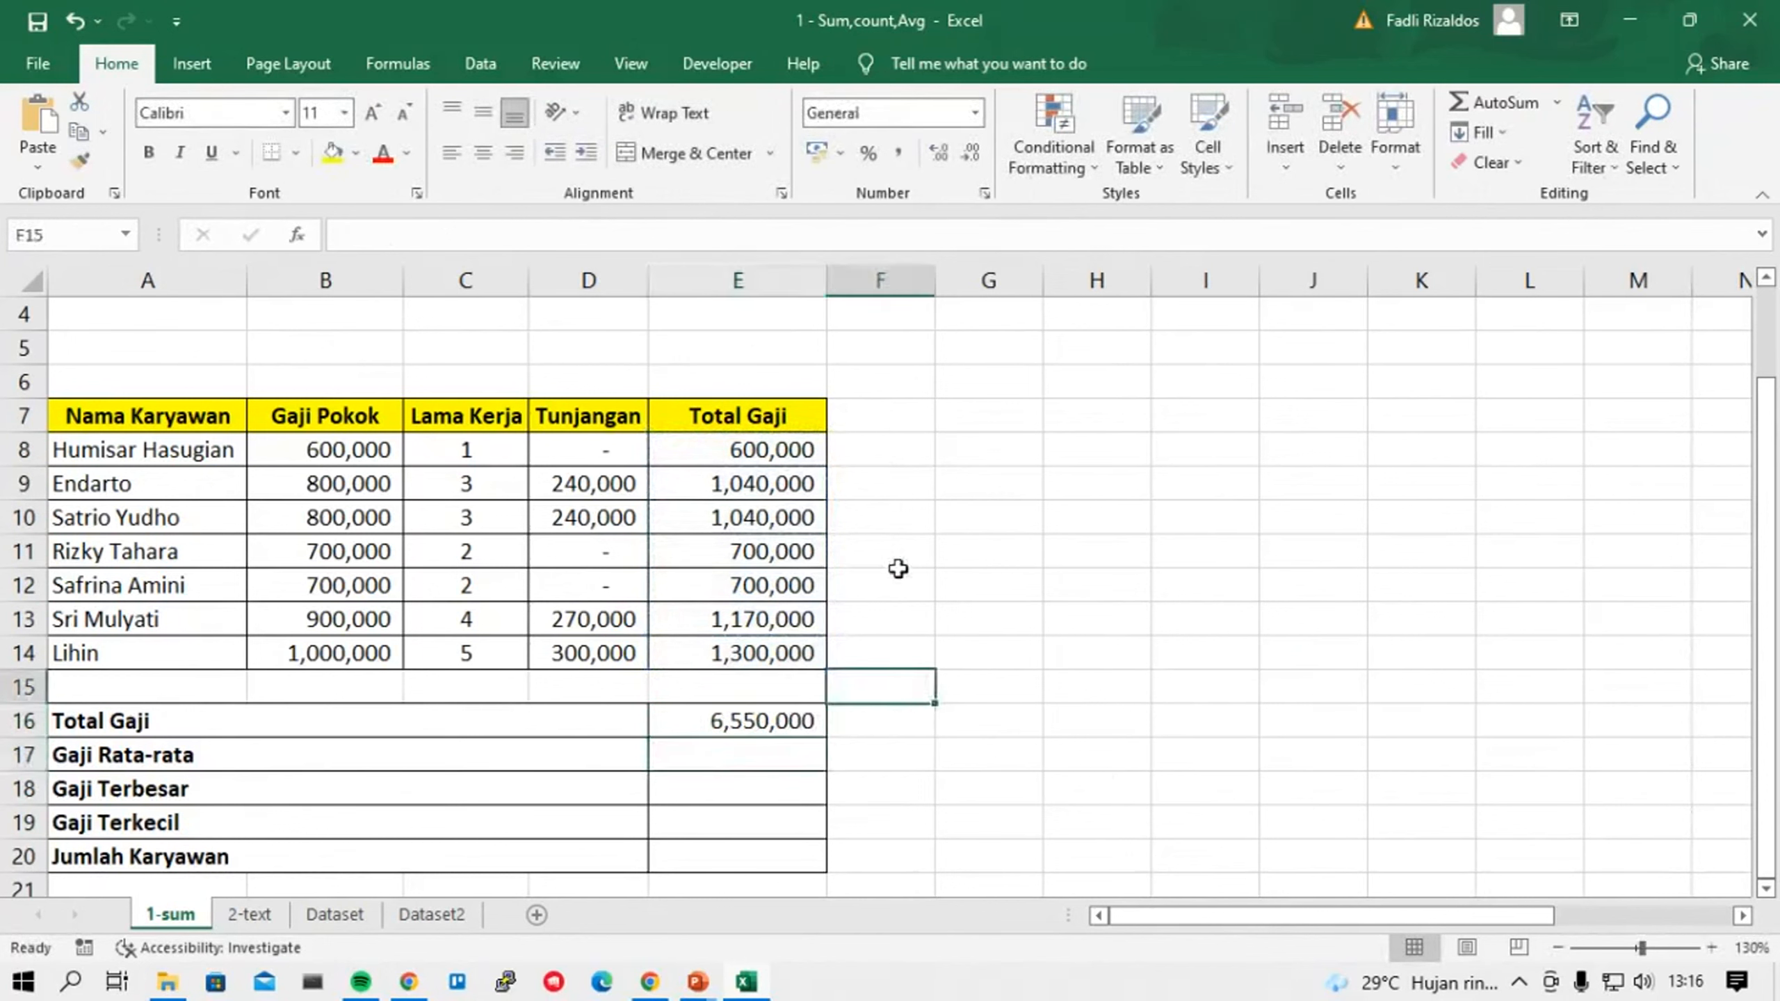
{"action": "left_click", "coordinate": [813, 447]}
{"action": "left_click", "coordinate": [817, 489]}
{"action": "left_click", "coordinate": [794, 685]}
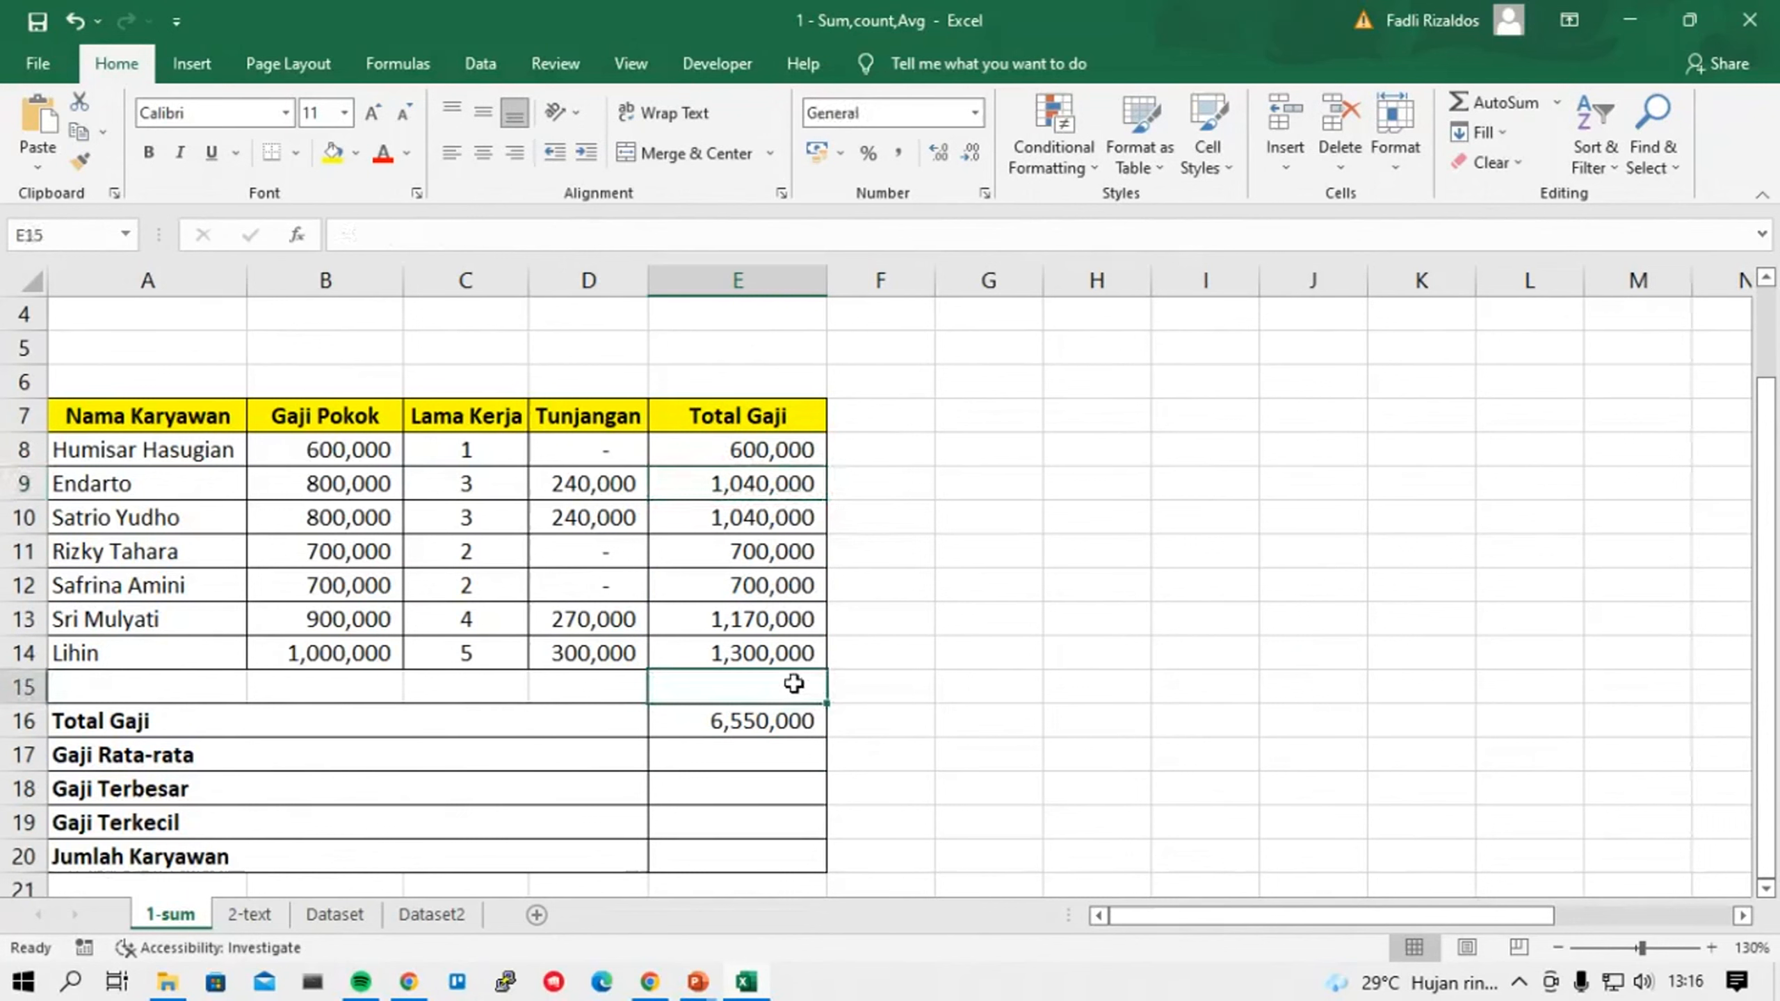
Calculate Gaji Rata-rata in E17 with =AVERAGE(E8:E14).
{"action": "left_click", "coordinate": [790, 755]}
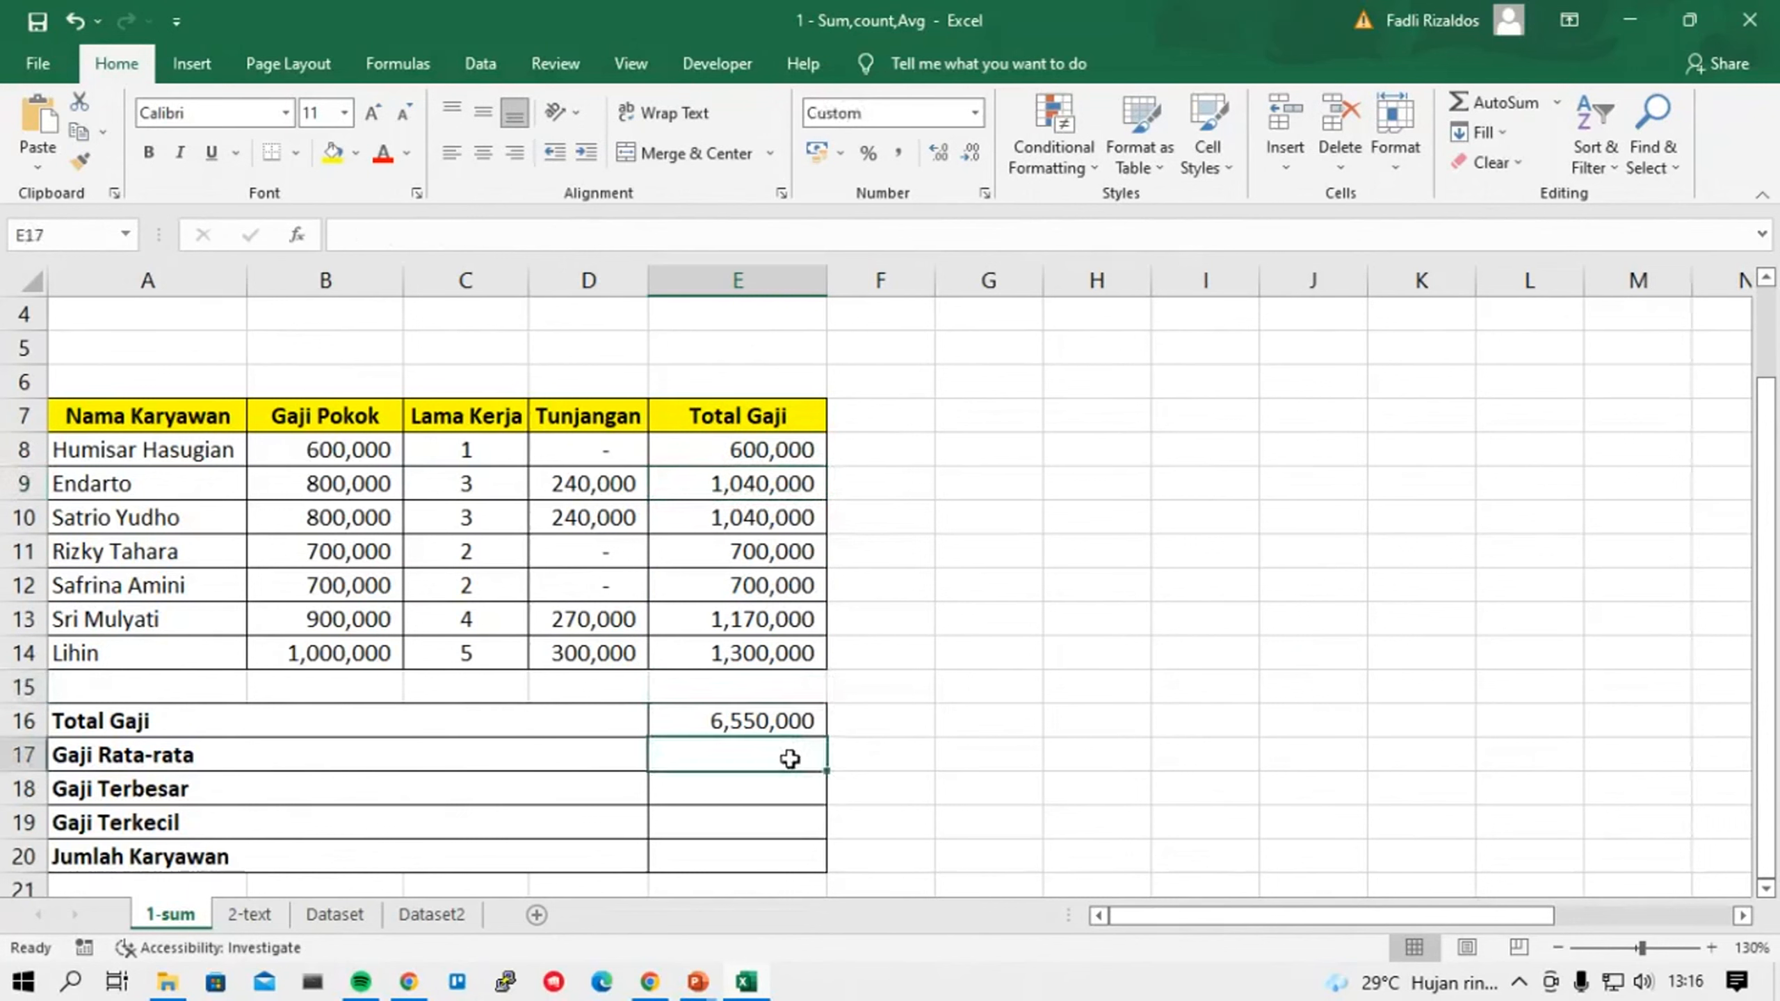
{"action": "type", "text": "=a"}
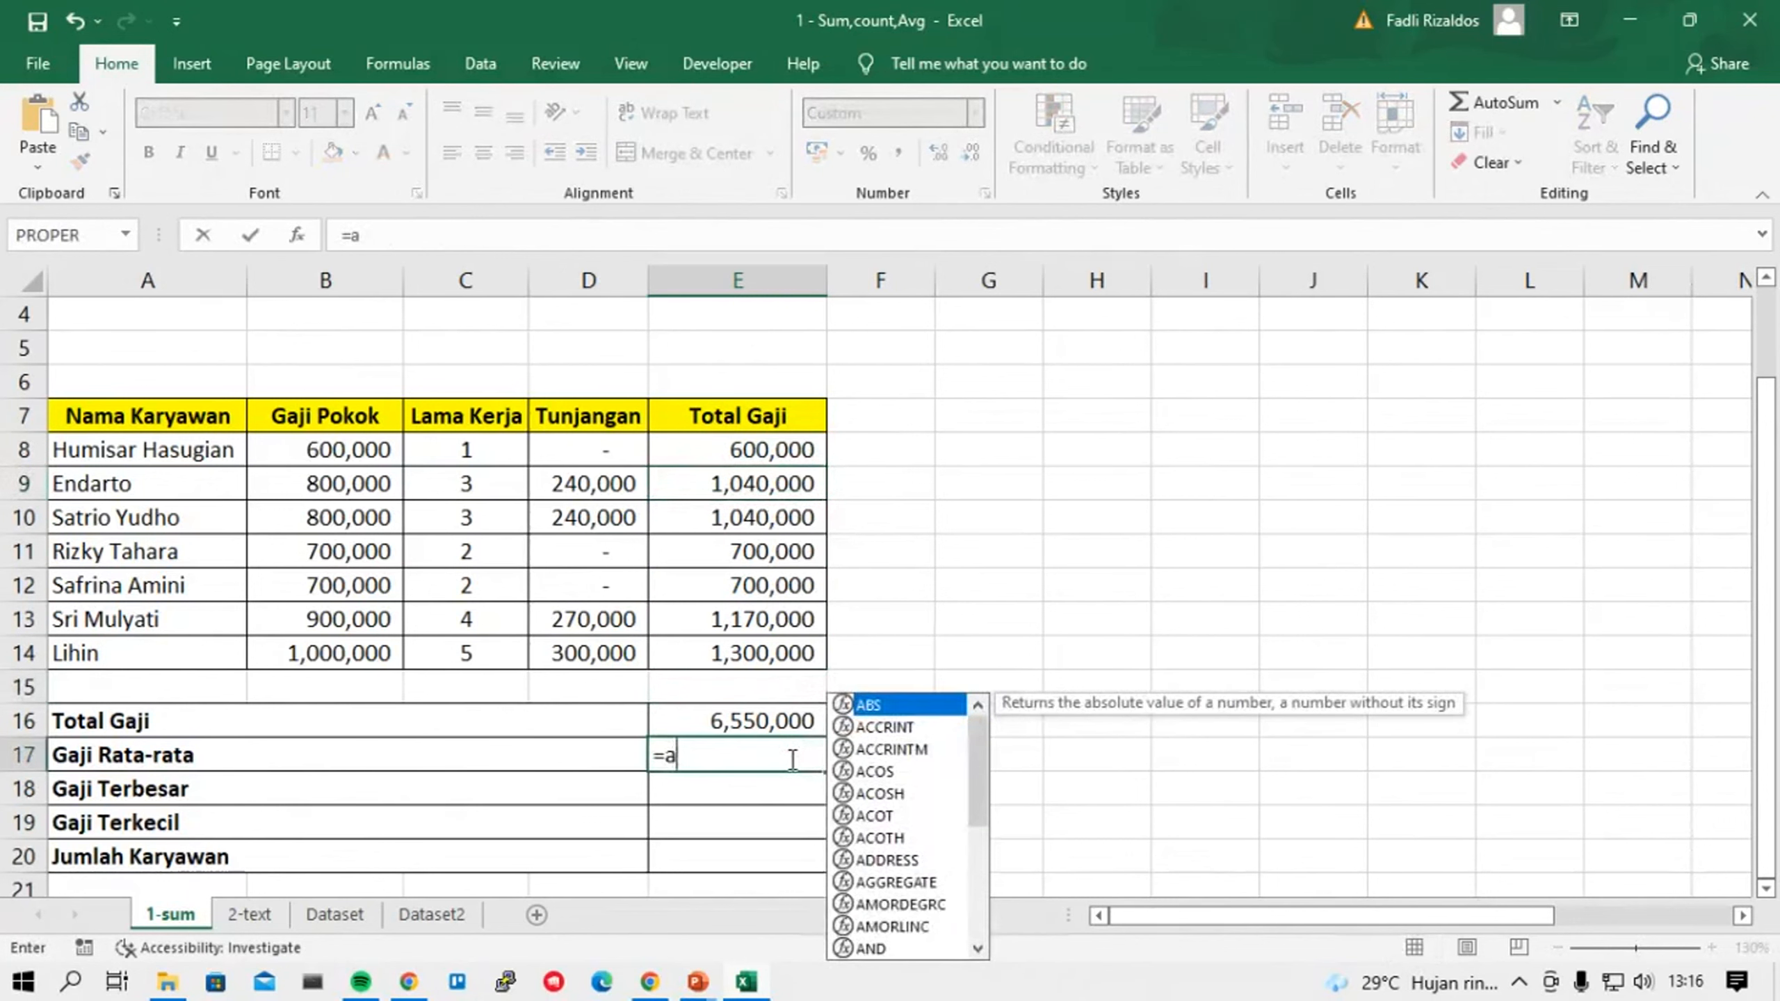
{"action": "type", "text": "v"}
{"action": "key", "text": "Down"}
{"action": "key", "text": "Tab"}
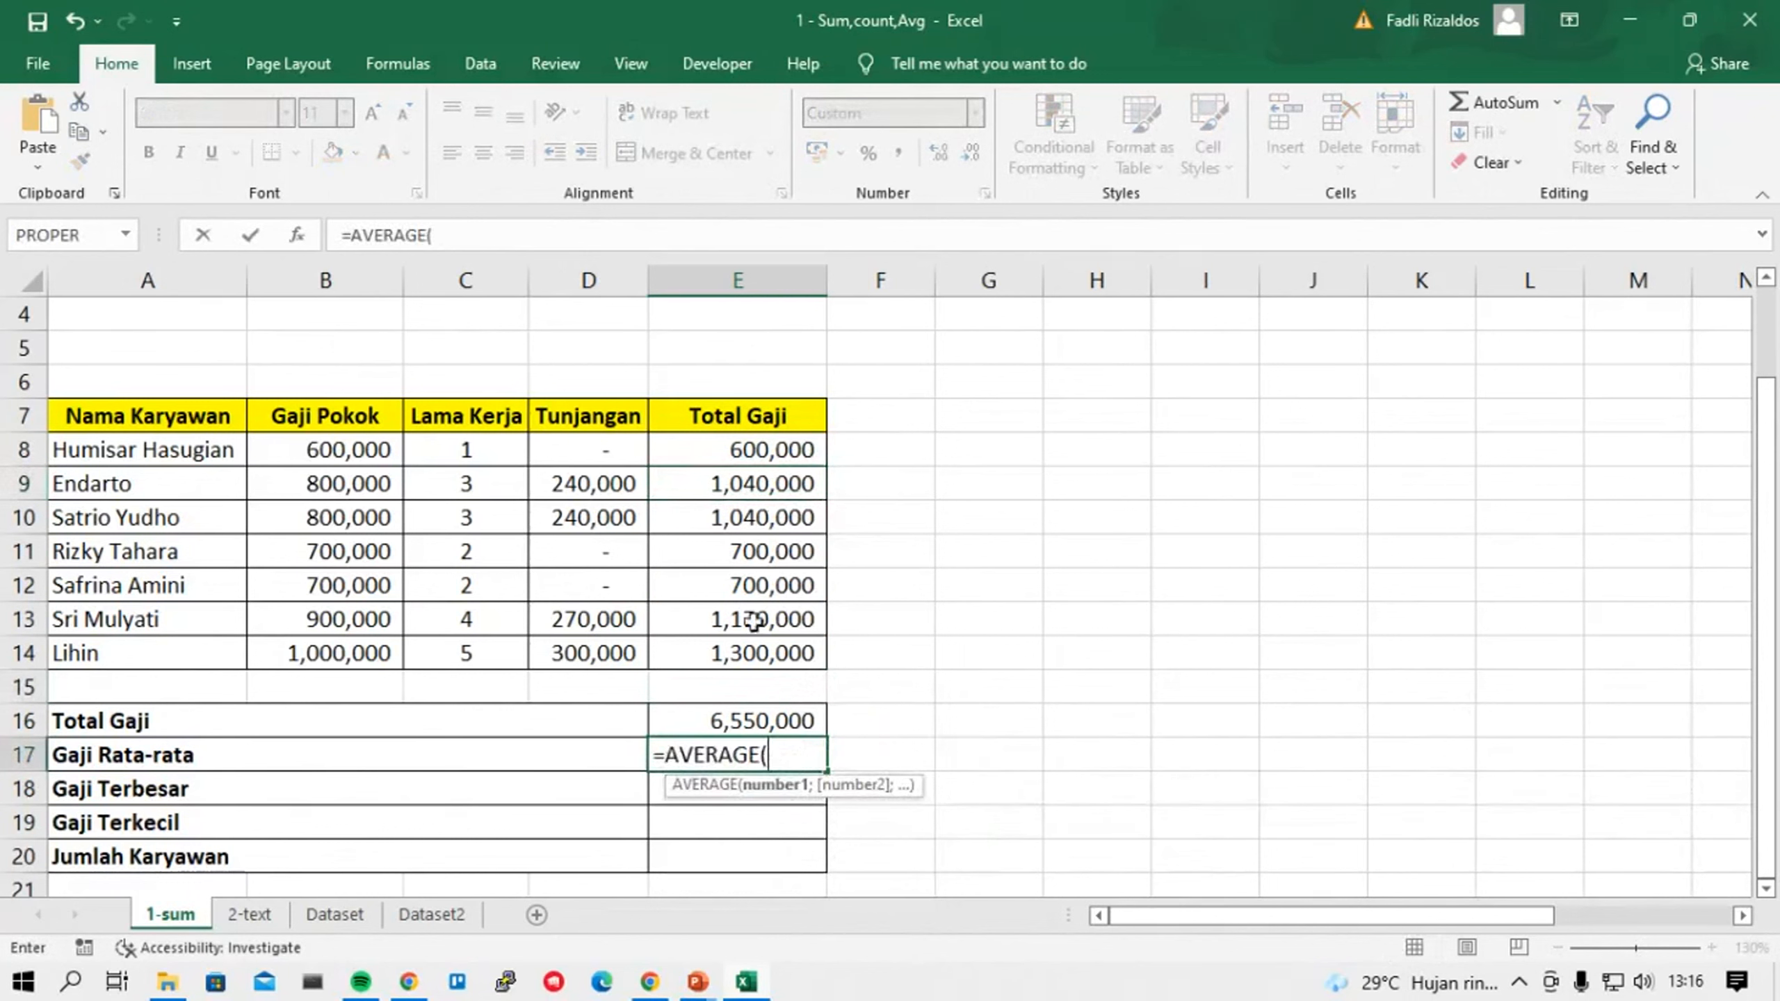
{"action": "left_click_drag", "start_coordinate": [755, 656], "coordinate": [787, 449]}
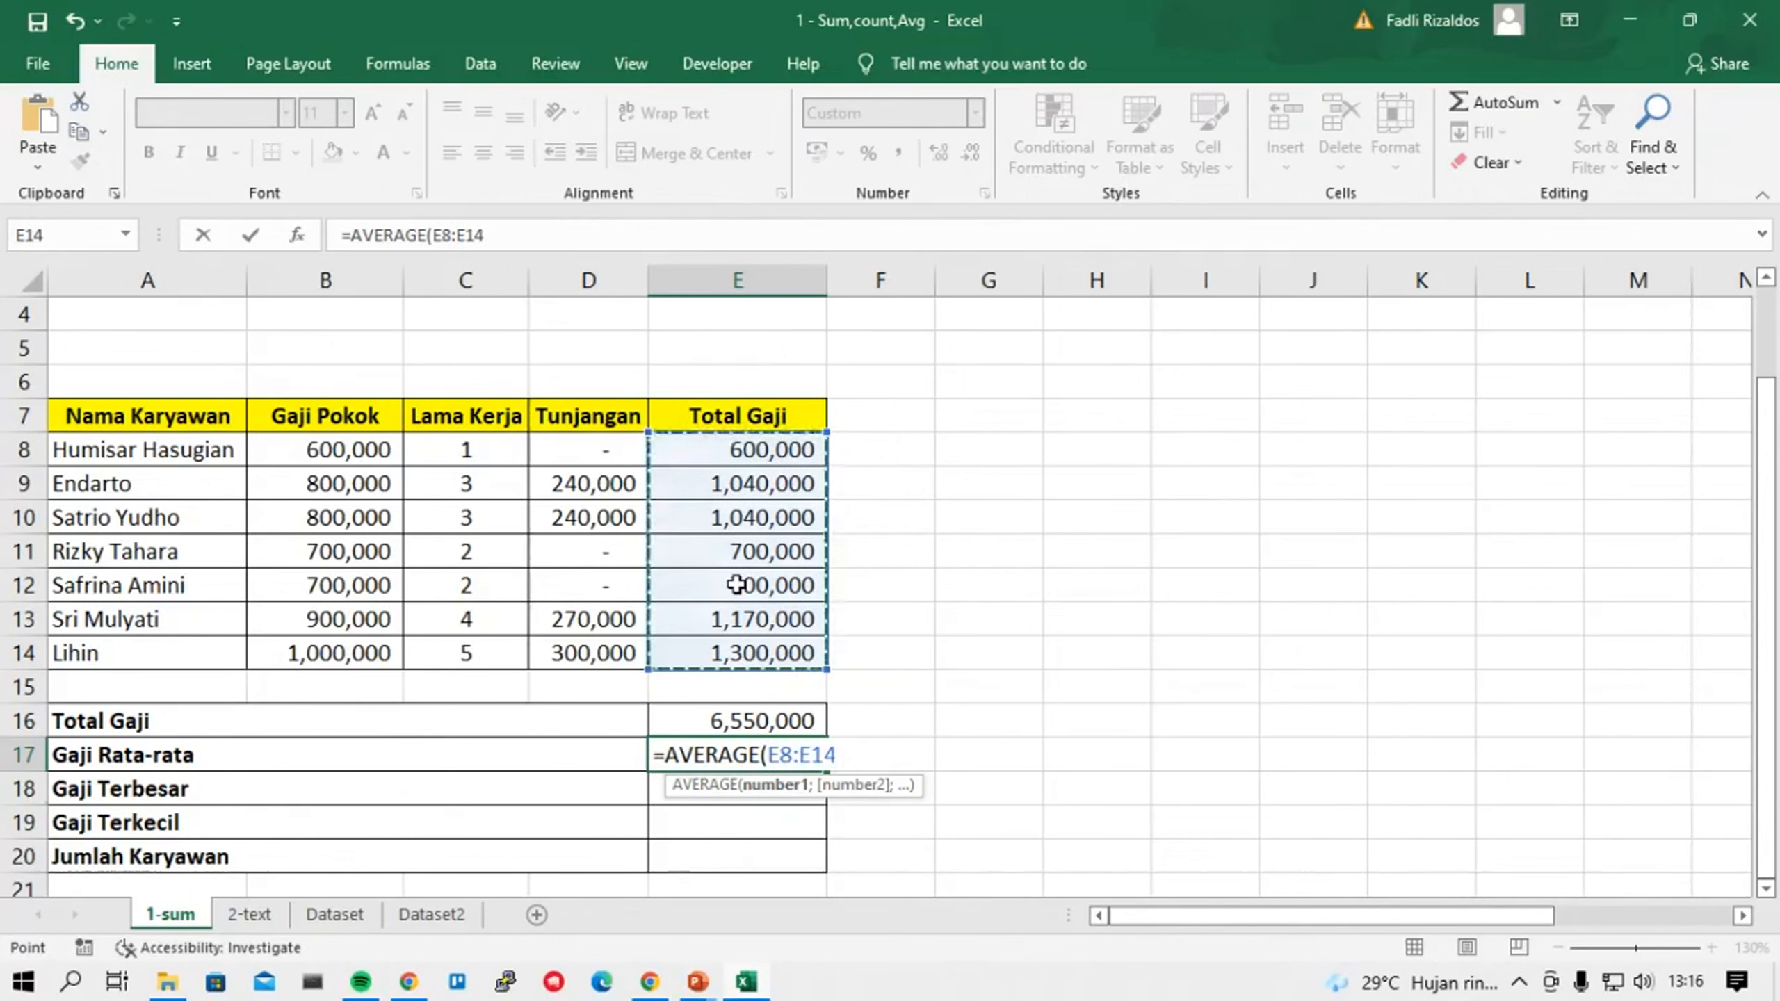
{"action": "key", "text": "Return"}
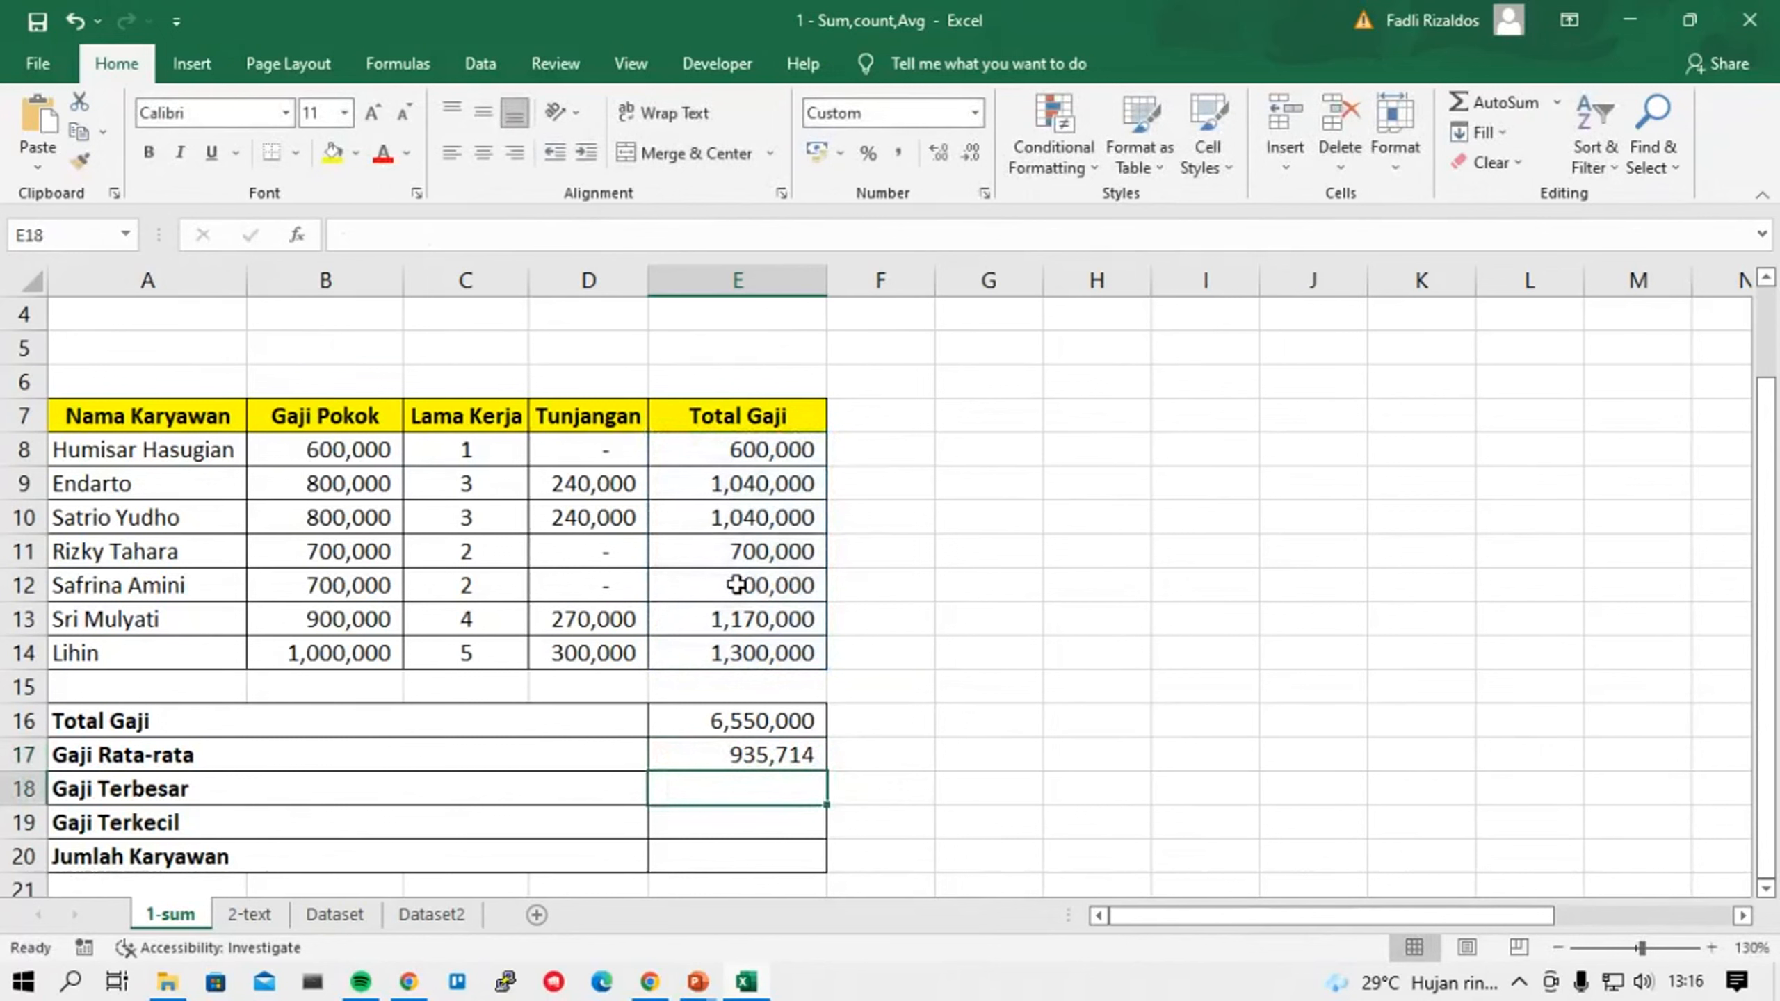
Calculate Gaji Terbesar in E18 with the MAX function over the Total Gaji range E8:E14.
{"action": "type", "text": "="}
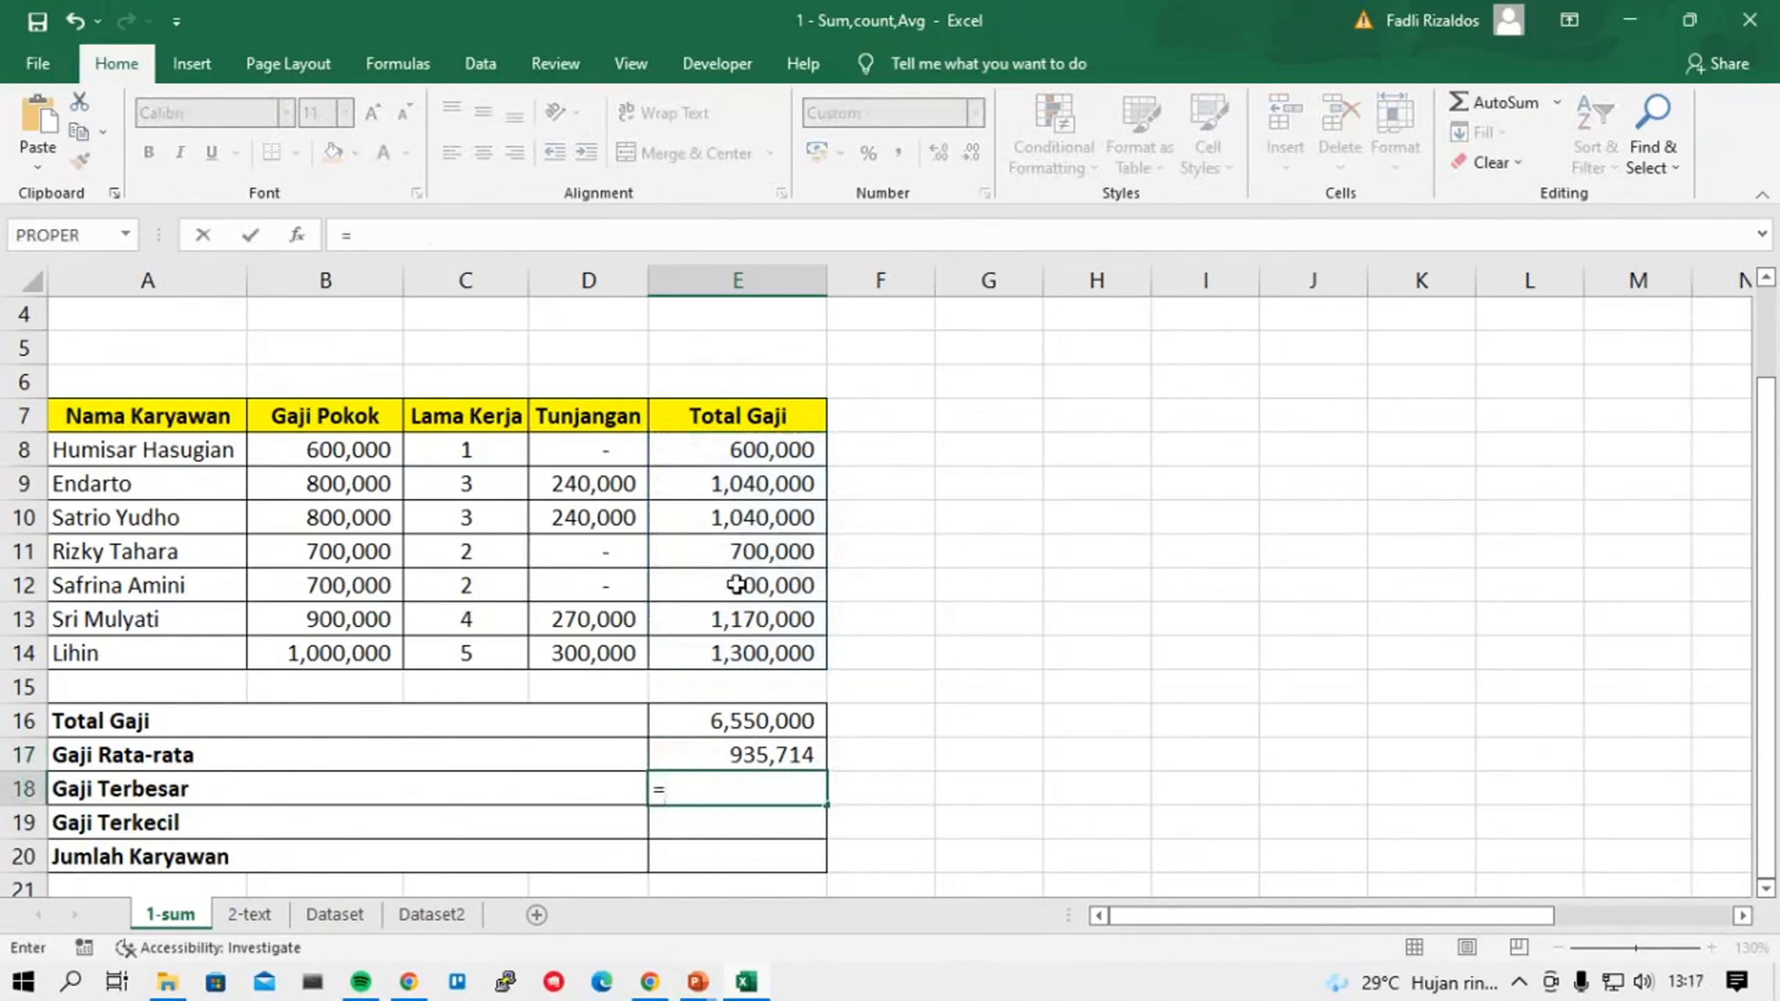
{"action": "type", "text": "ma"}
{"action": "key", "text": "Down"}
{"action": "key", "text": "Tab"}
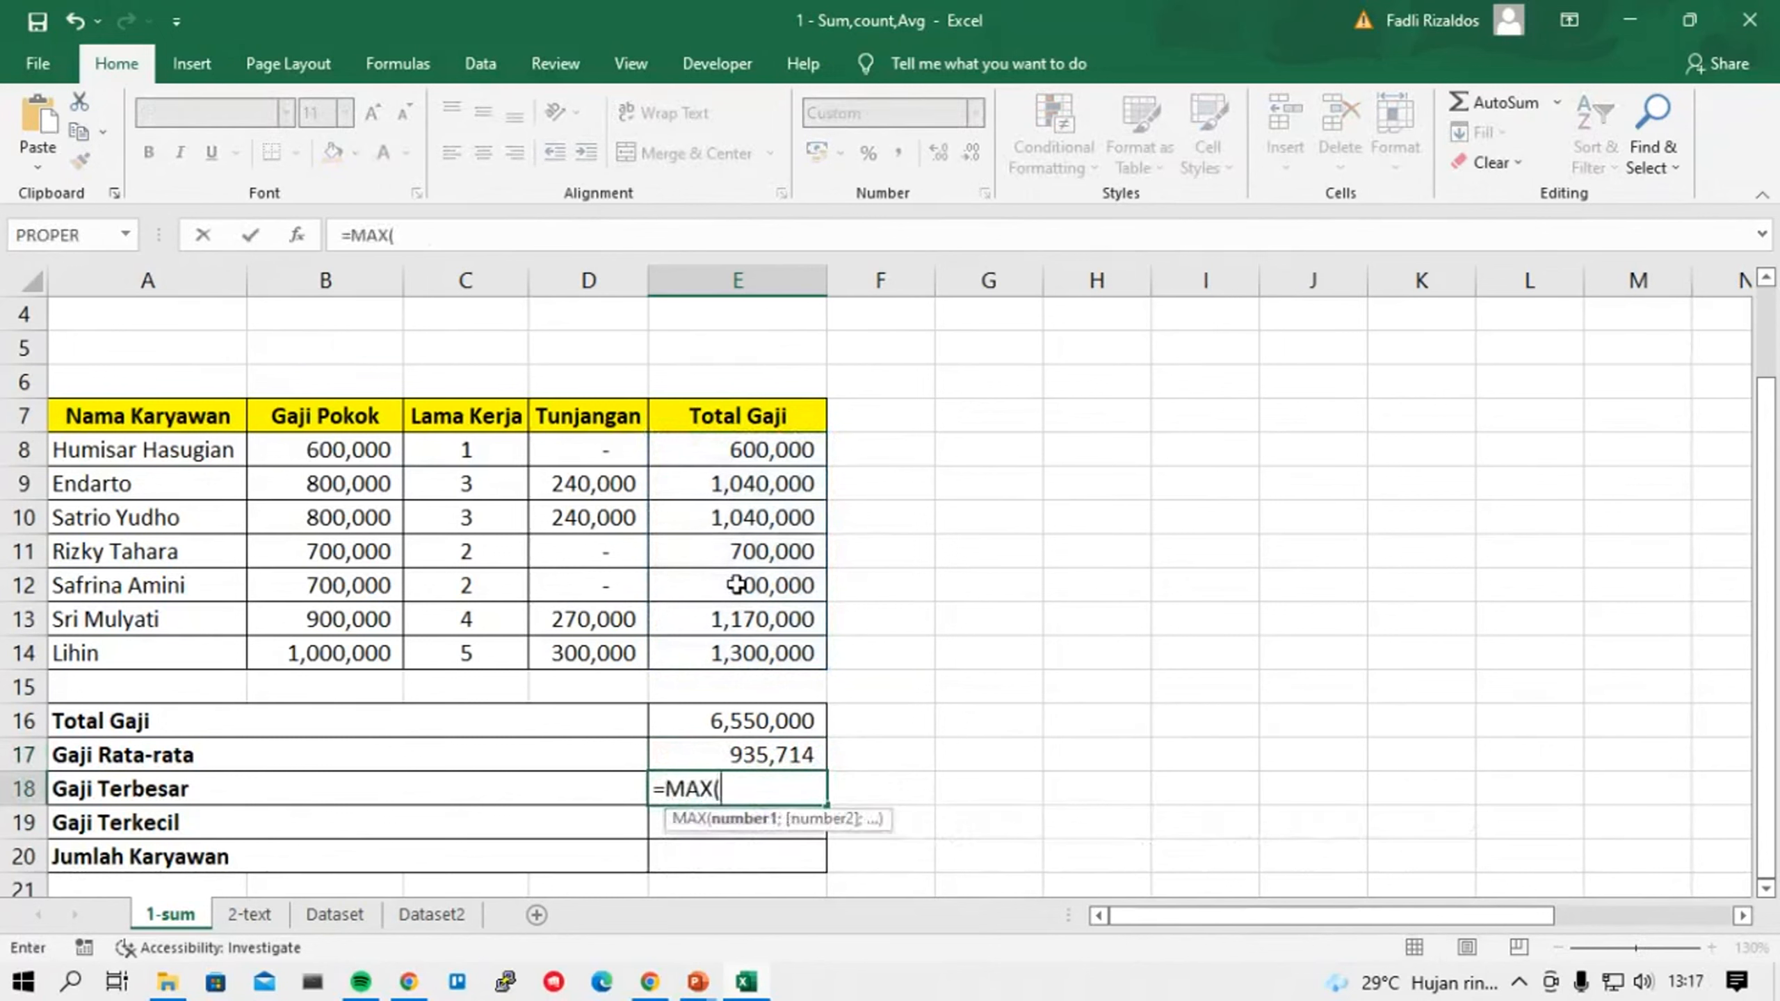
{"action": "key", "text": "Up"}
{"action": "key", "text": "Up"}
{"action": "key", "text": "Up"}
{"action": "key", "text": "Up"}
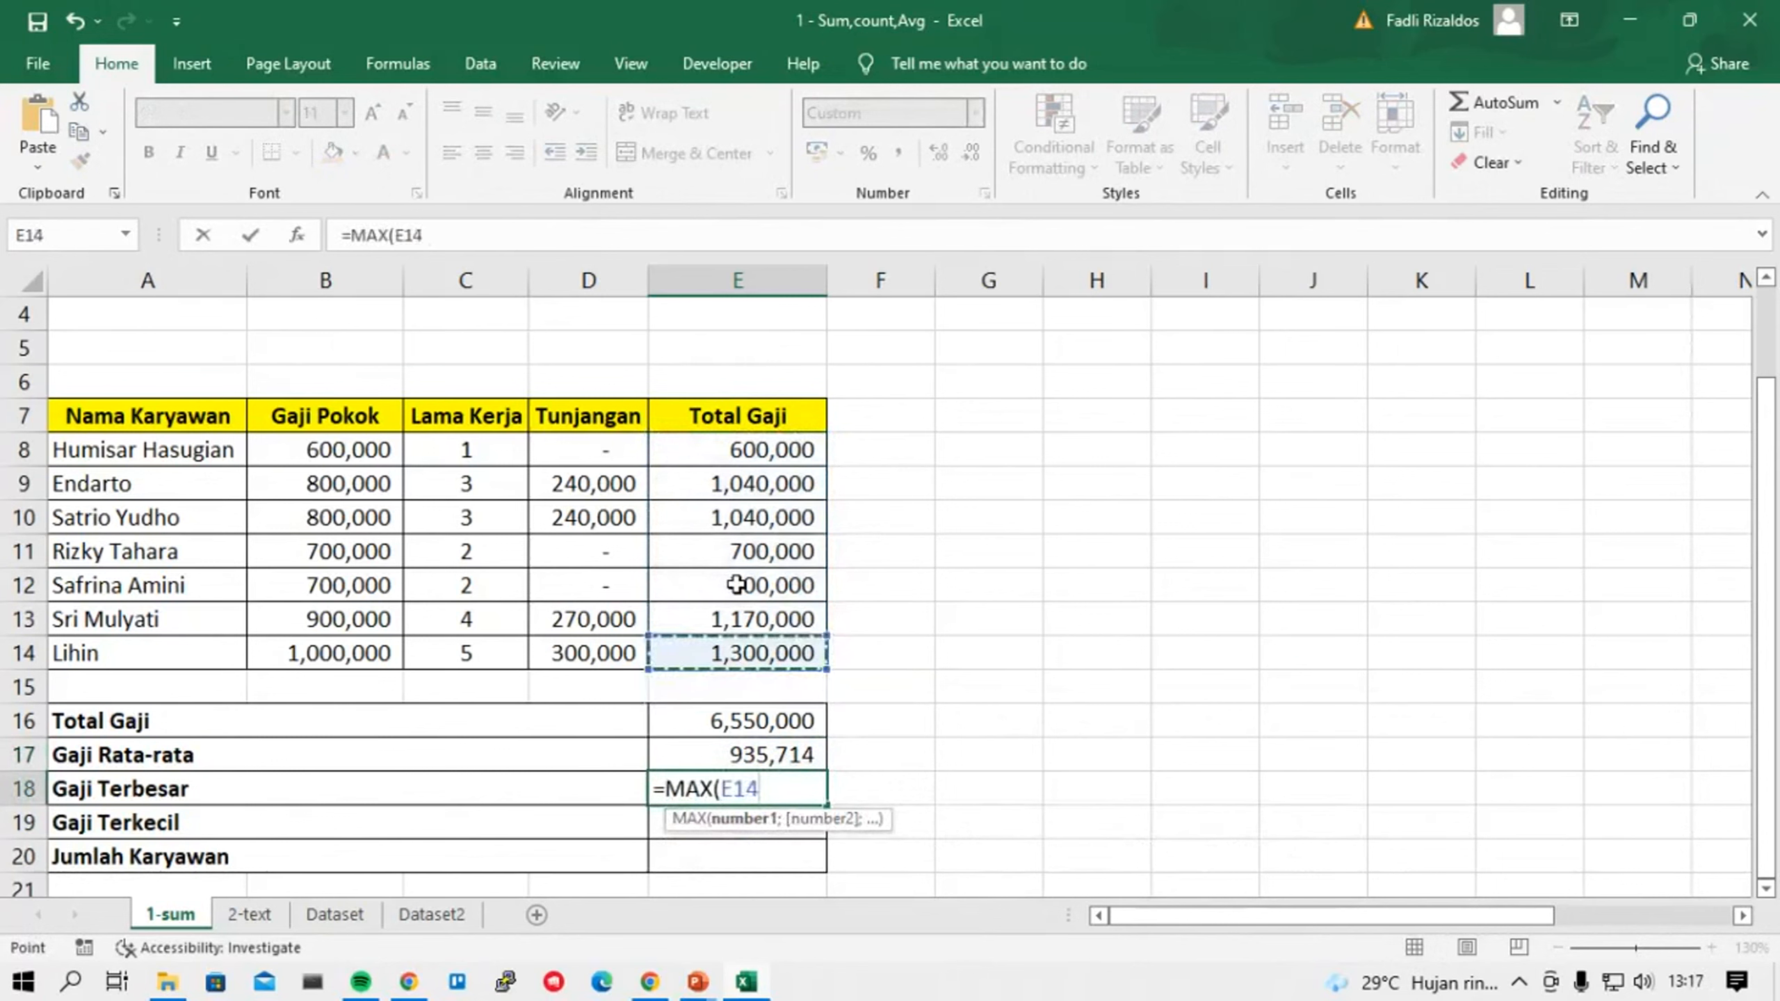
{"action": "key", "text": "shift+Up"}
{"action": "key", "text": "shift+Up"}
{"action": "key", "text": "shift+Up"}
{"action": "key", "text": "shift+Up"}
{"action": "key", "text": "shift+Up"}
{"action": "key", "text": "shift+Up"}
{"action": "key", "text": "shift+Up"}
{"action": "key", "text": "shift+Down"}
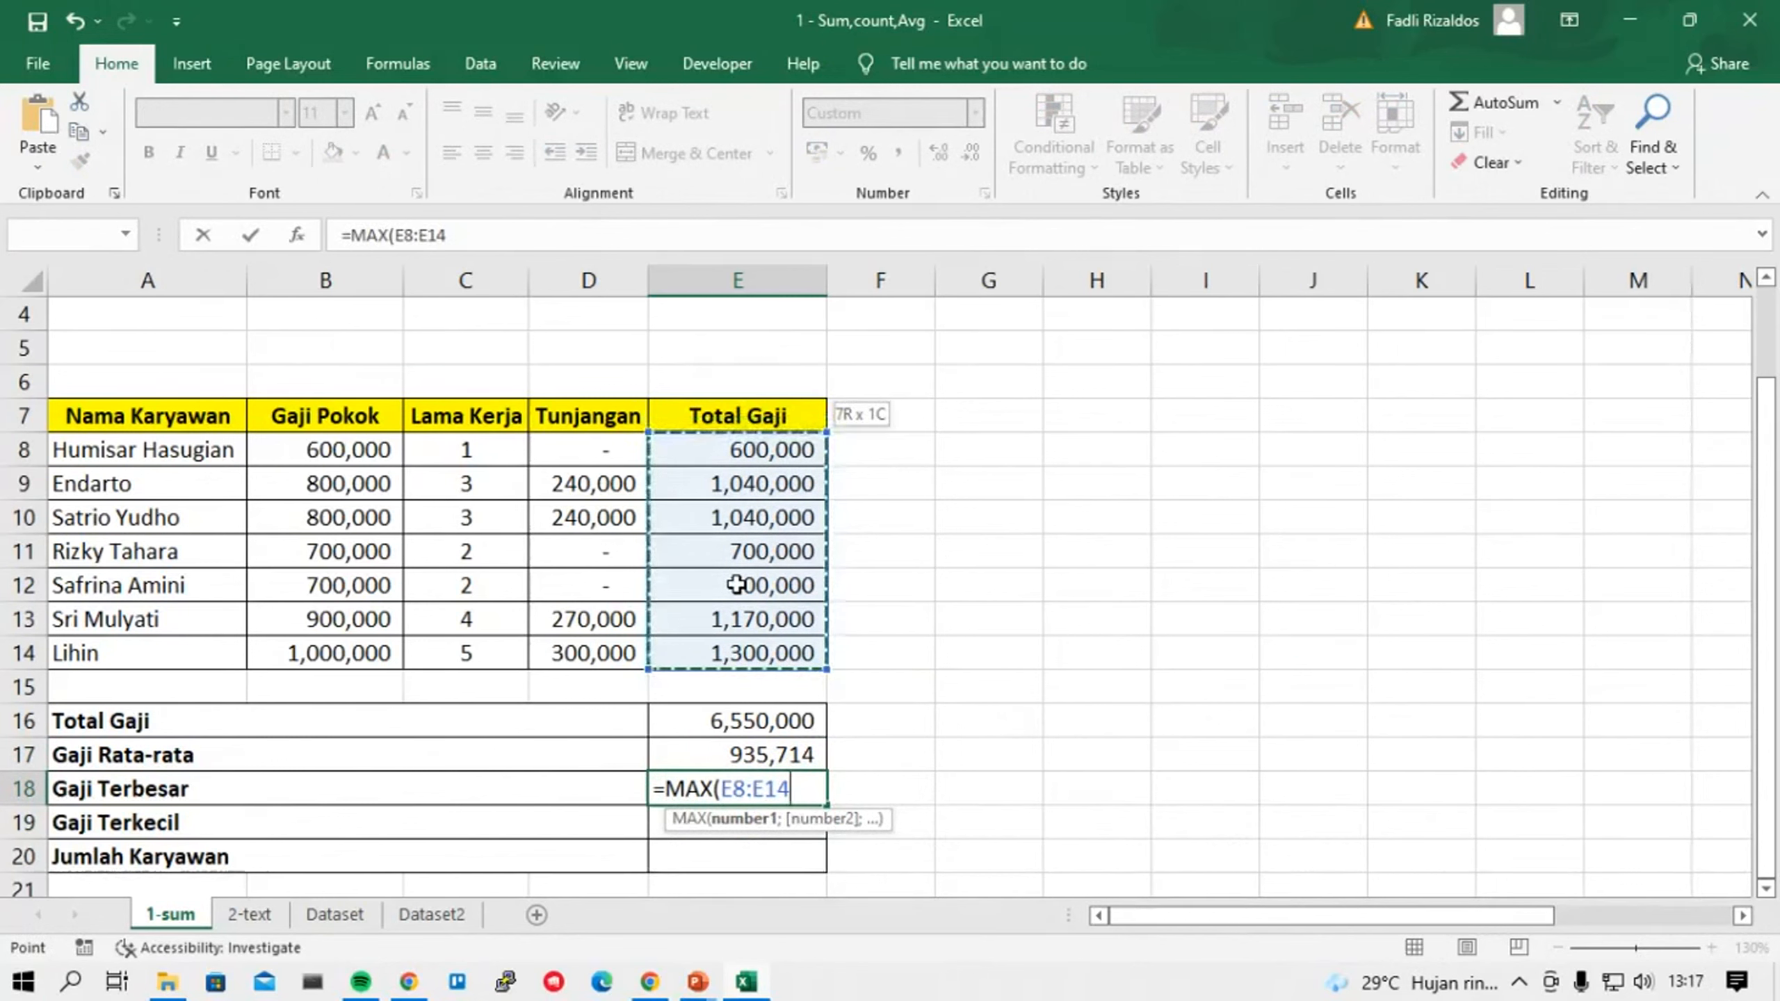
{"action": "key", "text": "Return"}
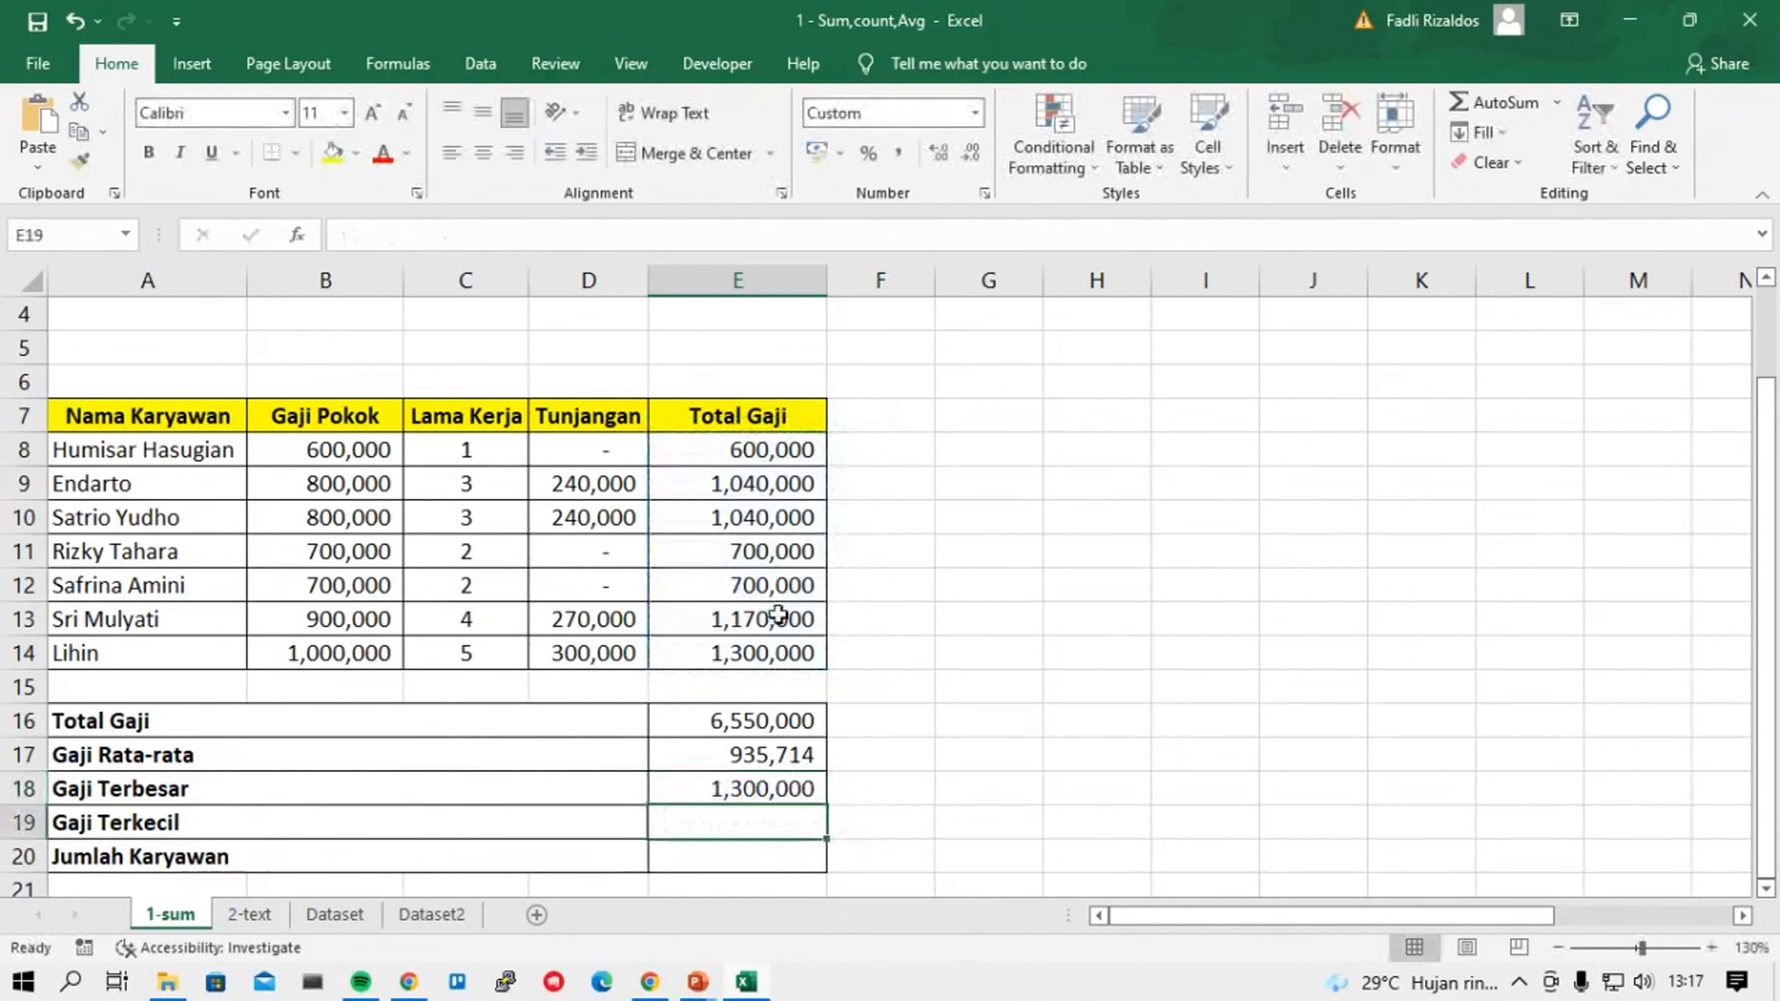
Calculate Gaji Terkecil in E19 with the MIN function over the range E8:E14.
{"action": "type", "text": "=min"}
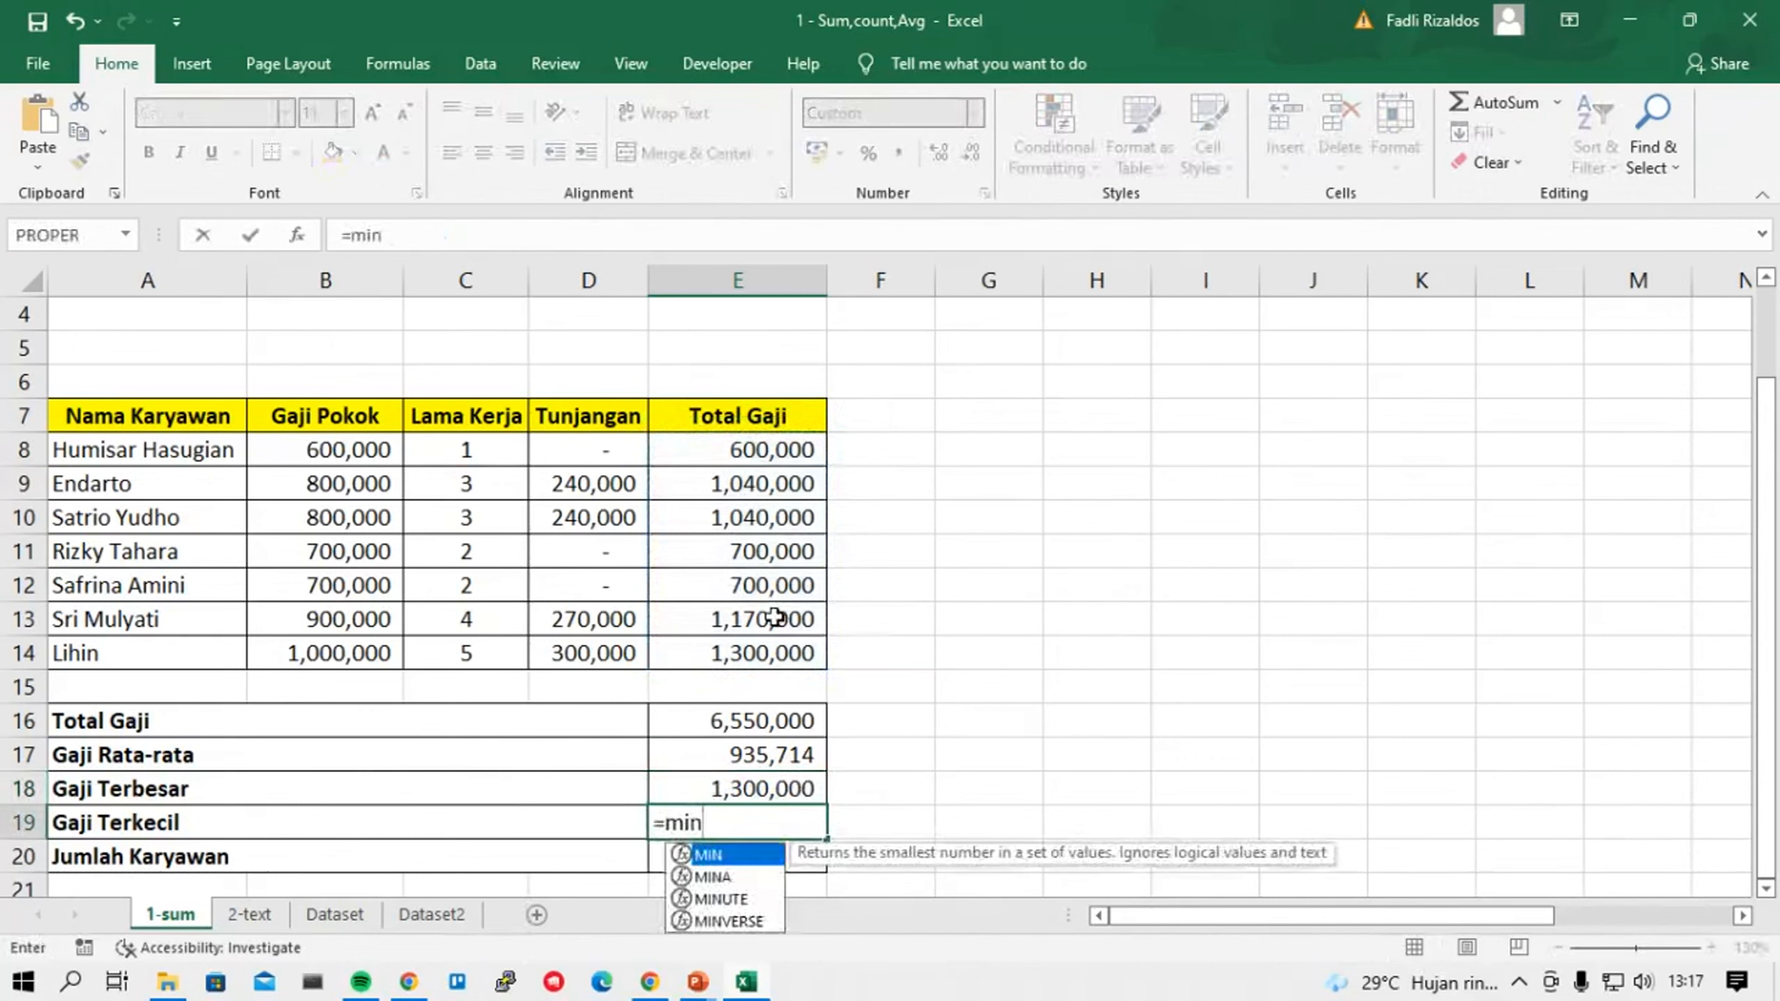
{"action": "key", "text": "Tab"}
{"action": "left_click_drag", "start_coordinate": [748, 449], "coordinate": [747, 637]}
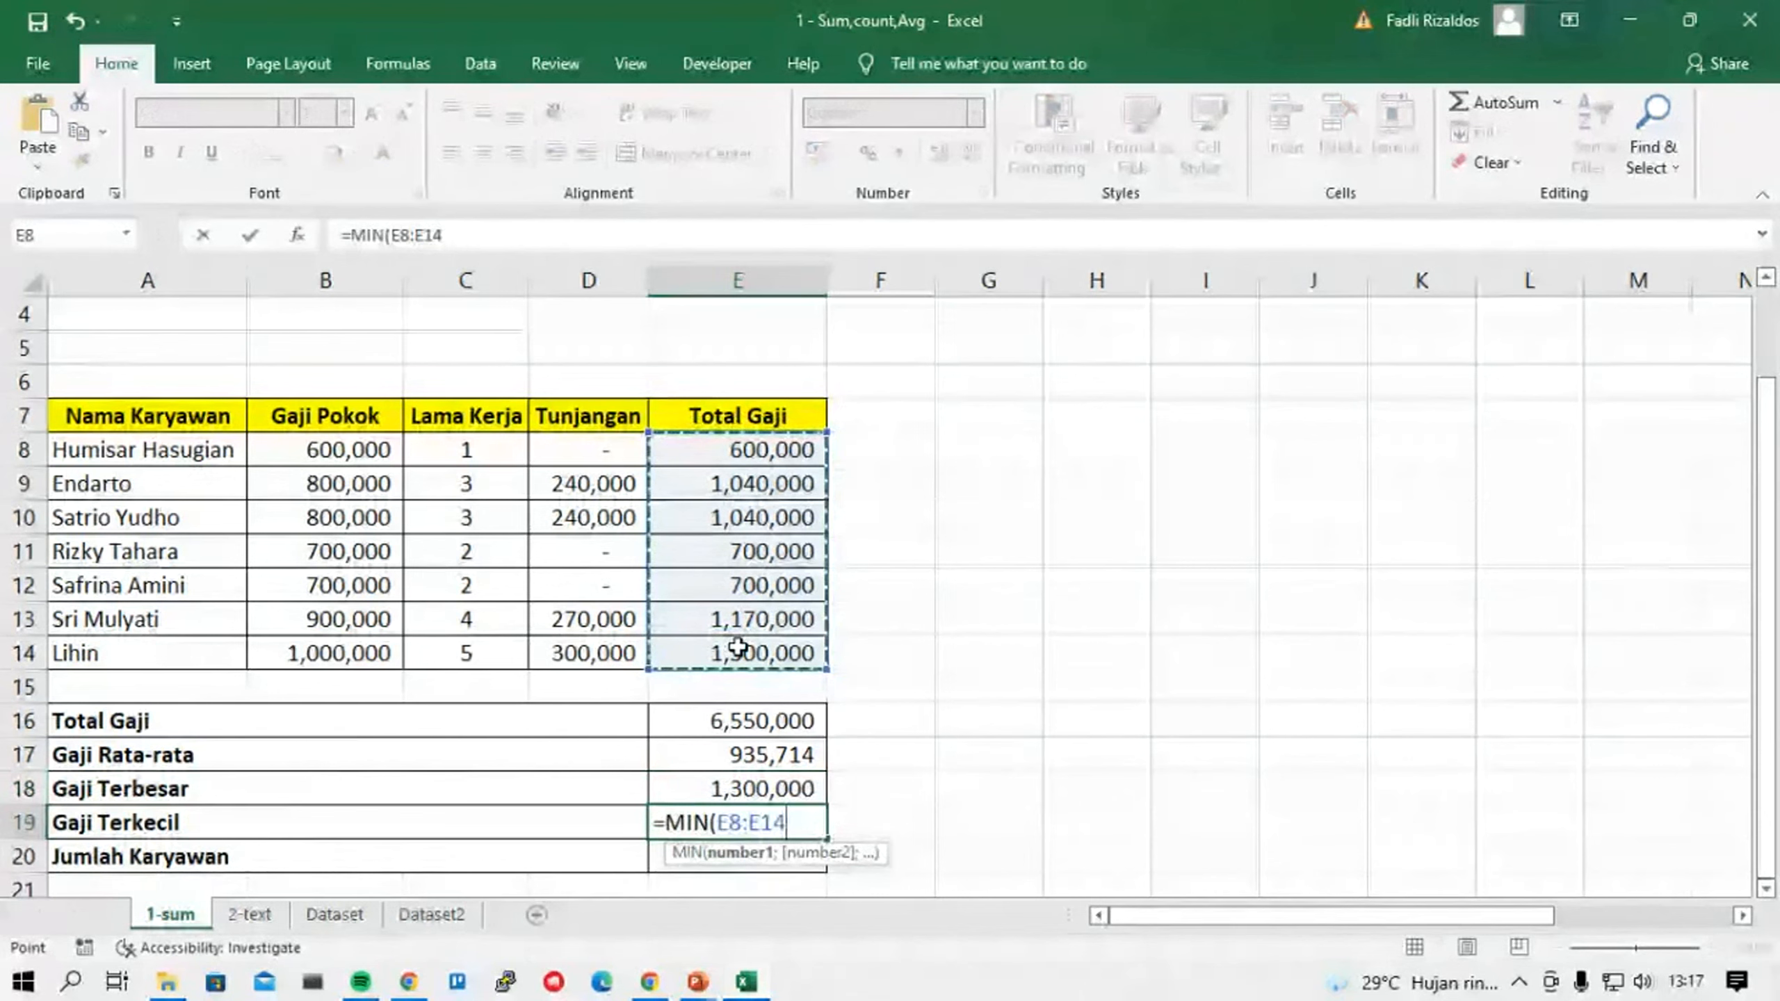
{"action": "key", "text": "Return"}
Try to calculate Jumlah Karyawan in E20 with COUNT over the employee names in A8:A14.
{"action": "type", "text": "="}
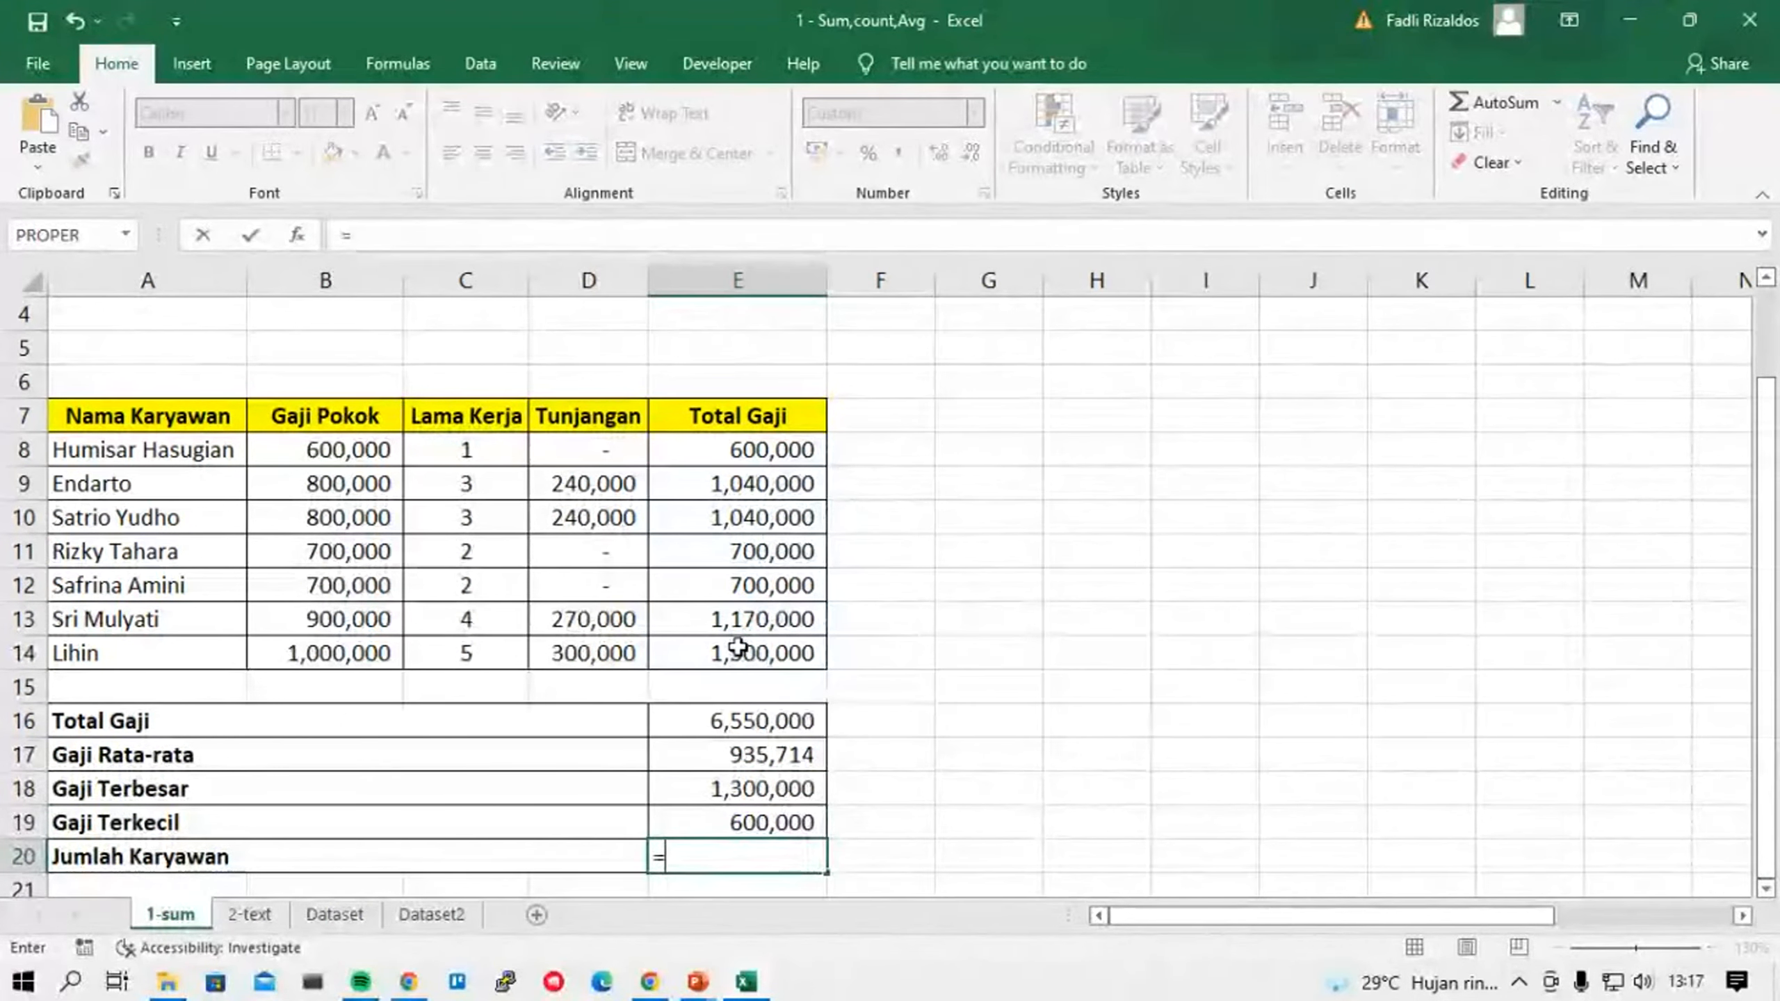
{"action": "type", "text": "coun"}
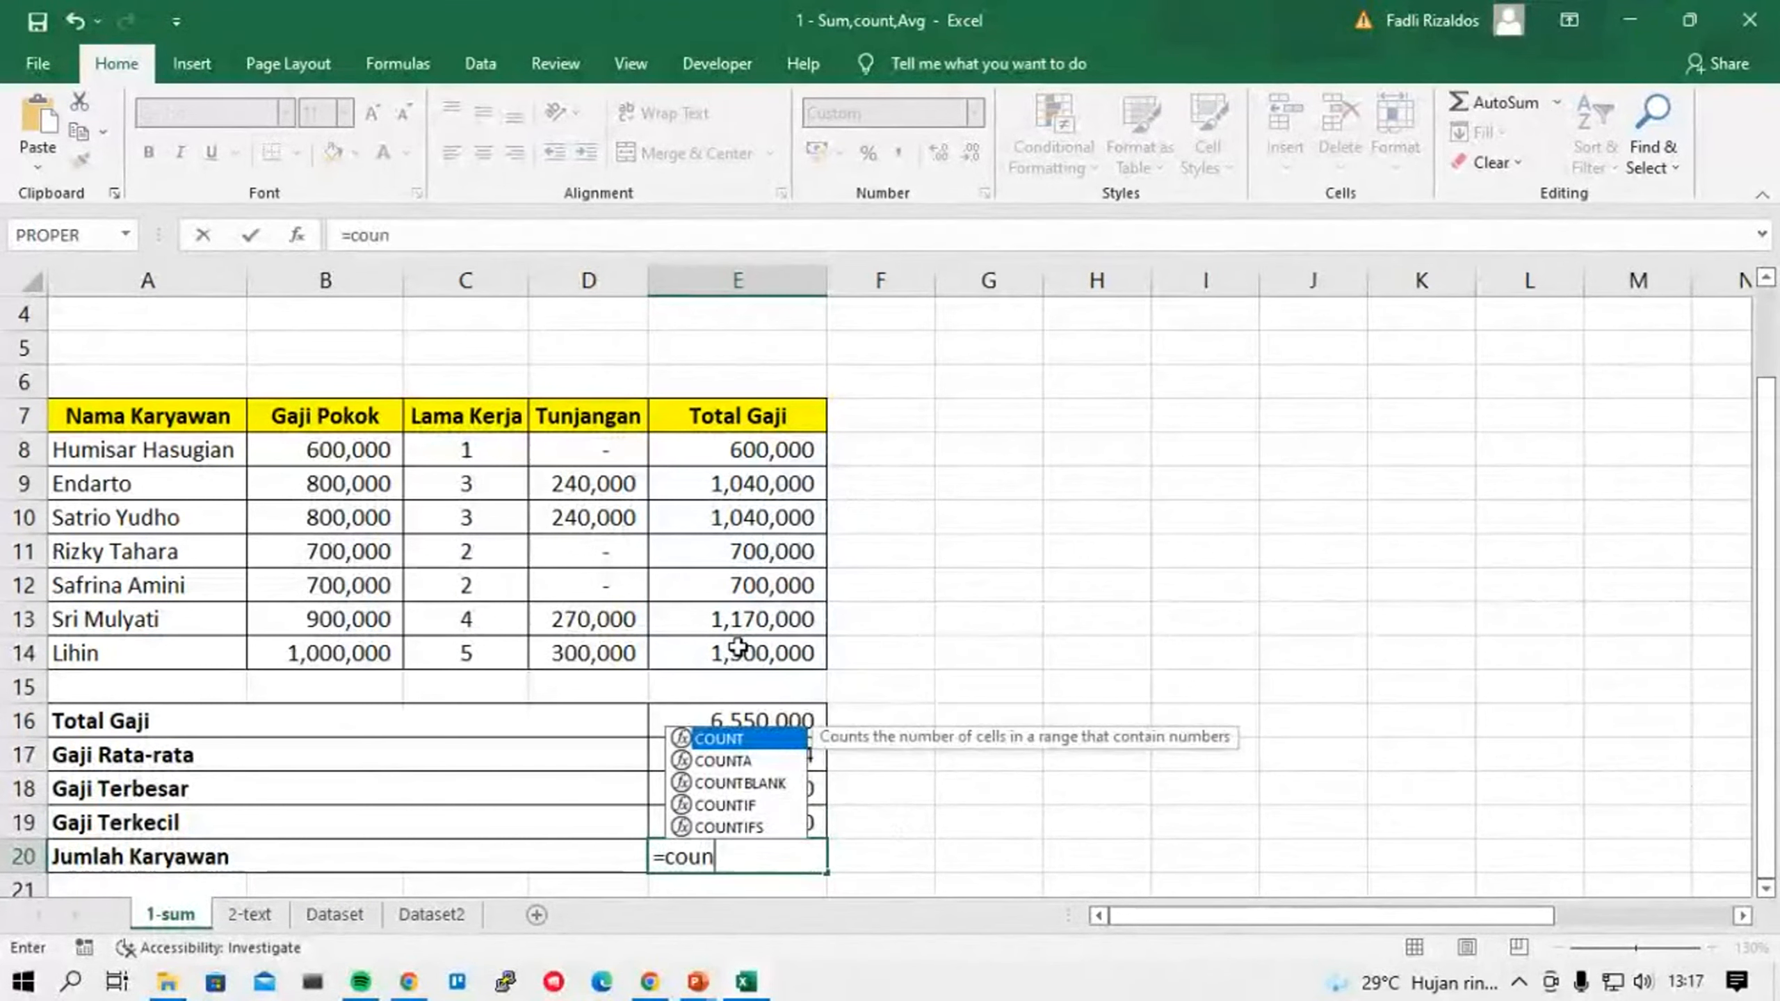
{"action": "key", "text": "Down"}
{"action": "key", "text": "Up"}
{"action": "key", "text": "Tab"}
{"action": "left_click_drag", "start_coordinate": [98, 448], "coordinate": [144, 662]}
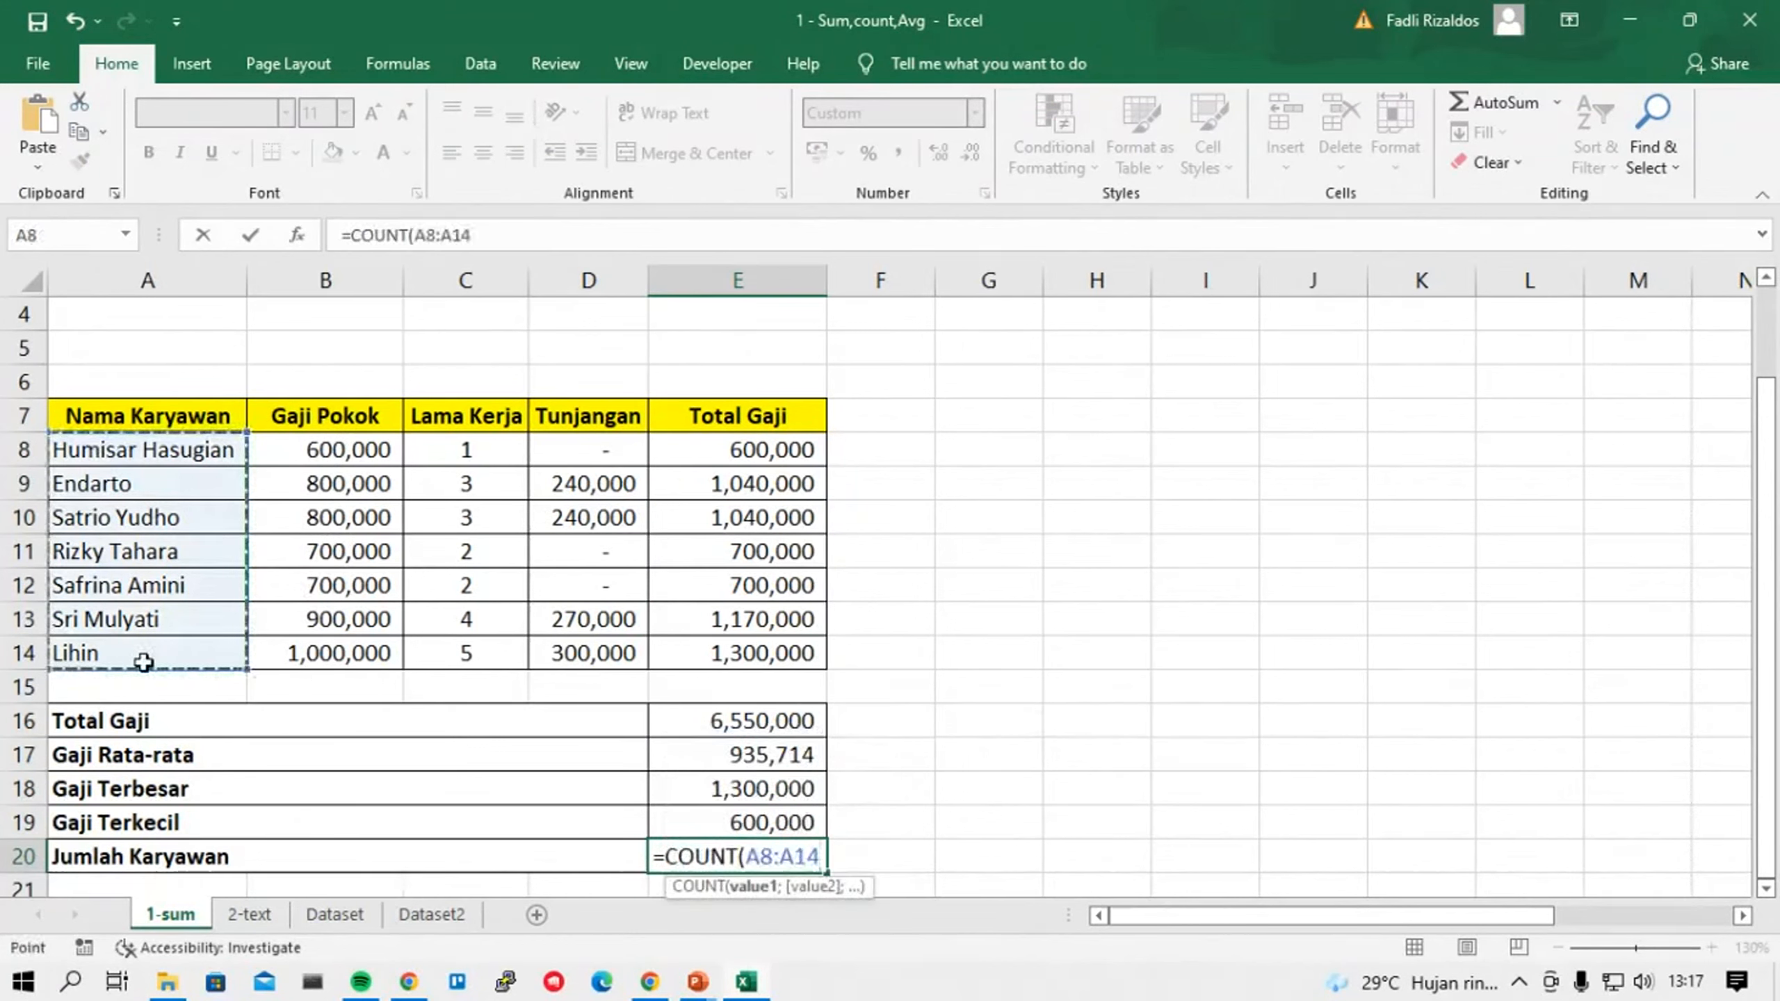
{"action": "key", "text": "Return"}
{"action": "key", "text": "Up"}
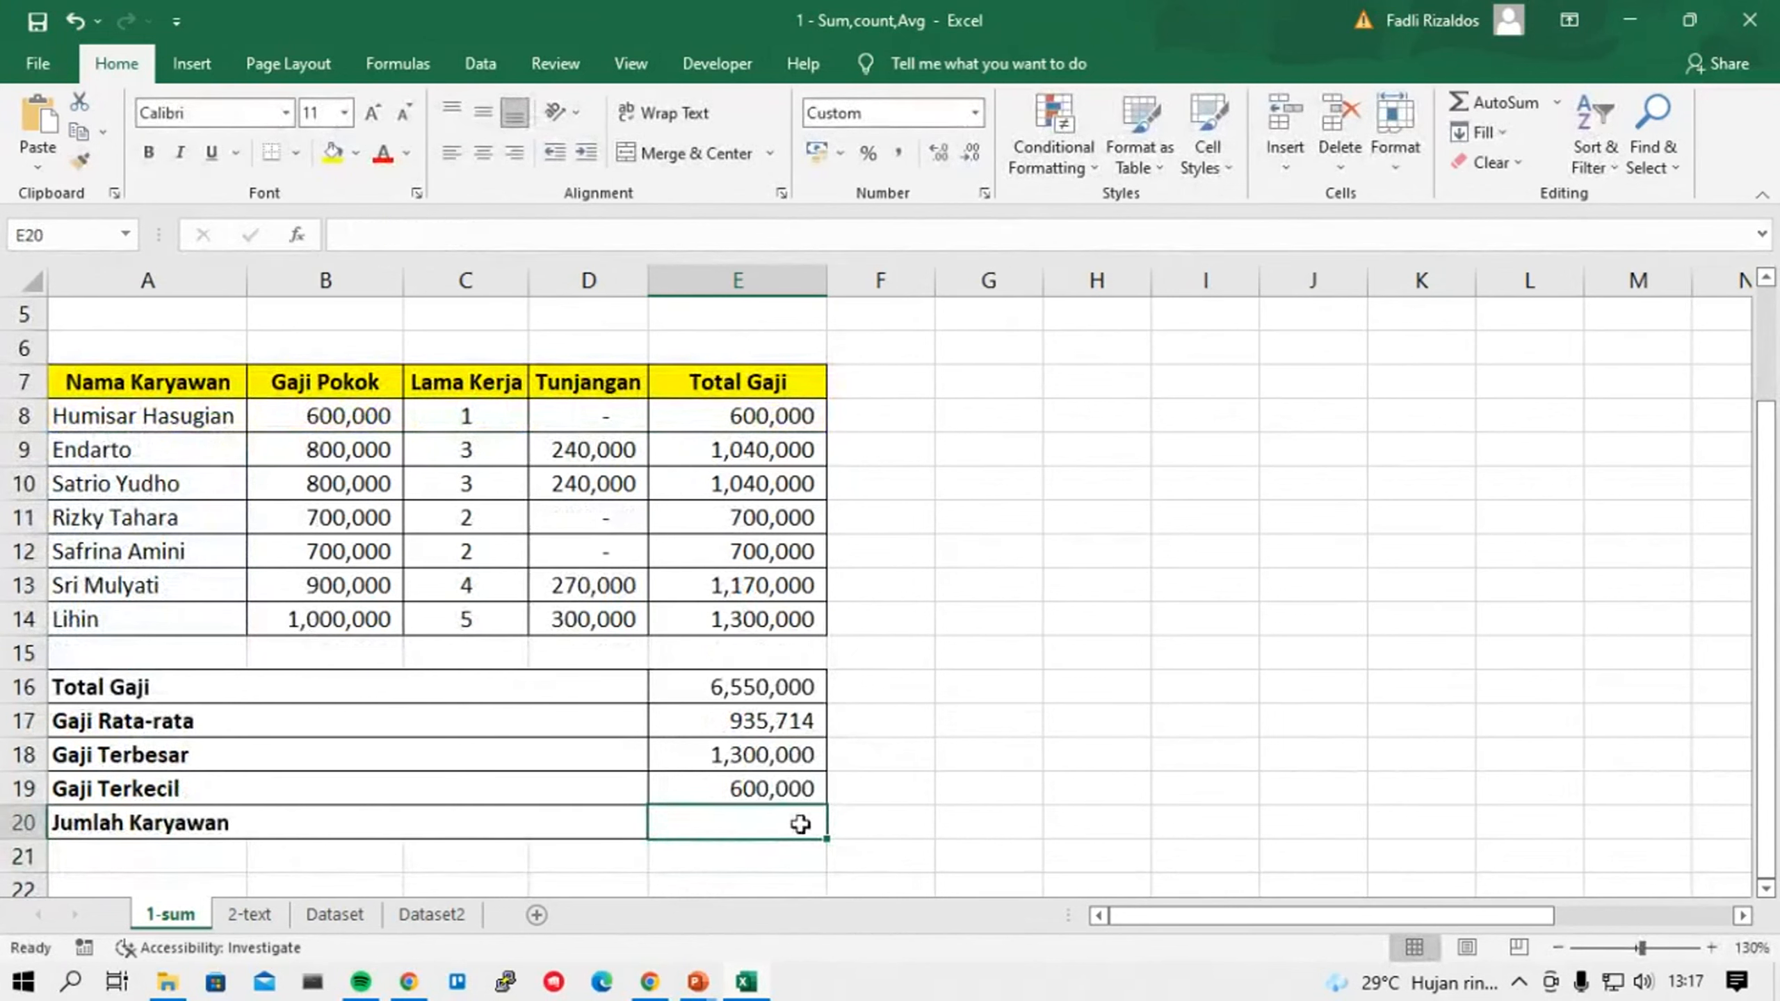
Calculate Jumlah Karyawan in E20 with =COUNTA(A8:A14), counting the employee names.
{"action": "type", "text": "=count"}
{"action": "key", "text": "Down"}
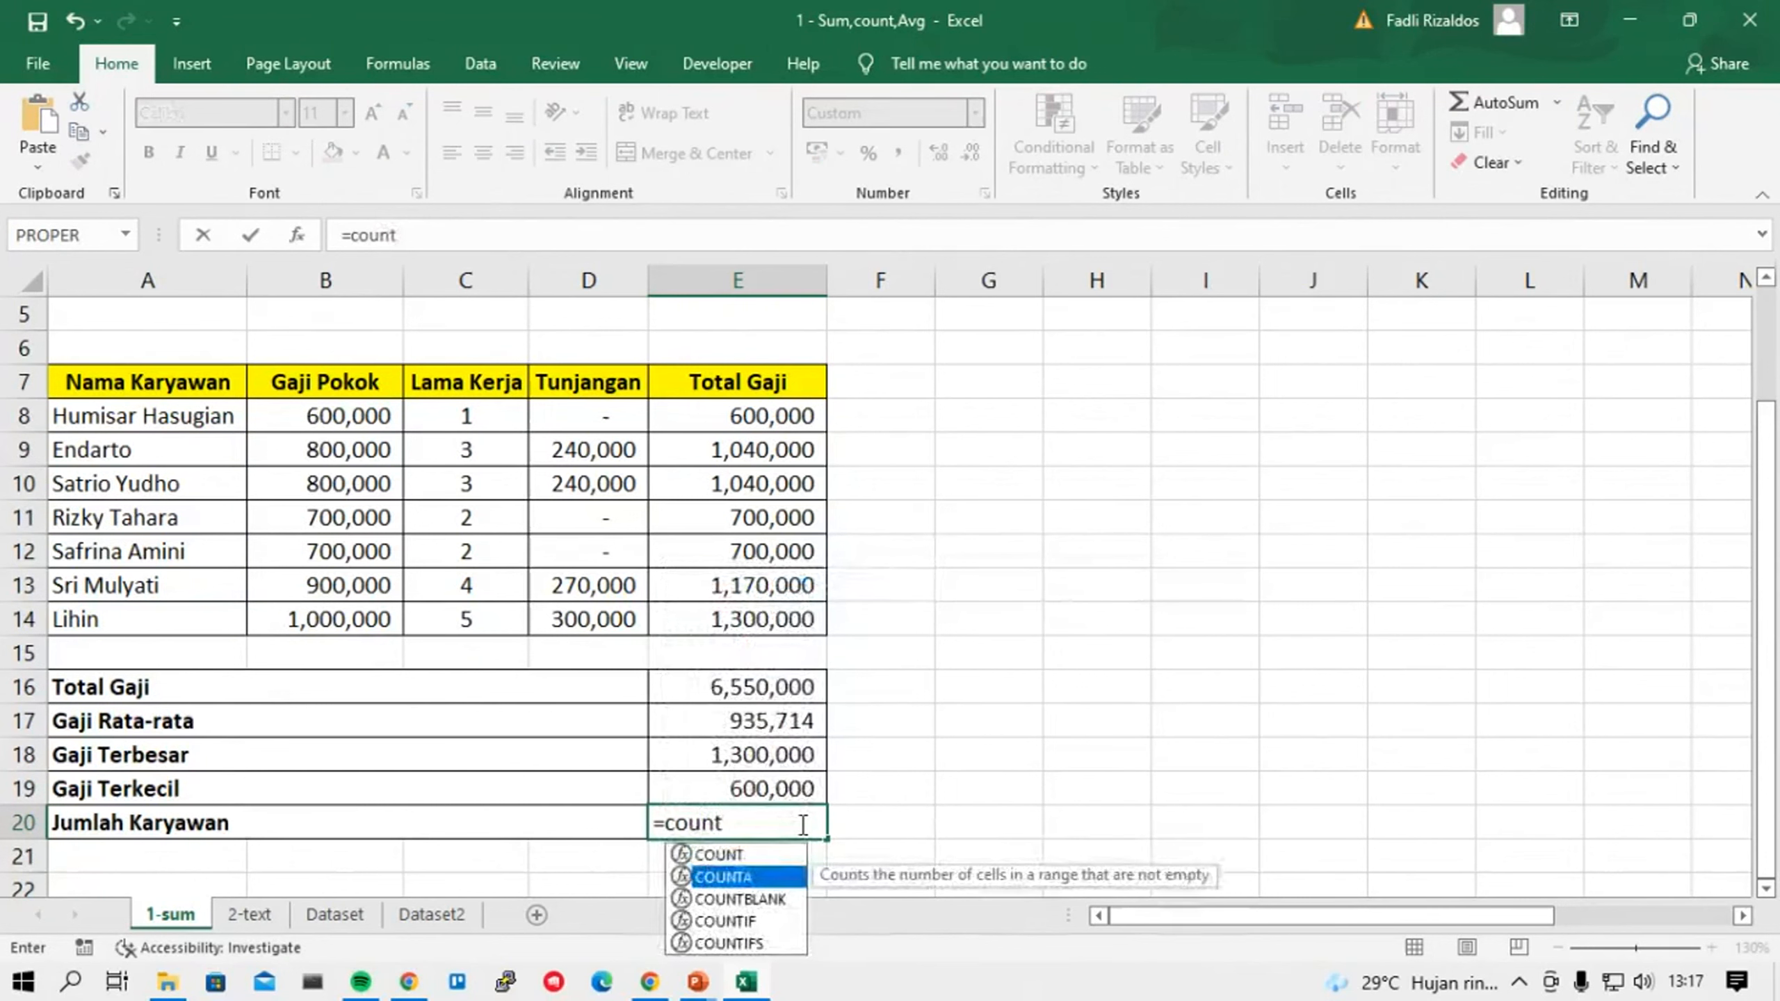
{"action": "key", "text": "Tab"}
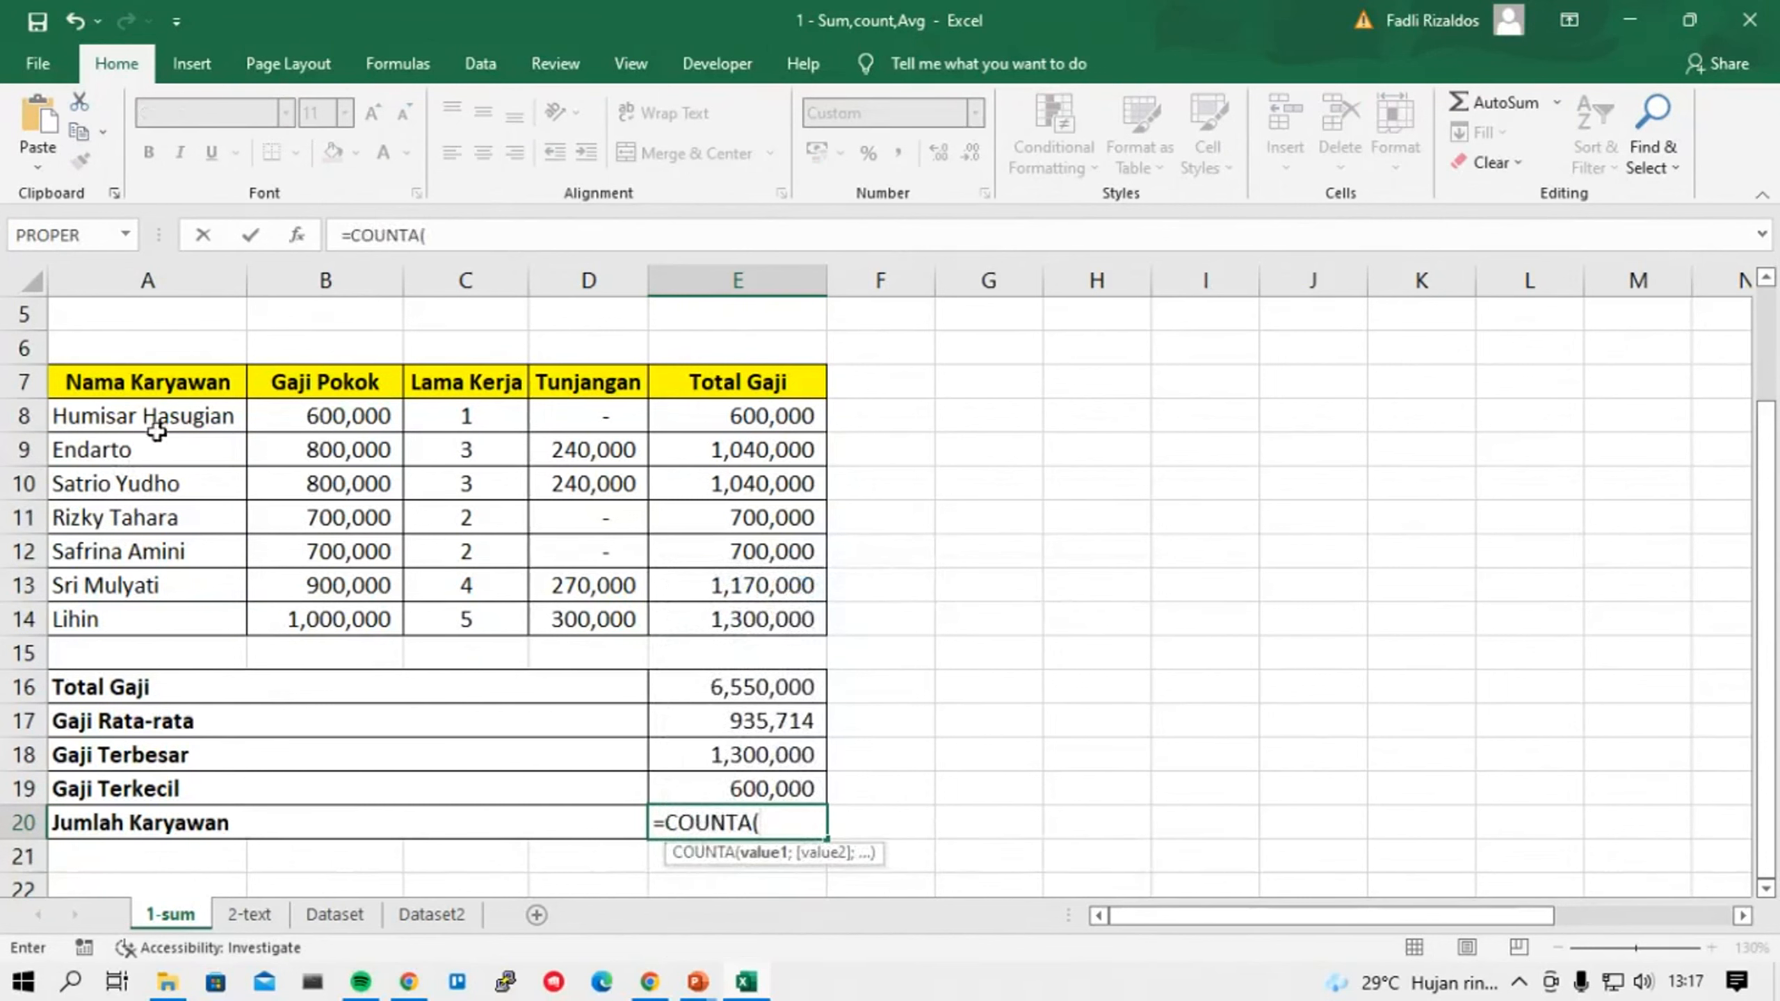
{"action": "left_click_drag", "start_coordinate": [159, 419], "coordinate": [161, 624]}
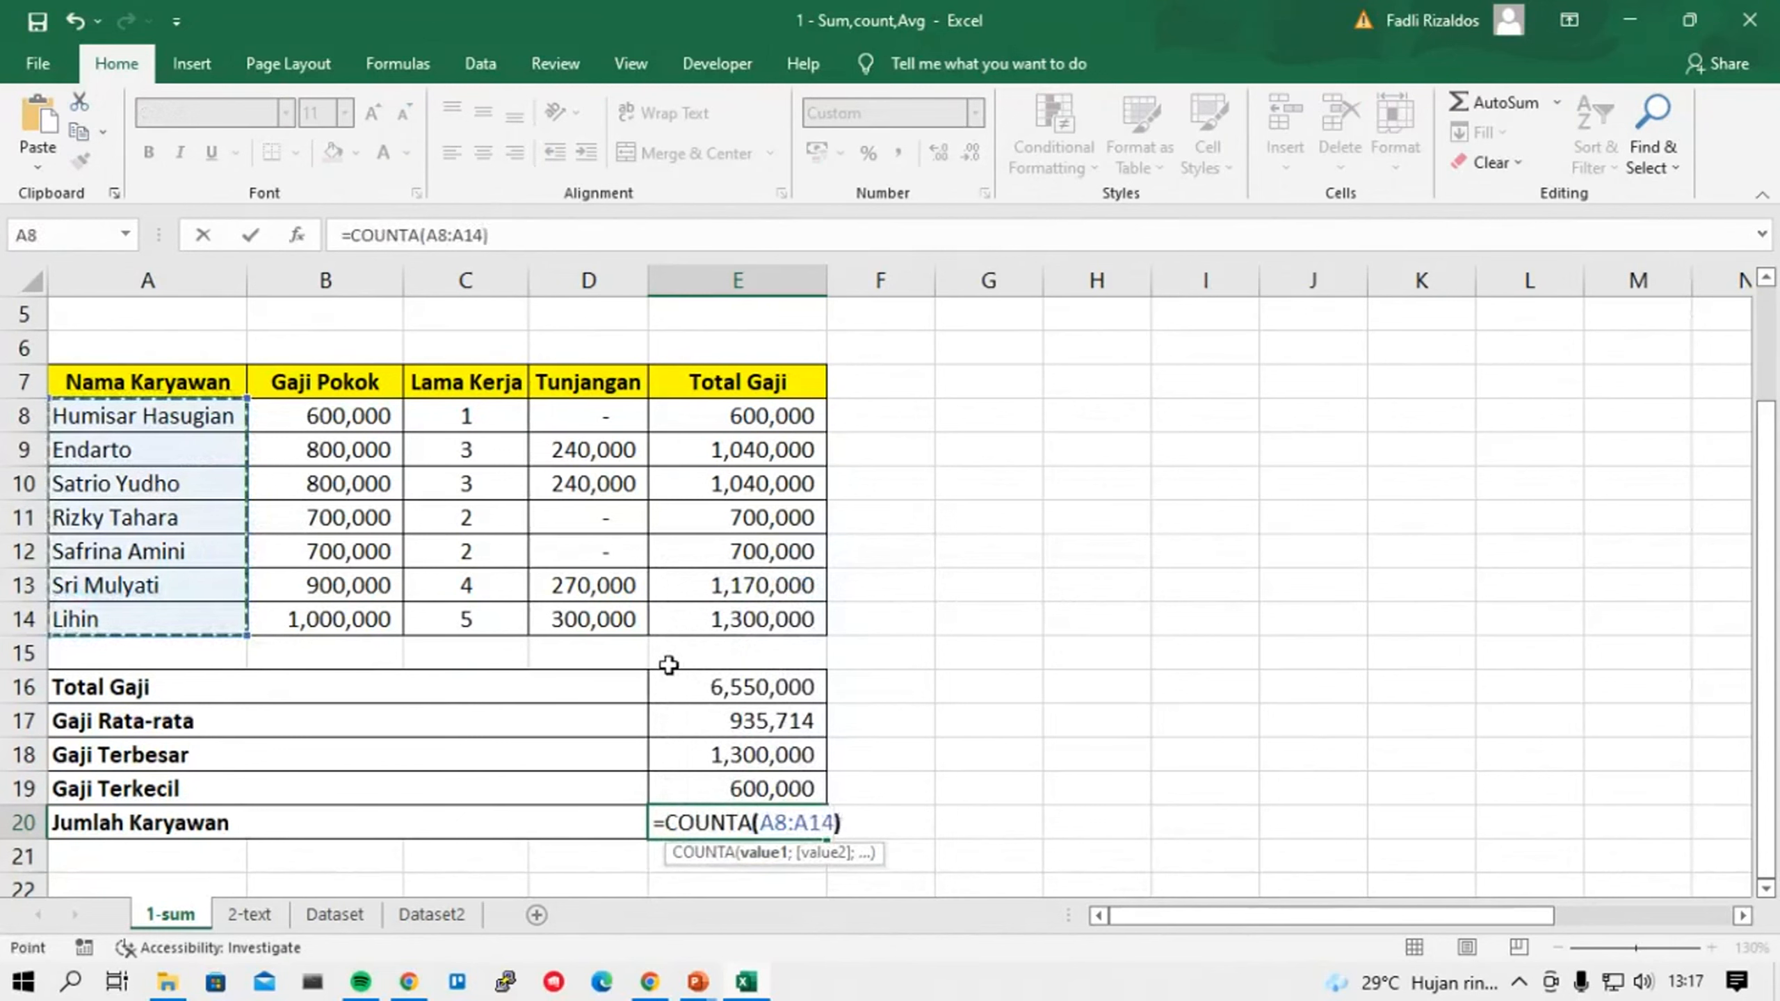
{"action": "key", "text": "Return"}
Enter =COUNT(E8:E14) in F20 beside Jumlah Karyawan to count the numeric Total Gaji entries.
{"action": "key", "text": "Up"}
{"action": "key", "text": "Right"}
{"action": "type", "text": "=count"}
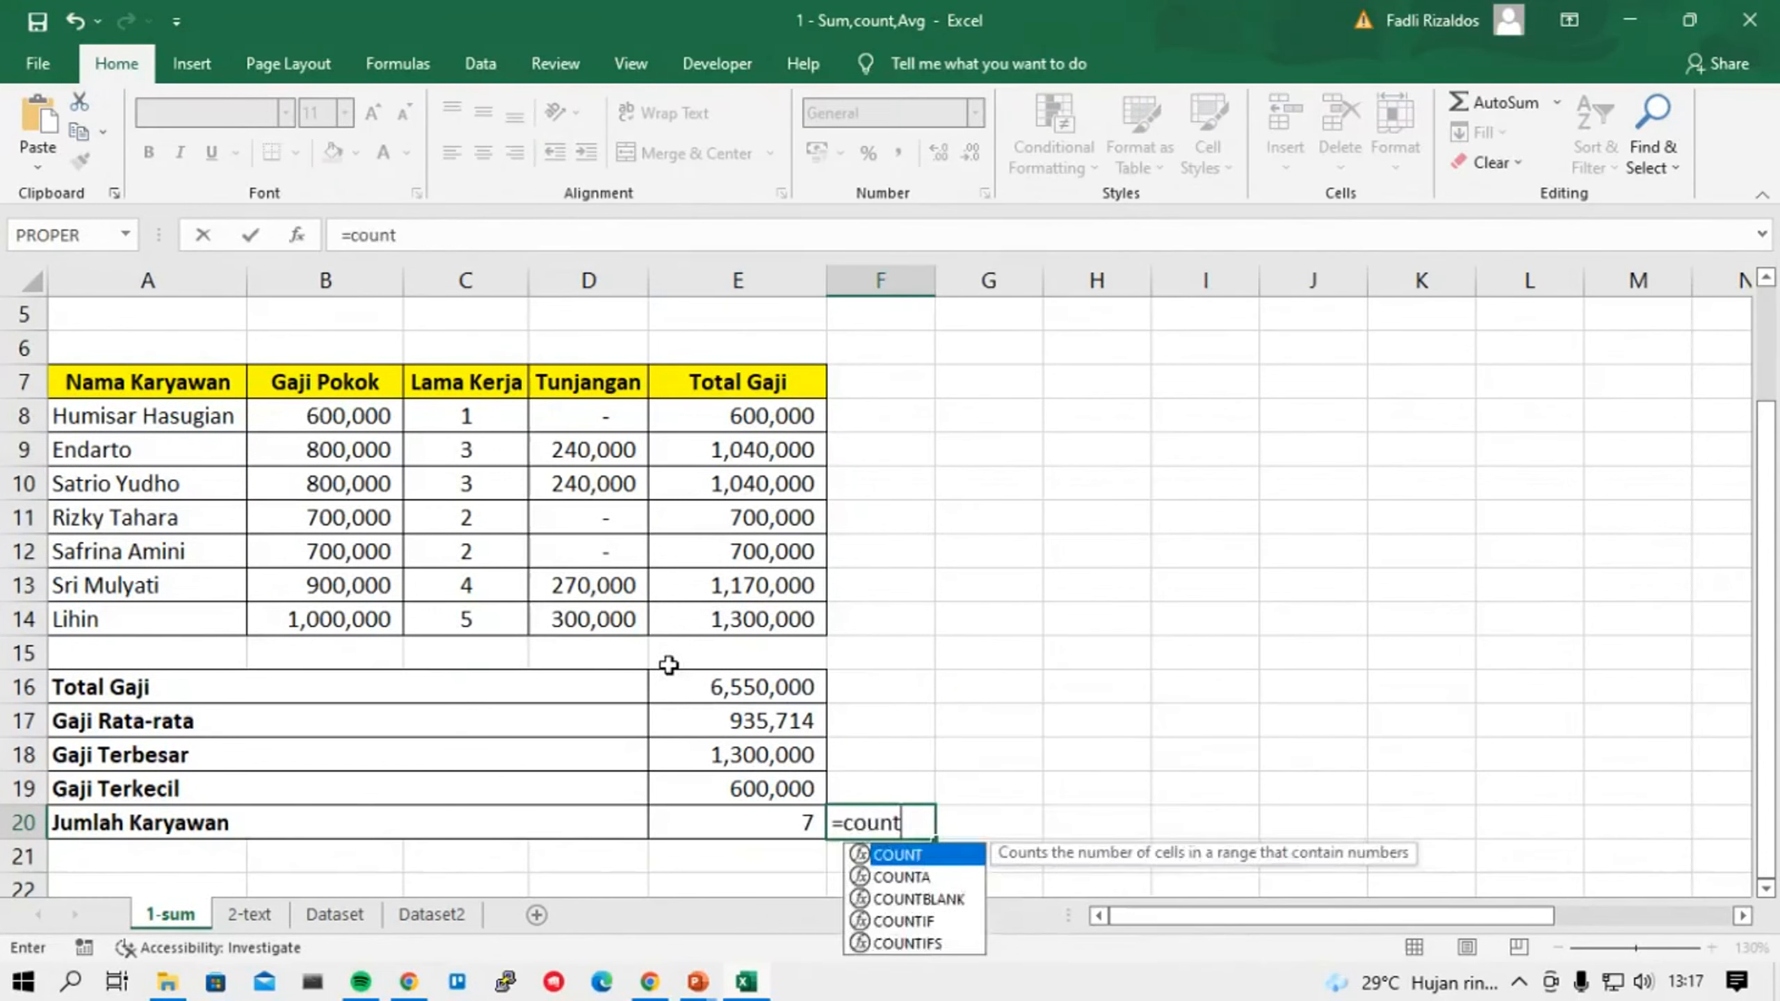
{"action": "key", "text": "Tab"}
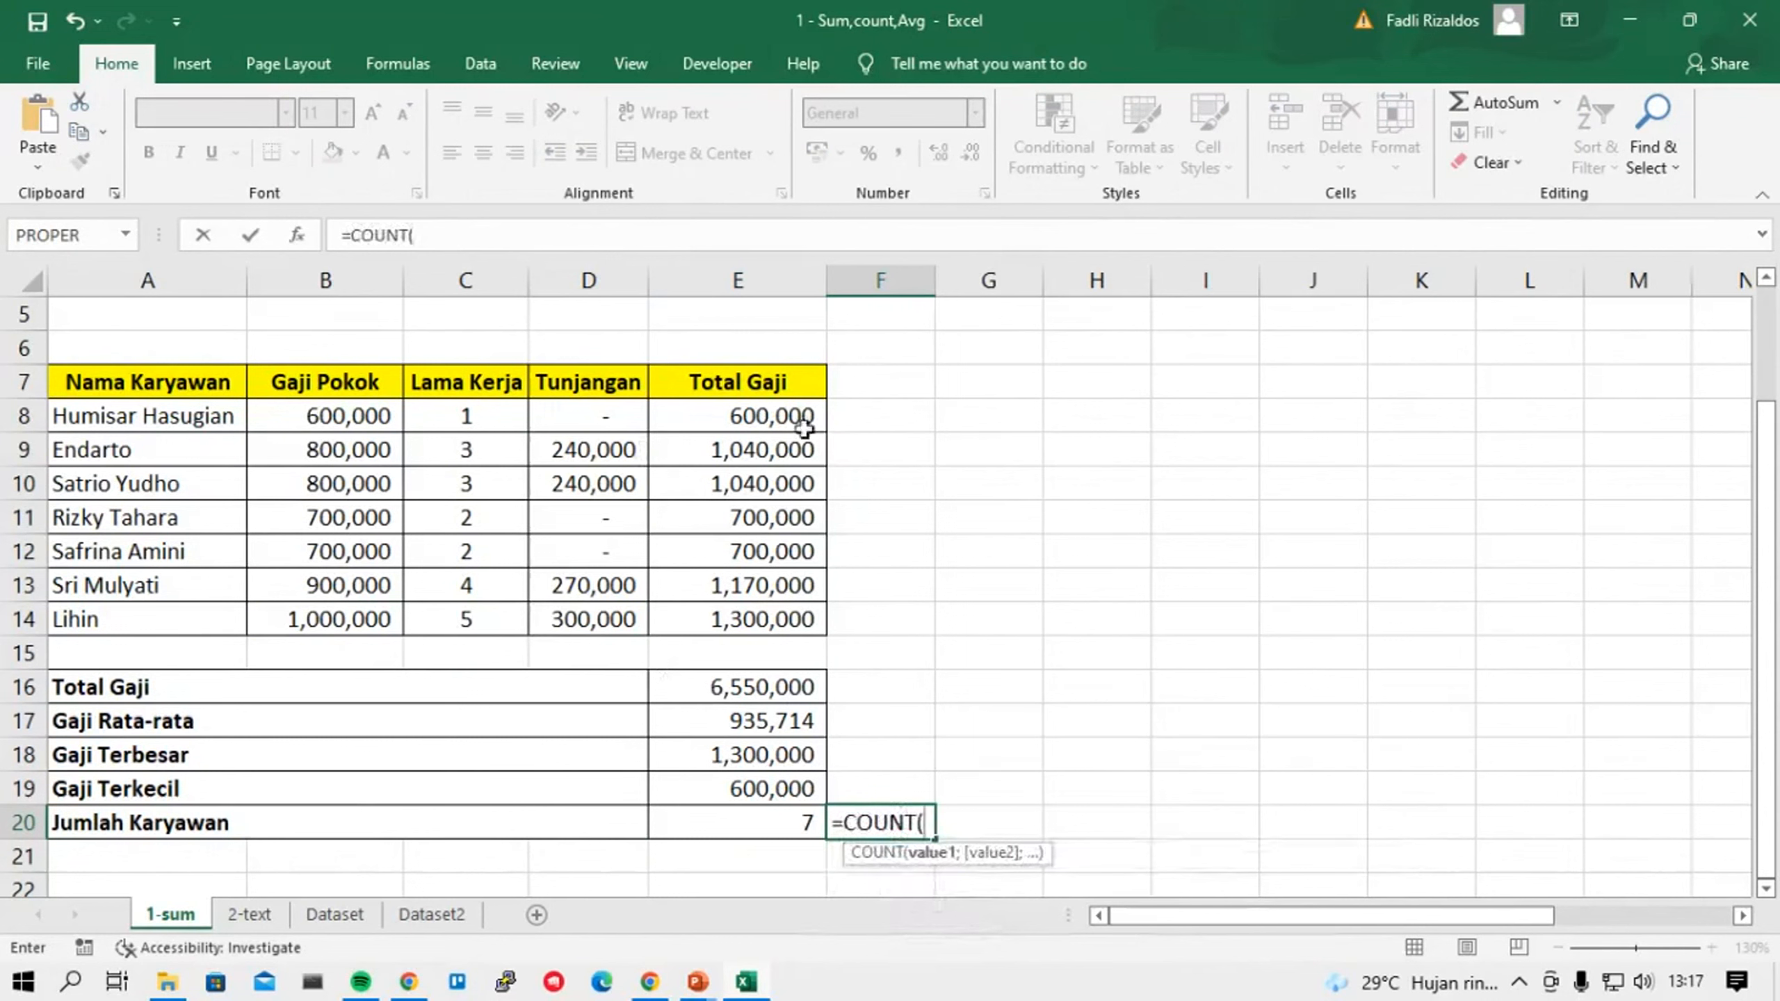
{"action": "left_click_drag", "start_coordinate": [788, 410], "coordinate": [790, 610]}
{"action": "type", "text": ")"}
{"action": "key", "text": "Return"}
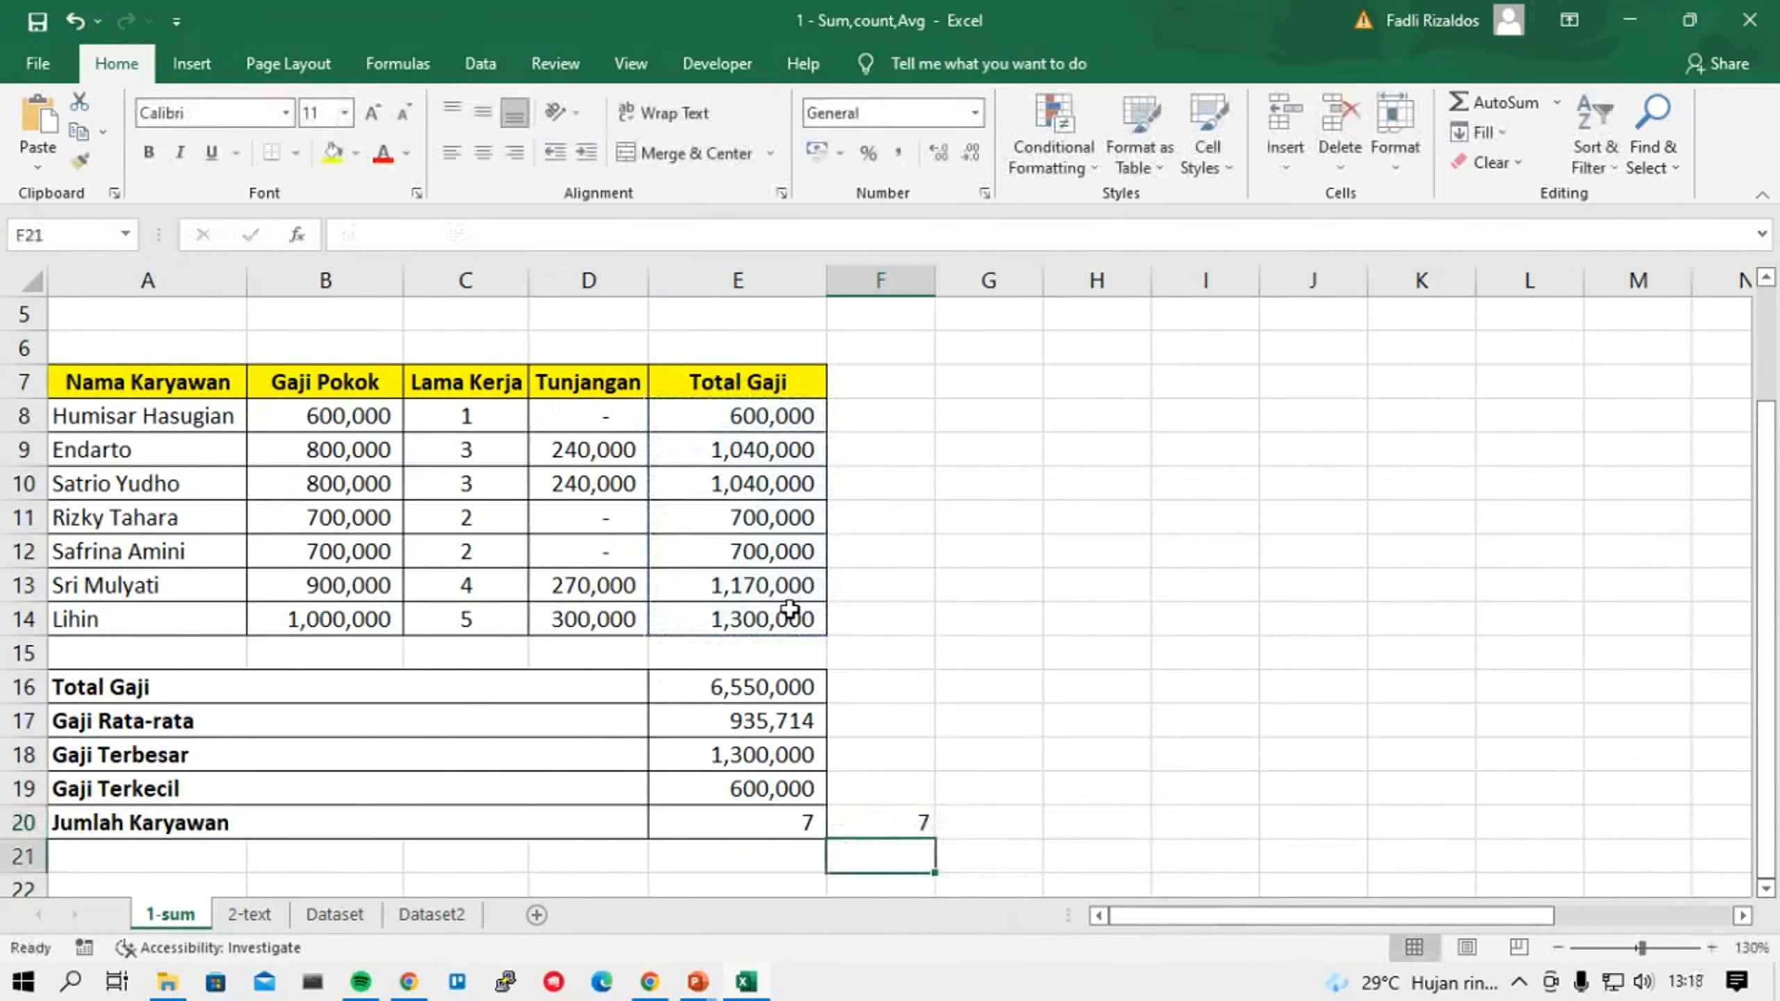
Clear the COUNT formula from F20 and undo the deletion.
{"action": "key", "text": "Up"}
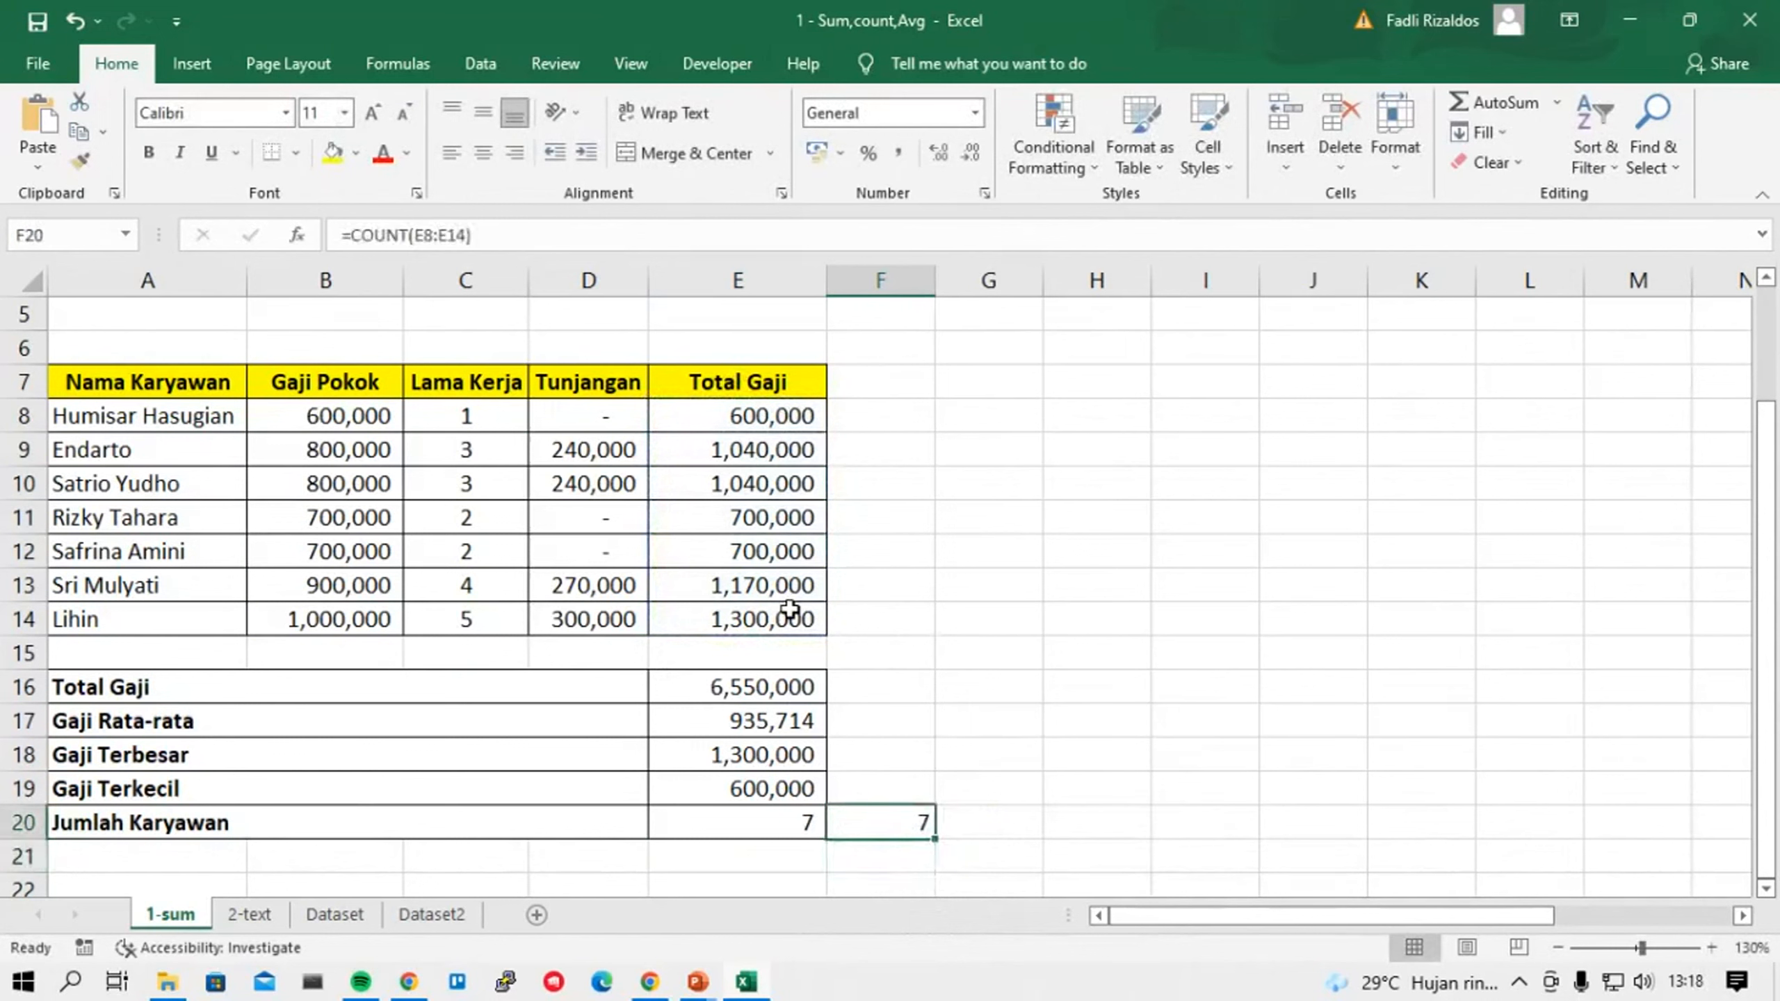
{"action": "key", "text": "Delete"}
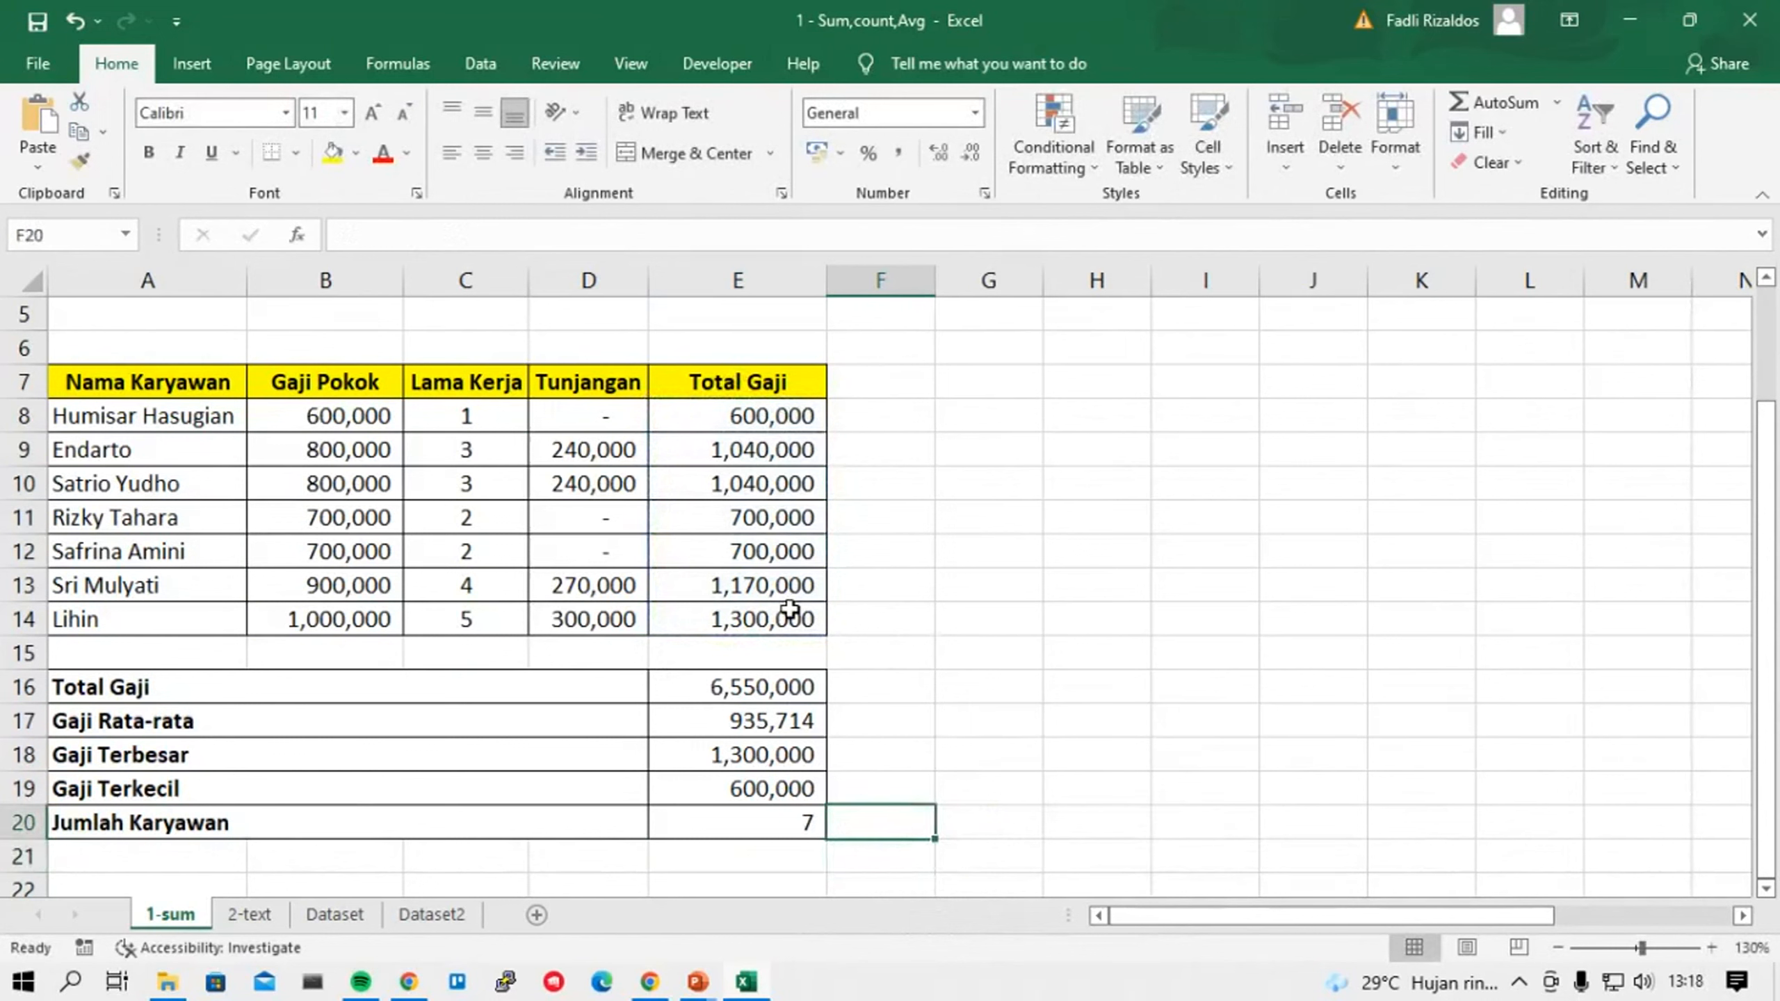
{"action": "key", "text": "ctrl+z"}
{"action": "key", "text": "Up"}
{"action": "key", "text": "Up"}
{"action": "key", "text": "Up"}
{"action": "key", "text": "Right"}
{"action": "key", "text": "Up"}
{"action": "key", "text": "Up"}
{"action": "key", "text": "Right"}
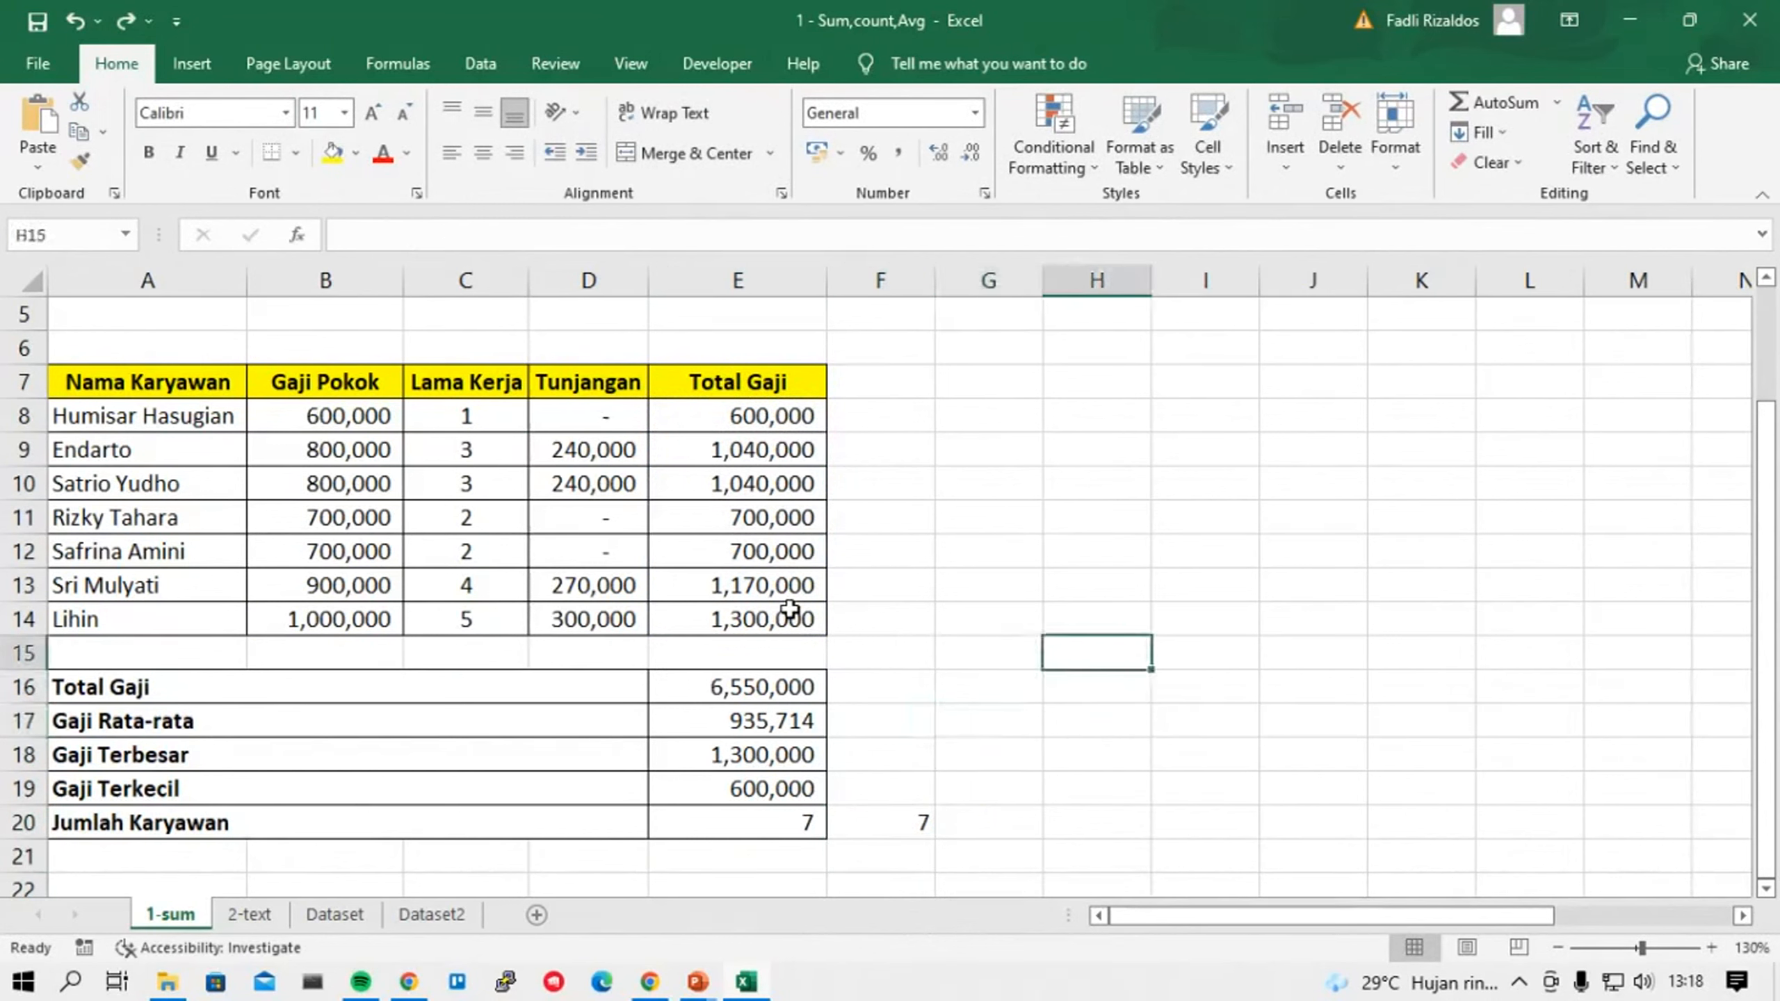
{"action": "key", "text": "Up"}
{"action": "key", "text": "Up"}
{"action": "key", "text": "Up"}
{"action": "key", "text": "Up"}
{"action": "key", "text": "Left"}
{"action": "key", "text": "Up"}
{"action": "key", "text": "Right"}
{"action": "key", "text": "Up"}
{"action": "key", "text": "Left"}
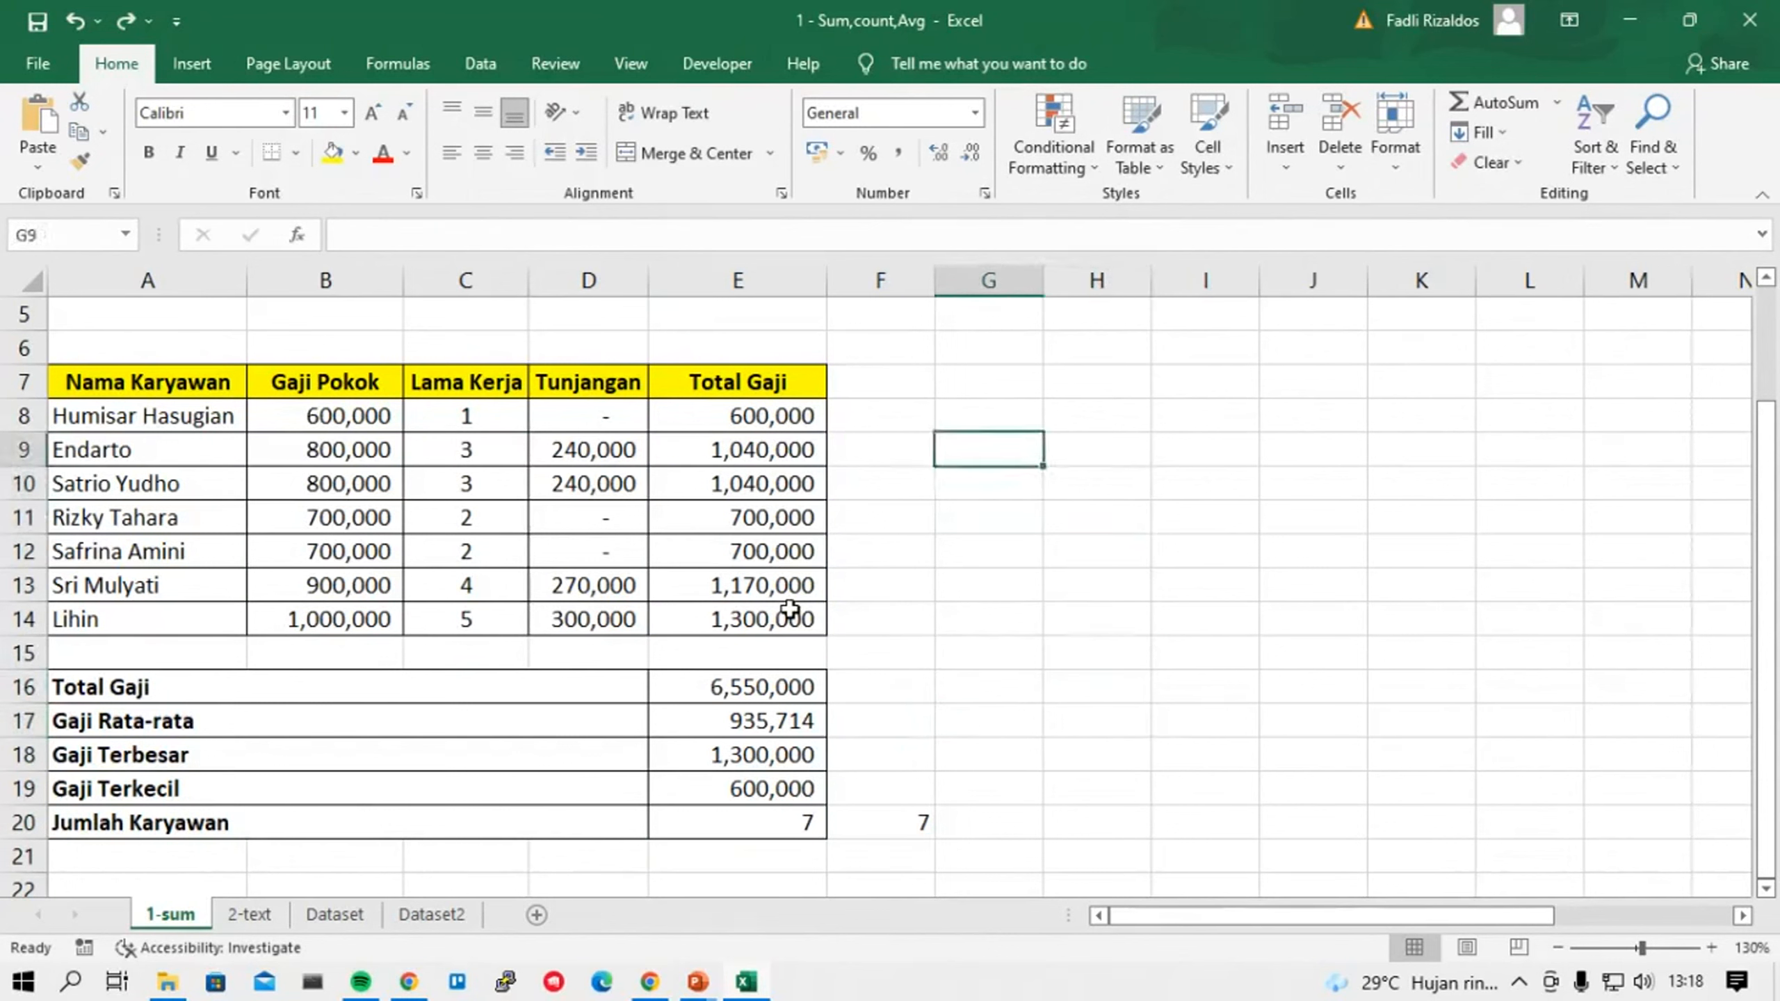
{"action": "key", "text": "Up"}
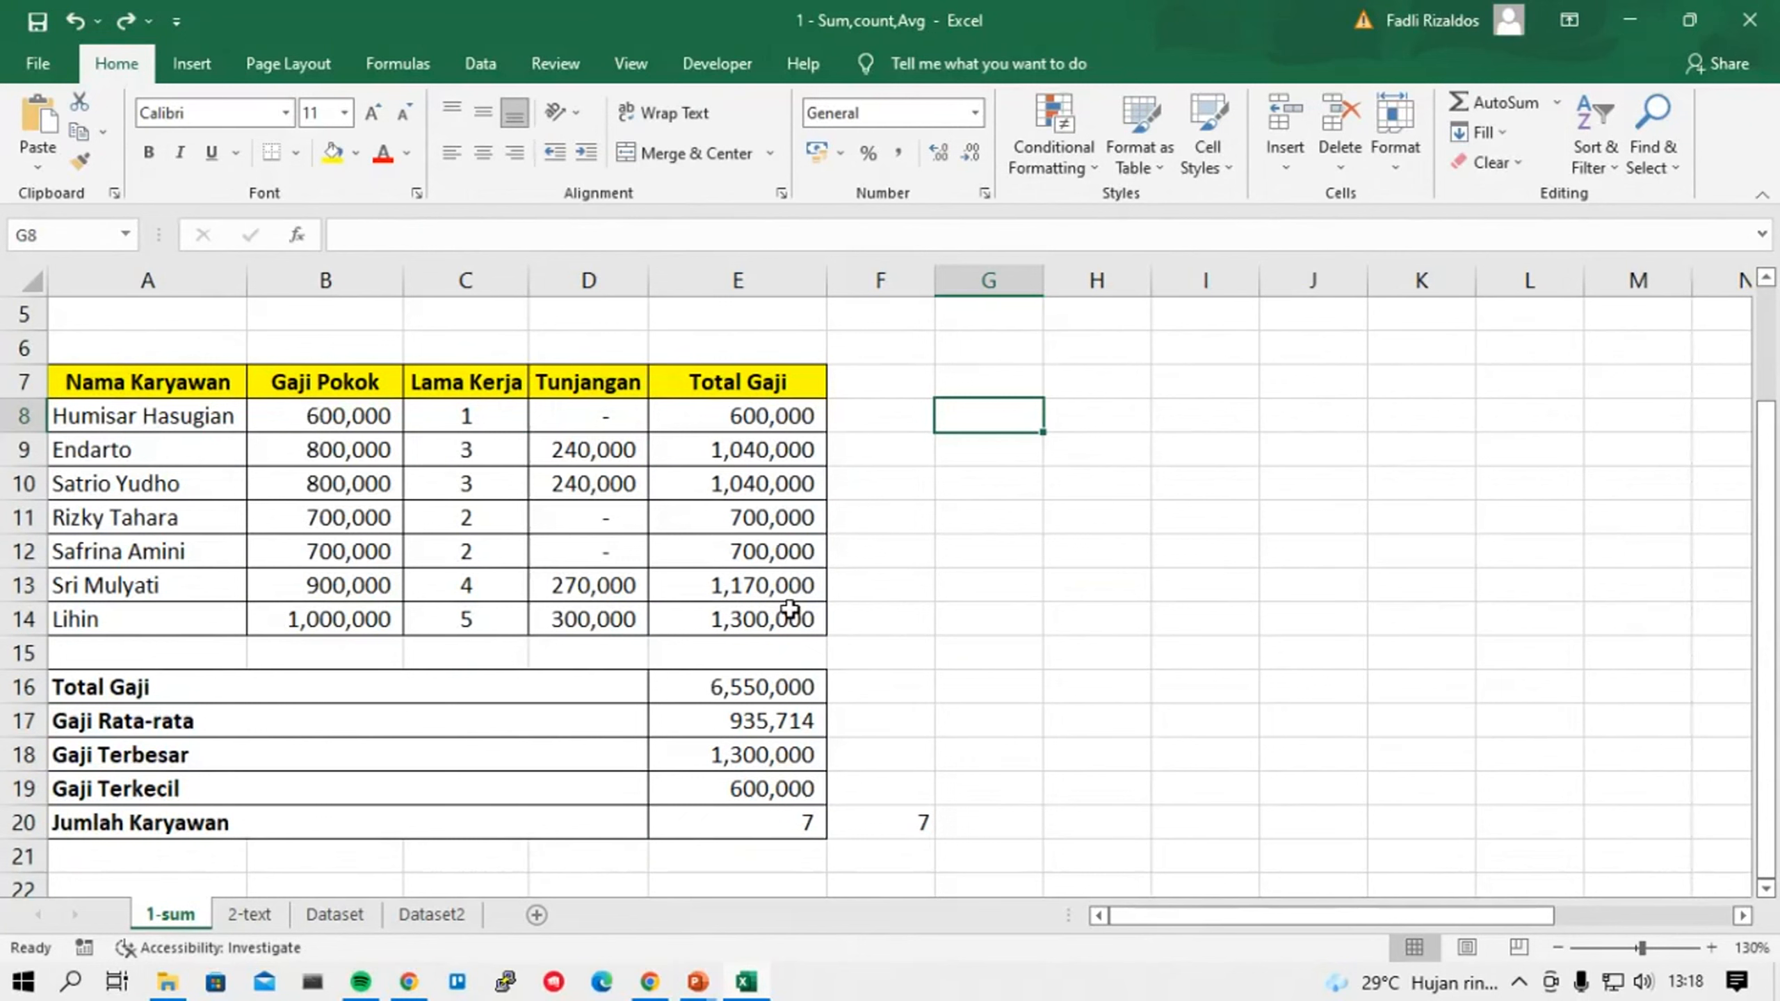
{"action": "type", "text": "B"}
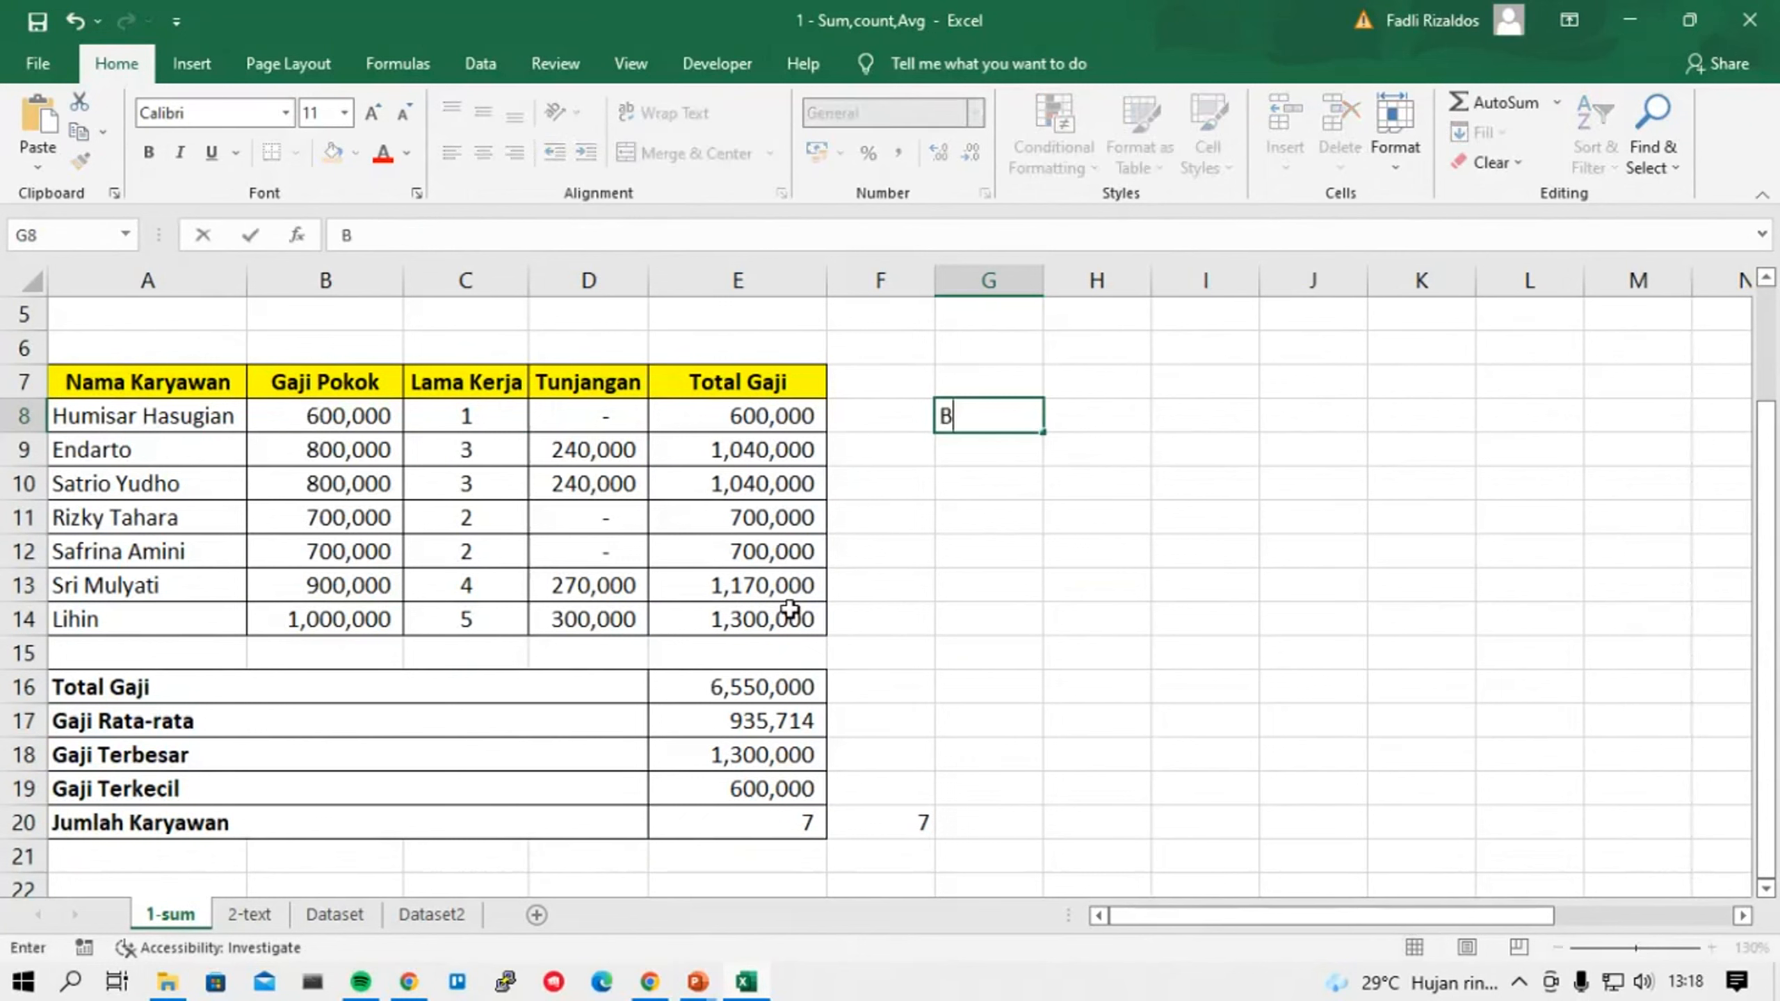
{"action": "type", "text": "onus"}
{"action": "key", "text": "Return"}
{"action": "key", "text": "Up"}
{"action": "key", "text": "Delete"}
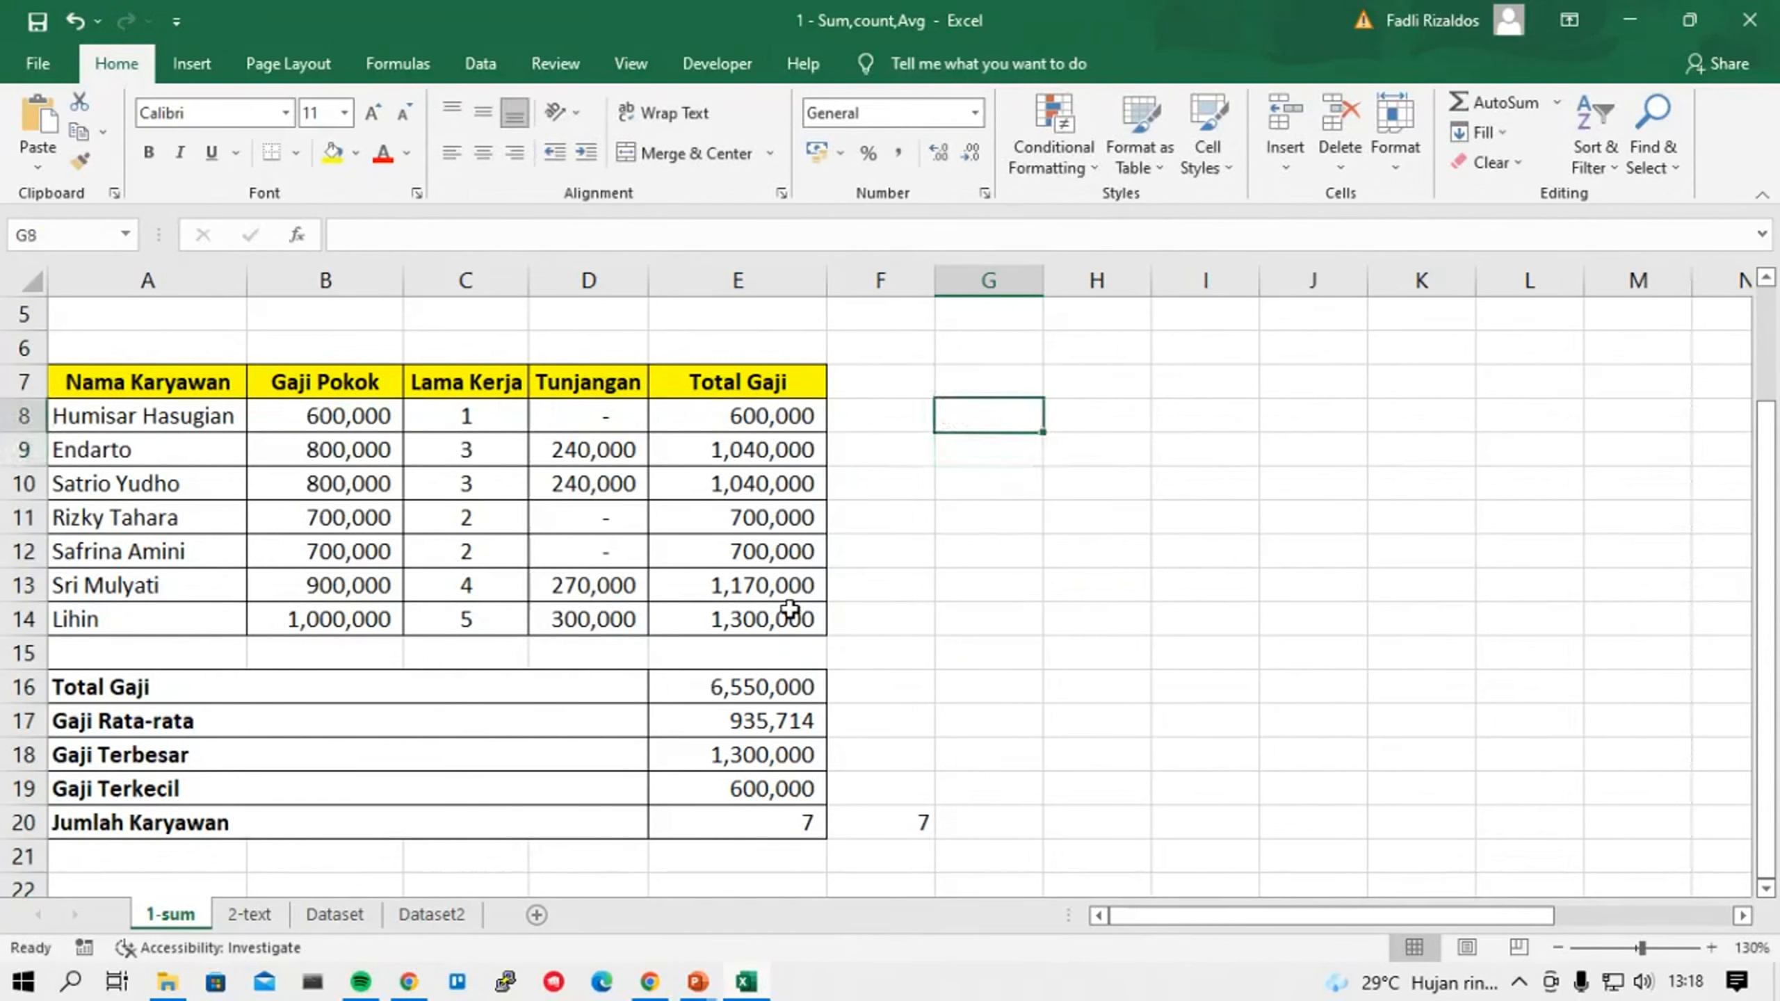
Add the heading Bonus in G7 and enter the bonus amount 100,000 in G8 below it.
{"action": "key", "text": "Up"}
{"action": "type", "text": "Bonus"}
{"action": "key", "text": "Return"}
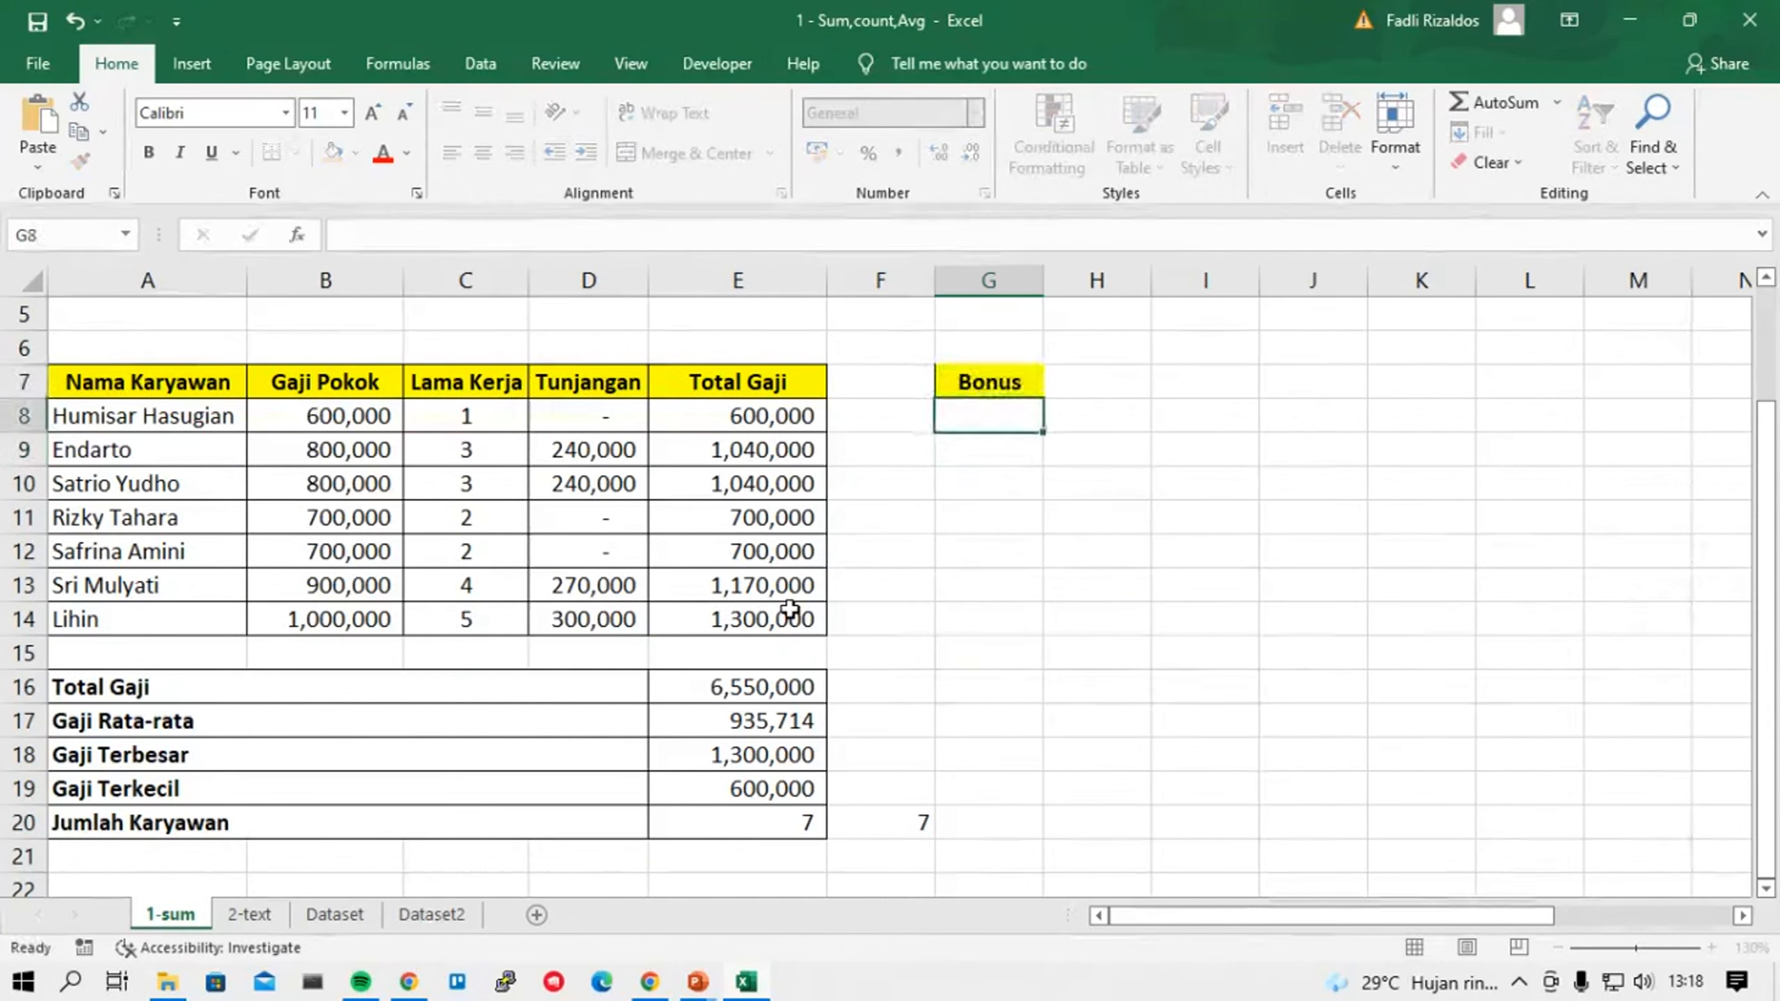
{"action": "type", "text": "100"}
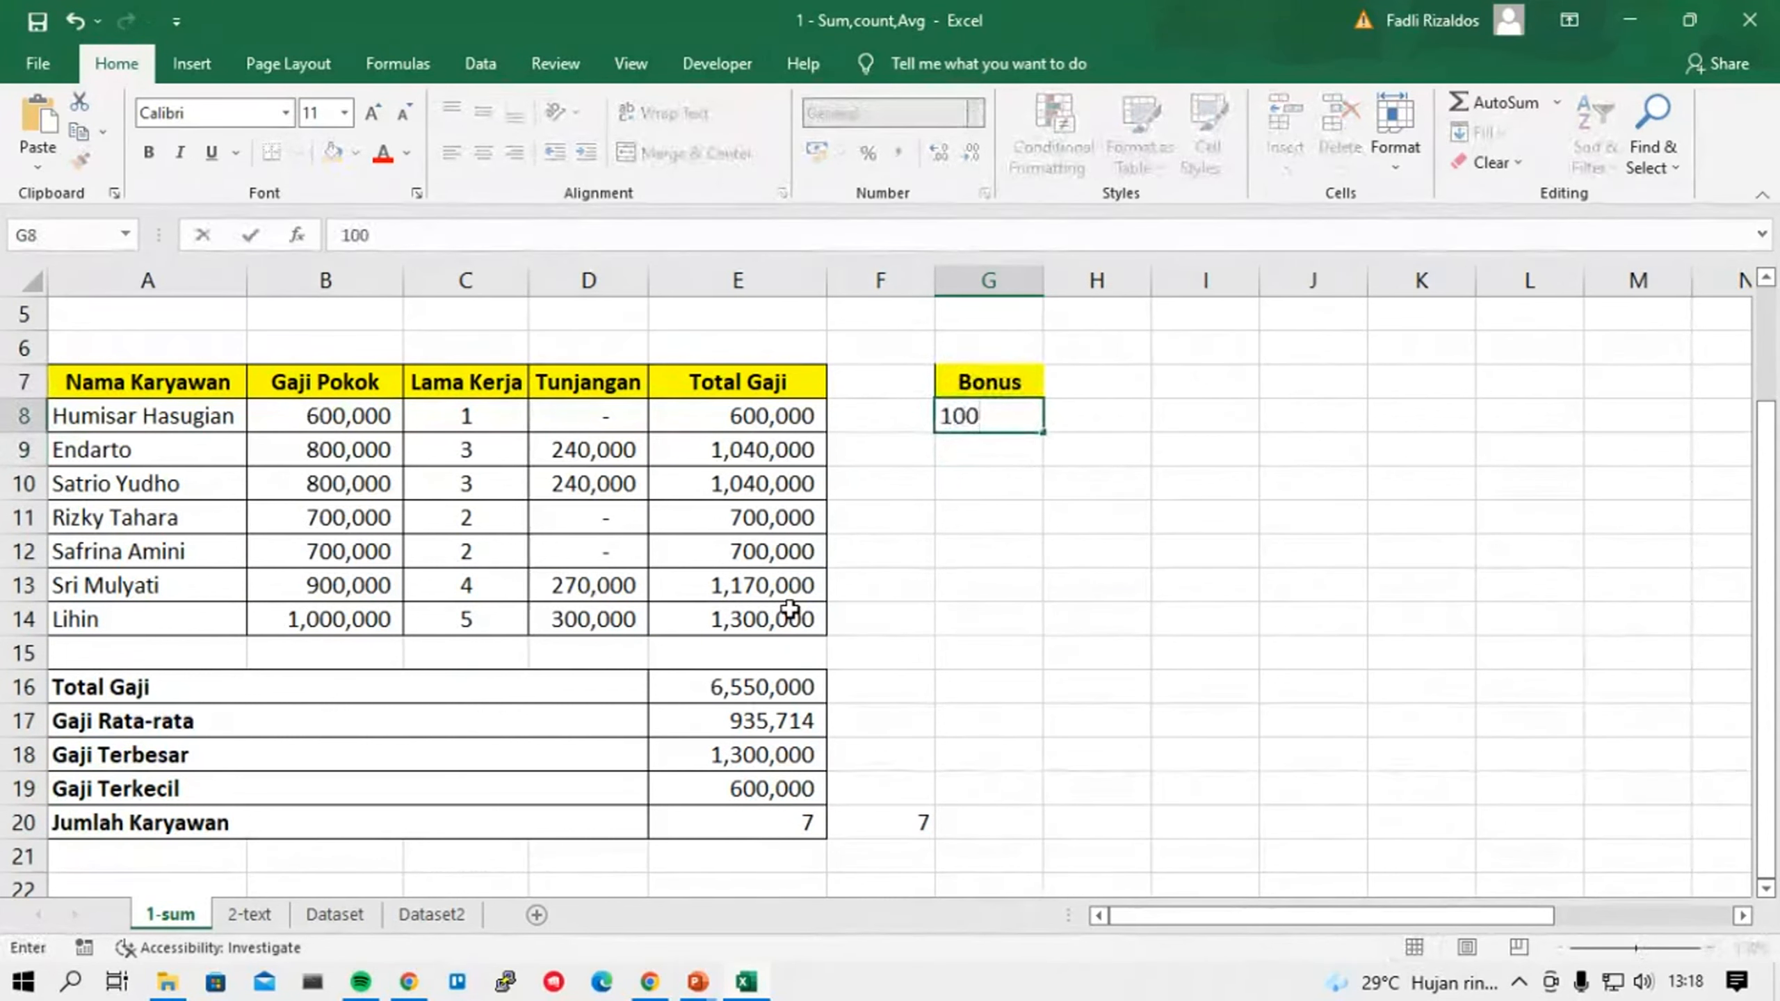
{"action": "type", "text": ",000"}
{"action": "key", "text": "Return"}
{"action": "key", "text": "Up"}
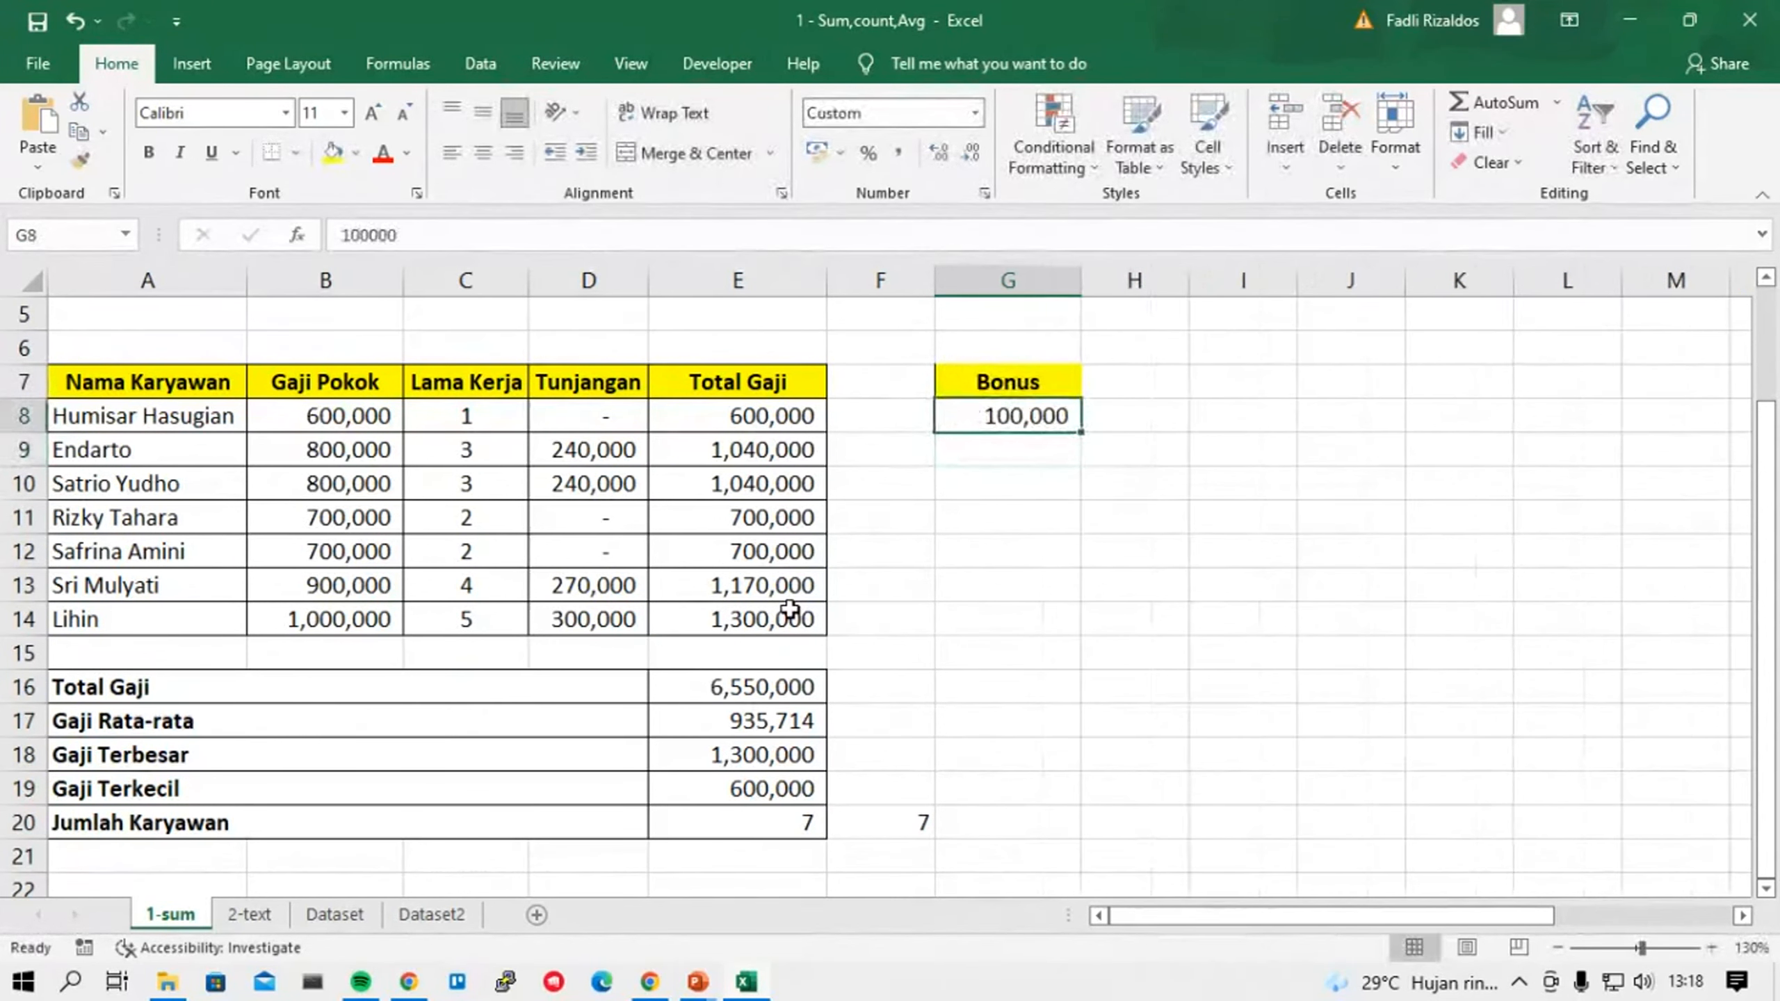
{"action": "key", "text": "Down"}
{"action": "key", "text": "Left"}
{"action": "key", "text": "Down"}
{"action": "key", "text": "Right"}
{"action": "key", "text": "Up"}
{"action": "key", "text": "Left"}
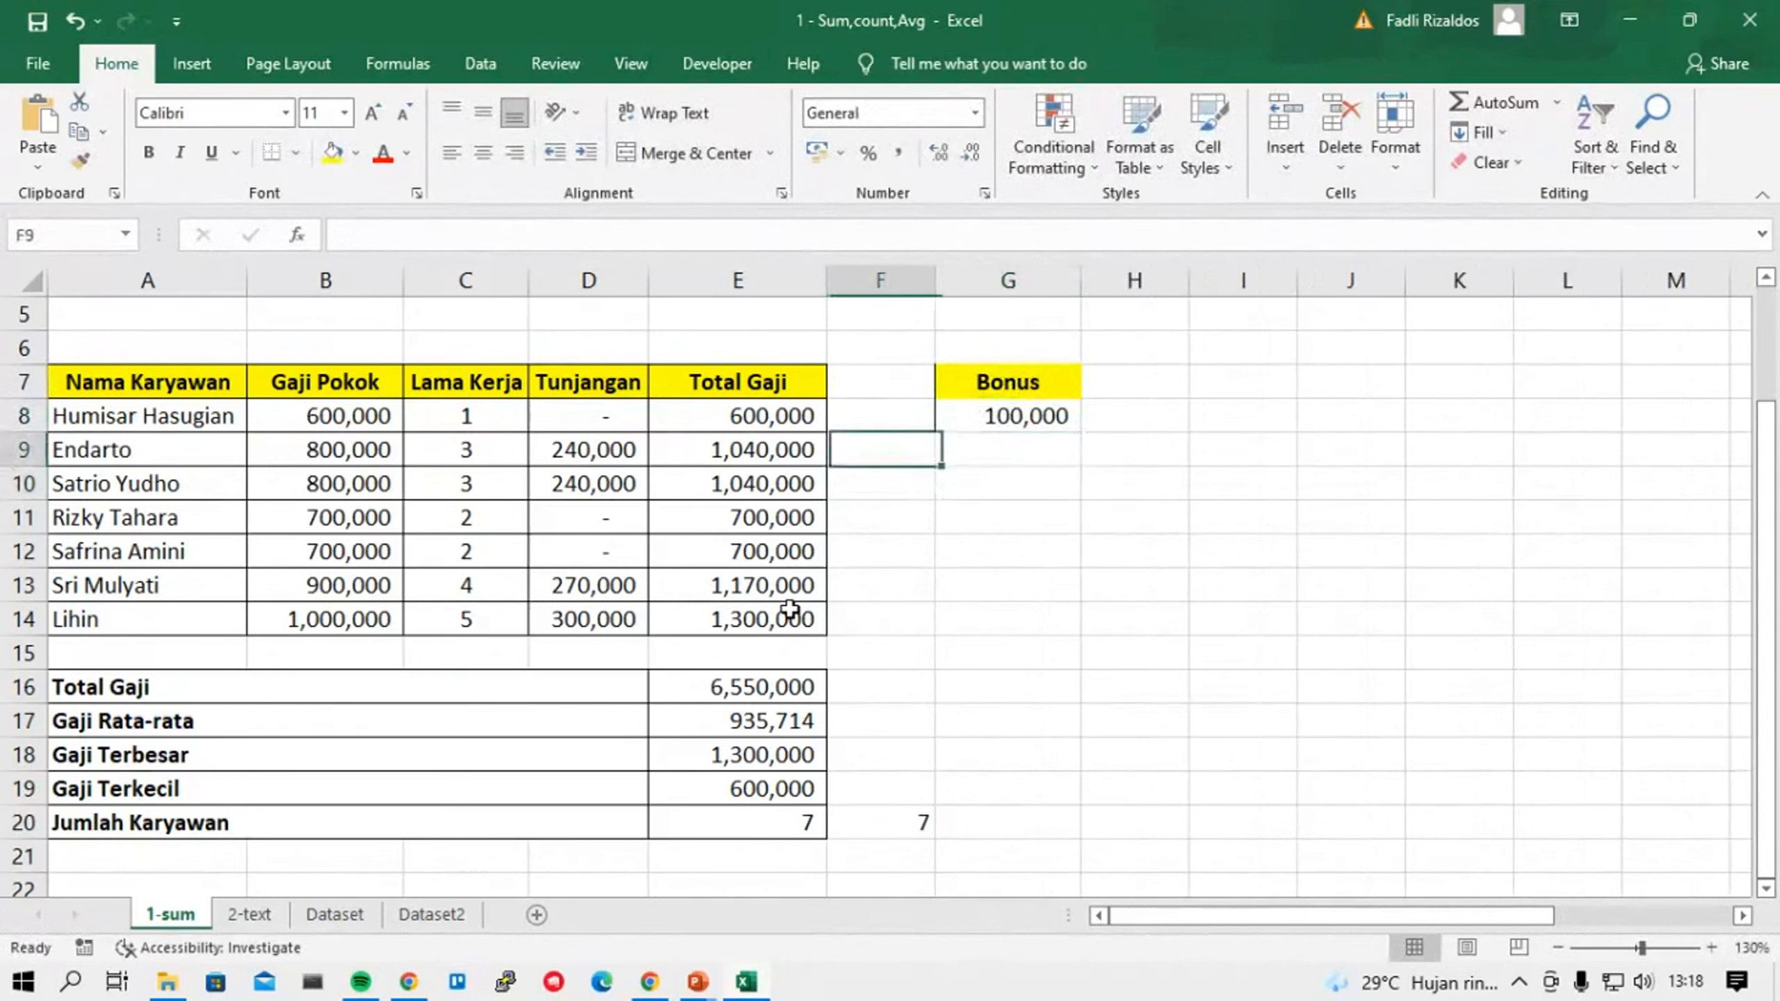
{"action": "left_click", "coordinate": [1009, 410]}
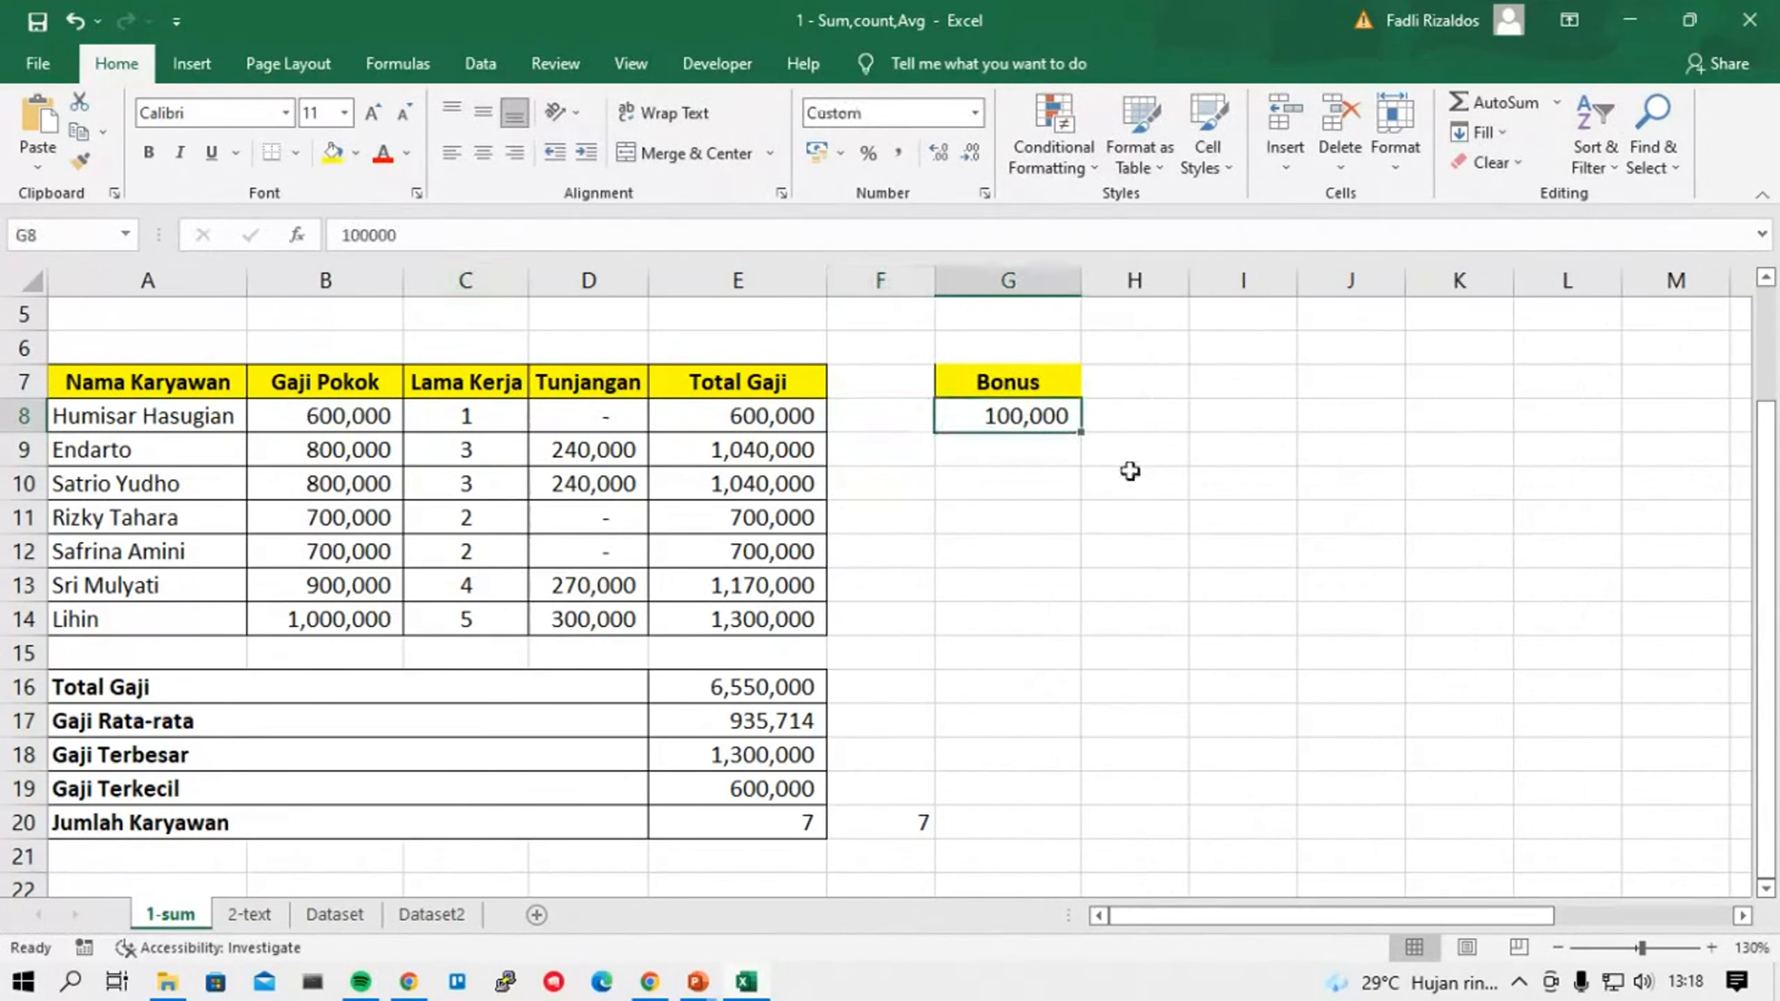
{"action": "left_click_drag", "start_coordinate": [987, 379], "coordinate": [1001, 419]}
{"action": "left_click", "coordinate": [1112, 586]}
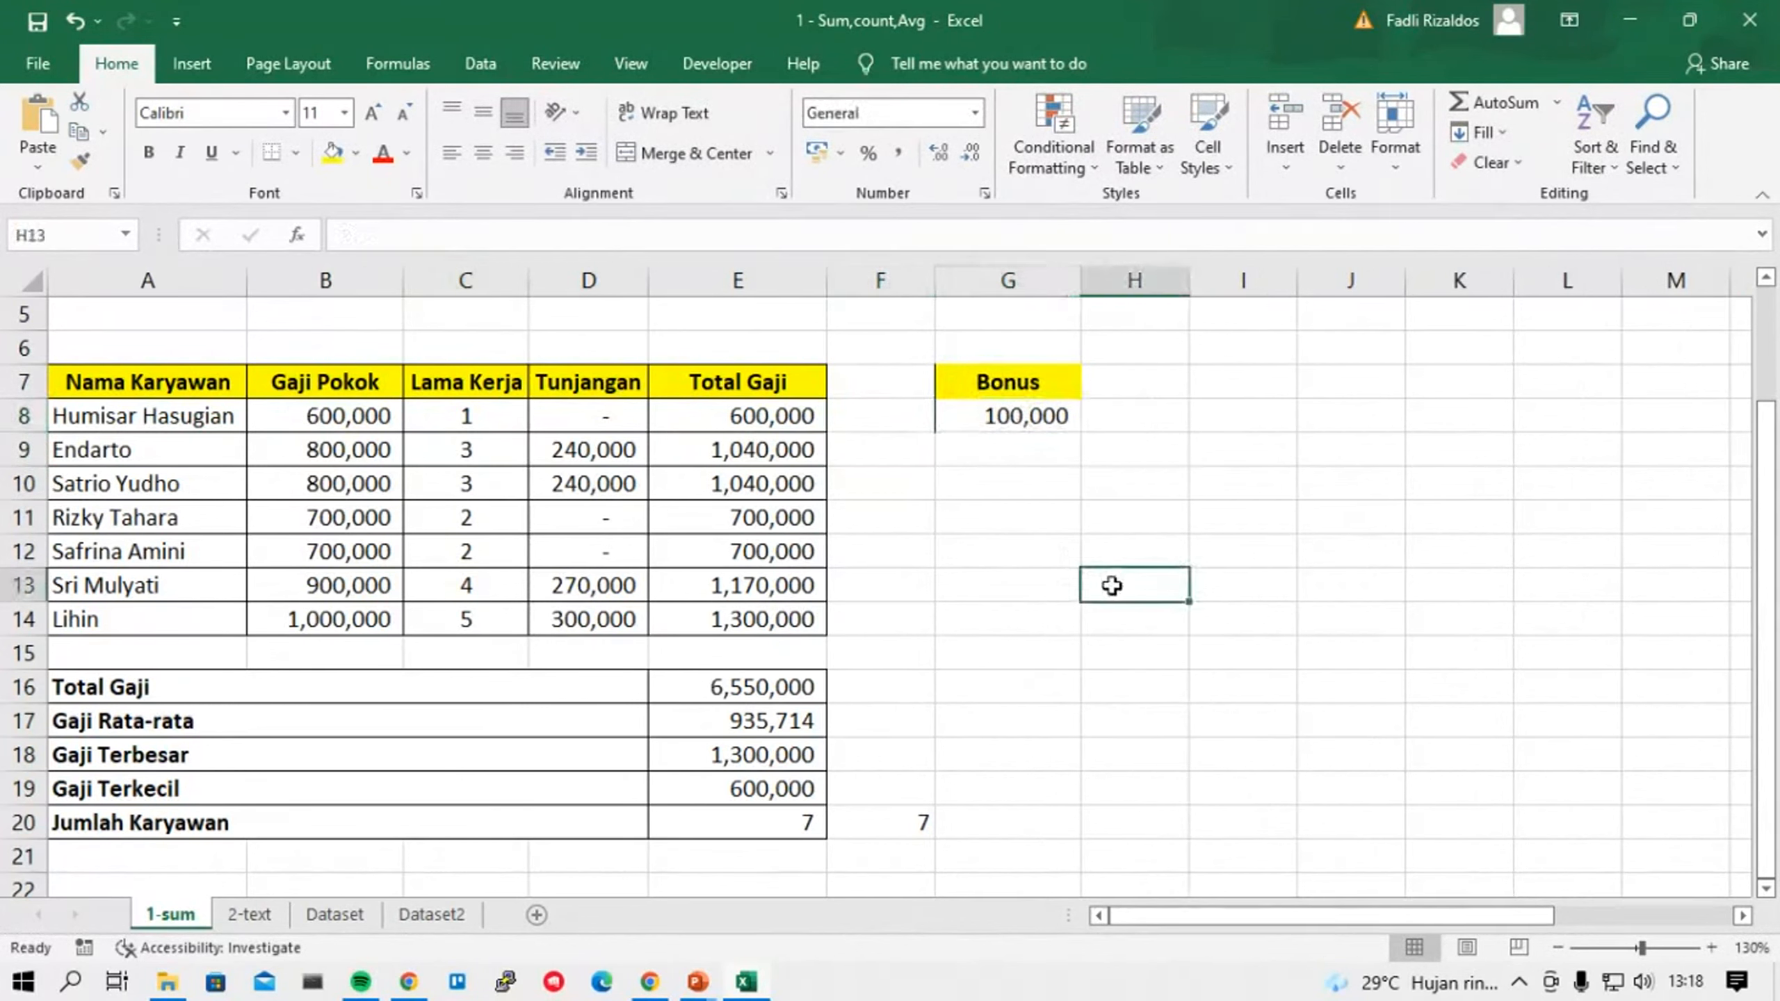
Enter =SUM(B8;G8) in F8 to add the Bonus to the first employee's Gaji Pokok.
{"action": "left_click", "coordinate": [1236, 413]}
{"action": "left_click", "coordinate": [899, 425]}
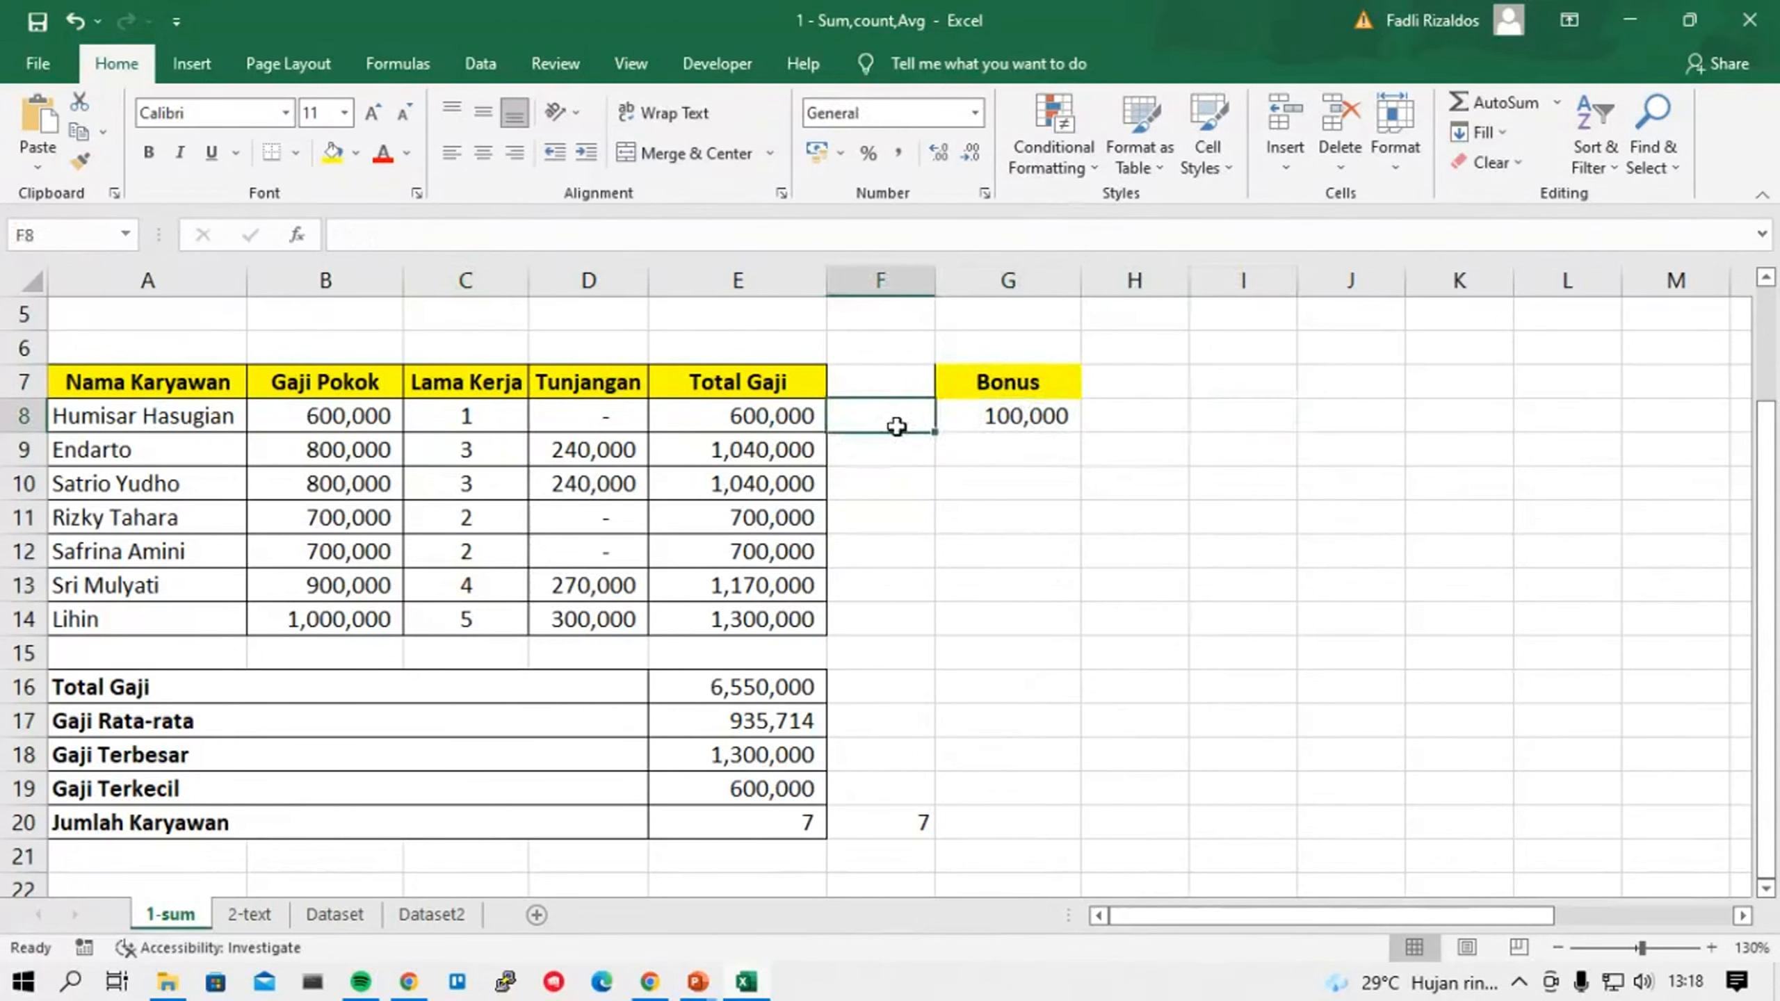
{"action": "type", "text": "=sum"}
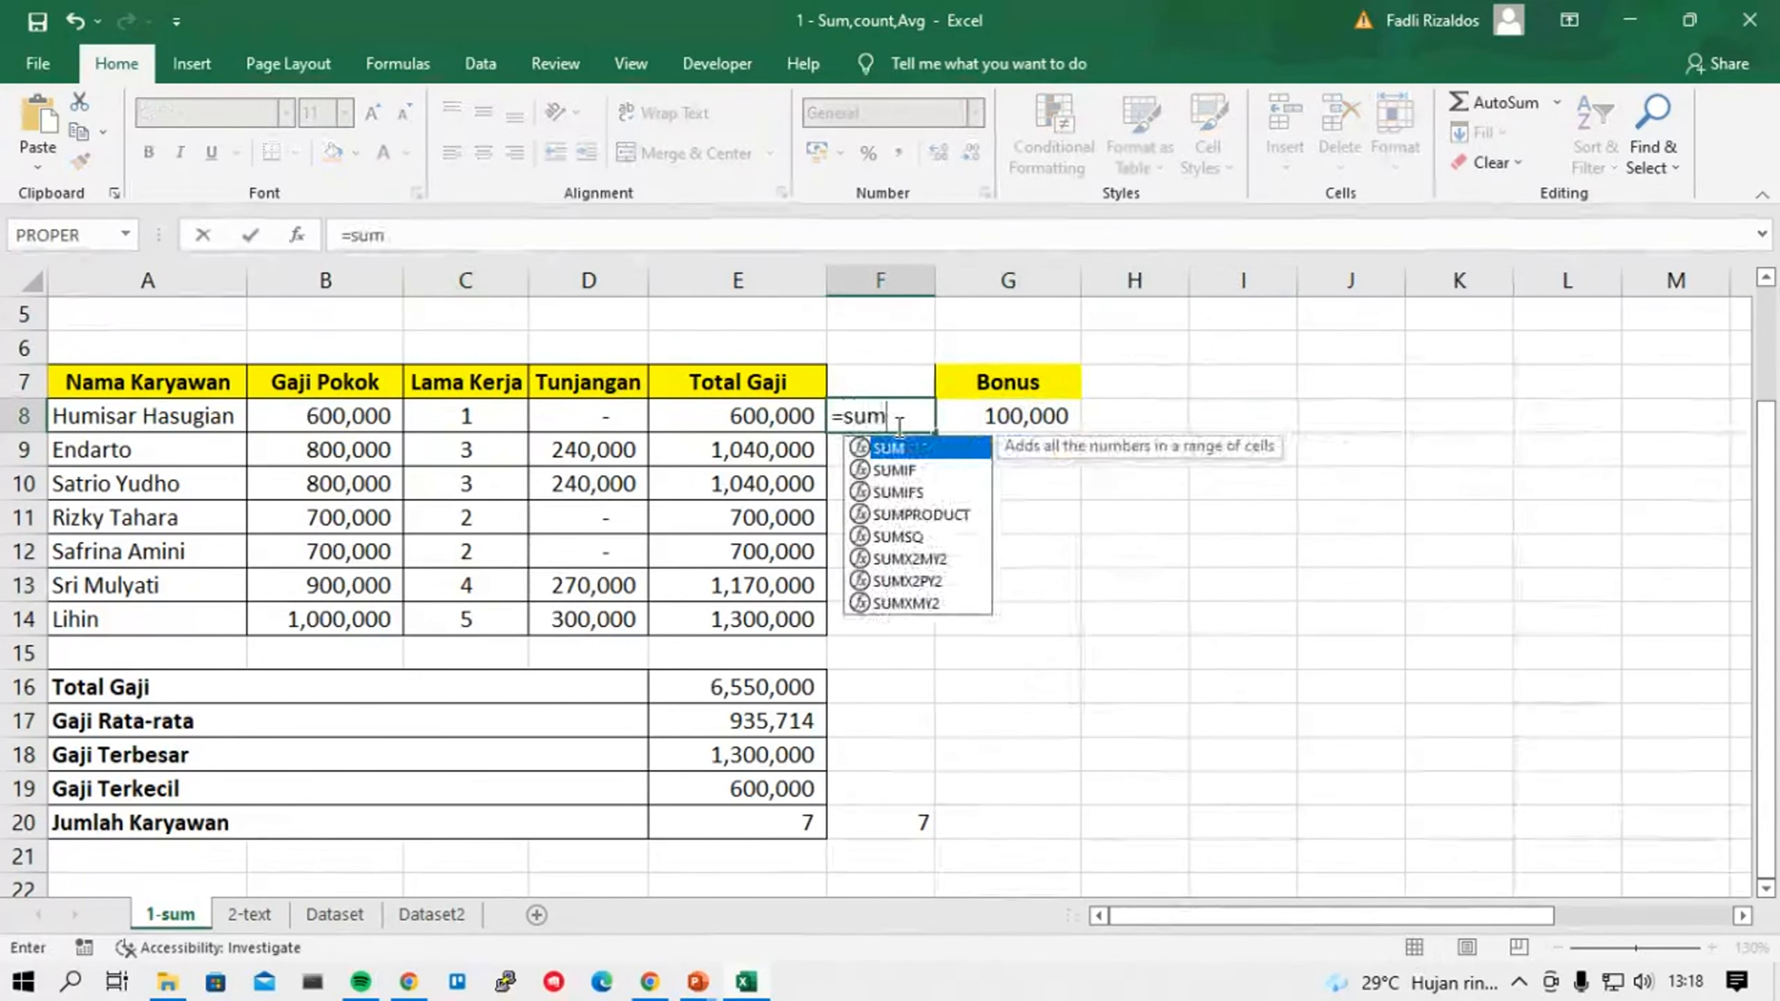
{"action": "left_click", "coordinate": [321, 433]}
{"action": "double_click", "coordinate": [858, 415]}
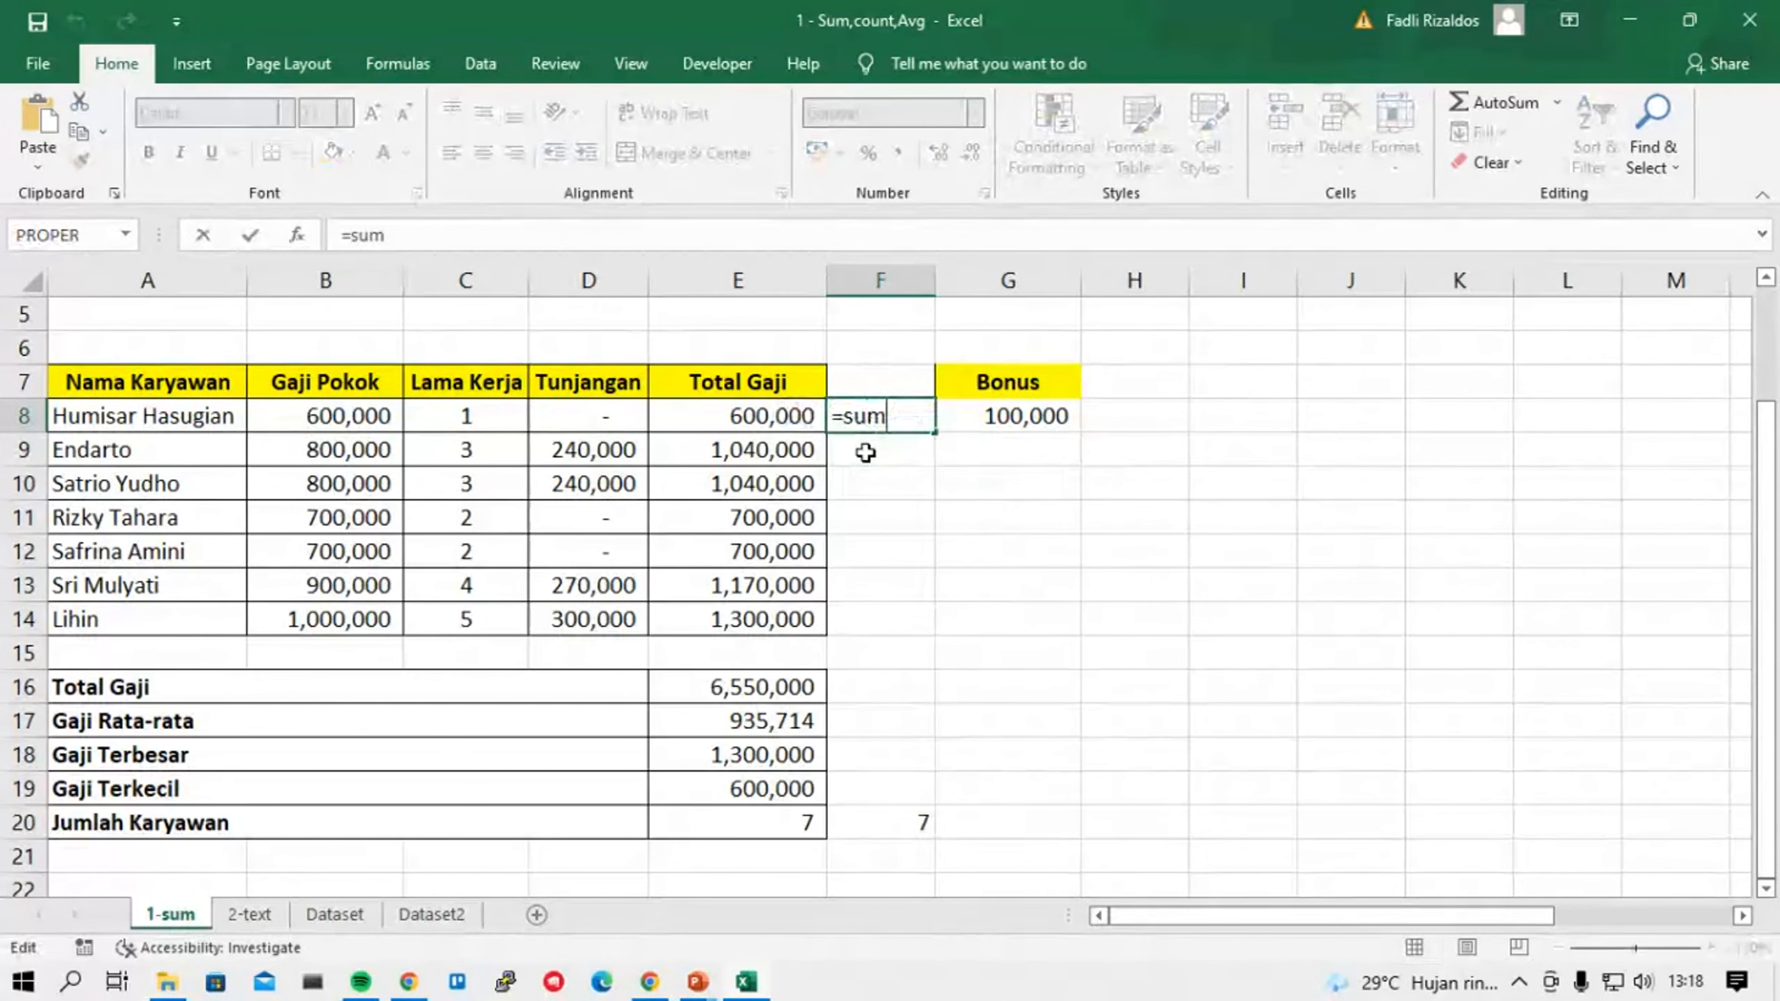
{"action": "key", "text": "BackSpace"}
{"action": "type", "text": "m"}
{"action": "key", "text": "Tab"}
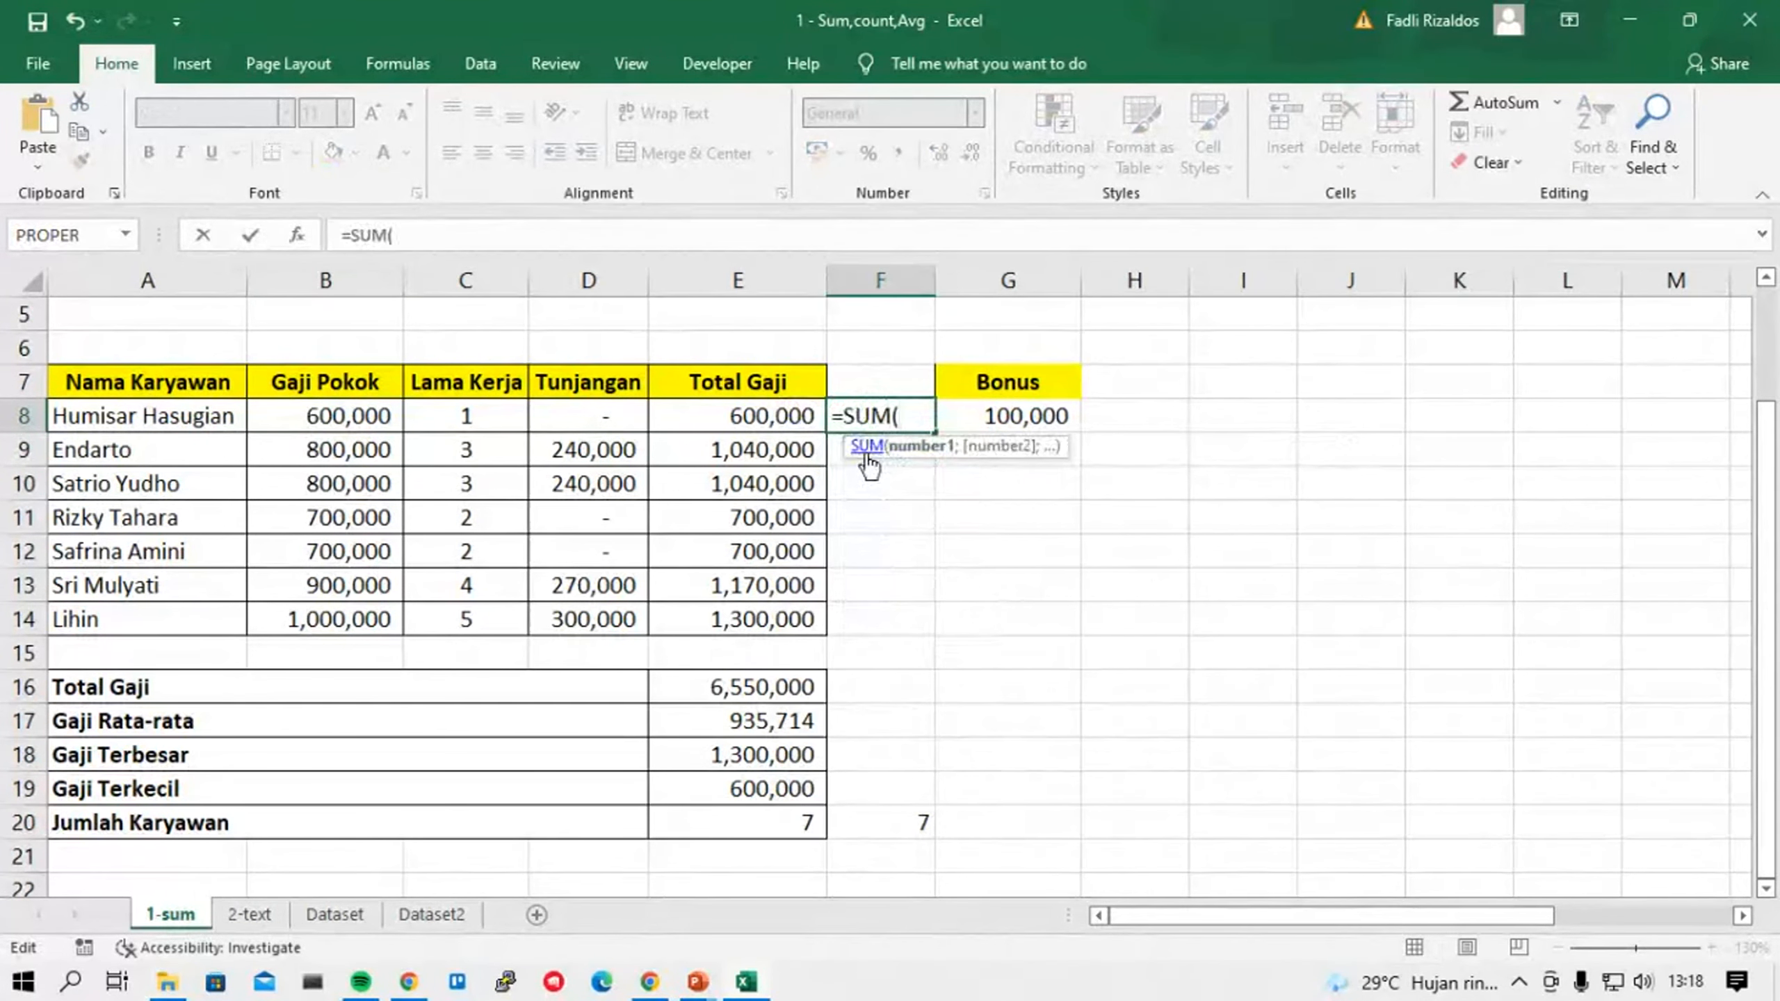
{"action": "left_click", "coordinate": [368, 417]}
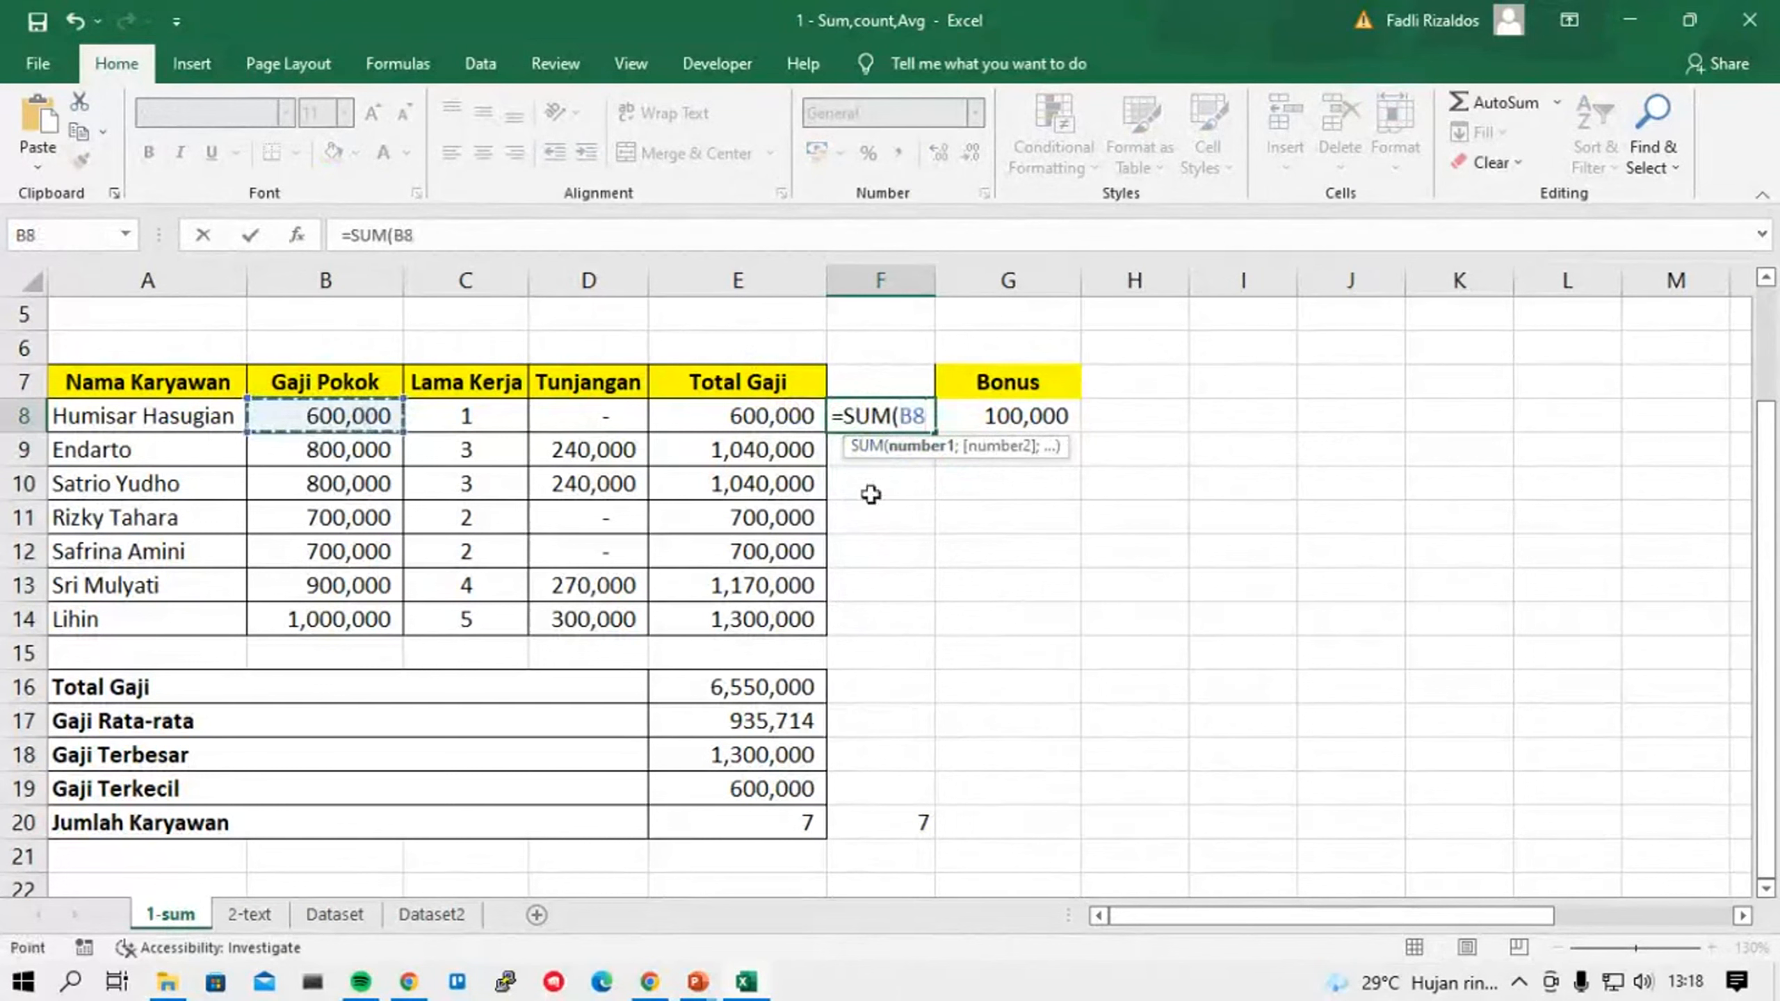
{"action": "type", "text": ";"}
{"action": "left_click", "coordinate": [1027, 408]}
{"action": "type", "text": ")"}
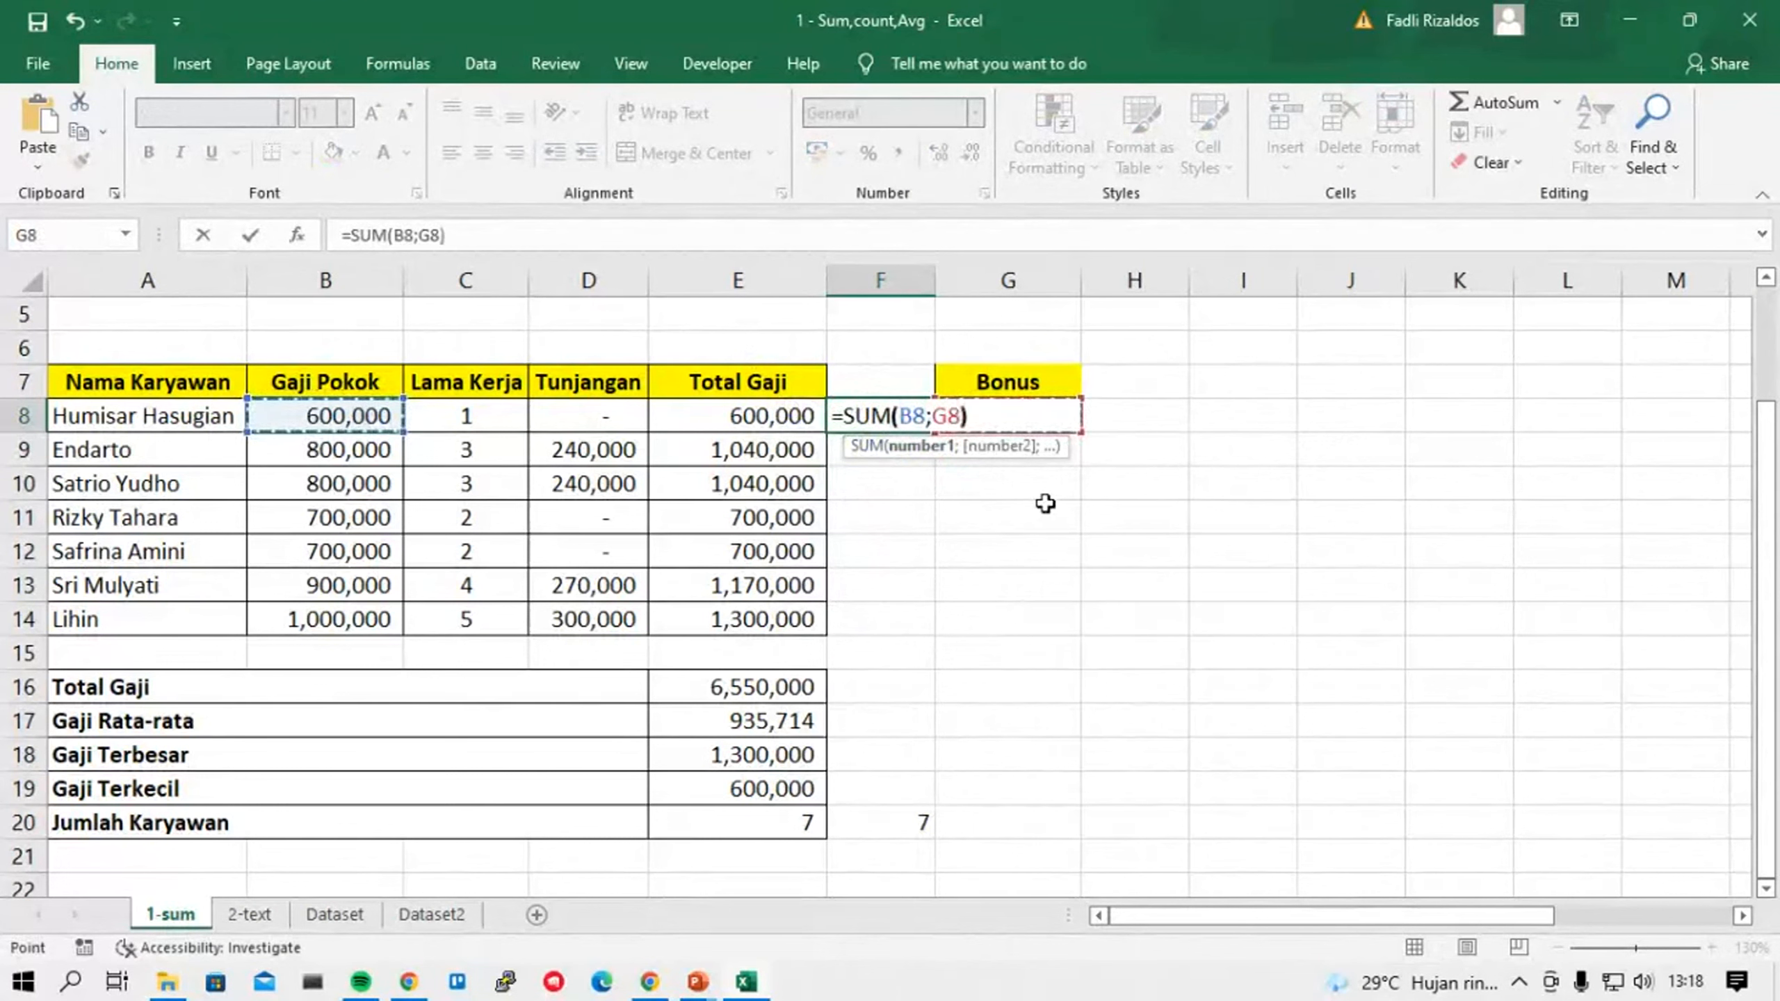
{"action": "key", "text": "Return"}
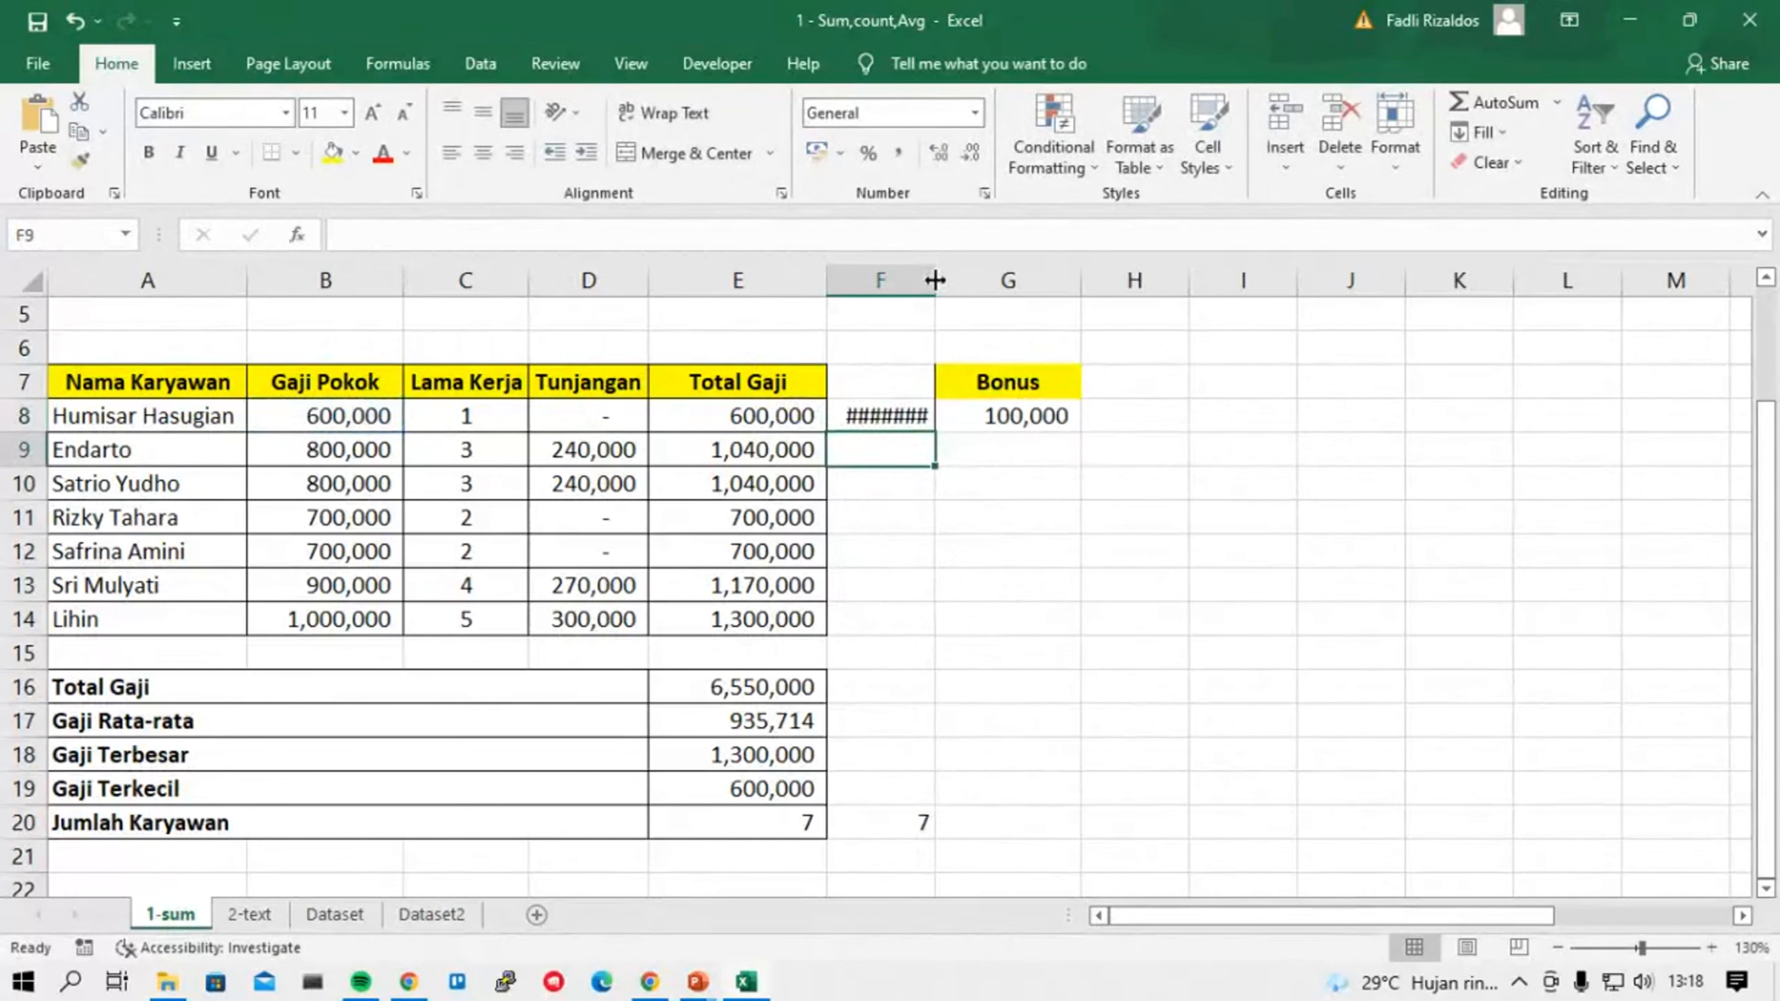
Widen column F, fill the F8 formula down to F14, and check the cells it references in row 9.
{"action": "left_click_drag", "start_coordinate": [935, 279], "coordinate": [995, 280]}
{"action": "left_click", "coordinate": [960, 421]}
{"action": "left_click_drag", "start_coordinate": [995, 432], "coordinate": [981, 628]}
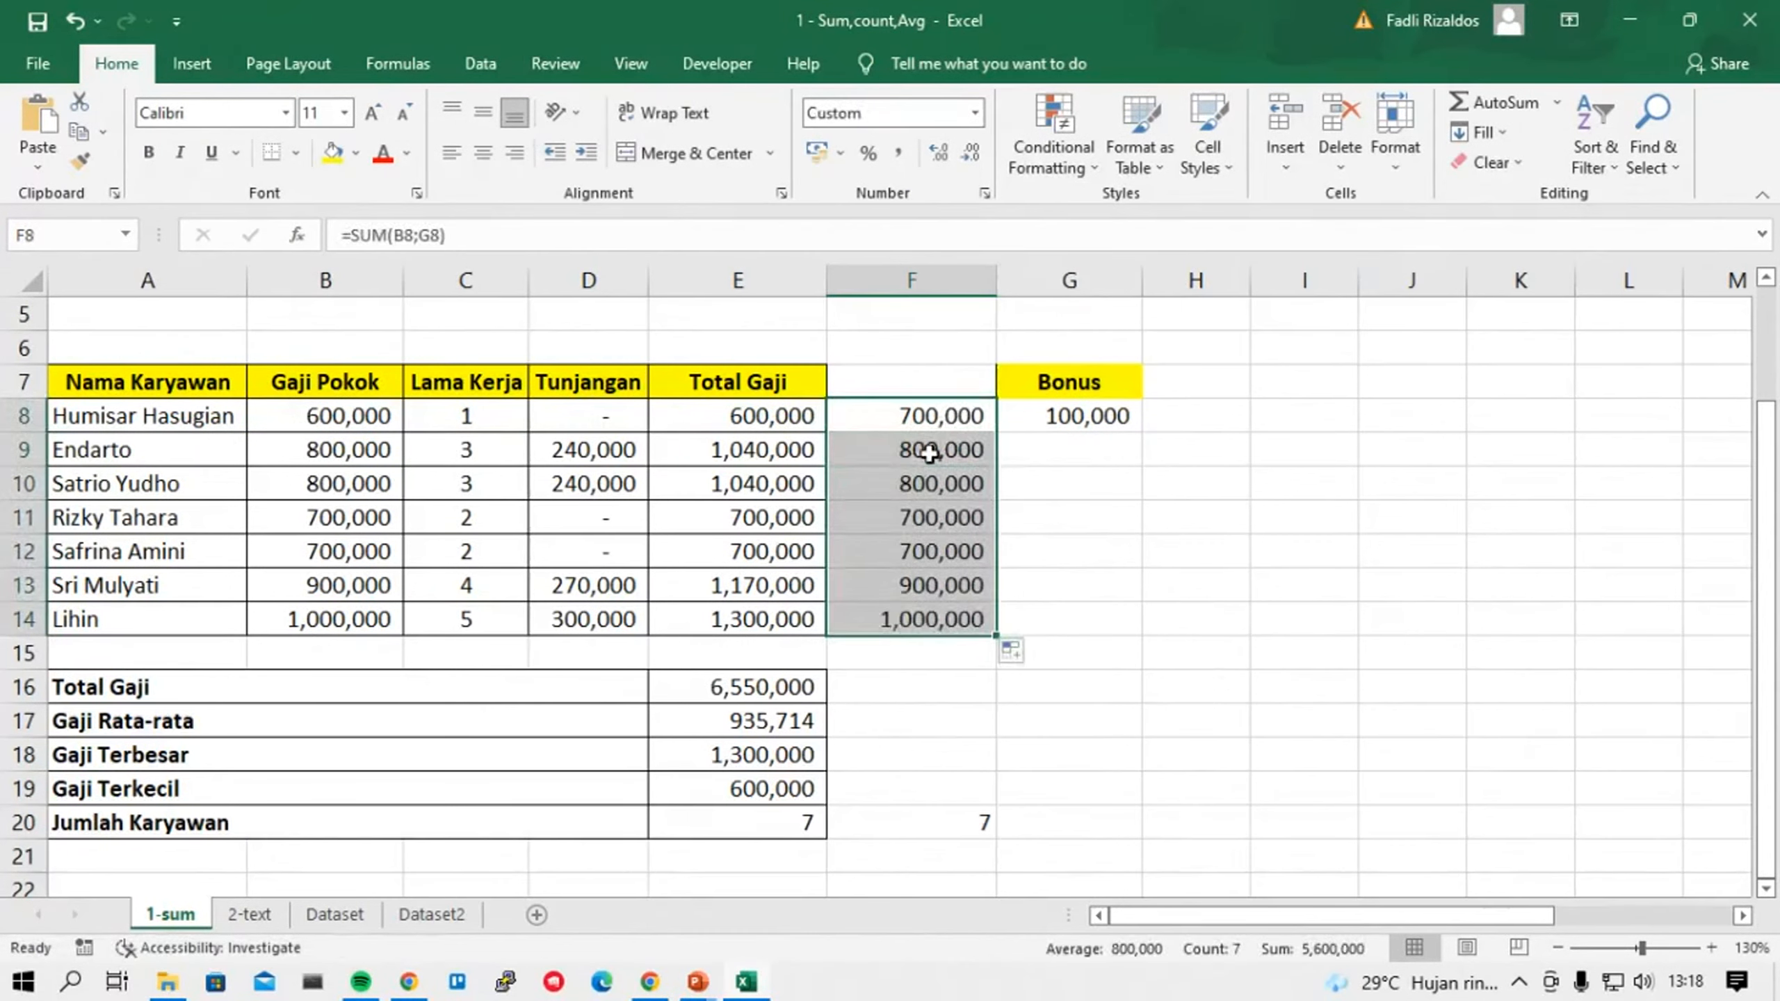
{"action": "left_click", "coordinate": [349, 449]}
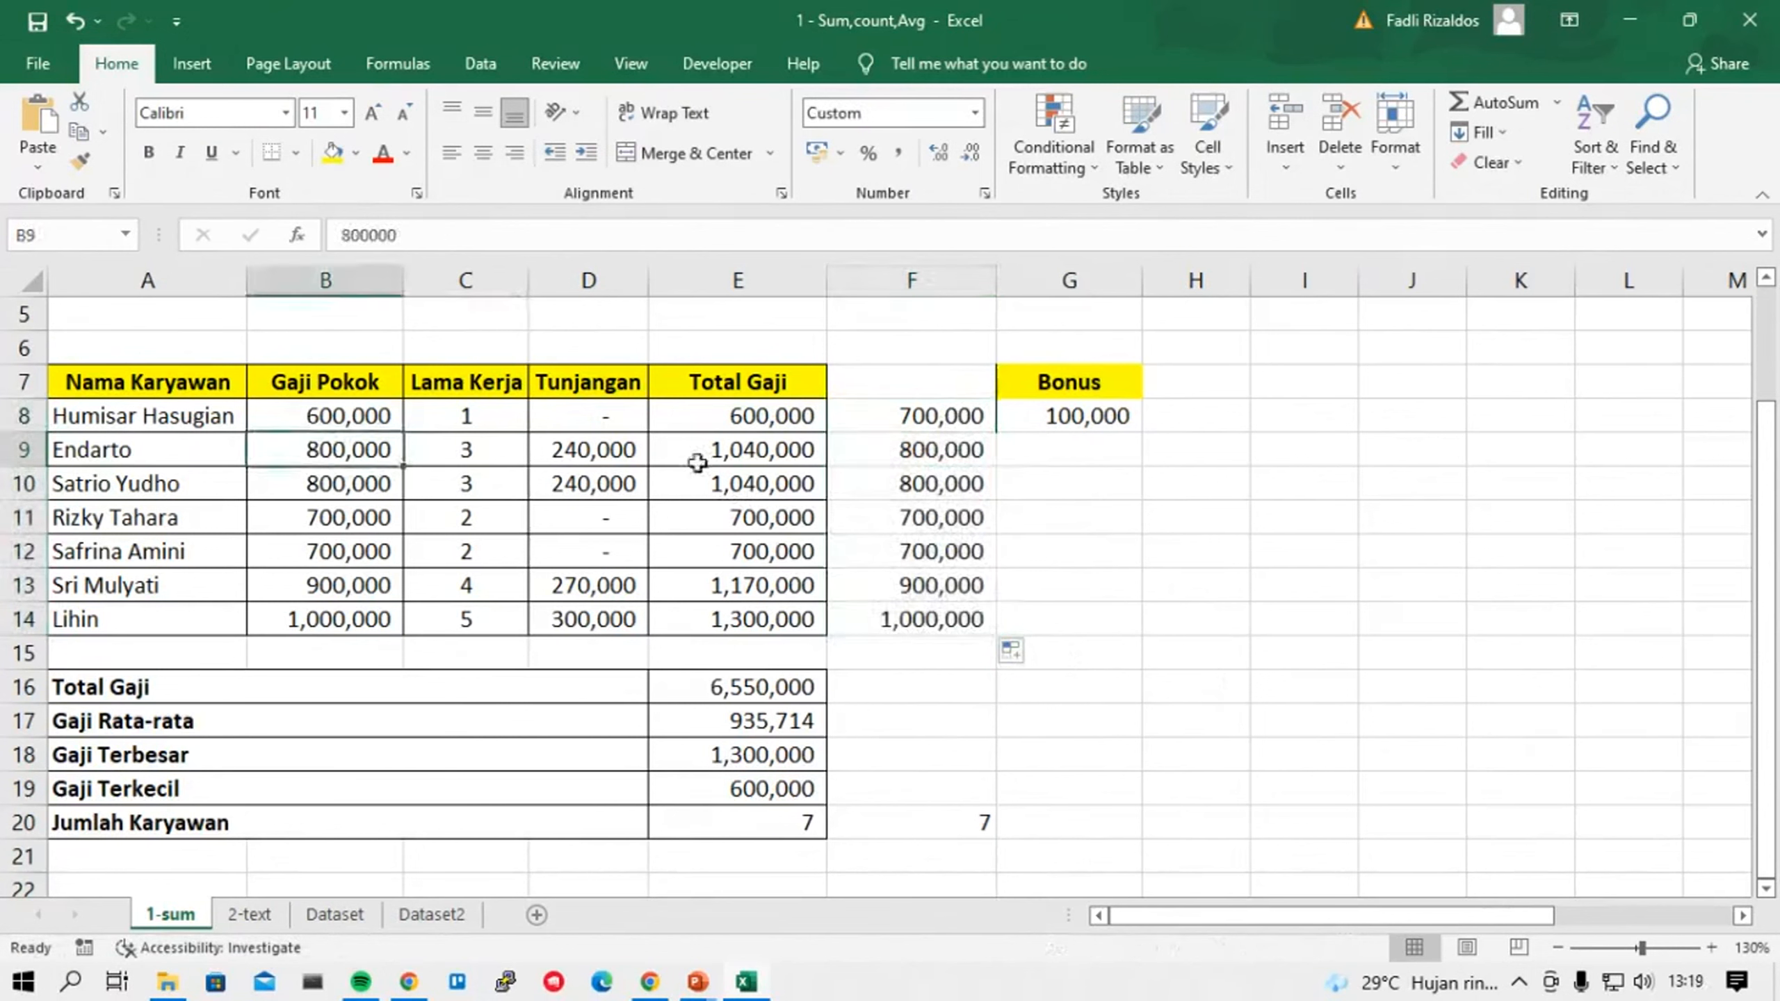
{"action": "left_click", "coordinate": [1003, 425]}
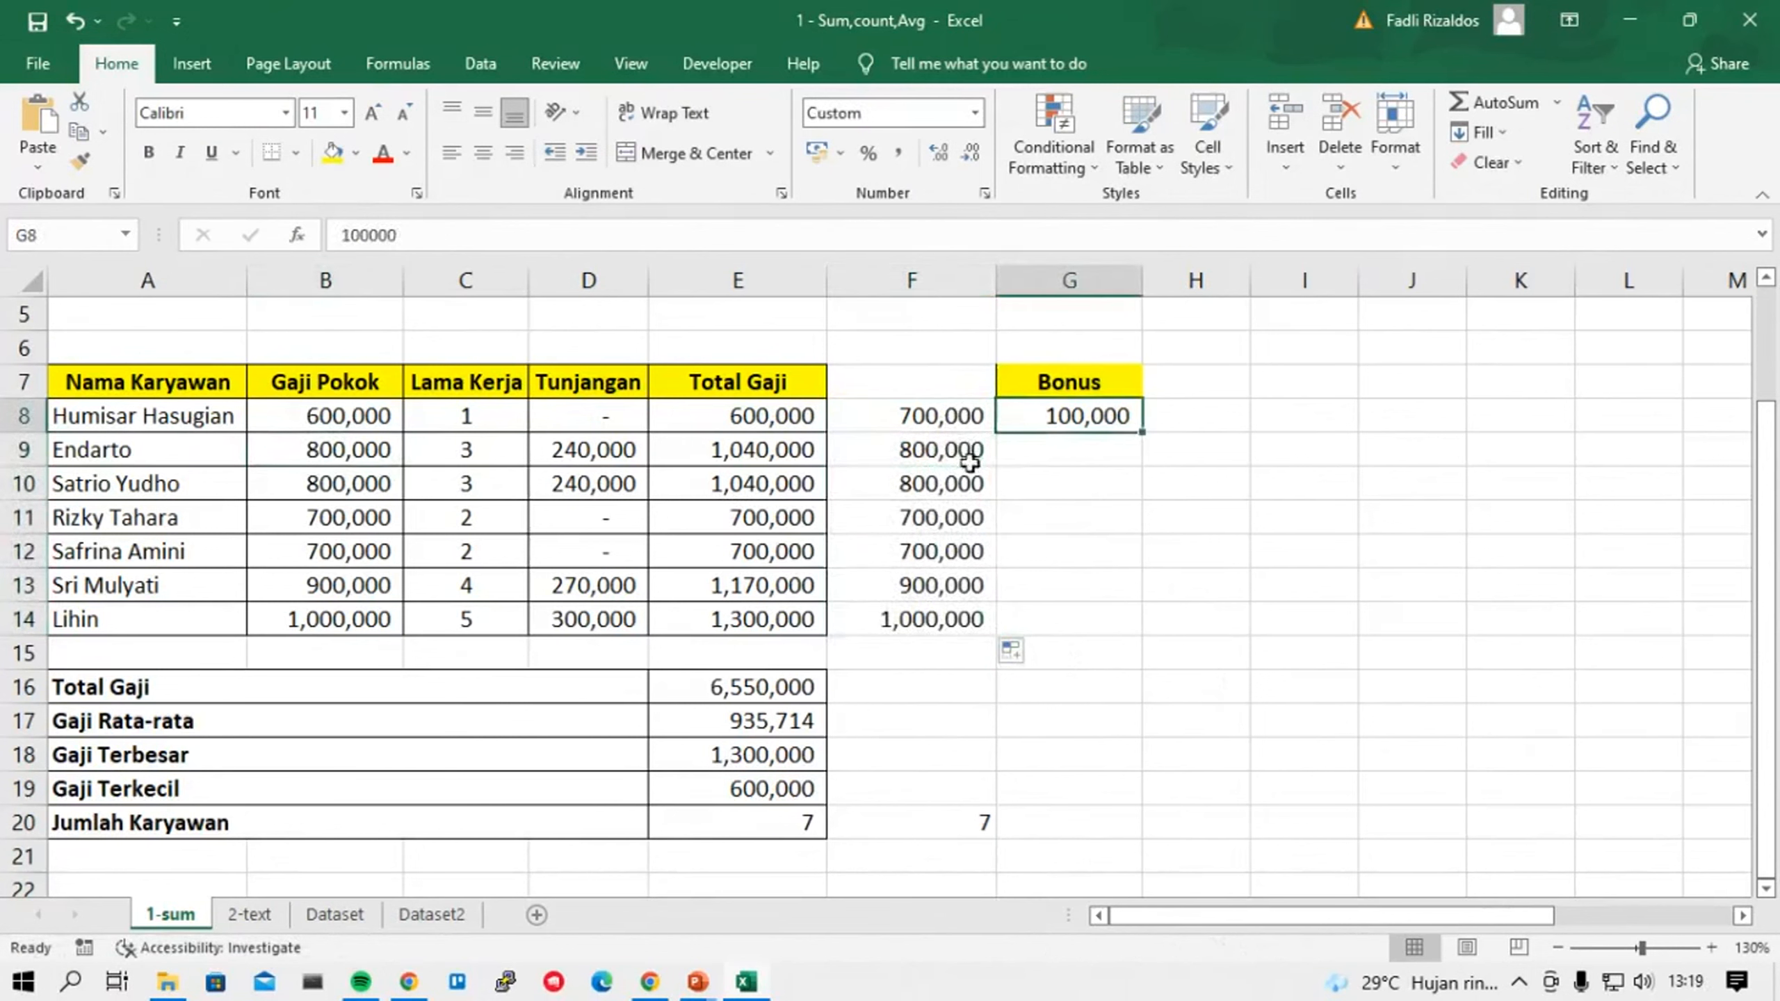
{"action": "left_click", "coordinate": [970, 461]}
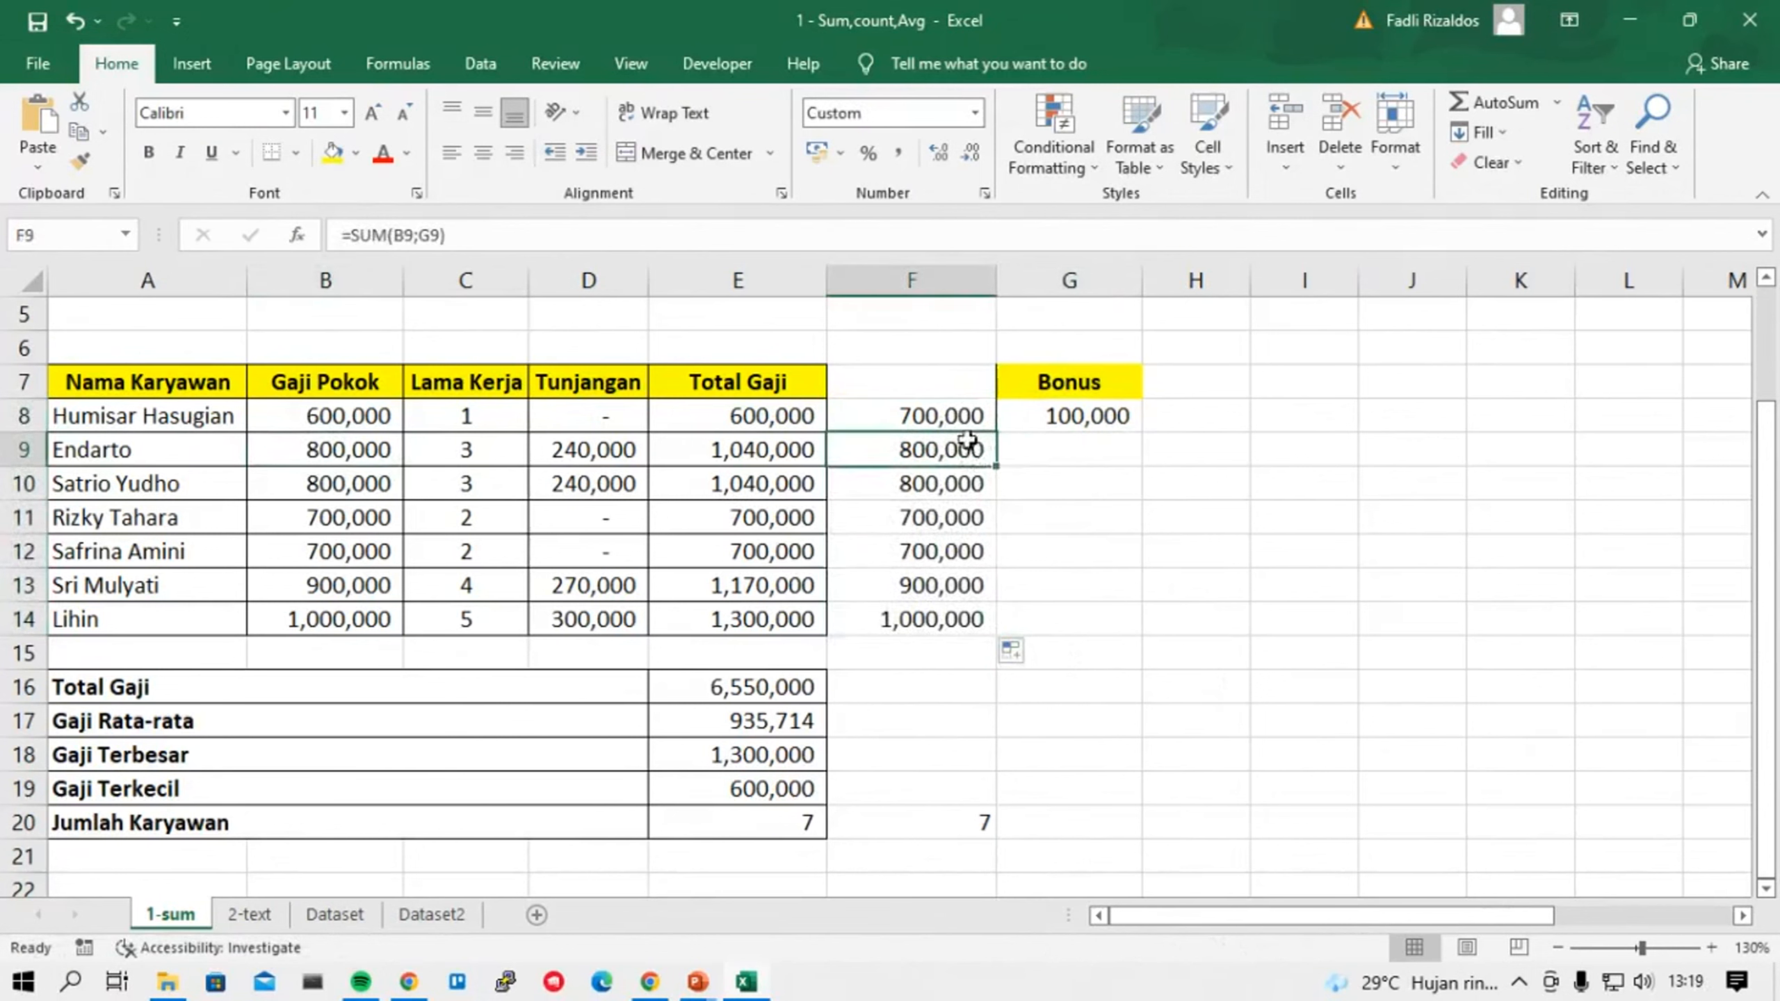
Move the SUM formulas from F8:F14 to H8:H14.
{"action": "left_click_drag", "start_coordinate": [967, 425], "coordinate": [919, 607]}
{"action": "key", "text": "ctrl+c"}
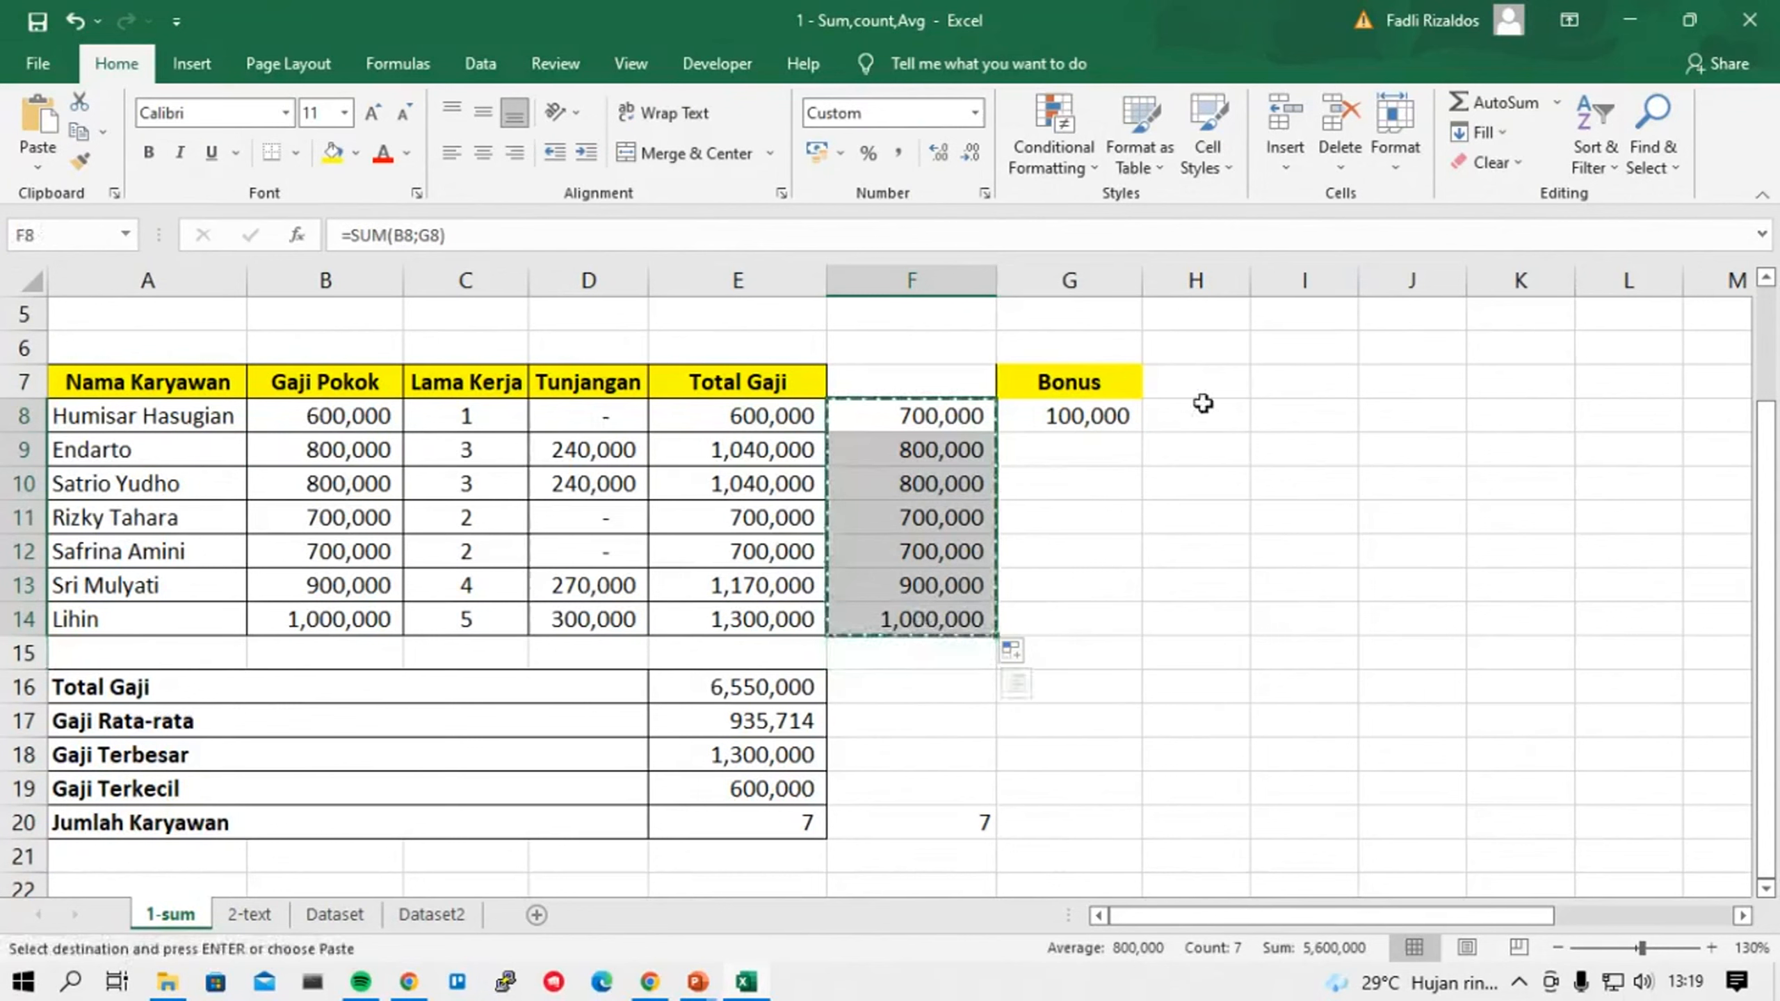
{"action": "left_click", "coordinate": [1203, 404]}
{"action": "key", "text": "ctrl+v"}
Move the Bonus heading and its amount from G7:G8 to F7:F8, beside Total Gaji.
{"action": "left_click_drag", "start_coordinate": [1072, 382], "coordinate": [1072, 420]}
{"action": "key", "text": "ctrl+x"}
{"action": "left_click_drag", "start_coordinate": [909, 382], "coordinate": [915, 441]}
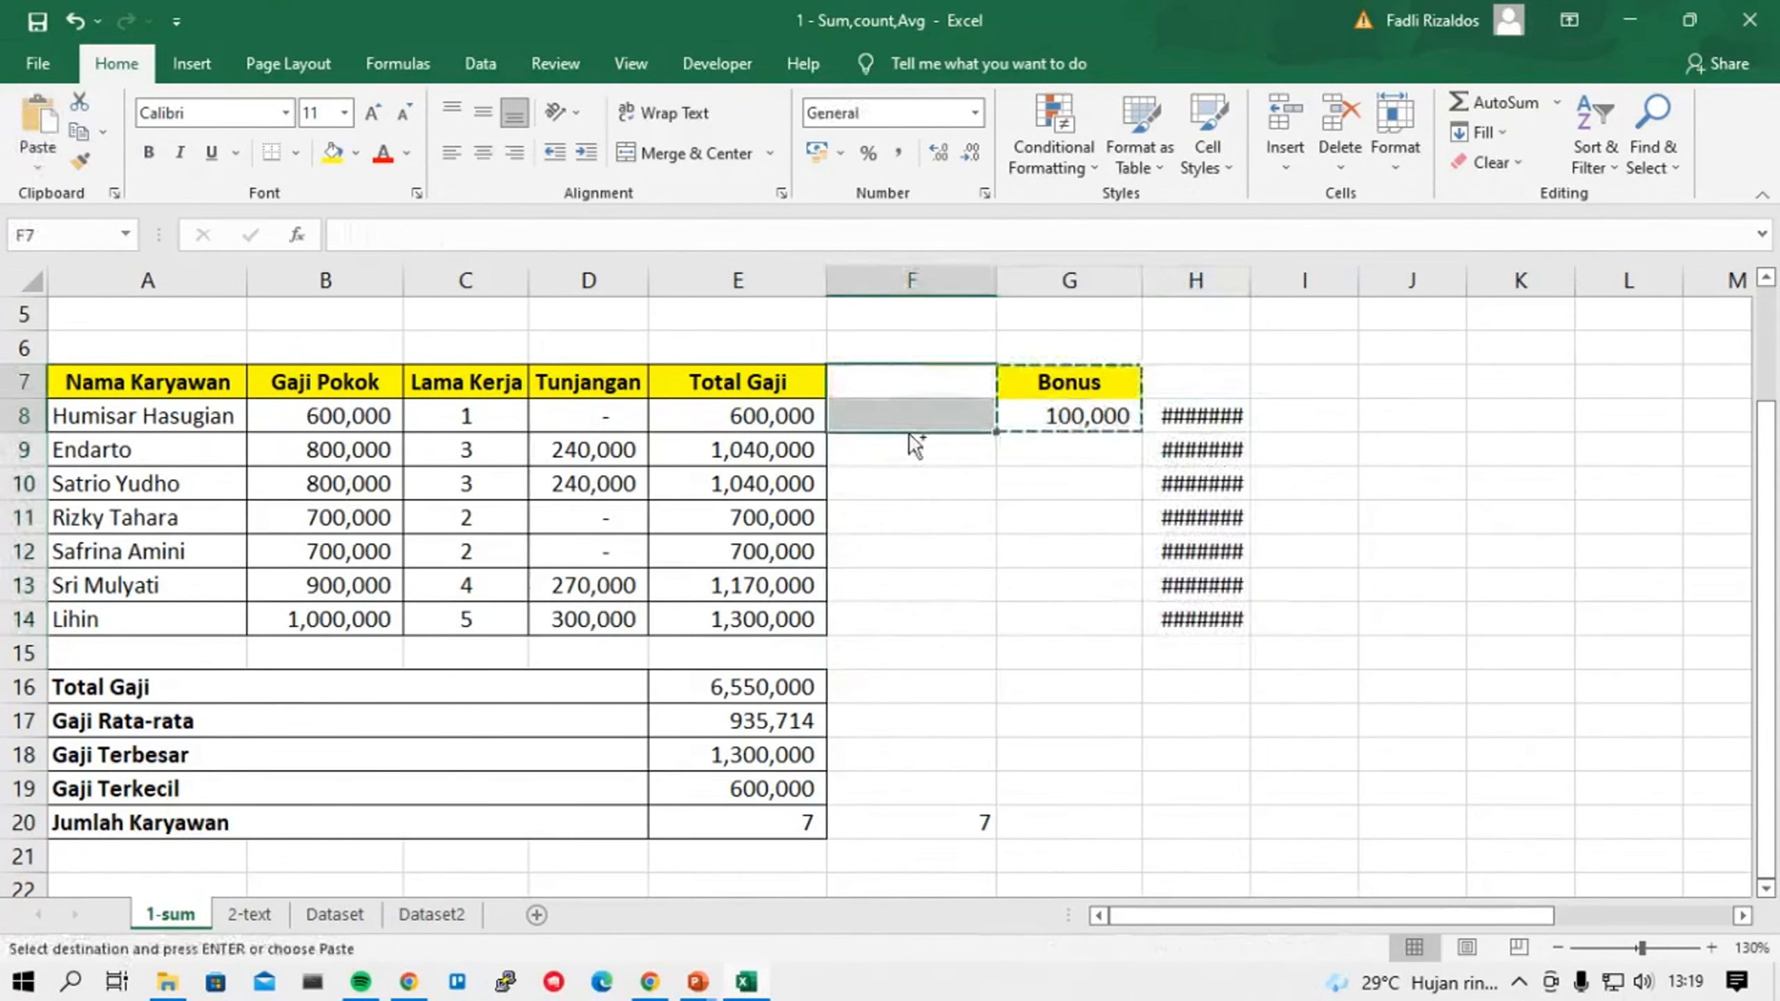
{"action": "key", "text": "ctrl+v"}
{"action": "left_click", "coordinate": [1093, 456]}
Move the SUM formulas from H8:H14 to G8:G14 and widen column G.
{"action": "left_click_drag", "start_coordinate": [1184, 413], "coordinate": [1191, 619]}
{"action": "key", "text": "ctrl+x"}
{"action": "left_click", "coordinate": [1064, 414]}
{"action": "key", "text": "ctrl+v"}
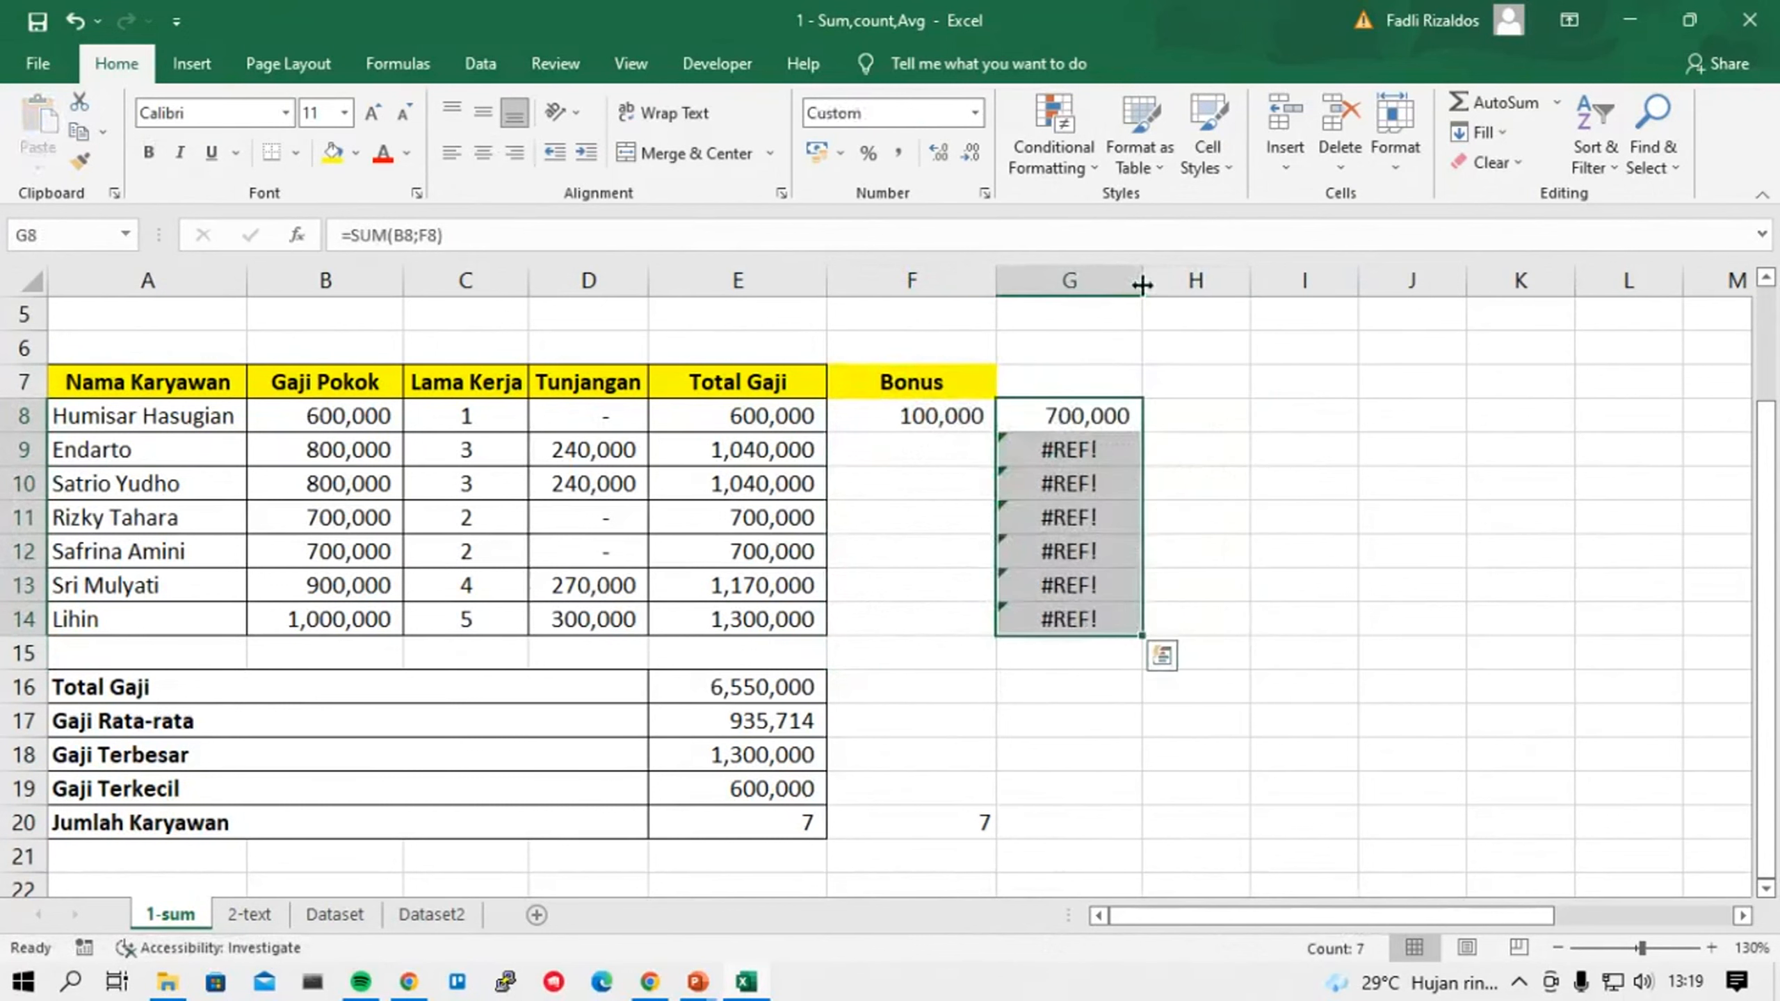
{"action": "left_click_drag", "start_coordinate": [1141, 284], "coordinate": [1191, 284]}
Check the =SUM(B8;F8) formula in G8 and fill it down to G14 to replace the broken references.
{"action": "left_click", "coordinate": [1121, 416]}
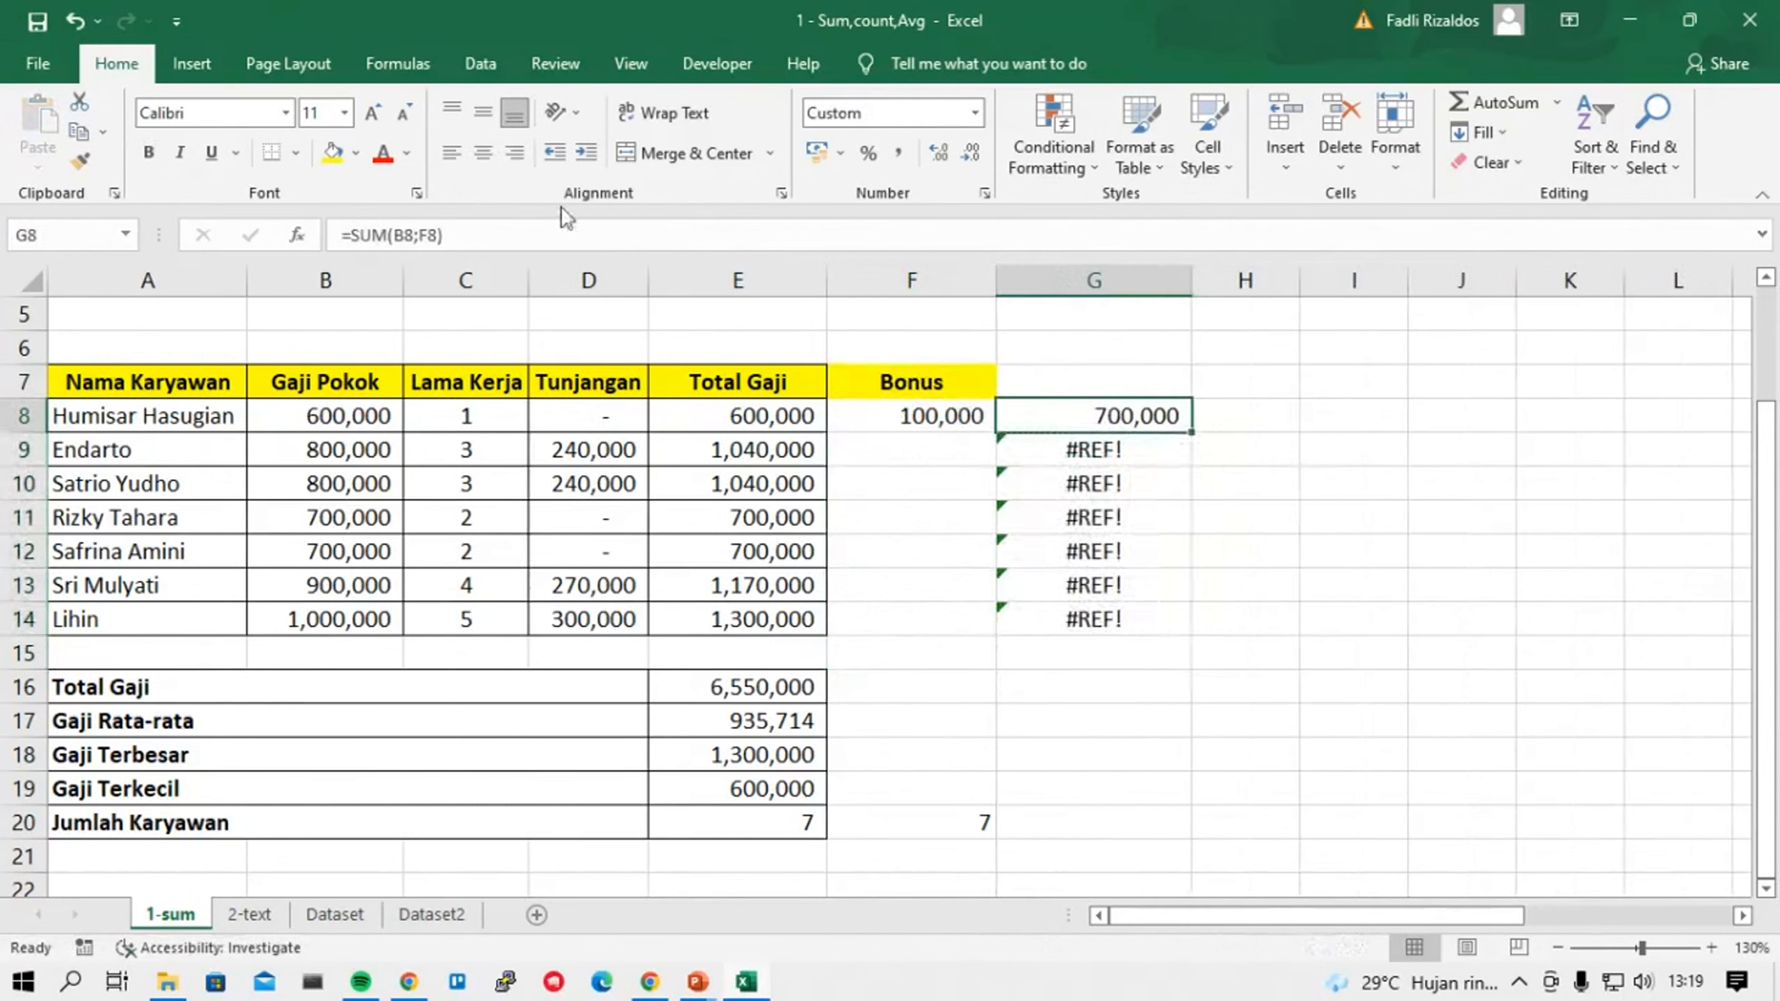
{"action": "left_click", "coordinate": [434, 238]}
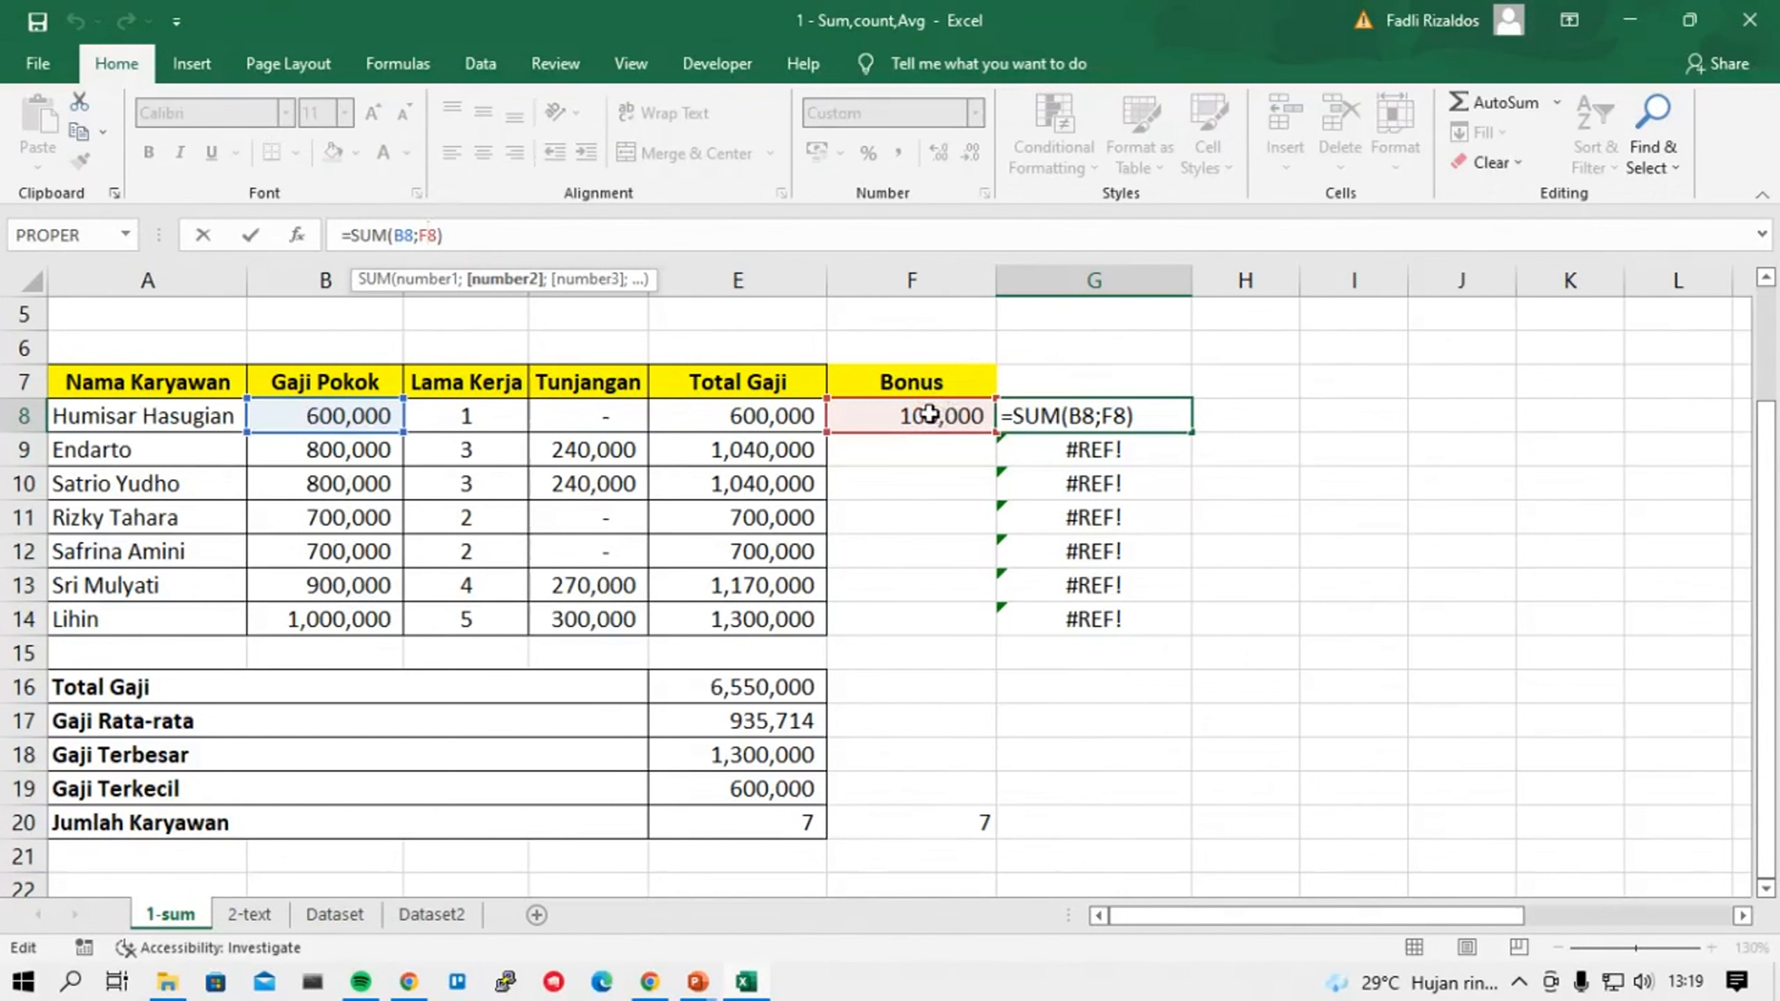
{"action": "key", "text": "Return"}
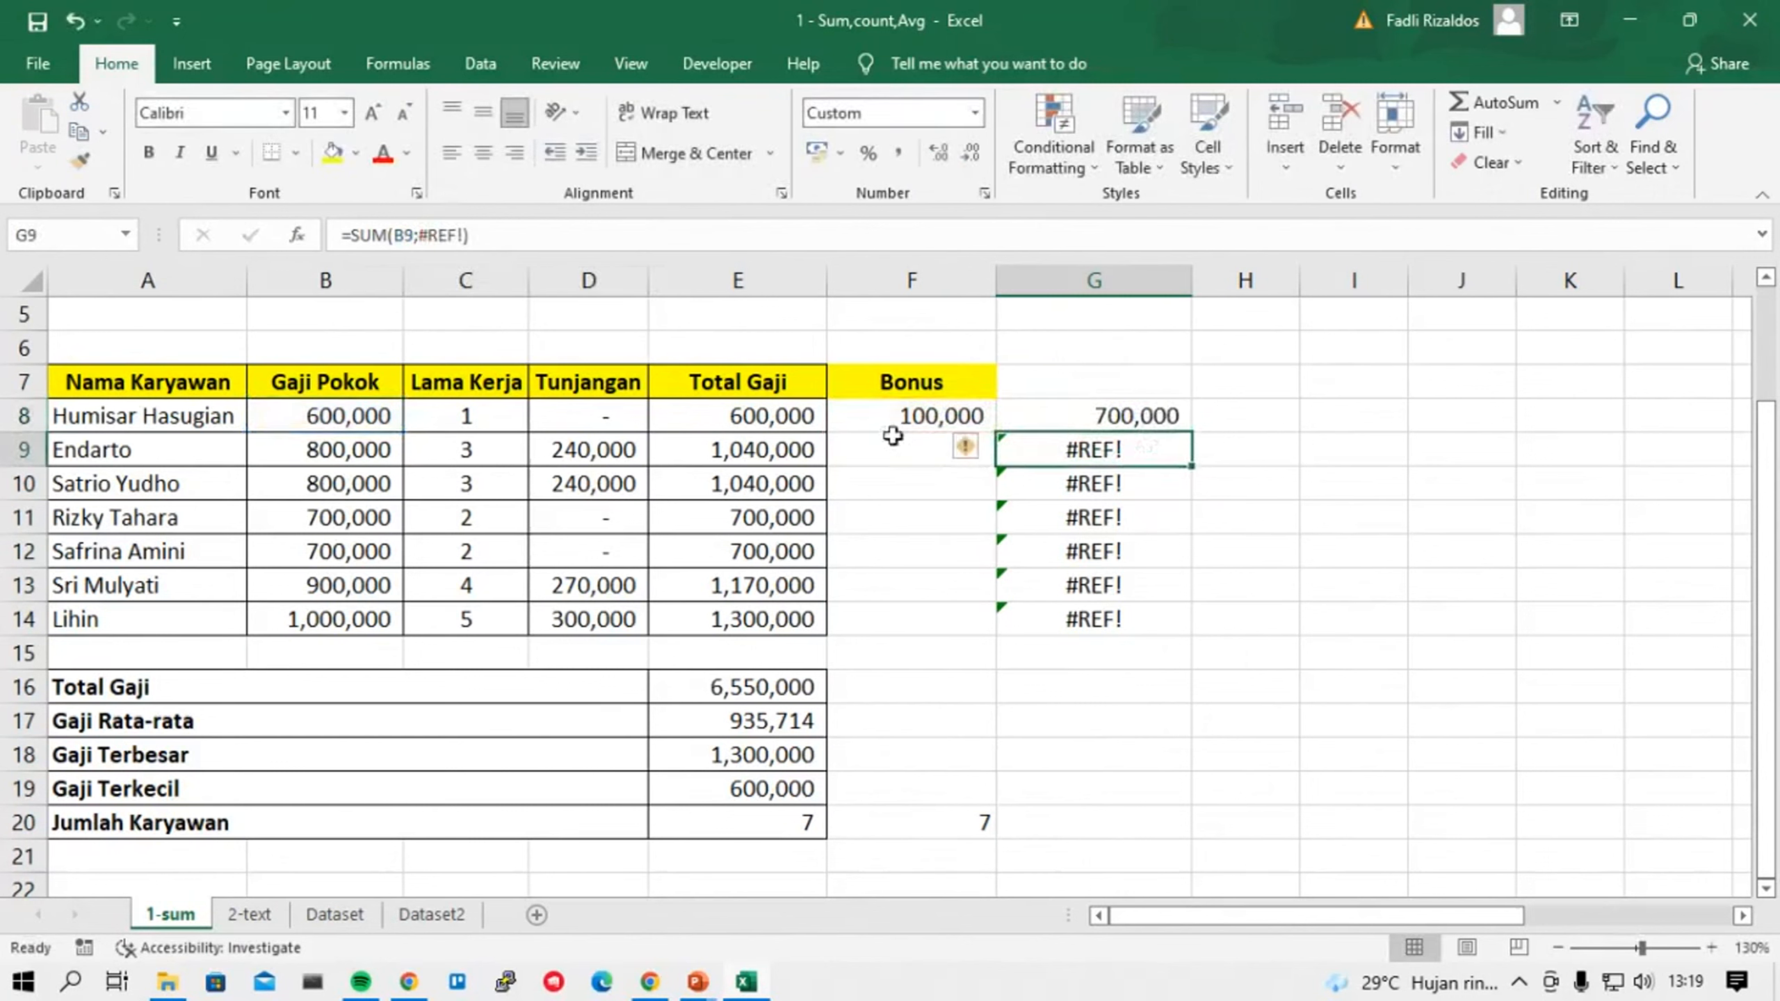
{"action": "left_click", "coordinate": [1103, 419]}
{"action": "left_click_drag", "start_coordinate": [1195, 436], "coordinate": [1197, 635]}
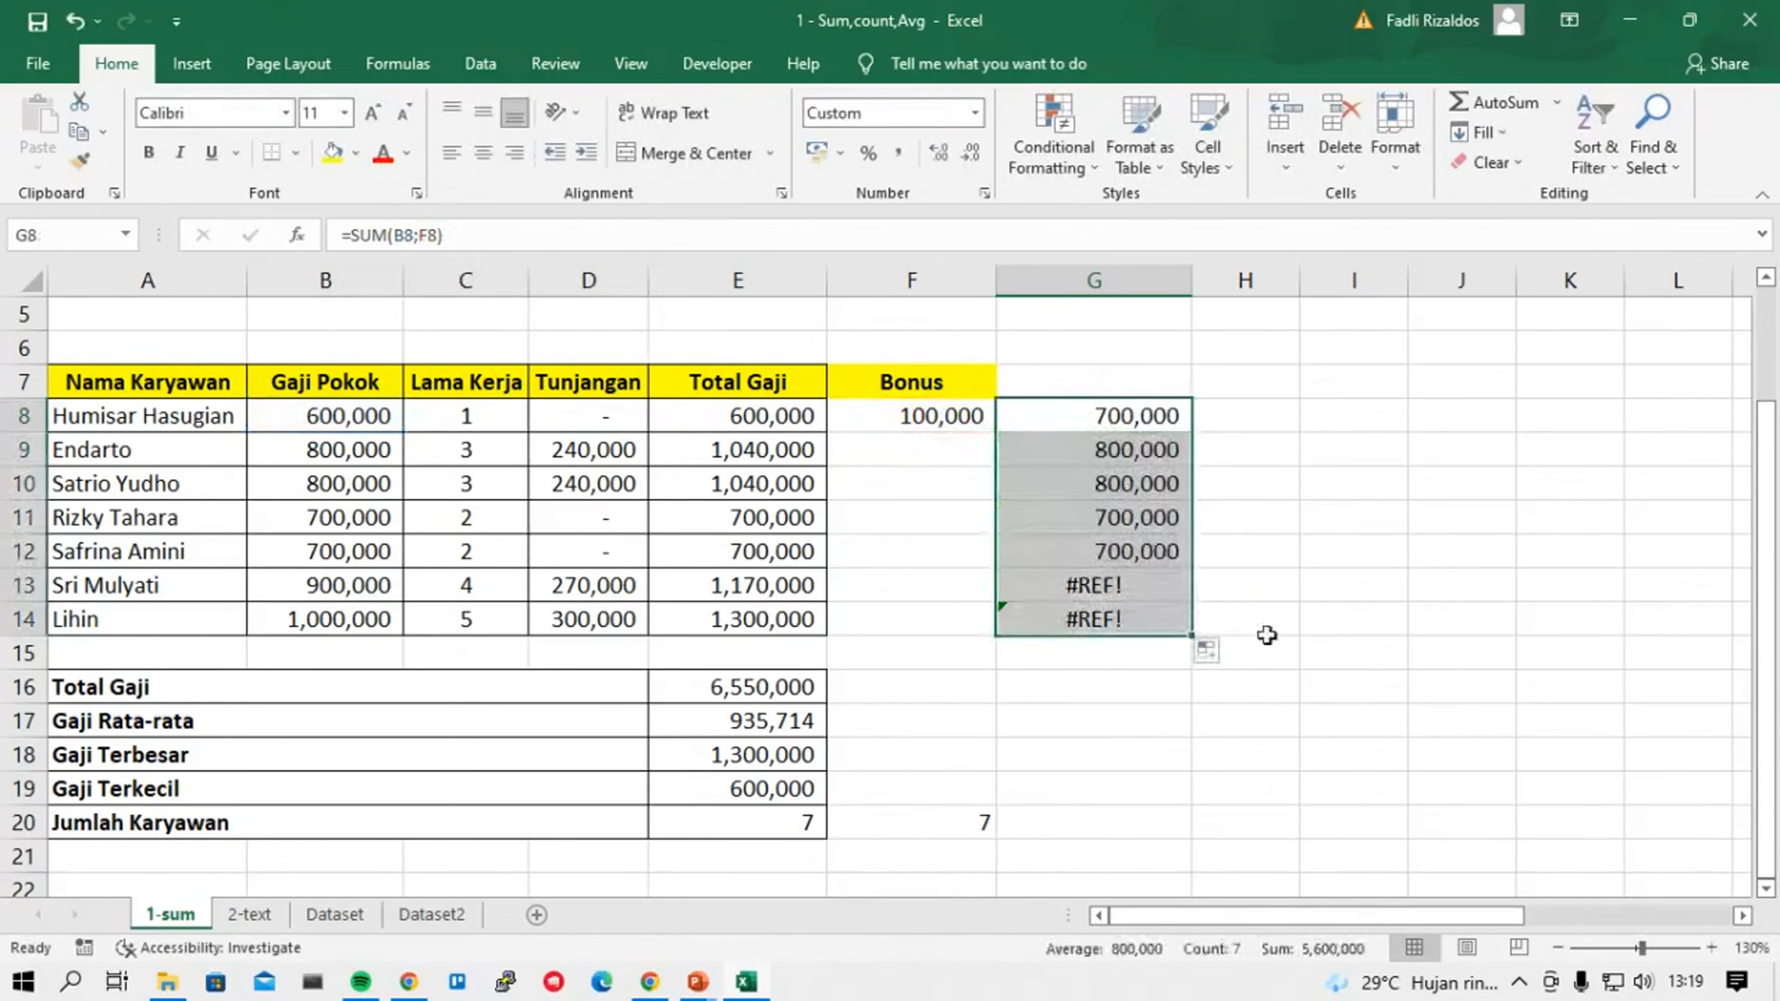
{"action": "left_click", "coordinate": [1133, 436]}
Enter the heading Total Gaji + Bonus in G7.
{"action": "left_click", "coordinate": [1090, 372]}
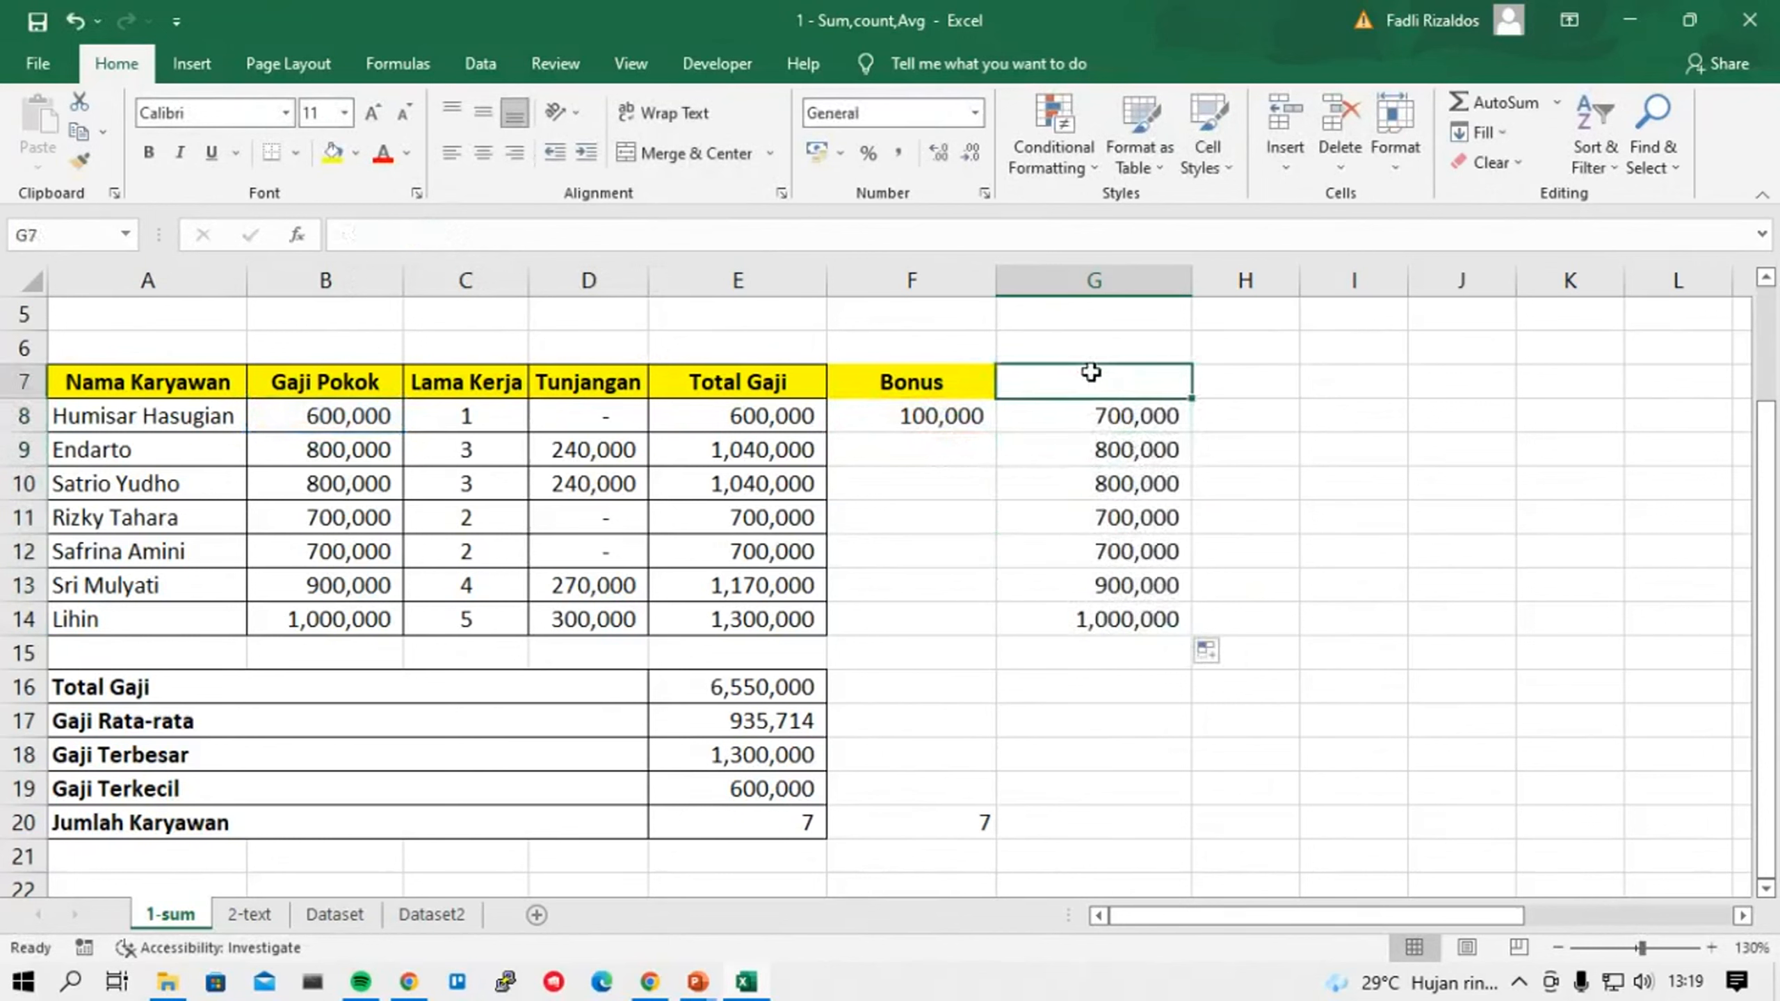
{"action": "type", "text": "Total Ga"}
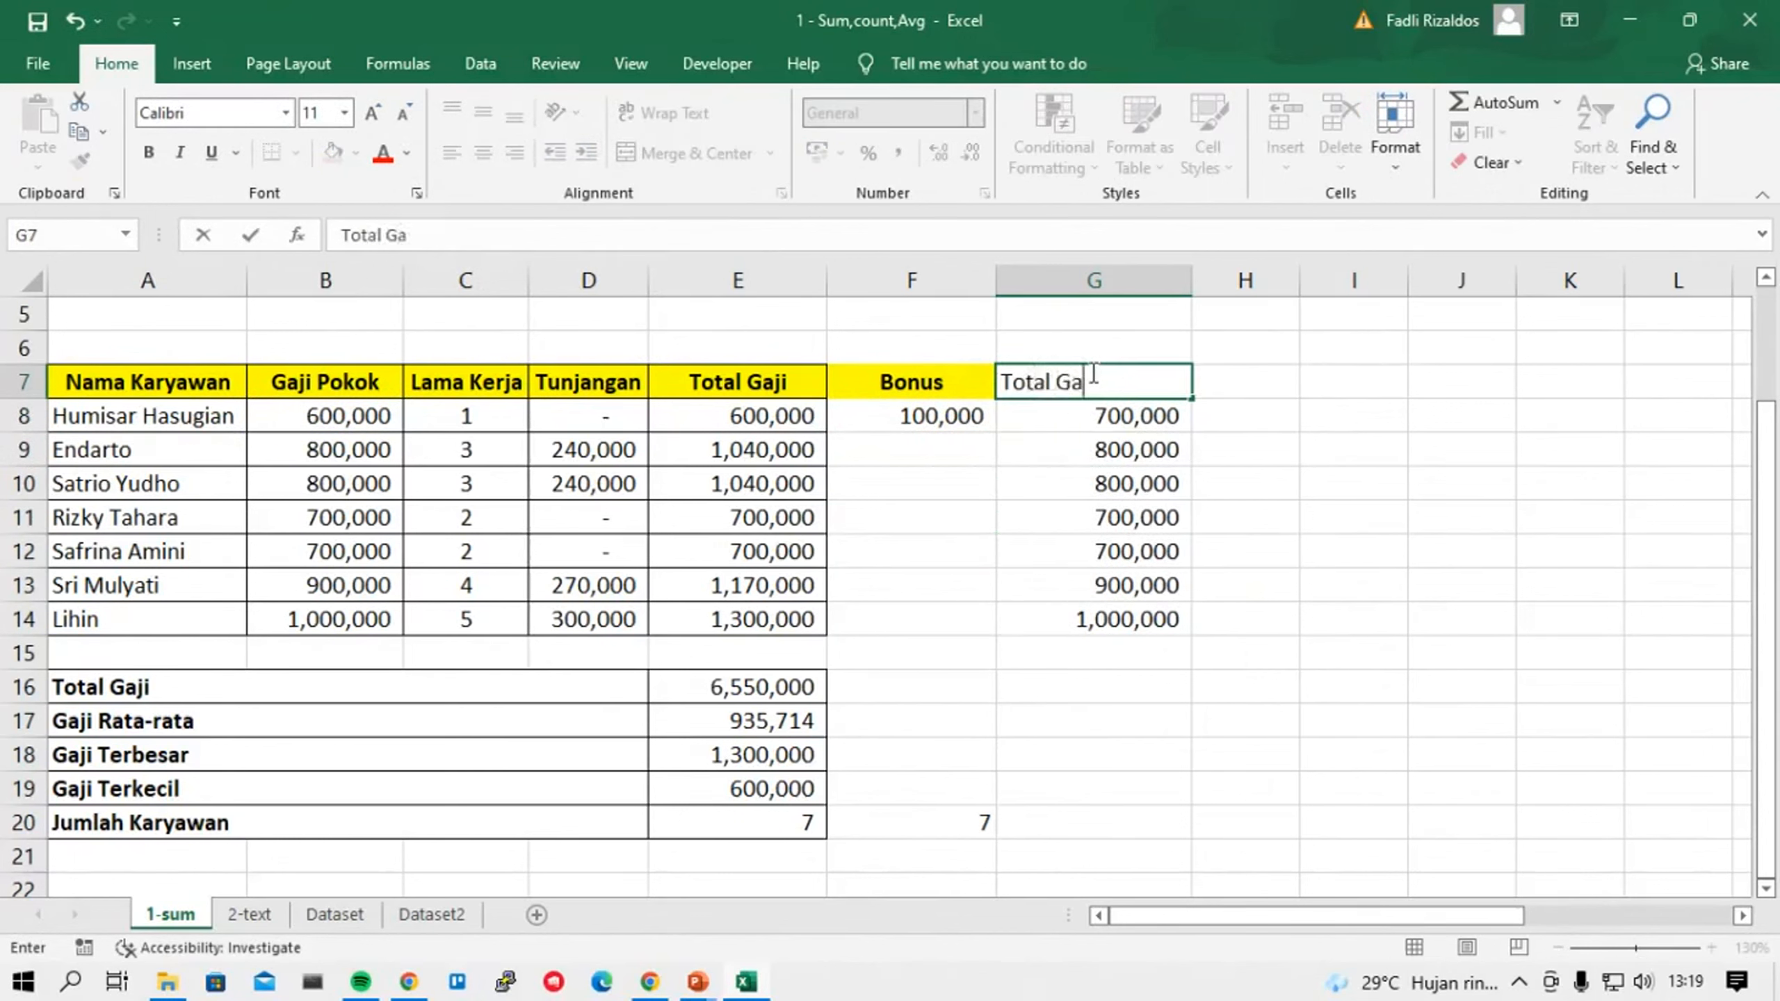
{"action": "type", "text": "ji N="}
{"action": "type", "text": " Bonus"}
{"action": "key", "text": "Return"}
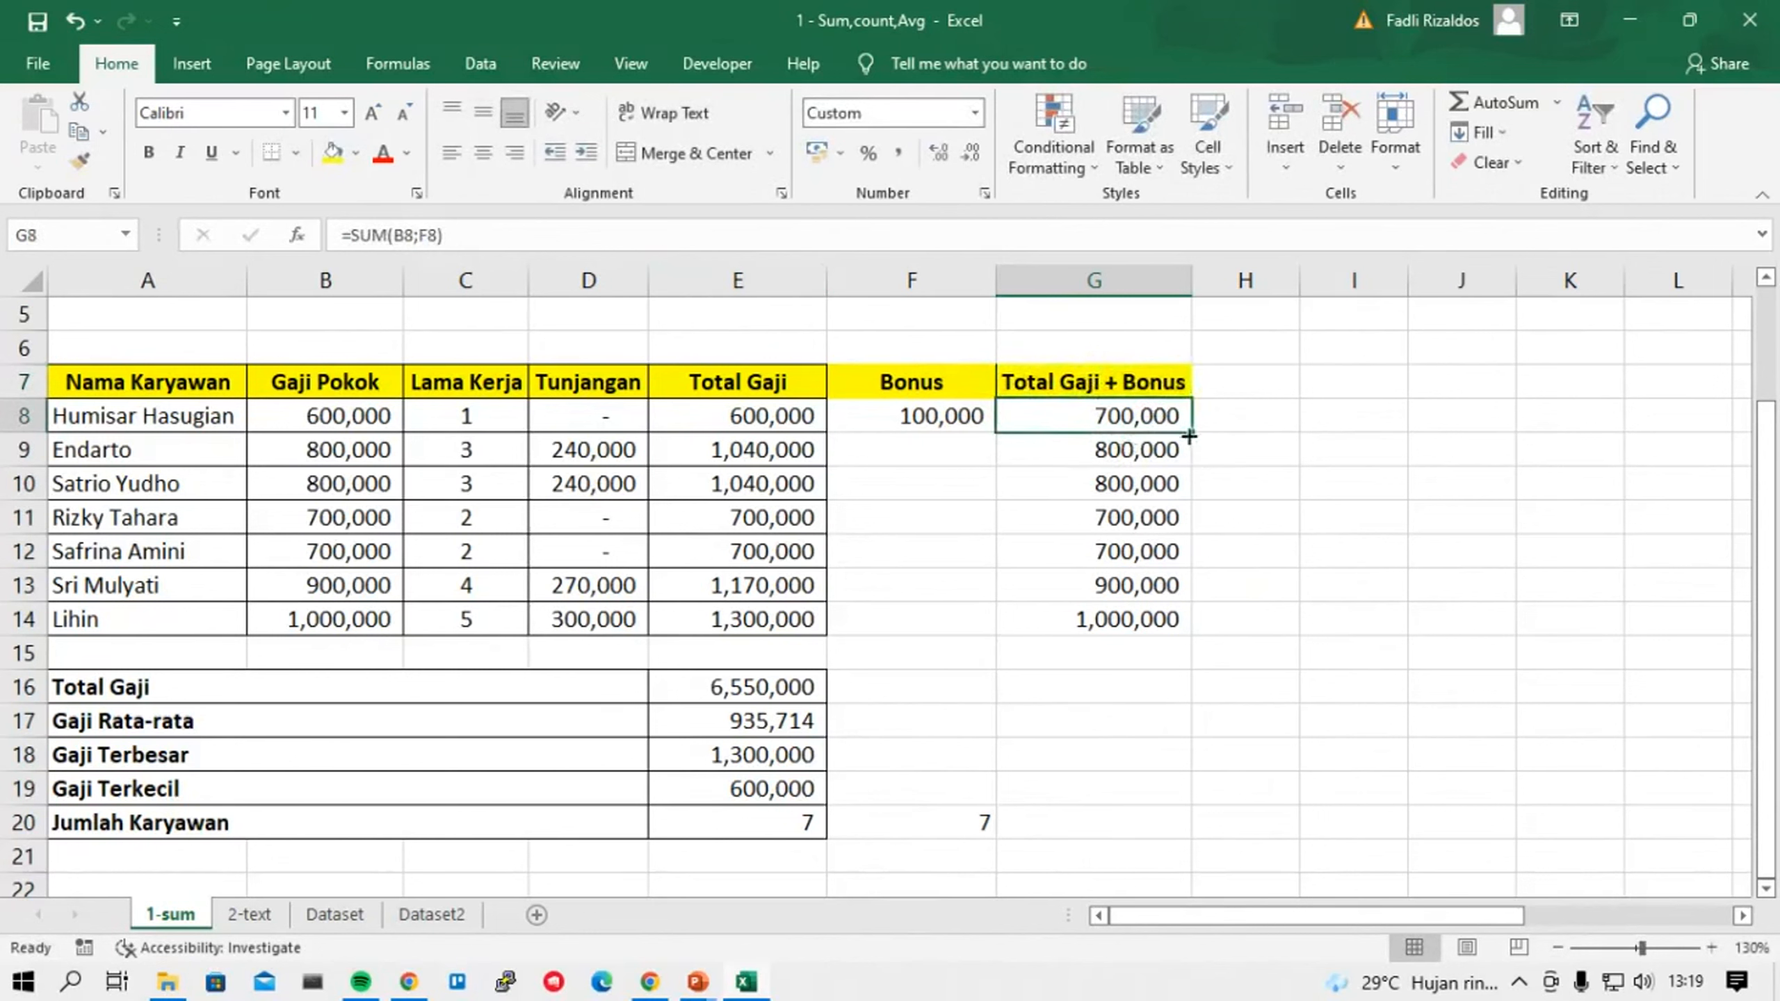
Fill the G8 formula down to G14 again and review its cell references.
{"action": "left_click_drag", "start_coordinate": [1194, 431], "coordinate": [1198, 632]}
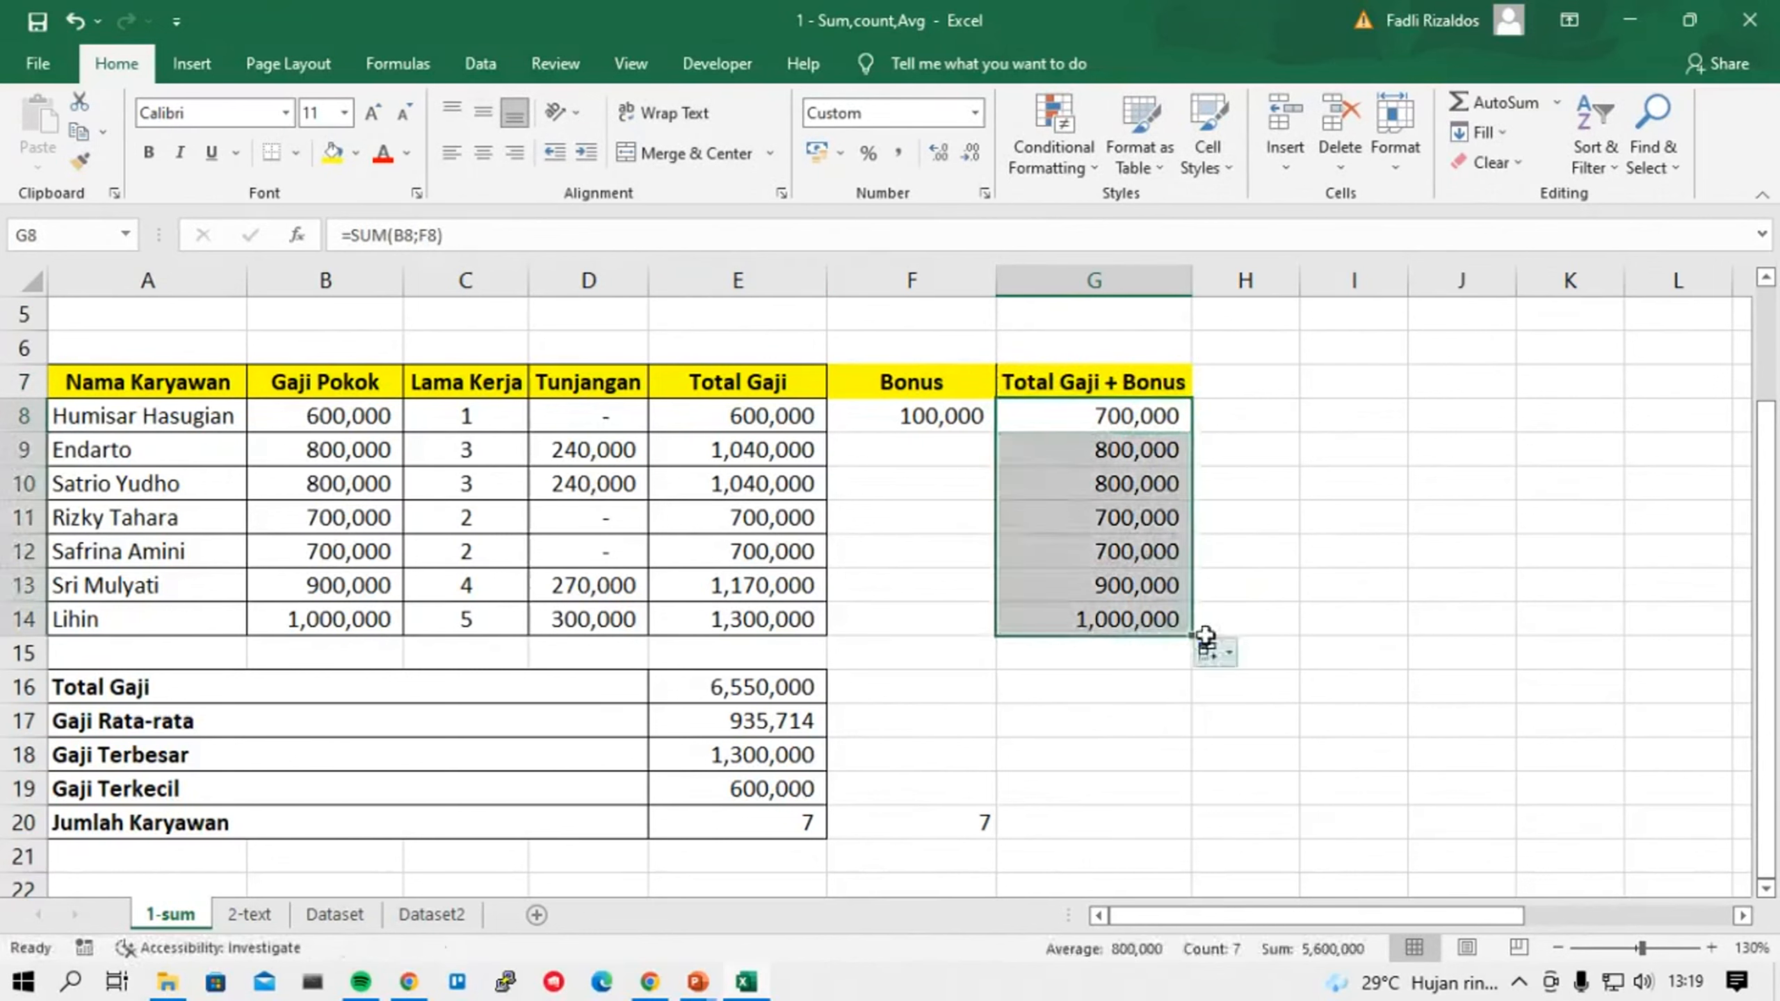
{"action": "left_click", "coordinate": [1136, 419]}
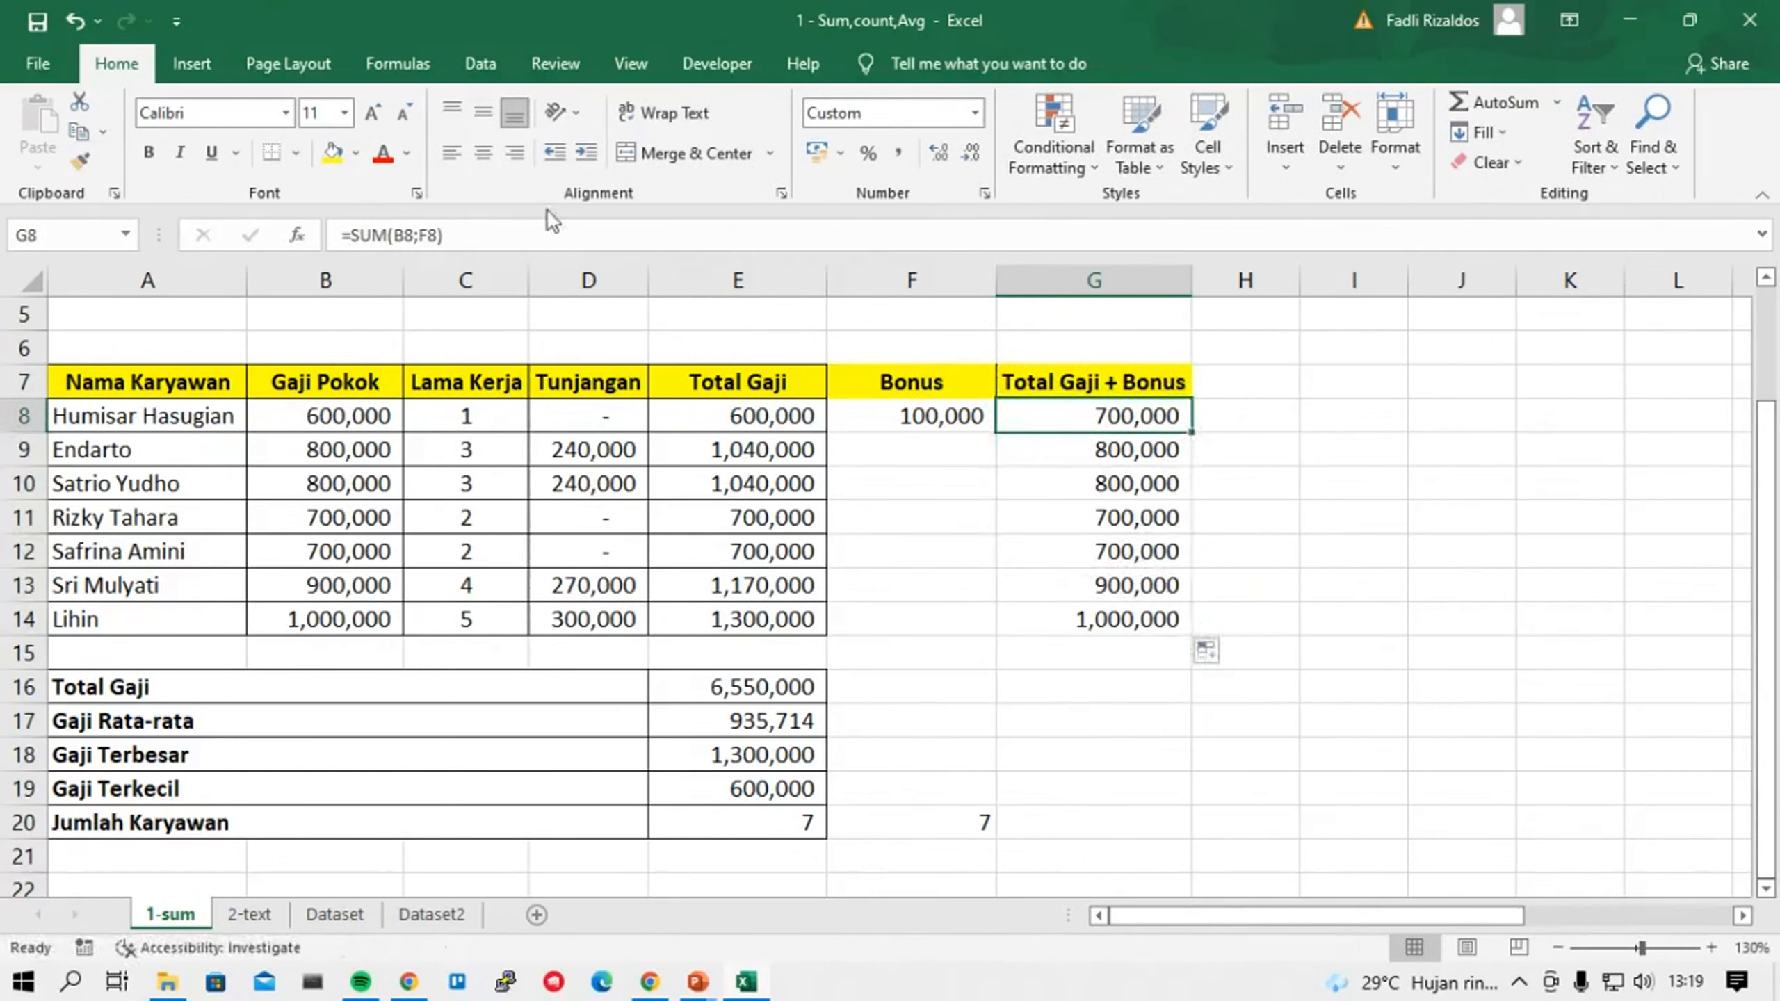
{"action": "left_click", "coordinate": [416, 237]}
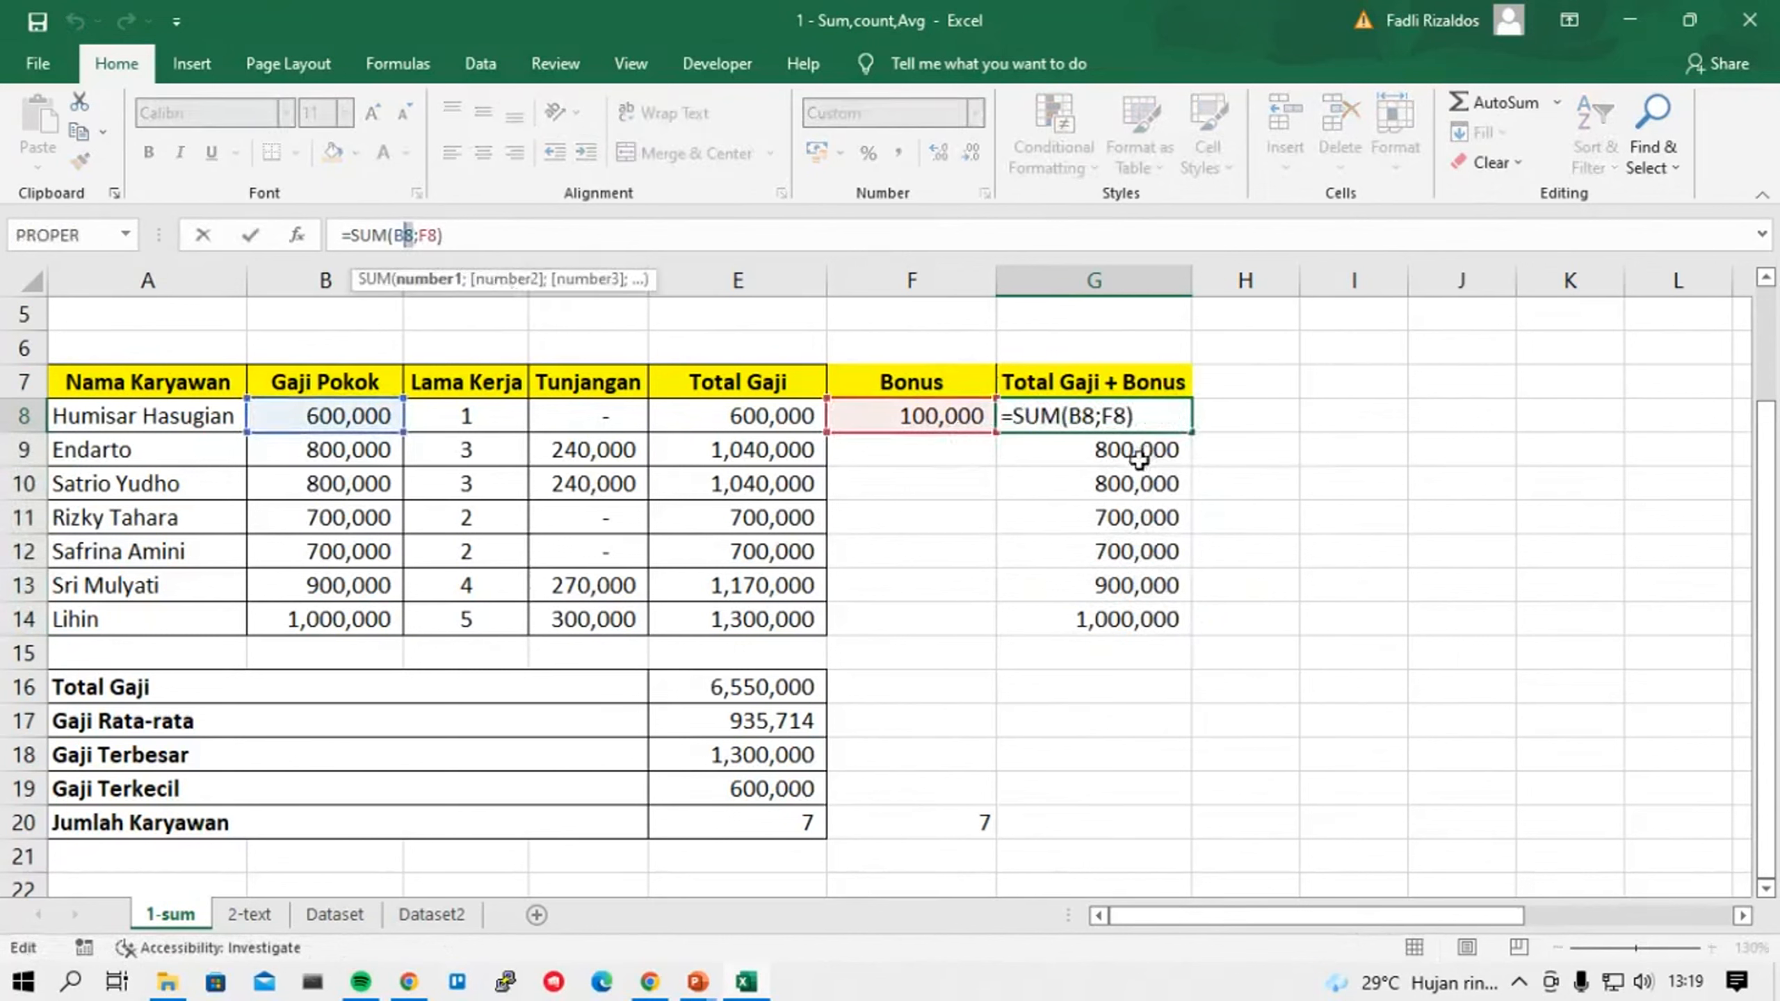
{"action": "key", "text": "Return"}
{"action": "key", "text": "Up"}
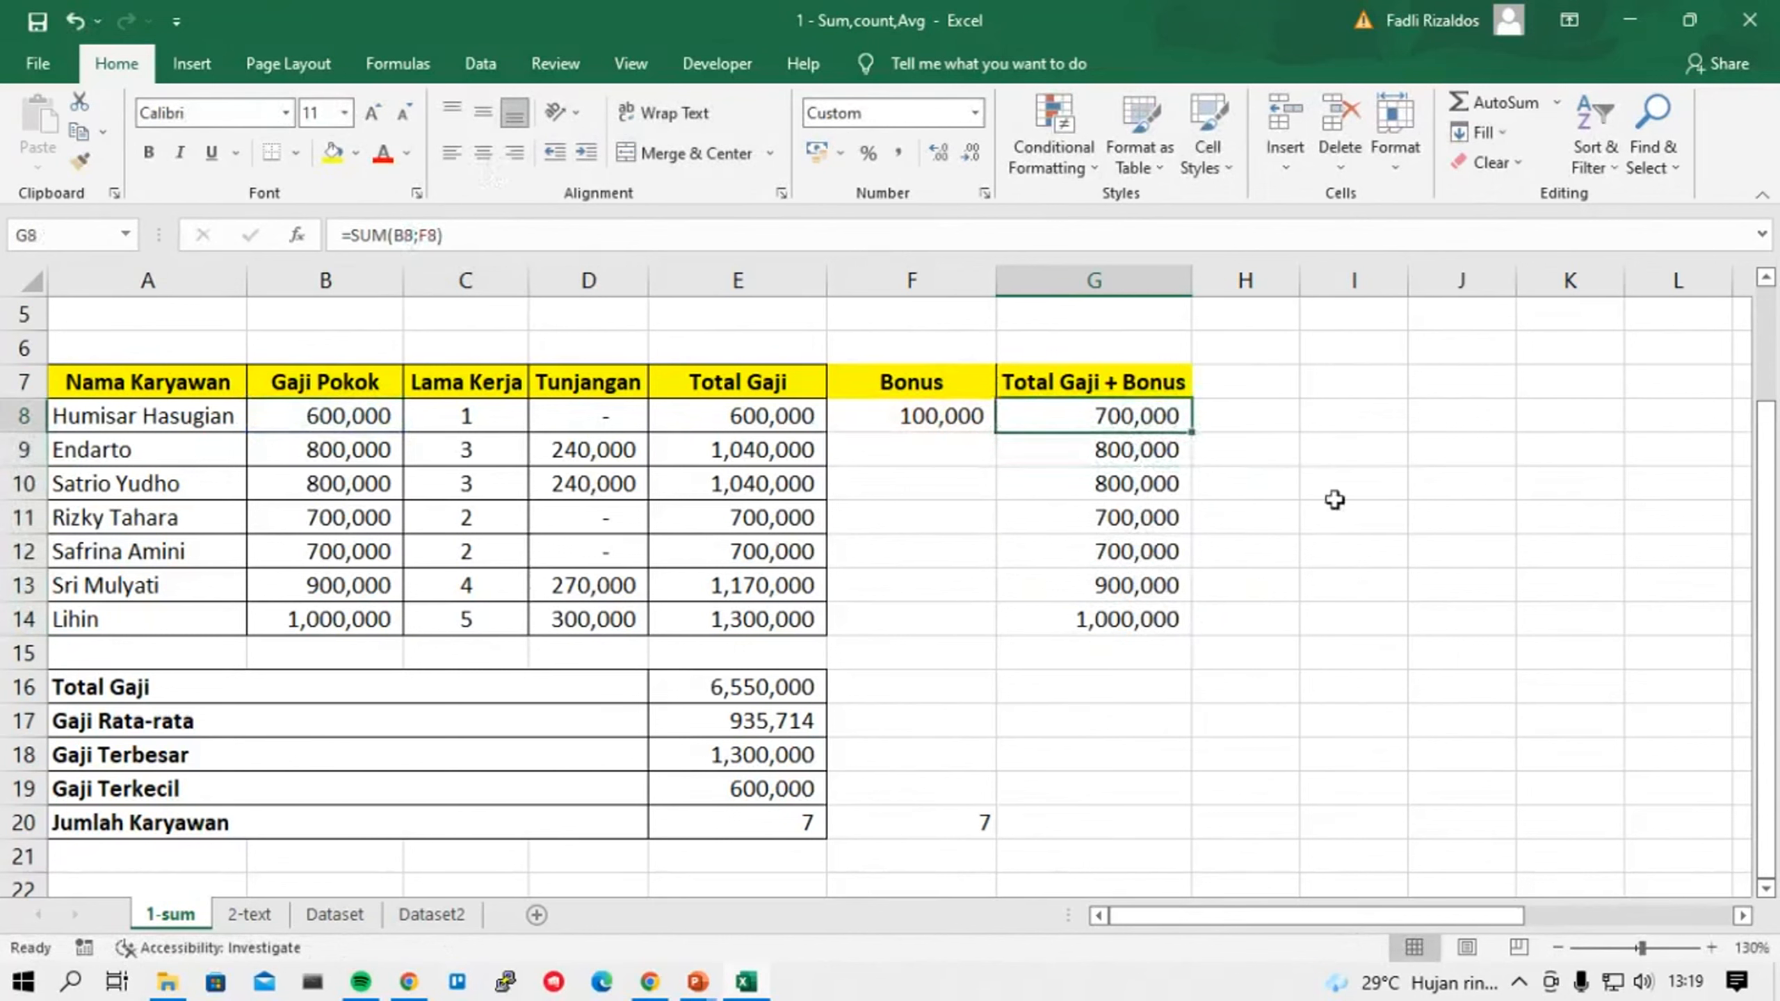
Compare the G9 formula with its referenced cells B9 and F9 to see how the copied Bonus reference shifts.
{"action": "left_click", "coordinate": [929, 416]}
{"action": "left_click", "coordinate": [1164, 447]}
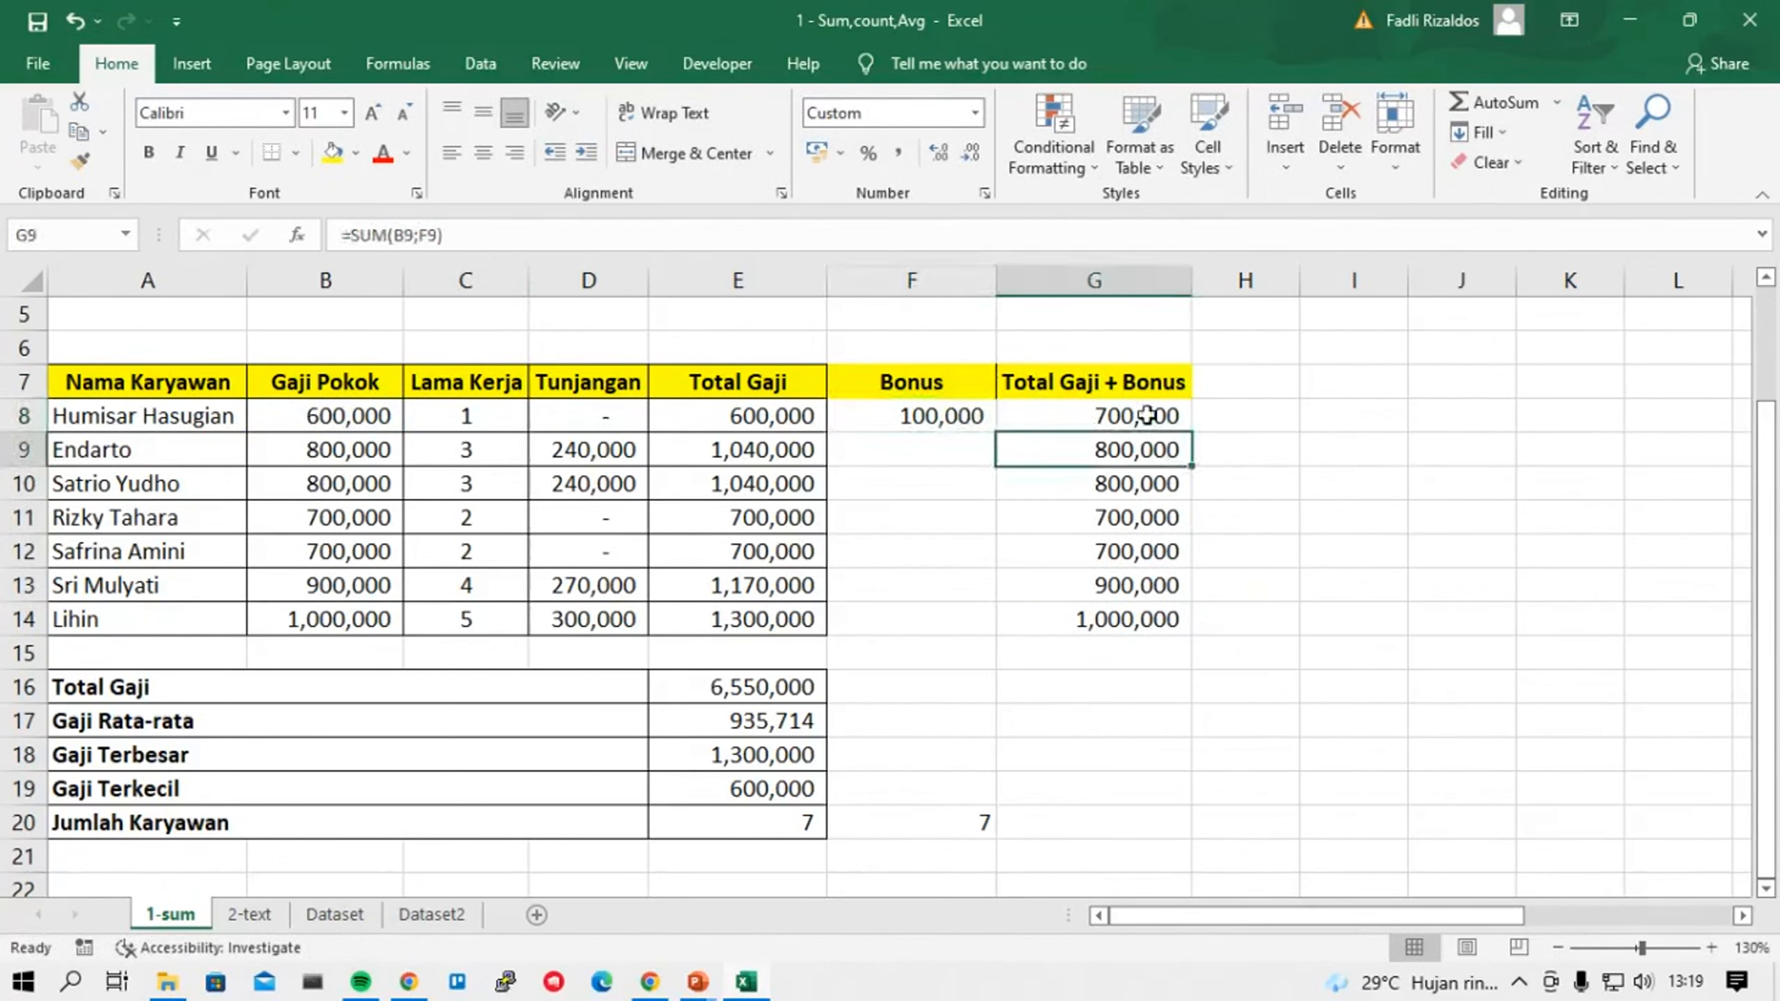
{"action": "left_click", "coordinate": [359, 452]}
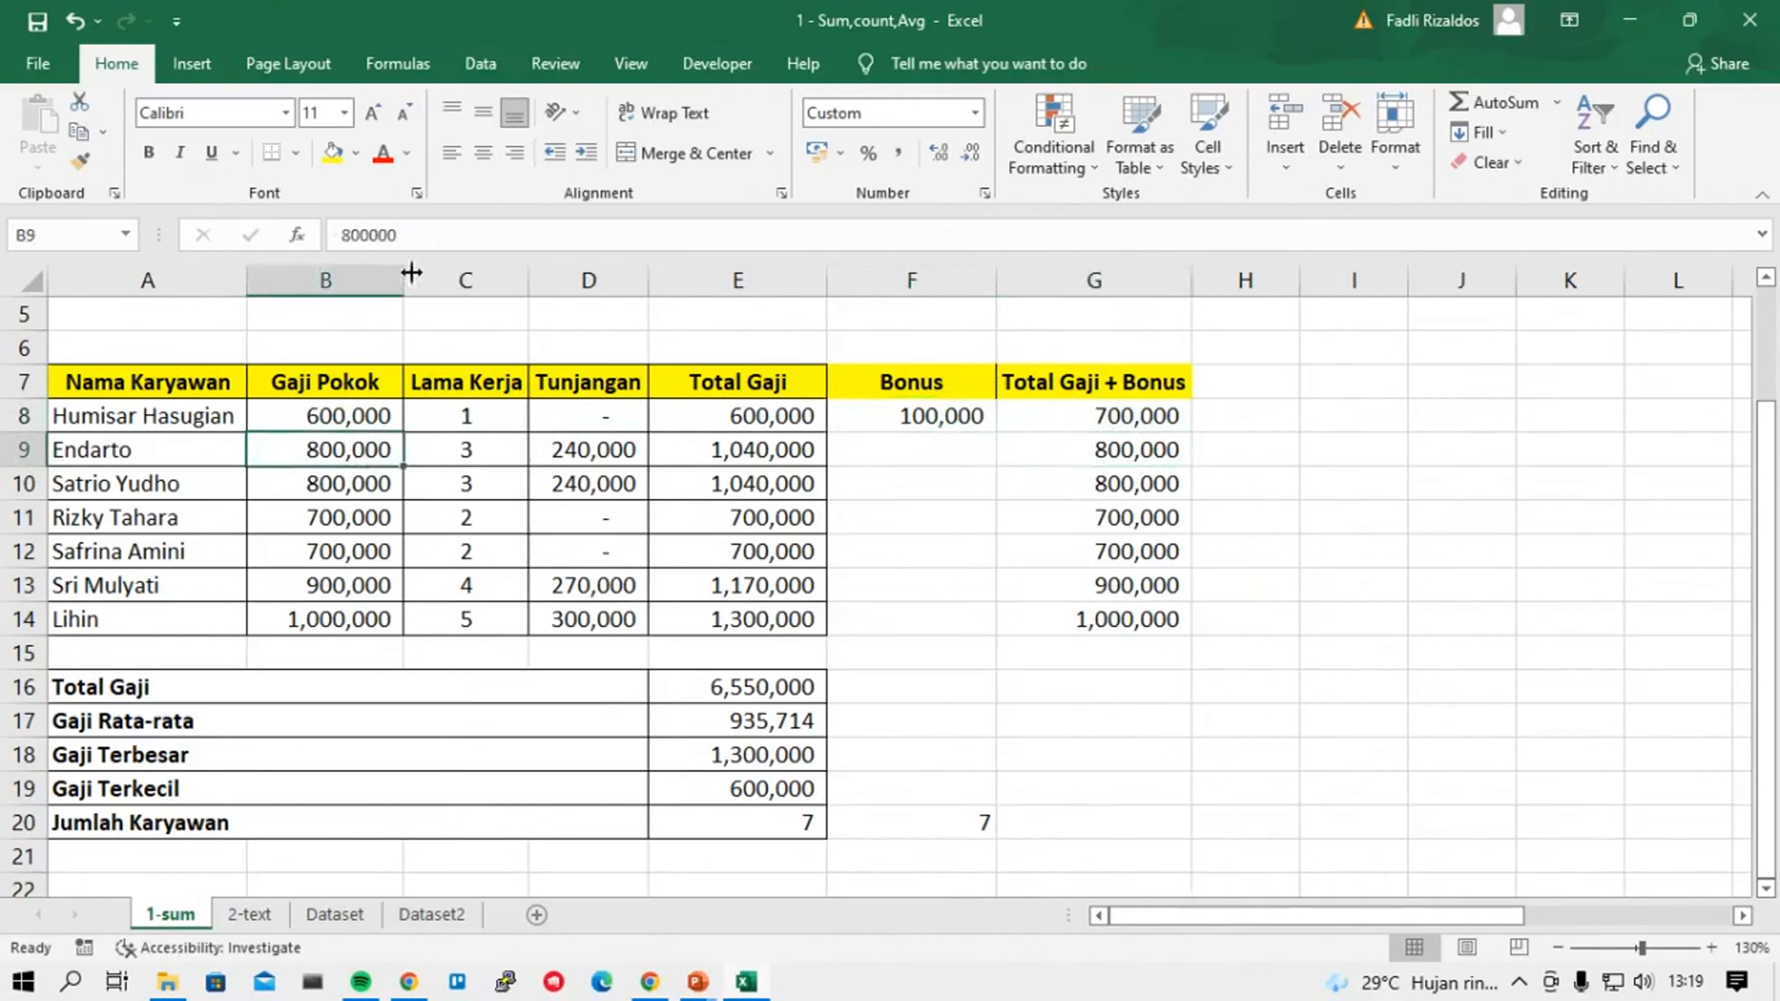
{"action": "left_click", "coordinate": [1134, 447]}
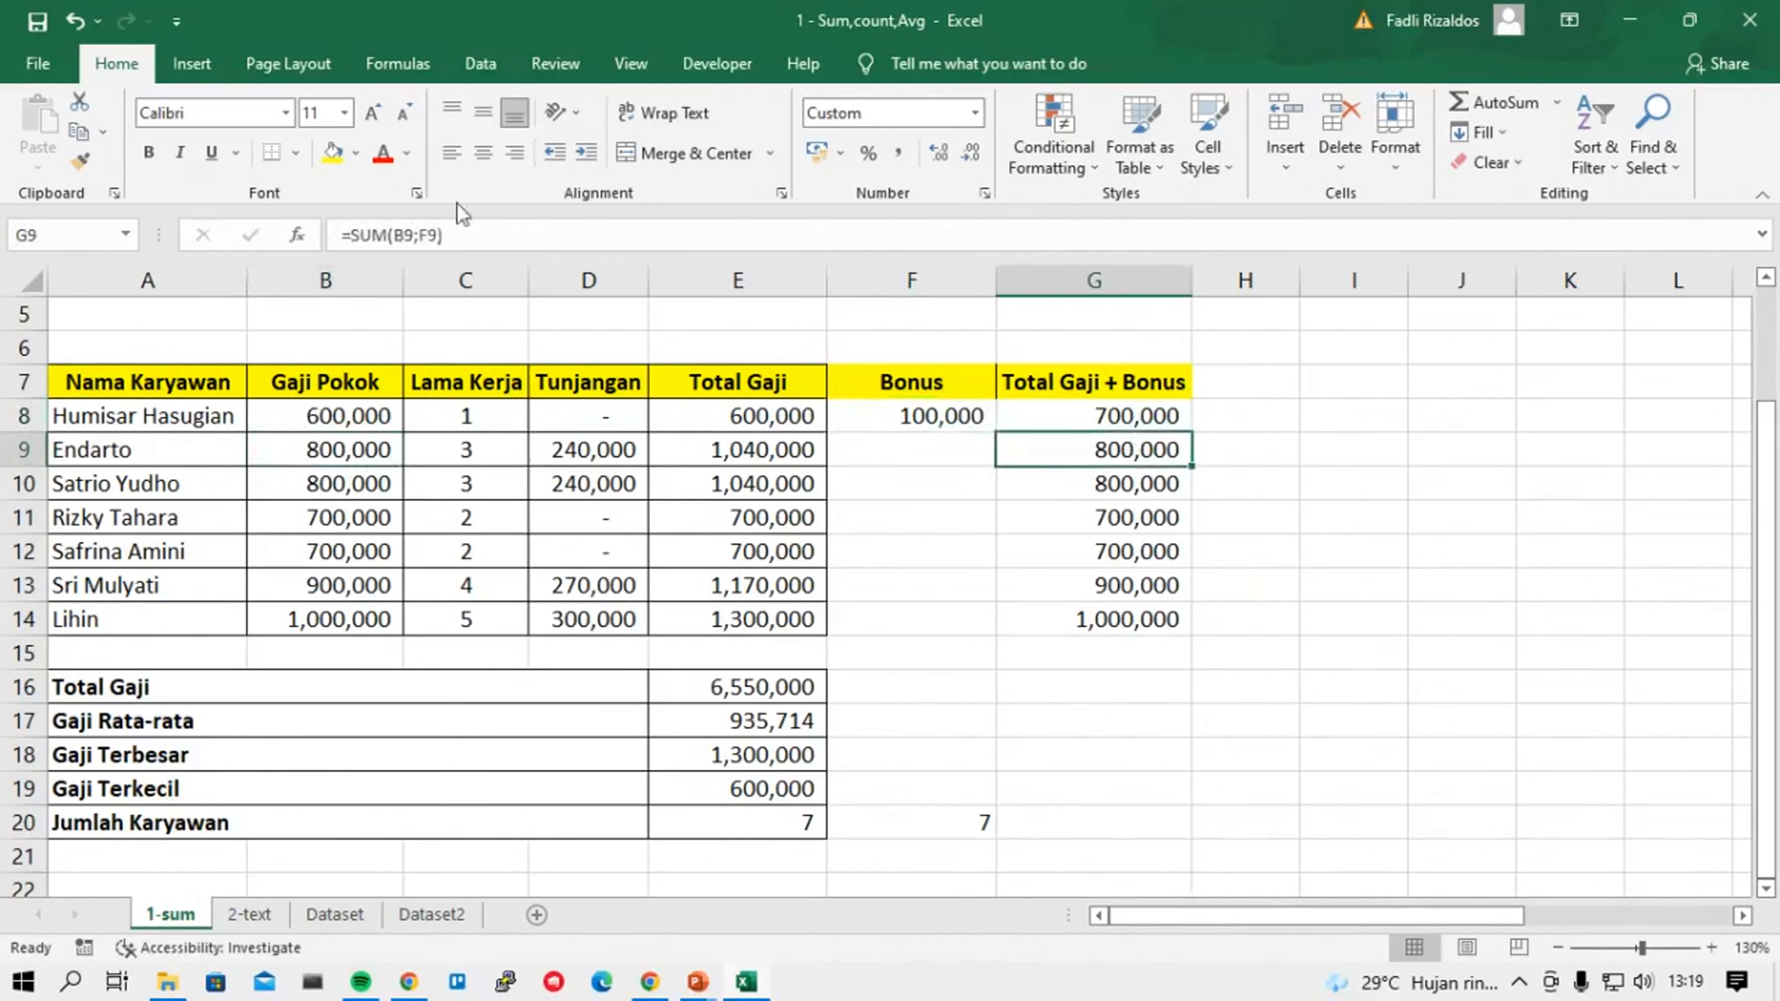
{"action": "left_click", "coordinate": [950, 446]}
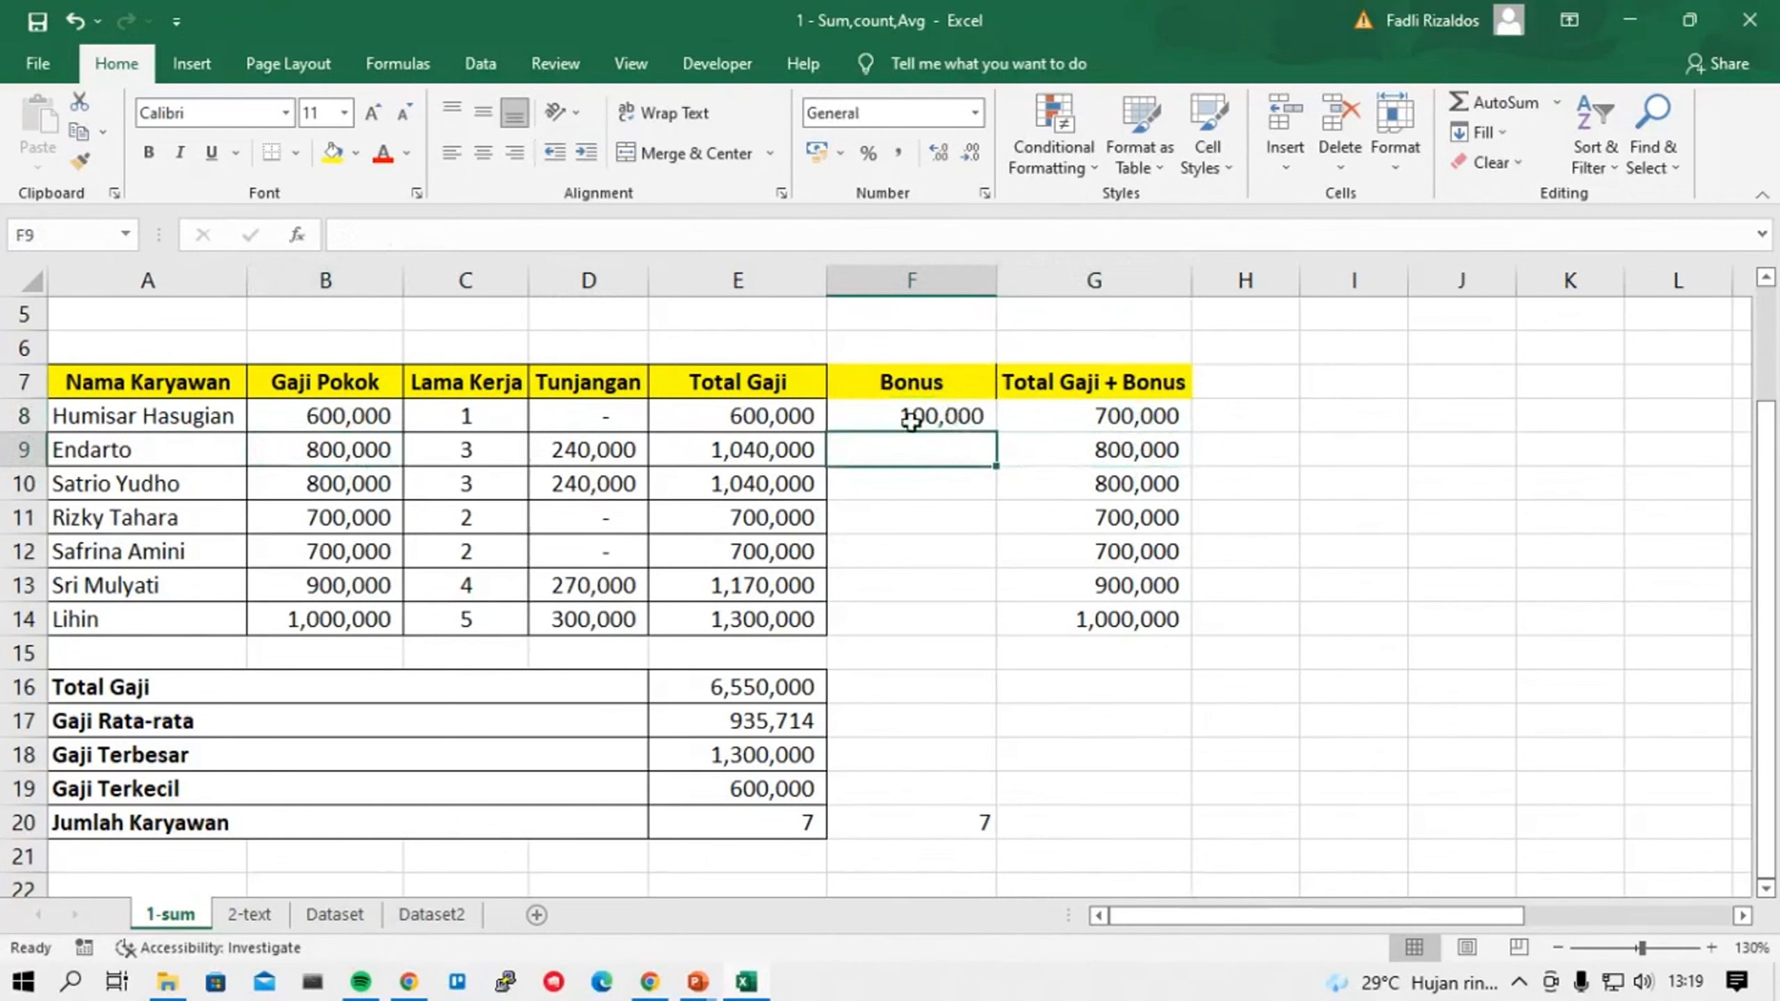
{"action": "left_click", "coordinate": [1172, 422]}
Fill the bonus amount from F8 down the Bonus column and undo the fill.
{"action": "left_click", "coordinate": [954, 418]}
{"action": "left_click_drag", "start_coordinate": [996, 432], "coordinate": [1019, 660]}
{"action": "key", "text": "ctrl+z"}
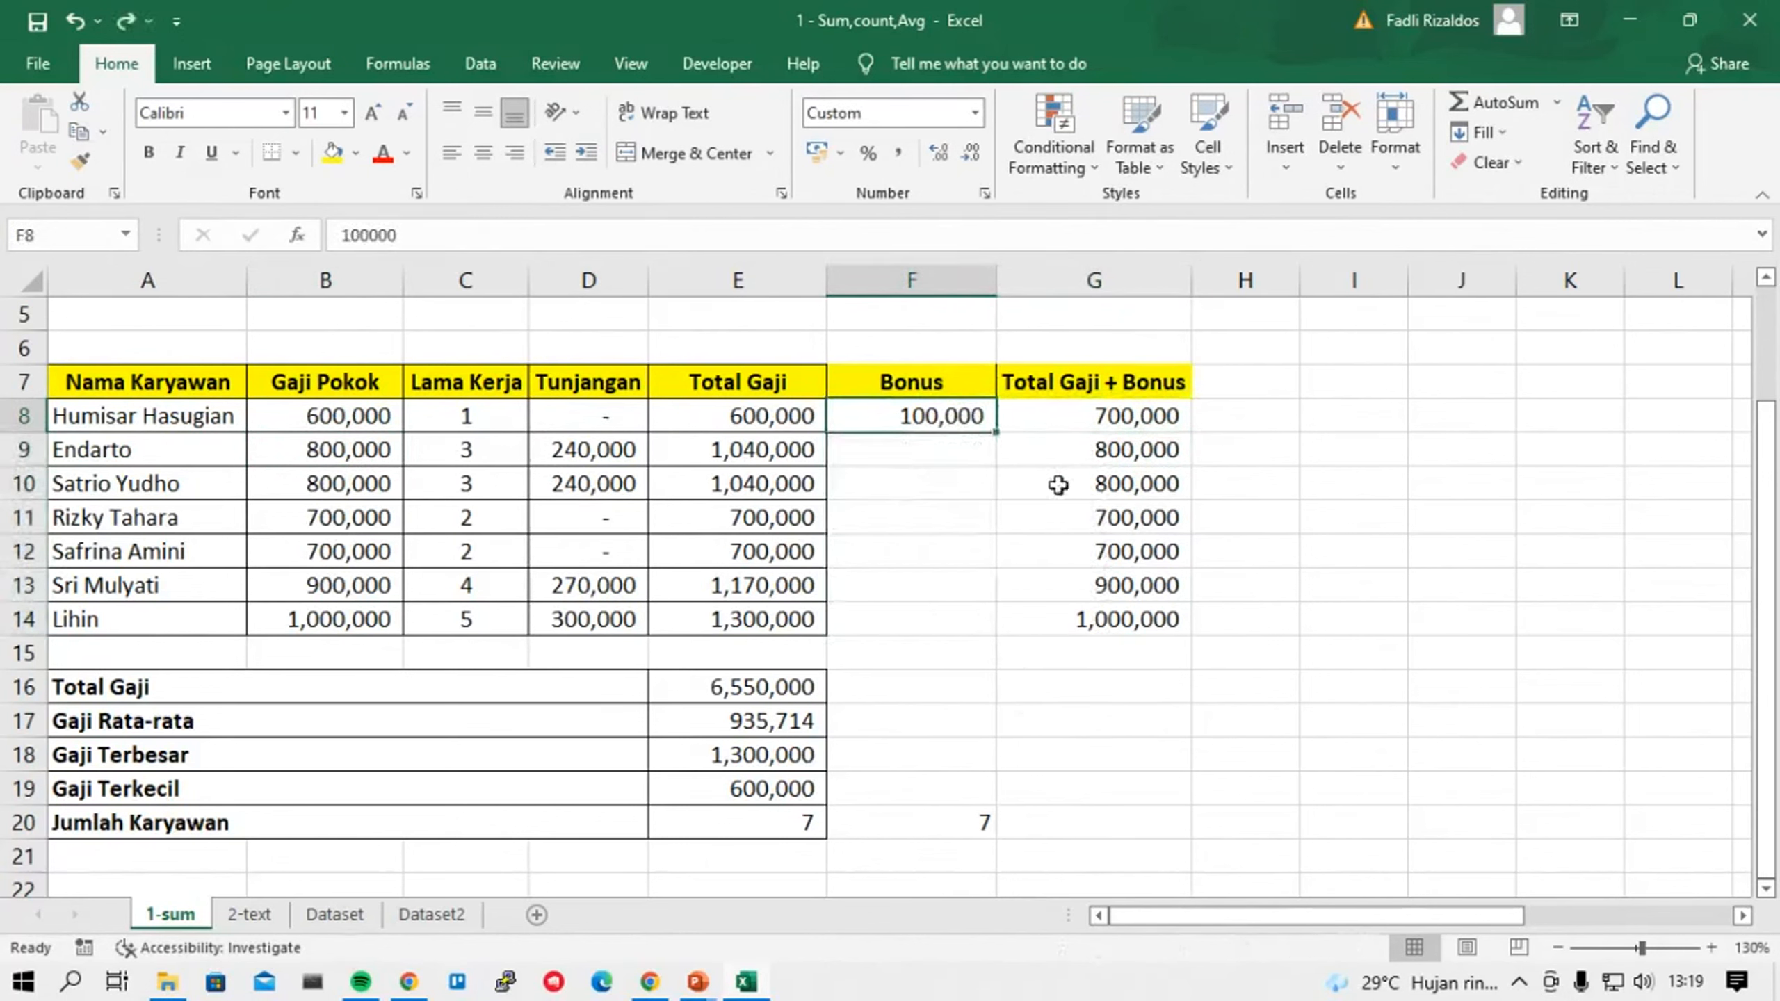
Make the Bonus reference in the G8 formula absolute so it reads =SUM(B8;$F$8).
{"action": "left_click", "coordinate": [1104, 420]}
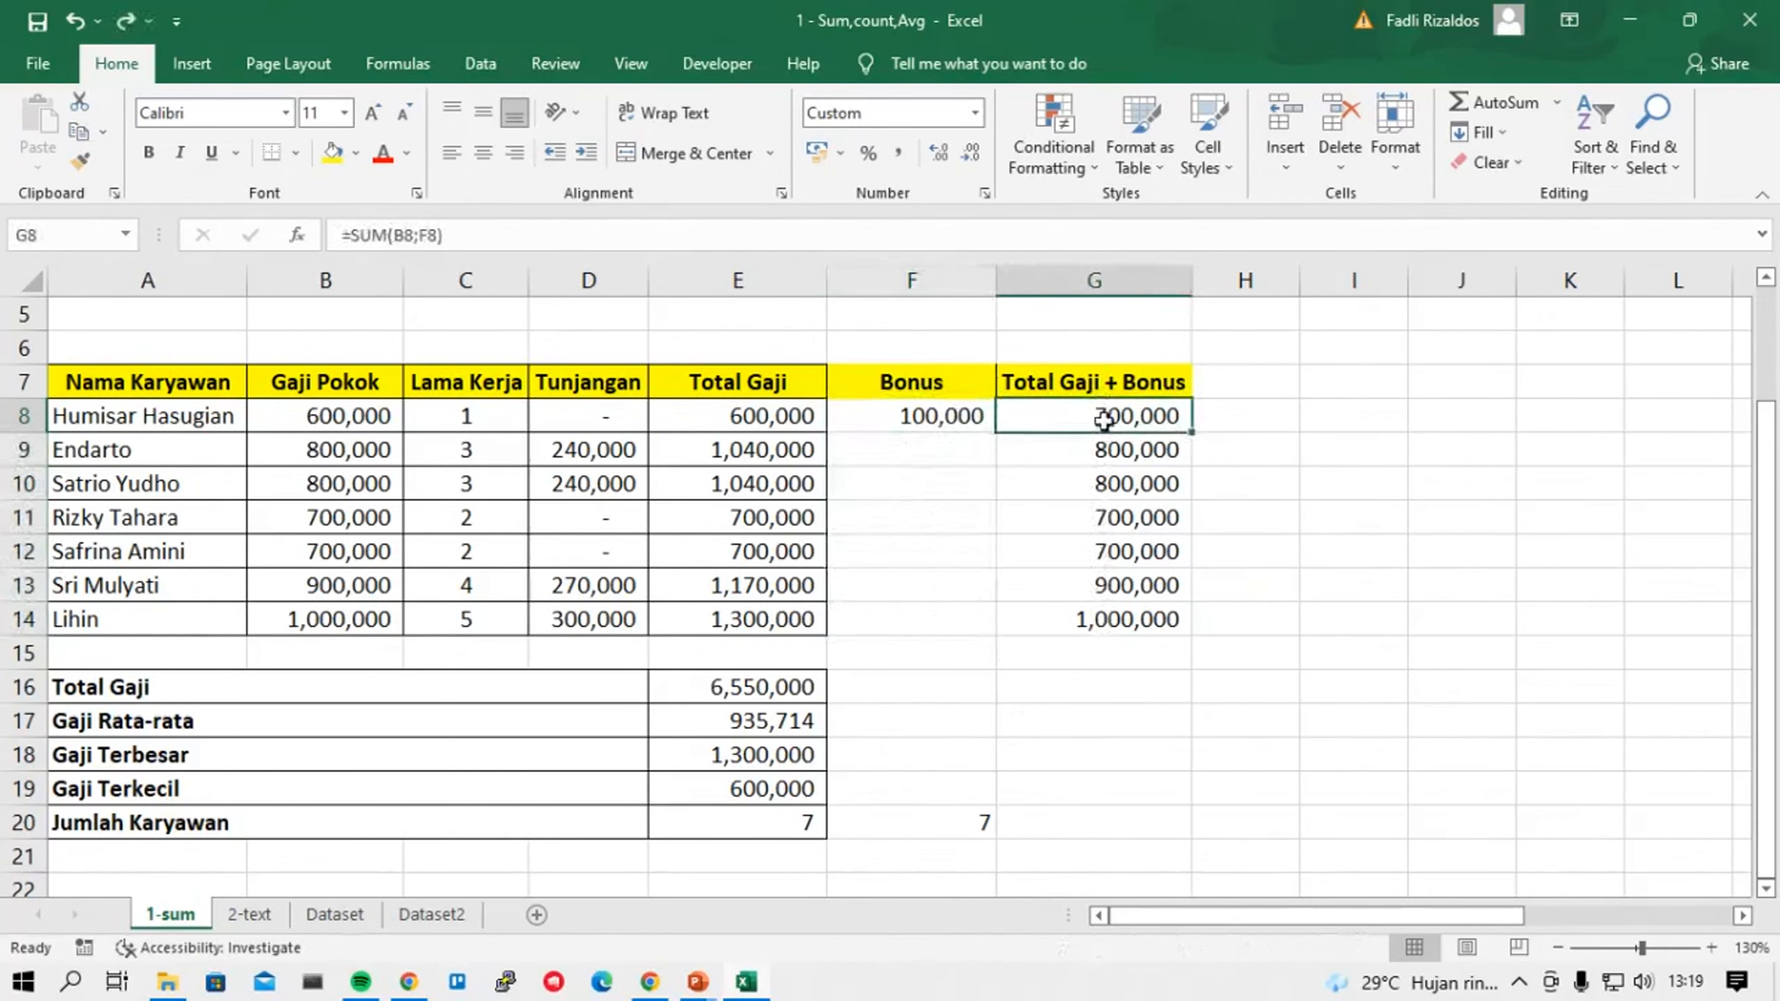
{"action": "left_click", "coordinate": [439, 235]}
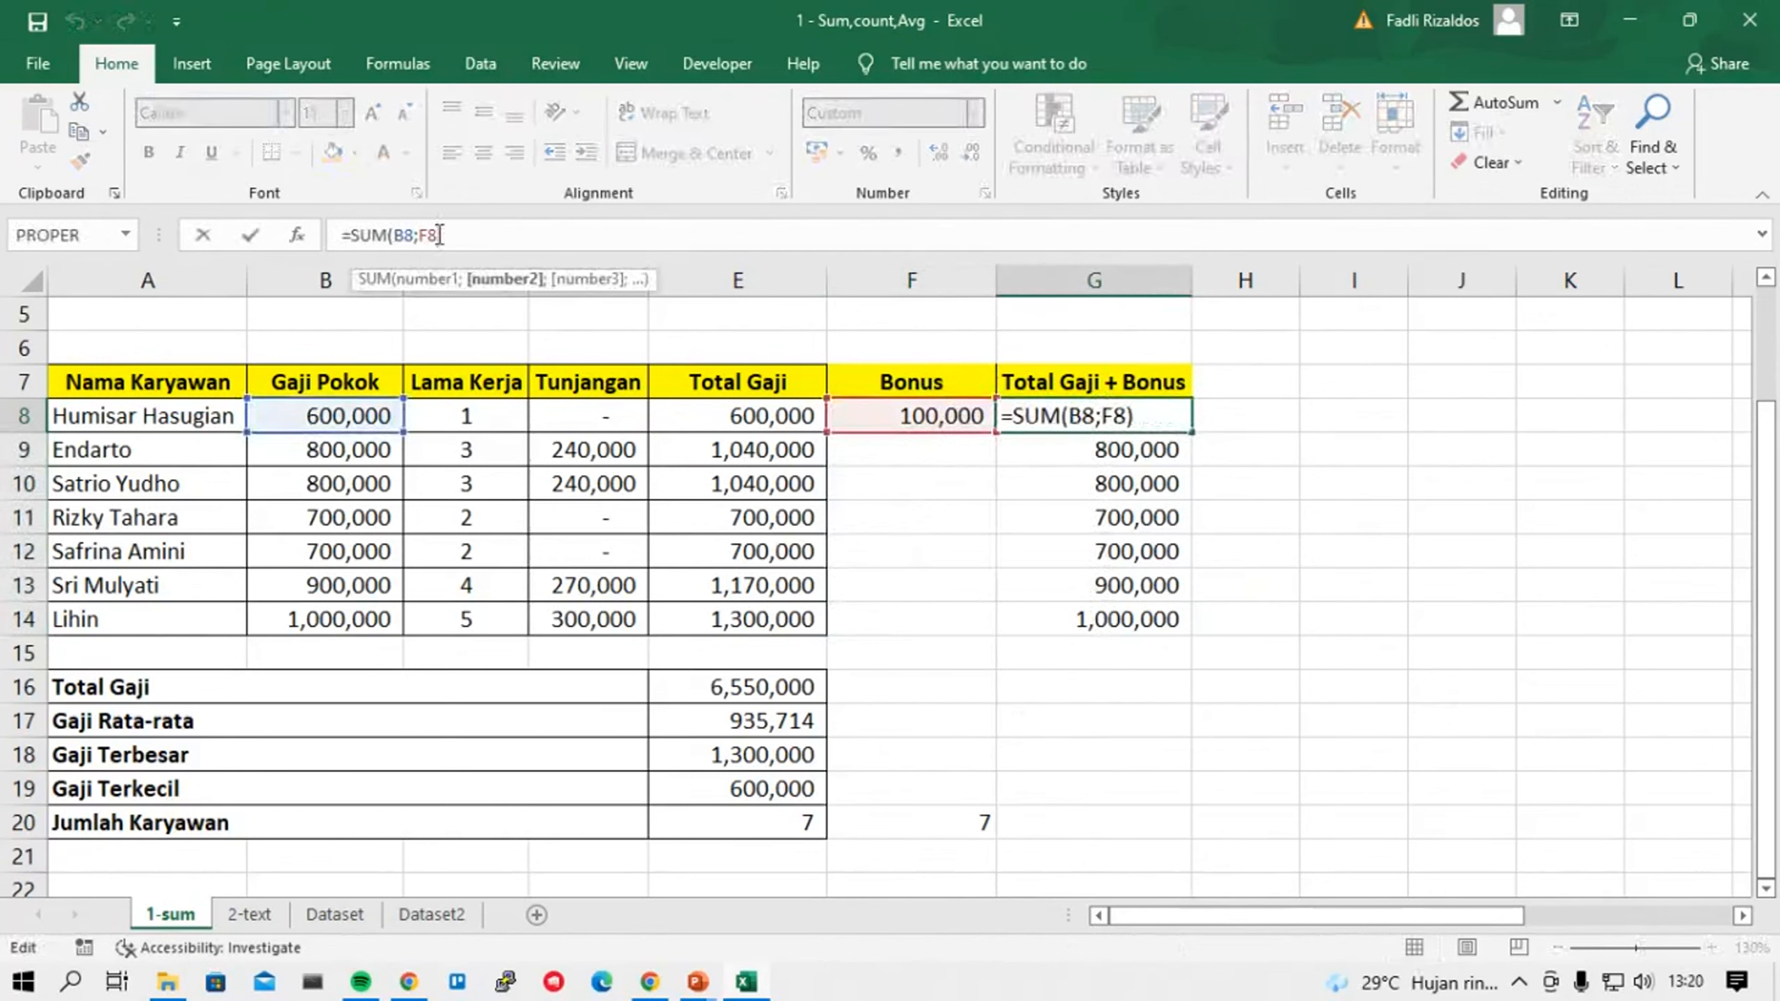
{"action": "key", "text": "BackSpace"}
{"action": "key", "text": "BackSpace"}
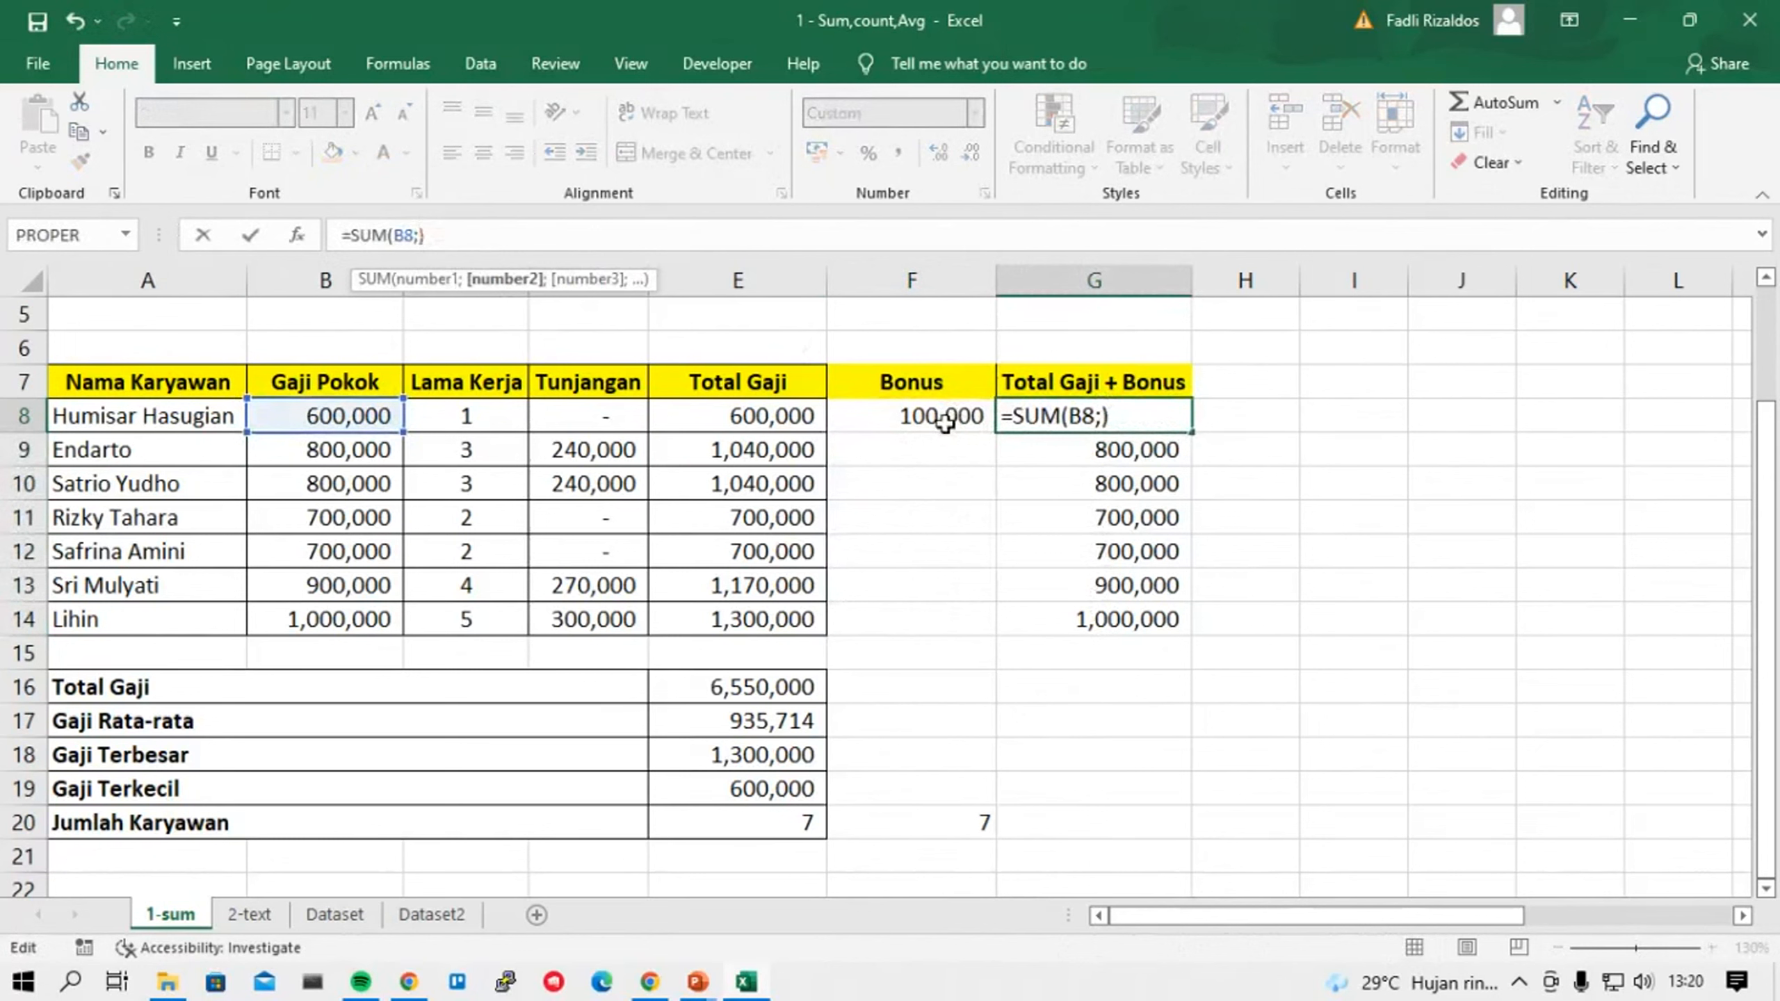
{"action": "left_click", "coordinate": [945, 420]}
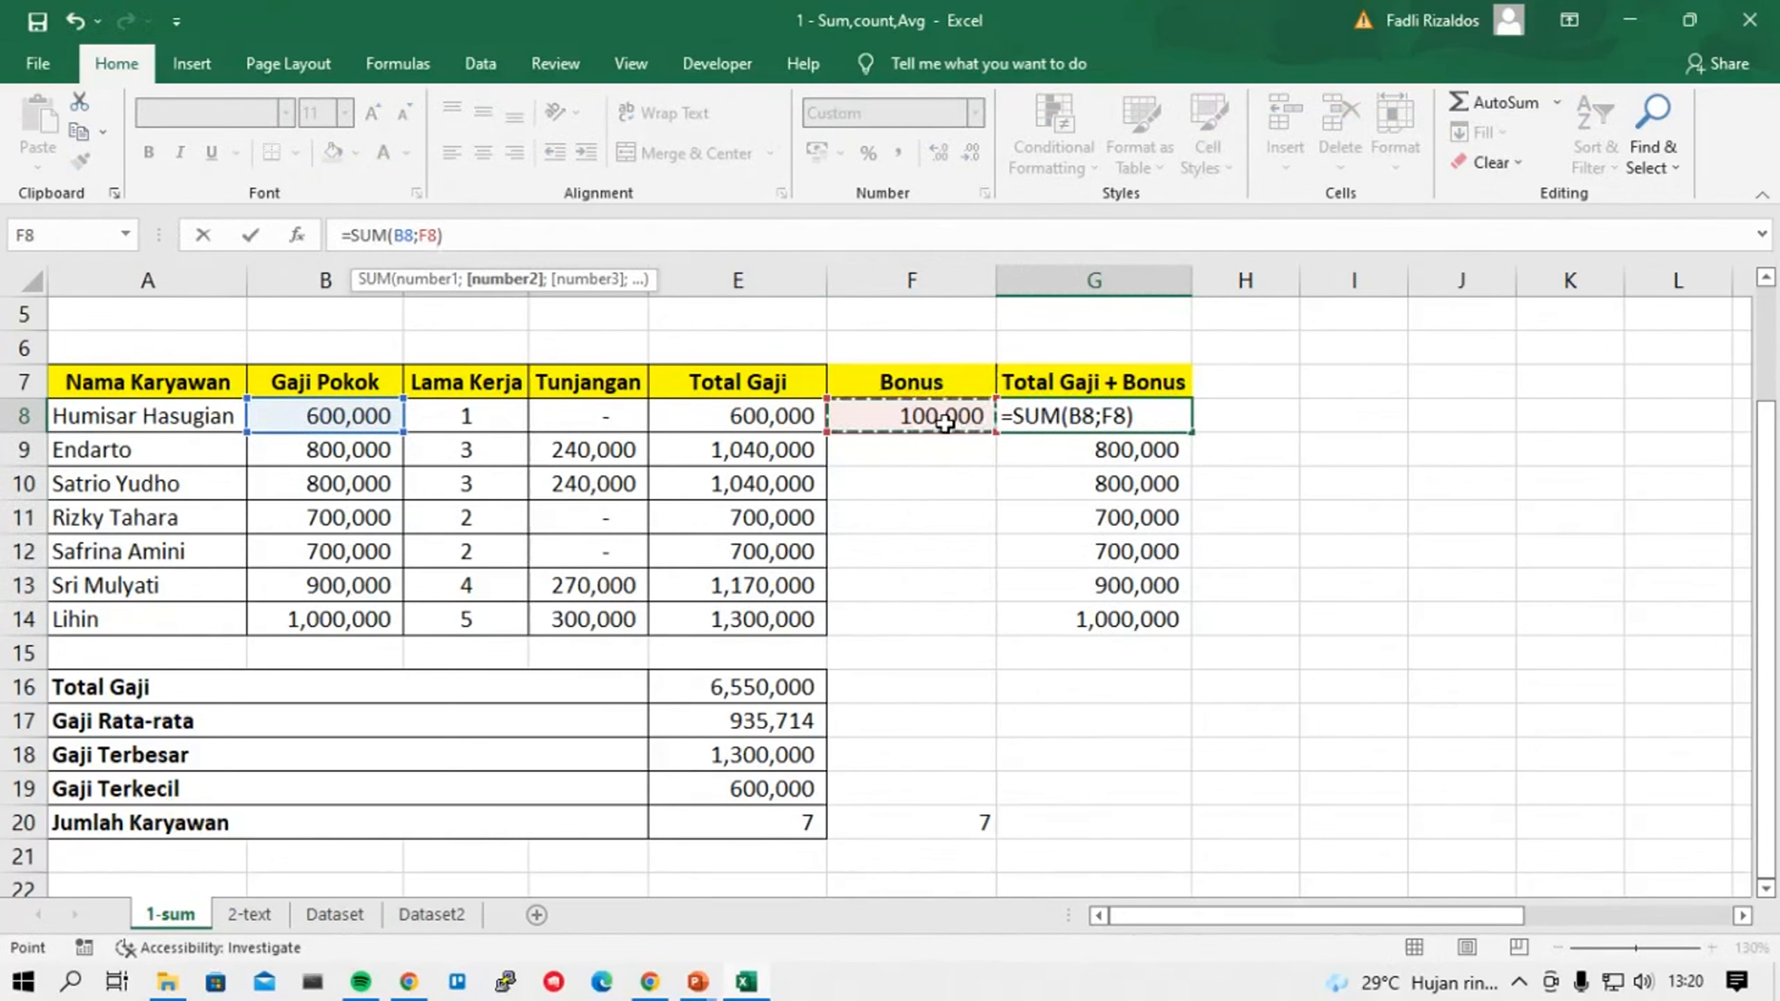
{"action": "key", "text": "F4"}
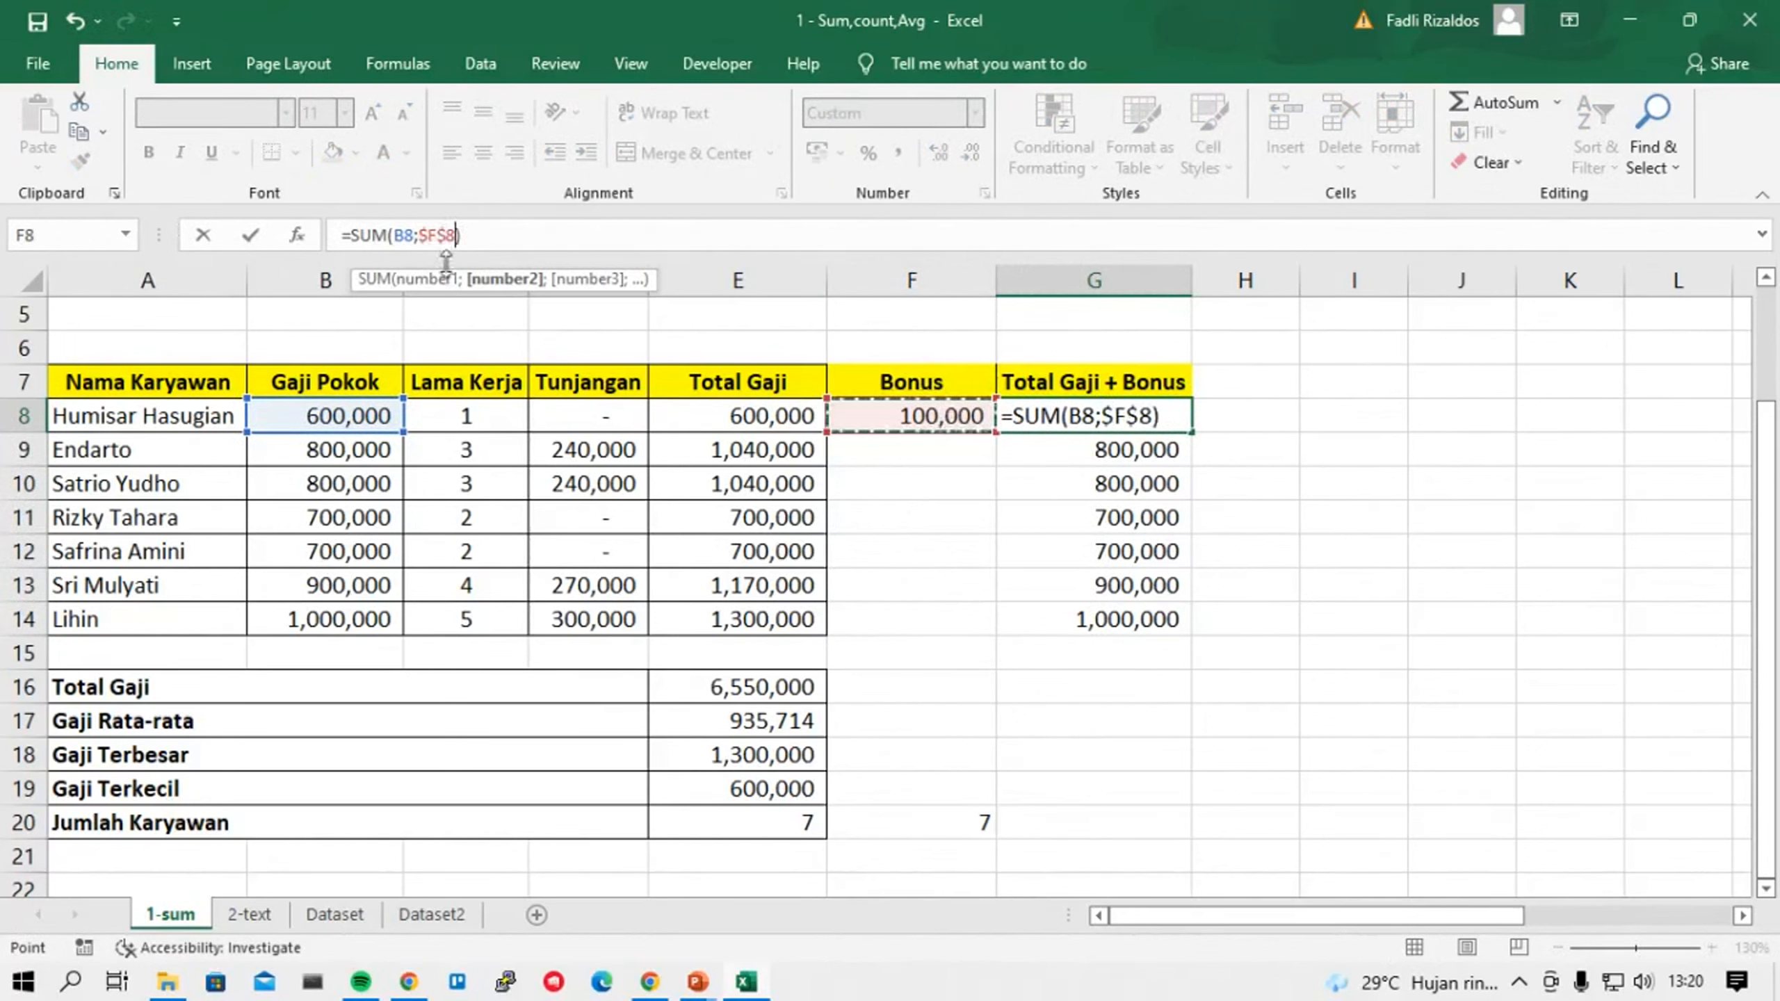
{"action": "left_click_drag", "start_coordinate": [420, 235], "coordinate": [457, 236]}
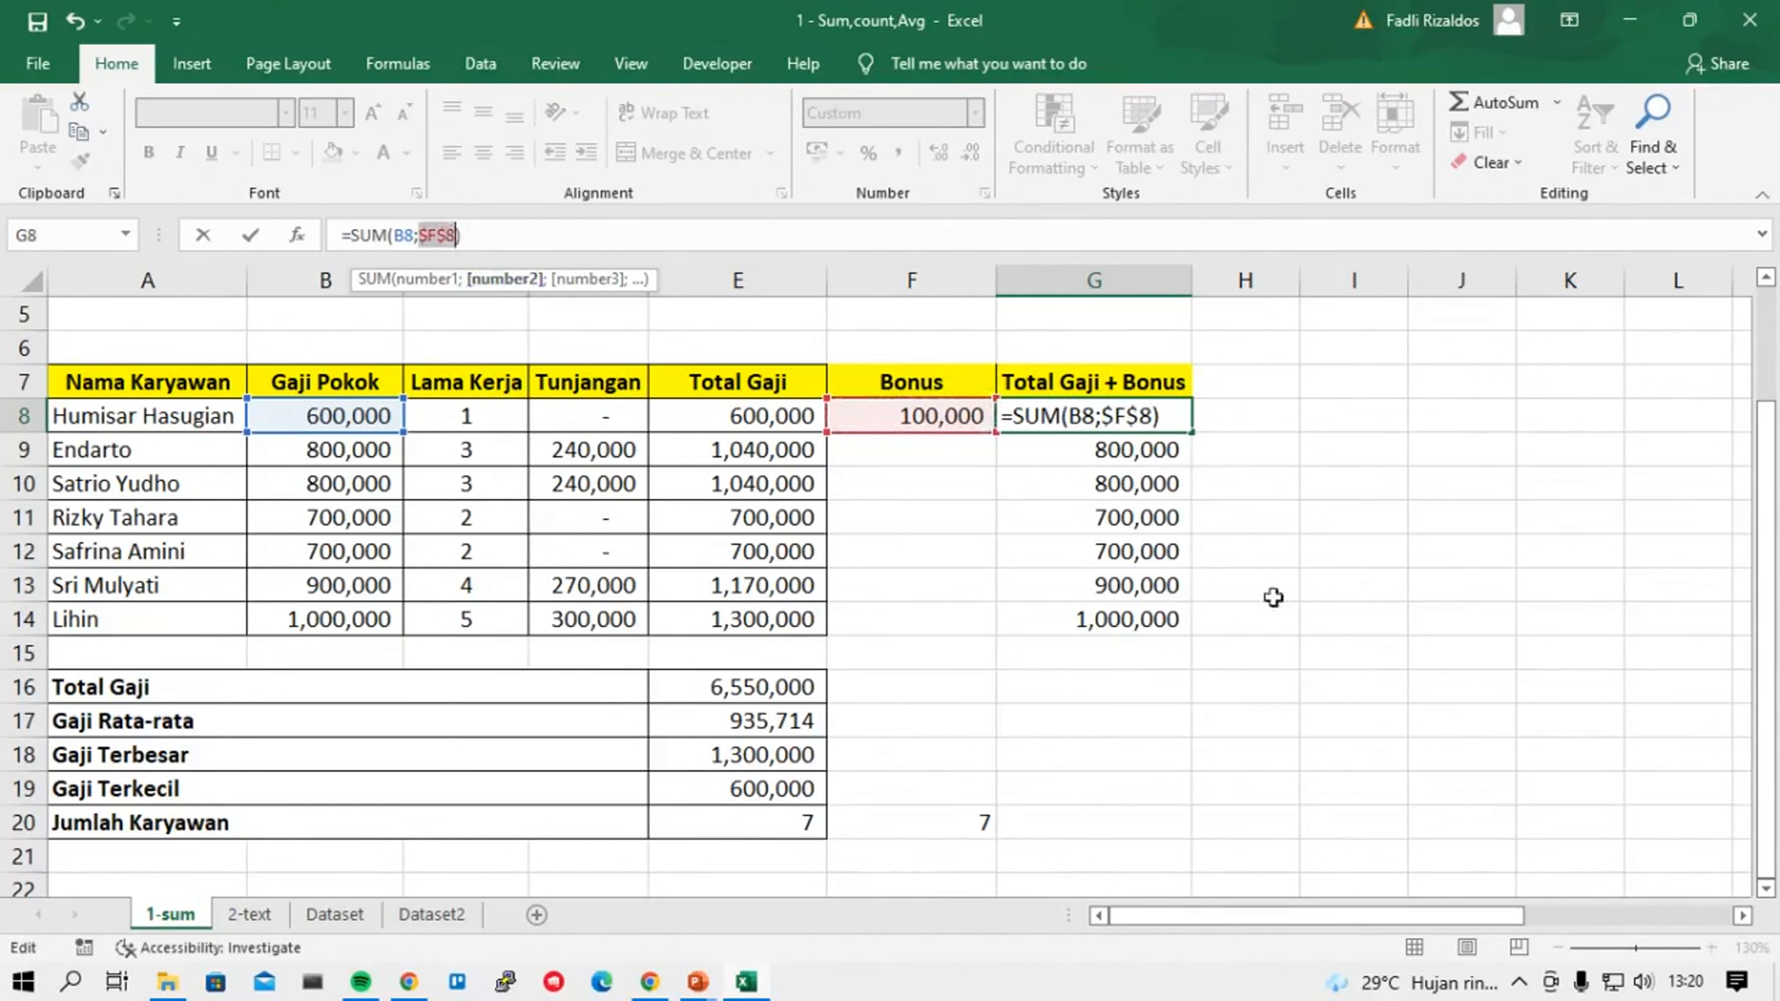
{"action": "left_click", "coordinate": [456, 235]}
{"action": "left_click_drag", "start_coordinate": [455, 235], "coordinate": [418, 235]}
{"action": "key", "text": "Return"}
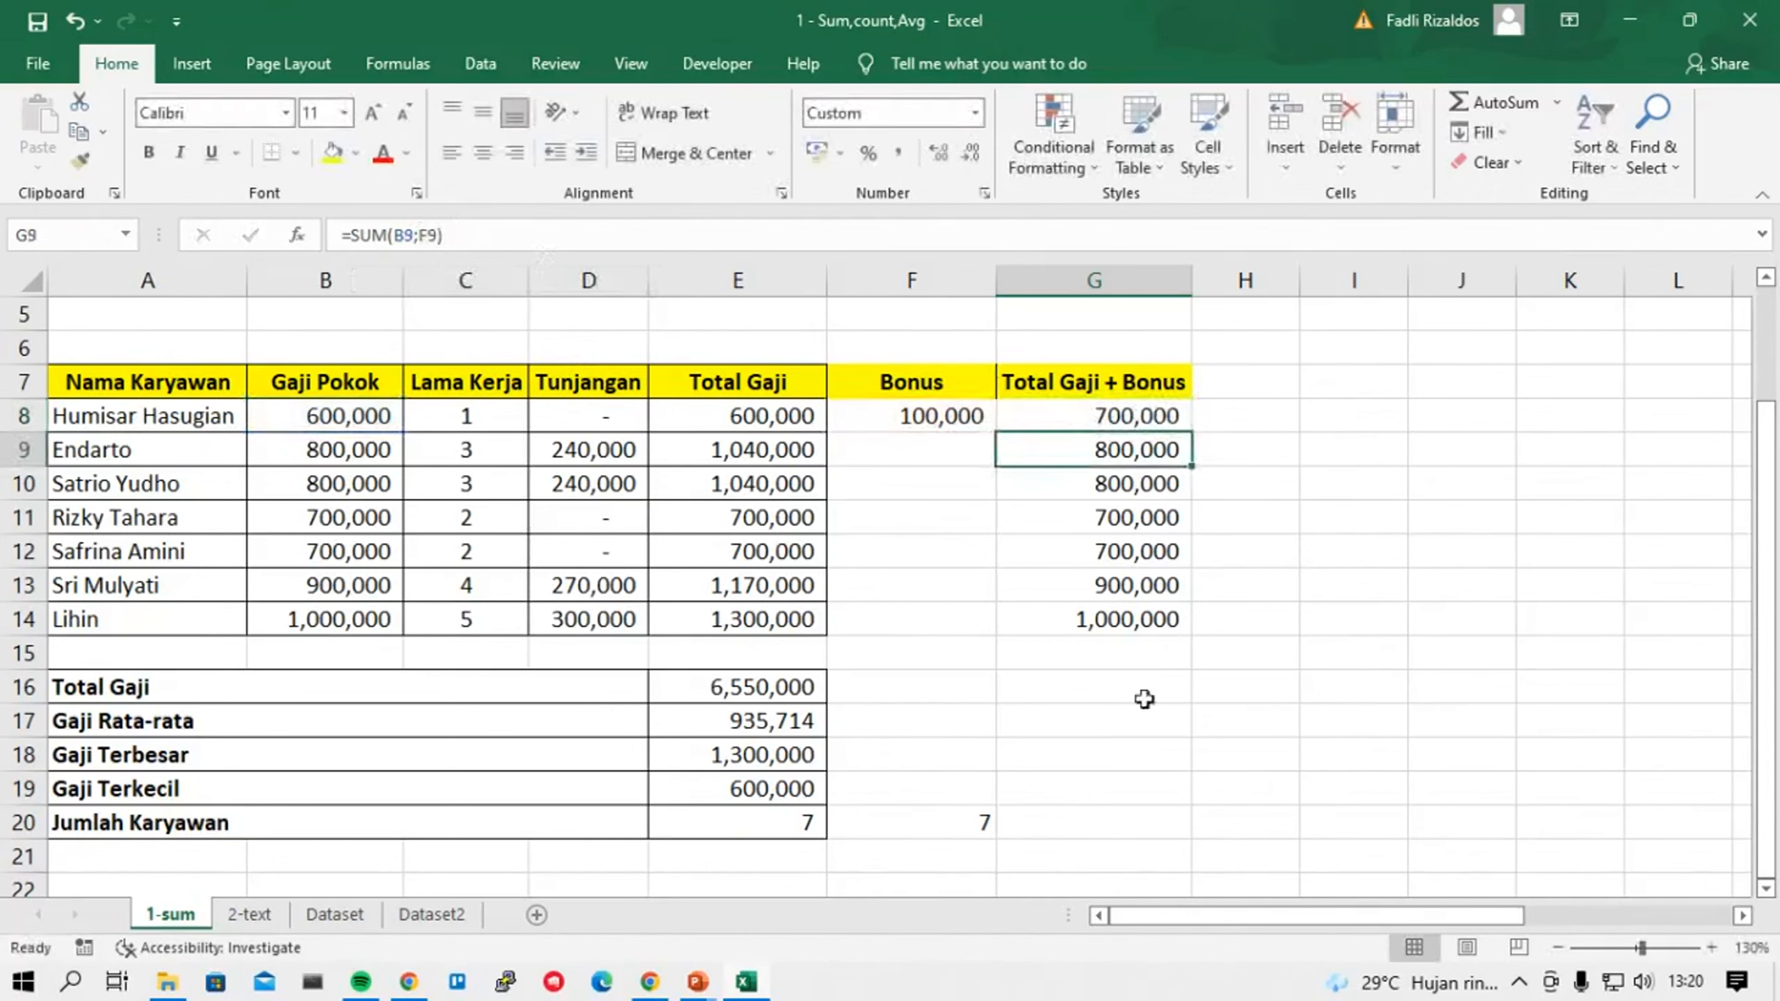
Fill the G8 formula with the absolute Bonus reference down to G14.
{"action": "left_click", "coordinate": [1096, 413]}
{"action": "left_click_drag", "start_coordinate": [1175, 442], "coordinate": [1186, 628]}
{"action": "left_click", "coordinate": [965, 565]}
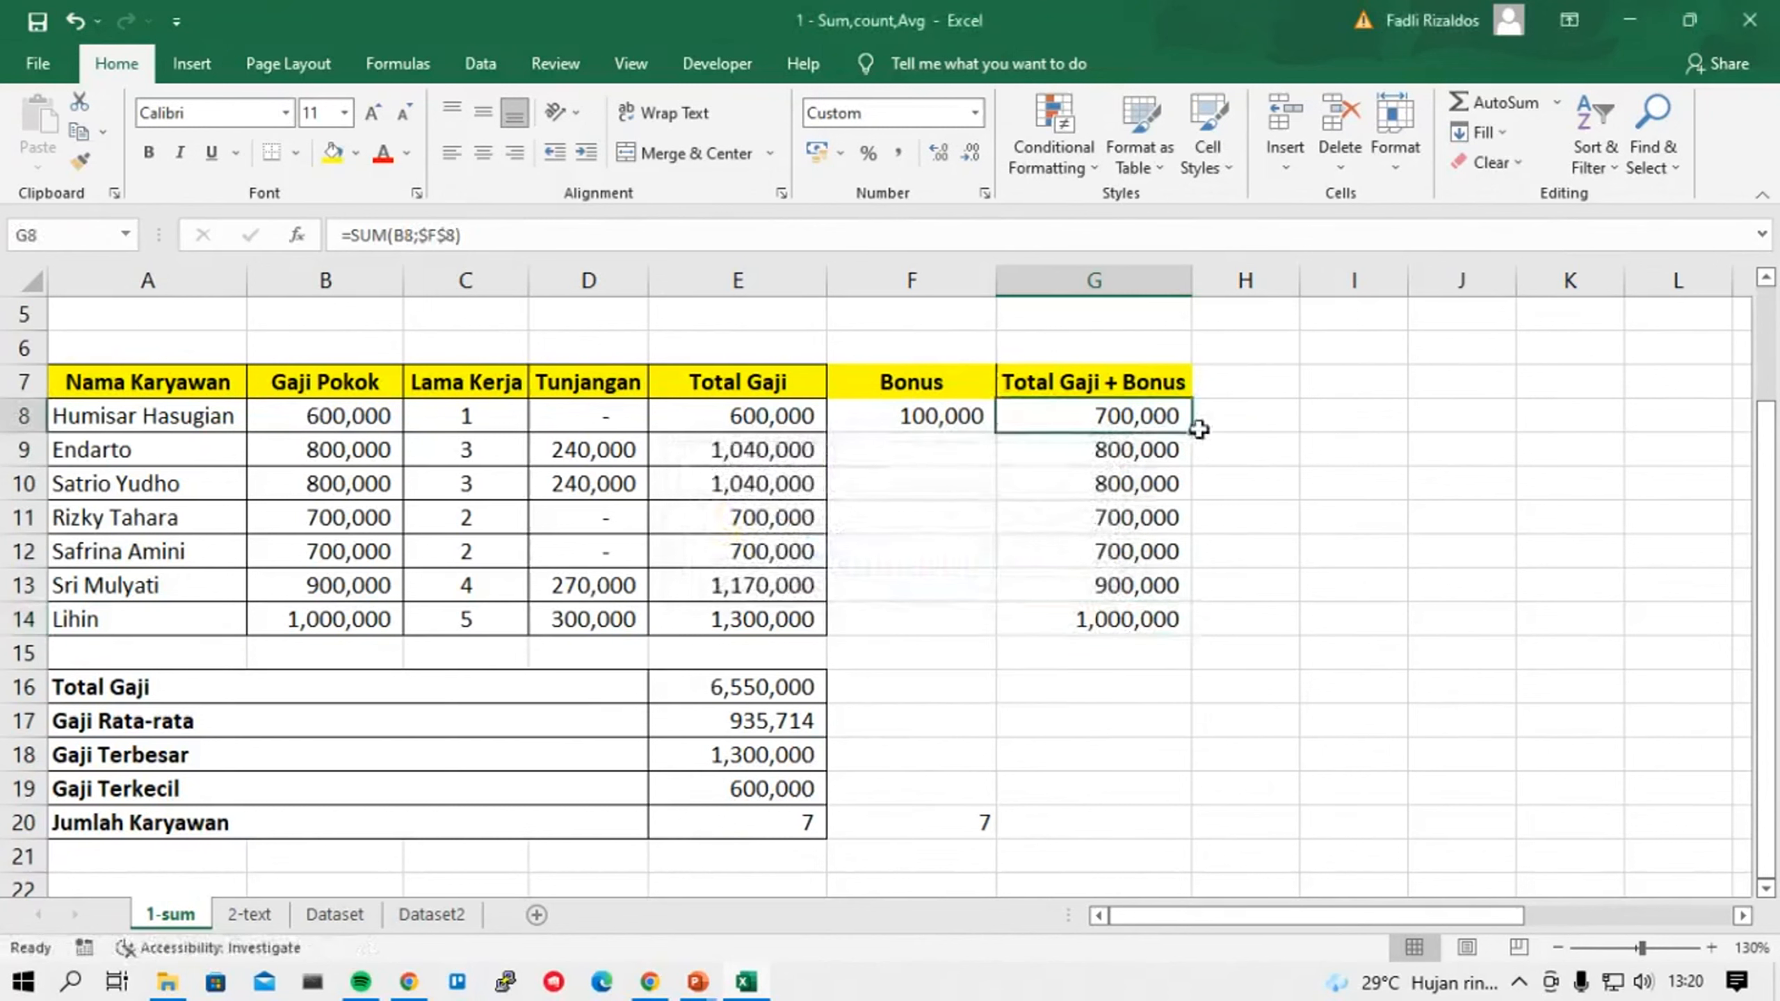
{"action": "left_click_drag", "start_coordinate": [1191, 431], "coordinate": [1183, 625]}
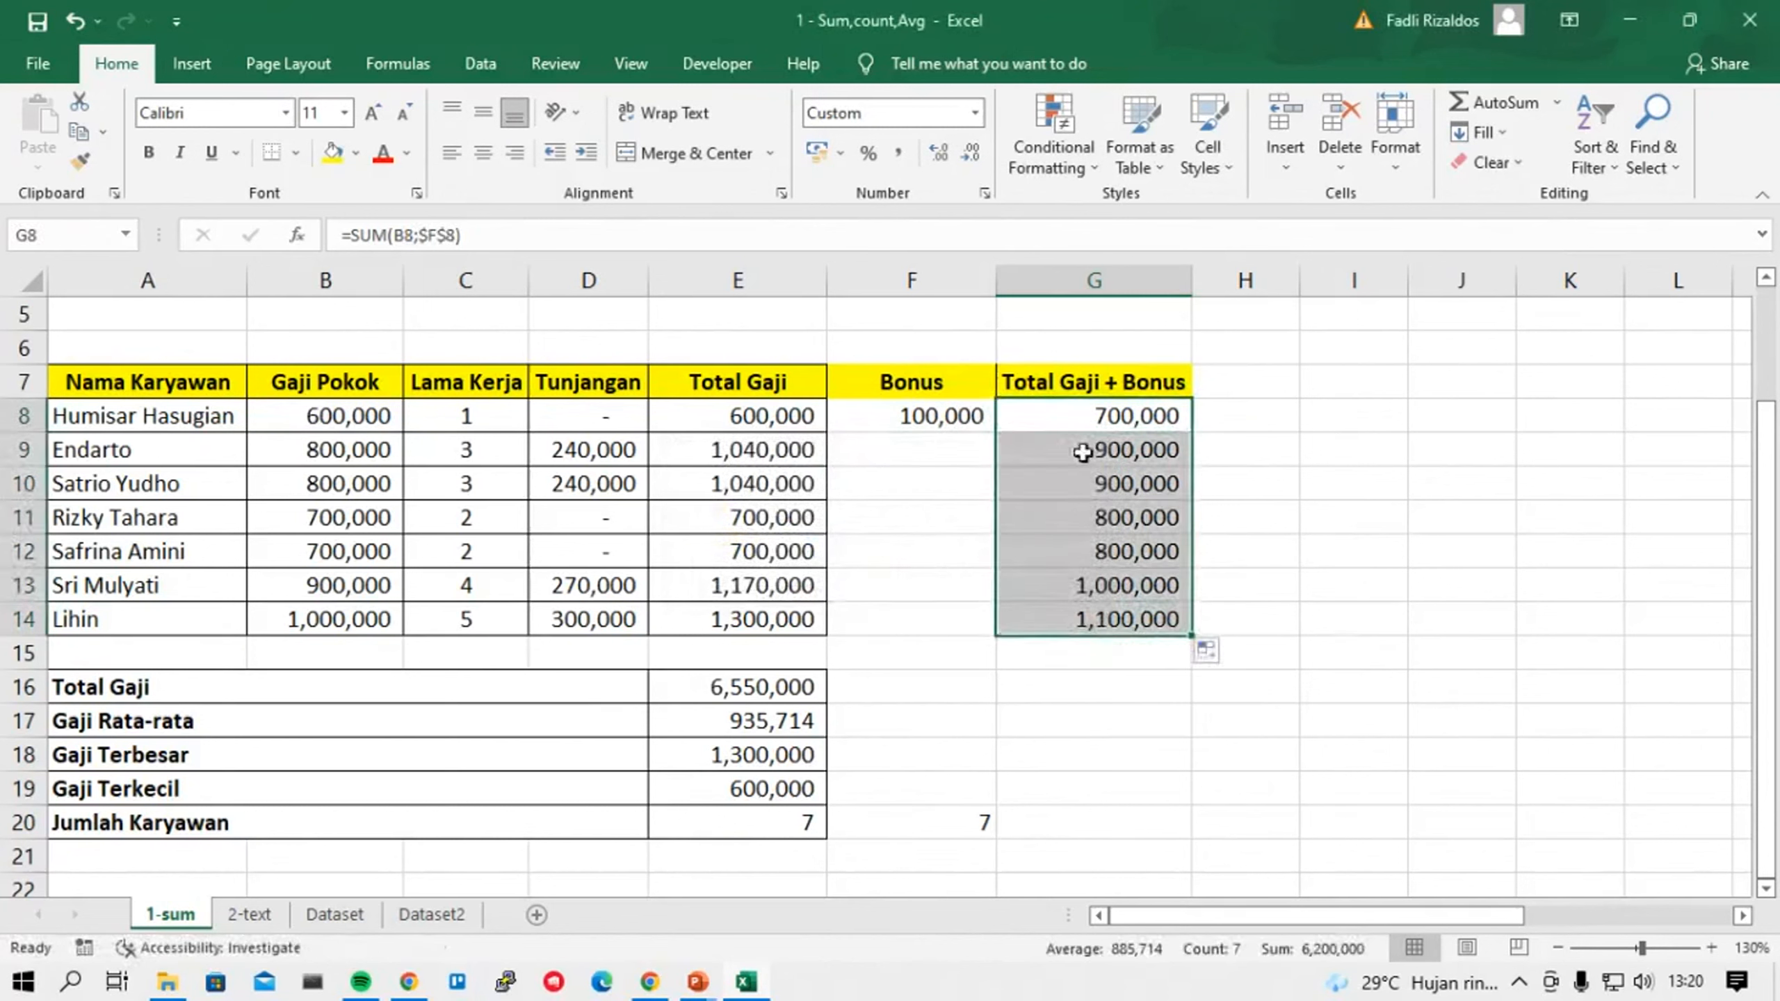
Check the copied formulas from G8 down to G12, focusing on the Bonus reference in G12.
{"action": "left_click", "coordinate": [1110, 456]}
{"action": "left_click", "coordinate": [1134, 416]}
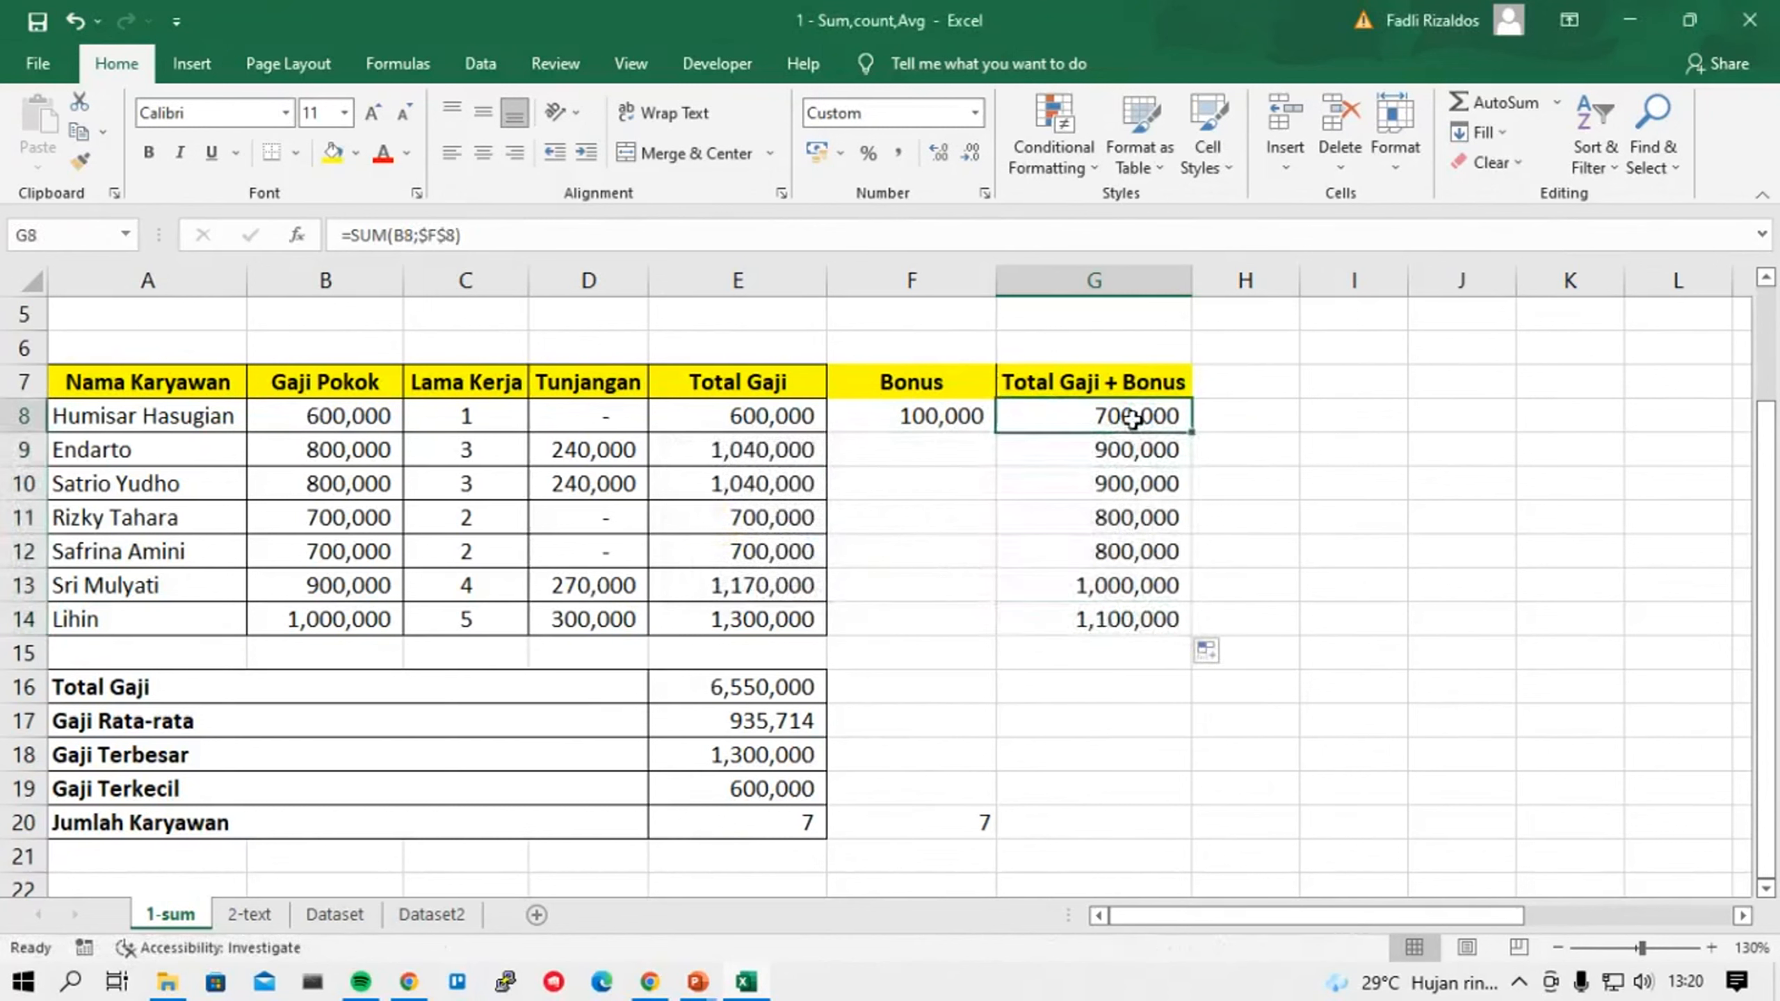
{"action": "key", "text": "Down"}
{"action": "key", "text": "Down"}
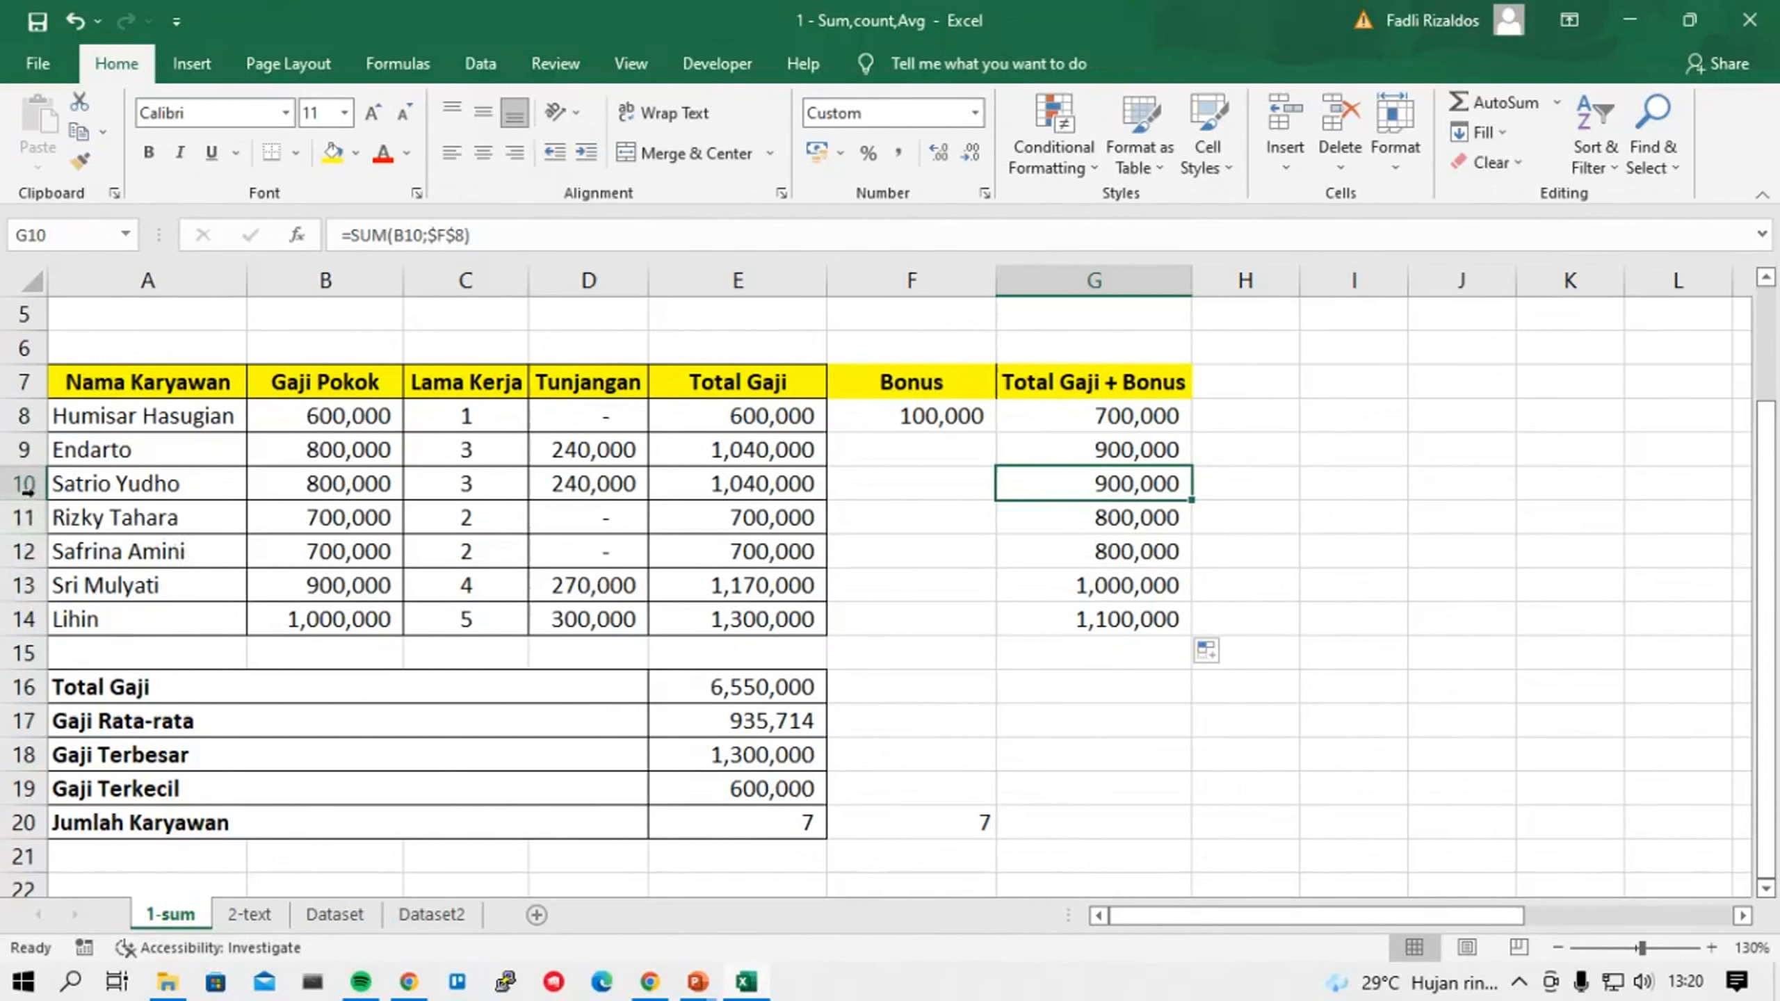
{"action": "key", "text": "Down"}
{"action": "key", "text": "Down"}
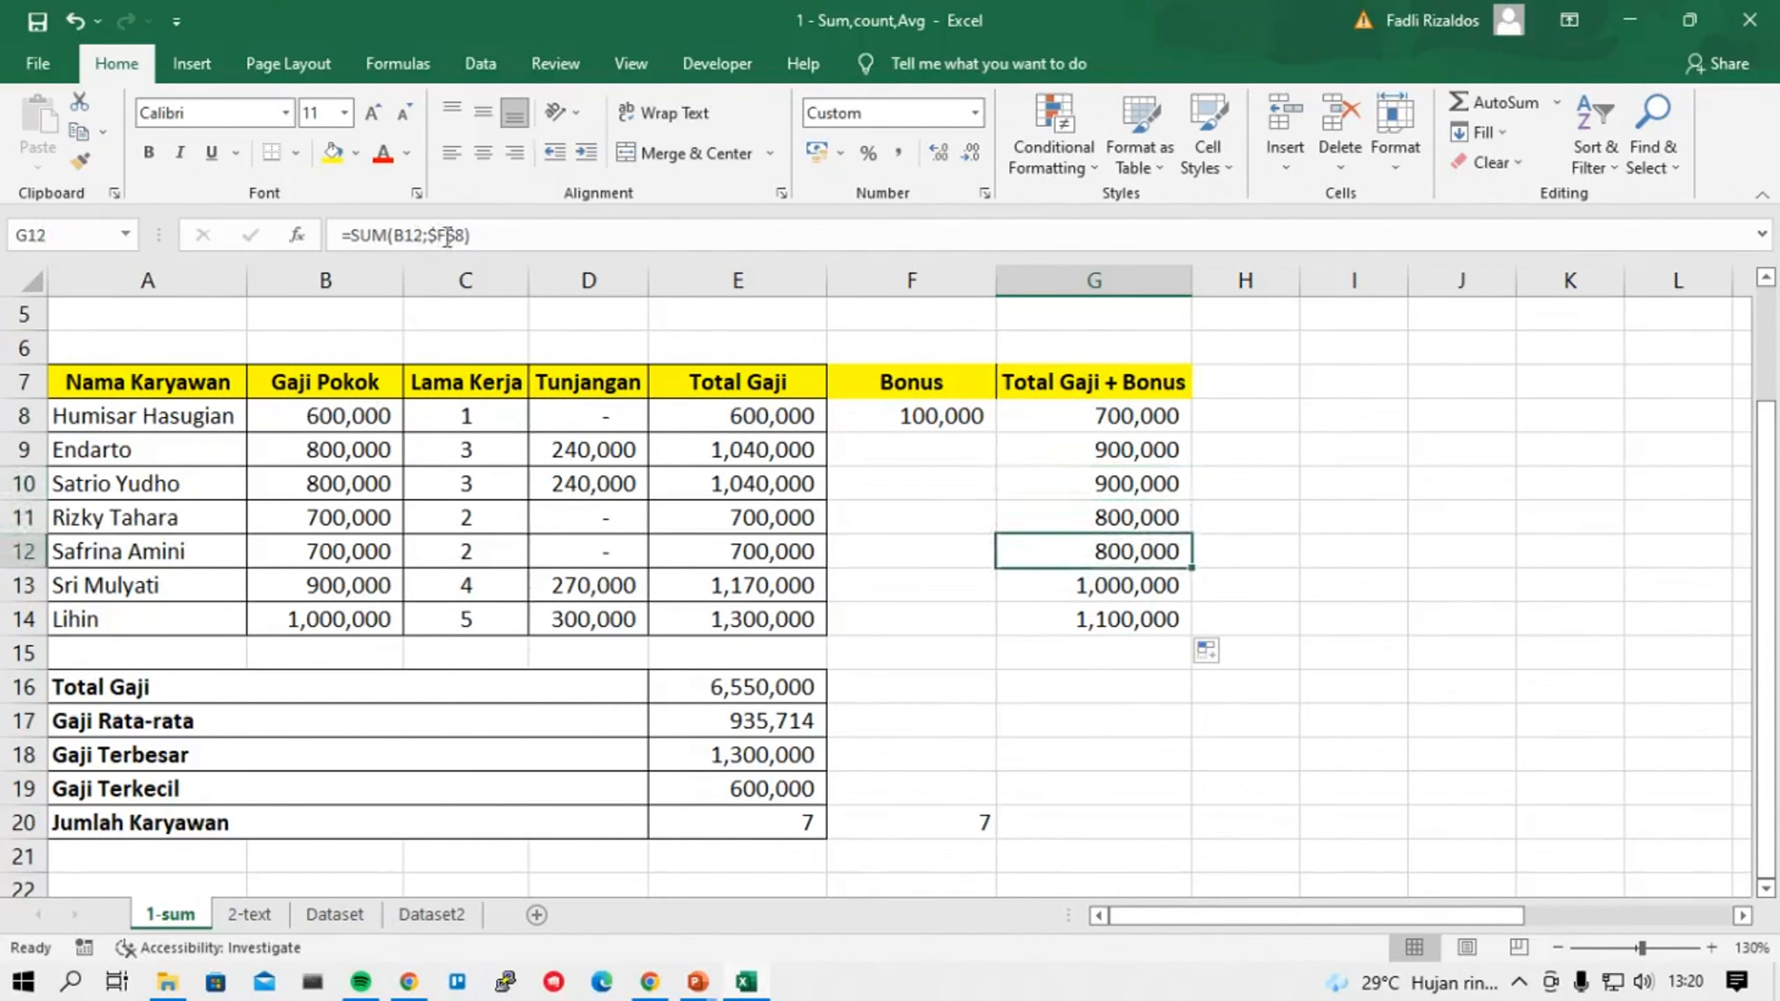
{"action": "left_click", "coordinate": [459, 235]}
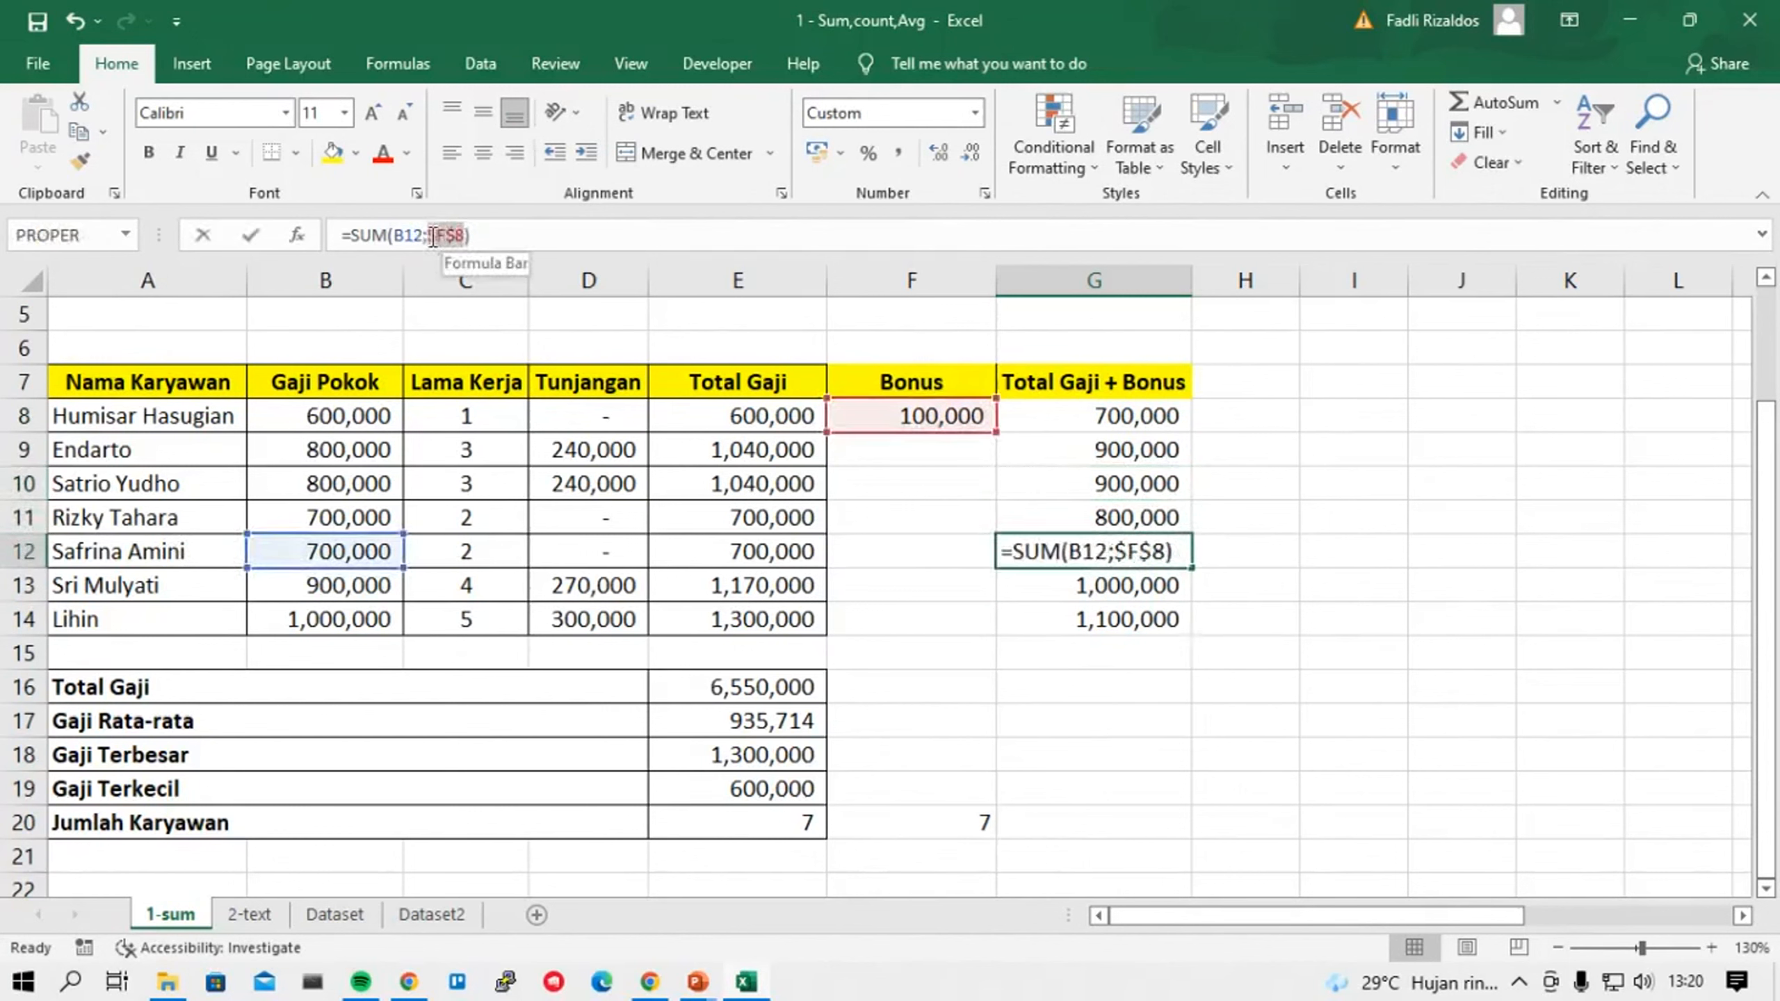
{"action": "left_click_drag", "start_coordinate": [434, 235], "coordinate": [428, 235]}
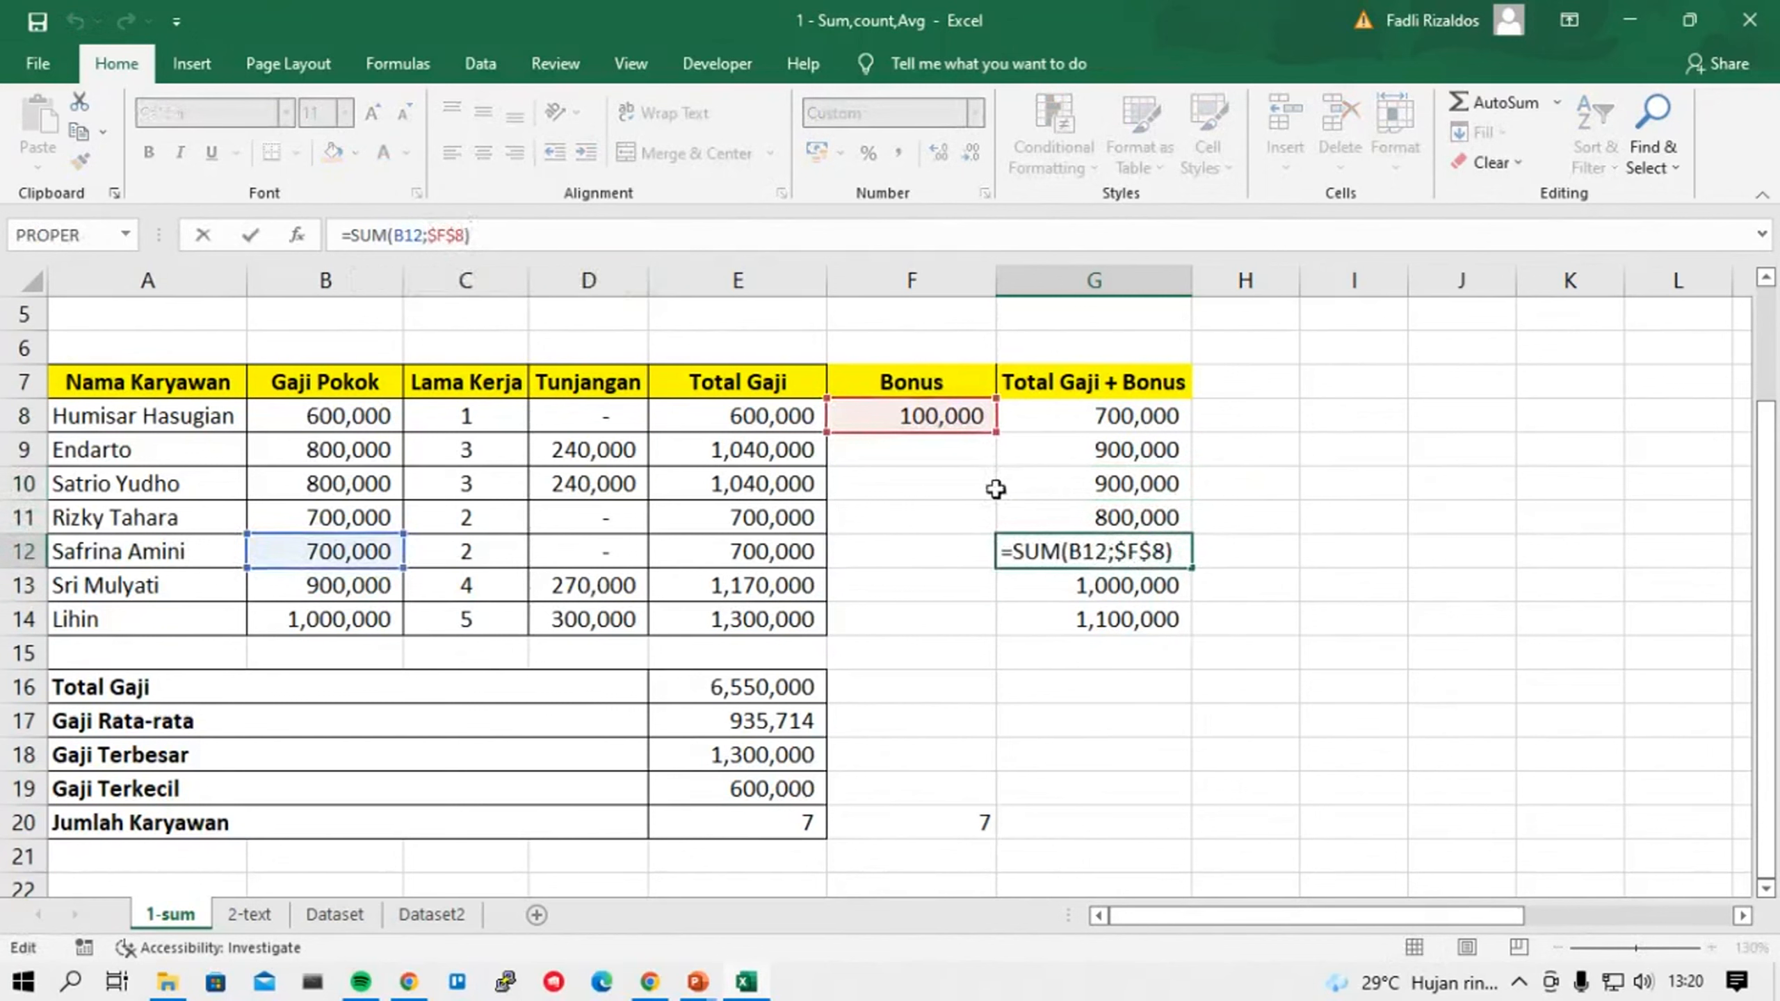
{"action": "key", "text": "Return"}
Examine the locked column part of the absolute Bonus reference in the G8 formula.
{"action": "left_click", "coordinate": [1068, 402]}
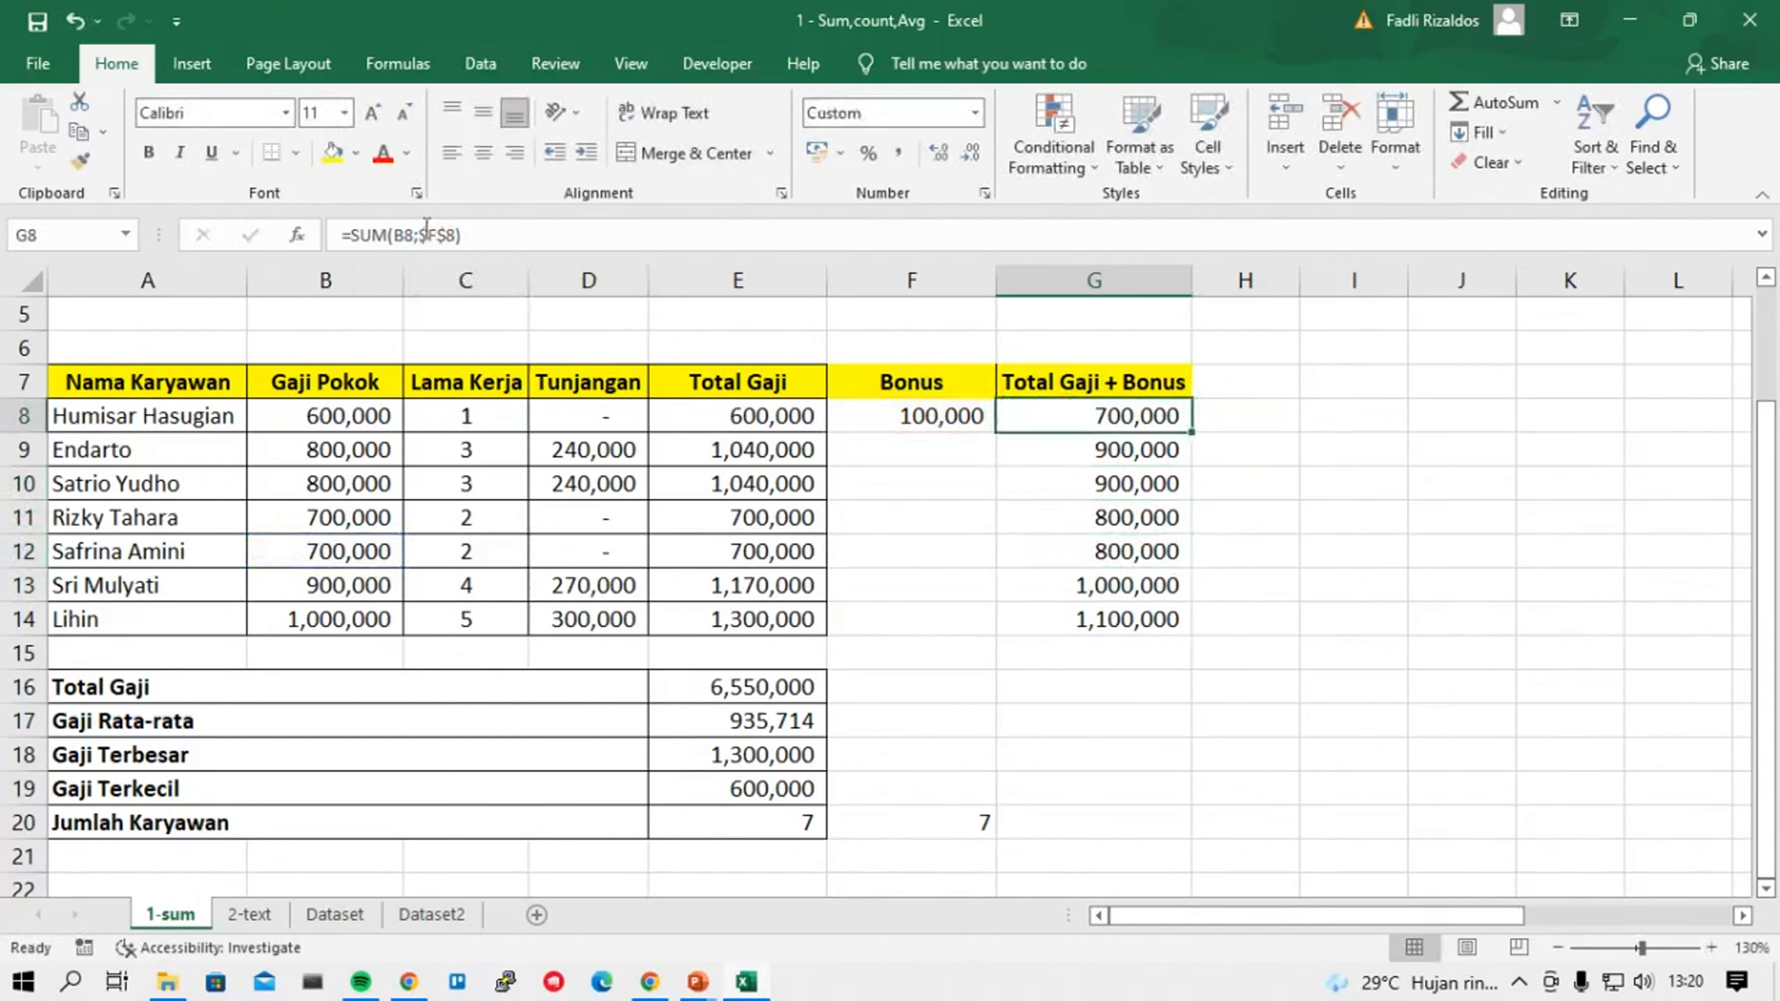
{"action": "left_click_drag", "start_coordinate": [415, 236], "coordinate": [434, 236]}
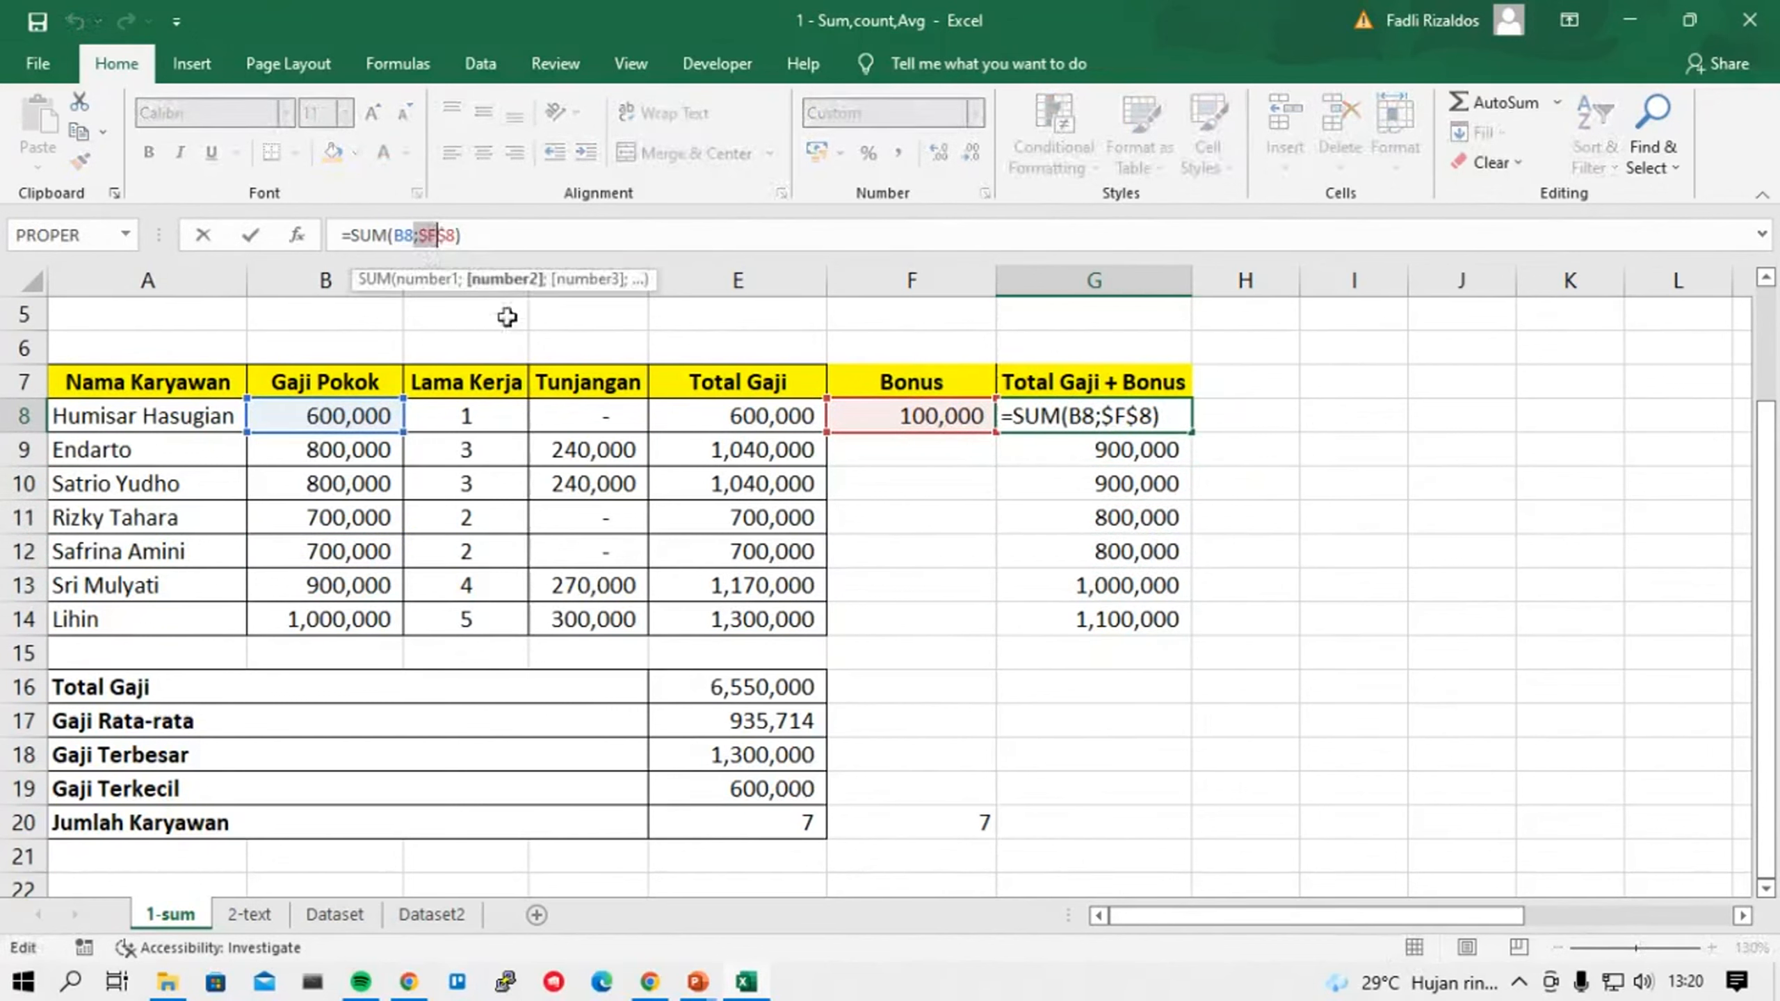
{"action": "left_click", "coordinate": [523, 247]}
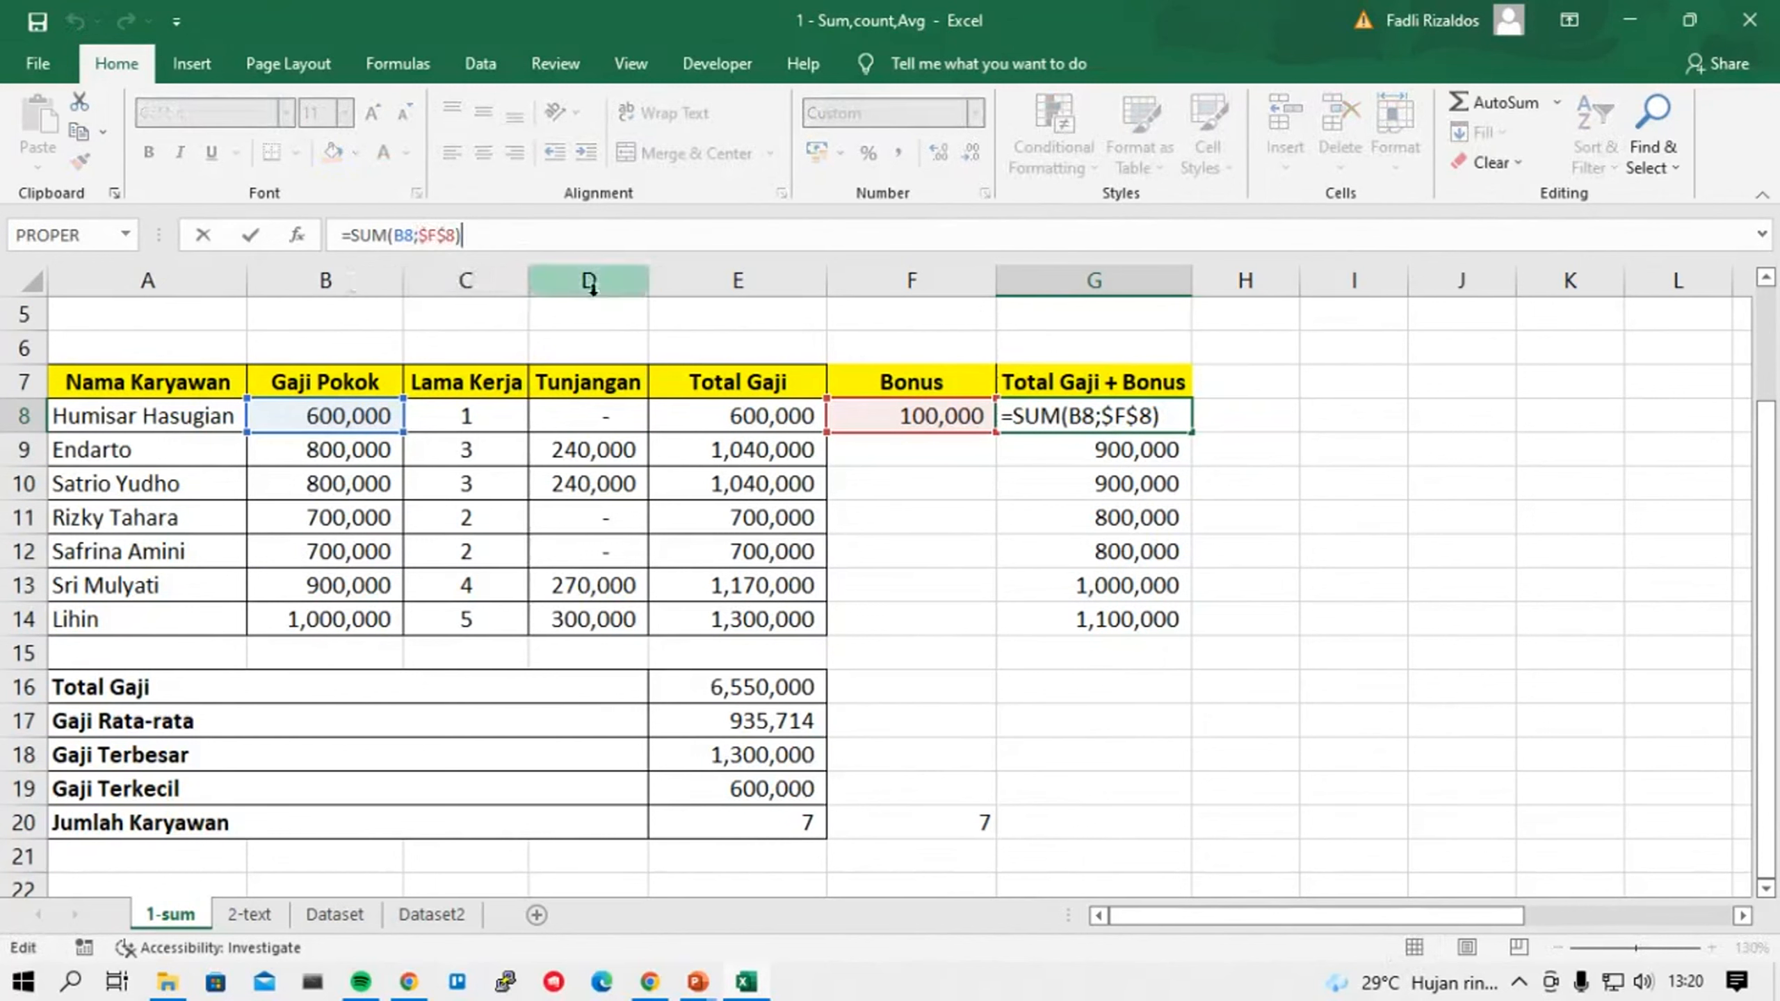
{"action": "key", "text": "Return"}
Copy the G8 formula across to H8 and compare the cell references in both formulas.
{"action": "left_click", "coordinate": [1129, 413]}
{"action": "left_click_drag", "start_coordinate": [1189, 436], "coordinate": [1288, 421]}
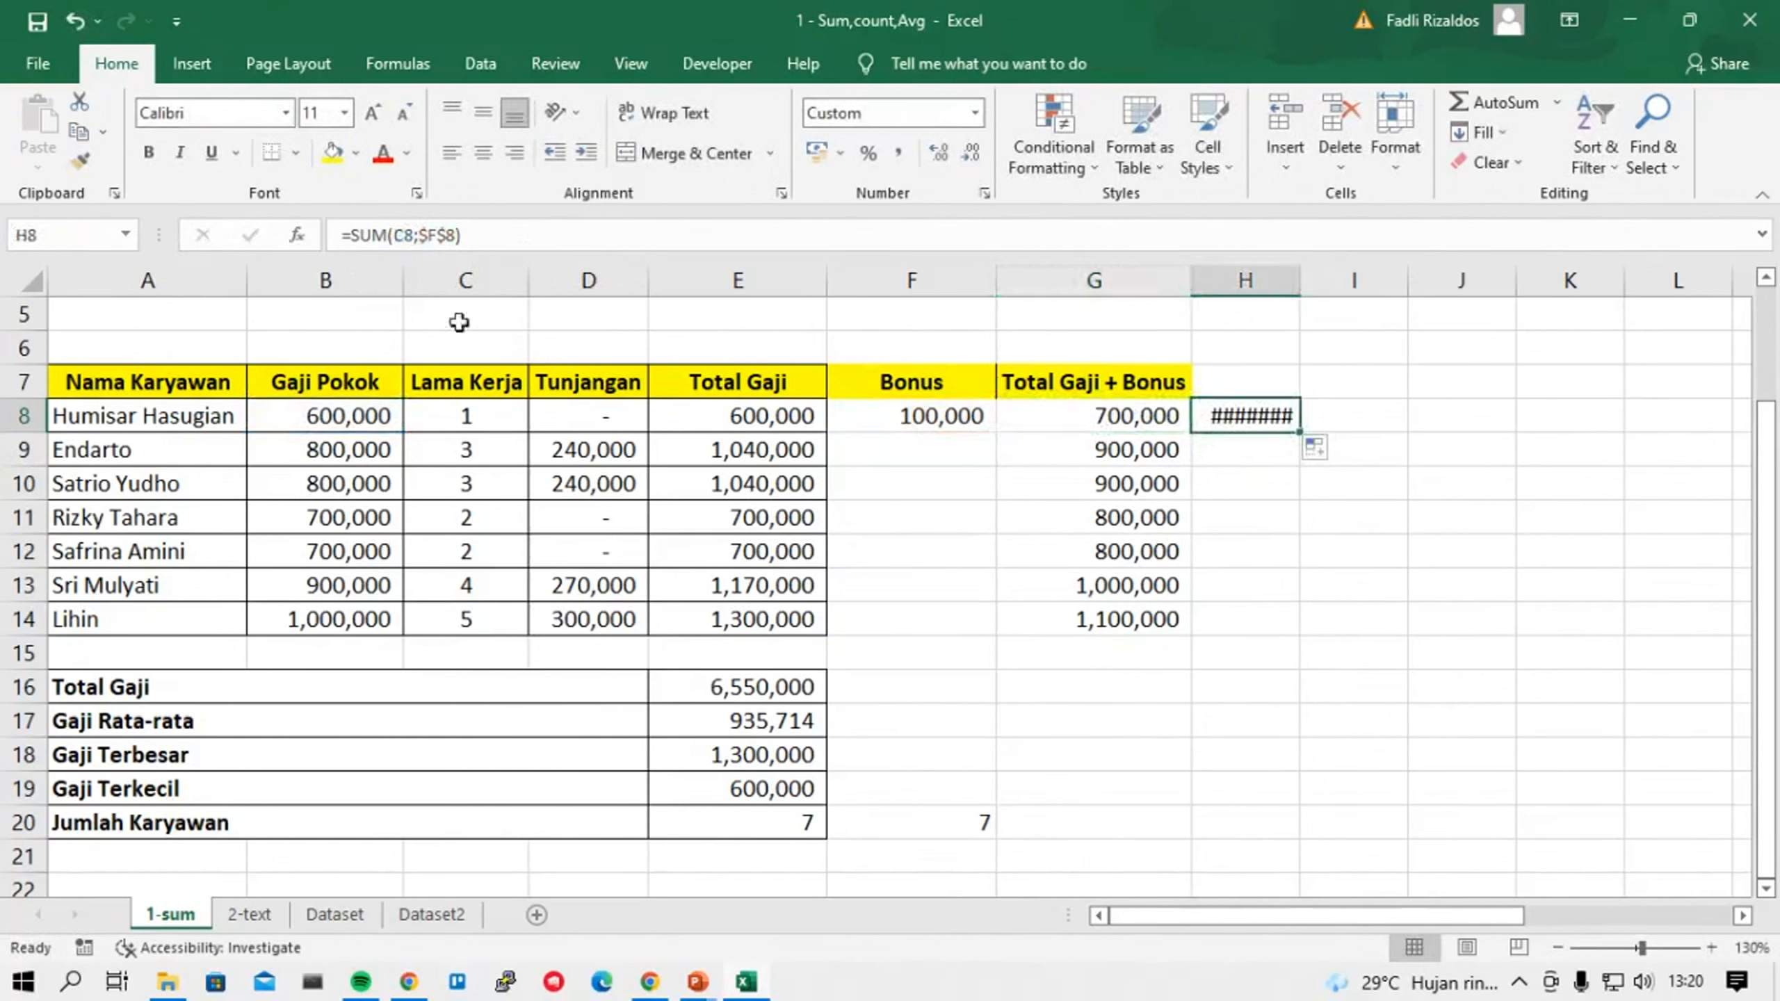
{"action": "left_click", "coordinate": [401, 236]}
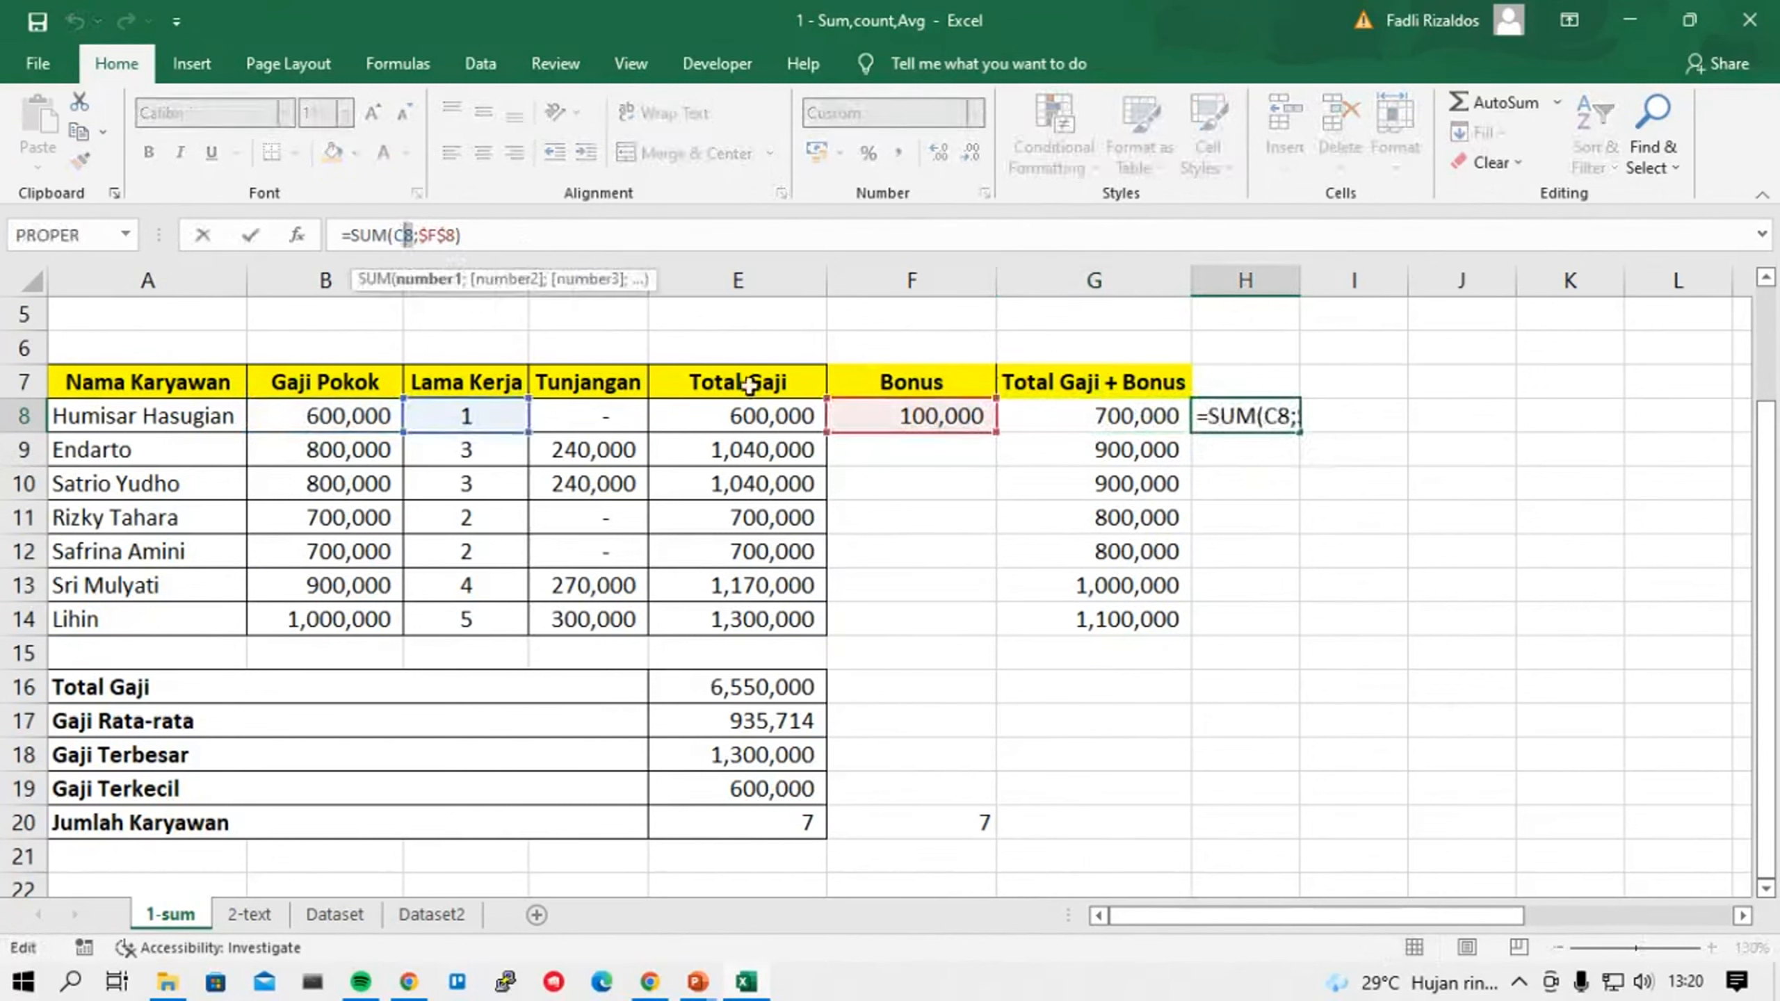
{"action": "left_click", "coordinate": [1104, 421]}
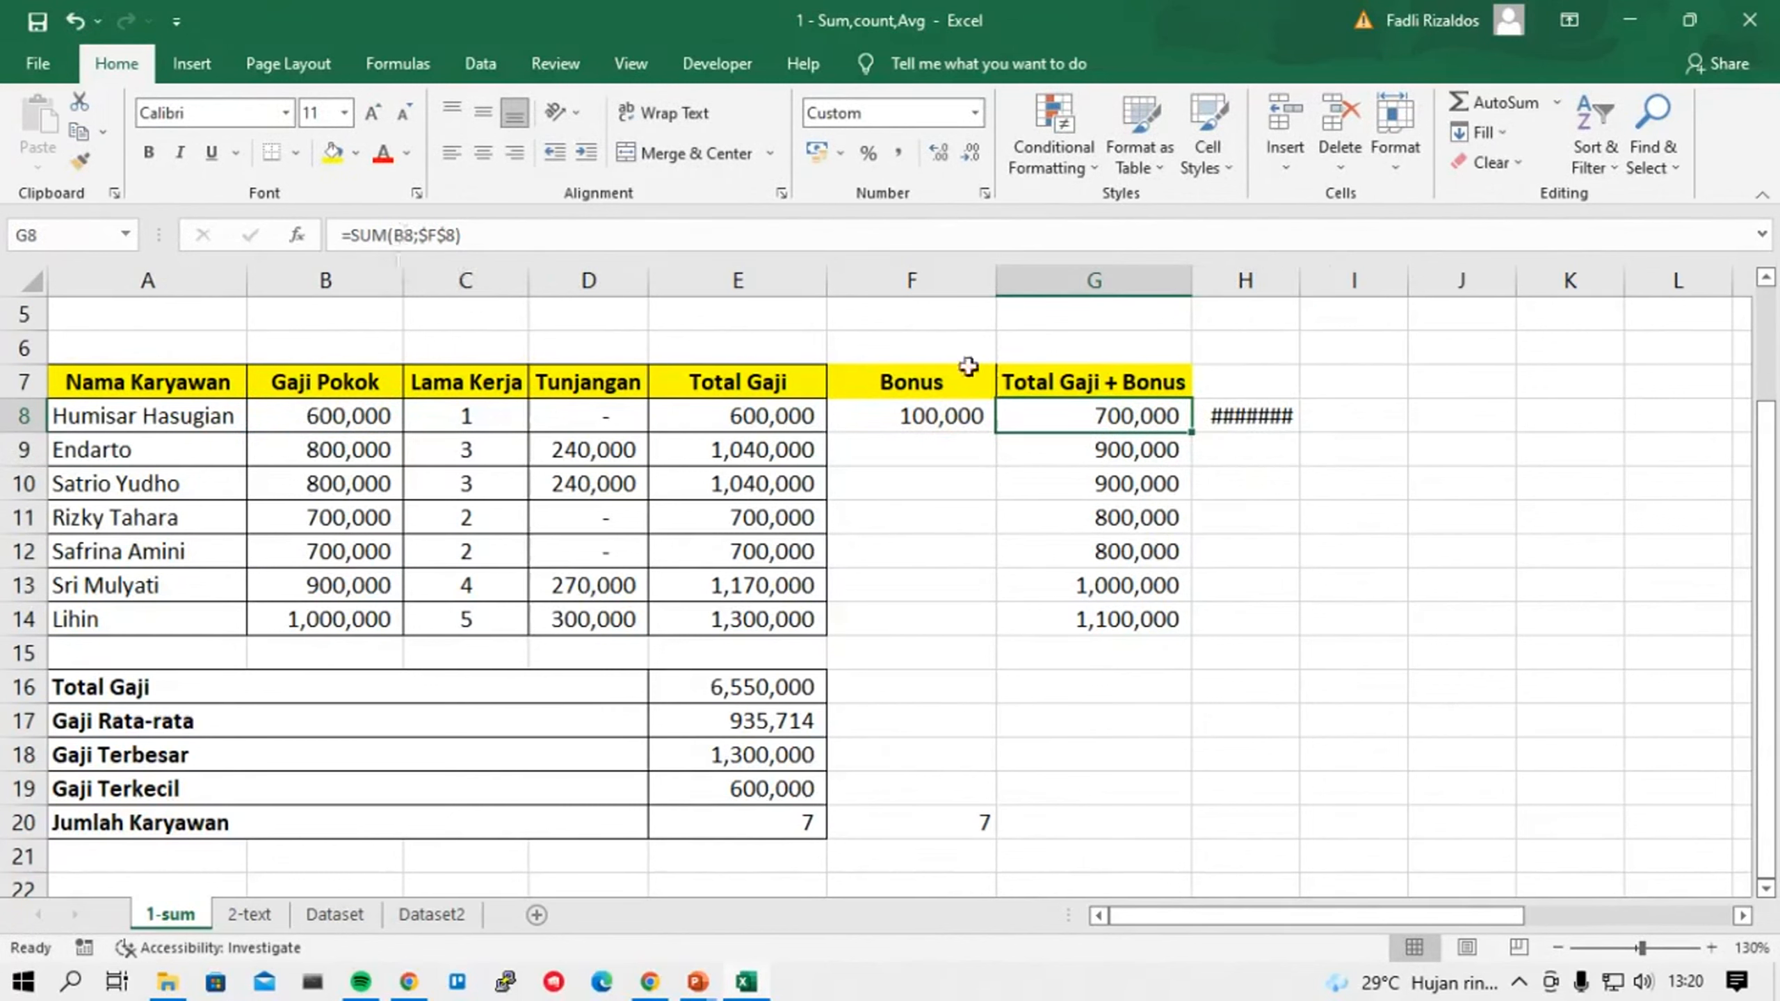
{"action": "key", "text": "Right"}
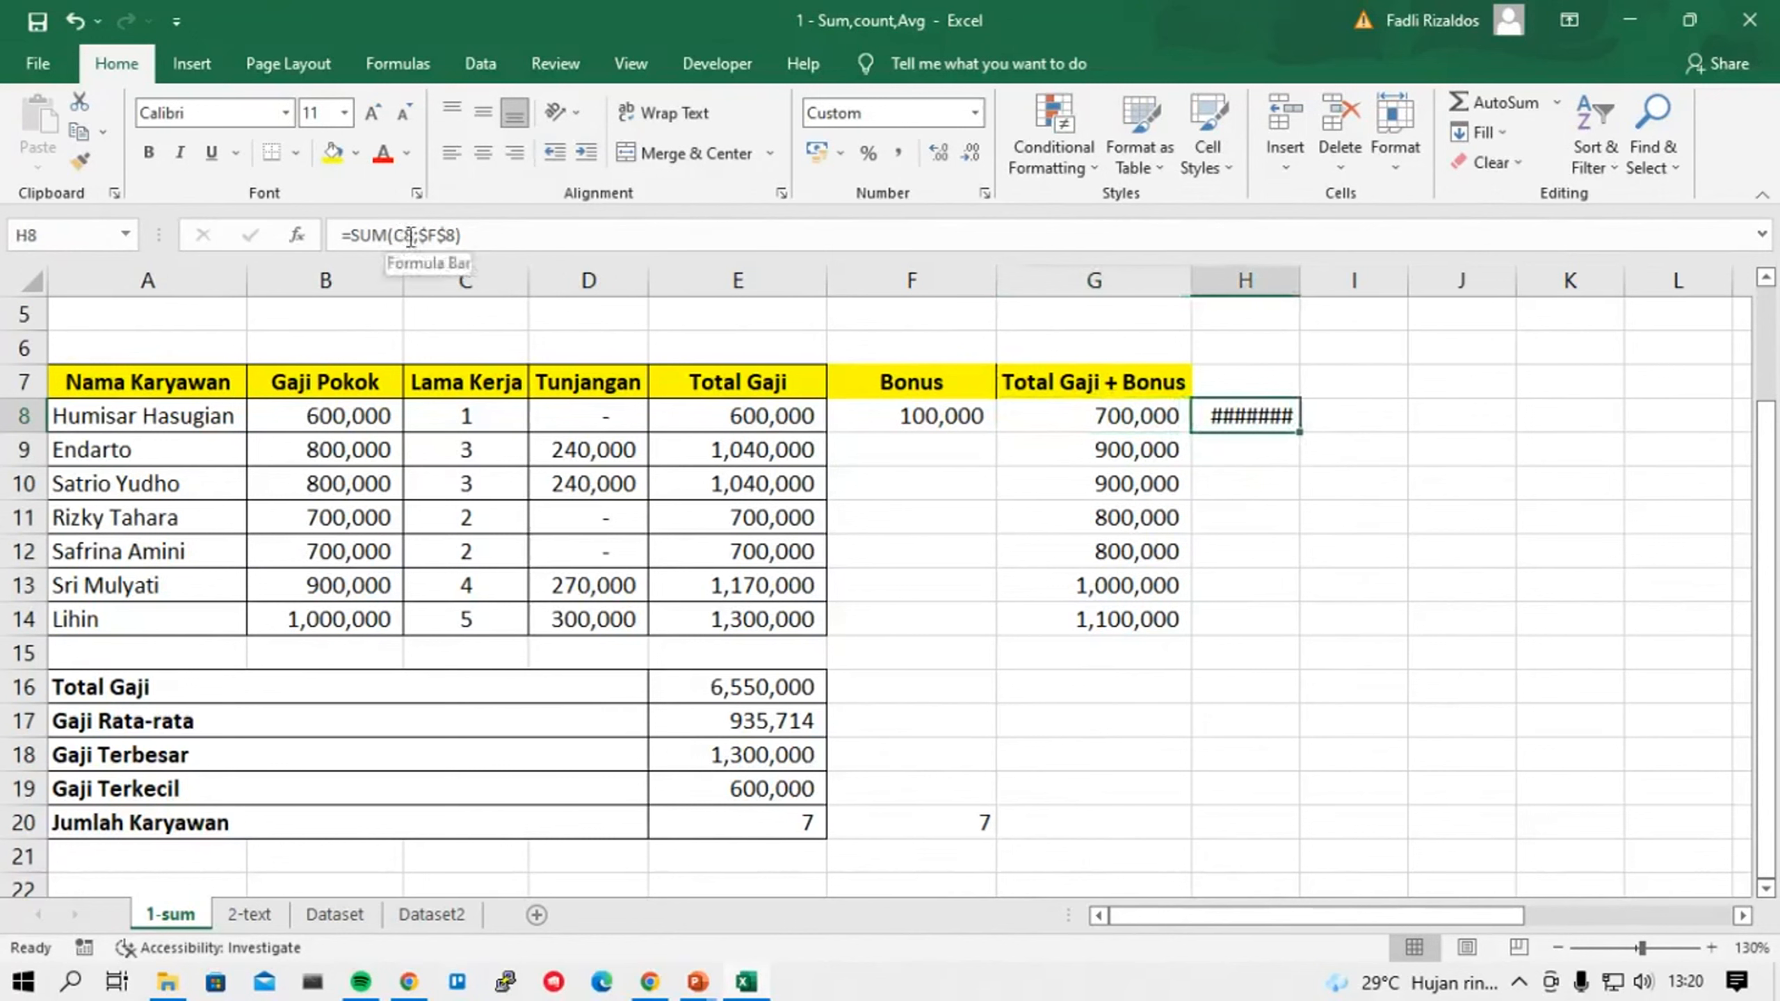
Examine the locked row part of the absolute Bonus reference in the G8 formula.
{"action": "key", "text": "Left"}
{"action": "double_click", "coordinate": [427, 235]}
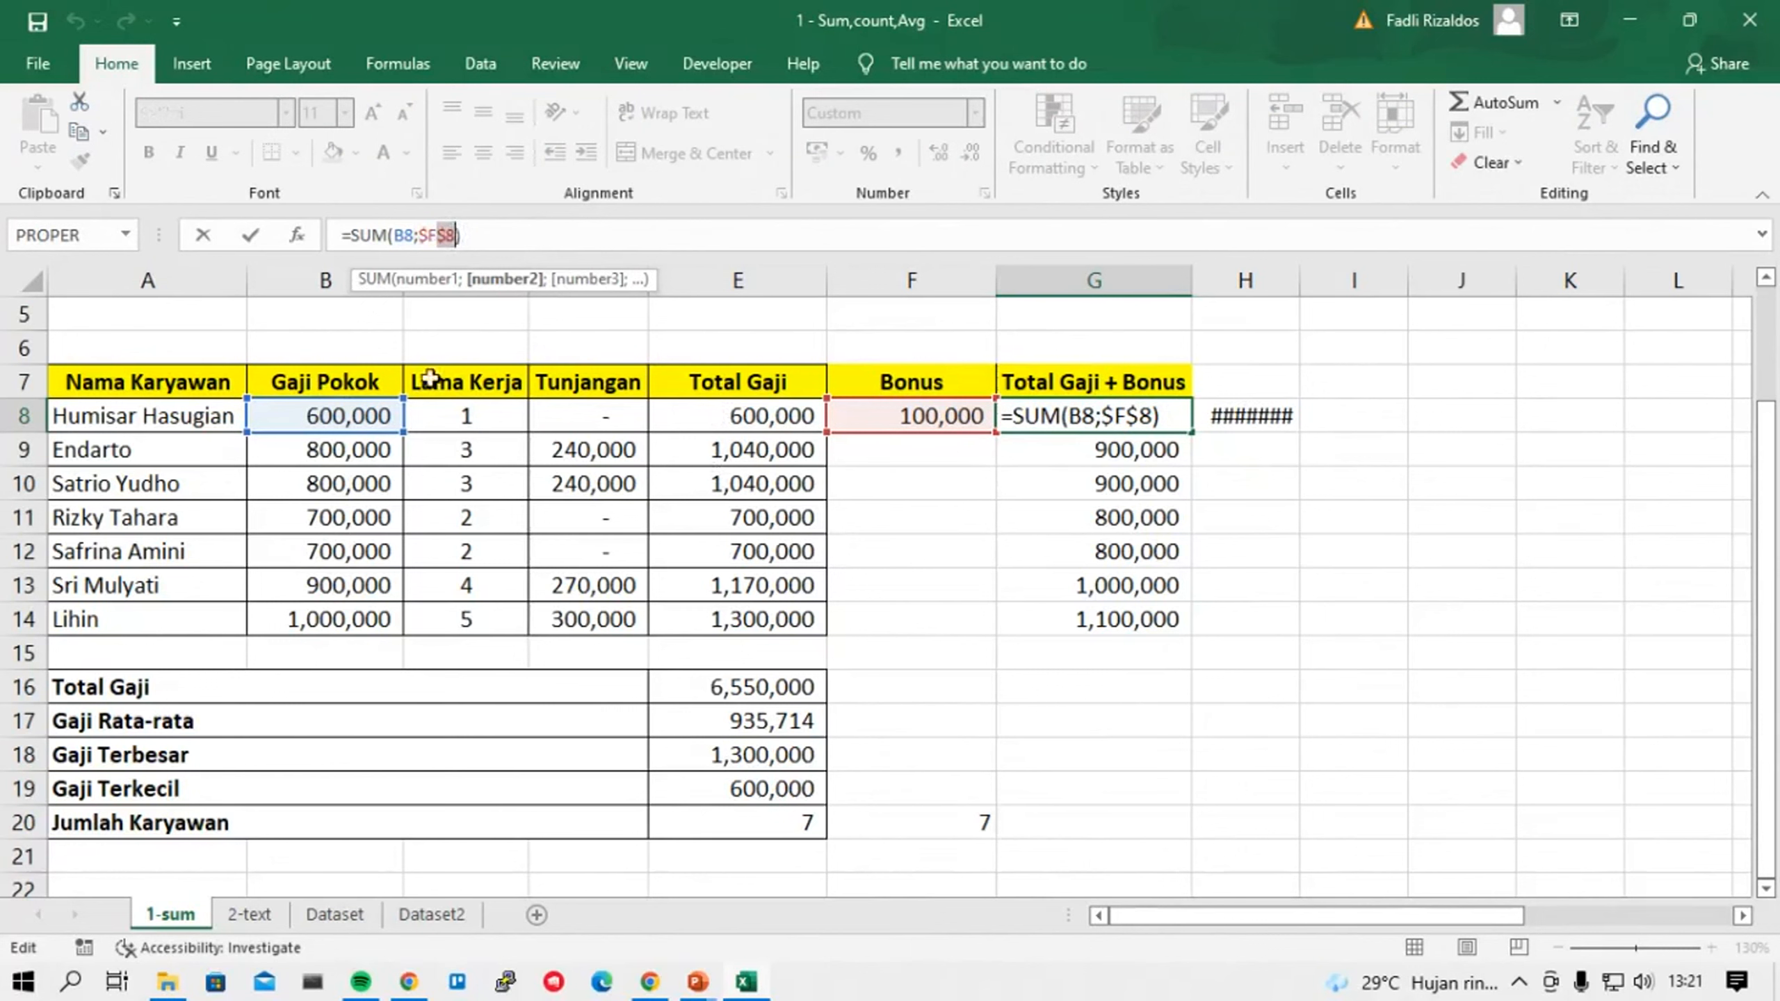
{"action": "left_click", "coordinate": [493, 245]}
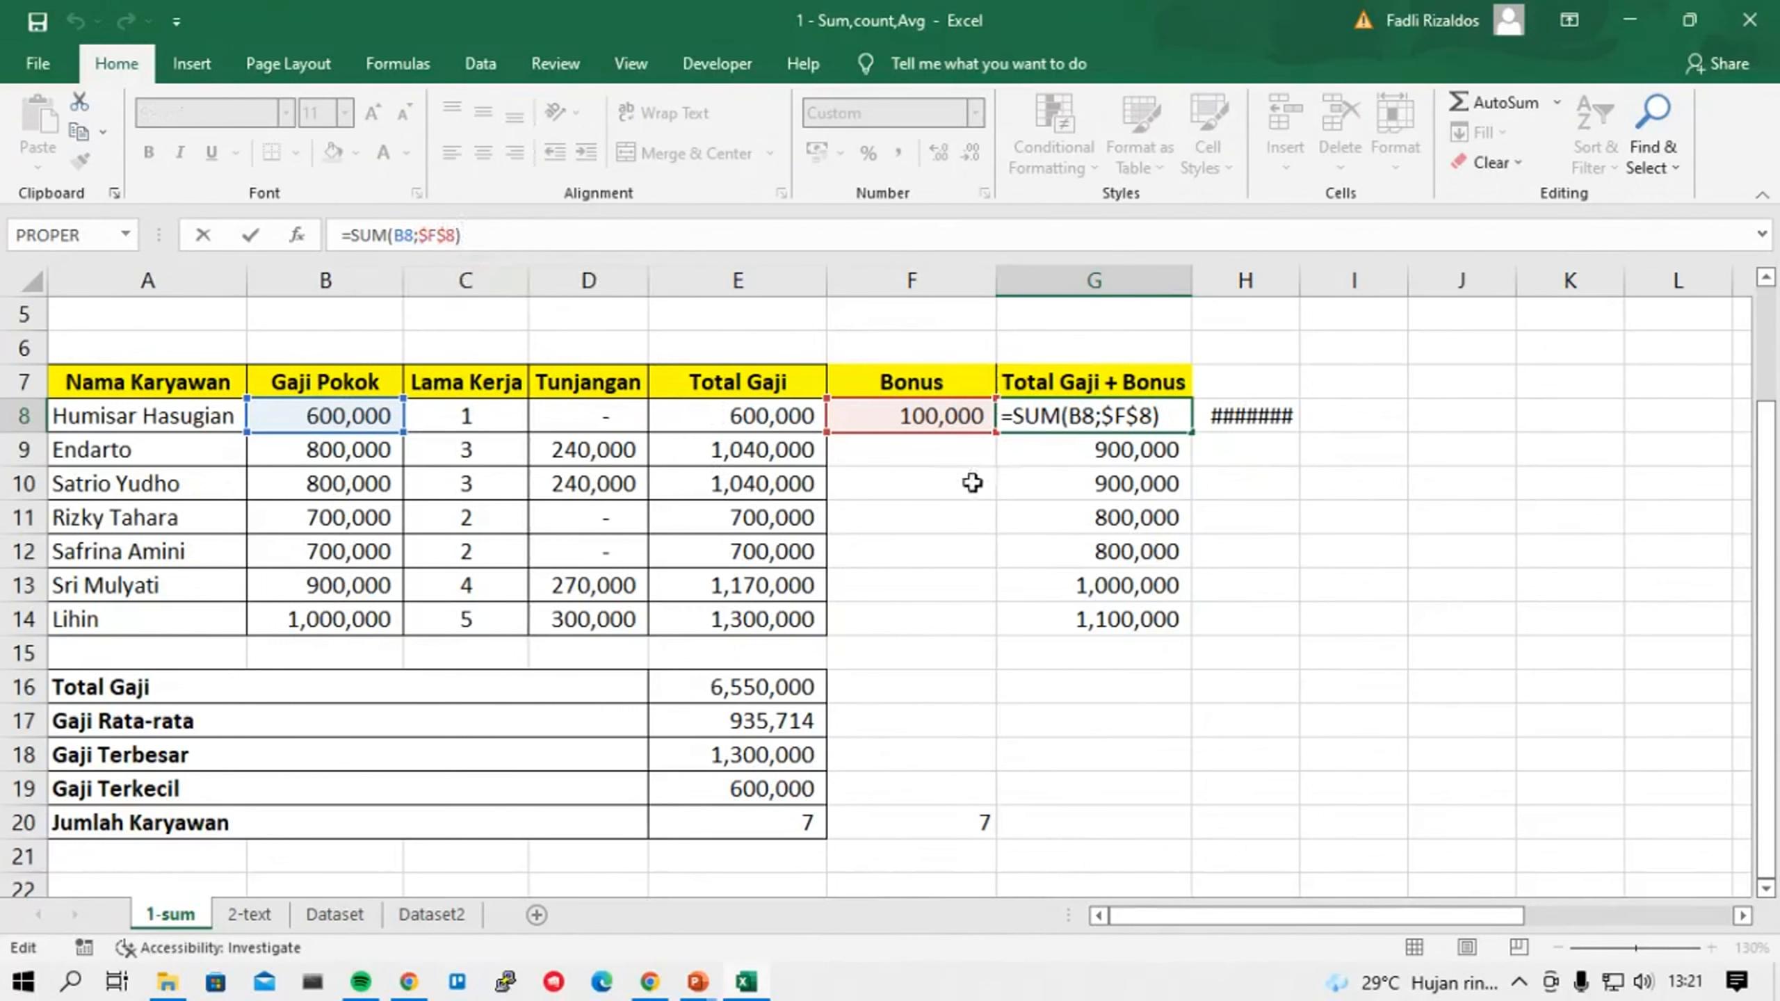
{"action": "key", "text": "Return"}
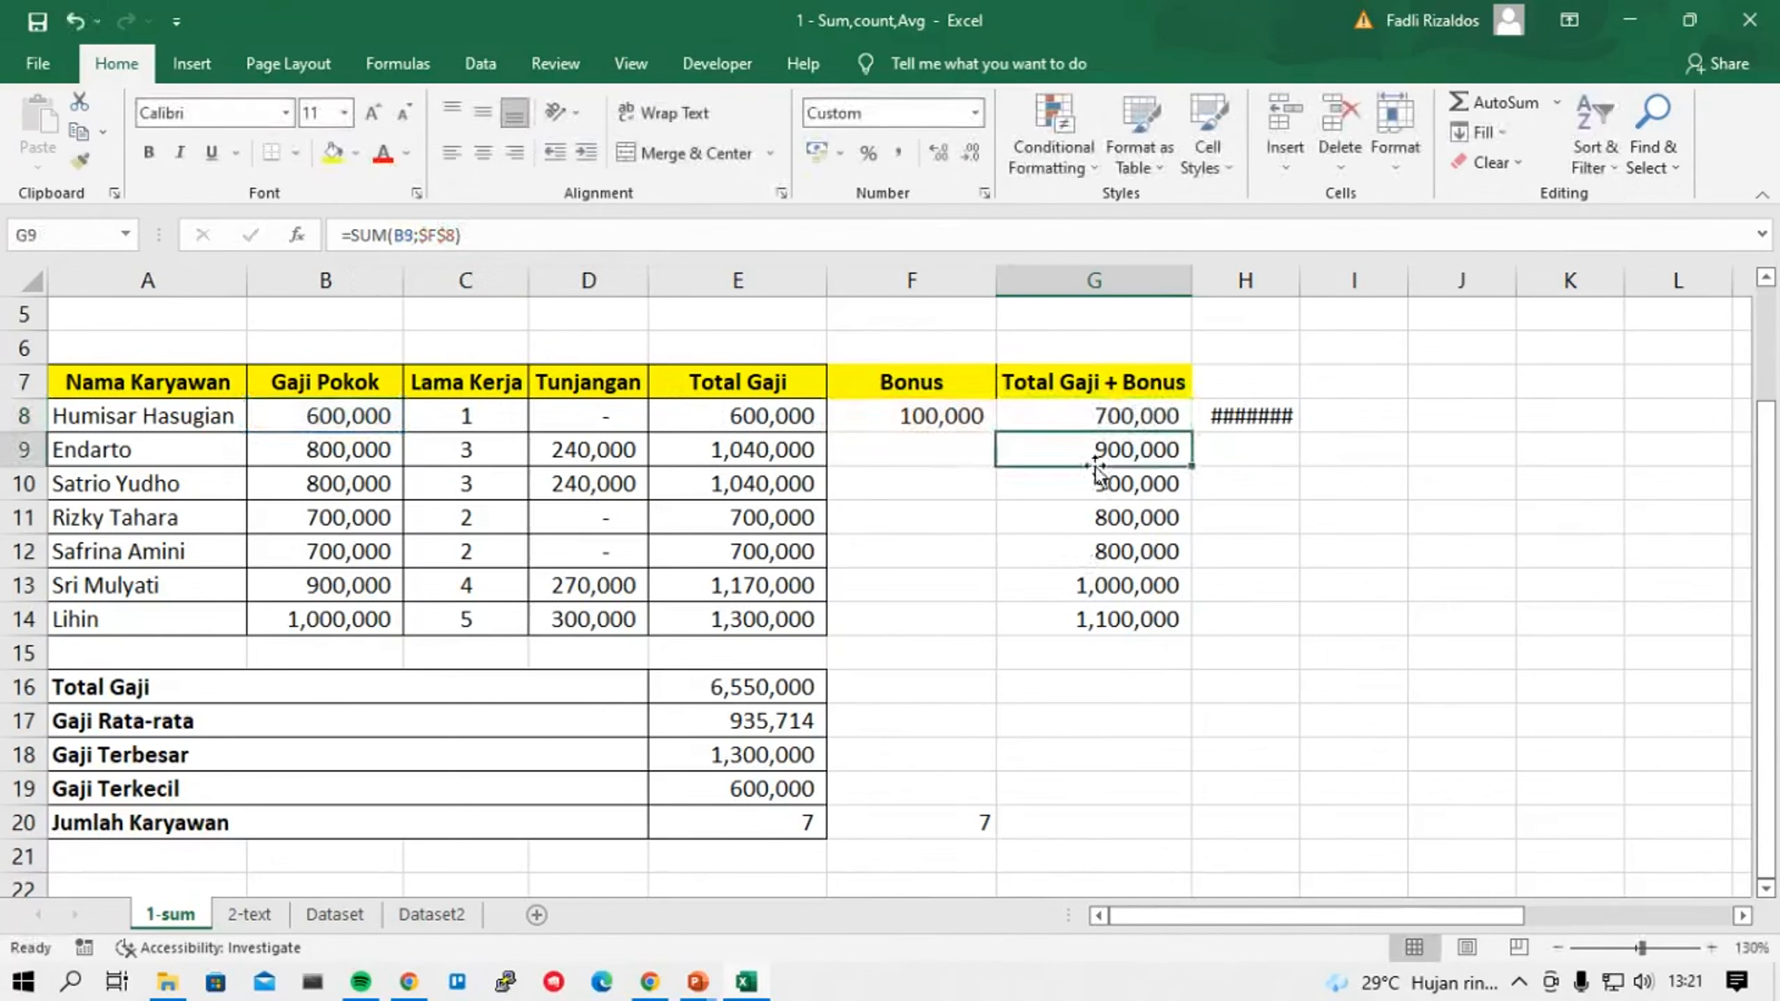
Try replacing the absolute Bonus reference in the G8 formula with K7 and undo the change.
{"action": "key", "text": "Up"}
{"action": "left_click", "coordinate": [426, 245]}
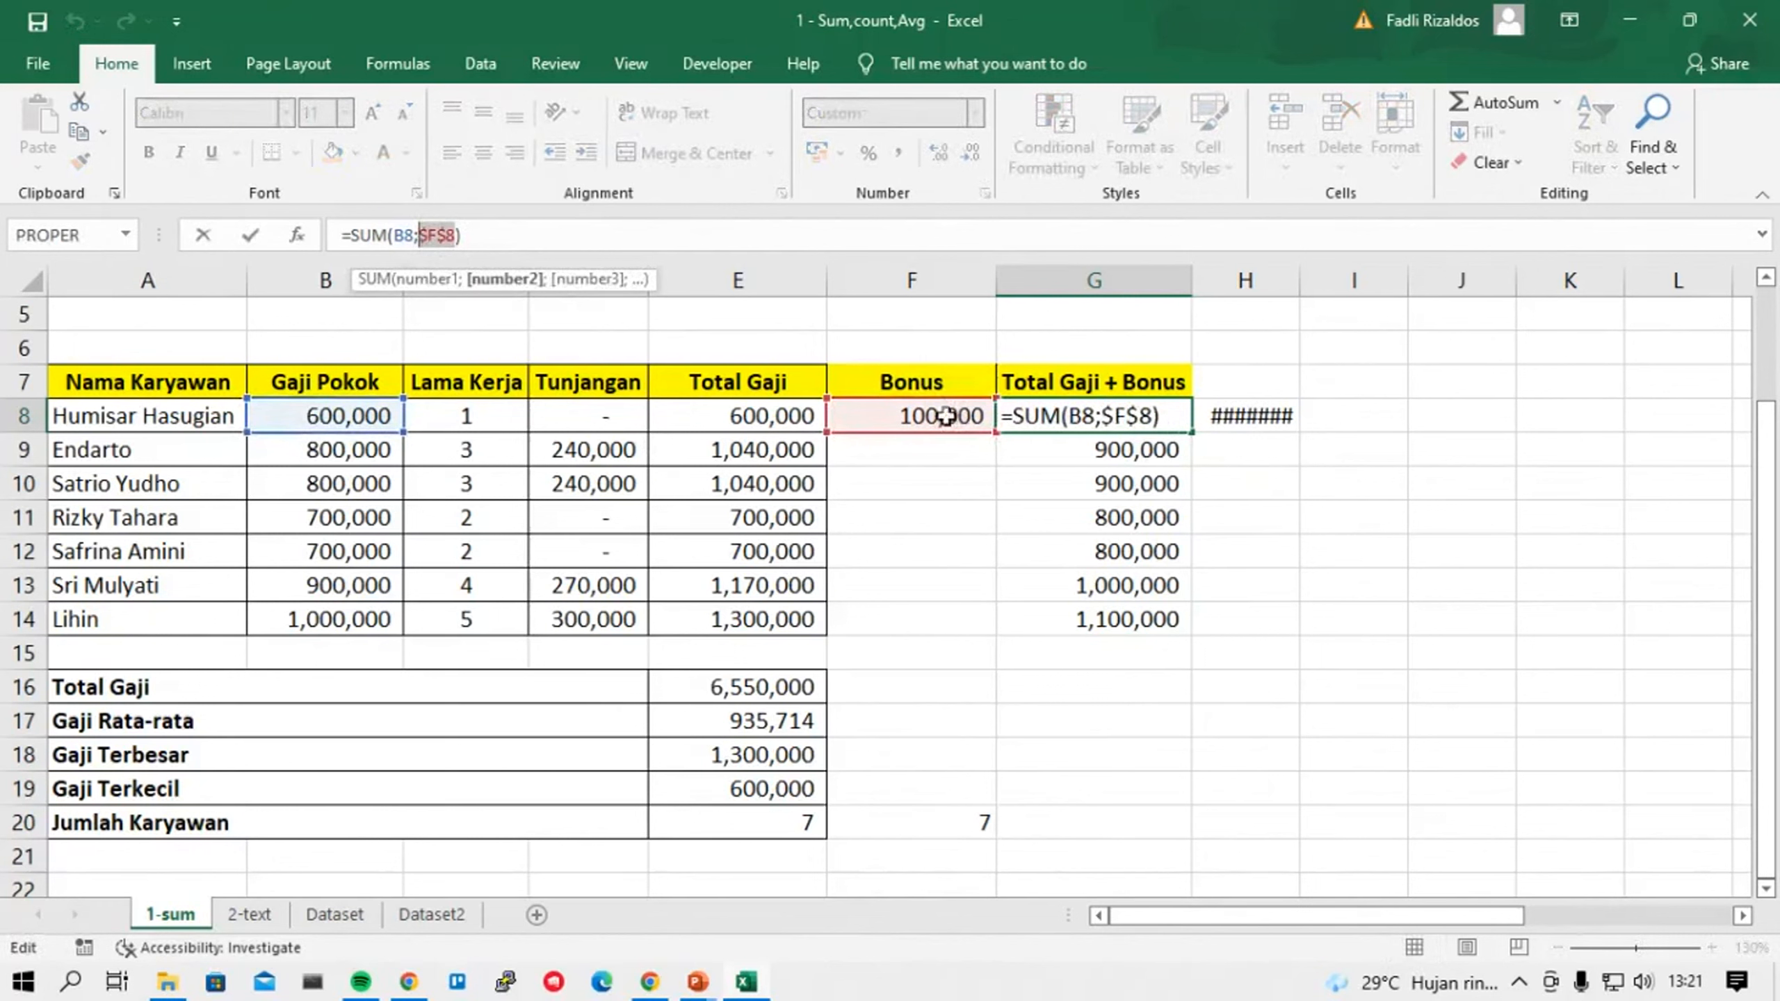
{"action": "left_click", "coordinate": [1590, 391]}
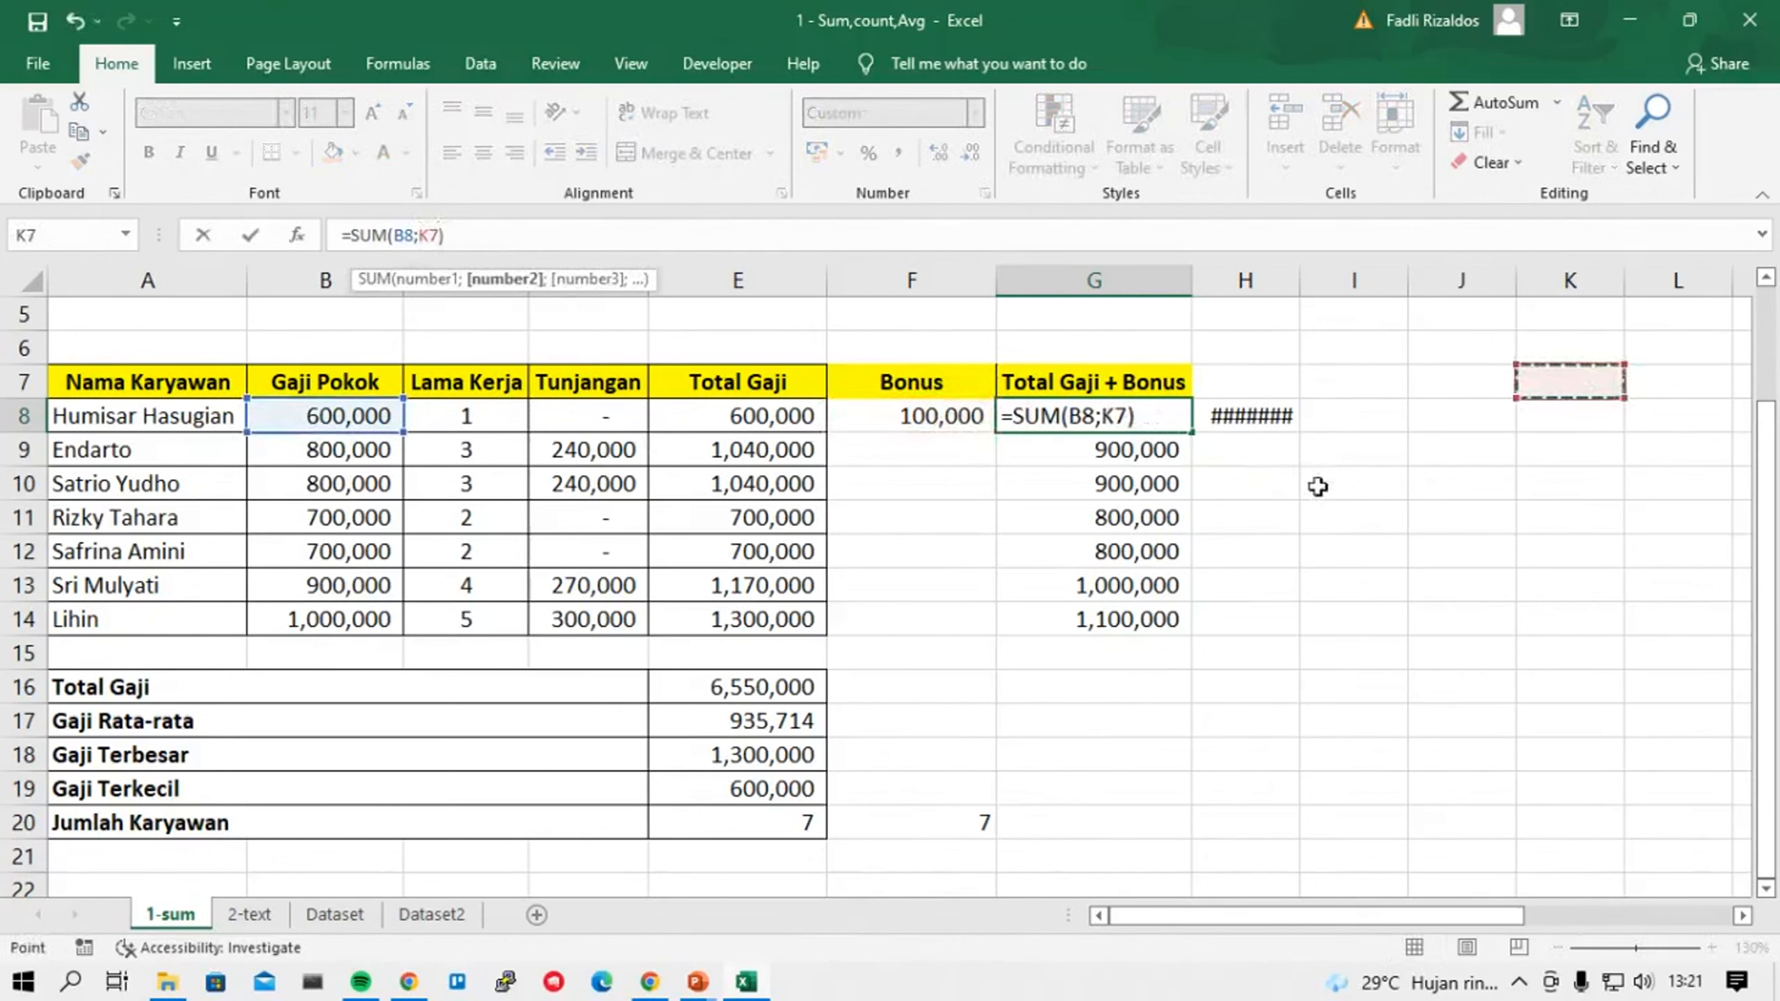
{"action": "key", "text": "Return"}
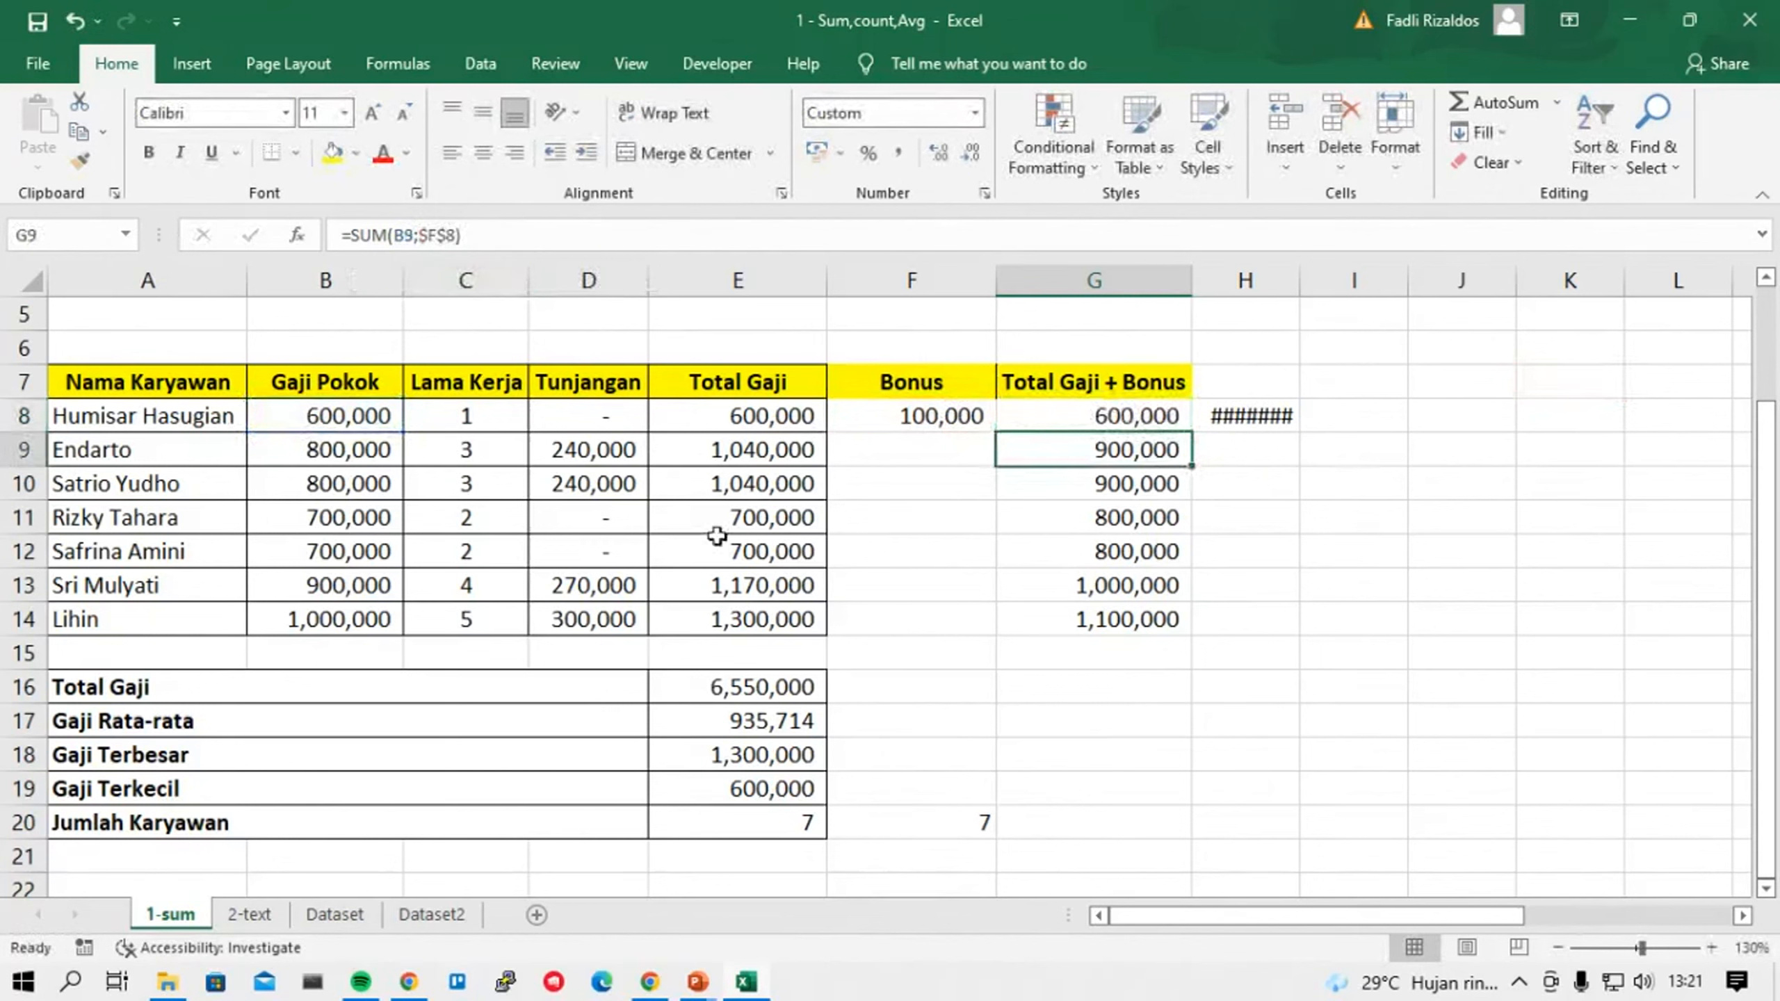
{"action": "key", "text": "ctrl+z"}
{"action": "left_click_drag", "start_coordinate": [929, 386], "coordinate": [952, 646]}
{"action": "left_click", "coordinate": [1228, 753]}
{"action": "left_click", "coordinate": [1069, 395]}
{"action": "left_click", "coordinate": [1111, 517]}
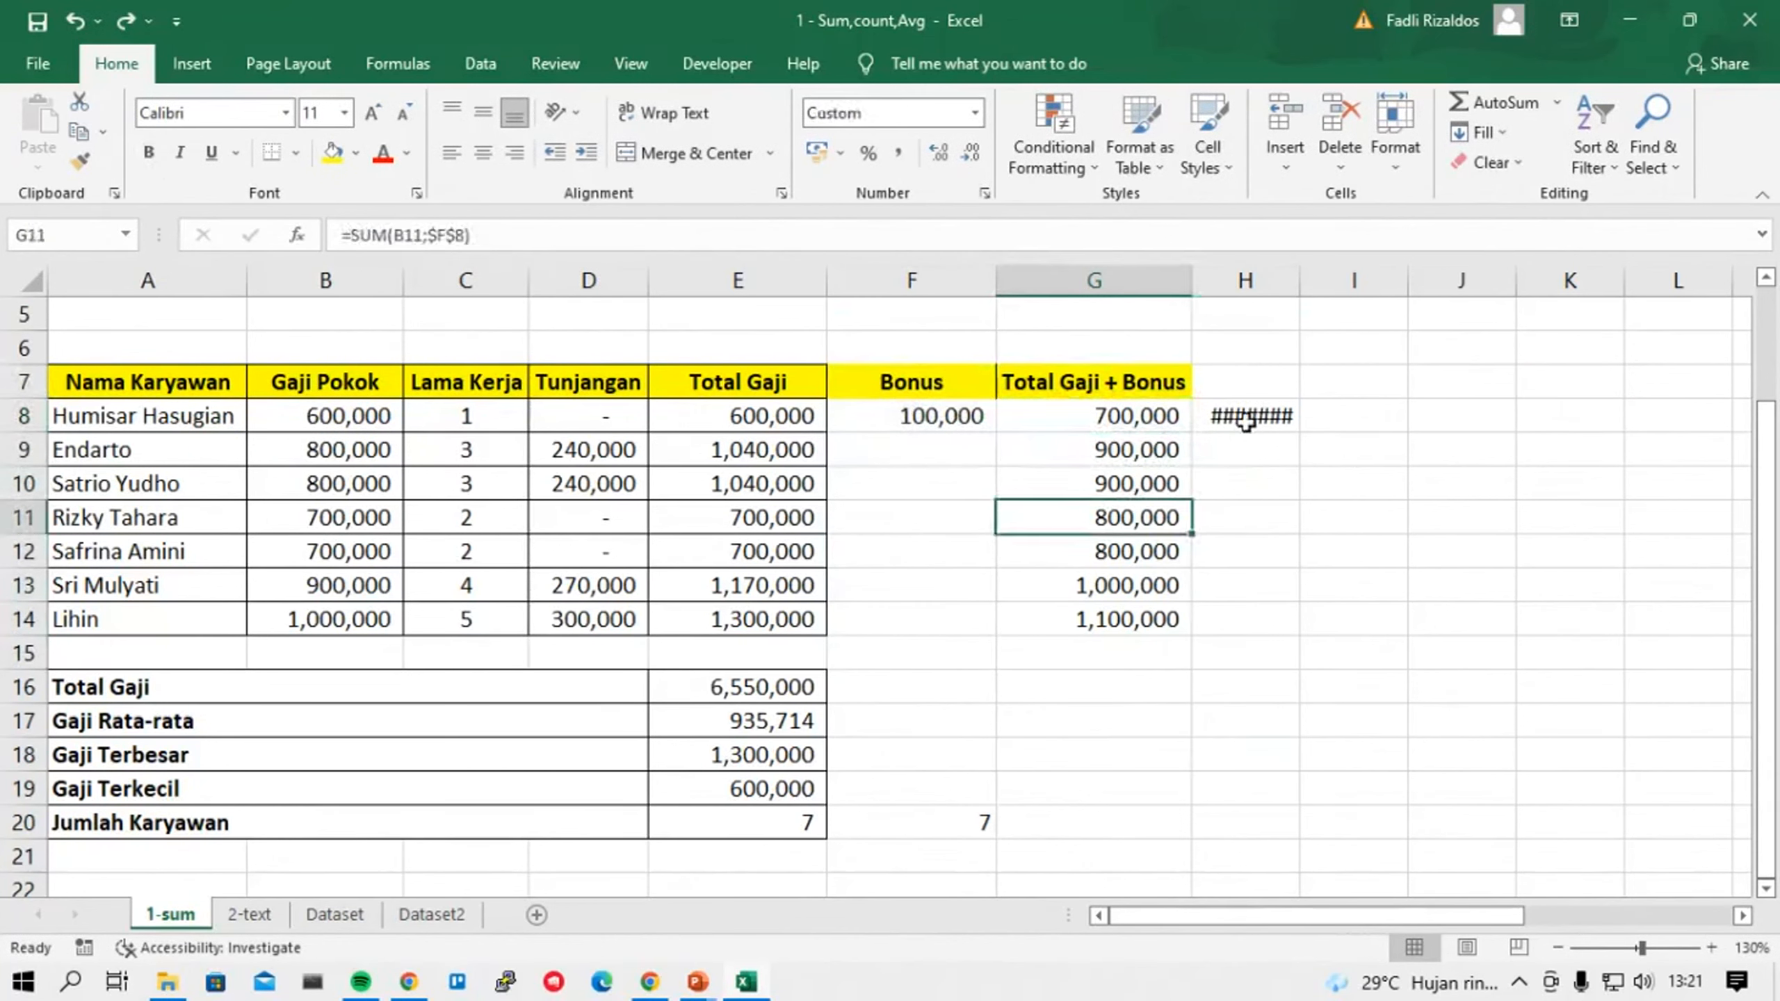
Switch to the PowerPoint slide show and move on to the UPPER, LOWER, dan PROPER slide.
{"action": "left_click", "coordinate": [651, 983]}
{"action": "key", "text": "alt+Tab"}
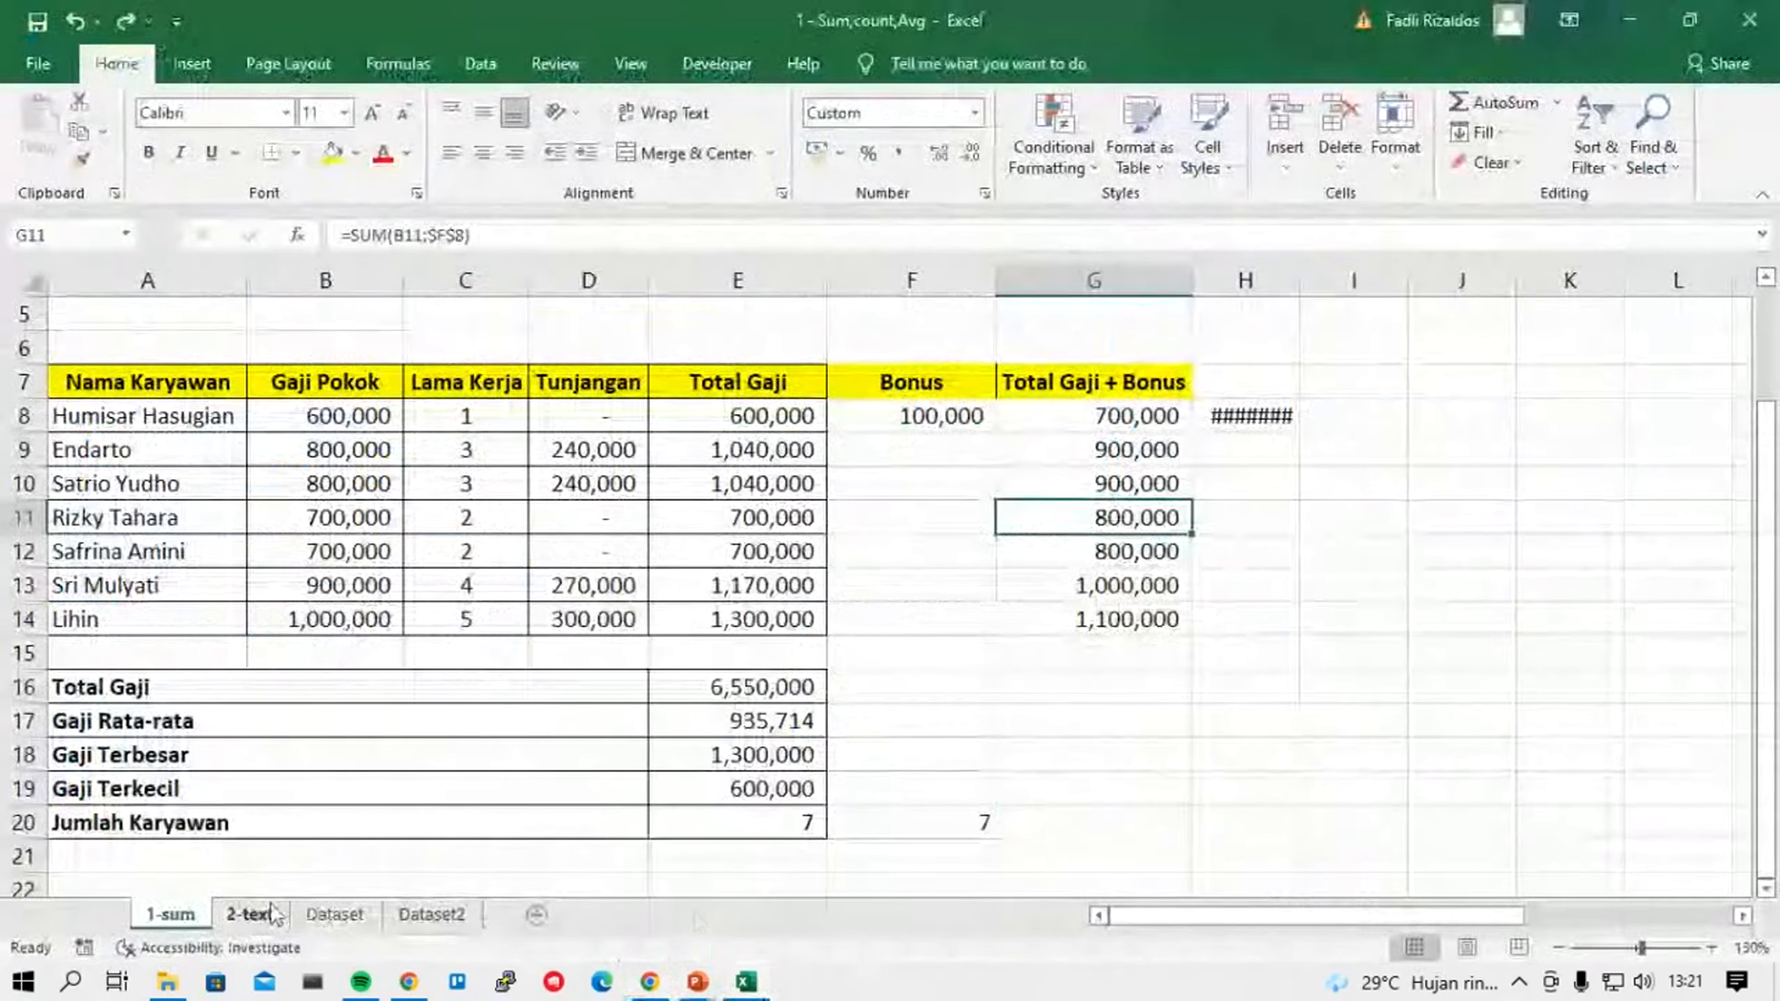
{"action": "left_click", "coordinate": [701, 985]}
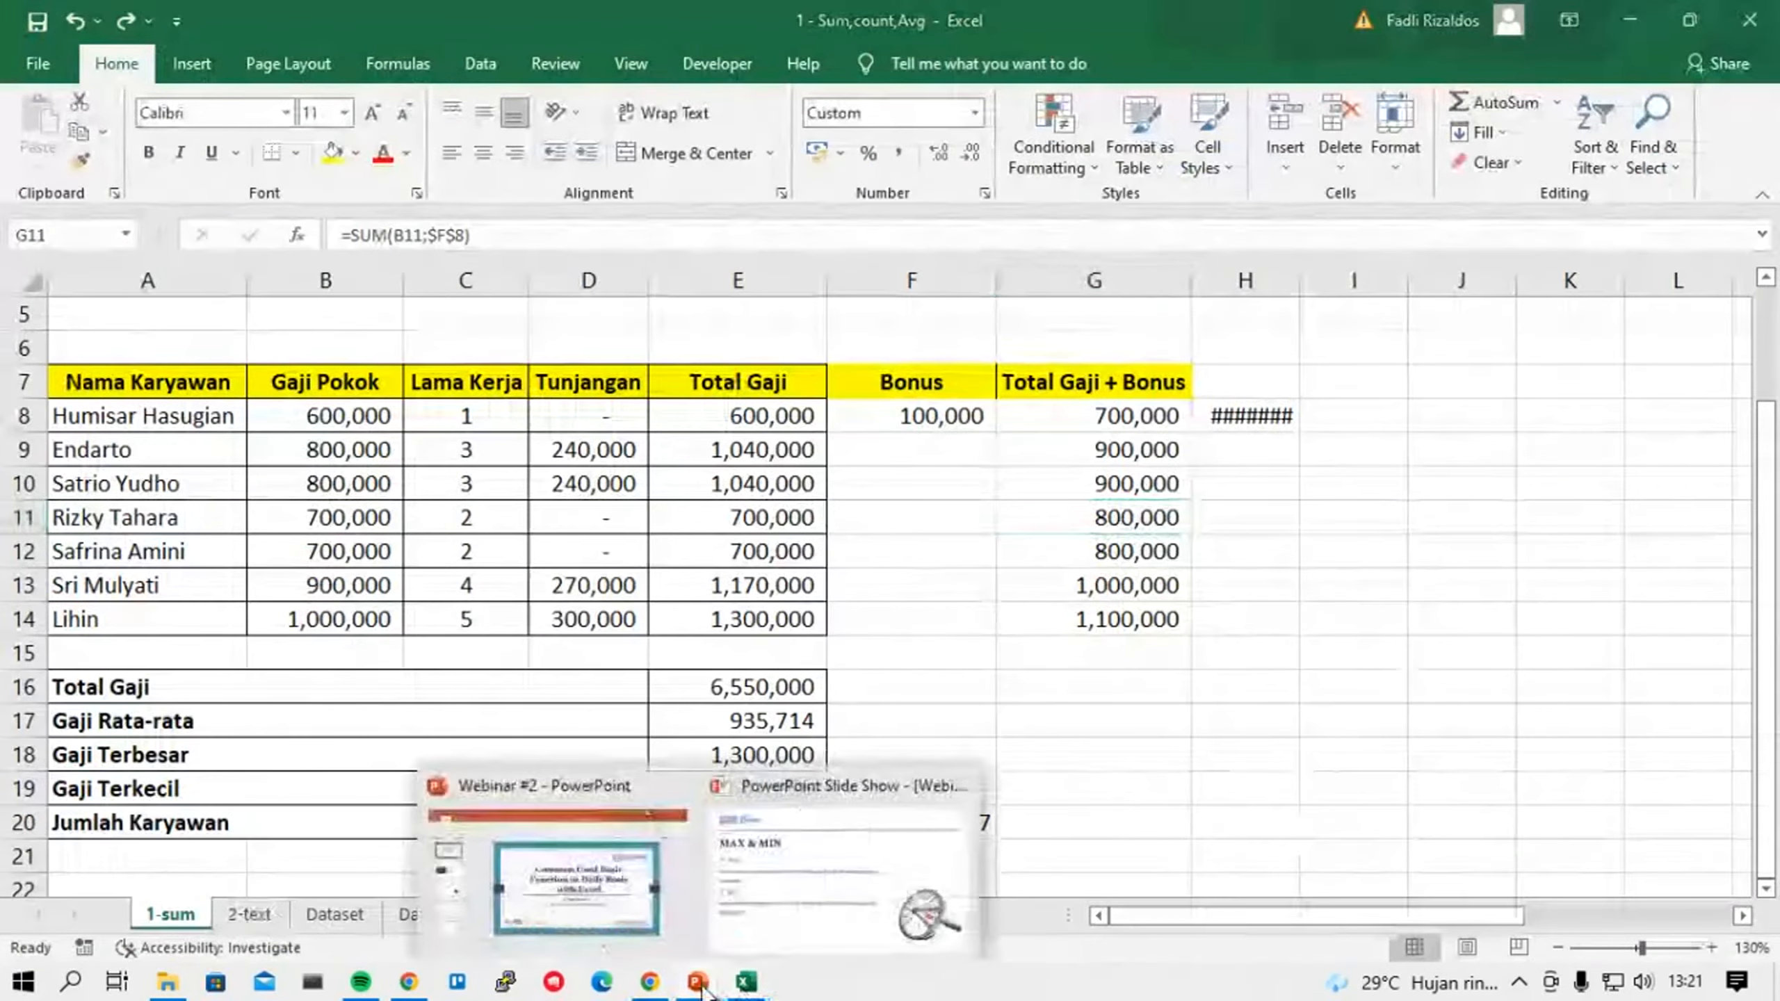
{"action": "left_click", "coordinate": [875, 875]}
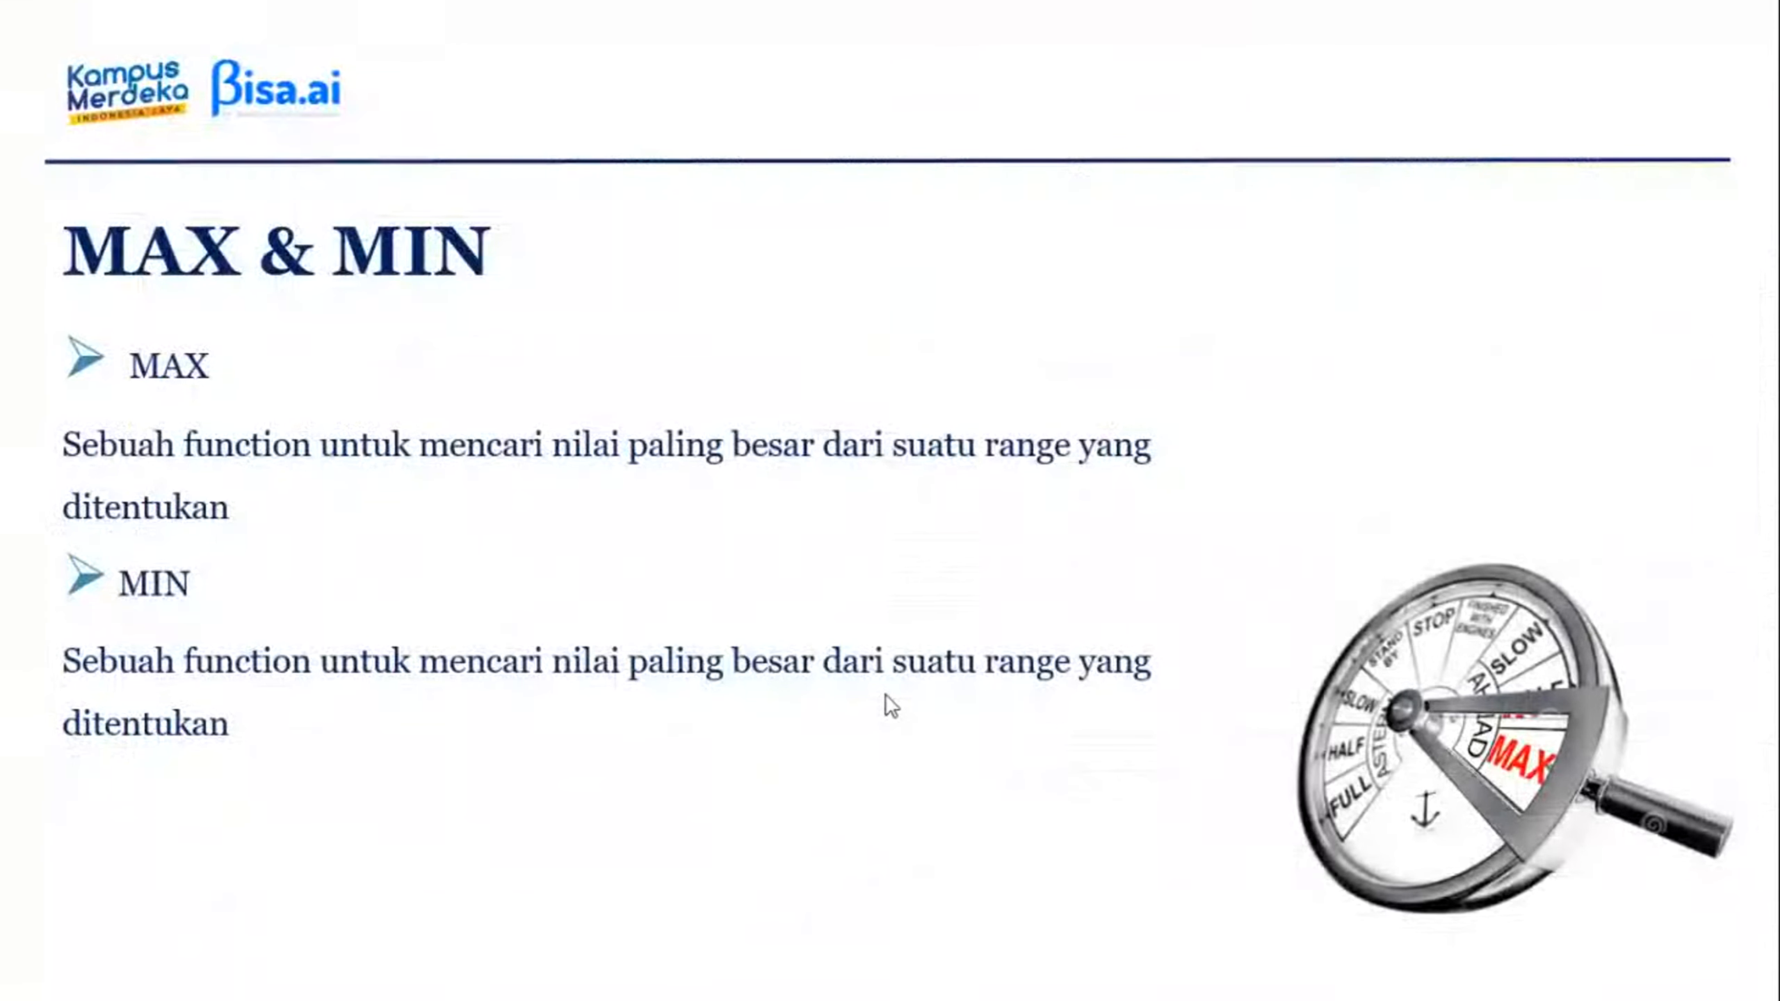
{"action": "left_click", "coordinate": [884, 693]}
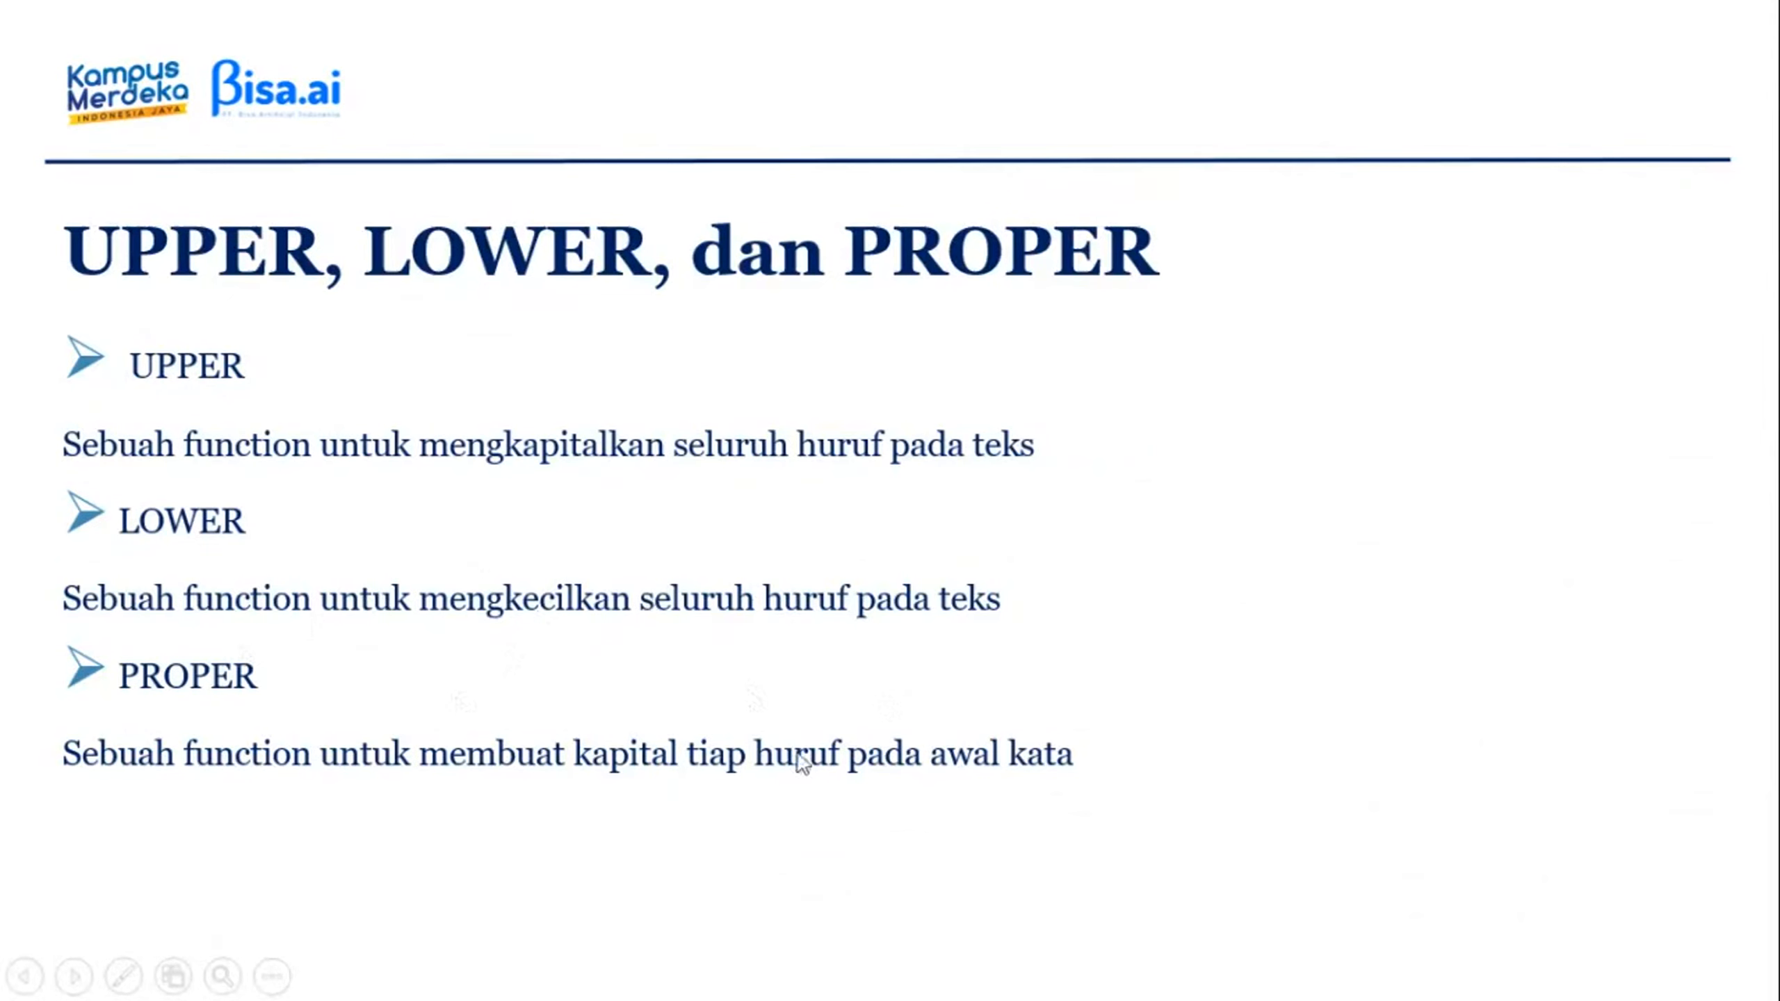
{"action": "left_click", "coordinate": [937, 704]}
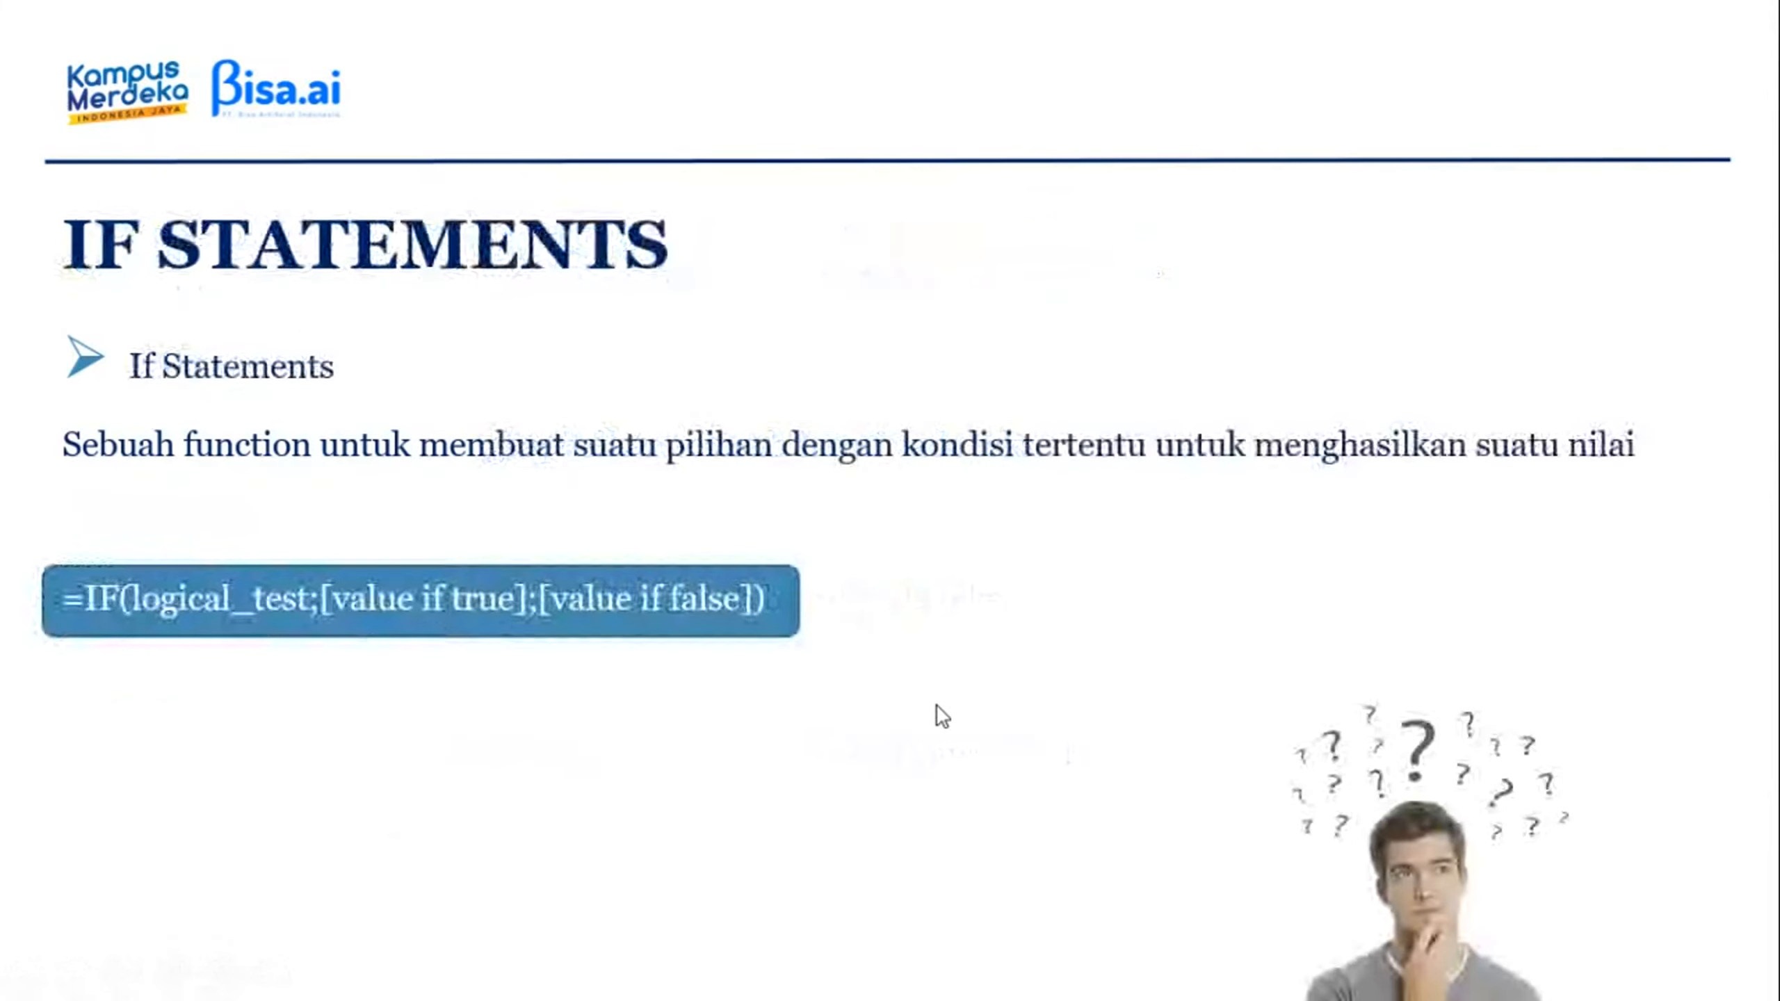
{"action": "key", "text": "Left"}
Switch to the Webinar #2 folder in File Explorer.
{"action": "key", "text": "alt+Tab"}
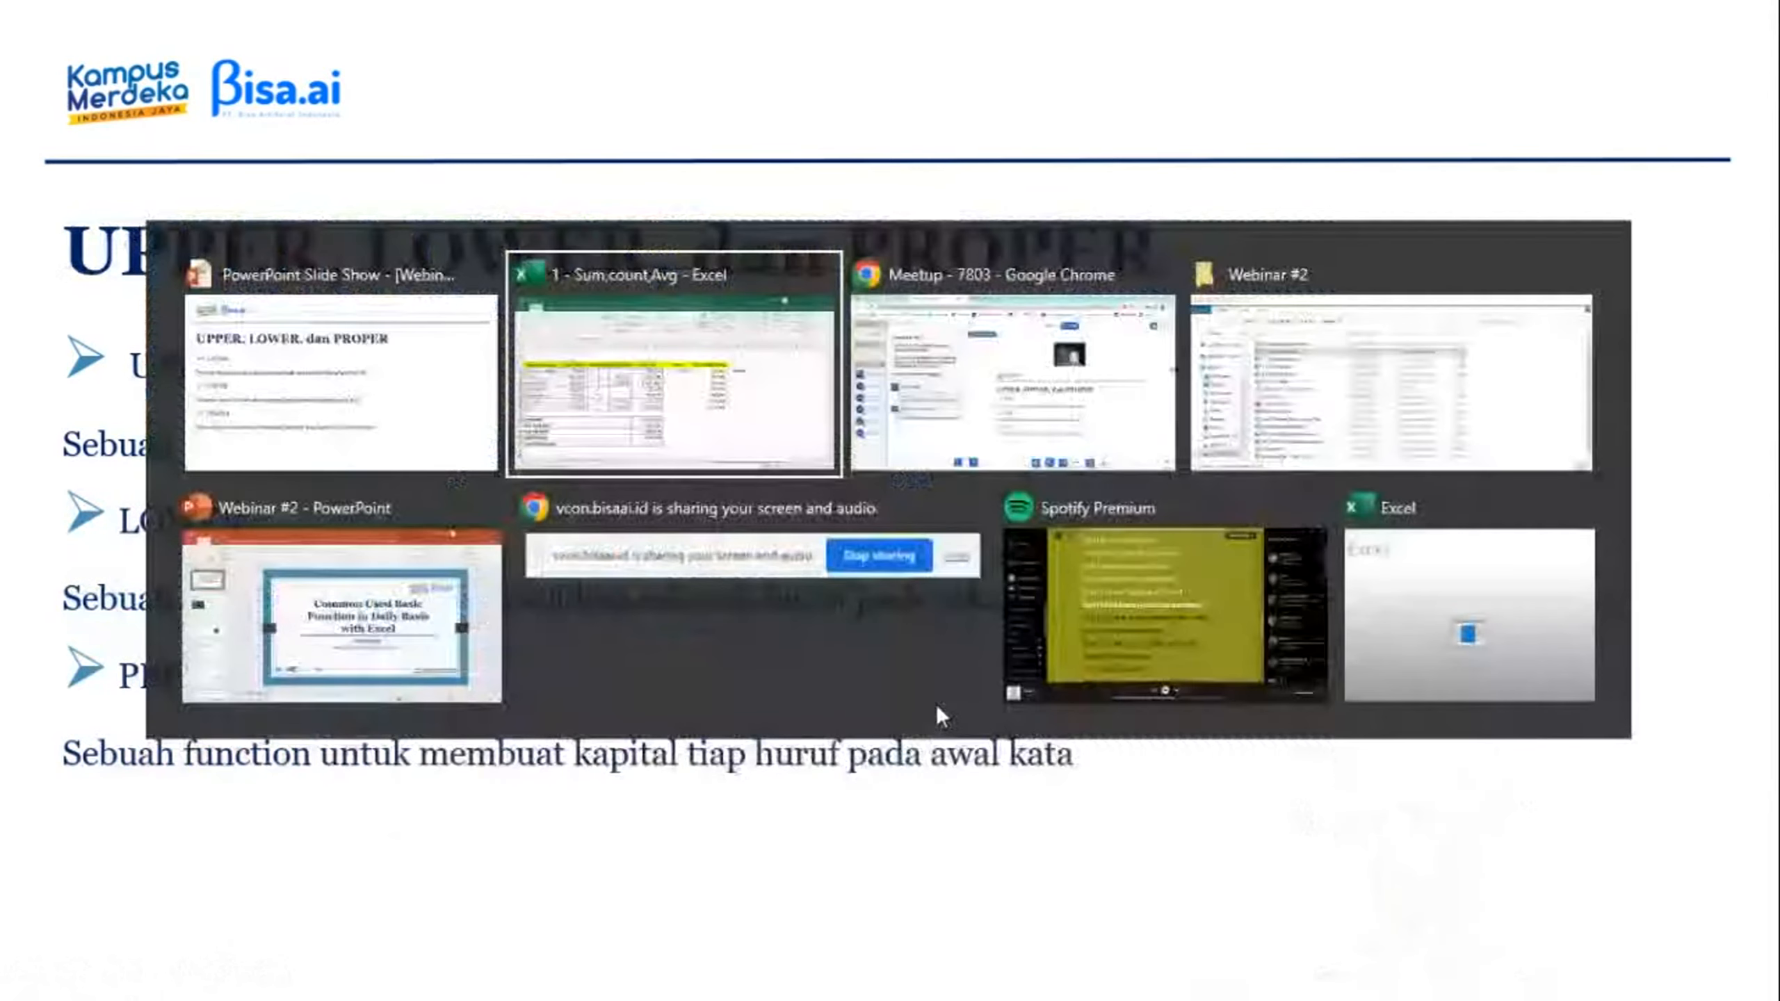
{"action": "key", "text": "alt+Tab"}
{"action": "key", "text": "alt+Tab"}
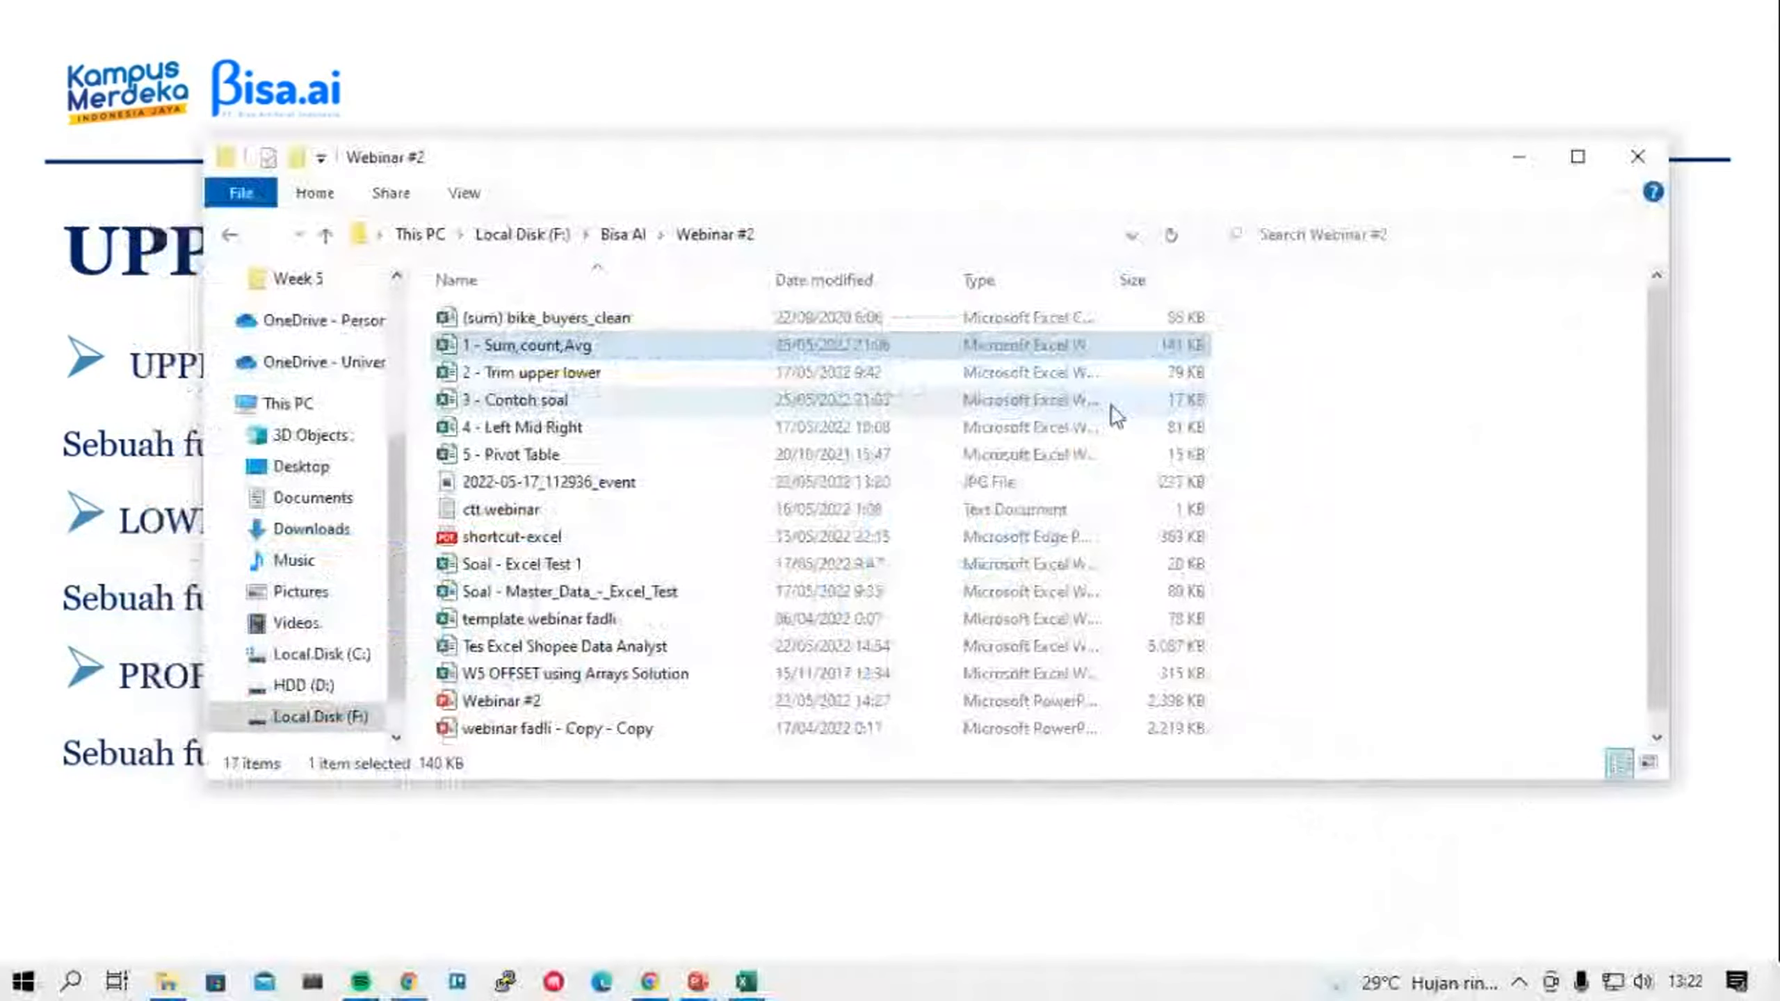
Open the "2 - Trim upper lower" workbook in Excel and add the headers Upper, Lower and Proper in C6:E6.
{"action": "double_click", "coordinate": [560, 378]}
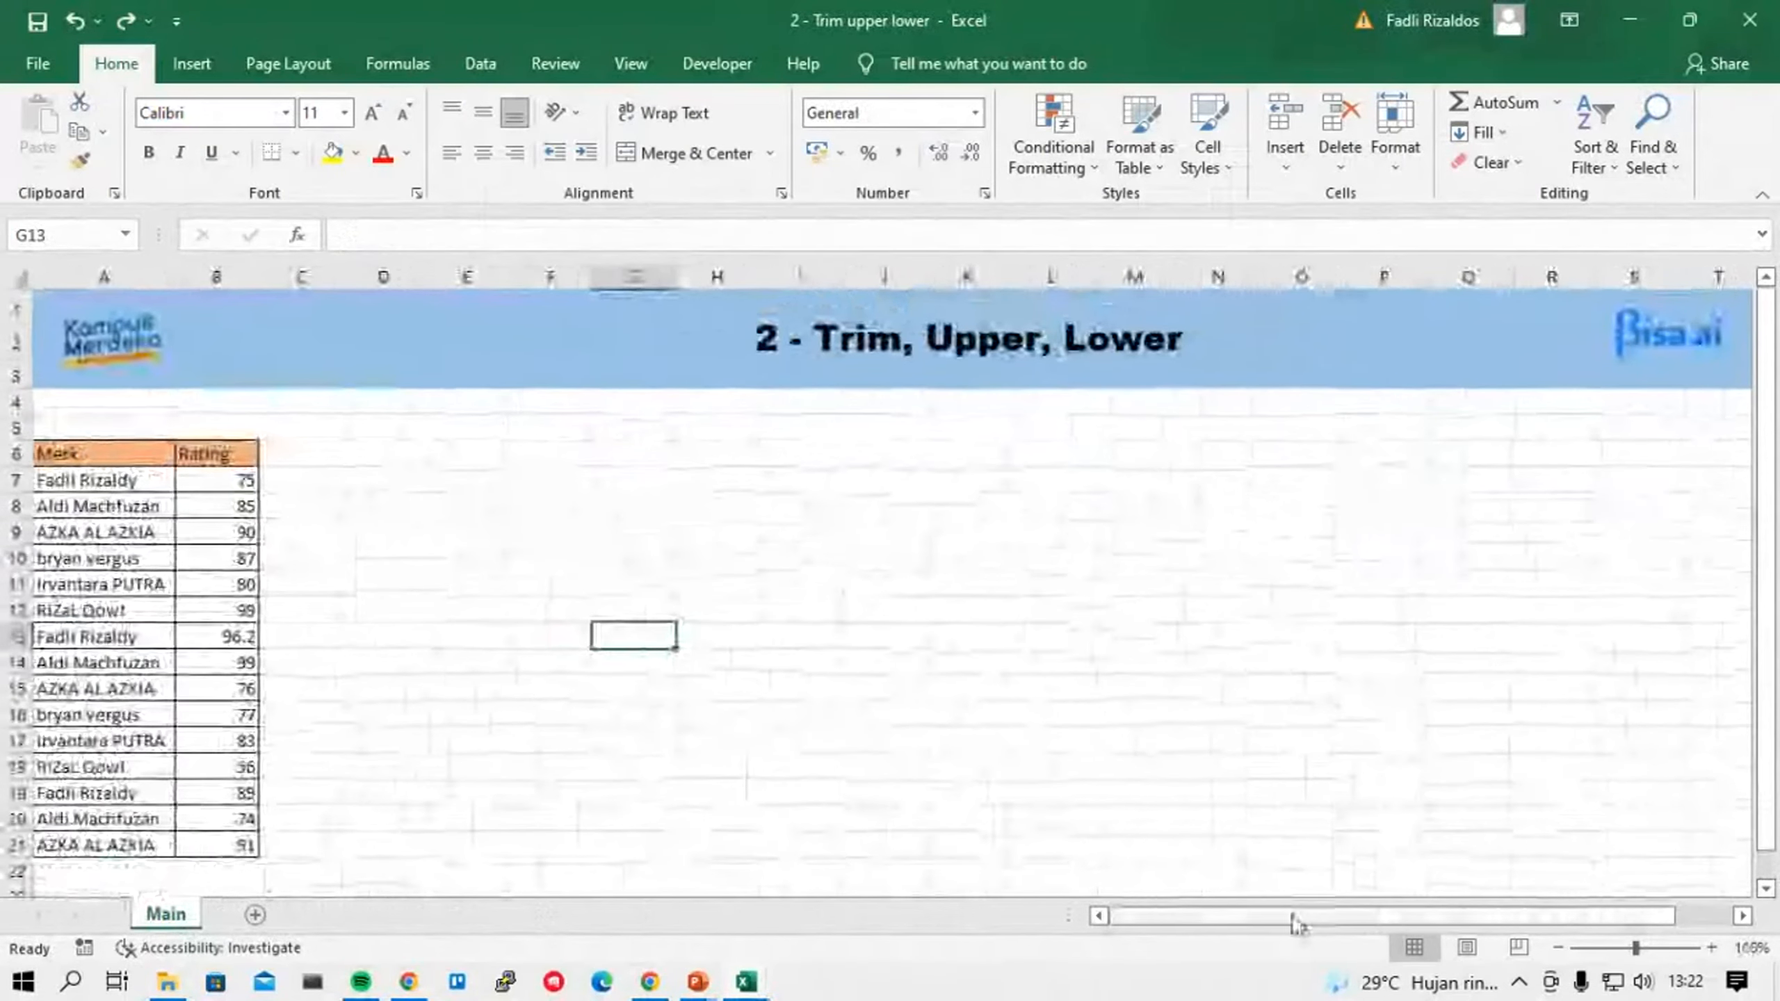
{"action": "left_click", "coordinate": [289, 454]}
{"action": "type", "text": "Upper"}
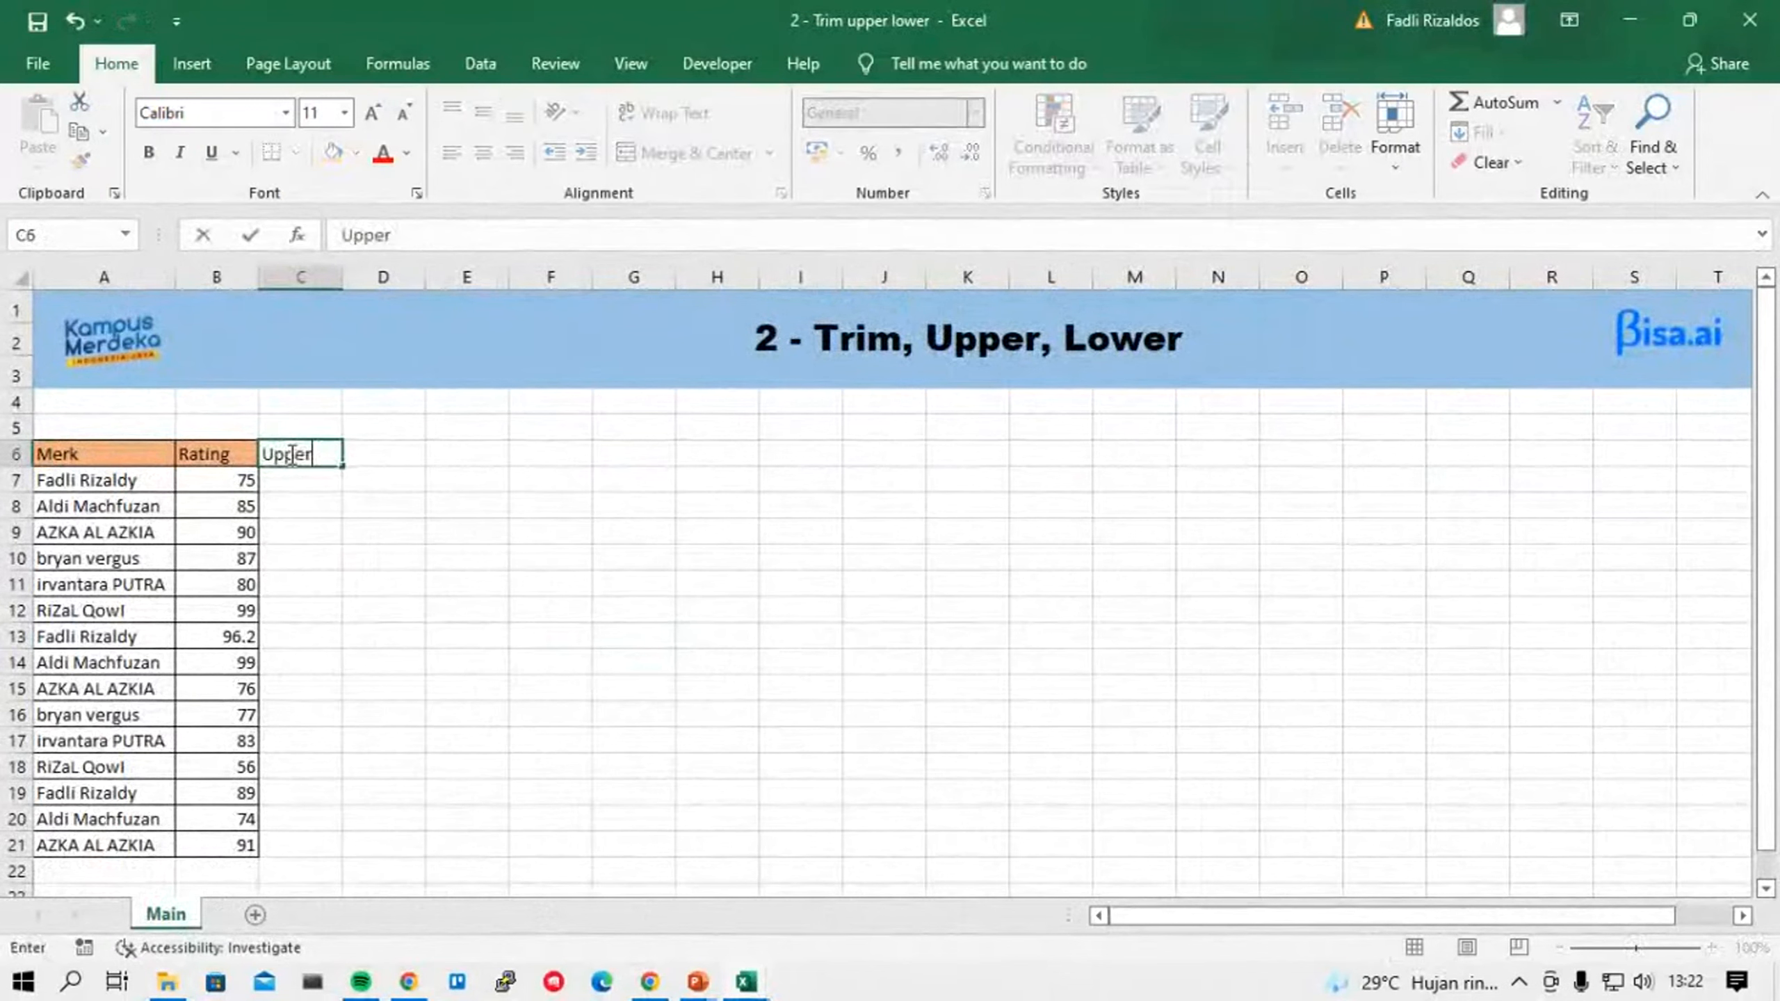
{"action": "key", "text": "Tab"}
{"action": "type", "text": "Lower"}
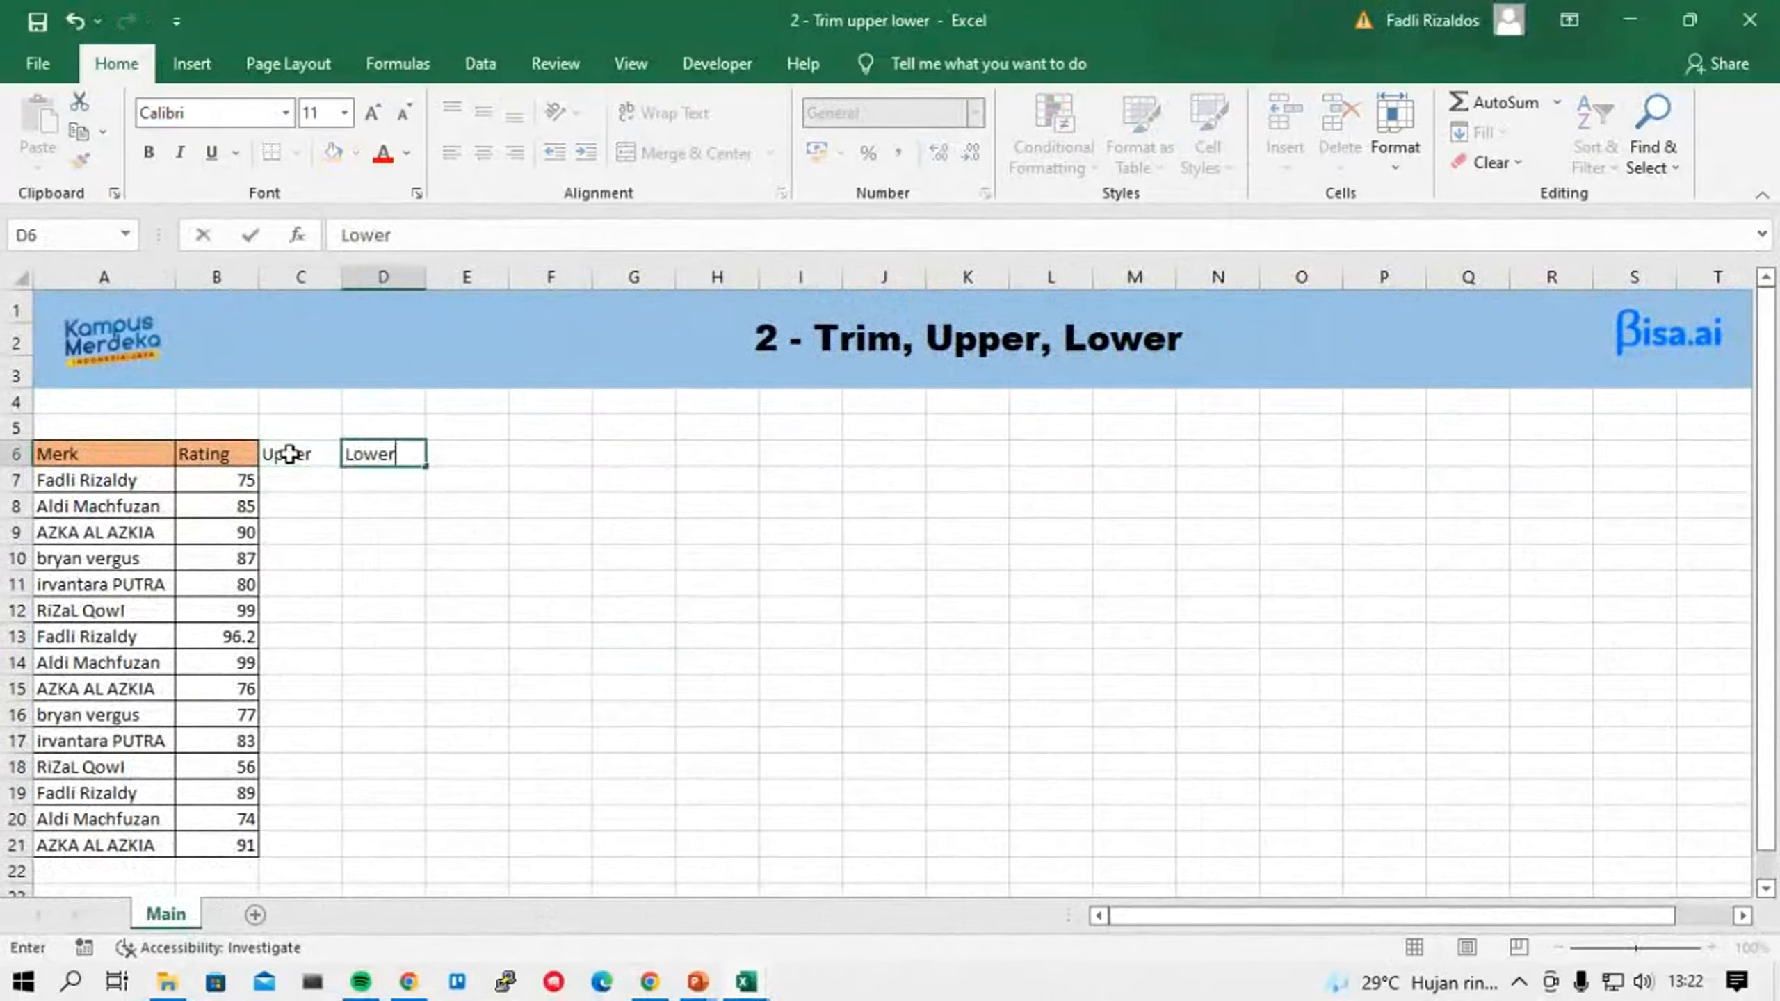
{"action": "key", "text": "Tab"}
{"action": "type", "text": "Proper"}
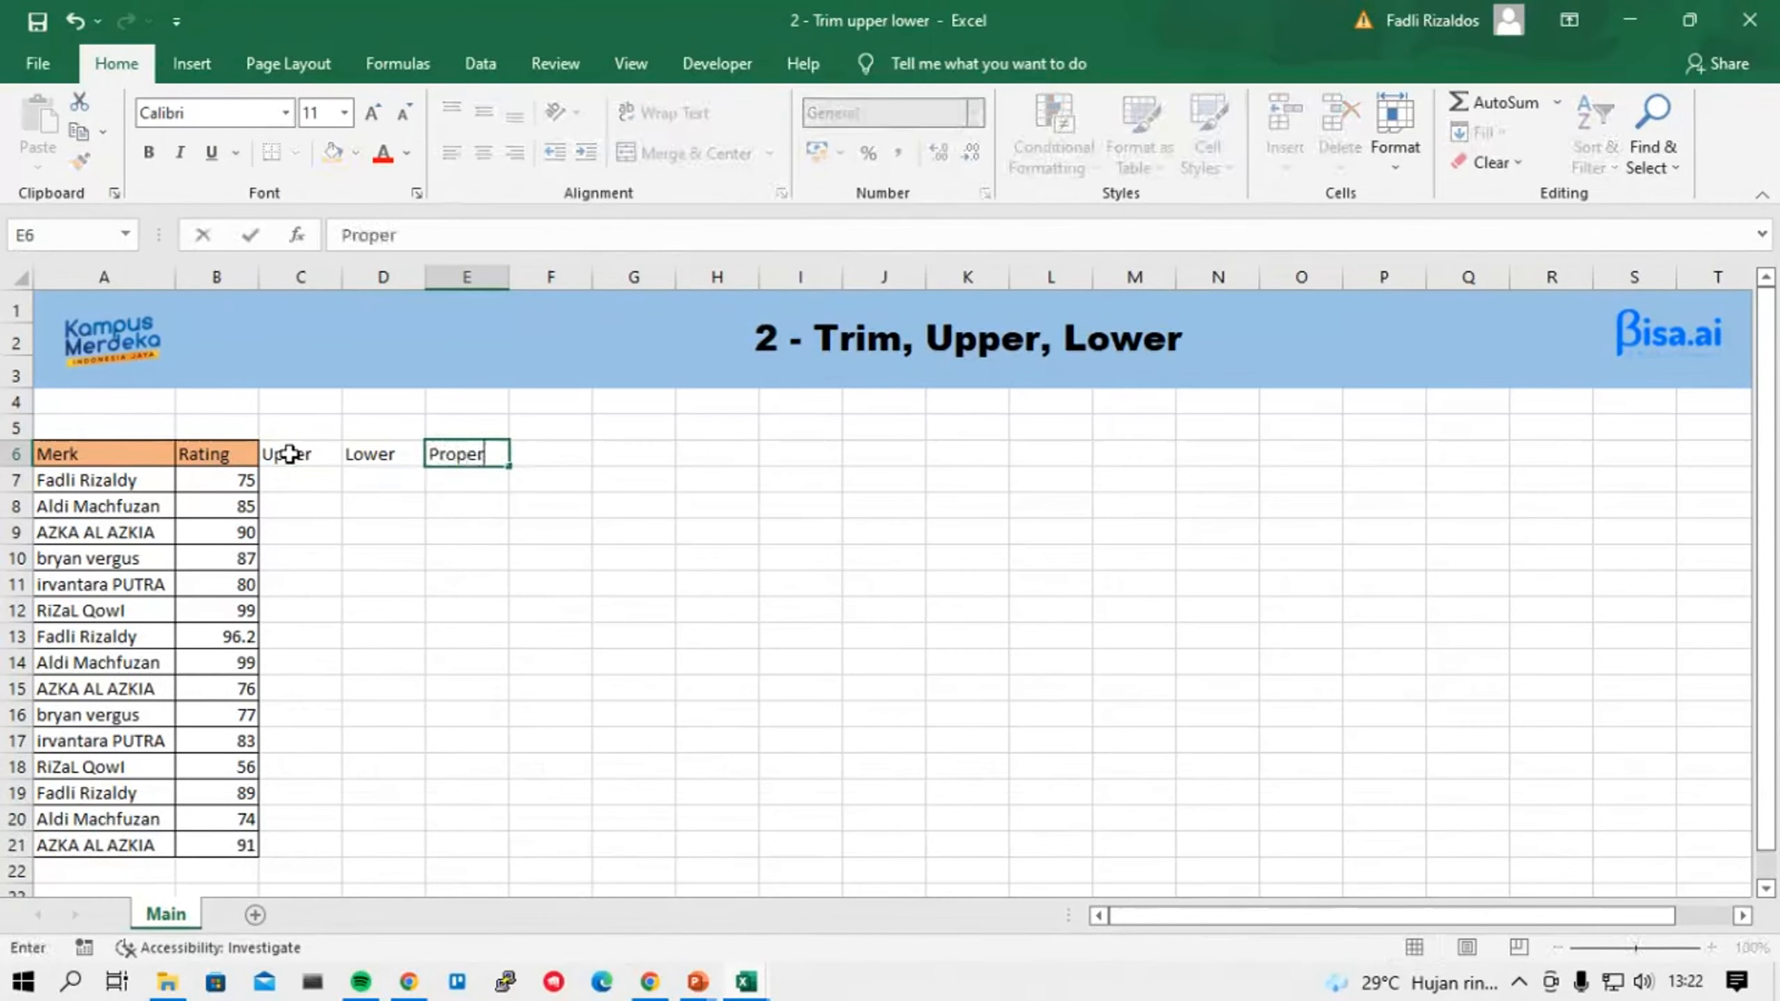
{"action": "key", "text": "Return"}
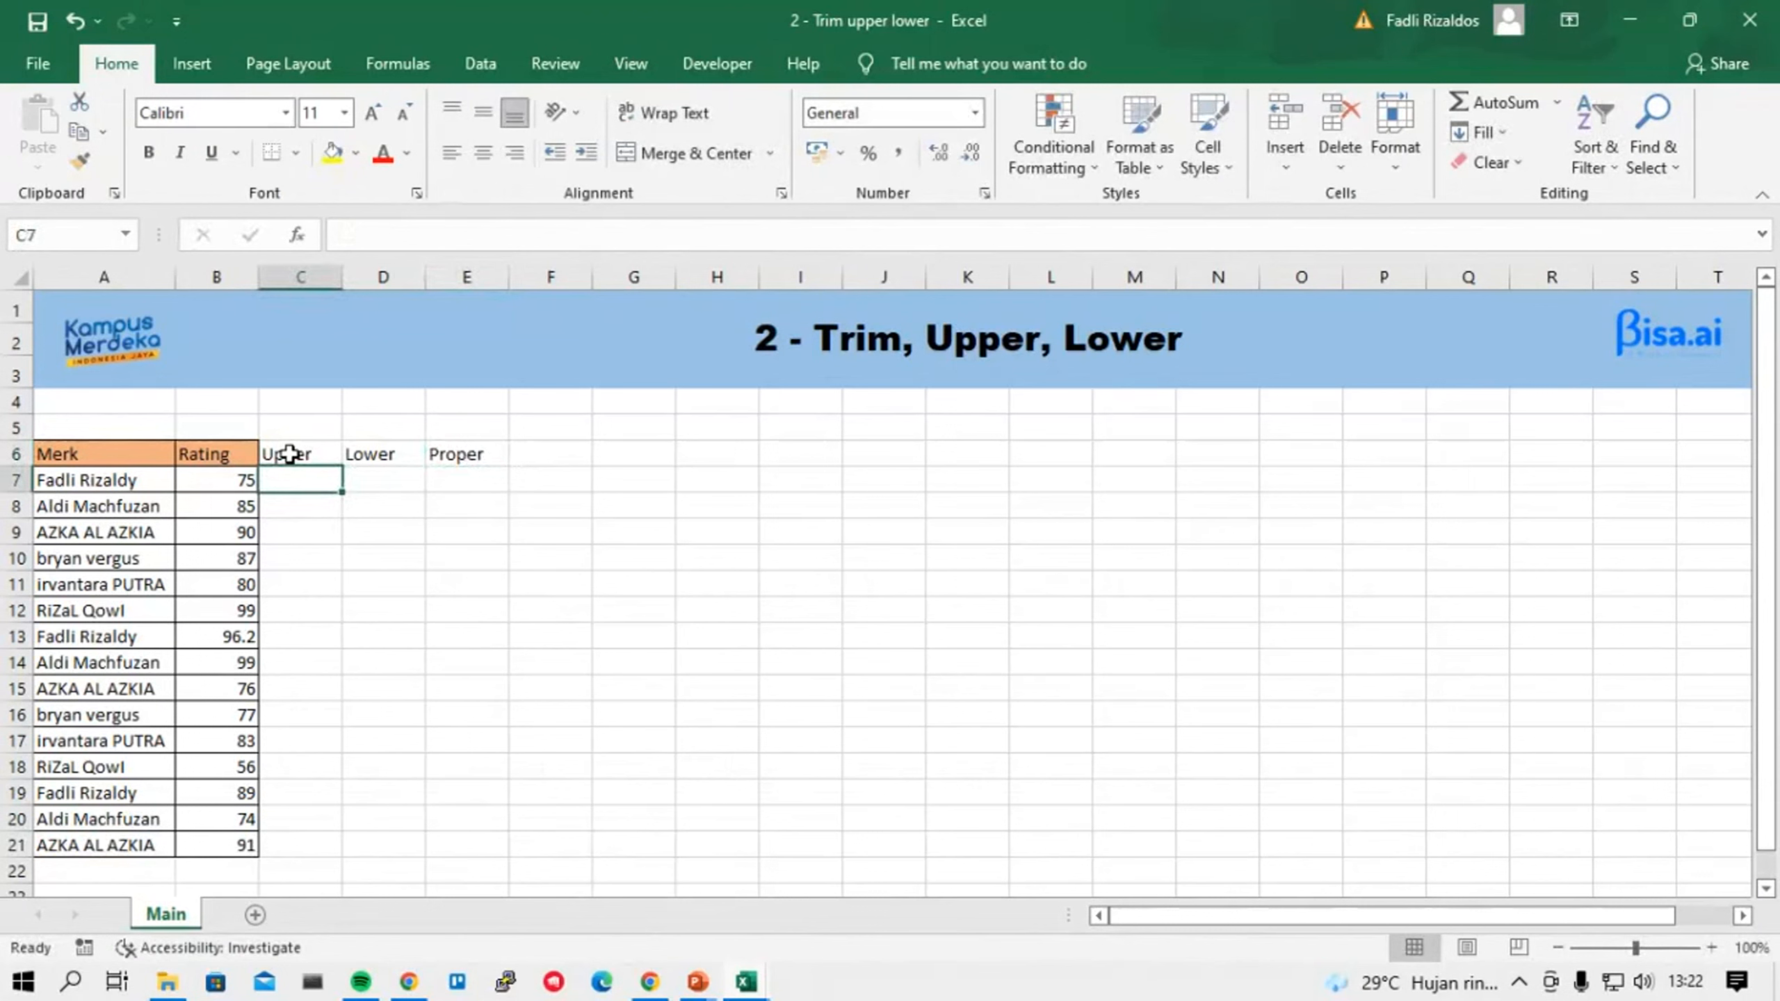
Enter the formula =UPPER(A7) in C7 to capitalise the first Merk entry.
{"action": "type", "text": "=uppe"}
{"action": "key", "text": "Tab"}
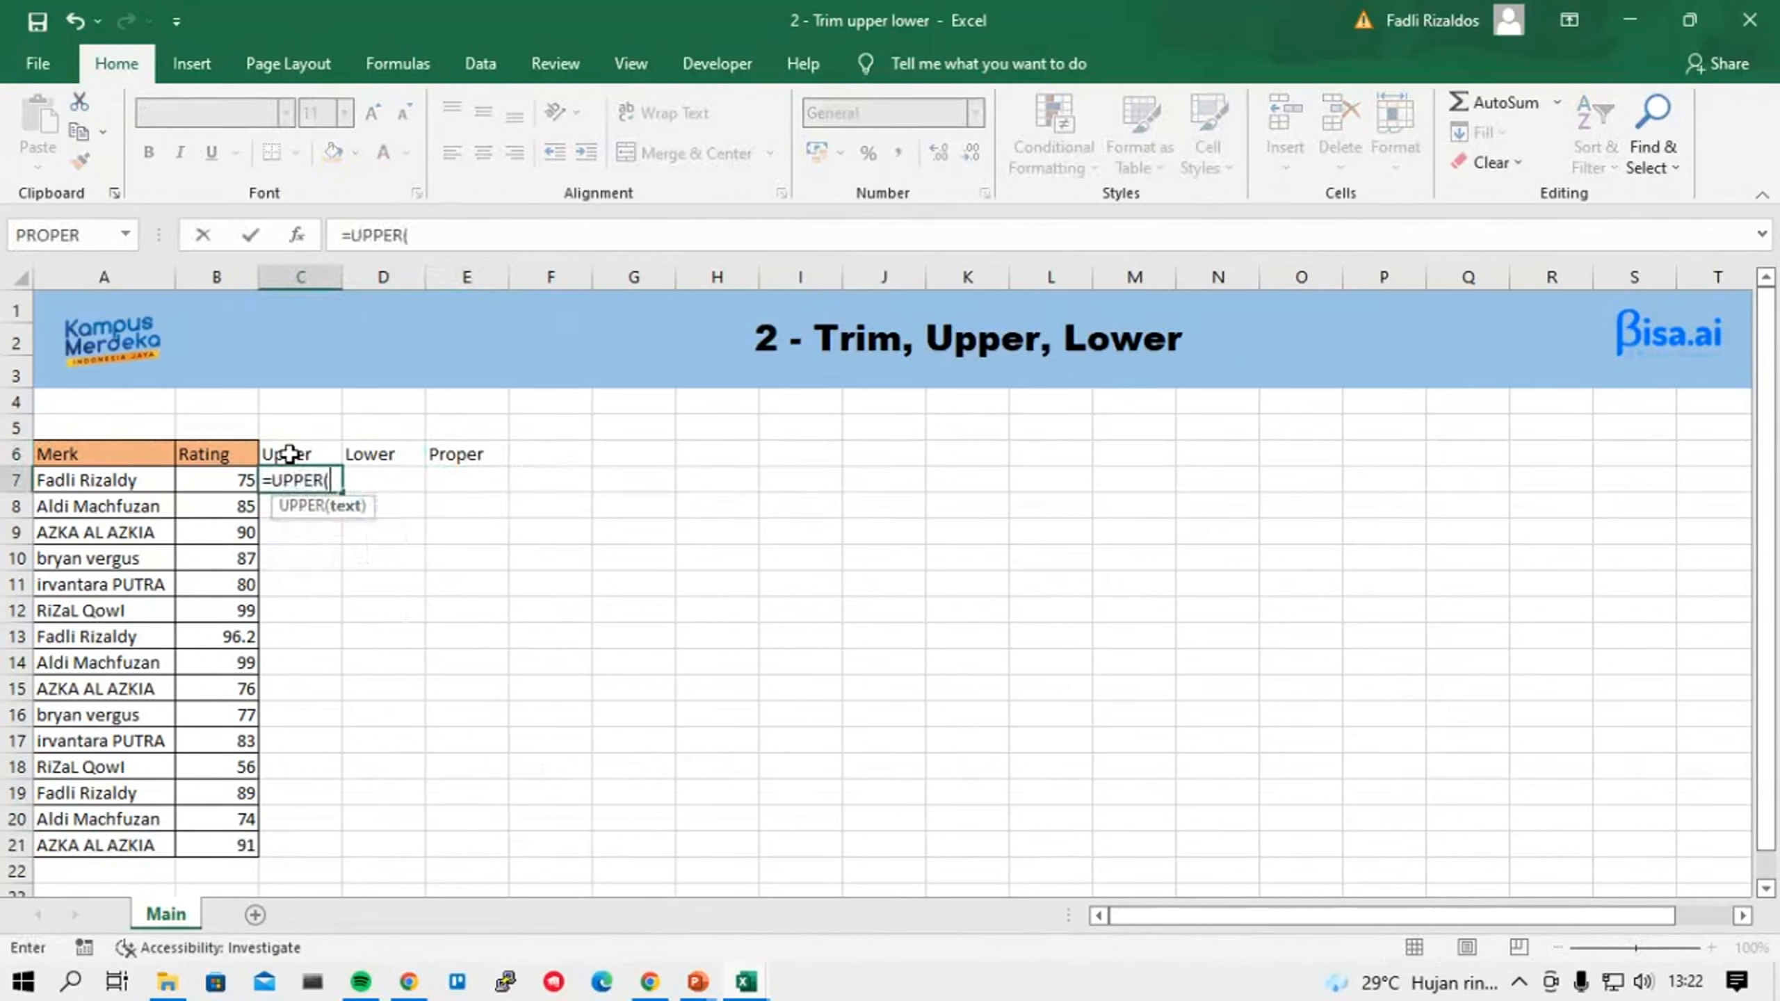
{"action": "key", "text": "Left"}
{"action": "key", "text": "Left"}
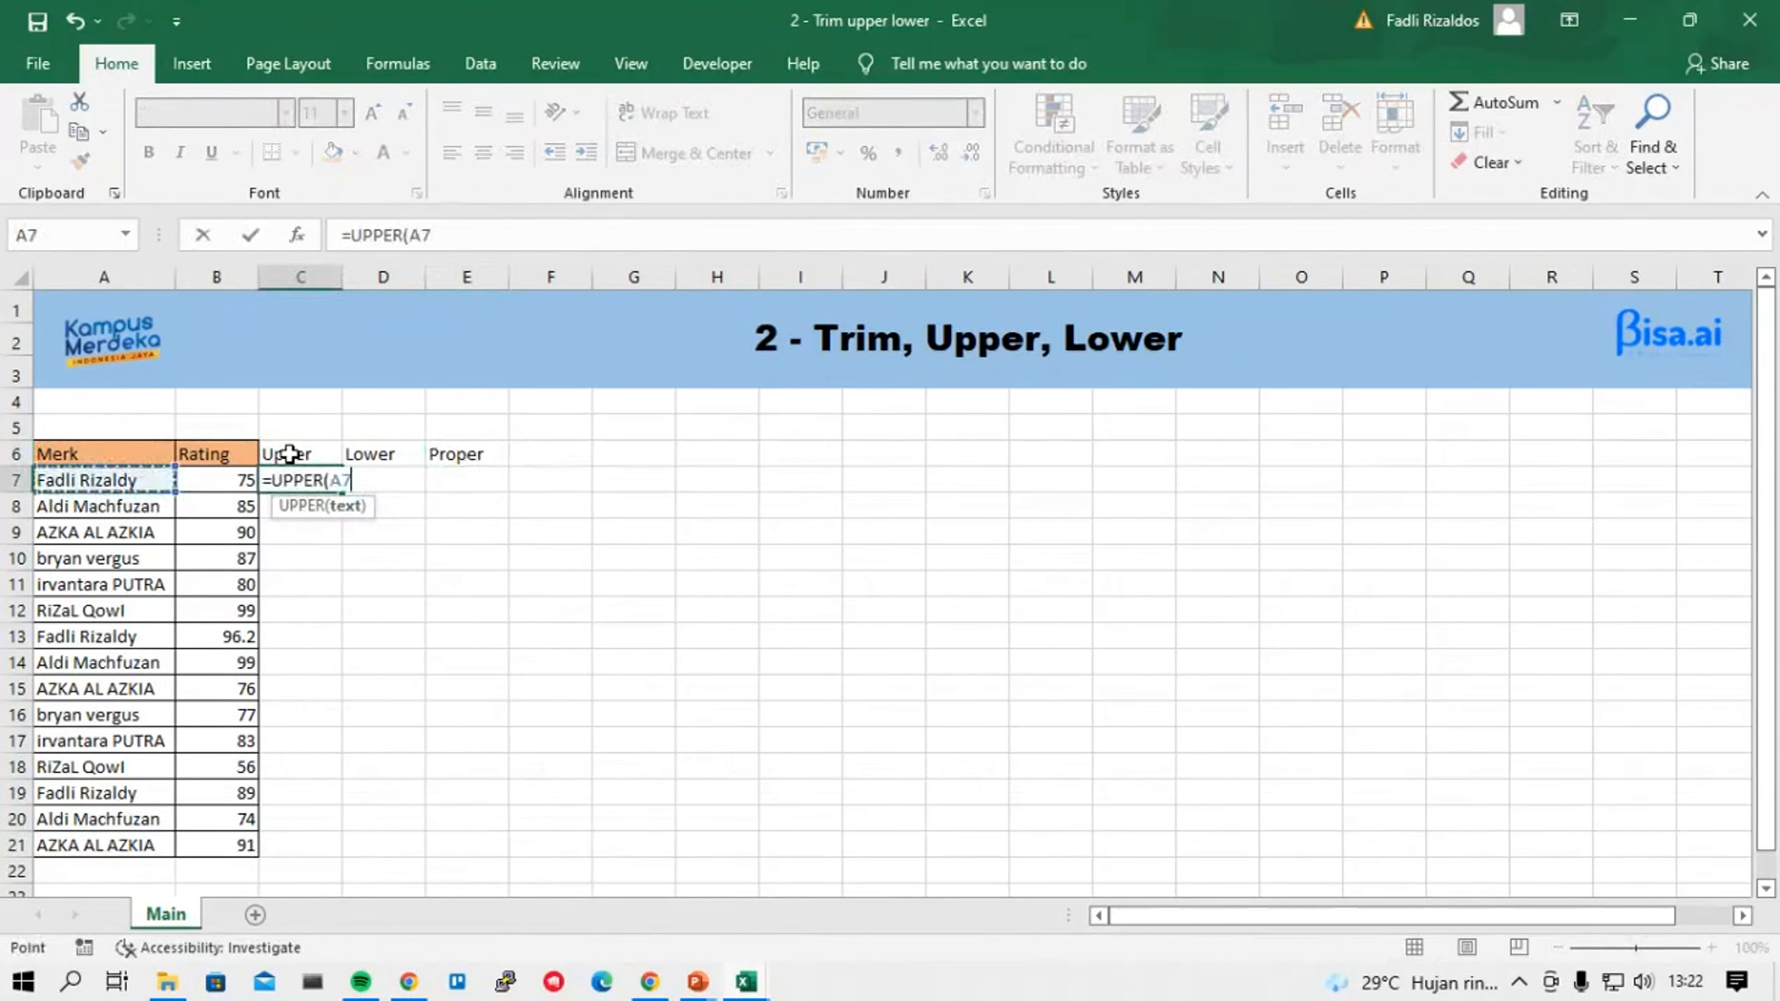
{"action": "key", "text": "Return"}
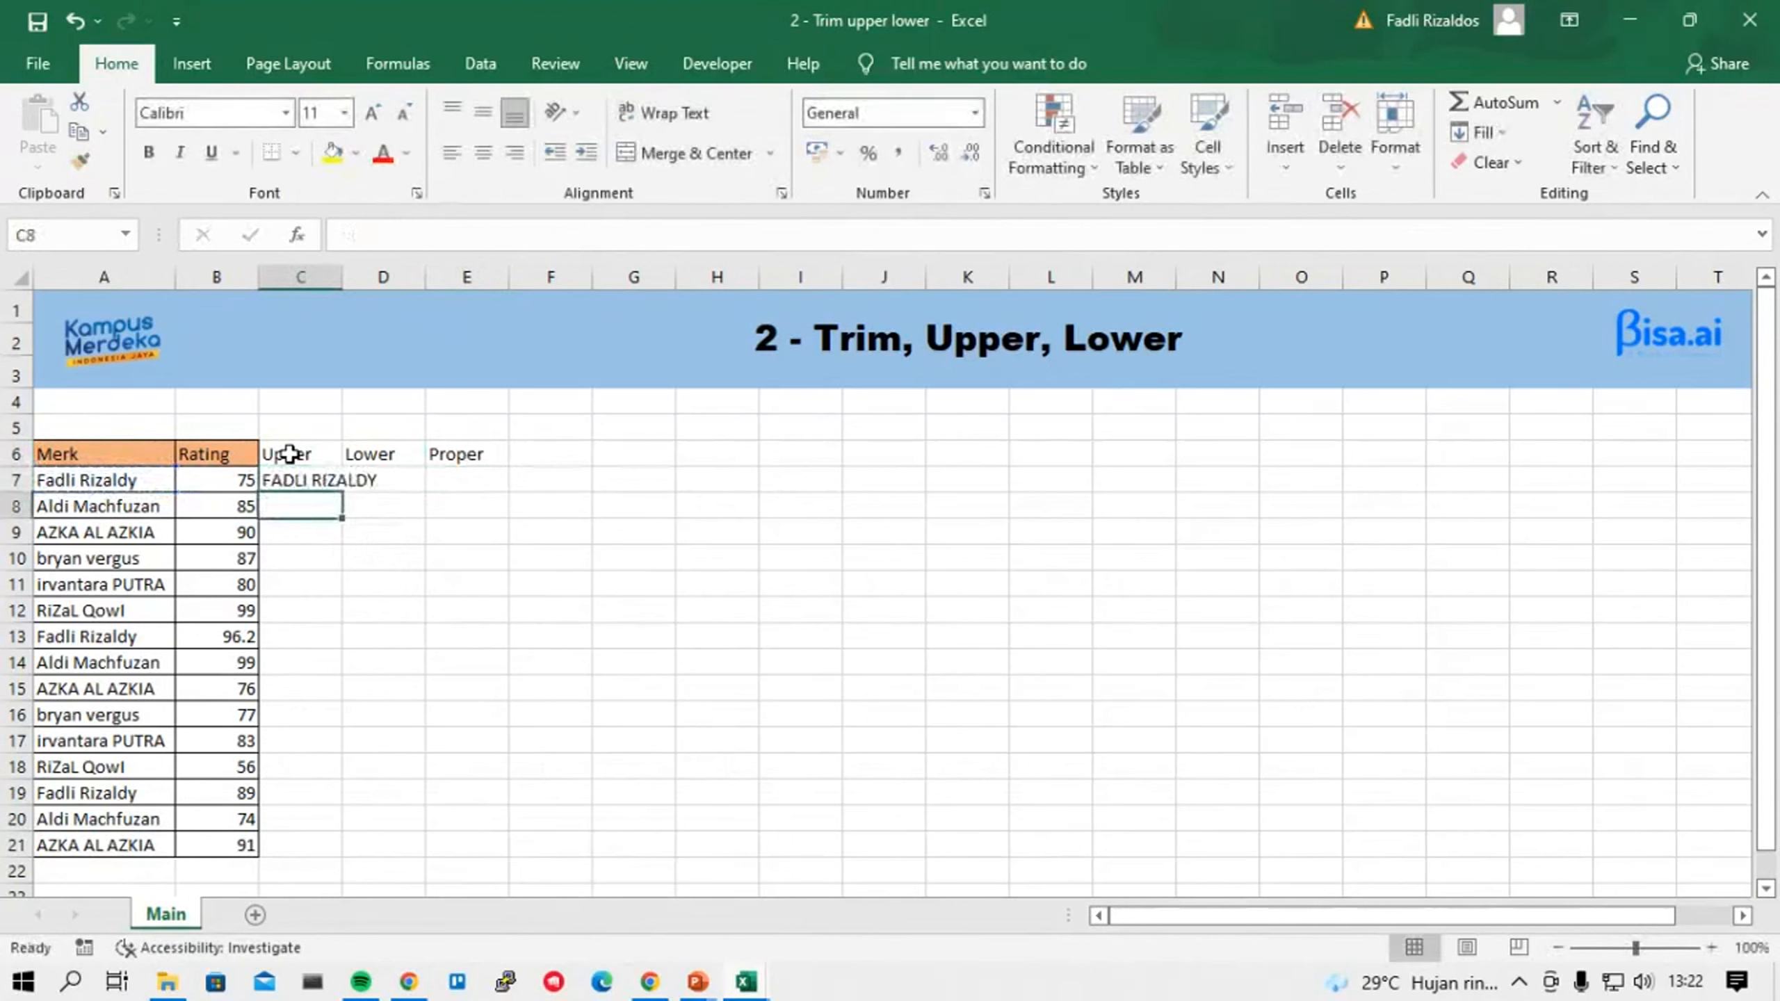
Fill the UPPER formula from C7 down the column to C21.
{"action": "left_click", "coordinate": [320, 474]}
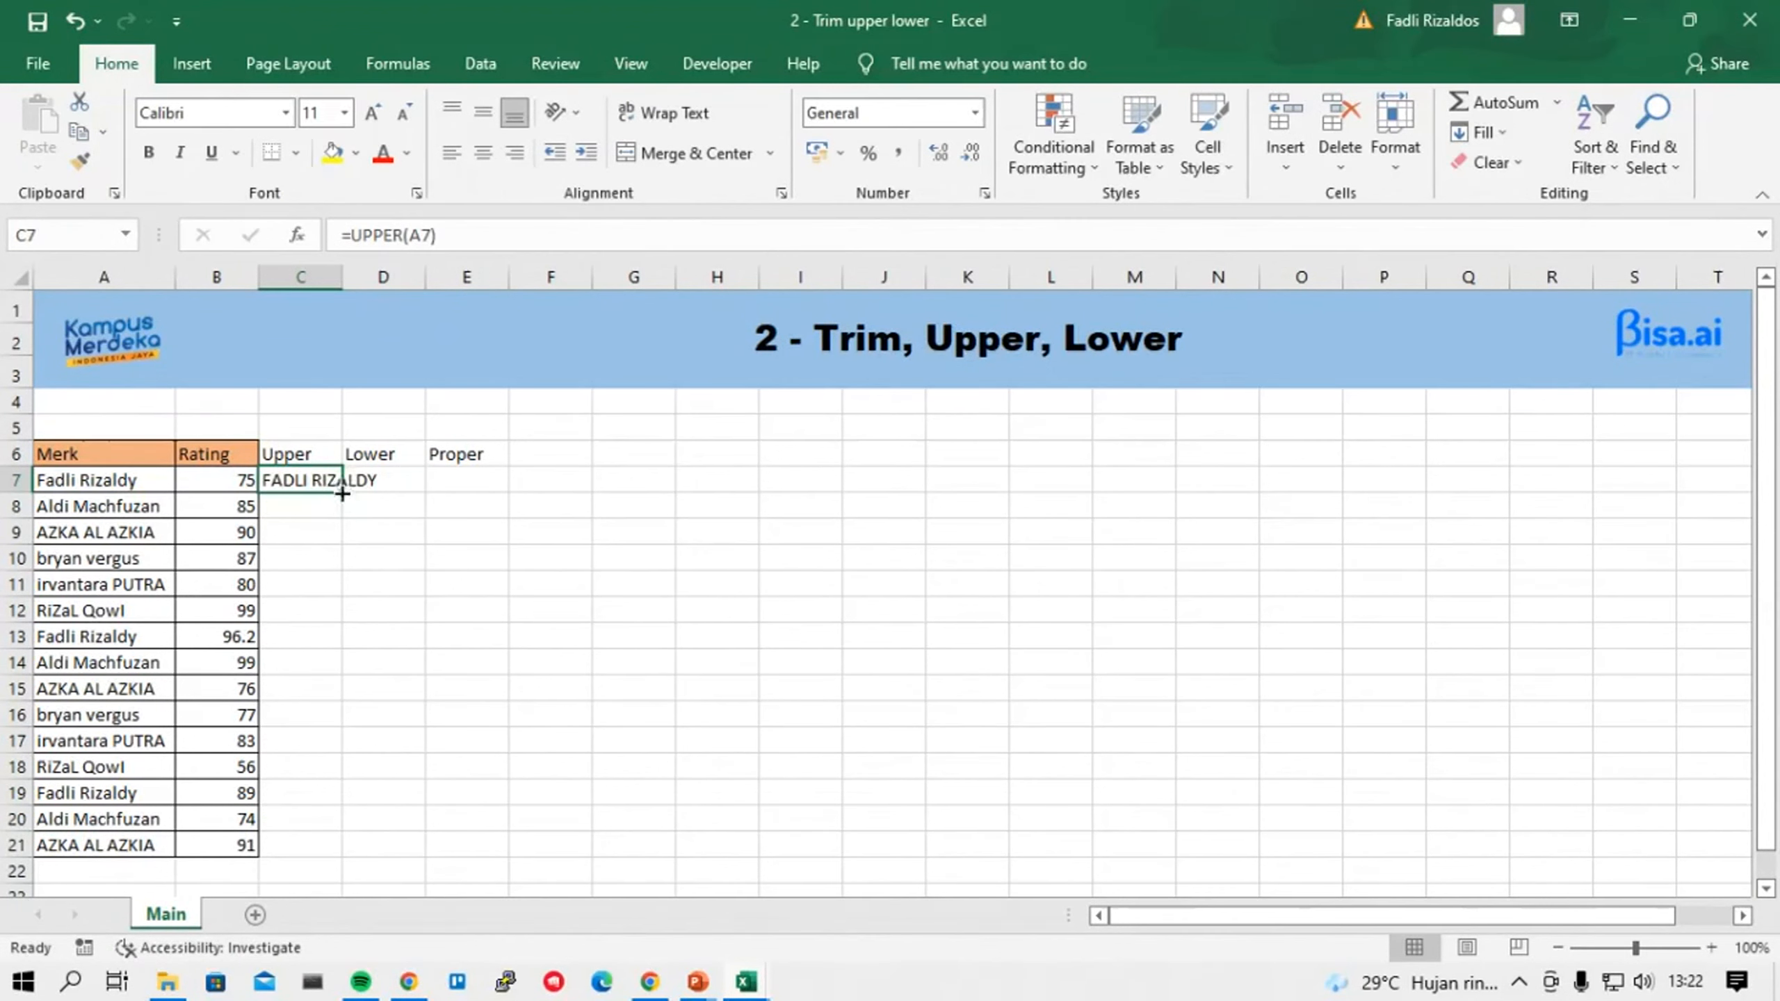
{"action": "left_click_drag", "start_coordinate": [342, 494], "coordinate": [328, 853]}
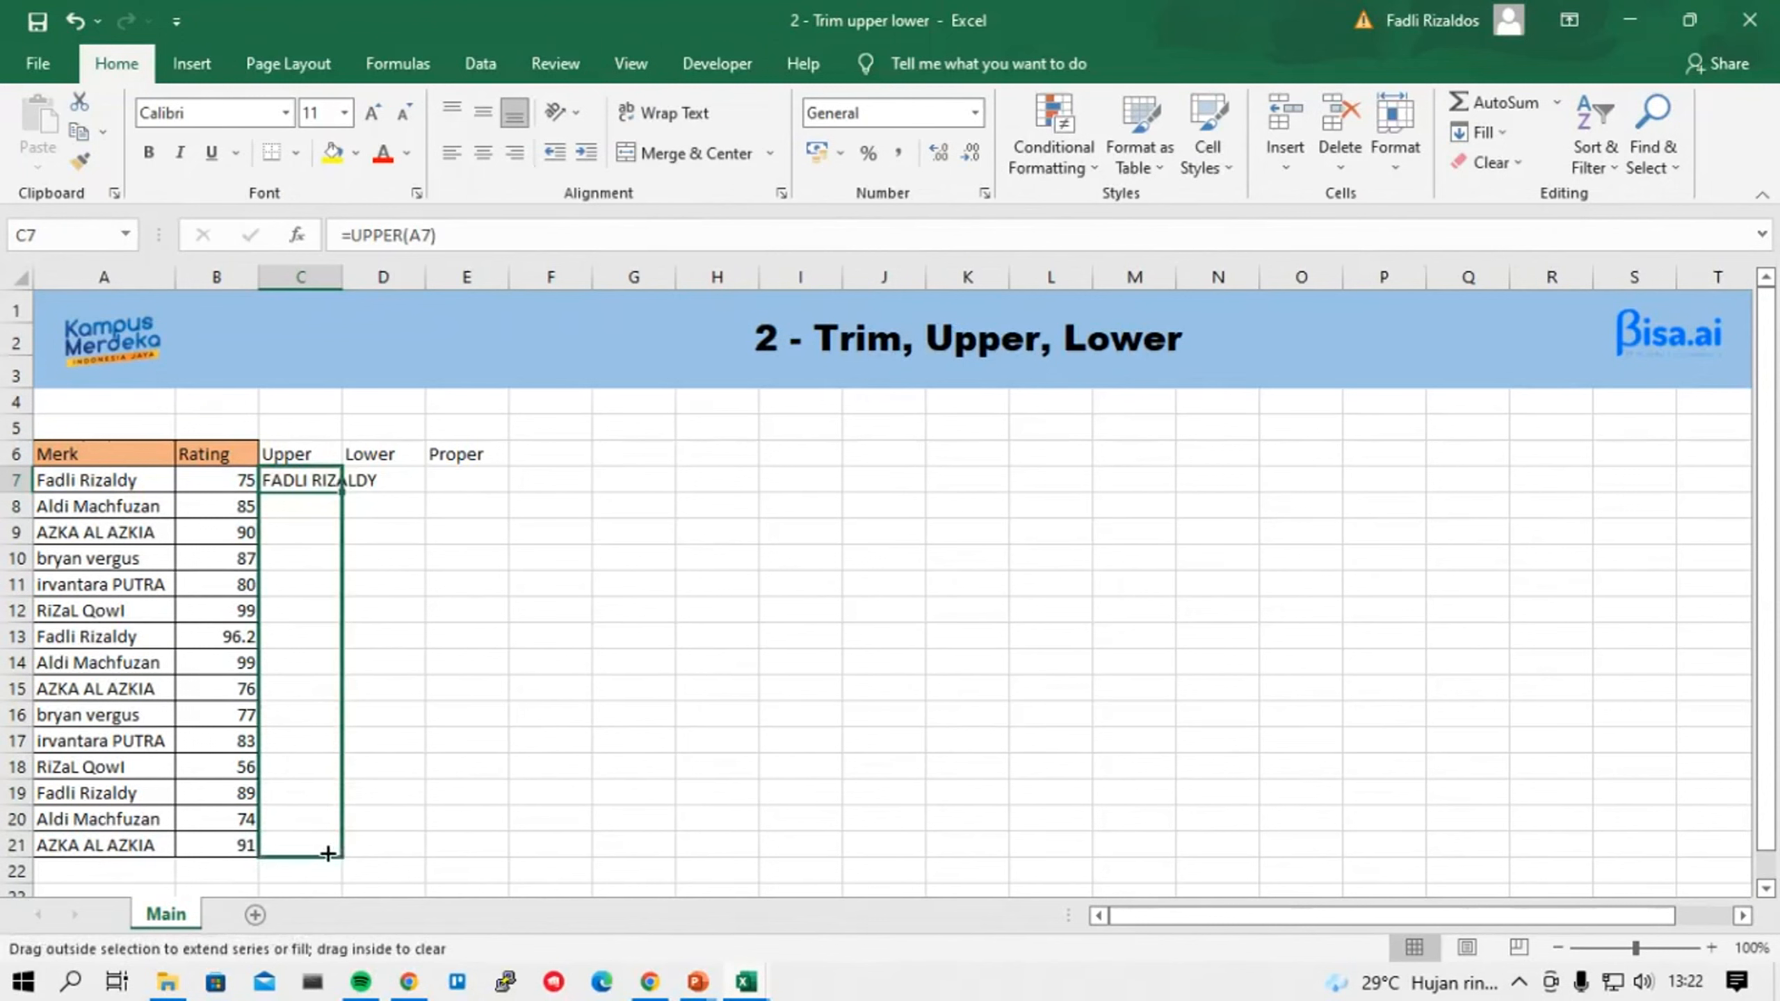
{"action": "left_click_drag", "start_coordinate": [328, 853], "coordinate": [342, 494]}
{"action": "double_click", "coordinate": [341, 494]}
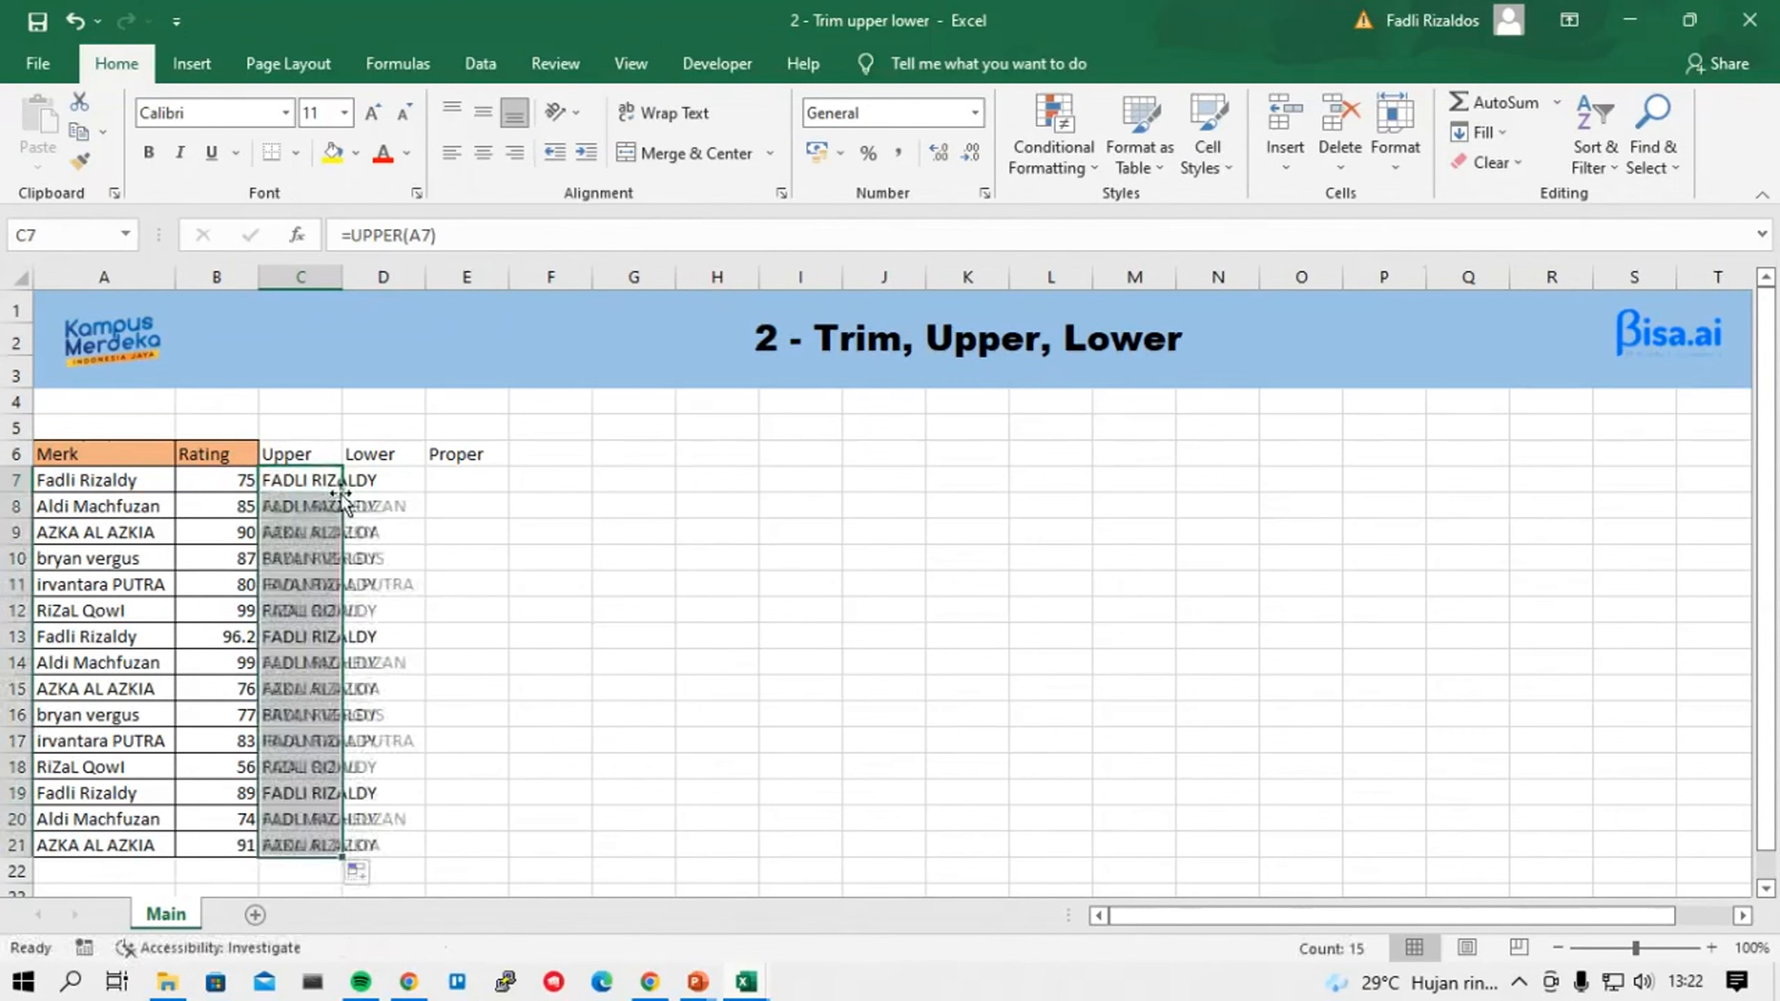
Examine the filled UPPER formulas in column C alongside the adjacent Rating values.
{"action": "left_click", "coordinate": [320, 483]}
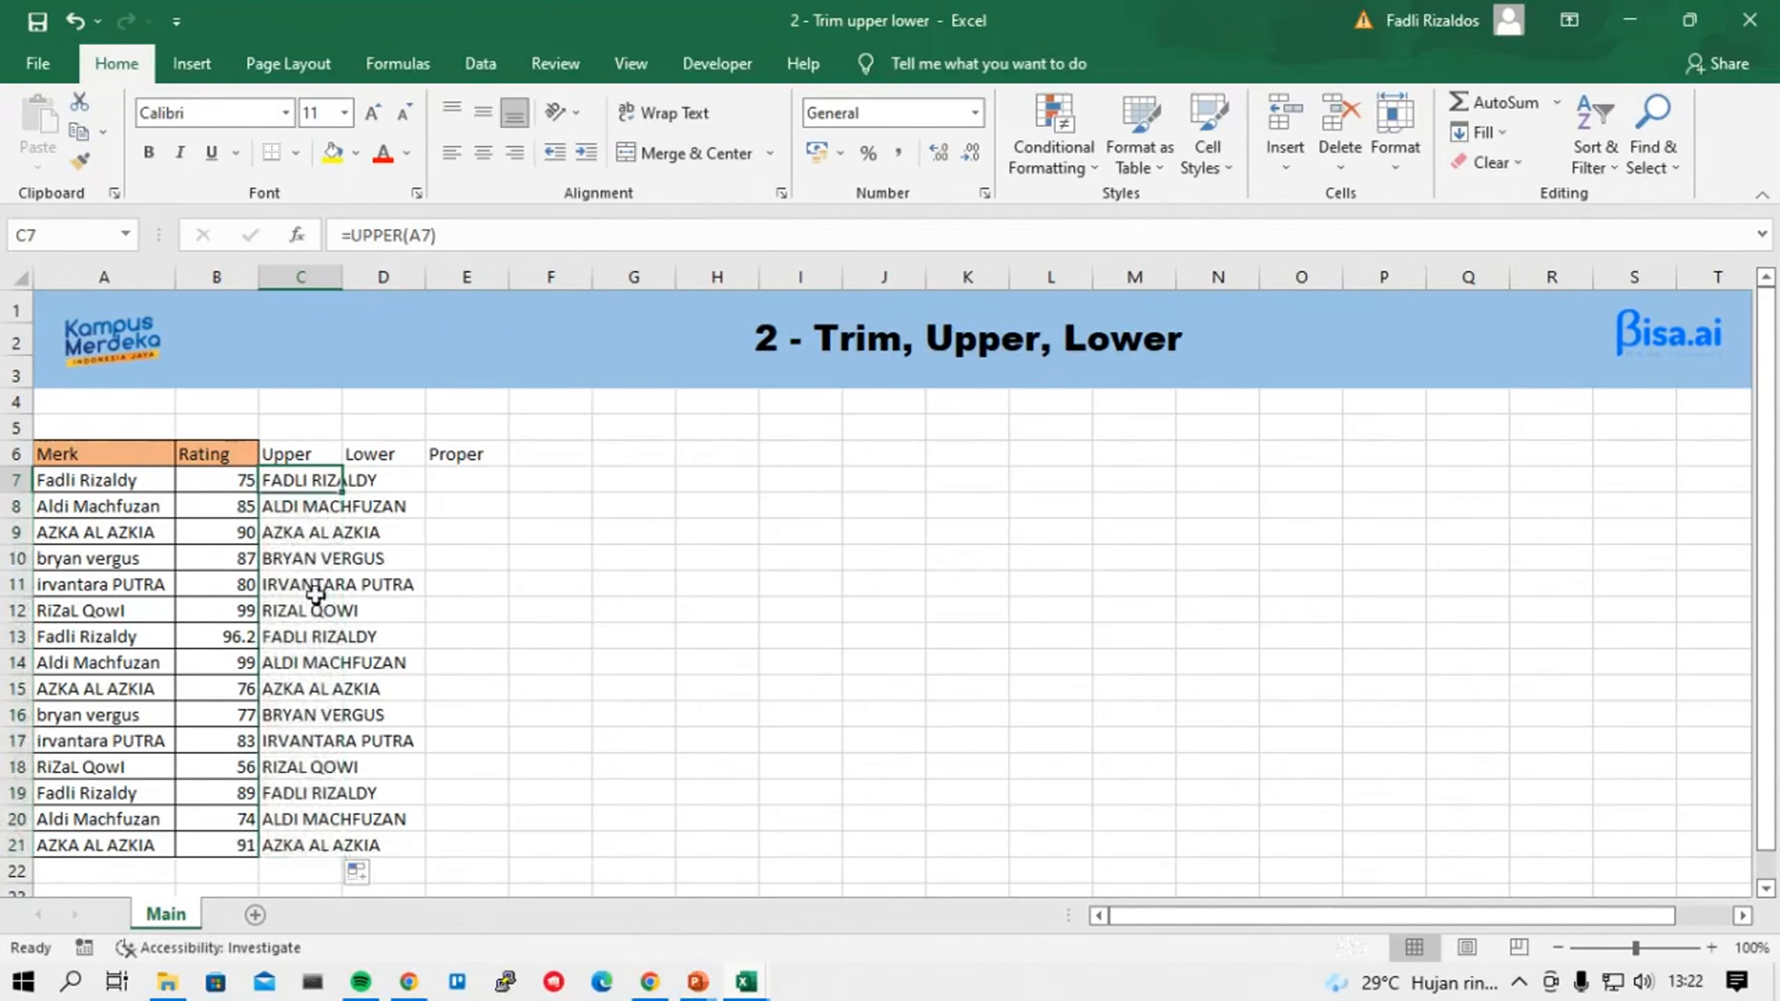
{"action": "left_click", "coordinate": [319, 663]}
{"action": "left_click", "coordinate": [314, 559]}
{"action": "left_click", "coordinate": [320, 483]}
{"action": "left_click_drag", "start_coordinate": [307, 505], "coordinate": [316, 856]}
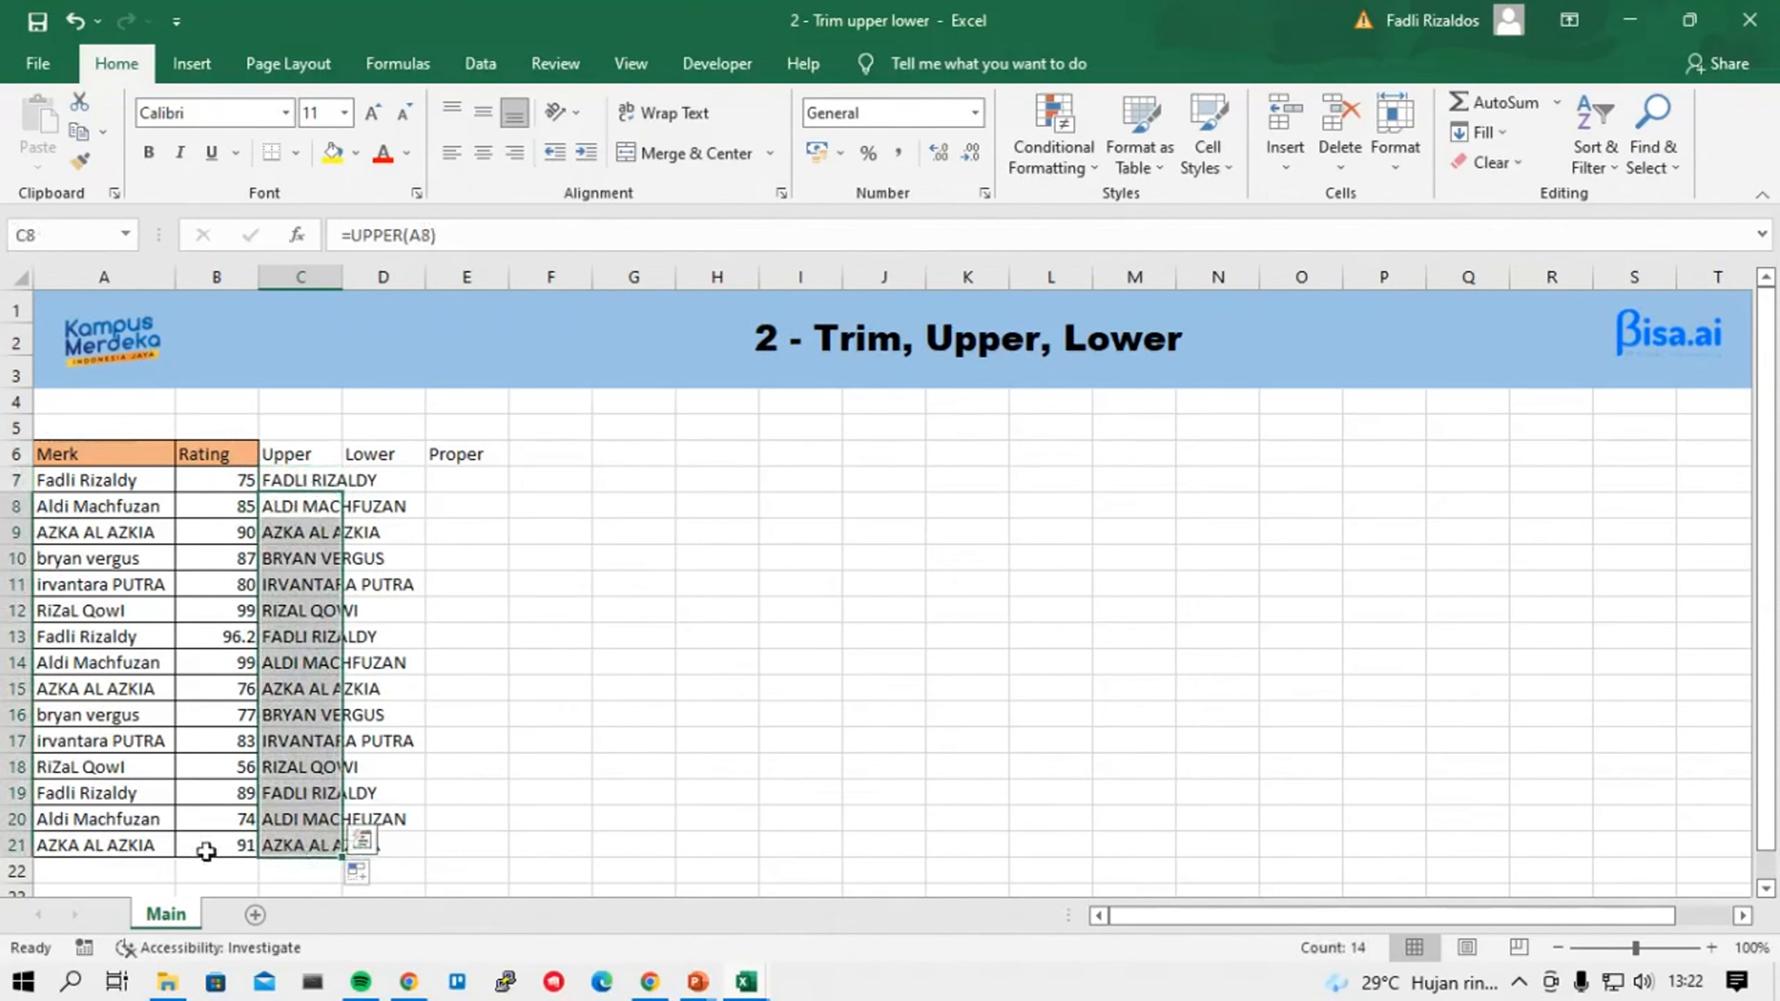
{"action": "left_click_drag", "start_coordinate": [233, 505], "coordinate": [238, 848]}
{"action": "left_click", "coordinate": [714, 434]}
Enter the numbers 1, 2, 3 and 4 in H7:H10.
{"action": "left_click", "coordinate": [745, 479]}
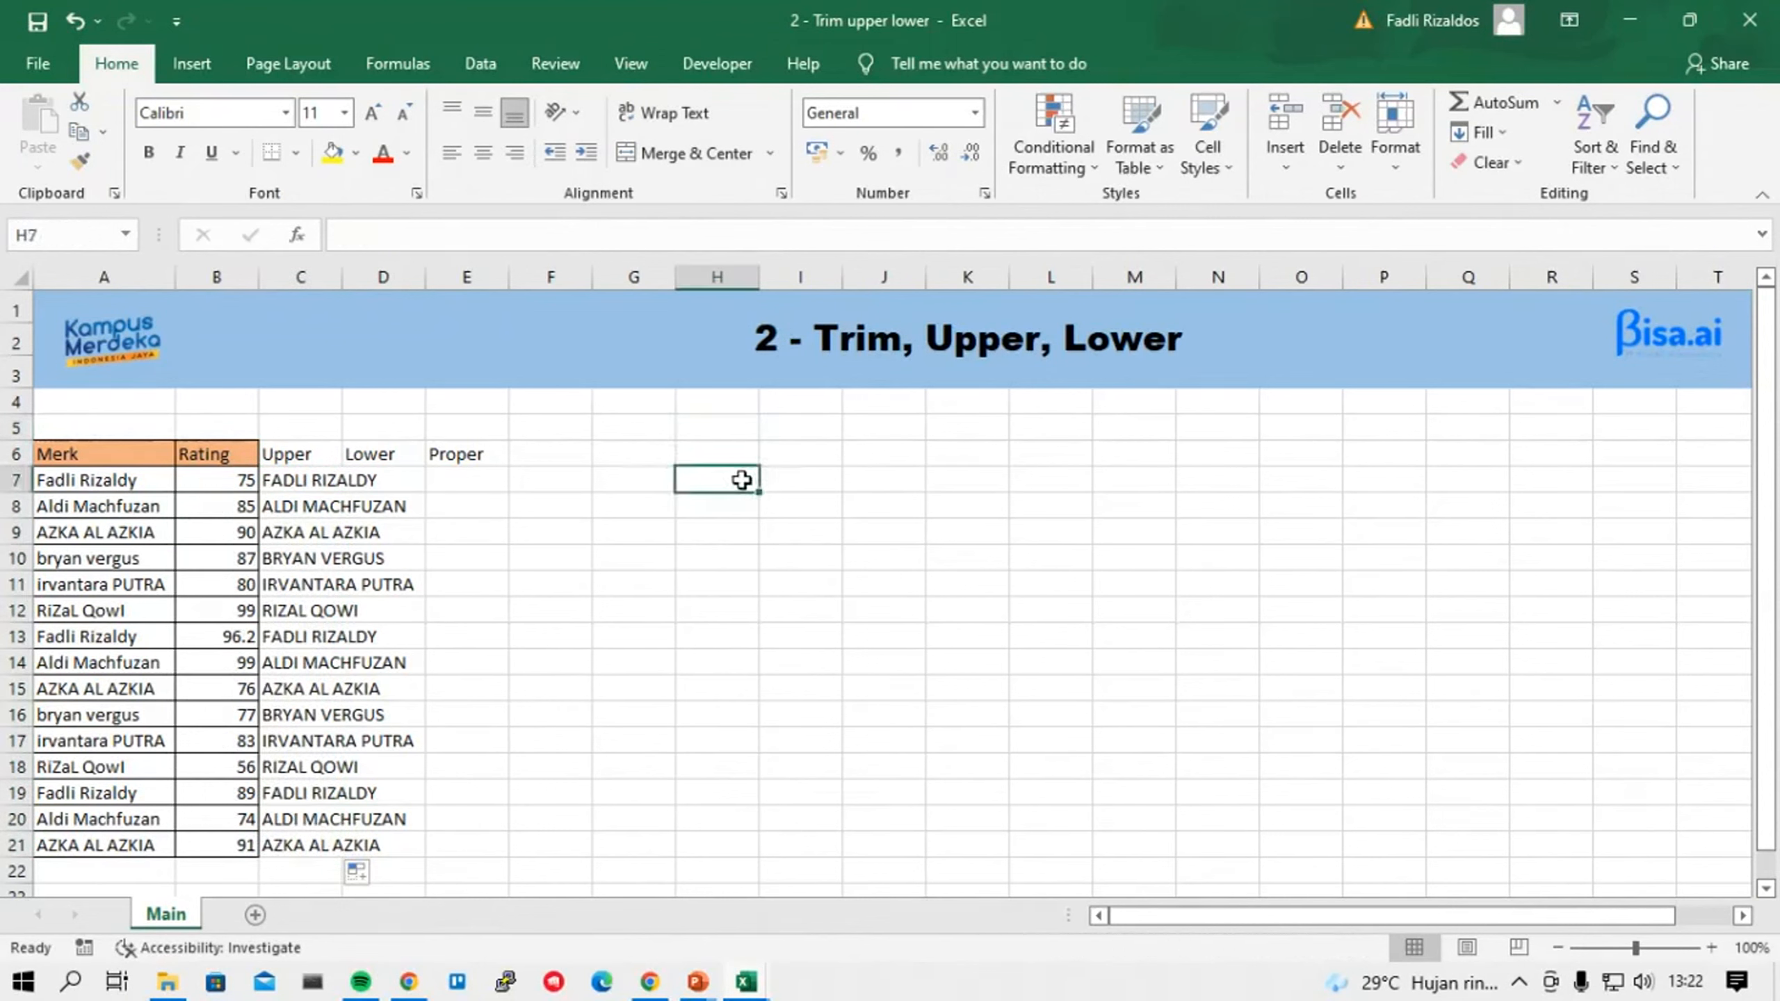
{"action": "key", "text": "Down"}
{"action": "type", "text": "2"}
{"action": "key", "text": "Return"}
{"action": "type", "text": "3"}
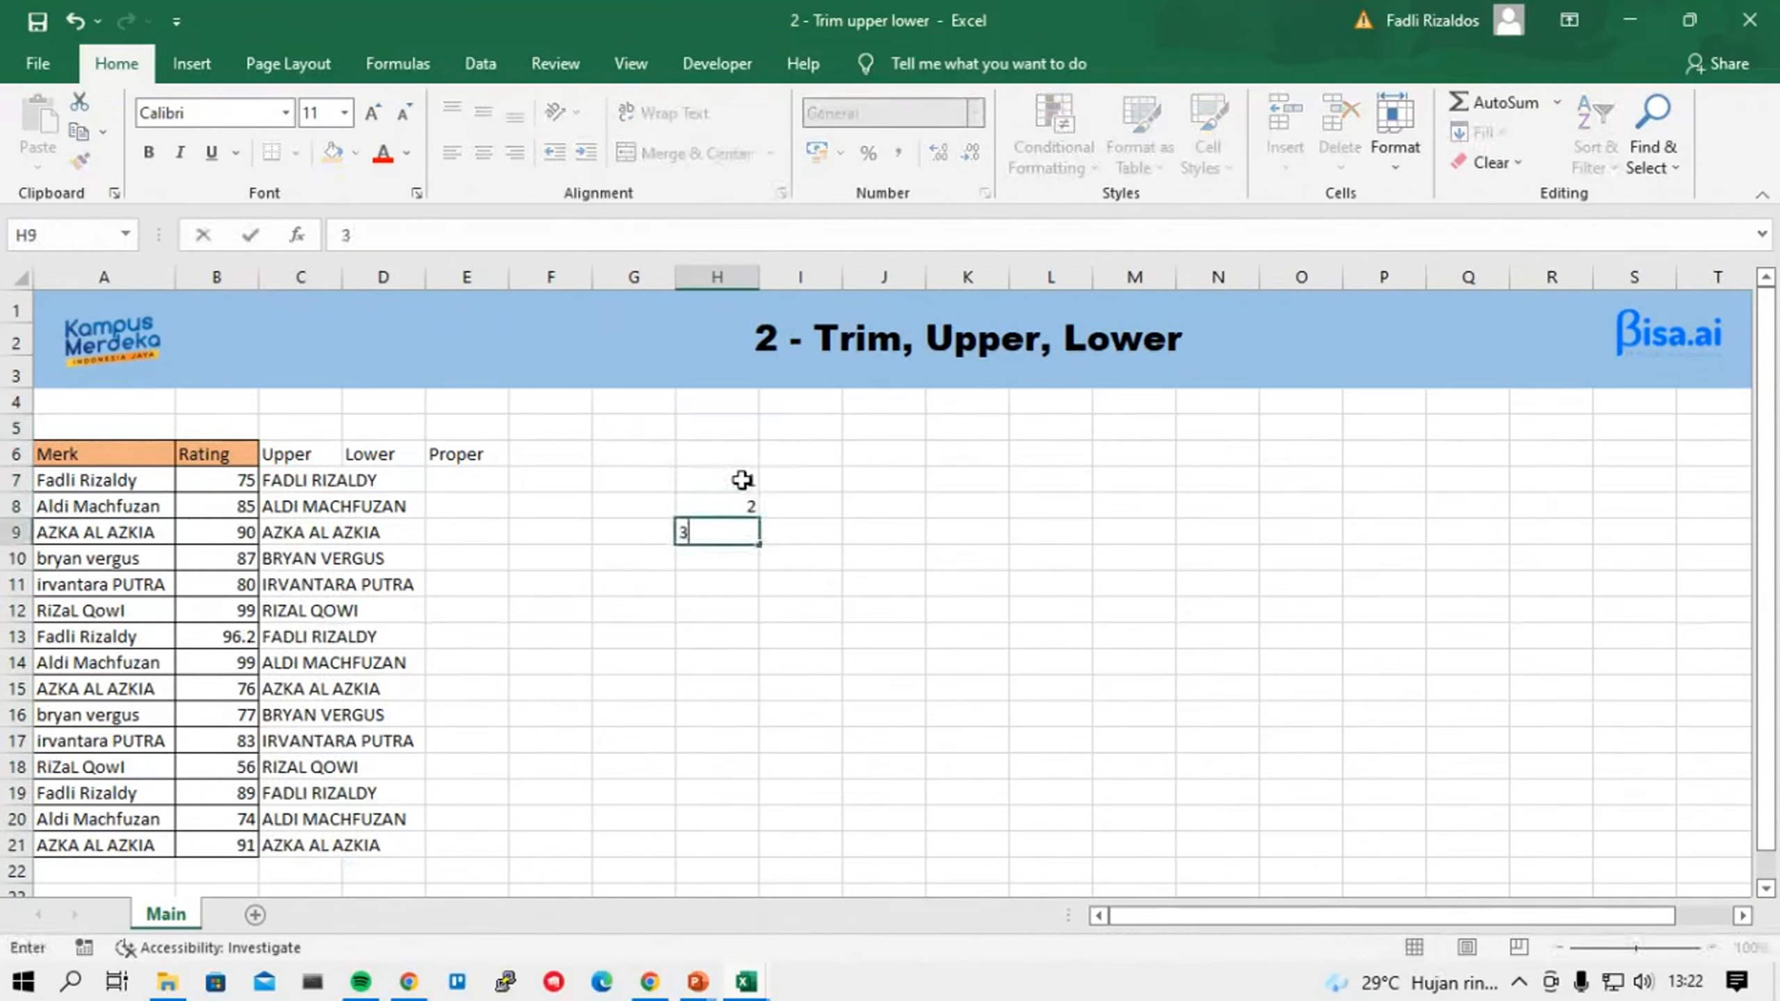
{"action": "key", "text": "ctrl+Return"}
{"action": "key", "text": "Down"}
{"action": "type", "text": "4"}
{"action": "key", "text": "Tab"}
Enter the formula =UPPER(A7) in I7, beside the short number list.
{"action": "key", "text": "Up"}
{"action": "key", "text": "Up"}
{"action": "key", "text": "Up"}
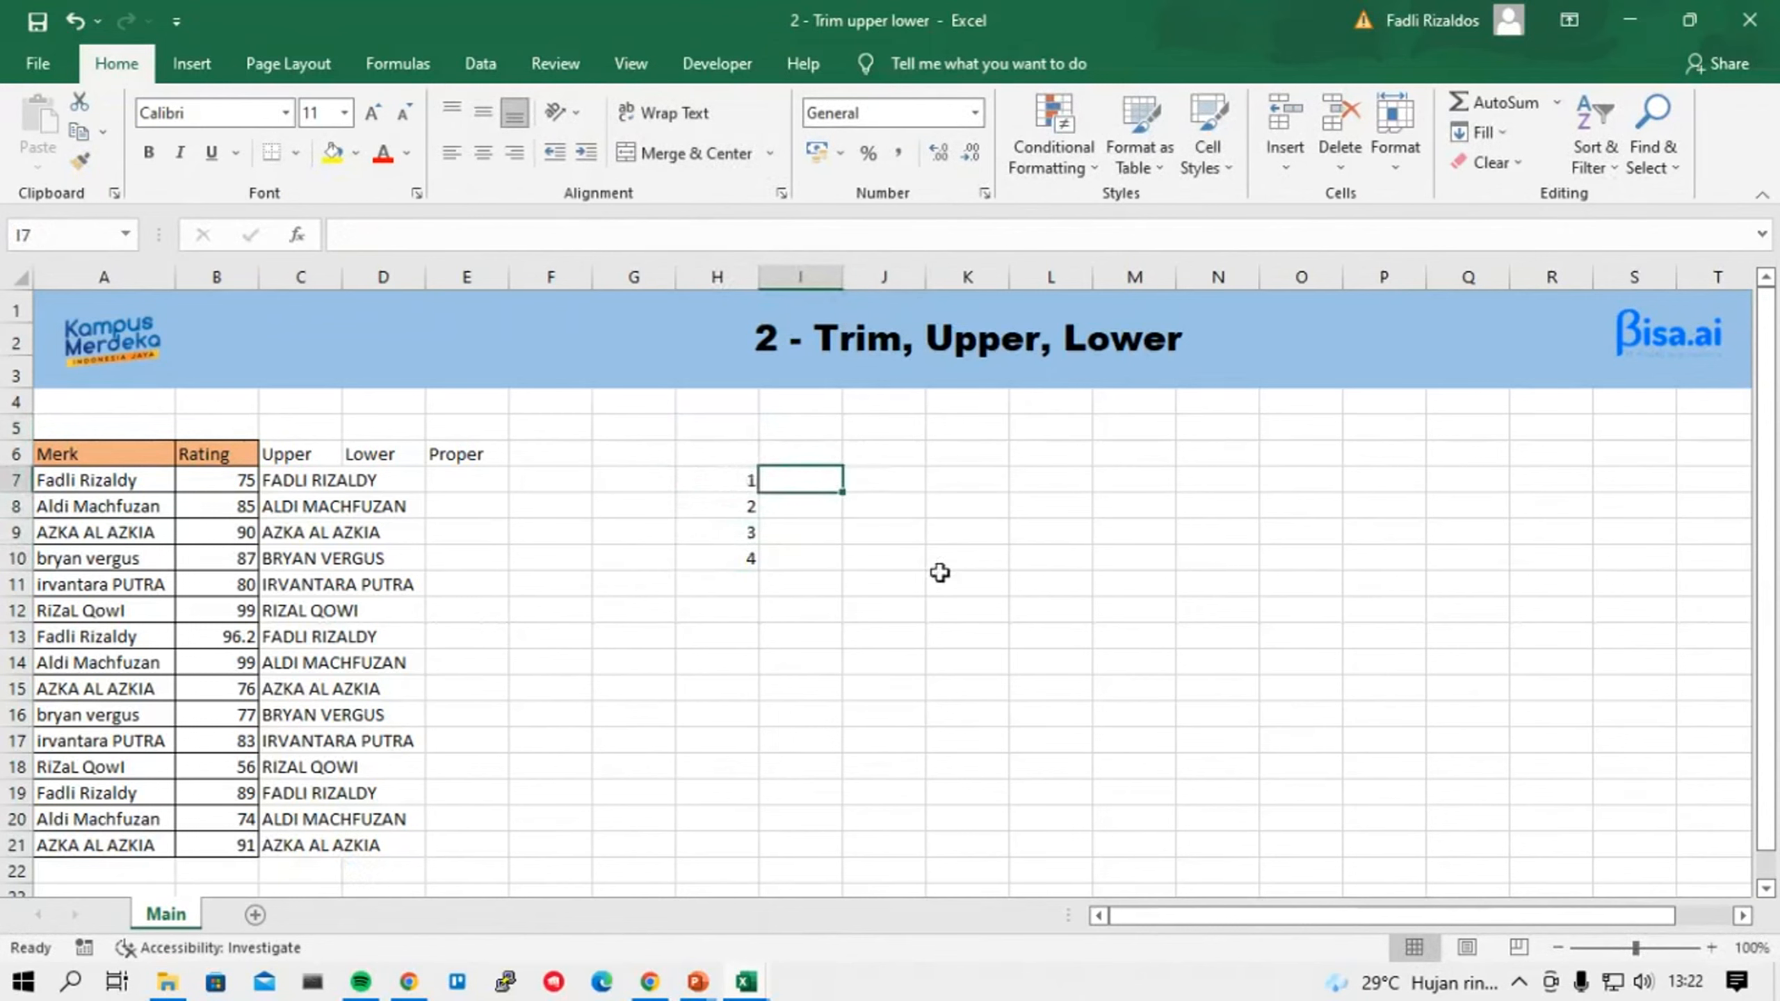
{"action": "scroll", "coordinate": [940, 573], "scroll_direction": "up", "scroll_amount": 1}
{"action": "left_click_drag", "start_coordinate": [1239, 919], "coordinate": [1149, 920]}
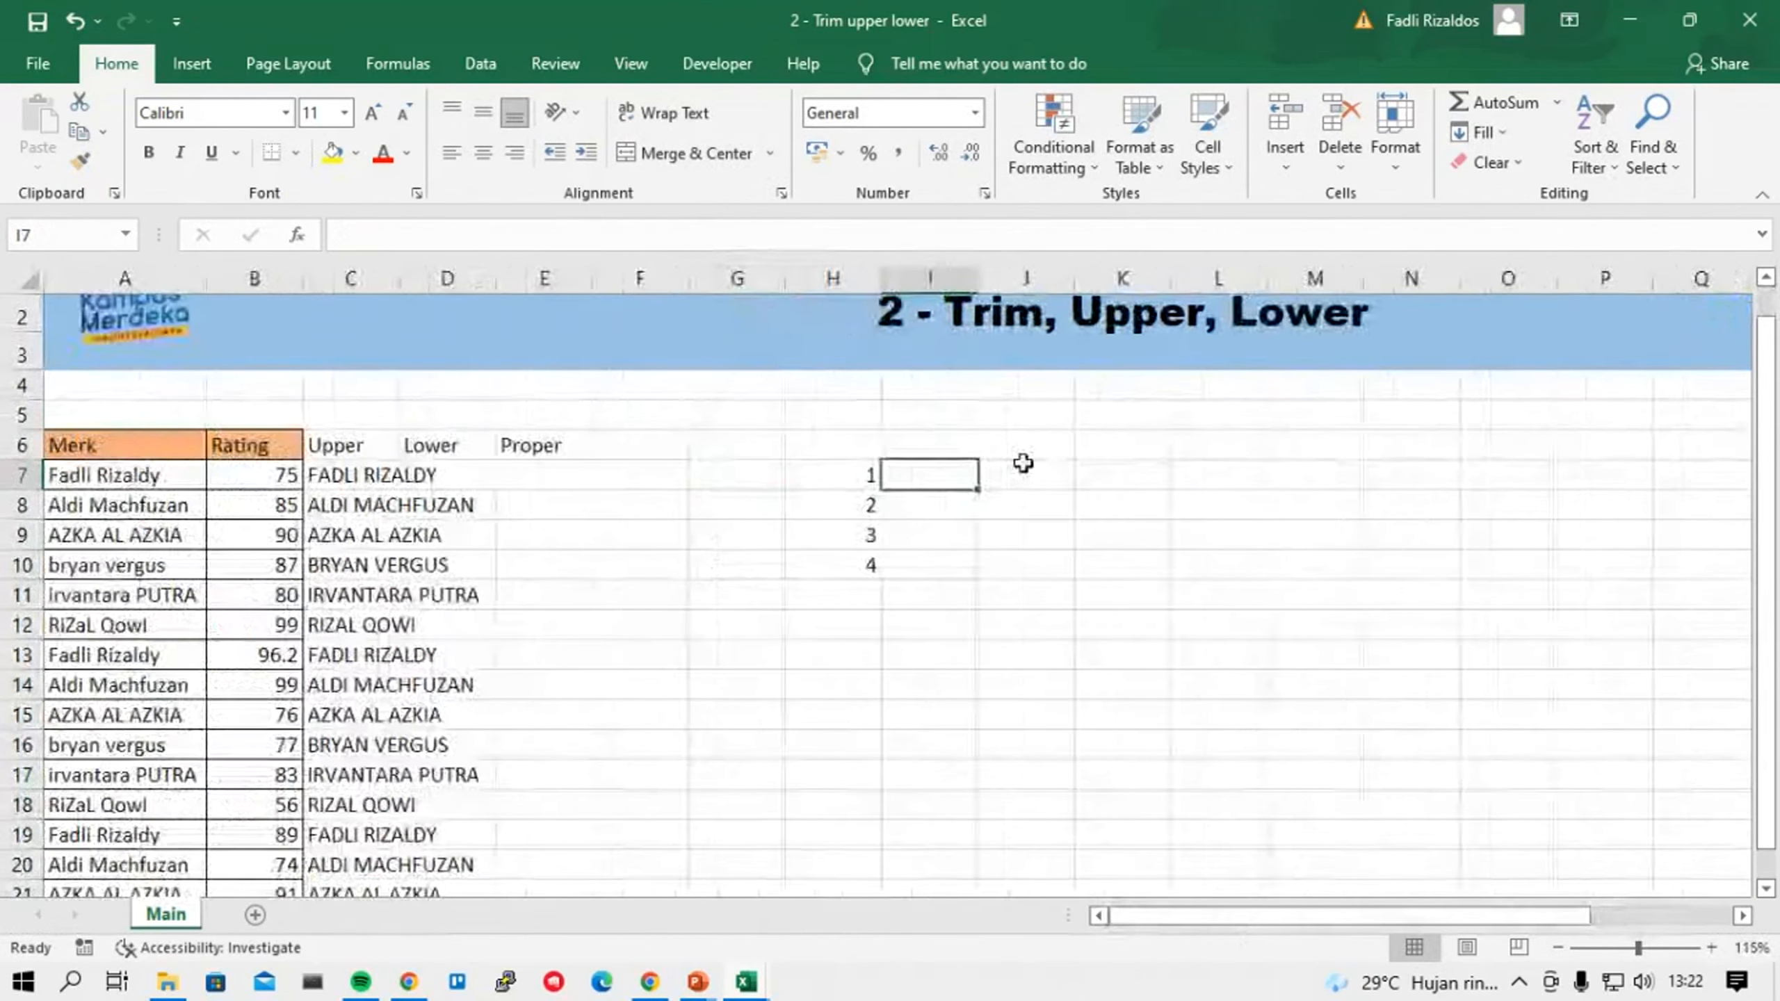
{"action": "type", "text": "=upp"}
{"action": "key", "text": "Tab"}
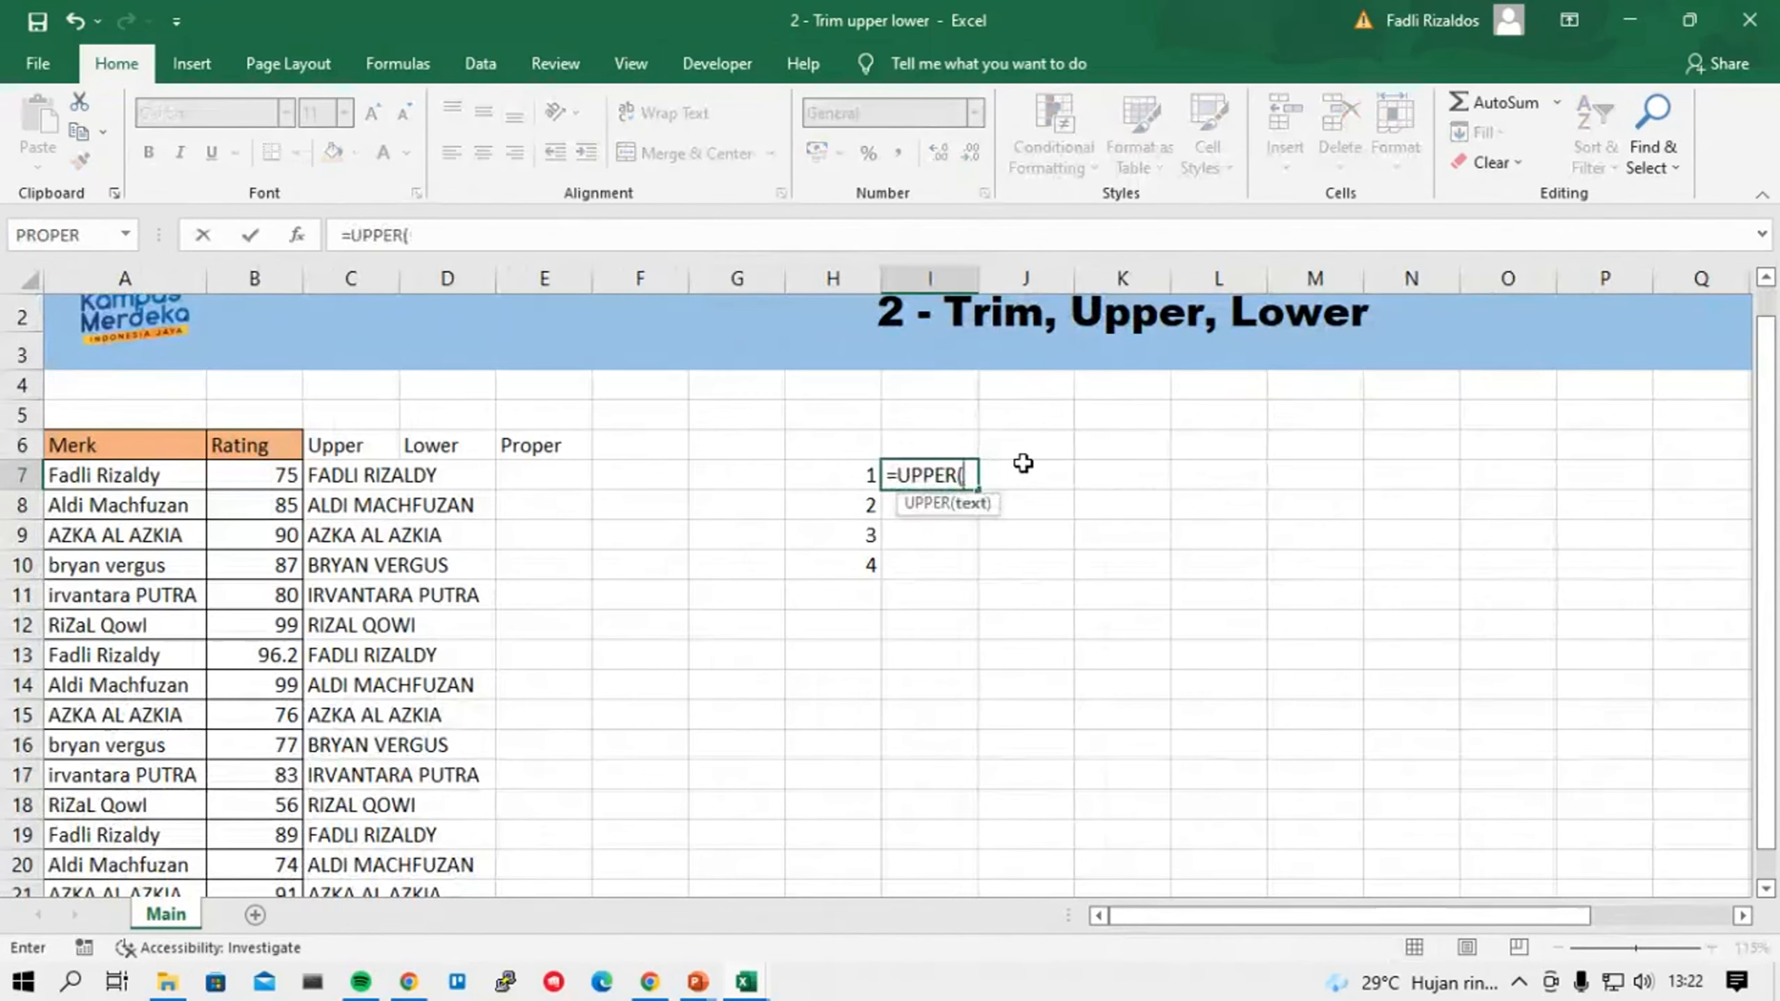
{"action": "key", "text": "Left"}
{"action": "key", "text": "Left"}
{"action": "key", "text": "Left"}
{"action": "key", "text": "Left"}
{"action": "key", "text": "Left"}
{"action": "key", "text": "Left"}
{"action": "key", "text": "Left"}
{"action": "key", "text": "Left"}
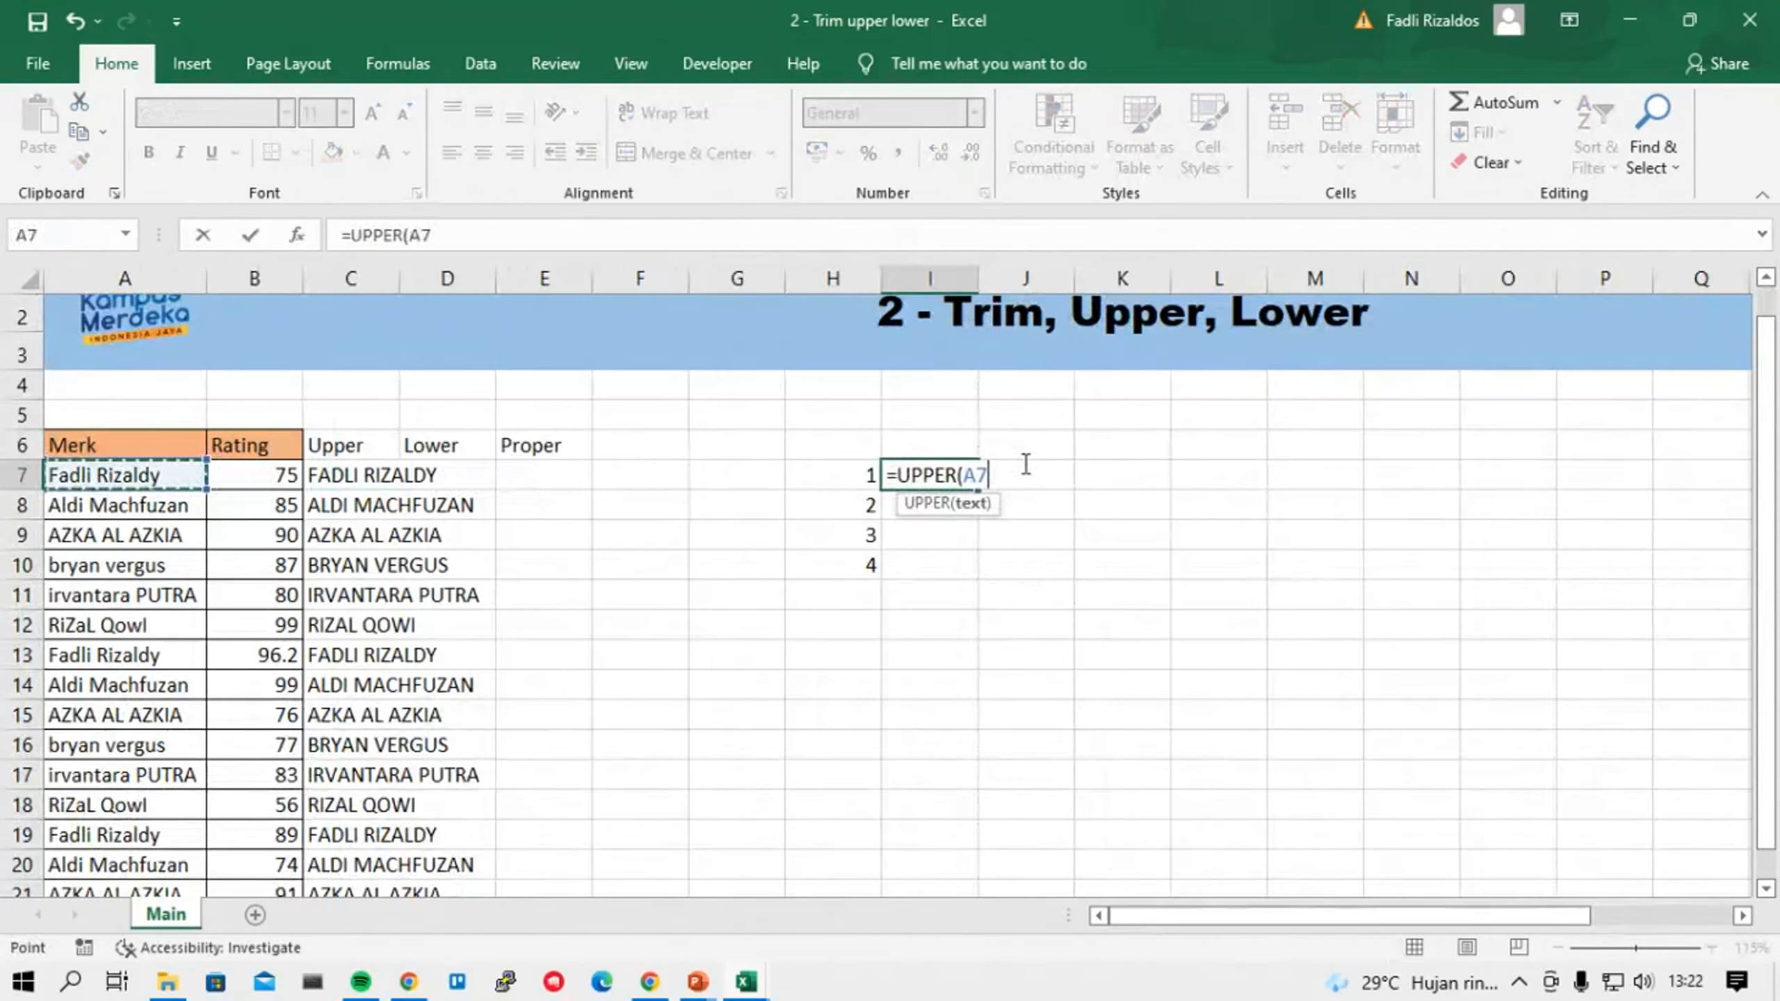
{"action": "type", "text": ")"}
{"action": "key", "text": "Return"}
Fill the UPPER formula from I7 down to I10, matching the length of the H7:H10 number list.
{"action": "key", "text": "Up"}
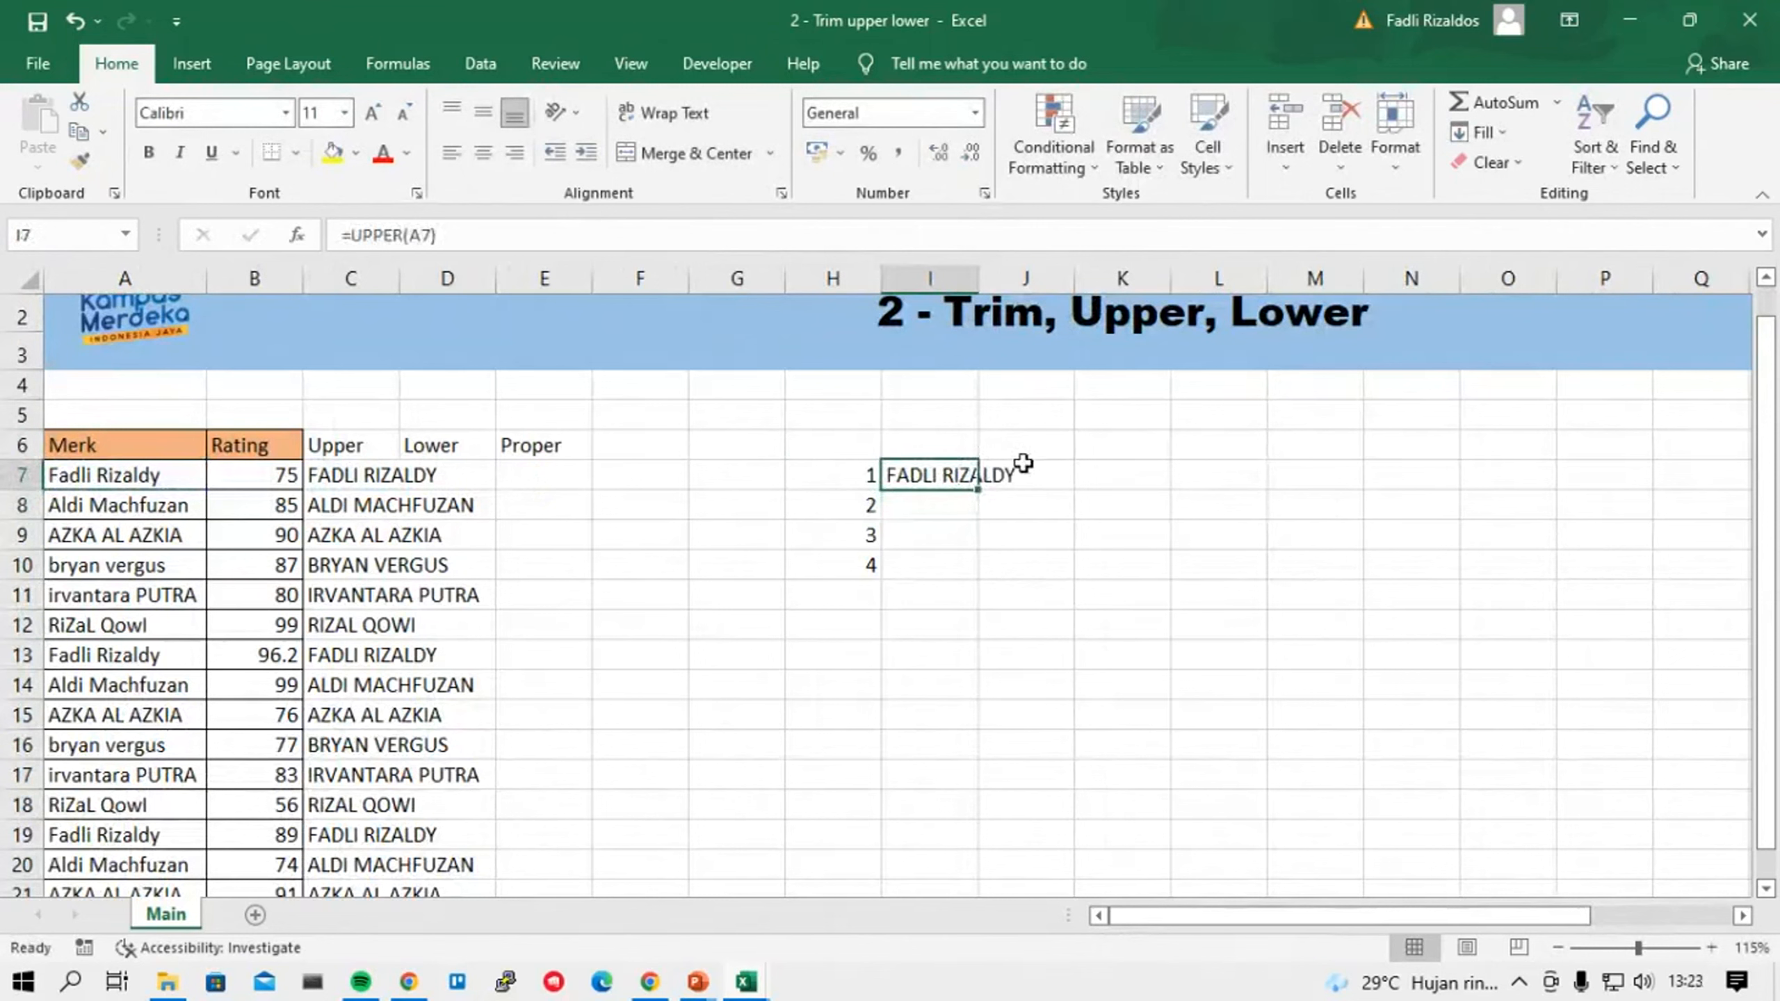
{"action": "left_click_drag", "start_coordinate": [982, 490], "coordinate": [981, 583]}
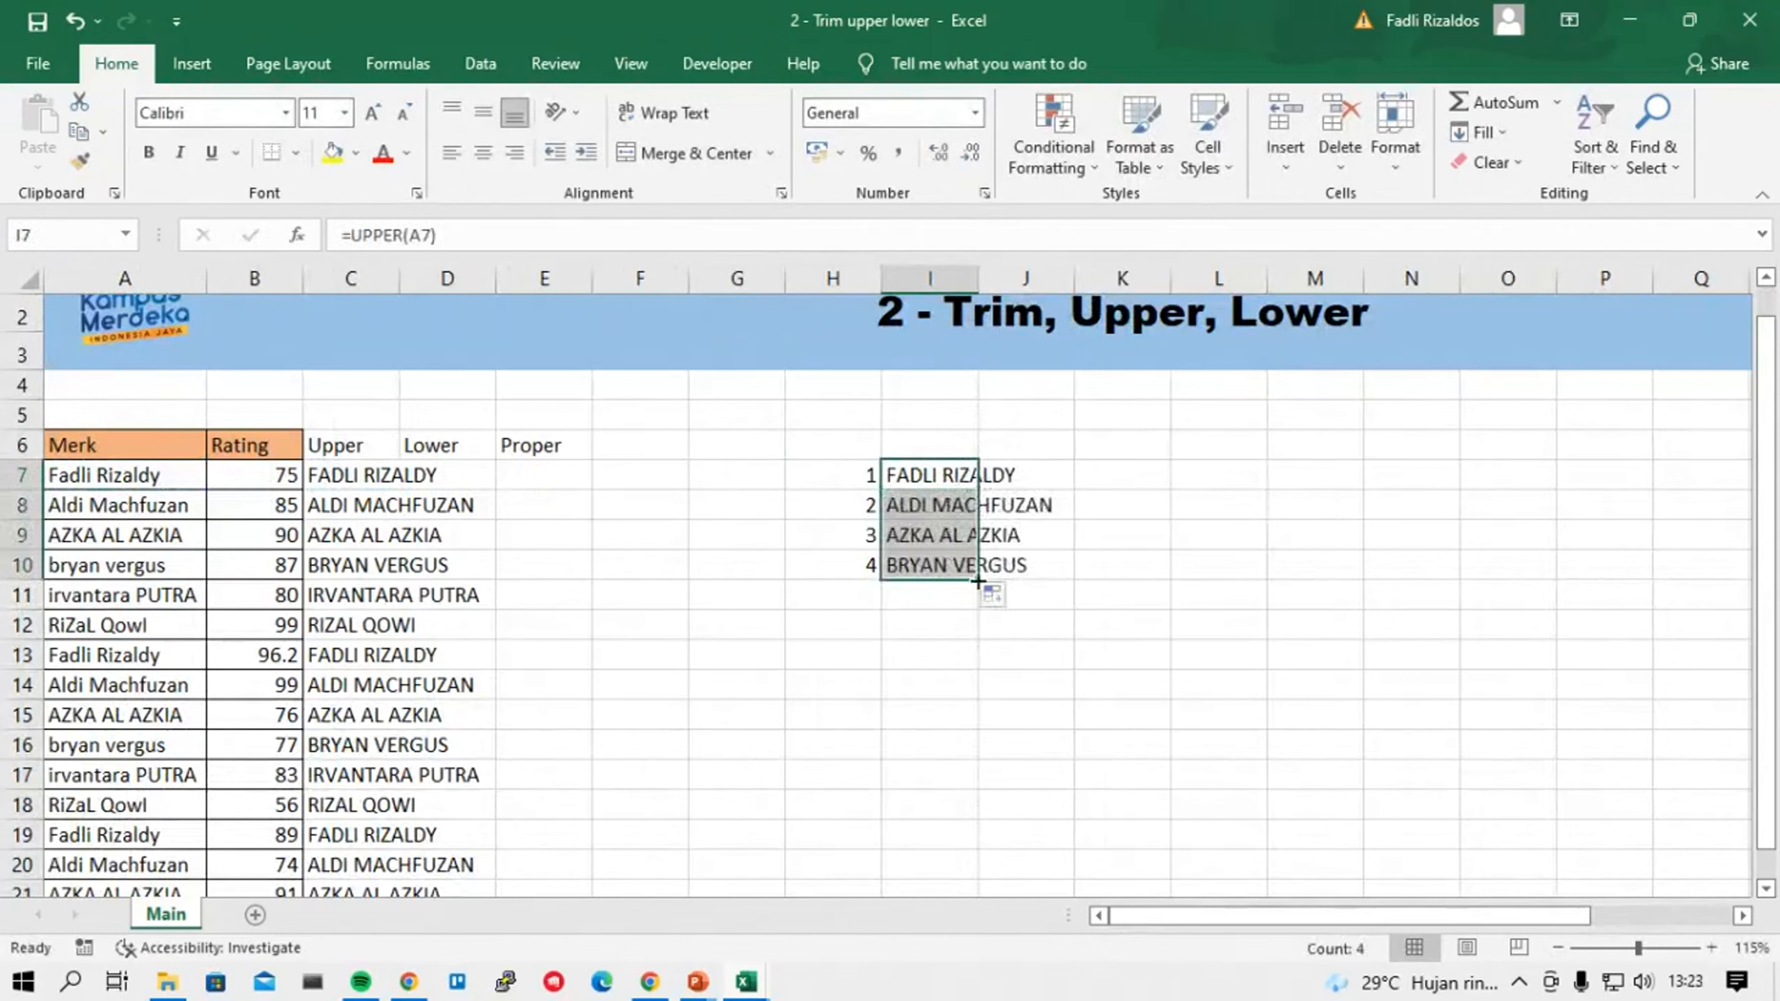
{"action": "left_click_drag", "start_coordinate": [849, 477], "coordinate": [855, 563]}
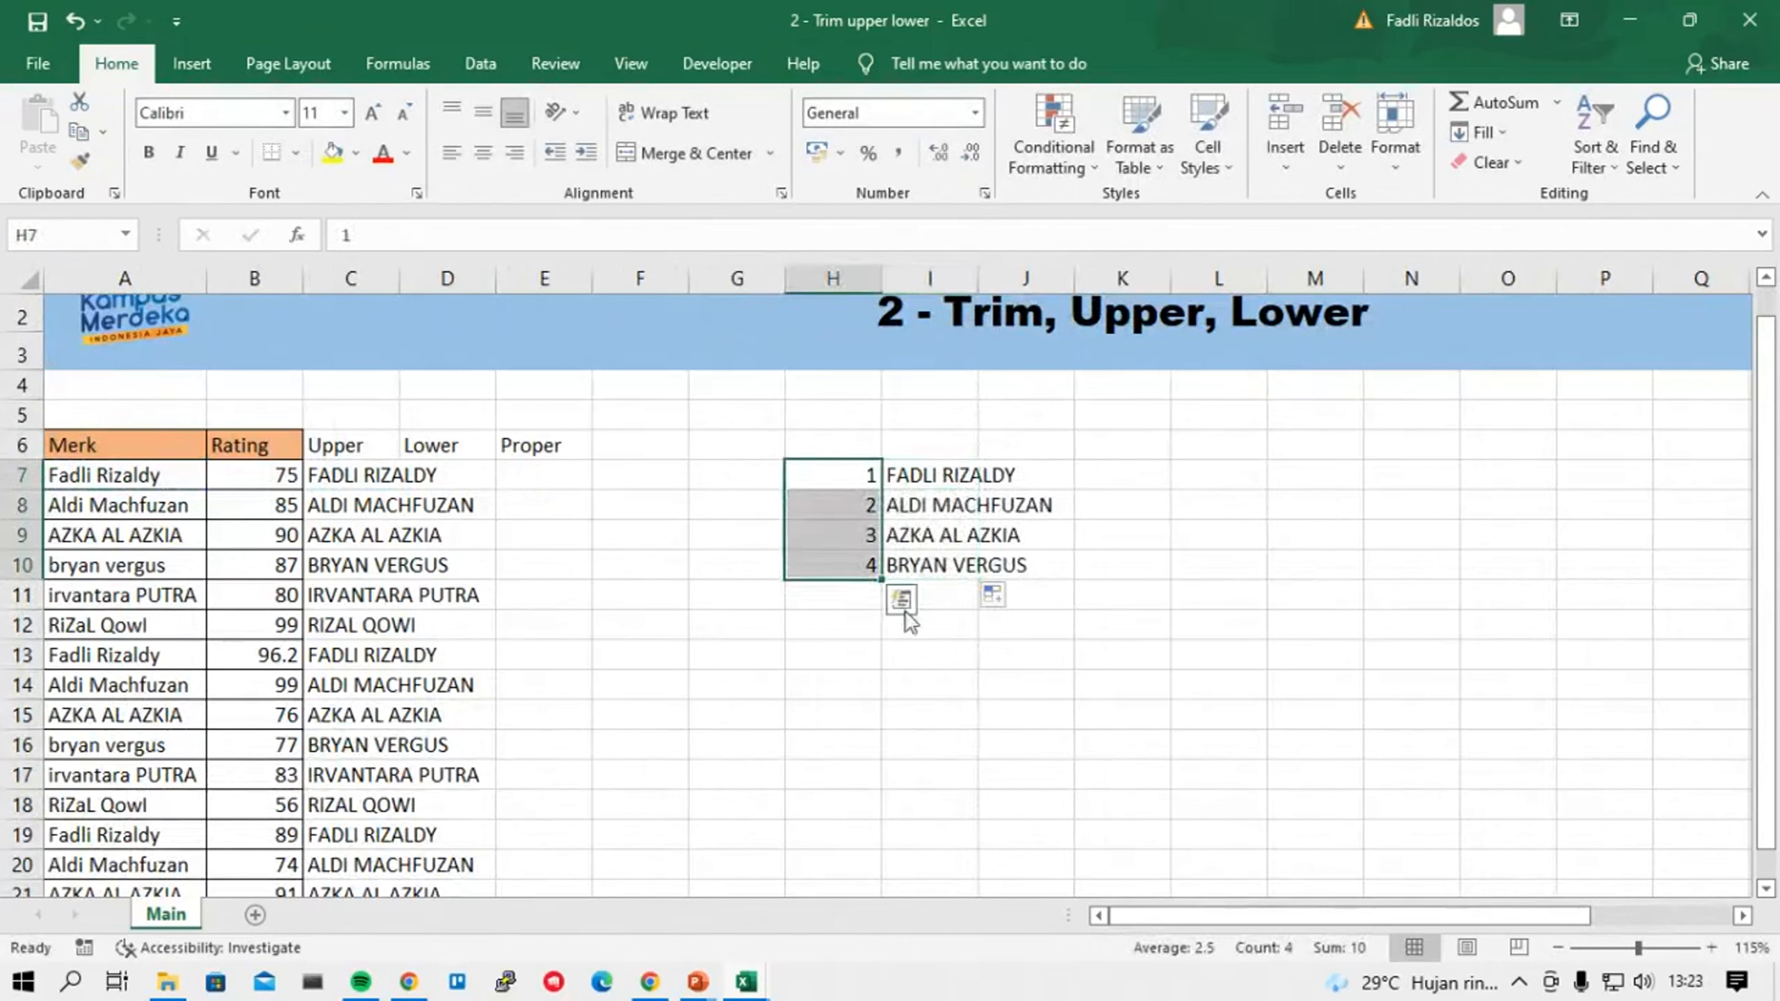
{"action": "left_click", "coordinate": [943, 680]}
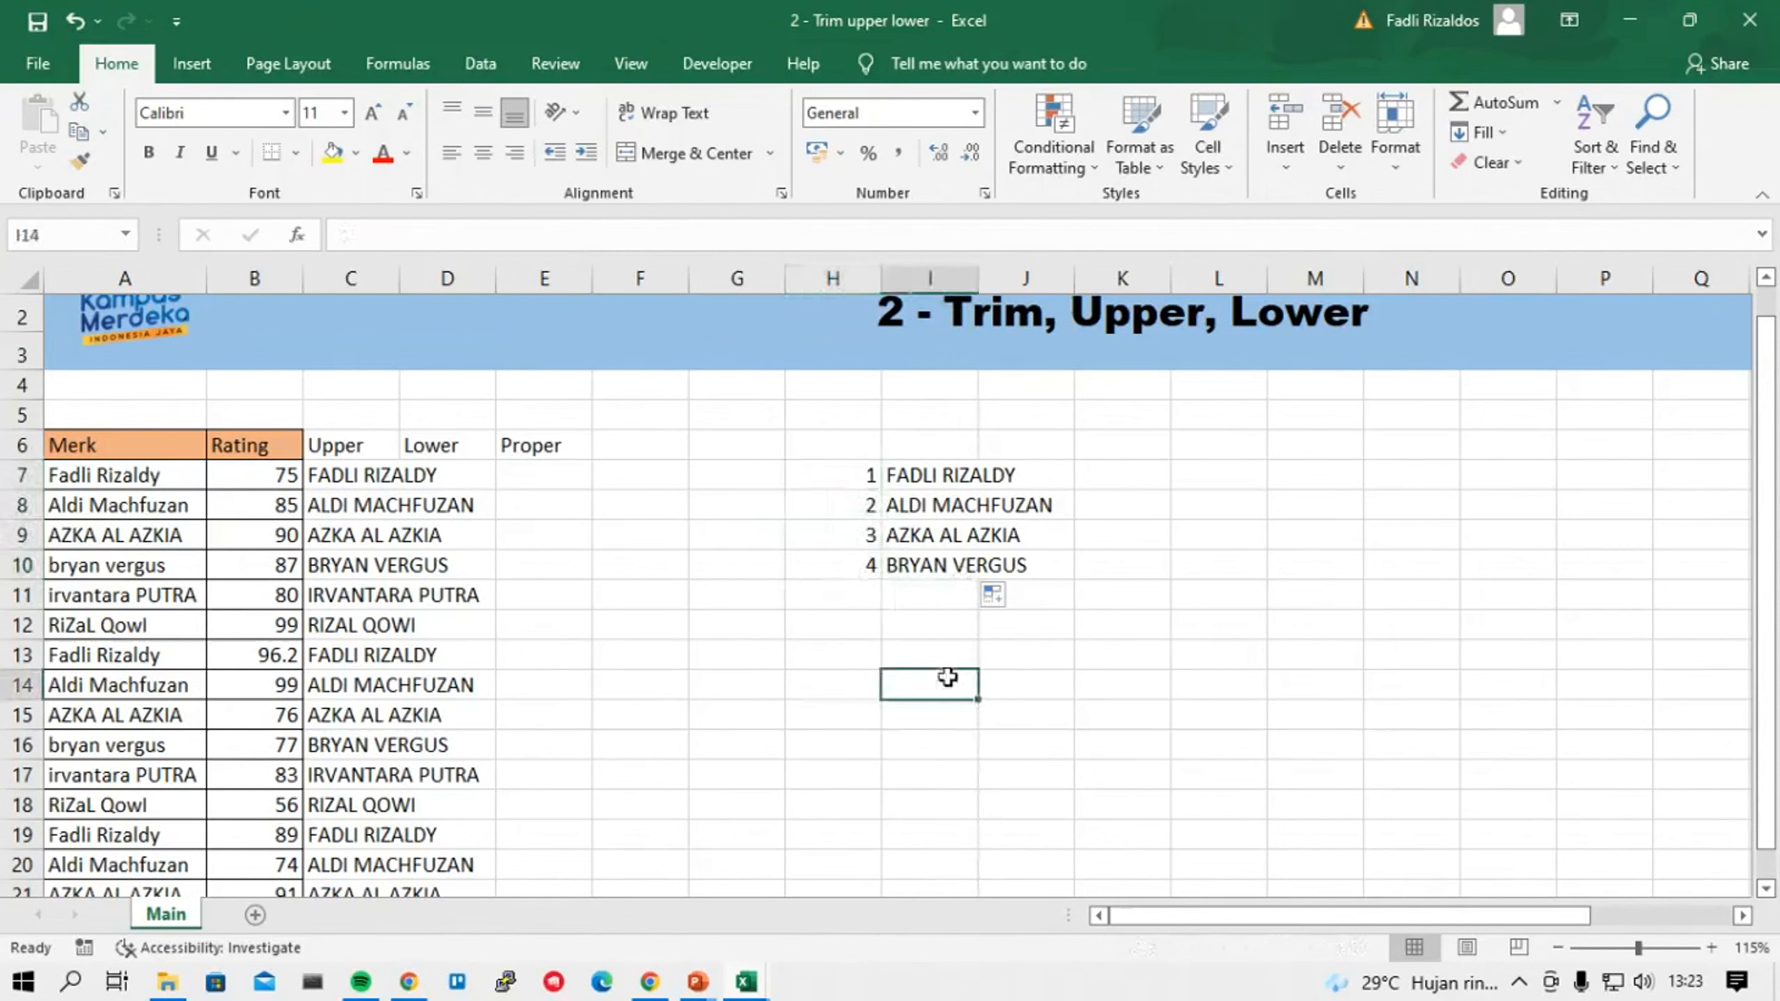
Compare the extent of the UPPER formulas in column C with the neighbouring Rating column.
{"action": "left_click", "coordinate": [398, 487]}
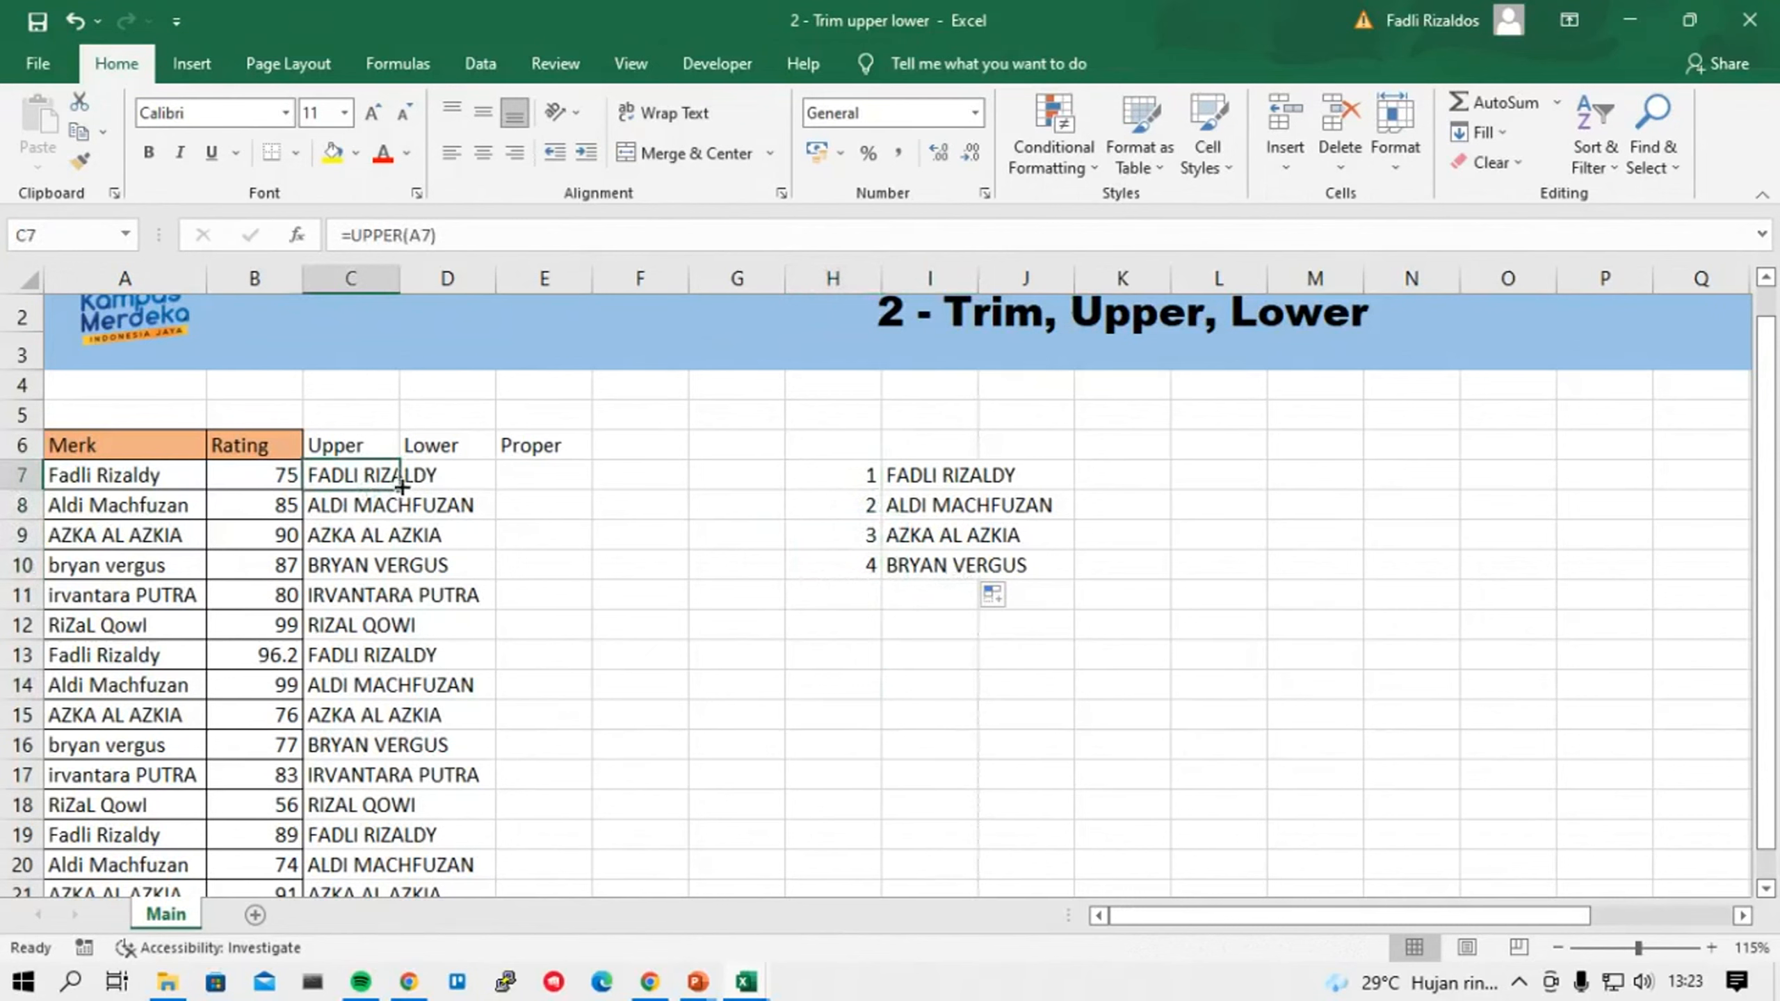
{"action": "scroll", "coordinate": [502, 608], "scroll_direction": "down", "scroll_amount": 1}
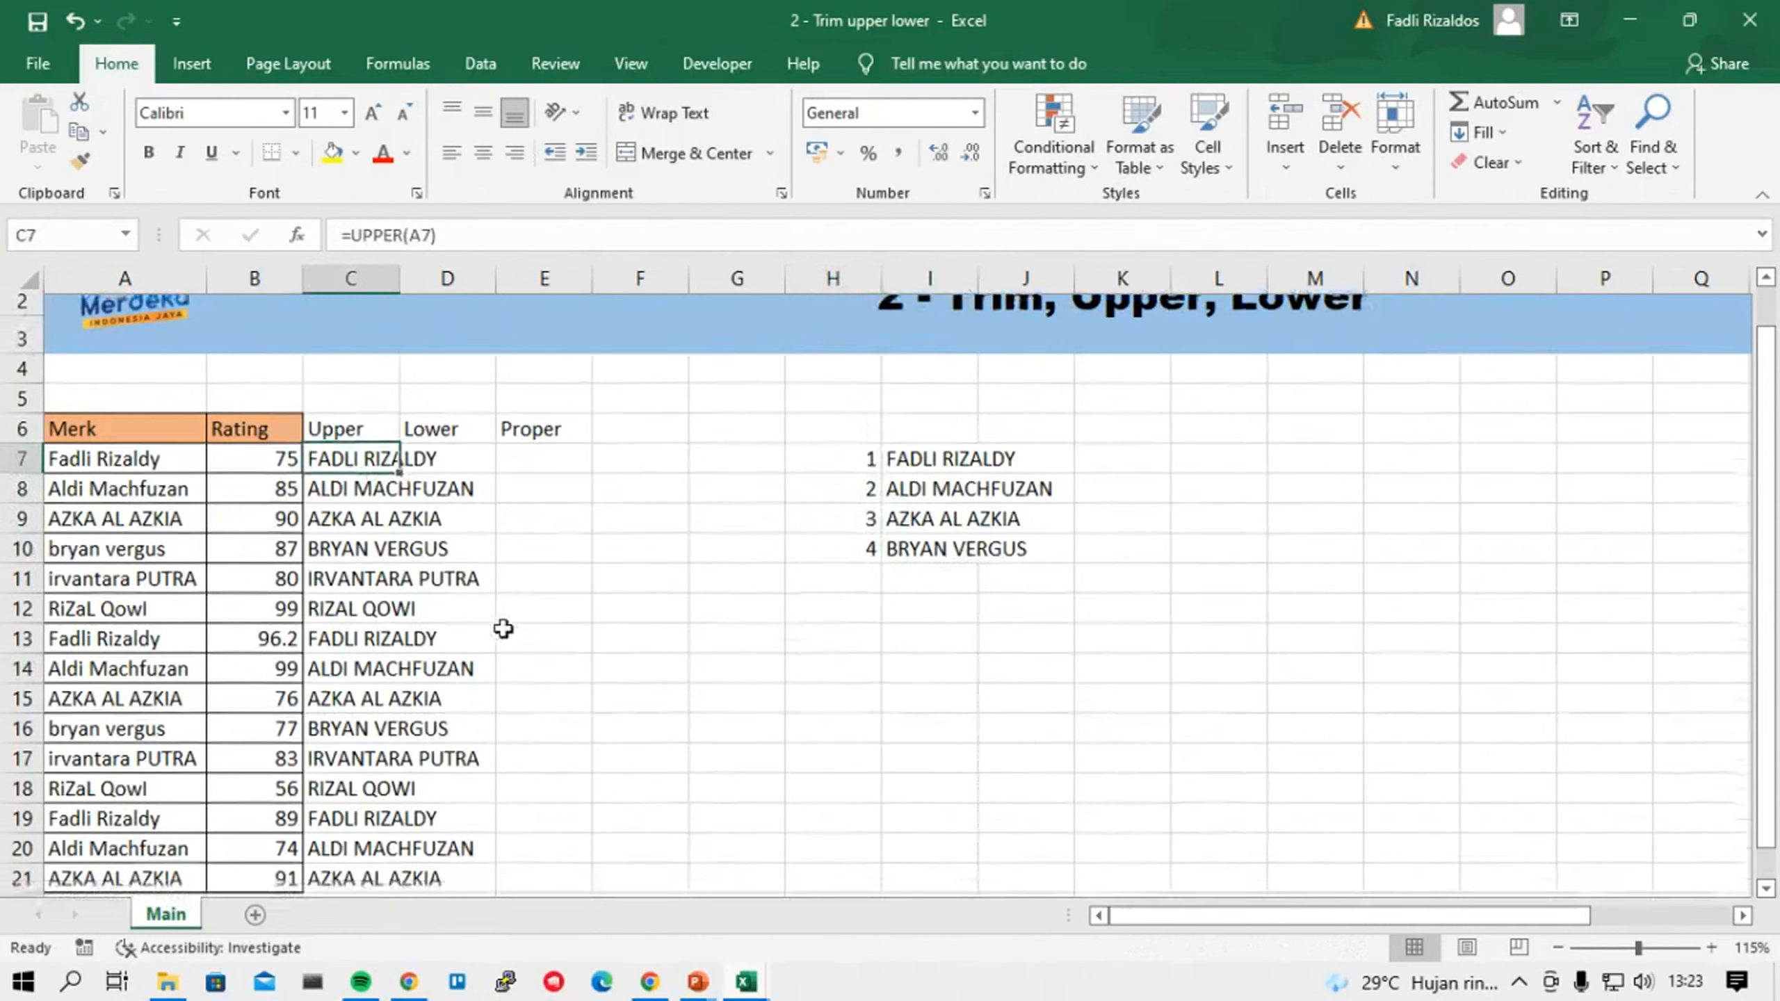
{"action": "left_click", "coordinate": [267, 549]}
{"action": "left_click", "coordinate": [266, 611]}
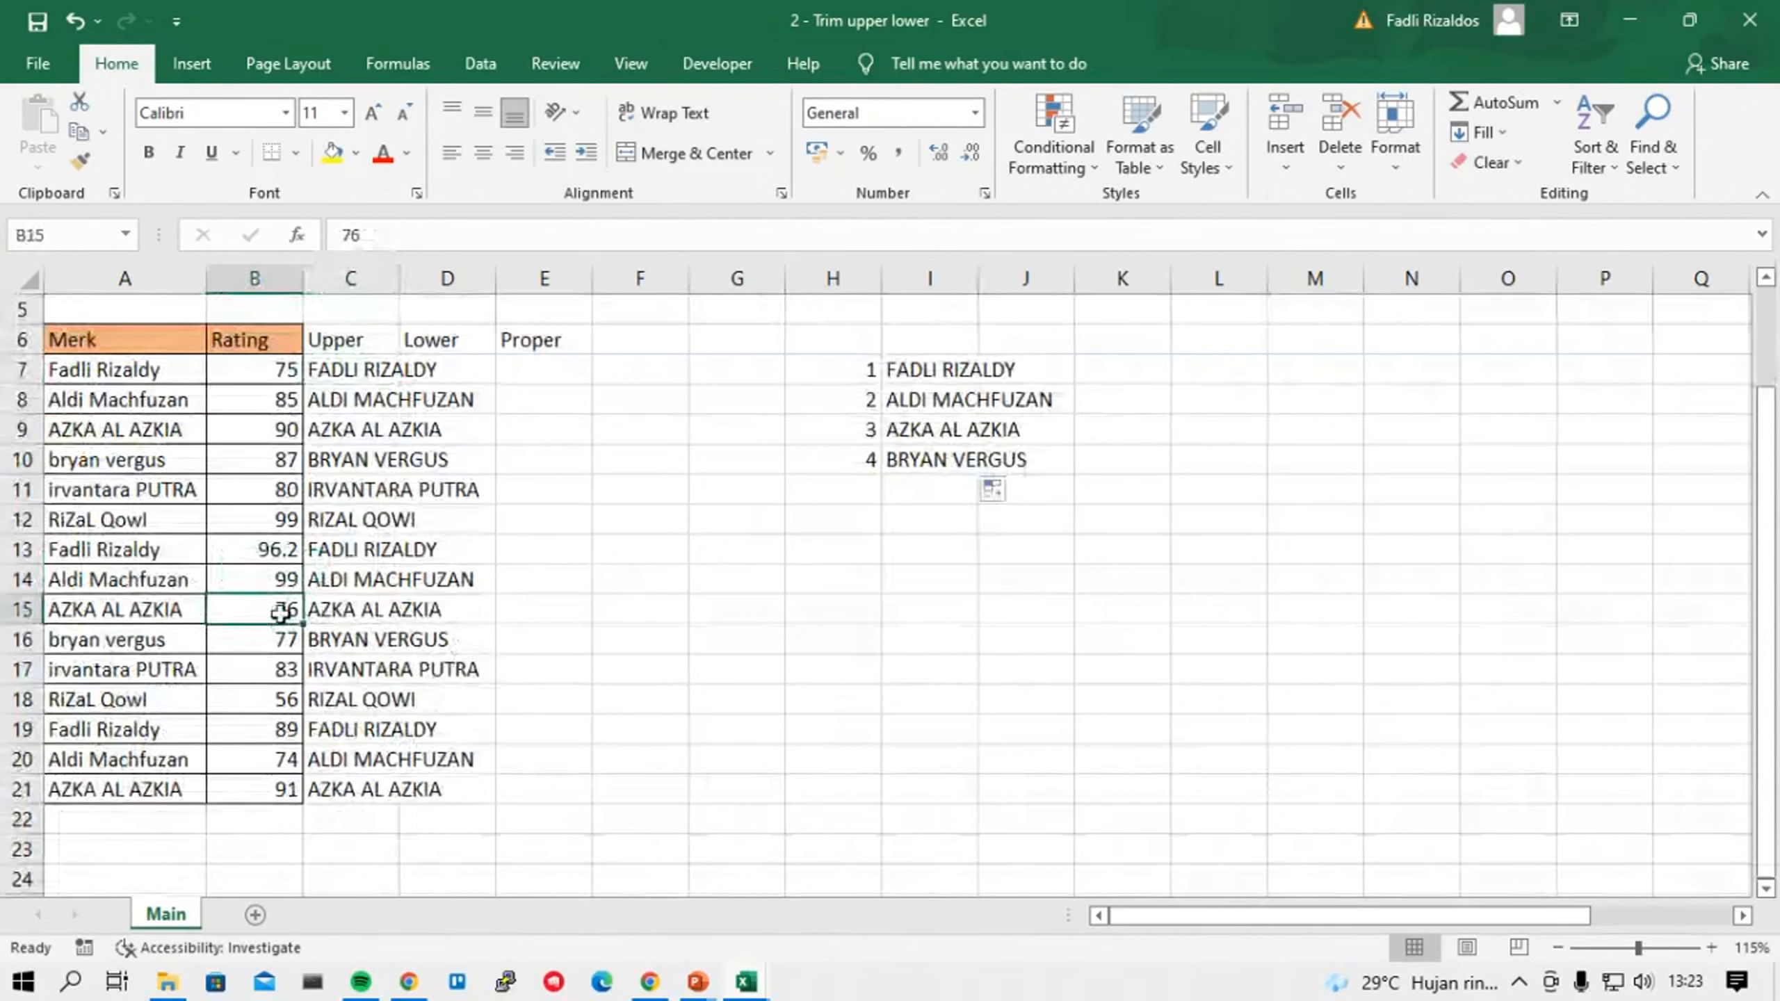
{"action": "left_click", "coordinate": [334, 577]}
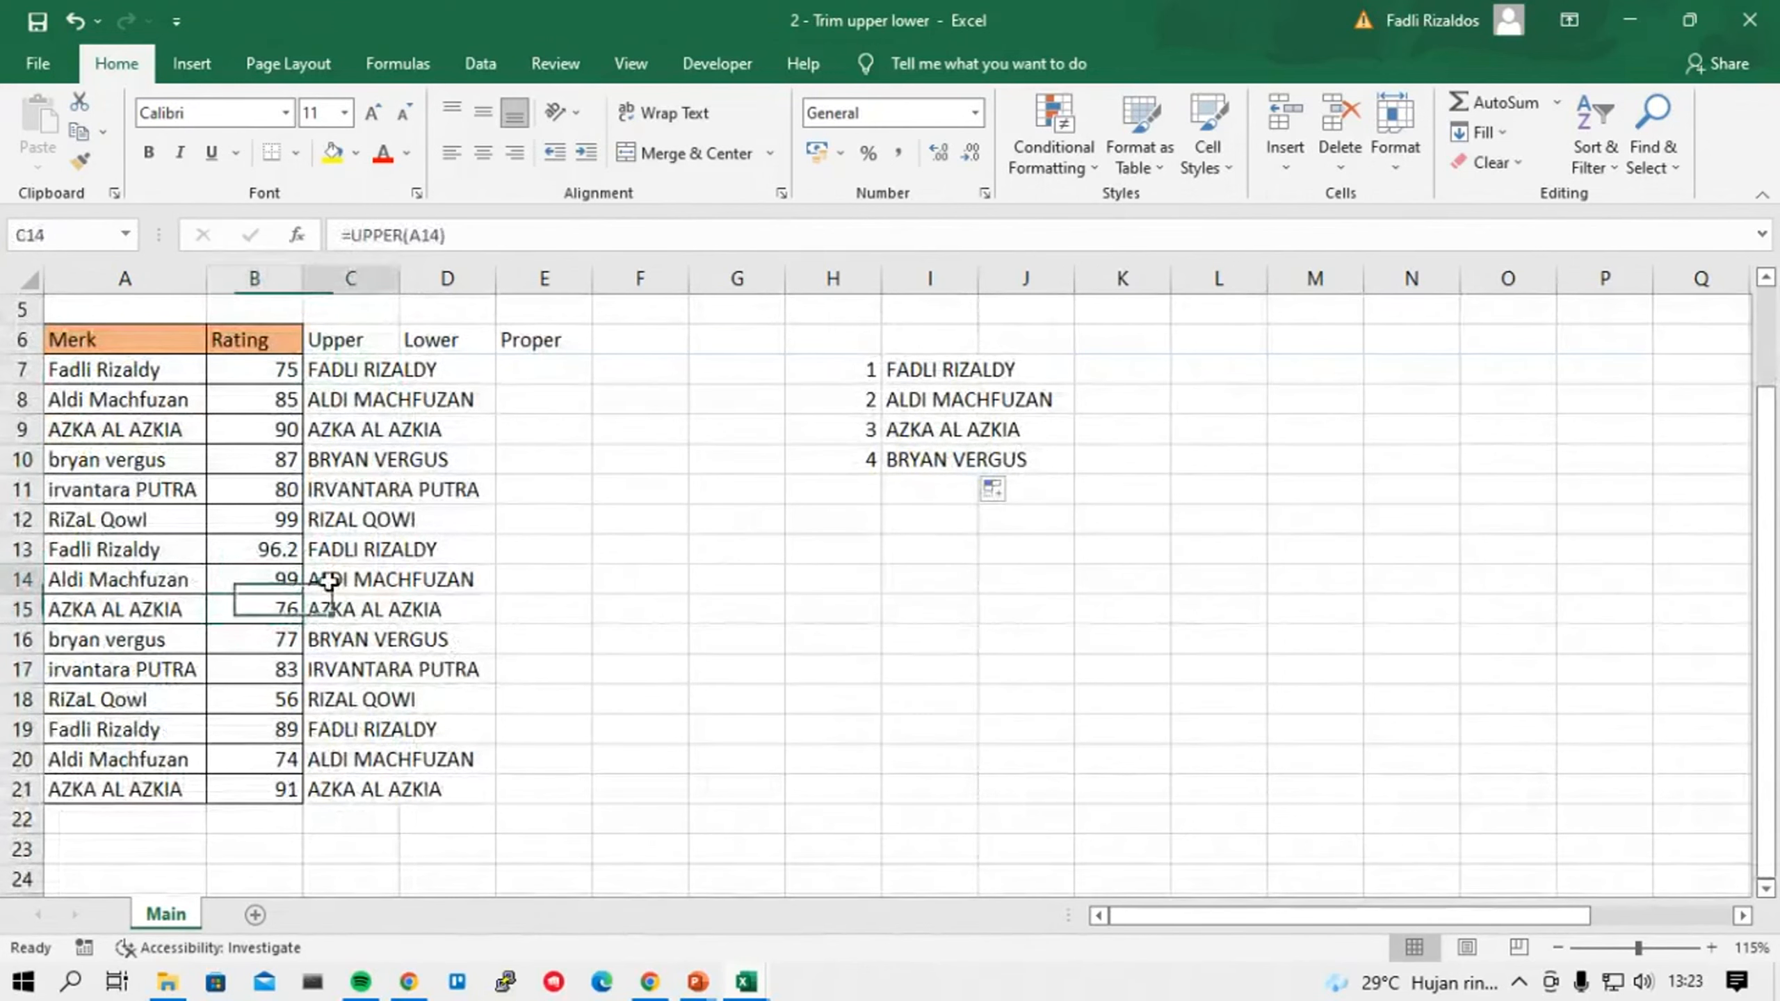
{"action": "scroll", "coordinate": [1097, 609], "scroll_direction": "up", "scroll_amount": 2}
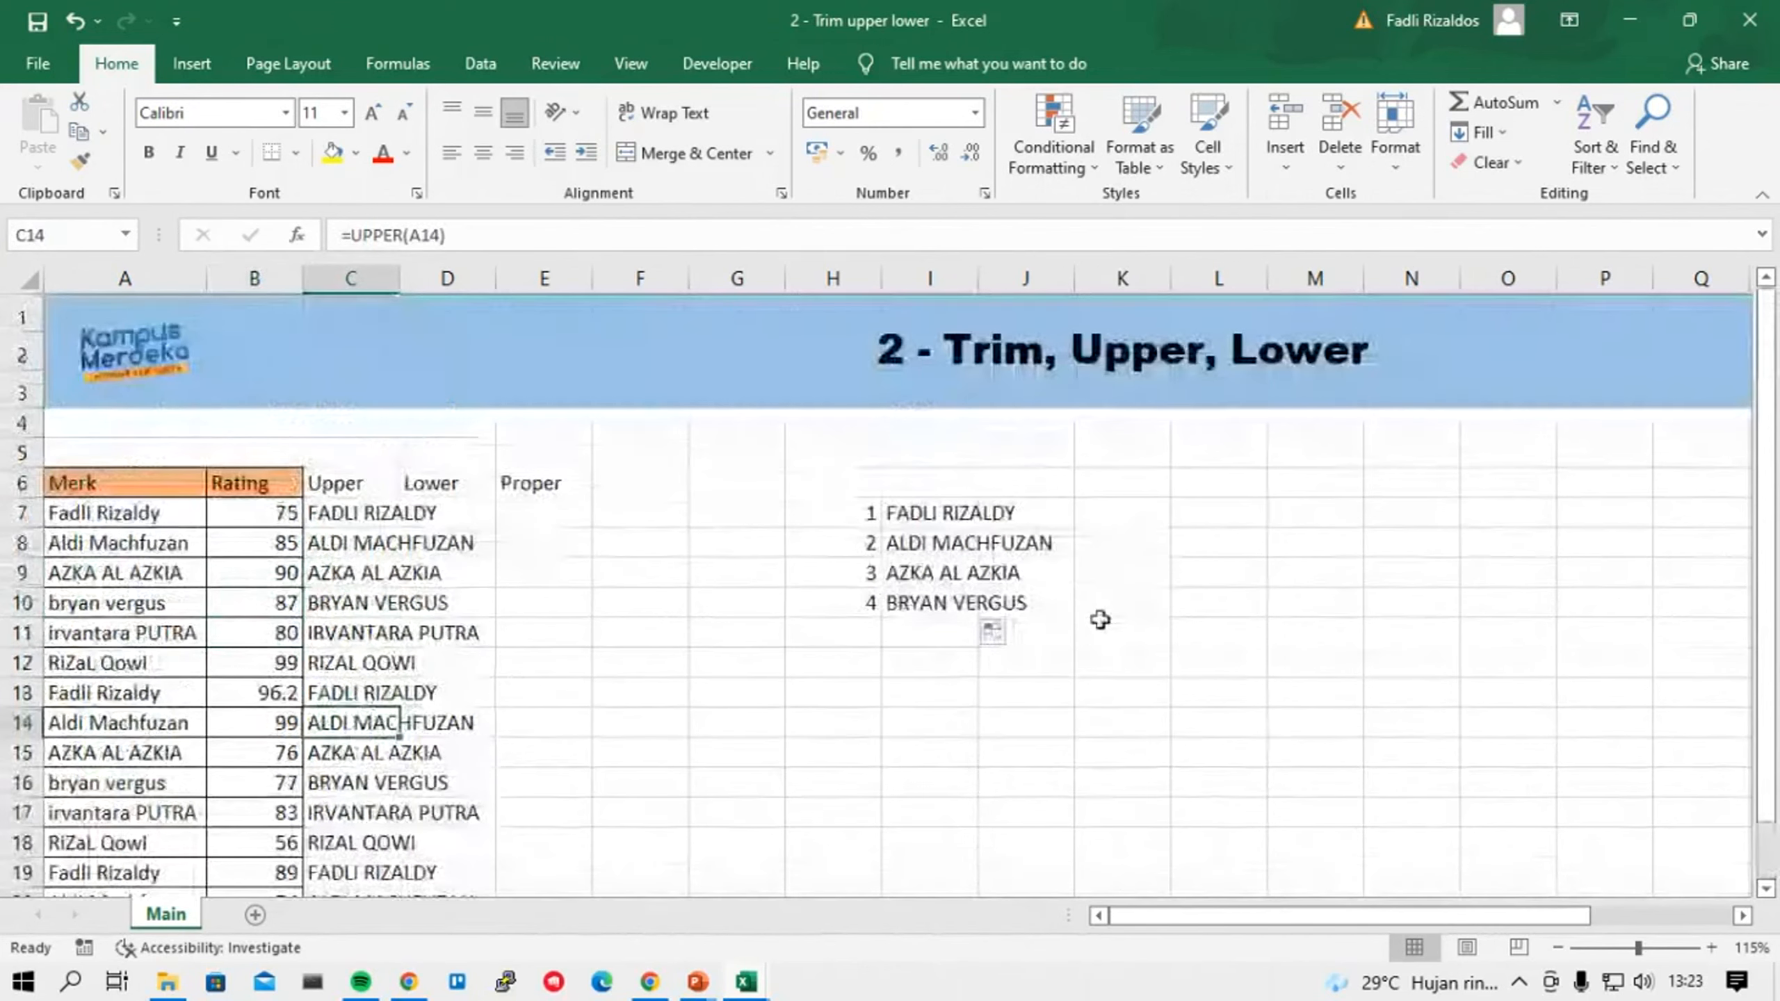
{"action": "scroll", "coordinate": [754, 624], "scroll_direction": "down", "scroll_amount": 2}
{"action": "scroll", "coordinate": [376, 444], "scroll_direction": "up", "scroll_amount": 1}
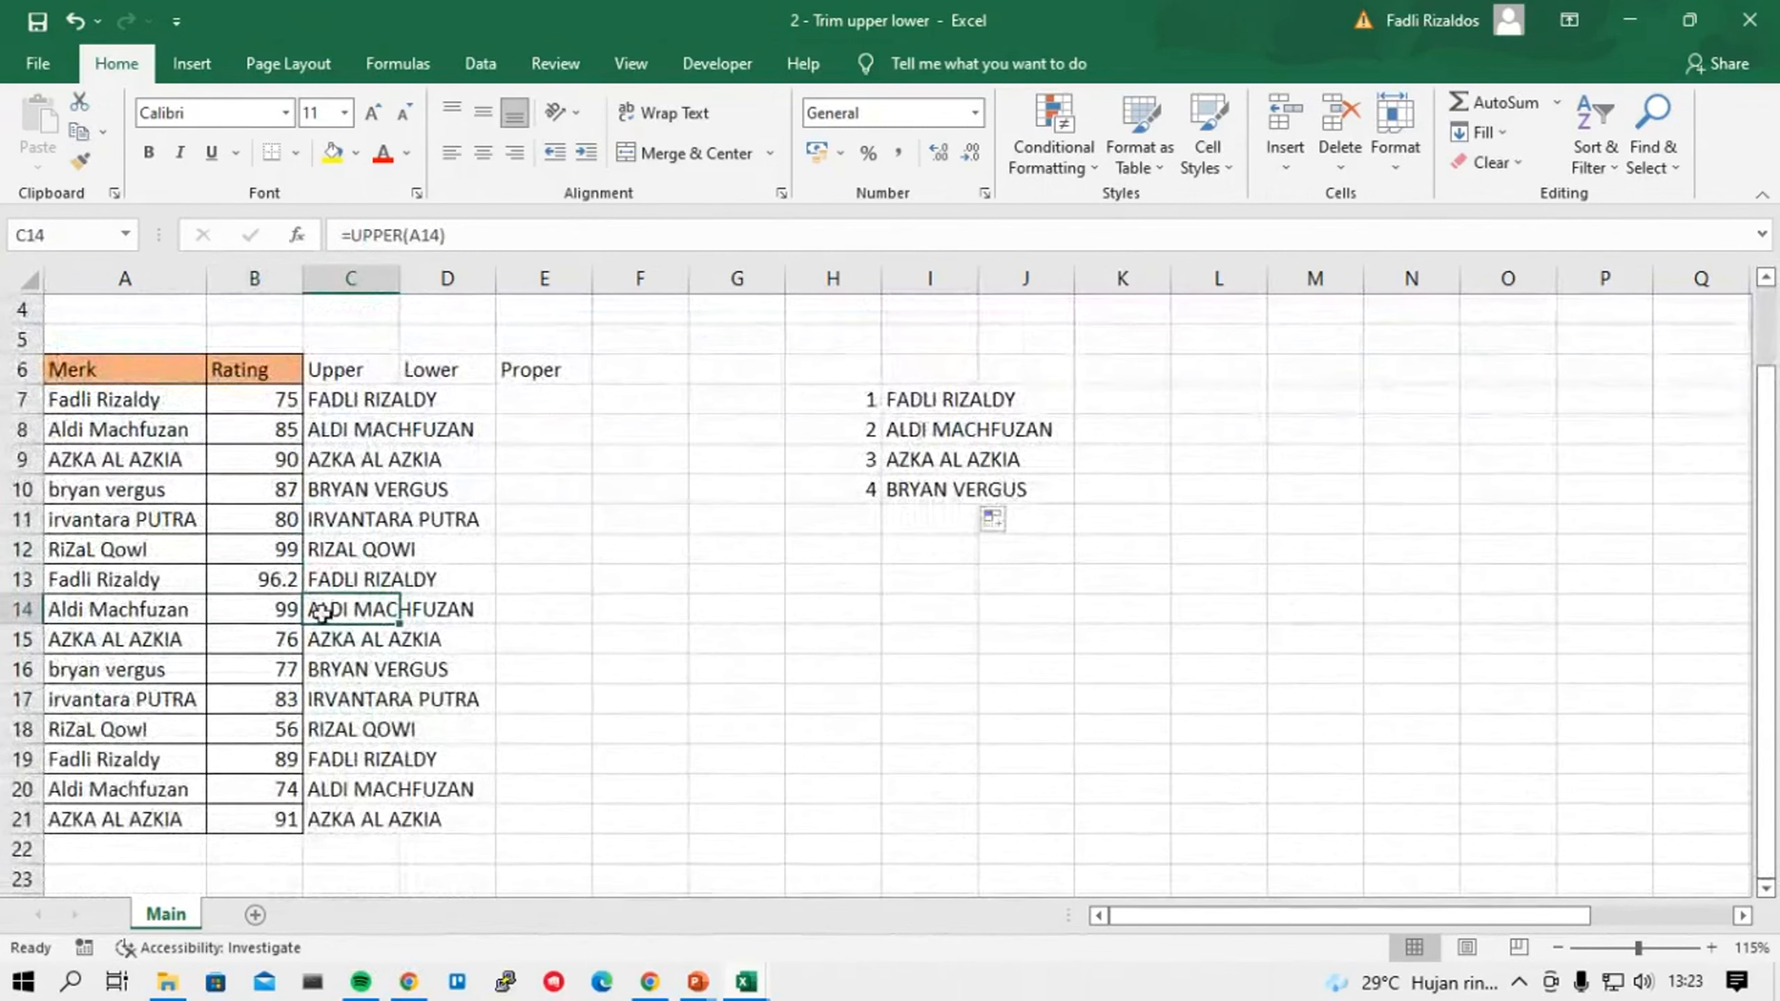
Enter 1 and 2 in K7:K8 and extend the number series to 11 in K17.
{"action": "left_click", "coordinate": [1146, 401]}
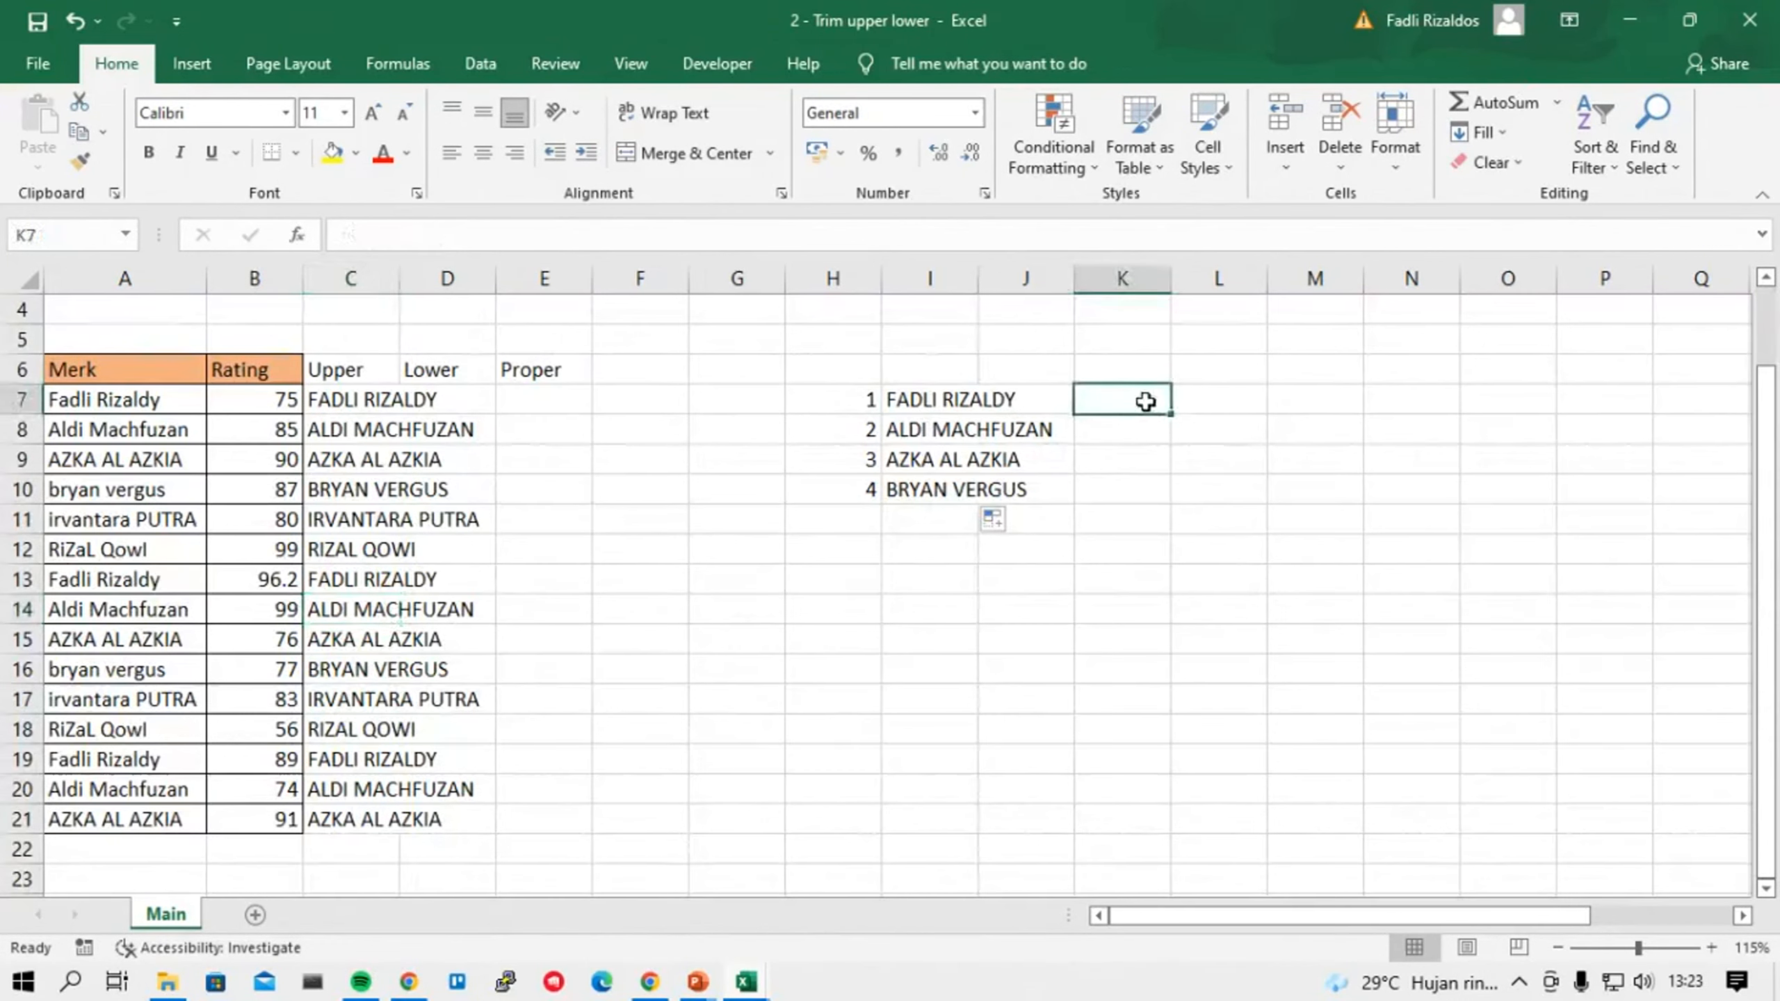
{"action": "type", "text": "1"}
{"action": "key", "text": "Return"}
{"action": "type", "text": "2"}
{"action": "key", "text": "Return"}
{"action": "left_click", "coordinate": [1140, 396]}
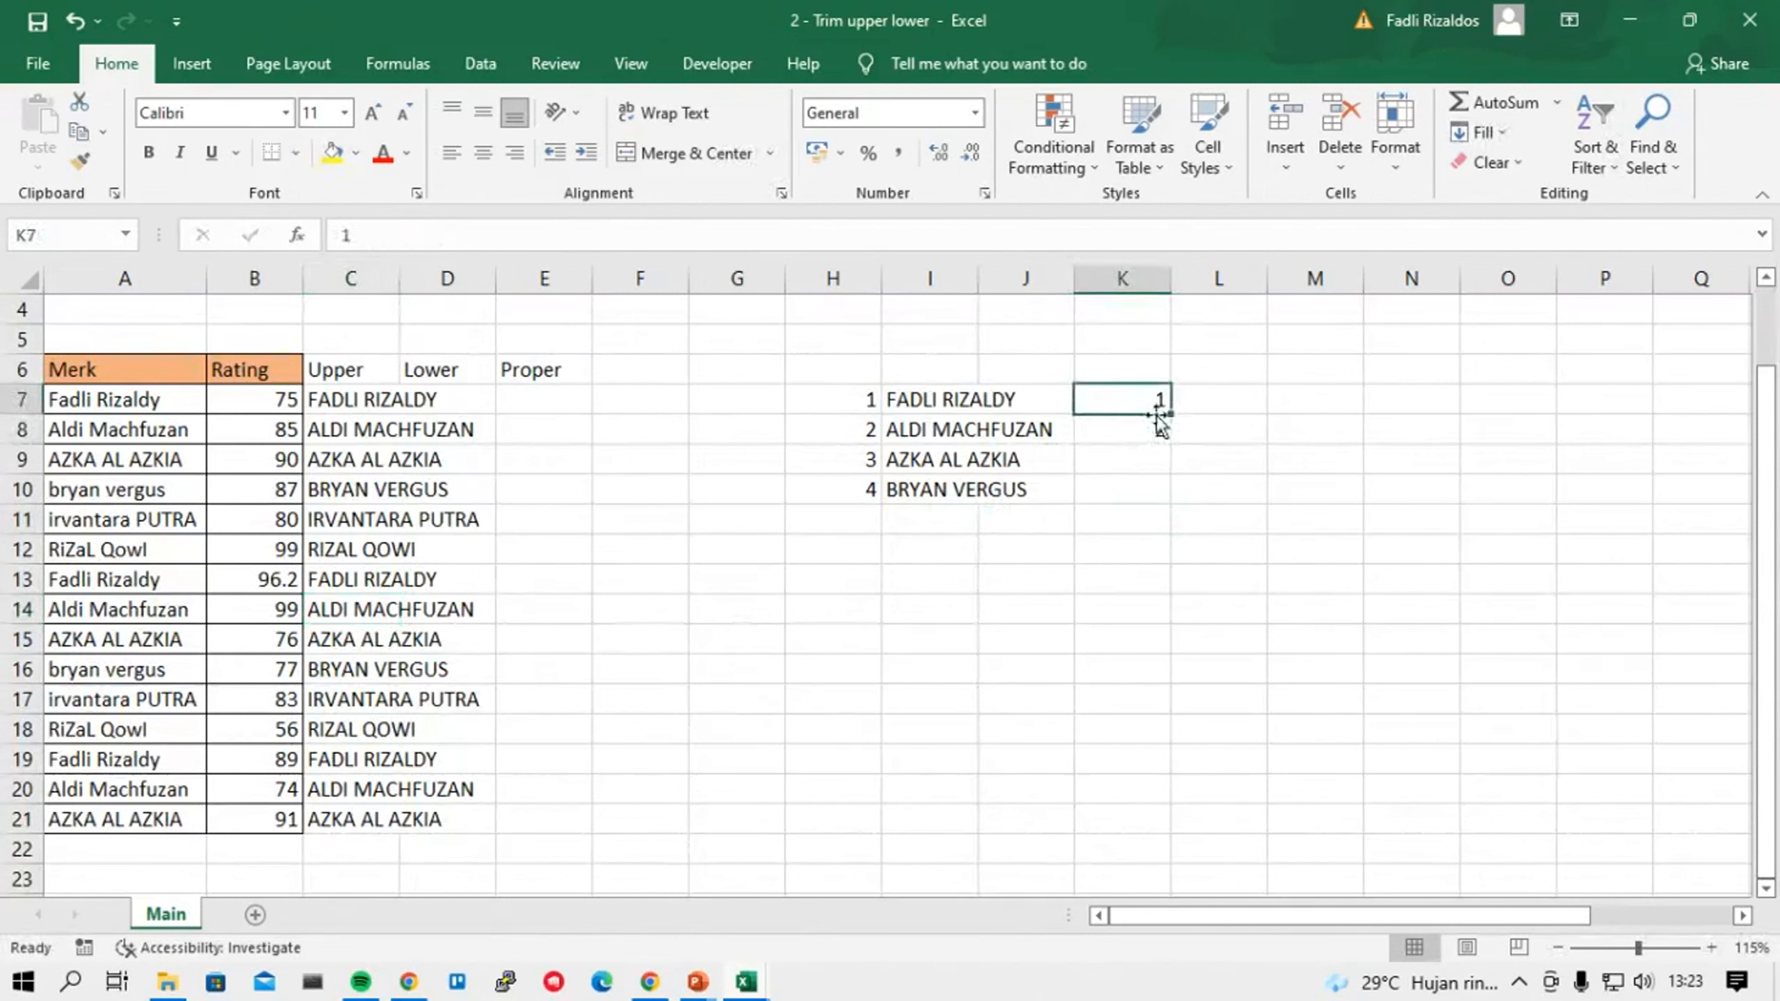
{"action": "left_click_drag", "start_coordinate": [1157, 415], "coordinate": [1171, 714]}
{"action": "left_click", "coordinate": [1122, 789]}
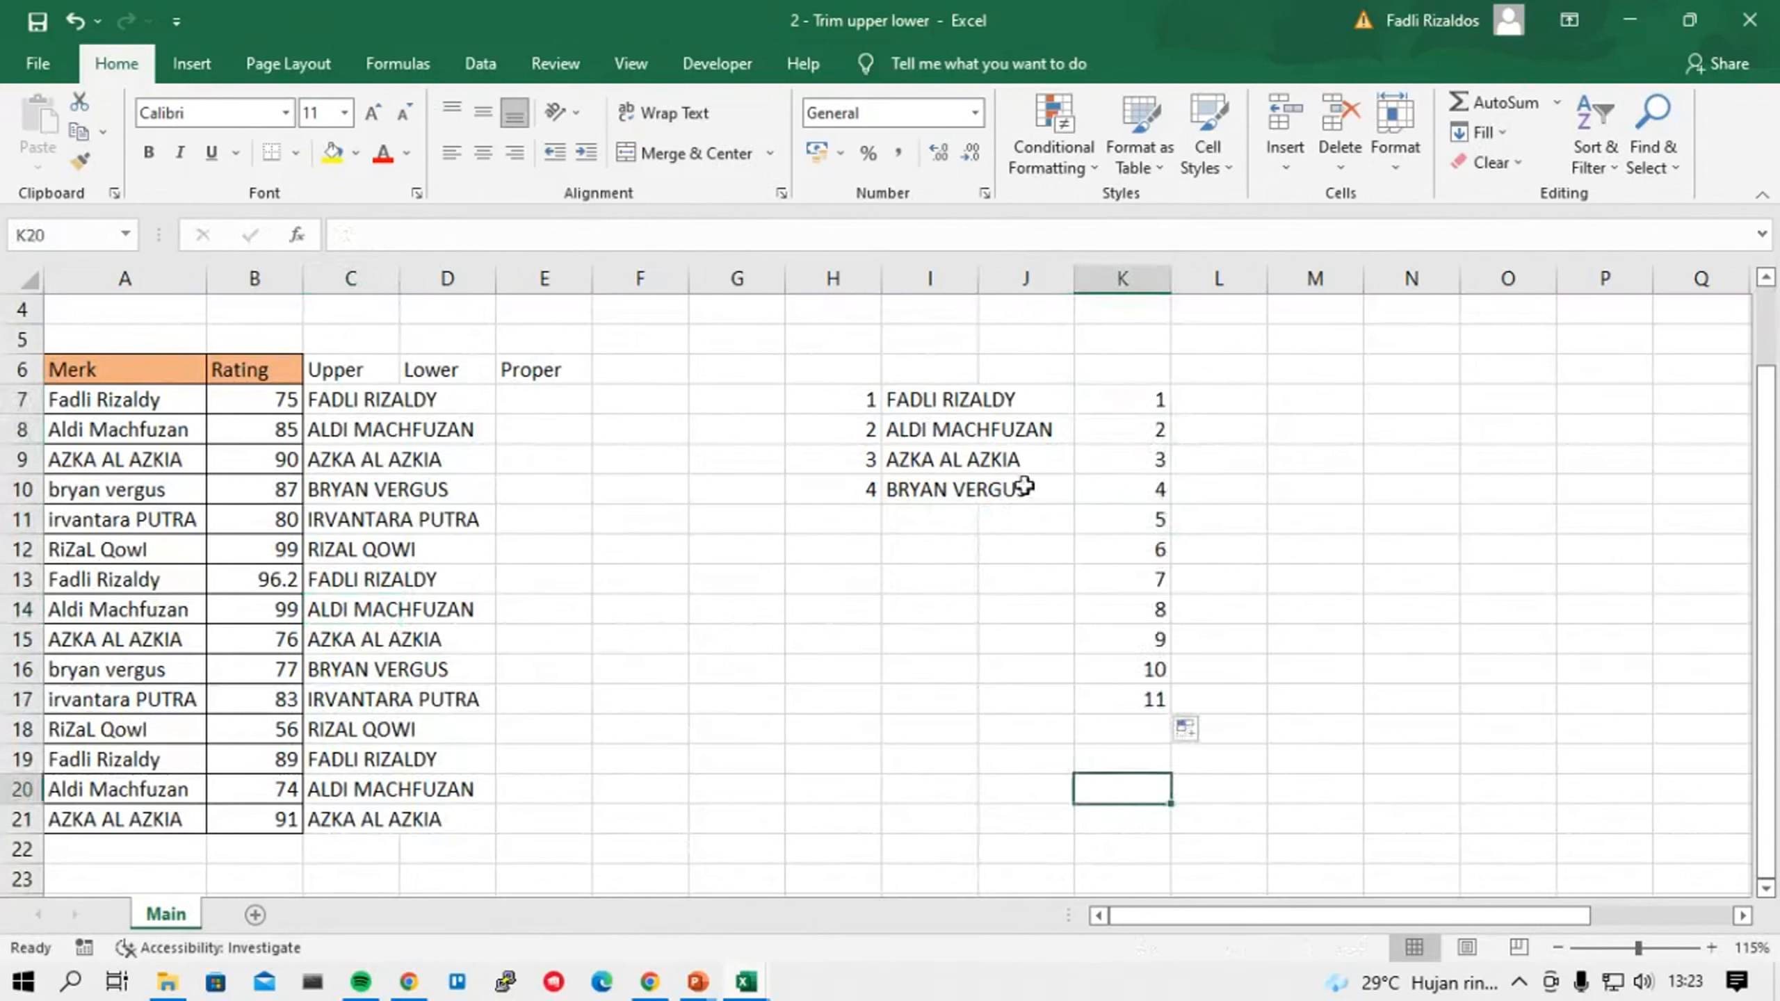
Move the number series from K7:K17 to J7:J17, next to the UPPER results.
{"action": "left_click_drag", "start_coordinate": [974, 400], "coordinate": [941, 429]}
{"action": "left_click_drag", "start_coordinate": [938, 435], "coordinate": [933, 489]}
{"action": "left_click_drag", "start_coordinate": [1148, 407], "coordinate": [1137, 727]}
{"action": "key", "text": "ctrl+x"}
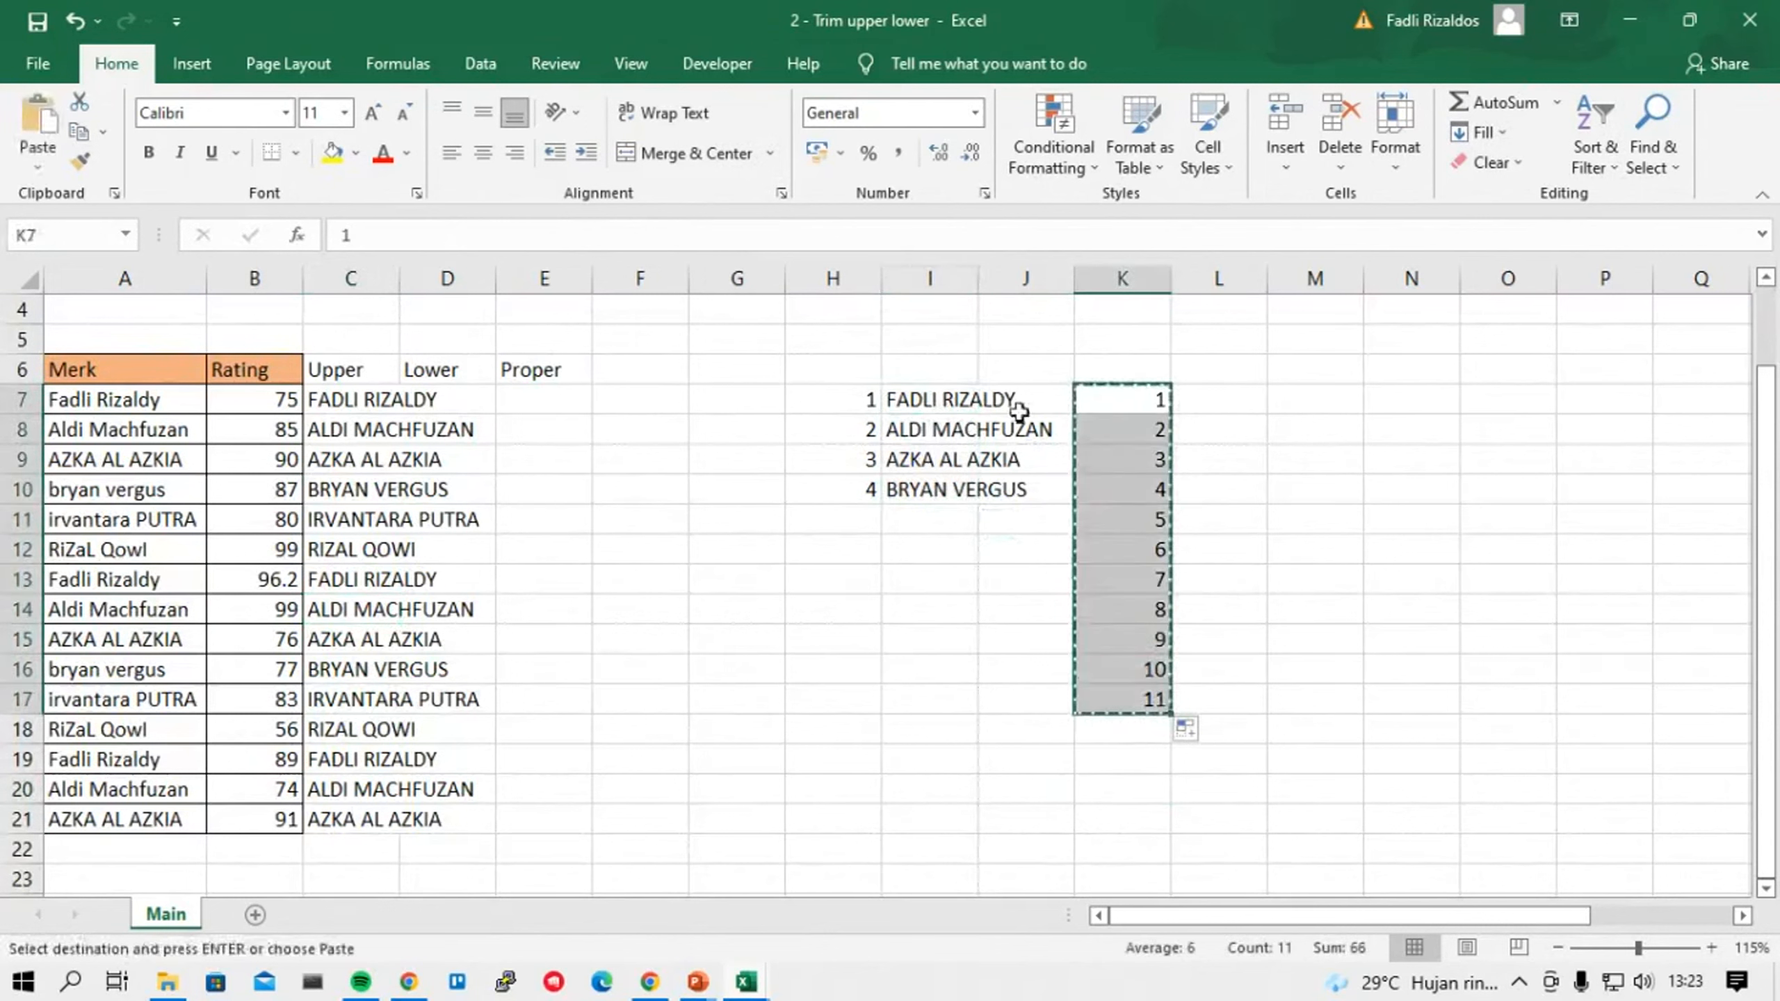
{"action": "left_click", "coordinate": [1017, 402]}
{"action": "key", "text": "ctrl+v"}
Clear the UPPER results in I8:I10 and select the formula cell I7.
{"action": "left_click", "coordinate": [921, 400]}
{"action": "left_click_drag", "start_coordinate": [920, 436], "coordinate": [913, 502]}
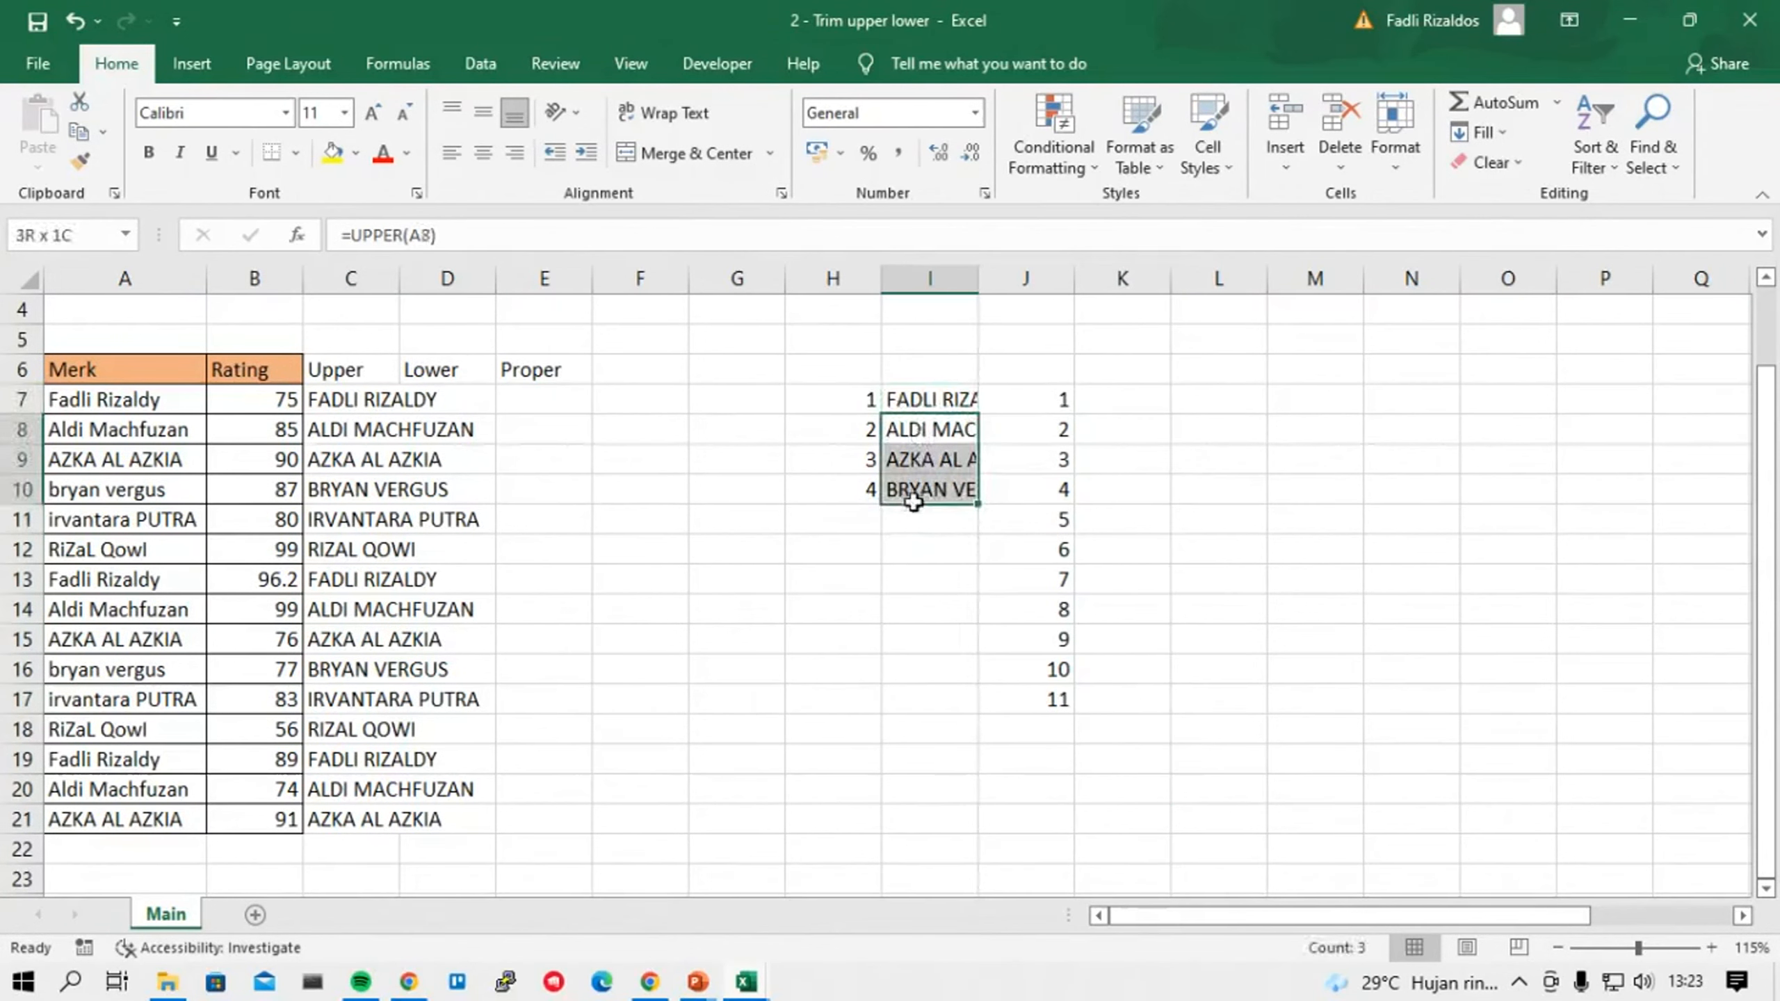
{"action": "key", "text": "Delete"}
{"action": "left_click", "coordinate": [935, 401]}
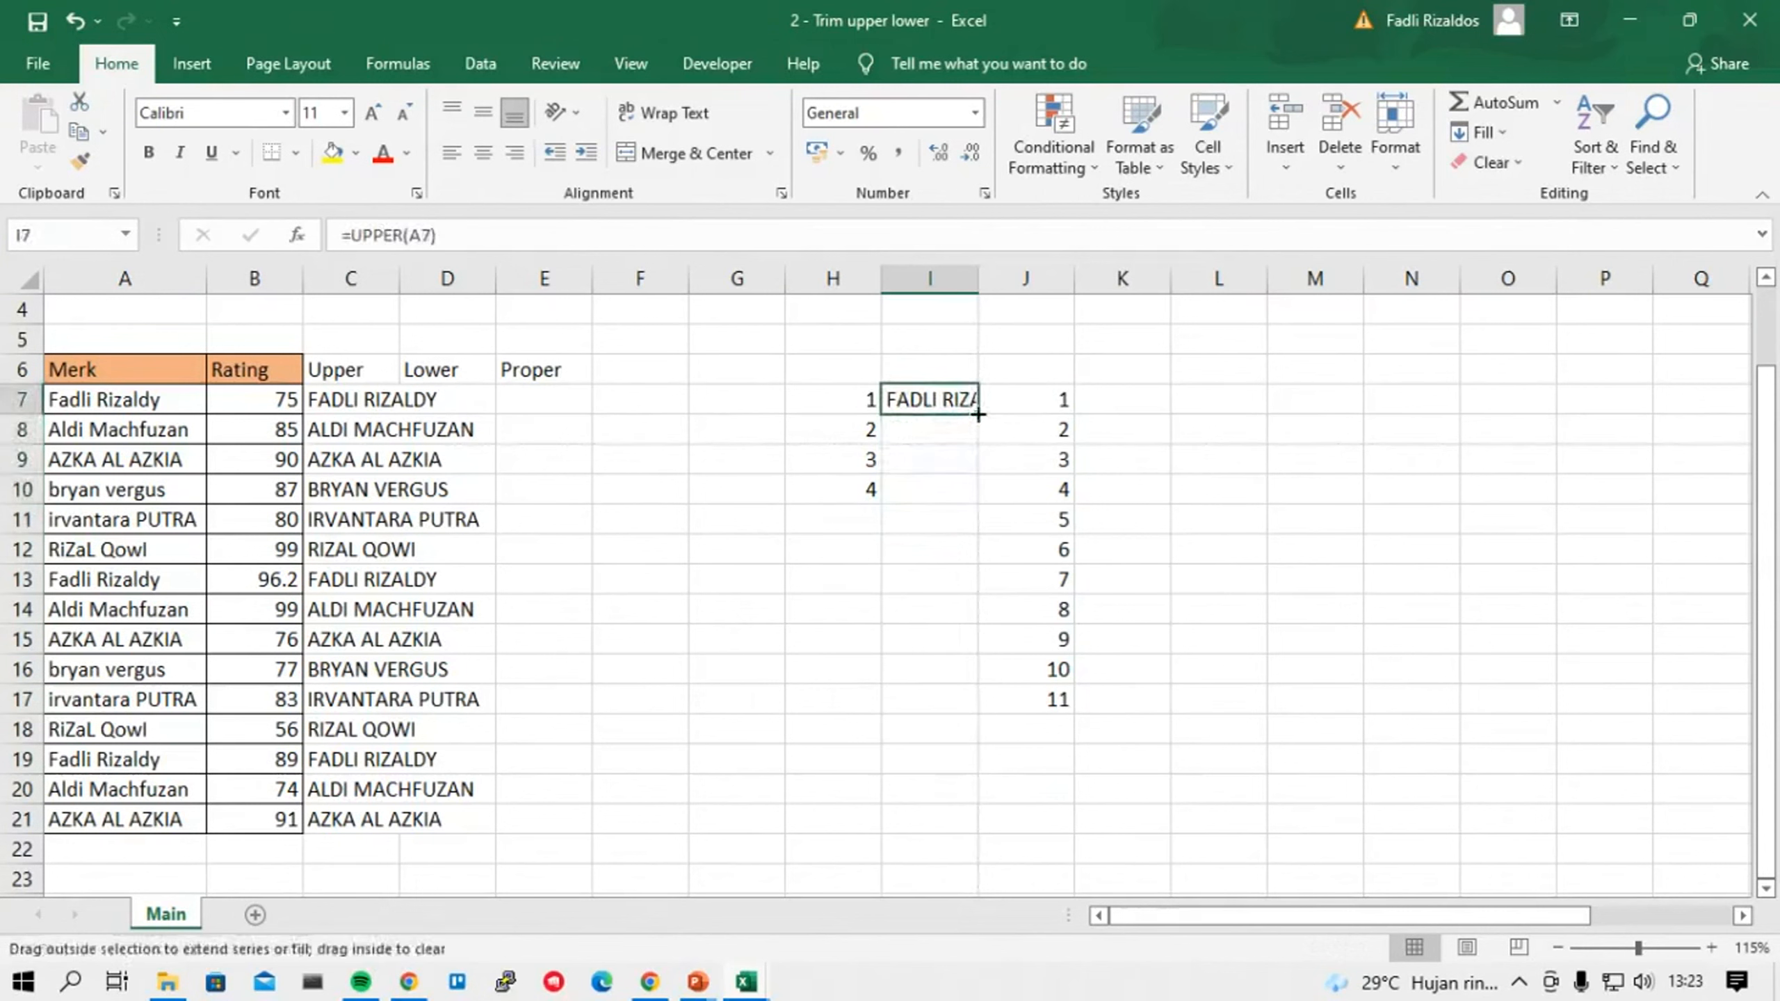
Auto-fill the UPPER formula from I7 down to I17 and compare its extent with the number series in J7:J17.
{"action": "double_click", "coordinate": [977, 414]}
{"action": "left_click_drag", "start_coordinate": [1051, 400], "coordinate": [1045, 699]}
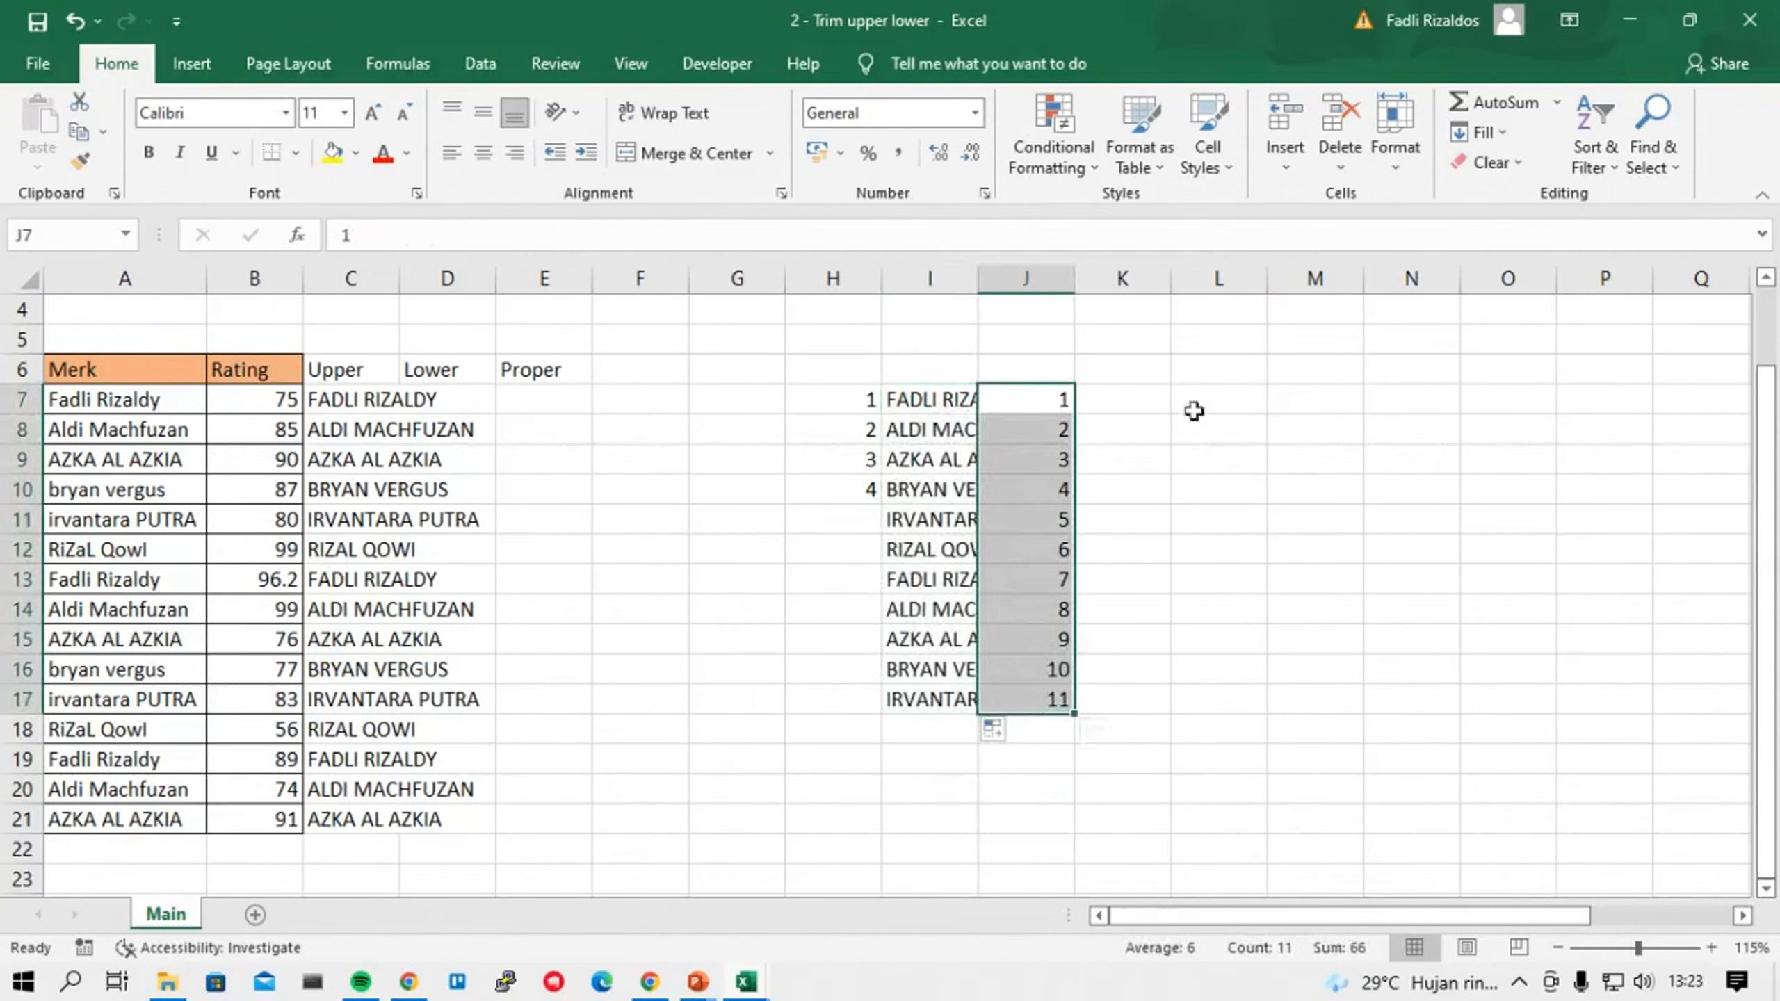
{"action": "left_click_drag", "start_coordinate": [923, 402], "coordinate": [914, 421]}
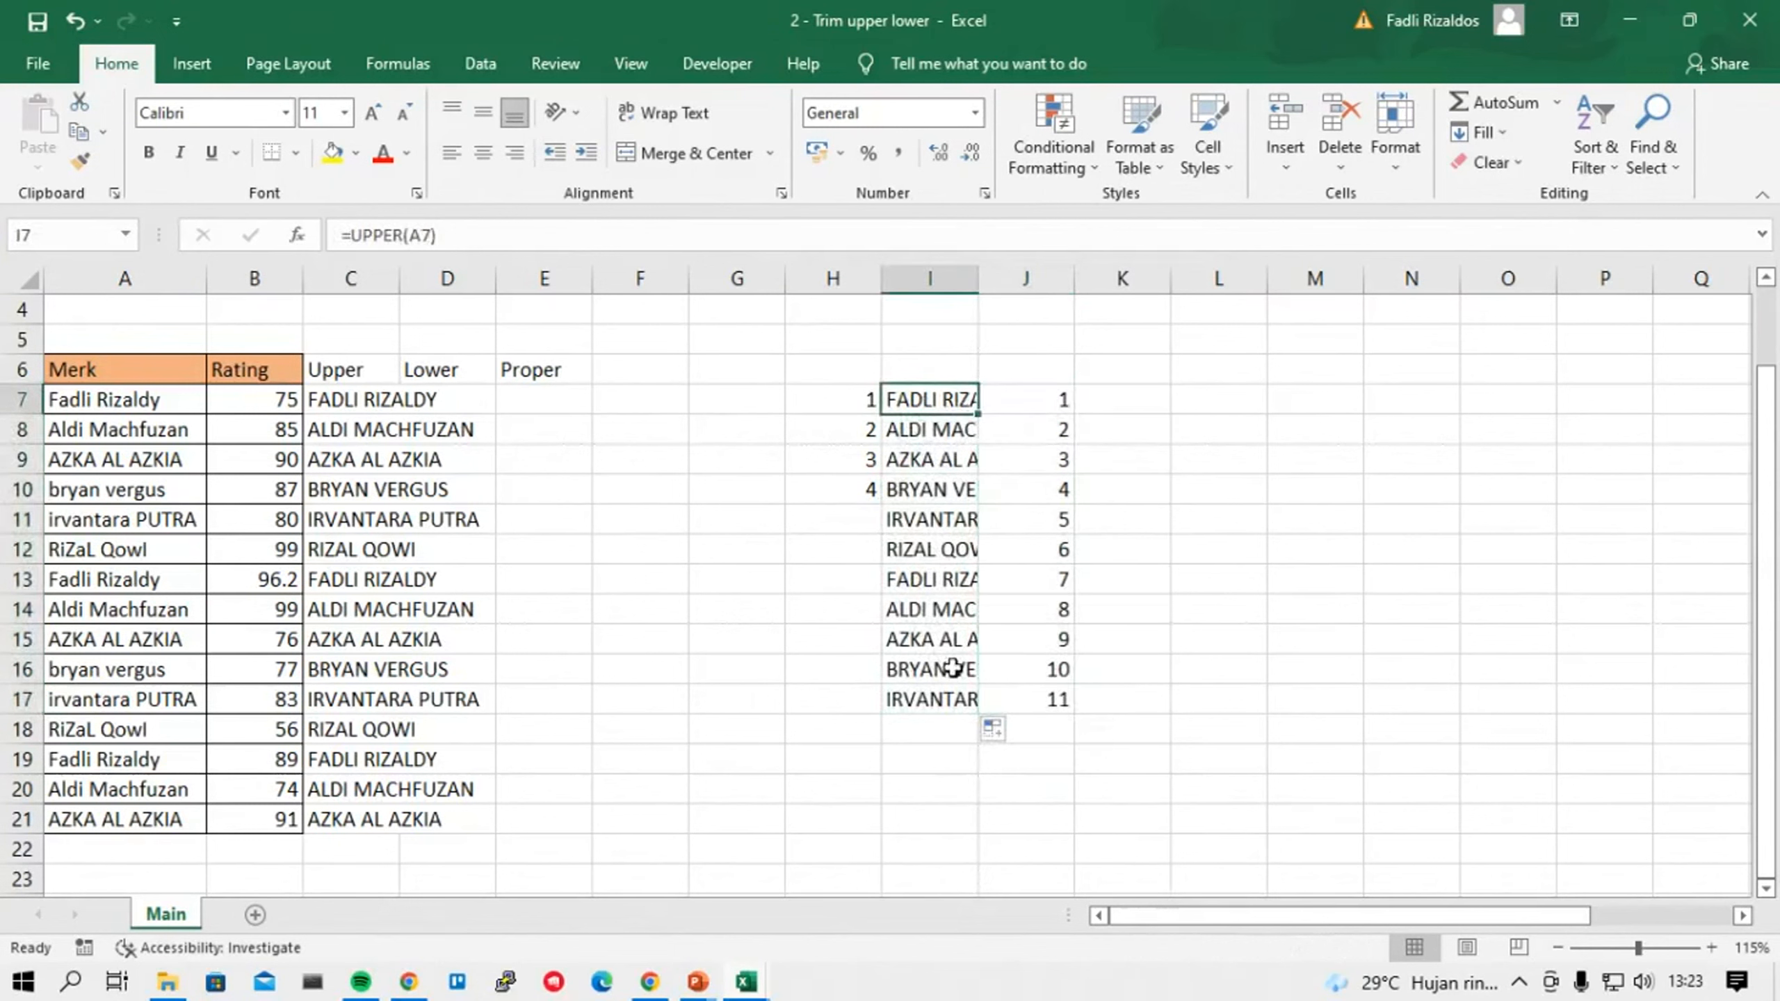
Begin a LOWER formula in D7 that references the first Merk name in A7.
{"action": "left_click", "coordinate": [443, 399]}
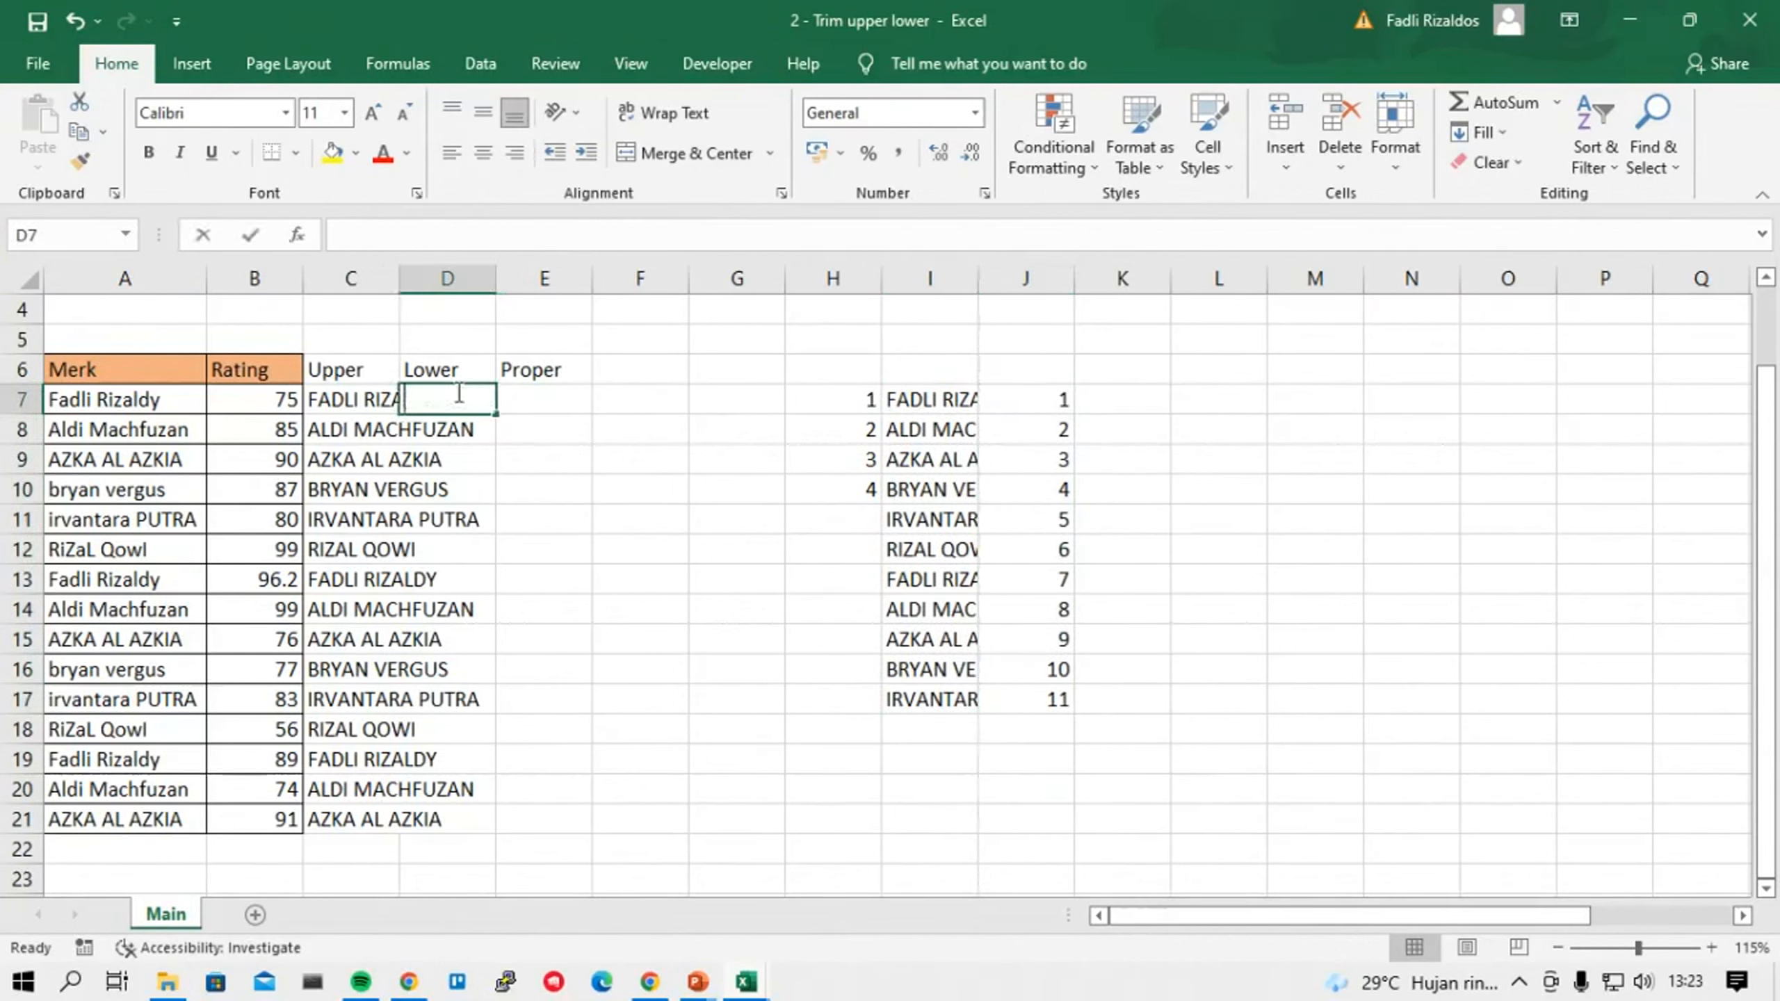
{"action": "type", "text": "=low"}
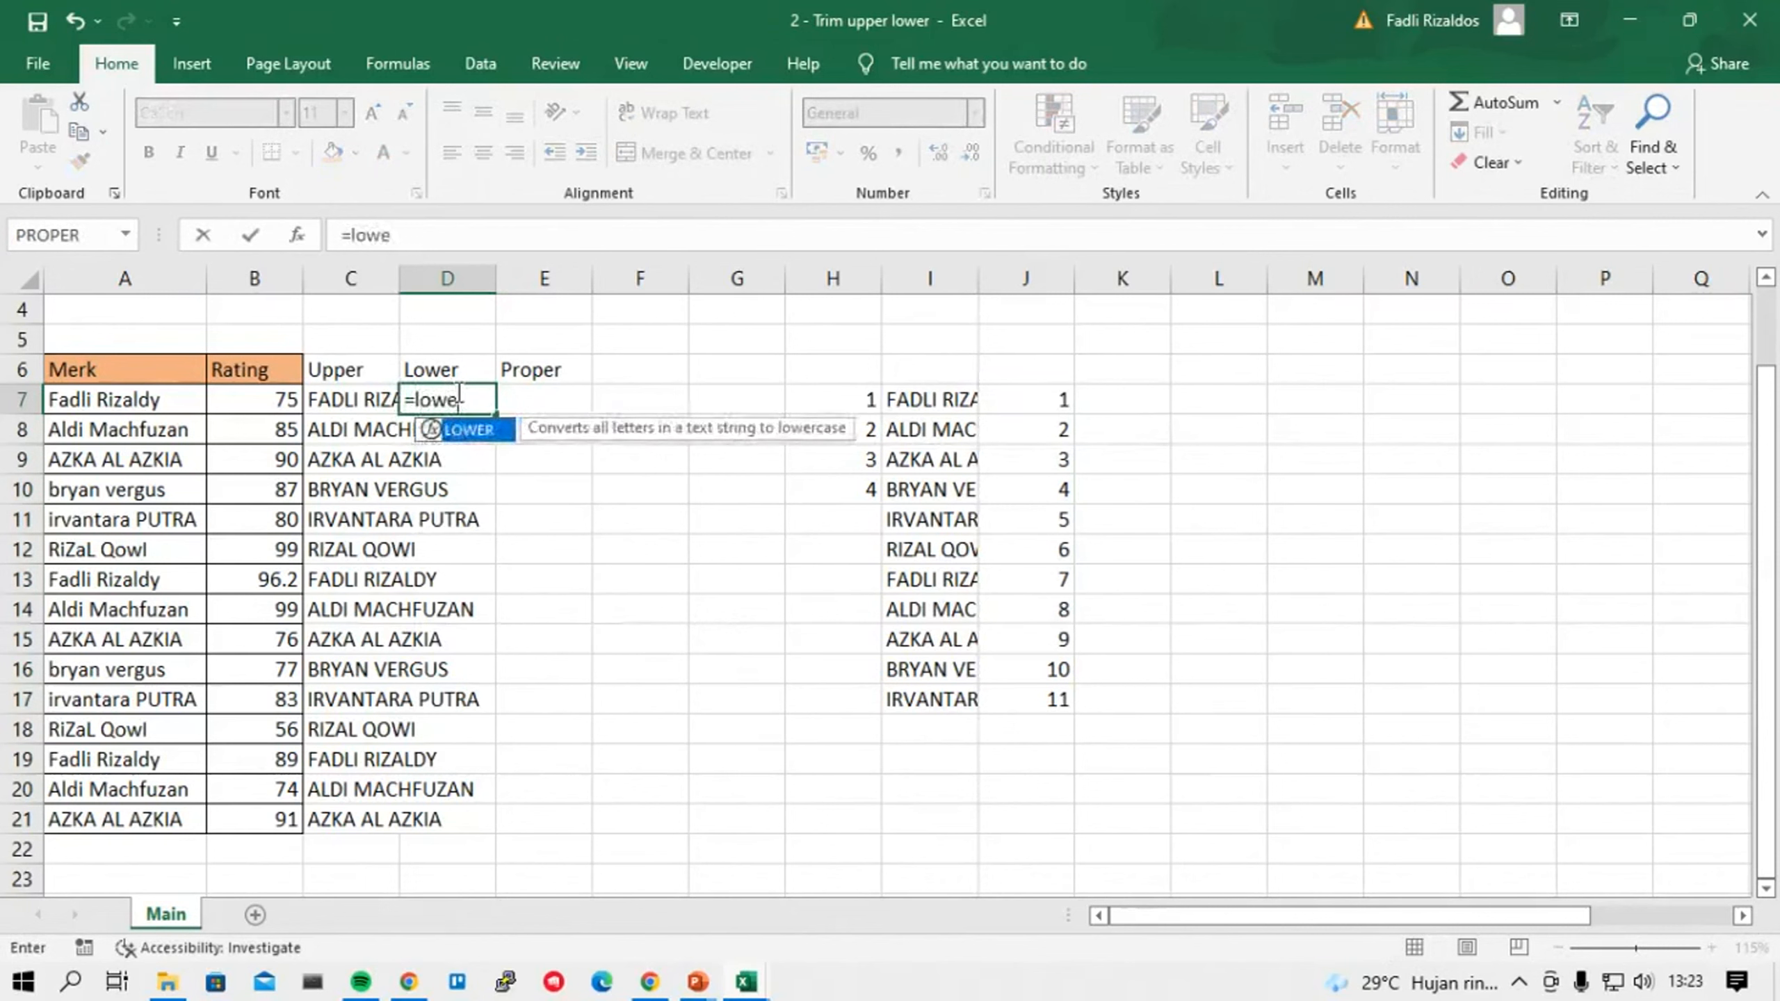
{"action": "type", "text": "e"}
{"action": "key", "text": "Tab"}
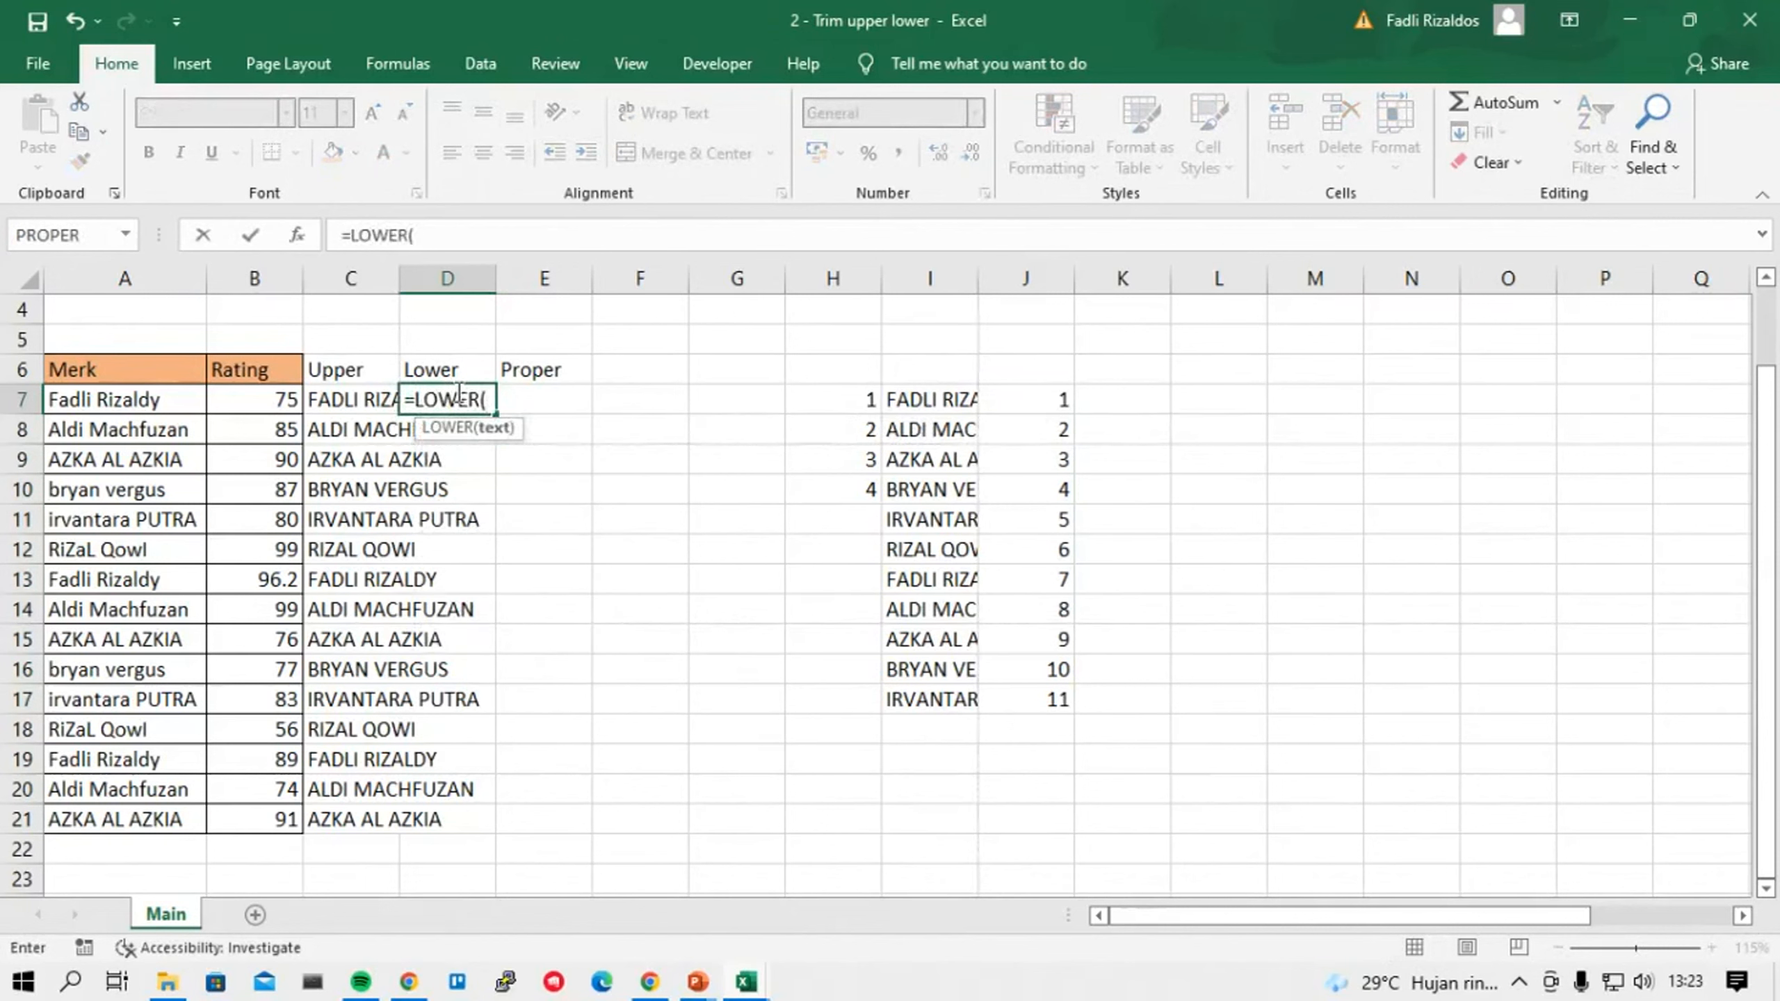
{"action": "key", "text": "Left"}
{"action": "key", "text": "Left"}
{"action": "key", "text": "Left"}
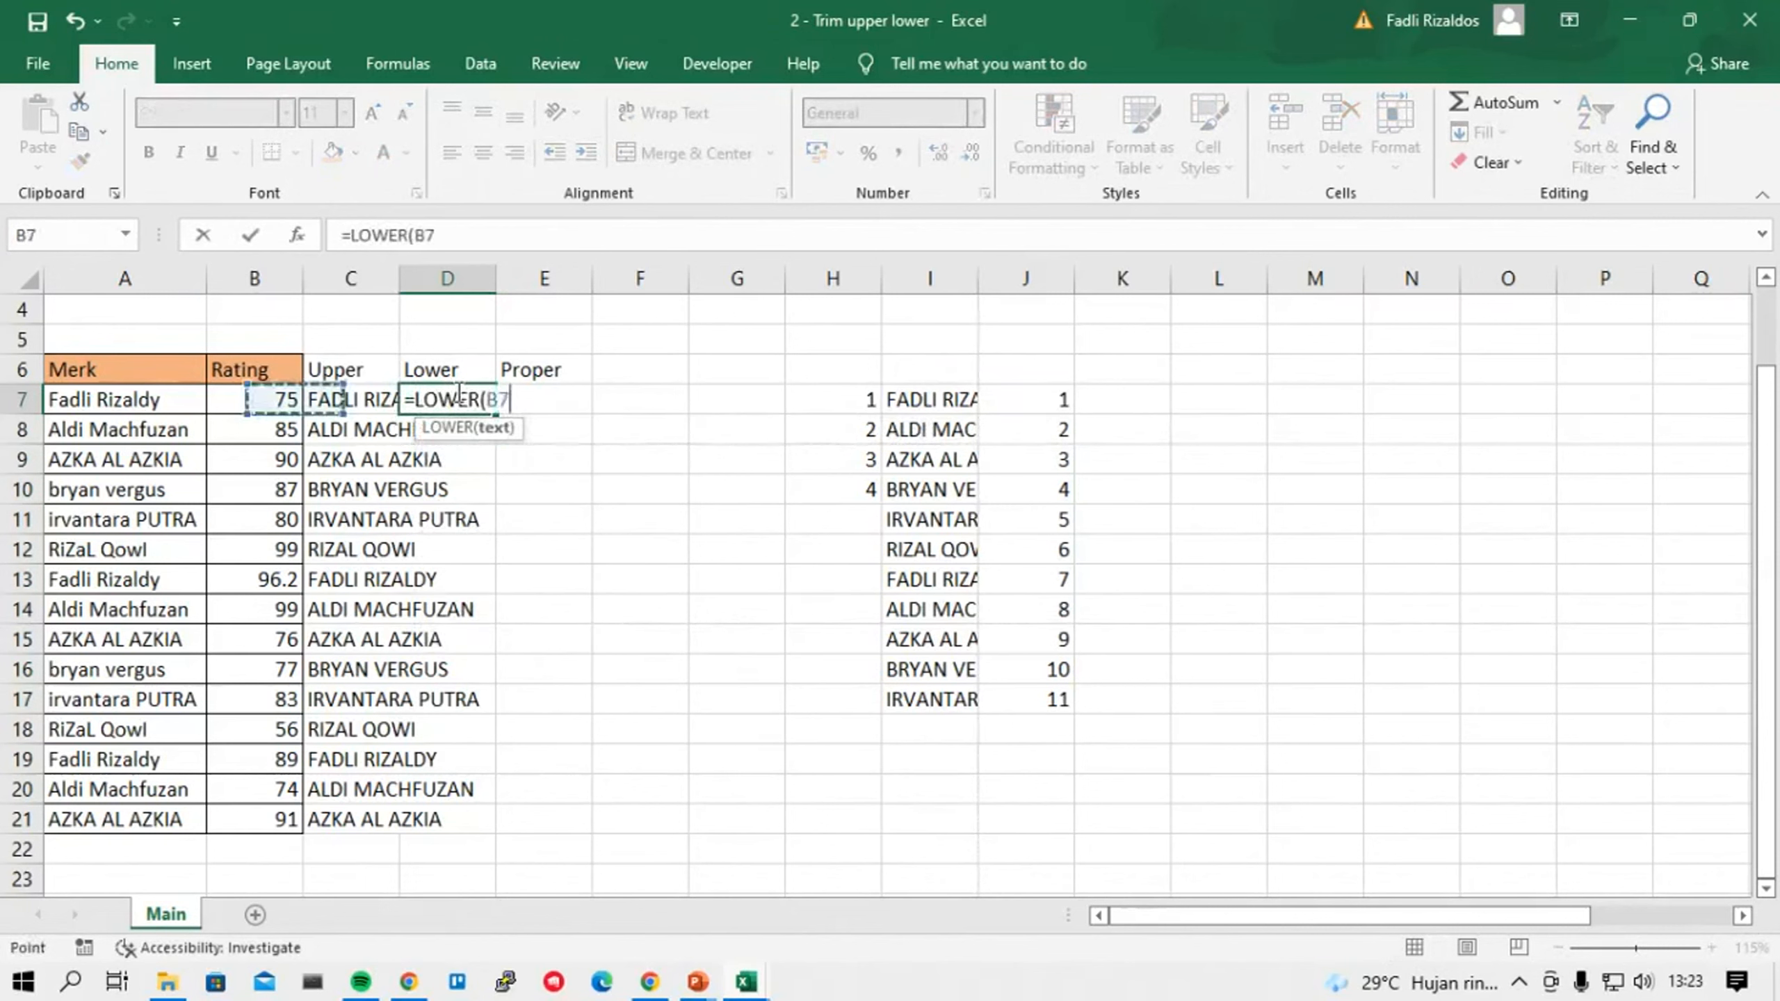
{"action": "key", "text": "Right"}
{"action": "key", "text": "Right"}
{"action": "key", "text": "Right"}
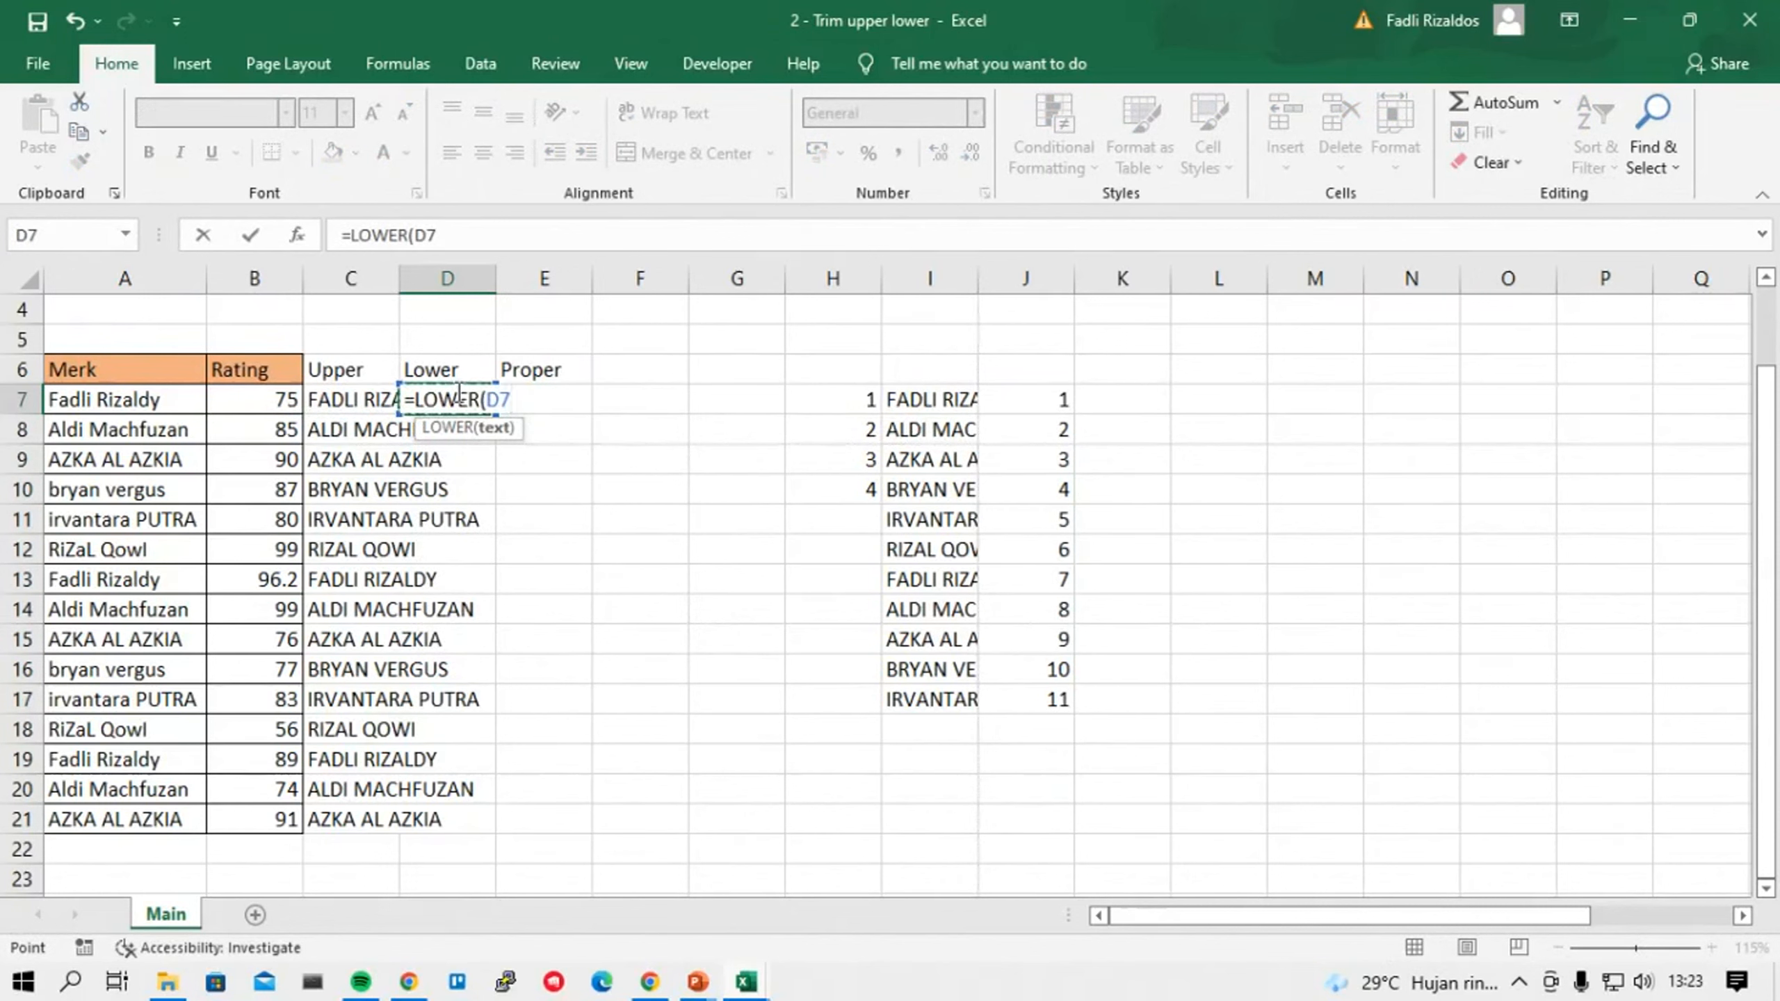
{"action": "key", "text": "Left"}
{"action": "key", "text": "Left"}
{"action": "key", "text": "Left"}
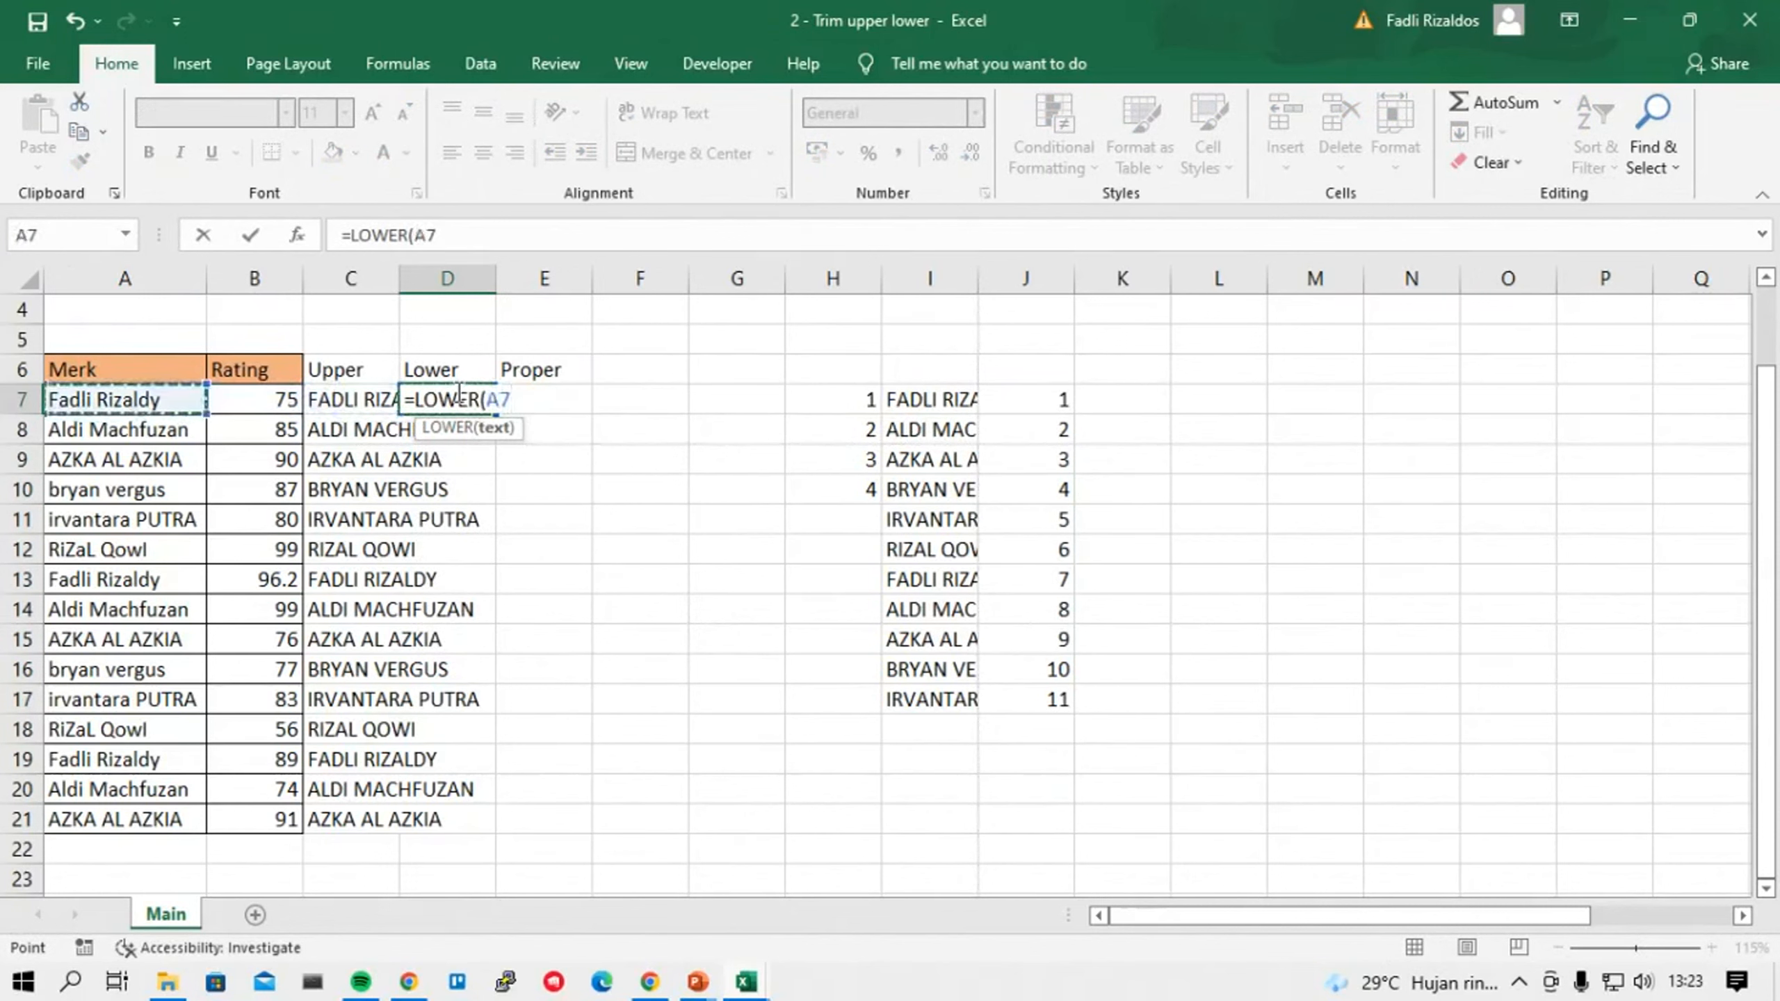
Complete =LOWER(A7) in D7 and fill the formula down to D21.
{"action": "key", "text": "Right"}
{"action": "key", "text": "Right"}
{"action": "key", "text": "Left"}
{"action": "key", "text": "Left"}
{"action": "key", "text": "ctrl+Down"}
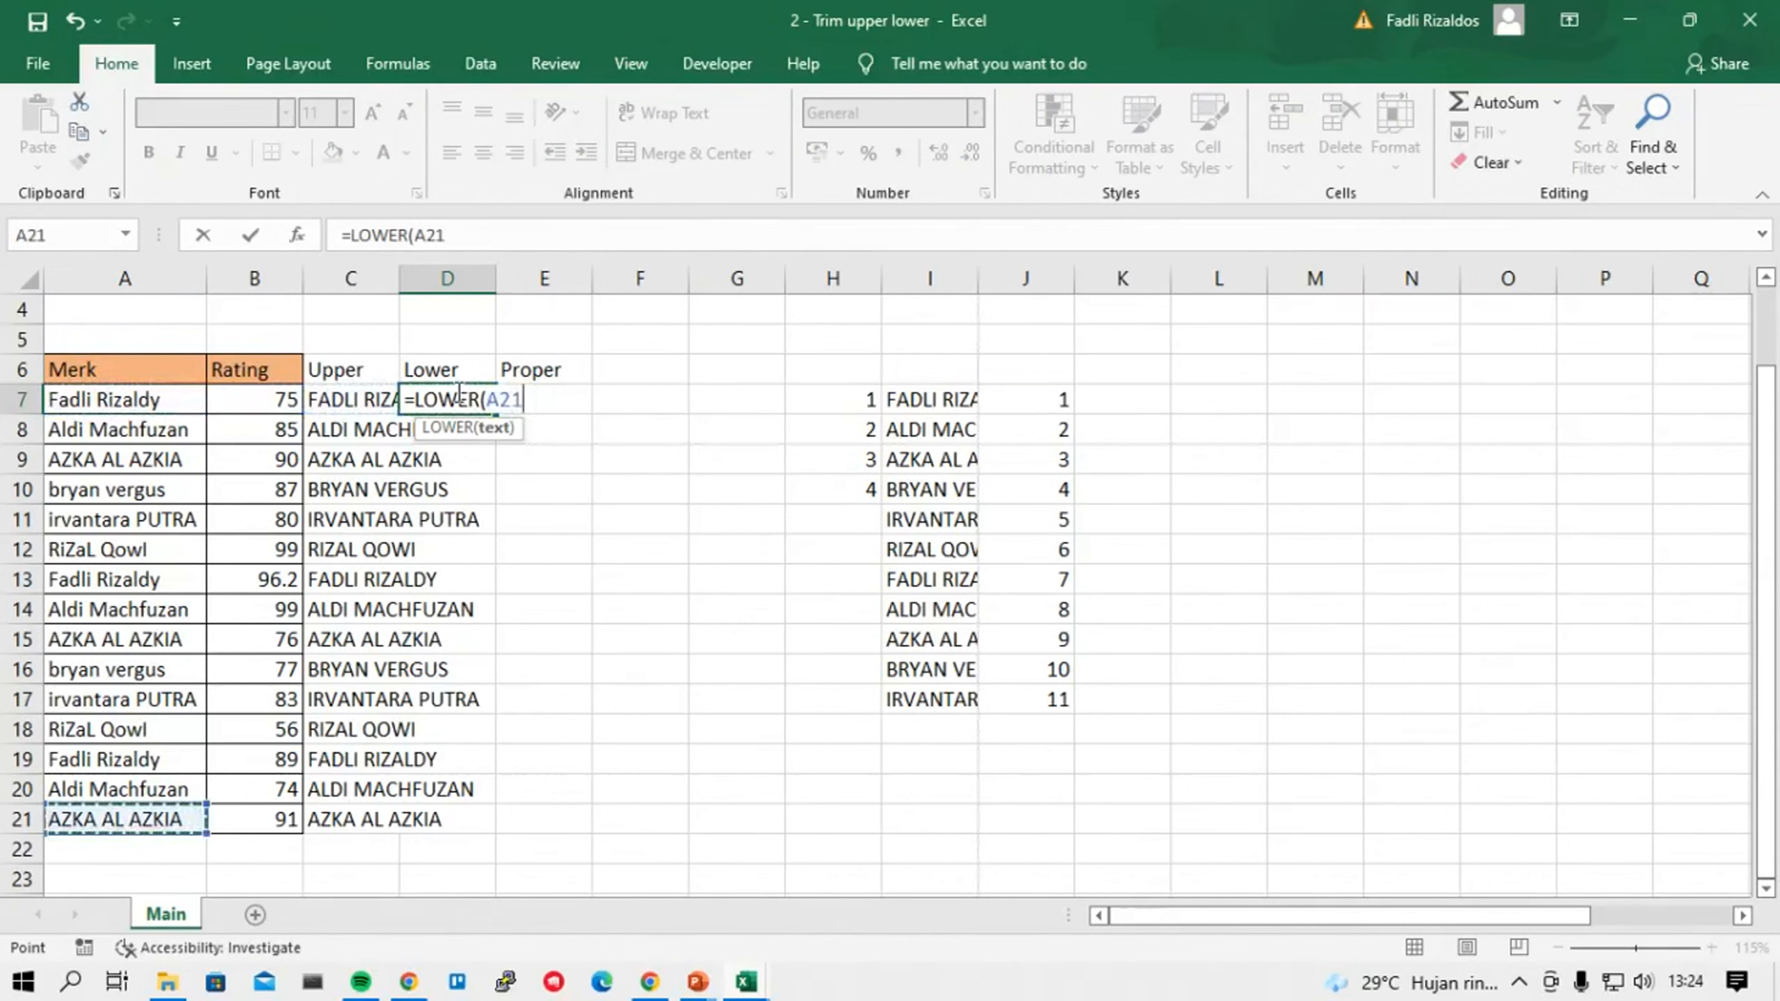
{"action": "key", "text": "ctrl+Up"}
{"action": "key", "text": "Down"}
{"action": "key", "text": "Return"}
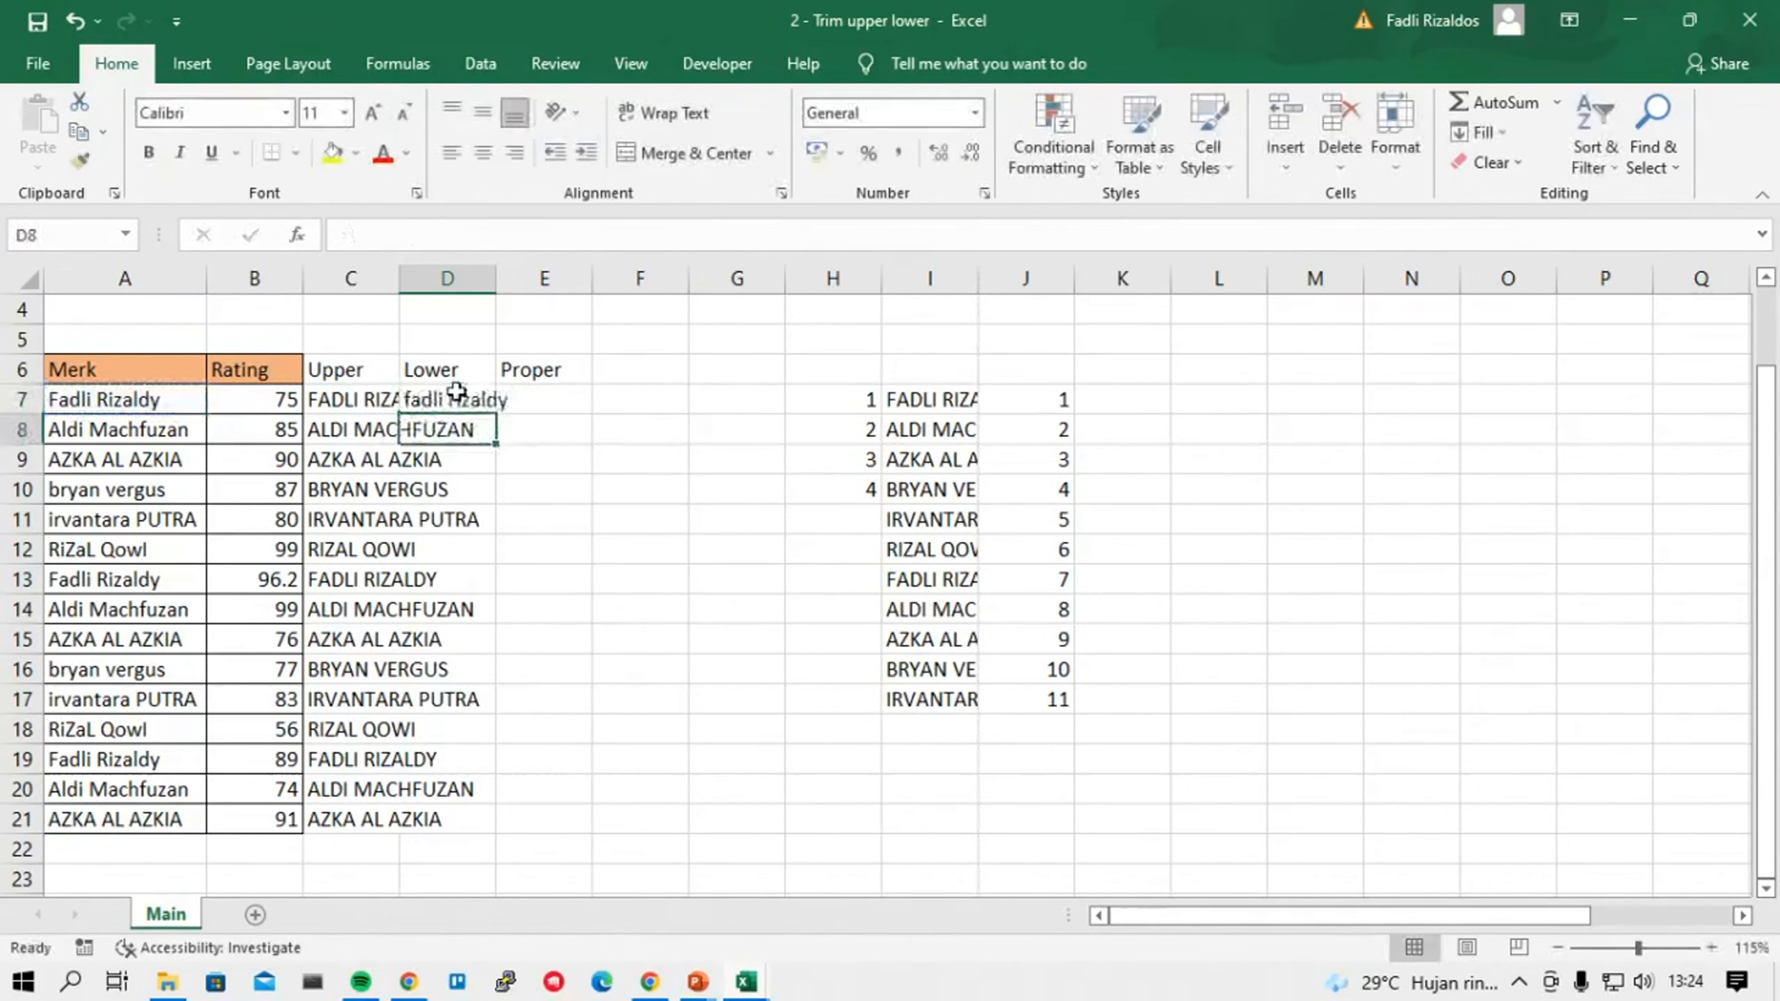
{"action": "left_click", "coordinate": [459, 396]}
{"action": "double_click", "coordinate": [501, 414]}
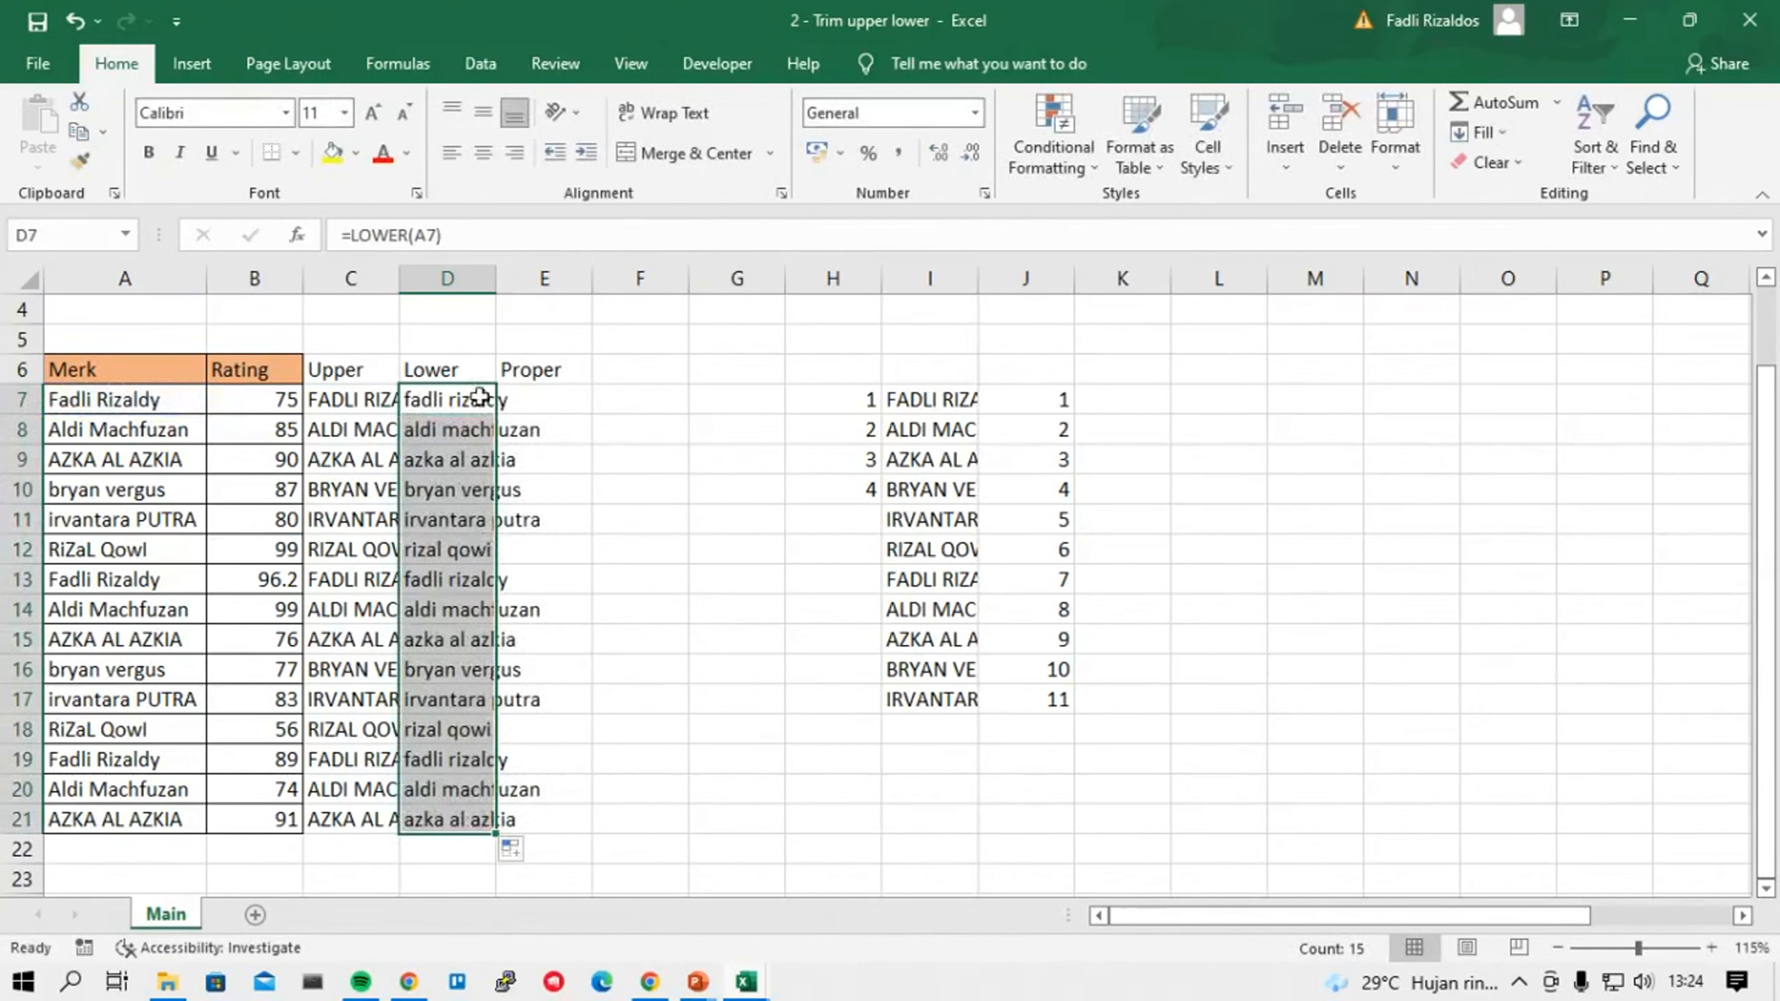
Enter =PROPER(A7) in E7 and fill the formula down to E21.
{"action": "left_click", "coordinate": [537, 399]}
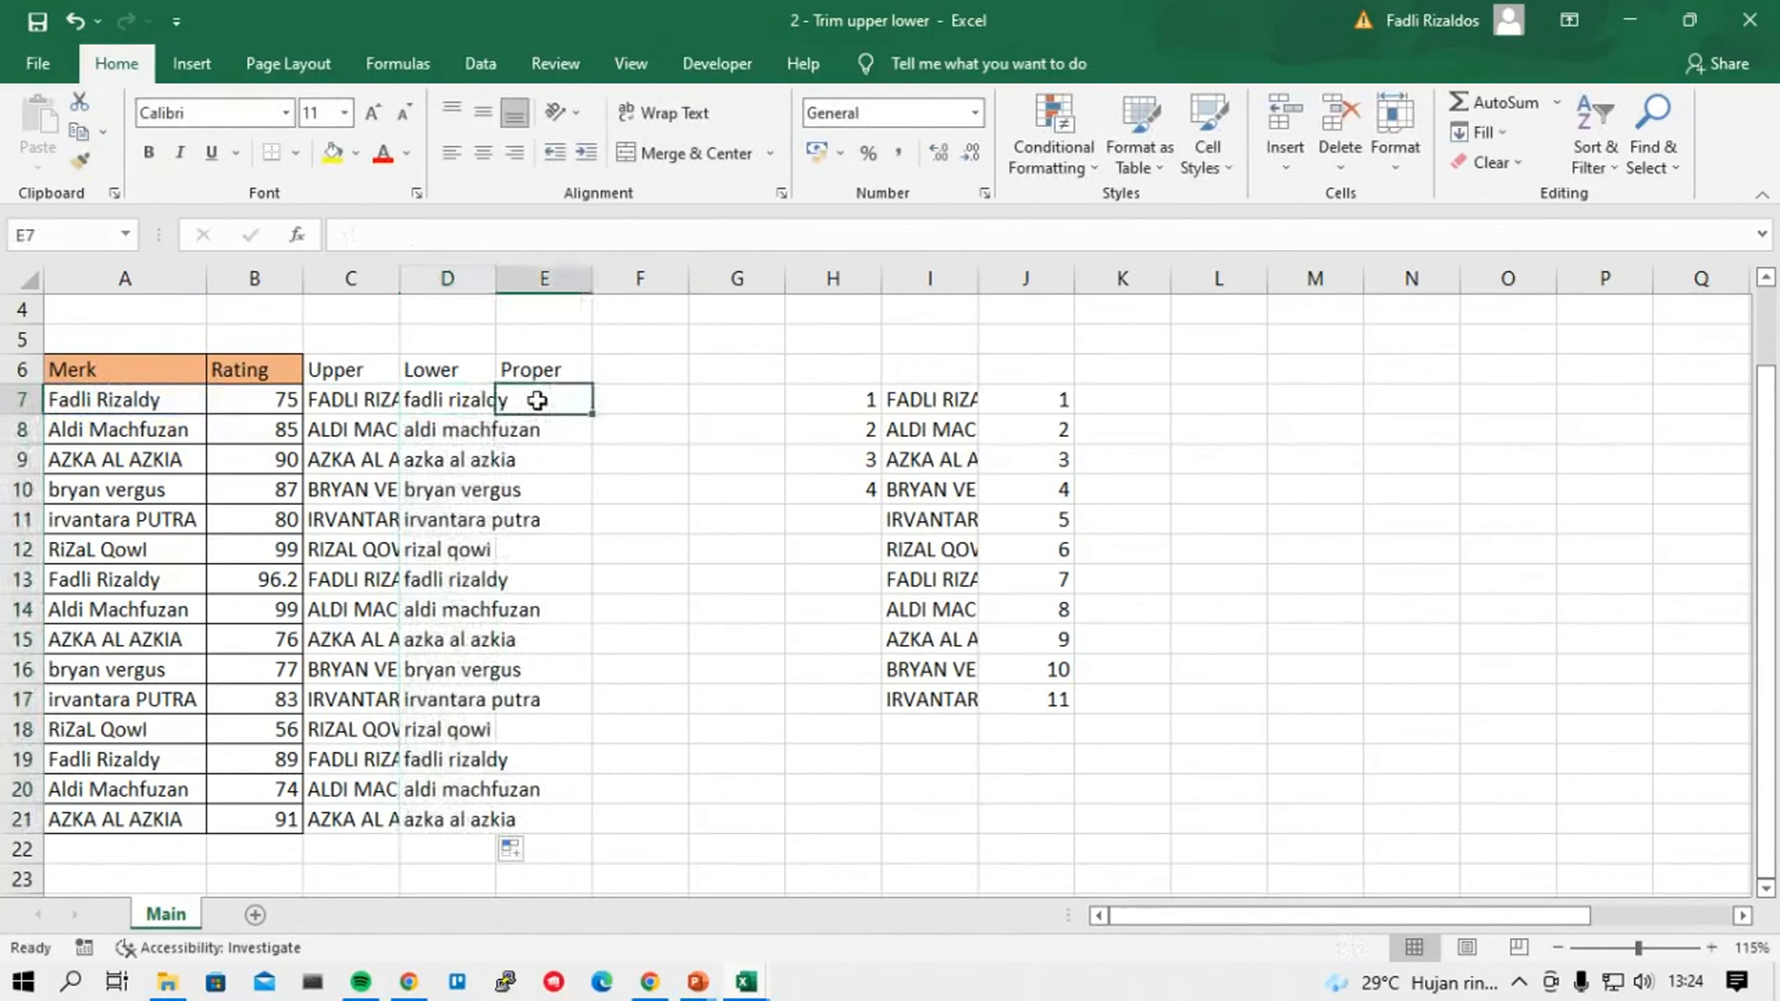
{"action": "type", "text": "=pro"}
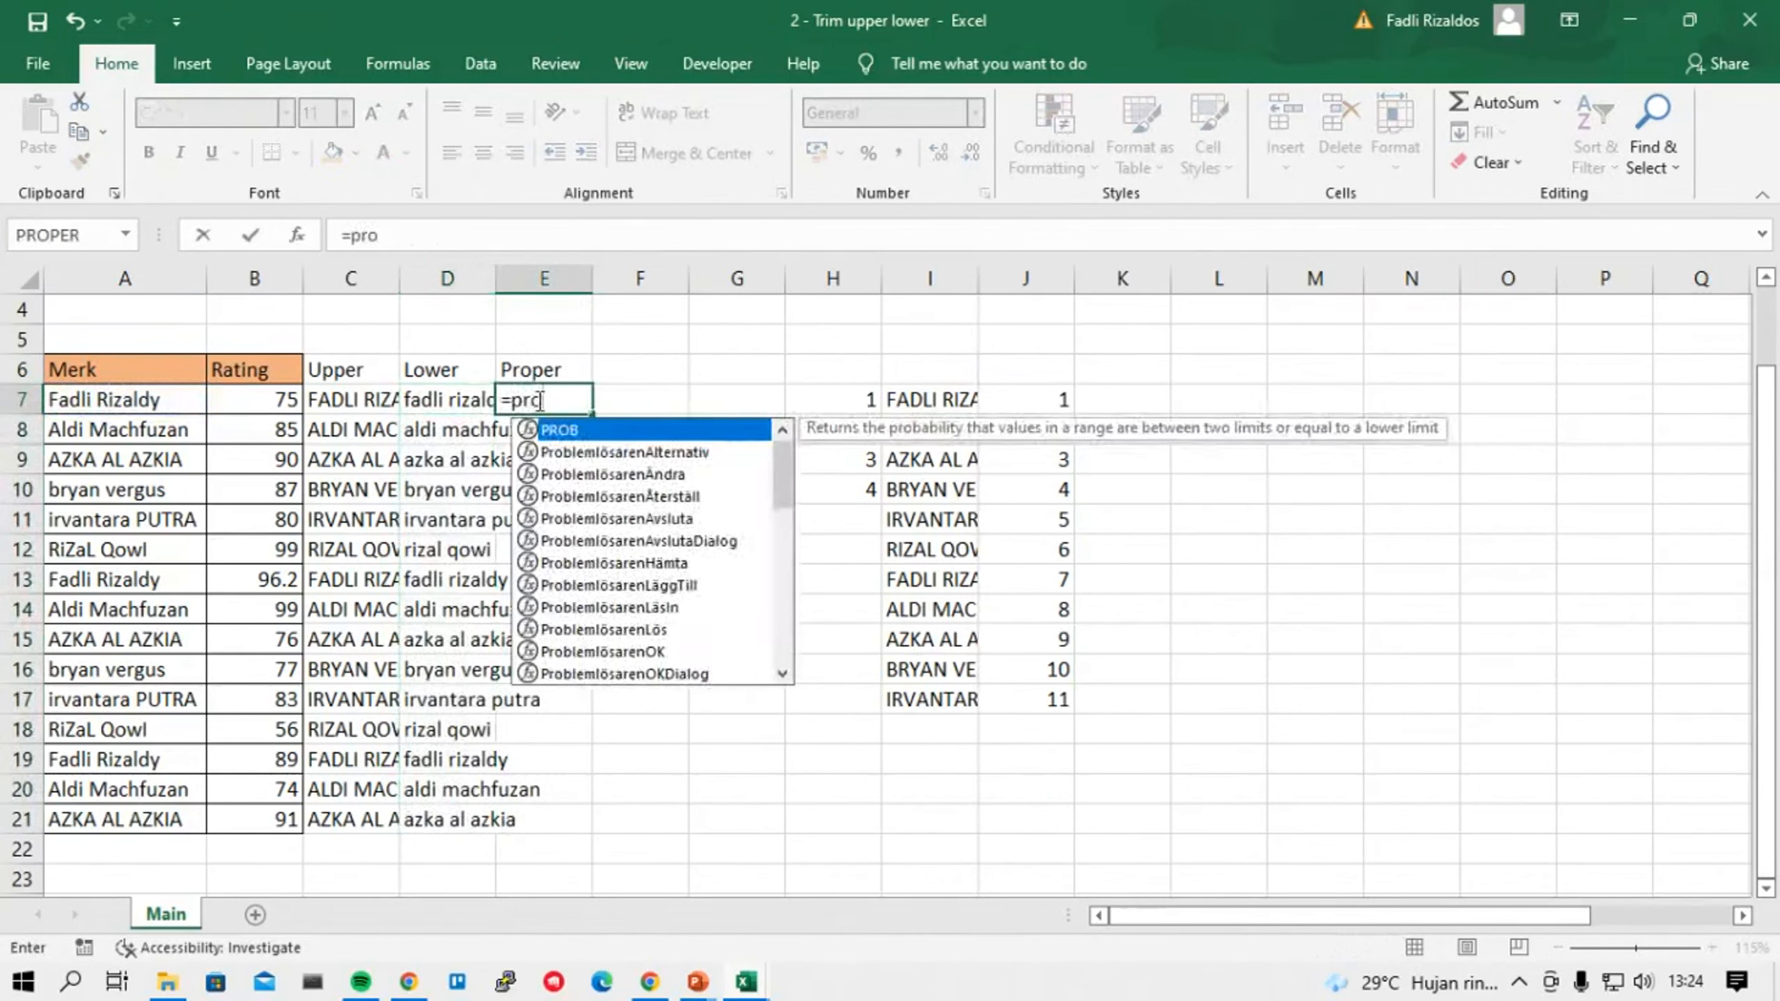
{"action": "type", "text": "p"}
{"action": "key", "text": "Tab"}
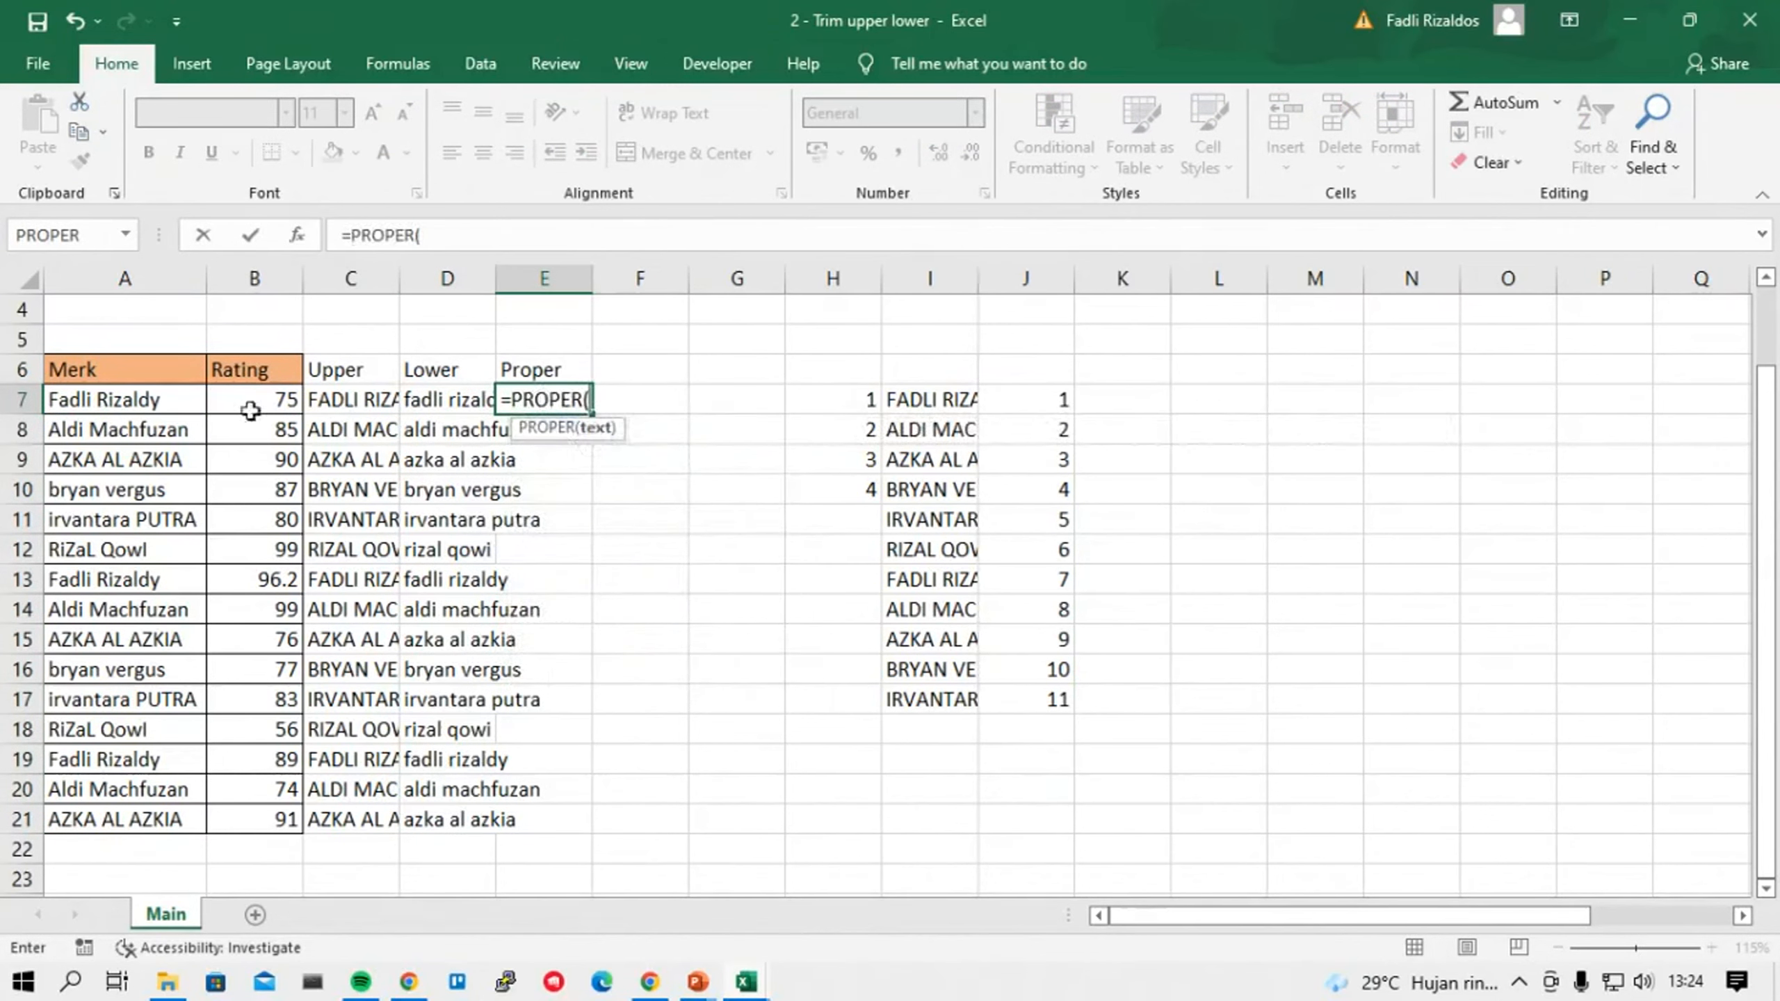
{"action": "left_click", "coordinate": [167, 399]}
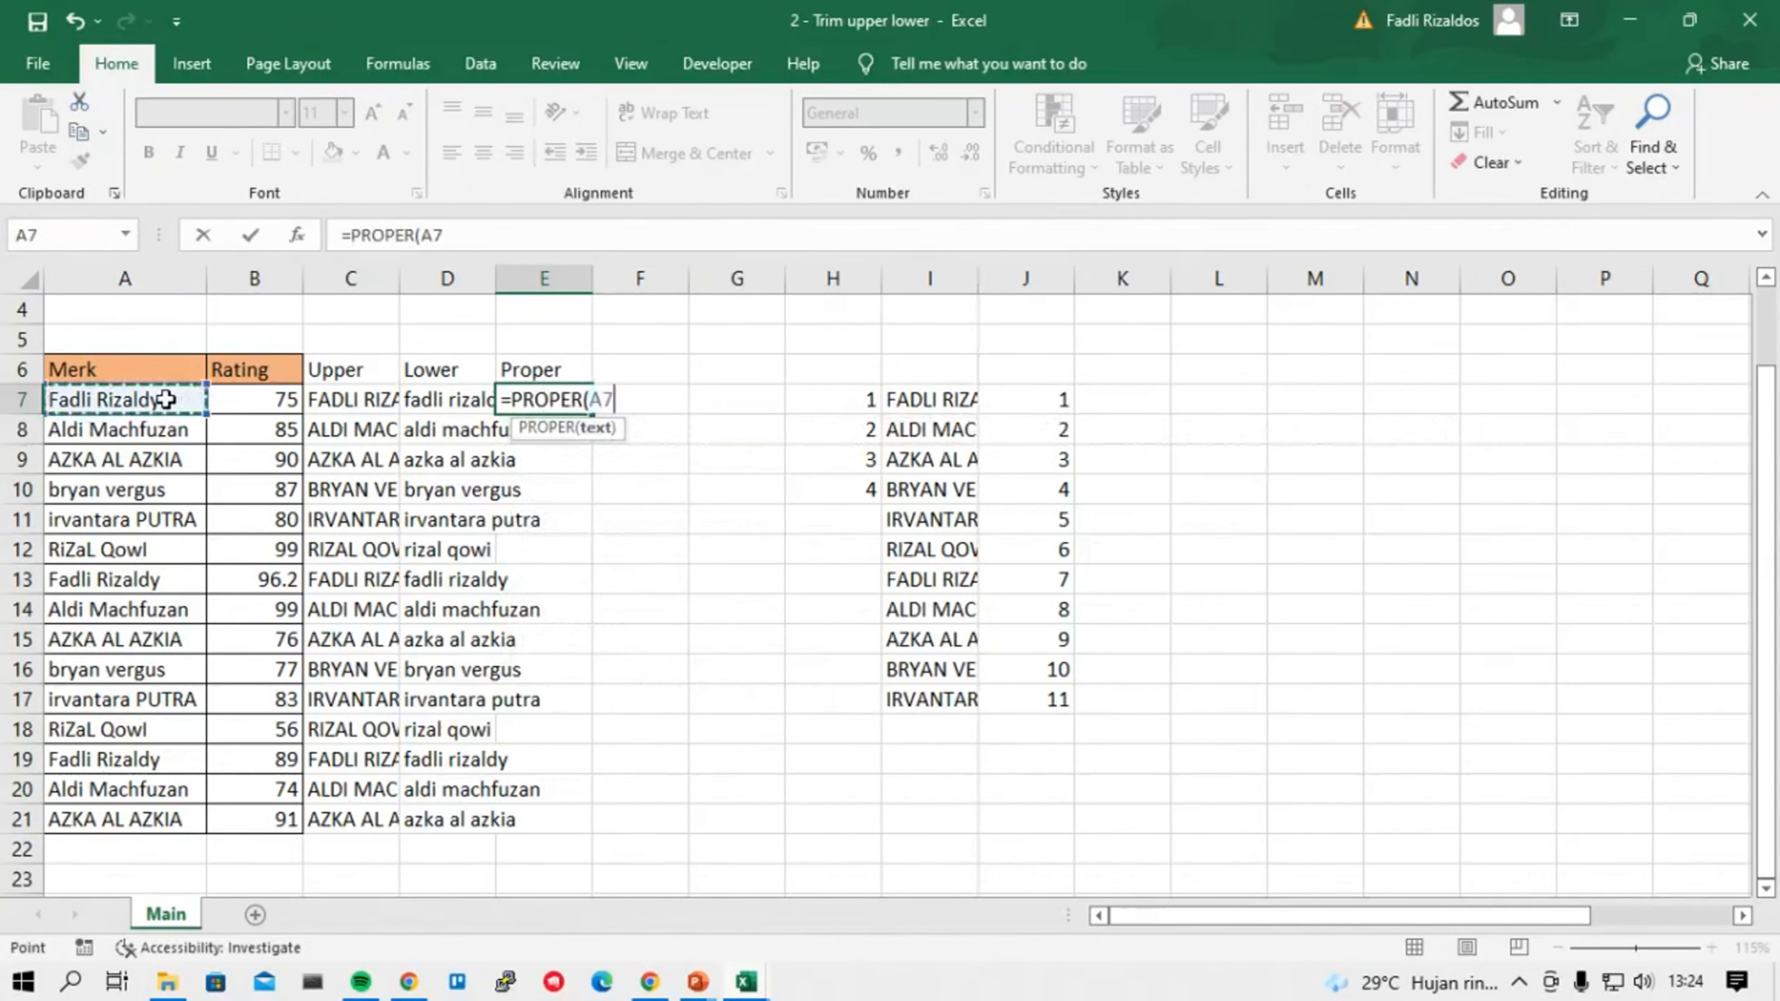
{"action": "key", "text": "Return"}
{"action": "left_click", "coordinate": [580, 413]}
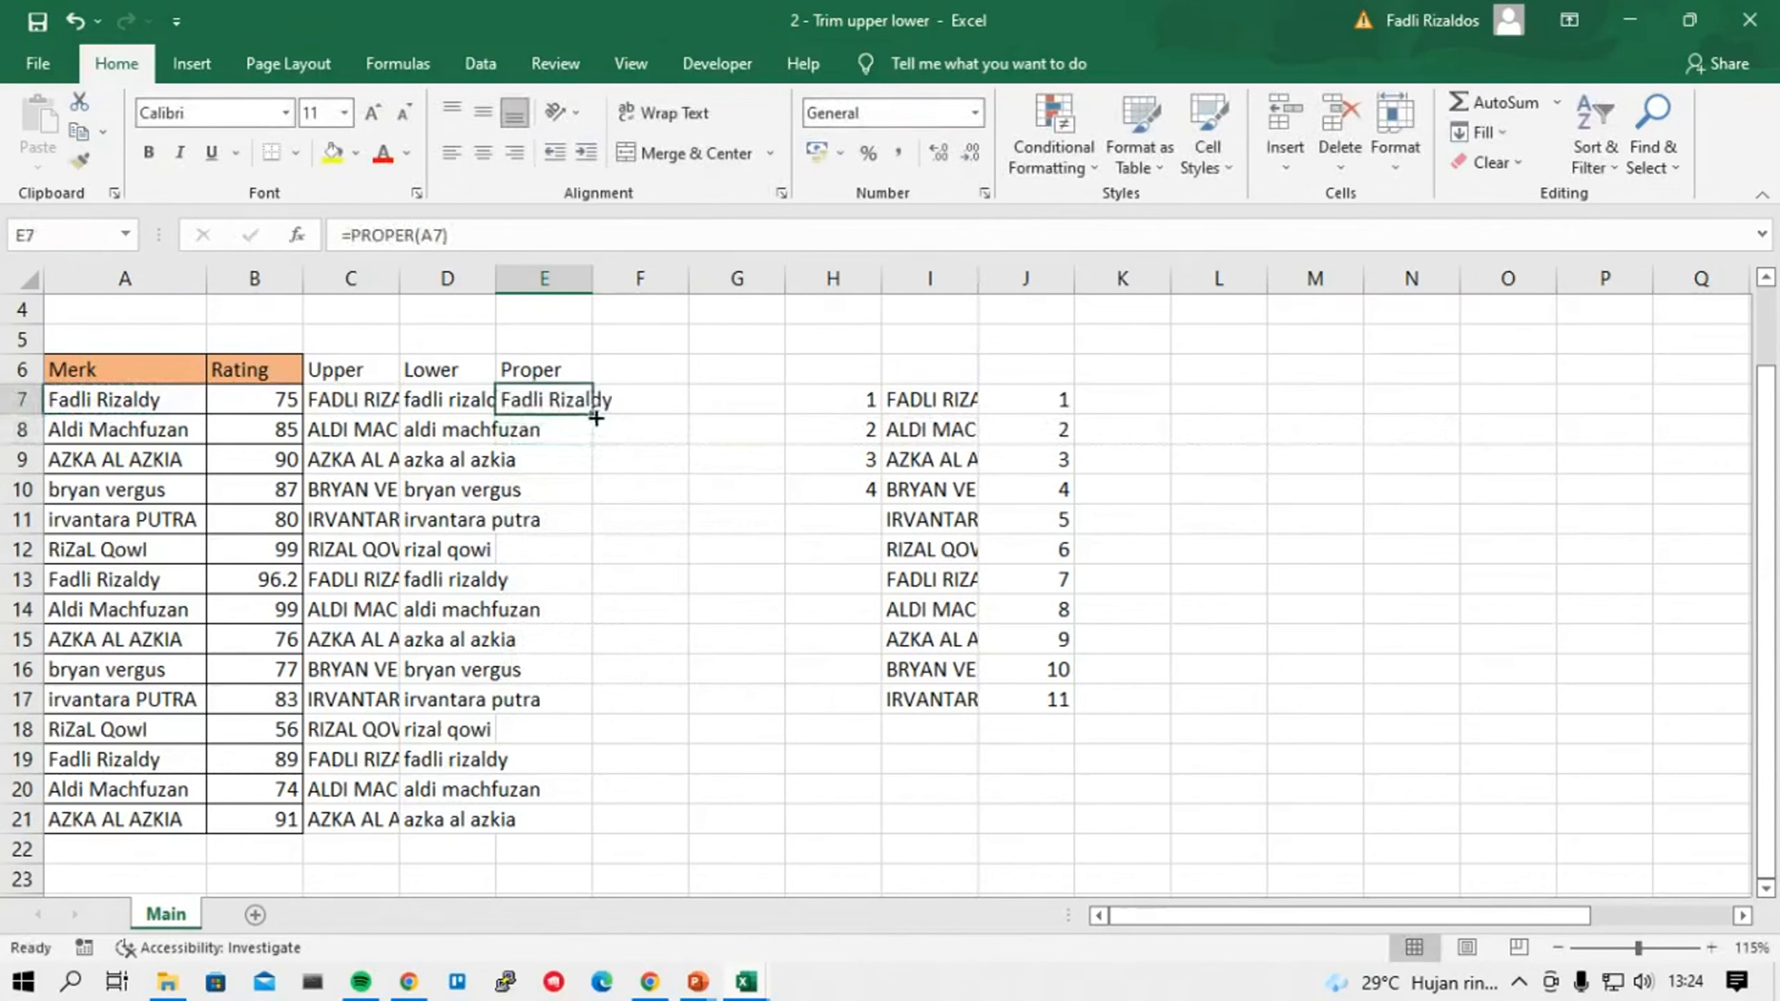
{"action": "double_click", "coordinate": [595, 418]}
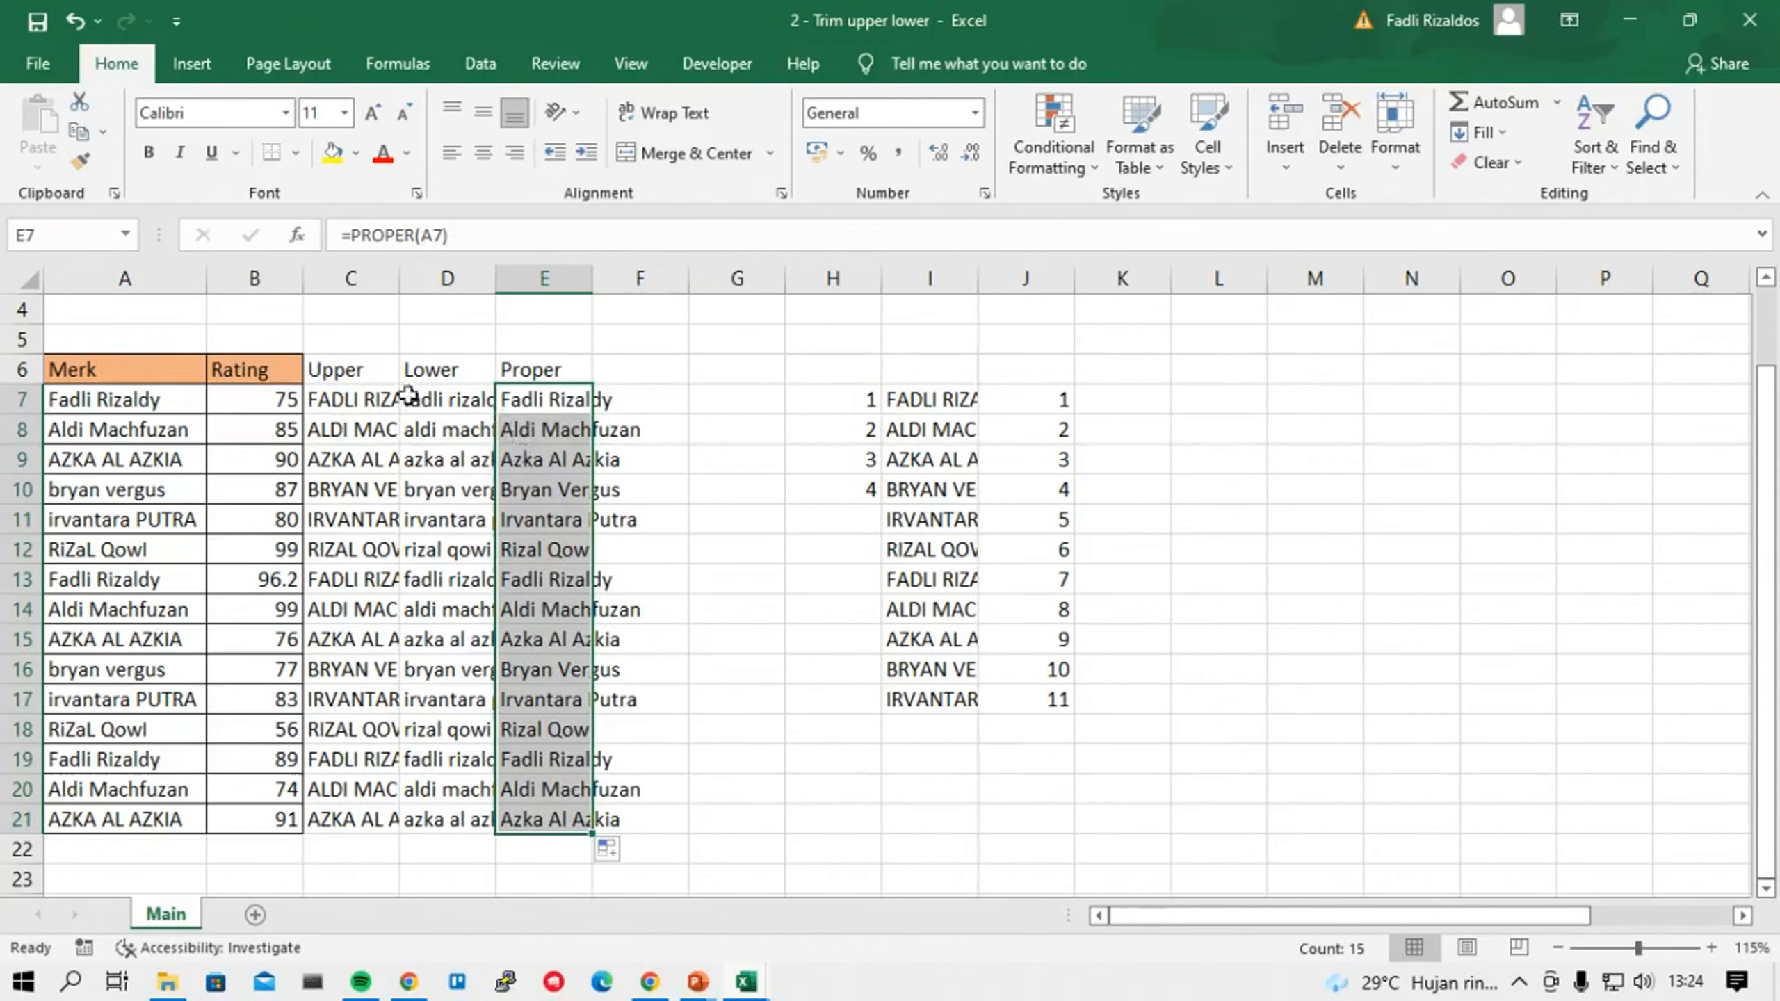
Compare the Upper, Lower and Proper results in columns C to E for text cut off by the narrow columns.
{"action": "left_click", "coordinate": [365, 399]}
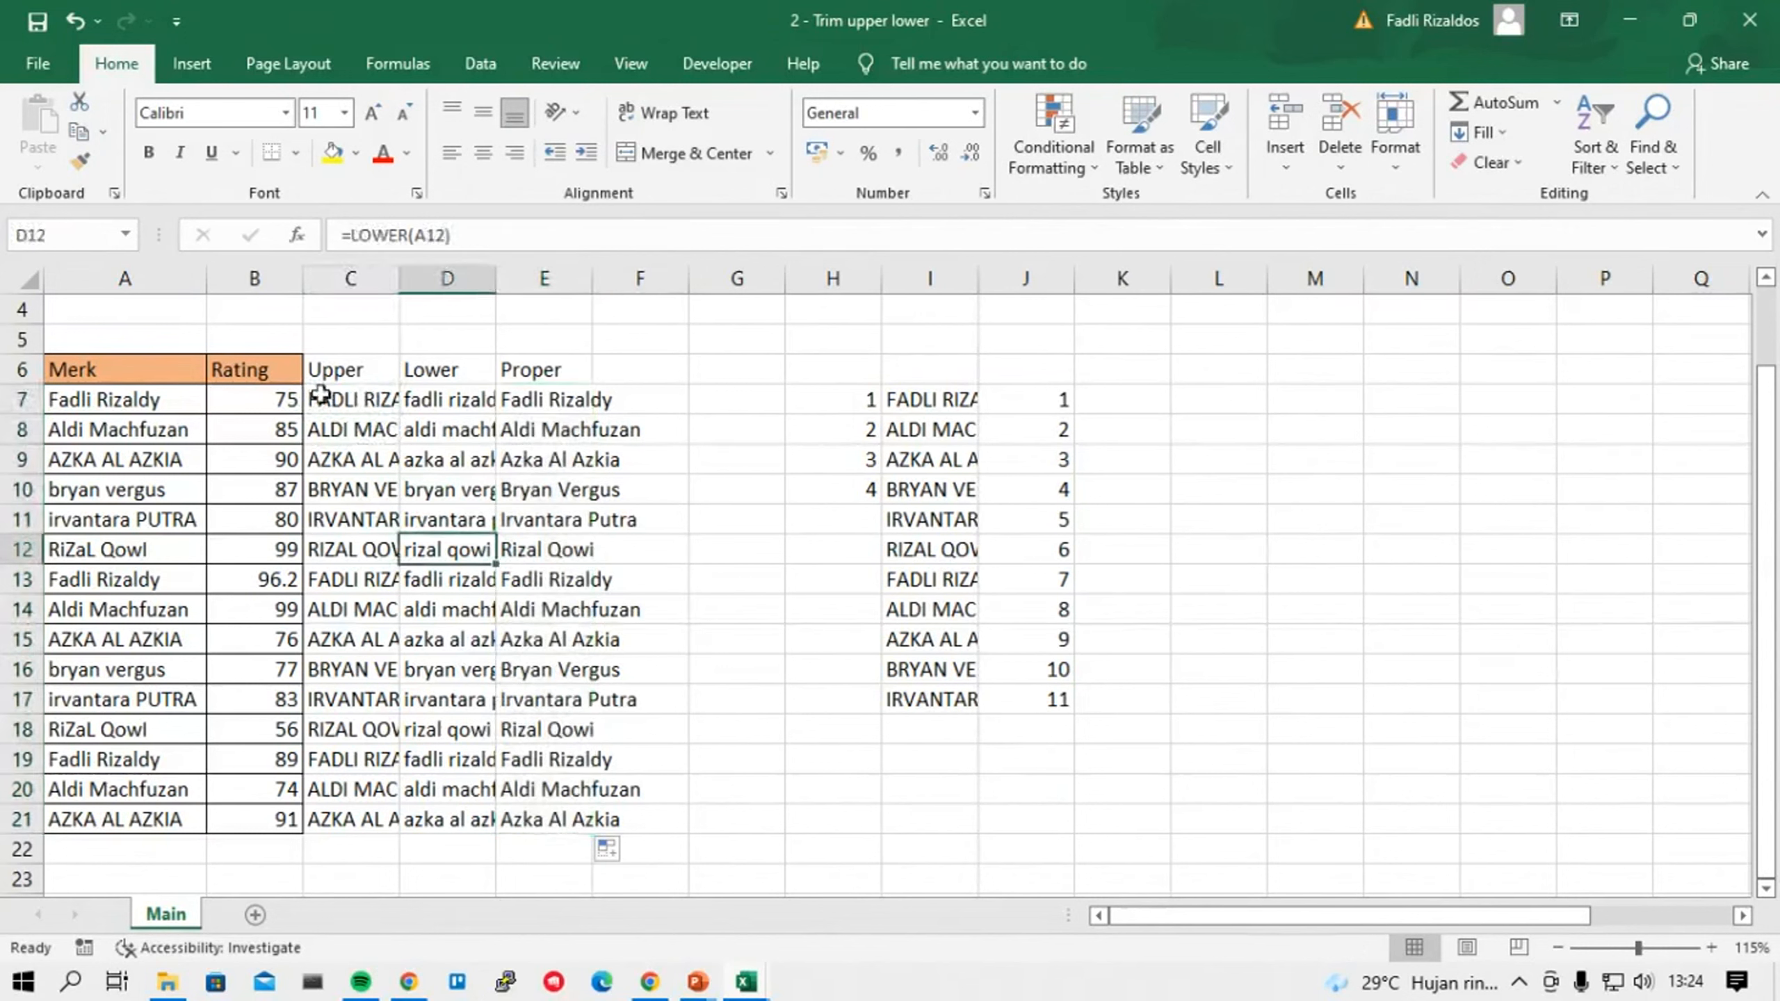
{"action": "left_click_drag", "start_coordinate": [320, 399], "coordinate": [548, 401]}
{"action": "left_click", "coordinate": [550, 551]}
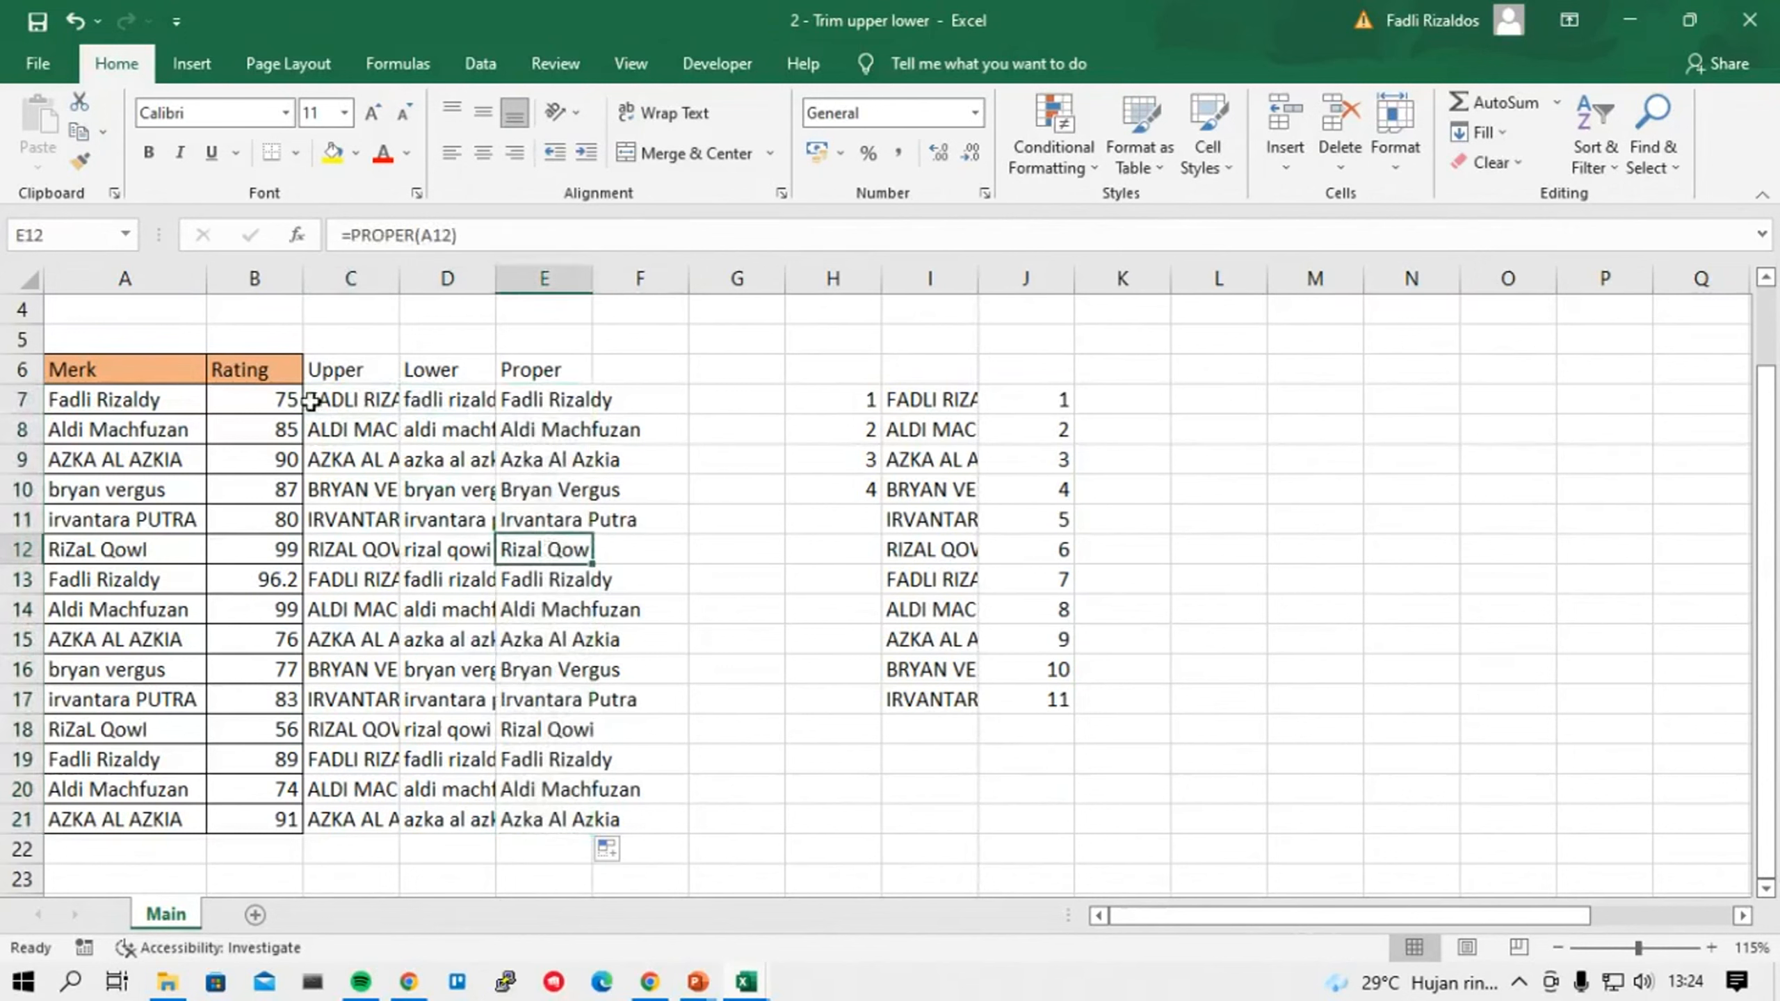
{"action": "left_click_drag", "start_coordinate": [310, 401], "coordinate": [452, 401]}
{"action": "left_click", "coordinate": [513, 438]}
{"action": "left_click", "coordinate": [277, 427]}
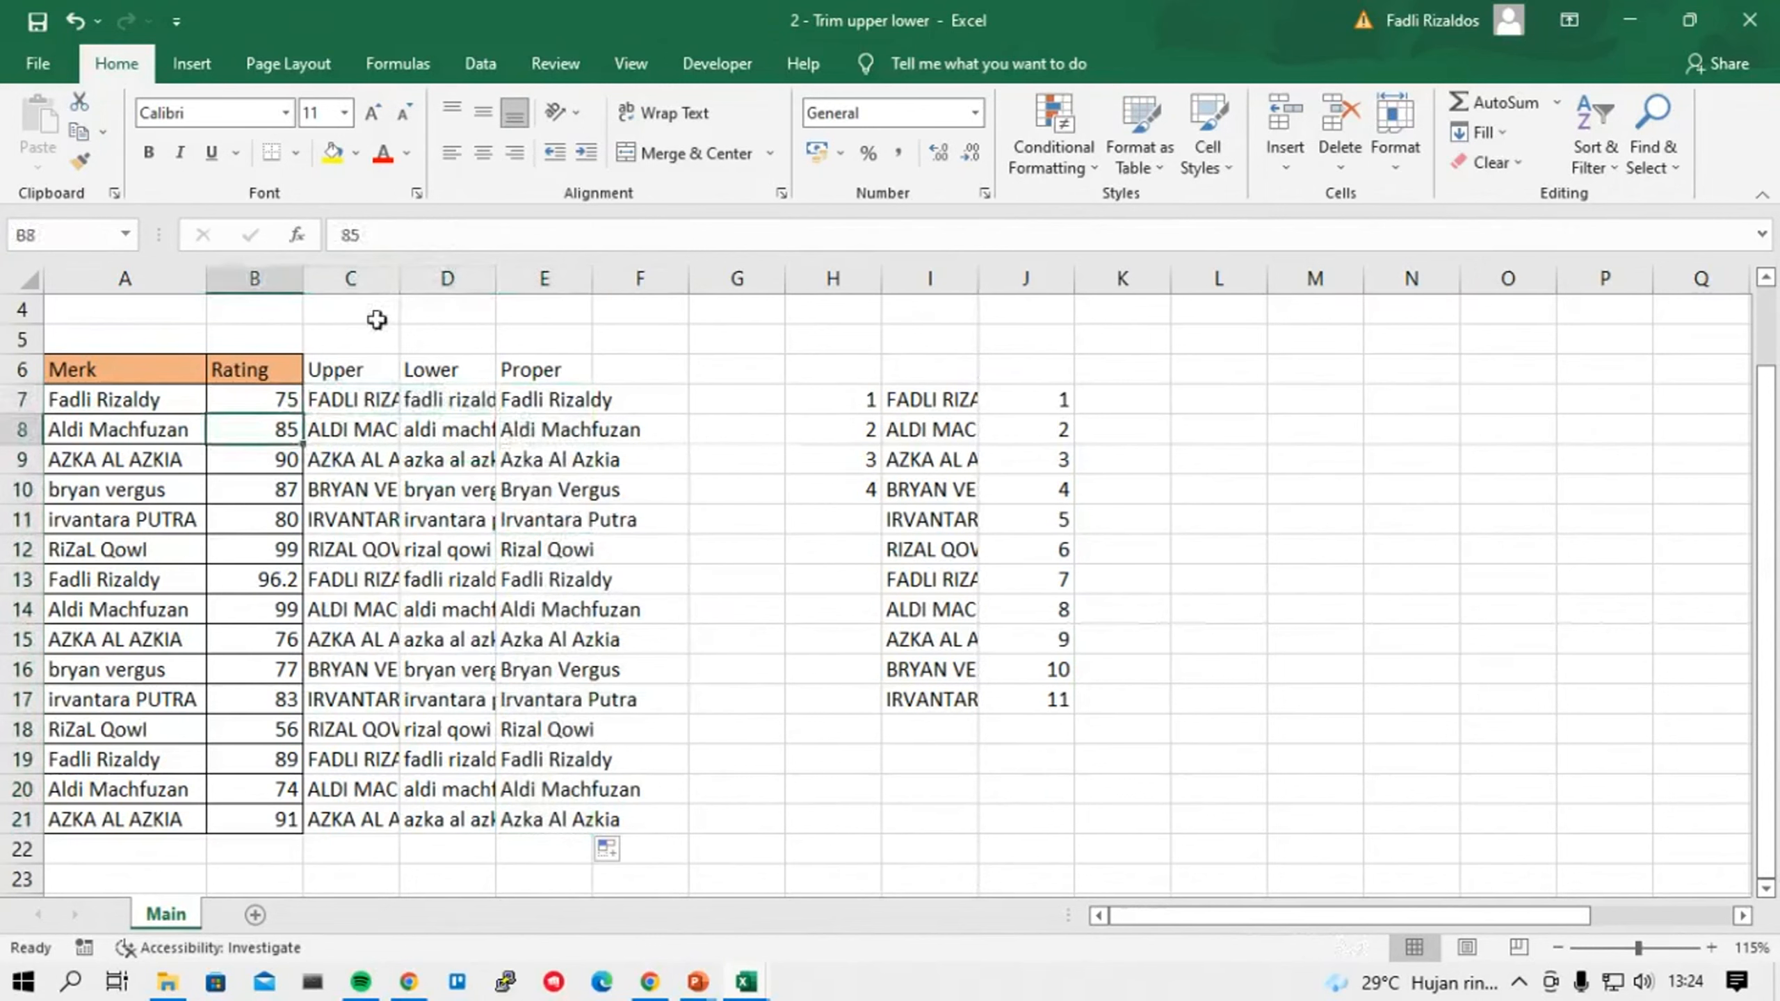
Widen columns C and D by hand and undo the widening of column D.
{"action": "left_click_drag", "start_coordinate": [400, 278], "coordinate": [559, 278]}
{"action": "left_click", "coordinate": [569, 519]}
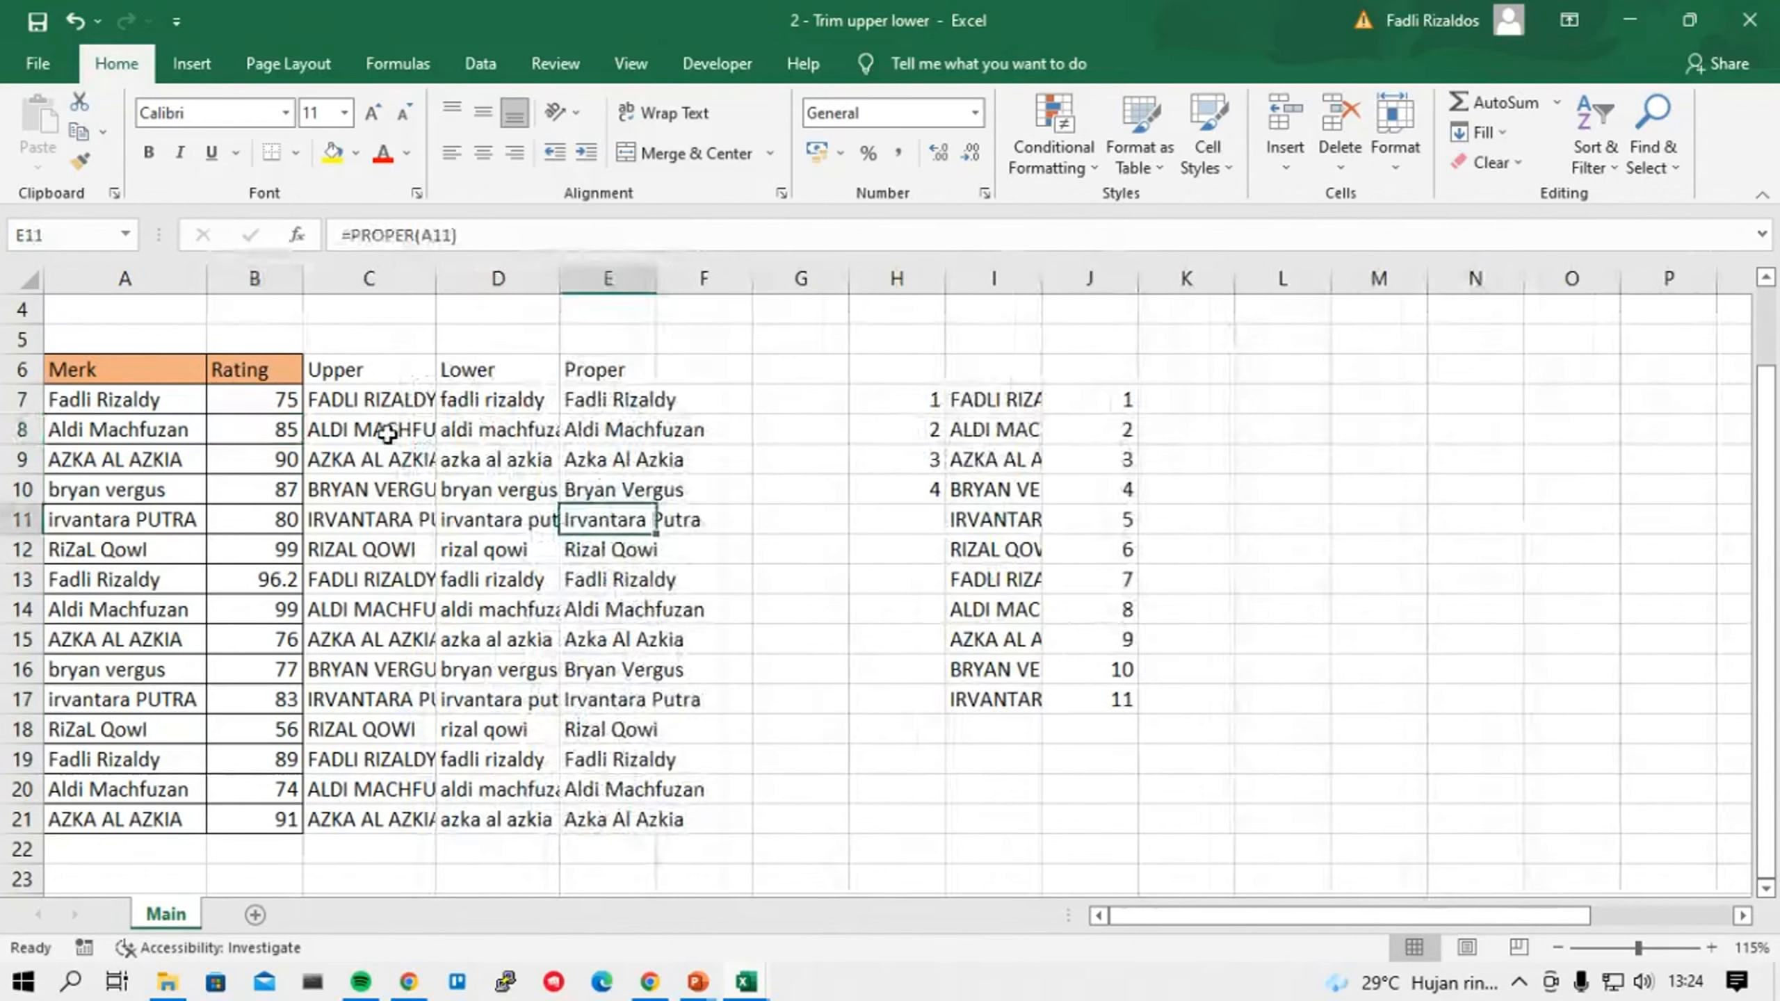
{"action": "key", "text": "ctrl+z"}
Select the whole data table A6:E21, starting from the Merk header.
{"action": "left_click", "coordinate": [358, 485]}
{"action": "left_click", "coordinate": [152, 406]}
{"action": "left_click", "coordinate": [105, 379]}
{"action": "key", "text": "ctrl+a"}
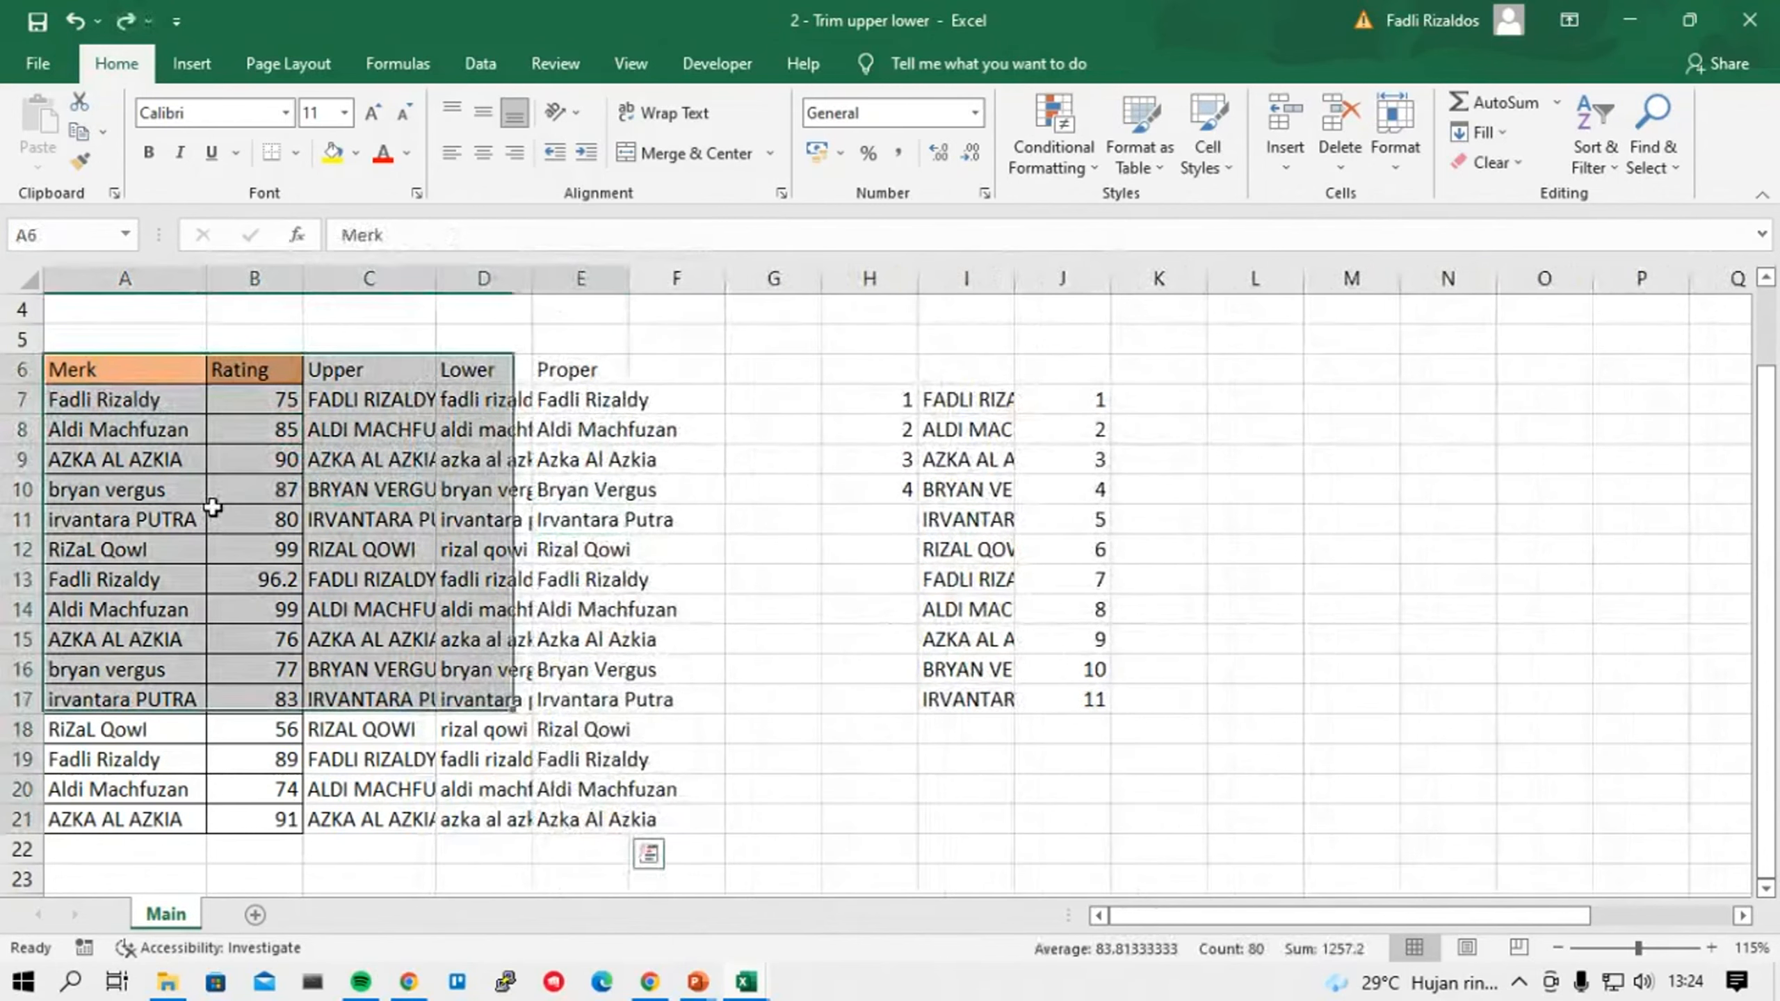
Try auto-fitting the widths of columns C, D and E one at a time and undo the changes.
{"action": "double_click", "coordinate": [435, 278]}
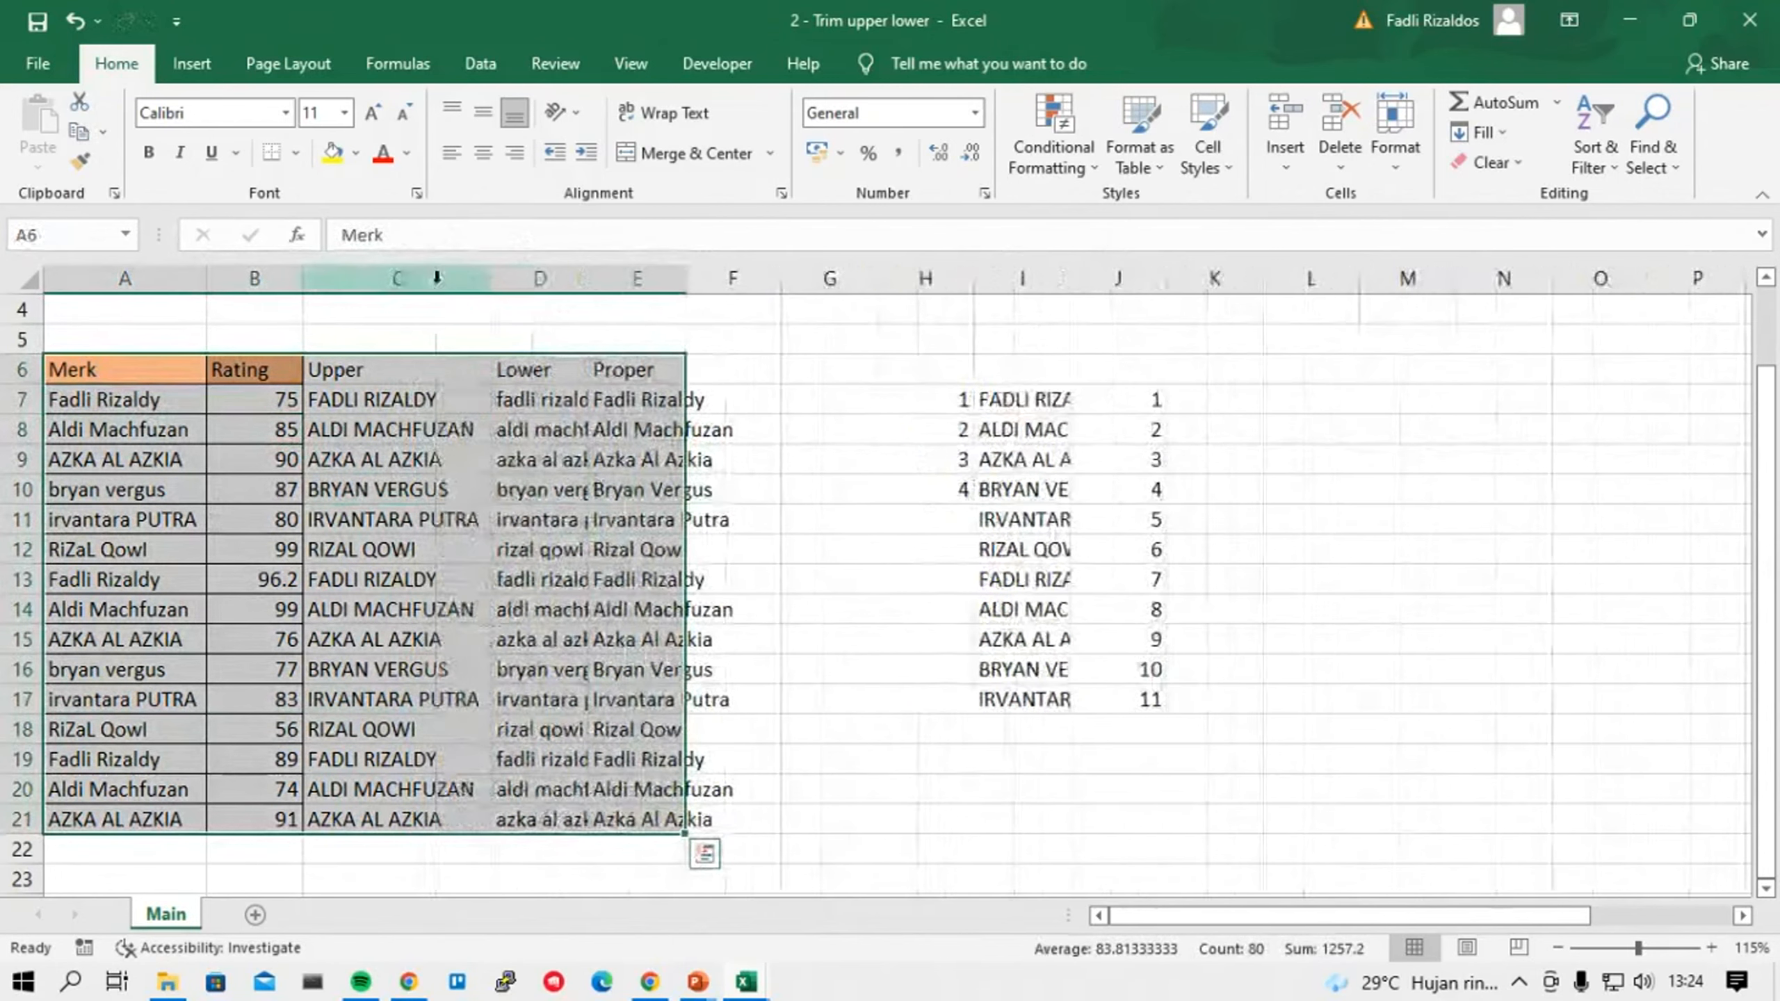
{"action": "key", "text": "ctrl+z"}
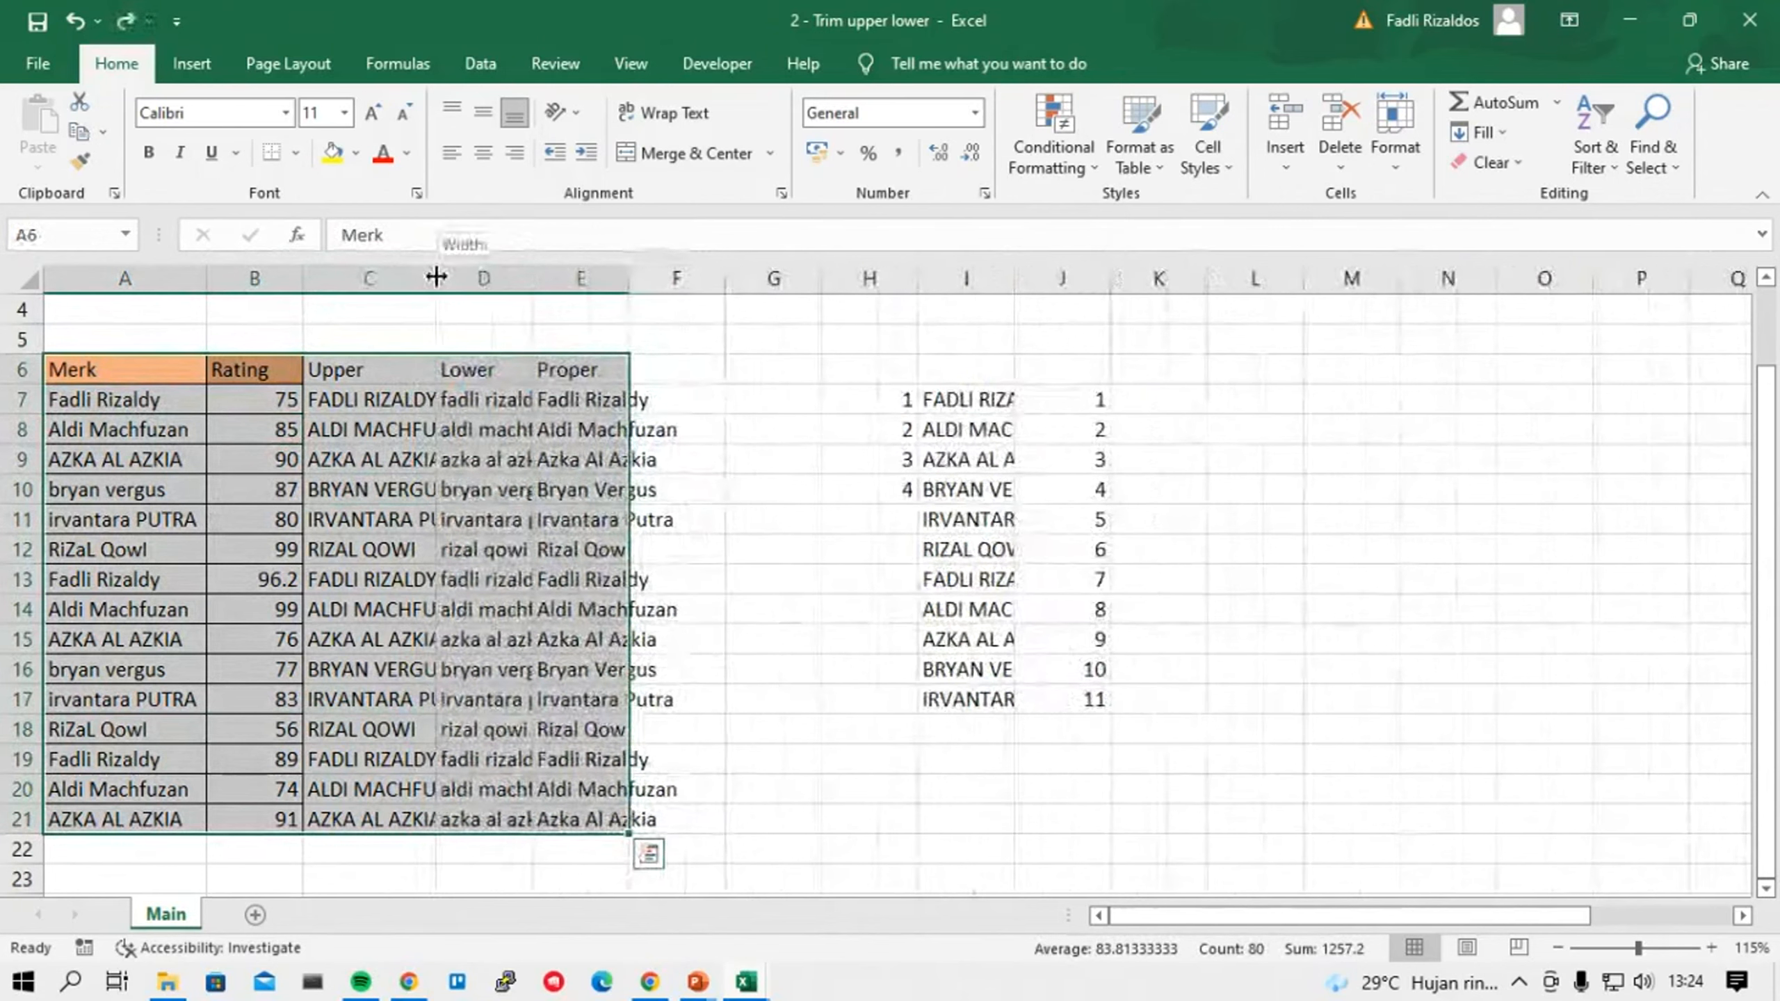
{"action": "double_click", "coordinate": [435, 278]}
{"action": "double_click", "coordinate": [588, 278]}
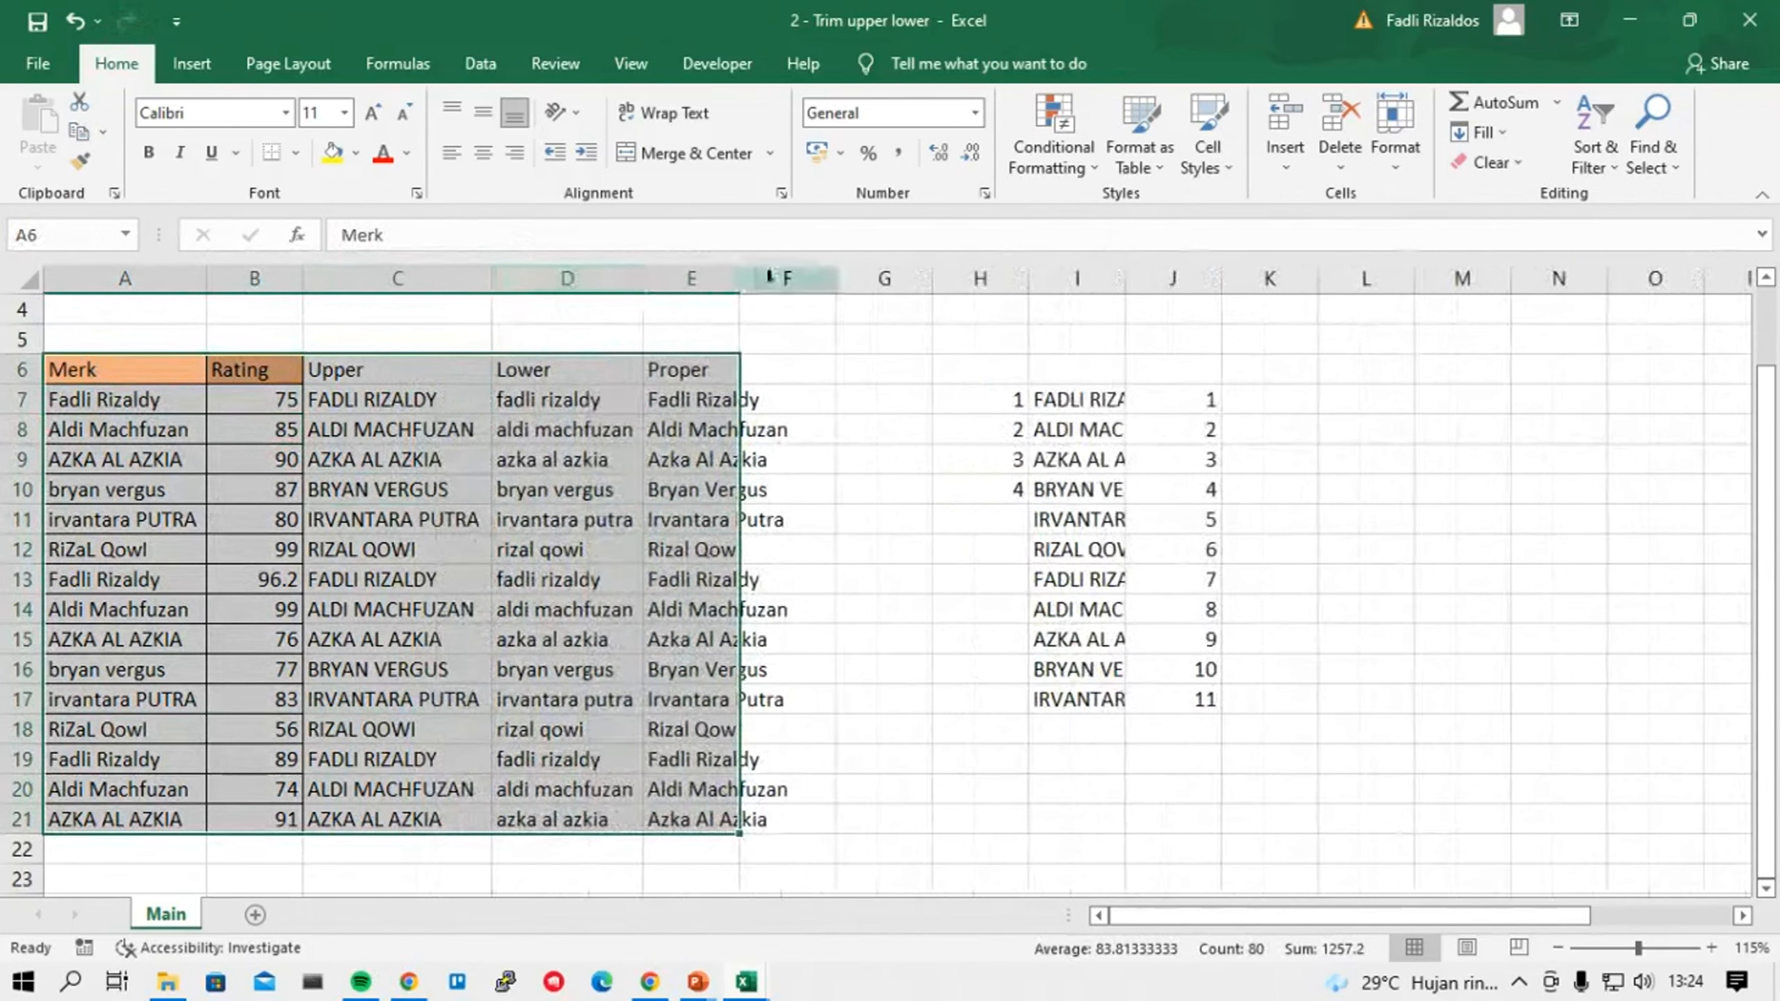
{"action": "double_click", "coordinate": [739, 280]}
{"action": "key", "text": "ctrl+z"}
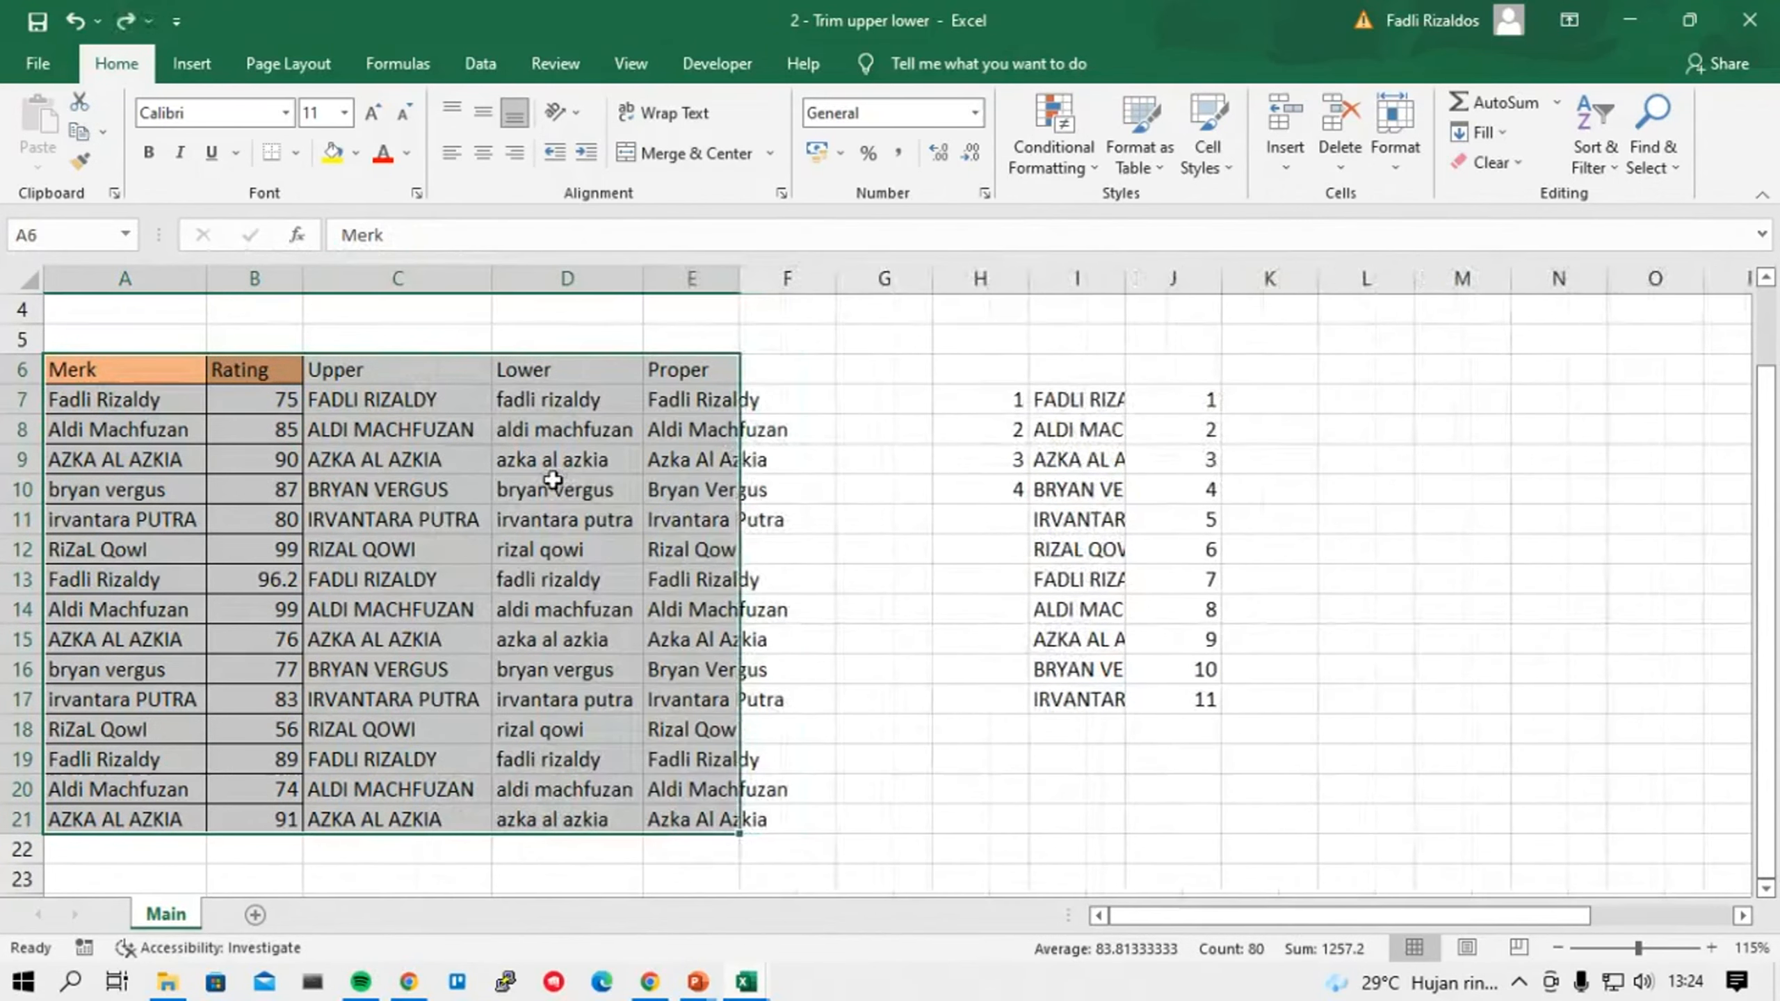
{"action": "key", "text": "ctrl+z"}
{"action": "key", "text": "ctrl+z"}
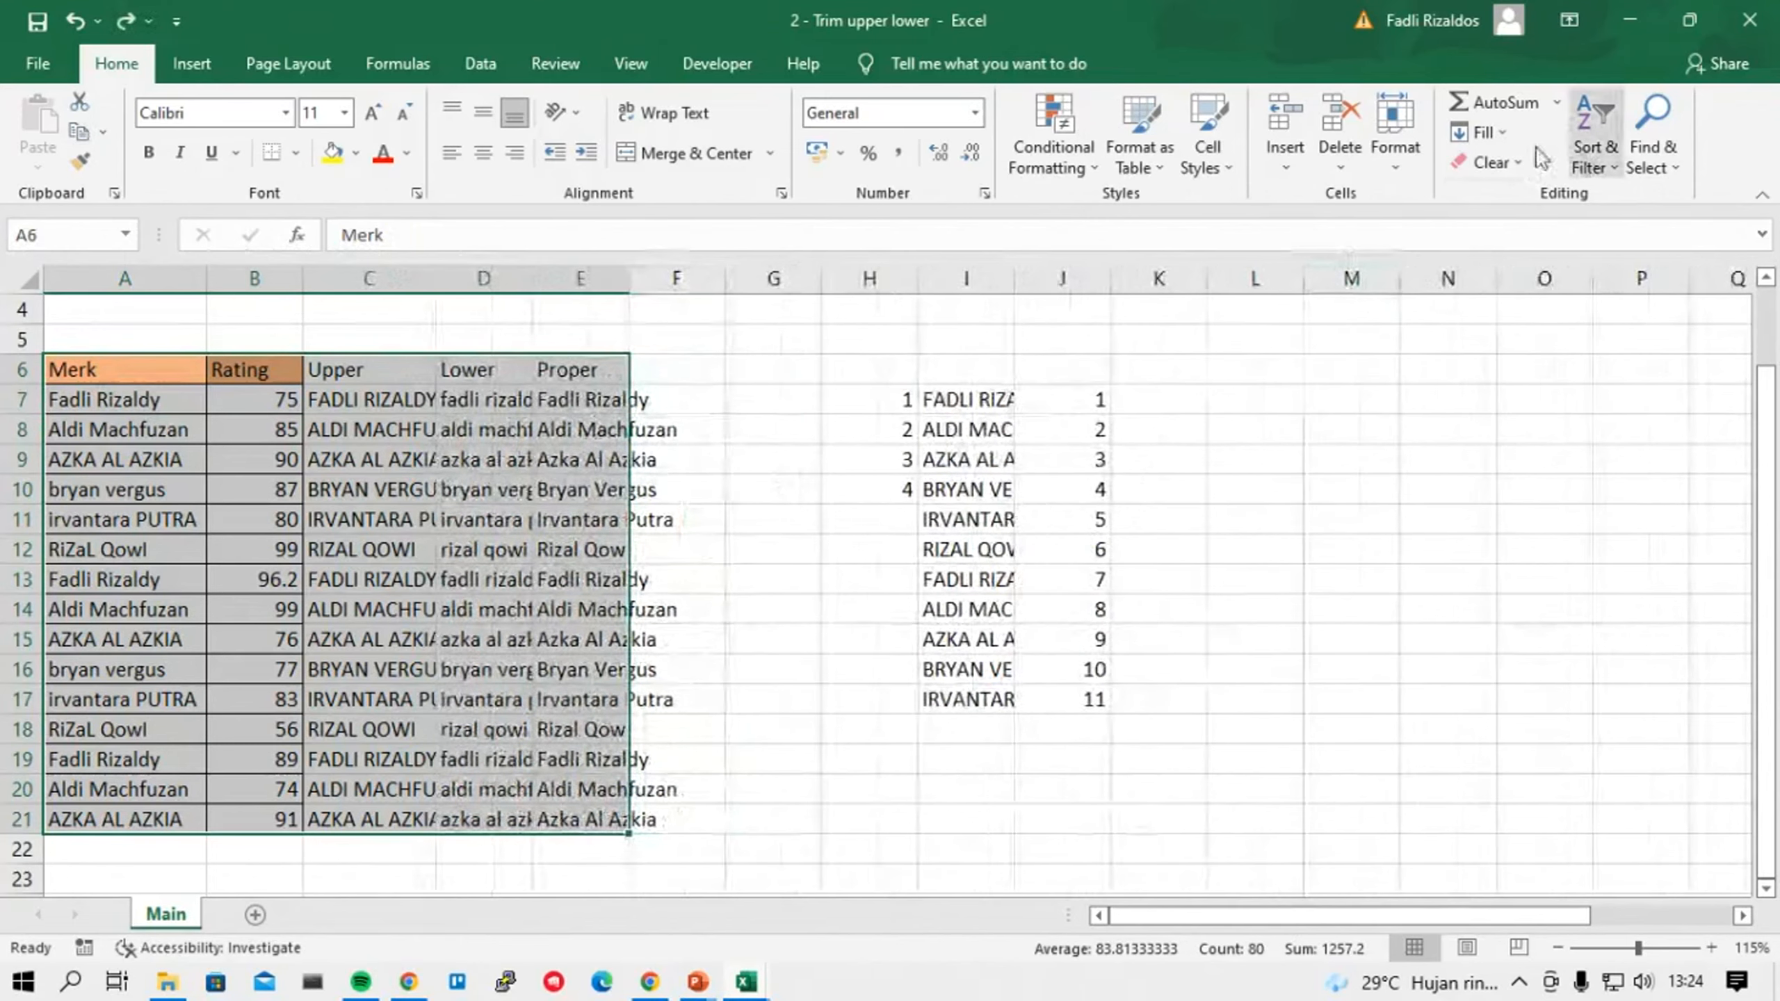
Try AutoFit Column Width on the selected table A6:E21 and undo it.
{"action": "left_click", "coordinate": [1386, 139]}
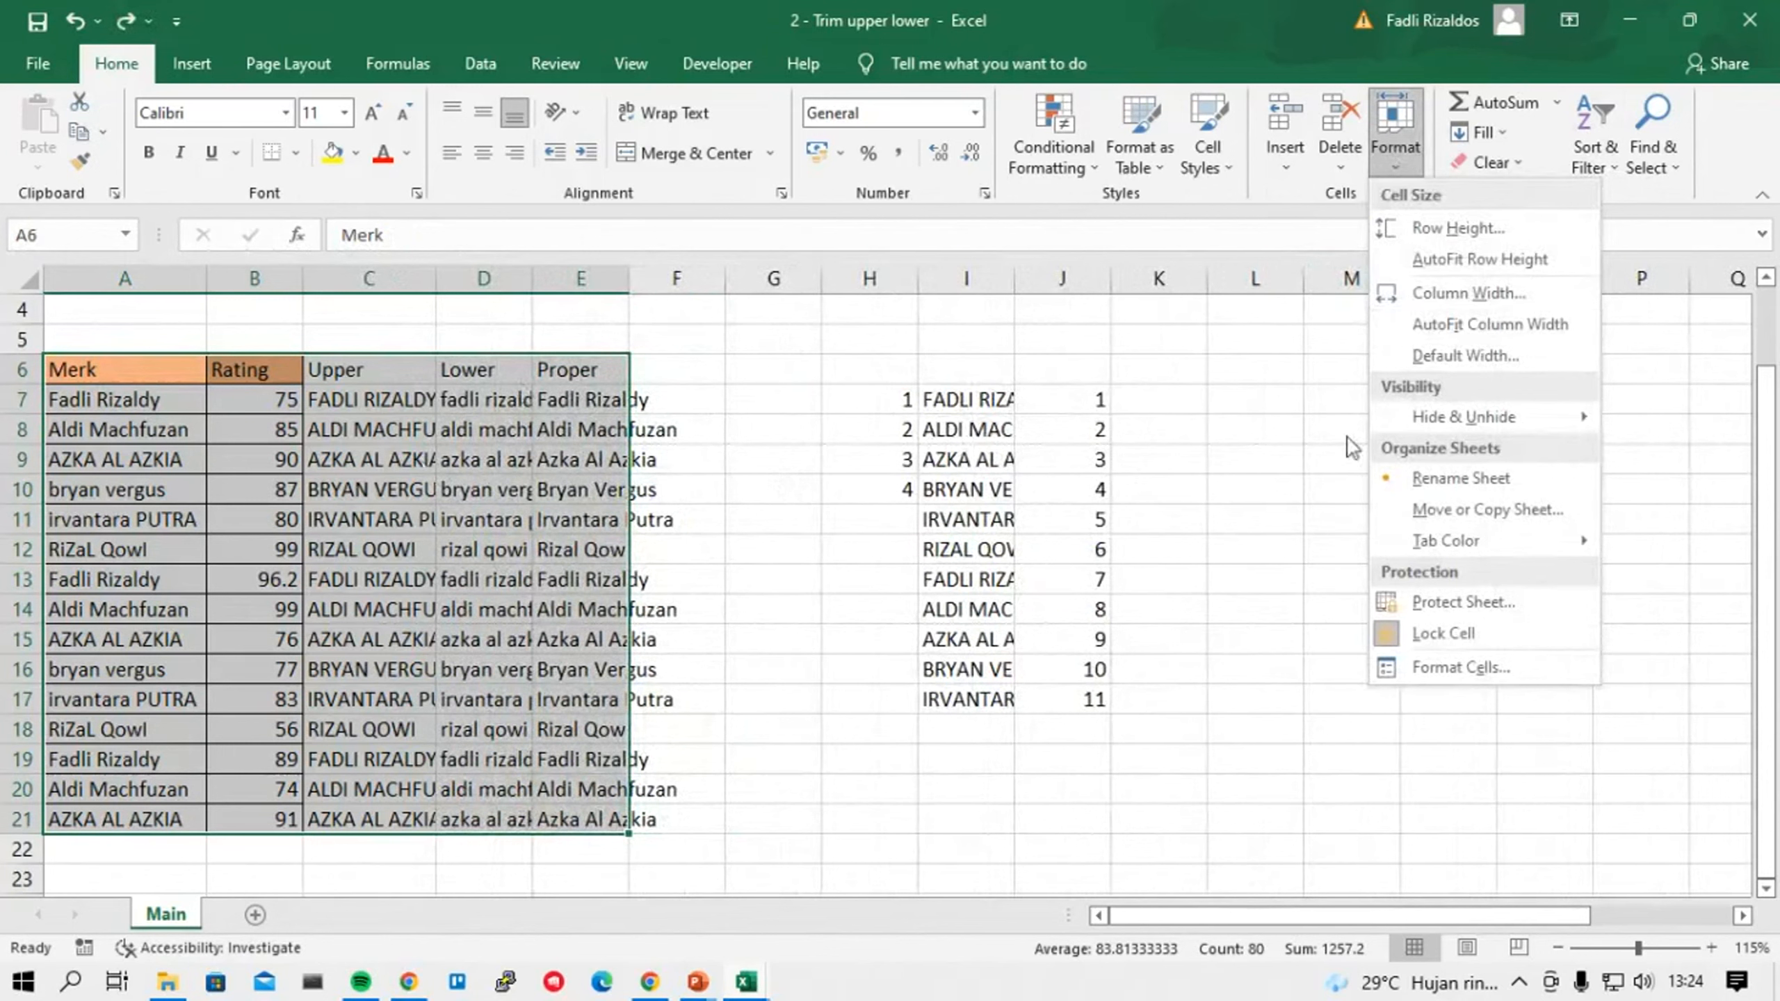
{"action": "left_click", "coordinate": [1553, 328]}
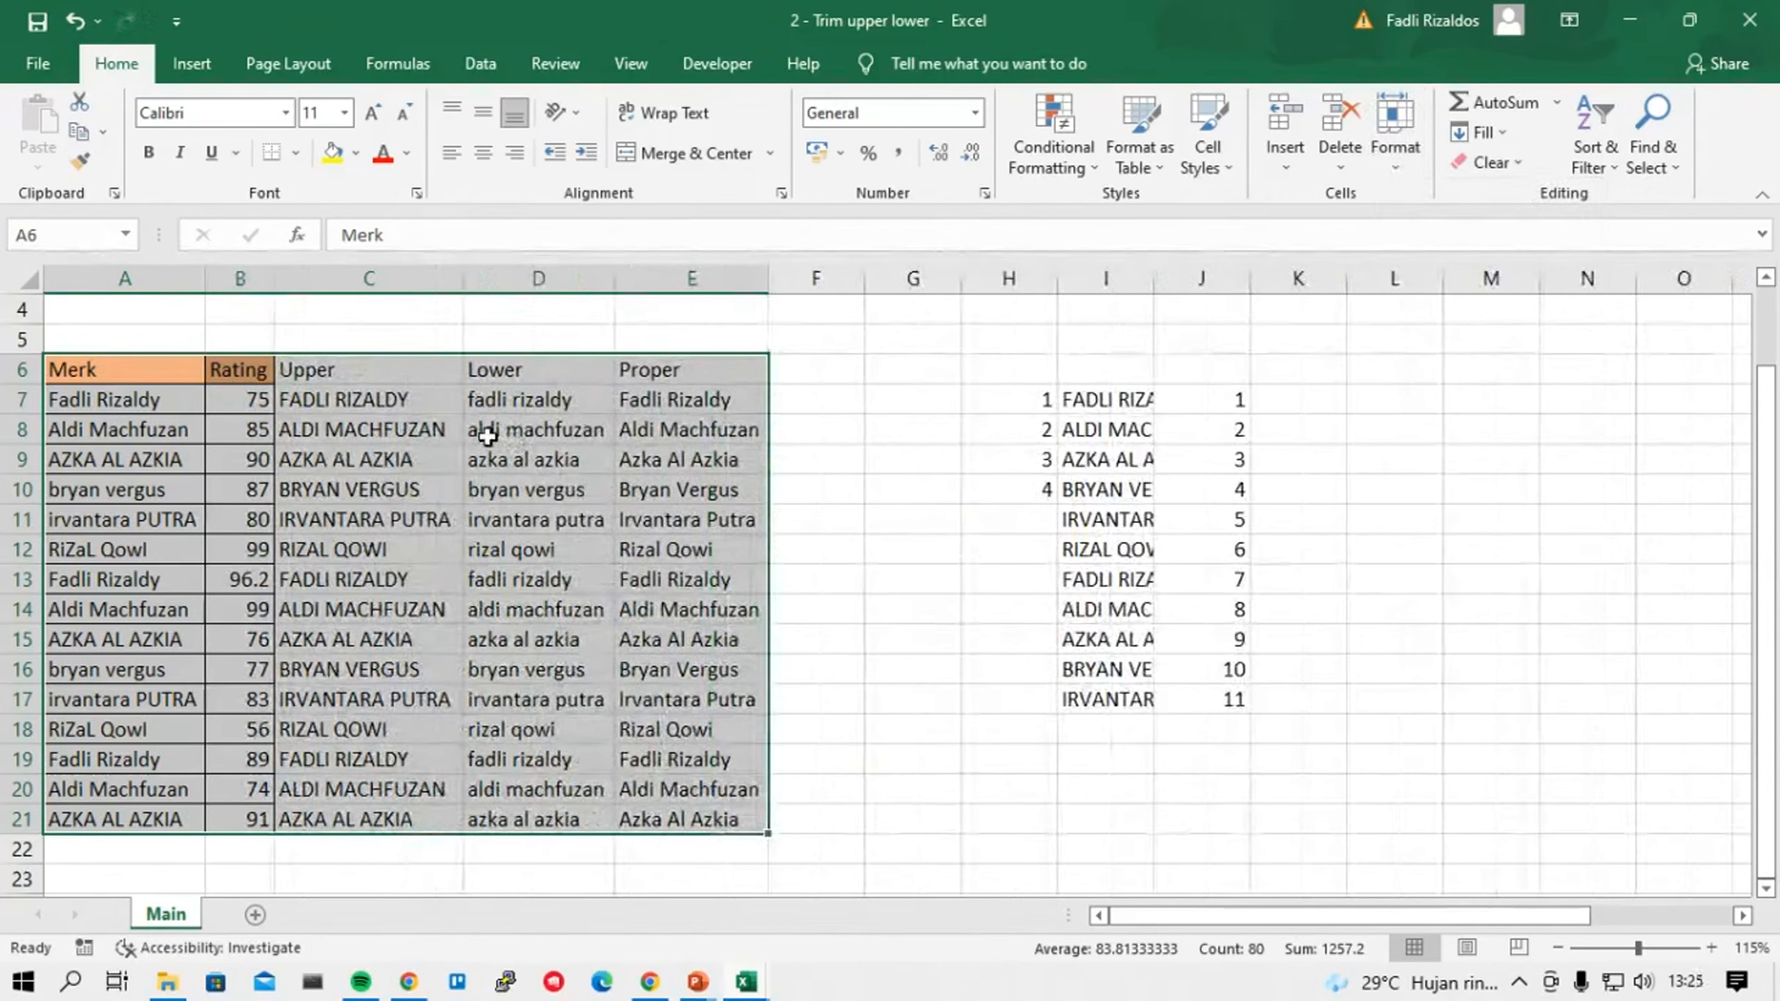
{"action": "key", "text": "ctrl+z"}
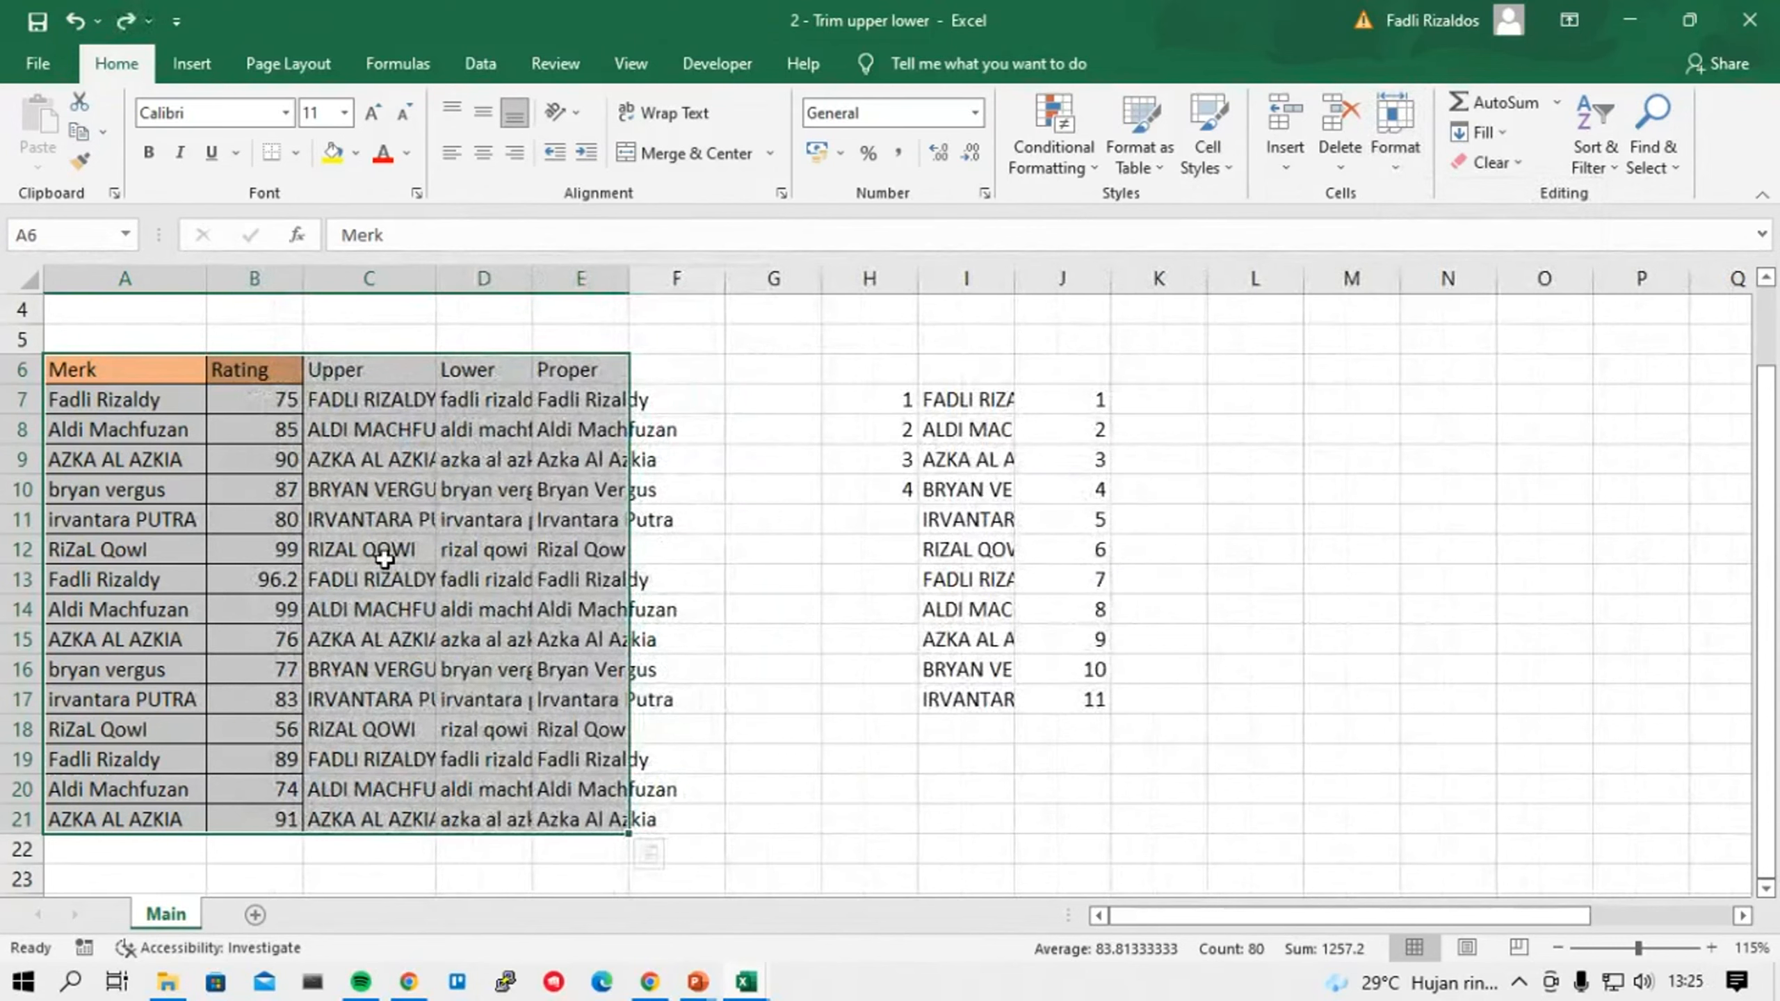
Auto-fit the column widths of the selected table A6:E21 and deselect the table.
{"action": "key", "text": "alt+h"}
{"action": "key", "text": "o"}
{"action": "key", "text": "i"}
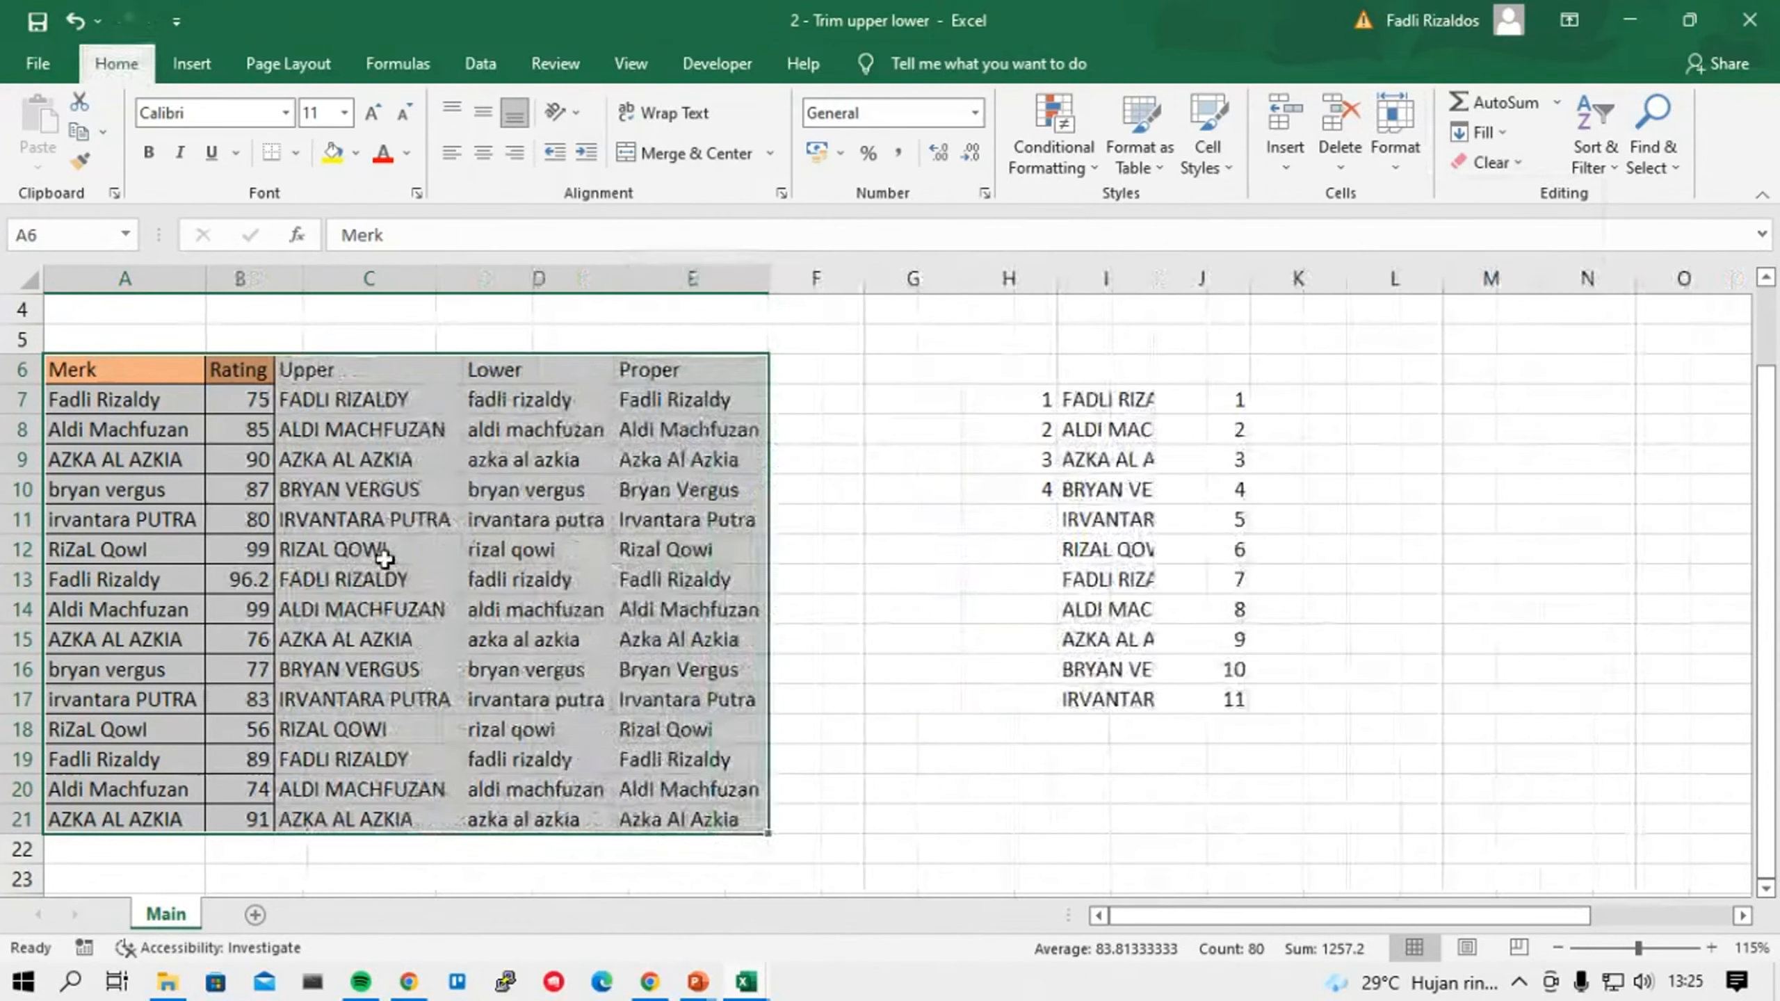
{"action": "left_click", "coordinate": [529, 600]}
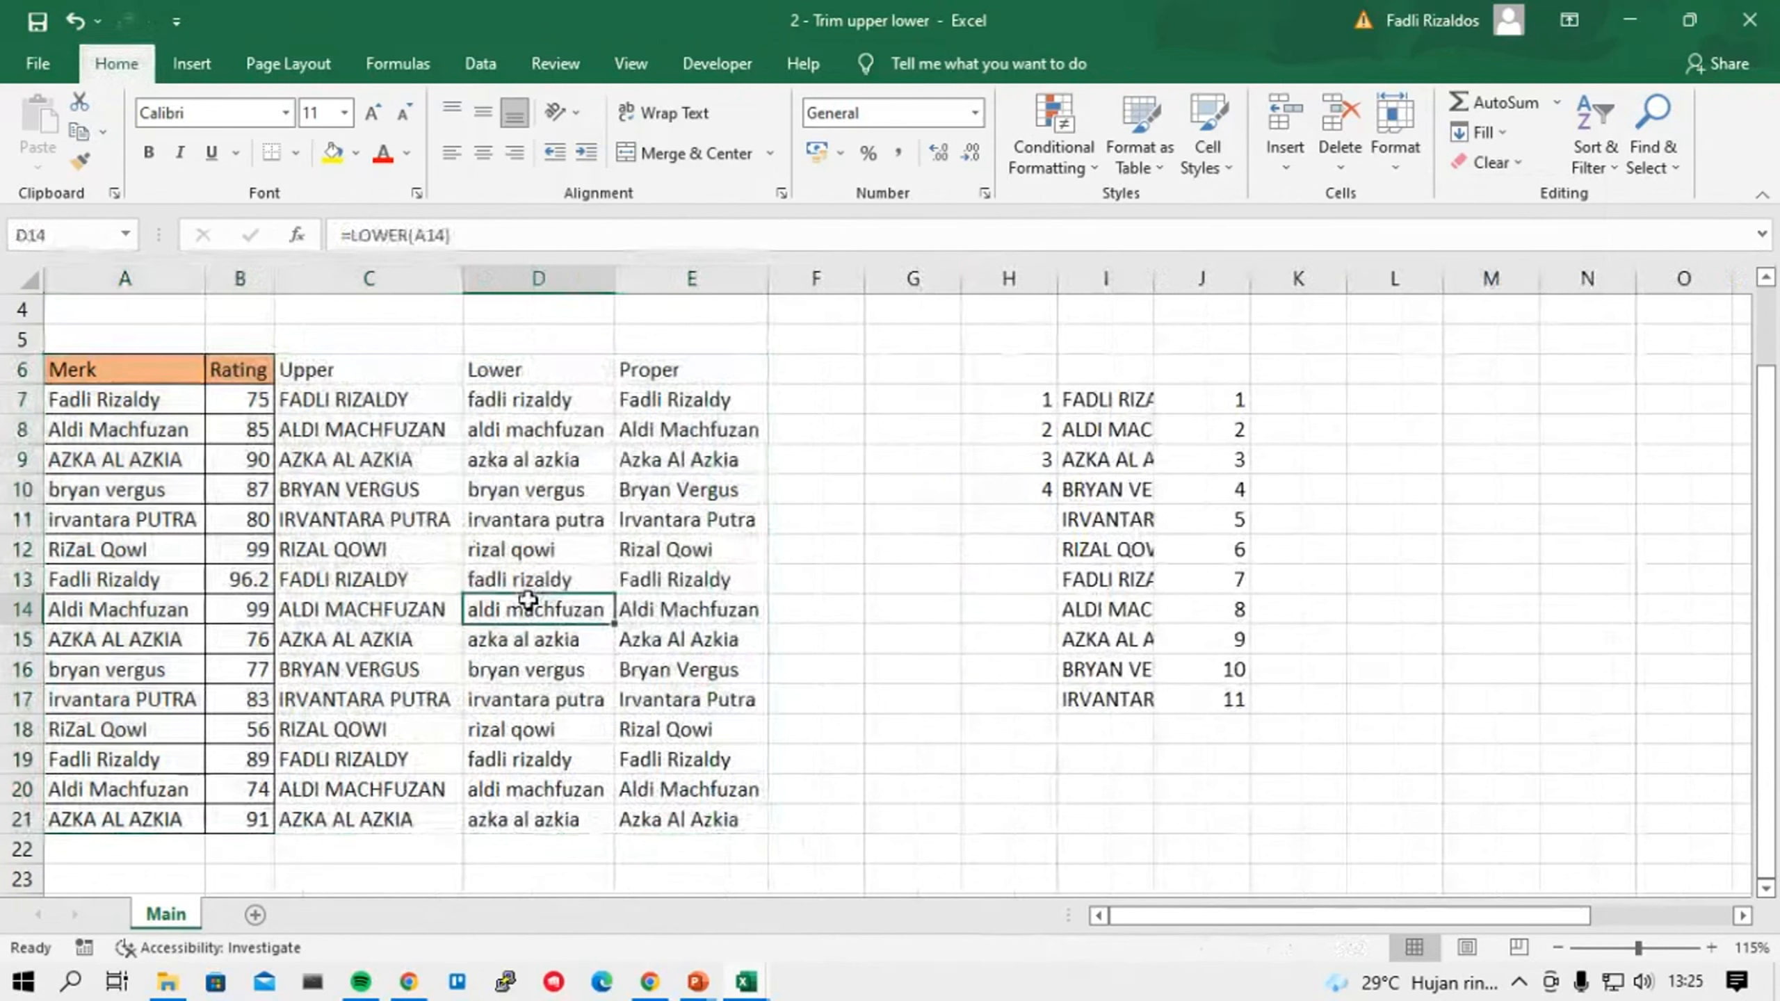
{"action": "left_click", "coordinate": [333, 432]}
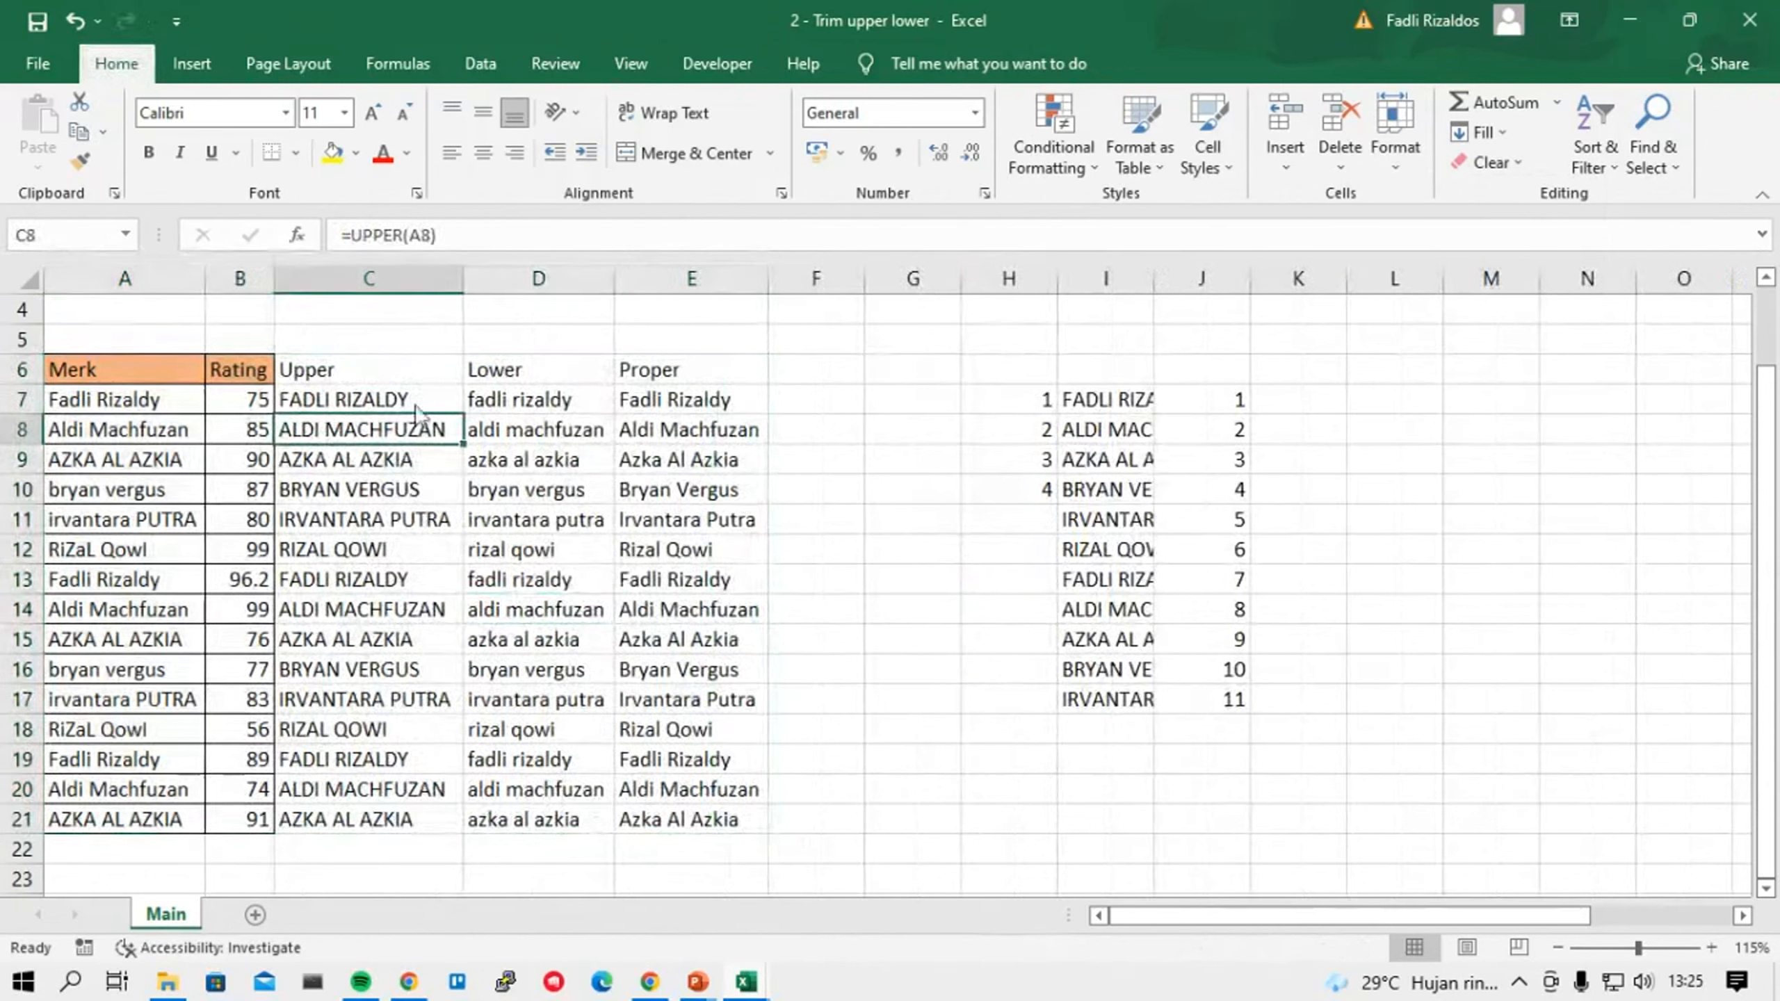
{"action": "key", "text": "alt"}
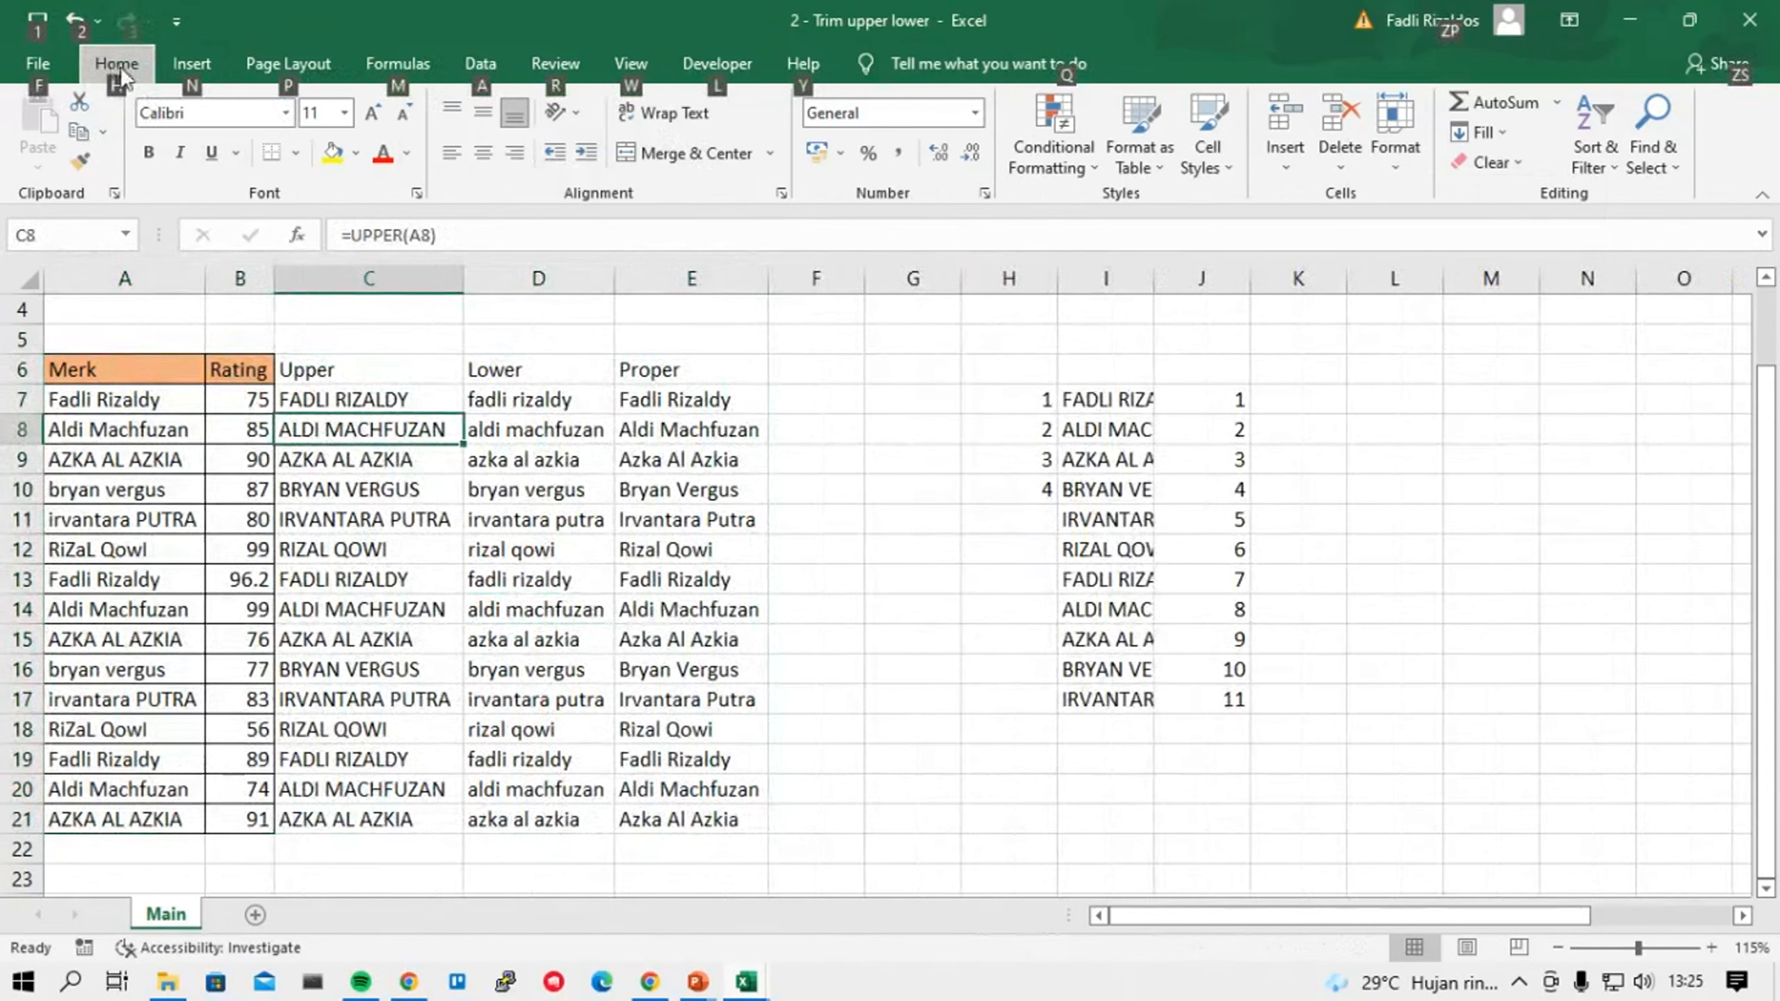
{"action": "key", "text": "h"}
{"action": "key", "text": "j"}
{"action": "left_click", "coordinate": [557, 362]}
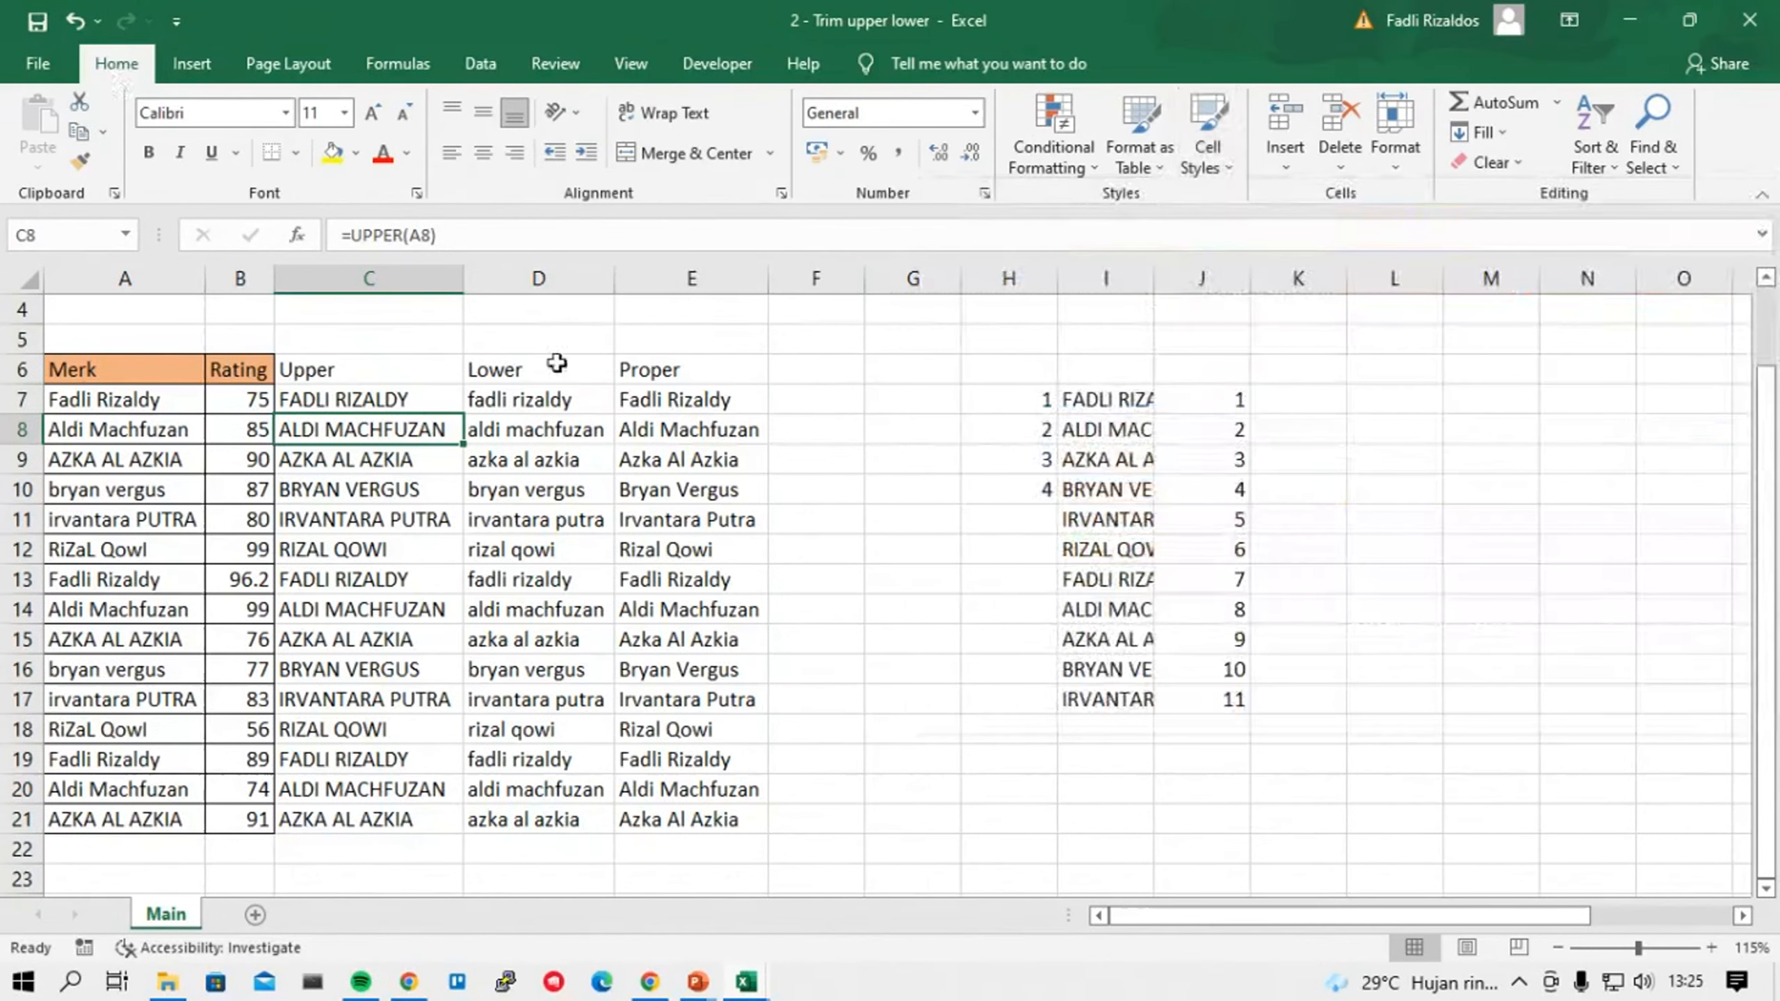
Auto-fit the width of column C to the contents of the selected cell C8.
{"action": "key", "text": "alt"}
{"action": "key", "text": "h"}
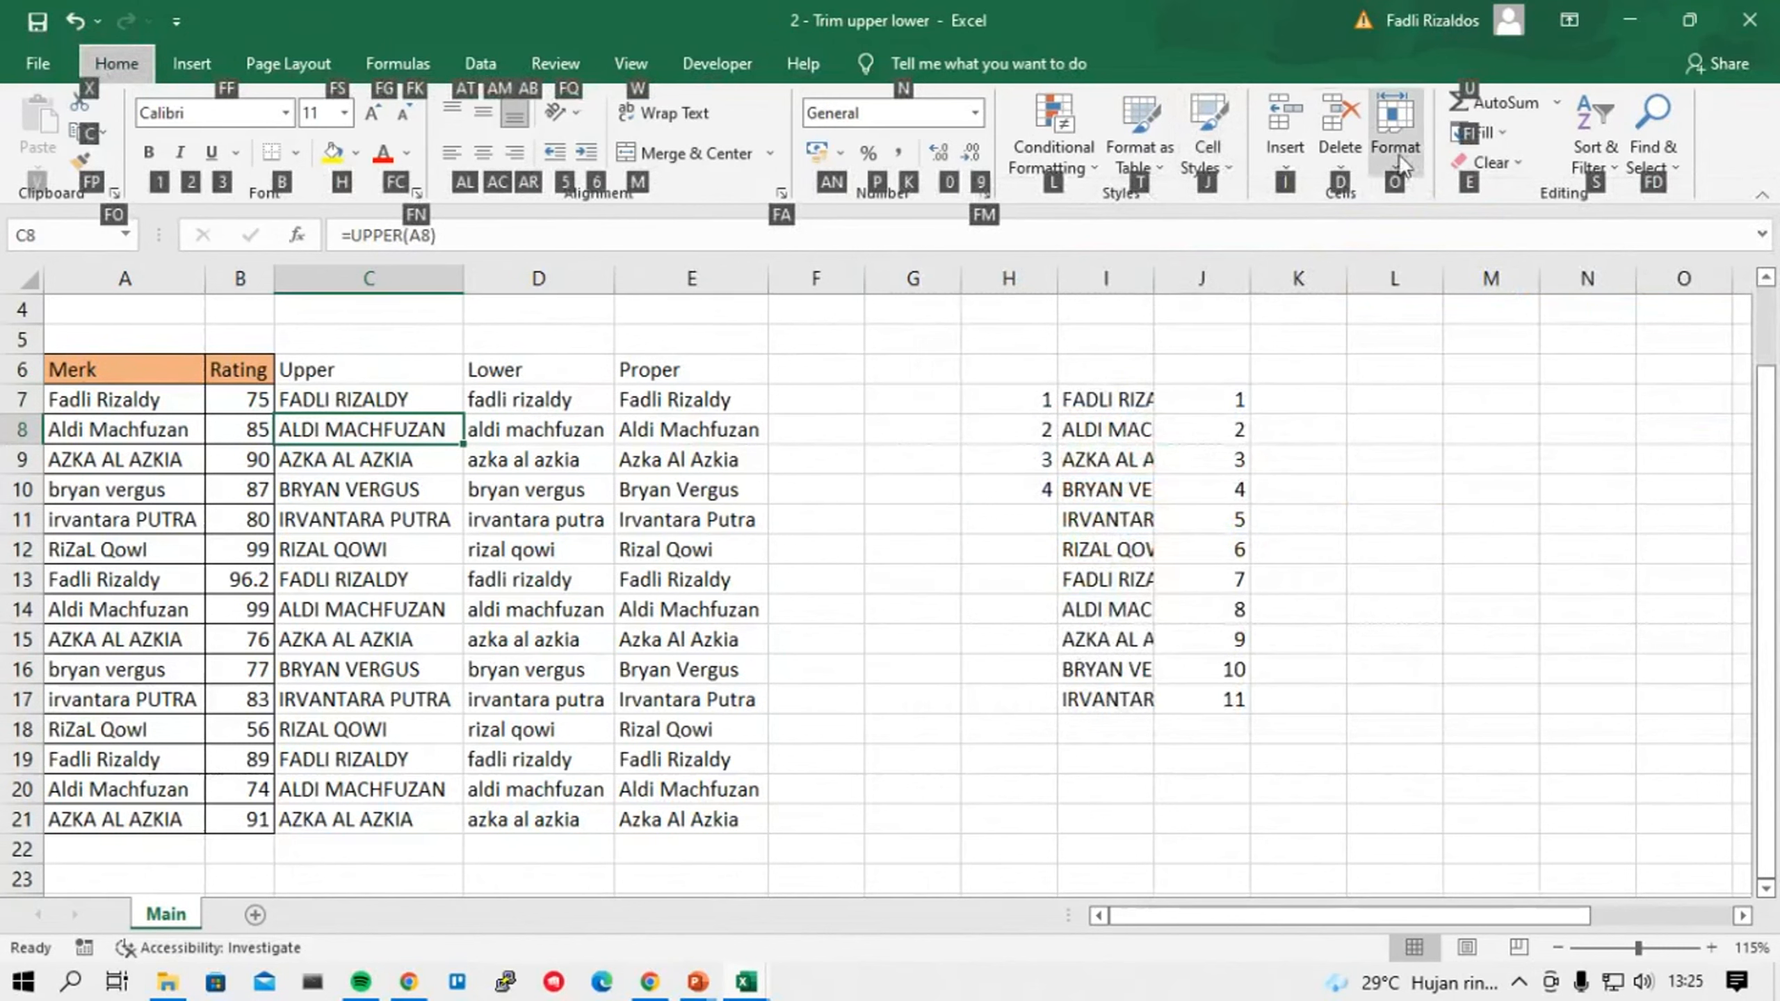
{"action": "key", "text": "o"}
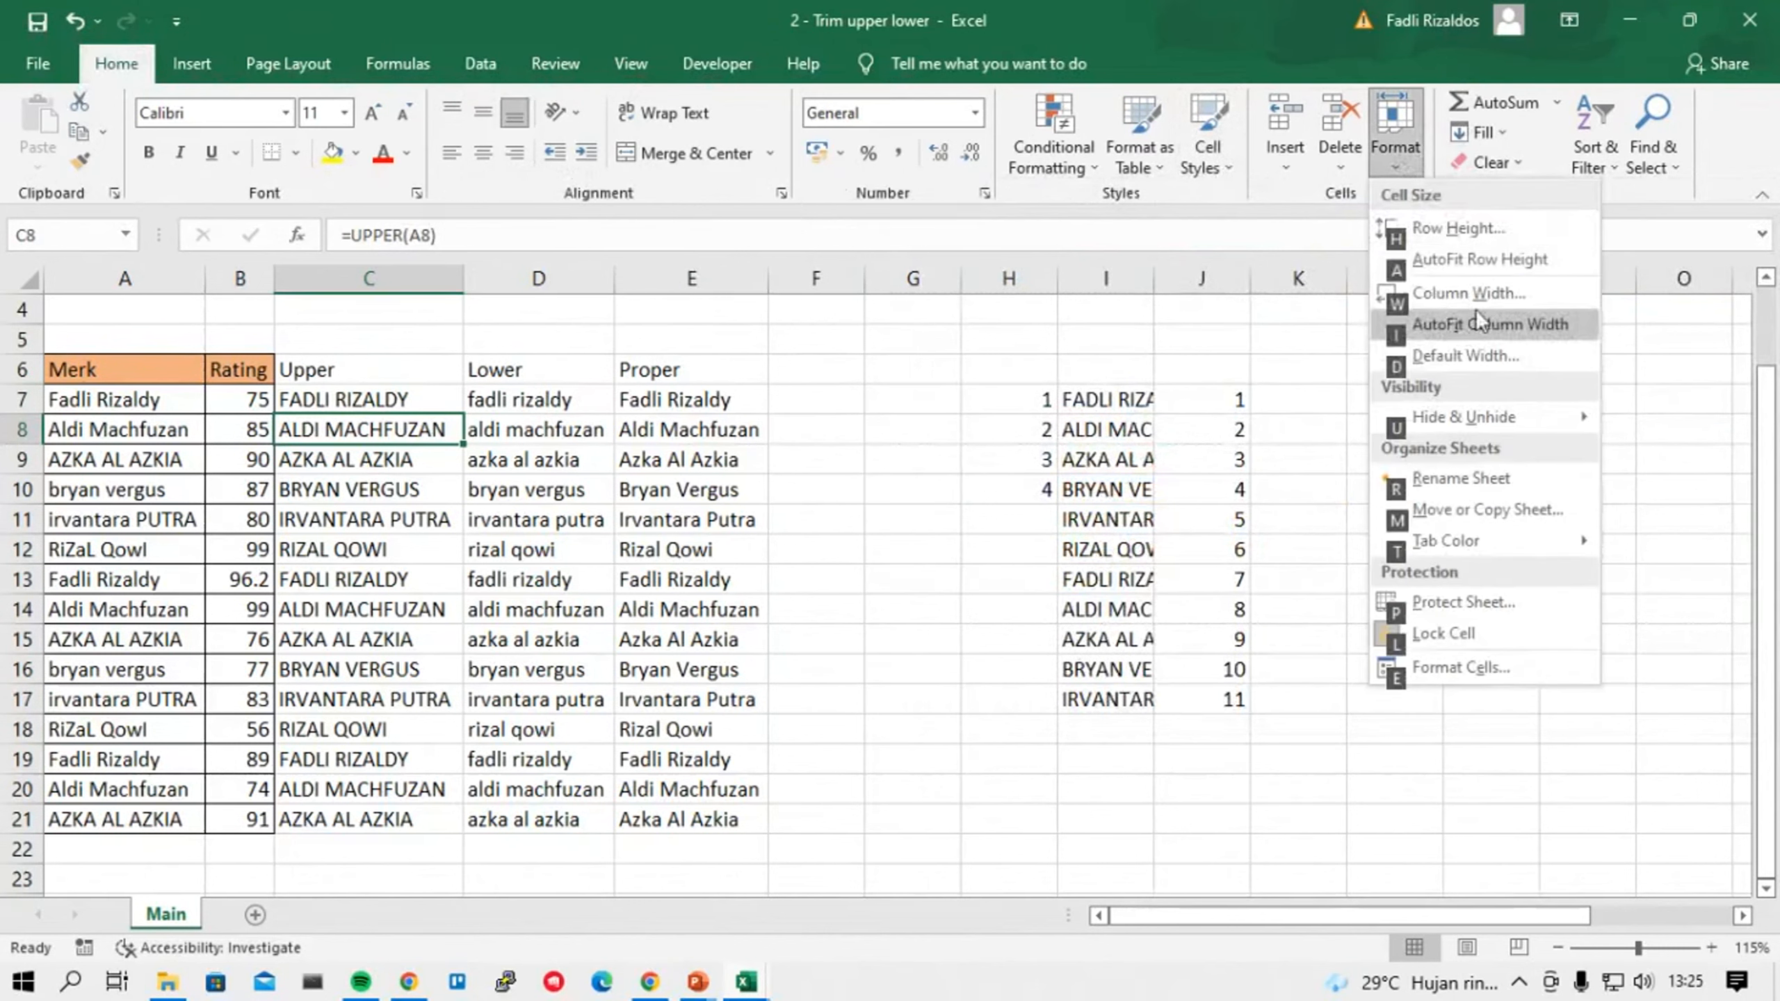
{"action": "left_click", "coordinate": [1491, 326]}
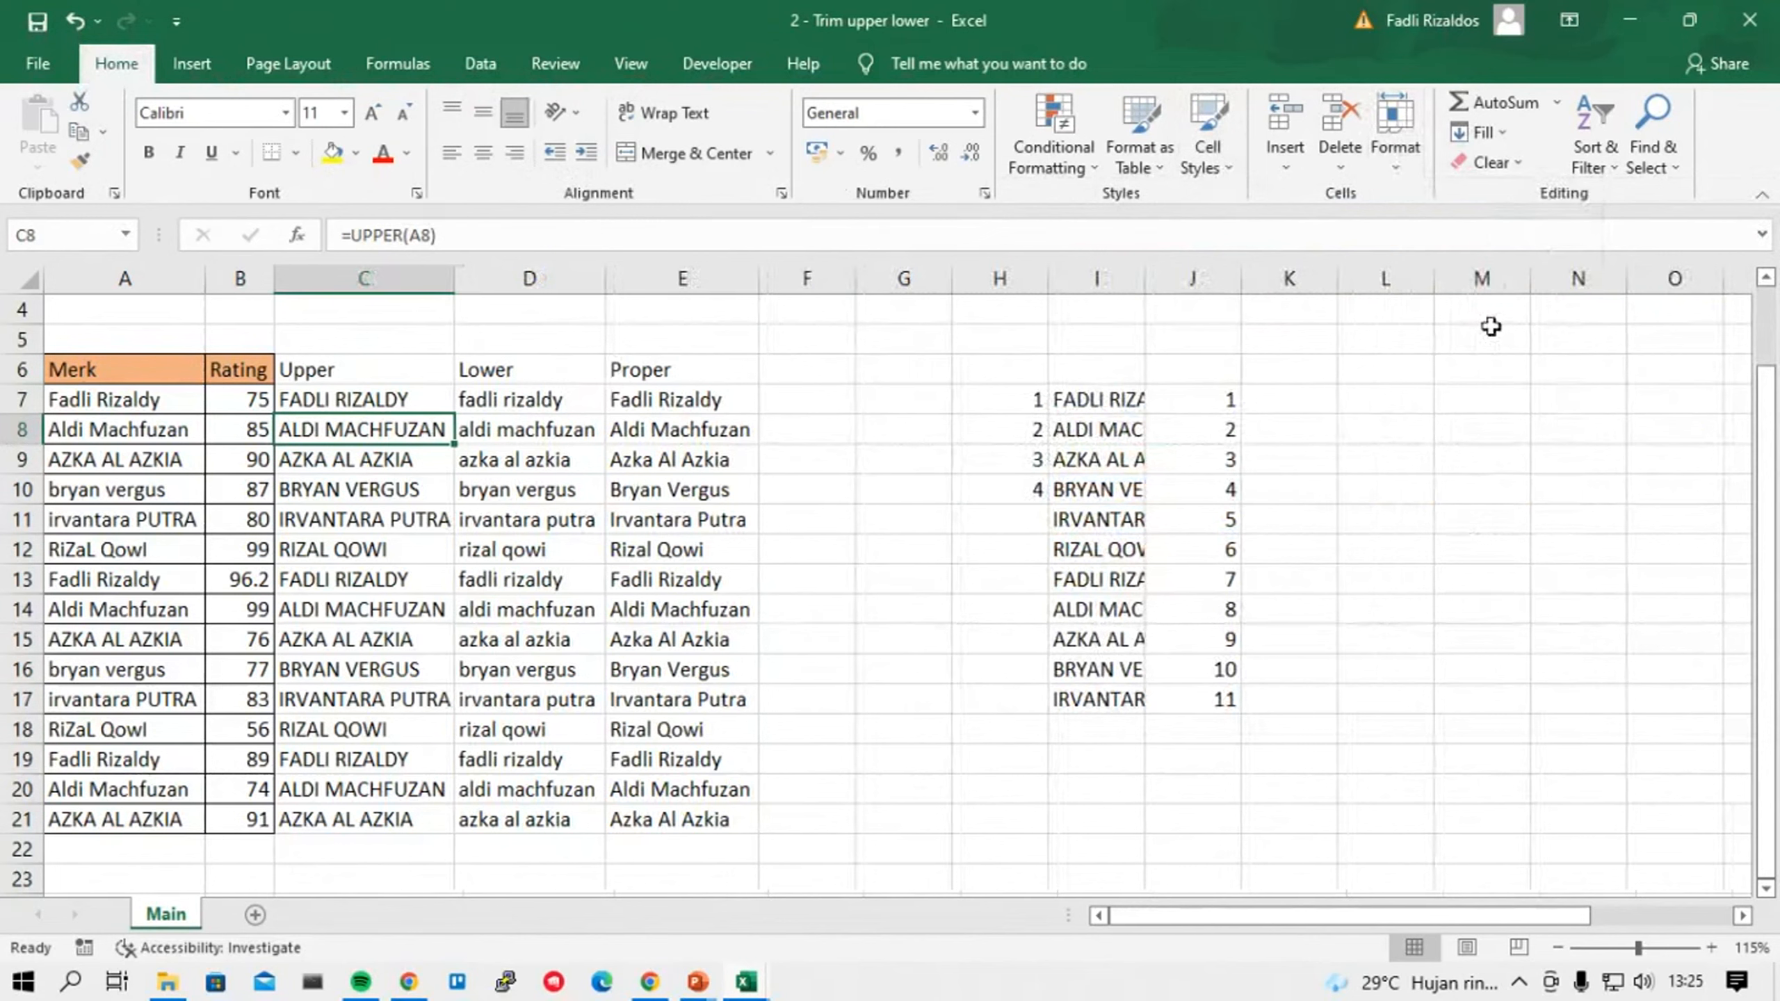
{"action": "left_click_drag", "start_coordinate": [123, 367], "coordinate": [662, 622]}
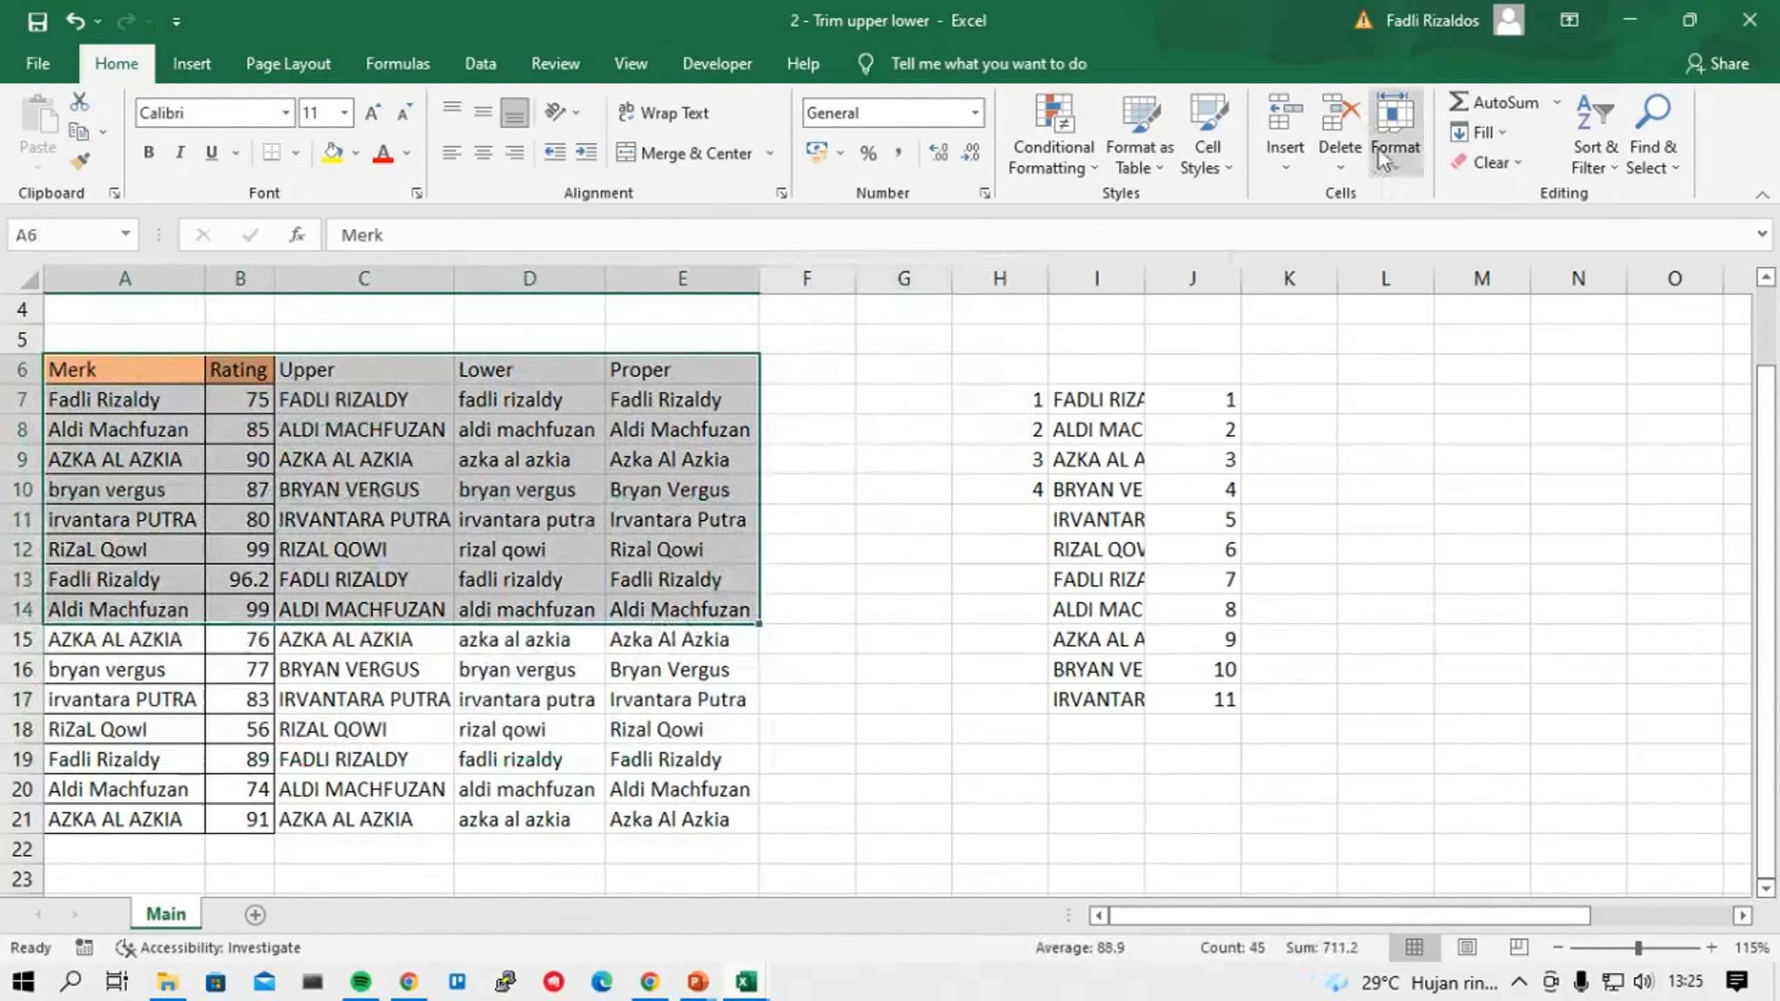
{"action": "left_click", "coordinate": [1407, 159]}
{"action": "left_click", "coordinate": [784, 411]}
{"action": "left_click", "coordinate": [833, 517]}
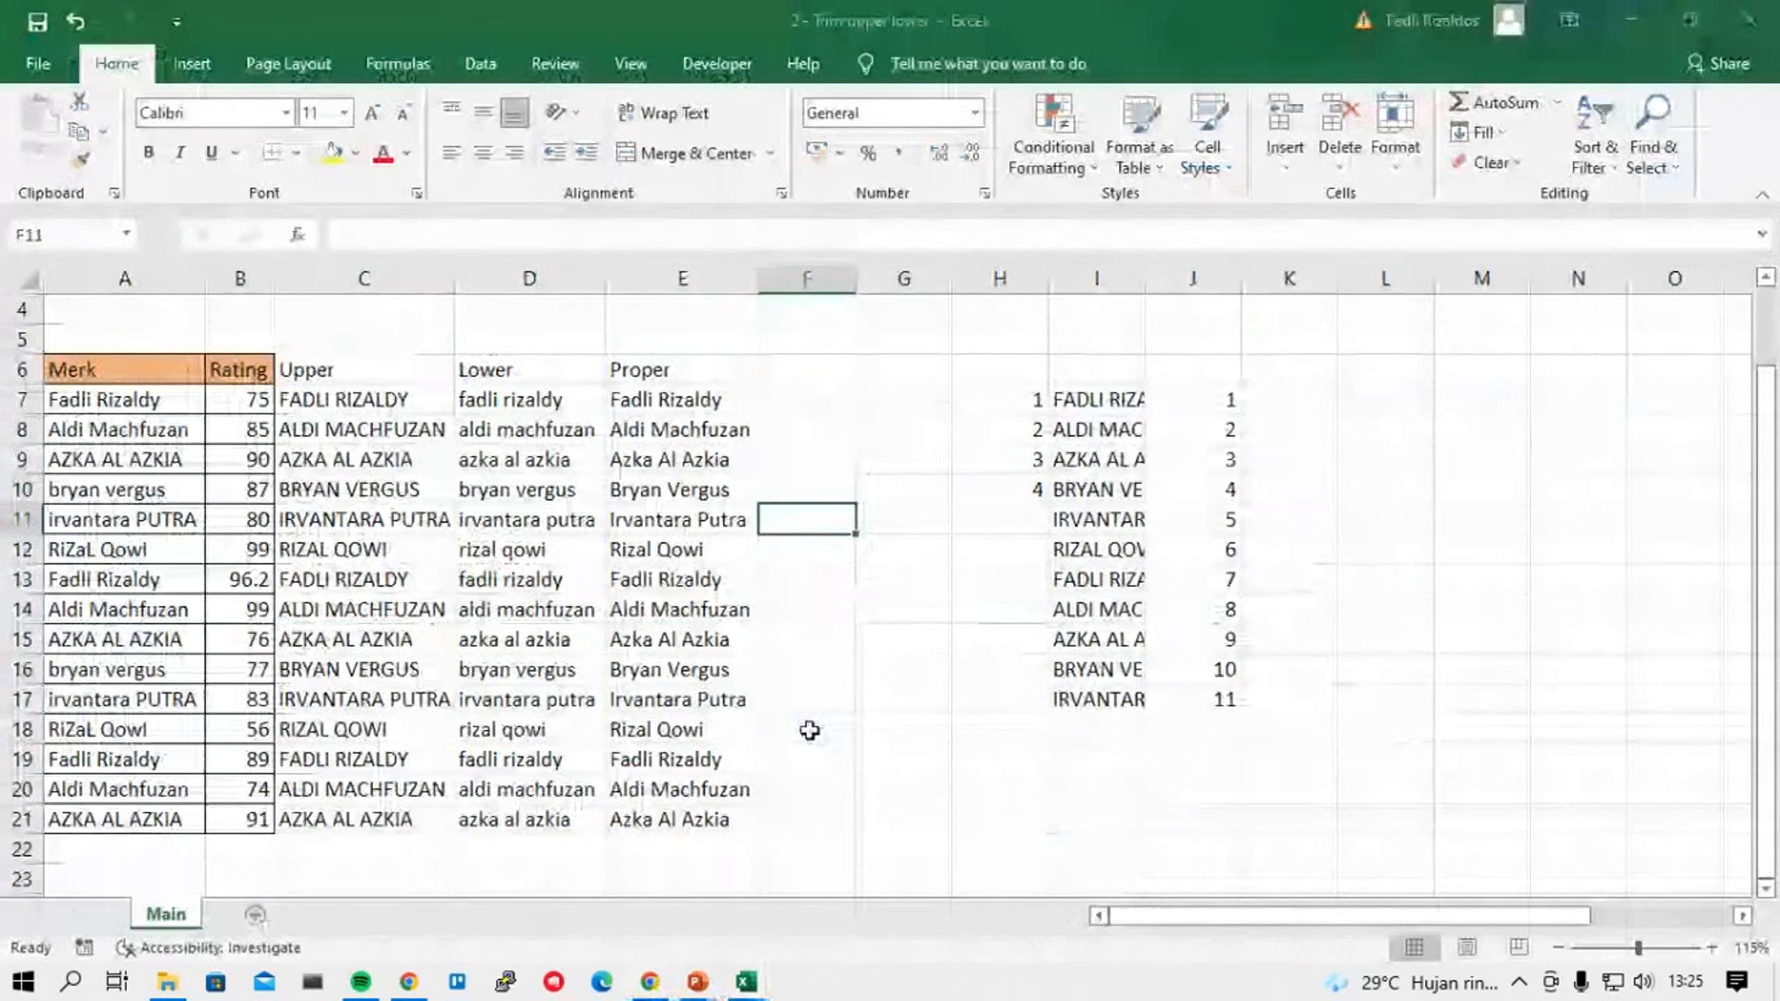
{"action": "mouse_move", "coordinate": [746, 981]}
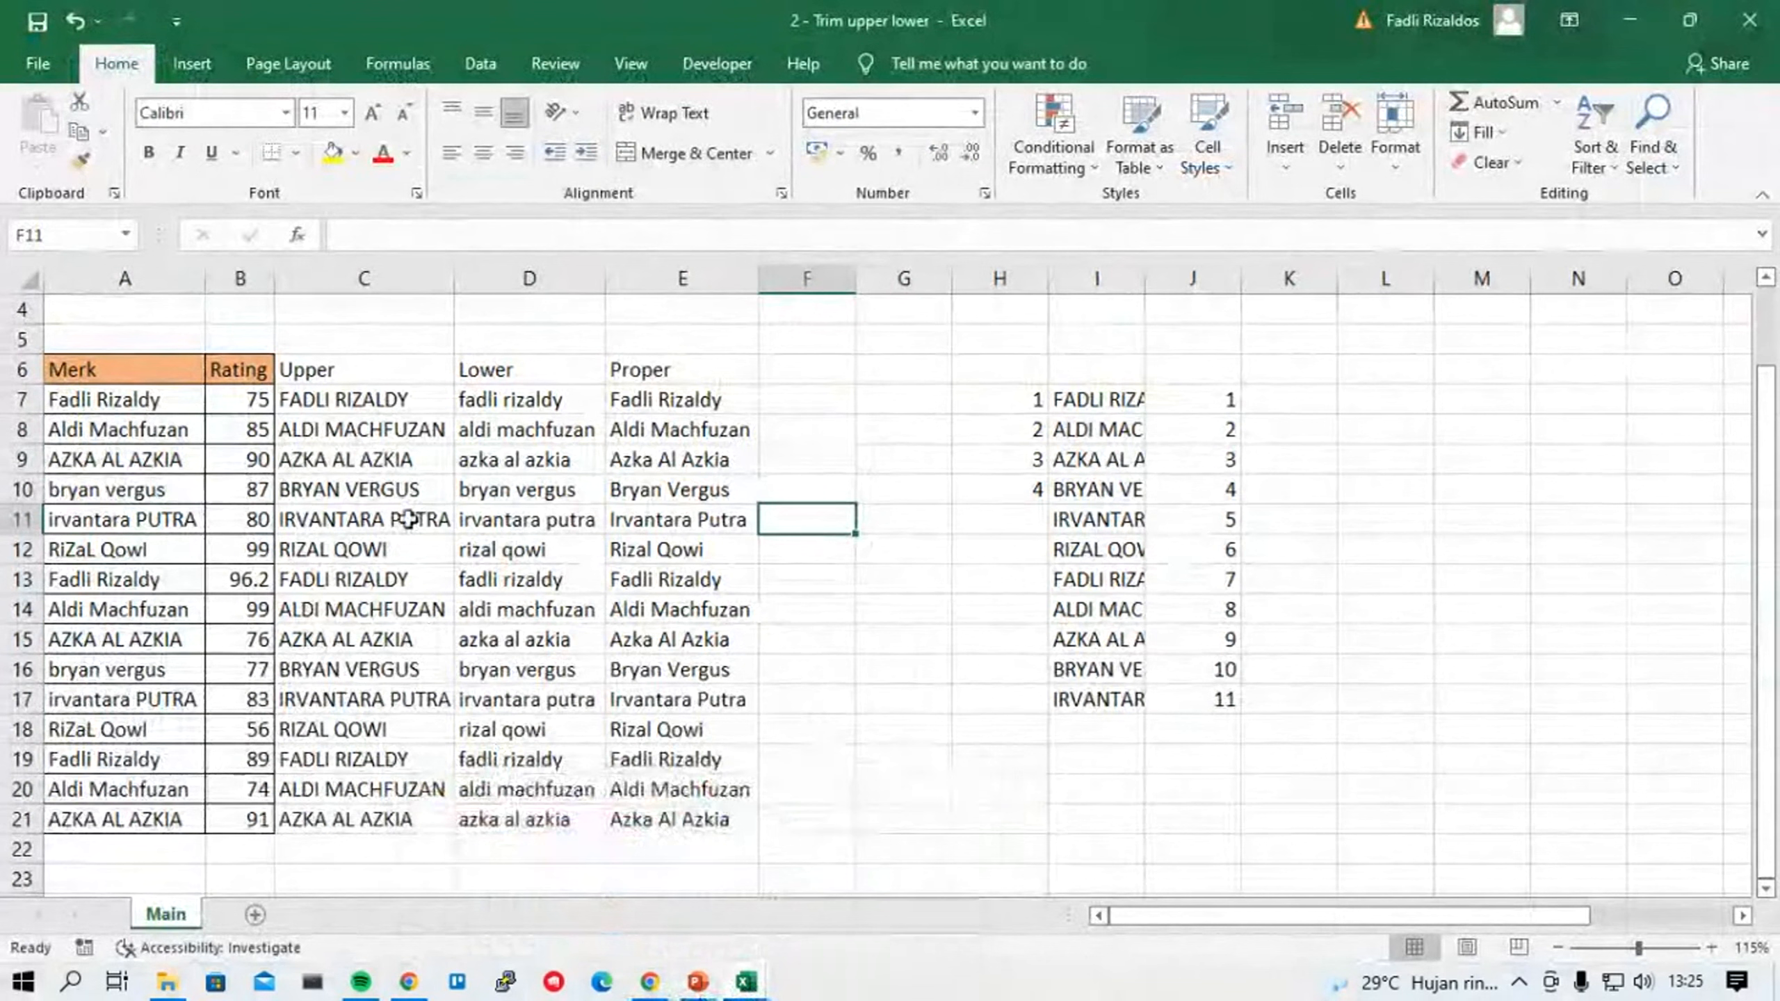
Browse the function library's Financial, Math & Trig and Text categories, examining the whole list of text functions.
{"action": "left_click", "coordinate": [410, 519]}
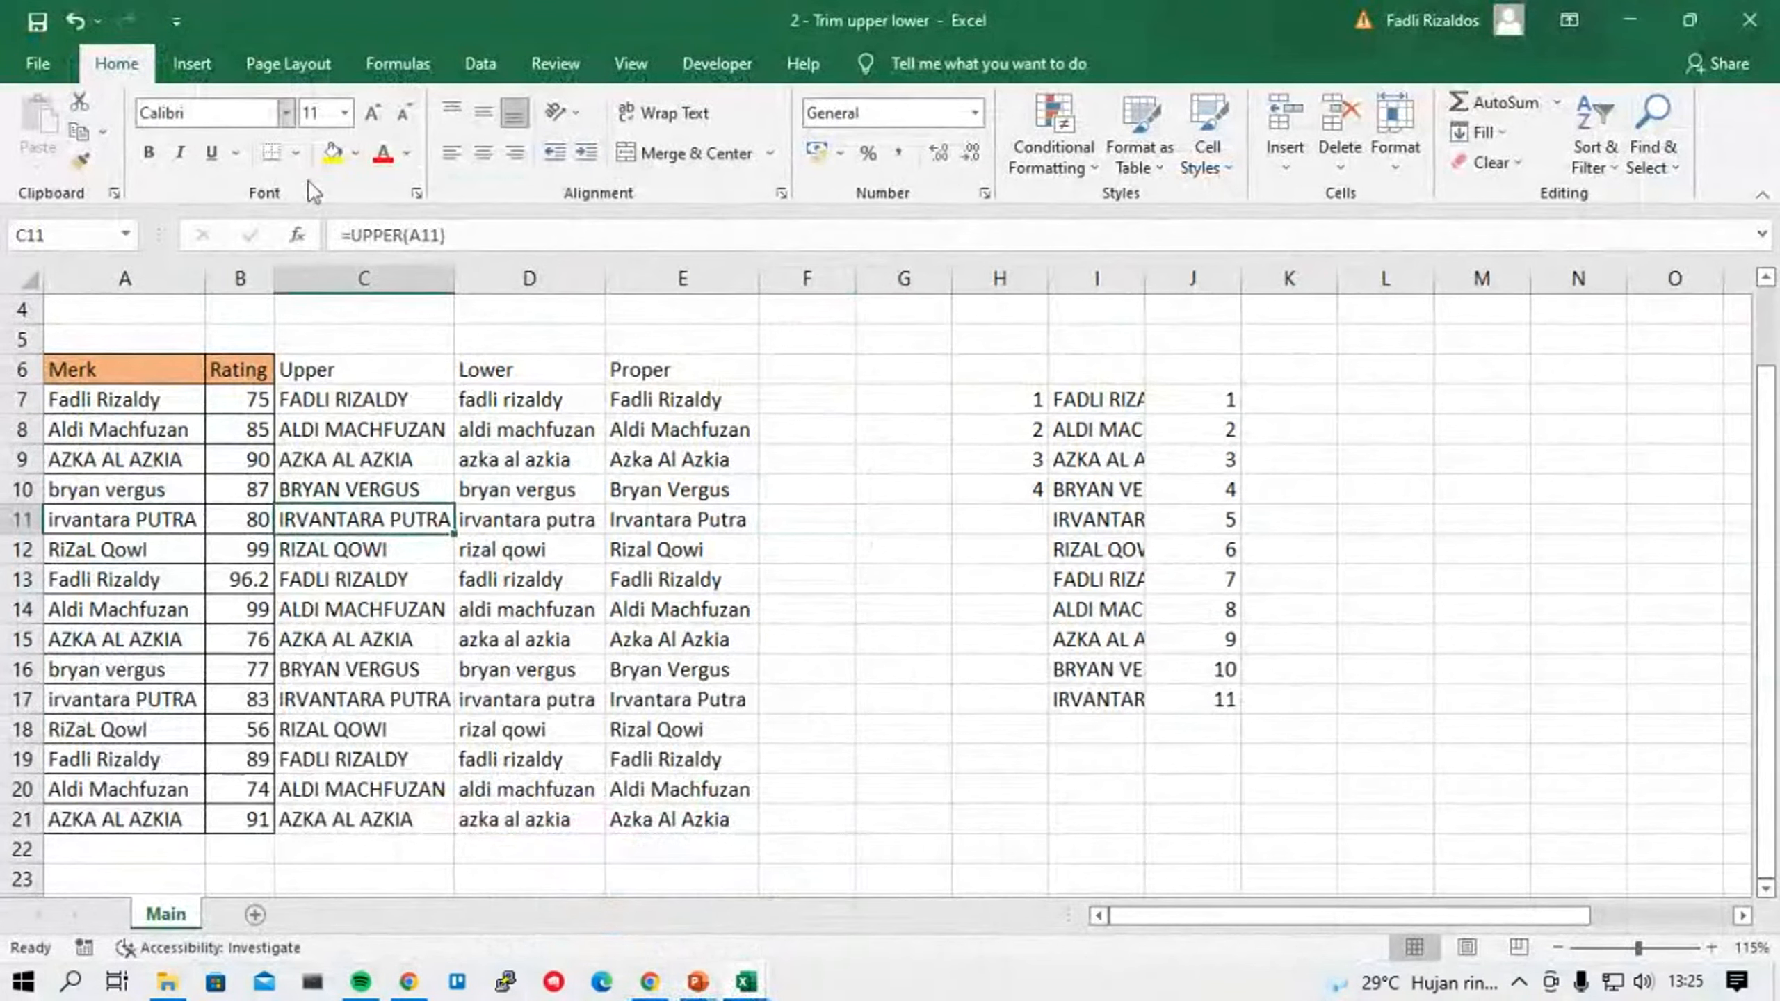
{"action": "left_click", "coordinate": [201, 64]}
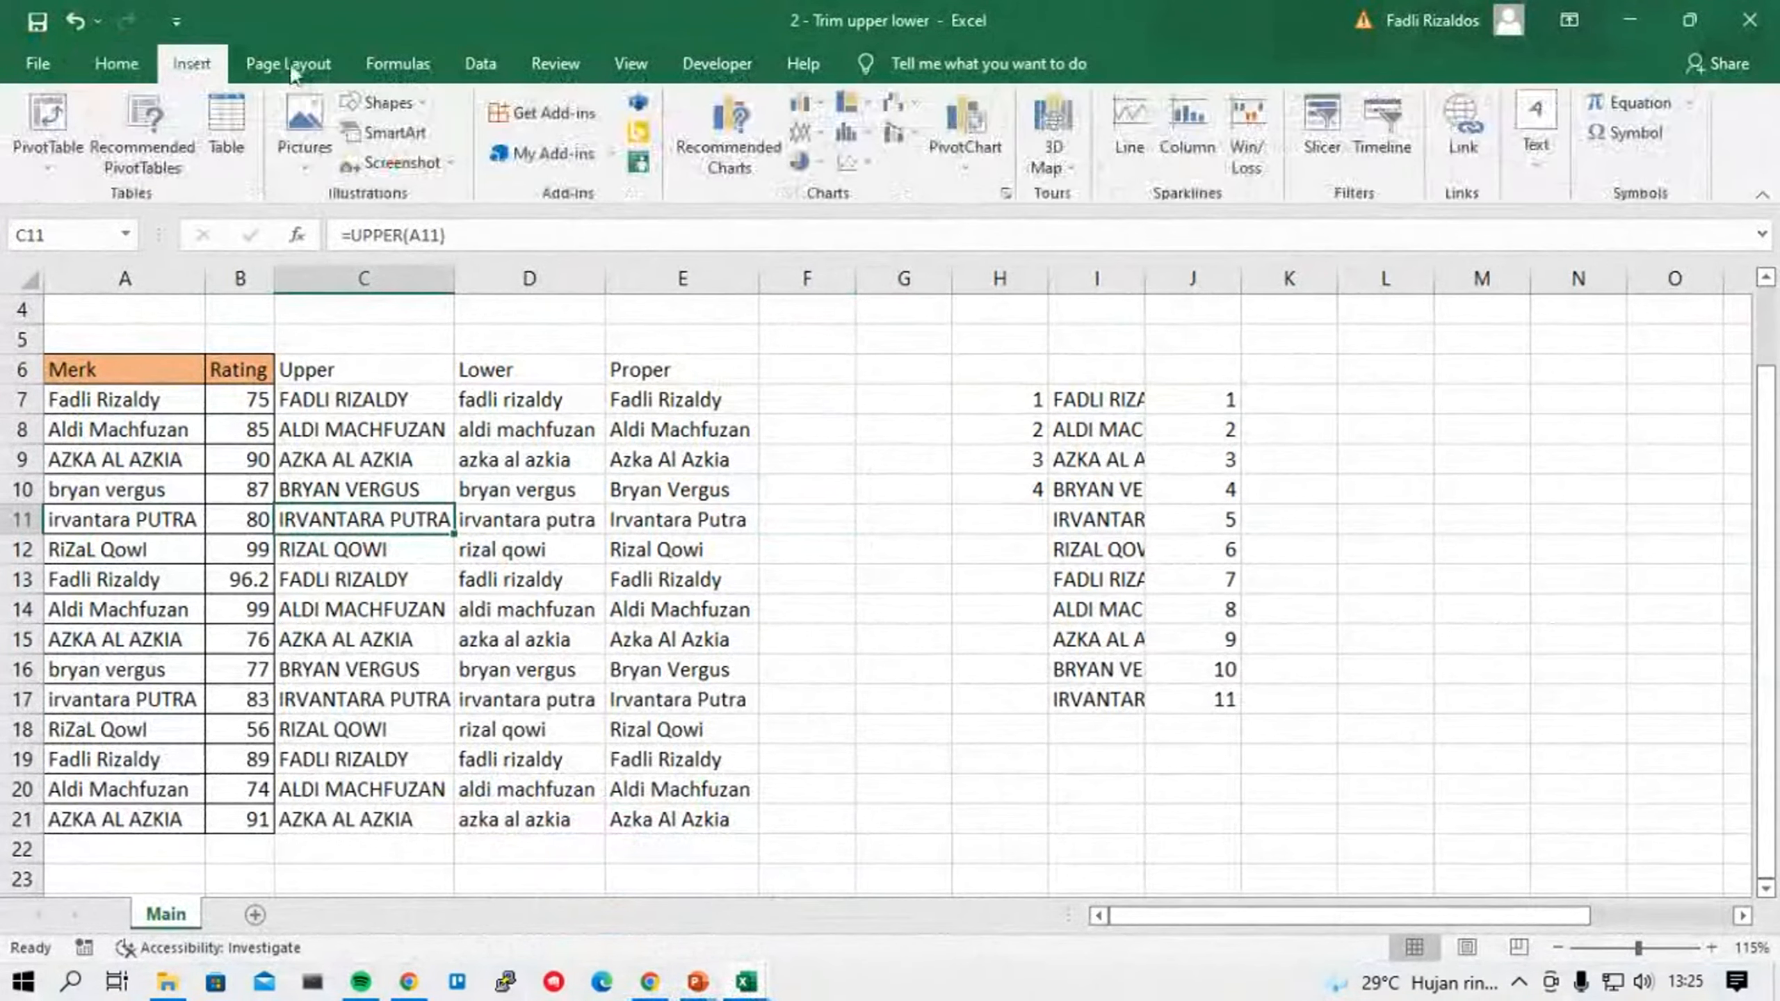
{"action": "left_click", "coordinate": [345, 64]}
{"action": "left_click", "coordinate": [404, 63]}
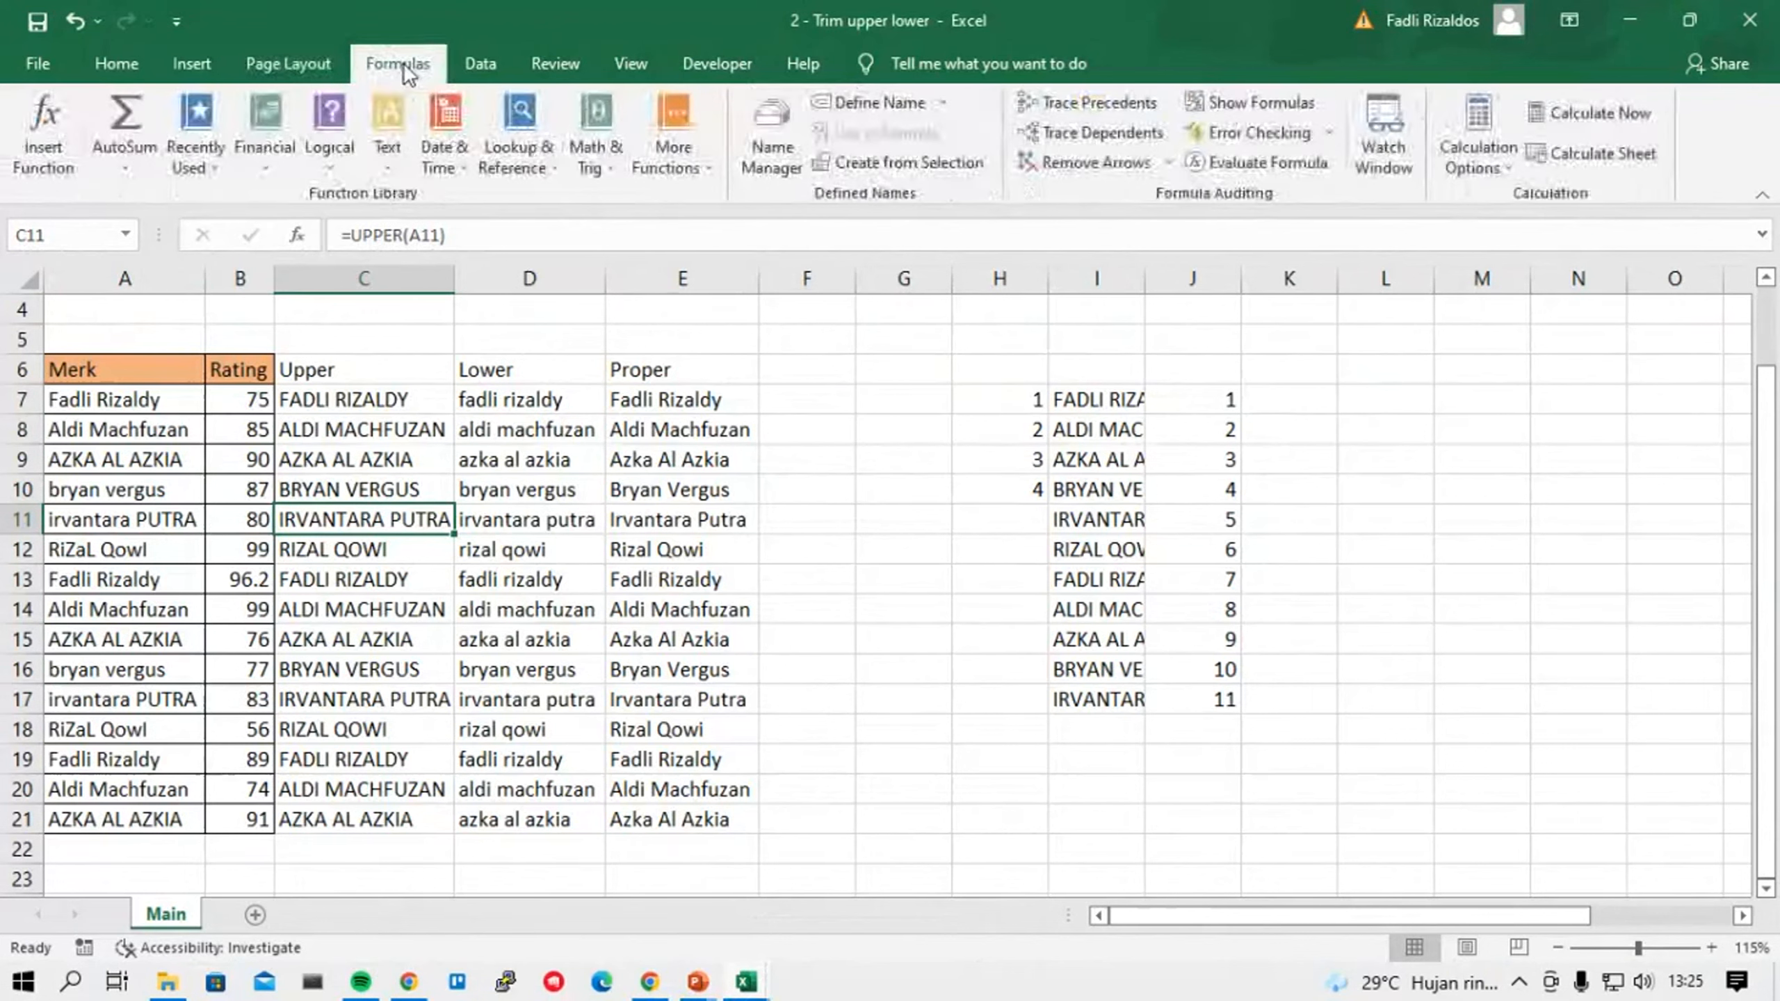
{"action": "left_click", "coordinate": [399, 152]}
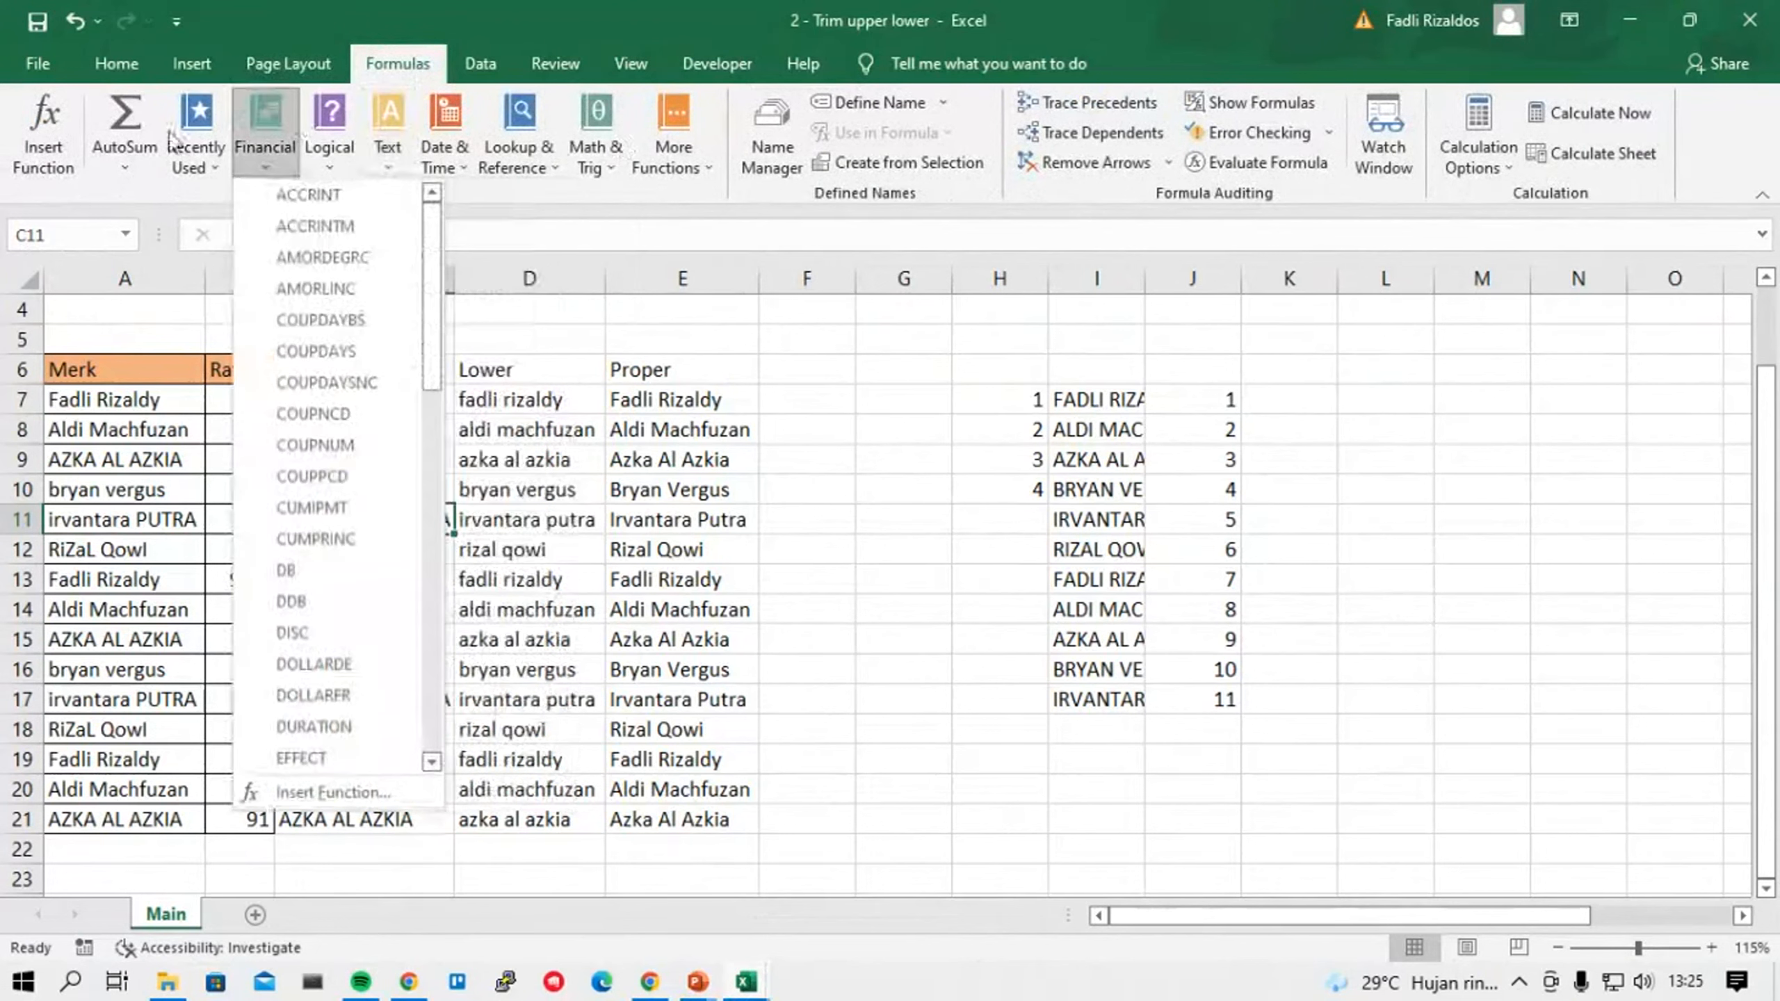
{"action": "mouse_move", "coordinate": [574, 144]}
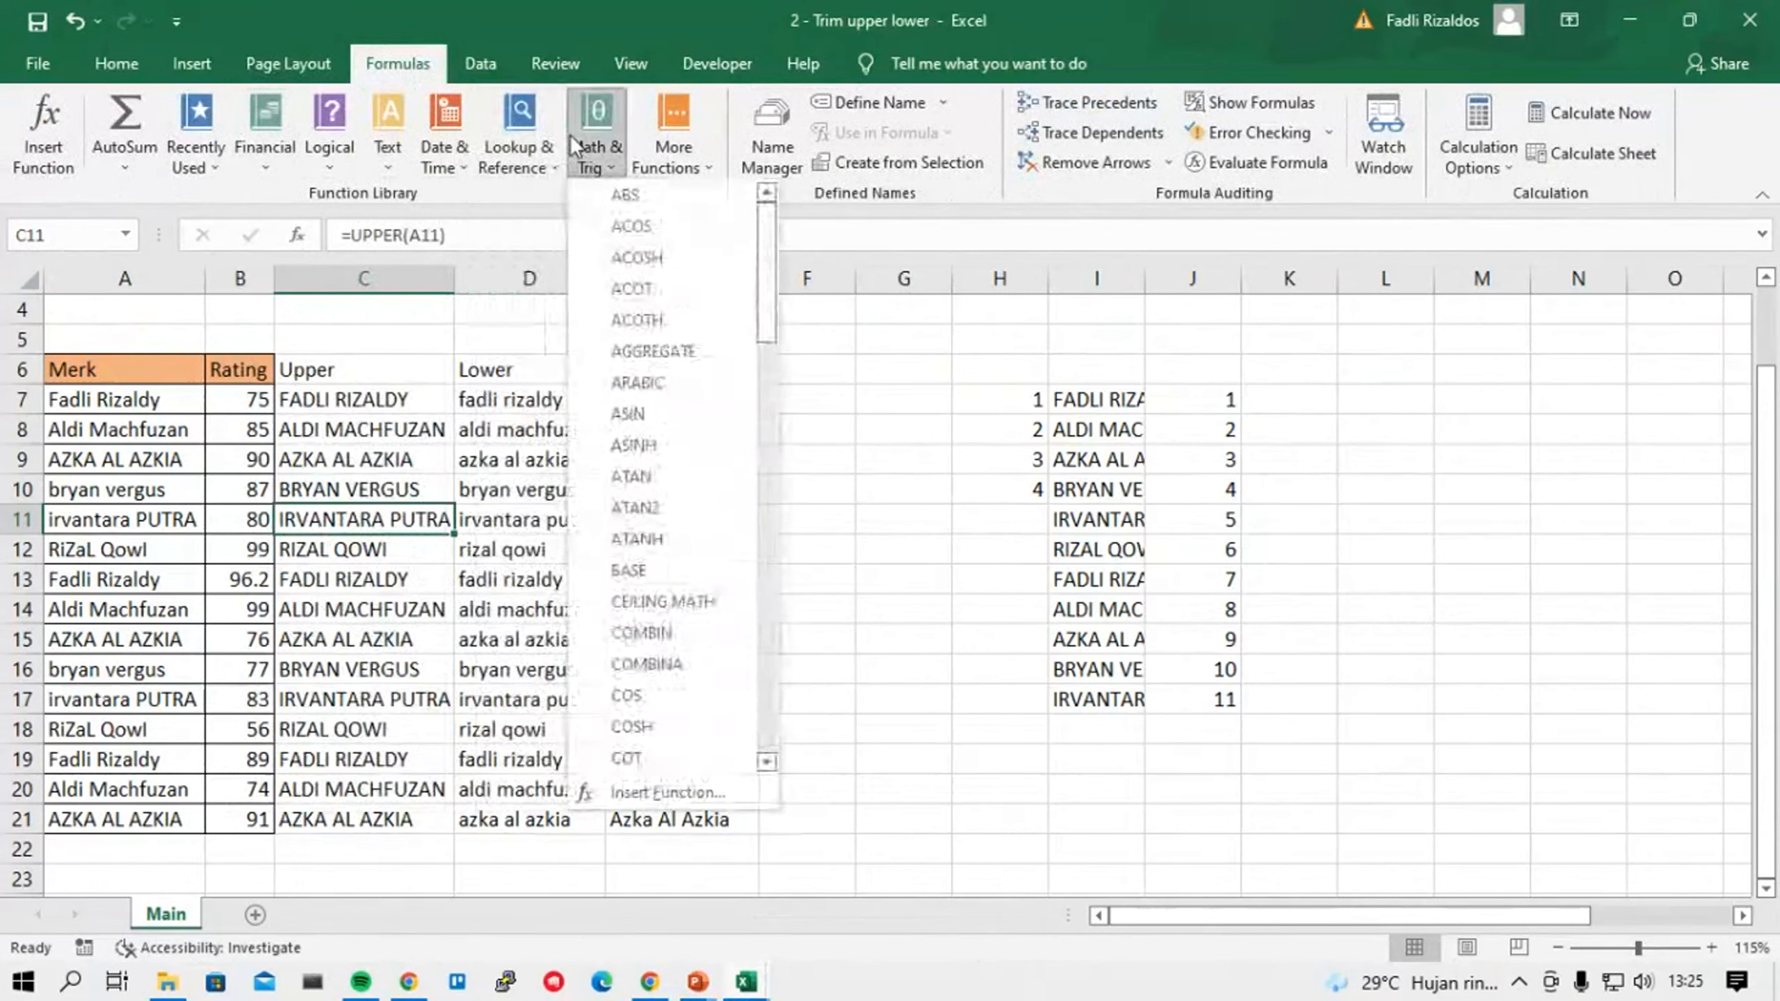
{"action": "scroll", "coordinate": [645, 298], "scroll_direction": "down", "scroll_amount": 19}
{"action": "scroll", "coordinate": [648, 309], "scroll_direction": "up", "scroll_amount": 17}
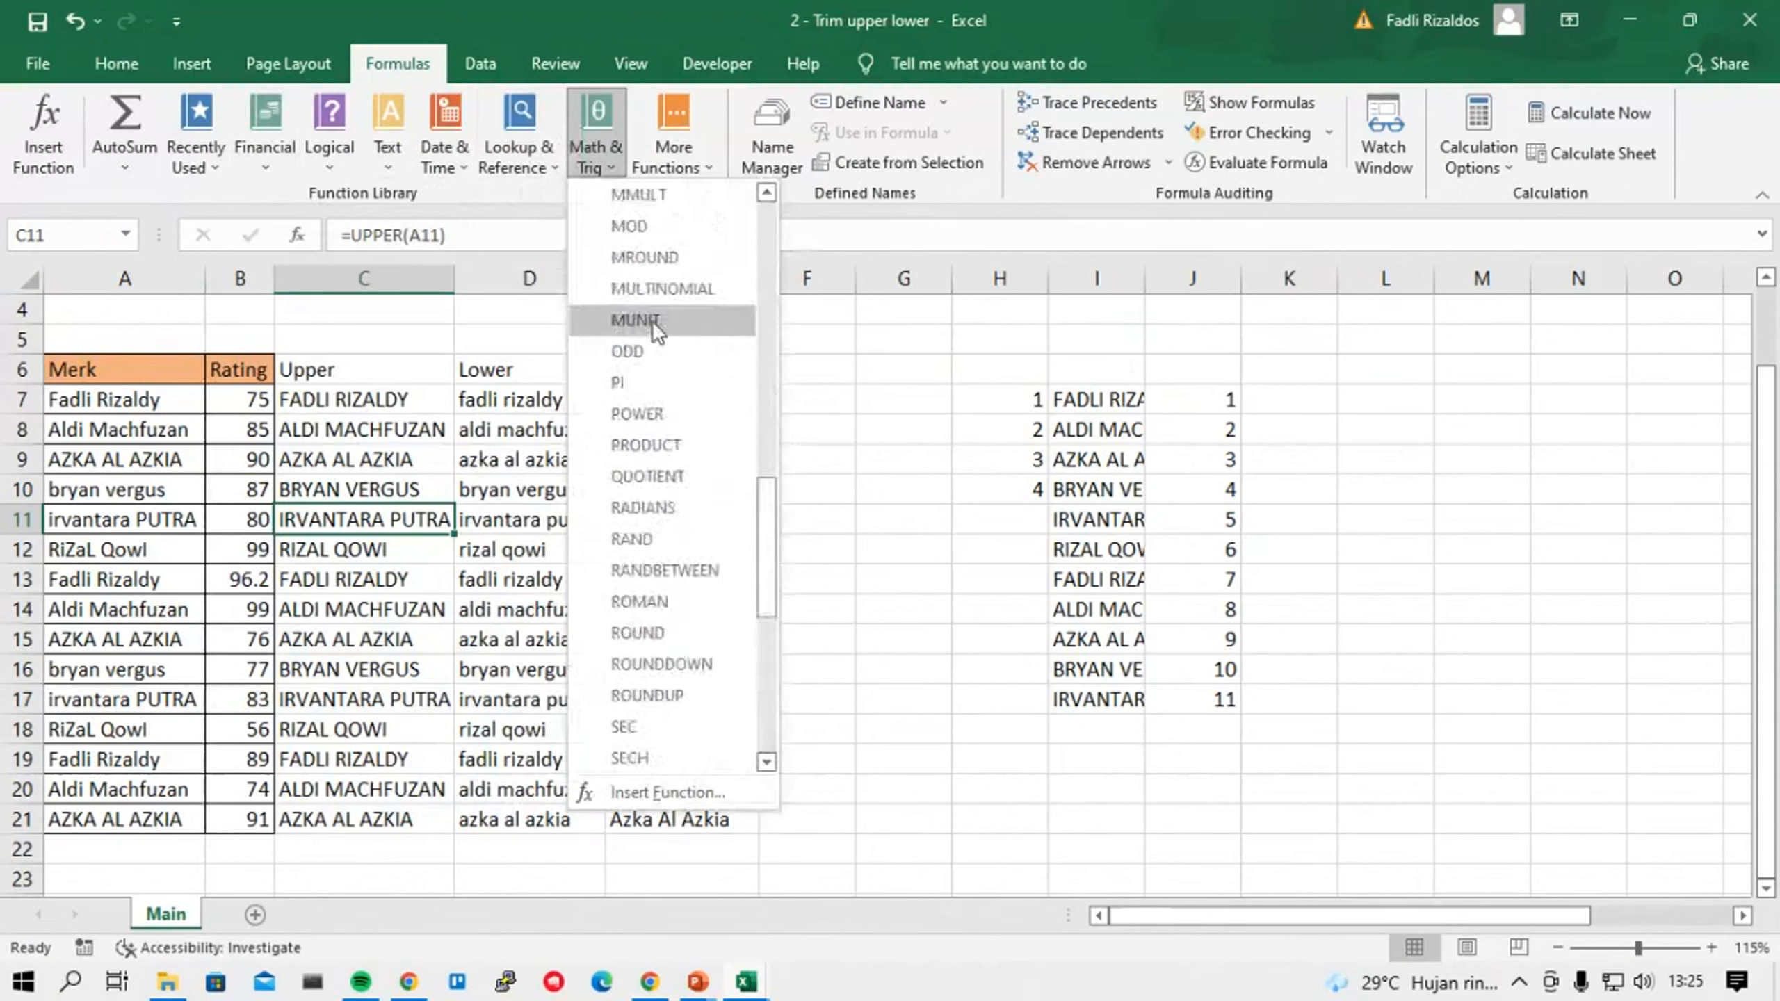
{"action": "mouse_move", "coordinate": [415, 136]}
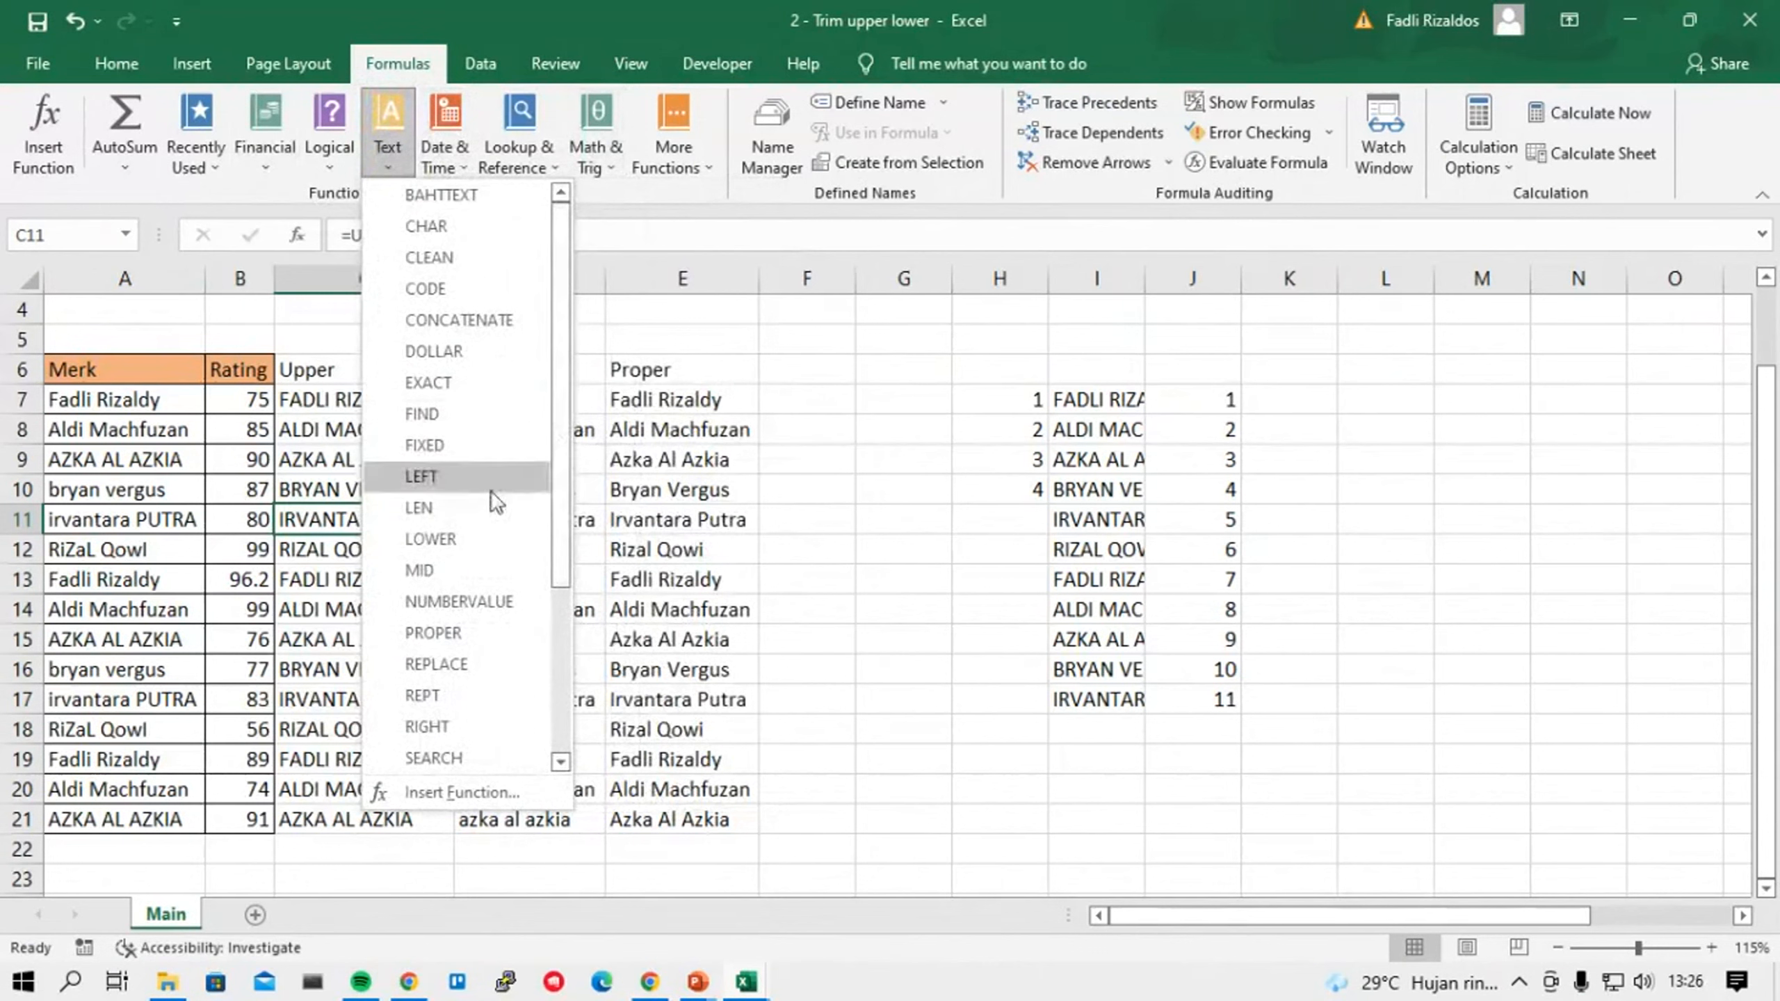
{"action": "left_click_drag", "start_coordinate": [562, 521], "coordinate": [560, 676]}
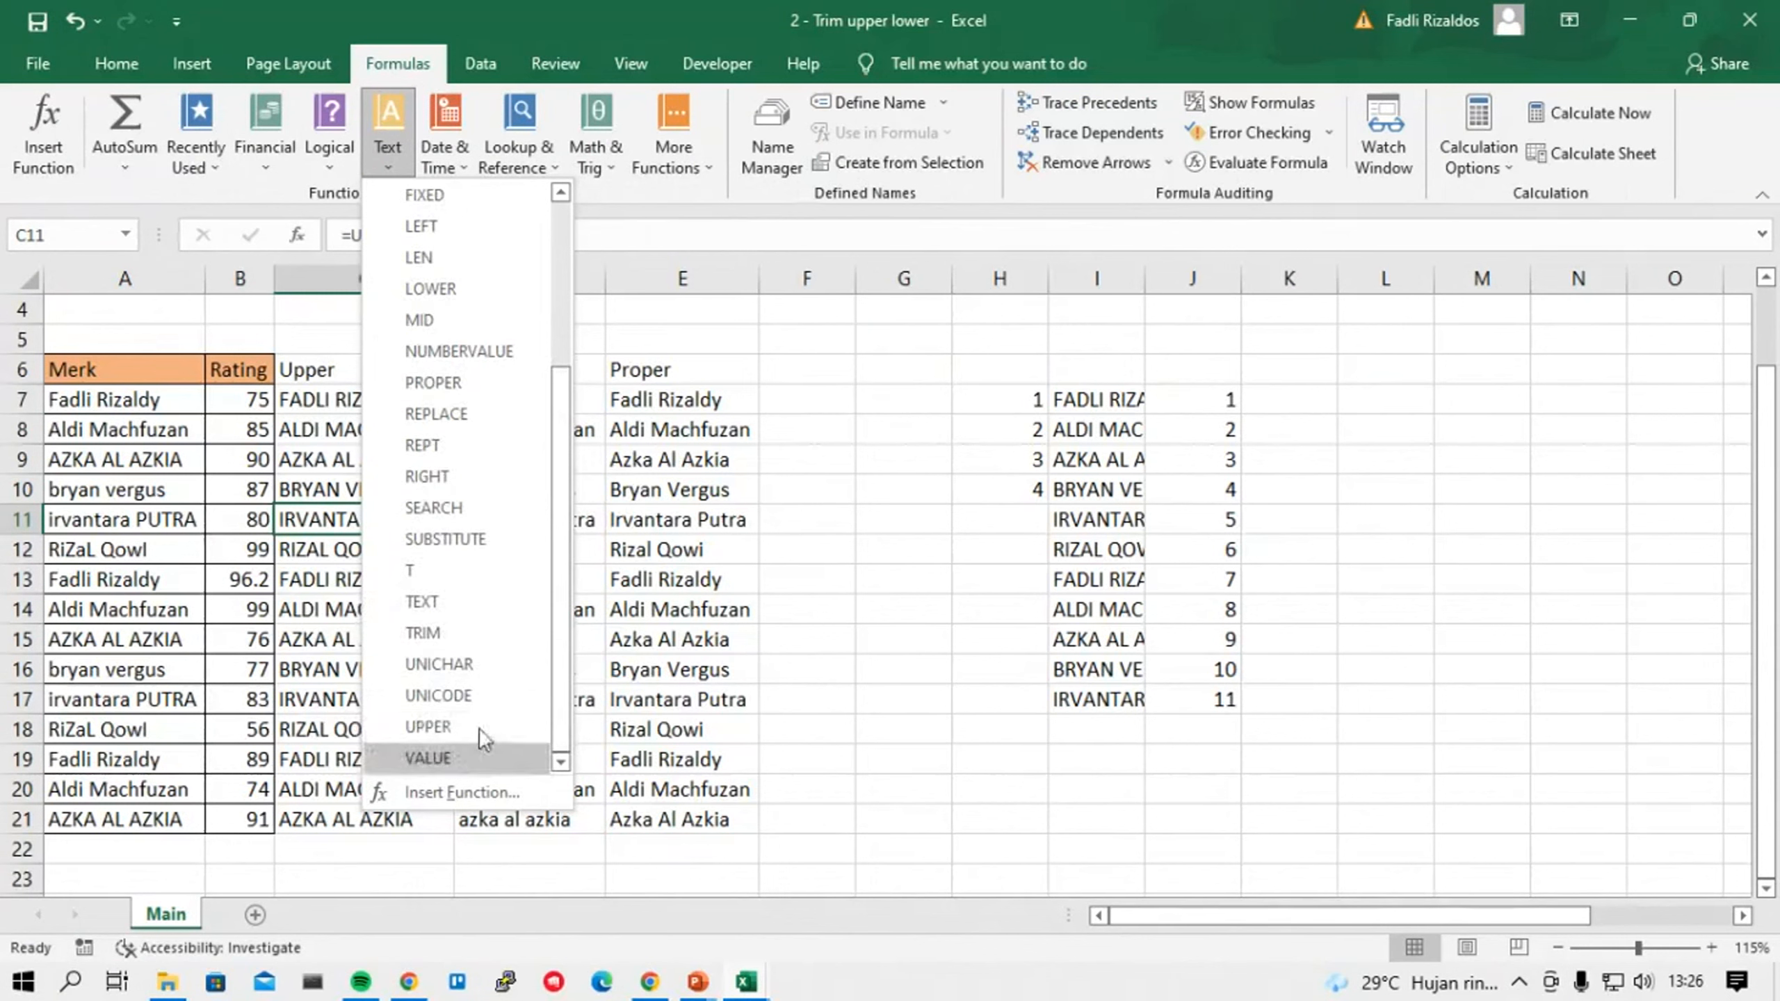
{"action": "left_click", "coordinate": [621, 652]}
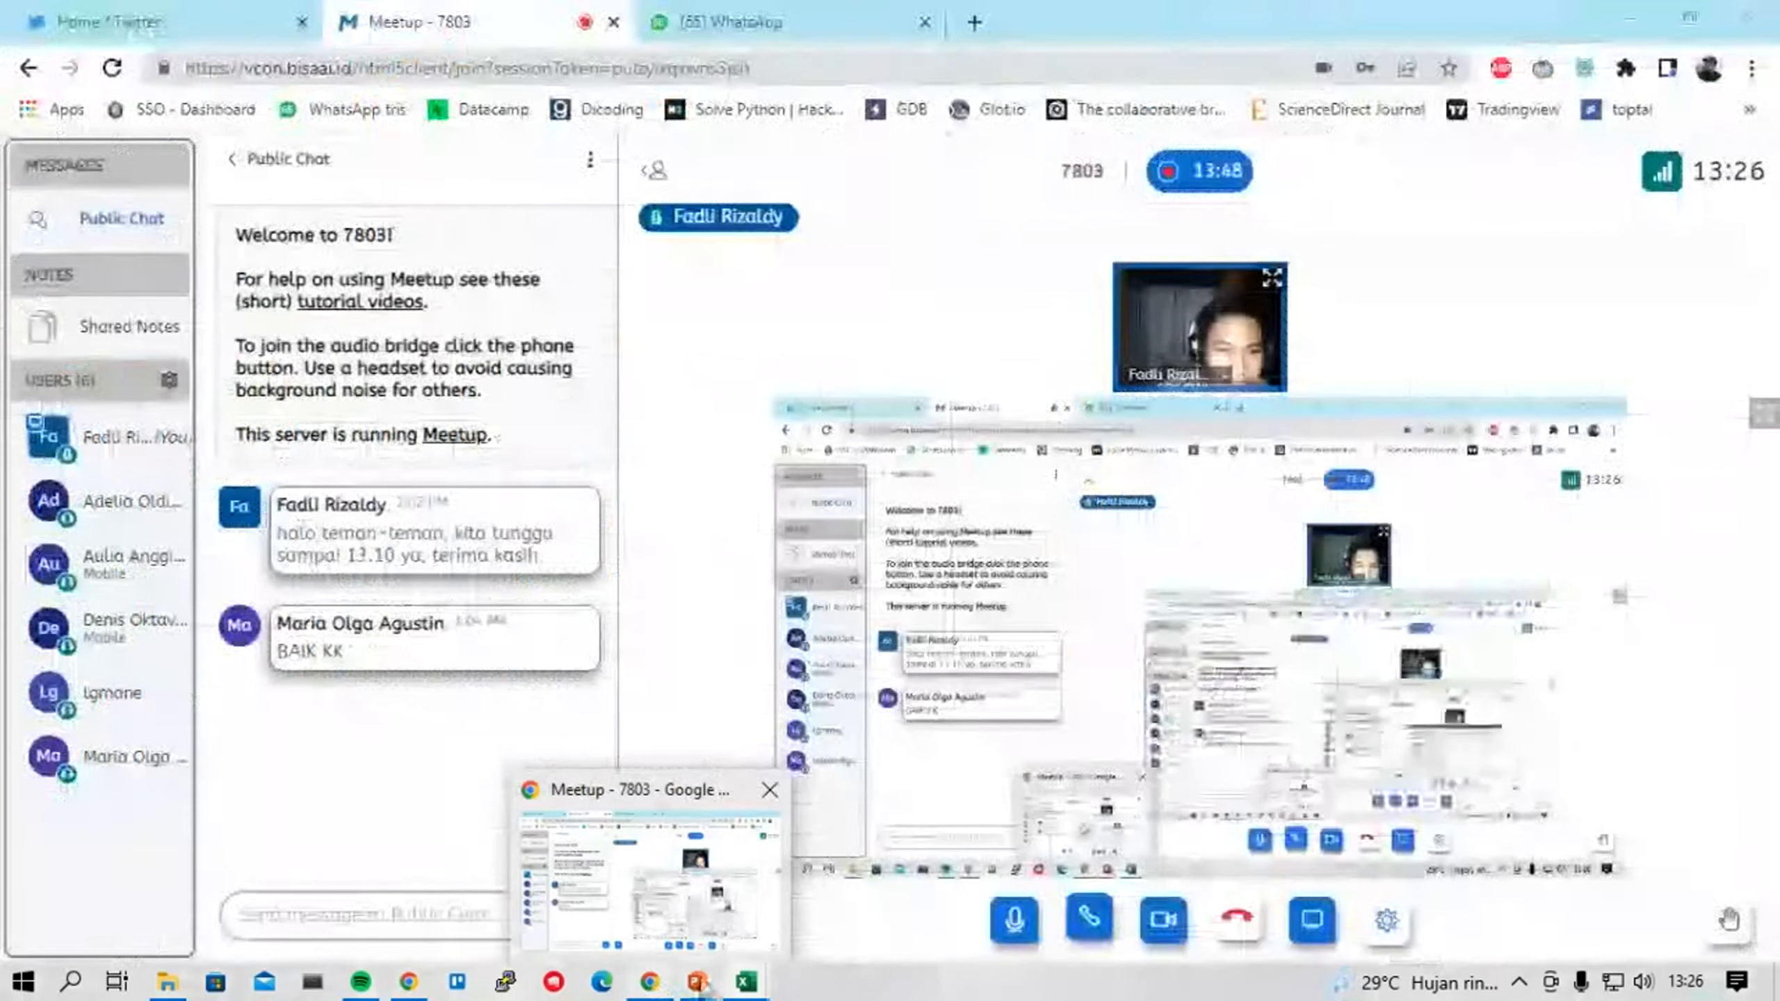
Switch to the UPPER, LOWER, dan PROPER slide in PowerPoint, and from there to the Webinar #2 folder in File Explorer.
{"action": "mouse_move", "coordinate": [714, 986]}
{"action": "left_click", "coordinate": [806, 865]}
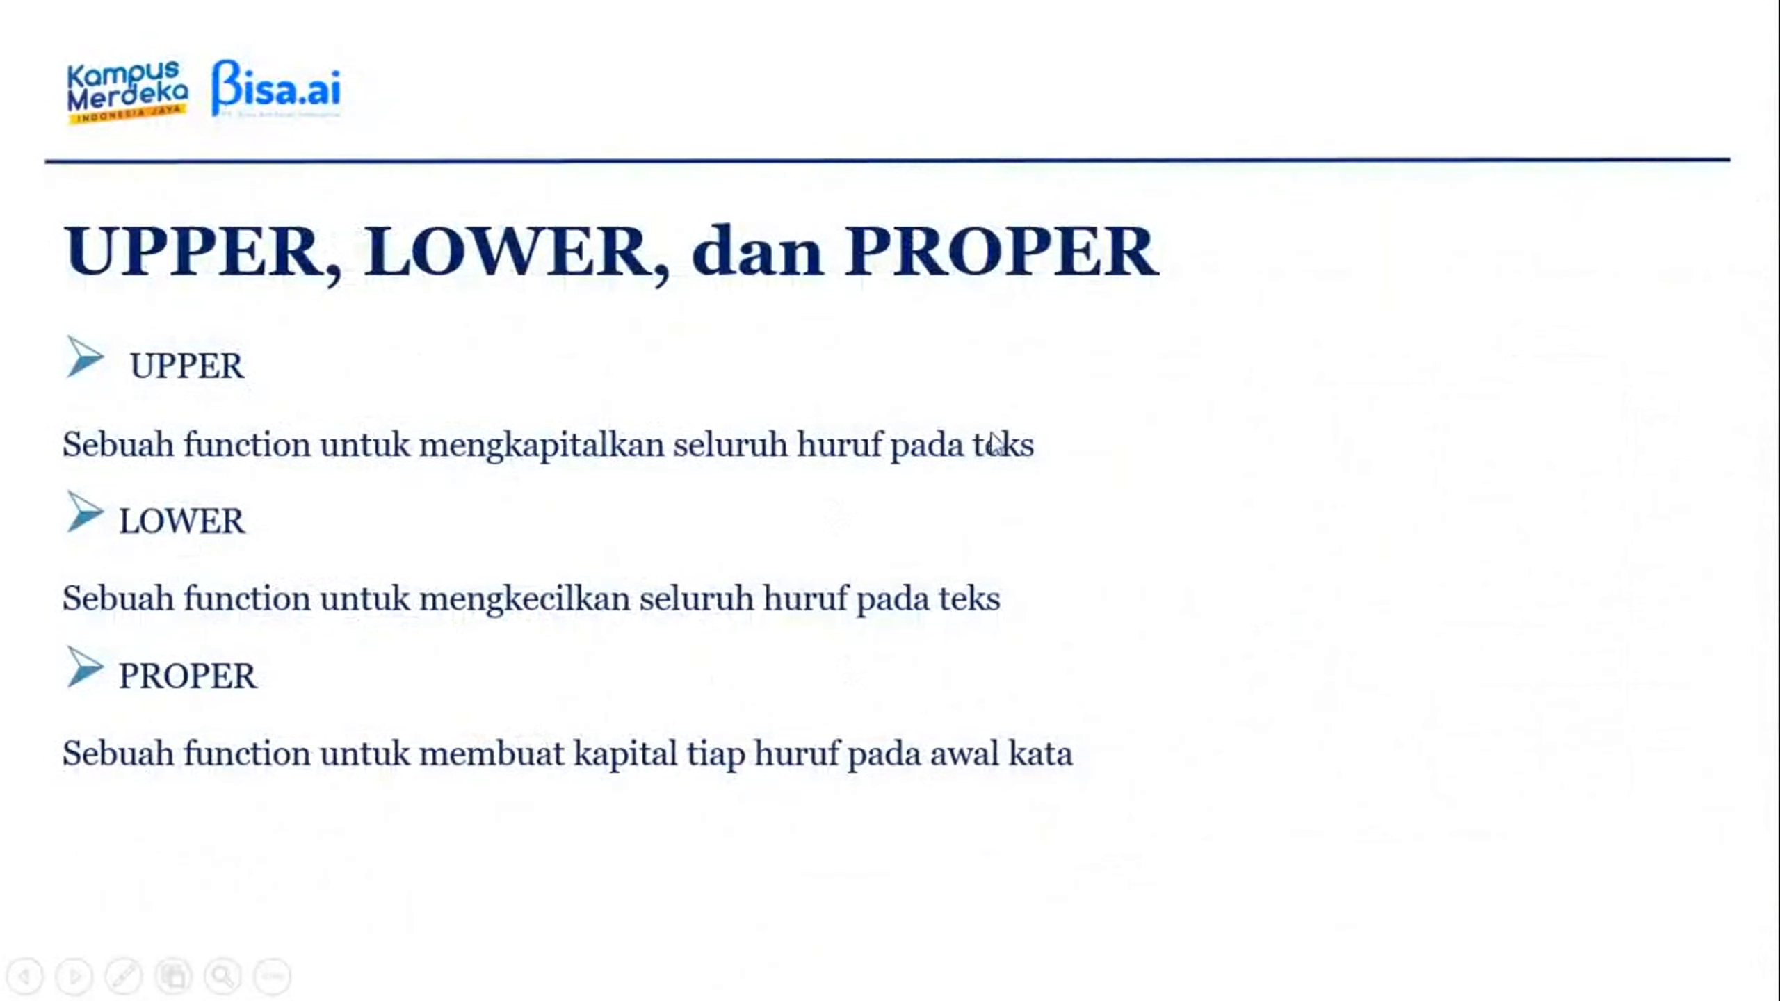
{"action": "key", "text": "alt+Tab"}
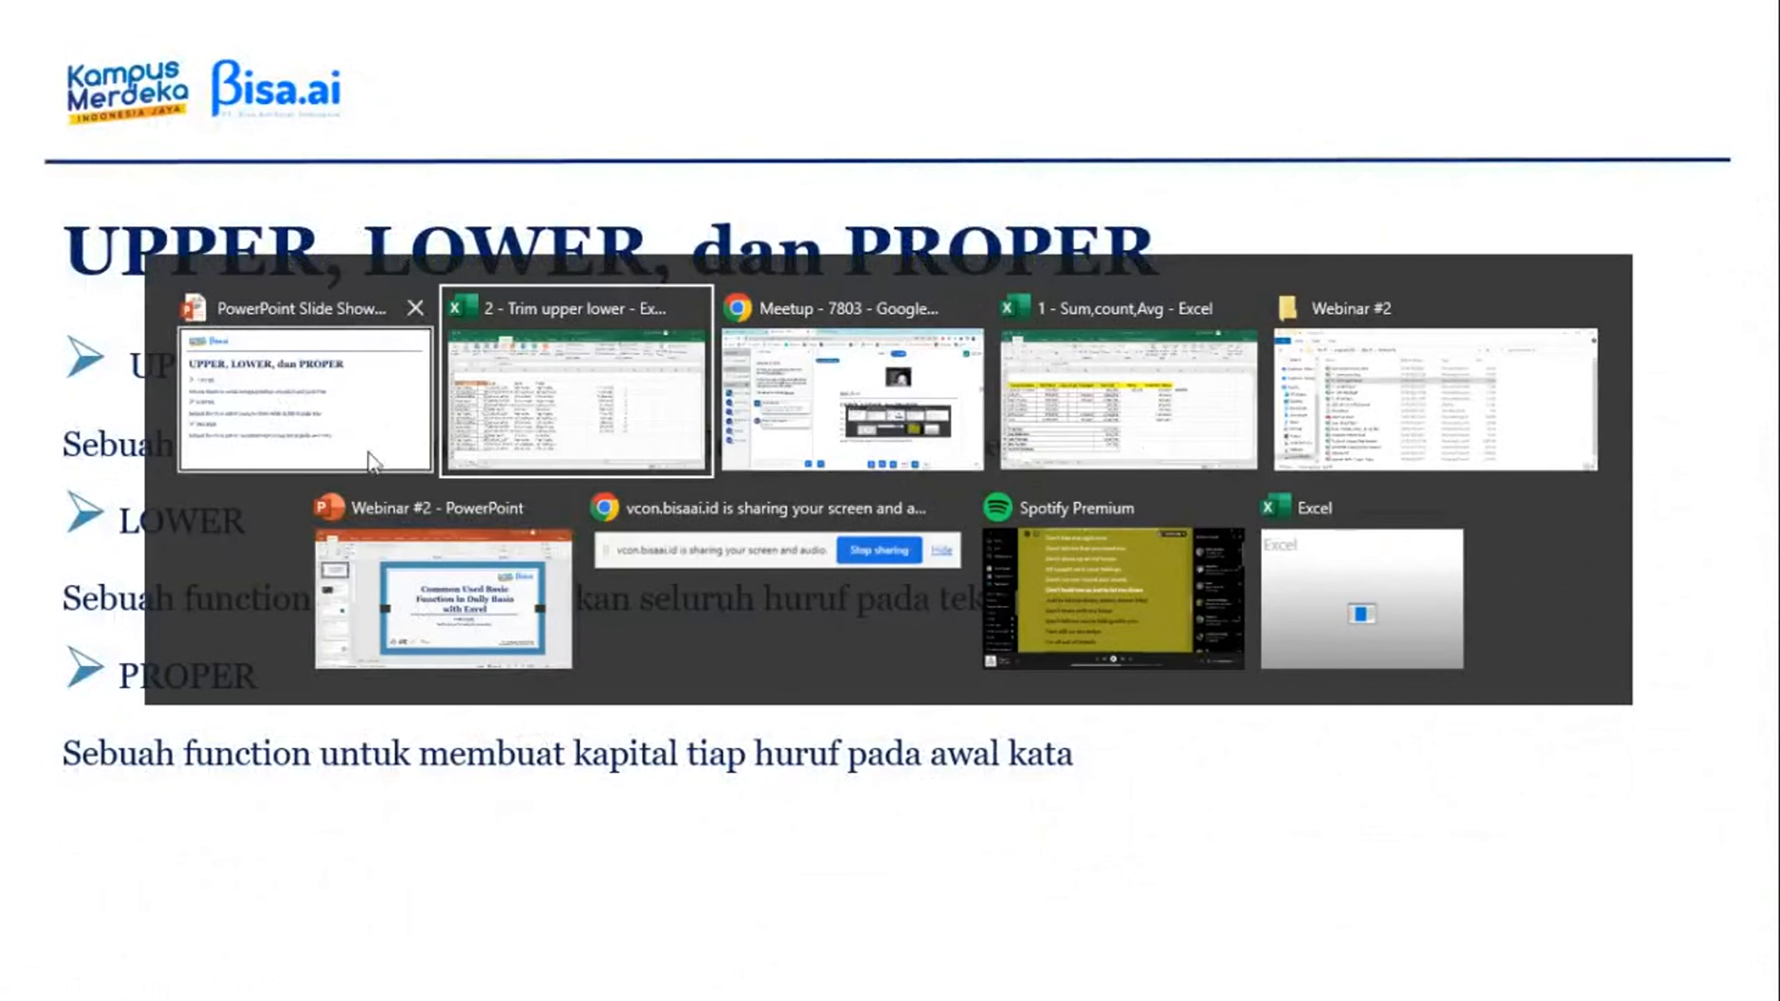
{"action": "key", "text": "Tab"}
{"action": "key", "text": "Tab"}
{"action": "key", "text": "Tab"}
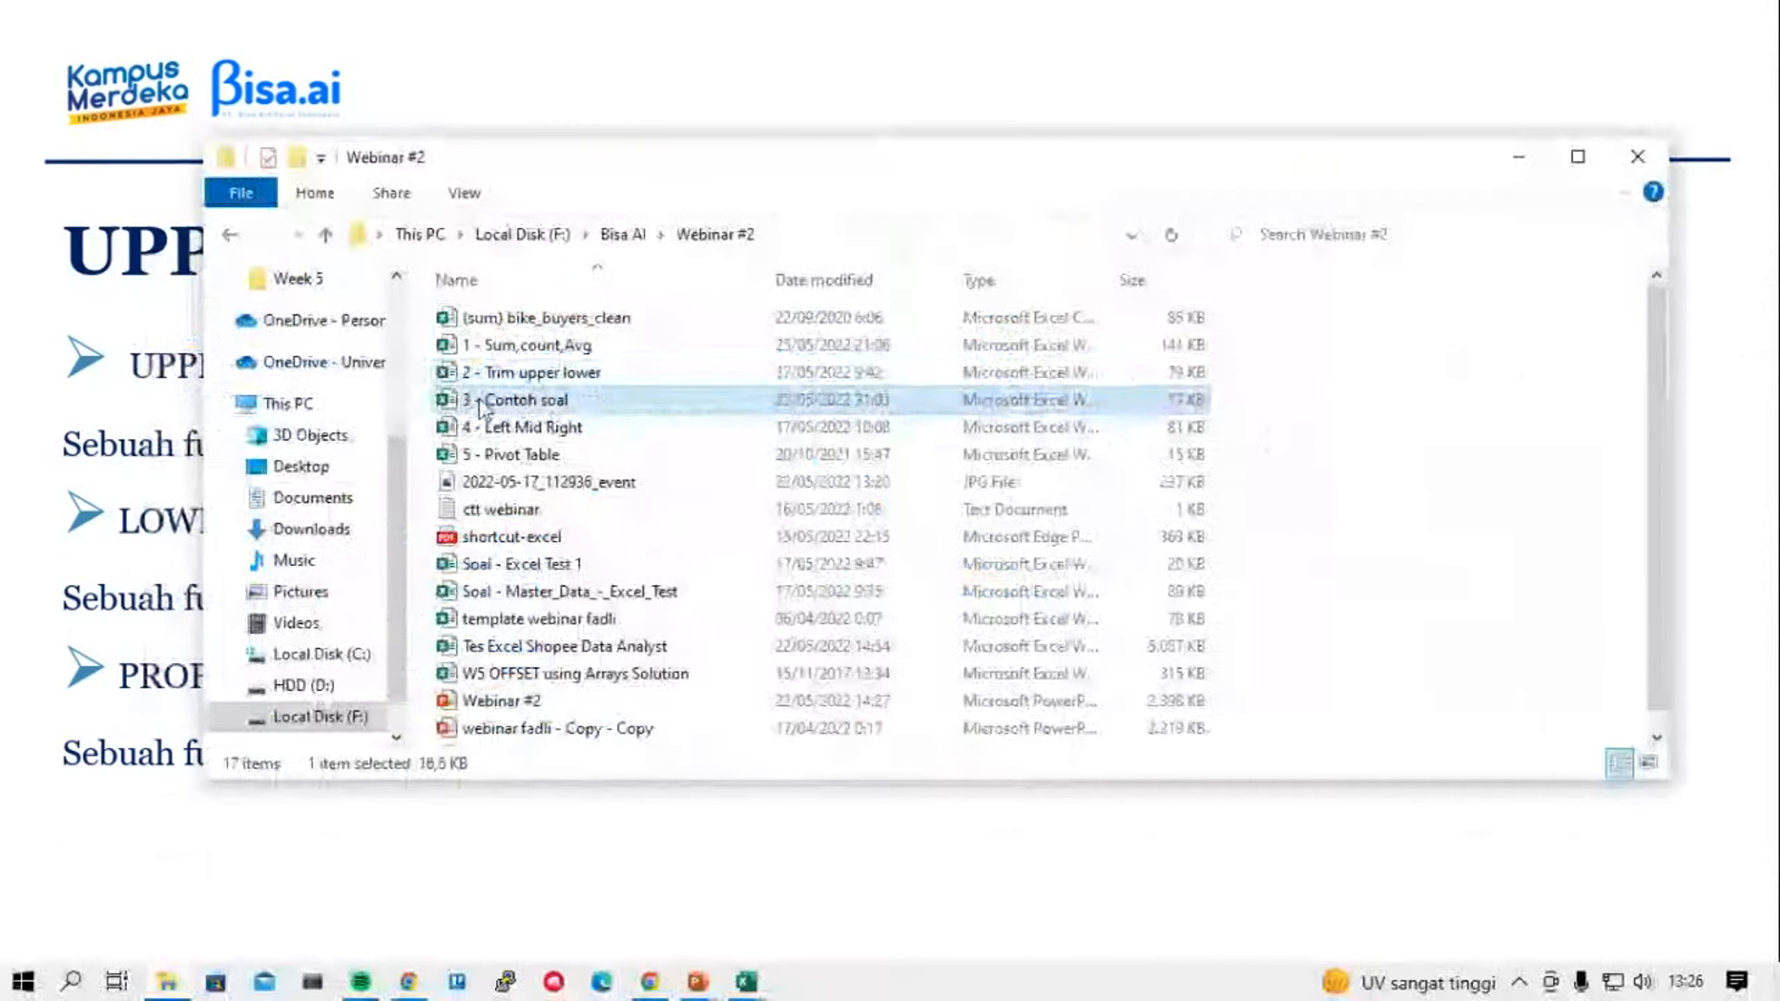
Bring up the workbooks 3 - Contoh soal and 4 - Left Mid Right in Excel, ending on the Left Mid Right order table.
{"action": "key", "text": "alt+Tab"}
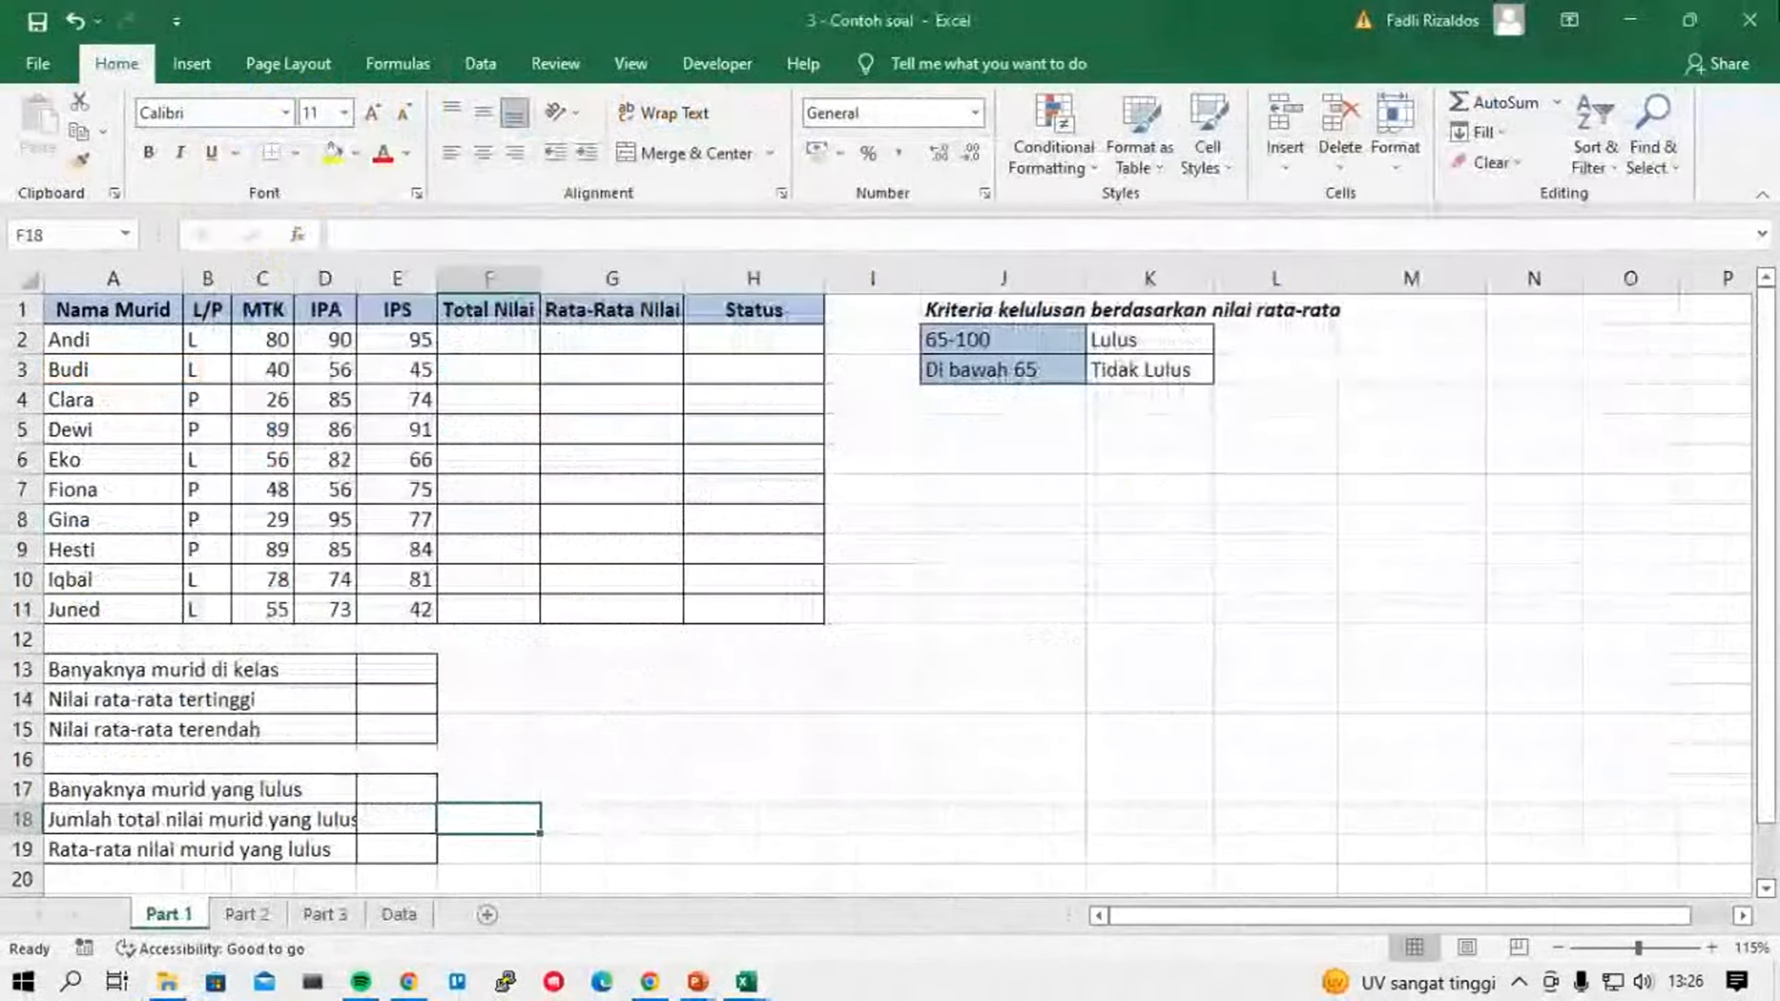
{"action": "key", "text": "alt+Tab"}
{"action": "key", "text": "alt+Tab"}
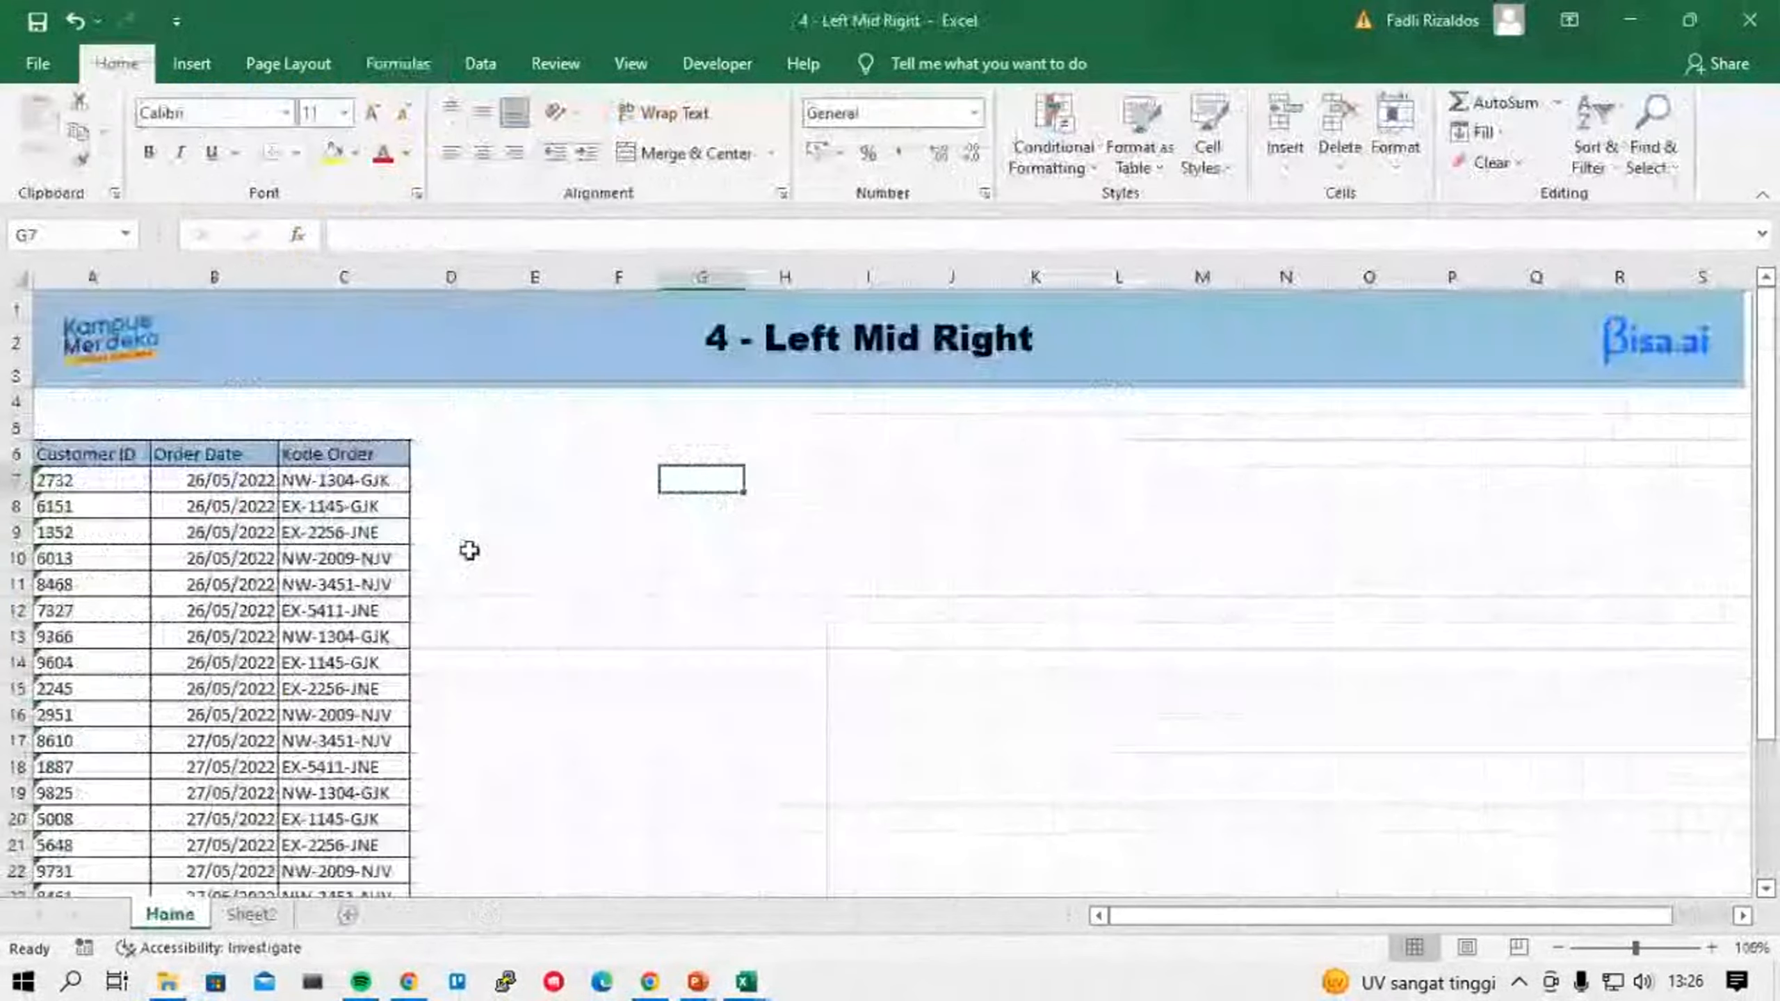
{"action": "scroll", "coordinate": [468, 548], "scroll_direction": "down", "scroll_amount": 3}
{"action": "scroll", "coordinate": [554, 638], "scroll_direction": "up", "scroll_amount": 3}
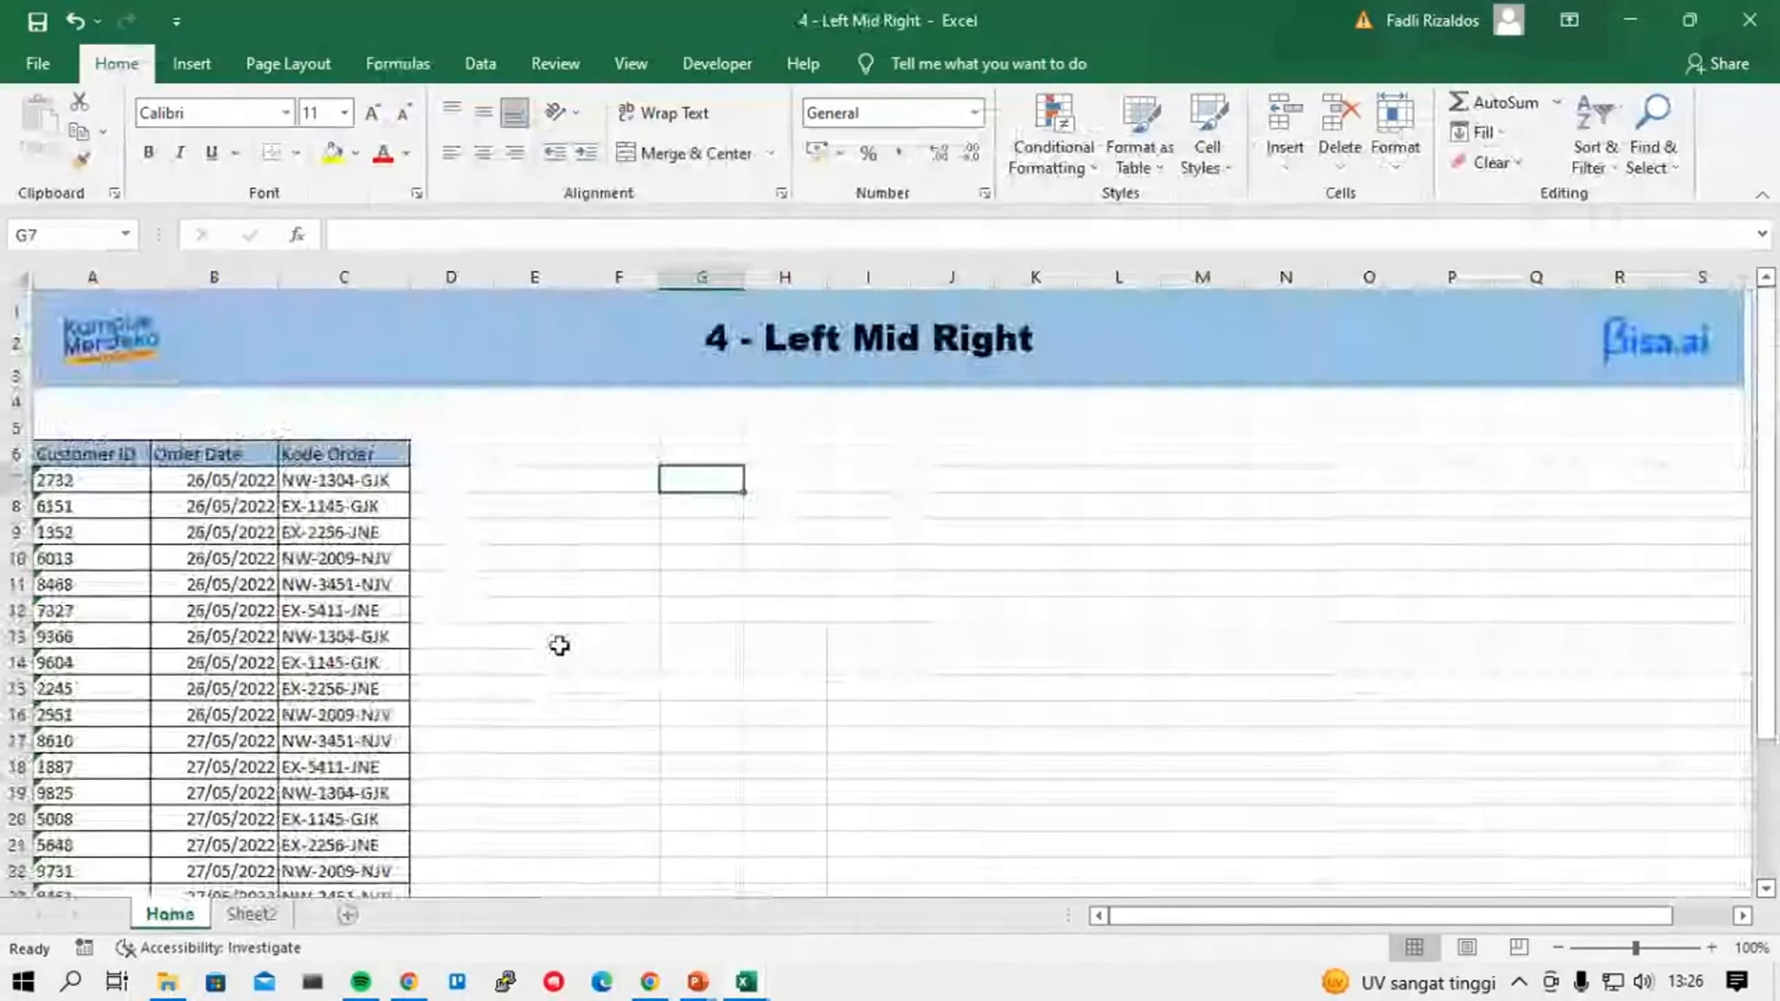
Enter =LEFT(C7) in cell D7 to extract the start of the first Kode Order value.
{"action": "left_click", "coordinate": [468, 477]}
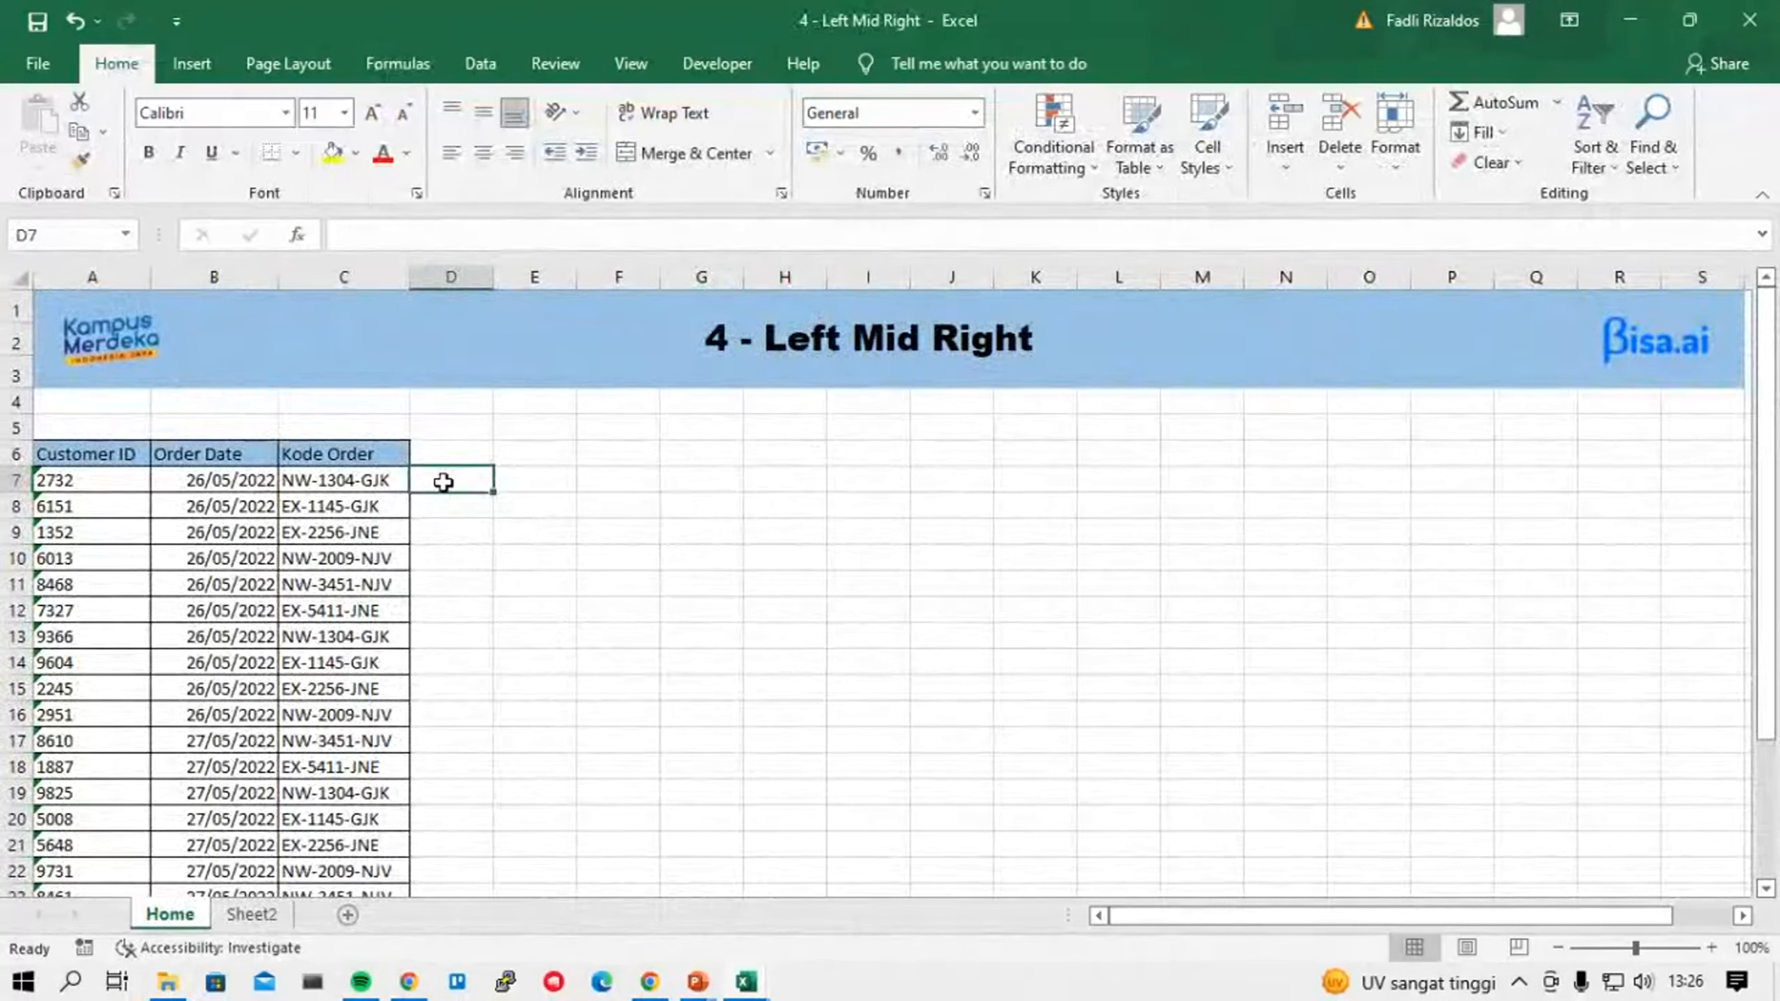
{"action": "type", "text": "=l"}
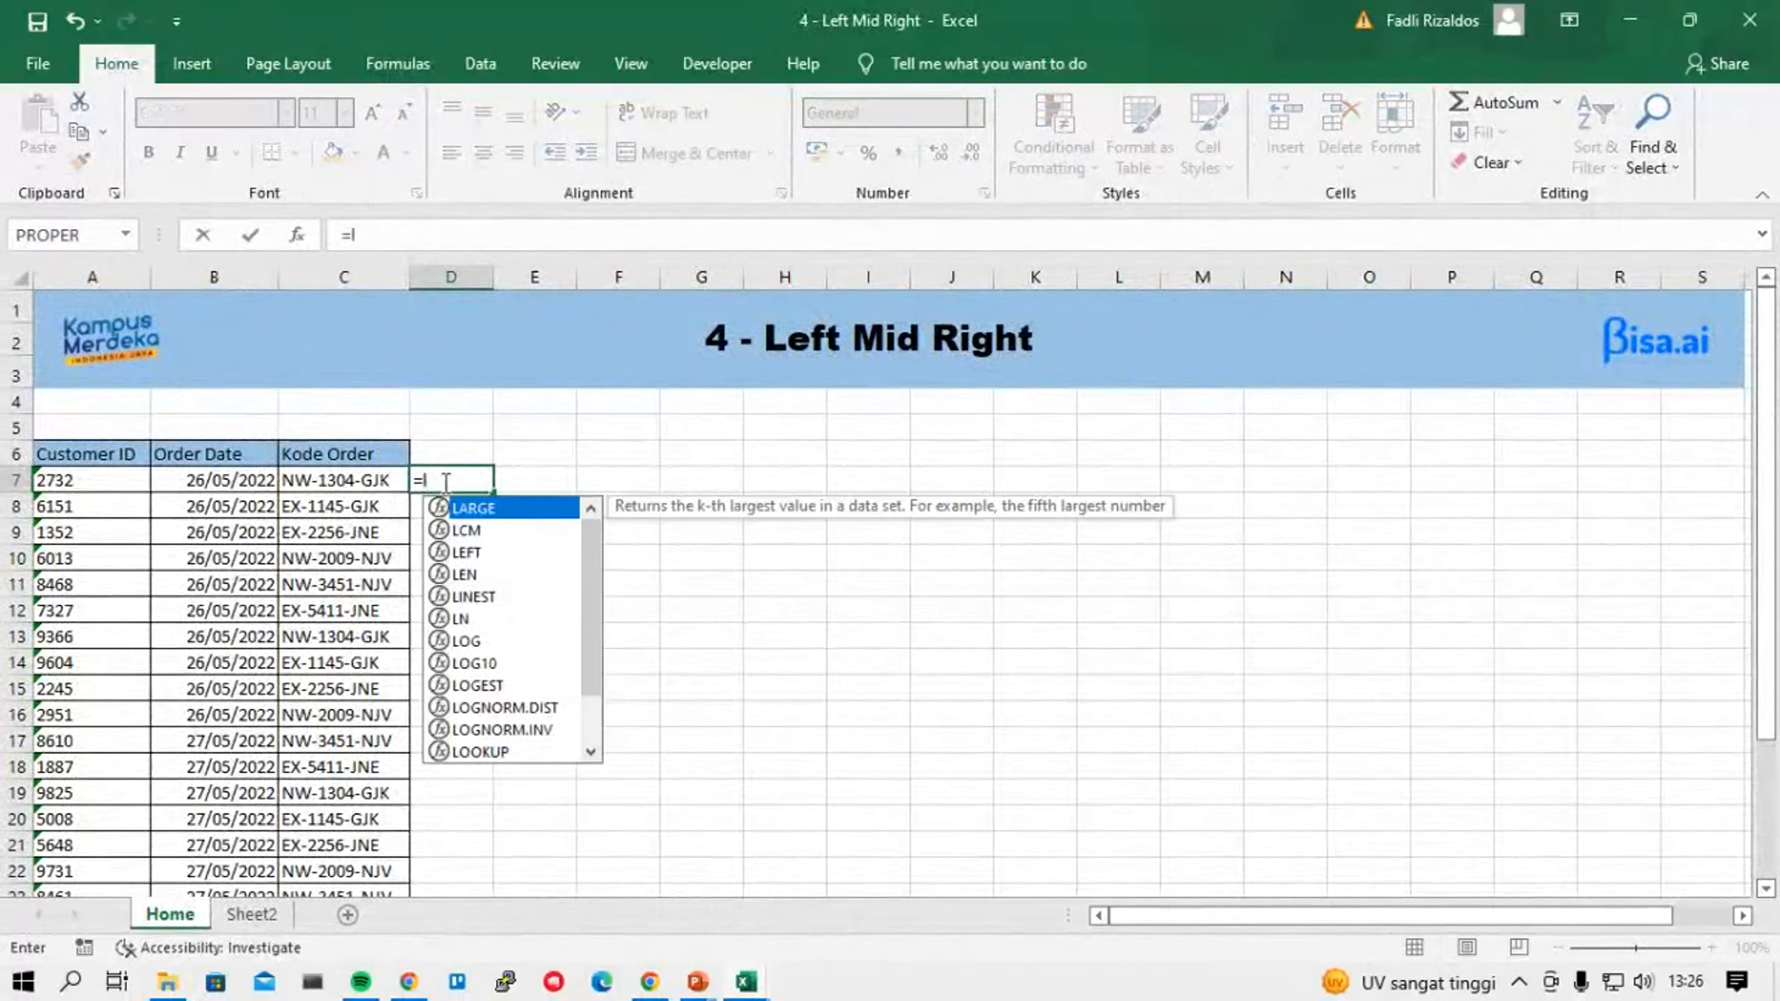
{"action": "type", "text": "ef"}
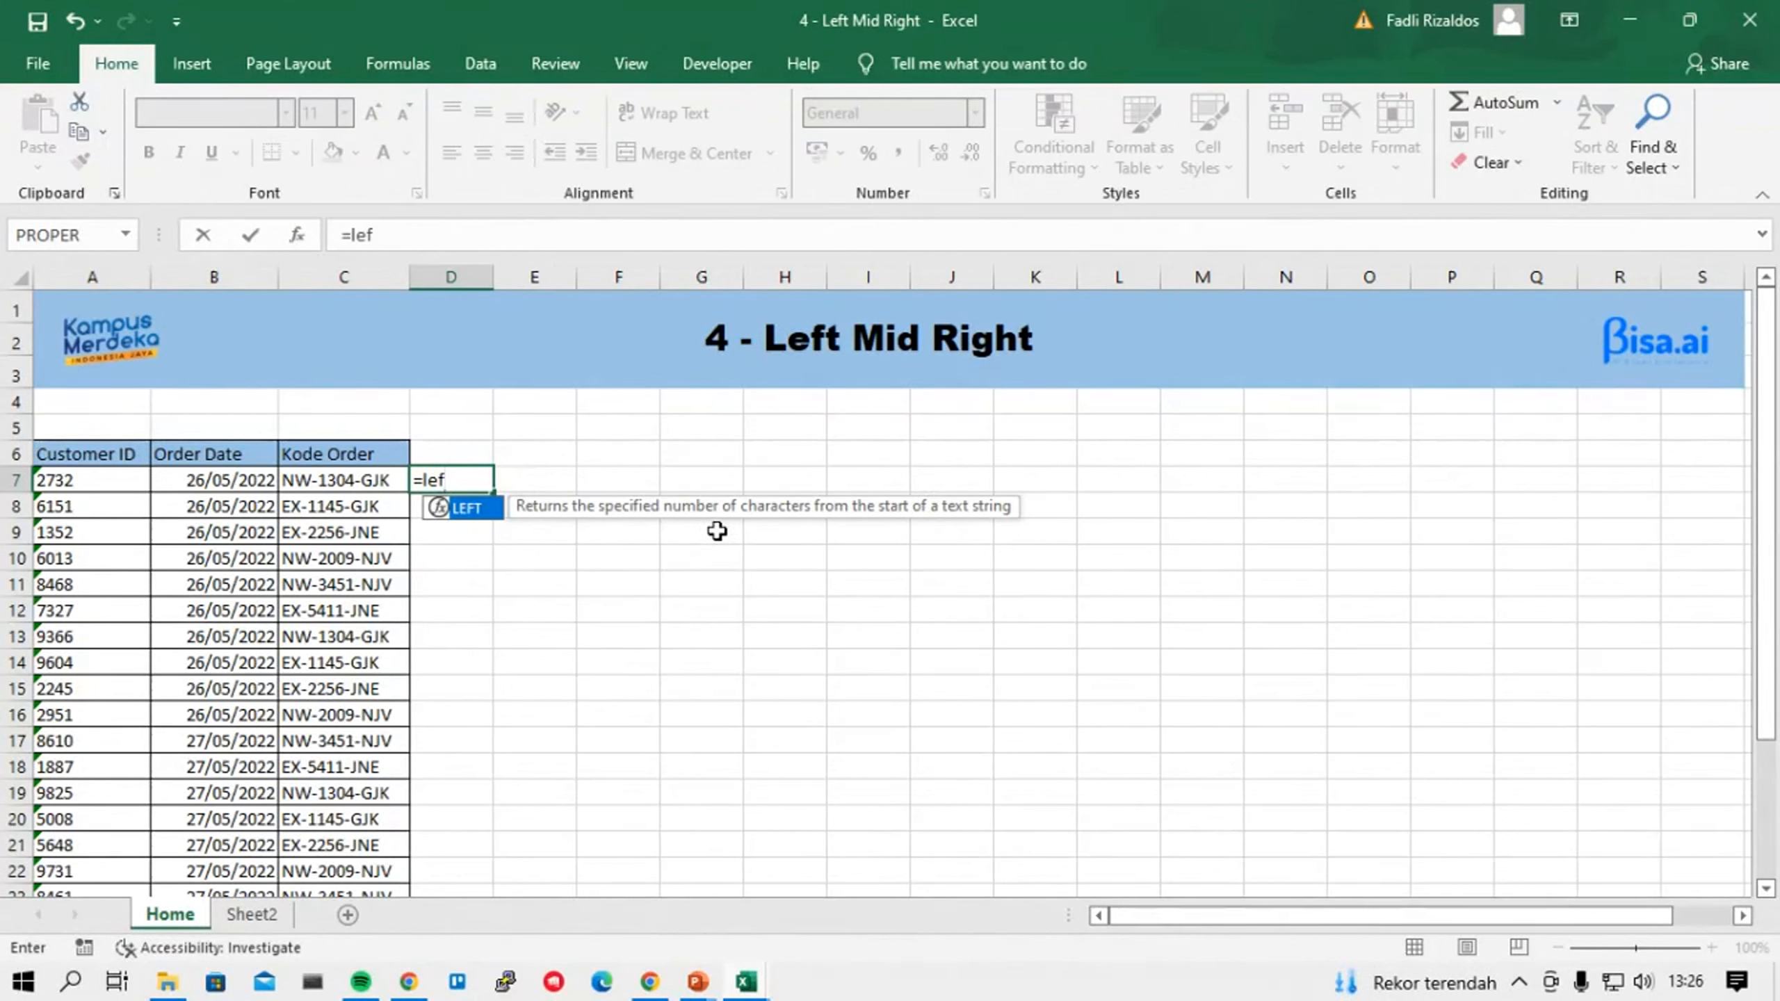
{"action": "key", "text": "Tab"}
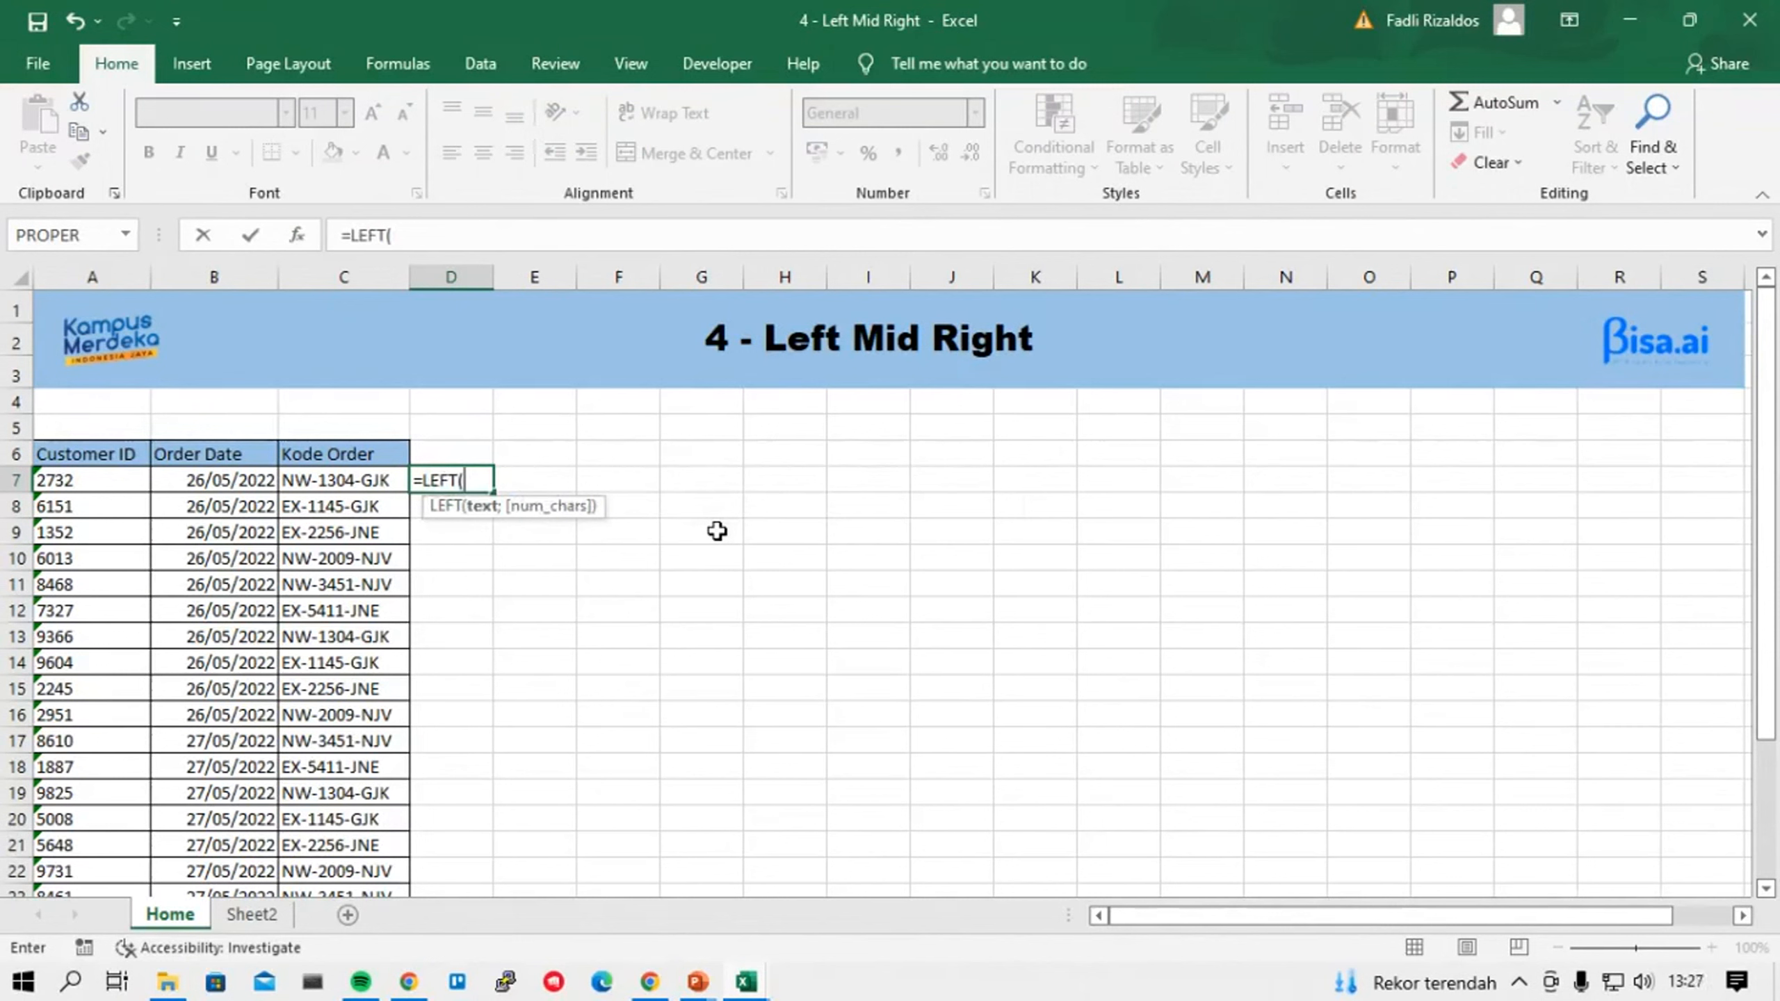
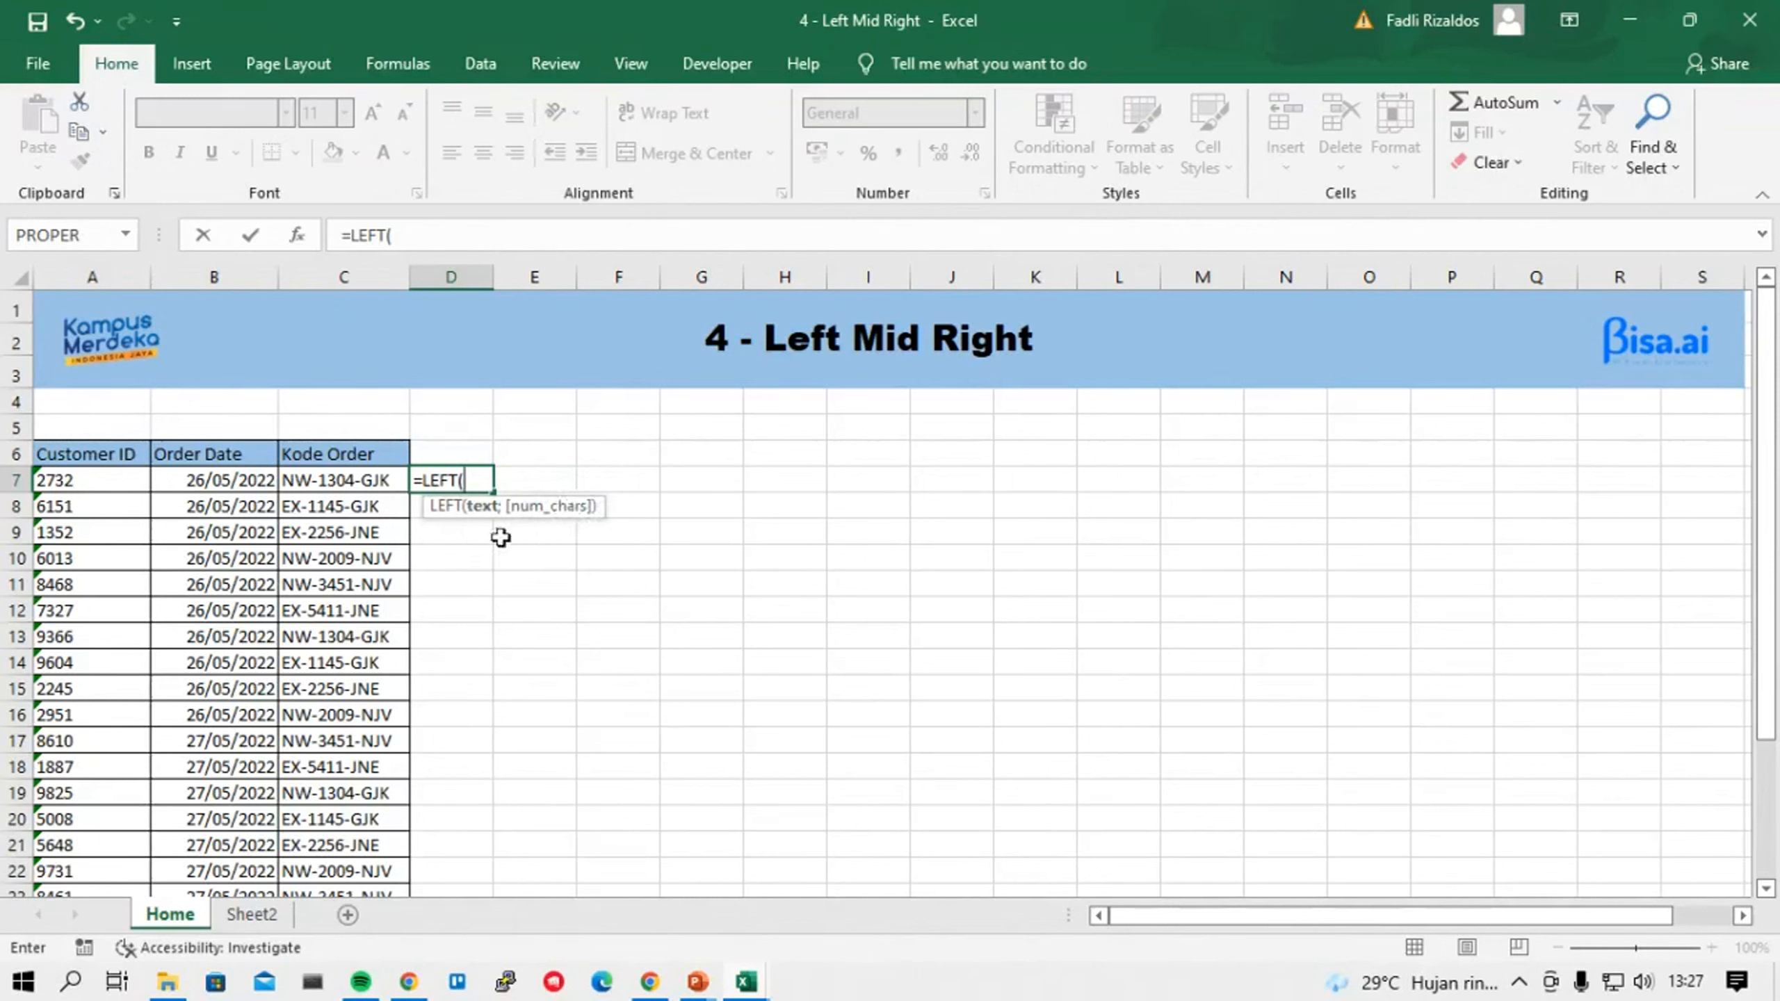
{"action": "left_click", "coordinate": [349, 477]}
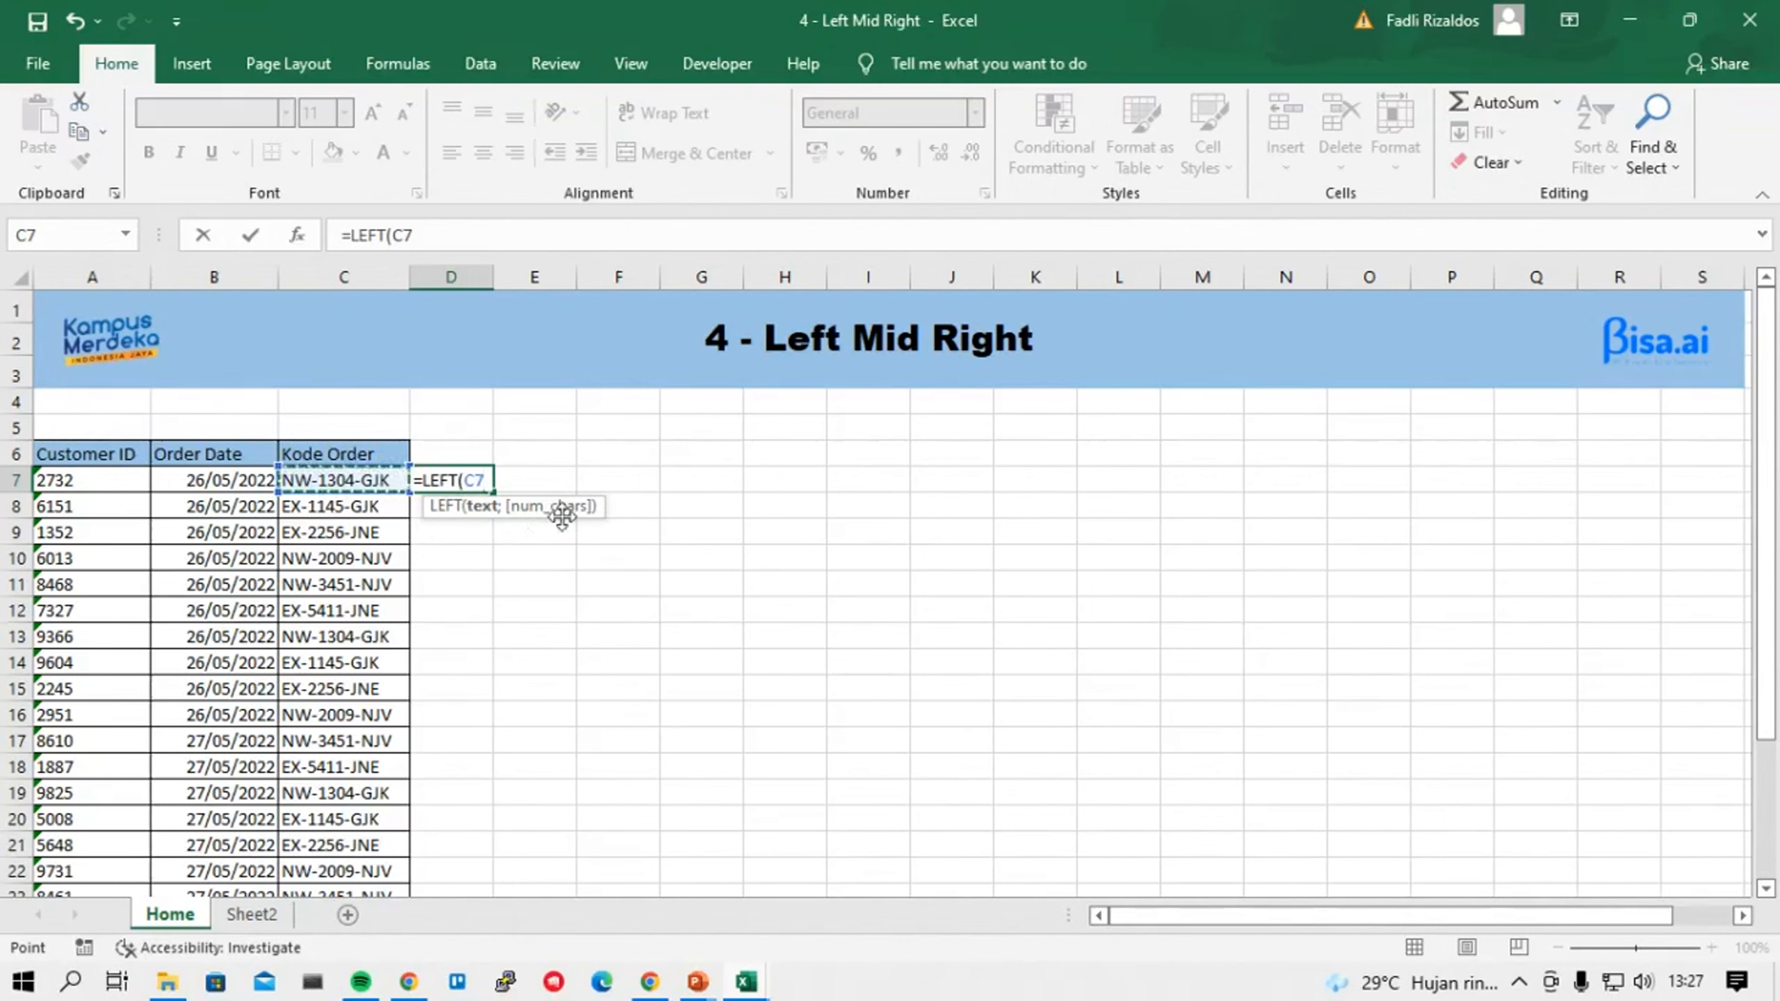
{"action": "type", "text": ")"}
{"action": "key", "text": "Return"}
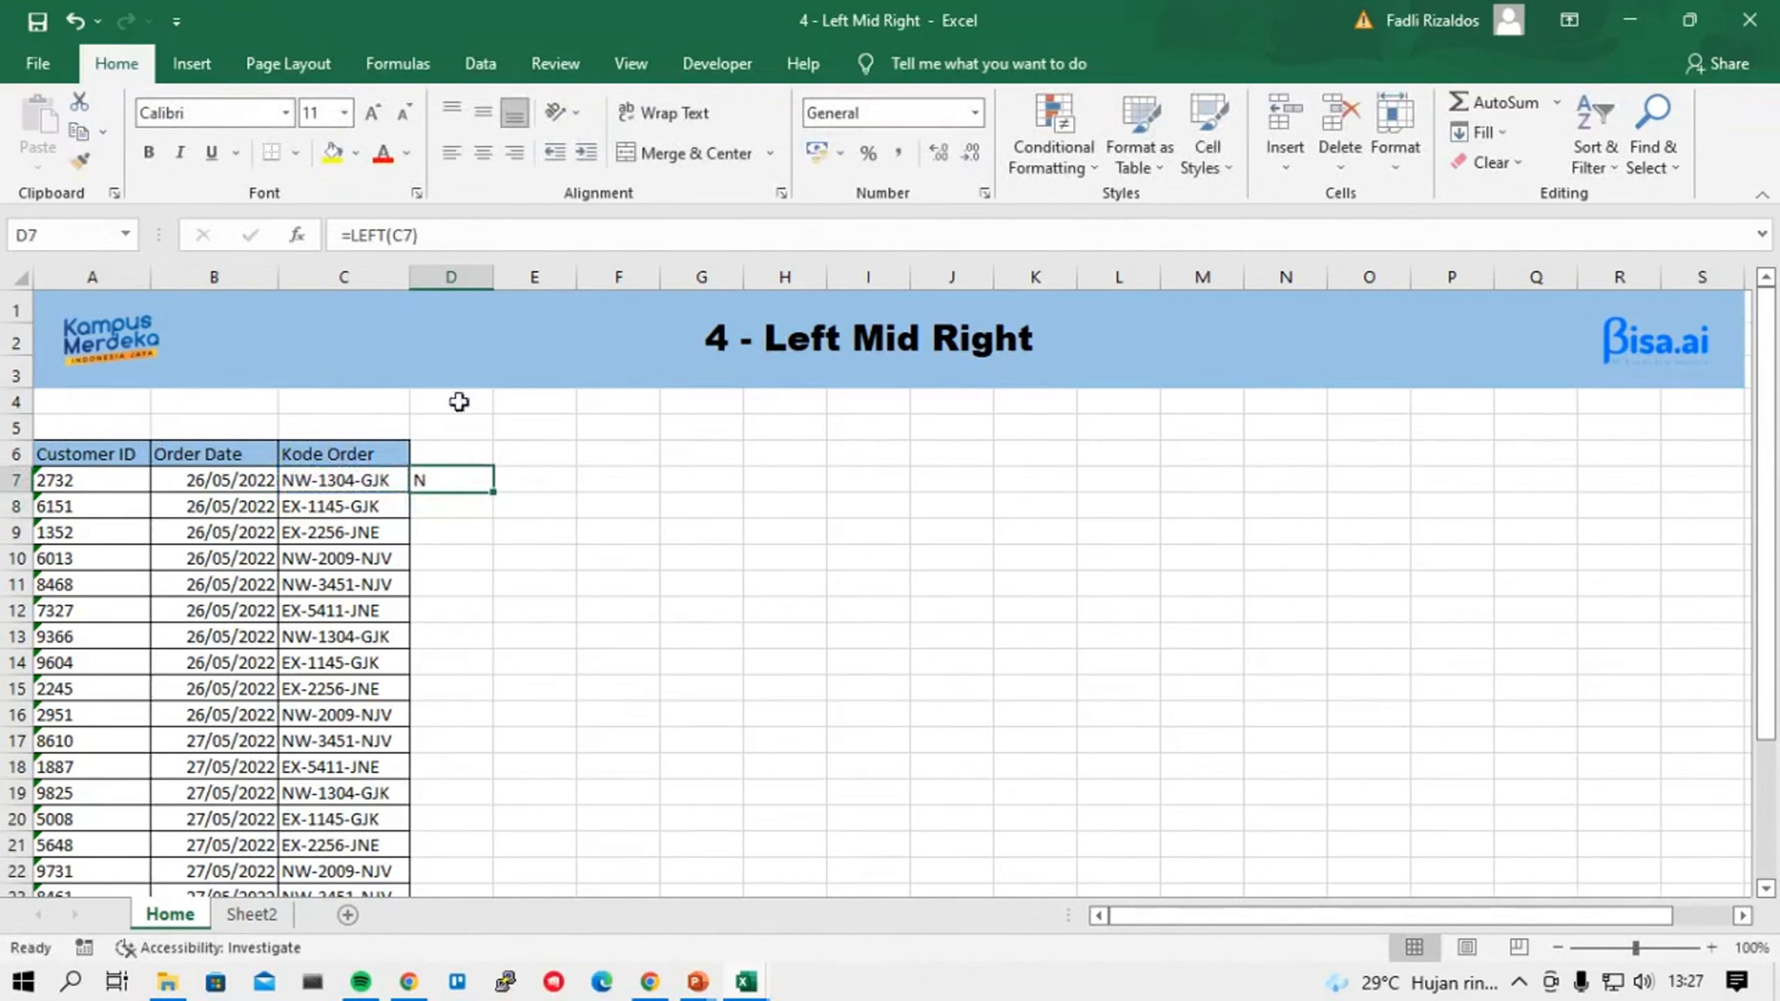
Add a character count of 2 to the formula in D7, making it =LEFT(C7;2).
{"action": "double_click", "coordinate": [469, 477]}
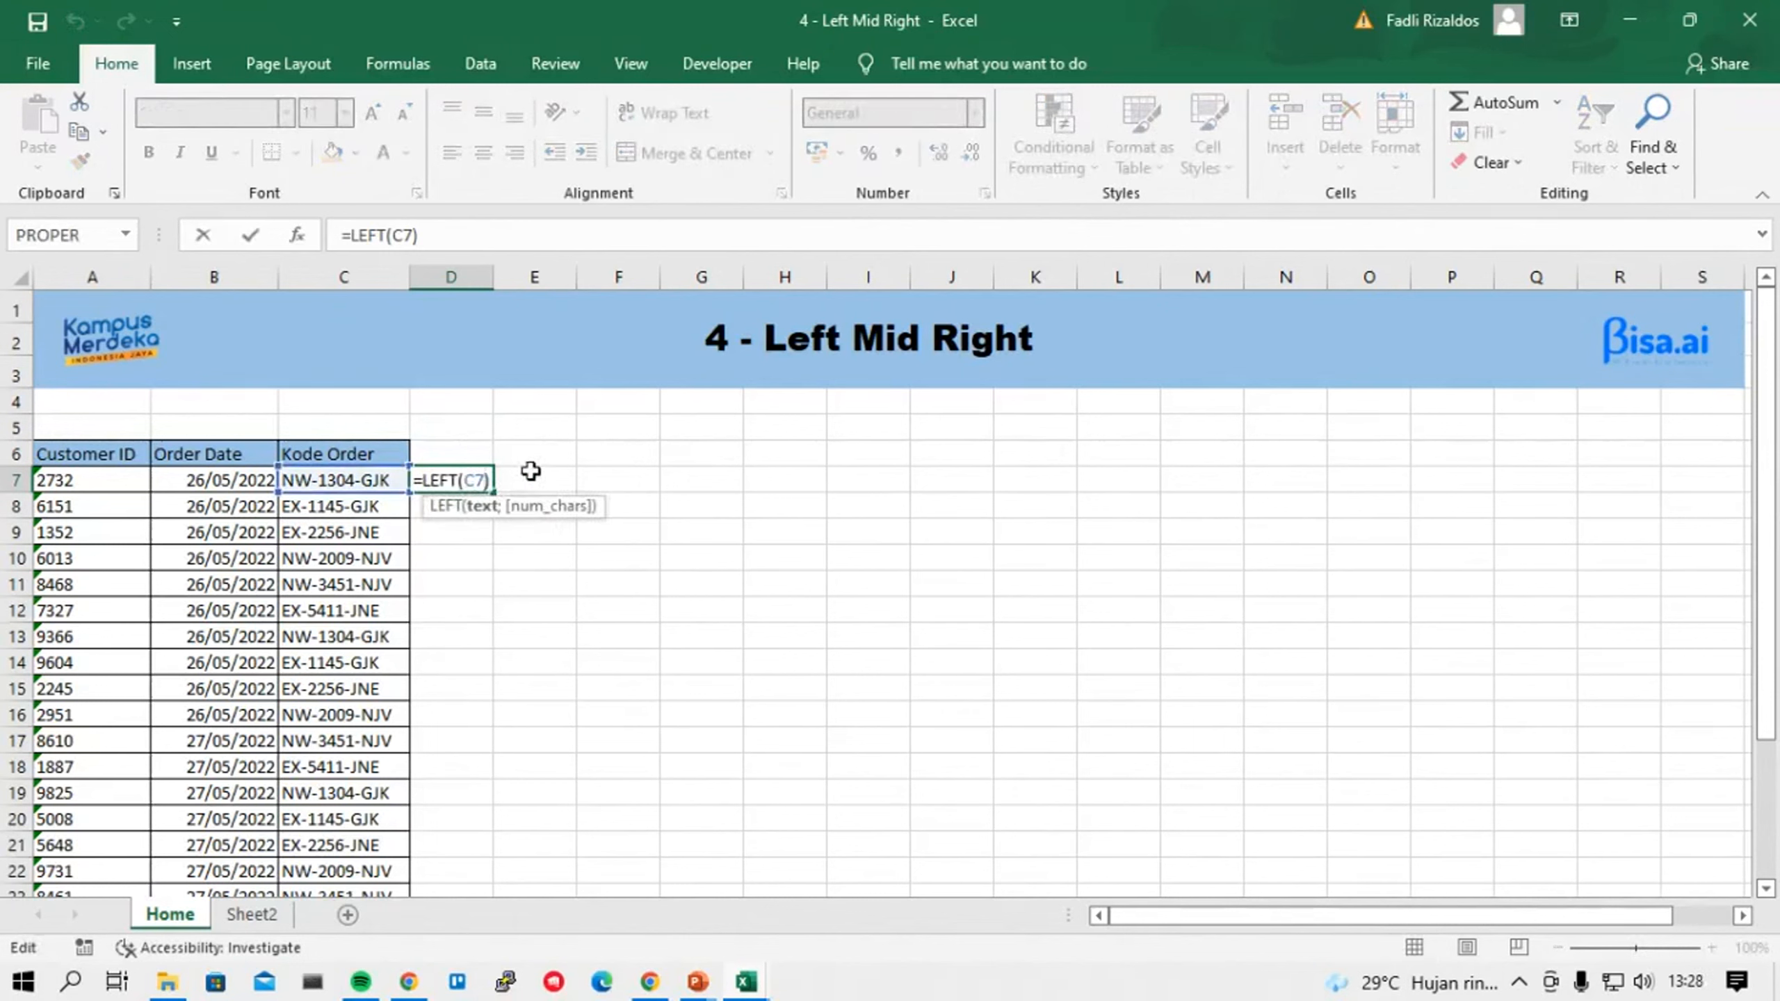
{"action": "type", "text": ";"}
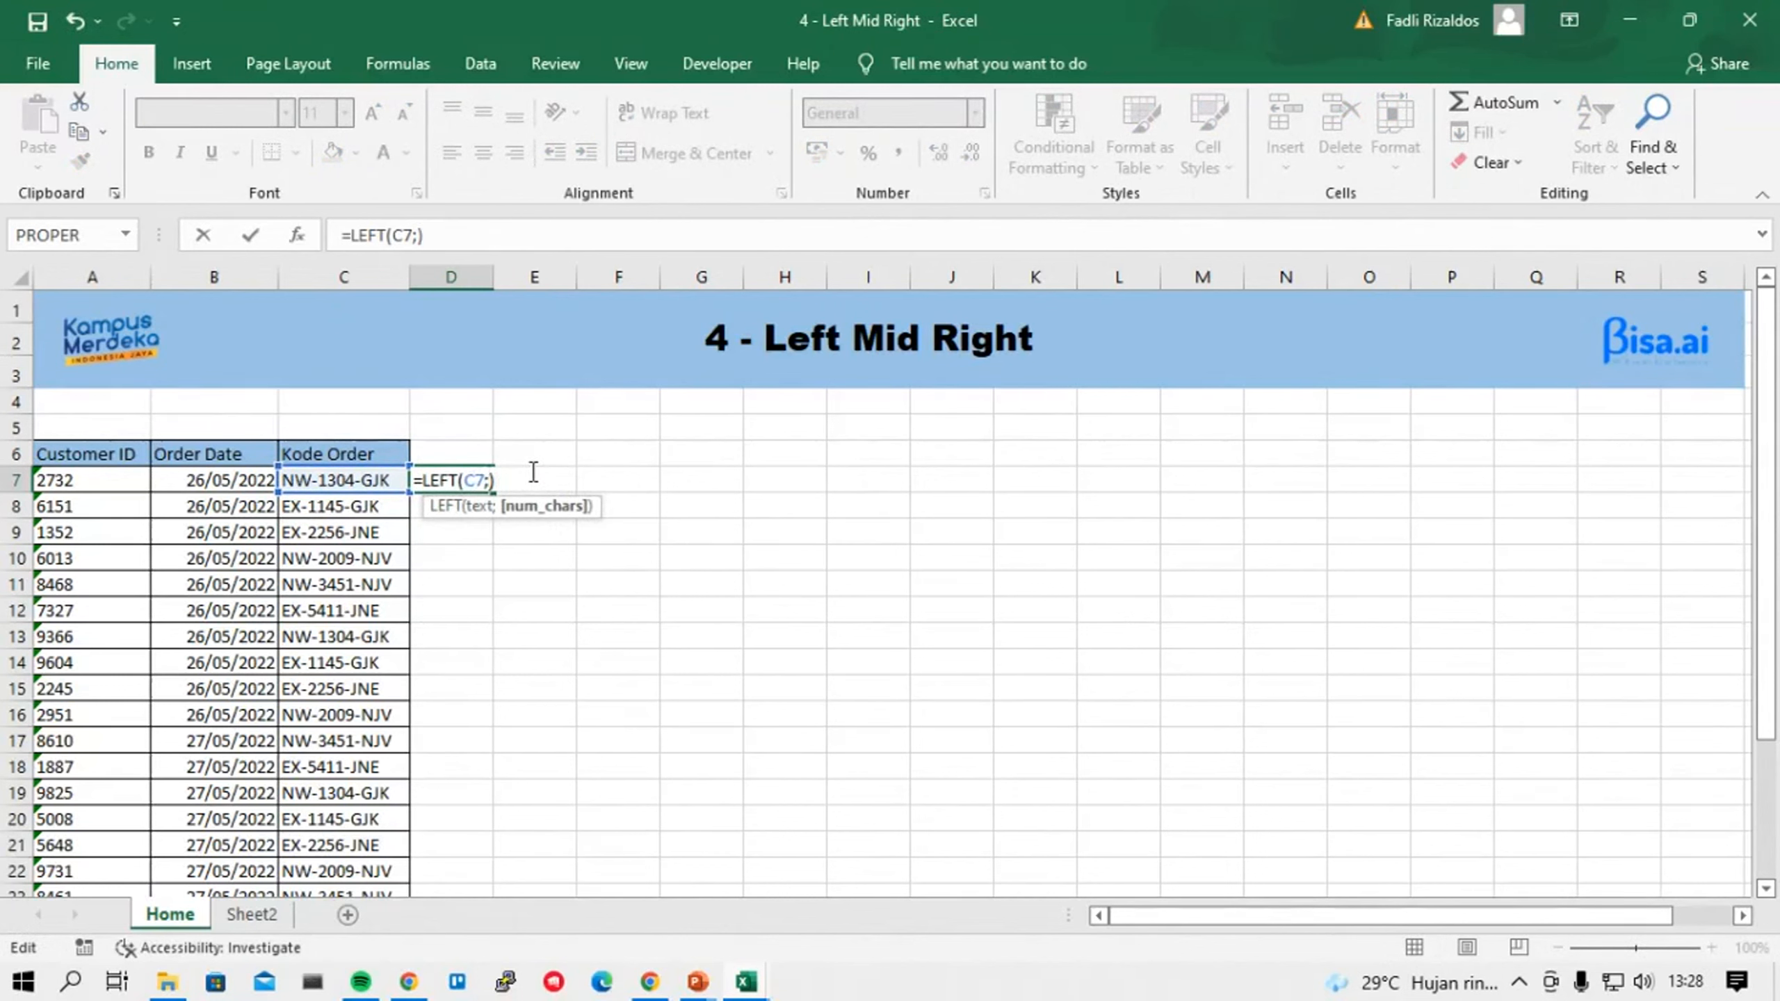
{"action": "type", "text": "2"}
Examine the cell reference, semicolon separator and character count inside the LEFT formula in D7.
{"action": "left_click_drag", "start_coordinate": [463, 480], "coordinate": [490, 481]}
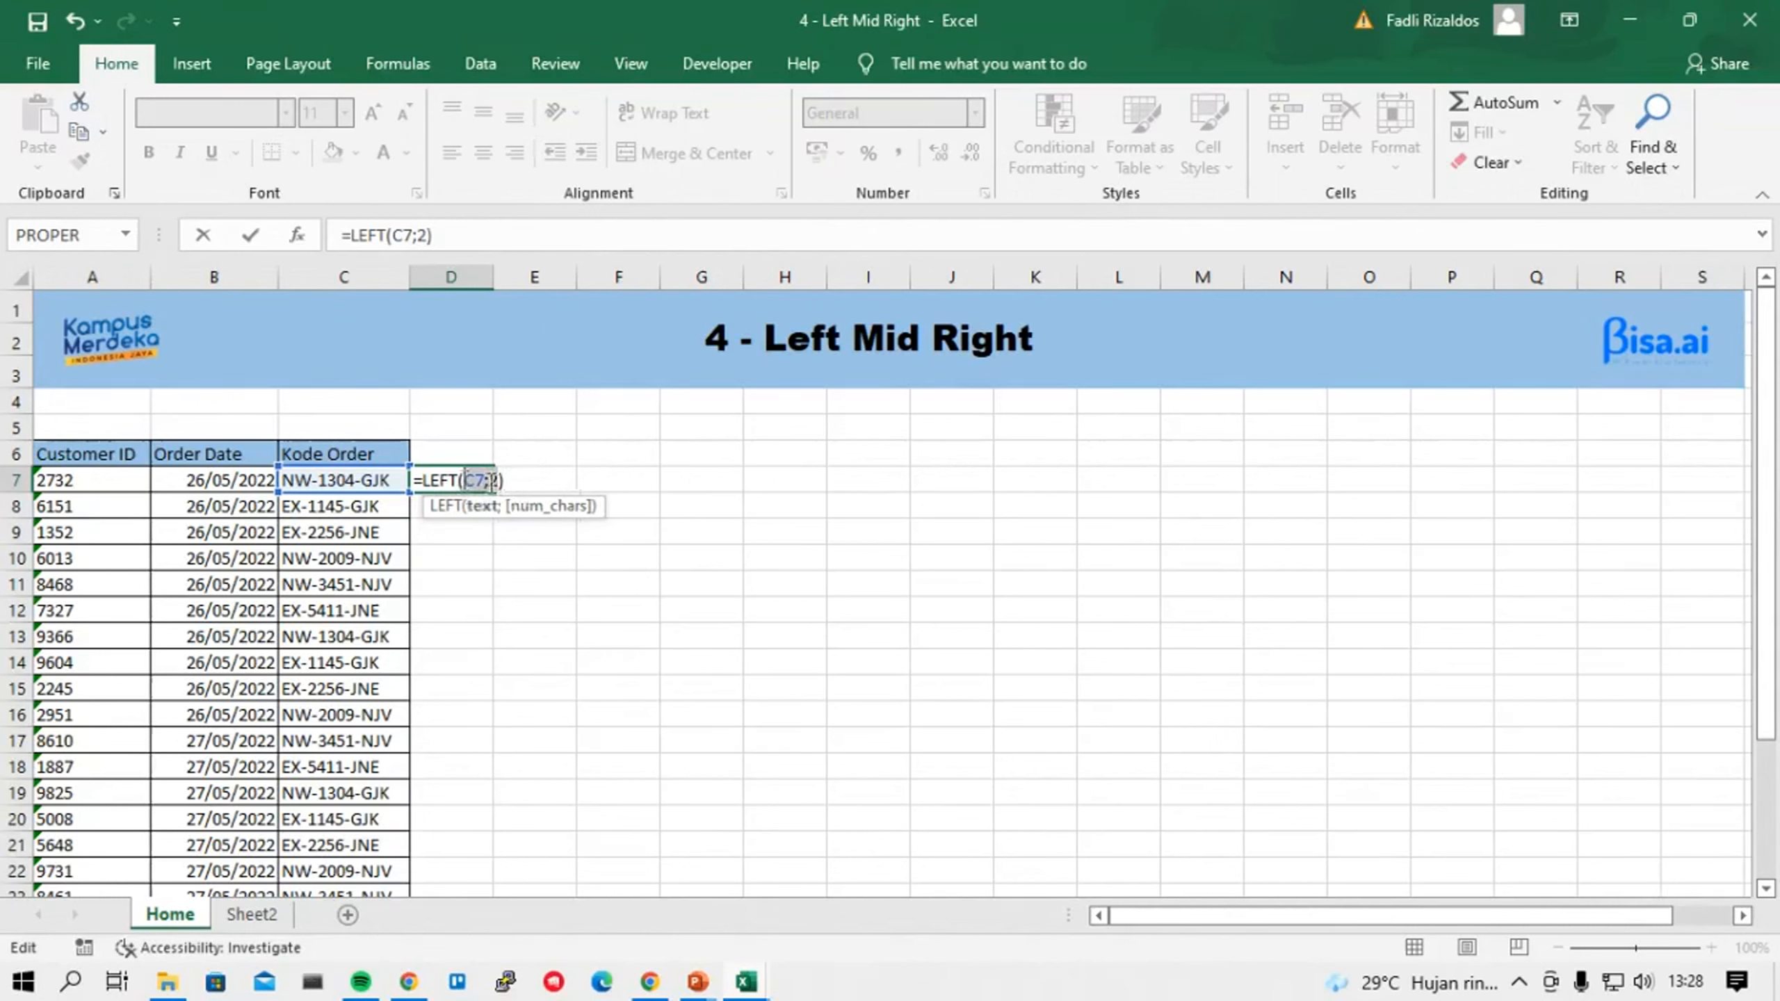
{"action": "left_click", "coordinate": [491, 481]}
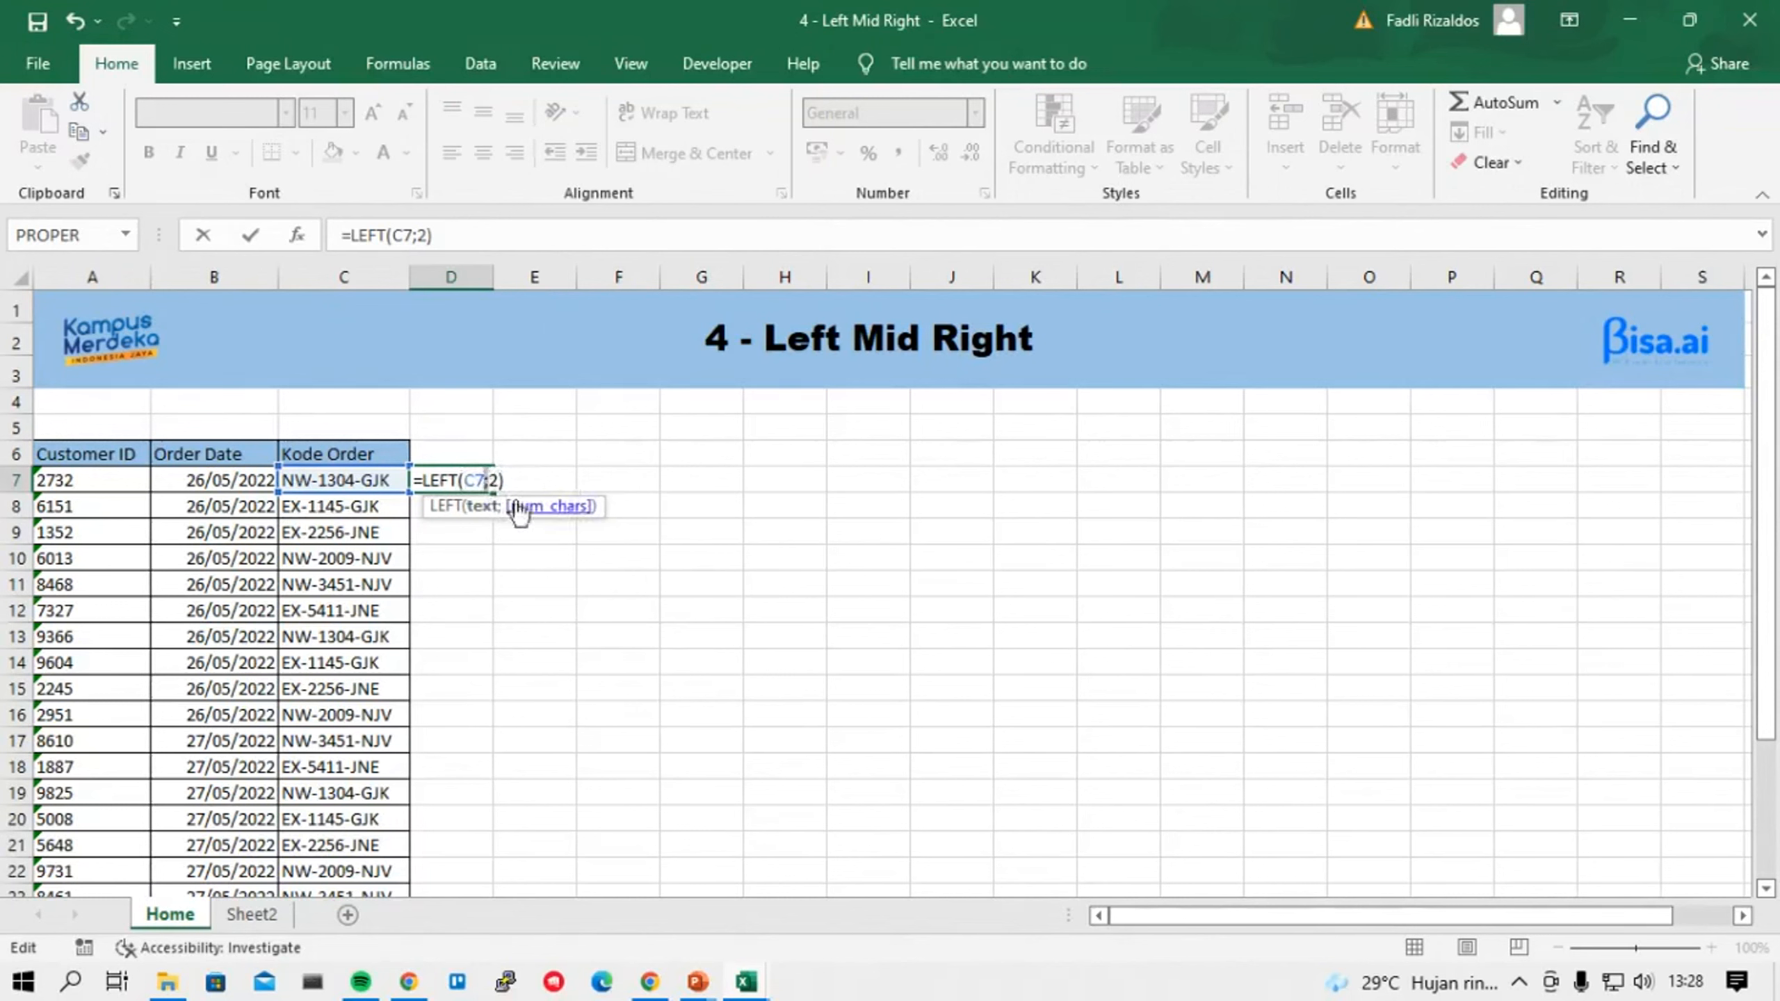
{"action": "left_click", "coordinate": [487, 481]}
{"action": "left_click", "coordinate": [490, 481]}
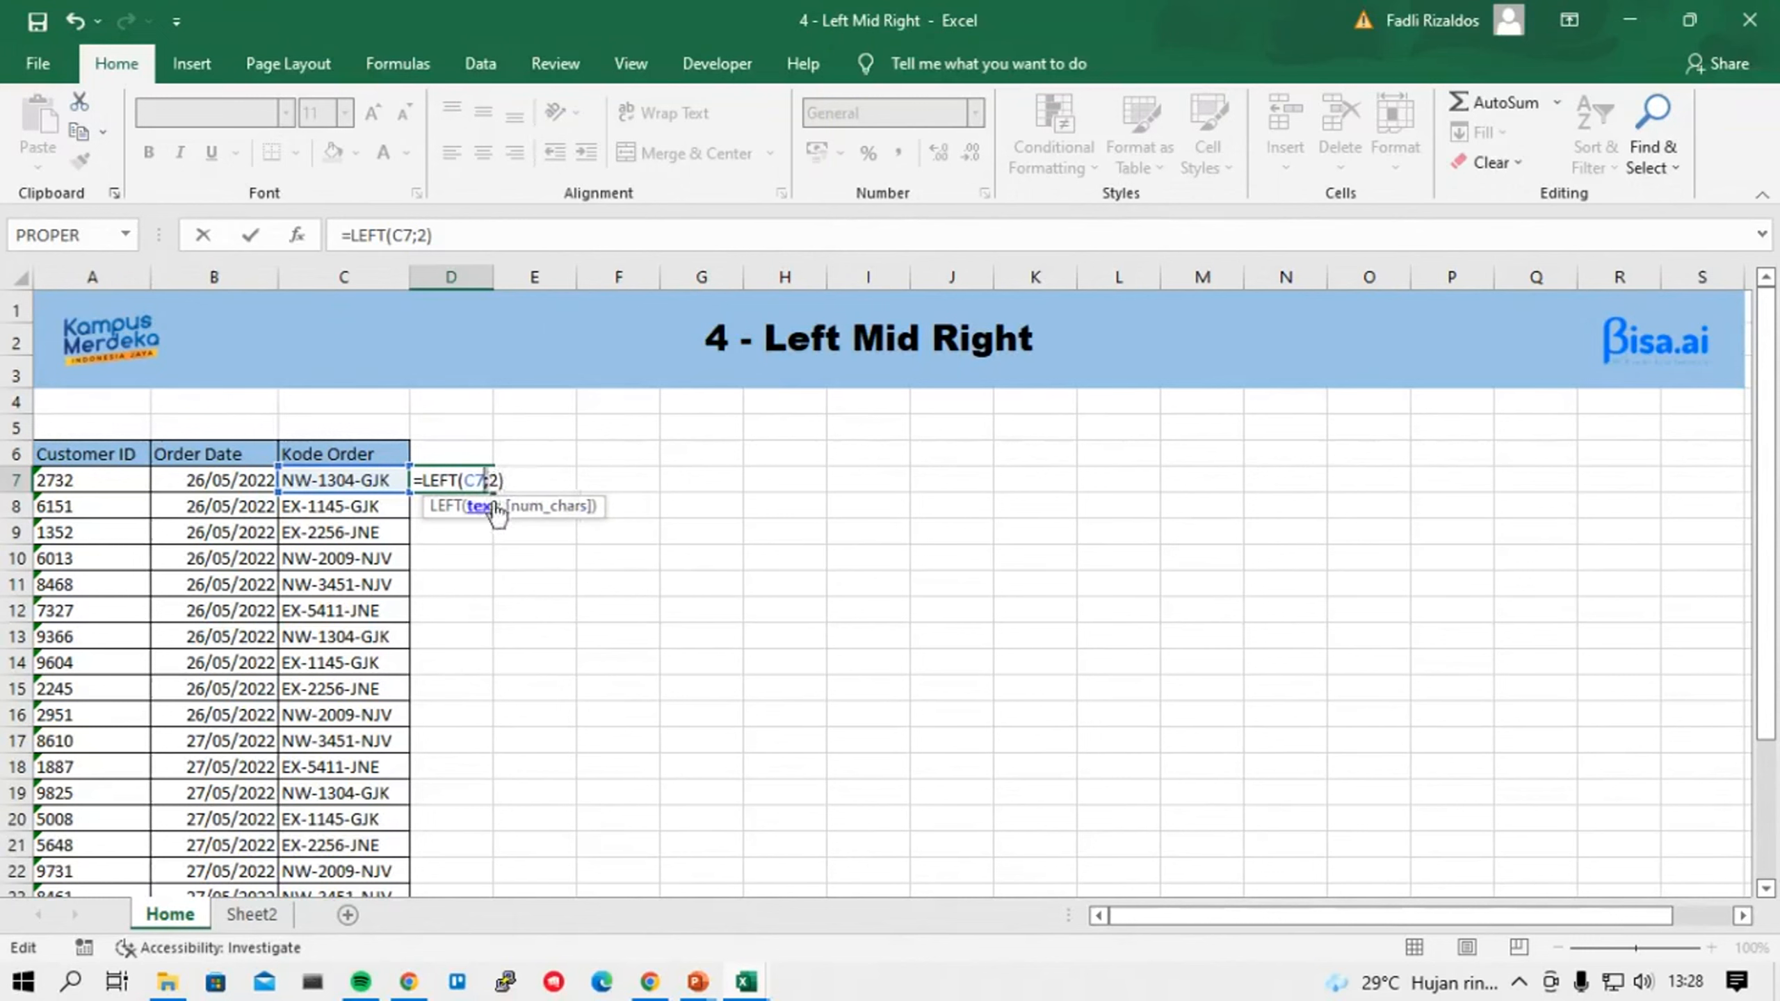
{"action": "left_click_drag", "start_coordinate": [484, 480], "coordinate": [495, 479]}
{"action": "left_click", "coordinate": [490, 481]}
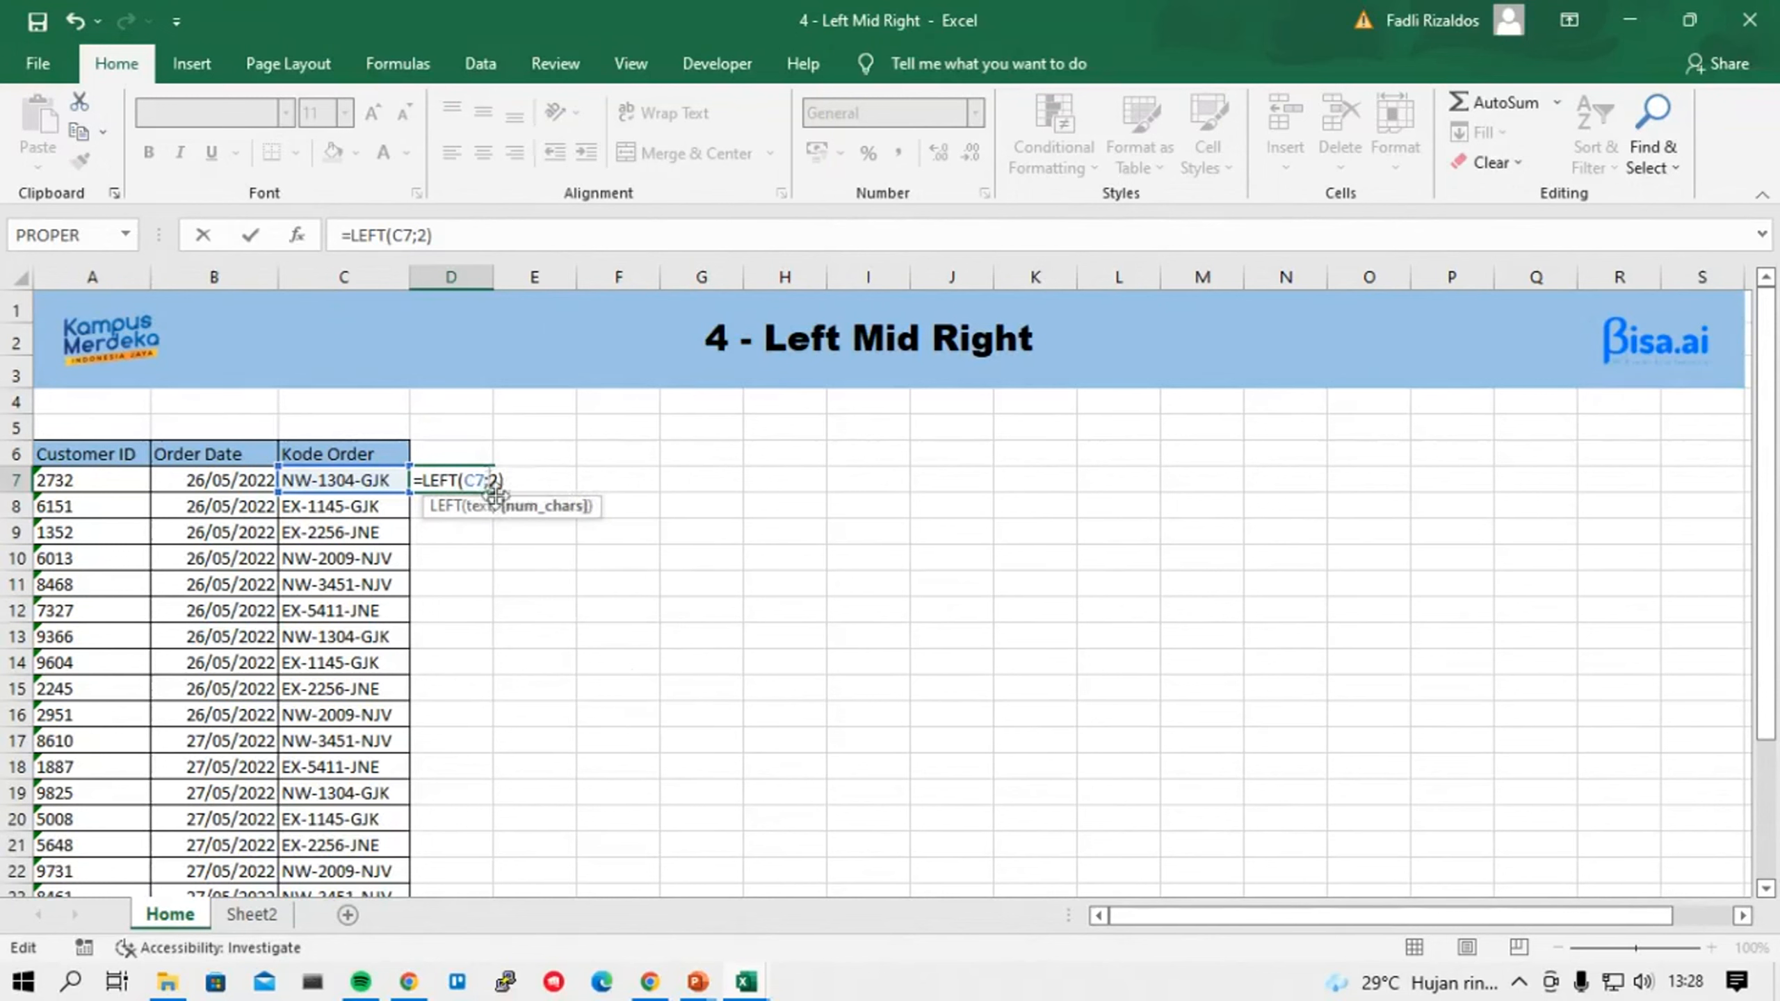
{"action": "left_click", "coordinate": [487, 481]}
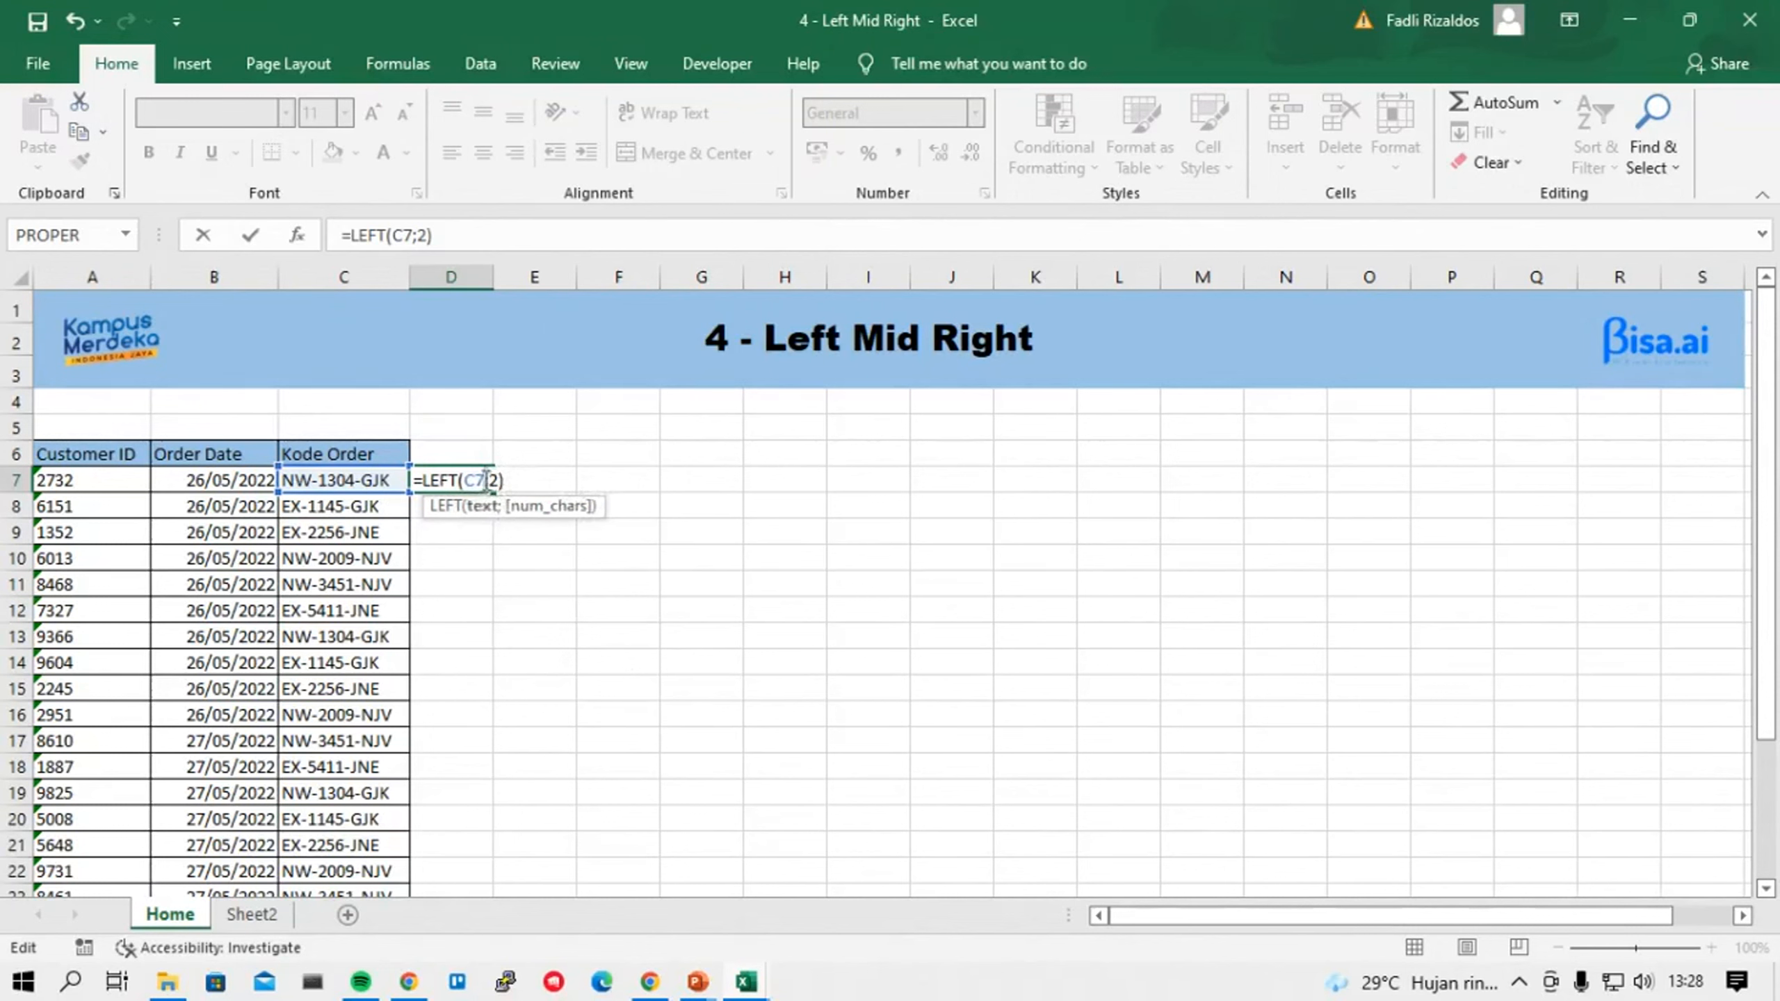
{"action": "double_click", "coordinate": [486, 481]}
Enter 1,5 in cell F7 and 1.5 in cell F8 to compare the two decimal separators.
{"action": "left_click", "coordinate": [615, 489]}
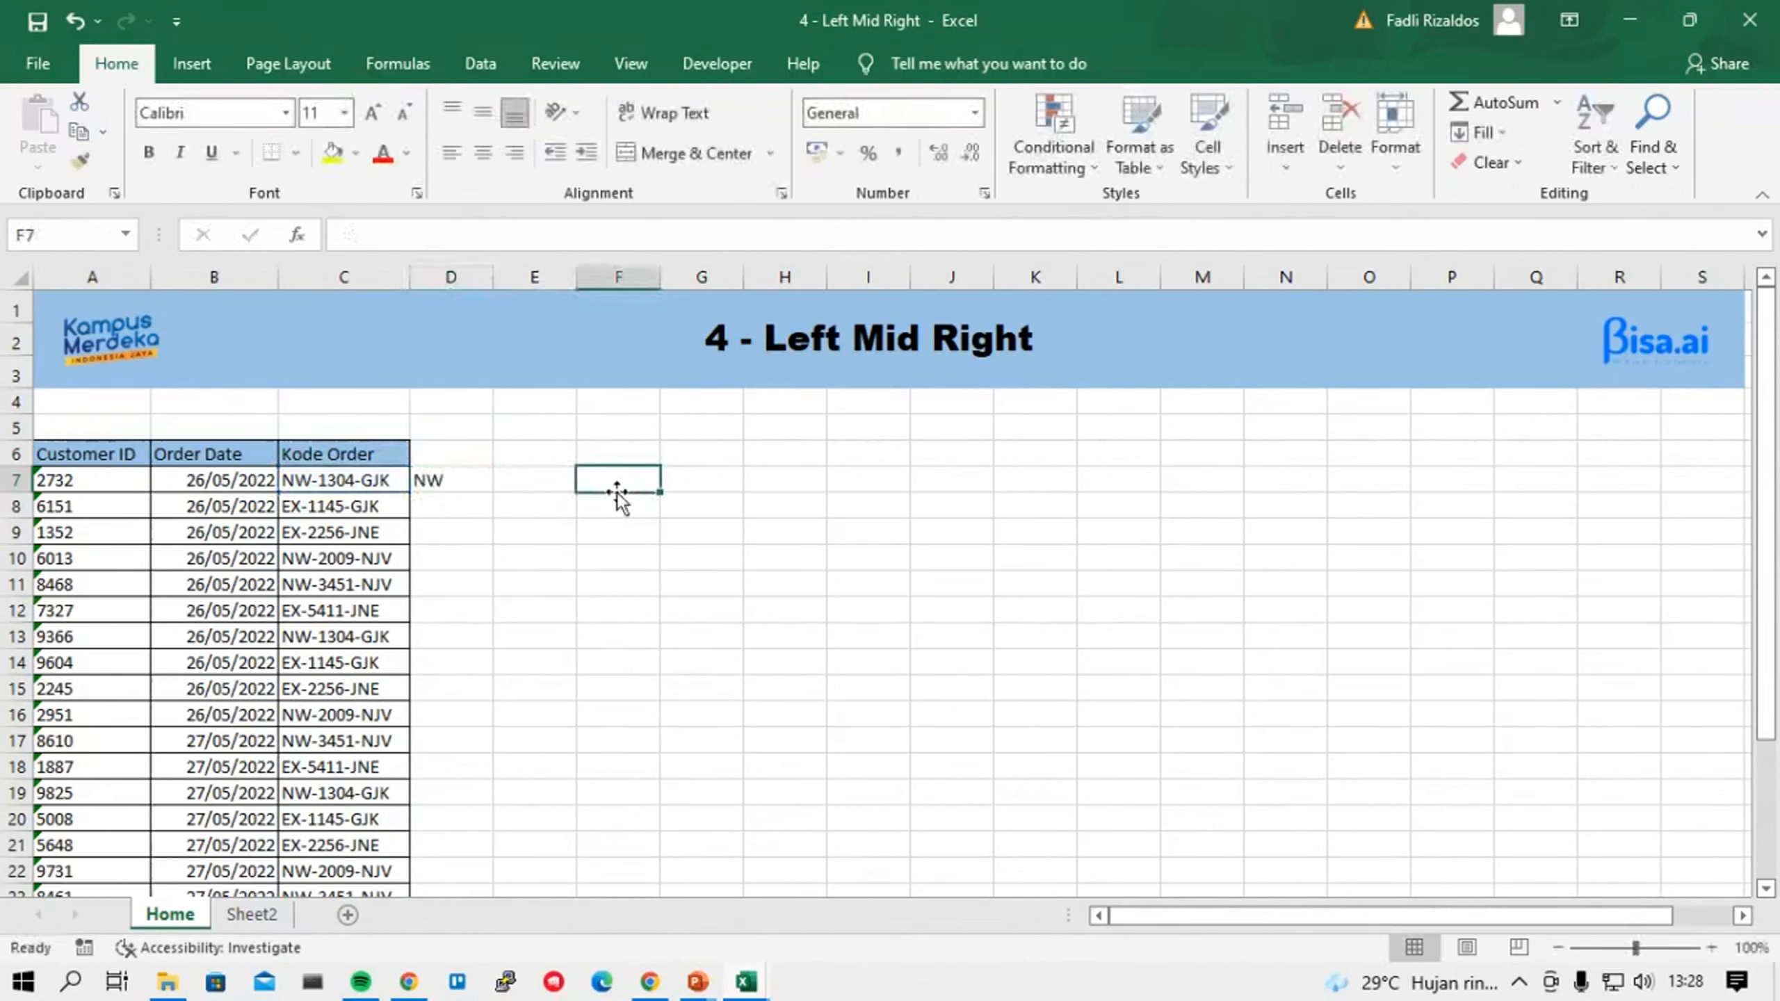
{"action": "type", "text": "1,5"}
{"action": "key", "text": "Return"}
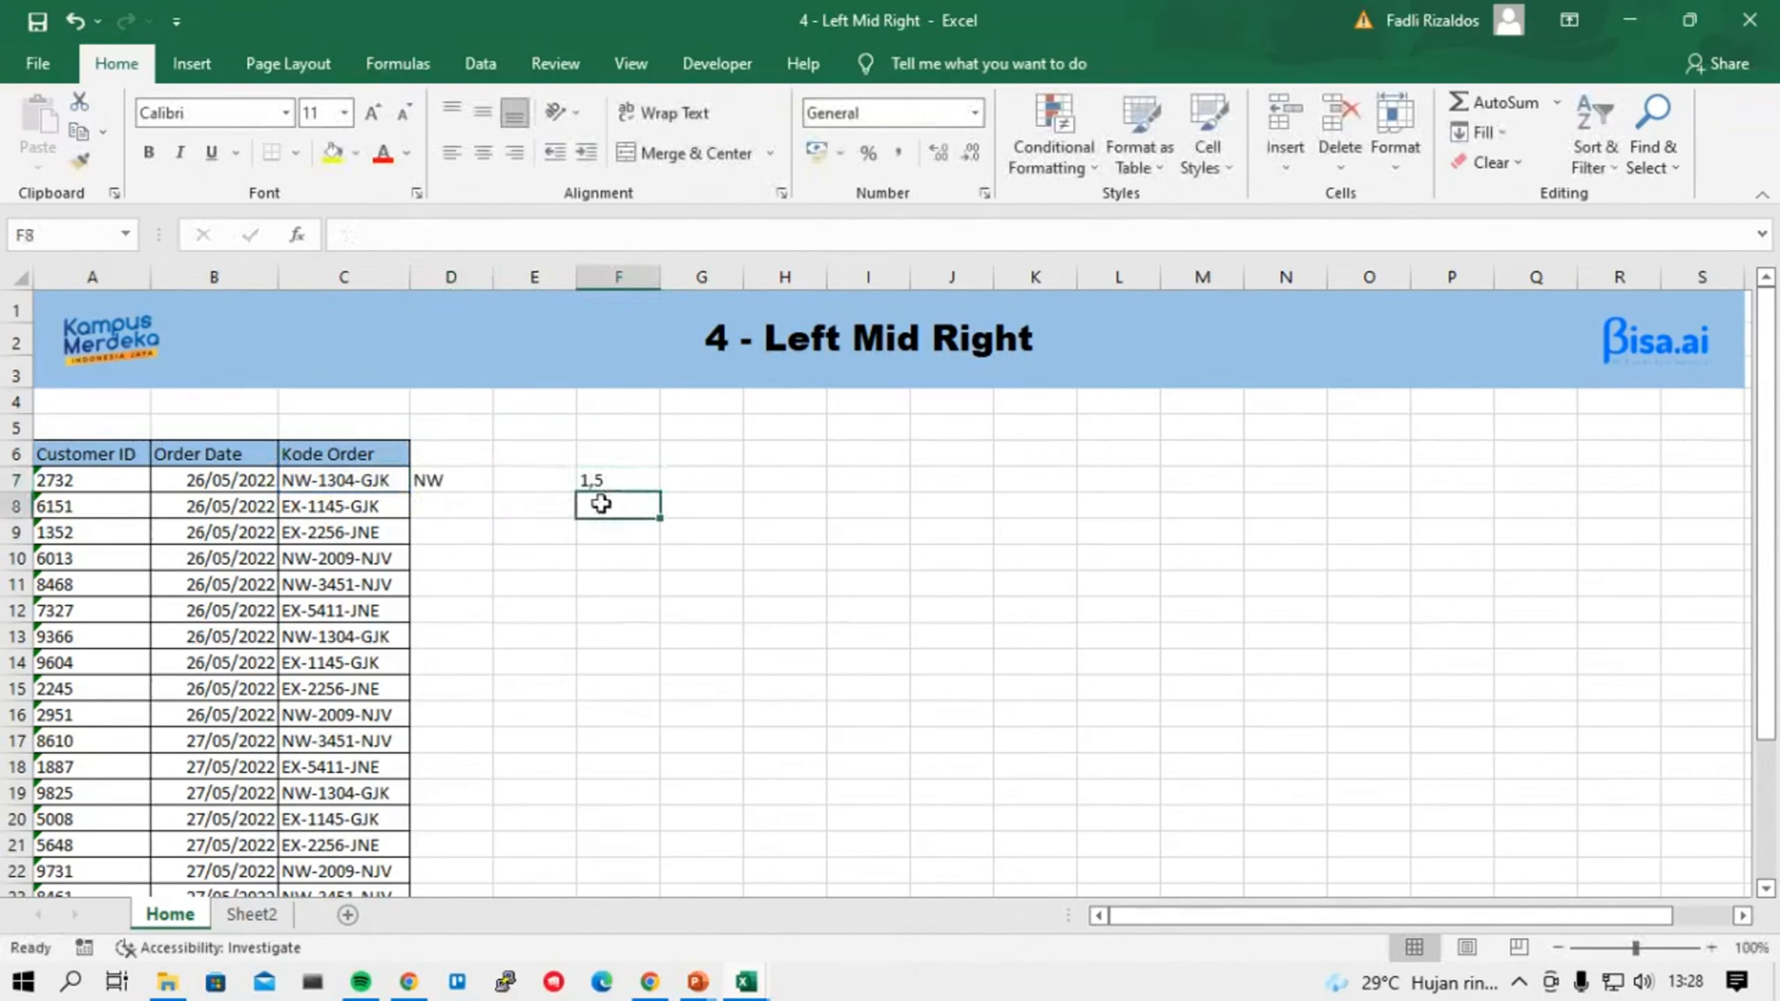
{"action": "left_click", "coordinate": [640, 479]}
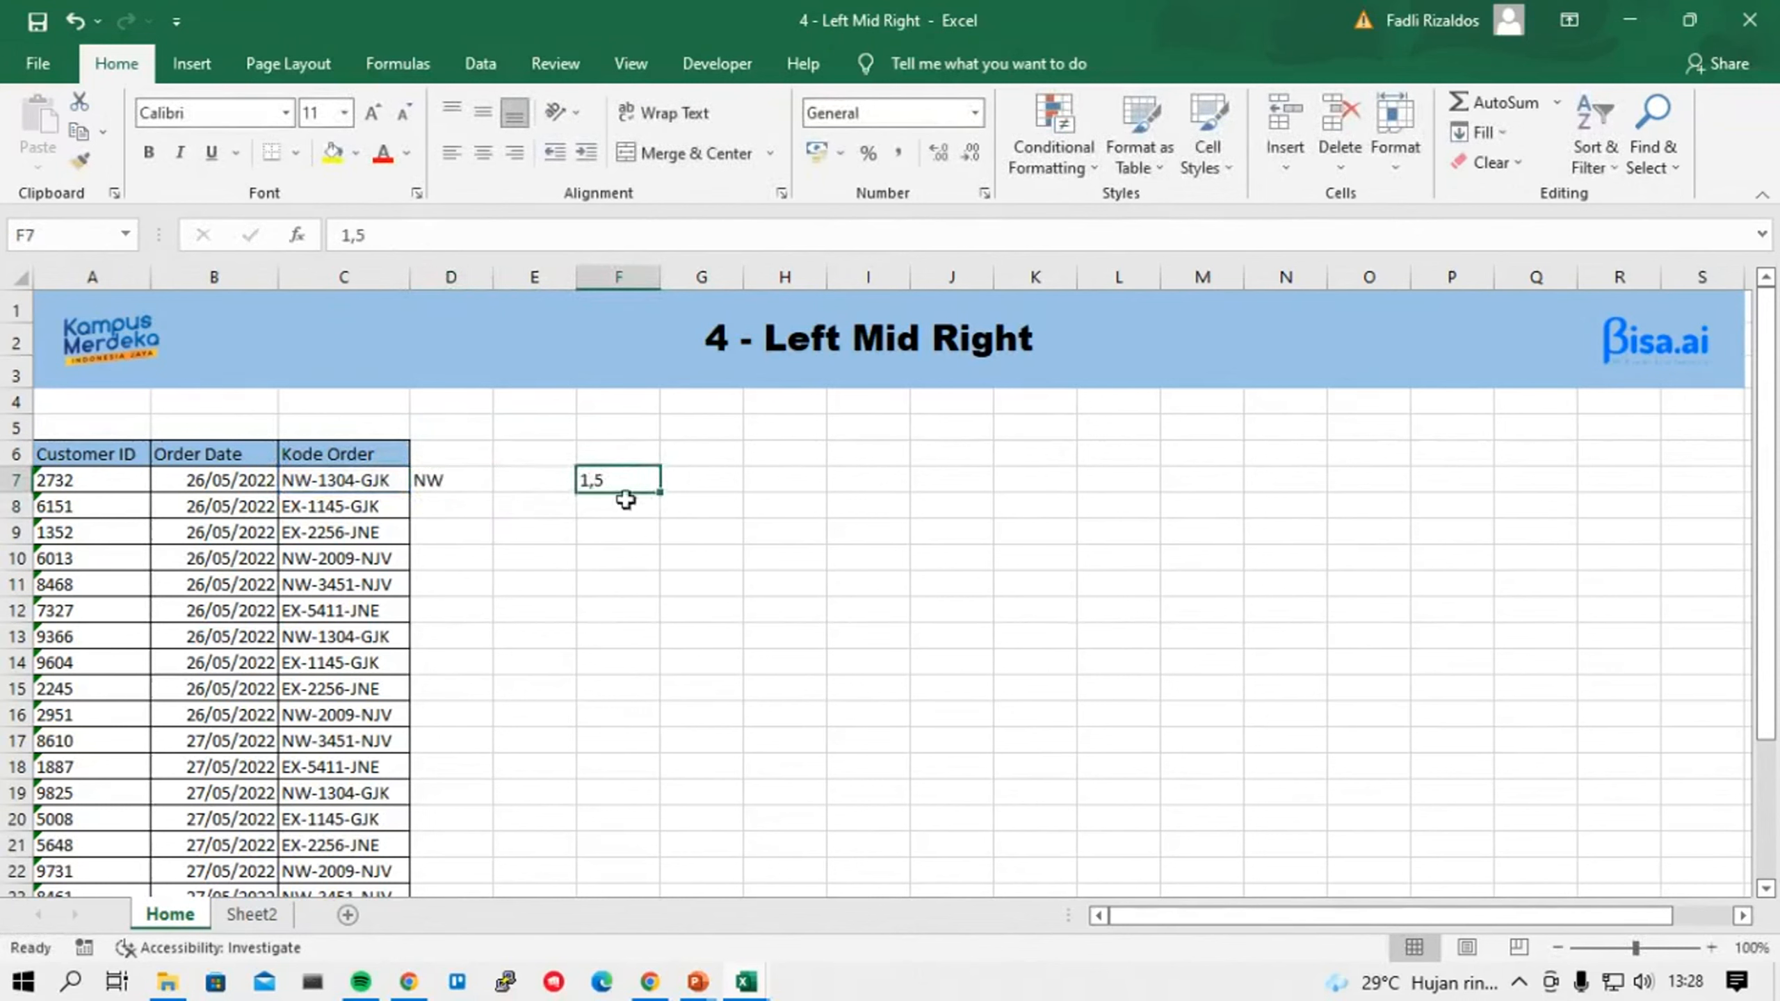
{"action": "left_click", "coordinate": [623, 506]}
{"action": "double_click", "coordinate": [621, 509]}
{"action": "type", "text": "1.5"}
{"action": "key", "text": "Return"}
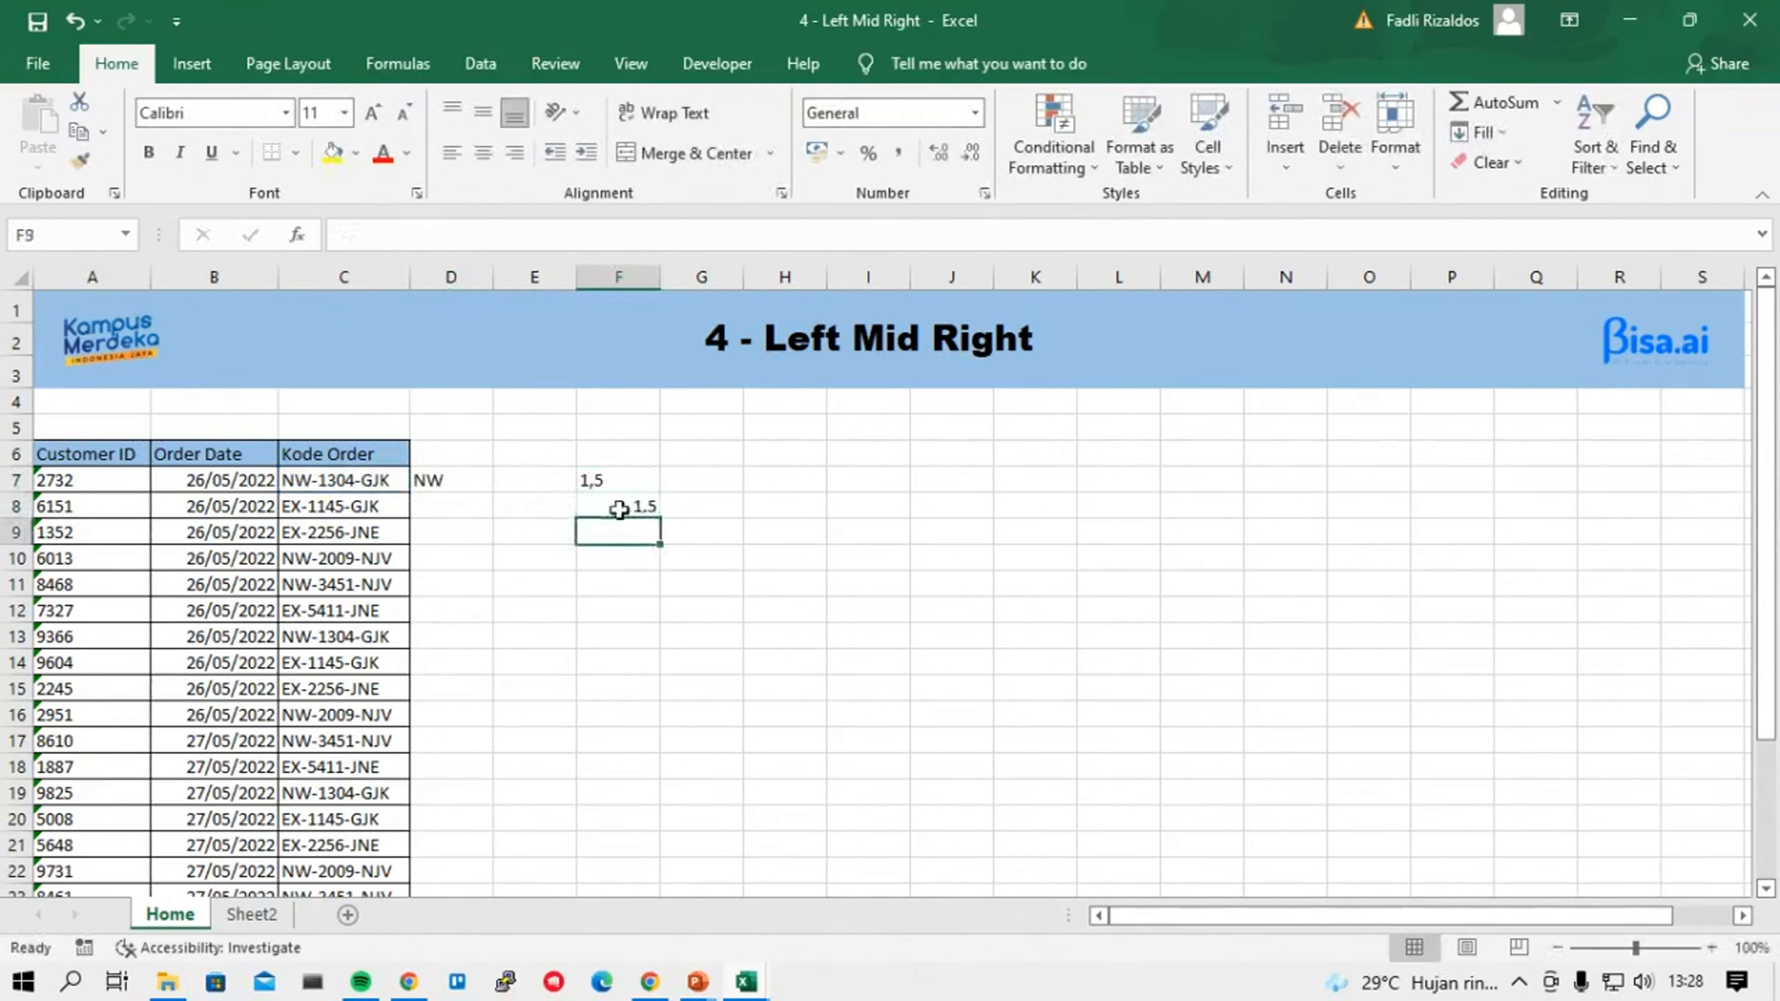
Compare the two decimal test entries in F7 and F8, and clear both cells.
{"action": "left_click", "coordinate": [625, 502]}
{"action": "left_click", "coordinate": [635, 480]}
{"action": "left_click", "coordinate": [639, 509]}
{"action": "left_click", "coordinate": [639, 478]}
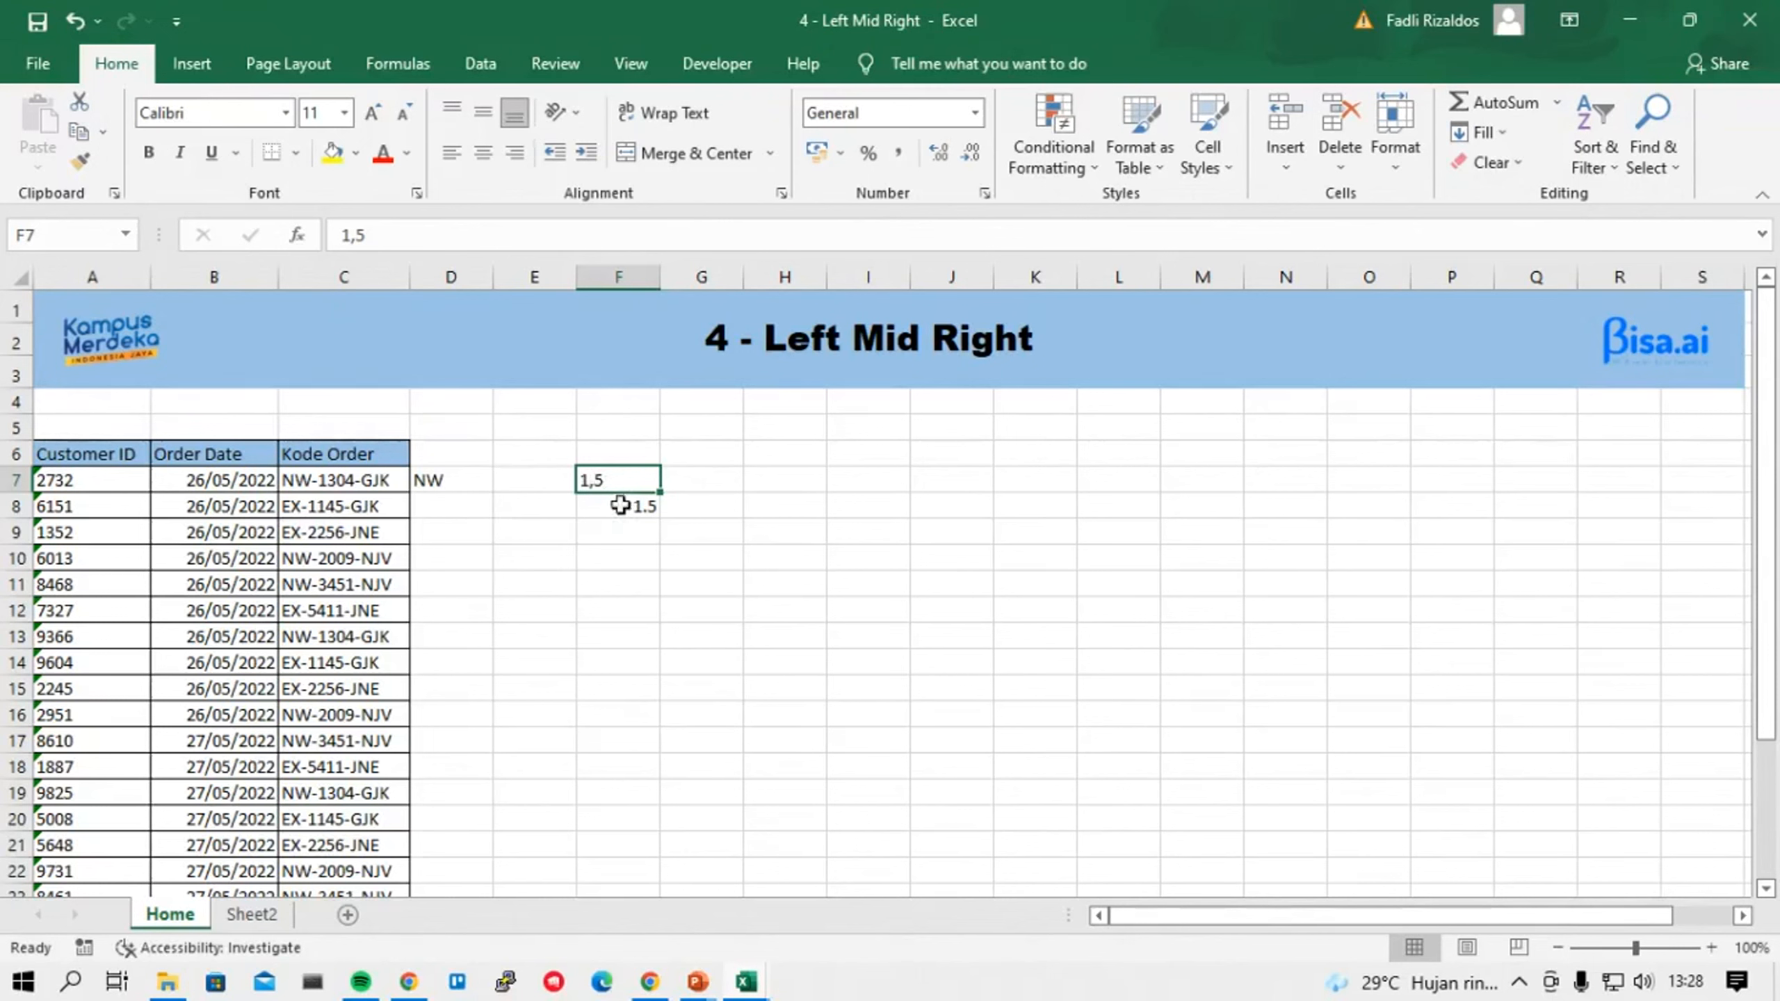
{"action": "left_click_drag", "start_coordinate": [623, 479], "coordinate": [636, 506]}
{"action": "left_click", "coordinate": [630, 580]}
{"action": "left_click", "coordinate": [636, 472]}
{"action": "key", "text": "Delete"}
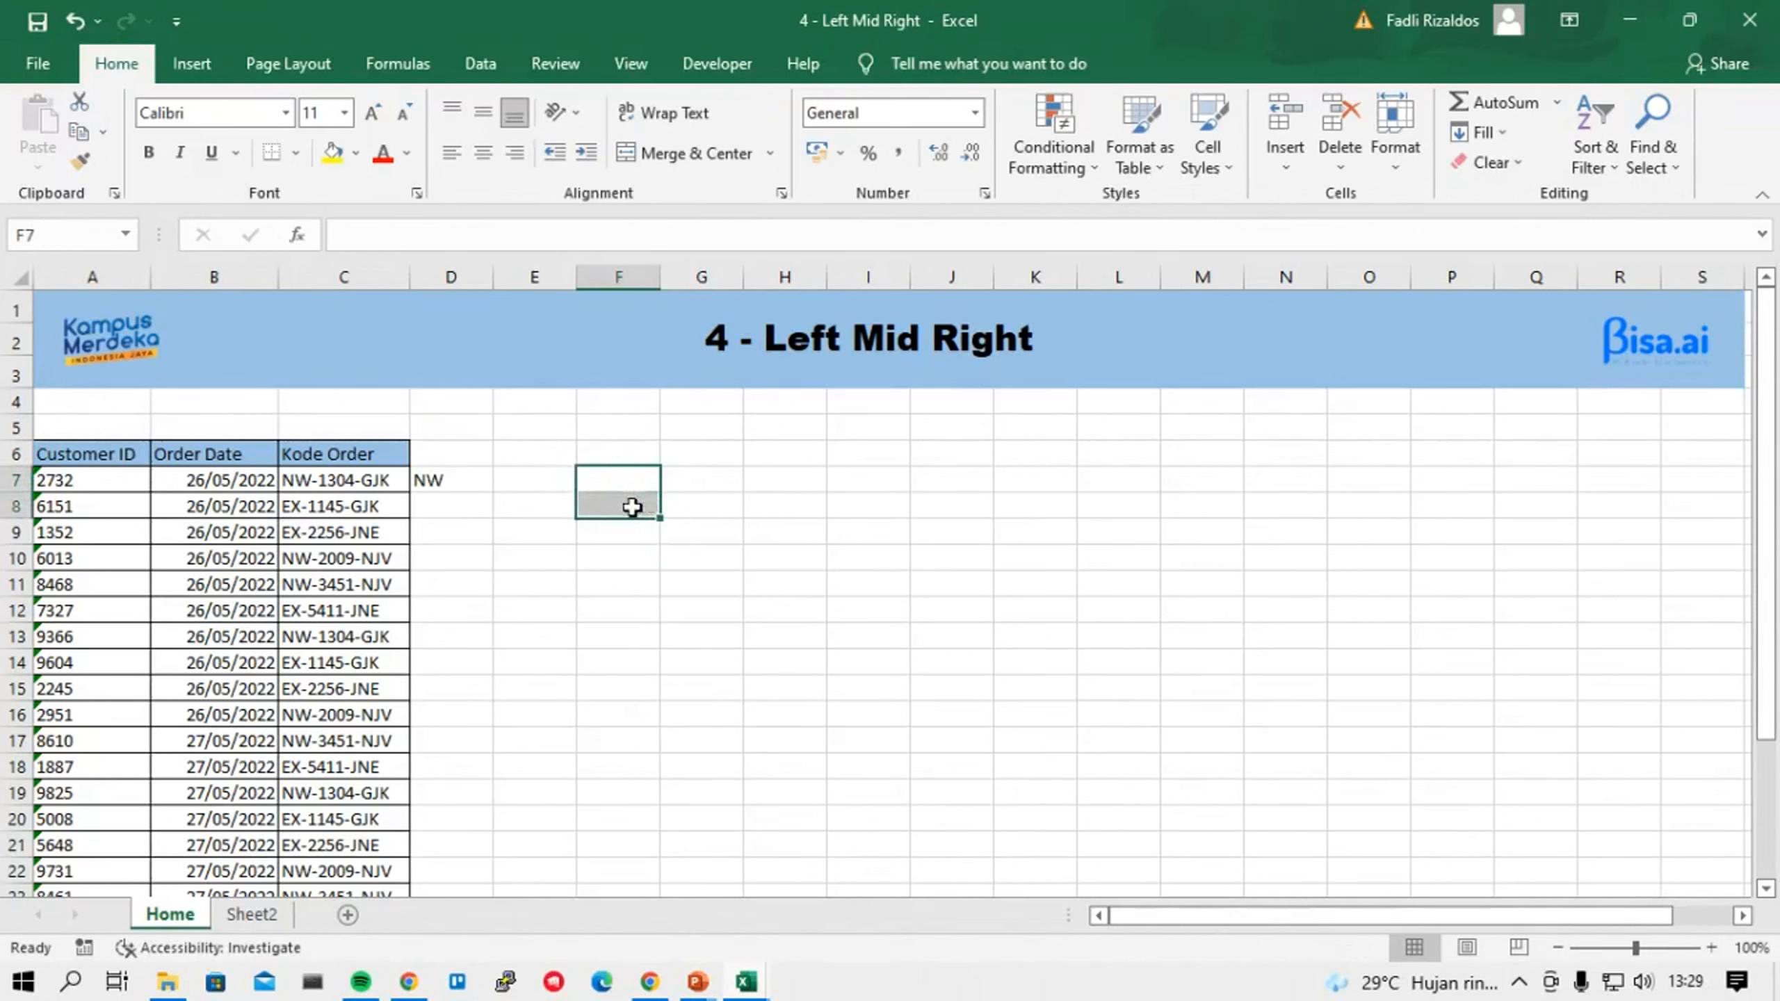
Review how the semicolon separates the text and num_chars arguments of the LEFT formula in D7.
{"action": "left_click", "coordinate": [431, 482]}
{"action": "left_click", "coordinate": [434, 235]}
{"action": "left_click", "coordinate": [420, 236]}
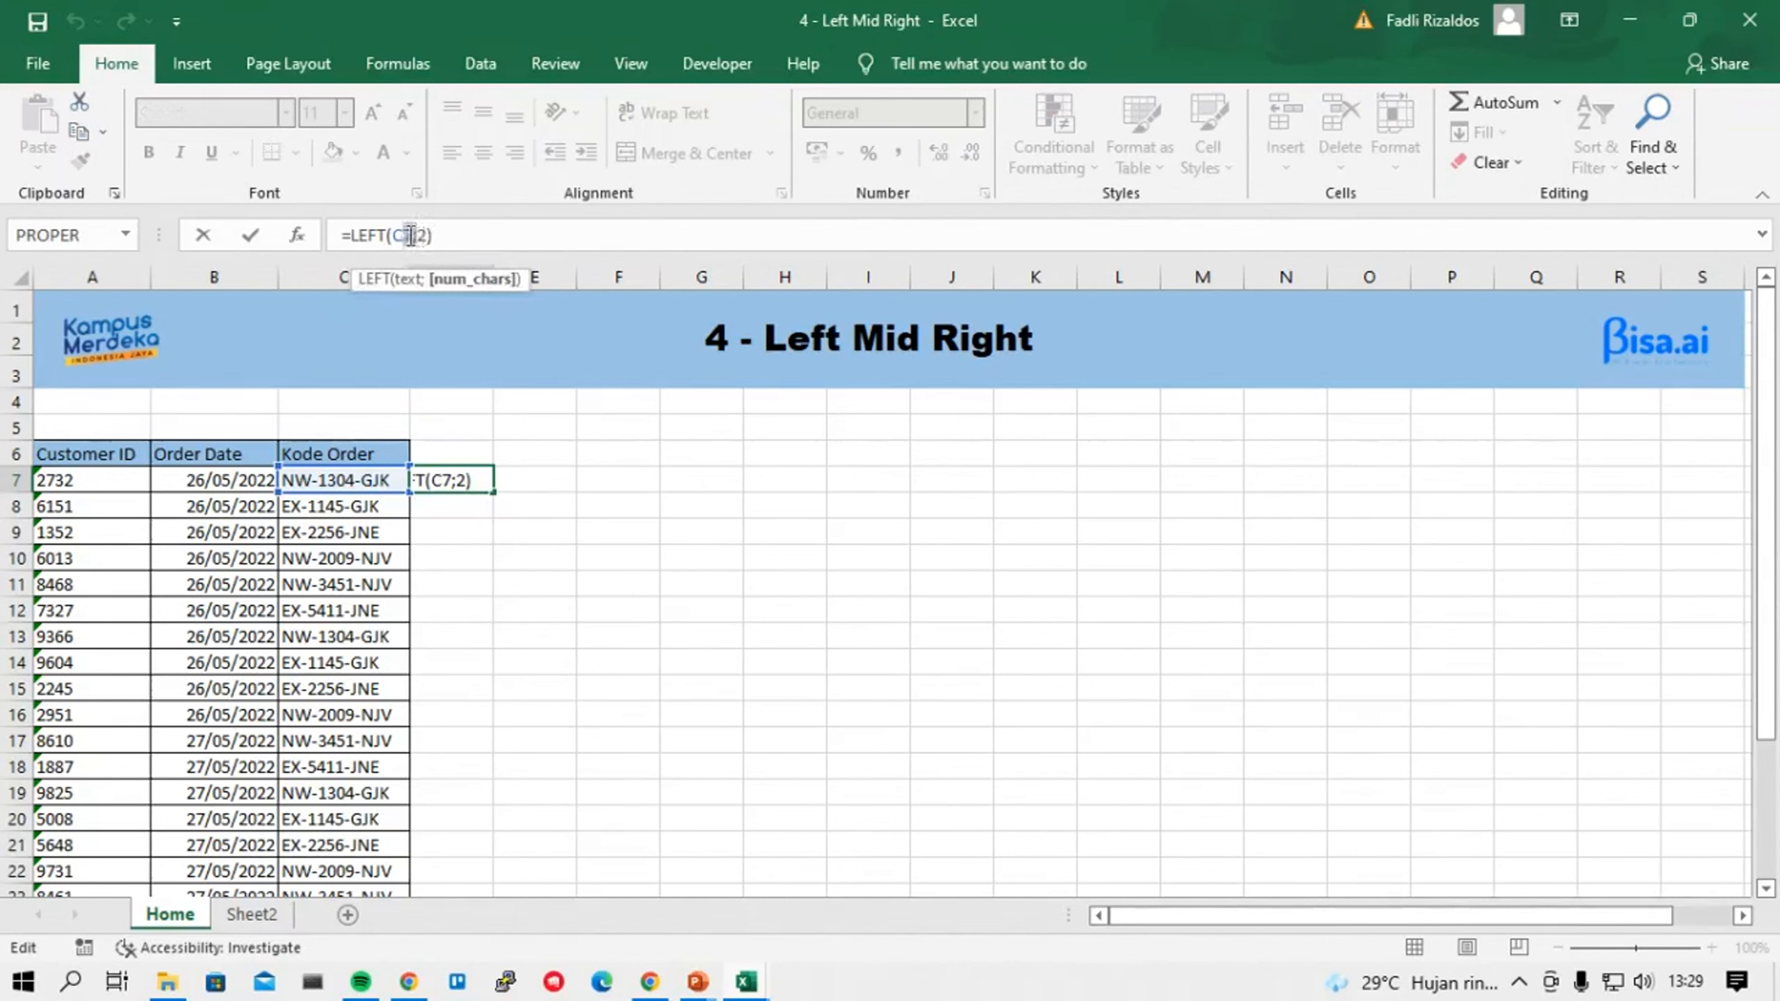
{"action": "left_click", "coordinate": [415, 236]}
{"action": "left_click", "coordinate": [436, 235]}
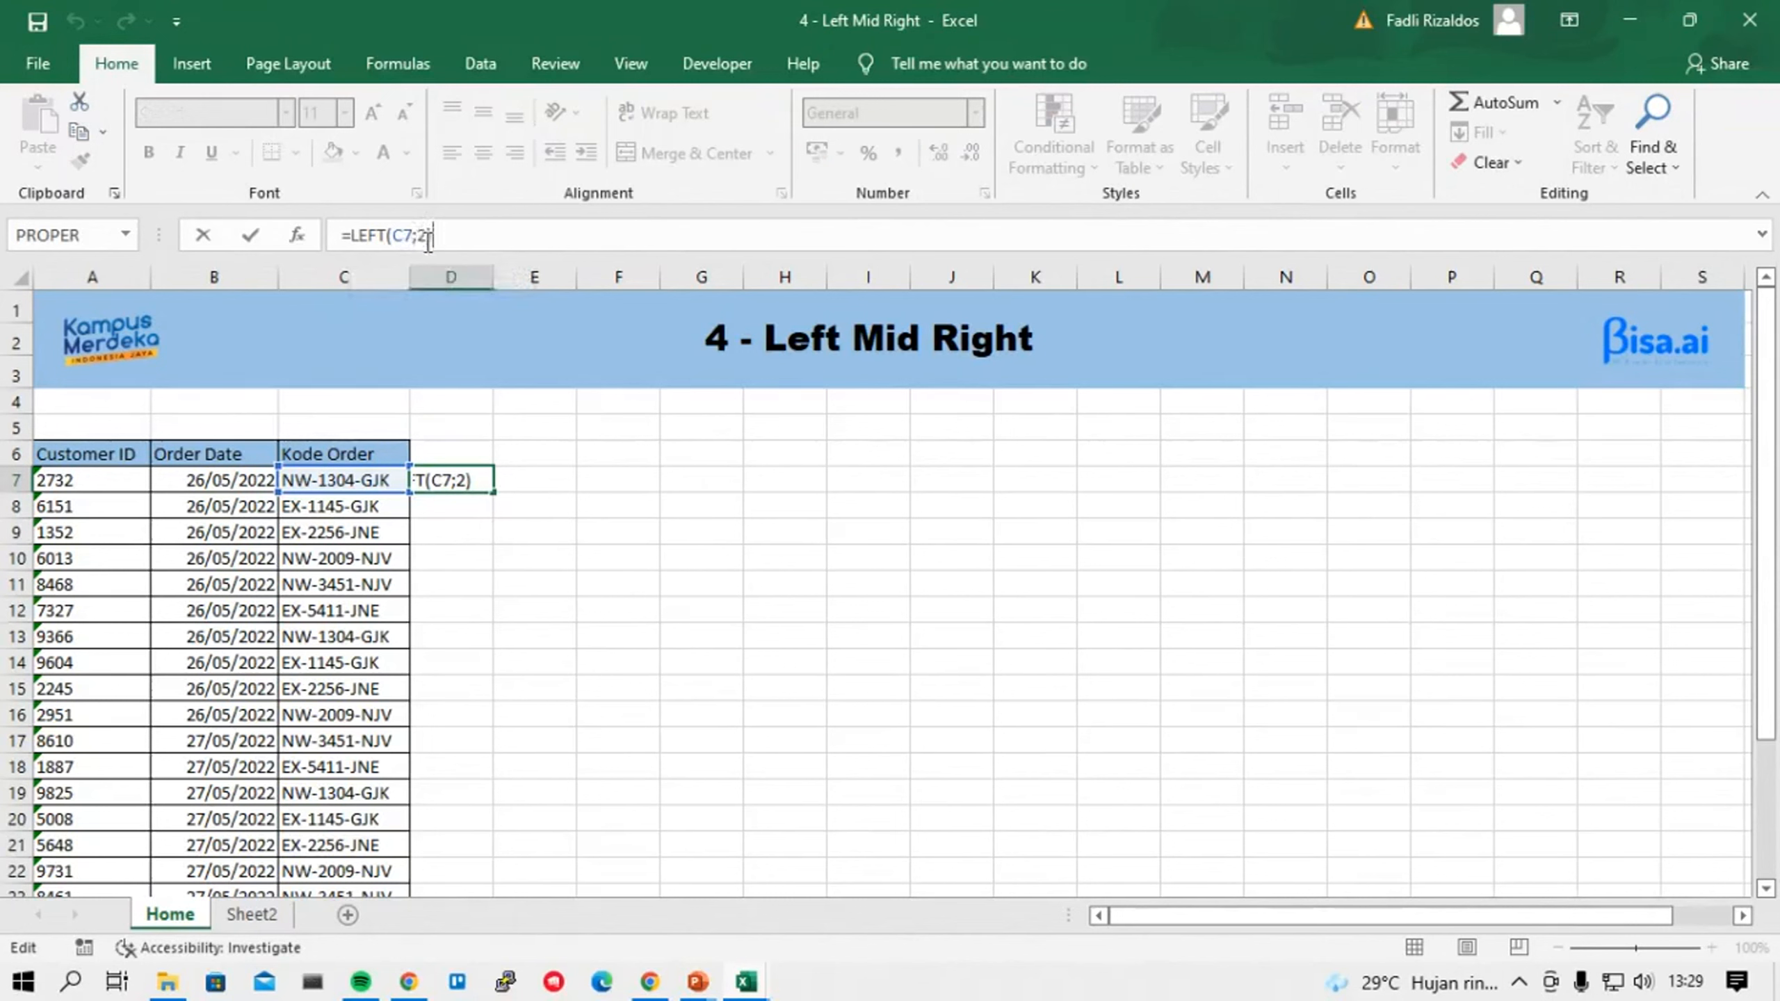
{"action": "left_click", "coordinate": [413, 237]}
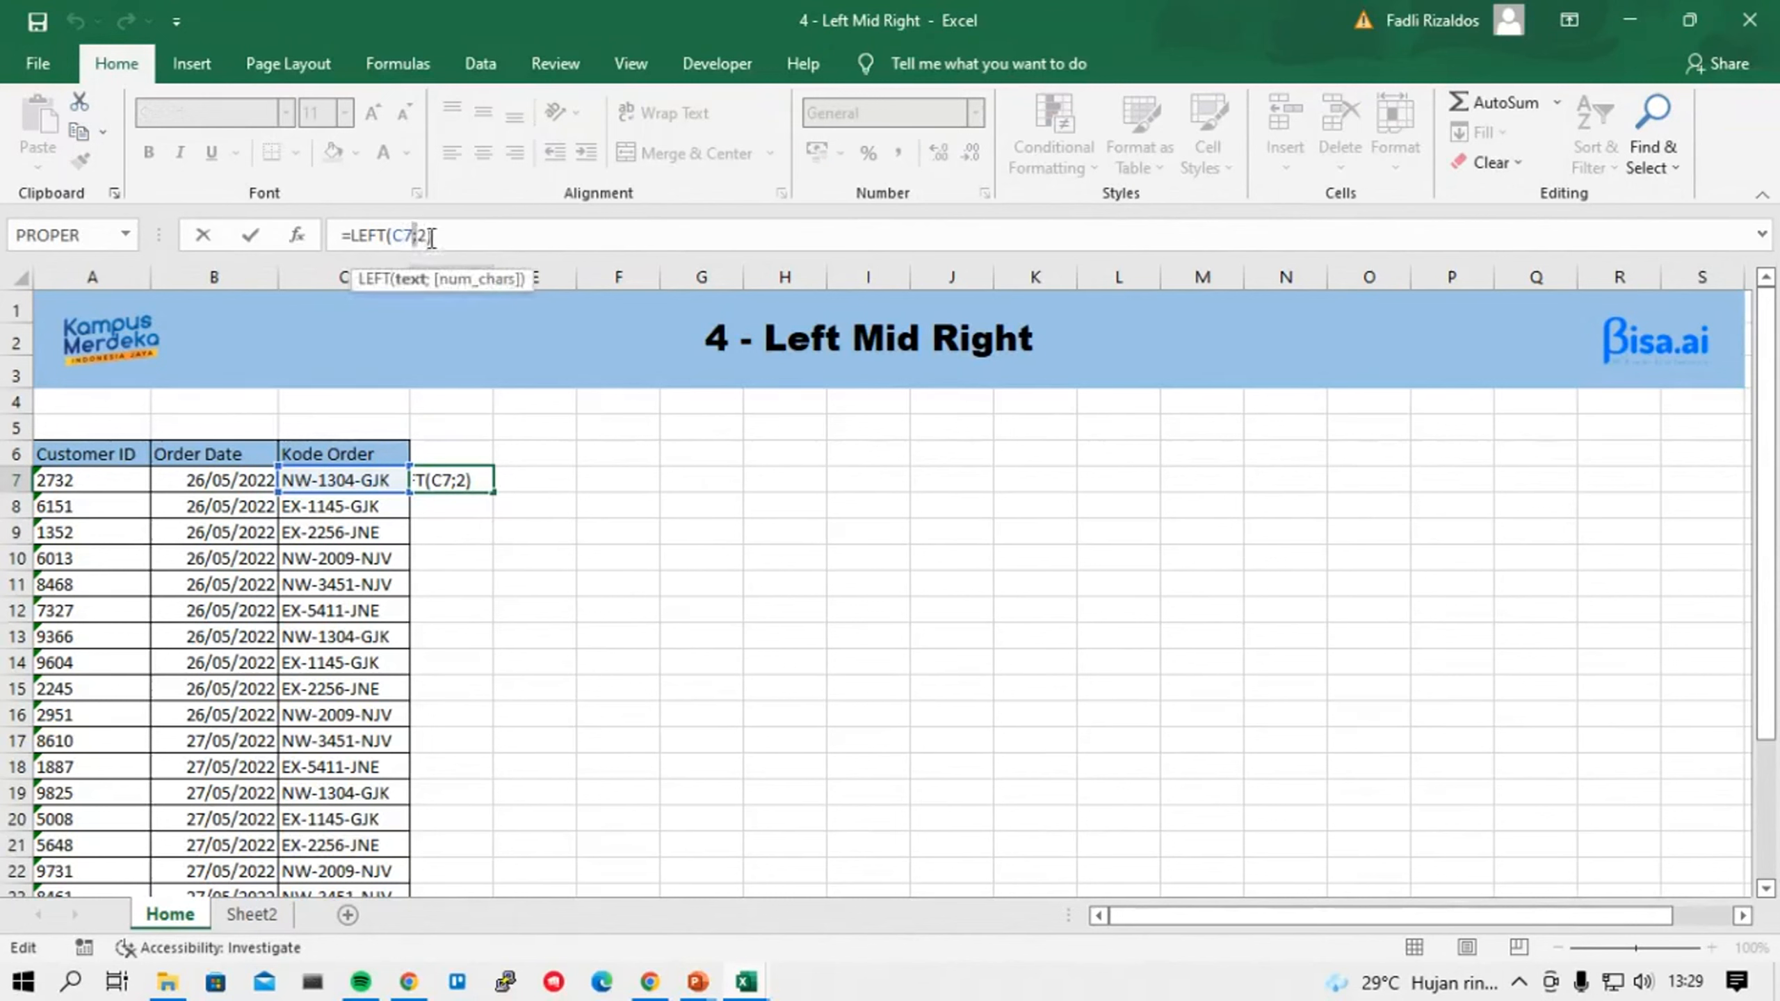
{"action": "left_click", "coordinate": [431, 236]}
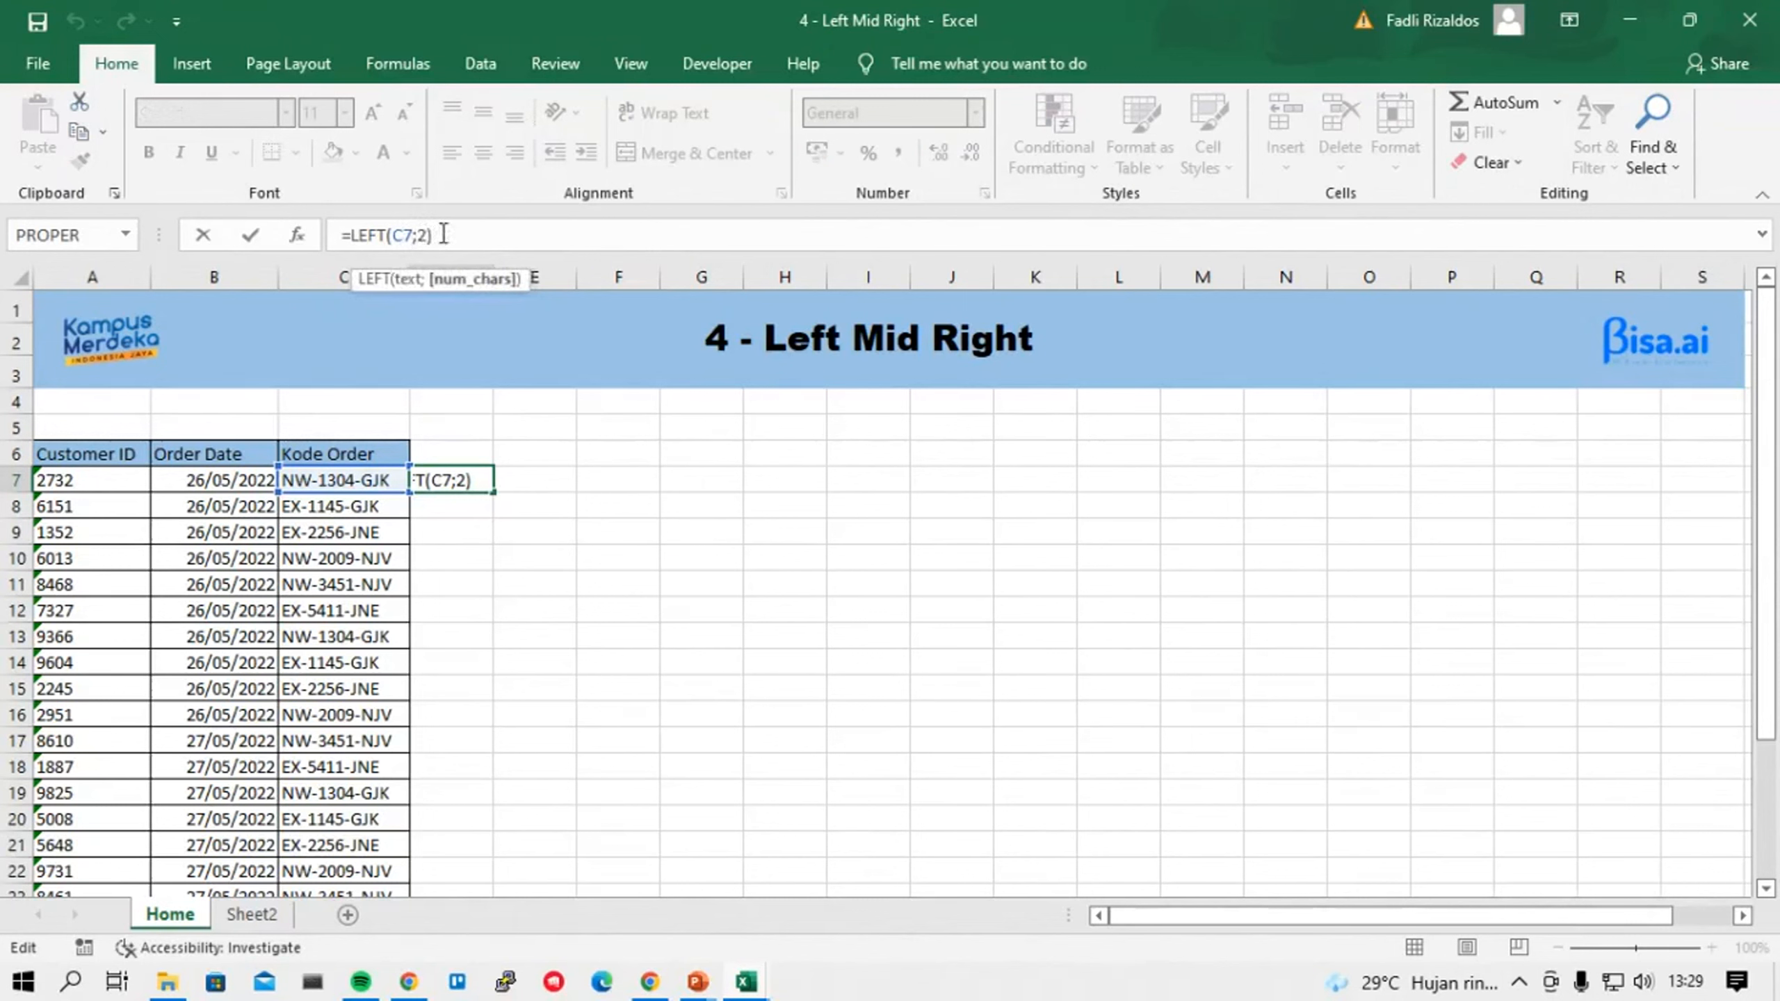
{"action": "left_click", "coordinate": [434, 236]}
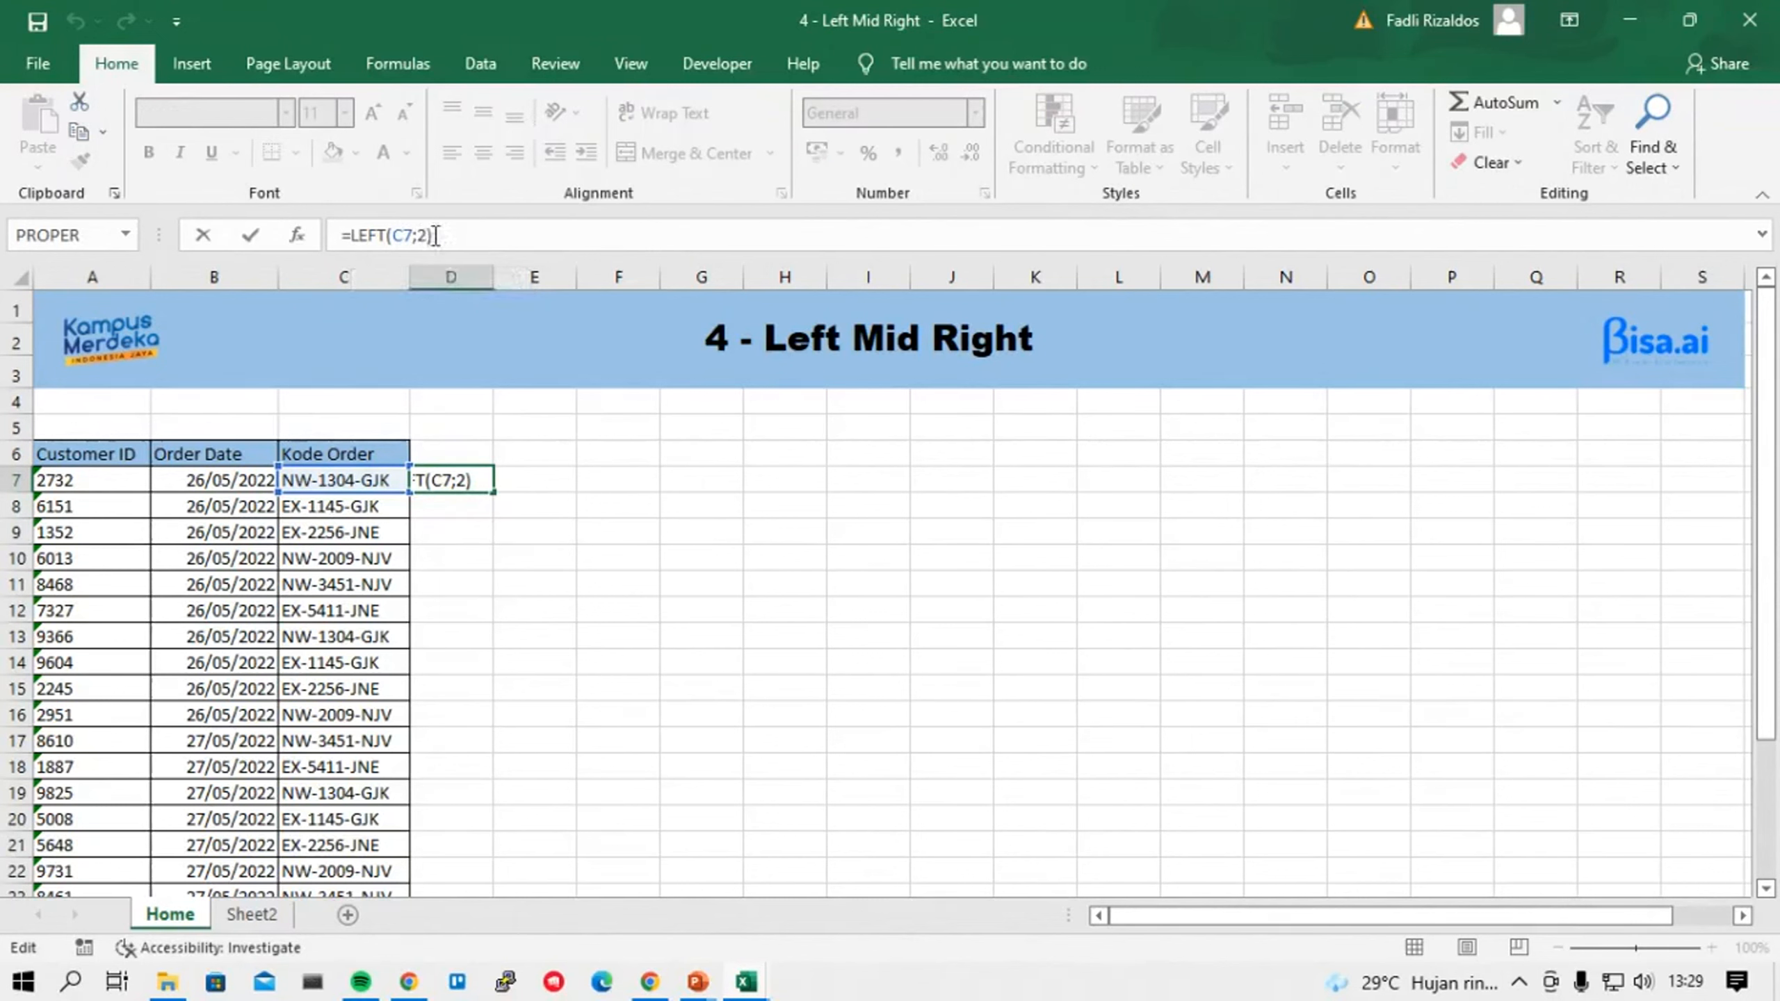
{"action": "key", "text": "Return"}
Fill the LEFT formula from D7 down to the last row of the order table.
{"action": "left_click", "coordinate": [458, 477]}
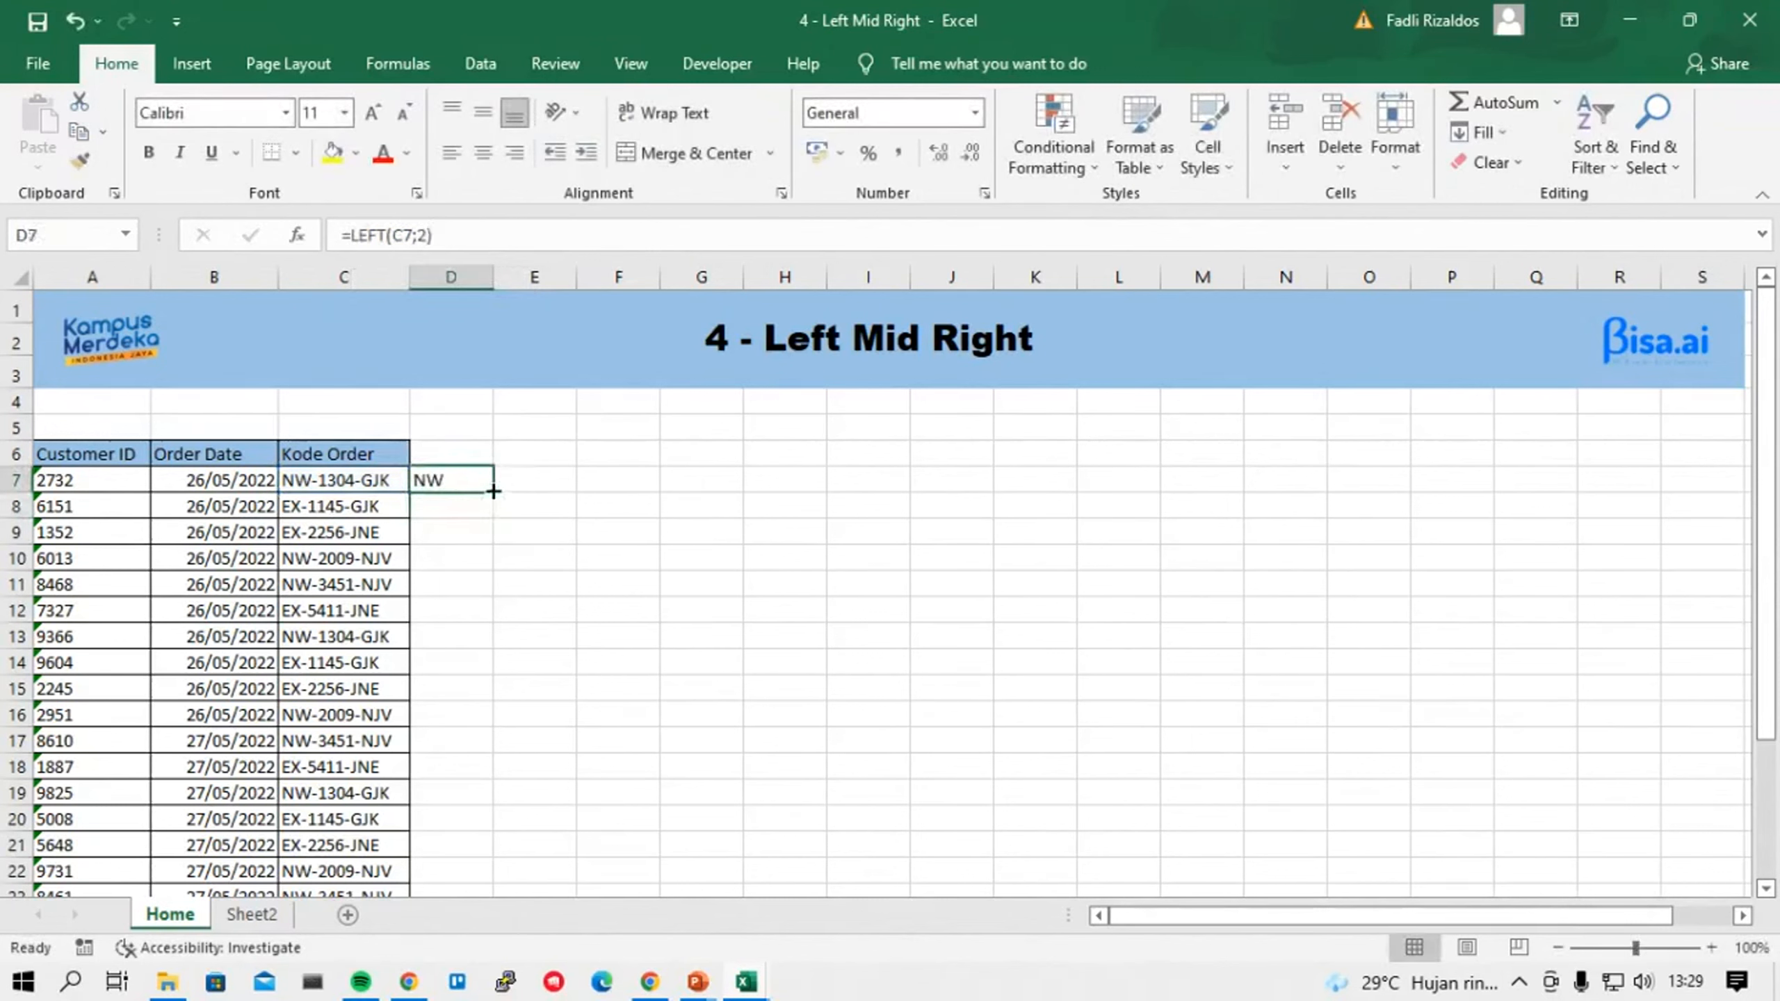
{"action": "double_click", "coordinate": [494, 493]}
{"action": "scroll", "coordinate": [486, 572], "scroll_direction": "down", "scroll_amount": 5}
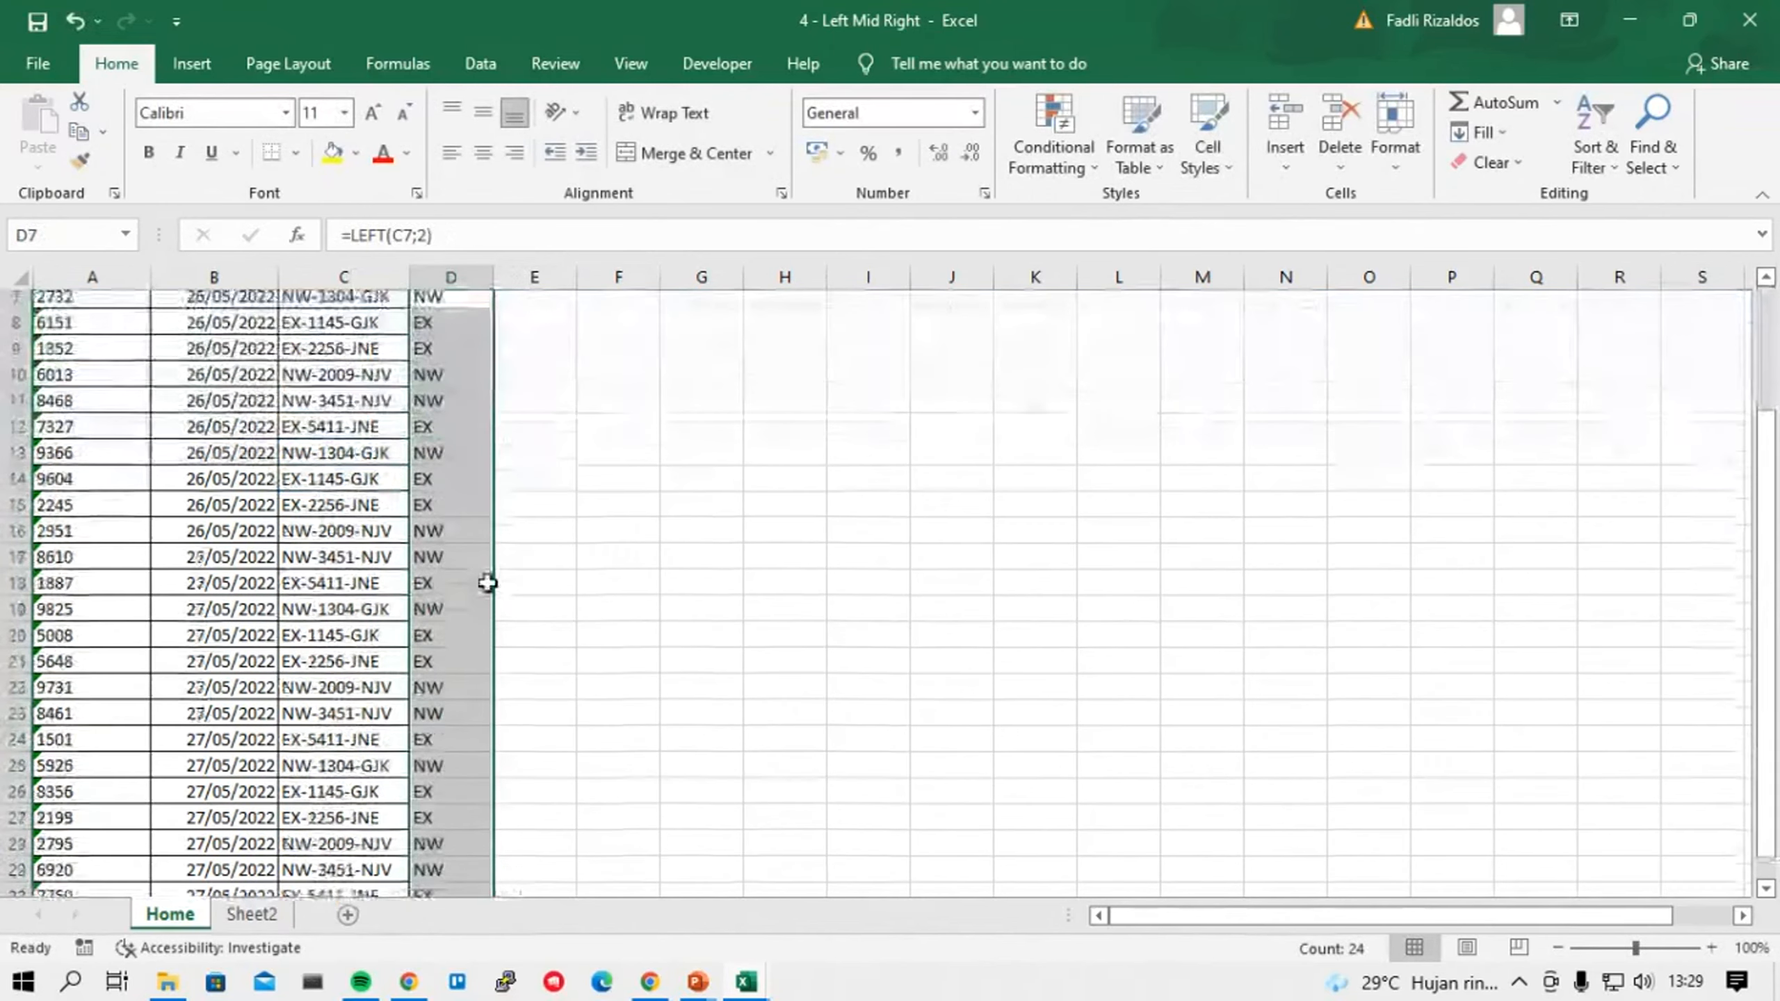
{"action": "scroll", "coordinate": [487, 582], "scroll_direction": "up", "scroll_amount": 5}
Add the column headers Left in D6 and RIGHT in E6.
{"action": "left_click", "coordinate": [520, 480]}
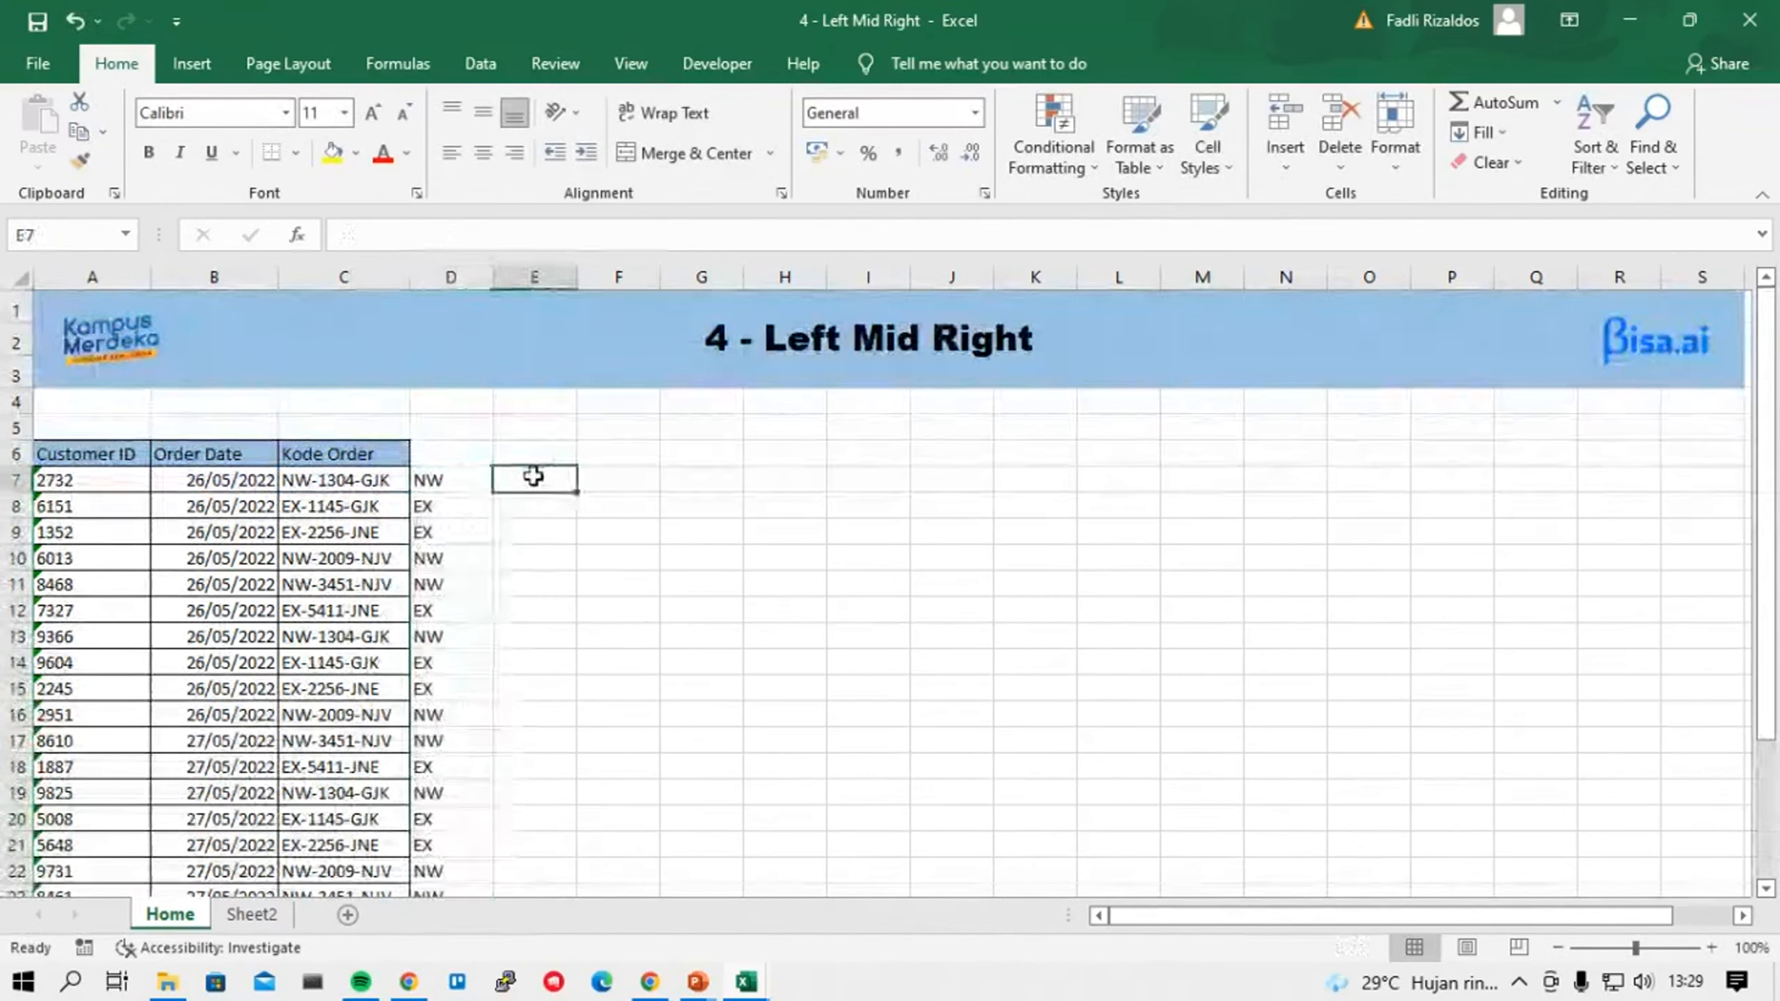
{"action": "left_click", "coordinate": [458, 448]}
{"action": "type", "text": "Le"}
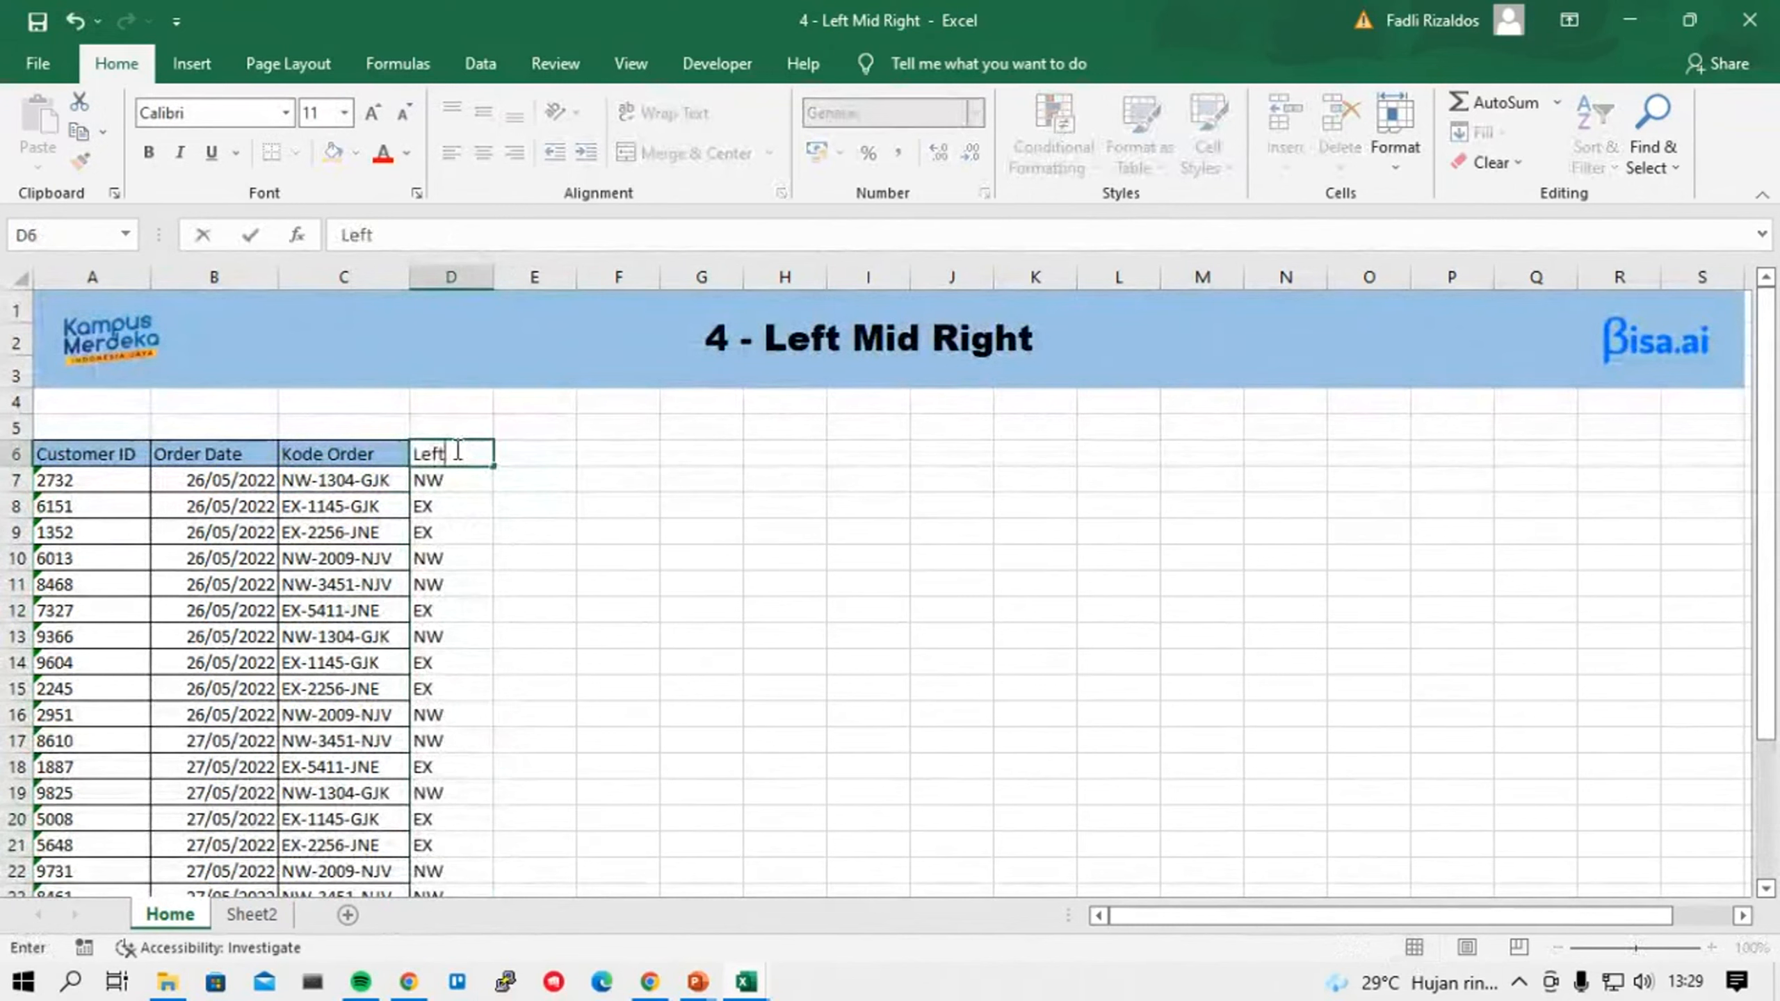
{"action": "type", "text": "ft"}
{"action": "key", "text": "Tab"}
{"action": "type", "text": "RIGHT"}
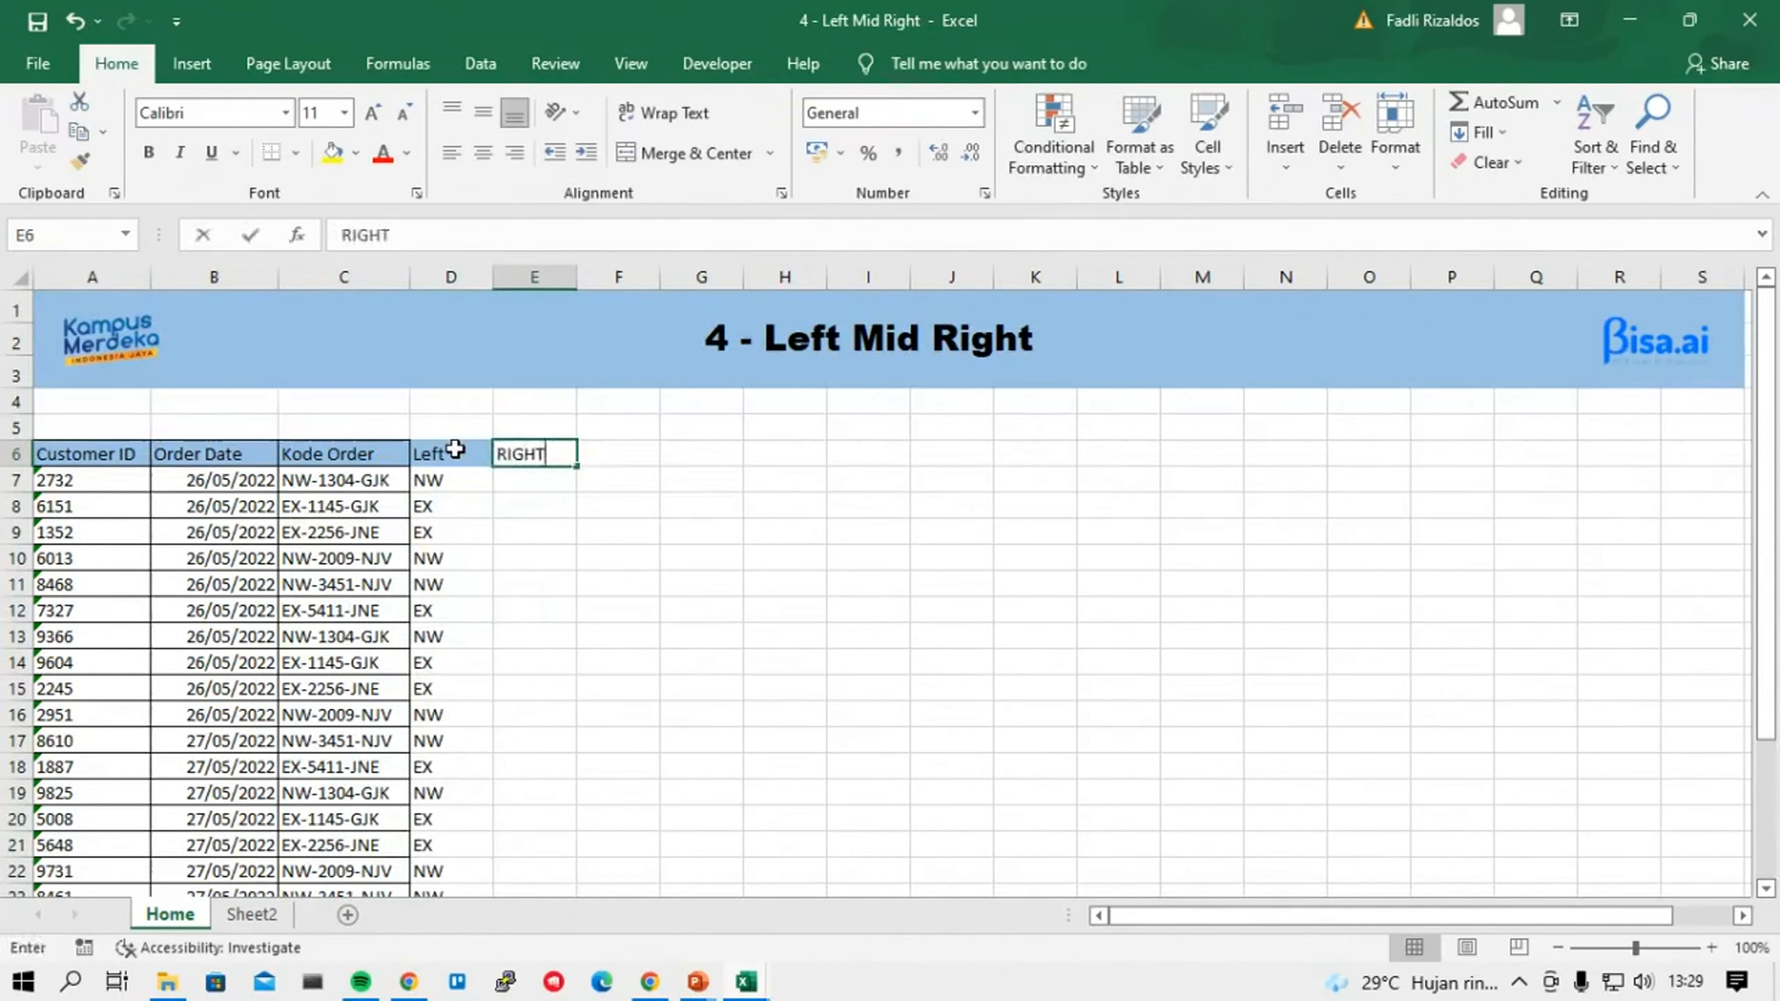
{"action": "key", "text": "Return"}
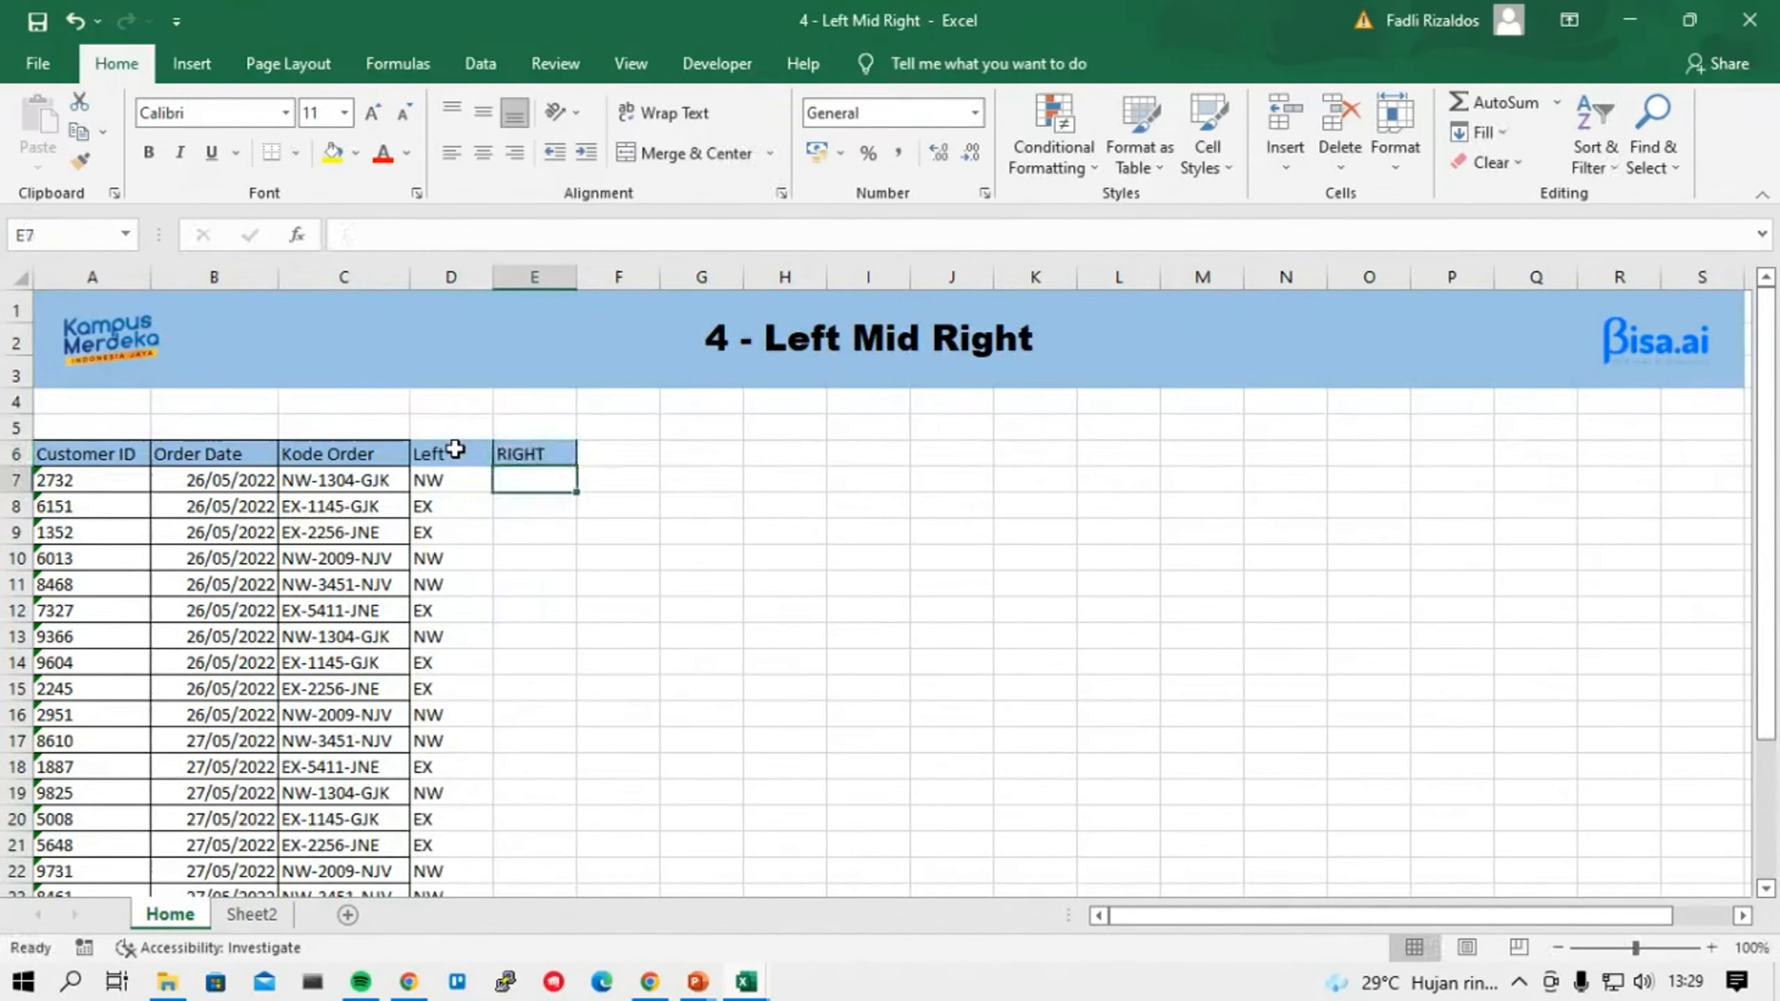
Enter =RIGHT(C7;3) in cell E7 to extract the last three characters of the first Kode Order value.
{"action": "left_click", "coordinate": [372, 482]}
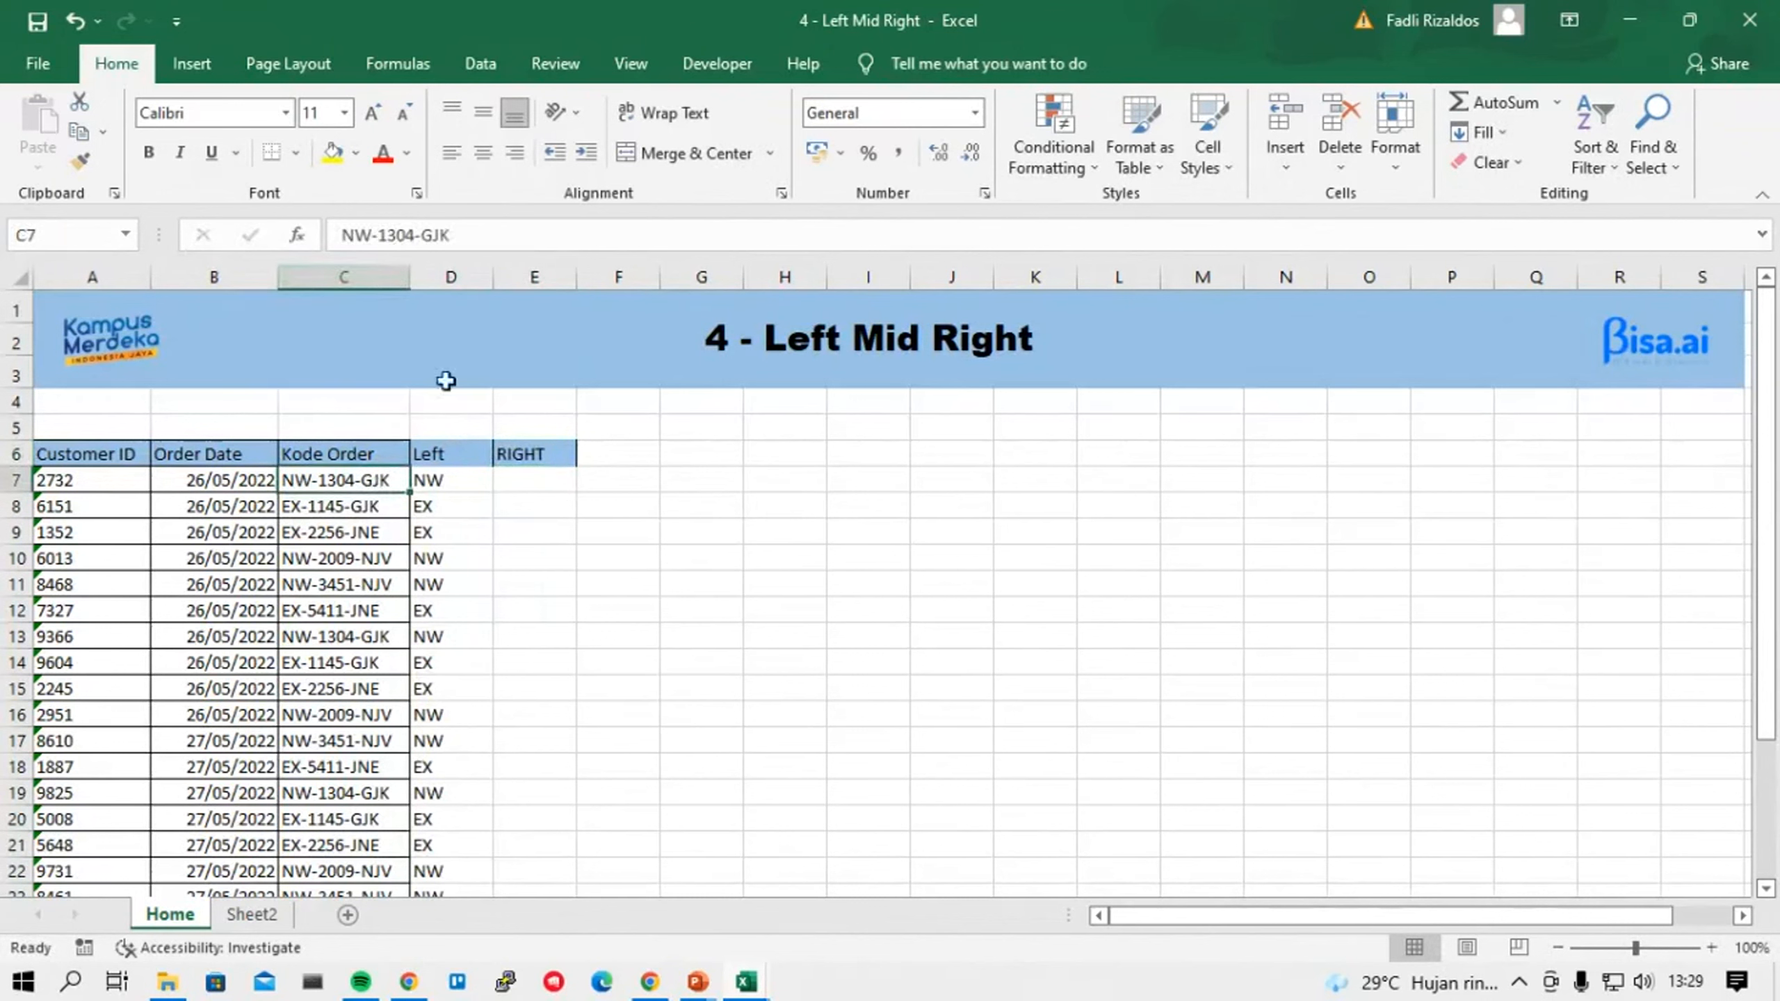
{"action": "left_click", "coordinate": [540, 479]}
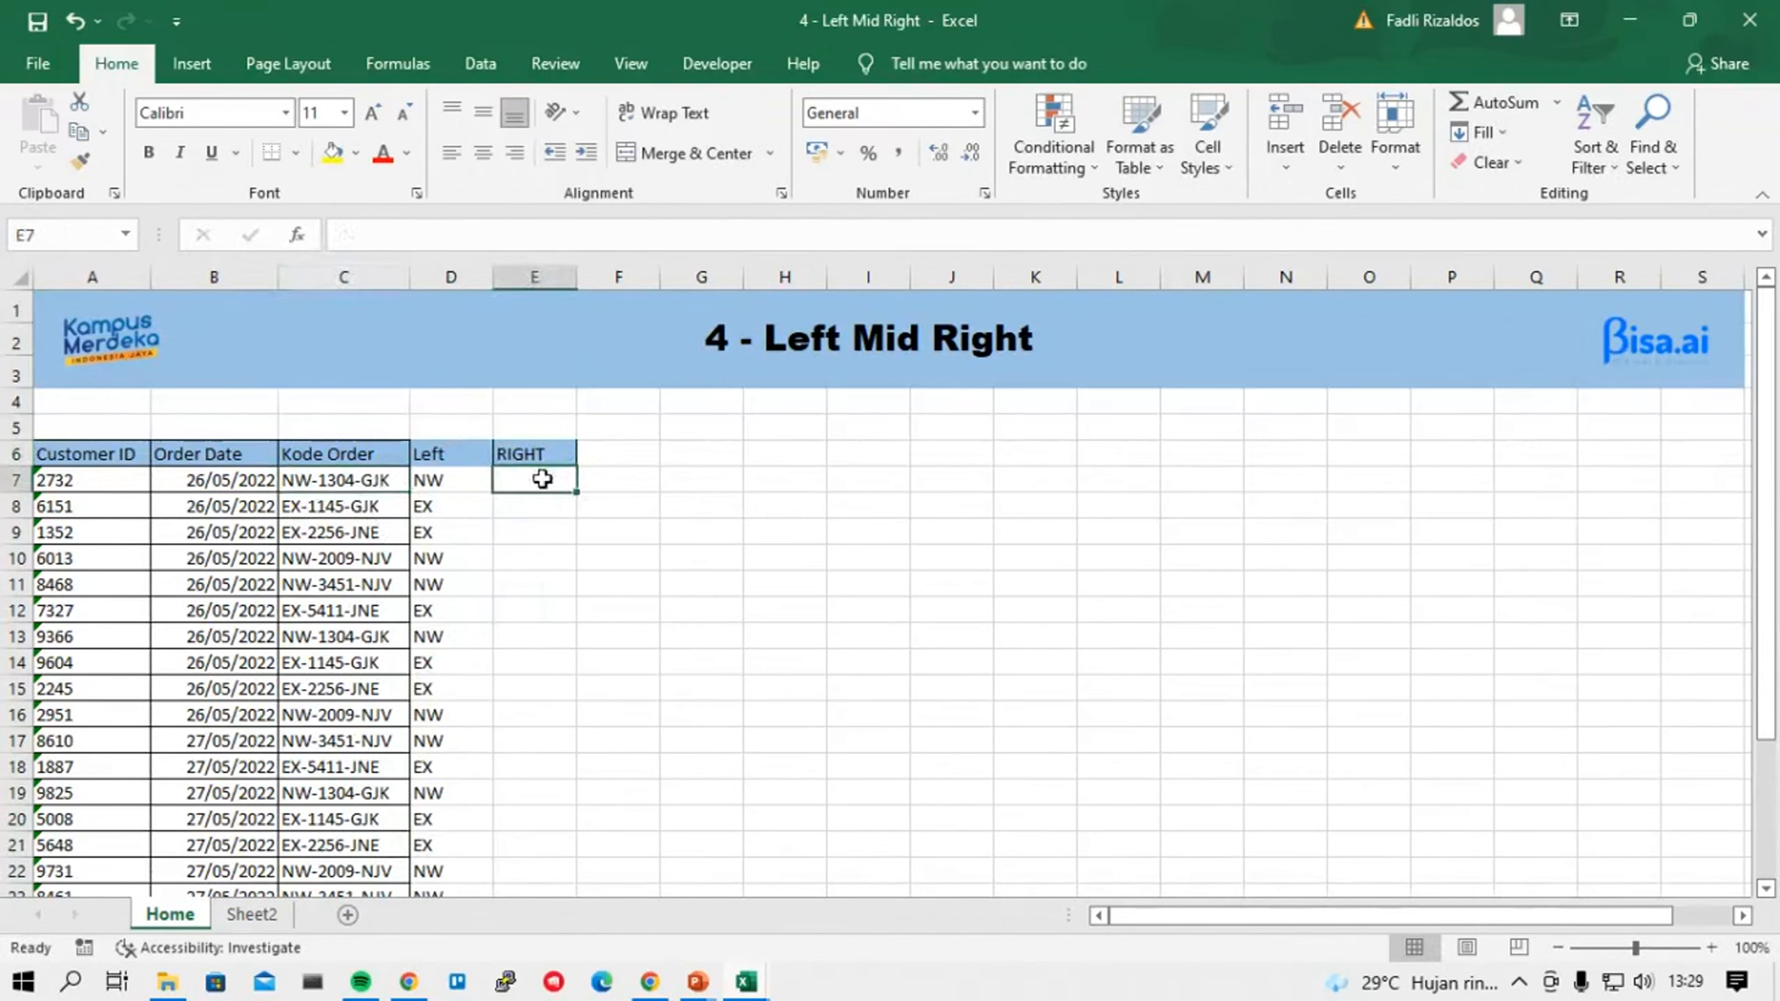
{"action": "type", "text": "=righ"}
{"action": "key", "text": "Tab"}
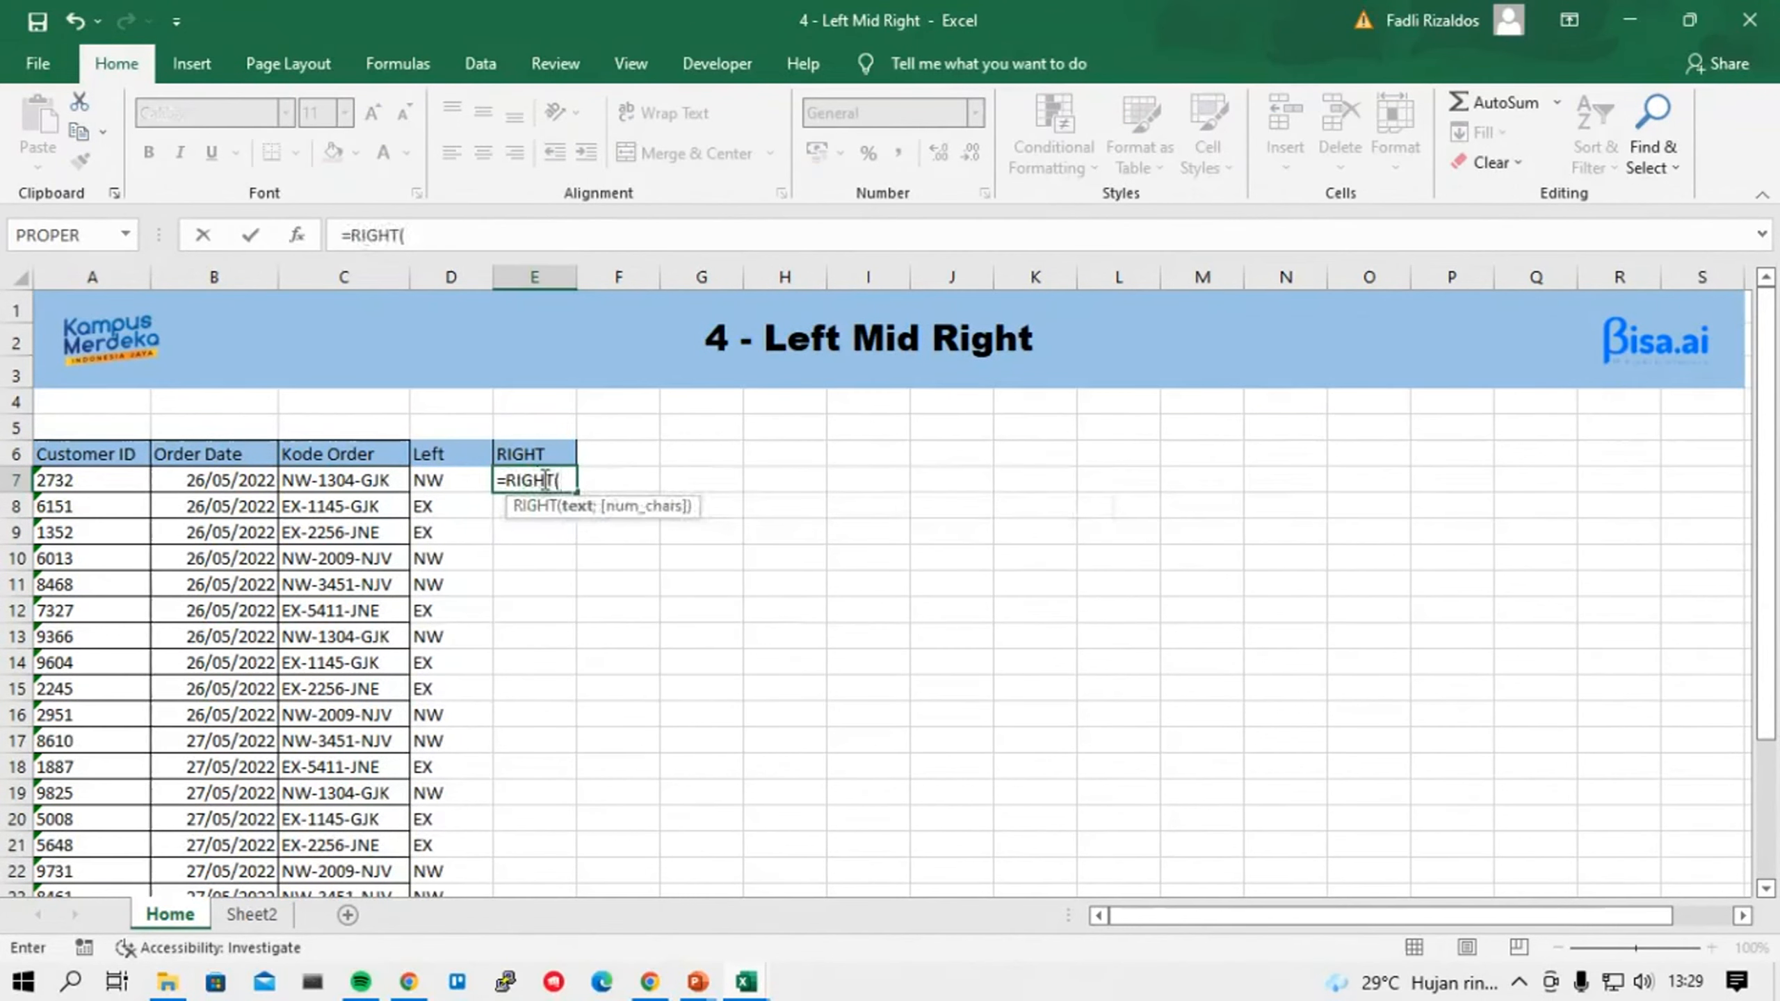
{"action": "key", "text": "Left"}
{"action": "key", "text": "Left"}
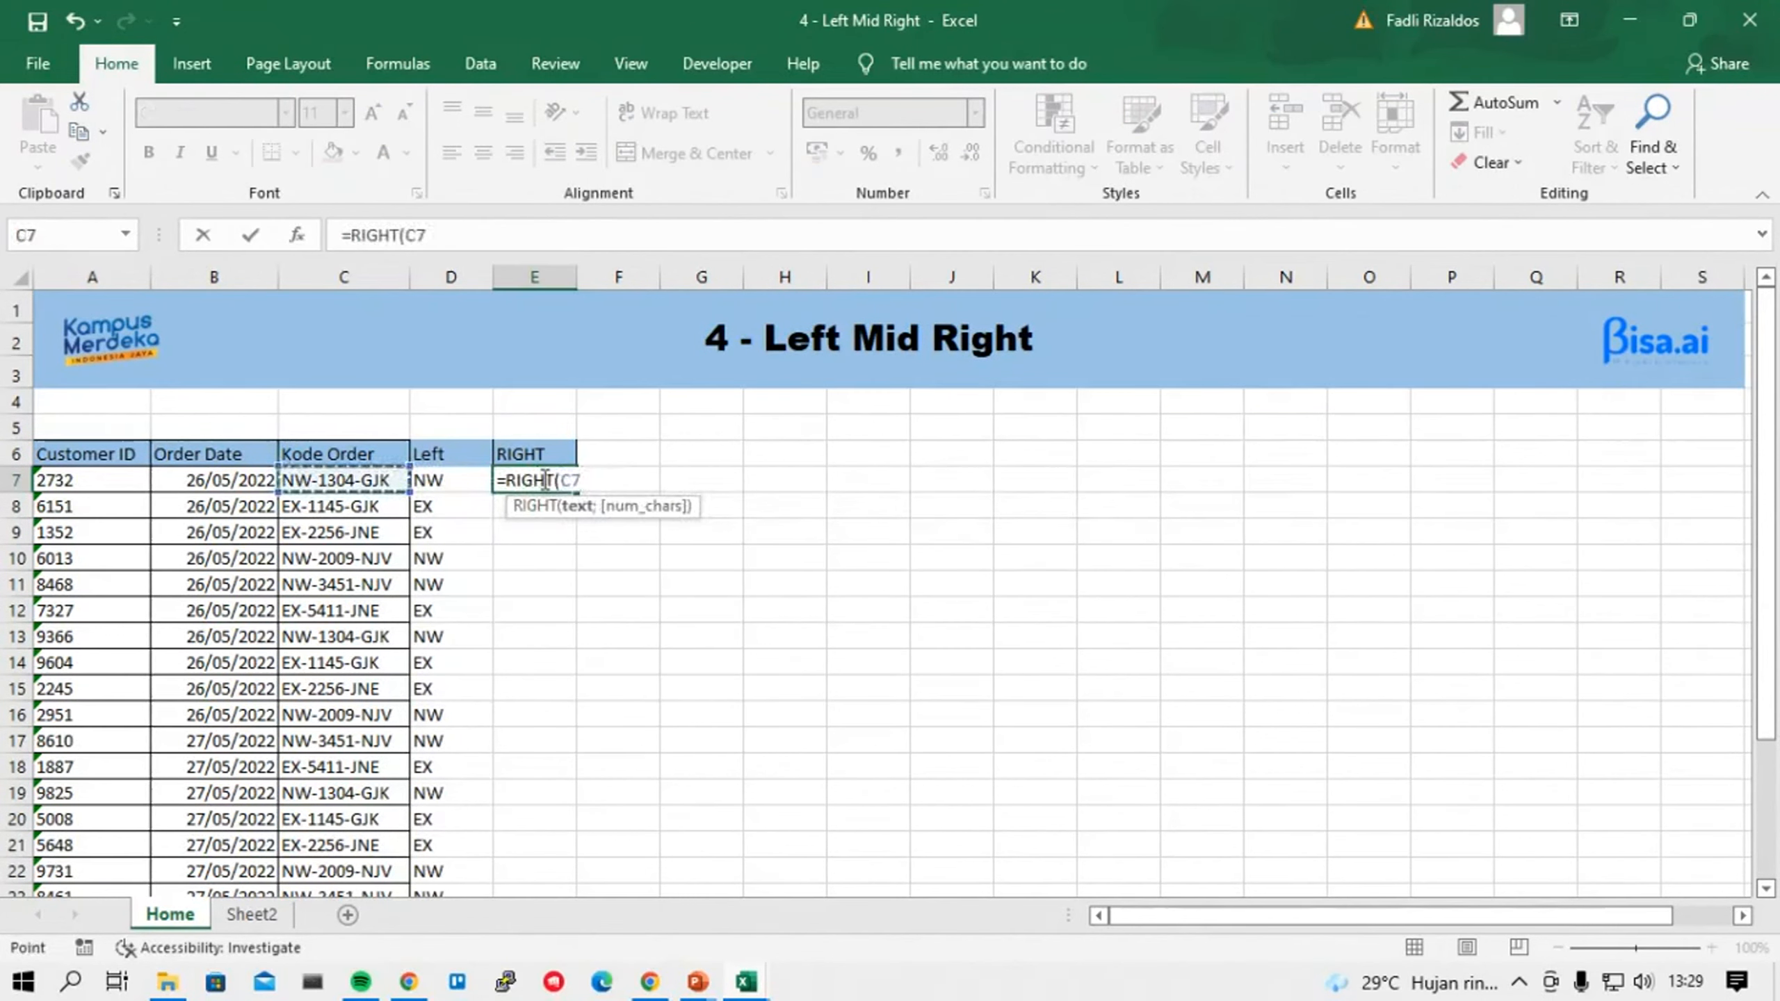
{"action": "type", "text": ";3)"}
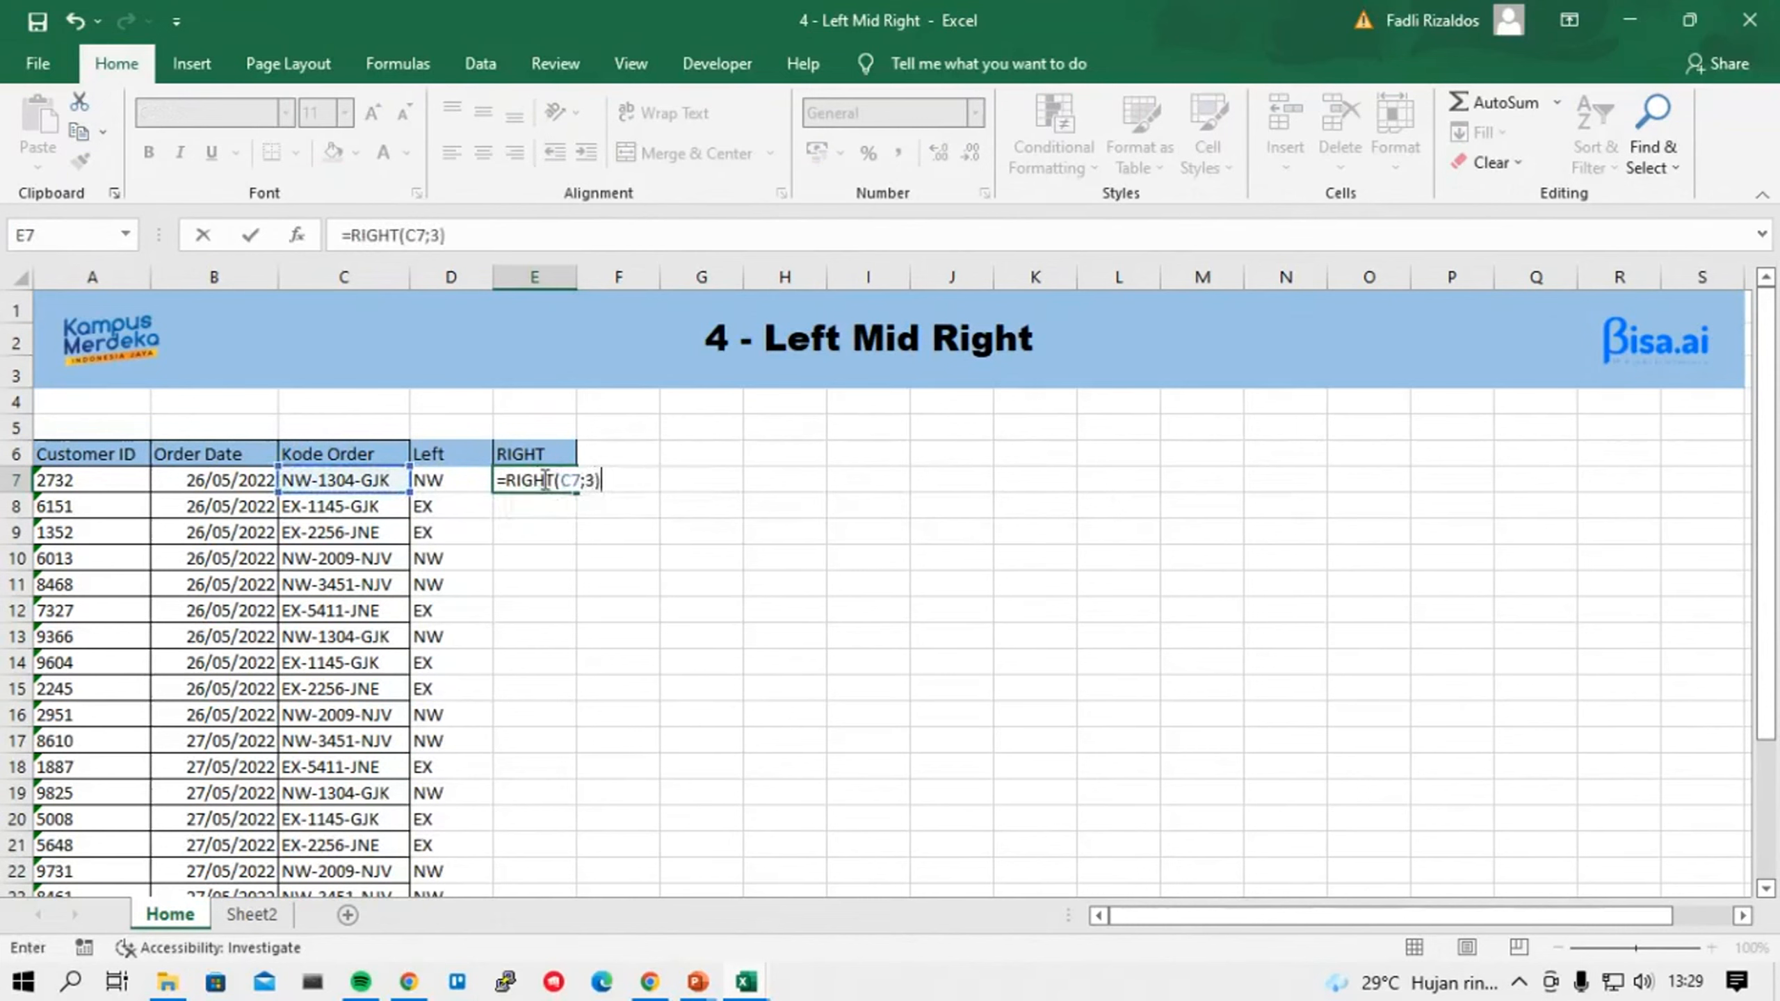
{"action": "key", "text": "Return"}
Fill the RIGHT formula from E7 down to the last row of the order table.
{"action": "left_click", "coordinate": [539, 480]}
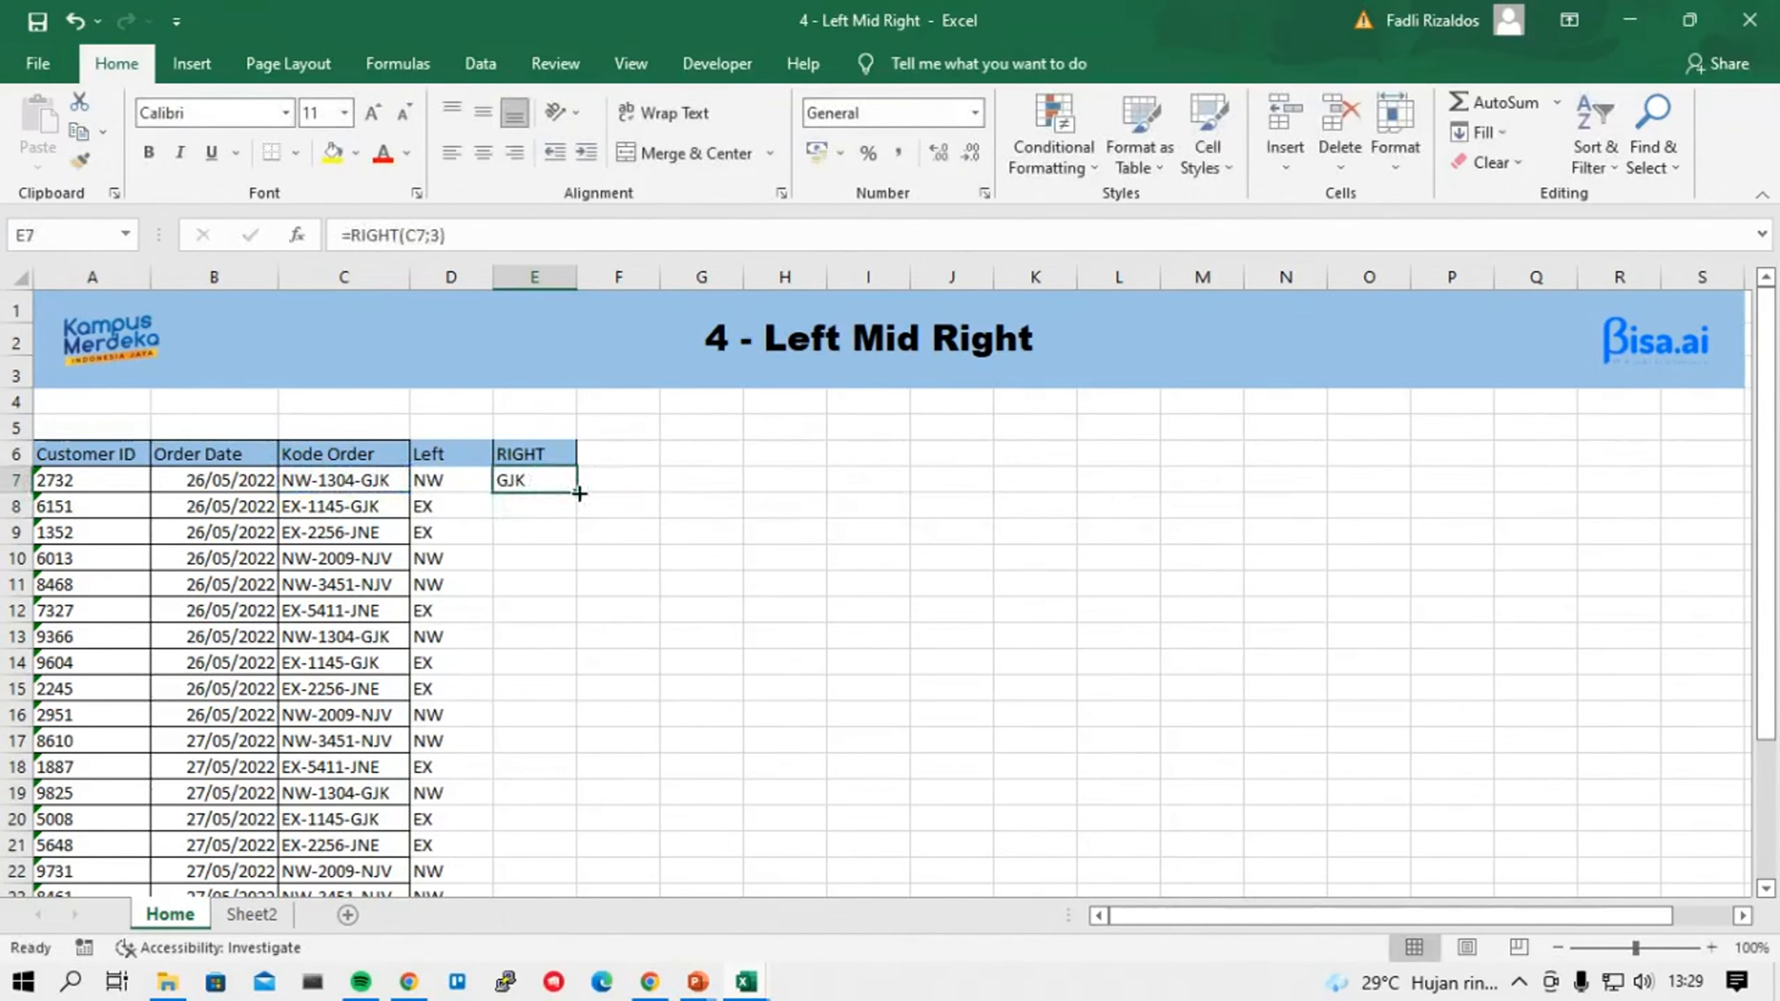
{"action": "double_click", "coordinate": [579, 493]}
{"action": "scroll", "coordinate": [607, 653], "scroll_direction": "down", "scroll_amount": 5}
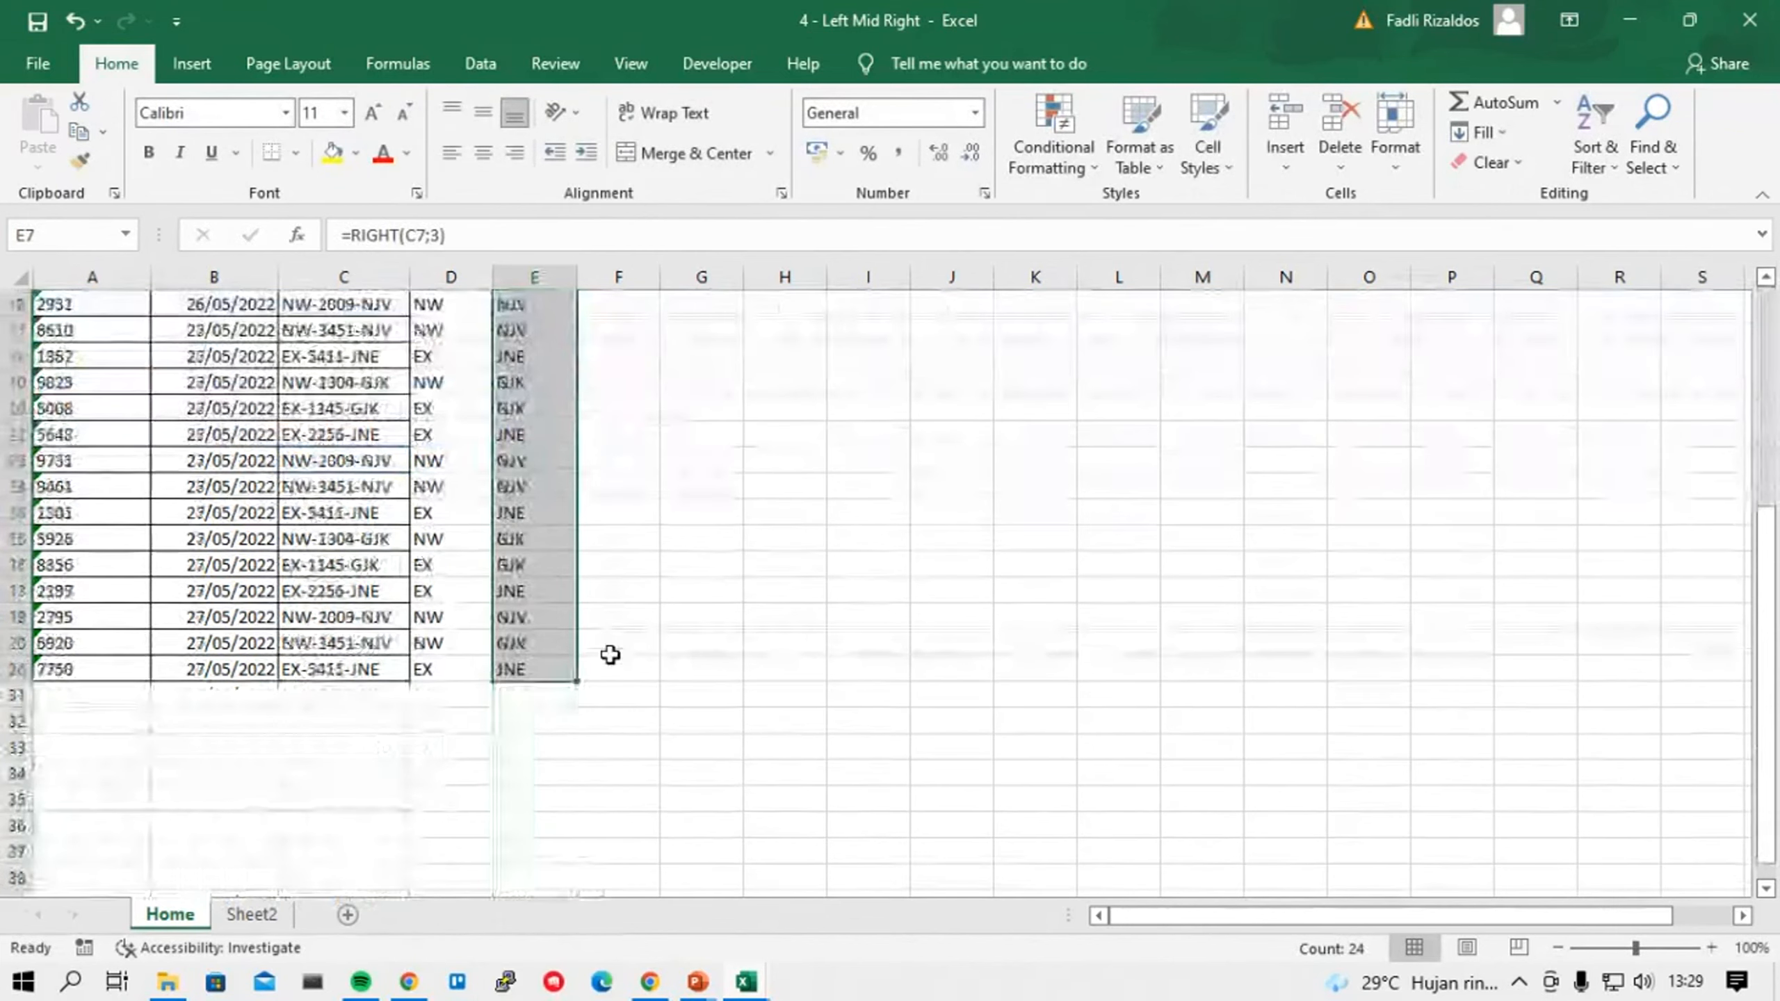
{"action": "scroll", "coordinate": [610, 652], "scroll_direction": "up", "scroll_amount": 5}
Add the column header MID in cell F6.
{"action": "left_click", "coordinate": [630, 457]}
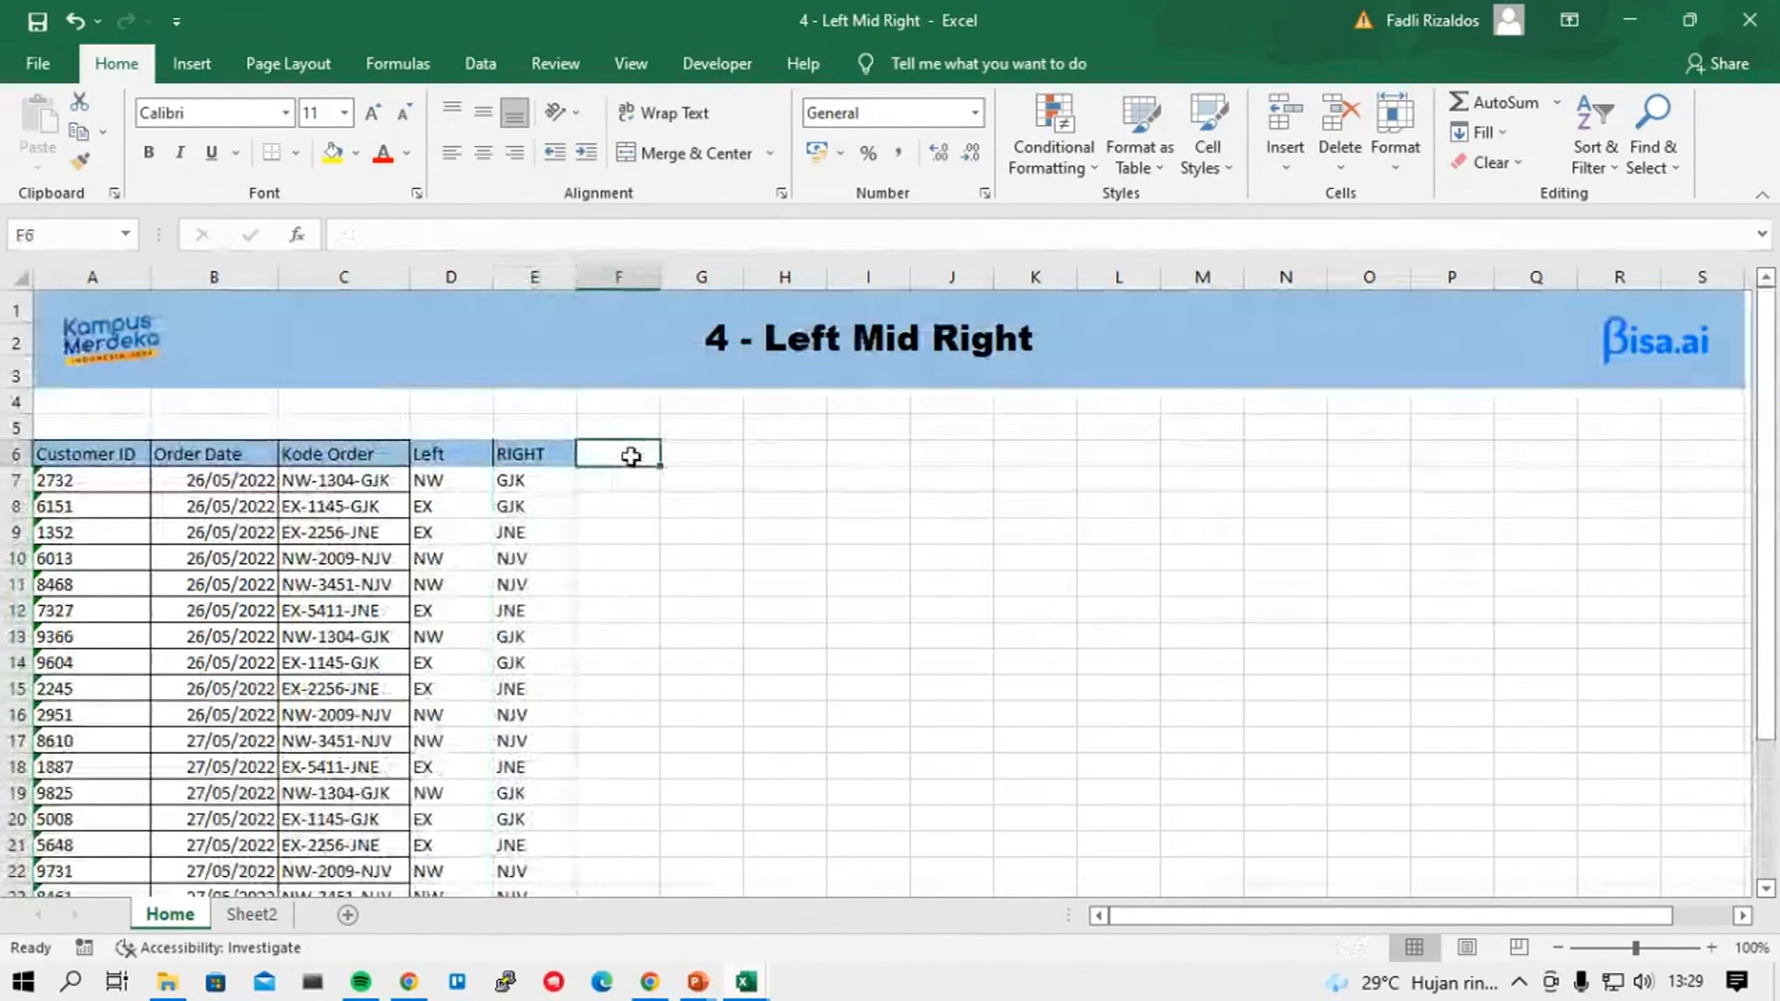
{"action": "type", "text": "MID"}
{"action": "key", "text": "Return"}
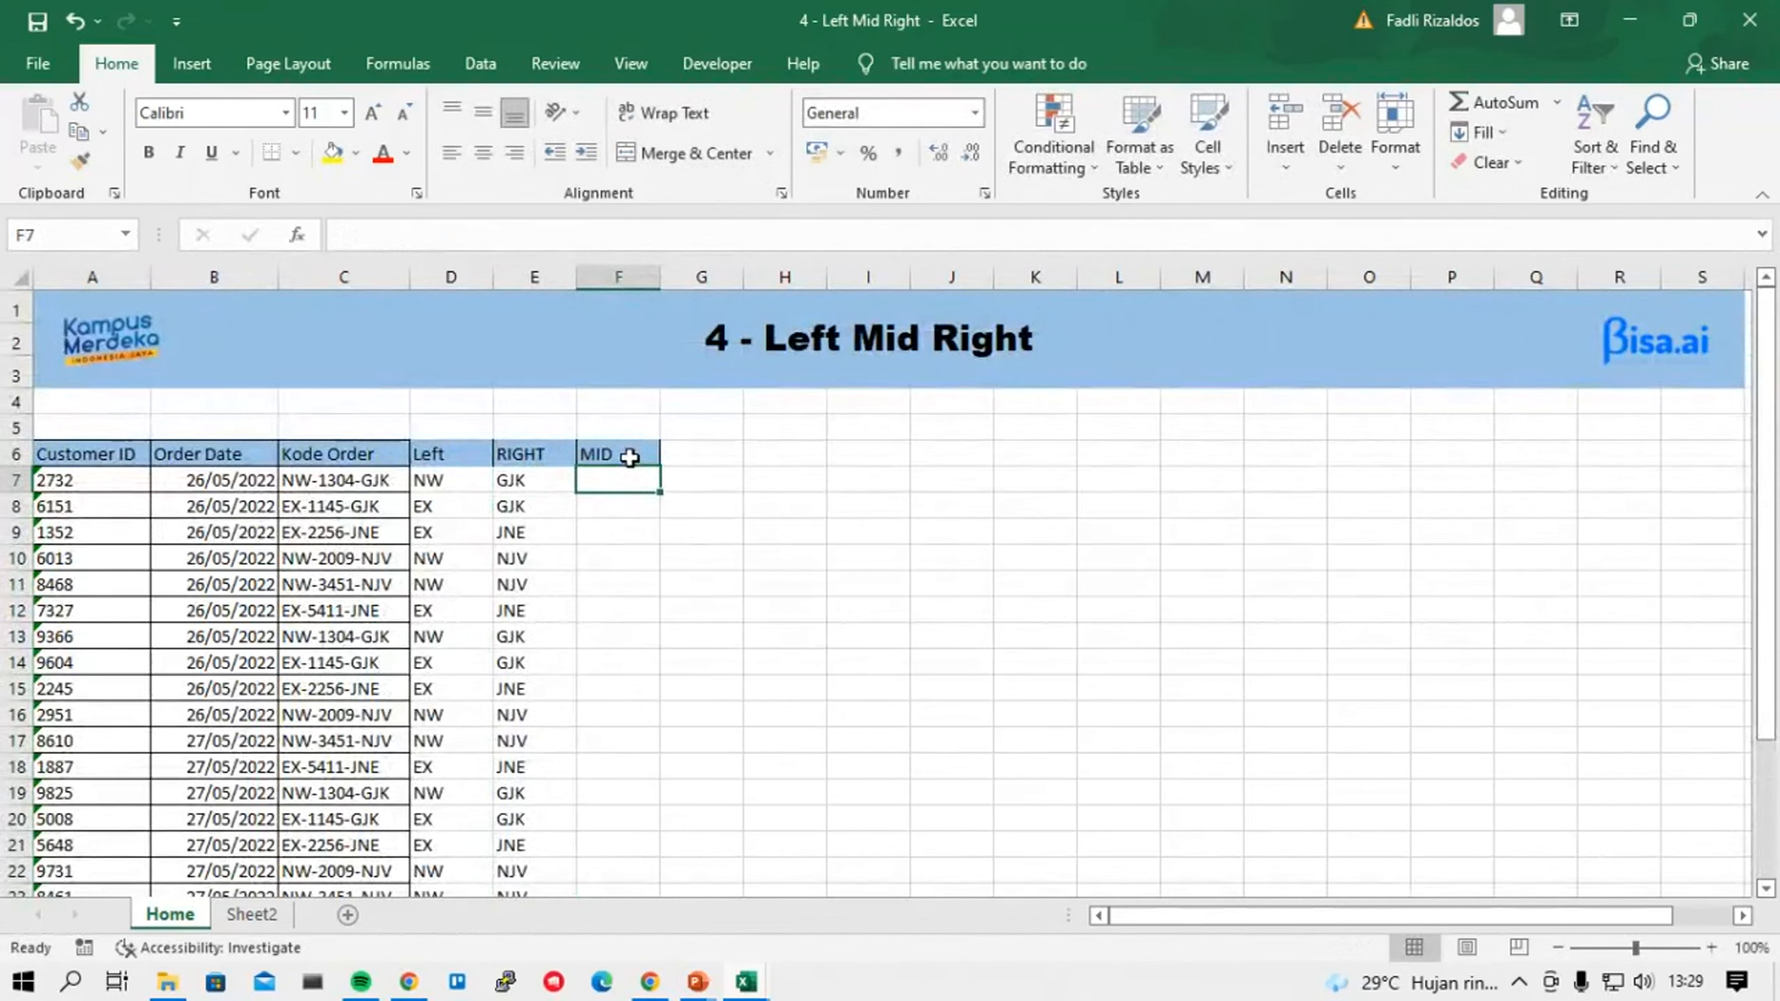
Enter =MID(C7;4;4) in cell F7 to extract the four middle characters of the first Kode Order value.
{"action": "type", "text": "=mid"}
{"action": "key", "text": "Tab"}
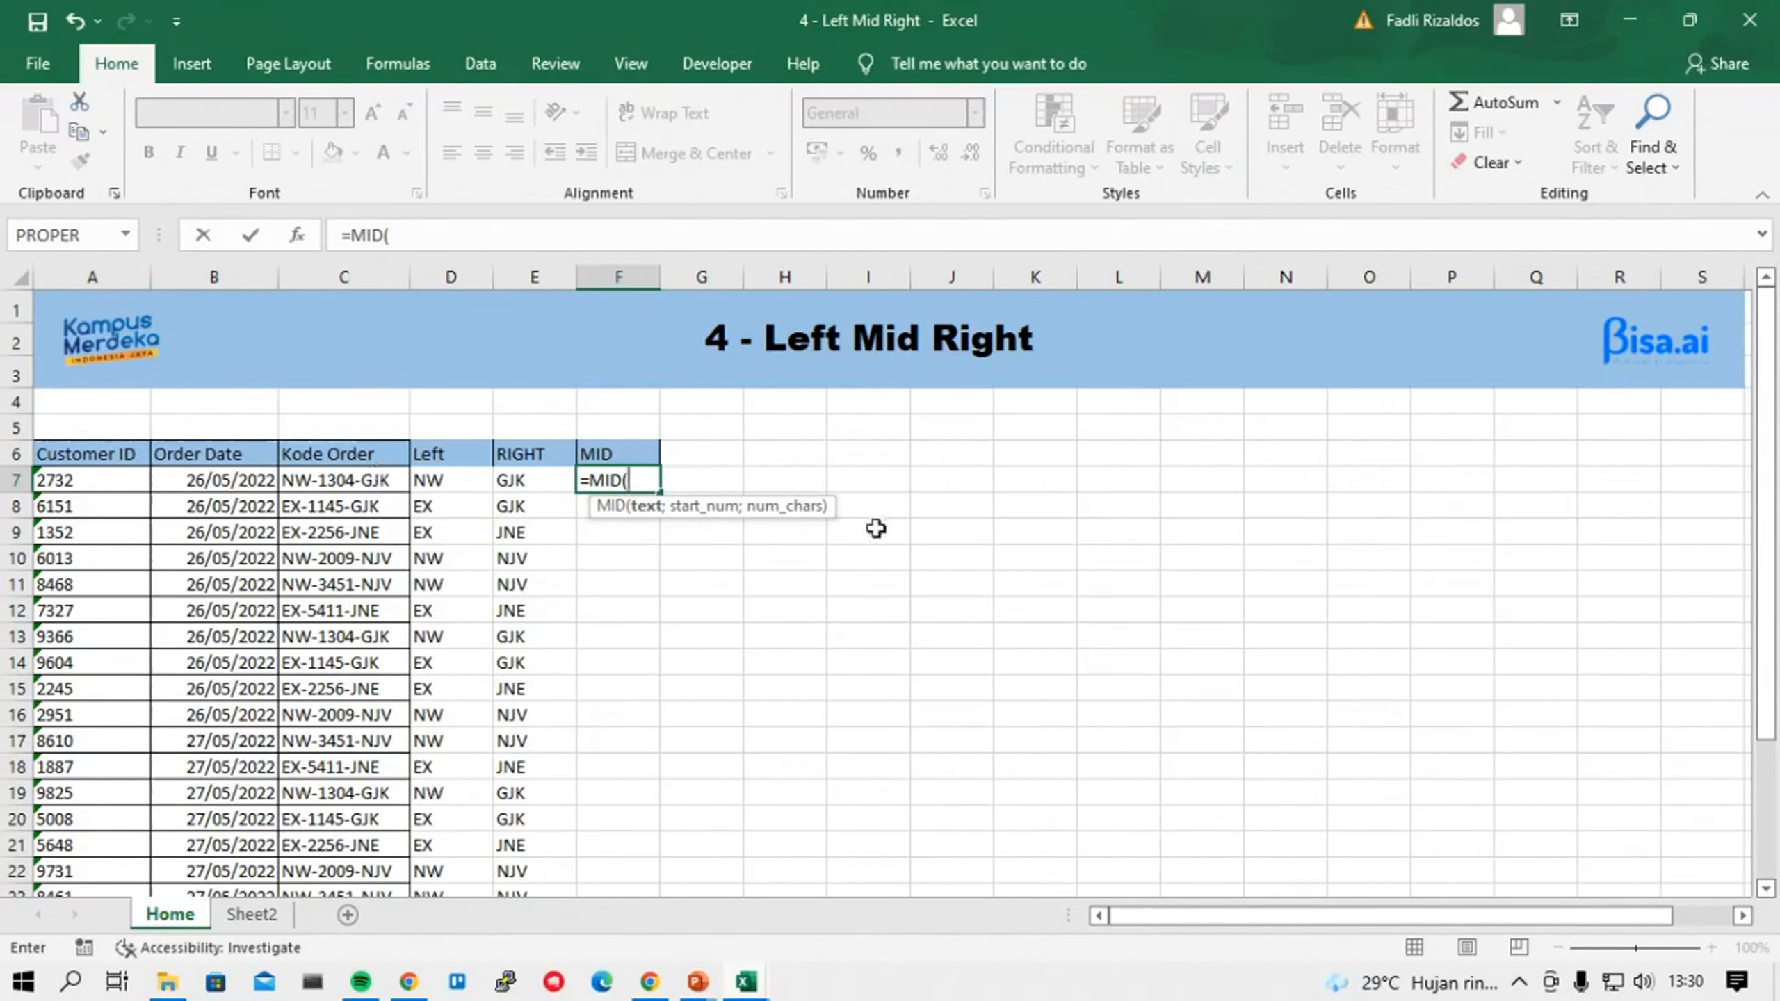
{"action": "left_click", "coordinate": [371, 480]}
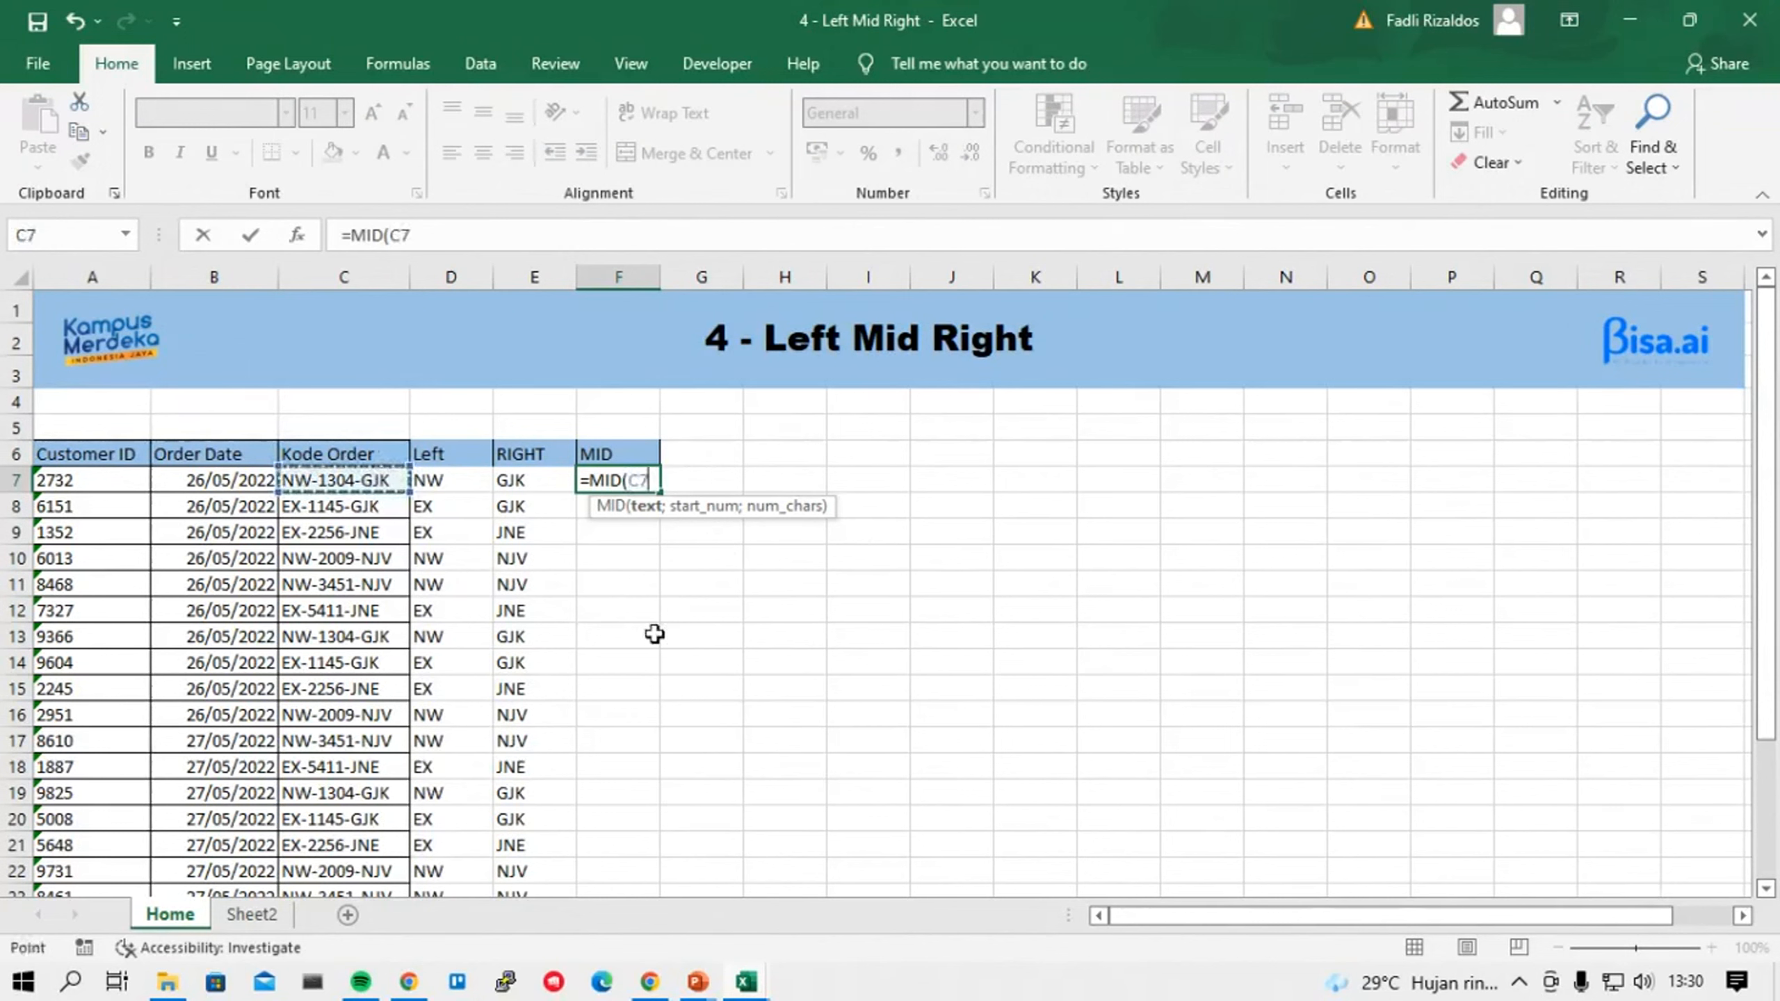
{"action": "type", "text": ";4"}
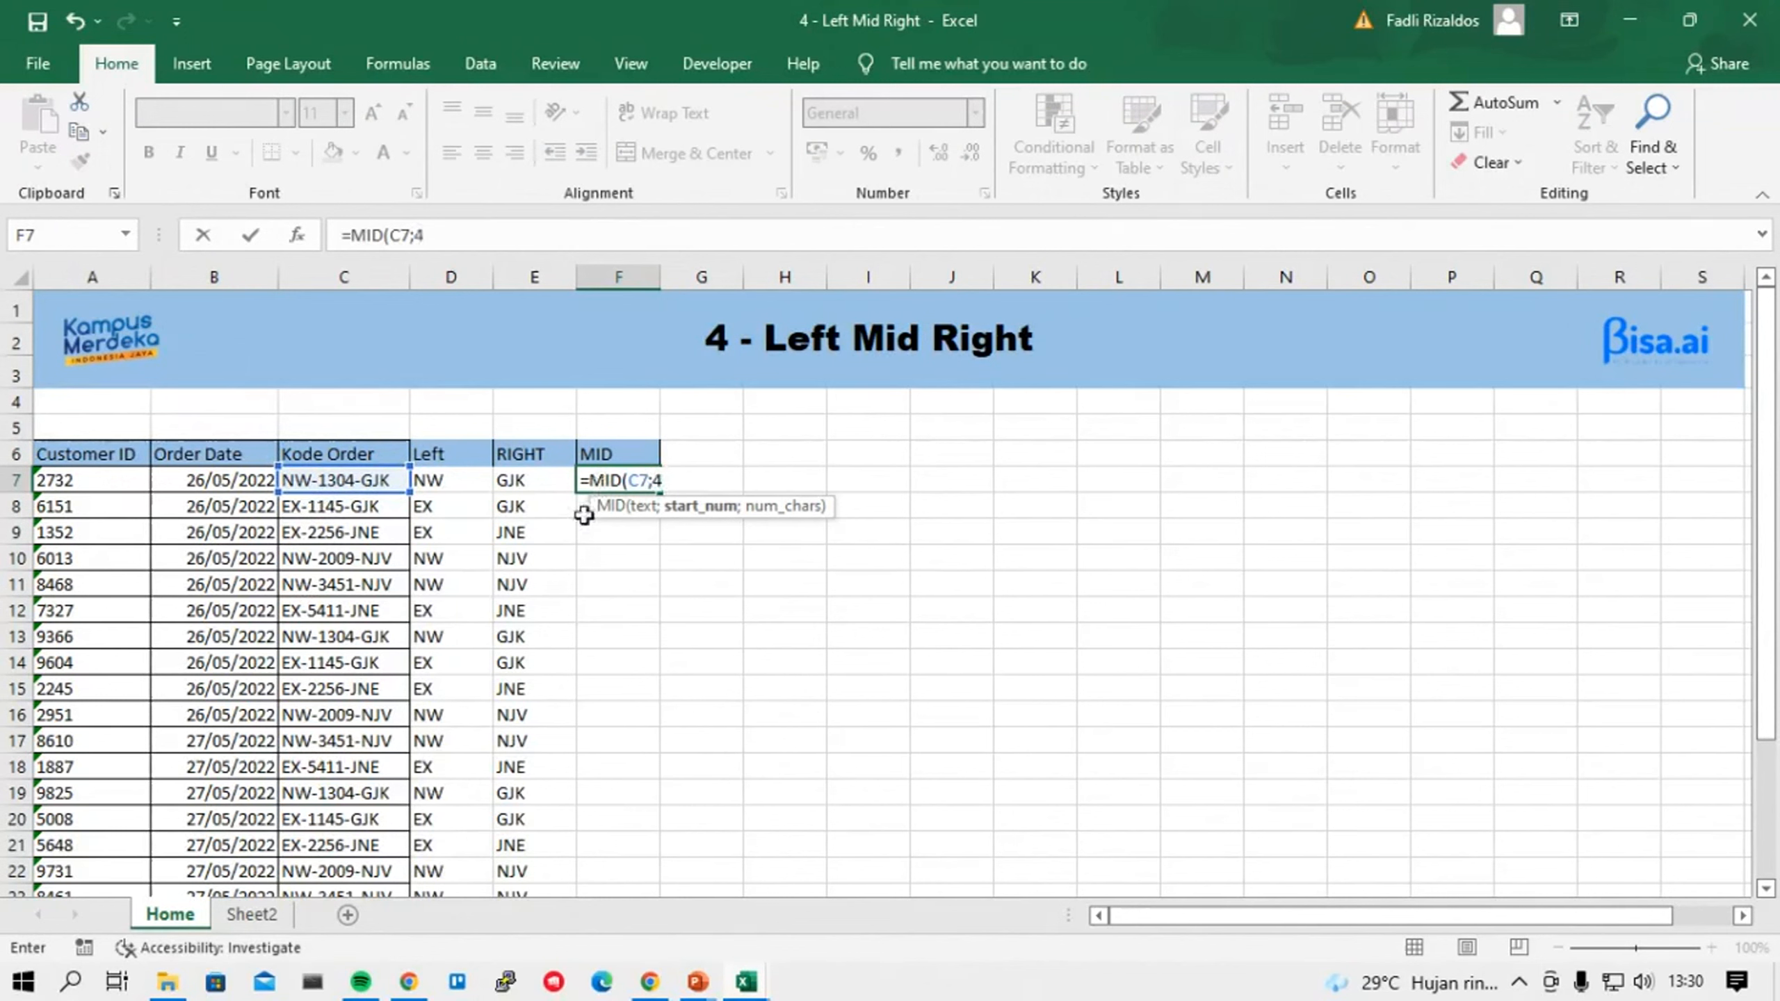
{"action": "type", "text": ";"}
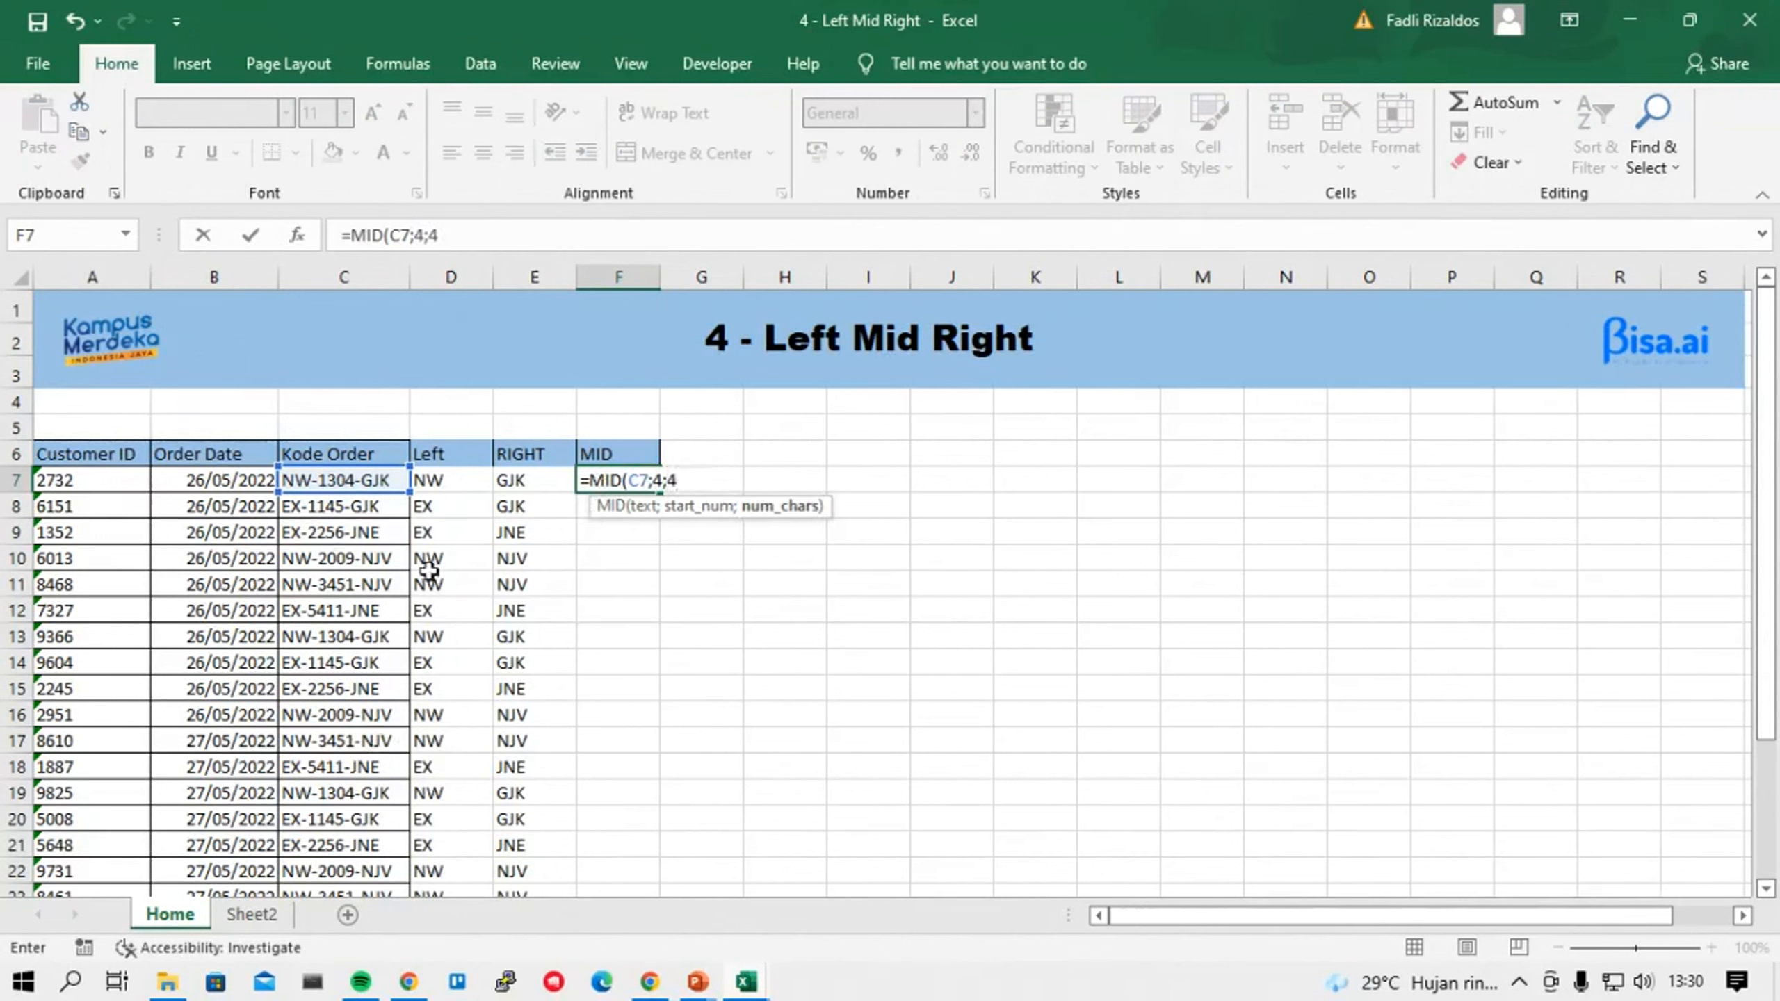
{"action": "type", "text": "4)"}
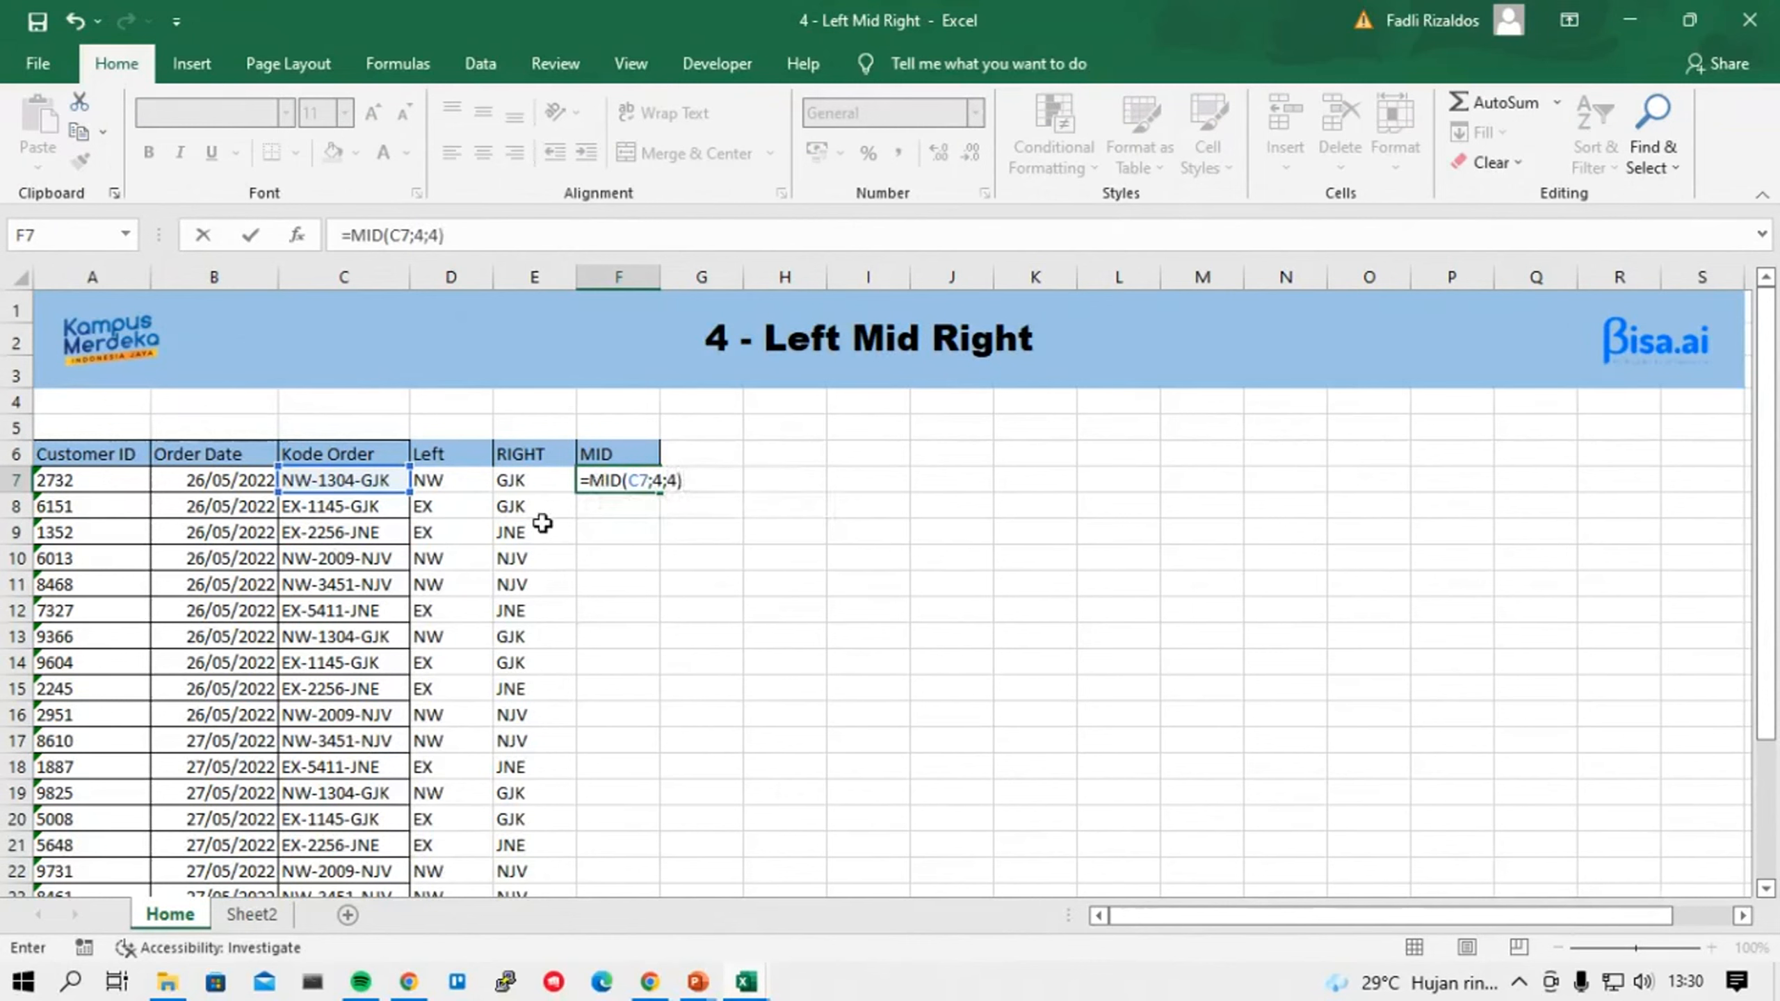
{"action": "key", "text": "Return"}
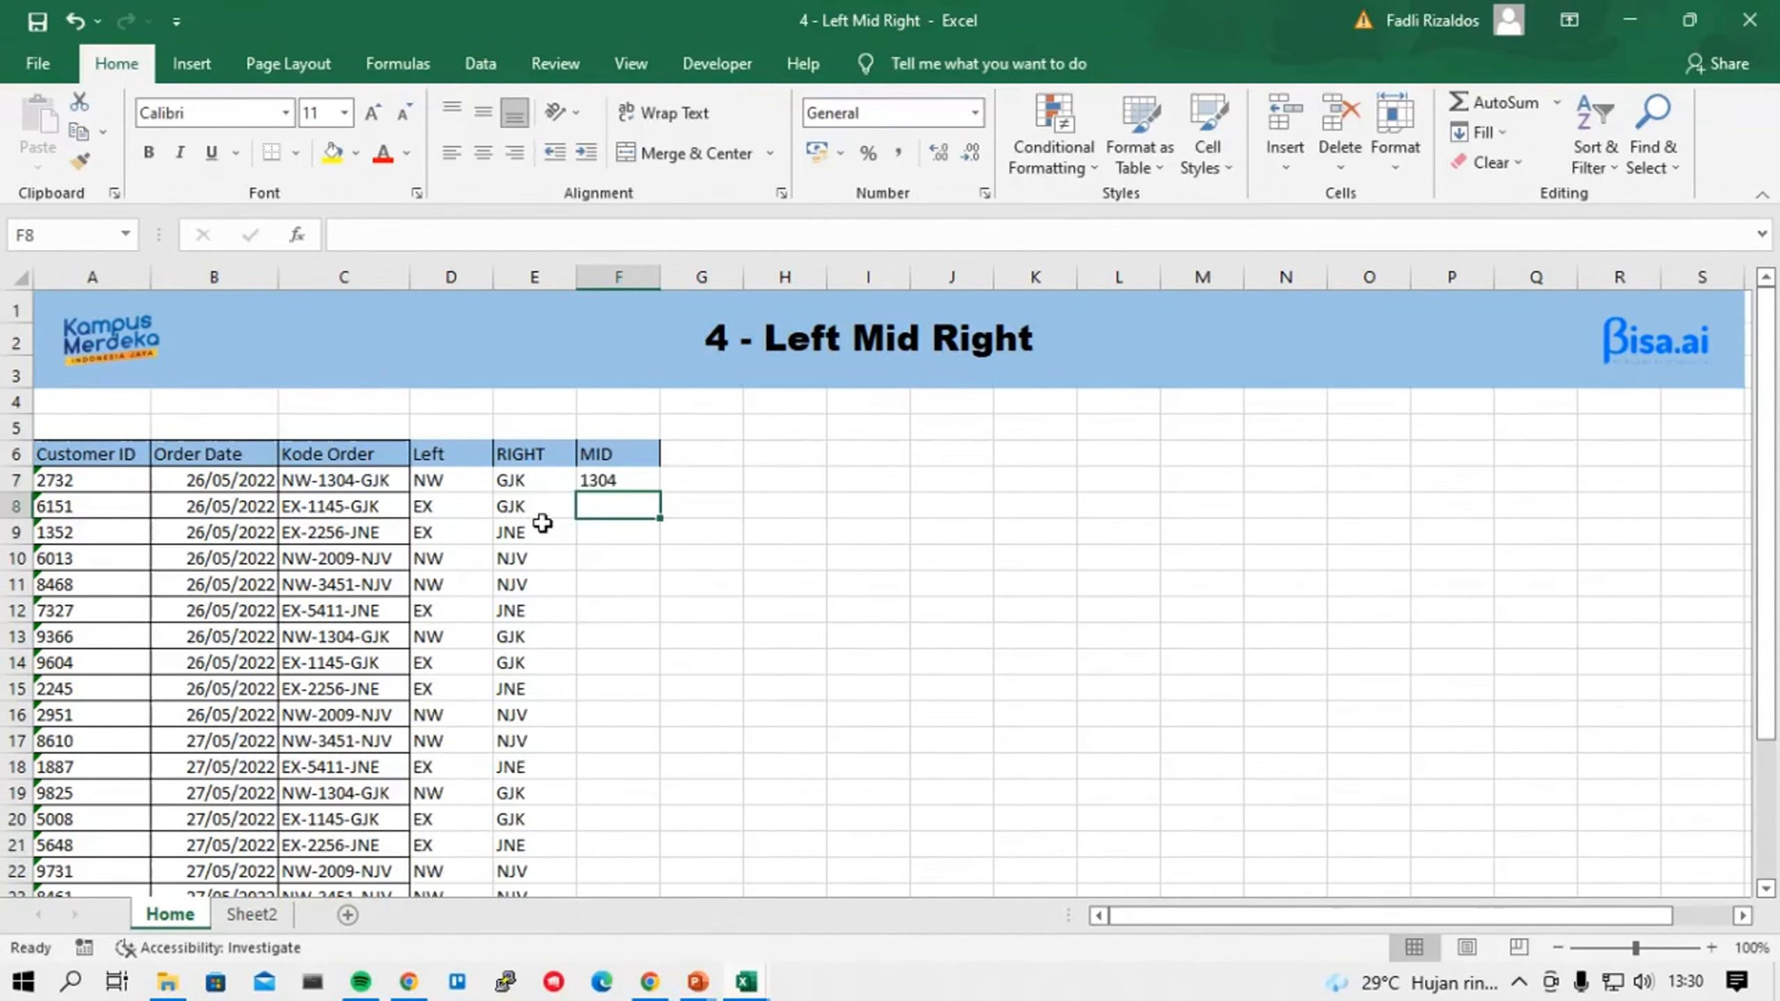
Fill the MID formula from F7 down to the last row of the order table.
{"action": "left_click", "coordinate": [607, 480]}
{"action": "double_click", "coordinate": [657, 495]}
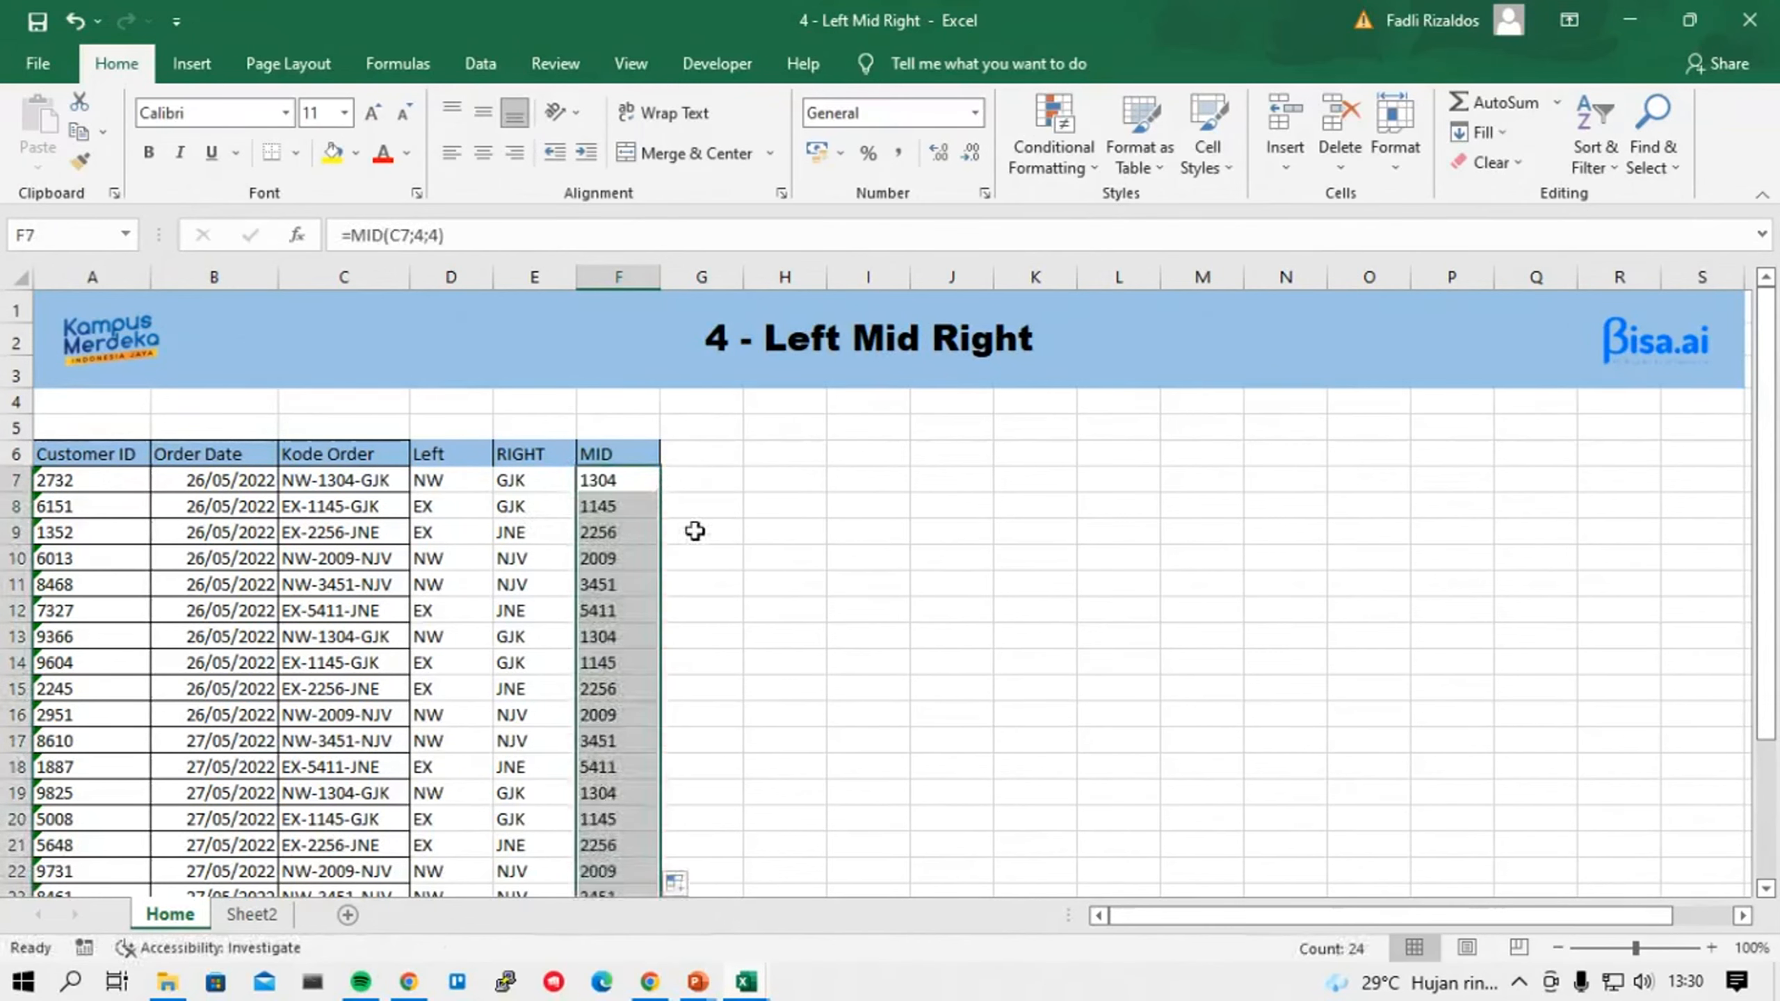
{"action": "scroll", "coordinate": [695, 530], "scroll_direction": "down", "scroll_amount": 4}
{"action": "scroll", "coordinate": [695, 530], "scroll_direction": "up", "scroll_amount": 4}
{"action": "left_click_drag", "start_coordinate": [463, 455], "coordinate": [673, 743]}
Enter the examples NW in G7 and EX in G8, and Flash Fill the rest of column G from G9.
{"action": "left_click", "coordinate": [702, 469]}
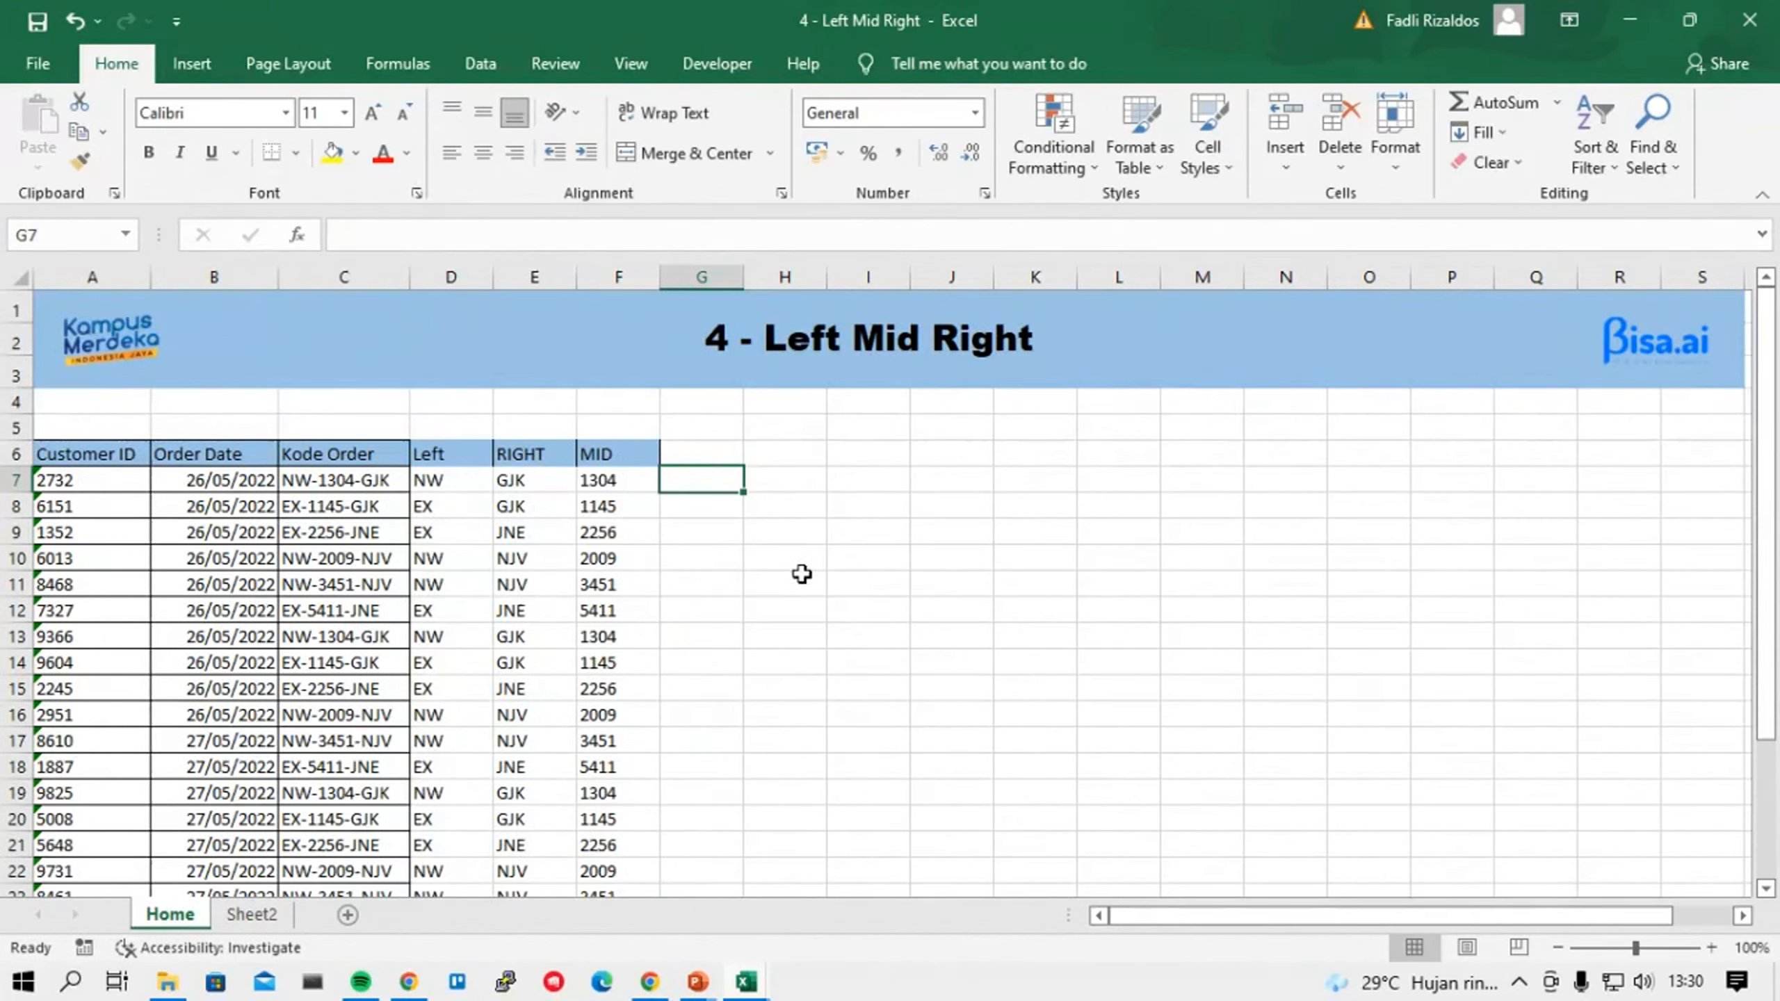
{"action": "type", "text": "NW"}
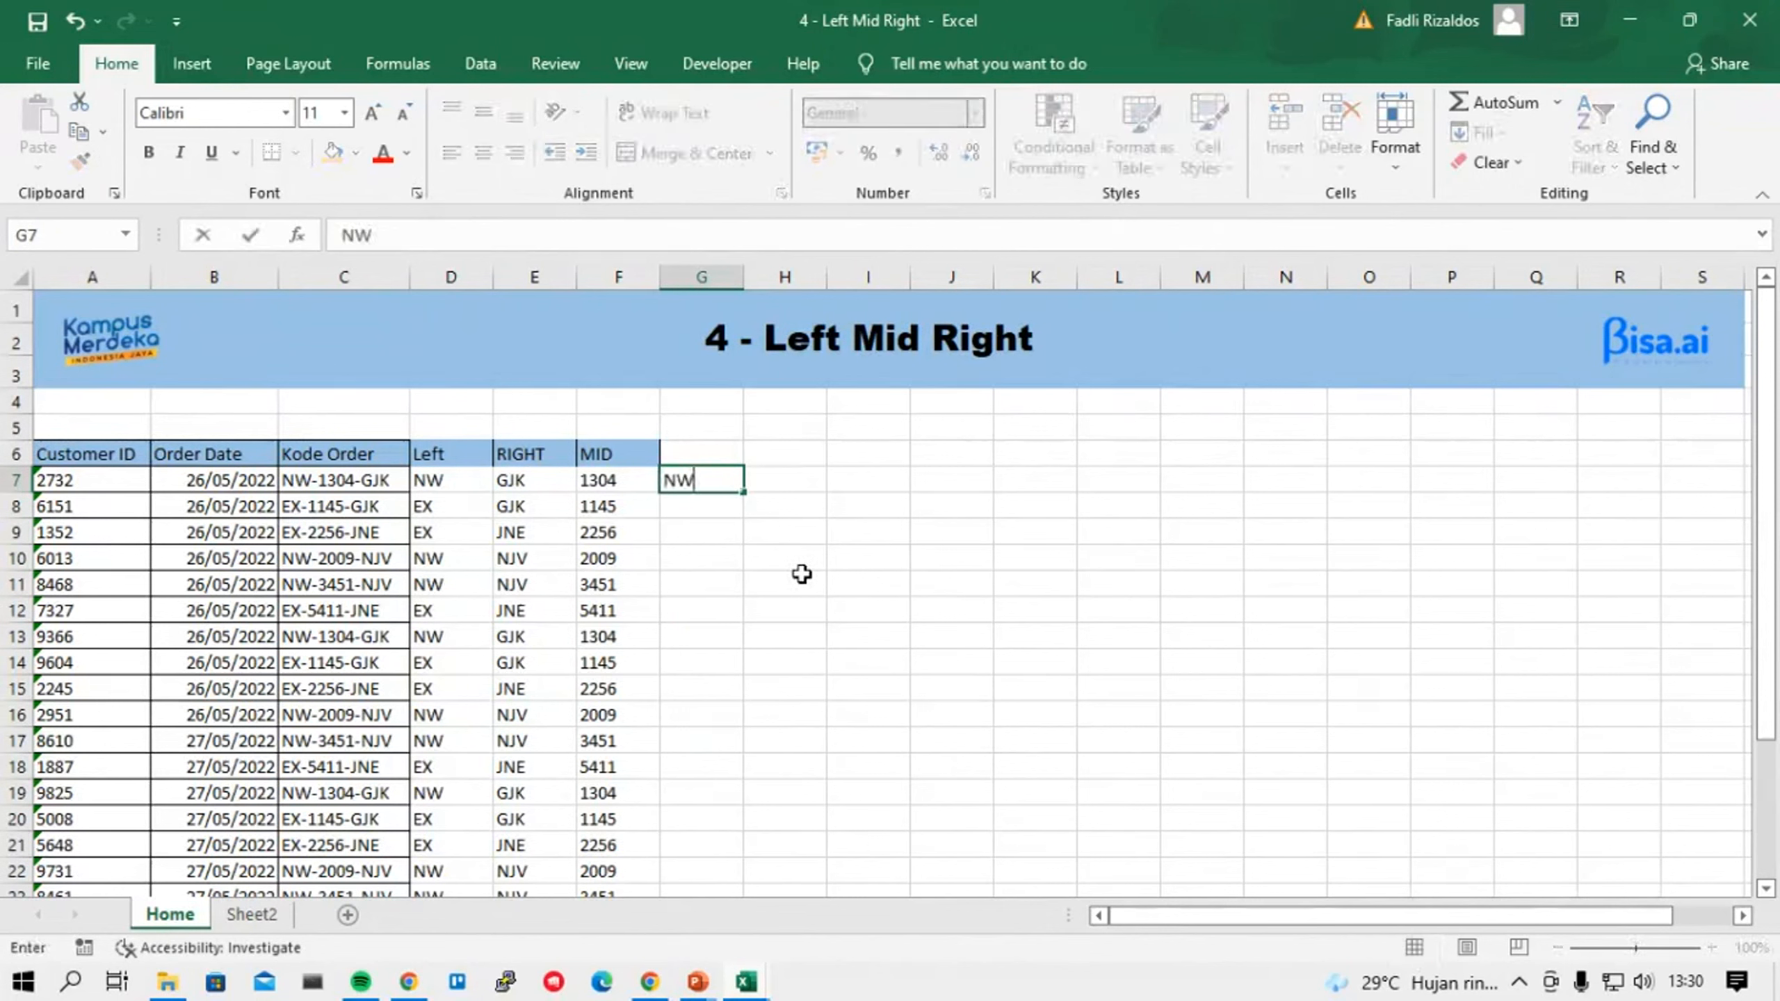
{"action": "key", "text": "Return"}
{"action": "type", "text": "EX"}
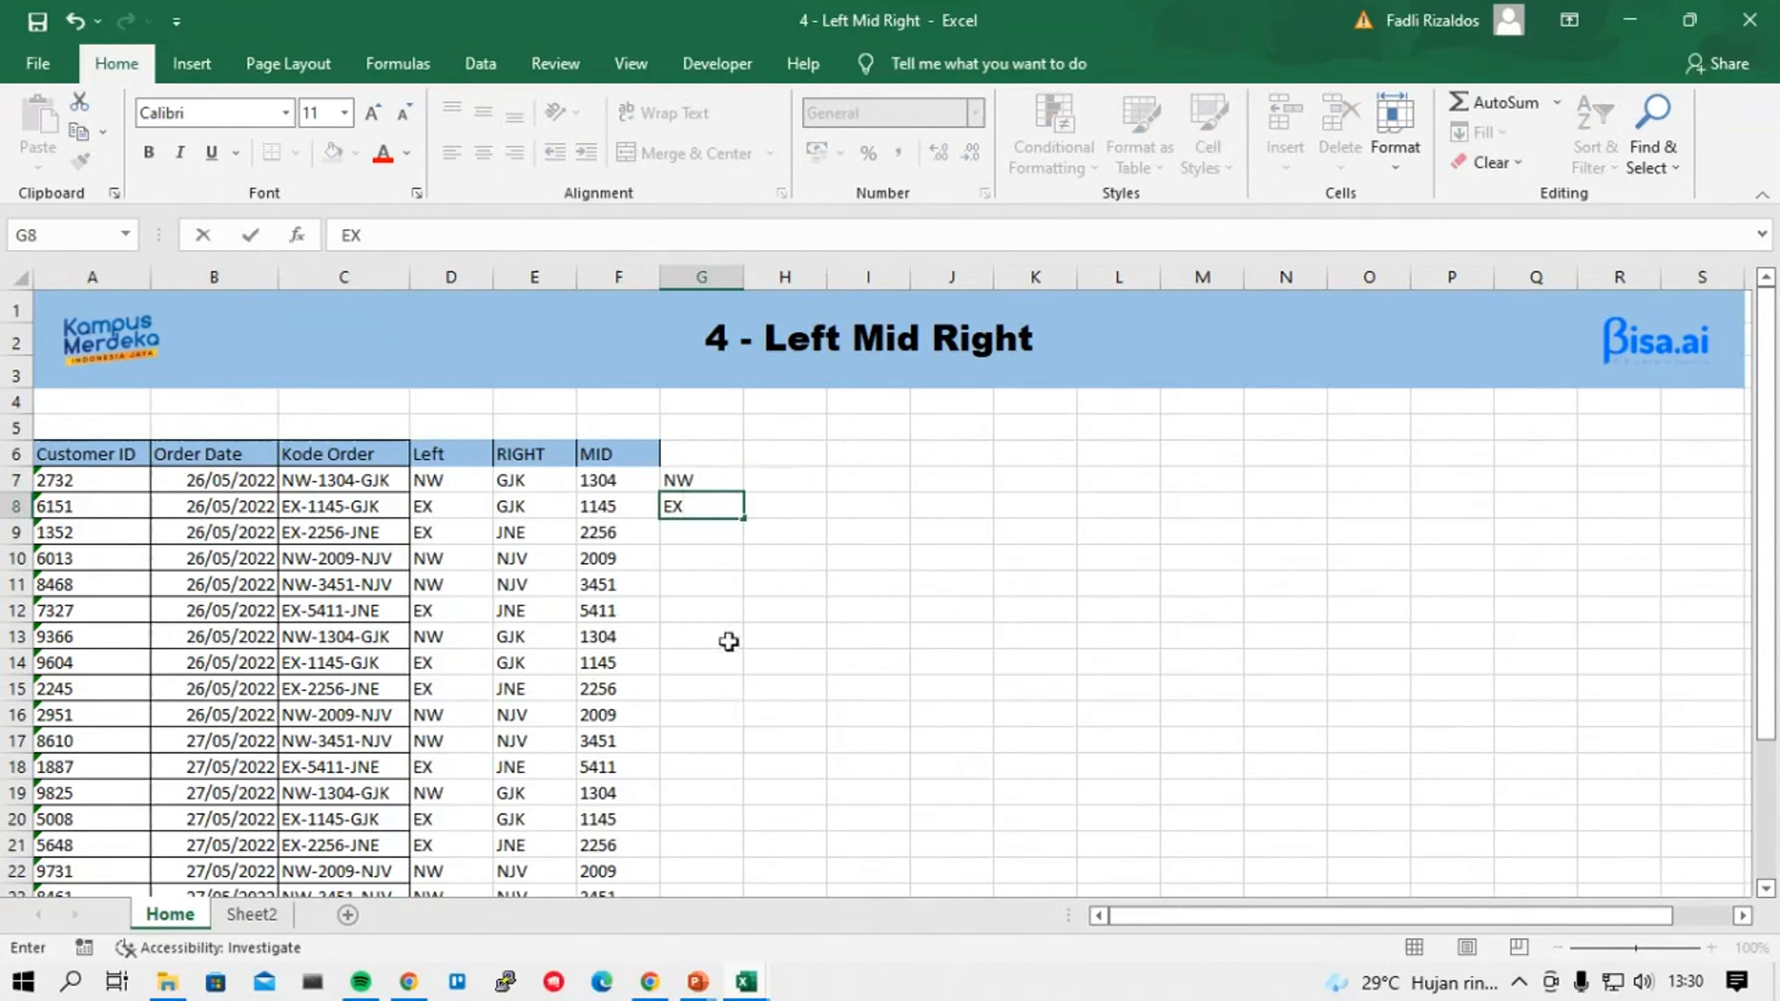
{"action": "left_click", "coordinate": [722, 534]}
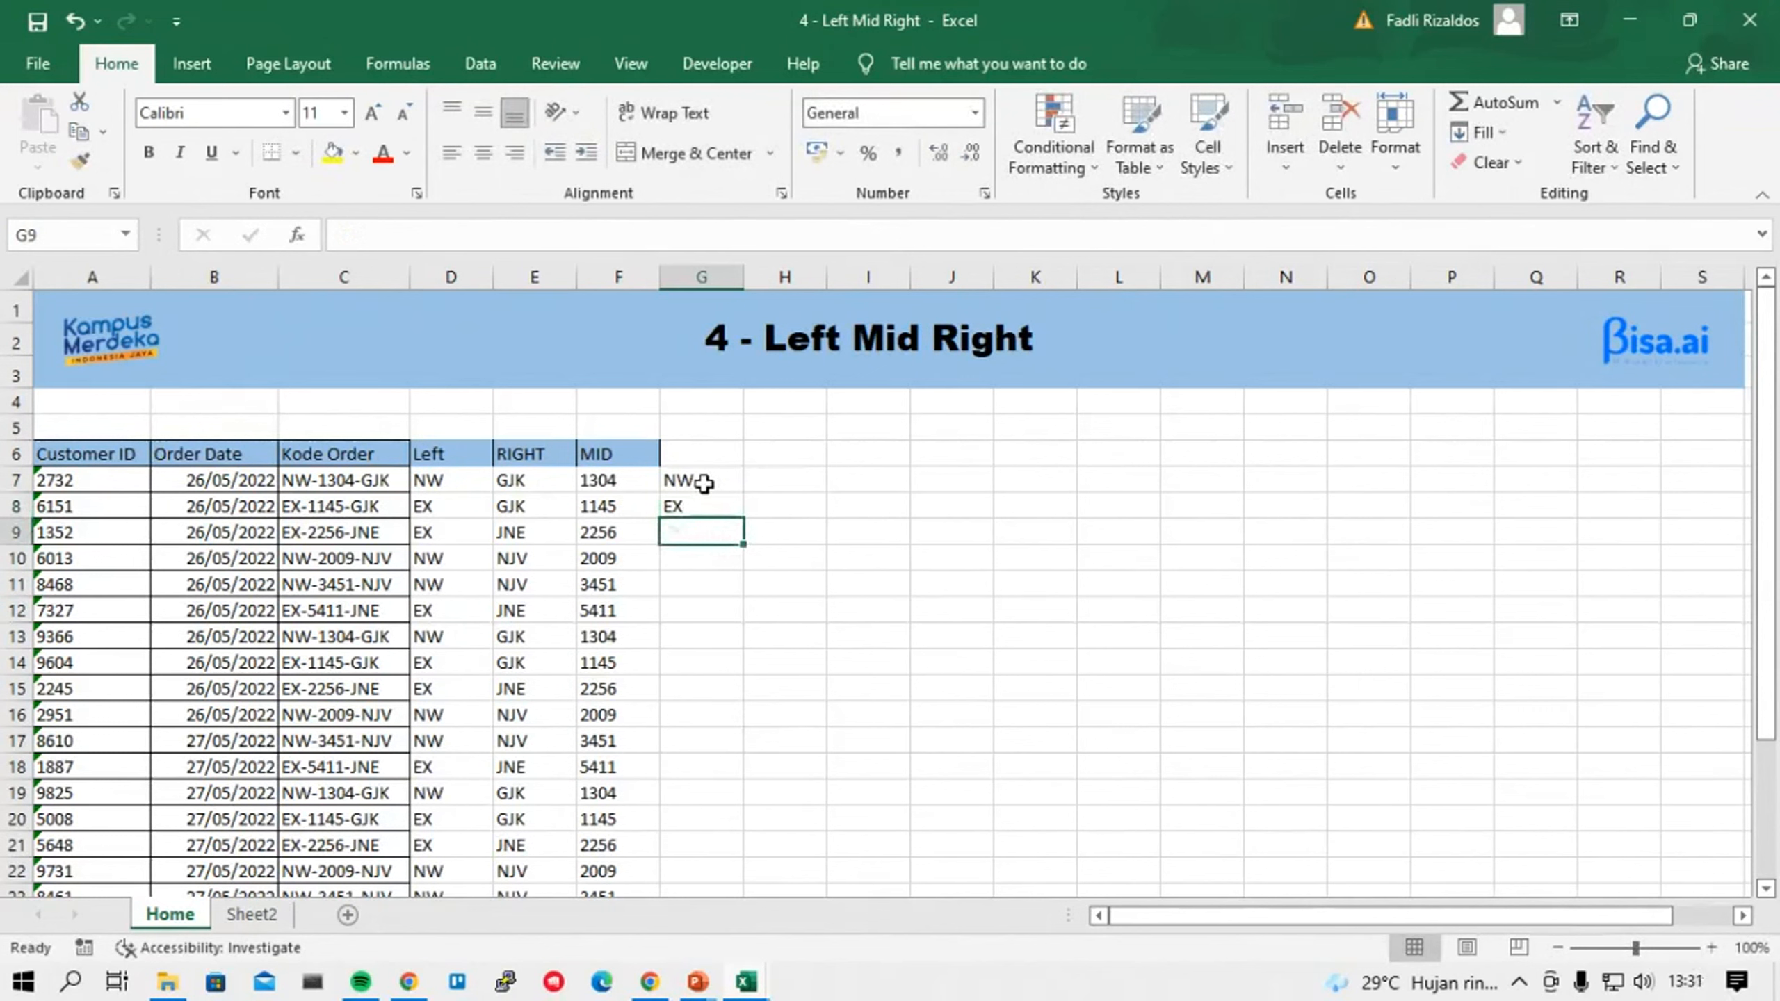
{"action": "key", "text": "ctrl+e"}
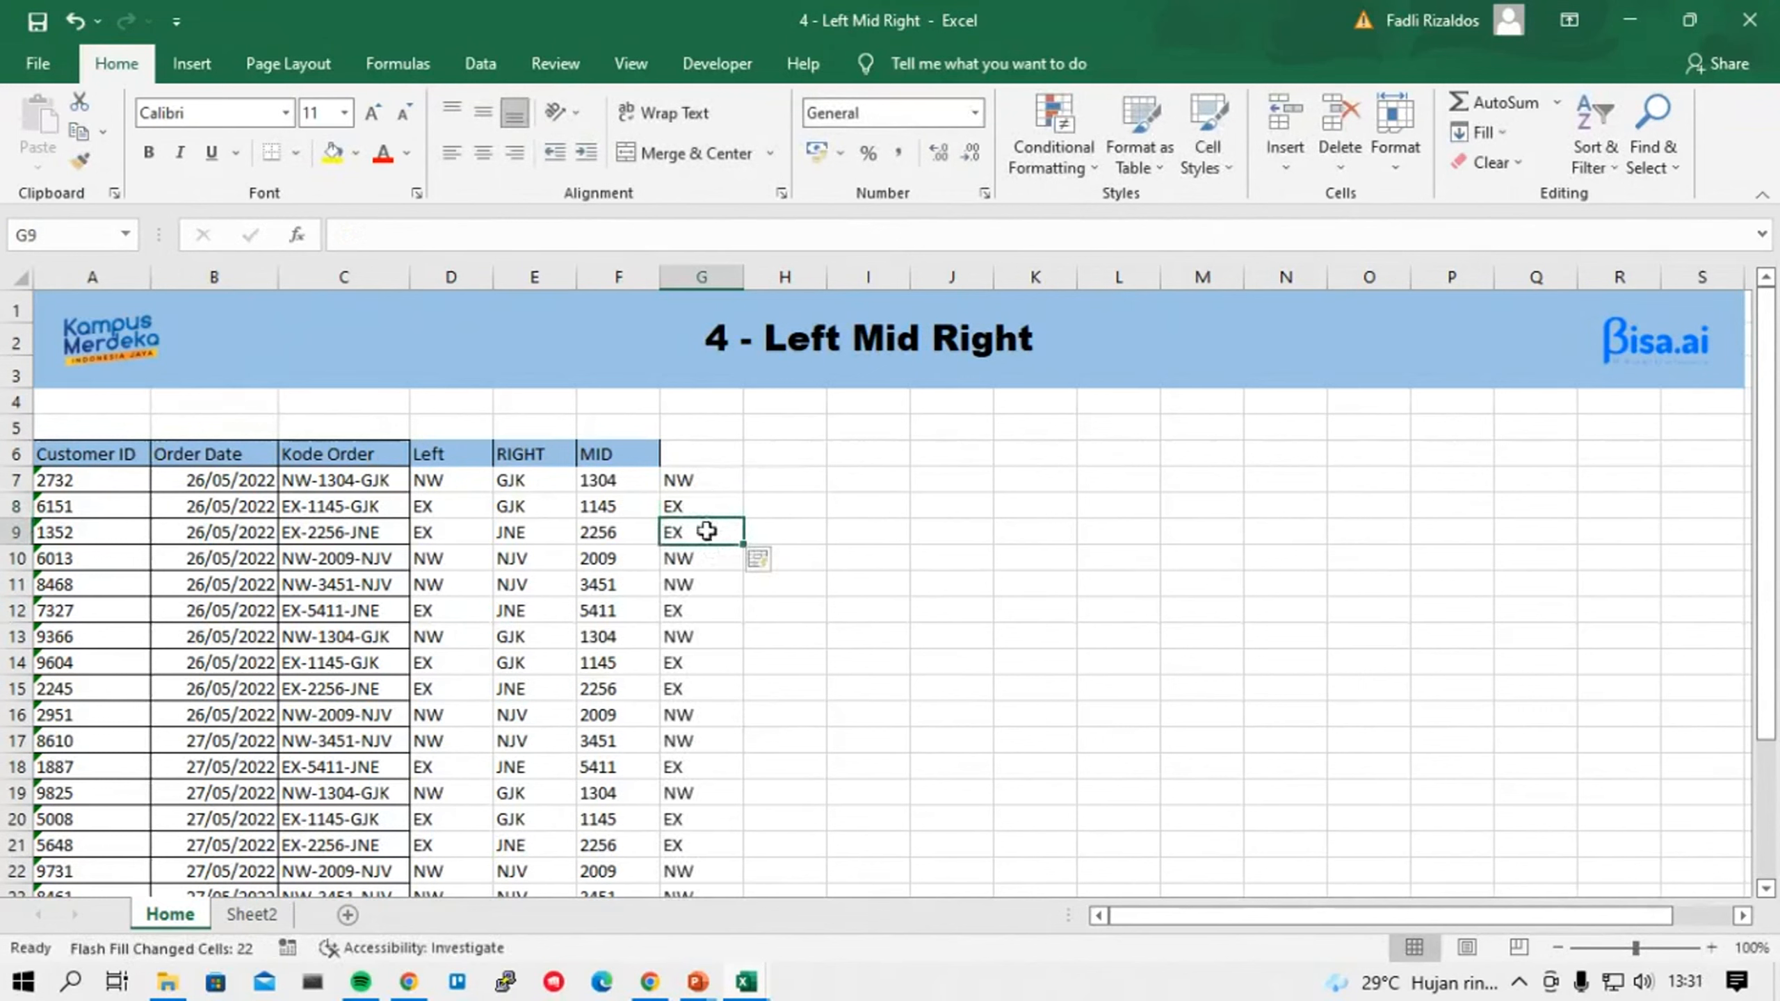
{"action": "left_click", "coordinate": [773, 563]}
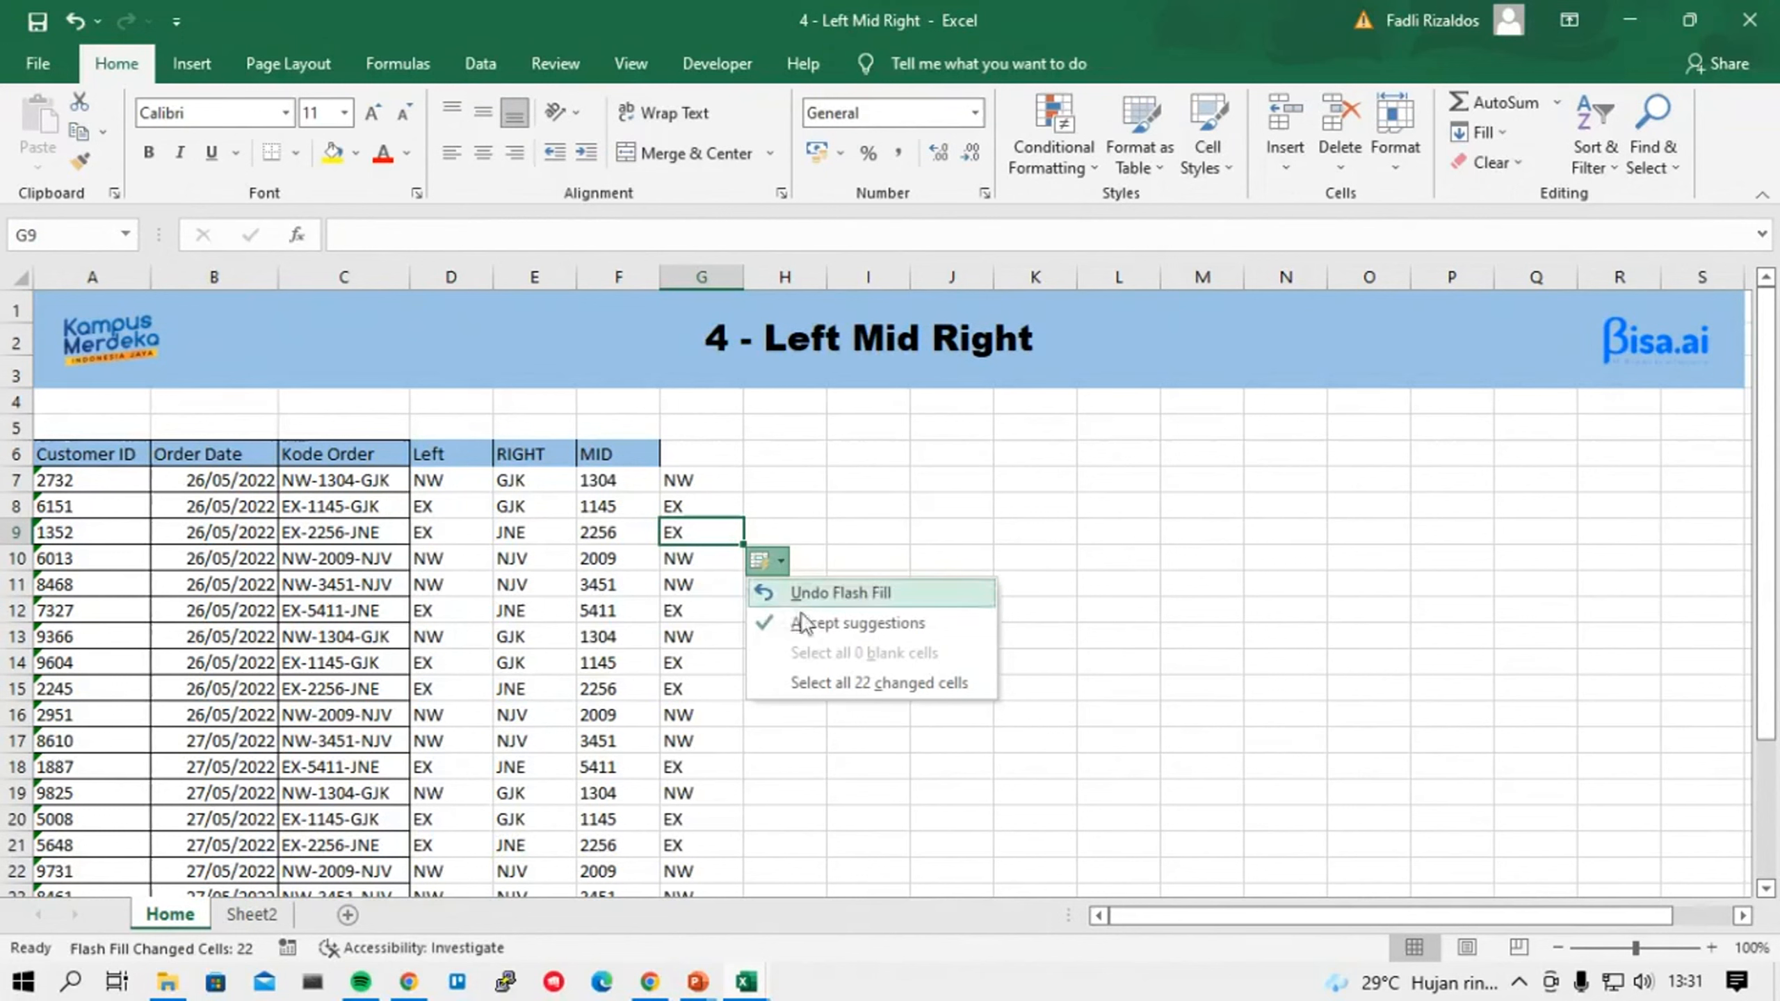
{"action": "left_click", "coordinate": [712, 527]}
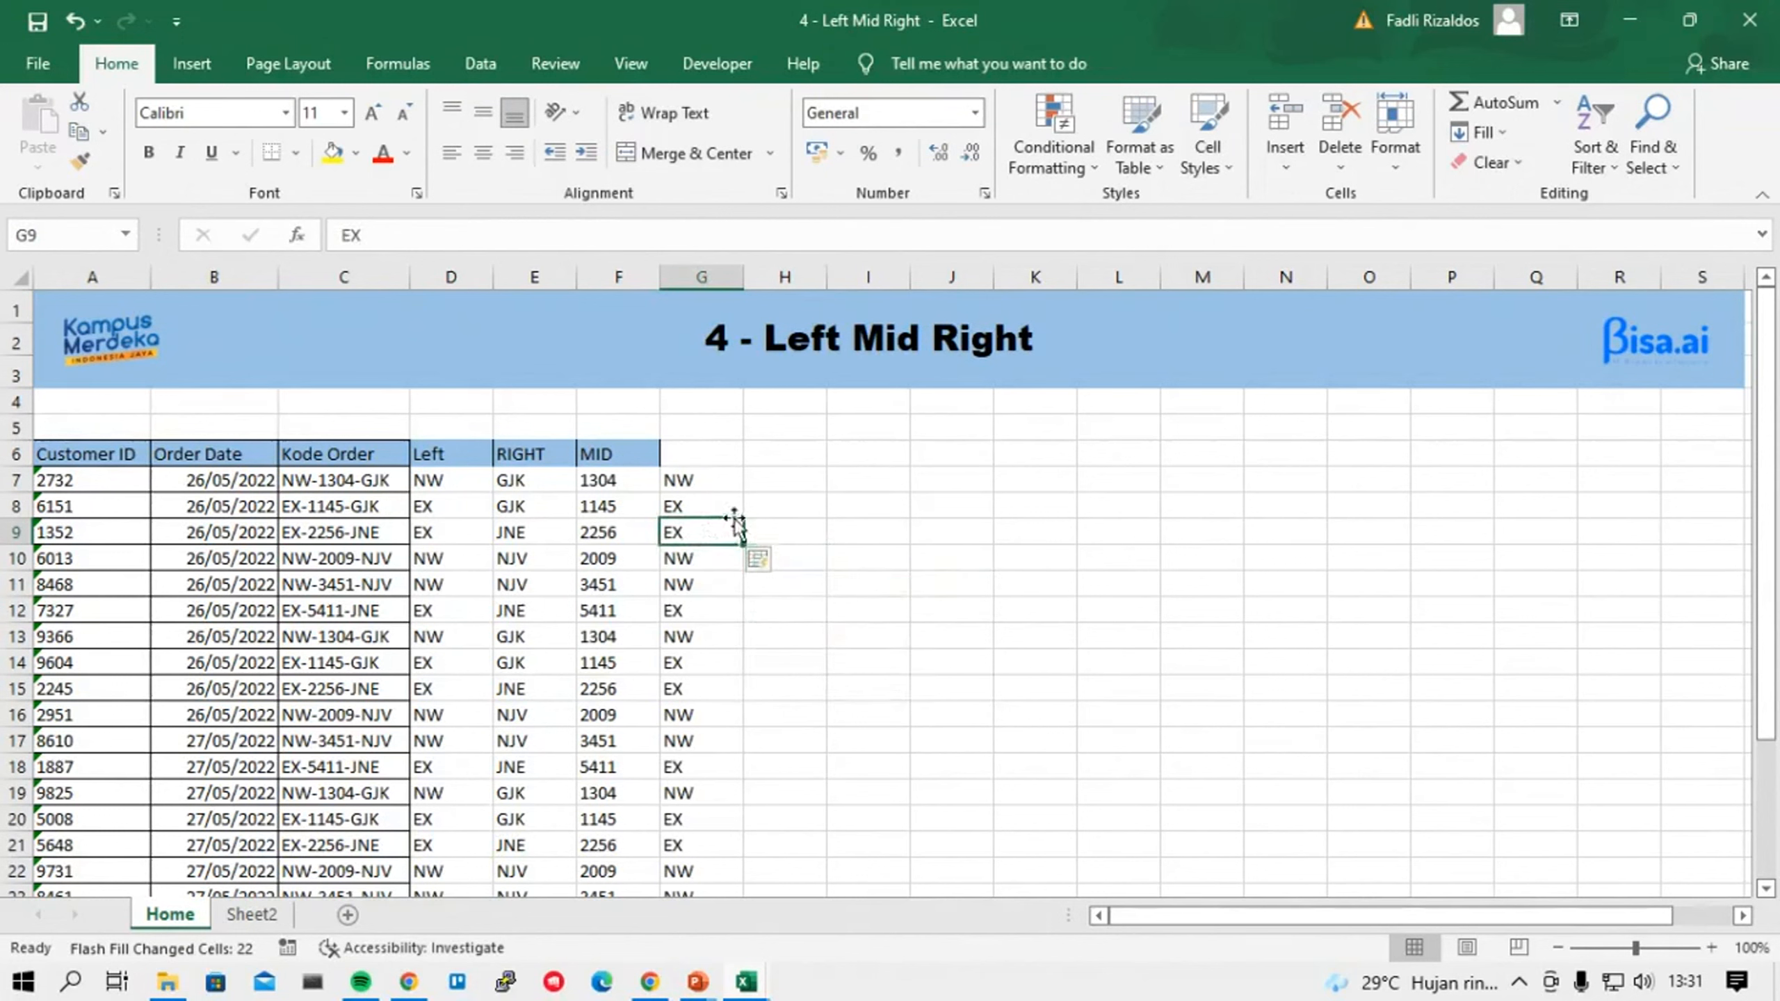
Compare the Kode Order source with the flash-filled column, and look up the Flash Fill command and its description.
{"action": "left_click", "coordinate": [350, 486]}
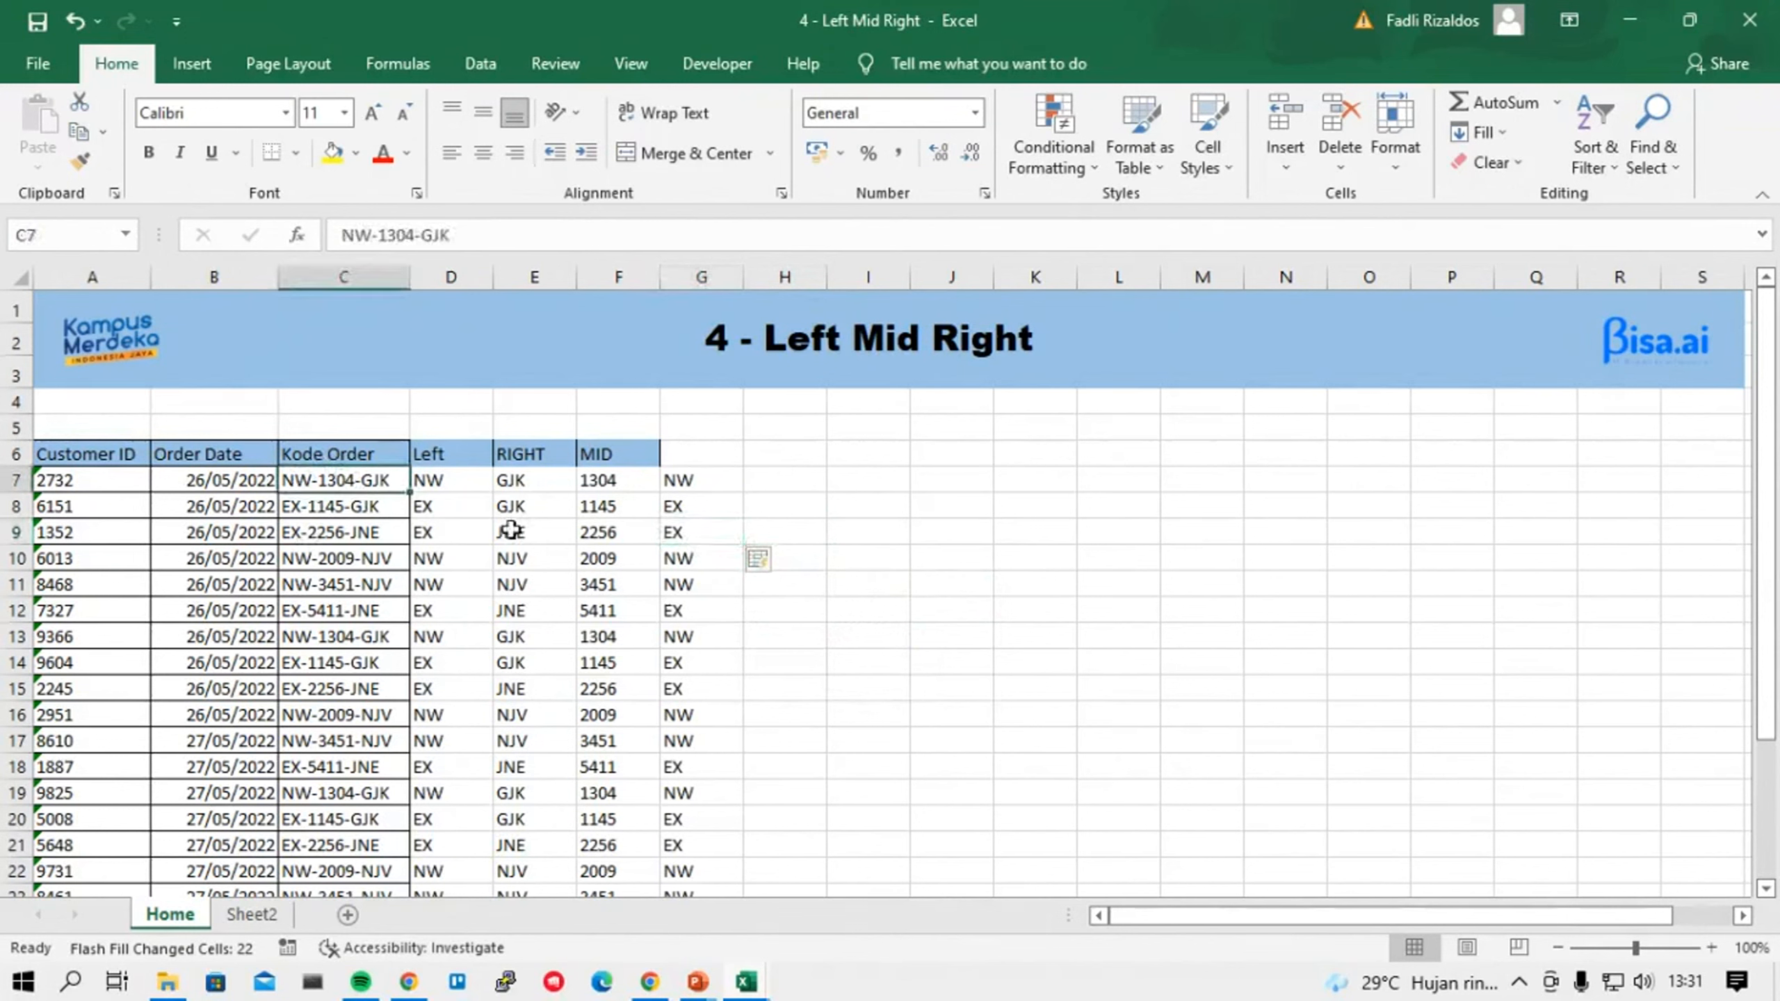
{"action": "key", "text": "Right"}
{"action": "key", "text": "Right"}
{"action": "key", "text": "Right"}
{"action": "key", "text": "Right"}
{"action": "left_click", "coordinate": [341, 483]}
{"action": "left_click", "coordinate": [191, 64]}
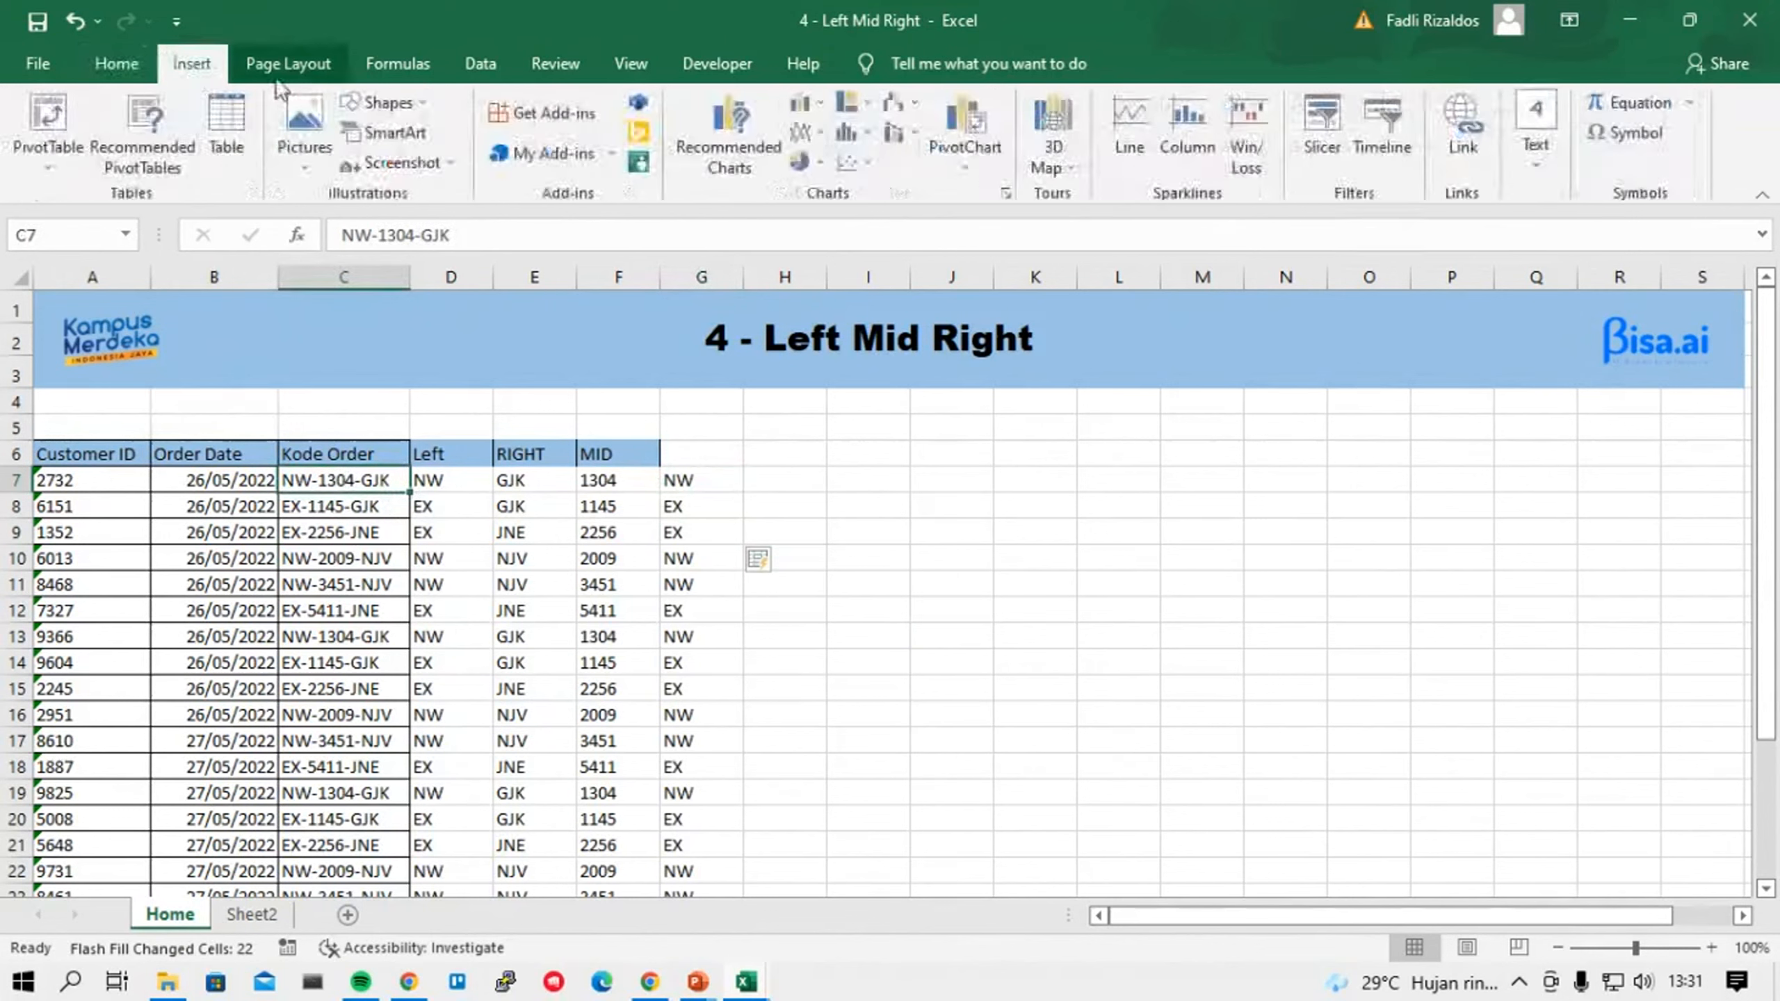
{"action": "left_click", "coordinate": [287, 65]}
{"action": "left_click", "coordinate": [397, 65]}
{"action": "left_click", "coordinate": [479, 65]}
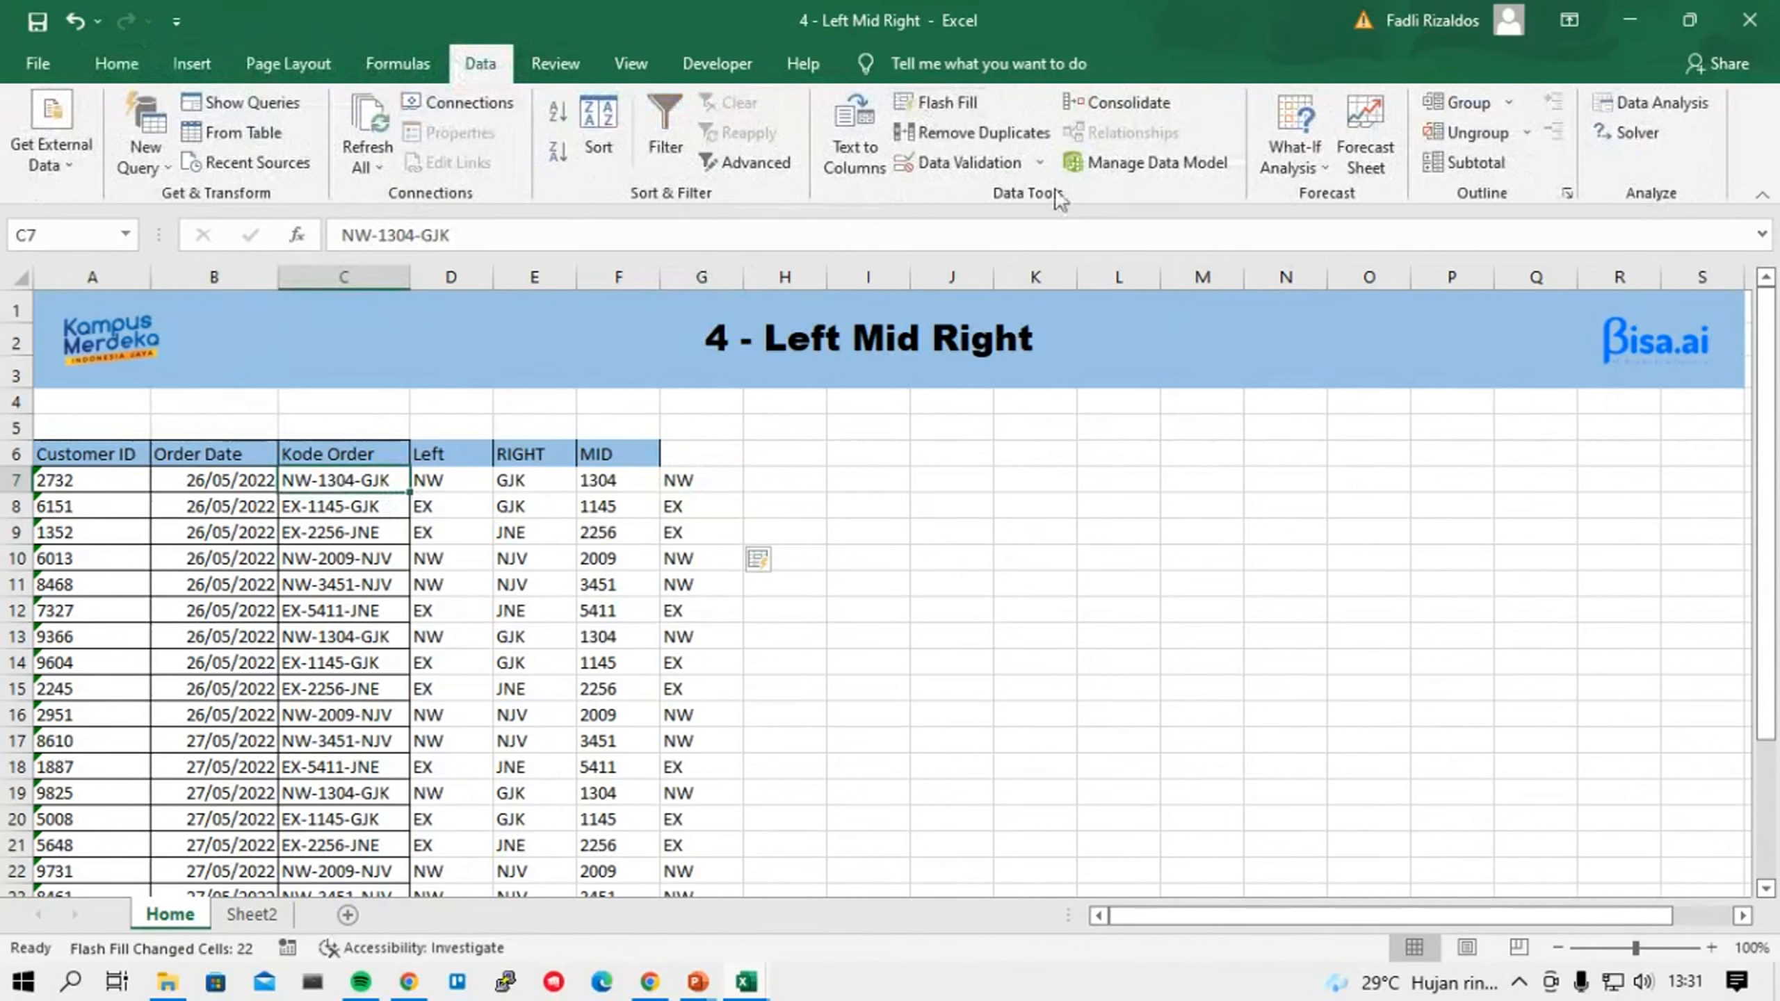
{"action": "left_click", "coordinate": [721, 530]}
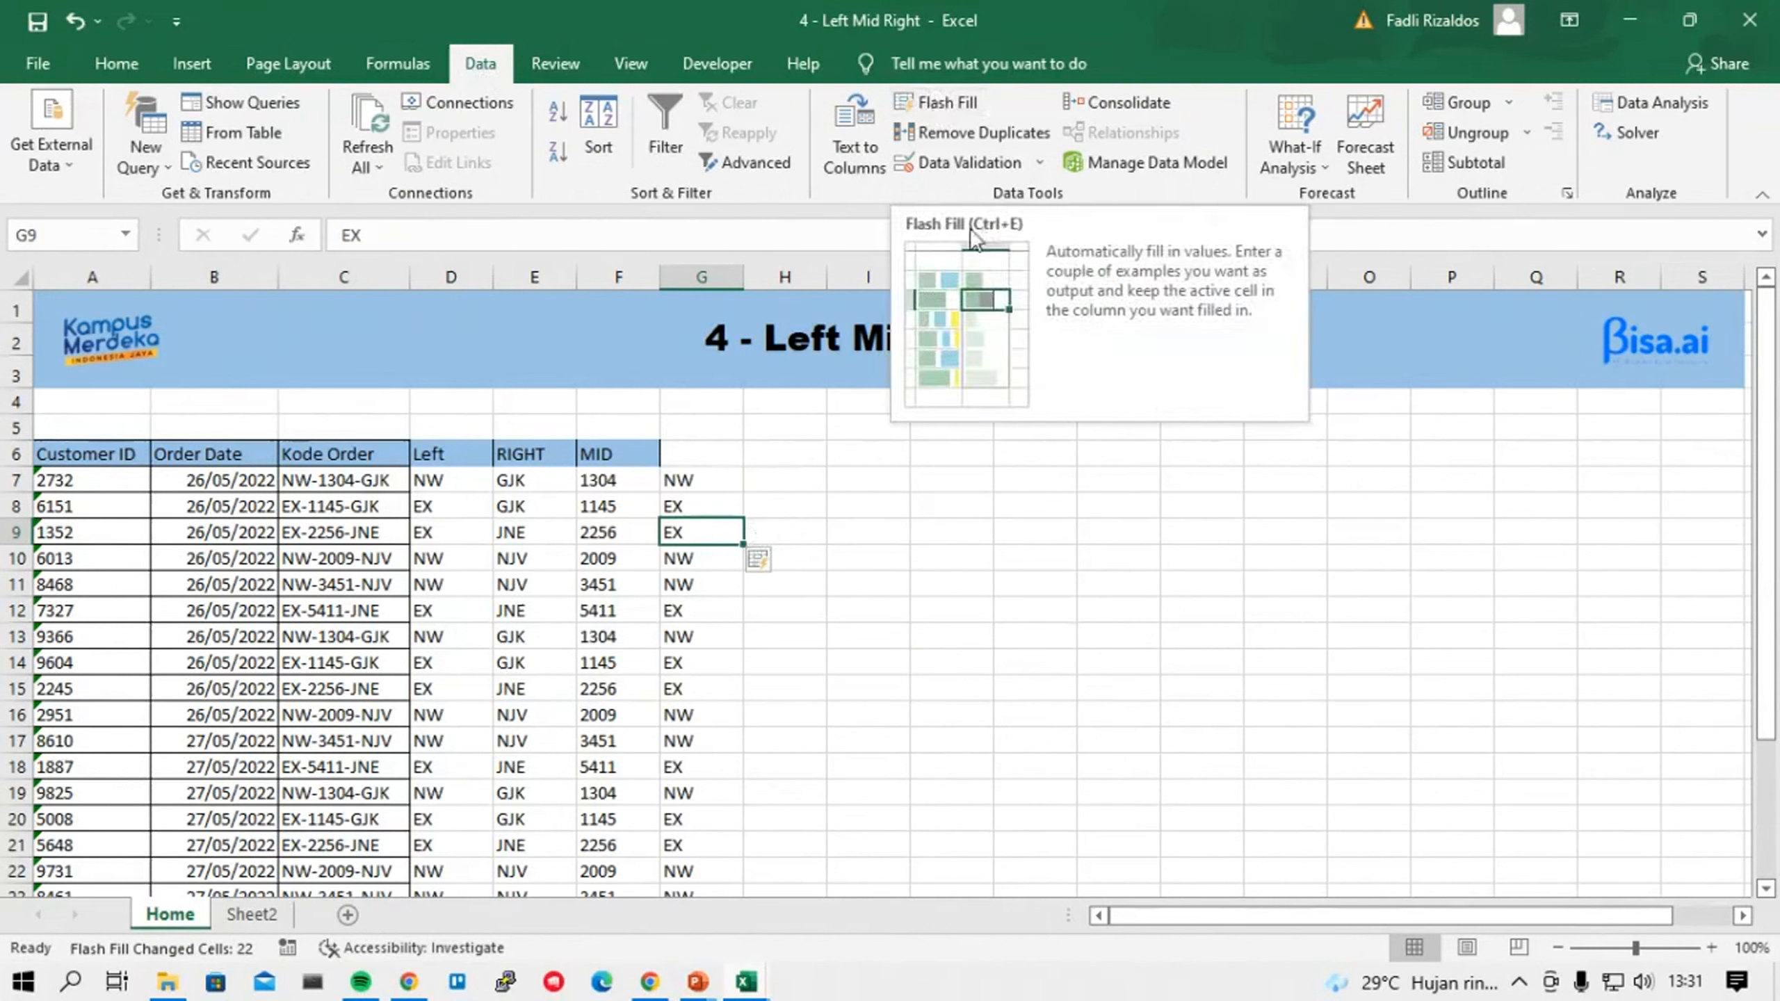
Enter the examples 1304 in H7 and 1145 in H8, and Flash Fill the rest of column H.
{"action": "left_click", "coordinate": [794, 482]}
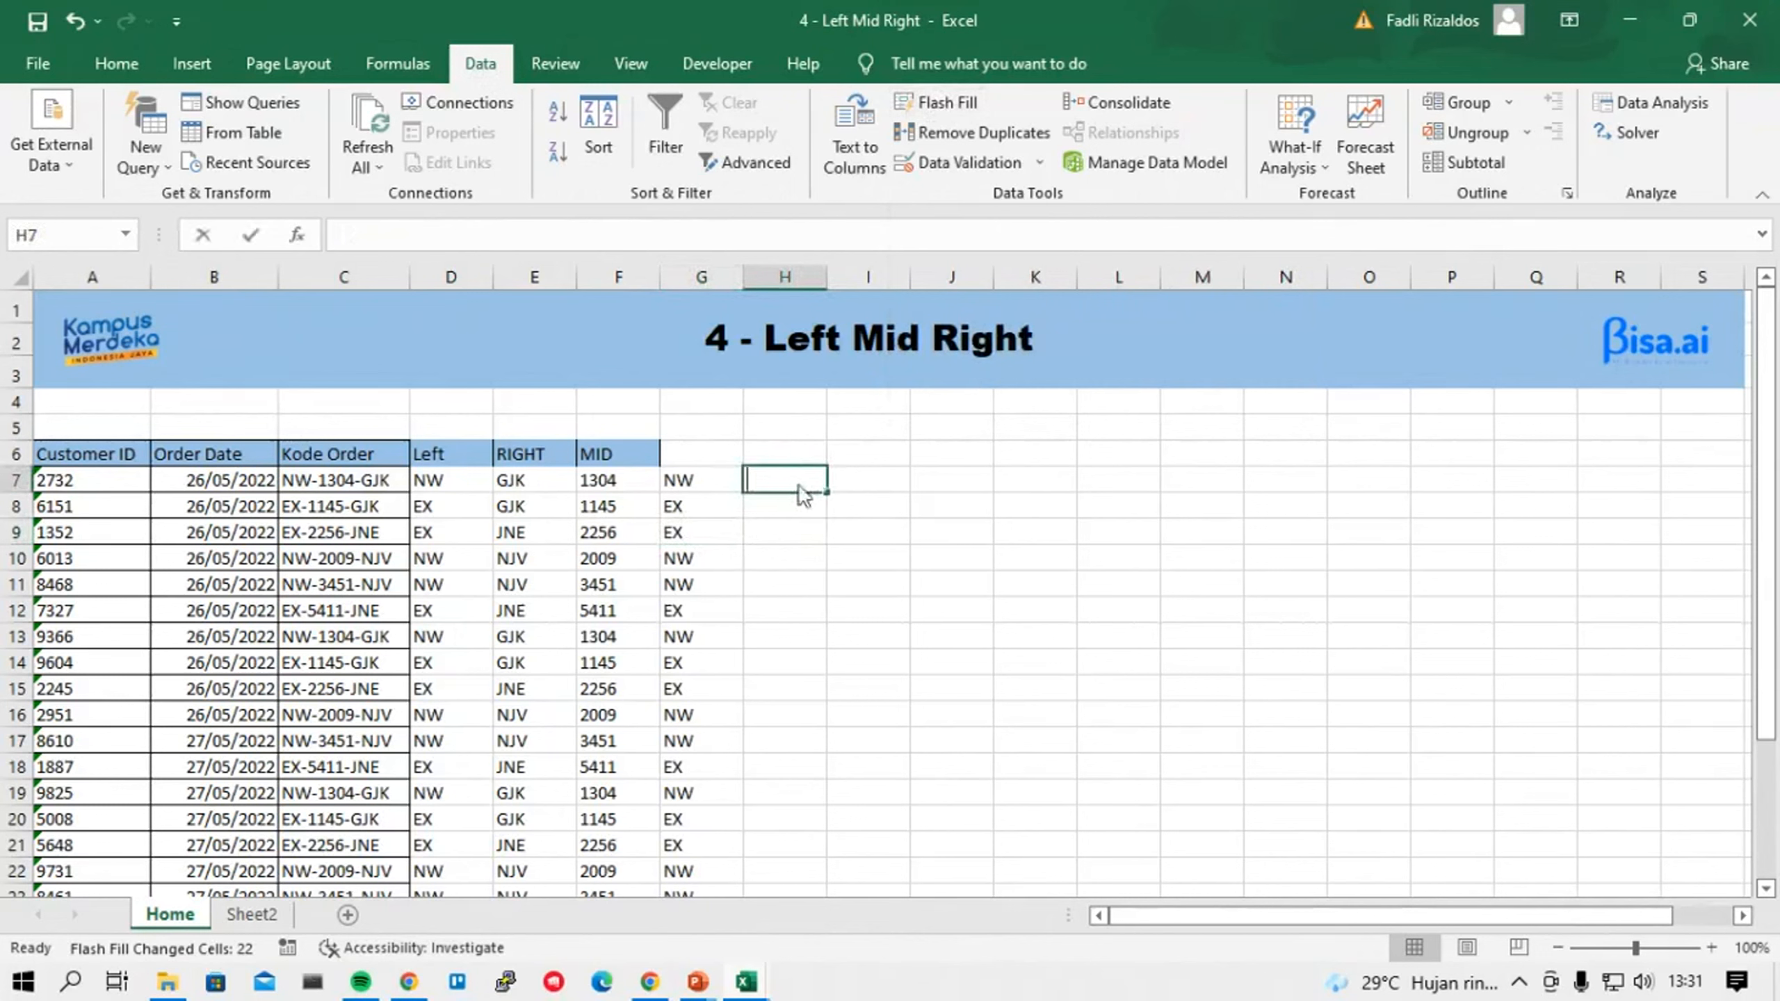
{"action": "type", "text": "1304"}
{"action": "key", "text": "Return"}
{"action": "type", "text": "1145"}
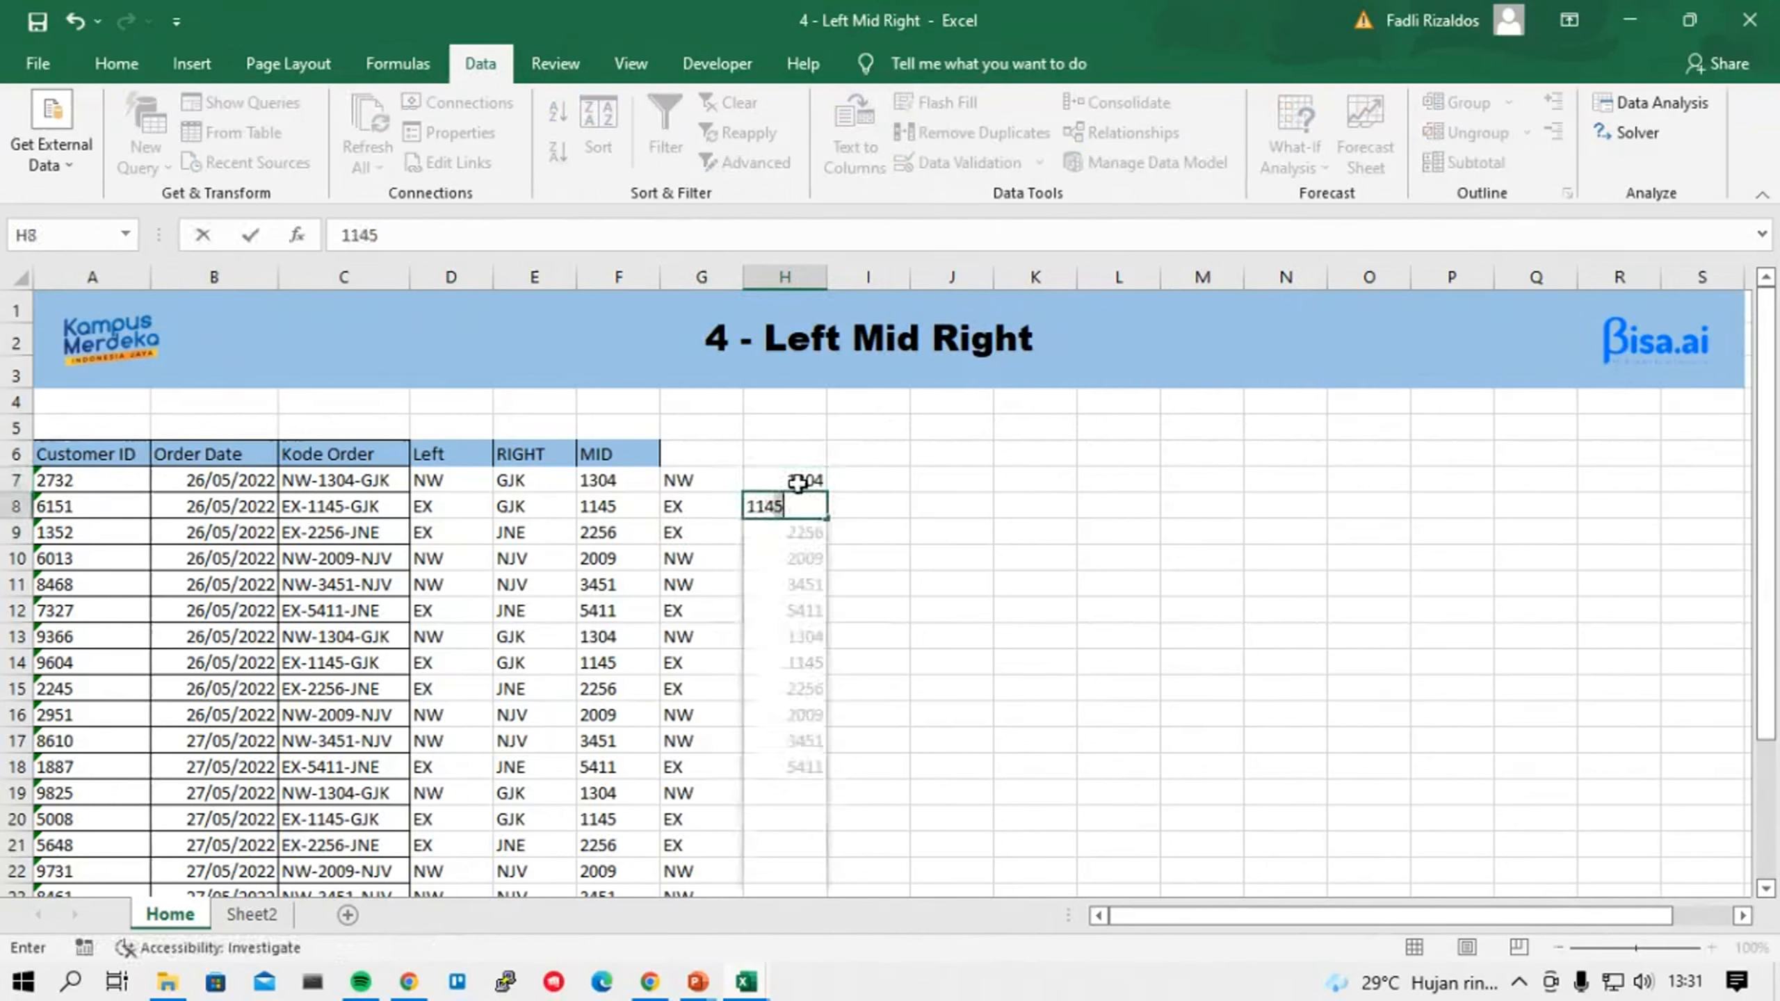
{"action": "key", "text": "Return"}
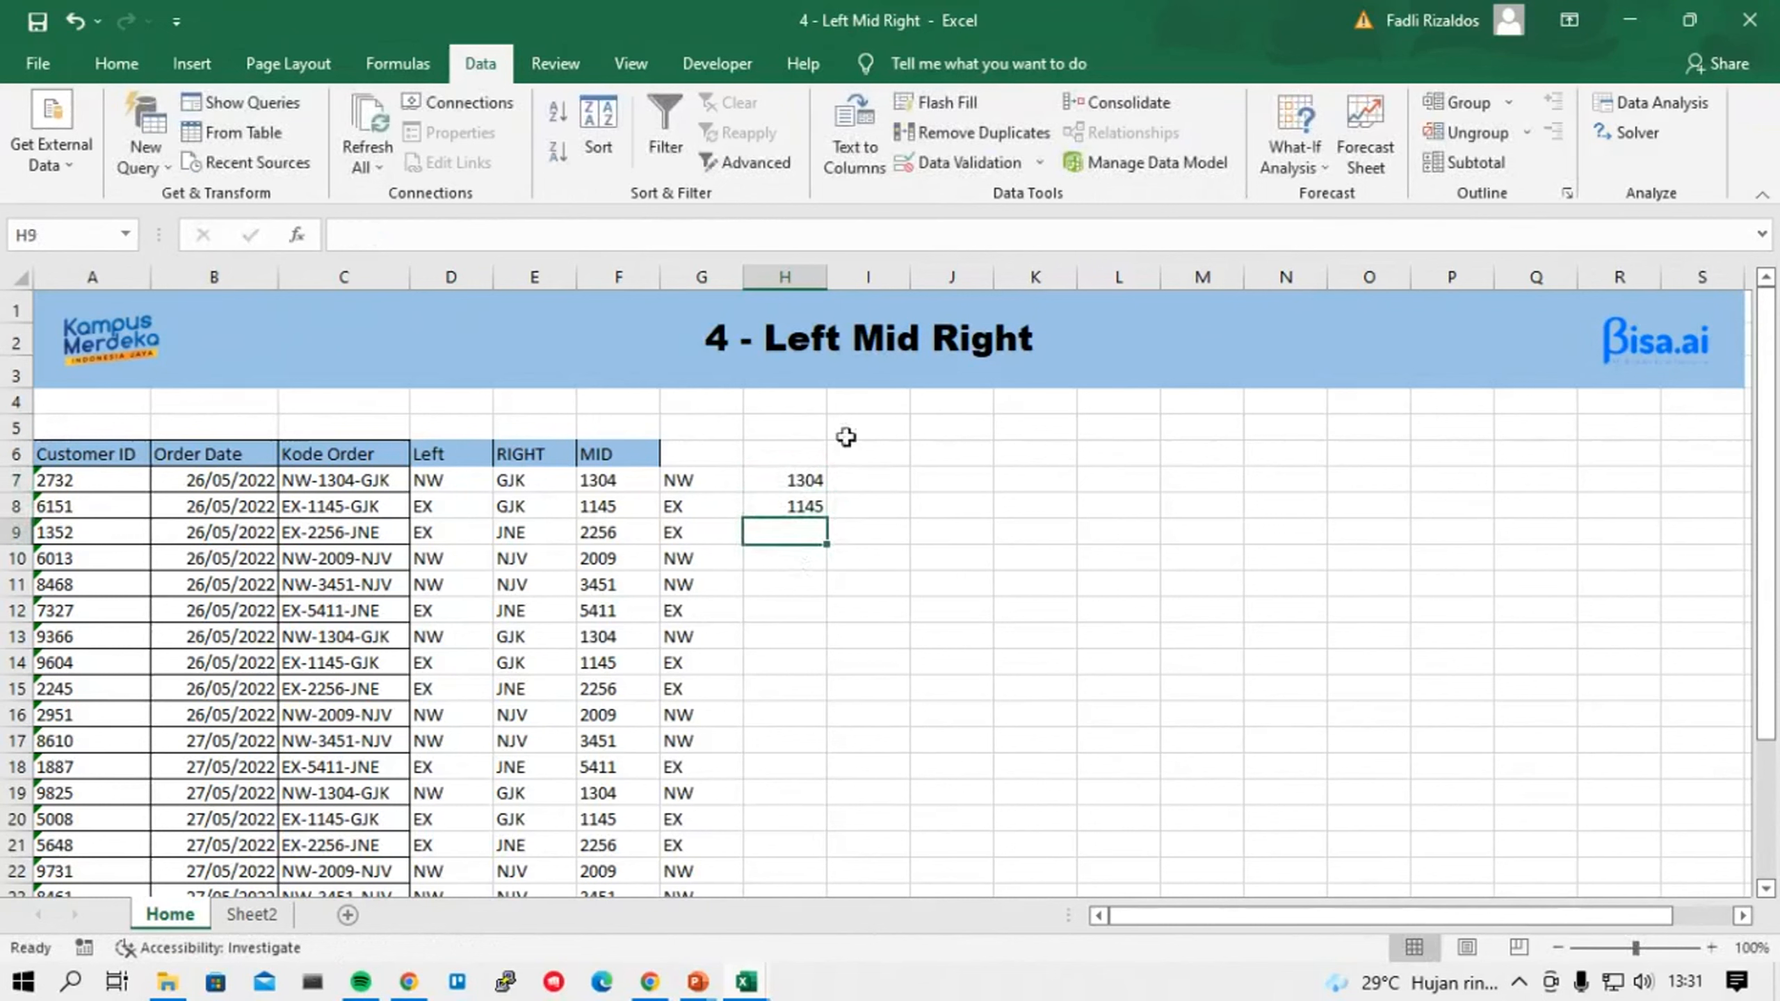
{"action": "left_click", "coordinate": [940, 102]}
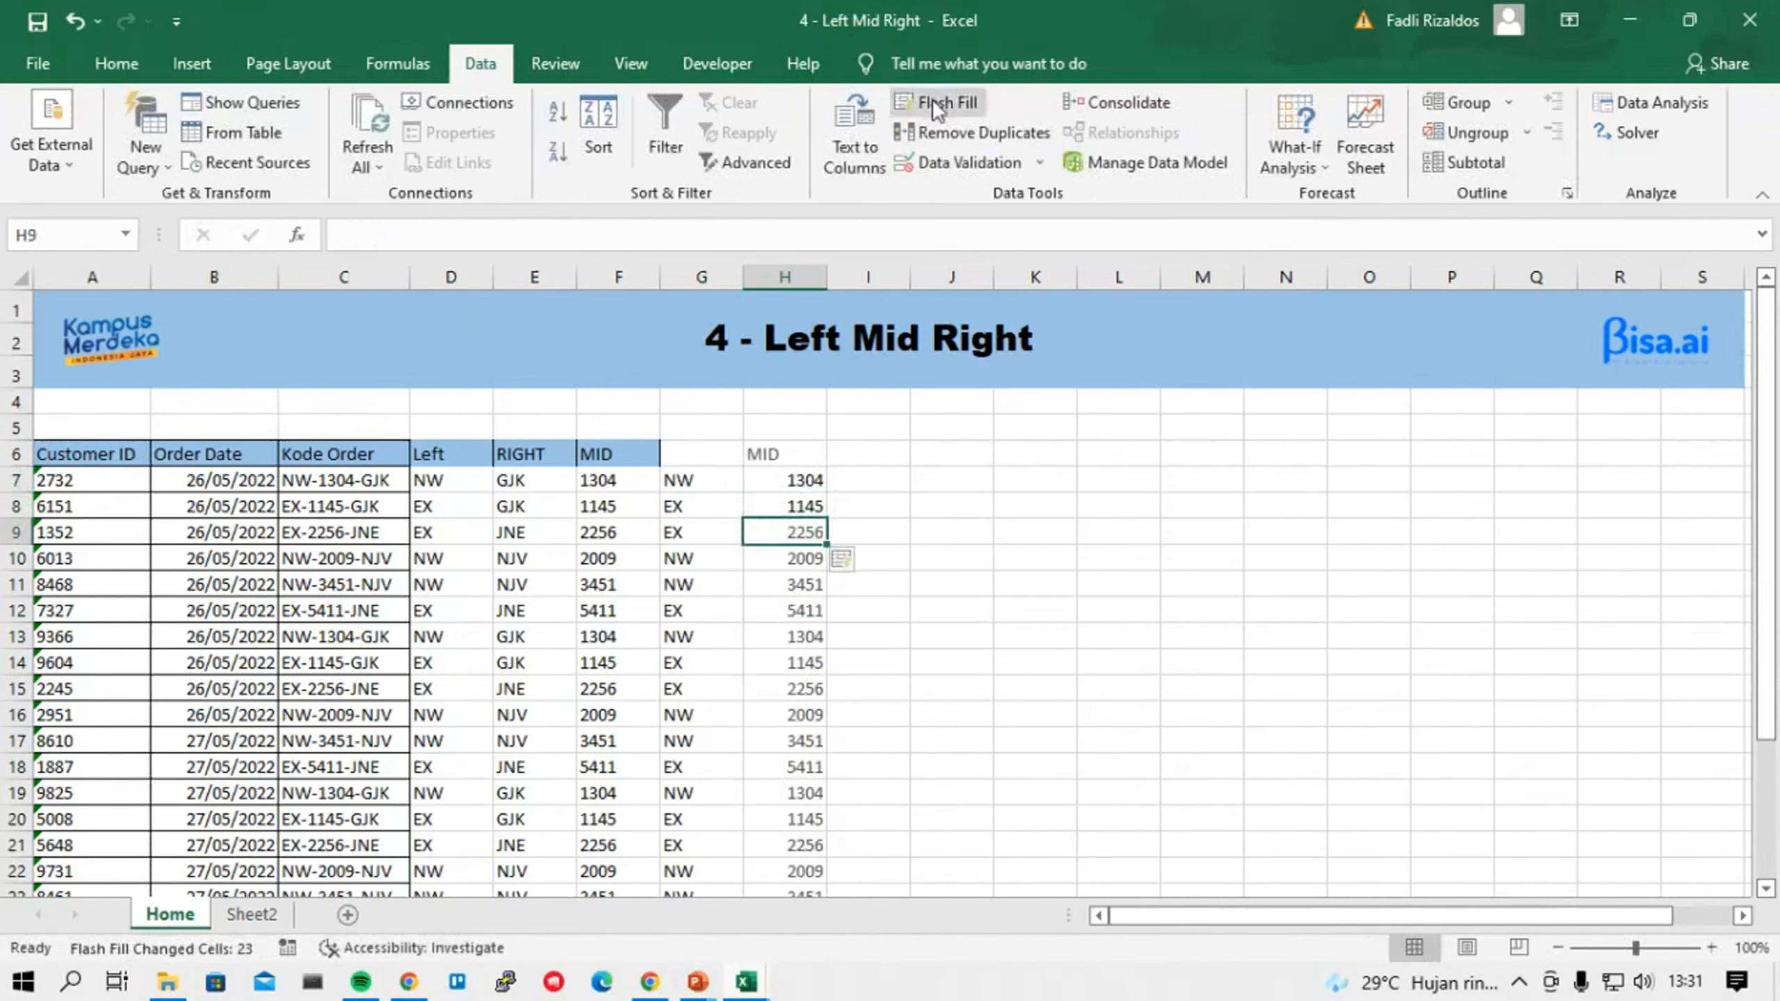
Clear the unwanted MID header that Flash Fill placed in cell H6.
{"action": "left_click", "coordinate": [788, 620]}
{"action": "left_click", "coordinate": [811, 455]}
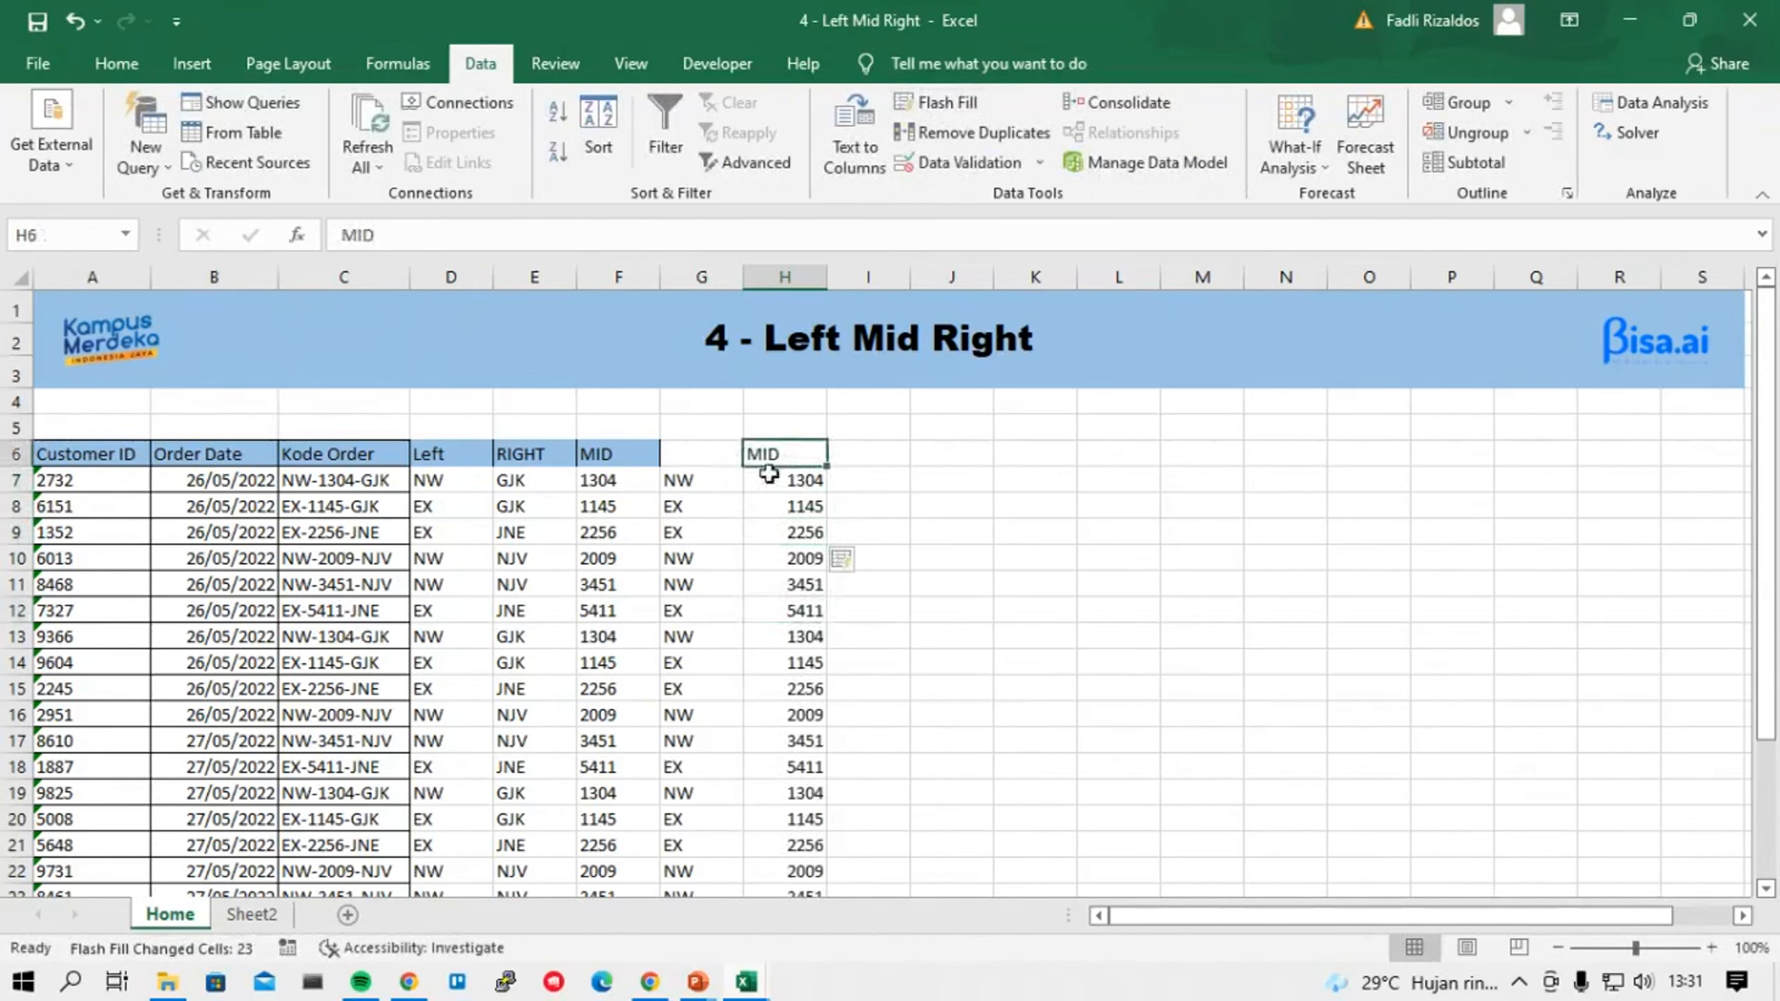
{"action": "key", "text": "Delete"}
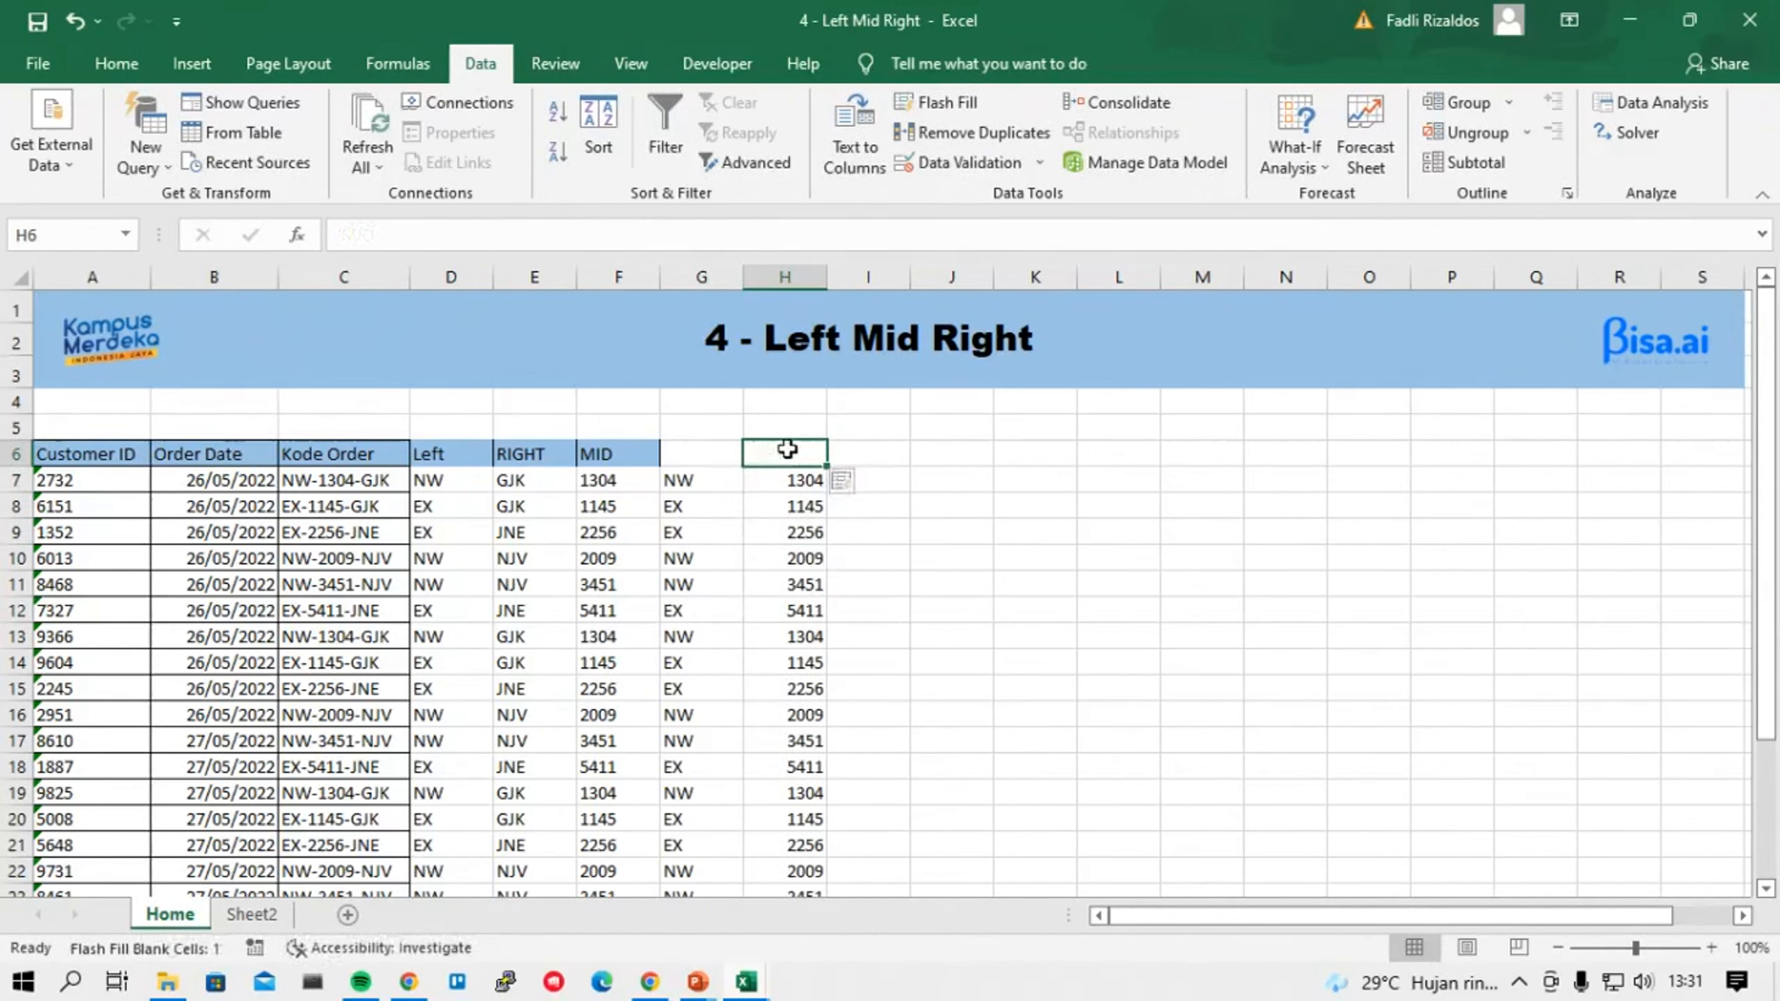
{"action": "left_click", "coordinate": [735, 609]}
{"action": "left_click", "coordinate": [801, 506]}
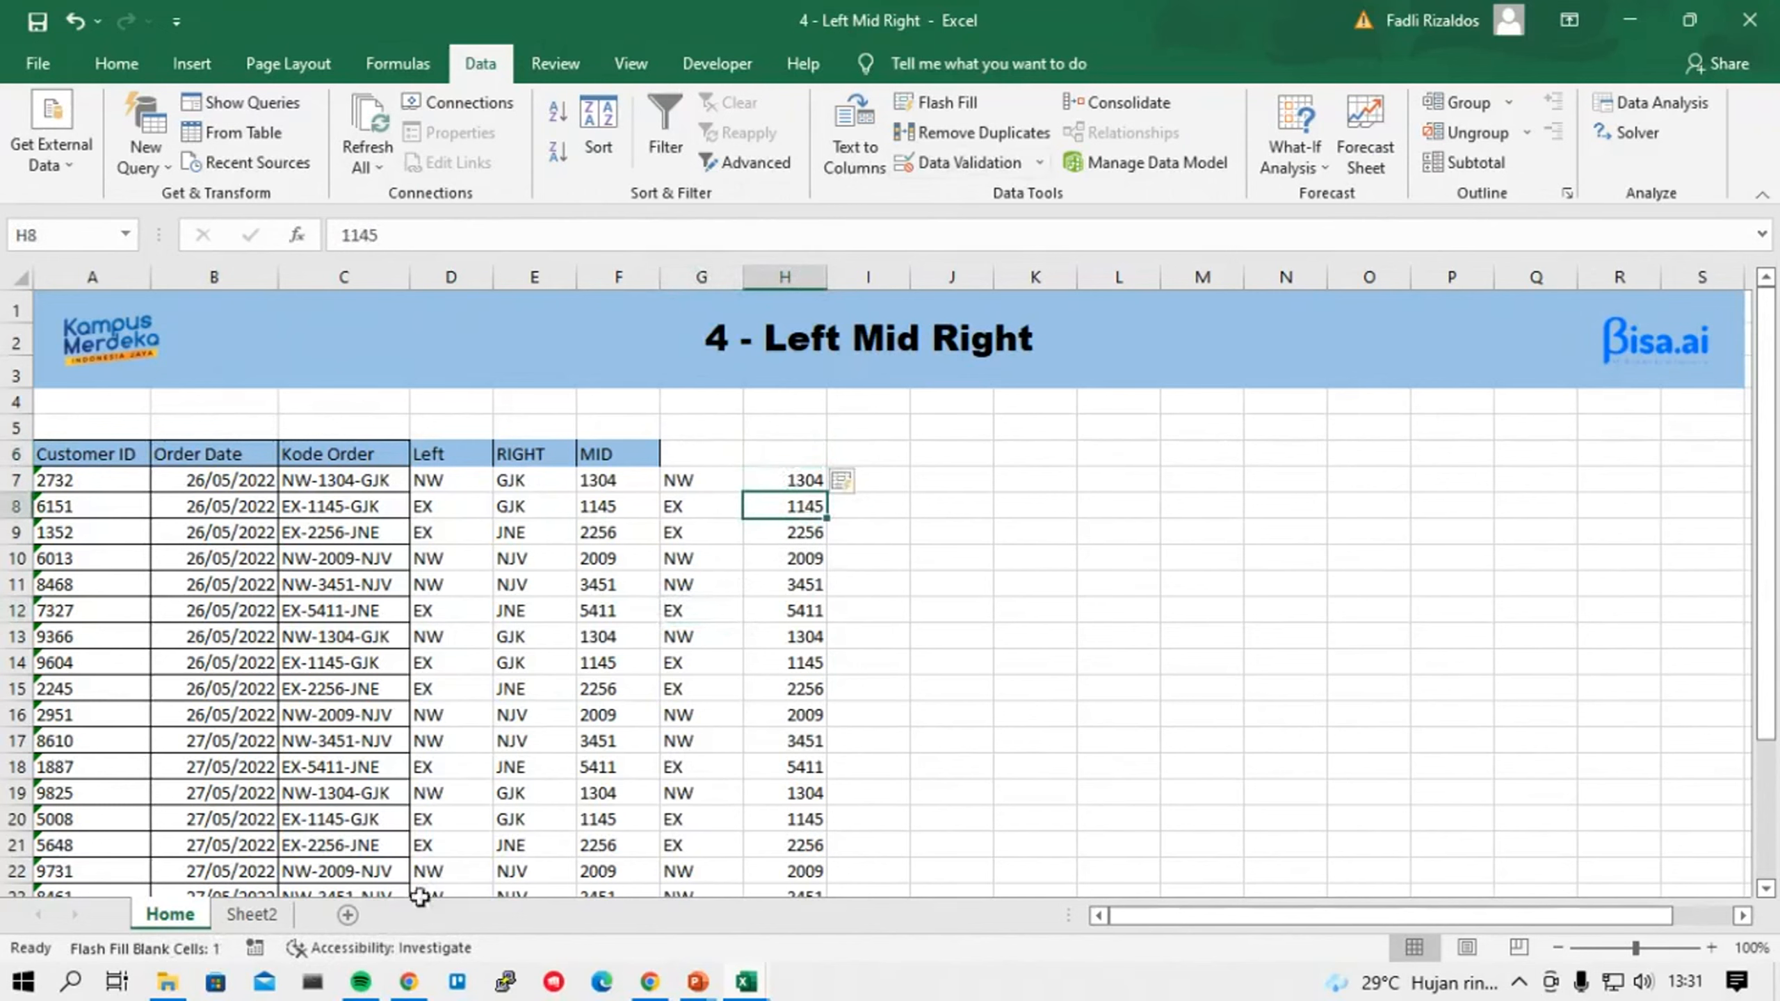
Switch to Sheet2 and examine the Email column, focusing on the part before the @ in the first two addresses.
{"action": "left_click", "coordinate": [252, 915]}
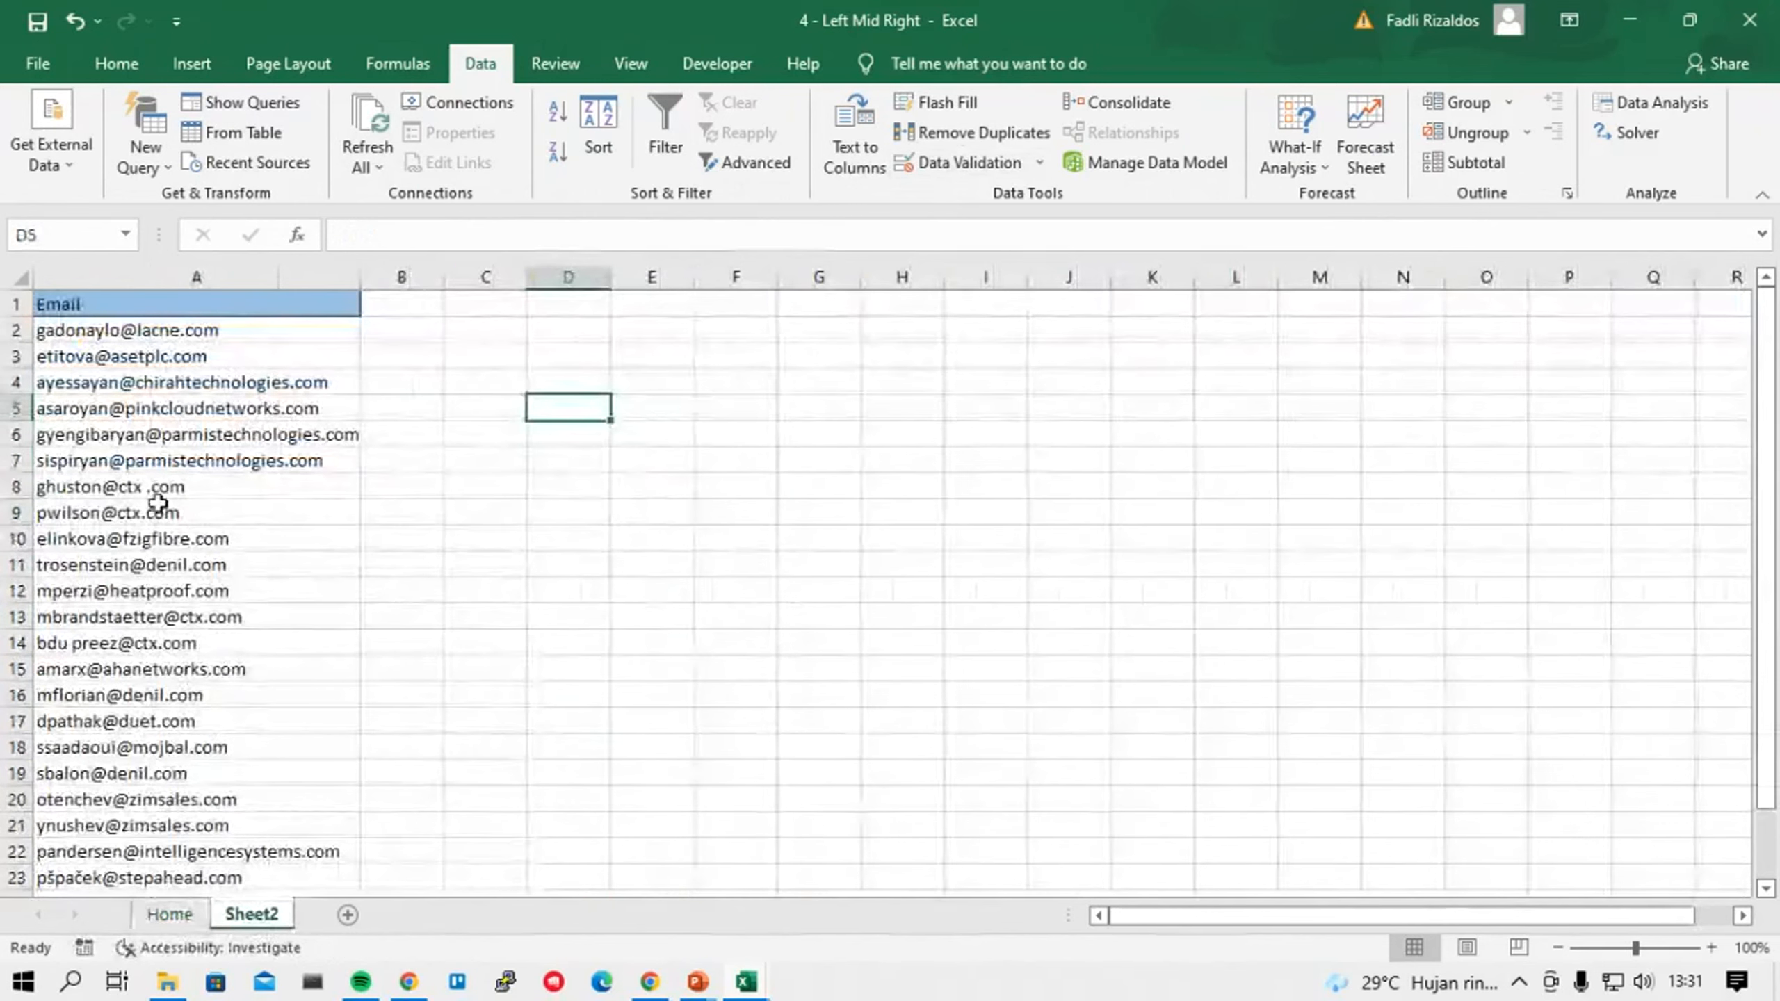
{"action": "left_click", "coordinate": [197, 340]}
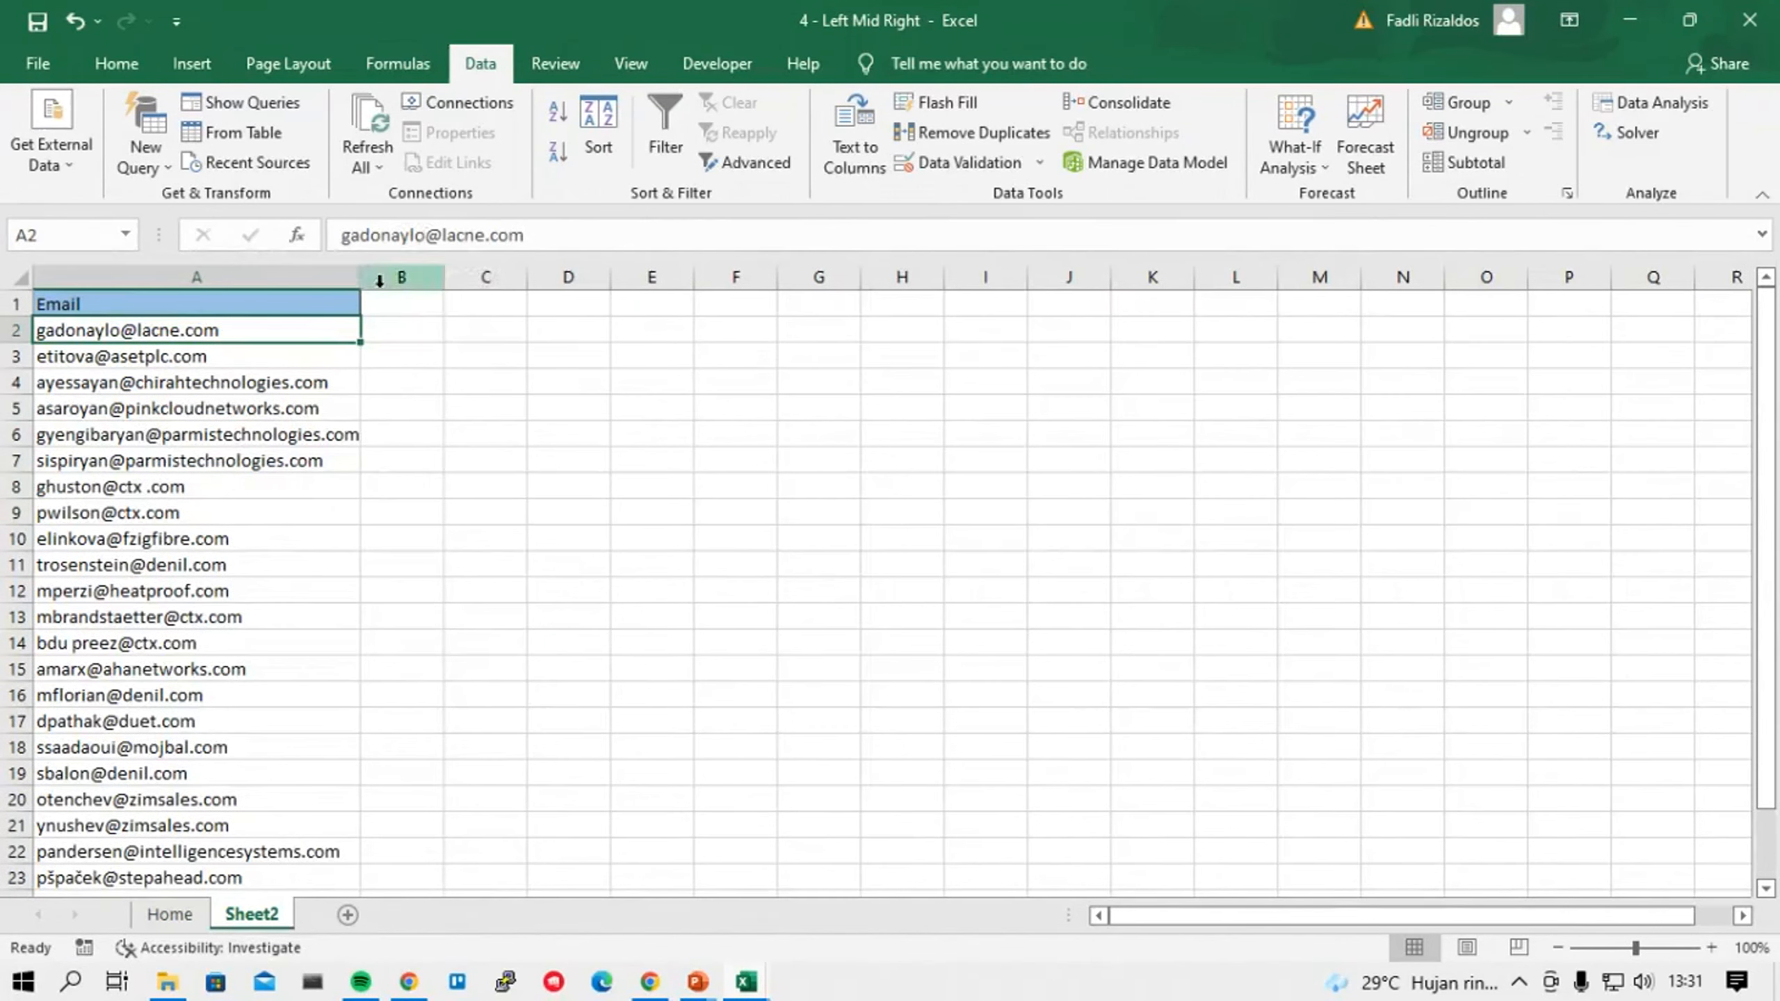
{"action": "scroll", "coordinate": [197, 631], "scroll_direction": "down", "scroll_amount": 6}
{"action": "scroll", "coordinate": [197, 634], "scroll_direction": "up", "scroll_amount": 6}
{"action": "left_click_drag", "start_coordinate": [424, 238], "coordinate": [341, 235]}
{"action": "left_click", "coordinate": [427, 238]}
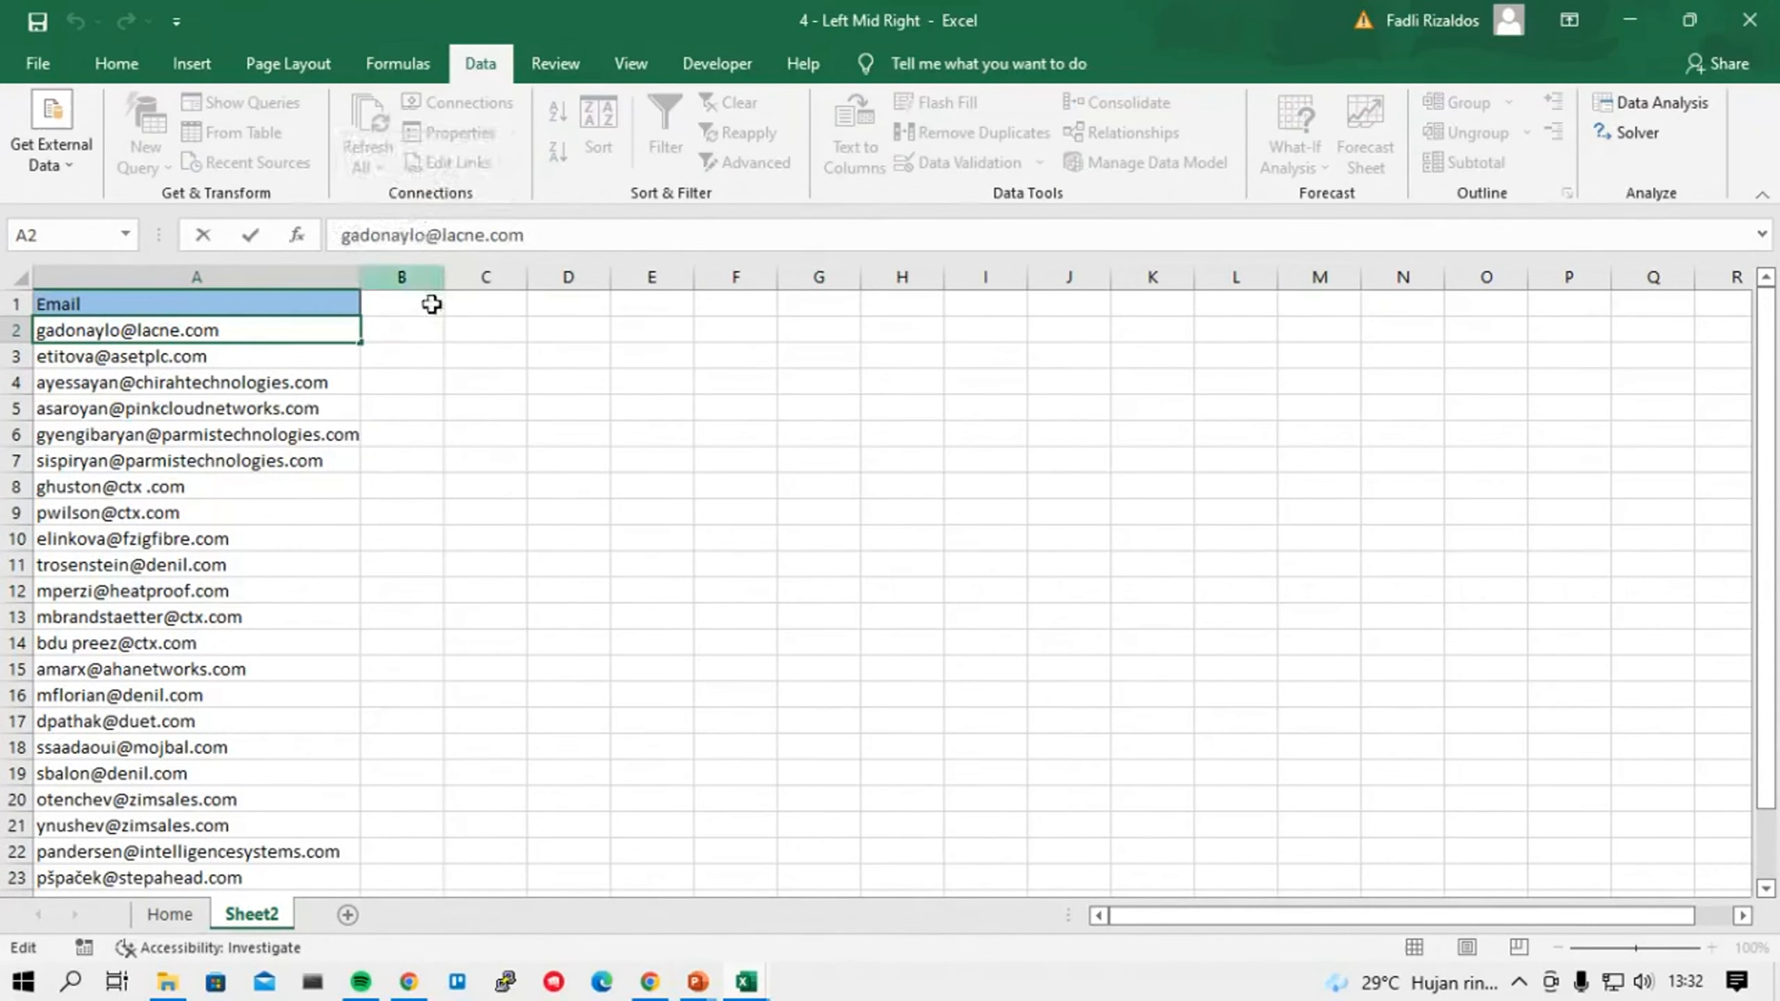
{"action": "key", "text": "Return"}
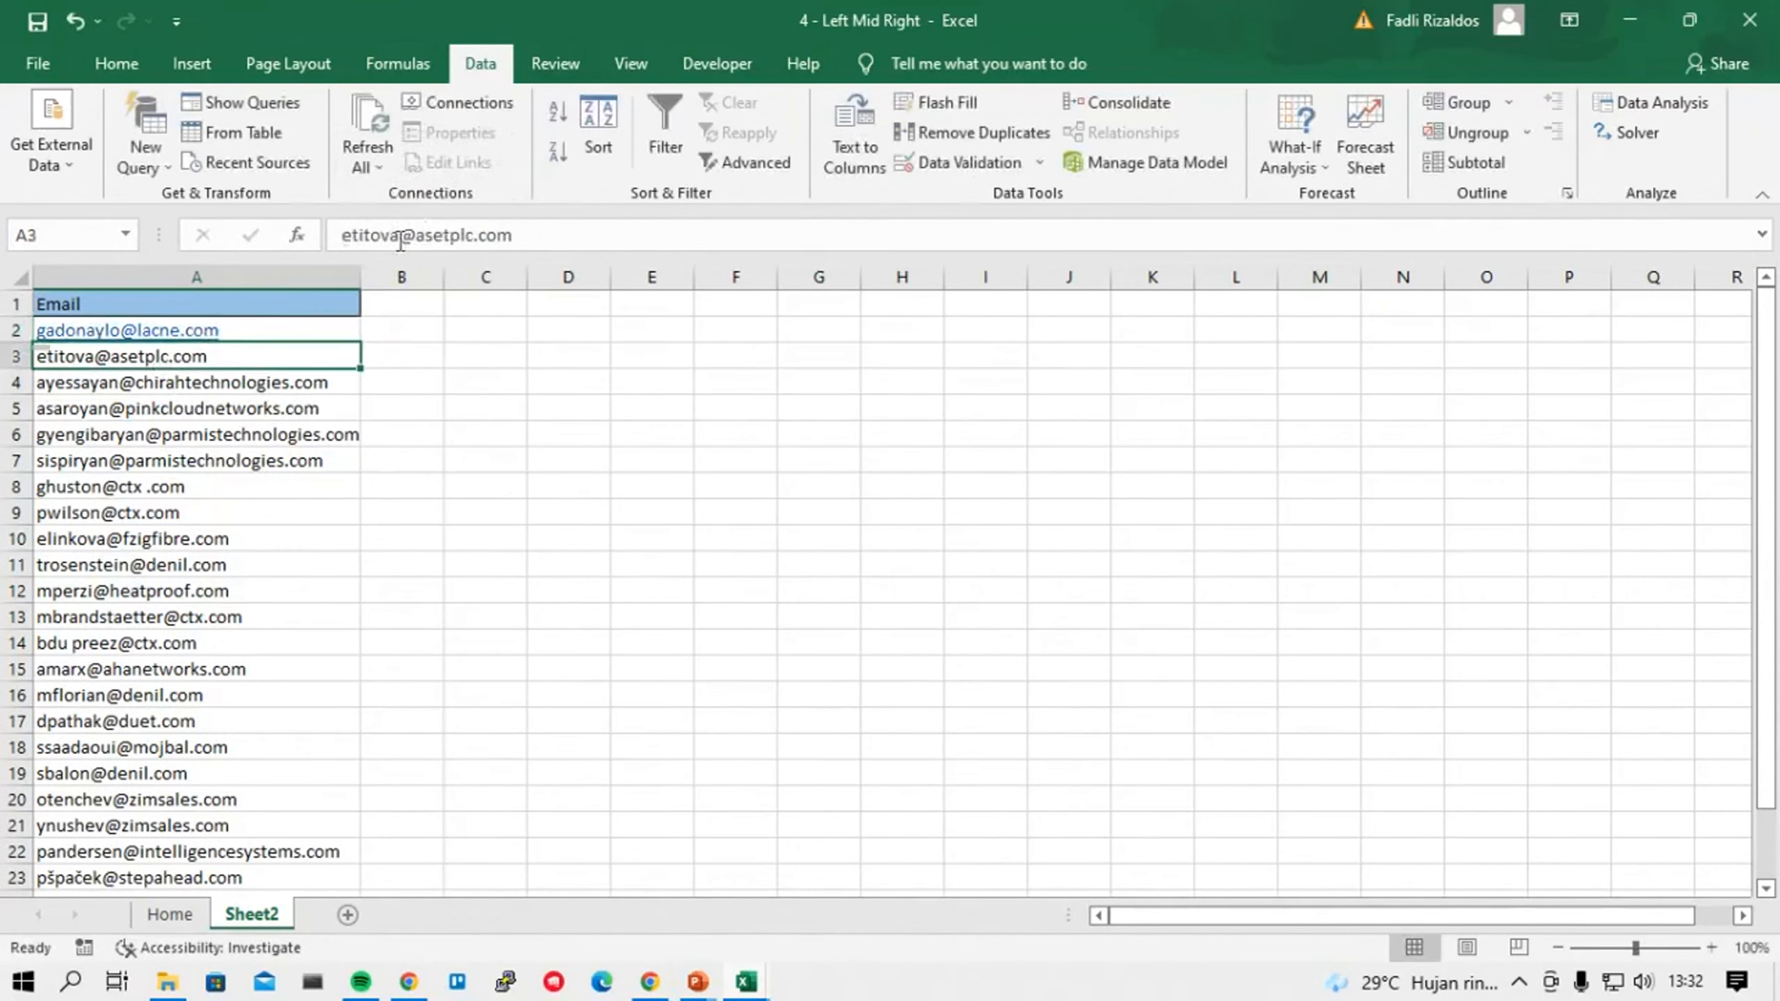
{"action": "left_click", "coordinate": [372, 235]}
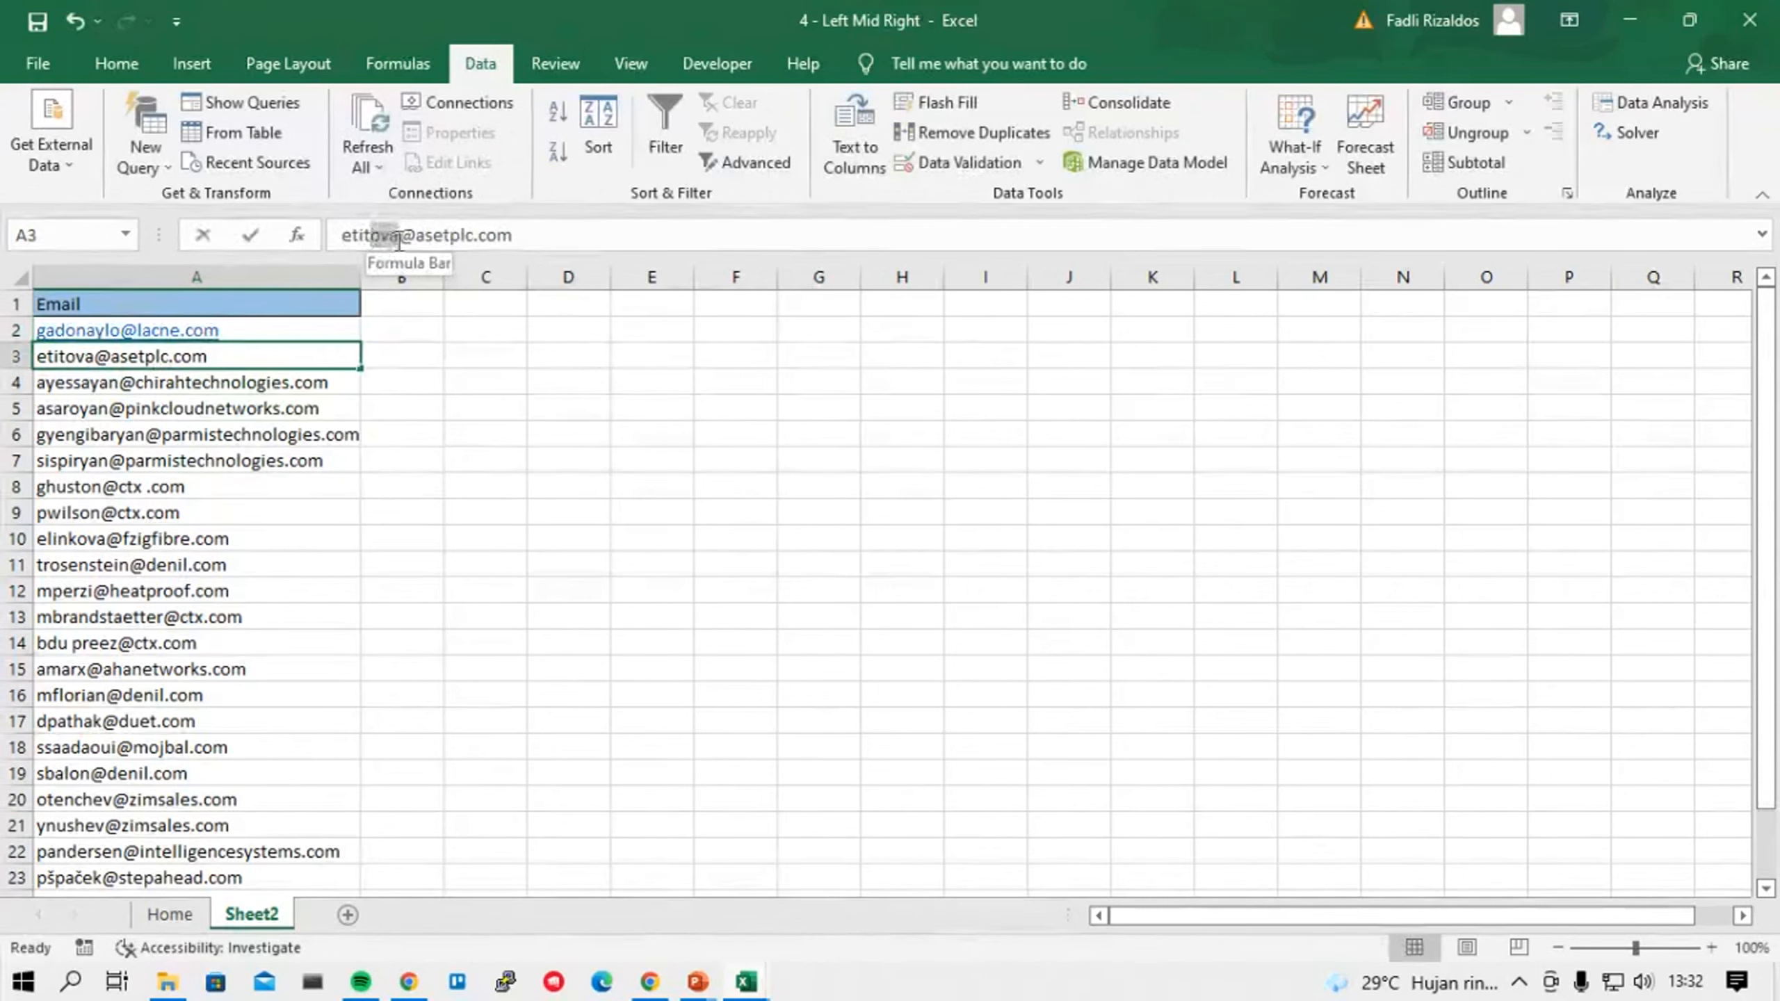
Enter the first address's user name in B2 as an example, and Flash Fill column B with the other user names.
{"action": "left_click", "coordinate": [392, 330]}
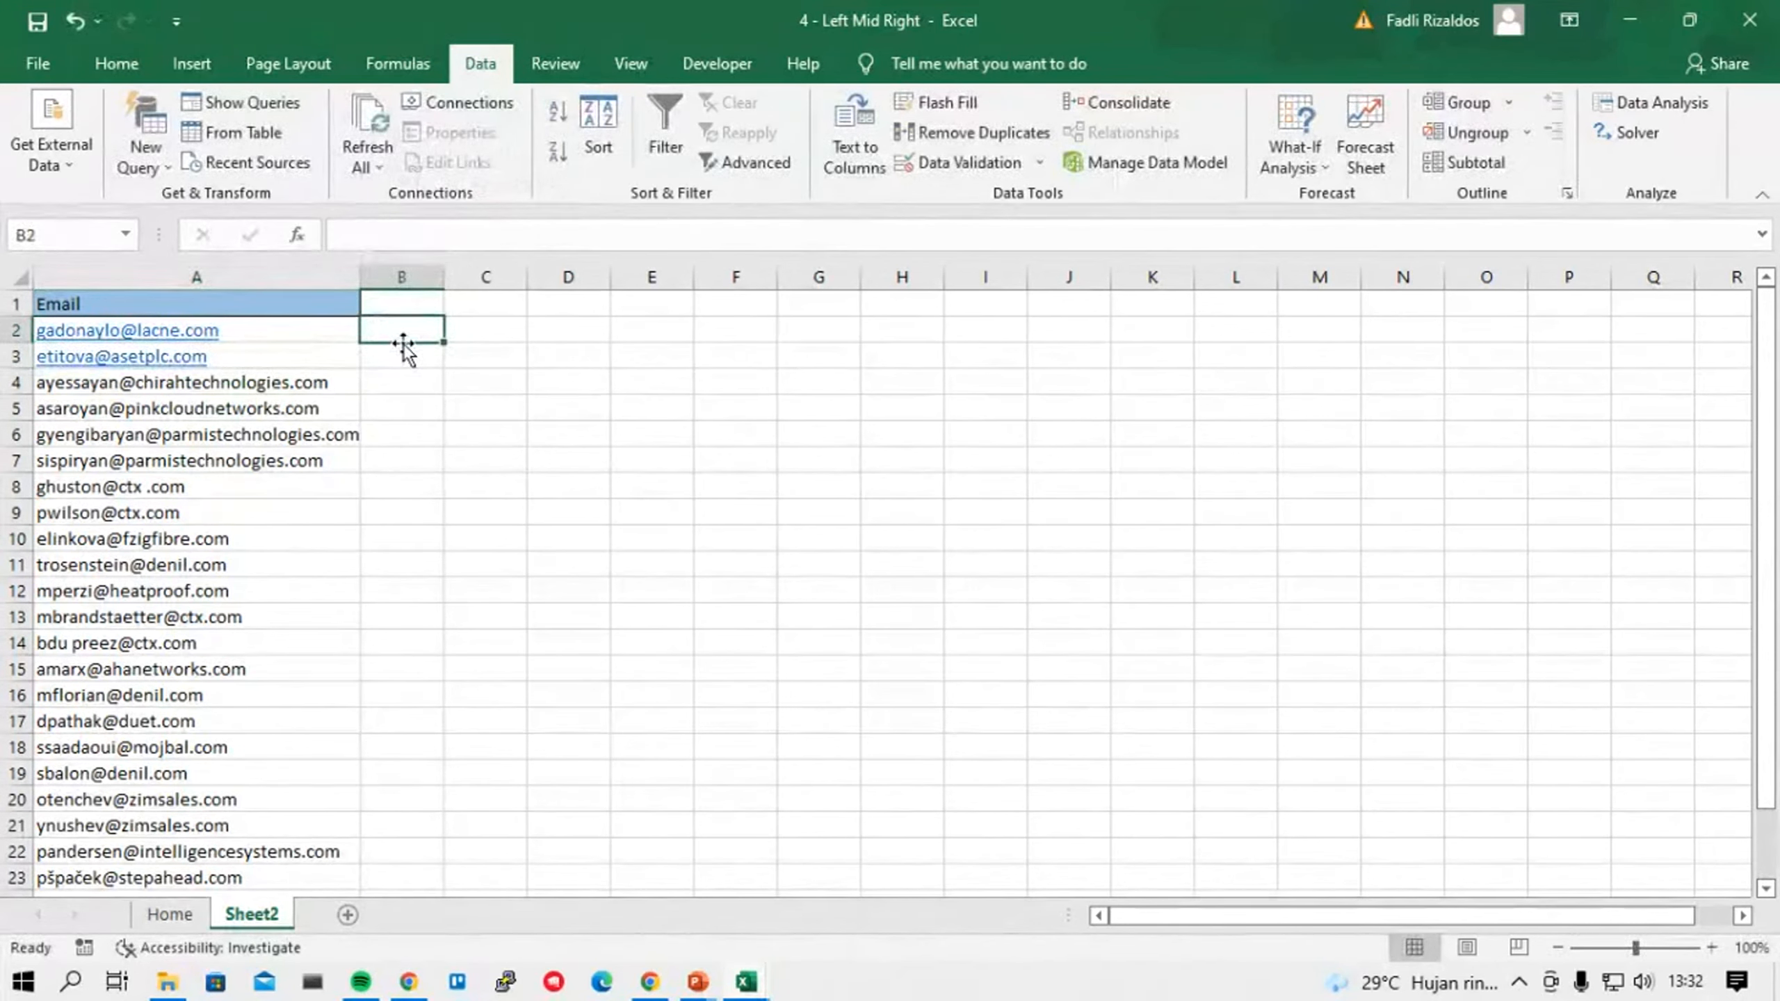
{"action": "type", "text": "gadonaylo"}
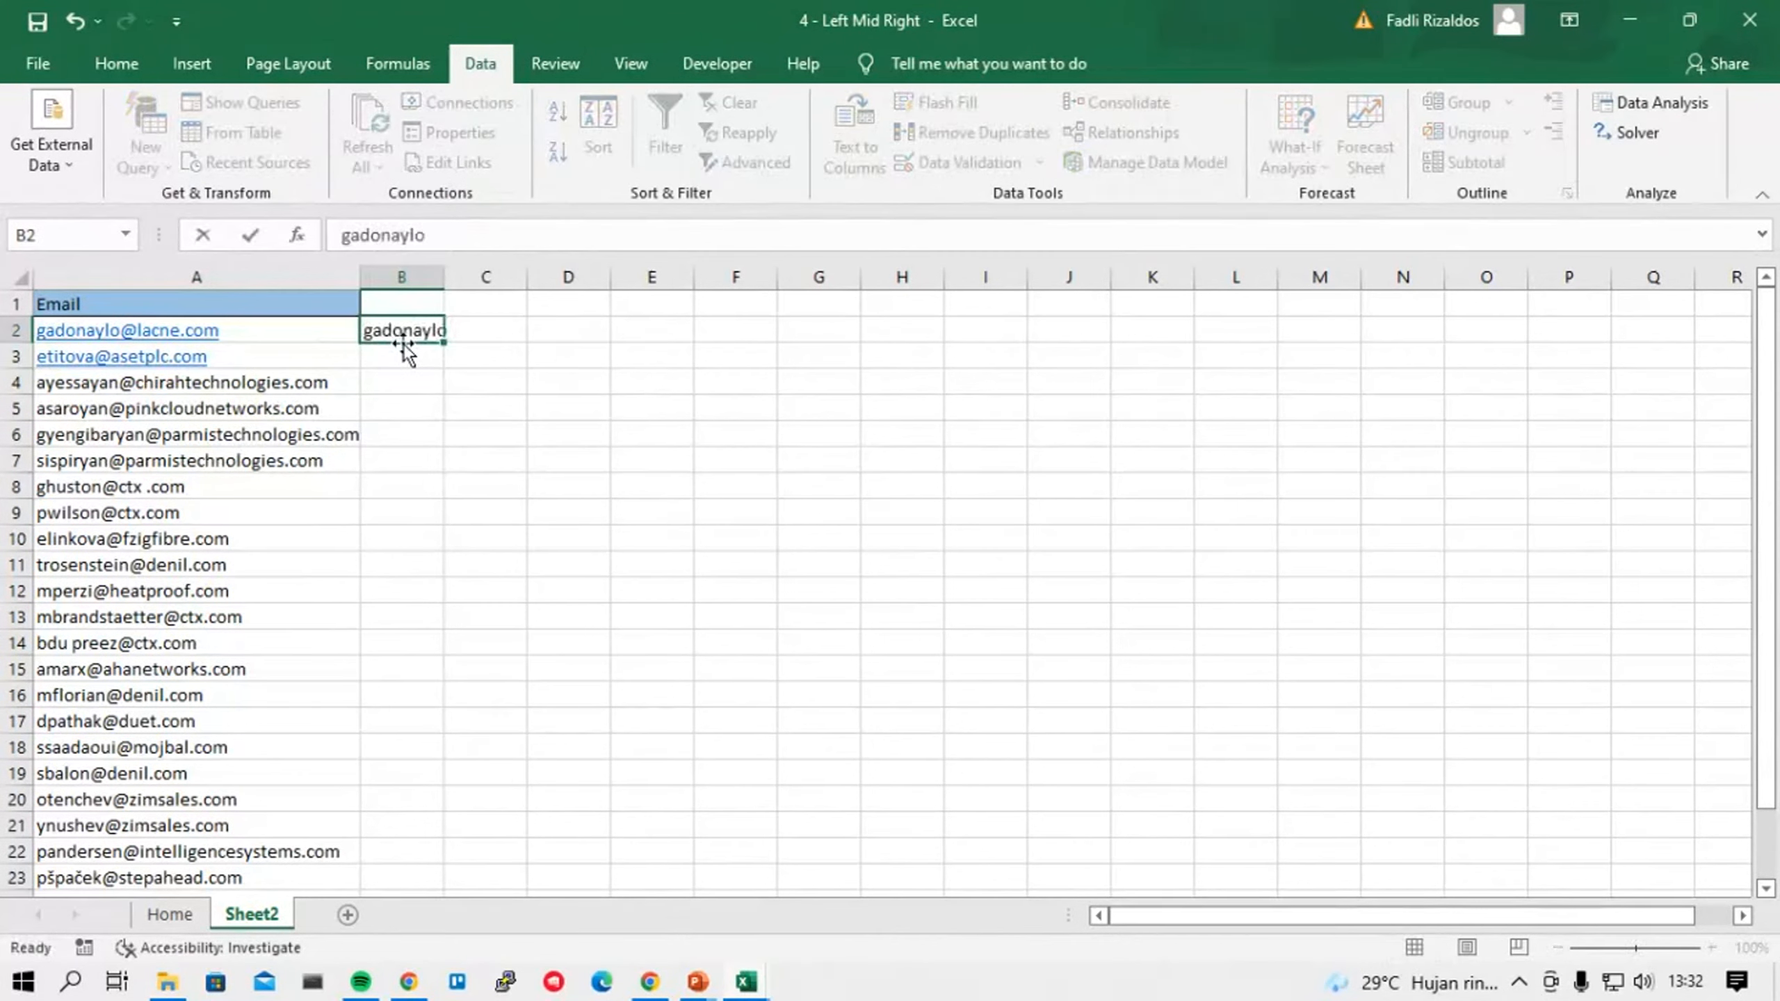
{"action": "key", "text": "Return"}
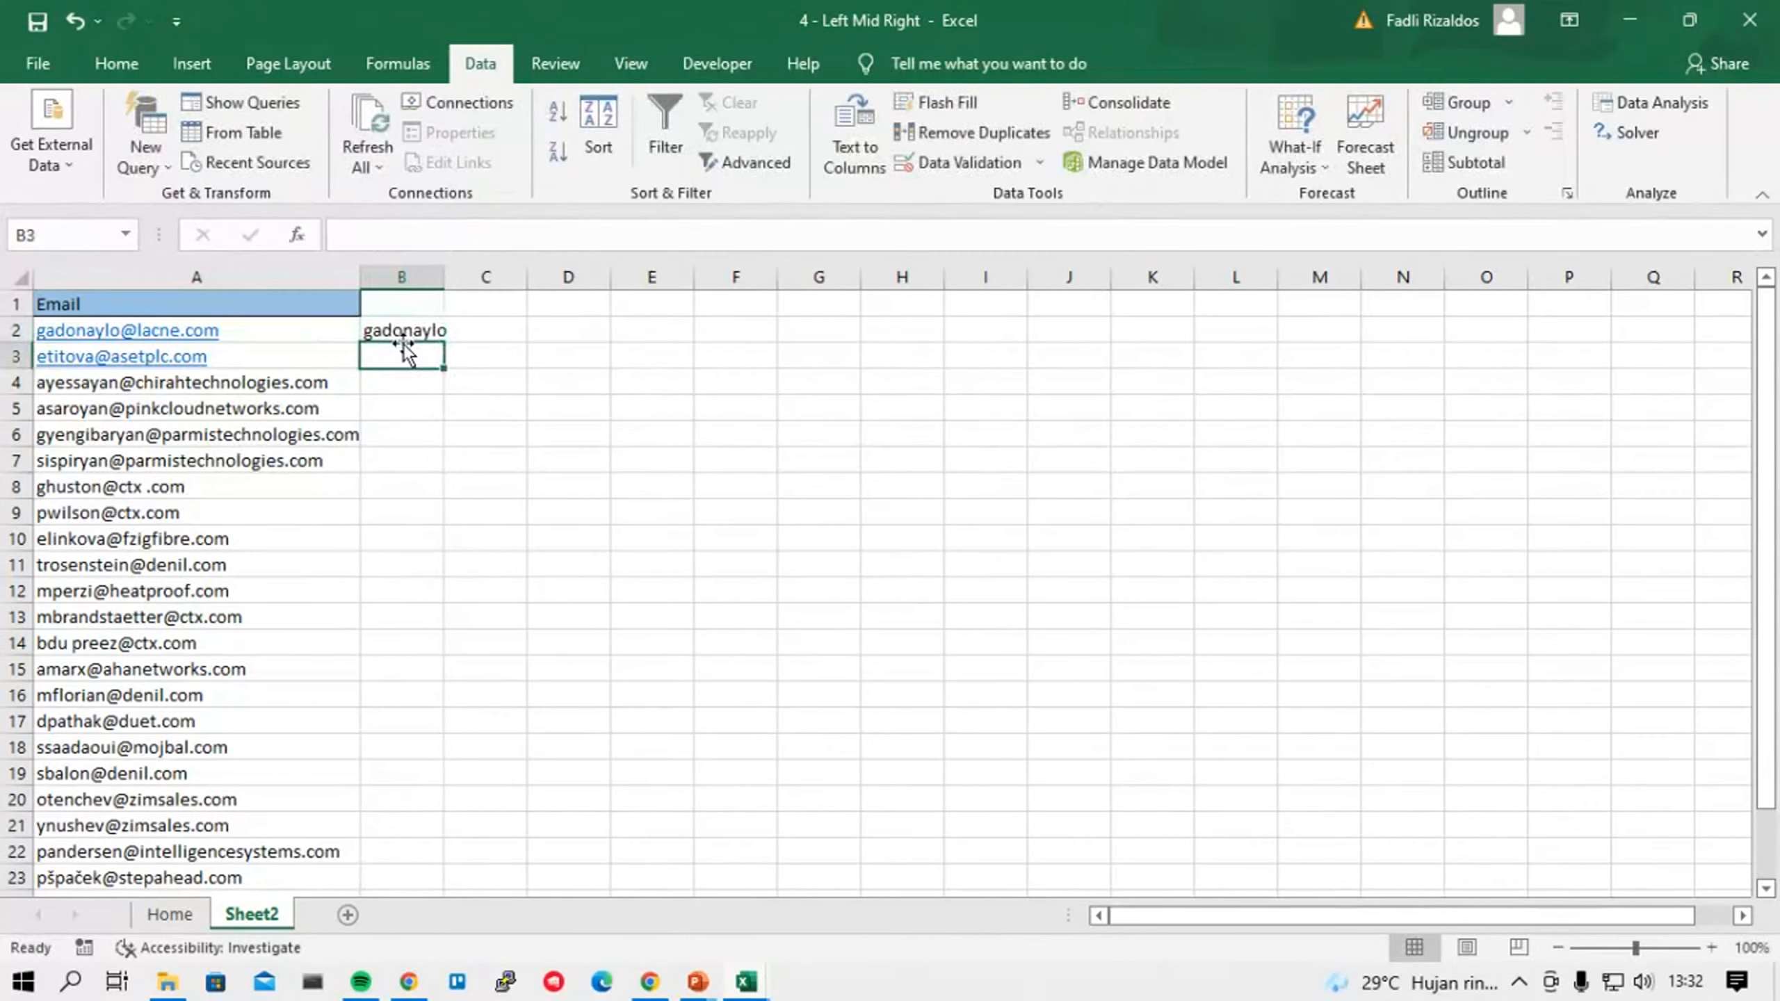
{"action": "left_click", "coordinate": [936, 105]}
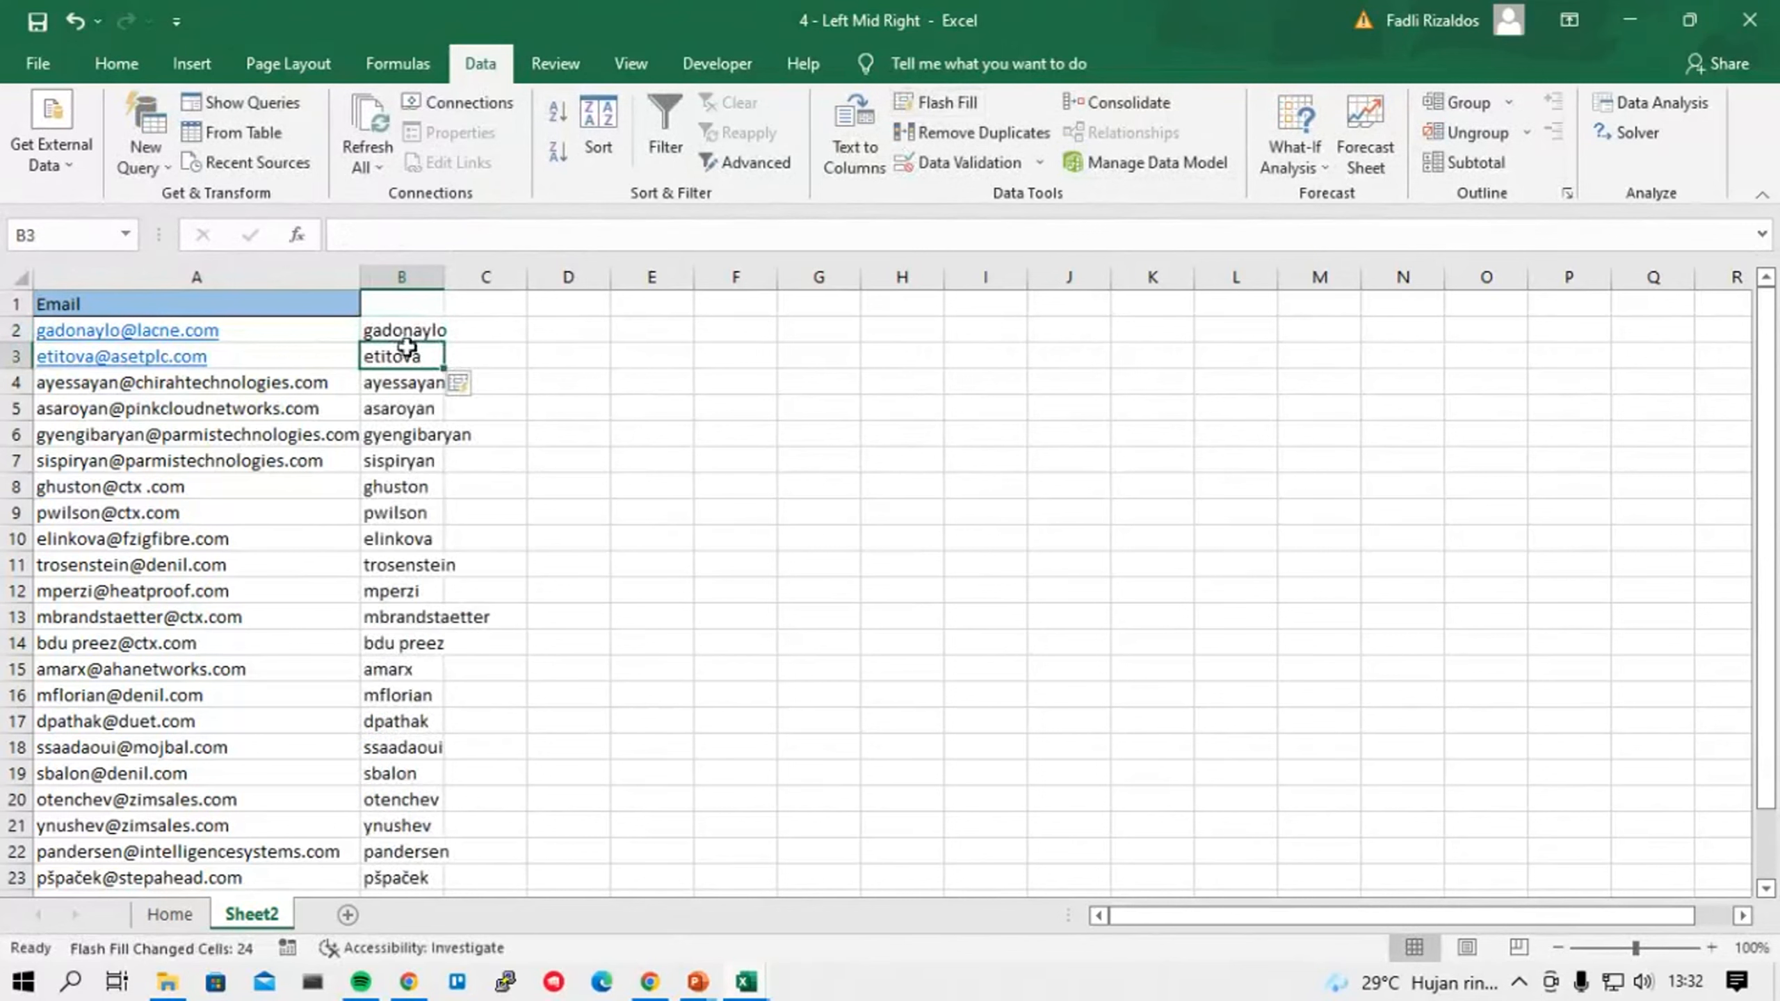
{"action": "left_click_drag", "start_coordinate": [410, 337], "coordinate": [402, 794]}
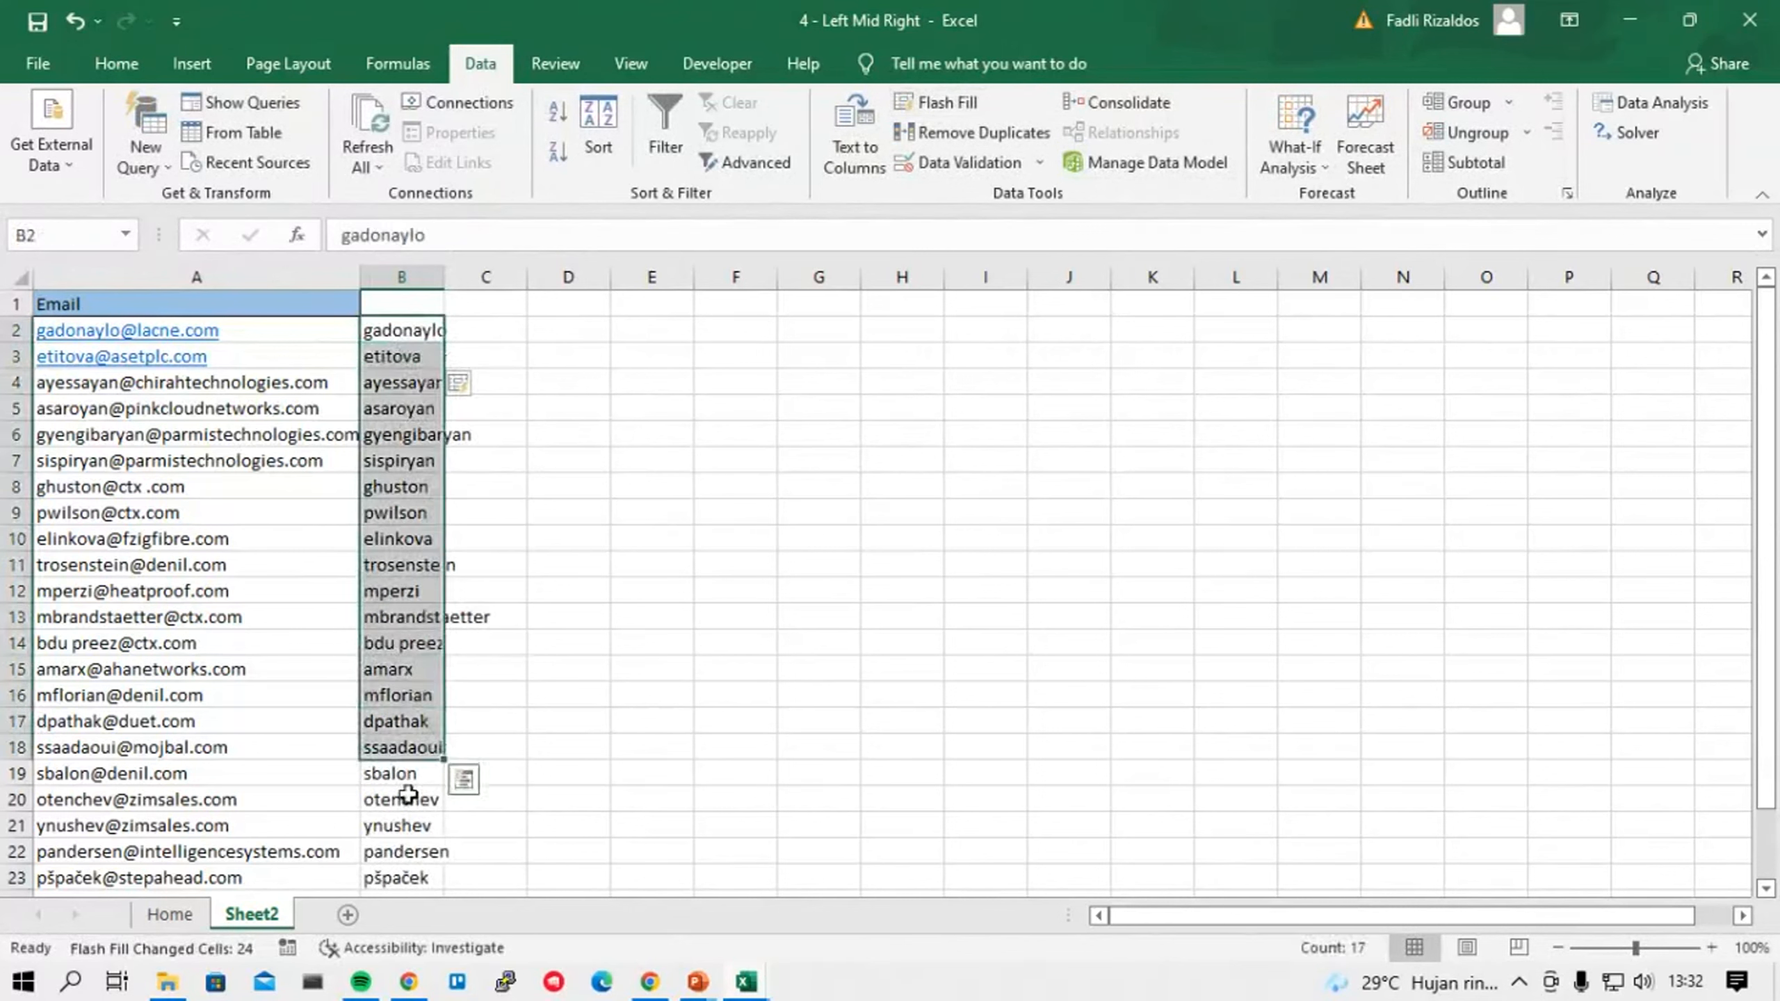
Check the Flash Filled user names in column B of Sheet2, and return to the Home sheet.
{"action": "left_click", "coordinate": [402, 800]}
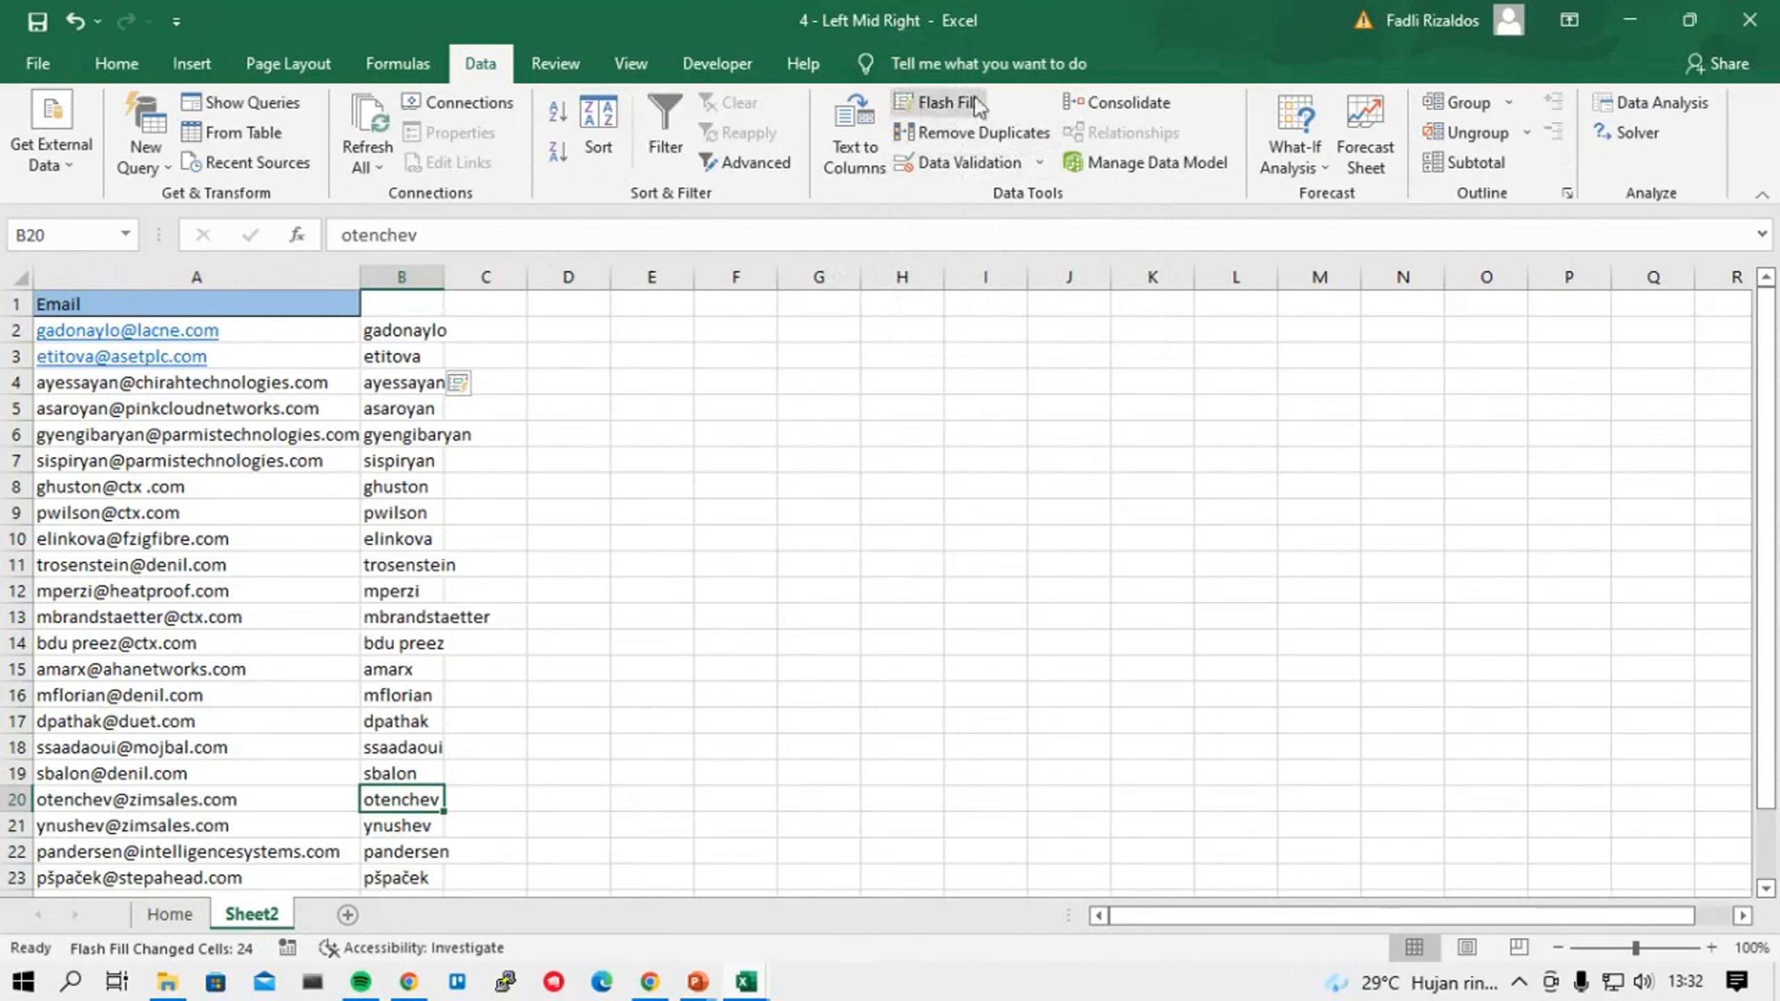
{"action": "left_click", "coordinate": [458, 382]}
{"action": "left_click", "coordinate": [458, 383]}
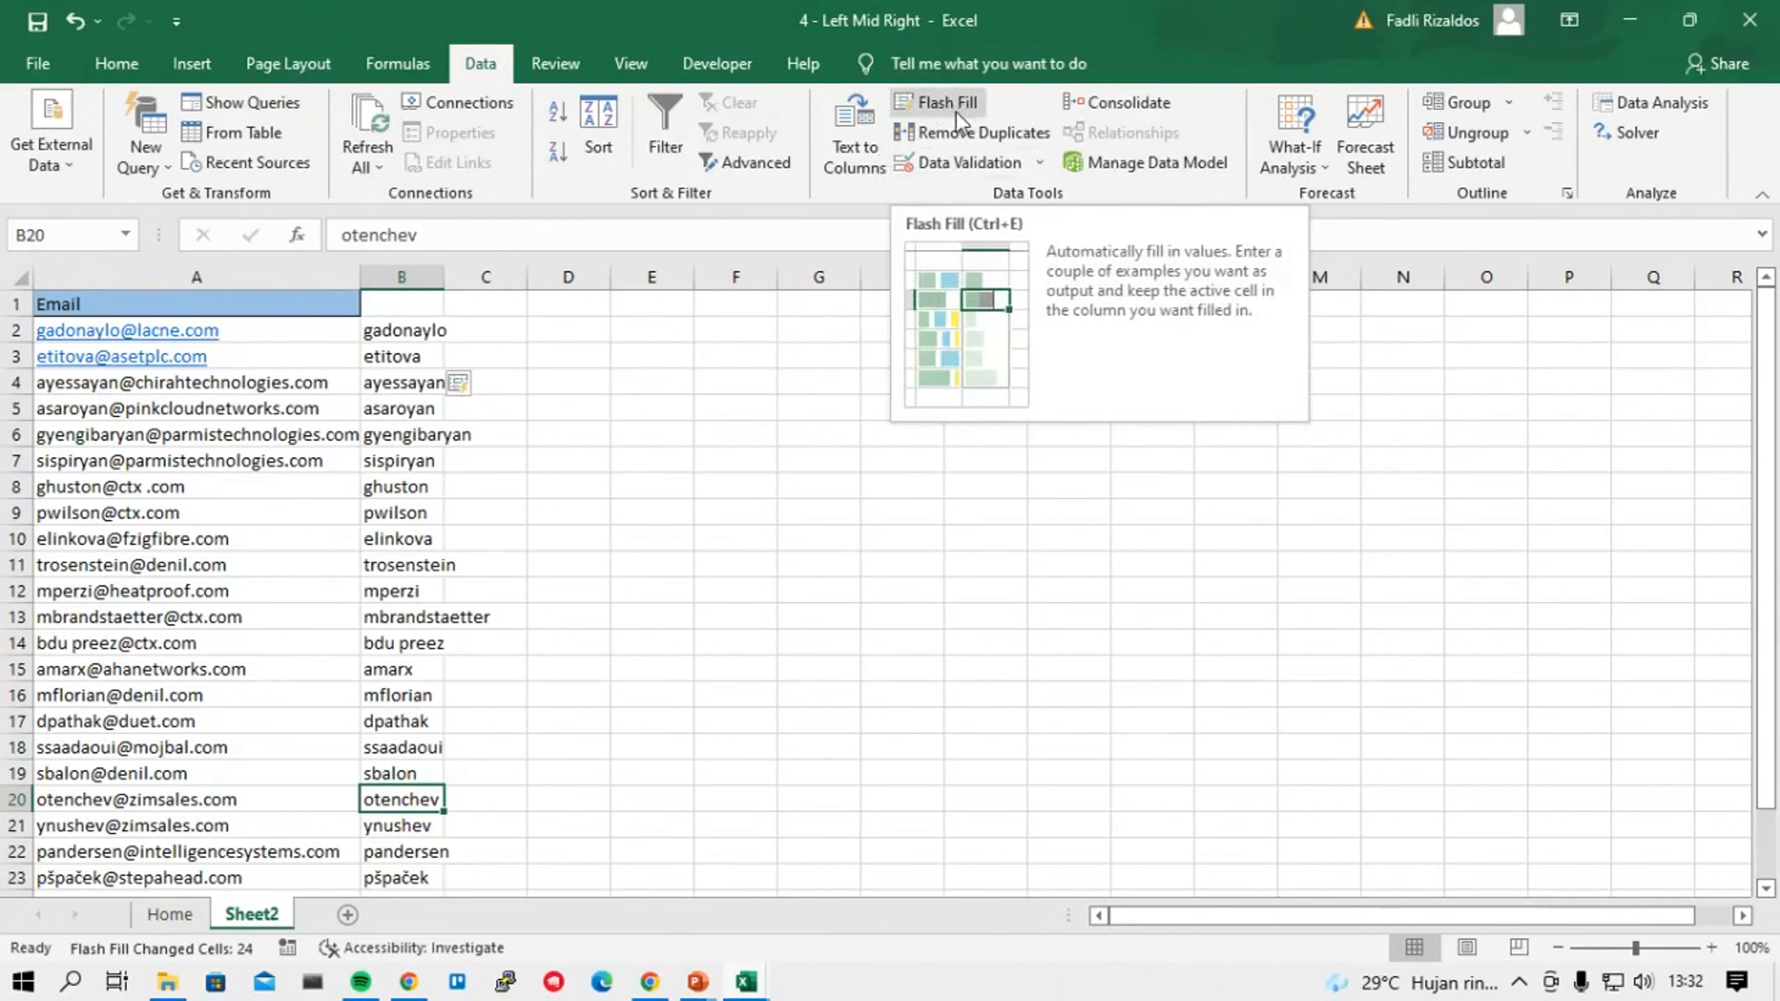
{"action": "left_click", "coordinate": [428, 591]}
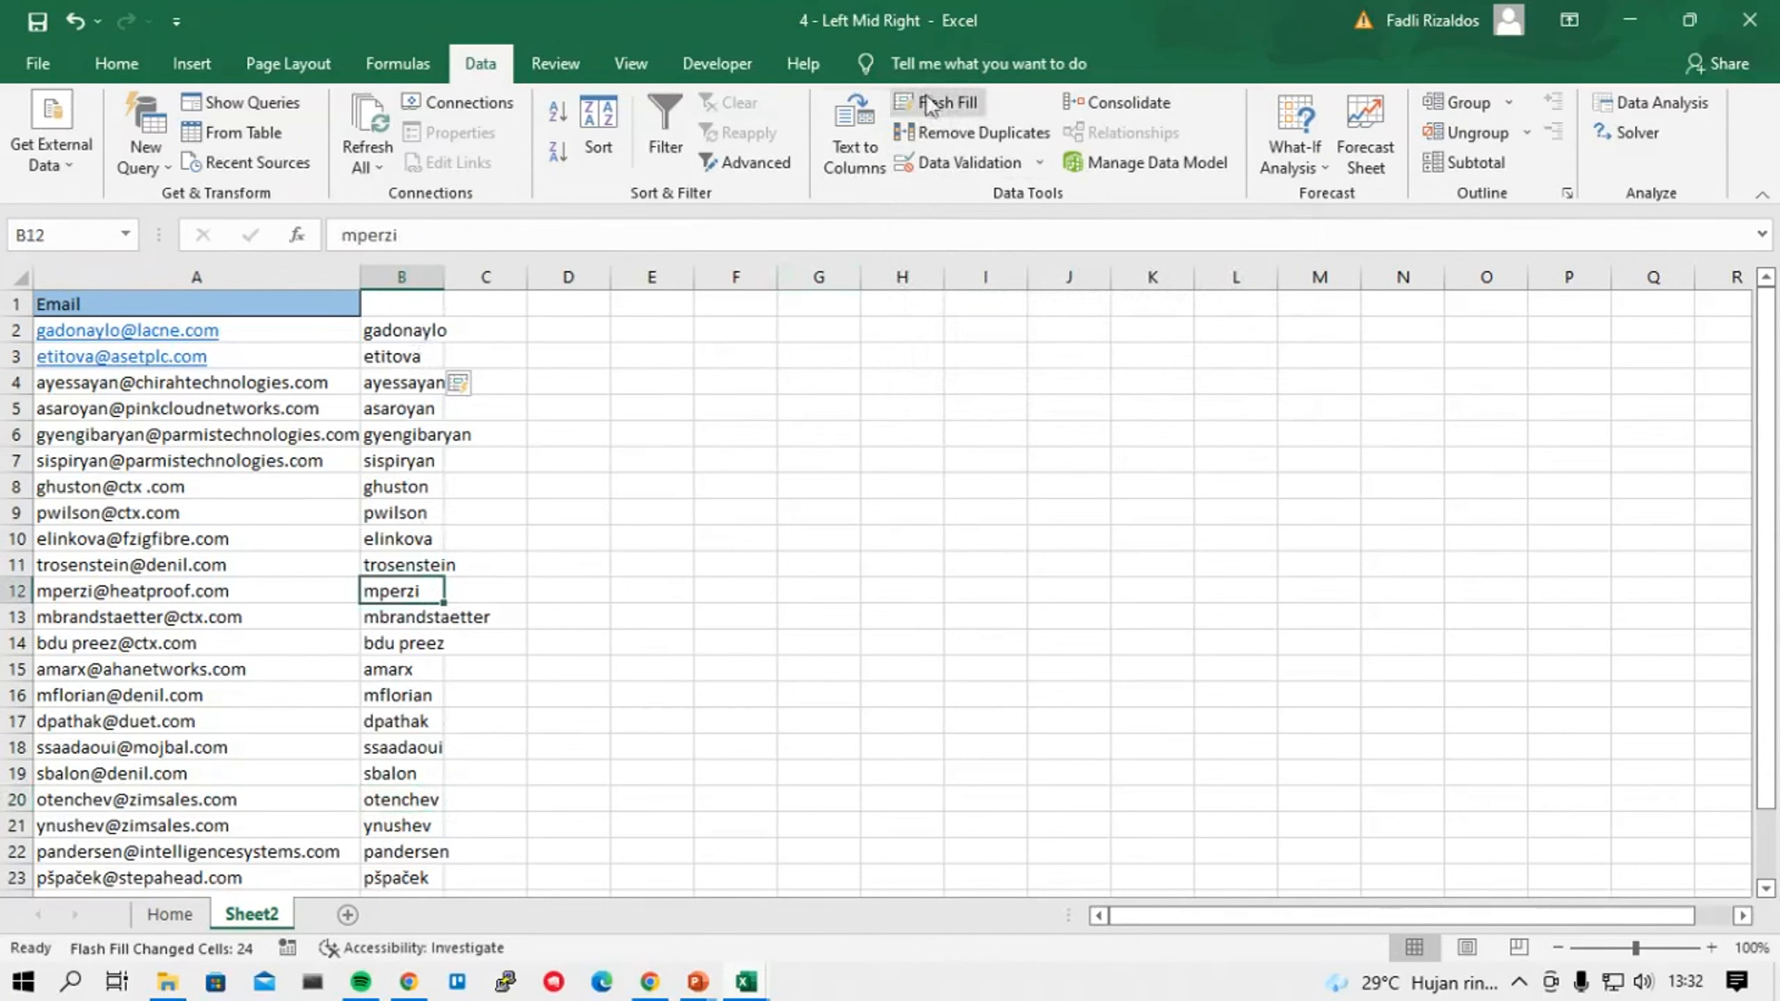
{"action": "left_click", "coordinate": [426, 332]}
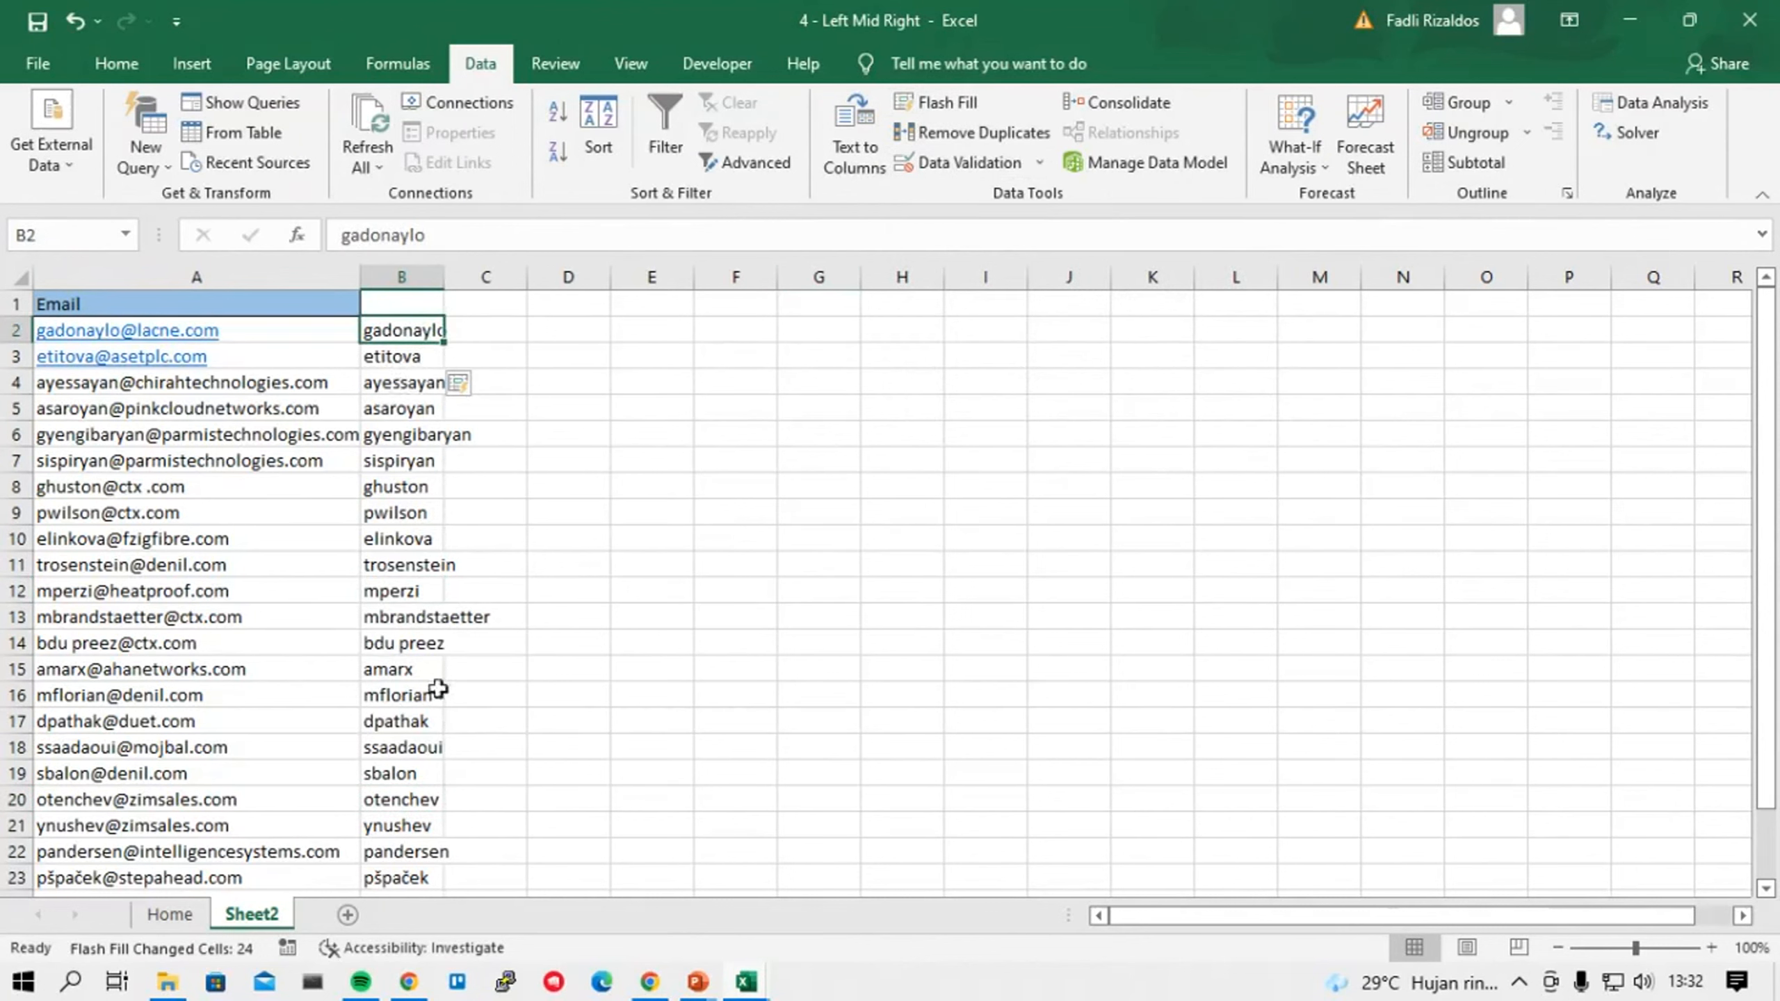
{"action": "left_click", "coordinate": [395, 379]}
{"action": "left_click", "coordinate": [188, 923]}
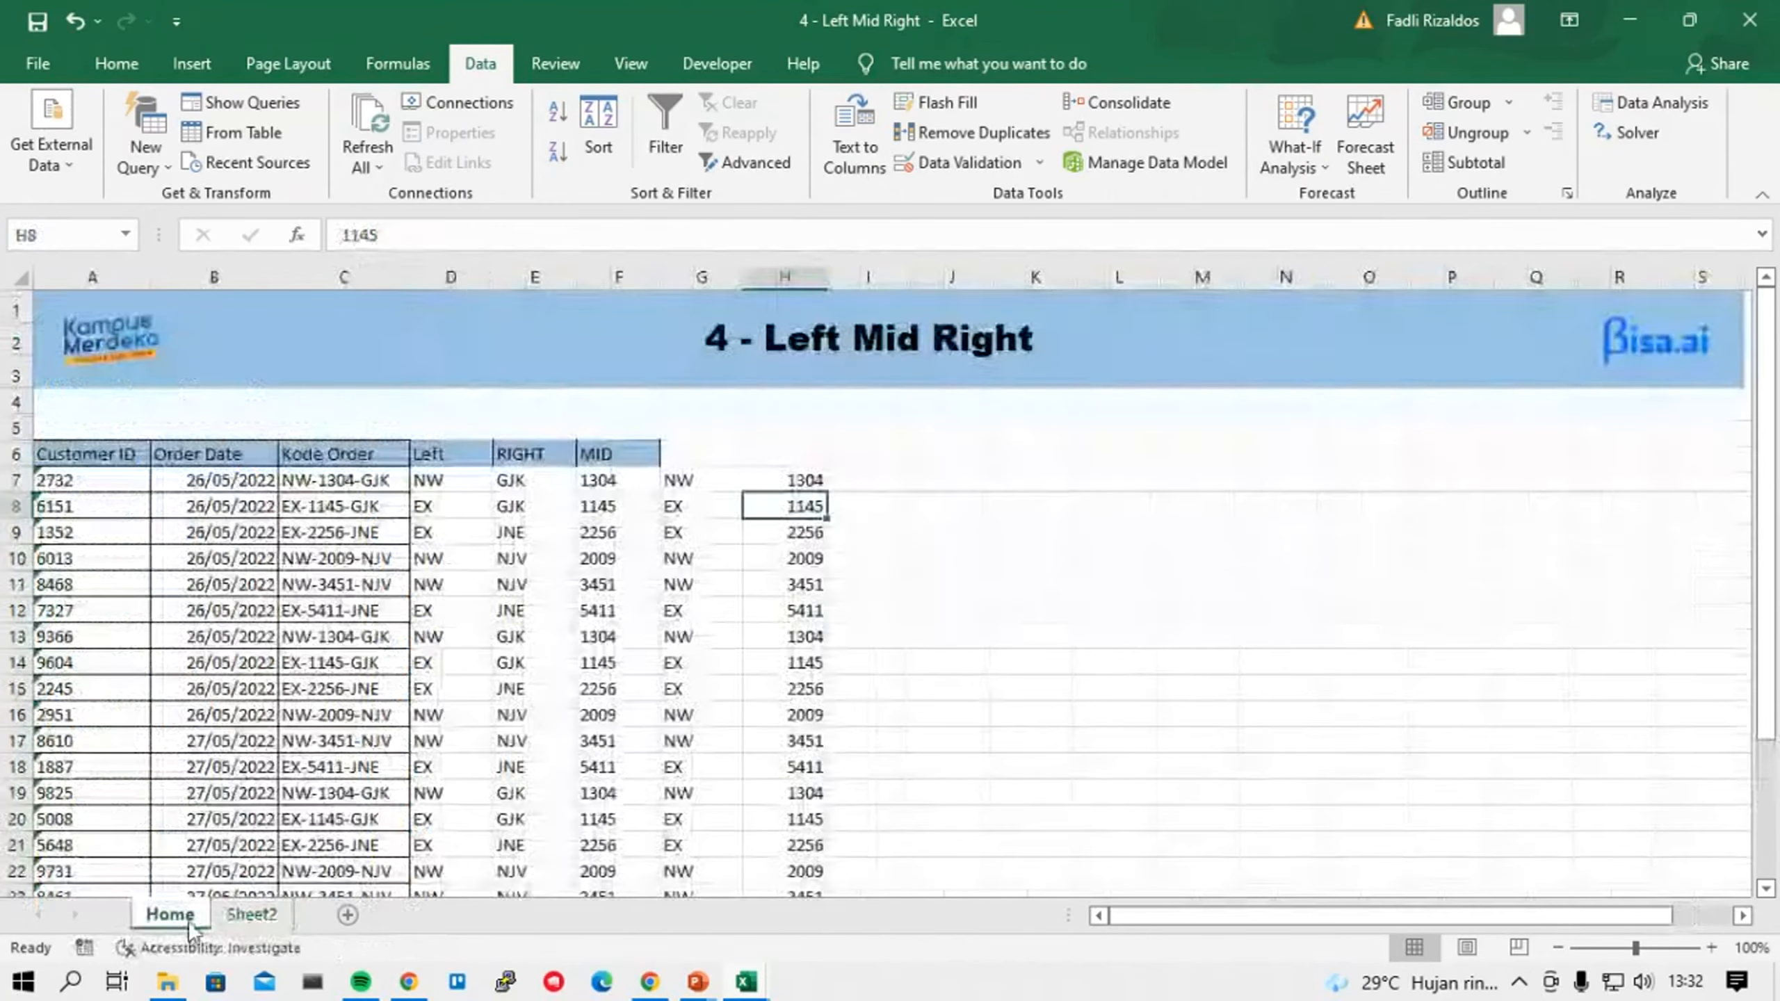
Switch to the running PowerPoint slide show and advance to the IF STATEMENTS slide.
{"action": "mouse_move", "coordinate": [705, 990]}
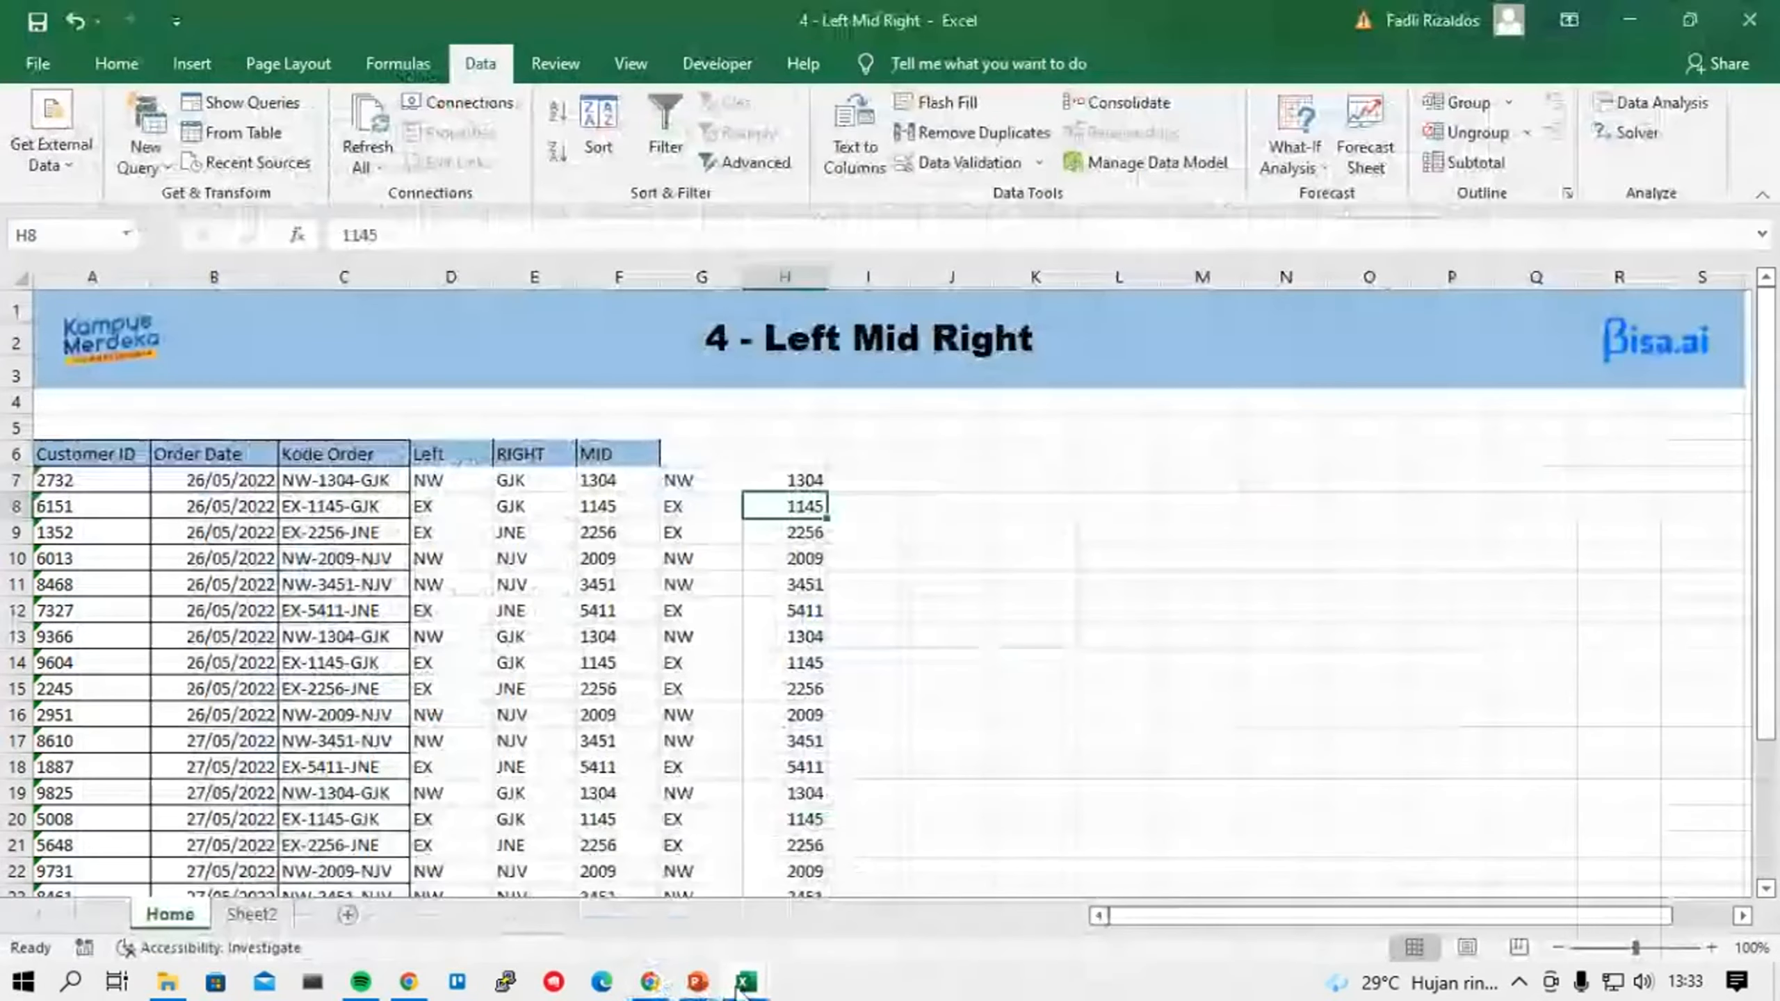
{"action": "mouse_move", "coordinate": [746, 981]}
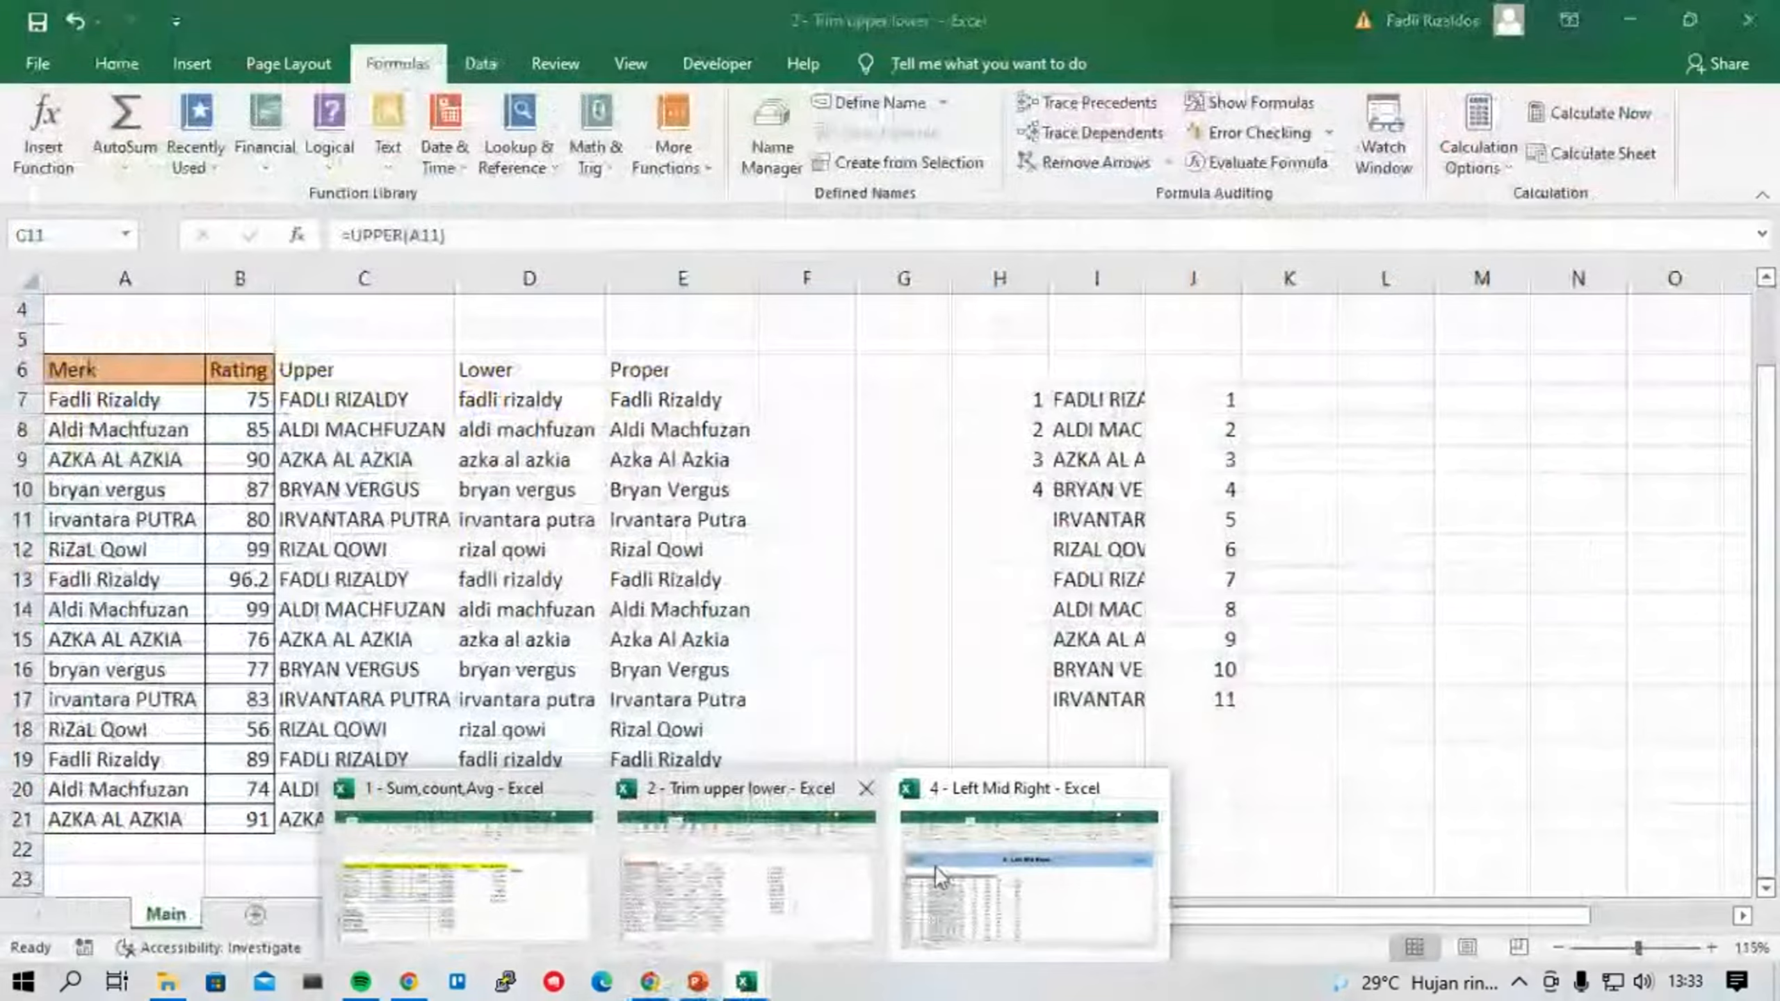
{"action": "left_click", "coordinate": [939, 877]}
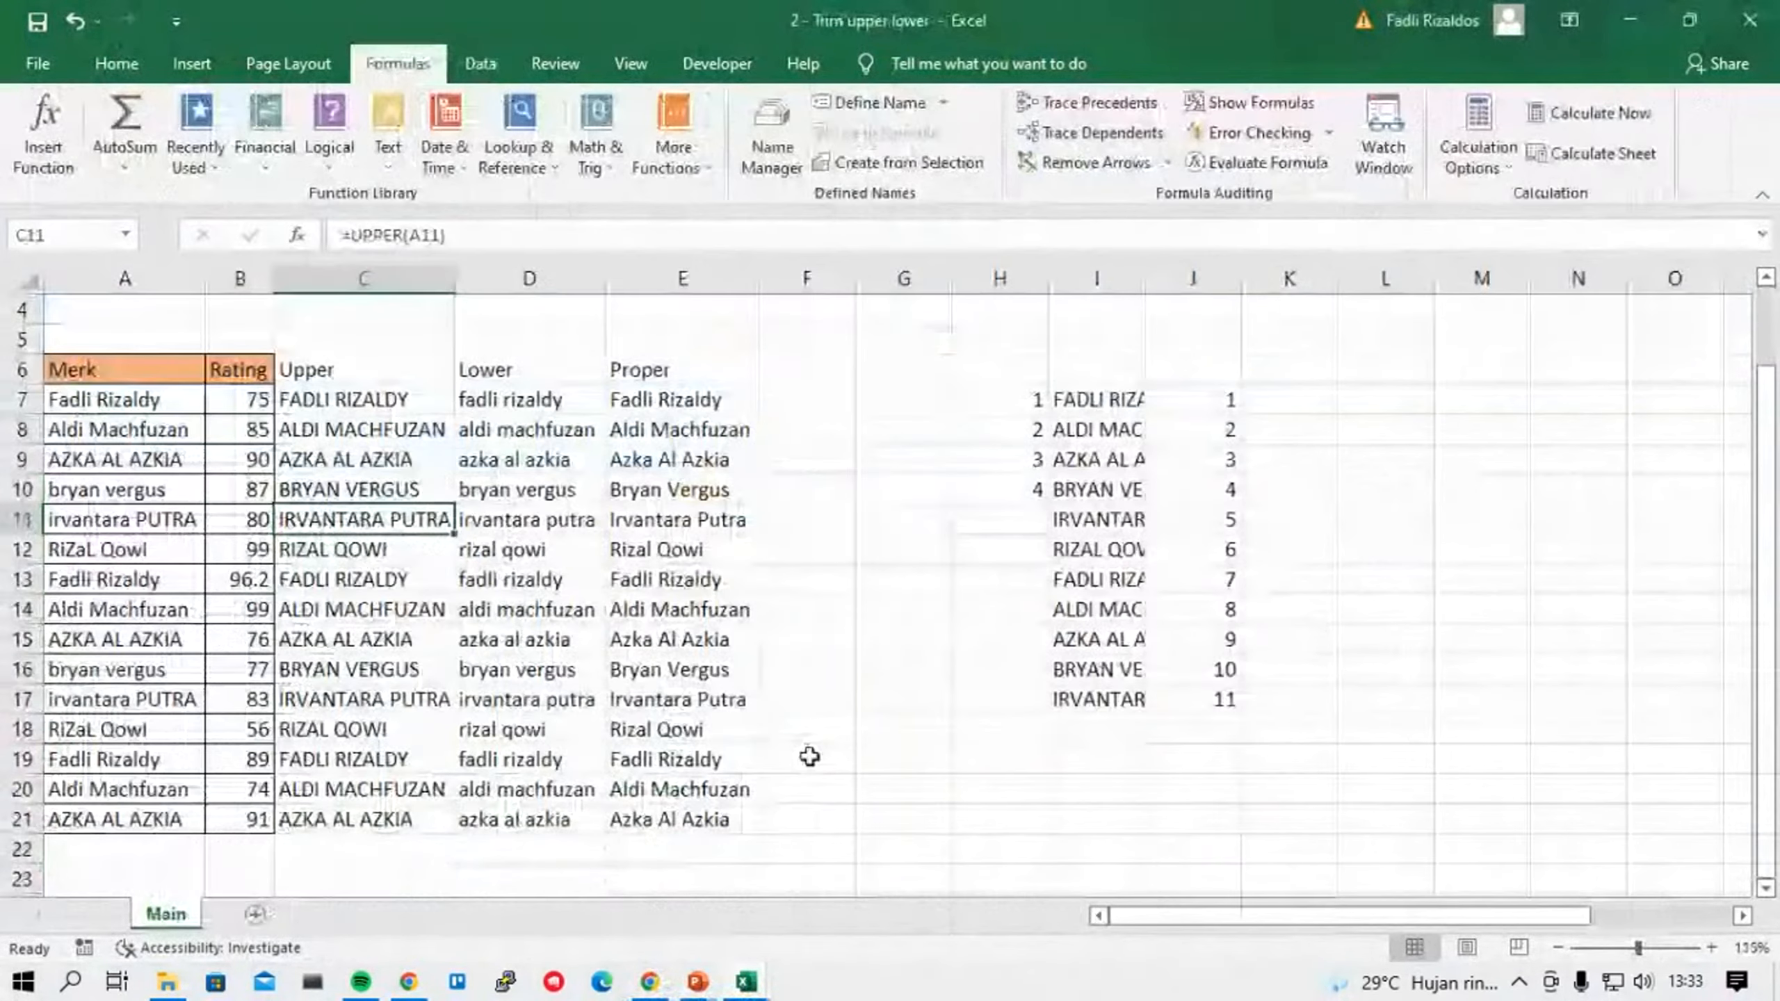
{"action": "left_click", "coordinate": [704, 983]}
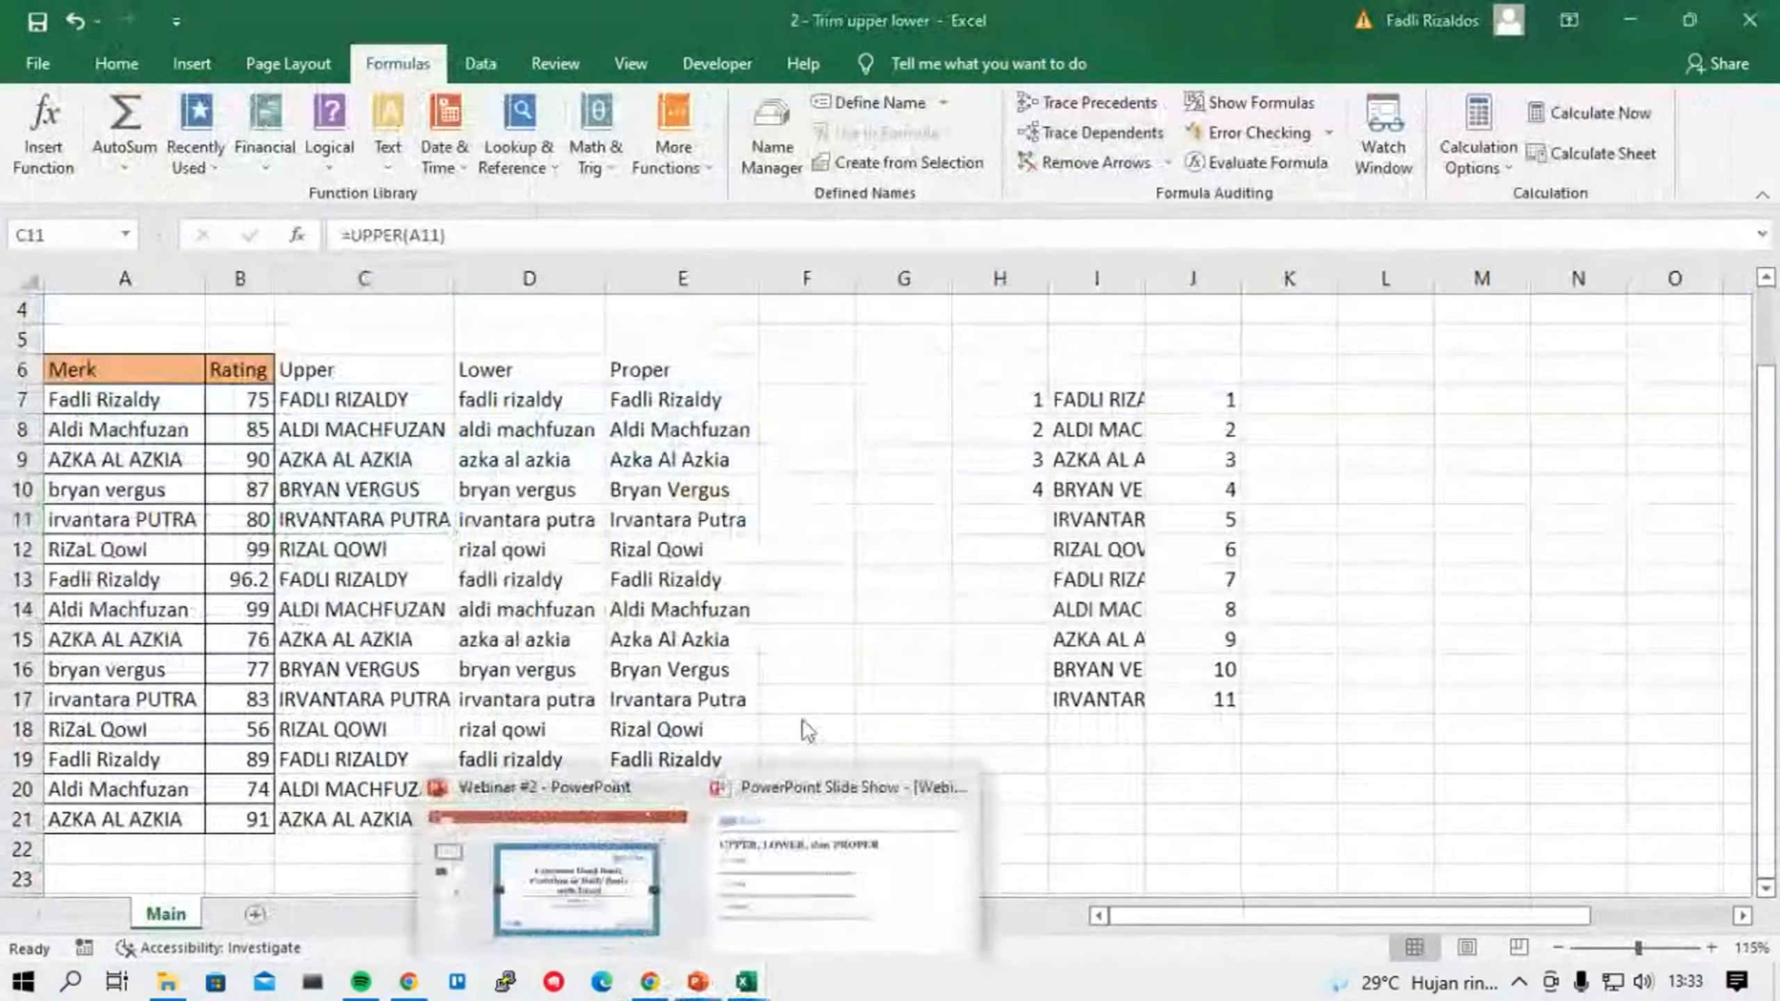
{"action": "left_click", "coordinate": [850, 779]}
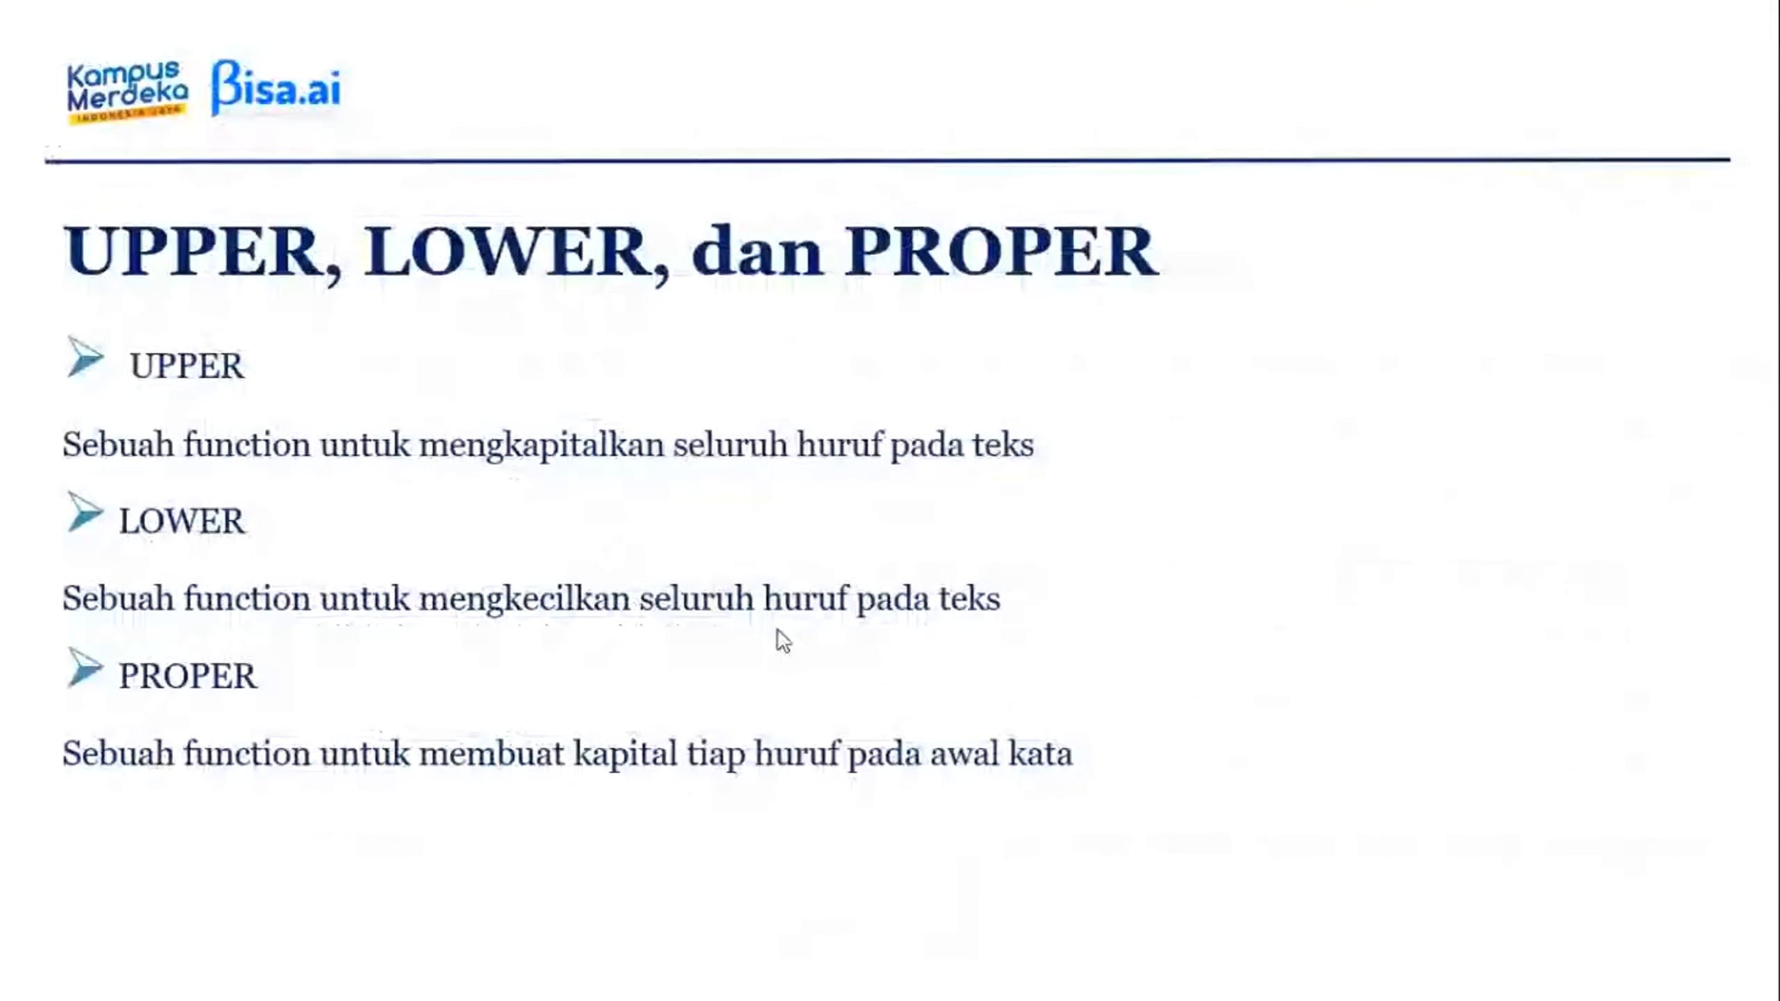
{"action": "left_click", "coordinate": [776, 629]}
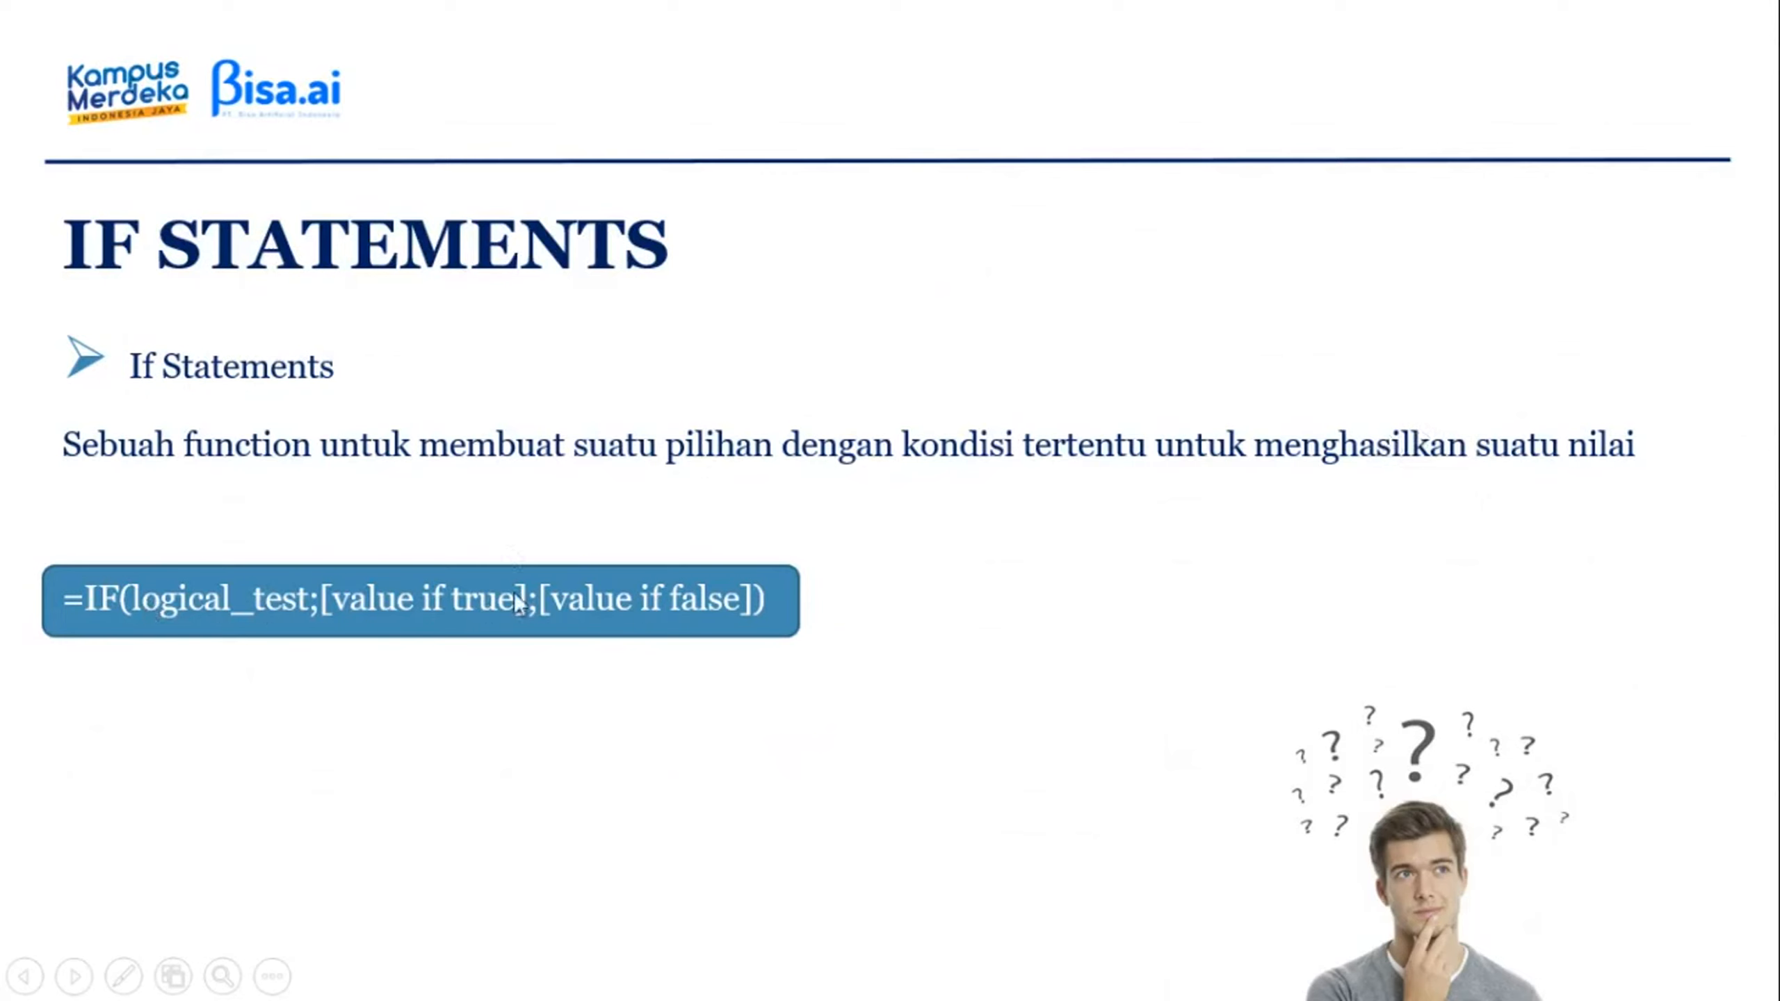
Switch to the Webinar #2 folder in File Explorer and open the workbook 3 - Contoh soal.
{"action": "key", "text": "alt+Tab"}
{"action": "key", "text": "alt+Tab"}
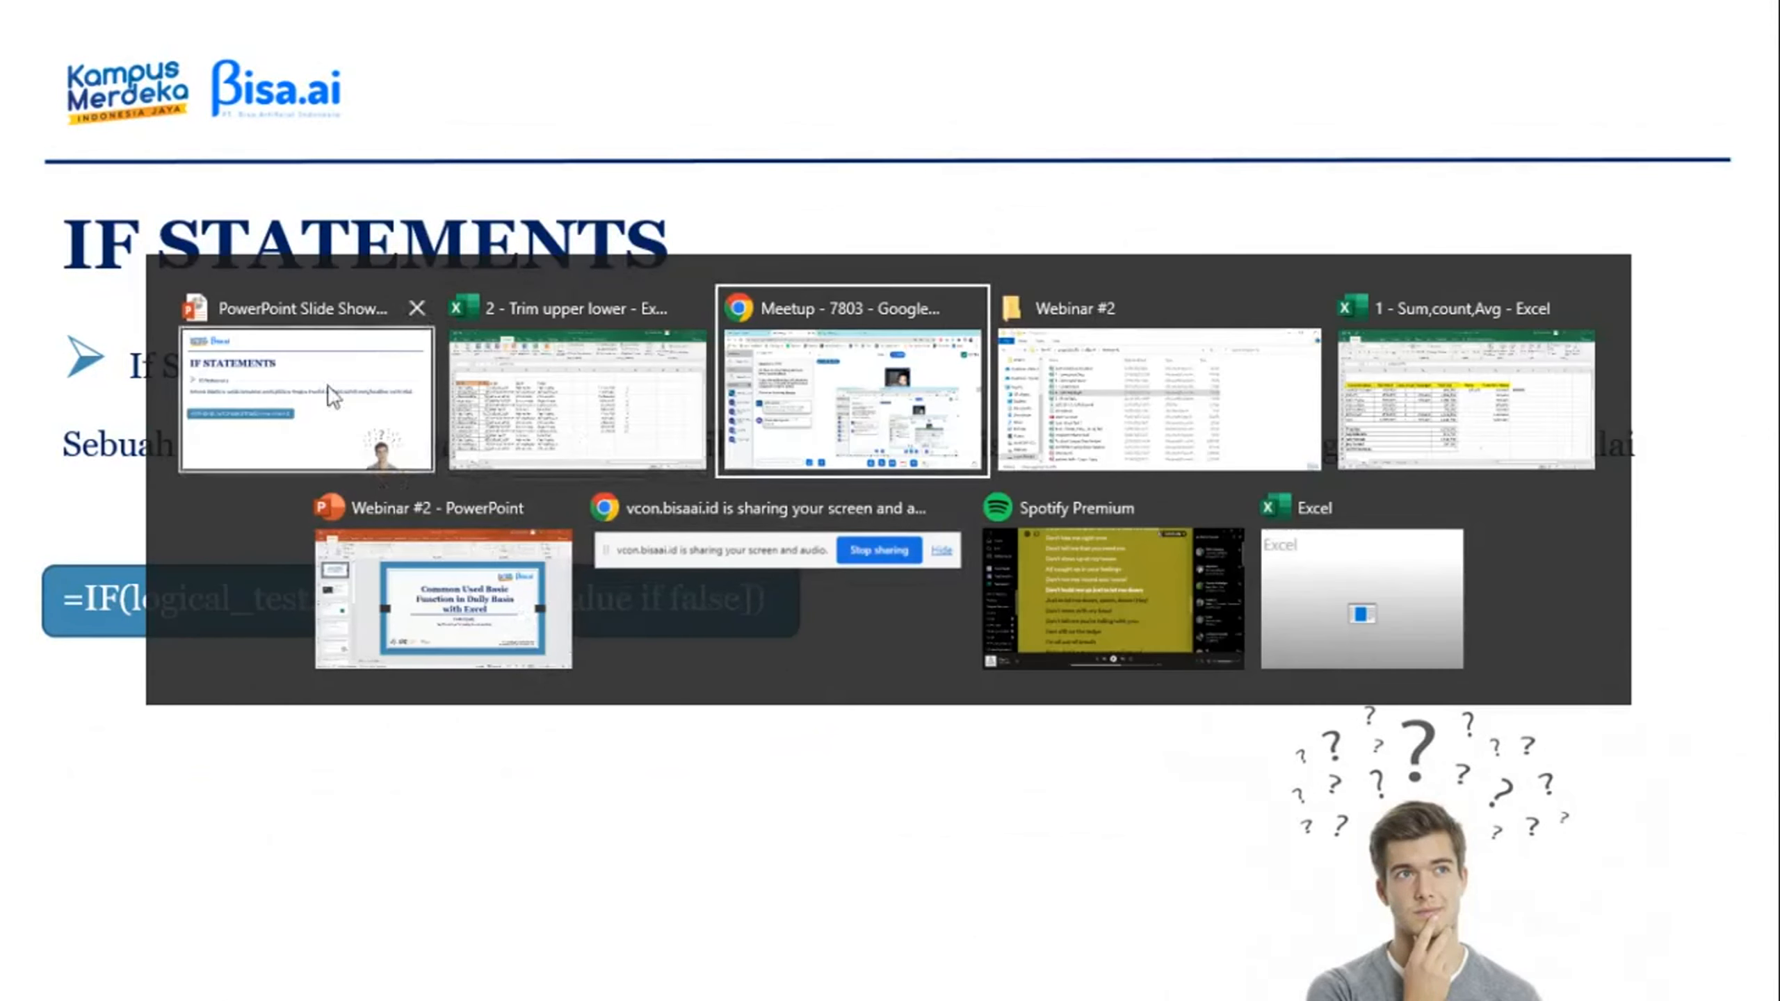
{"action": "key", "text": "alt+Tab"}
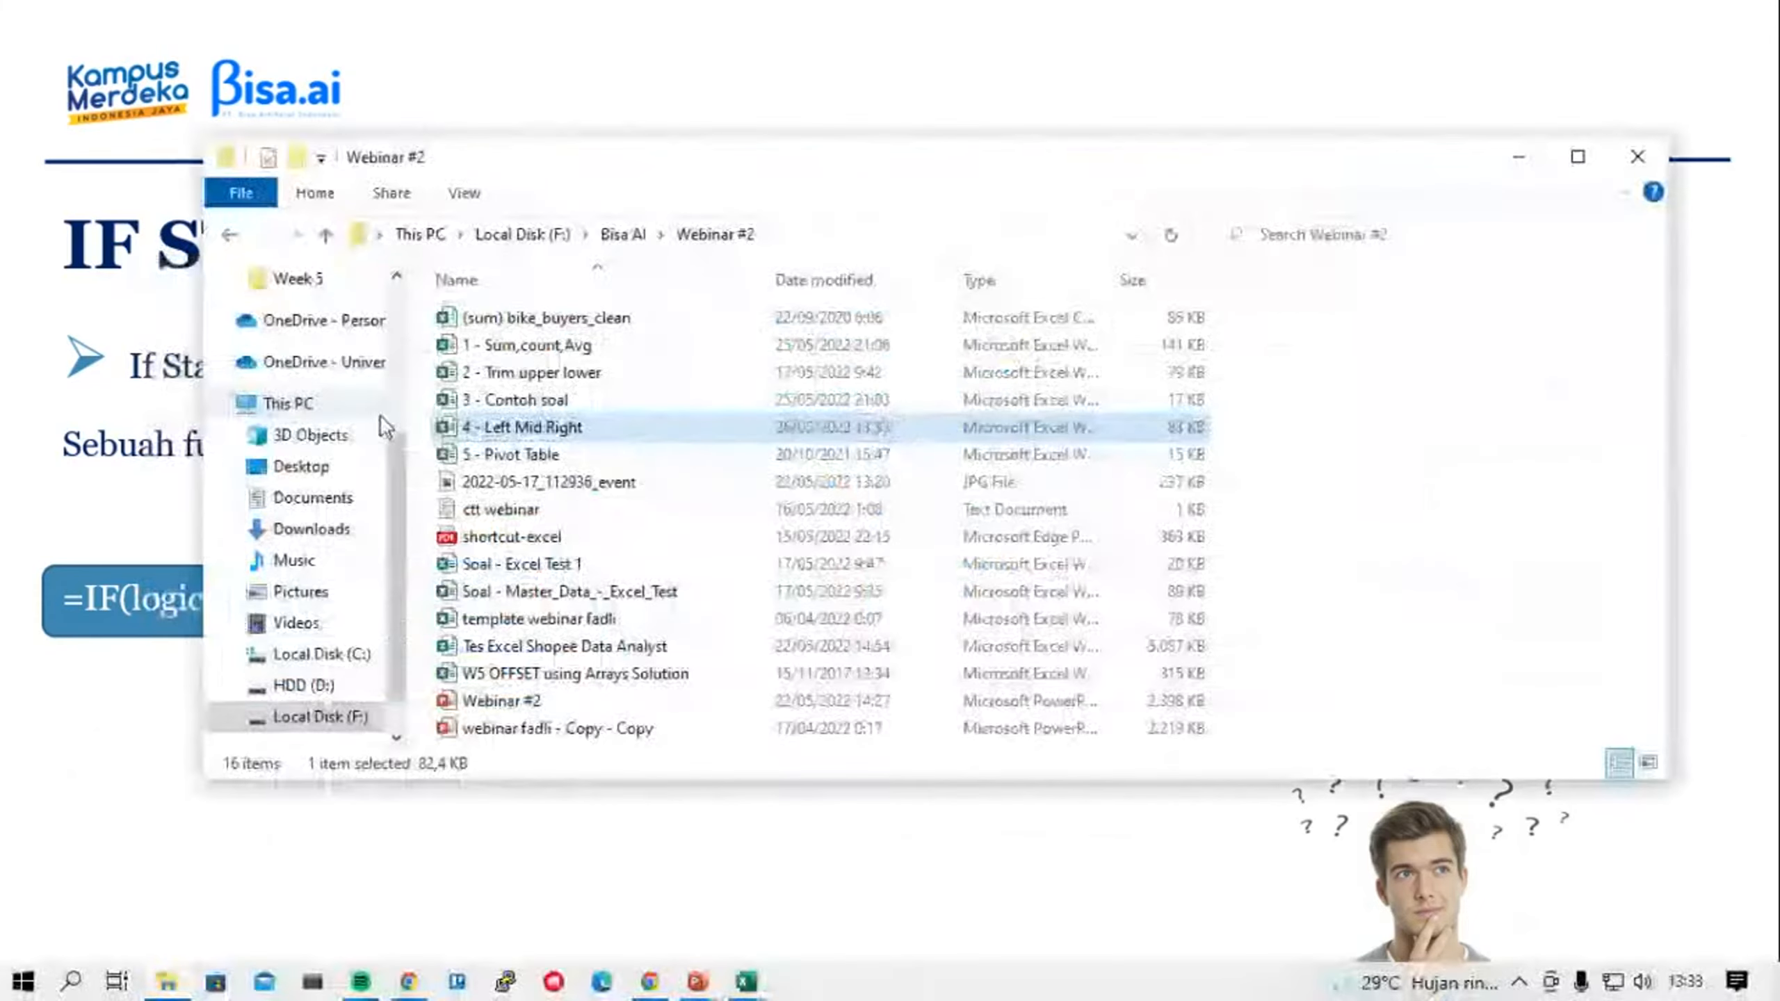
{"action": "left_click", "coordinate": [518, 400]}
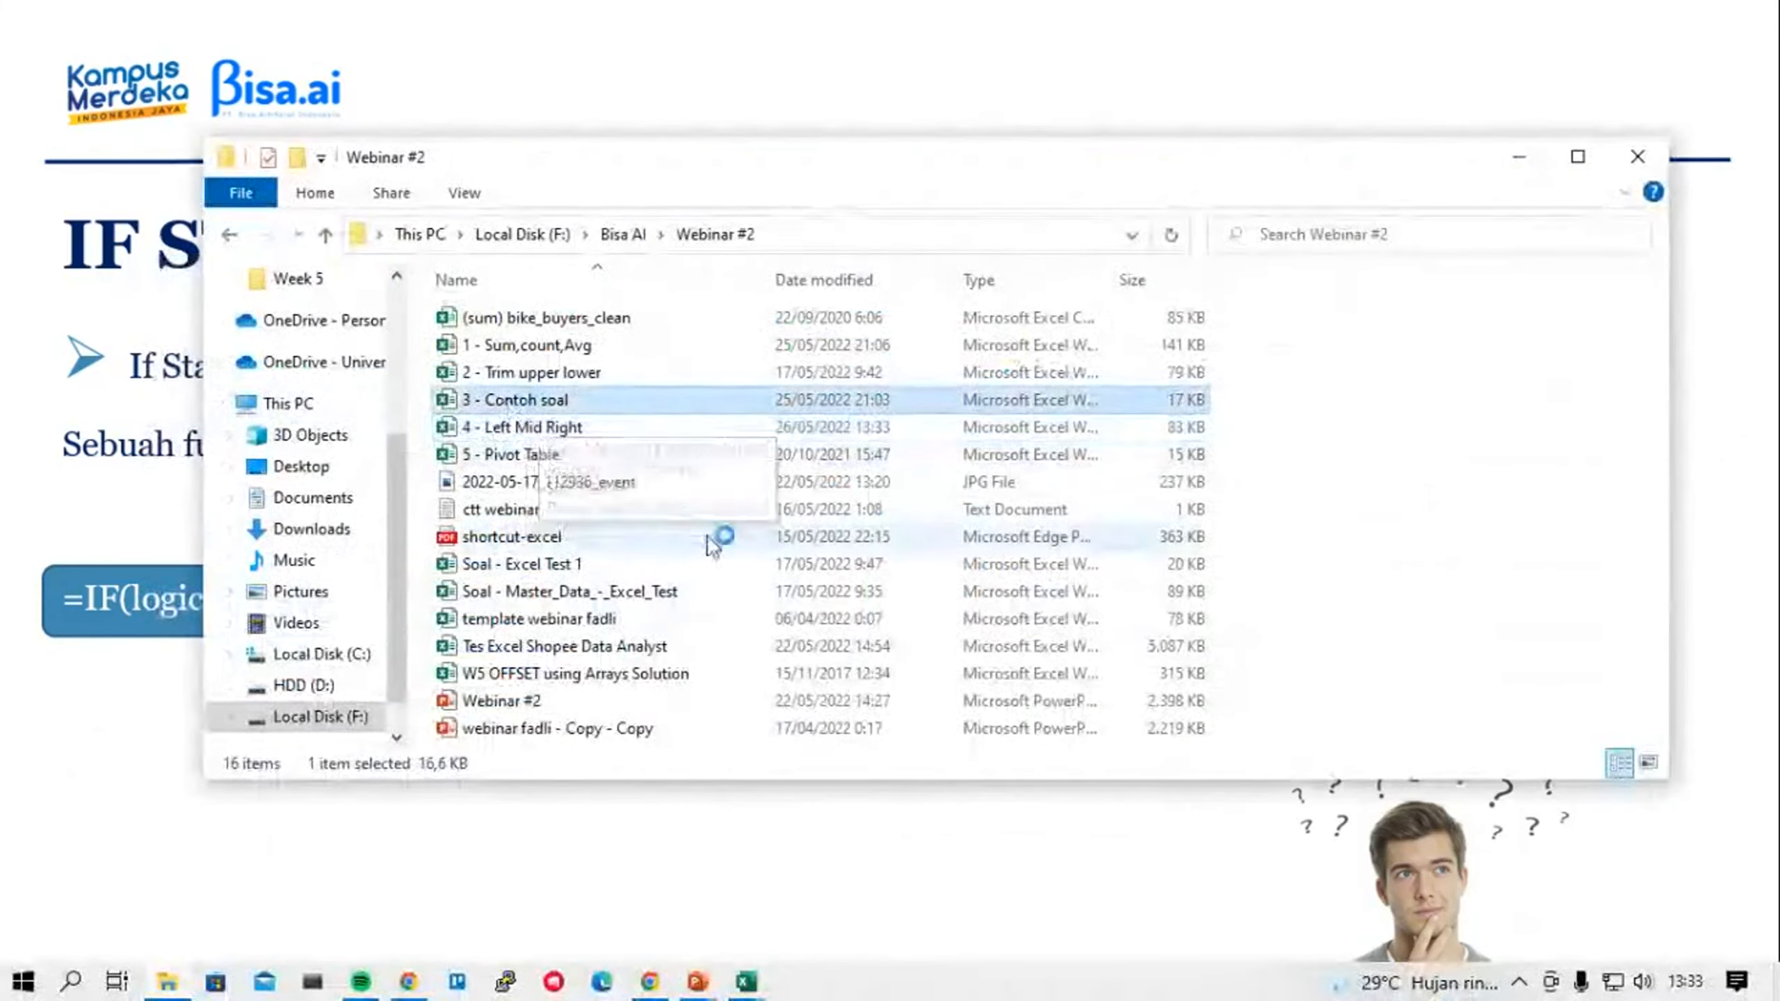
{"action": "key", "text": "alt+Tab"}
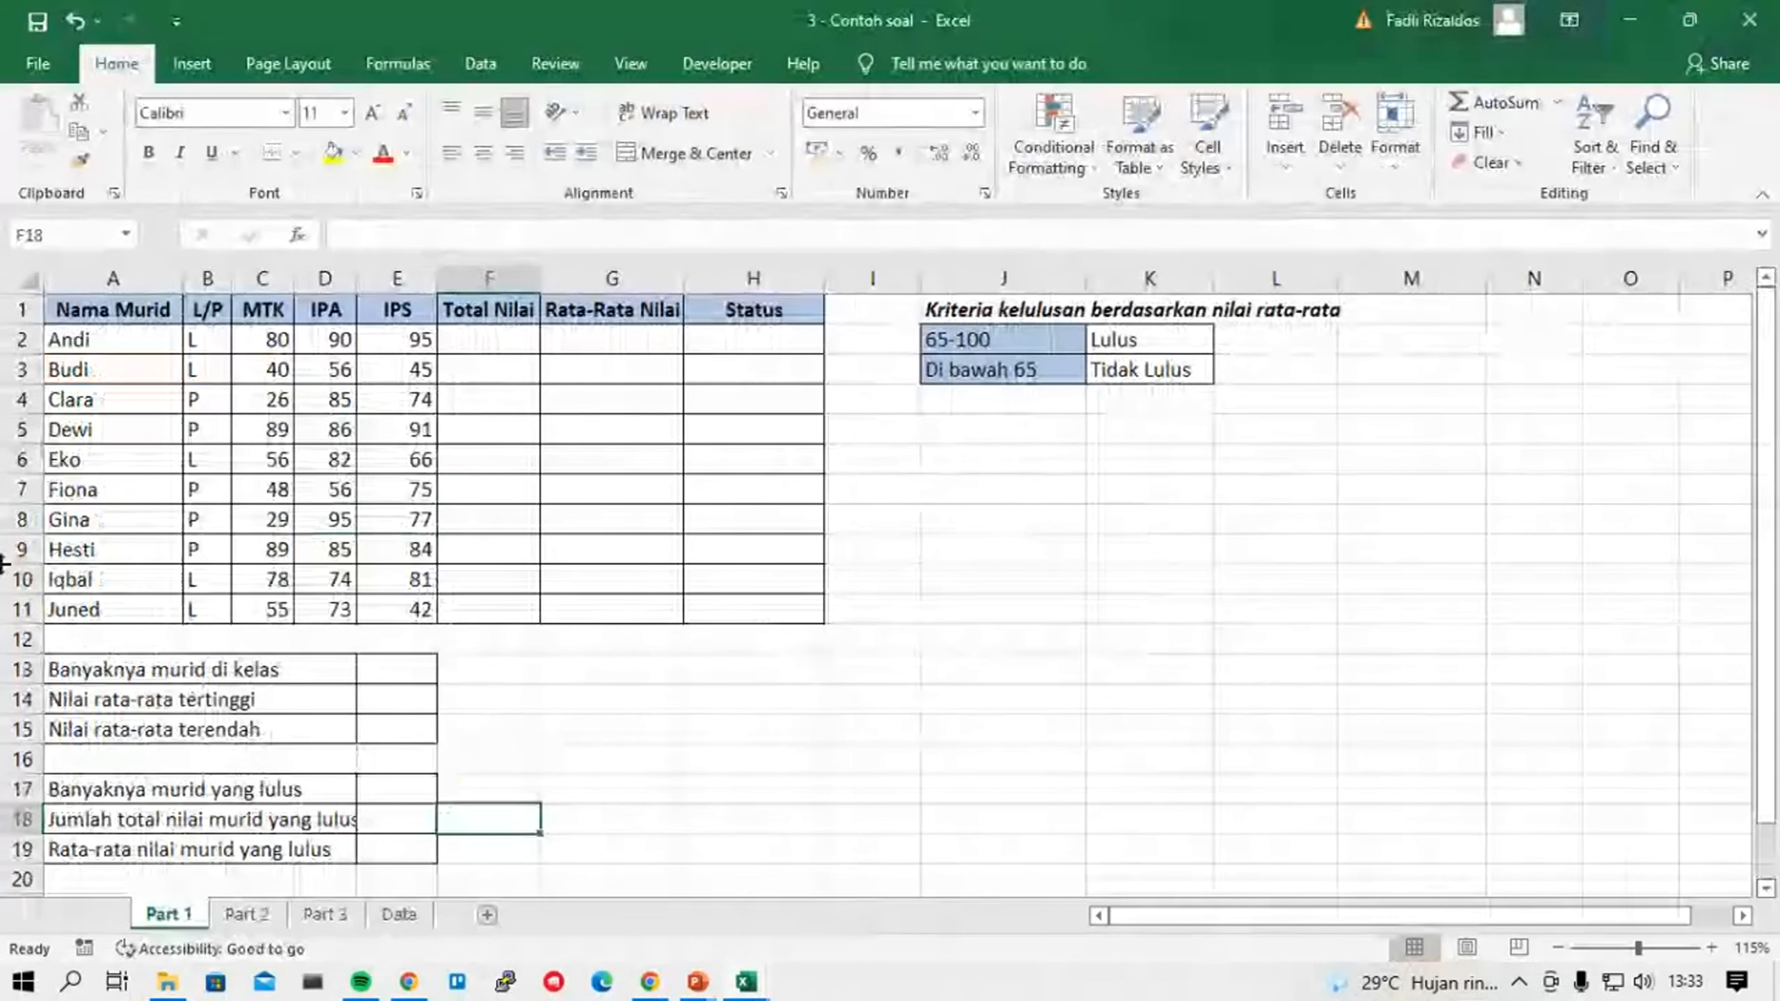
Look through the Part 2 and Part 3 exercise sheets, and return to Part 1.
{"action": "left_click", "coordinate": [257, 920]}
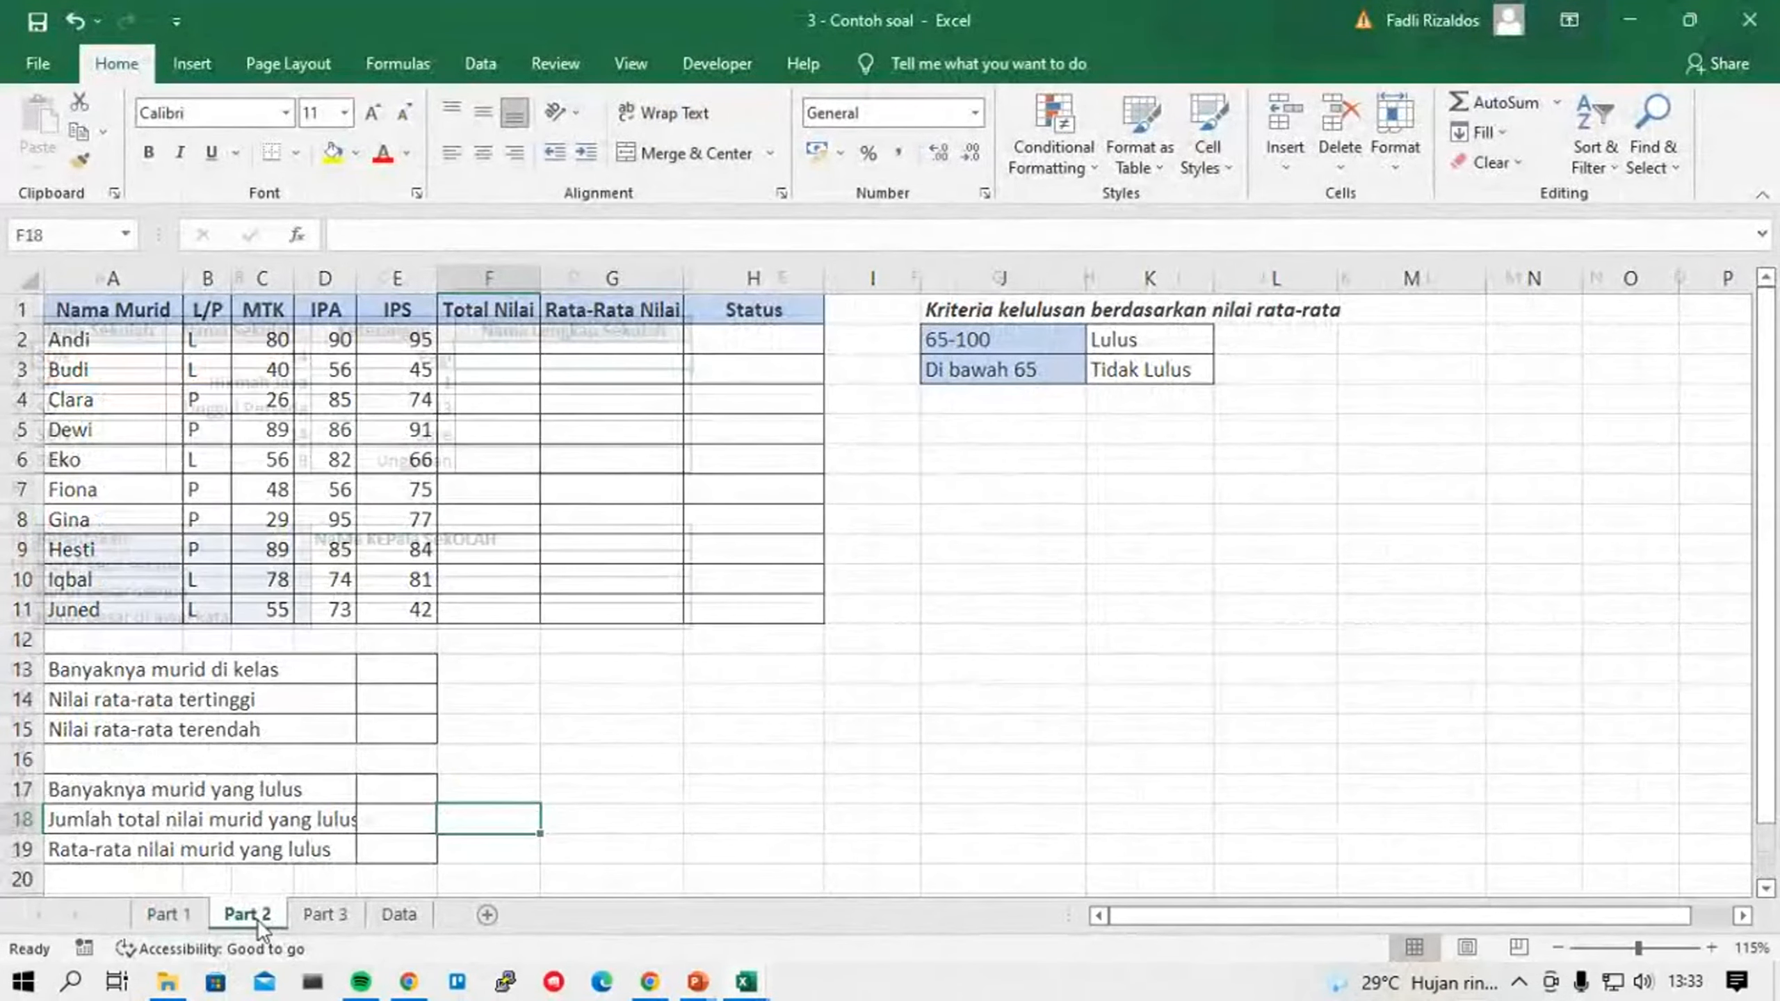
{"action": "left_click", "coordinate": [306, 921]}
{"action": "left_click", "coordinate": [168, 915]}
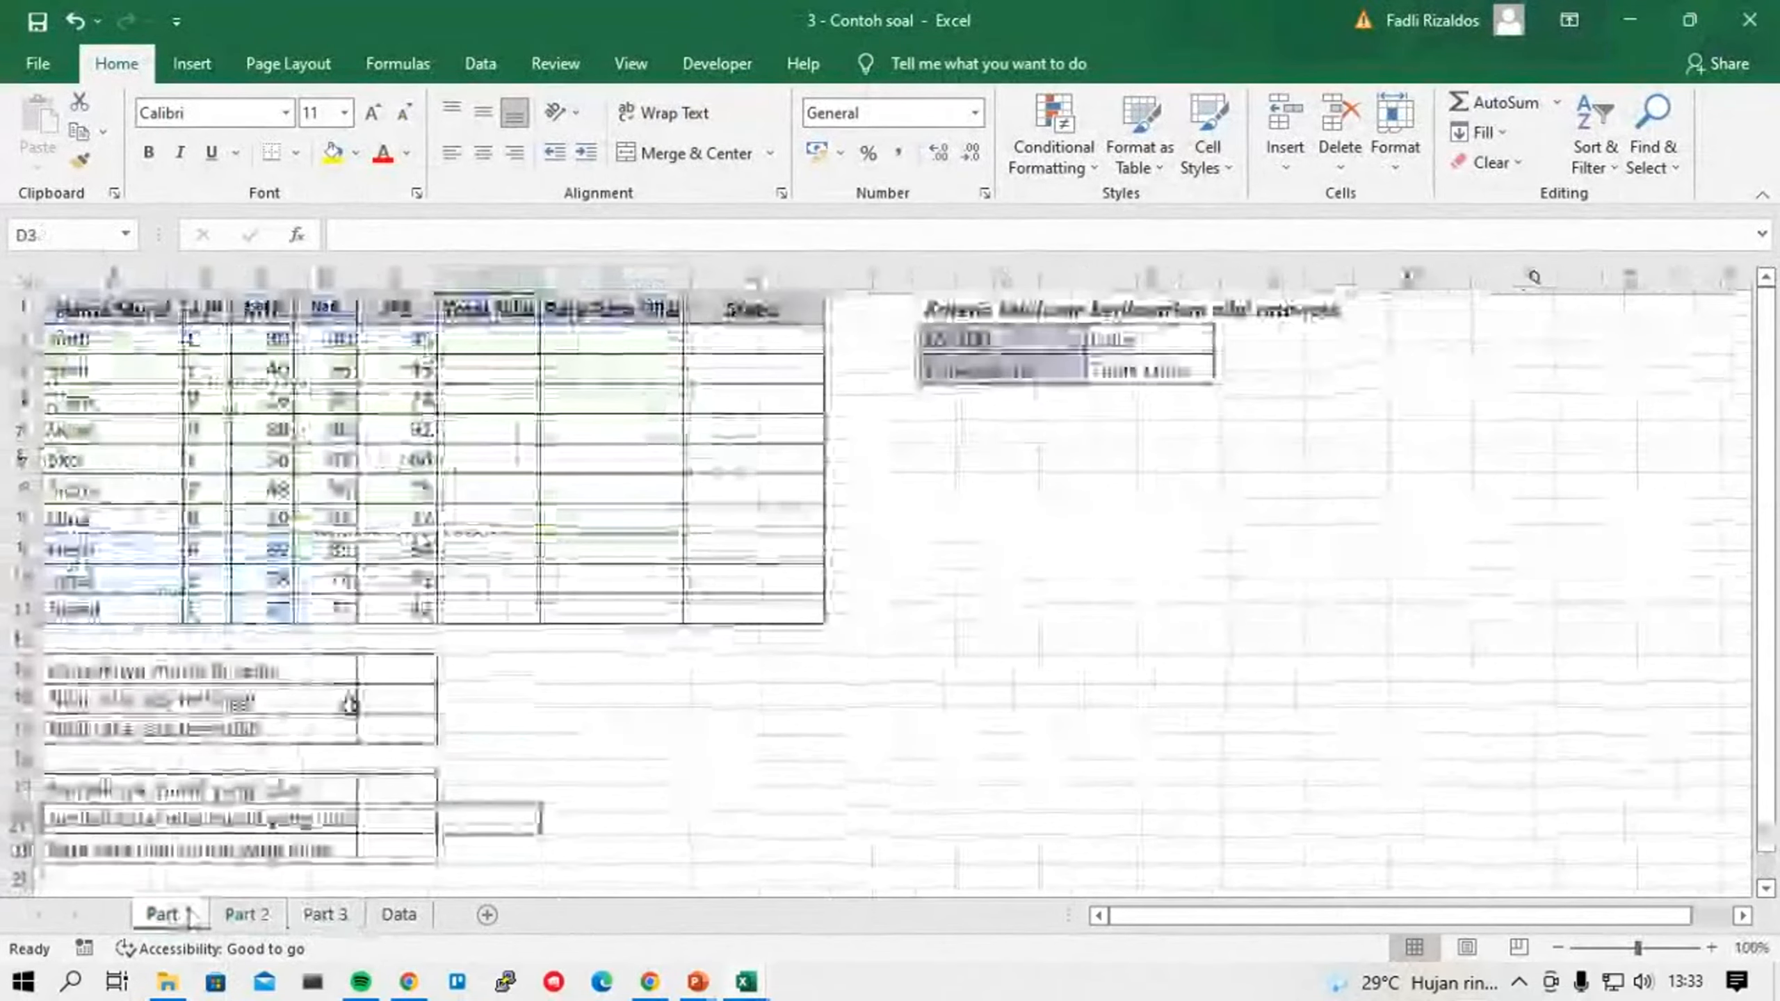
{"action": "left_click", "coordinate": [744, 337]}
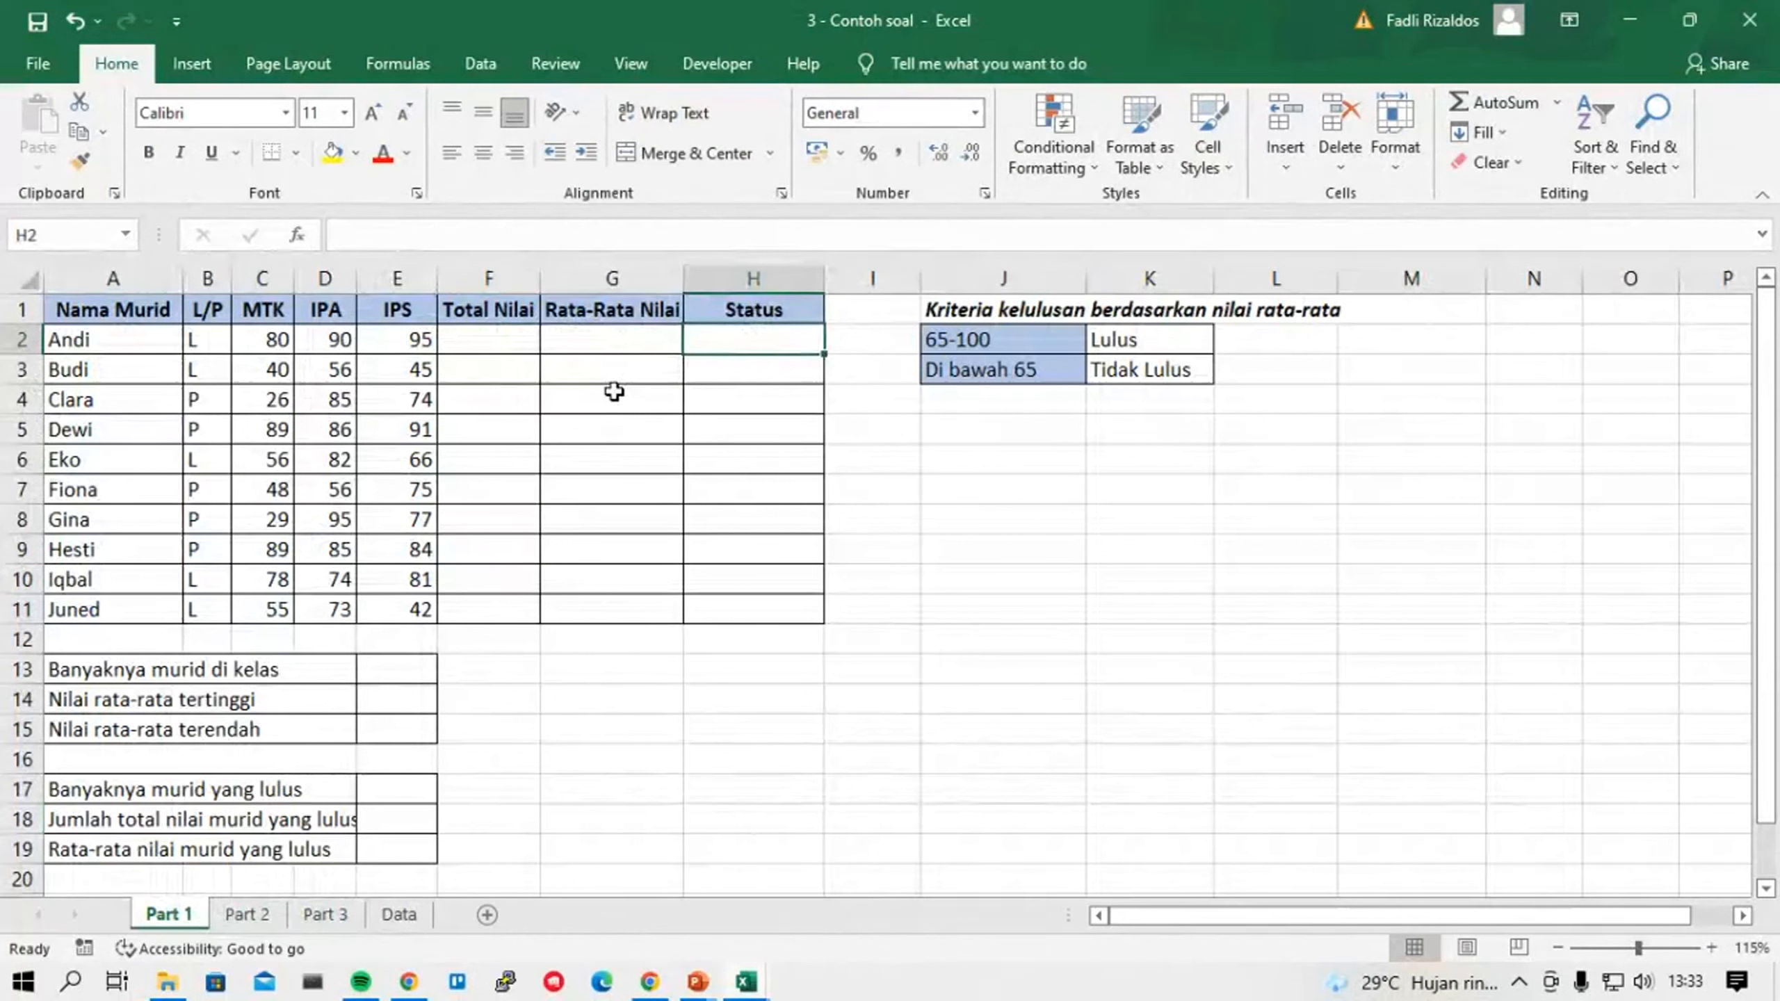
{"action": "key", "text": "Left"}
{"action": "key", "text": "Left"}
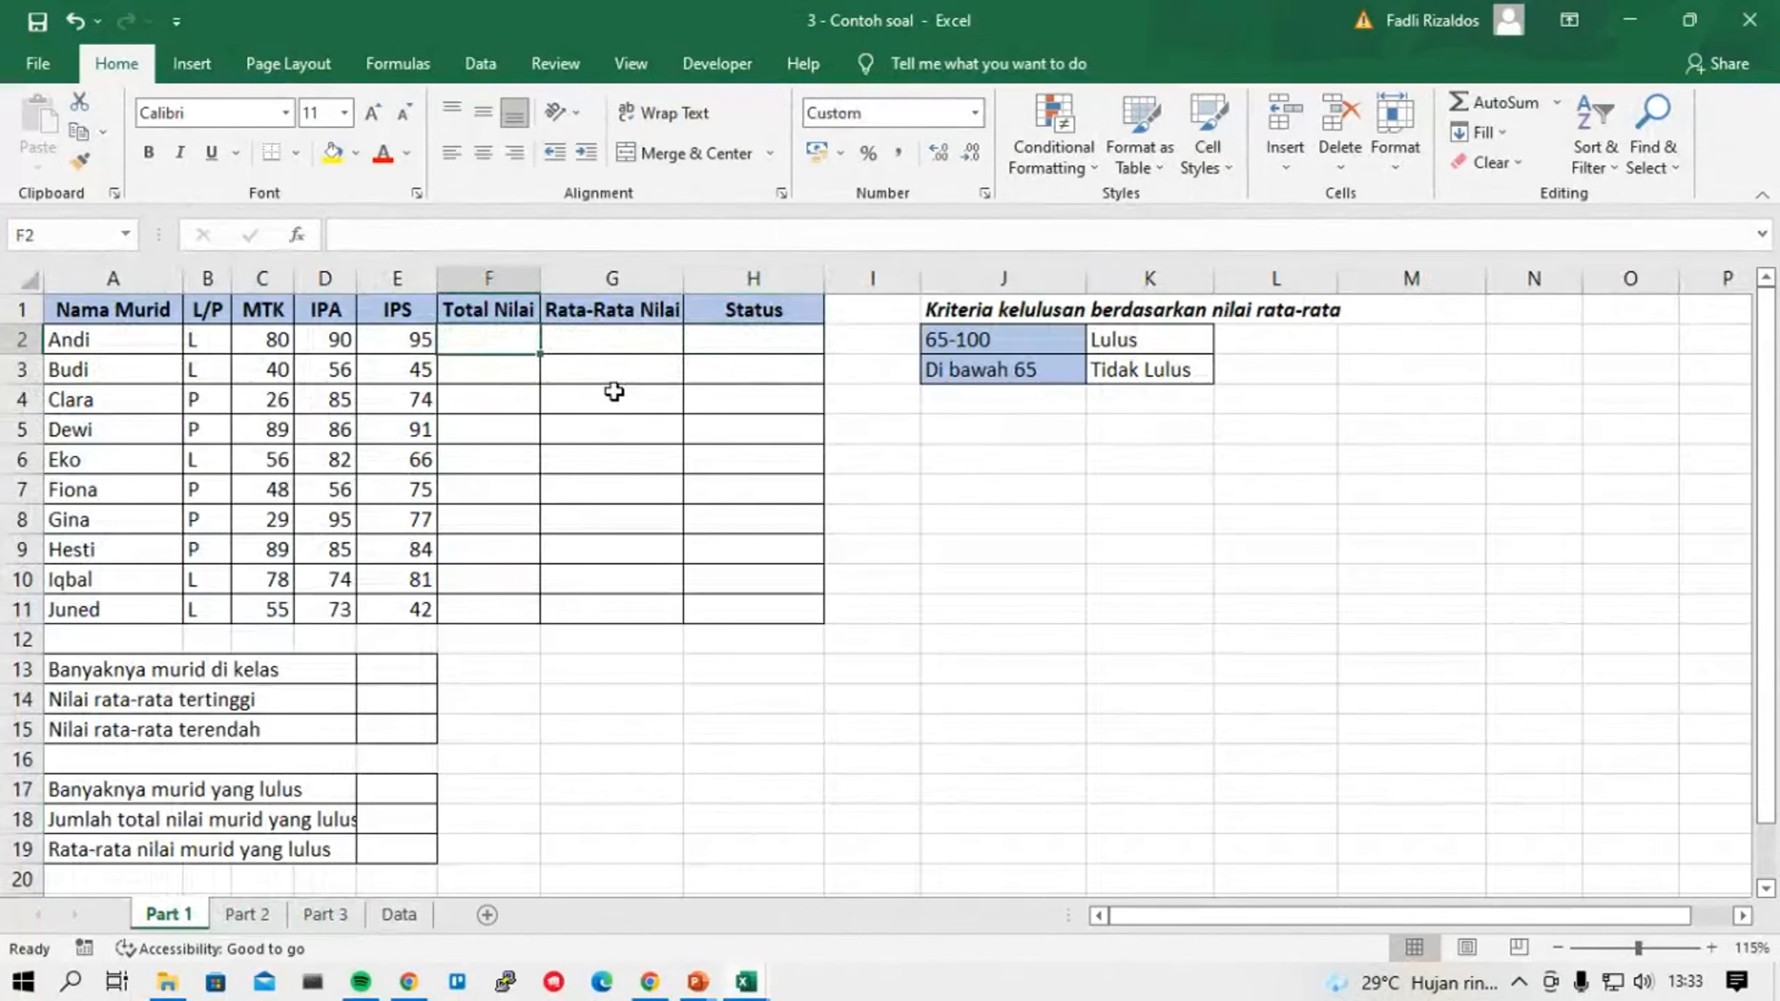
{"action": "type", "text": "="}
{"action": "key", "text": "Escape"}
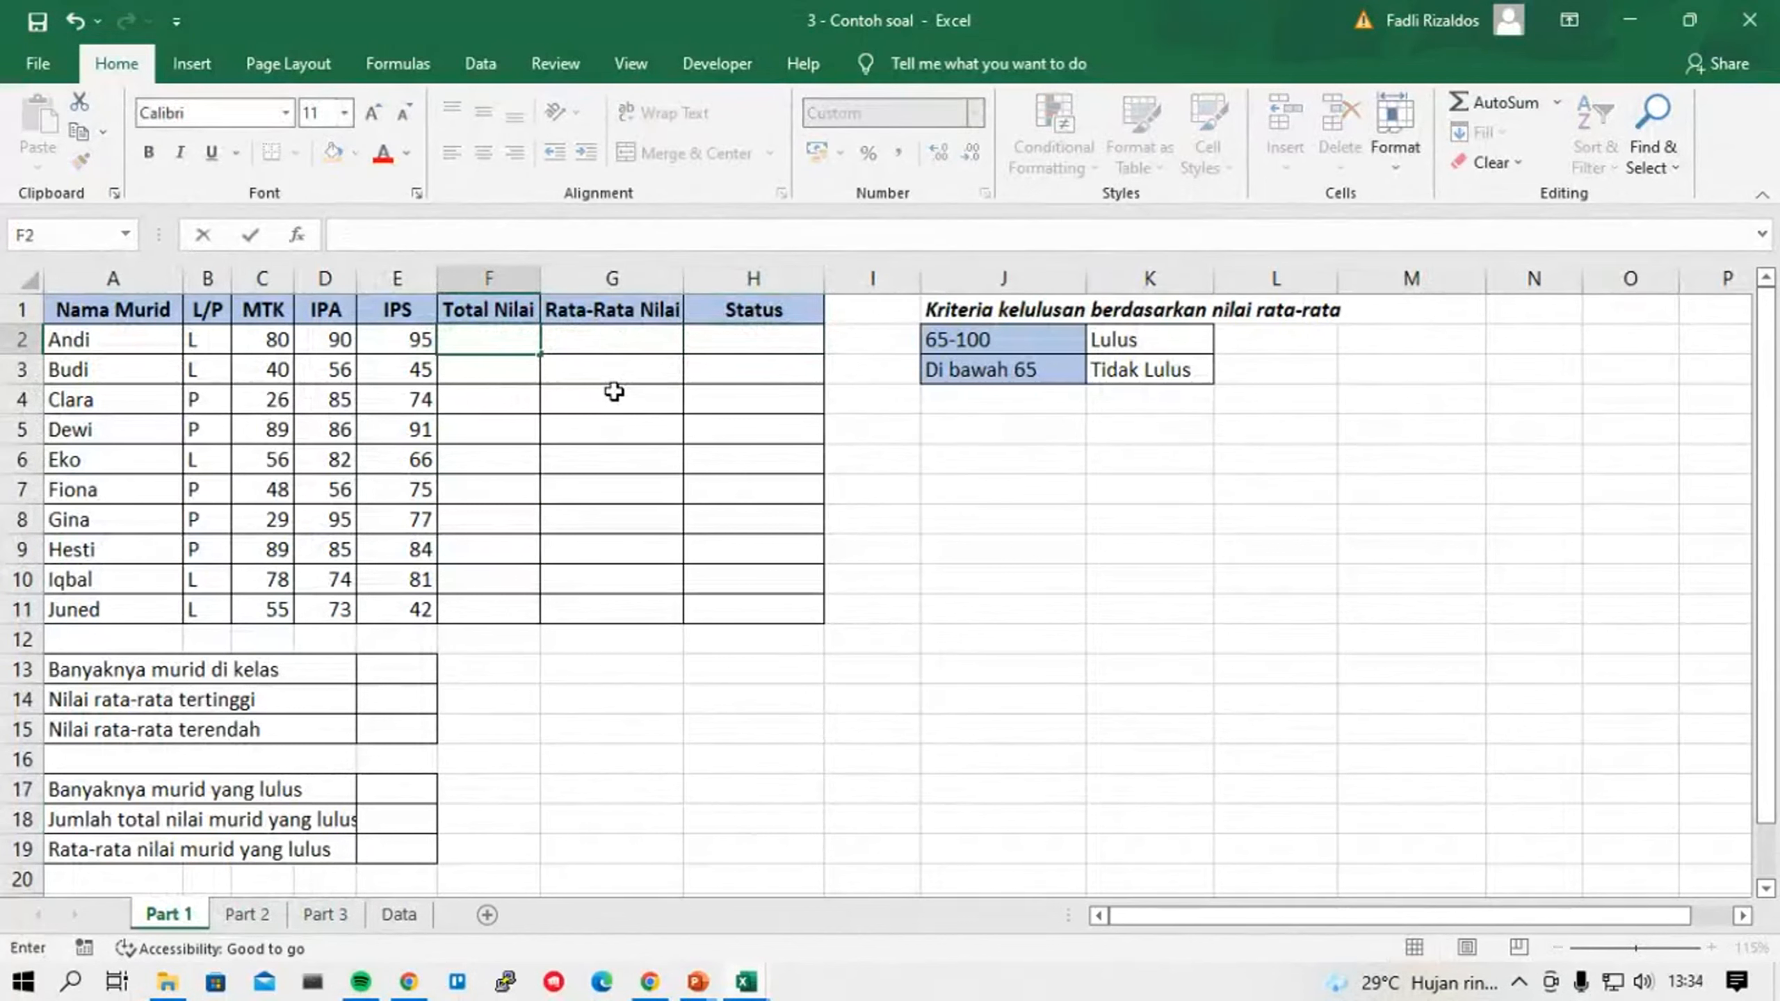
{"action": "key", "text": "Escape"}
{"action": "type", "text": "=SUM("}
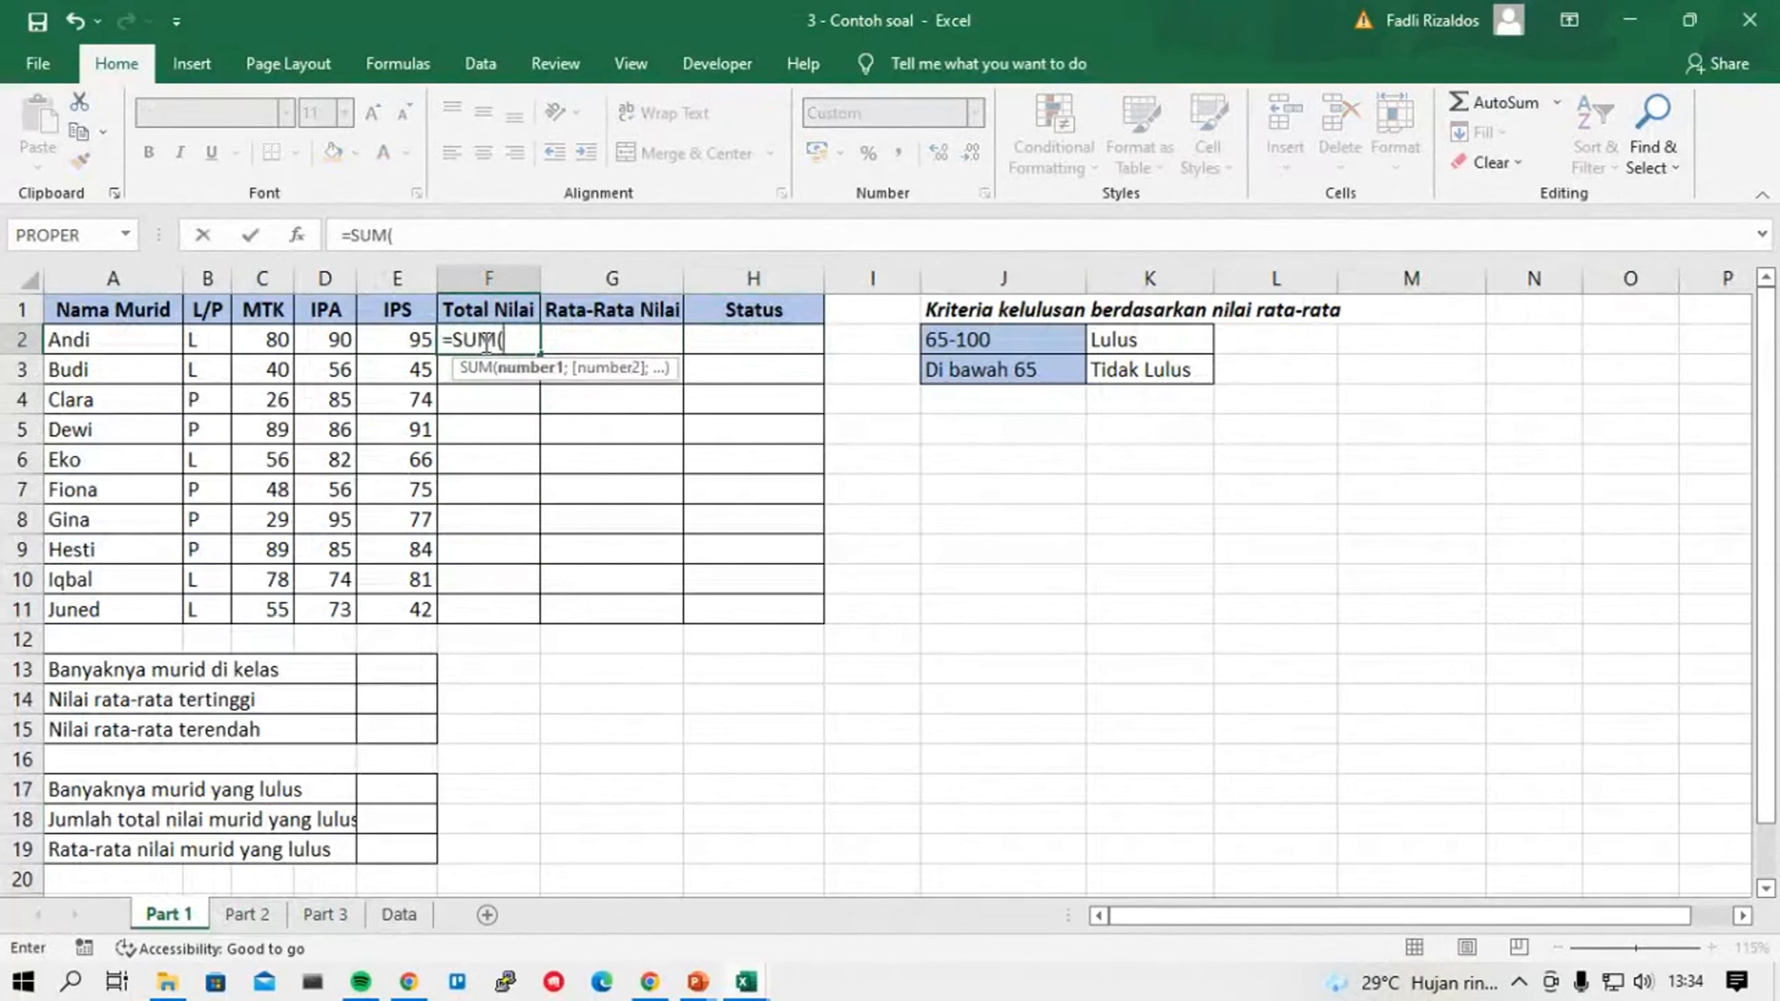
{"action": "left_click_drag", "start_coordinate": [260, 339], "coordinate": [417, 340]}
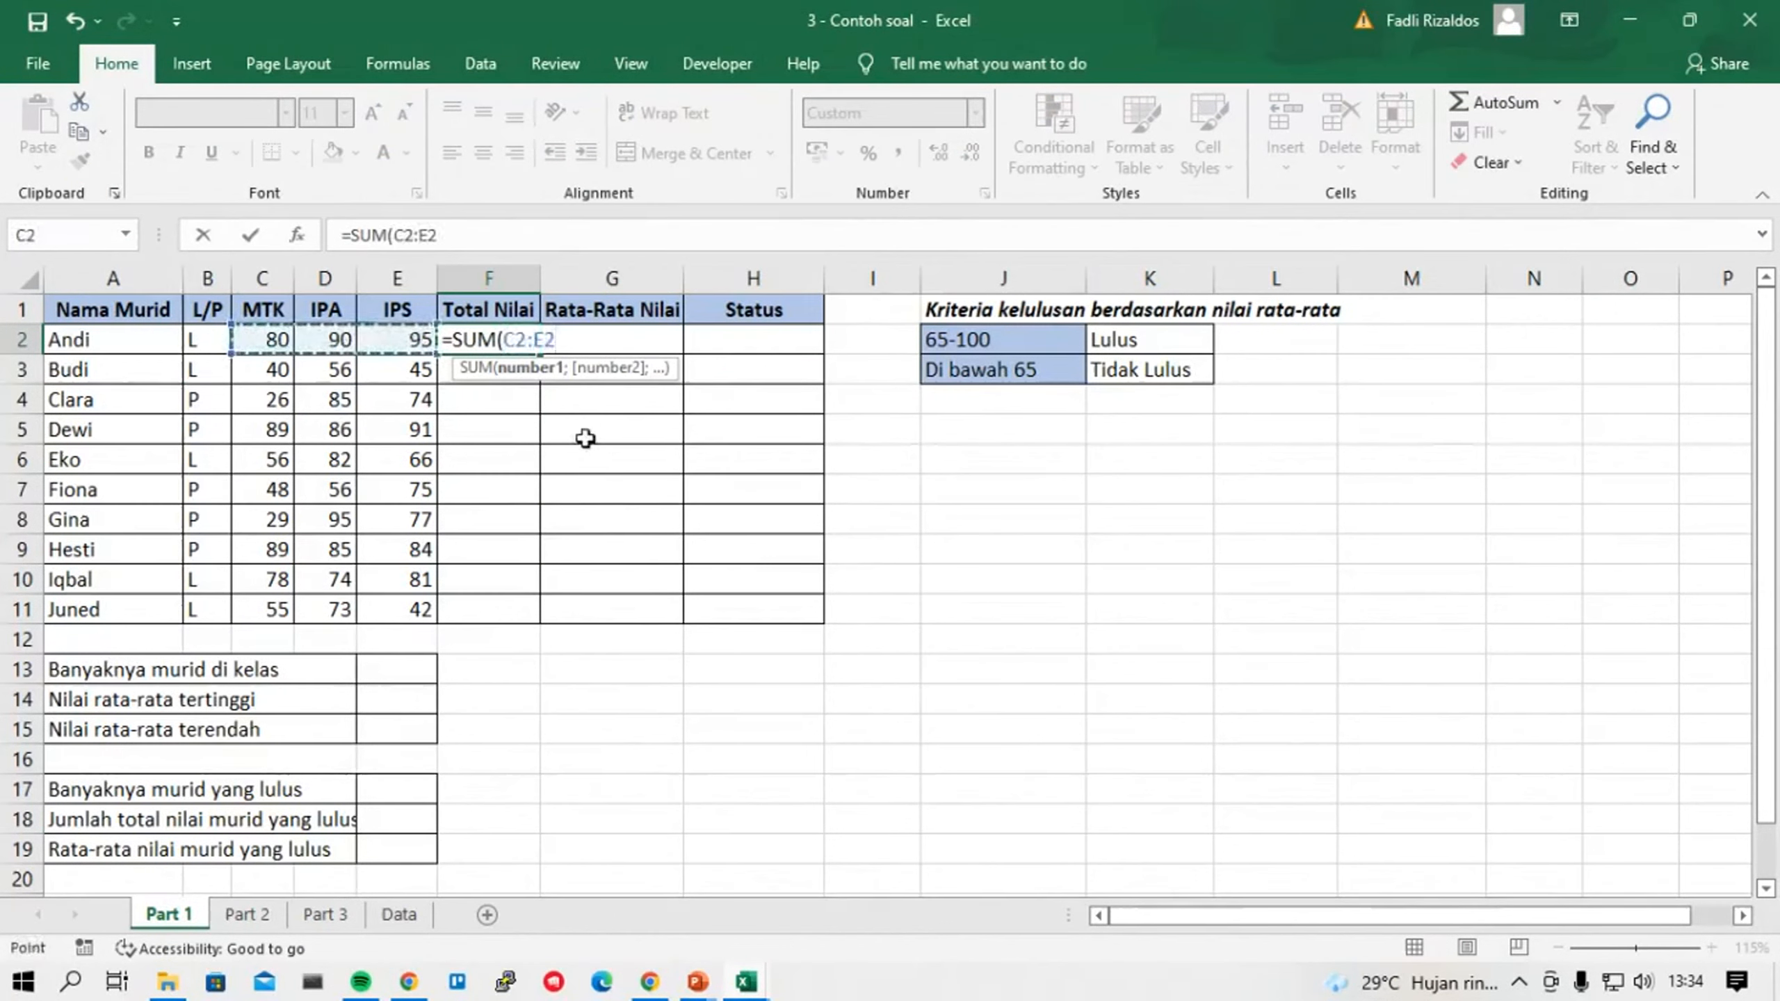
{"action": "key", "text": "BackSpace"}
{"action": "key", "text": "BackSpace"}
{"action": "key", "text": "BackSpace"}
{"action": "key", "text": "BackSpace"}
{"action": "key", "text": "BackSpace"}
{"action": "key", "text": "BackSpace"}
{"action": "key", "text": "BackSpace"}
{"action": "key", "text": "BackSpace"}
{"action": "key", "text": "BackSpace"}
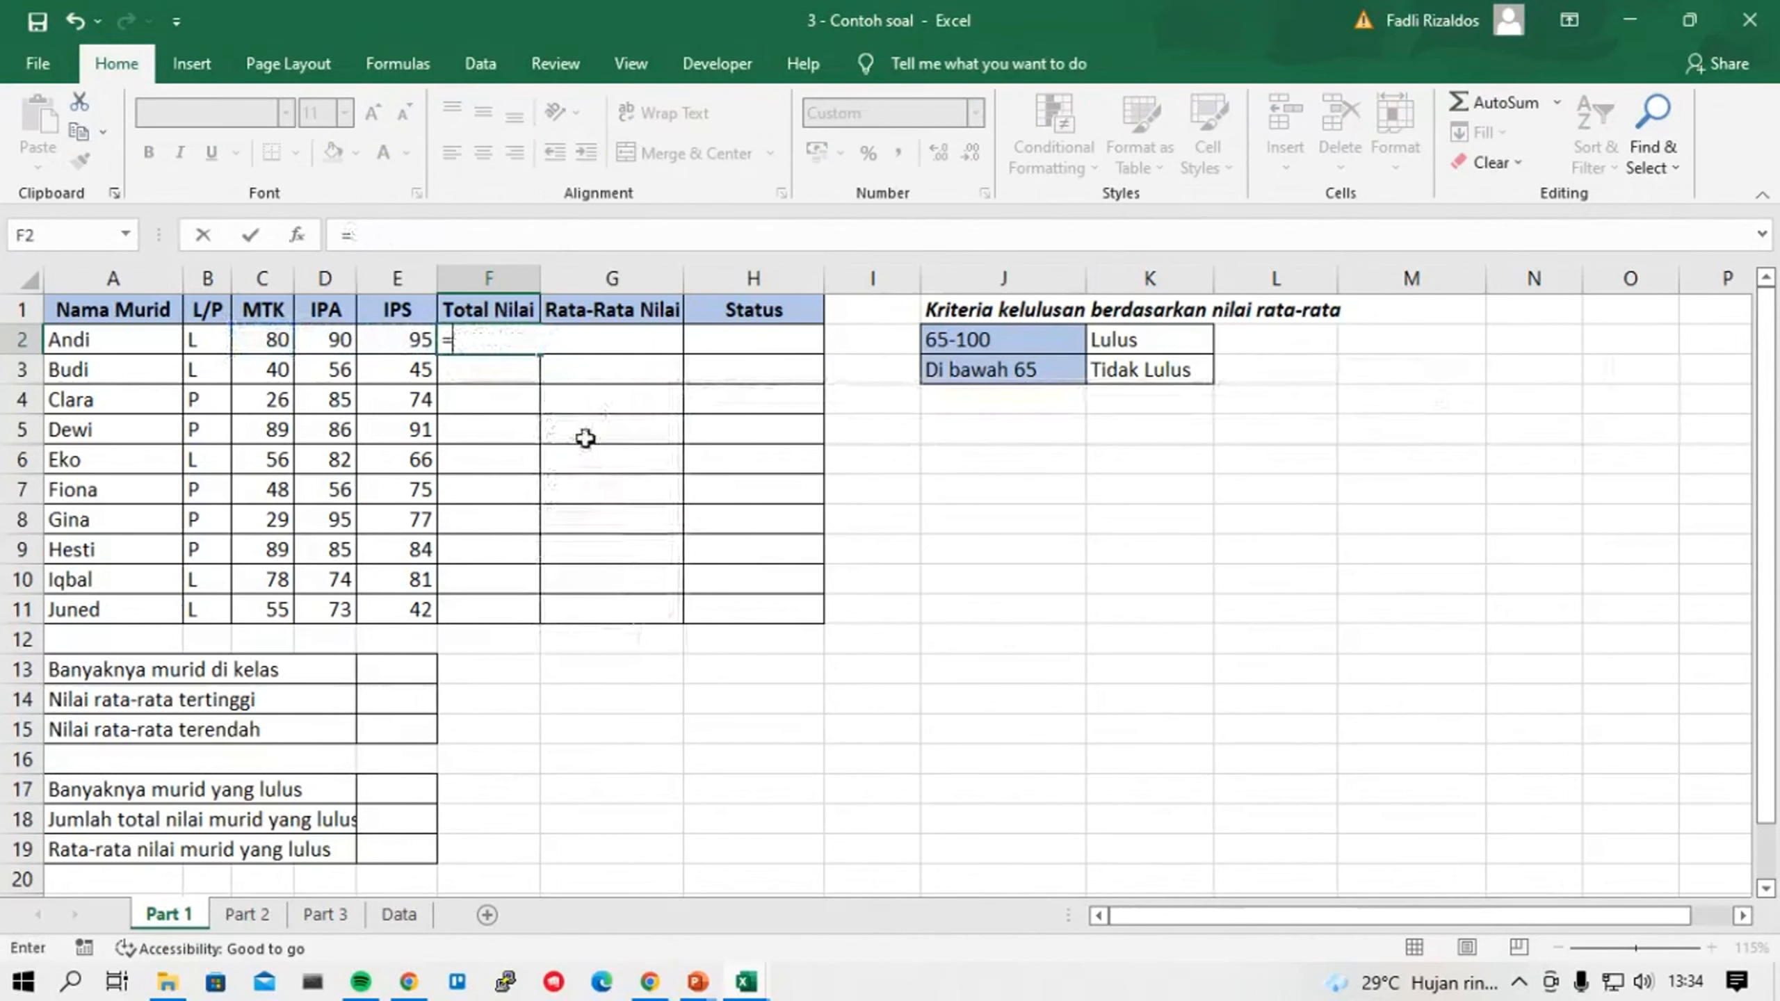
{"action": "key", "text": "Escape"}
{"action": "left_click", "coordinate": [549, 466]}
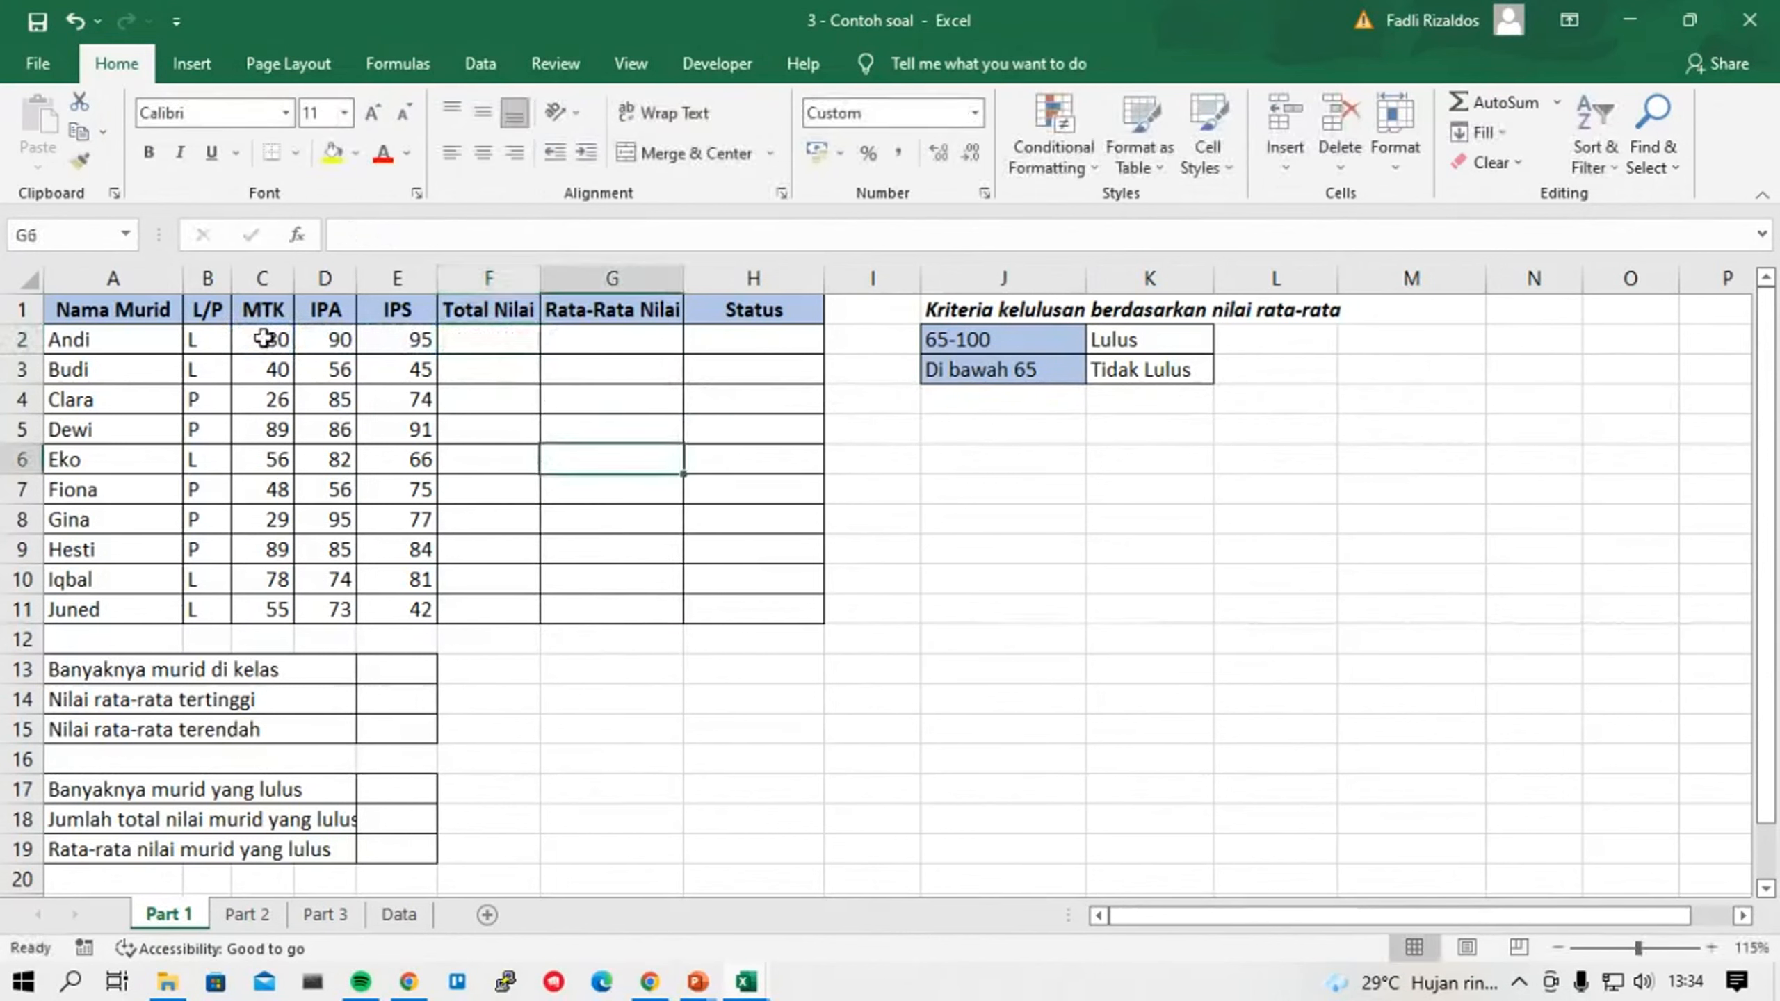
AutoSum the MTK, IPA and IPS scores of the first two students into F2 and F3, and clear both totals.
{"action": "left_click_drag", "start_coordinate": [257, 339], "coordinate": [537, 339]}
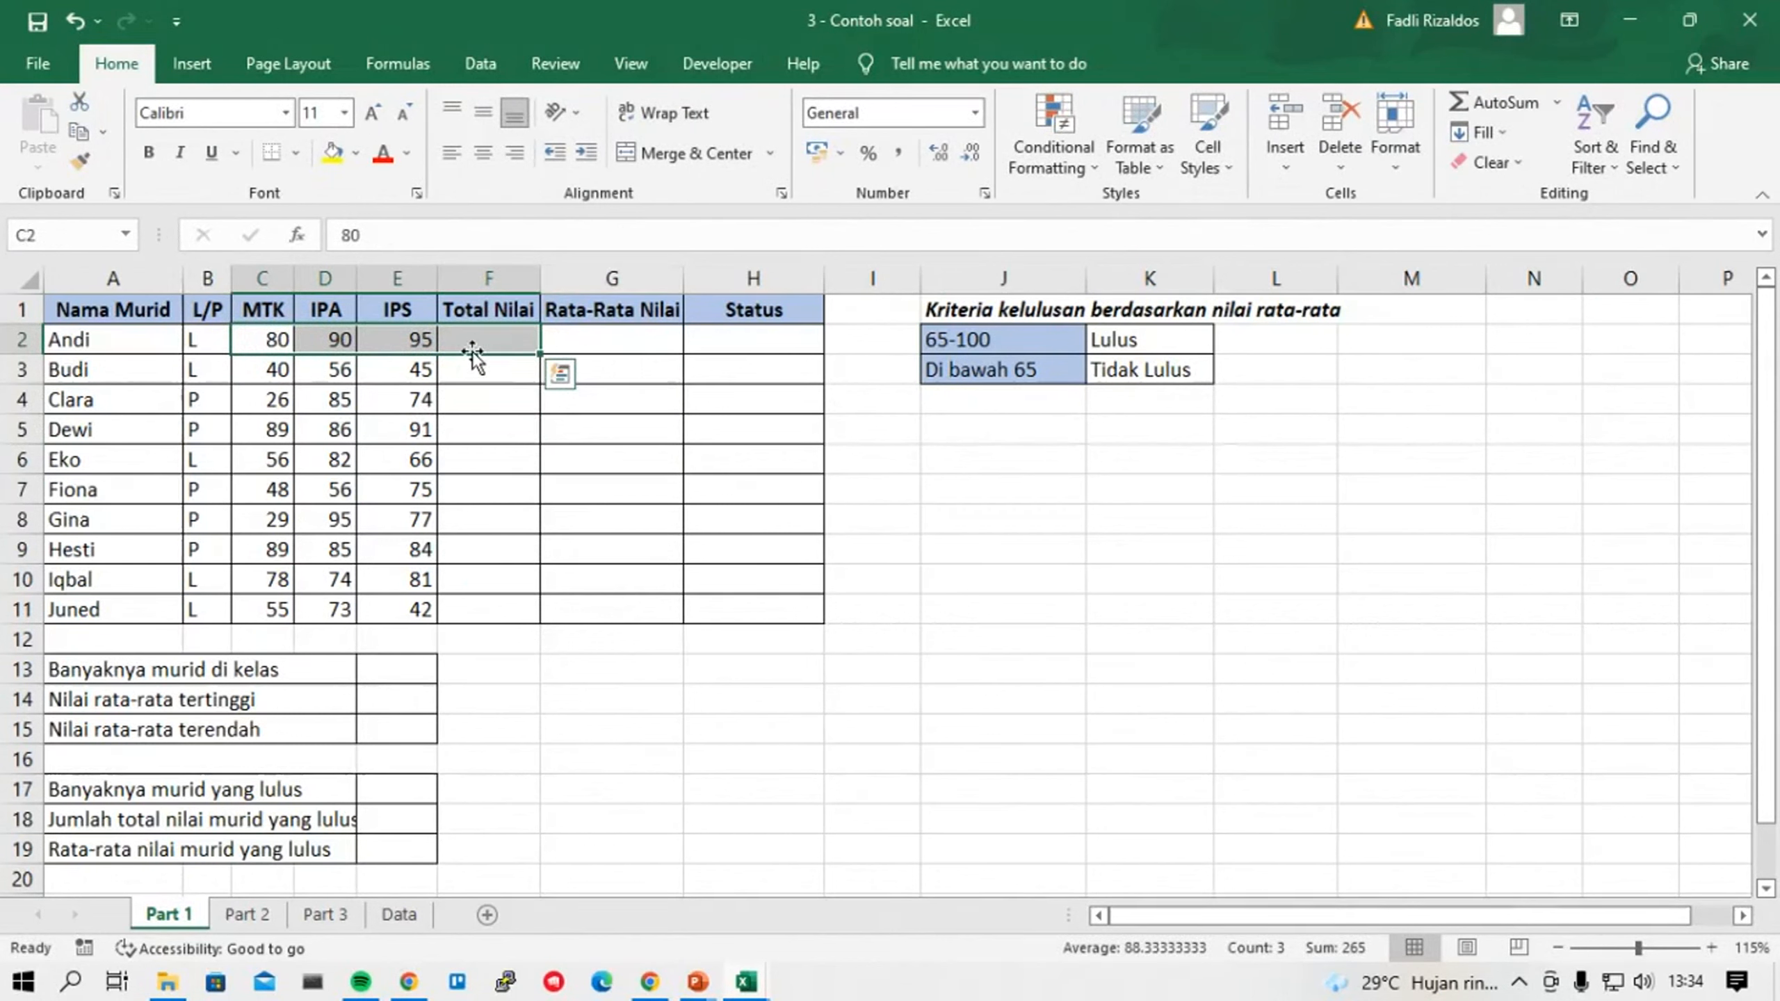
{"action": "key", "text": "alt+equal"}
{"action": "left_click", "coordinate": [508, 347]}
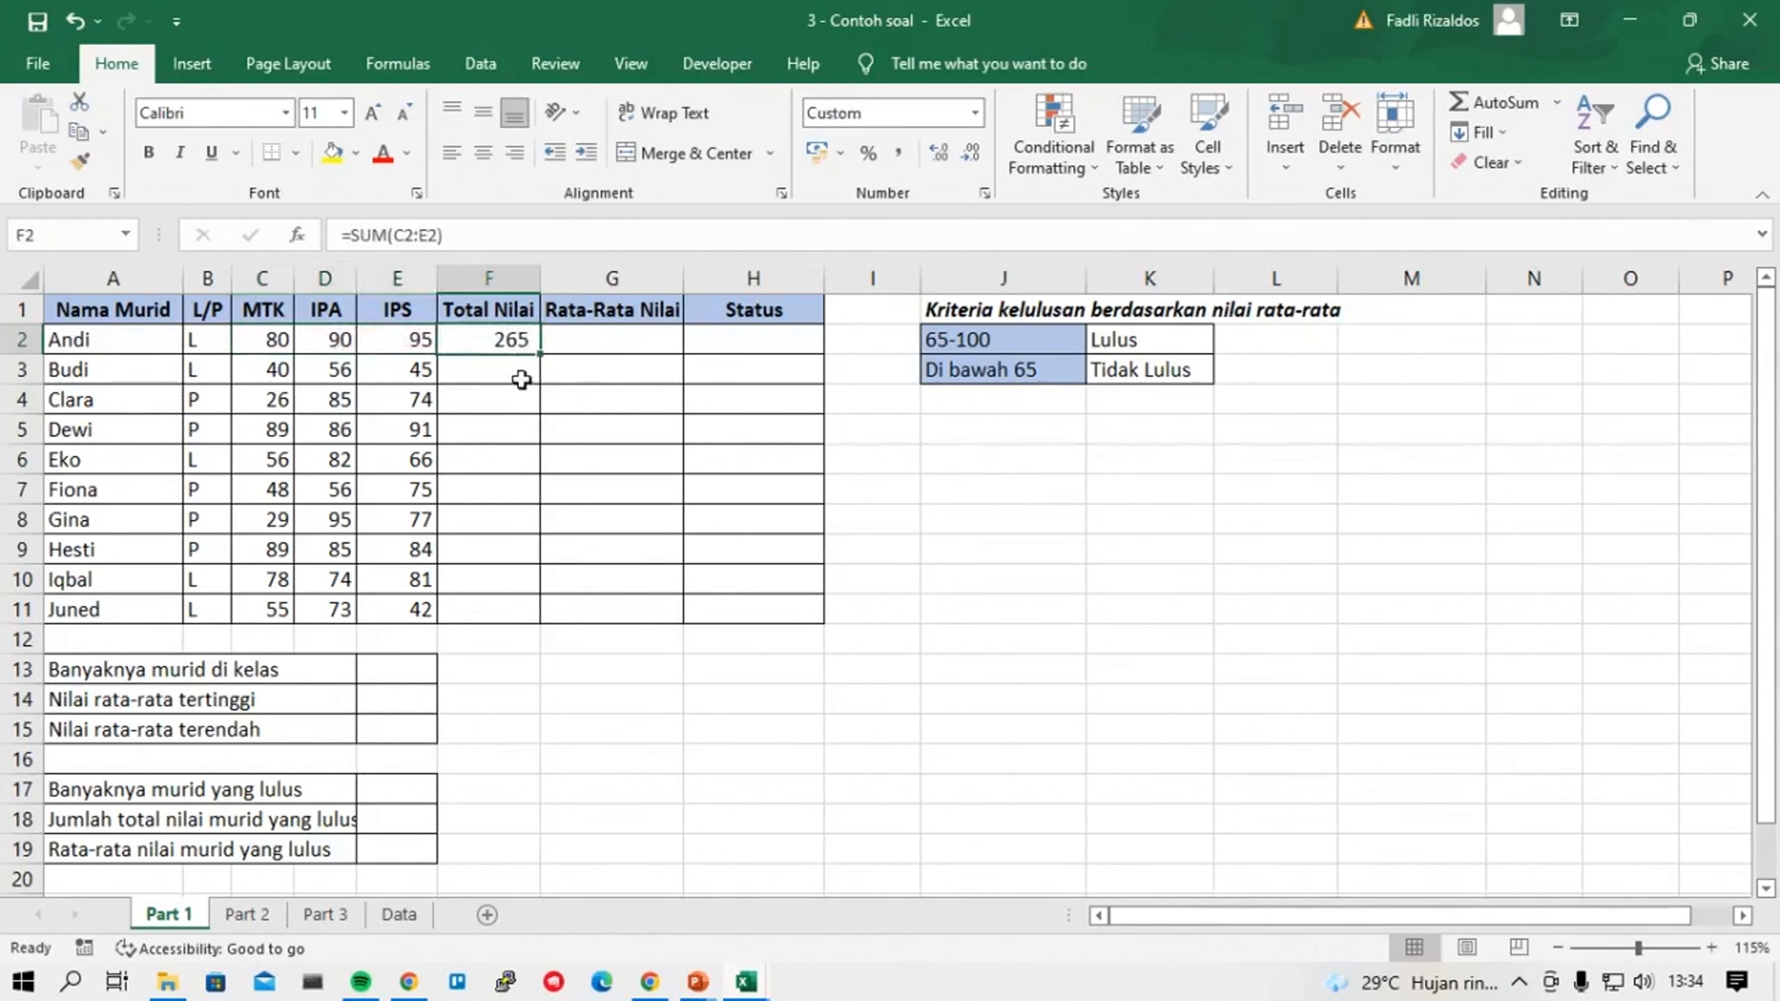
{"action": "left_click_drag", "start_coordinate": [247, 369], "coordinate": [502, 359]}
{"action": "key", "text": "alt+equal"}
{"action": "key", "text": "Delete"}
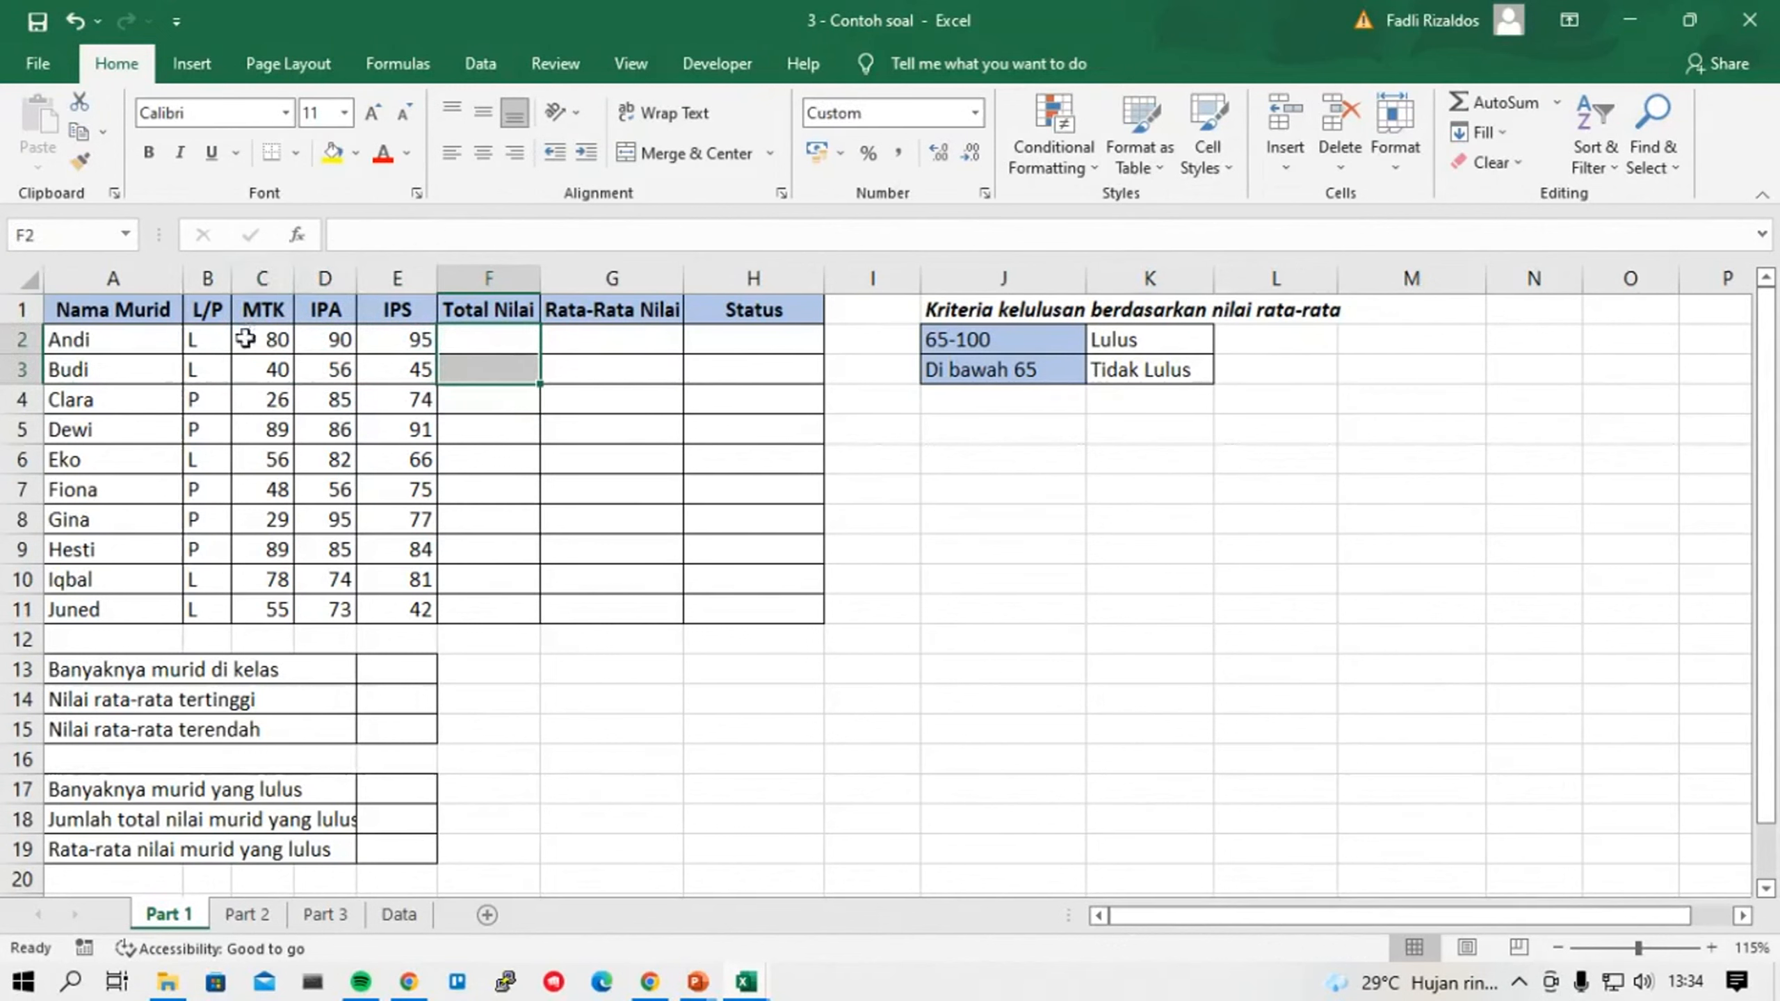
AutoSum the MTK, IPA and IPS scores of all students into the Total Nilai column, F2:F11.
{"action": "left_click_drag", "start_coordinate": [252, 339], "coordinate": [496, 608]}
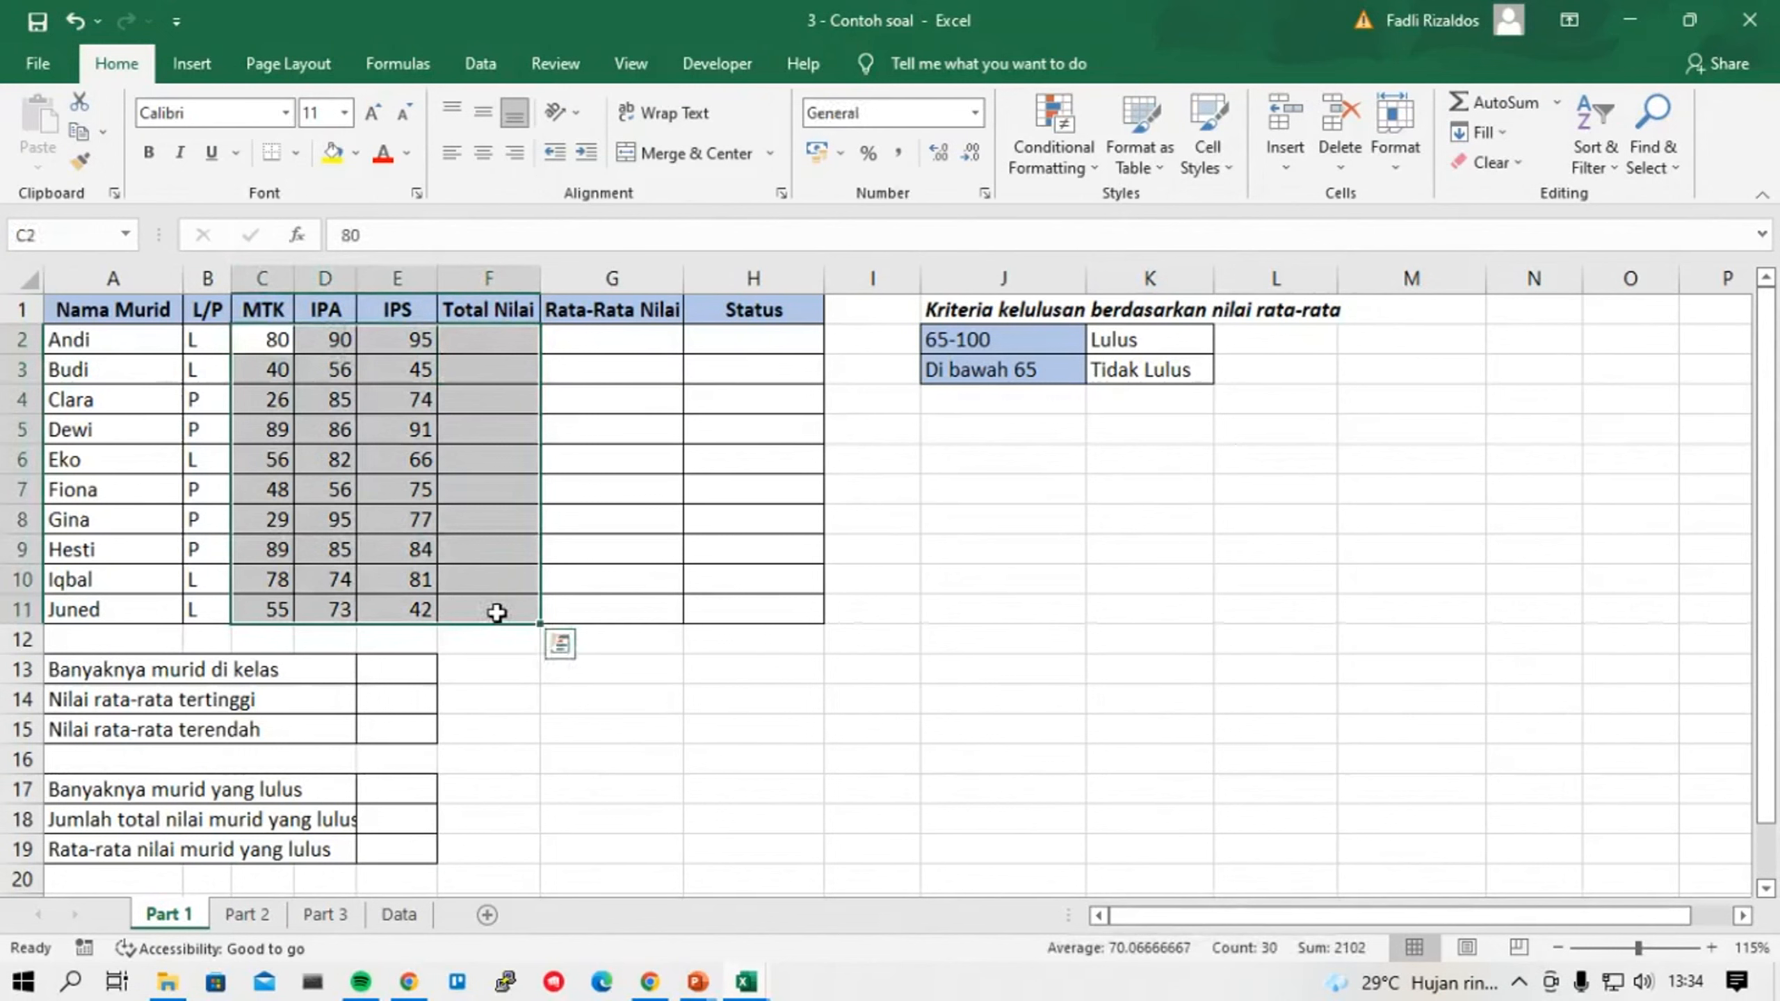
{"action": "key", "text": "alt+equal"}
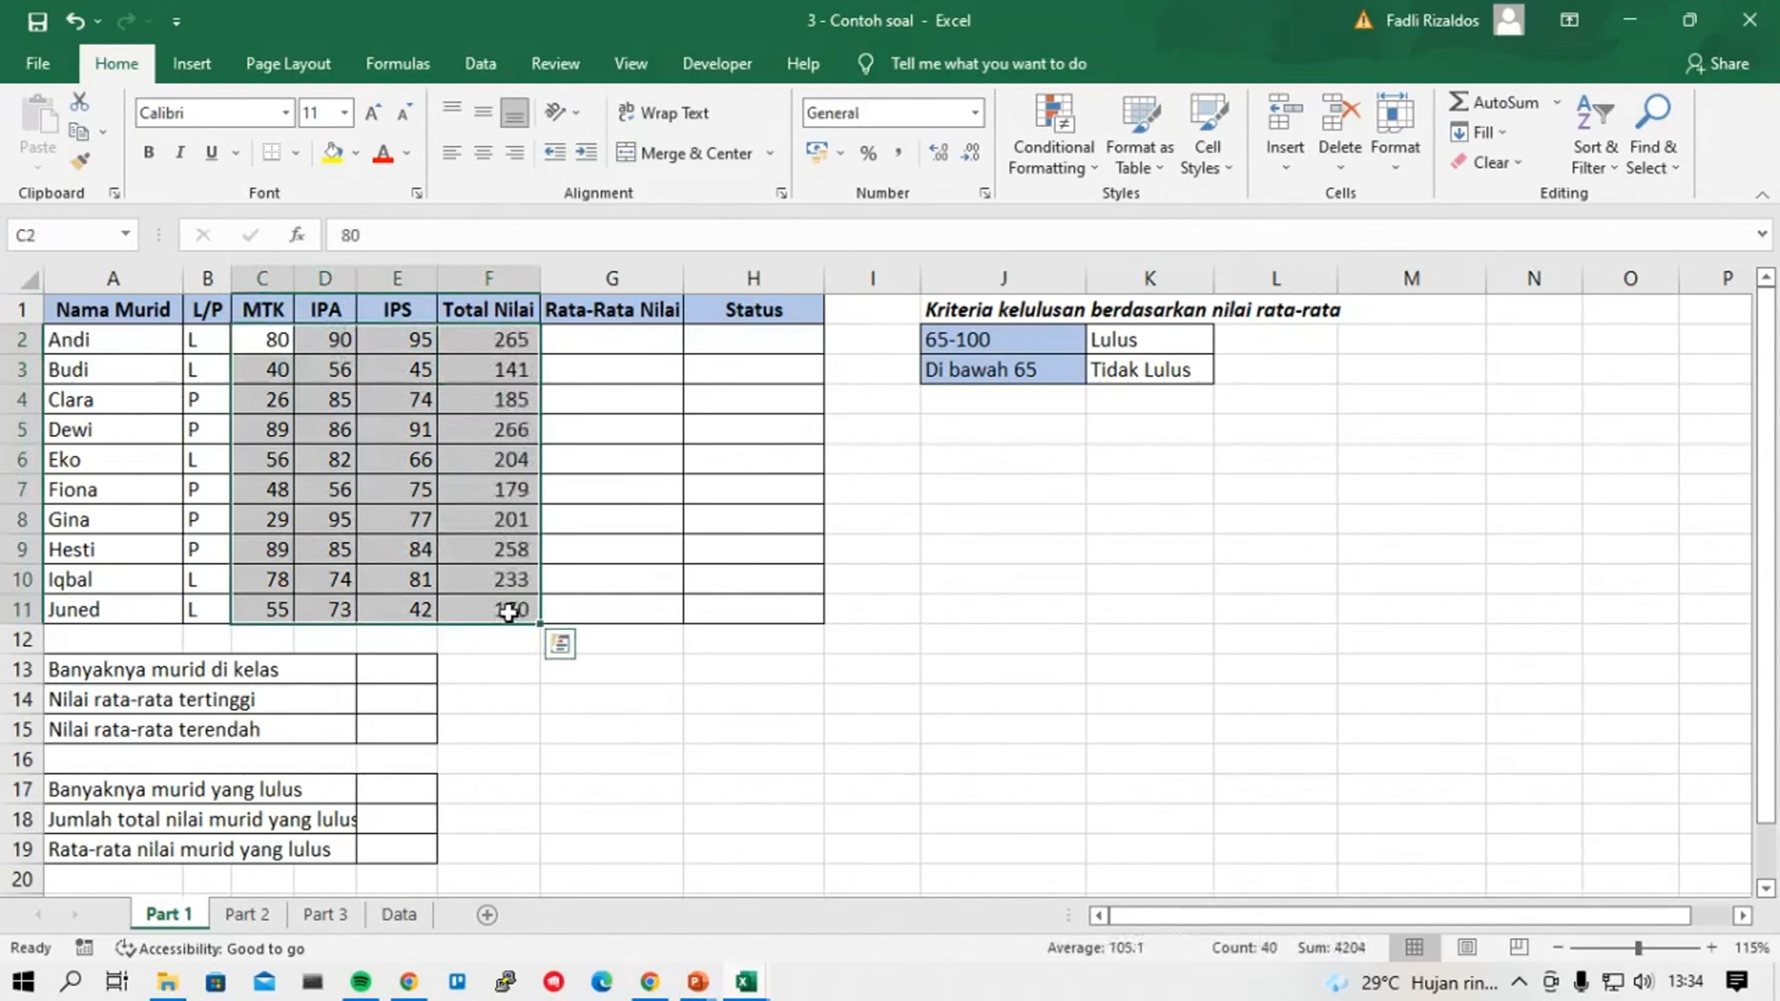
Examine the SUM formulas in the Total Nilai cells and compare the one in row 11 with its three scores.
{"action": "left_click", "coordinate": [505, 571]}
{"action": "left_click", "coordinate": [479, 422]}
{"action": "left_click", "coordinate": [511, 516]}
{"action": "left_click", "coordinate": [509, 571]}
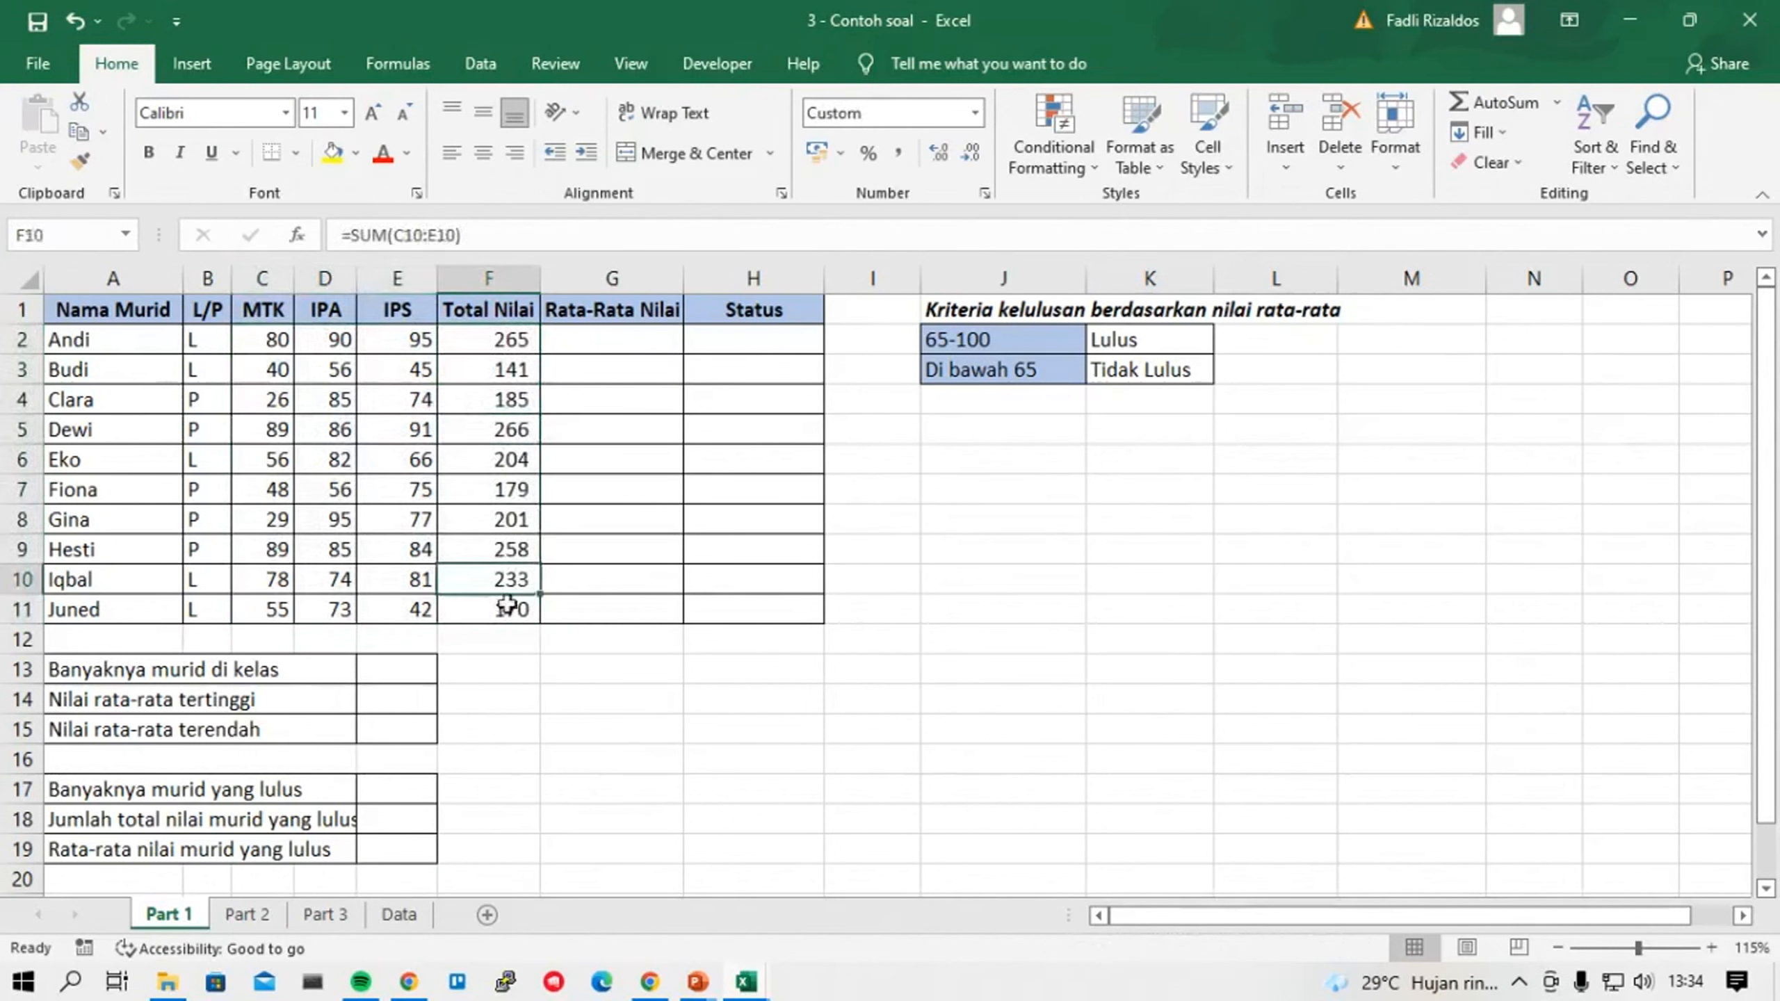
{"action": "left_click", "coordinate": [508, 489]}
{"action": "left_click", "coordinate": [508, 429]}
{"action": "left_click", "coordinate": [509, 369]}
{"action": "left_click", "coordinate": [509, 339]}
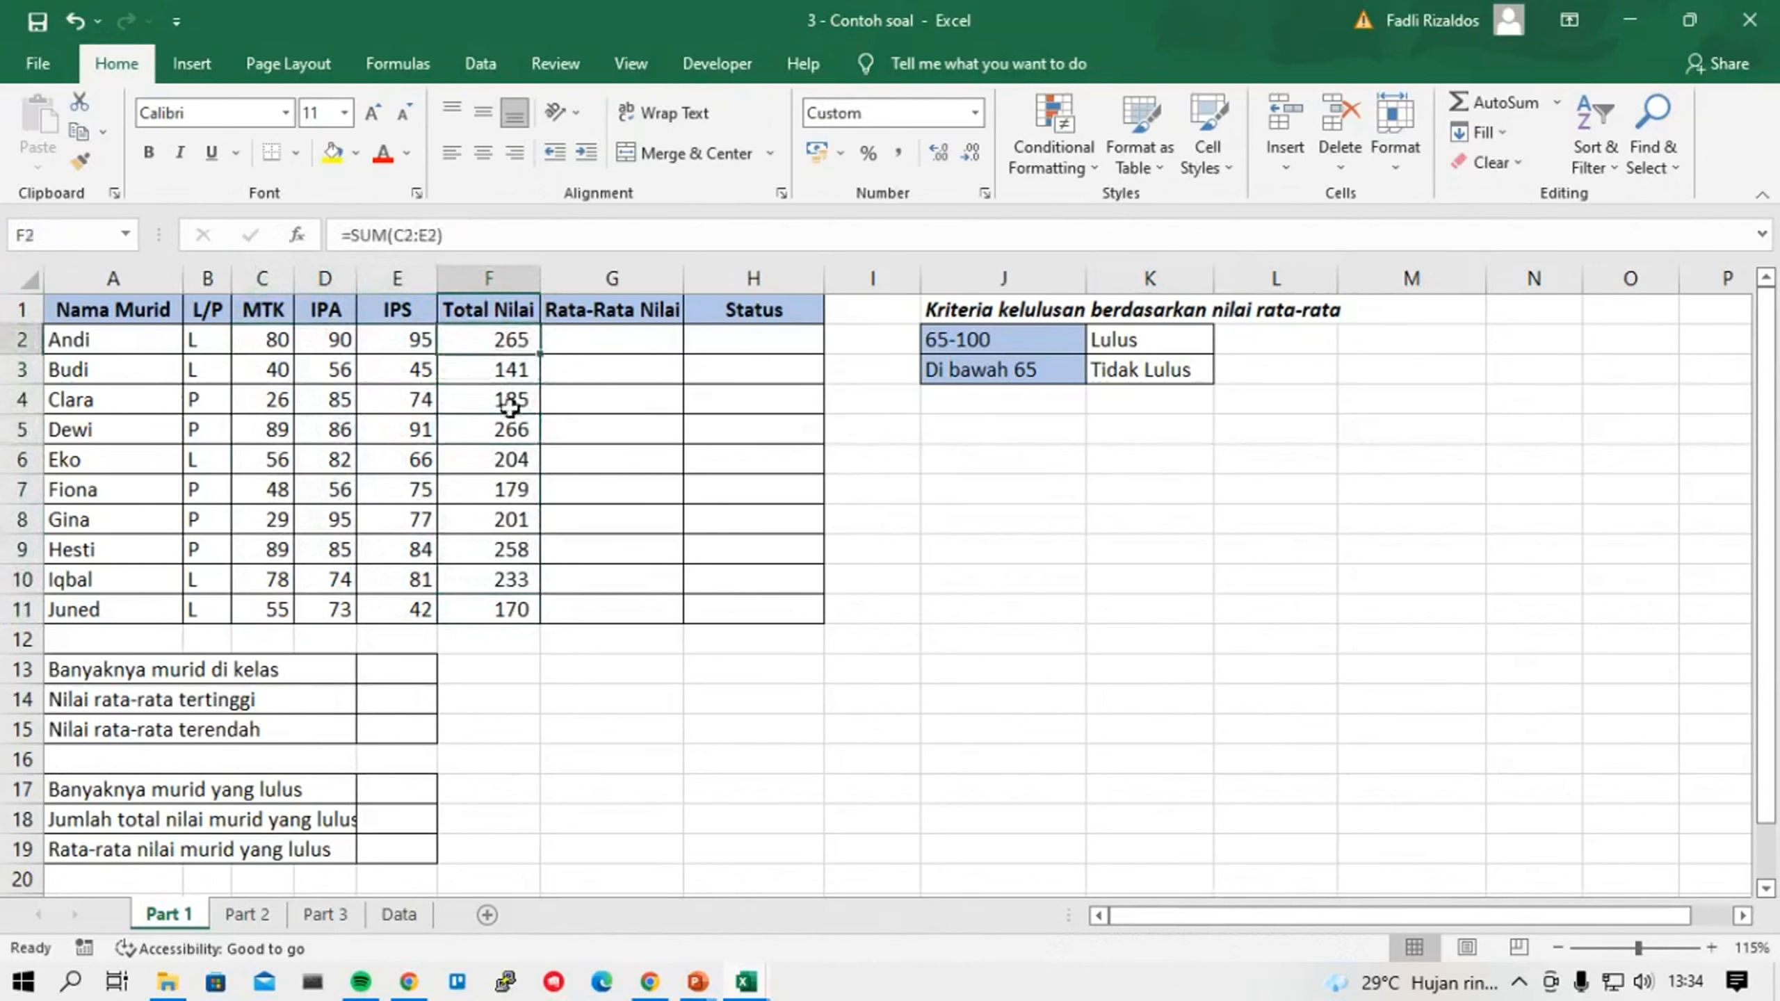
{"action": "left_click", "coordinate": [509, 407]}
{"action": "left_click", "coordinate": [509, 520]}
{"action": "left_click", "coordinate": [510, 550]}
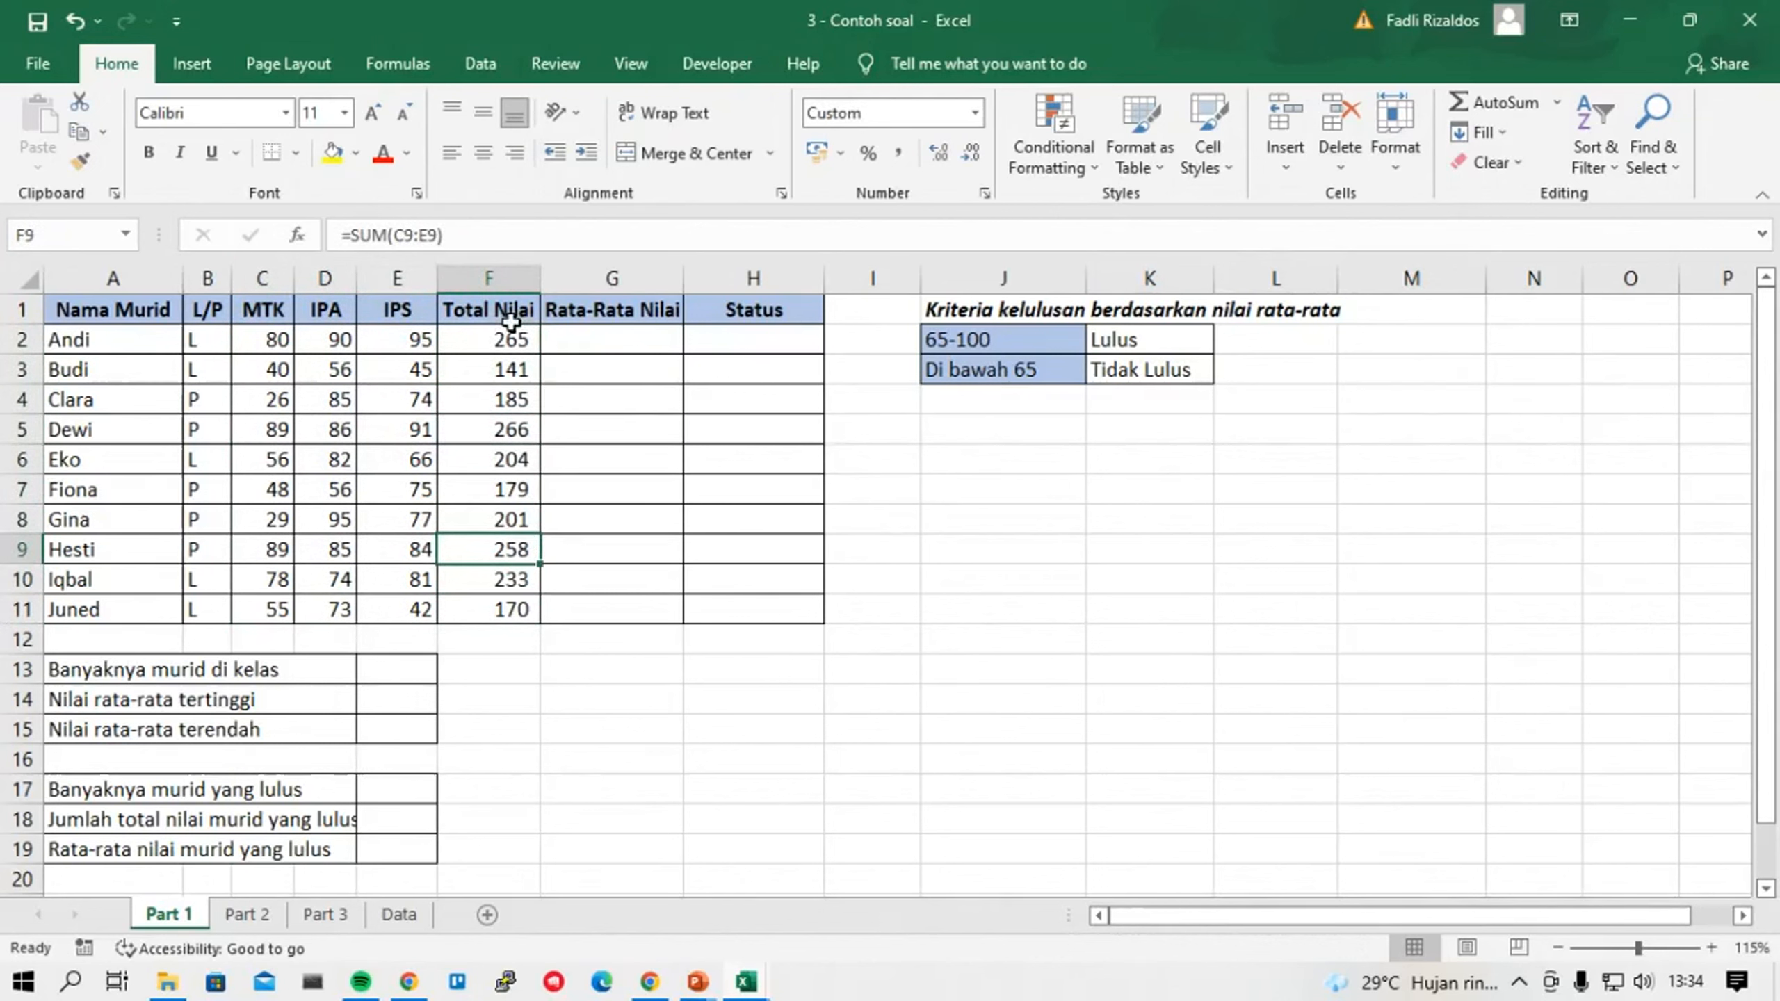
{"action": "left_click", "coordinate": [508, 489]}
{"action": "left_click", "coordinate": [508, 429]}
{"action": "left_click", "coordinate": [510, 369]}
{"action": "left_click", "coordinate": [510, 339]}
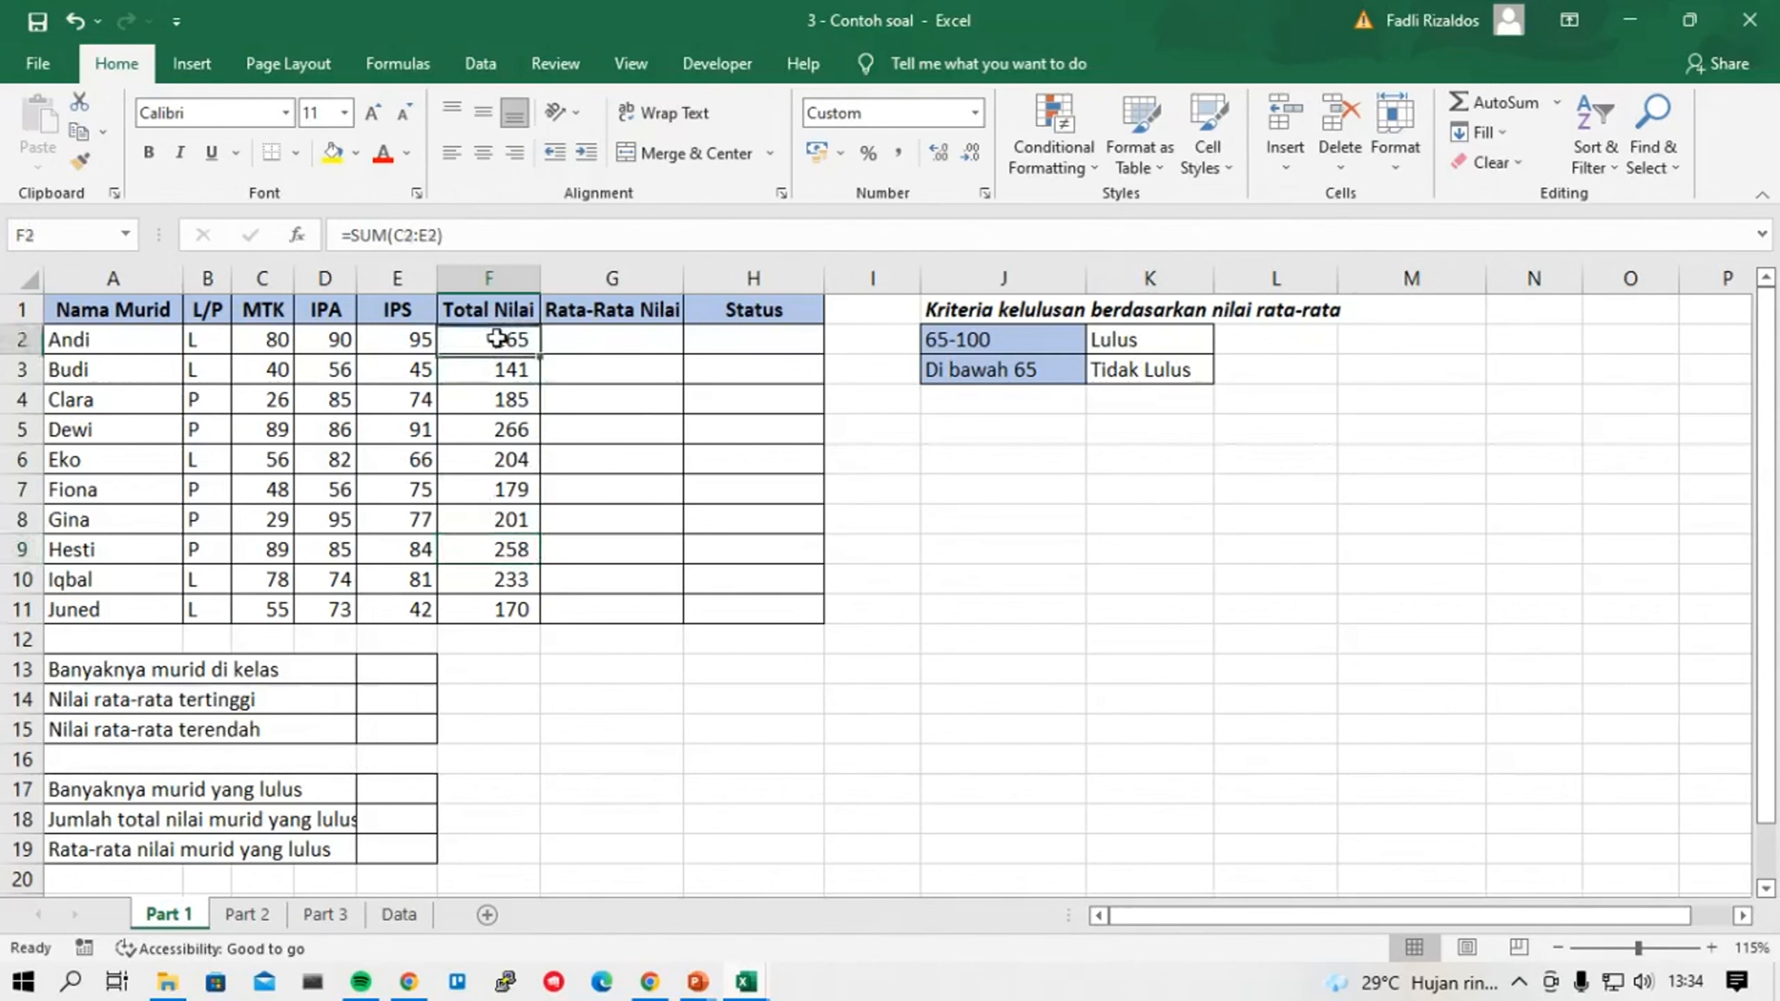
{"action": "left_click", "coordinate": [510, 400]}
{"action": "left_click", "coordinate": [502, 488]}
{"action": "left_click", "coordinate": [512, 545]}
{"action": "left_click", "coordinate": [511, 580]}
{"action": "left_click", "coordinate": [509, 614]}
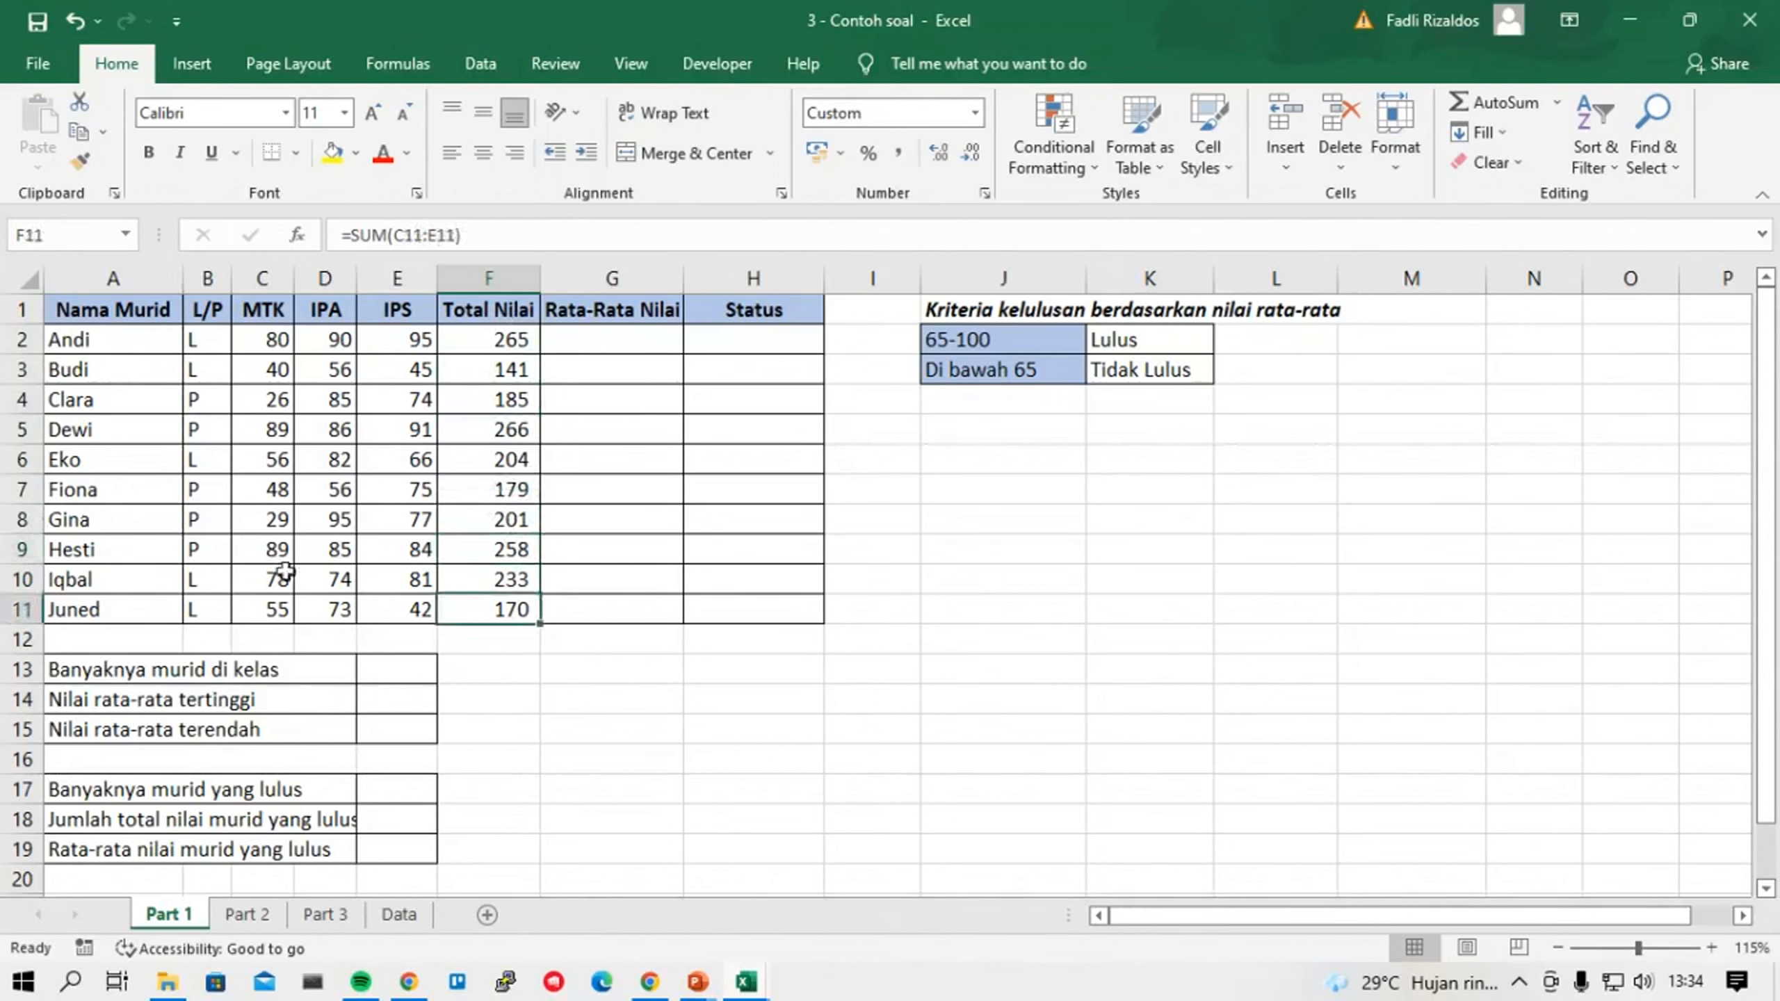
{"action": "left_click", "coordinate": [262, 609]}
{"action": "left_click_drag", "start_coordinate": [345, 607], "coordinate": [397, 608]}
{"action": "left_click", "coordinate": [603, 697]}
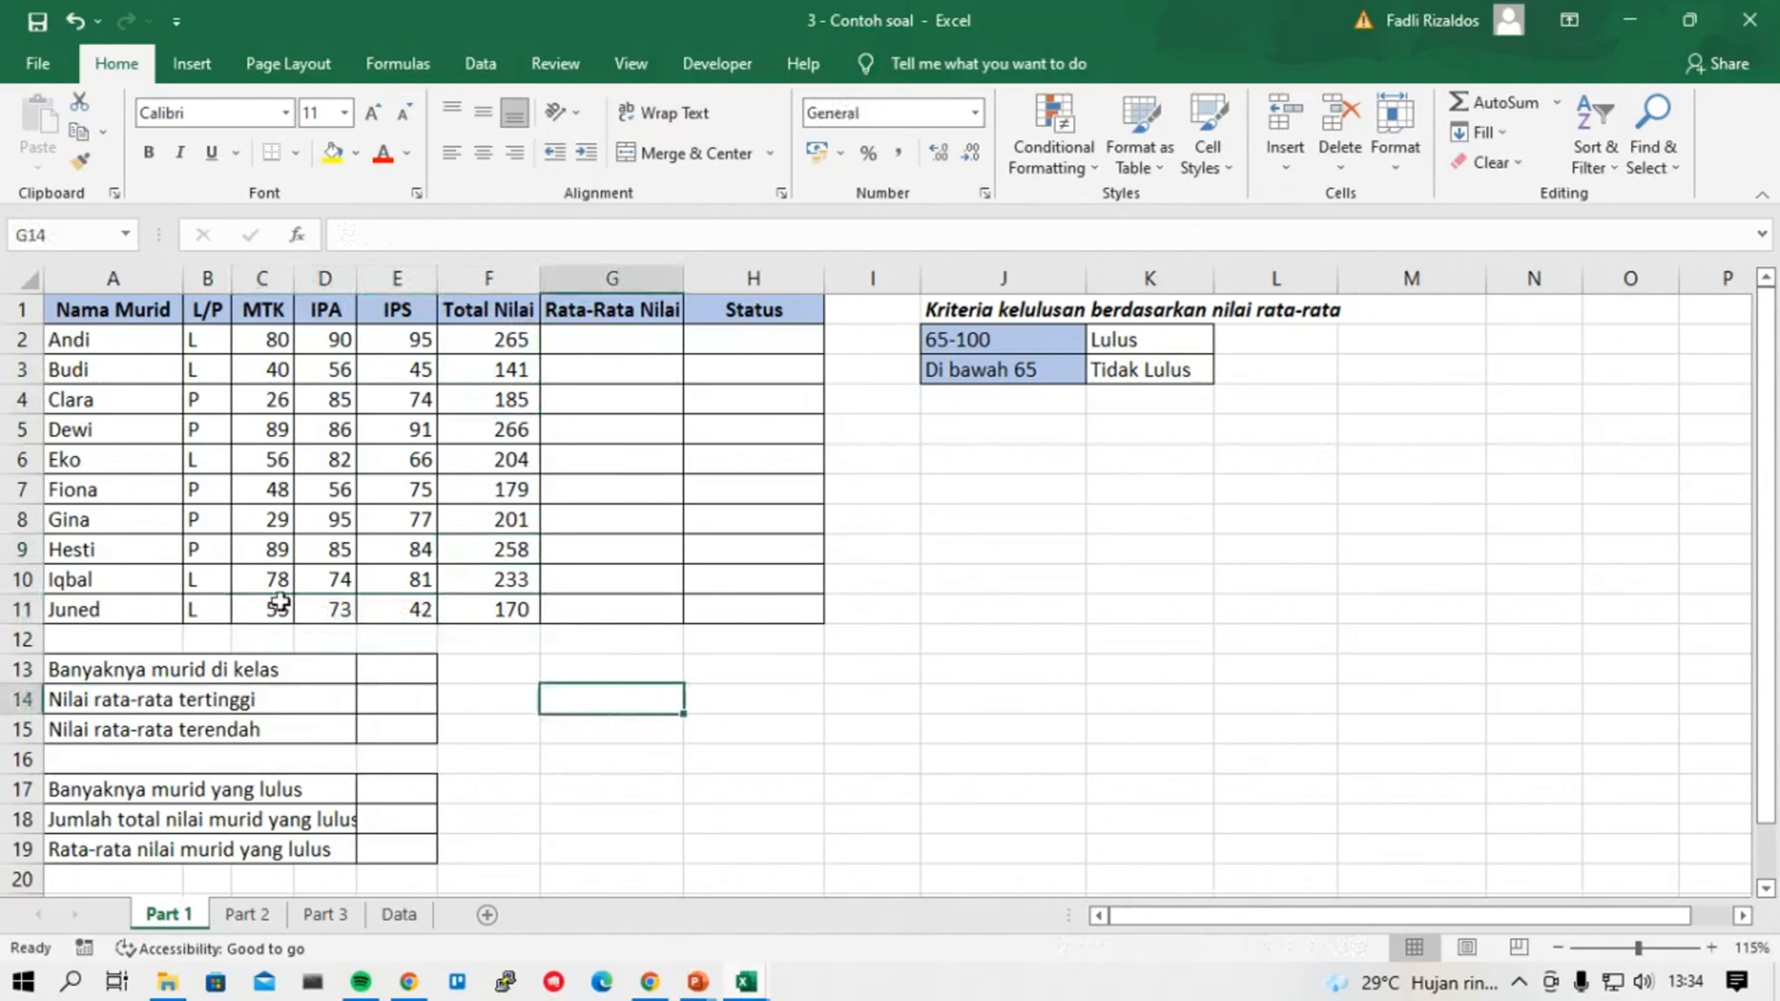
AutoSum the MTK, IPA and IPS columns into C12:E12, and undo these column totals.
{"action": "left_click_drag", "start_coordinate": [254, 342], "coordinate": [414, 648]}
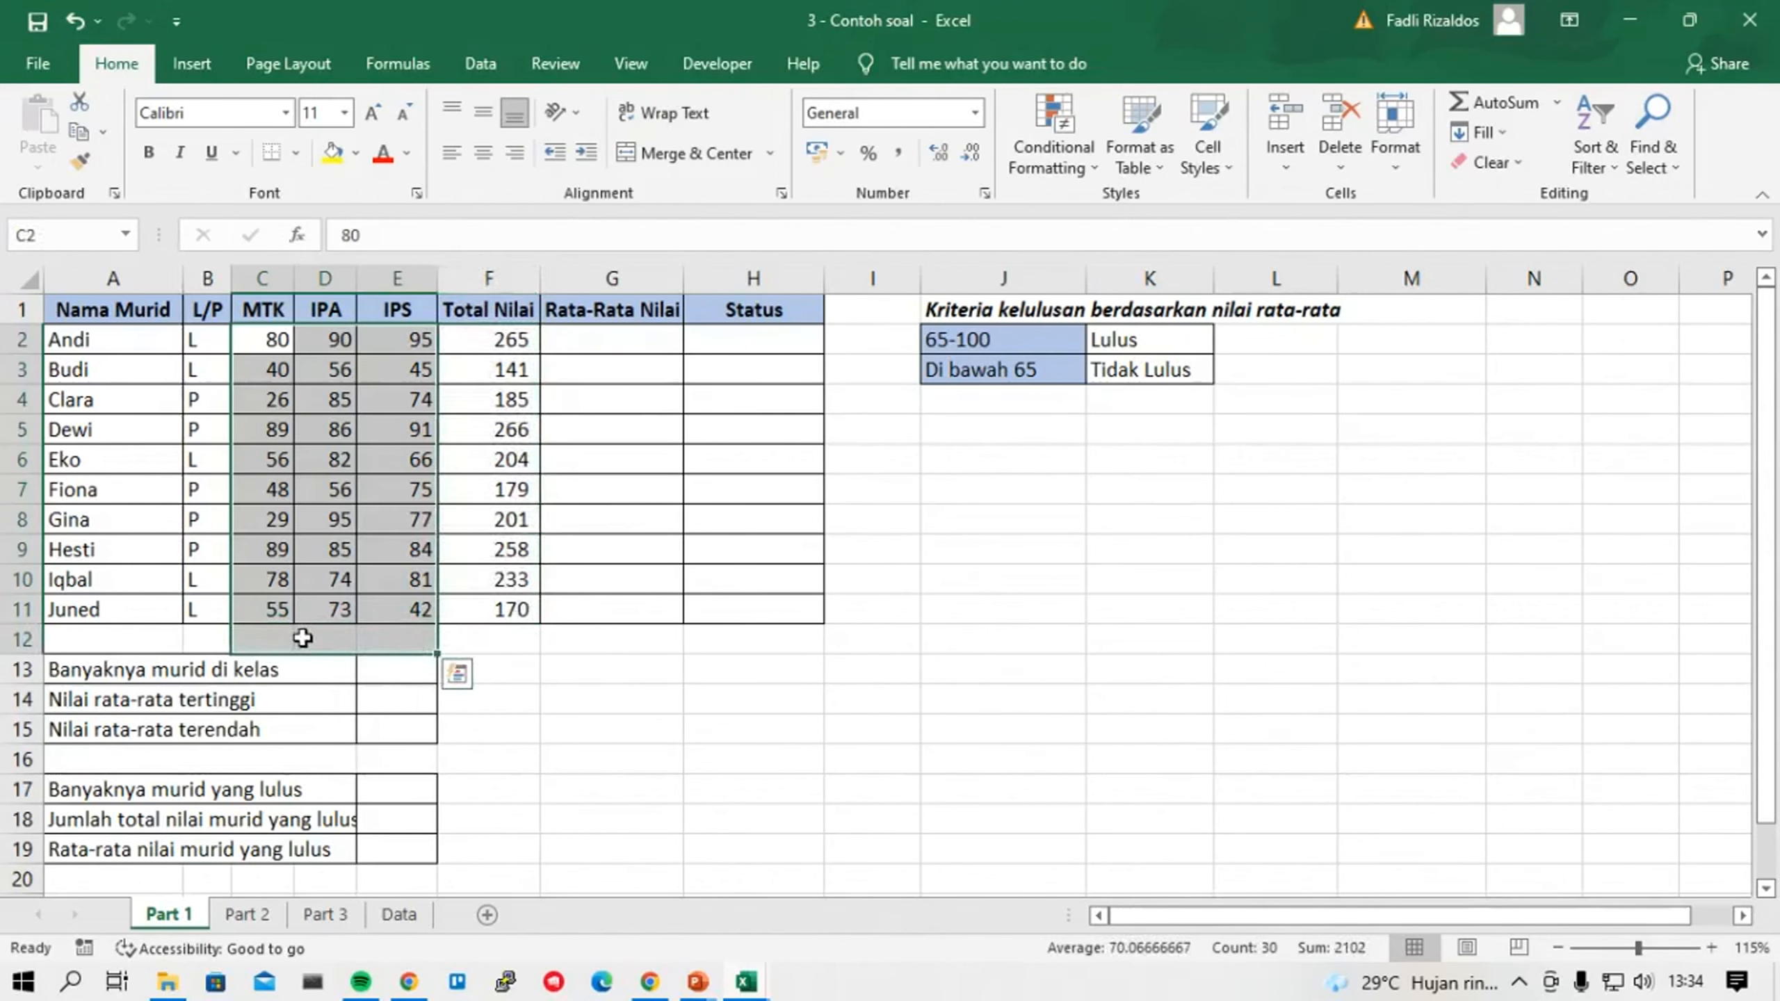
{"action": "key", "text": "alt+equal"}
{"action": "left_click", "coordinate": [270, 638]}
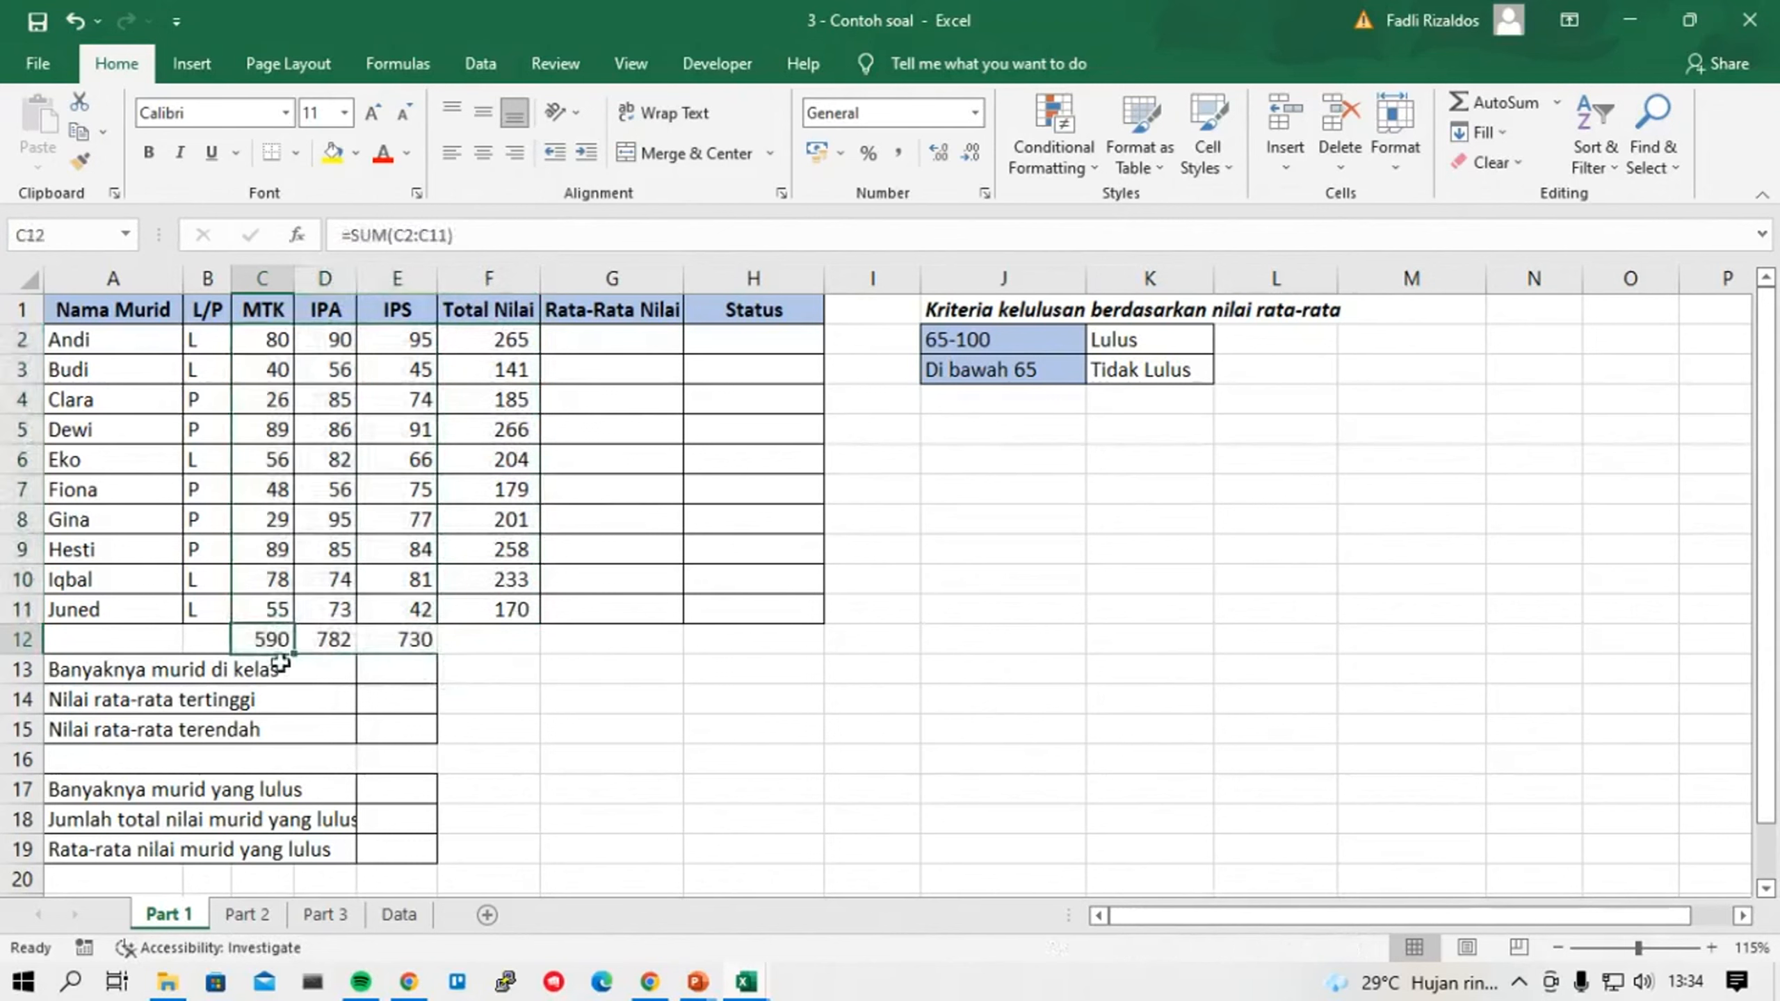
{"action": "left_click_drag", "start_coordinate": [262, 641], "coordinate": [260, 324]}
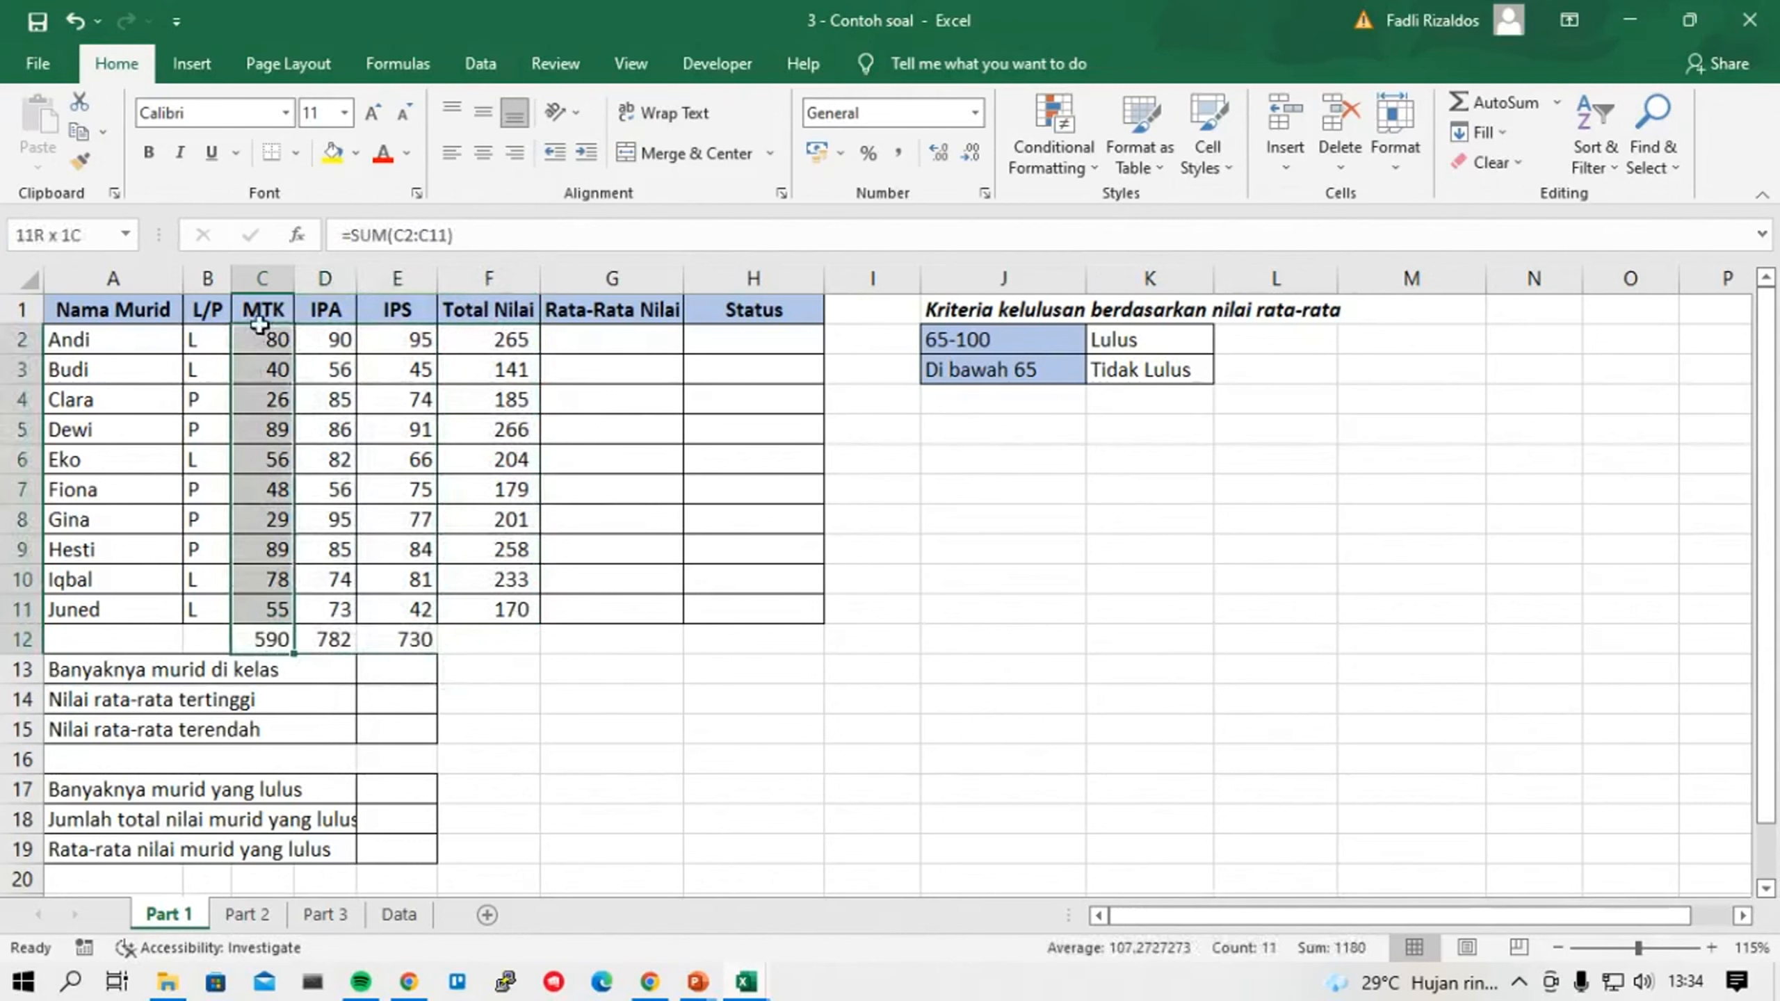
{"action": "left_click", "coordinate": [545, 672]}
{"action": "key", "text": "ctrl+z"}
{"action": "left_click", "coordinate": [597, 700]}
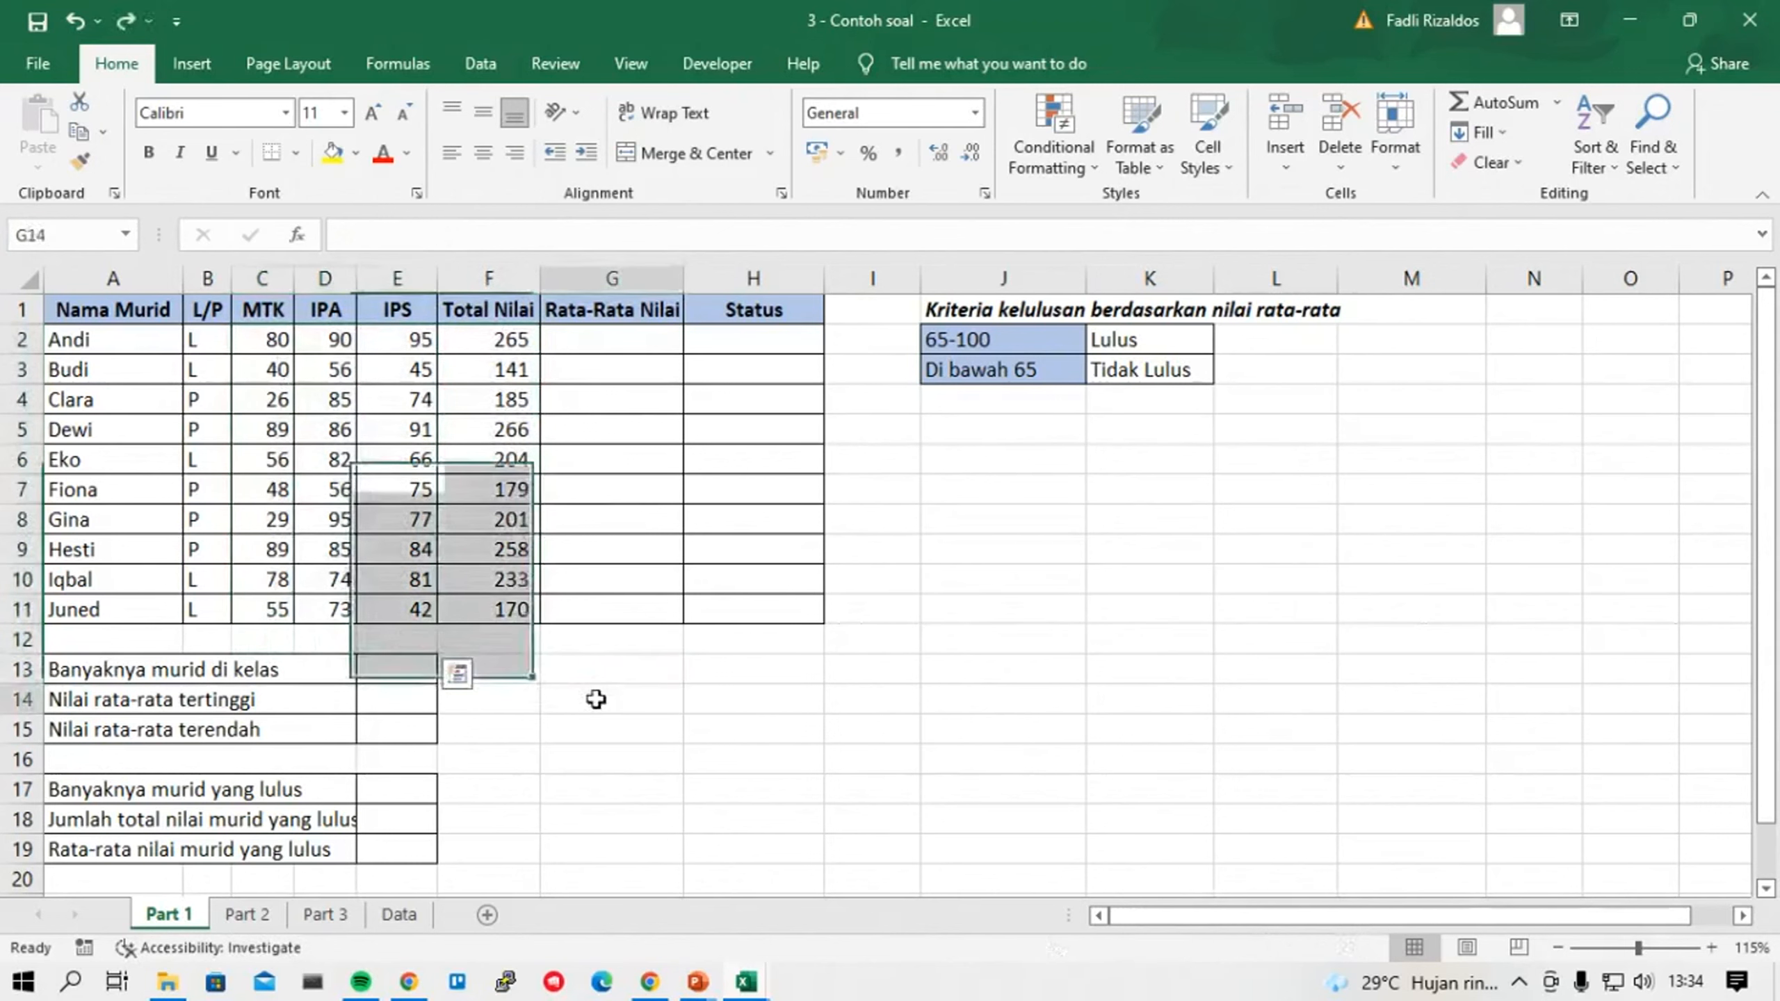
AutoSum the MTK, IPA, IPS and Total Nilai columns into C12:F12 and check which cells the F12 formula adds.
{"action": "left_click_drag", "start_coordinate": [273, 339], "coordinate": [504, 652]}
{"action": "key", "text": "alt+equal"}
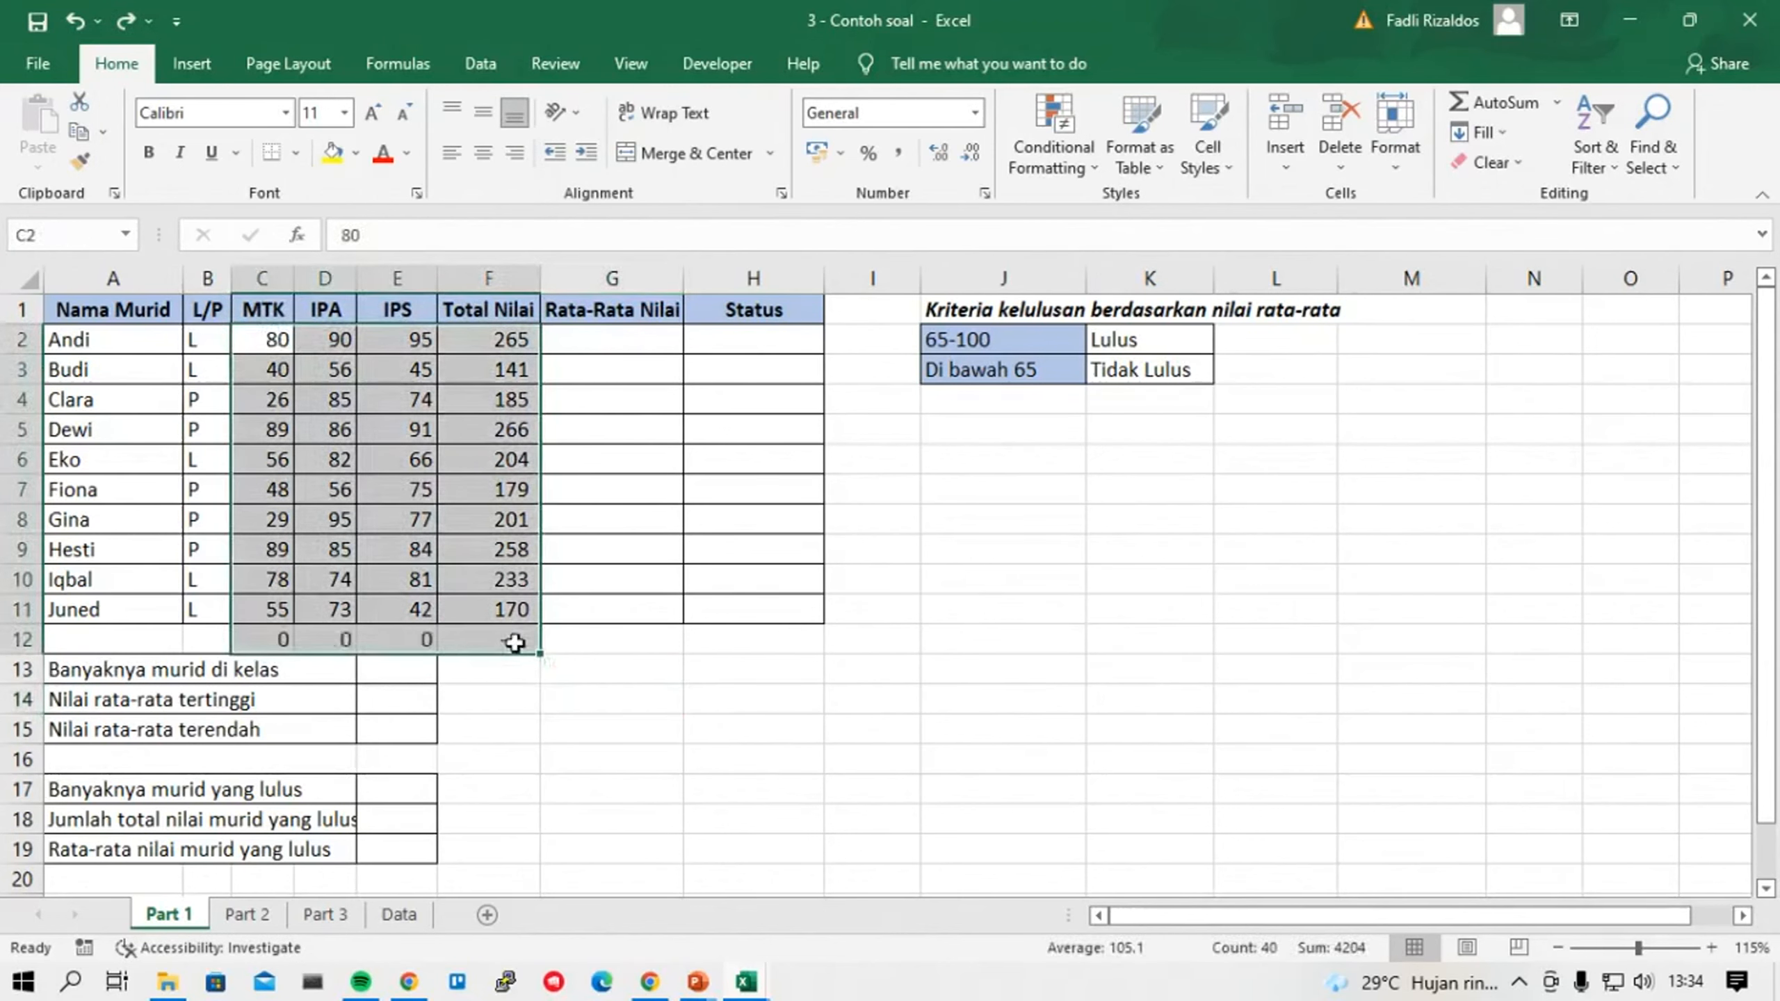
{"action": "left_click", "coordinate": [532, 671]}
{"action": "left_click", "coordinate": [495, 649]}
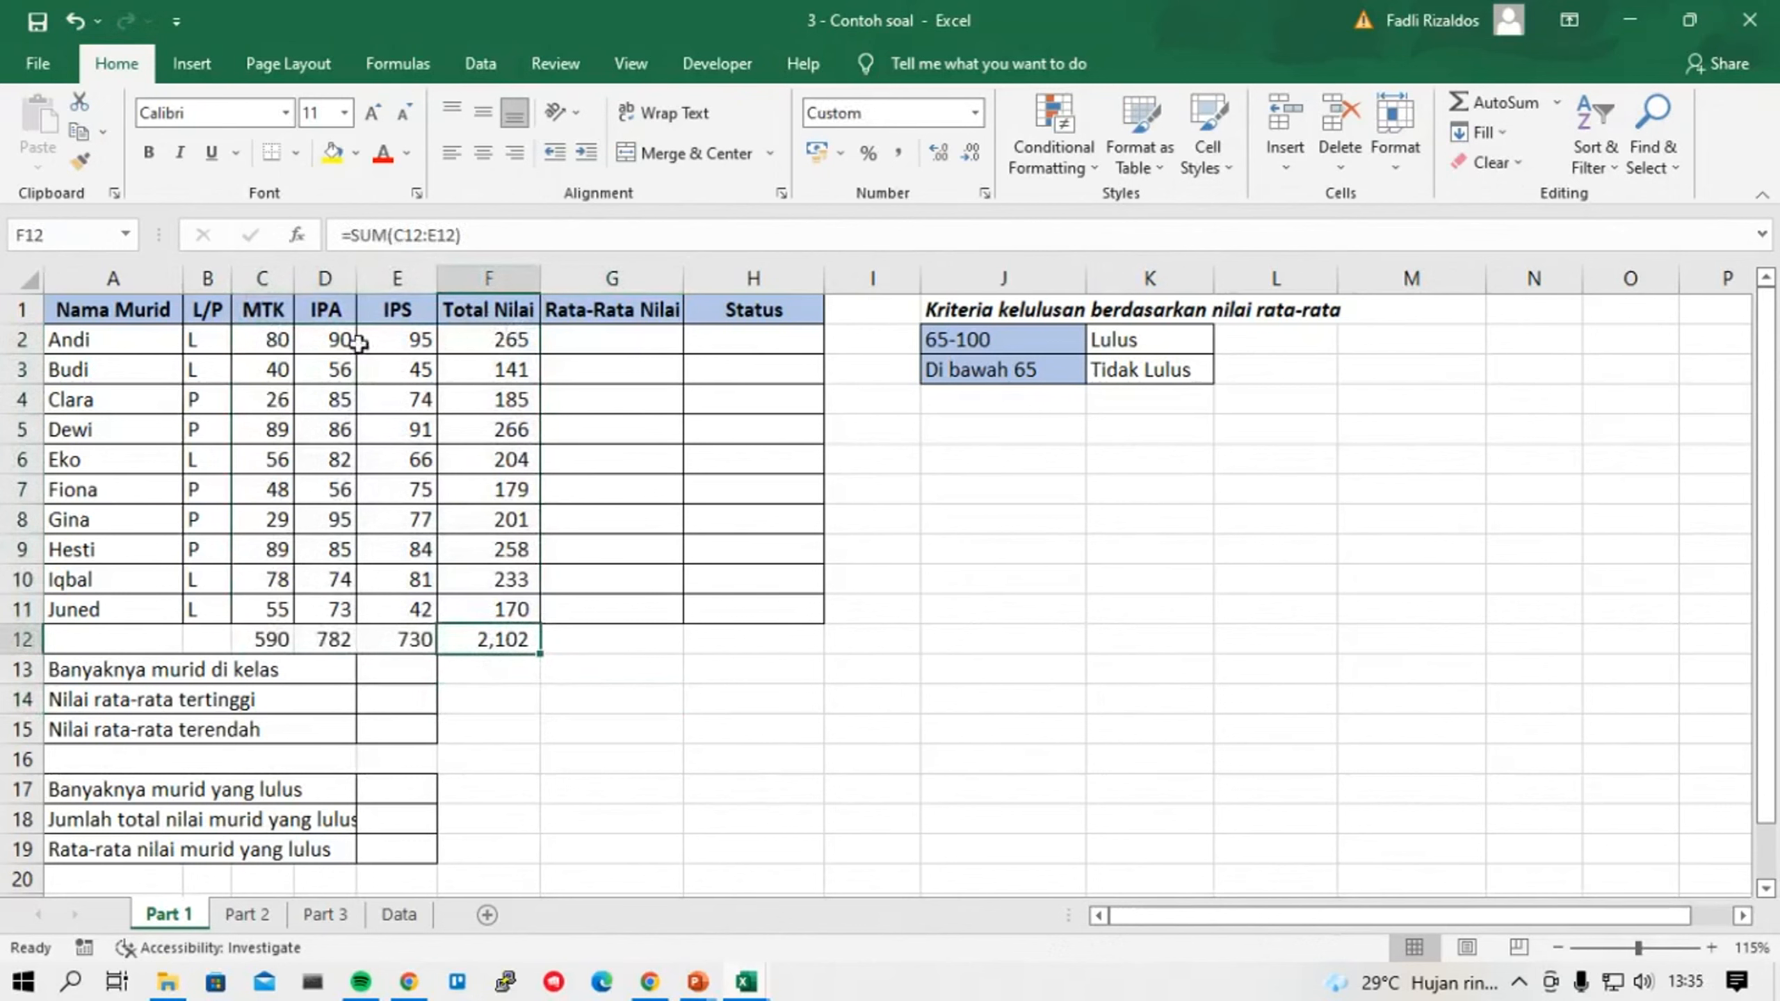
{"action": "left_click_drag", "start_coordinate": [259, 639], "coordinate": [395, 639]}
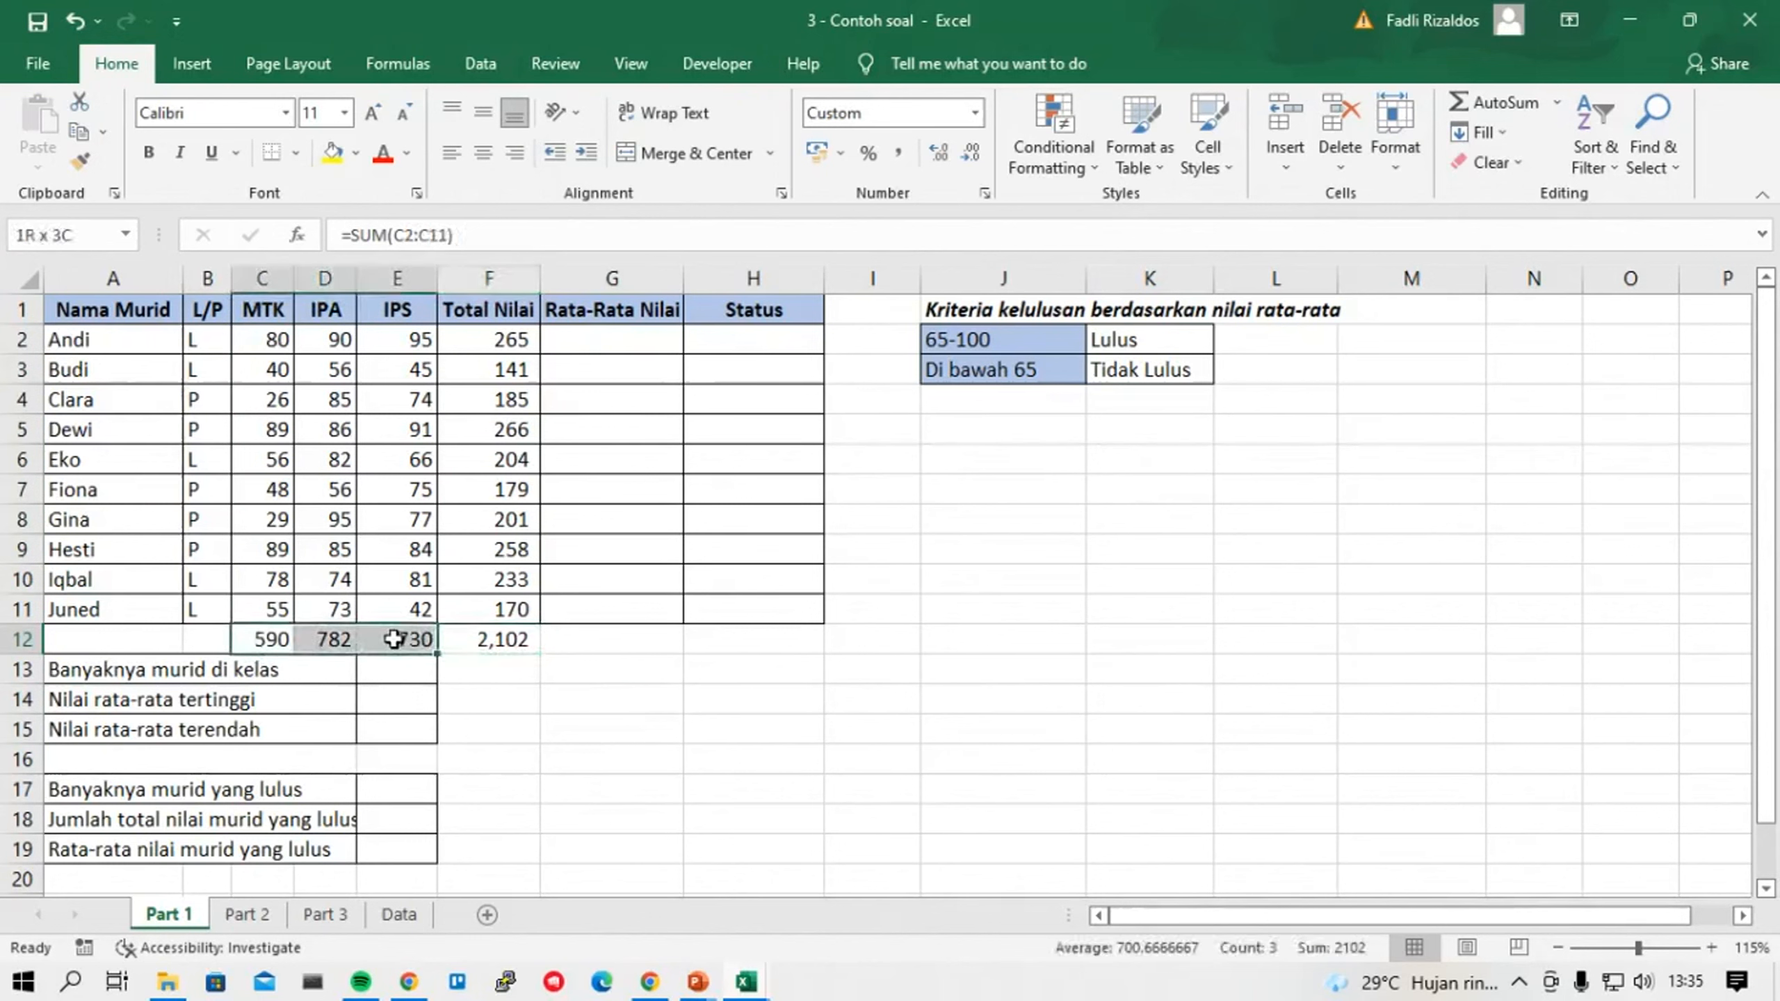
Clear all column totals in row 12, C12:F12.
{"action": "left_click", "coordinate": [495, 644]}
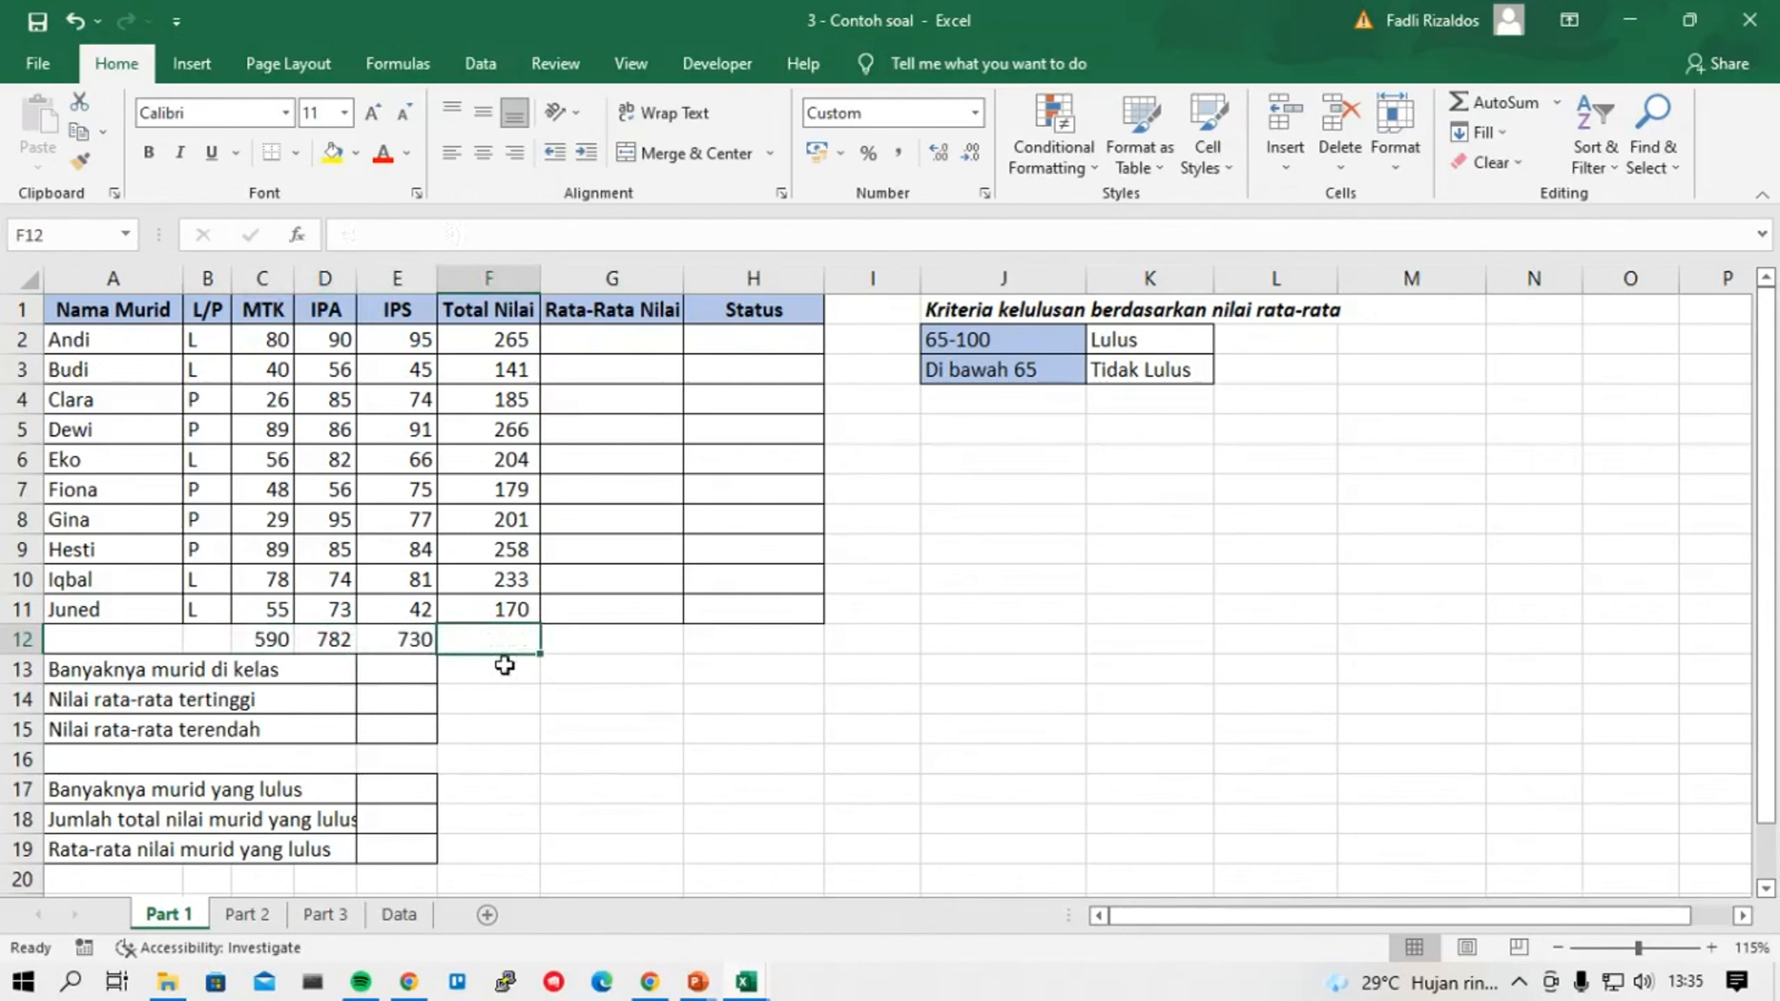
{"action": "left_click_drag", "start_coordinate": [396, 640], "coordinate": [271, 639]}
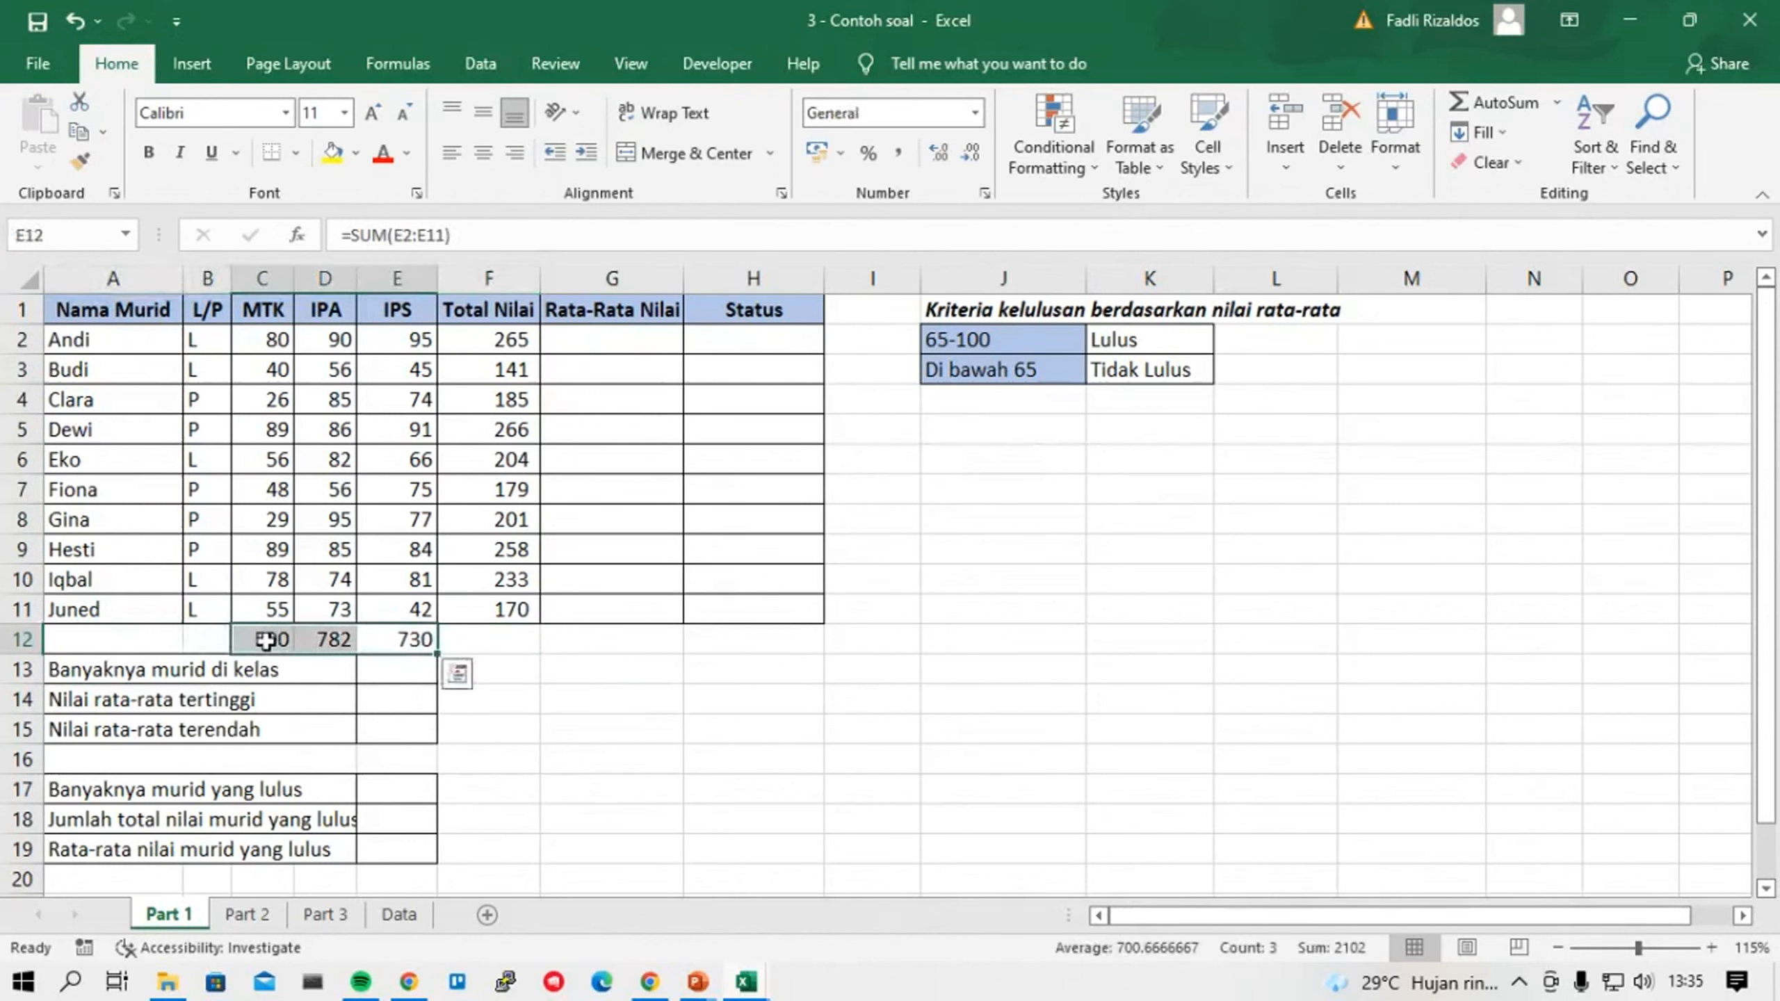
{"action": "key", "text": "Delete"}
{"action": "left_click", "coordinate": [533, 639]}
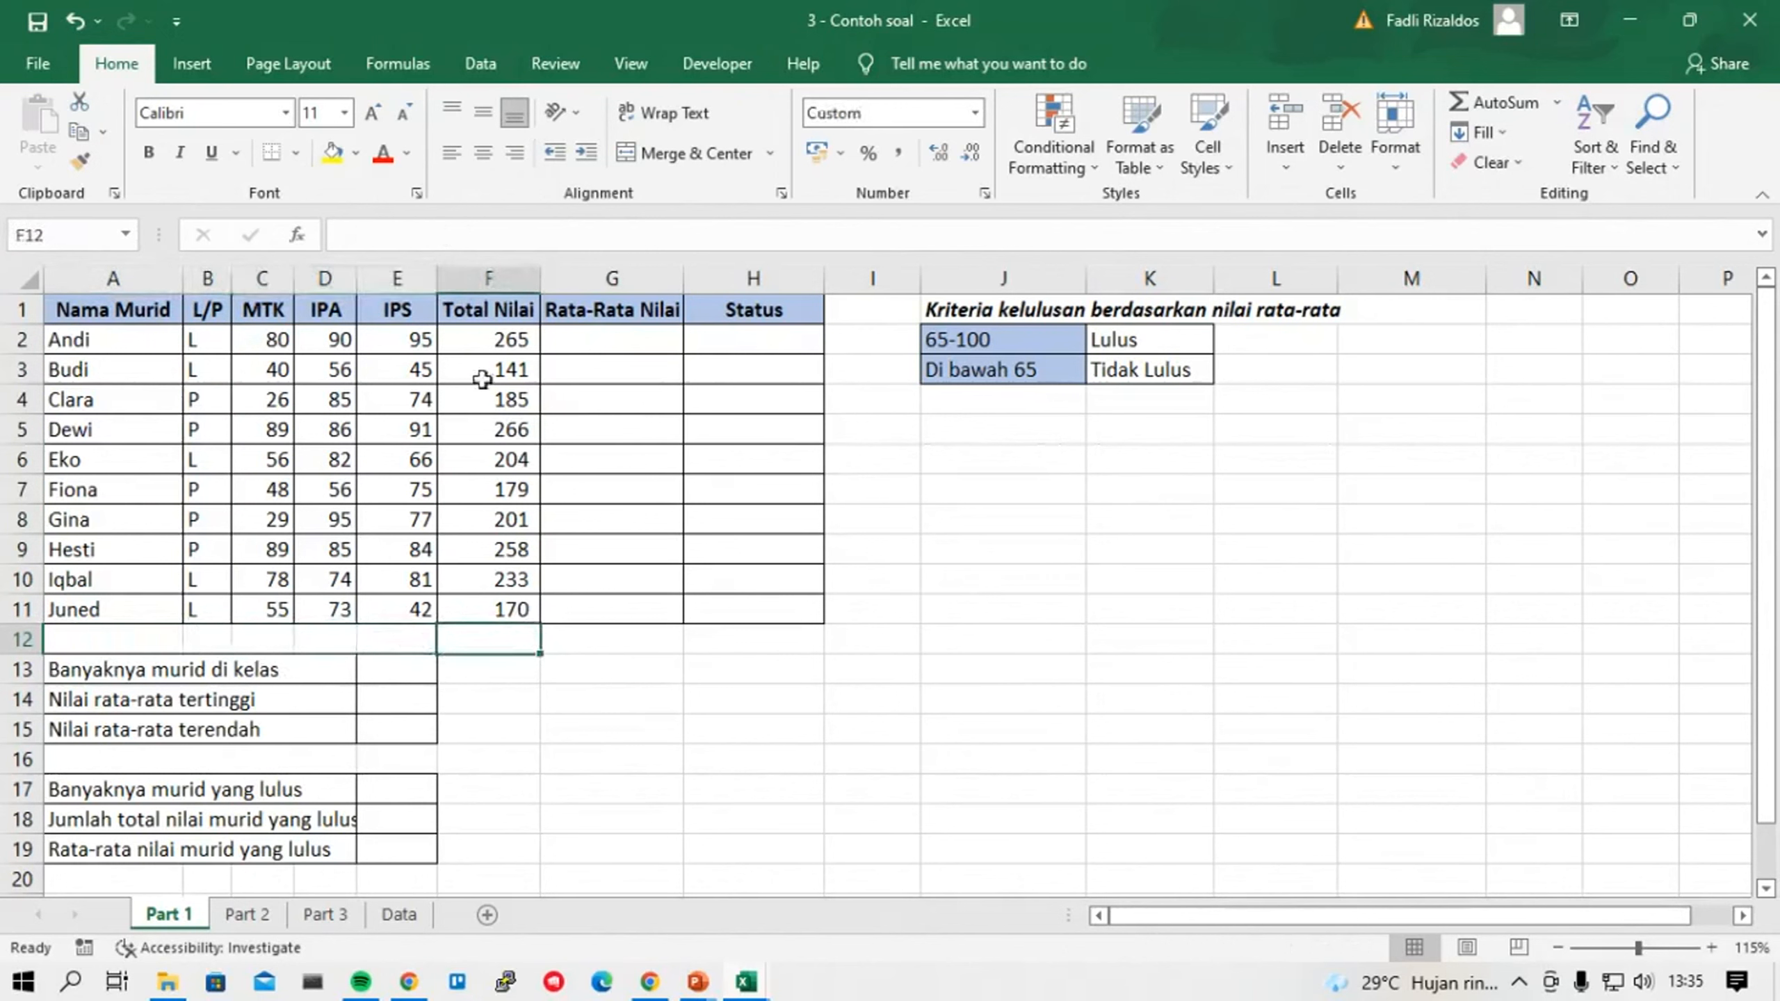
Enter =AVERAGE(C2:E2) in G2 and fill it down the Rata-Rata Nilai column to G11.
{"action": "left_click", "coordinate": [592, 339]}
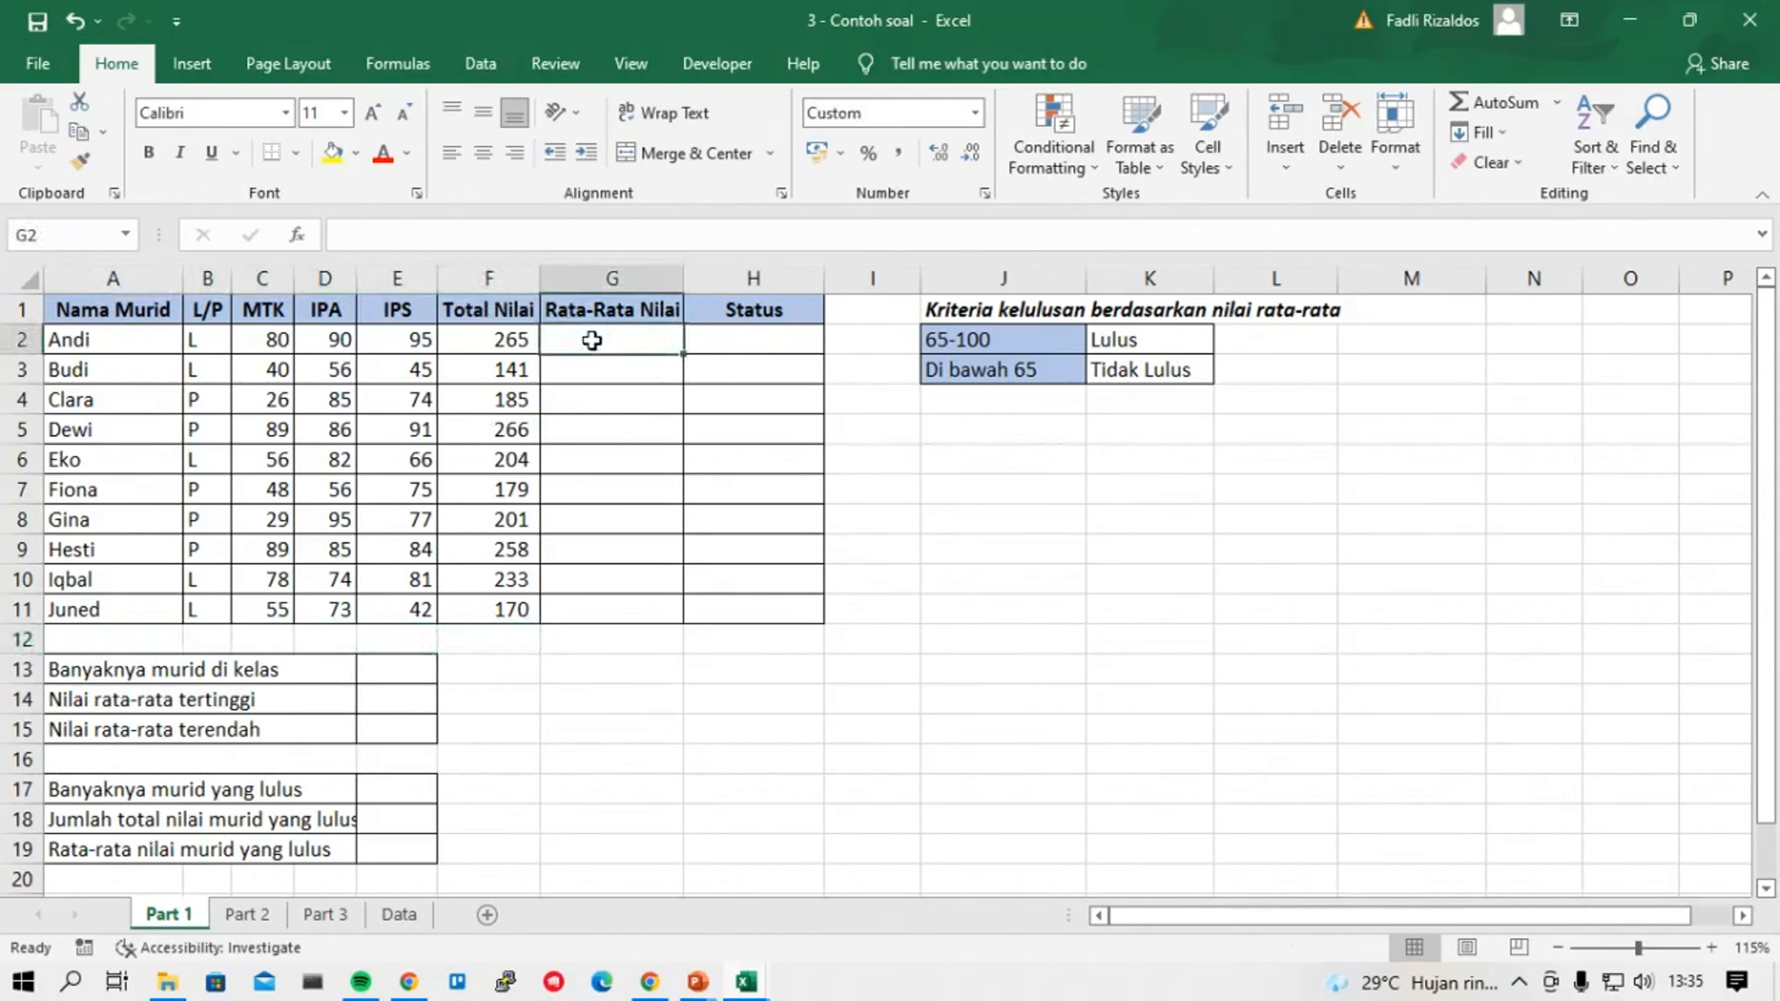
{"action": "type", "text": "=ave"}
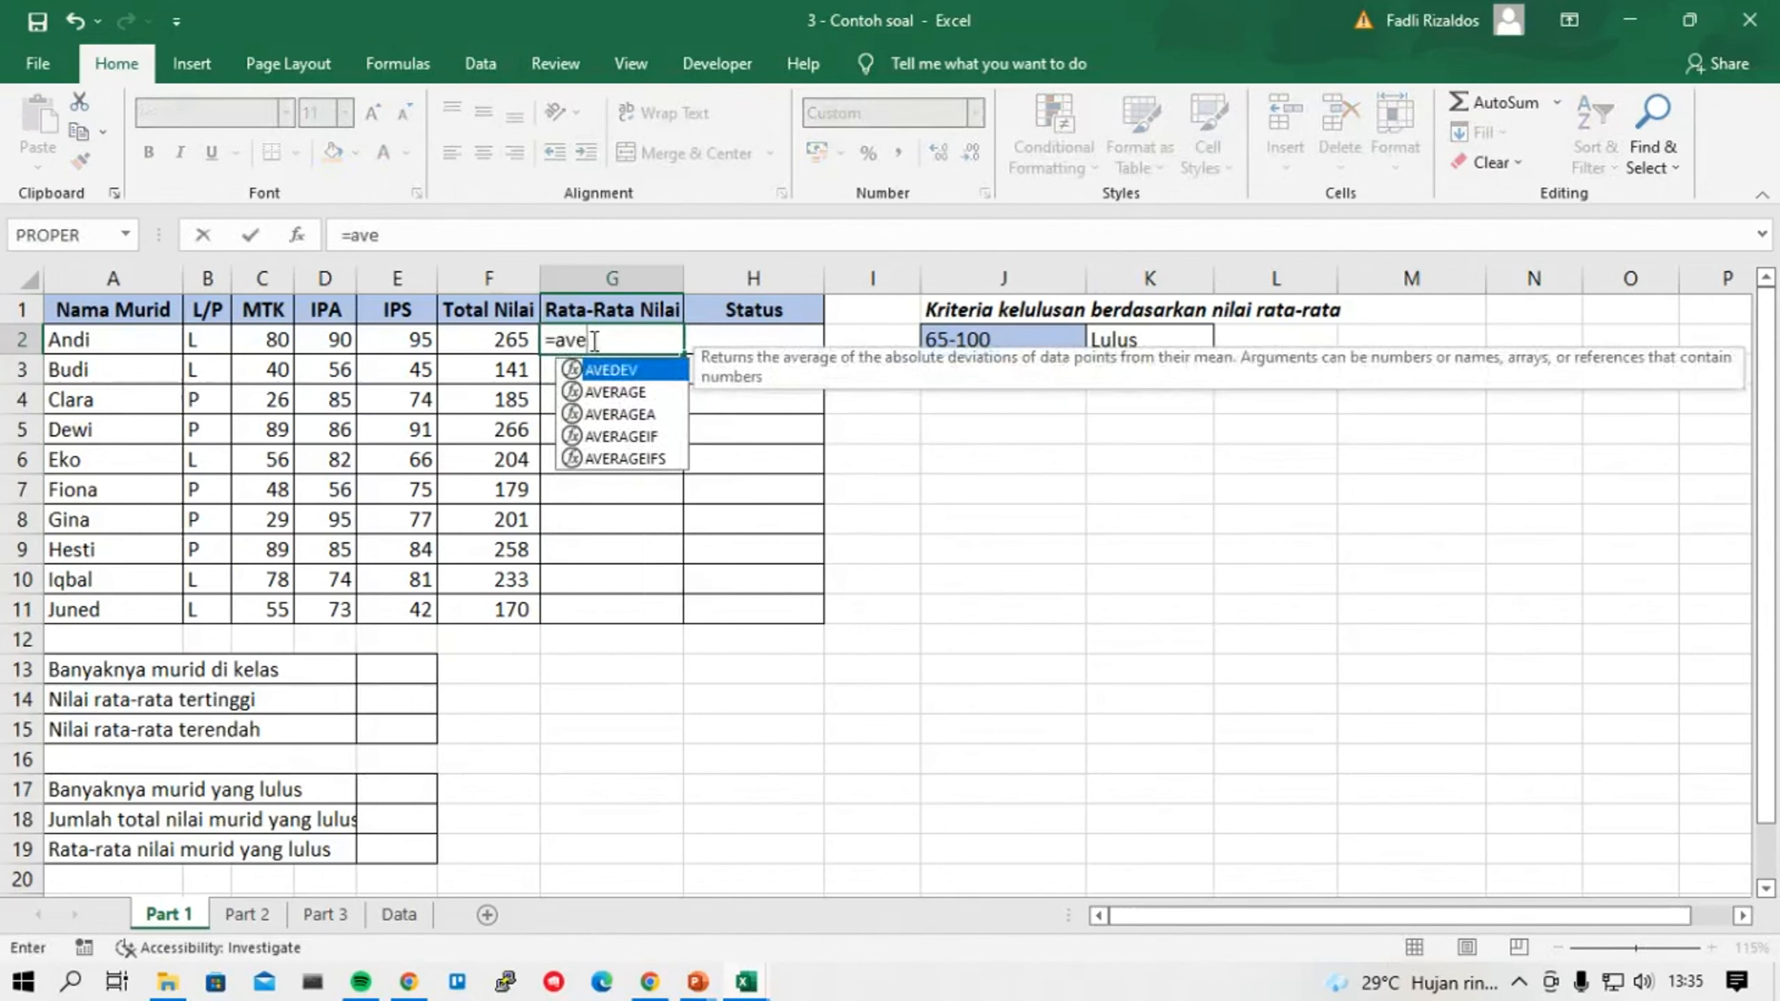
{"action": "key", "text": "Down"}
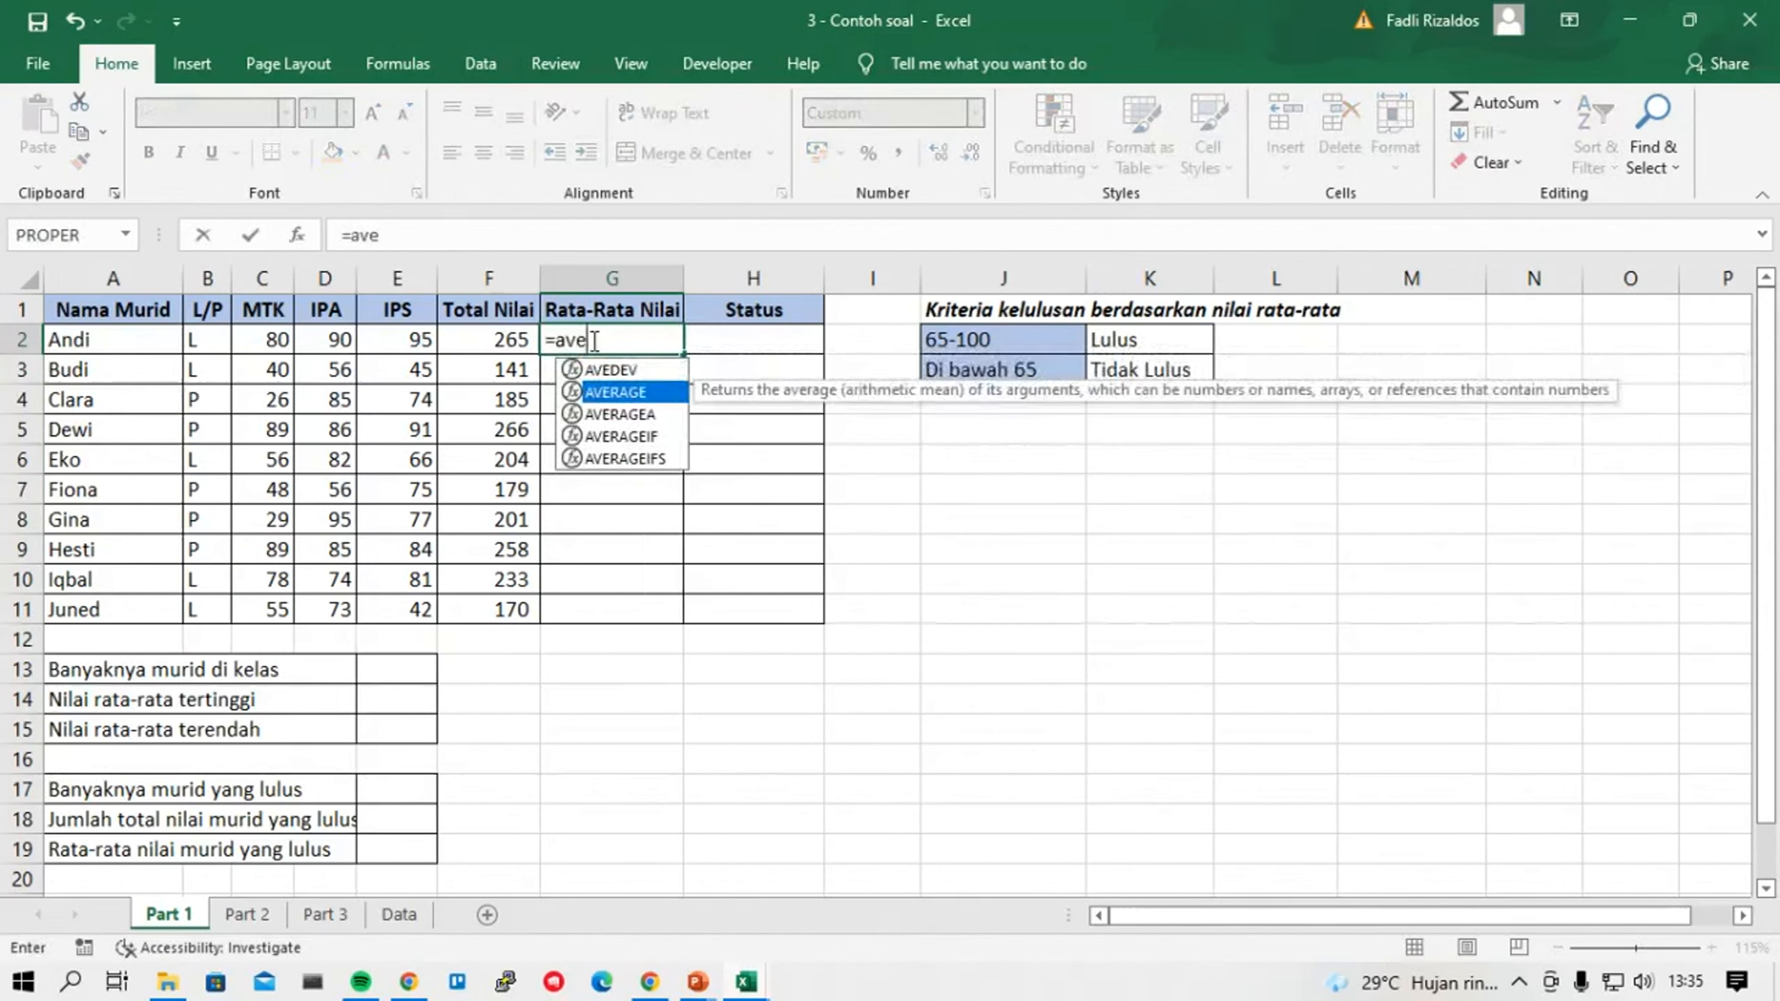
{"action": "key", "text": "Tab"}
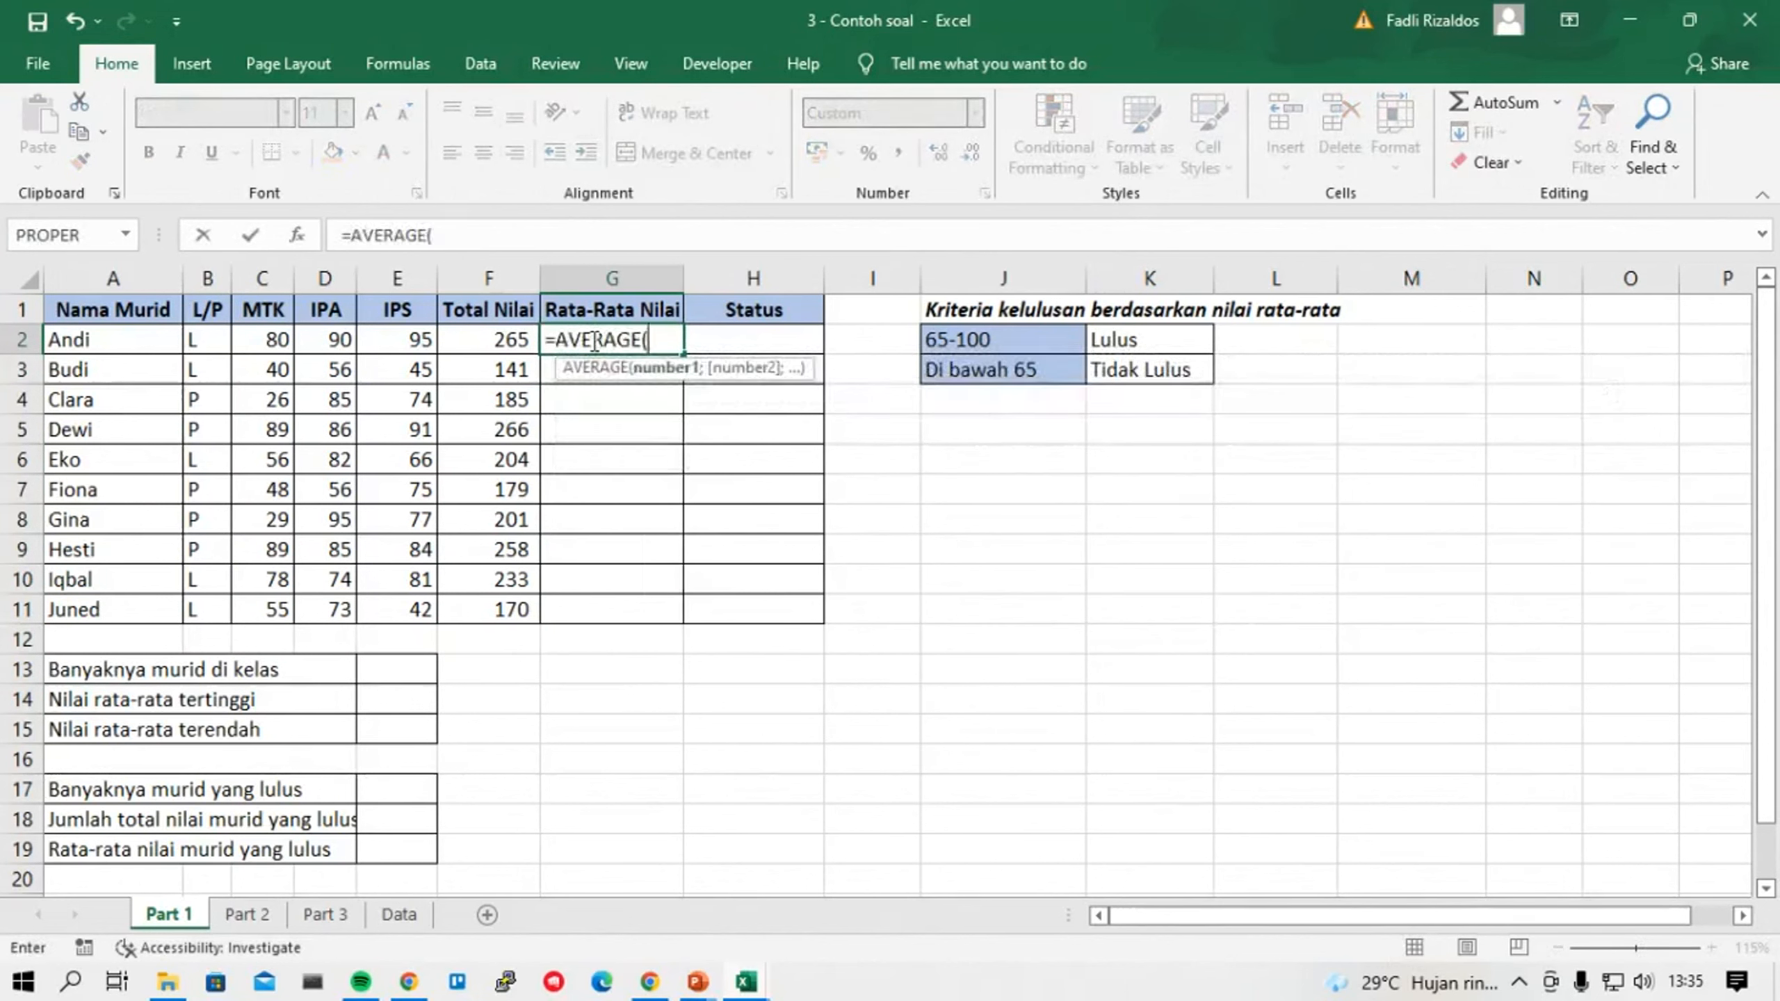
{"action": "key", "text": "Left"}
{"action": "key", "text": "Left"}
{"action": "key", "text": "shift+Left"}
{"action": "key", "text": "shift+Left"}
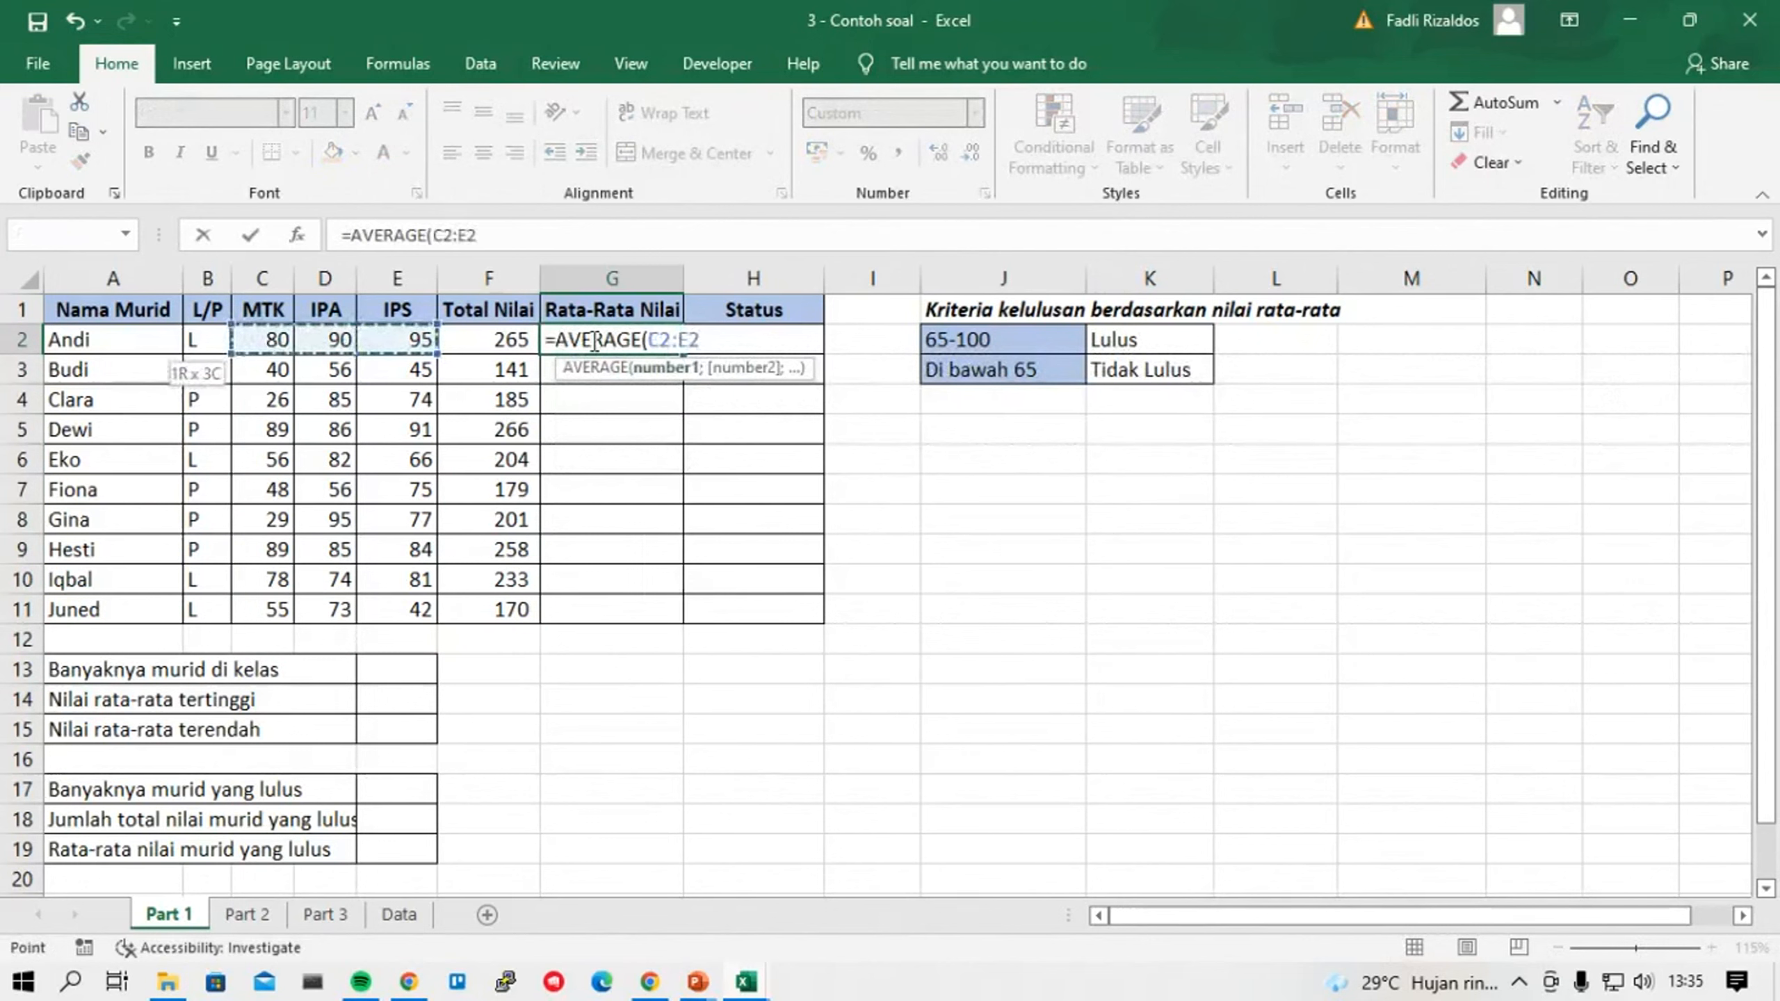
{"action": "key", "text": "ctrl+Return"}
{"action": "double_click", "coordinate": [680, 355]}
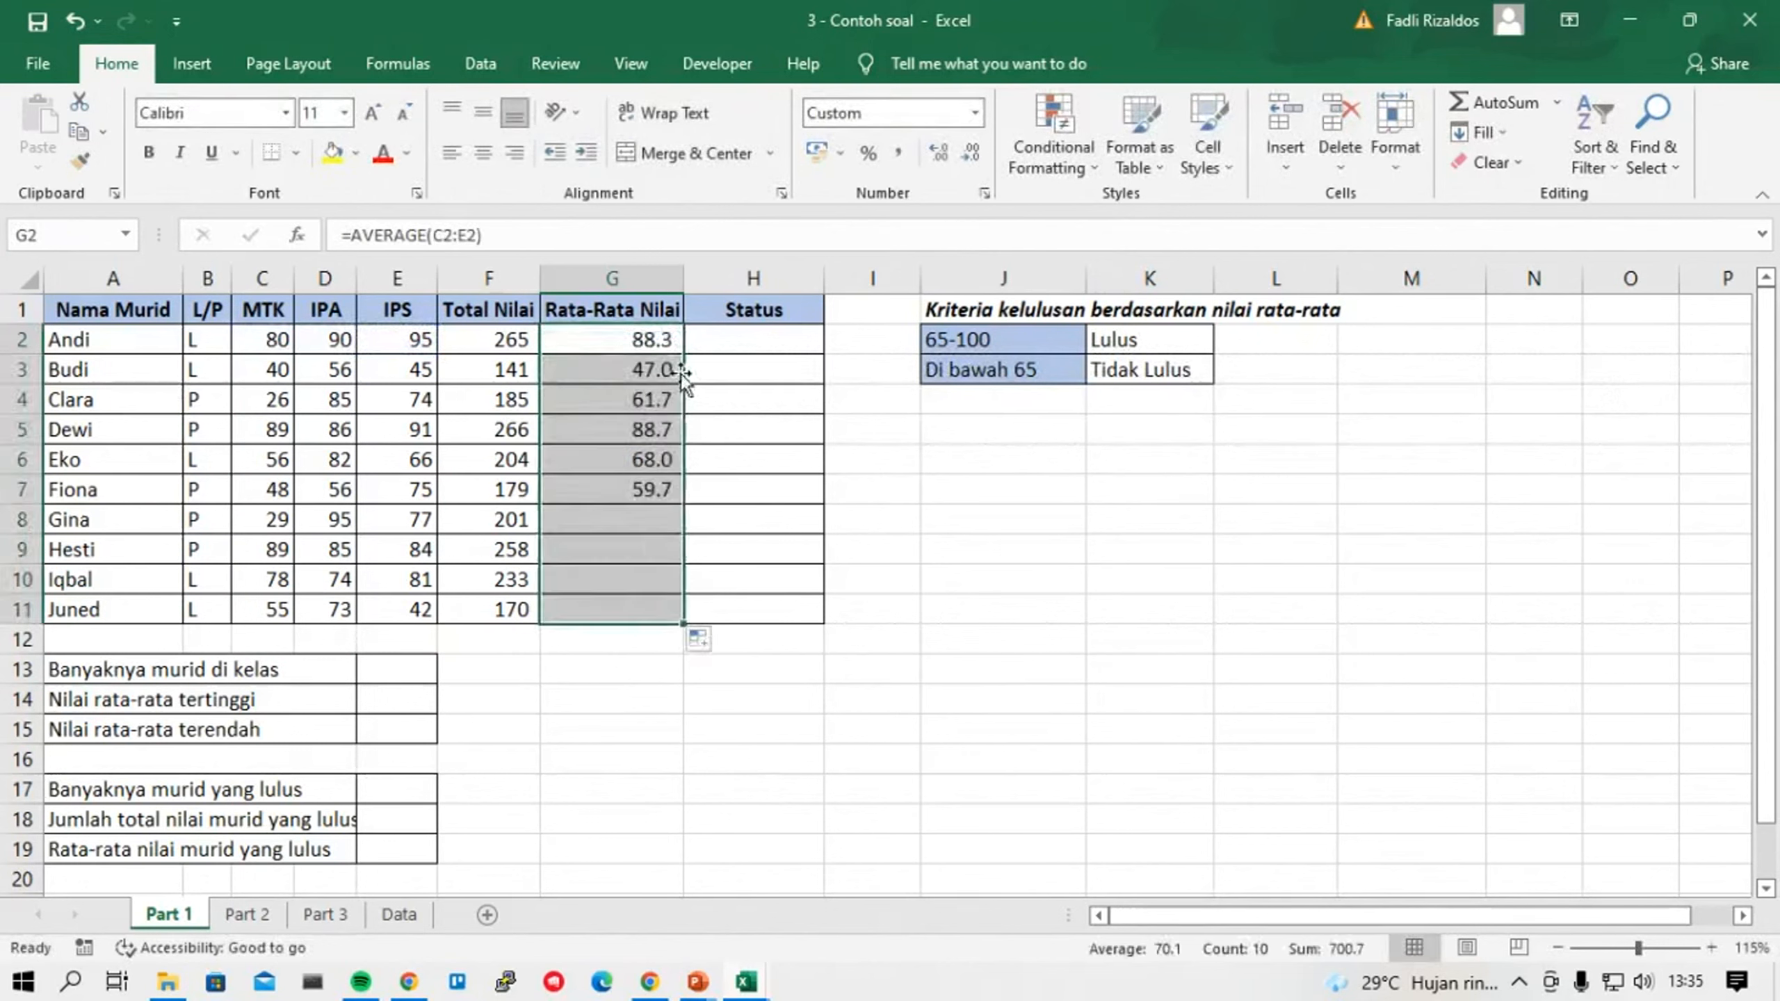
Examine the pass criteria table in J2:K3 and select the first student's Status cell, H2.
{"action": "left_click", "coordinate": [748, 343]}
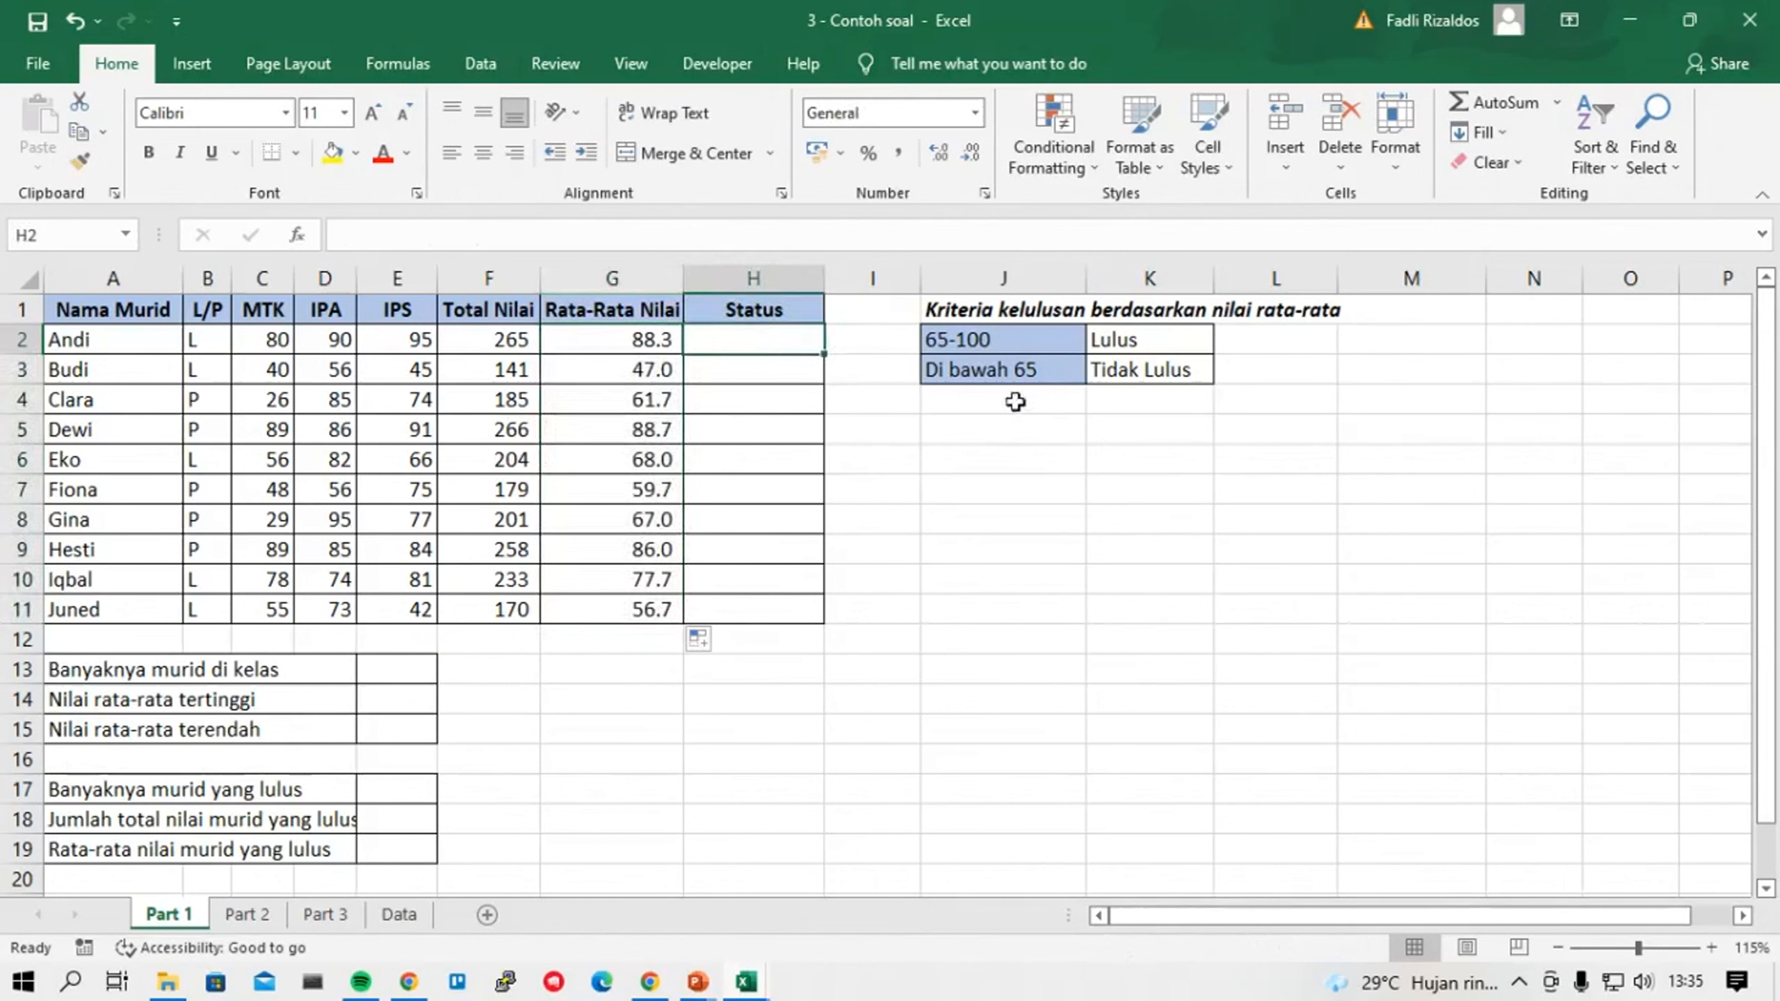
{"action": "left_click_drag", "start_coordinate": [978, 314], "coordinate": [1191, 382]}
{"action": "left_click", "coordinate": [1122, 484]}
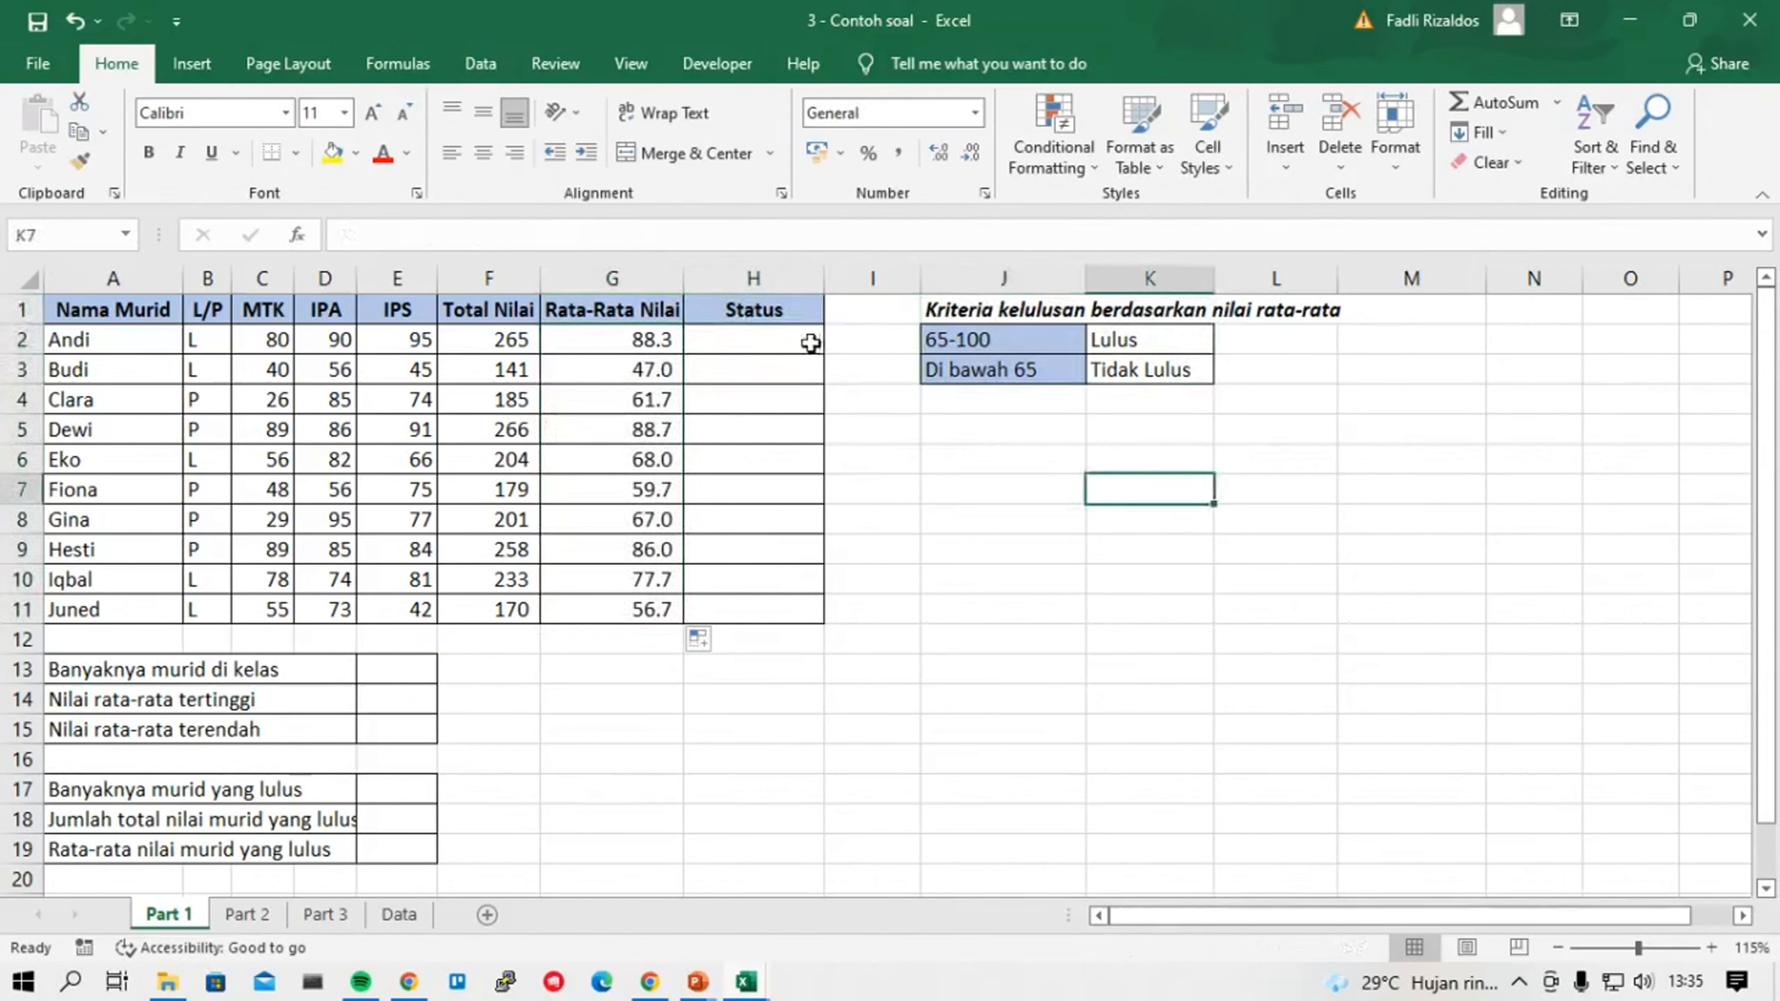
{"action": "left_click_drag", "start_coordinate": [1012, 342], "coordinate": [1177, 365]}
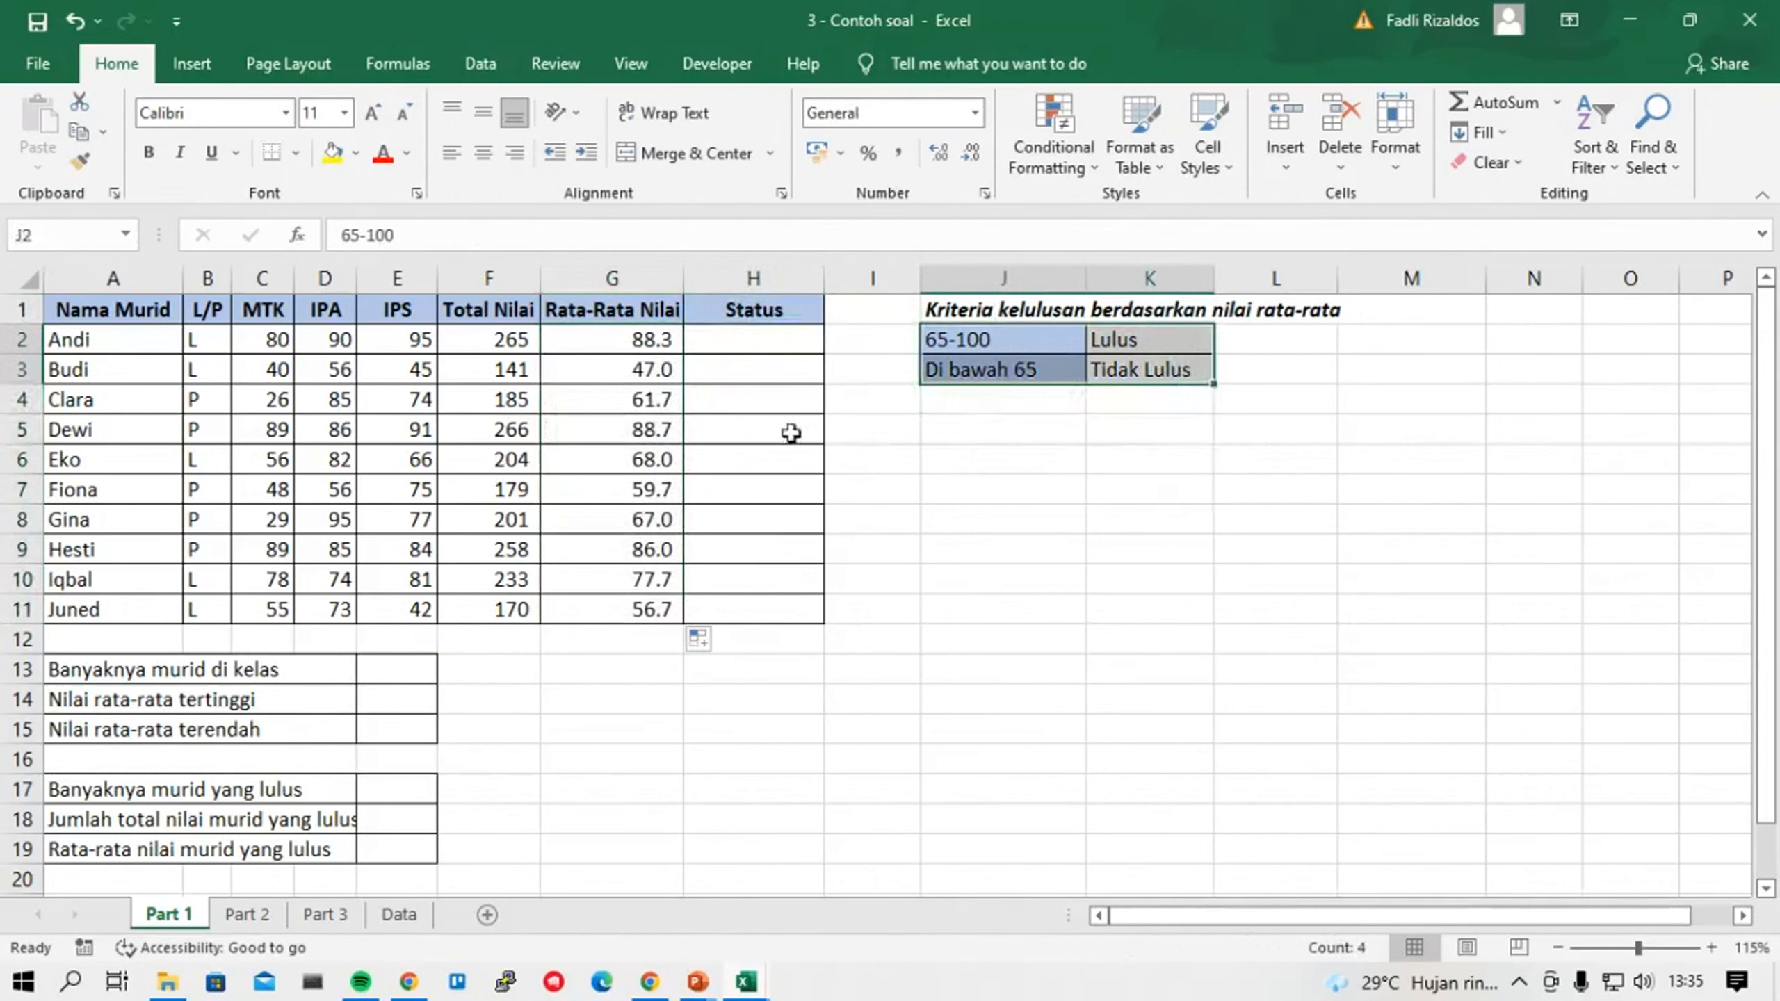
{"action": "left_click", "coordinate": [754, 345]}
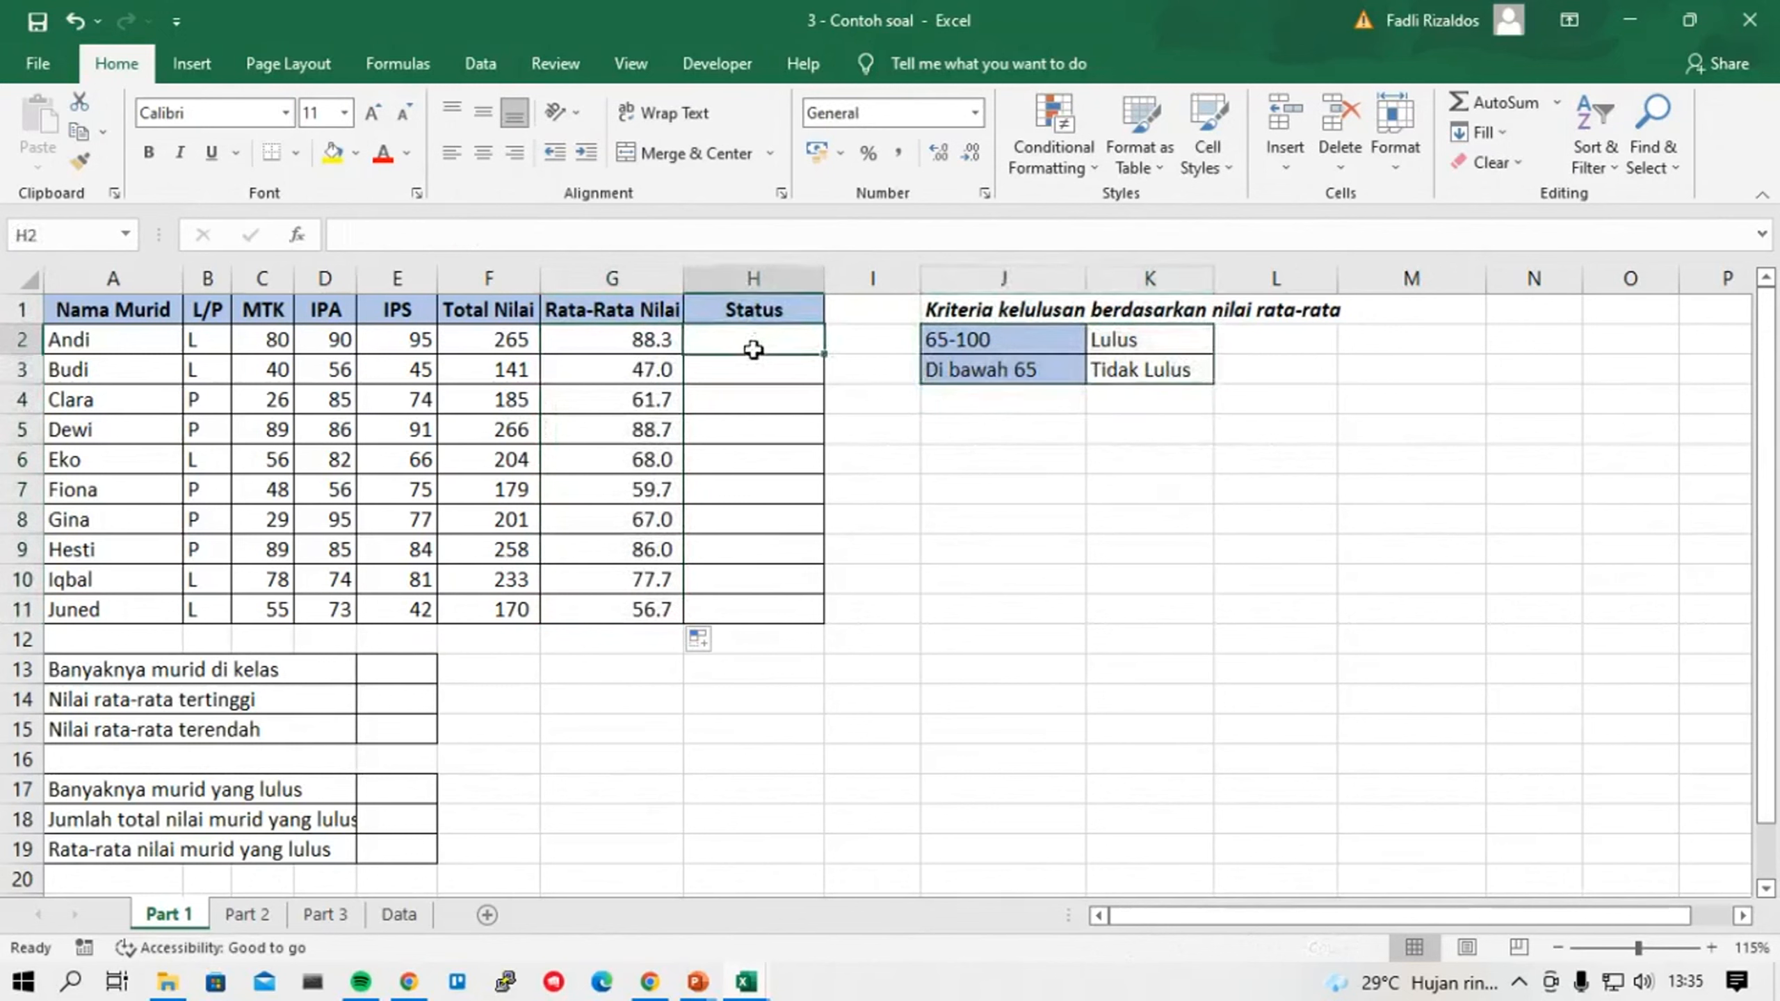
Start an IF formula in H2 of the Status column with the condition G2>=65.
{"action": "type", "text": "=if"}
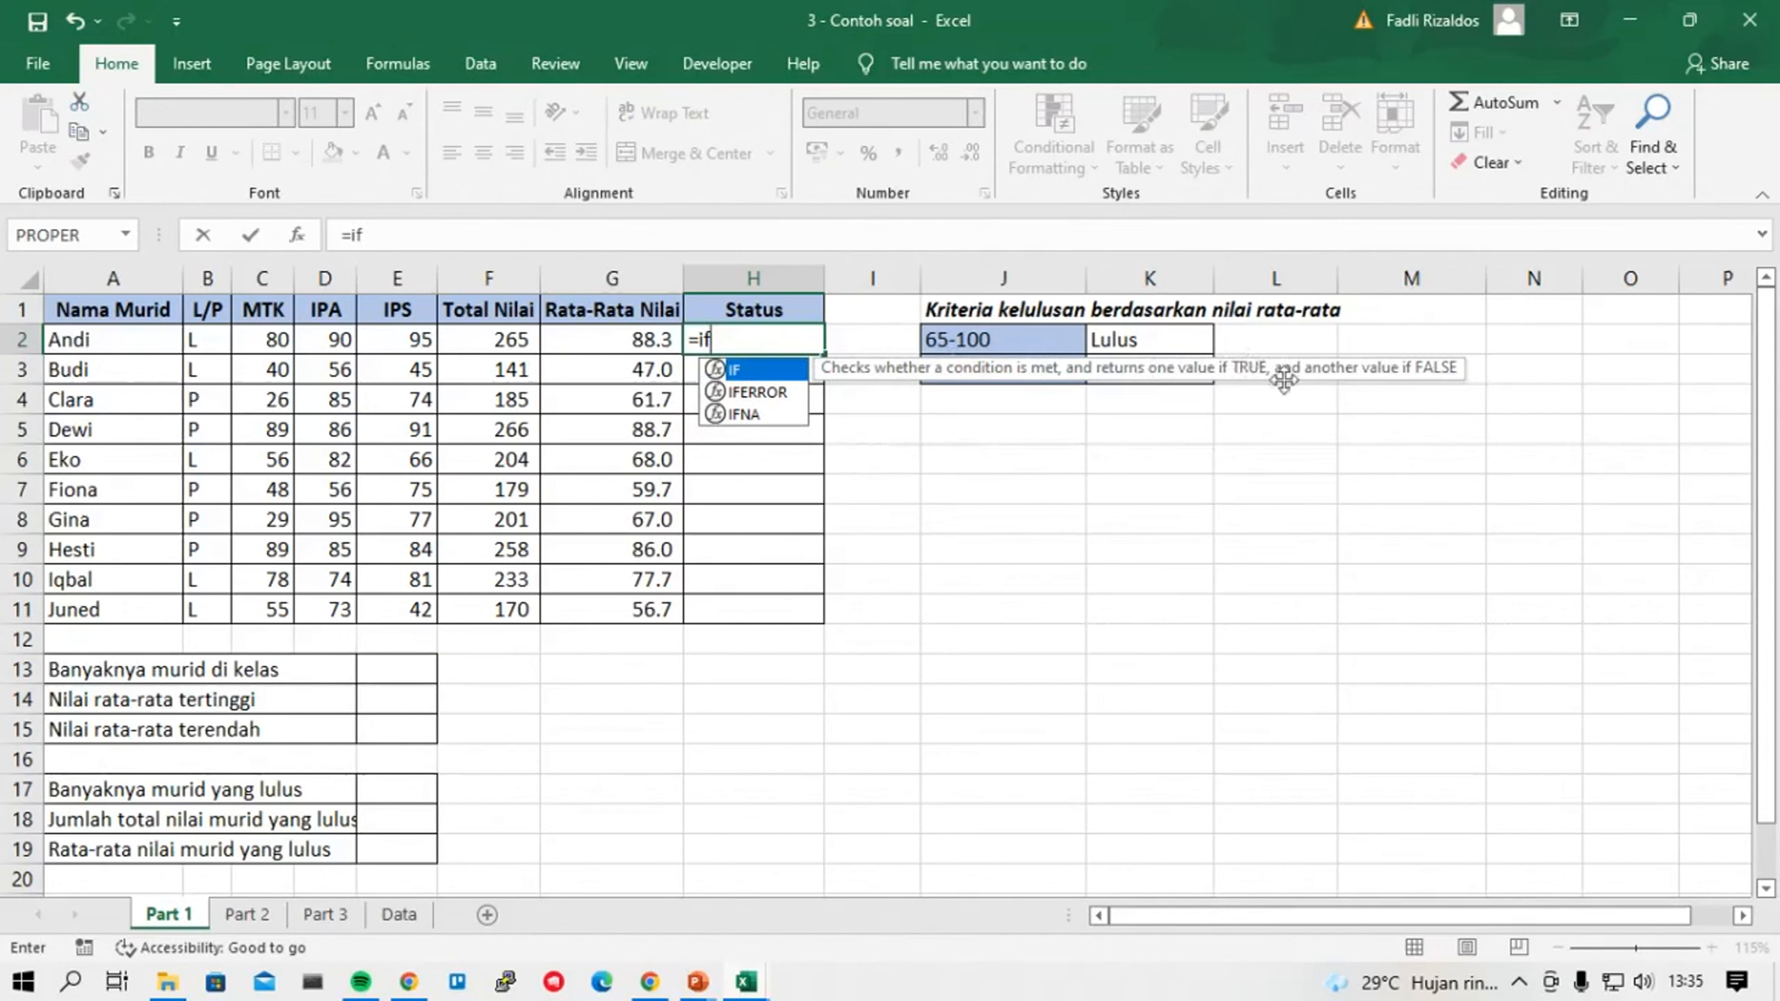
{"action": "double_click", "coordinate": [806, 368]}
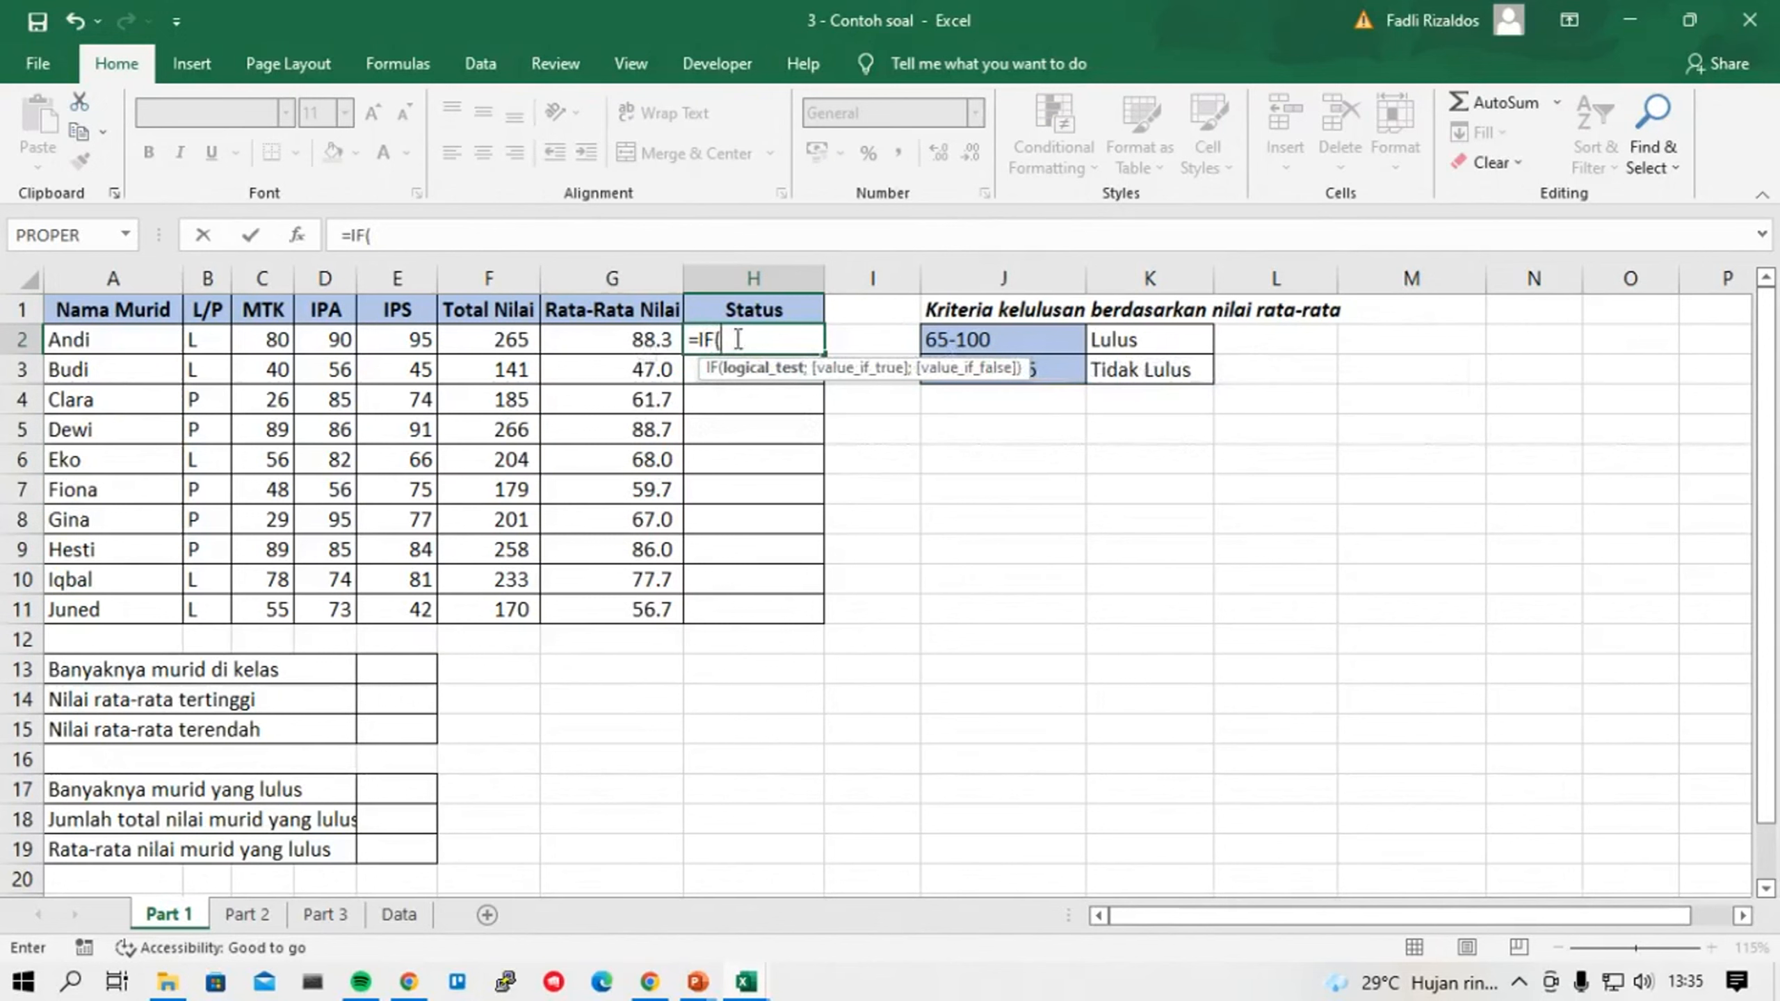
{"action": "left_click", "coordinate": [593, 338]}
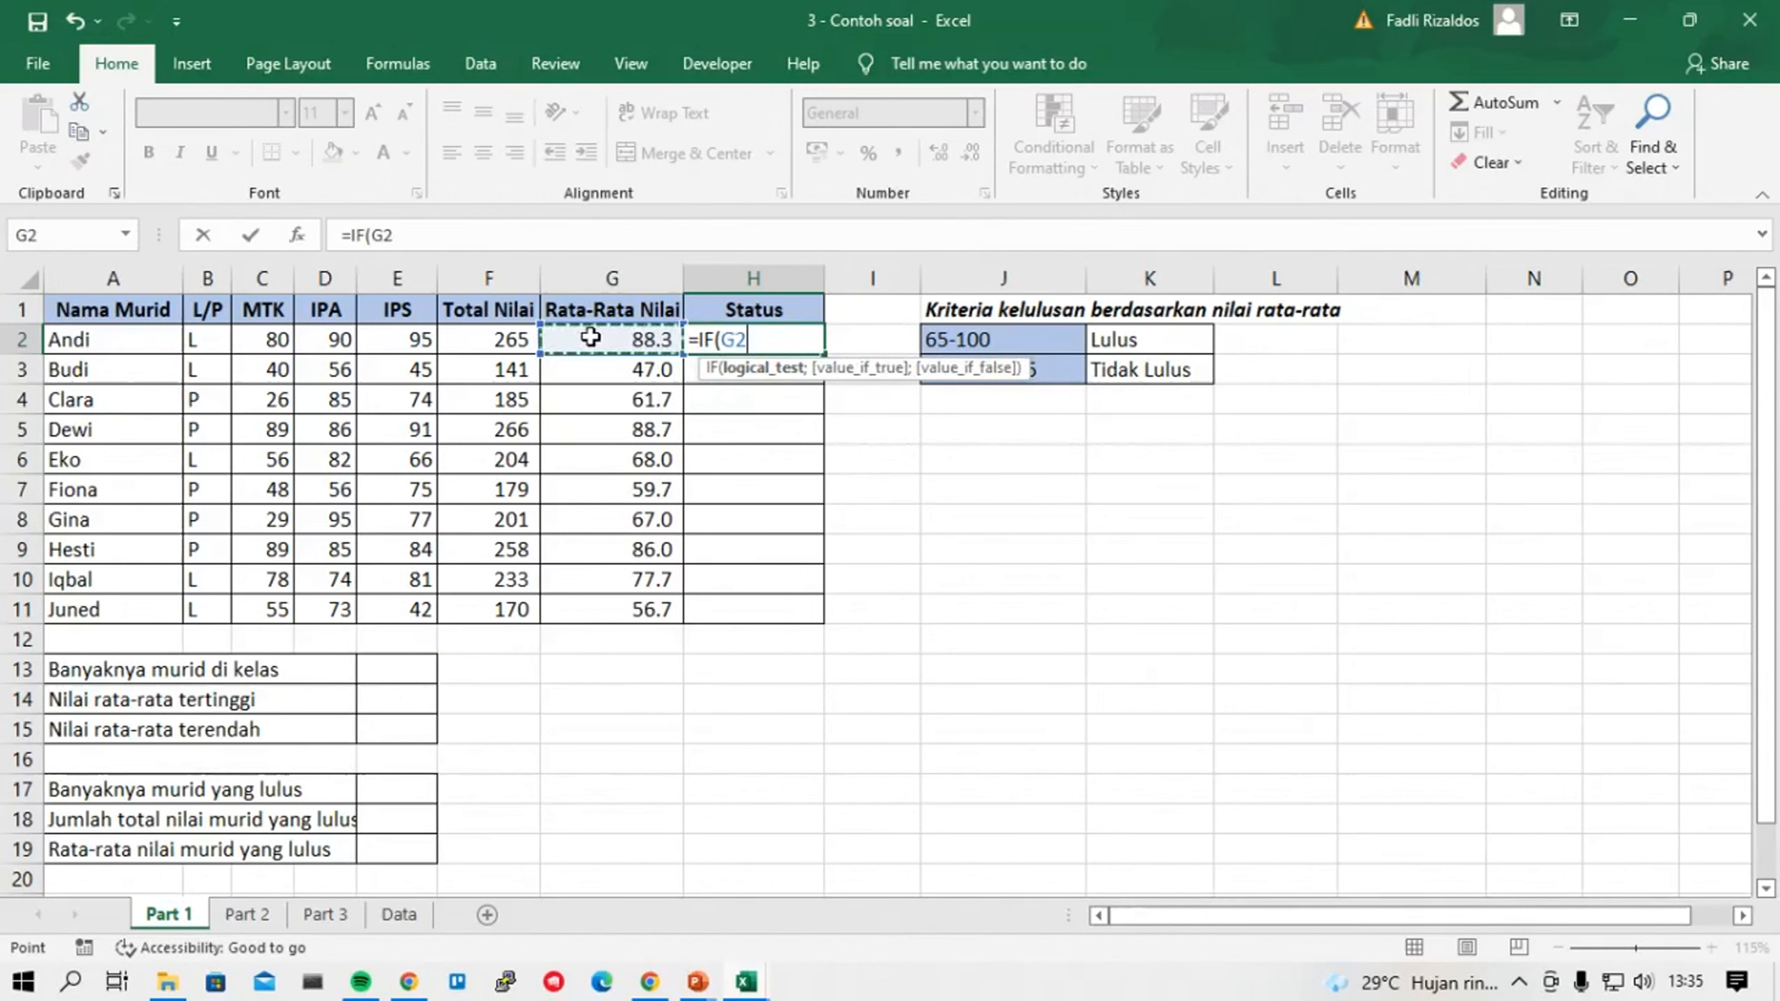
{"action": "type", "text": ">"}
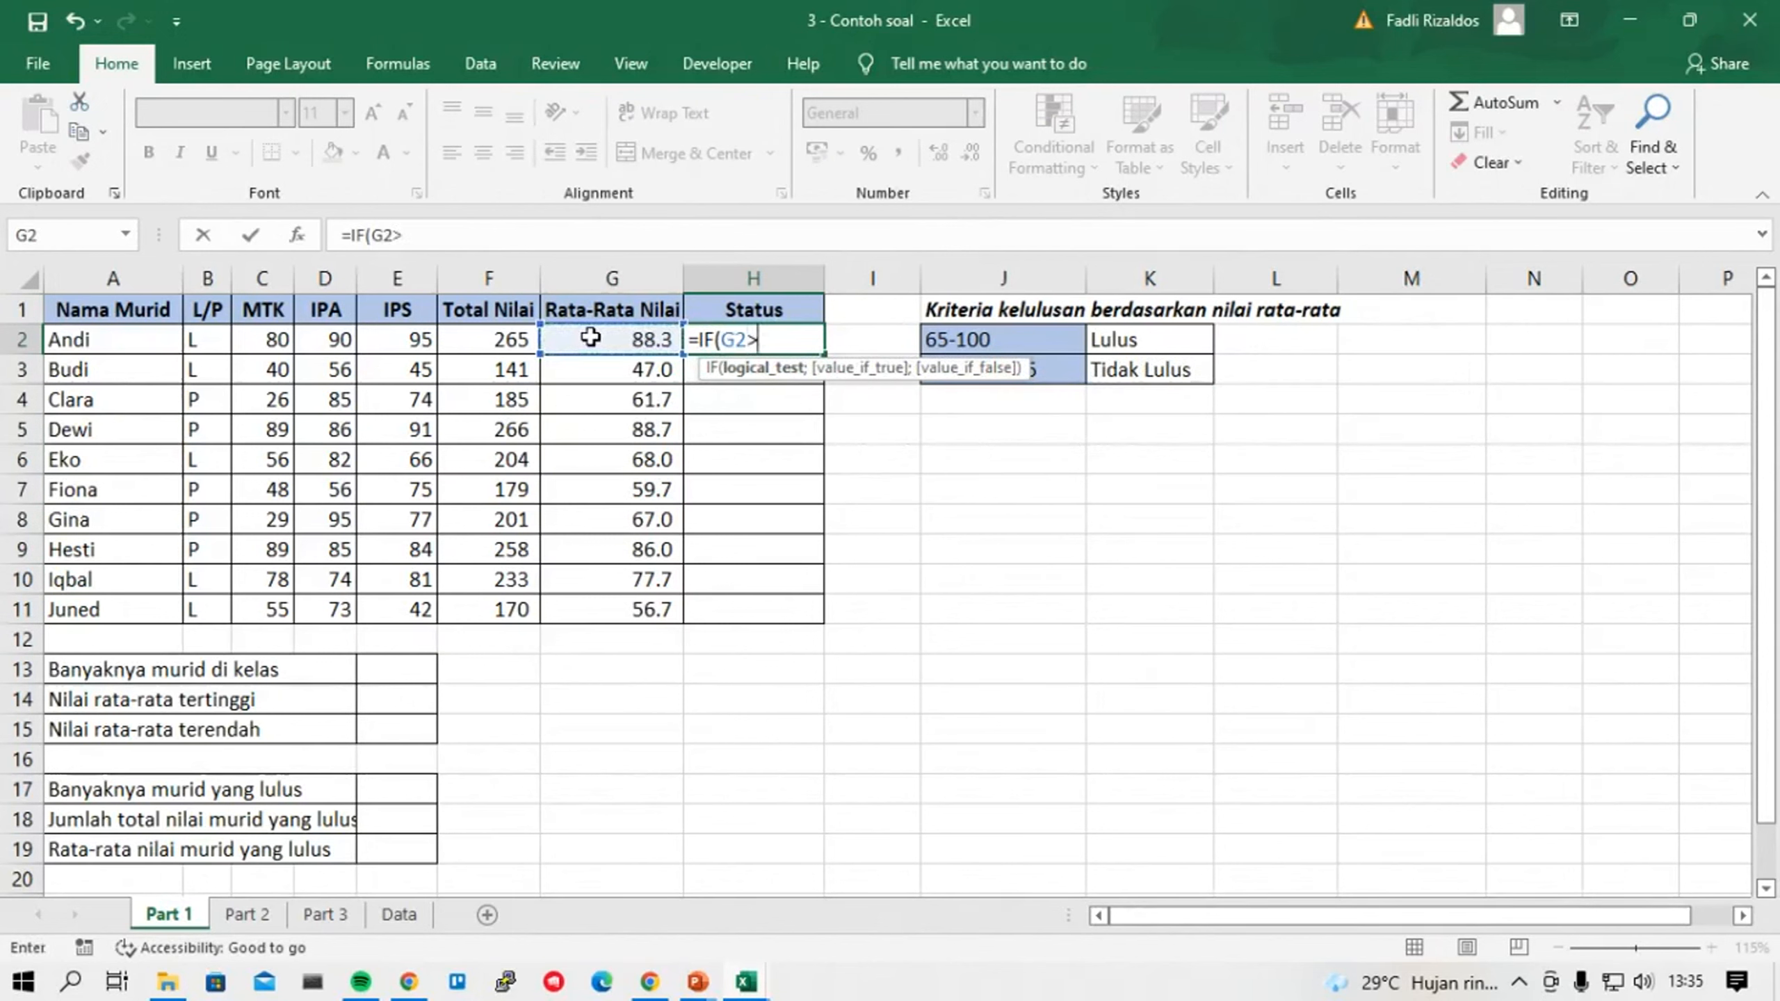
{"action": "type", "text": "65;"}
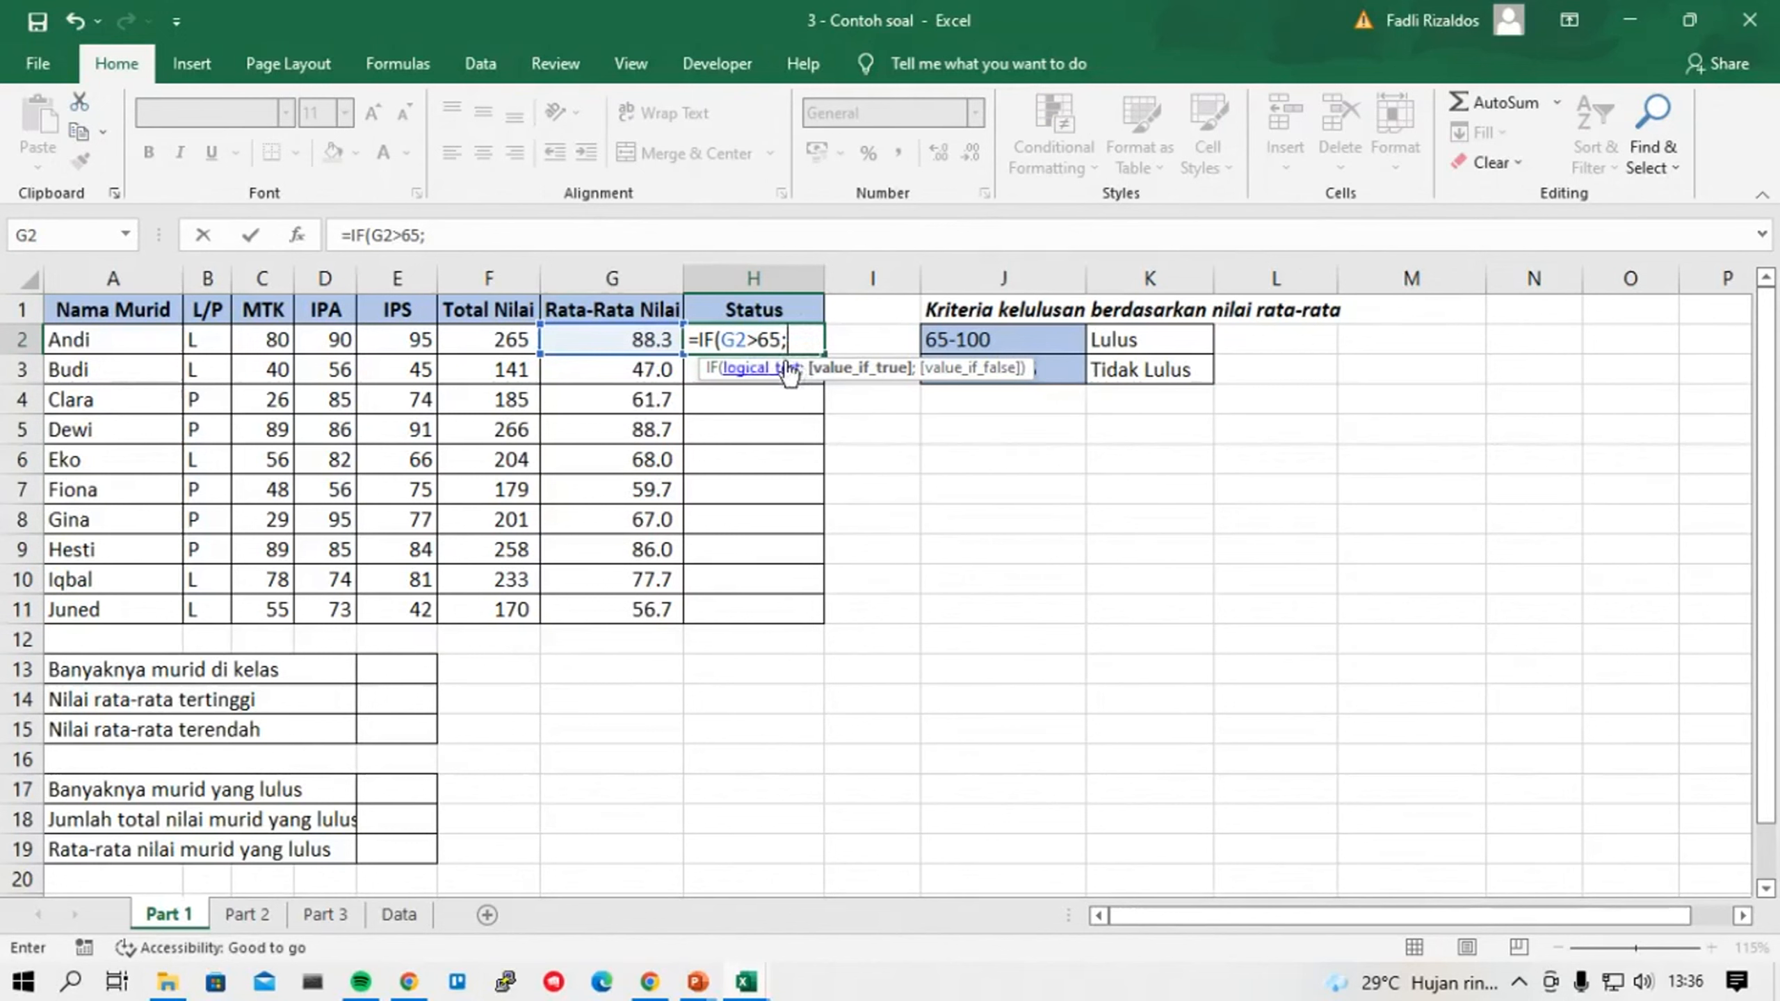
{"action": "key", "text": "Left"}
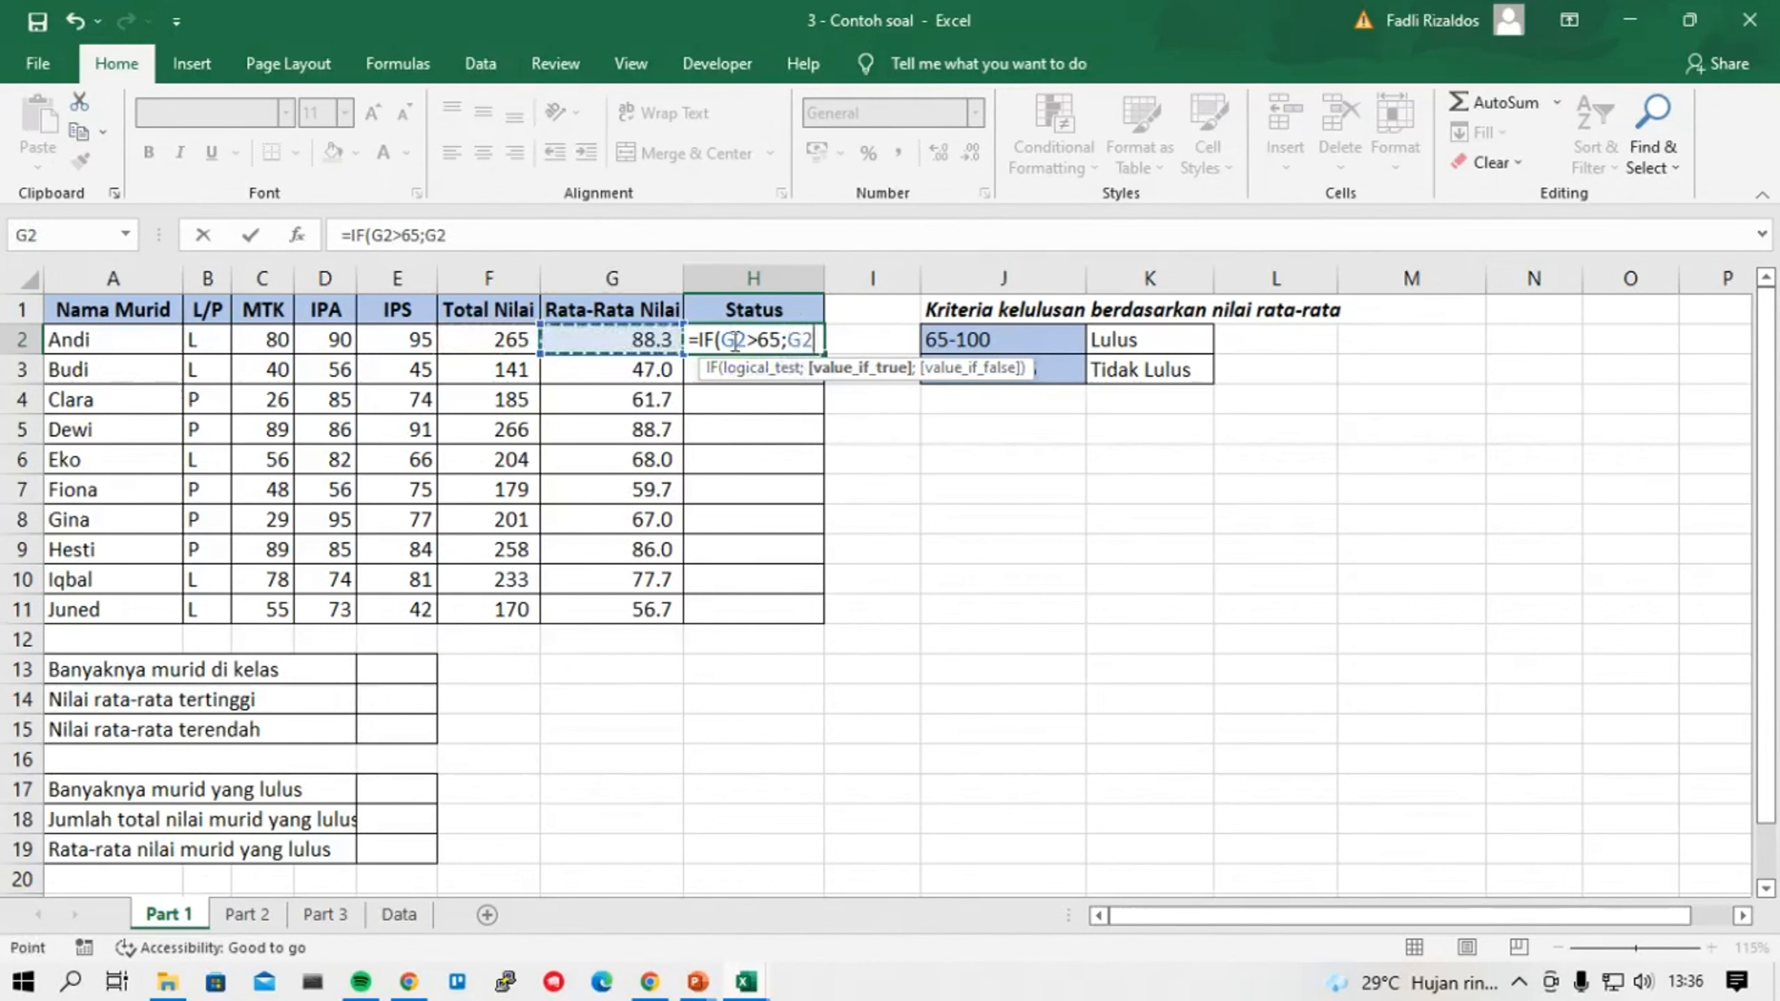
{"action": "left_click", "coordinate": [759, 340]}
{"action": "type", "text": "="}
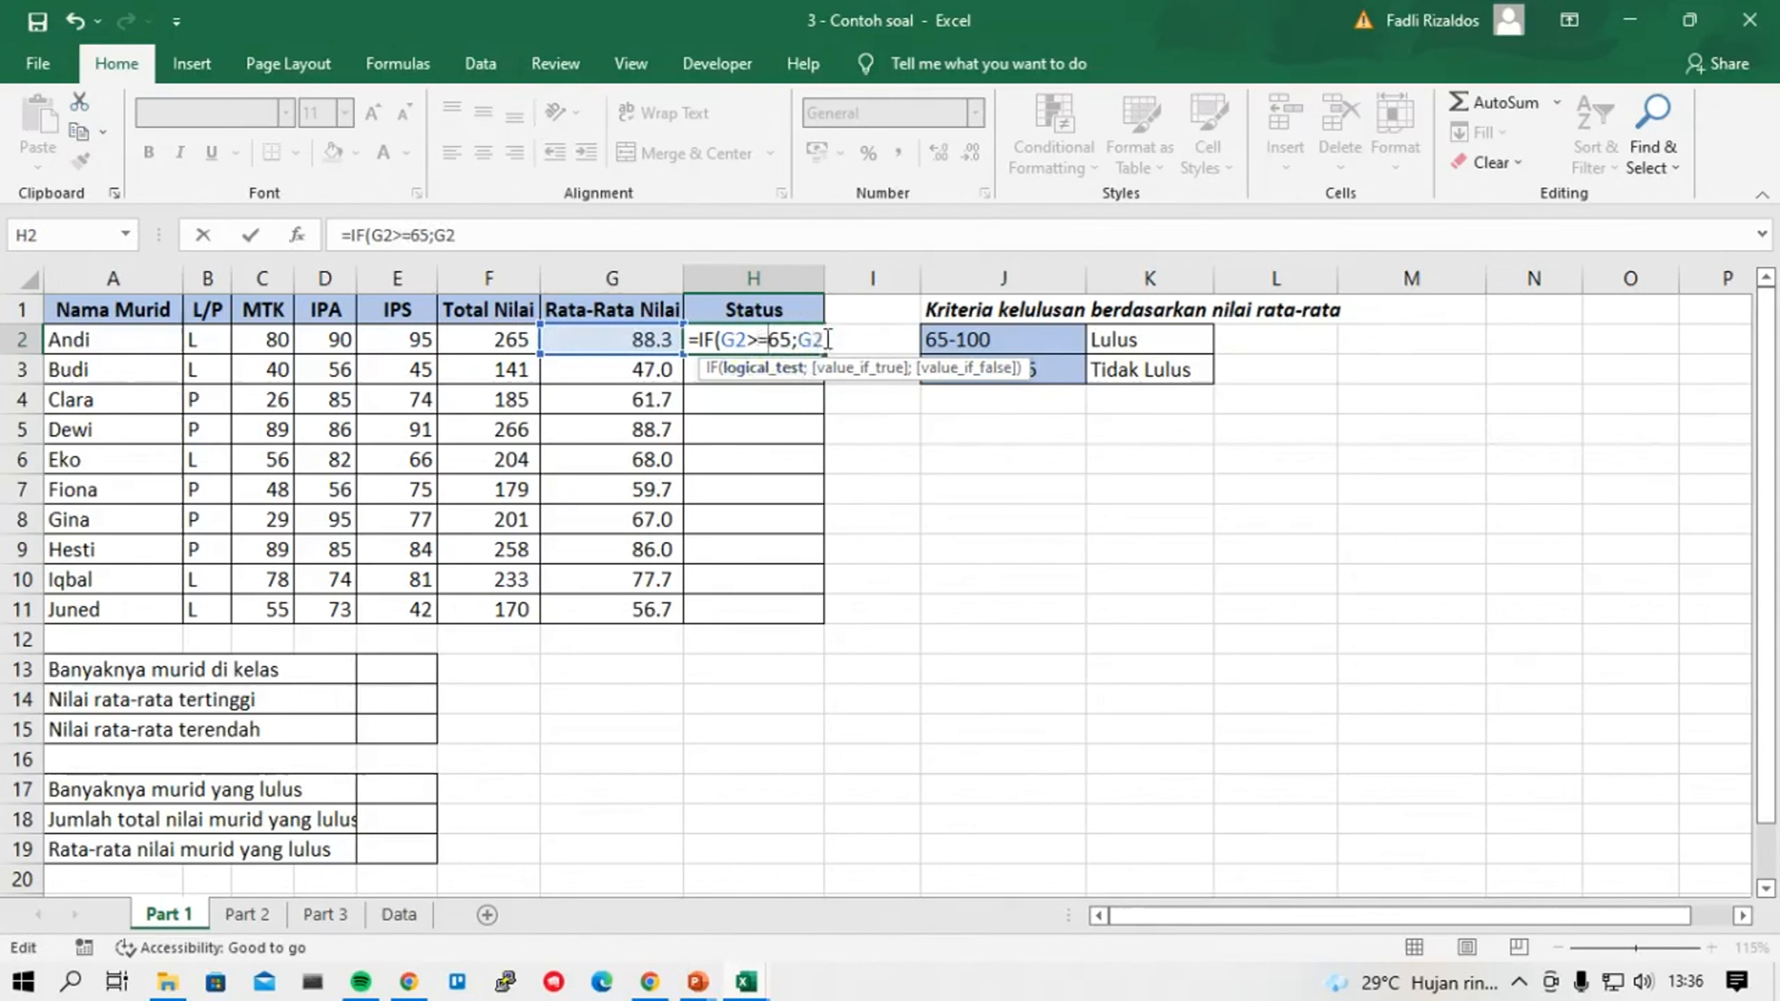
Complete the IF formula in H2 with "Lulus" as the true result and "Tidak Lulus" as the false result.
{"action": "left_click_drag", "start_coordinate": [822, 342], "coordinate": [800, 341]}
{"action": "type", "text": "'L"}
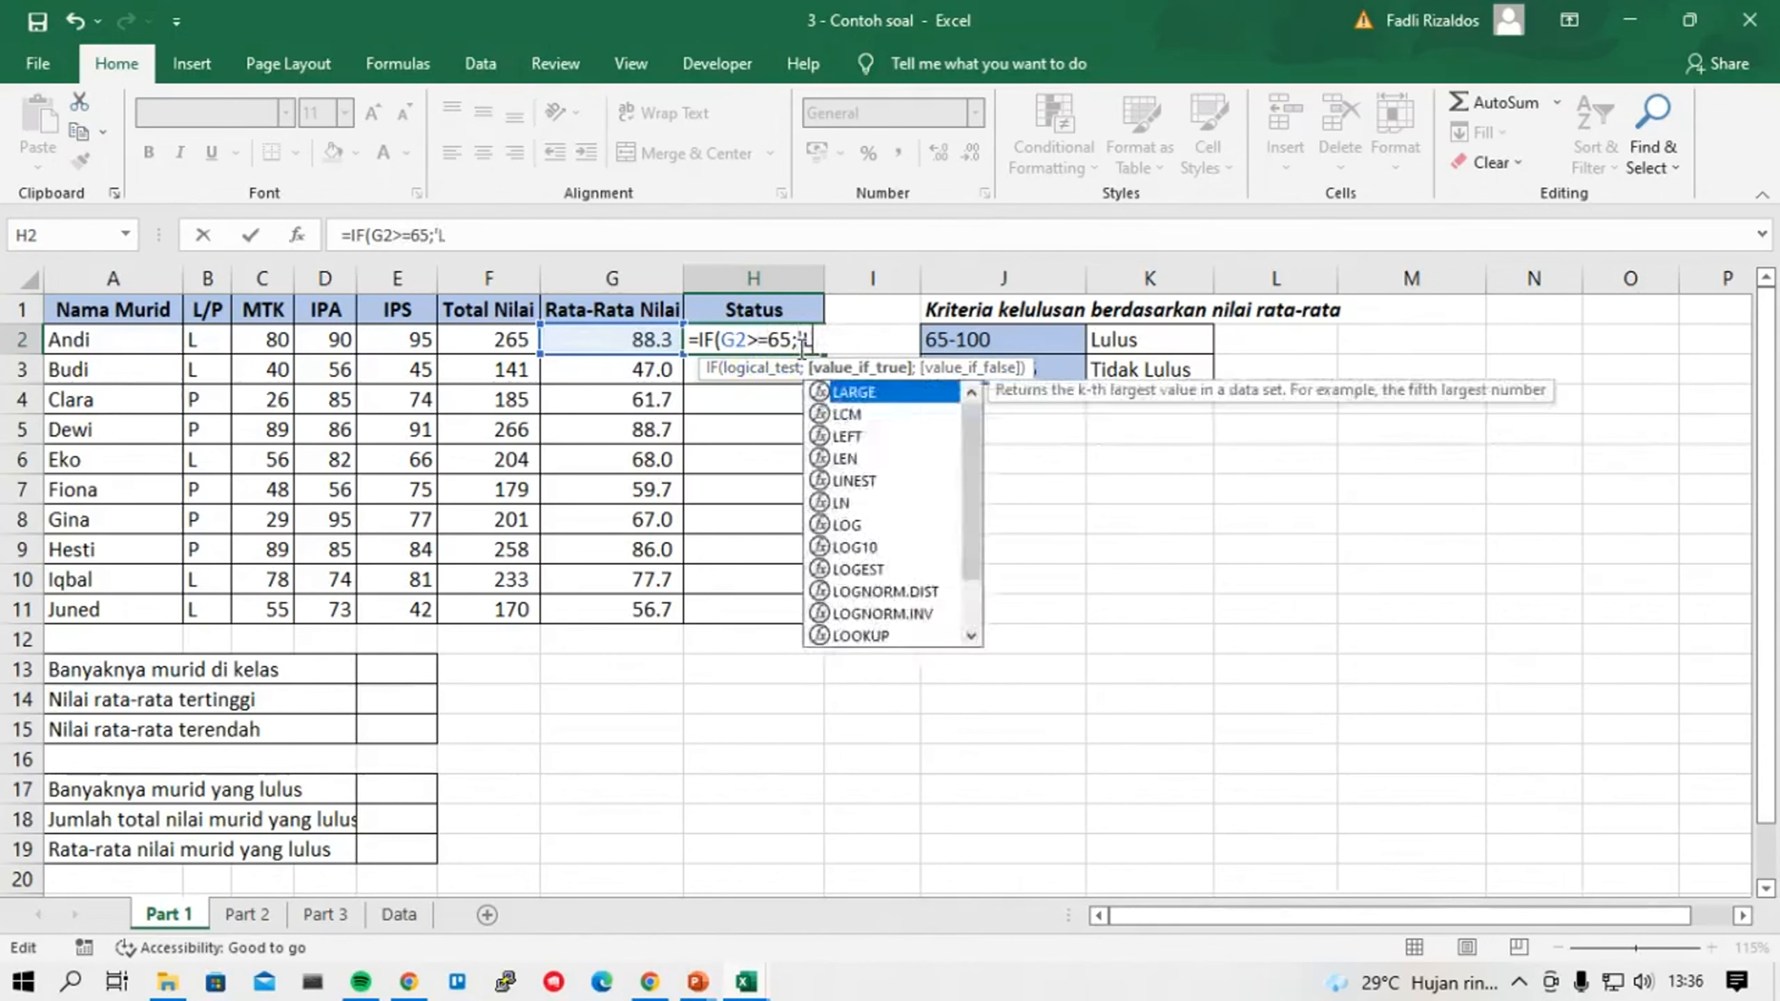
{"action": "type", "text": "ulus\")"}
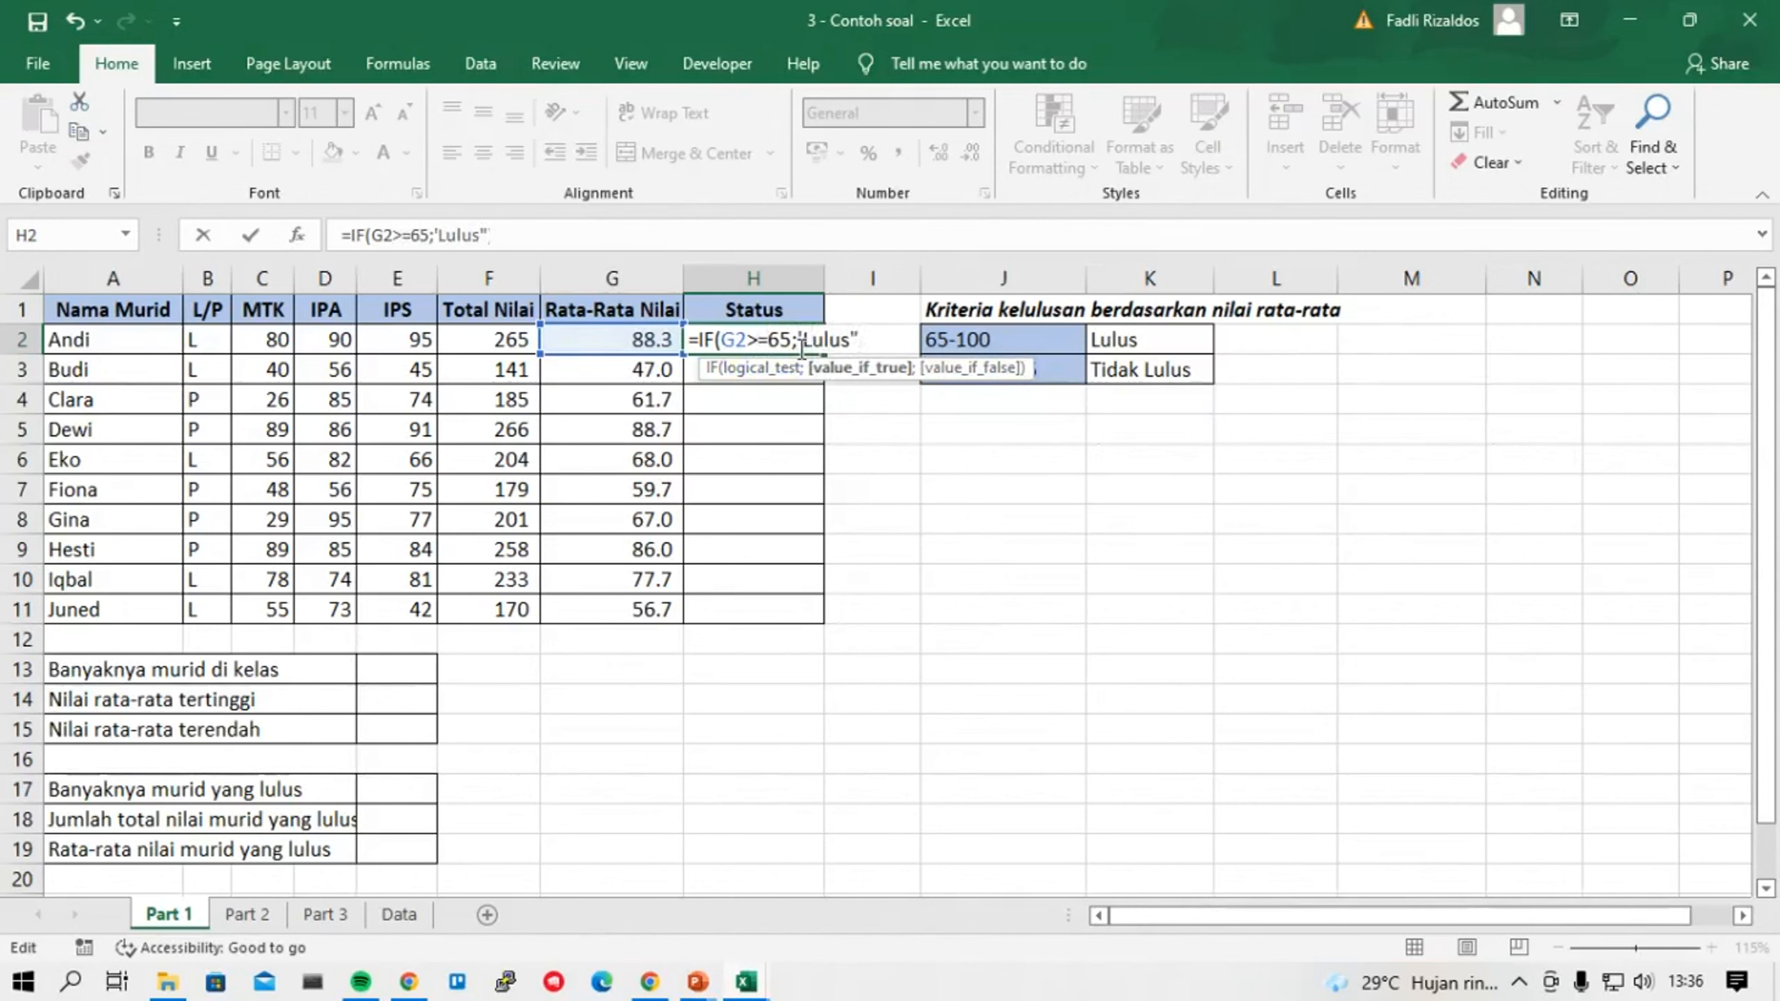
{"action": "type", "text": ";"}
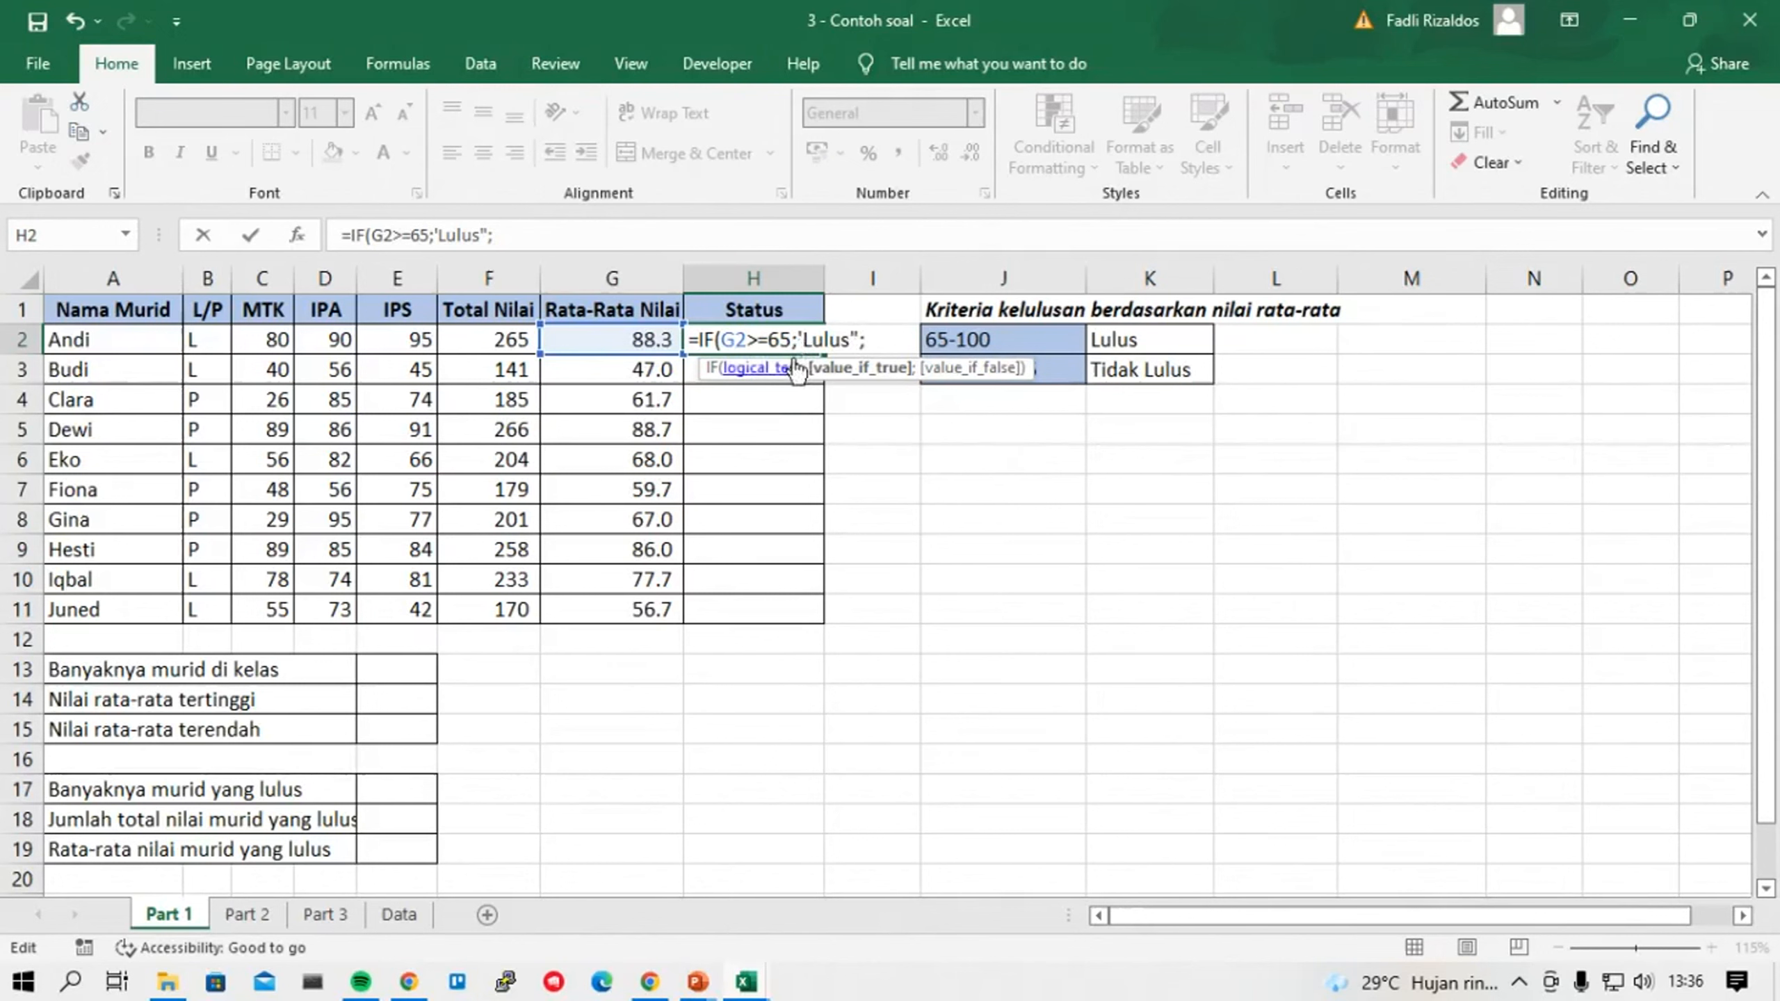
{"action": "type", "text": "\"Tidak L"}
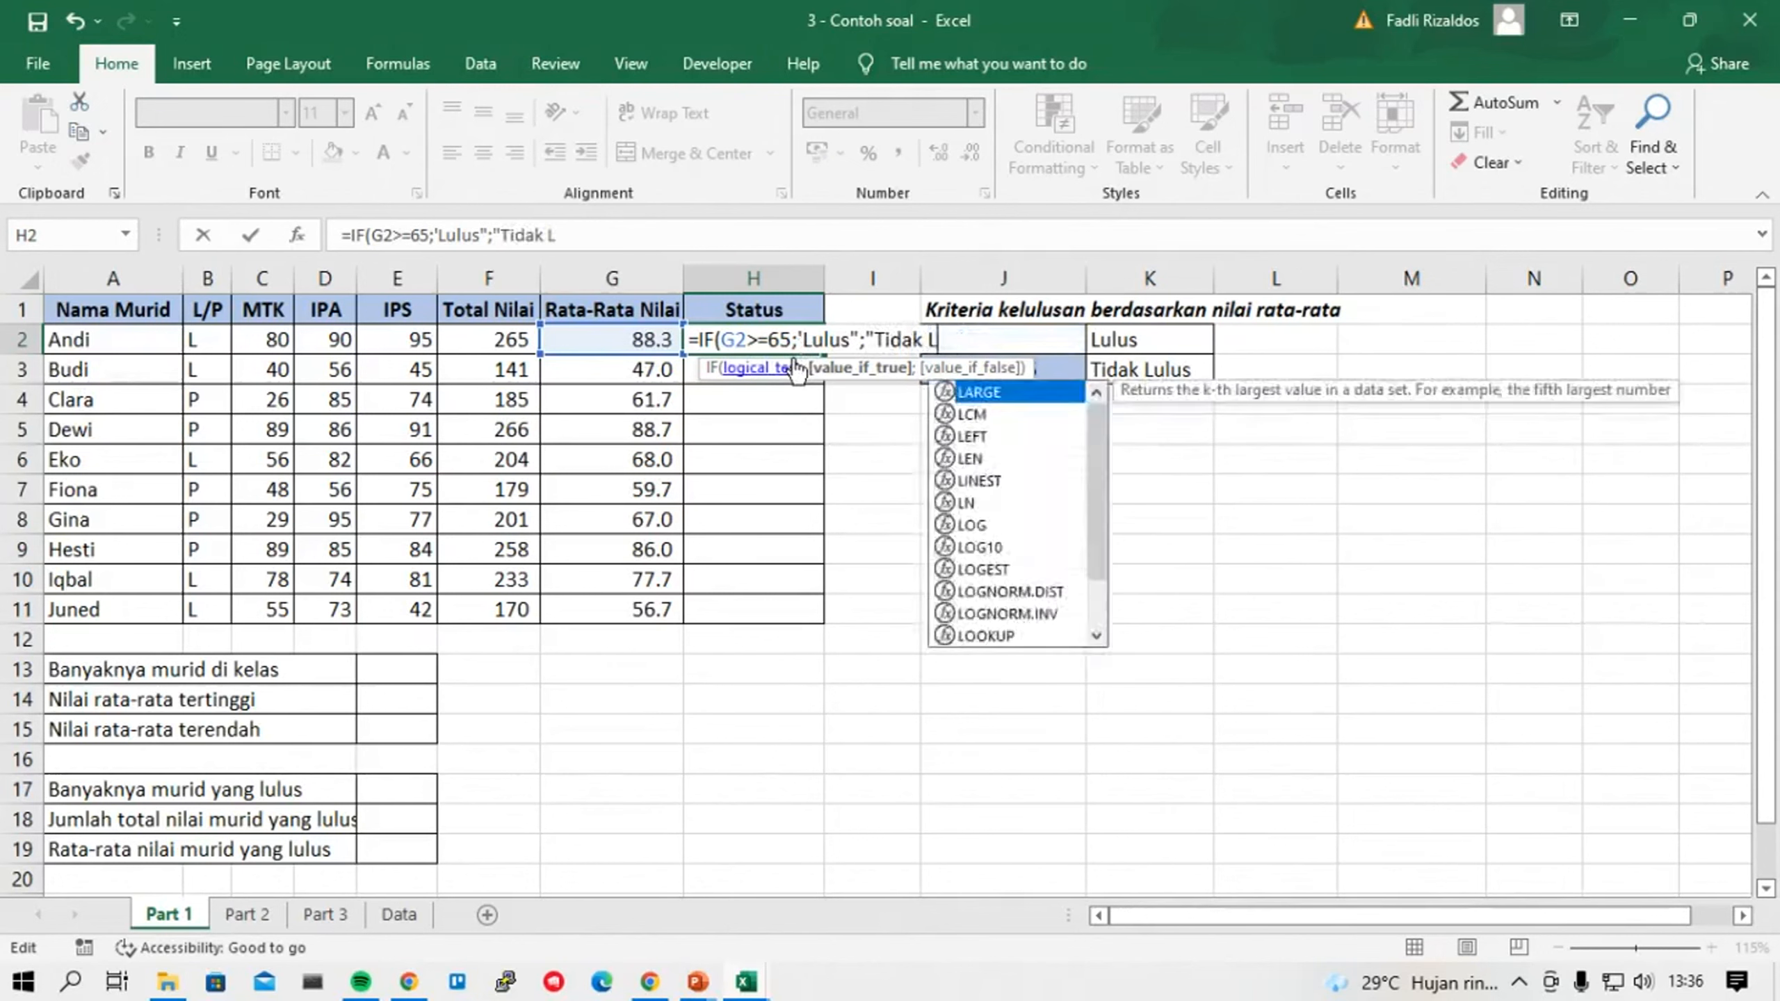
{"action": "type", "text": "ulus)"}
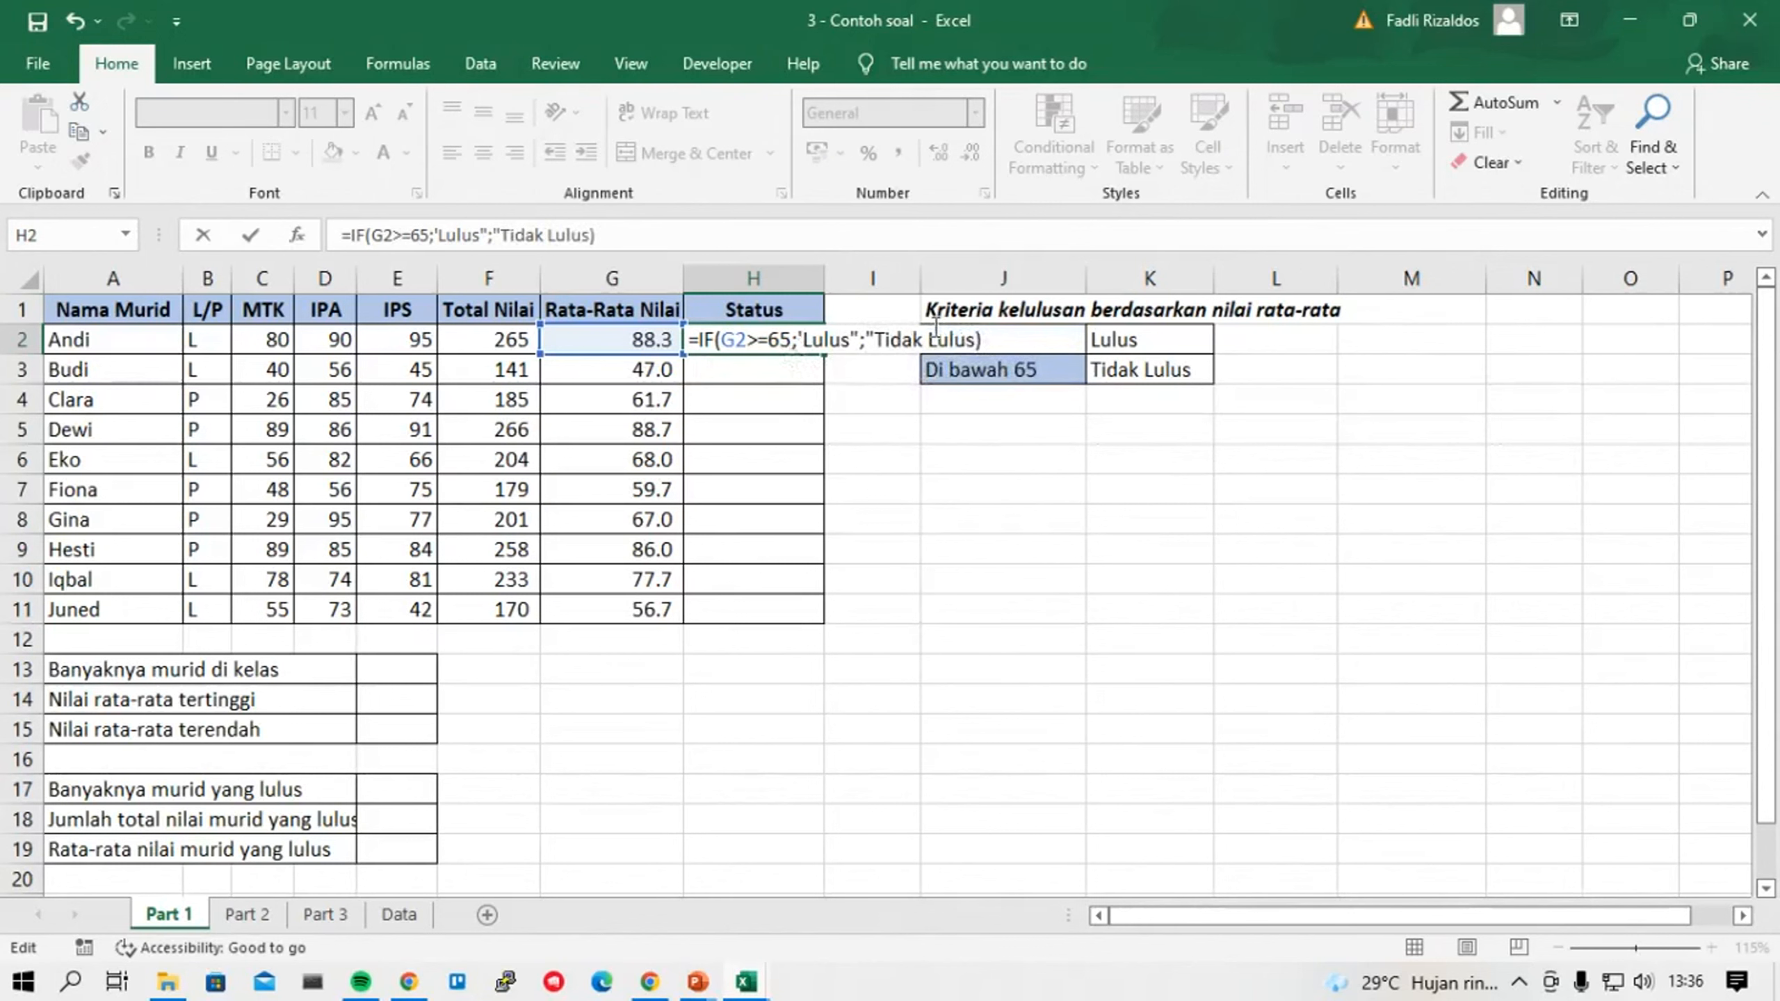
{"action": "key", "text": "Left"}
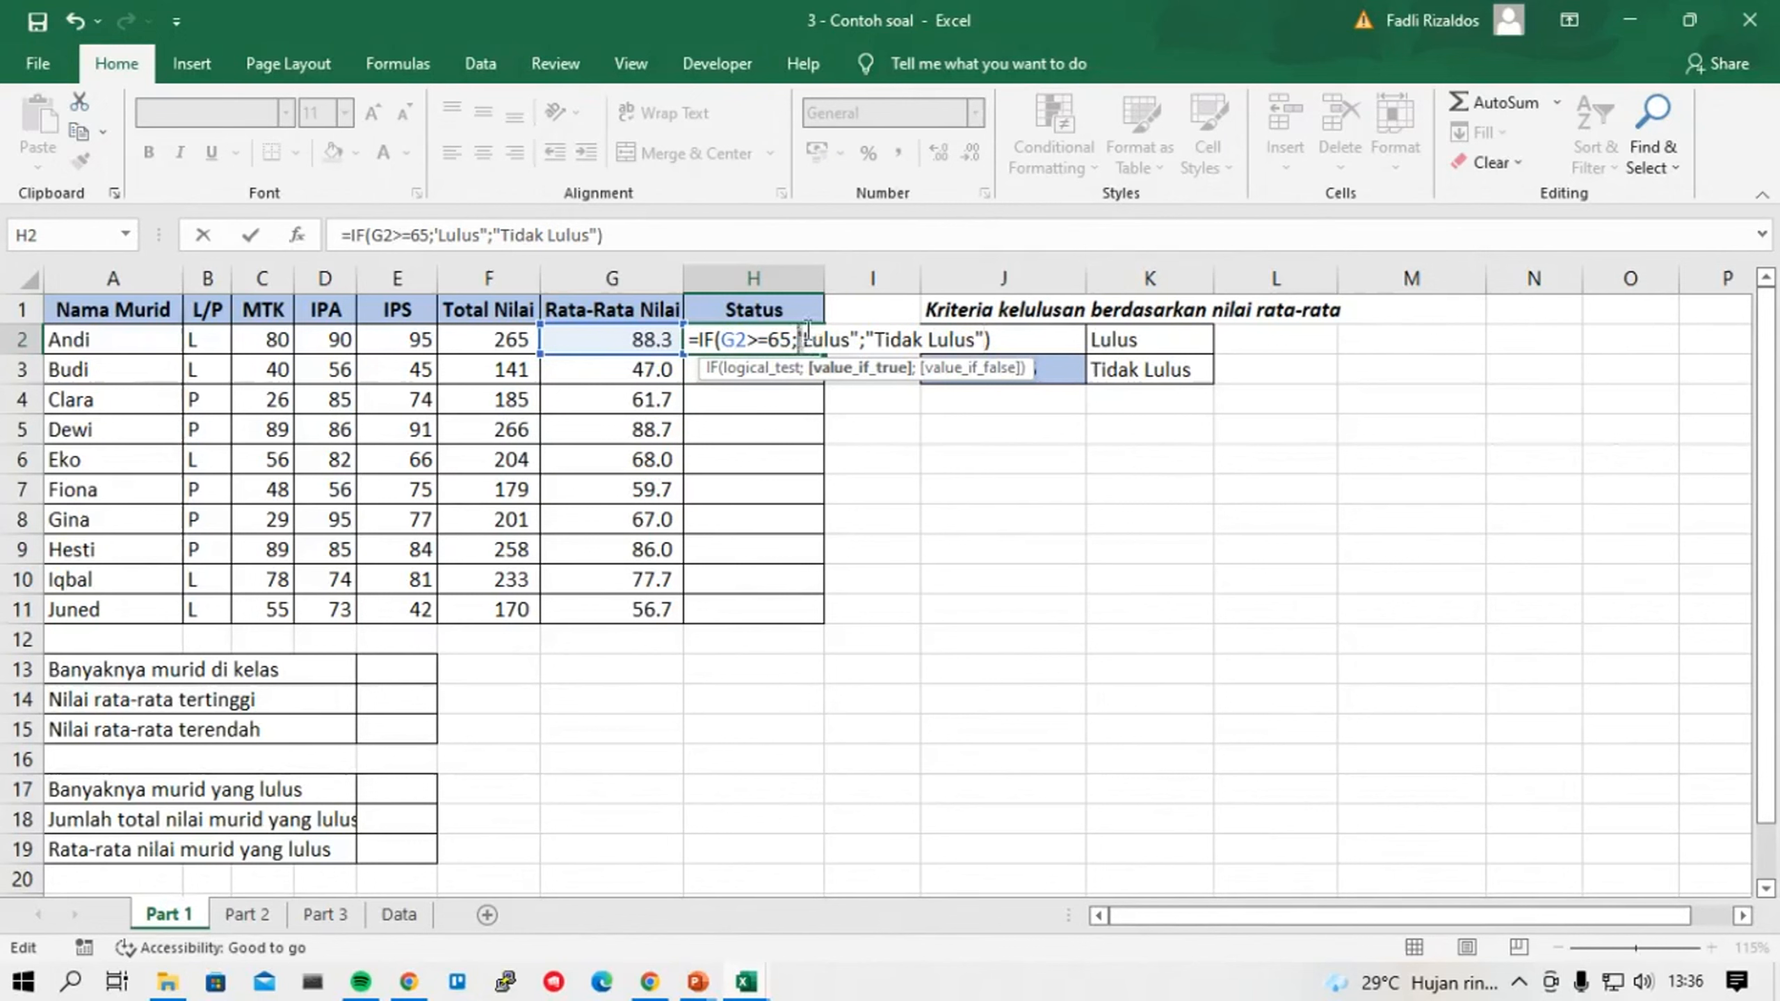
{"action": "key", "text": "Delete"}
{"action": "type", "text": "\""}
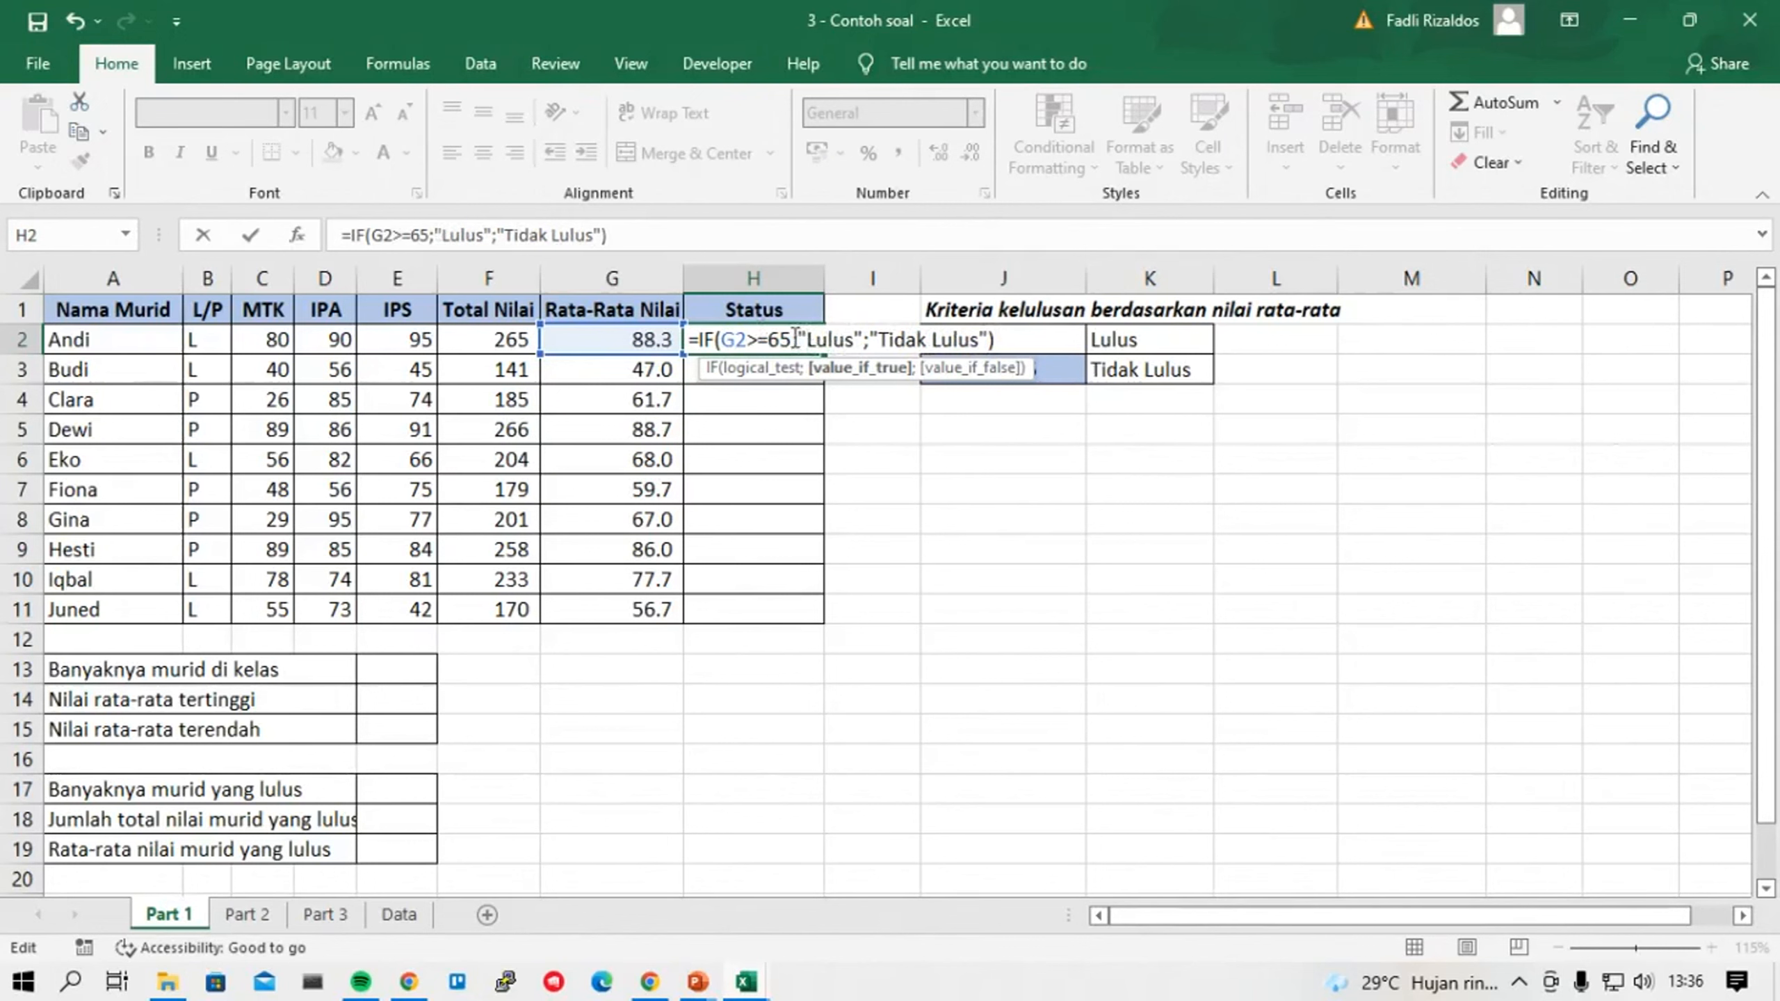
Remove the quotation marks around Lulus in the H2 formula and put them back.
{"action": "left_click_drag", "start_coordinate": [824, 338], "coordinate": [865, 340]}
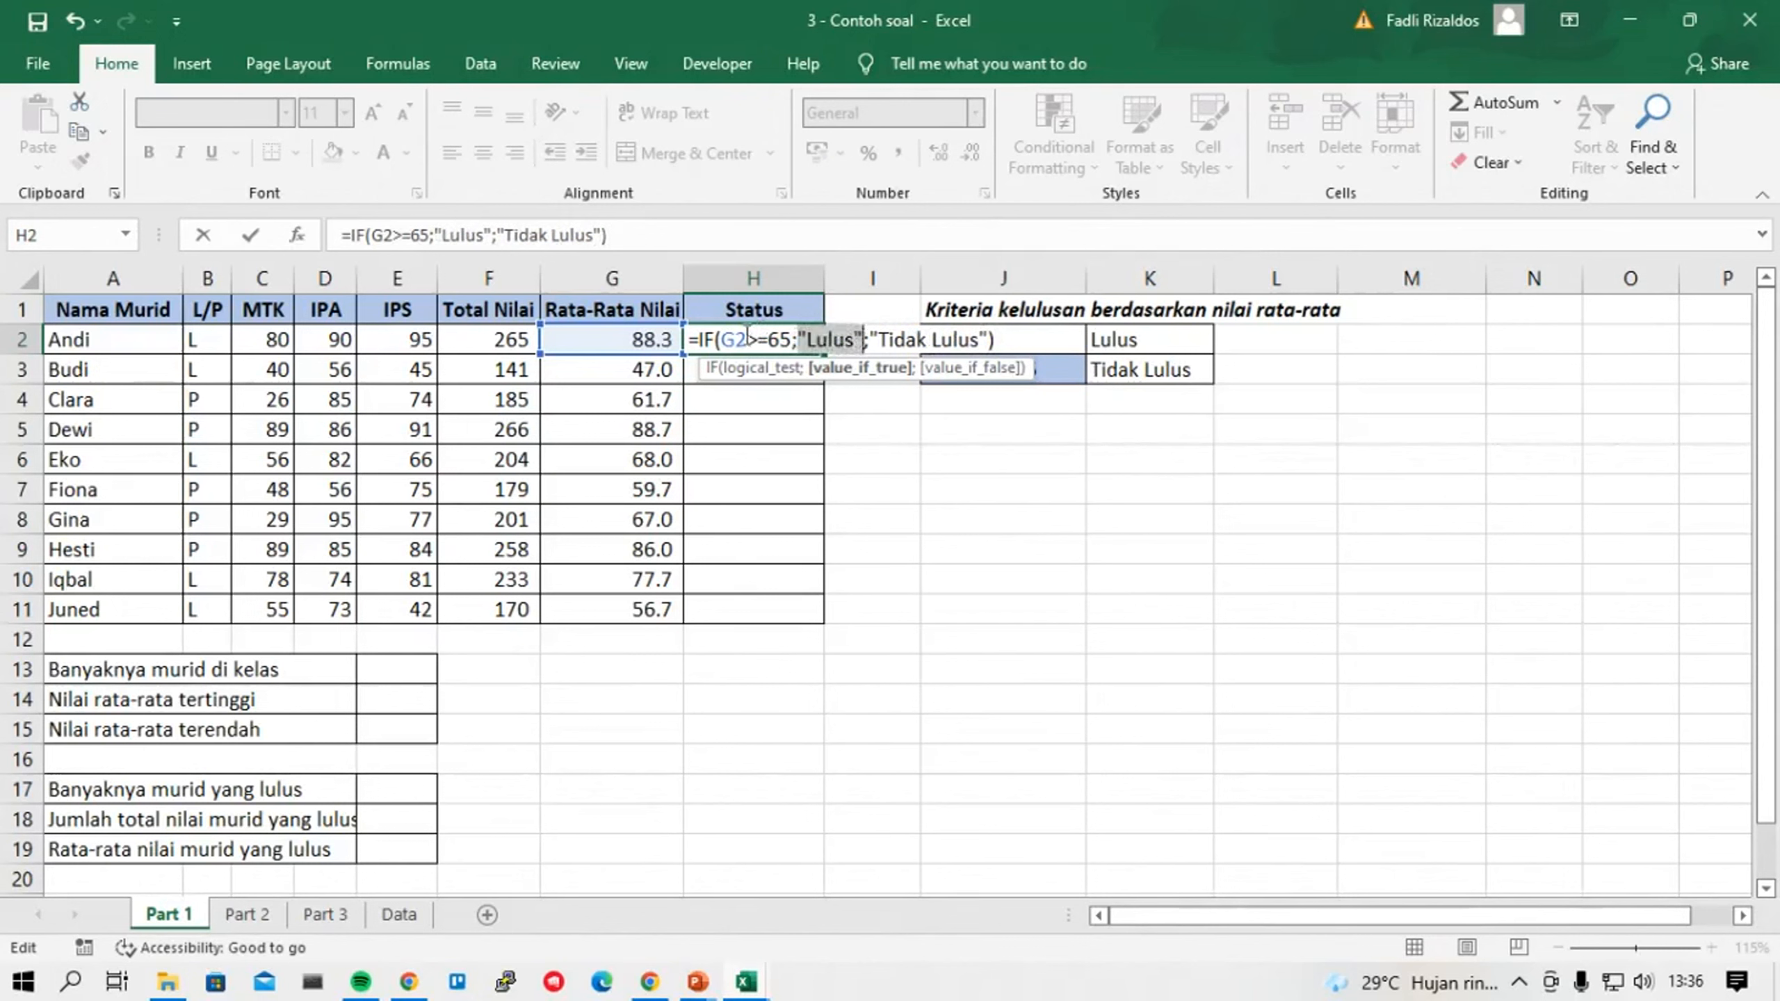
{"action": "left_click", "coordinate": [867, 339]}
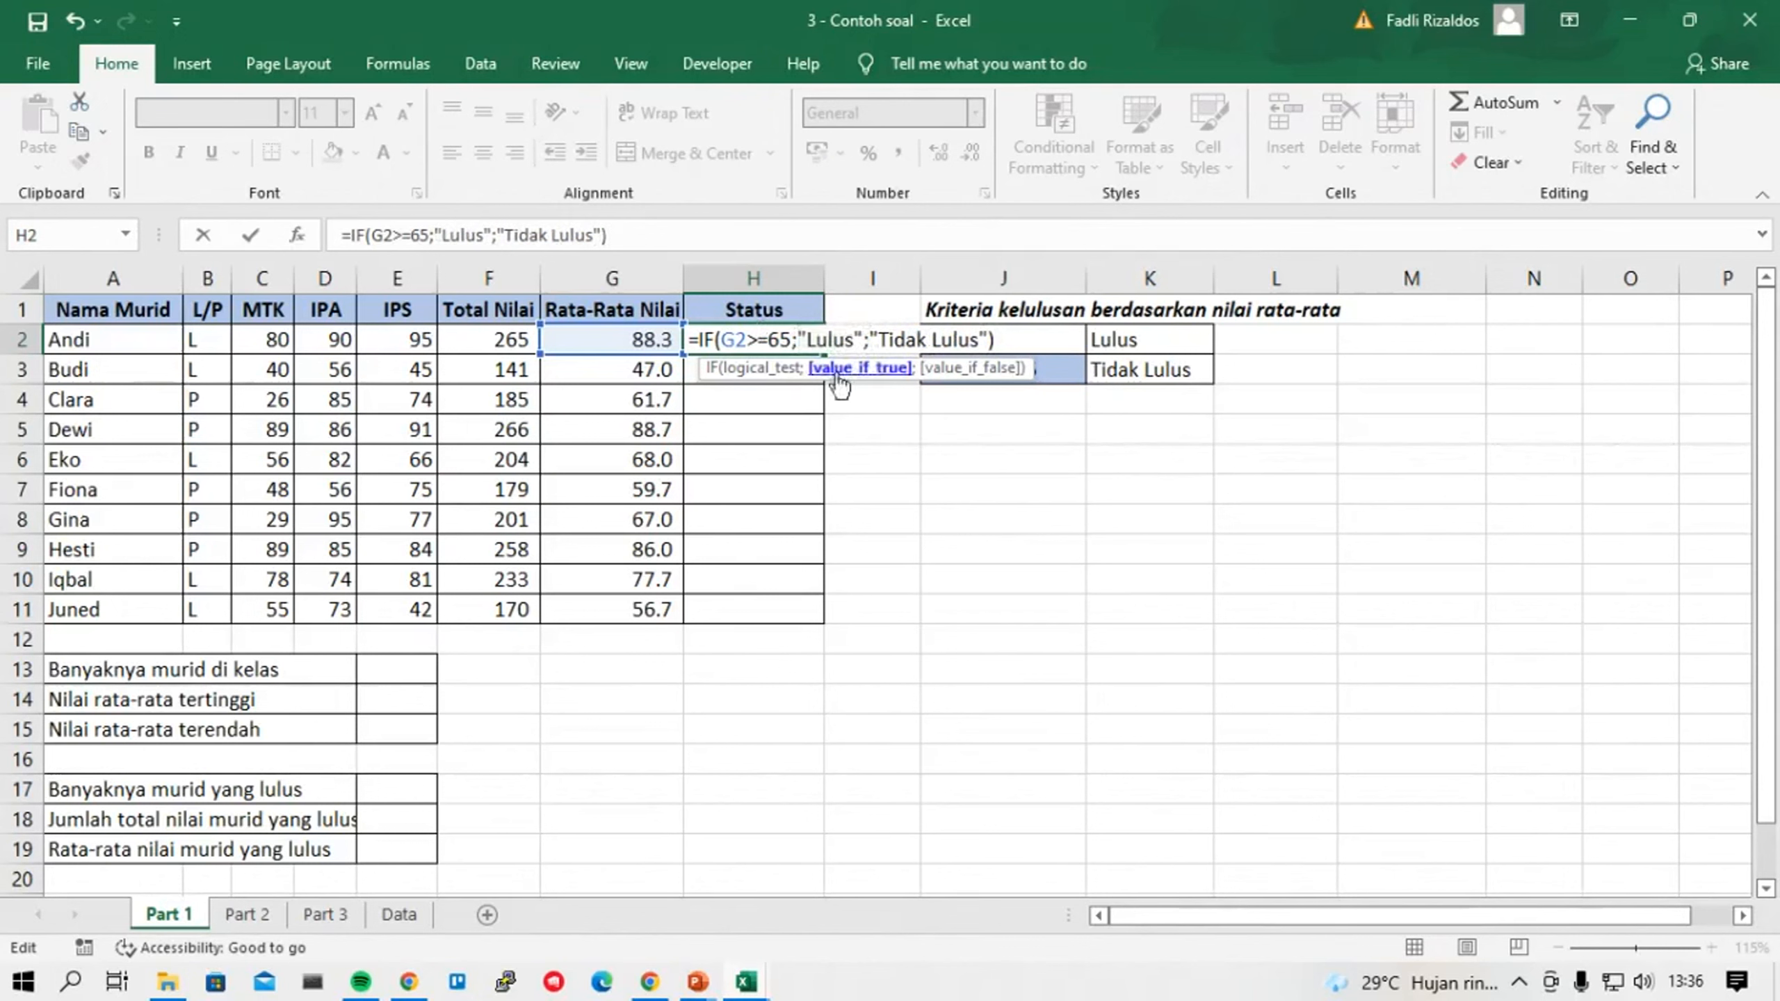
{"action": "key", "text": "BackSpace"}
{"action": "key", "text": "ctrl+Left"}
{"action": "key", "text": "BackSpace"}
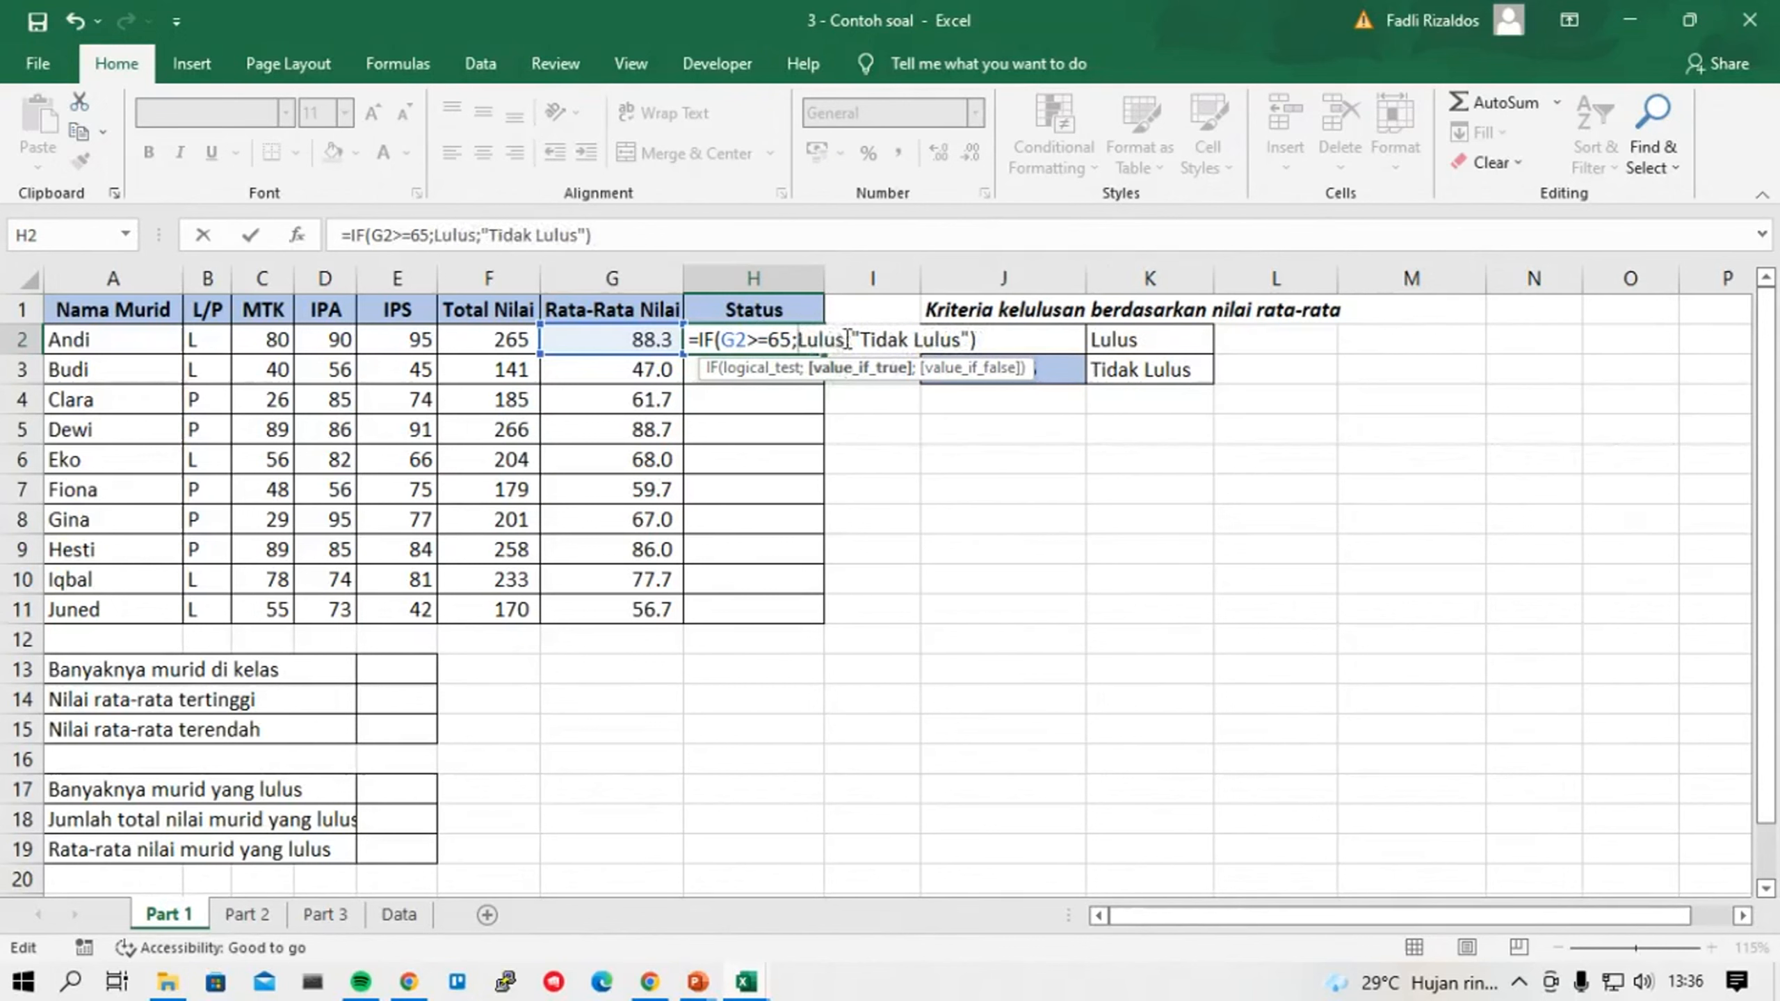
{"action": "left_click_drag", "start_coordinate": [847, 340], "coordinate": [801, 339]}
{"action": "left_click", "coordinate": [801, 339]}
{"action": "type", "text": "\";"}
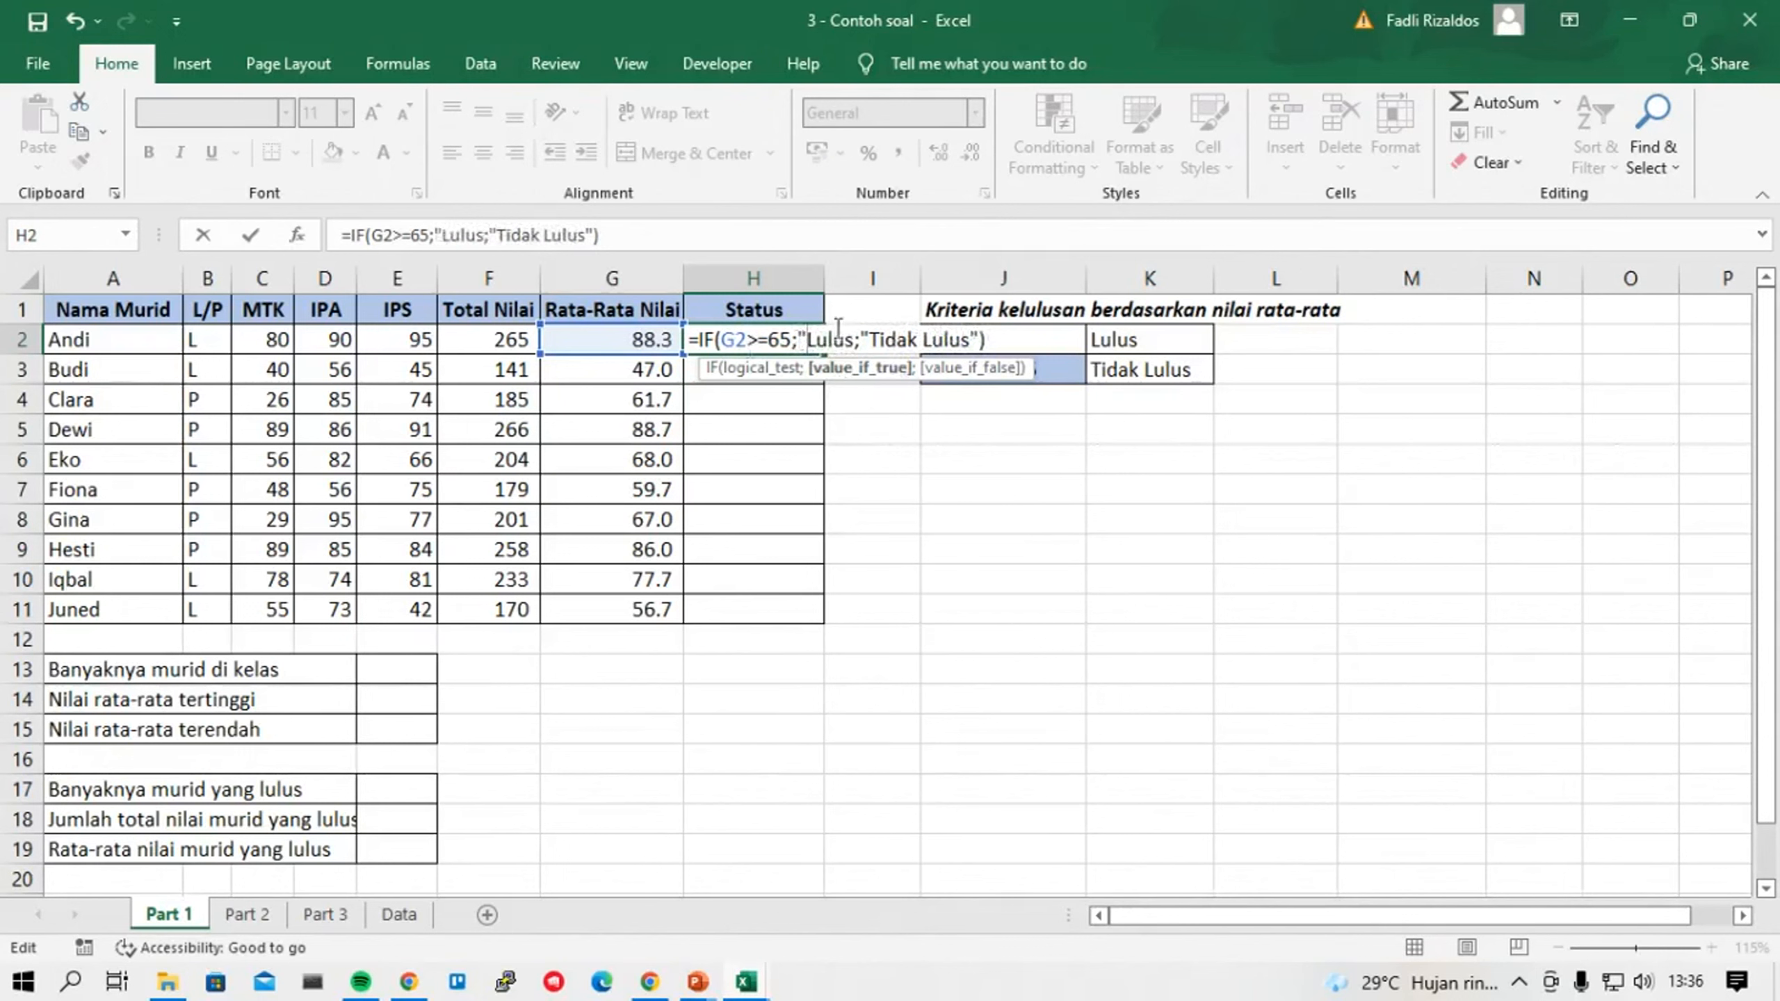
{"action": "type", "text": "\""}
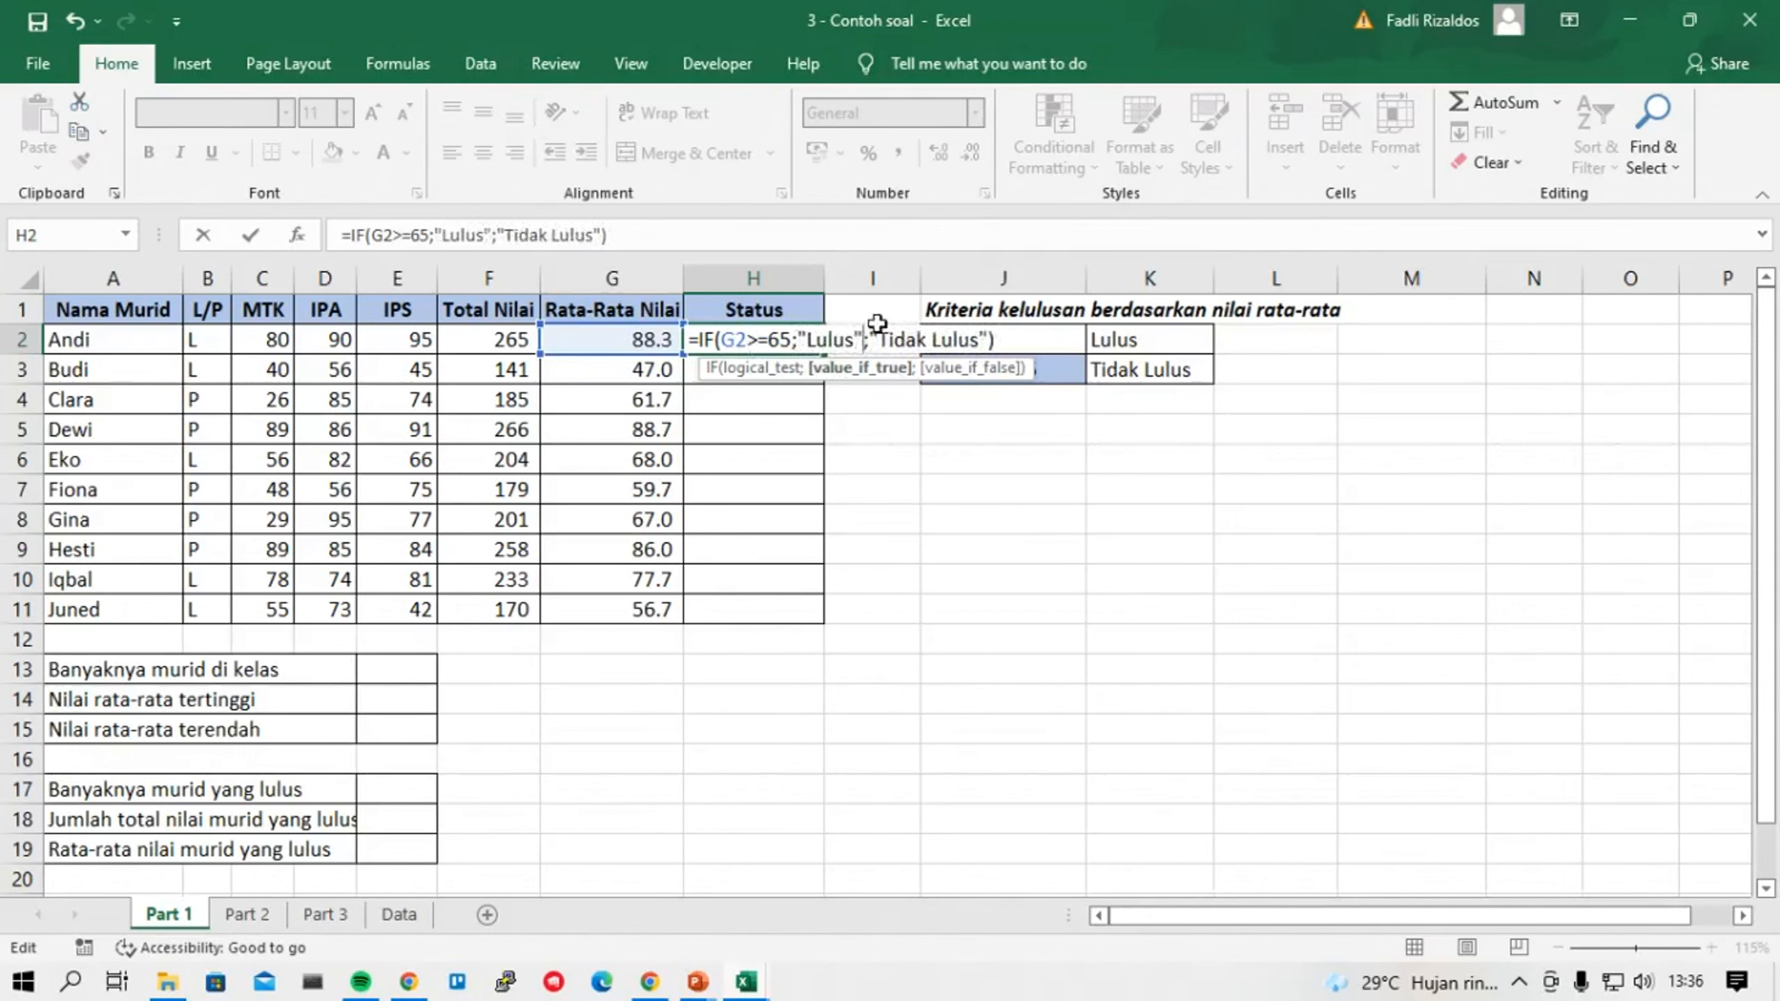
{"action": "left_click_drag", "start_coordinate": [868, 339], "coordinate": [803, 340]}
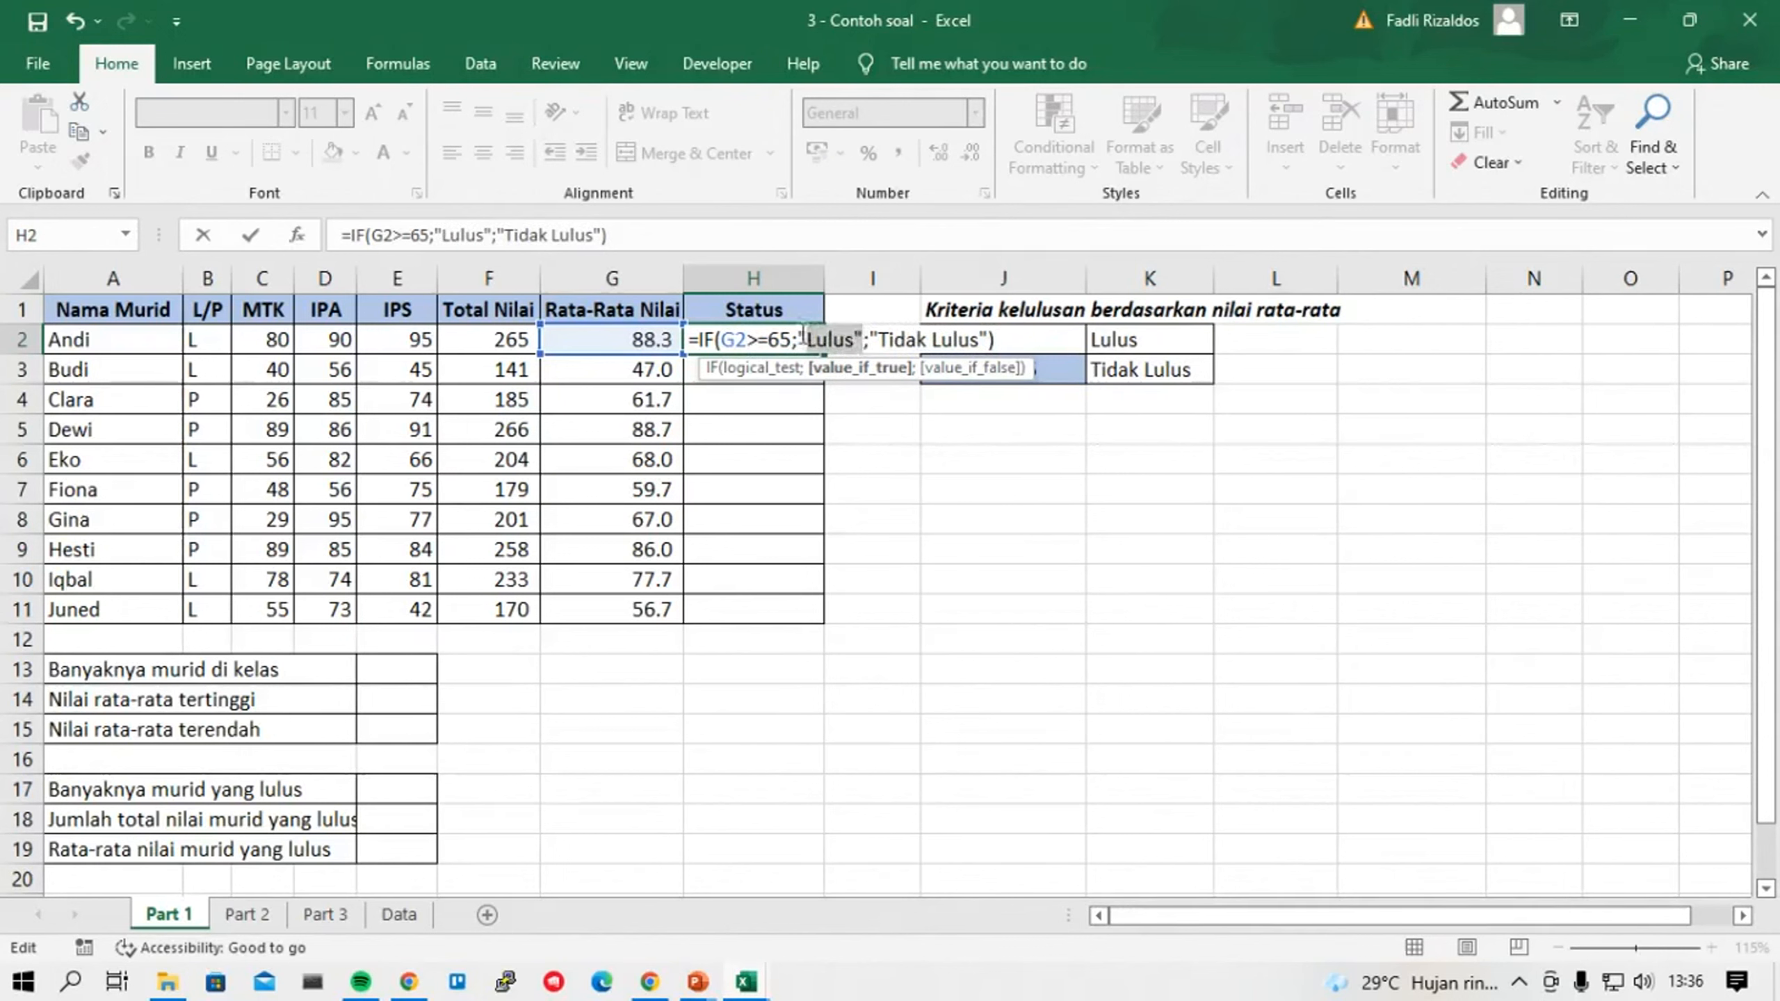
{"action": "left_click", "coordinate": [867, 339]}
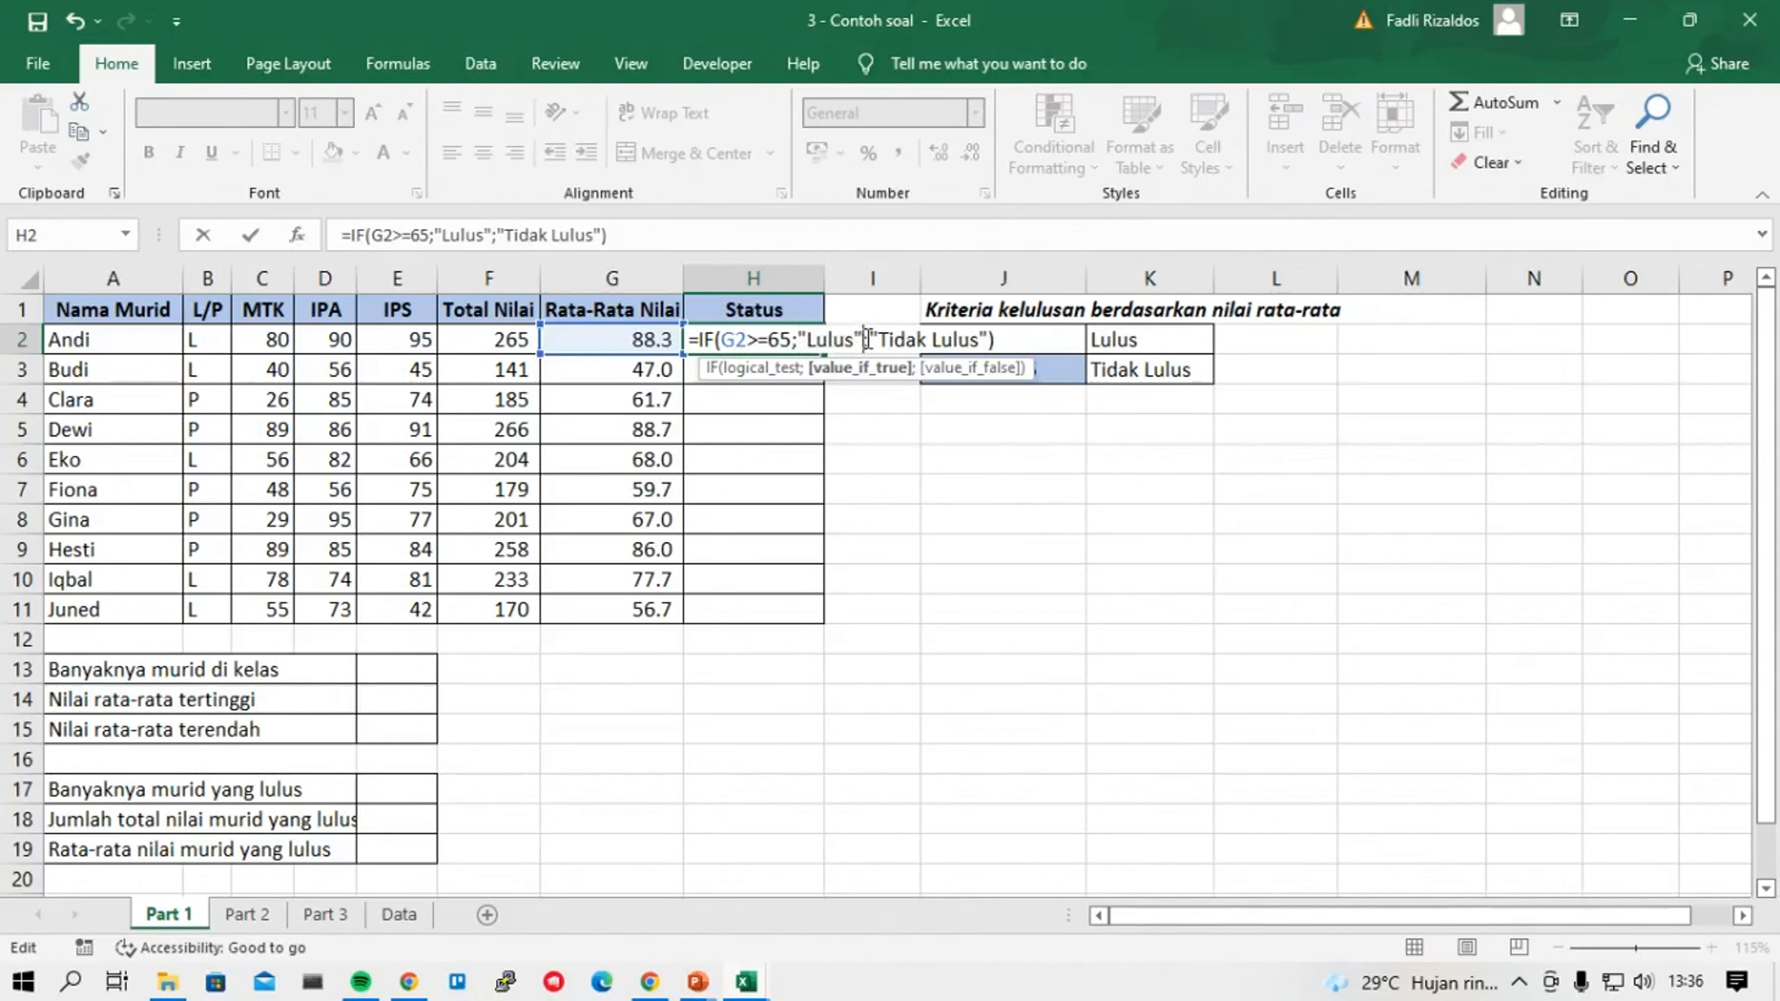
Commit the IF formula in H2 and fill it down the Status column through H11.
{"action": "key", "text": "ctrl+Return"}
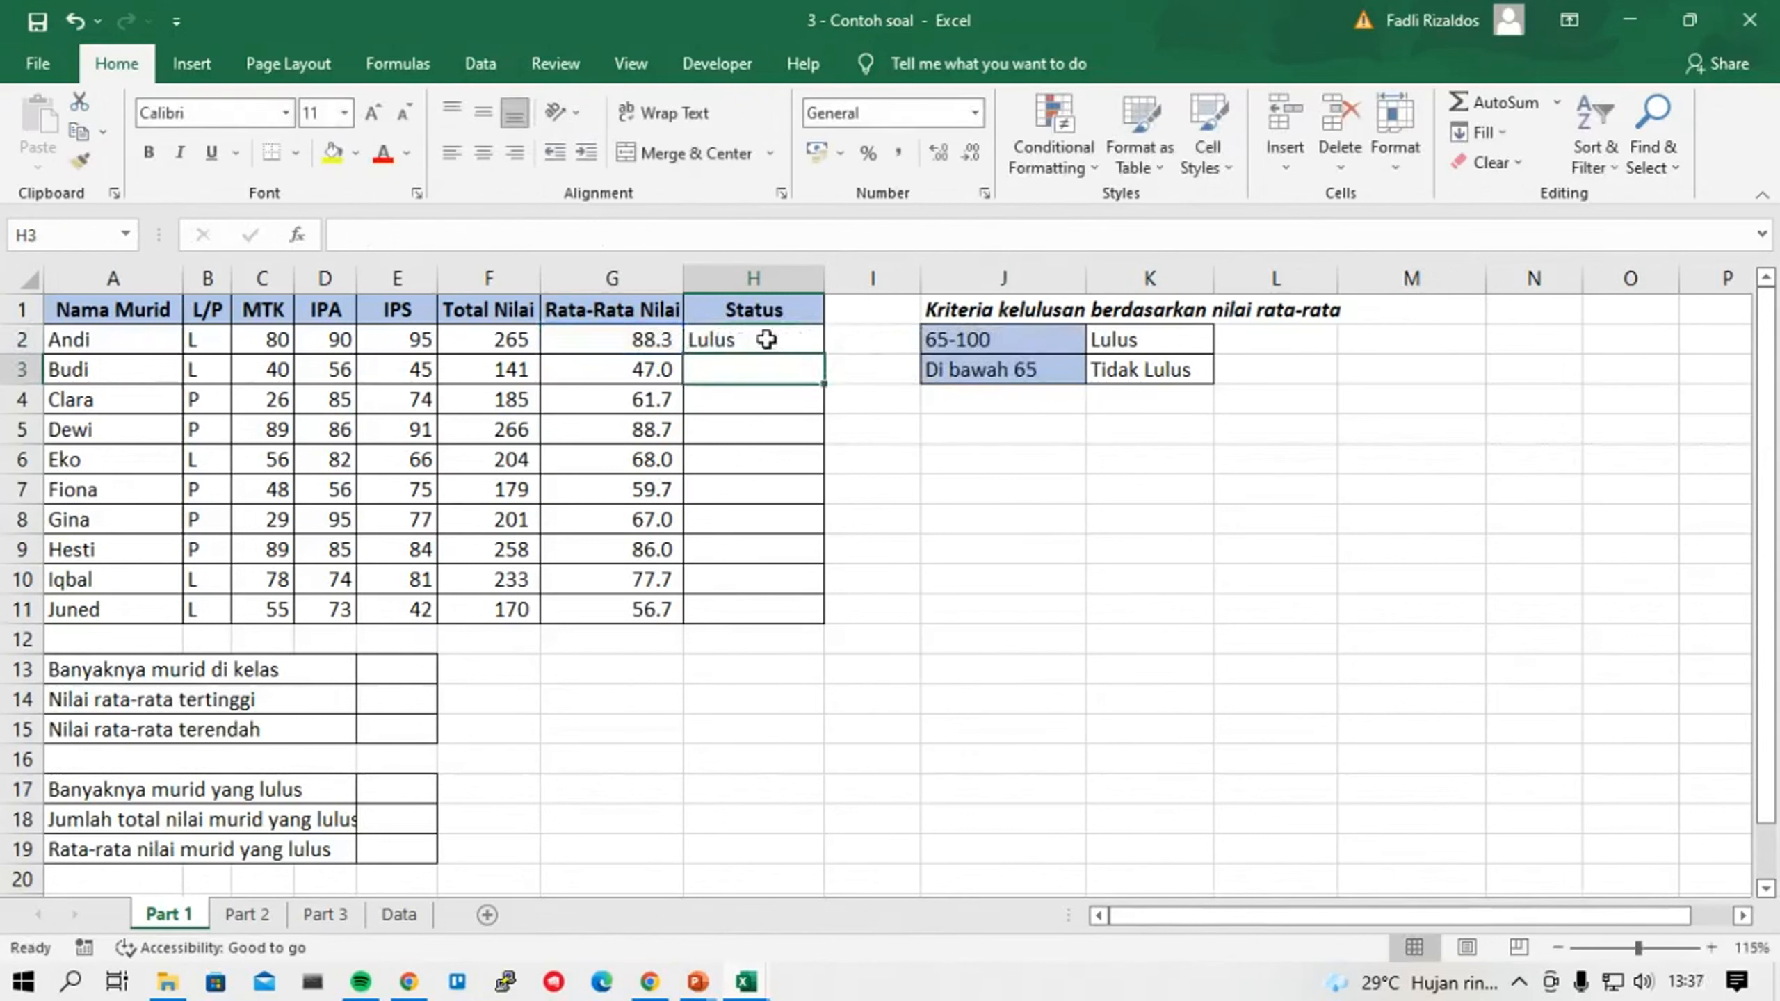
{"action": "left_click", "coordinate": [638, 340]}
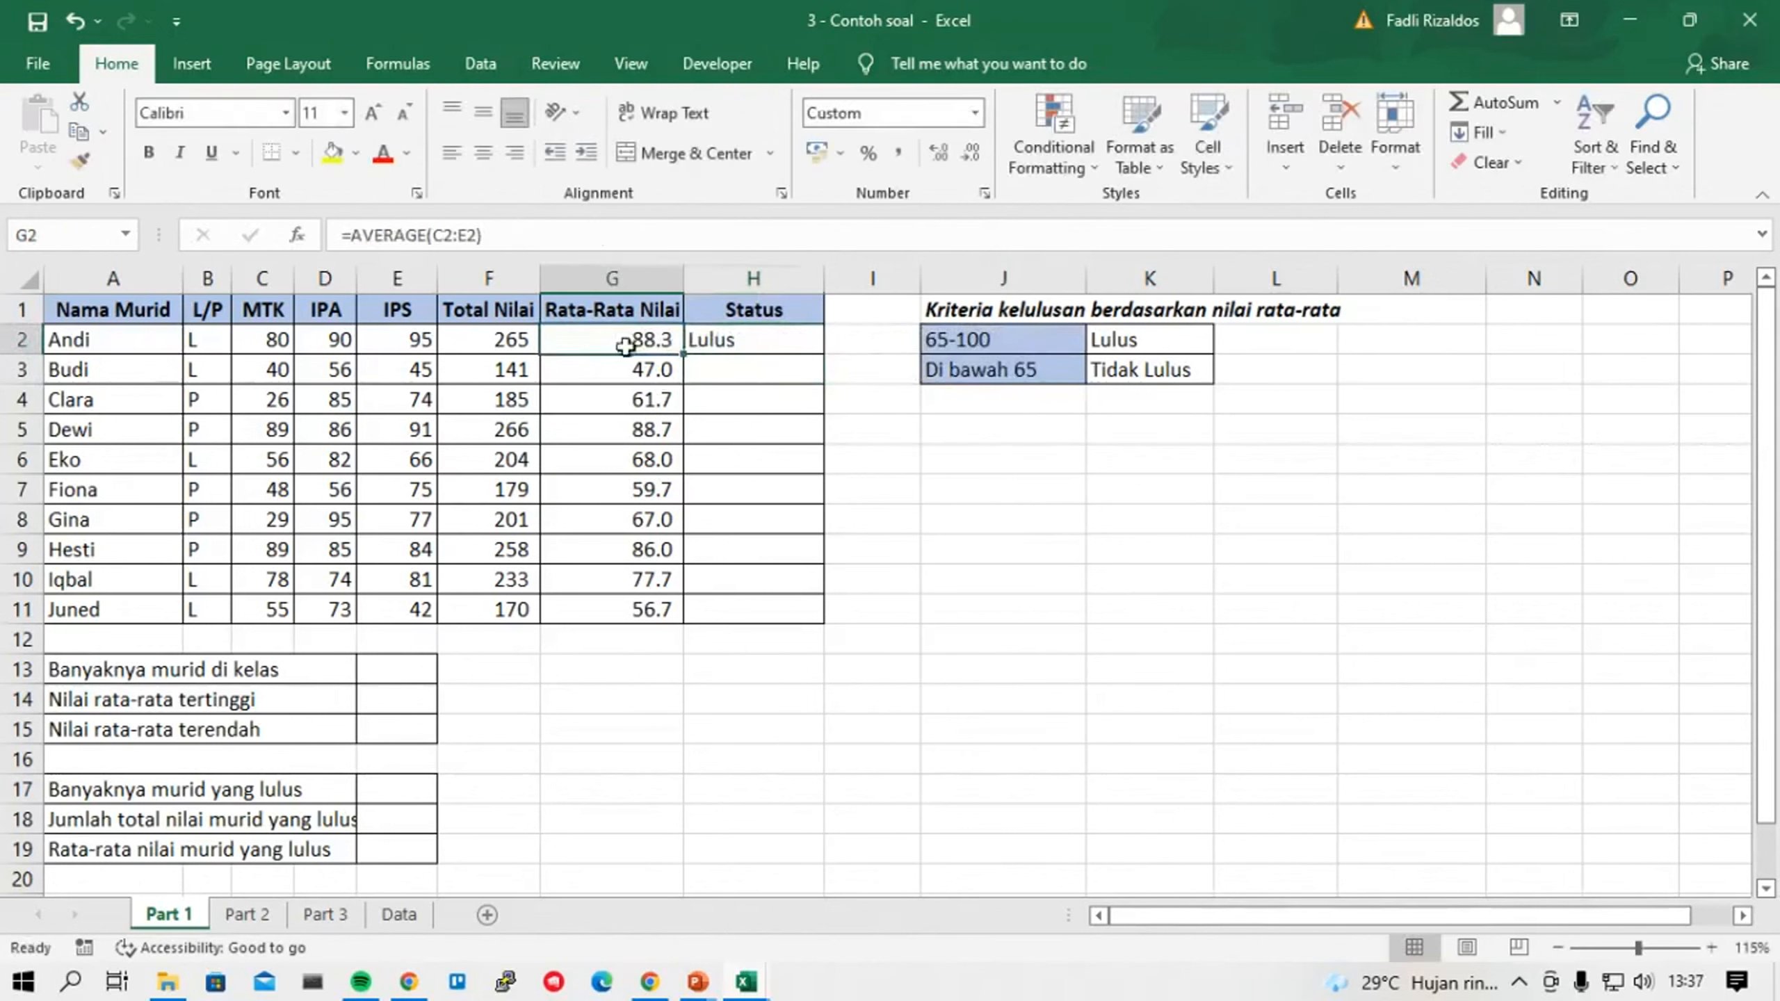
{"action": "left_click", "coordinate": [767, 340]}
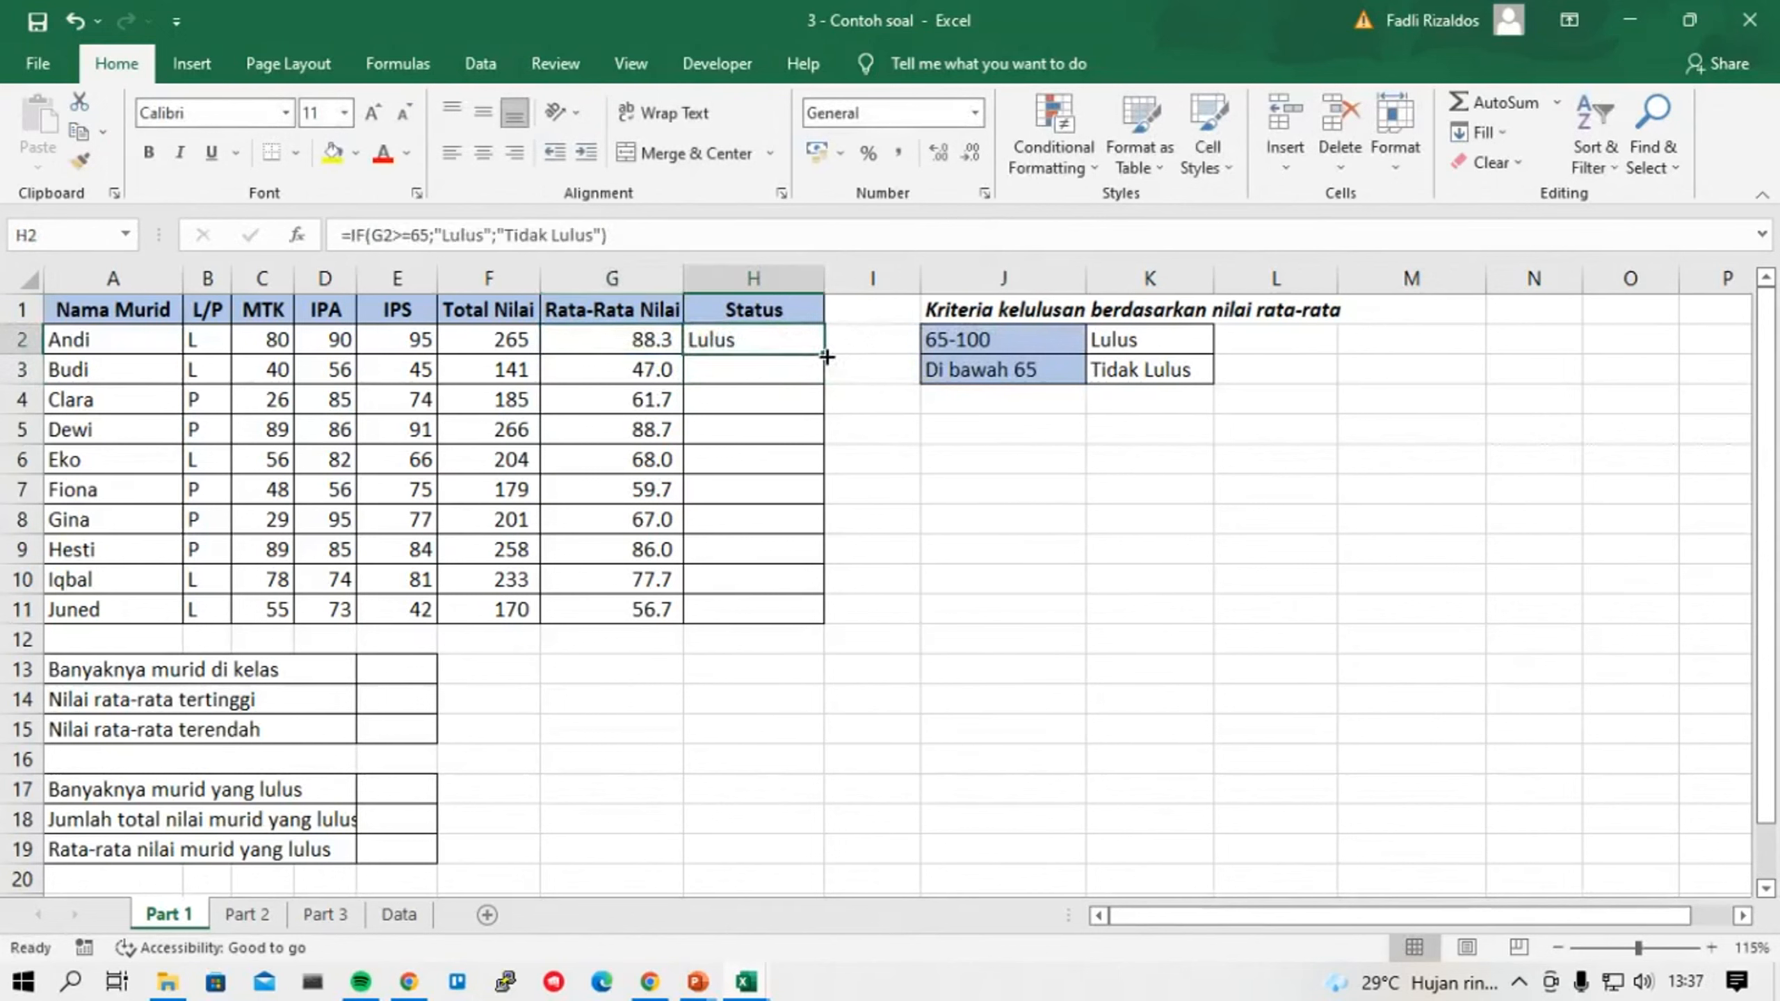
{"action": "double_click", "coordinate": [827, 356]}
{"action": "left_click", "coordinate": [860, 519]}
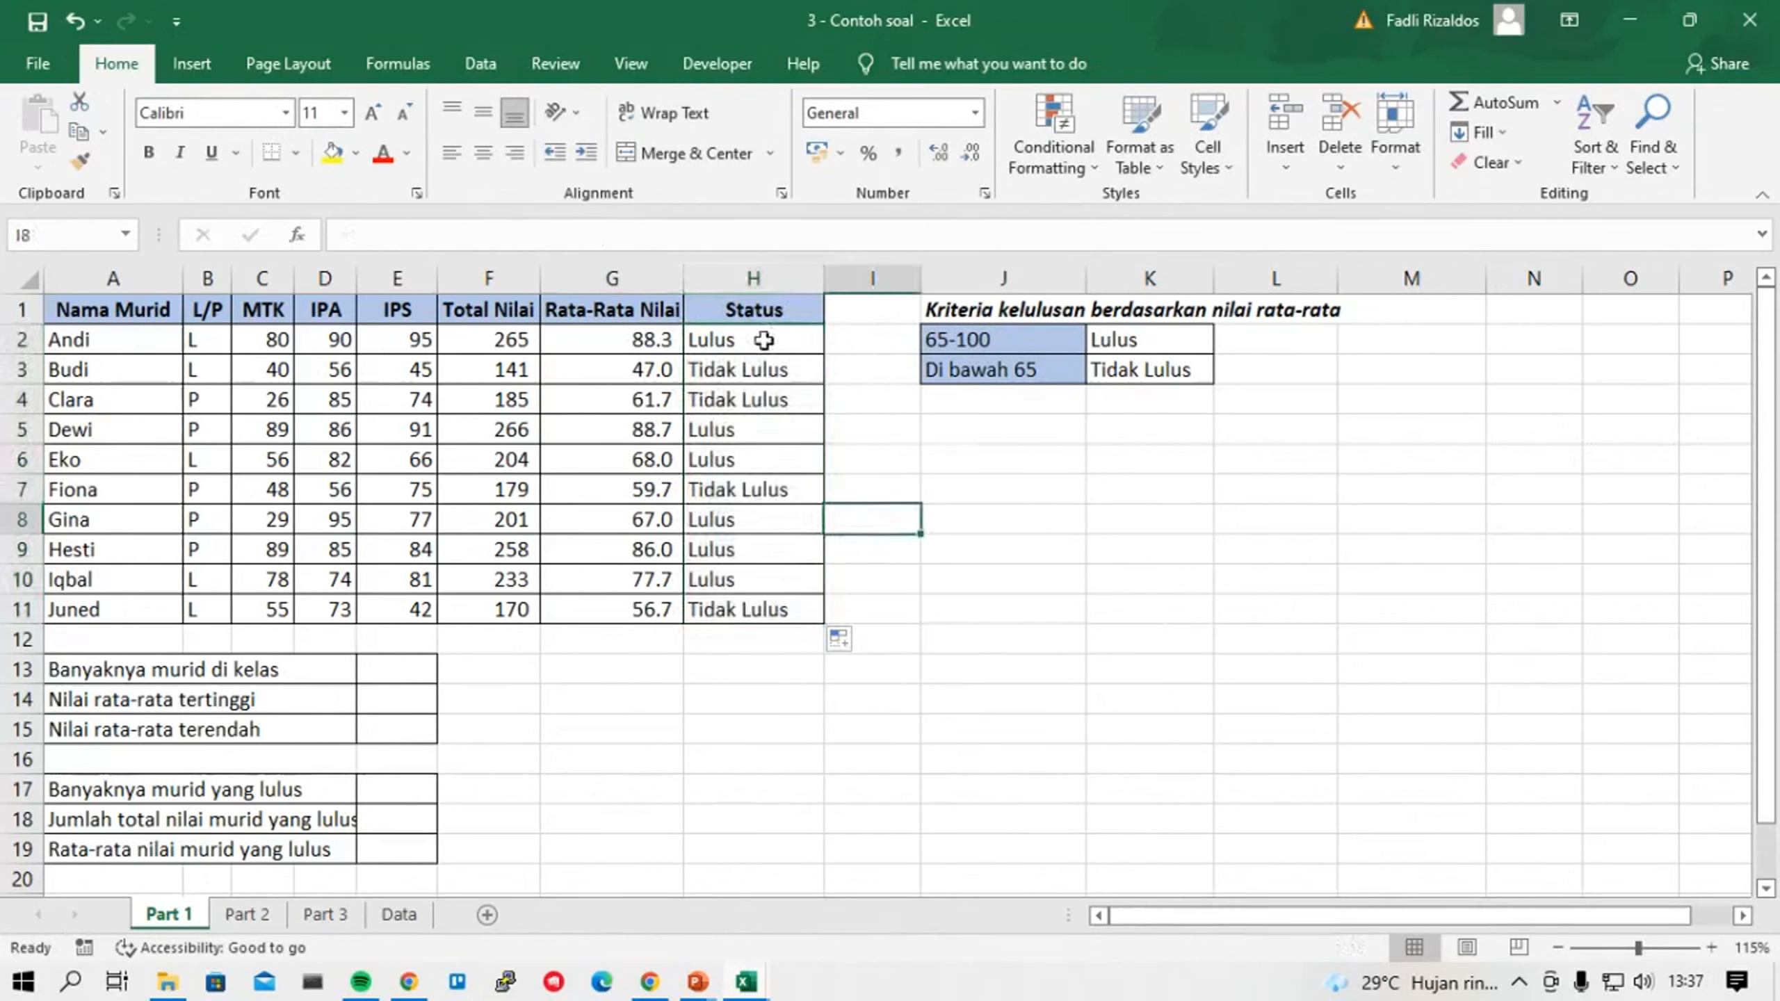
Review the "Lulus" and "Tidak Lulus" arguments in the IF formula of H2.
{"action": "left_click", "coordinate": [763, 339]}
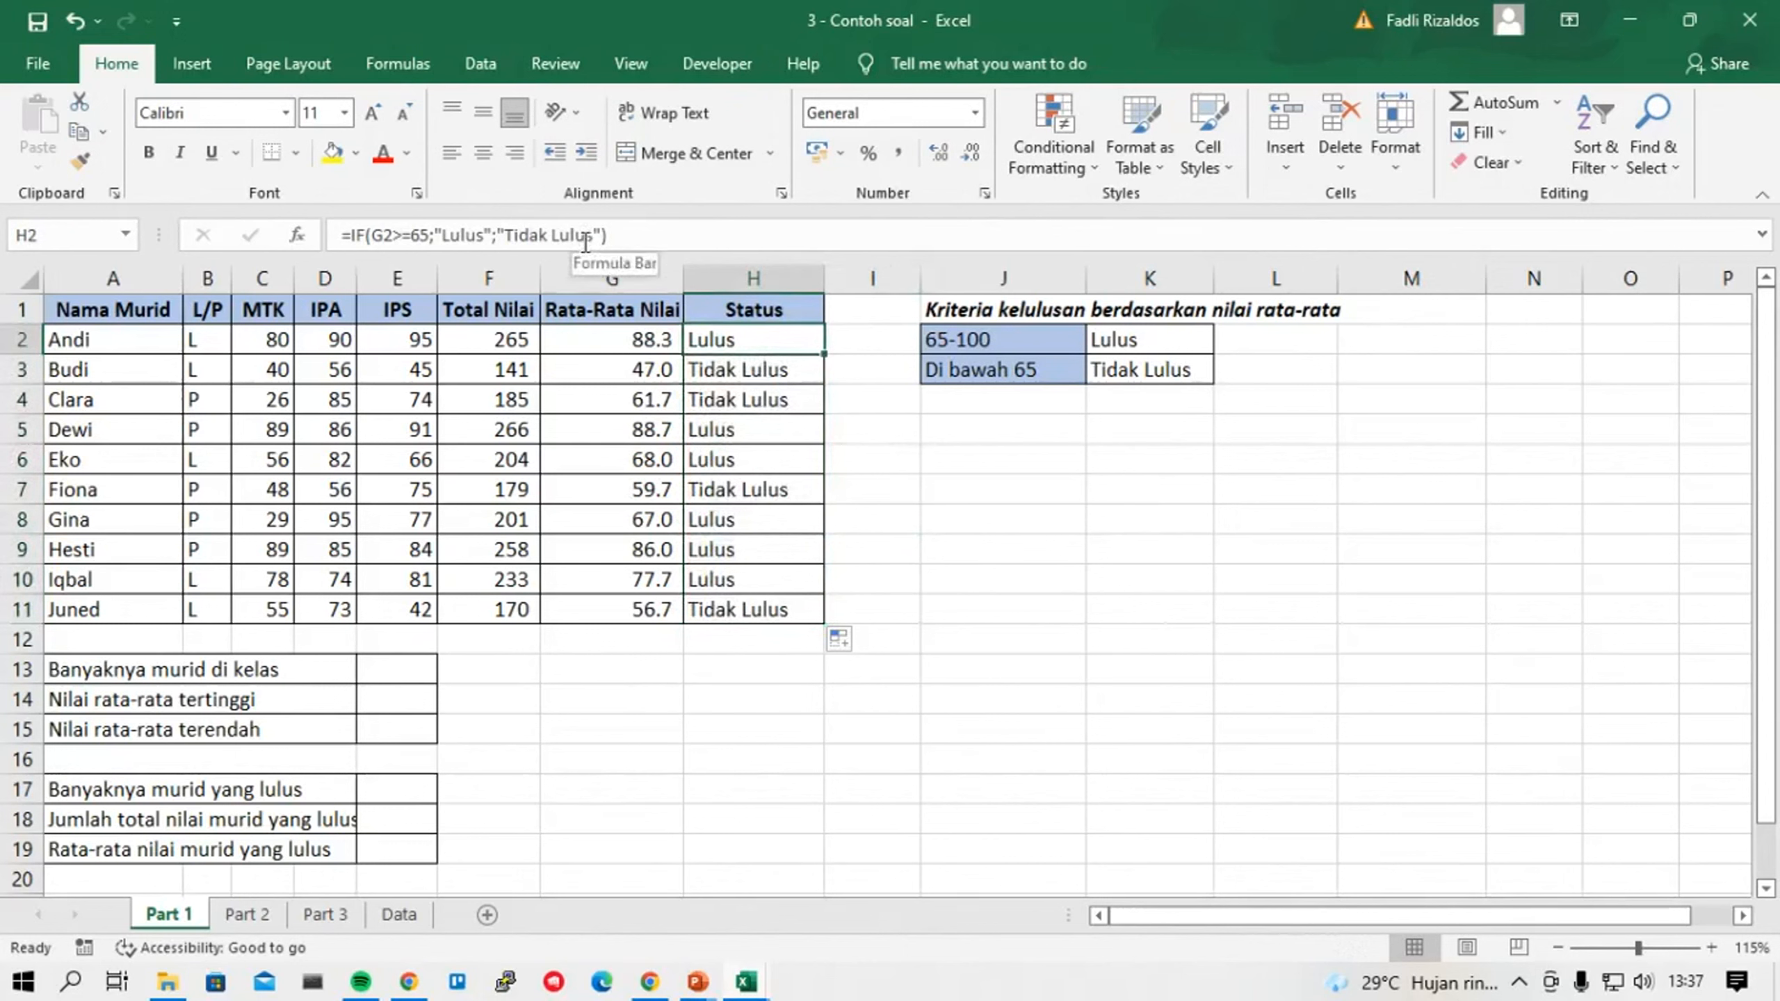
{"action": "left_click_drag", "start_coordinate": [488, 235], "coordinate": [443, 234]}
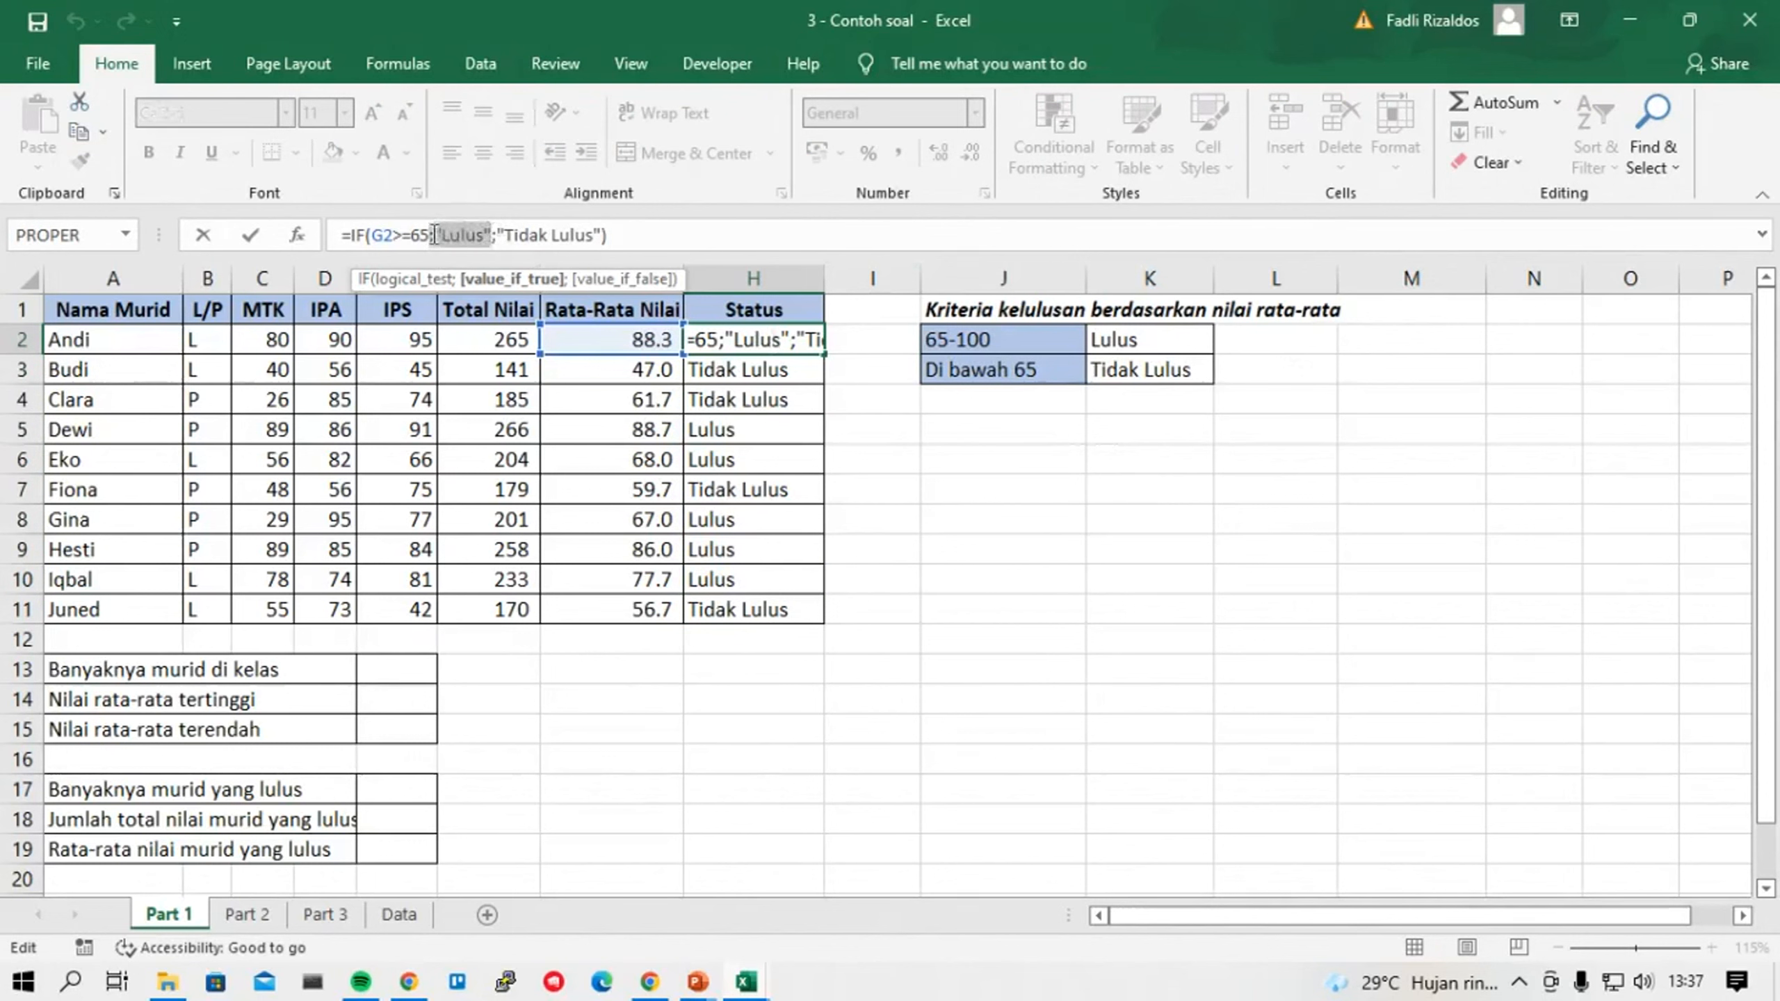
{"action": "left_click_drag", "start_coordinate": [602, 237], "coordinate": [449, 237]}
{"action": "left_click", "coordinate": [650, 237]}
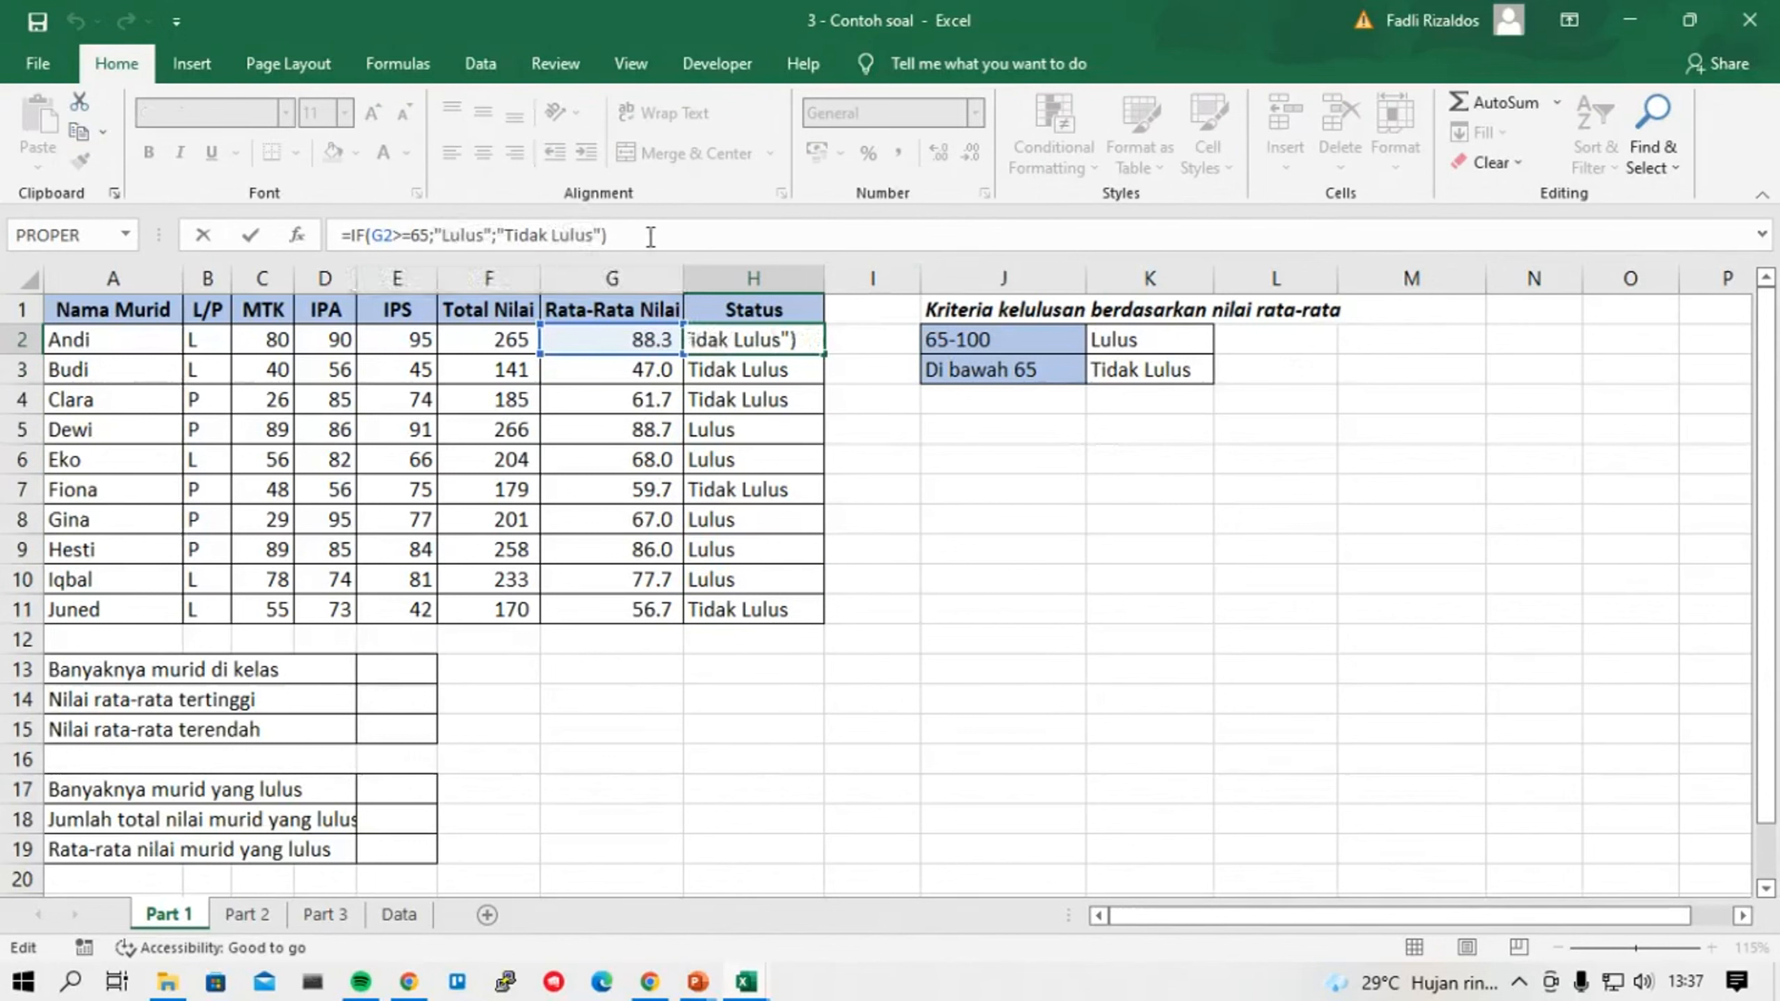
{"action": "key", "text": "Return"}
{"action": "left_click", "coordinate": [902, 399]}
Replace both text results in the H2 IF formula with the absolute reference $K$2 as the true result.
{"action": "left_click", "coordinate": [786, 350]}
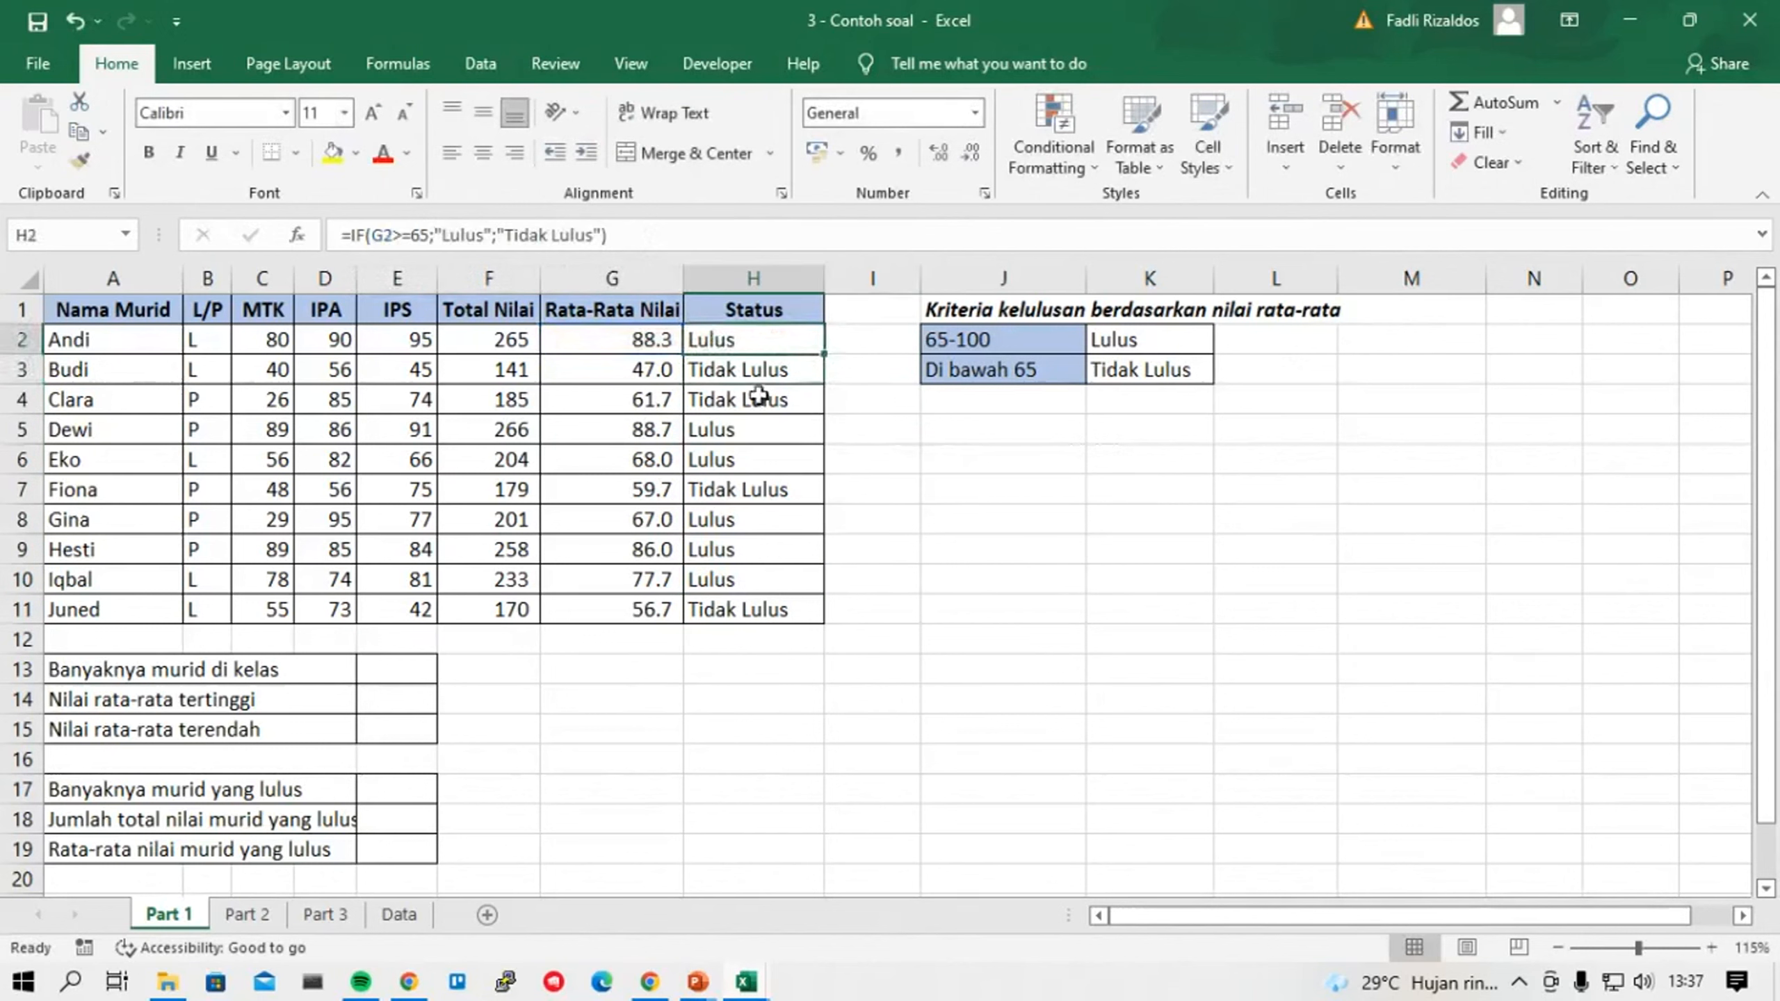
{"action": "key", "text": "F2"}
{"action": "left_click_drag", "start_coordinate": [984, 340], "coordinate": [807, 340]}
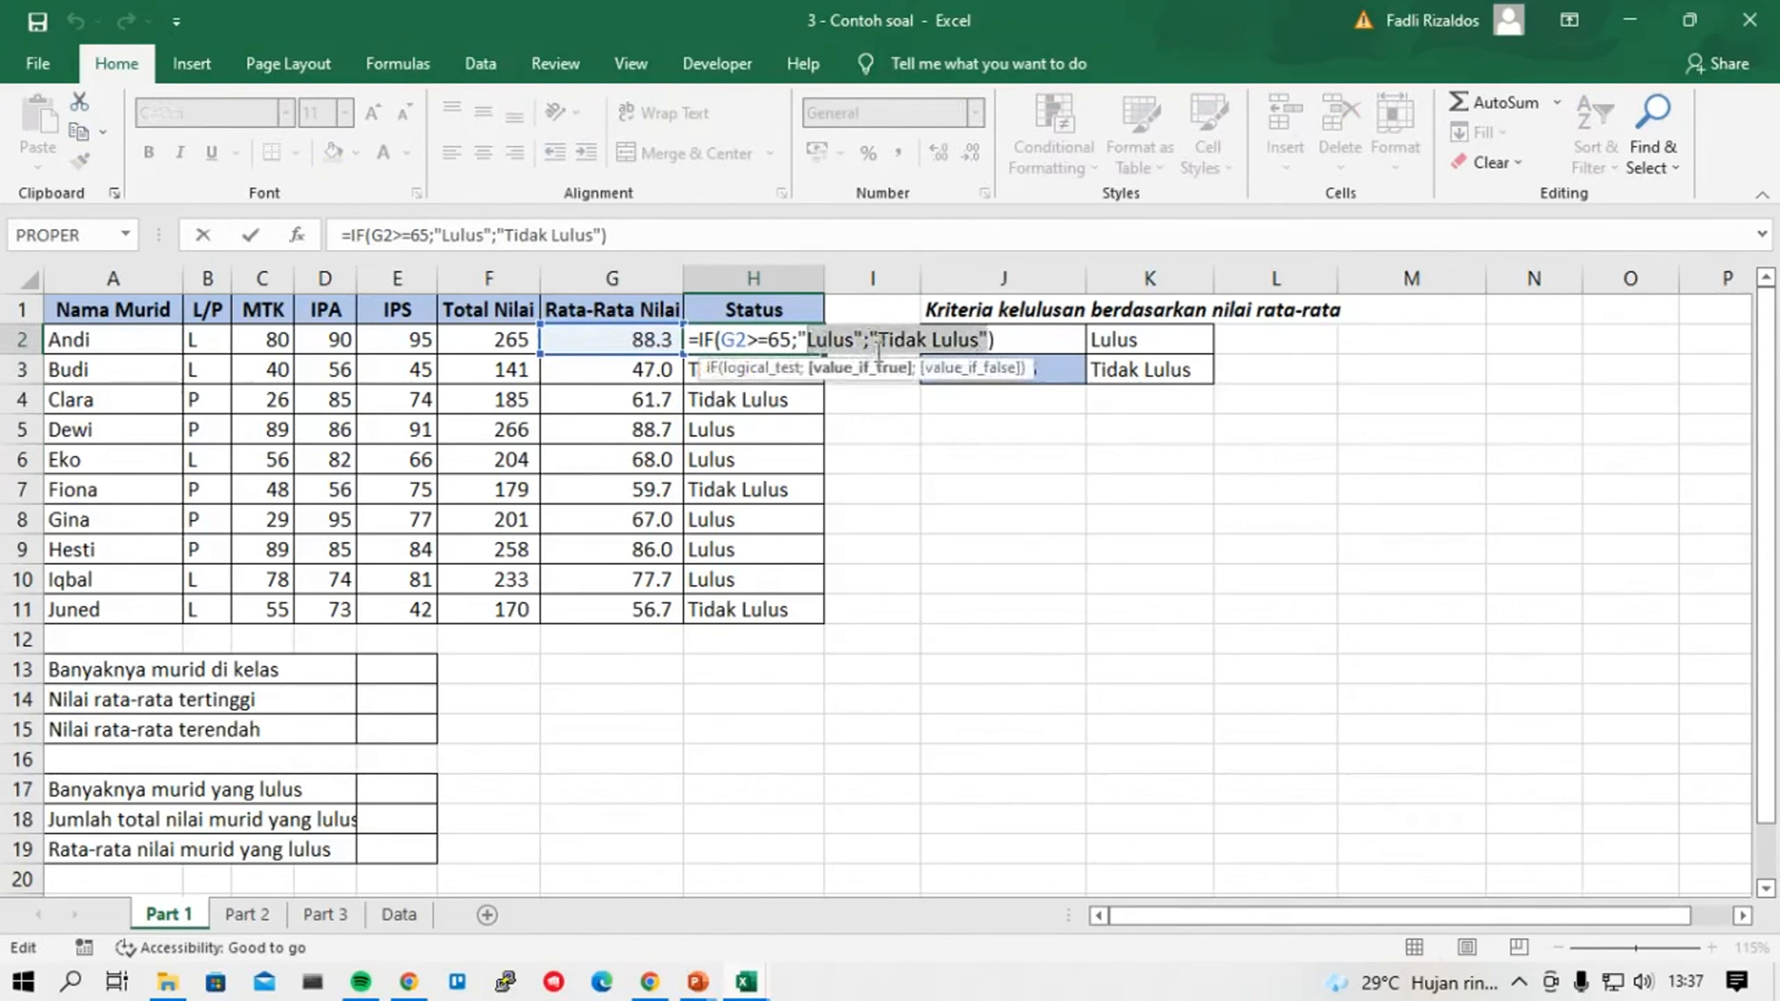
{"action": "key", "text": "Delete"}
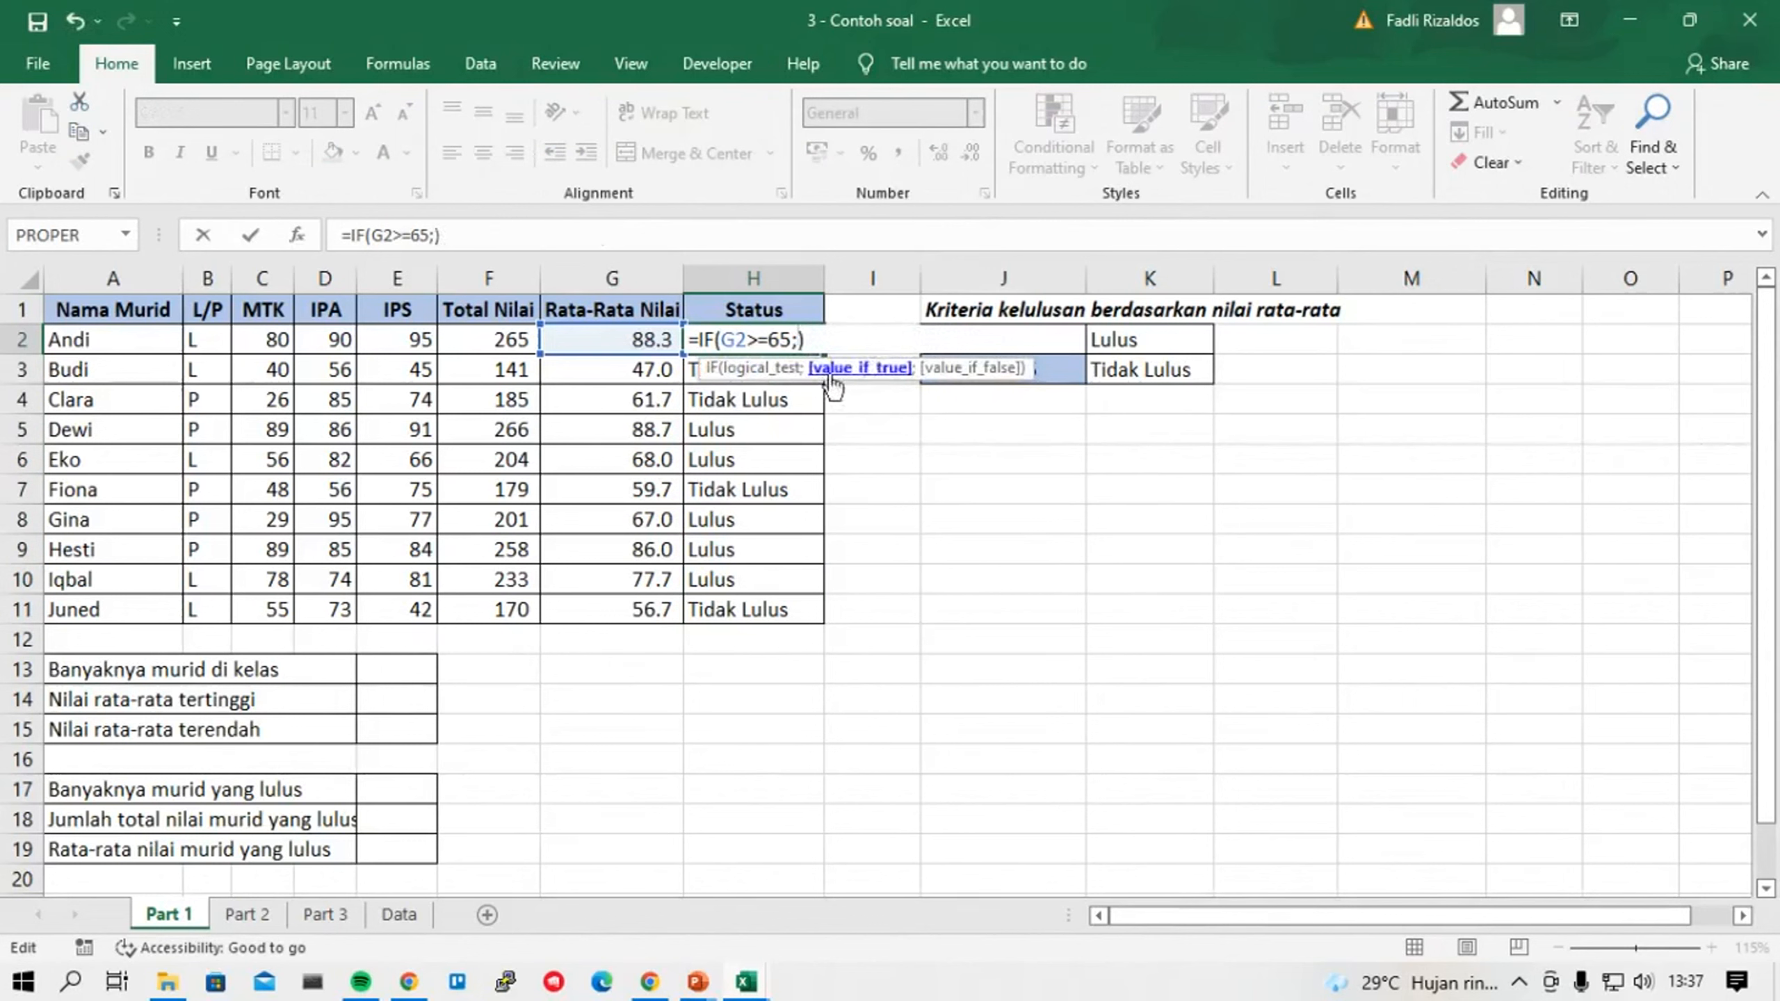
{"action": "left_click", "coordinate": [1122, 341]}
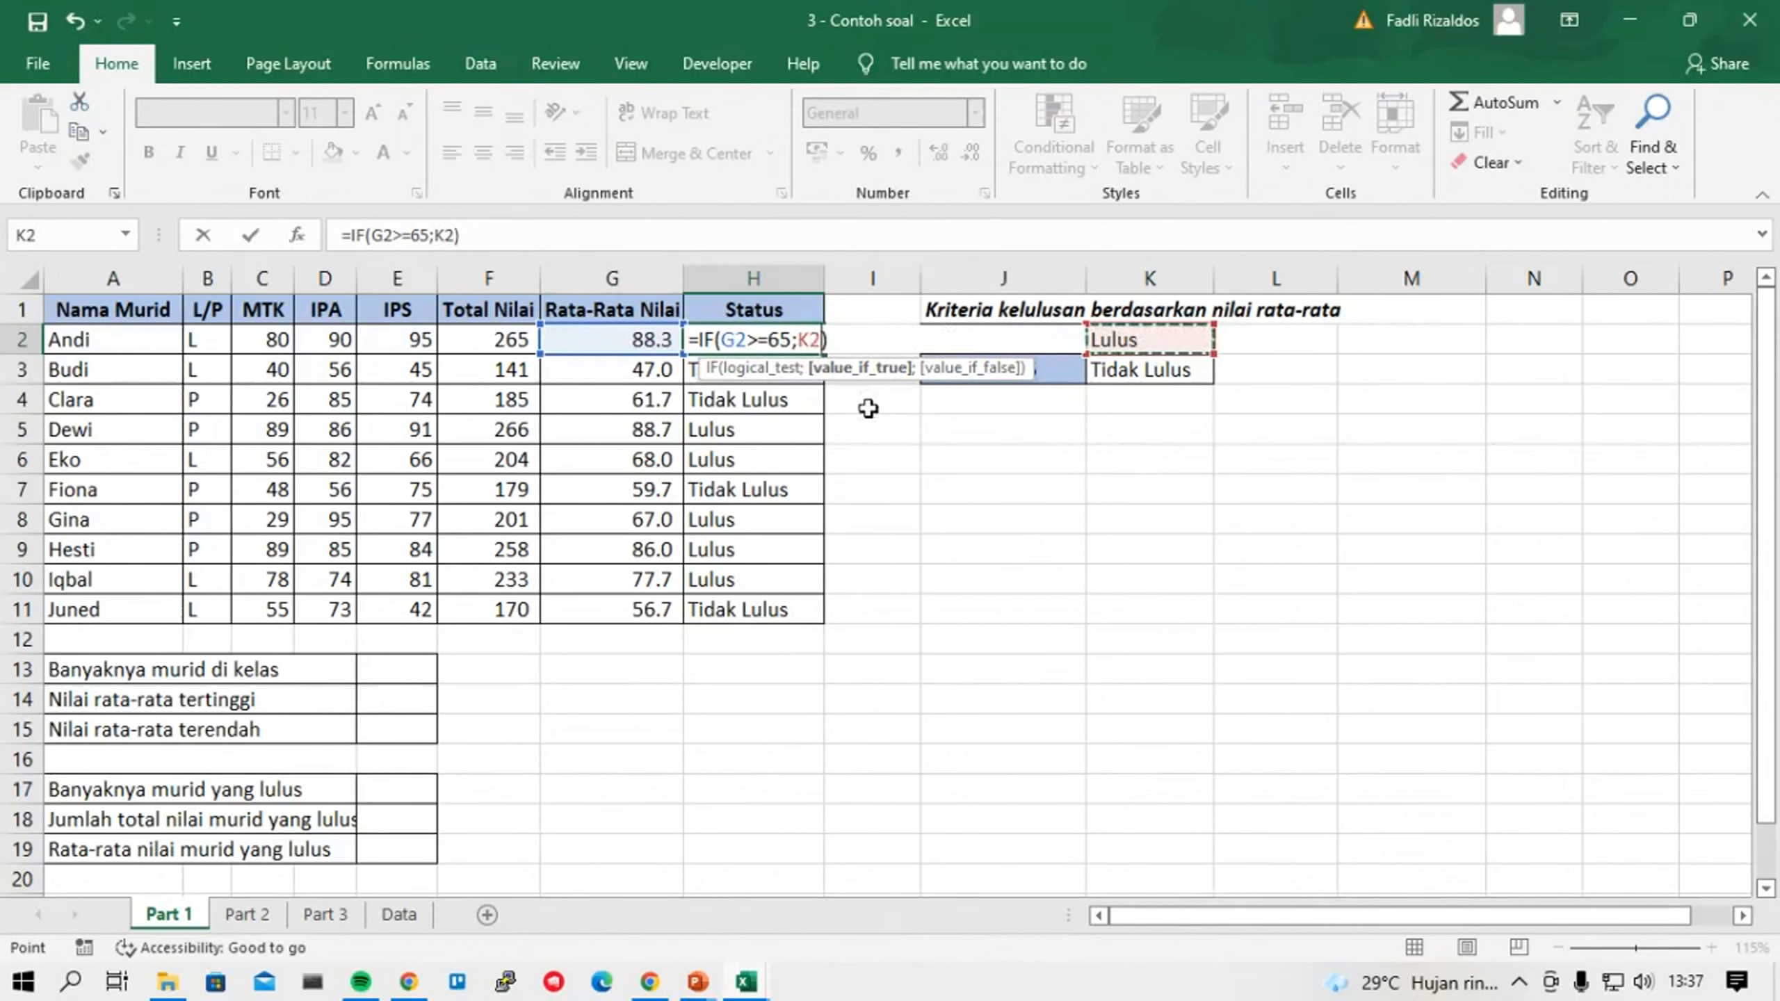
{"action": "key", "text": "F4"}
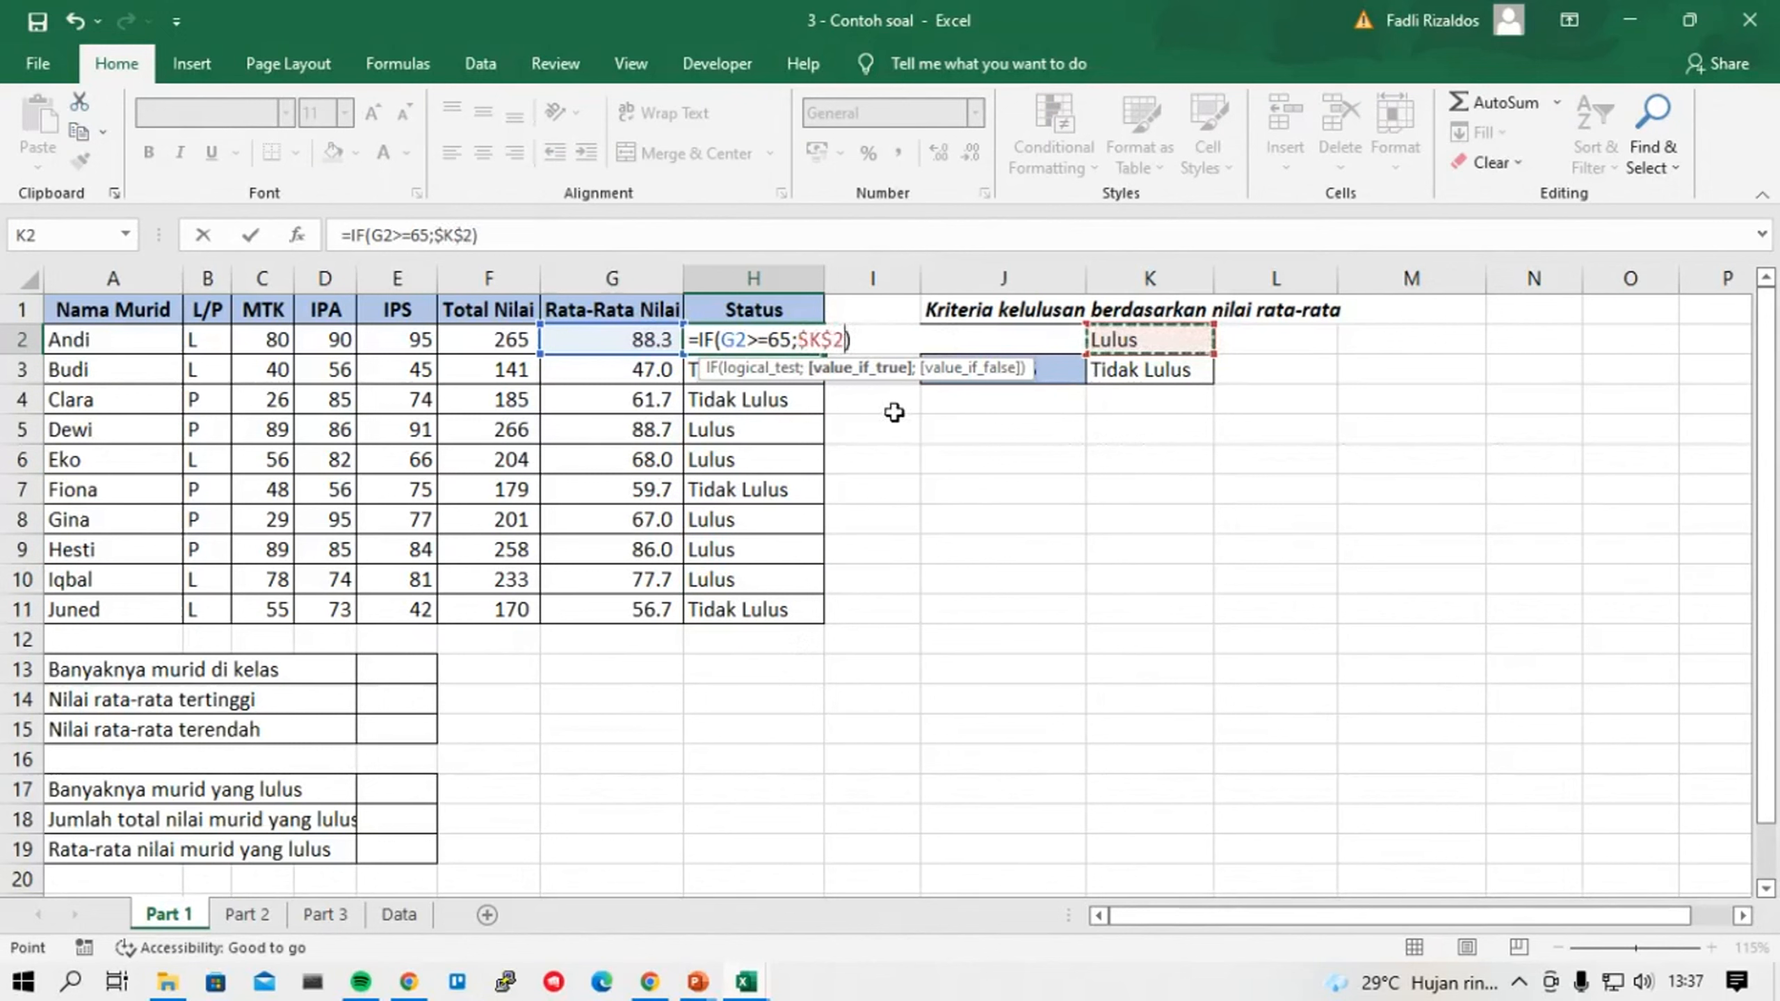
{"action": "key", "text": "F4"}
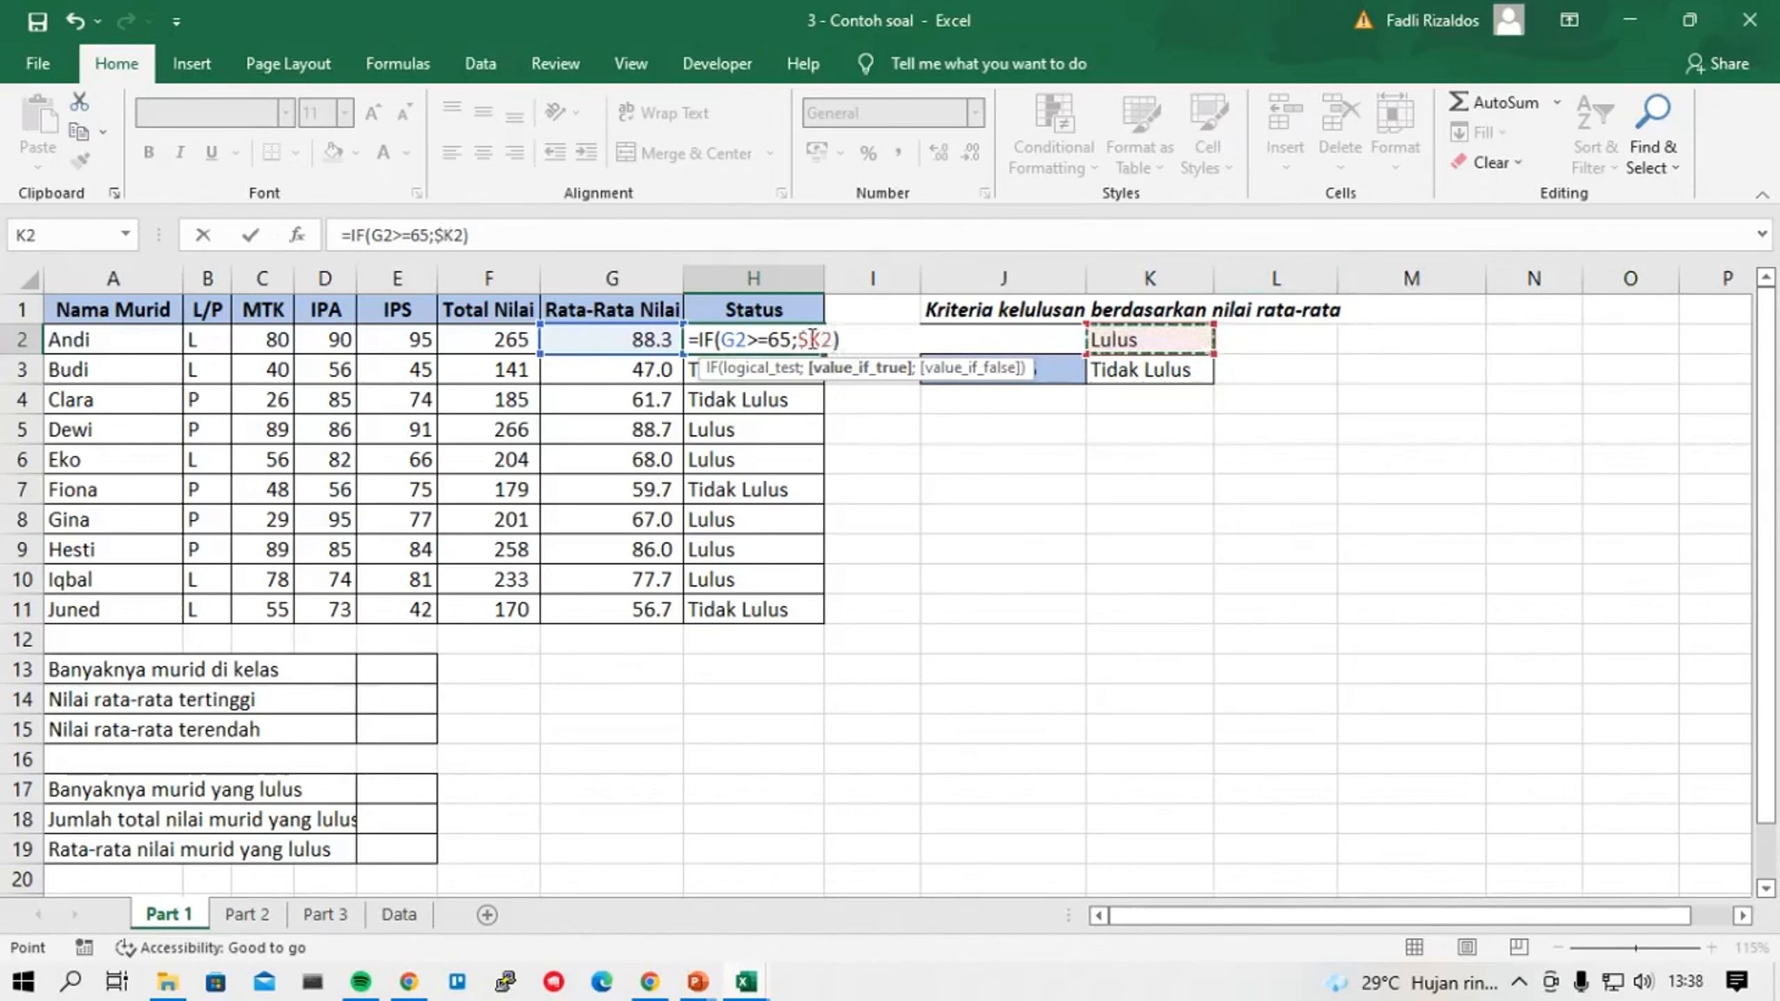
{"action": "key", "text": "F4"}
{"action": "key", "text": "F4"}
Add $K$3 as the false result of the H2 formula and fill it down the Status column through H11.
{"action": "type", "text": ")"}
{"action": "type", "text": ";"}
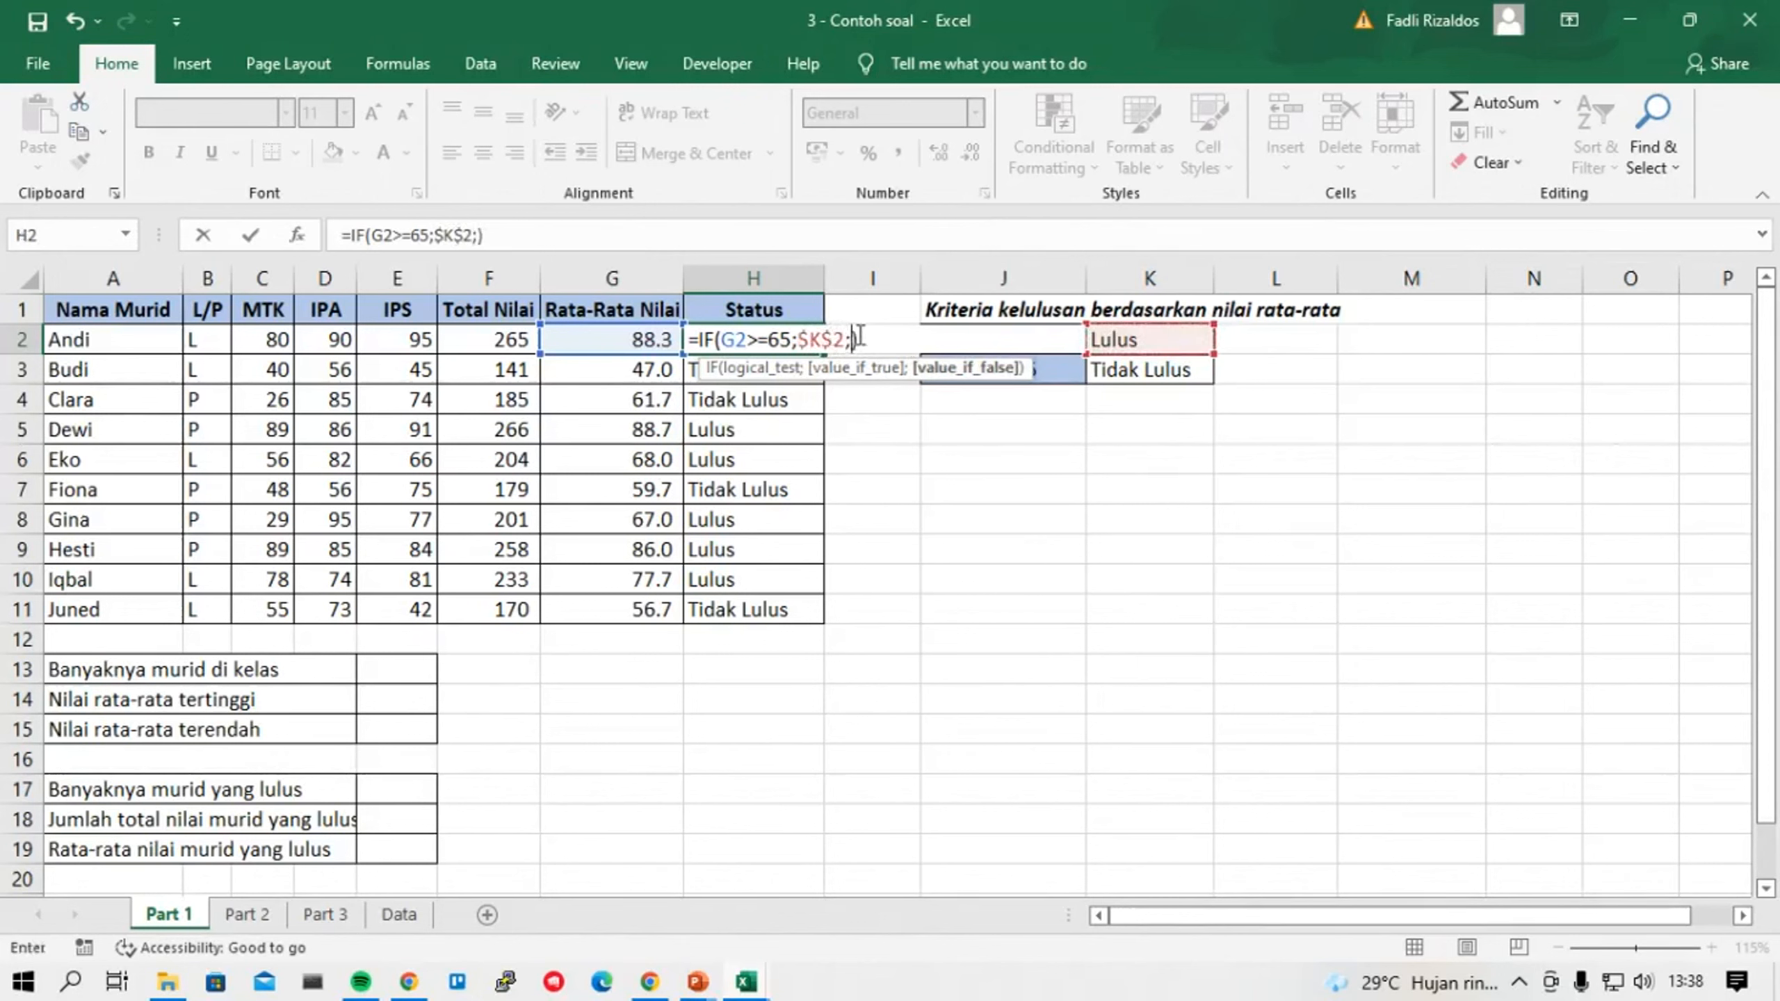
{"action": "left_click", "coordinate": [1163, 372]}
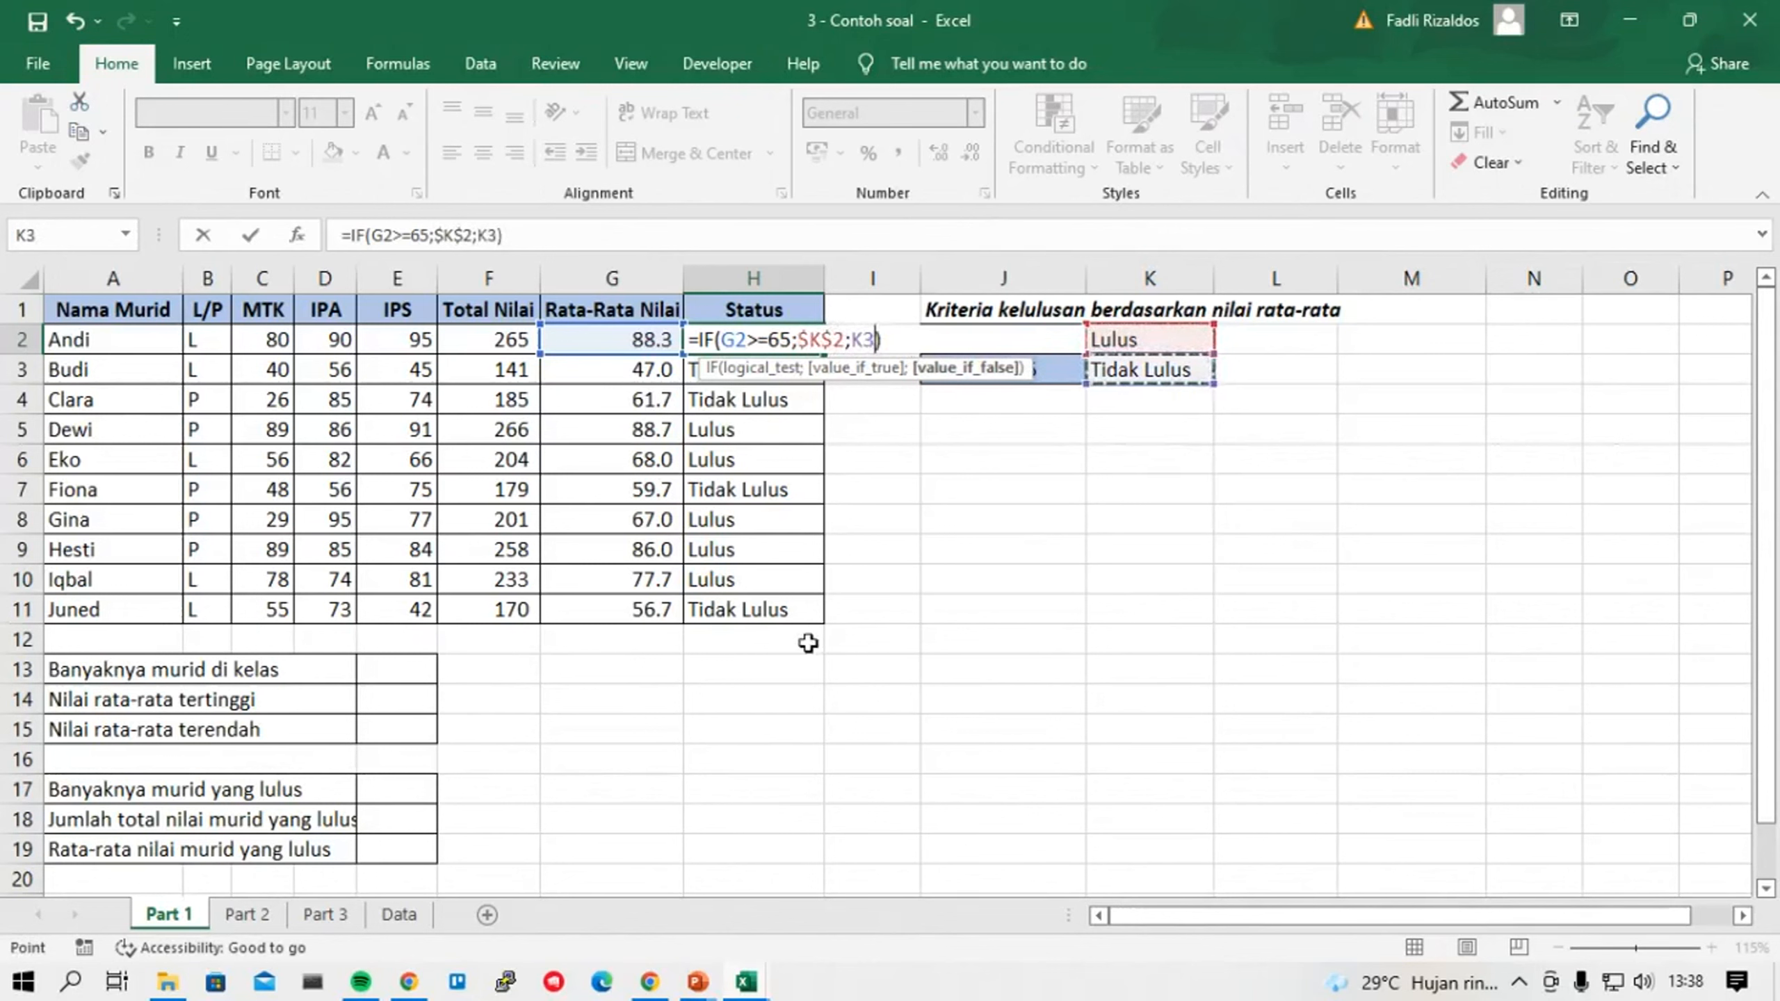
{"action": "key", "text": "F4"}
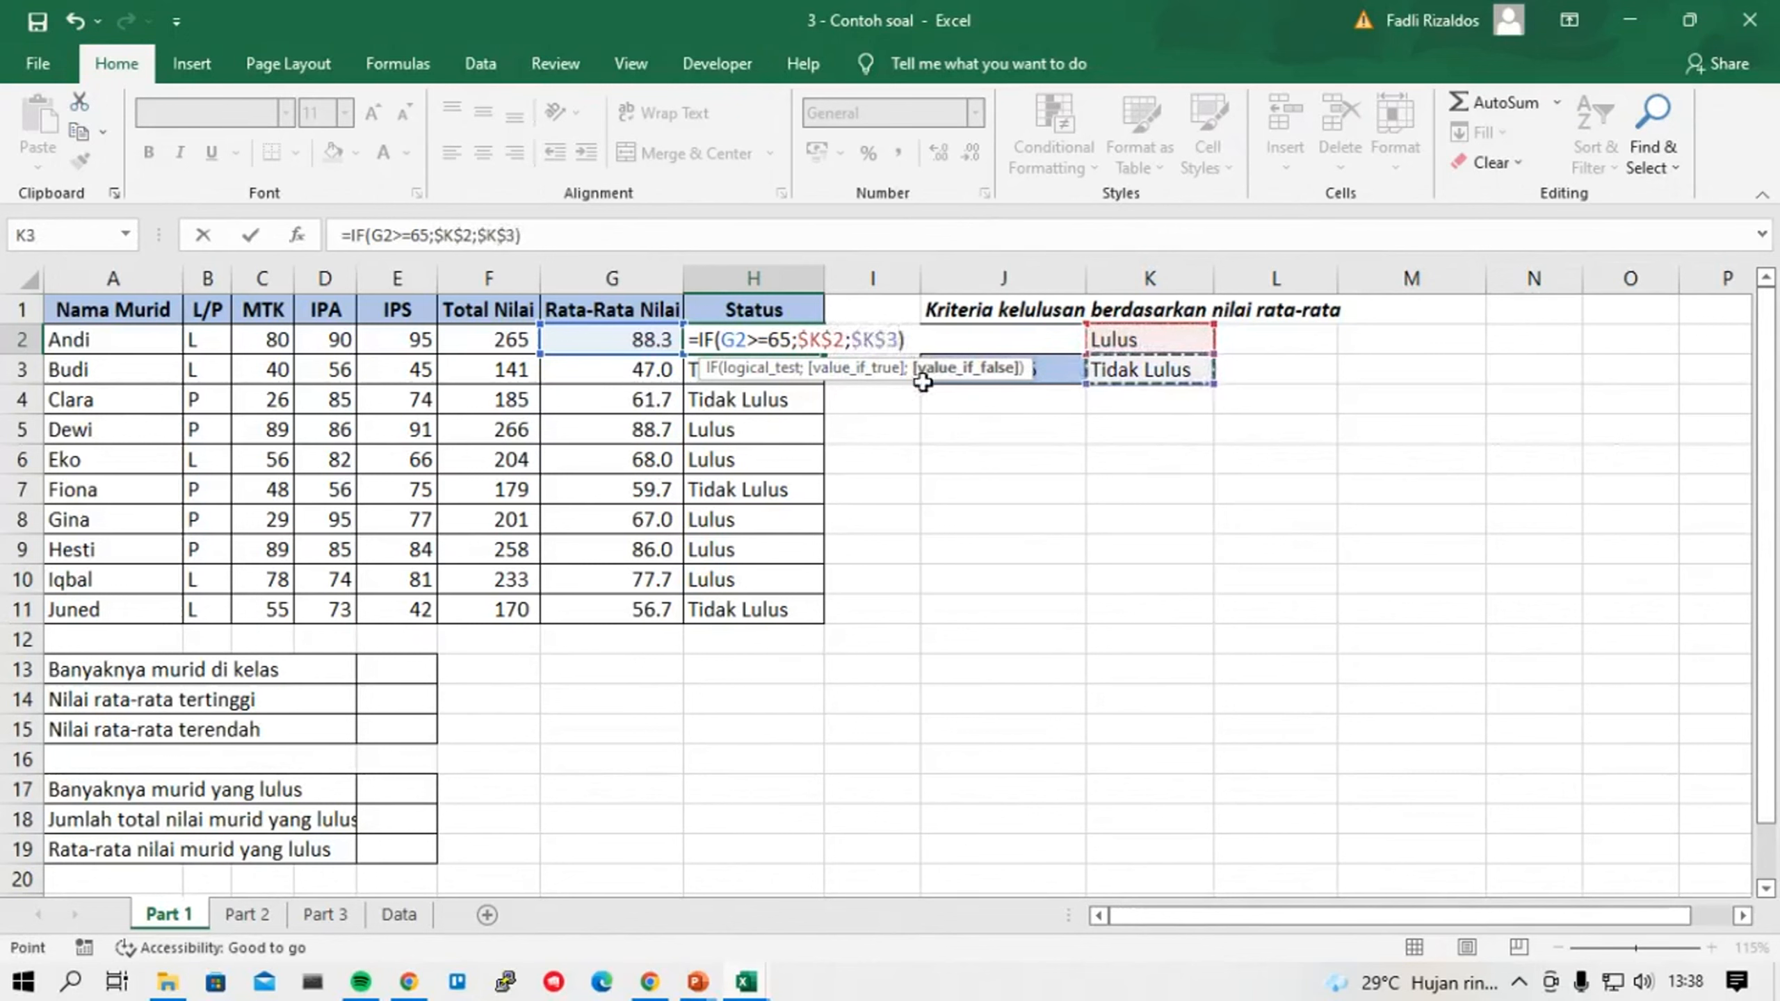
{"action": "key", "text": "Return"}
{"action": "left_click", "coordinate": [785, 341]}
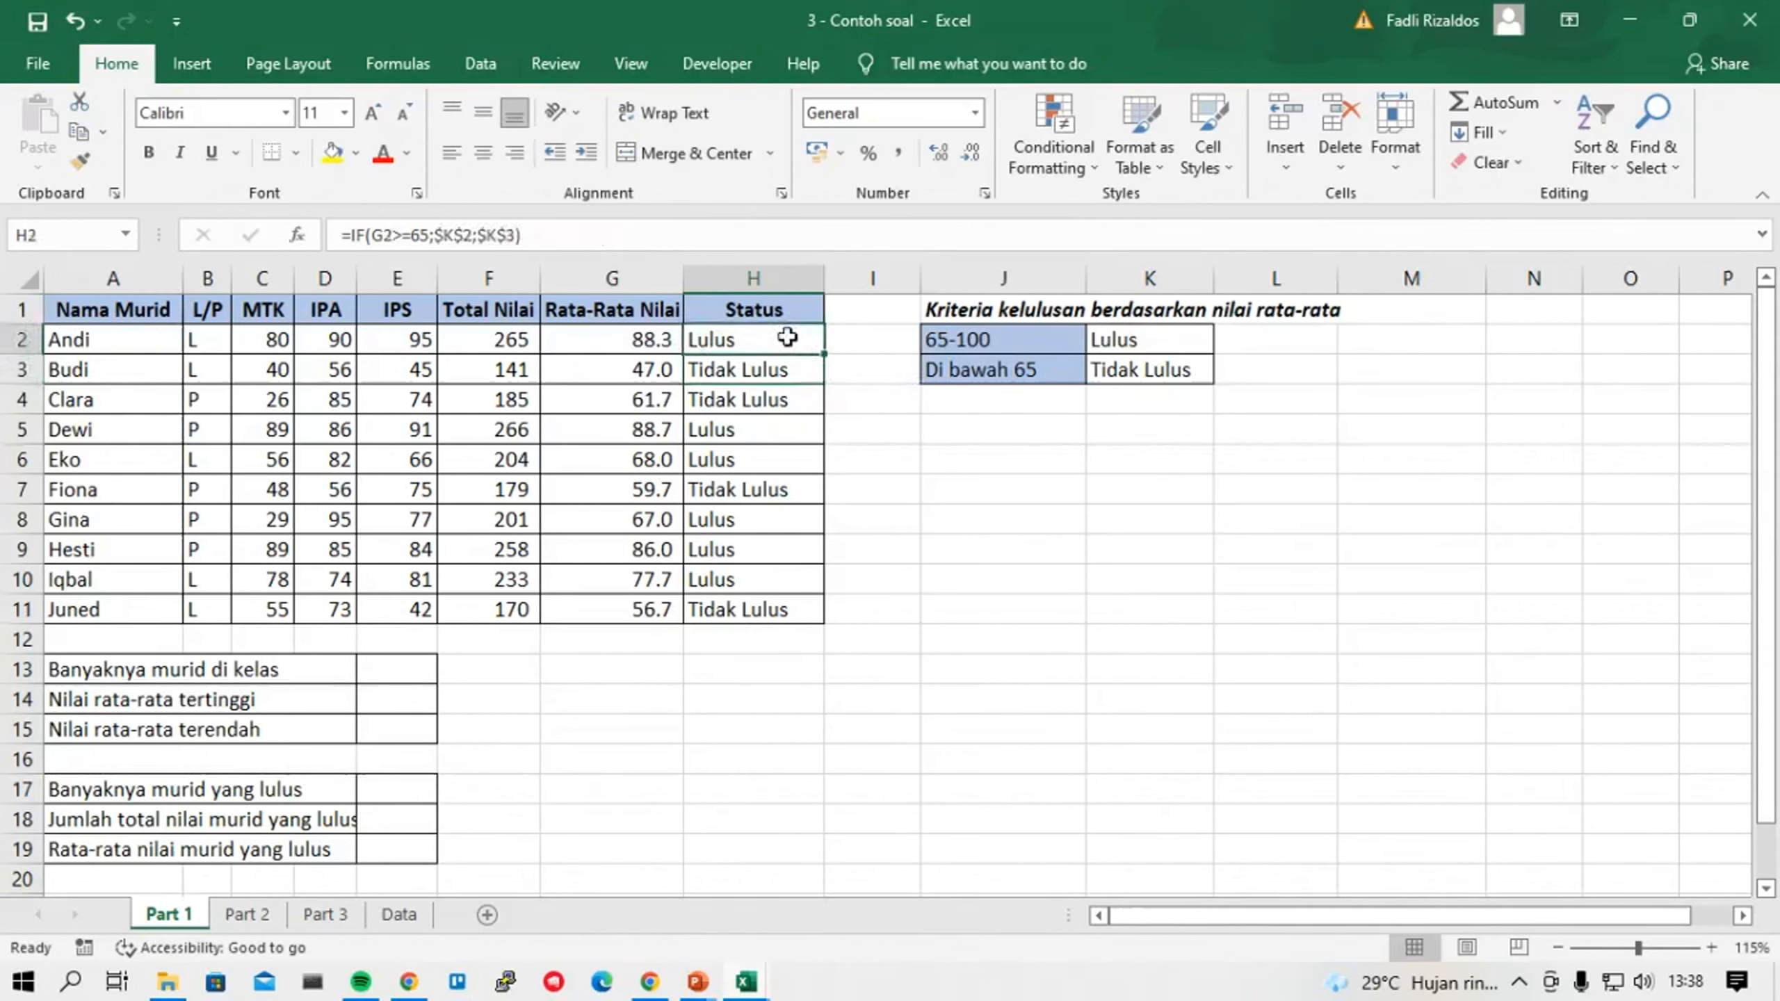
{"action": "double_click", "coordinate": [825, 357]}
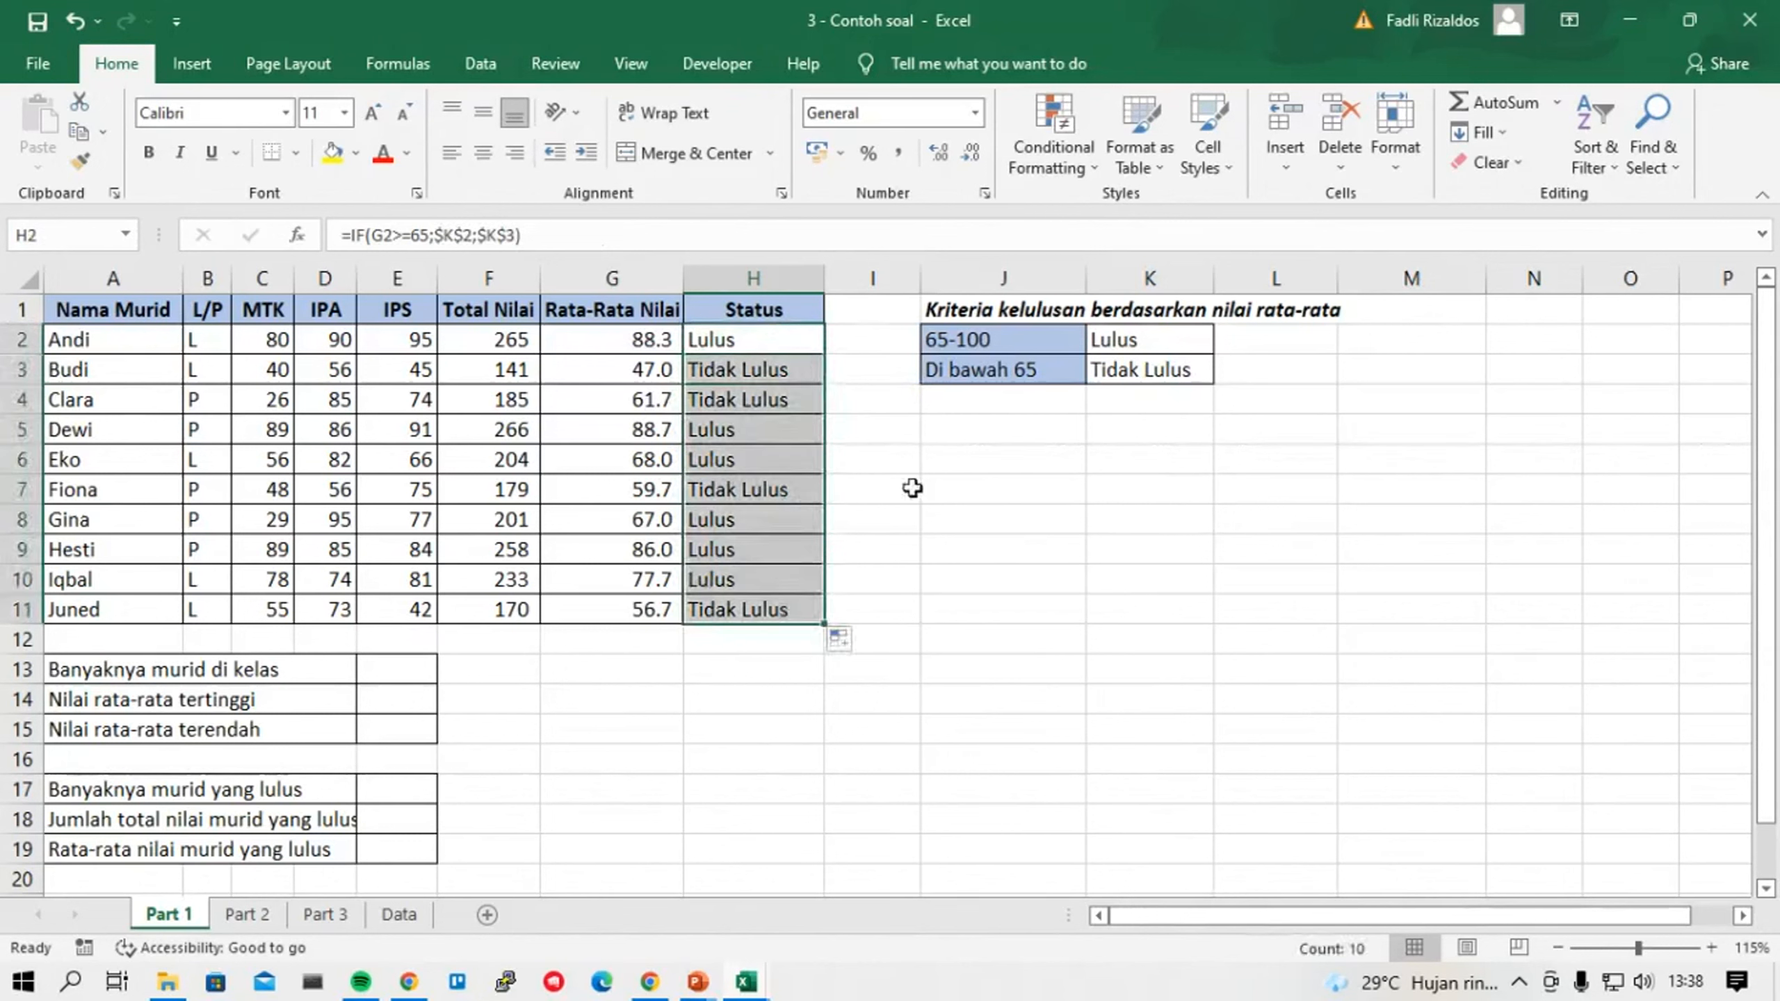
Check the cell references in the filled IF formulas from H3 through H11.
{"action": "left_click", "coordinate": [742, 370]}
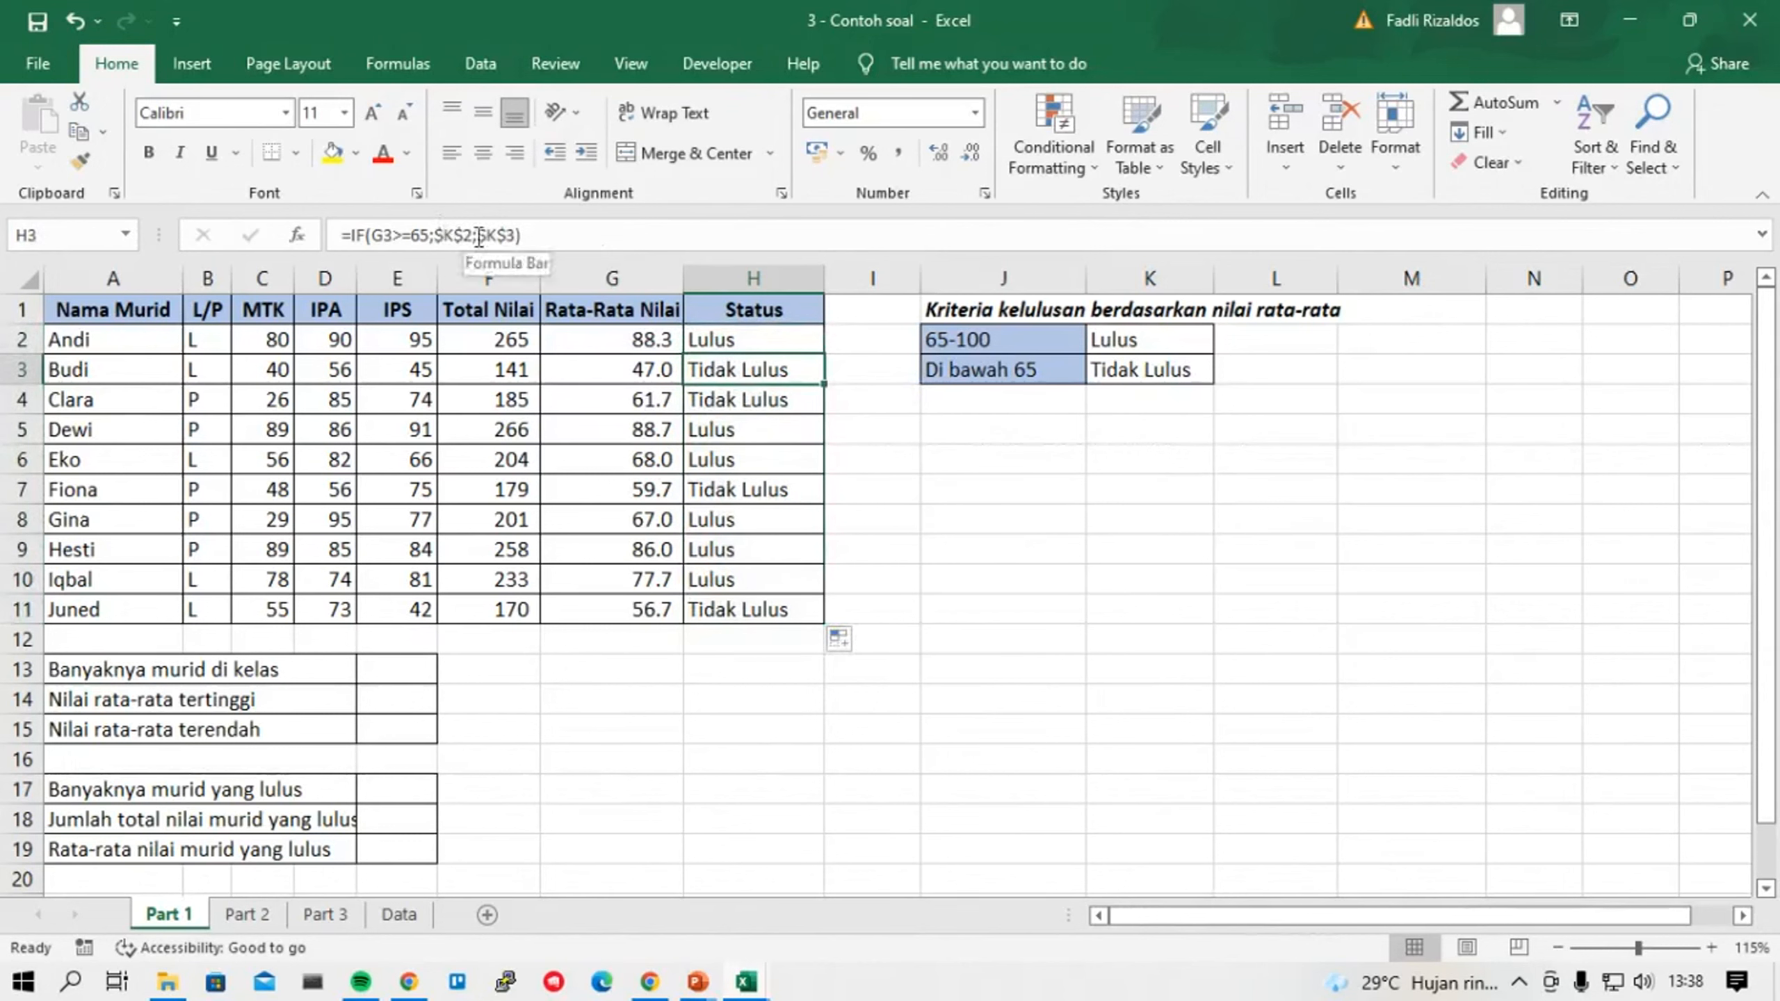
{"action": "key", "text": "Down"}
{"action": "key", "text": "Down"}
{"action": "key", "text": "Down"}
{"action": "key", "text": "Down"}
{"action": "key", "text": "Down"}
{"action": "key", "text": "Down"}
{"action": "key", "text": "Down"}
{"action": "key", "text": "Down"}
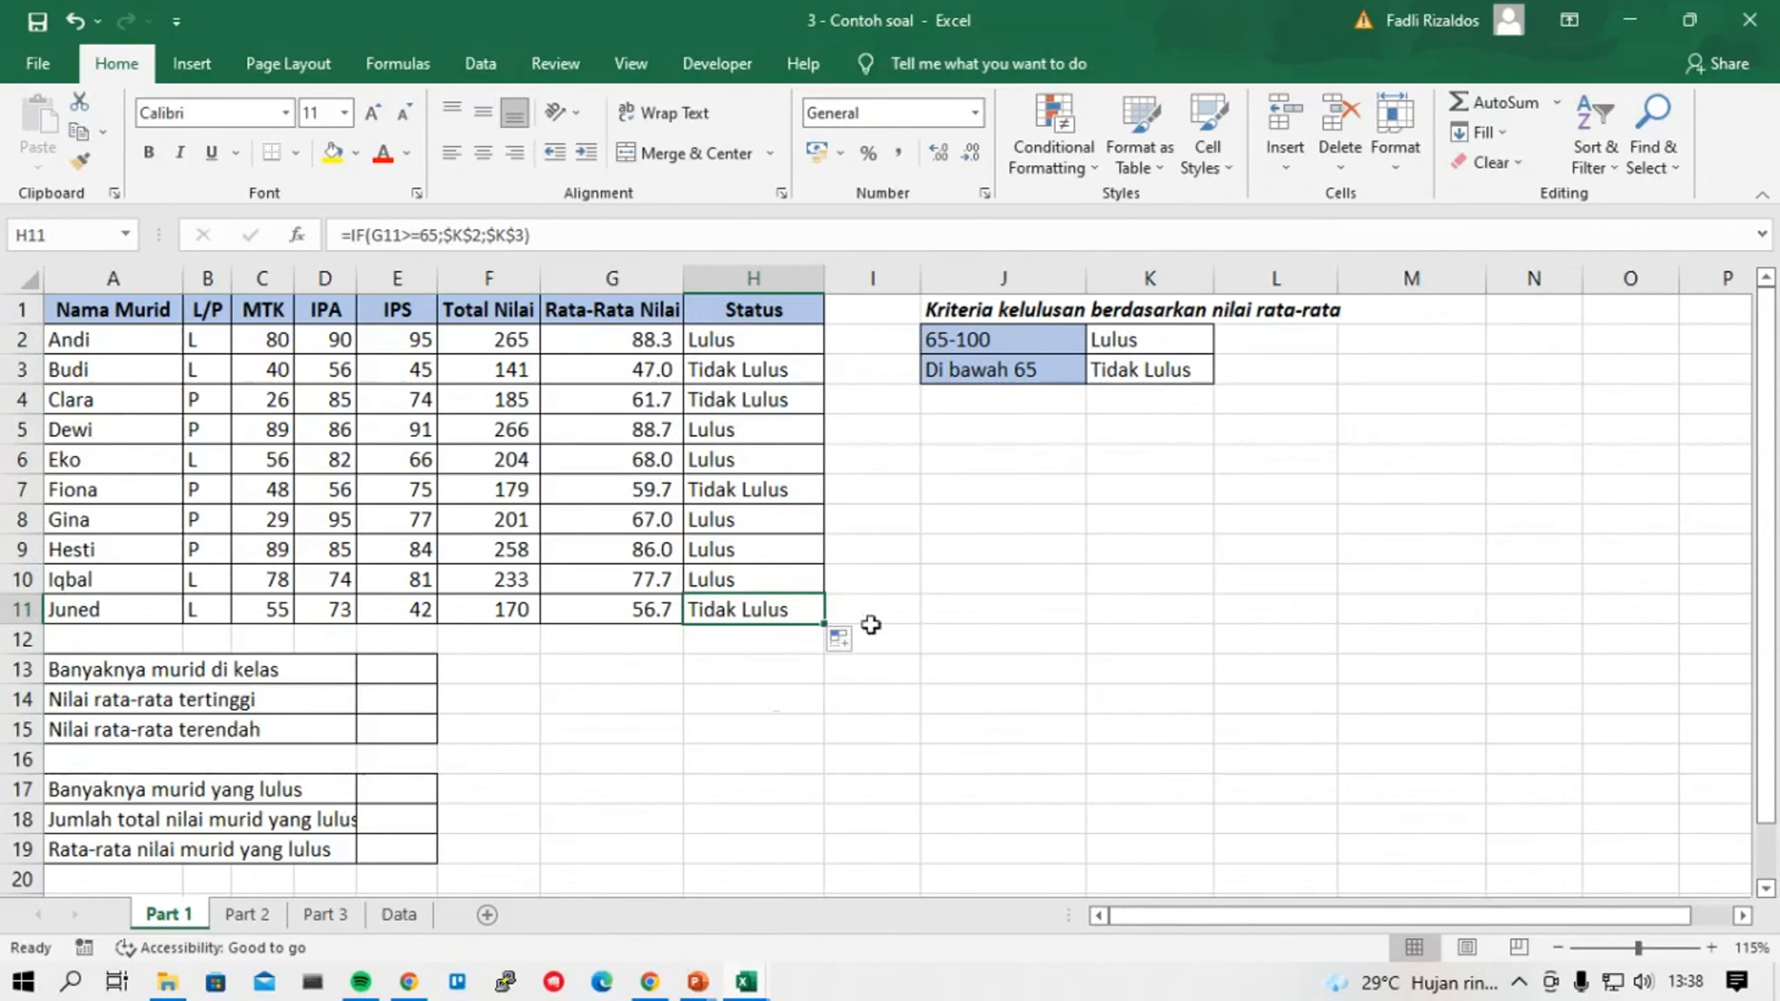
{"action": "left_click", "coordinate": [980, 479]}
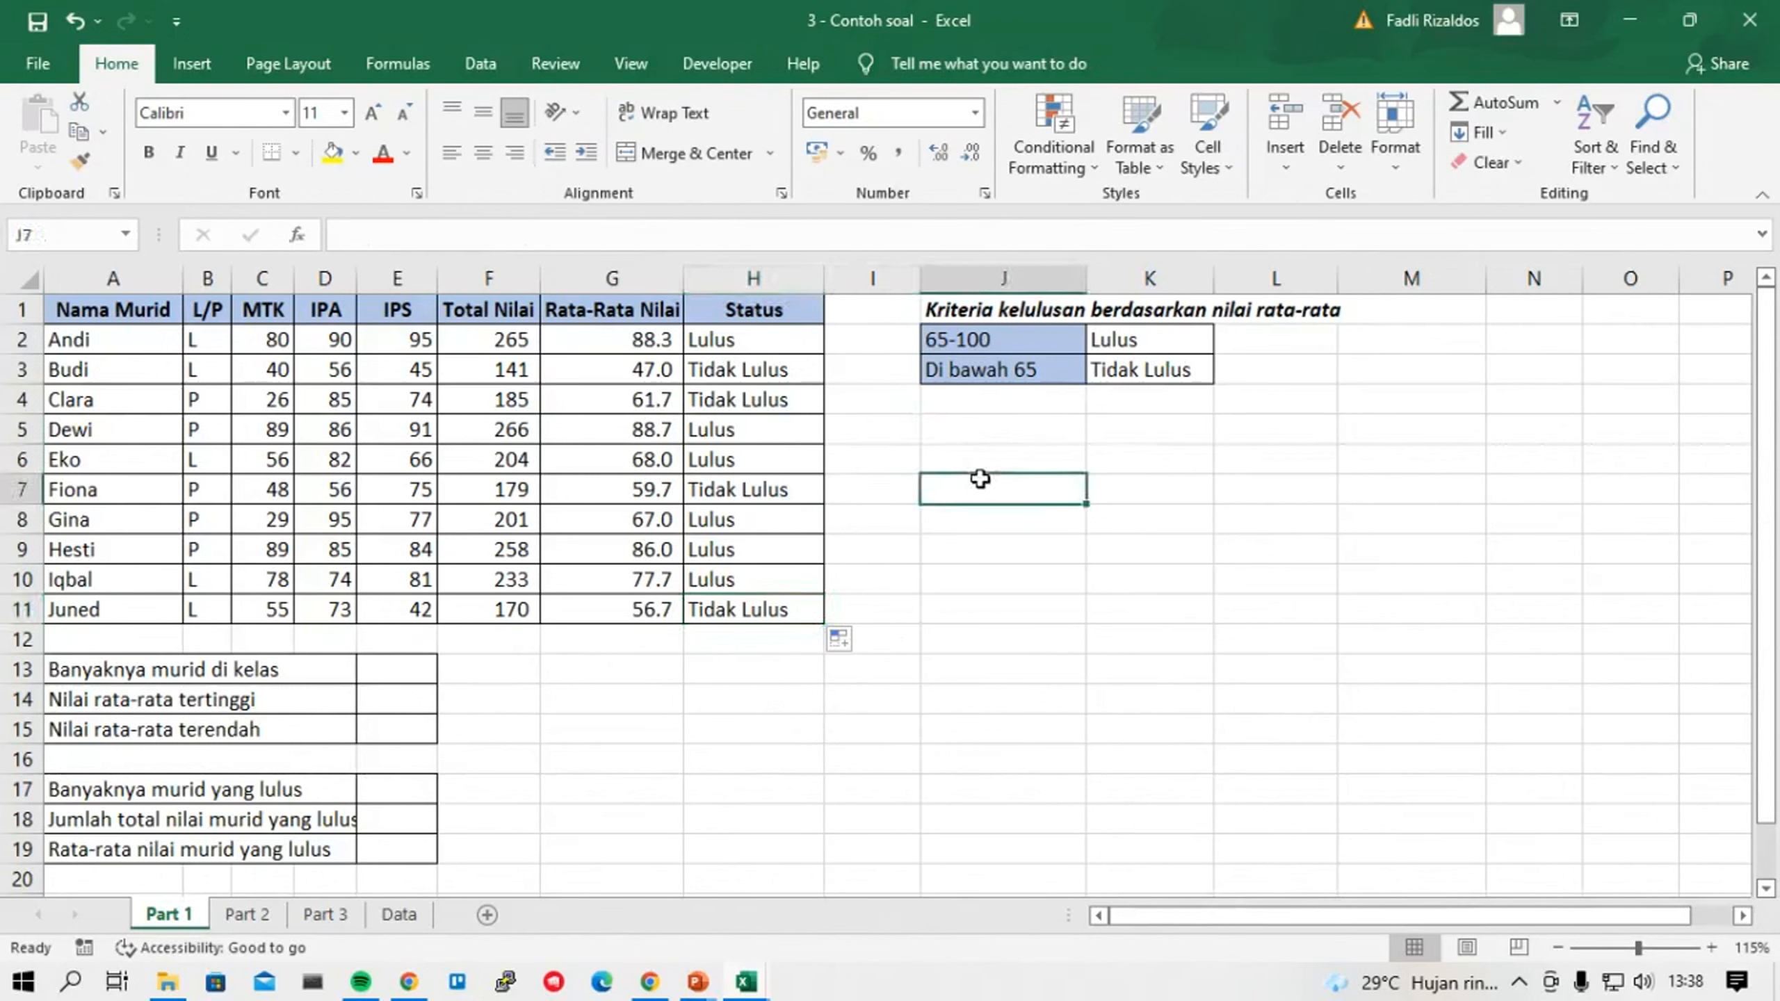
{"action": "type", "text": "=IF("}
{"action": "key", "text": "BackSpace"}
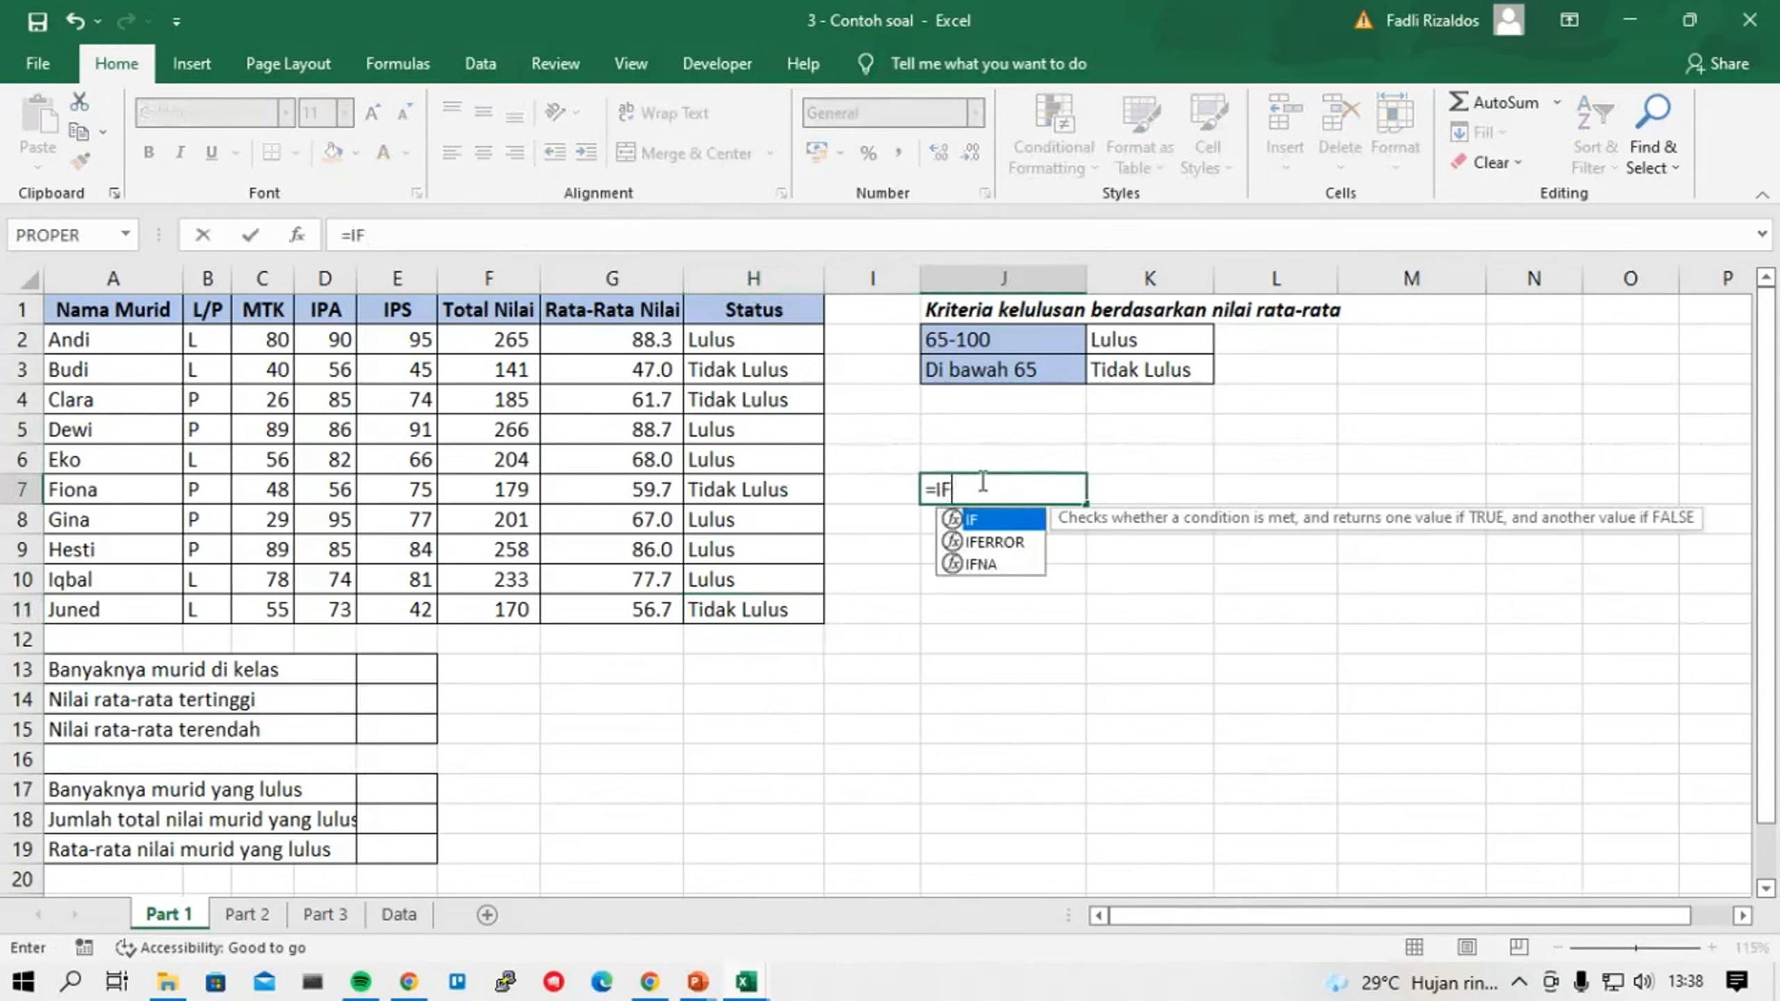
{"action": "type", "text": "s"}
{"action": "key", "text": "BackSpace"}
{"action": "key", "text": "BackSpace"}
{"action": "key", "text": "BackSpace"}
{"action": "key", "text": "Escape"}
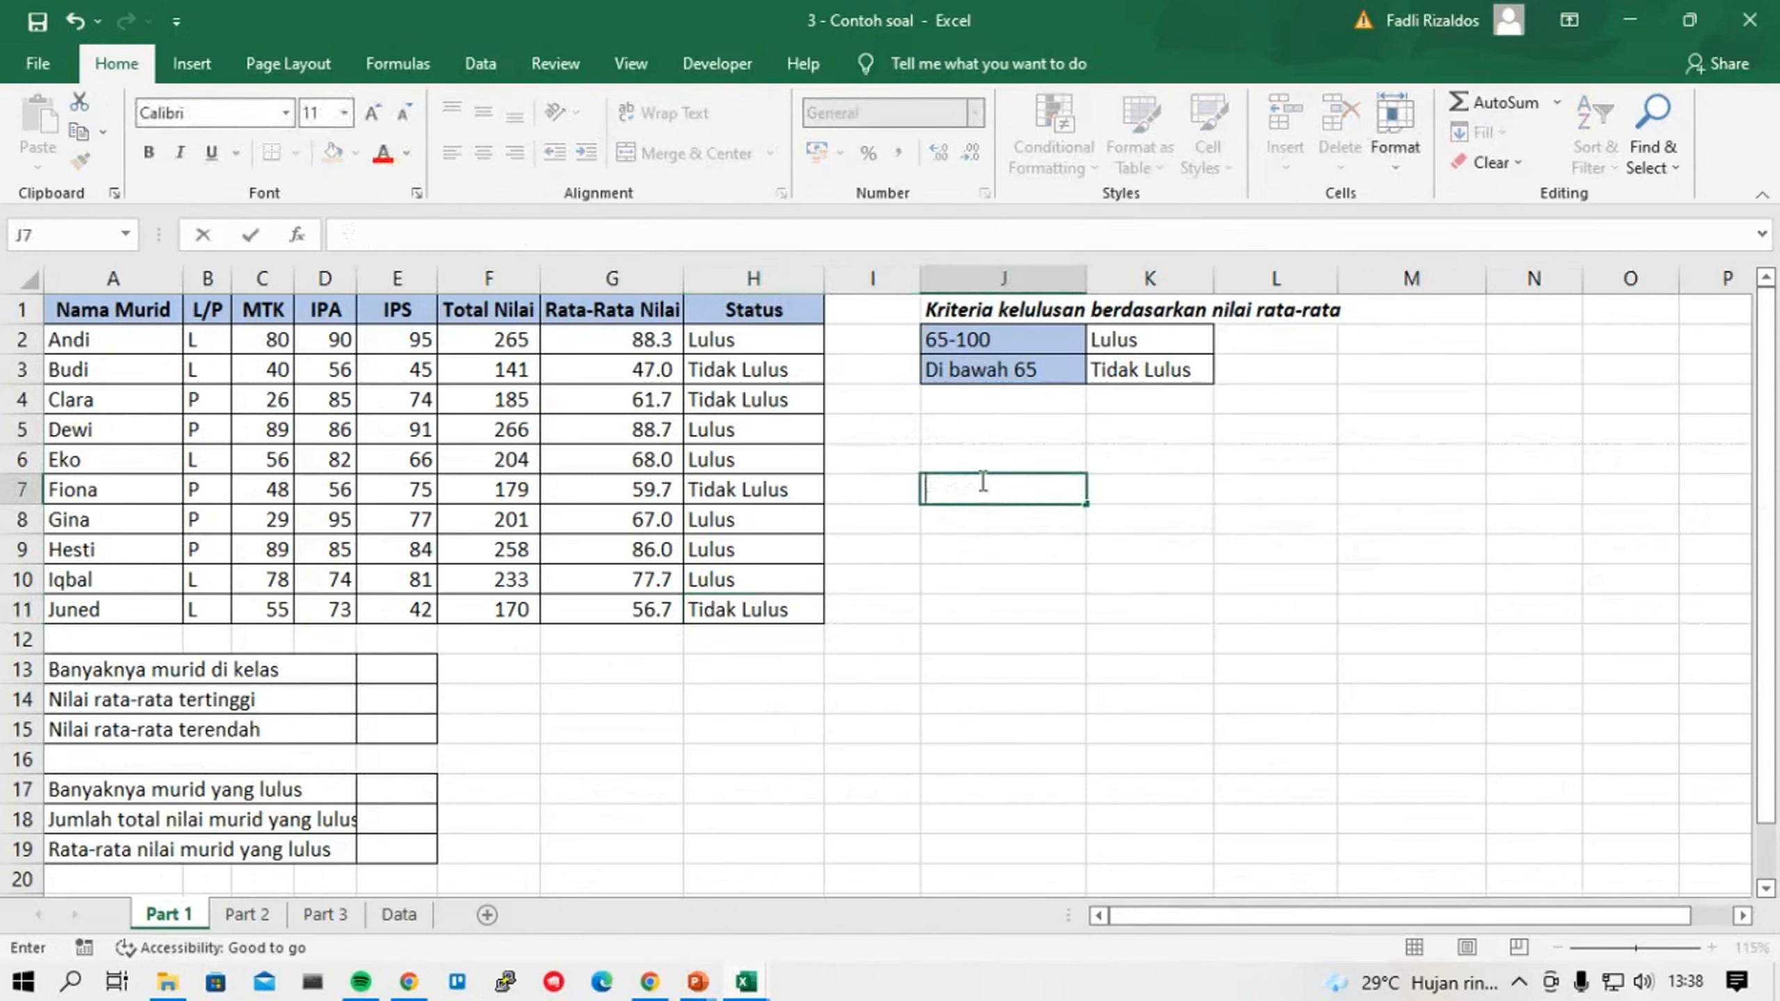
{"action": "left_click", "coordinate": [901, 435]}
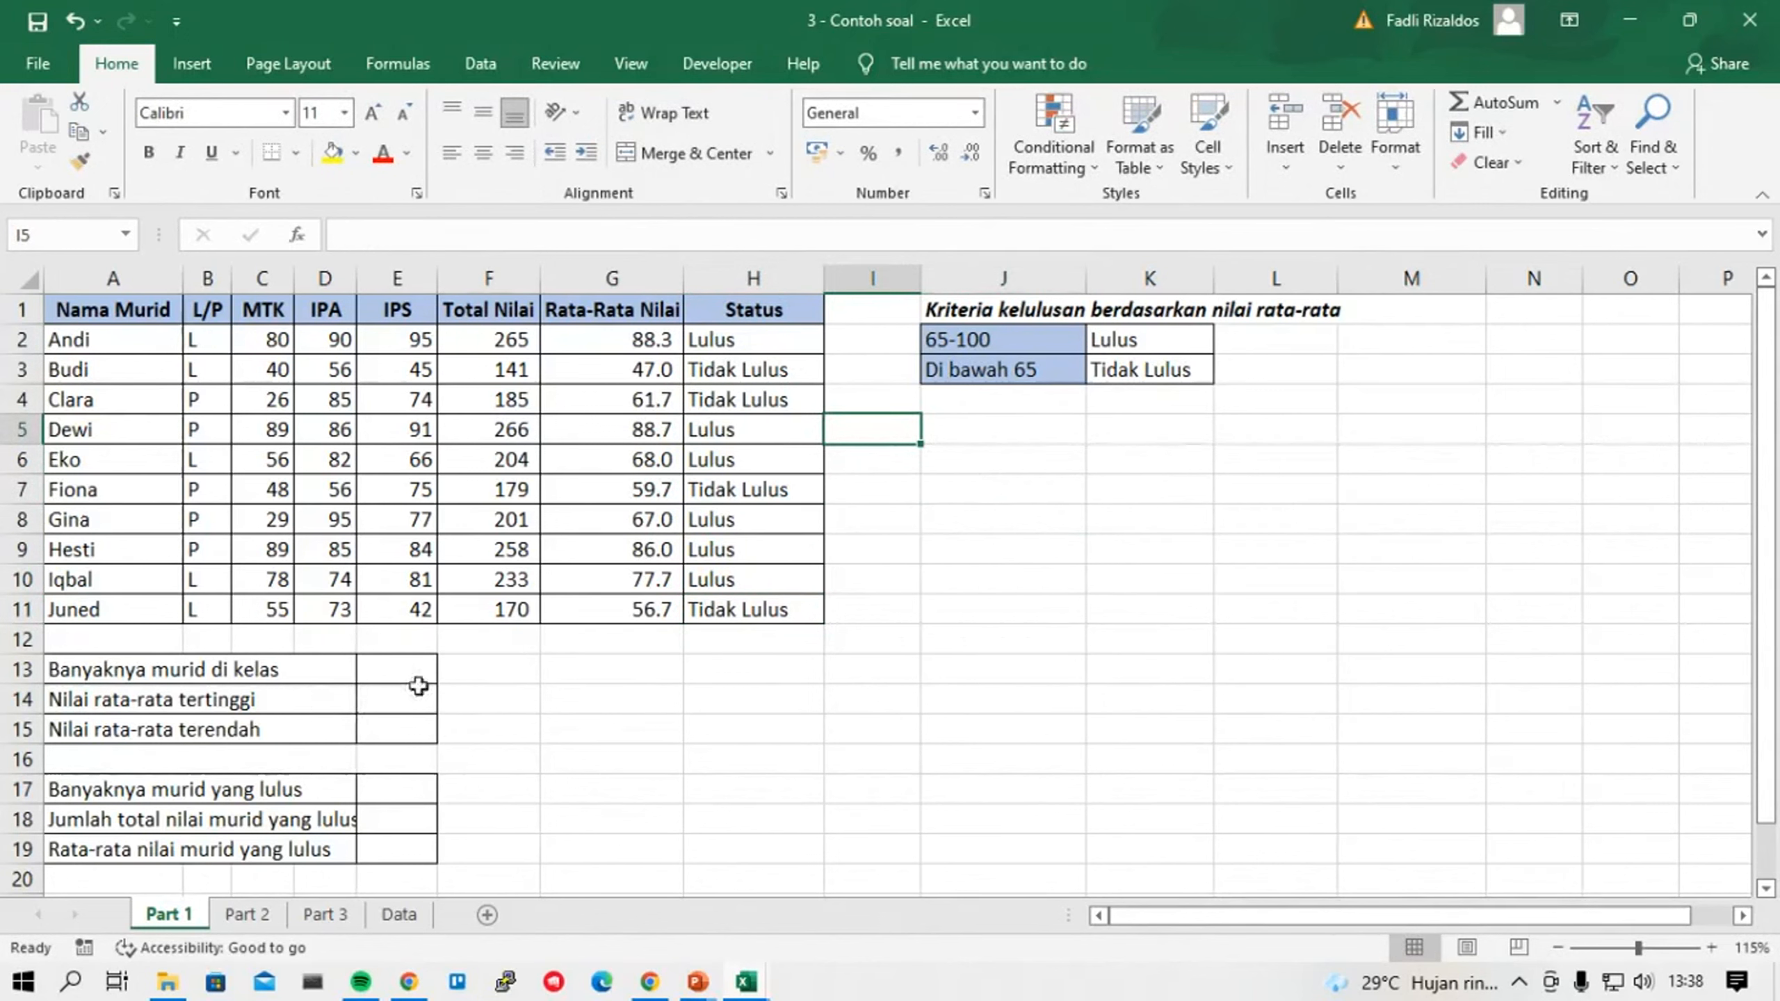
Enter a COUNTA formula in E13 for the number of students, with the names in A2:A11 as its range.
{"action": "left_click", "coordinate": [369, 670]}
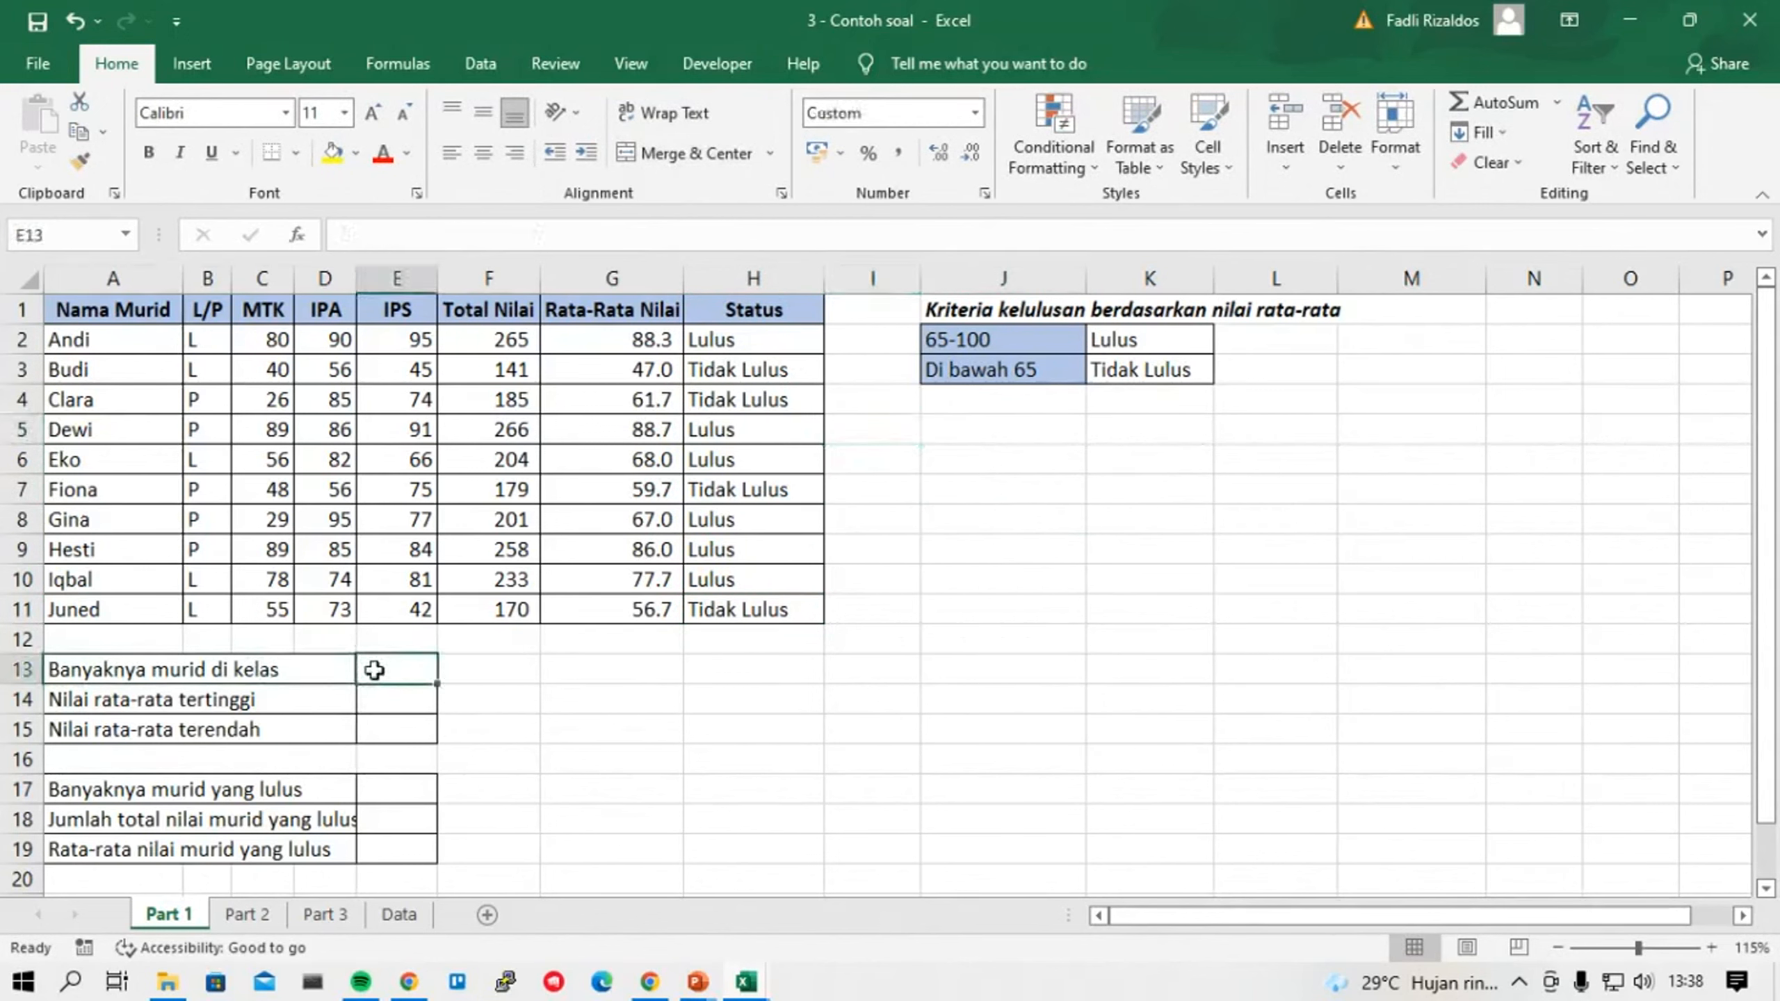
{"action": "type", "text": "=counta"}
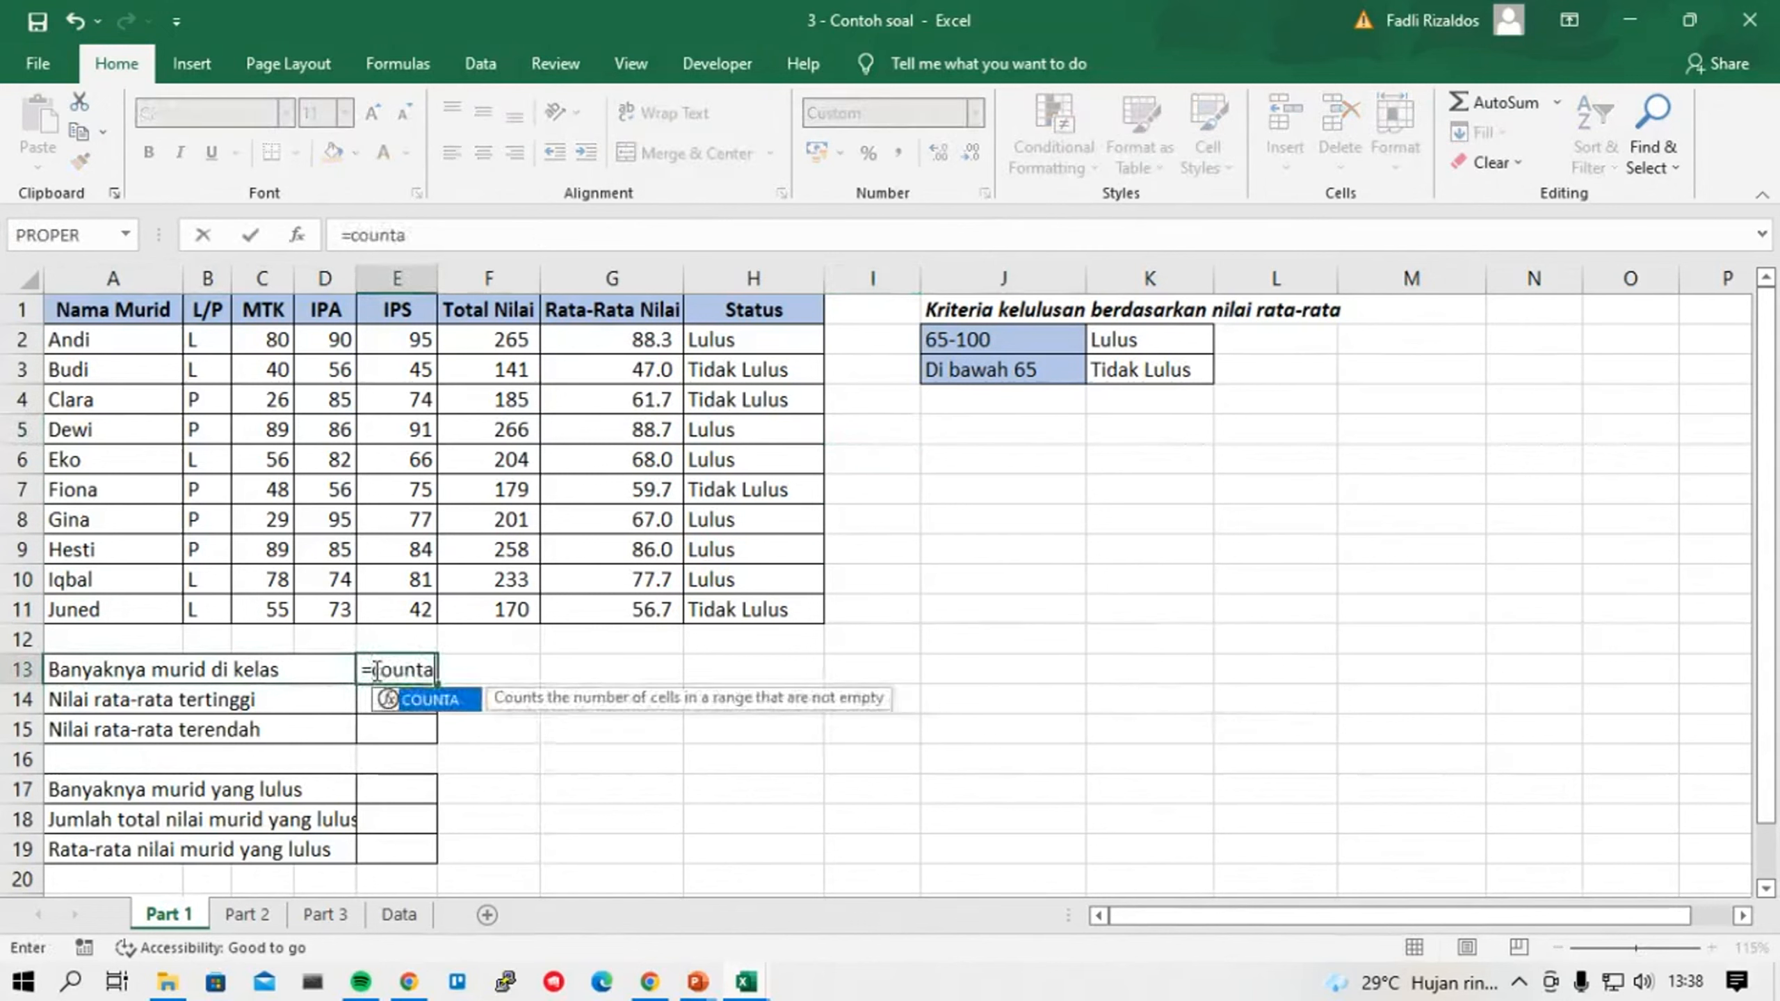
{"action": "key", "text": "Tab"}
{"action": "key", "text": "Left"}
{"action": "key", "text": "Up"}
{"action": "key", "text": "Left"}
{"action": "key", "text": "Left"}
{"action": "key", "text": "Up"}
{"action": "key", "text": "Up"}
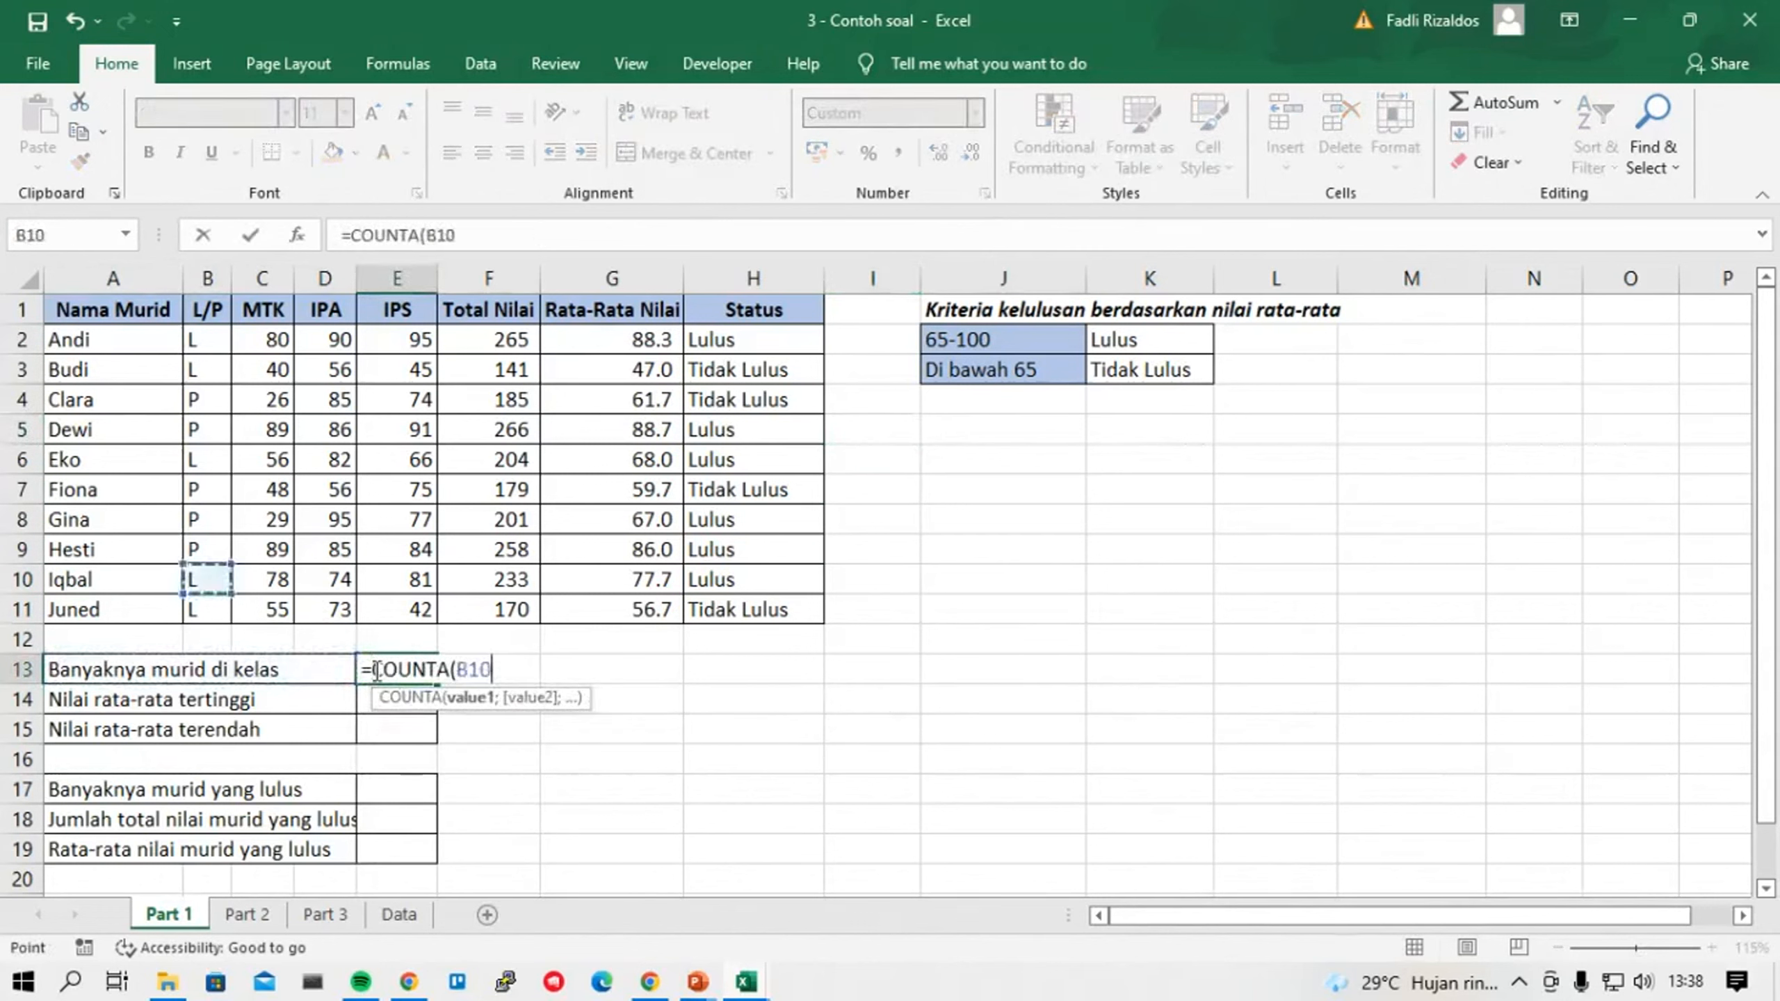
{"action": "key", "text": "Left"}
{"action": "key", "text": "Down"}
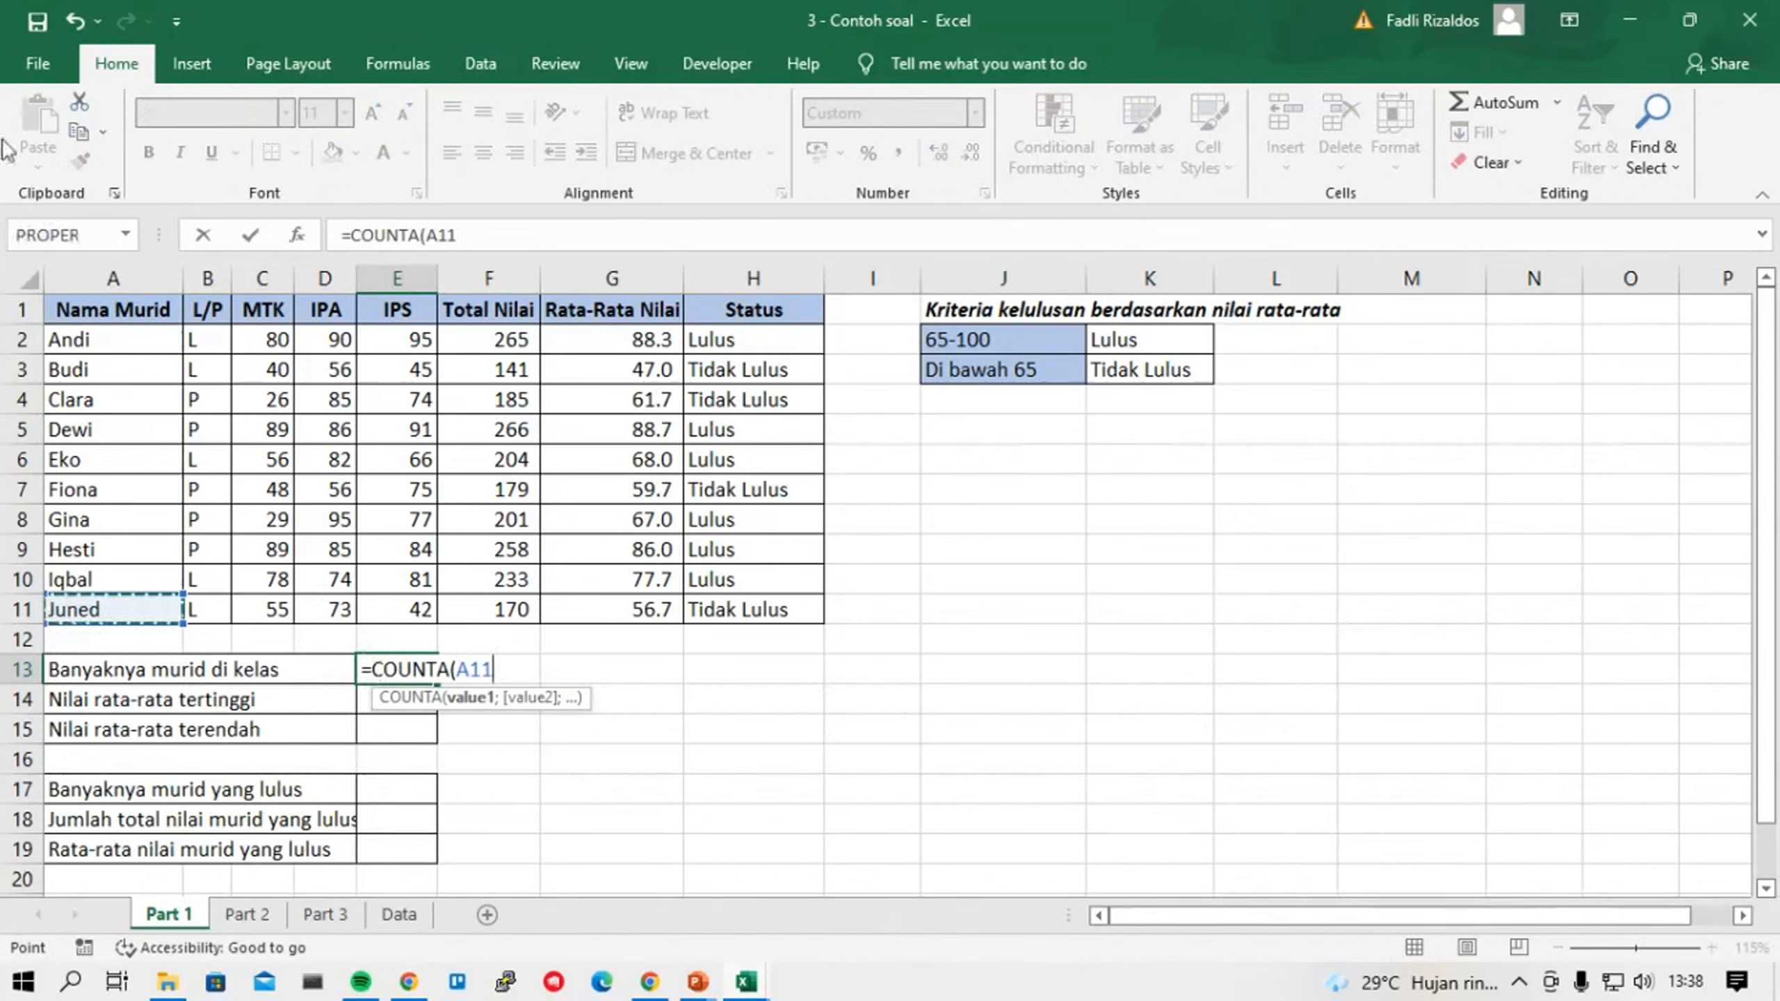
{"action": "left_click_drag", "start_coordinate": [124, 312], "coordinate": [95, 604]}
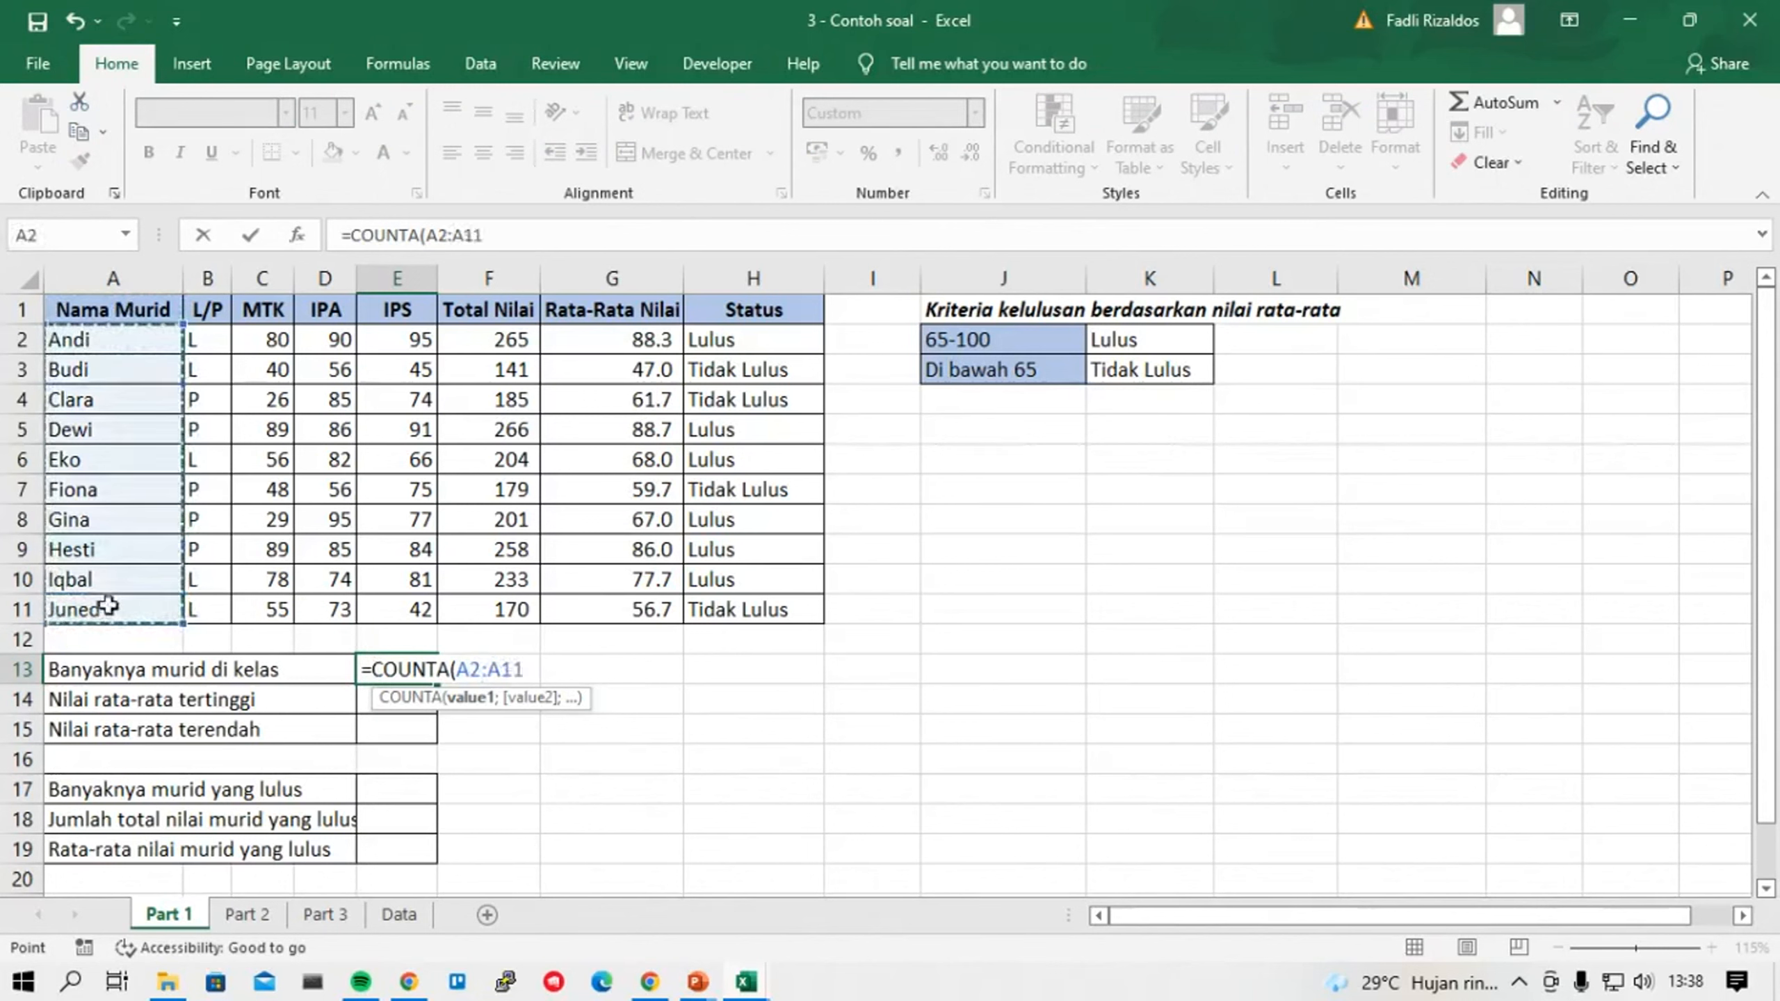
Move the COUNTA reference between the corner cells of the student table and return it to A2.
{"action": "left_click", "coordinate": [87, 608]}
{"action": "left_click", "coordinate": [114, 342]}
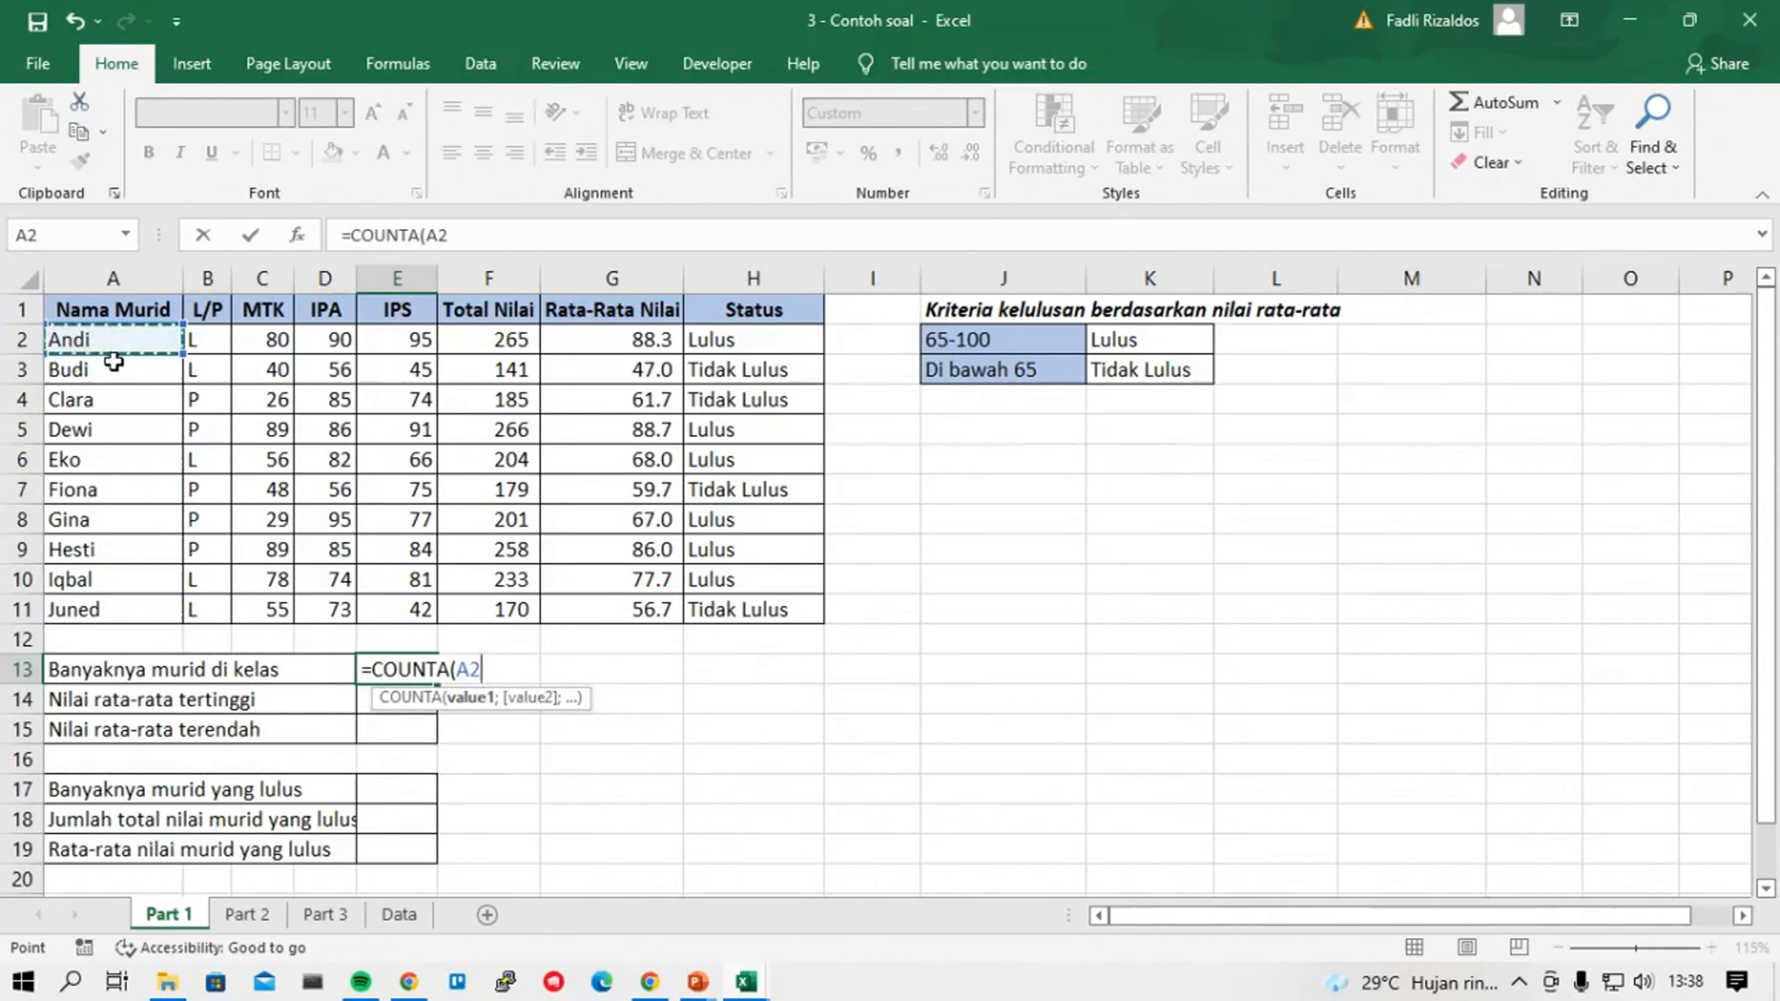
{"action": "key", "text": "ctrl+Down"}
{"action": "key", "text": "ctrl+Up"}
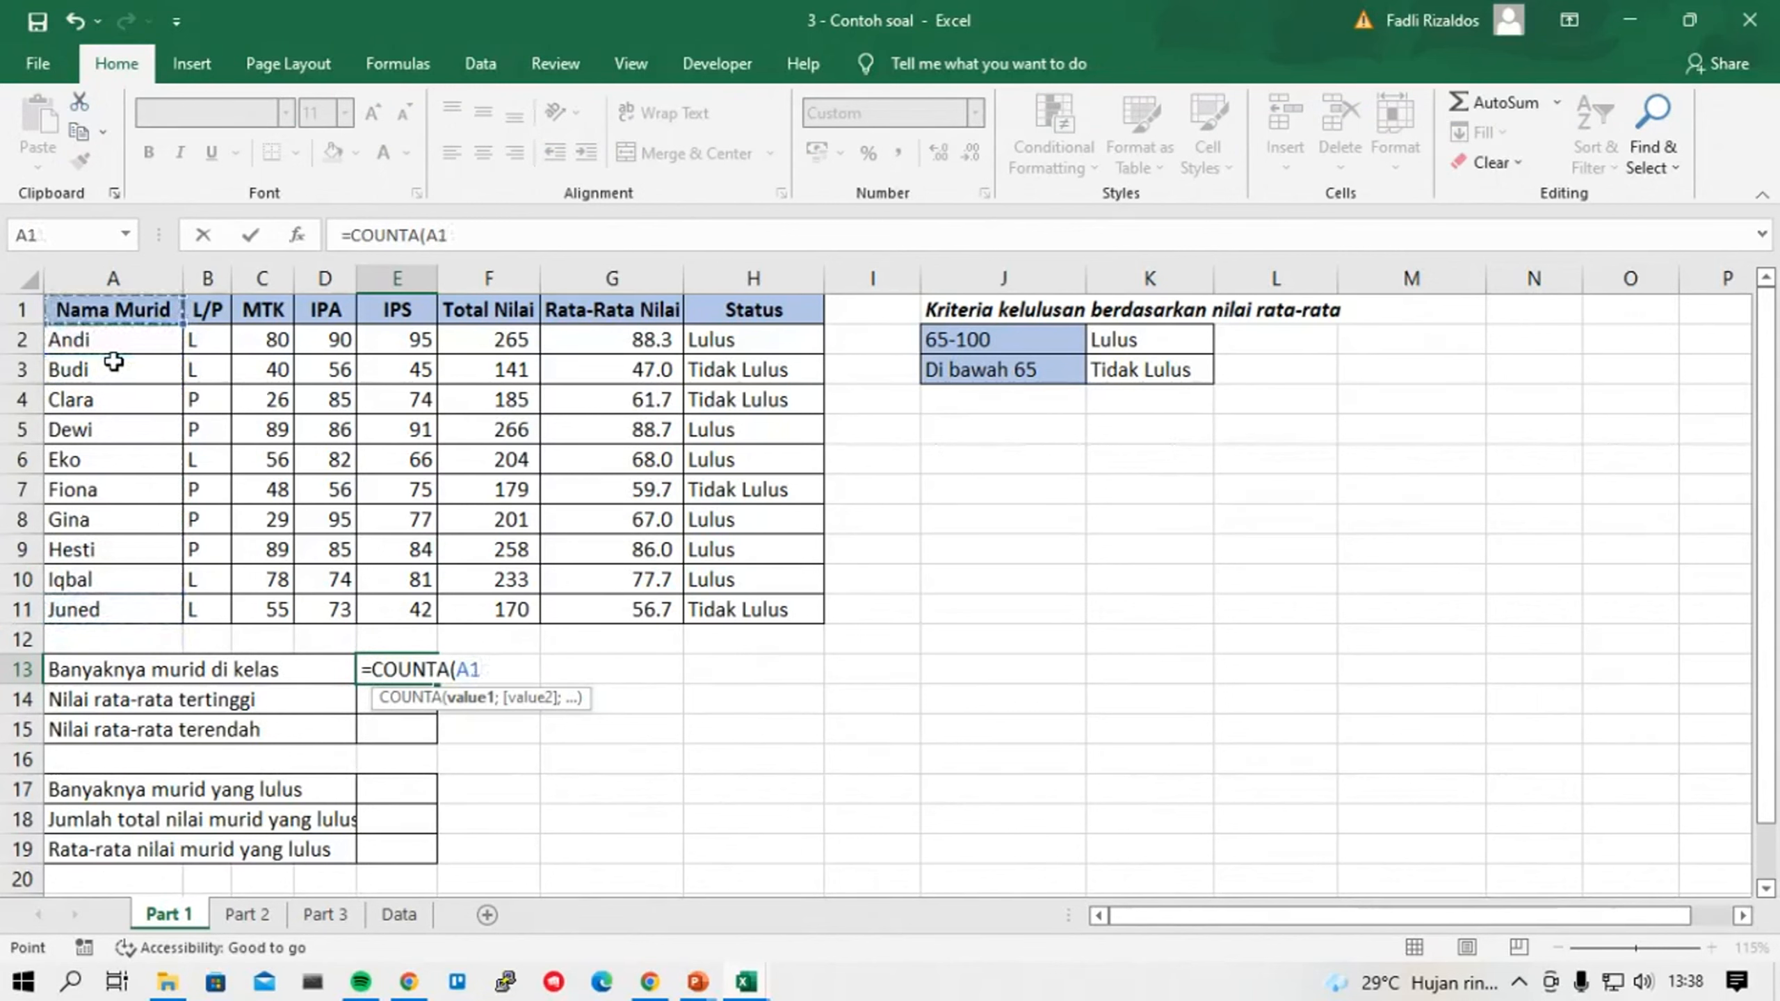
{"action": "key", "text": "ctrl+Down"}
{"action": "key", "text": "ctrl+Up"}
{"action": "key", "text": "ctrl+Down"}
{"action": "key", "text": "ctrl+Right"}
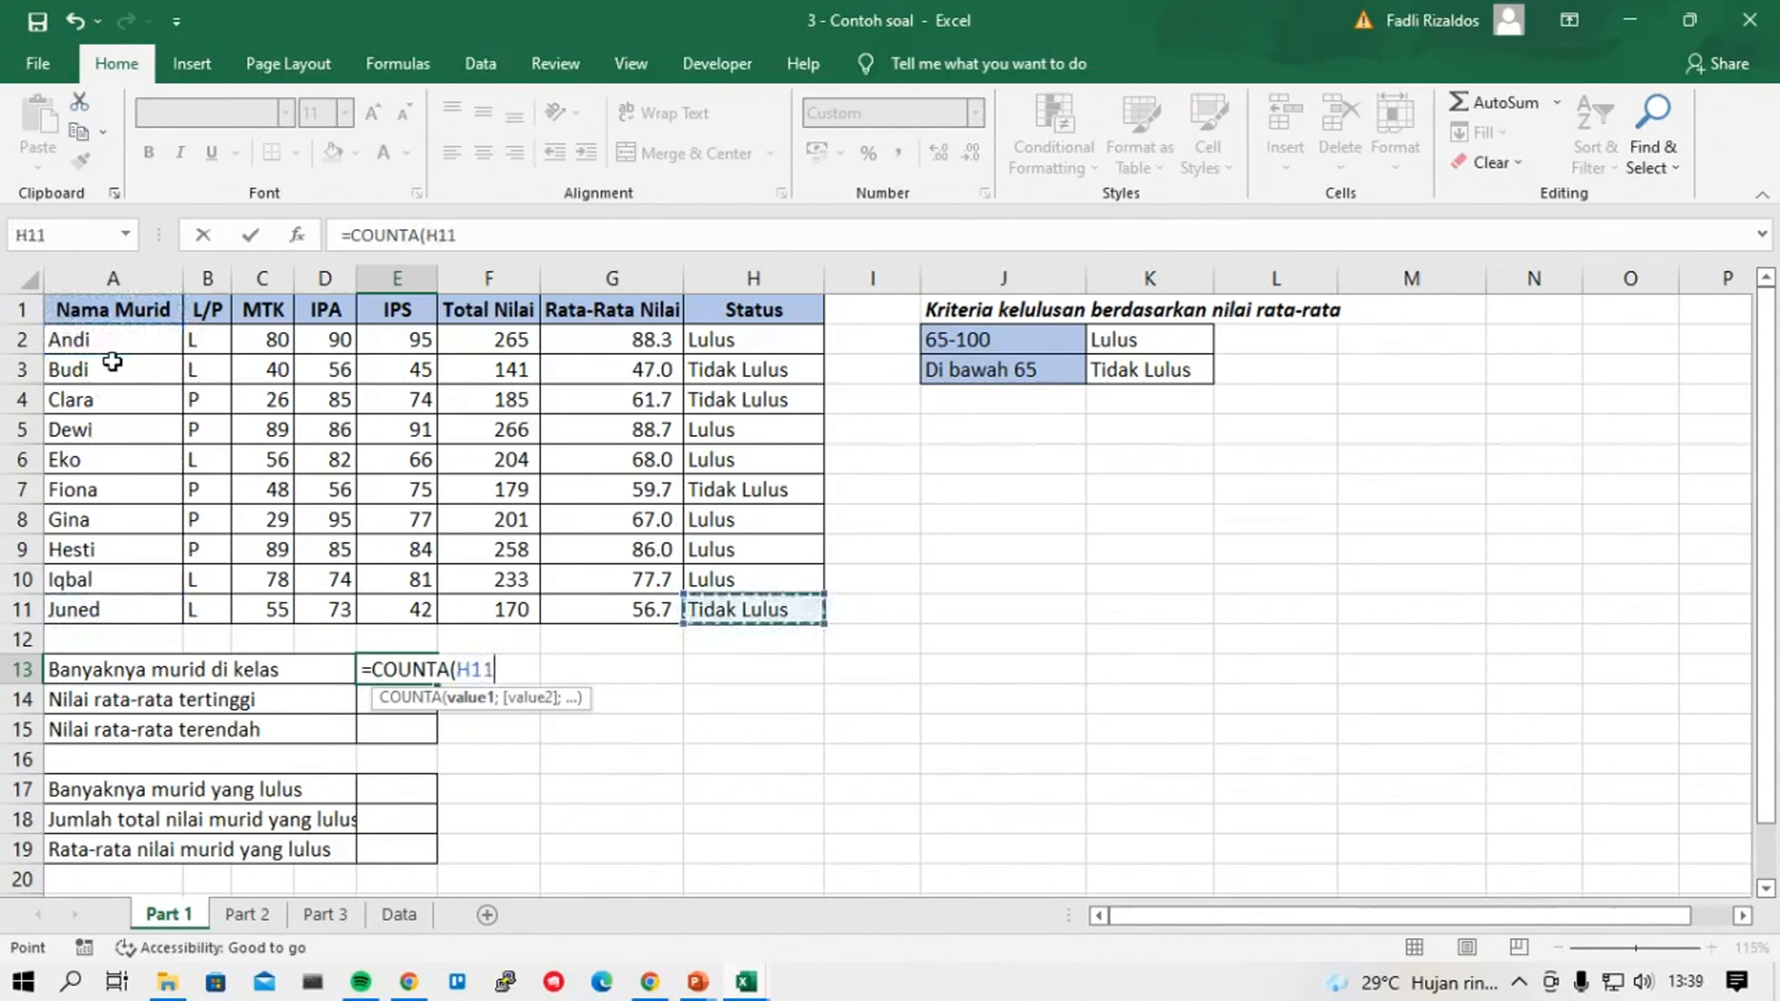
{"action": "key", "text": "ctrl+Up"}
{"action": "key", "text": "ctrl+Left"}
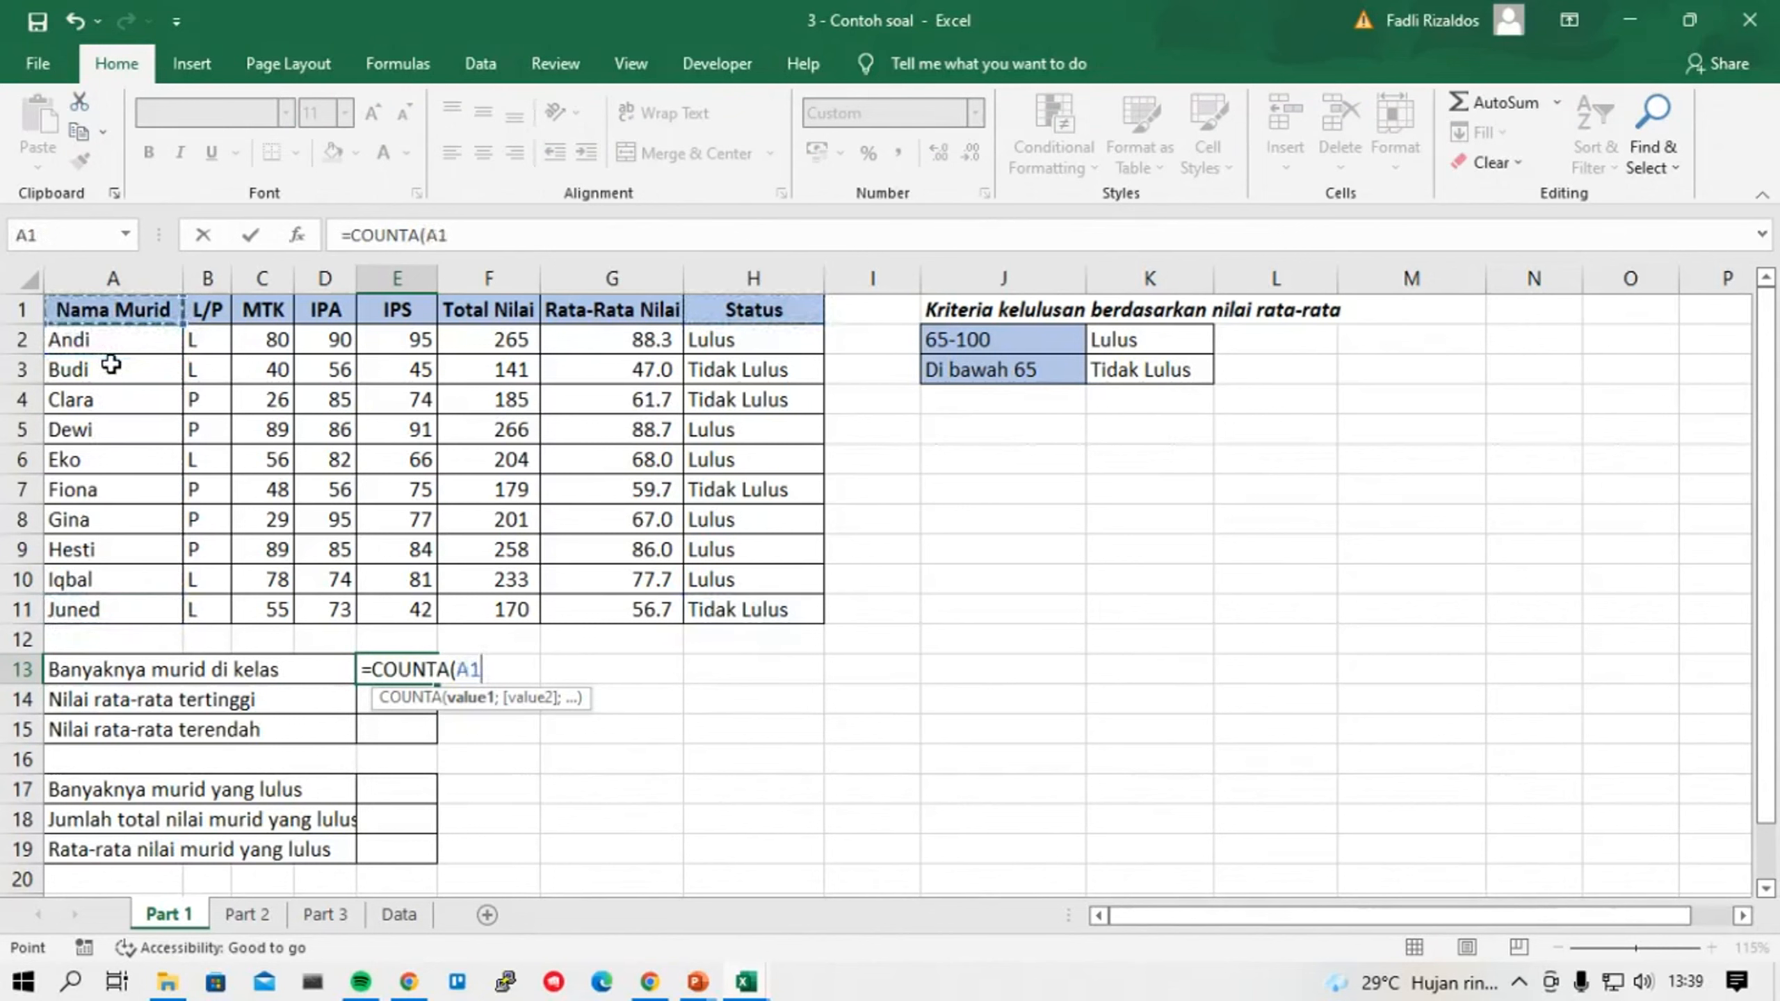
{"action": "key", "text": "ctrl+Down"}
{"action": "key", "text": "ctrl+Up"}
{"action": "key", "text": "Down"}
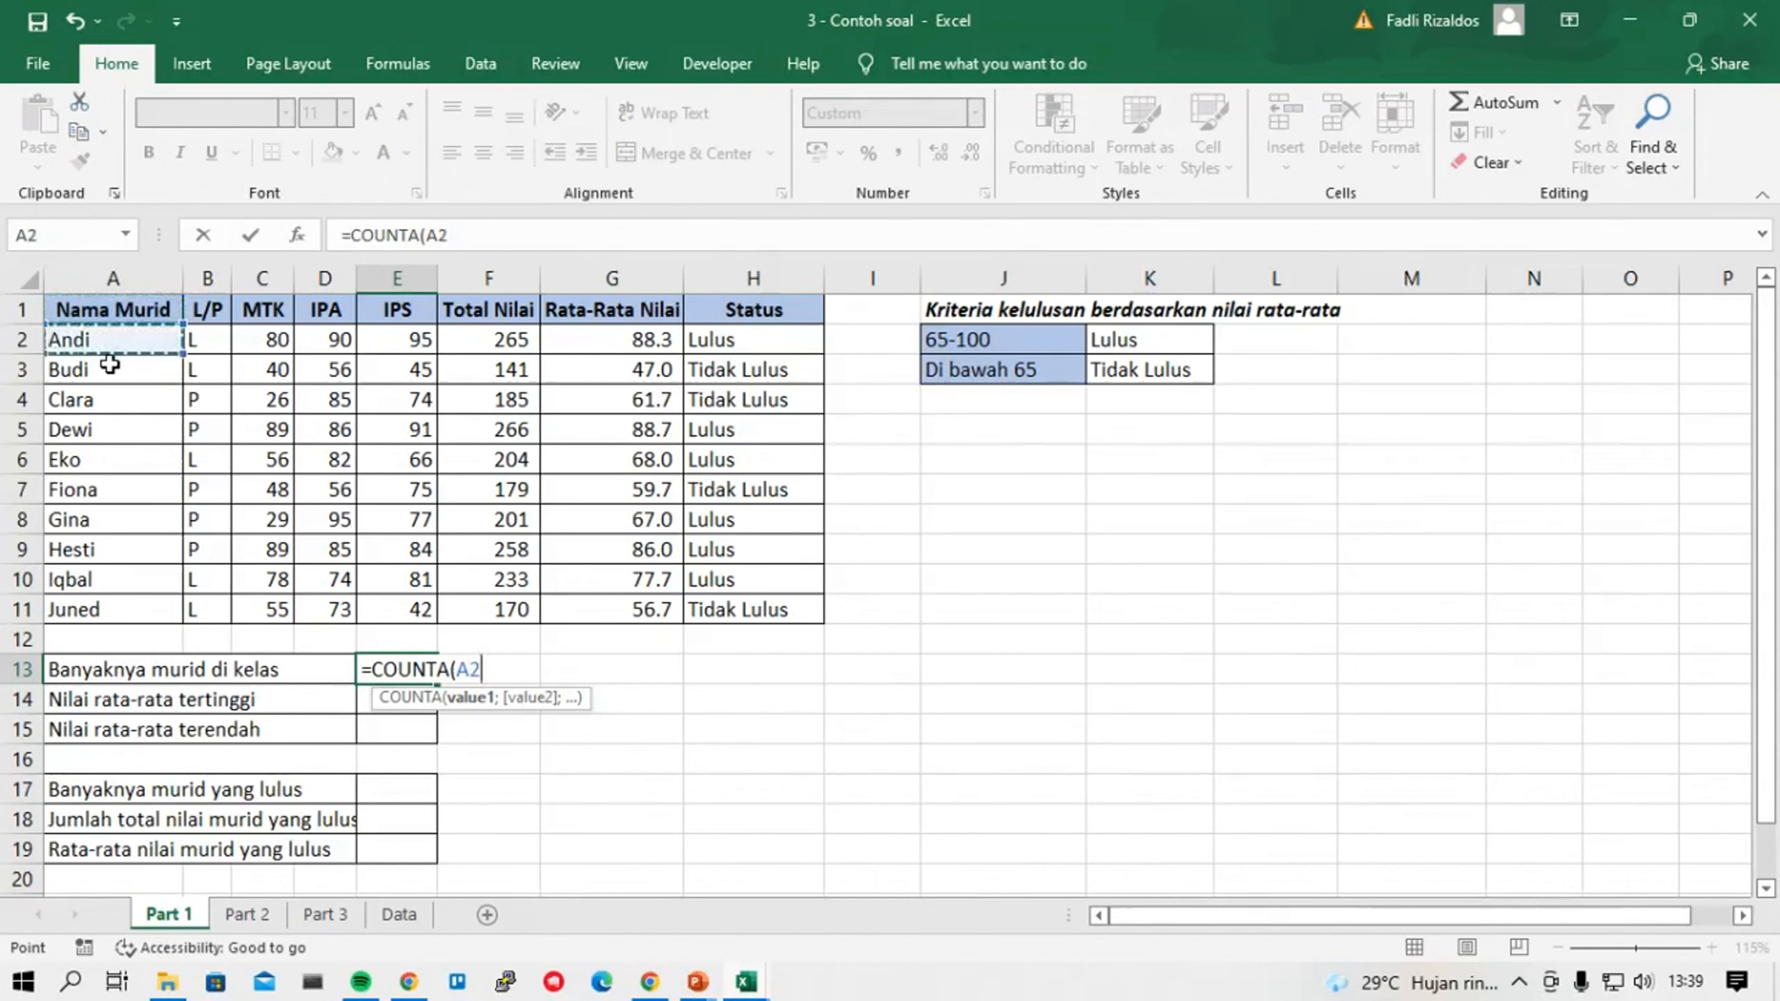
Extend the COUNTA range downward from A2 by several rows and shrink it back to A2.
{"action": "key", "text": "shift+Down"}
{"action": "key", "text": "shift+Down"}
{"action": "key", "text": "shift+Down"}
{"action": "key", "text": "shift+Down"}
{"action": "key", "text": "shift+Down"}
{"action": "key", "text": "shift+Down"}
{"action": "key", "text": "shift+Up"}
{"action": "key", "text": "shift+Up"}
{"action": "key", "text": "shift+Up"}
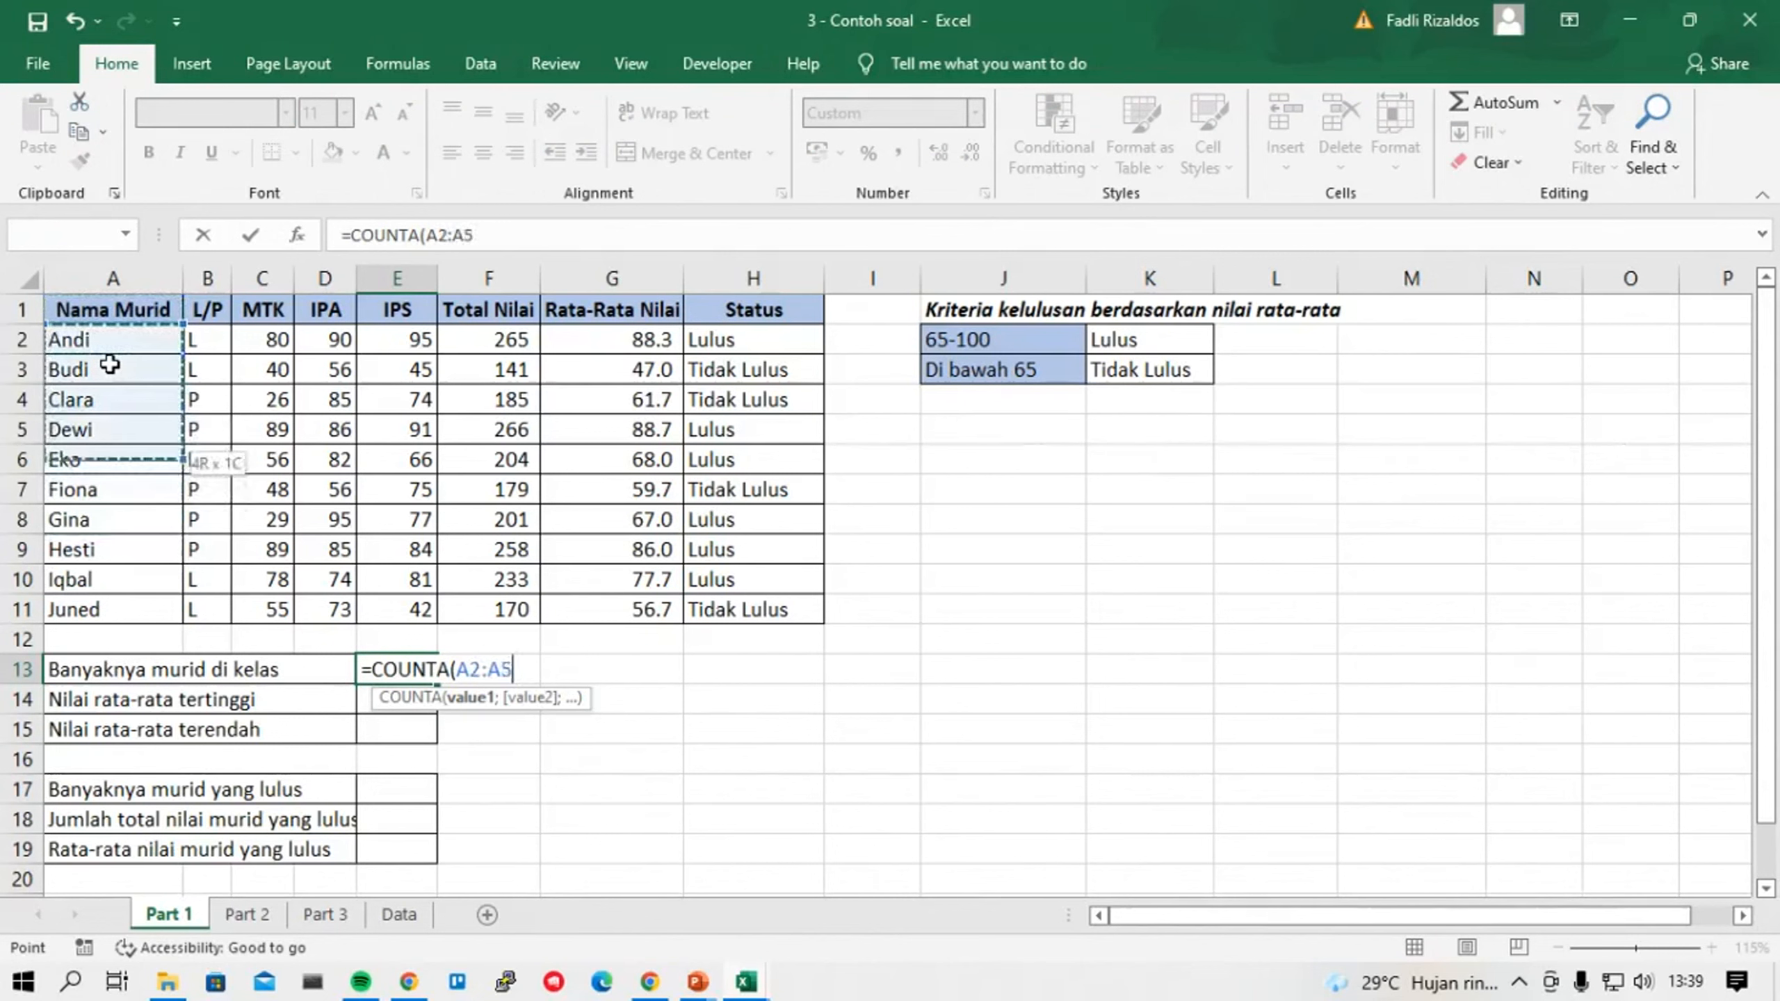
{"action": "key", "text": "shift+Up"}
{"action": "key", "text": "shift+Up"}
{"action": "key", "text": "shift+Up"}
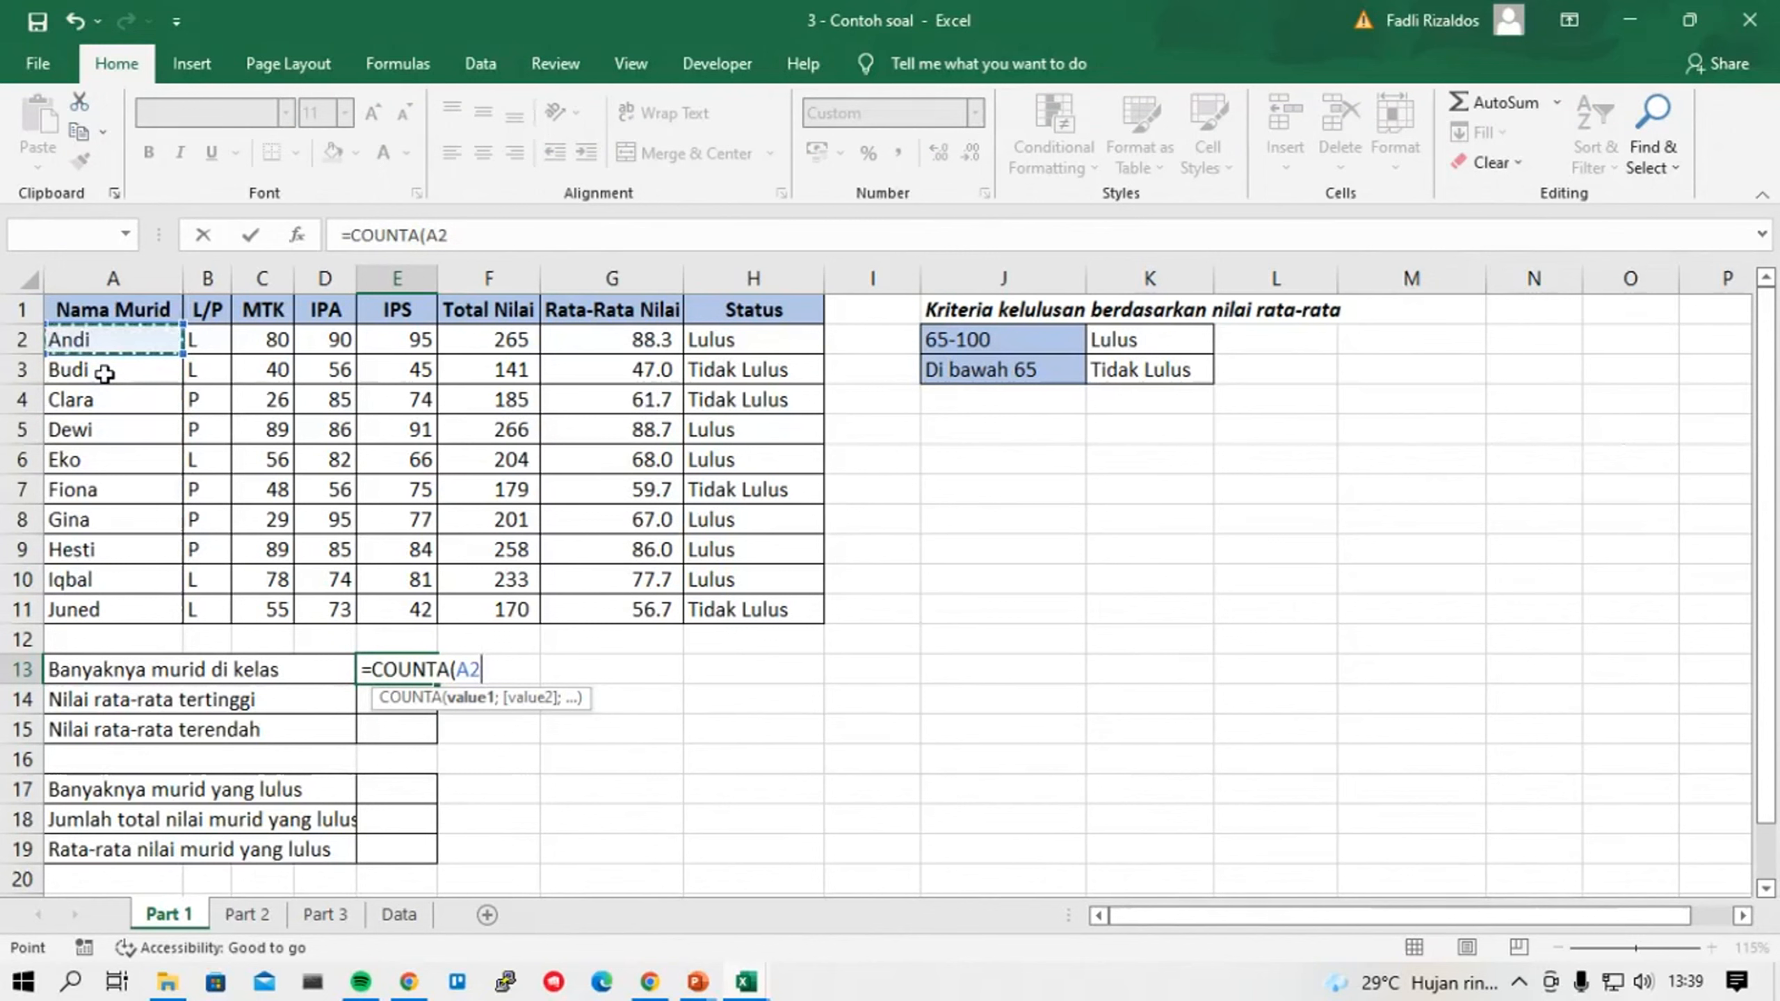
Extend the COUNTA range in E13 to A2:A11 and commit the formula.
{"action": "key", "text": "ctrl+shift+Down"}
{"action": "key", "text": "Return"}
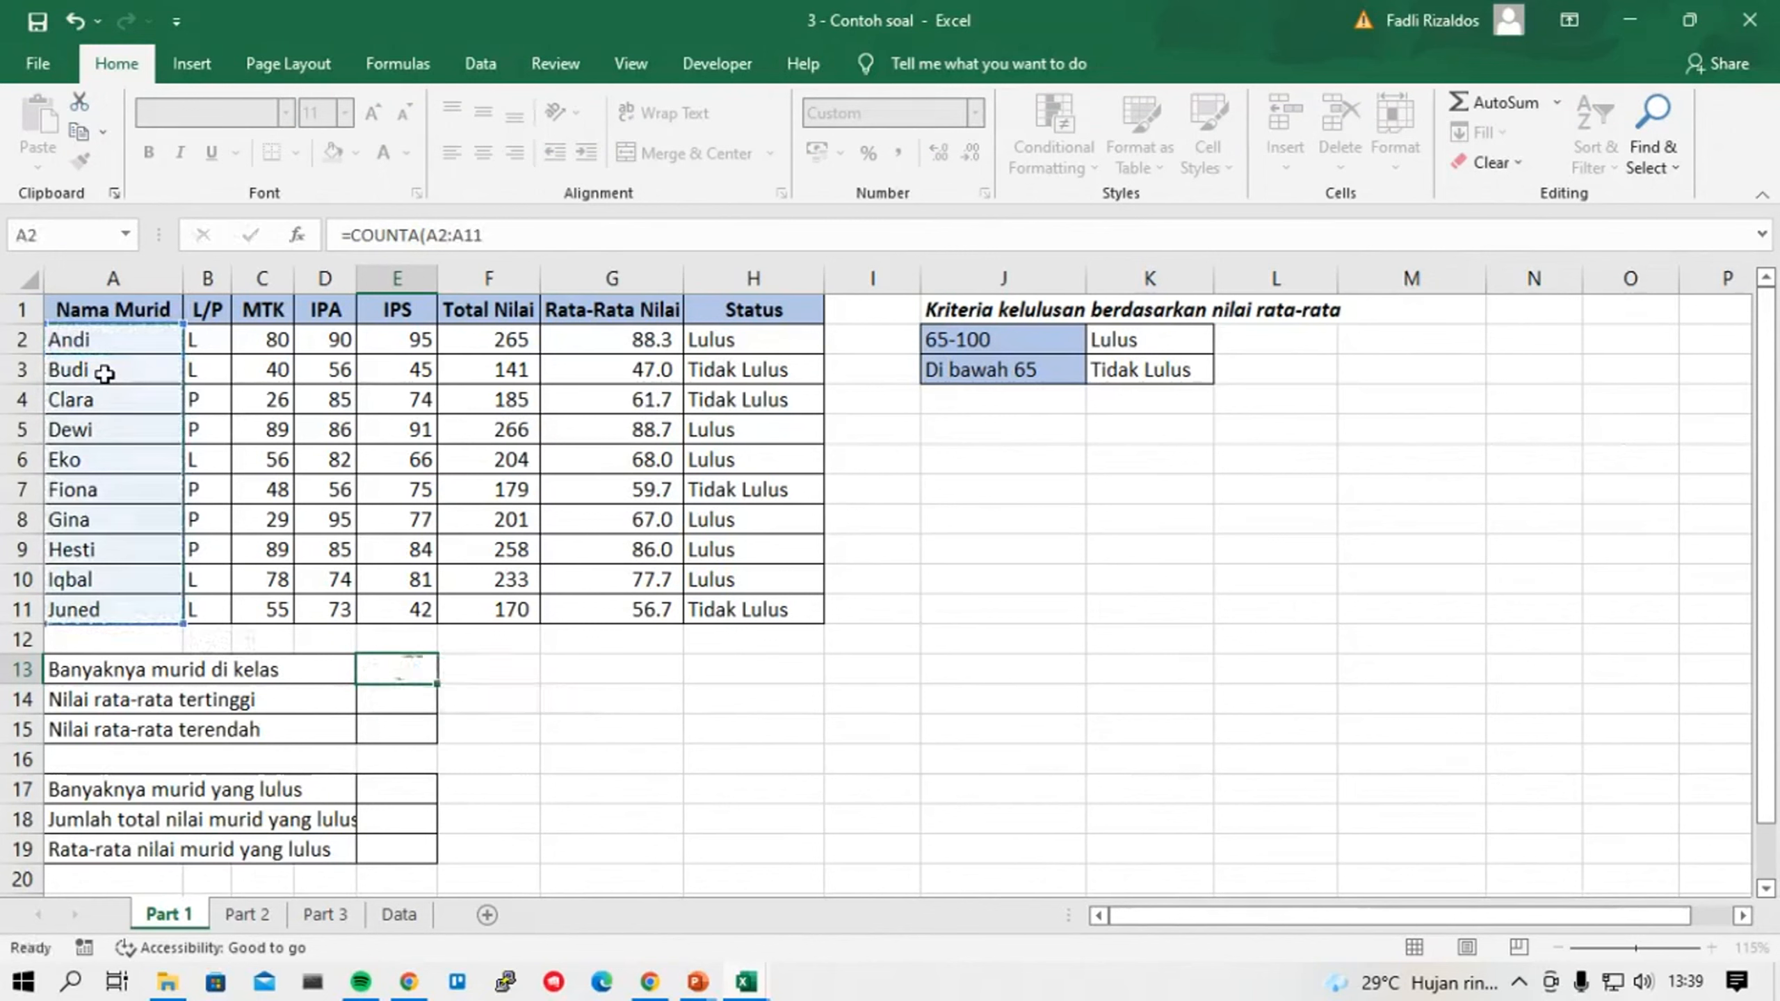
{"action": "key", "text": "Up"}
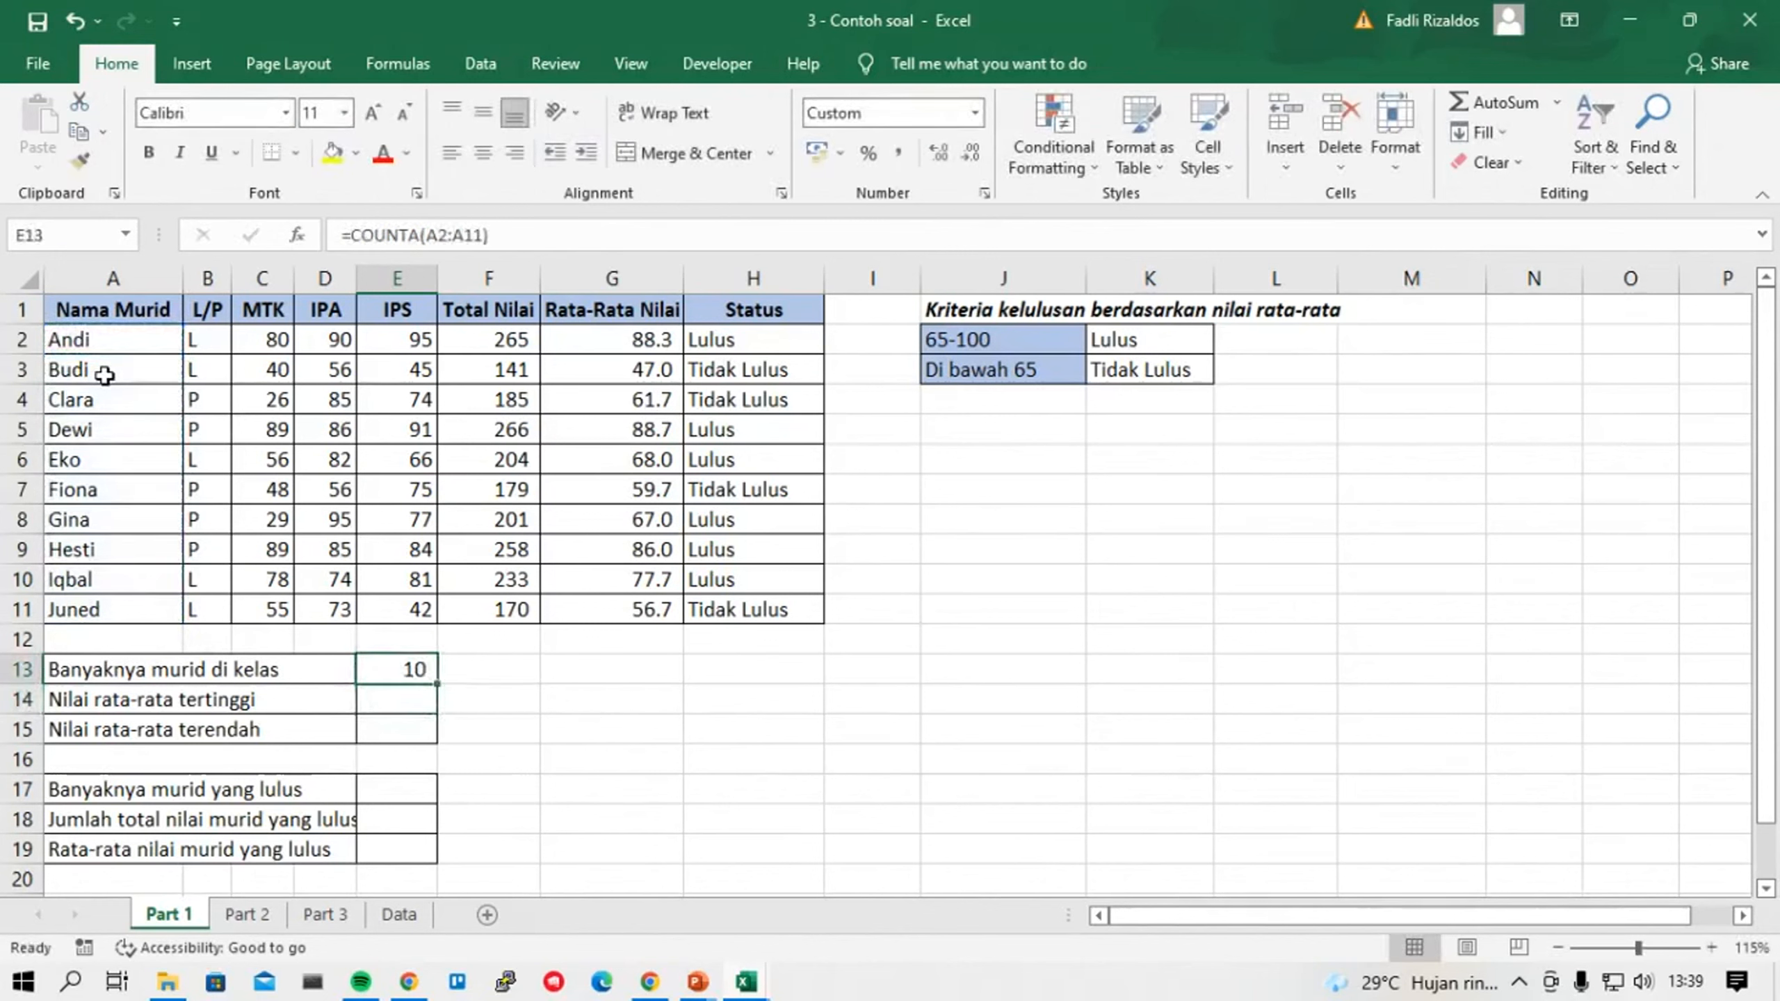
Reselect the COUNTA range in E13 from the last student name in A11 up to A2 and commit the formula.
{"action": "key", "text": "F2"}
{"action": "key", "text": "BackSpace"}
{"action": "key", "text": "BackSpace"}
{"action": "key", "text": "BackSpace"}
{"action": "key", "text": "BackSpace"}
{"action": "key", "text": "BackSpace"}
{"action": "key", "text": "BackSpace"}
{"action": "key", "text": "BackSpace"}
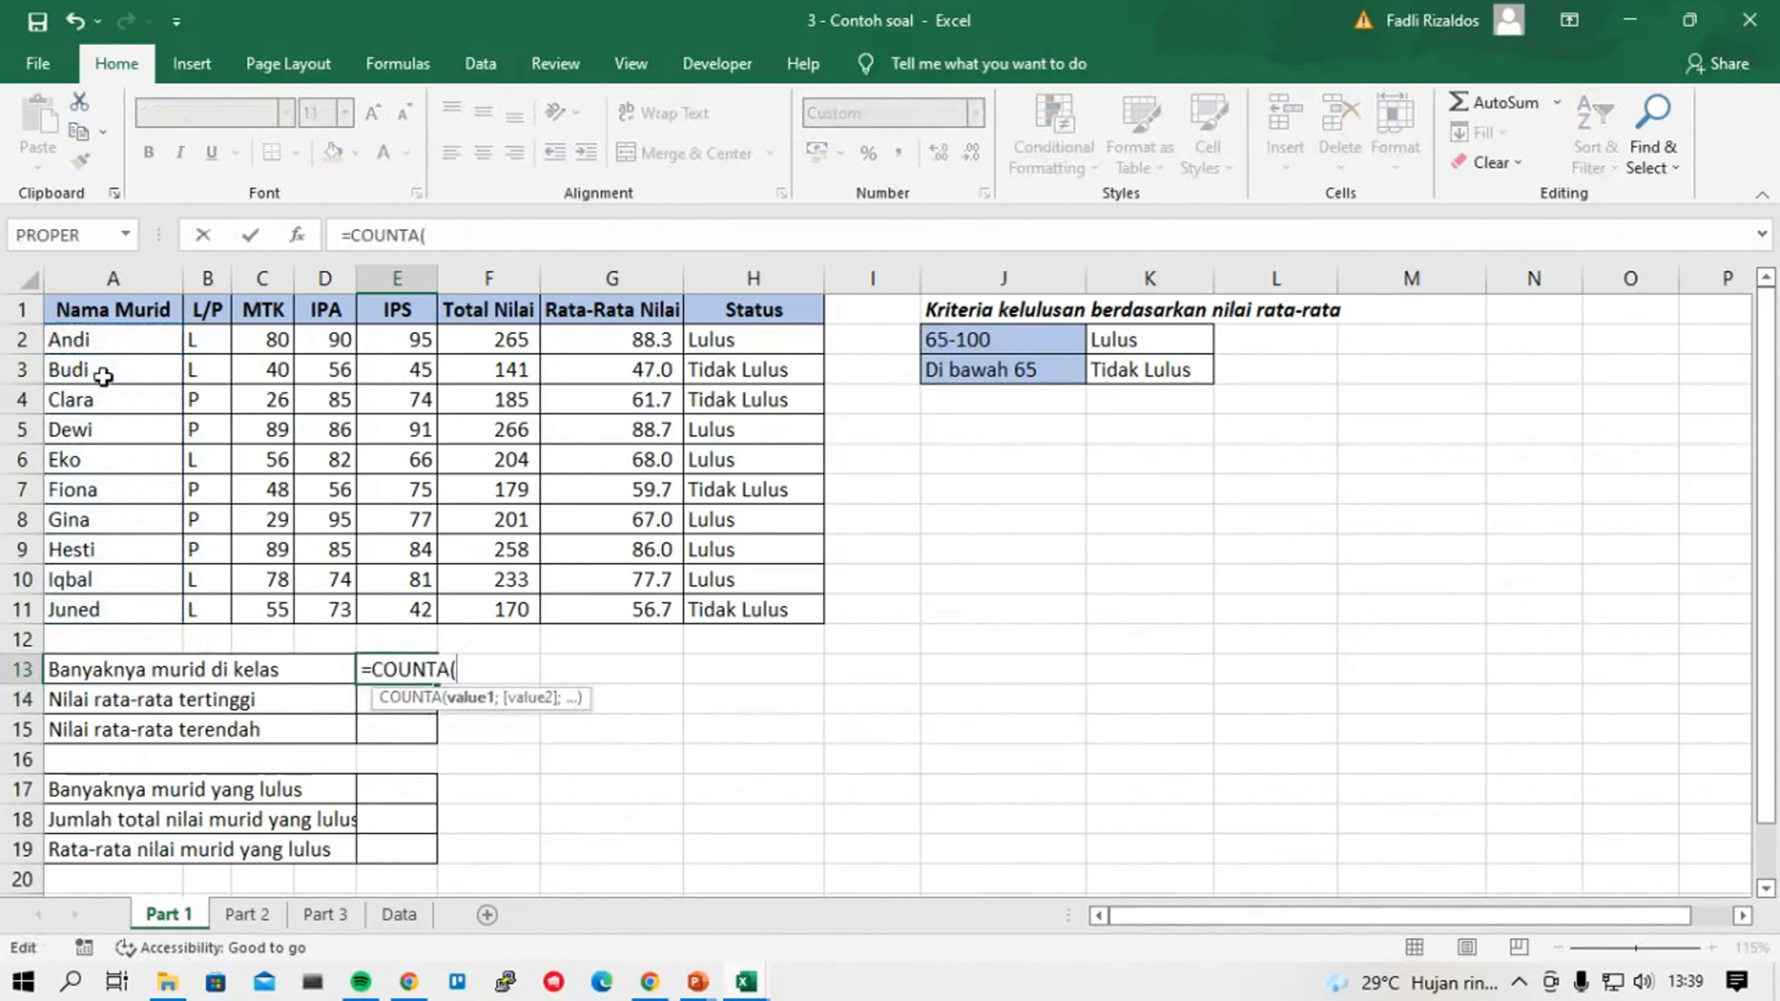
{"action": "left_click", "coordinate": [133, 607]}
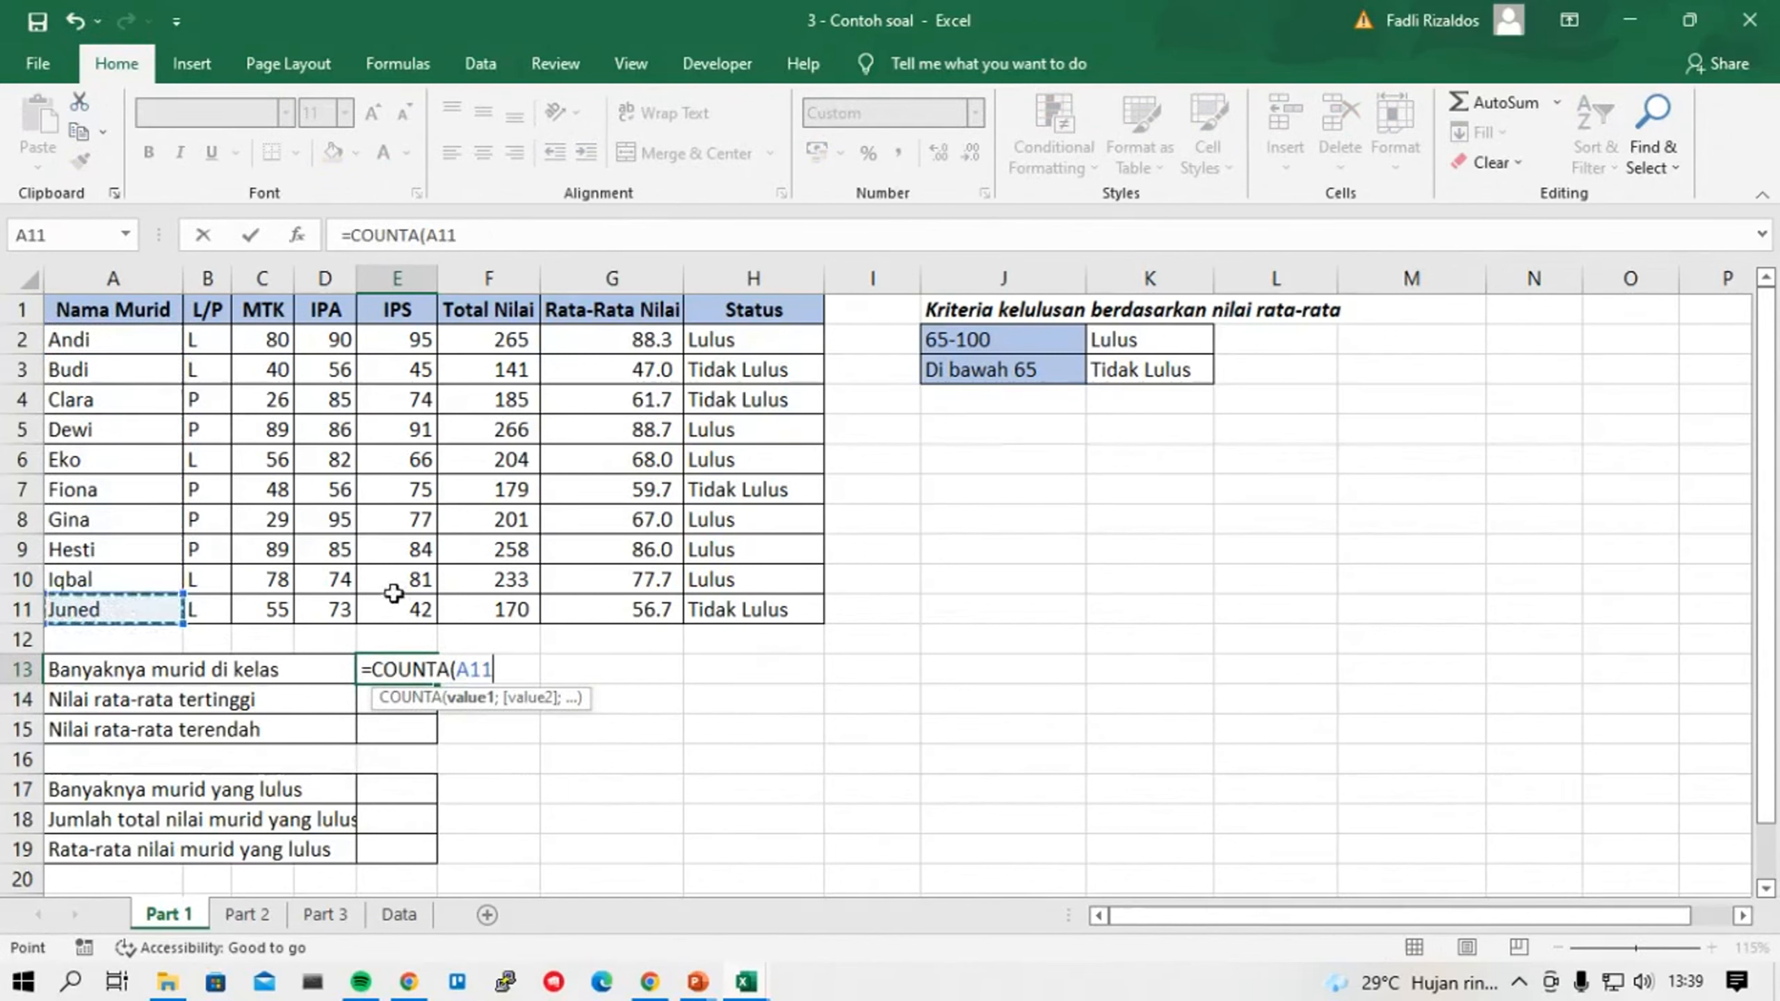
{"action": "key", "text": "ctrl+shift+Up"}
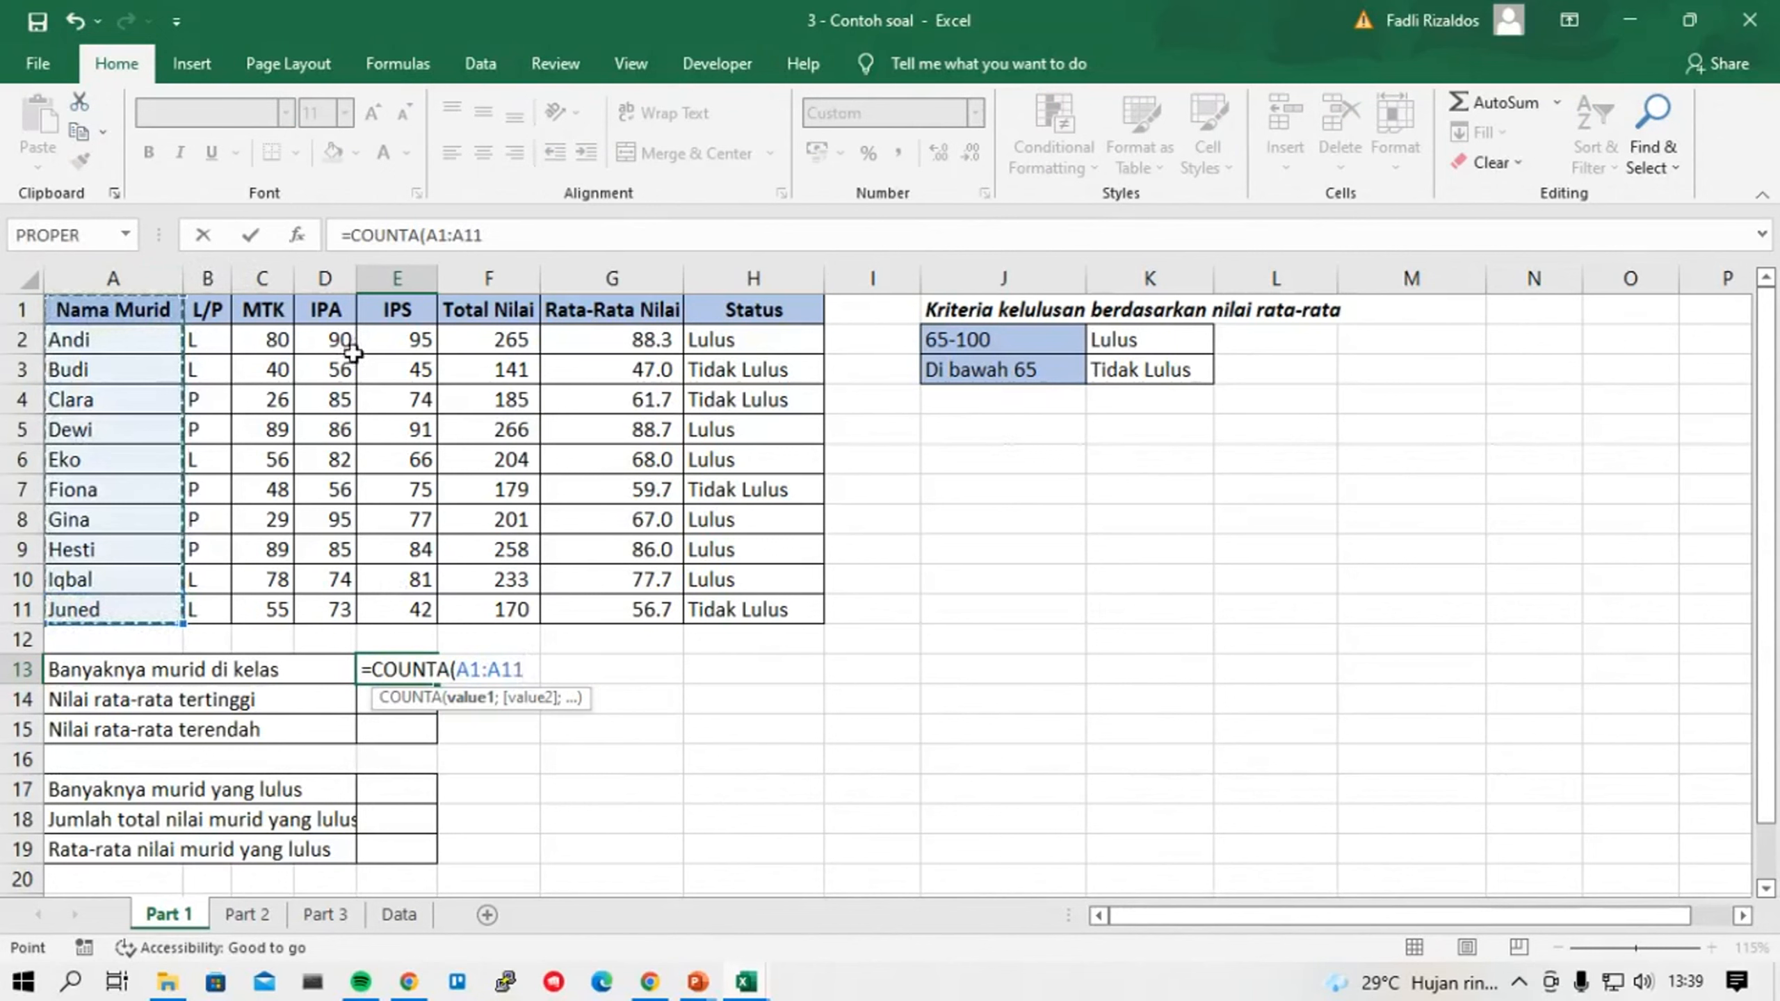
{"action": "key", "text": "shift+Down"}
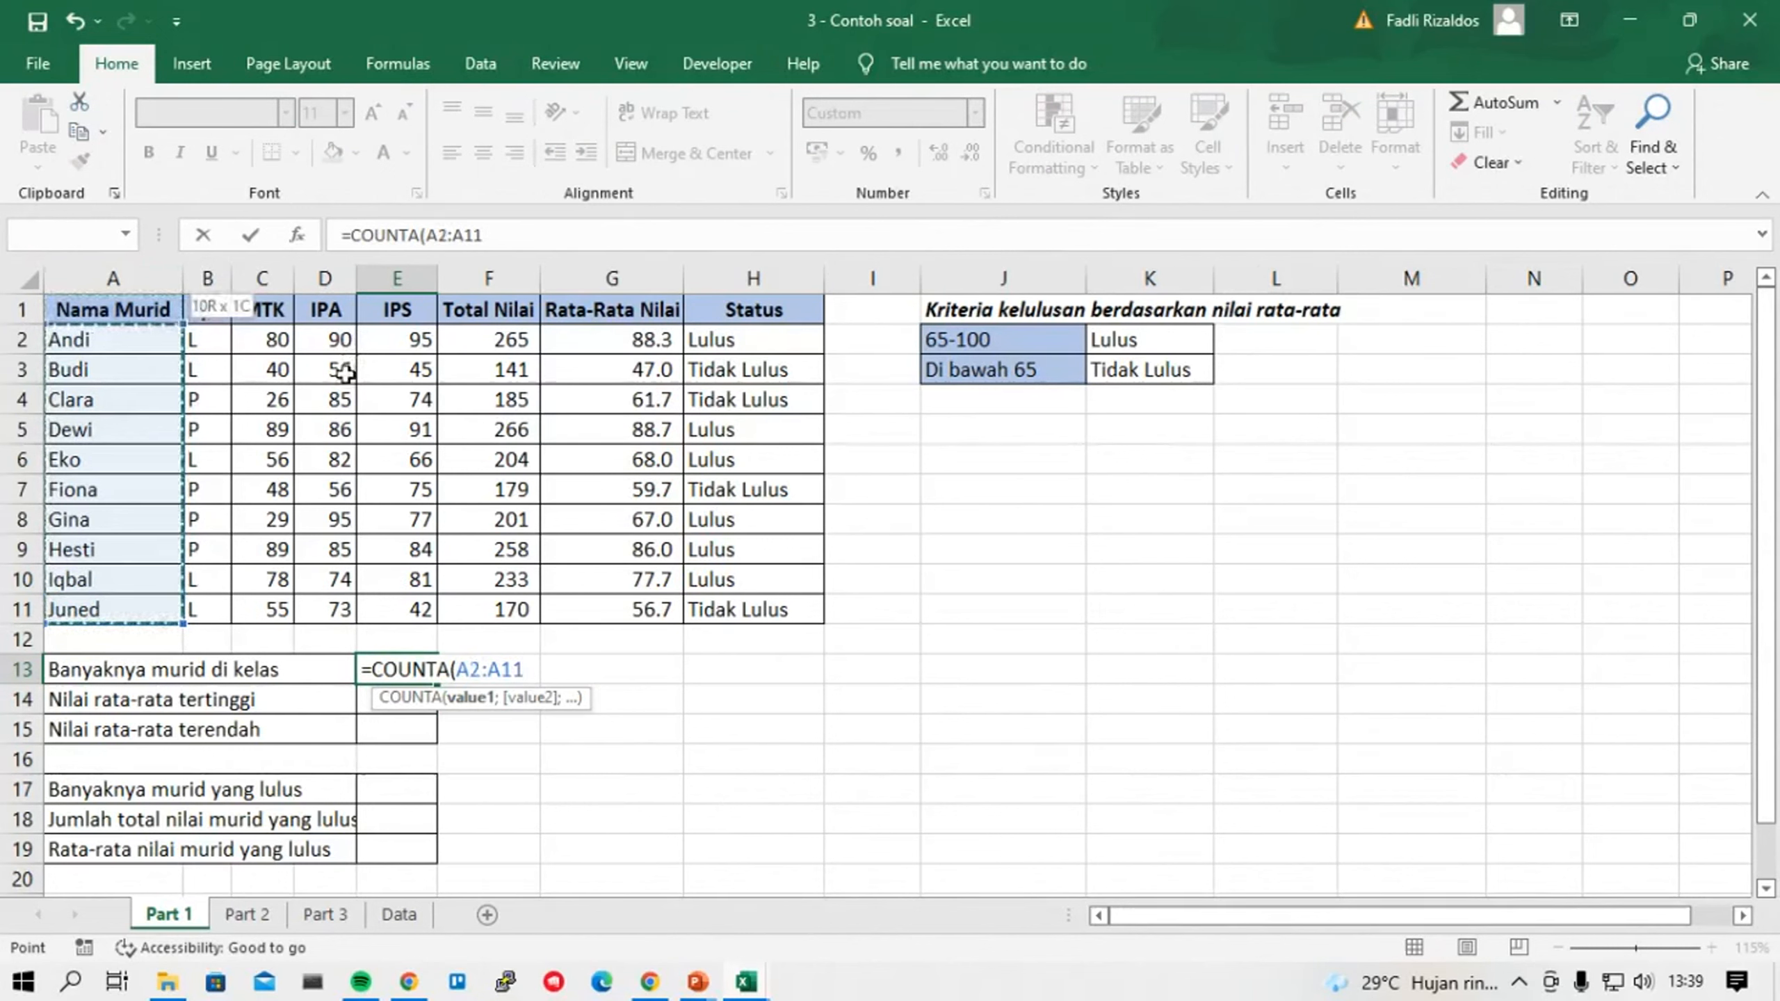
{"action": "key", "text": "Return"}
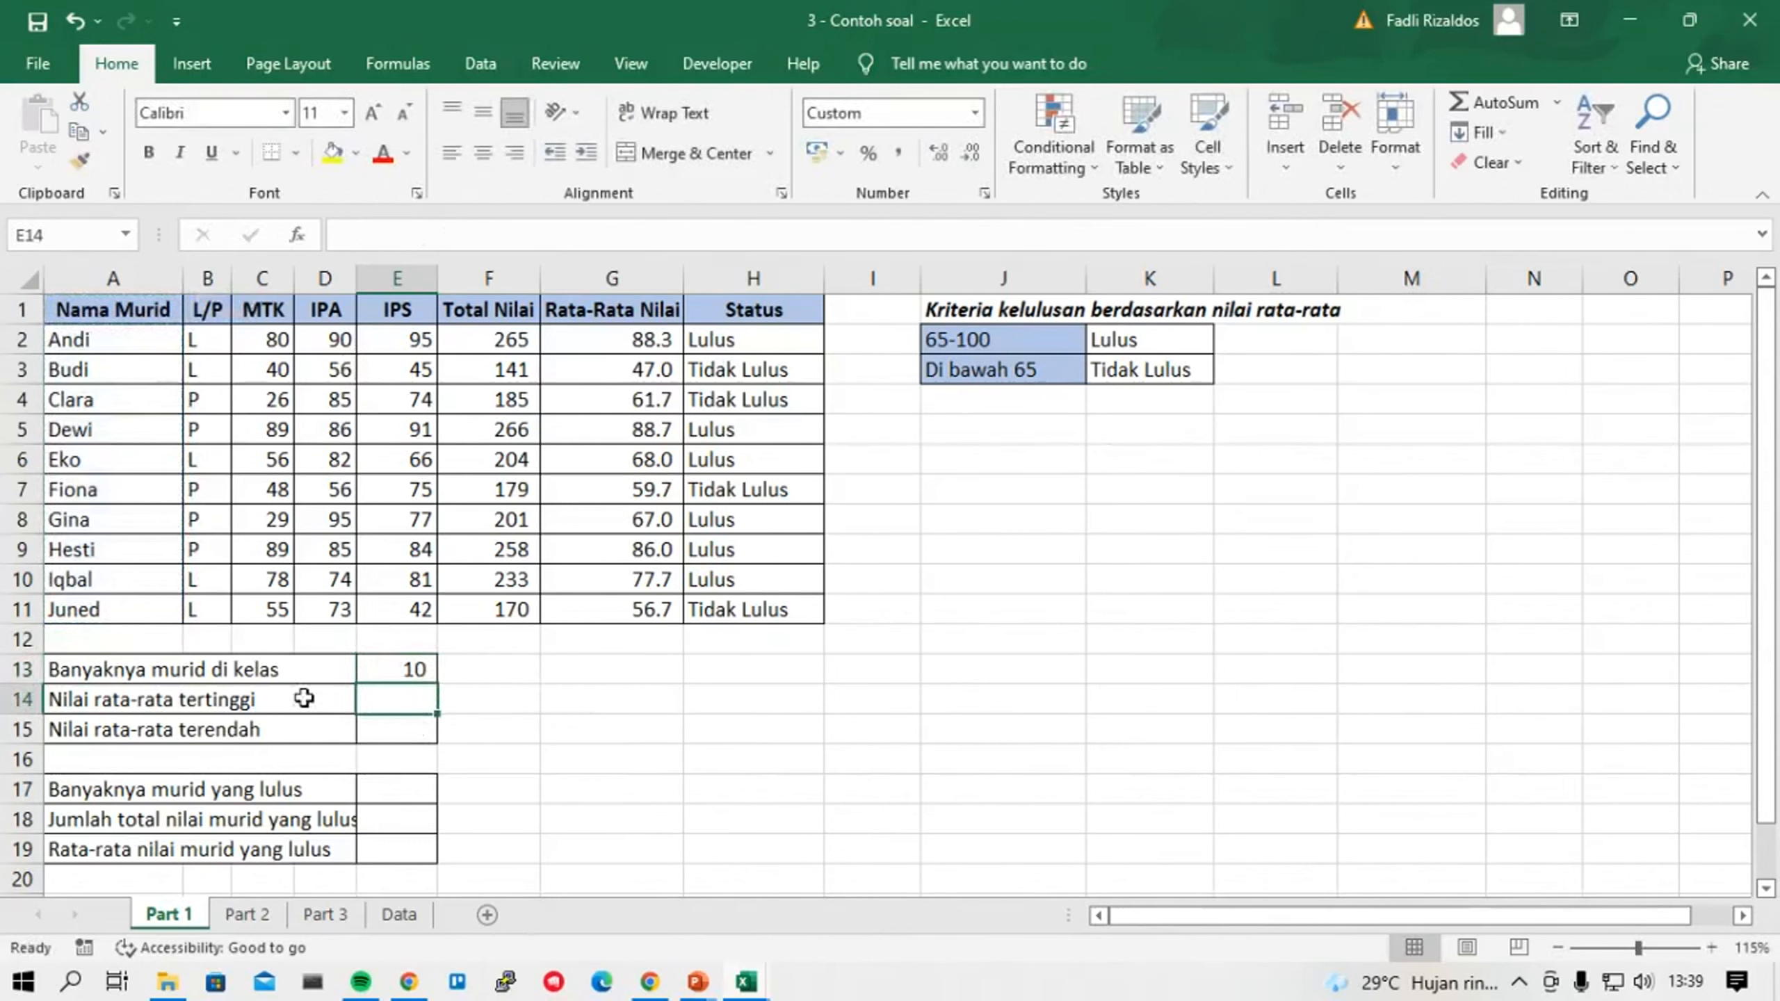
Enter a MAX formula in E14 over the average scores in G2:G11 to get the highest average.
{"action": "type", "text": "=ma"}
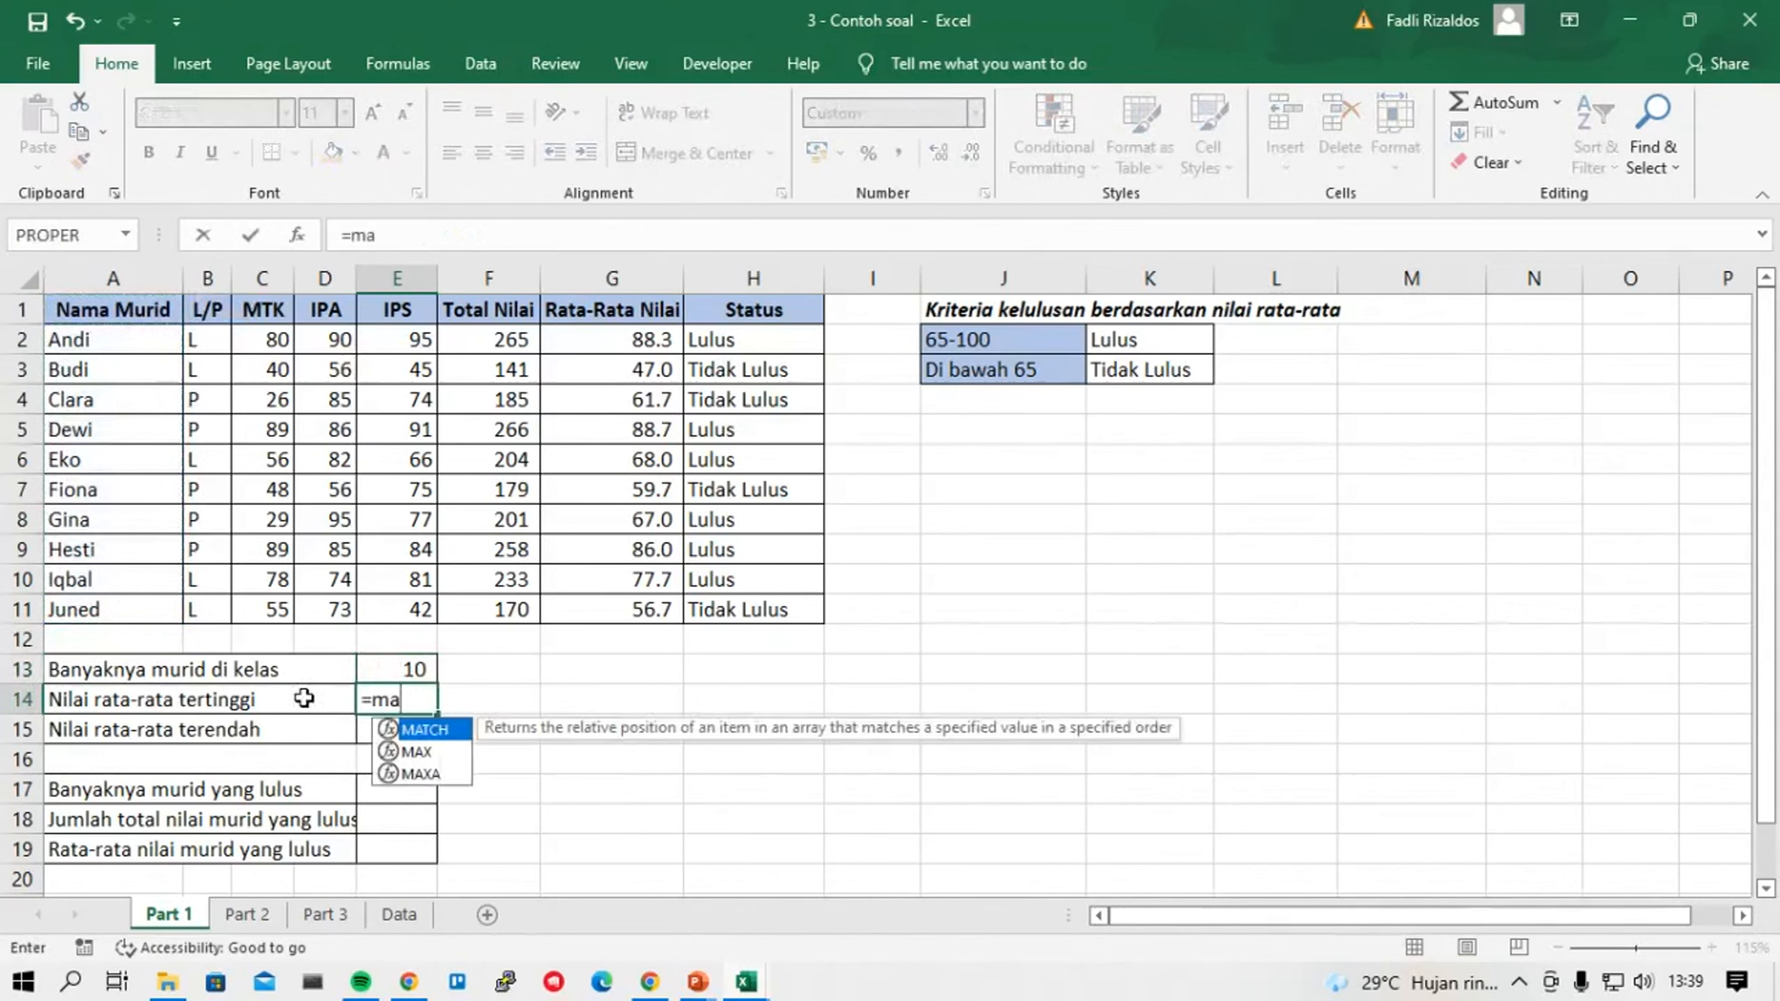
{"action": "key", "text": "Down"}
{"action": "key", "text": "Tab"}
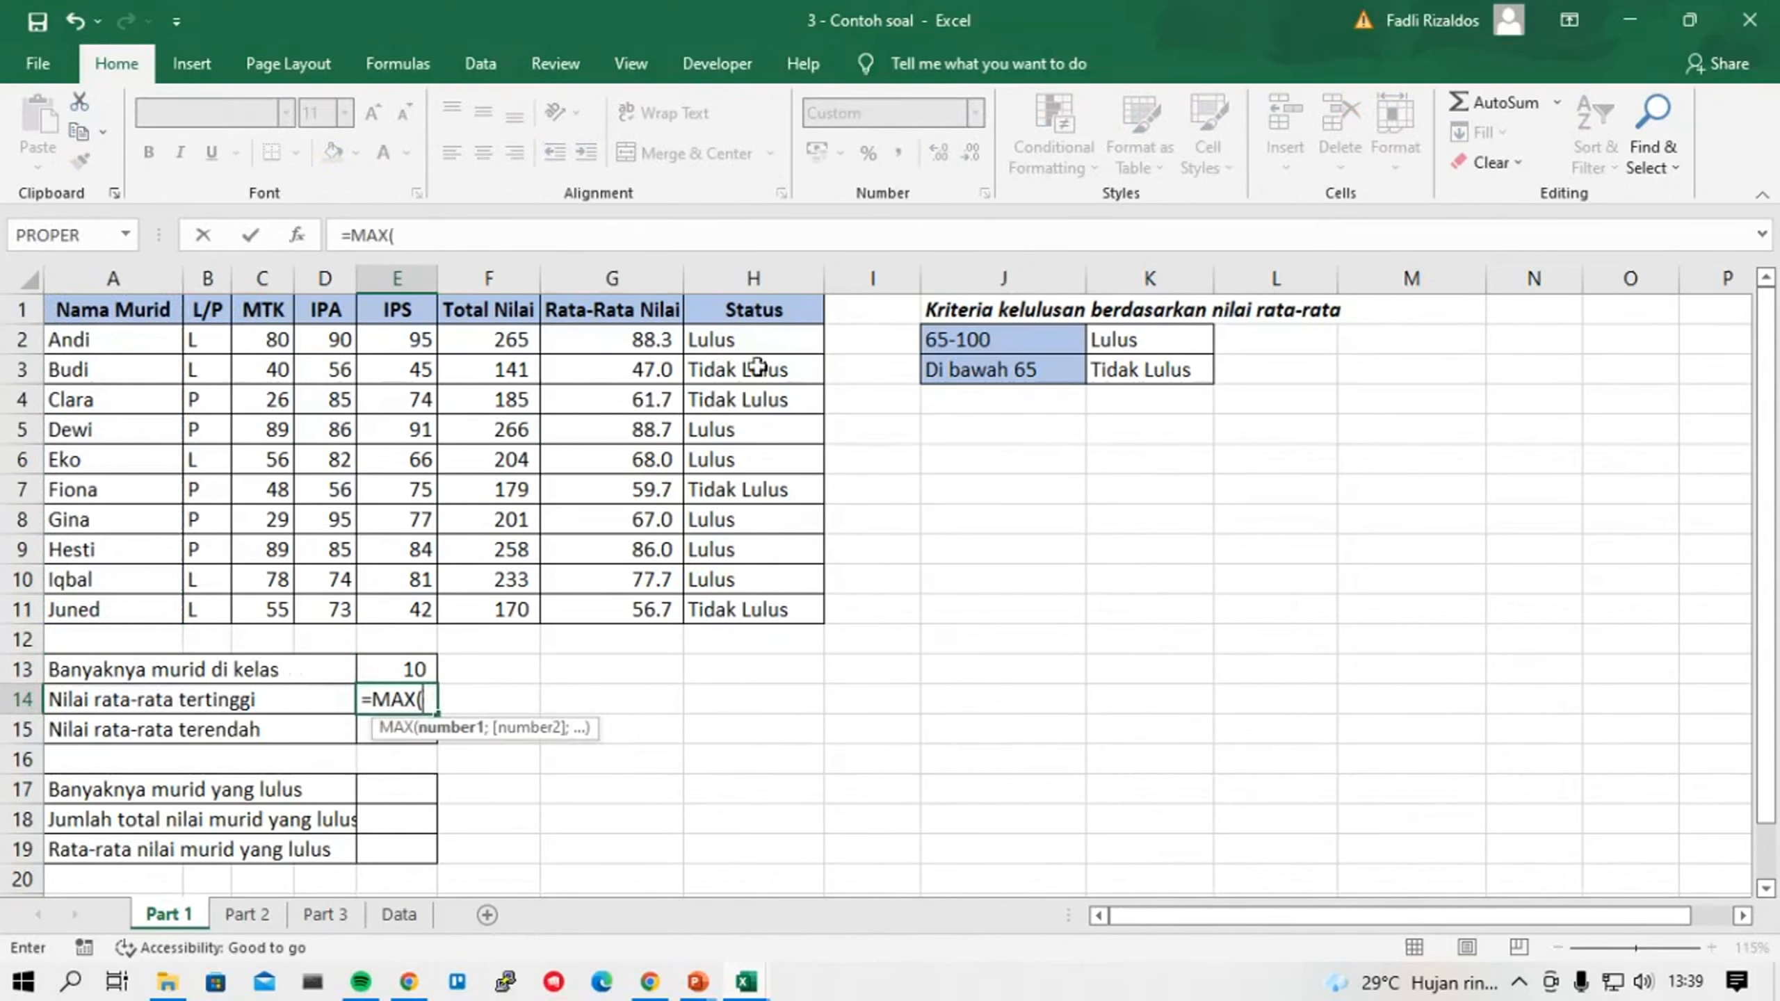
{"action": "left_click_drag", "start_coordinate": [647, 335], "coordinate": [653, 632]}
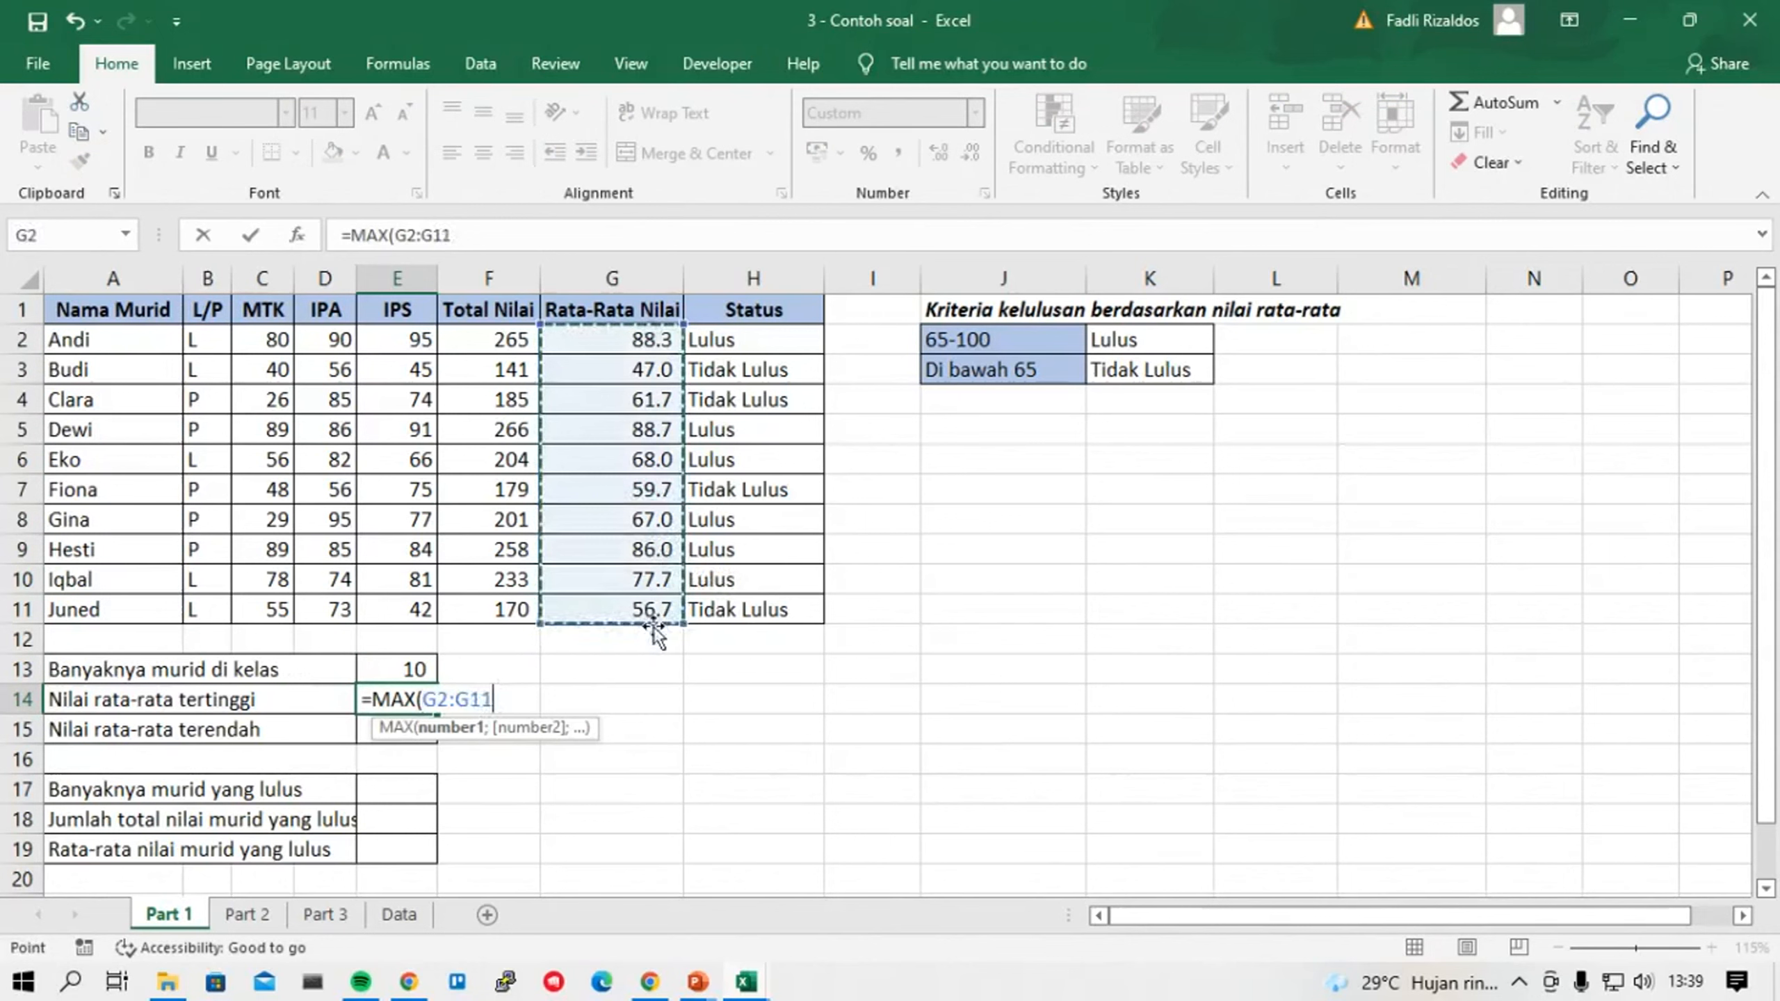
{"action": "key", "text": "Return"}
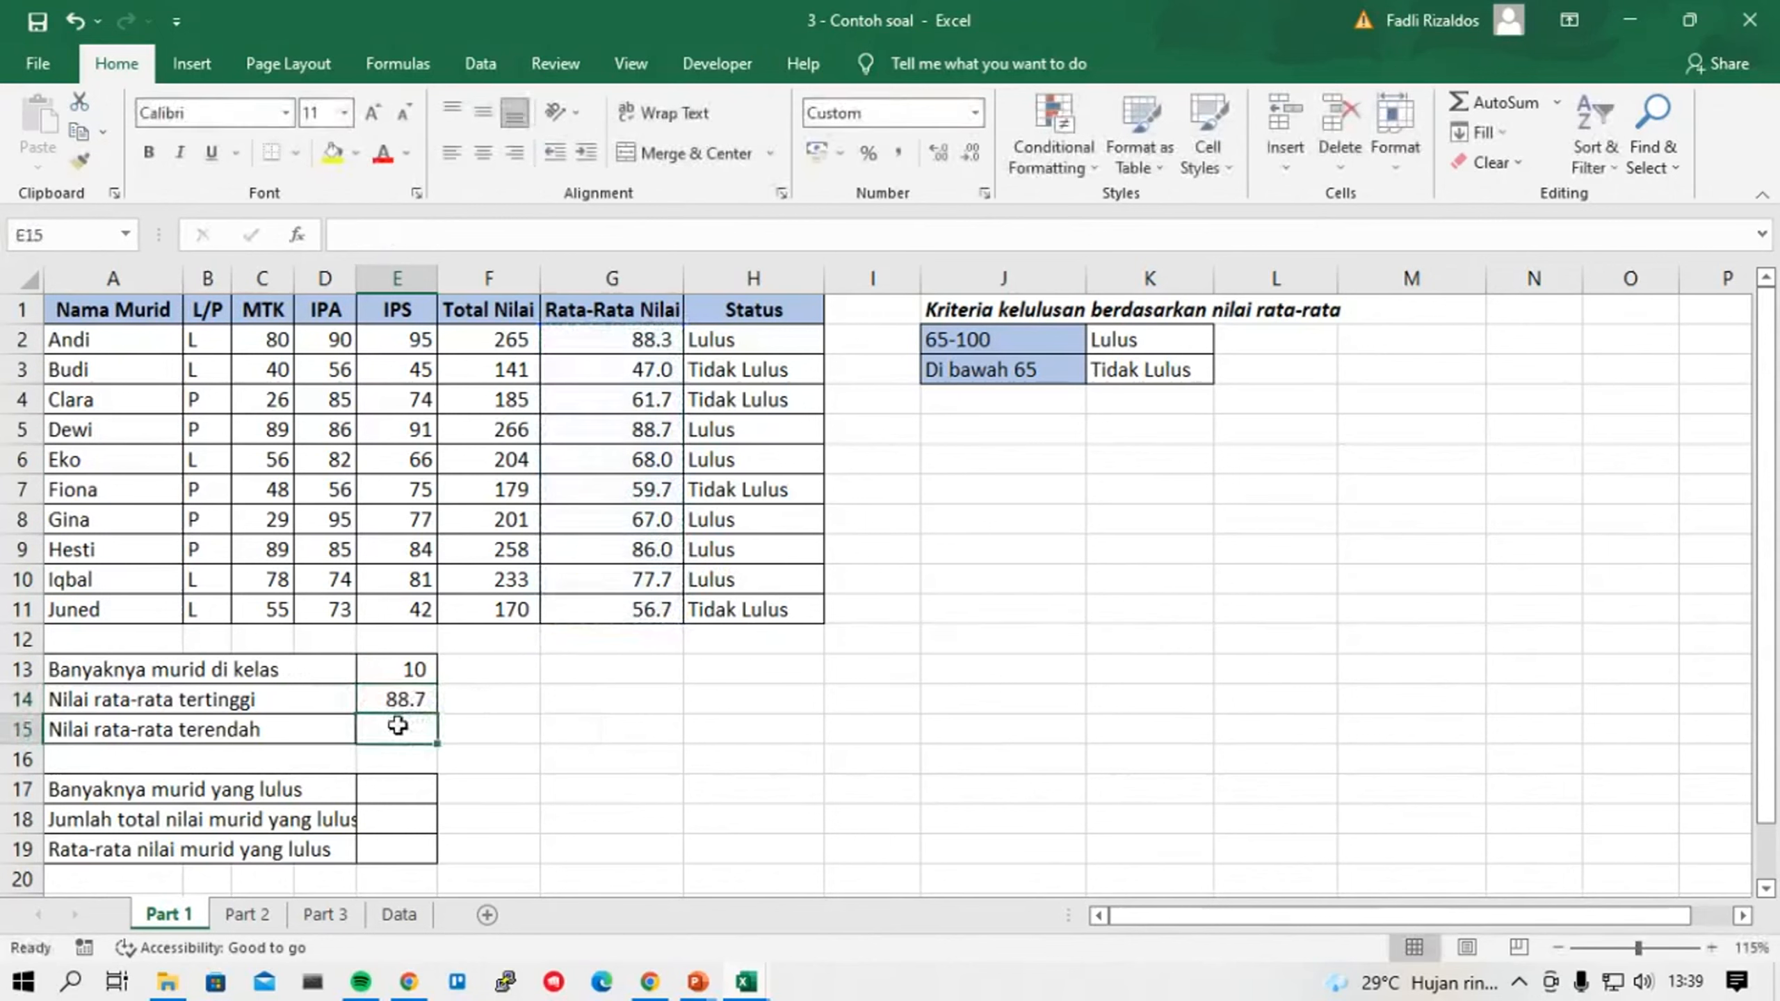
Enter a MIN formula in E15 over the average scores in G2:G11 to get the lowest average.
{"action": "type", "text": "=min"}
{"action": "key", "text": "Tab"}
{"action": "left_click_drag", "start_coordinate": [649, 343], "coordinate": [627, 598]}
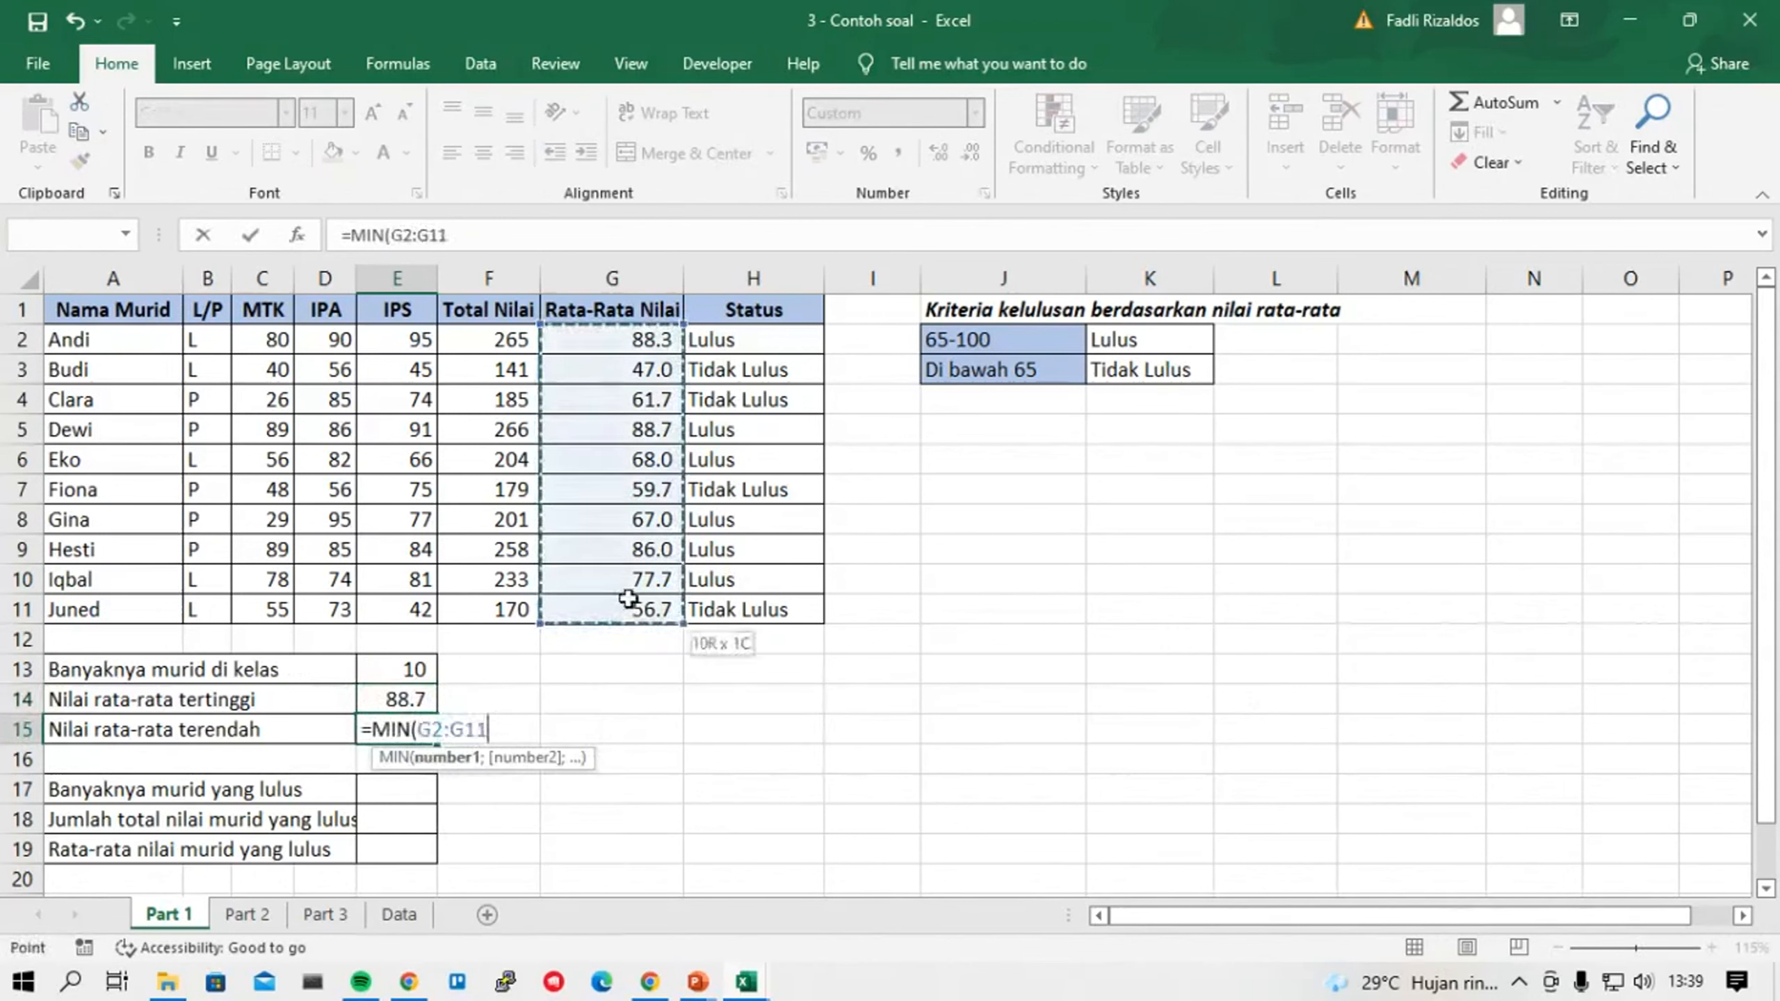
{"action": "key", "text": "Return"}
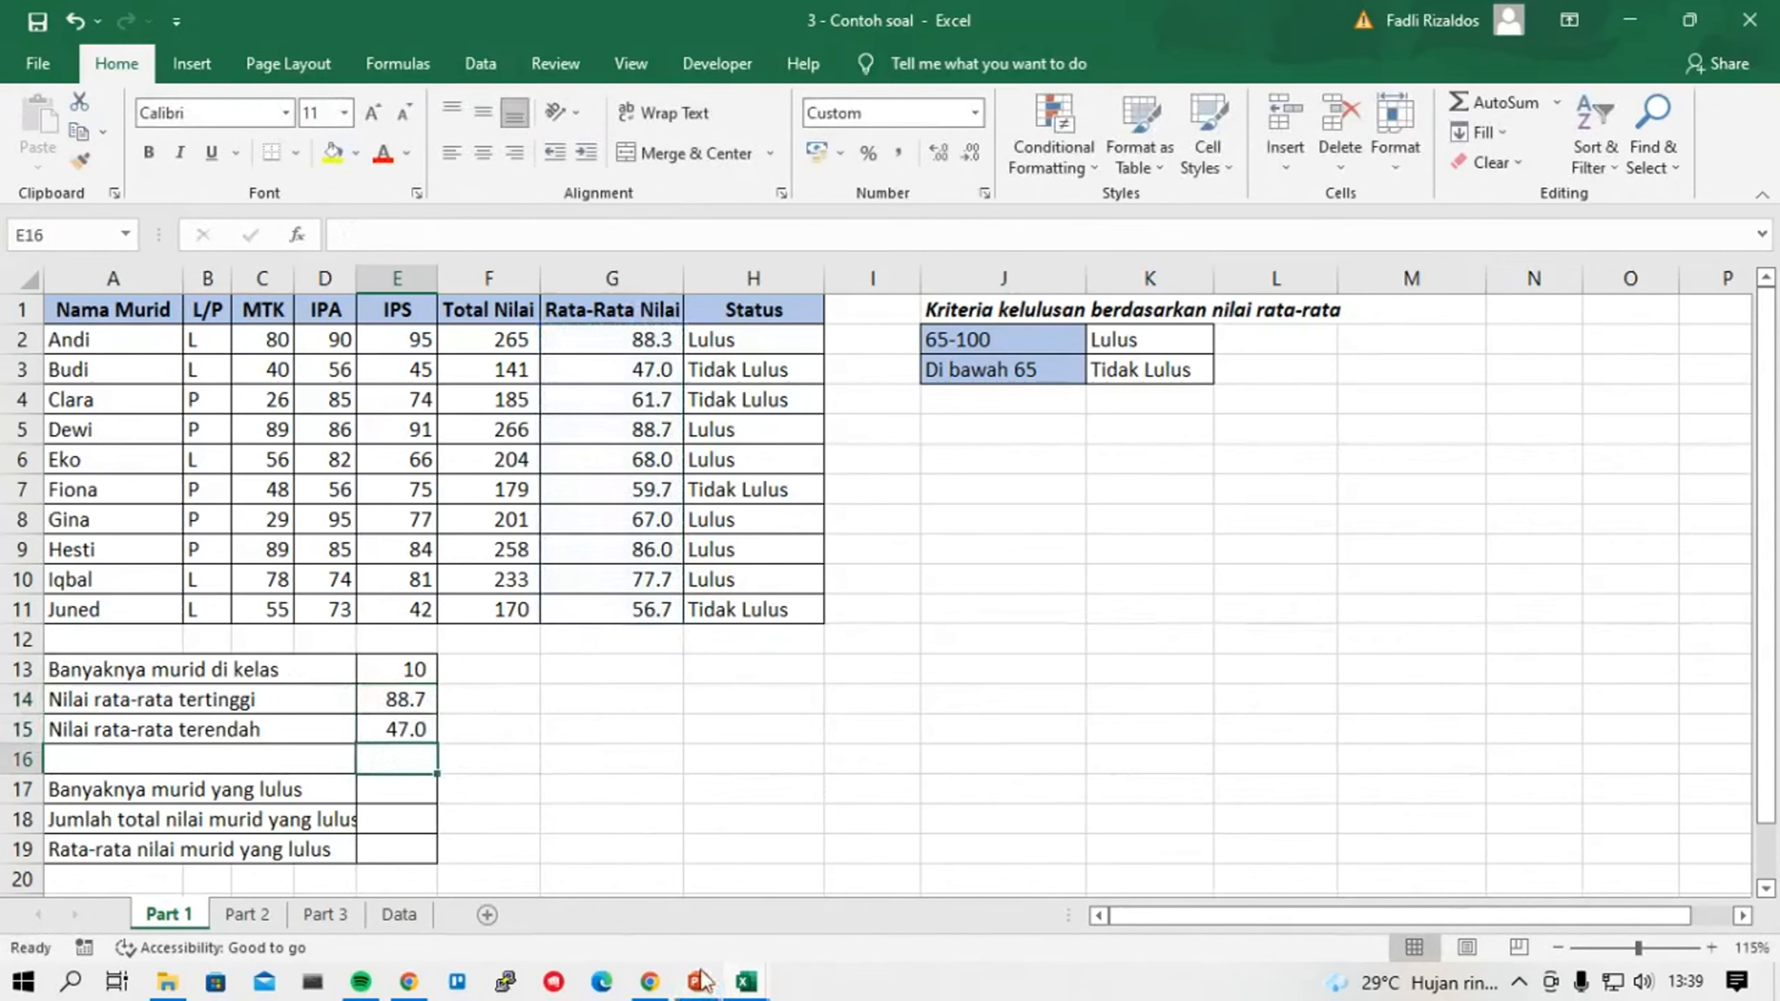
Switch to the PowerPoint slideshow, view the SUMIF, COUNTIF, AVERAGEIF slide after the IF Statements slide, and return to the Excel workbook.
{"action": "mouse_move", "coordinate": [650, 981]}
{"action": "mouse_move", "coordinate": [694, 949]}
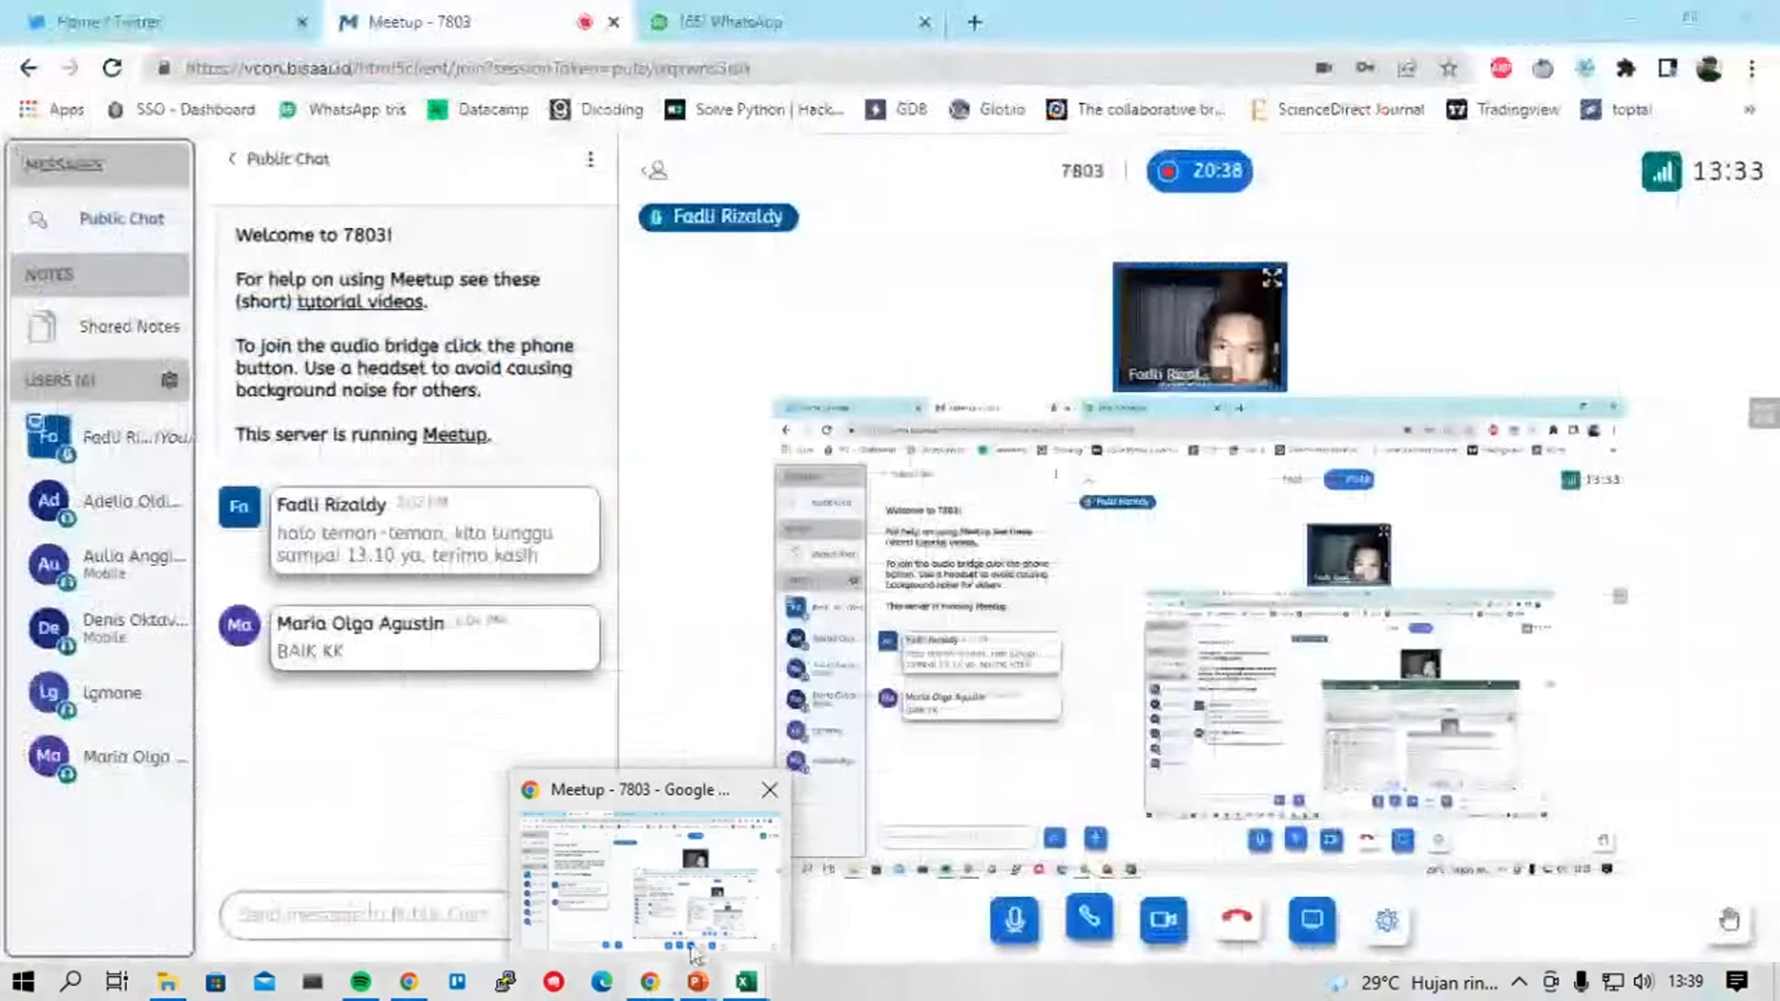
{"action": "left_click", "coordinate": [862, 916]}
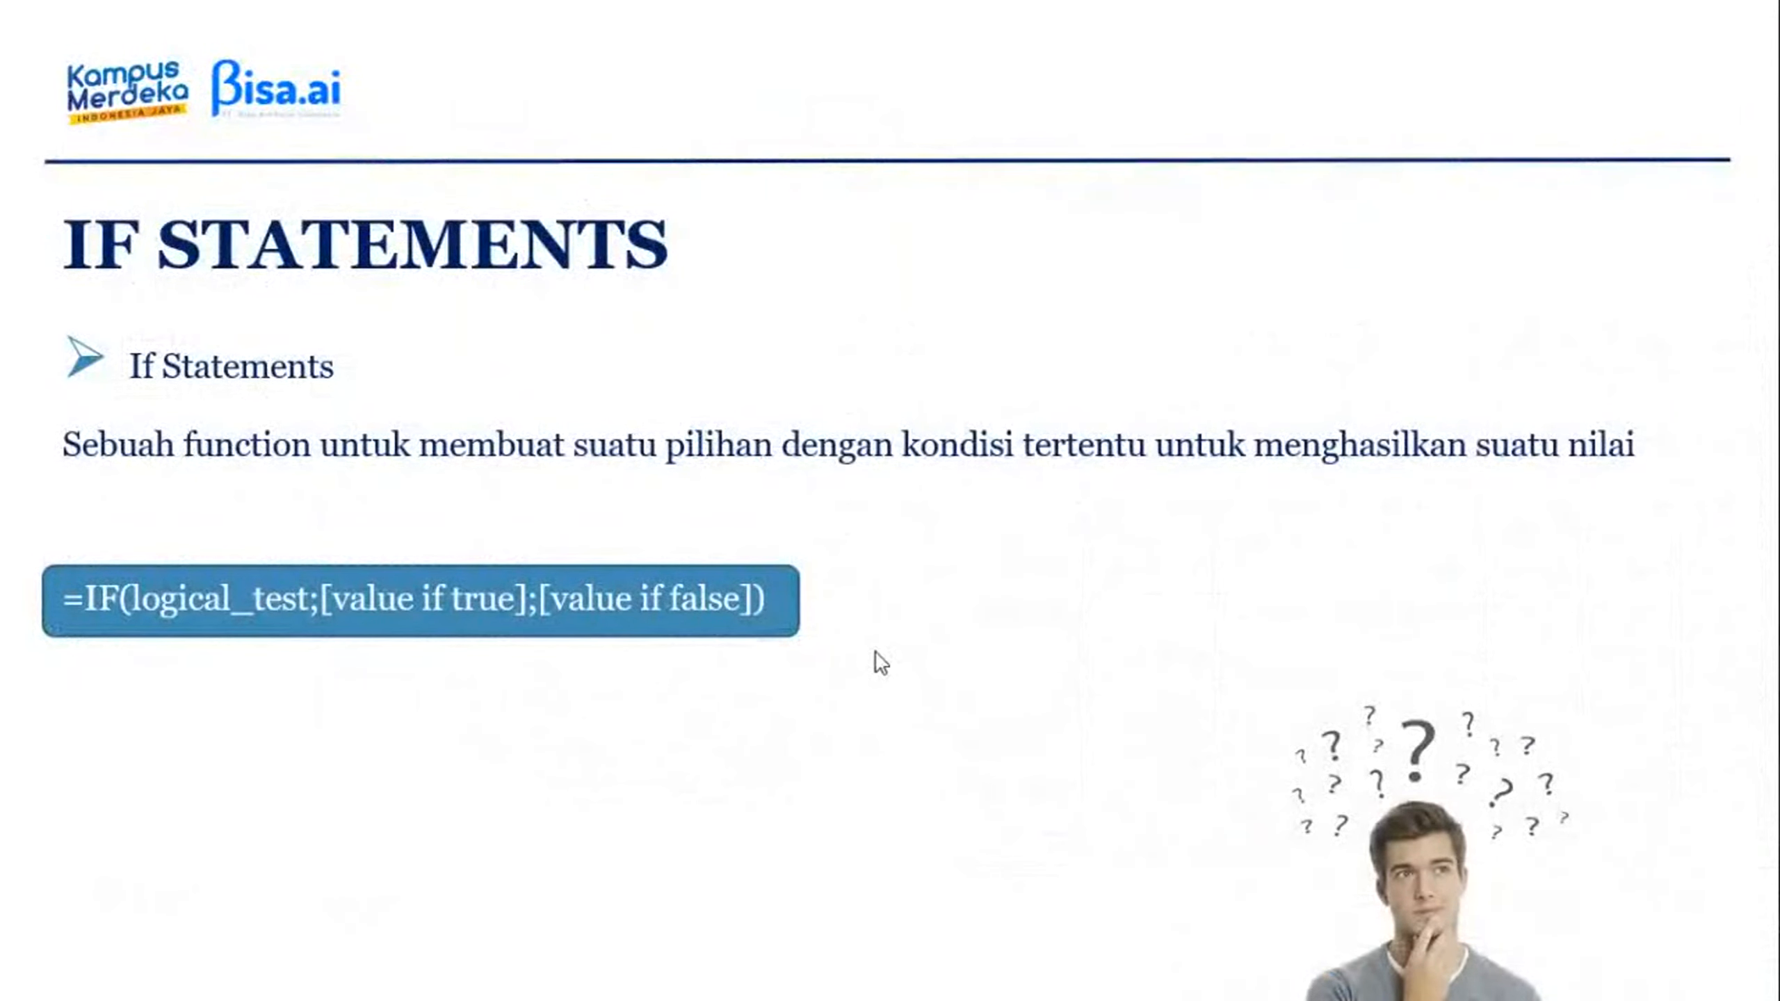
{"action": "left_click", "coordinate": [875, 651]}
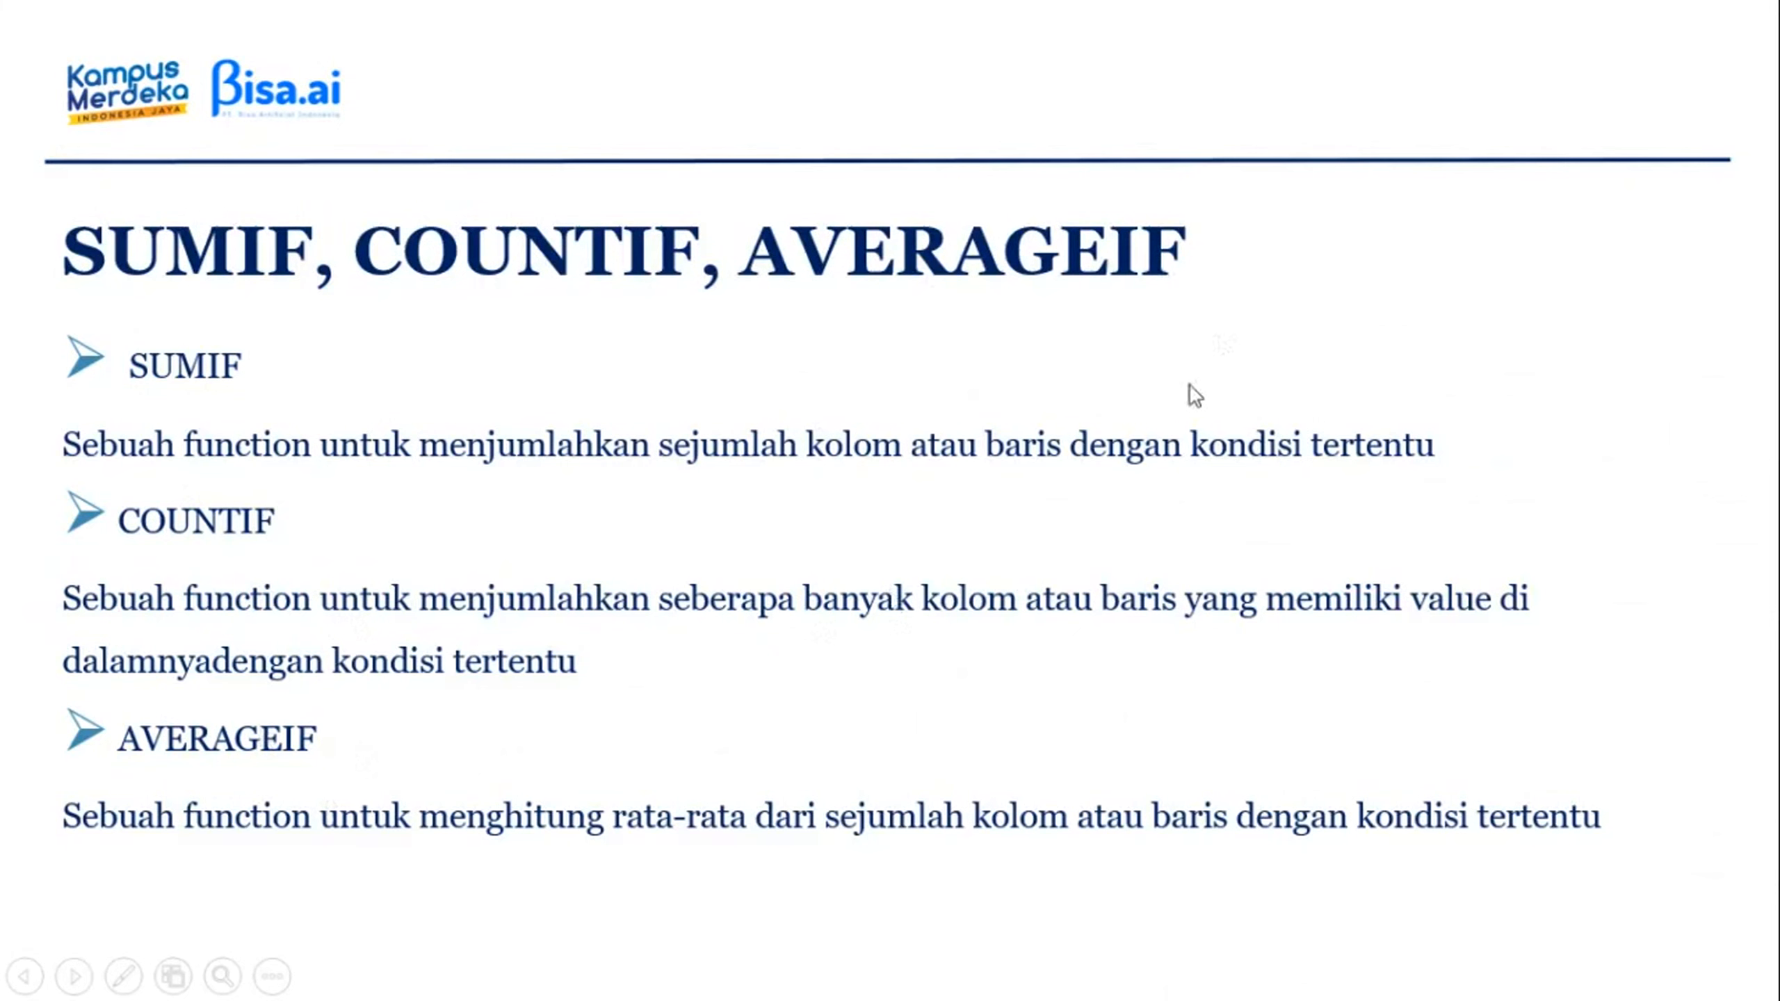
{"action": "key", "text": "alt+Tab"}
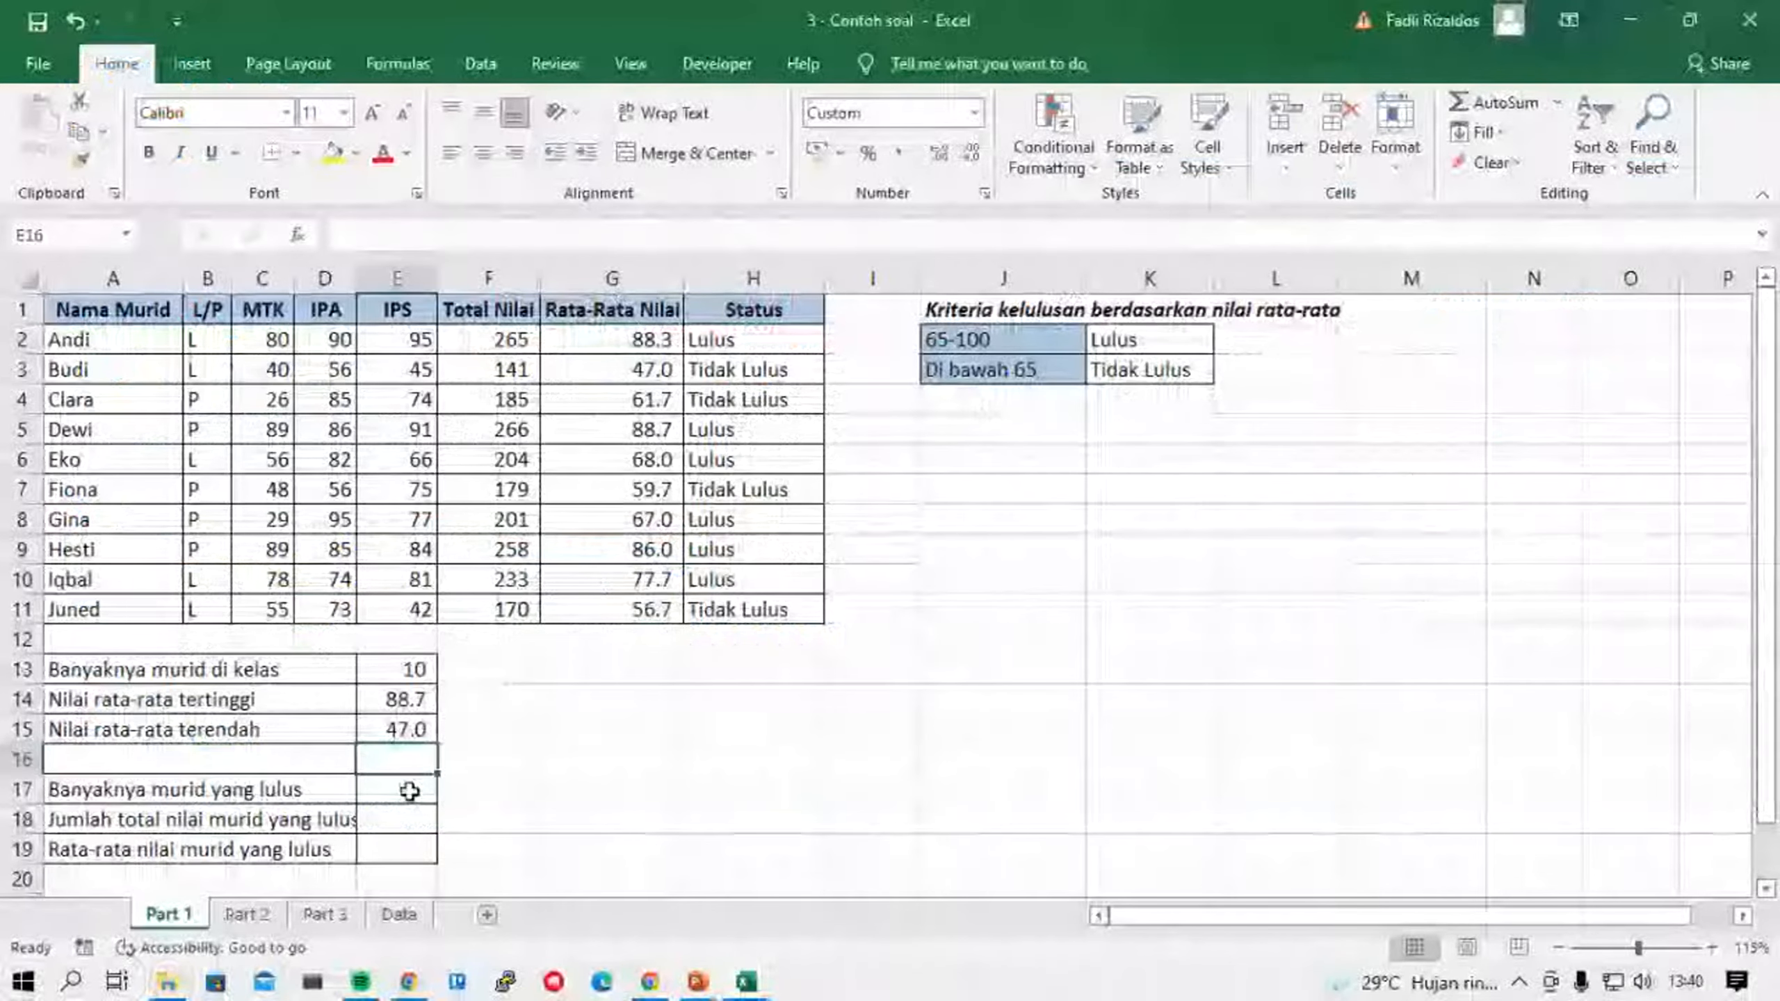
Start a COUNTIF formula in E17 for the number of students who passed.
{"action": "left_click", "coordinate": [409, 790]}
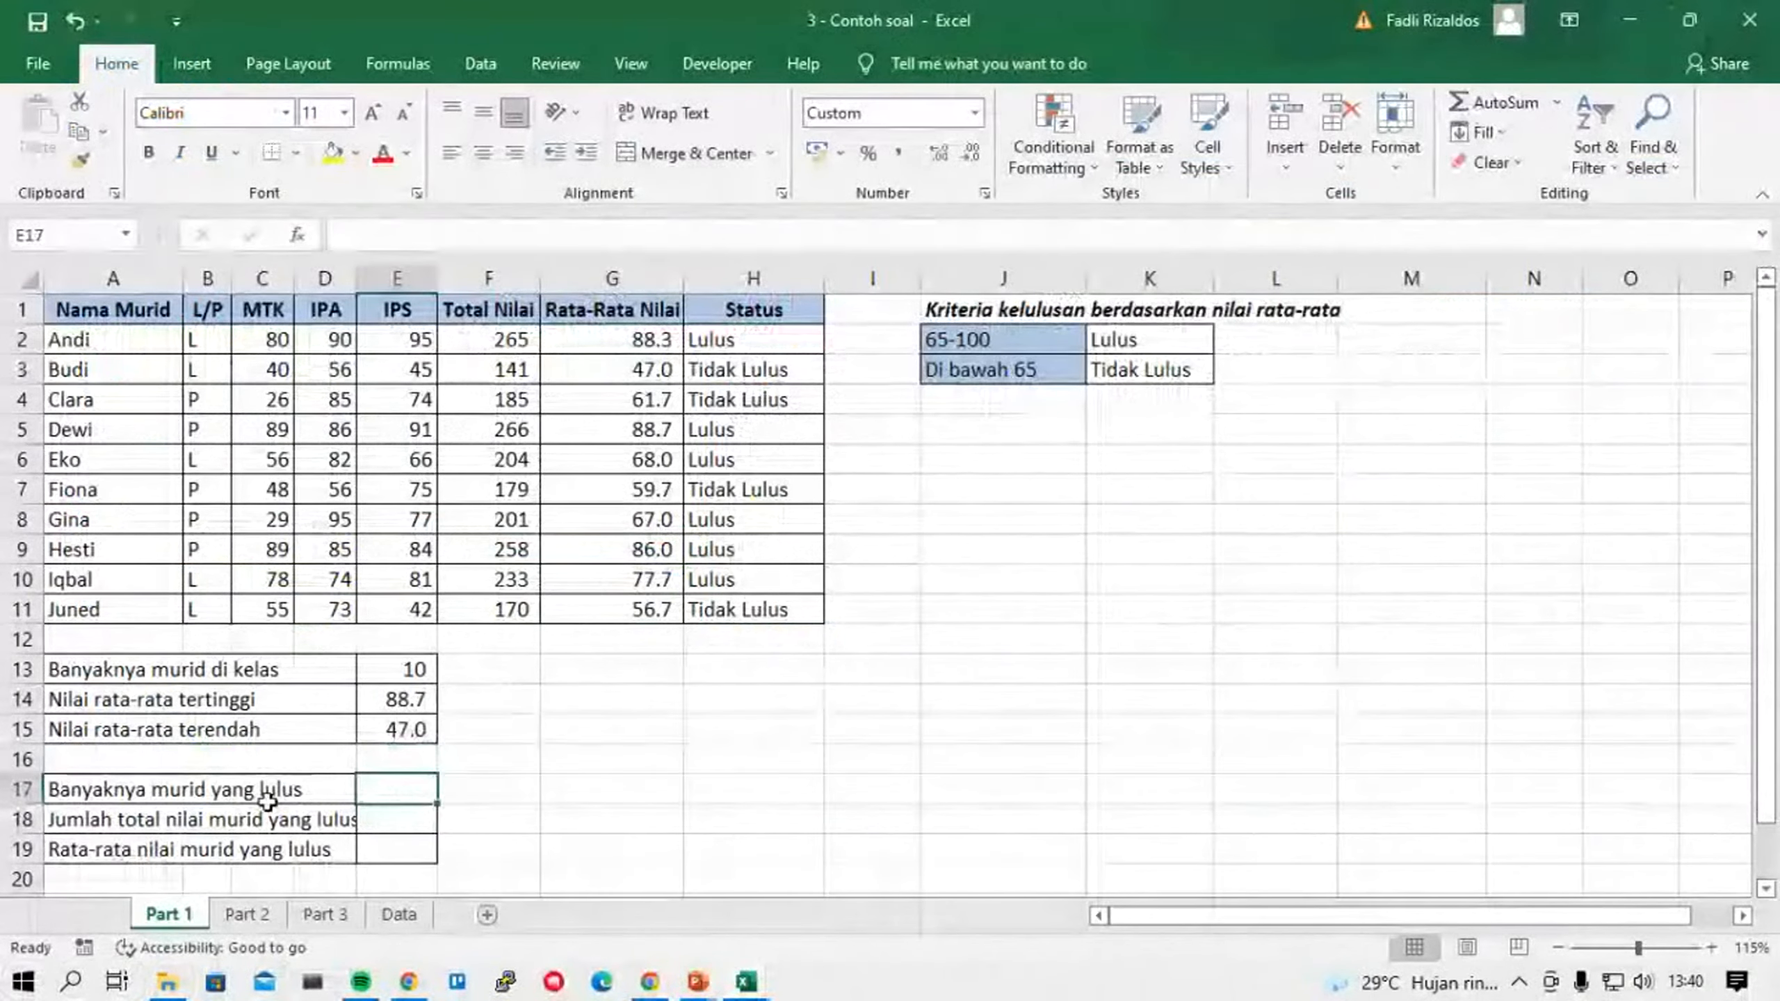
{"action": "type", "text": "="}
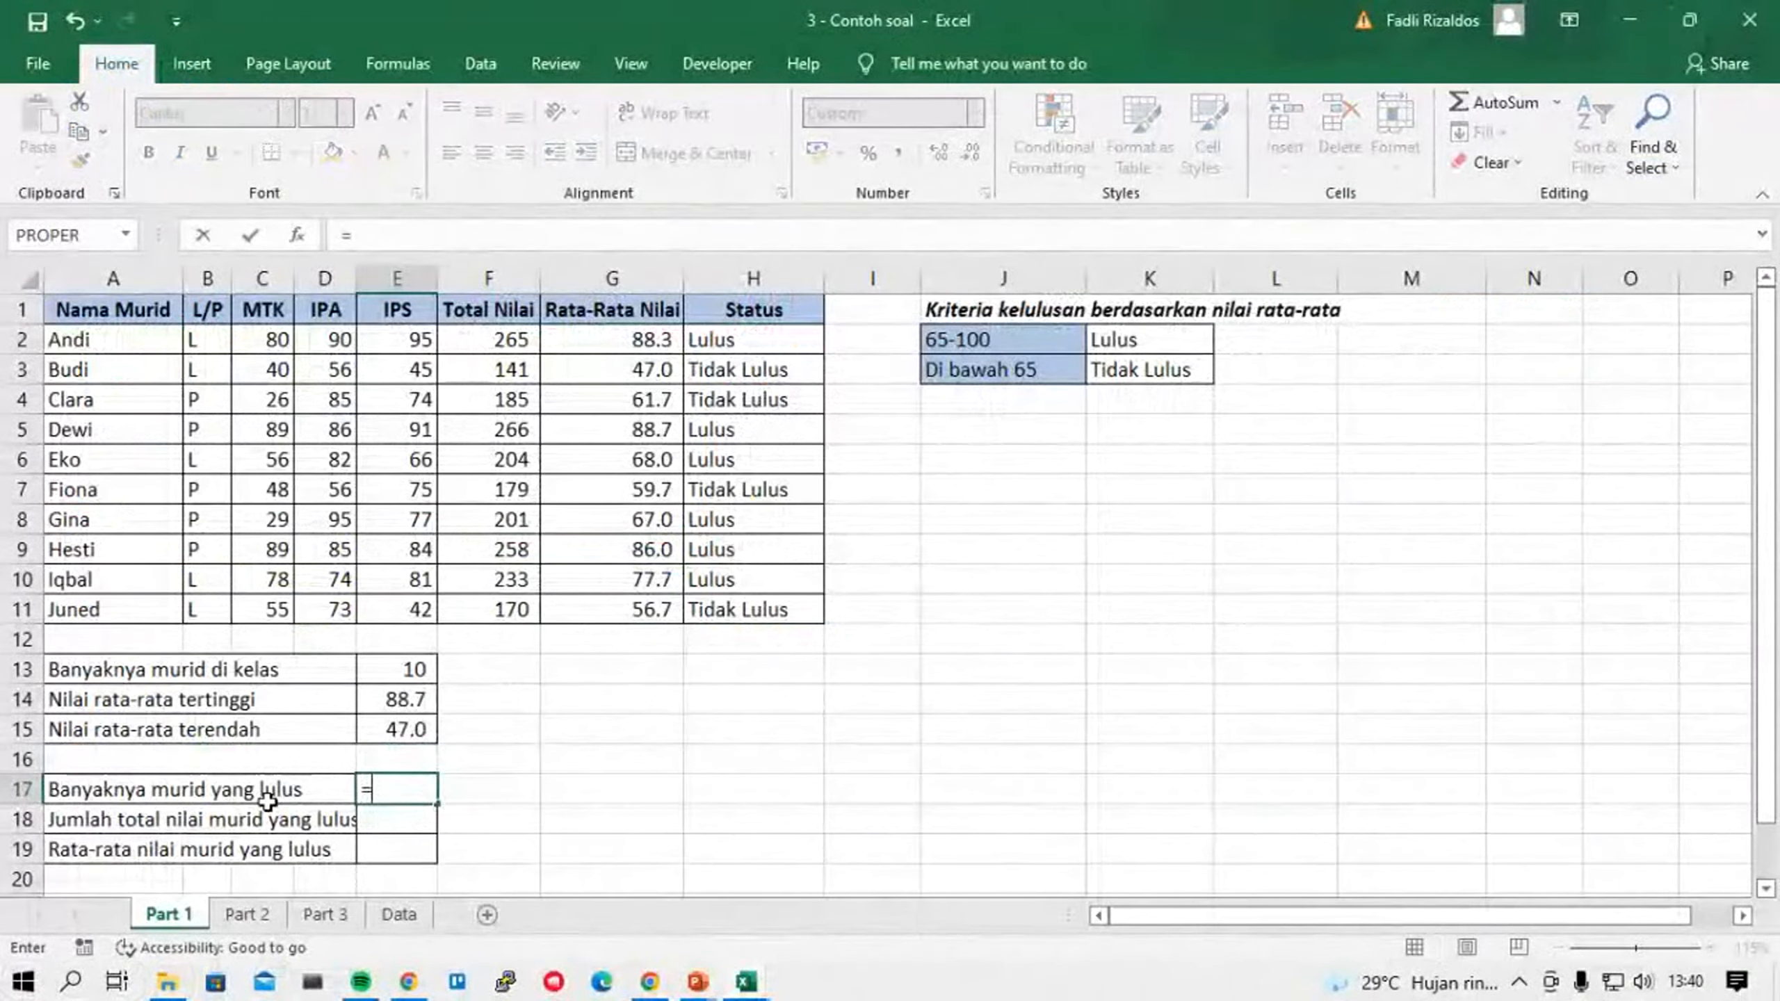
{"action": "type", "text": "coun"}
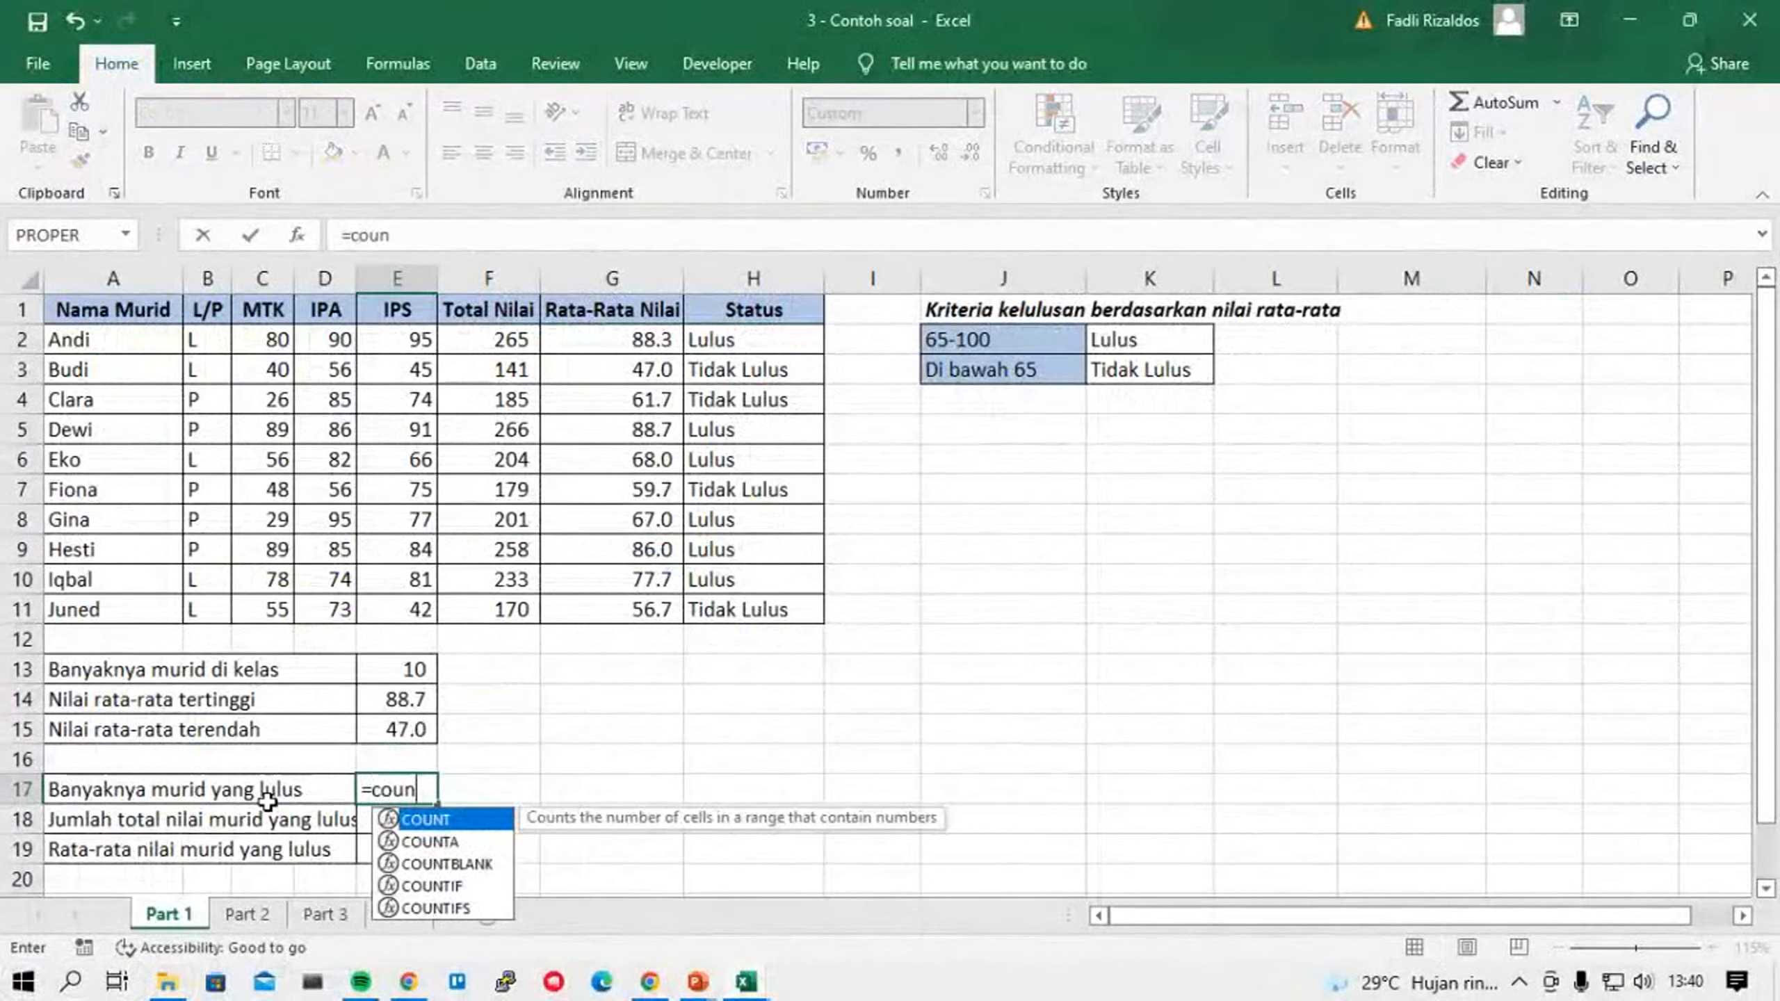
{"action": "type", "text": "i"}
{"action": "key", "text": "BackSpace"}
{"action": "type", "text": "t"}
{"action": "key", "text": "Down"}
{"action": "key", "text": "Down"}
{"action": "key", "text": "Down"}
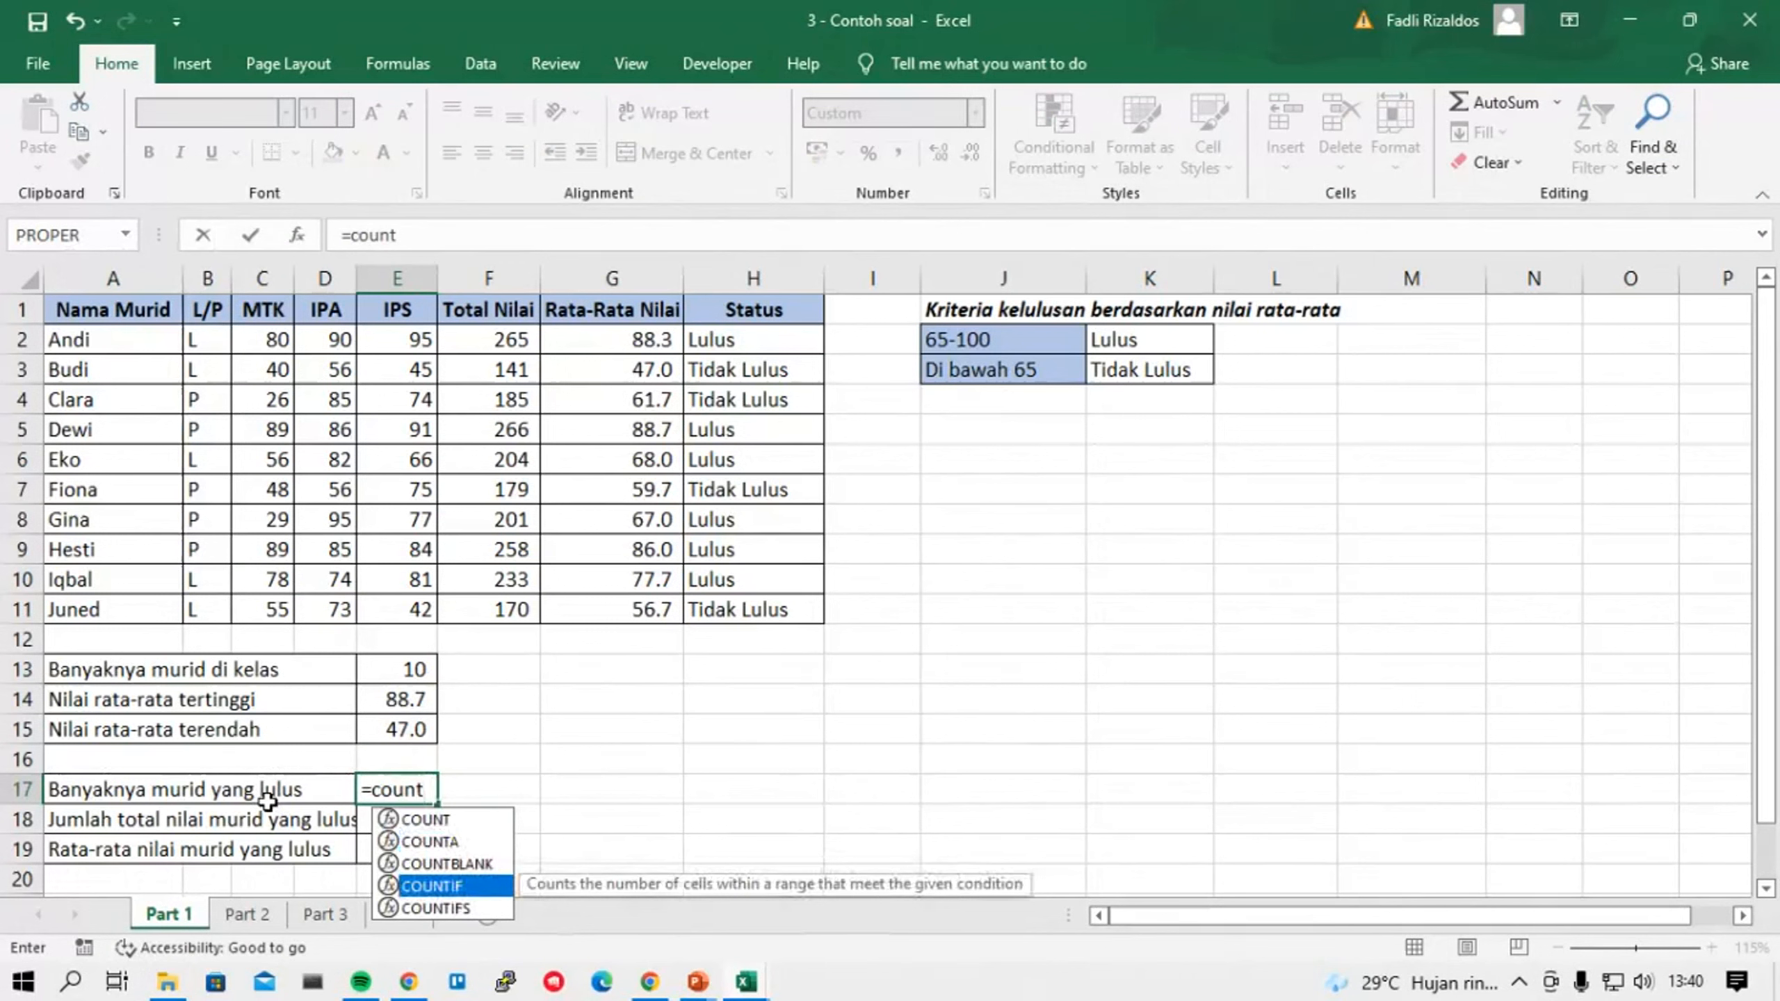
{"action": "double_click", "coordinate": [461, 887]}
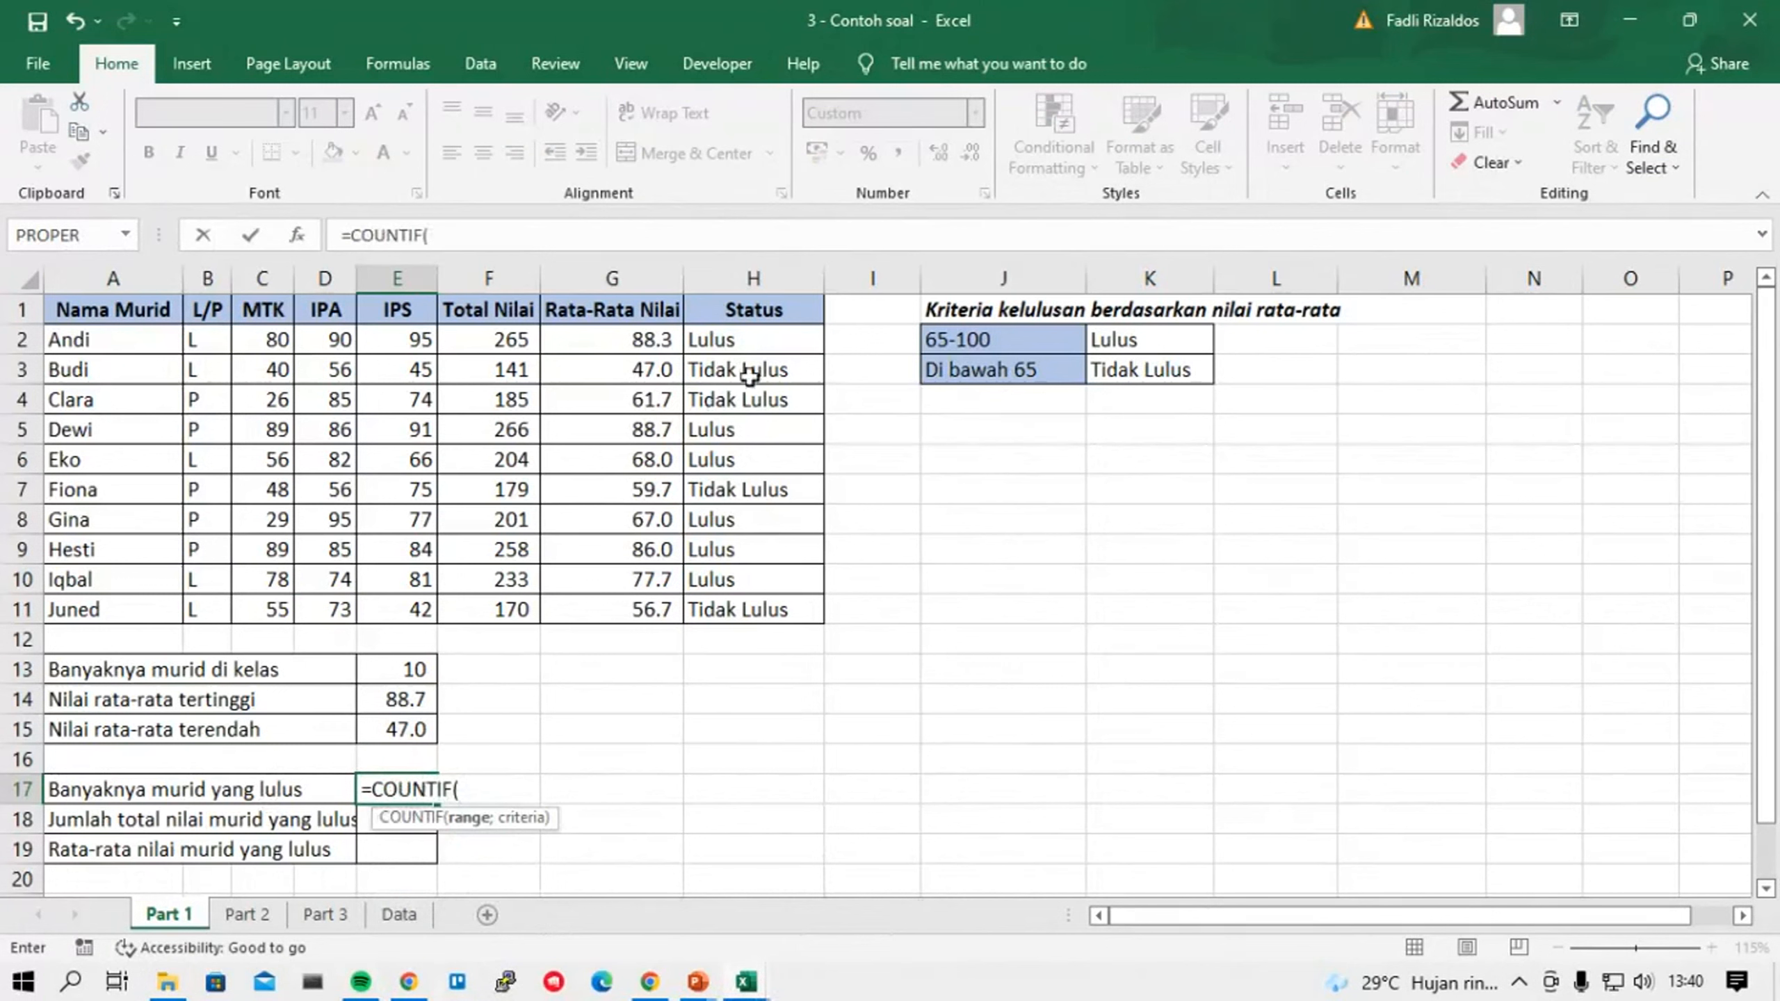
Complete the COUNTIF in E17 with the statuses in H2:H11 as range and $K$2 as criterion, commit it, and review its references.
{"action": "left_click", "coordinate": [748, 338]}
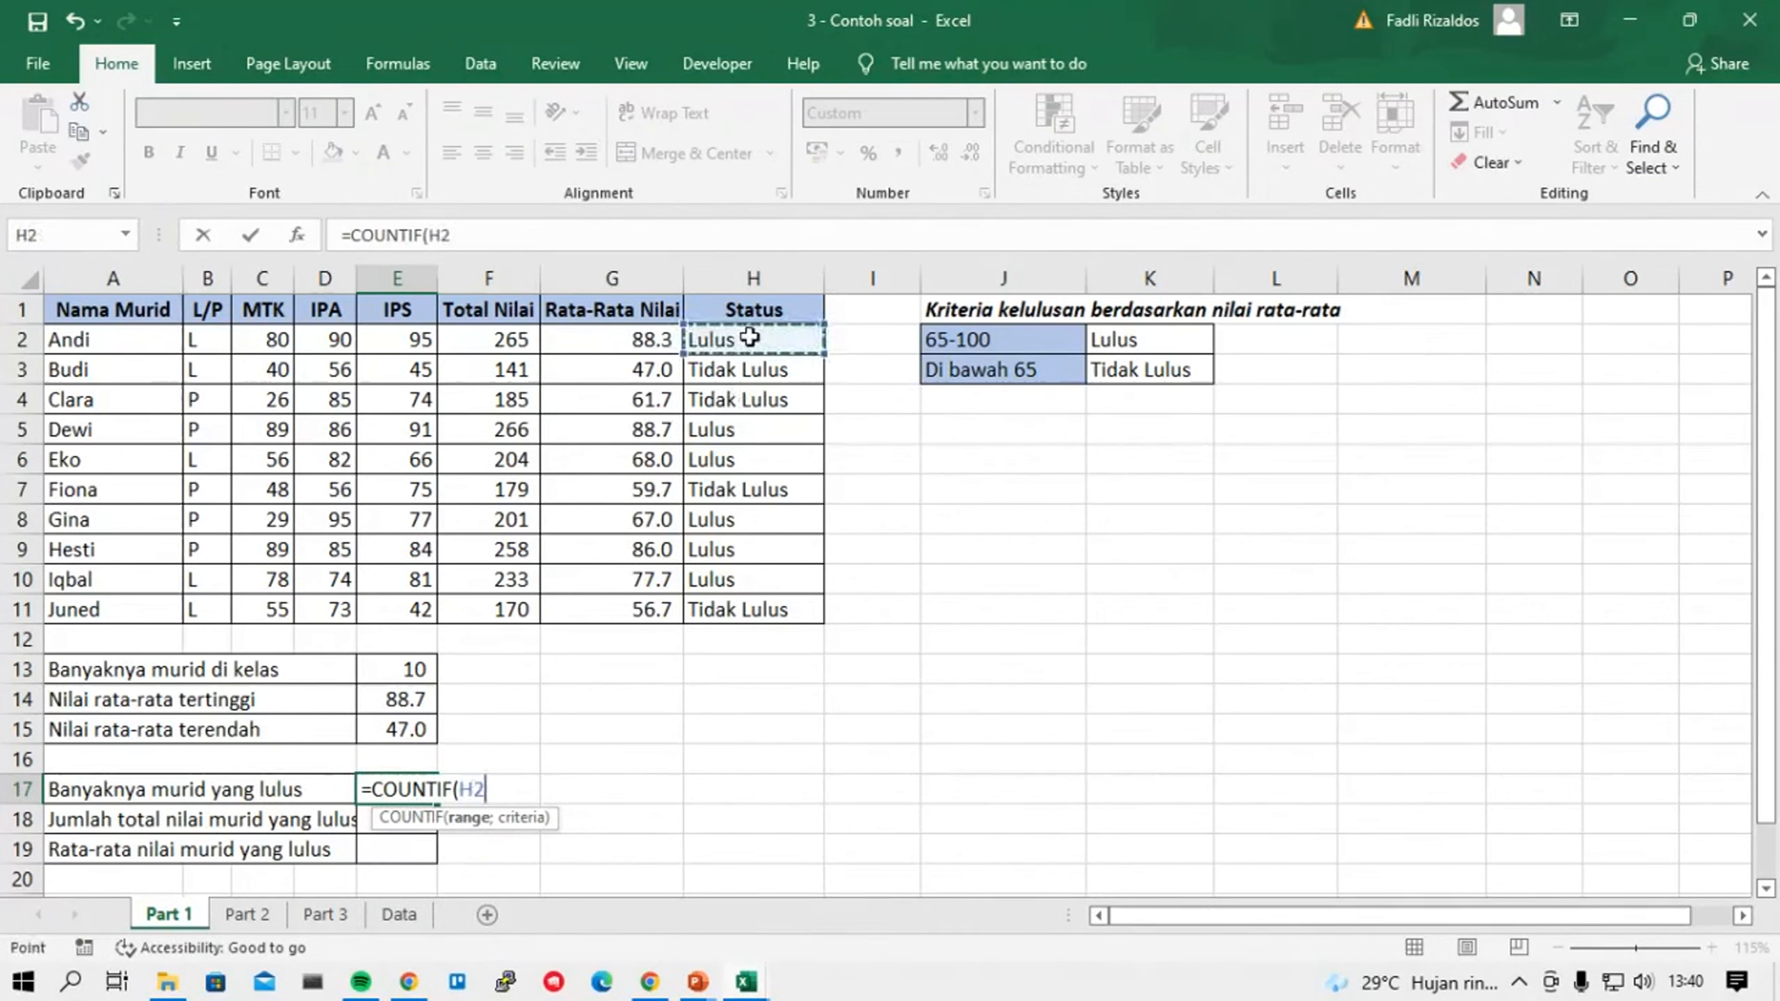
{"action": "left_click_drag", "start_coordinate": [749, 337], "coordinate": [768, 611]}
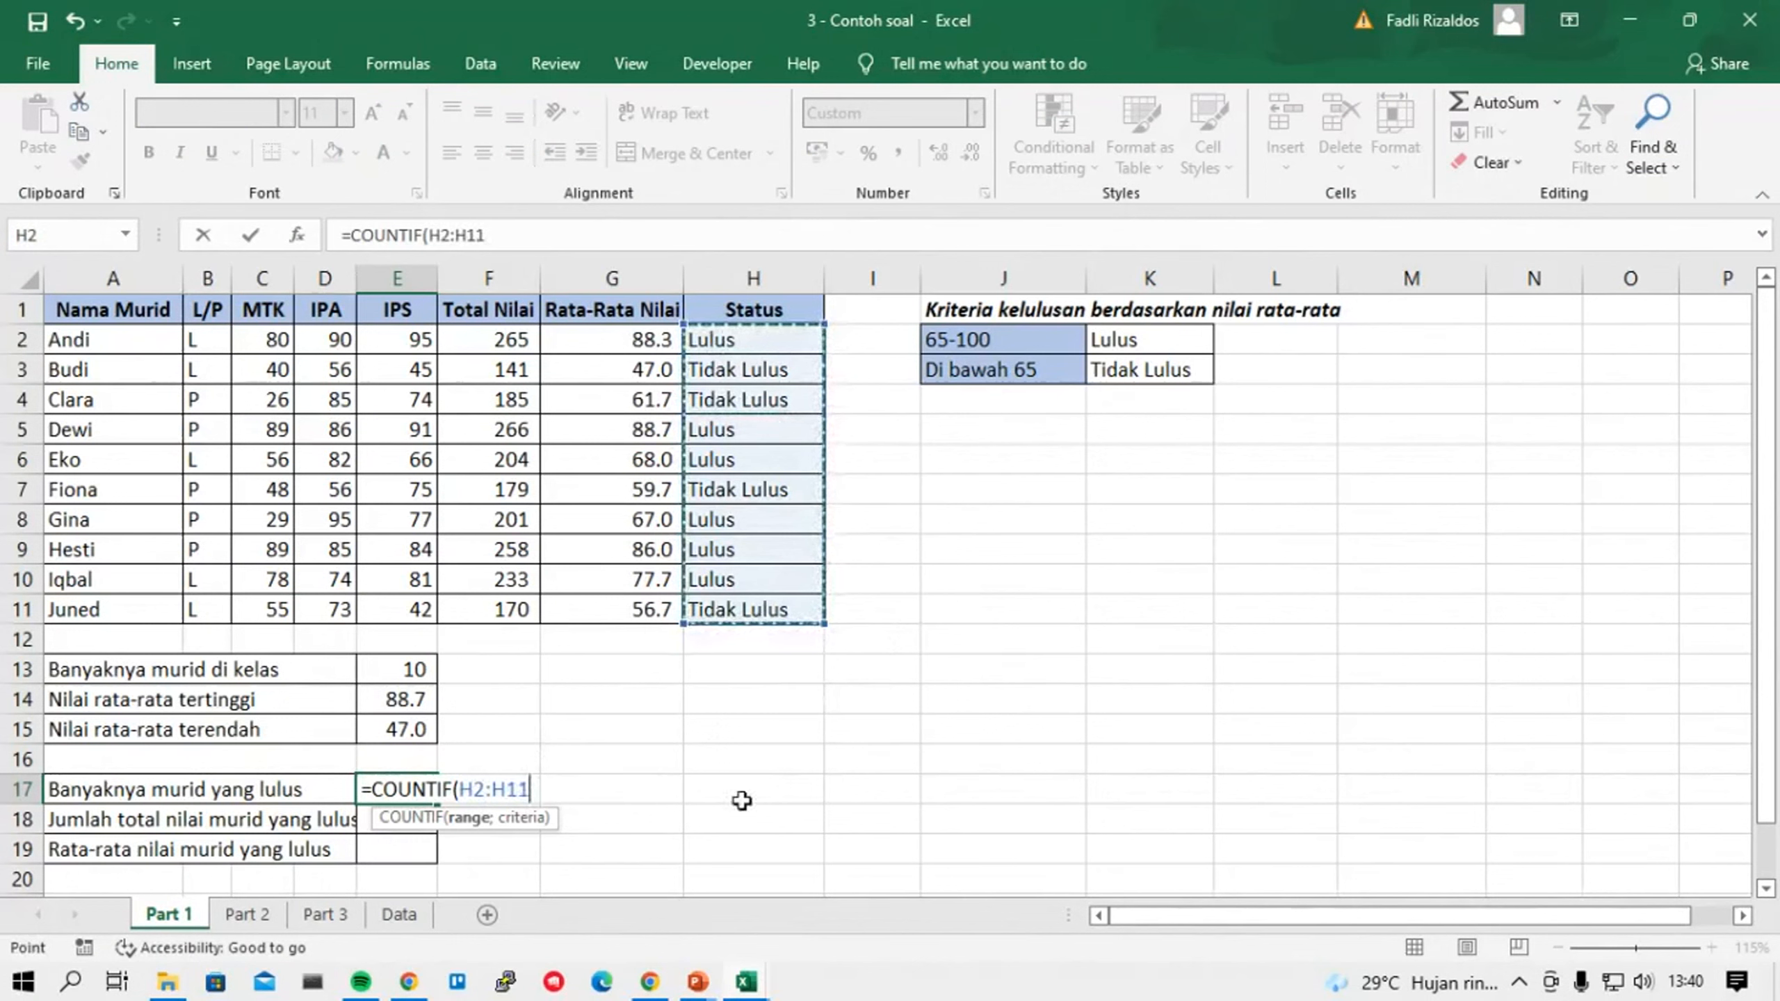
{"action": "type", "text": ";"}
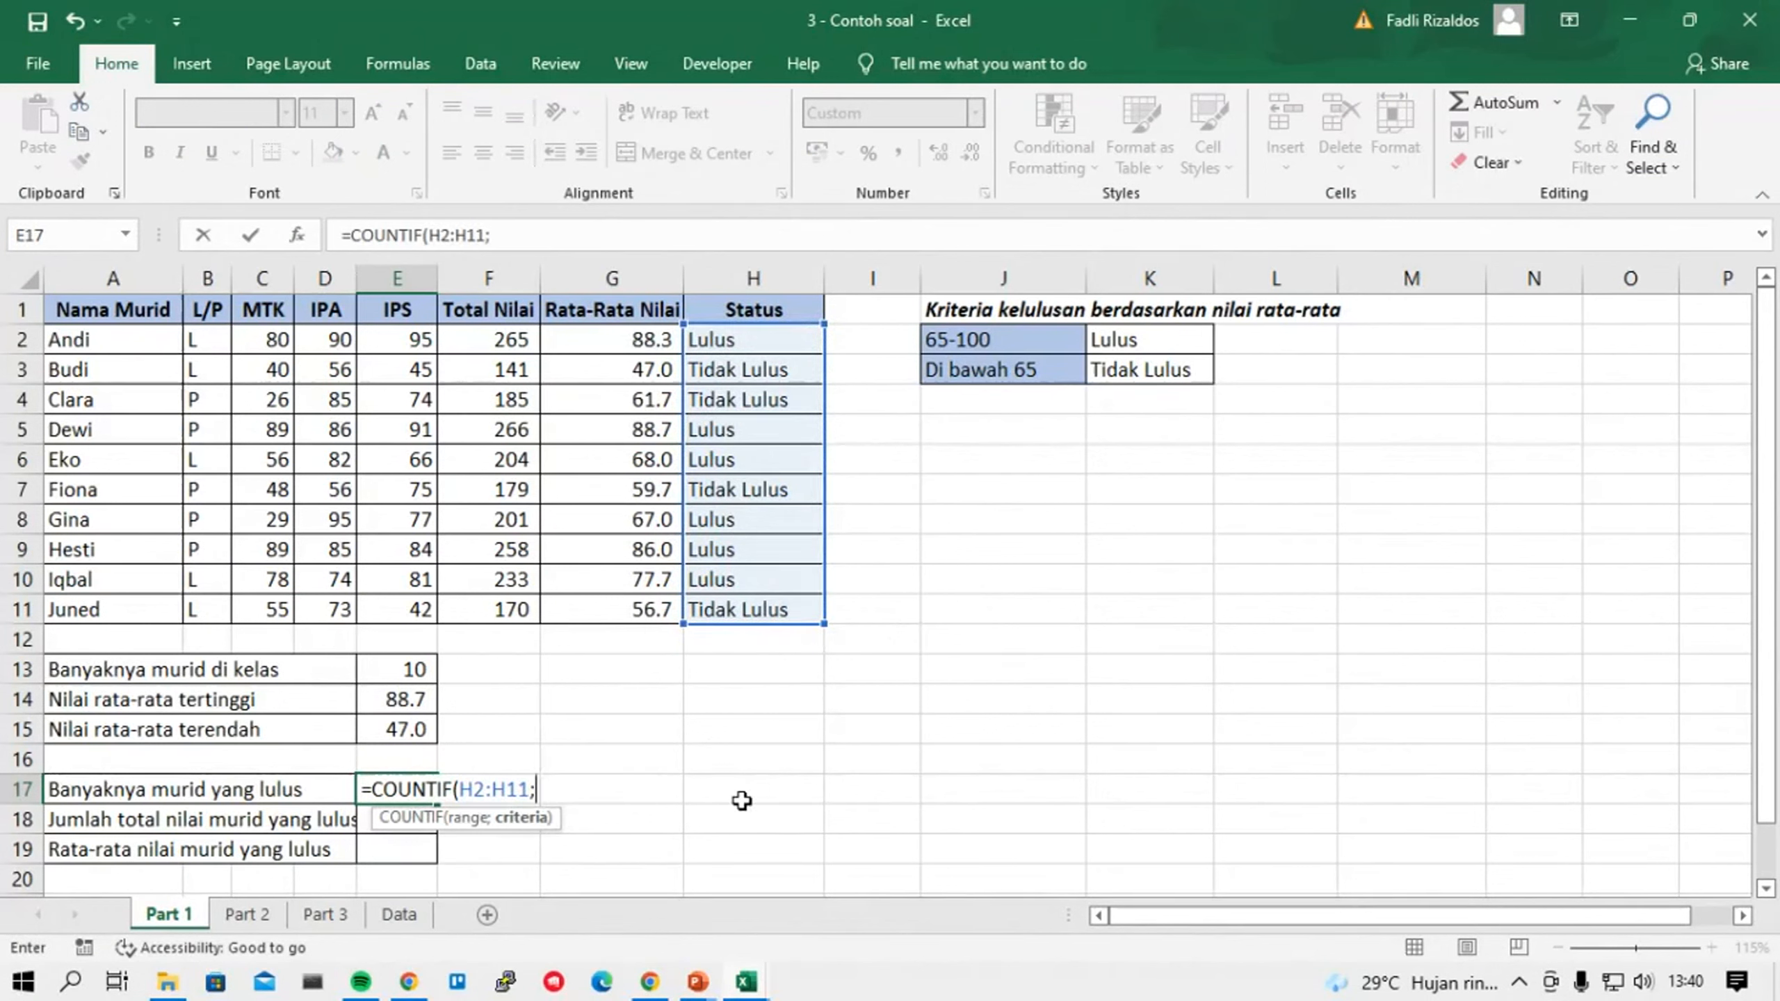
{"action": "left_click", "coordinate": [1141, 339]}
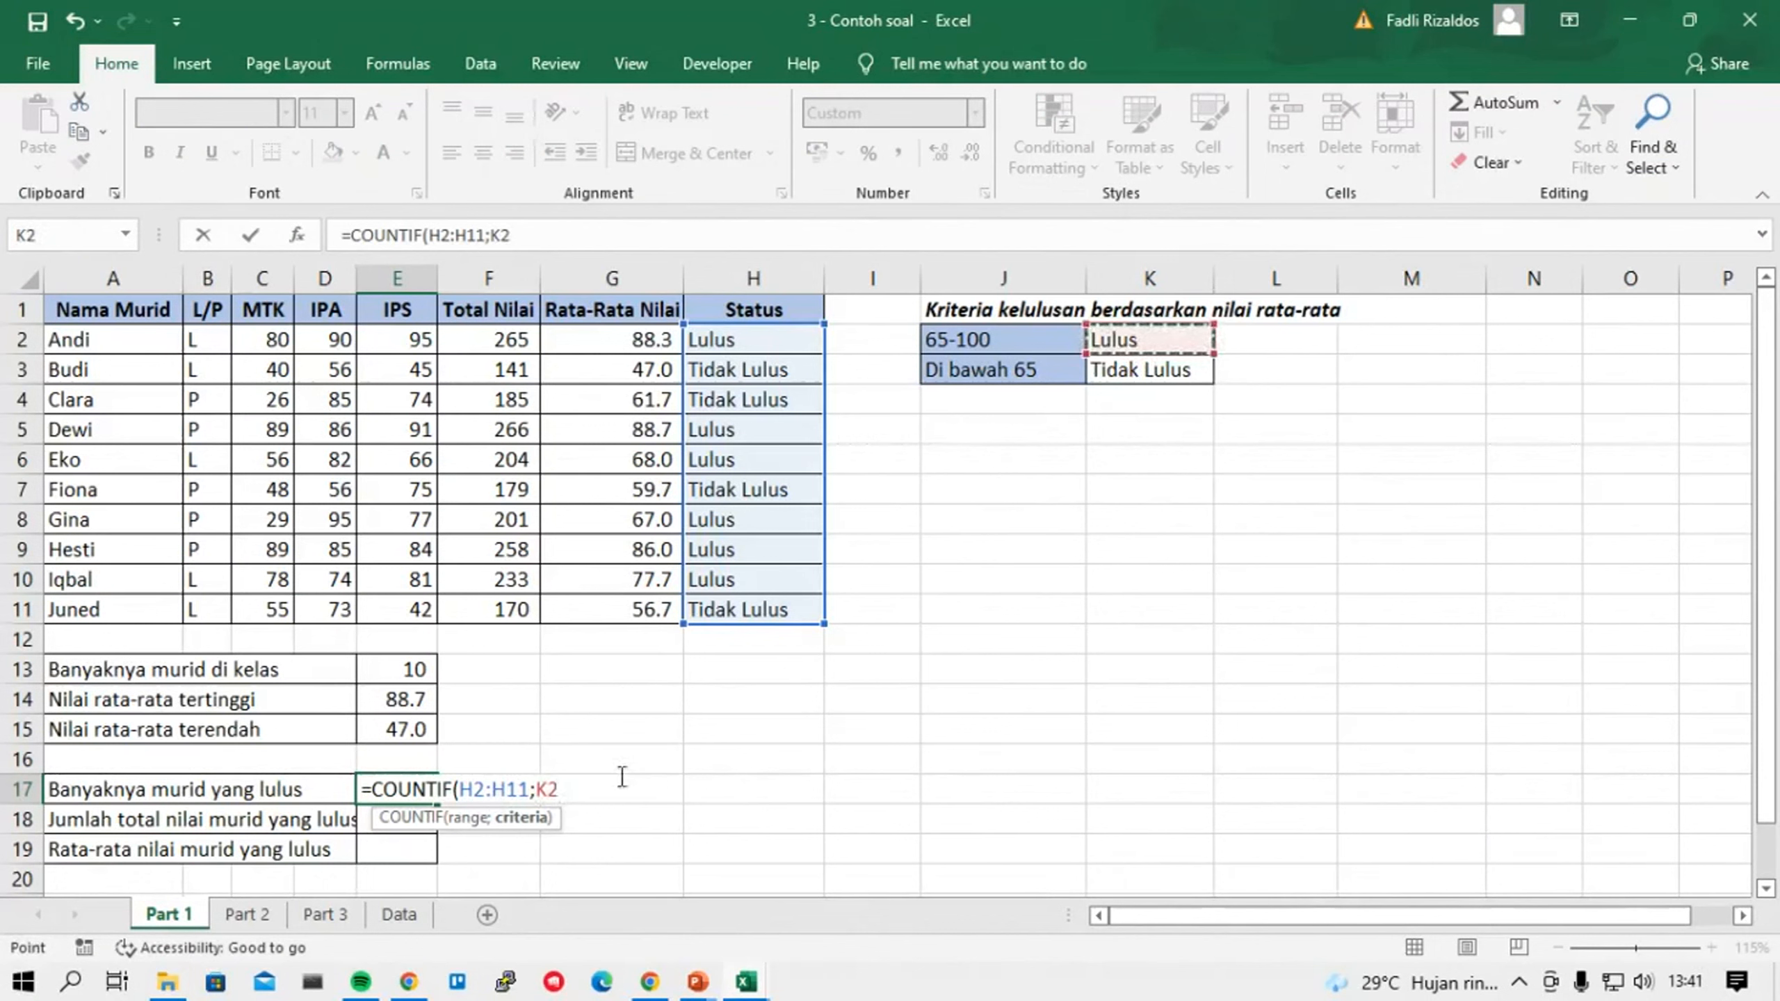
{"action": "key", "text": "F4"}
{"action": "key", "text": "Return"}
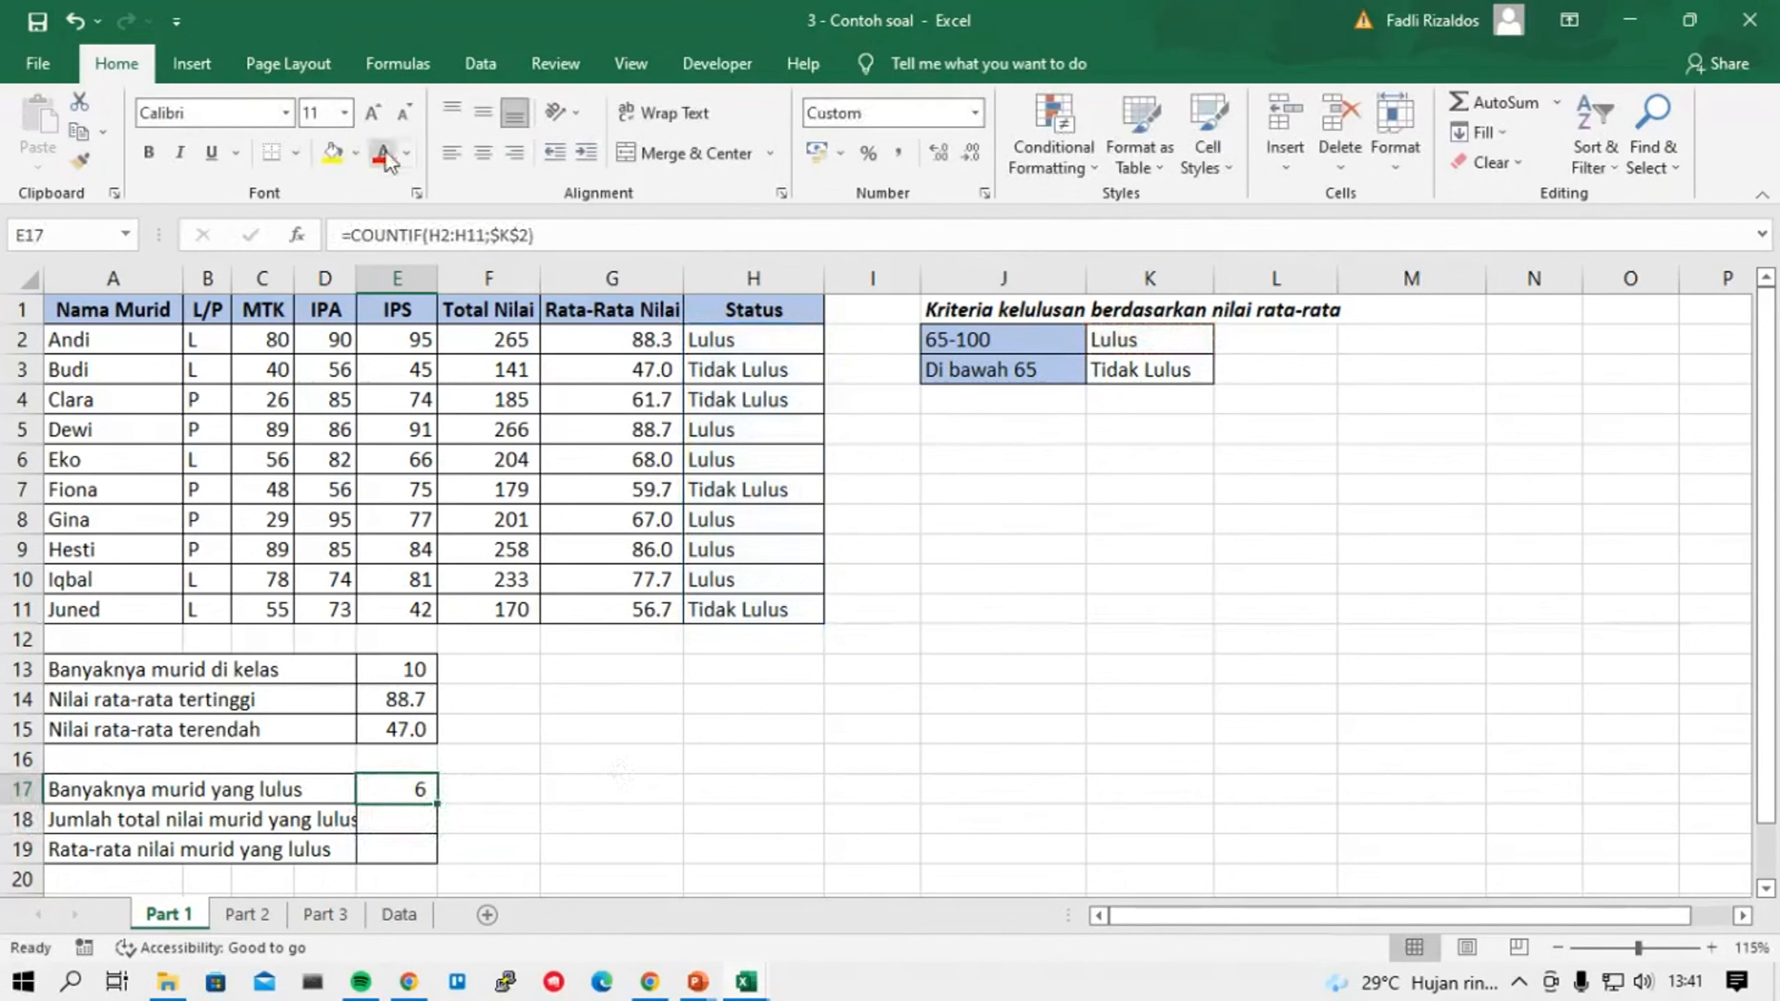
{"action": "left_click", "coordinate": [545, 236]}
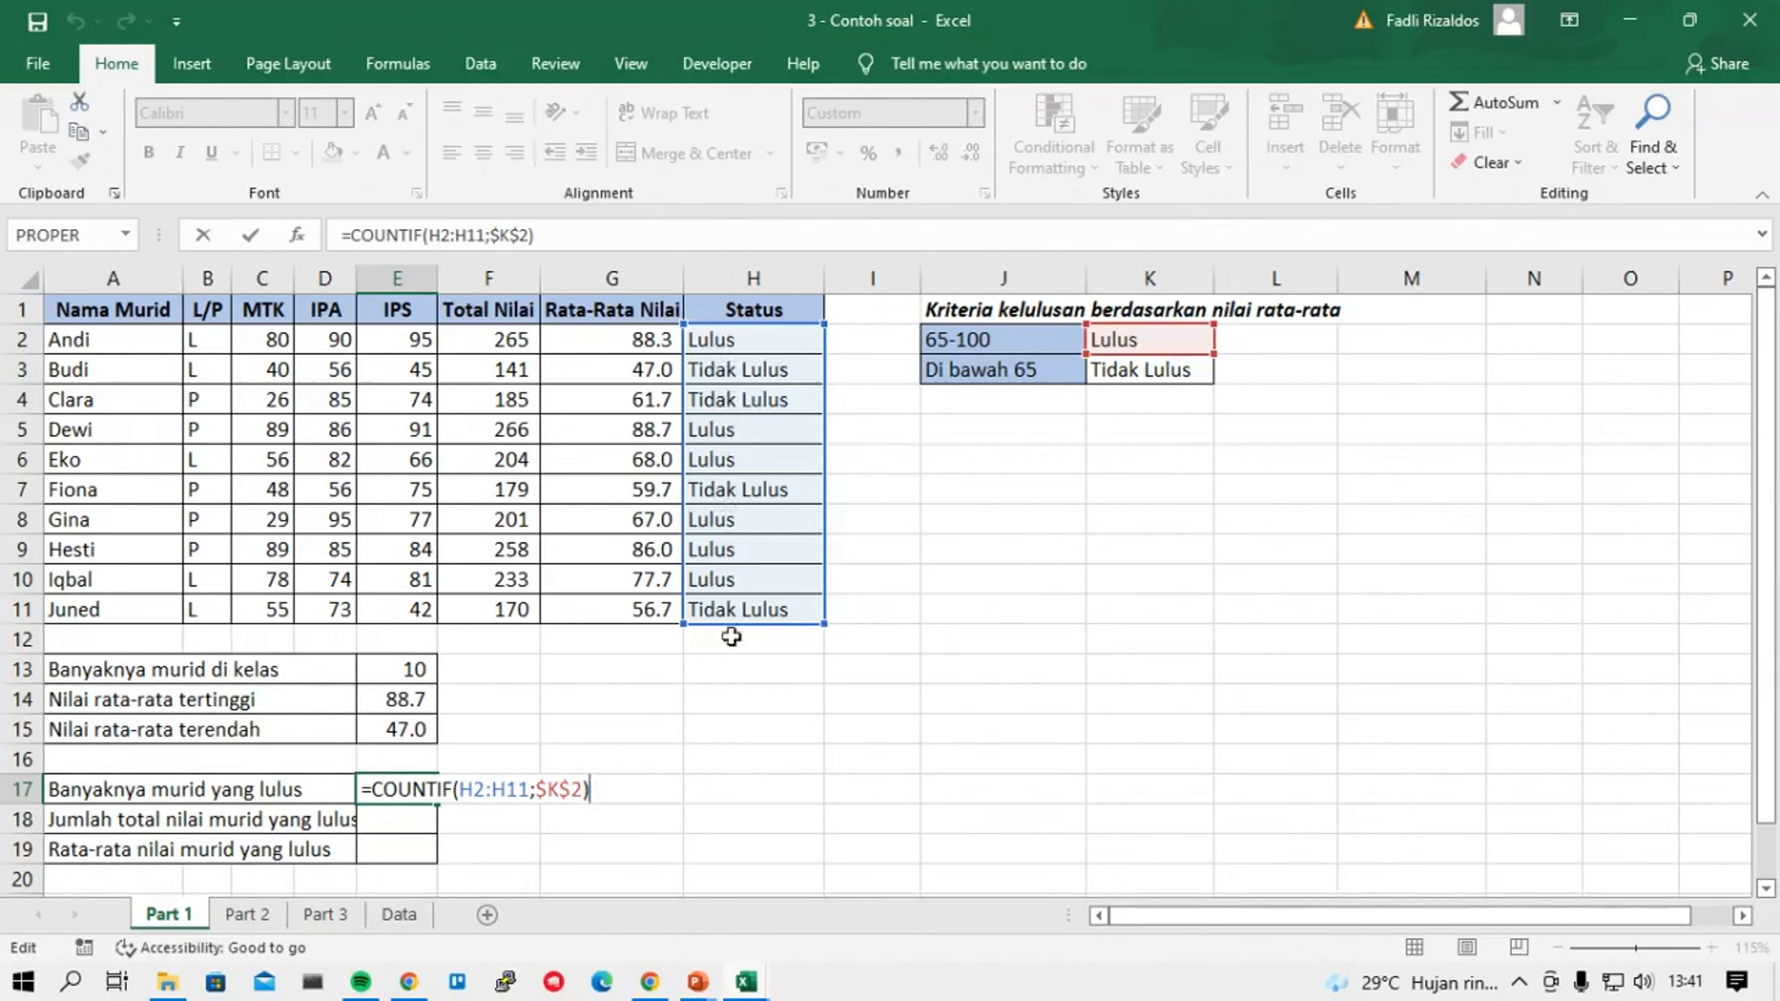
{"action": "key", "text": "Return"}
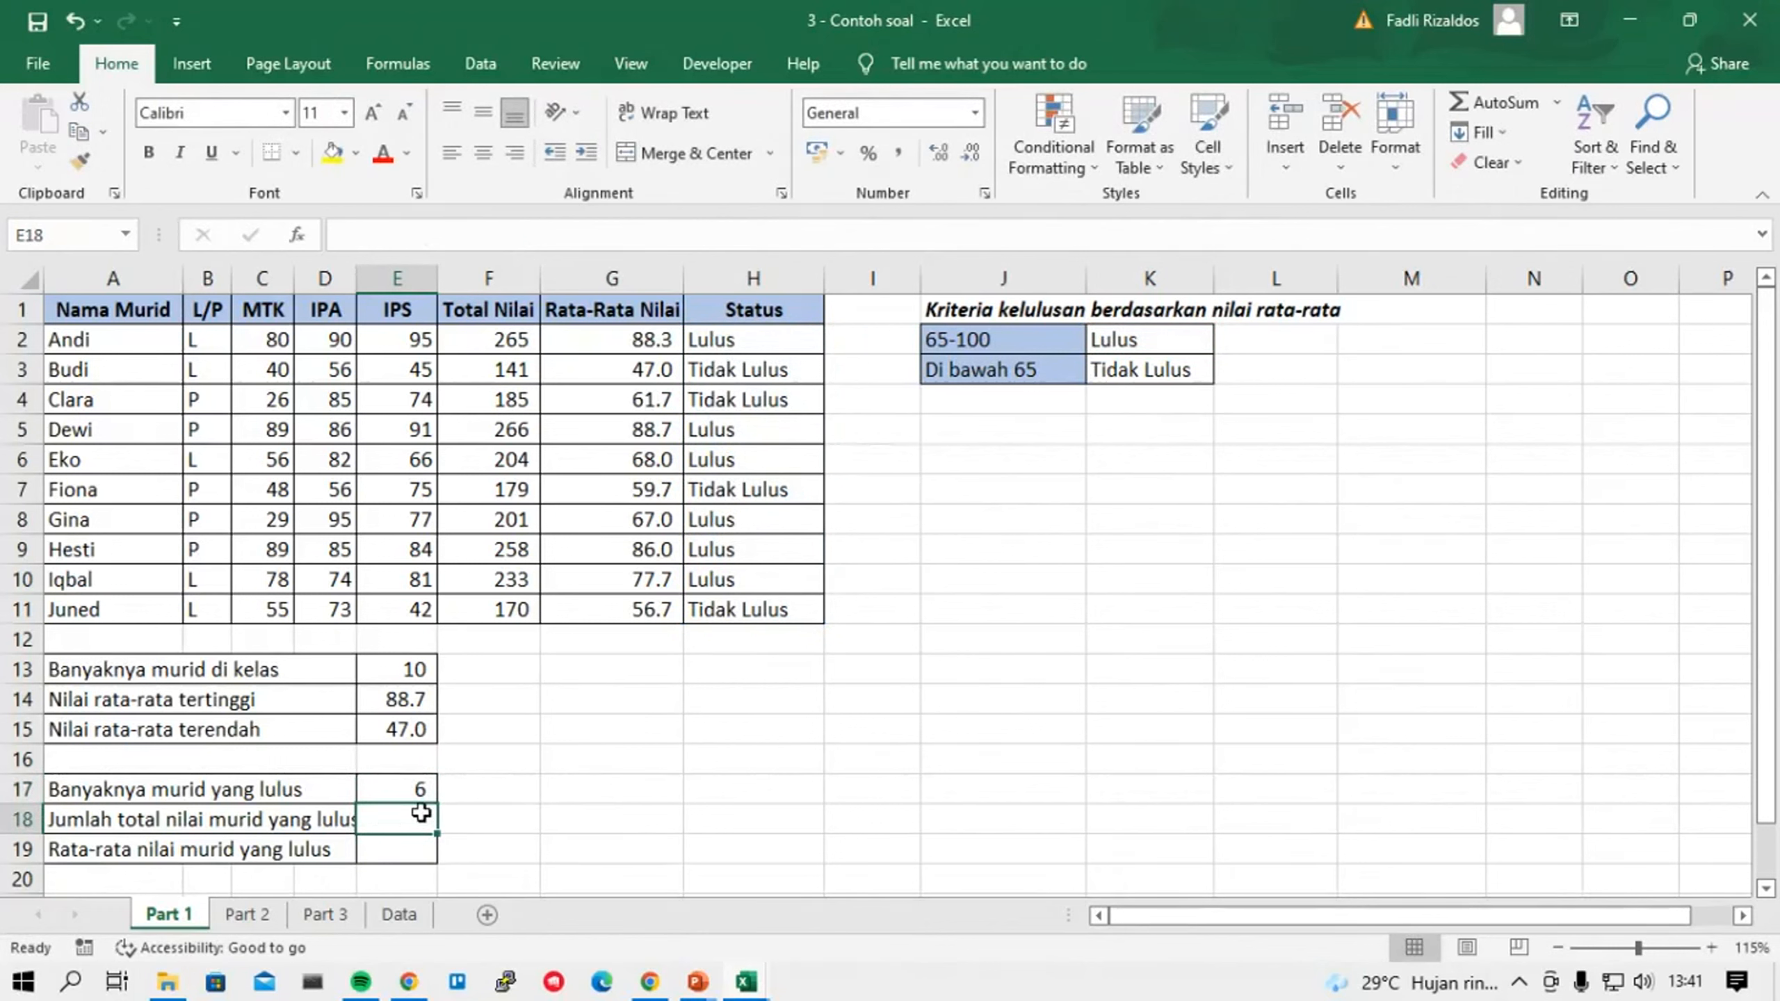
Enter a SUMIF formula in E18 with the average scores in G2:G11 as range and ">=65" as criterion.
{"action": "type", "text": "=sumif("}
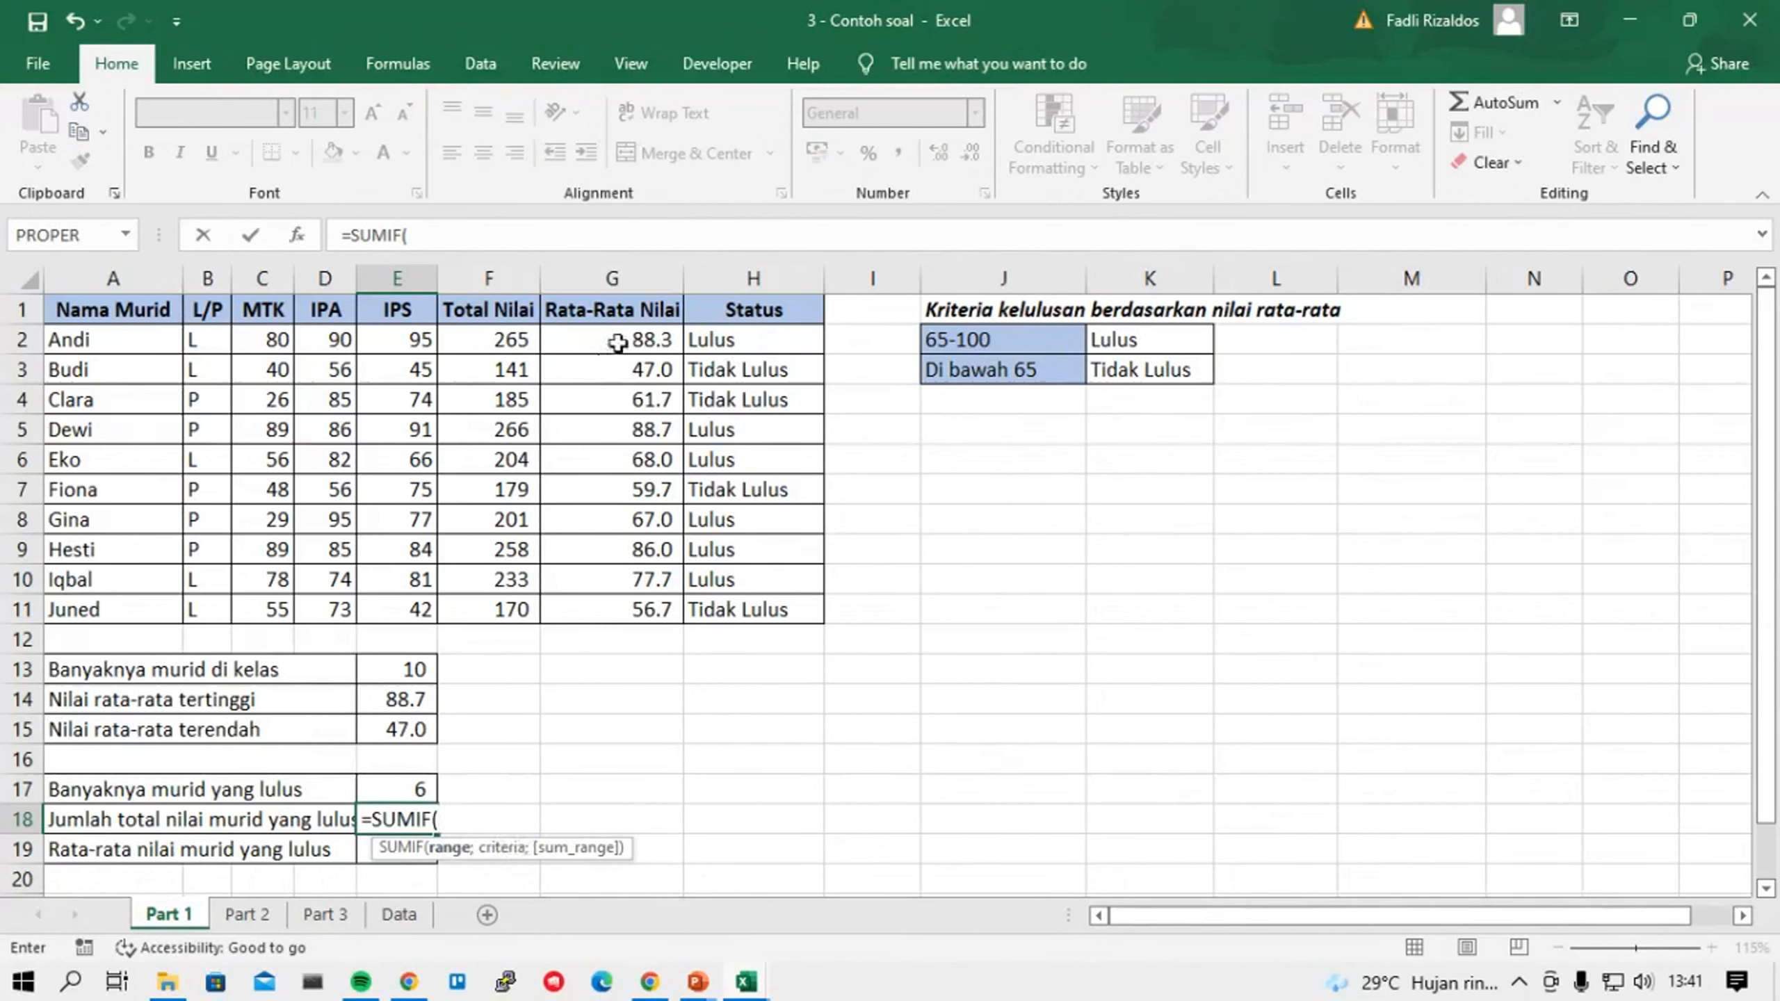
{"action": "left_click_drag", "start_coordinate": [610, 350], "coordinate": [629, 614]}
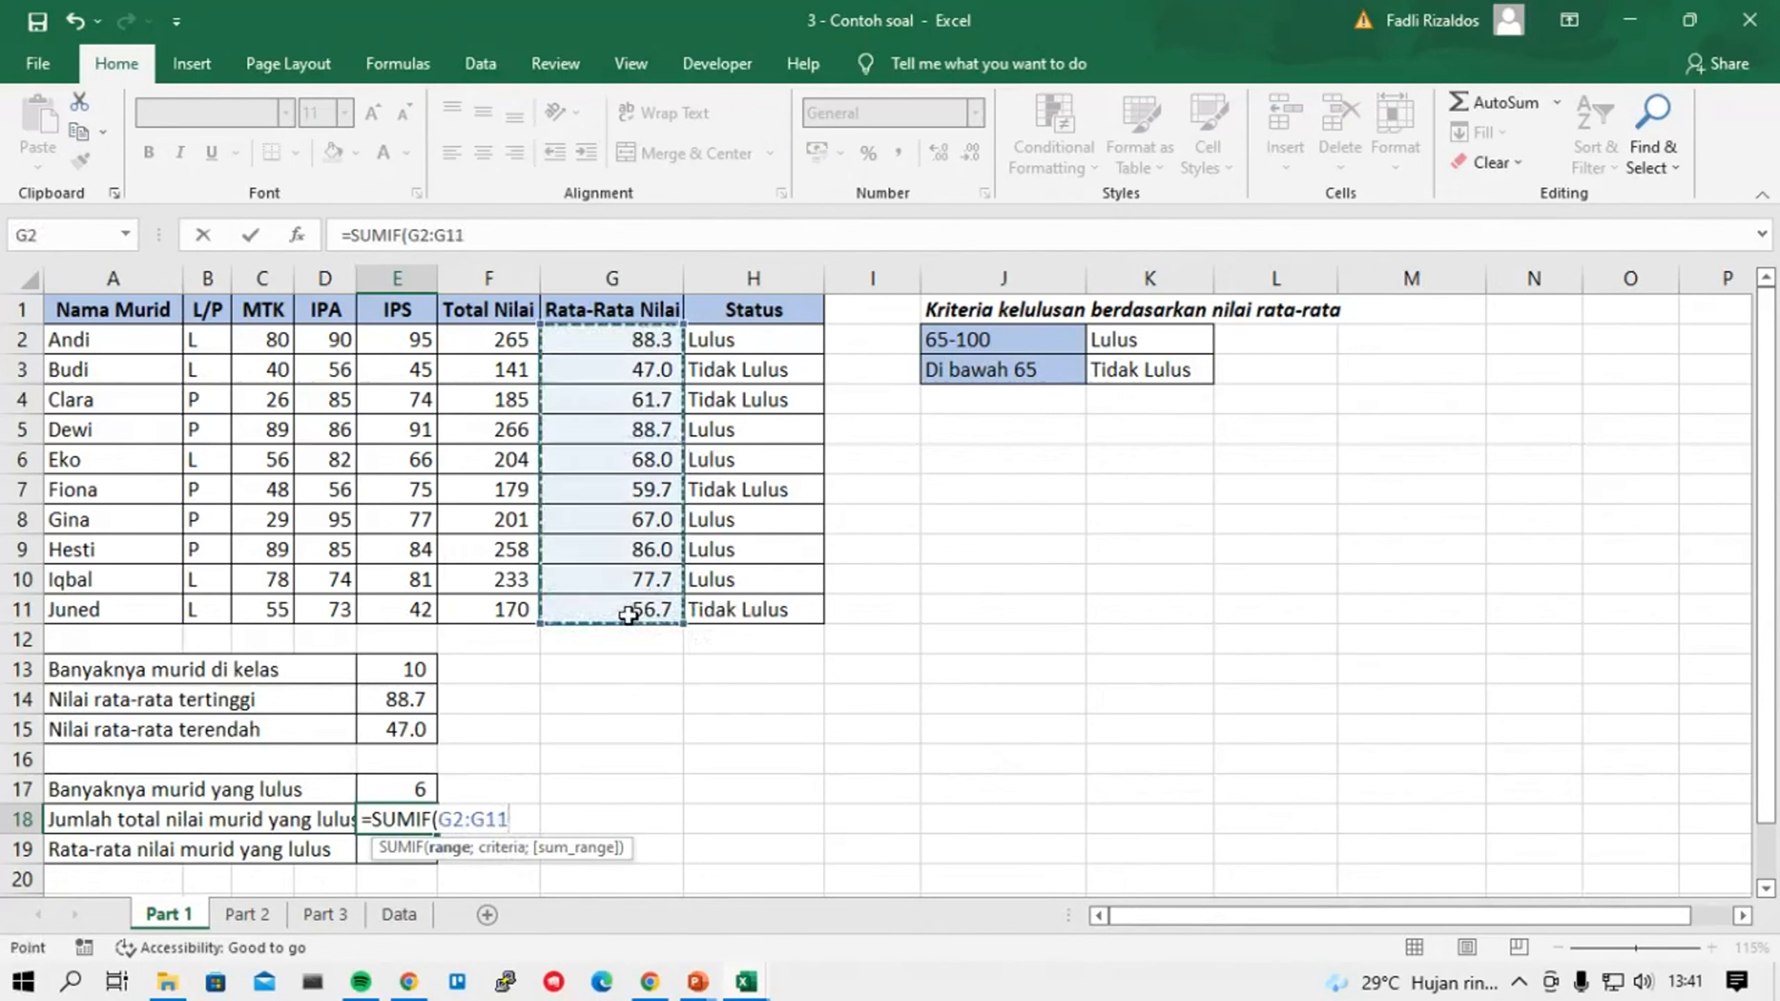
{"action": "type", "text": ";"}
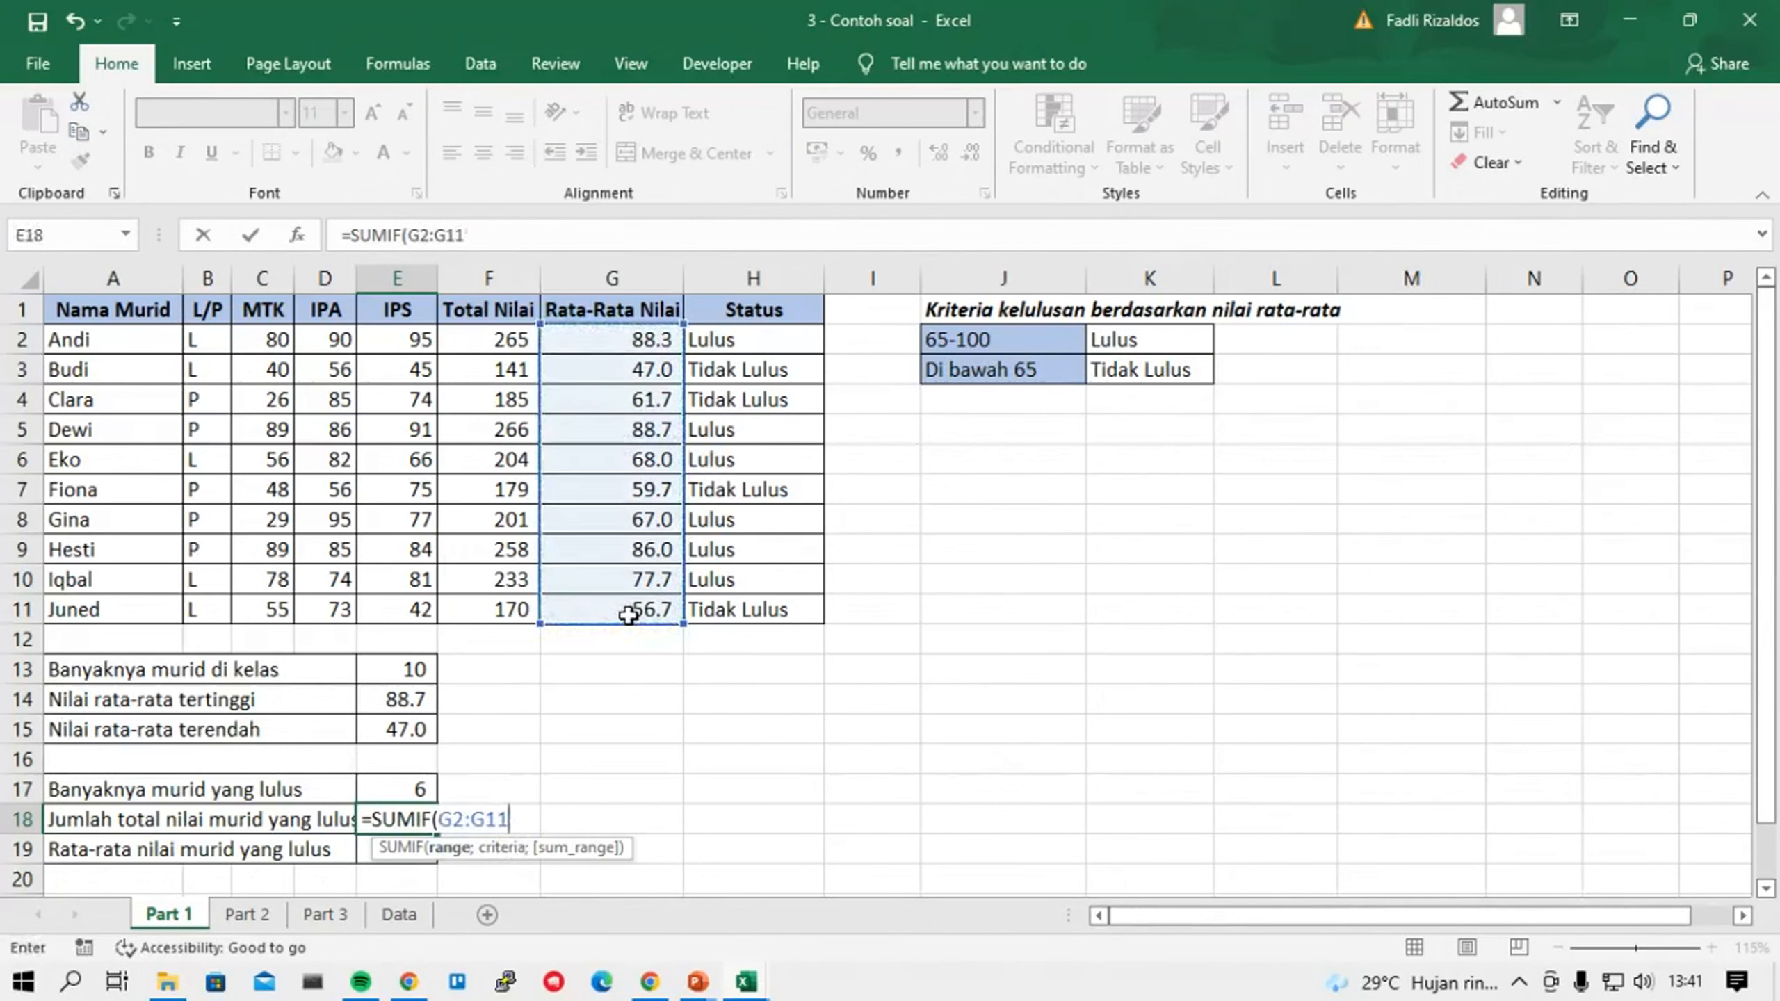
{"action": "type", "text": ";\">=6"}
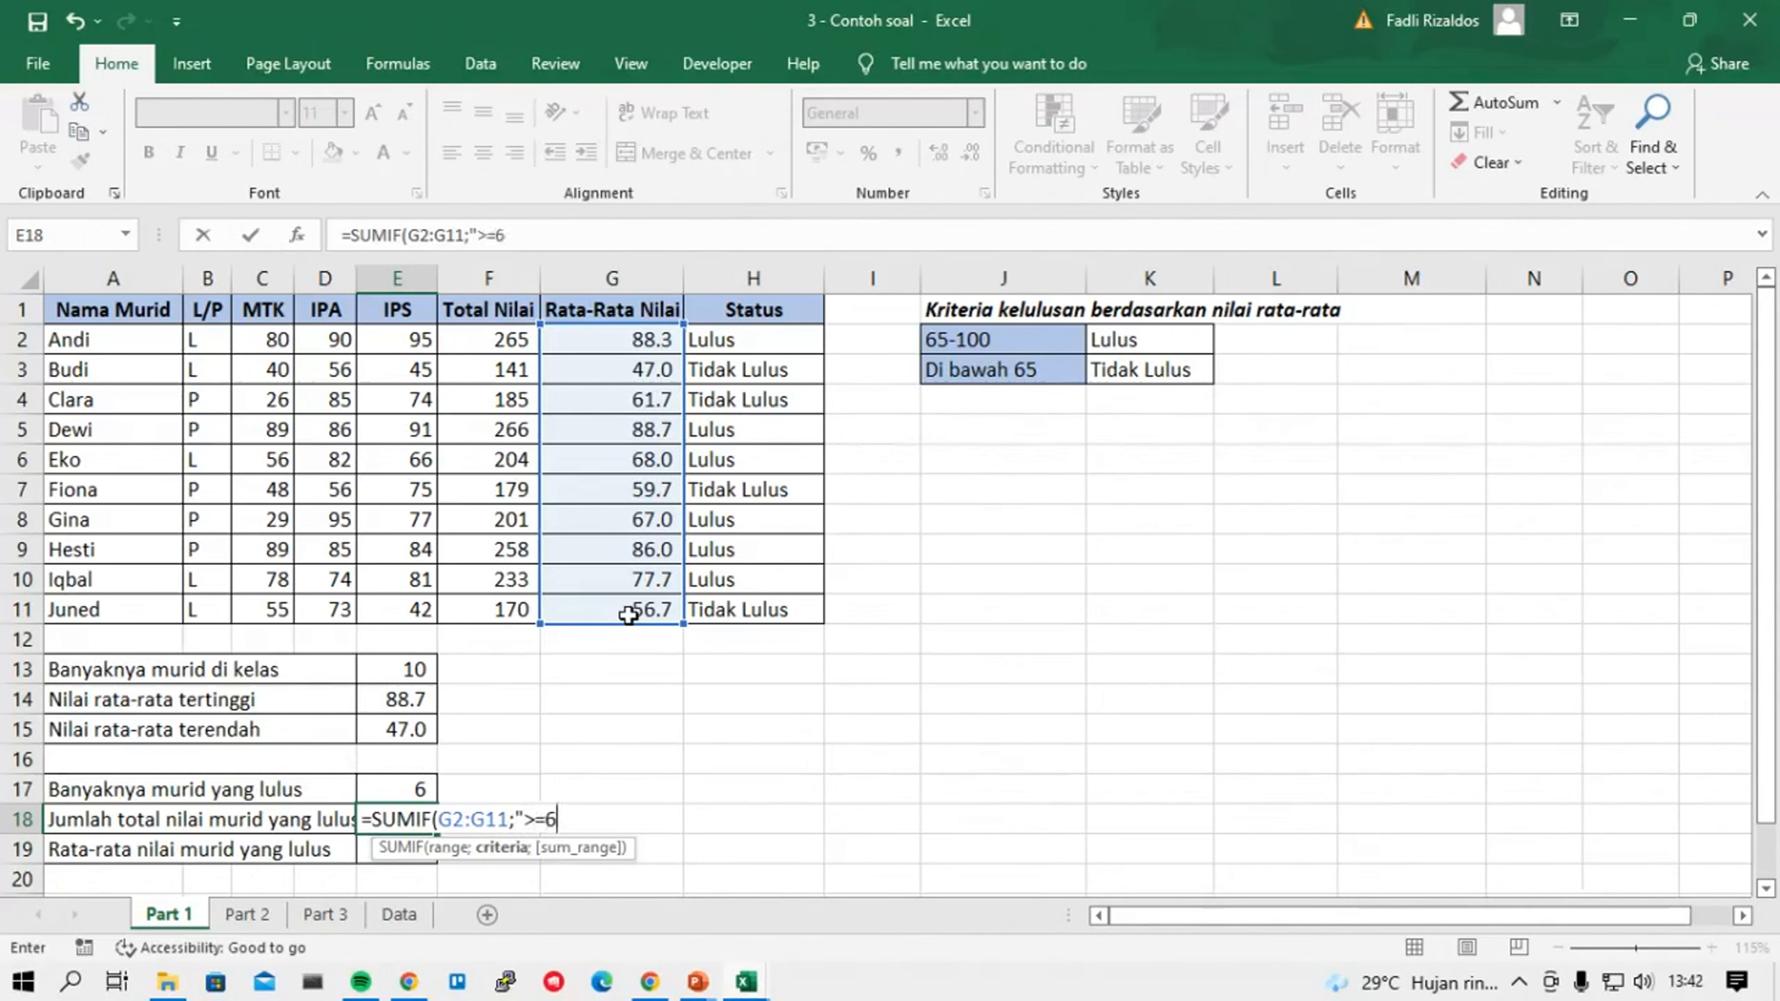
{"action": "type", "text": "\""}
{"action": "key", "text": "Return"}
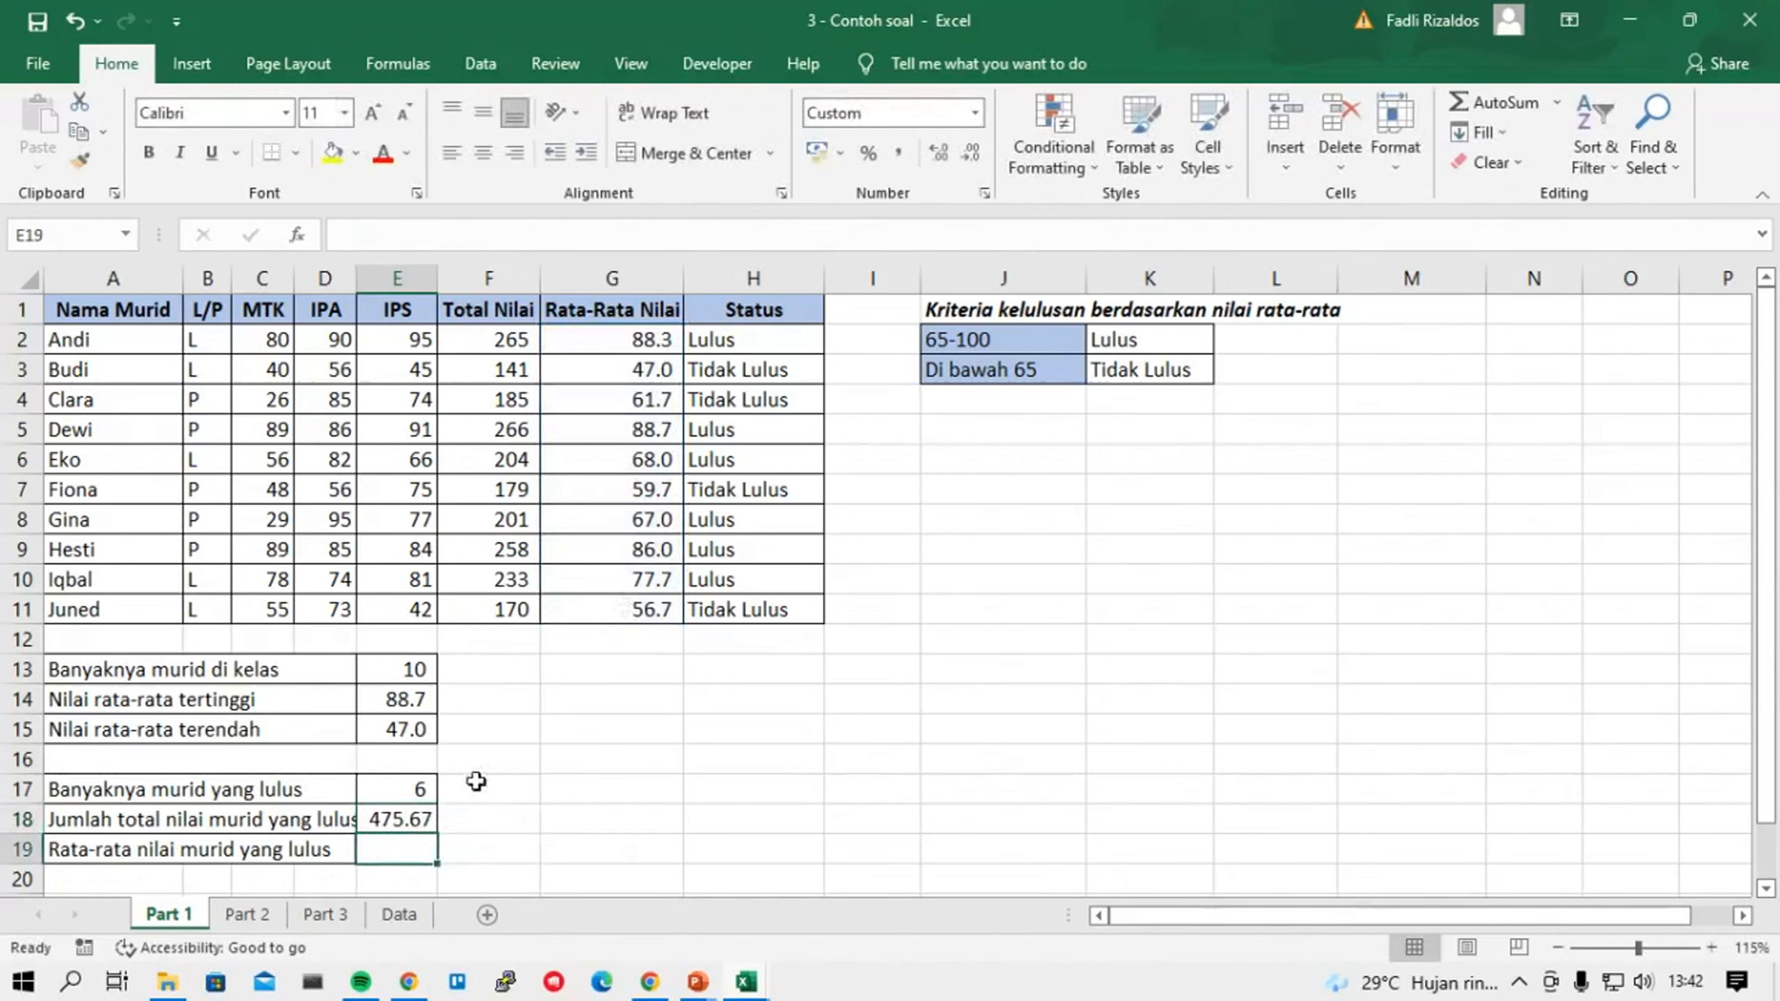
Change the range of the SUMIF formula in E18 to the total scores in F2:F11.
{"action": "left_click", "coordinate": [382, 822]}
{"action": "key", "text": "F2"}
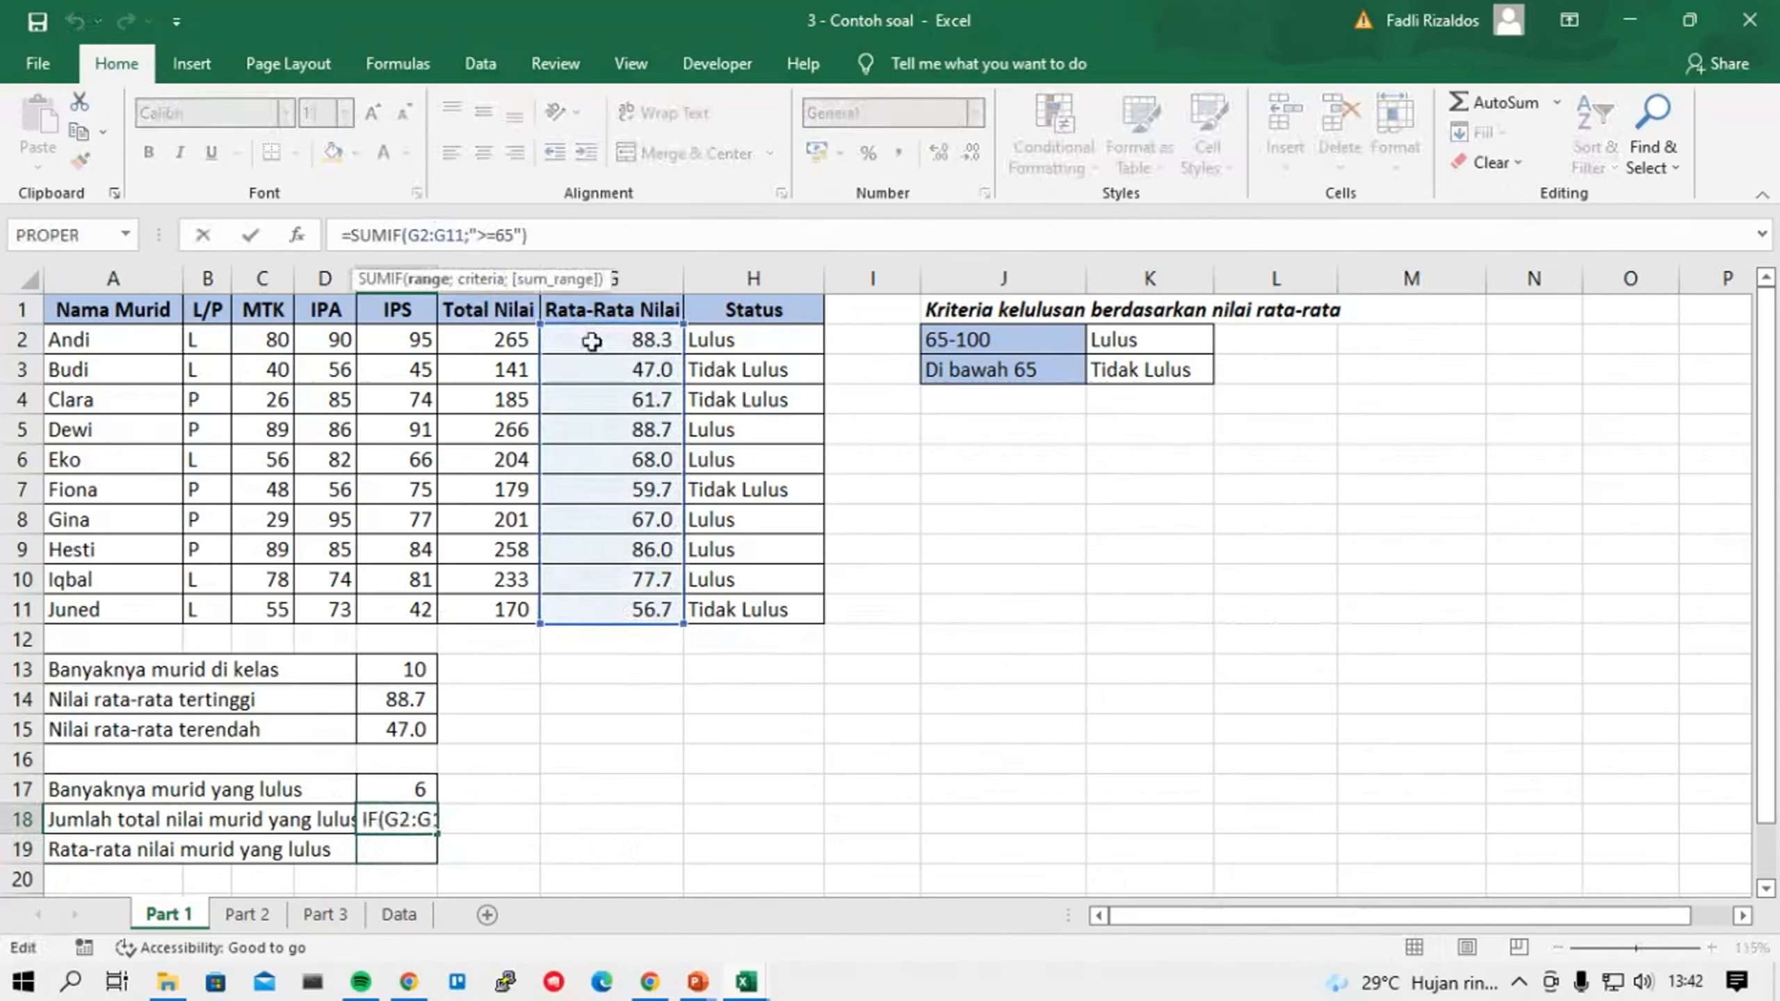
{"action": "left_click", "coordinate": [584, 307]}
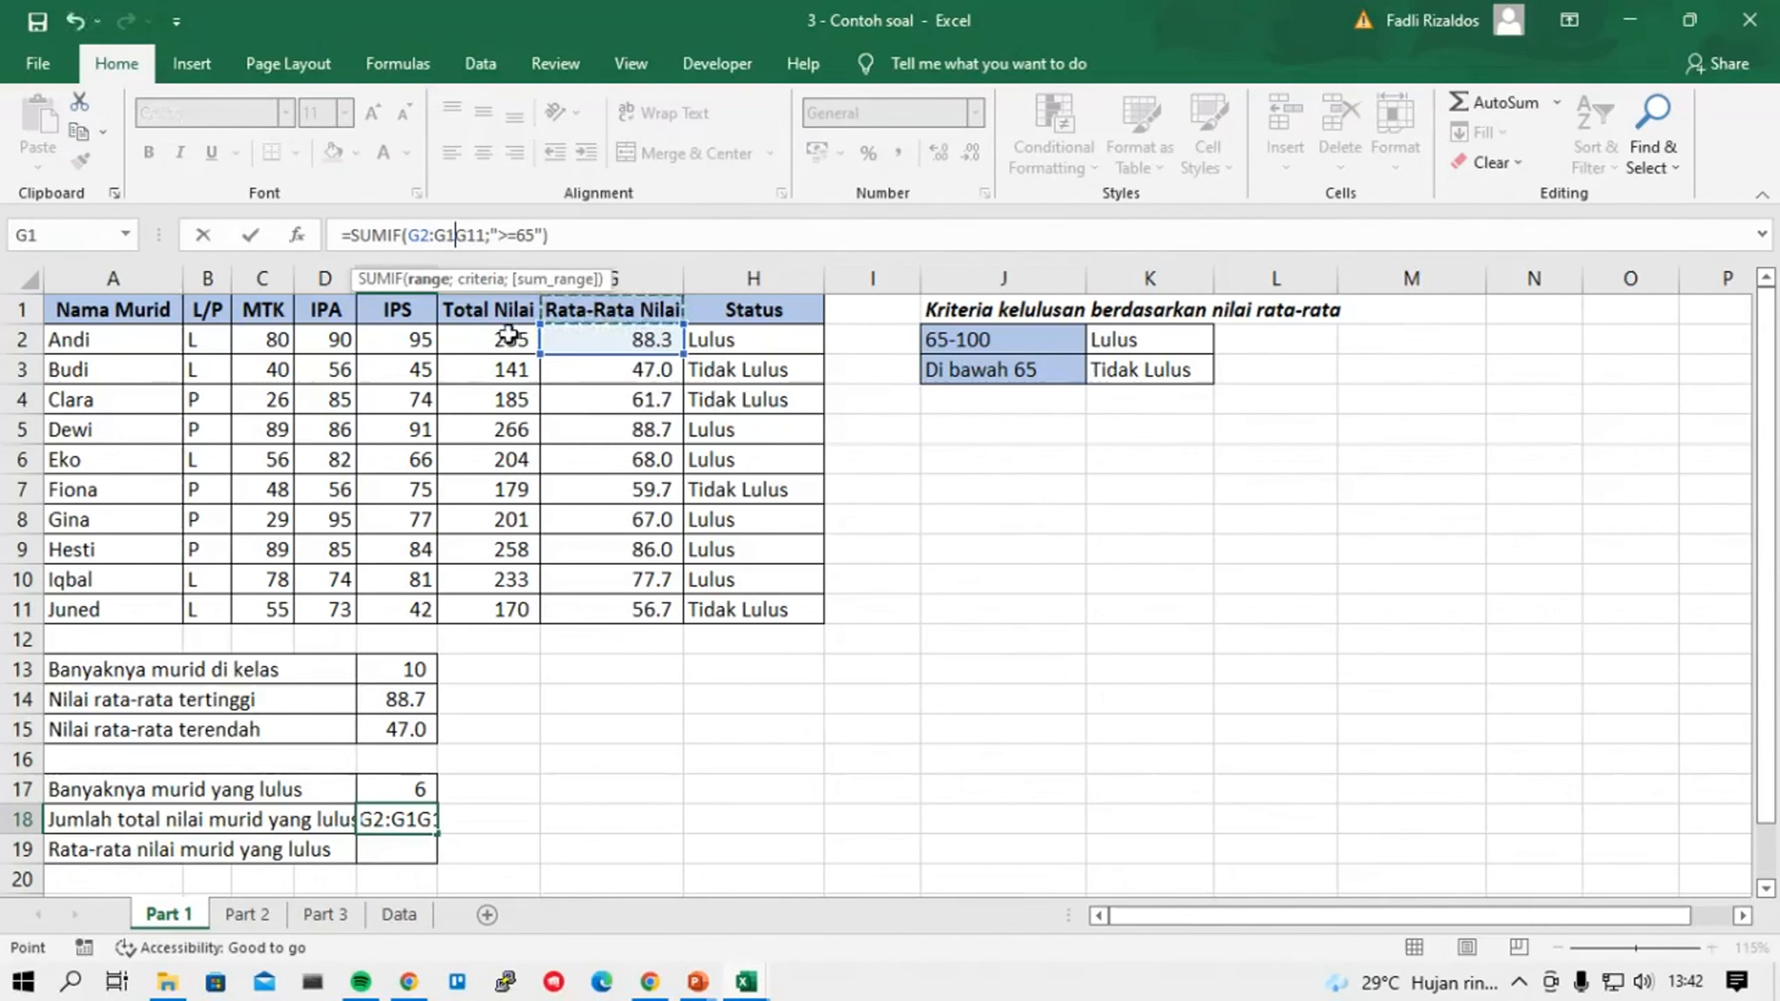
{"action": "key", "text": "ctrl+z"}
{"action": "left_click_drag", "start_coordinate": [575, 346], "coordinate": [519, 343]}
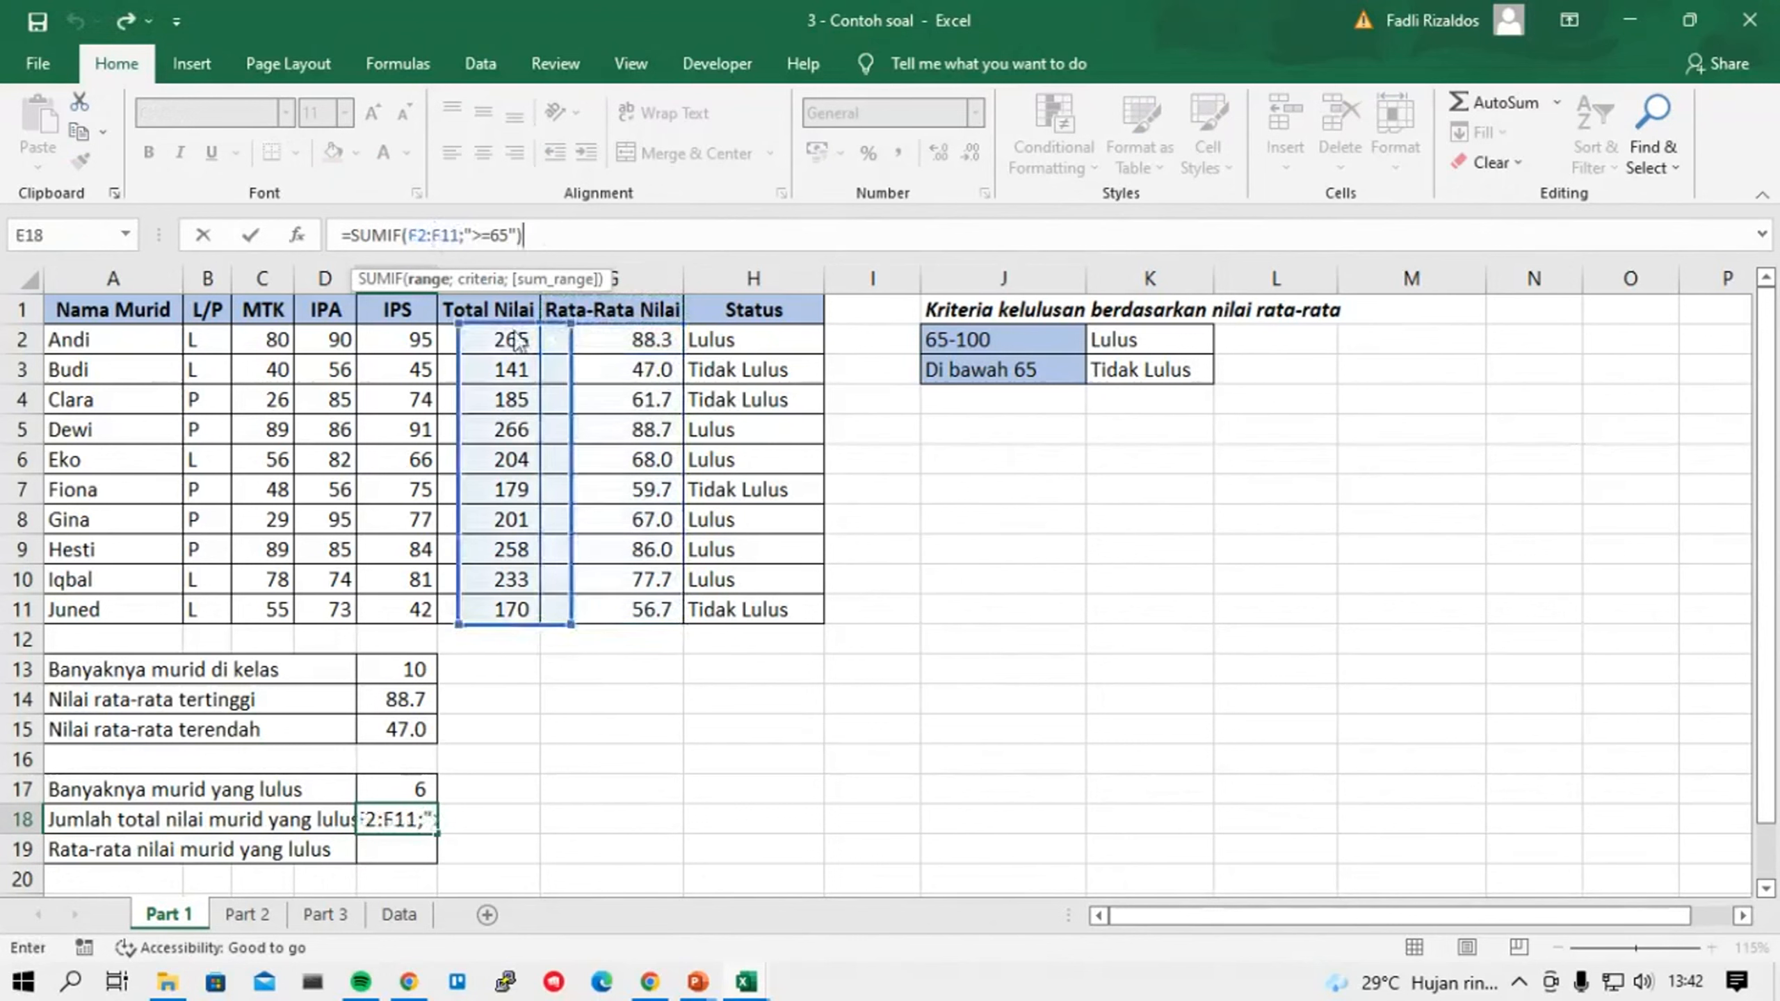
{"action": "key", "text": "Return"}
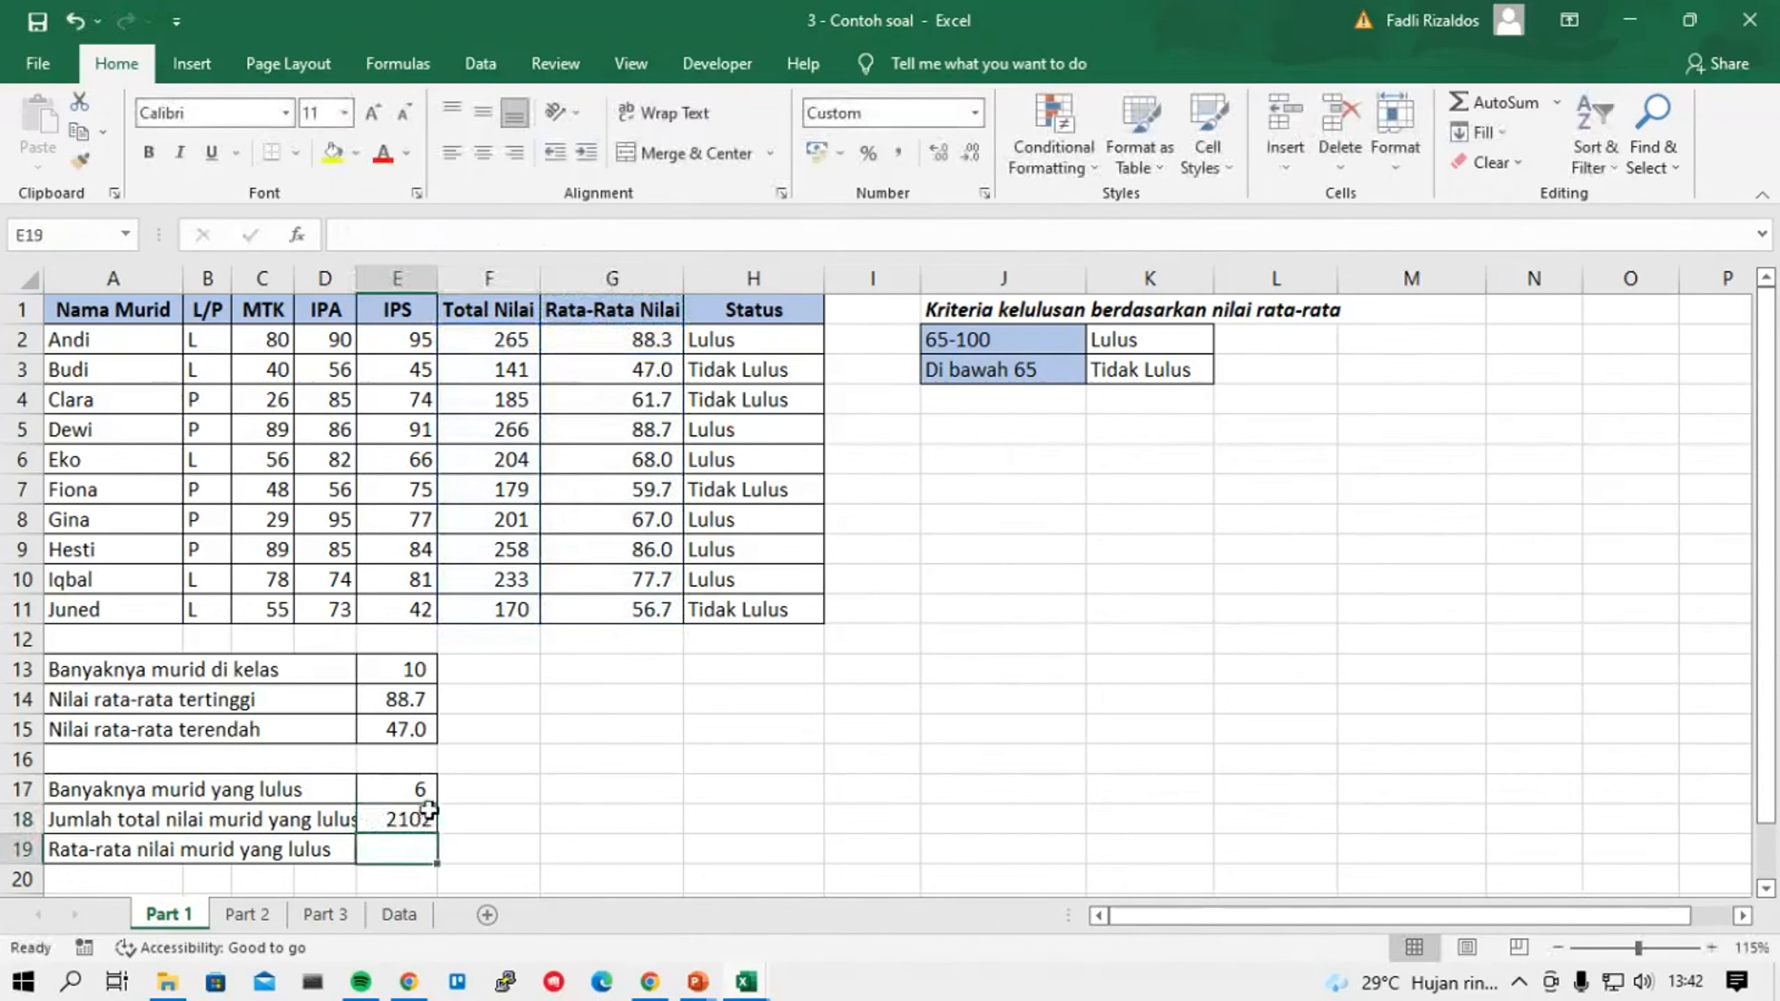
Try to commit the SUMIF formula in E18 without the quotation marks around its >=65 criterion.
{"action": "left_click", "coordinate": [429, 813]}
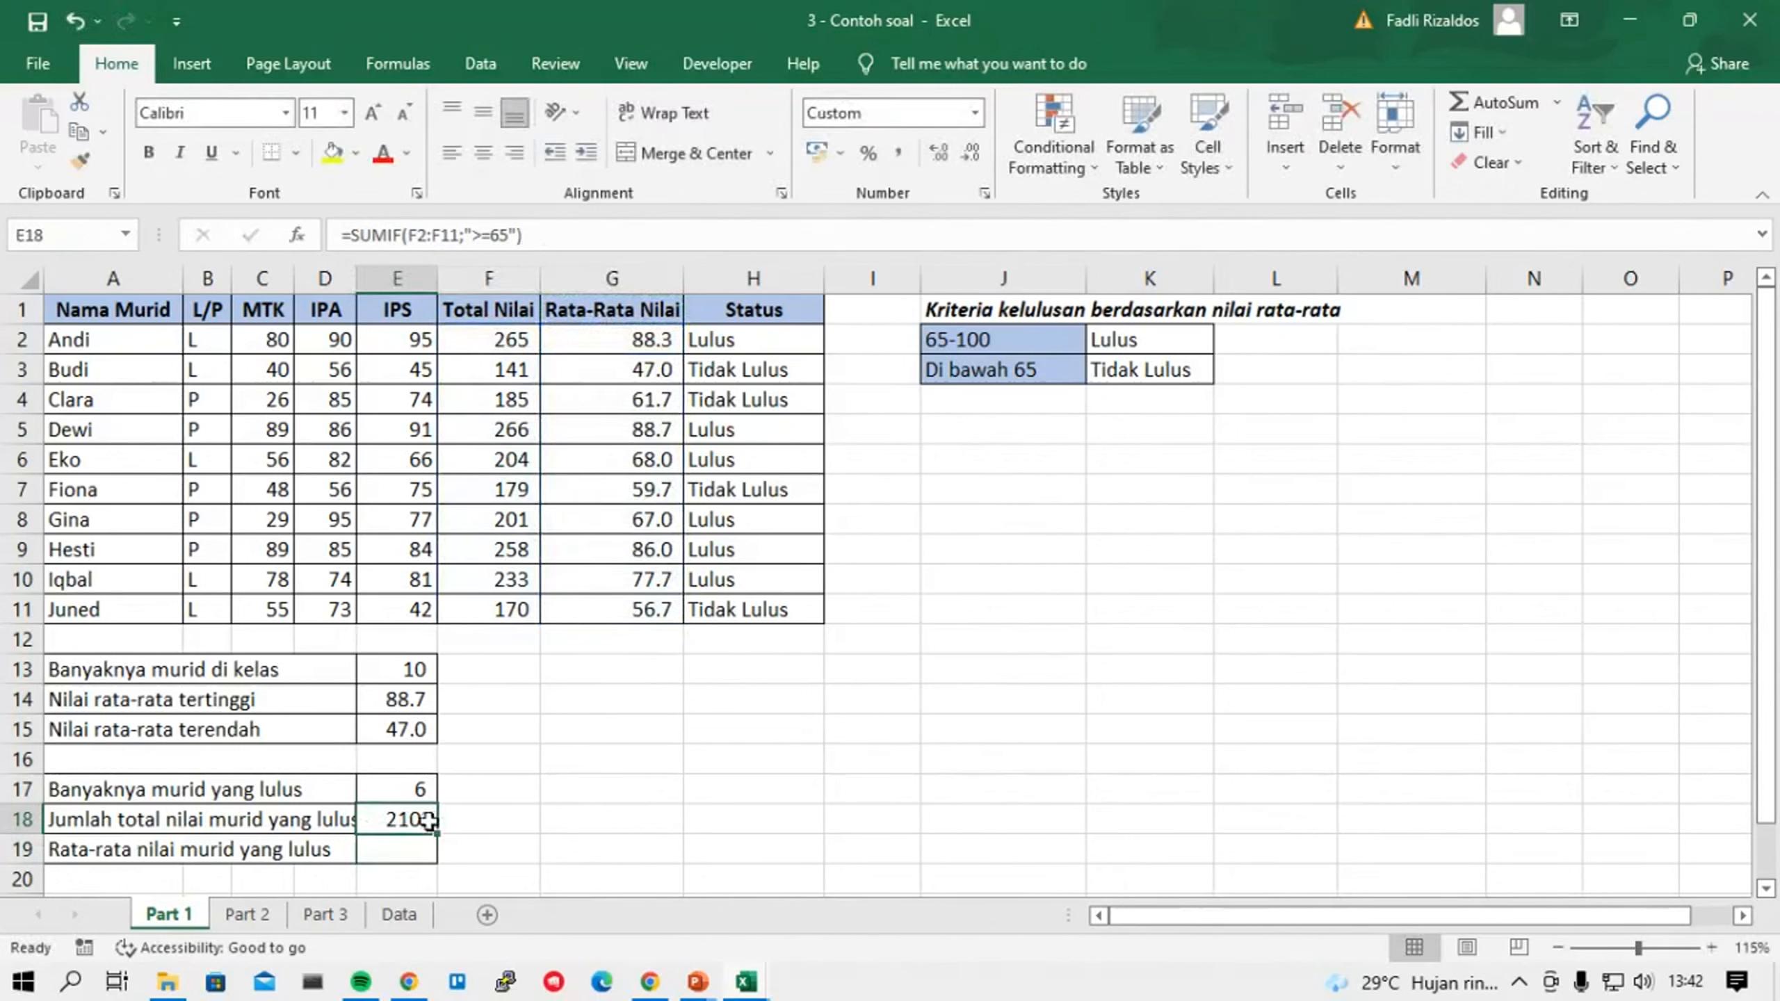
{"action": "left_click", "coordinate": [519, 235]}
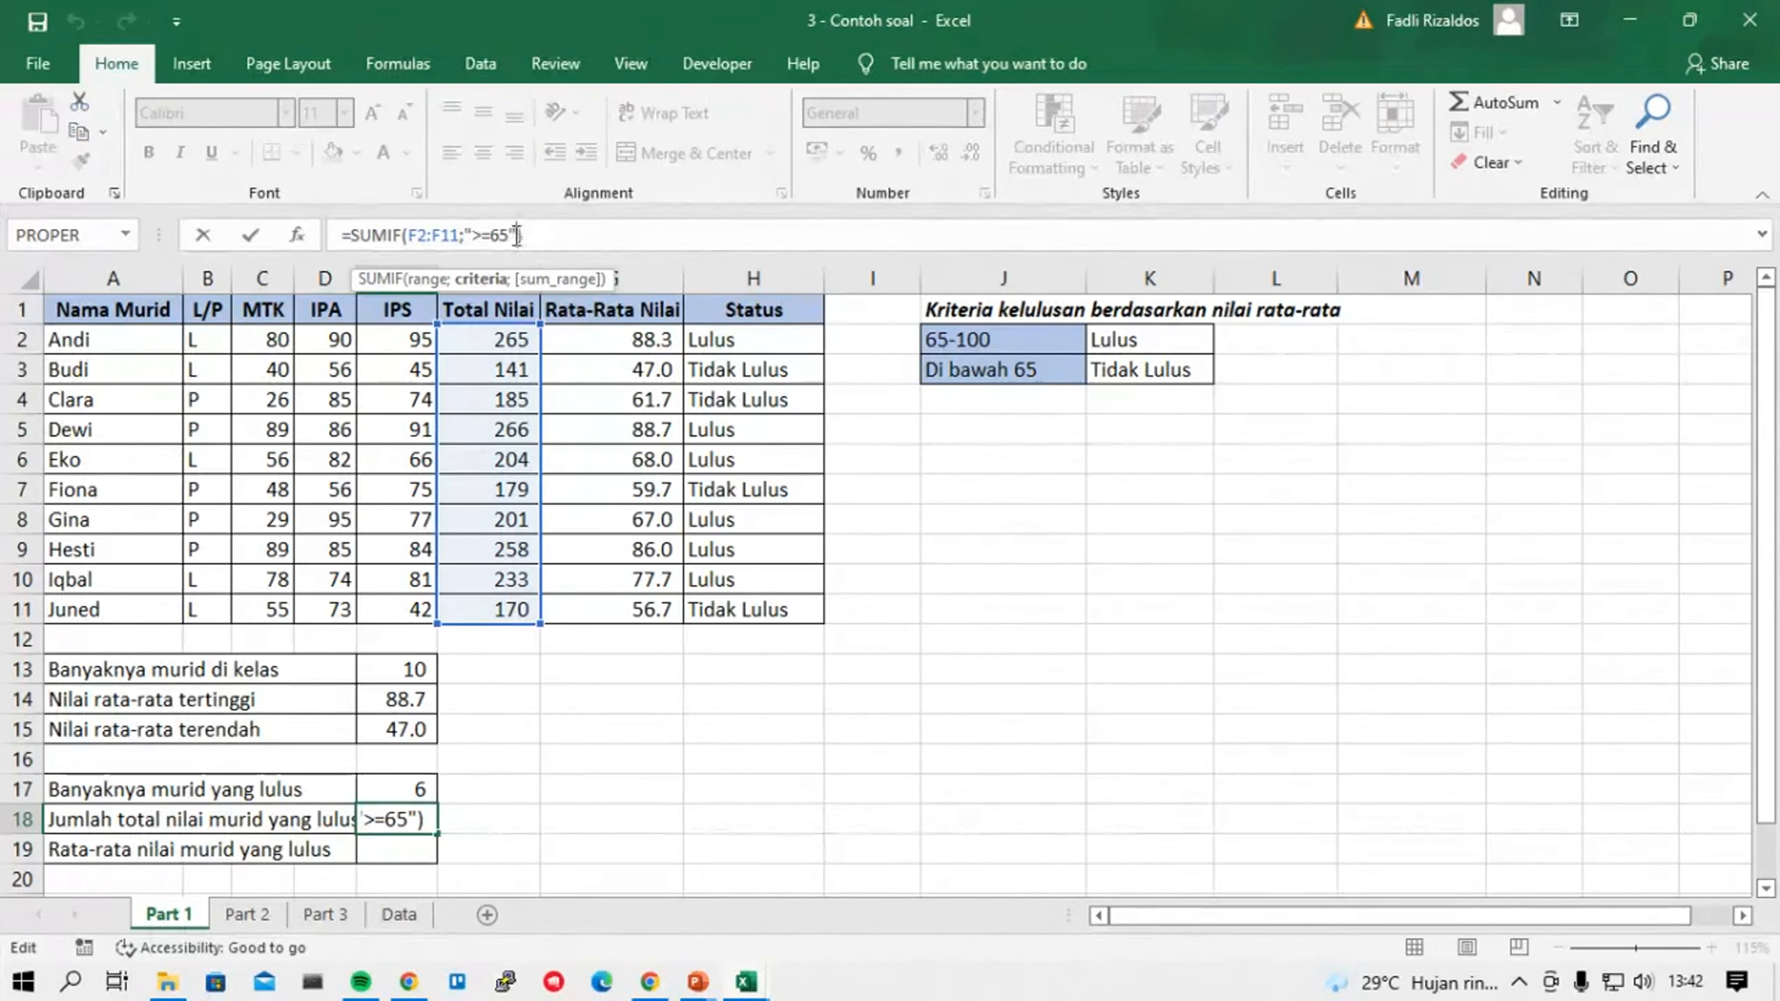
{"action": "mouse_move", "coordinate": [509, 236]}
{"action": "left_mouse_down"}
{"action": "mouse_move", "coordinate": [468, 237]}
{"action": "mouse_move", "coordinate": [500, 239]}
{"action": "left_mouse_up"}
{"action": "key", "text": "BackSpace"}
{"action": "left_click", "coordinate": [473, 237]}
{"action": "key", "text": "BackSpace"}
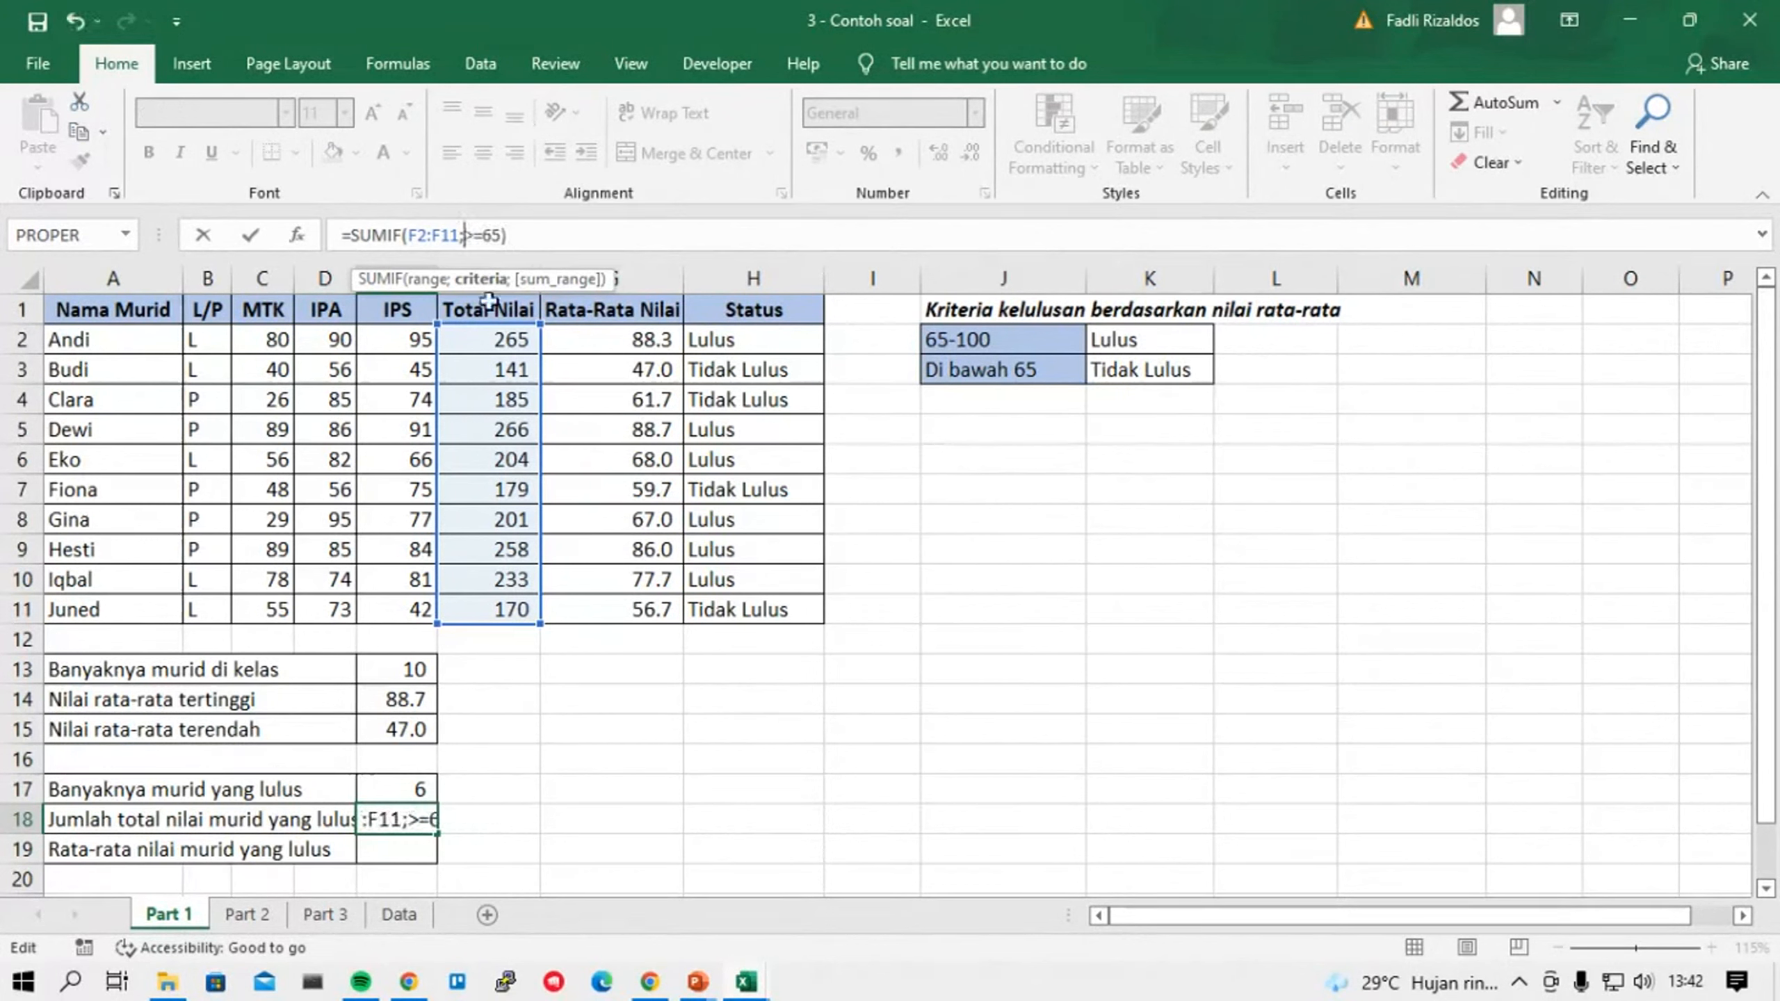
{"action": "key", "text": "Return"}
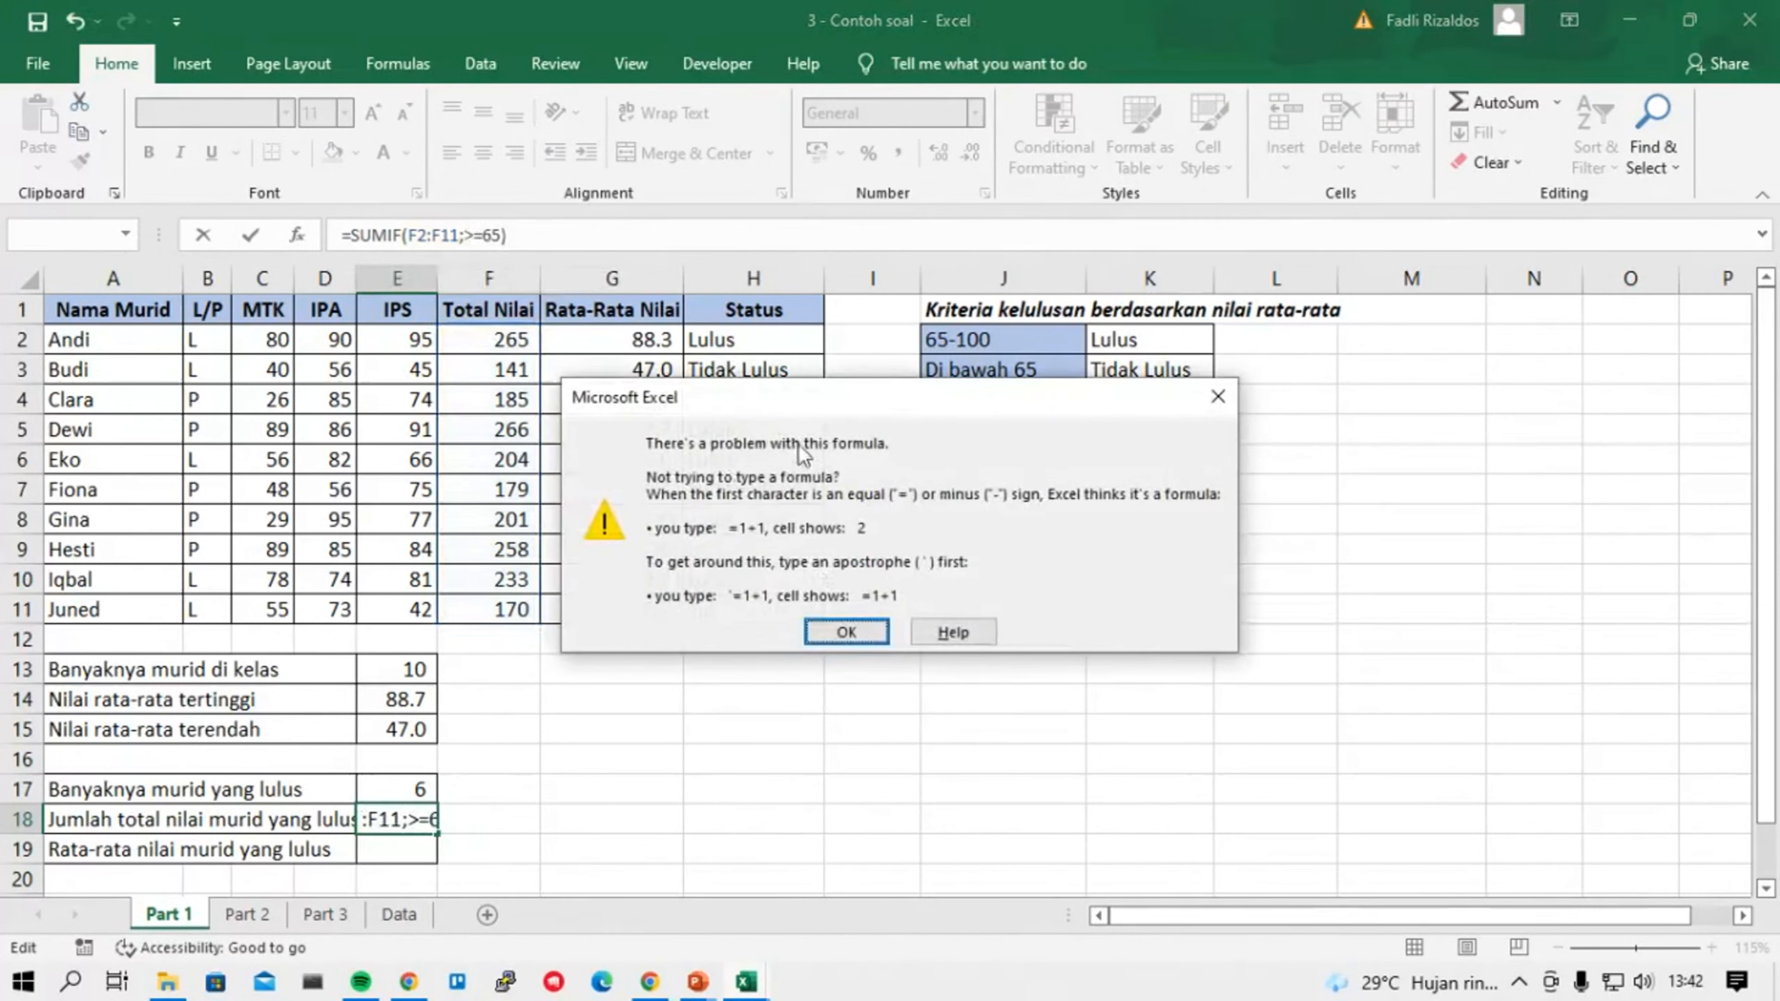
{"action": "left_click", "coordinate": [846, 632]}
Put the quotation marks back around the >=65 criterion in E18's SUMIF formula and commit it.
{"action": "type", "text": "\""}
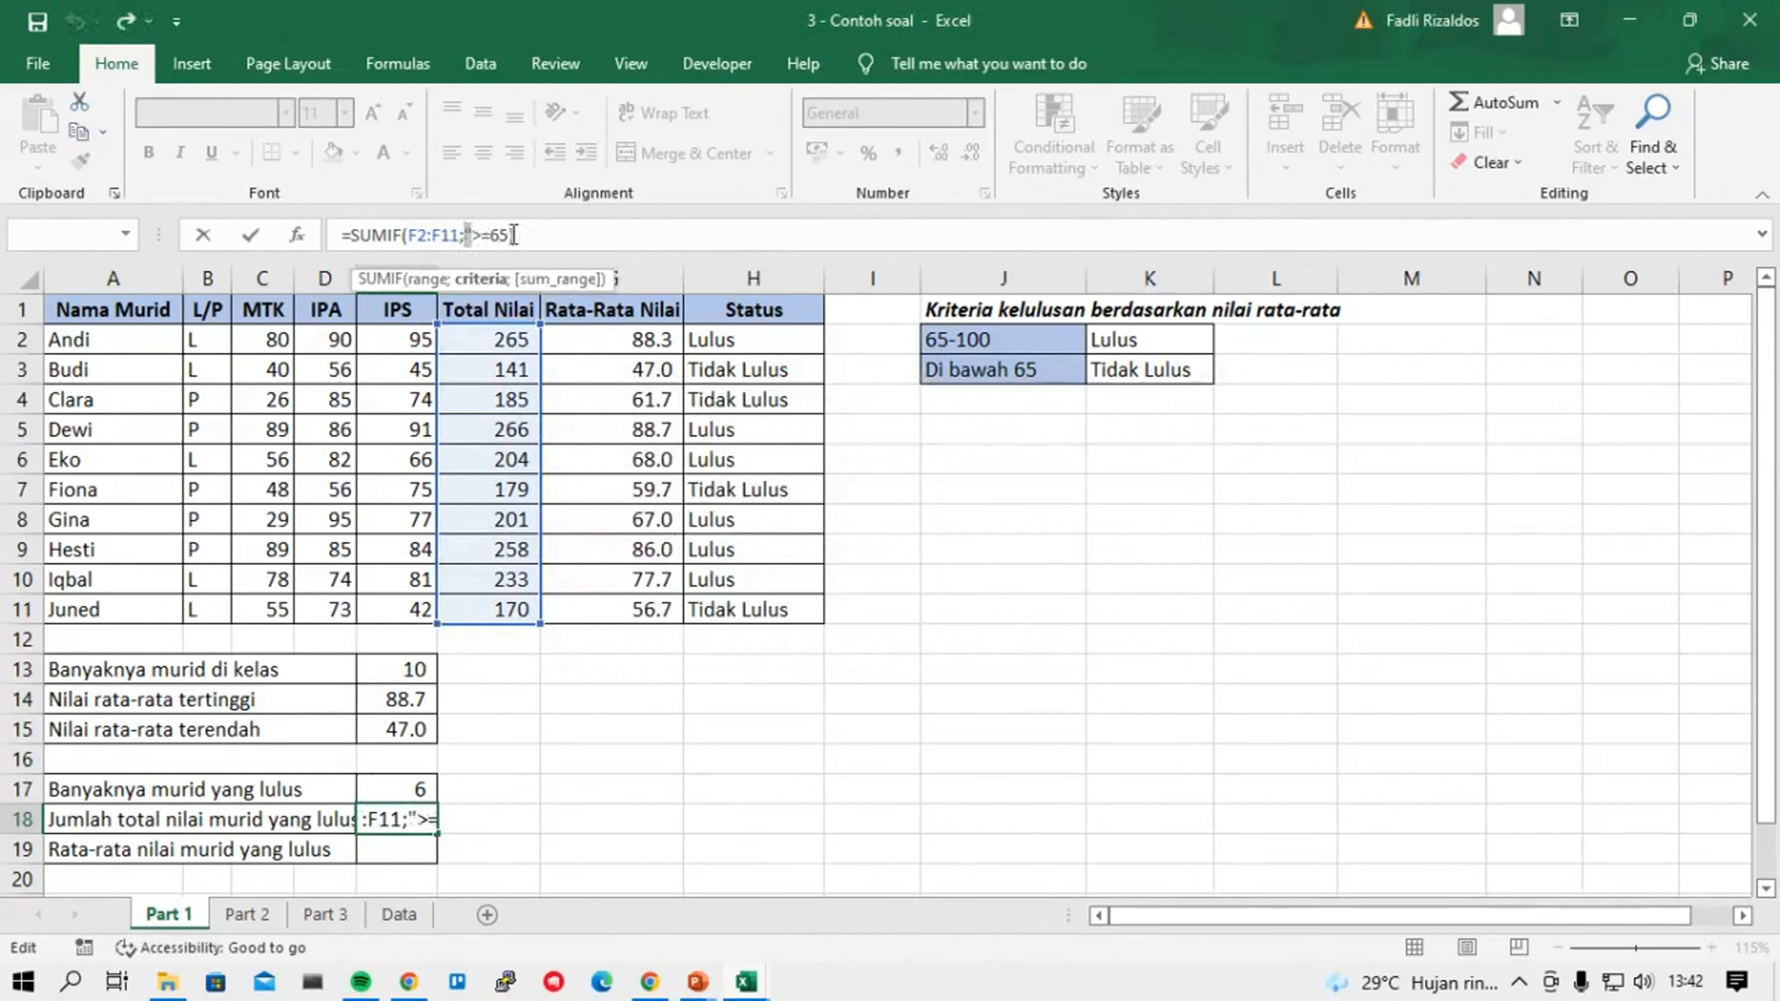
{"action": "left_click", "coordinate": [512, 235]}
{"action": "type", "text": "\""}
{"action": "key", "text": "Return"}
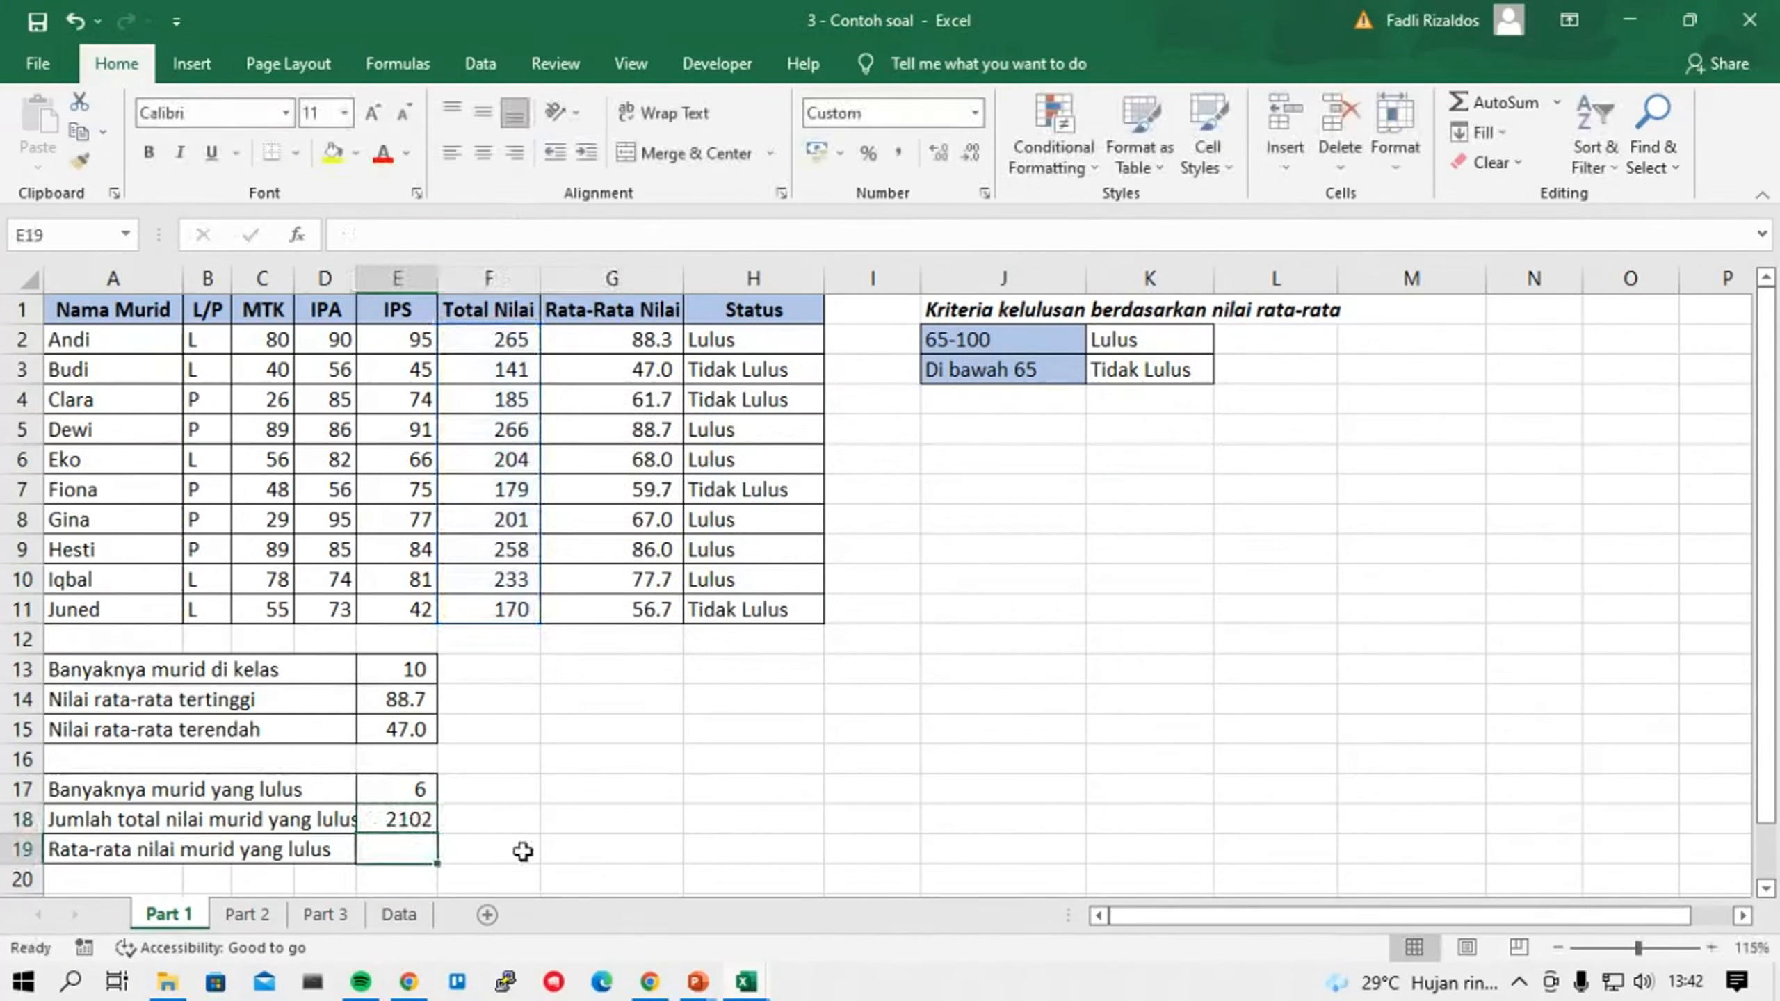
Replace the SUMIF arguments in E18 with the statuses in H2:H11 as range, K2 as criterion and F2:F12 as sum range.
{"action": "left_click", "coordinate": [418, 813]}
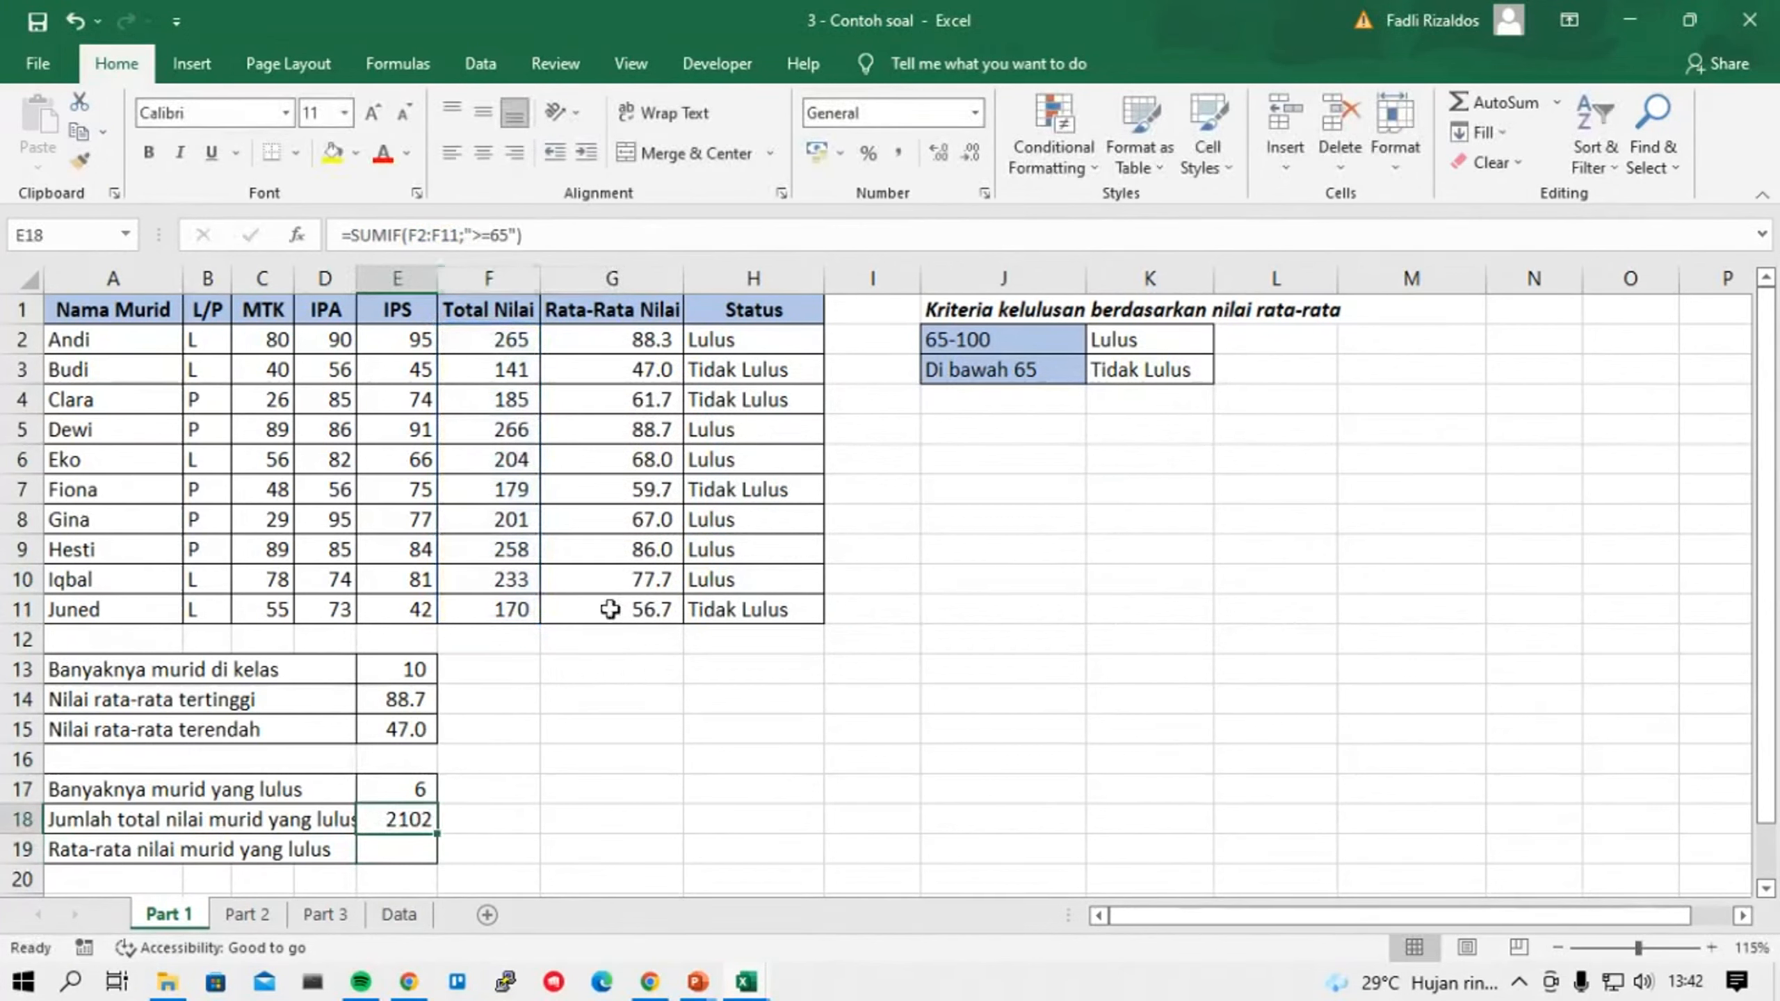
{"action": "key", "text": "F2"}
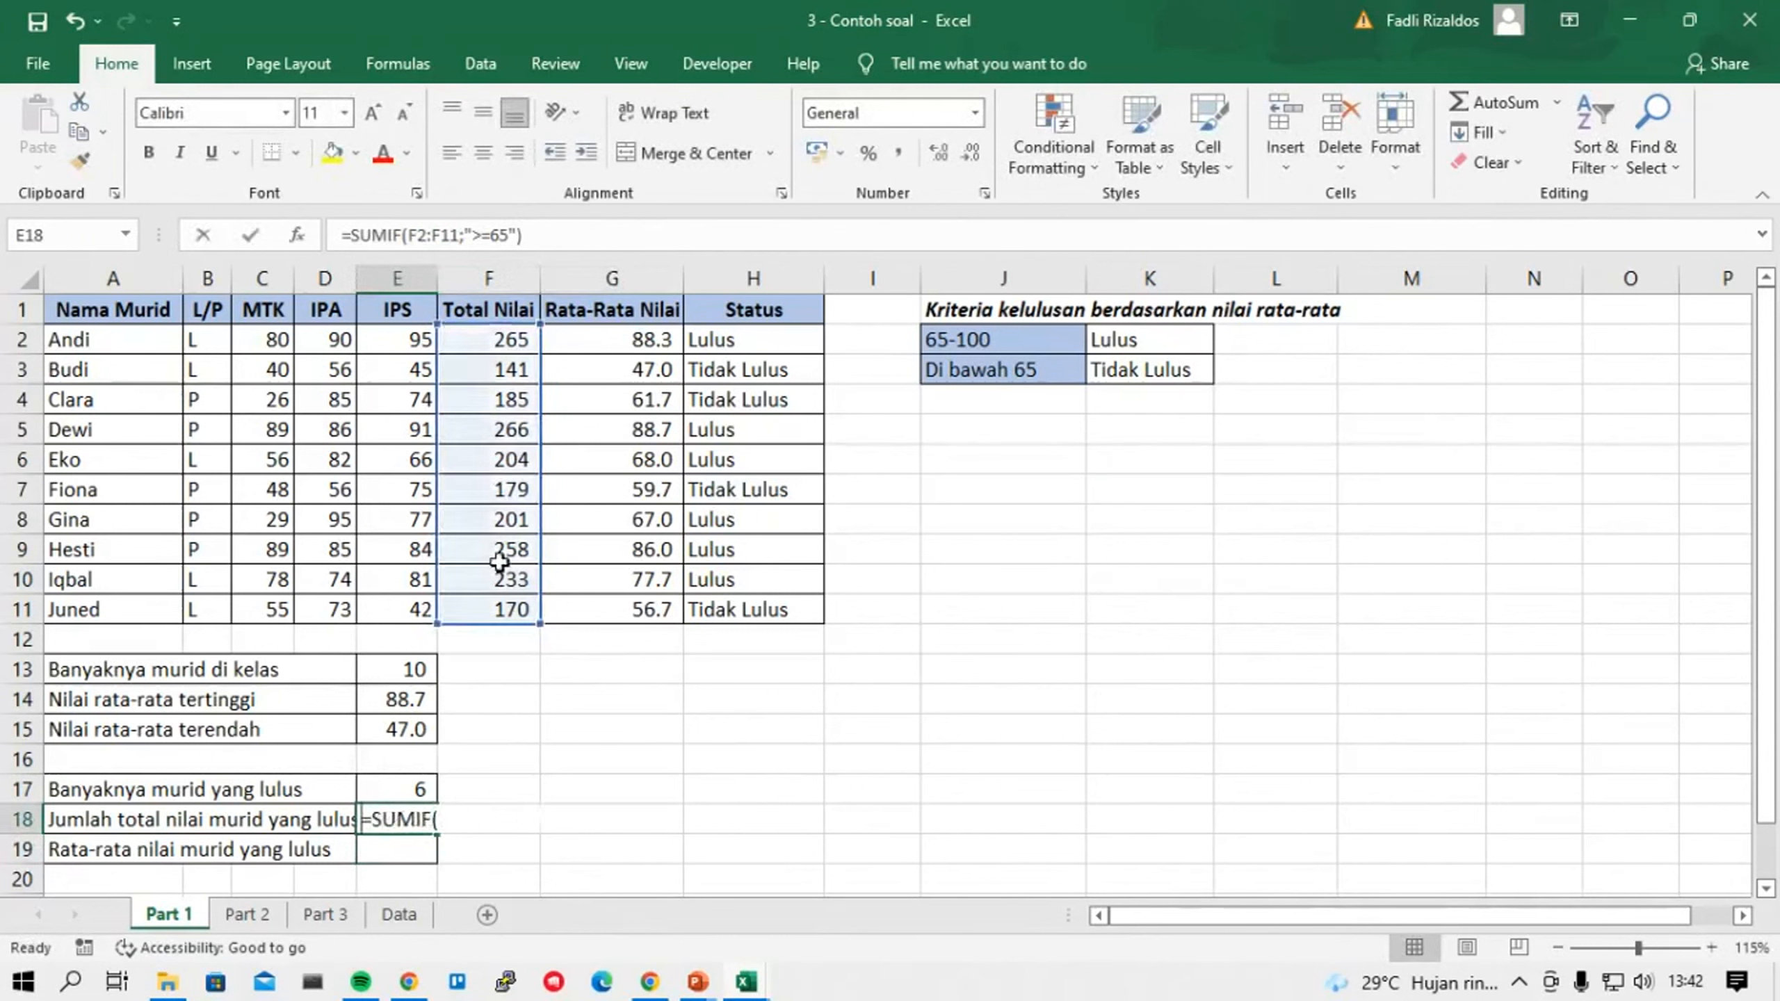
{"action": "left_click_drag", "start_coordinate": [572, 814], "coordinate": [448, 819]}
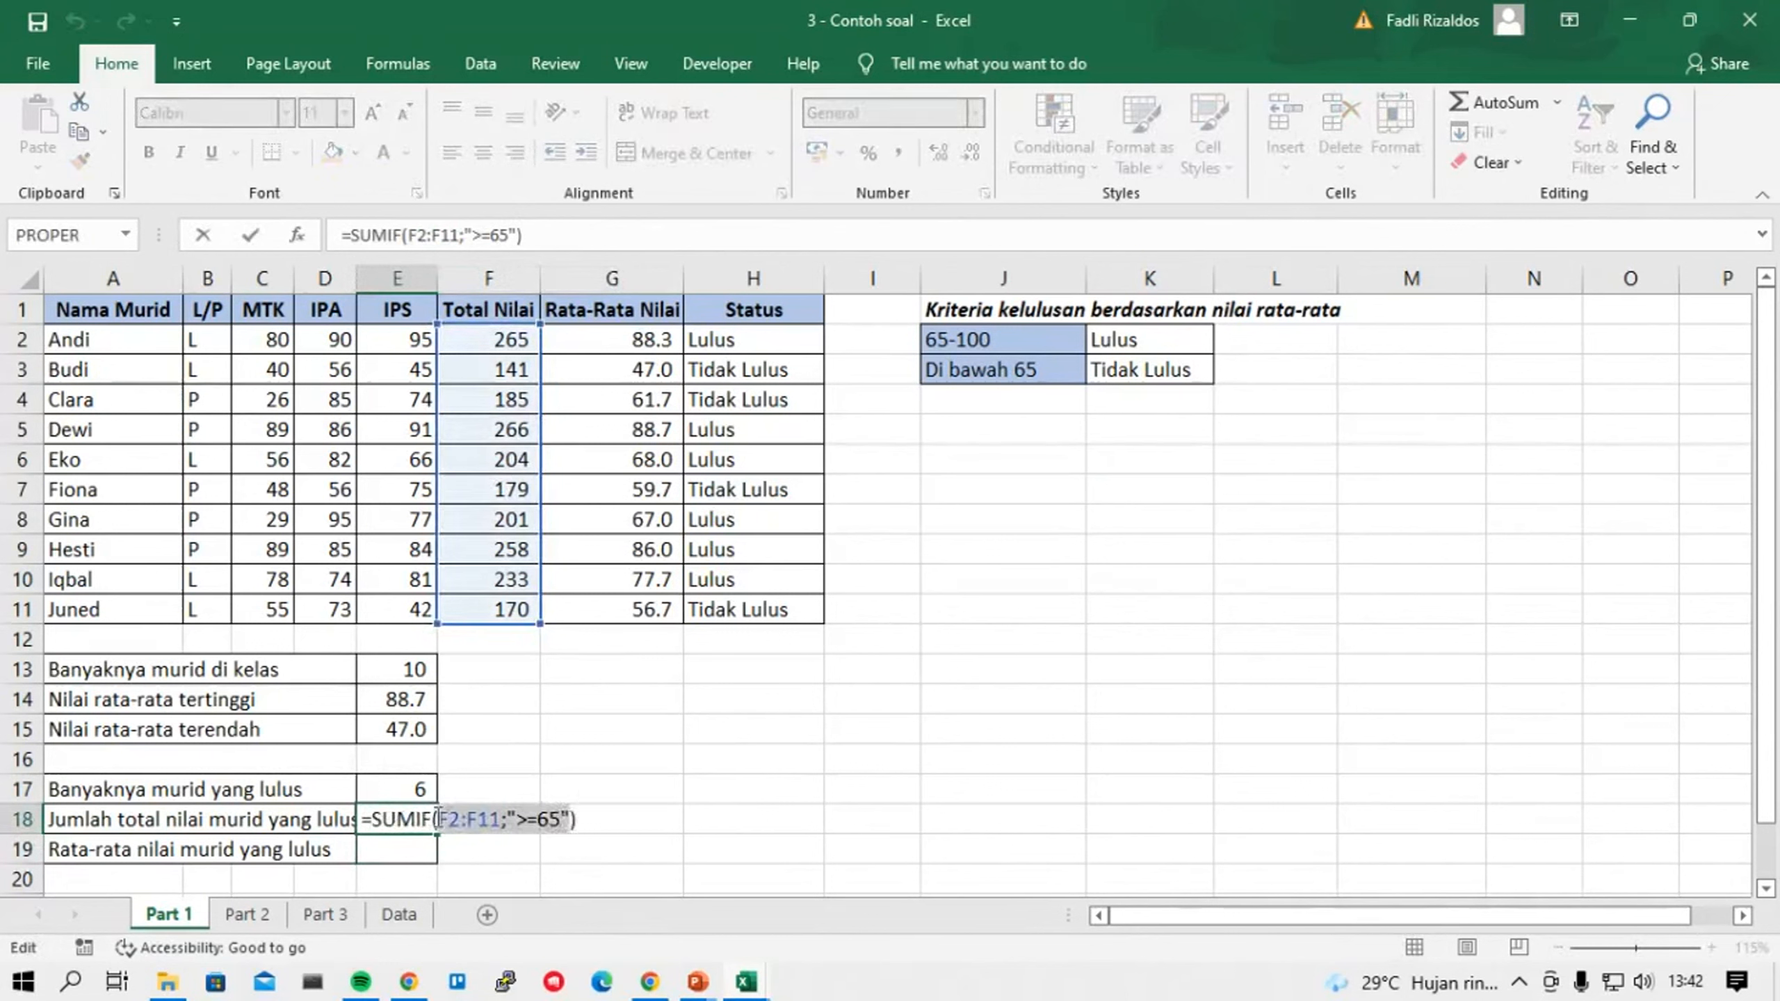
{"action": "key", "text": "BackSpace"}
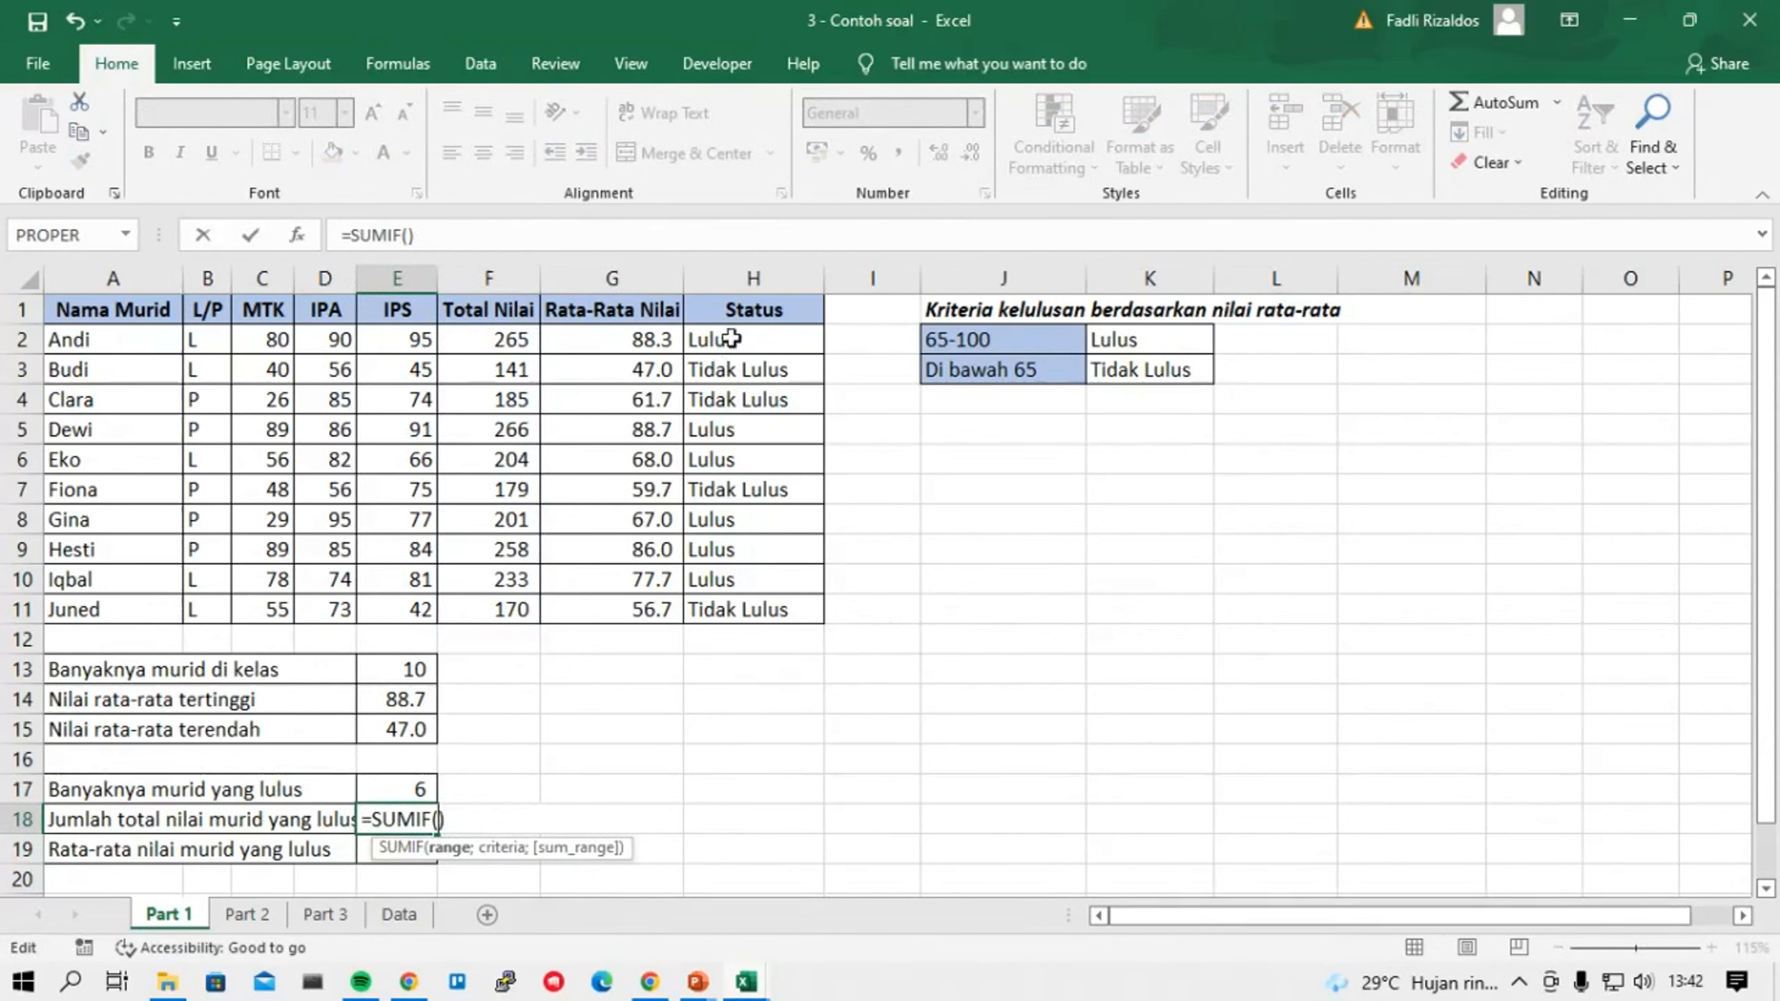
{"action": "left_click_drag", "start_coordinate": [731, 339], "coordinate": [739, 612]}
{"action": "type", "text": ";"}
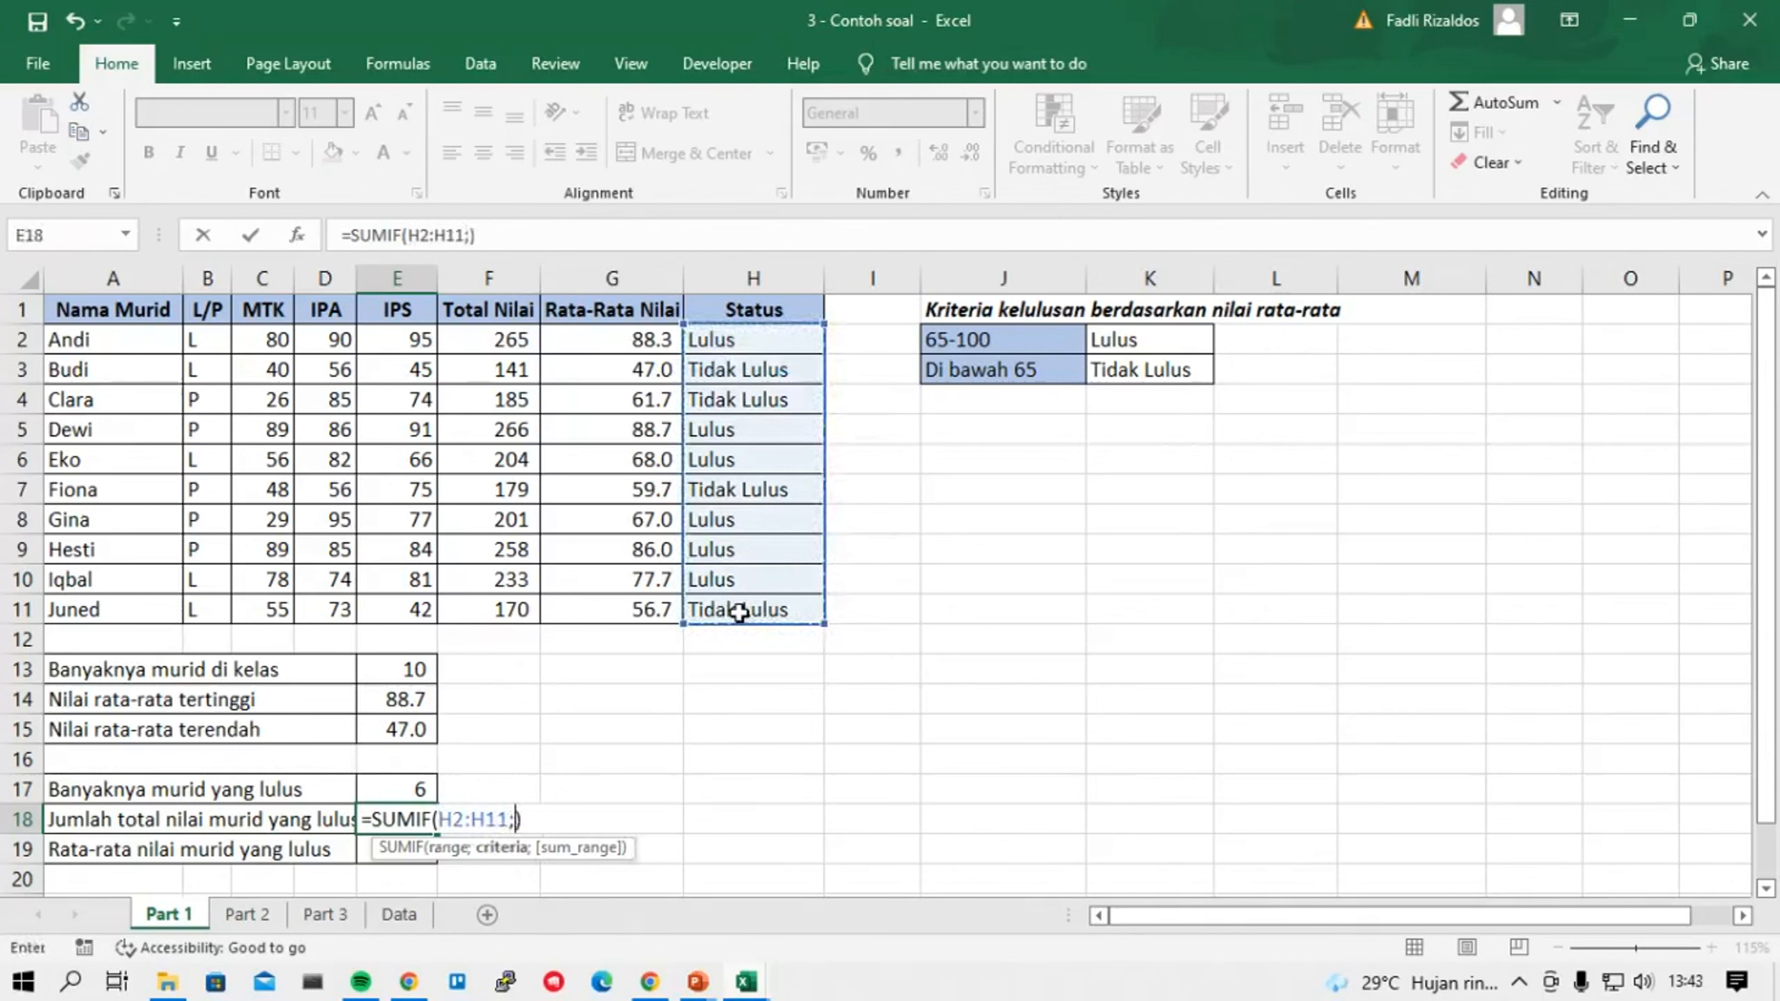
{"action": "left_click", "coordinate": [1116, 341]}
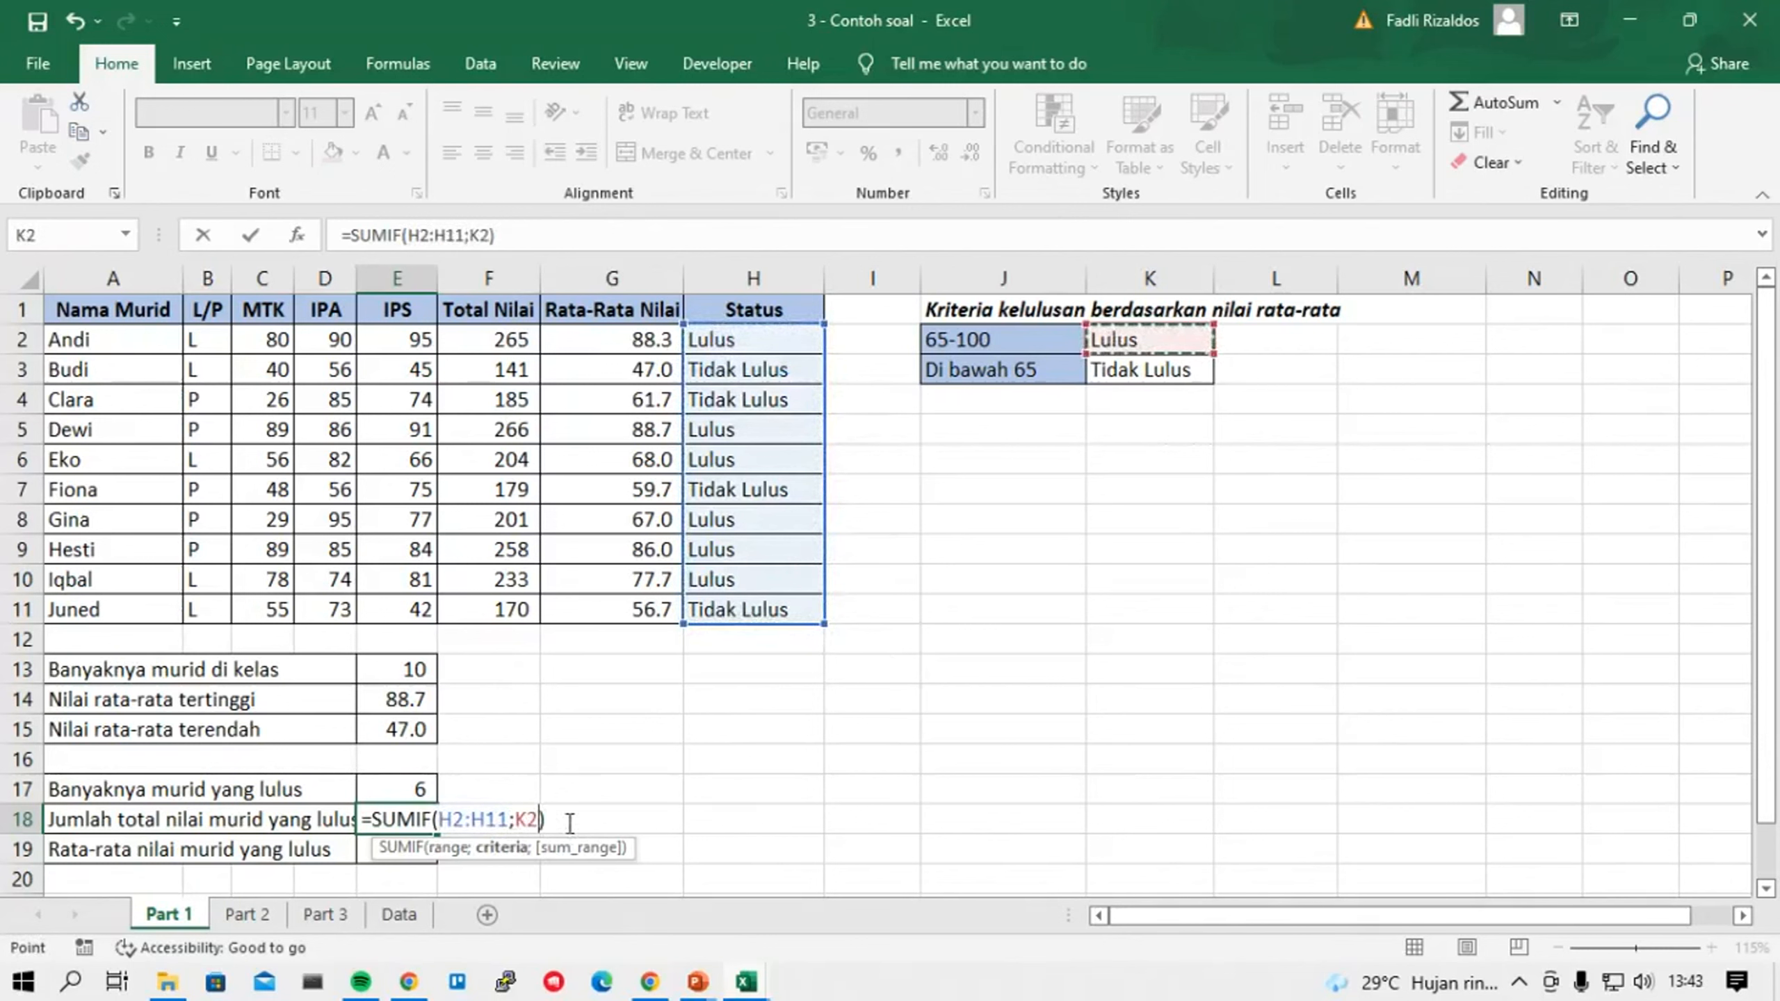
{"action": "type", "text": ";"}
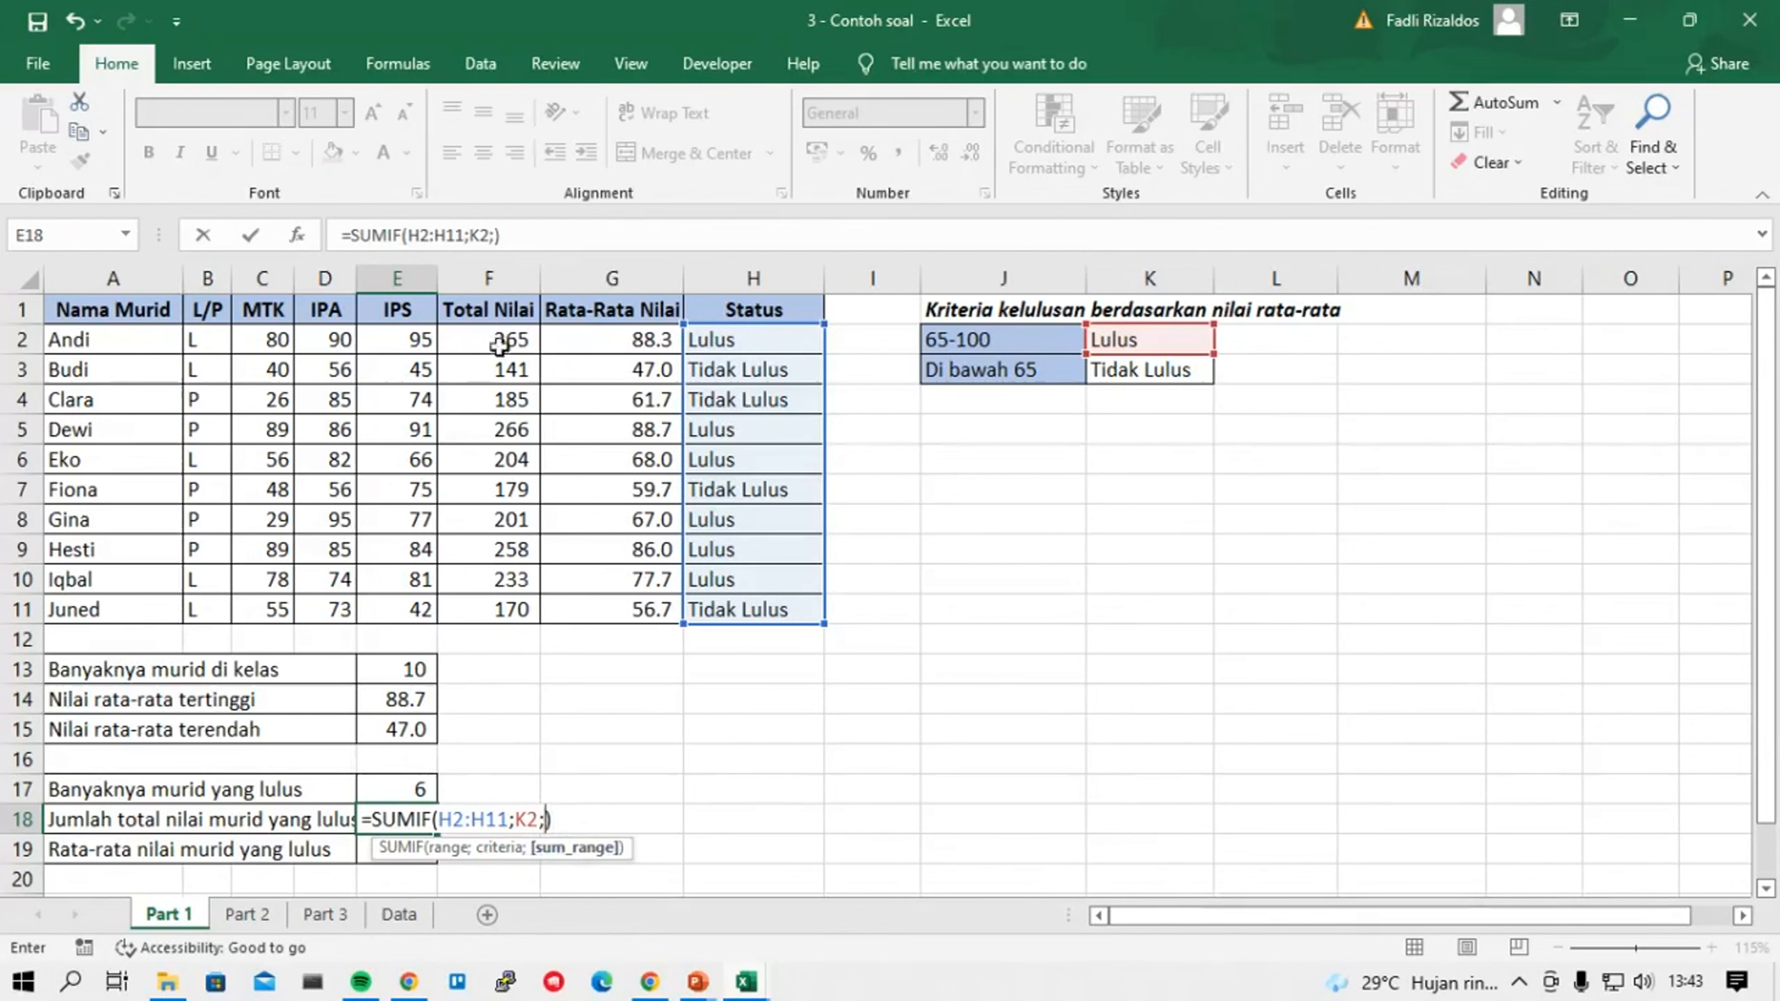
{"action": "left_click_drag", "start_coordinate": [498, 340], "coordinate": [497, 610]}
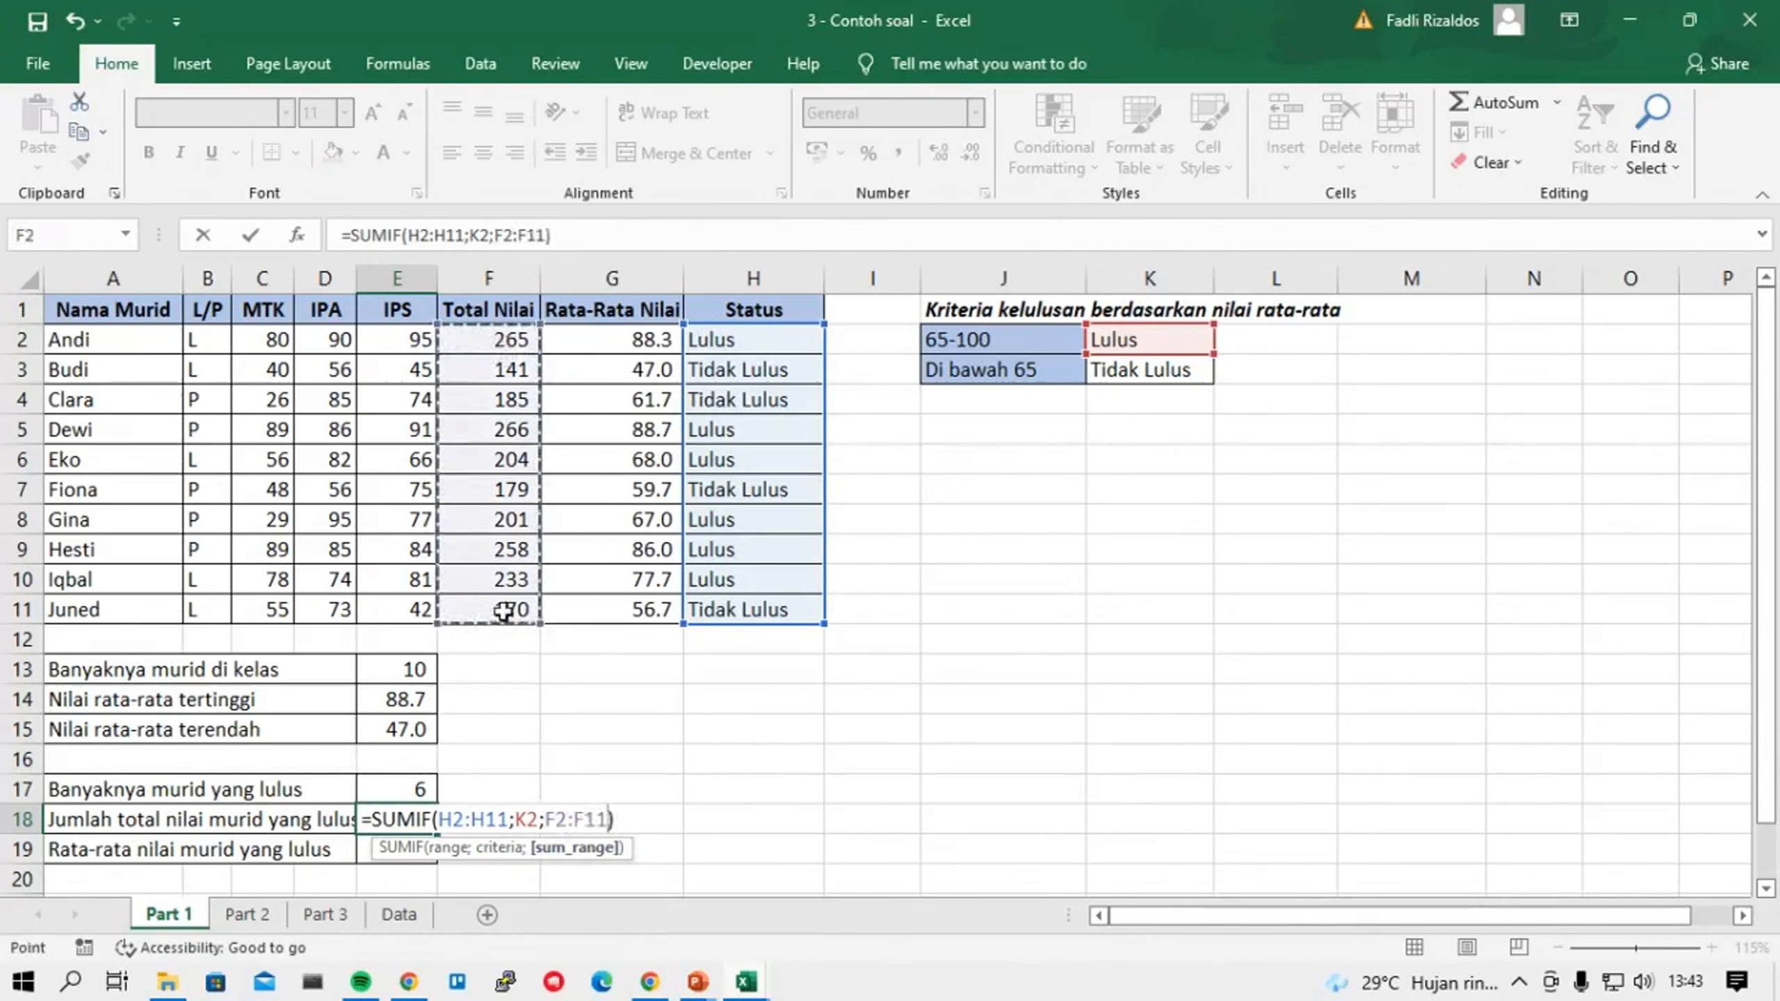
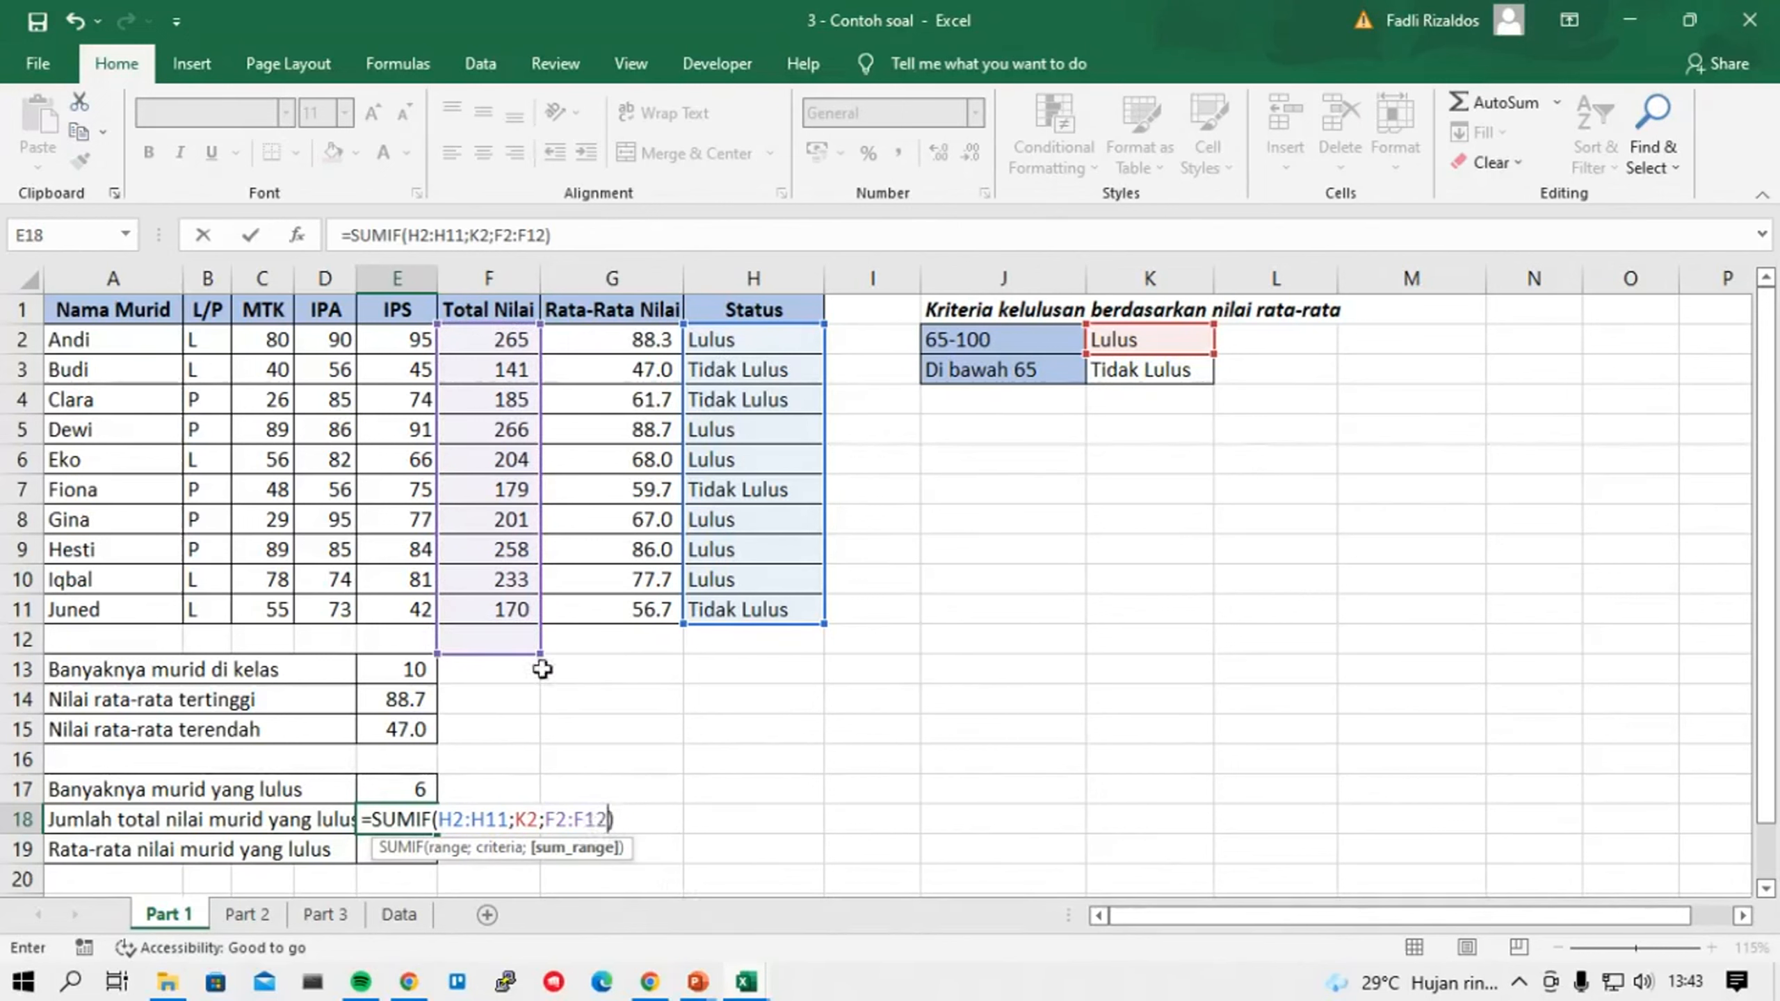
{"action": "key", "text": "Return"}
Correct the sum range of the SUMIF formula in E18 to F2:F11.
{"action": "left_click", "coordinate": [399, 827]}
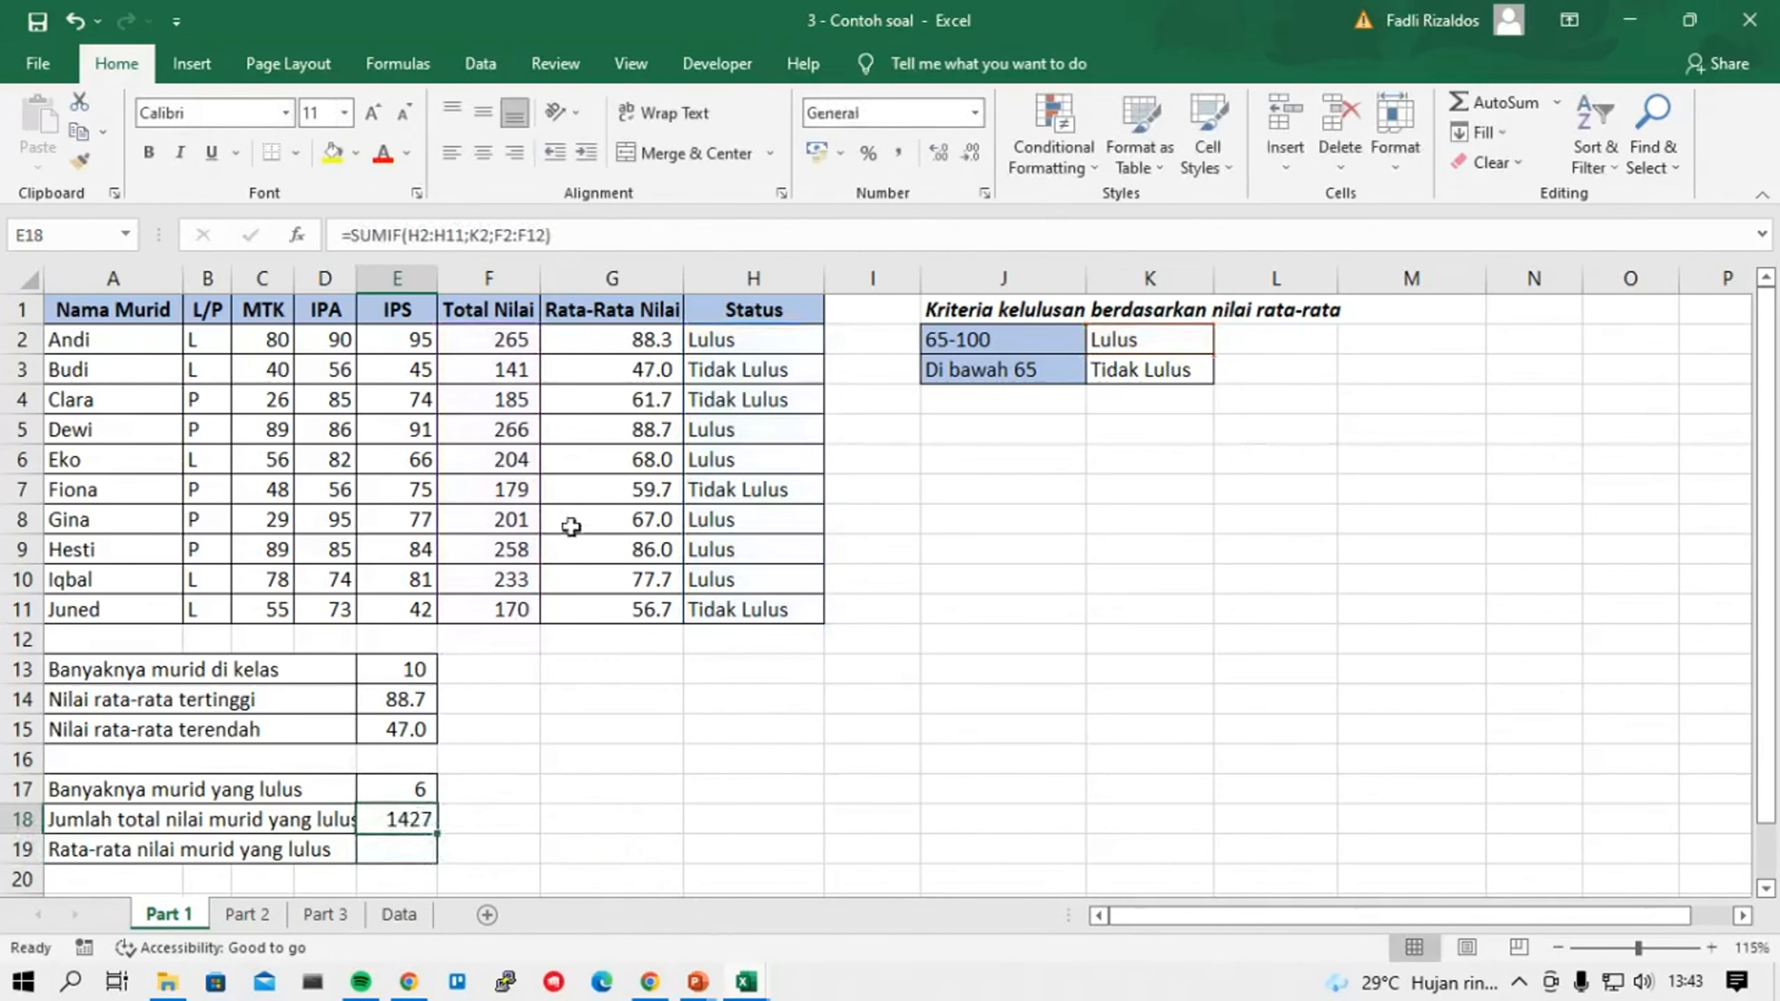
{"action": "left_click", "coordinate": [548, 237]}
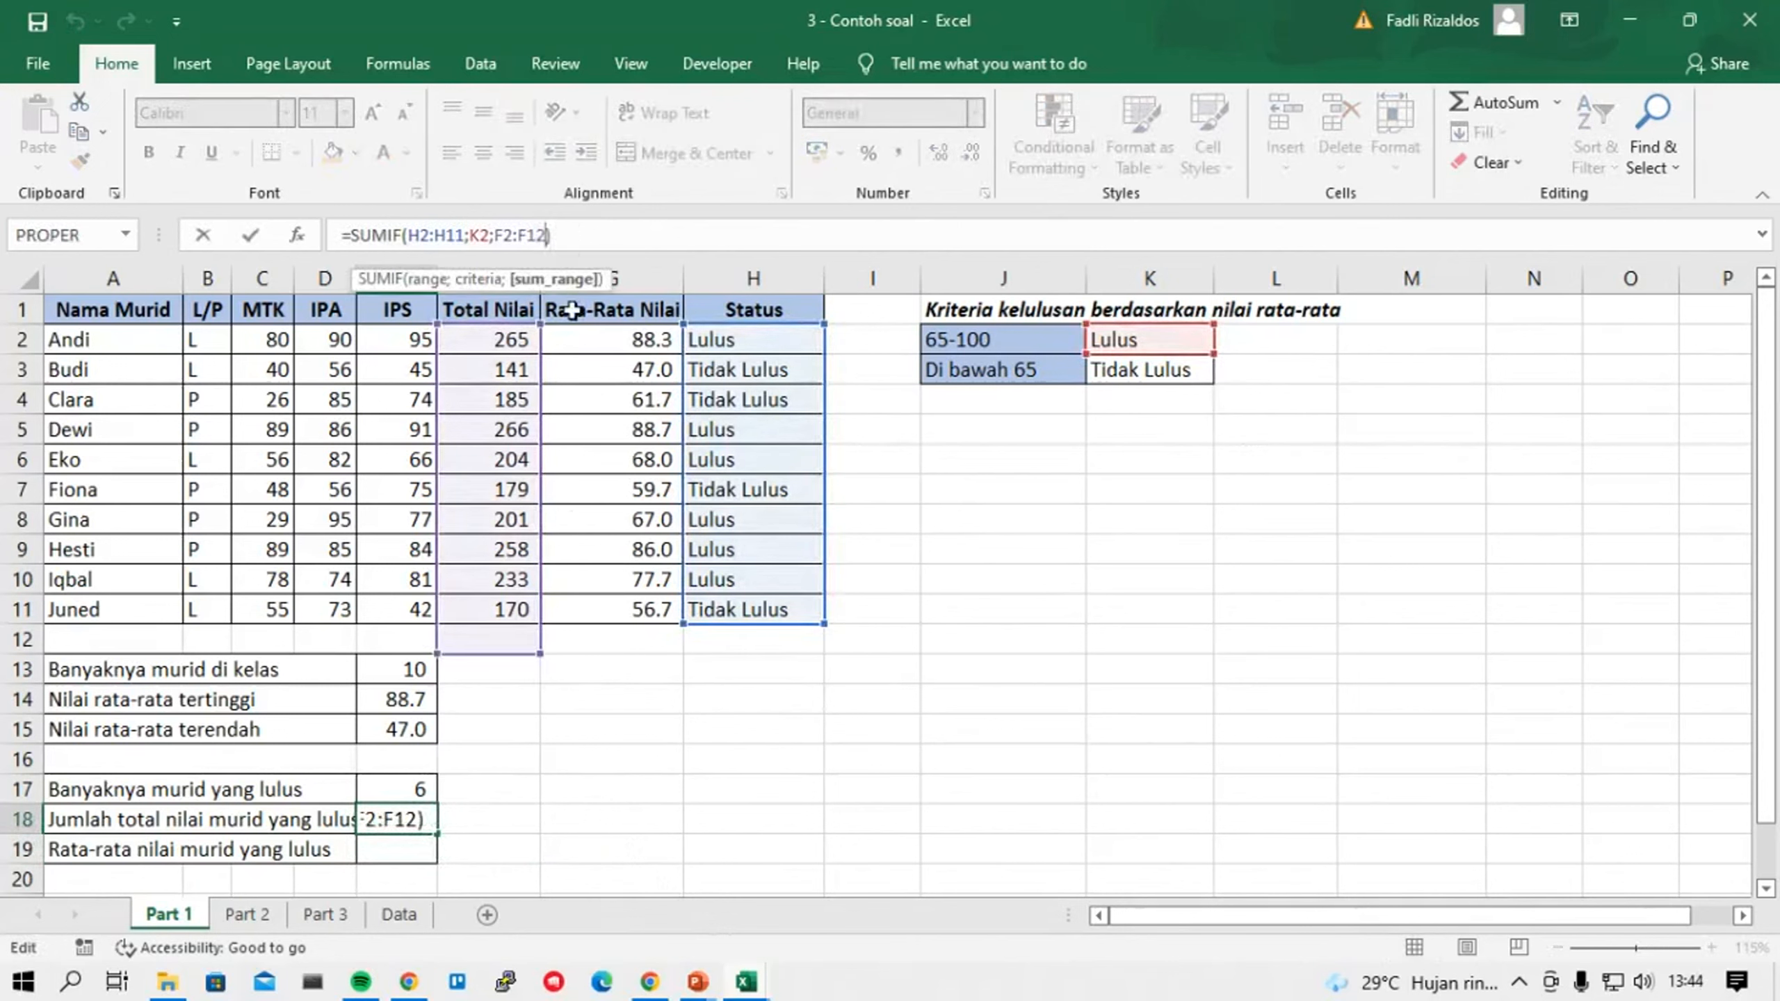
{"action": "key", "text": "BackSpace"}
{"action": "type", "text": "1"}
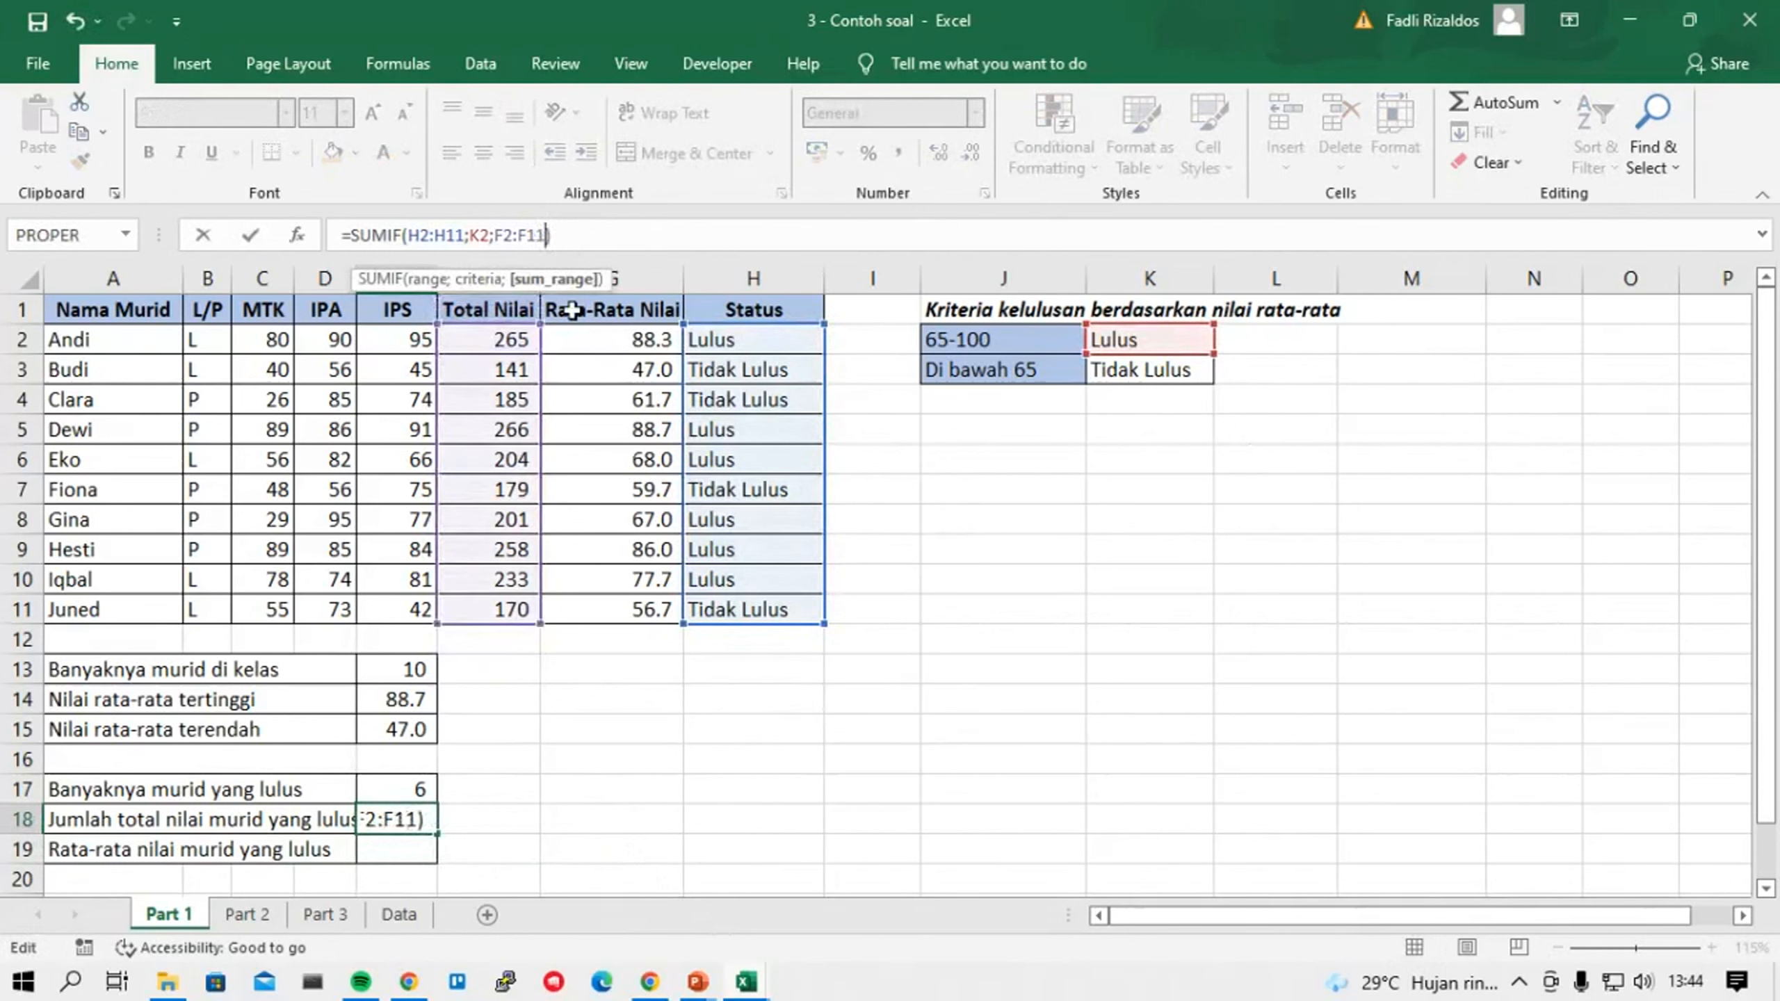
{"action": "key", "text": "Return"}
Compare the COUNTIF formula in E17 with the SUMIF formula in E18 and review the SUMIF's referenced ranges.
{"action": "key", "text": "Up"}
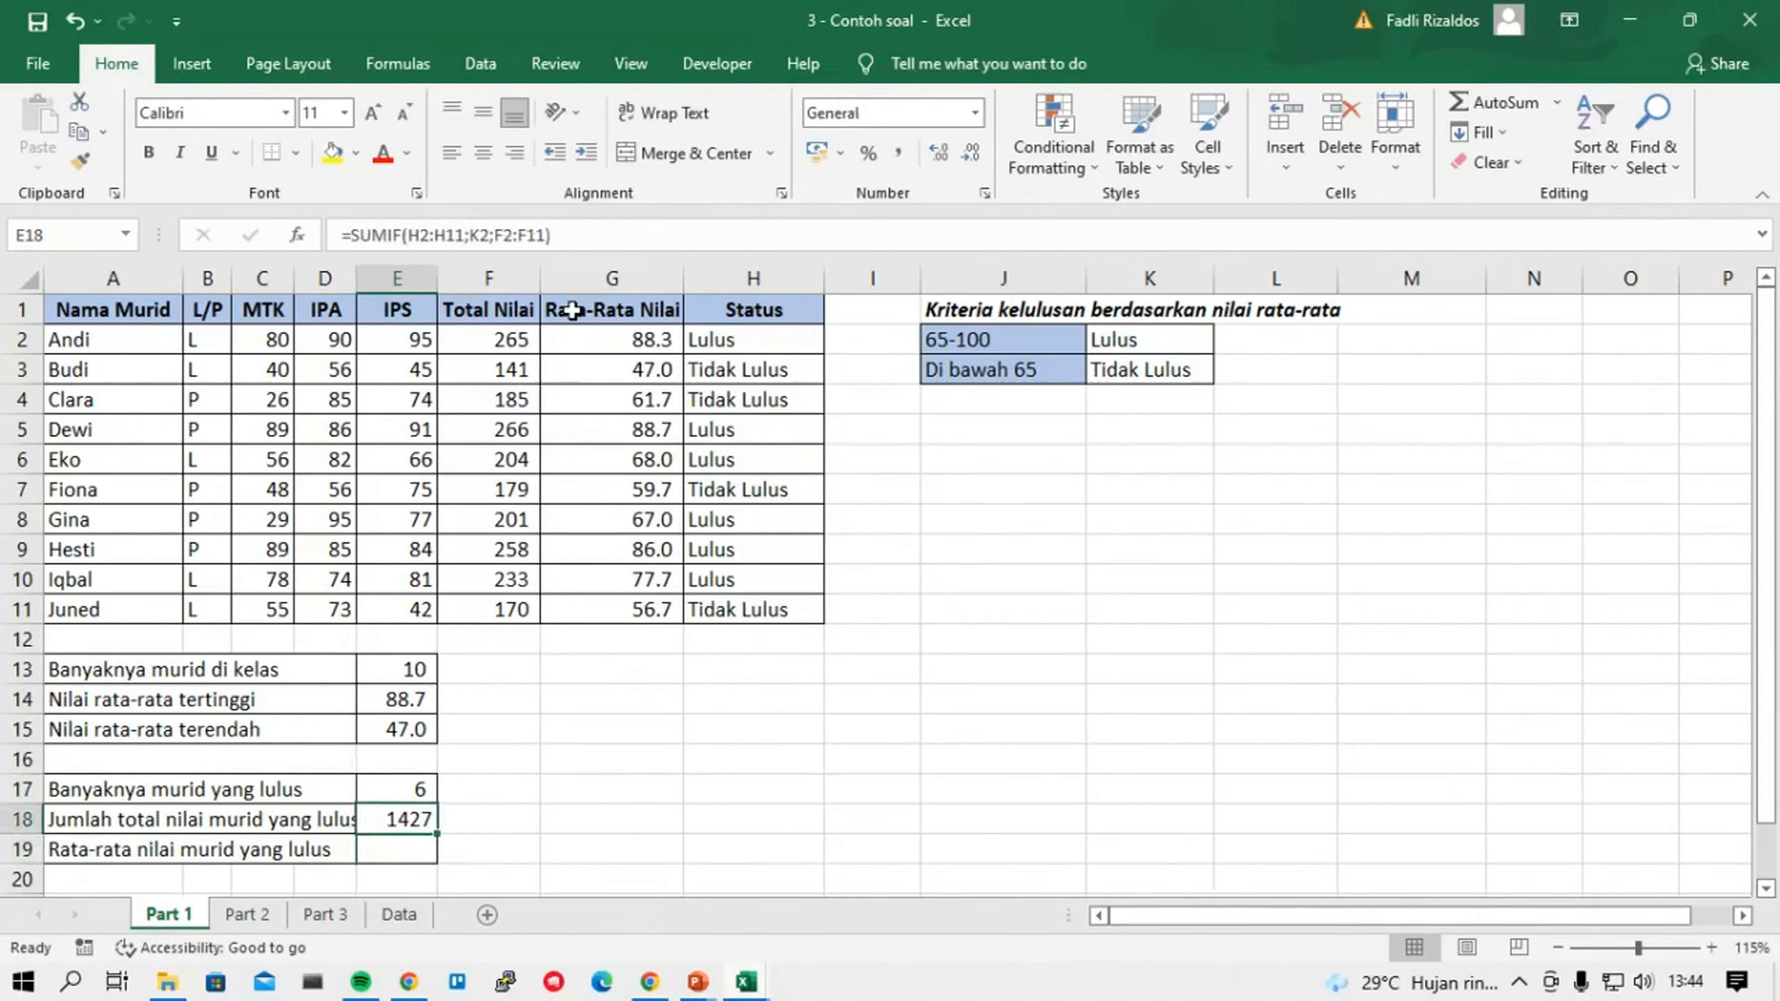
{"action": "key", "text": "Up"}
{"action": "key", "text": "Down"}
{"action": "key", "text": "Up"}
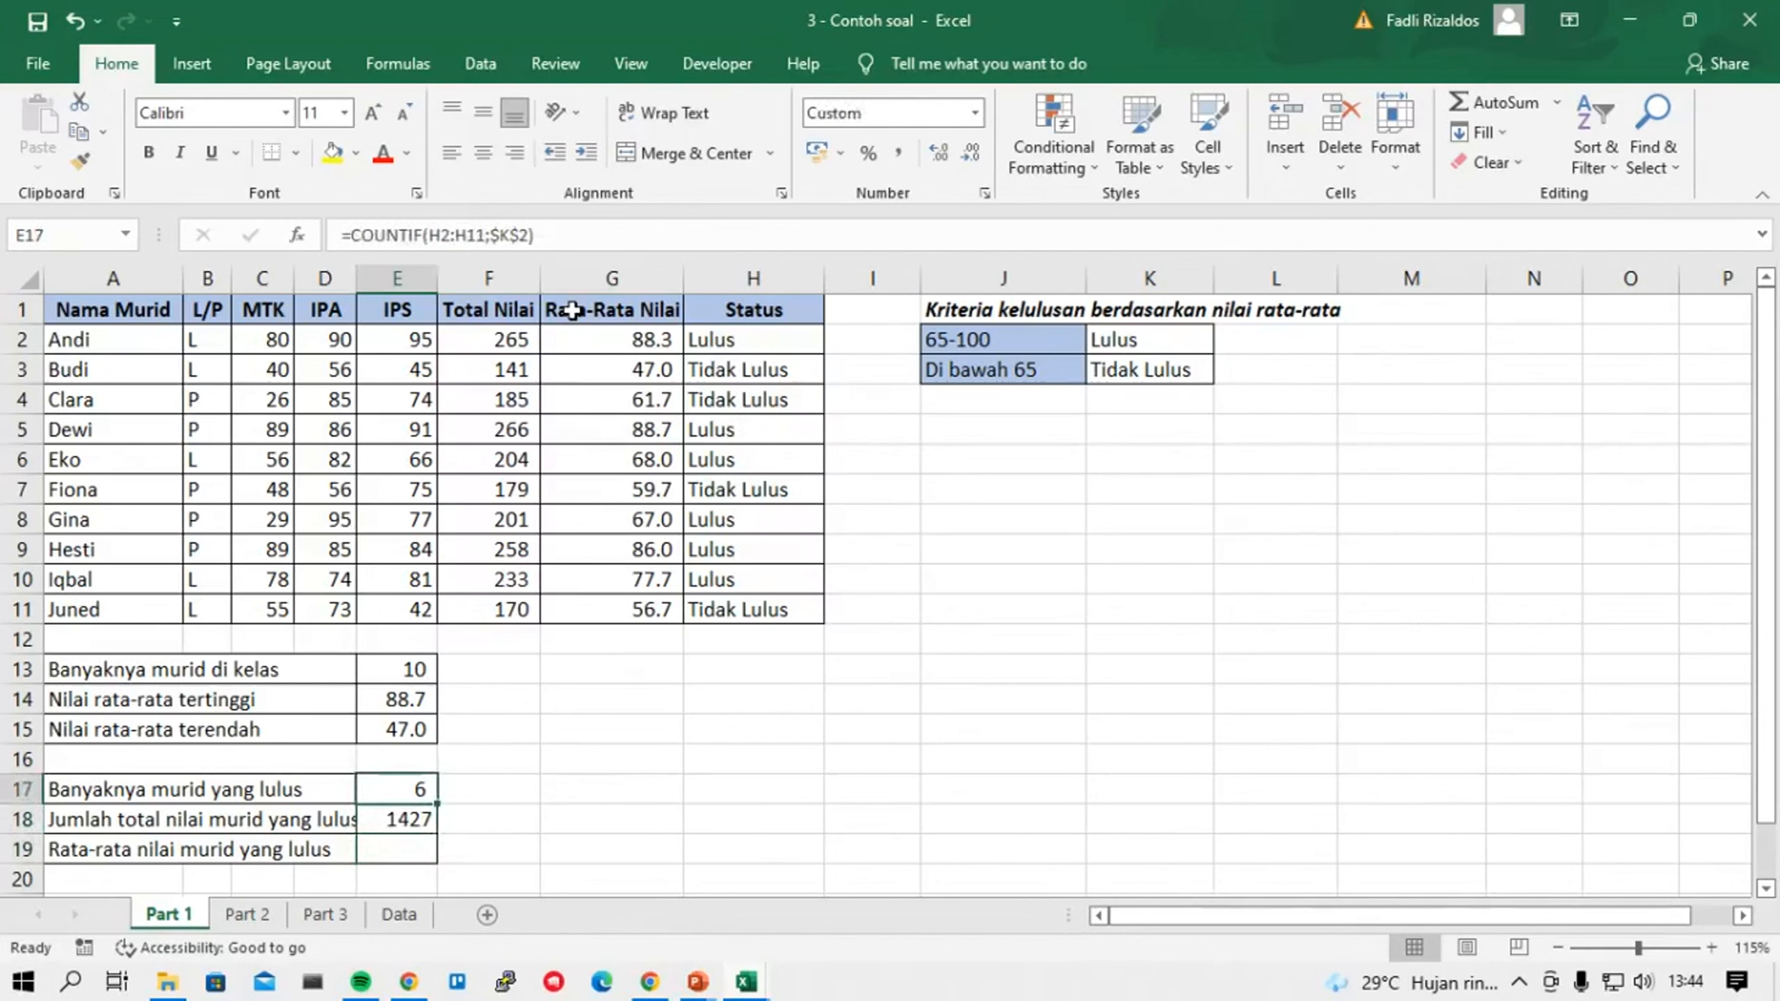
{"action": "key", "text": "Down"}
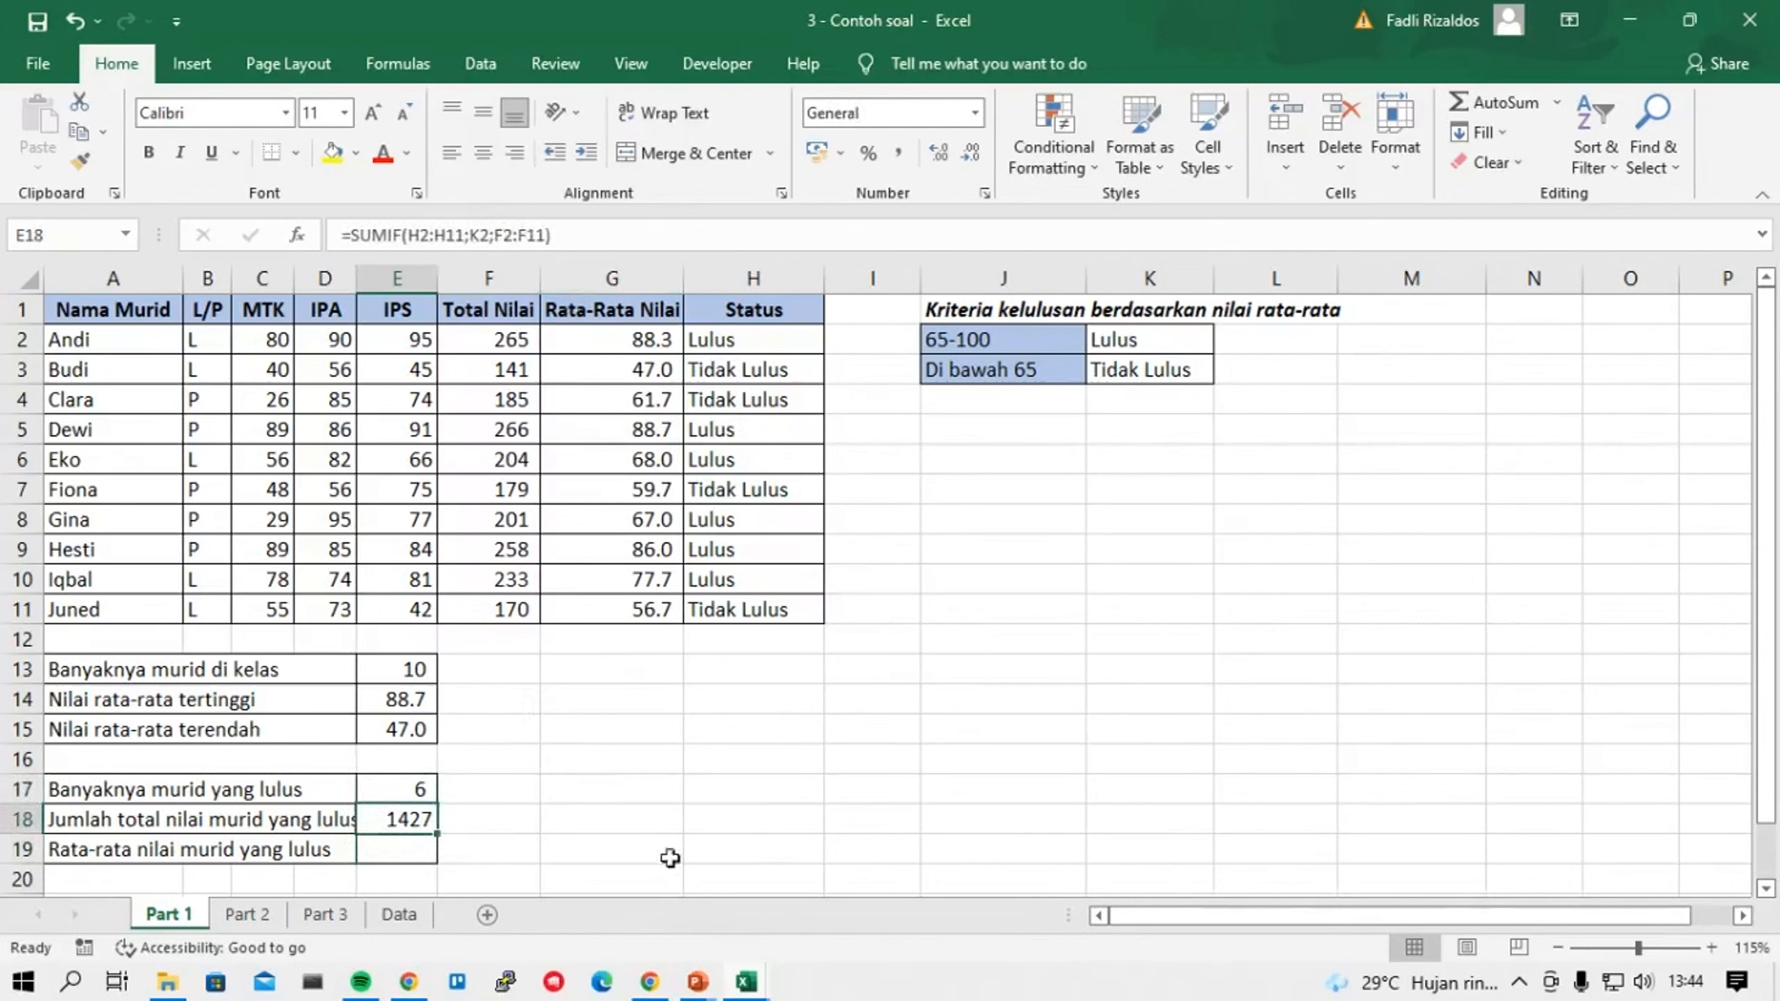
{"action": "left_click", "coordinate": [570, 234]}
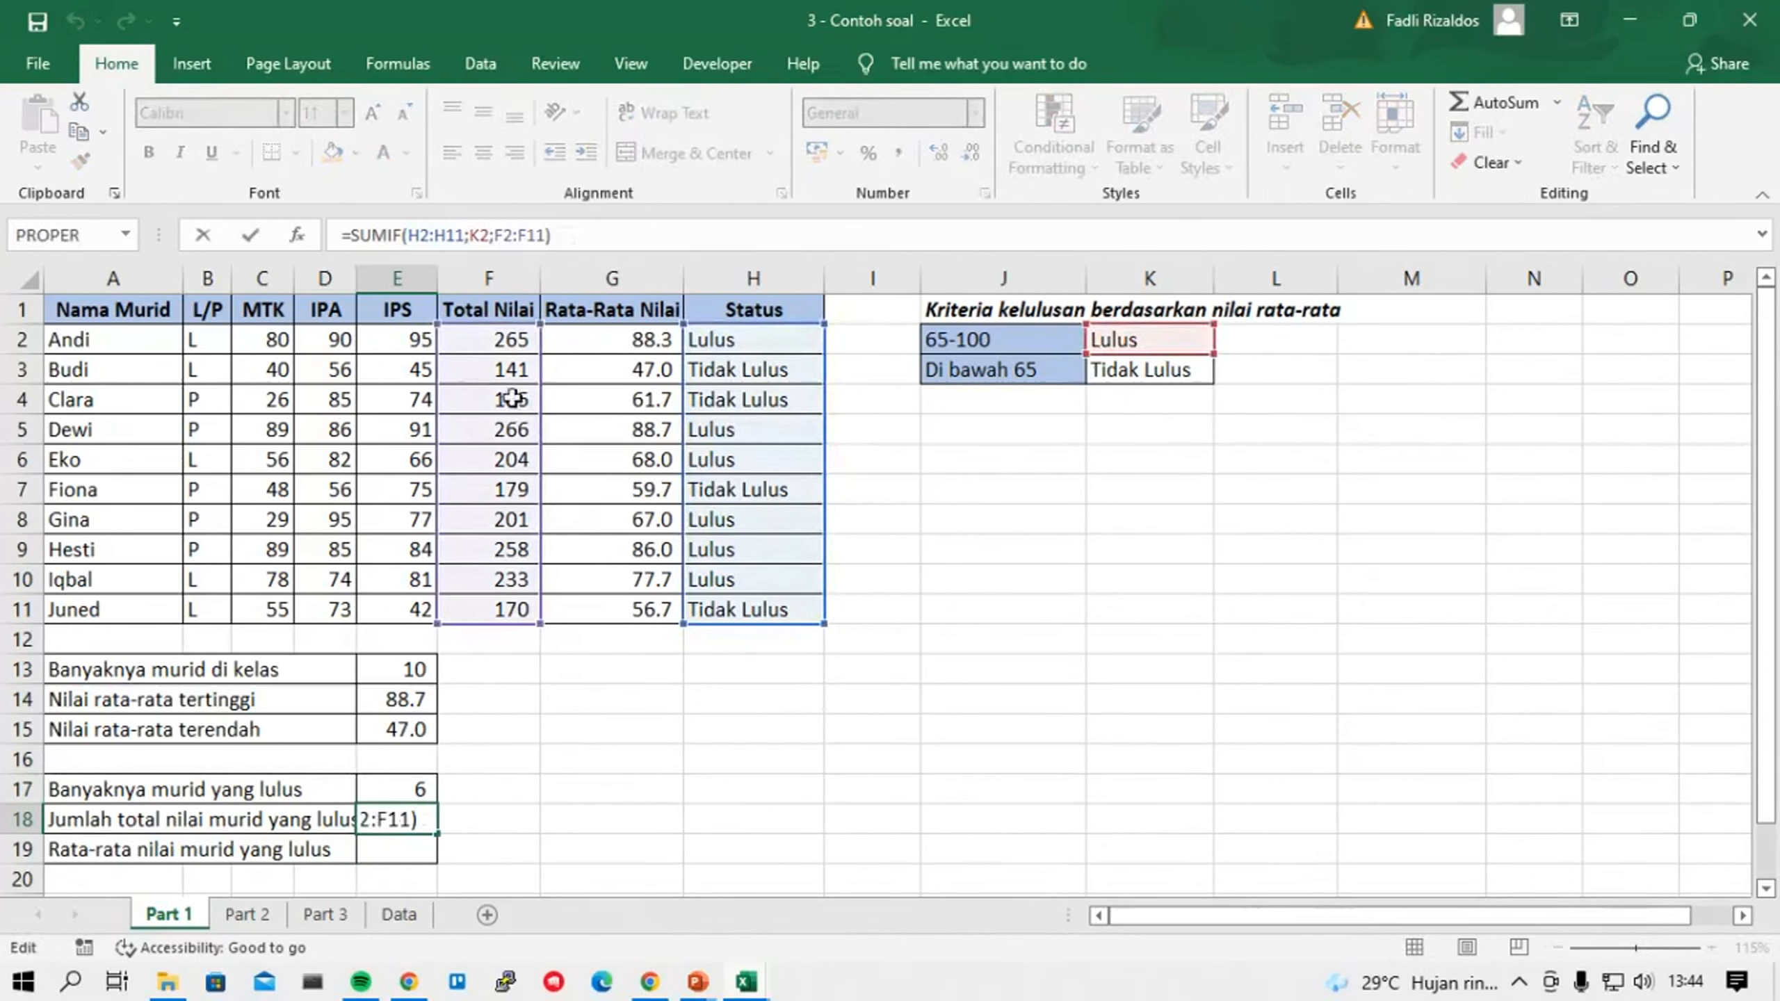
{"action": "key", "text": "Return"}
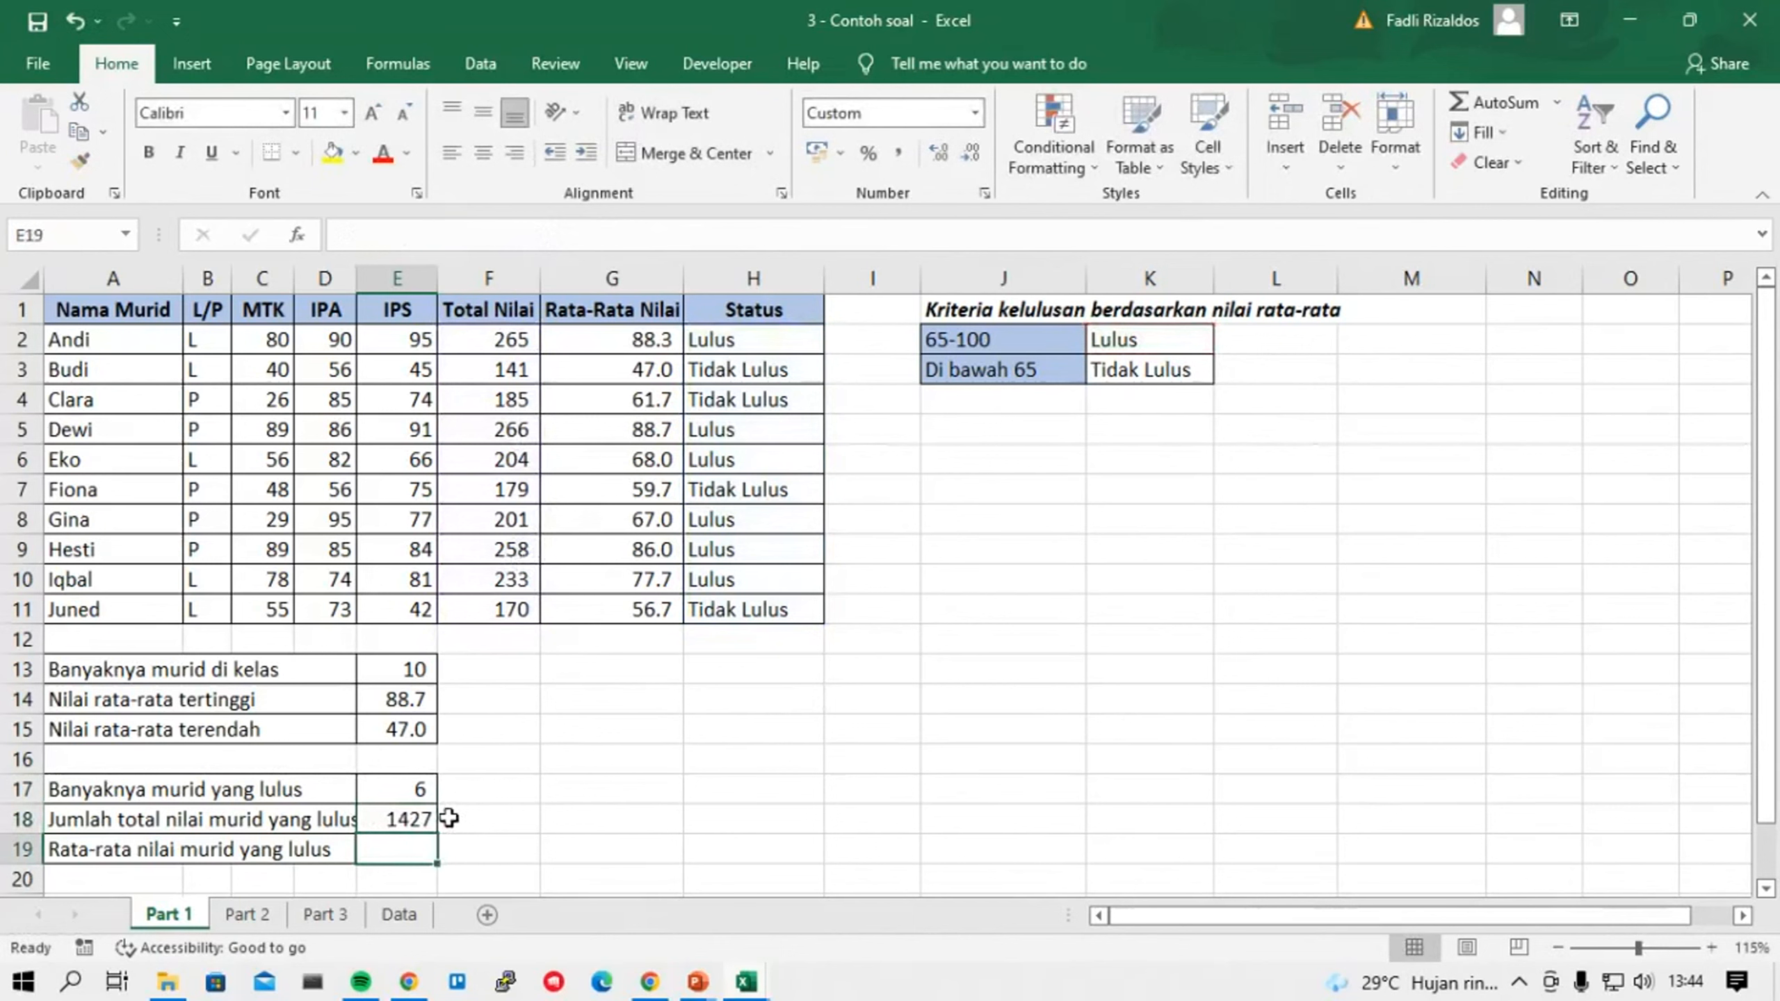
Enter an AVERAGEIF formula in E19 with statuses H2:H11 as range, K2 as criterion and the average scores in G2:G11 as average range.
{"action": "type", "text": "=ave"}
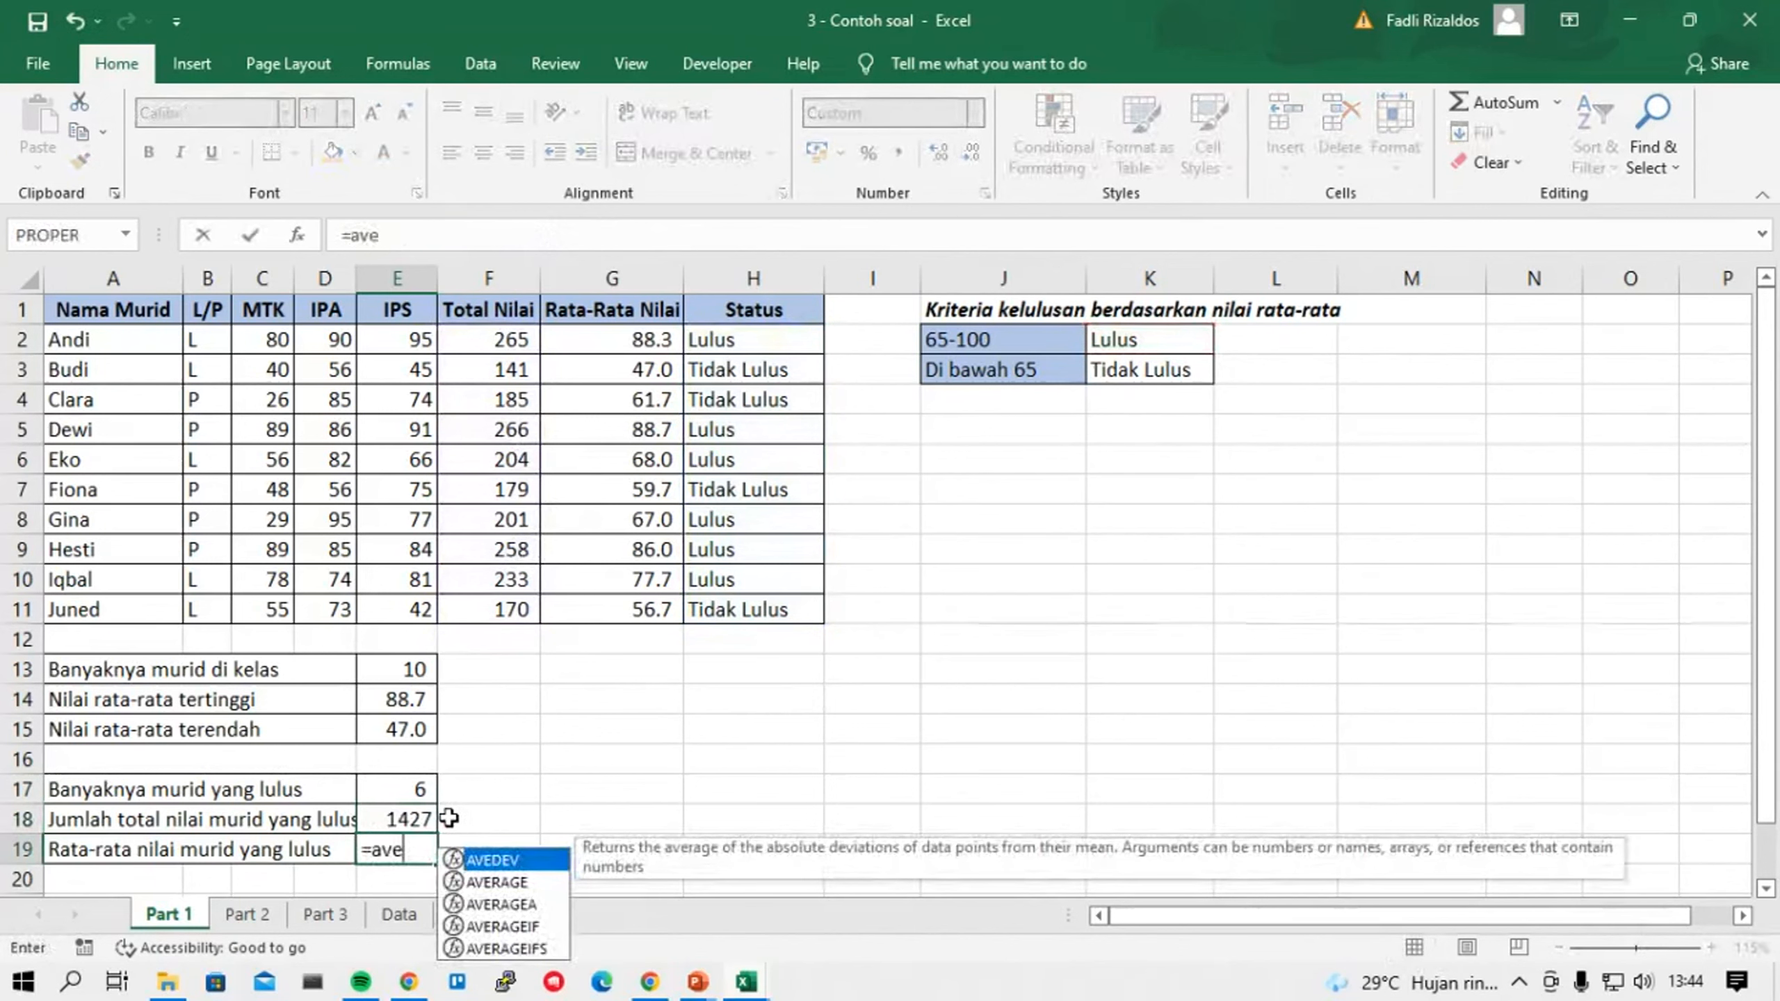
{"action": "key", "text": "Down"}
{"action": "key", "text": "Down"}
{"action": "key", "text": "Down"}
{"action": "key", "text": "Tab"}
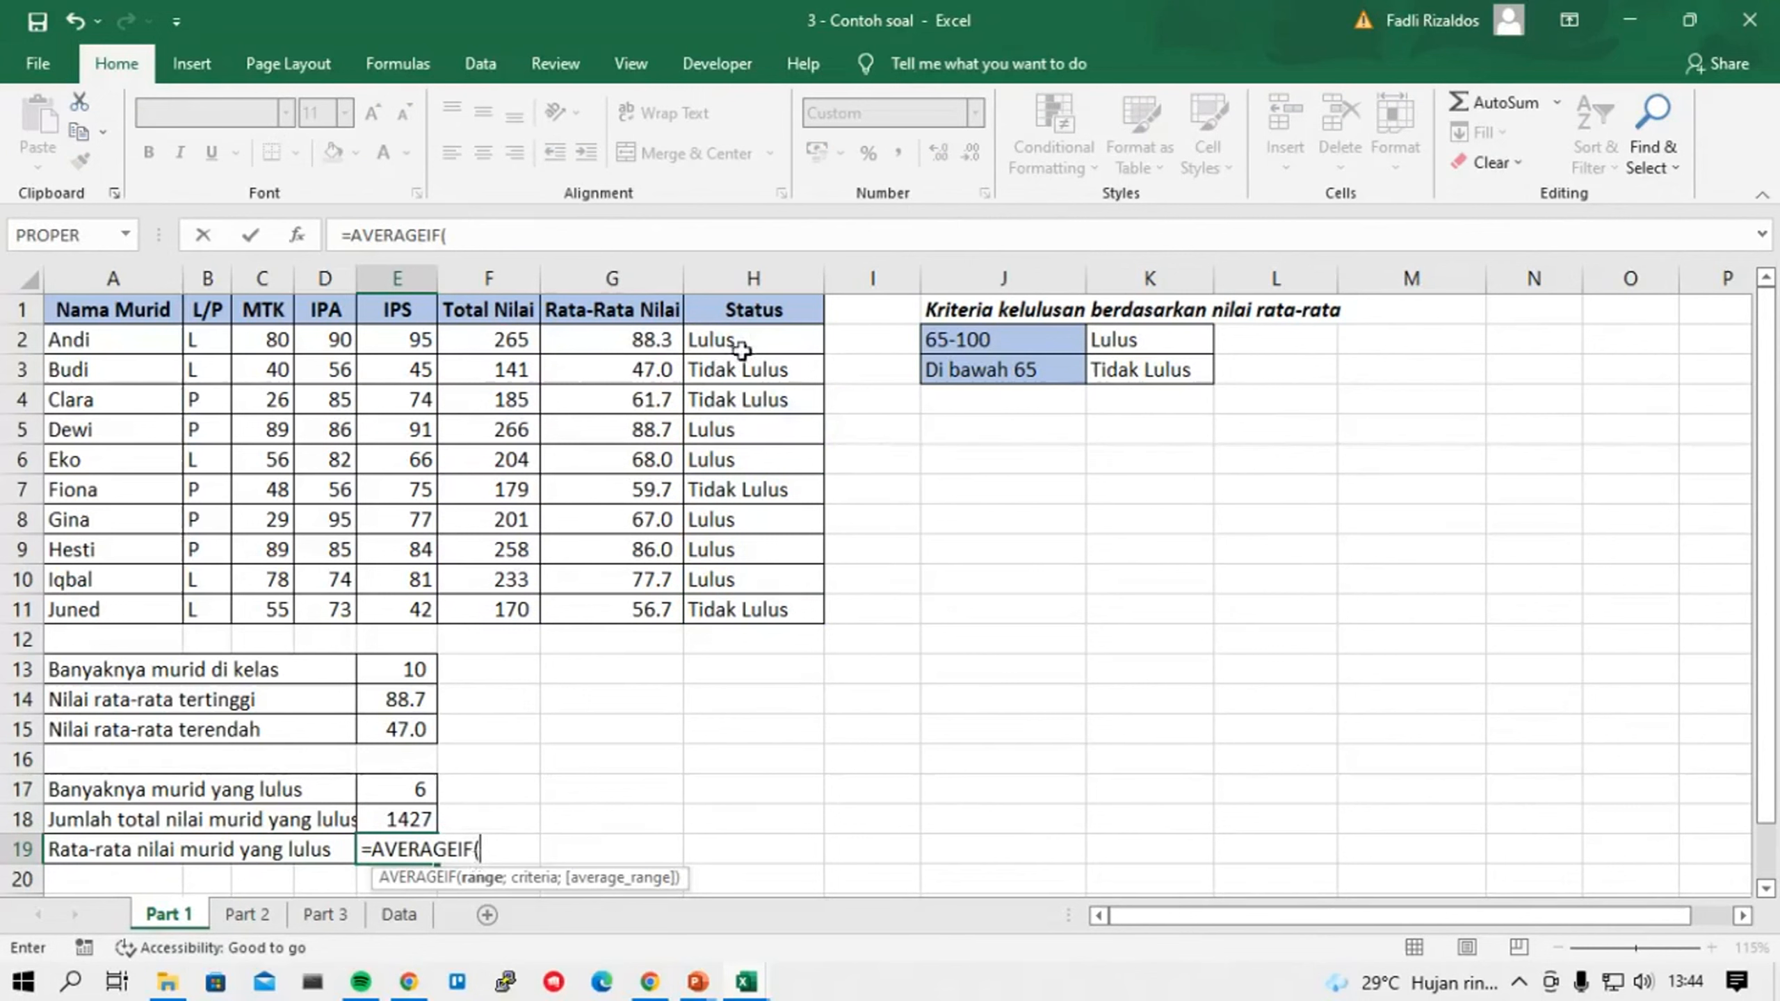
{"action": "left_click_drag", "start_coordinate": [739, 348], "coordinate": [761, 623]}
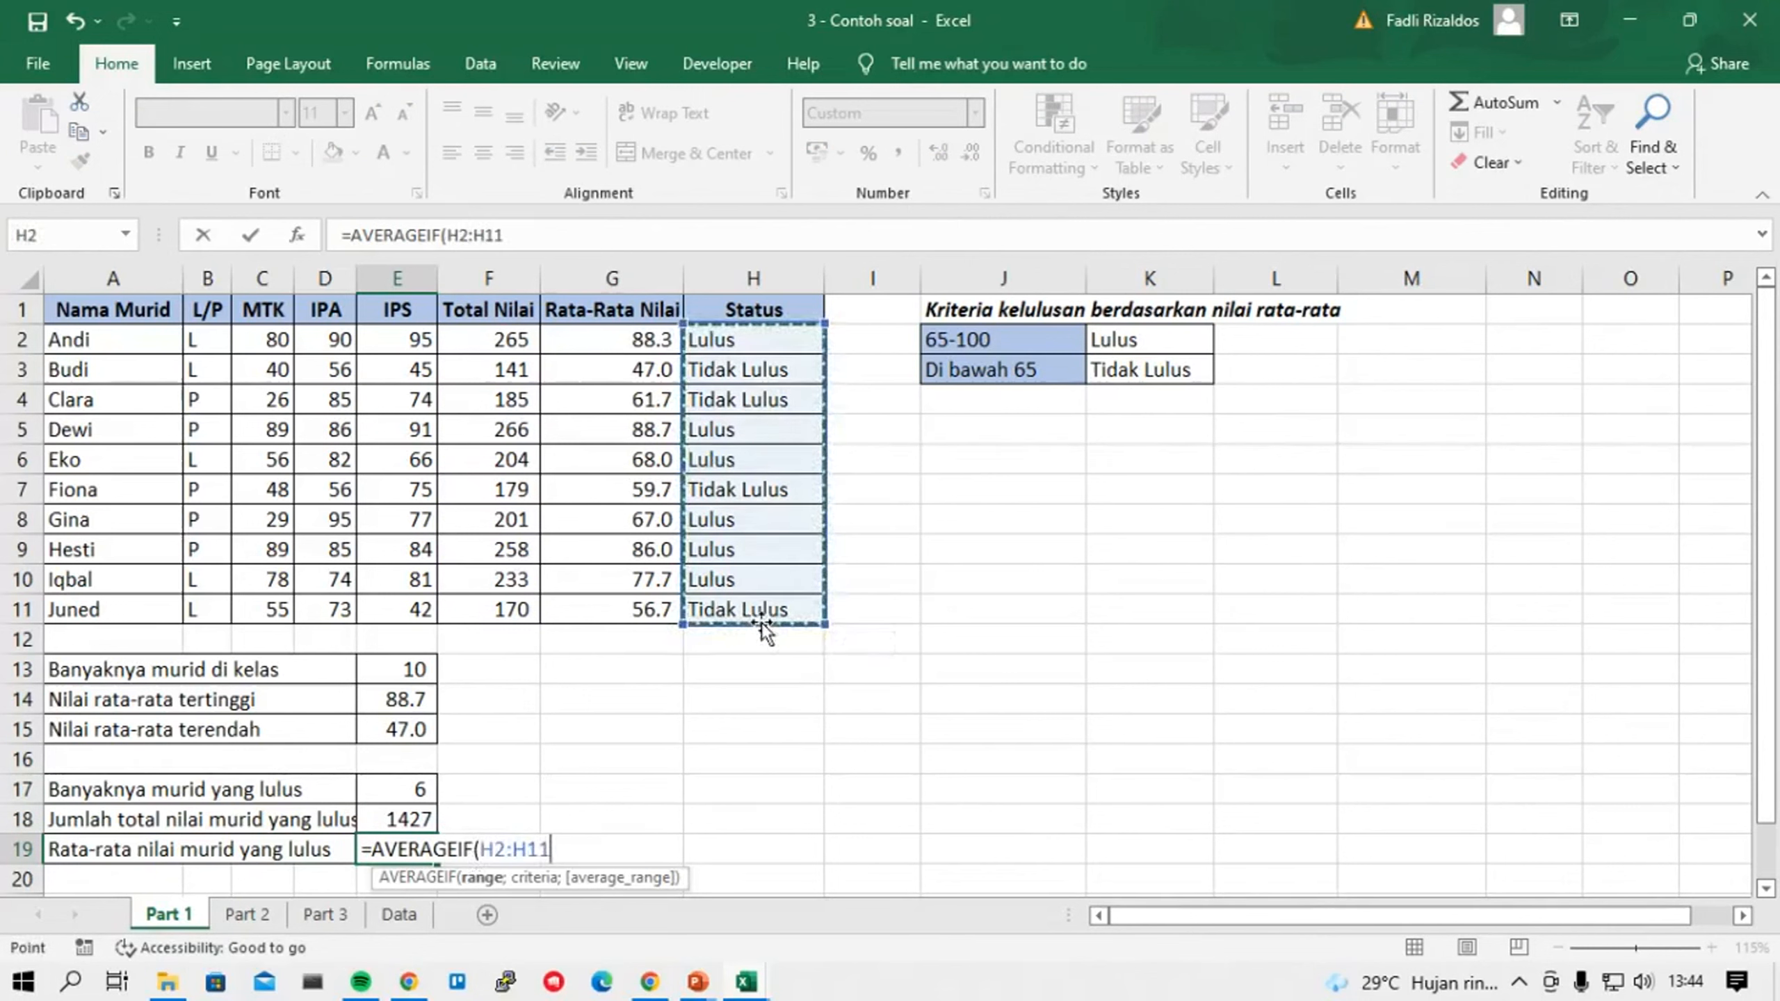
{"action": "type", "text": ";"}
{"action": "left_click", "coordinate": [1115, 341]}
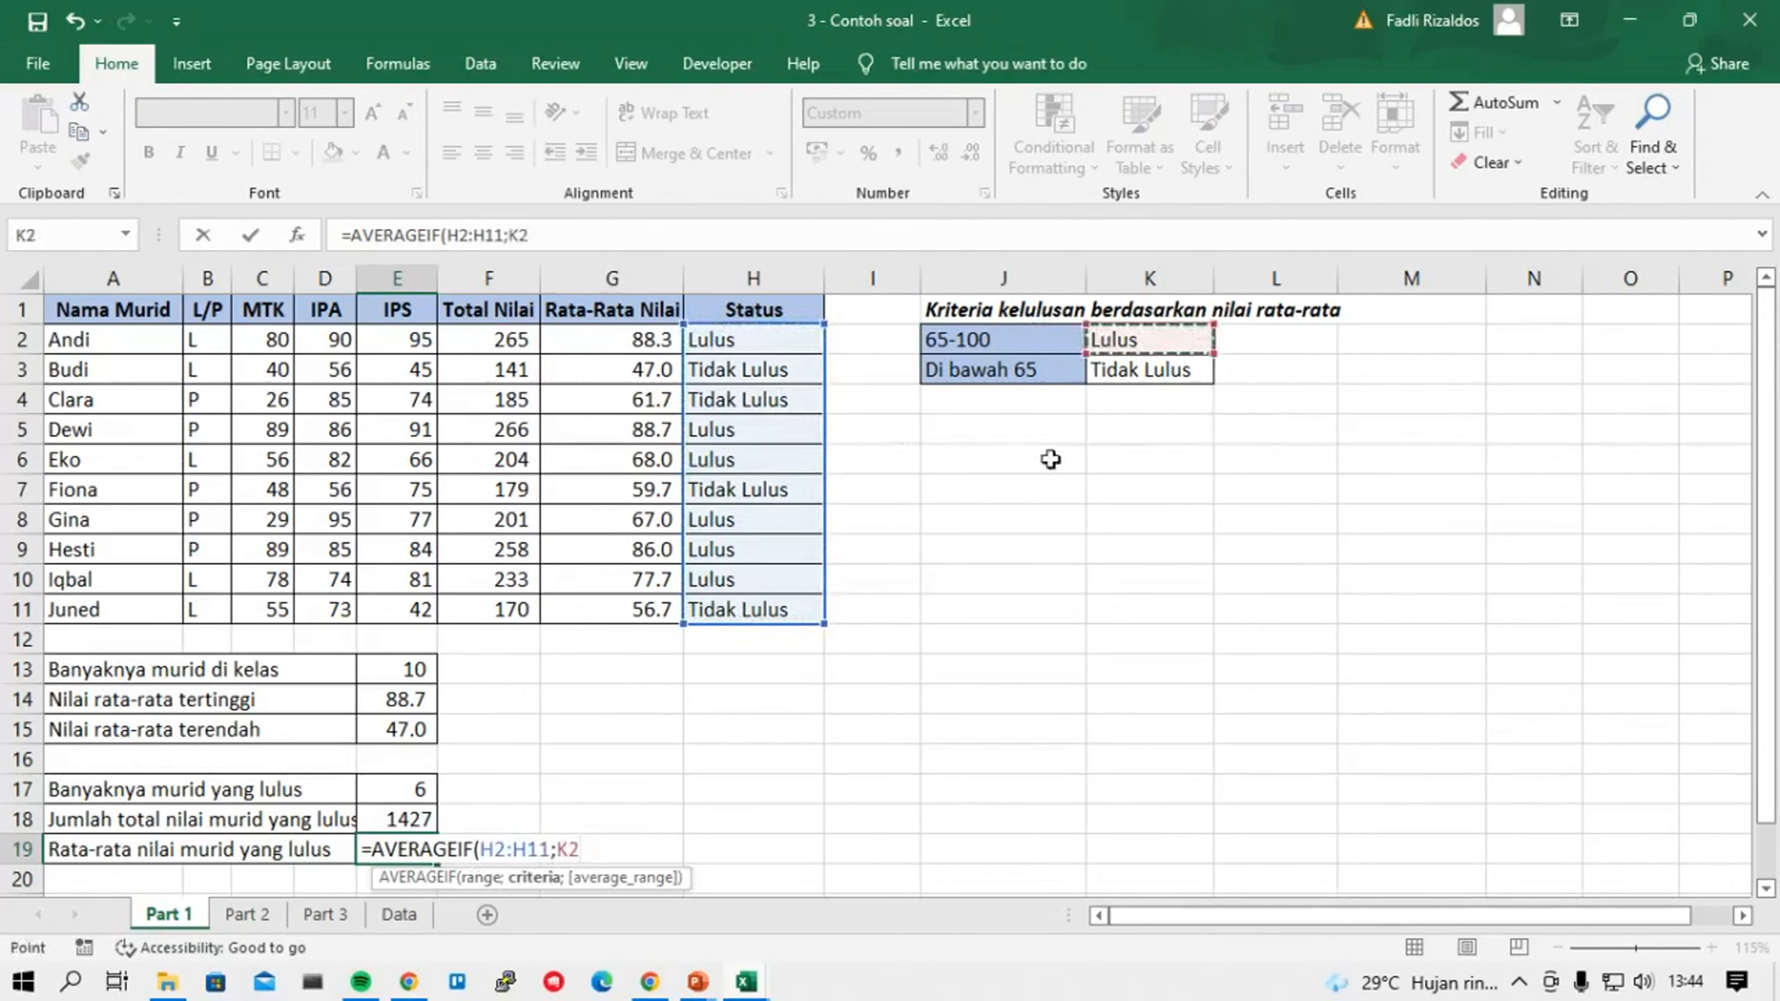
{"action": "type", "text": ";"}
{"action": "left_click_drag", "start_coordinate": [612, 339], "coordinate": [629, 609]}
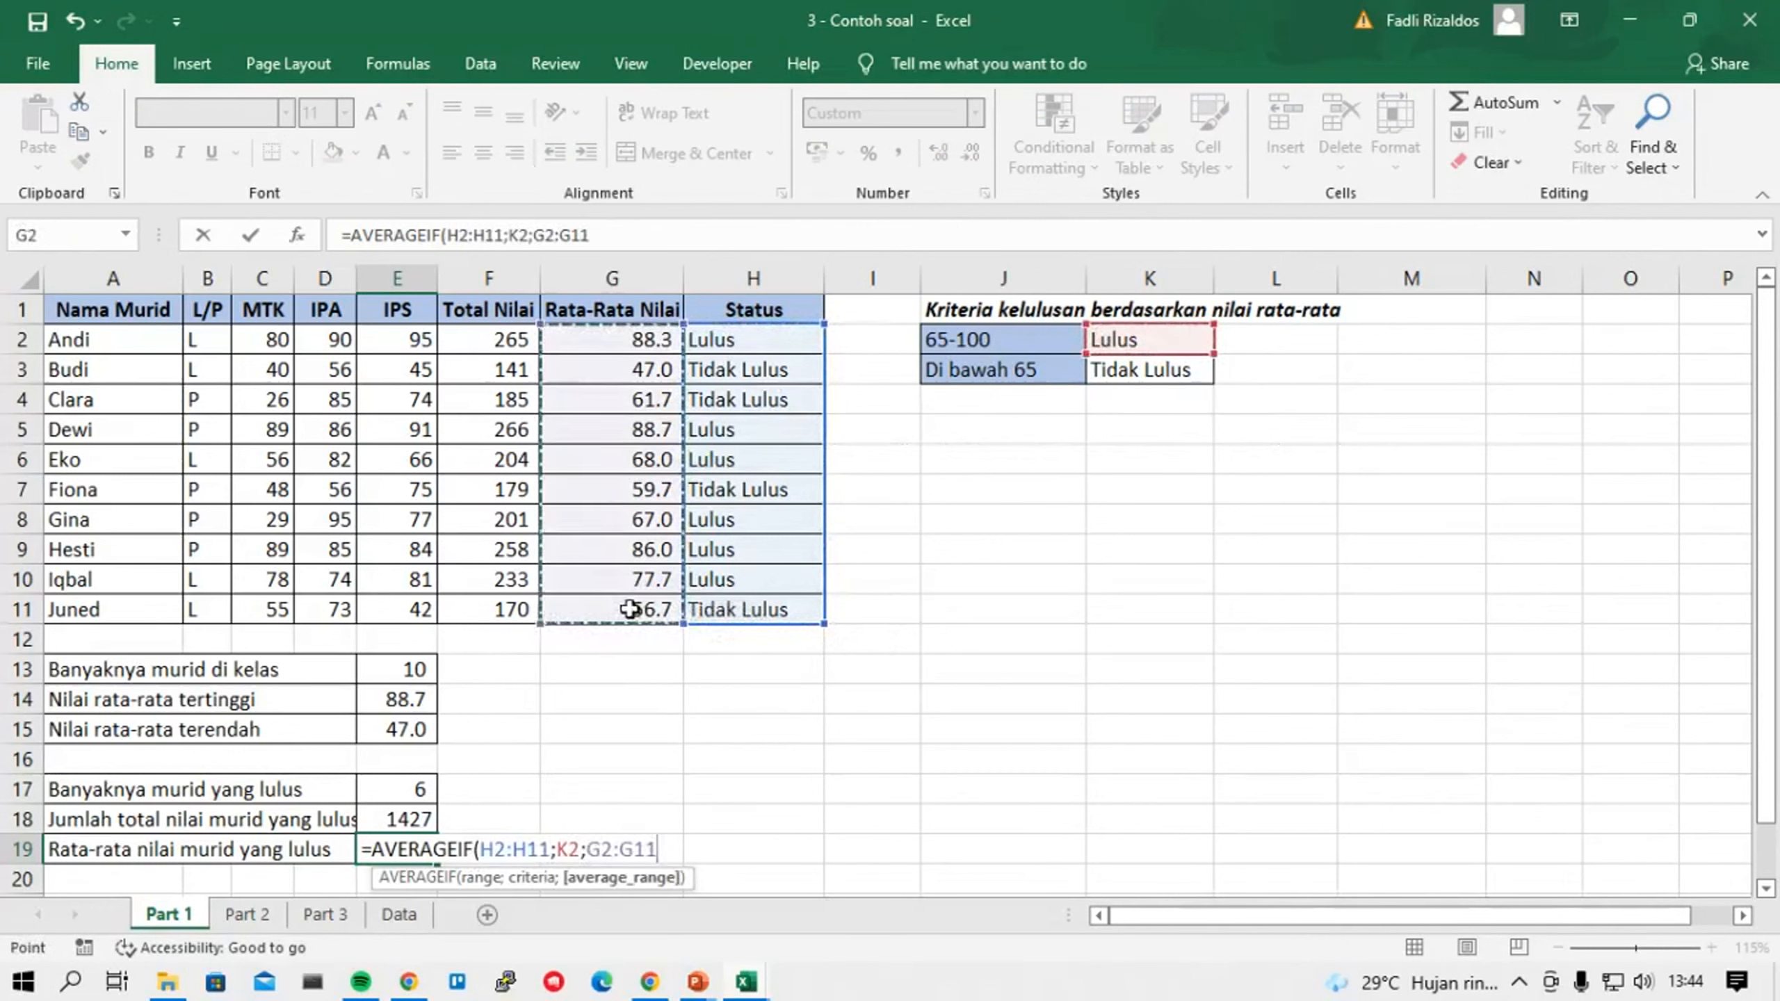
{"action": "key", "text": "Return"}
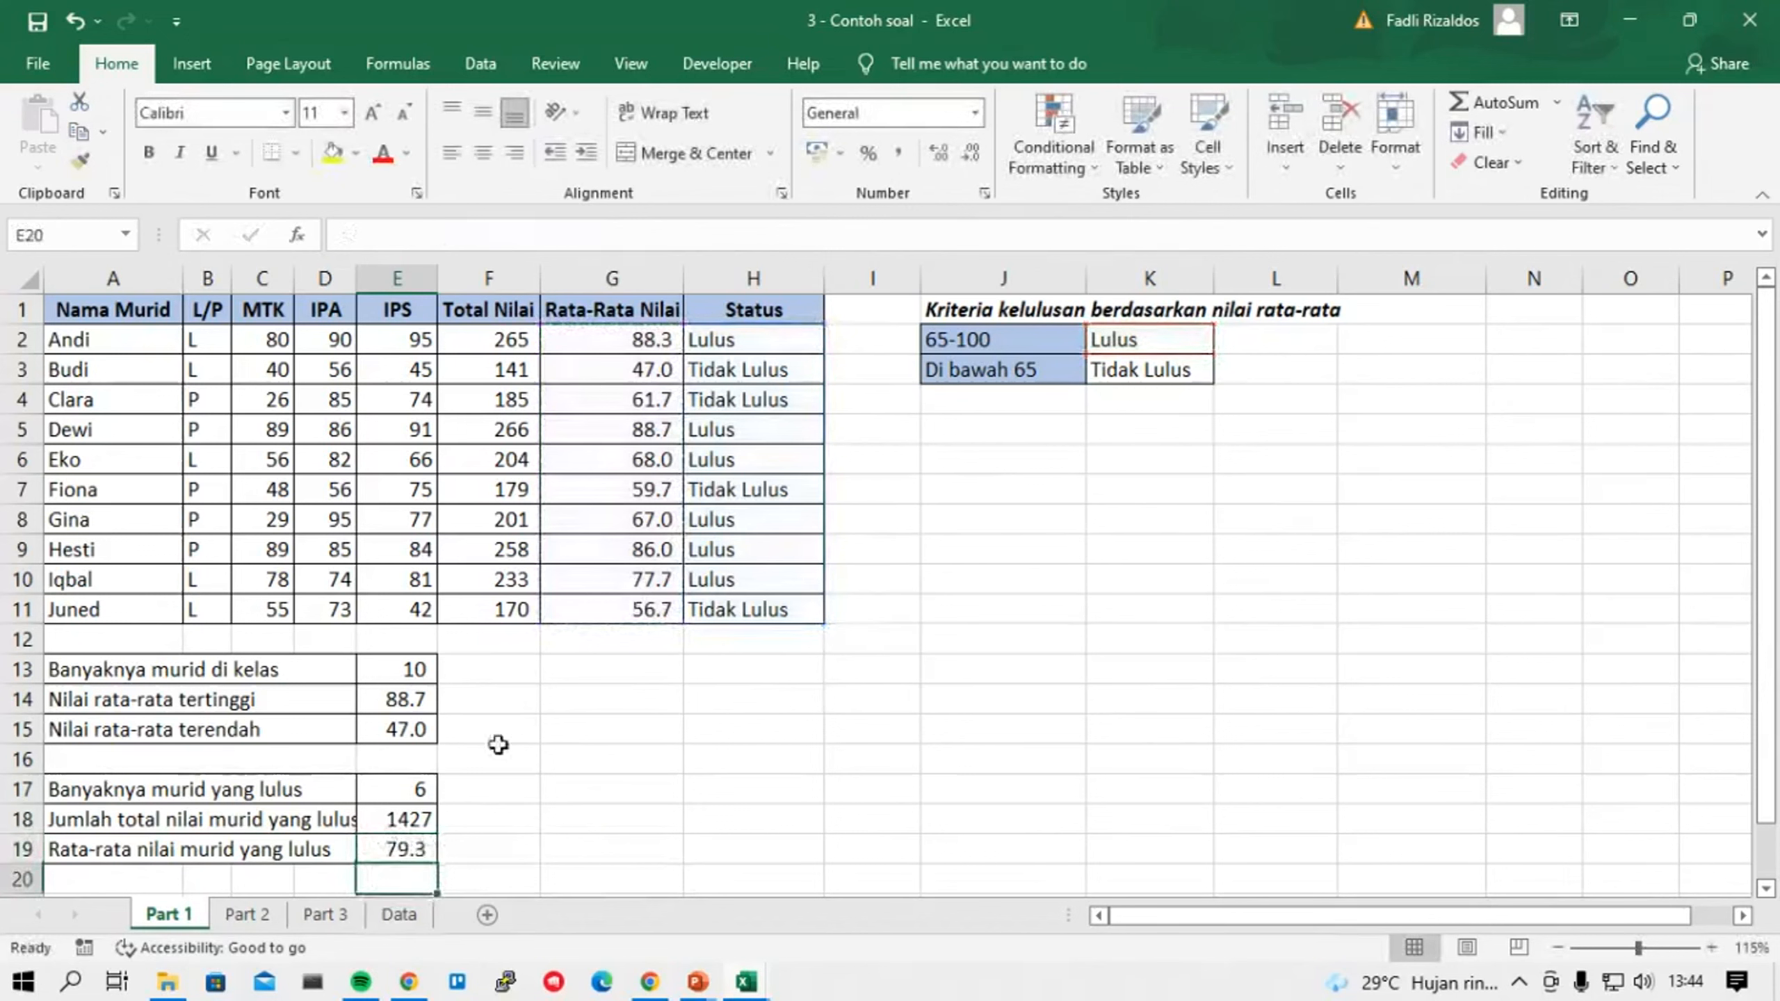
{"action": "left_click_drag", "start_coordinate": [426, 787], "coordinate": [411, 852]}
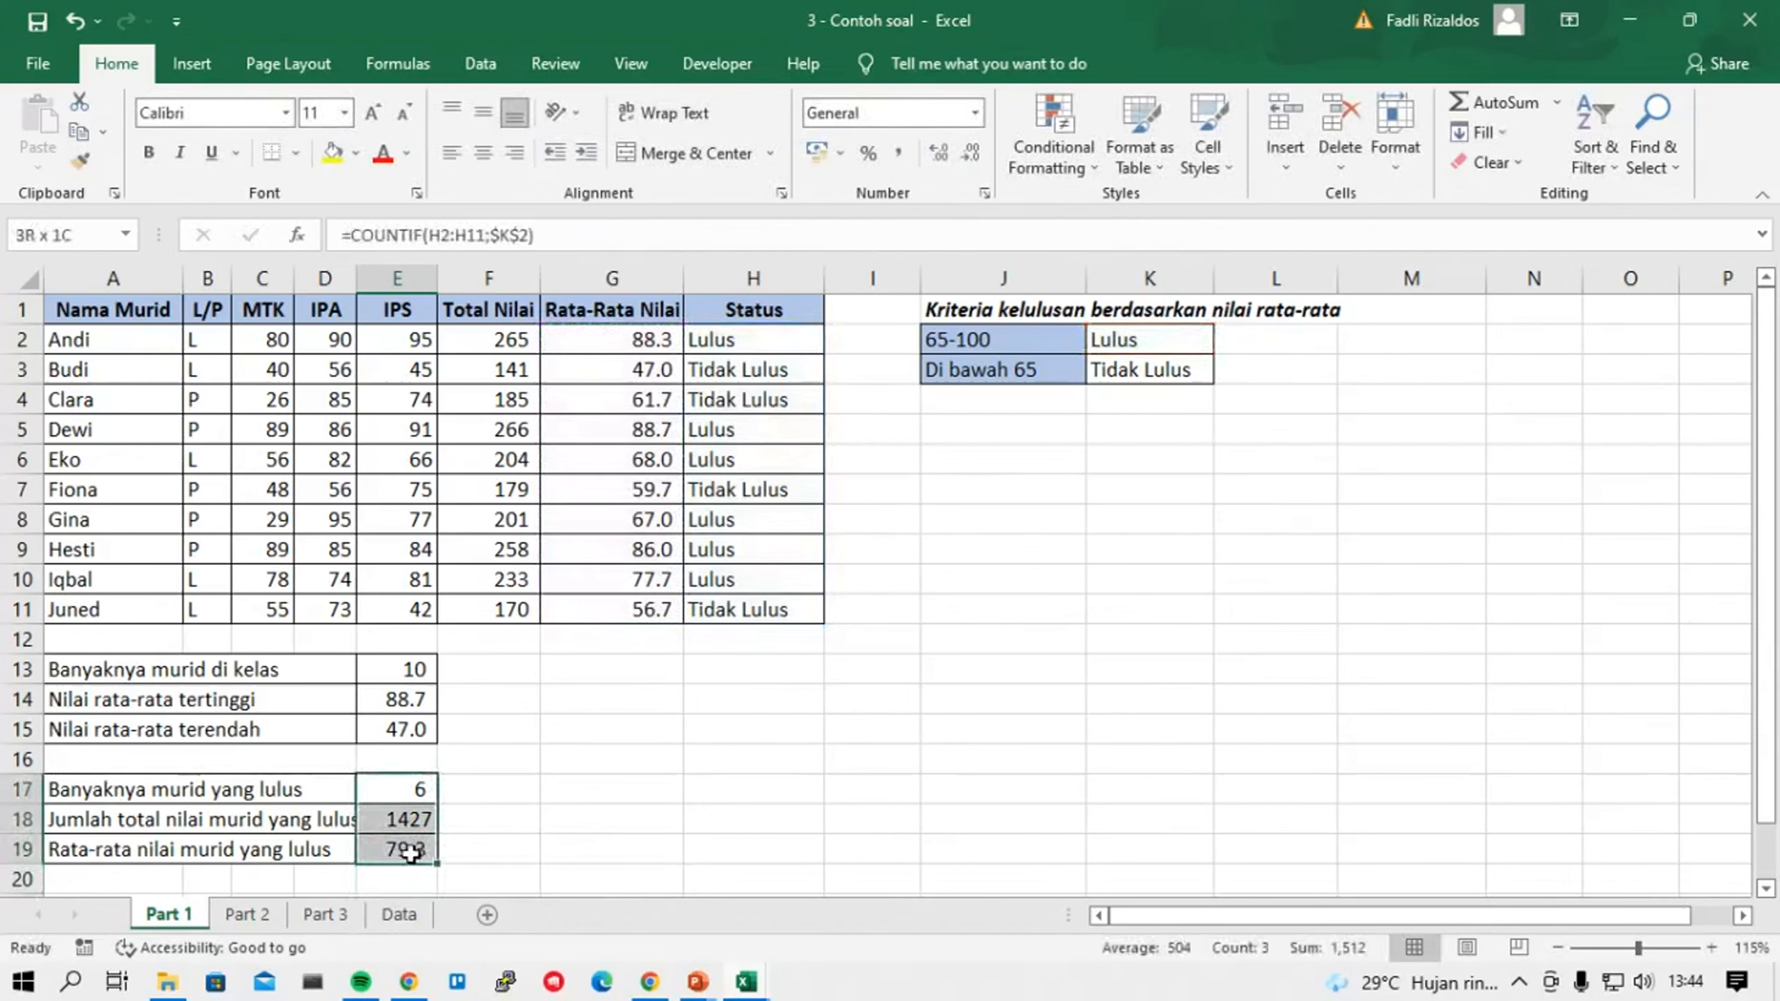
{"action": "left_click", "coordinate": [468, 815]}
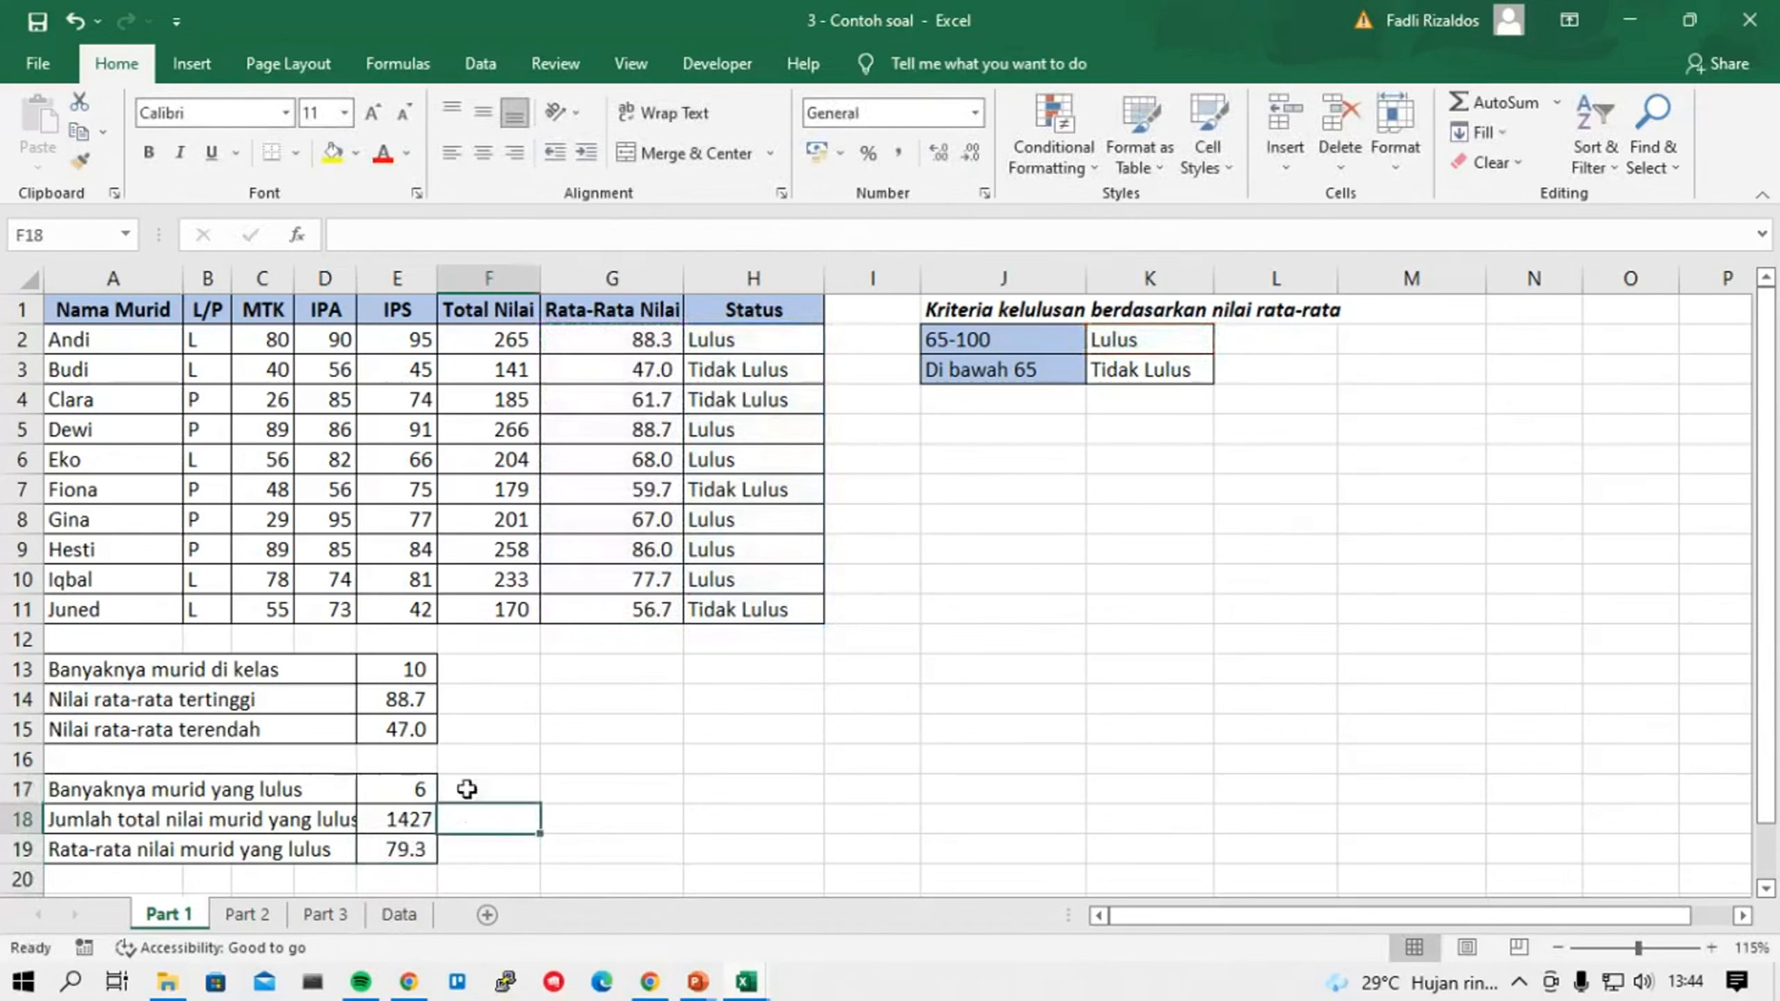
Switch to the PowerPoint slide show to review the SUMIF, COUNTIF, AVERAGEIF slide, and return to the Excel workbook.
{"action": "left_click", "coordinate": [468, 842]}
{"action": "left_click", "coordinate": [468, 794]}
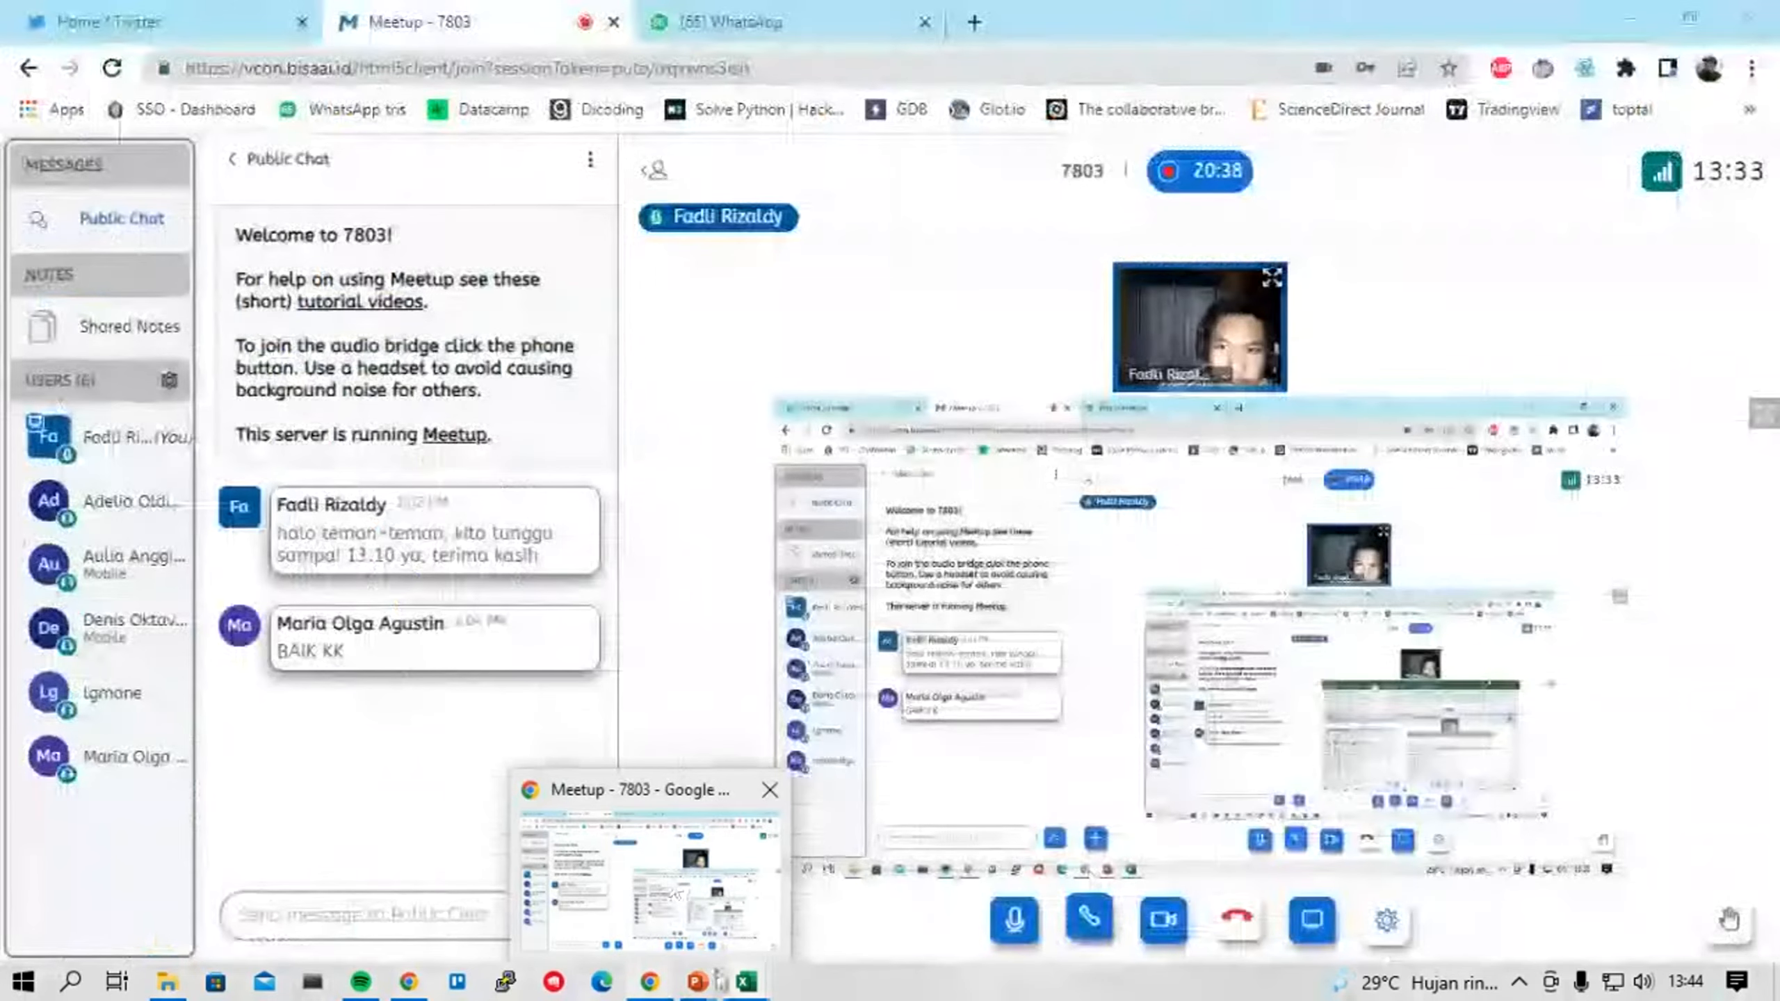
{"action": "mouse_move", "coordinate": [699, 990]}
{"action": "left_click", "coordinate": [722, 862]}
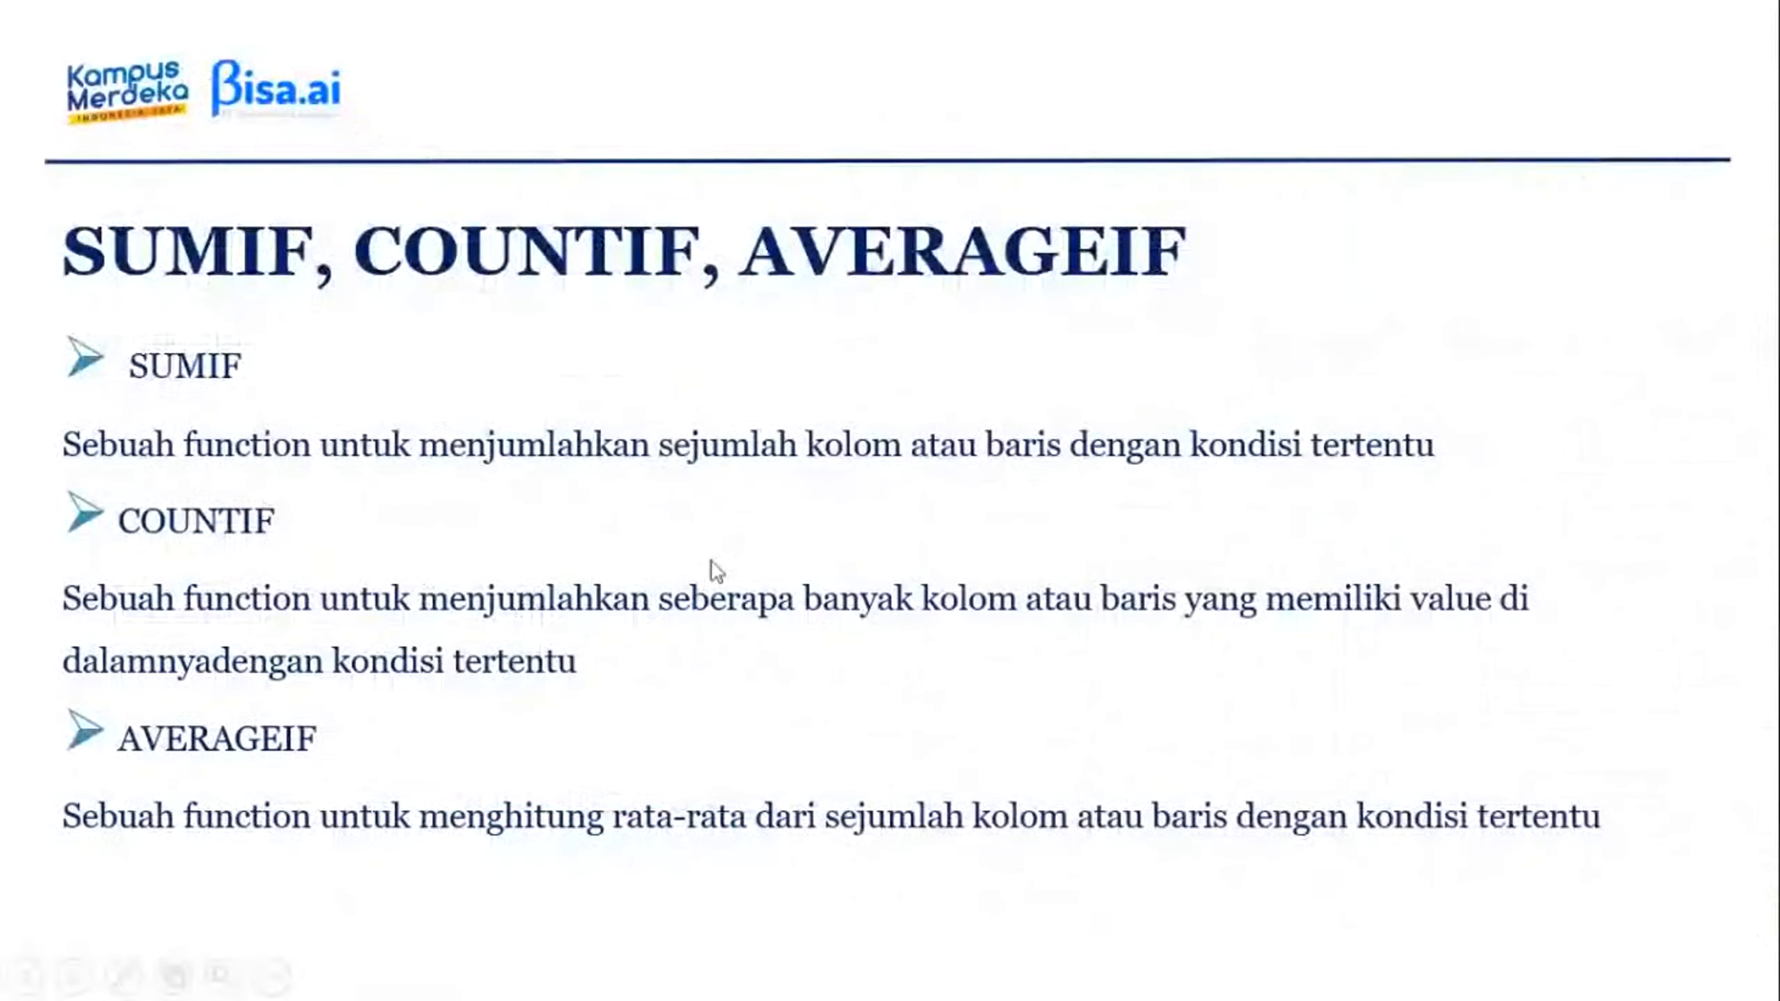
{"action": "key", "text": "alt+Tab"}
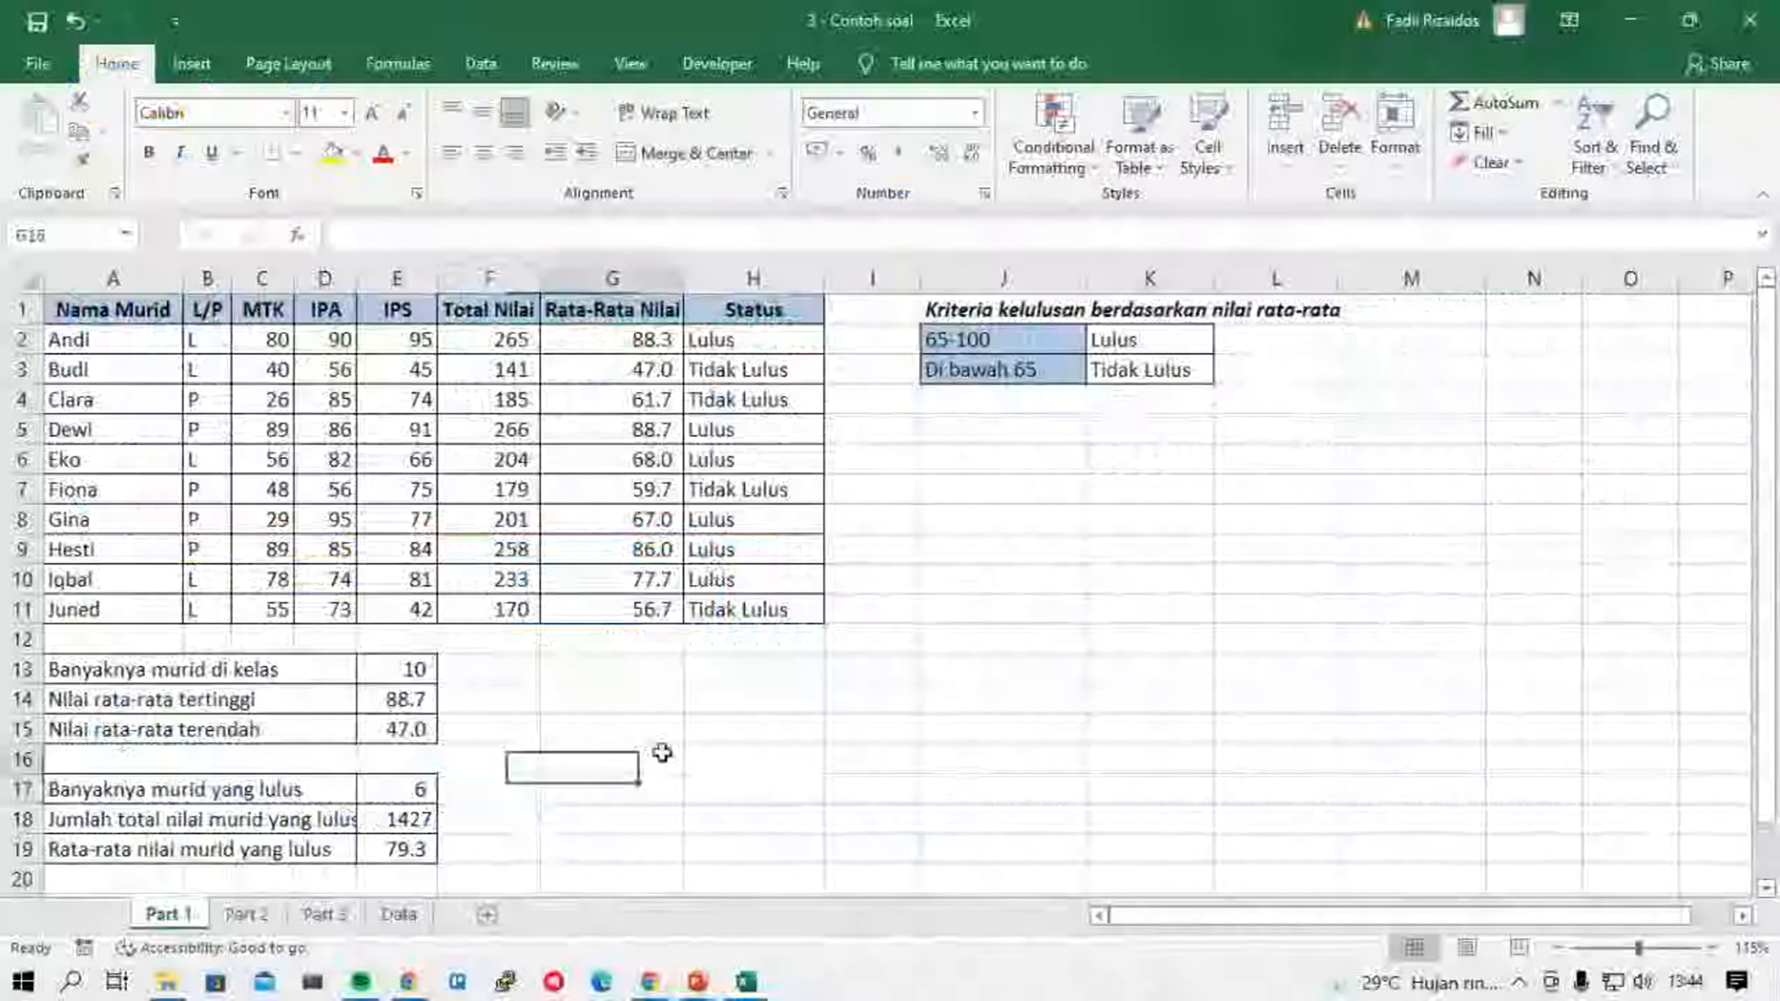
Start a SUMIFS formula in G17 with F2:F11 as sum range, H2:H11 as first criteria range and K2 as its criterion.
{"action": "left_click", "coordinate": [547, 798]}
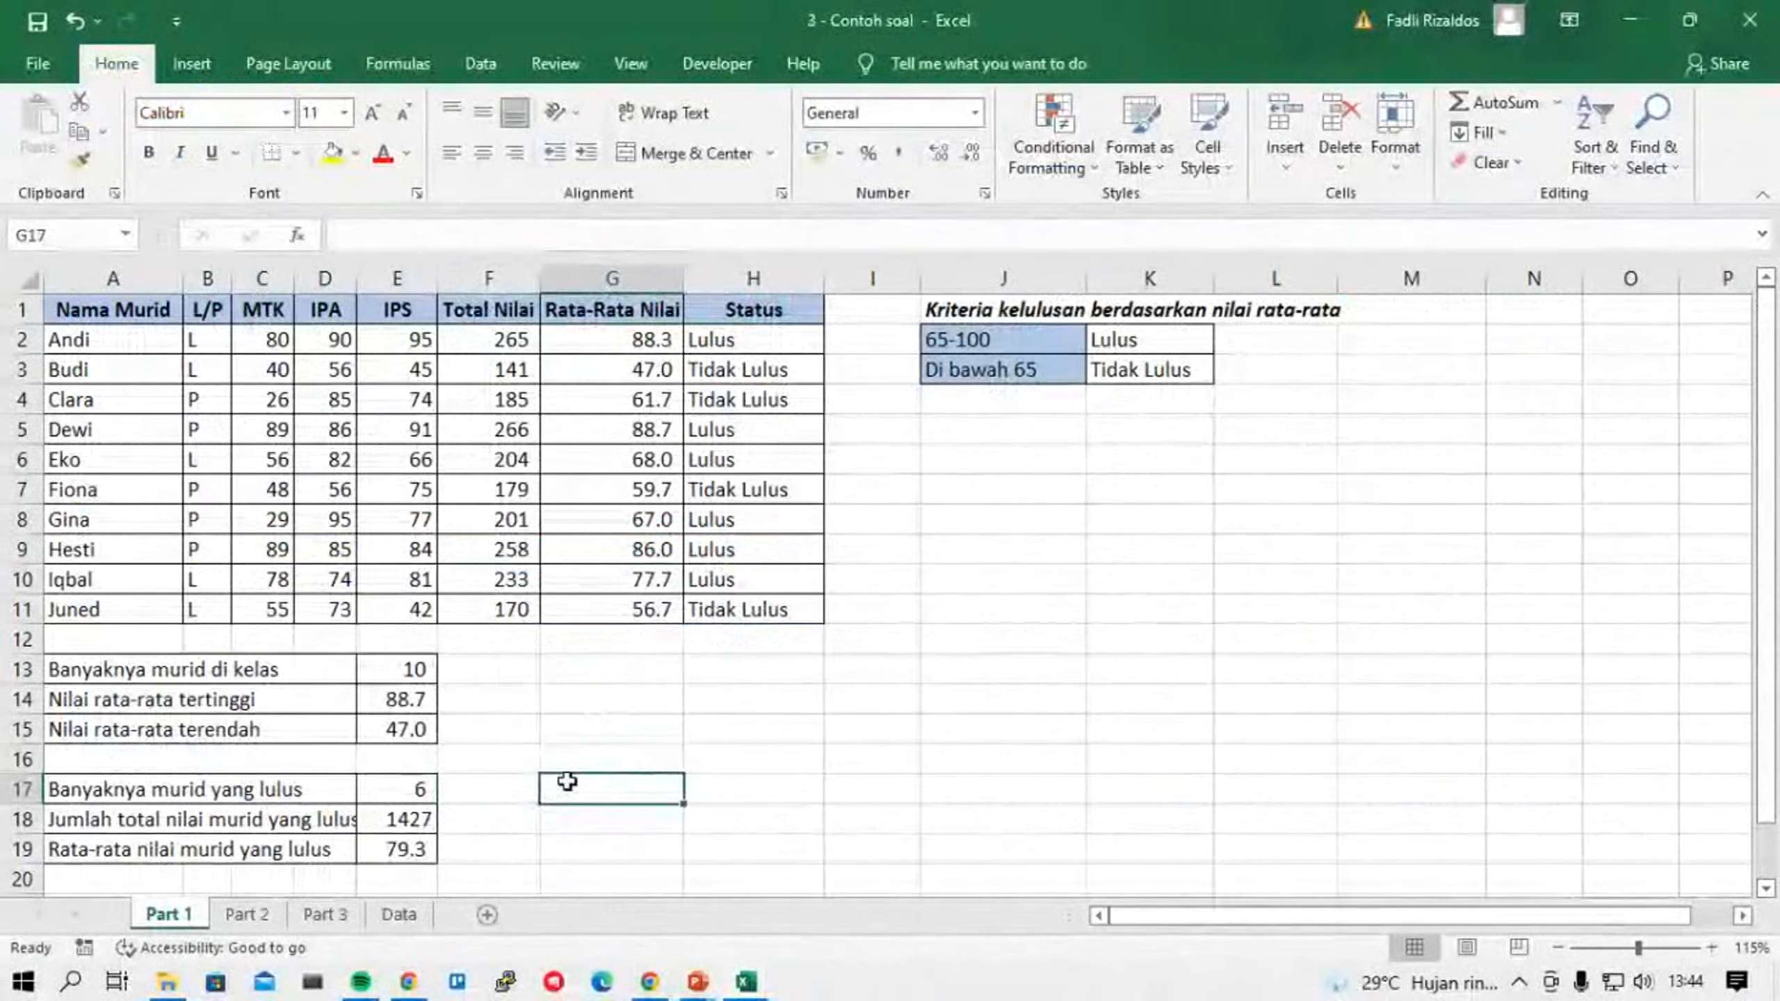
{"action": "type", "text": "=sum"}
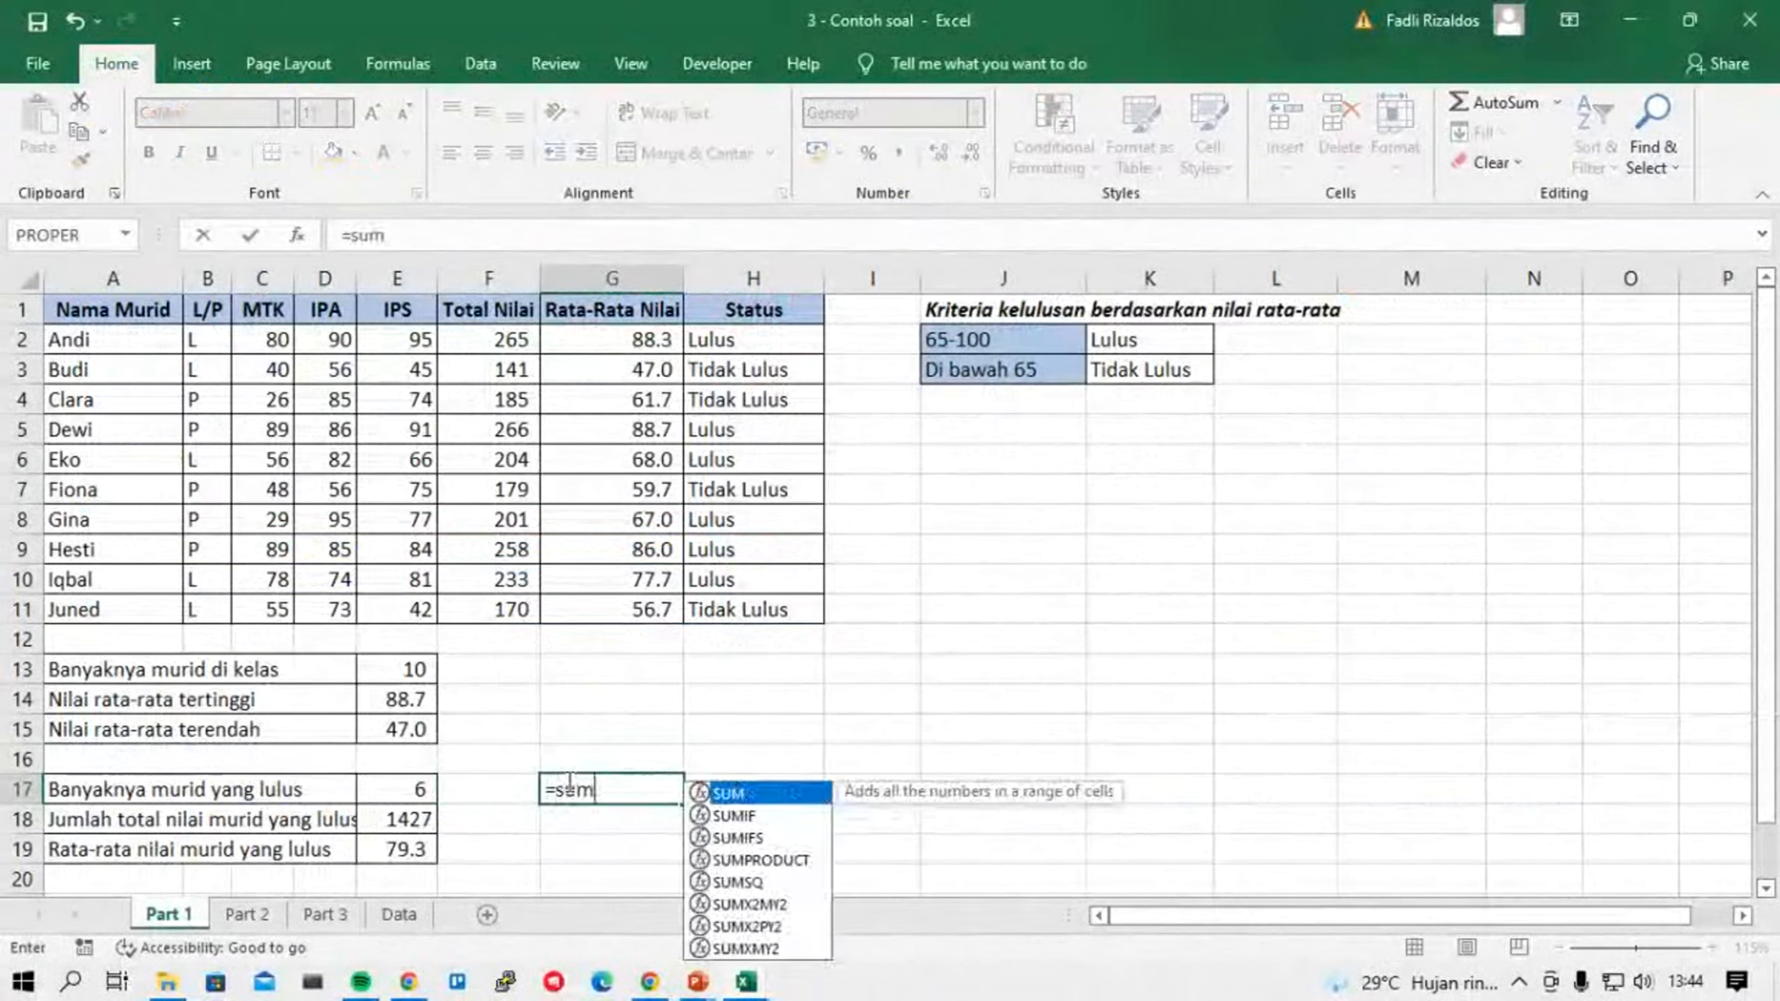
{"action": "key", "text": "Down"}
{"action": "key", "text": "Down"}
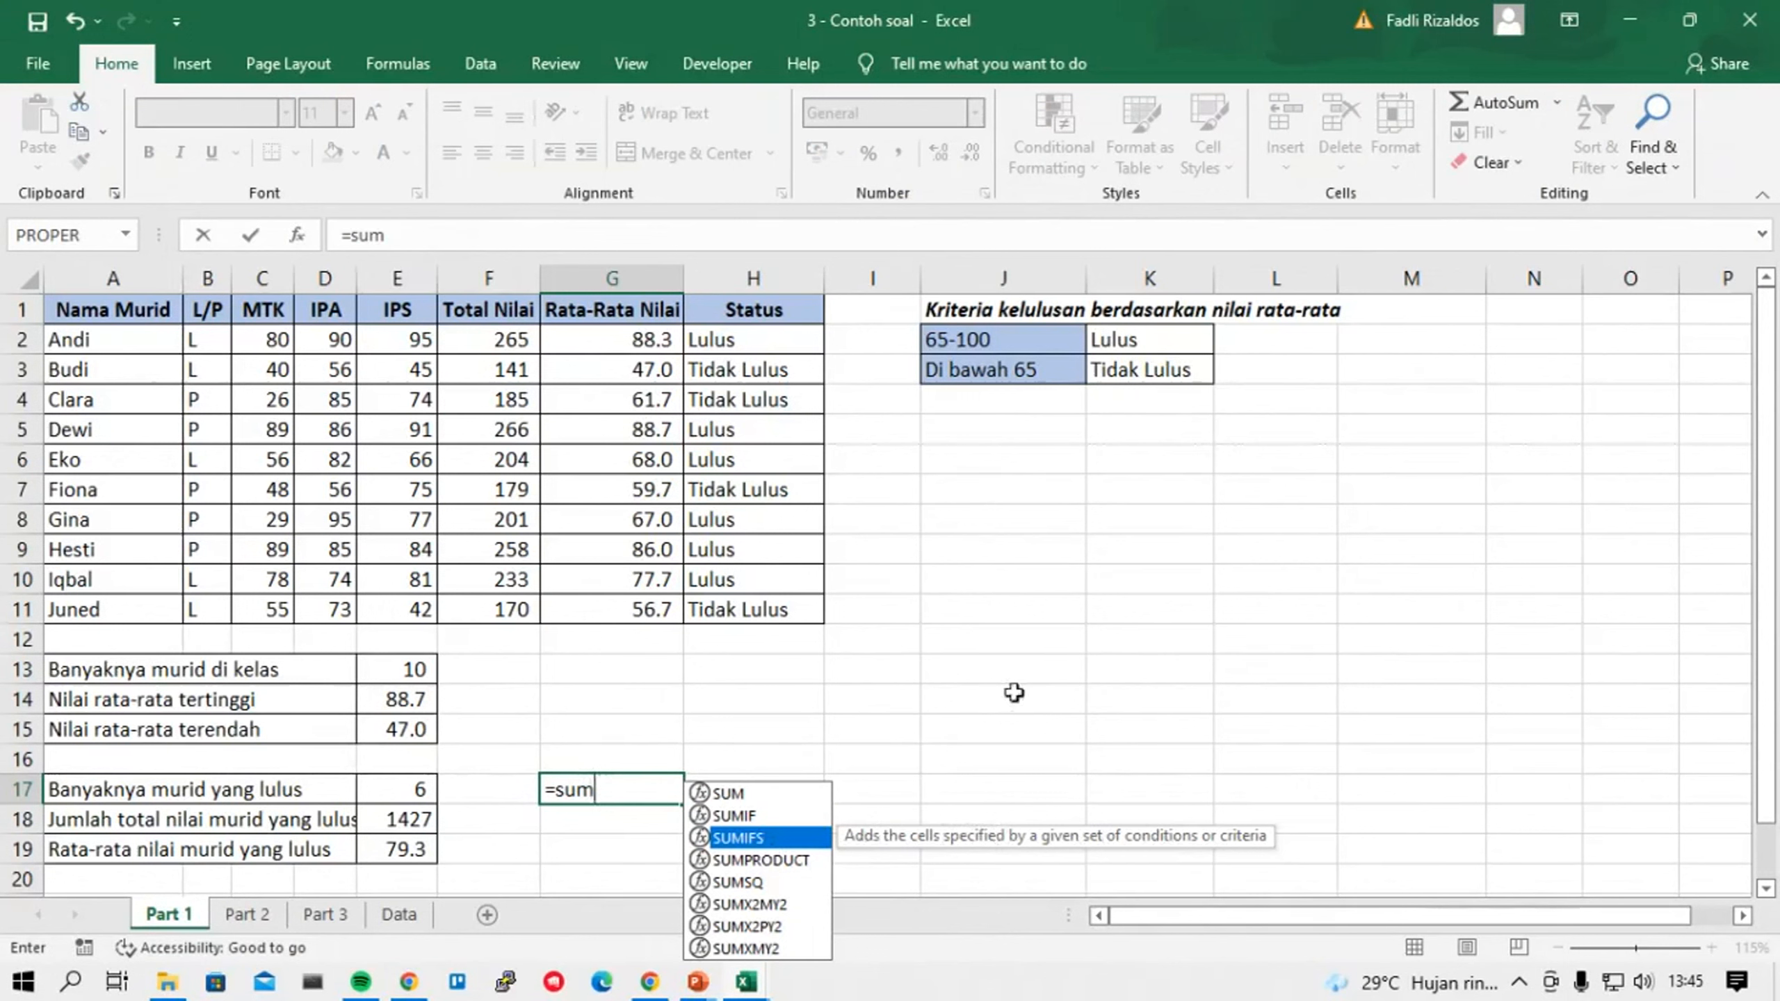
{"action": "key", "text": "Tab"}
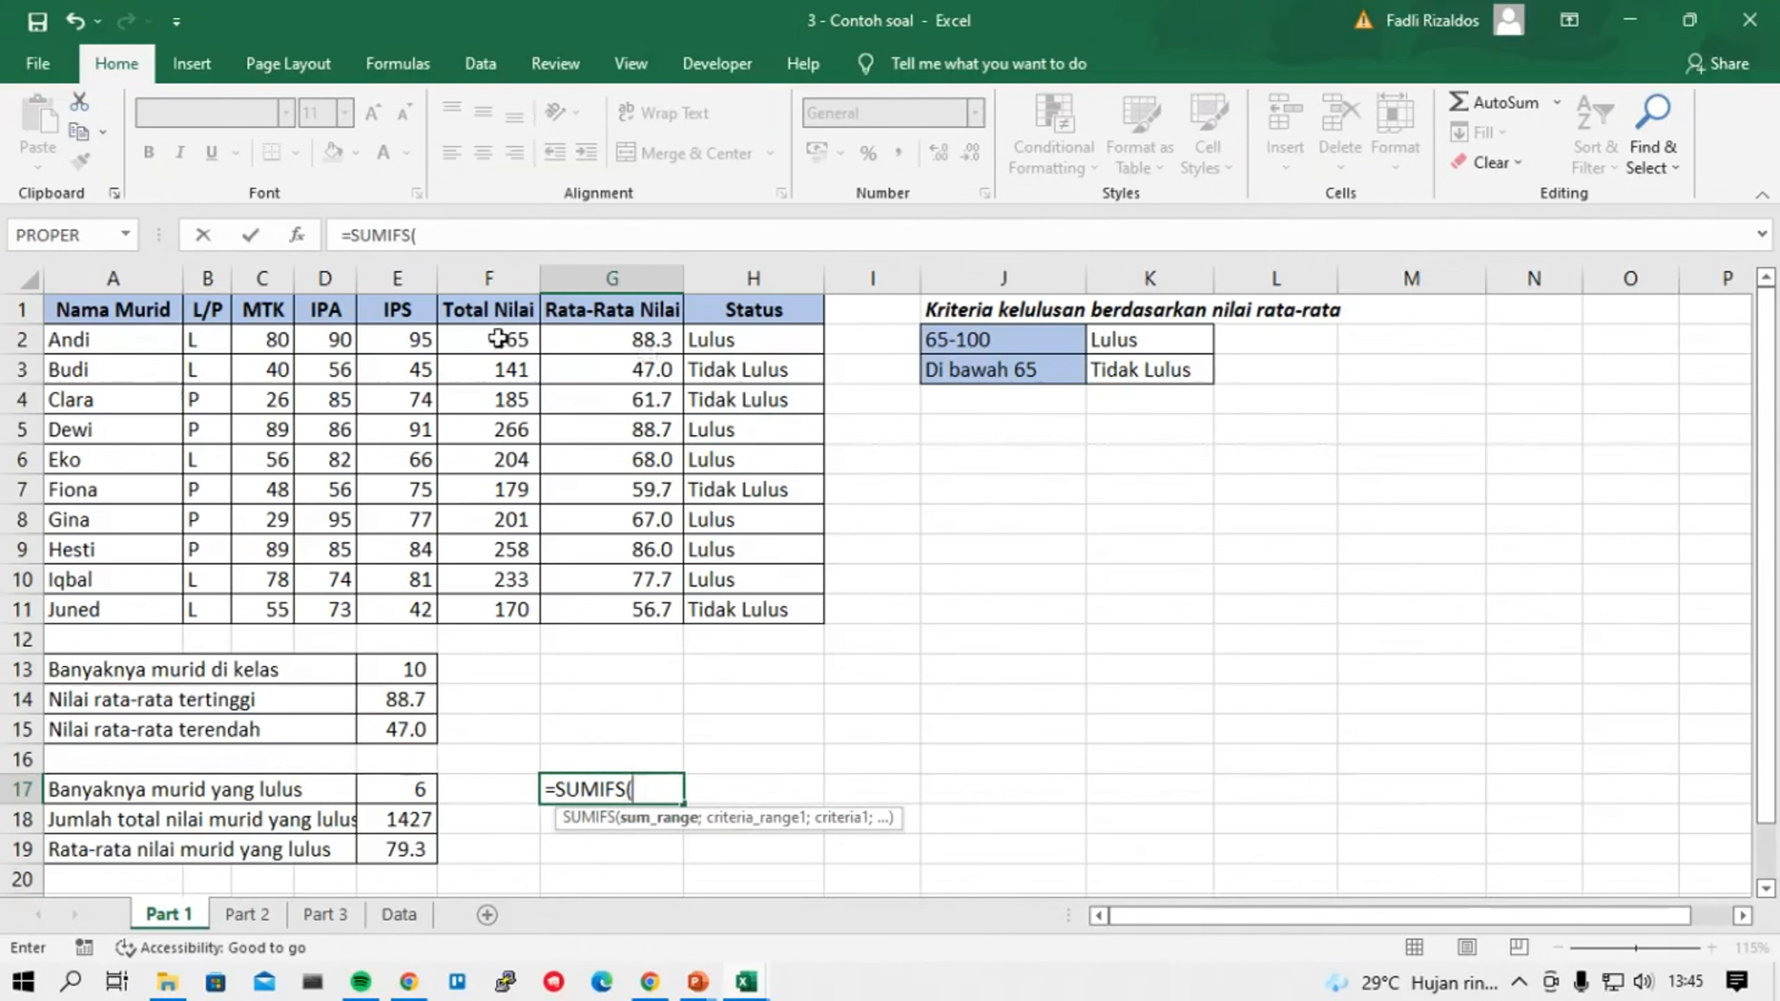
{"action": "left_click_drag", "start_coordinate": [502, 341], "coordinate": [515, 613]}
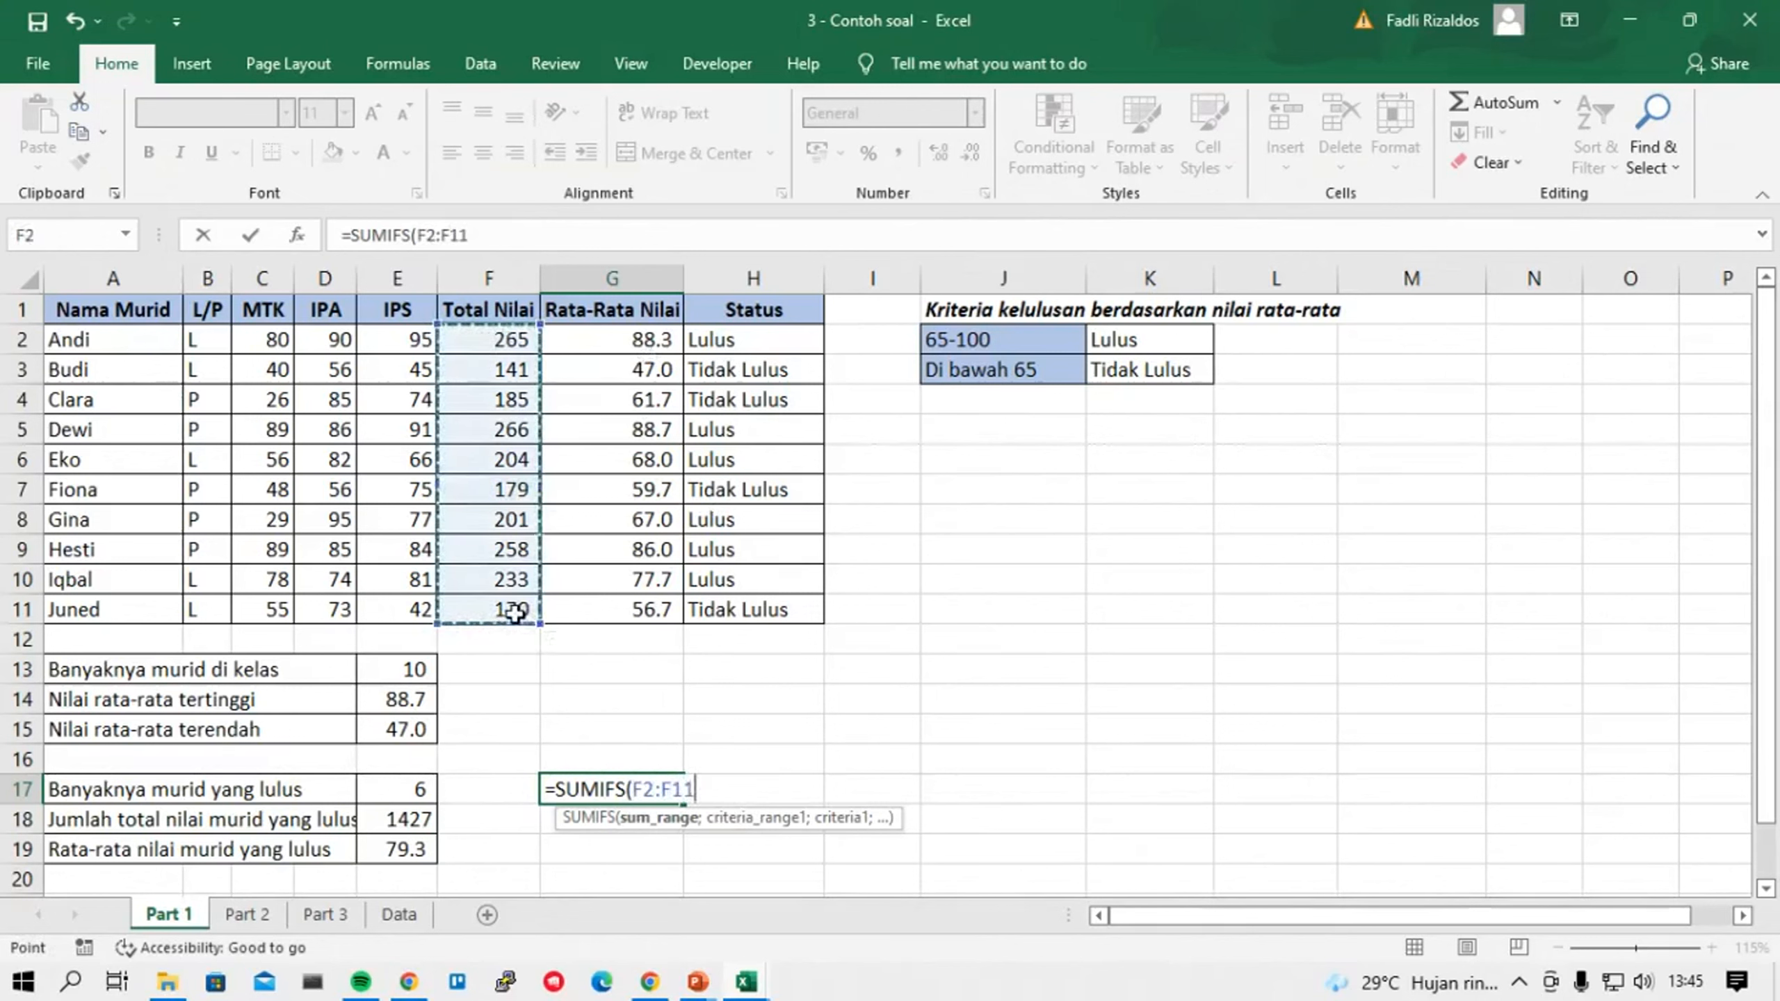
{"action": "type", "text": ";"}
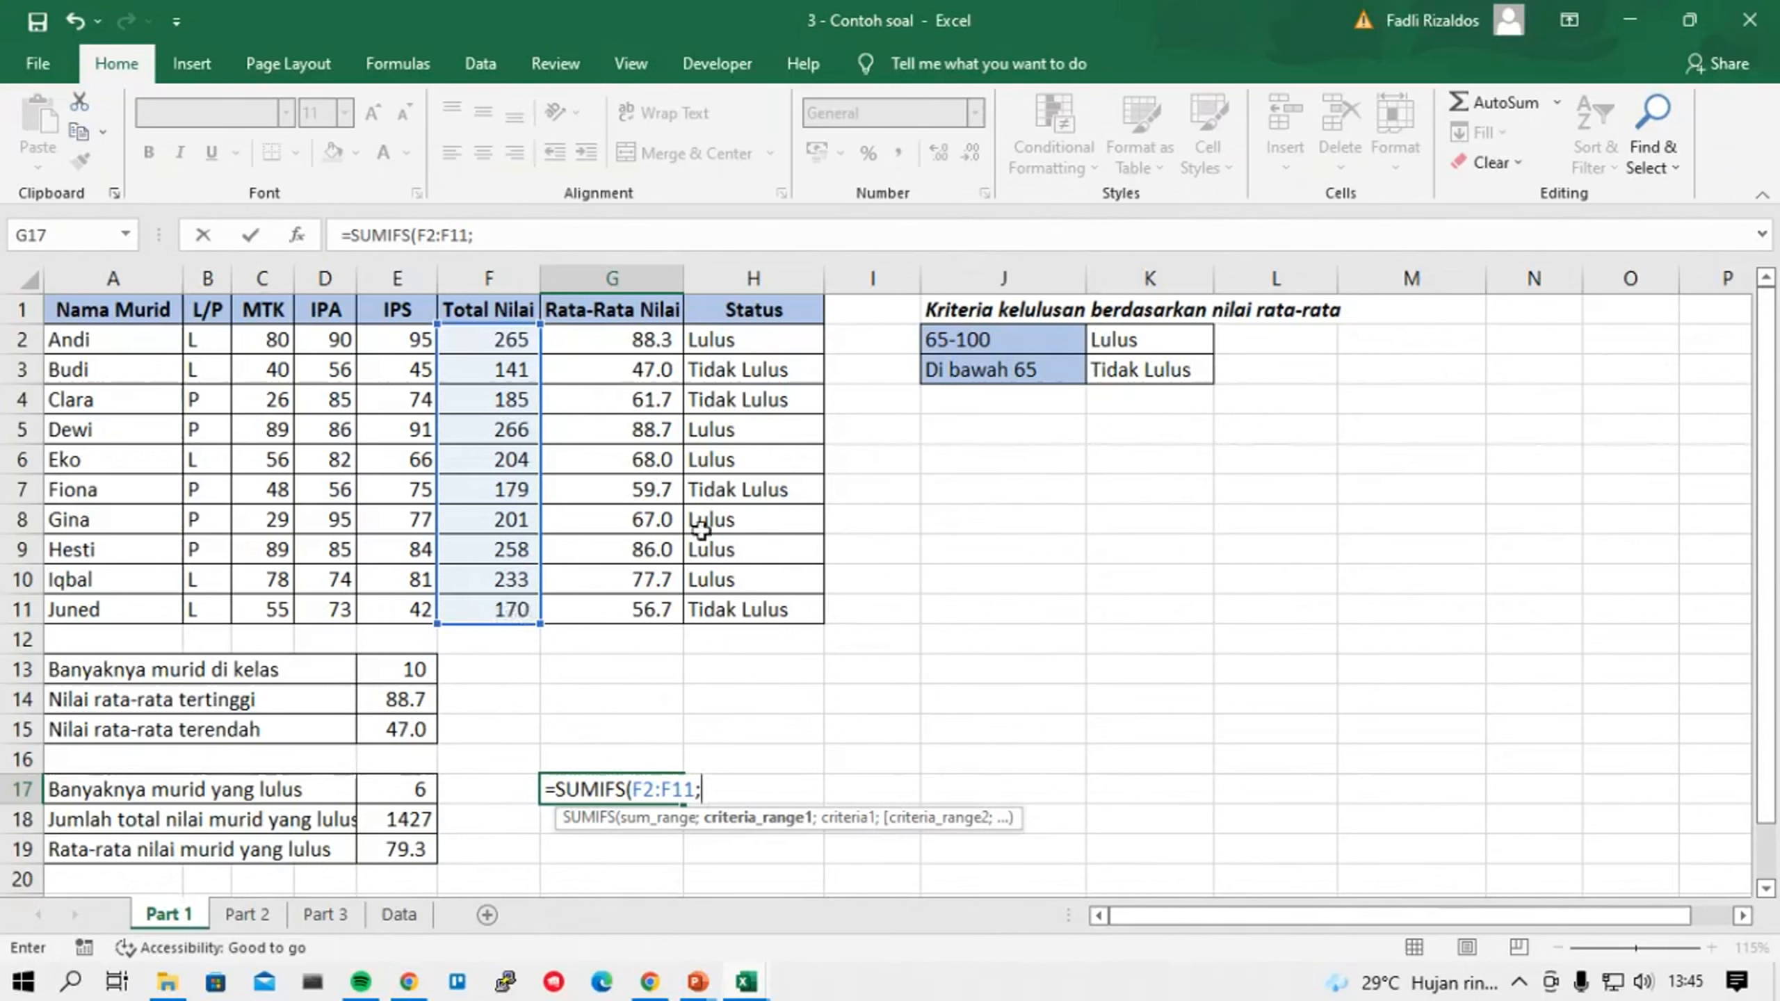
{"action": "left_click_drag", "start_coordinate": [722, 341], "coordinate": [737, 612]}
{"action": "type", "text": ";"}
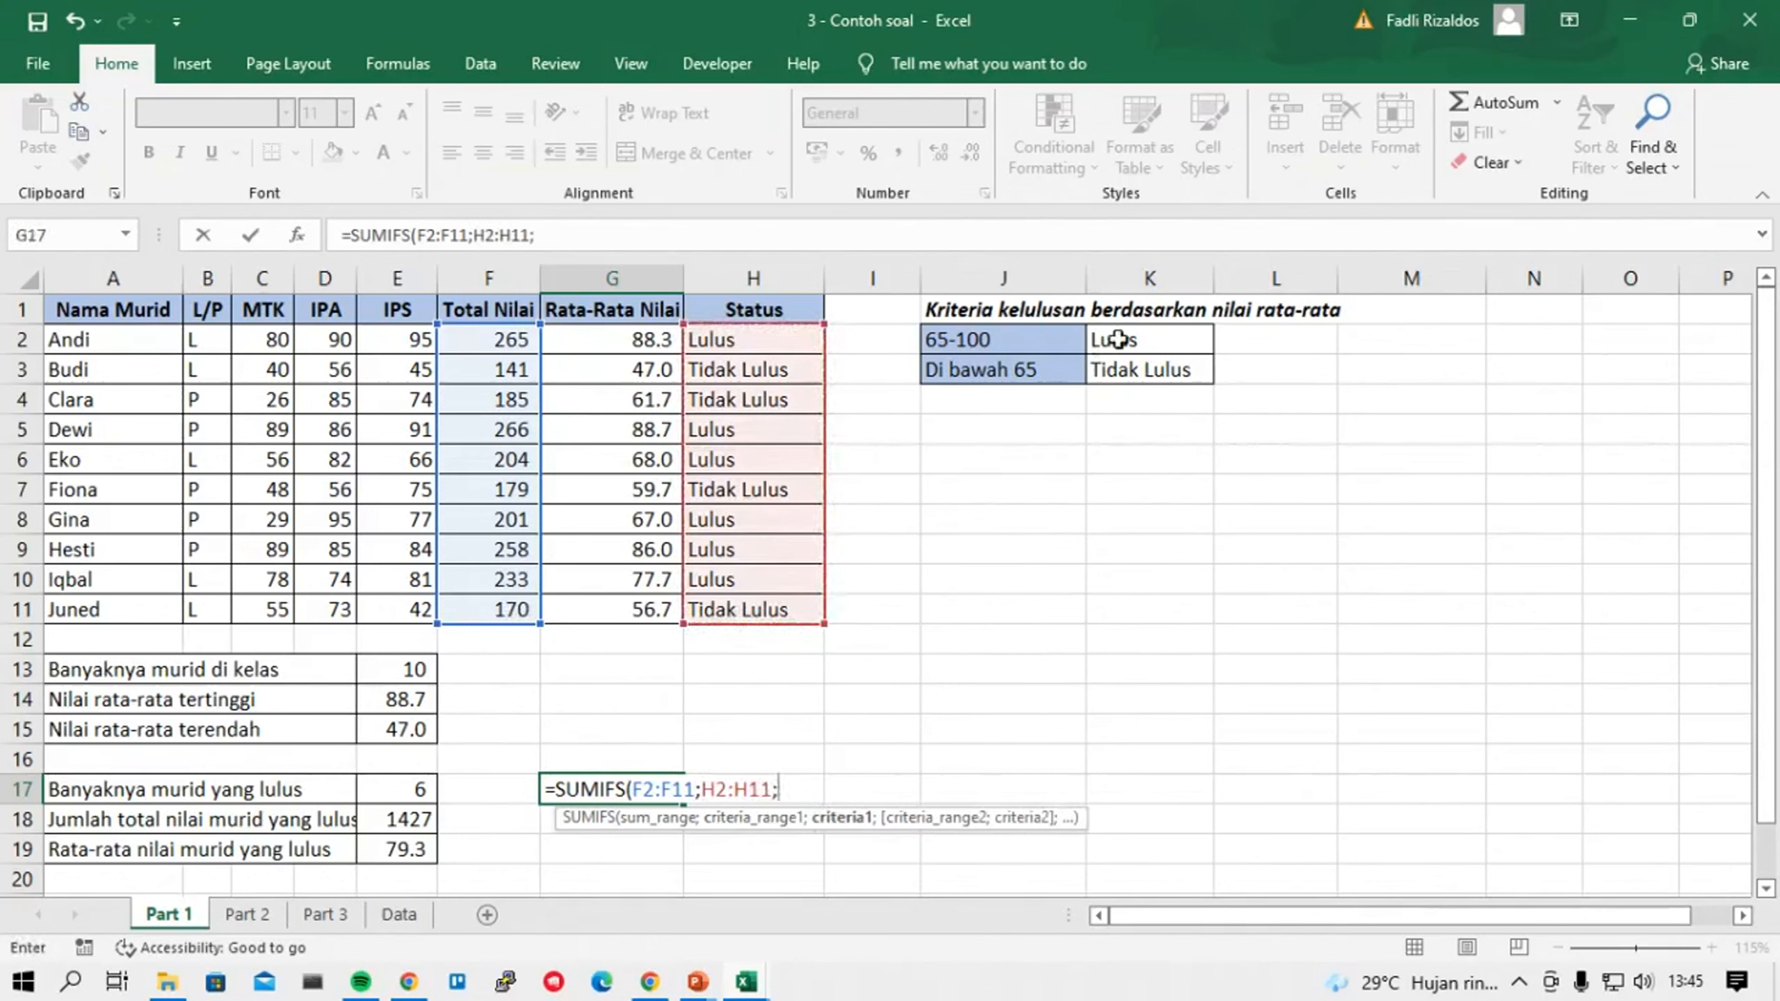
{"action": "left_click", "coordinate": [1114, 342]}
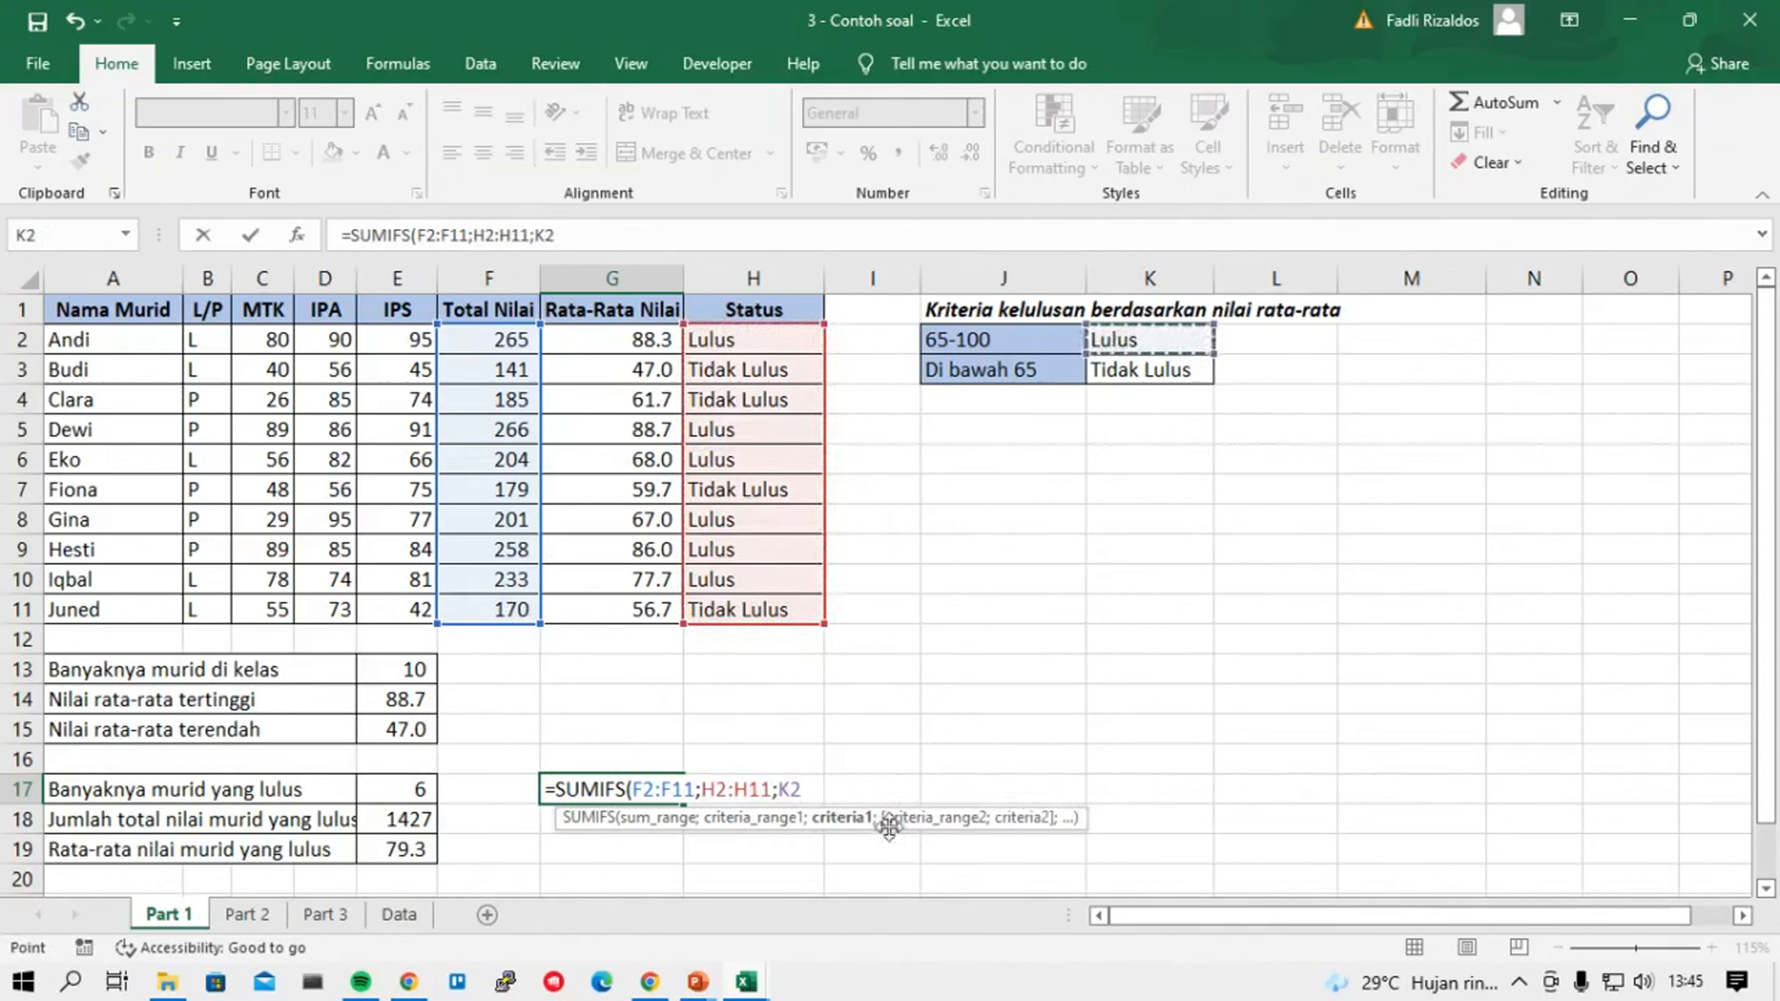
{"action": "type", "text": ";"}
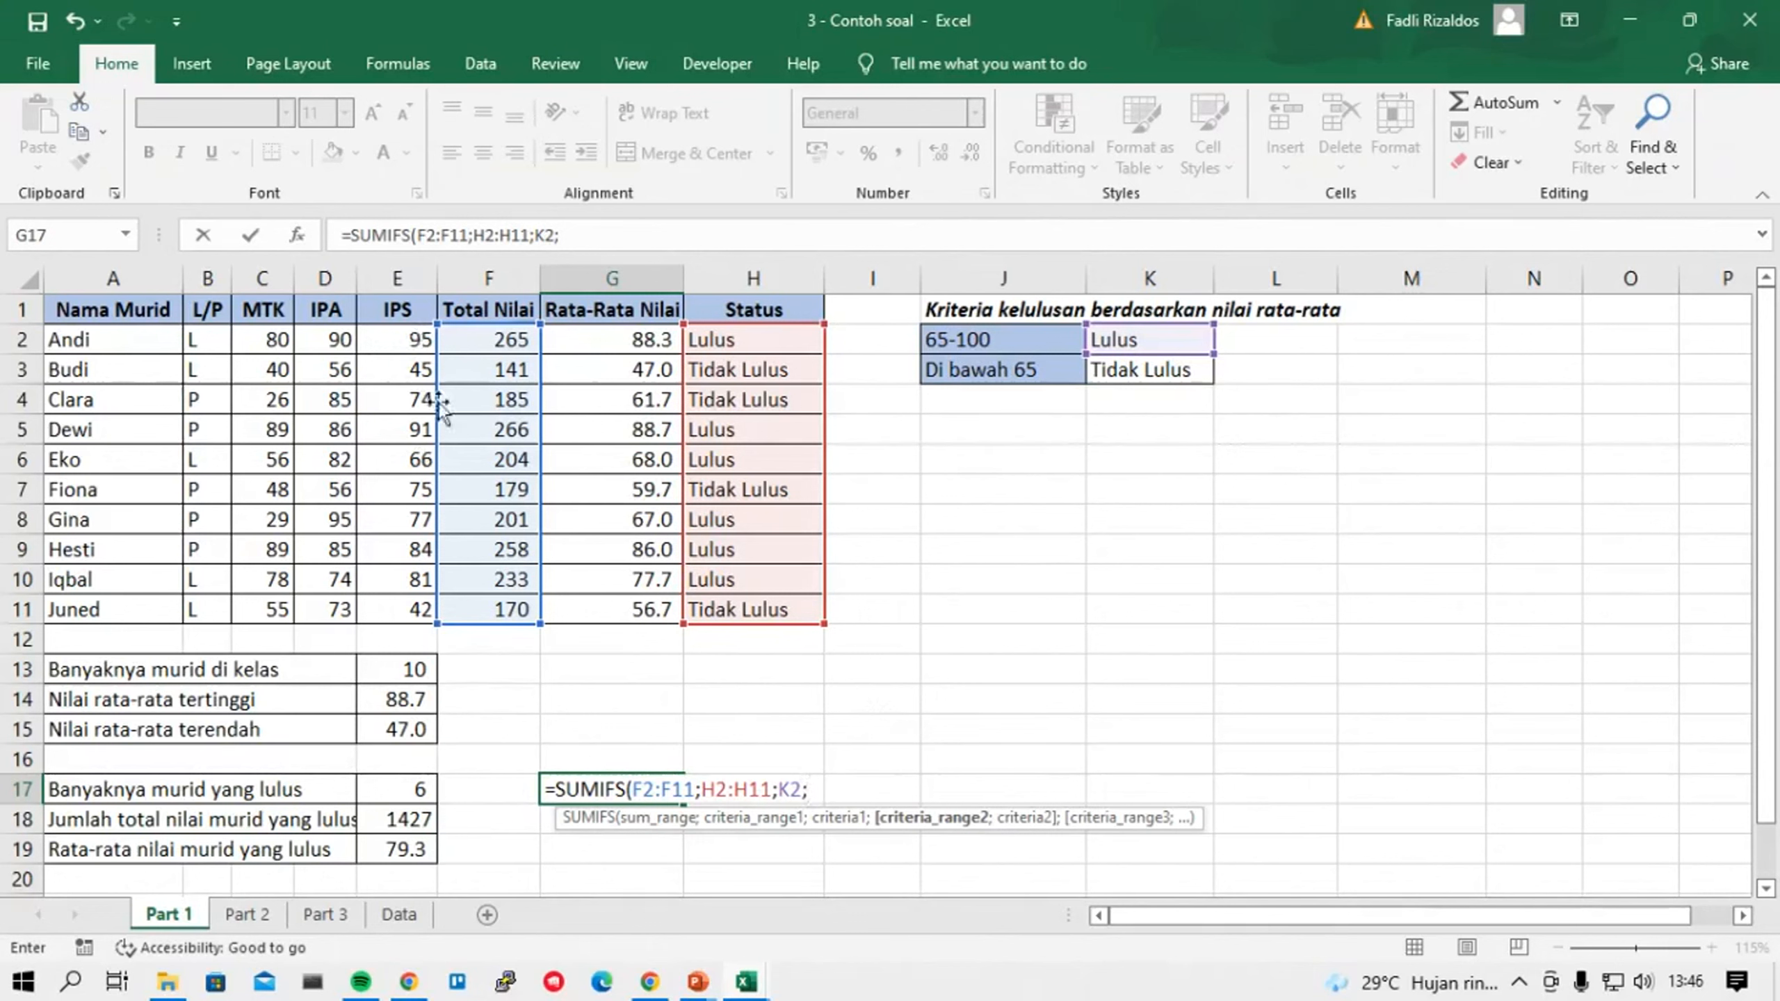
Complete the SUMIFS formula in G17 with the IPS scores in E2:E11 as second criteria range and ">=90" as criterion.
{"action": "left_click_drag", "start_coordinate": [414, 339], "coordinate": [396, 608]}
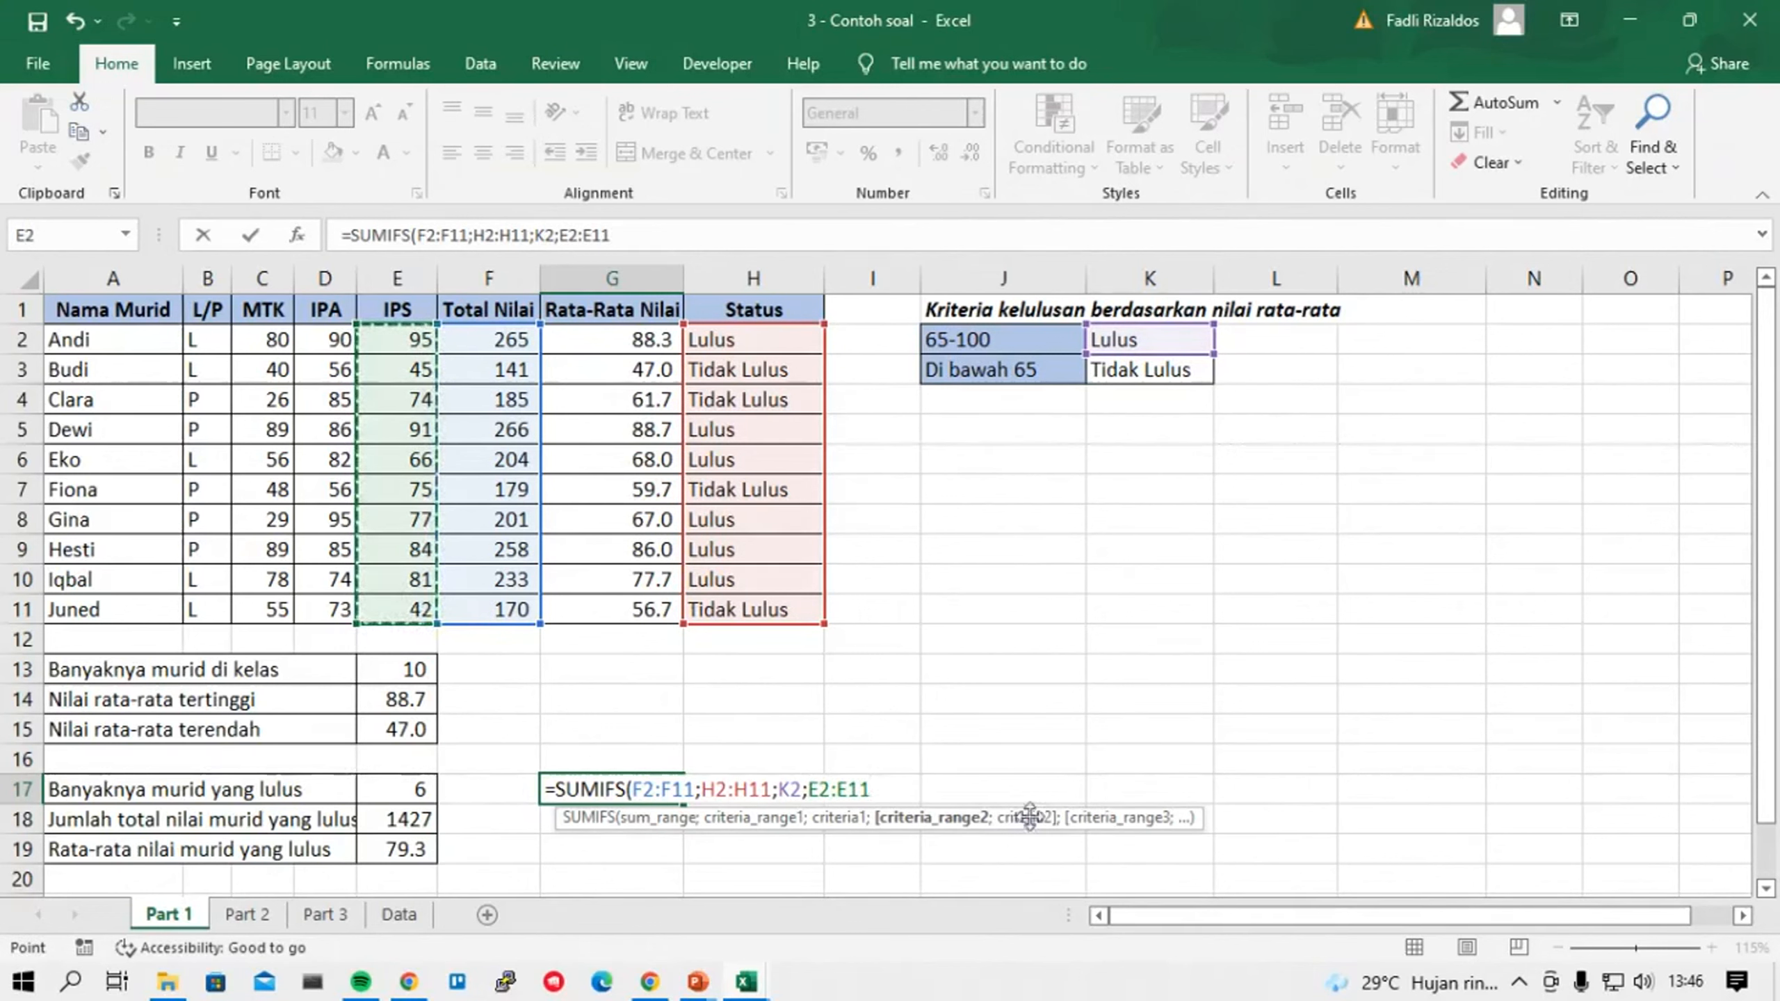
{"action": "type", "text": ";\">"}
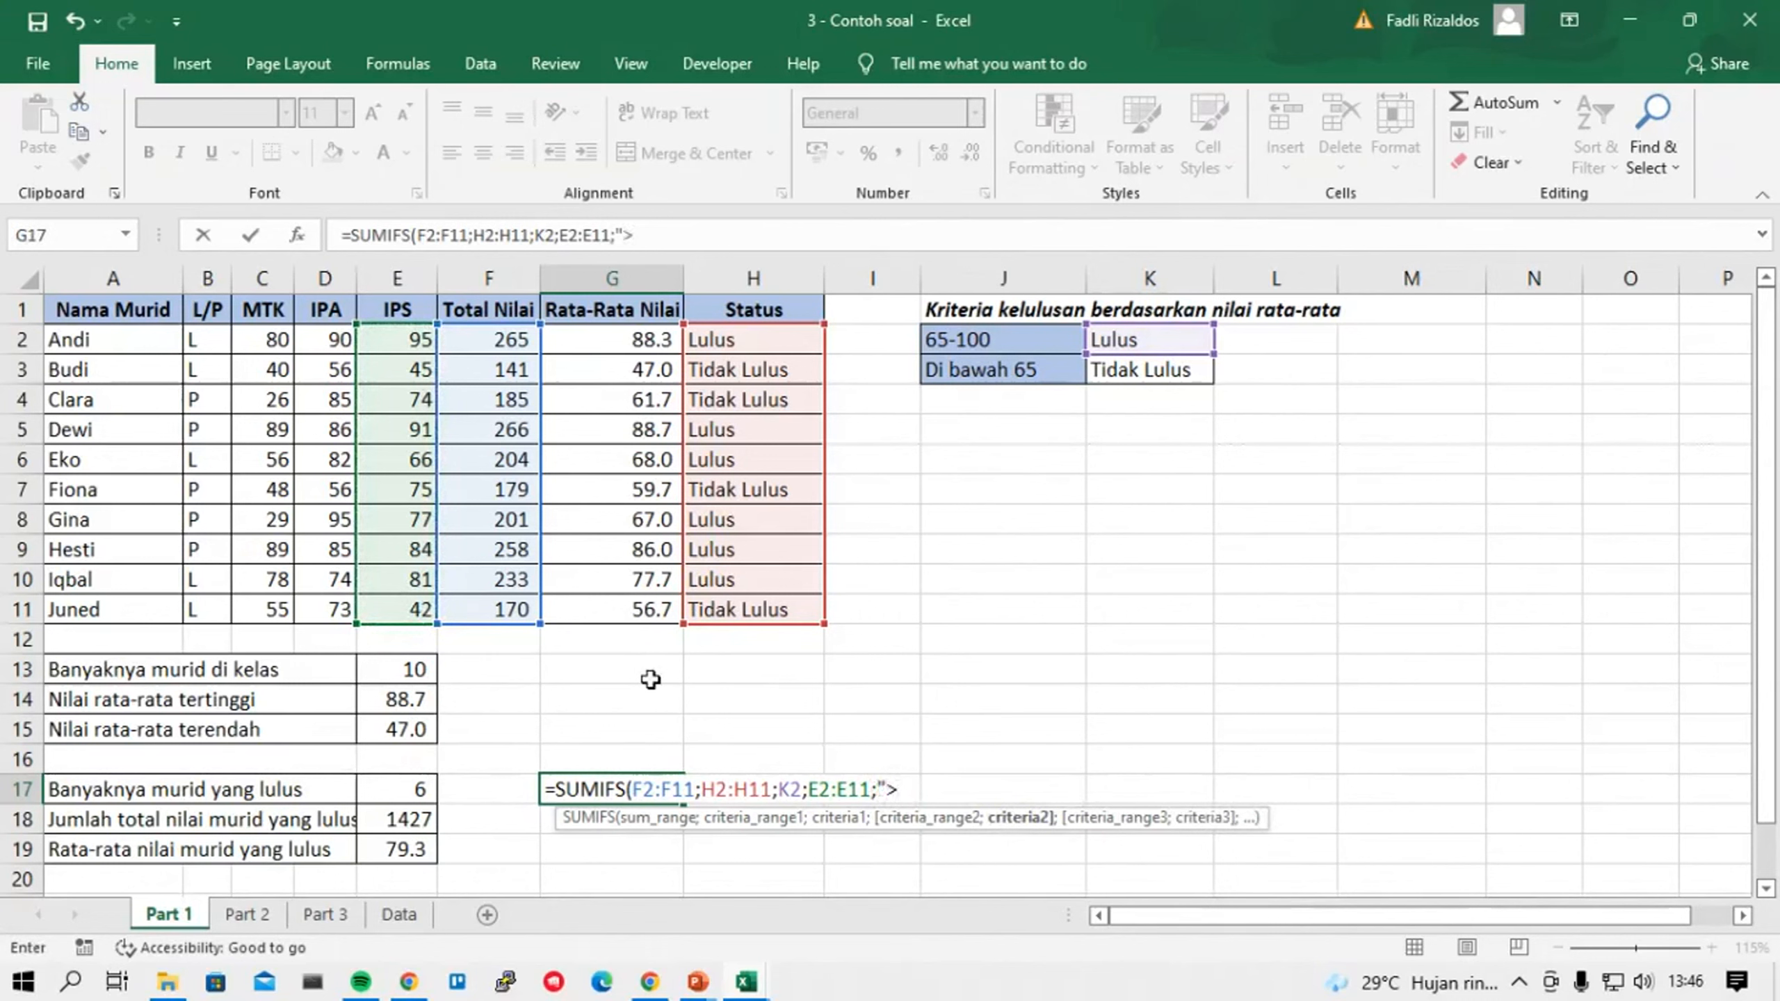
{"action": "type", "text": "=90"}
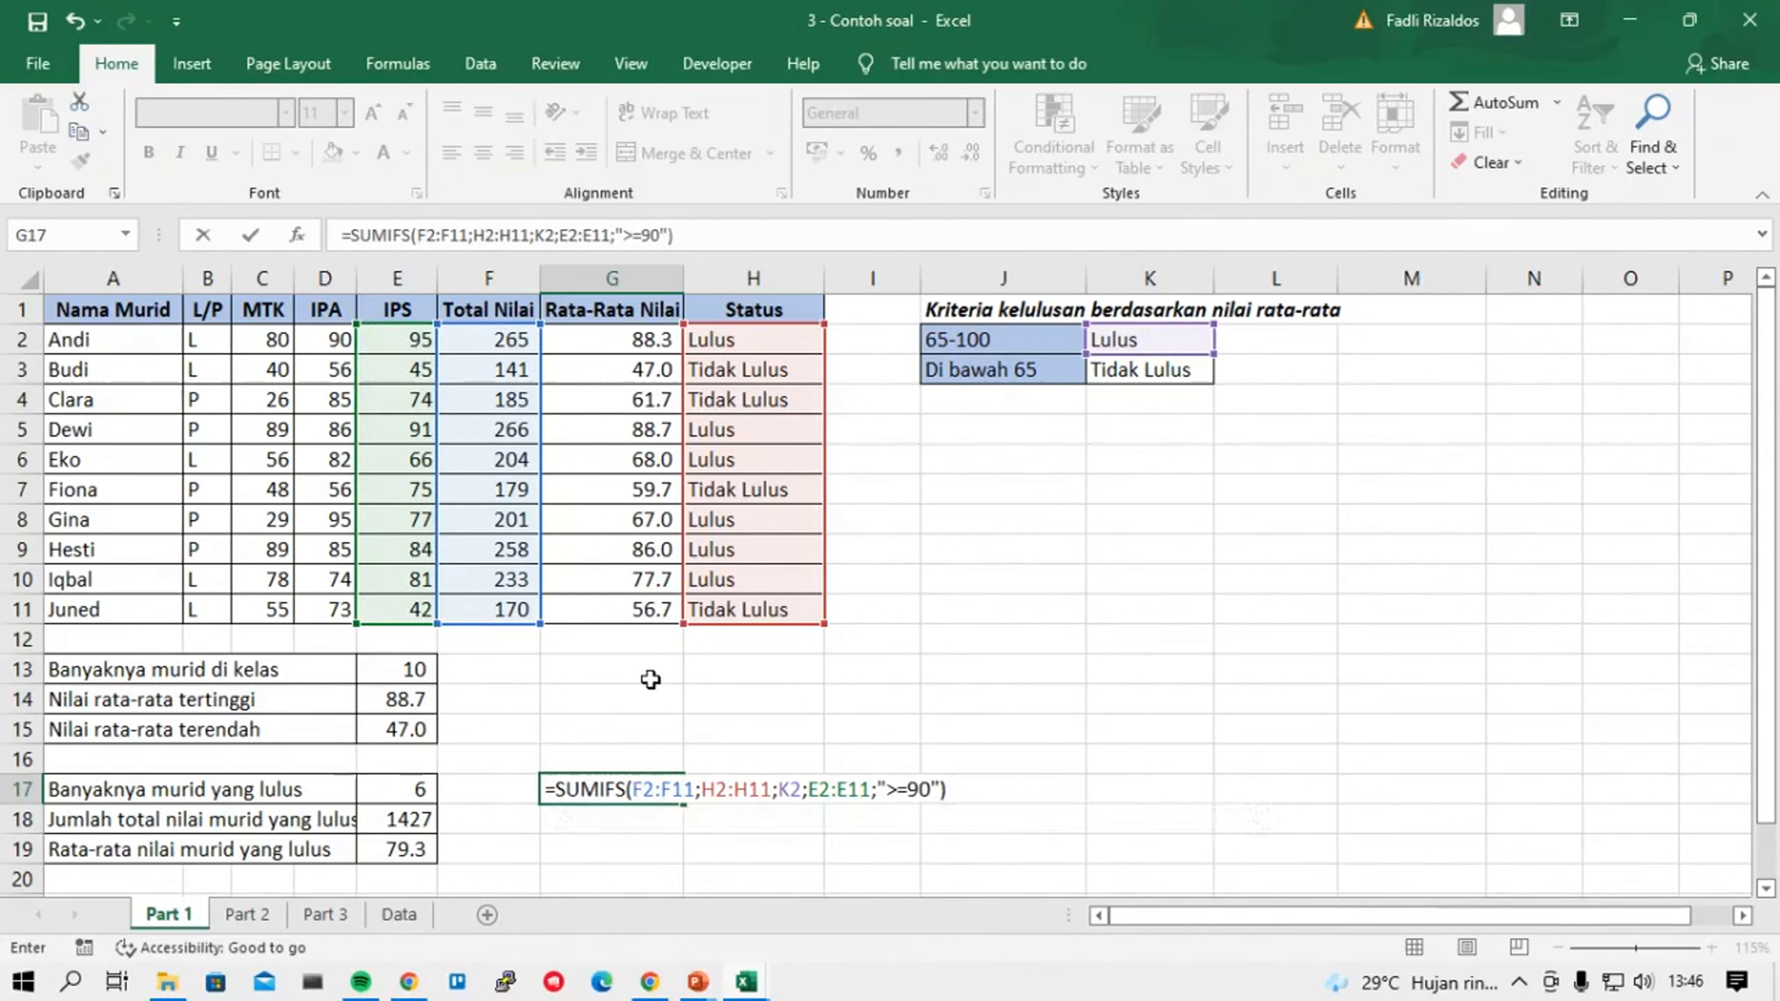
{"action": "key", "text": "Return"}
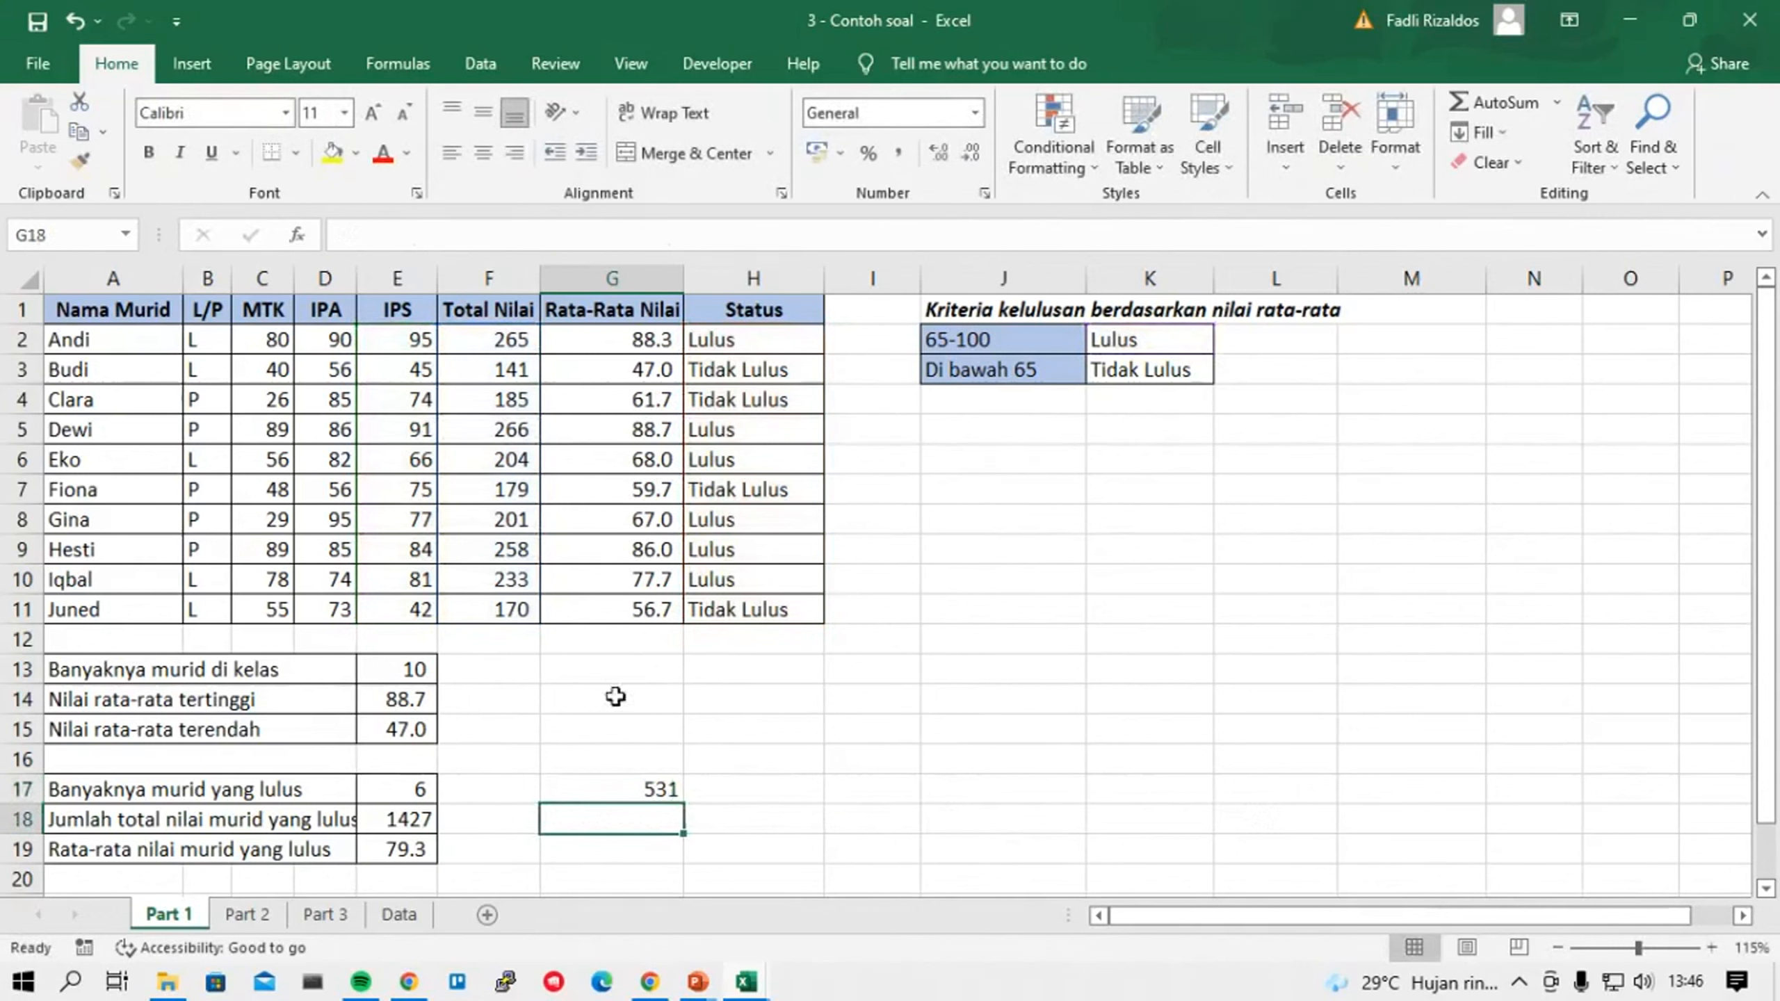
Check the SUMIFS result in G17 against the sum of the matching total scores in F5 and F2.
{"action": "left_click", "coordinate": [676, 792]}
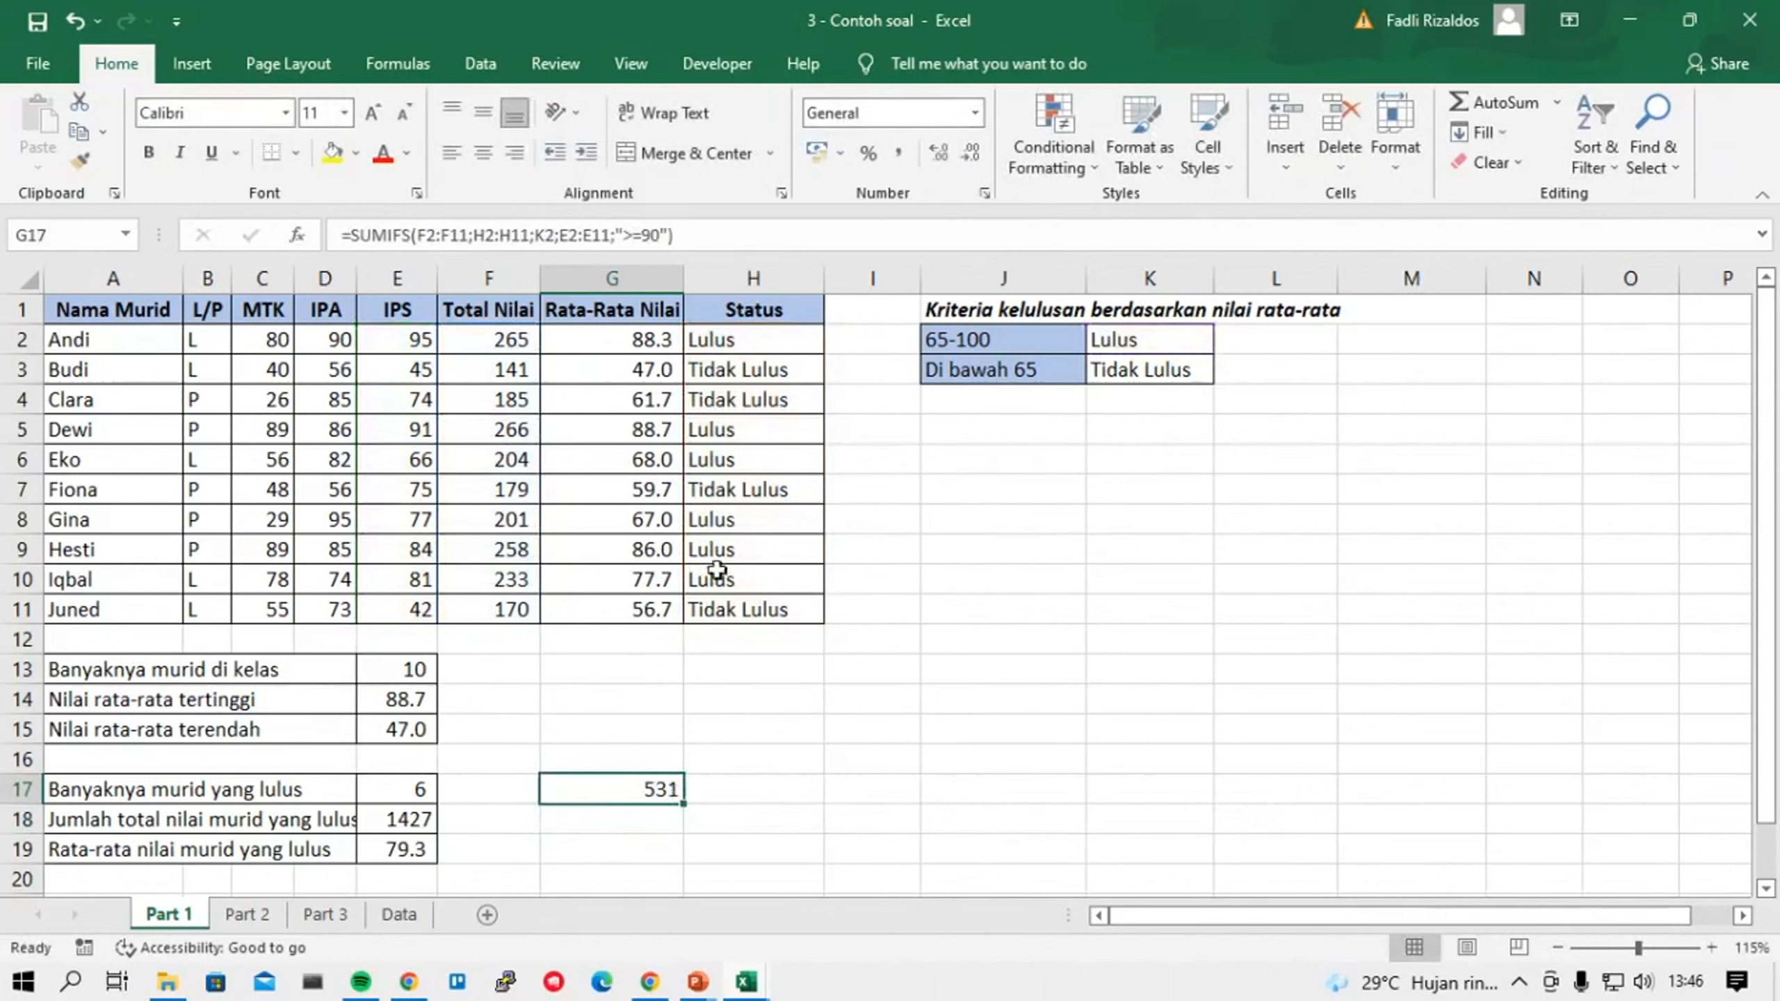
{"action": "left_click", "coordinate": [515, 432], "text": "ctrl"}
{"action": "left_click", "coordinate": [519, 347], "text": "ctrl"}
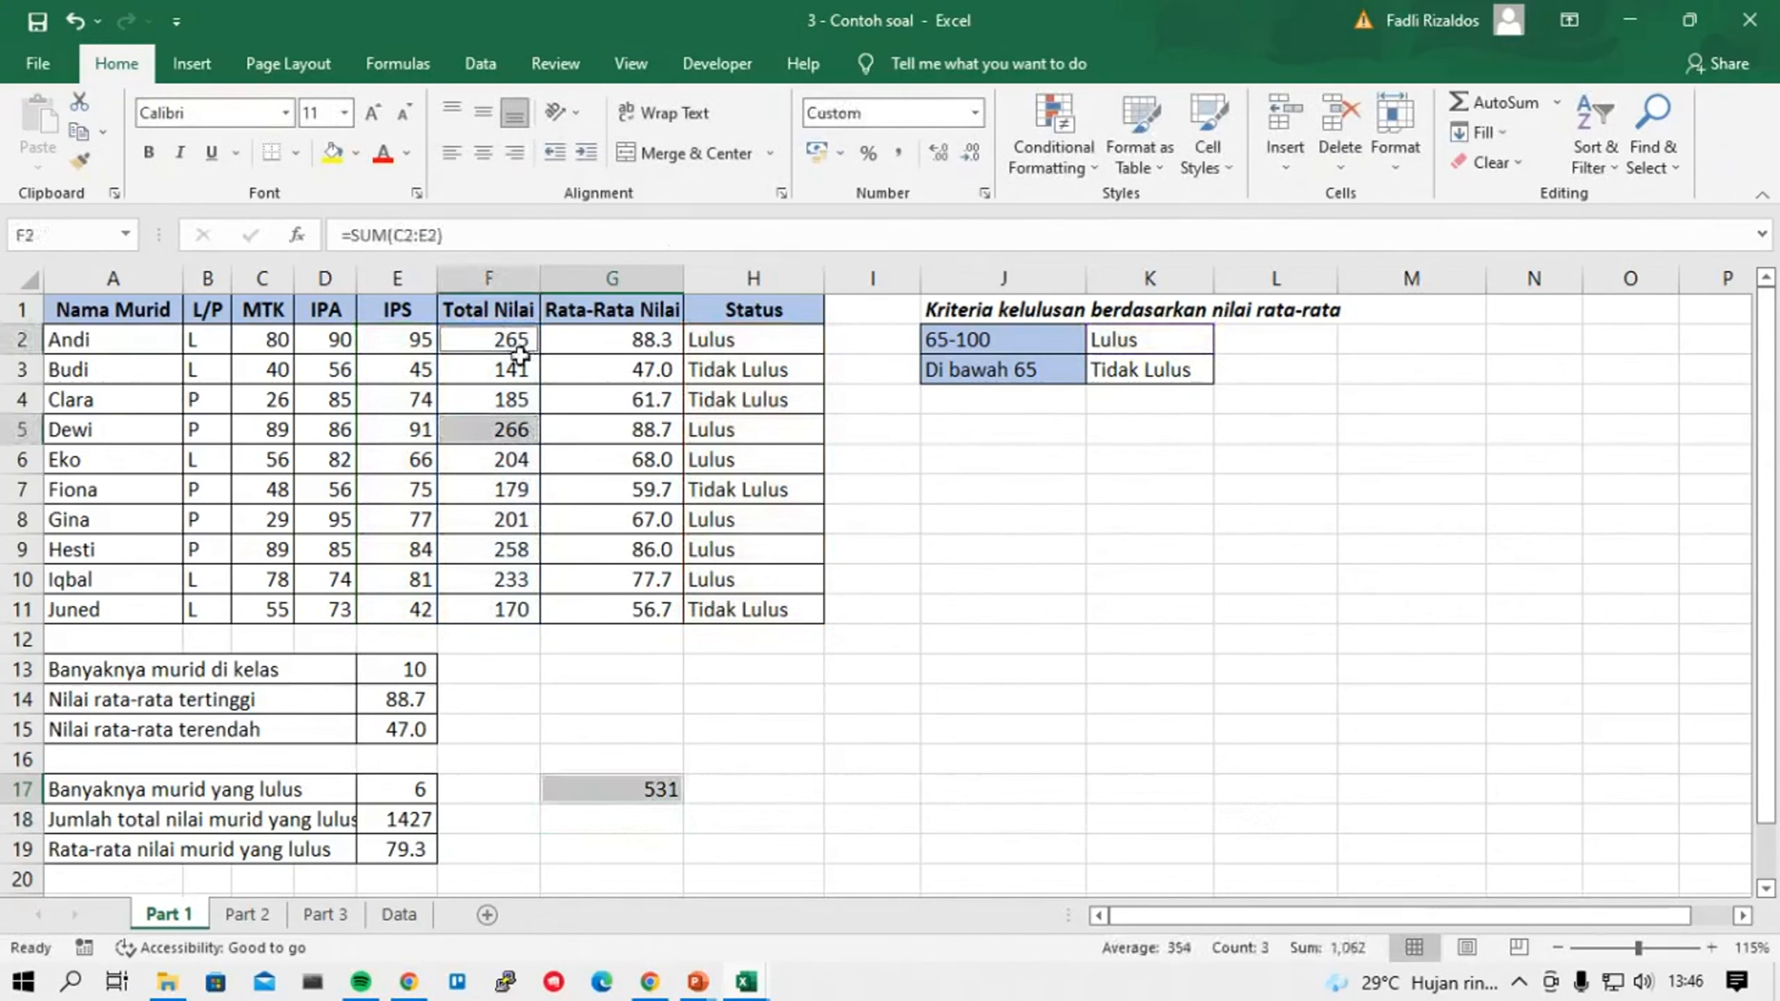
{"action": "left_click", "coordinate": [753, 730]}
{"action": "left_click", "coordinate": [515, 429]}
{"action": "left_click", "coordinate": [519, 343], "text": "ctrl"}
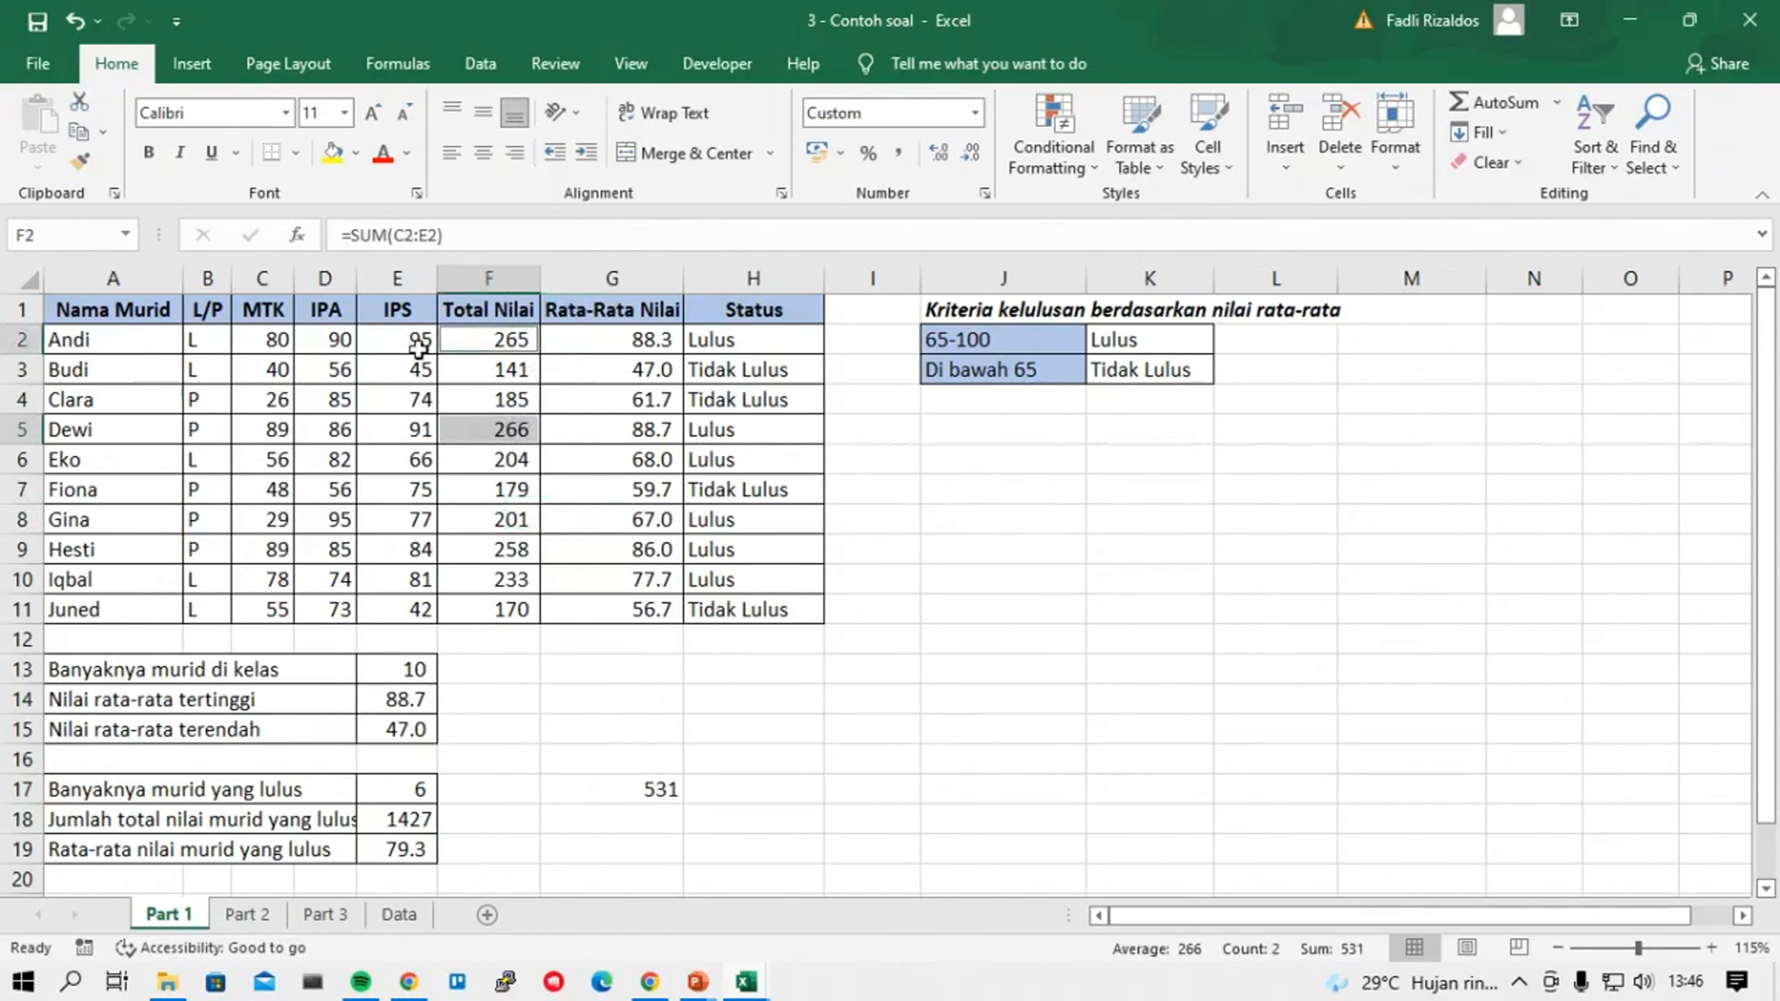
Inspect the SUMIFS function name and referenced ranges in G17, leaving the formula as it is.
{"action": "left_click", "coordinate": [648, 781]}
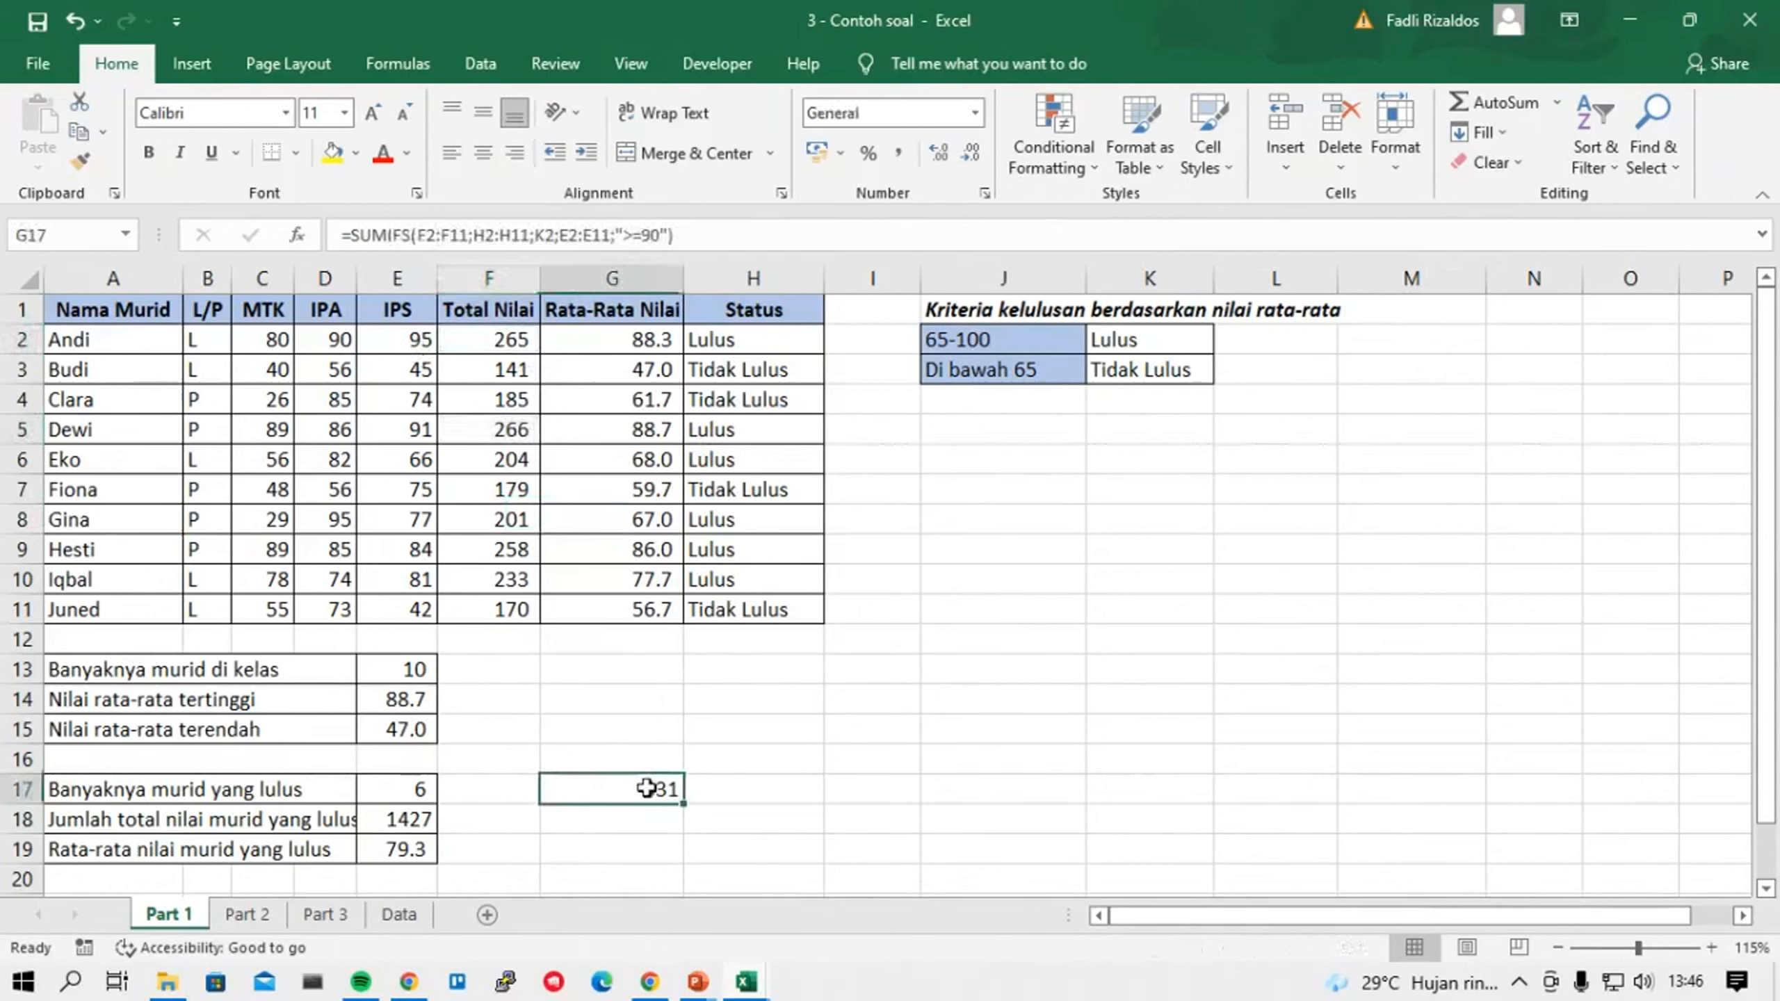
{"action": "left_click", "coordinate": [406, 235]}
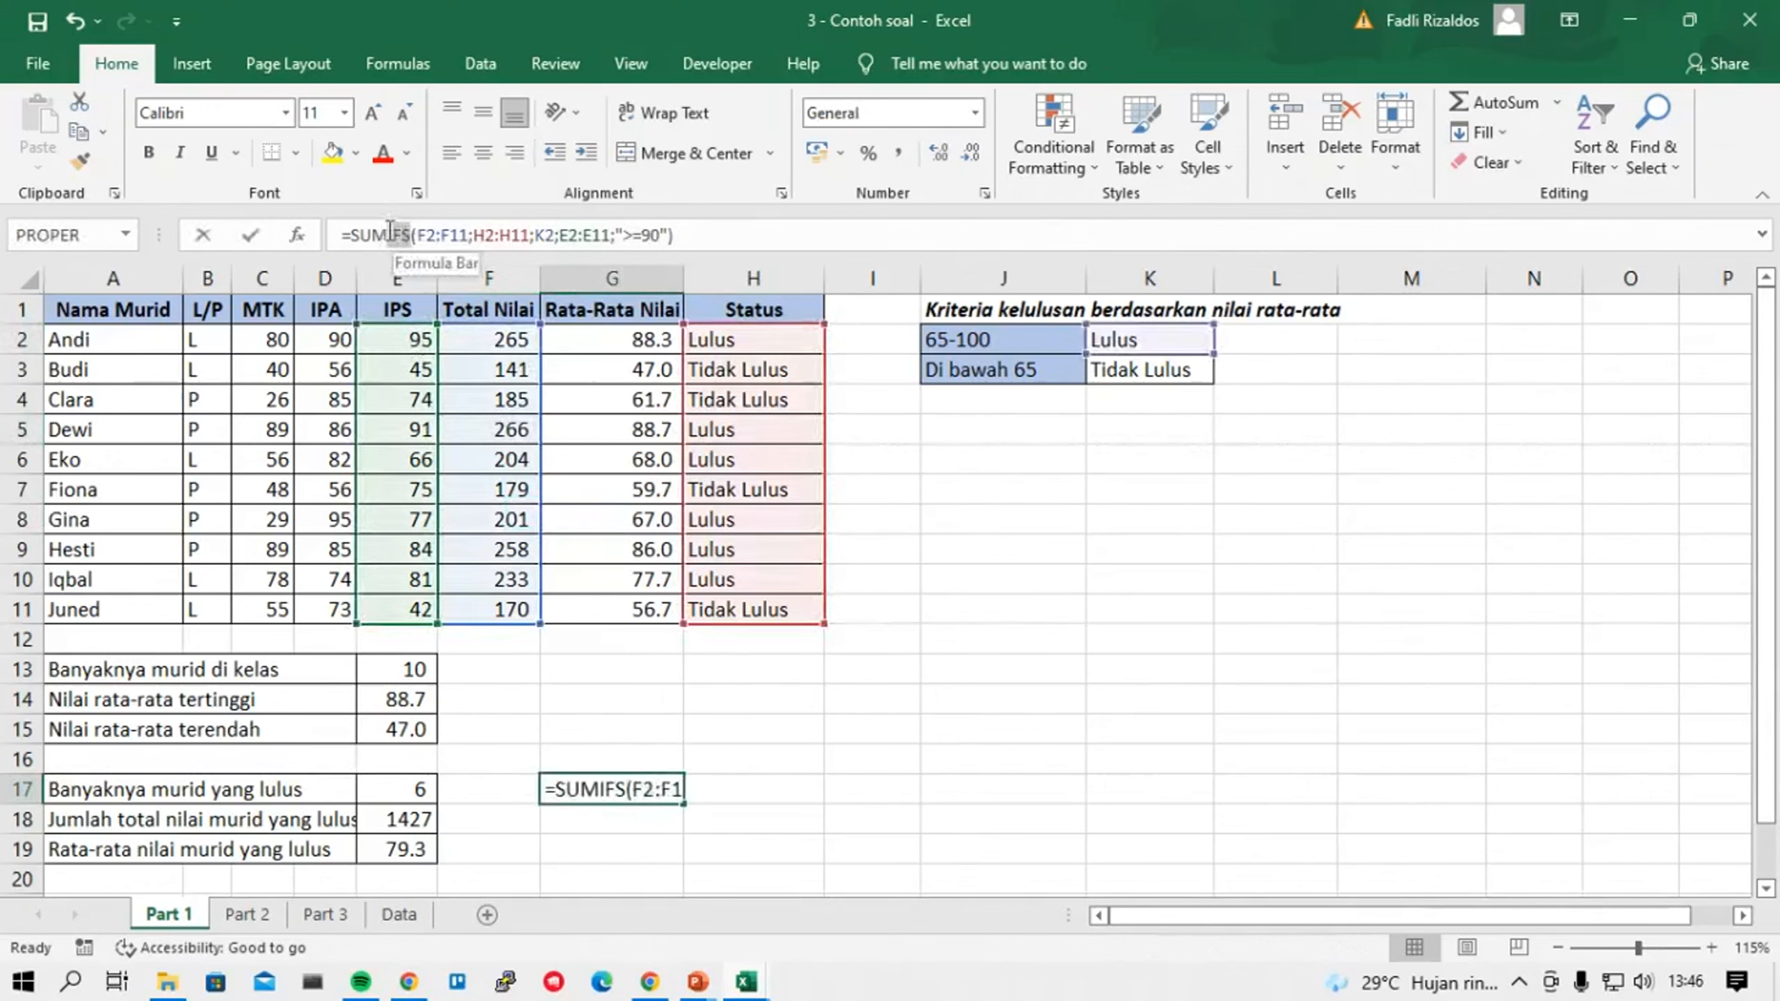
{"action": "left_click", "coordinate": [756, 229]}
{"action": "key", "text": "Return"}
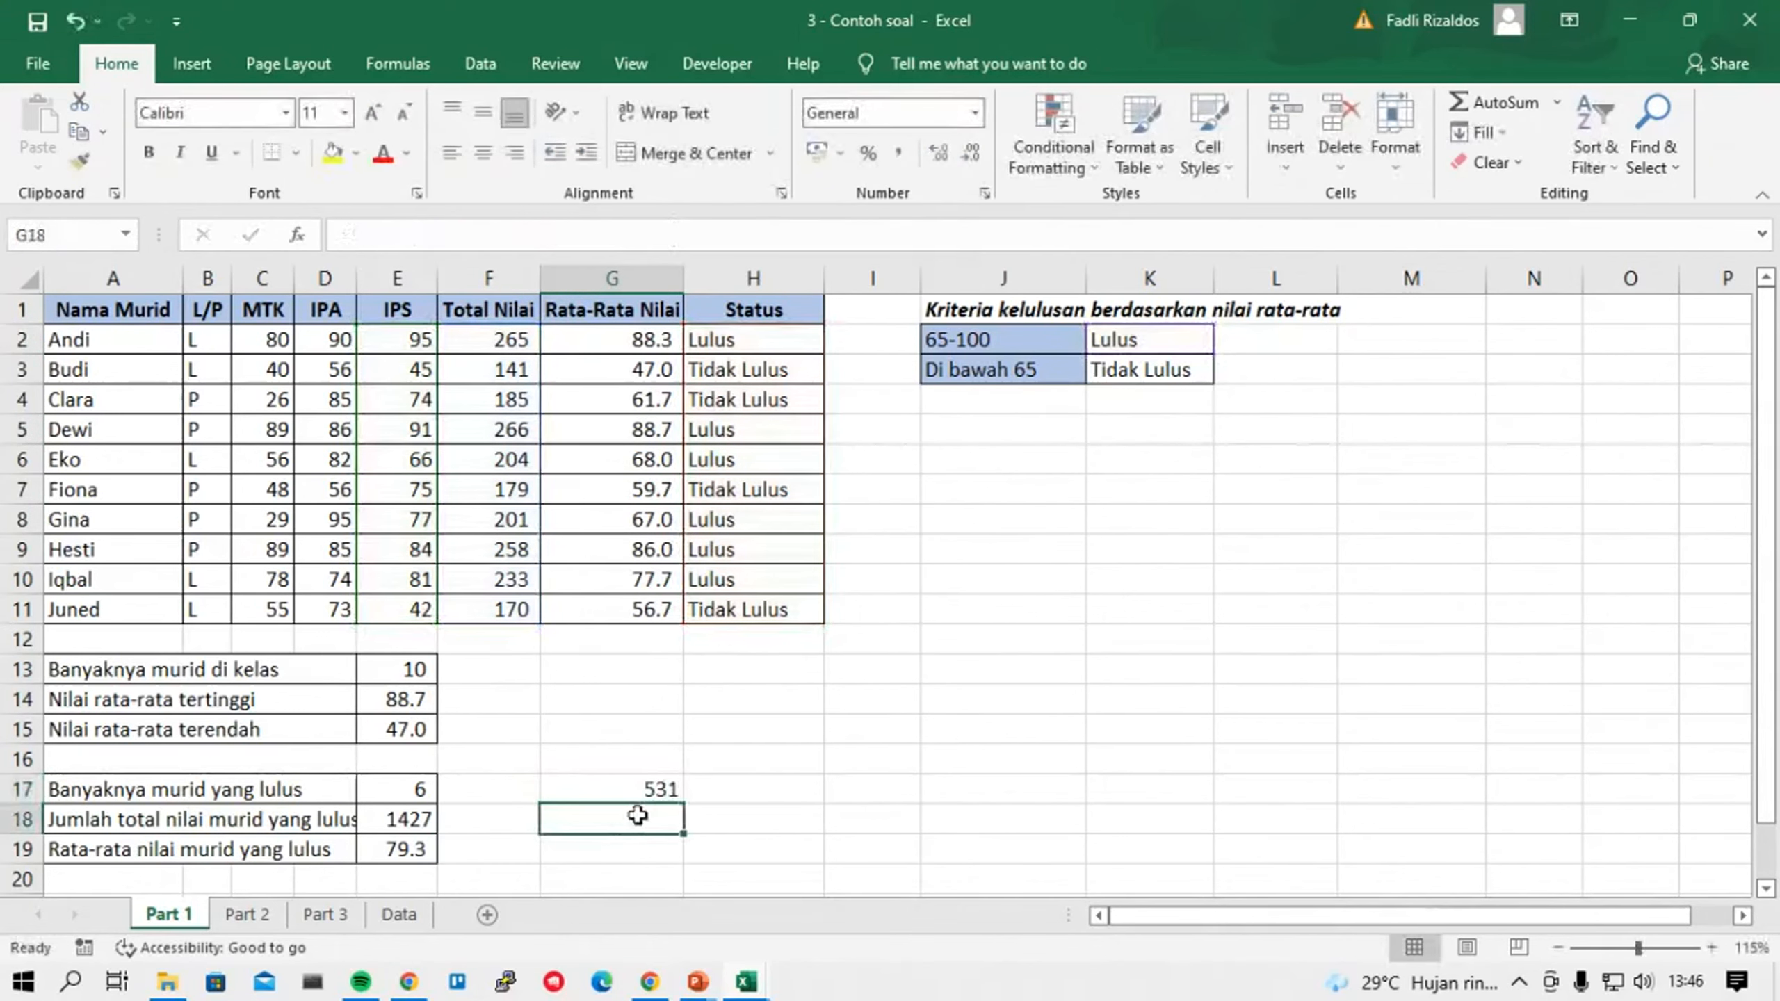
{"action": "type", "text": "=co"}
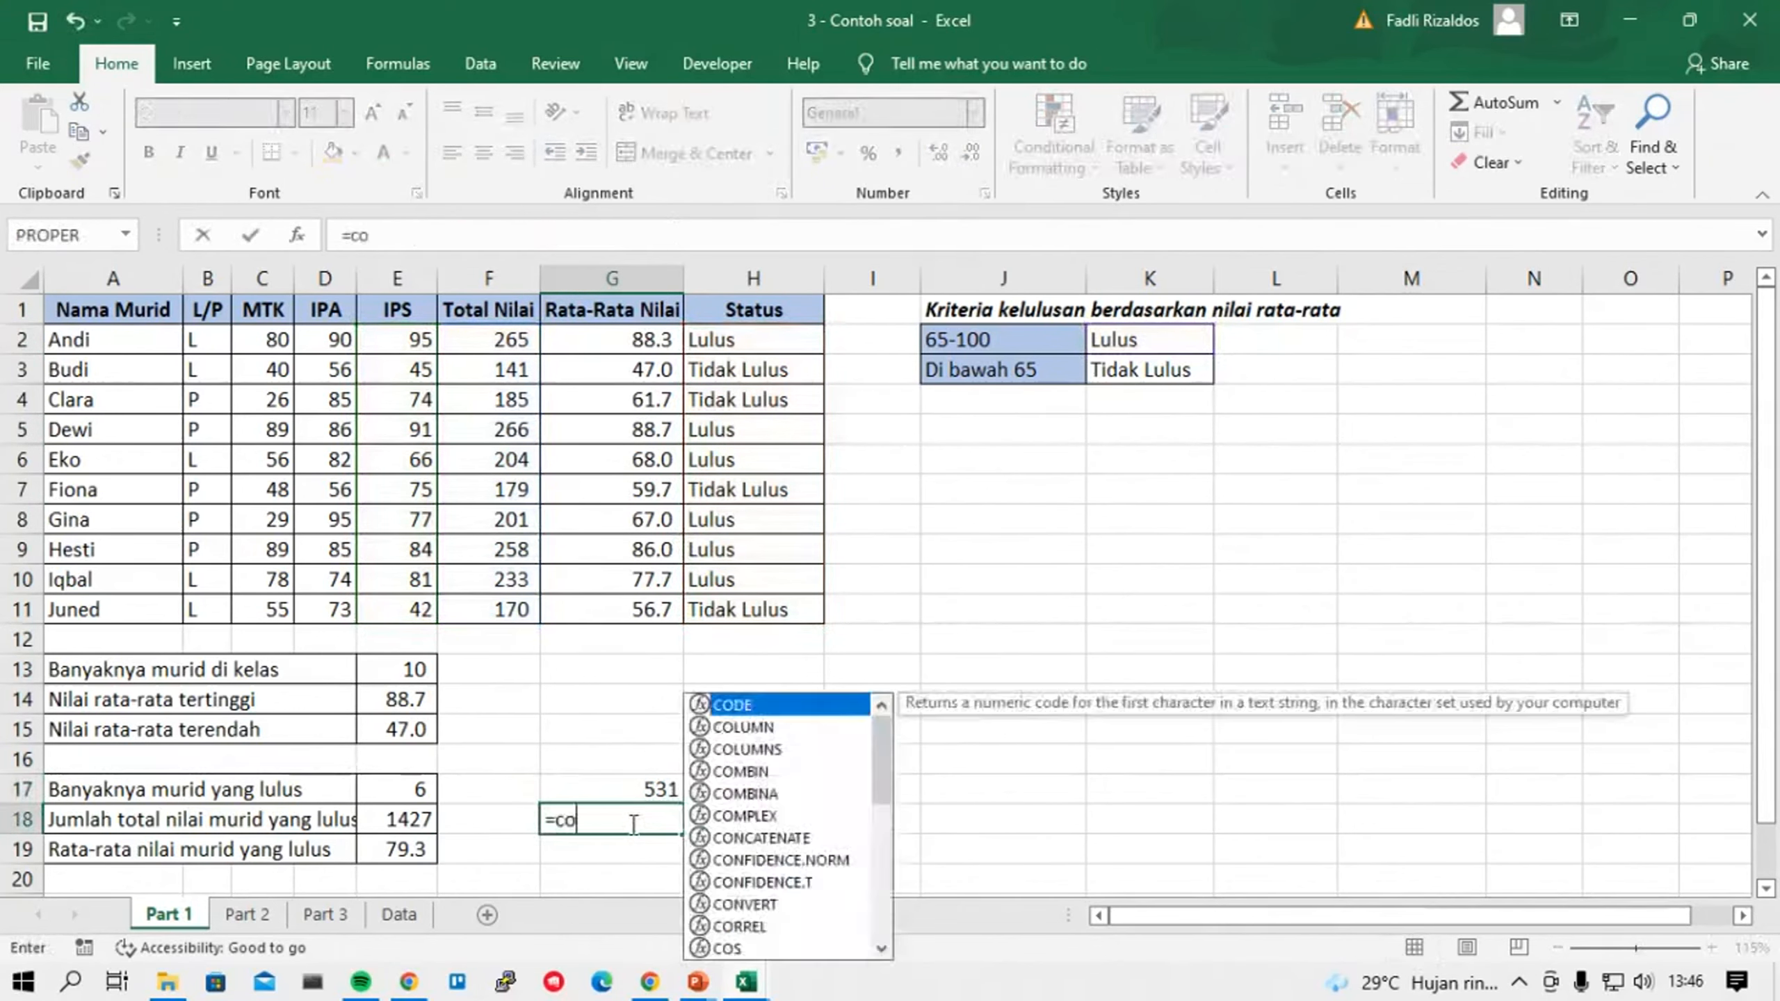
{"action": "type", "text": "untifs"}
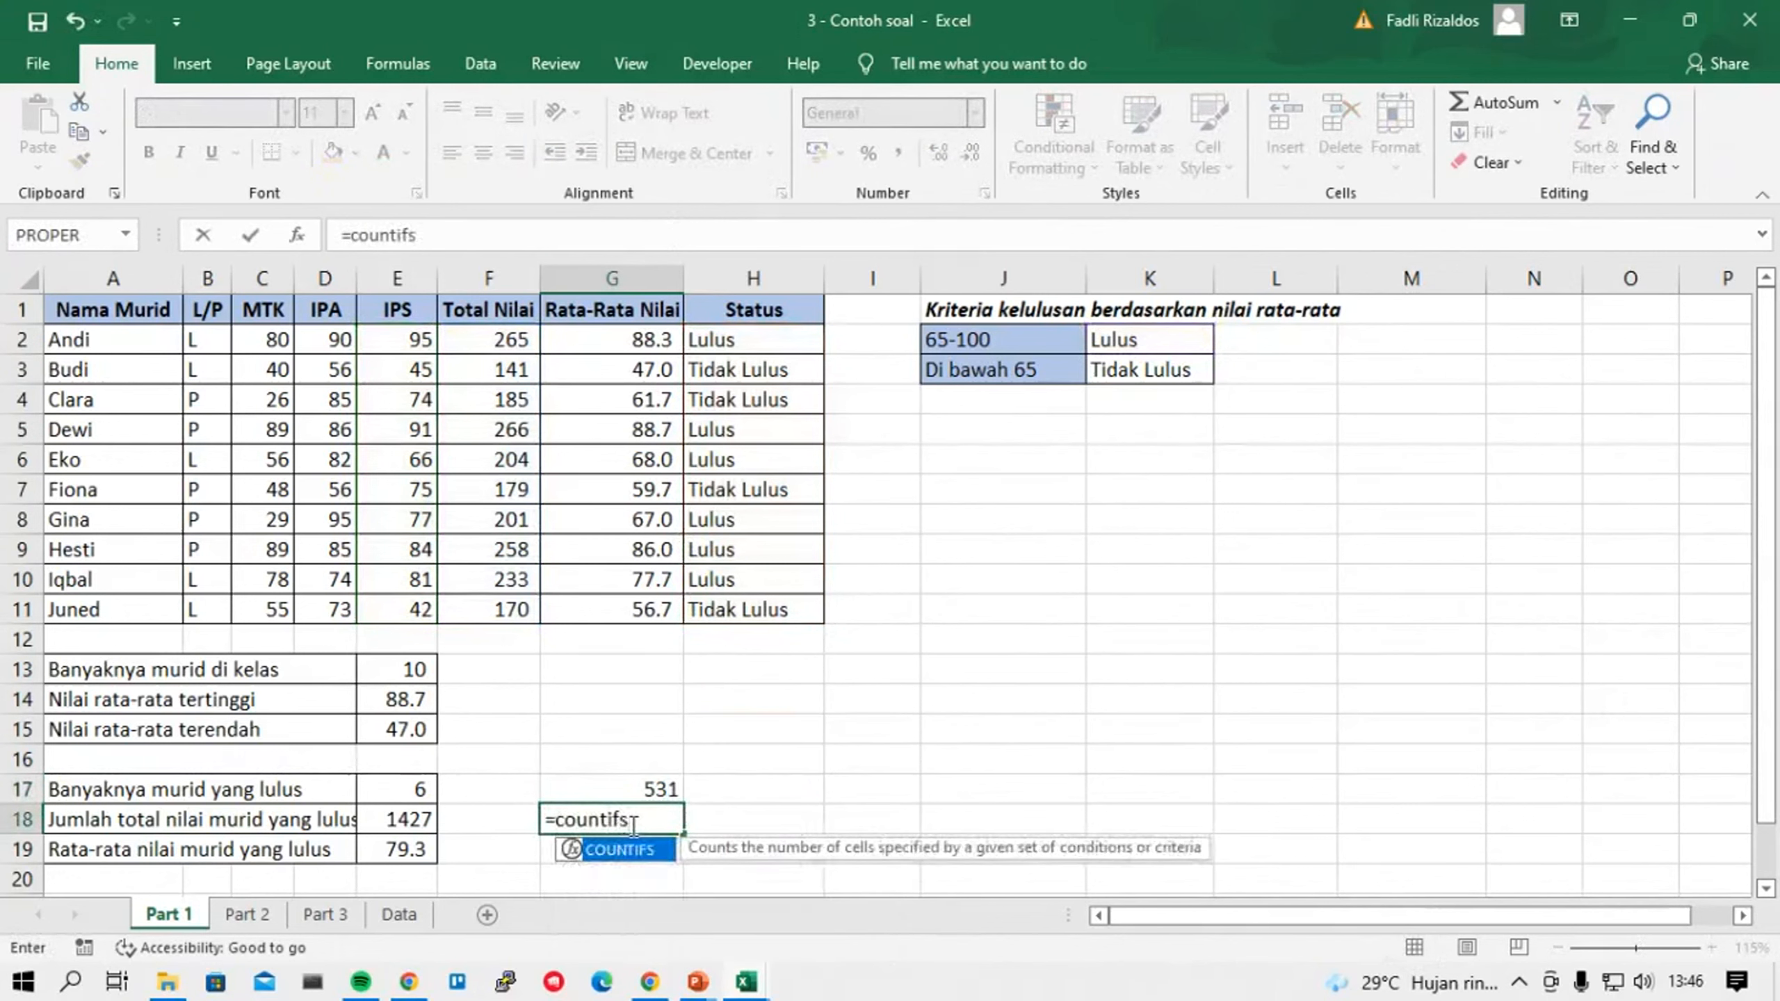
{"action": "key", "text": "Tab"}
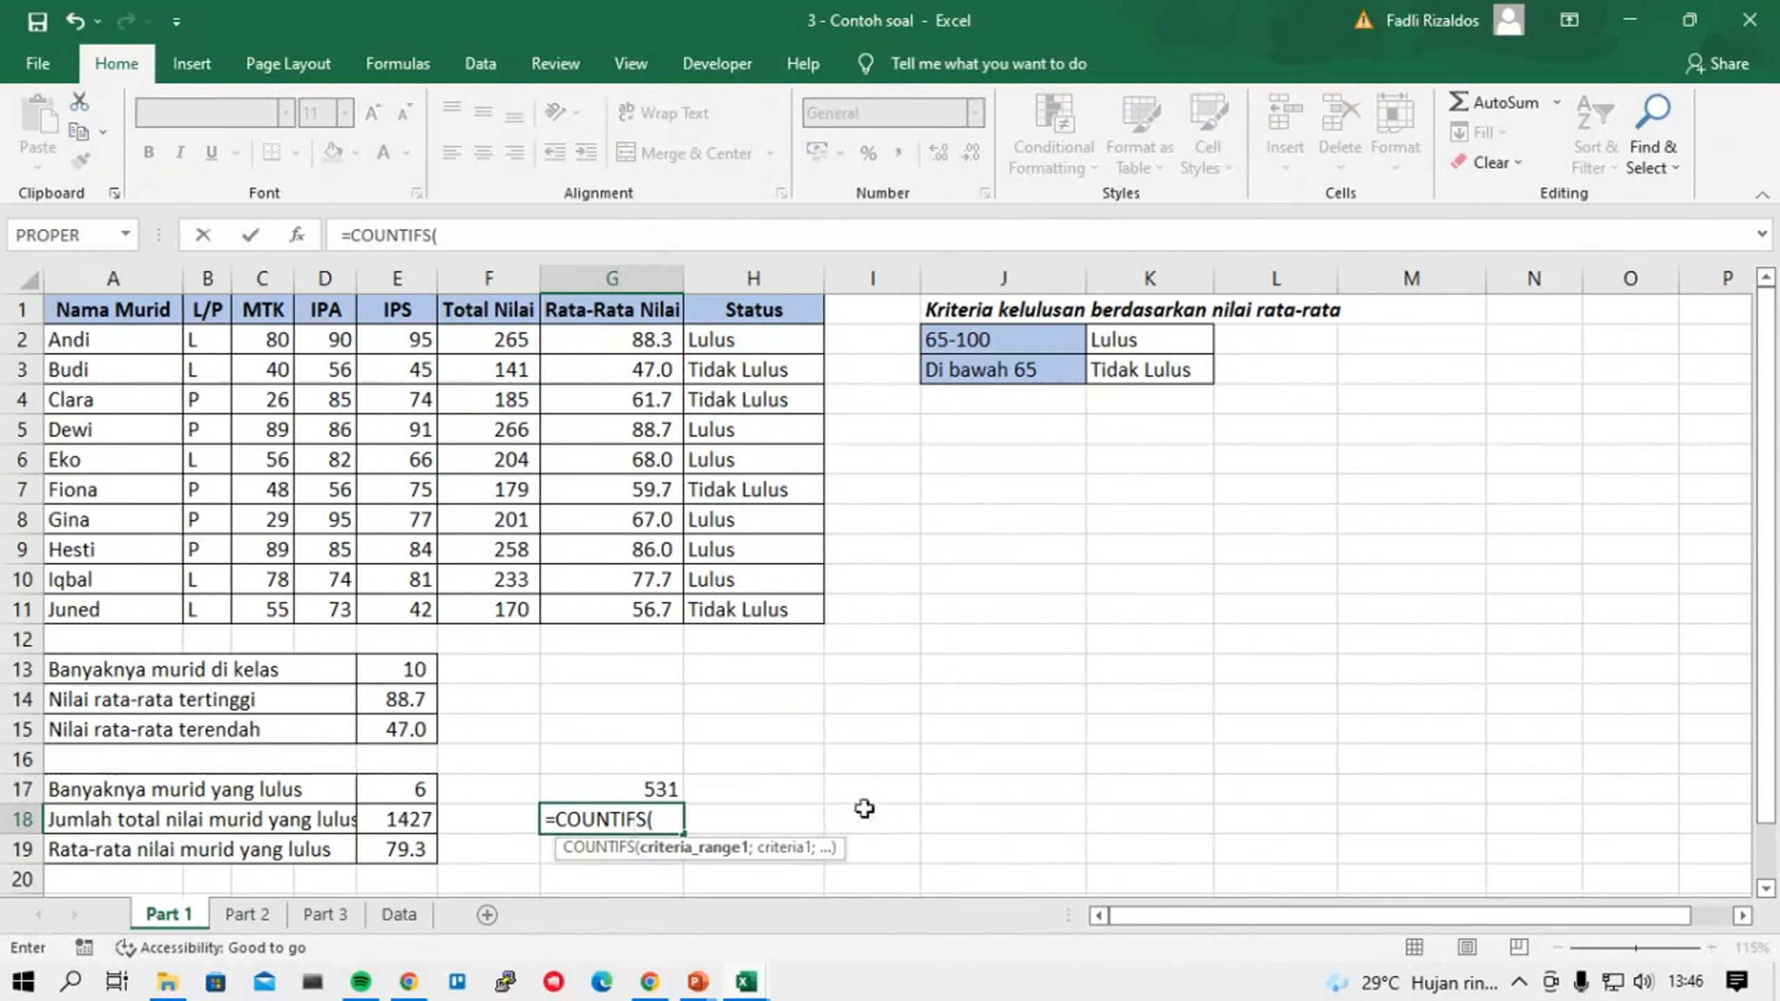
{"action": "left_click_drag", "start_coordinate": [662, 822], "coordinate": [523, 828]}
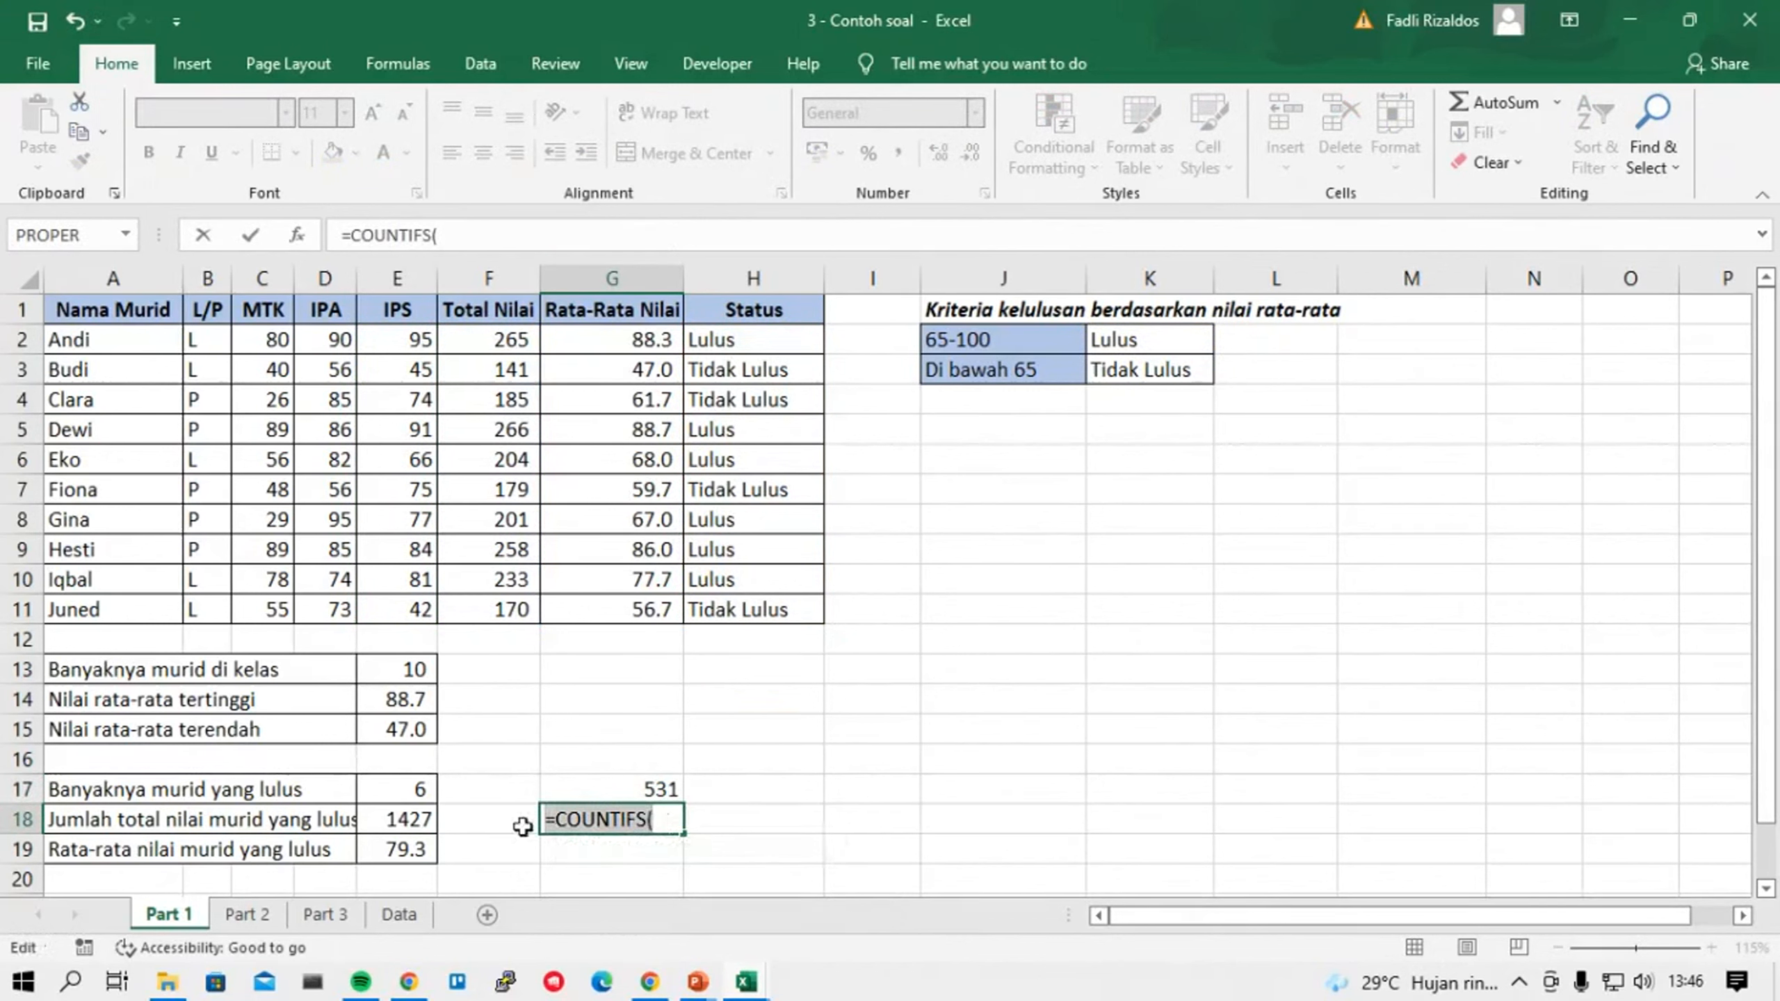
{"action": "key", "text": "BackSpace"}
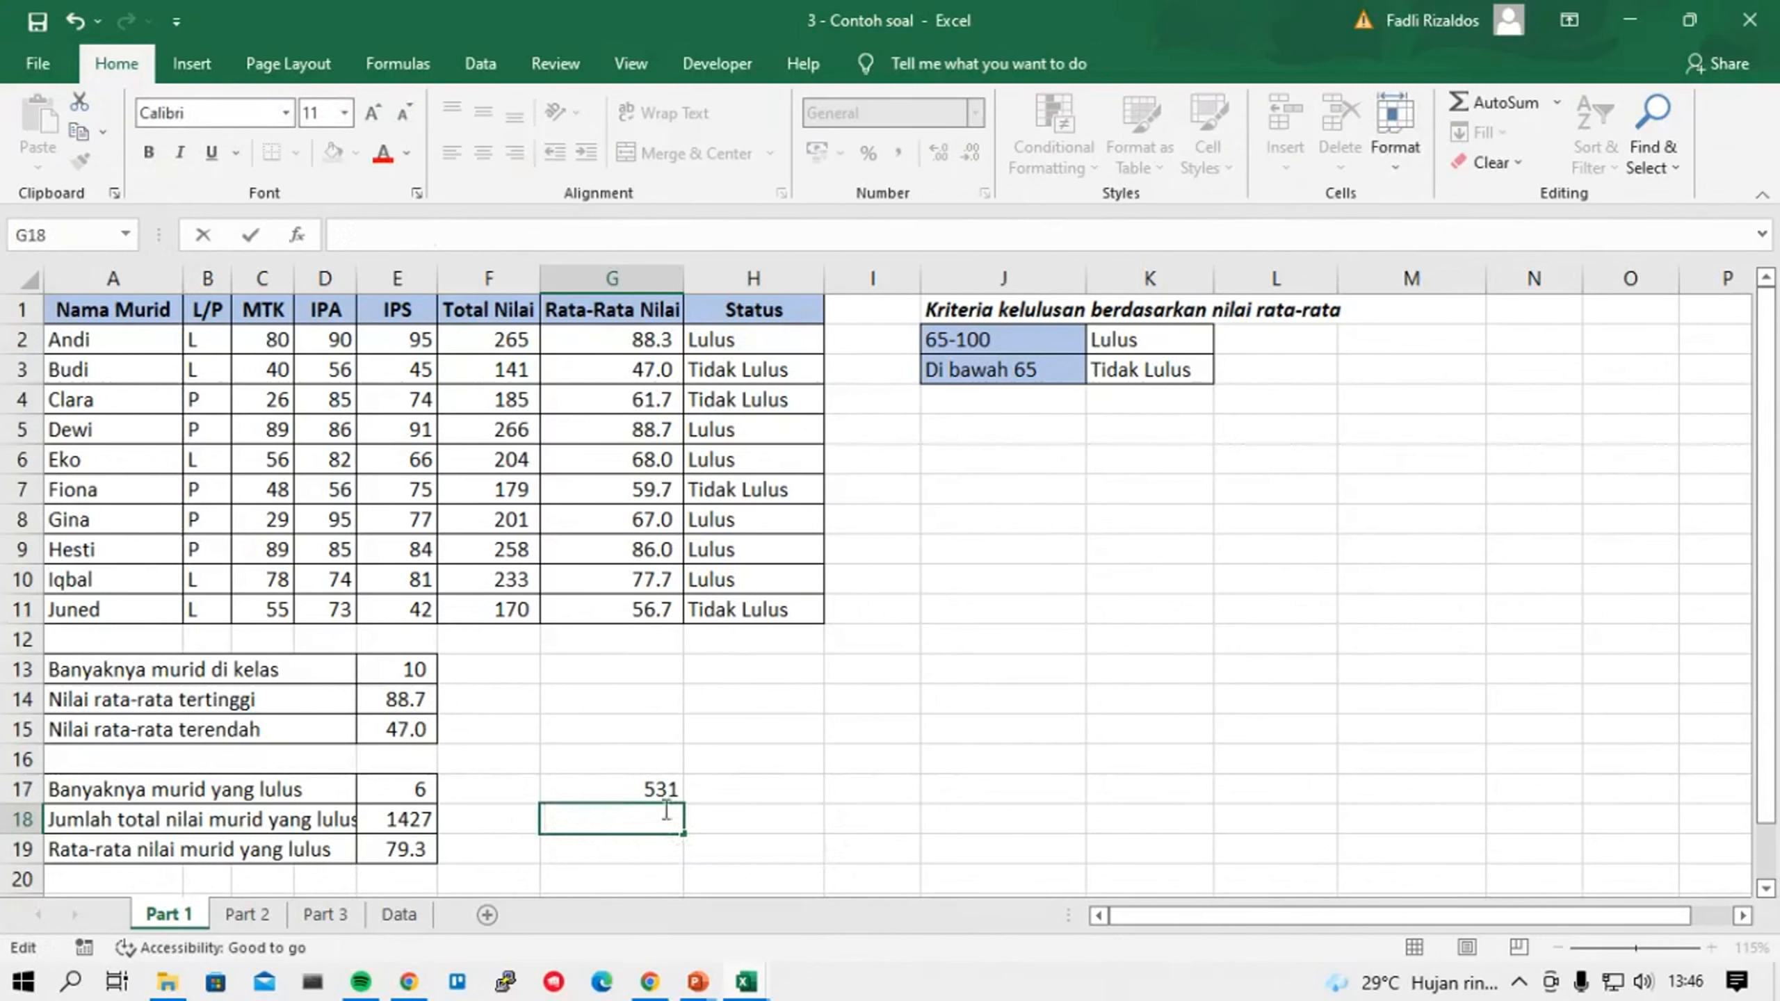
Review the arguments of the SUMIFS formula in G17 once more without changing them.
{"action": "left_click", "coordinate": [616, 787]}
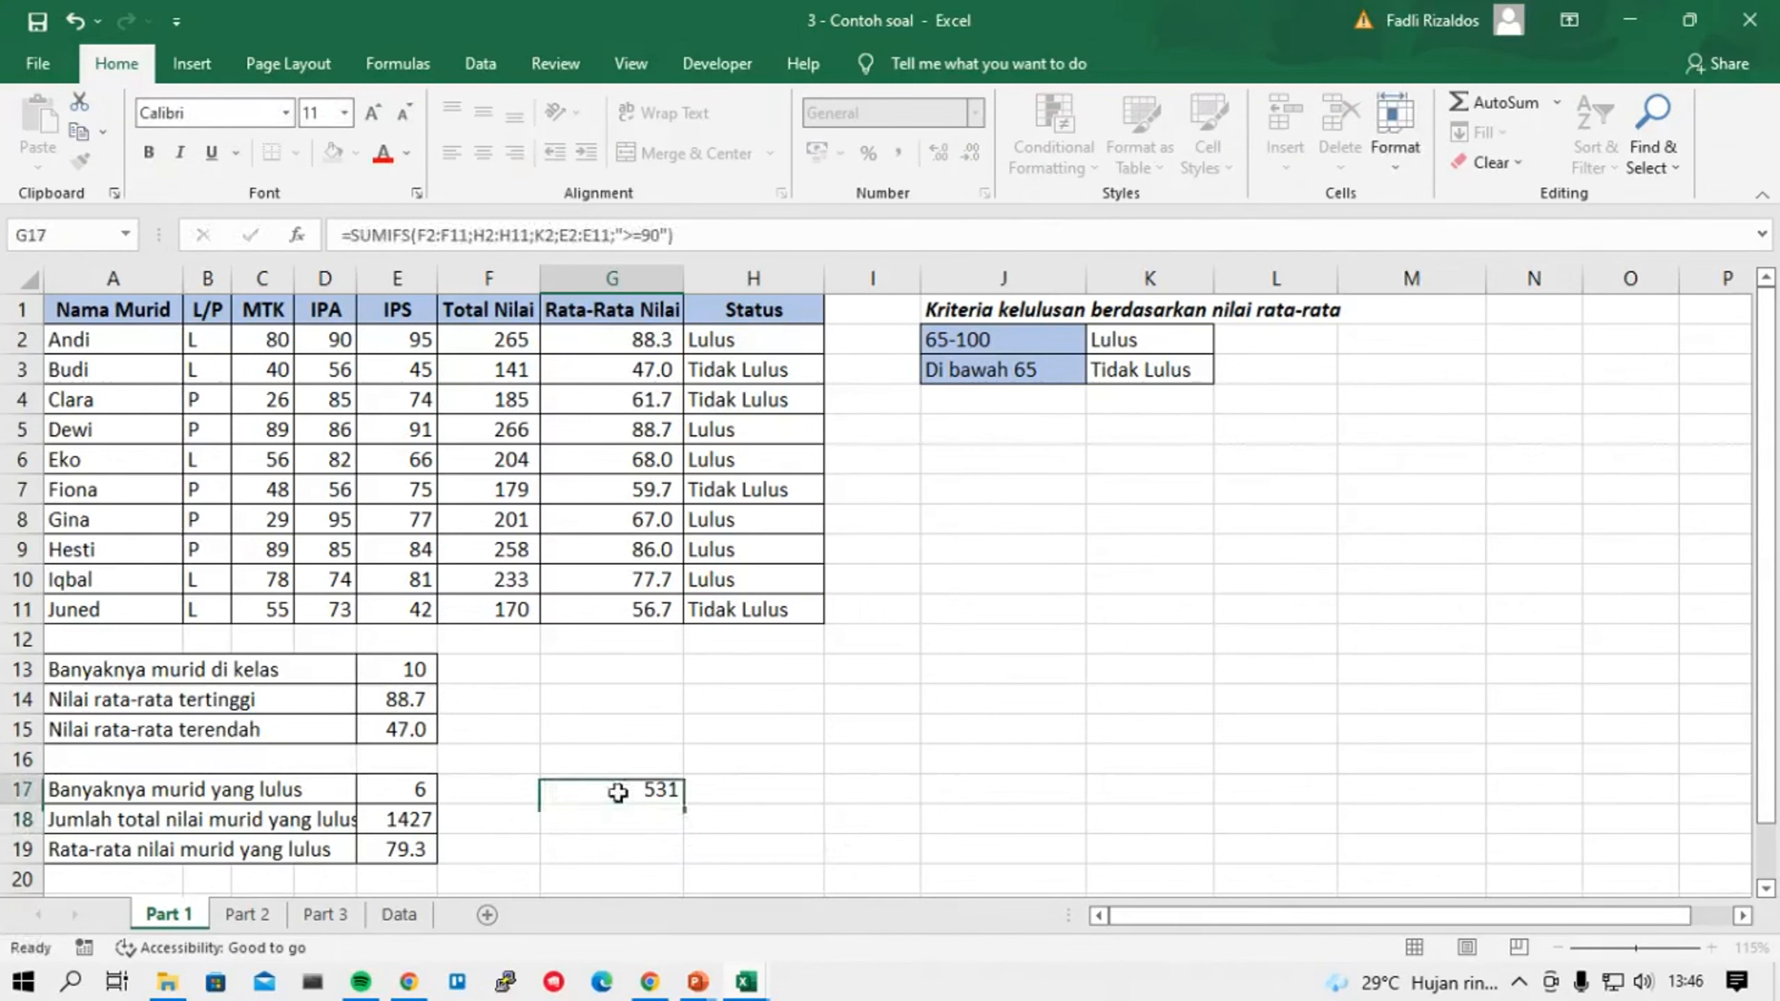
{"action": "left_click", "coordinate": [413, 238]}
{"action": "left_click", "coordinate": [694, 237]}
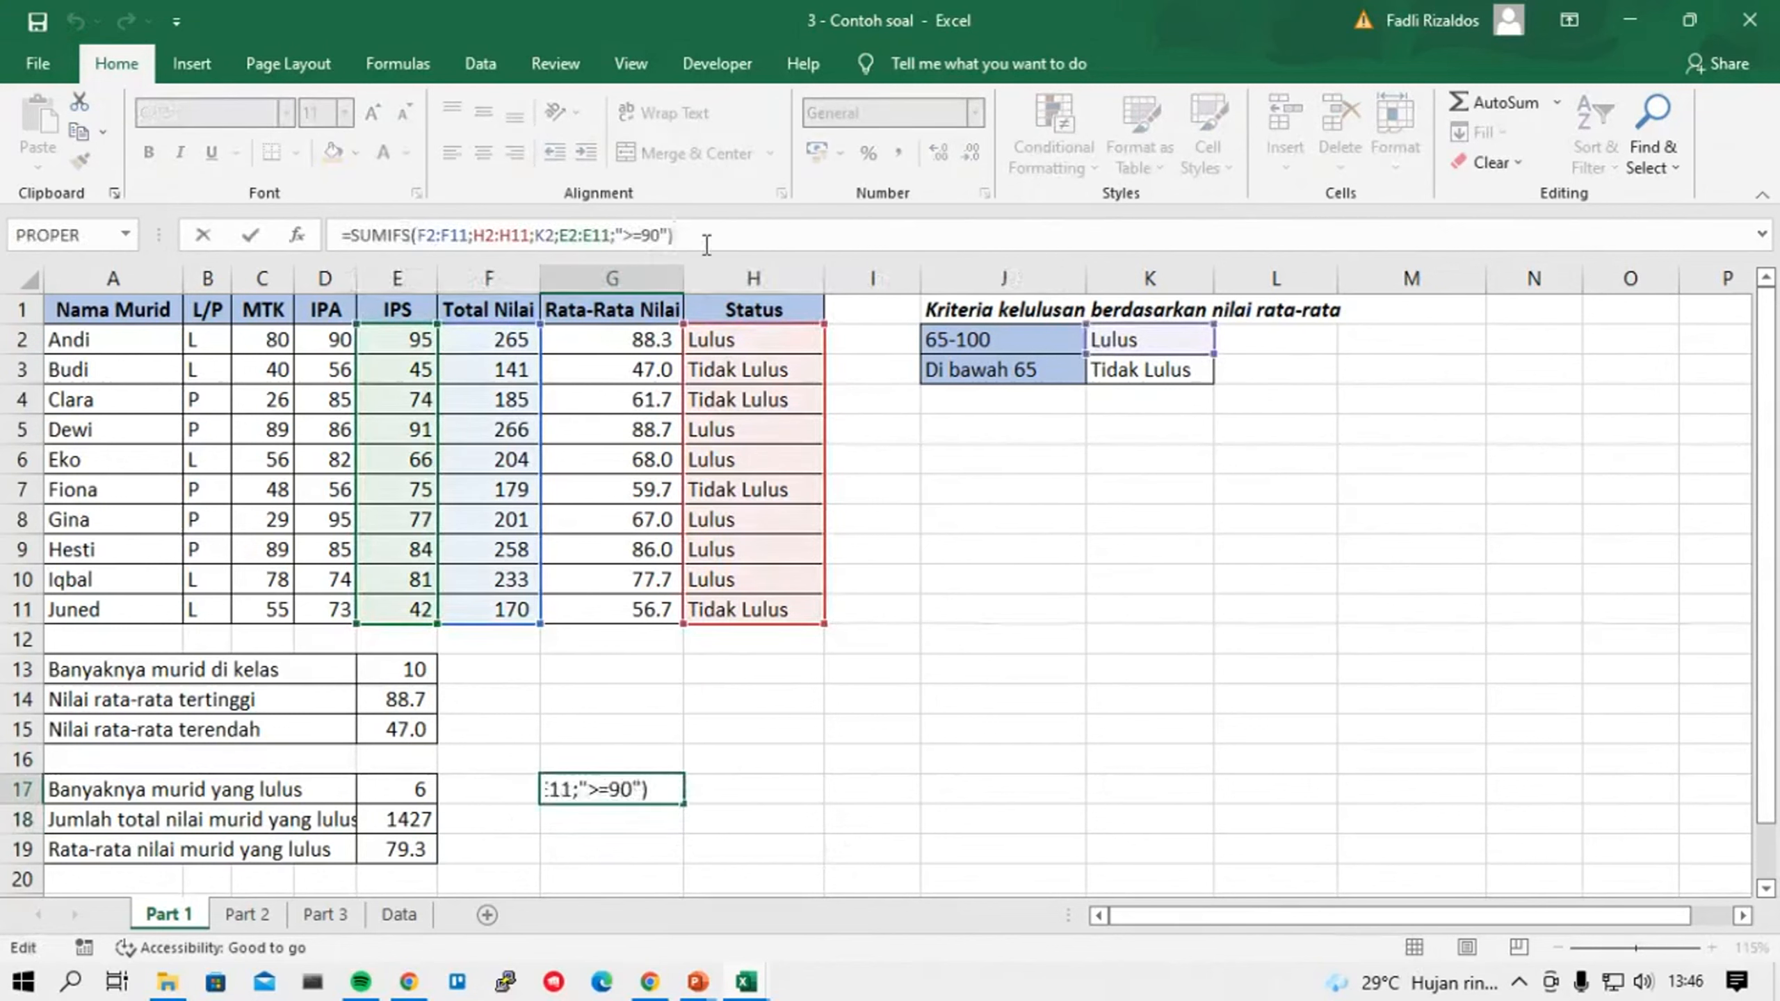
{"action": "key", "text": "Return"}
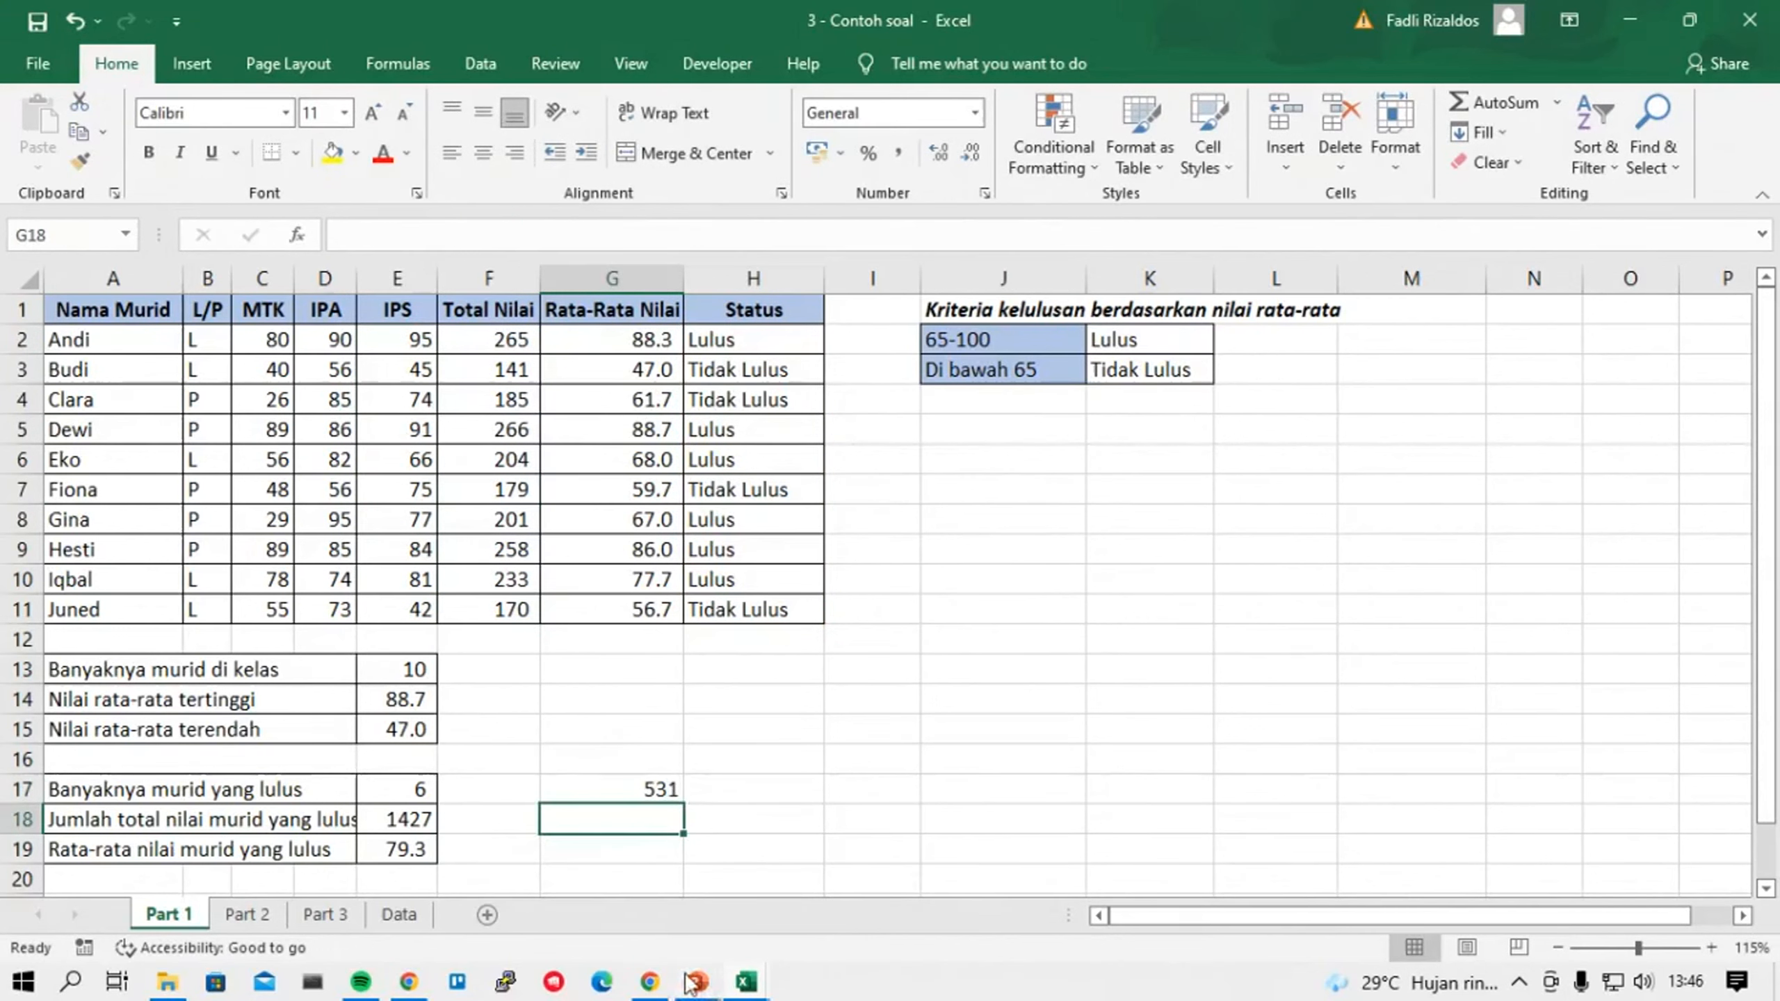
Switch to the PowerPoint slide show and advance to the VLOOKUP & HLOOKUP slide.
{"action": "mouse_move", "coordinate": [690, 983]}
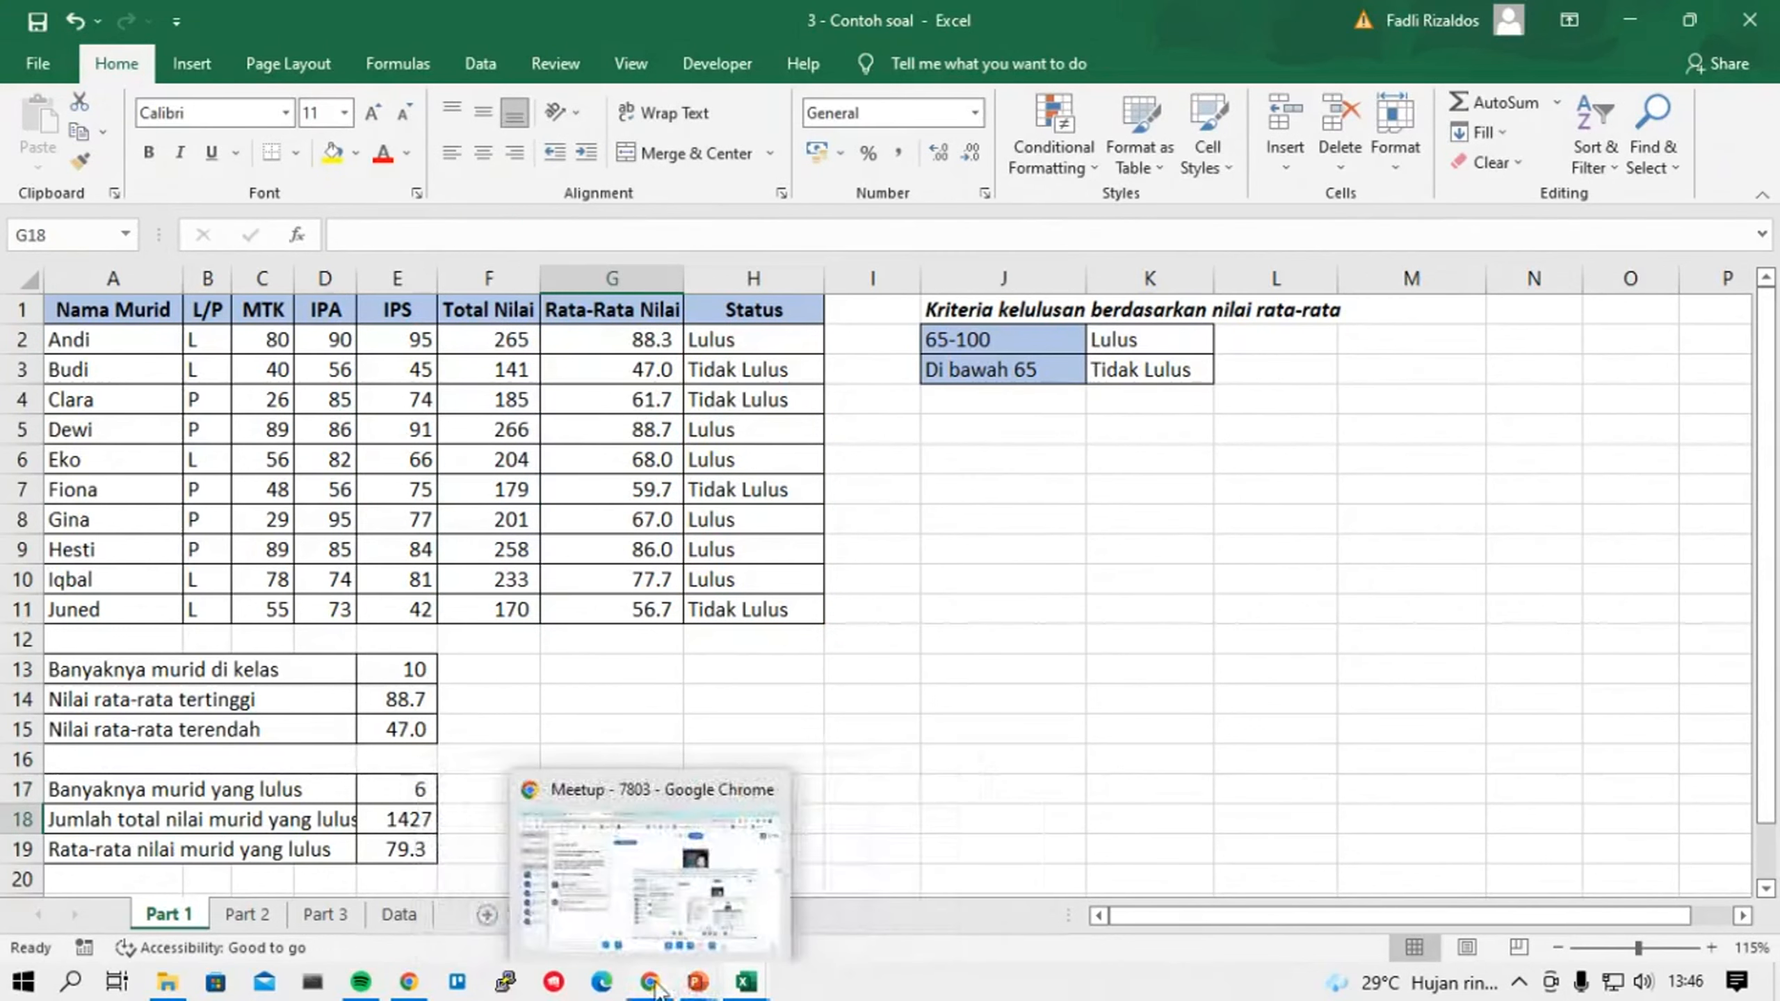
{"action": "mouse_move", "coordinate": [672, 900]}
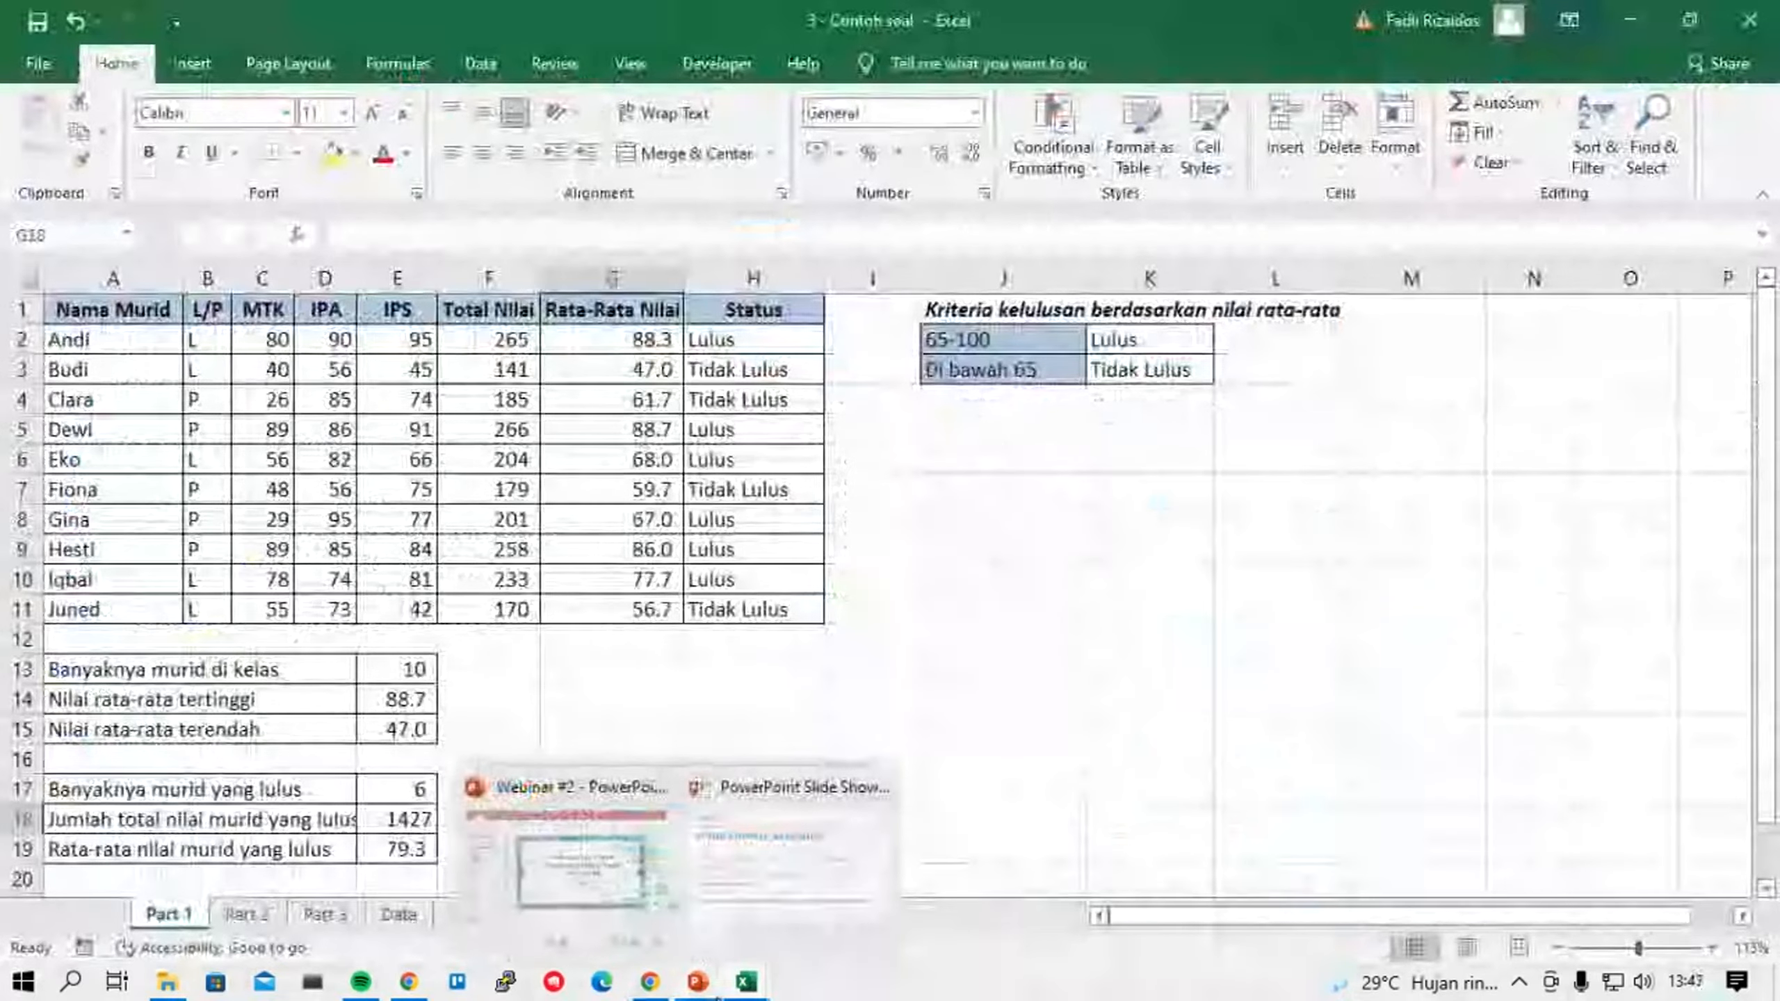
{"action": "left_click", "coordinate": [844, 869]}
{"action": "left_click", "coordinate": [911, 649]}
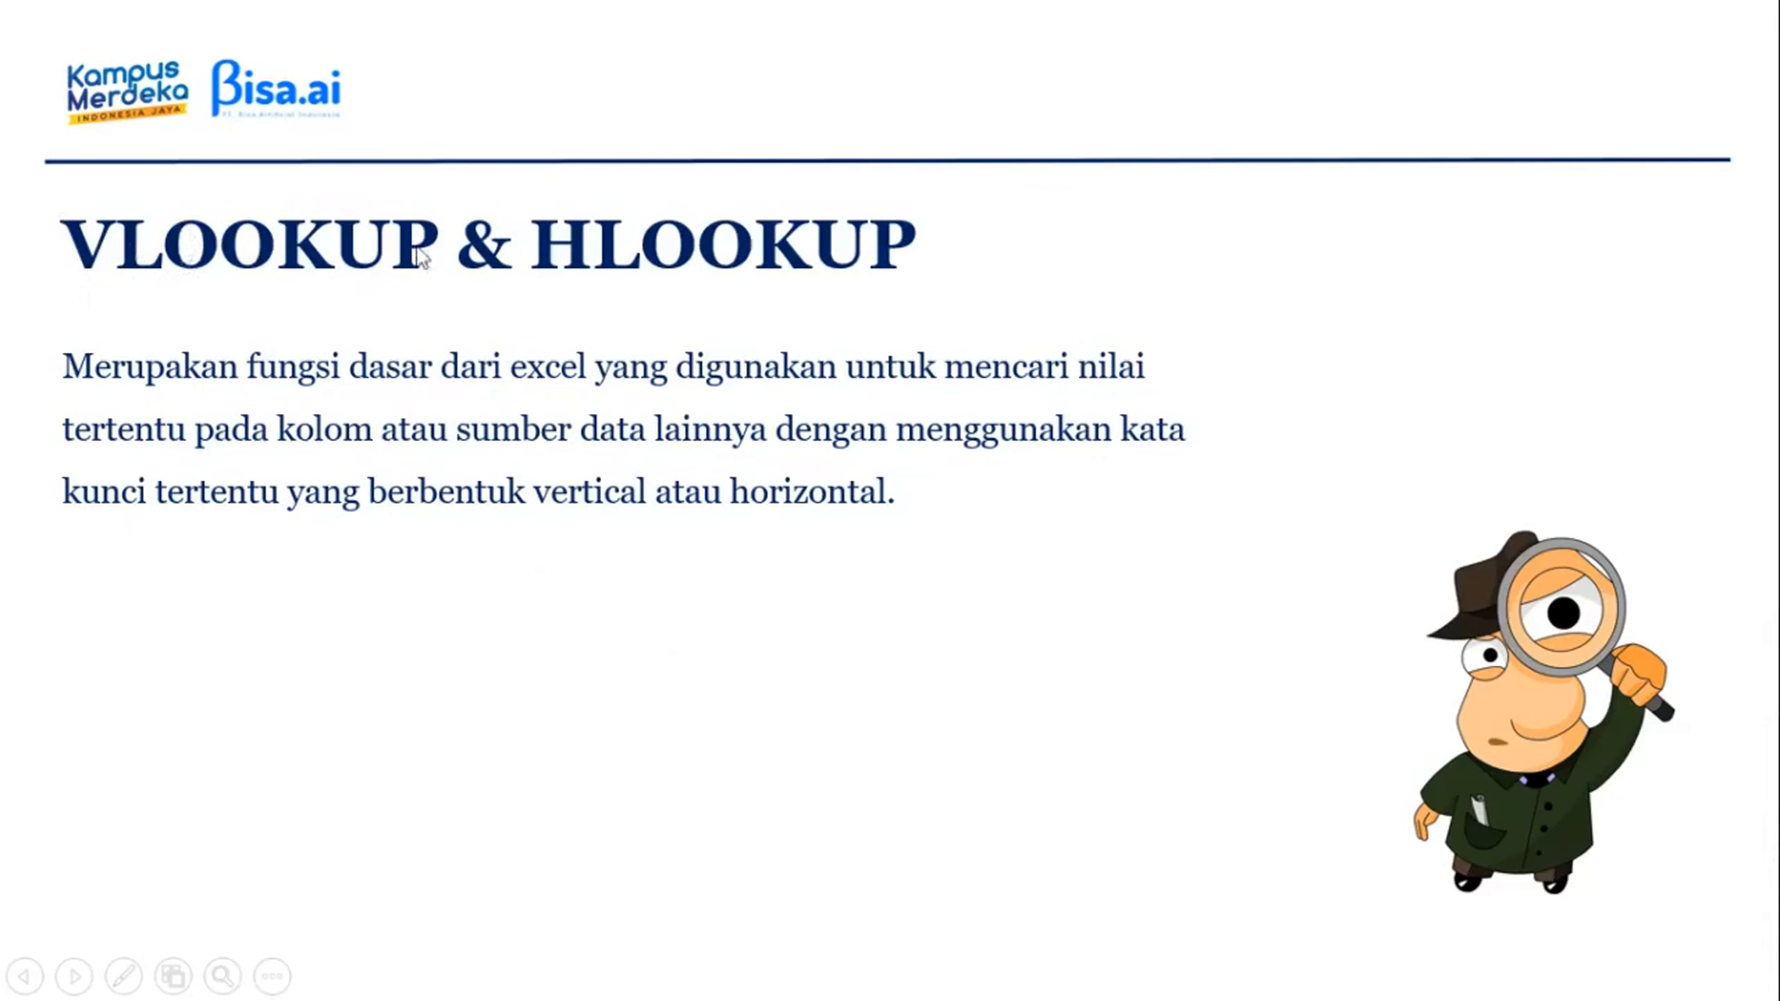
Switch from the slide show to the 3 - Contoh soal workbook in Excel and open the Part 3 sheet.
{"action": "key", "text": "alt+Tab"}
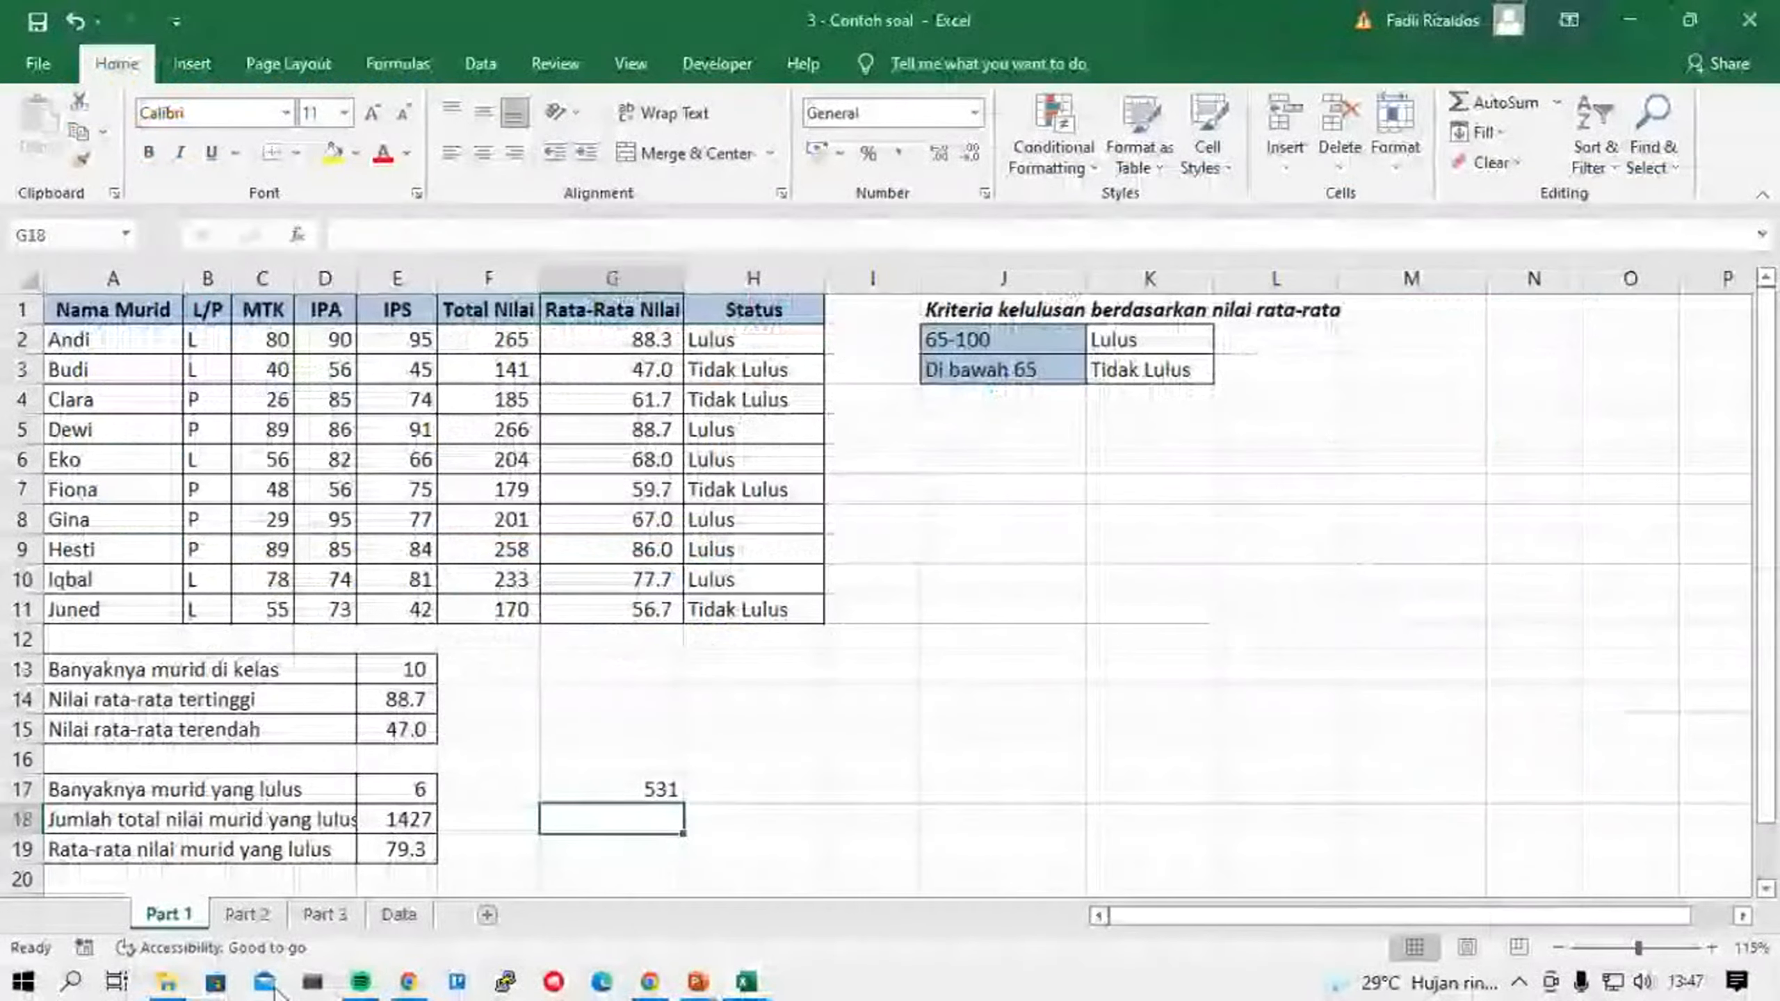
{"action": "left_click", "coordinate": [169, 981]}
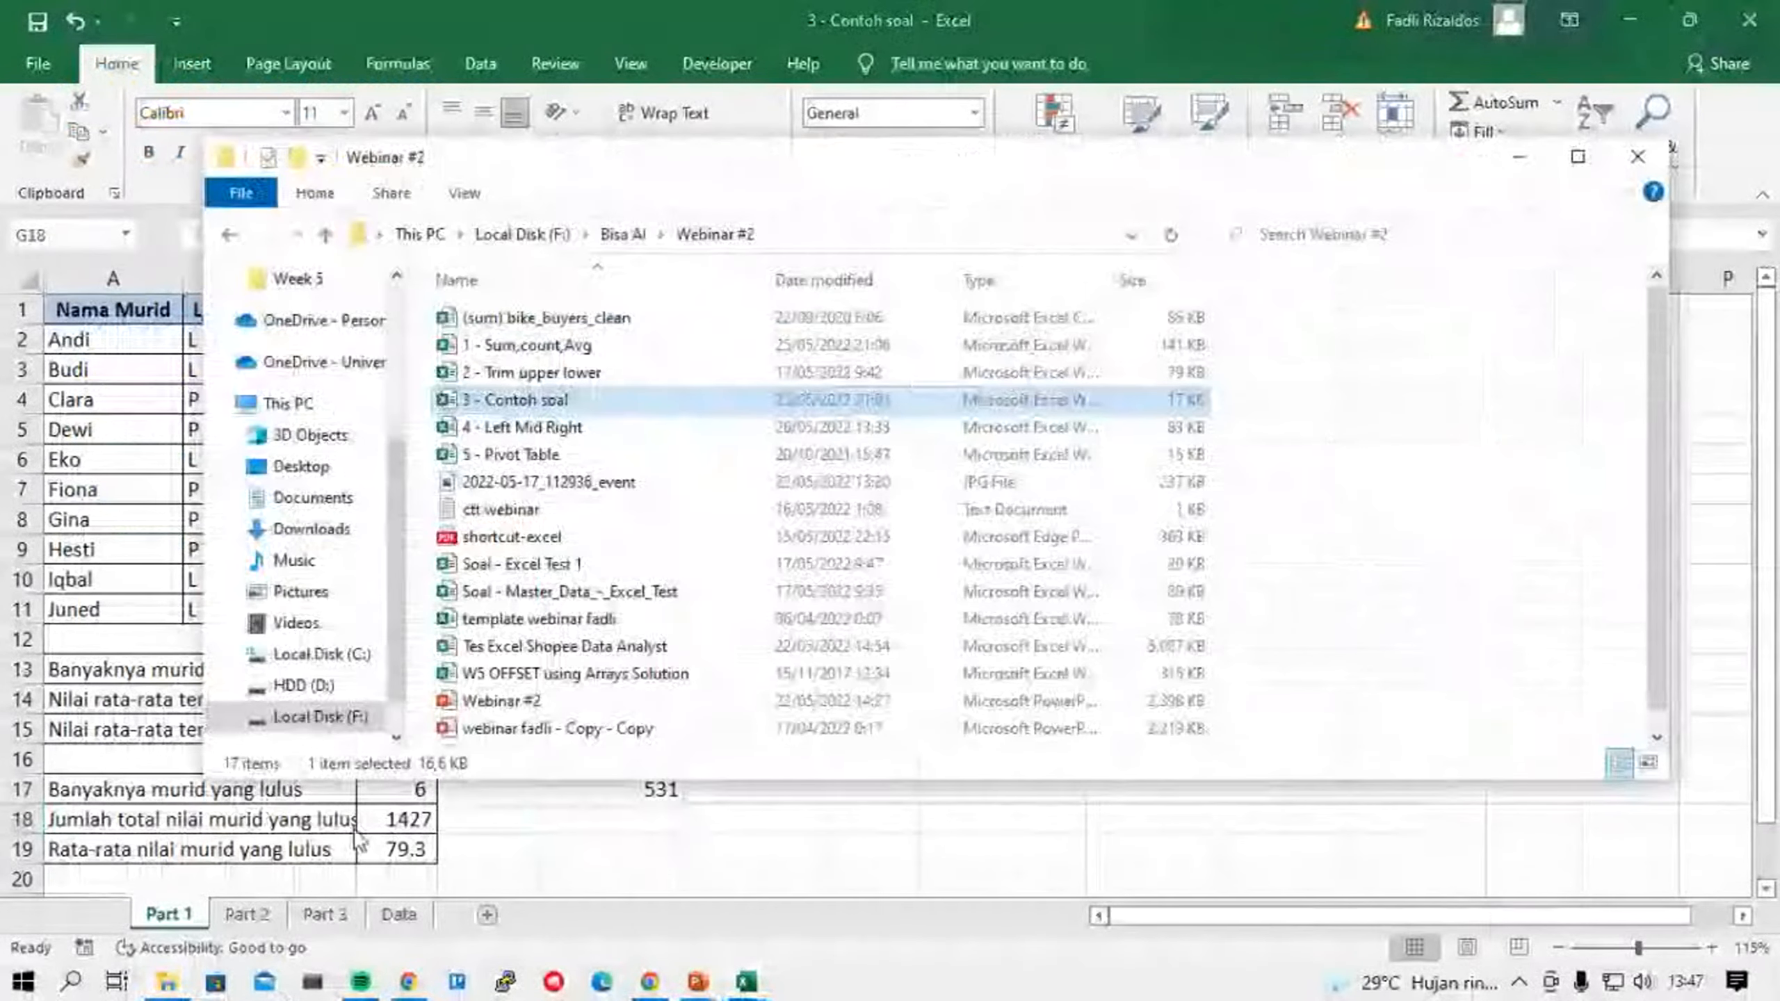
{"action": "left_click", "coordinate": [247, 915]}
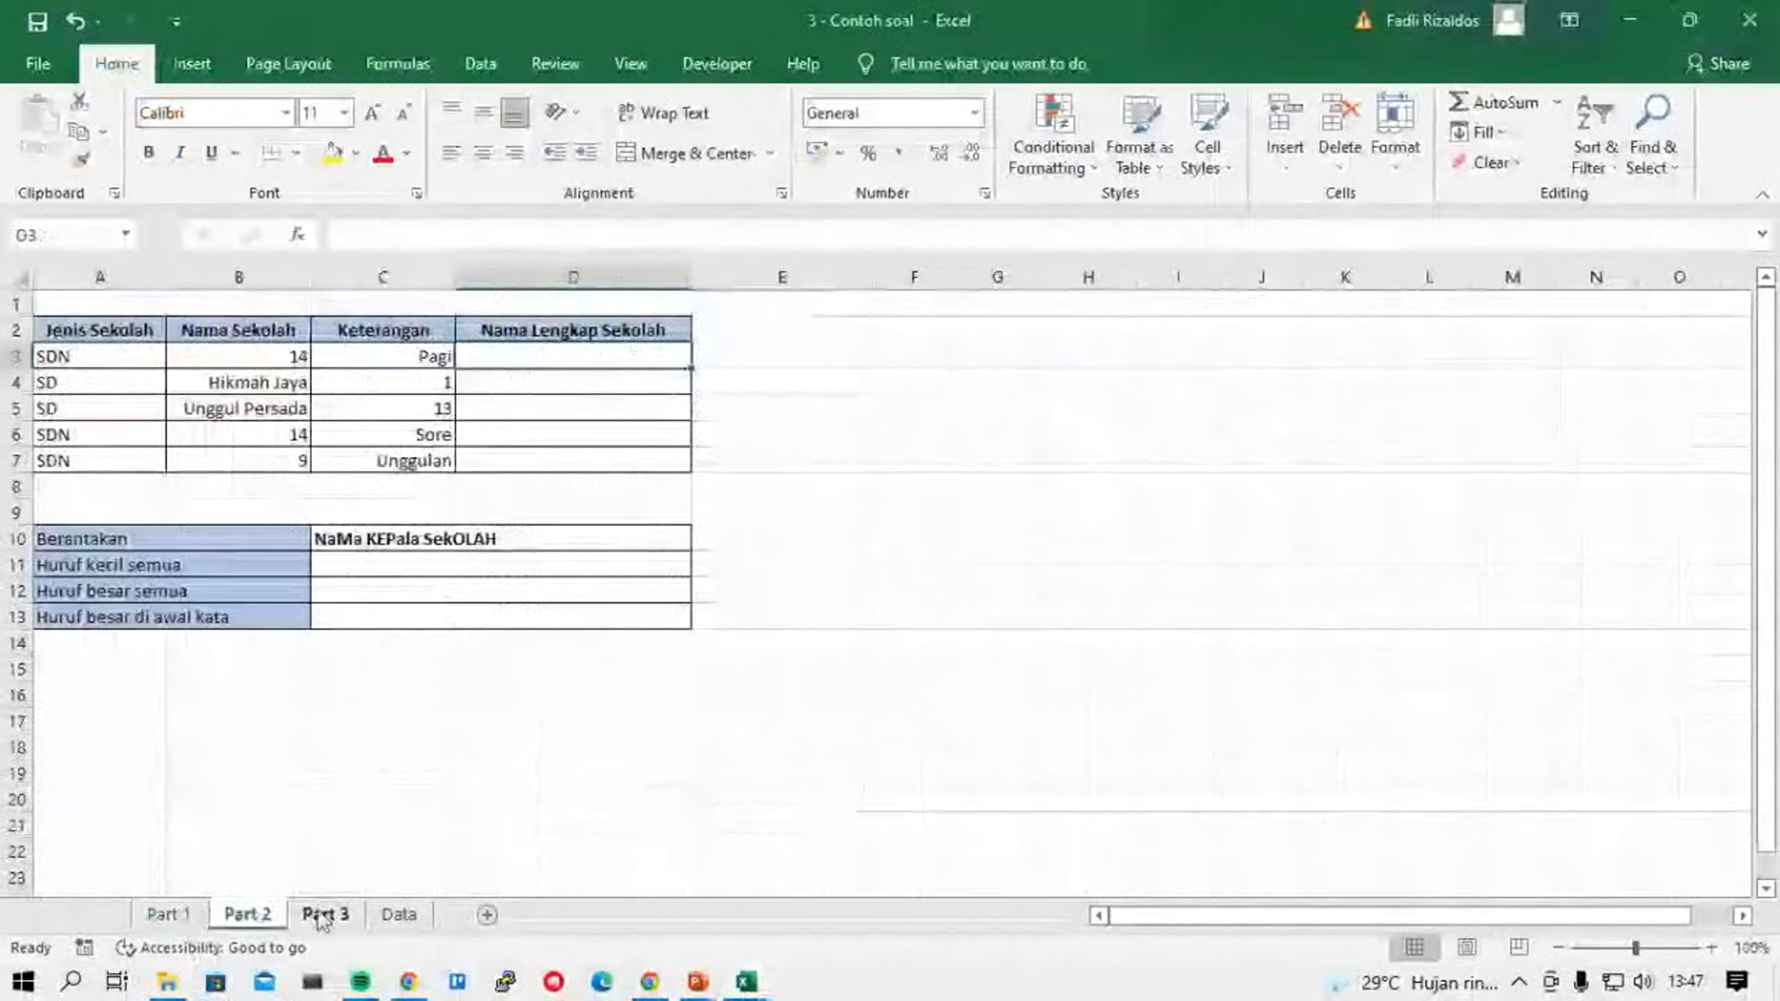
{"action": "left_click", "coordinate": [321, 915]}
{"action": "left_click", "coordinate": [247, 915]}
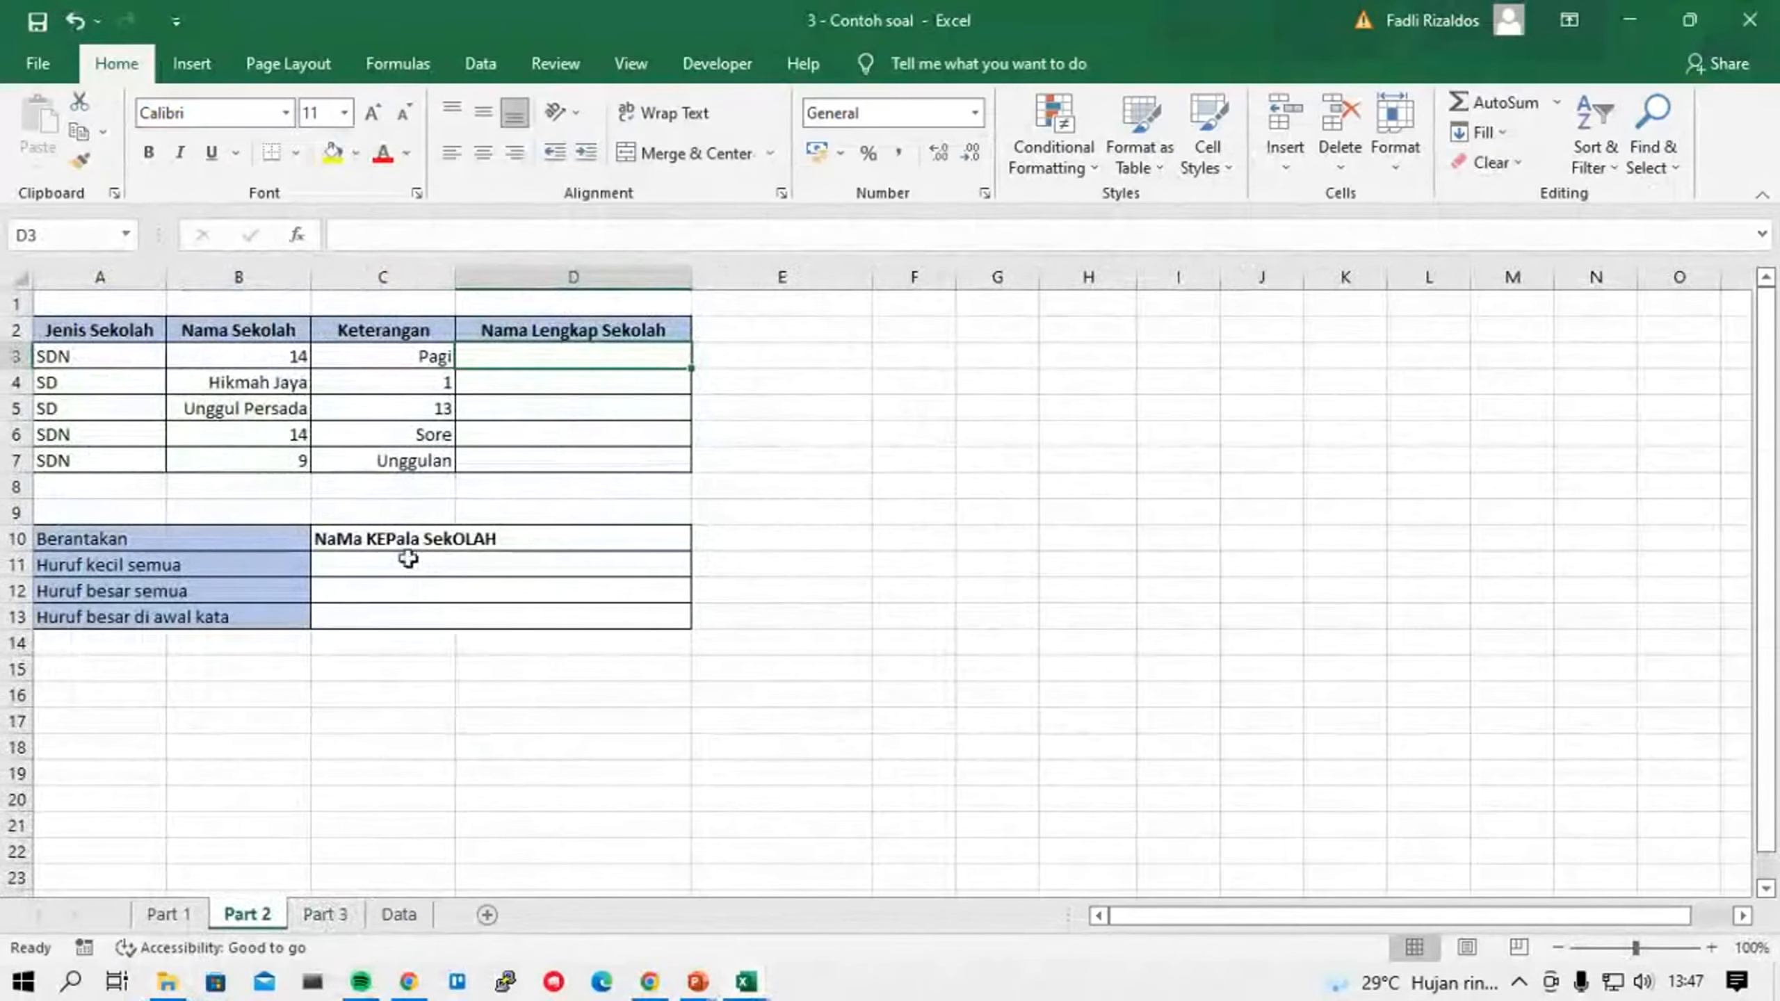
{"action": "left_click", "coordinate": [338, 913]}
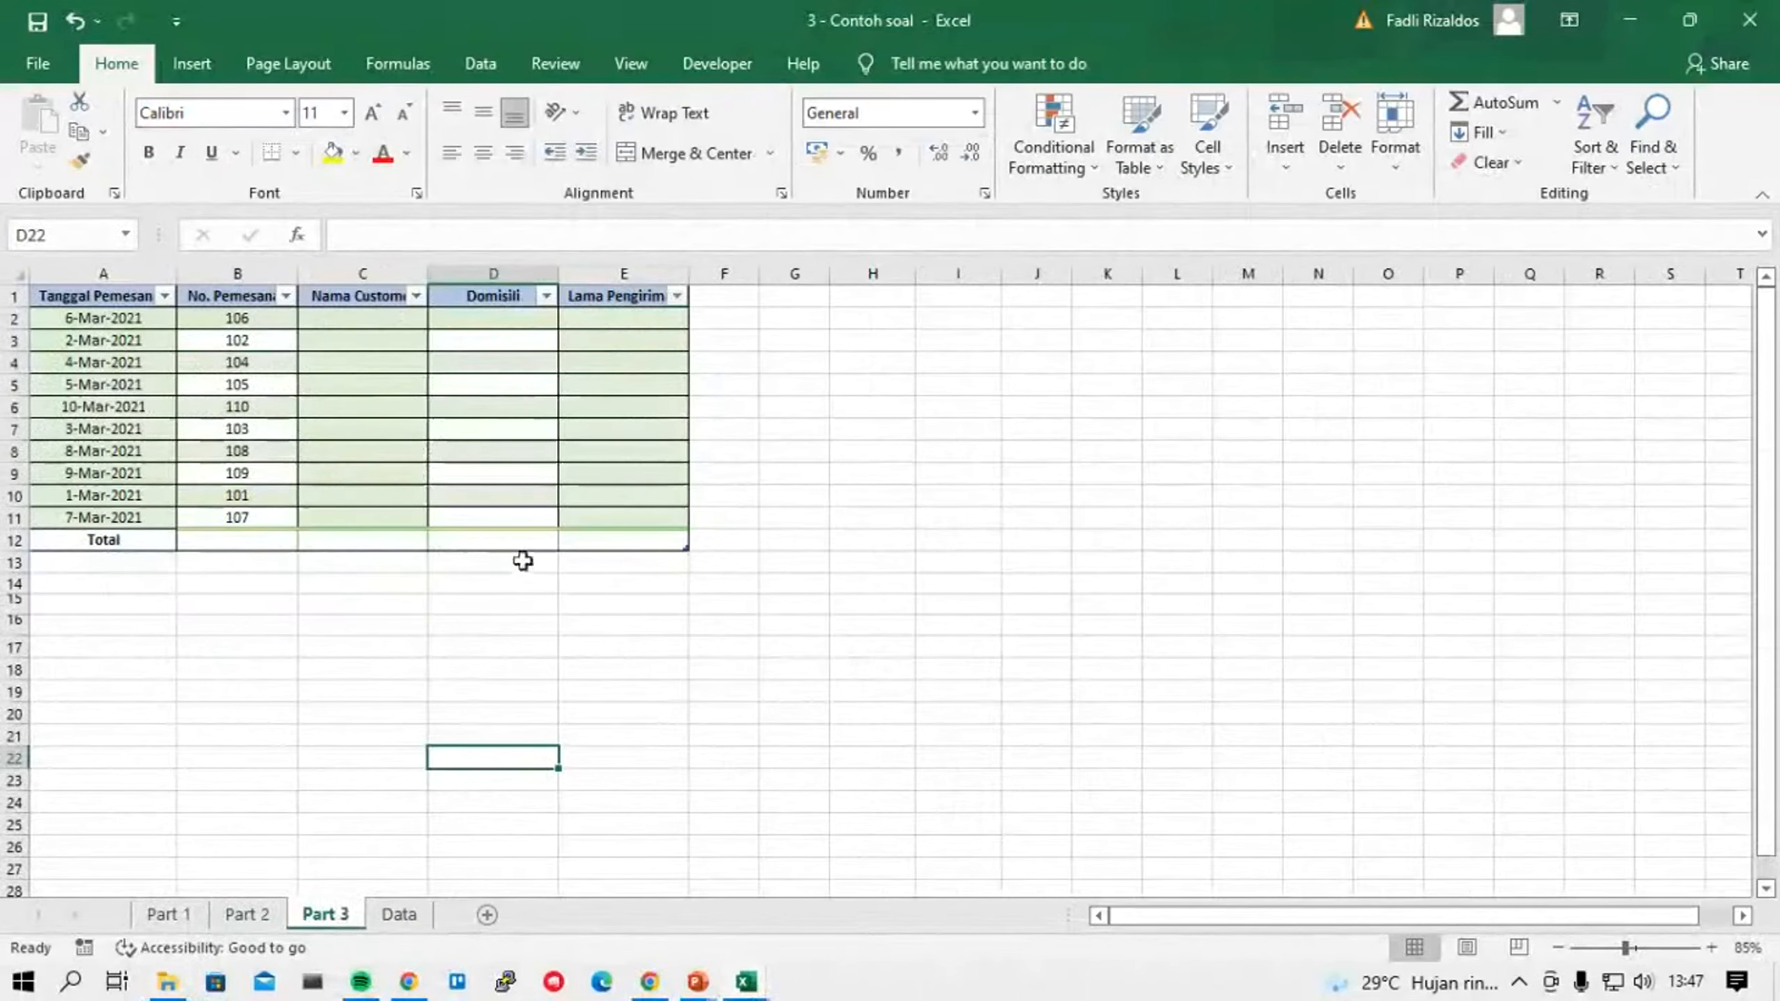
Compare the empty Nama Customer column on Part 3 with the customer table on the Data sheet.
{"action": "left_click", "coordinate": [358, 320]}
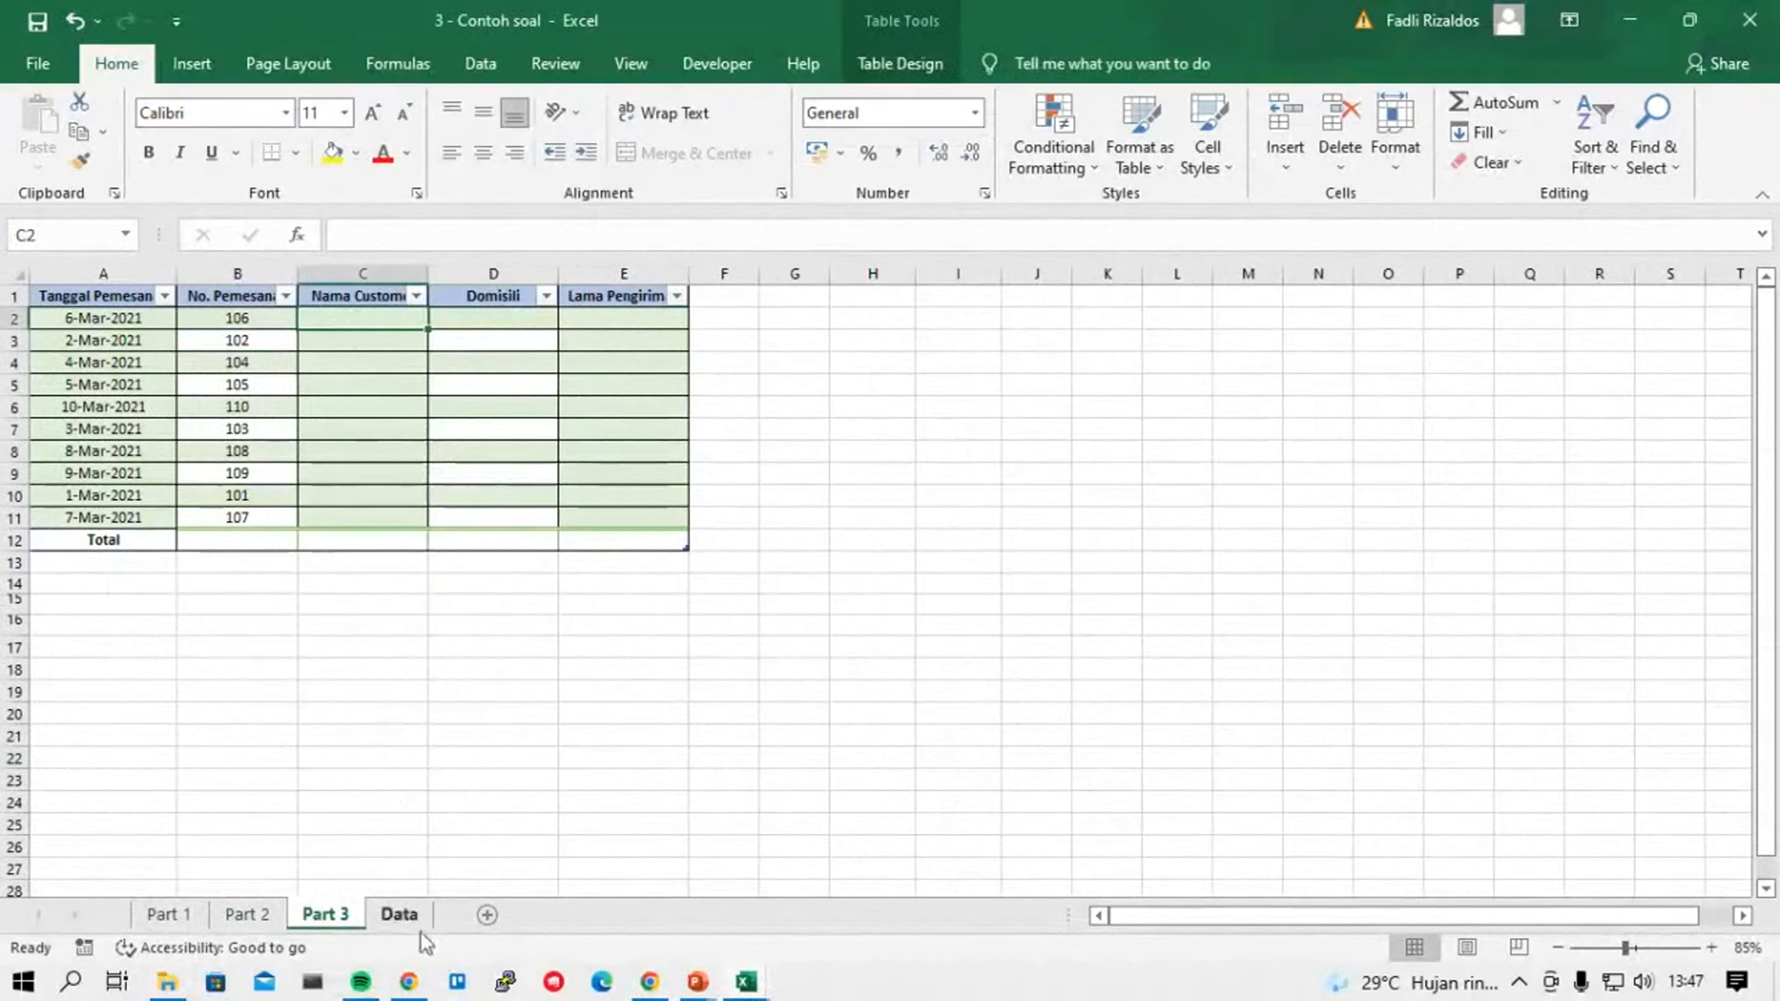
{"action": "left_click", "coordinate": [398, 914]}
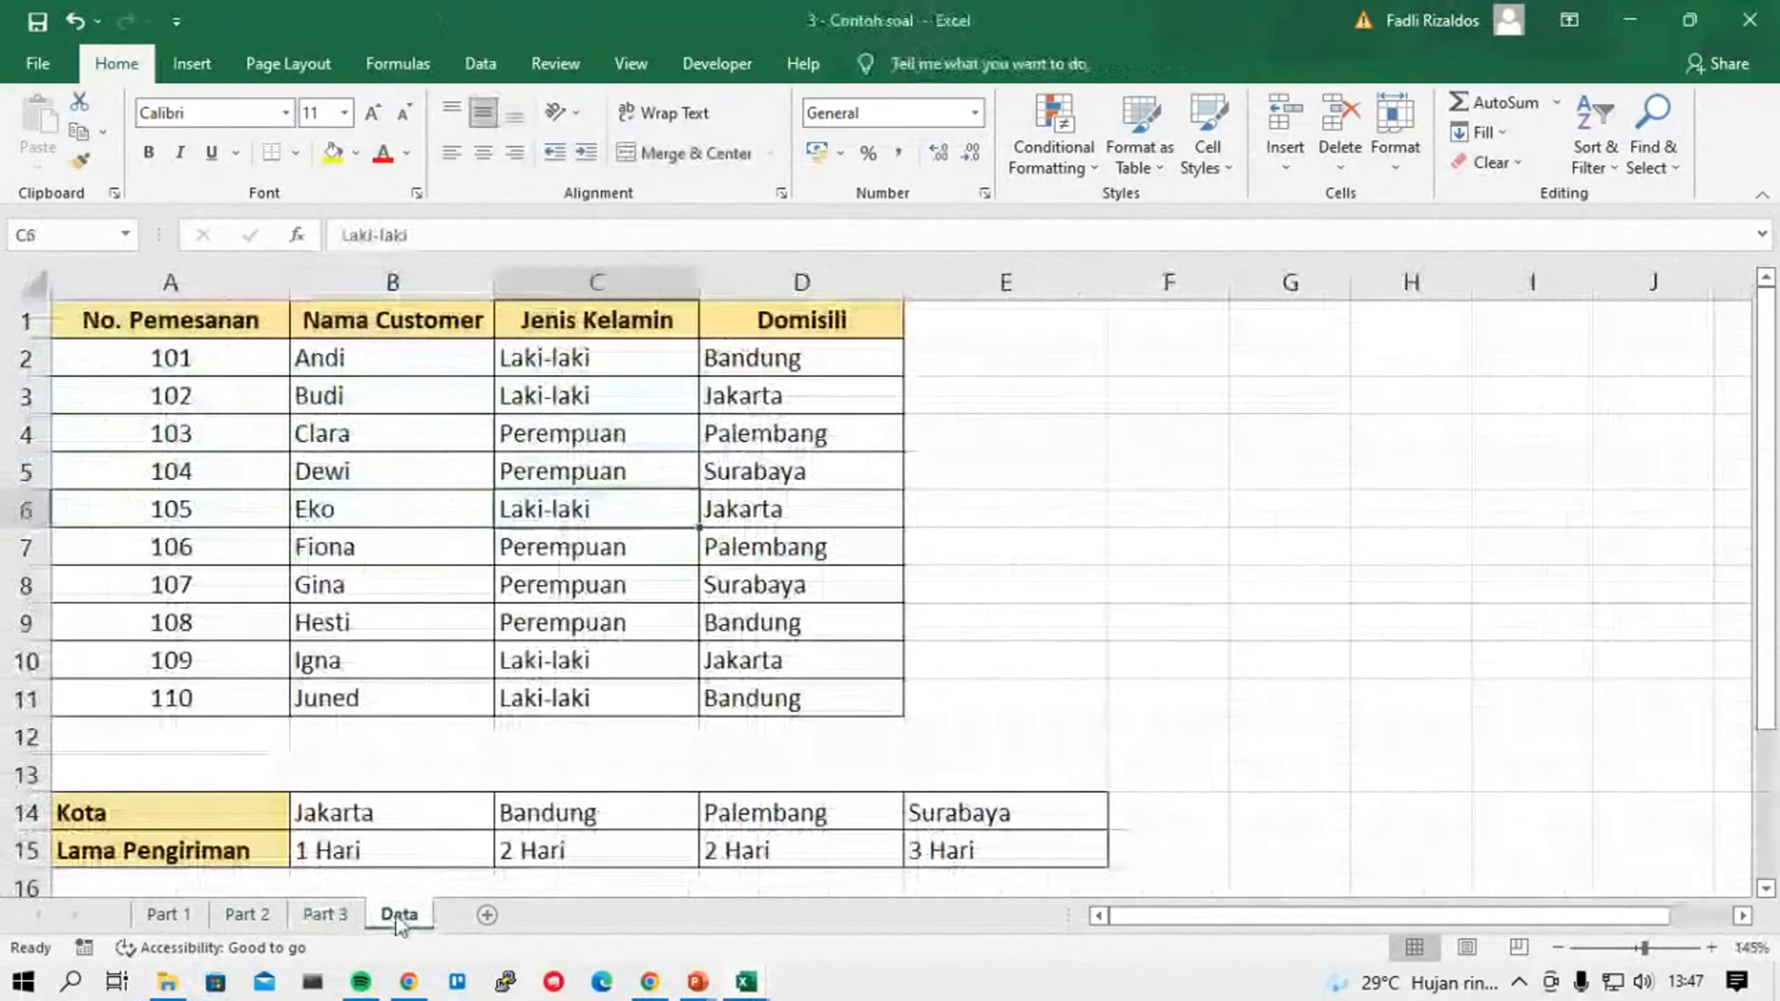
{"action": "left_click", "coordinate": [326, 913]}
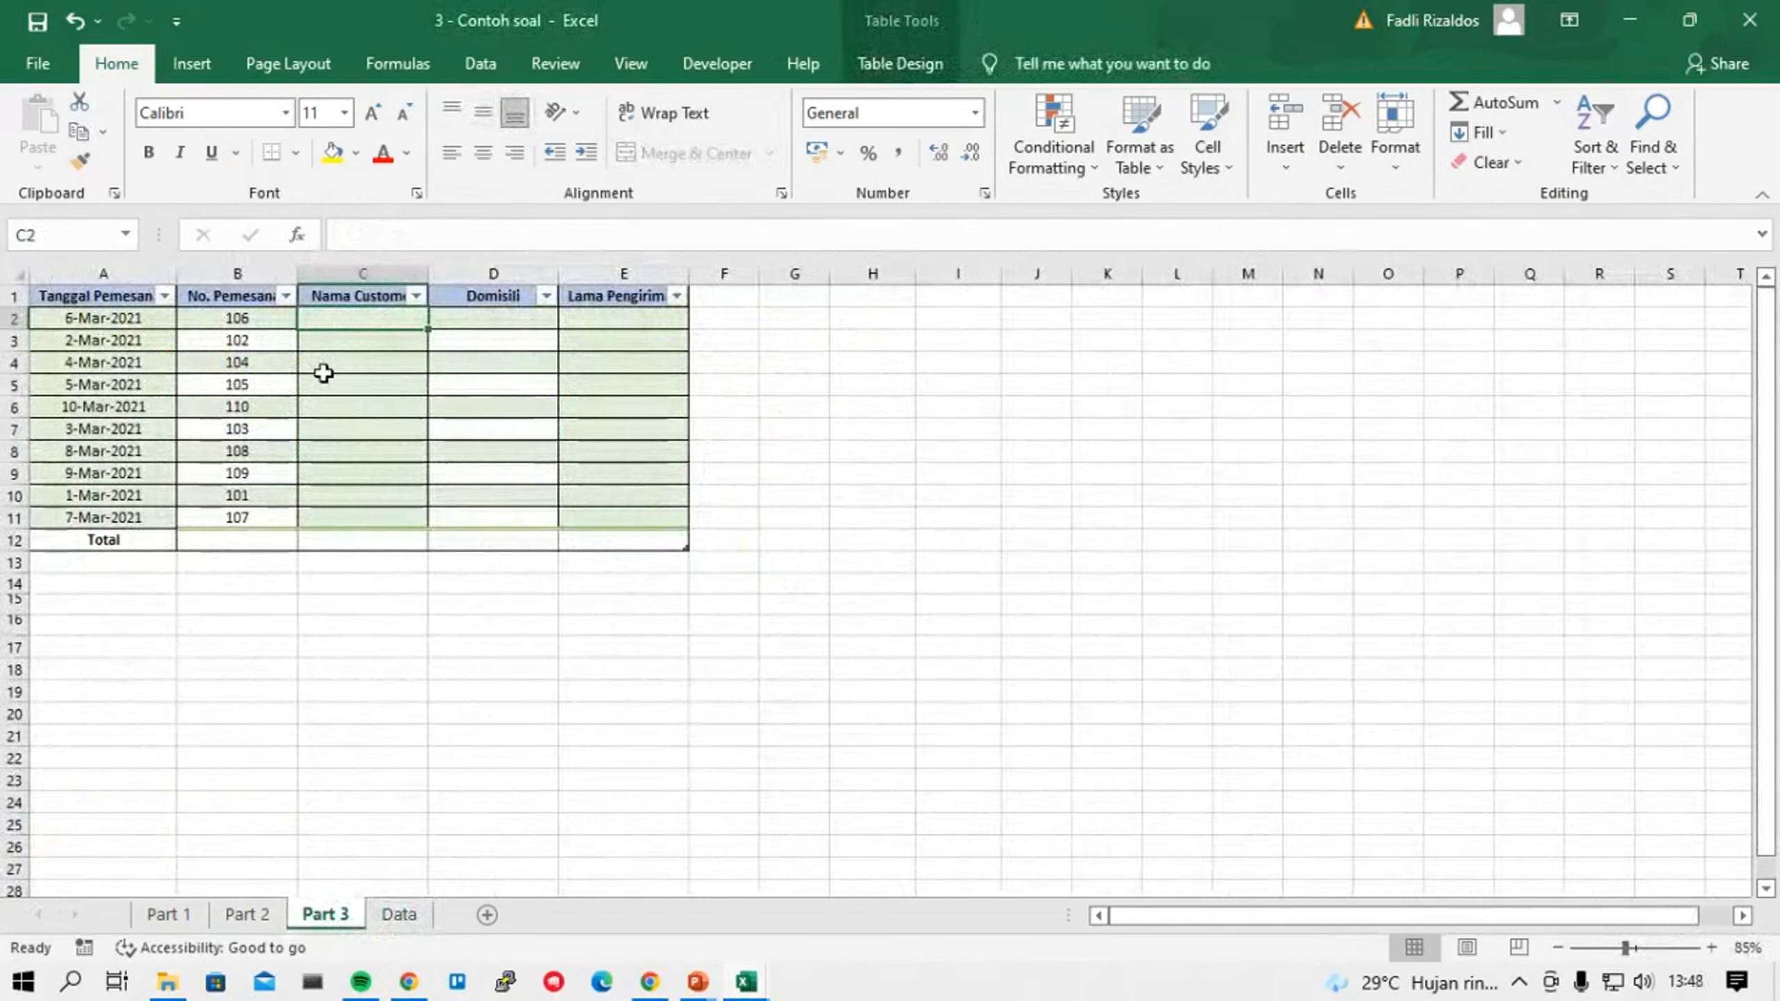
{"action": "type", "text": "="}
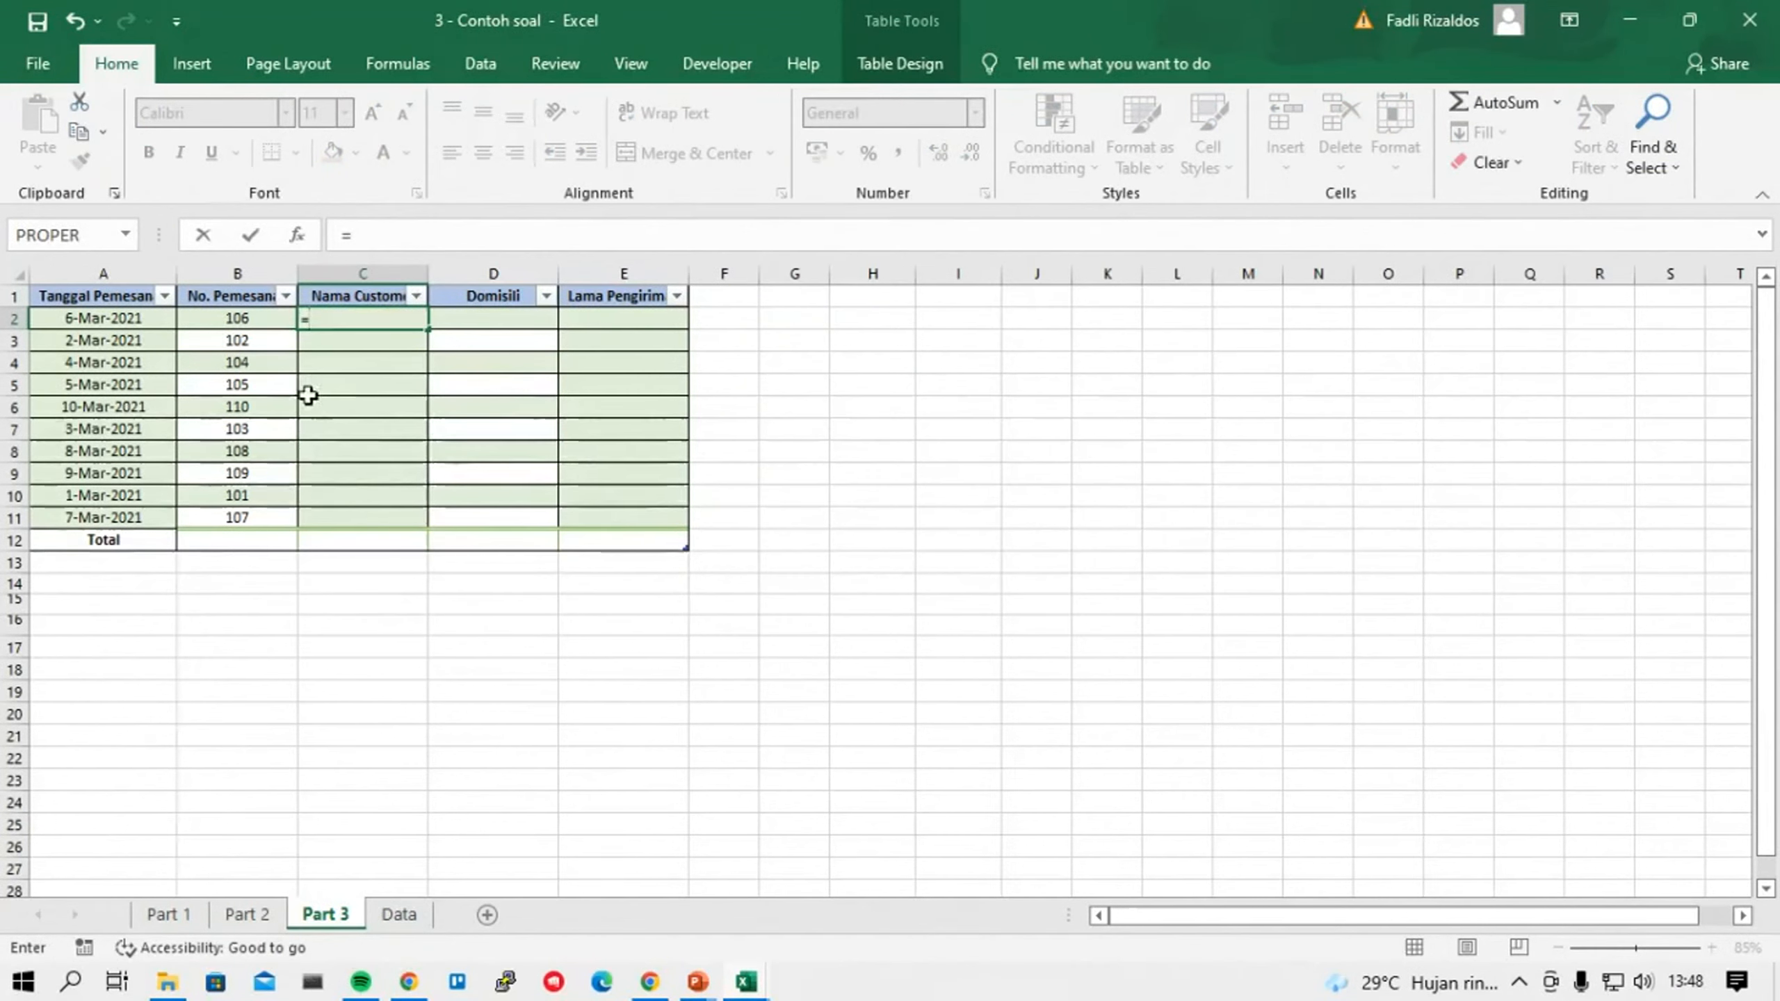
{"action": "key", "text": "BackSpace"}
{"action": "key", "text": "Return"}
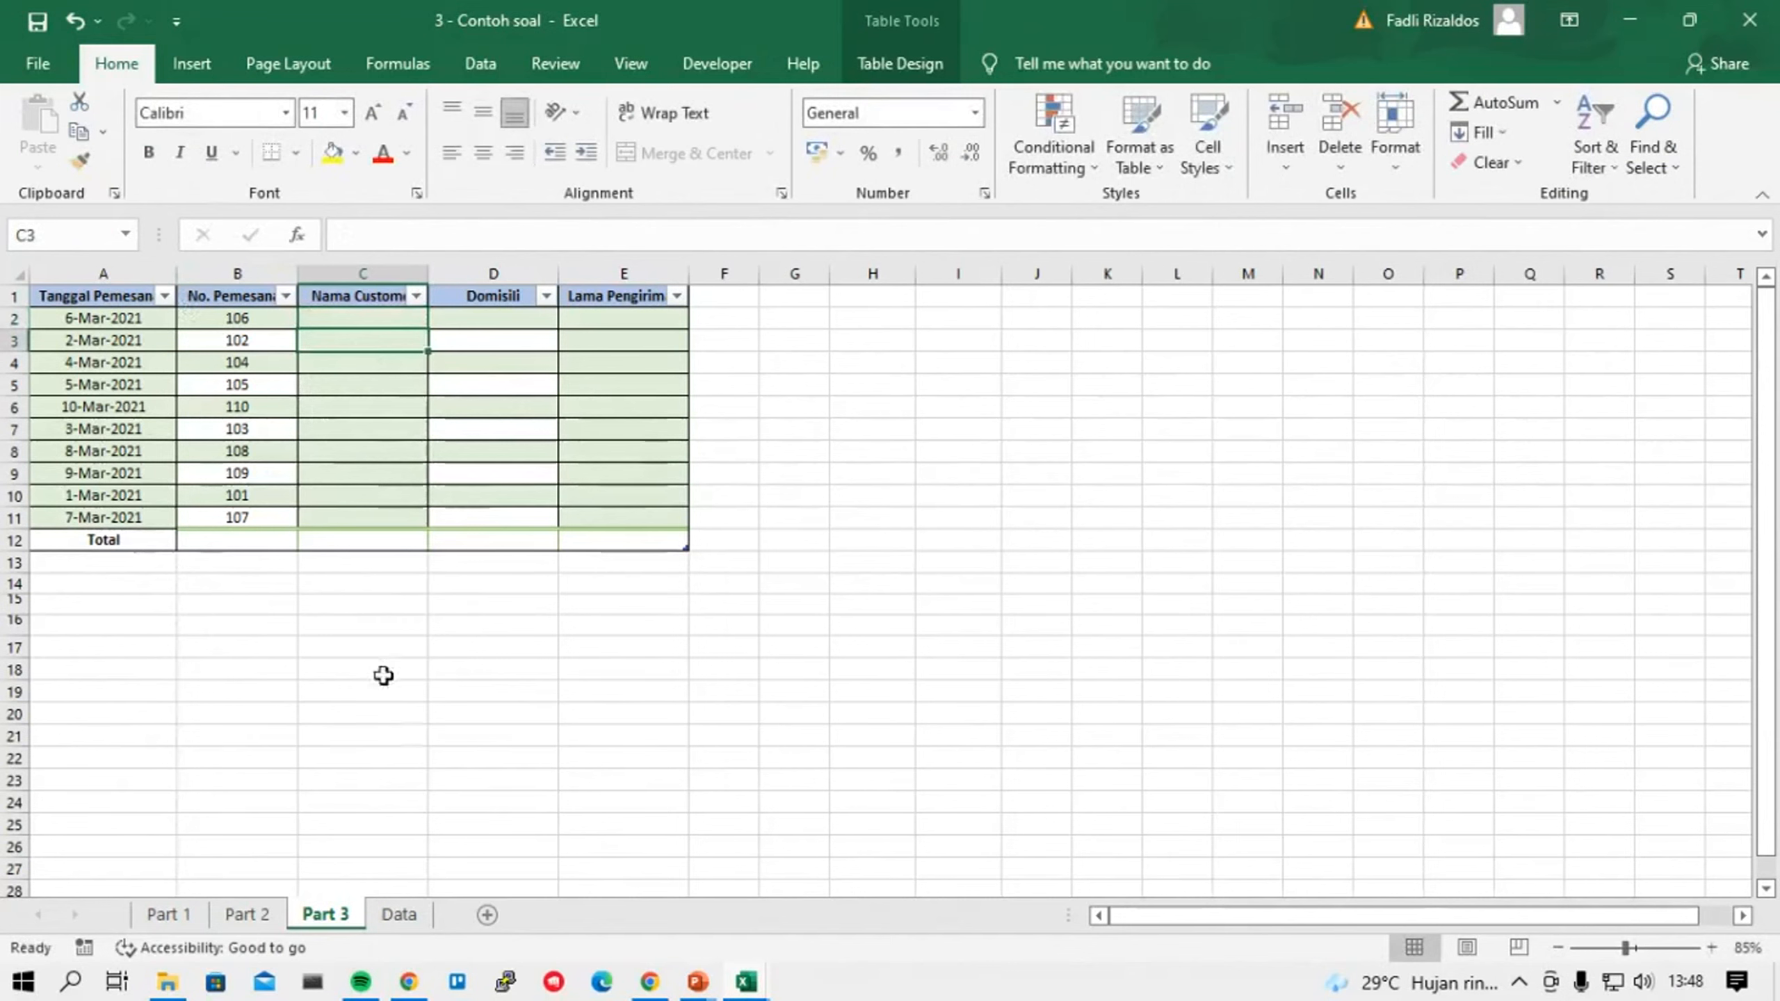
Examine how the order numbers on Part 3 relate to the customer names in the Data sheet's table.
{"action": "left_click", "coordinate": [433, 912]}
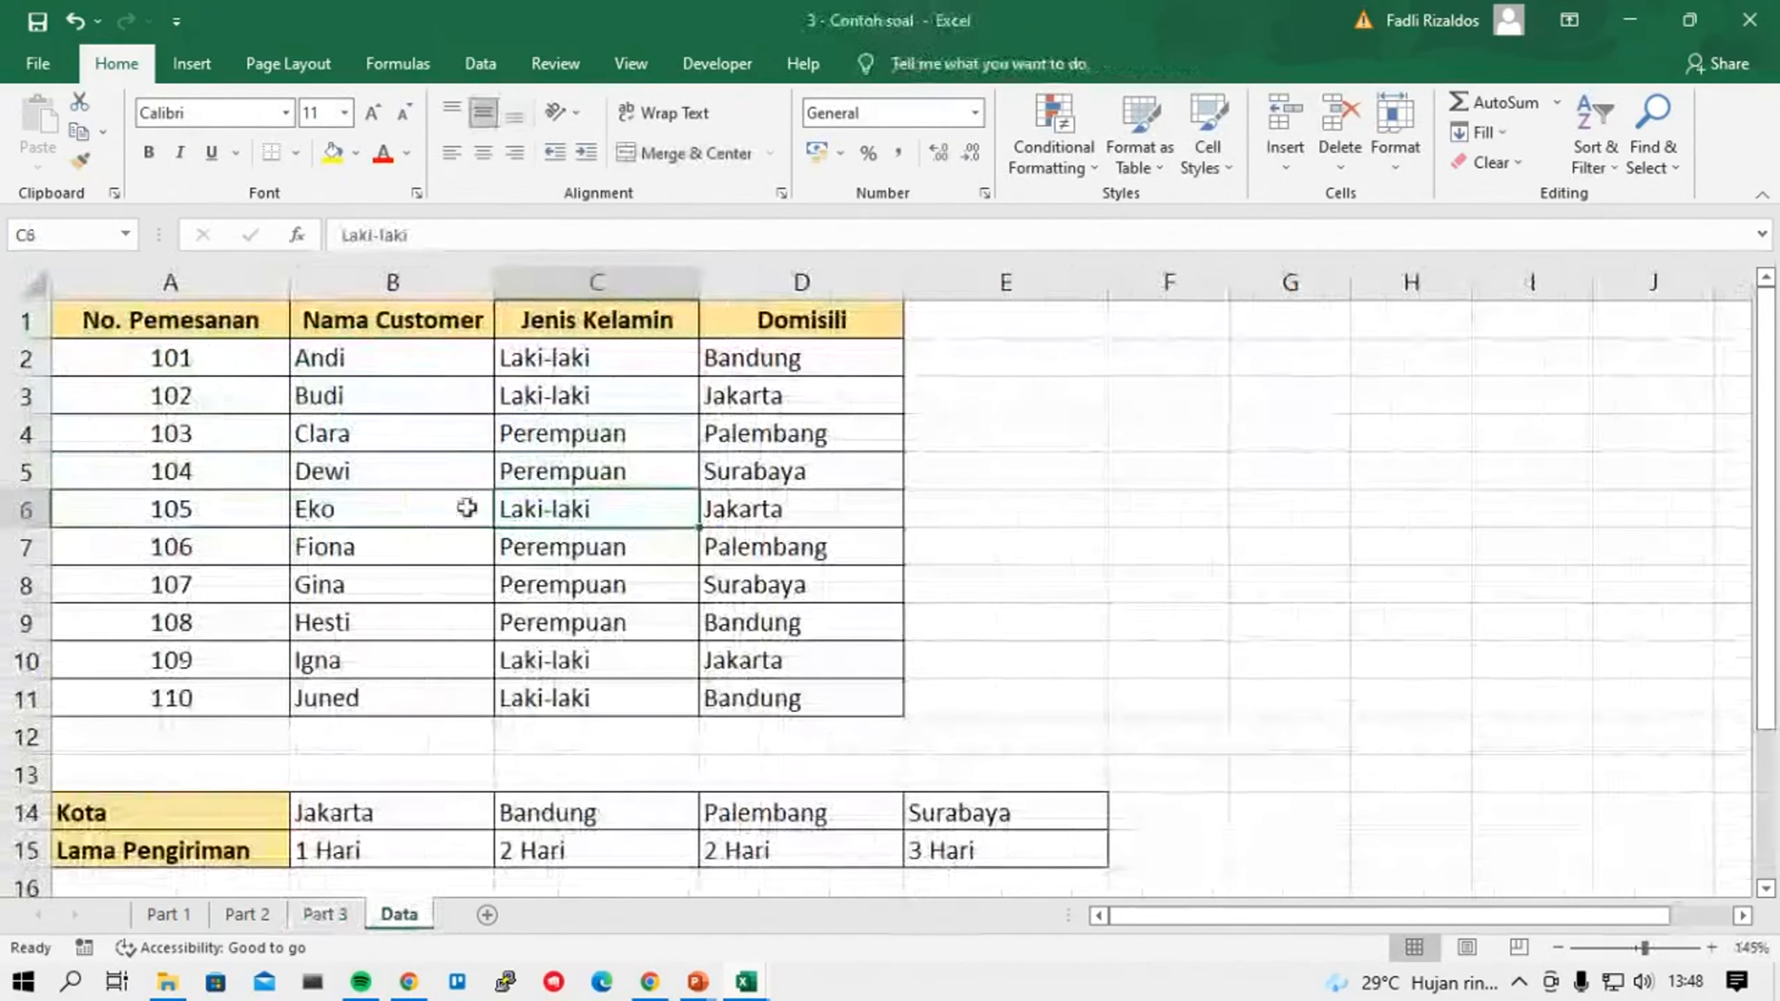
{"action": "left_click", "coordinate": [361, 559]}
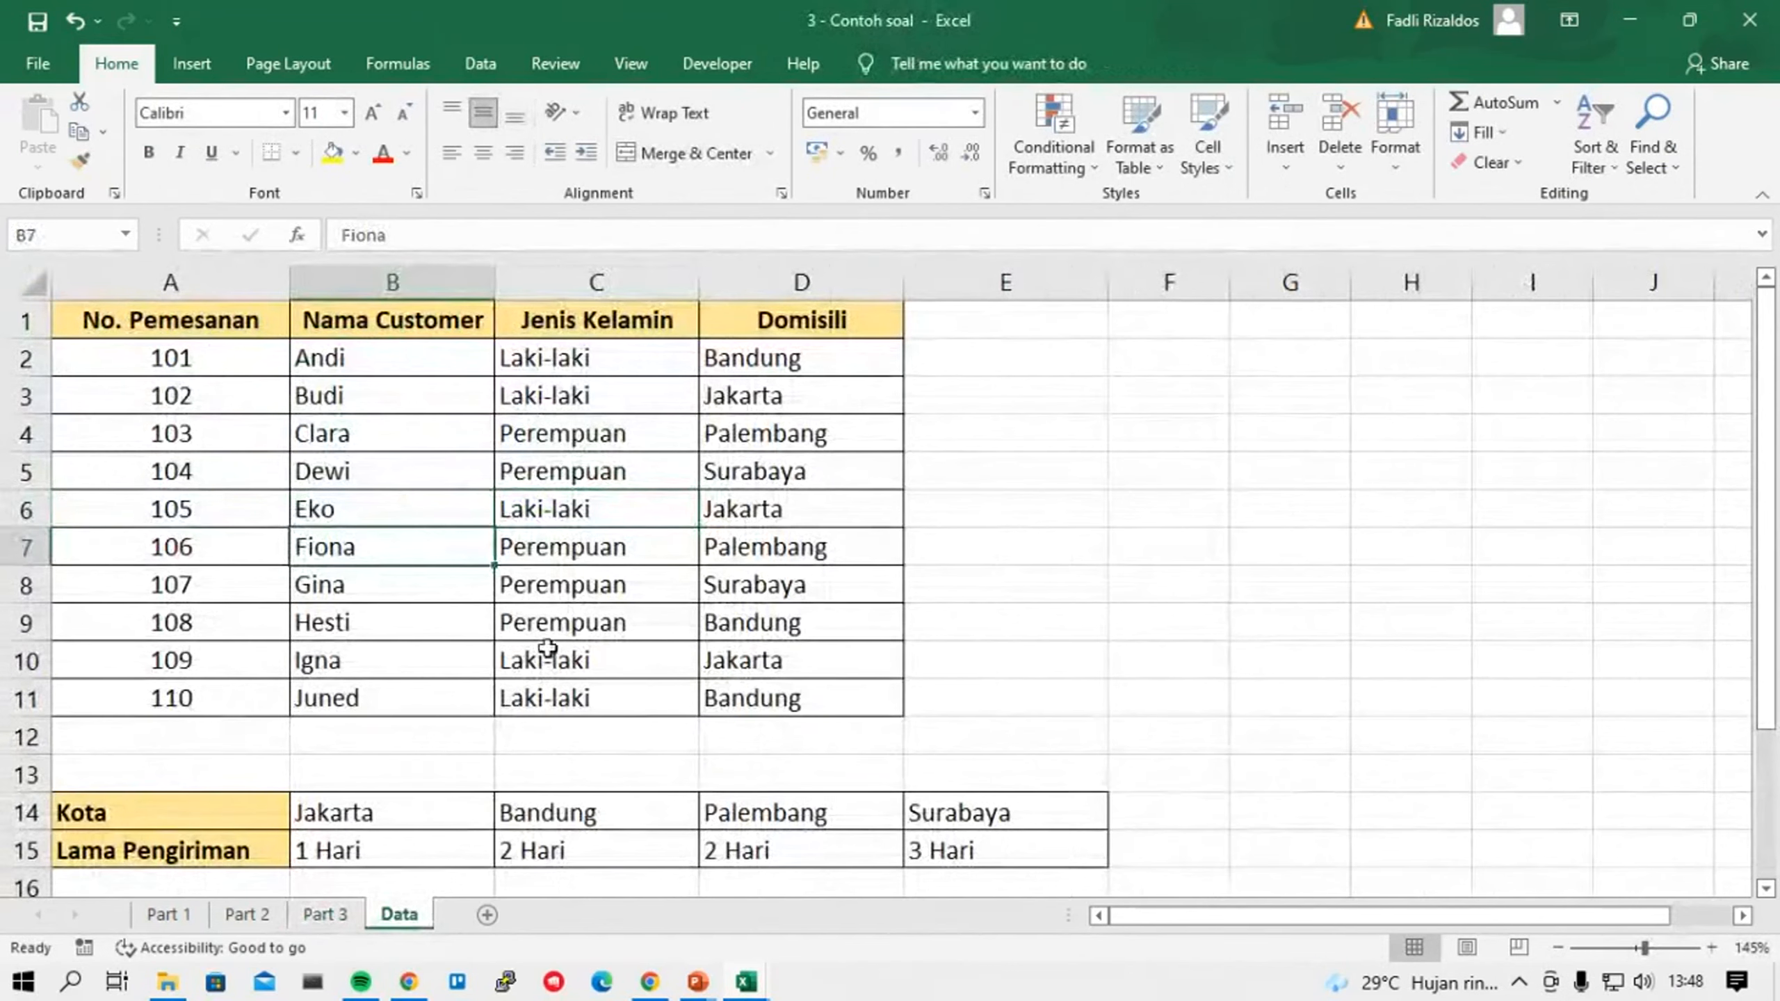
{"action": "left_click", "coordinate": [323, 915]}
{"action": "left_click", "coordinate": [399, 913]}
{"action": "left_click_drag", "start_coordinate": [151, 336], "coordinate": [837, 743]}
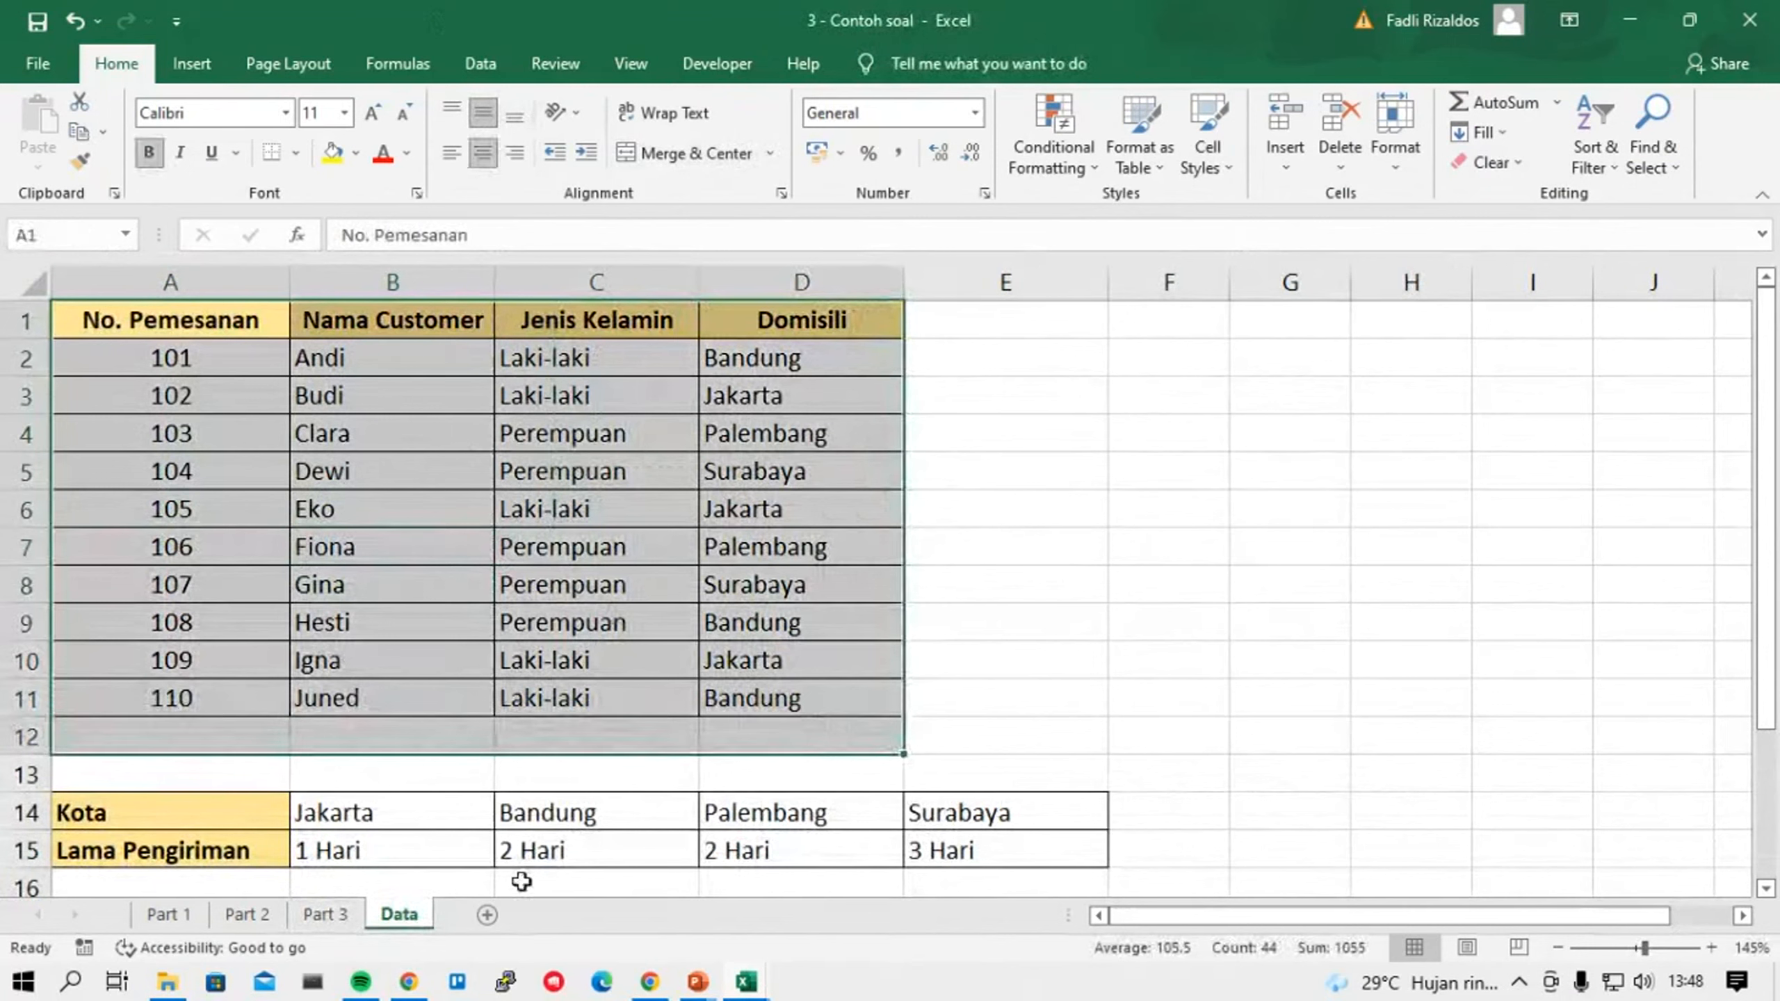
{"action": "left_click", "coordinate": [313, 922]}
{"action": "left_click", "coordinate": [361, 317]}
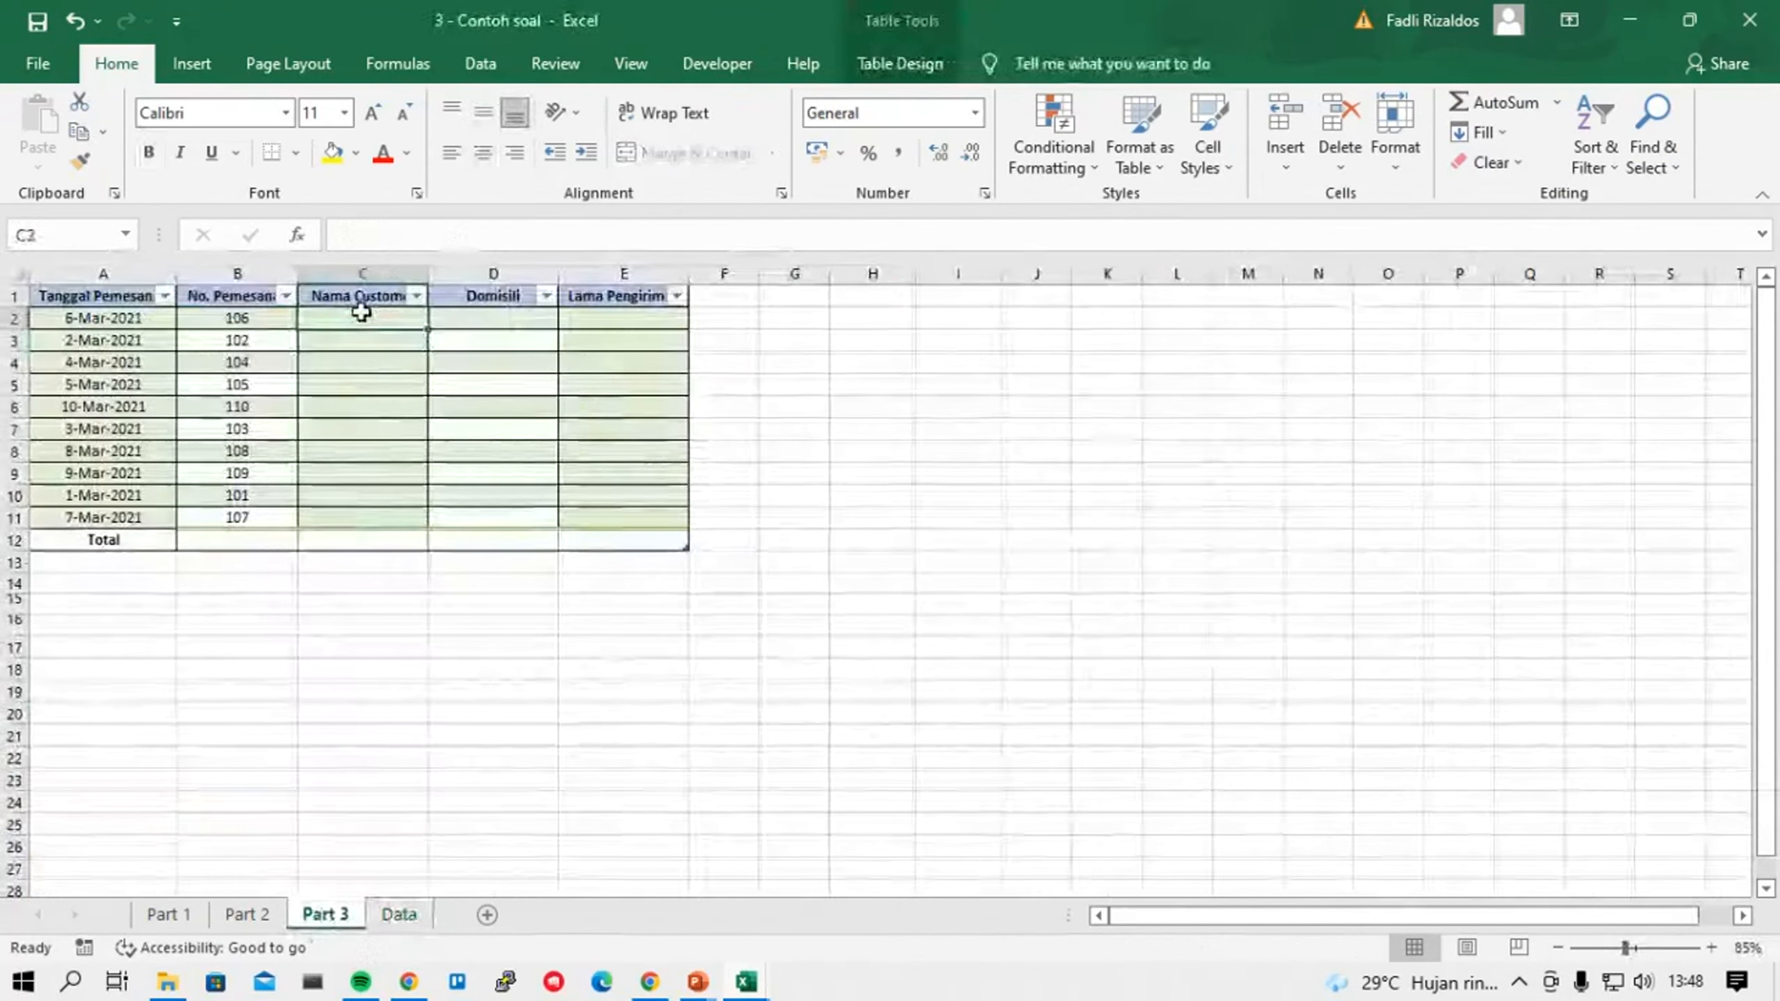
{"action": "type", "text": "=vl"}
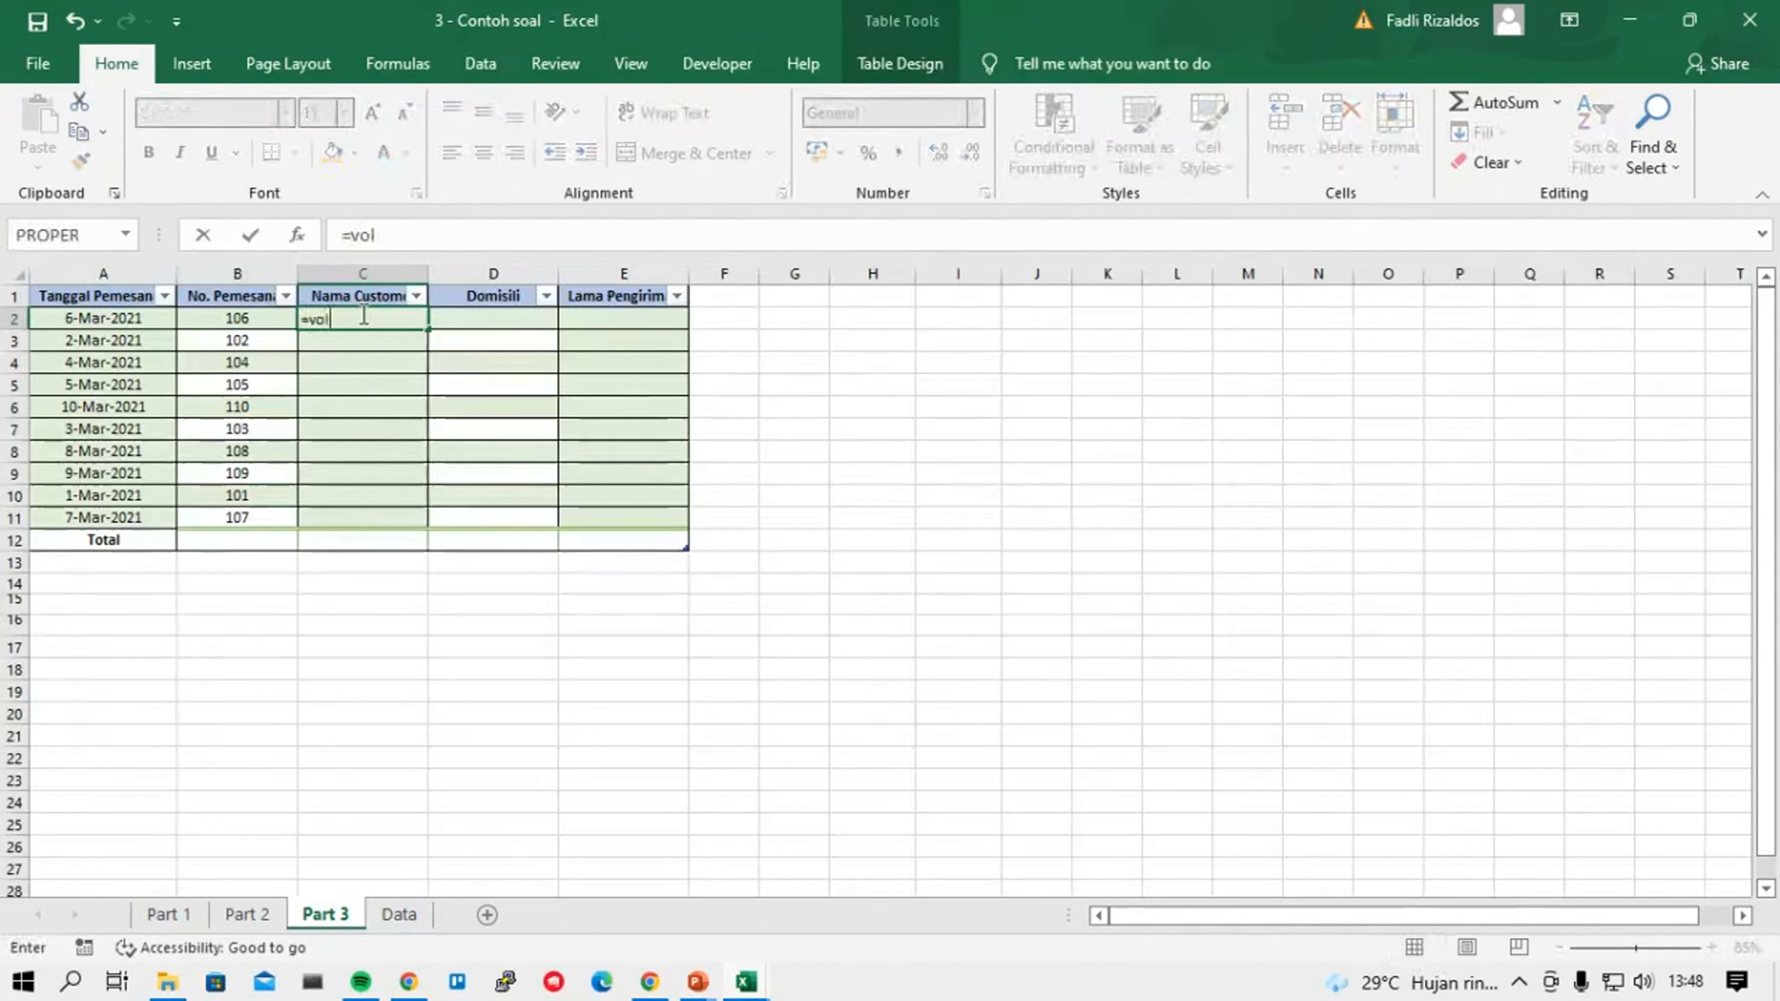
{"action": "key", "text": "Tab"}
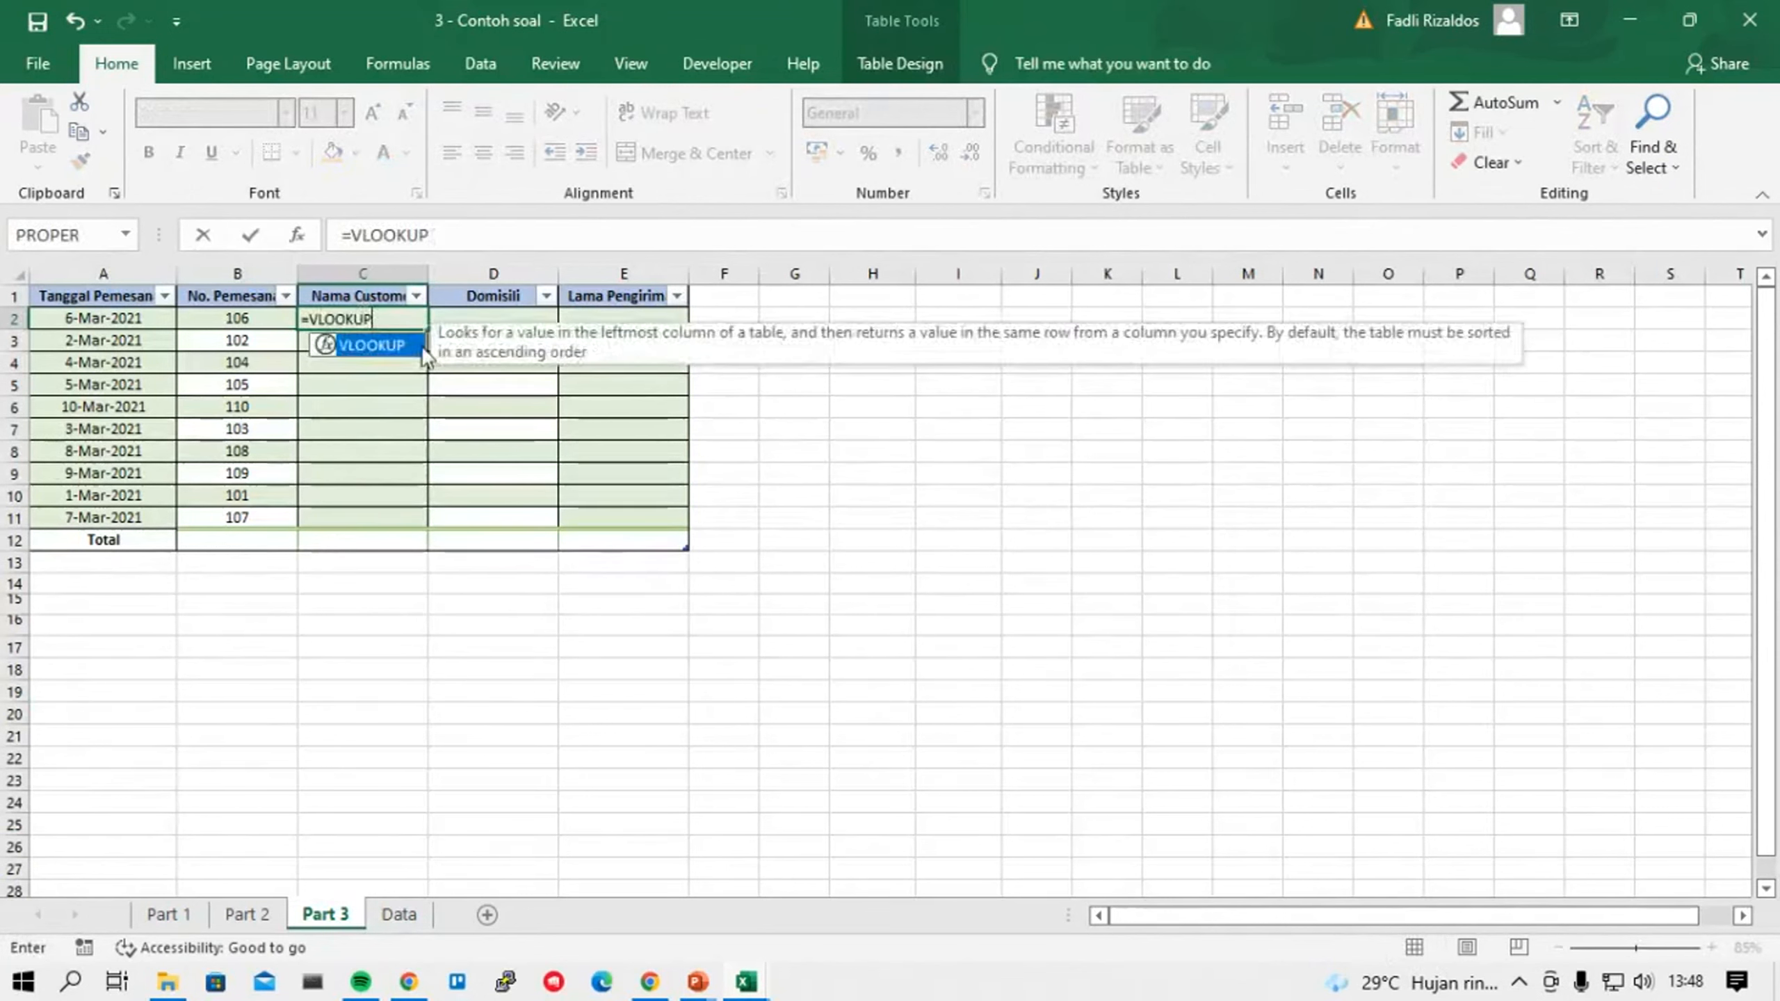
{"action": "key", "text": "Escape"}
{"action": "left_click", "coordinate": [349, 339]}
Inspect the lookup table A1:D11 on the Data sheet, including its No. Pemesanan column and Nama Customer header.
{"action": "left_click", "coordinate": [399, 915]}
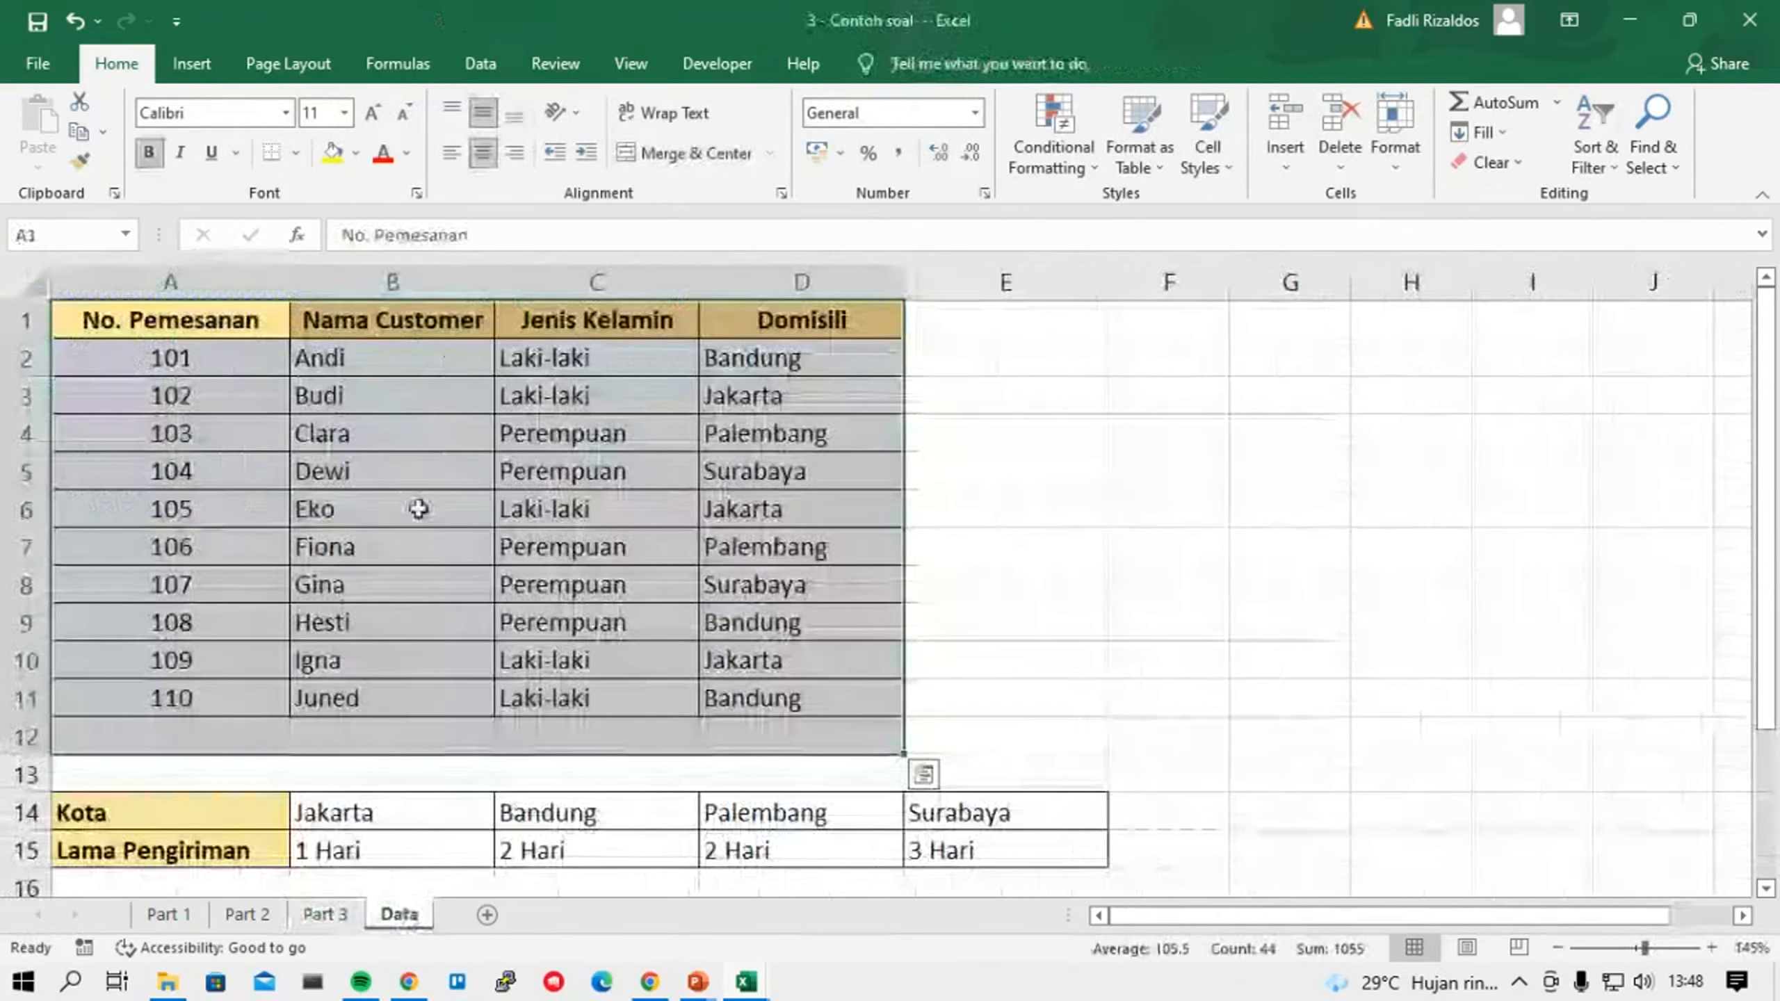
{"action": "left_click", "coordinate": [1168, 471]}
{"action": "left_click_drag", "start_coordinate": [183, 331], "coordinate": [790, 699]}
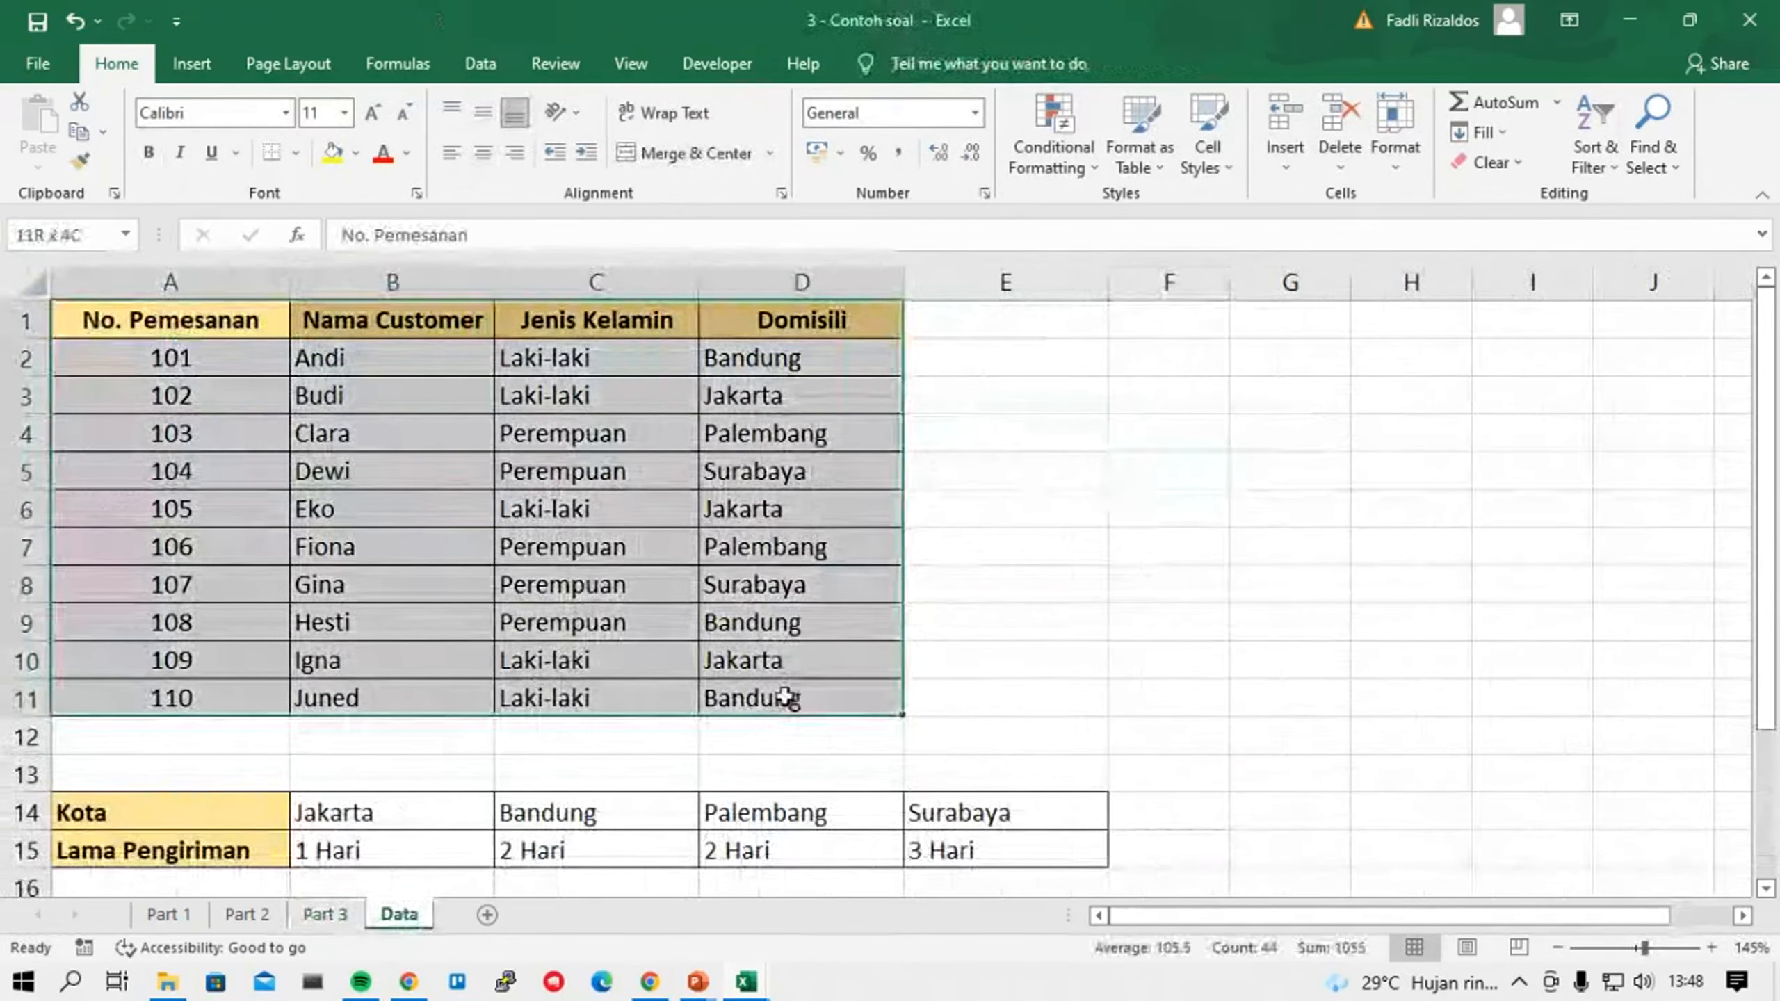
{"action": "left_click", "coordinate": [1152, 519]}
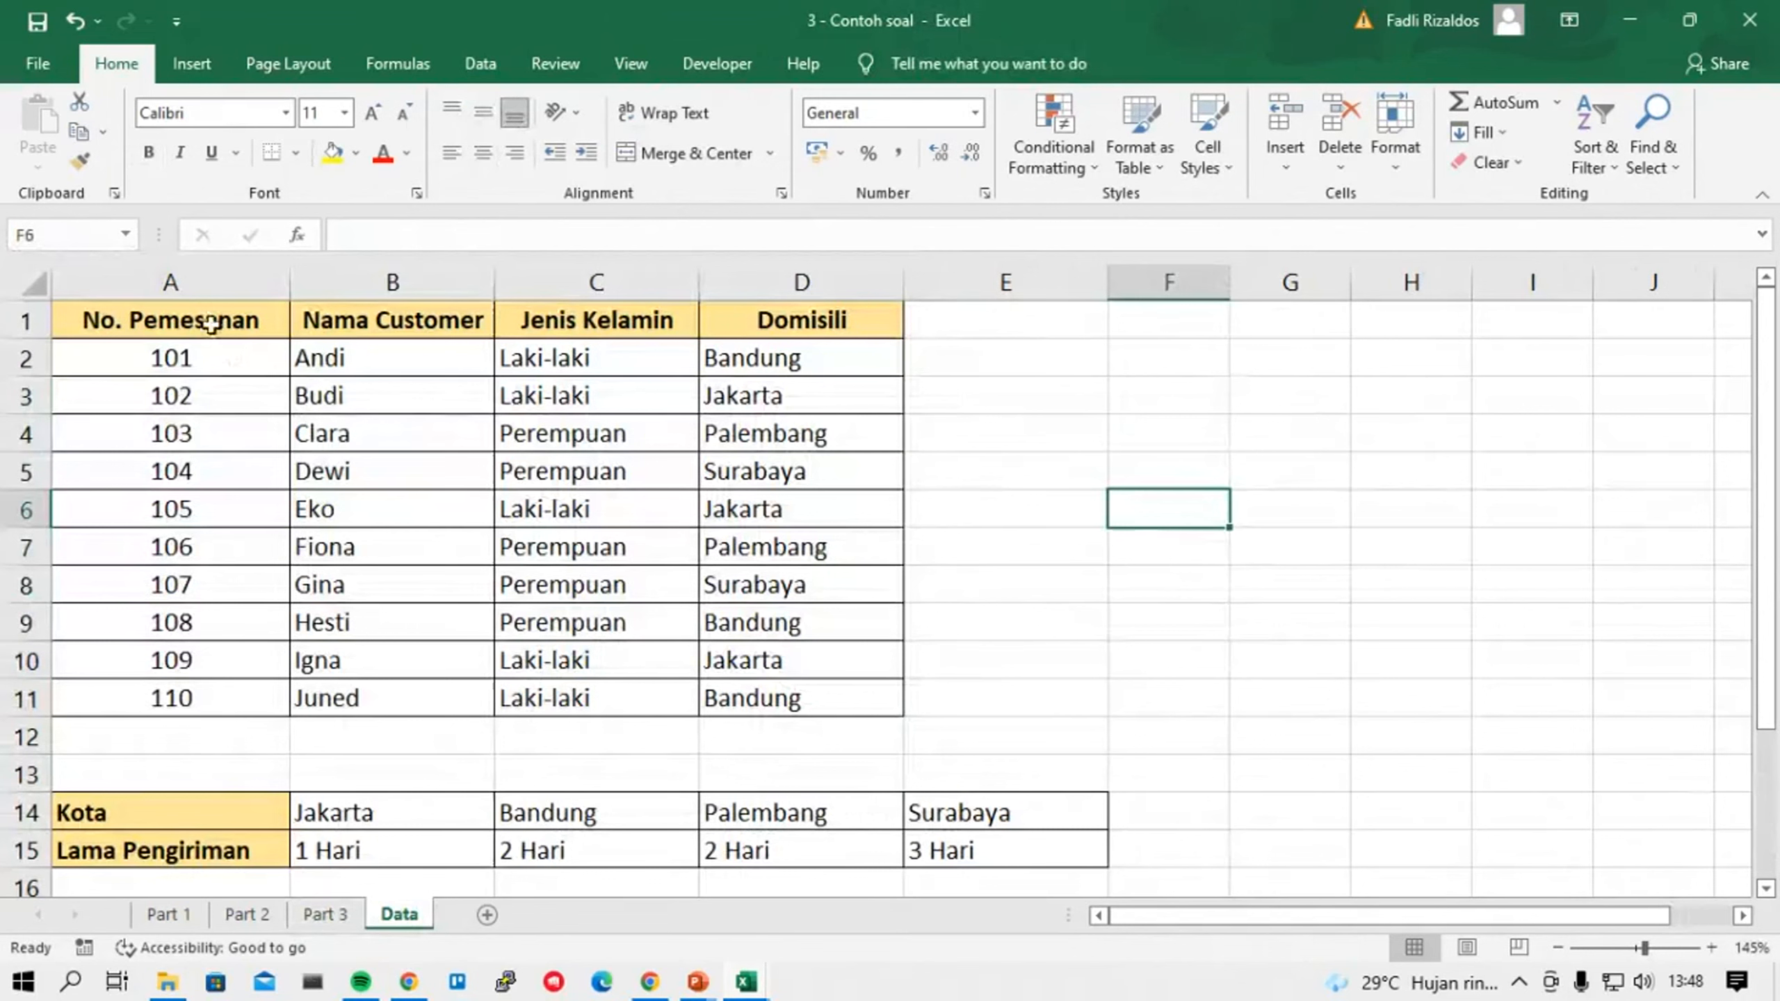
{"action": "left_click_drag", "start_coordinate": [210, 324], "coordinate": [227, 695]}
{"action": "left_click", "coordinate": [402, 314]}
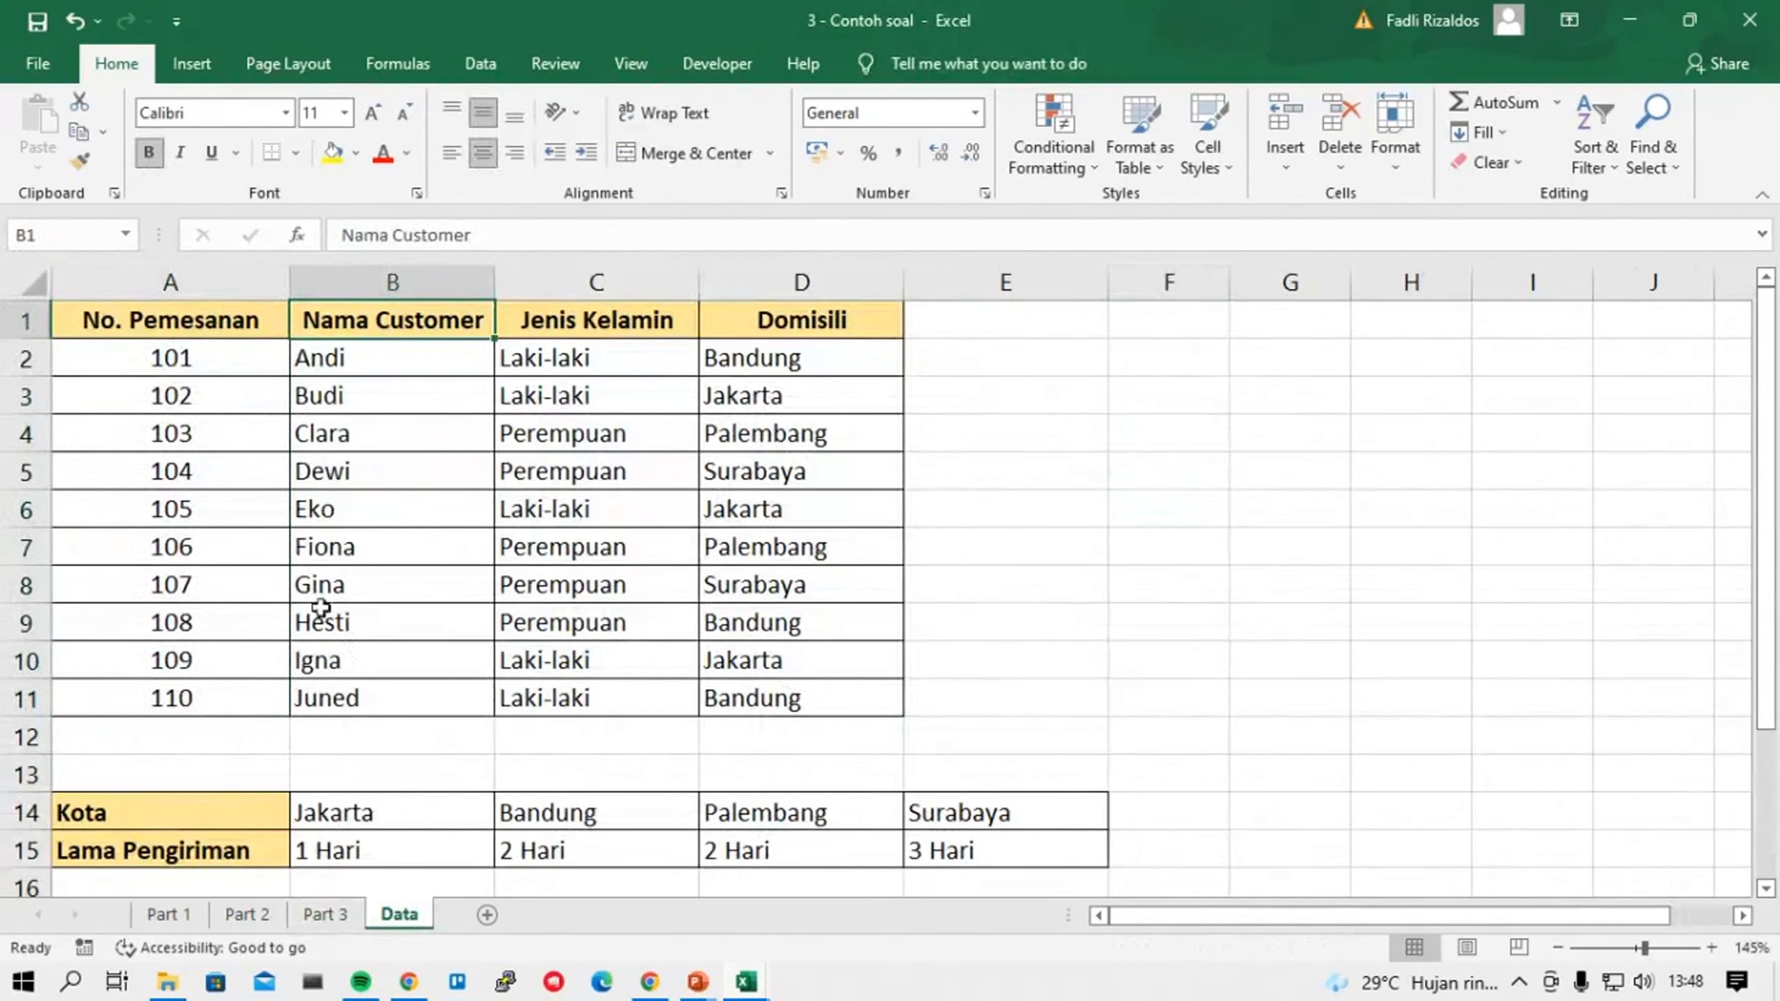
Start a VLOOKUP formula in C2 of Part 3, using the same row's No. Pemesanan as the lookup value.
{"action": "left_click", "coordinate": [326, 914]}
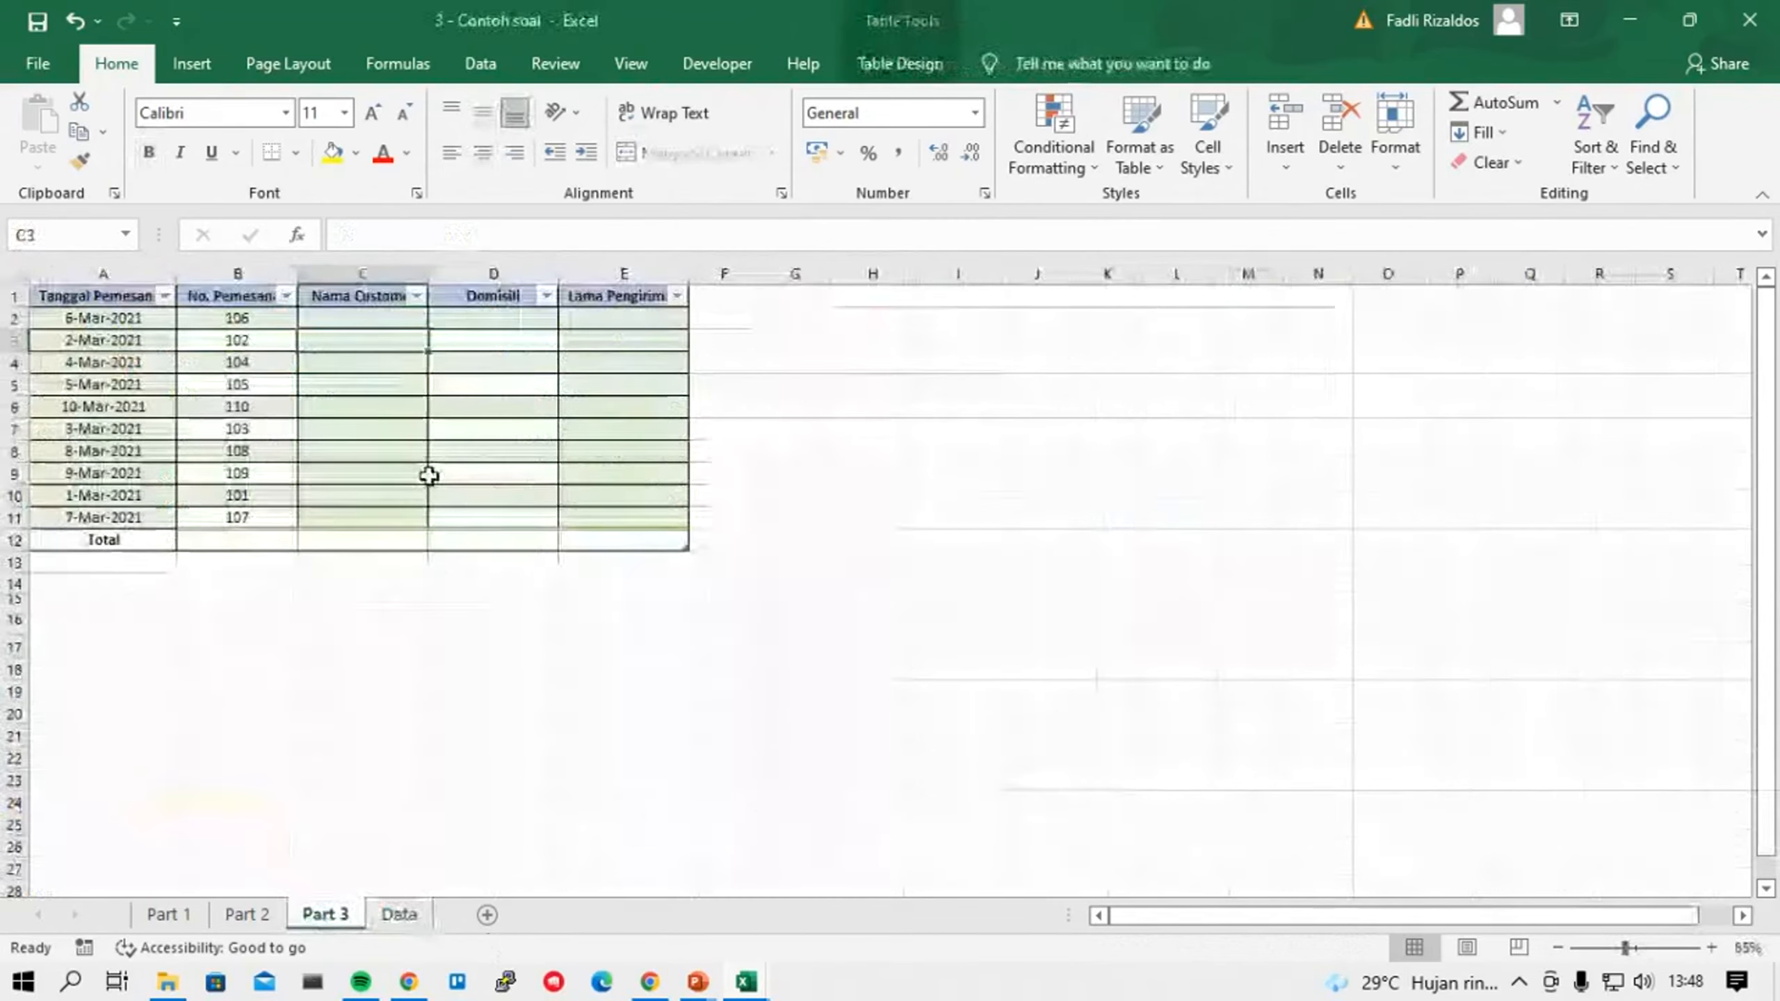
{"action": "left_click", "coordinate": [424, 319]}
{"action": "type", "text": "=cl"}
{"action": "key", "text": "BackSpace"}
{"action": "key", "text": "BackSpace"}
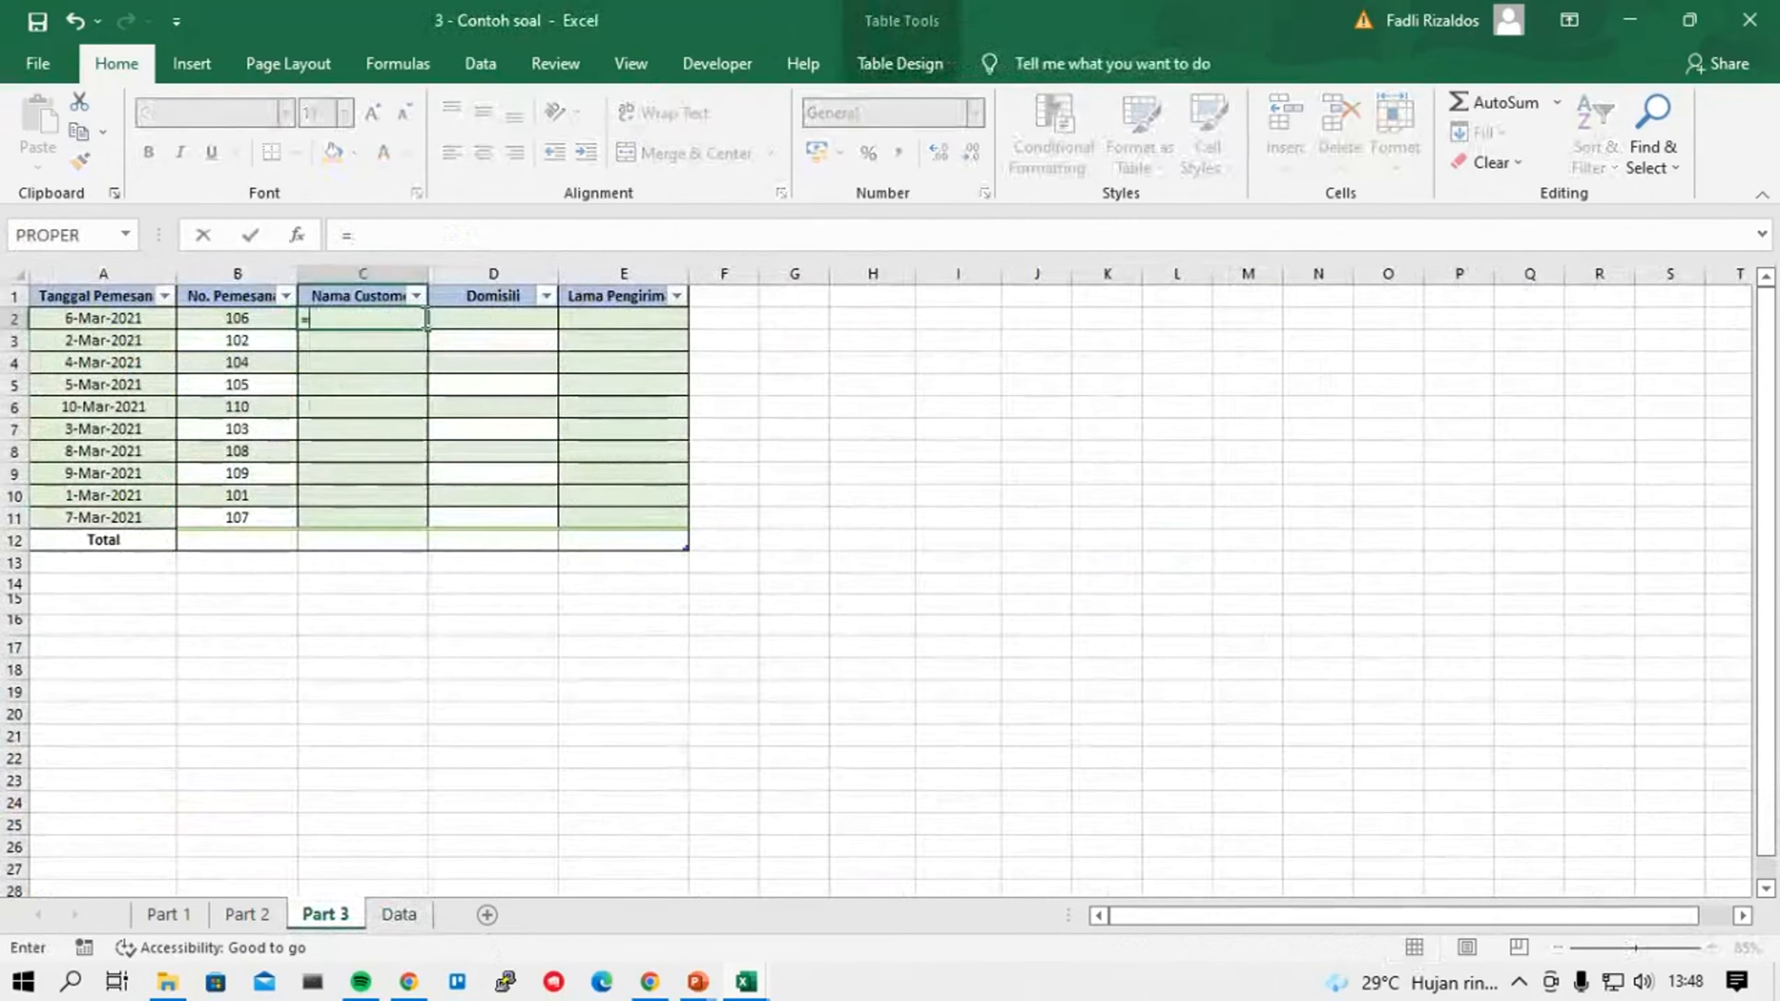
{"action": "type", "text": "vloo"}
{"action": "key", "text": "Tab"}
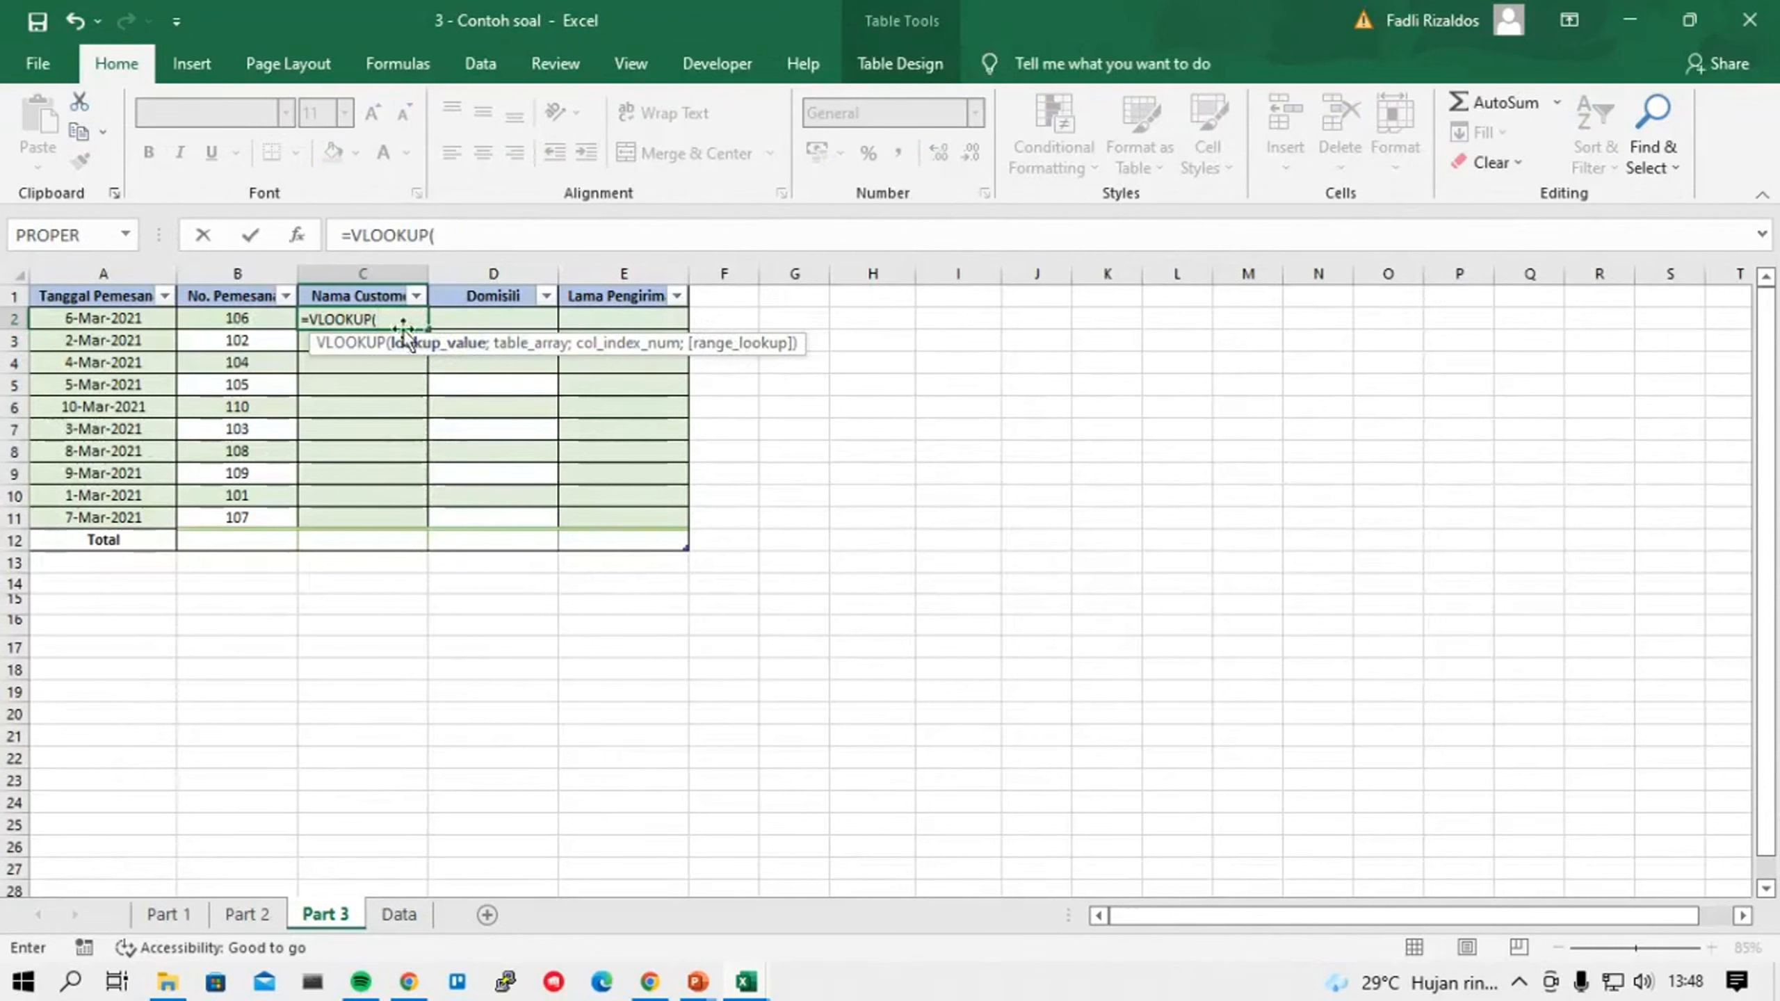
{"action": "left_click", "coordinate": [224, 322]}
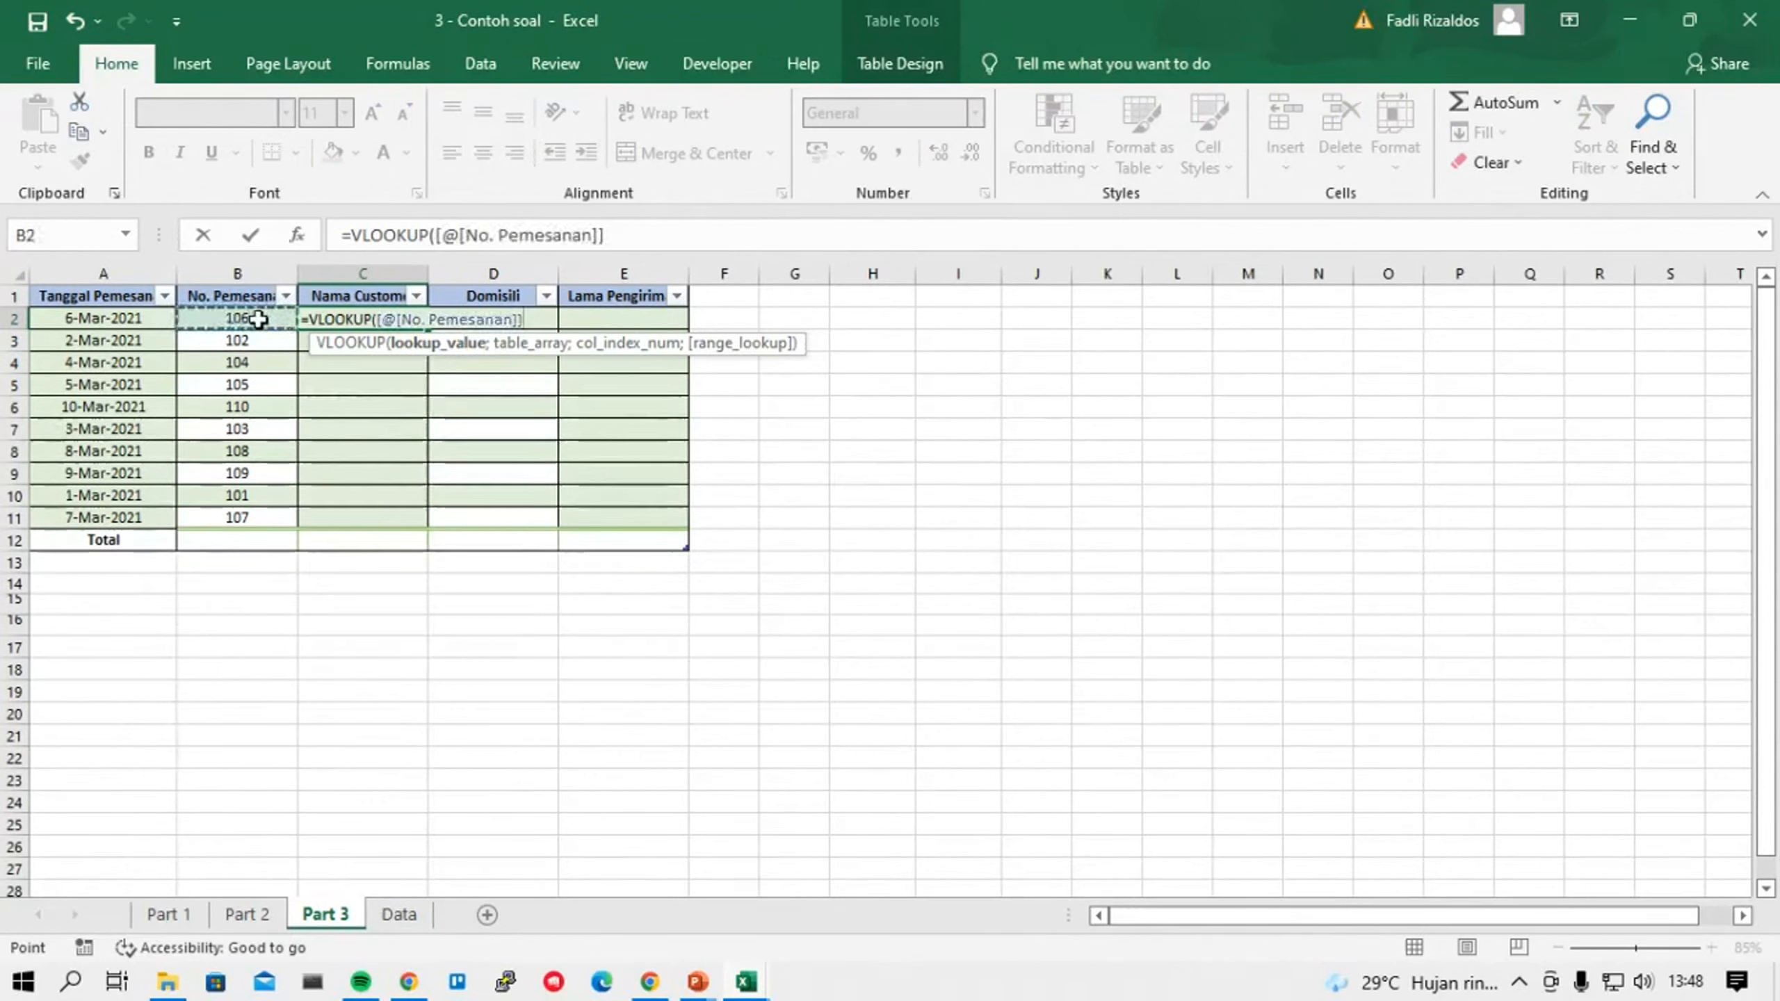
{"action": "type", "text": ";"}
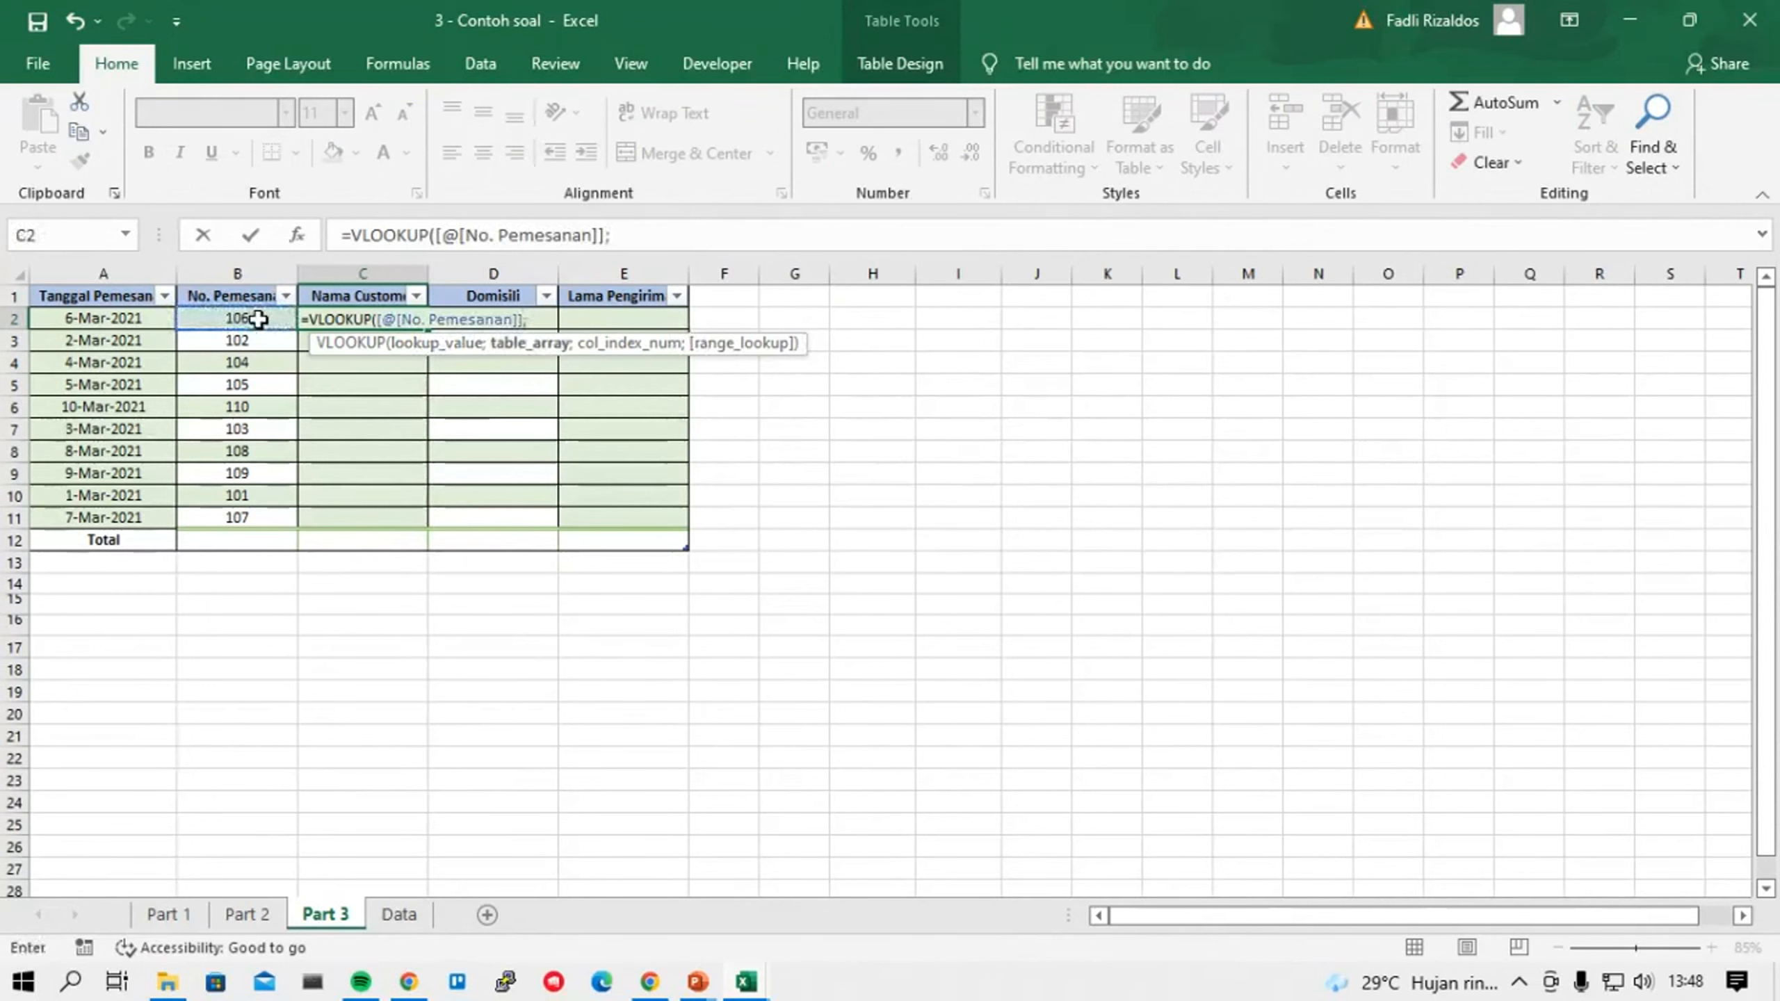
Try to use A1:D11 on the Data sheet as the VLOOKUP table array, returning to Part 3 to continue the formula.
{"action": "left_click", "coordinate": [399, 915]}
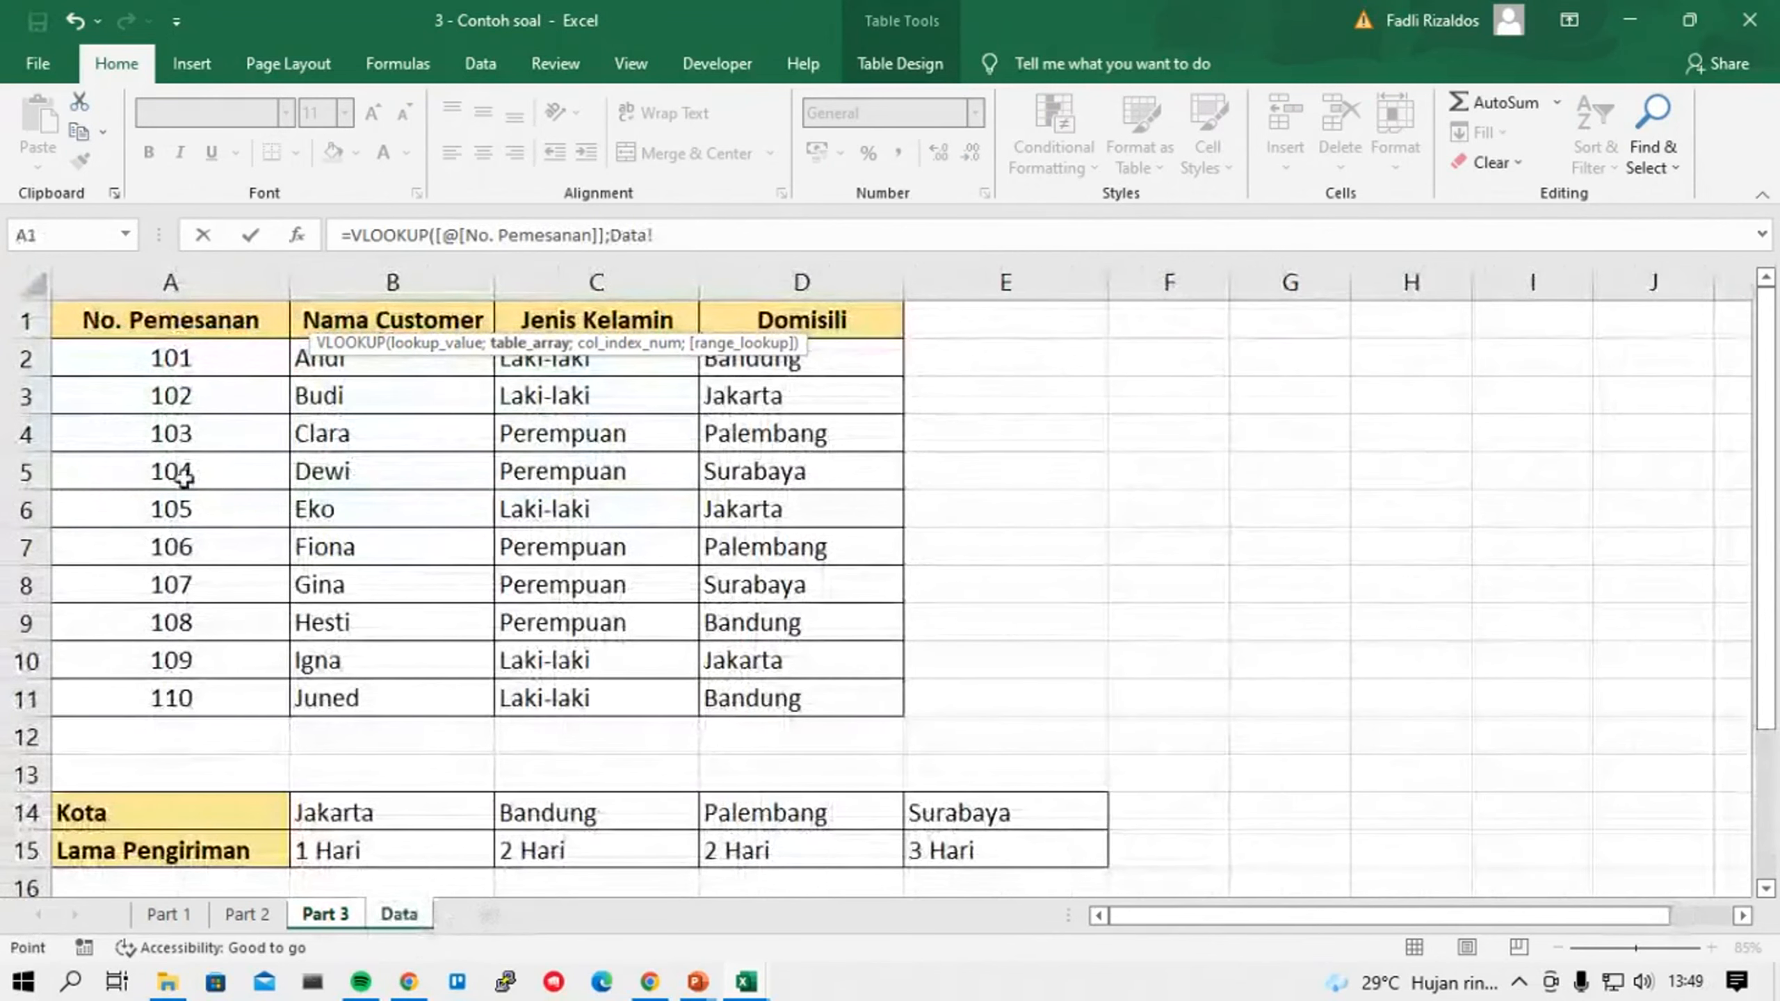
{"action": "left_click_drag", "start_coordinate": [122, 324], "coordinate": [866, 700]}
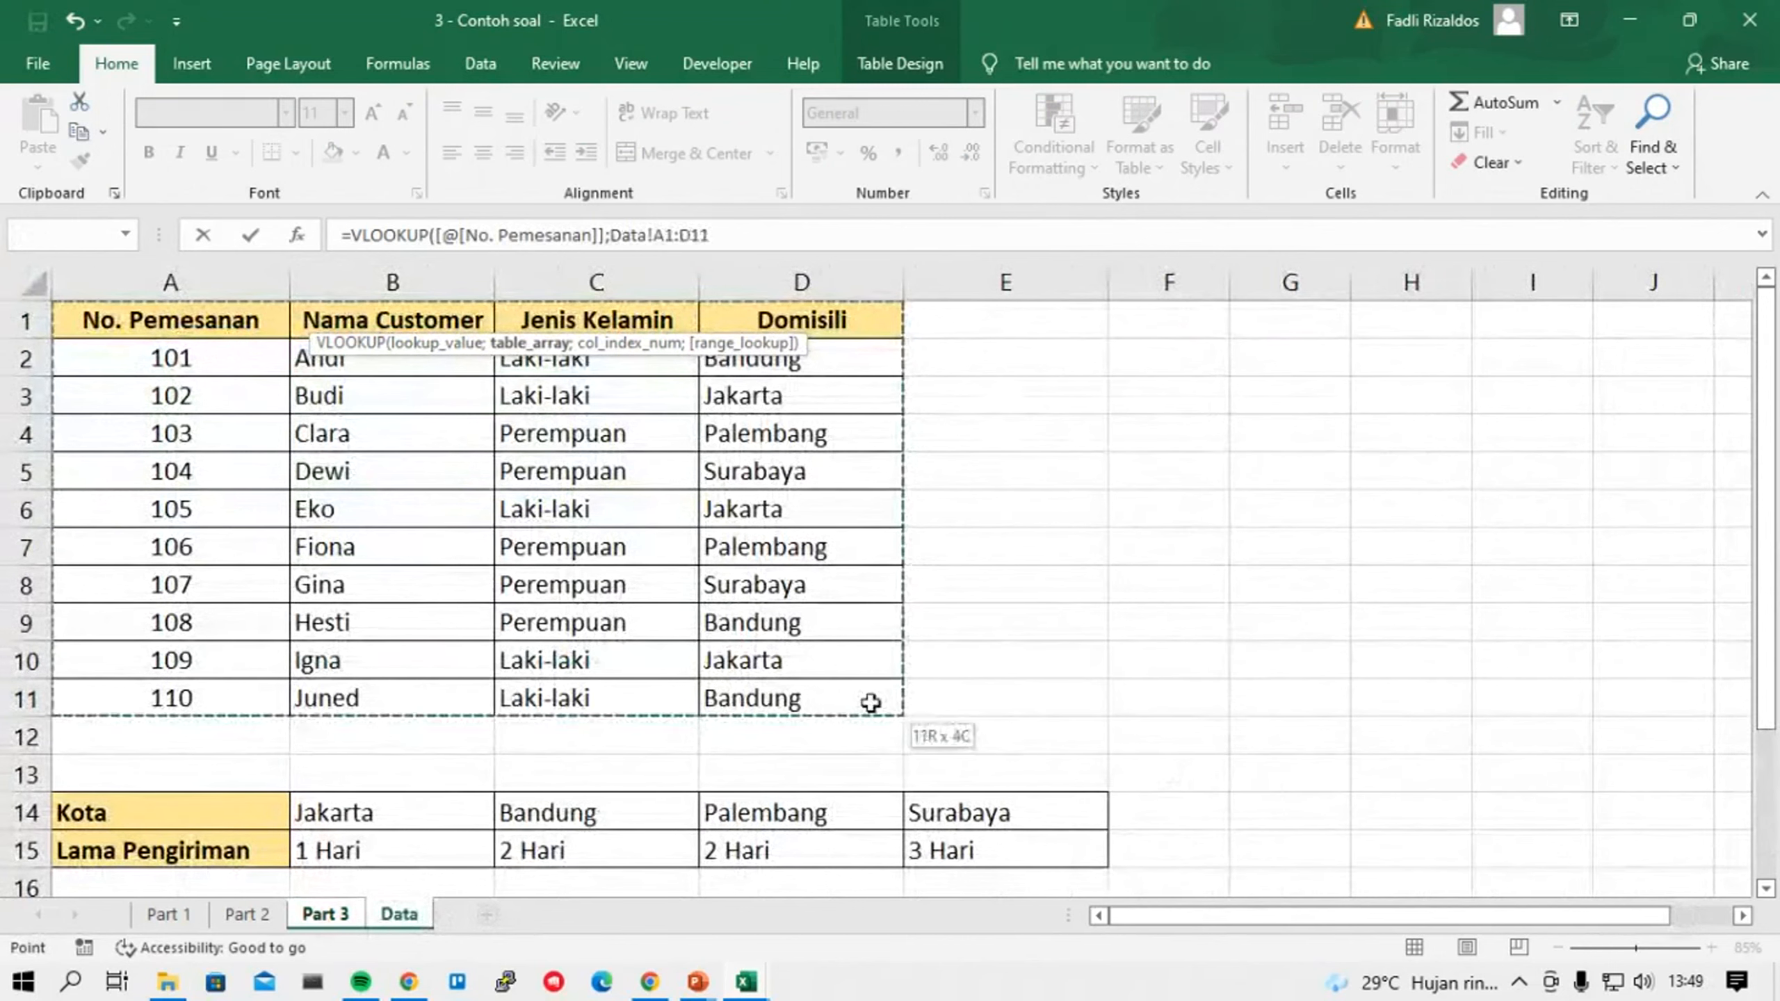
{"action": "left_click", "coordinate": [326, 915]}
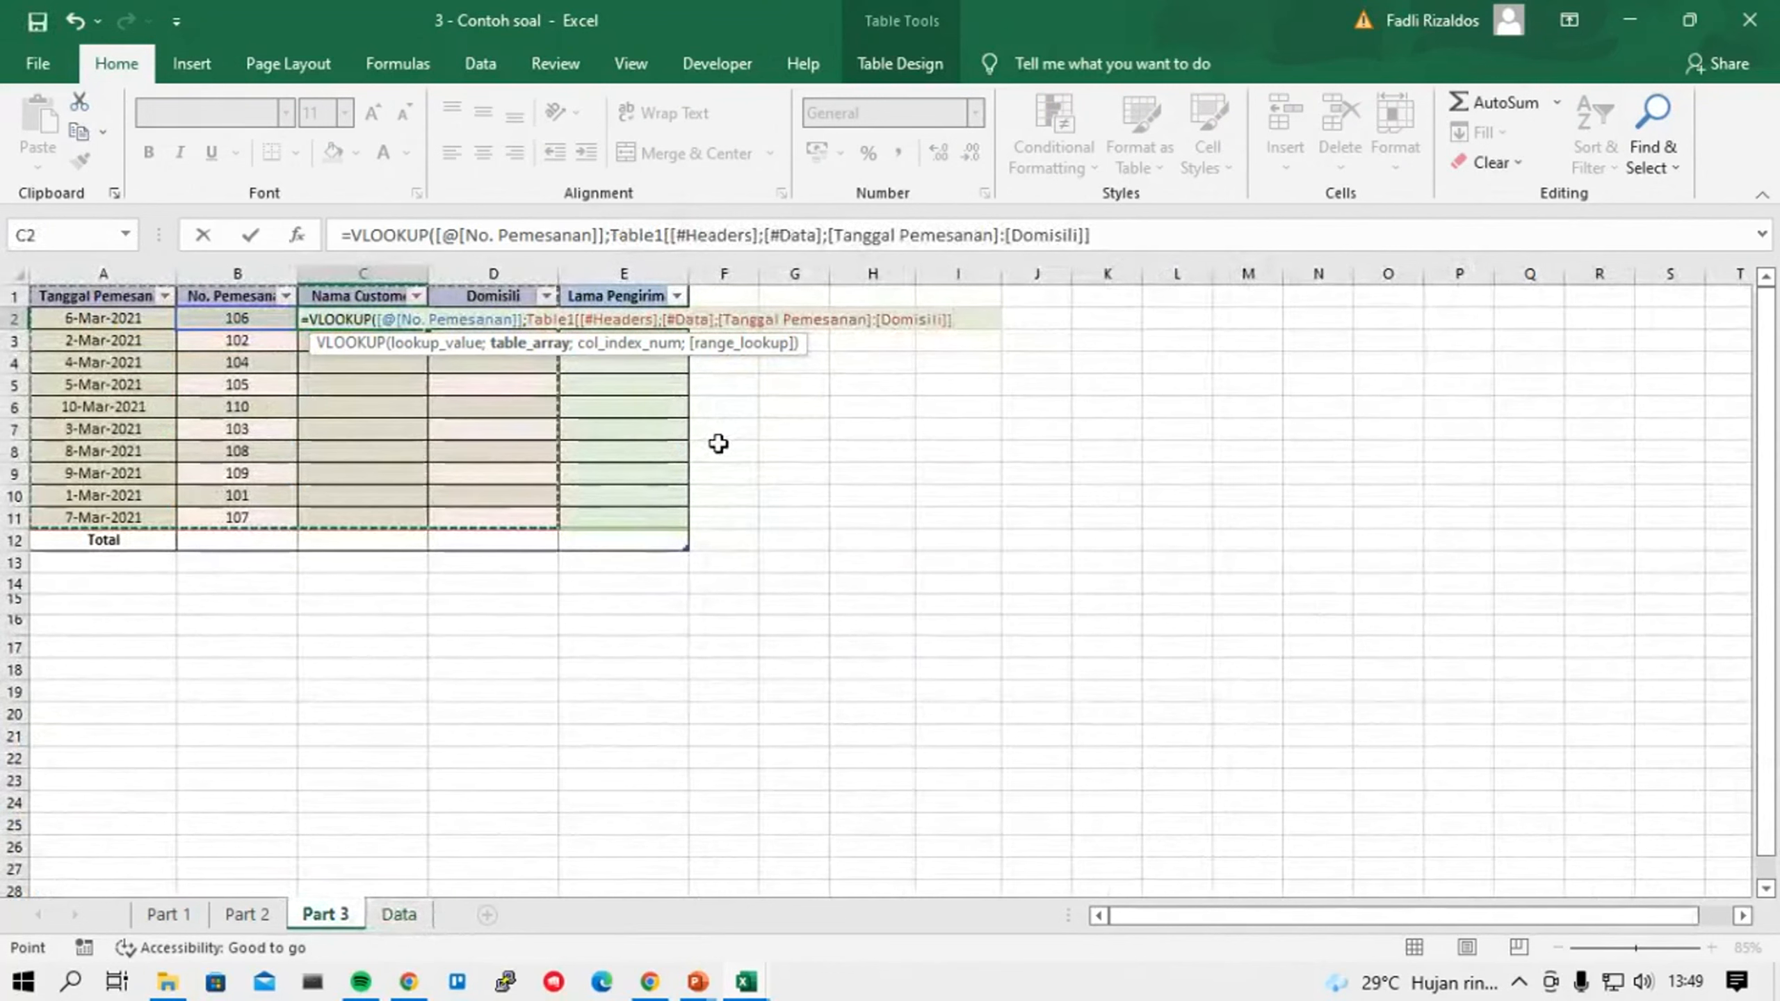
{"action": "type", "text": ";"}
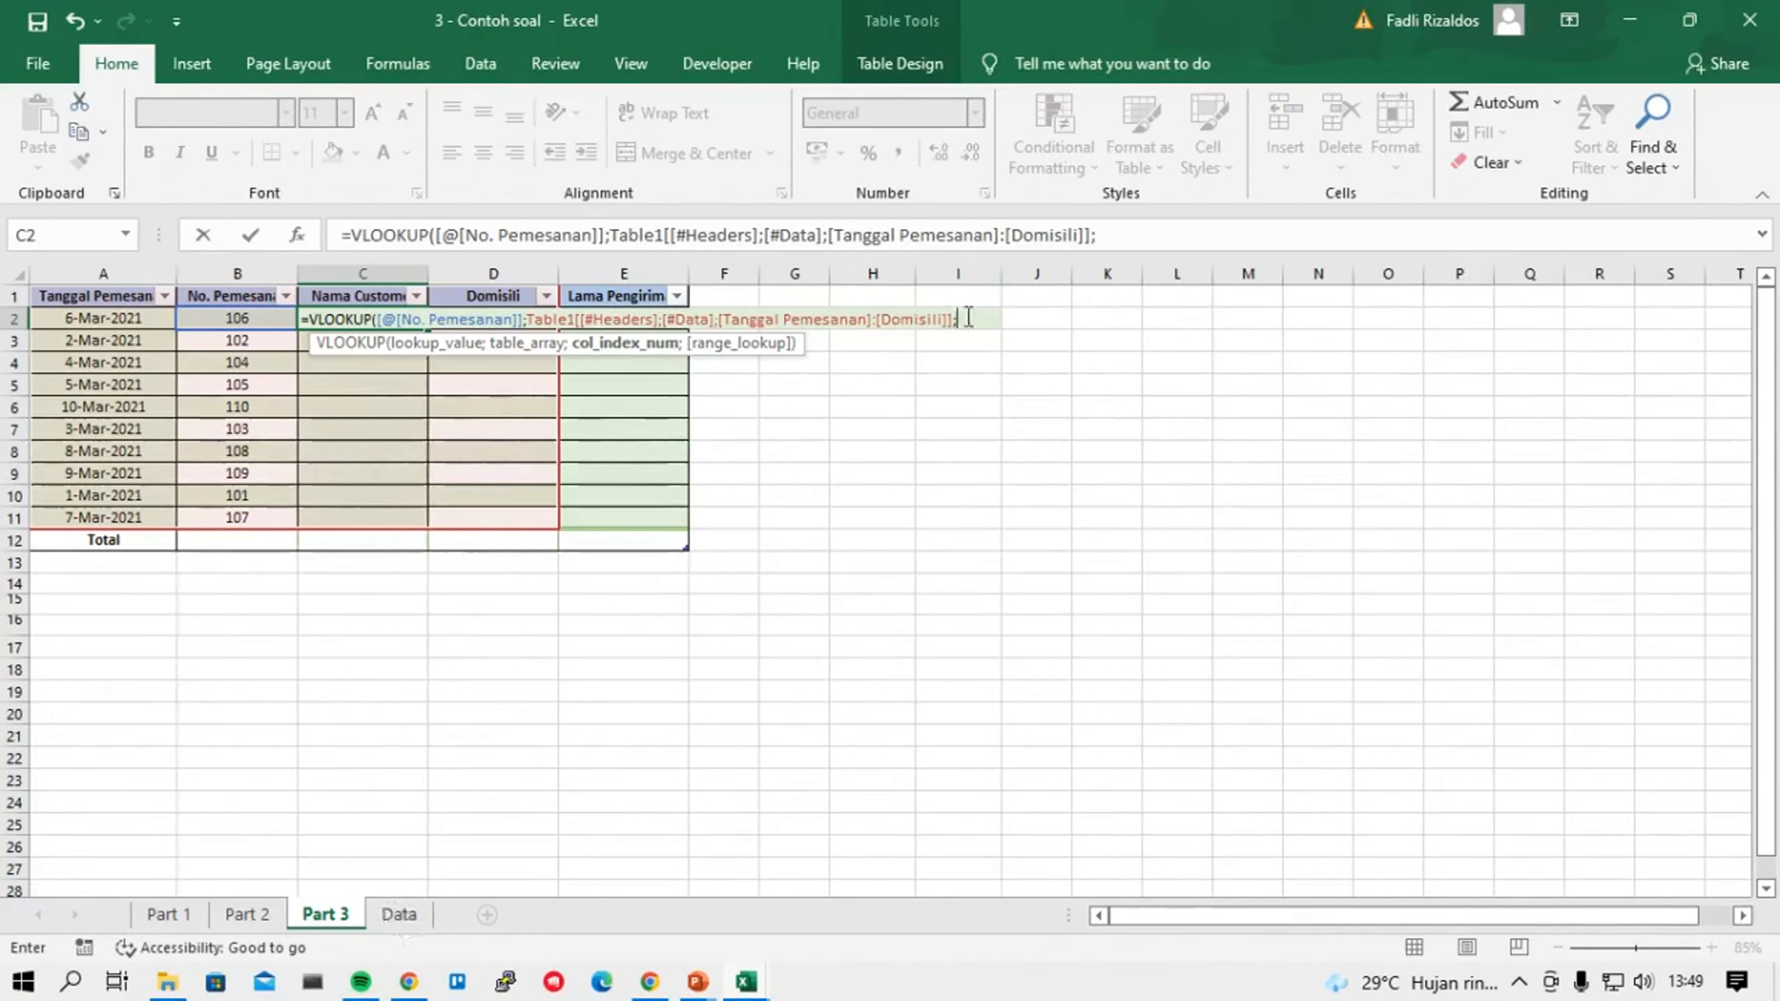
Remove the Table1 reference from the VLOOKUP formula, keeping only the No. Pemesanan lookup value.
{"action": "key", "text": "BackSpace"}
{"action": "key", "text": "BackSpace"}
{"action": "key", "text": "BackSpace"}
{"action": "key", "text": "BackSpace"}
{"action": "key", "text": "BackSpace"}
{"action": "key", "text": "BackSpace"}
{"action": "key", "text": "BackSpace"}
{"action": "key", "text": "BackSpace"}
{"action": "key", "text": "BackSpace"}
{"action": "key", "text": "BackSpace"}
{"action": "key", "text": "BackSpace"}
{"action": "key", "text": "BackSpace"}
{"action": "key", "text": "BackSpace"}
{"action": "key", "text": "BackSpace"}
{"action": "key", "text": "BackSpace"}
{"action": "key", "text": "BackSpace"}
{"action": "key", "text": "BackSpace"}
{"action": "key", "text": "BackSpace"}
{"action": "key", "text": "BackSpace"}
{"action": "key", "text": "BackSpace"}
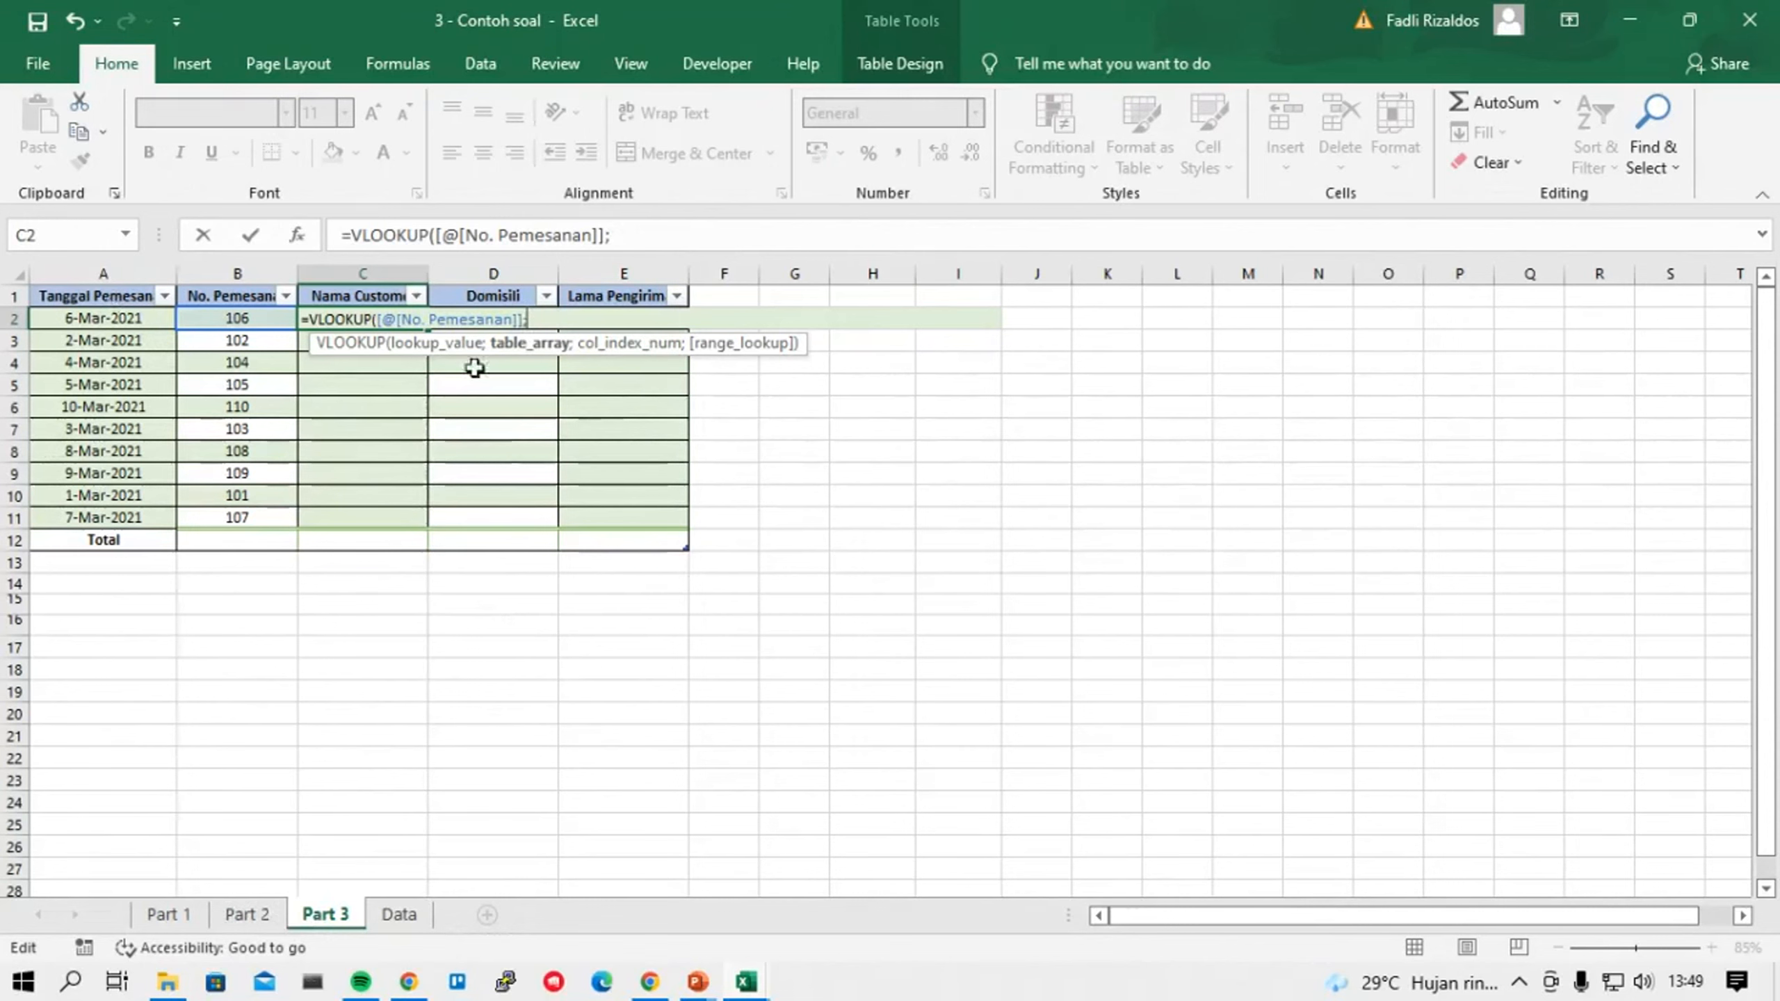
Set A1:D11 on the Data sheet as the table array of the VLOOKUP formula.
{"action": "left_click", "coordinate": [403, 914]}
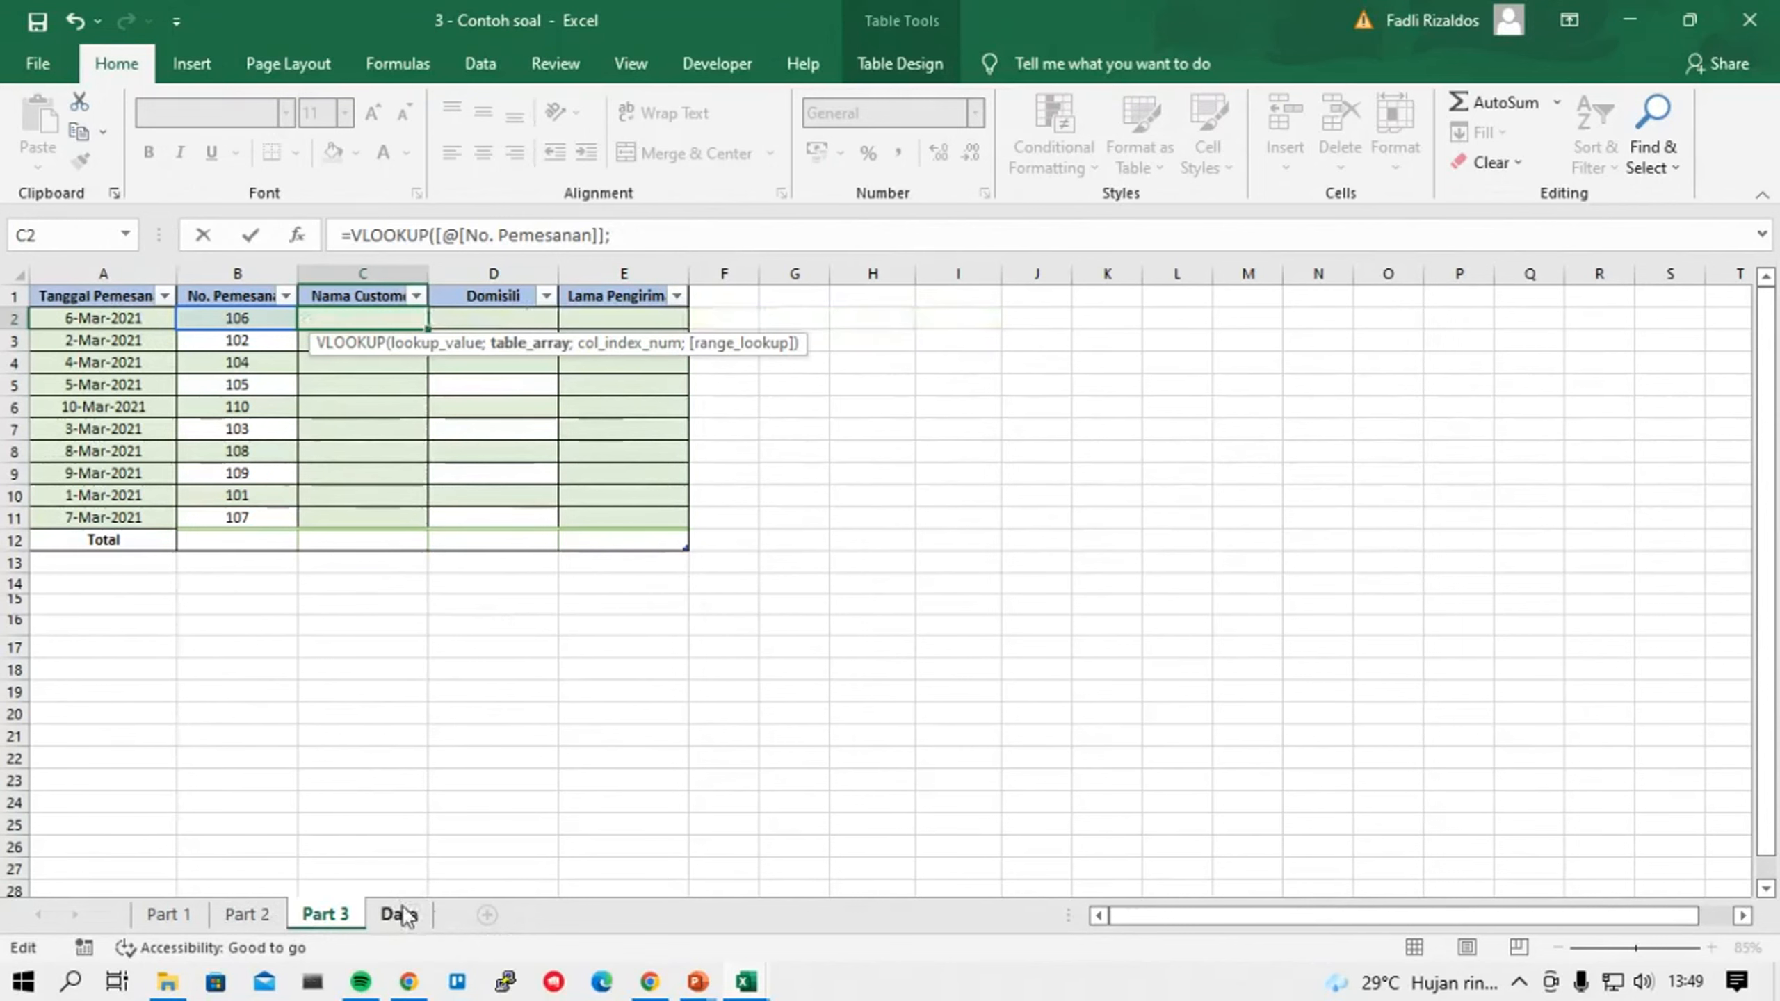
{"action": "left_click_drag", "start_coordinate": [170, 319], "coordinate": [759, 683]}
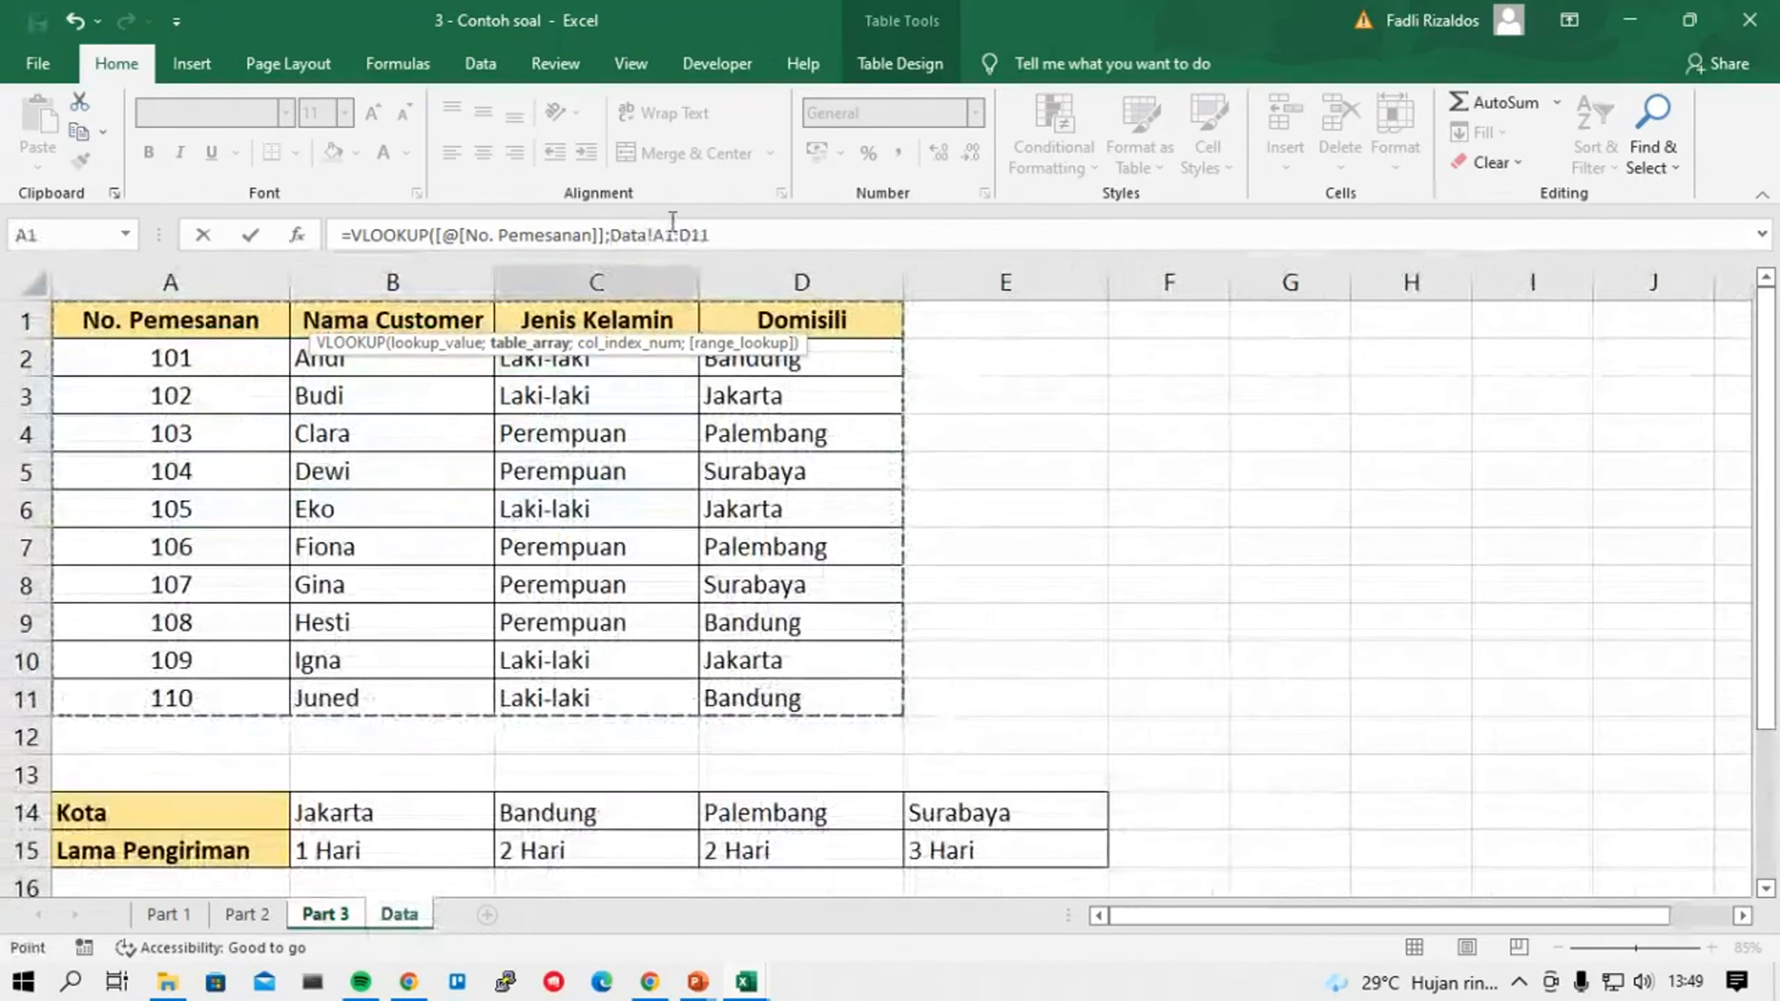
{"action": "left_click", "coordinate": [726, 235]}
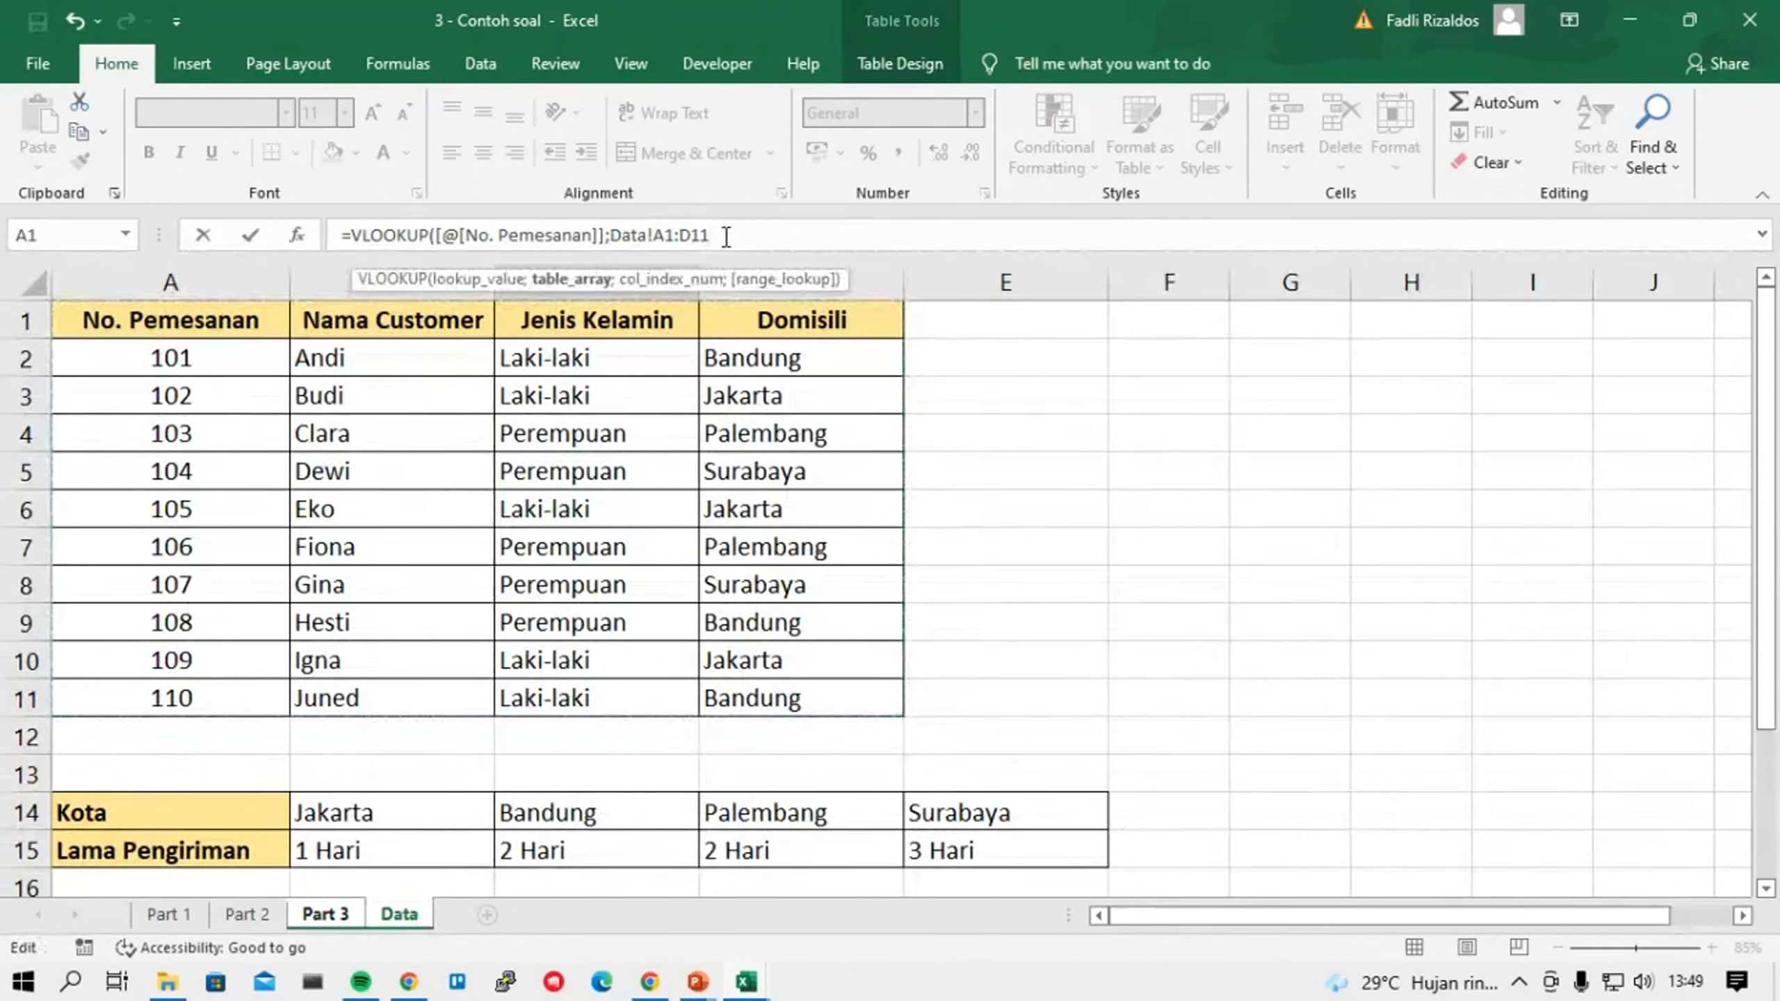
{"action": "type", "text": ";"}
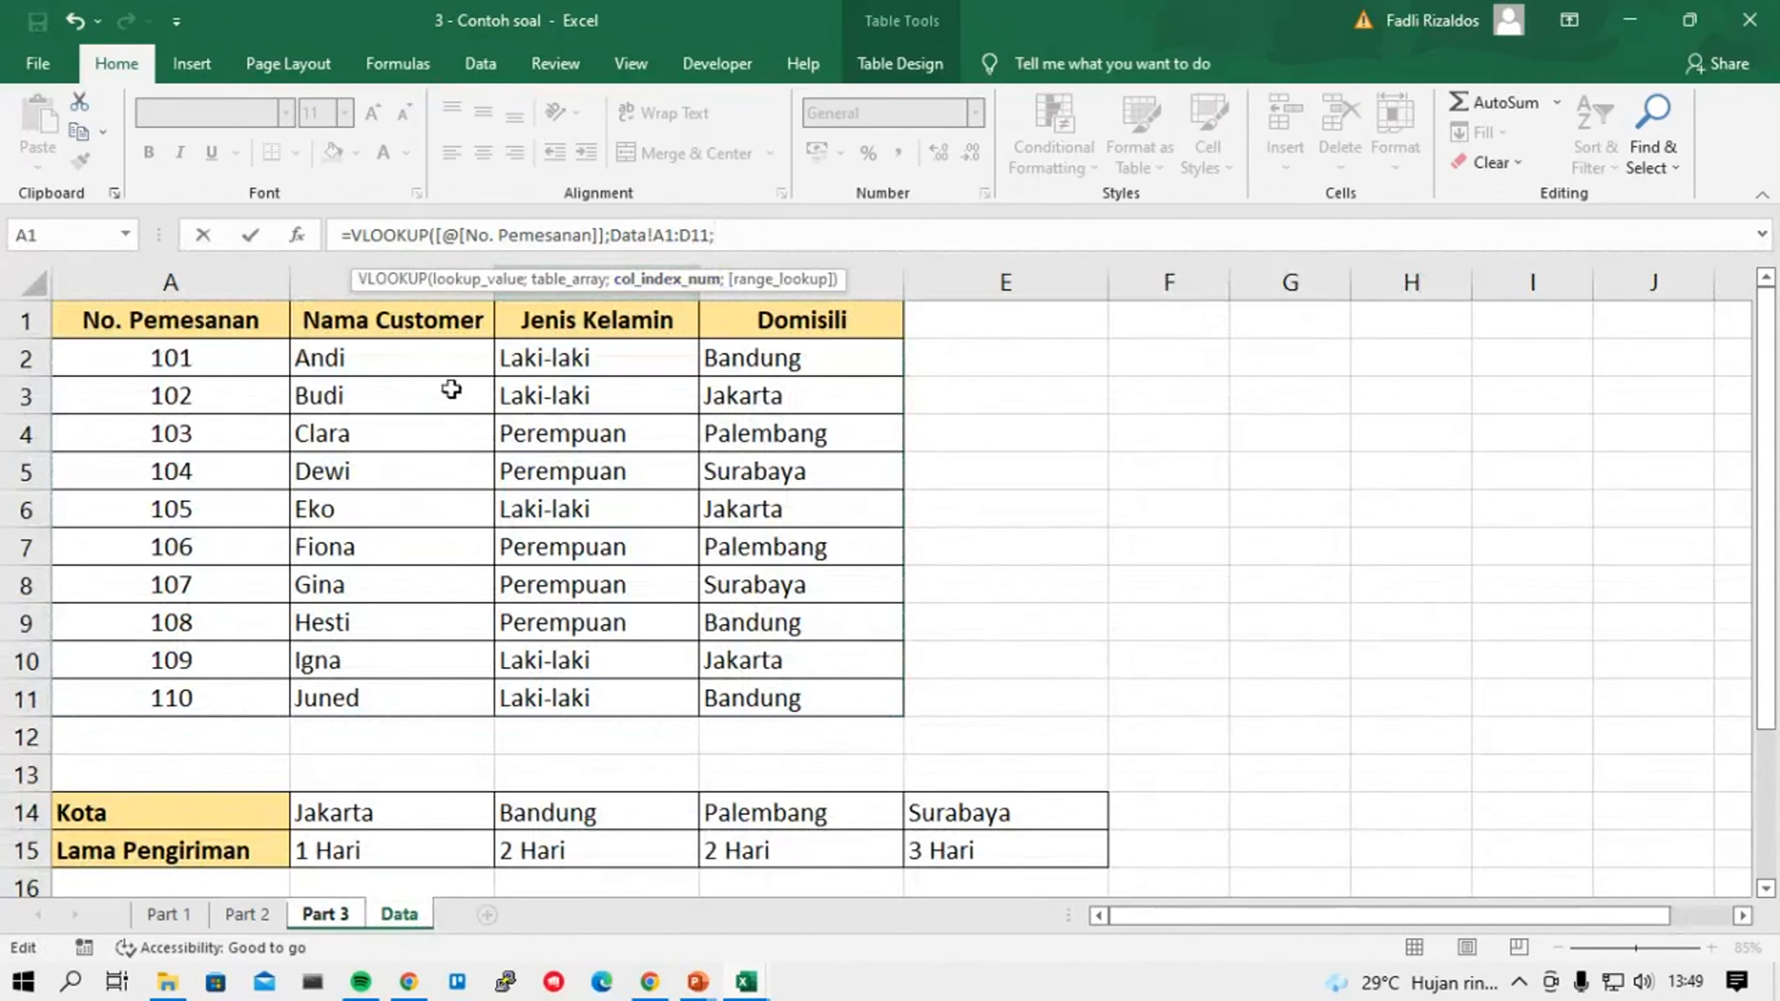
{"action": "left_click", "coordinate": [673, 238]}
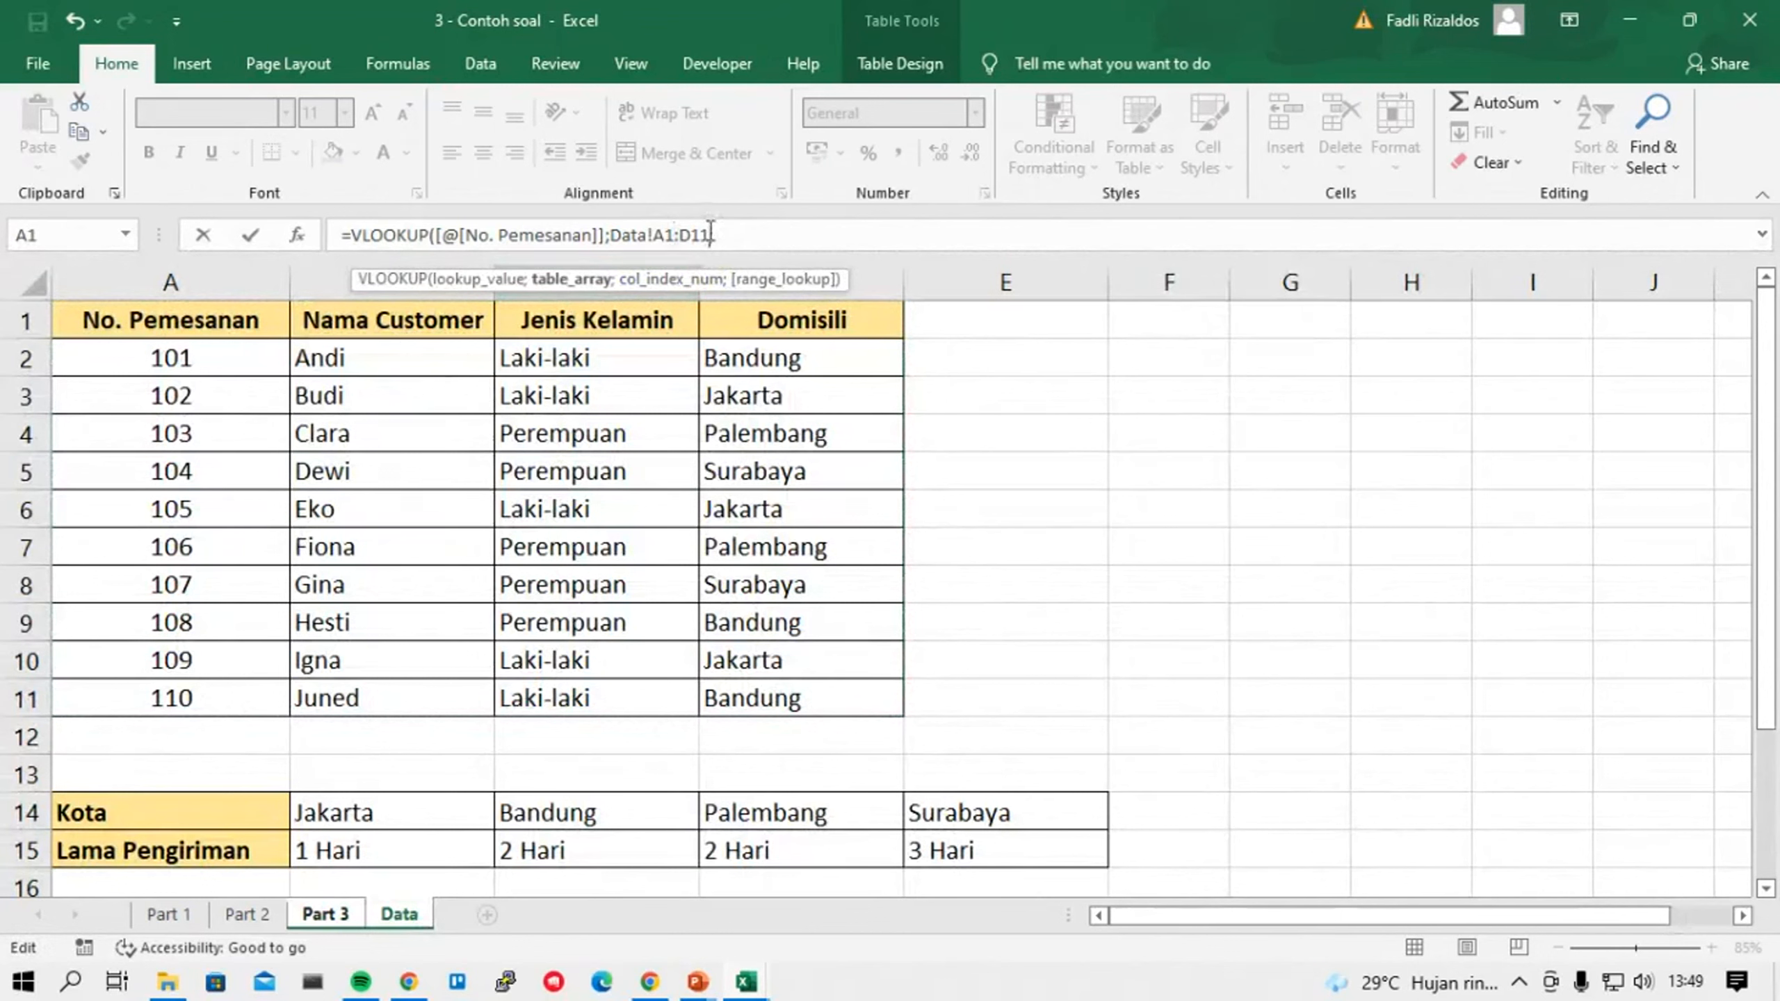
{"action": "left_click_drag", "start_coordinate": [708, 235], "coordinate": [604, 234]}
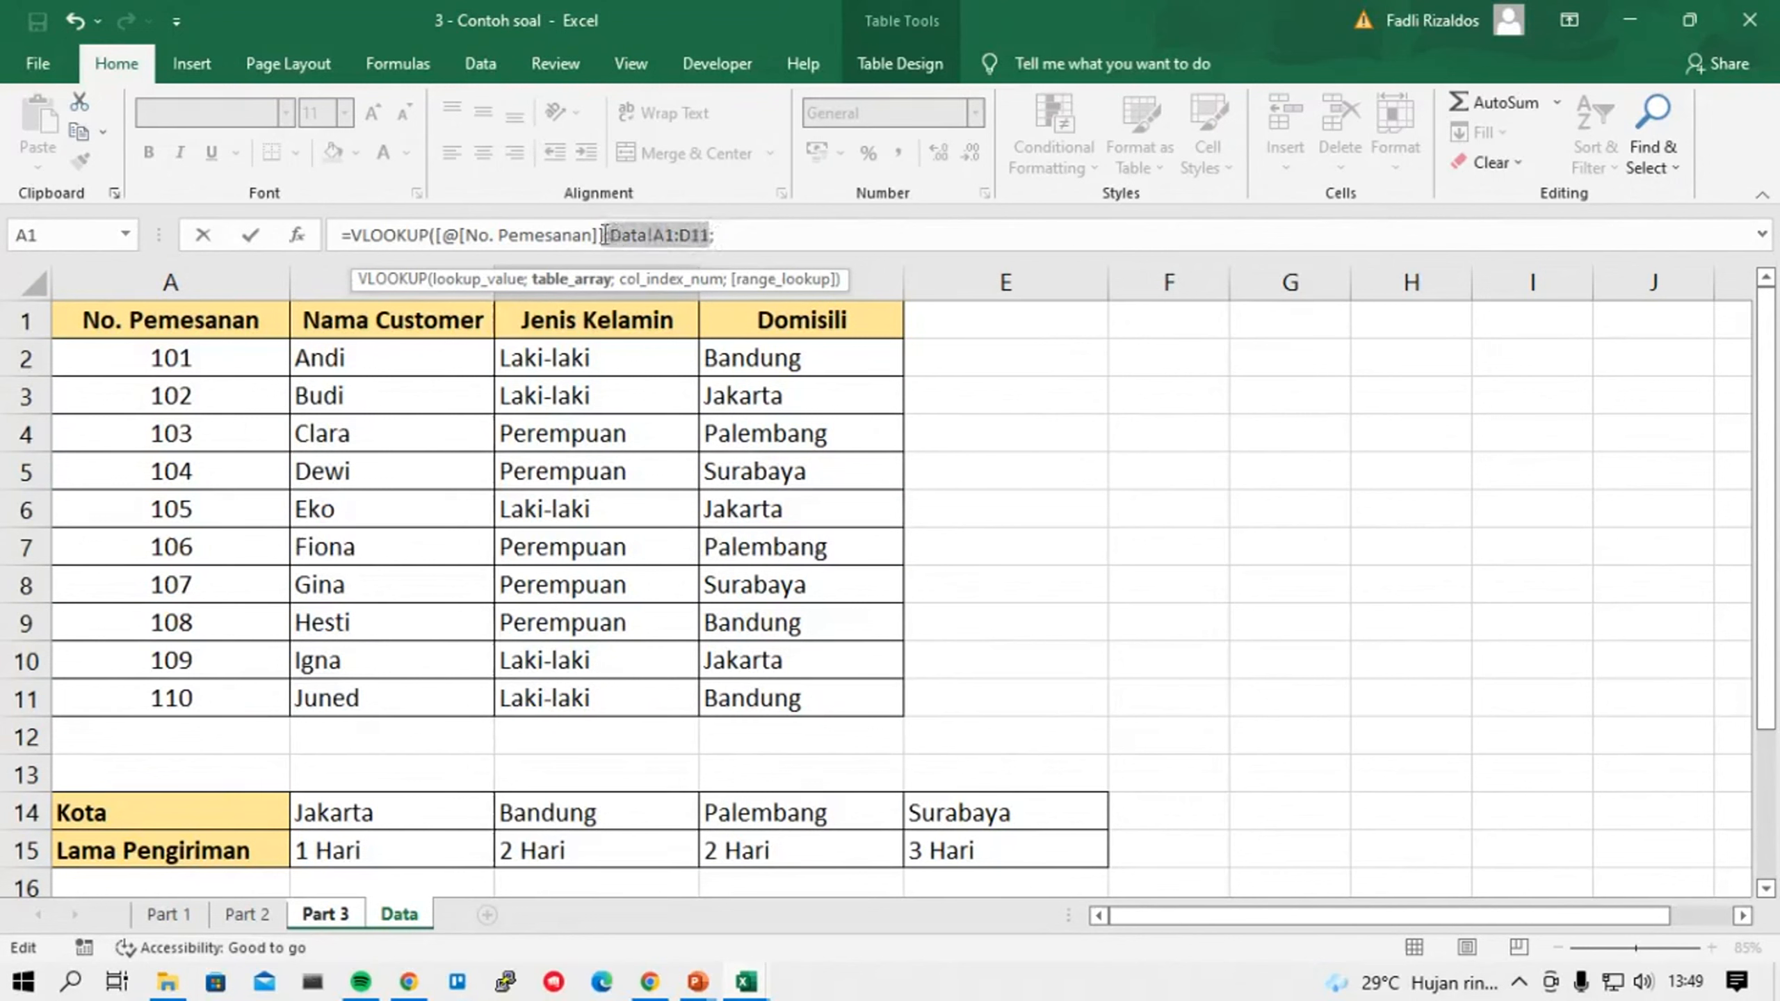
{"action": "left_click_drag", "start_coordinate": [235, 326], "coordinate": [814, 699]}
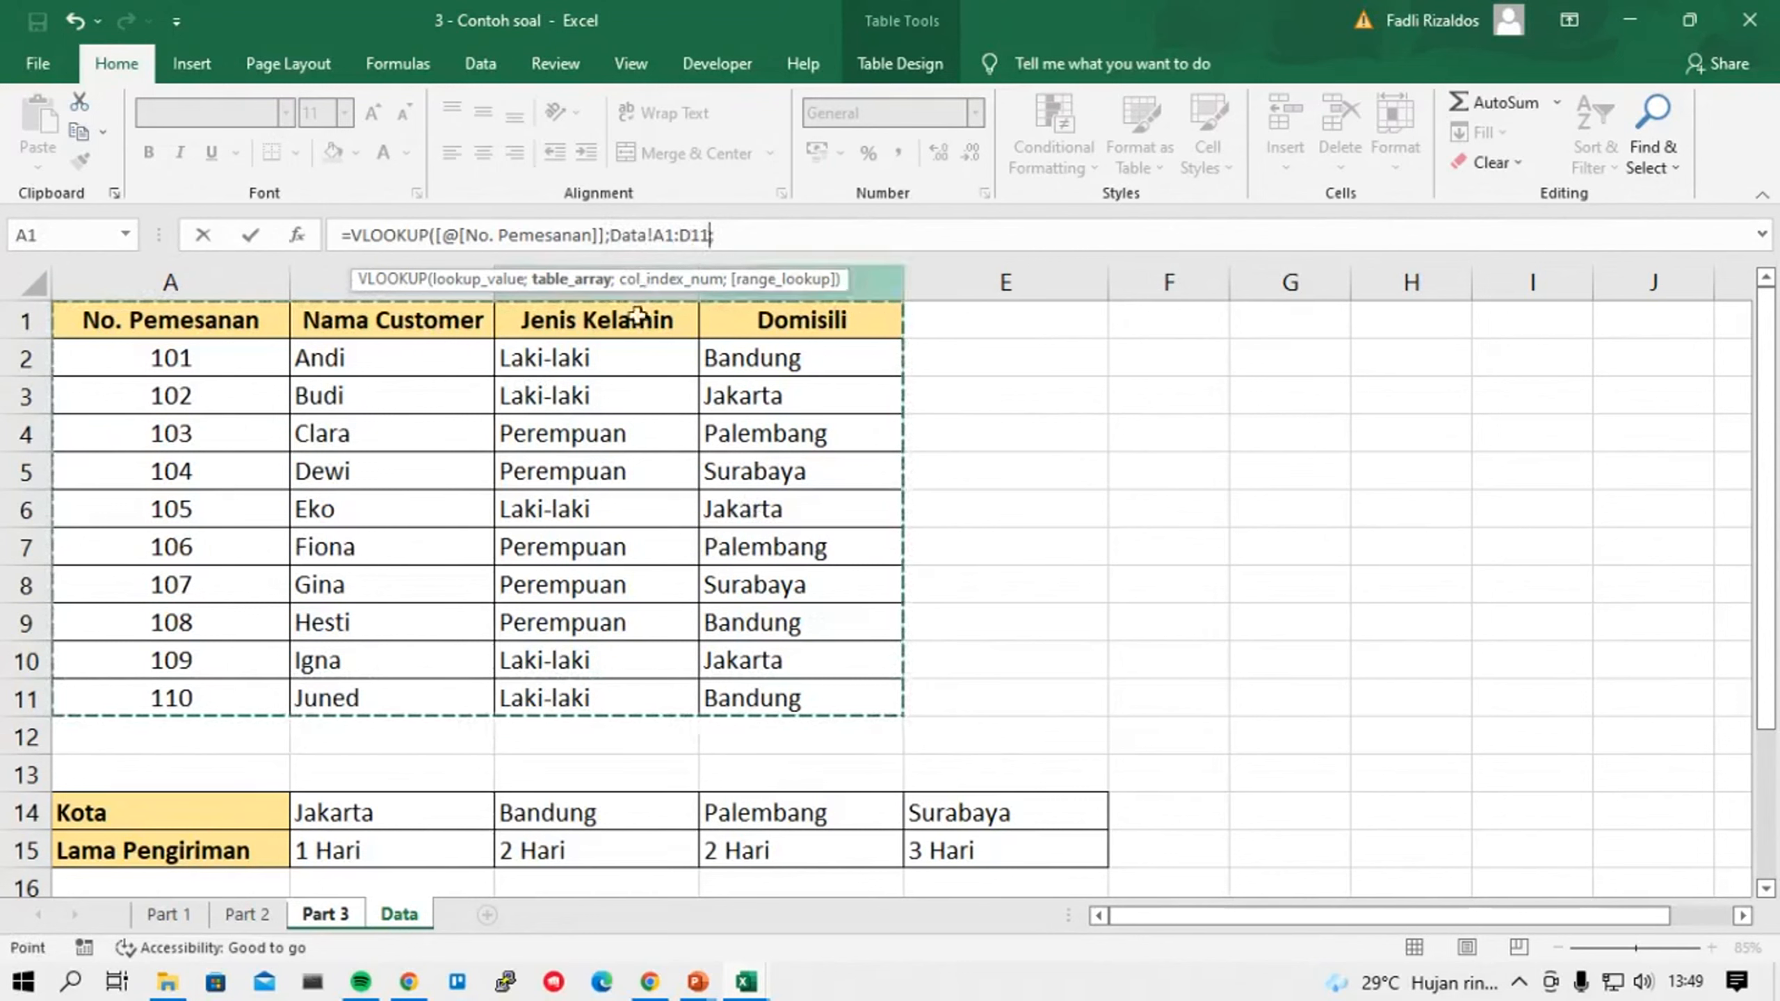
Complete the VLOOKUP formula with column index 2 and range lookup 0, and enter it in the Nama Customer column.
{"action": "type", "text": ";2"}
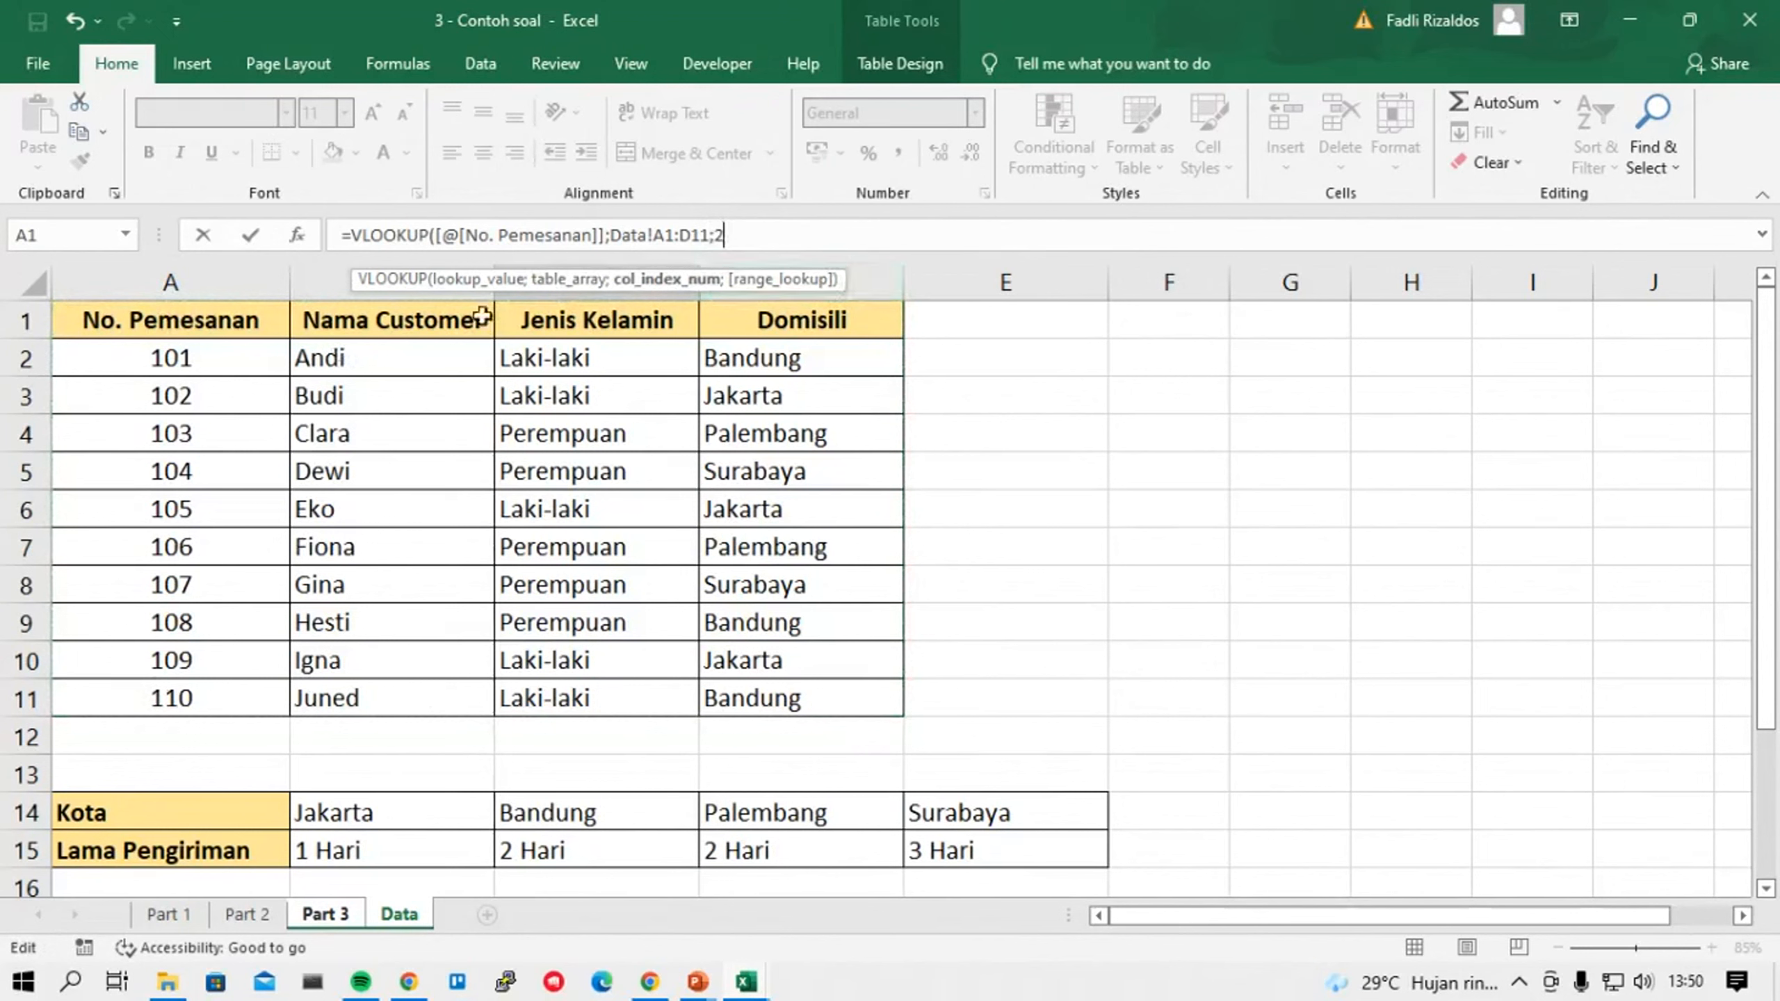
{"action": "type", "text": ";0"}
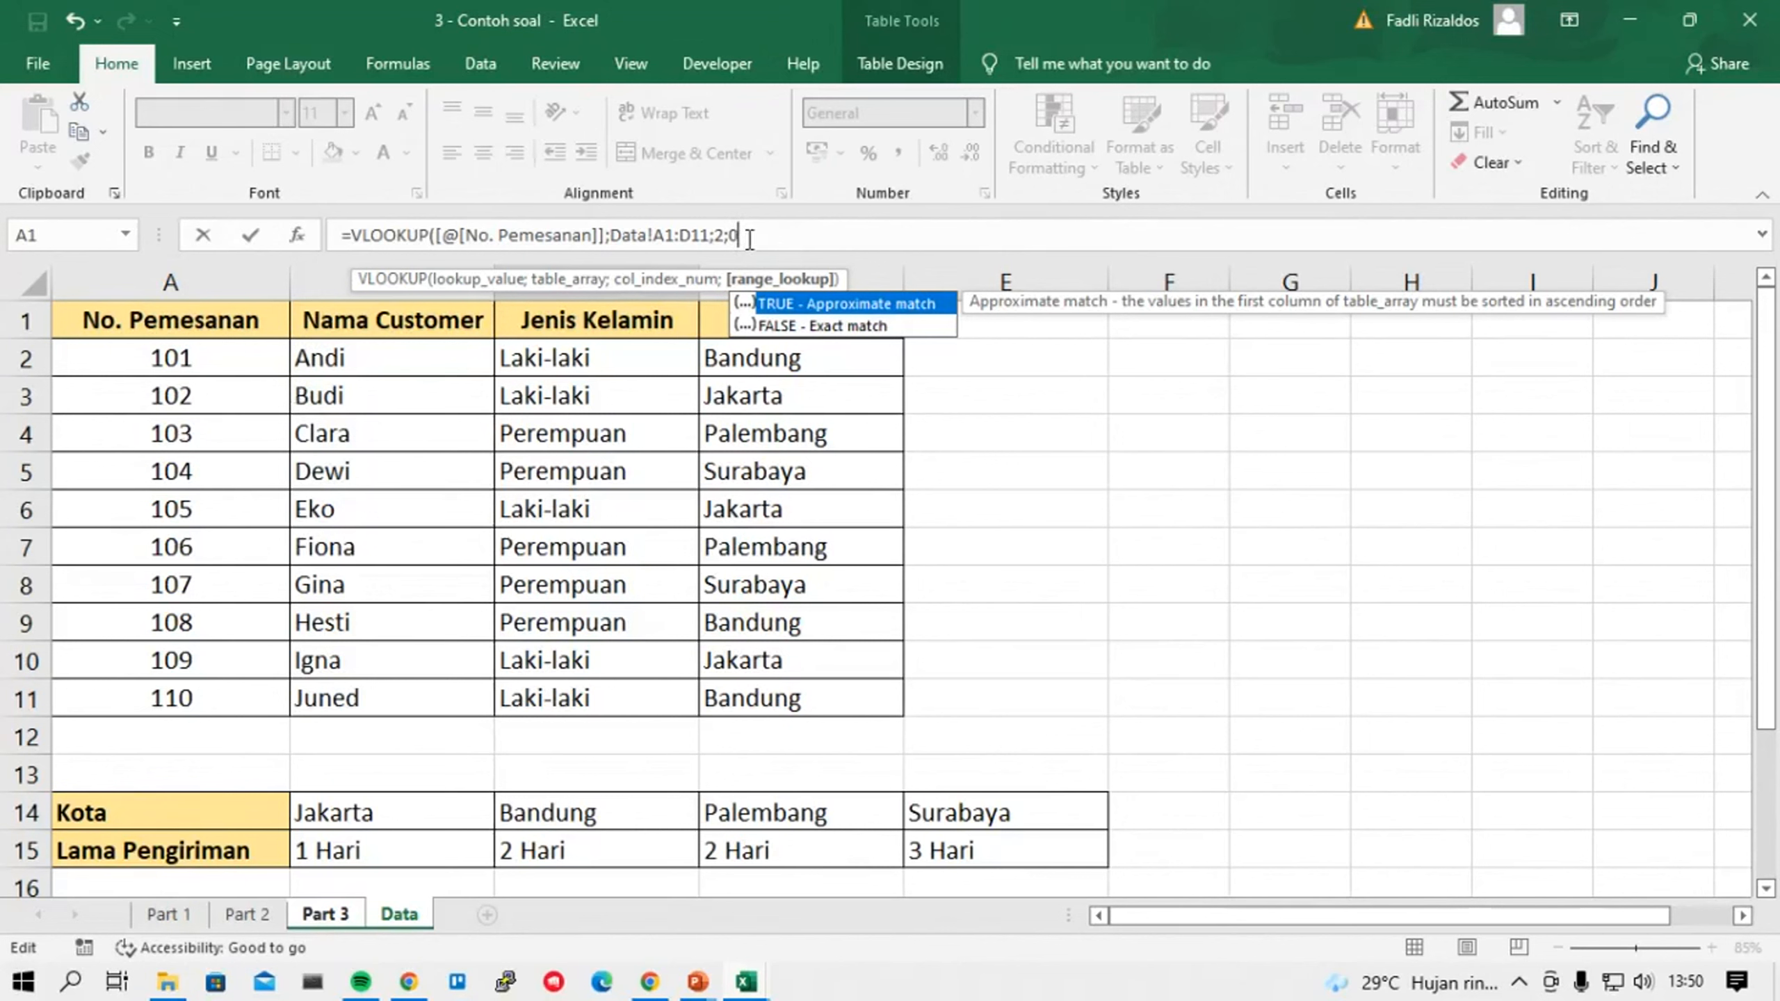
{"action": "type", "text": ")"}
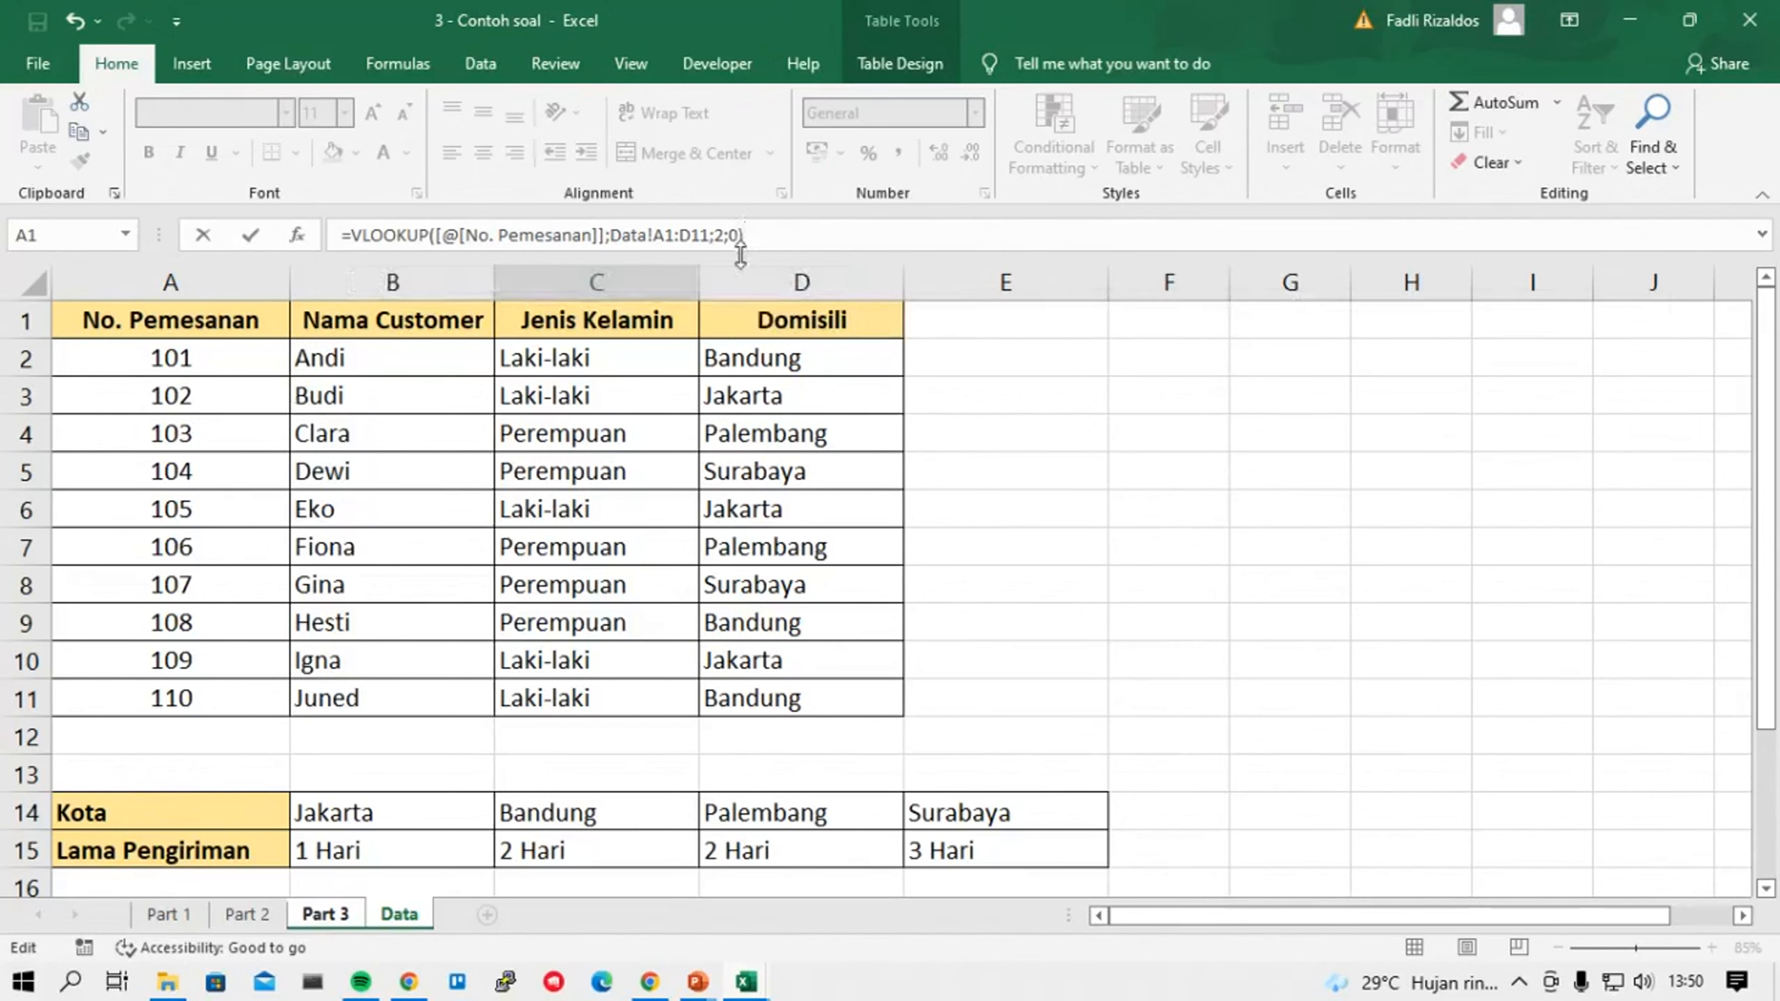
{"action": "key", "text": "BackSpace"}
{"action": "key", "text": "BackSpace"}
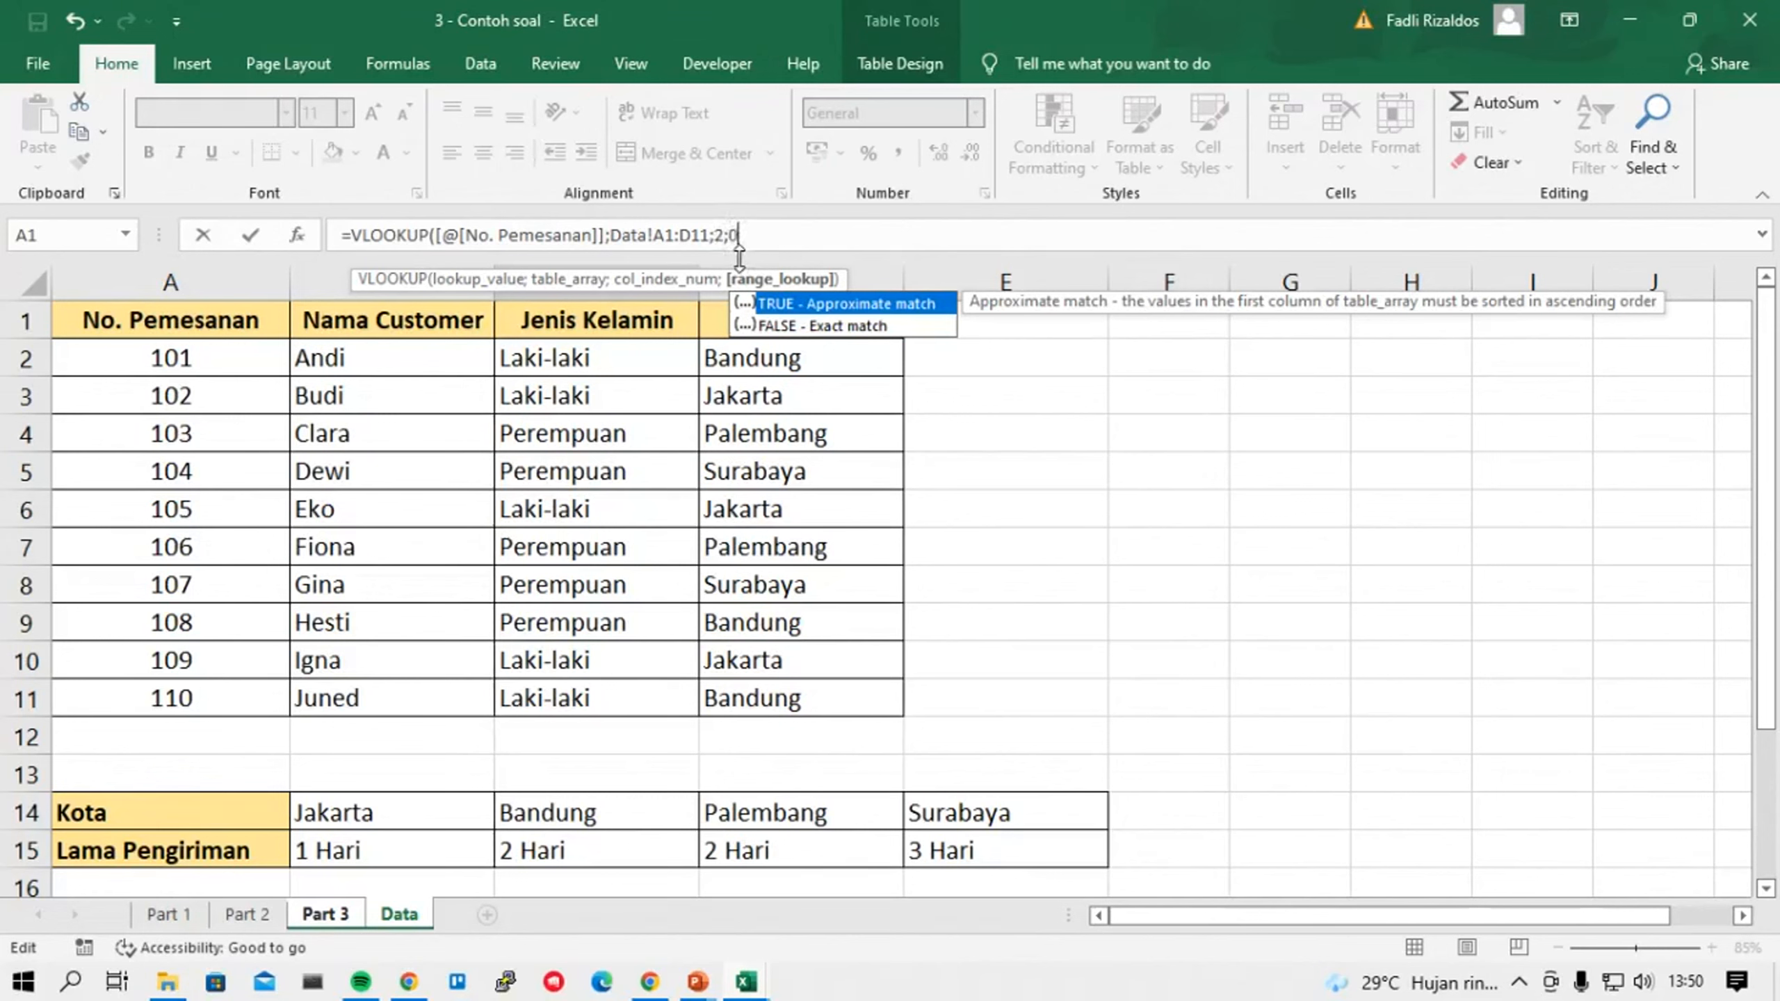
{"action": "type", "text": ")"}
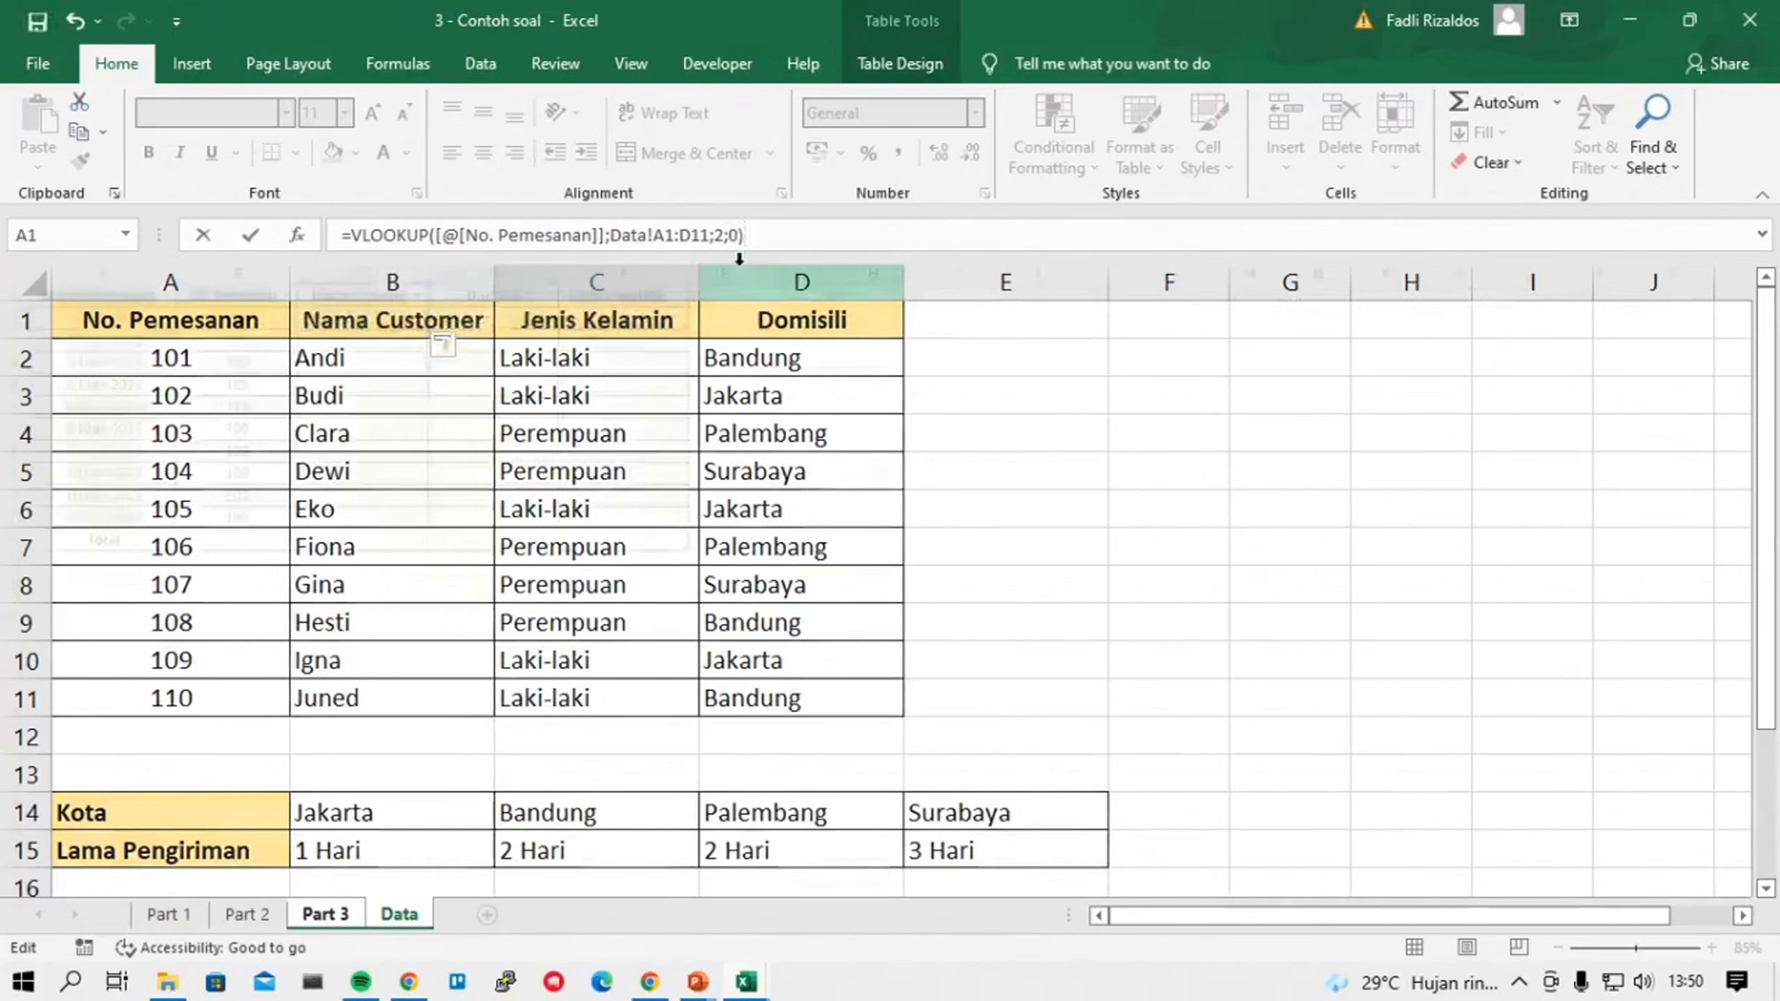
{"action": "key", "text": "Return"}
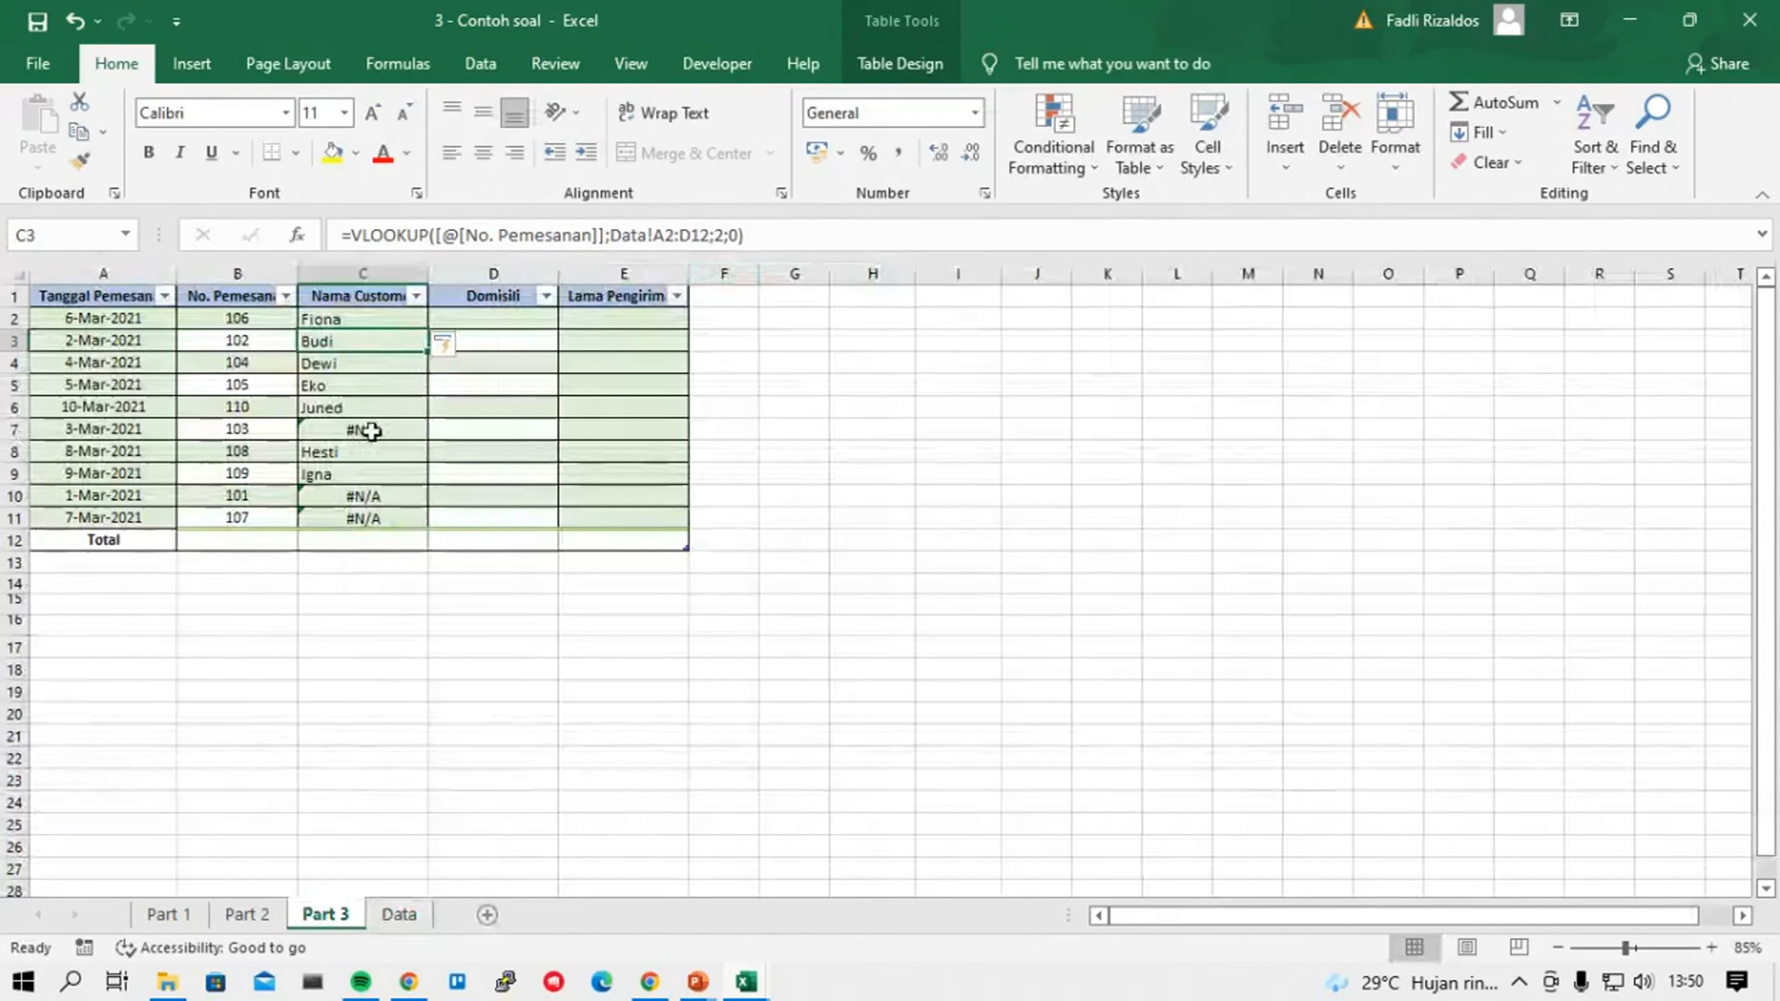
Compare the table array references in the VLOOKUP formulas of C3 and C7 on Part 3.
{"action": "left_click", "coordinate": [372, 431]}
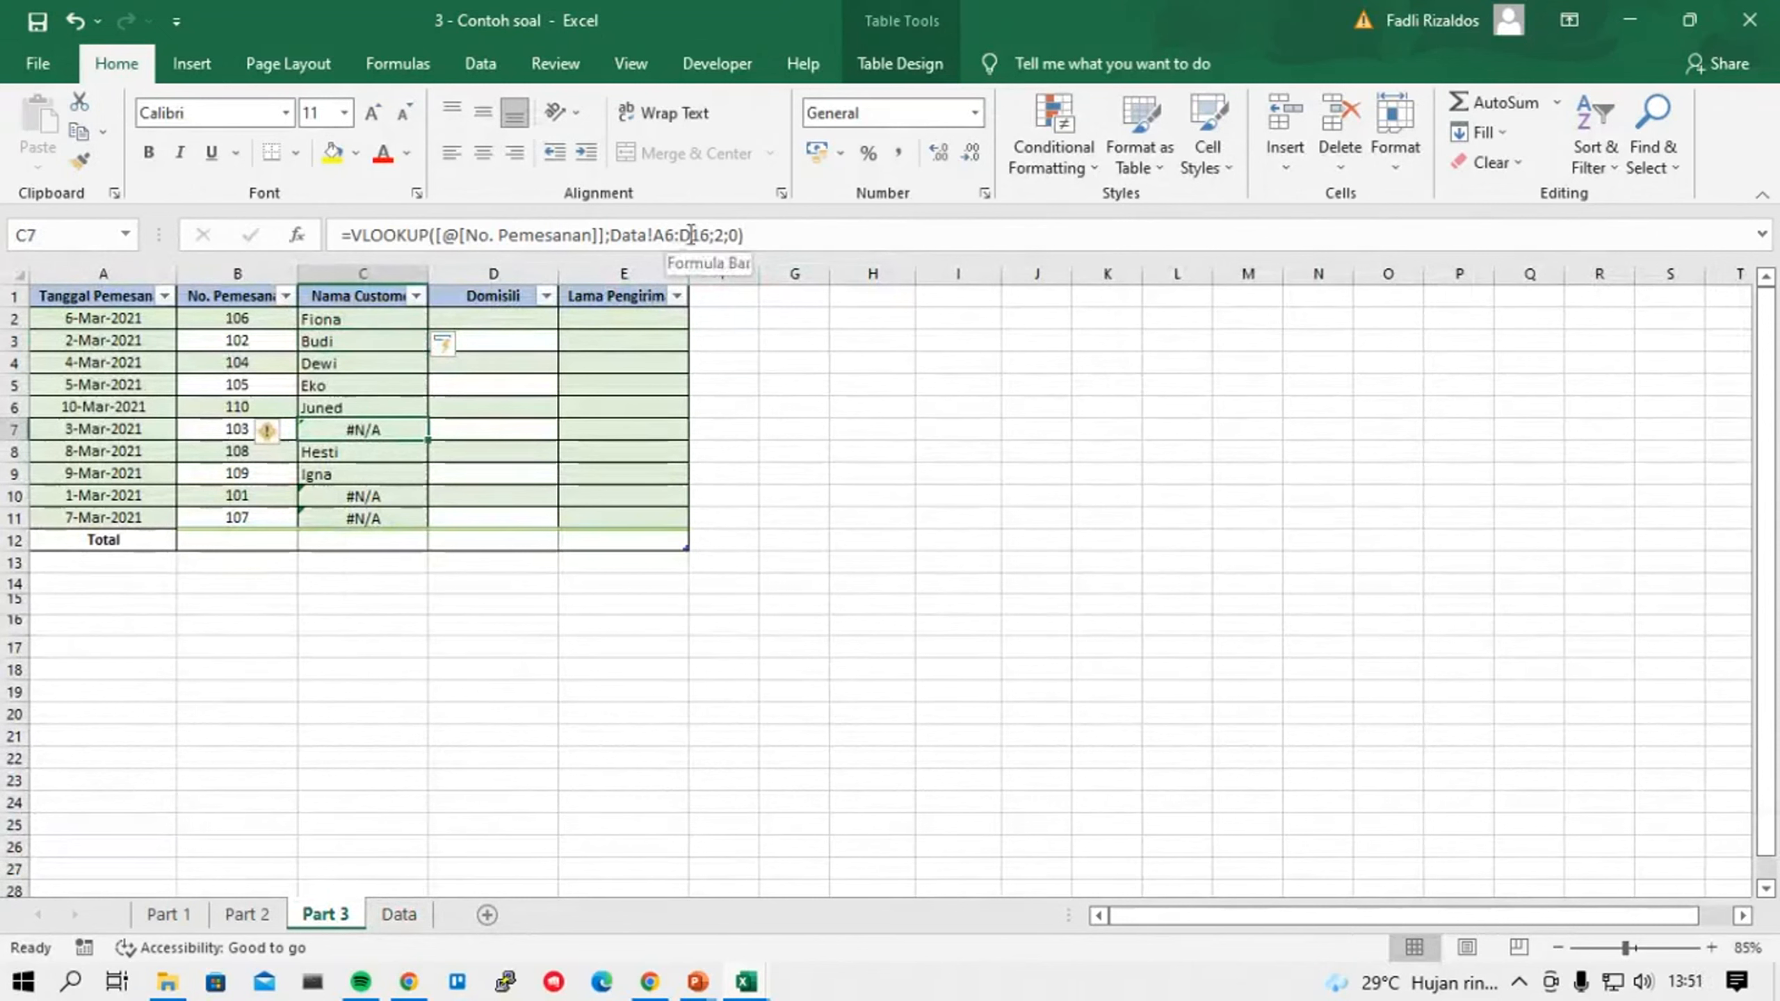
{"action": "left_click", "coordinate": [377, 339]}
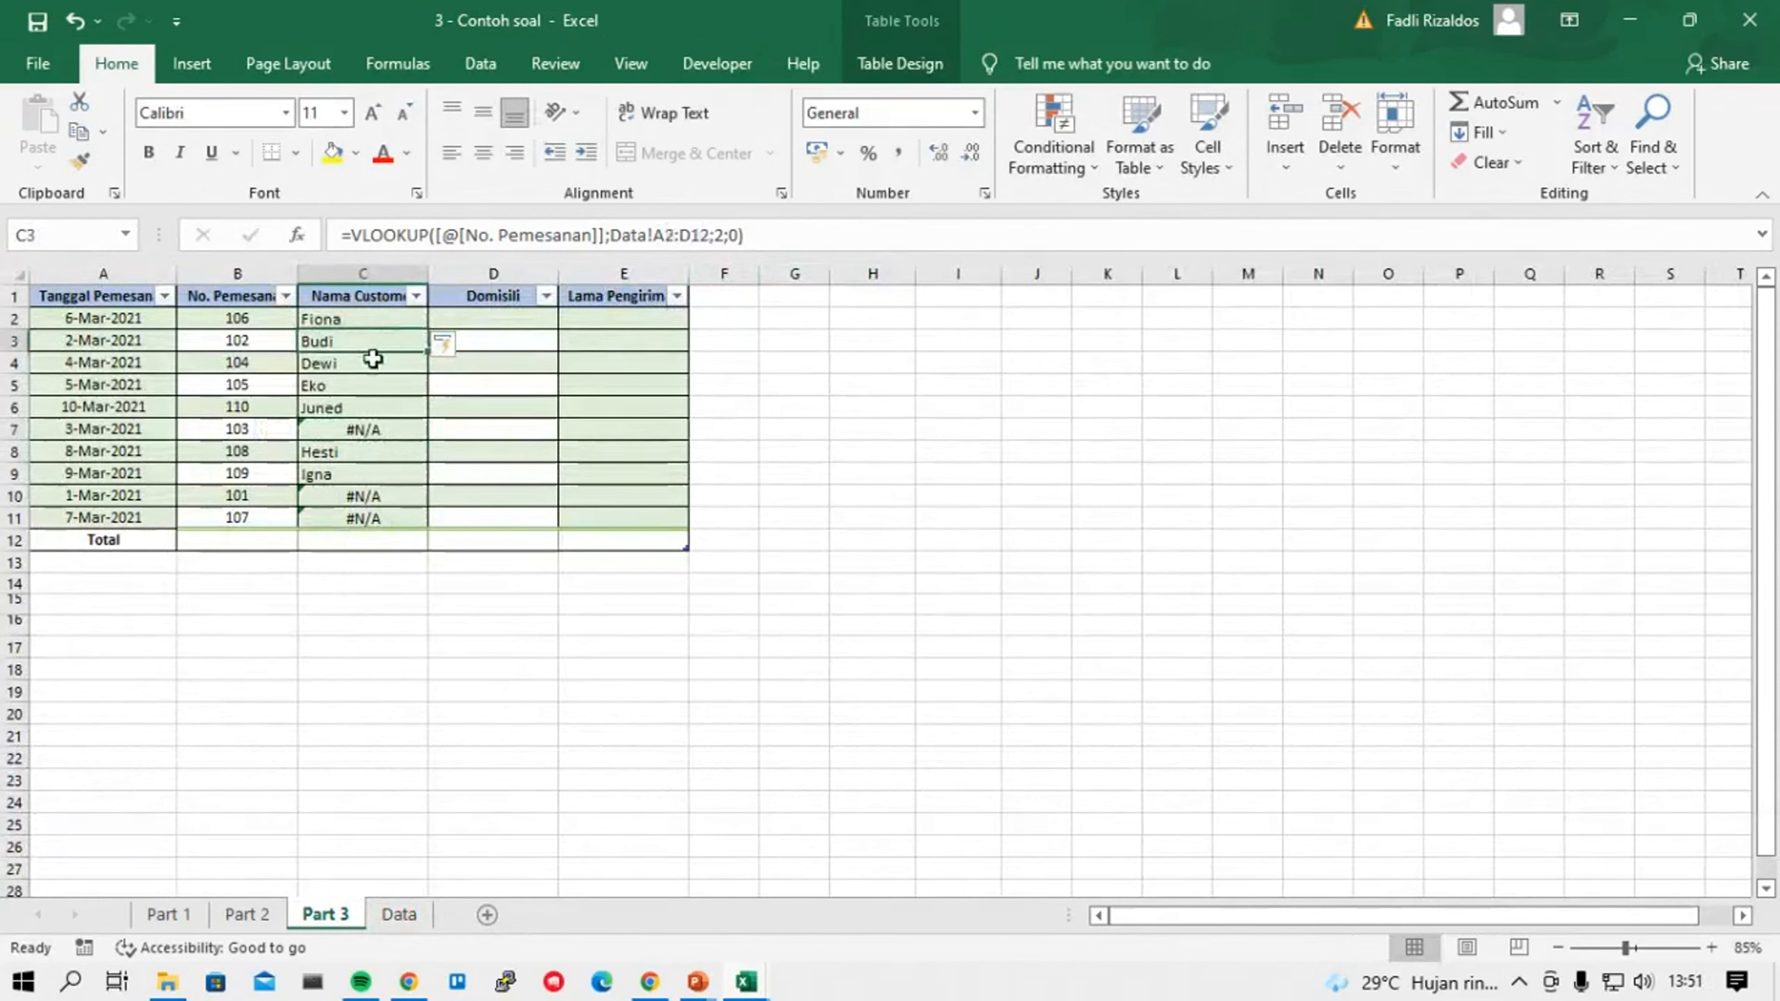
{"action": "left_click", "coordinate": [378, 424]}
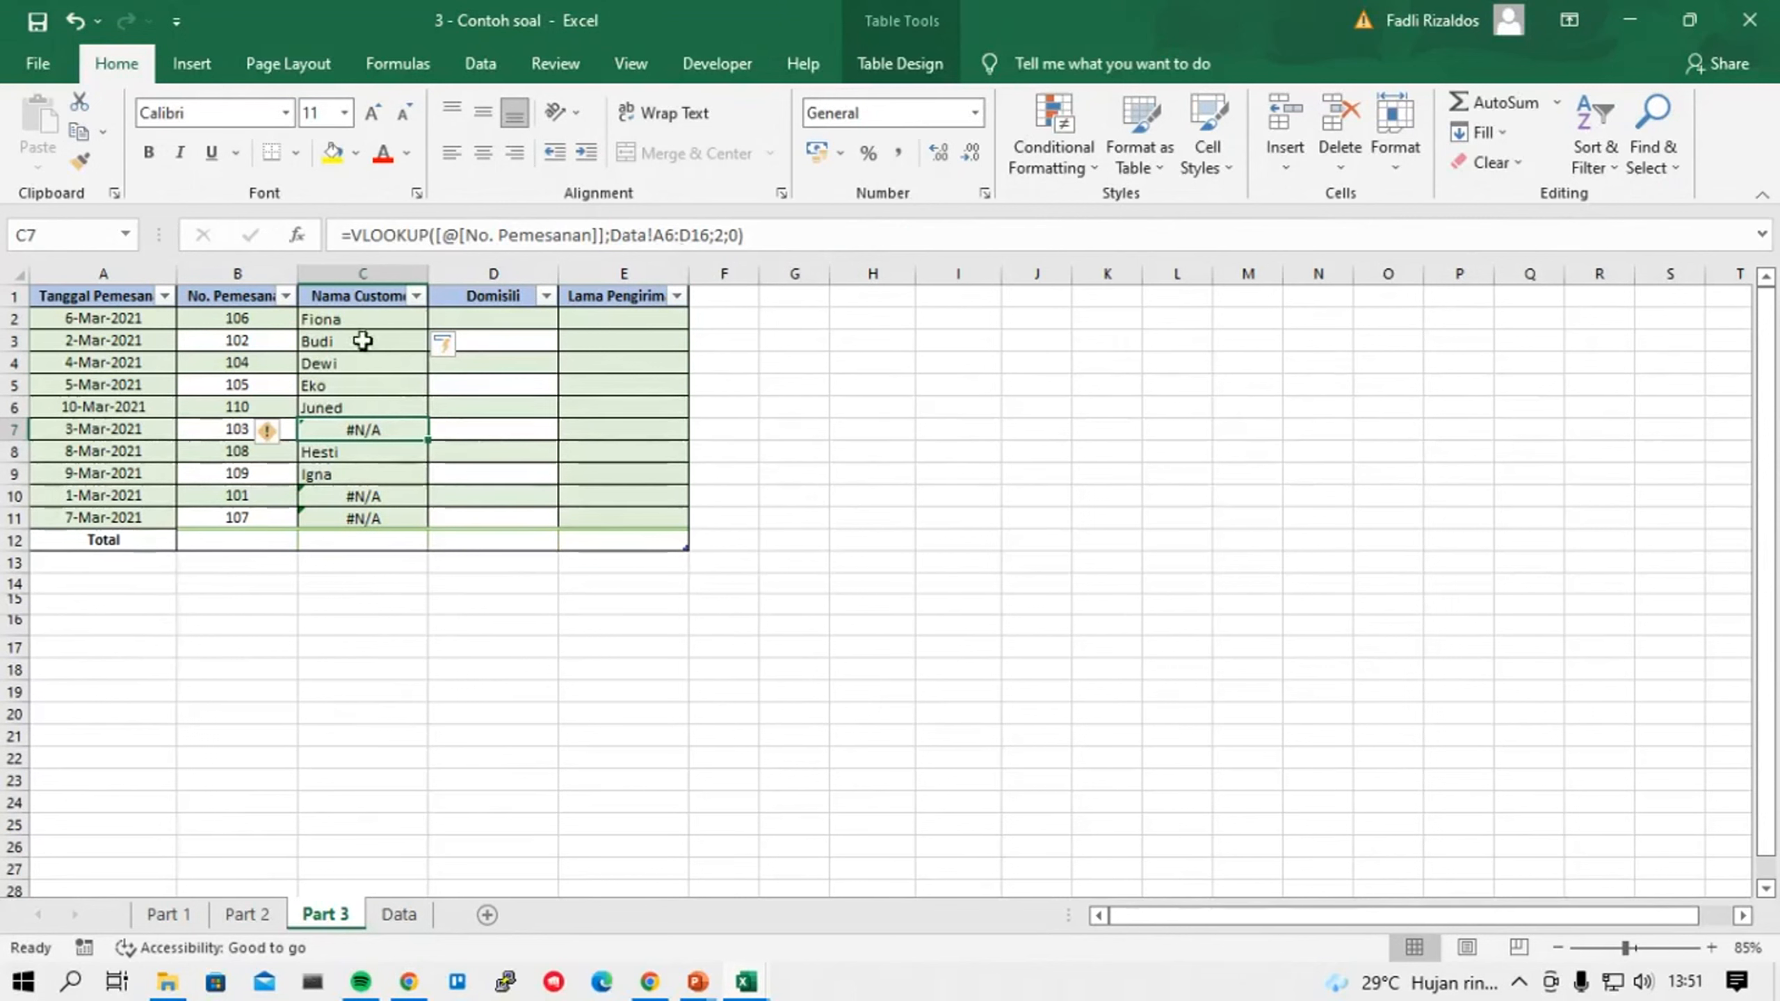
{"action": "left_click", "coordinate": [698, 233]}
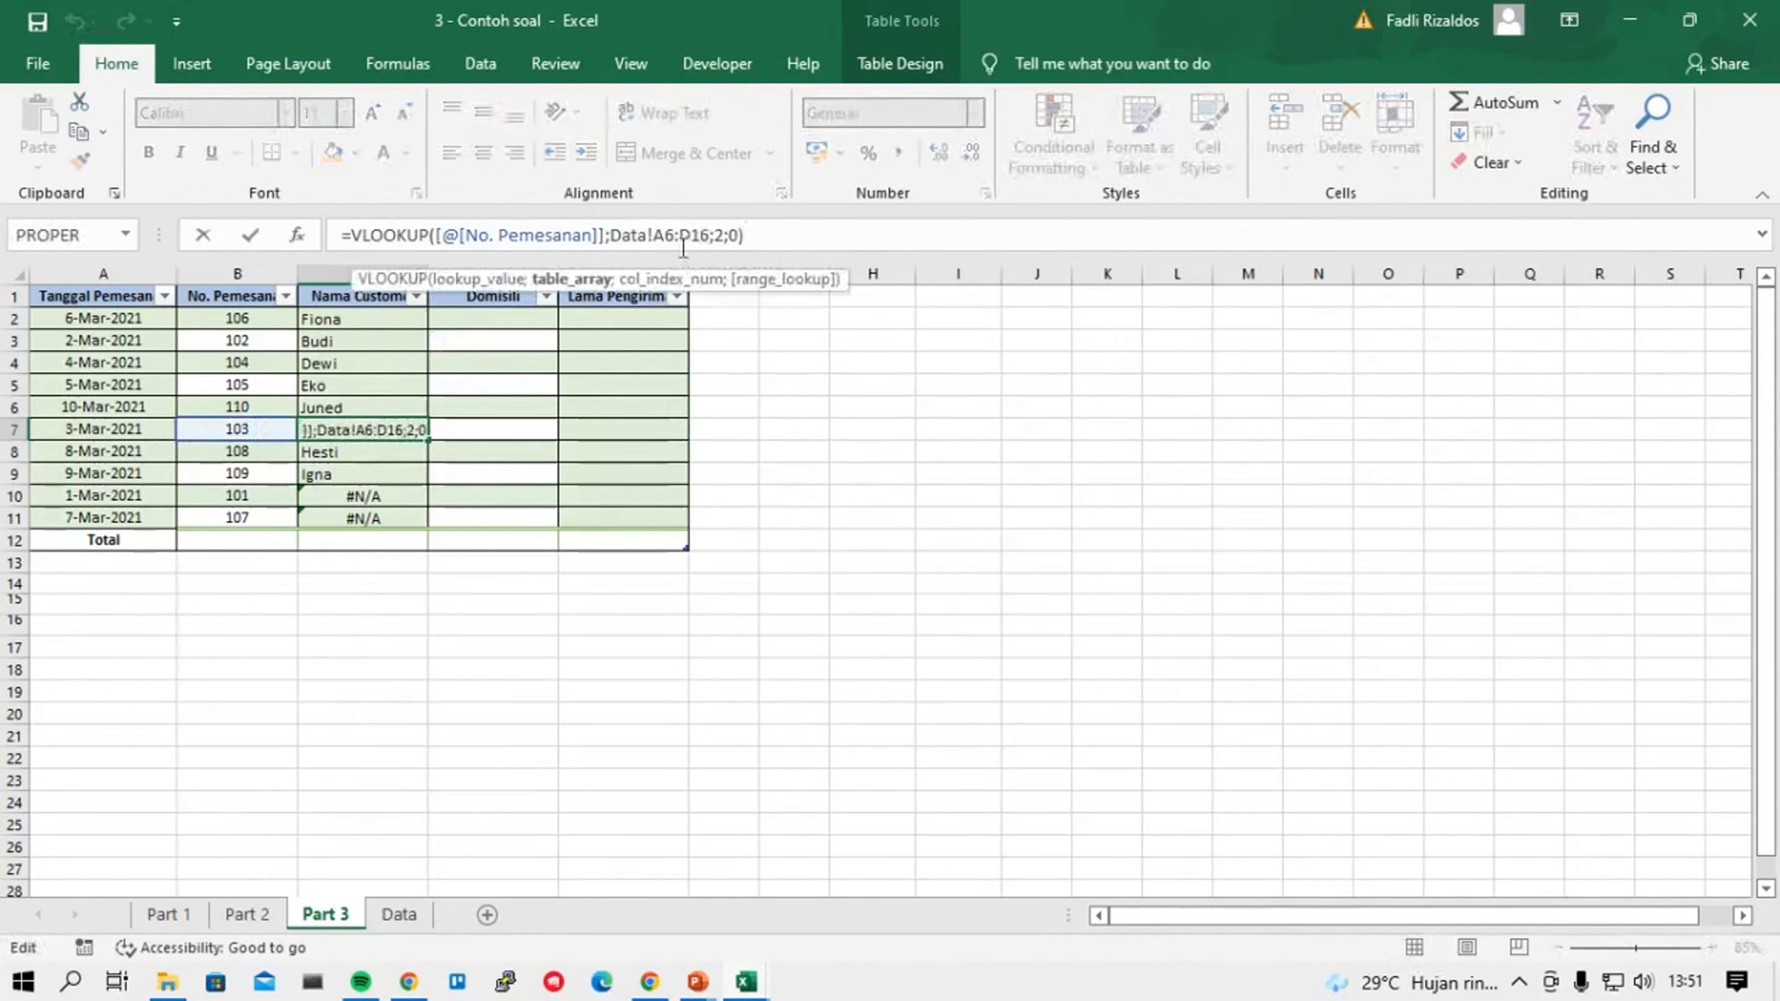
{"action": "left_click_drag", "start_coordinate": [708, 235], "coordinate": [617, 240]}
{"action": "left_click", "coordinate": [815, 239]}
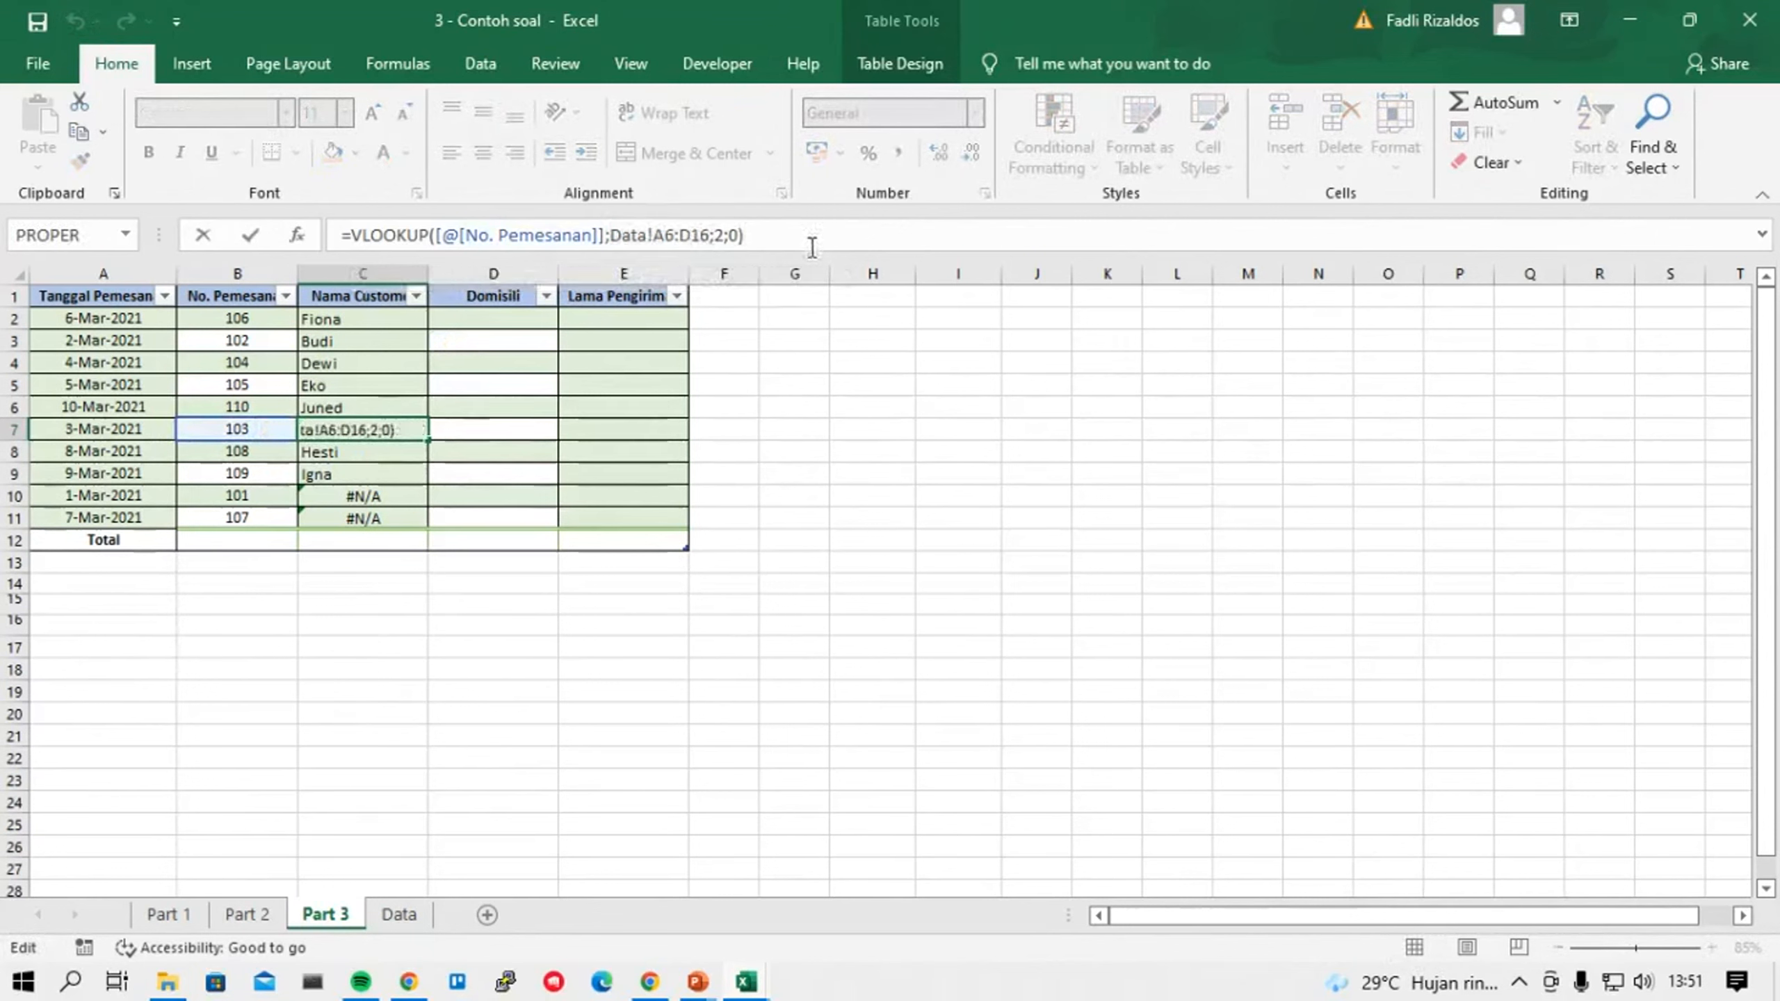
{"action": "key", "text": "Return"}
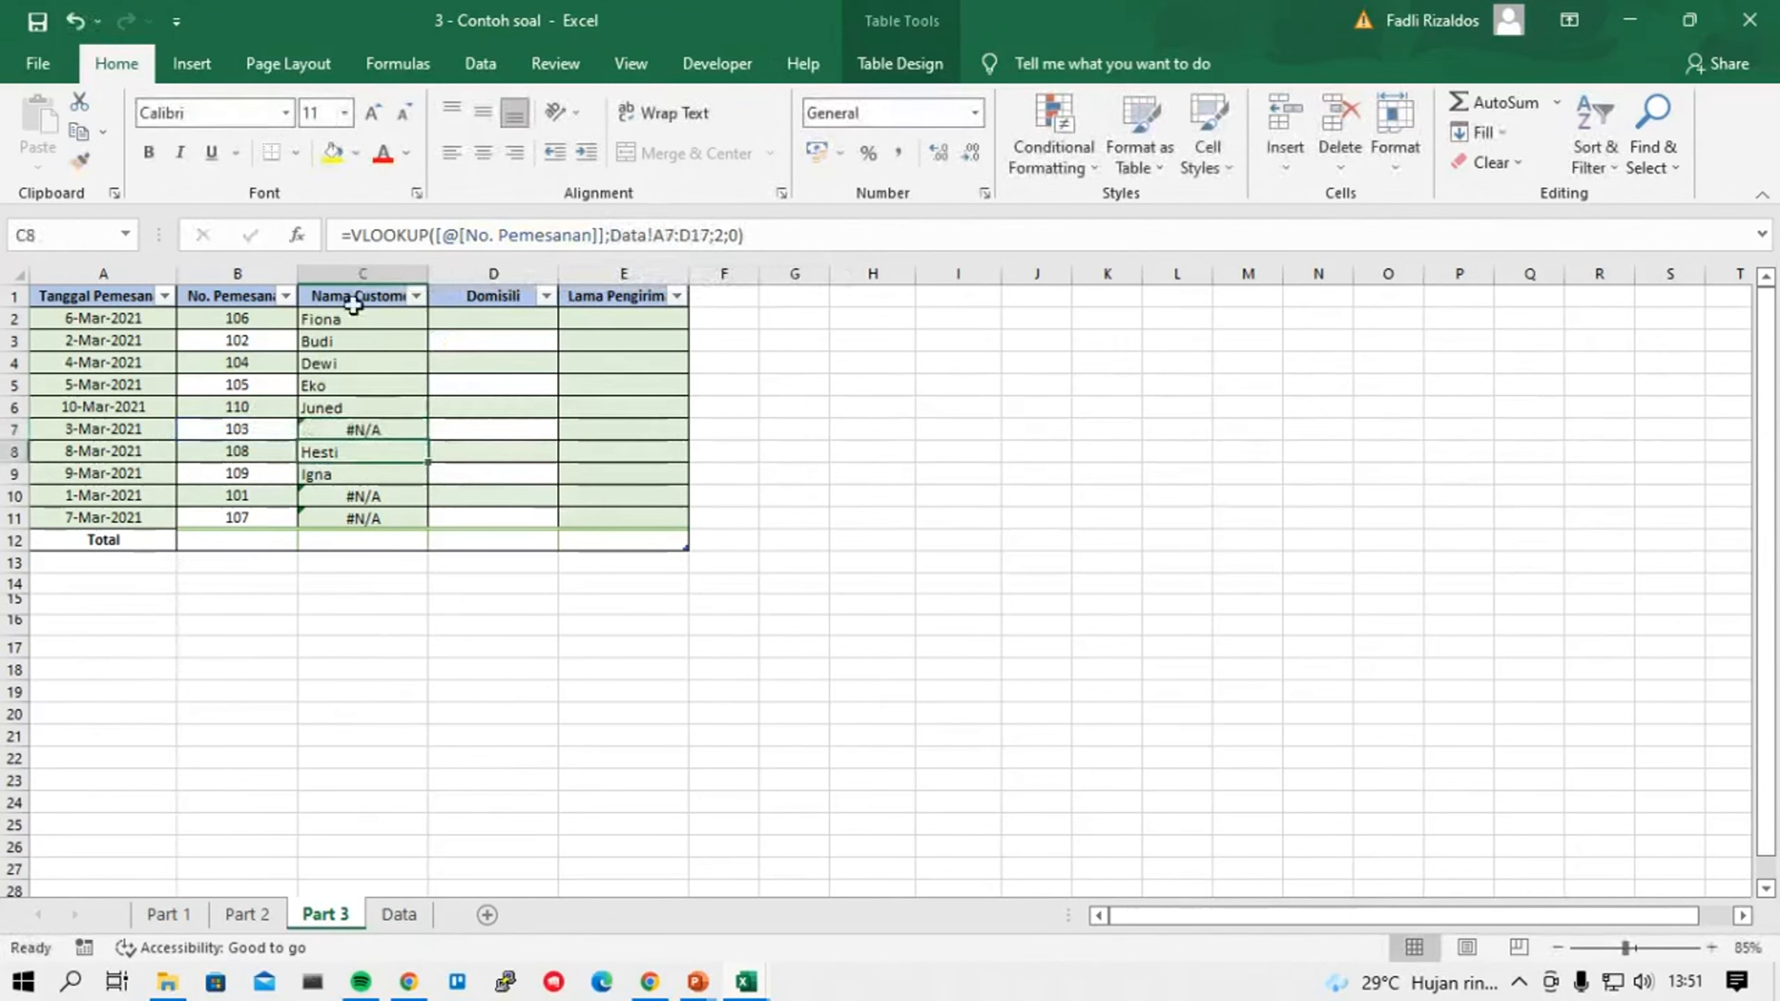
Examine on the Data sheet how the lookup range shifts down from A1:D11 as the relative reference is copied.
{"action": "left_click", "coordinate": [384, 921]}
{"action": "left_click_drag", "start_coordinate": [171, 323], "coordinate": [867, 708]}
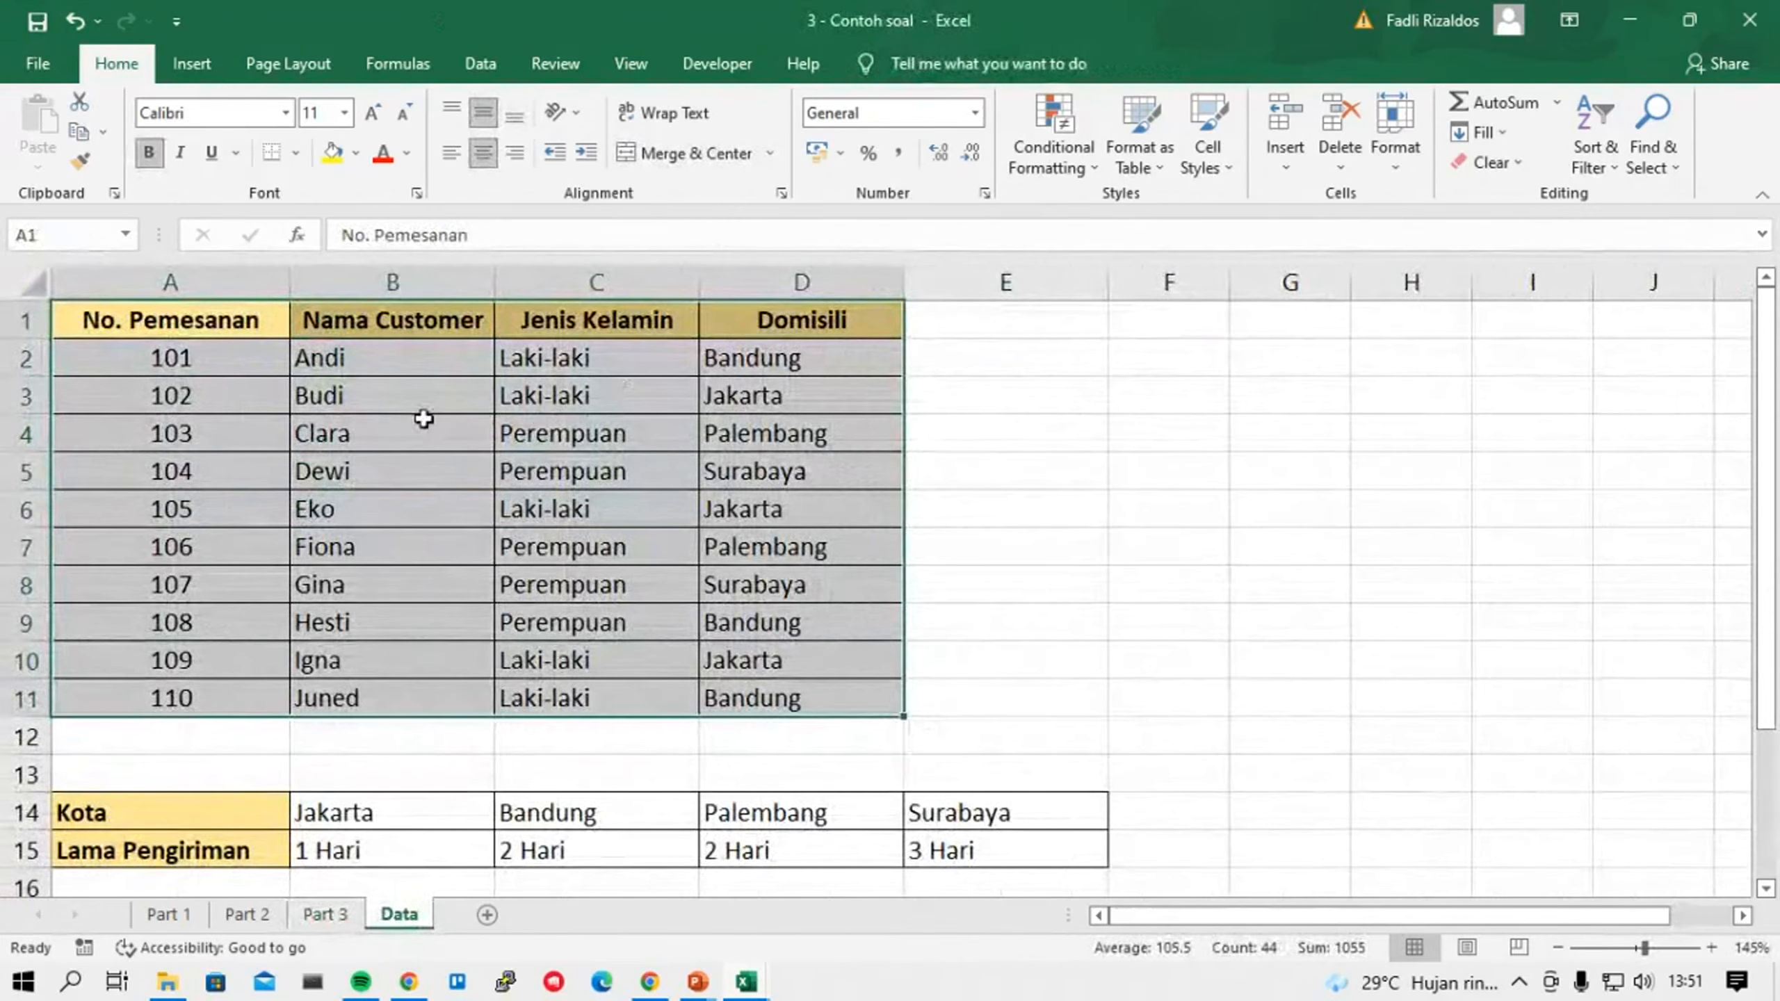
{"action": "left_click_drag", "start_coordinate": [196, 361], "coordinate": [862, 701]}
{"action": "left_click", "coordinate": [322, 480]}
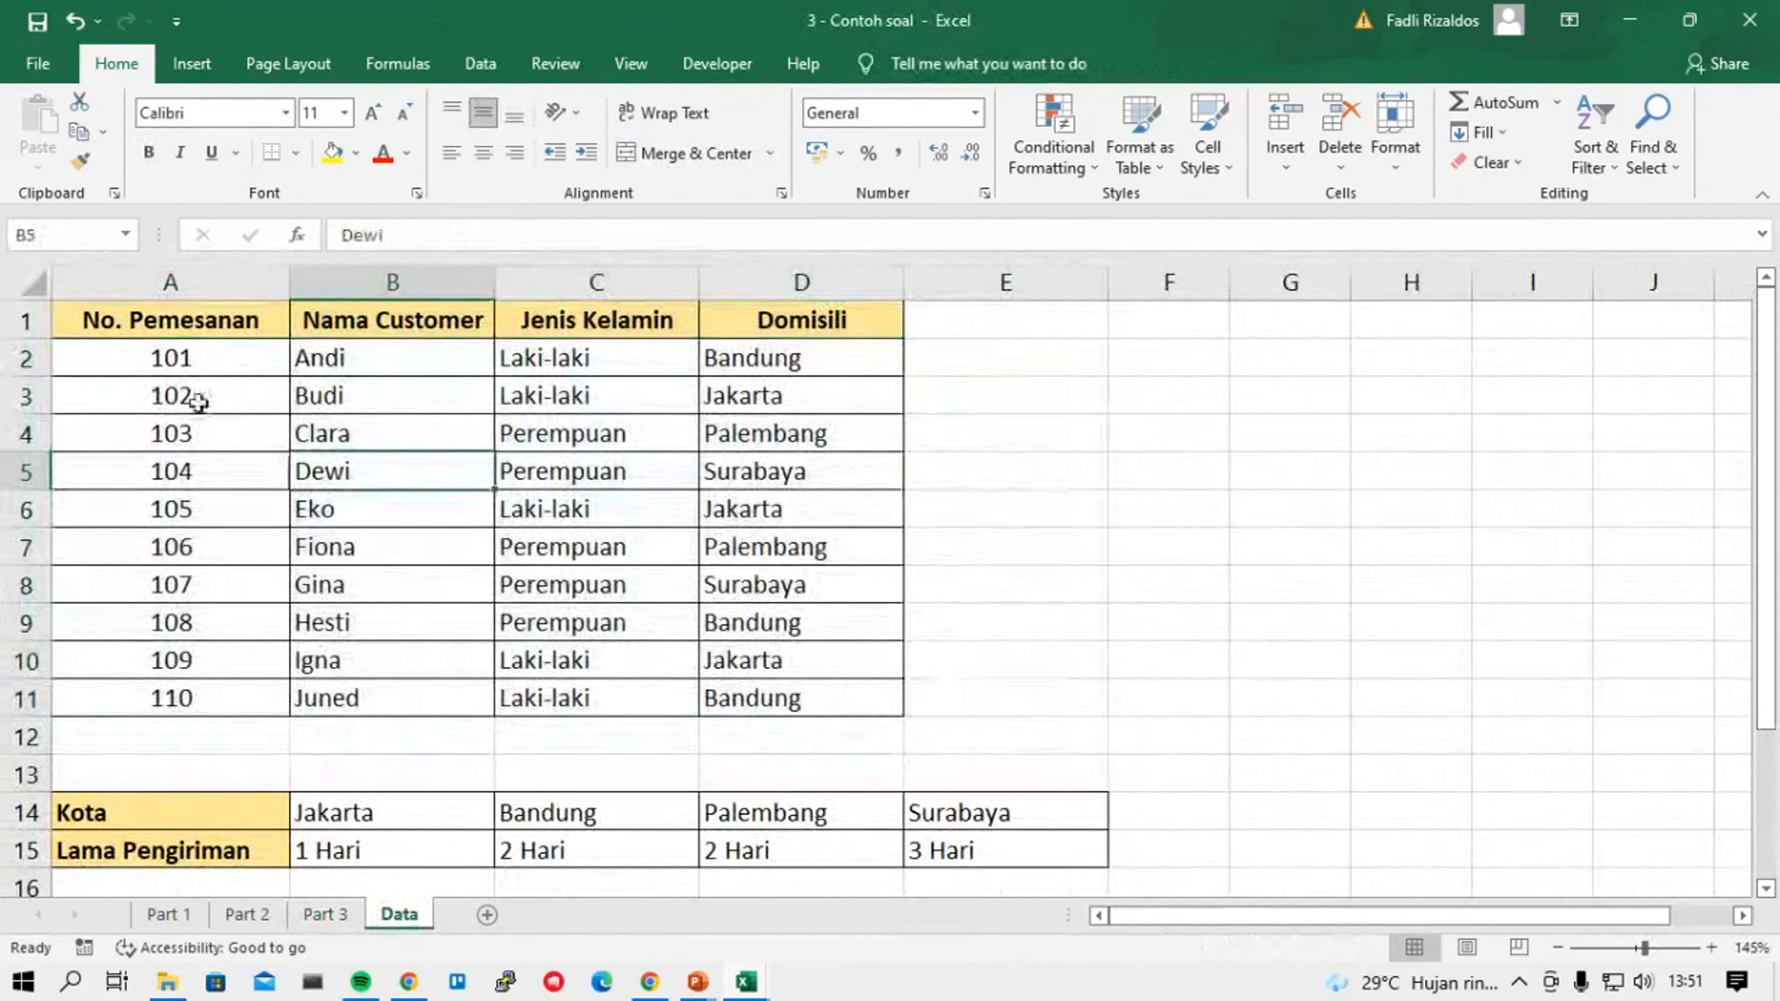
{"action": "left_click_drag", "start_coordinate": [196, 361], "coordinate": [771, 748]}
{"action": "left_click_drag", "start_coordinate": [203, 435], "coordinate": [794, 755]}
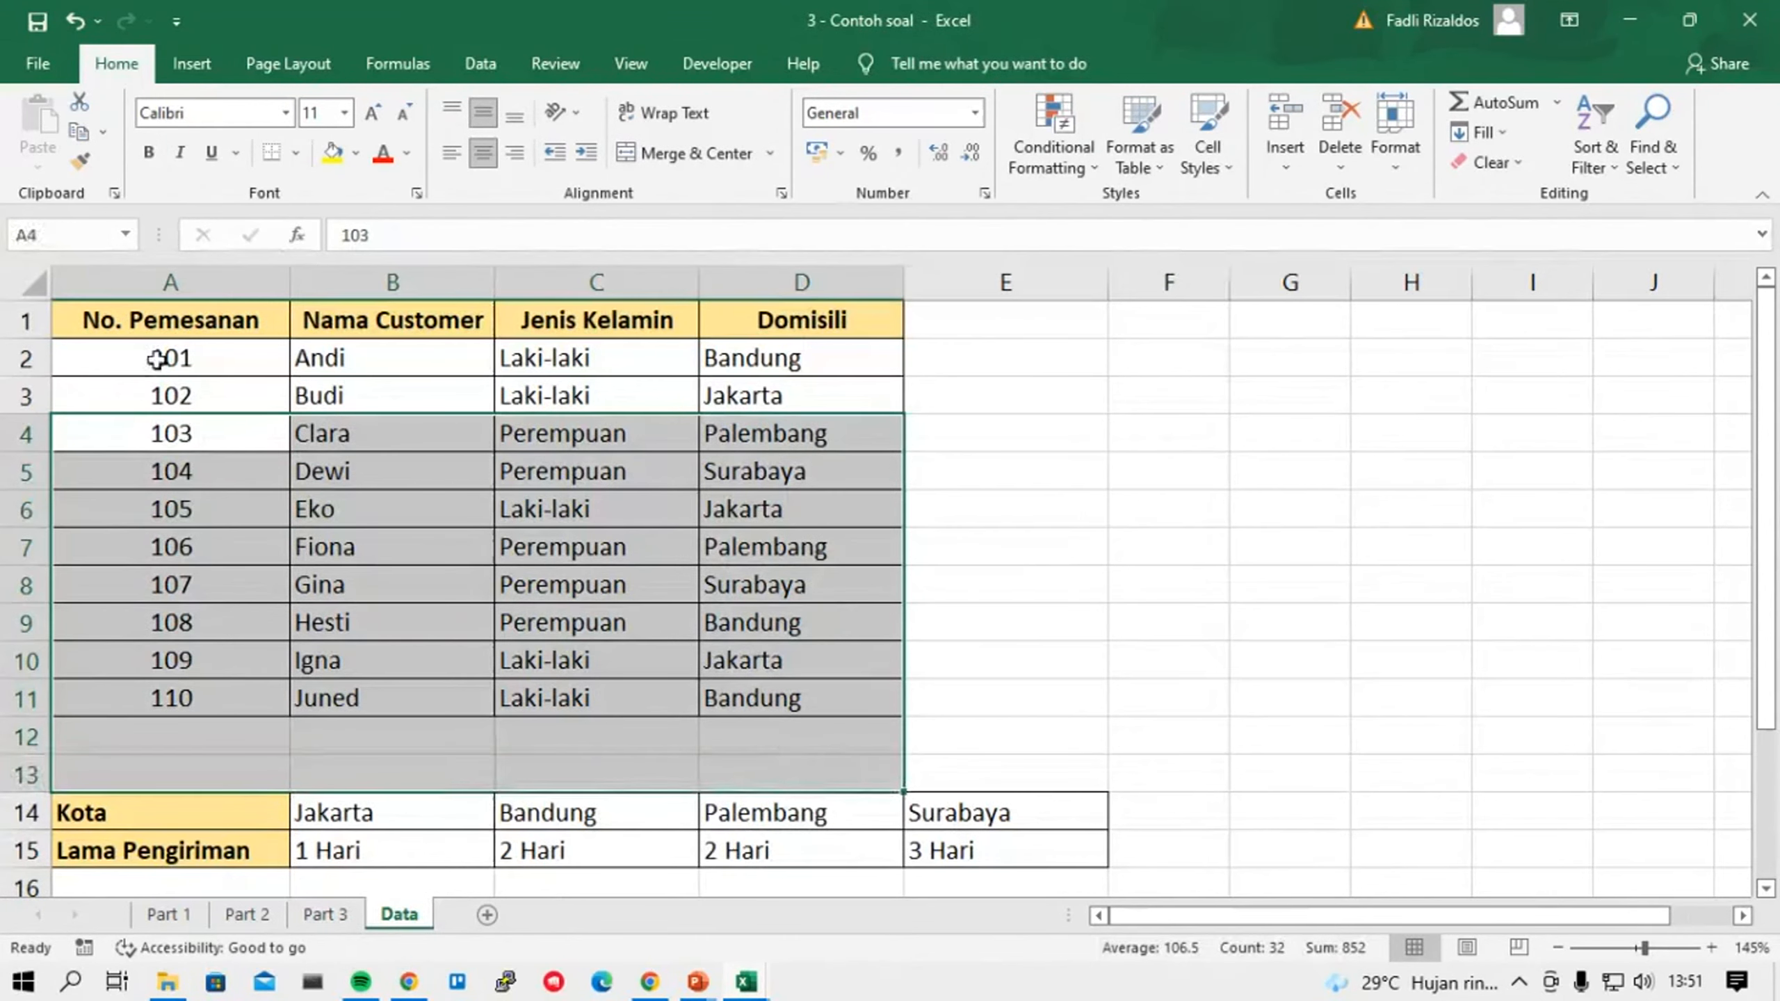
Make the table array in Part 3's C2 VLOOKUP formula absolute as Data!$A$1:$D$11.
{"action": "left_click", "coordinate": [327, 915]}
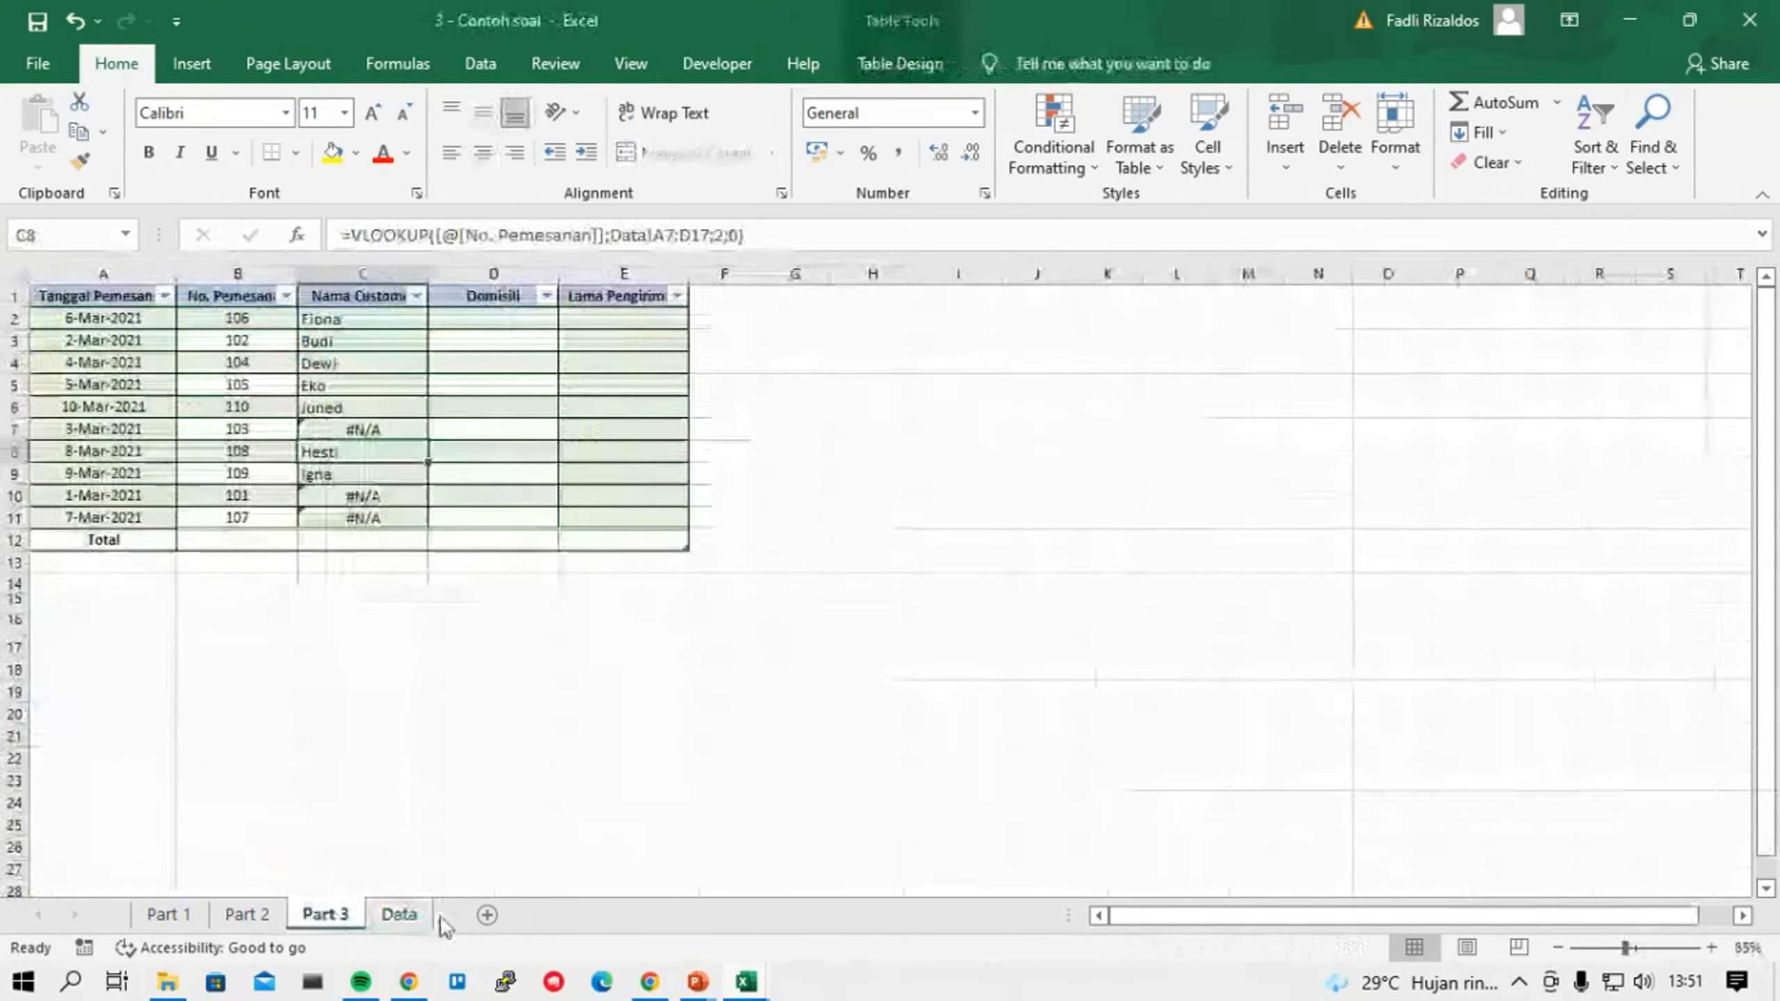
{"action": "left_click", "coordinate": [345, 320]}
{"action": "left_click", "coordinate": [690, 236]}
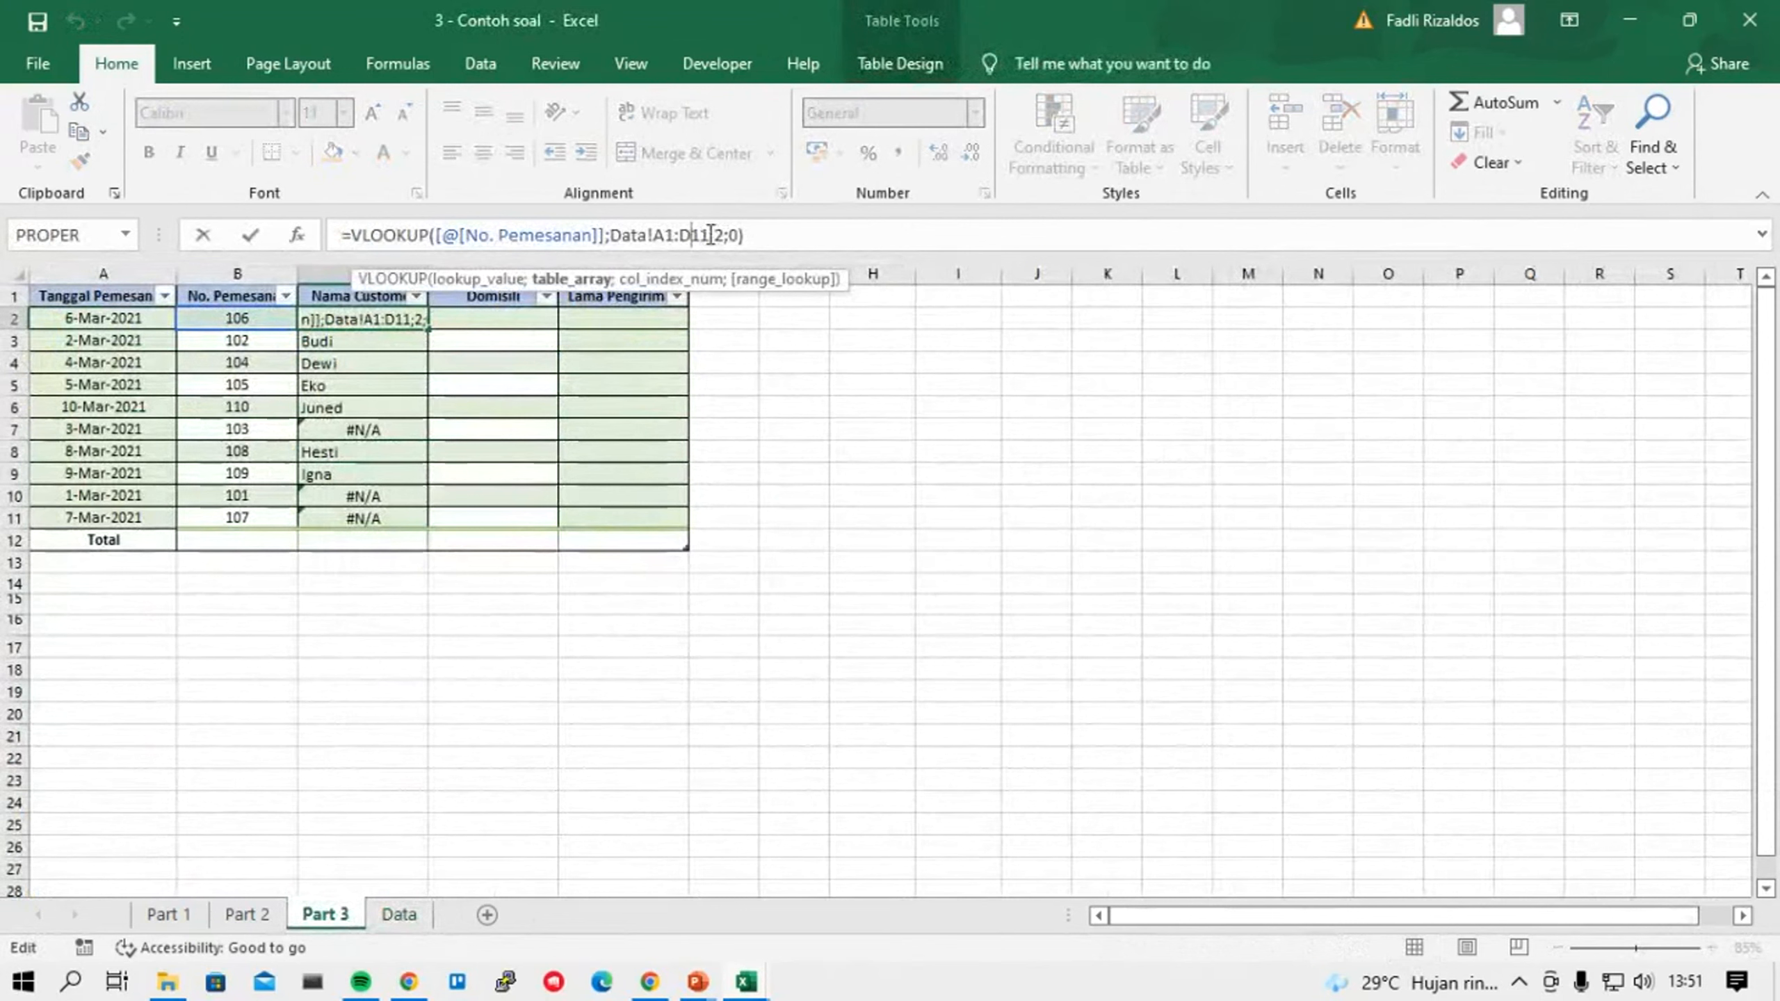
{"action": "left_click_drag", "start_coordinate": [709, 235], "coordinate": [609, 236]}
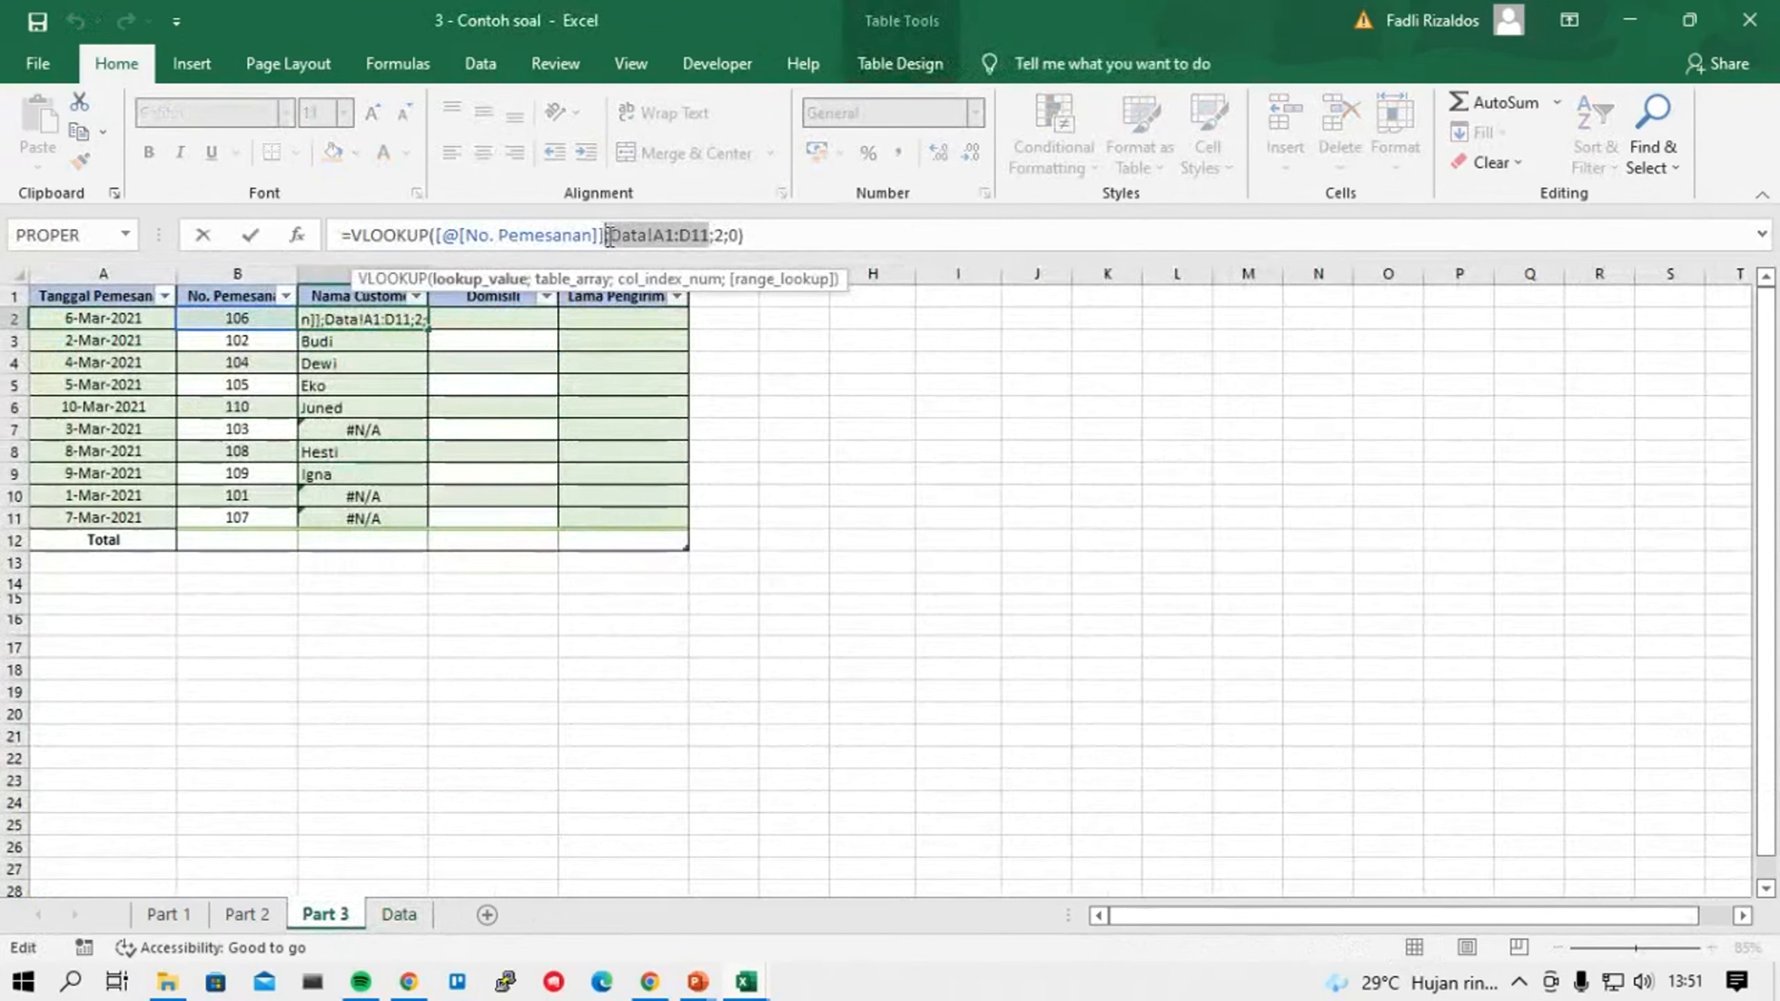
{"action": "left_click", "coordinate": [697, 236]}
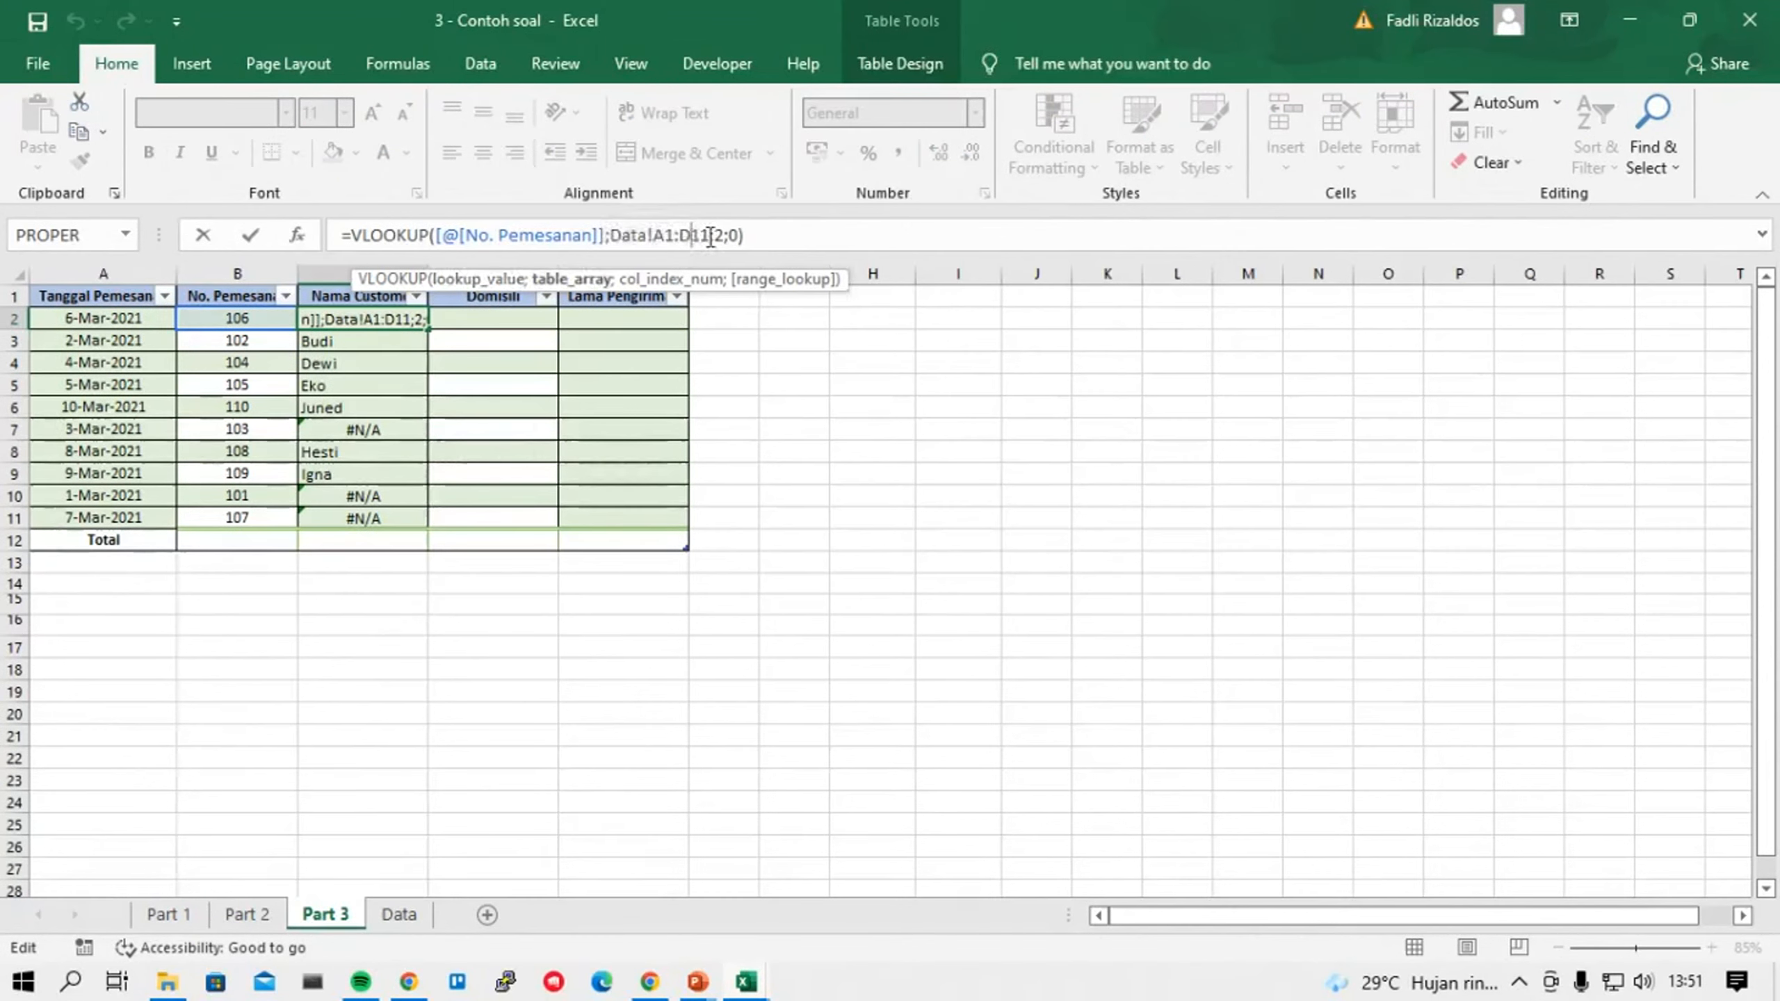
{"action": "left_click_drag", "start_coordinate": [710, 237], "coordinate": [610, 238]}
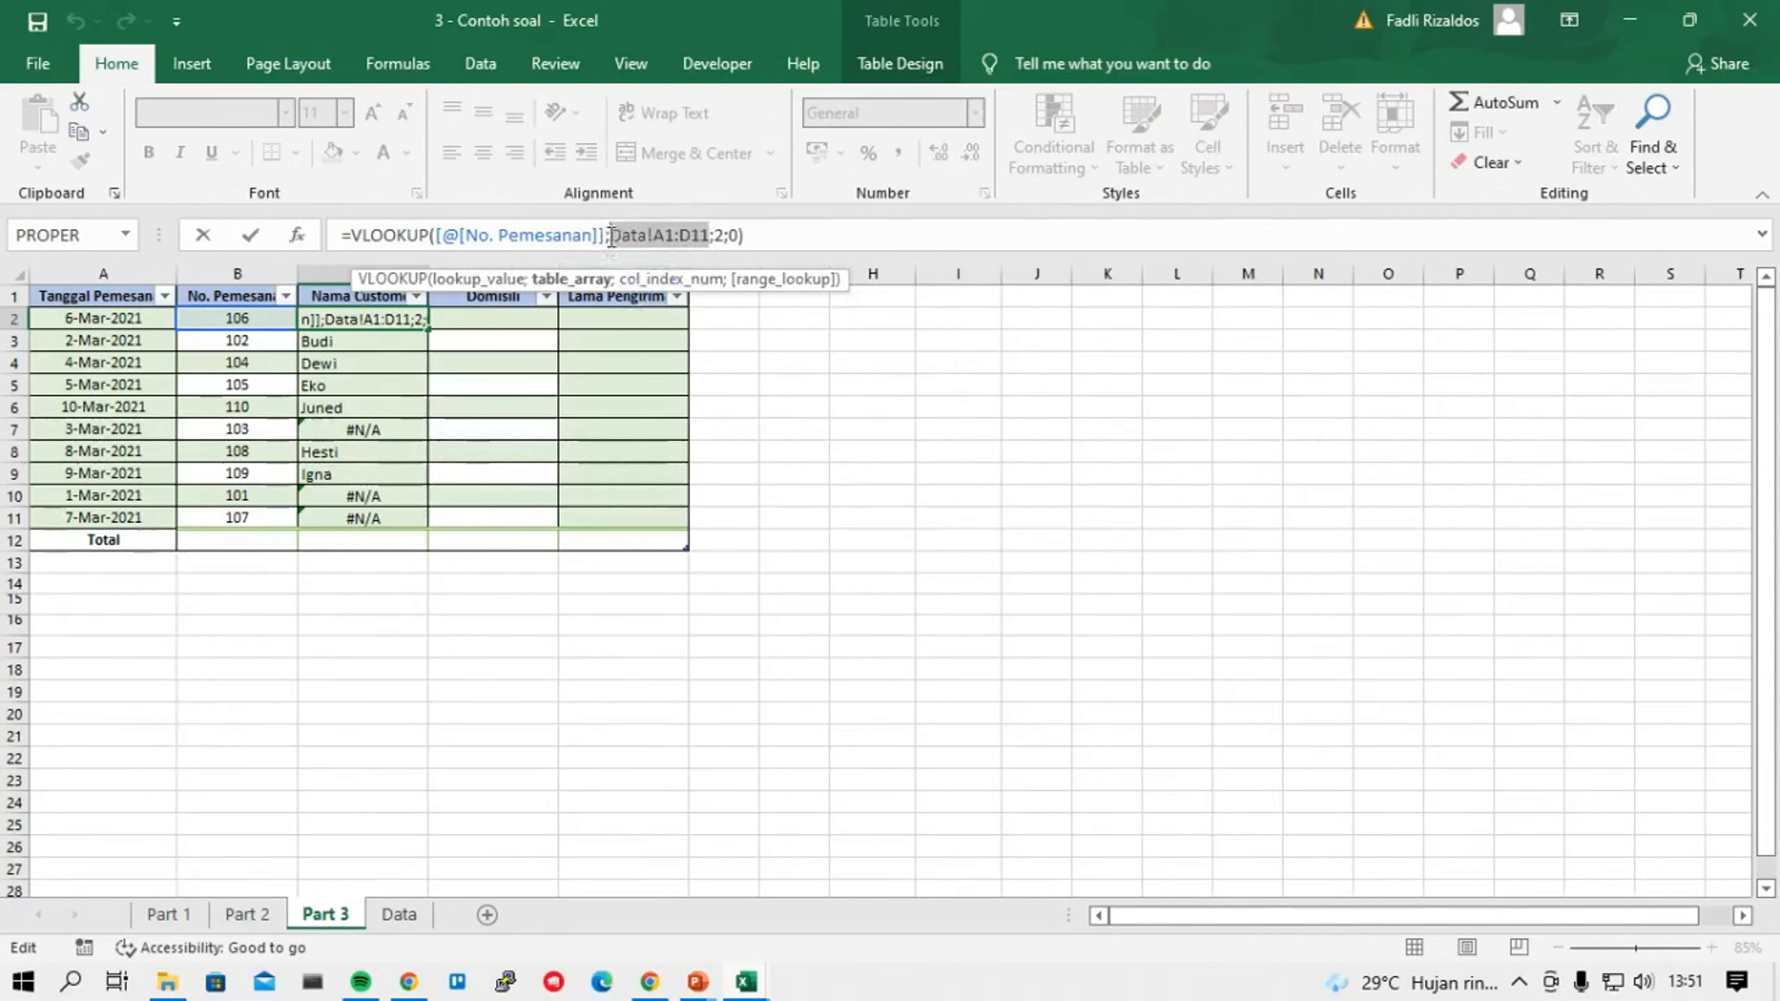
{"action": "key", "text": "F4"}
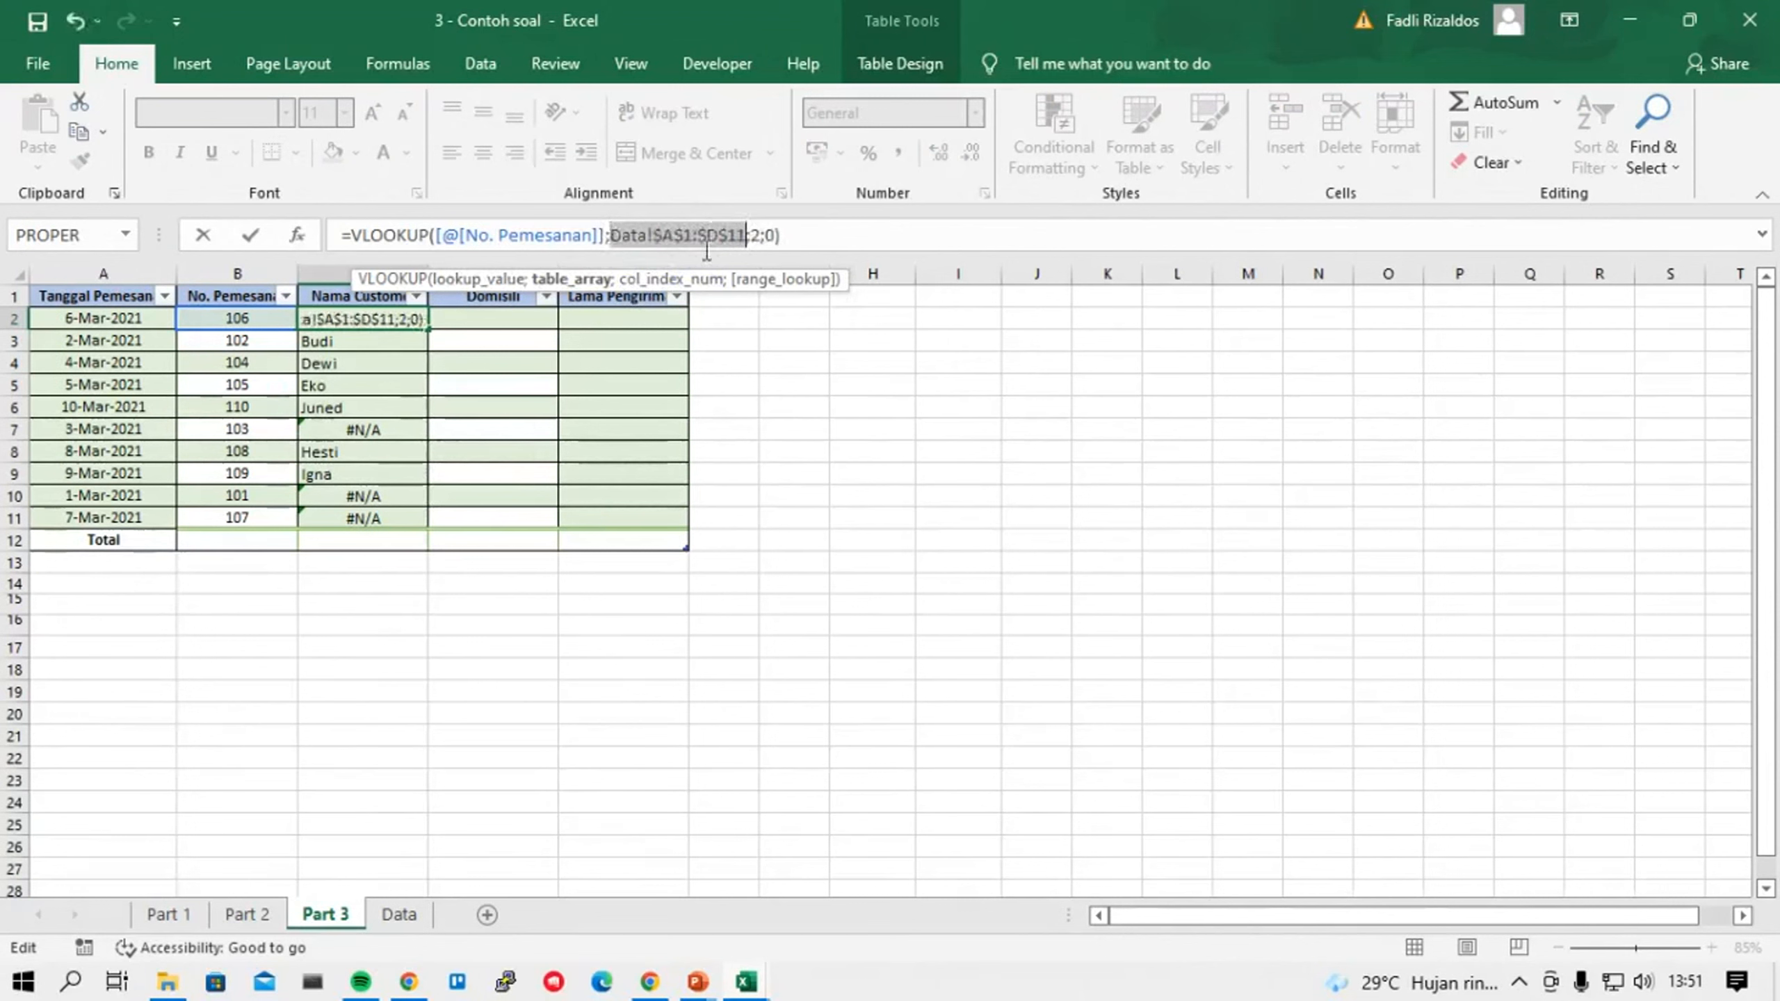
{"action": "key", "text": "Return"}
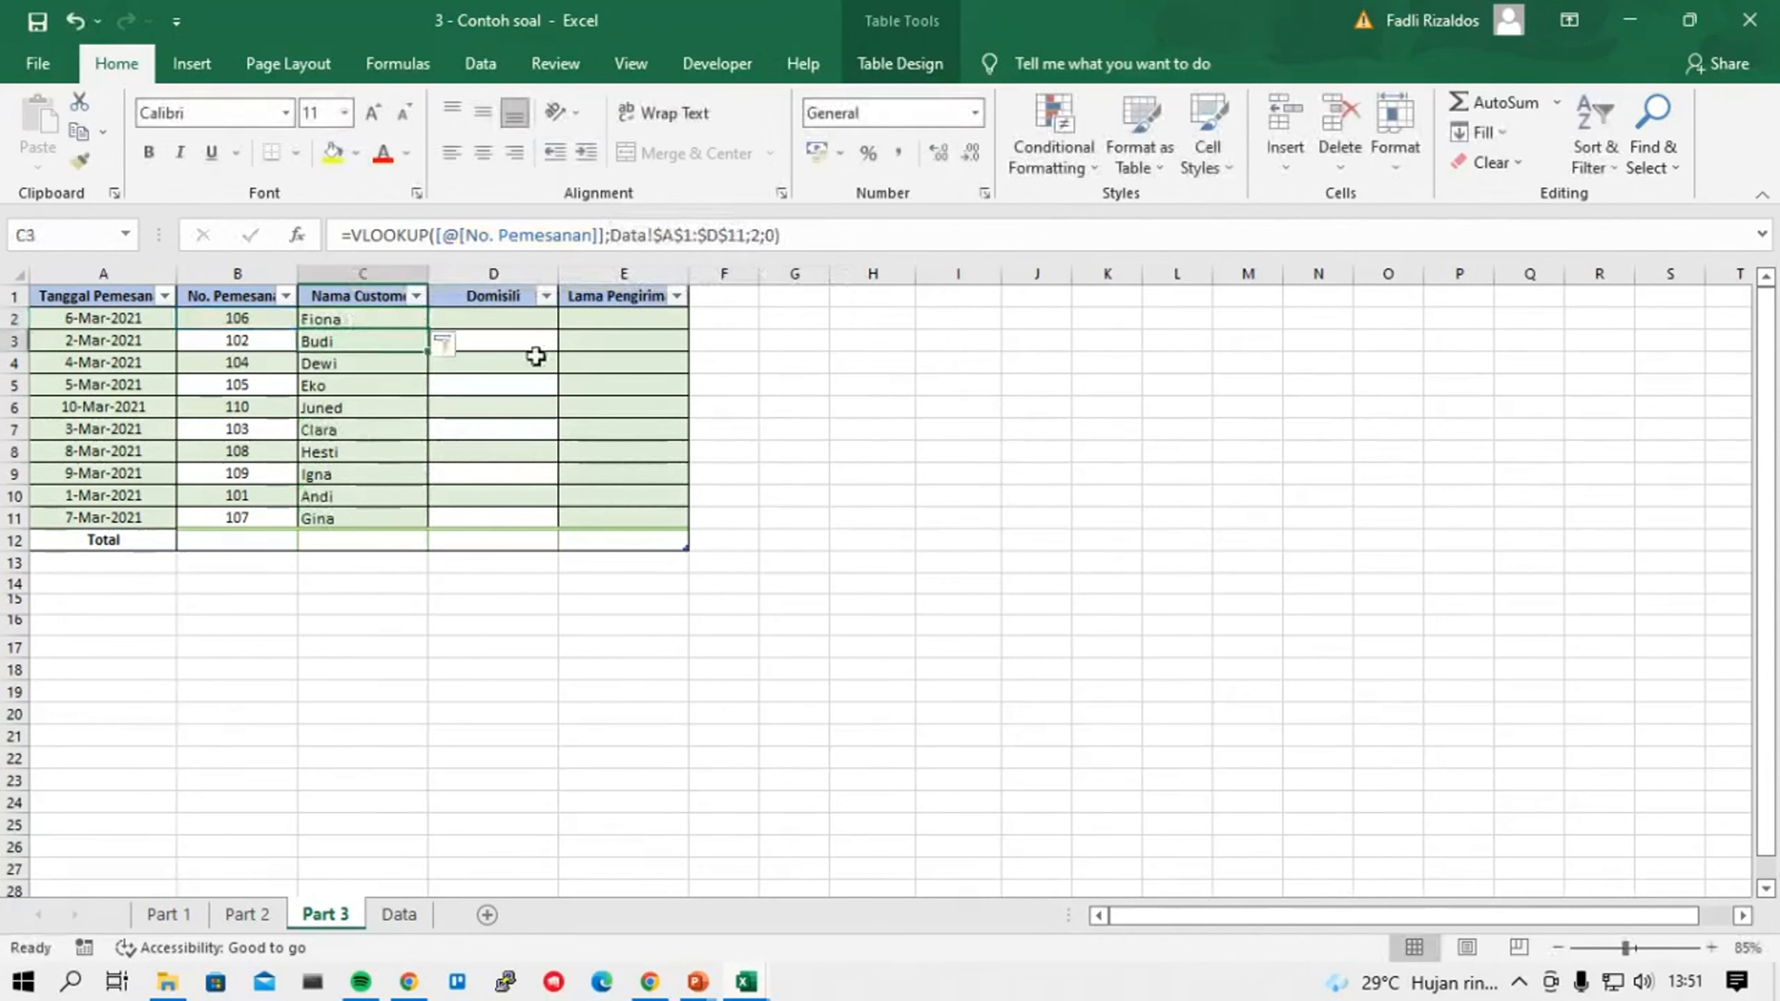
Check the Nama Customer formulas in C2:C11 of Part 3 for the fixed lookup range.
{"action": "left_click_drag", "start_coordinate": [364, 317], "coordinate": [379, 518]}
{"action": "left_click", "coordinate": [346, 362]}
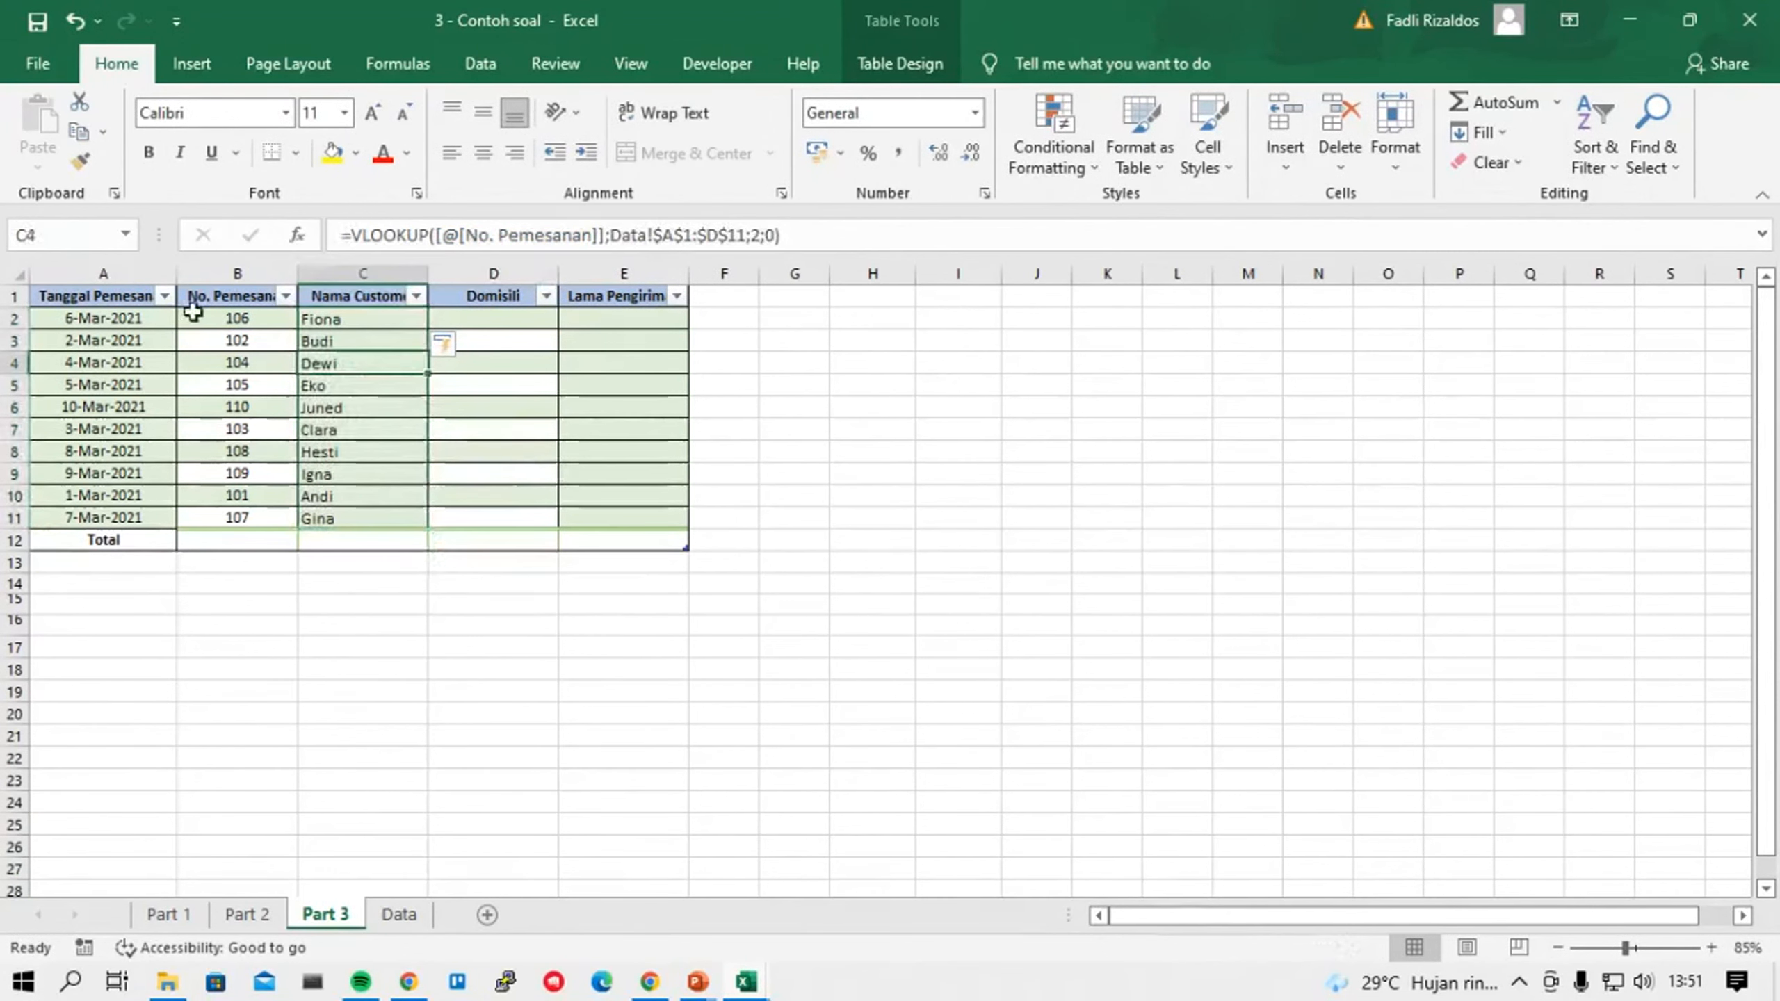
{"action": "left_click", "coordinate": [88, 297]}
{"action": "left_click", "coordinate": [359, 407]}
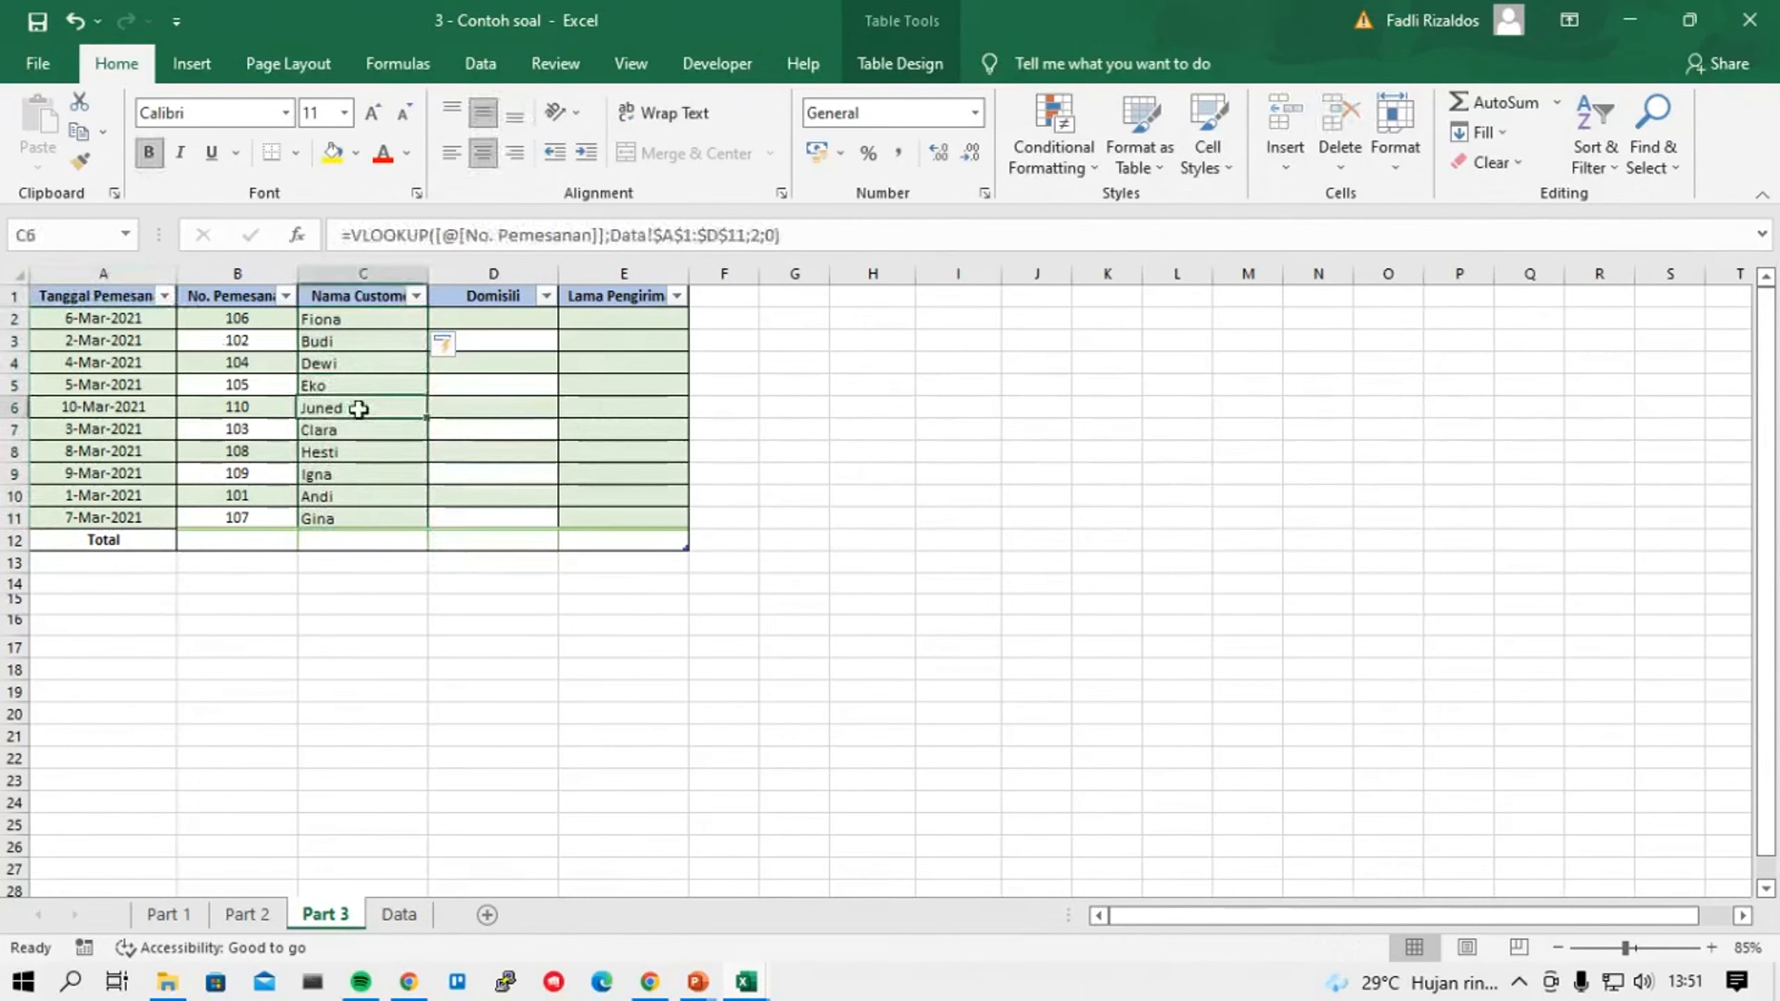
{"action": "left_click", "coordinate": [110, 385]}
Convert the range A2:D7 on the Part 2 sheet into a table with headers.
{"action": "left_click", "coordinate": [248, 914]}
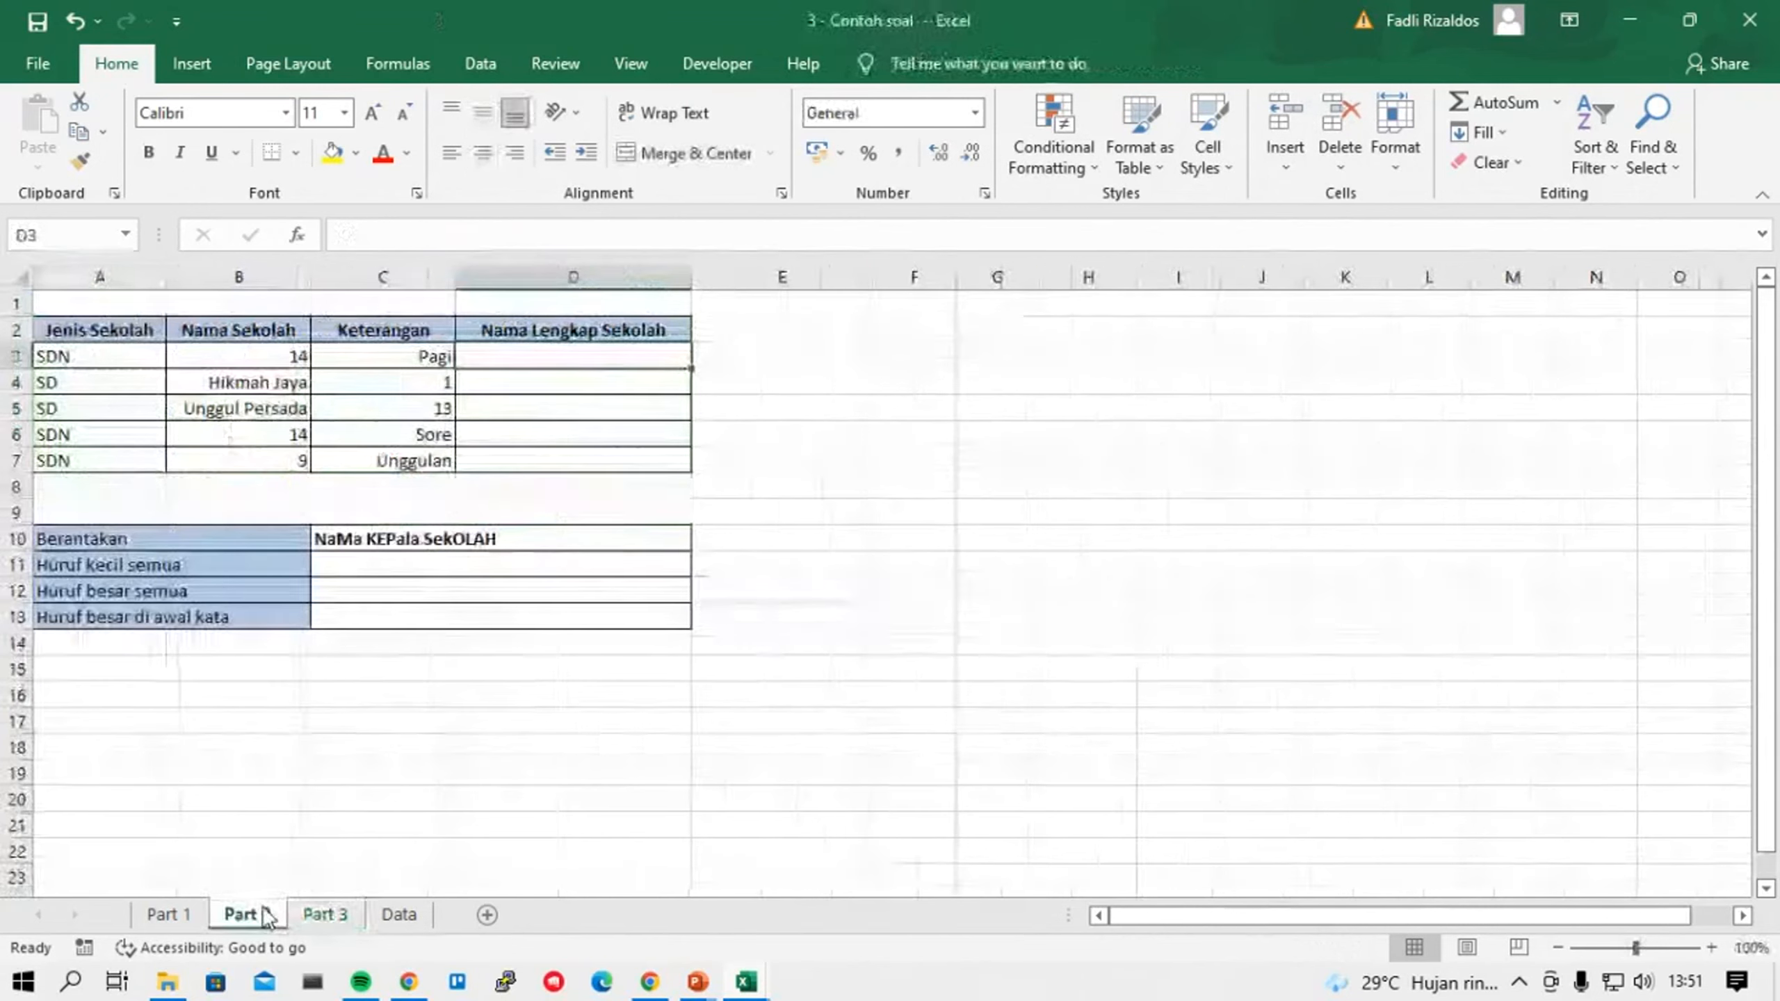
{"action": "left_click", "coordinate": [111, 351]}
{"action": "left_click", "coordinate": [353, 387]}
{"action": "left_click", "coordinate": [562, 414]}
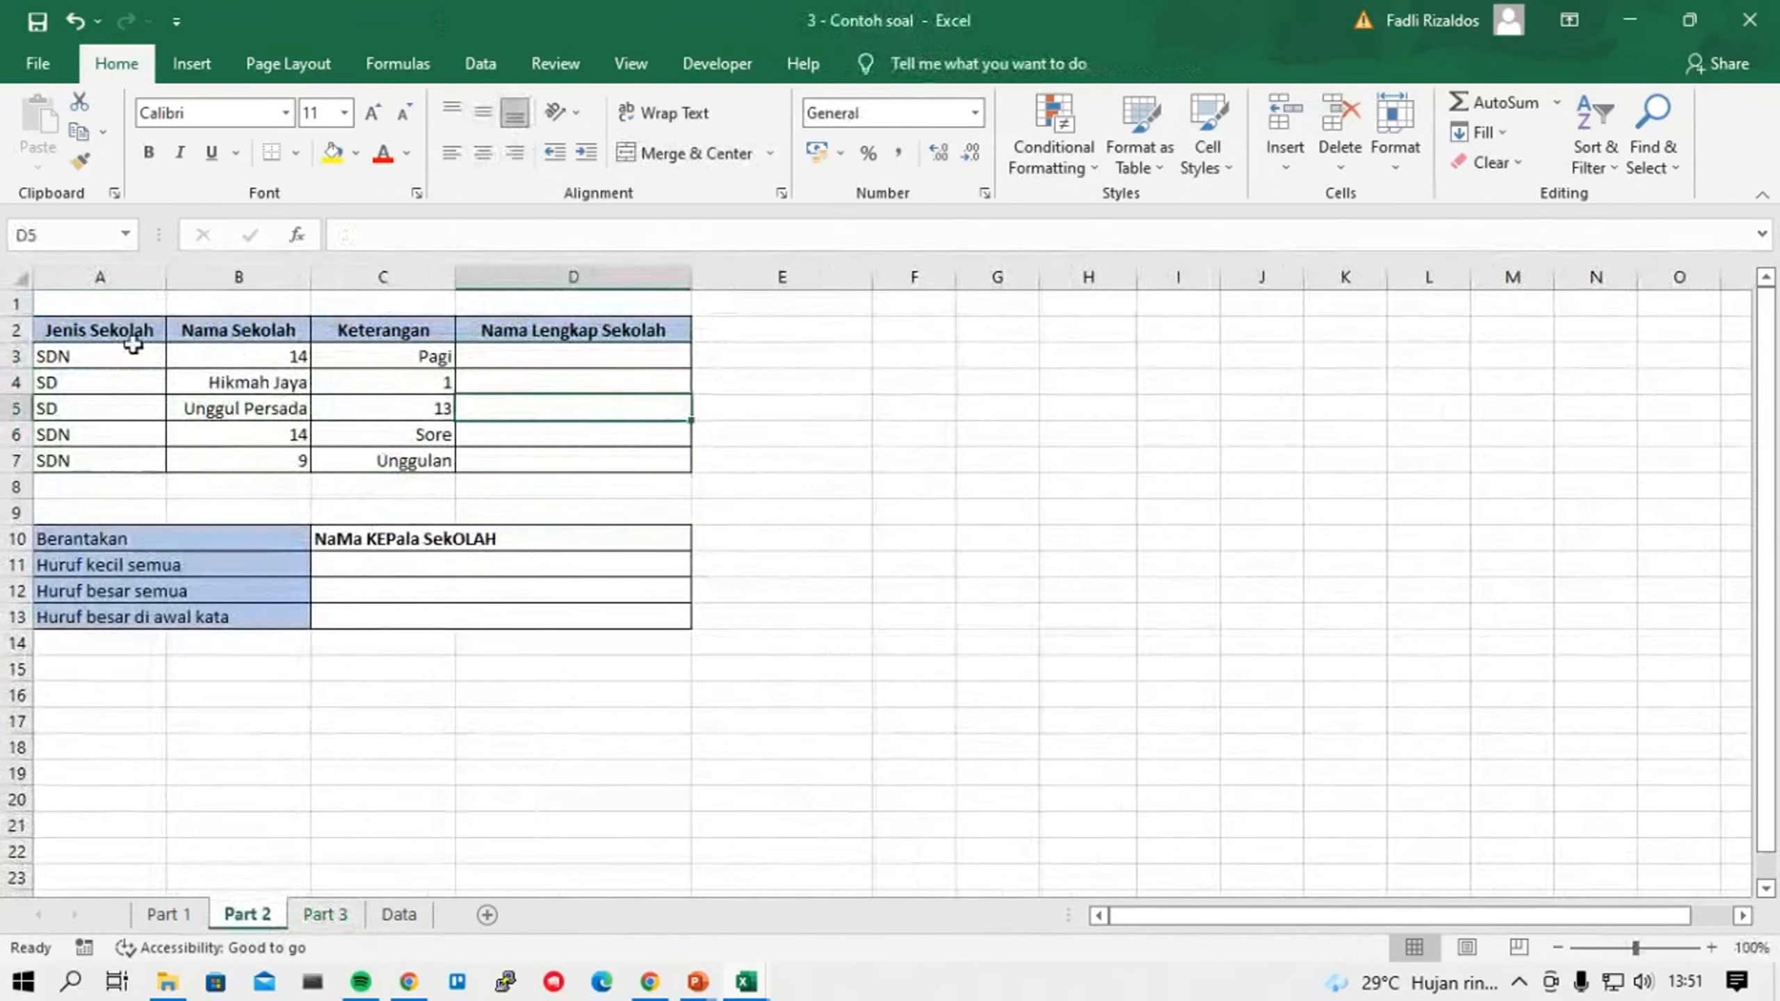
{"action": "left_click_drag", "start_coordinate": [100, 328], "coordinate": [691, 472]}
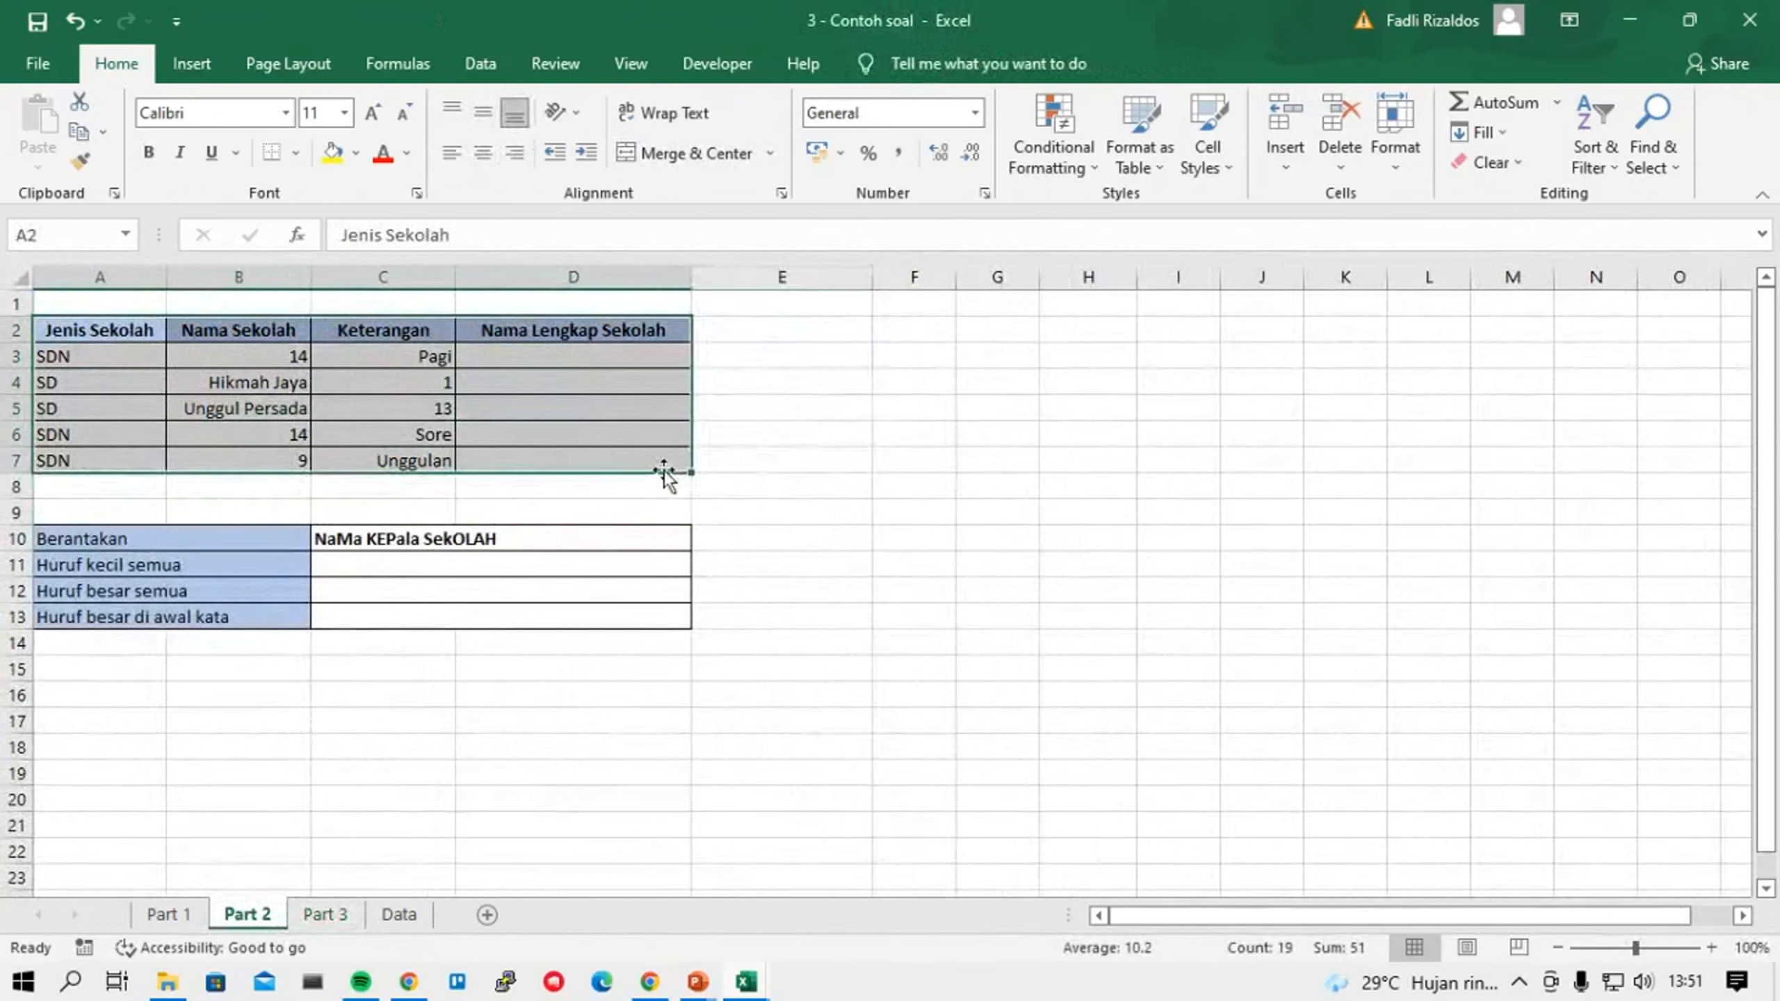
{"action": "key", "text": "ctrl+t"}
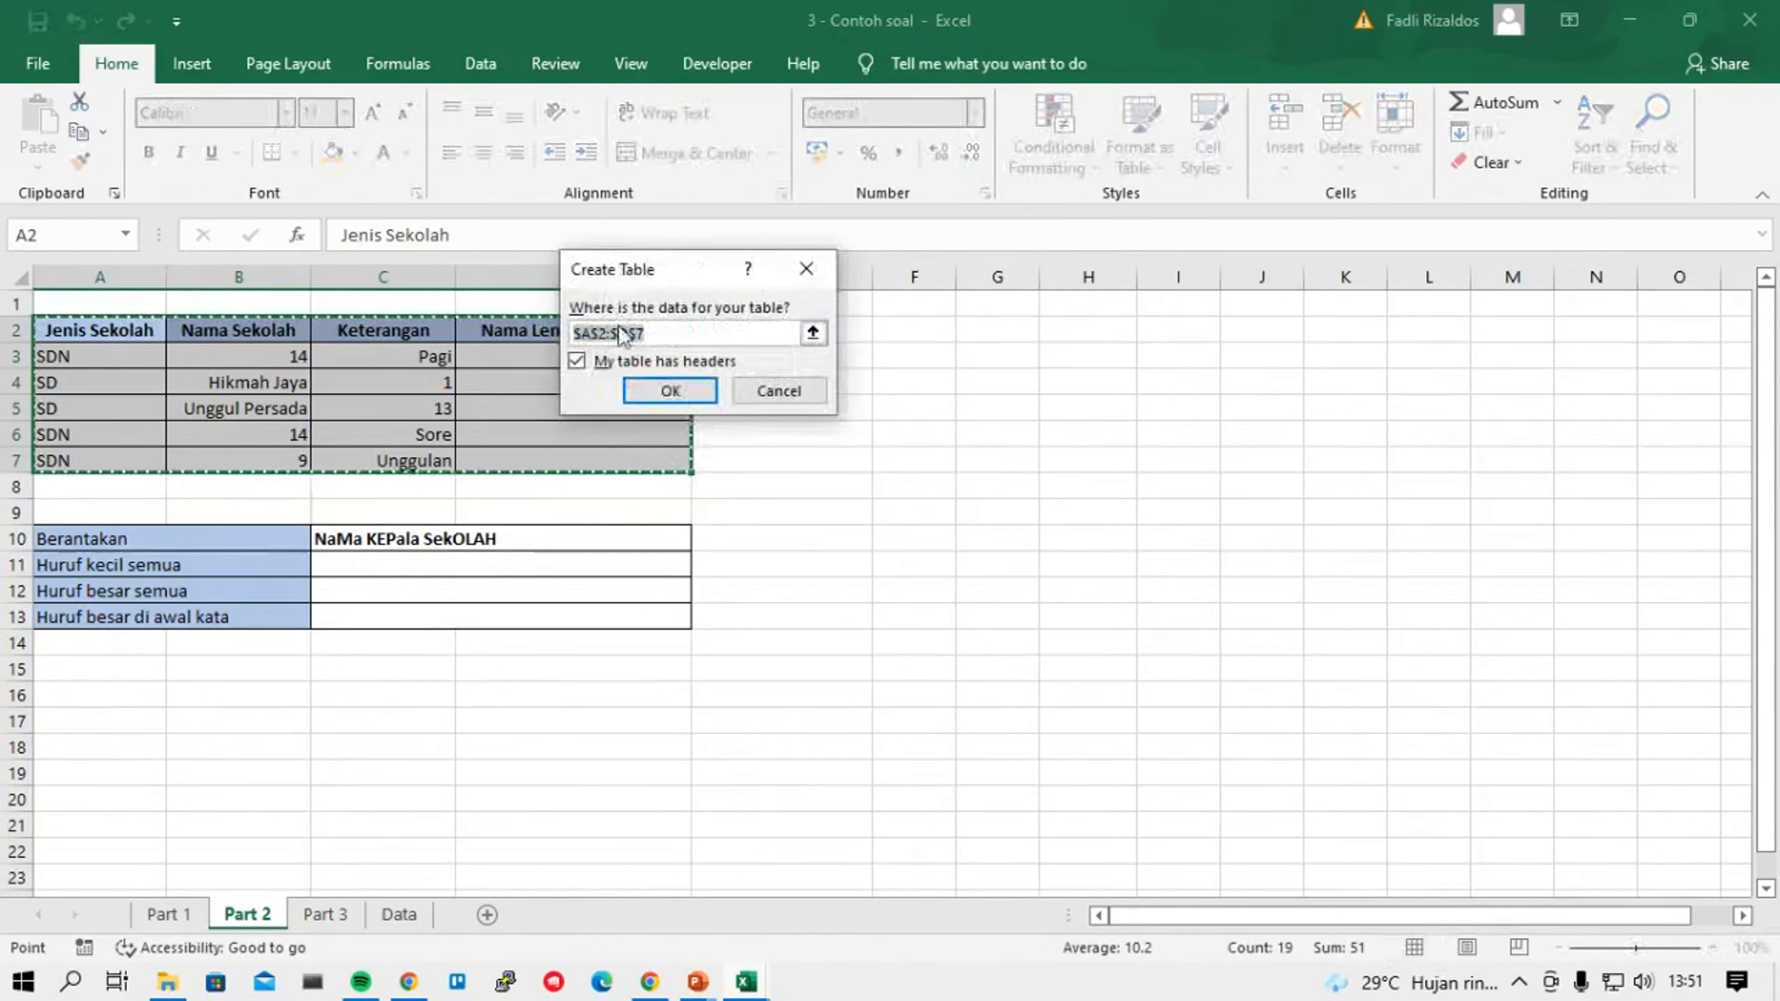
{"action": "left_click", "coordinate": [669, 391]}
{"action": "left_click", "coordinate": [616, 354]}
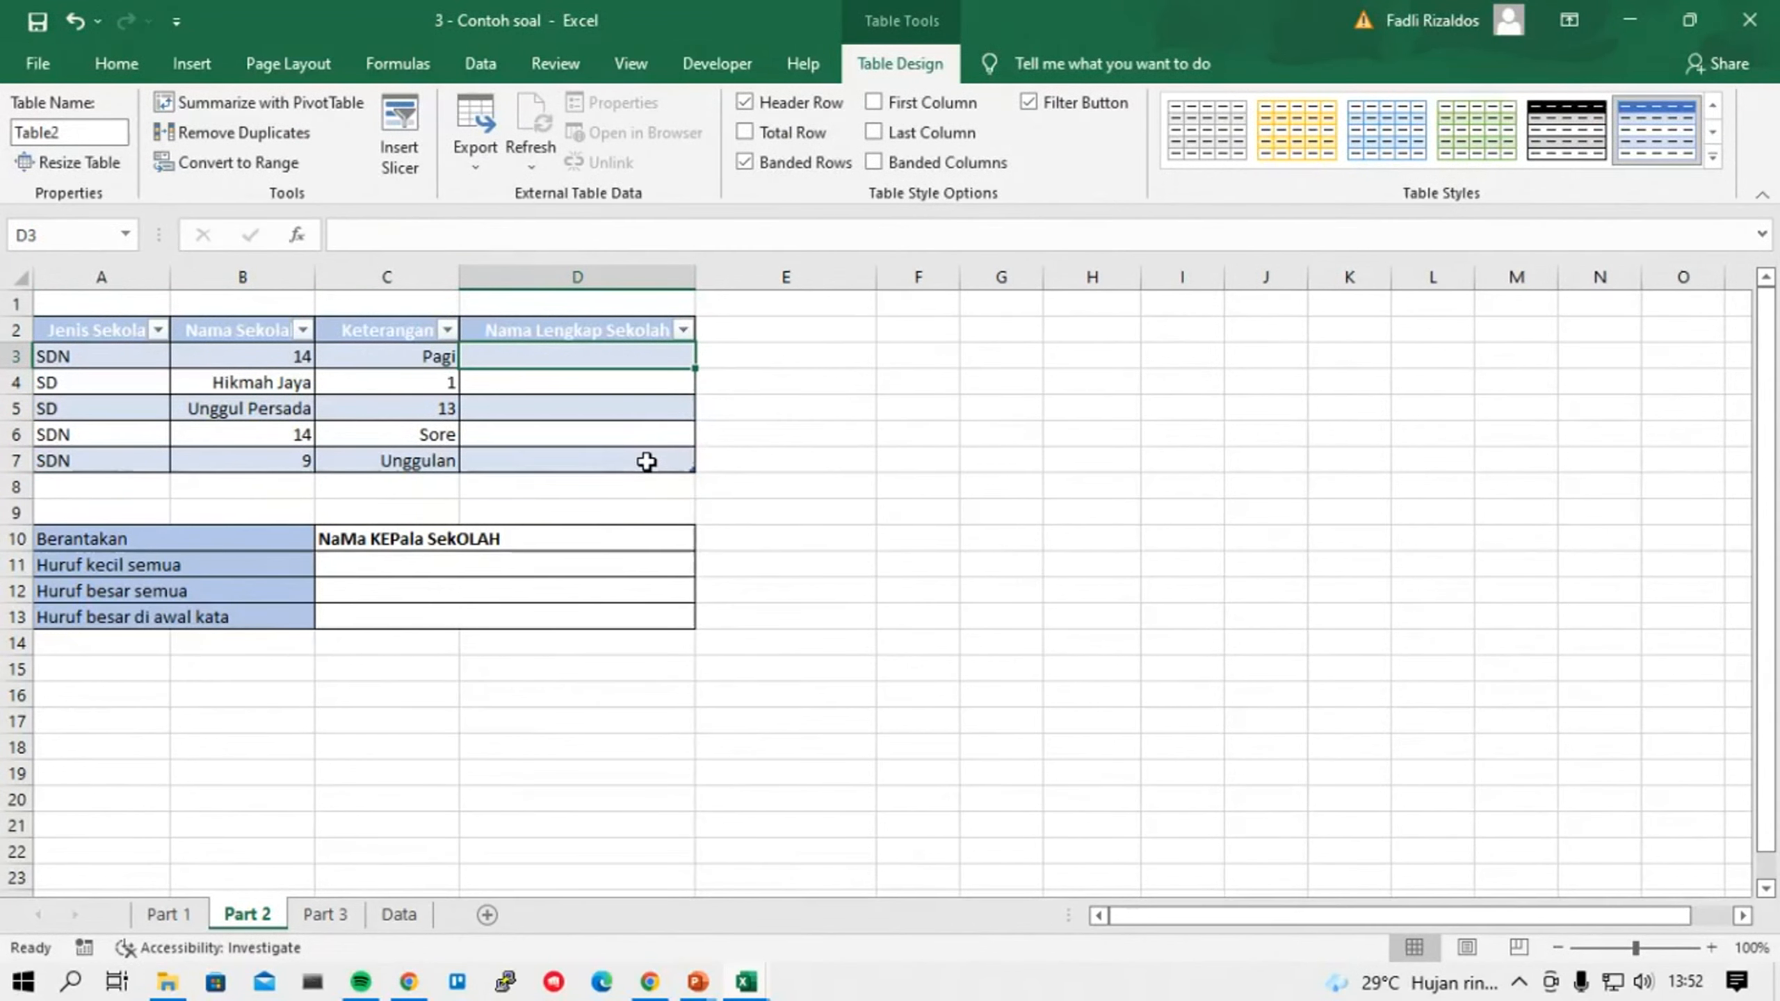
{"action": "left_click", "coordinate": [738, 512]}
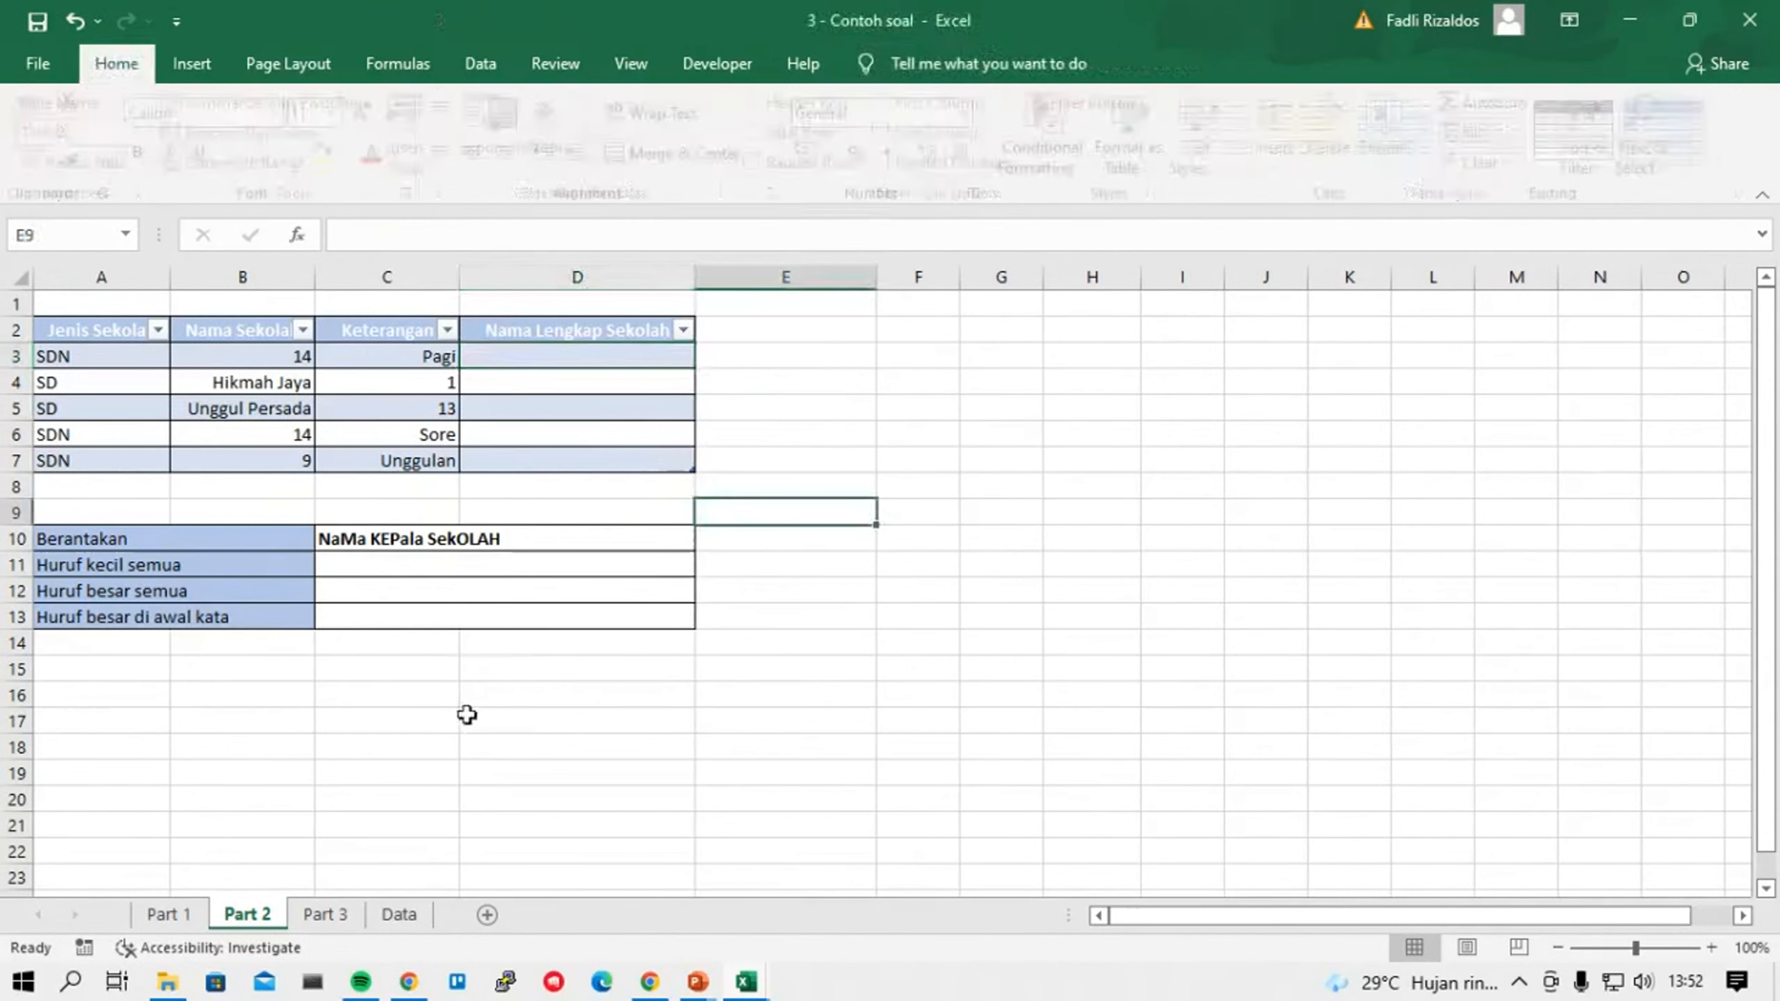
Review the VLOOKUP formula in cell C2 of Part 3 against the empty Domisili cell beside it.
{"action": "left_click", "coordinate": [325, 915]}
{"action": "left_click", "coordinate": [358, 317]}
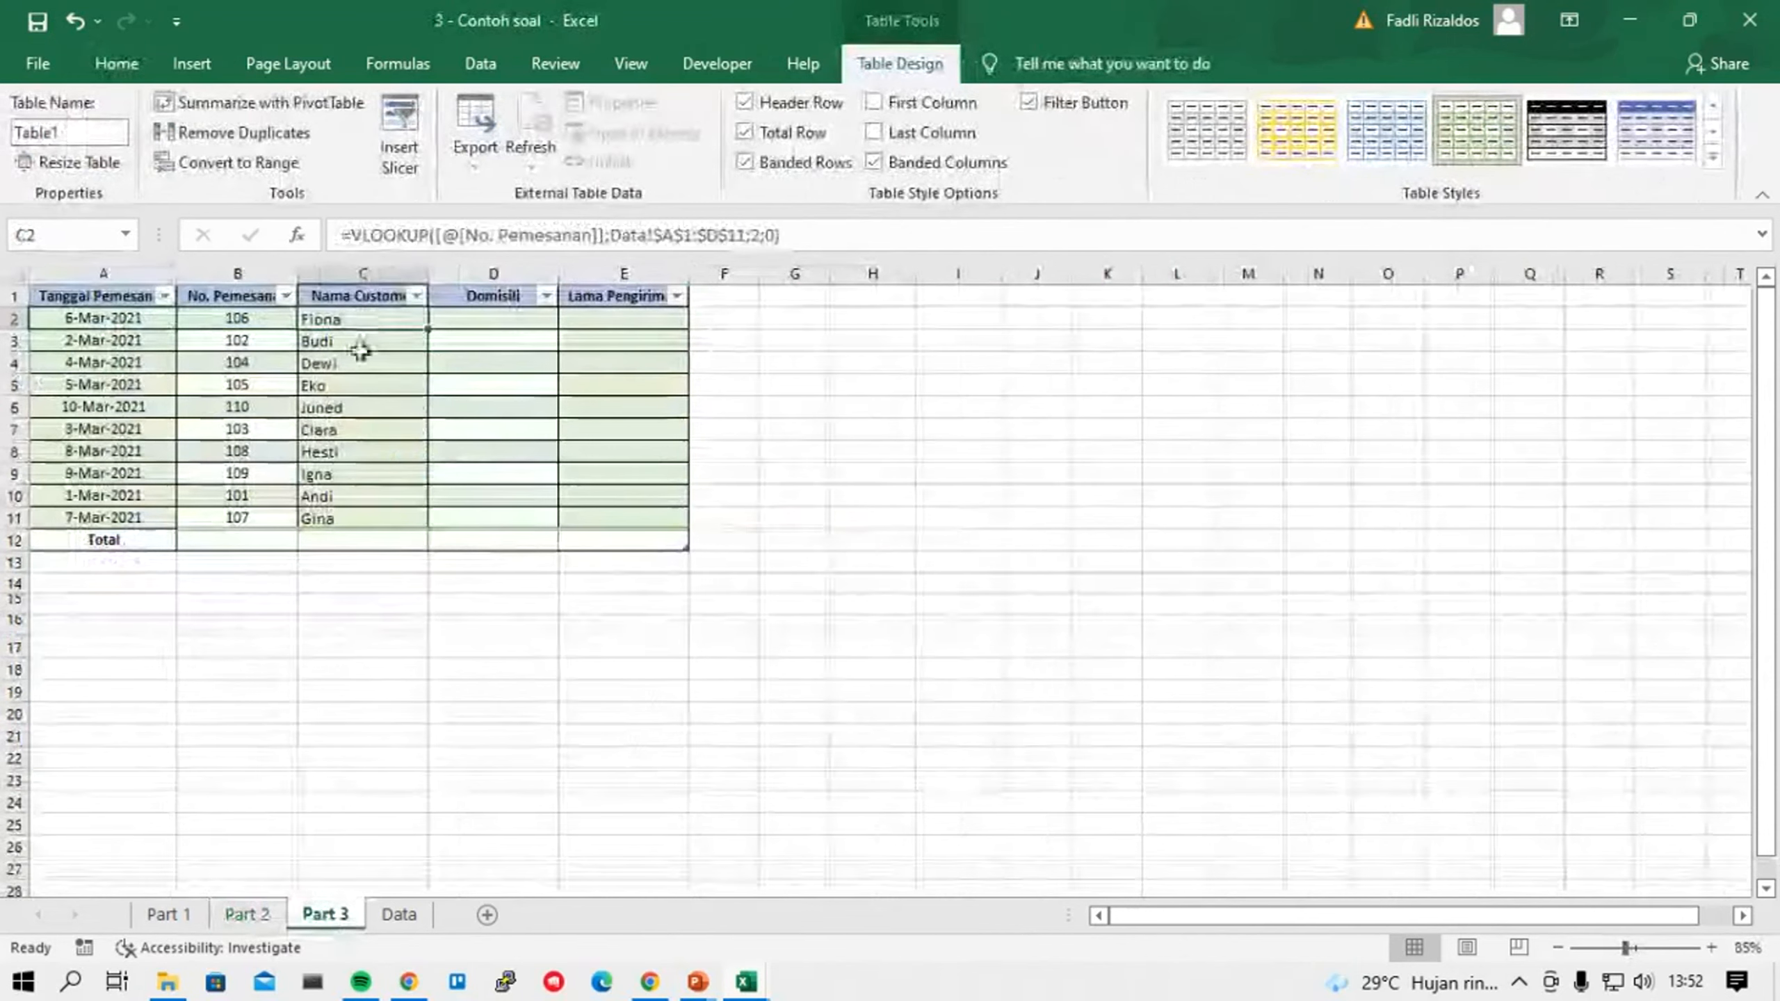
{"action": "mouse_move", "coordinate": [650, 980]}
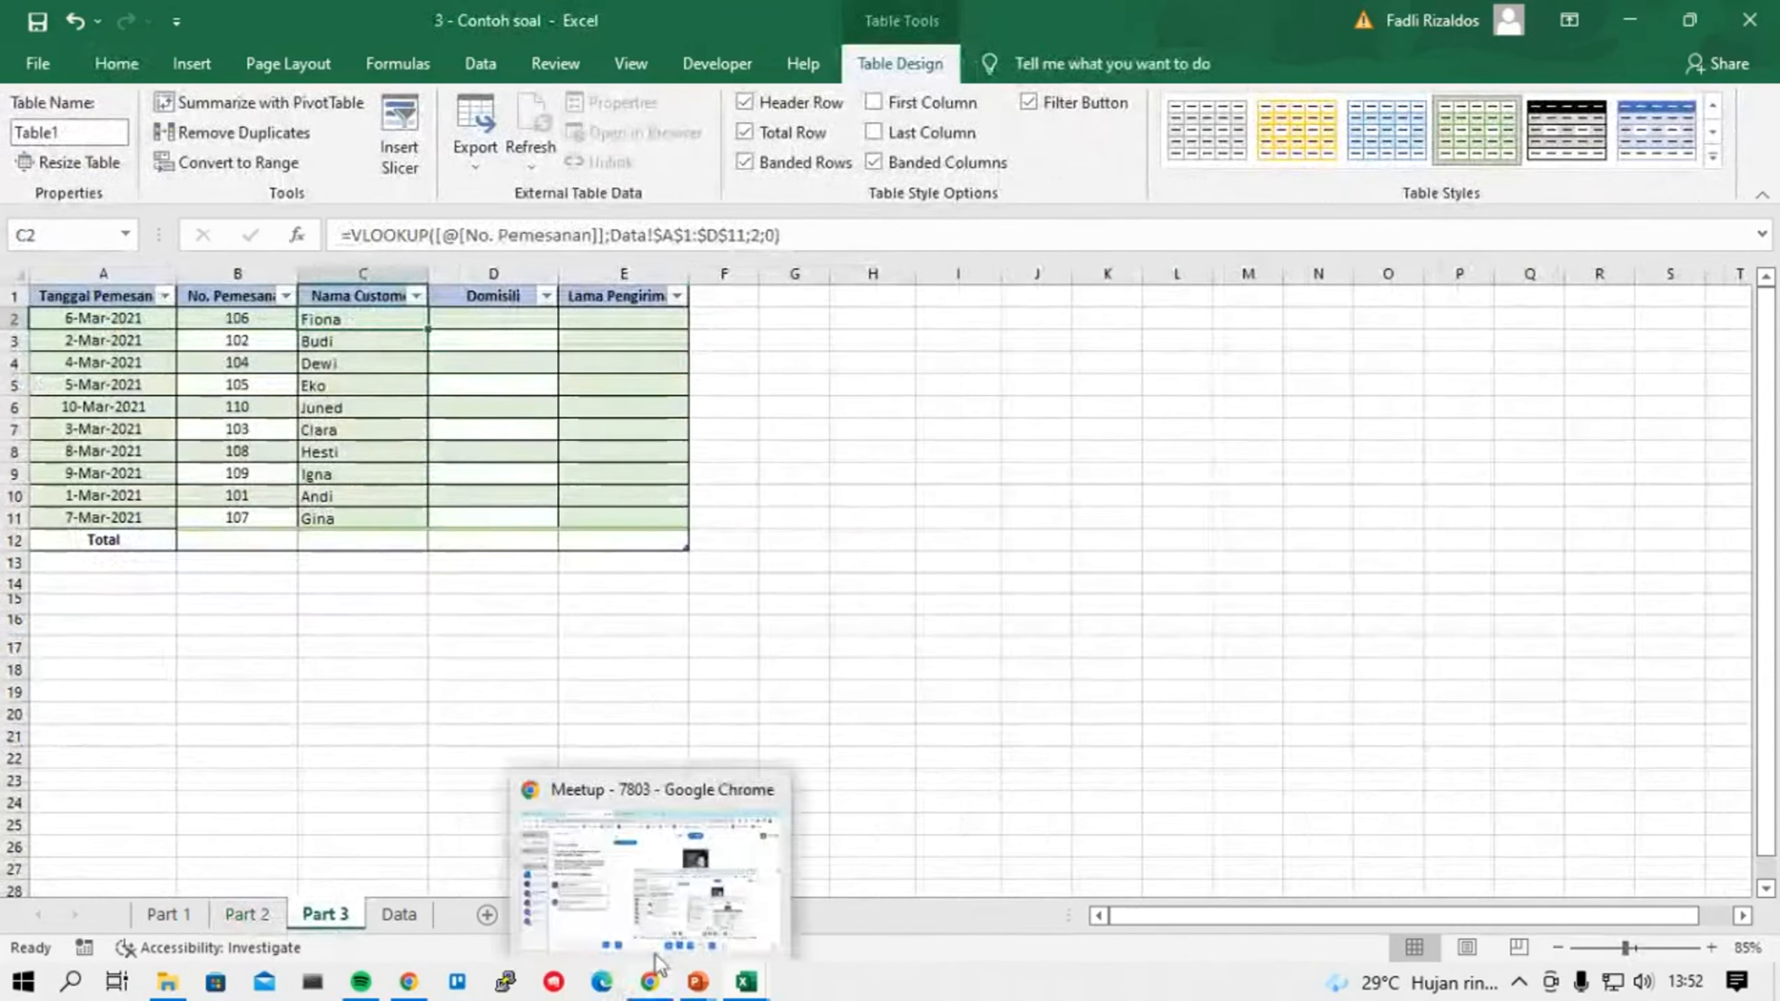
{"action": "mouse_move", "coordinate": [662, 904]}
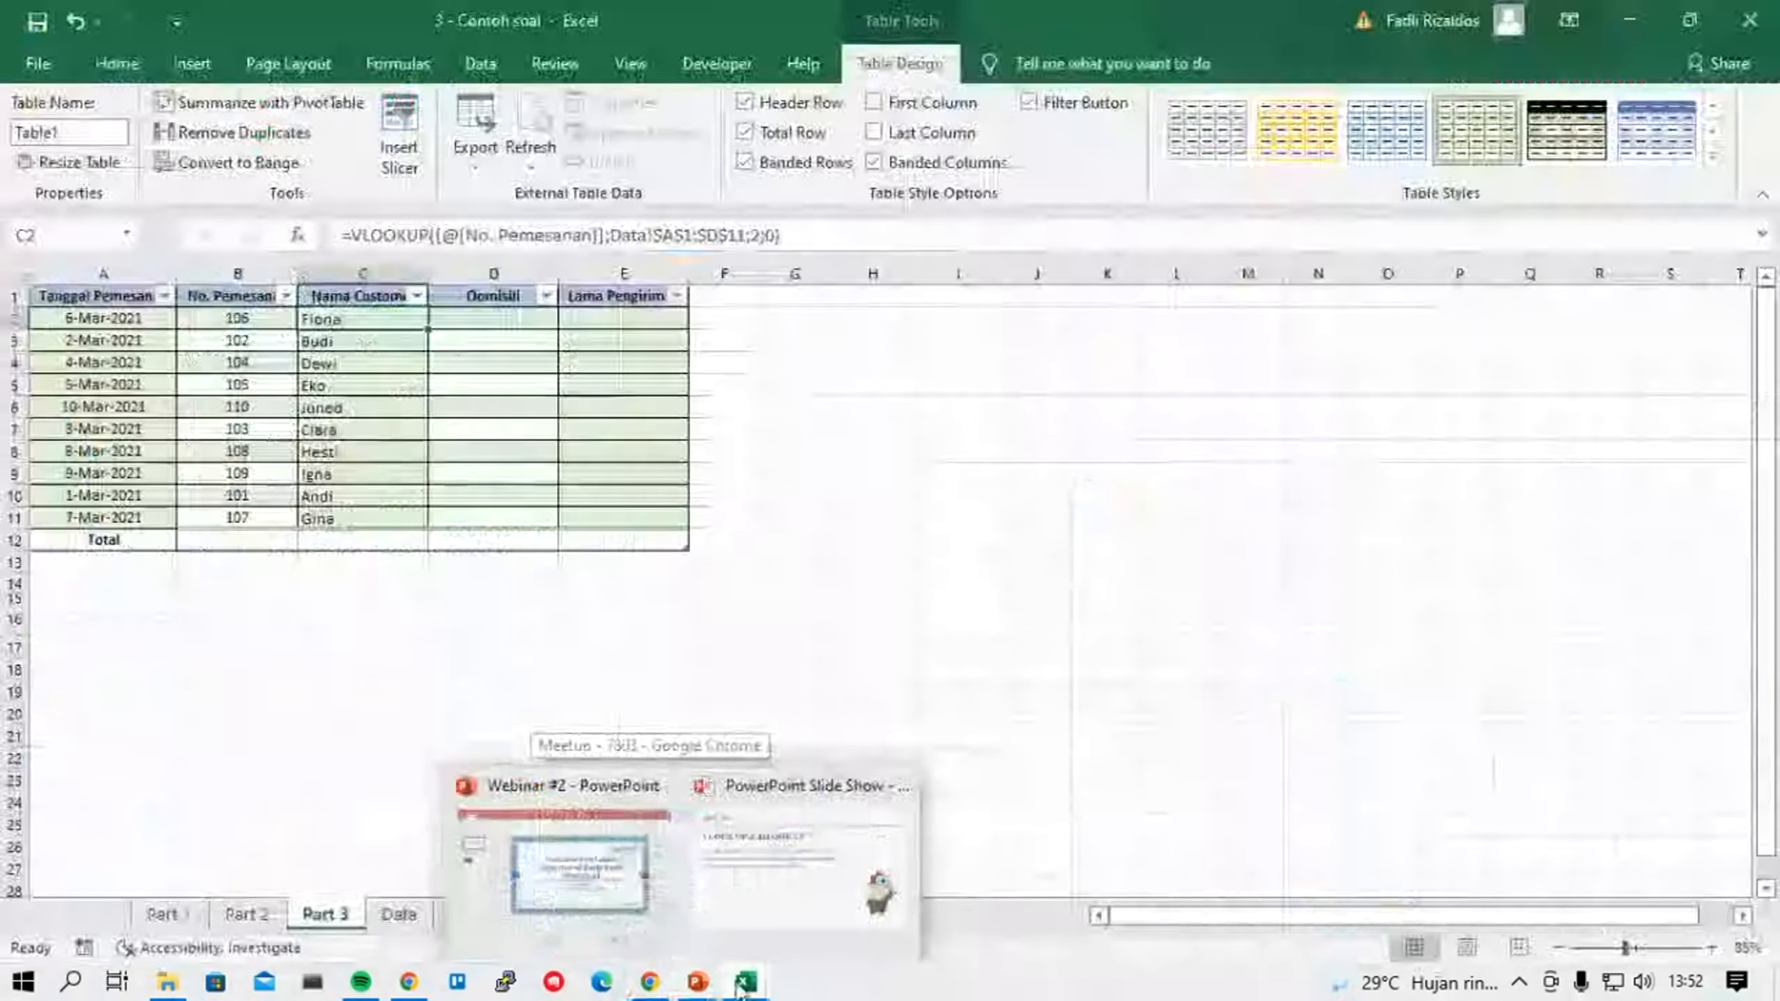
{"action": "mouse_move", "coordinate": [715, 991]}
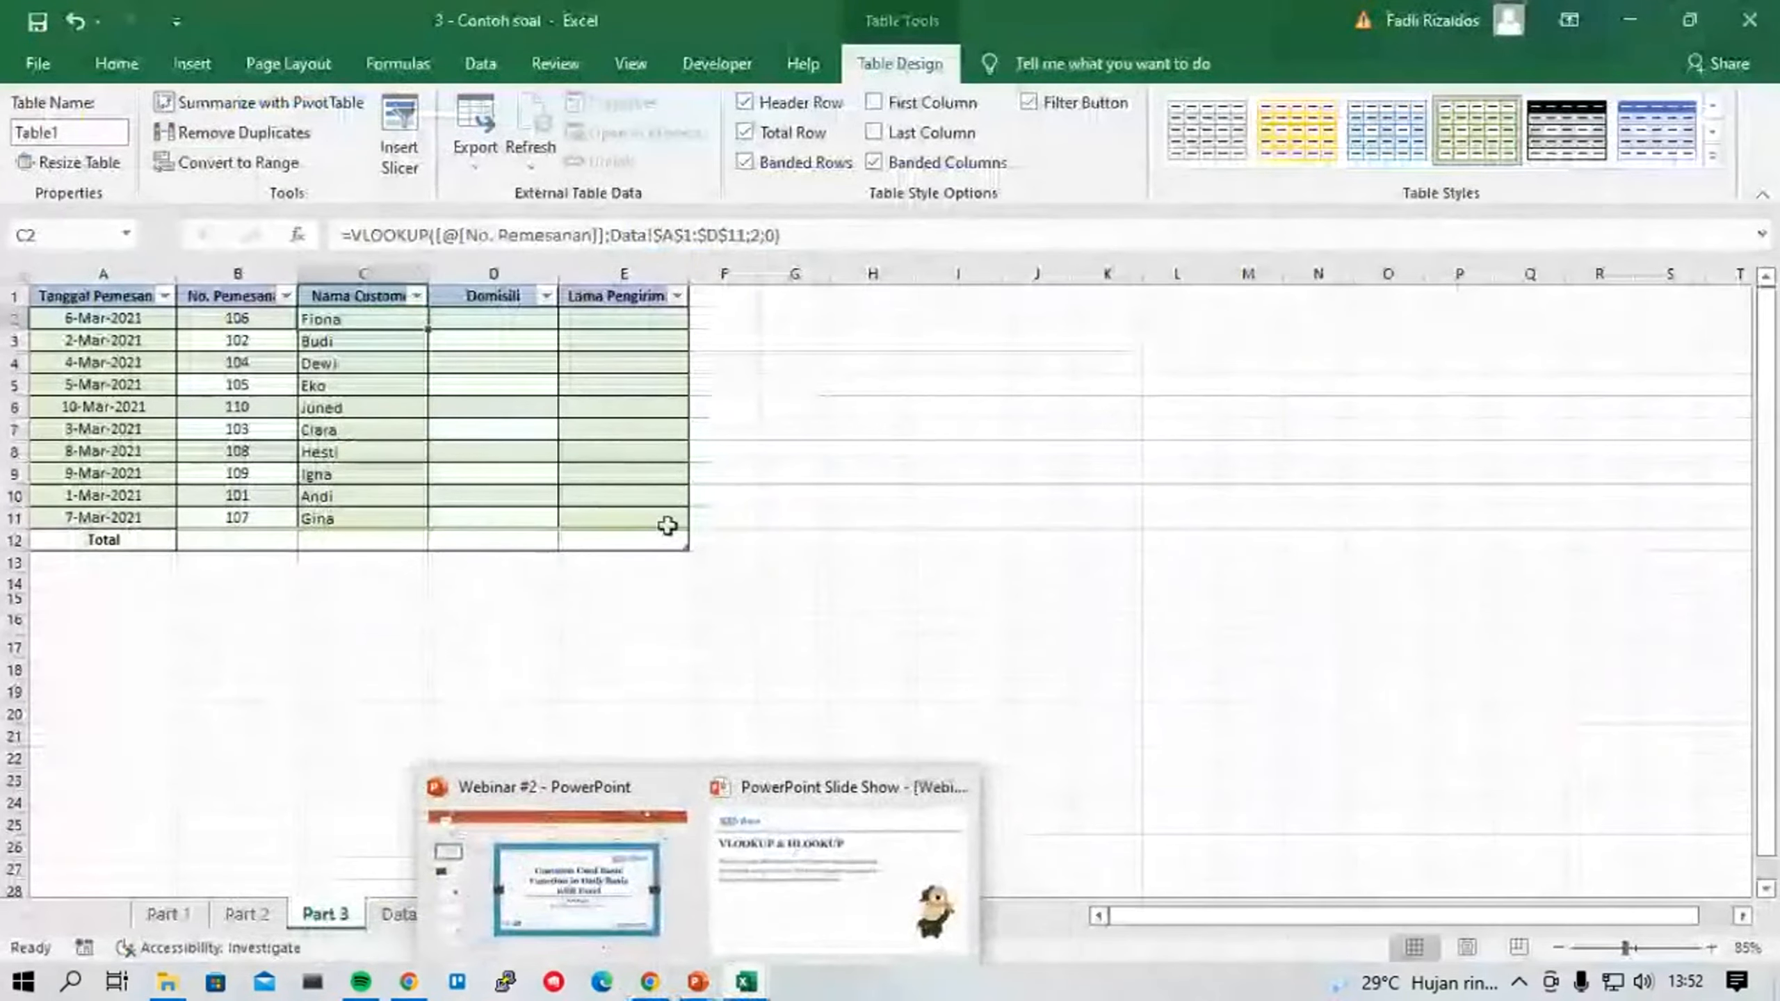
{"action": "left_click", "coordinate": [474, 324]}
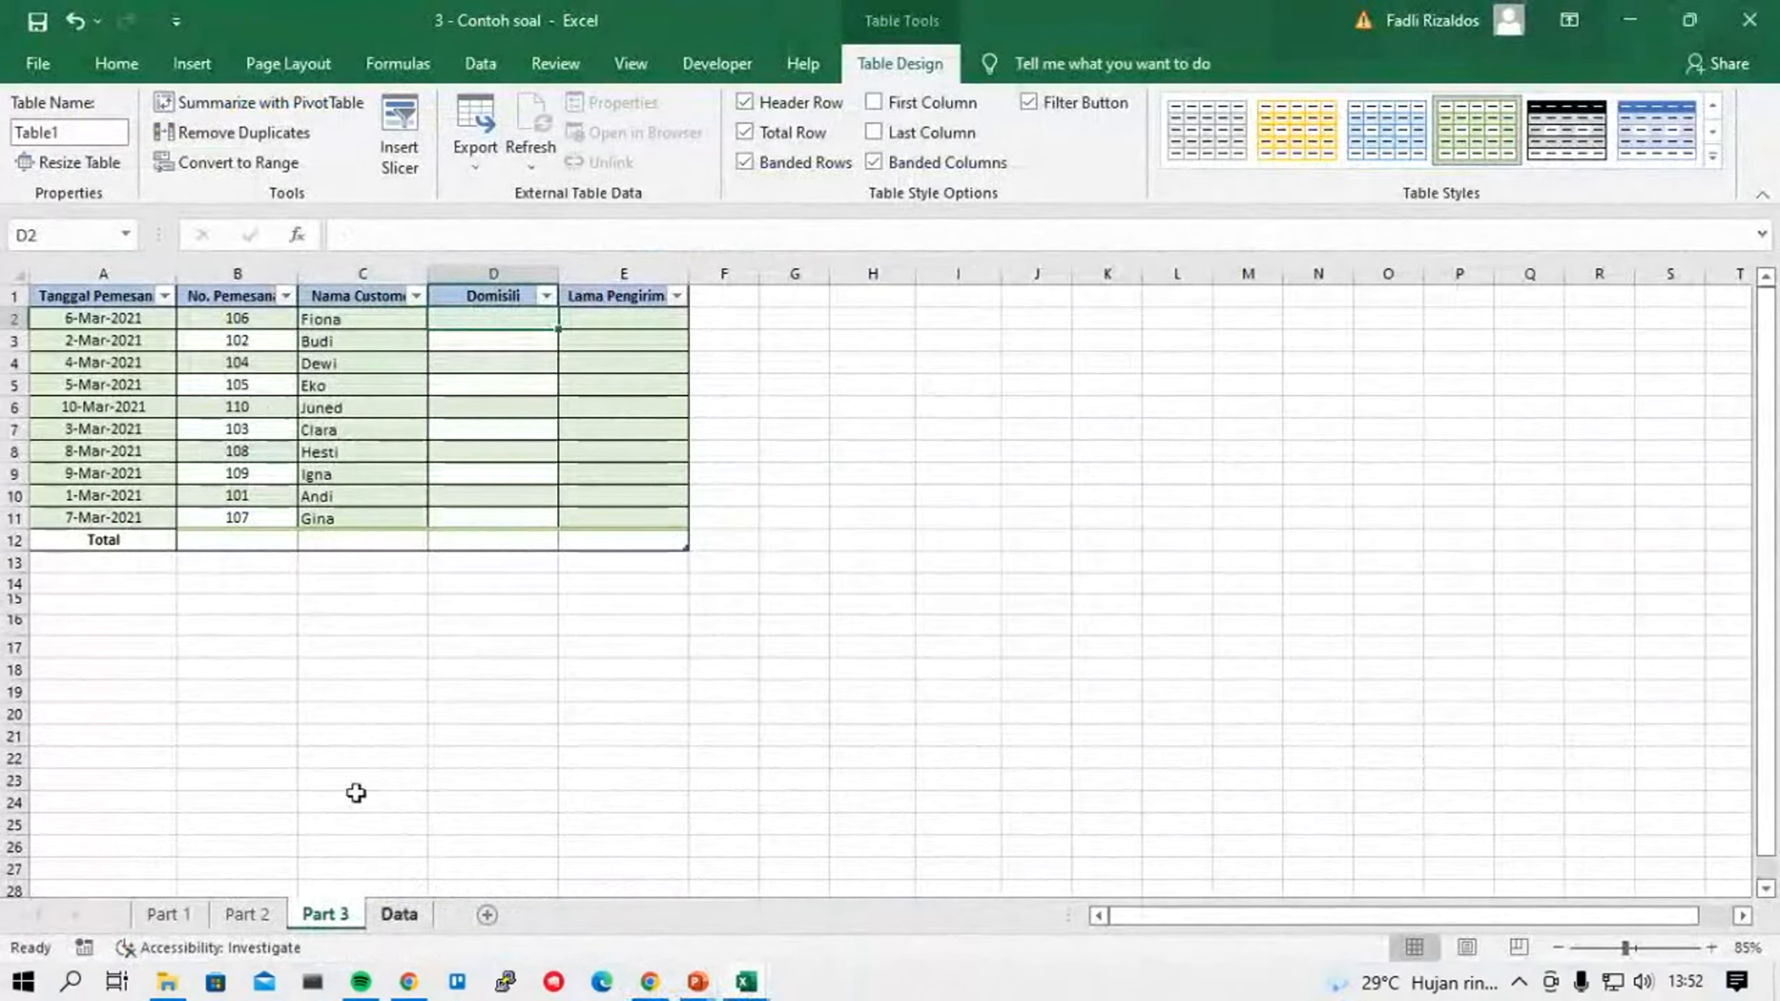
{"action": "left_click", "coordinate": [368, 327]}
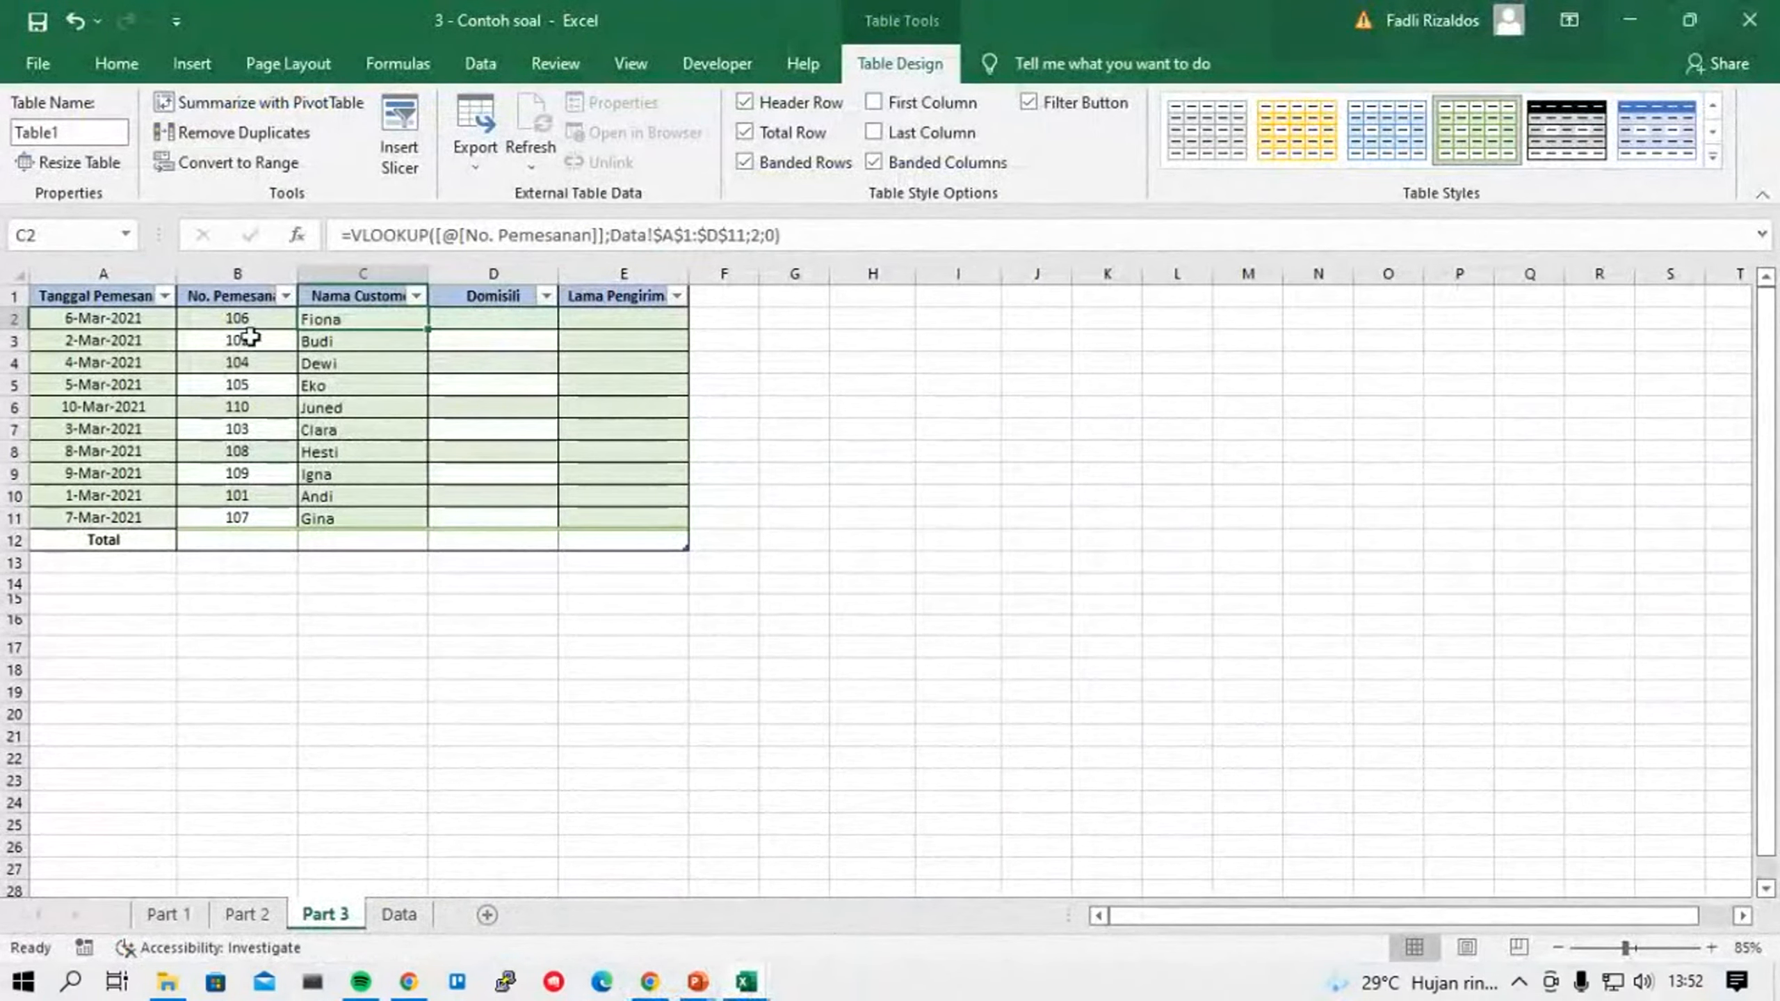
{"action": "key", "text": "F2"}
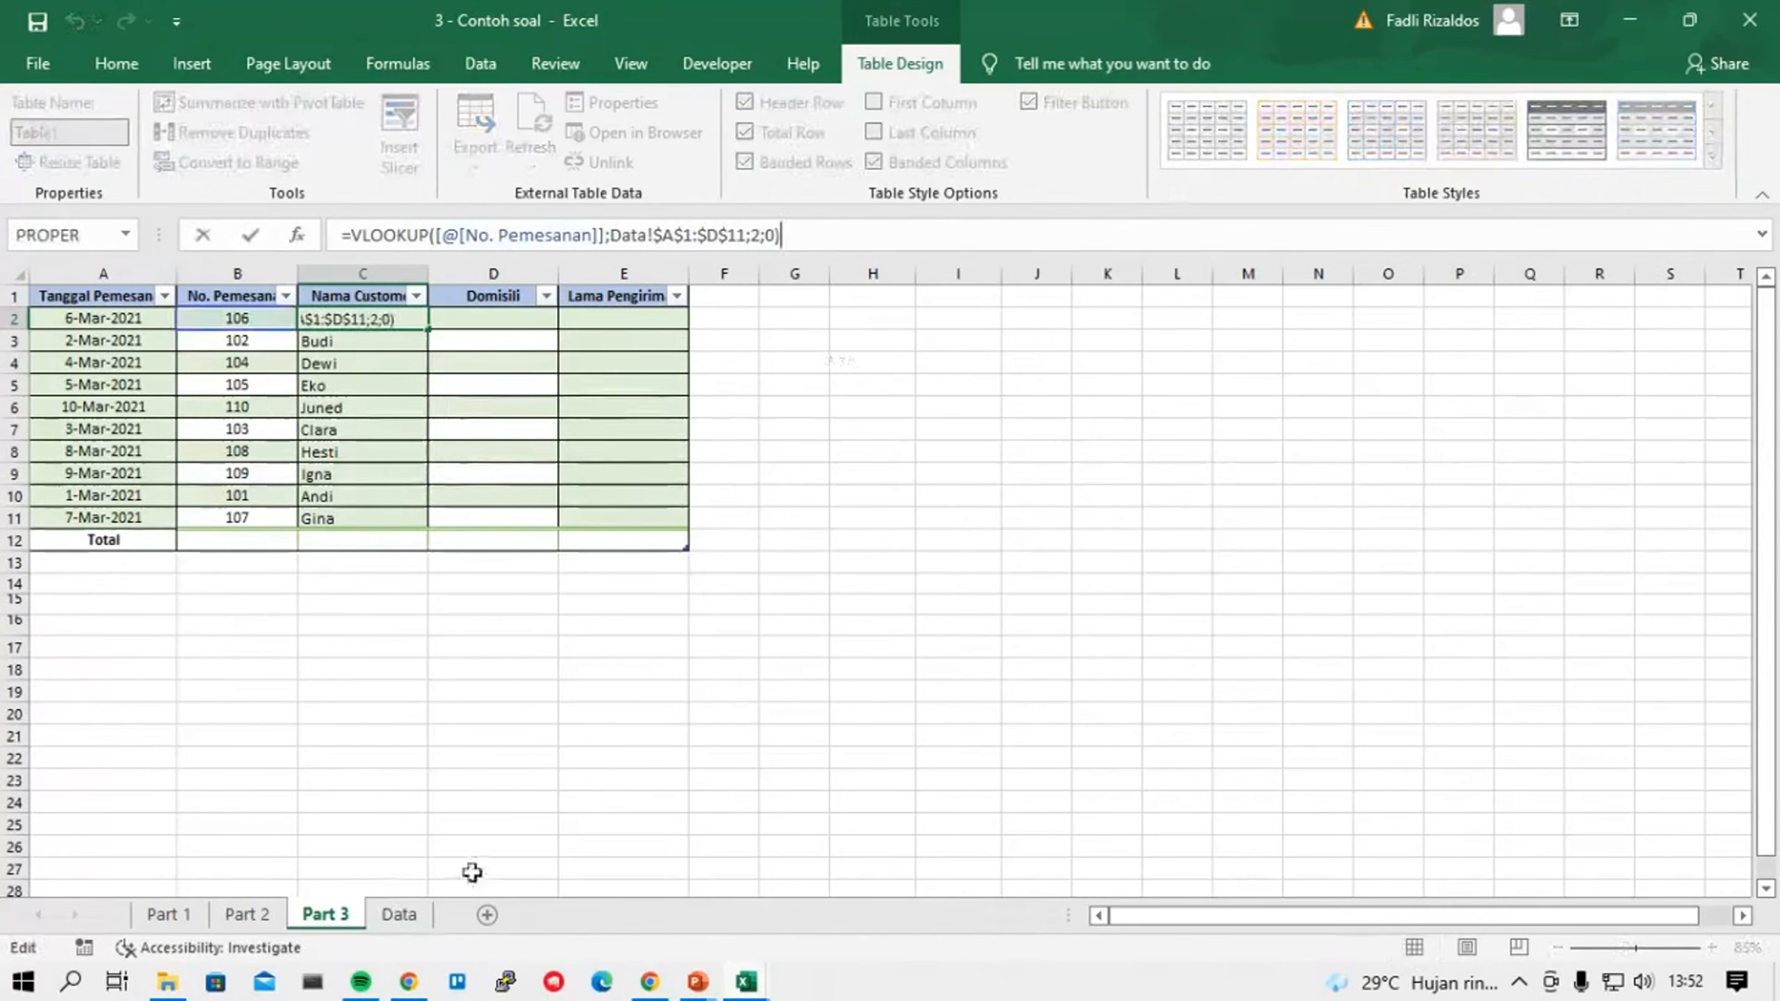
Examine the lookup range A1:D11 on the Data sheet and the lookup value argument in Part 3's C2 formula.
{"action": "left_click", "coordinate": [399, 914]}
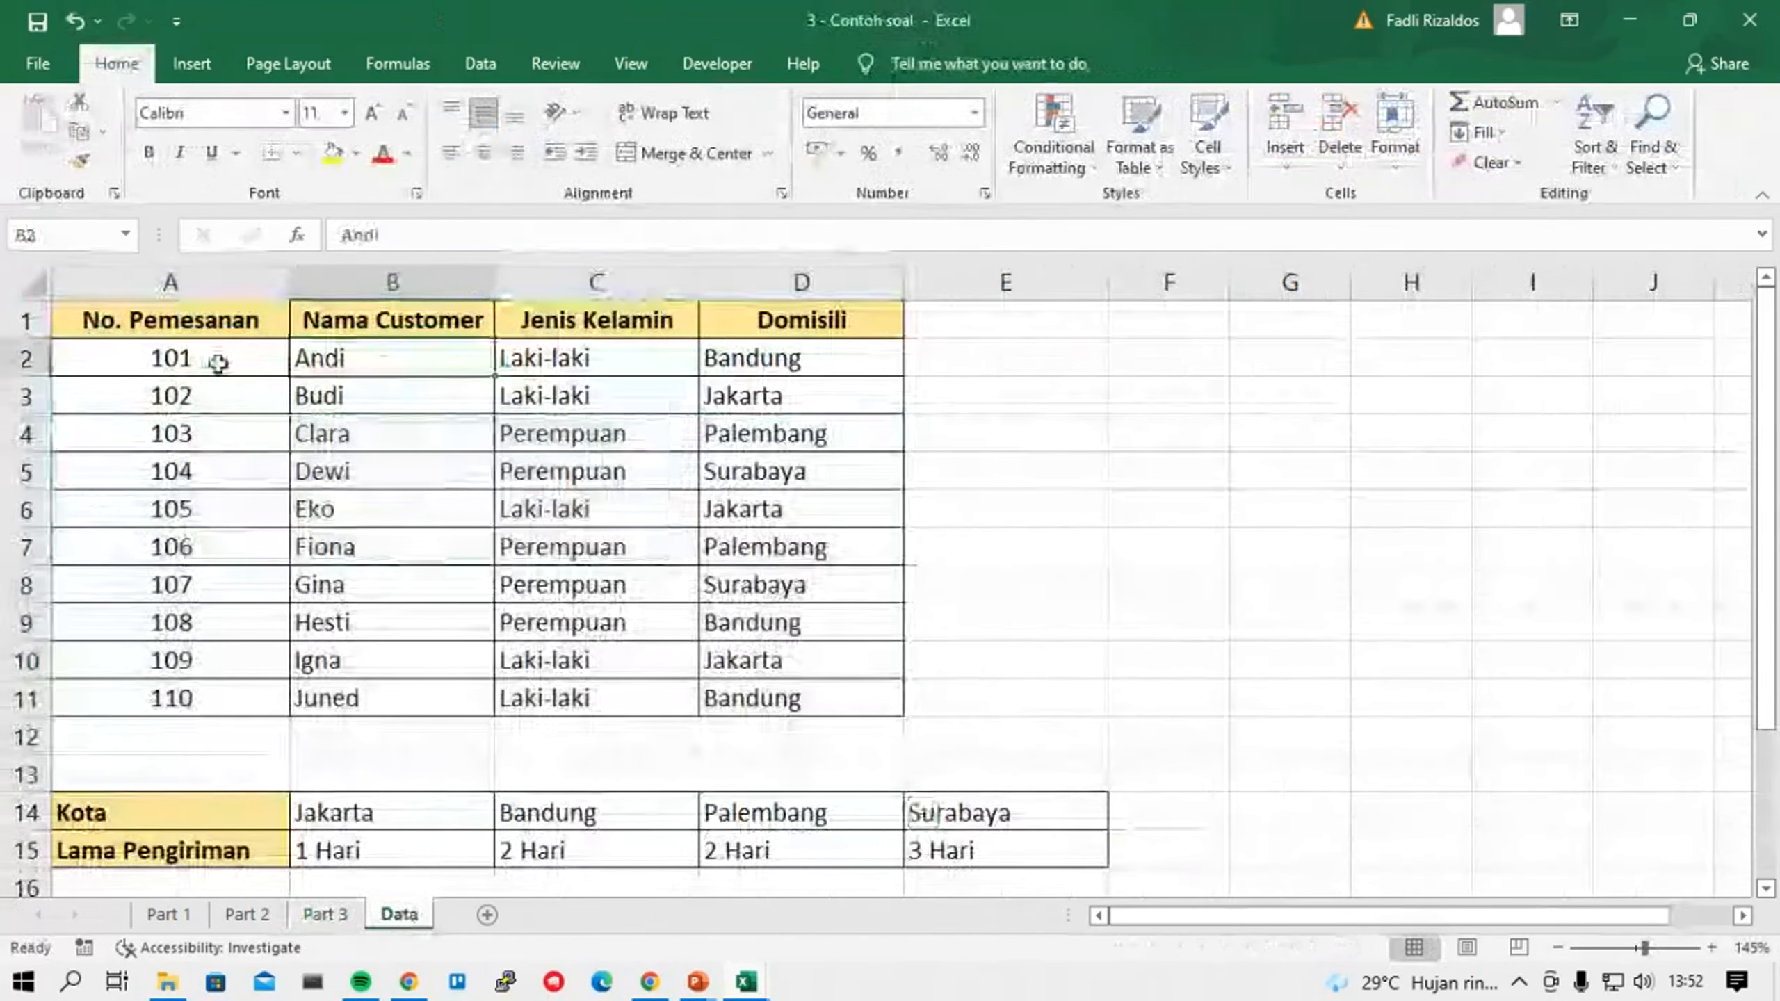
{"action": "left_click", "coordinate": [203, 349]}
{"action": "left_click_drag", "start_coordinate": [208, 321], "coordinate": [855, 702]}
{"action": "left_click", "coordinate": [917, 621]}
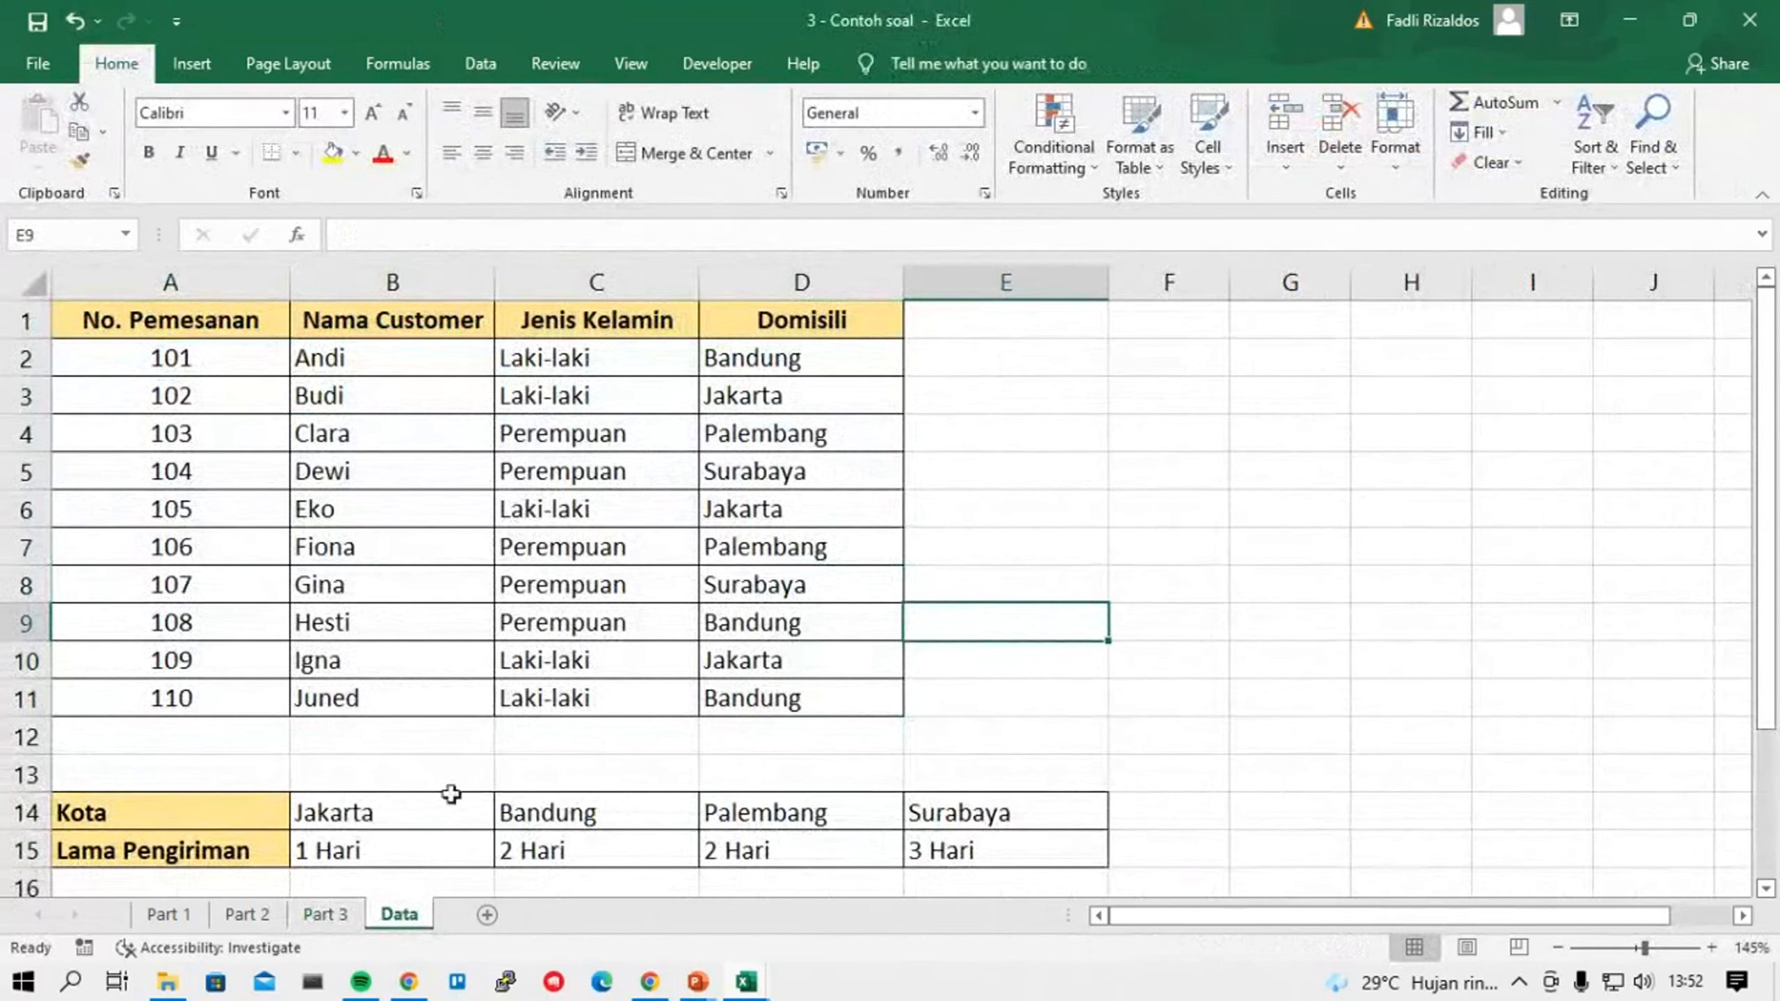
{"action": "left_click", "coordinate": [325, 914]}
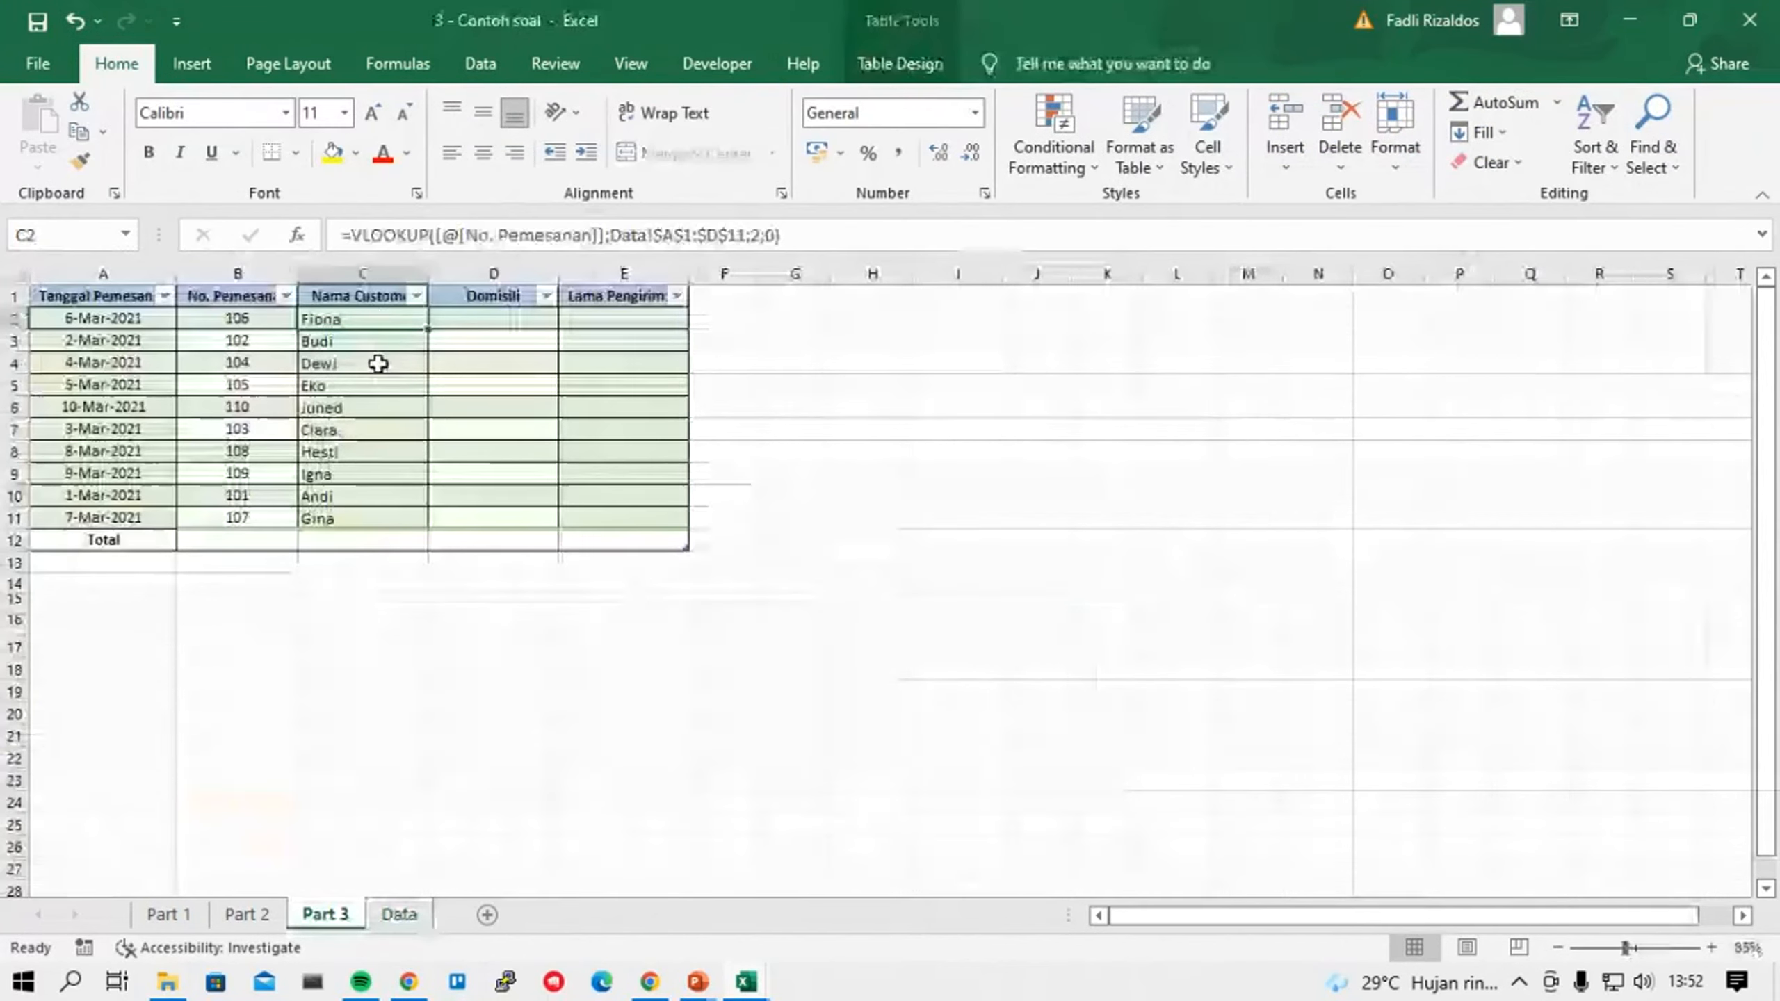
{"action": "left_click", "coordinate": [488, 235]}
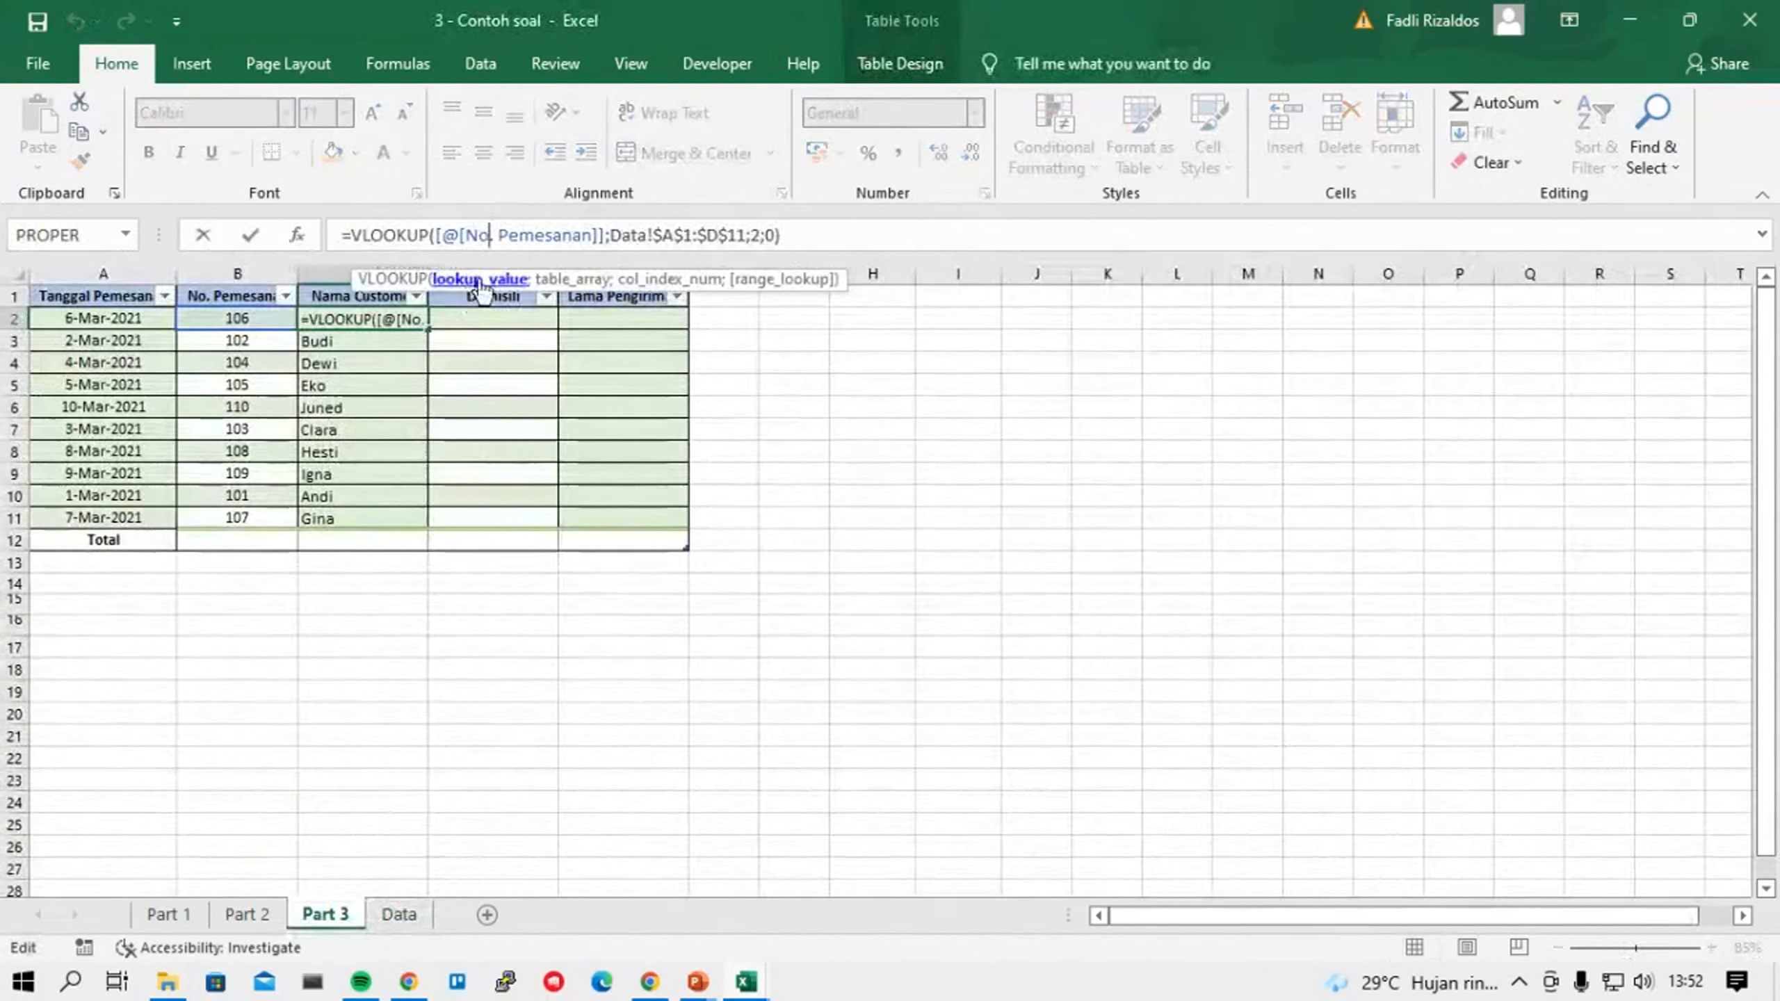
{"action": "left_click", "coordinate": [793, 234]}
{"action": "key", "text": "ctrl+Return"}
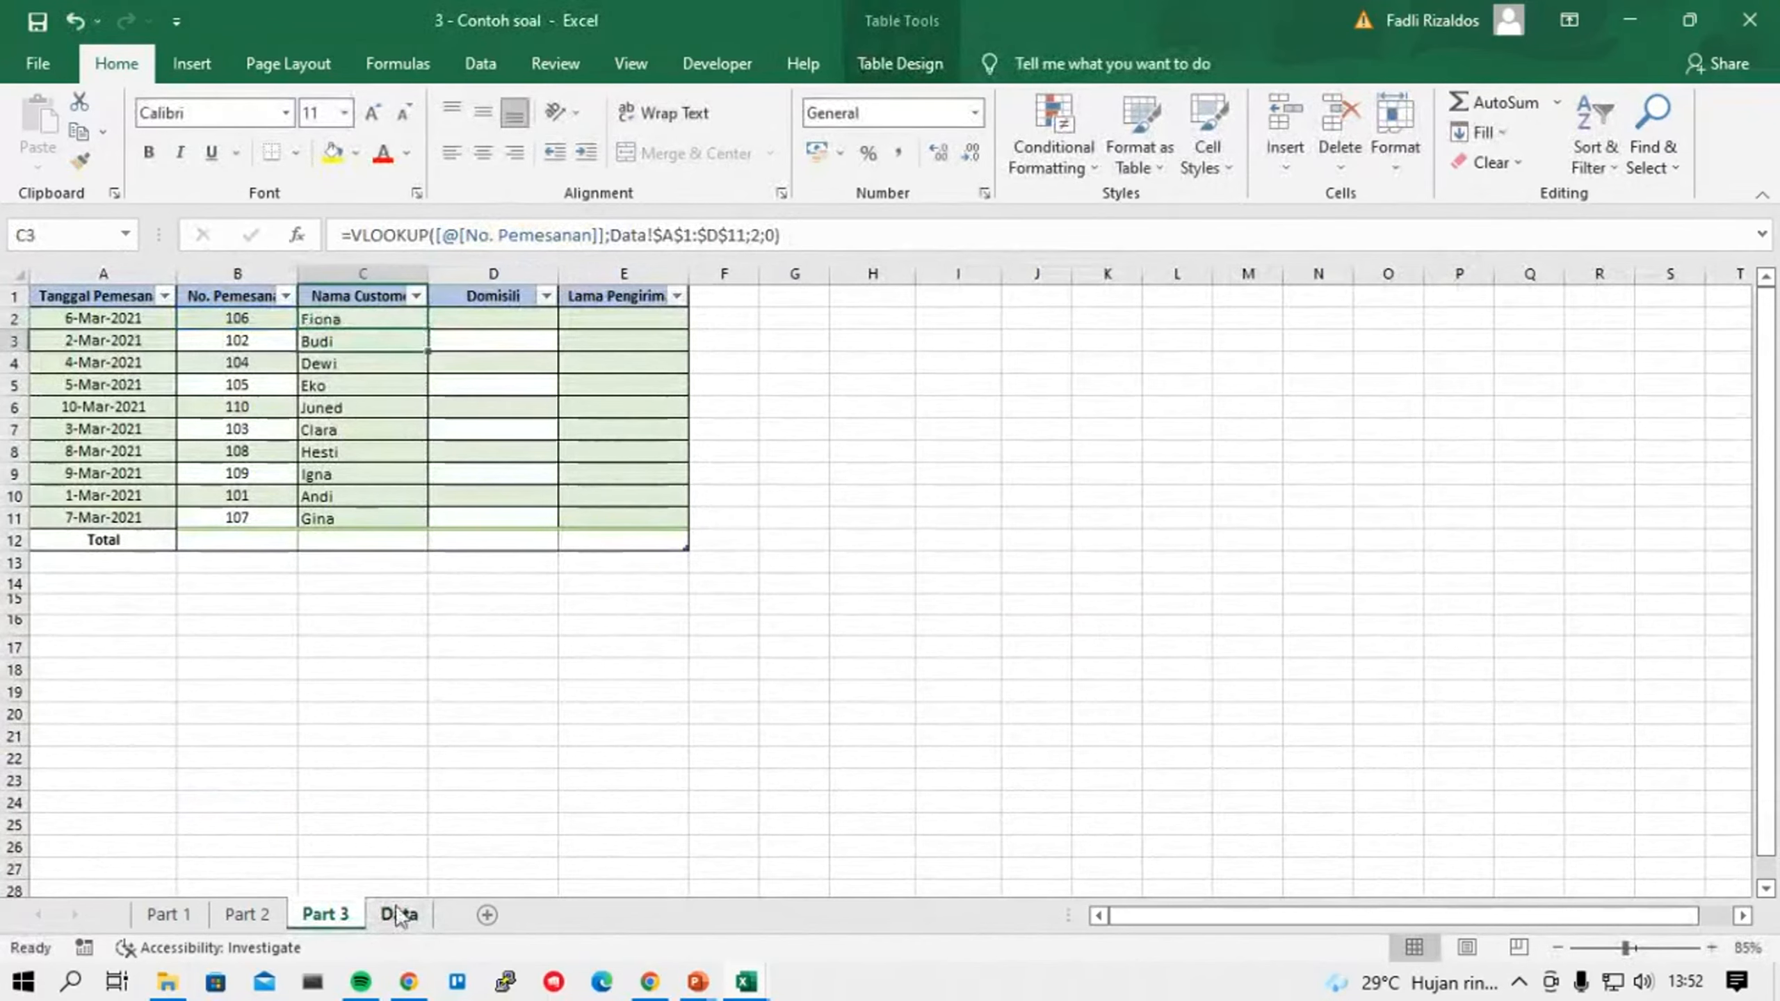
Trace order number 106 on the Data sheet from the No. Pemesanan column to its Nama Customer entry.
{"action": "left_click", "coordinate": [398, 914]}
{"action": "left_click_drag", "start_coordinate": [231, 310], "coordinate": [806, 695]}
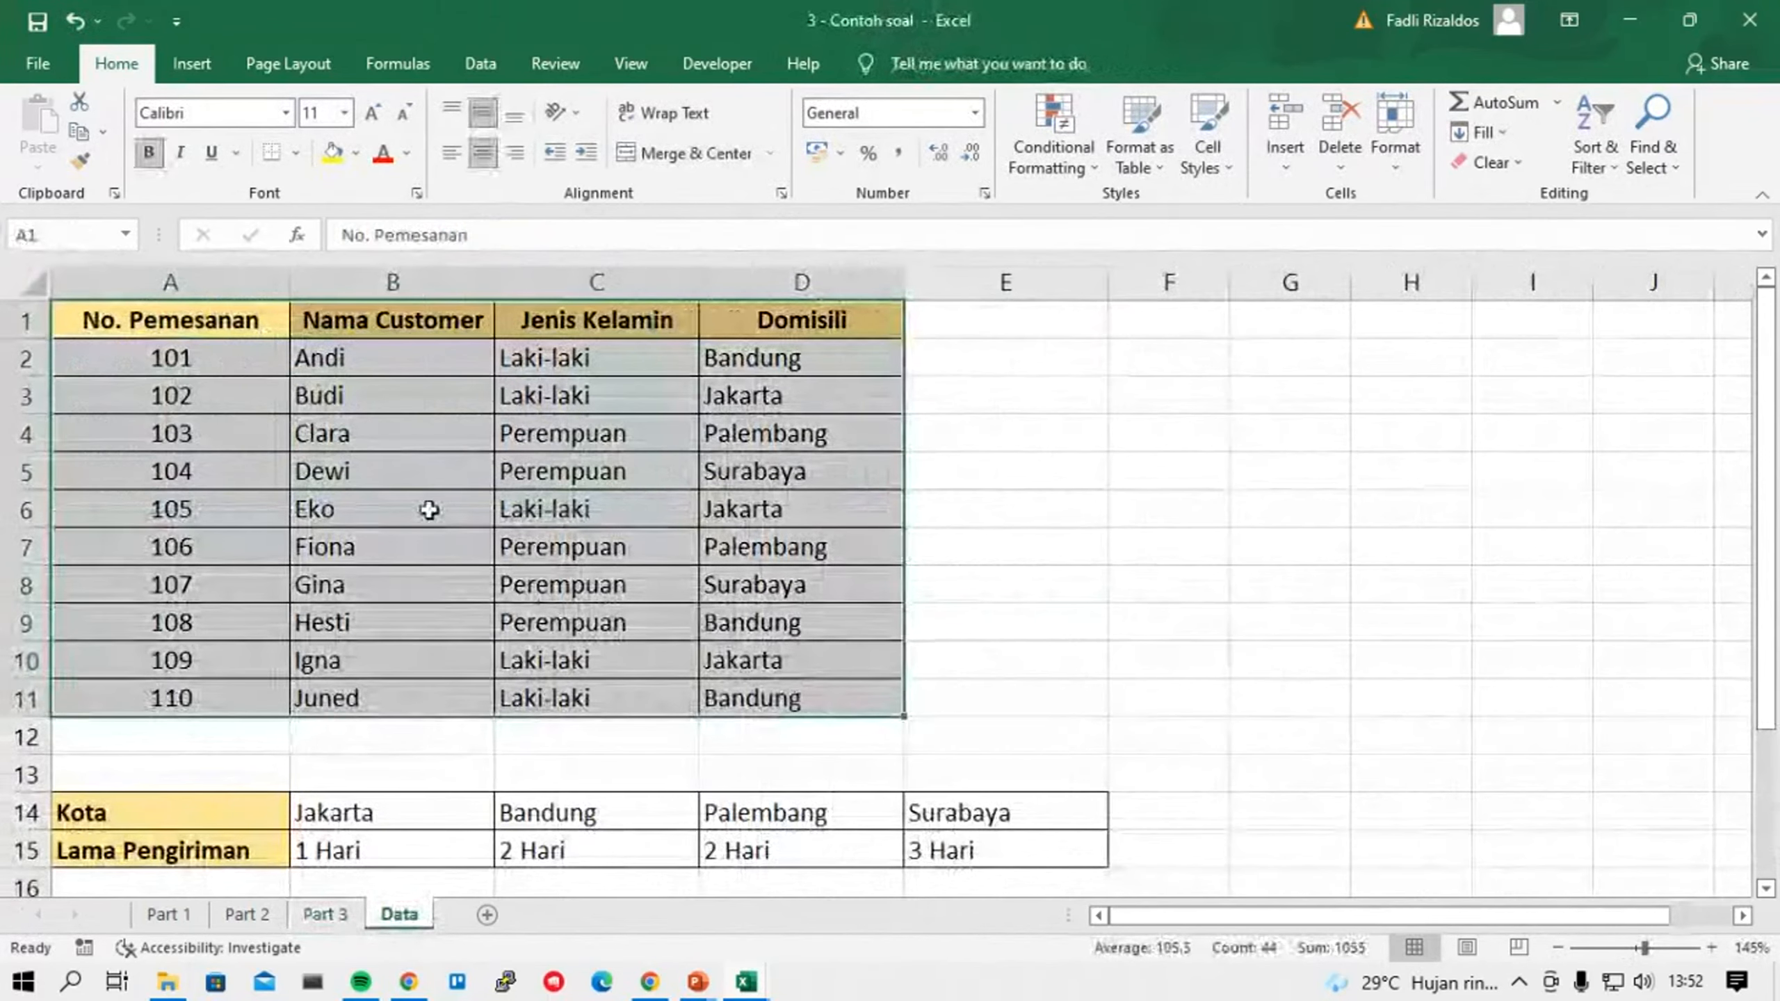
{"action": "left_click", "coordinate": [1025, 473]}
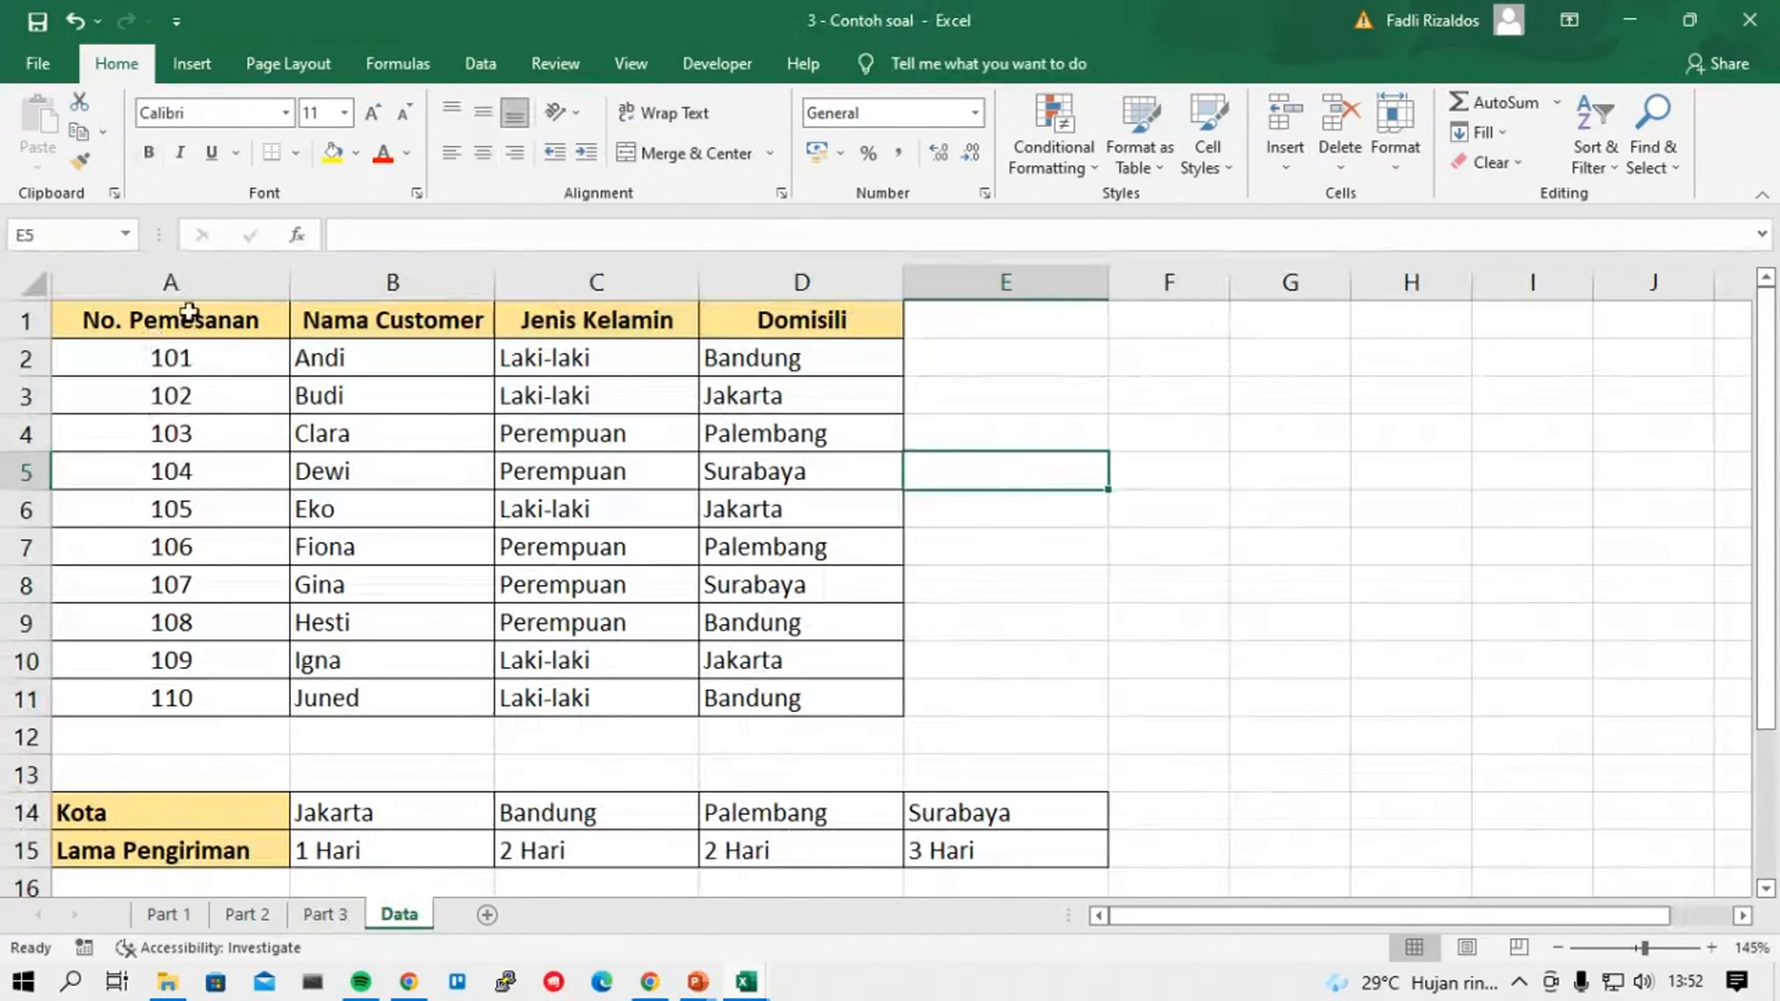
{"action": "left_click_drag", "start_coordinate": [189, 312], "coordinate": [218, 683]}
{"action": "left_click", "coordinate": [226, 509]}
{"action": "left_click", "coordinate": [227, 548]}
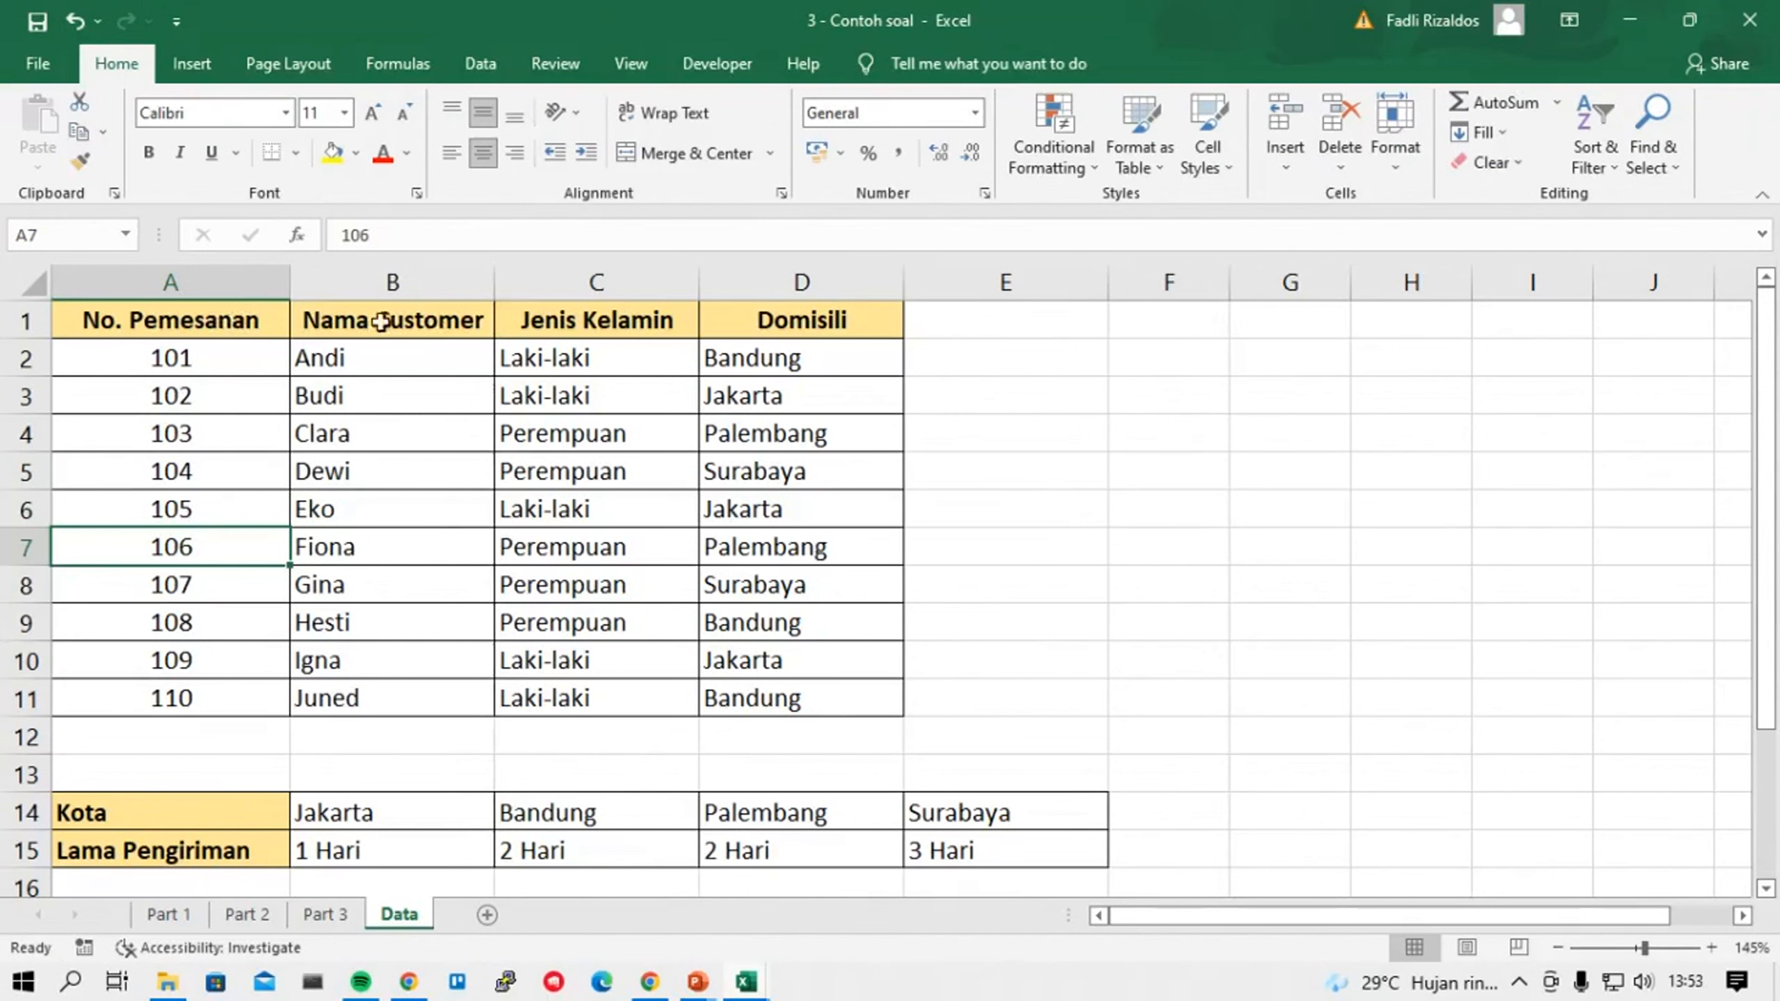
{"action": "left_click_drag", "start_coordinate": [381, 321], "coordinate": [389, 691]}
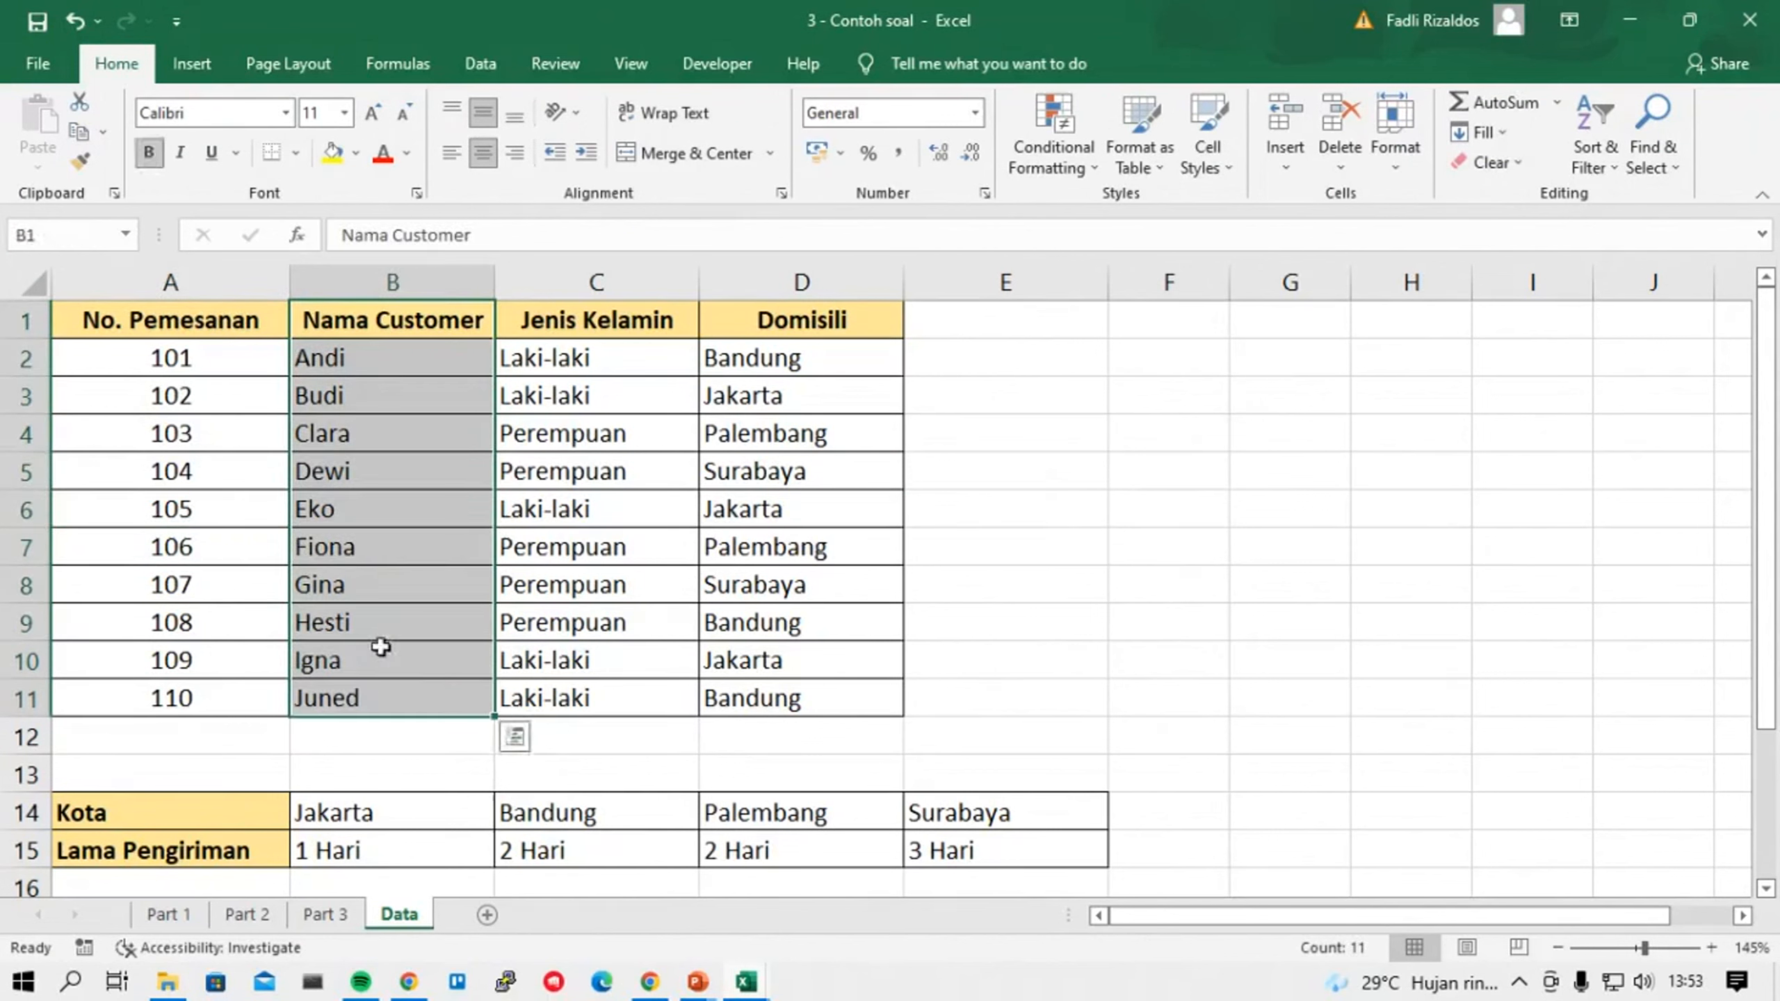
{"action": "left_click", "coordinate": [332, 544]}
Compare the column index in Part 3's C2 formula with the order of the columns in the Data sheet's customer table.
{"action": "left_click", "coordinate": [326, 914]}
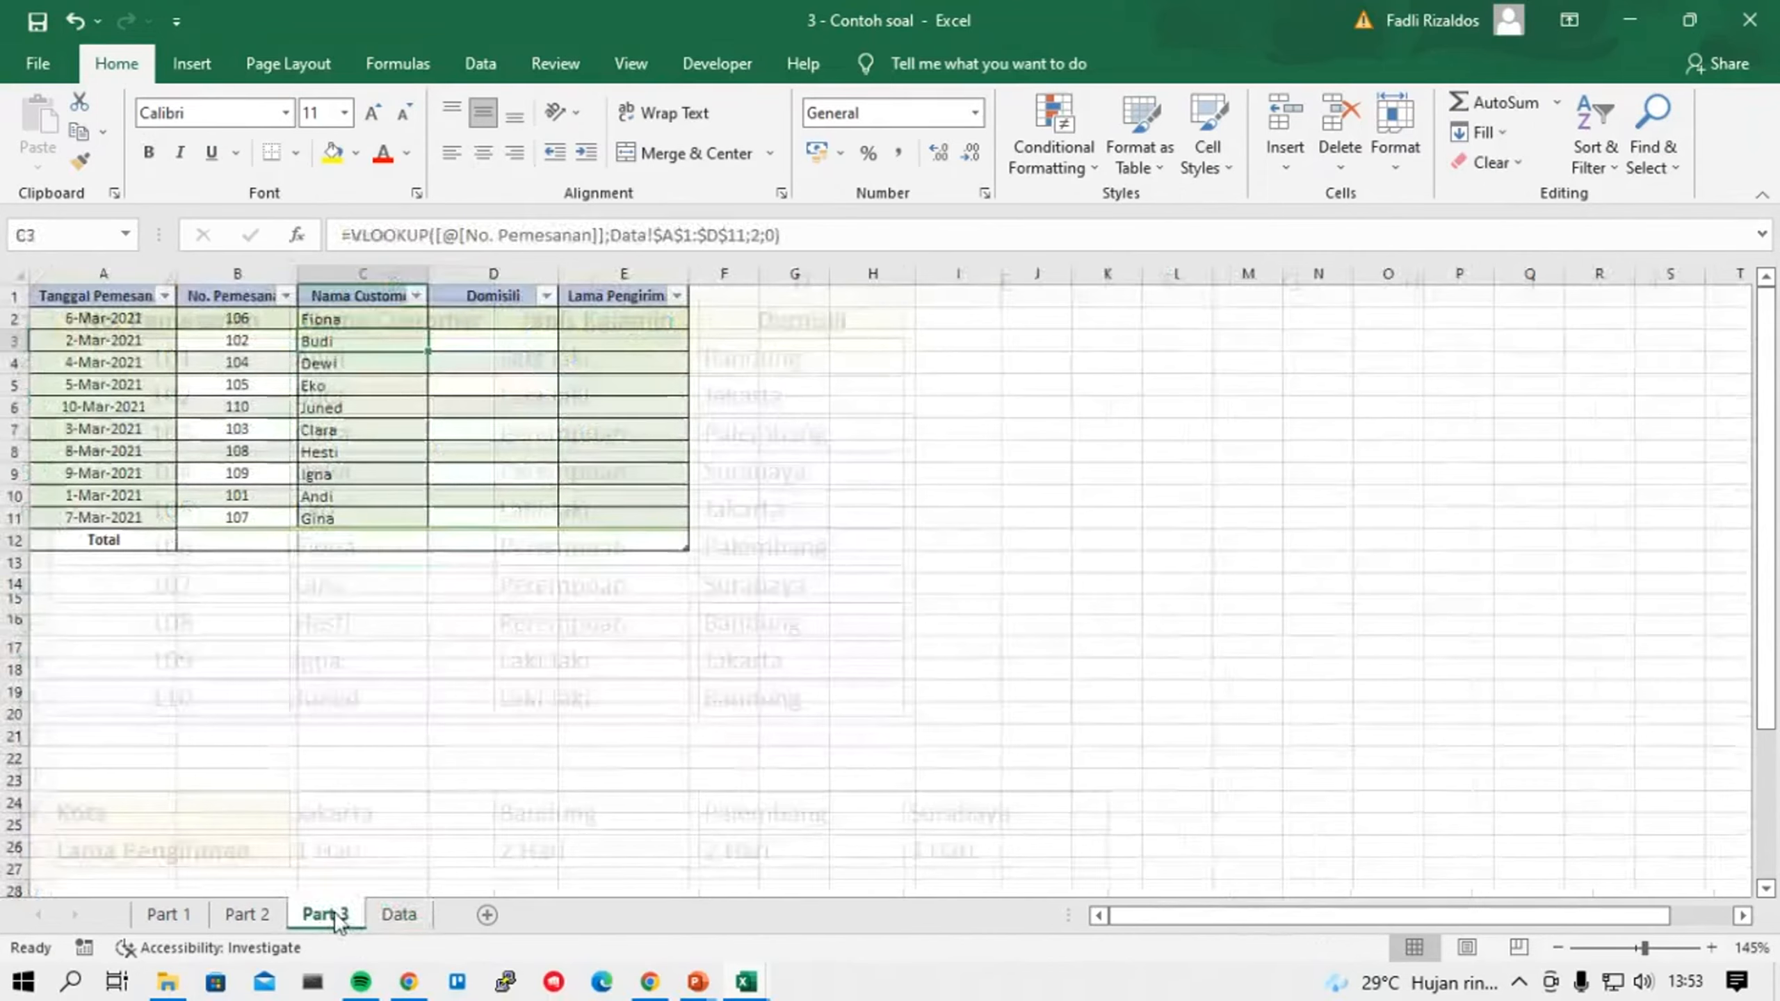
{"action": "left_click", "coordinate": [369, 317]}
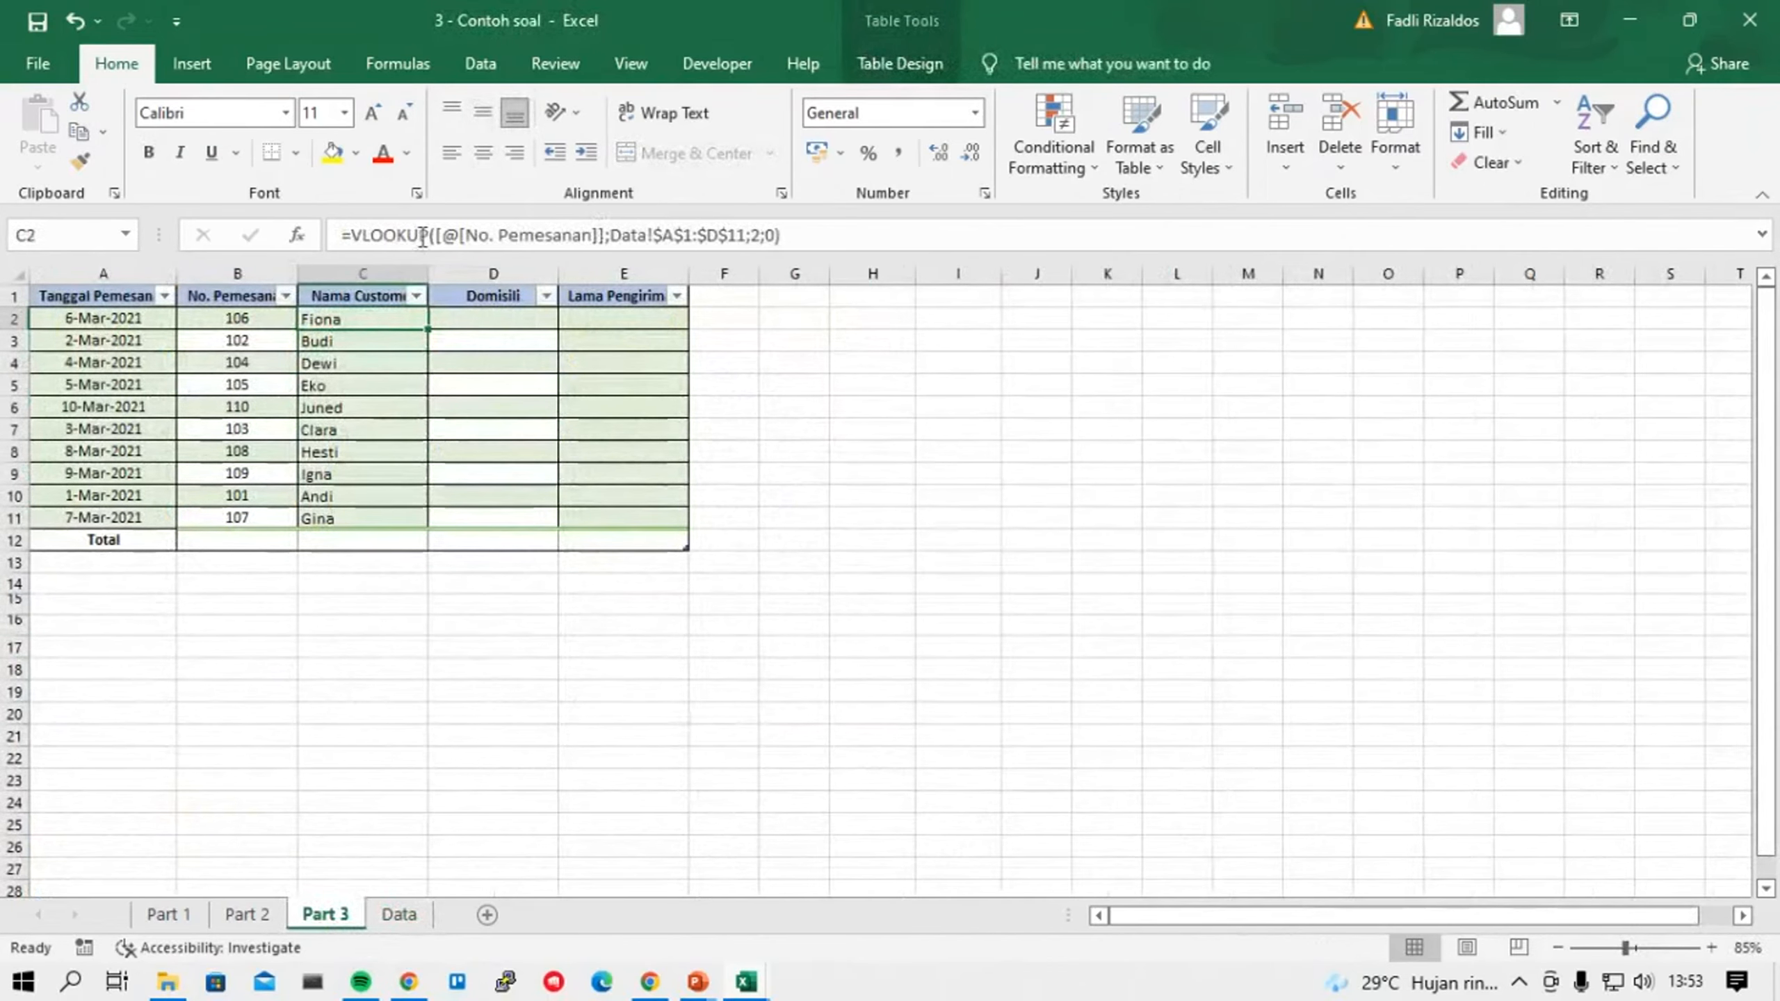
{"action": "left_click", "coordinate": [399, 914]}
{"action": "left_click_drag", "start_coordinate": [158, 323], "coordinate": [210, 701]}
{"action": "left_click_drag", "start_coordinate": [397, 318], "coordinate": [421, 701]}
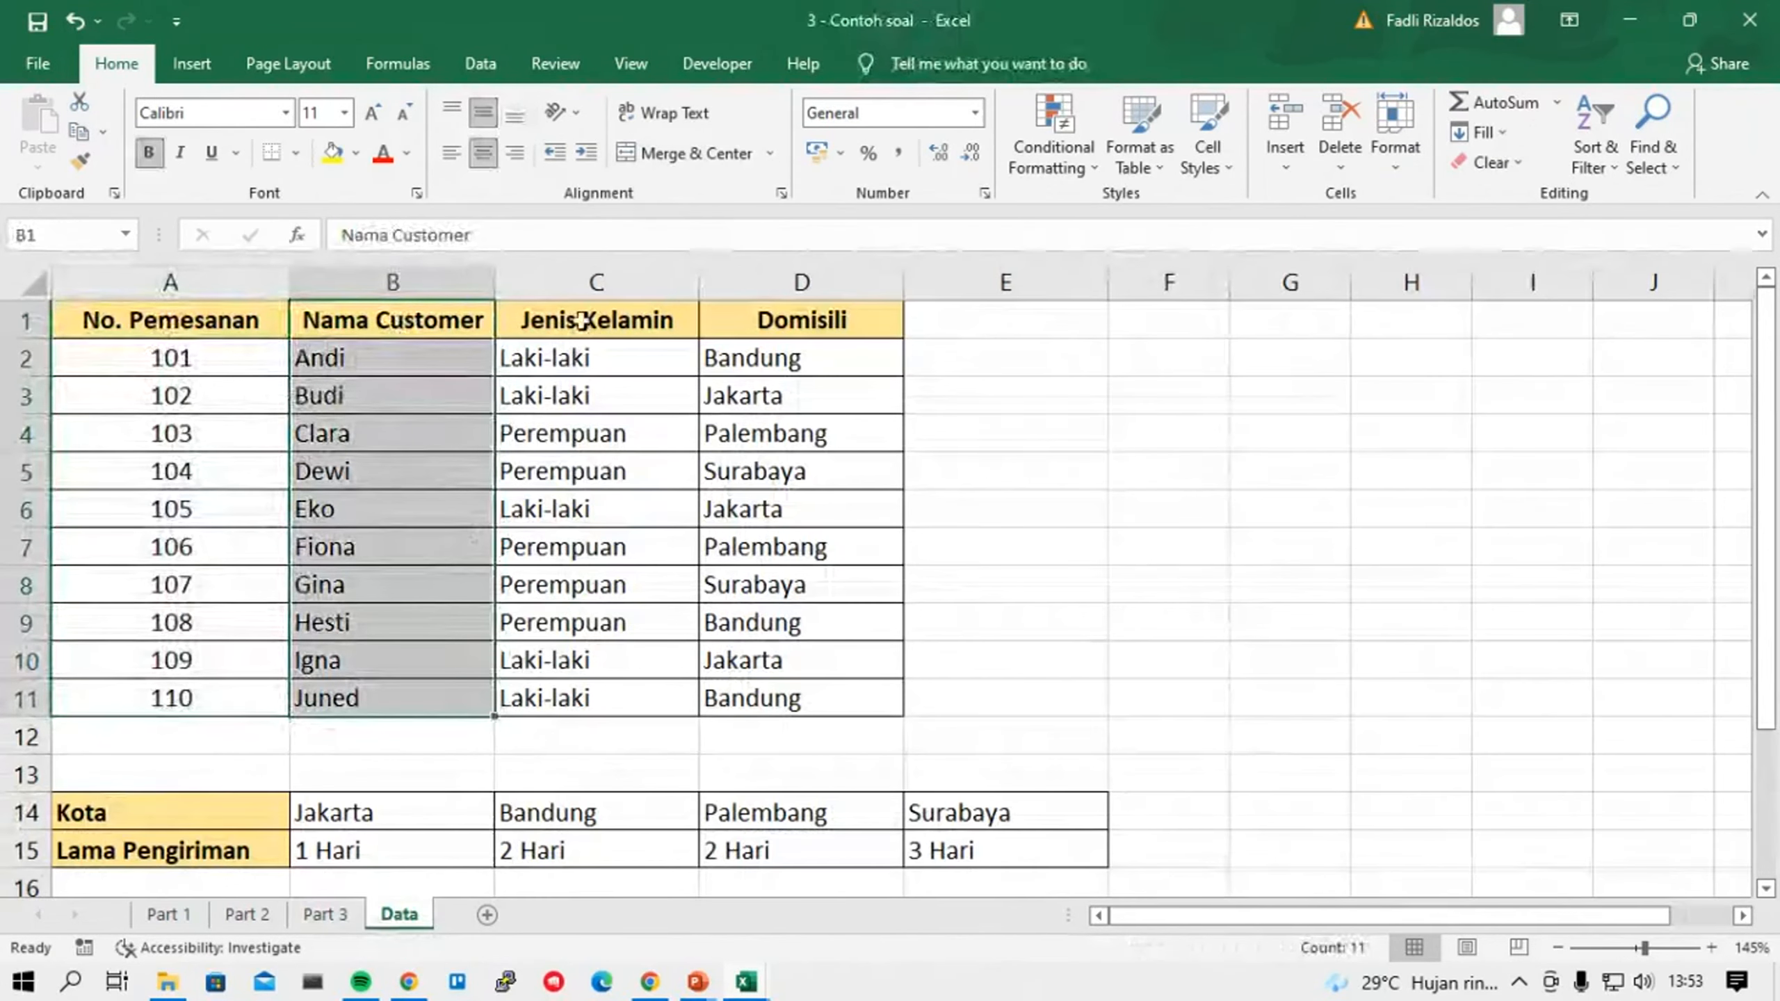
{"action": "left_click_drag", "start_coordinate": [596, 319], "coordinate": [596, 697]}
{"action": "left_click", "coordinate": [840, 371]}
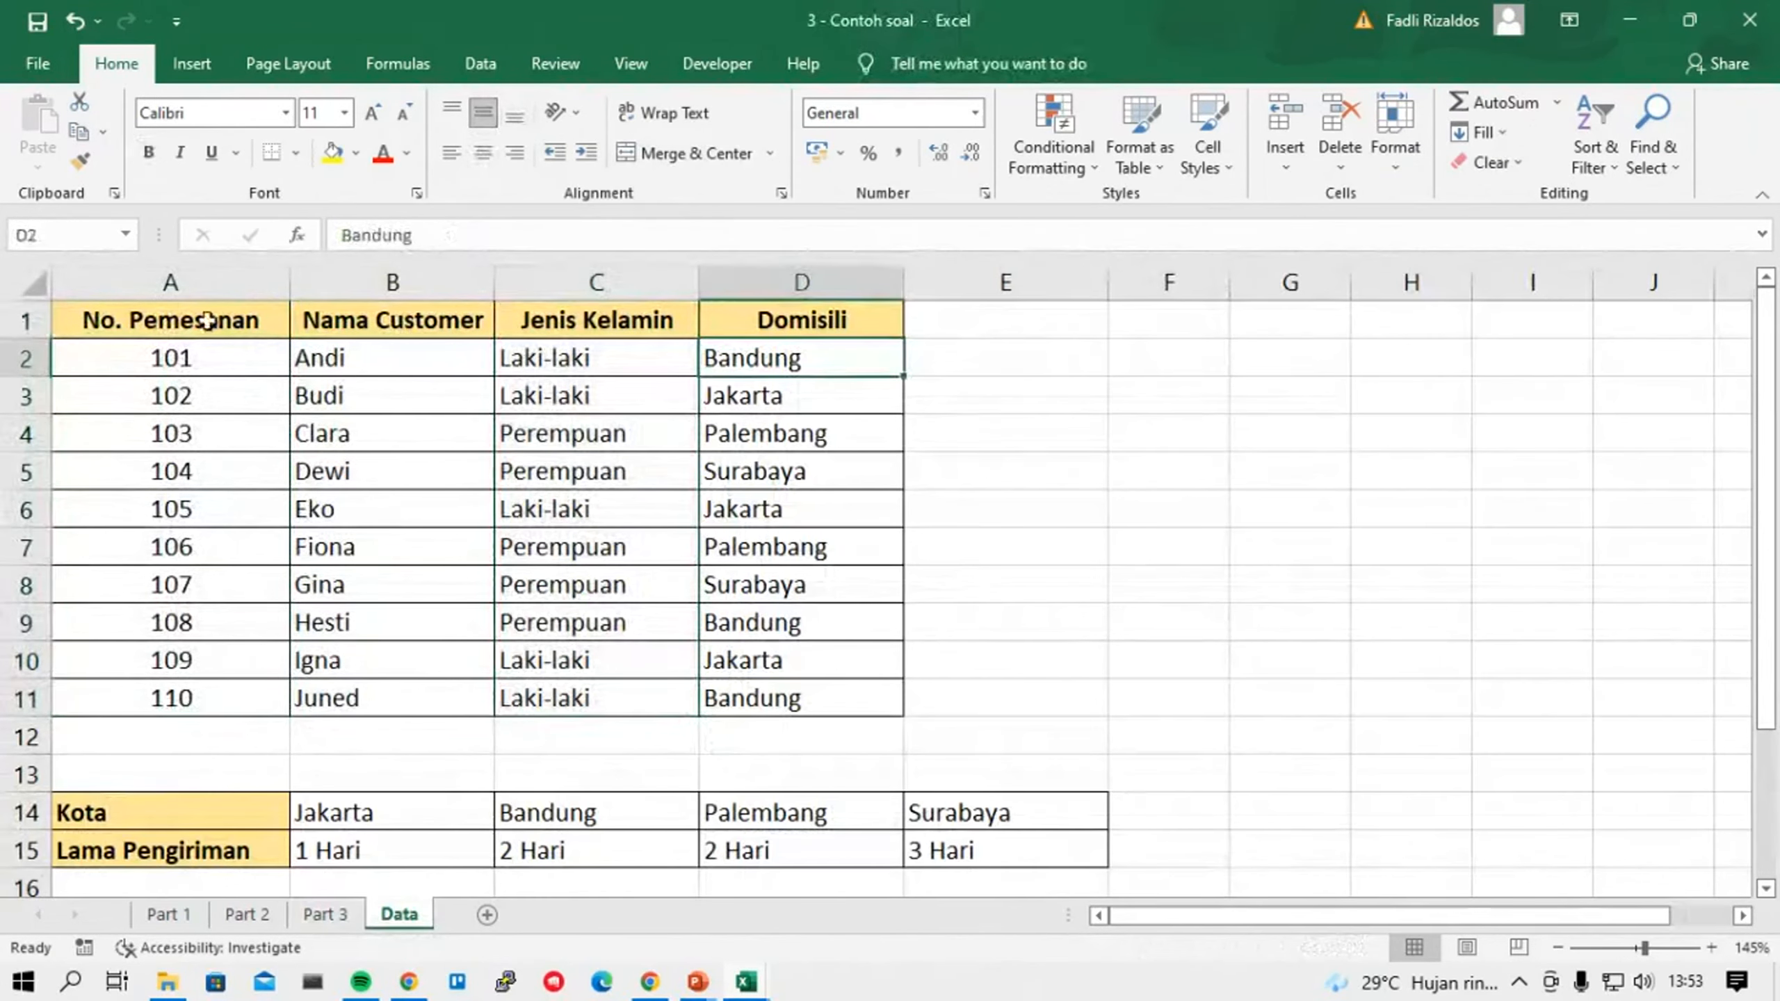
Compare the vertical layout of the customer table with the horizontal Kota and Lama Pengiriman table in A14:E15 on the Data sheet.
{"action": "left_click_drag", "start_coordinate": [207, 320], "coordinate": [806, 321]}
{"action": "left_click", "coordinate": [624, 467]}
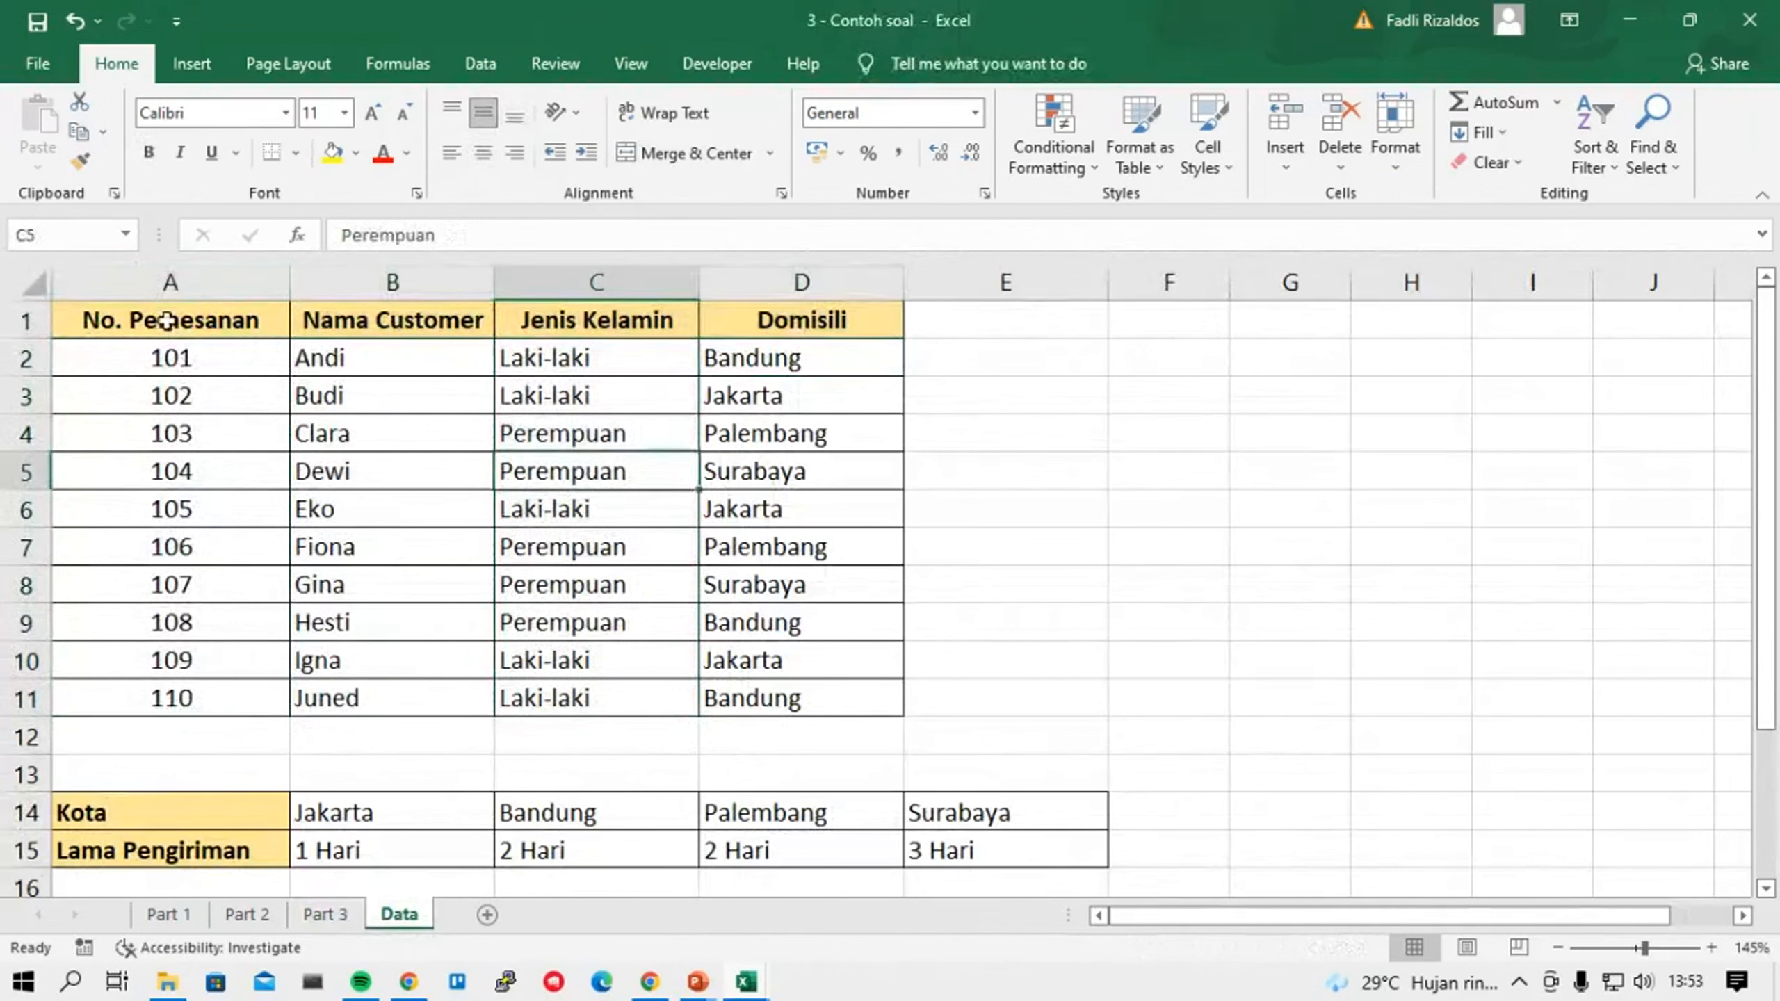
{"action": "left_click", "coordinate": [177, 324]}
{"action": "left_click_drag", "start_coordinate": [186, 358], "coordinate": [792, 697]}
{"action": "left_click", "coordinate": [475, 625]}
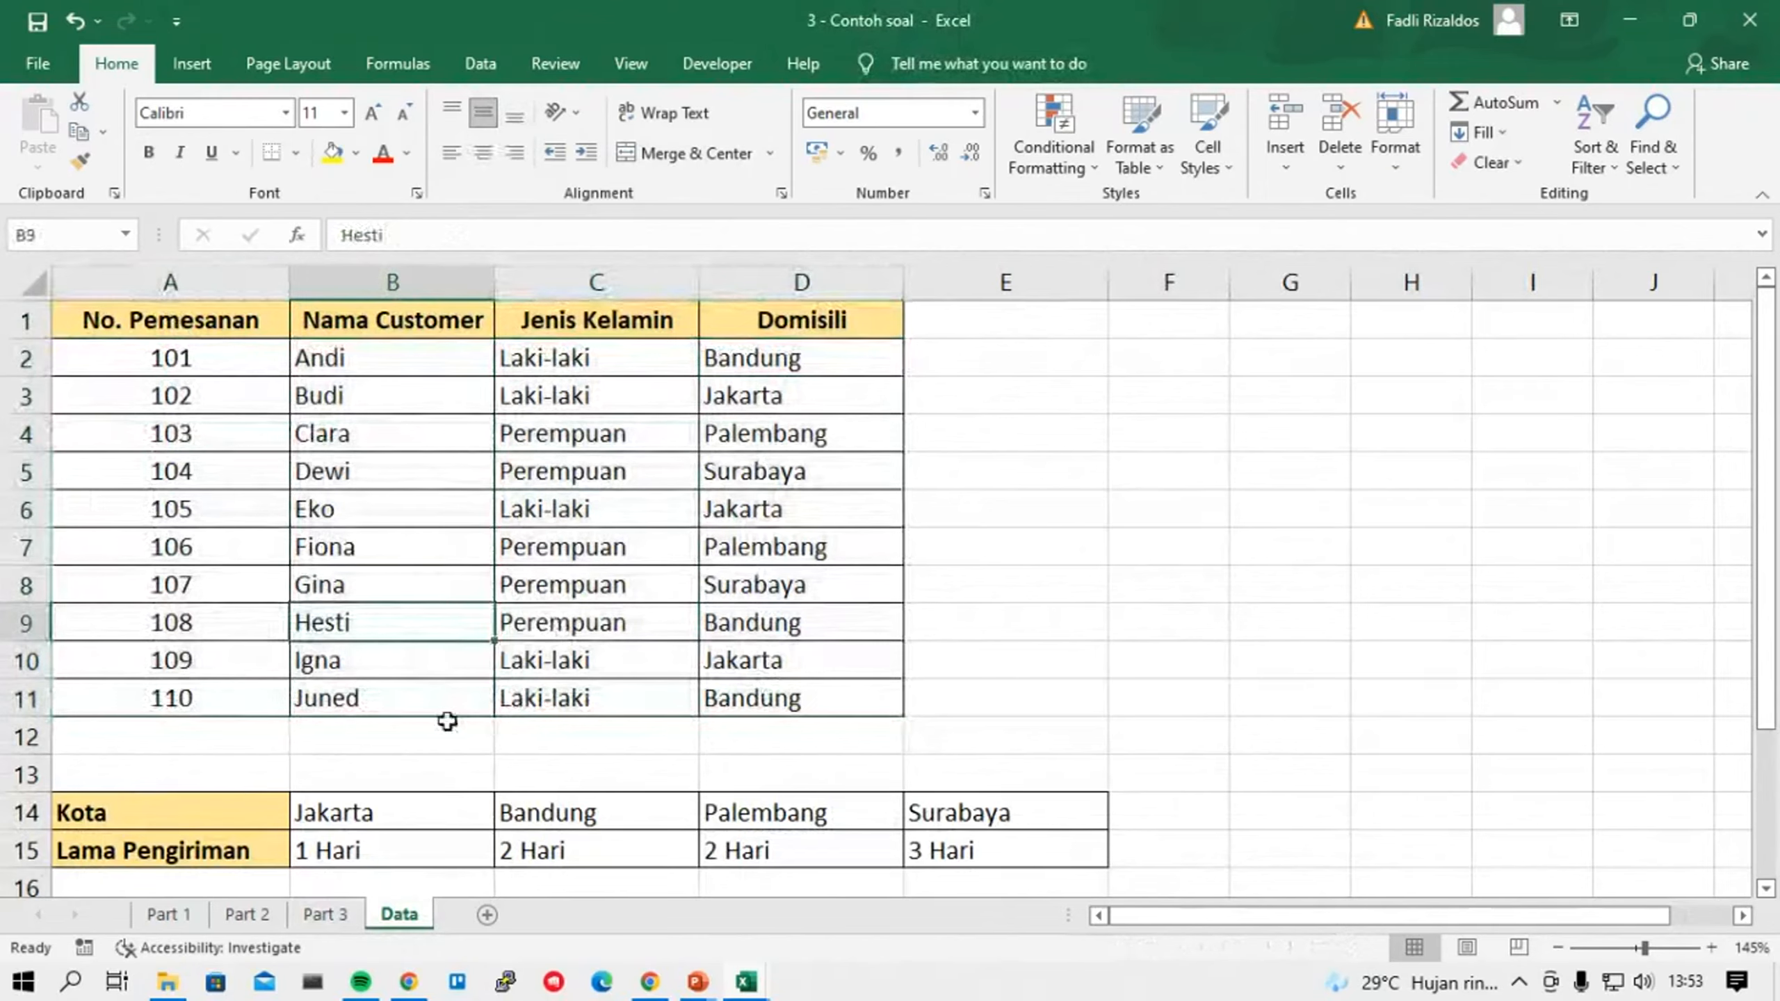
{"action": "scroll", "coordinate": [446, 721], "scroll_direction": "down", "scroll_amount": 1}
{"action": "left_click_drag", "start_coordinate": [203, 696], "coordinate": [992, 738]}
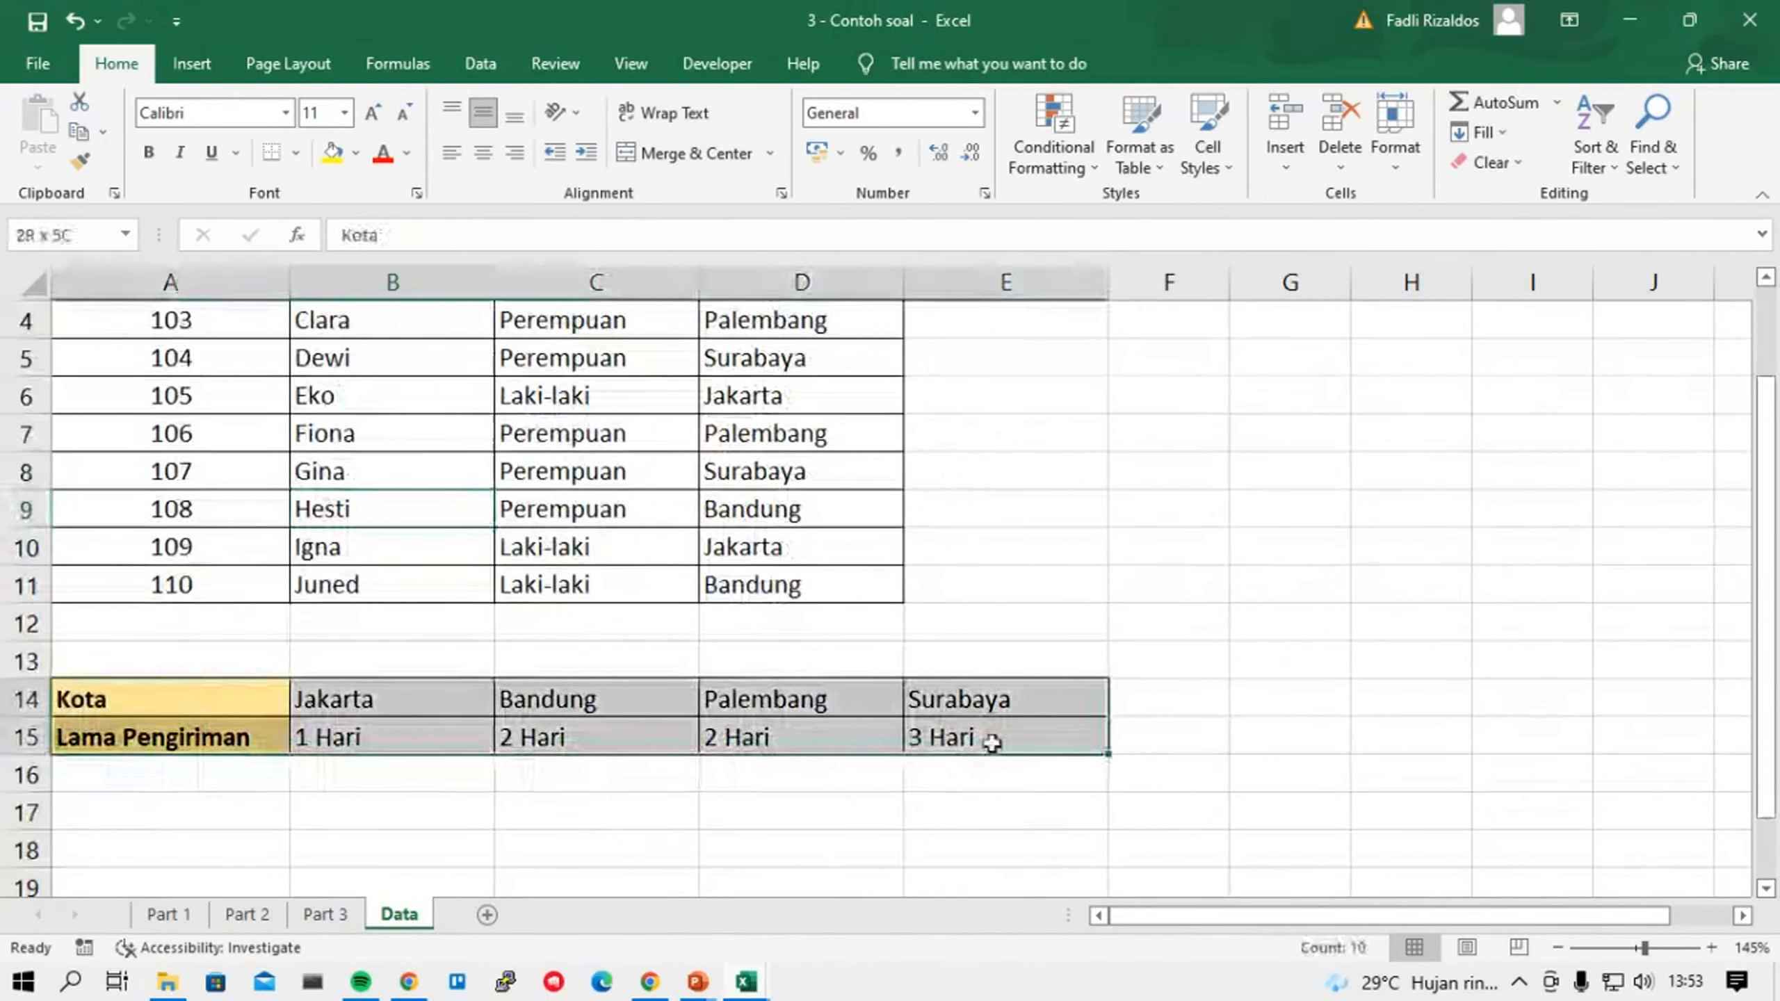
{"action": "left_click", "coordinate": [1279, 701]}
{"action": "scroll", "coordinate": [1280, 700], "scroll_direction": "up", "scroll_amount": 1}
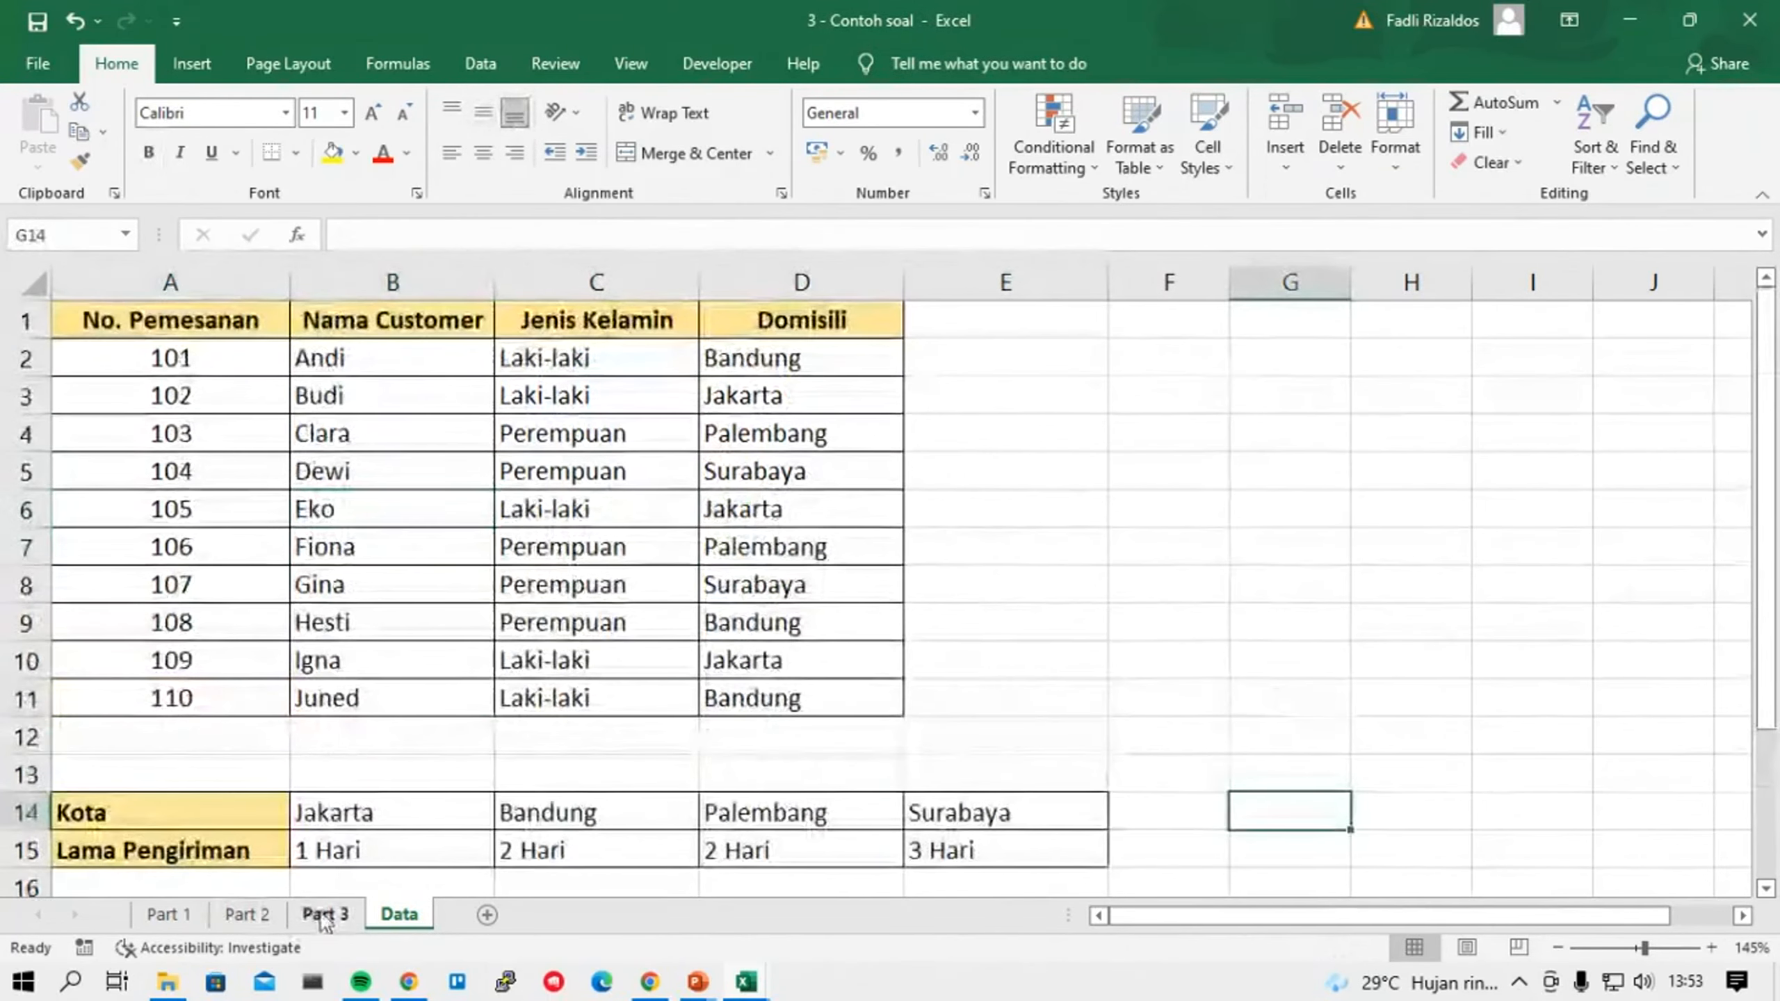
Compare the order table on Part 3 with the source tables on the Data sheet.
{"action": "left_click", "coordinate": [326, 914]}
{"action": "left_click", "coordinate": [392, 918]}
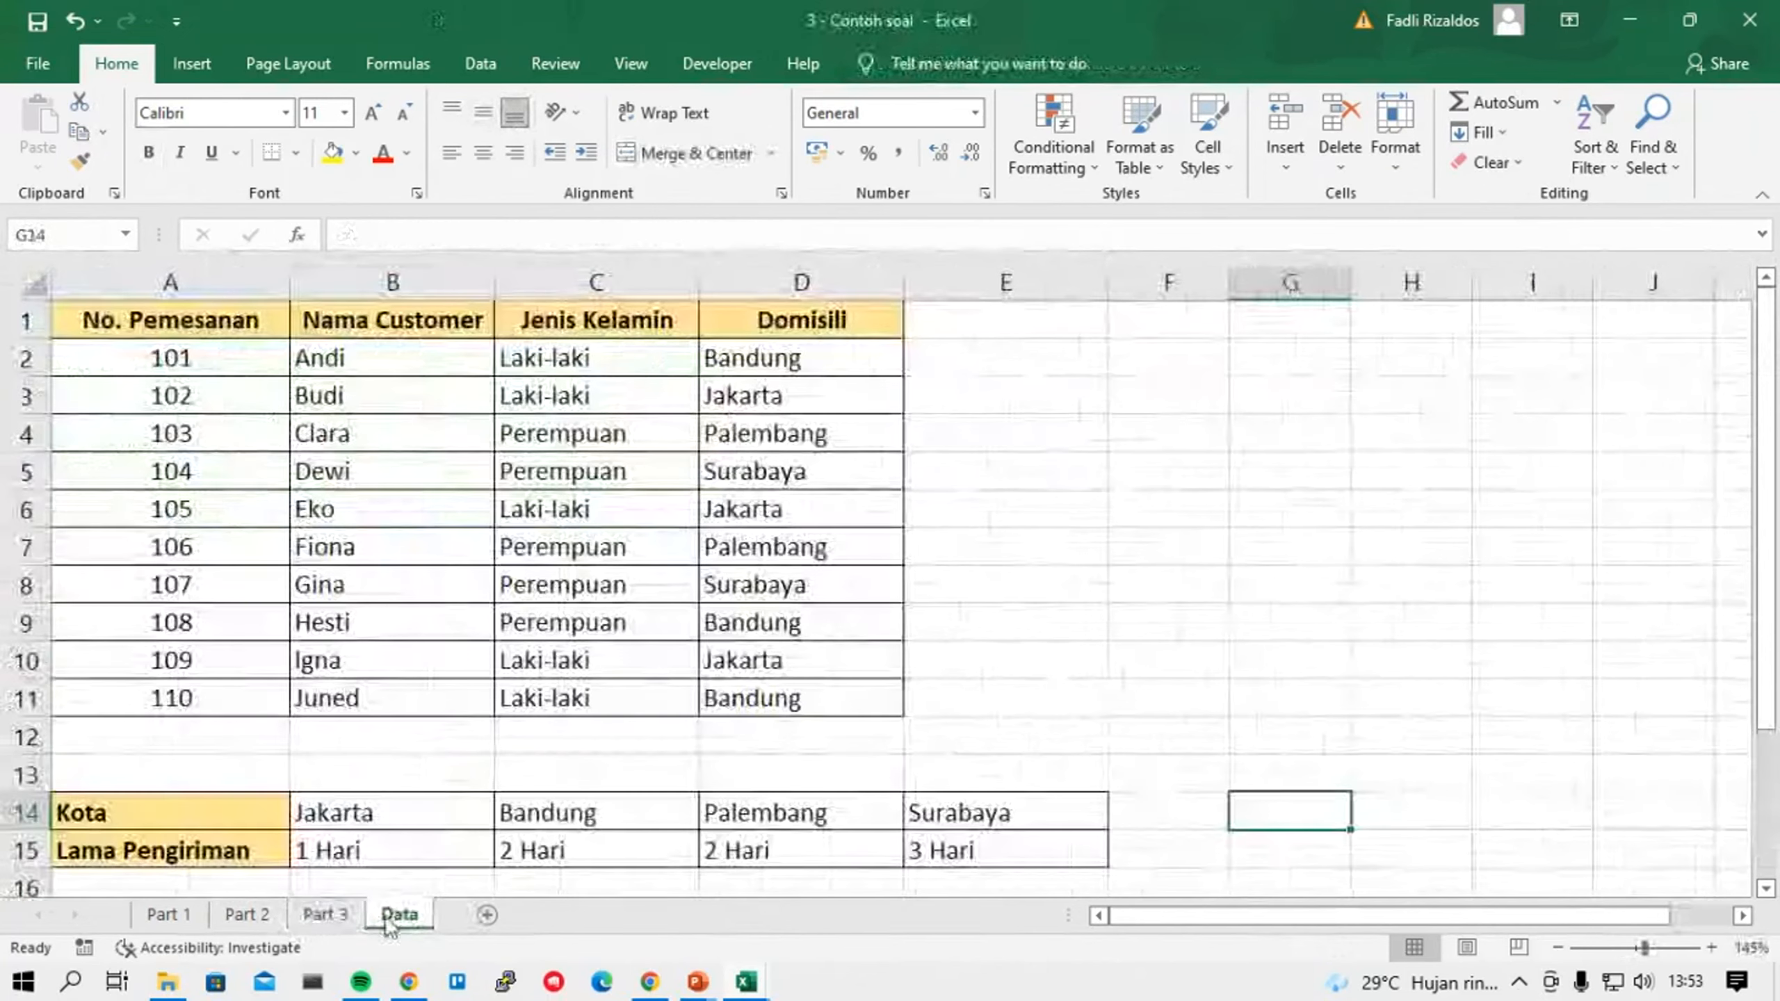
{"action": "left_click", "coordinate": [343, 918]}
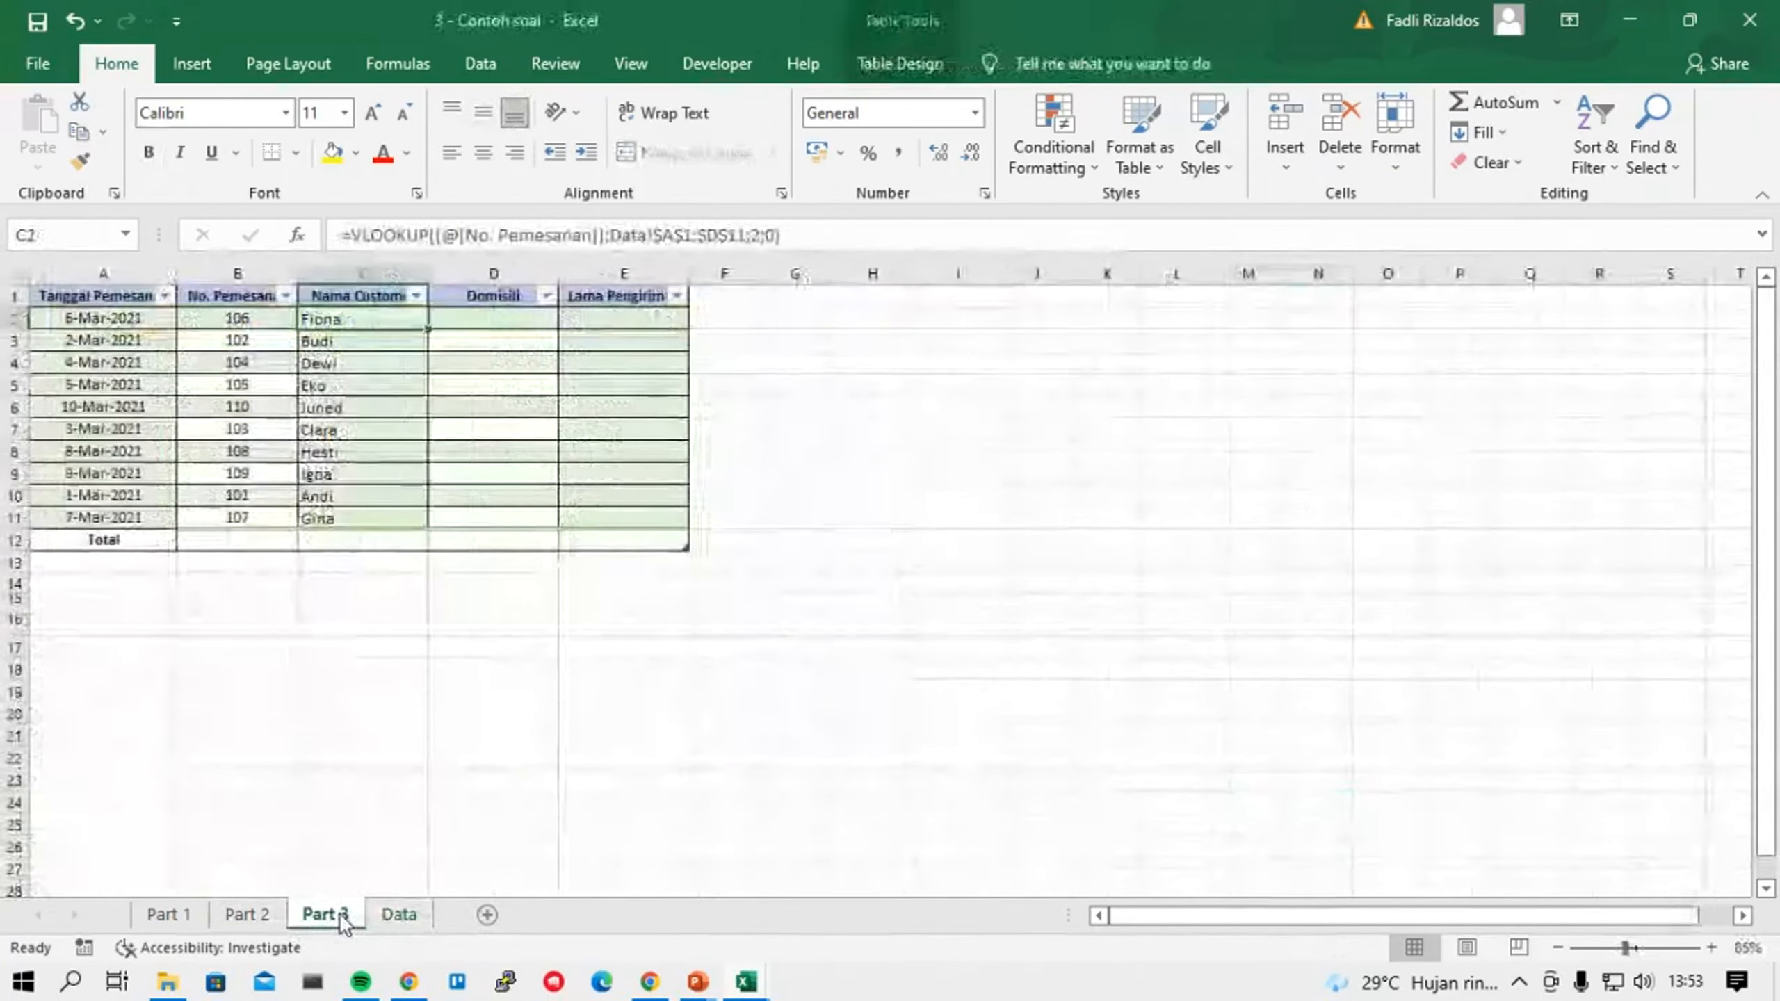
{"action": "left_click", "coordinate": [397, 914]}
{"action": "left_click", "coordinate": [324, 916]}
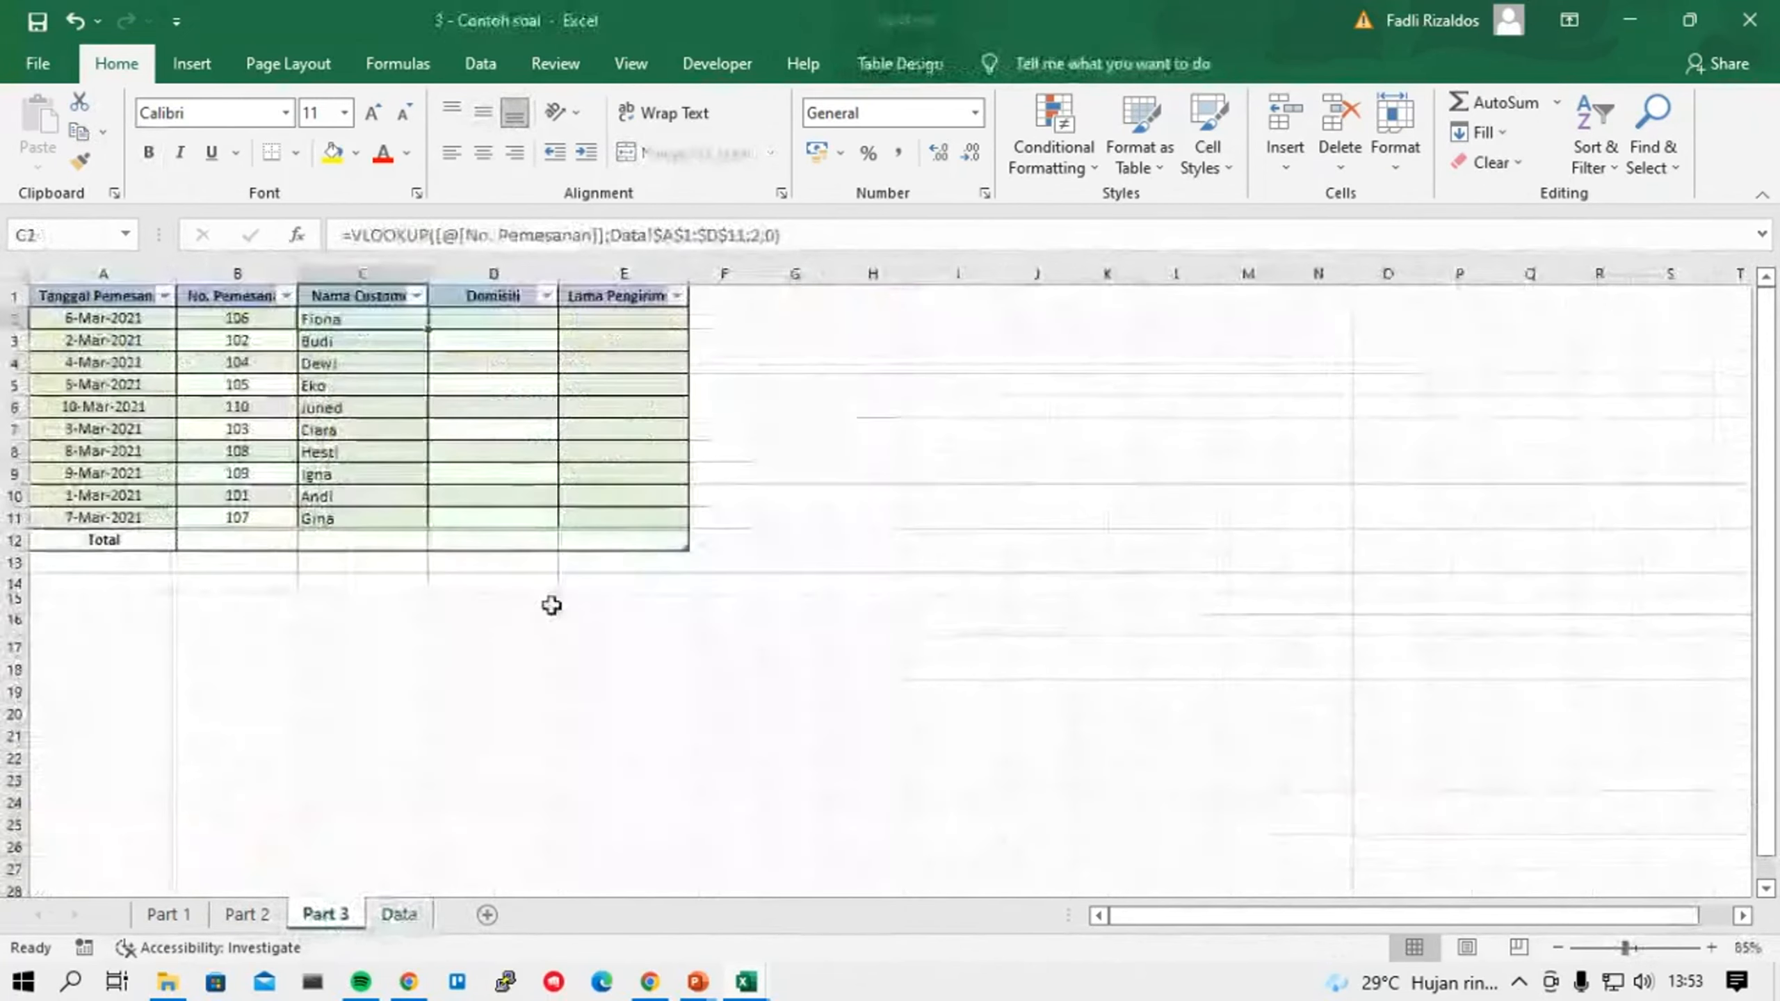
{"action": "left_click", "coordinate": [468, 331]}
{"action": "left_click", "coordinate": [418, 329]}
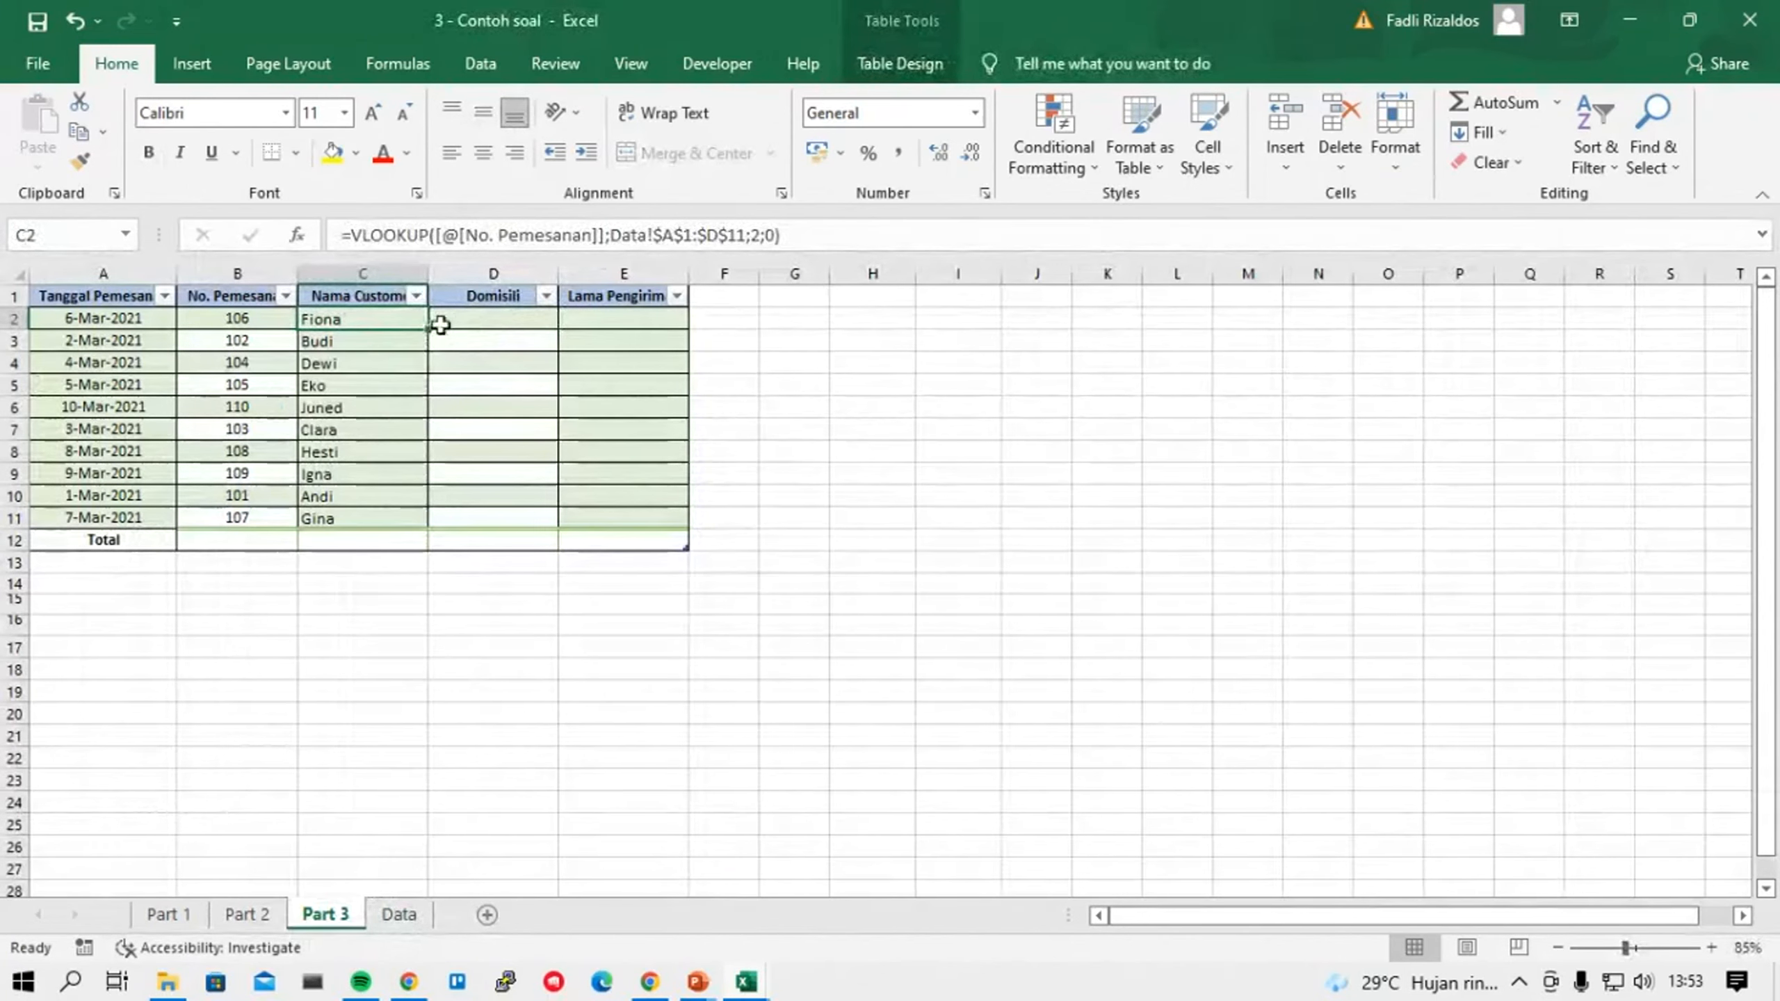
{"action": "left_click", "coordinate": [483, 323]}
{"action": "type", "text": "="}
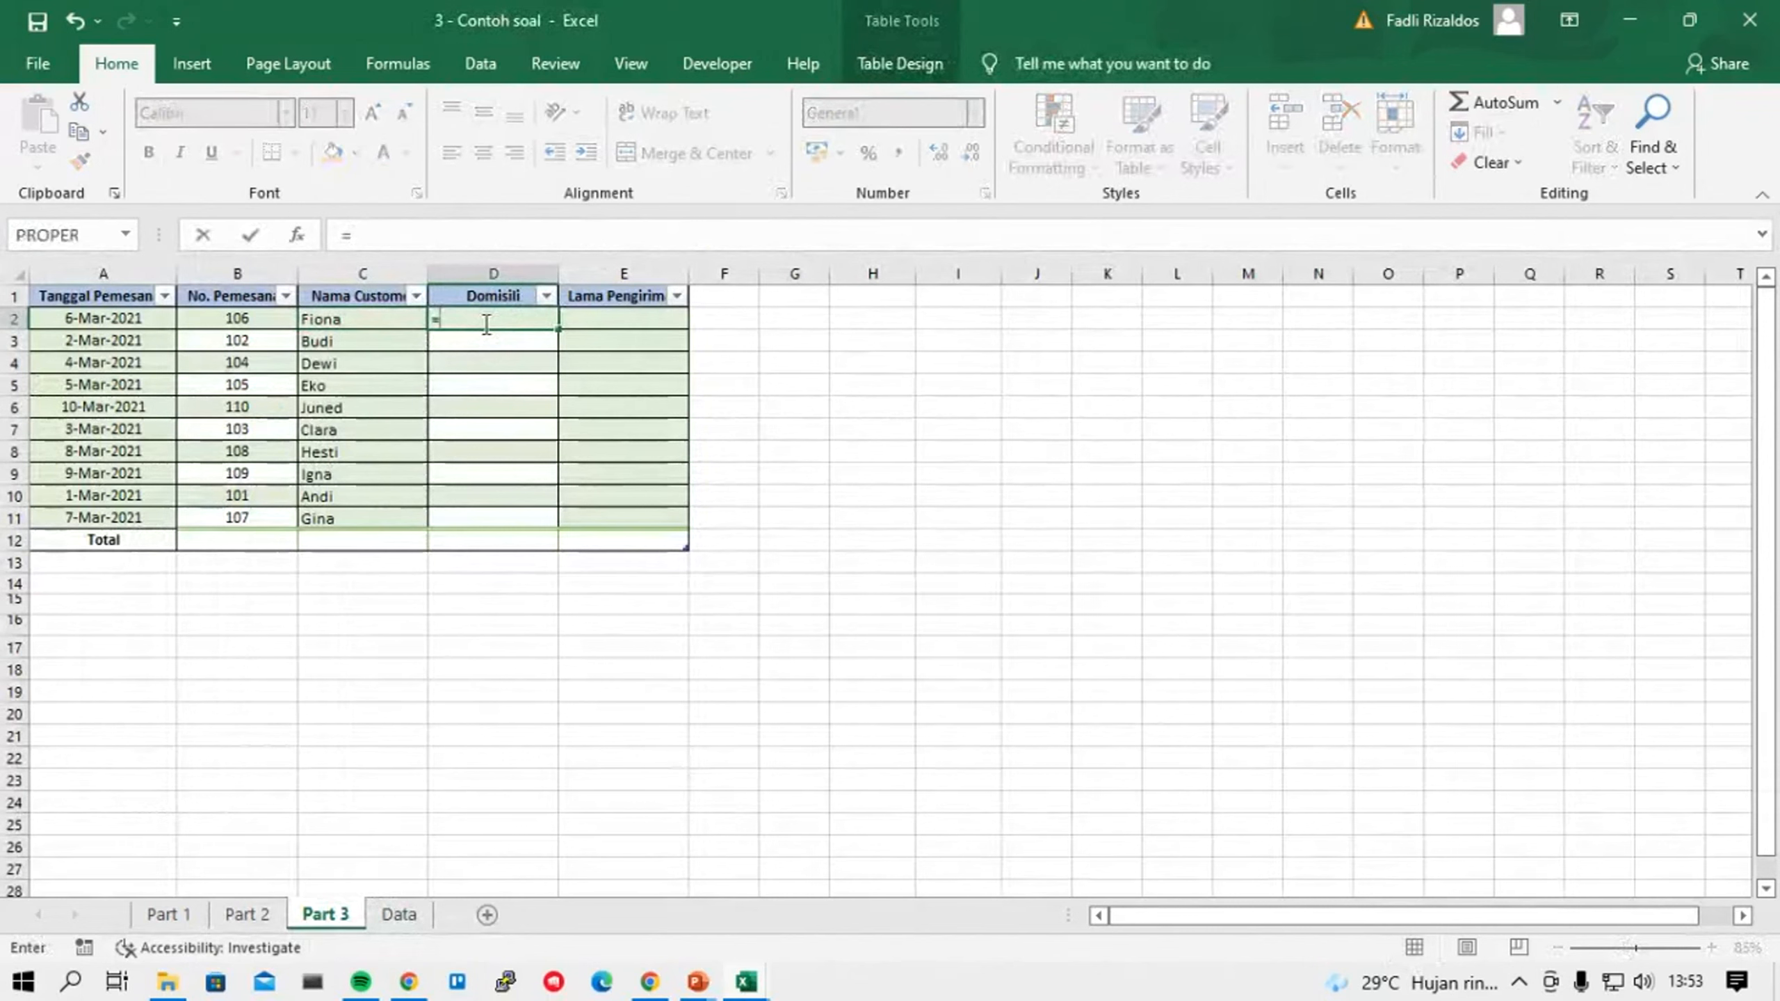
{"action": "key", "text": "Escape"}
Copy the VLOOKUP formula from C2 into D2, the first Domisili cell on Part 3.
{"action": "left_click", "coordinate": [423, 386]}
{"action": "left_click", "coordinate": [414, 323]}
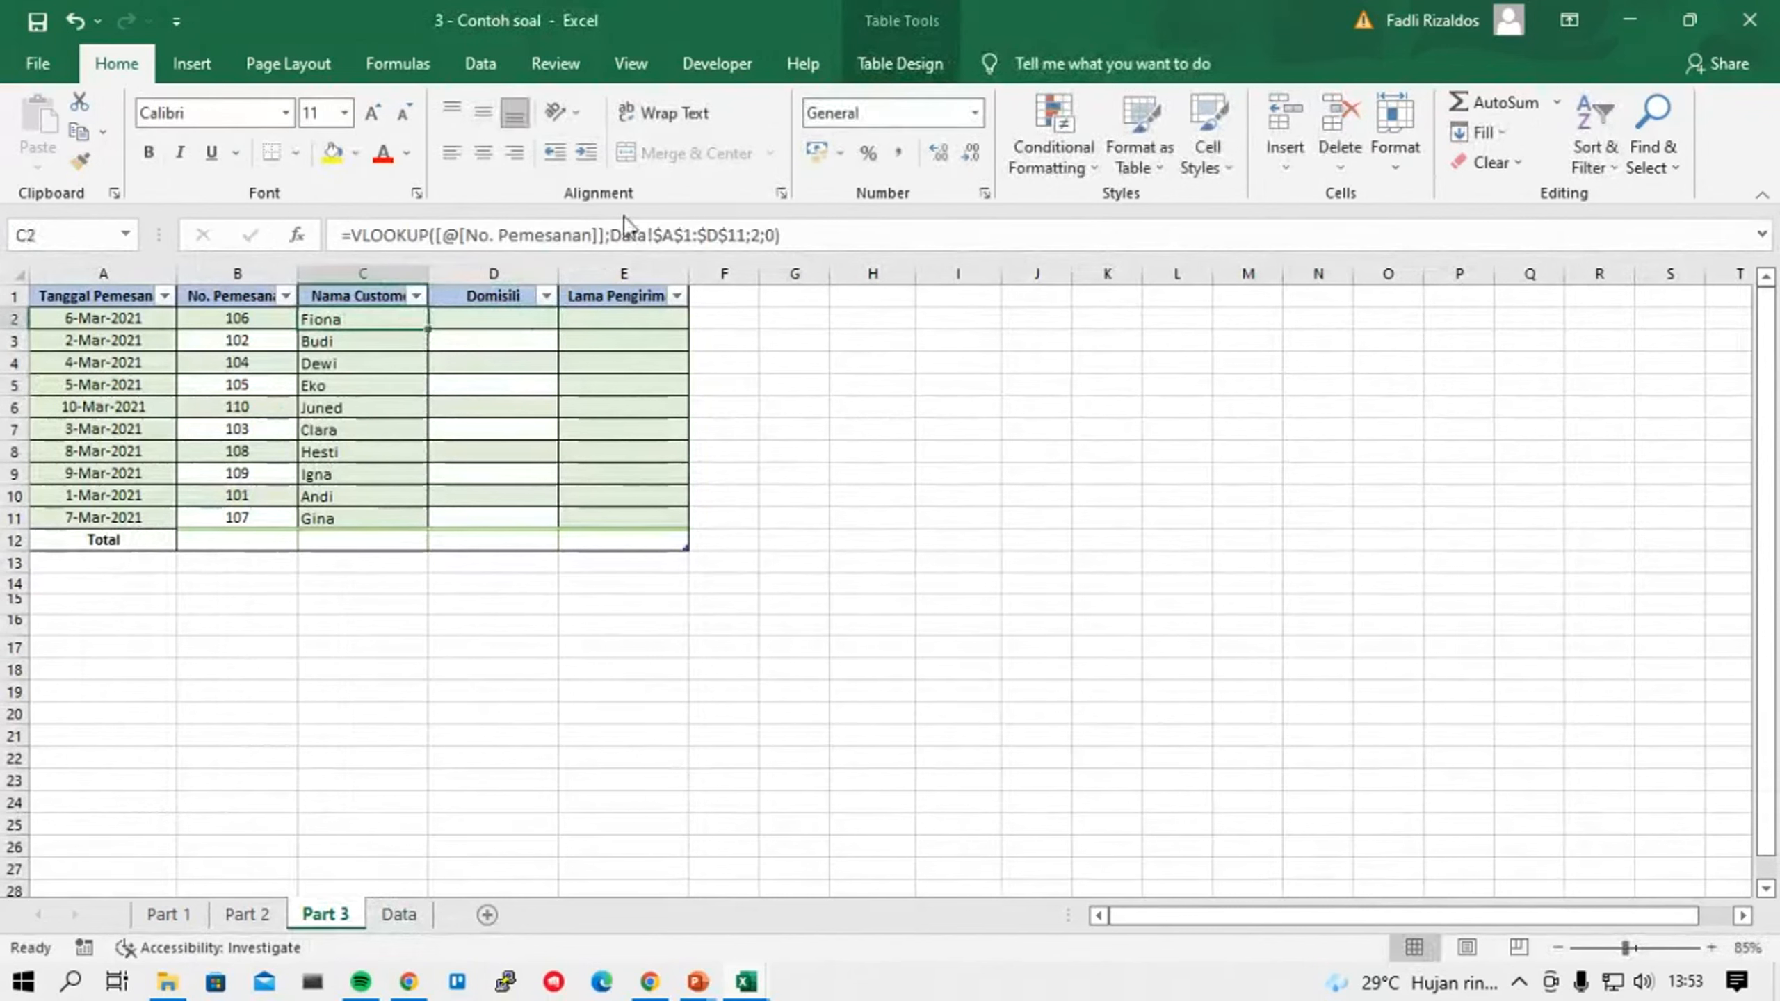
{"action": "left_click_drag", "start_coordinate": [428, 330], "coordinate": [510, 324]}
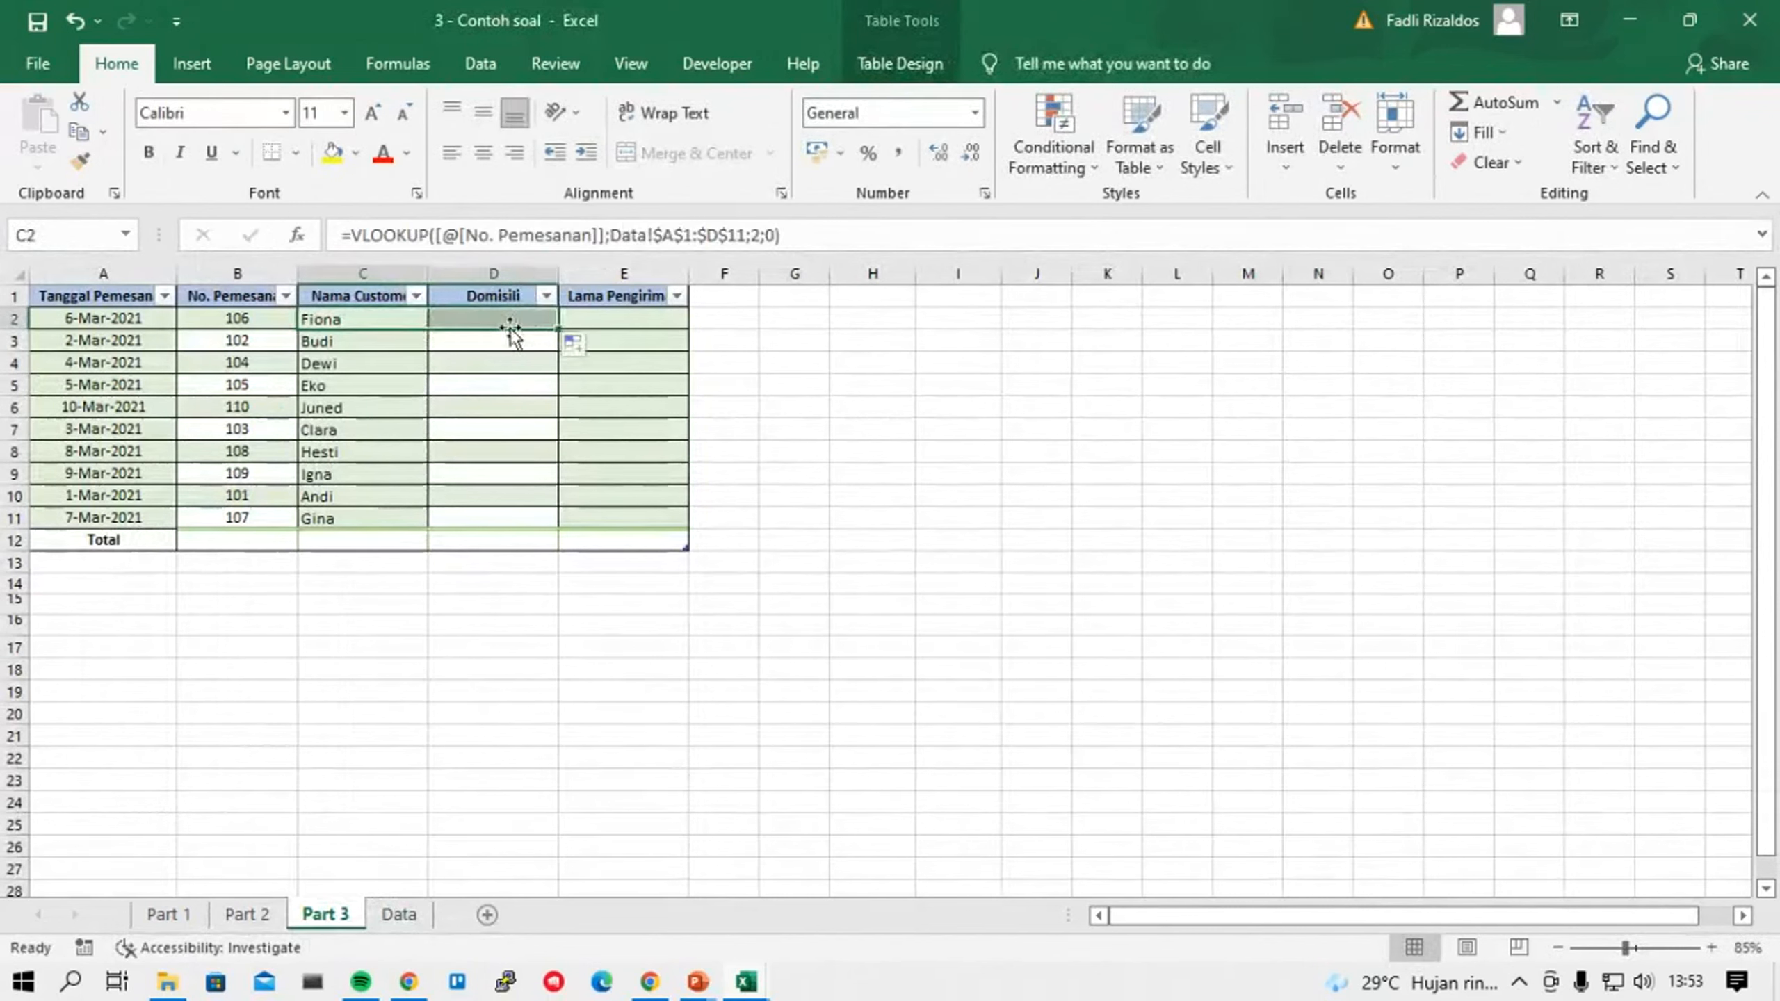
{"action": "left_click", "coordinate": [519, 322]}
Change the lookup value in D2's VLOOKUP formula to the No. Pemesanan entry of the same row.
{"action": "double_click", "coordinate": [507, 314]}
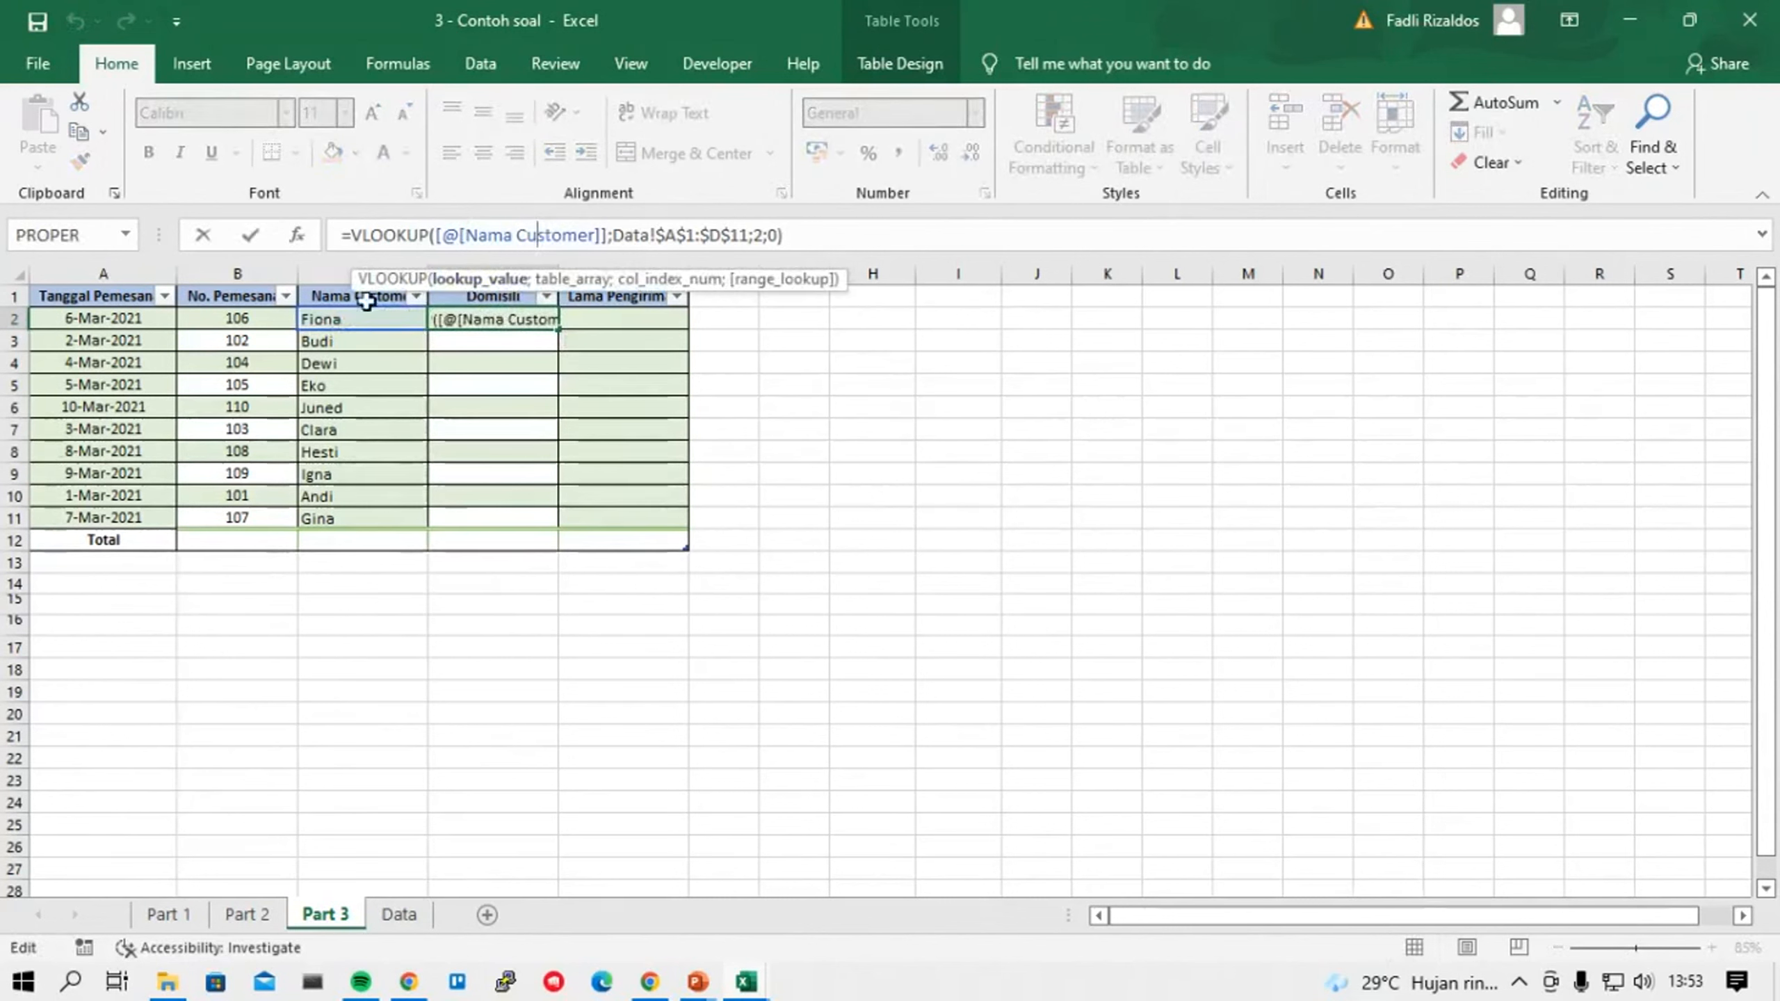
{"action": "left_click_drag", "start_coordinate": [602, 235], "coordinate": [435, 234]}
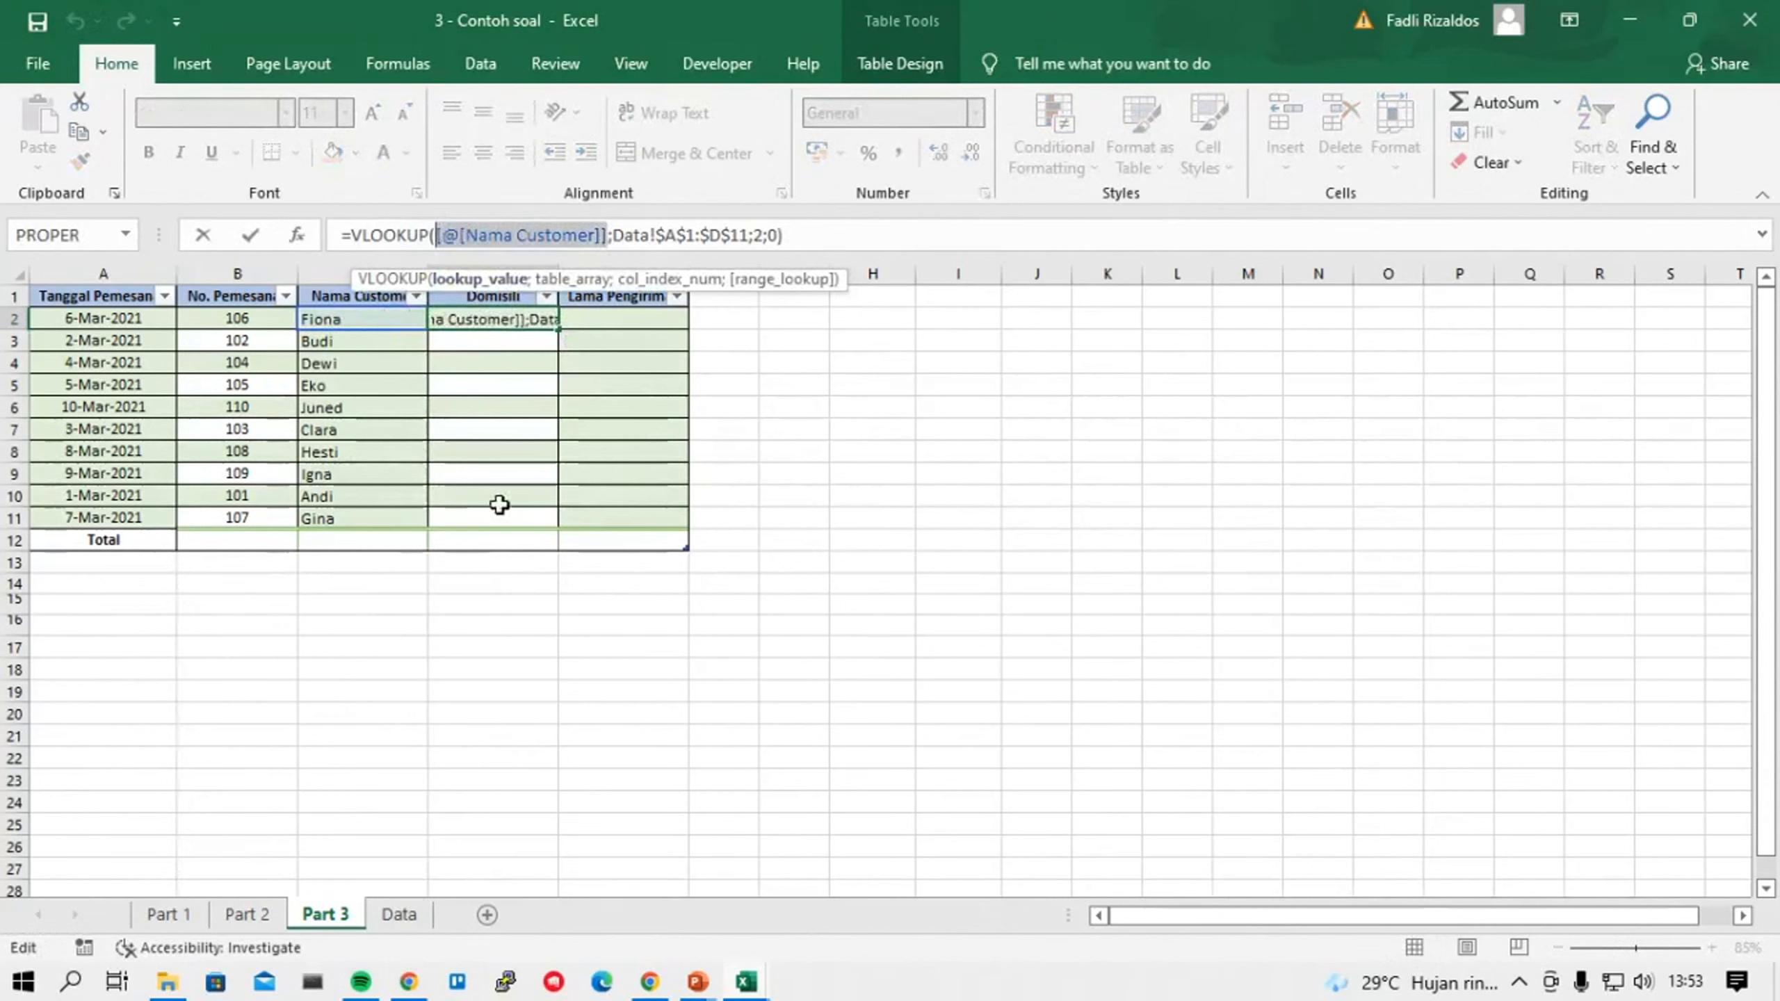
{"action": "left_click", "coordinate": [237, 318]}
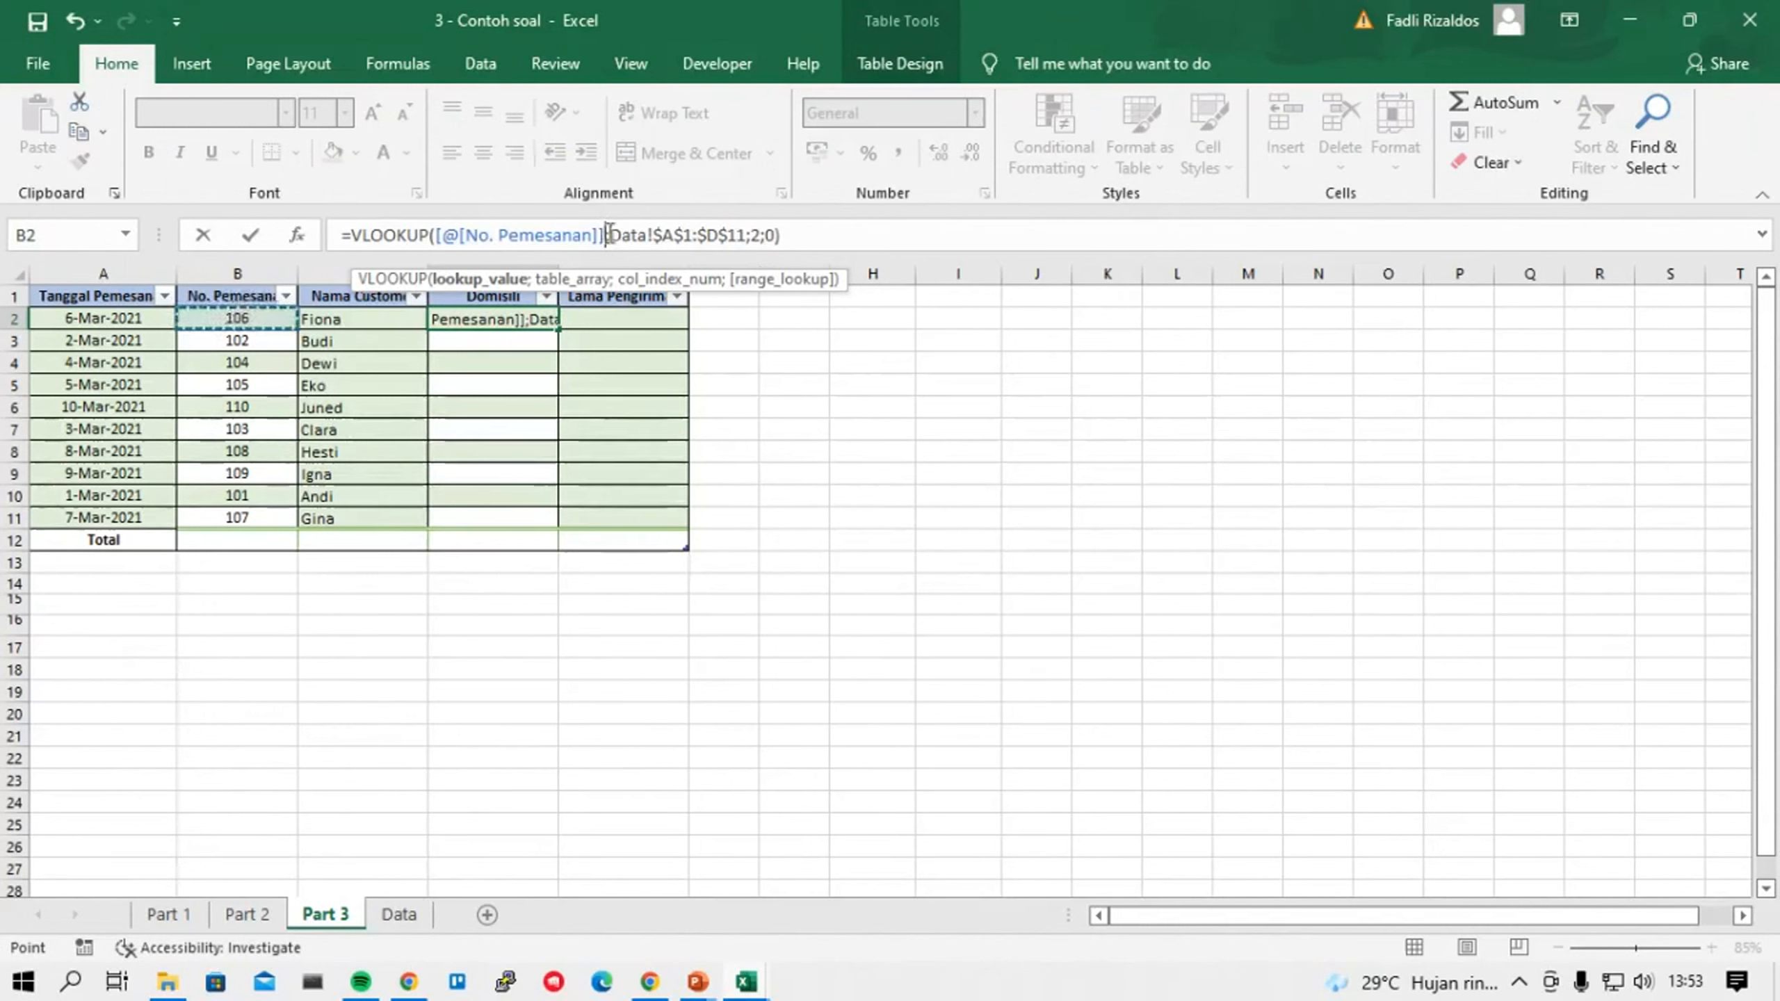
{"action": "left_click", "coordinate": [741, 237]}
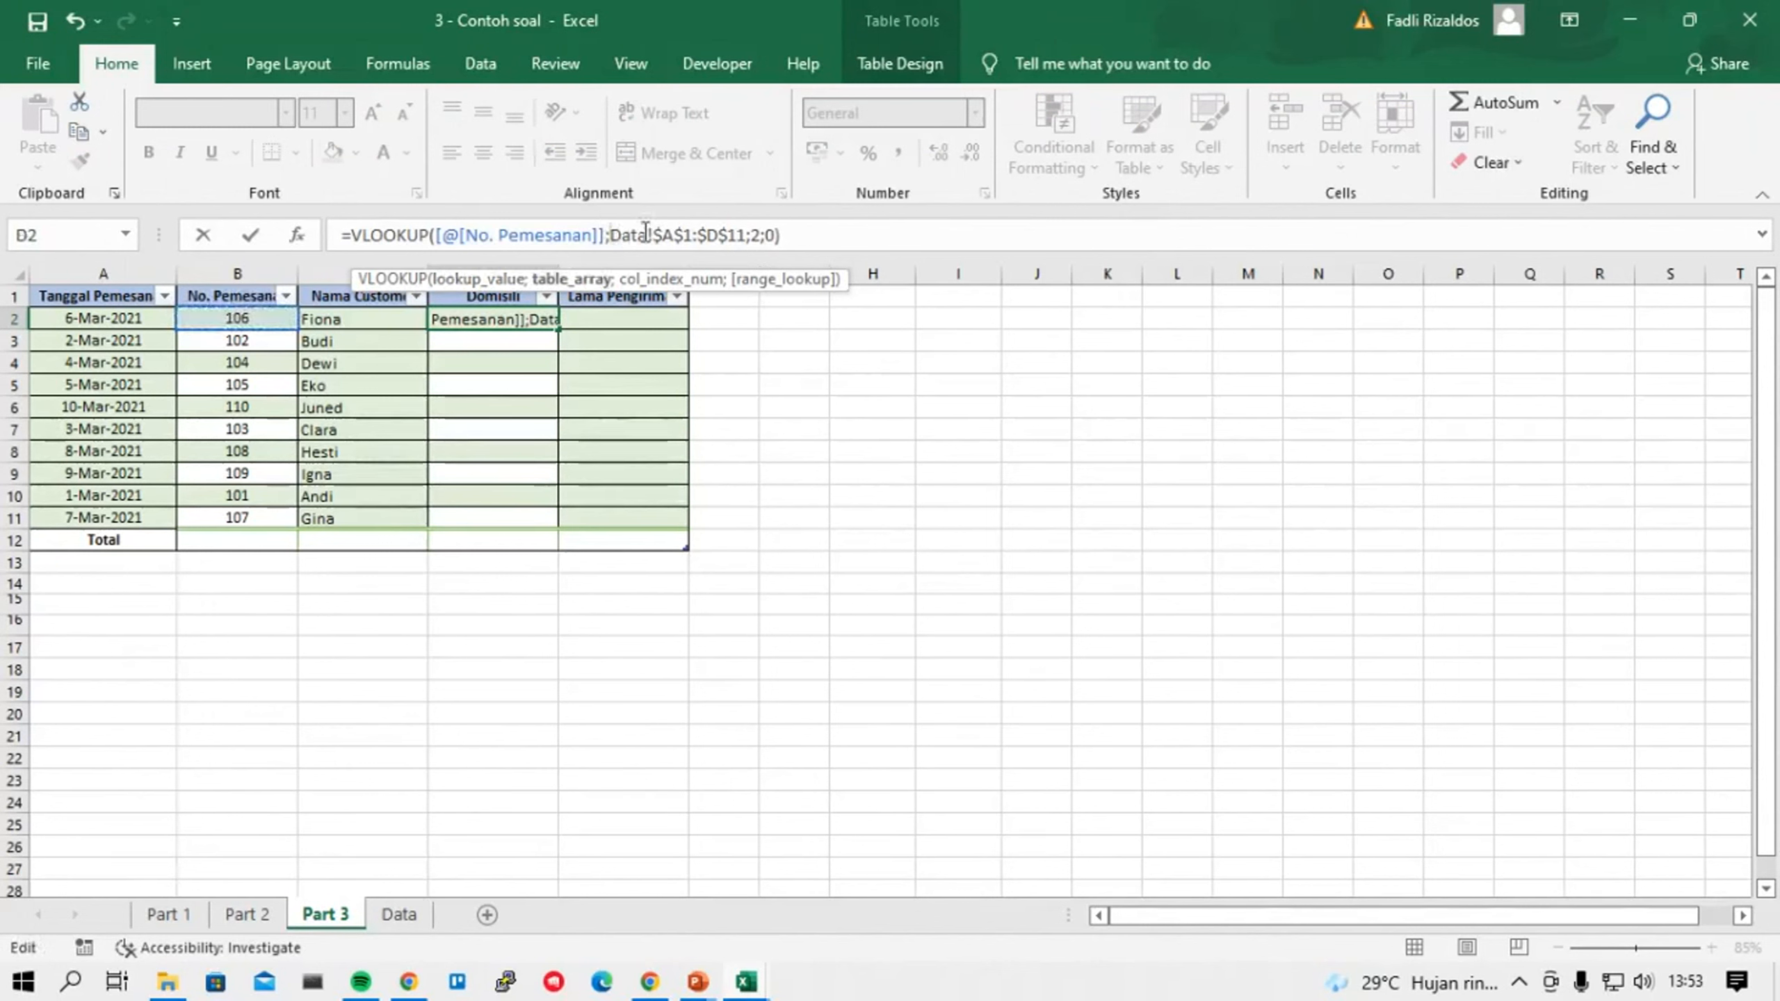
{"action": "type", "text": "2"}
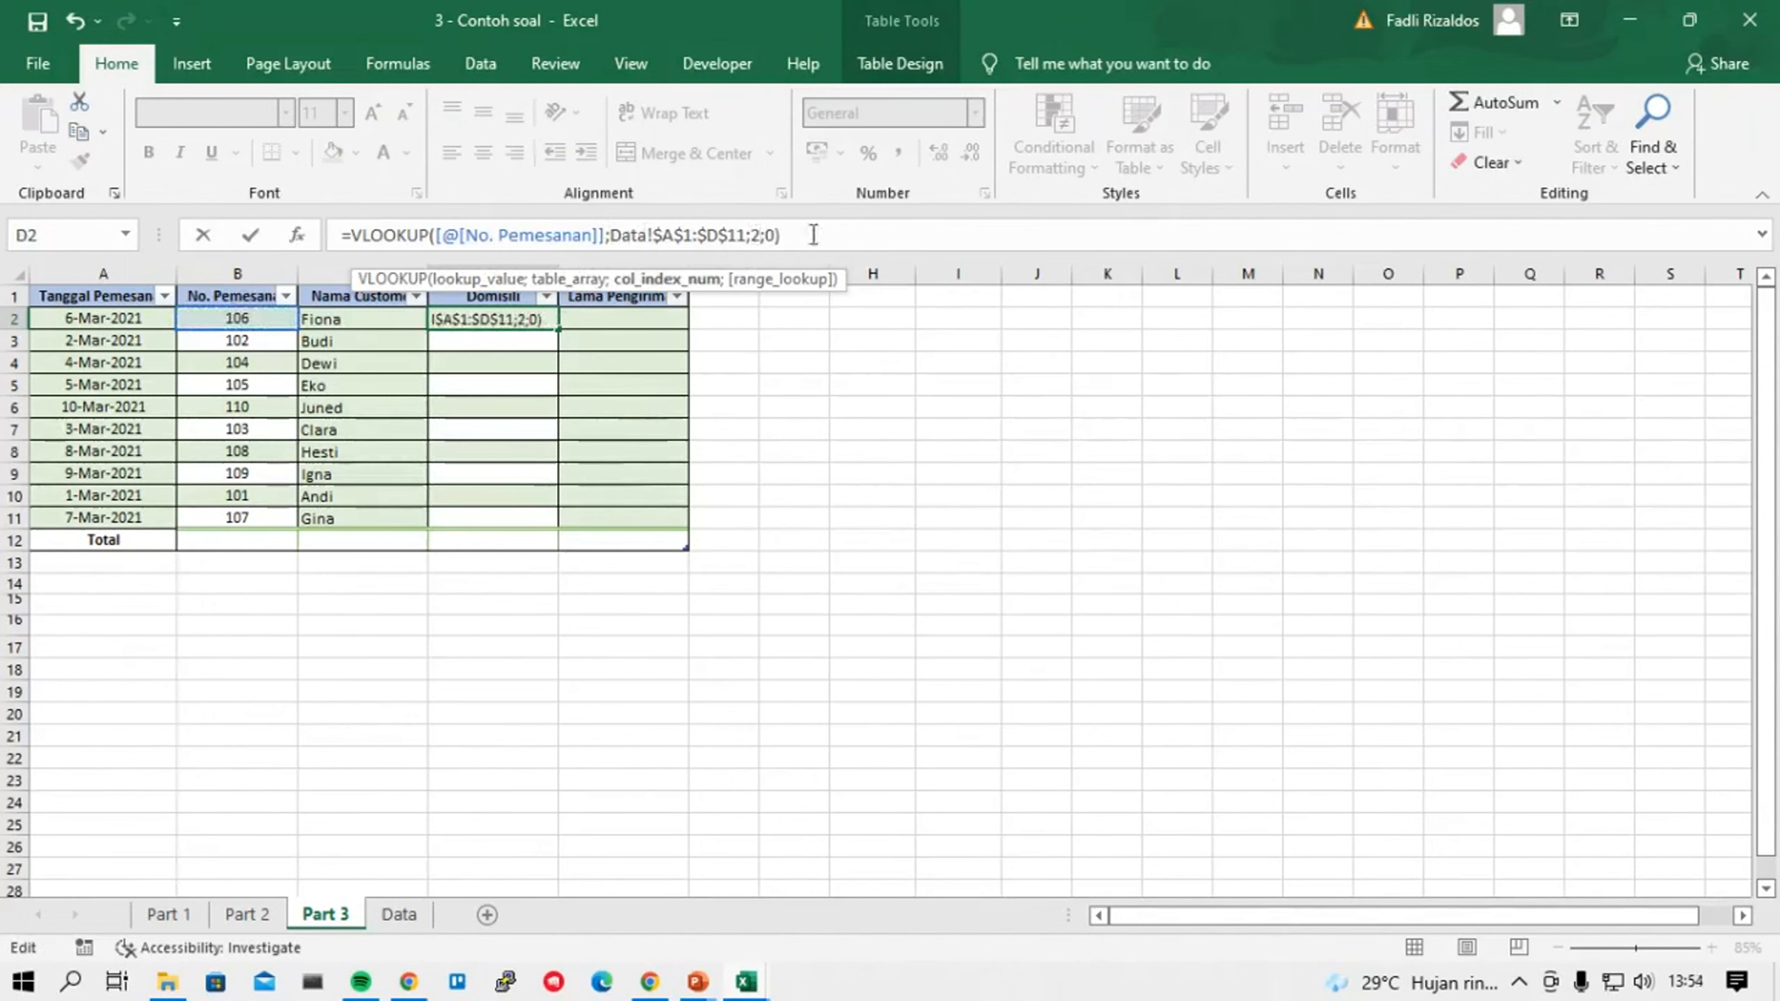
Check Domisili's column position on the Data sheet and set the column index in Part 3's D2 formula to 4.
{"action": "left_click", "coordinate": [397, 914]}
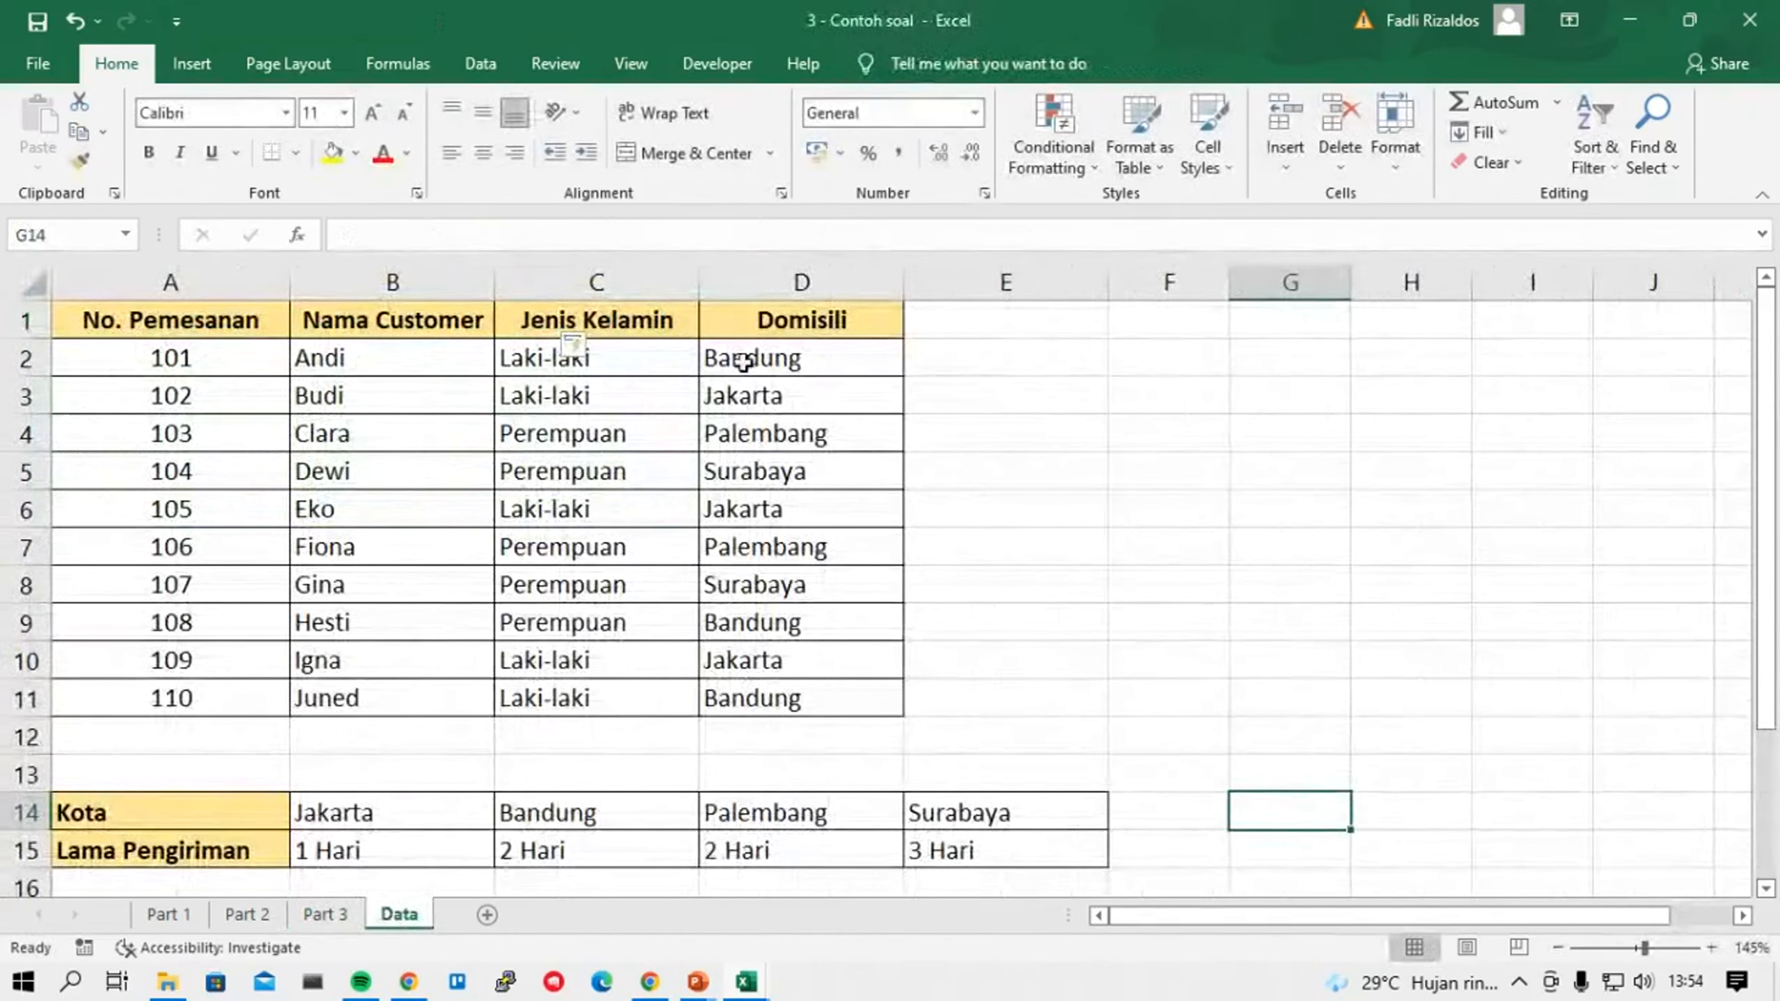
{"action": "left_click", "coordinate": [317, 914]}
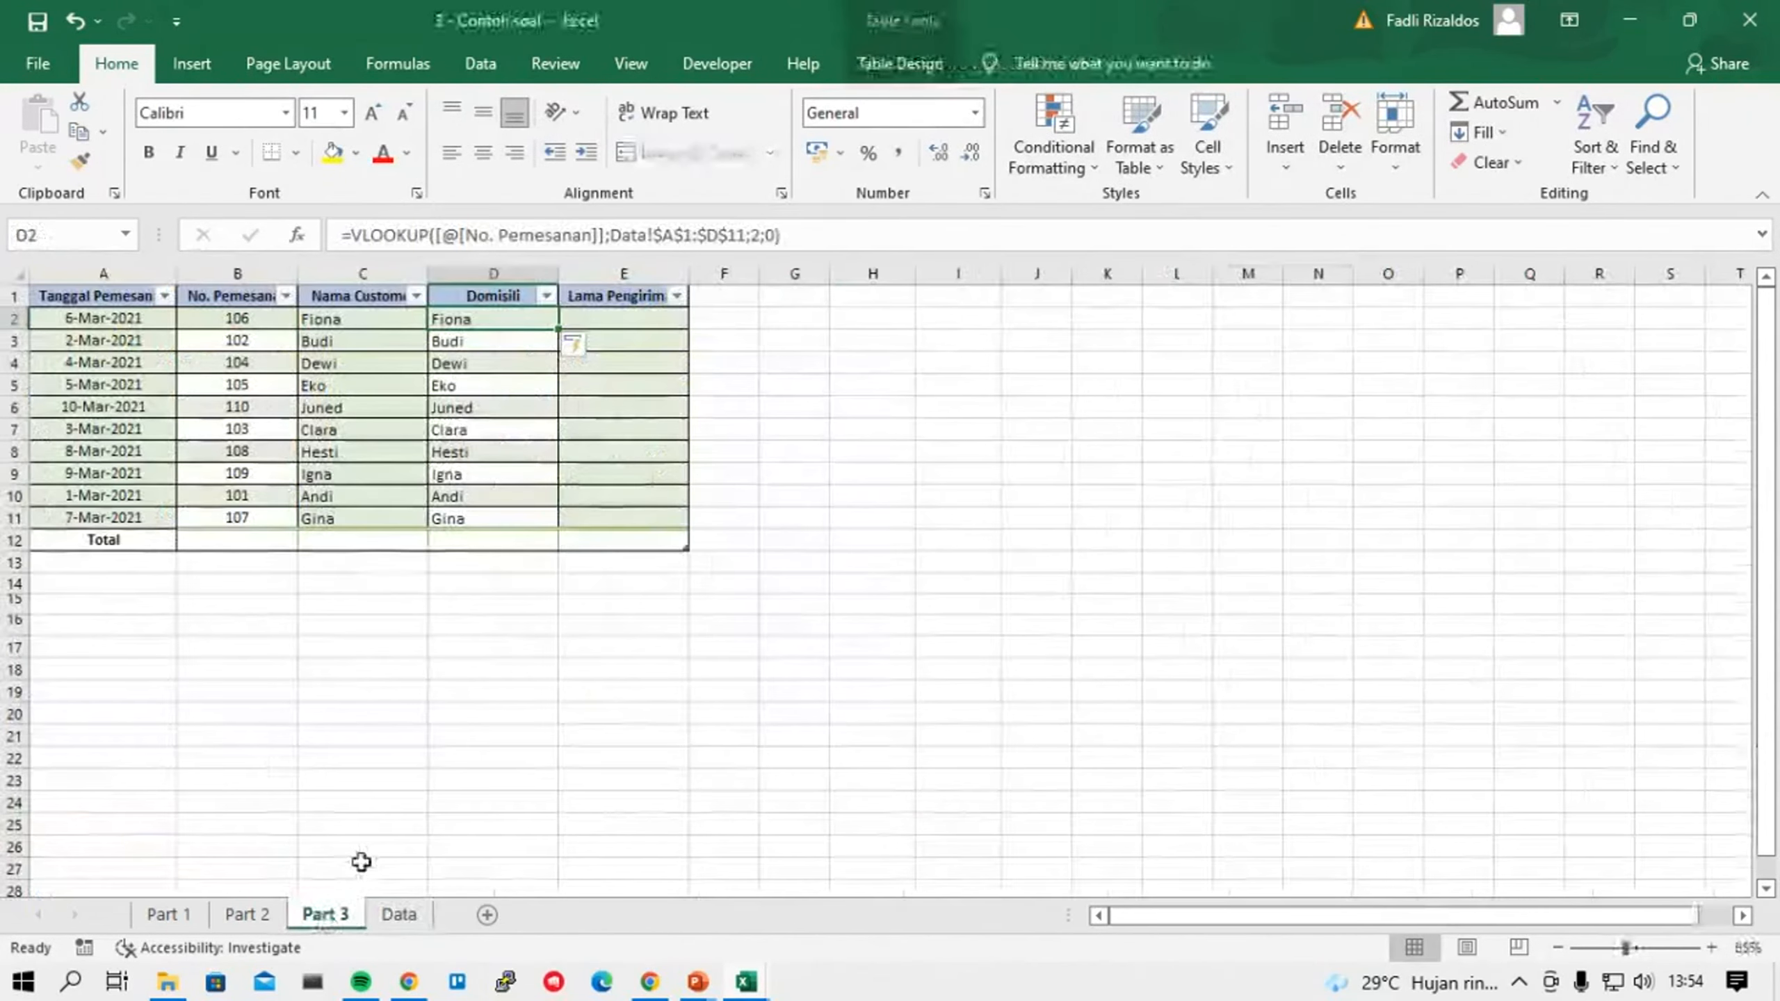
{"action": "left_click", "coordinate": [767, 235]}
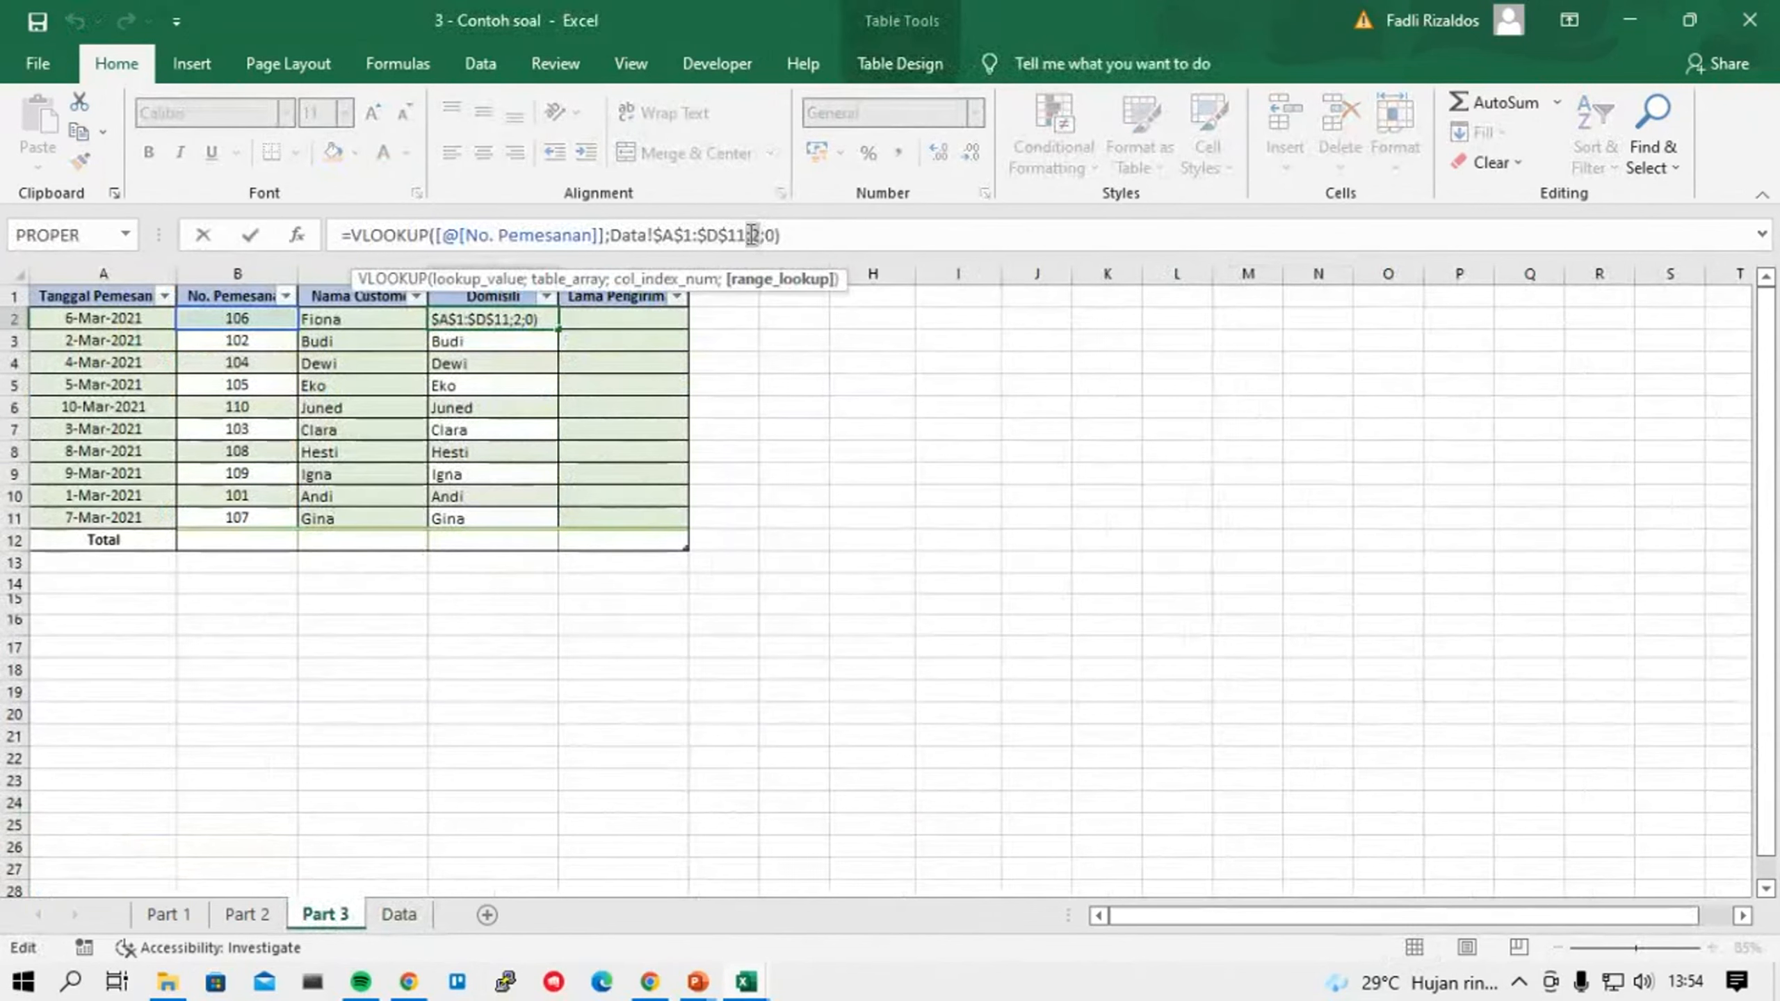
{"action": "double_click", "coordinate": [752, 235]}
{"action": "type", "text": "4"}
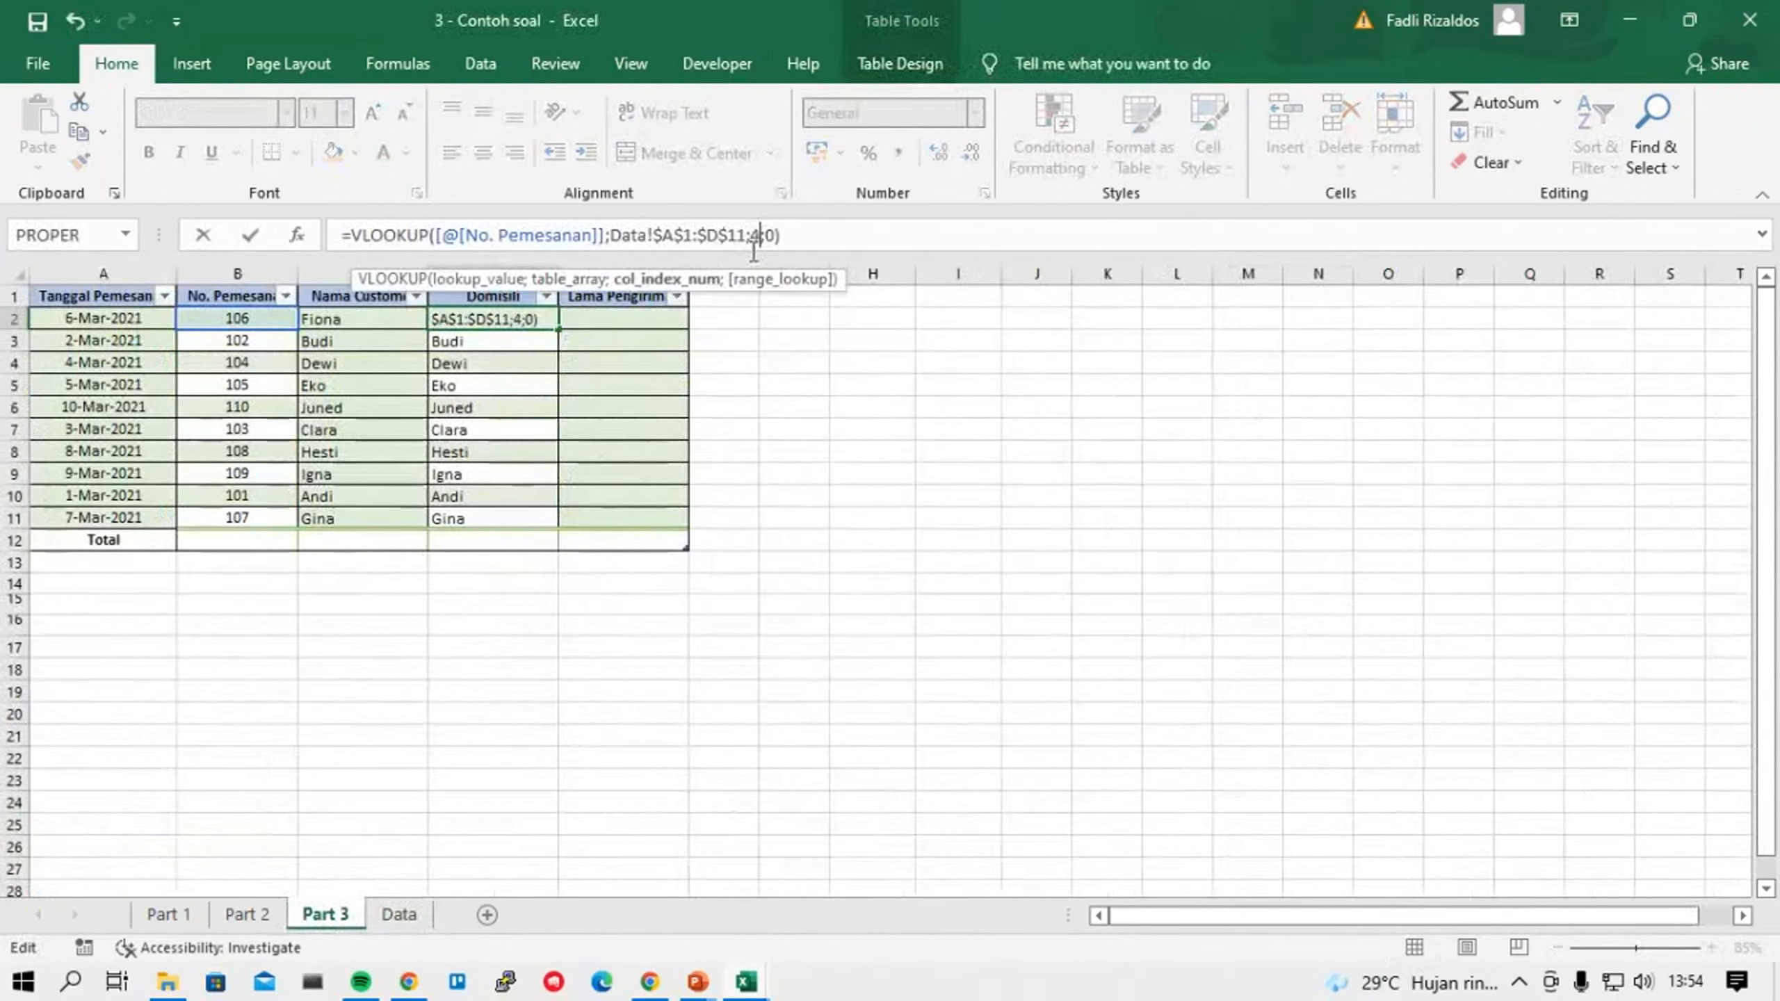
{"action": "key", "text": "Right"}
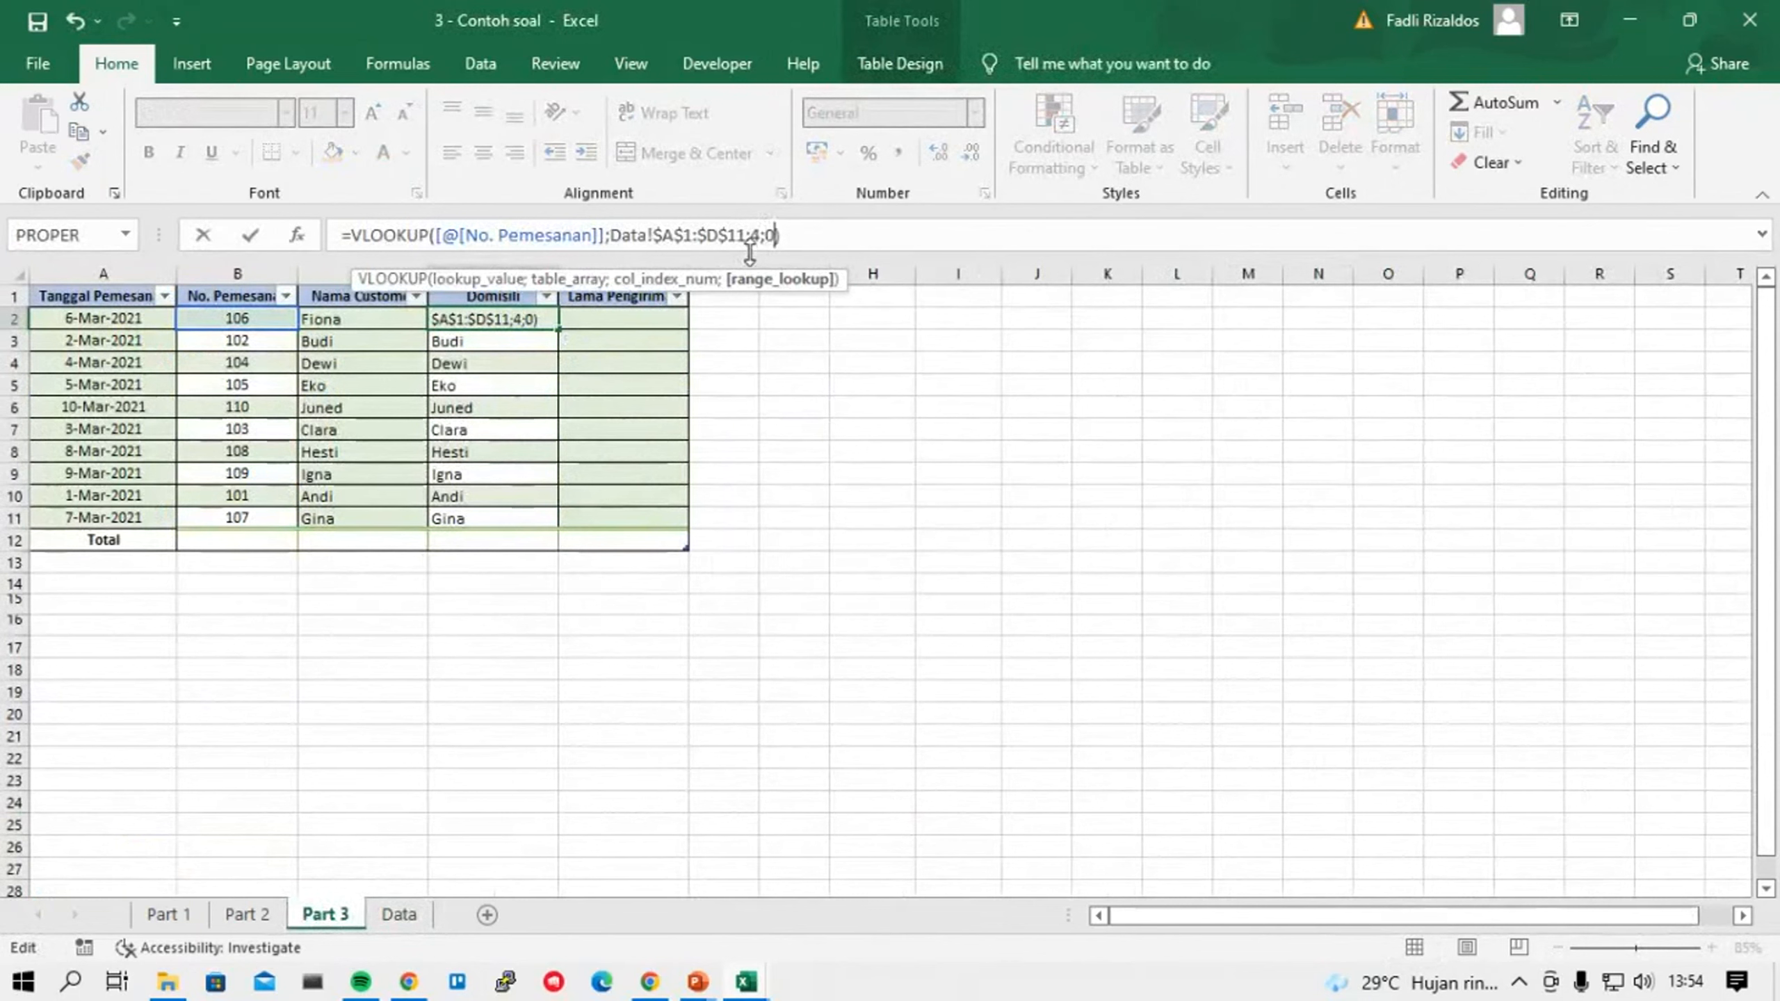
{"action": "key", "text": "Return"}
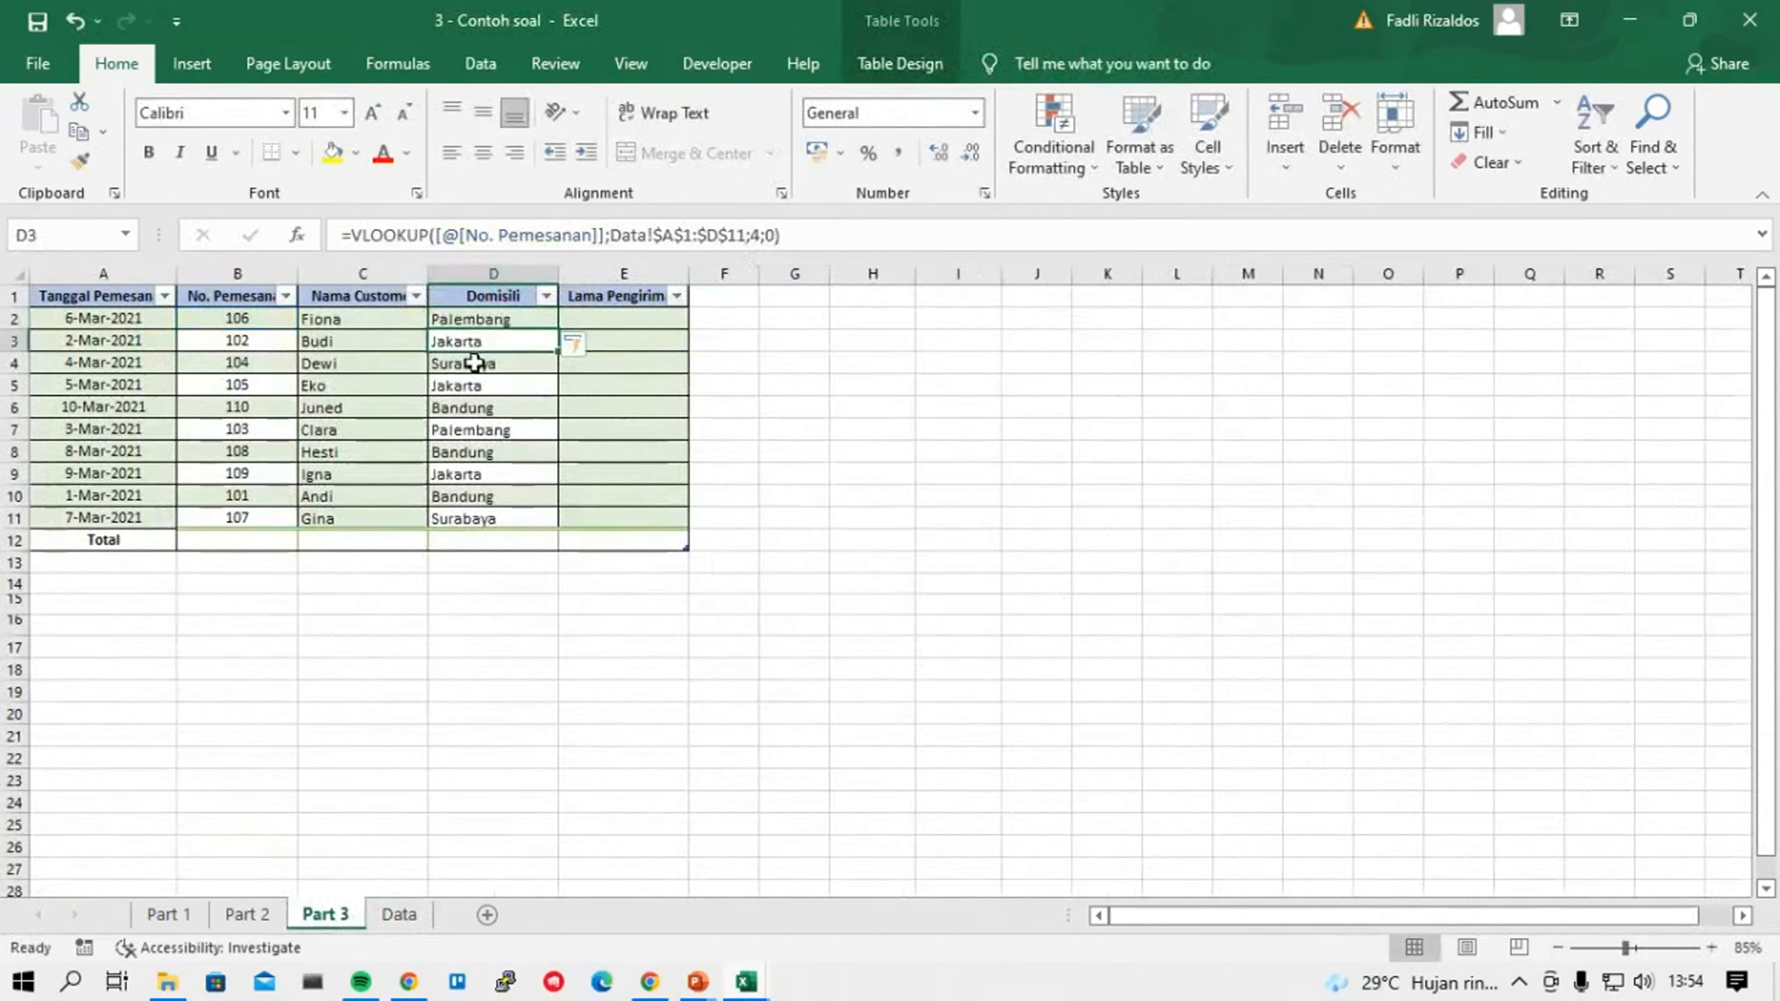
{"action": "left_click_drag", "start_coordinate": [499, 319], "coordinate": [498, 522]}
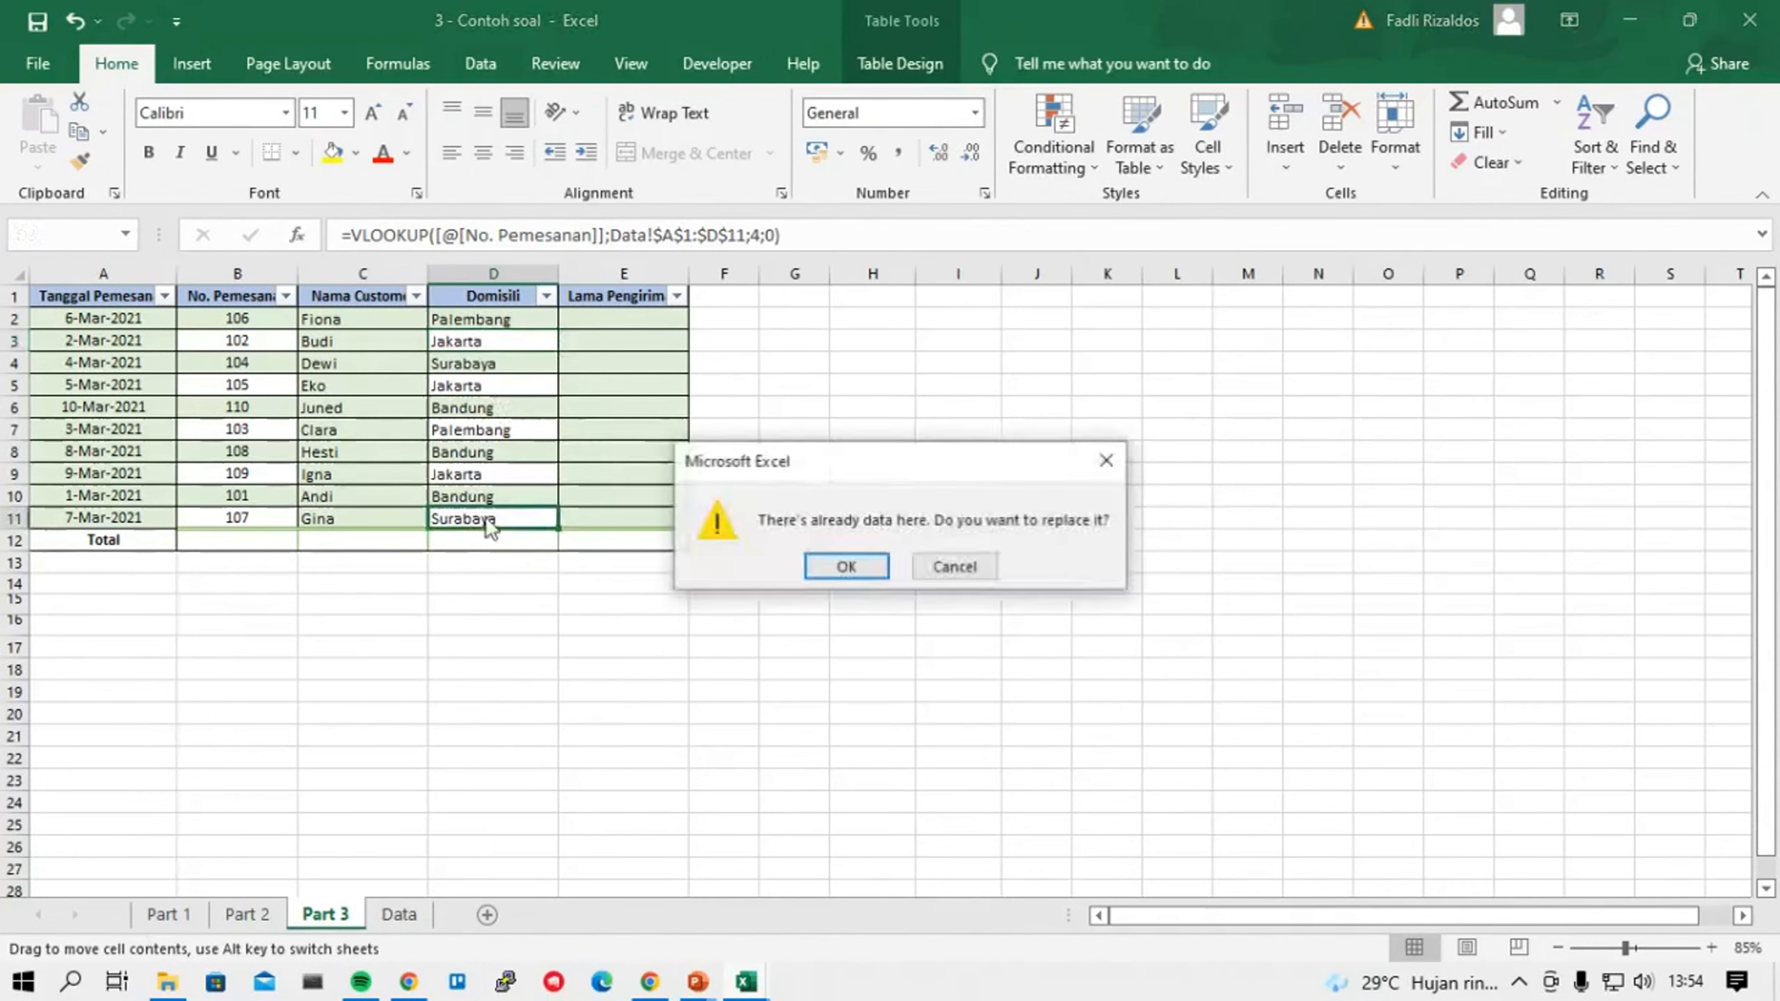
{"action": "left_click", "coordinate": [937, 566]}
Replace the lookup value in D2's VLOOKUP formula with the Nama Customer entry of the same row.
{"action": "left_click", "coordinate": [483, 321]}
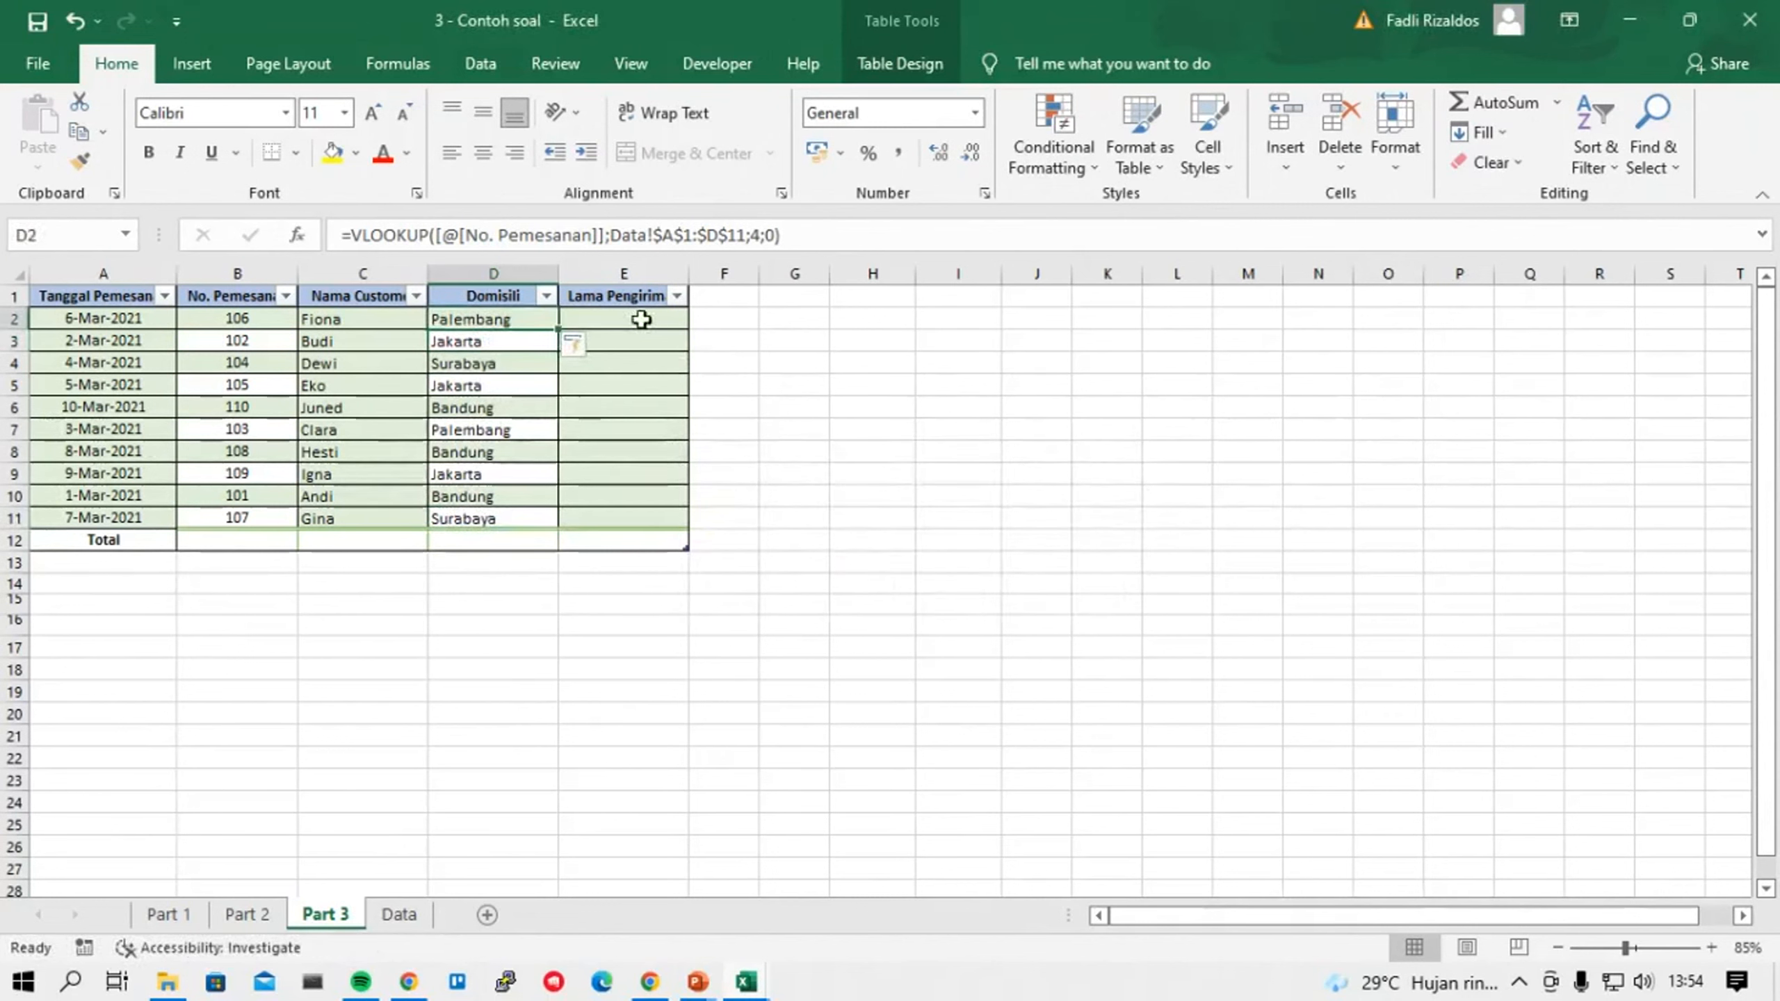
{"action": "left_click", "coordinate": [492, 243]}
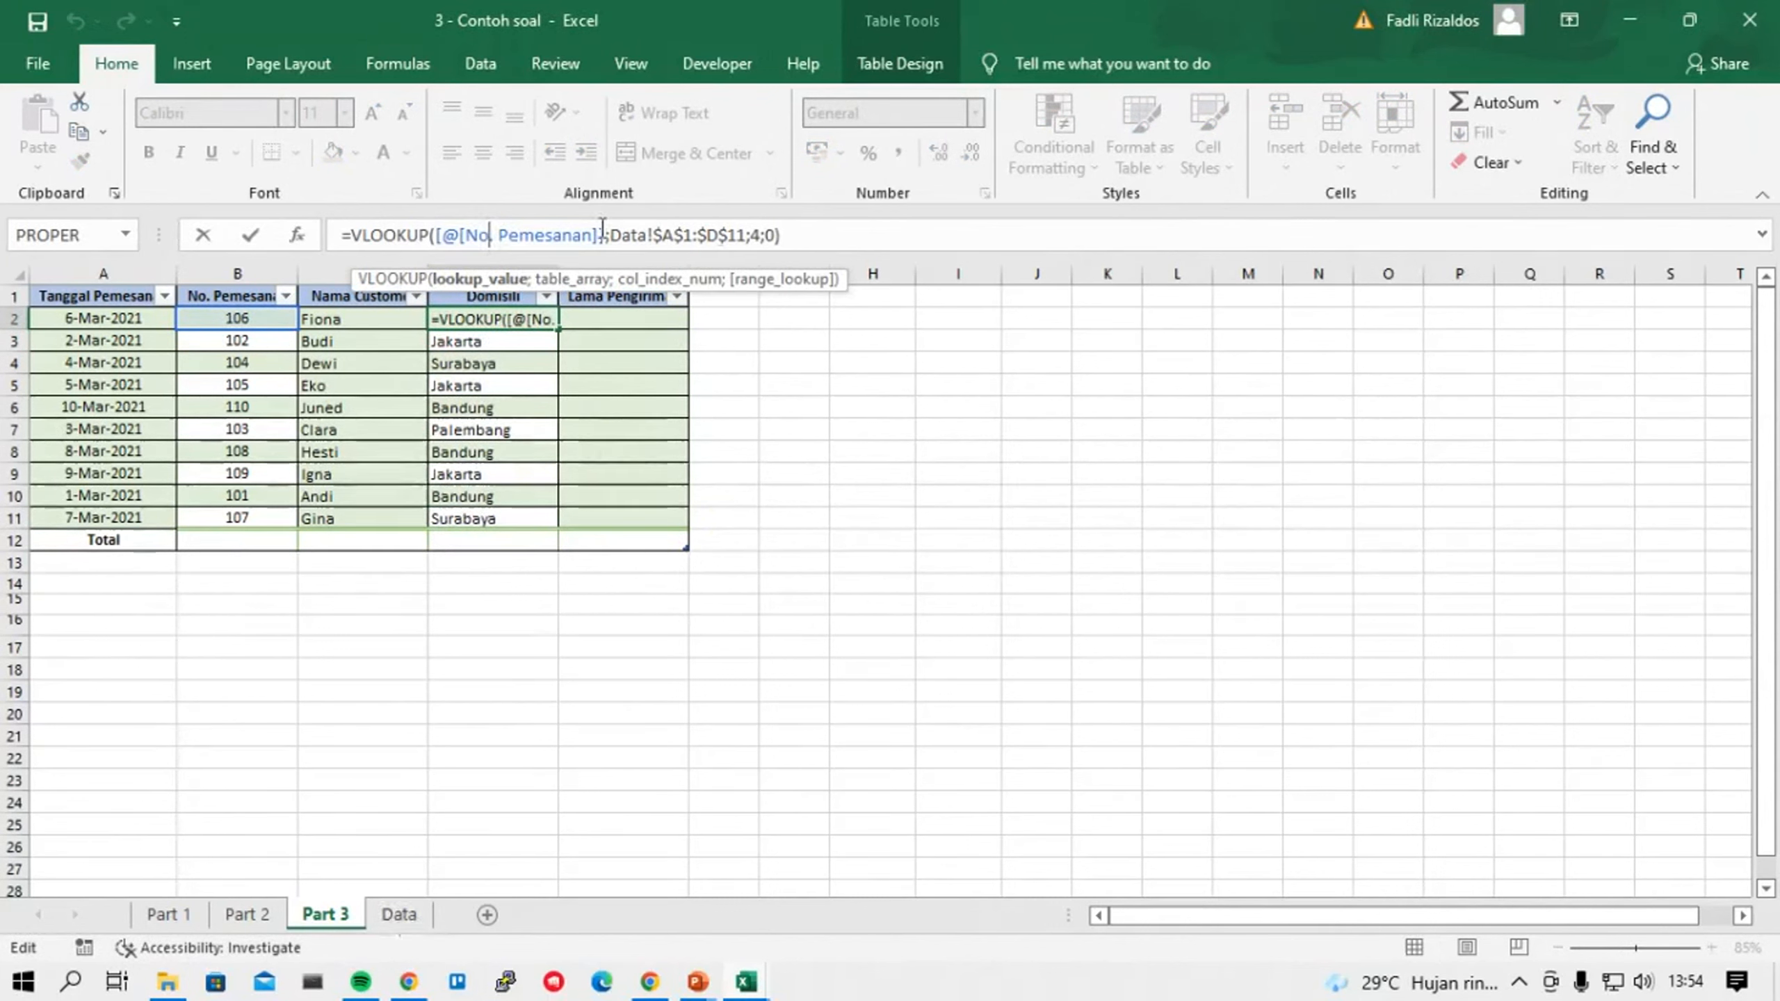
{"action": "left_click_drag", "start_coordinate": [468, 221], "coordinate": [435, 232]}
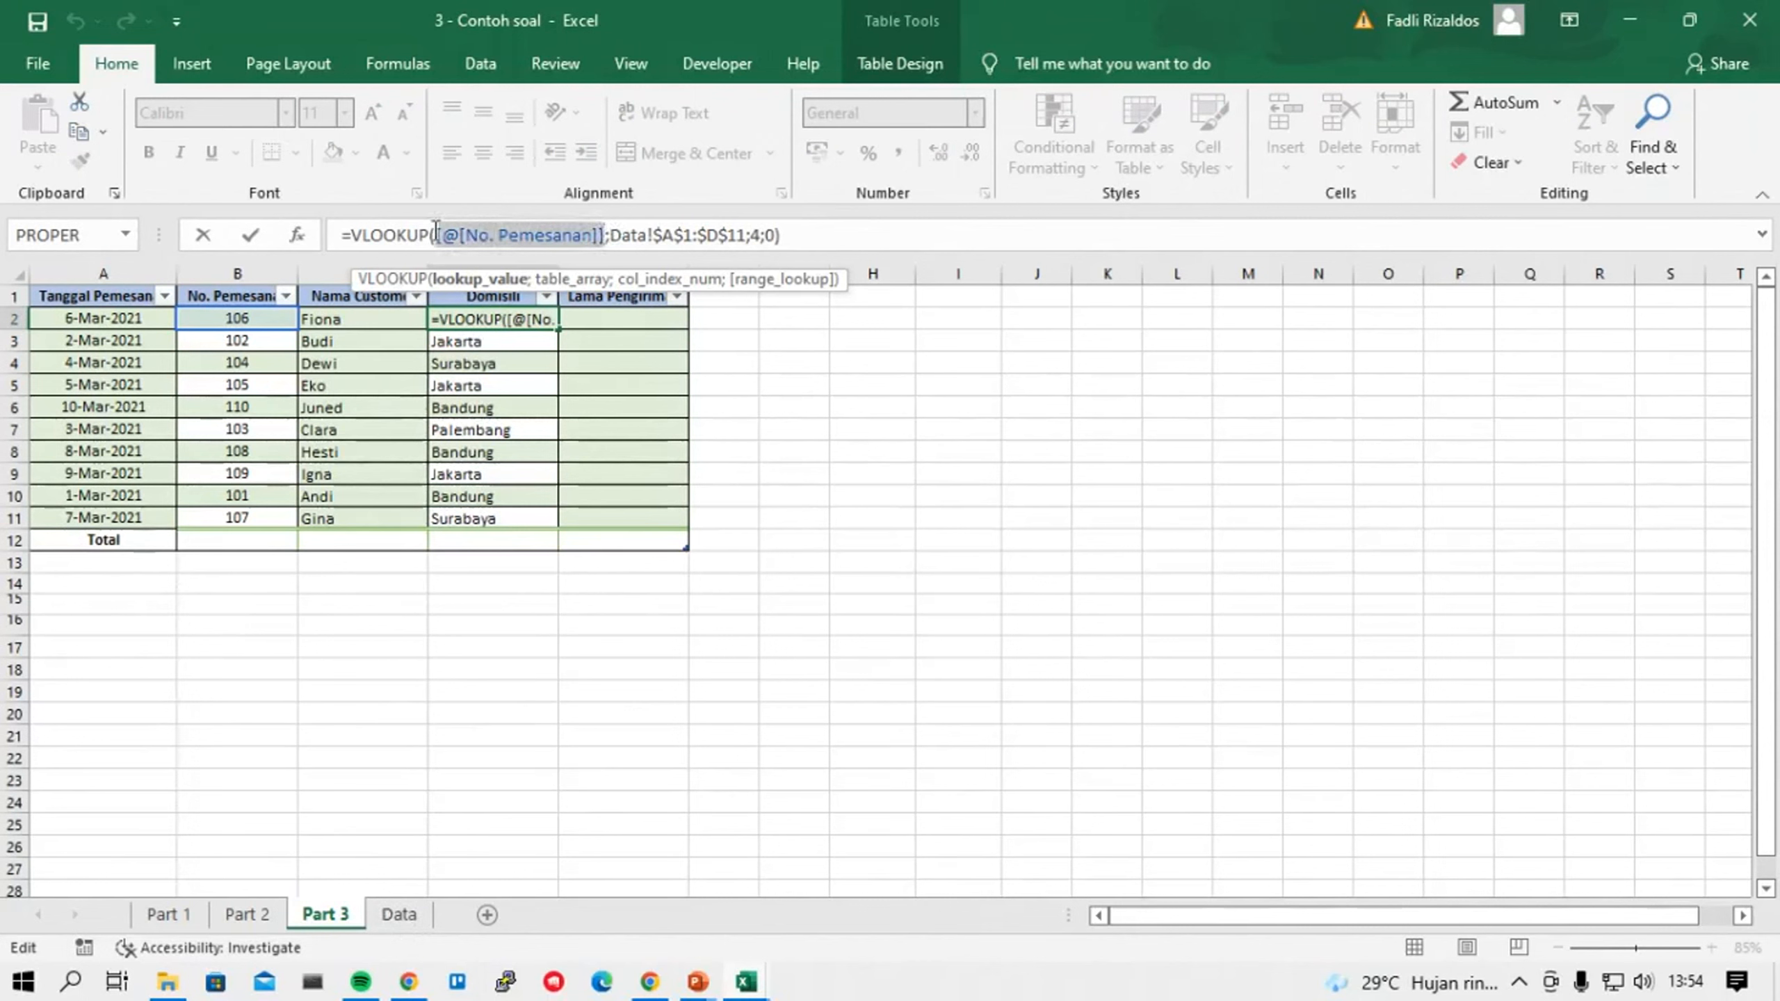
{"action": "key", "text": "BackSpace"}
{"action": "left_click", "coordinate": [367, 320]}
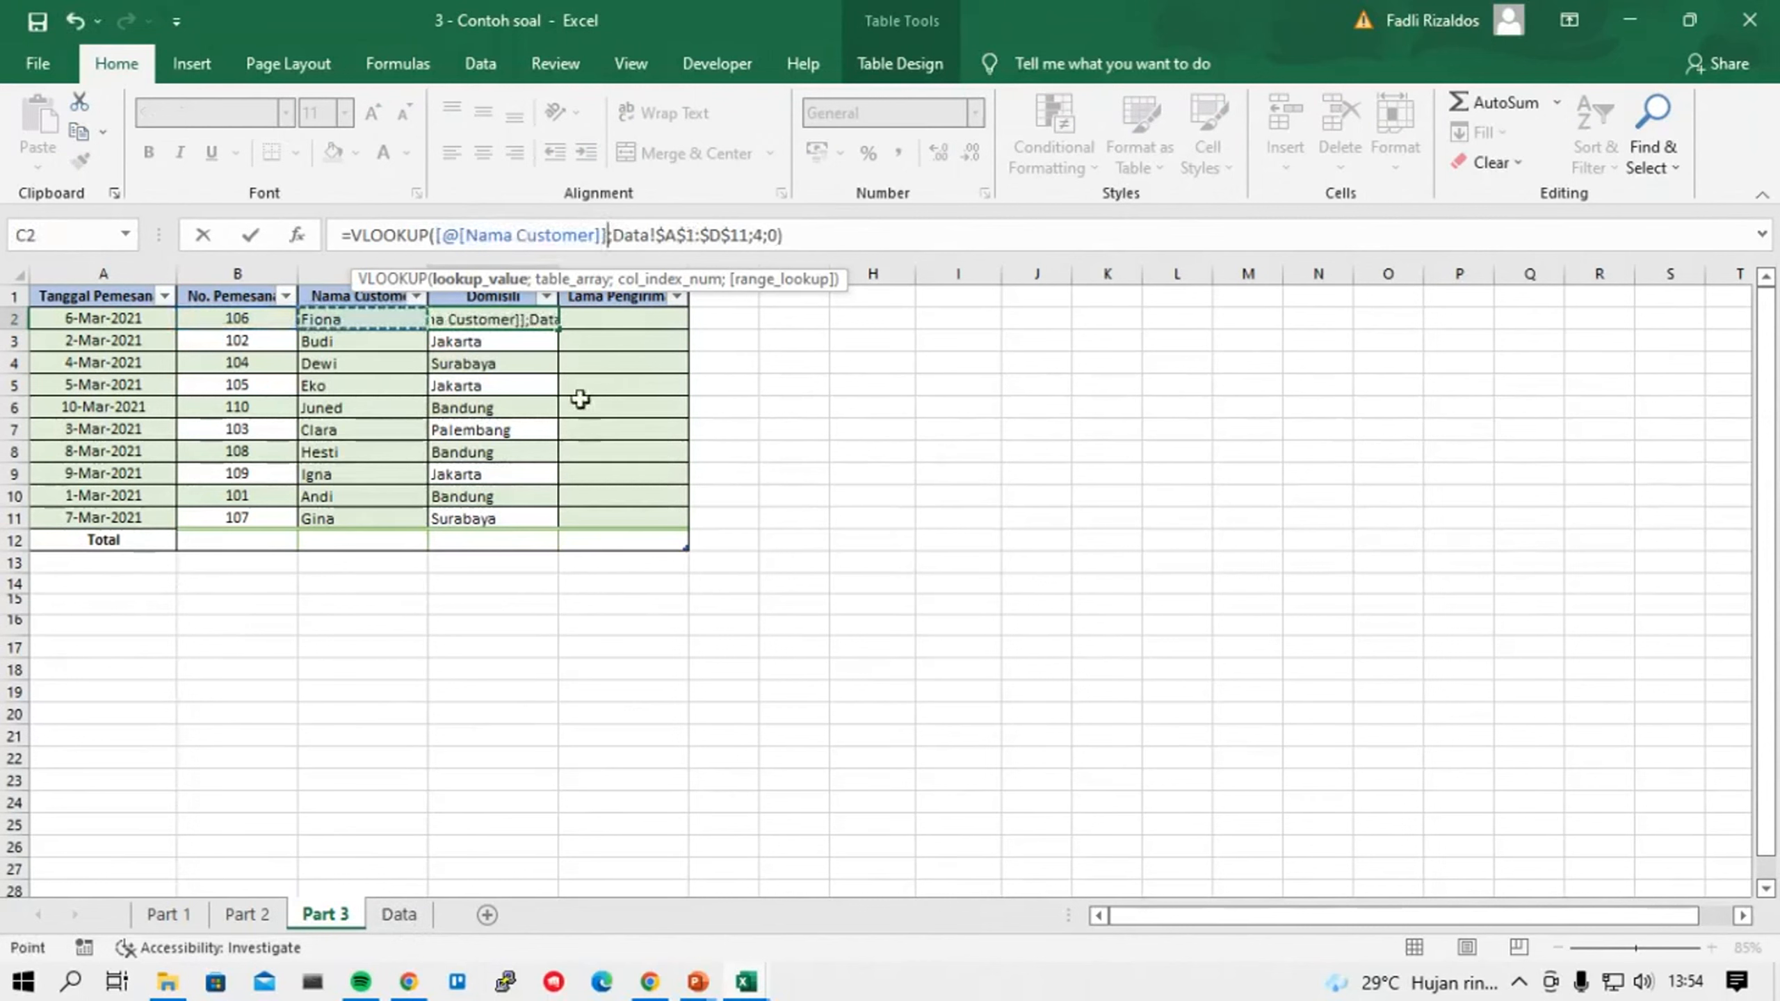
{"action": "key", "text": "Return"}
Examine the table array in D2's formula and the matching range A1:D11 on the Data sheet.
{"action": "left_click", "coordinate": [496, 319]}
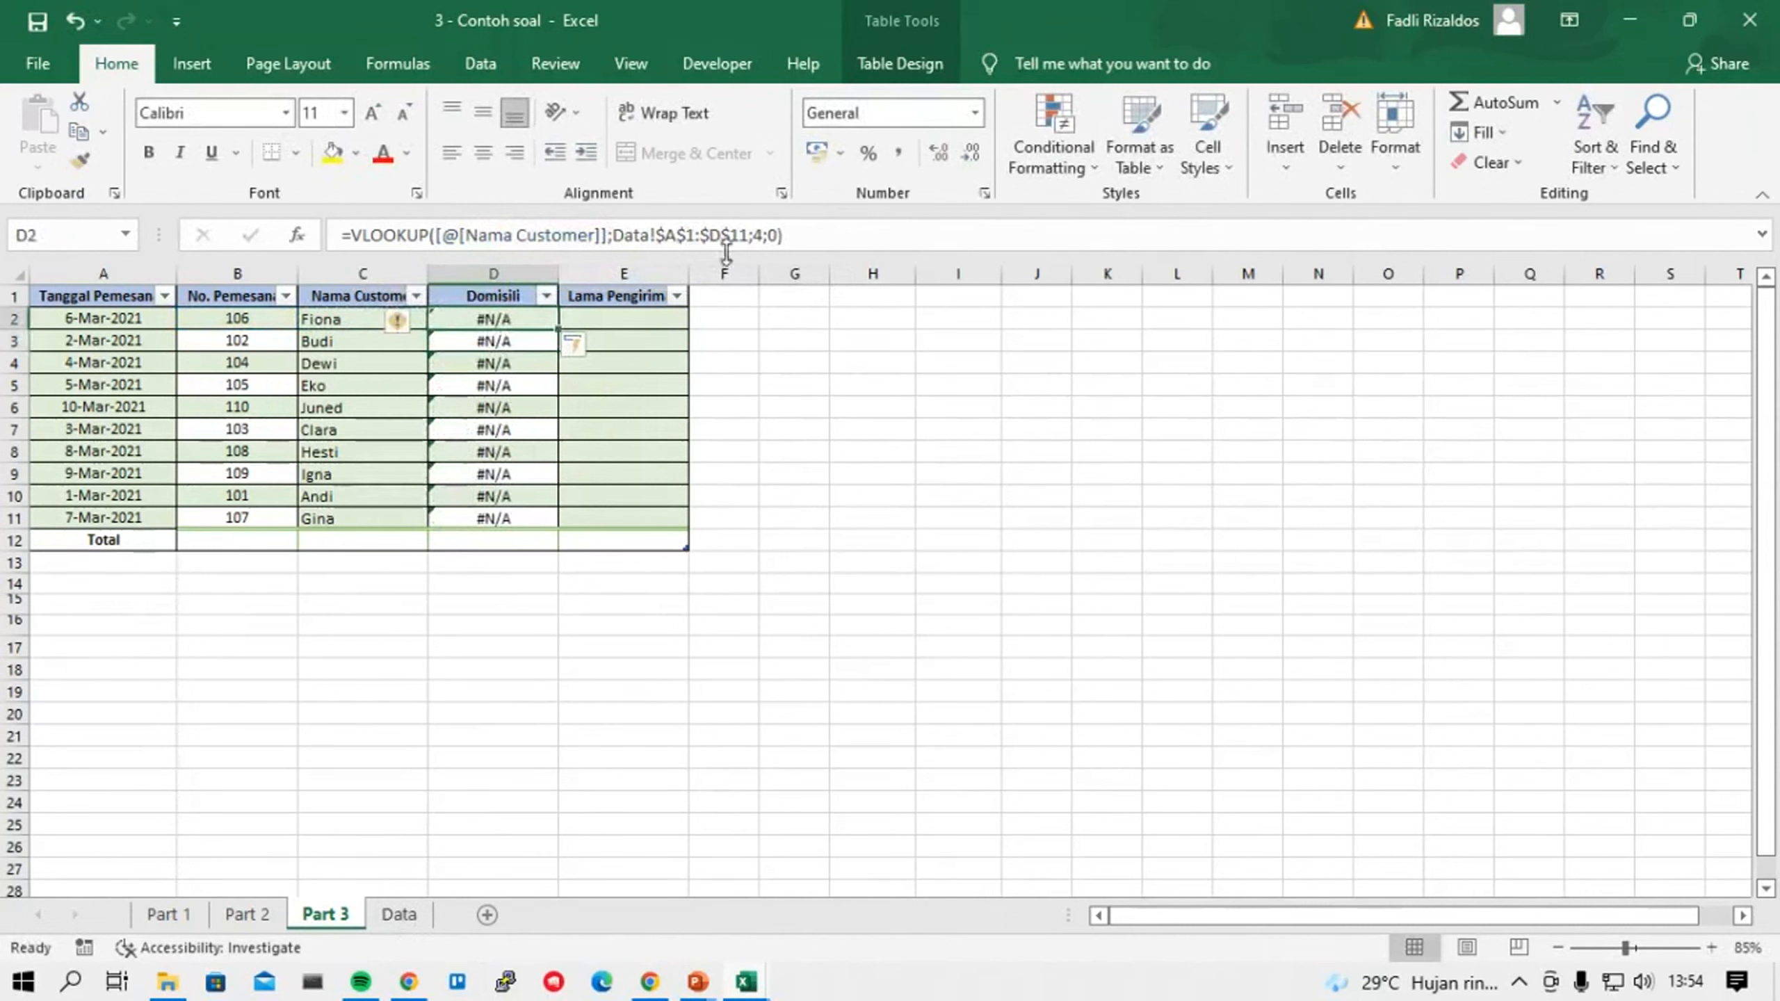
{"action": "left_click", "coordinate": [735, 234]}
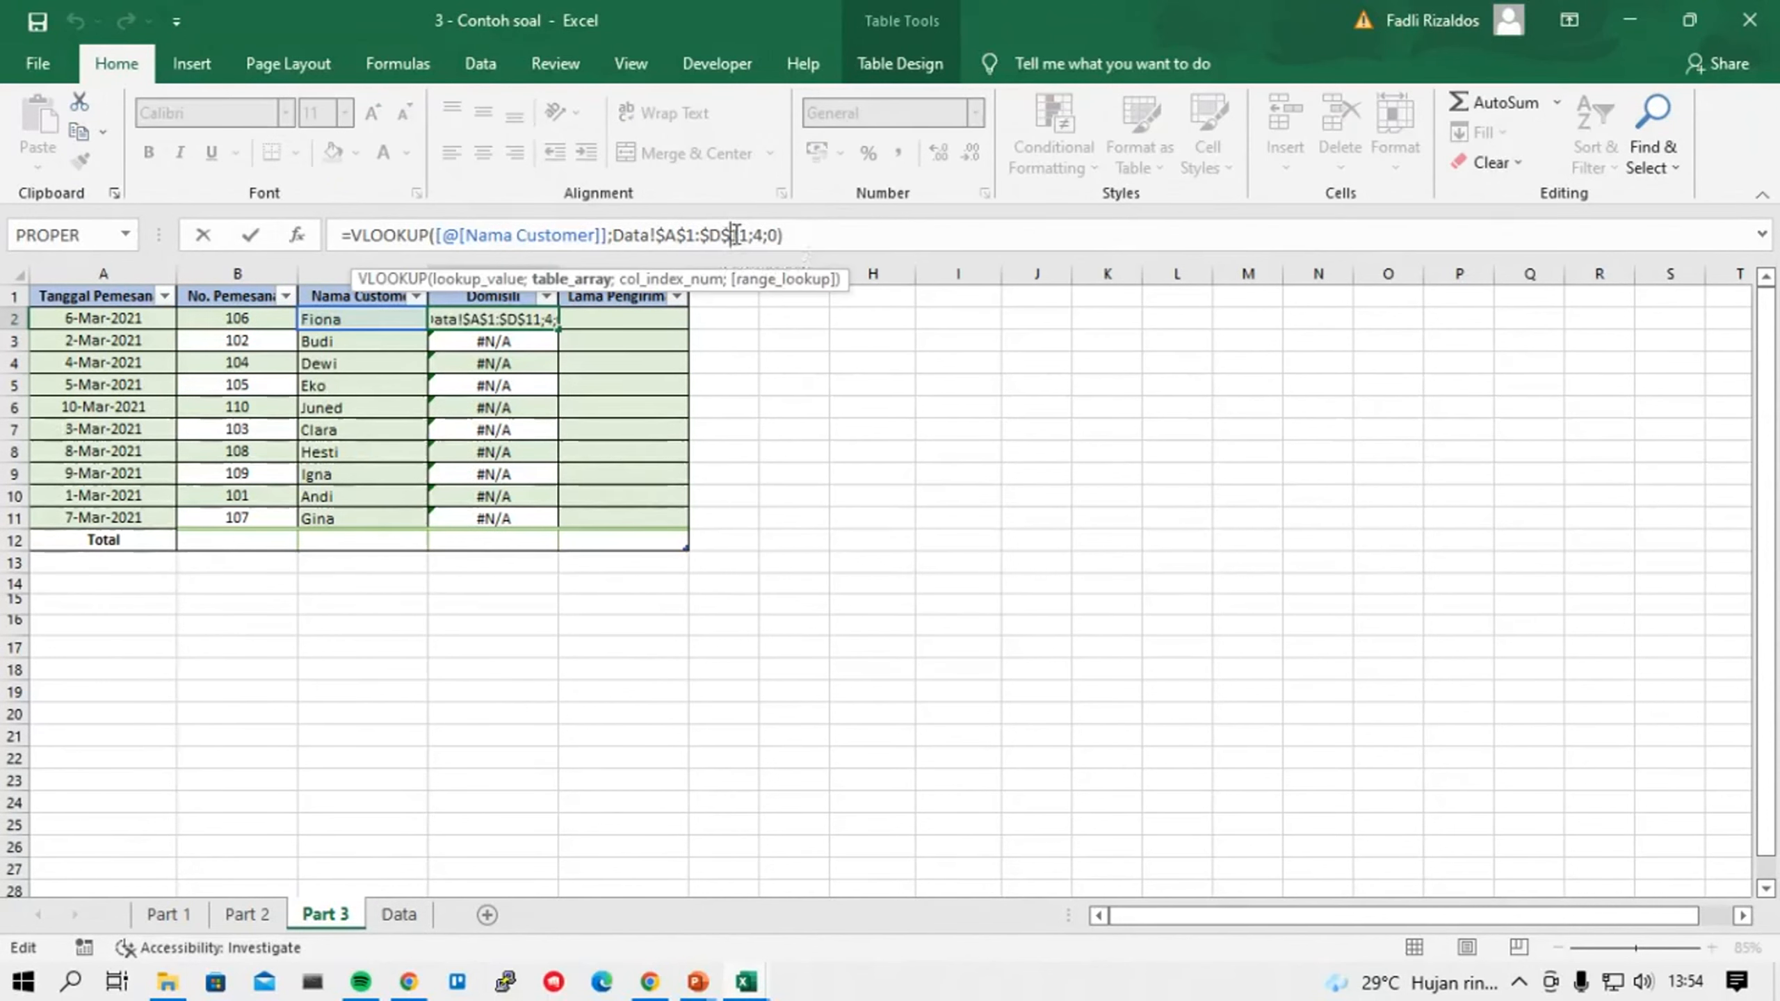
{"action": "left_click", "coordinate": [785, 235]}
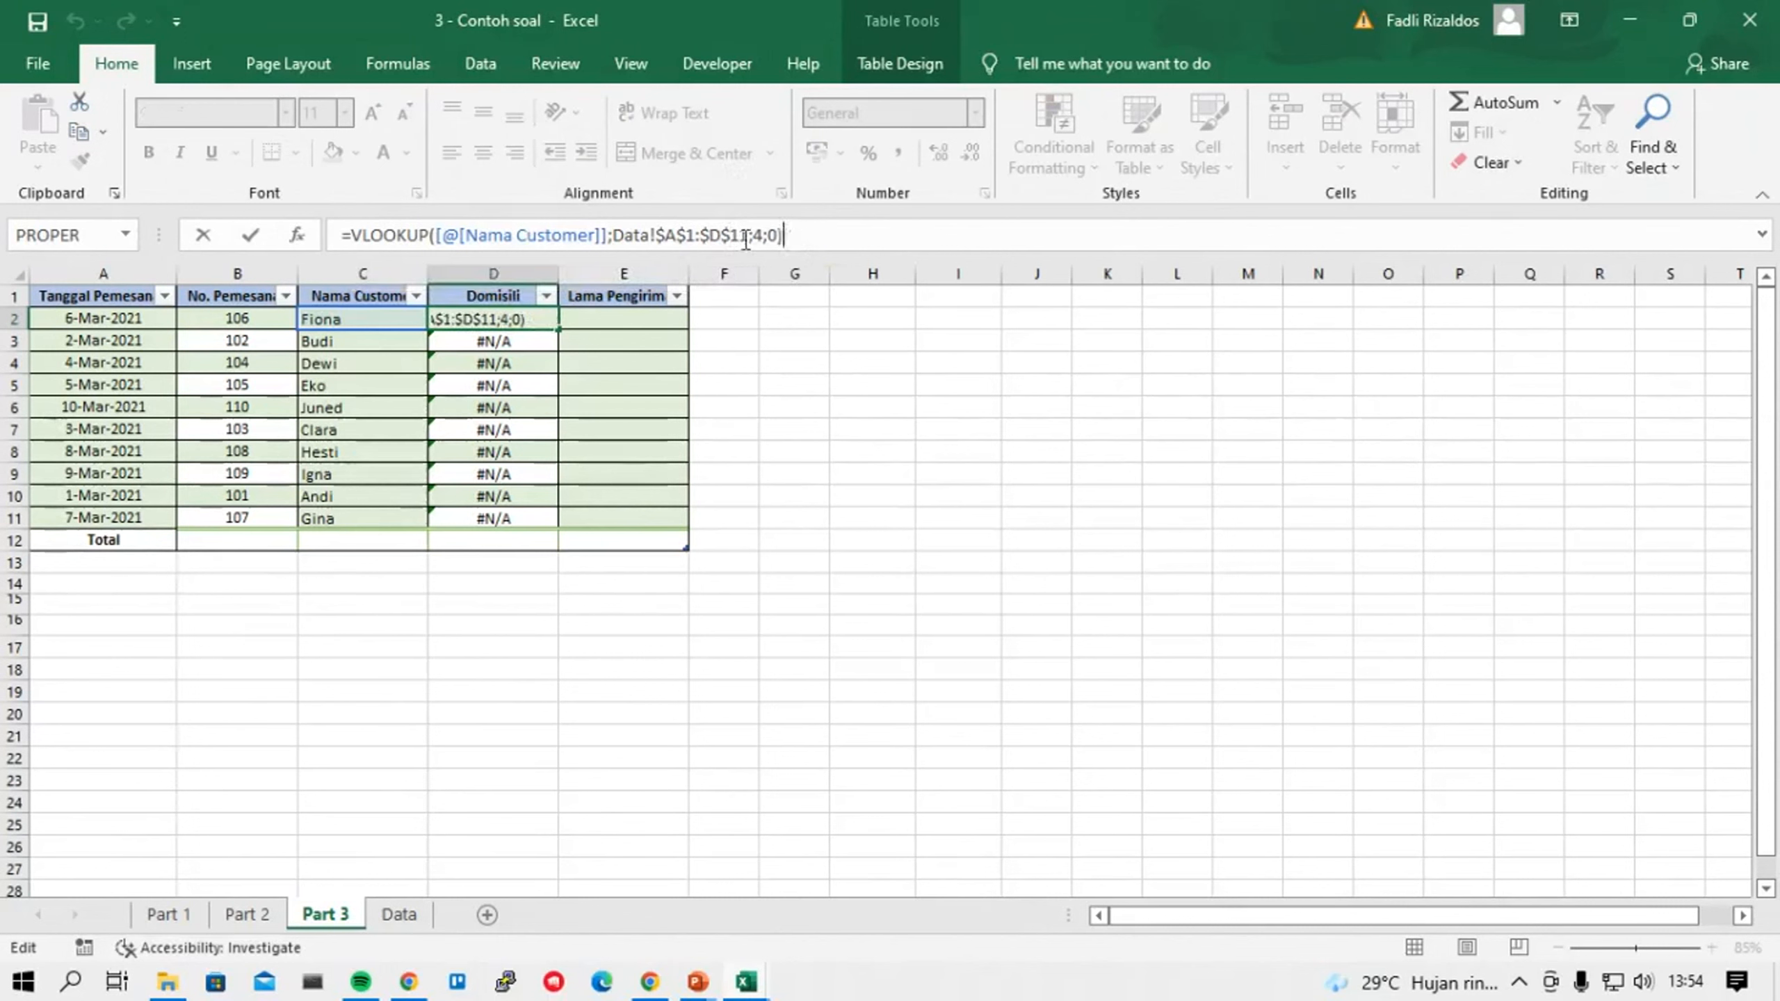
{"action": "left_click", "coordinate": [696, 236]}
{"action": "left_click", "coordinate": [824, 234]}
{"action": "key", "text": "Return"}
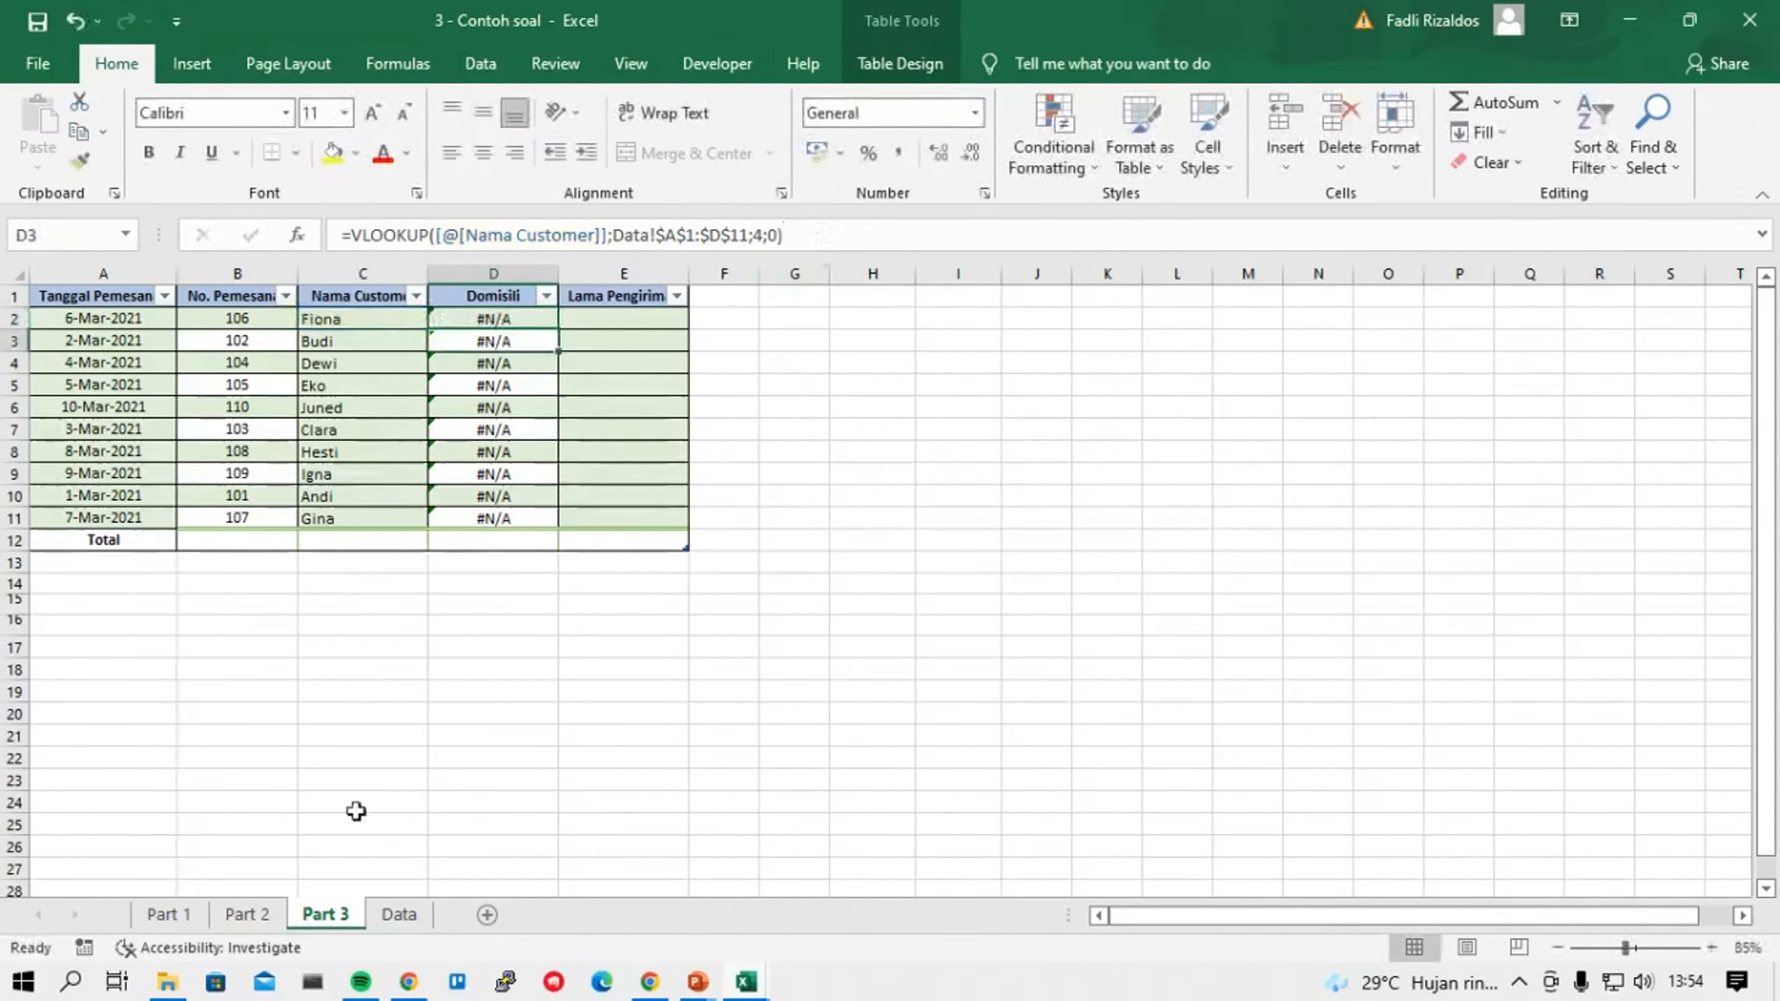
{"action": "left_click", "coordinate": [382, 921]}
{"action": "left_click_drag", "start_coordinate": [148, 324], "coordinate": [865, 703]}
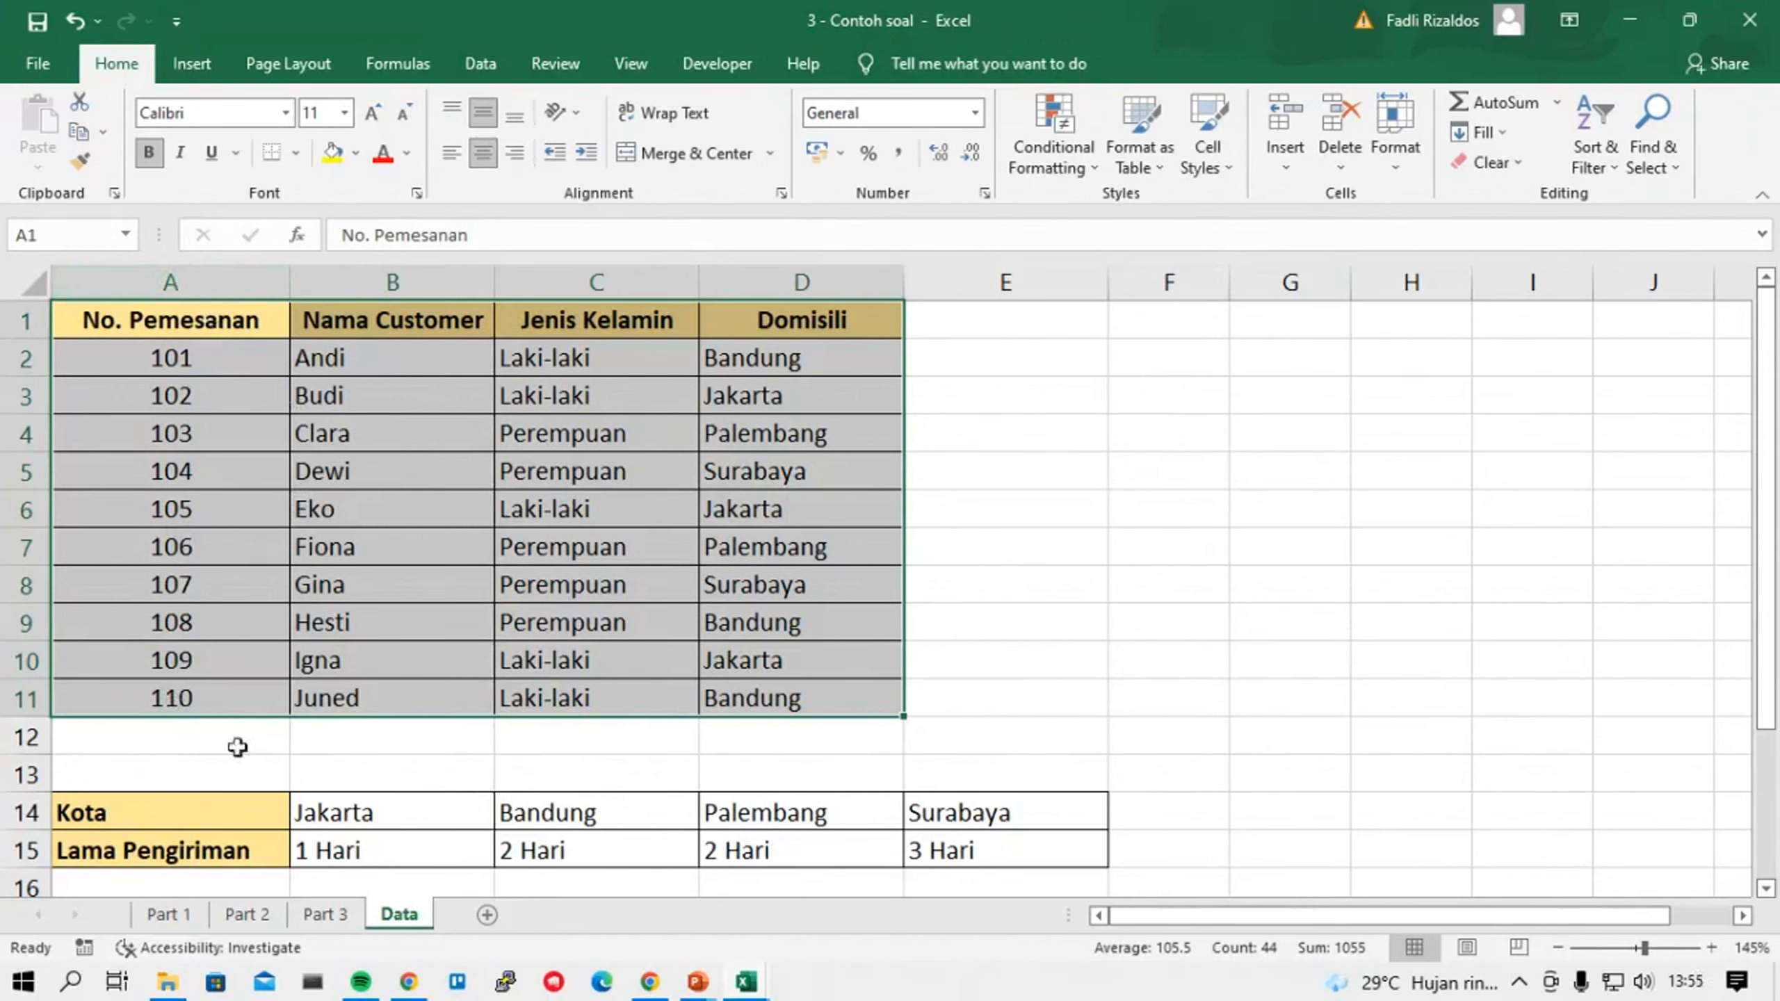
Replace the table array in Part 3's D2 VLOOKUP formula with the absolute range Data!$B$1:$D$11.
{"action": "left_click", "coordinate": [327, 915]}
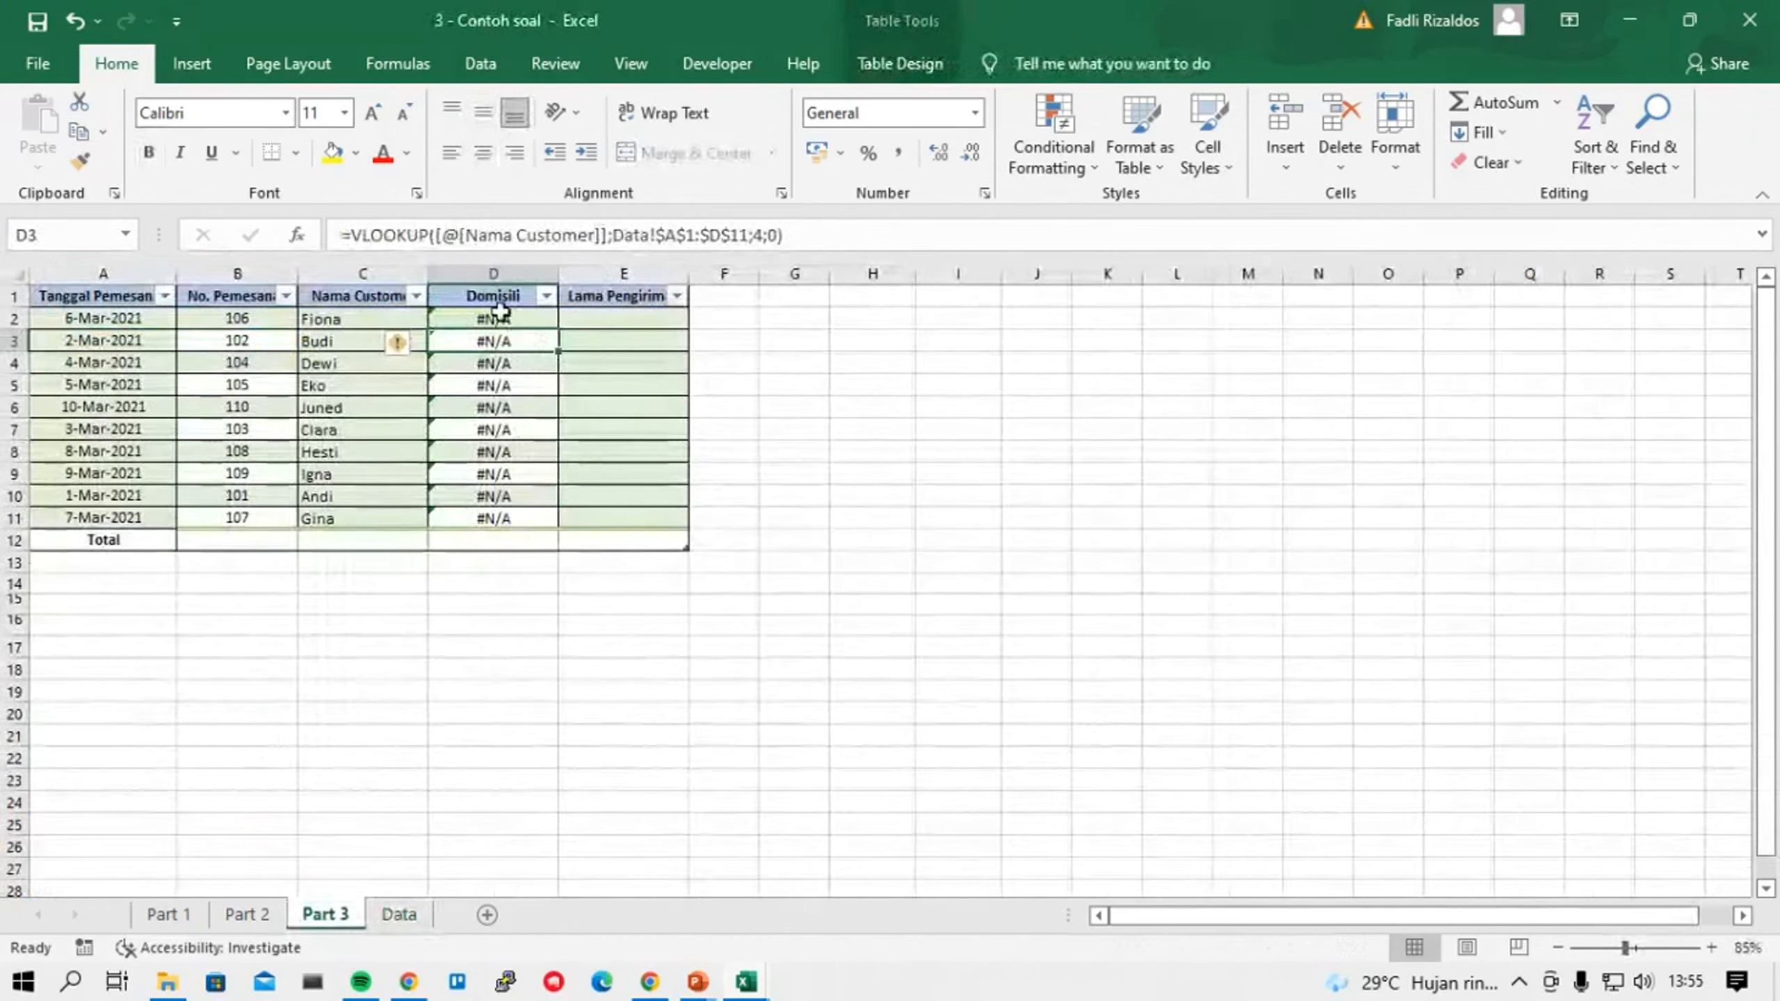
{"action": "left_click", "coordinate": [491, 318]}
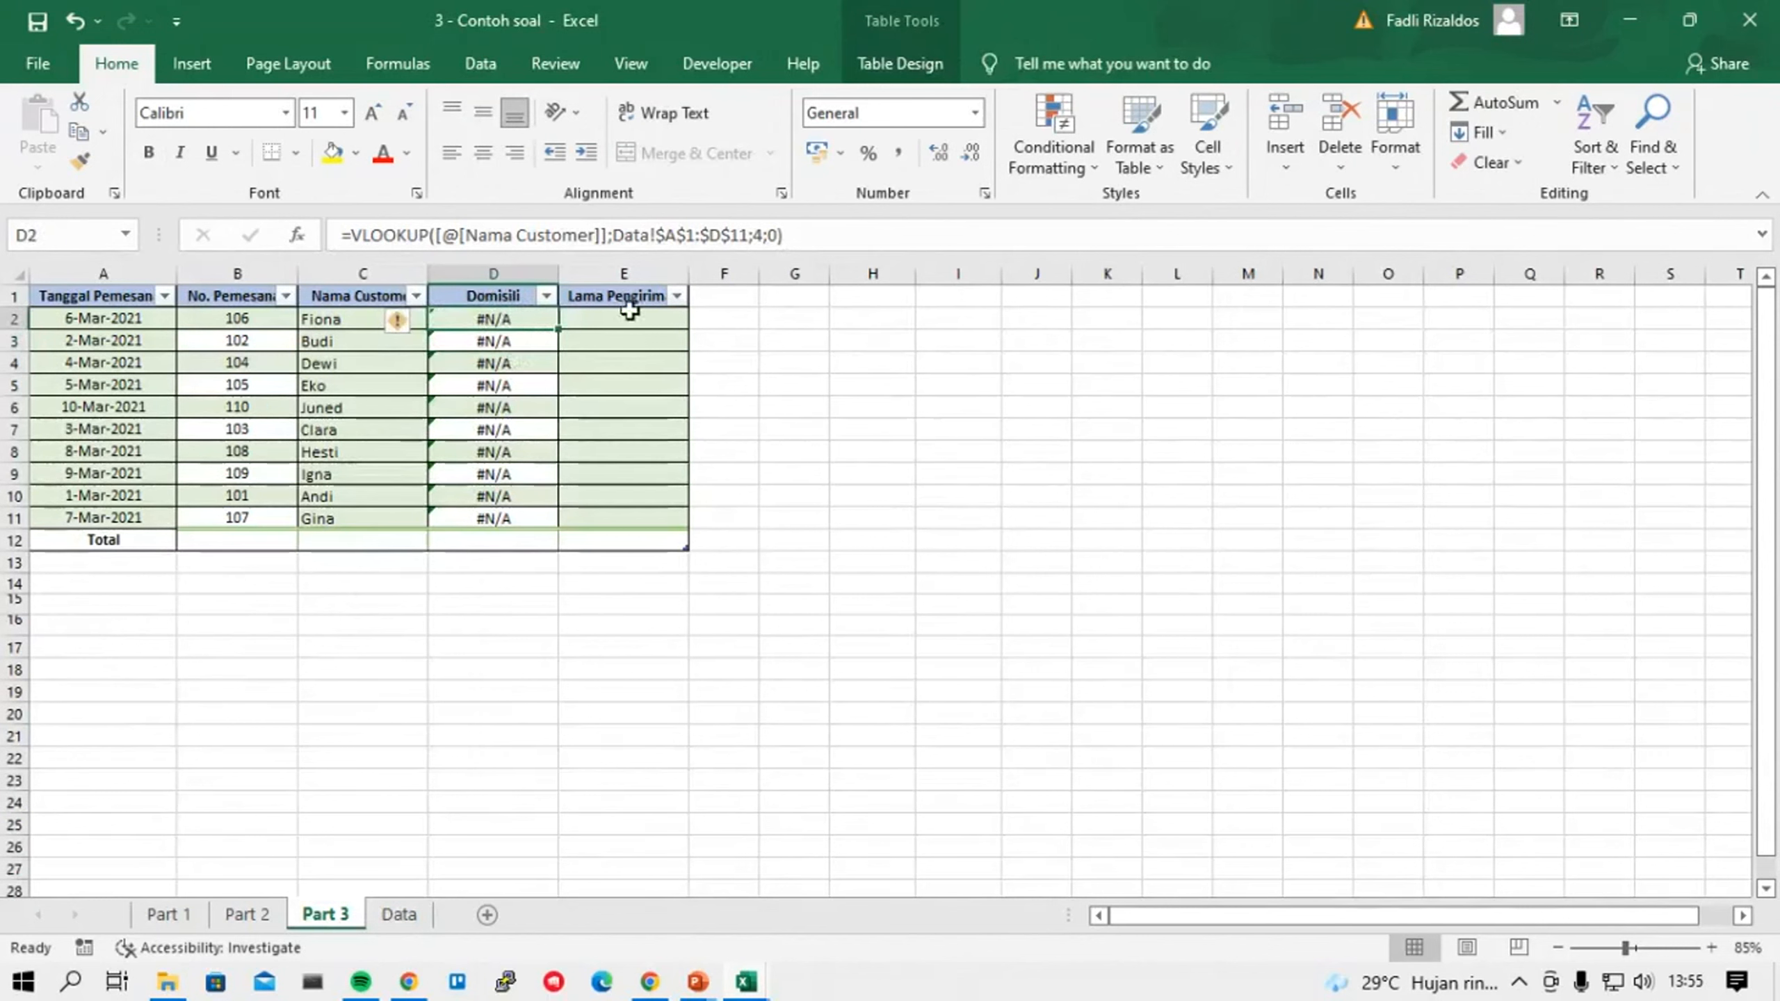
{"action": "left_click", "coordinate": [690, 233]}
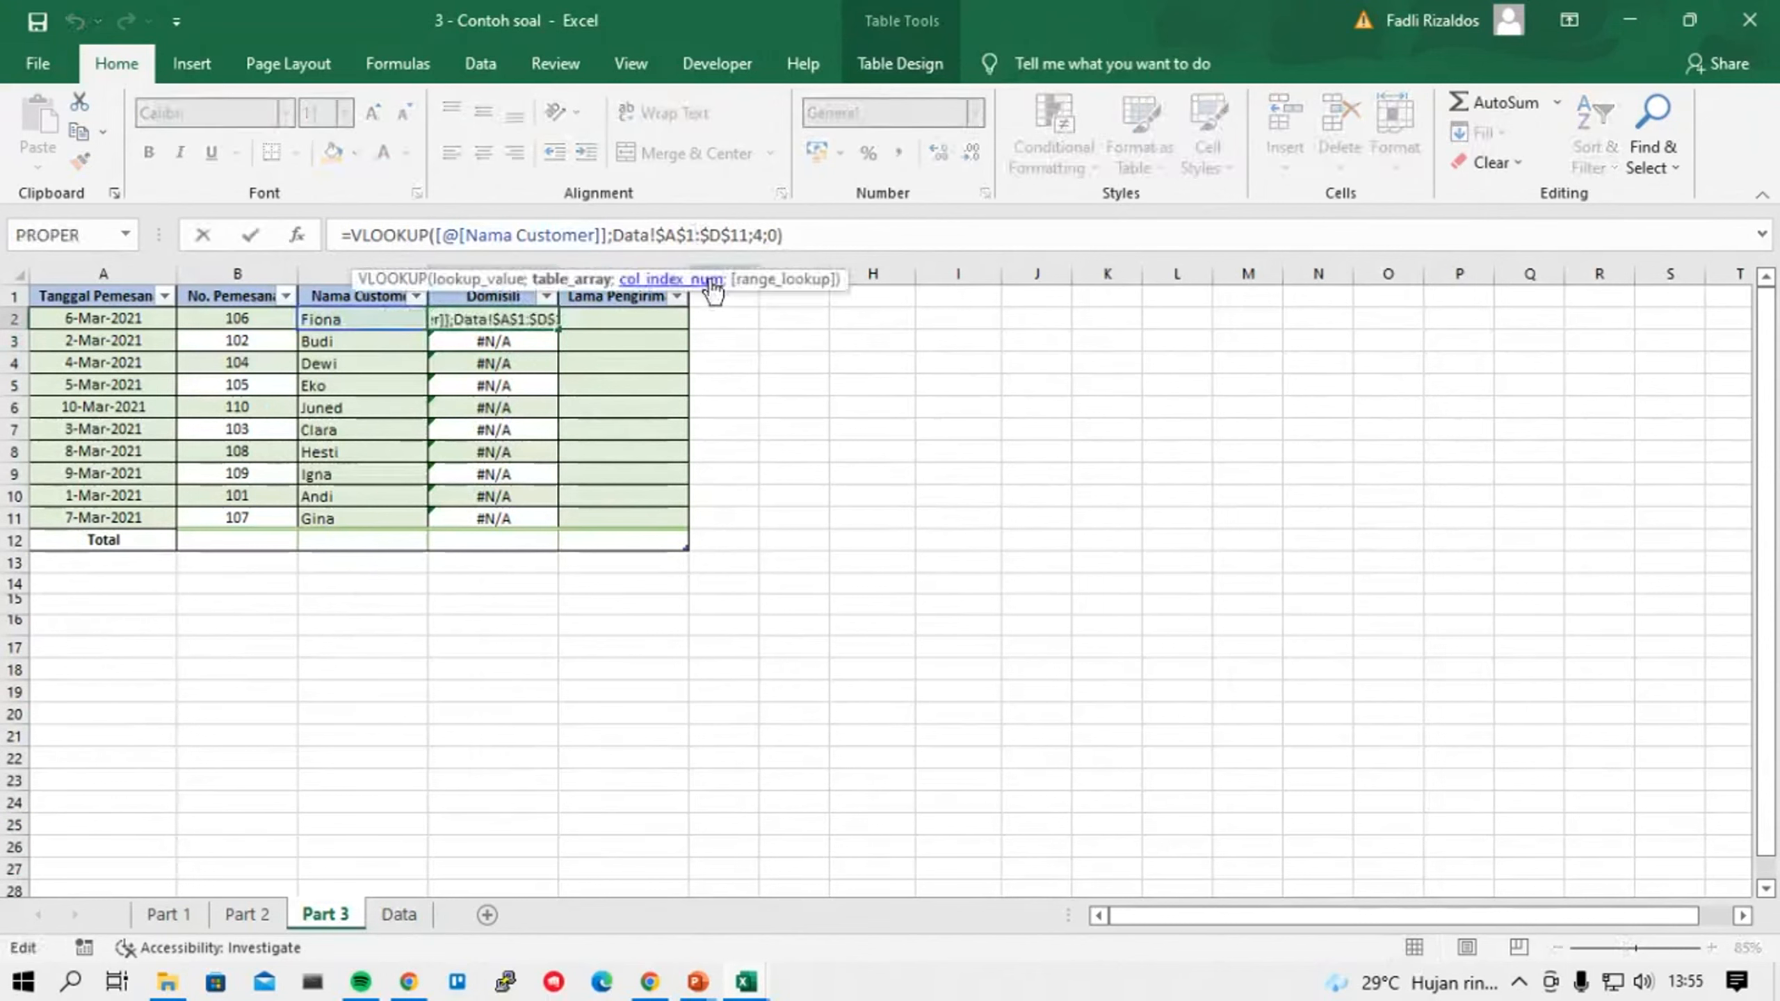
{"action": "left_click_drag", "start_coordinate": [762, 235], "coordinate": [612, 235]}
{"action": "type", "text": "="}
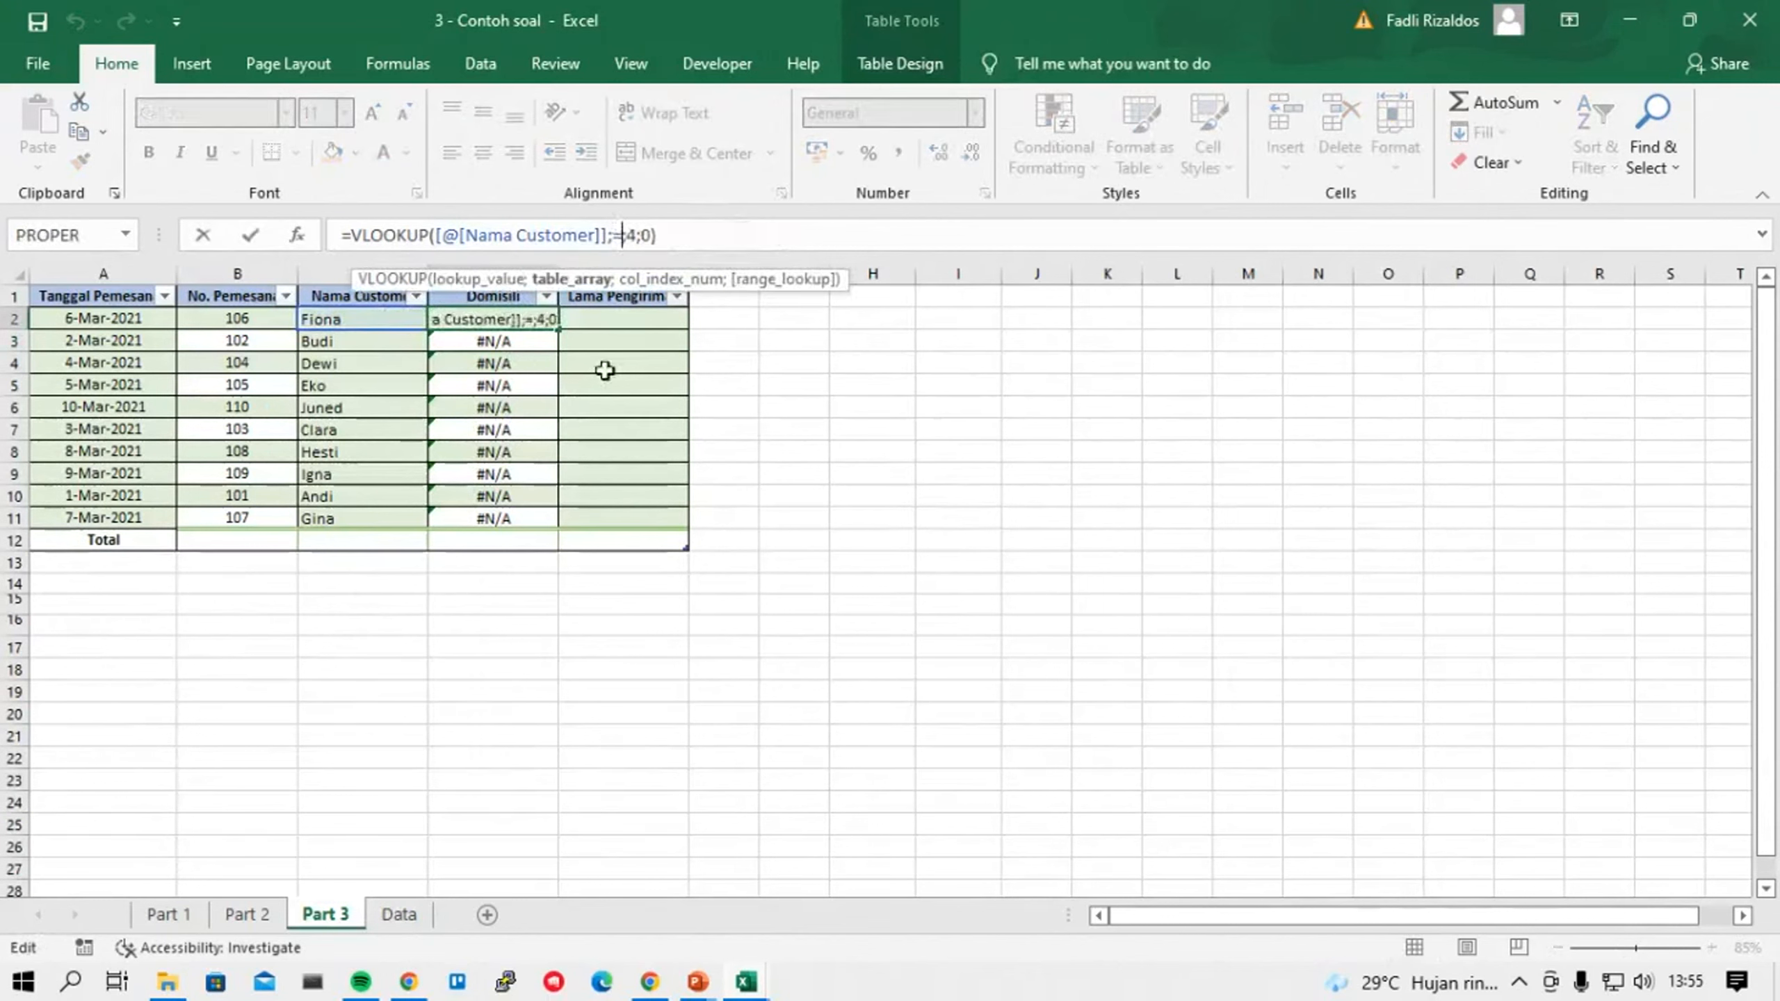
{"action": "left_click", "coordinate": [397, 914]}
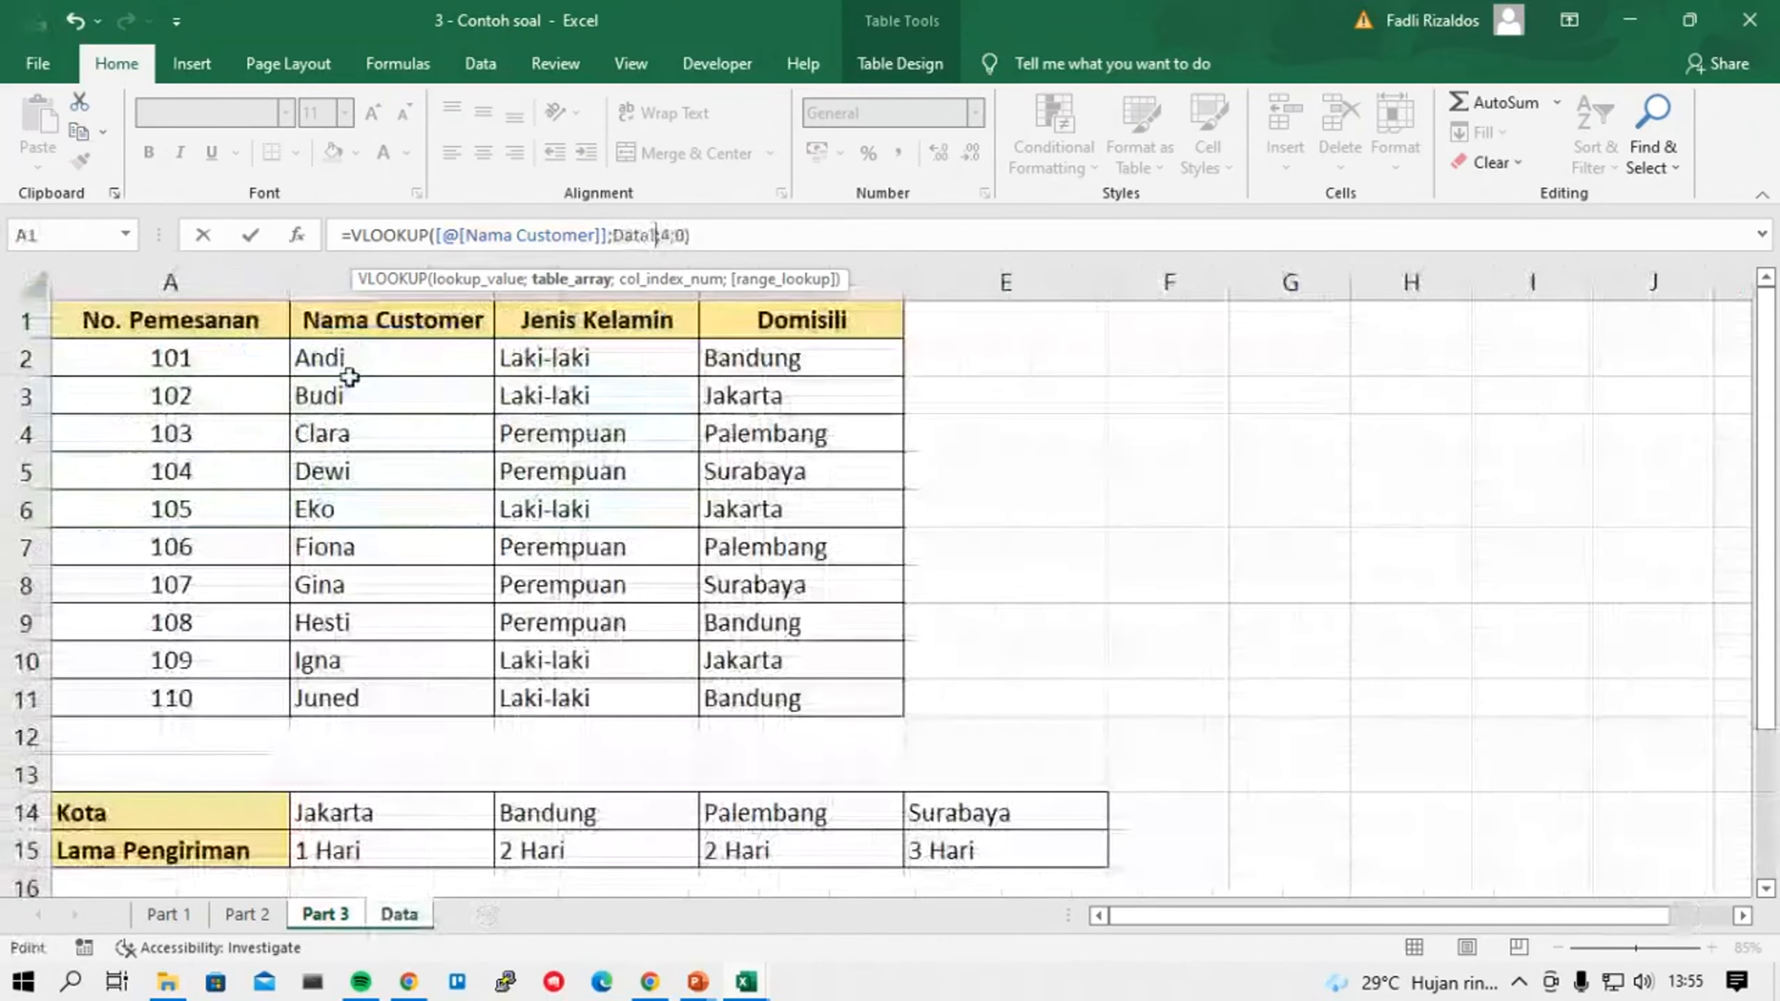
{"action": "left_click_drag", "start_coordinate": [354, 319], "coordinate": [792, 694]}
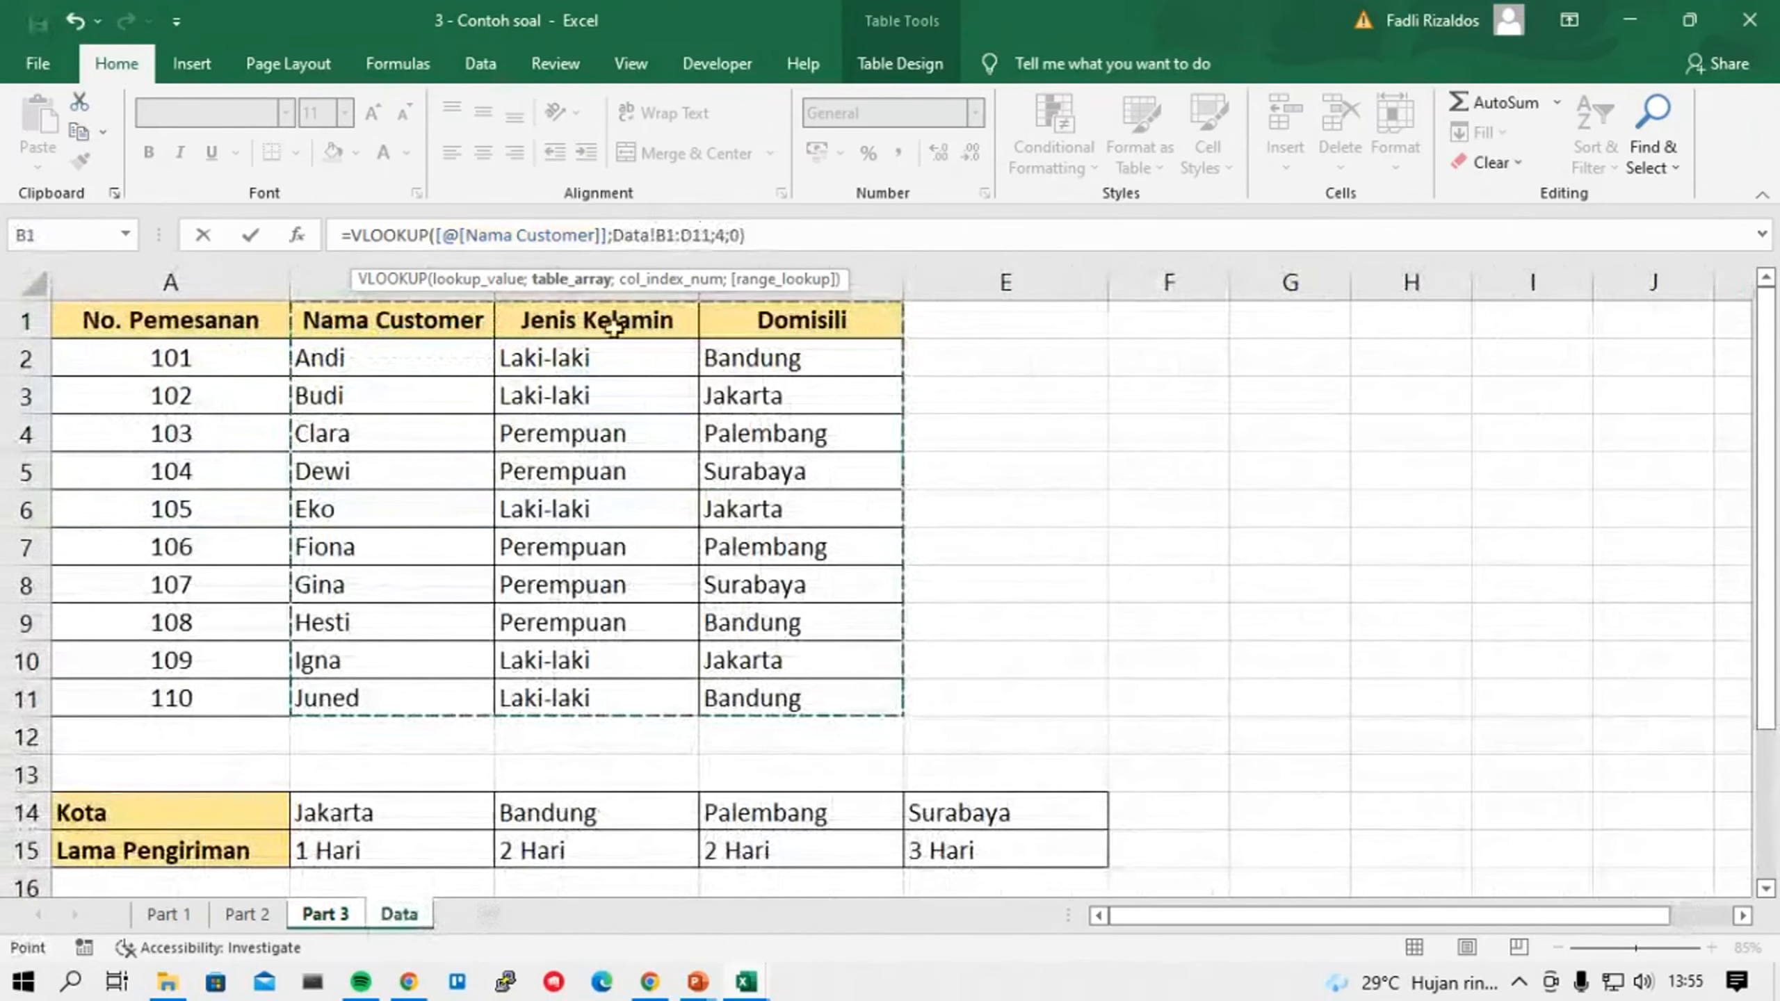
{"action": "key", "text": "F4"}
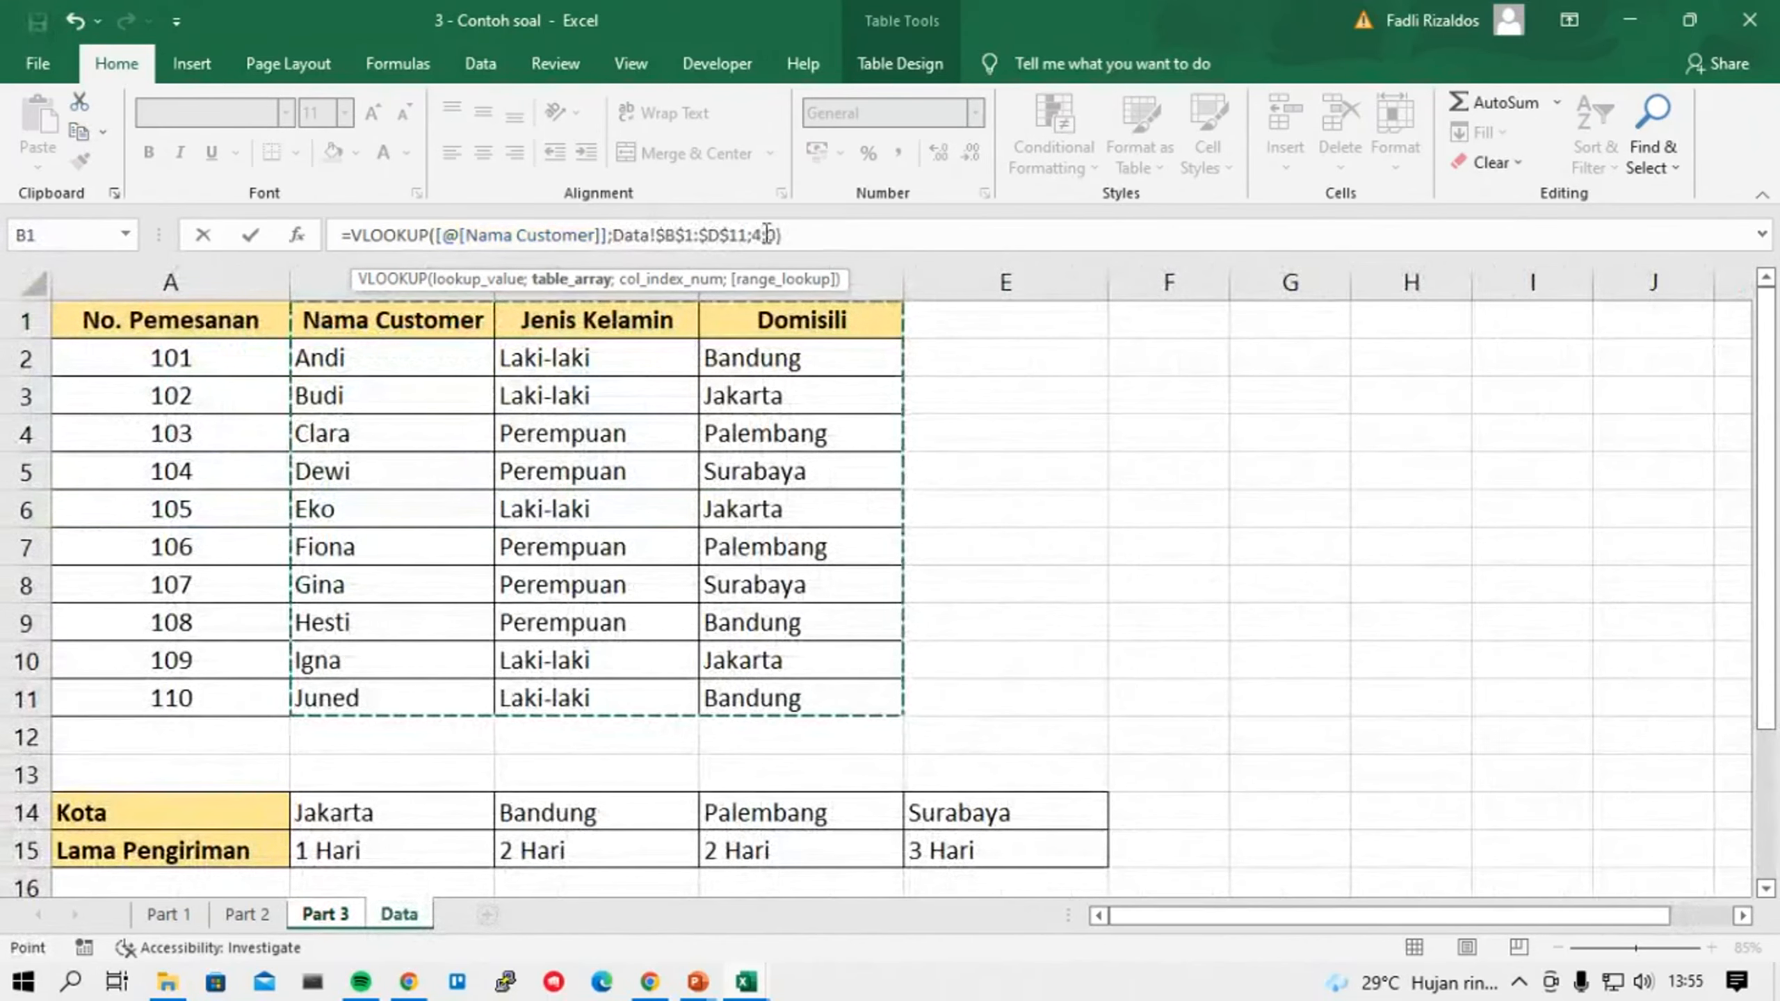
Set the column index in D2's VLOOKUP formula to 3 and apply it to the Domisili column.
{"action": "double_click", "coordinate": [758, 235]}
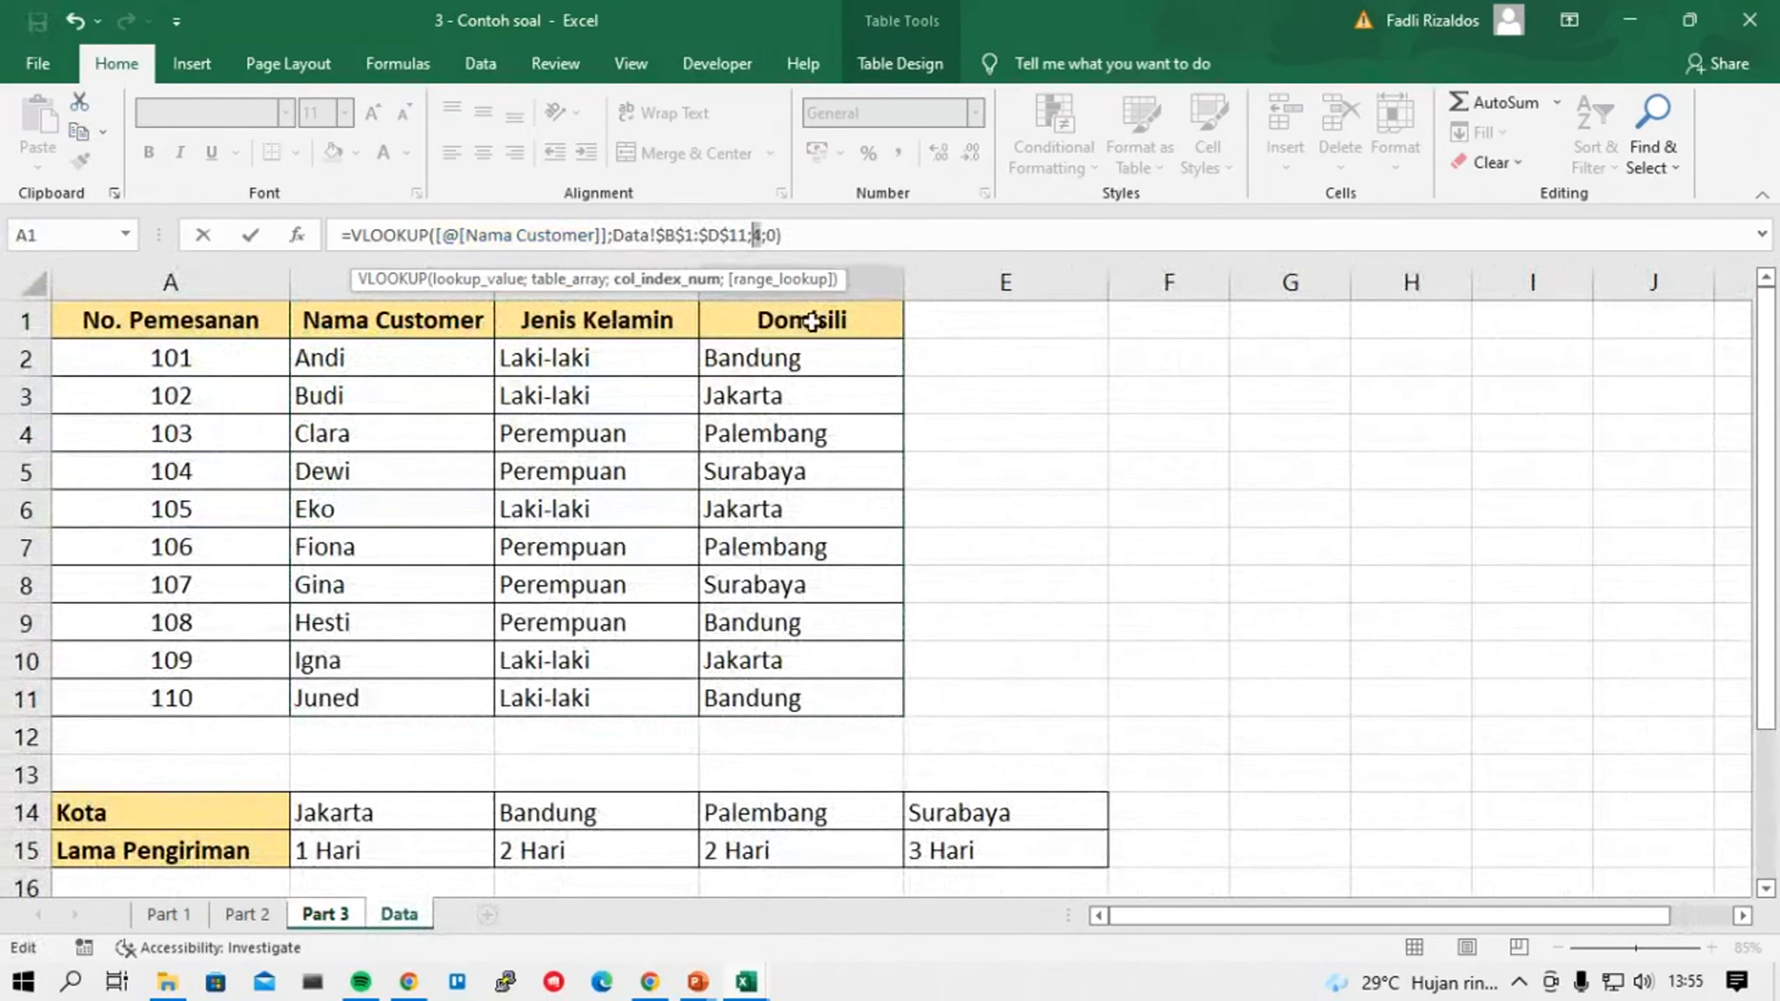
{"action": "type", "text": "3"}
{"action": "key", "text": "Return"}
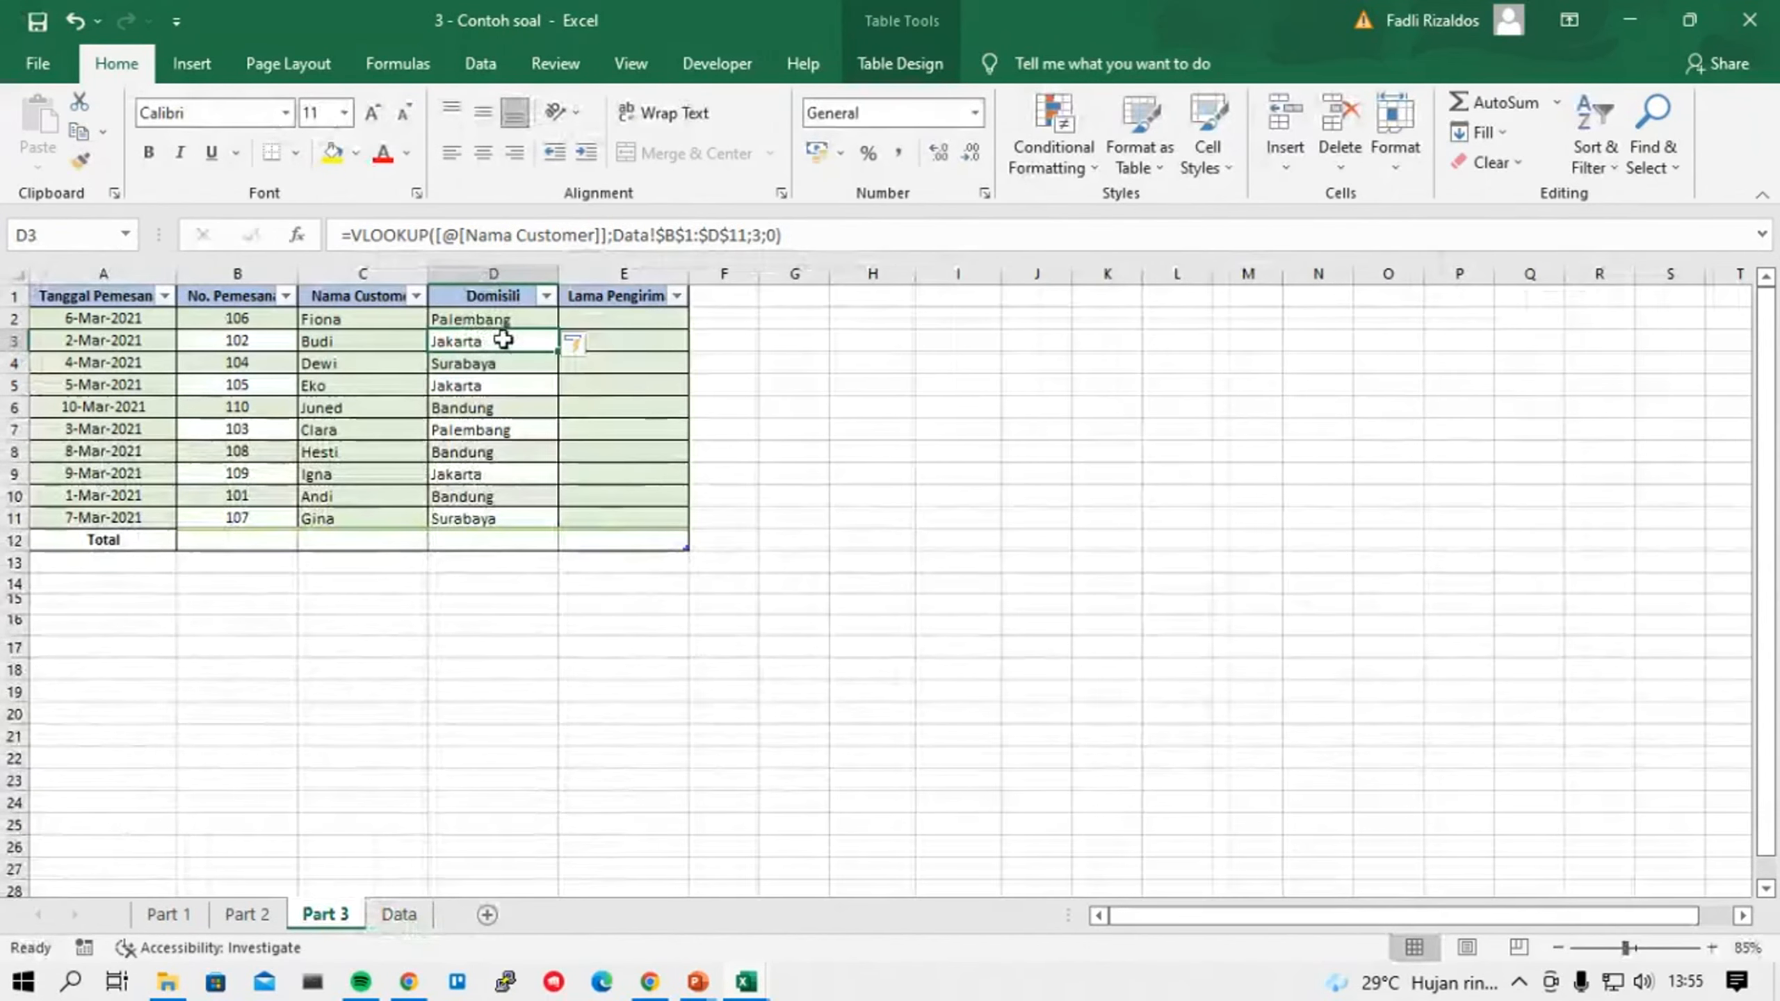
Review the completed VLOOKUP formula in D2, leave it as is and select E2 under Lama Pengiriman.
{"action": "left_click", "coordinate": [499, 319]}
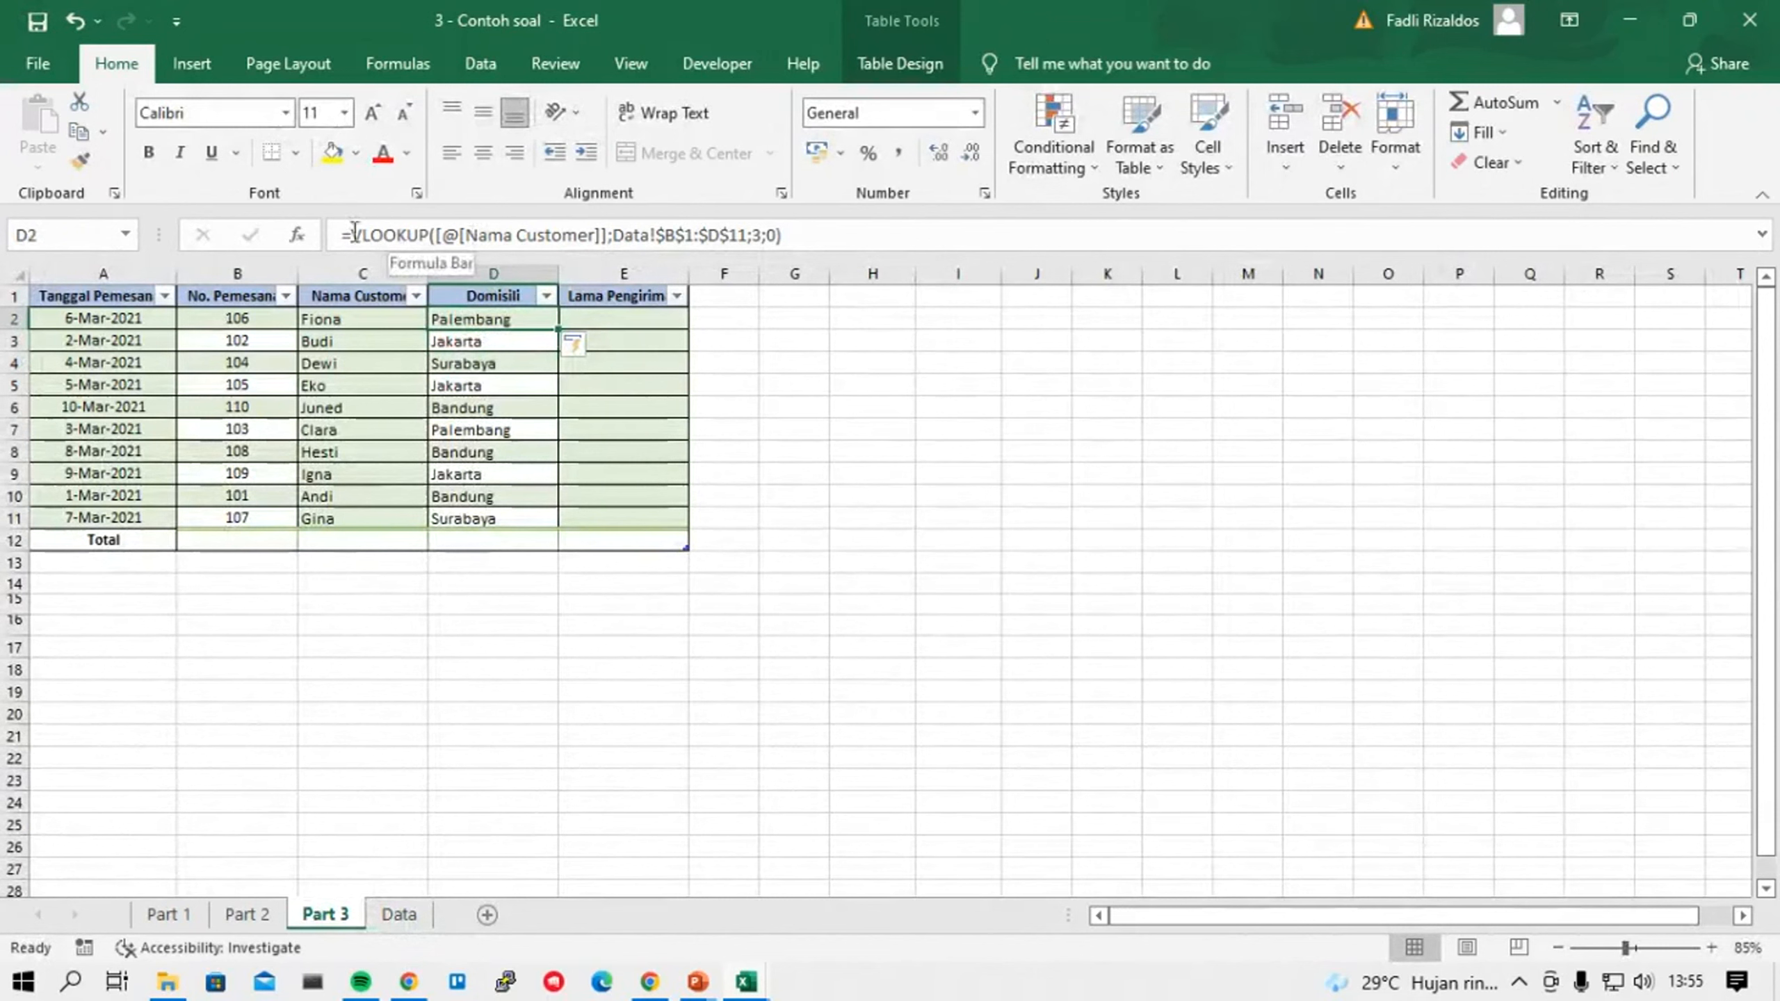
{"action": "left_click_drag", "start_coordinate": [354, 231], "coordinate": [838, 236]}
{"action": "left_click", "coordinate": [840, 236]}
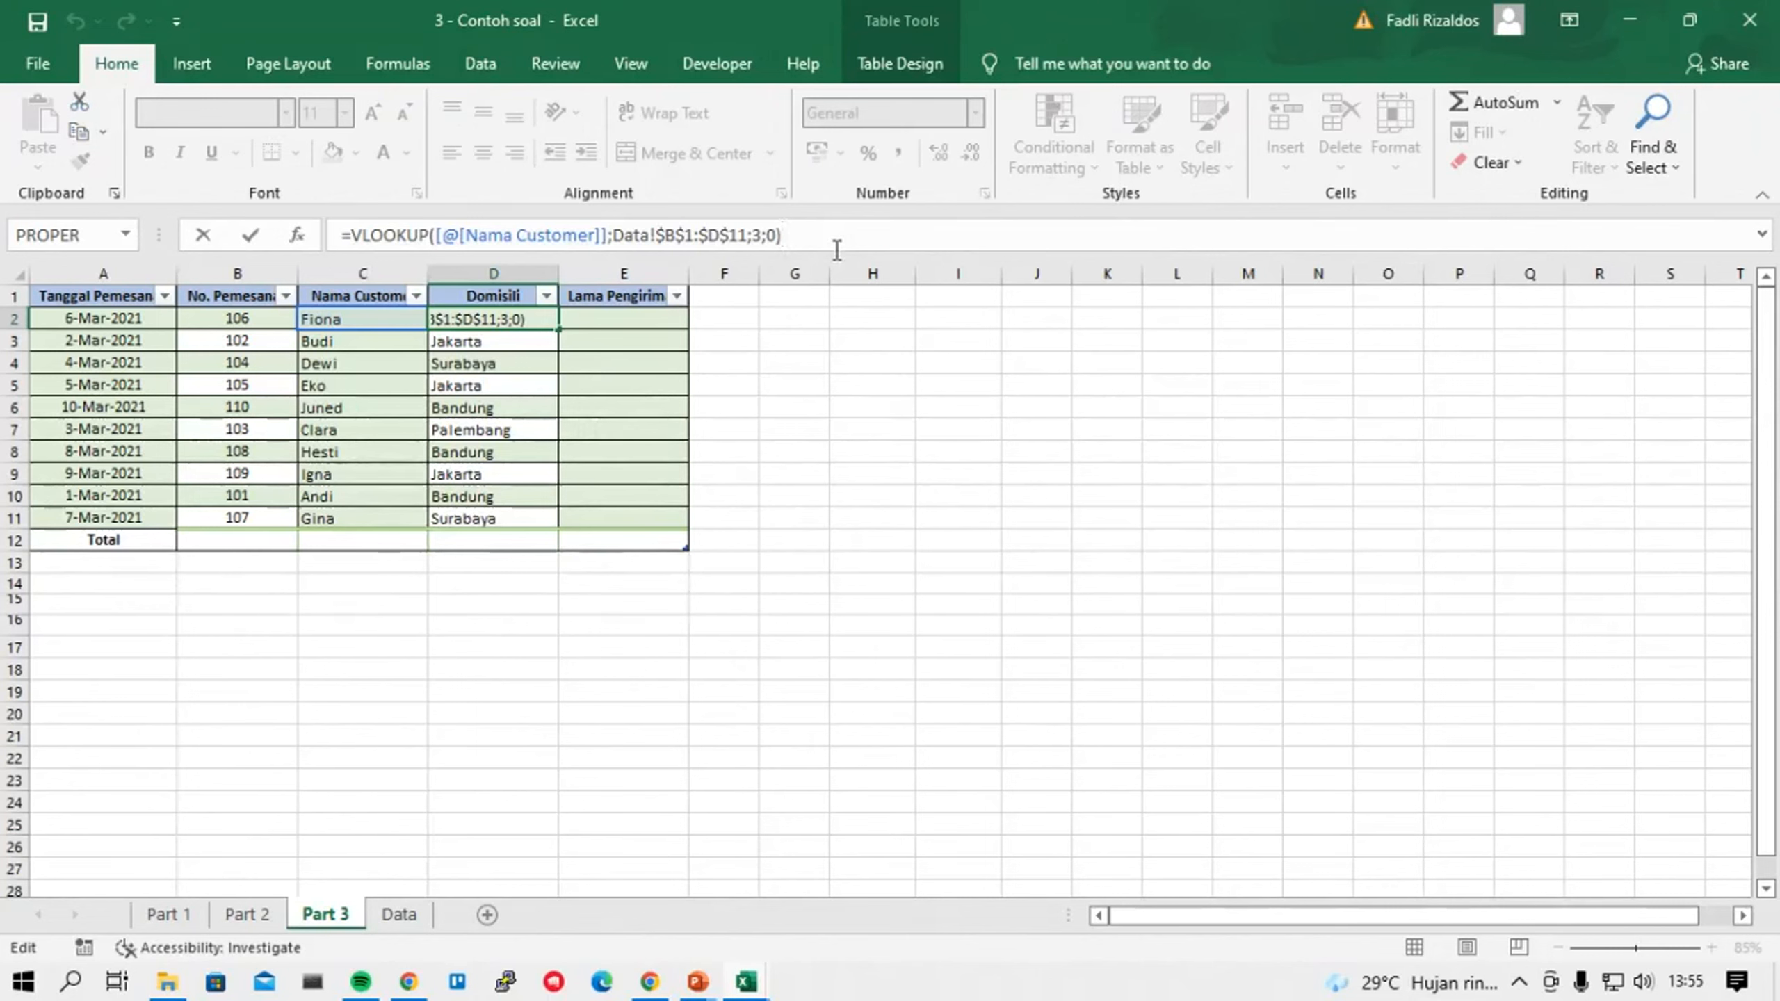
{"action": "key", "text": "Return"}
{"action": "key", "text": "Up"}
{"action": "key", "text": "Right"}
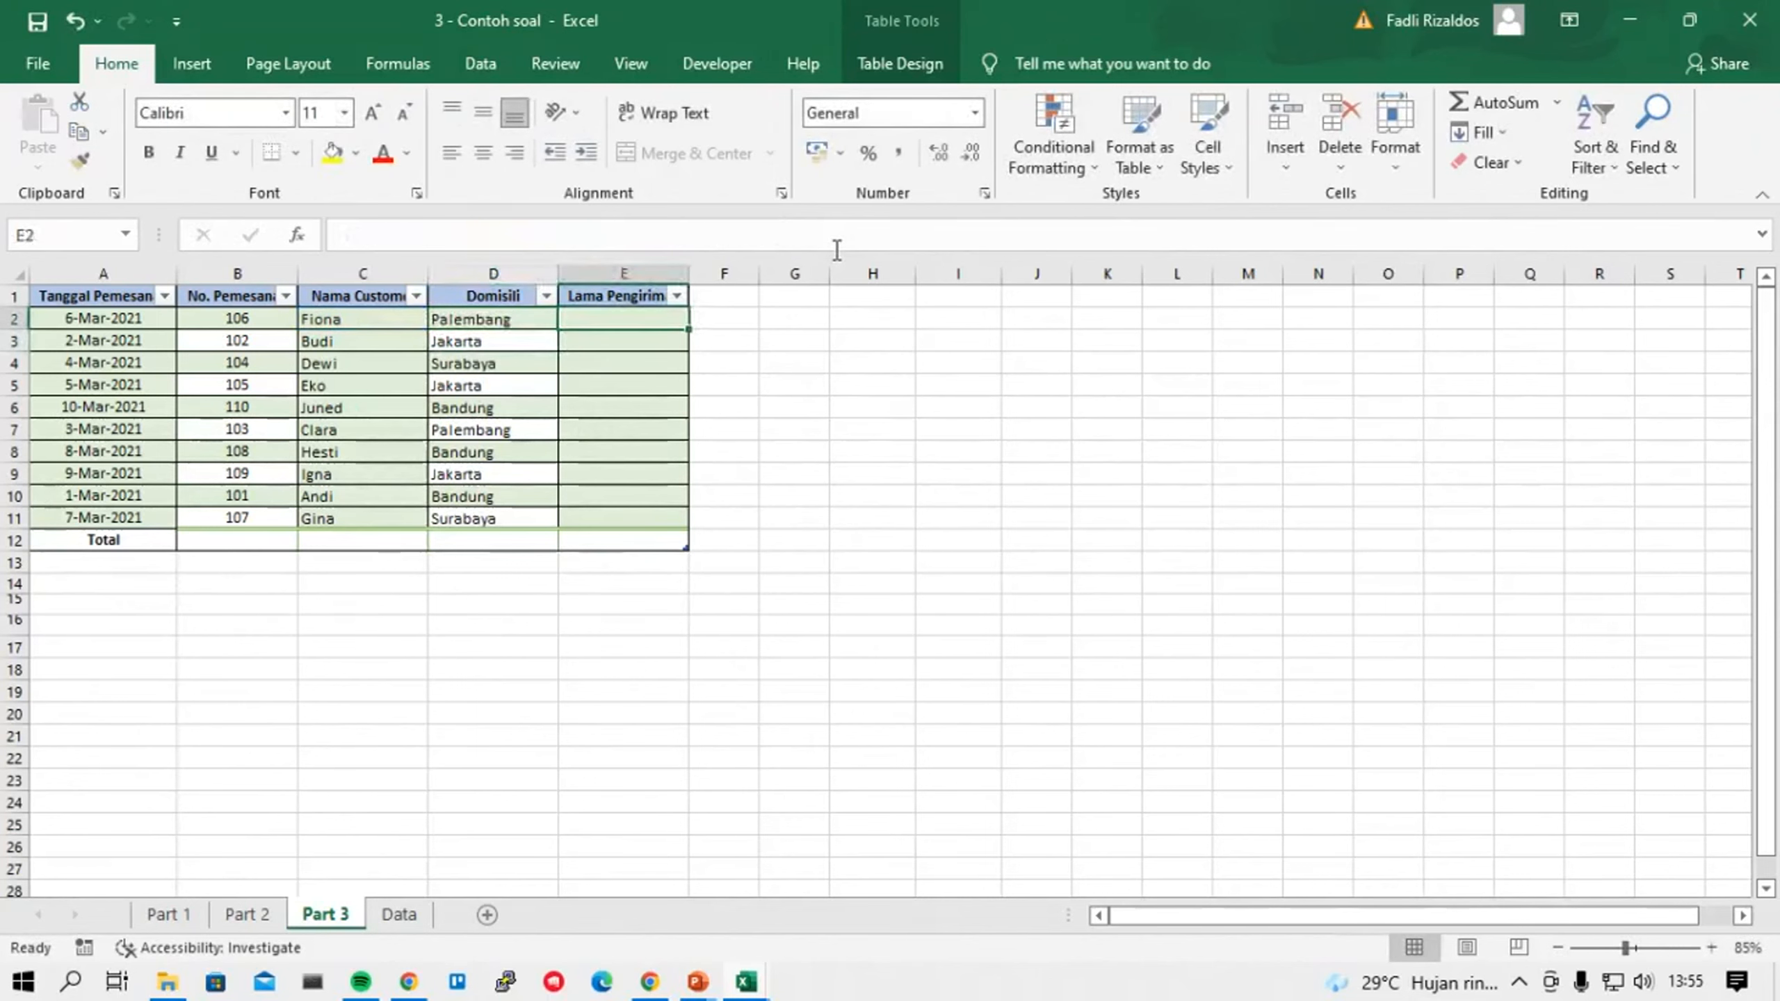
Examine the horizontal Kota and Lama Pengiriman table in A14:E15 on the Data sheet.
{"action": "left_click", "coordinate": [387, 916]}
{"action": "left_click_drag", "start_coordinate": [210, 810], "coordinate": [1021, 846]}
{"action": "left_click", "coordinate": [1240, 701]}
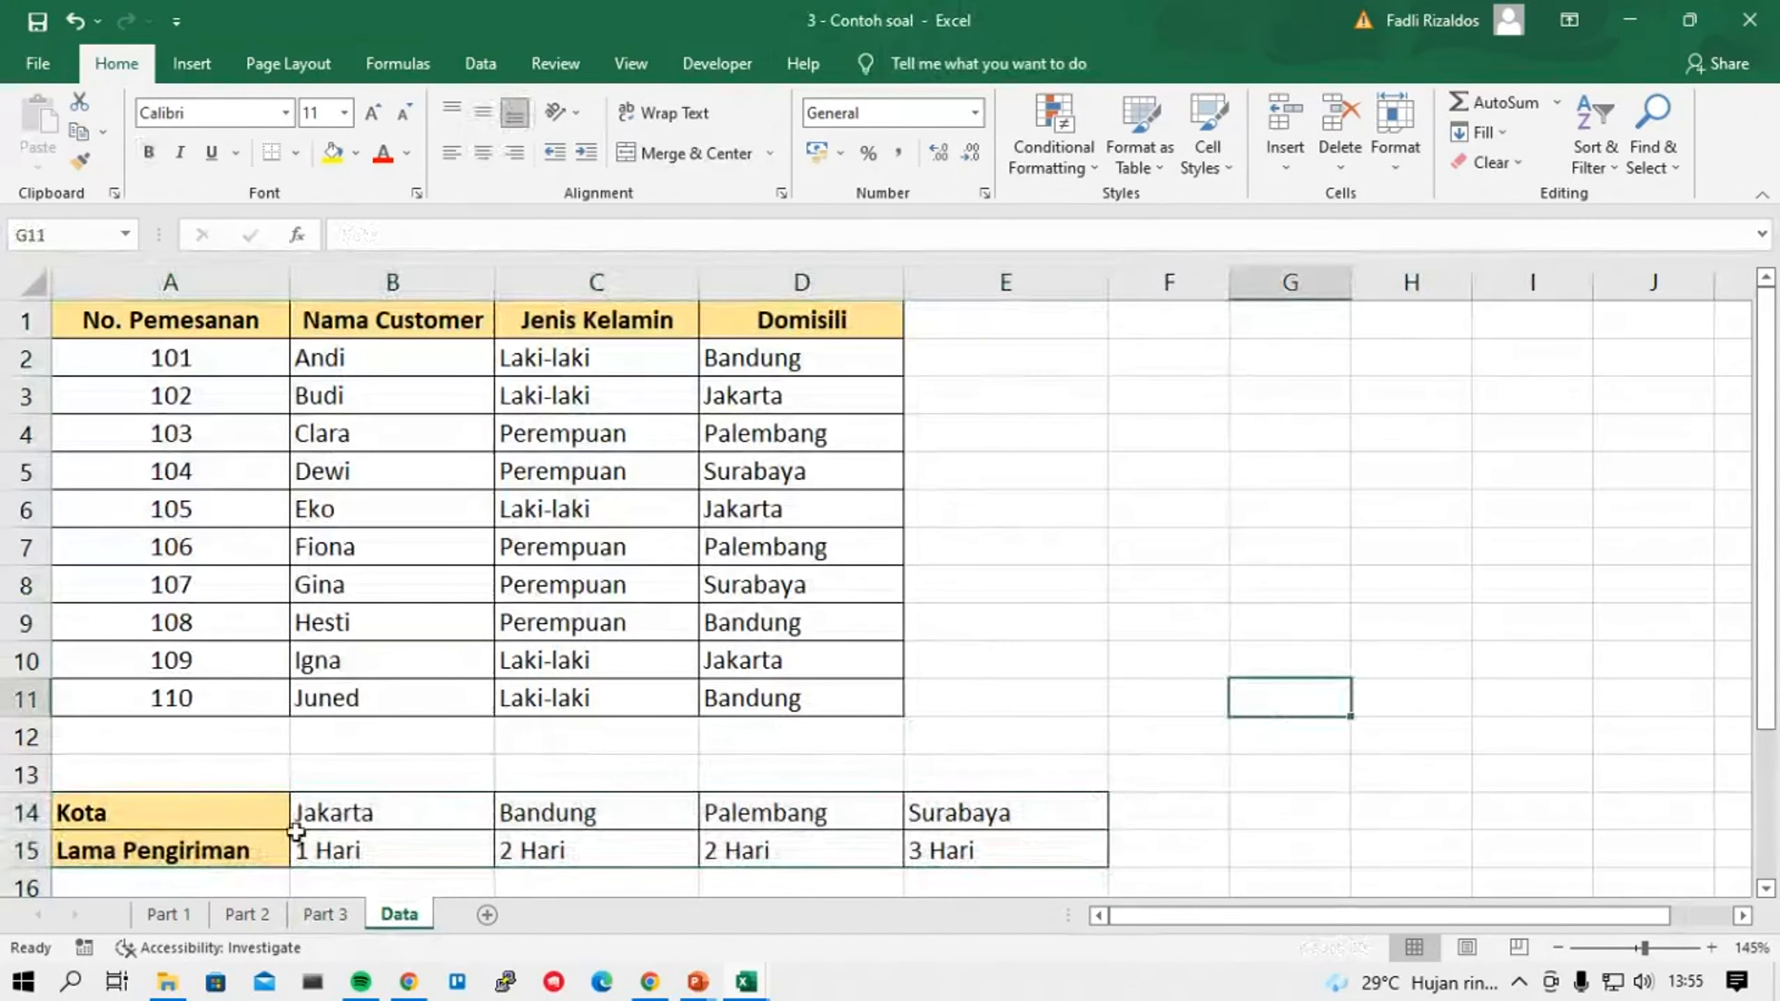
{"action": "left_click_drag", "start_coordinate": [239, 817], "coordinate": [911, 813]}
{"action": "left_click_drag", "start_coordinate": [168, 850], "coordinate": [924, 849]}
{"action": "left_click", "coordinate": [1168, 734]}
Begin an HLOOKUP formula in Part 3's E2 with the same row's Domisili entry as the lookup value.
{"action": "left_click", "coordinate": [325, 915]}
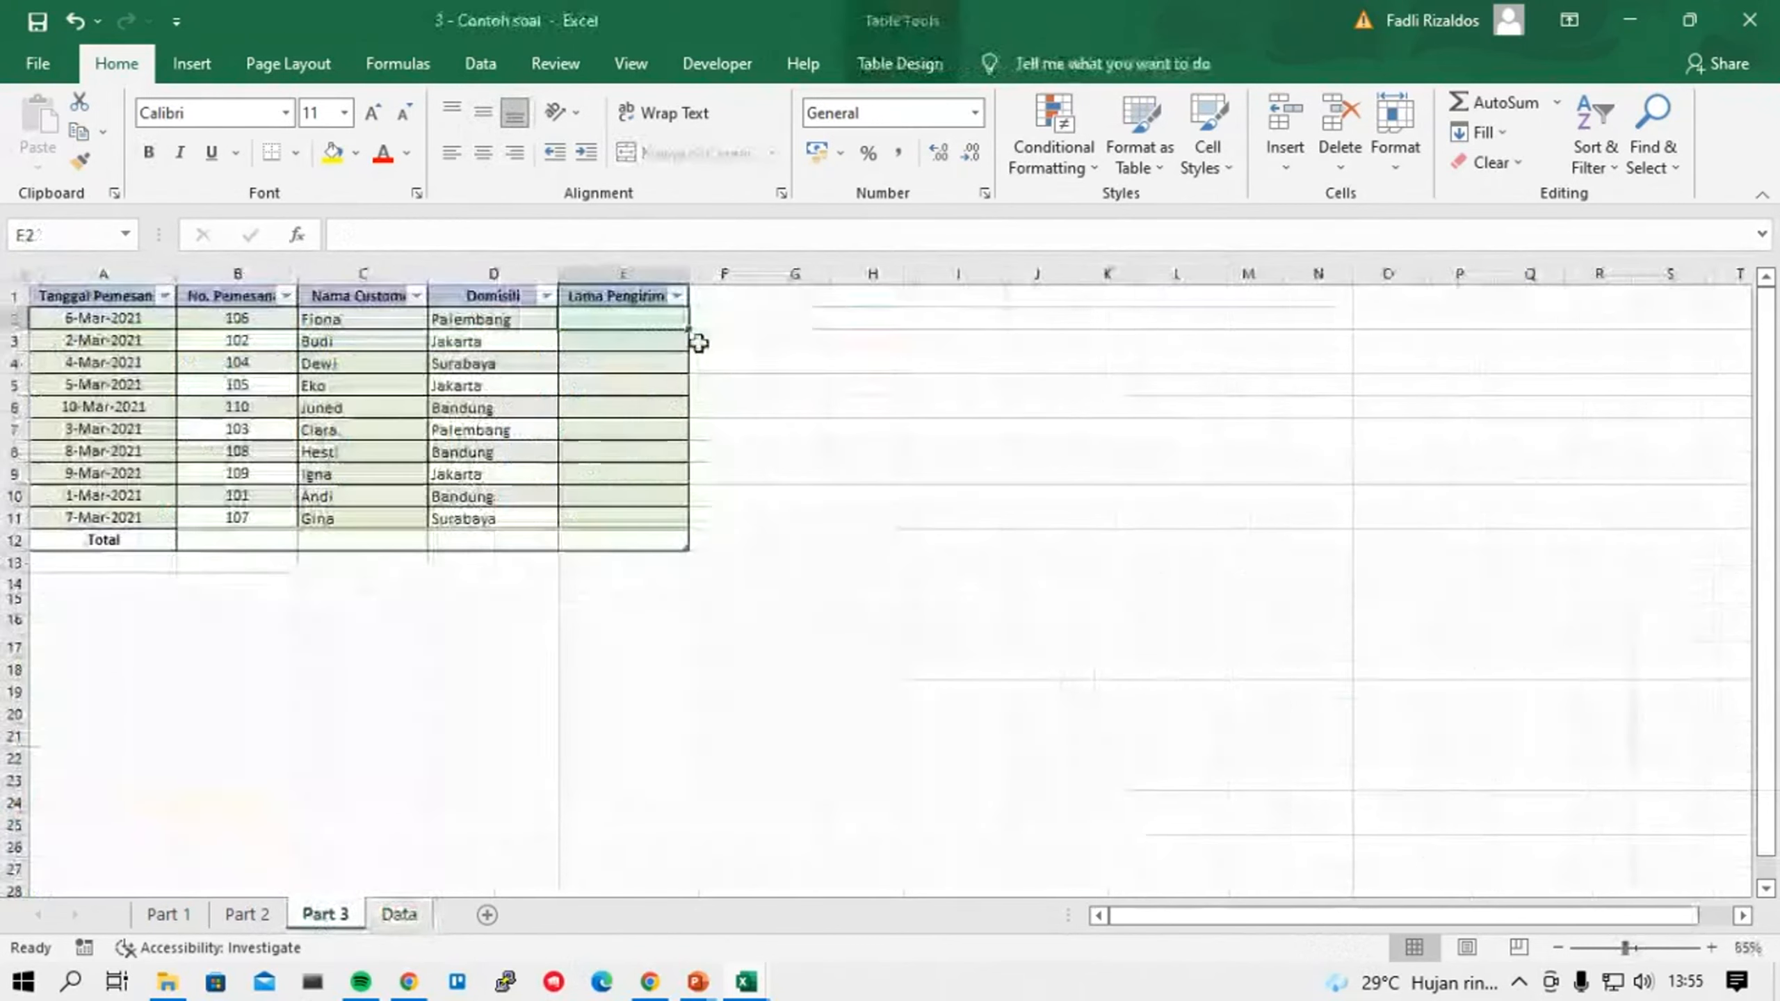
{"action": "type", "text": "=hlooku"}
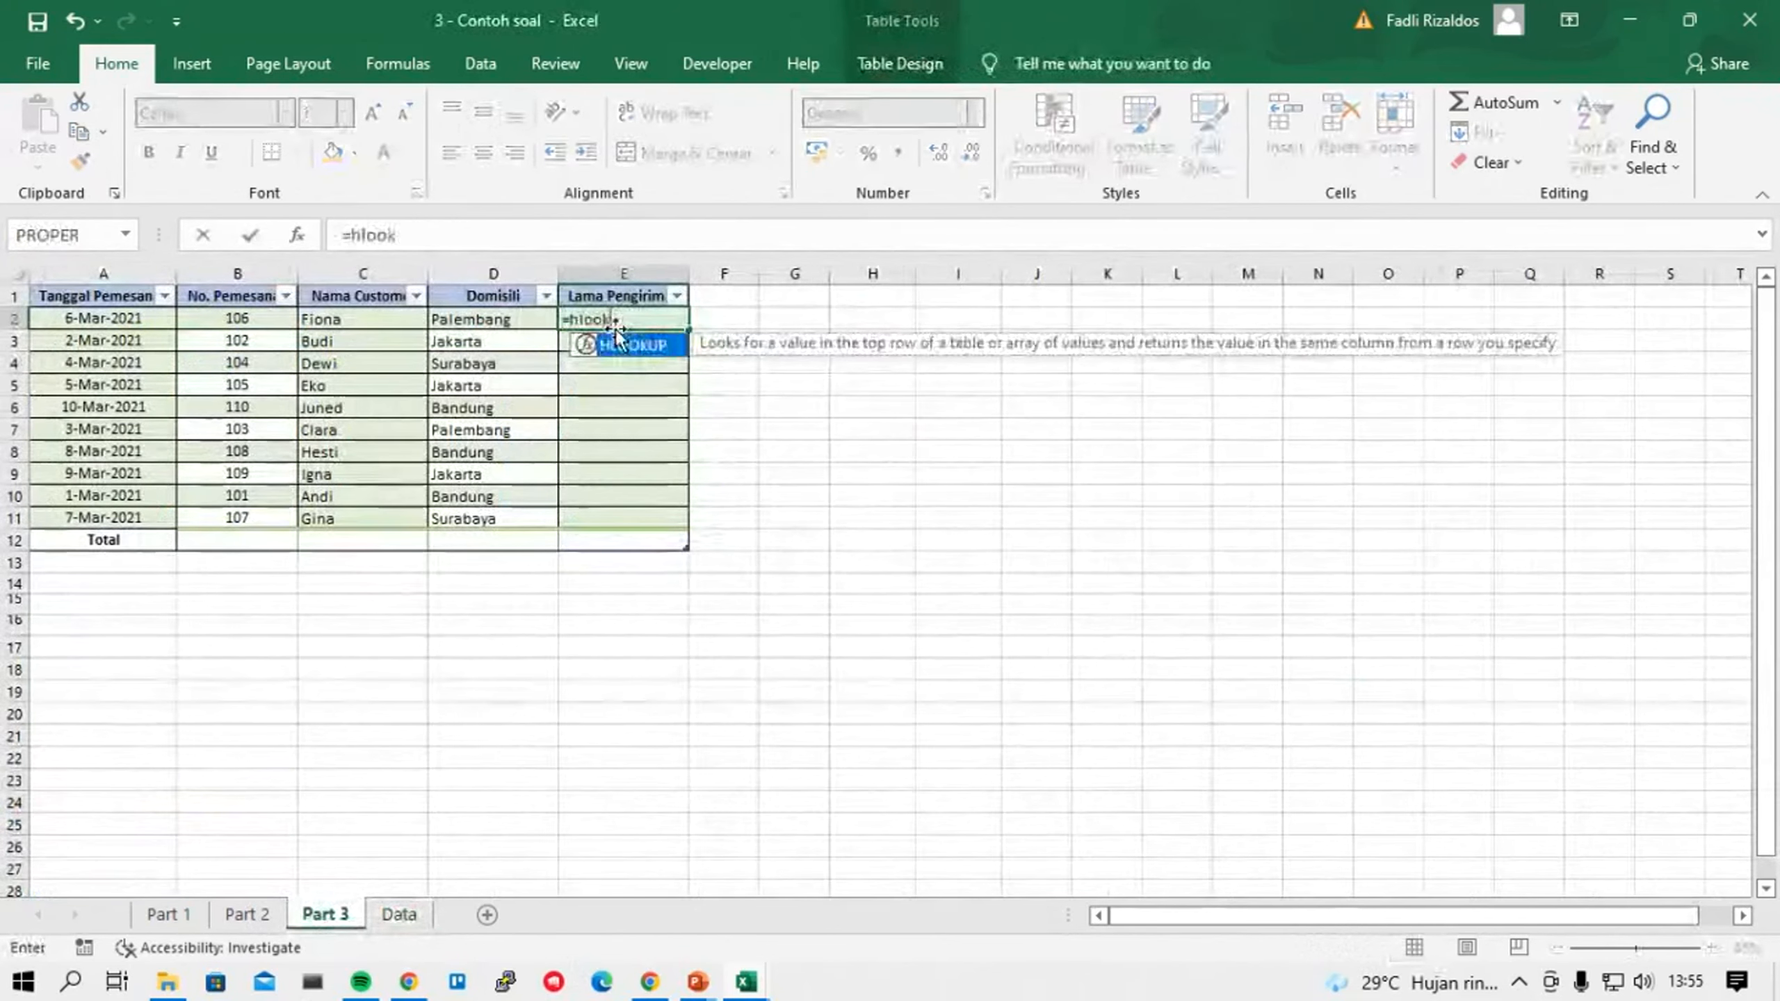
{"action": "key", "text": "Tab"}
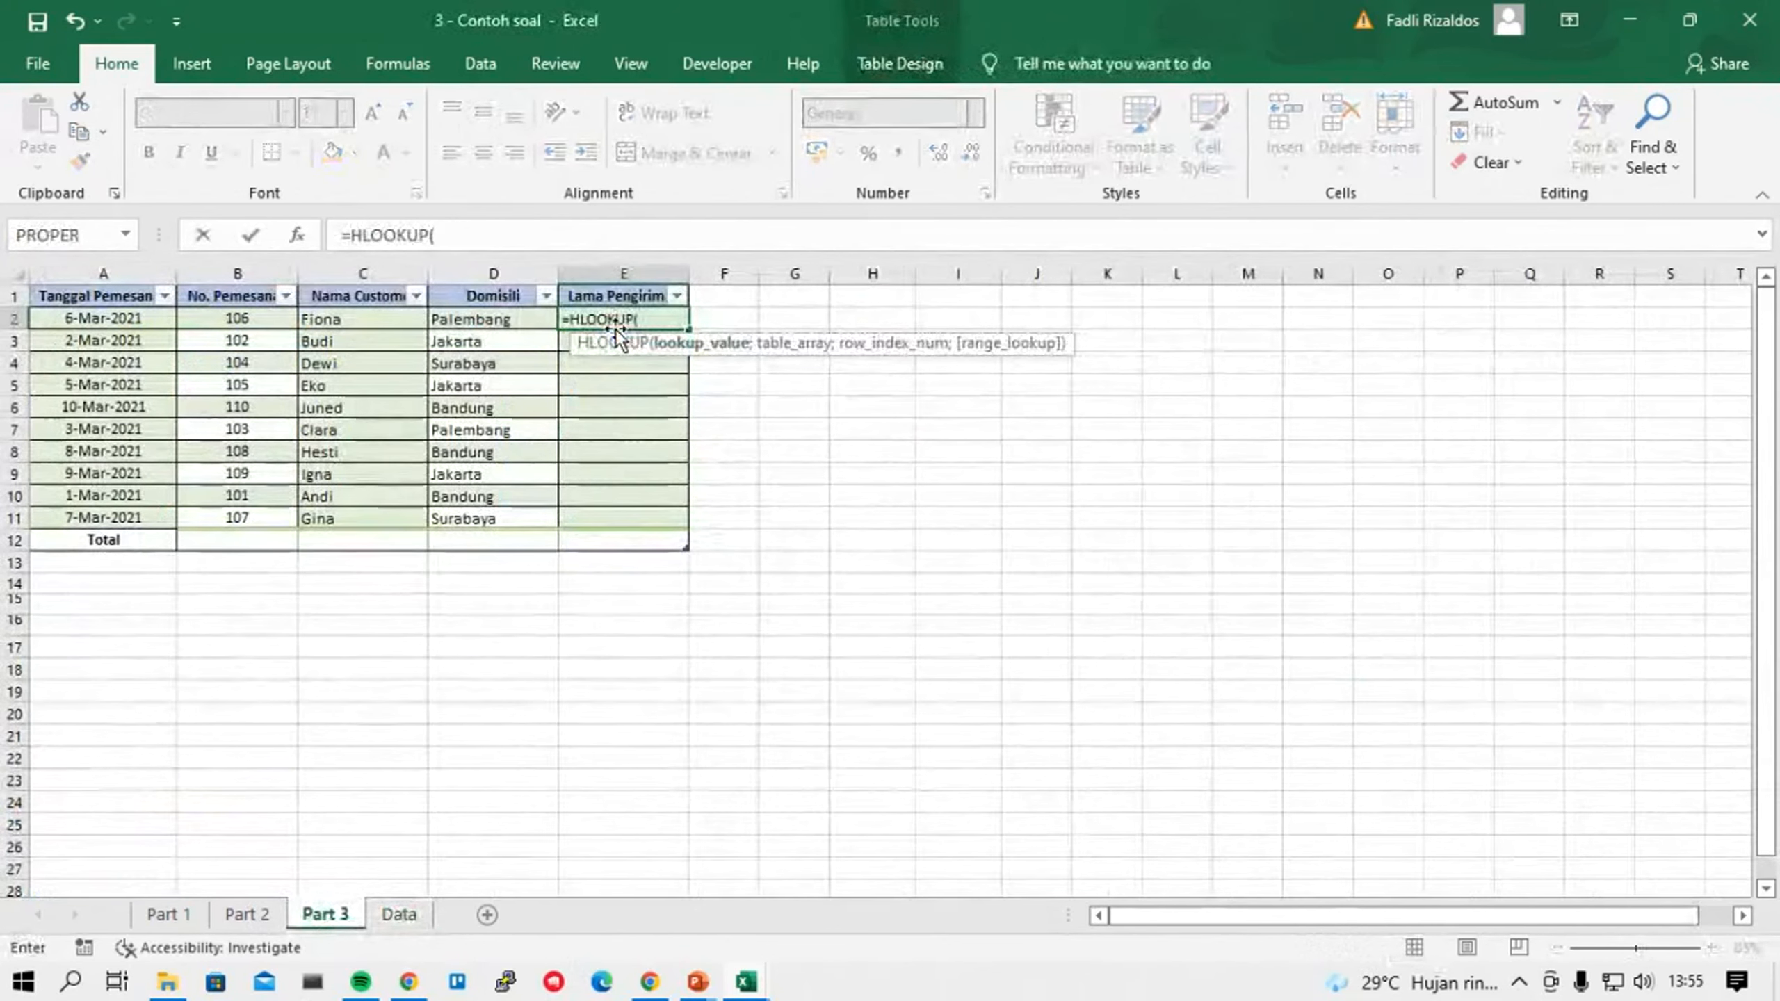
{"action": "left_click", "coordinate": [491, 320]}
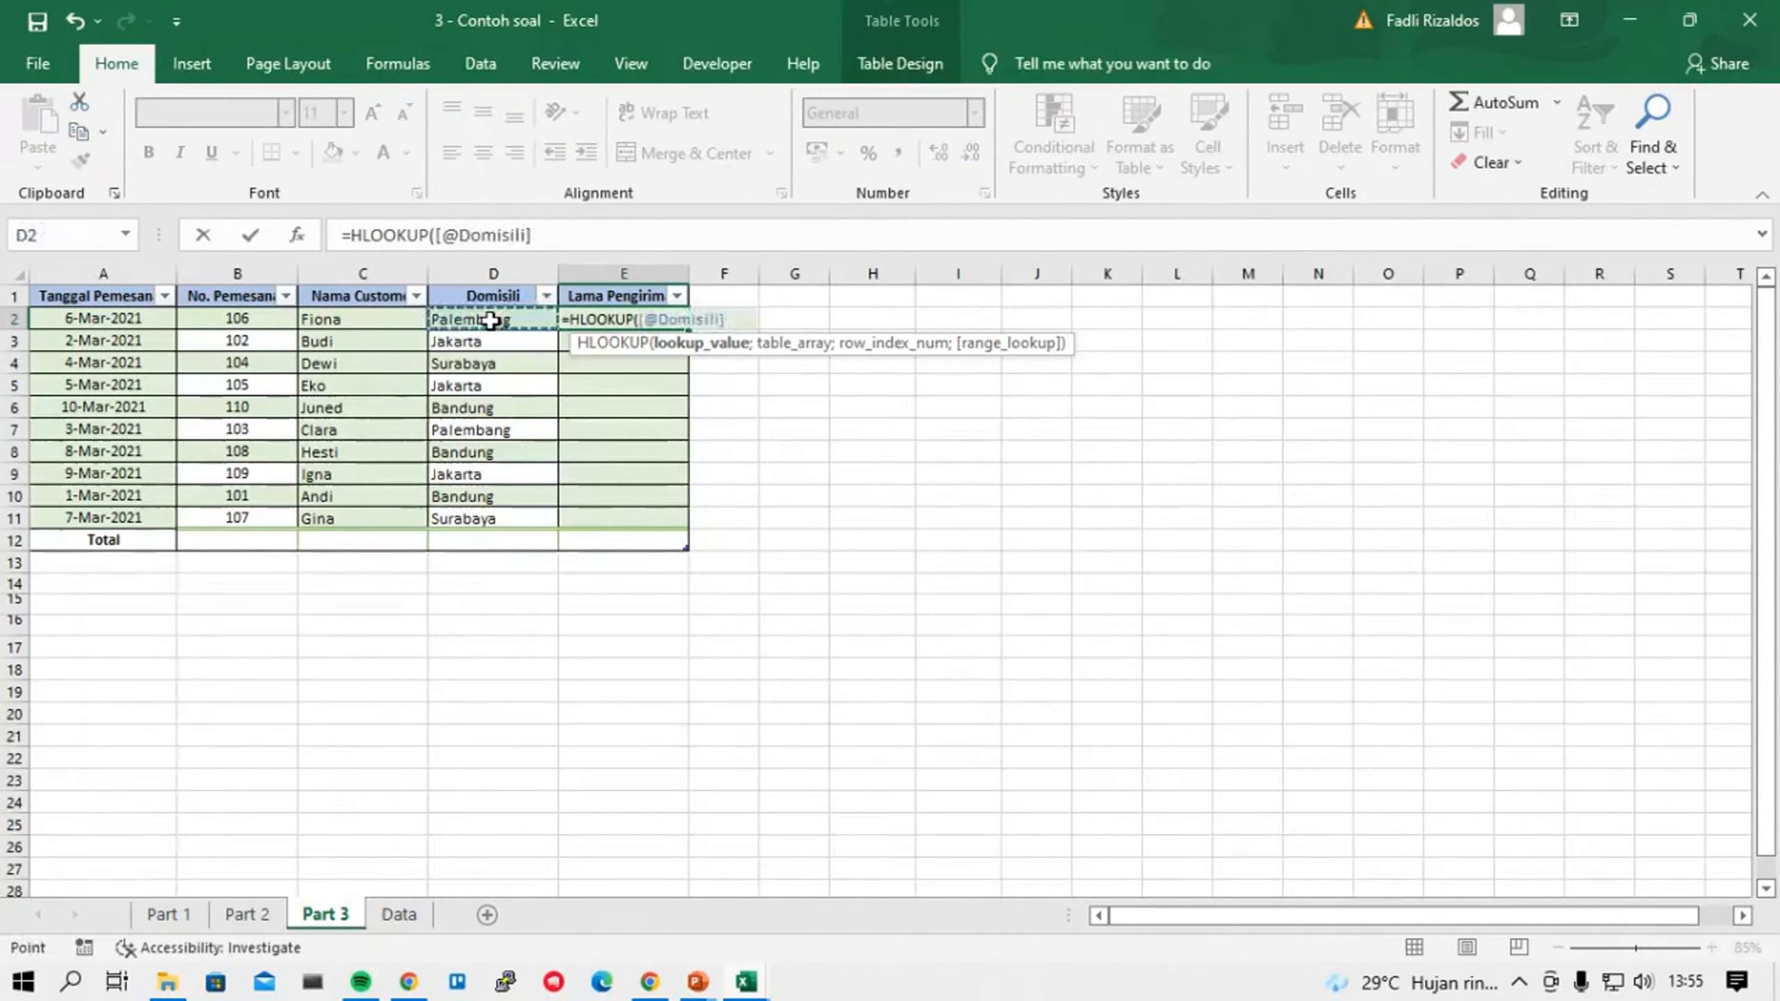
{"action": "type", "text": ";"}
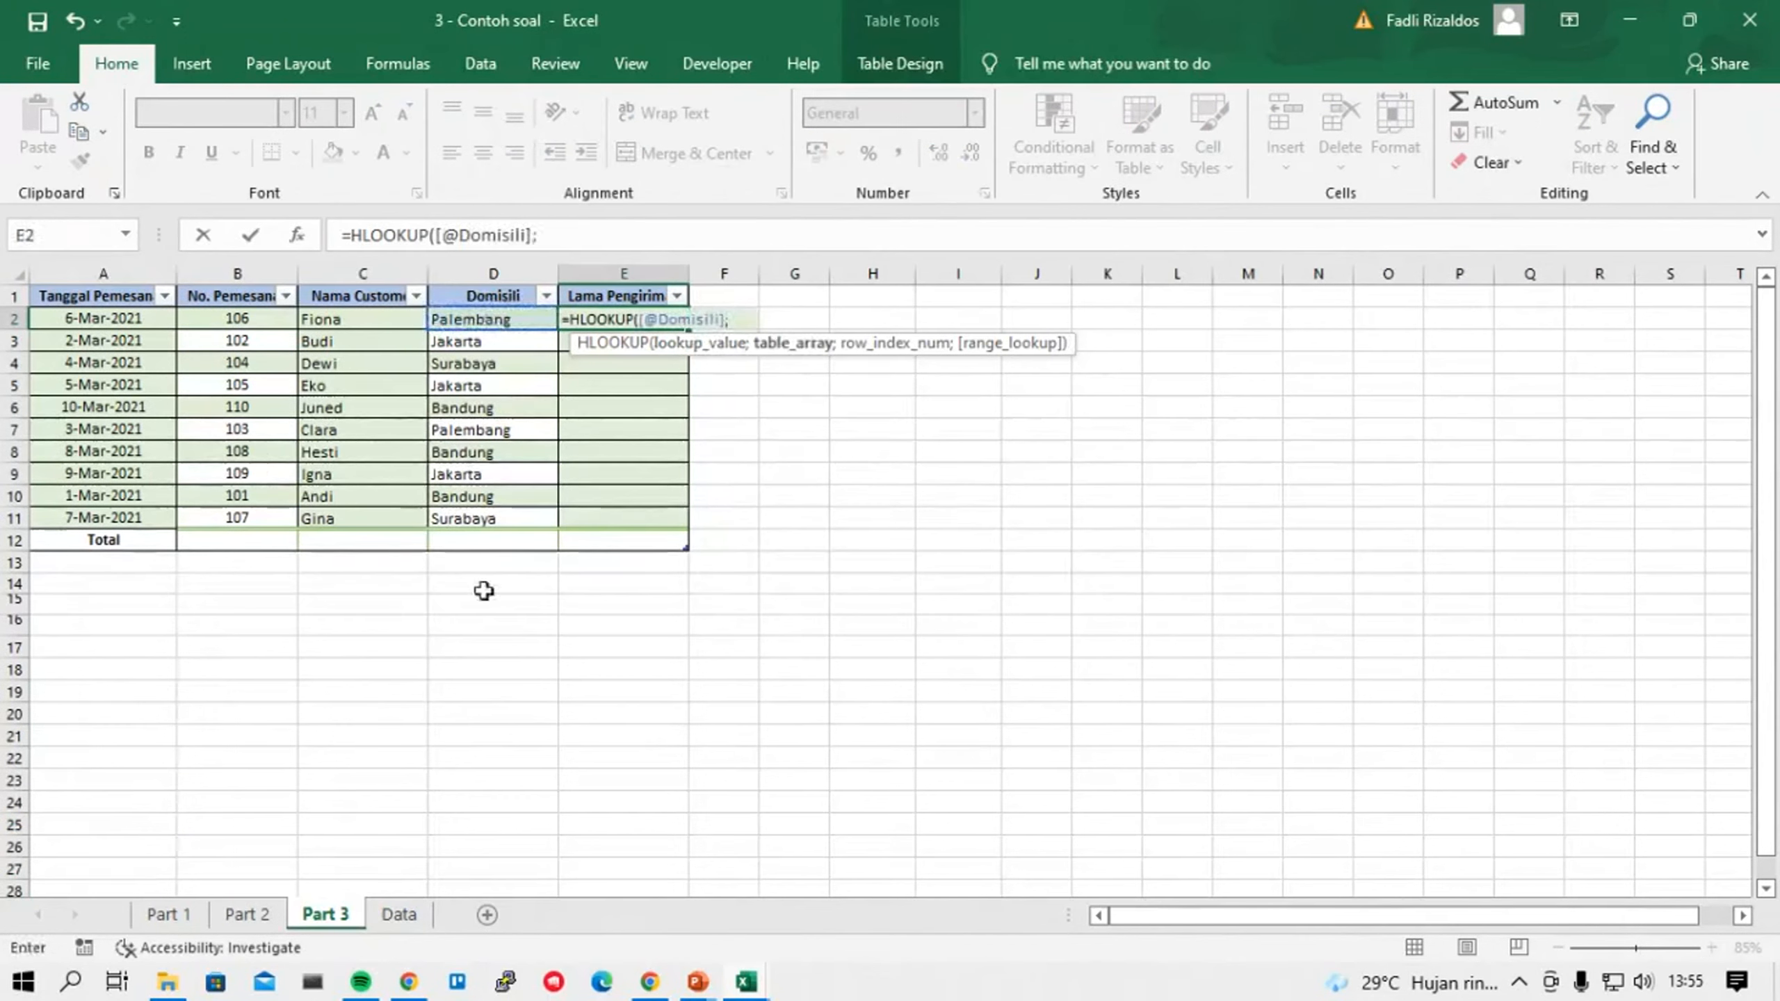
Set the HLOOKUP table array to the absolute range Data!$A$14:$E$15.
{"action": "left_click", "coordinate": [400, 915]}
{"action": "left_click_drag", "start_coordinate": [174, 810], "coordinate": [1007, 848]}
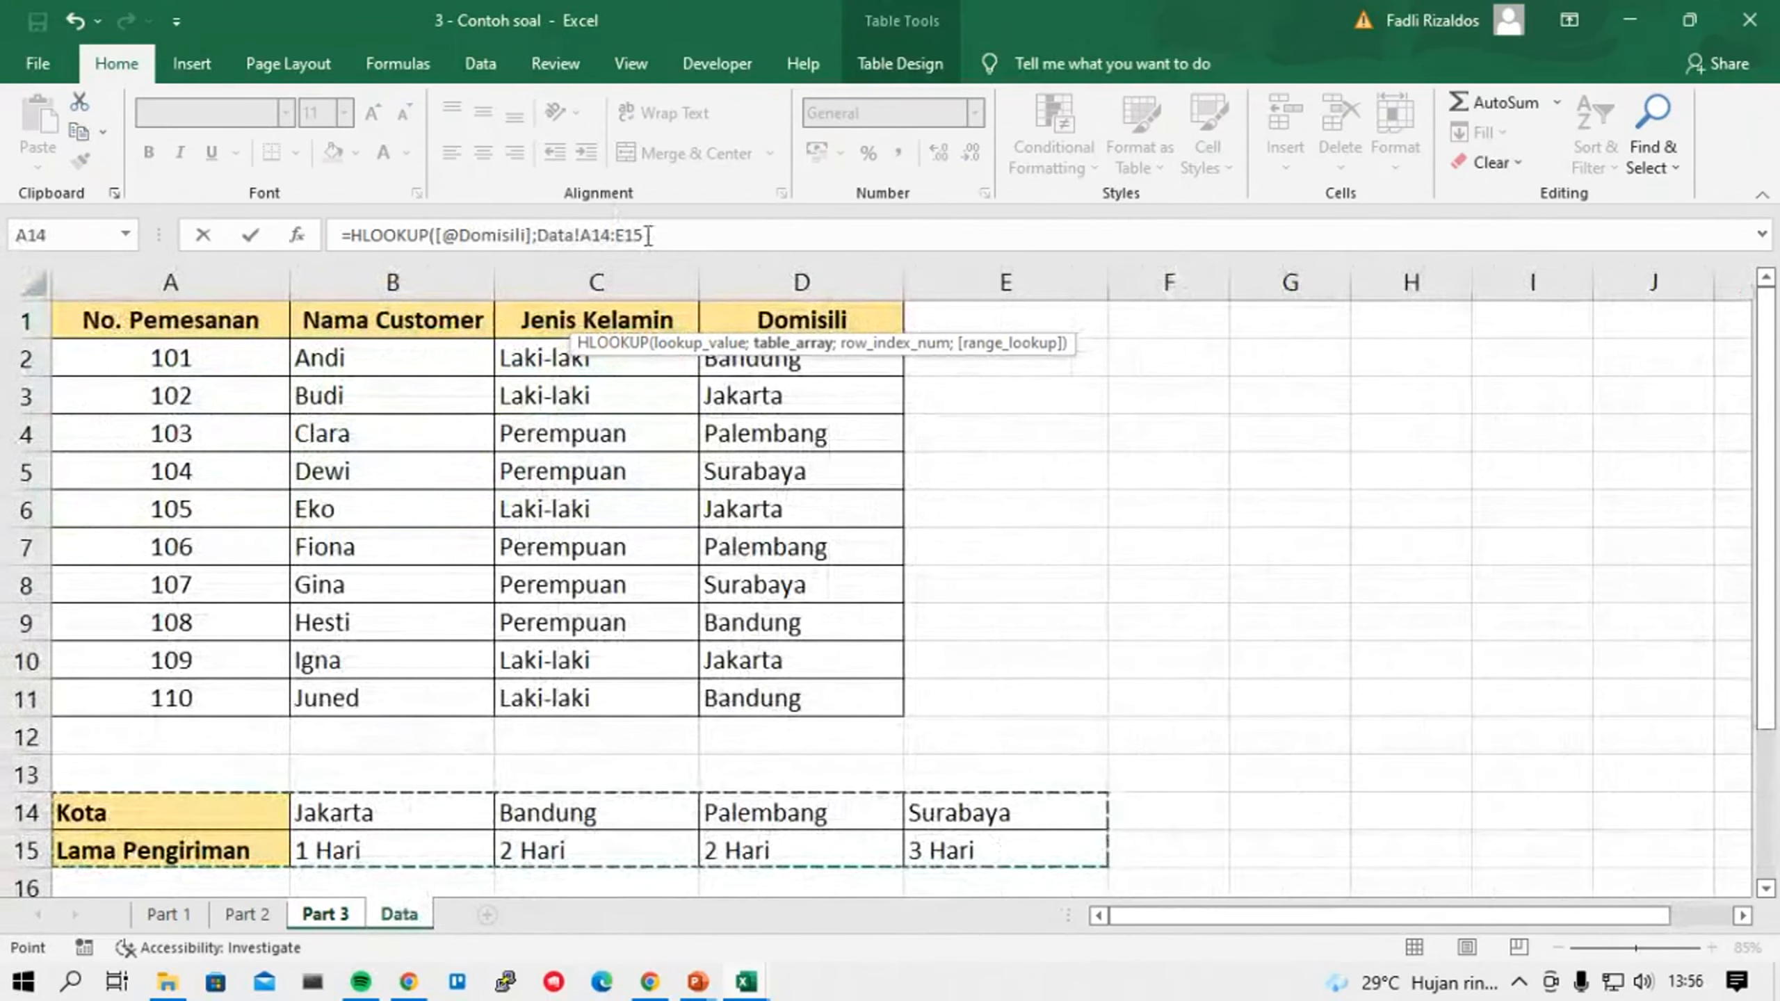
{"action": "key", "text": "F4"}
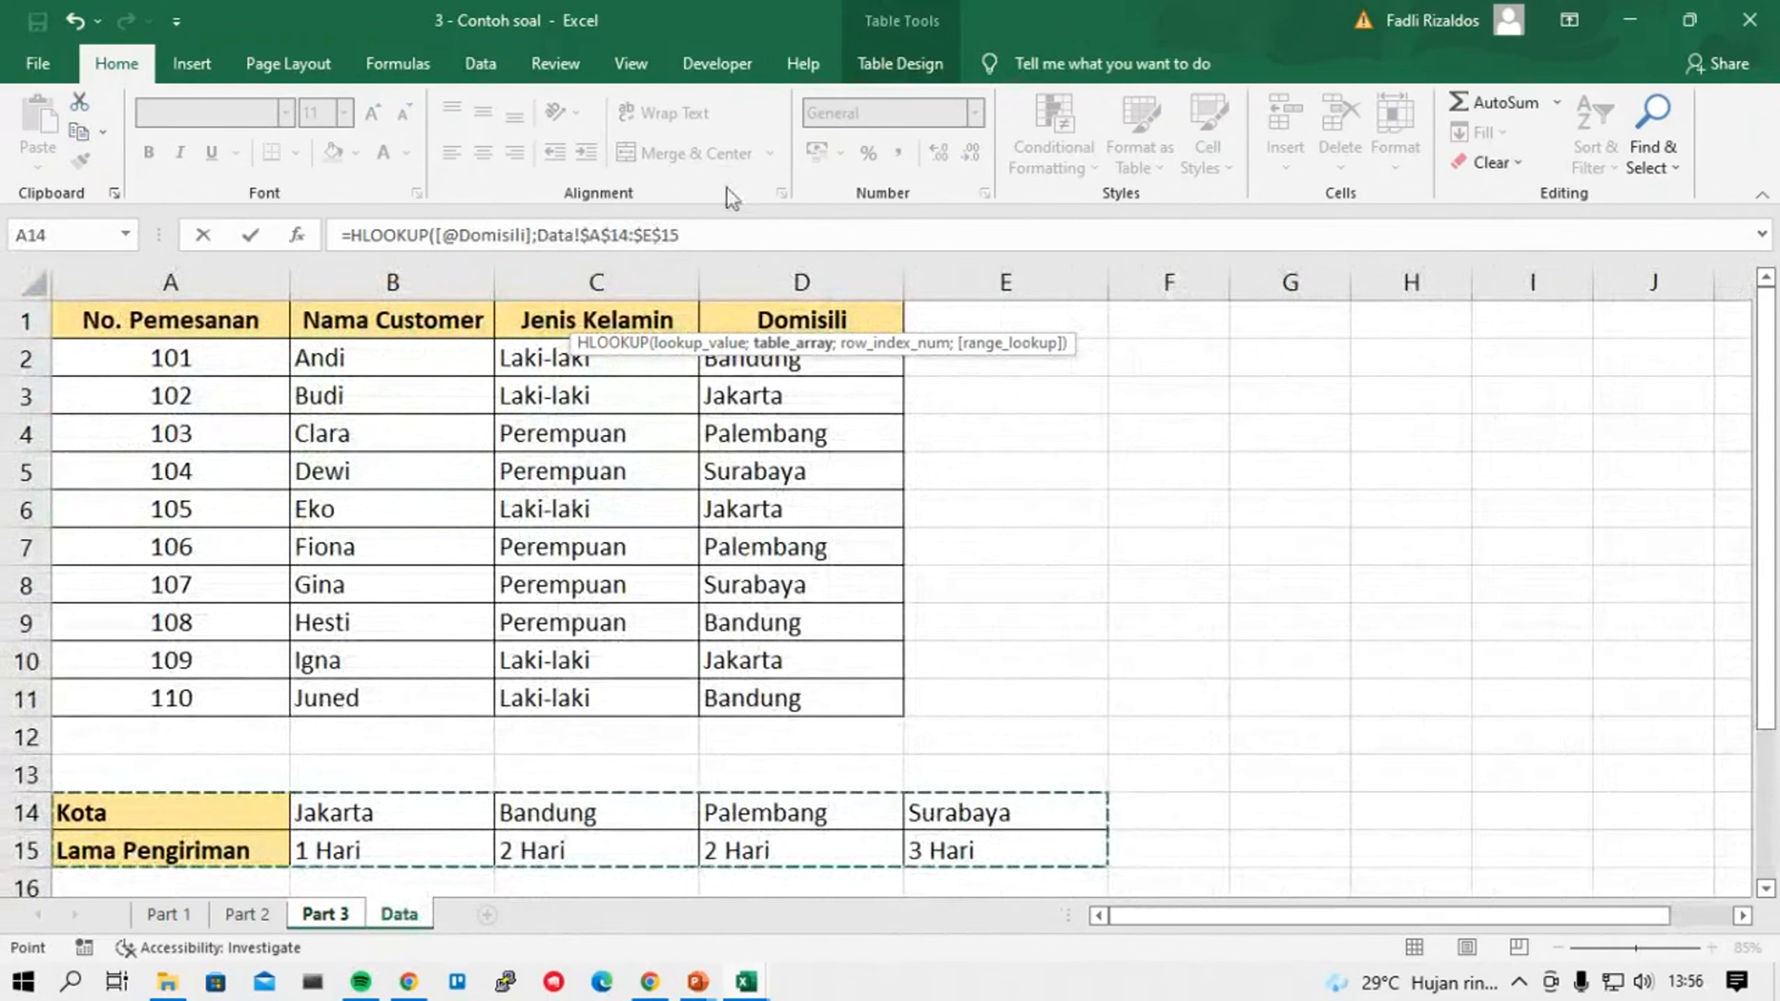
Complete the HLOOKUP formula with row index 2 and exact match 0, and compare the Domisili and Lama Pengiriman columns.
{"action": "left_click", "coordinate": [703, 235]}
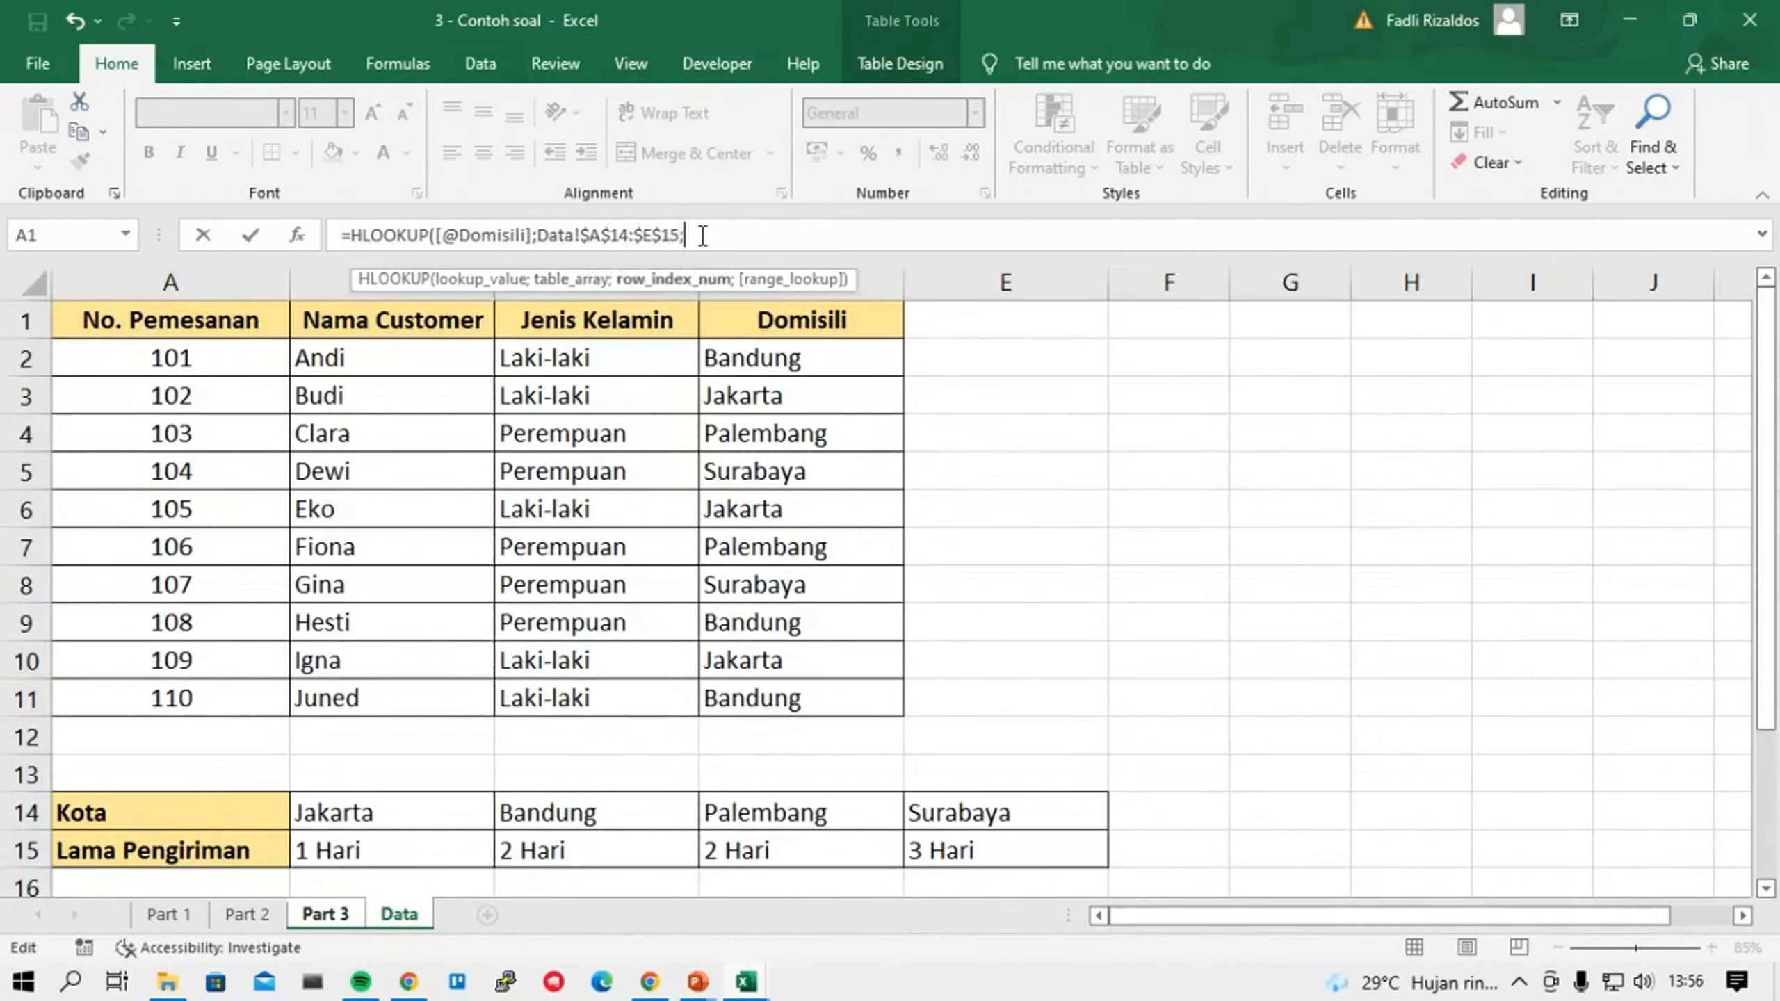
{"action": "type", "text": ";"}
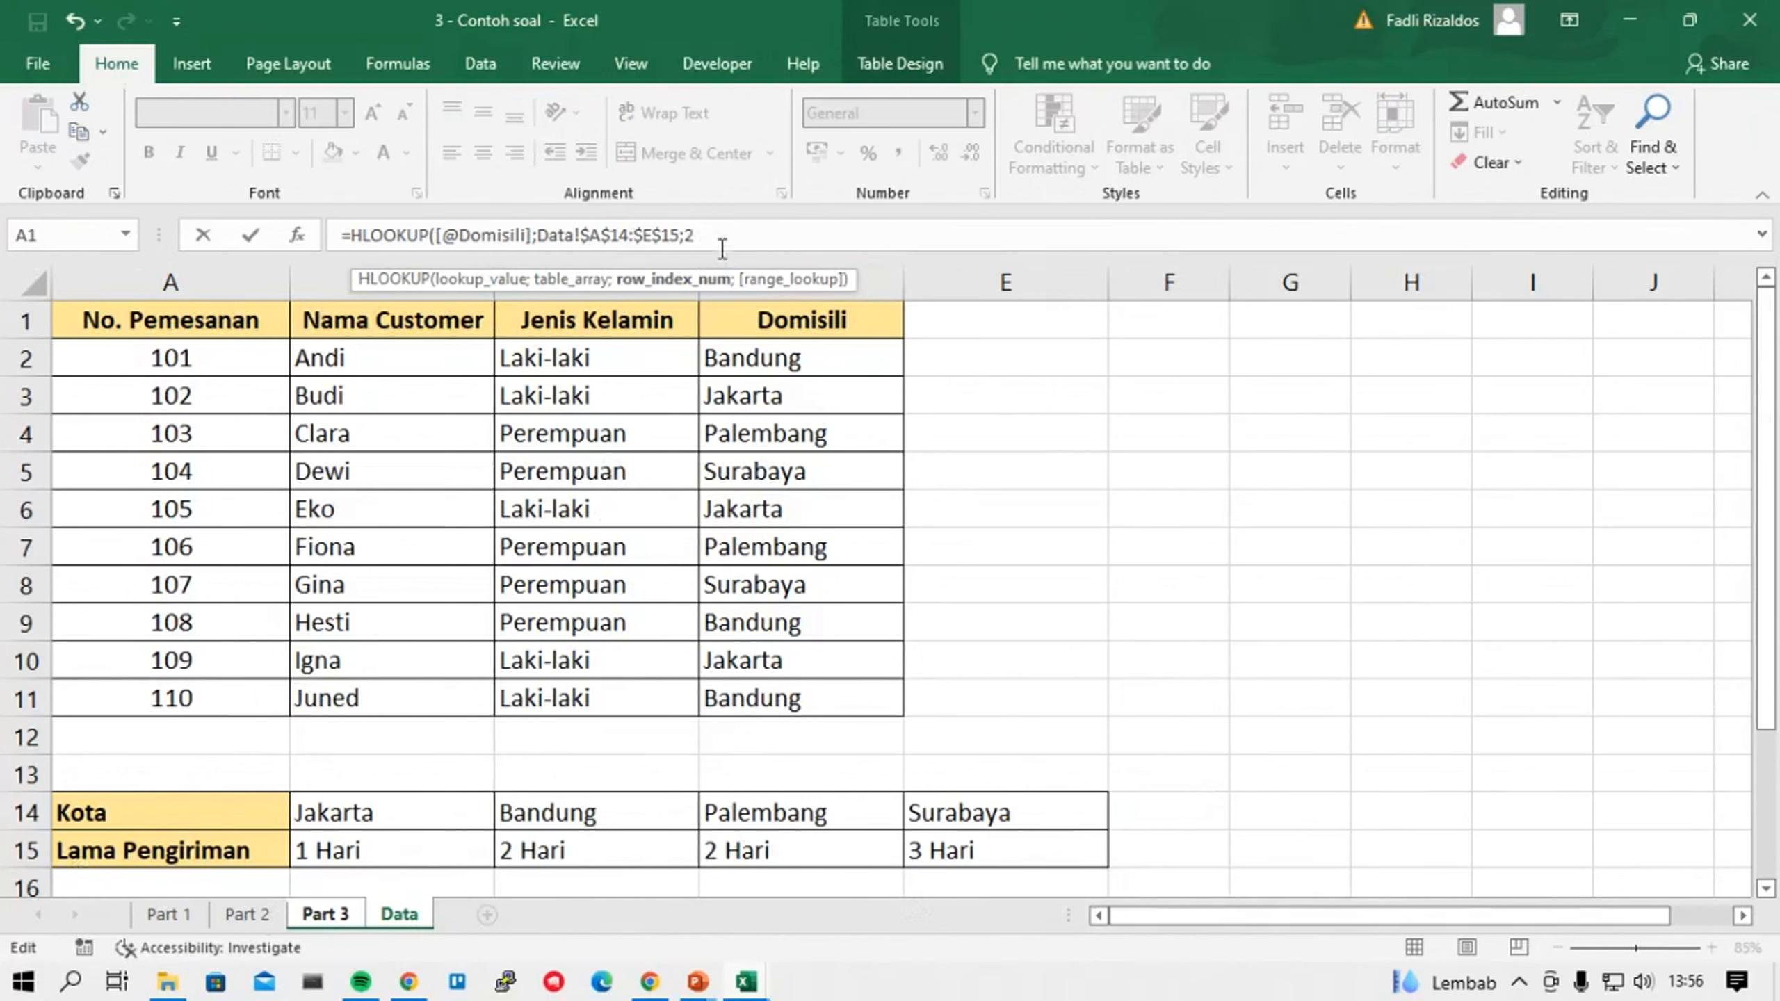
{"action": "type", "text": ";"}
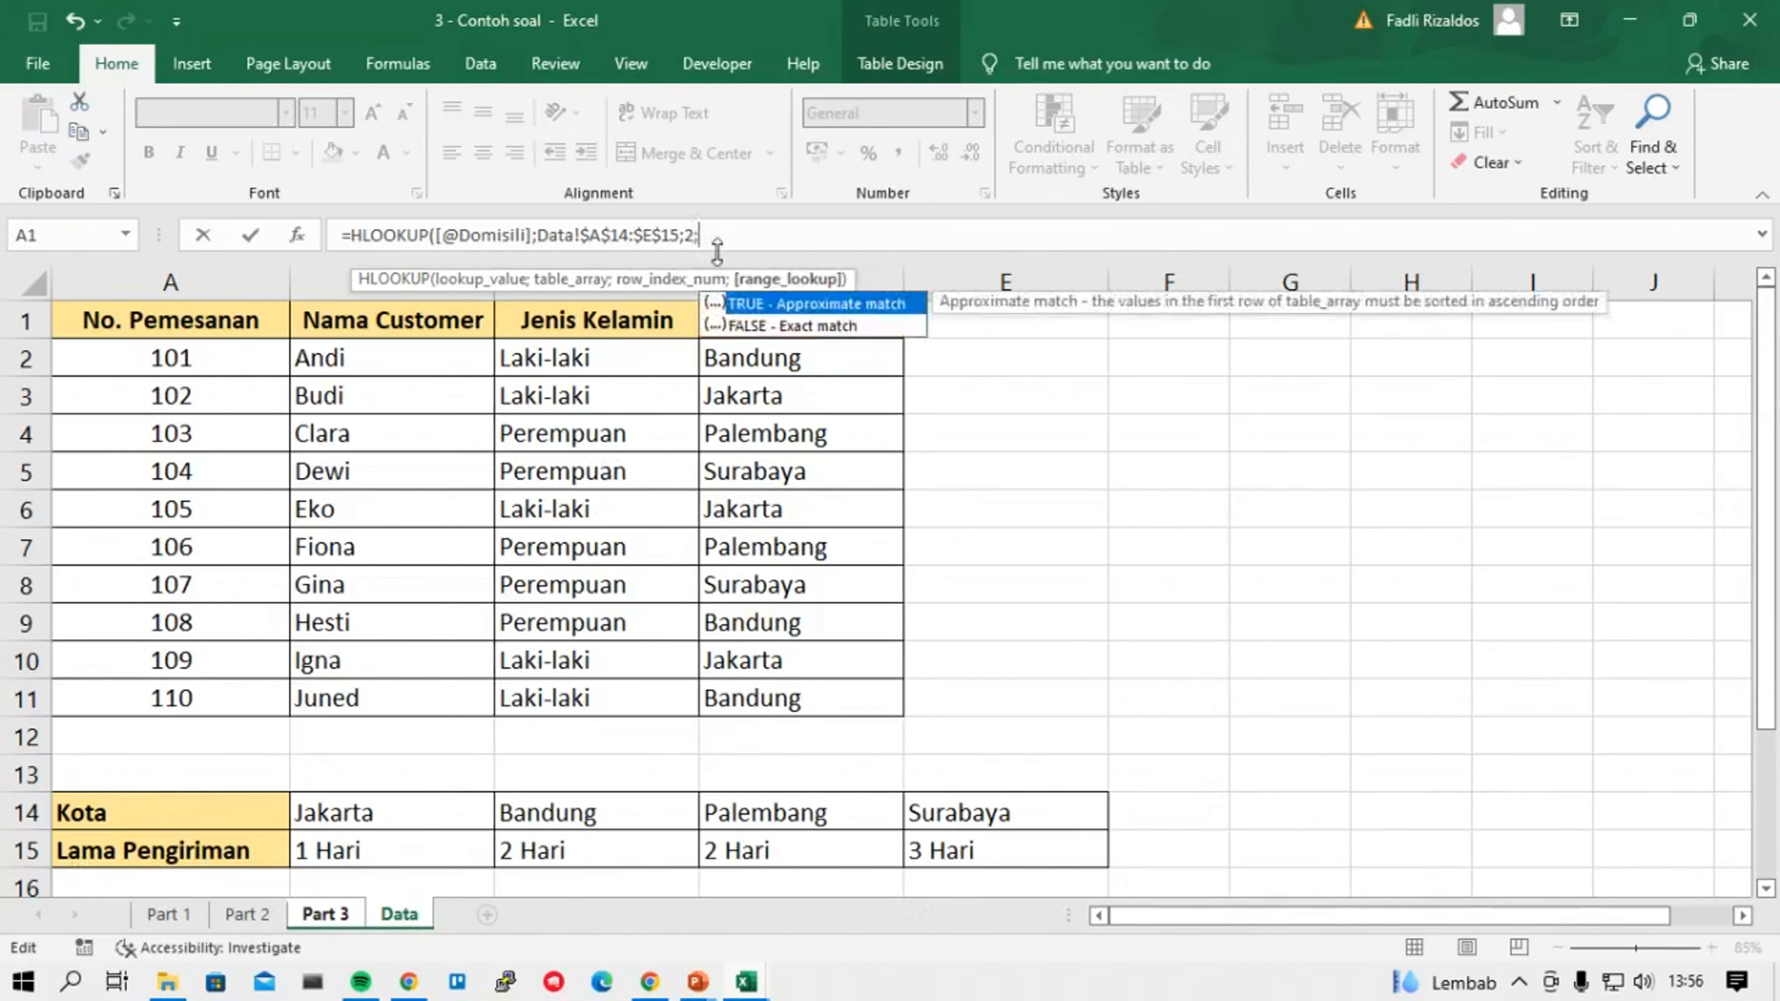
{"action": "type", "text": "0)"}
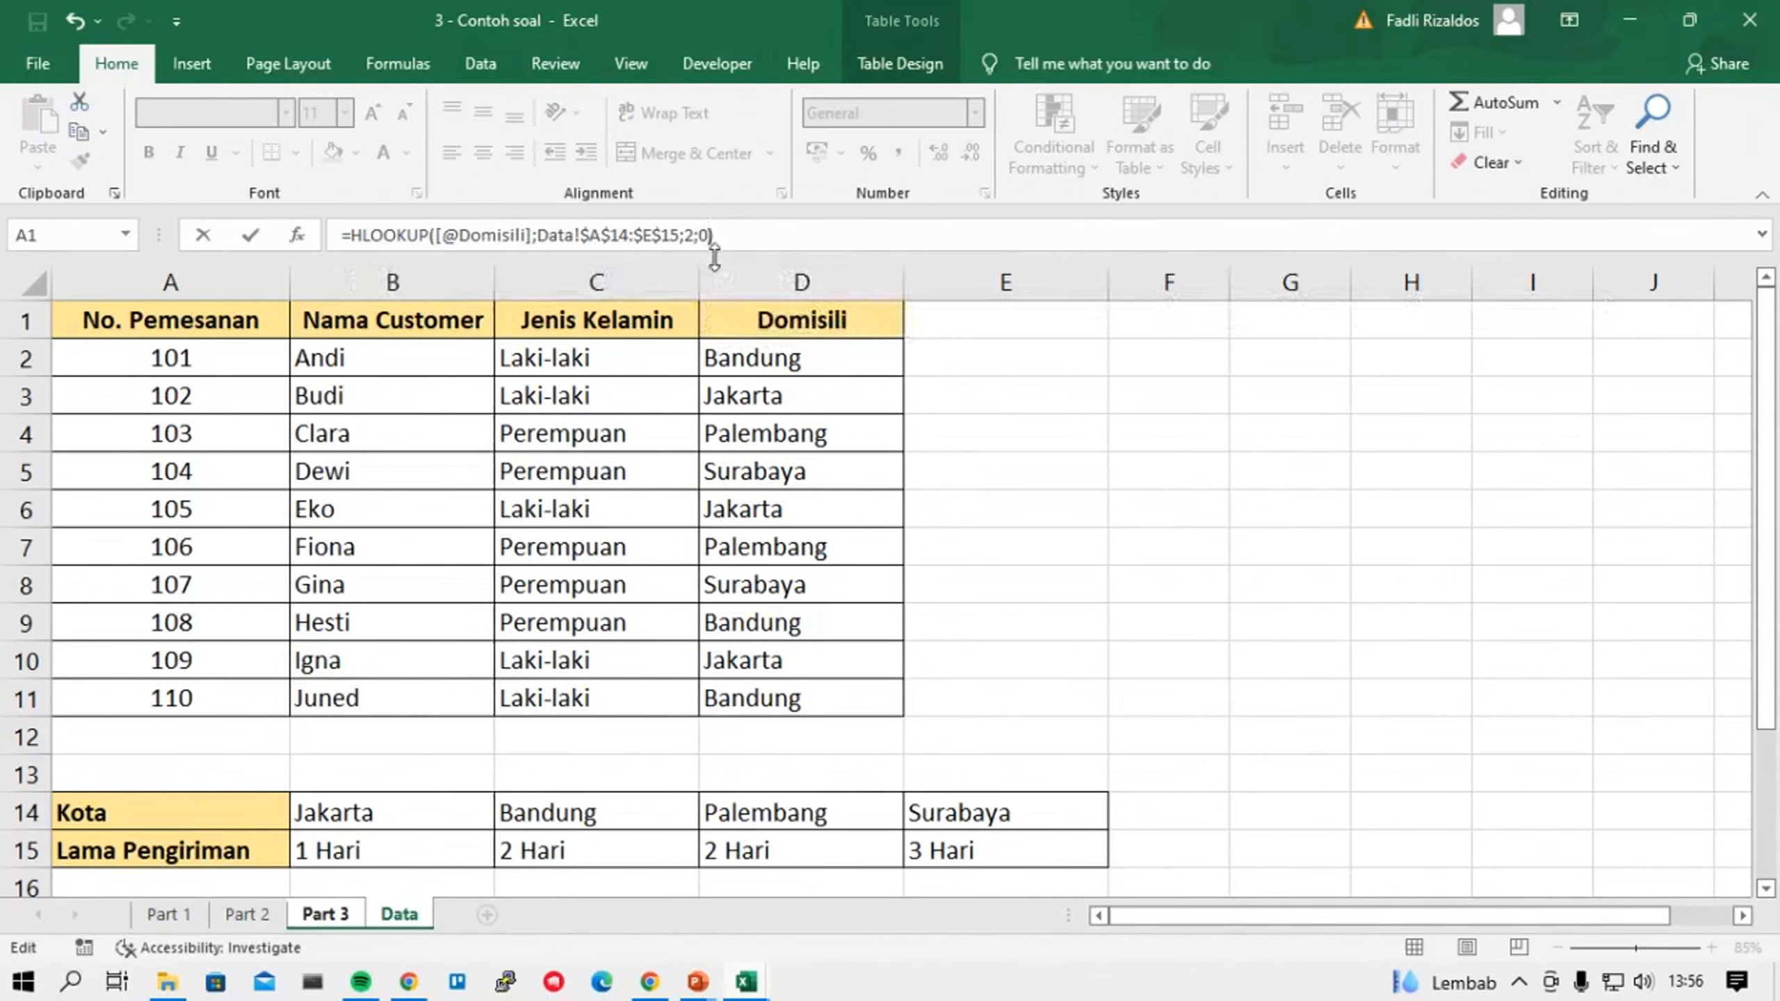
{"action": "key", "text": "Return"}
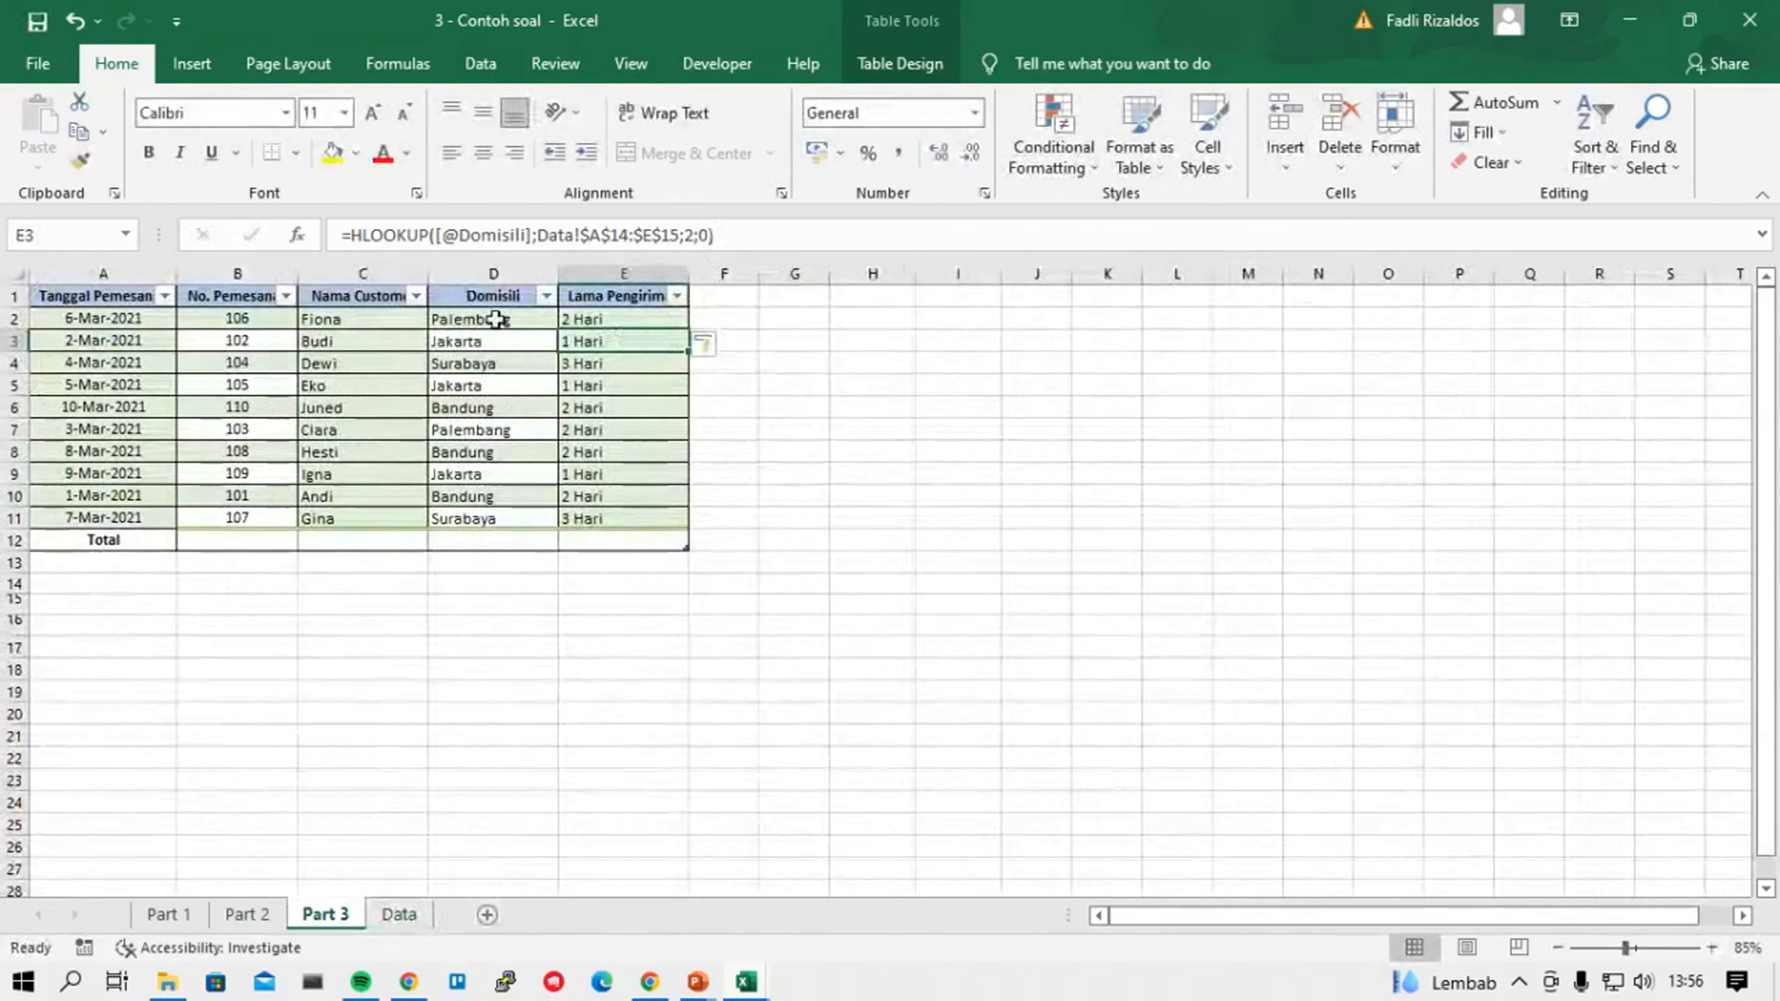
{"action": "left_click_drag", "start_coordinate": [483, 320], "coordinate": [546, 522]}
{"action": "left_click", "coordinate": [612, 526]}
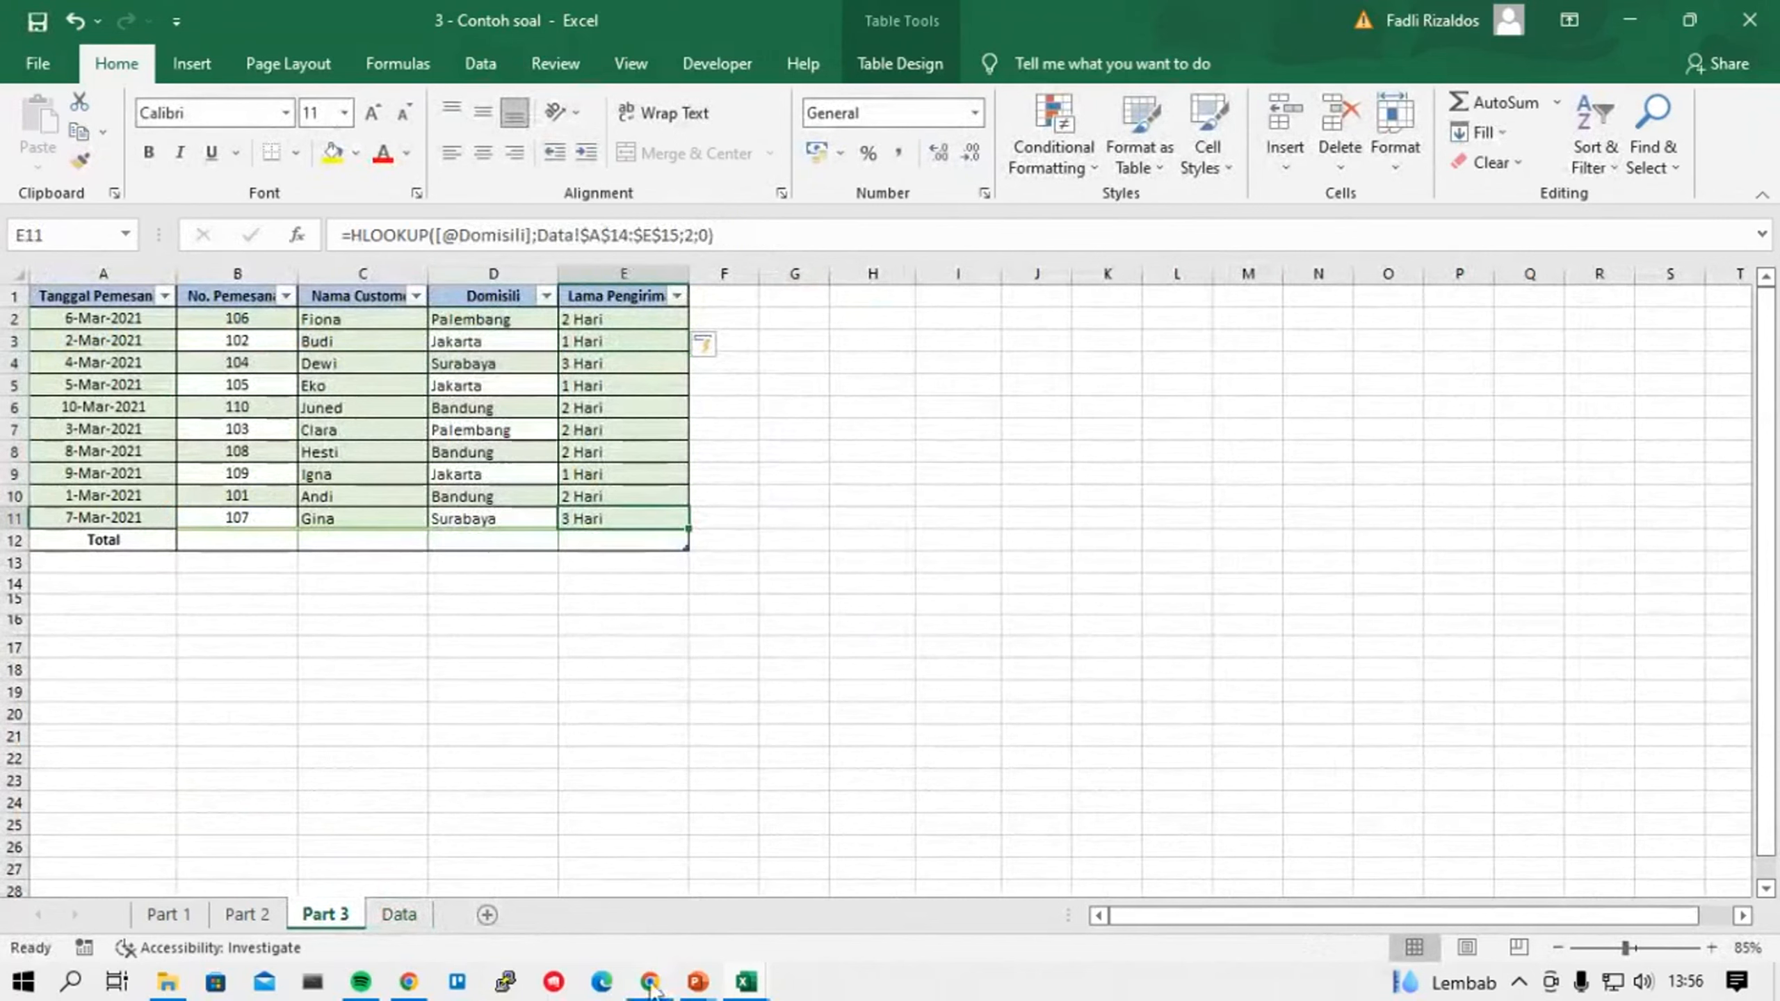
Check the meeting chat in Chrome, and switch to the PowerPoint slide show to present the Conditional Formatting slide.
{"action": "mouse_move", "coordinate": [651, 984]}
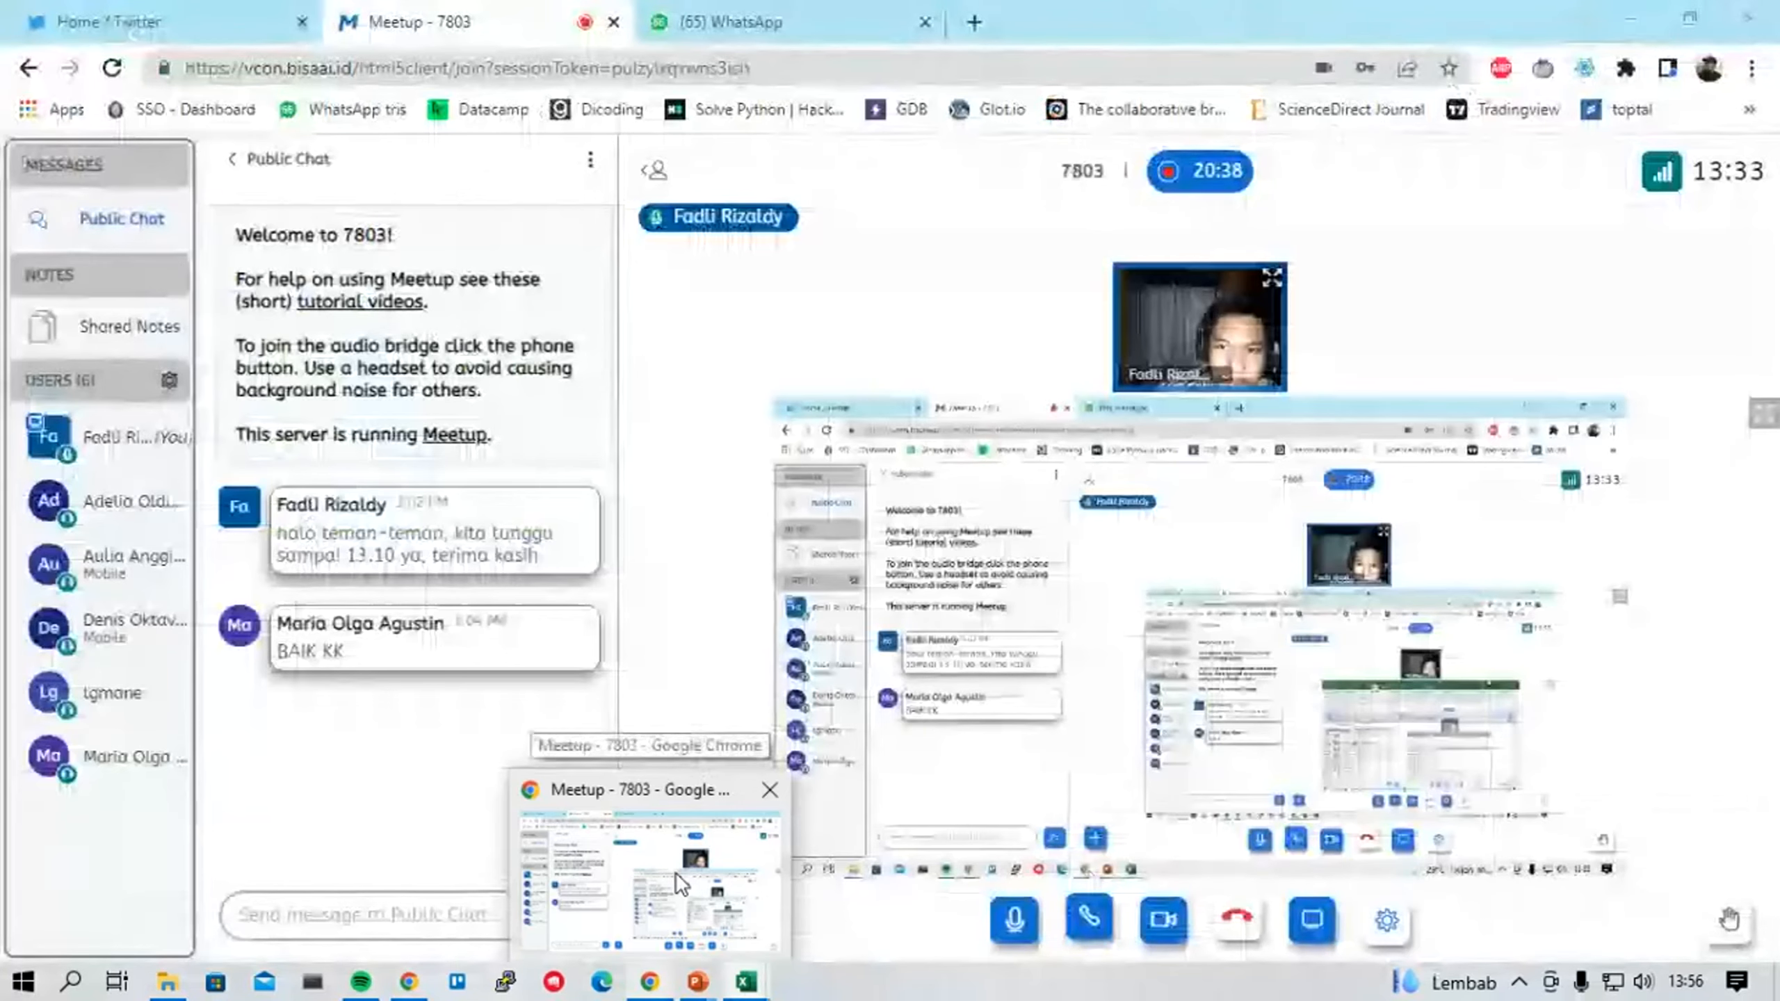
{"action": "left_click", "coordinate": [676, 872]}
{"action": "mouse_move", "coordinate": [703, 987]}
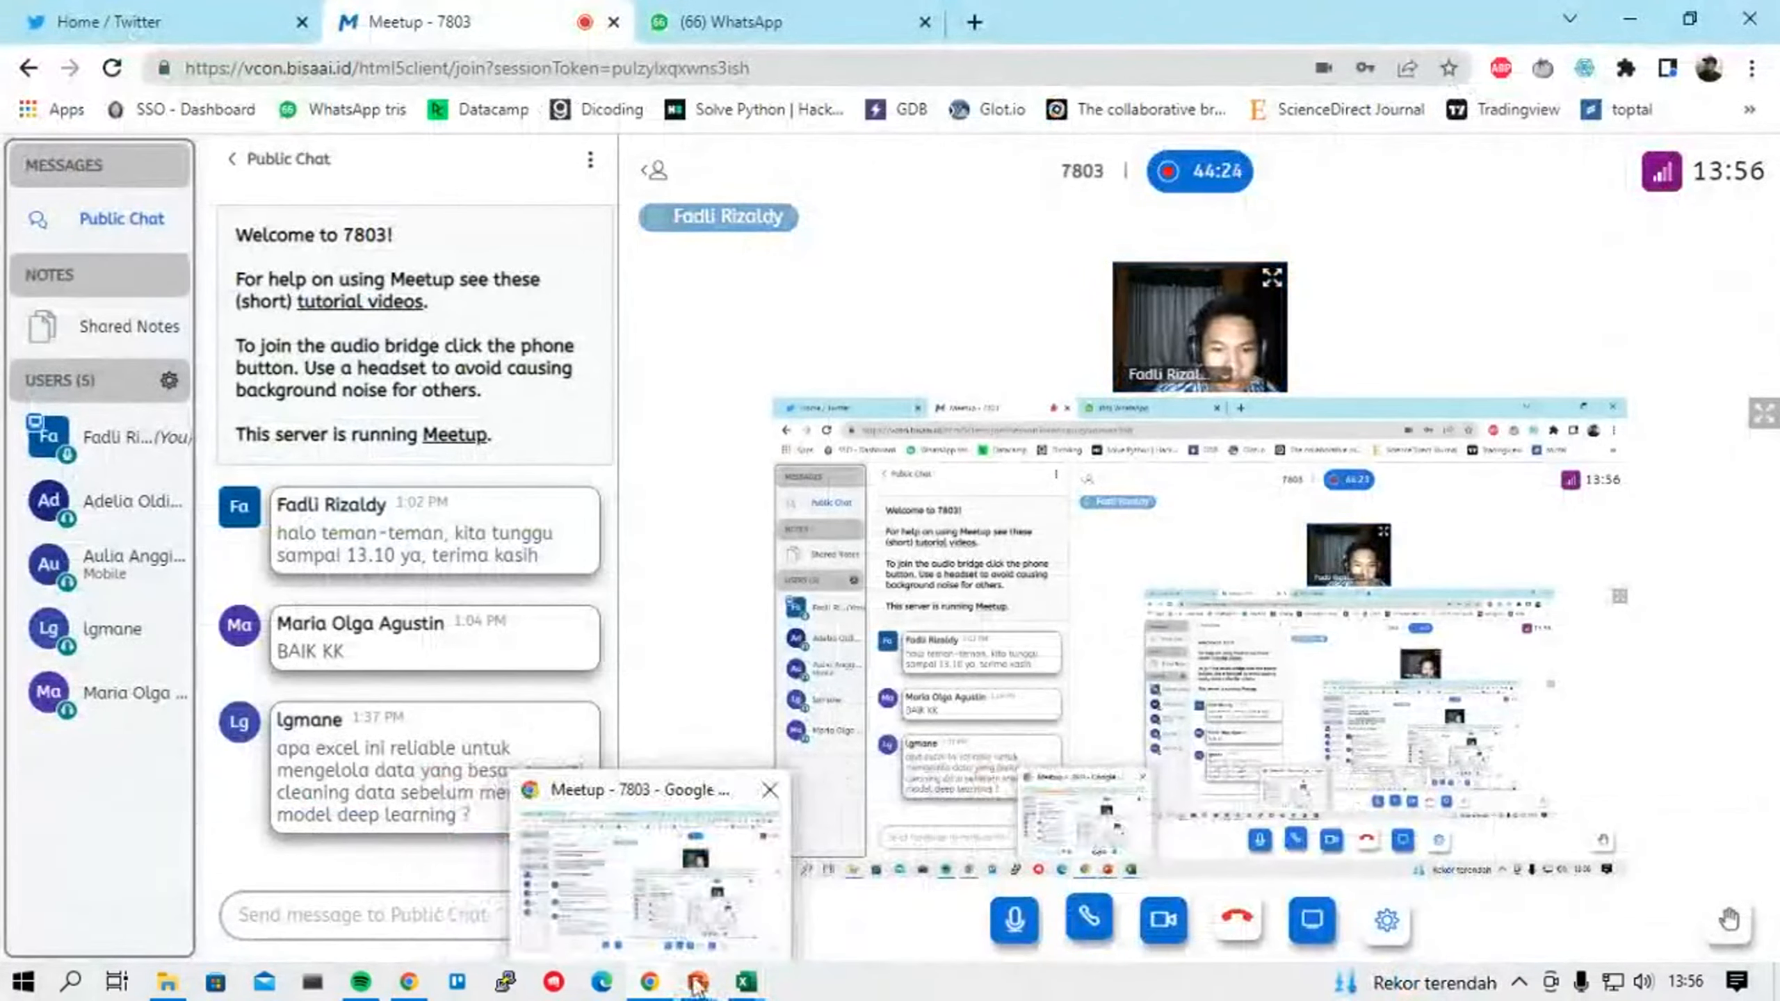
{"action": "left_click", "coordinate": [781, 911]}
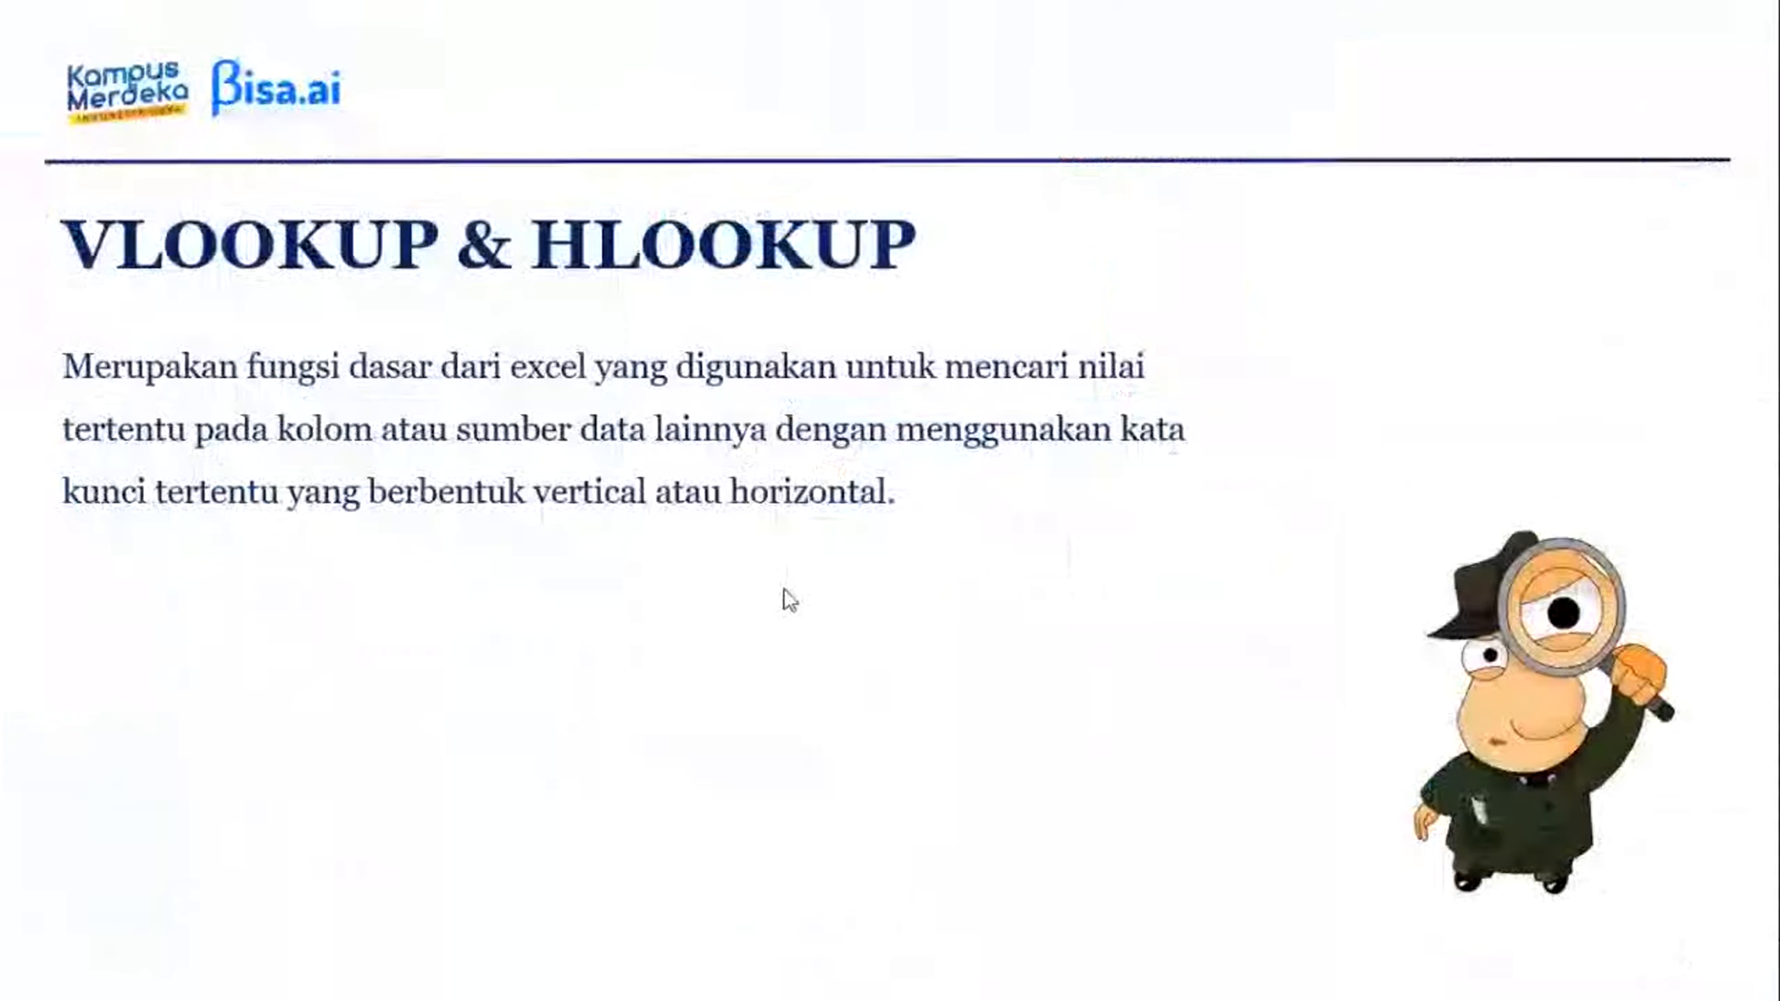
{"action": "key", "text": "Right"}
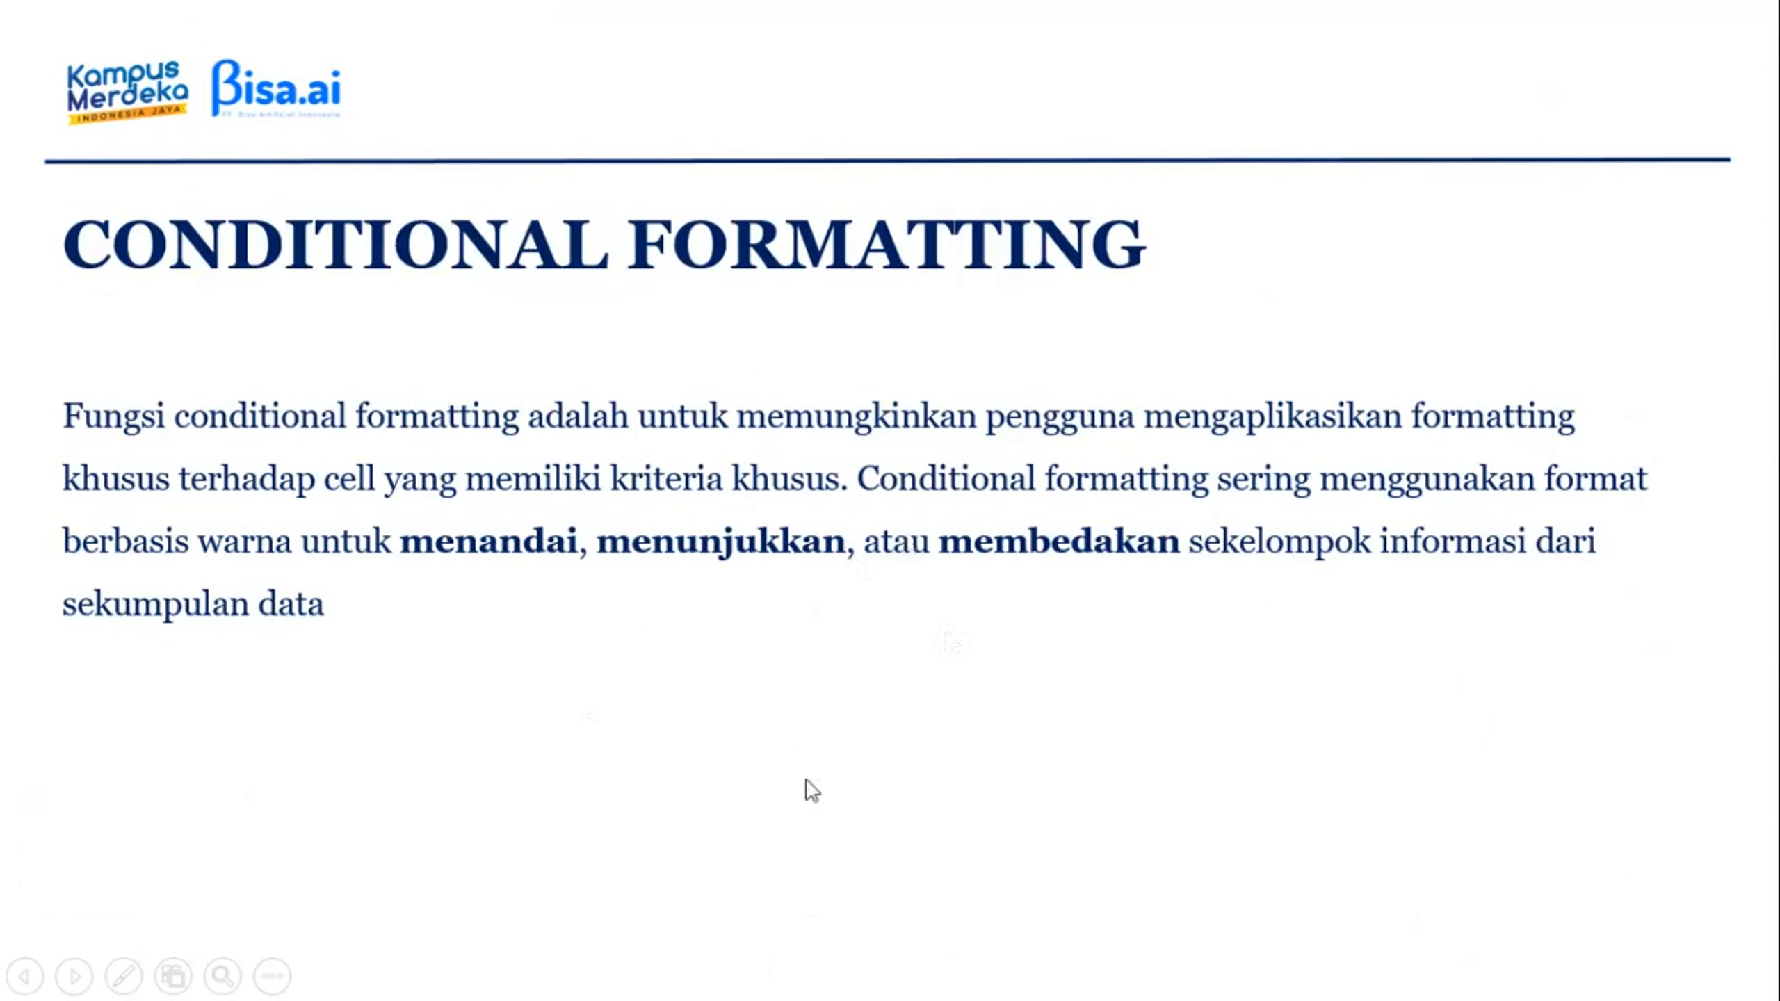
Switch from the slide show to Excel, view the 3 - Contoh soal sheets, and open the 1 - Sum,count,Avg workbook.
{"action": "key", "text": "alt+Tab"}
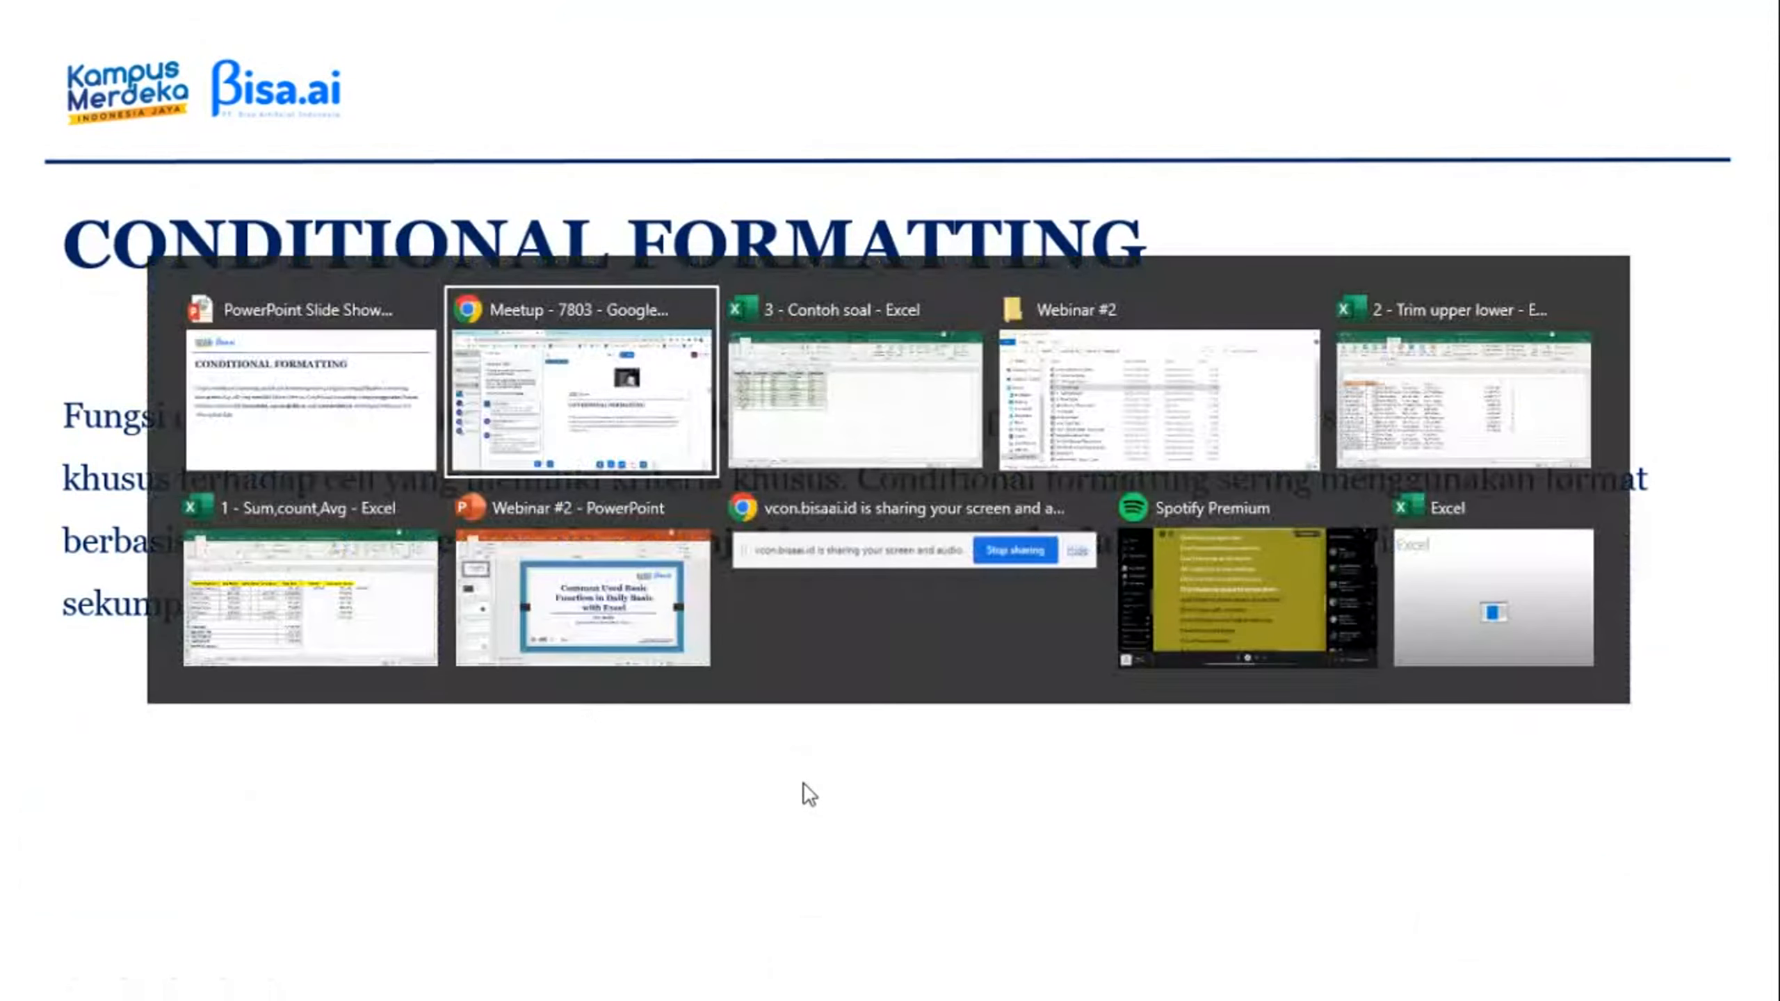
{"action": "key", "text": "alt+Tab"}
{"action": "left_click", "coordinate": [399, 915]}
{"action": "left_click", "coordinate": [167, 914]}
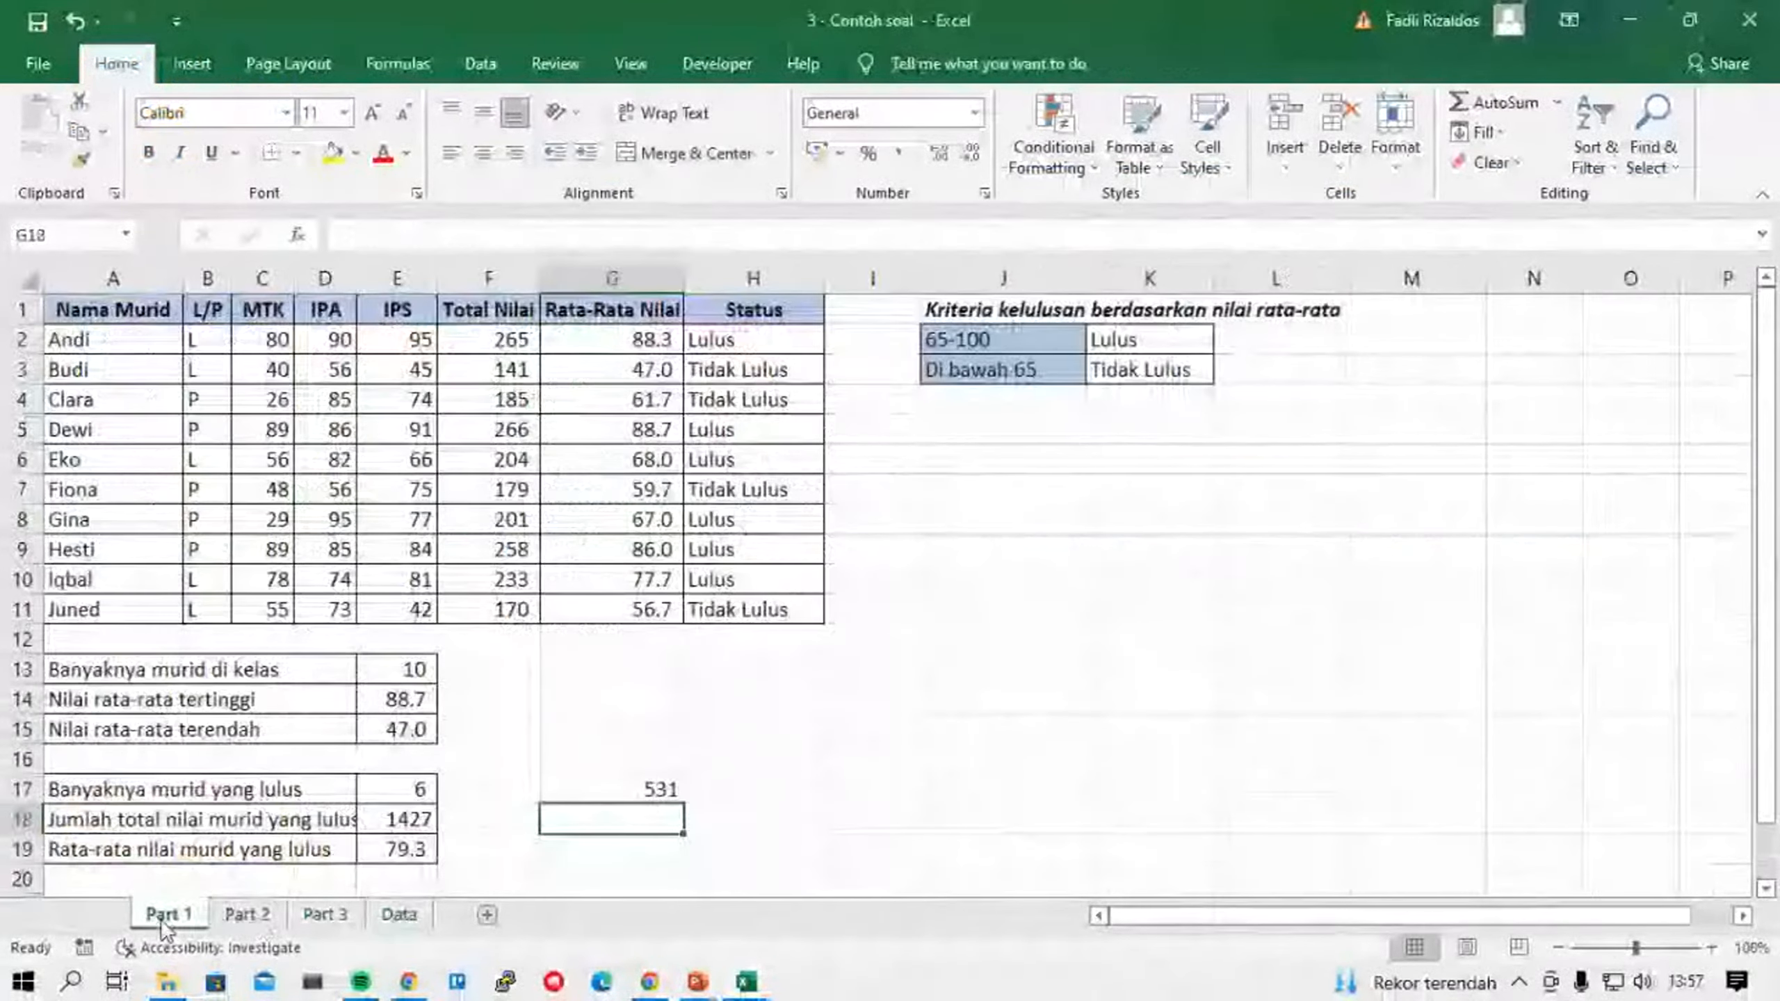
{"action": "mouse_move", "coordinate": [746, 982]}
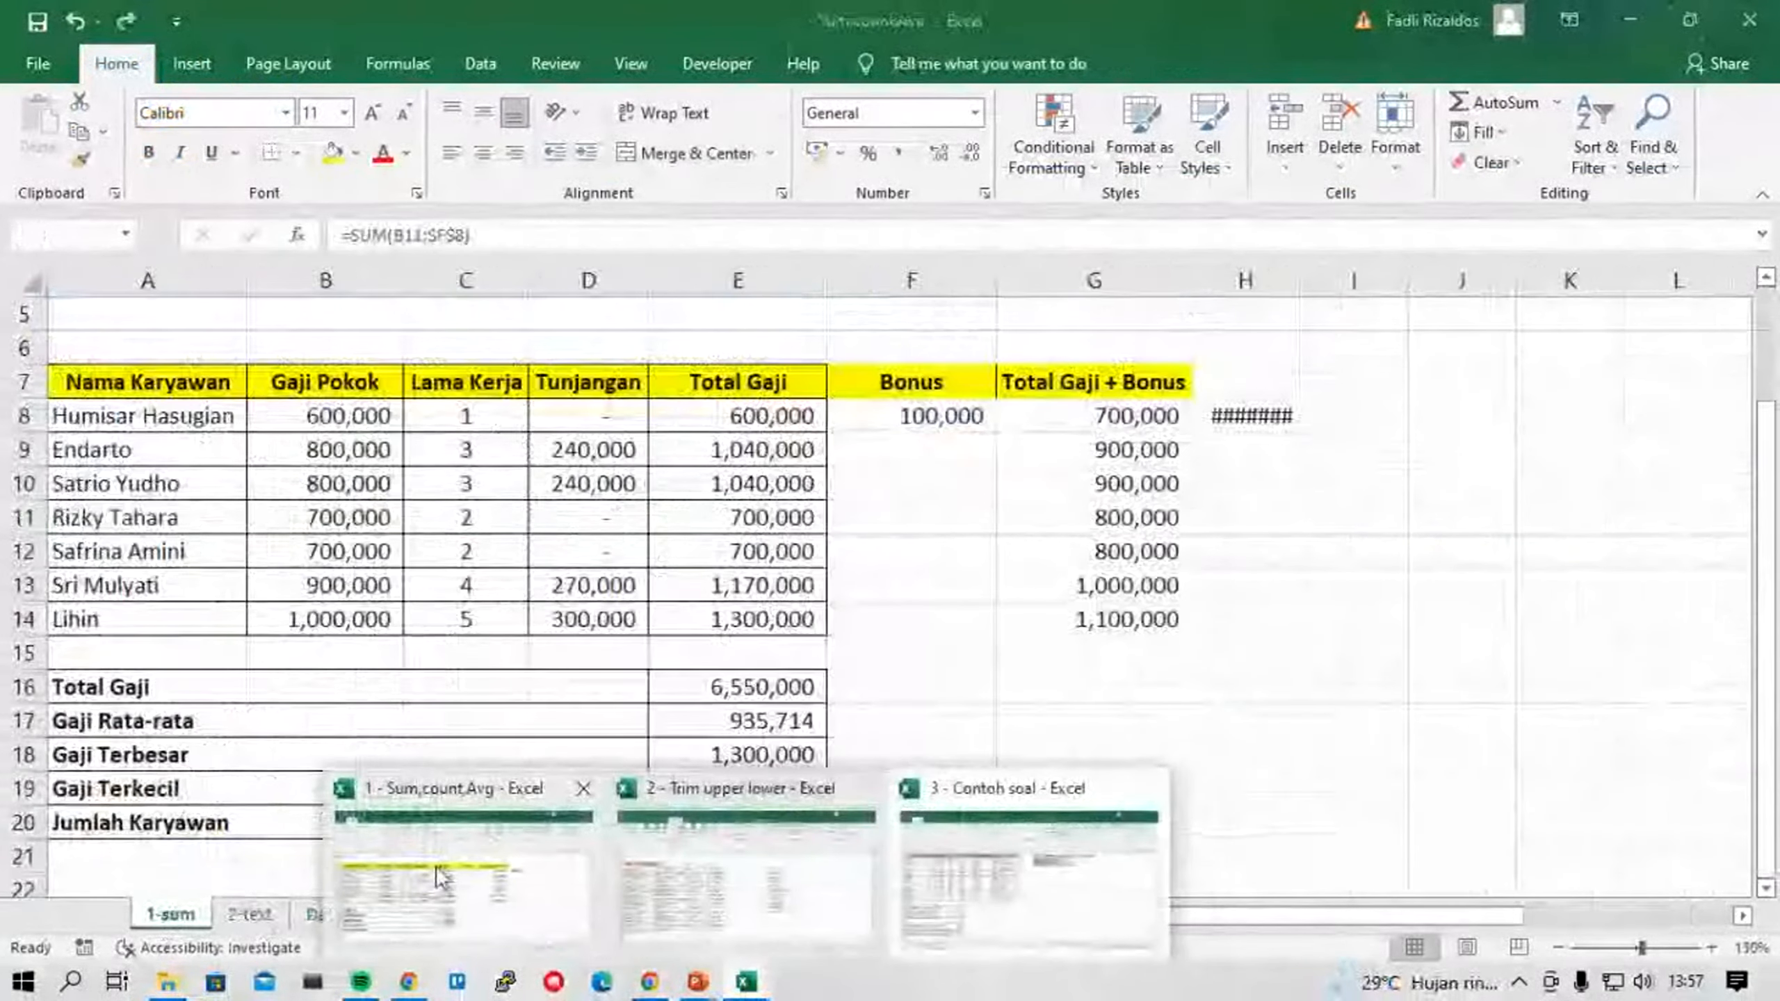
{"action": "left_click", "coordinate": [440, 876]}
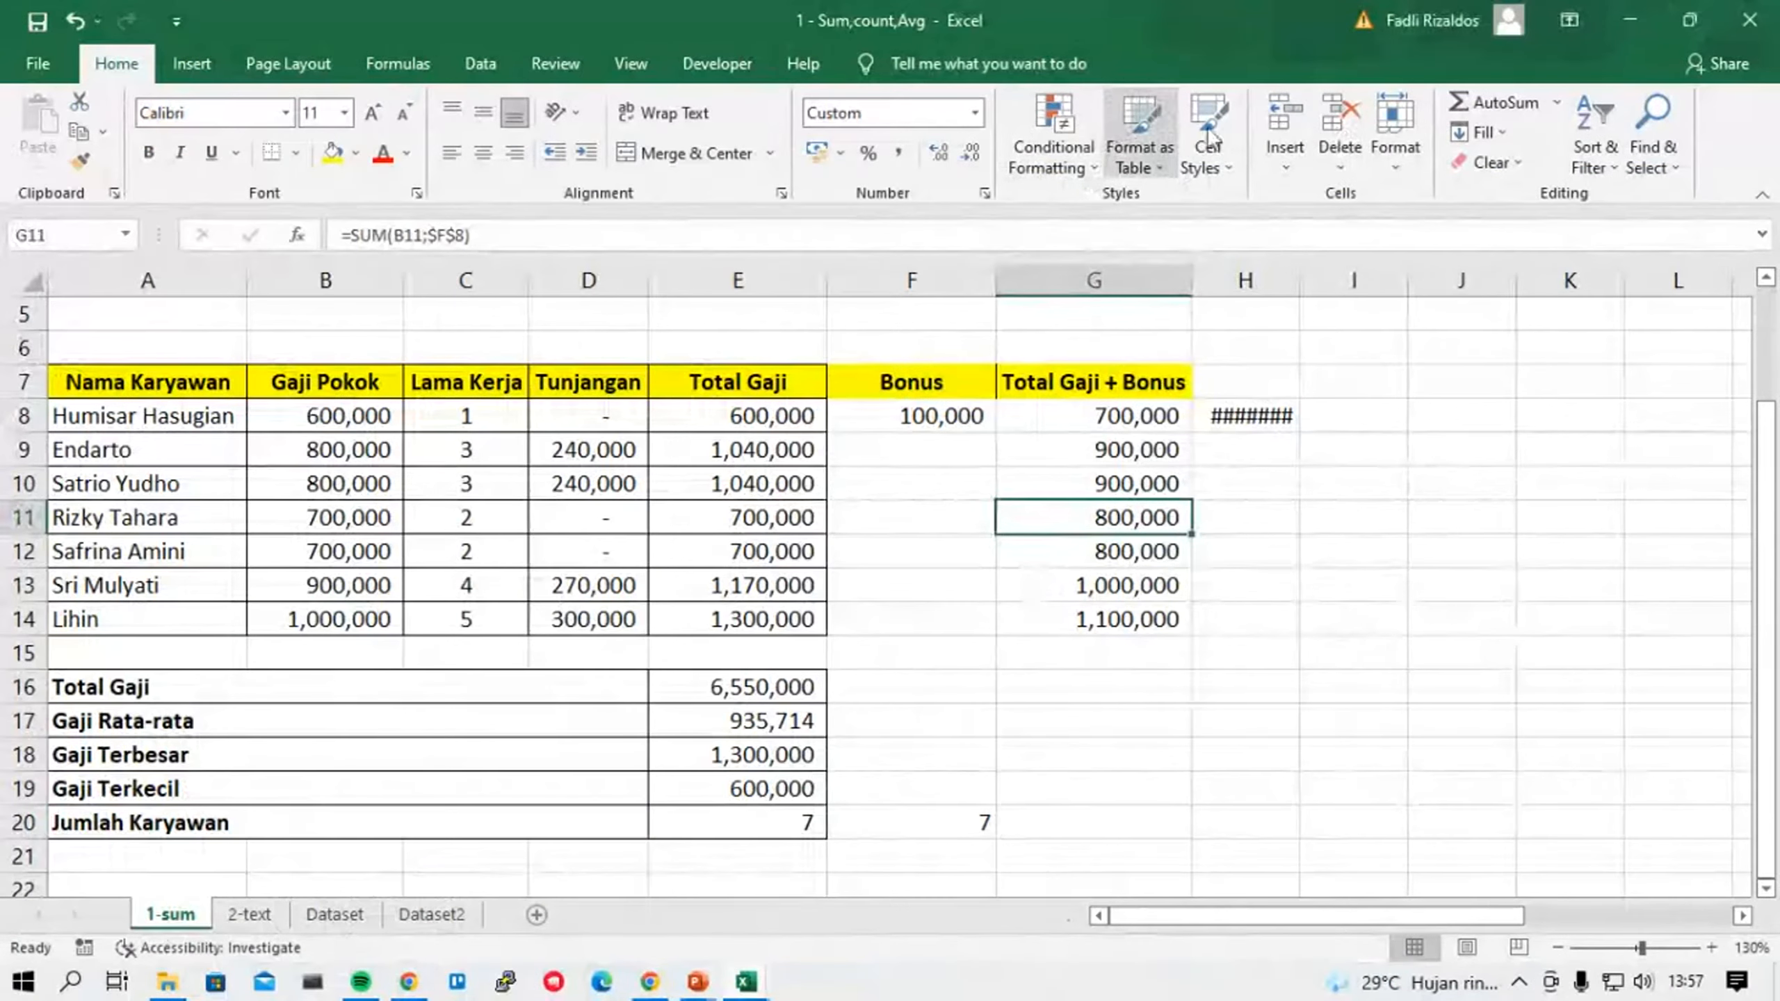
Browse the conditional formatting options, including the Highlight Cells and Top/Bottom rule types.
{"action": "left_click", "coordinate": [1068, 139]}
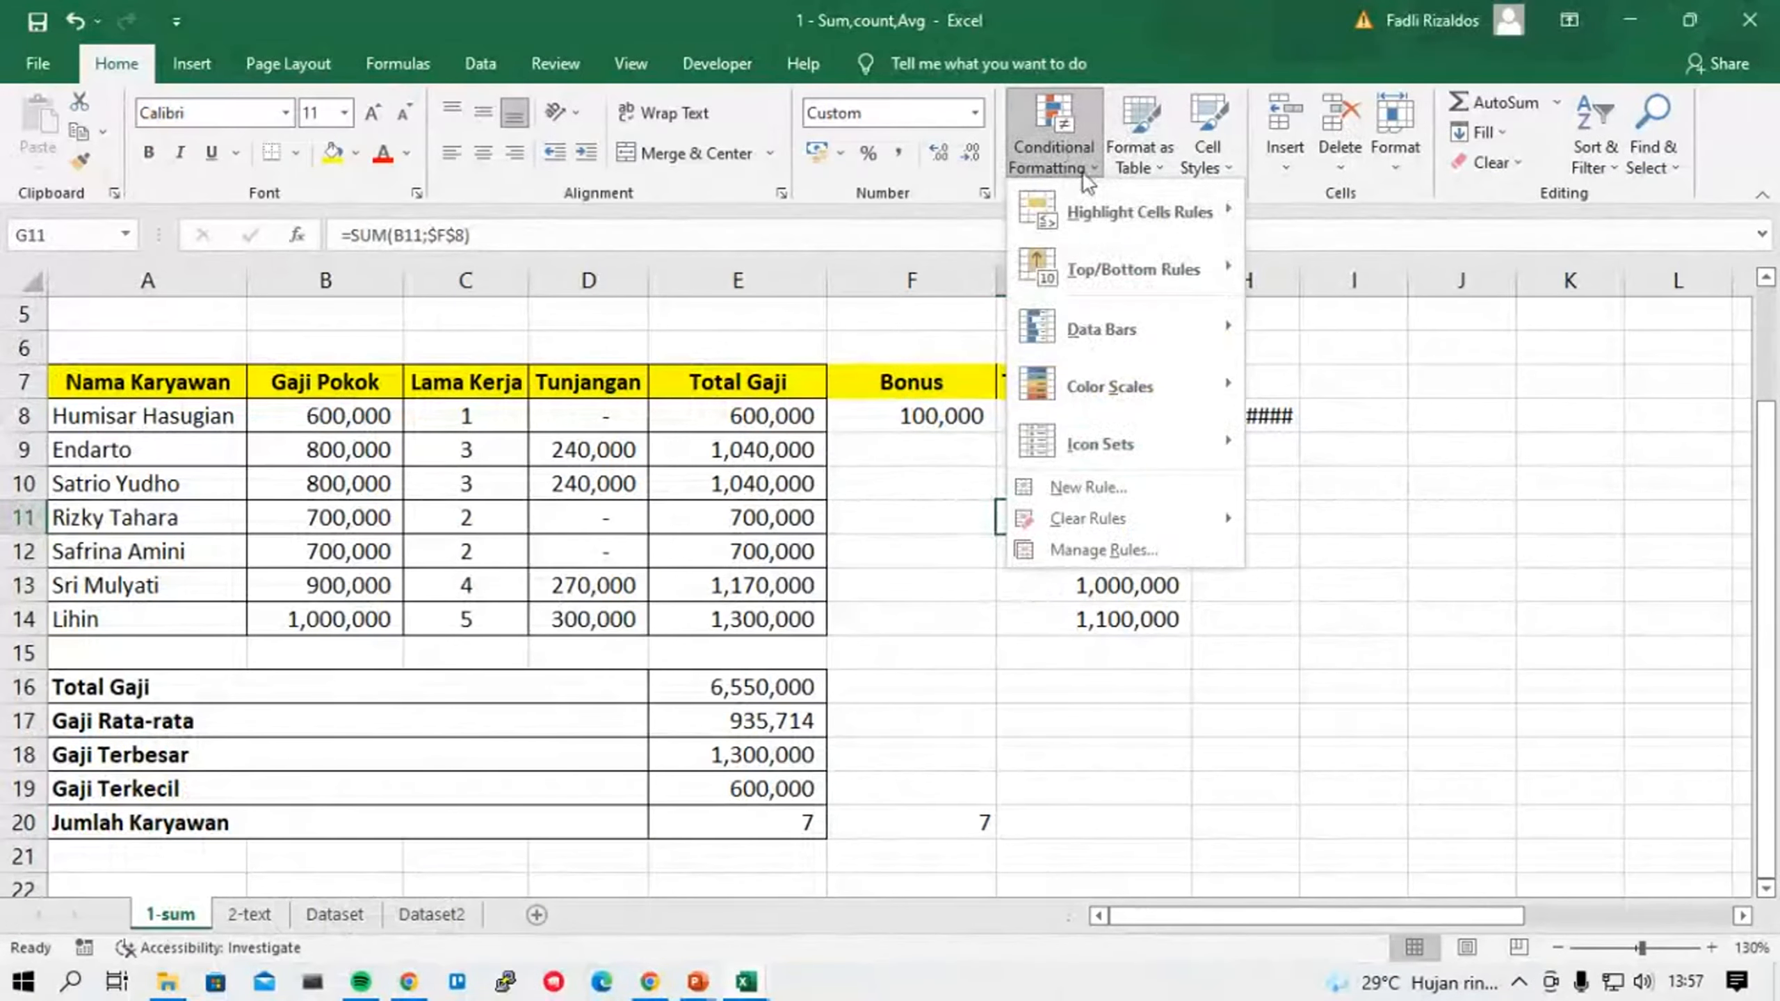
{"action": "mouse_move", "coordinate": [1104, 218]}
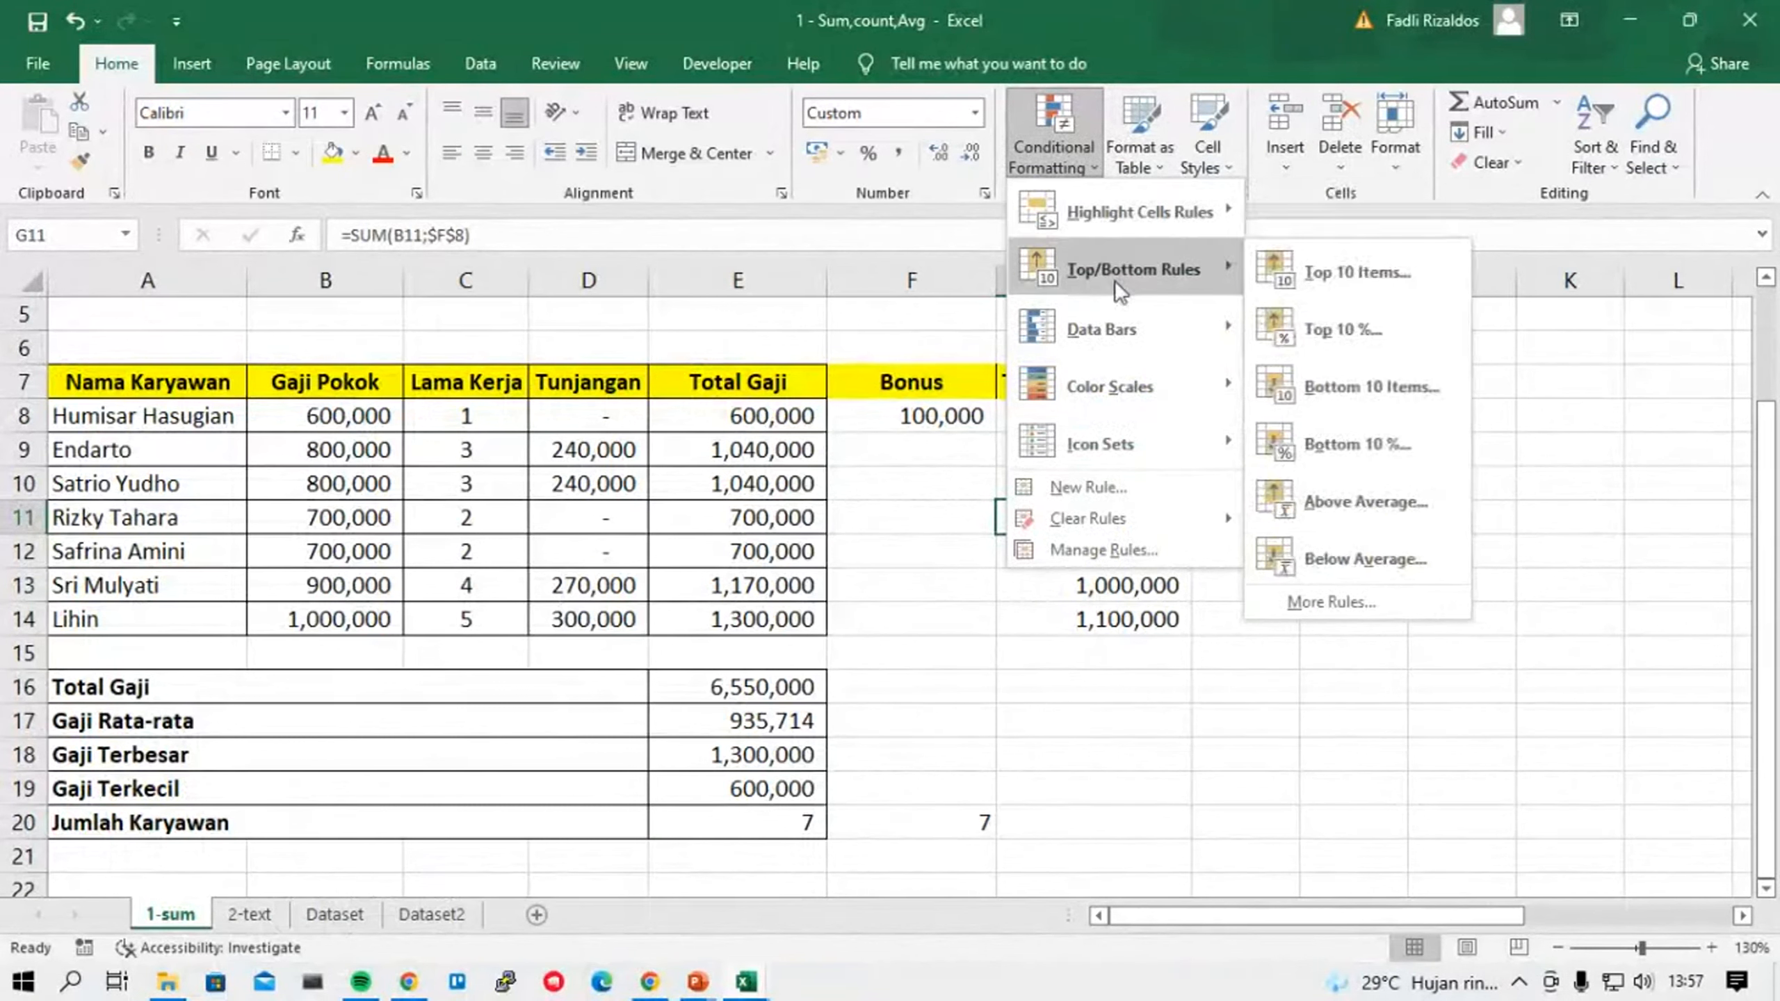
{"action": "mouse_move", "coordinate": [1135, 277]}
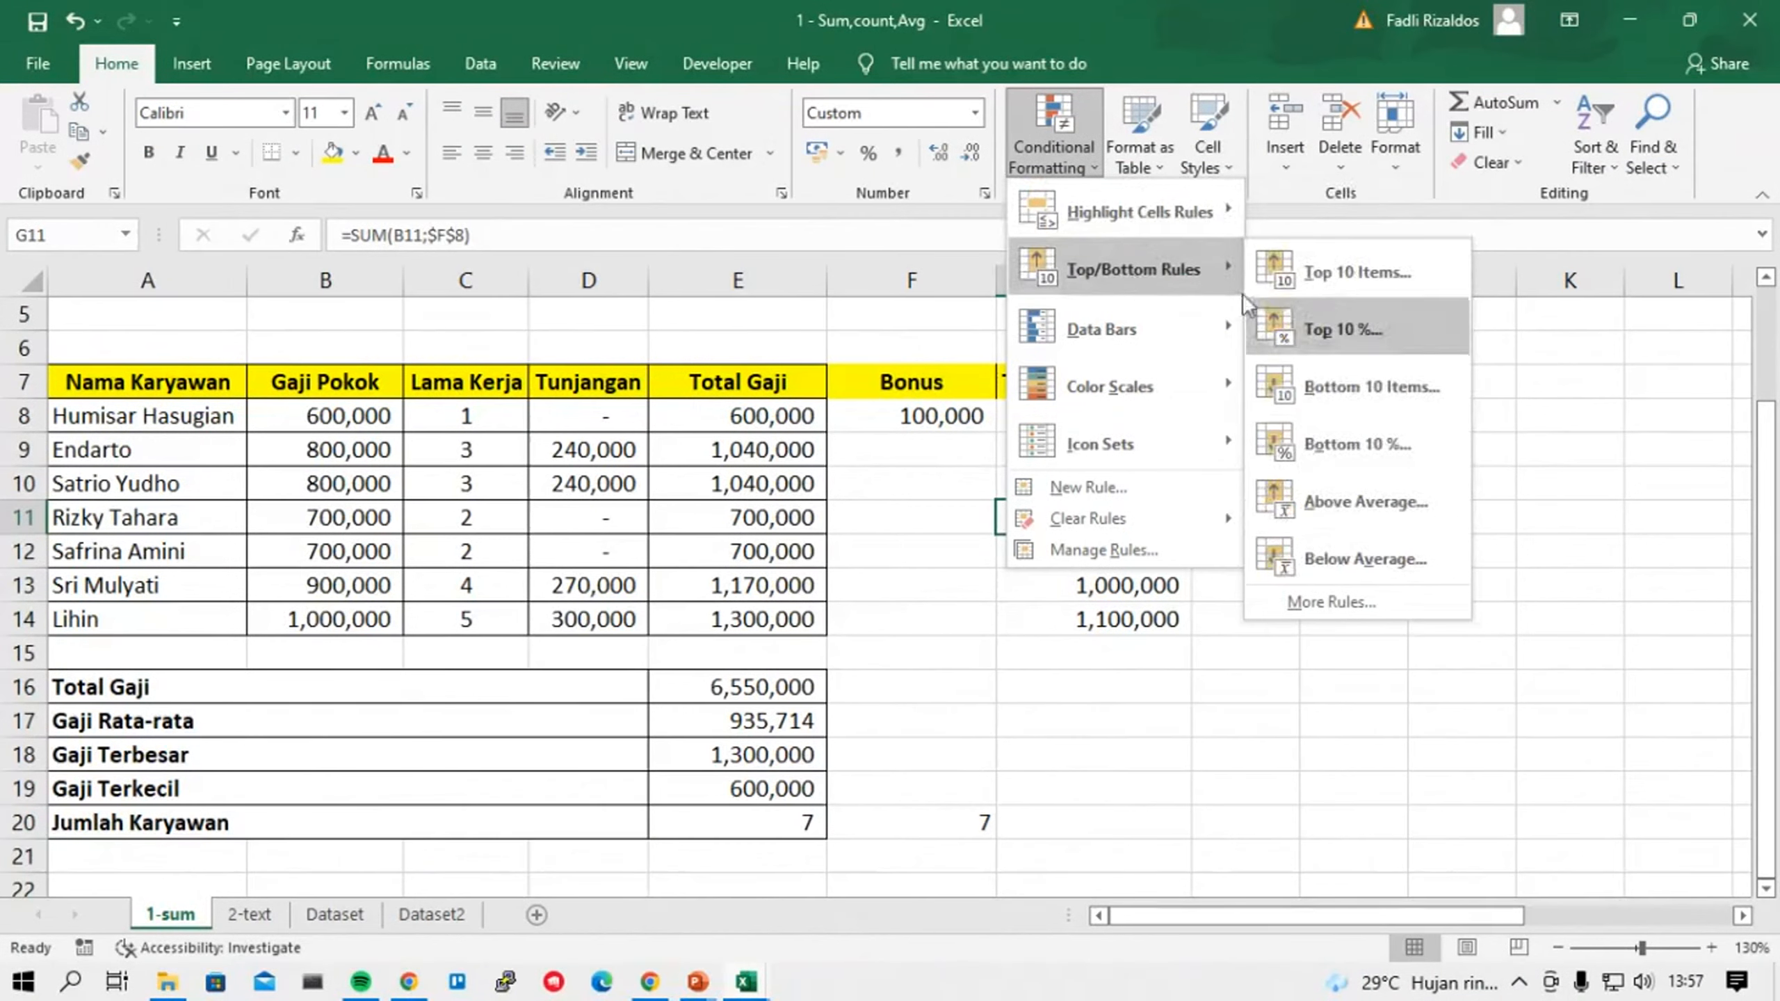
{"action": "mouse_move", "coordinate": [1129, 339]}
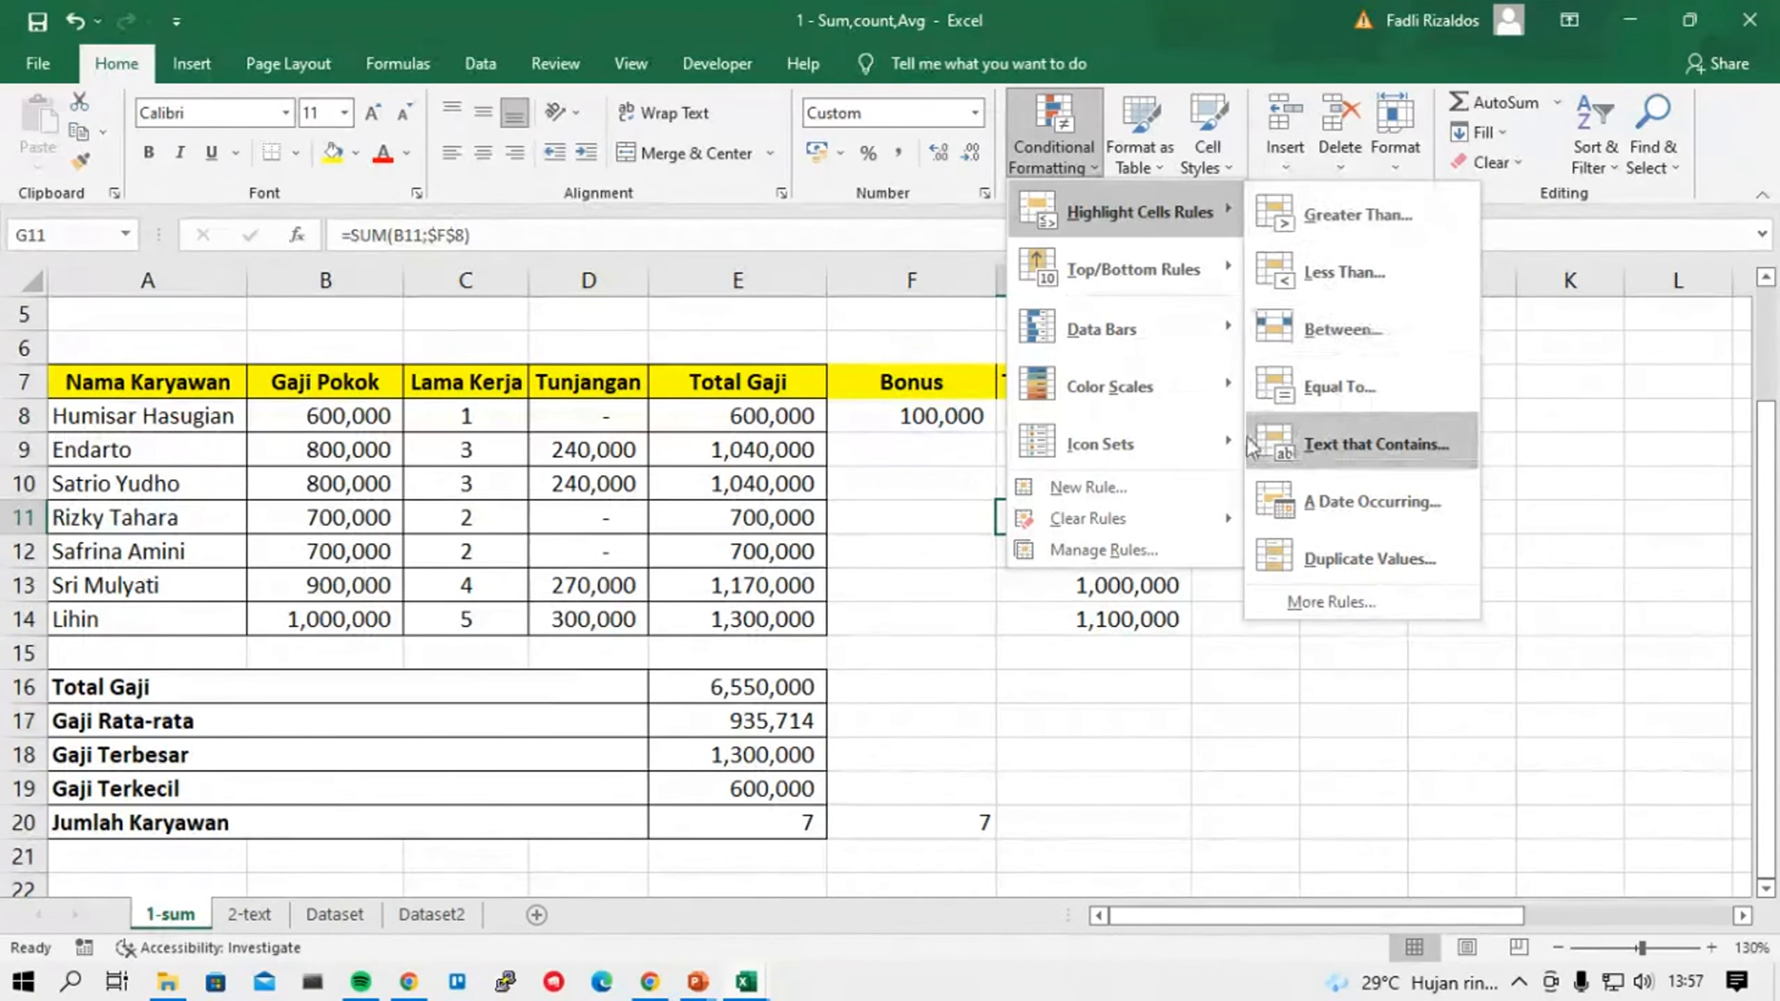
{"action": "left_click", "coordinate": [880, 596]}
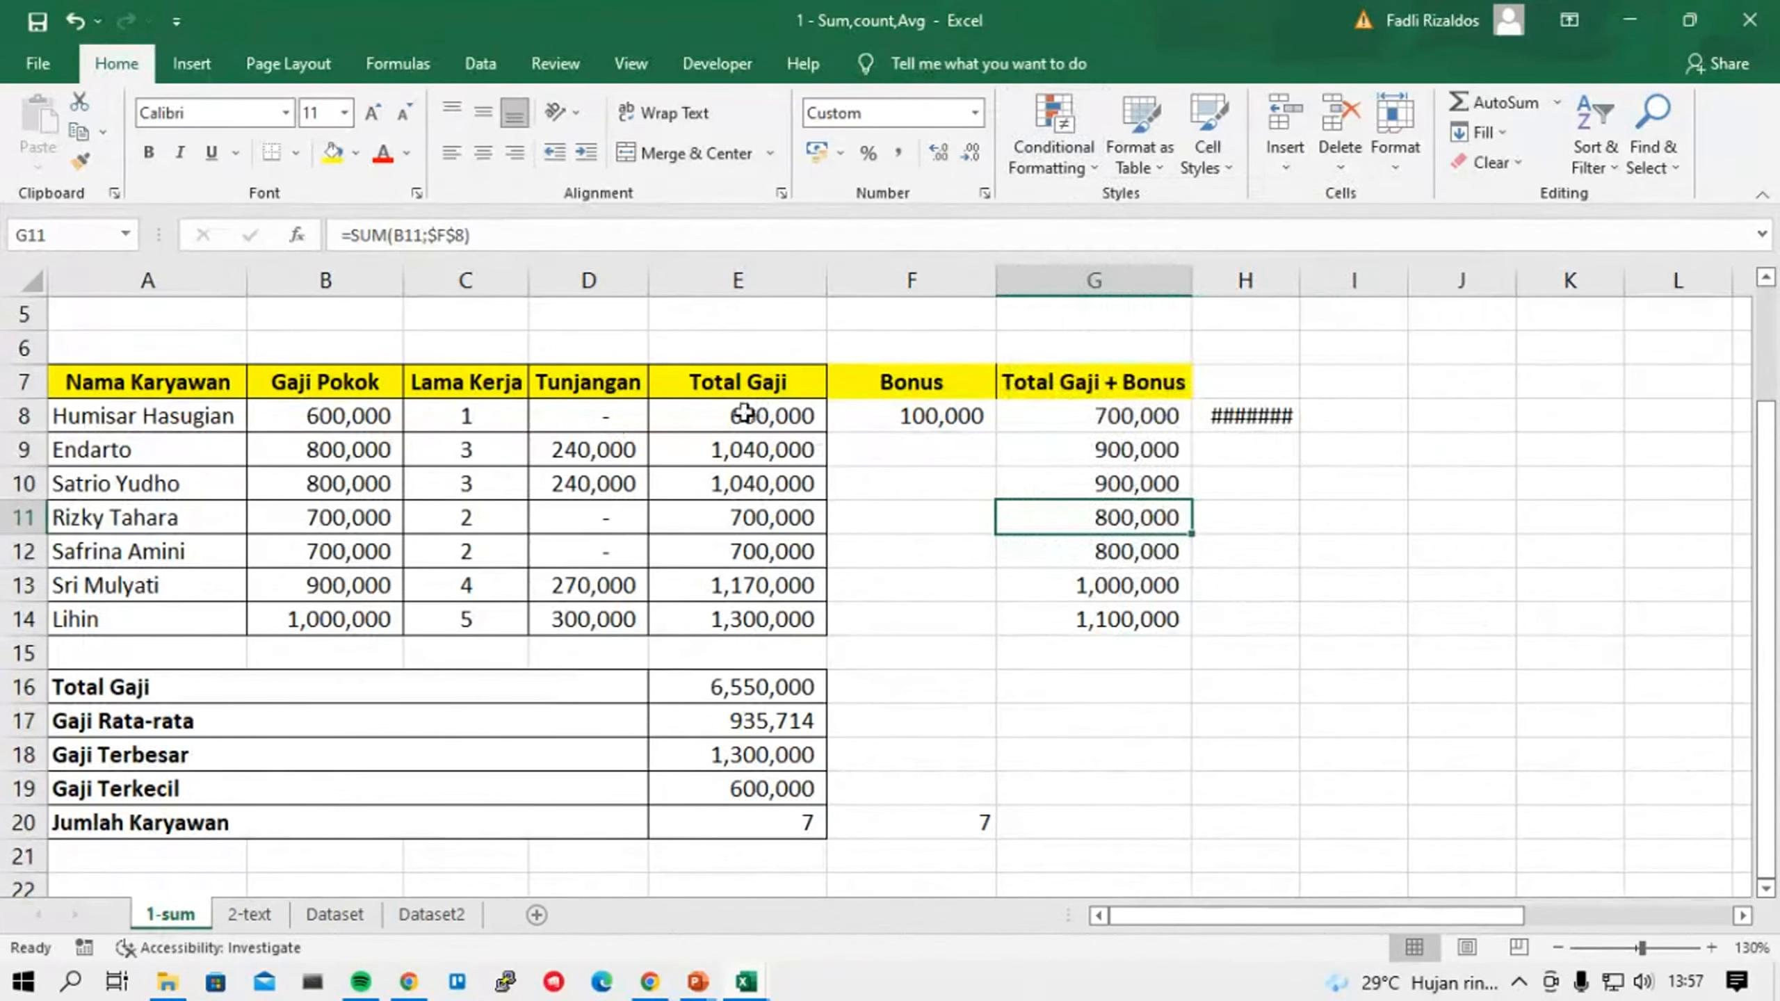
Start a Greater Than highlight rule on the Total Gaji cells E8:E14 with the threshold 1000,000.
{"action": "left_click_drag", "start_coordinate": [744, 414], "coordinate": [771, 634]}
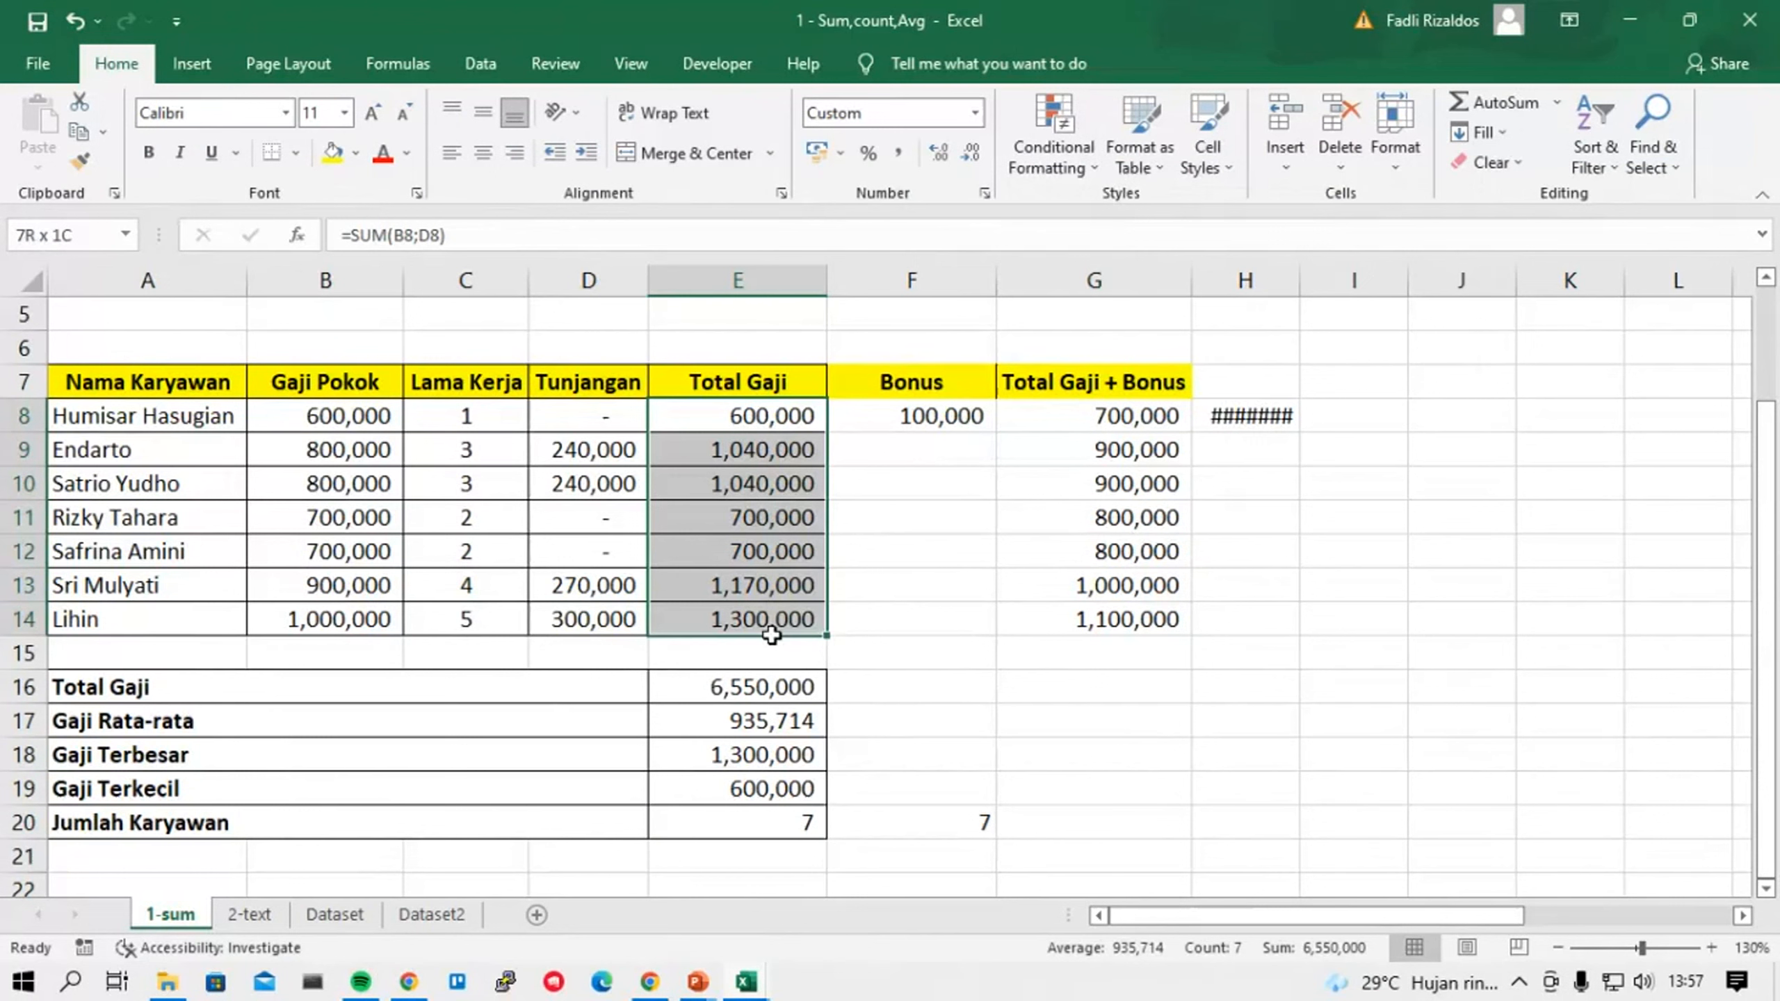
{"action": "left_click_drag", "start_coordinate": [772, 635], "coordinate": [772, 635]}
{"action": "left_click", "coordinate": [1018, 109]}
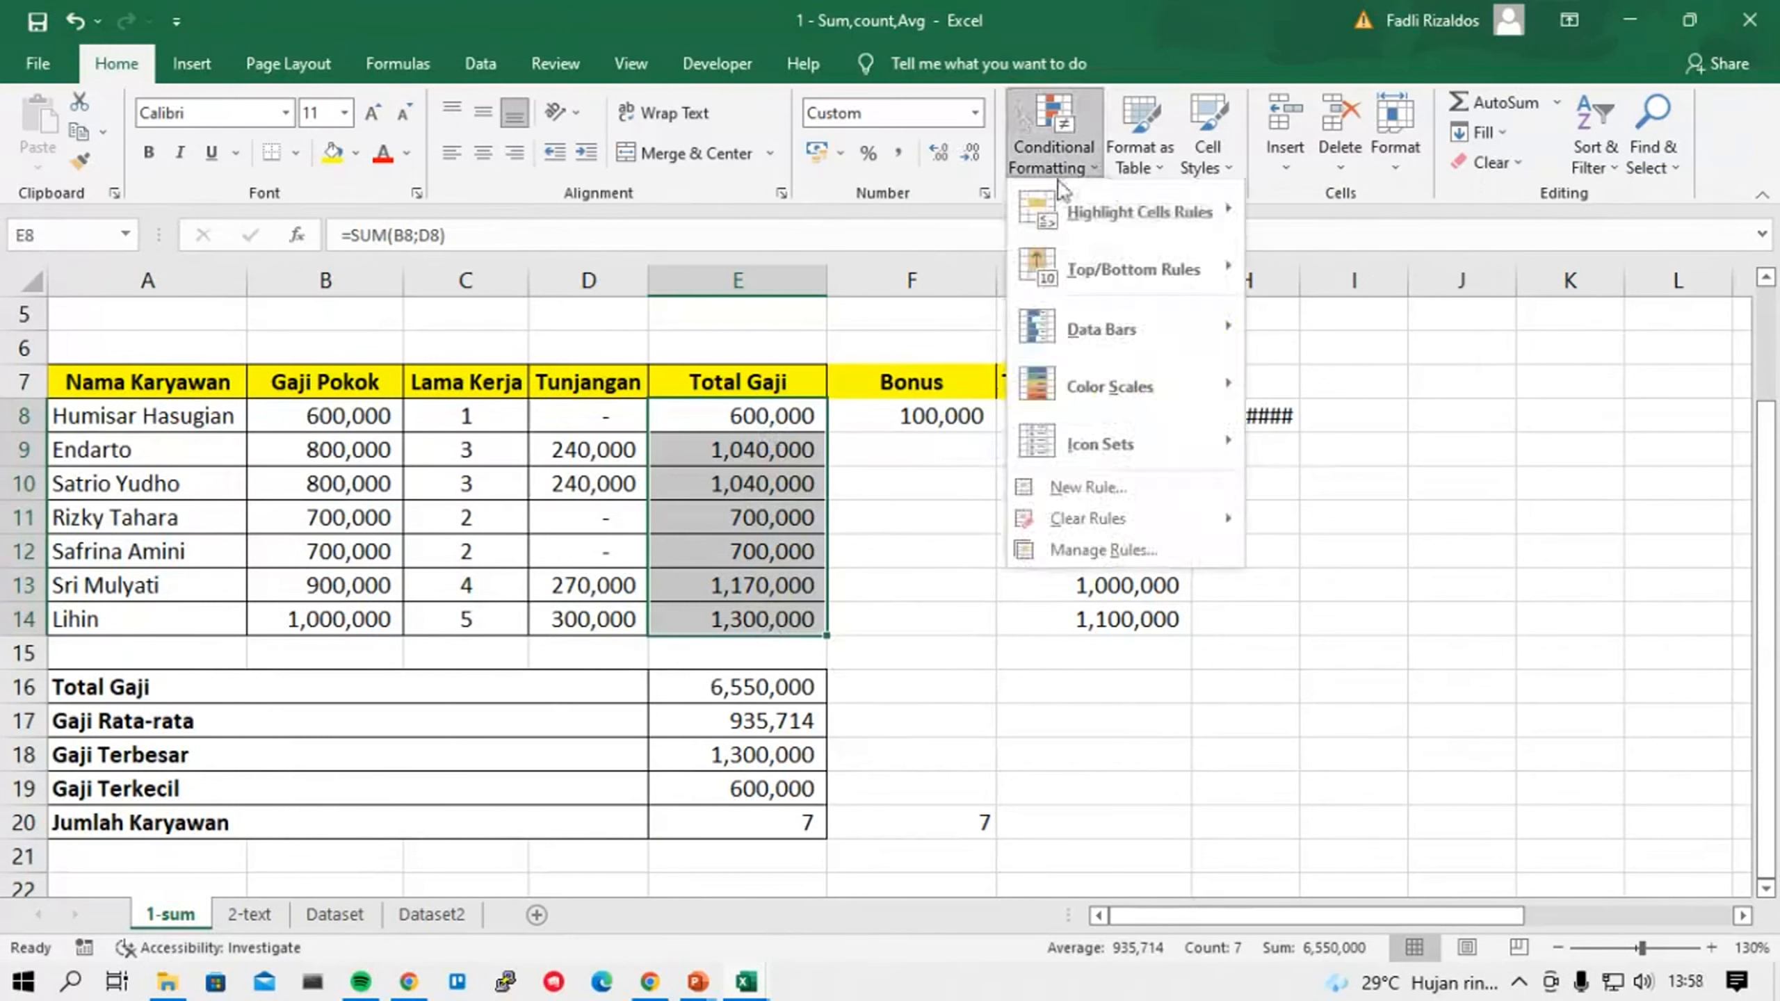
{"action": "mouse_move", "coordinate": [1090, 214]}
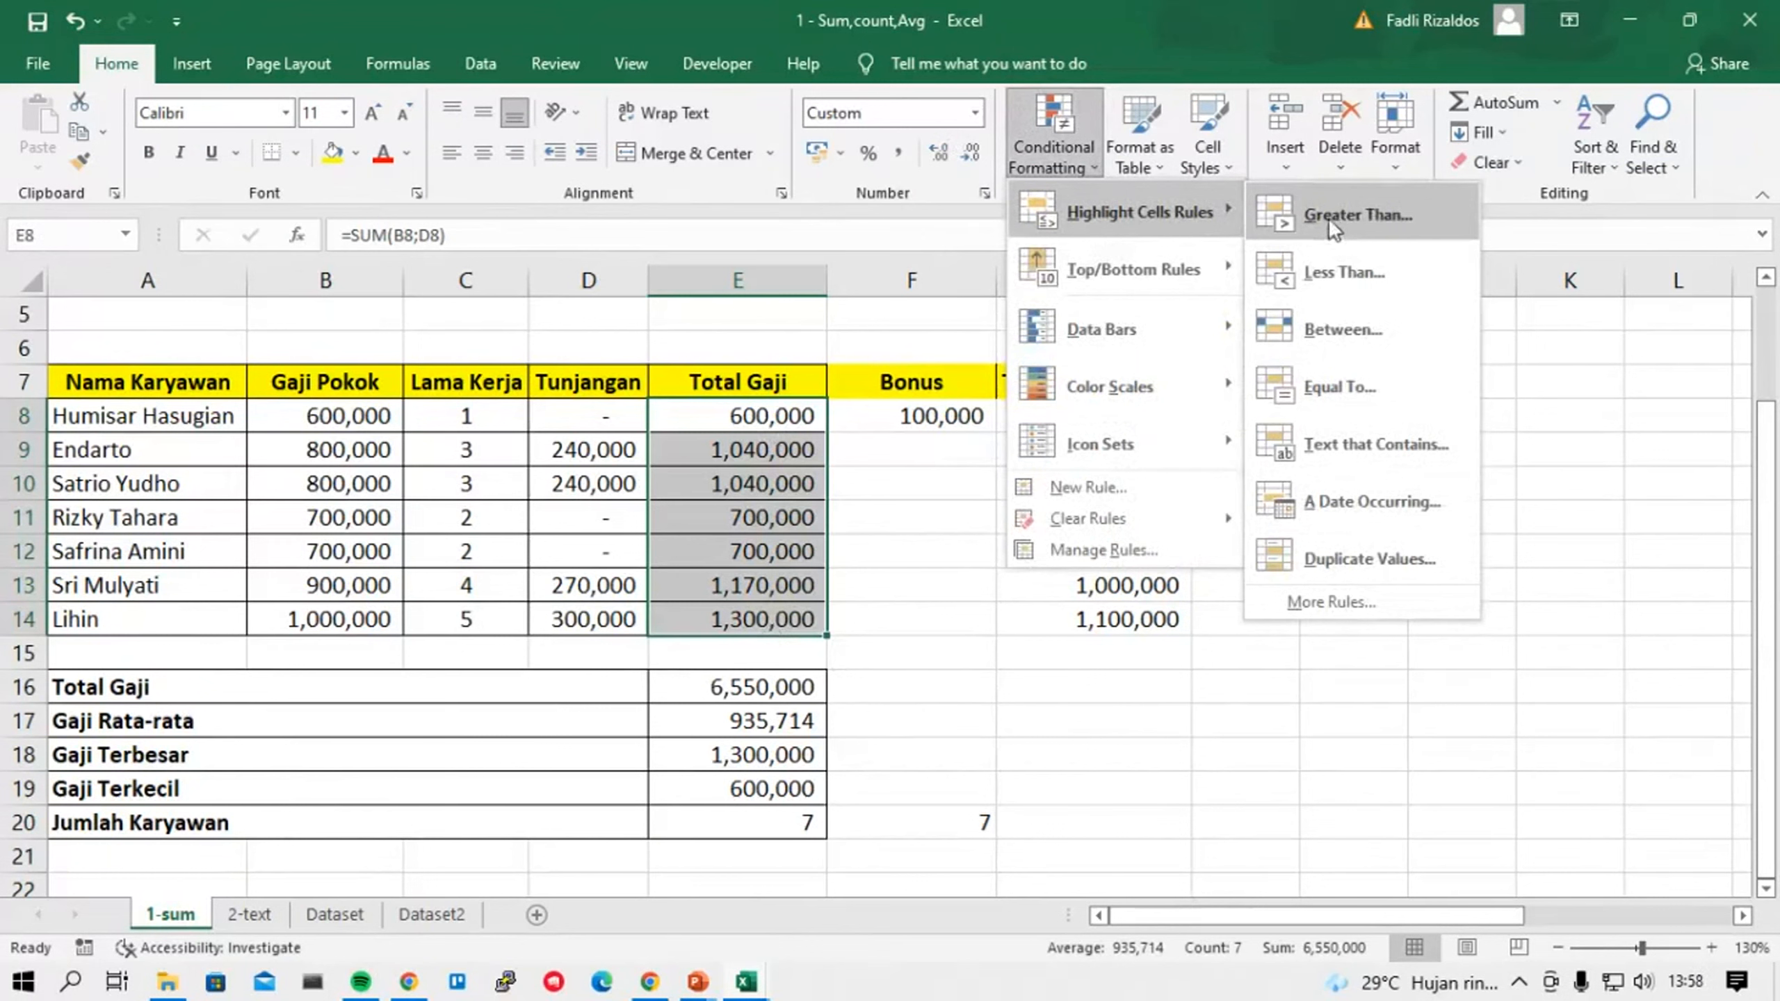
{"action": "left_click", "coordinate": [1350, 220]}
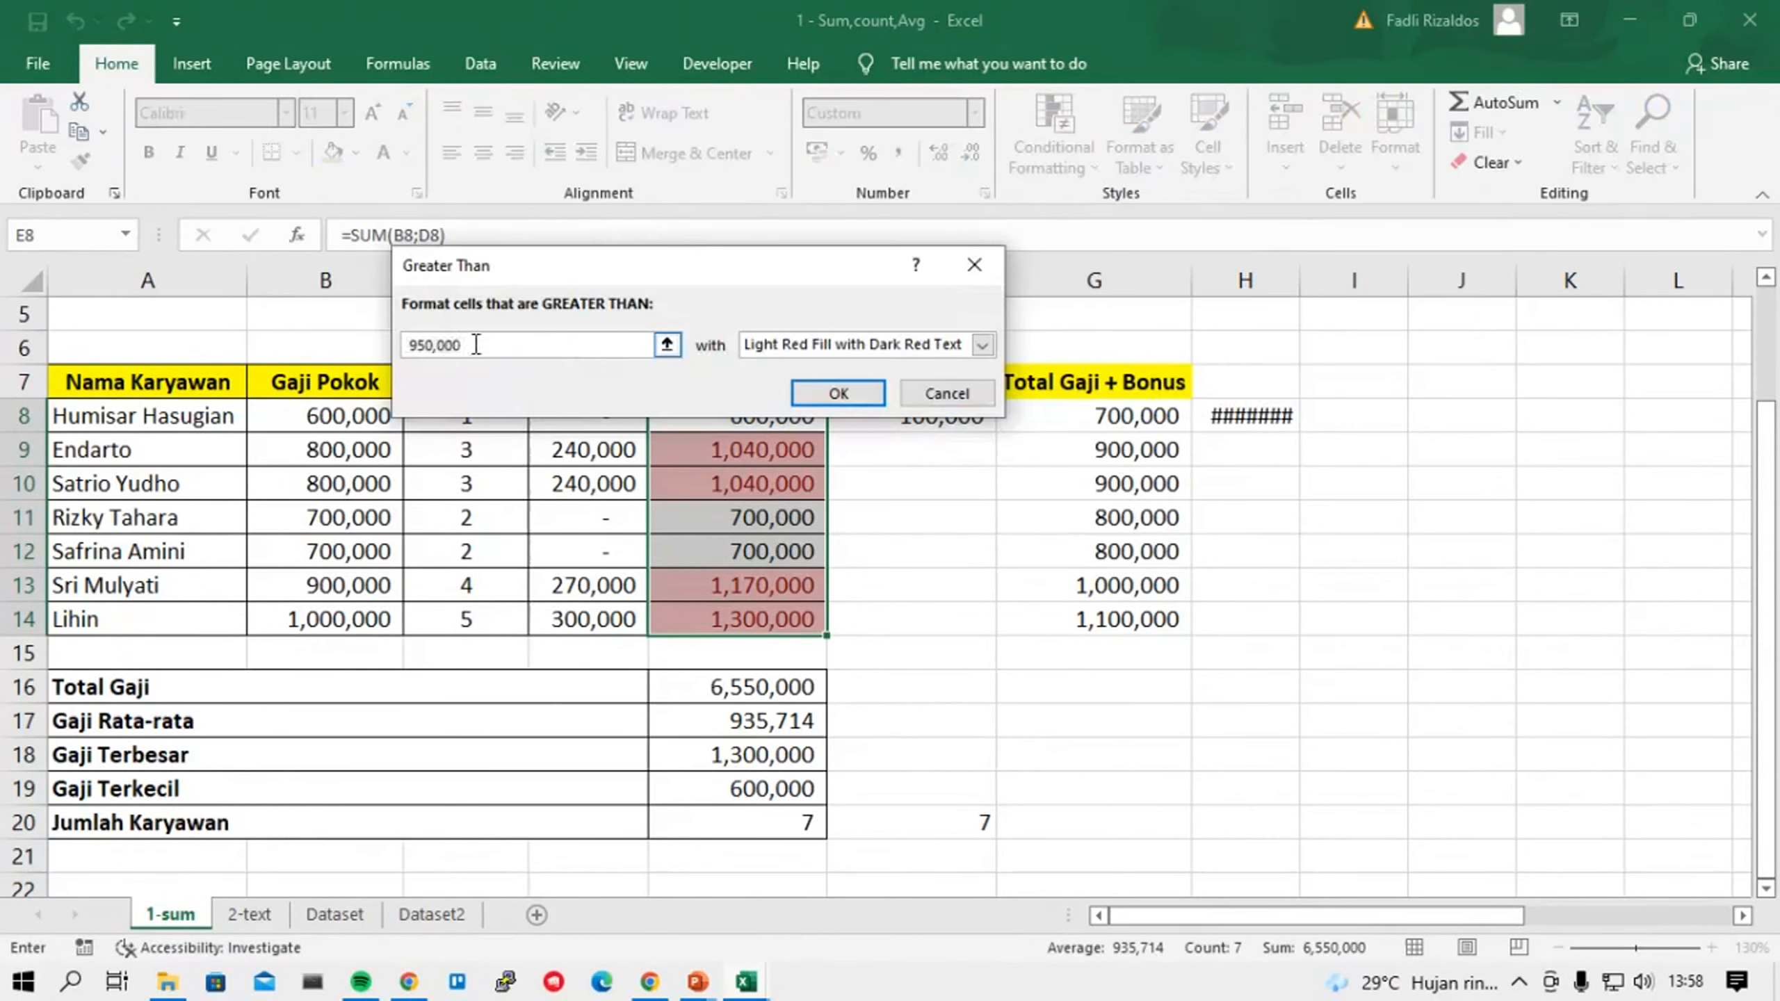
{"action": "left_click", "coordinate": [433, 344]}
{"action": "type", "text": "100"}
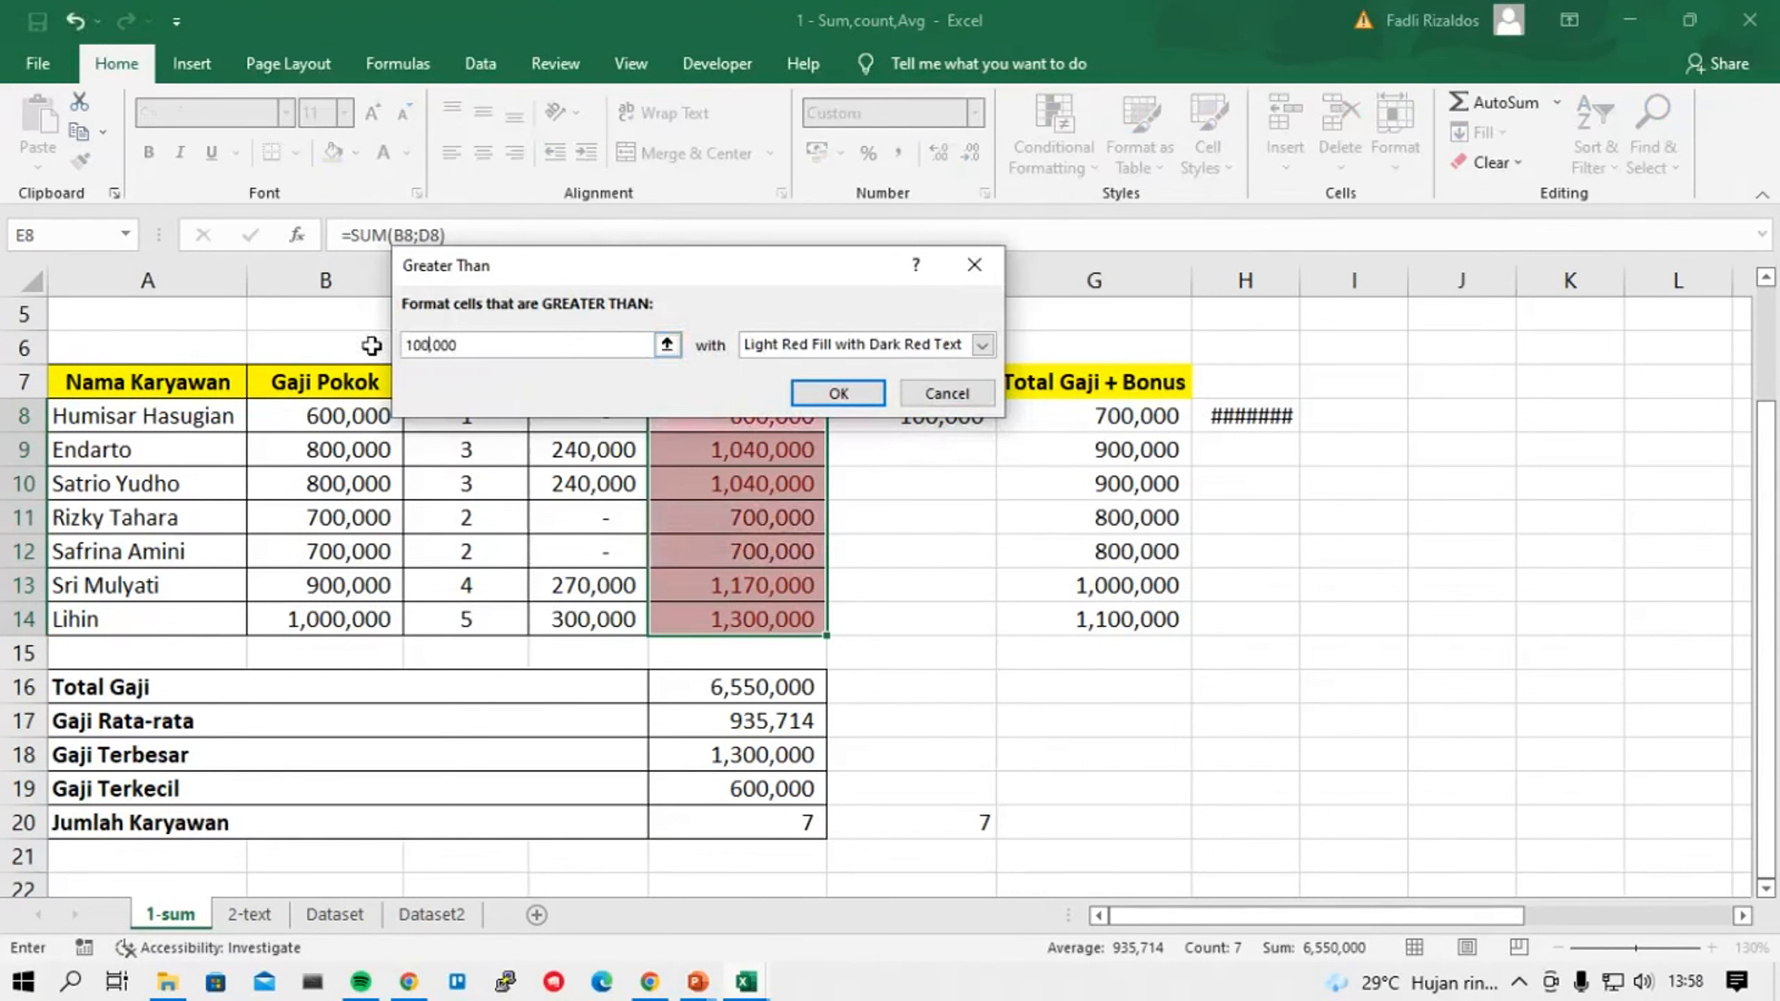
{"action": "type", "text": "0"}
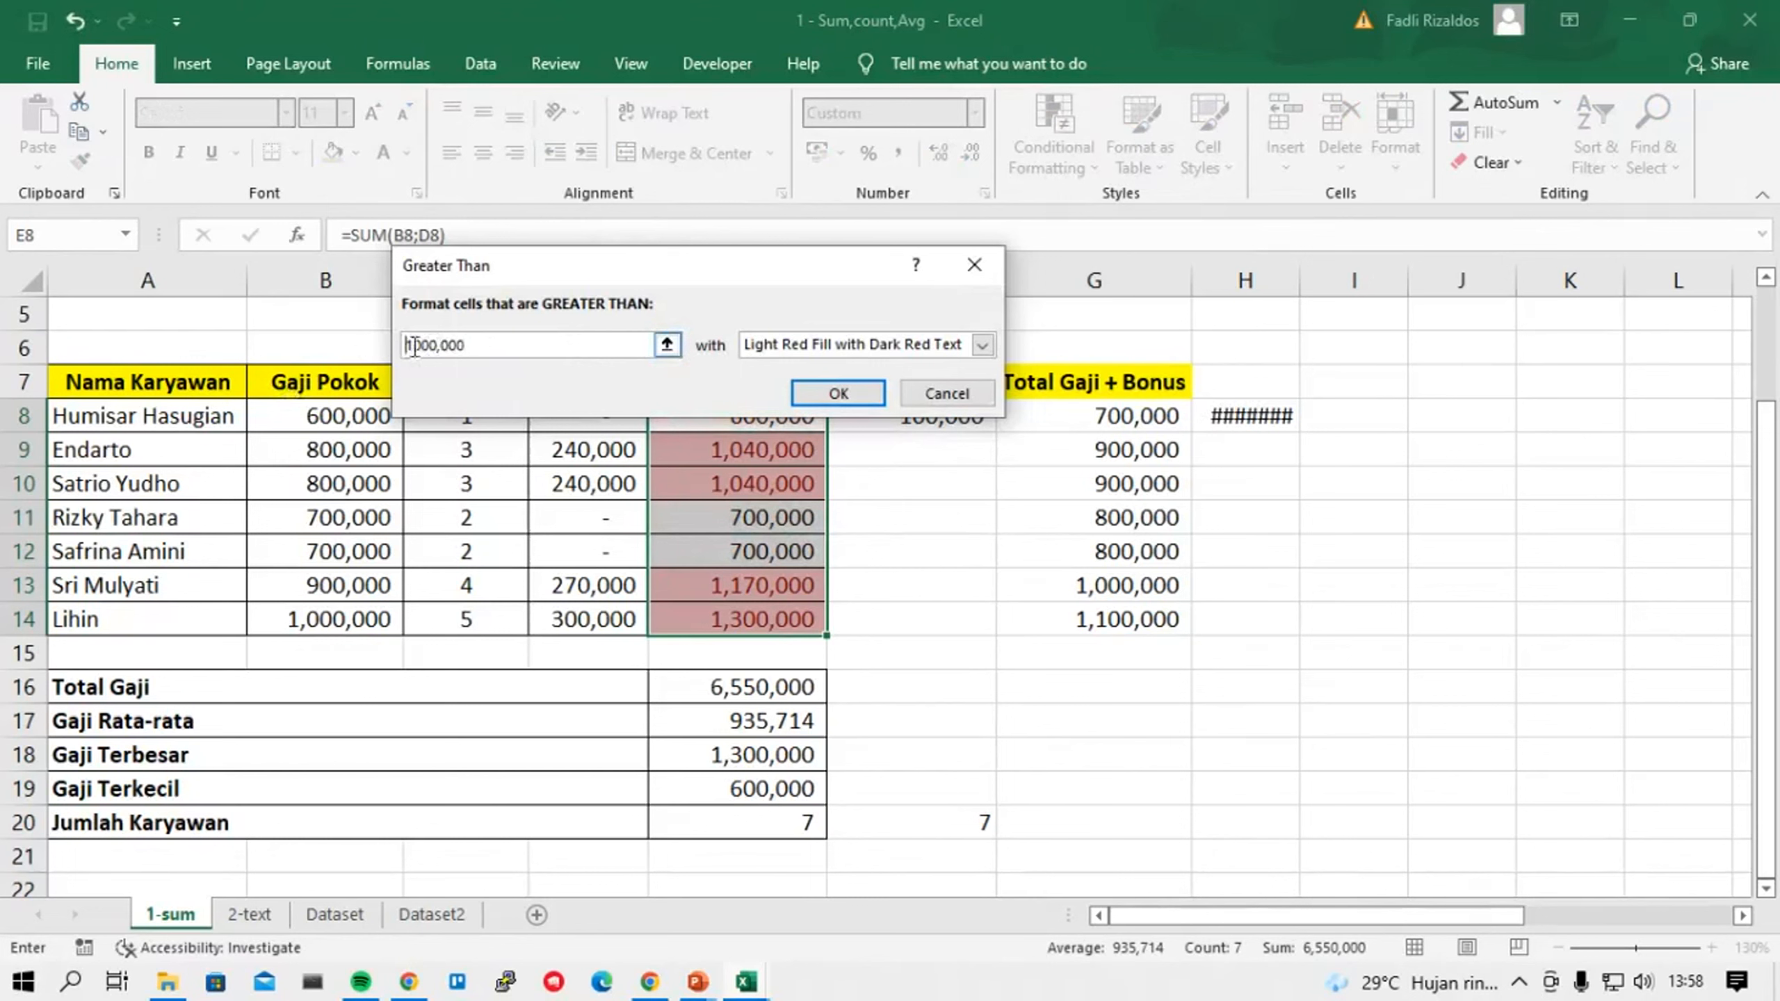
Correct the rule's threshold to 1,000,000 and apply it with Light Red Fill with Dark Red Text.
{"action": "key", "text": "Right"}
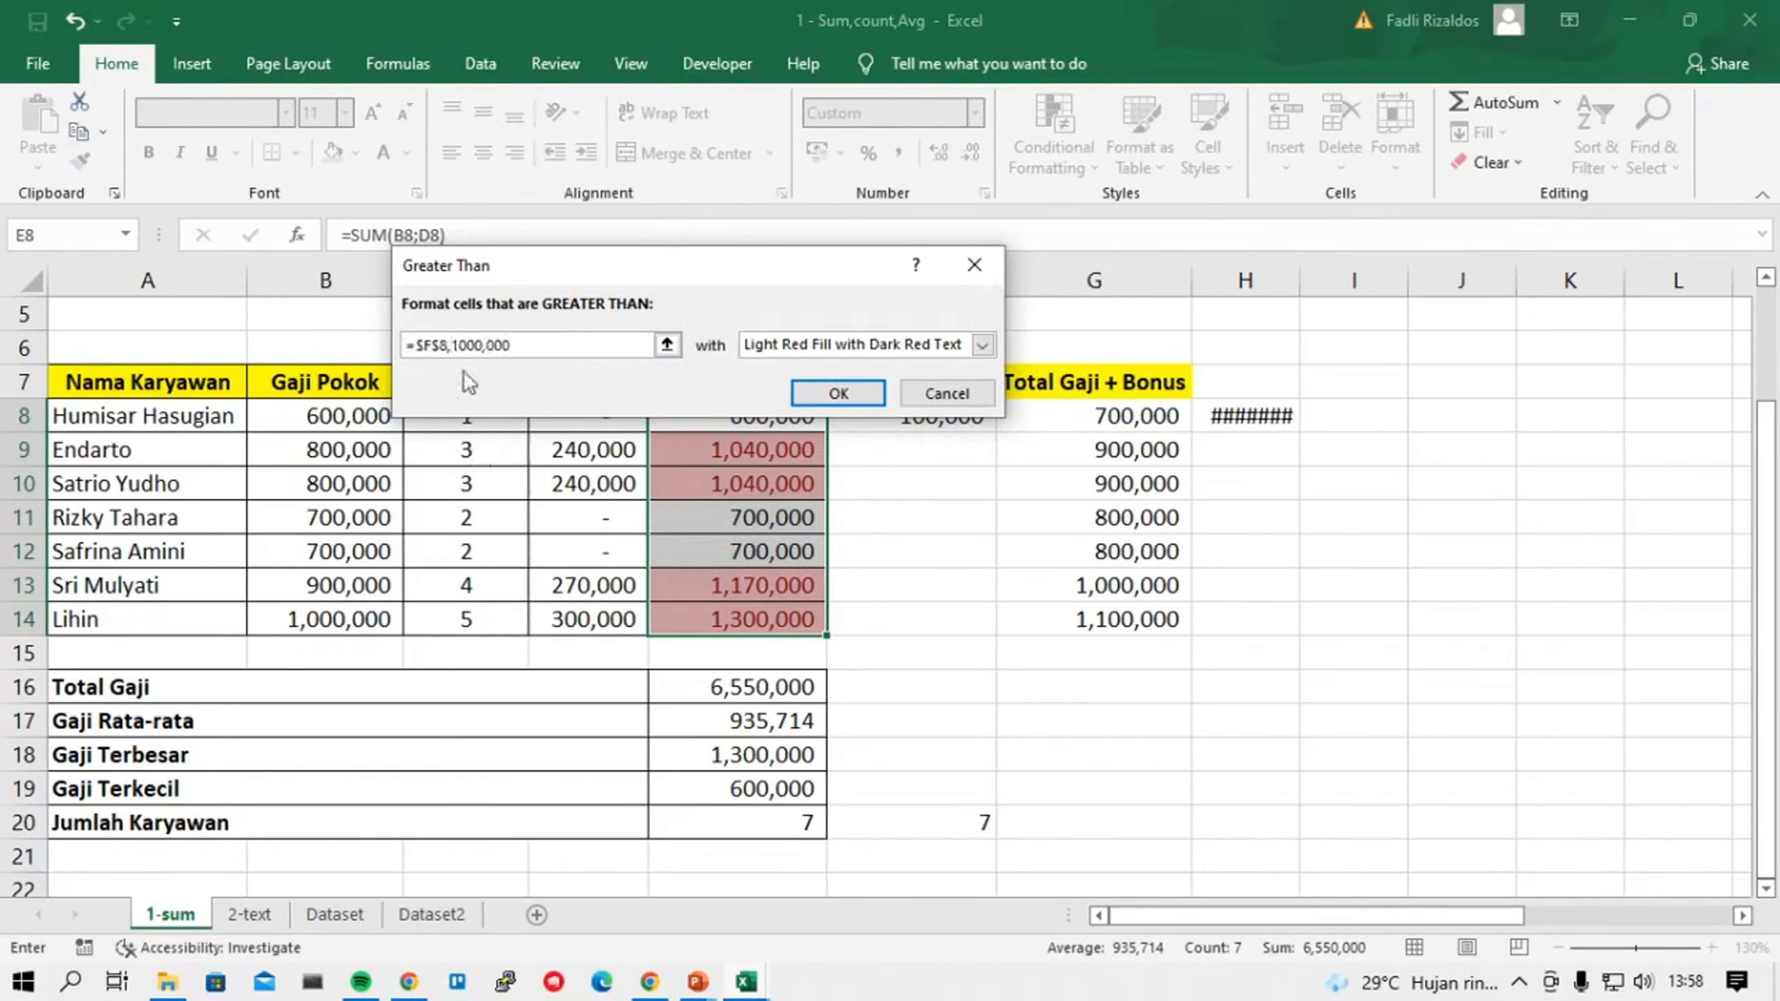
{"action": "left_click_drag", "start_coordinate": [535, 338], "coordinate": [382, 341]}
{"action": "left_click", "coordinate": [452, 344]}
{"action": "key", "text": "BackSpace"}
{"action": "type", "text": ","}
{"action": "left_click", "coordinate": [914, 419]}
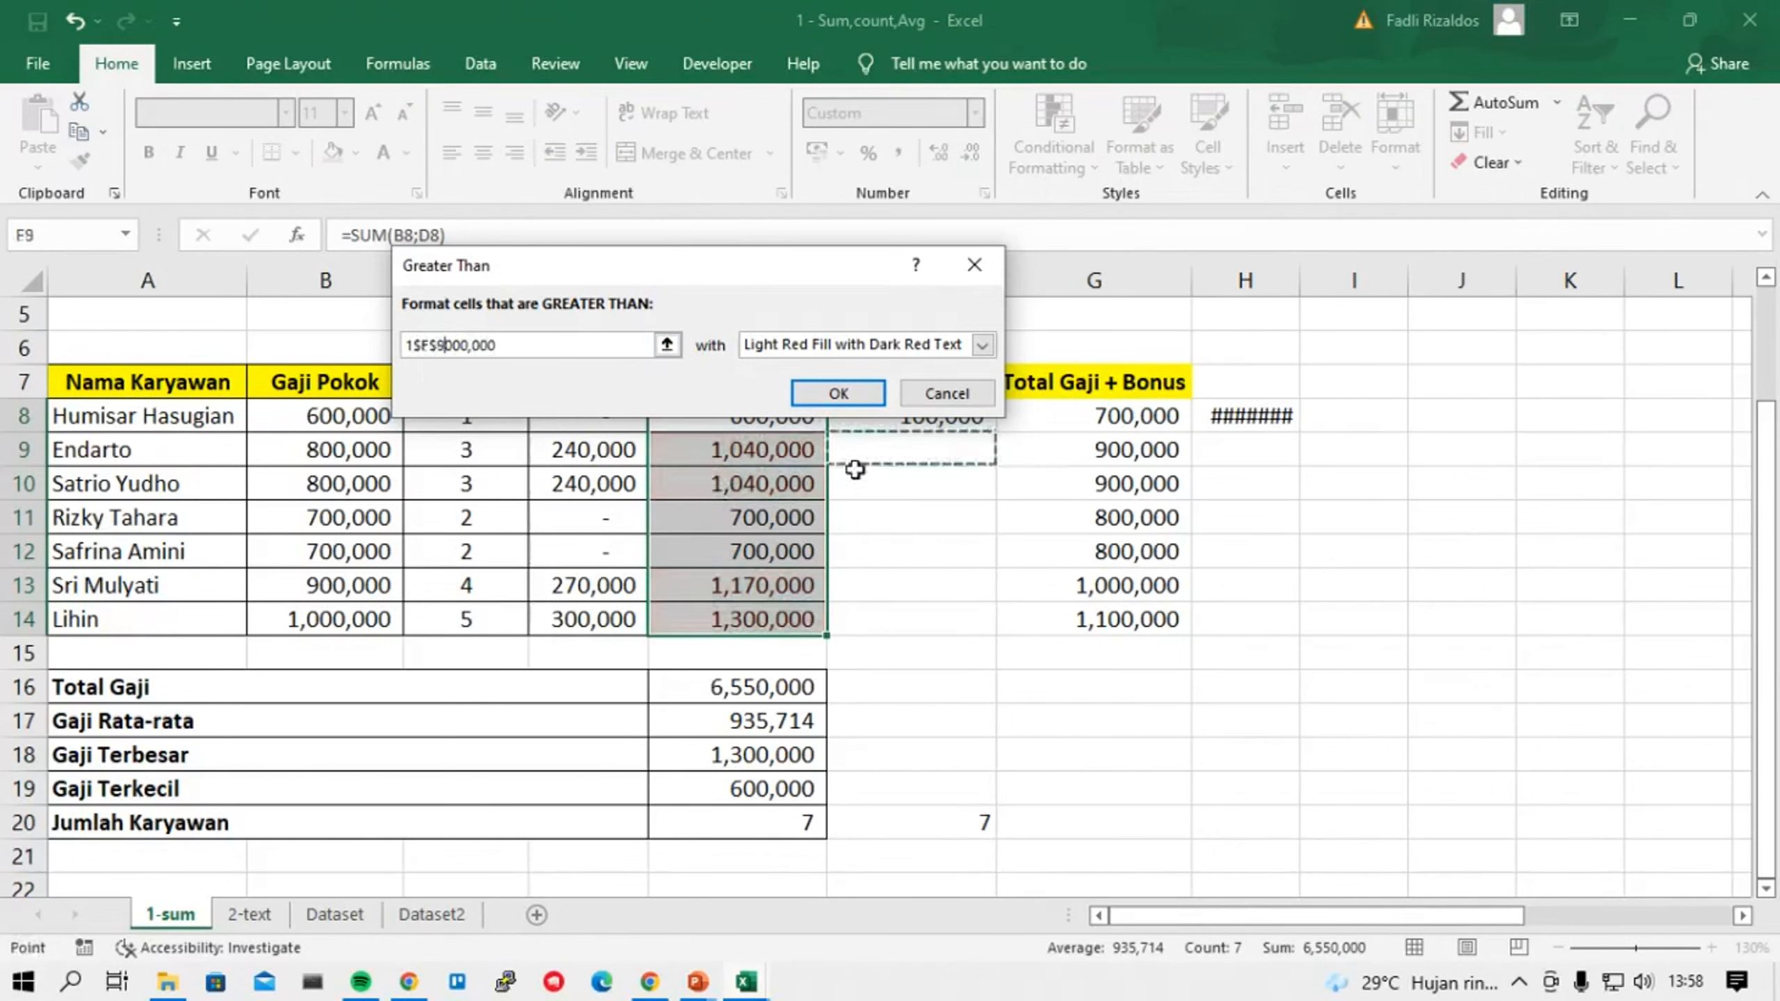
{"action": "left_click", "coordinate": [1082, 449]}
{"action": "left_click_drag", "start_coordinate": [451, 345], "coordinate": [412, 345]}
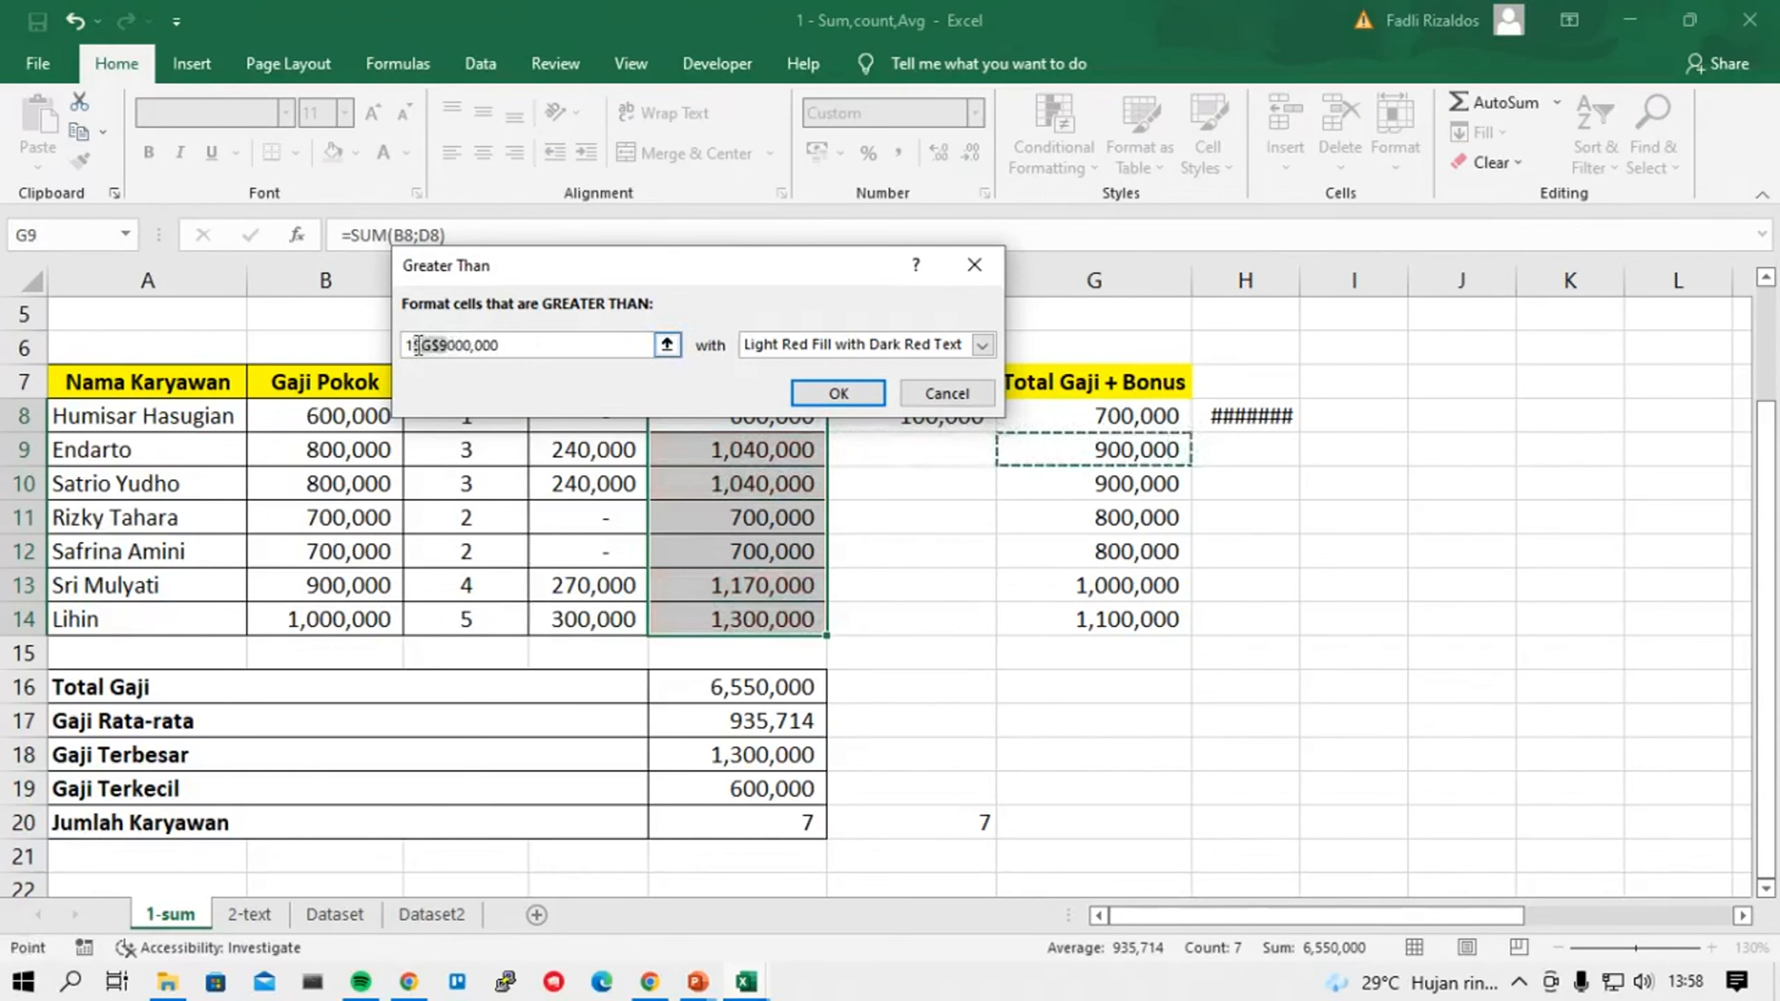
{"action": "type", "text": ","}
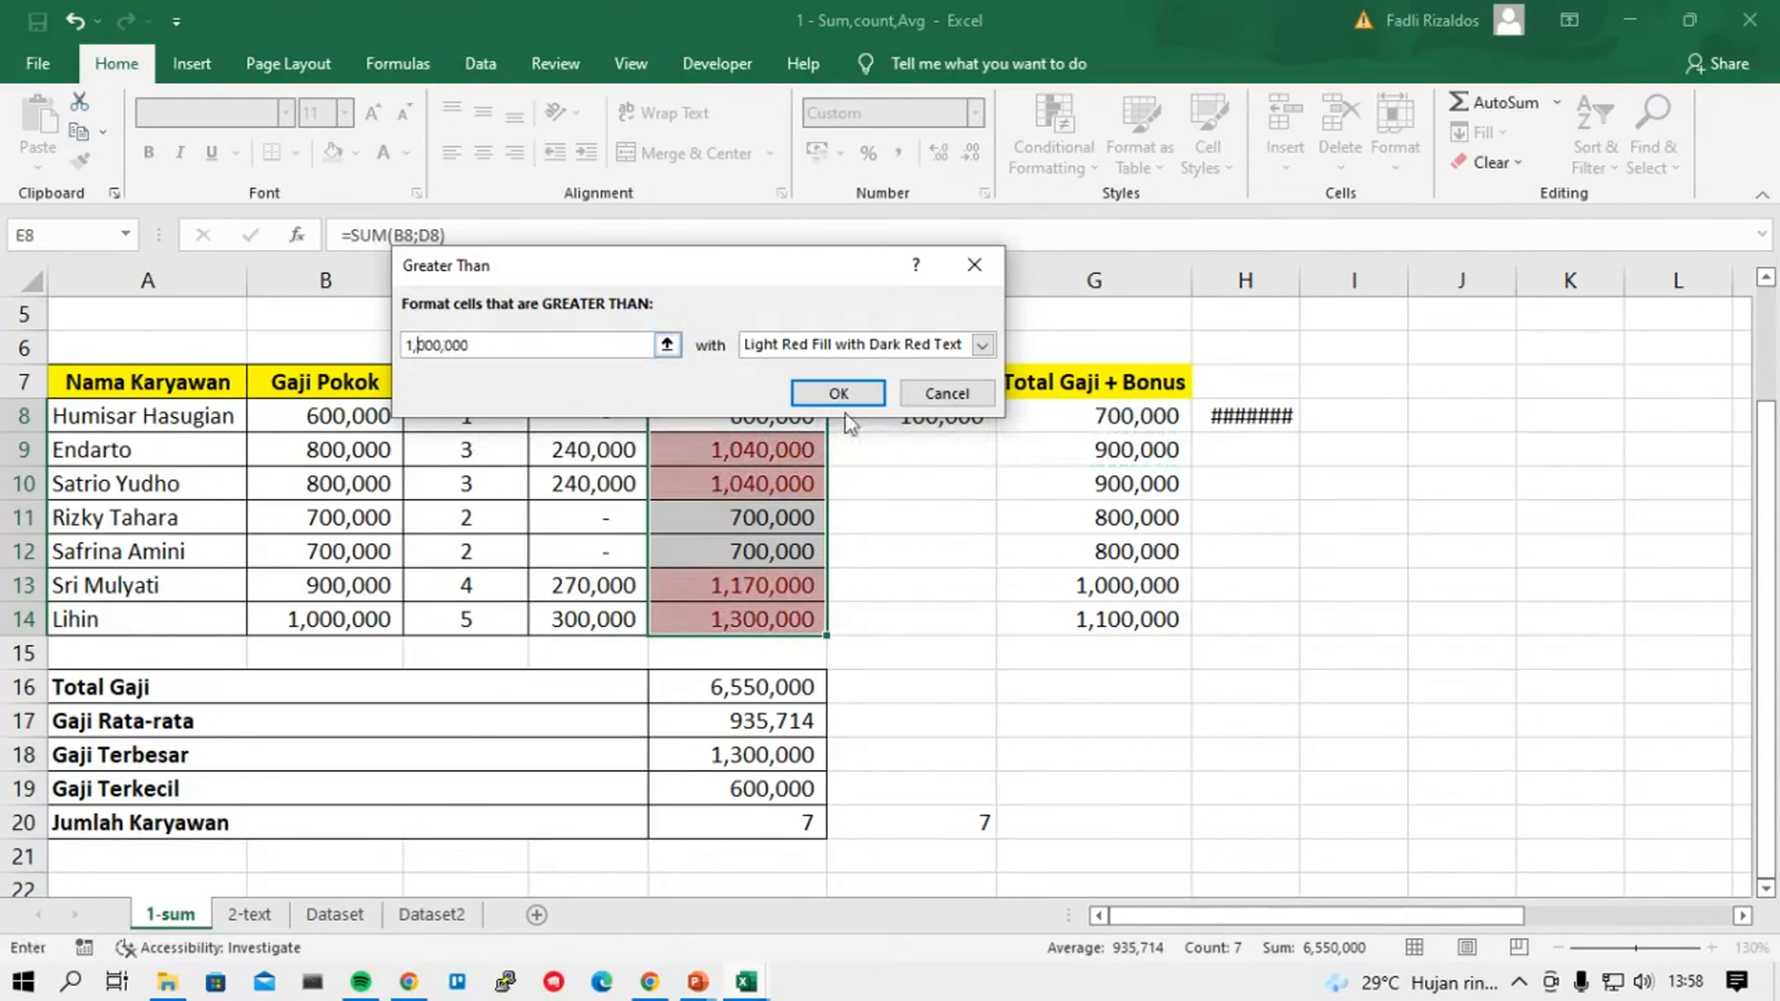
{"action": "left_click", "coordinate": [838, 393]}
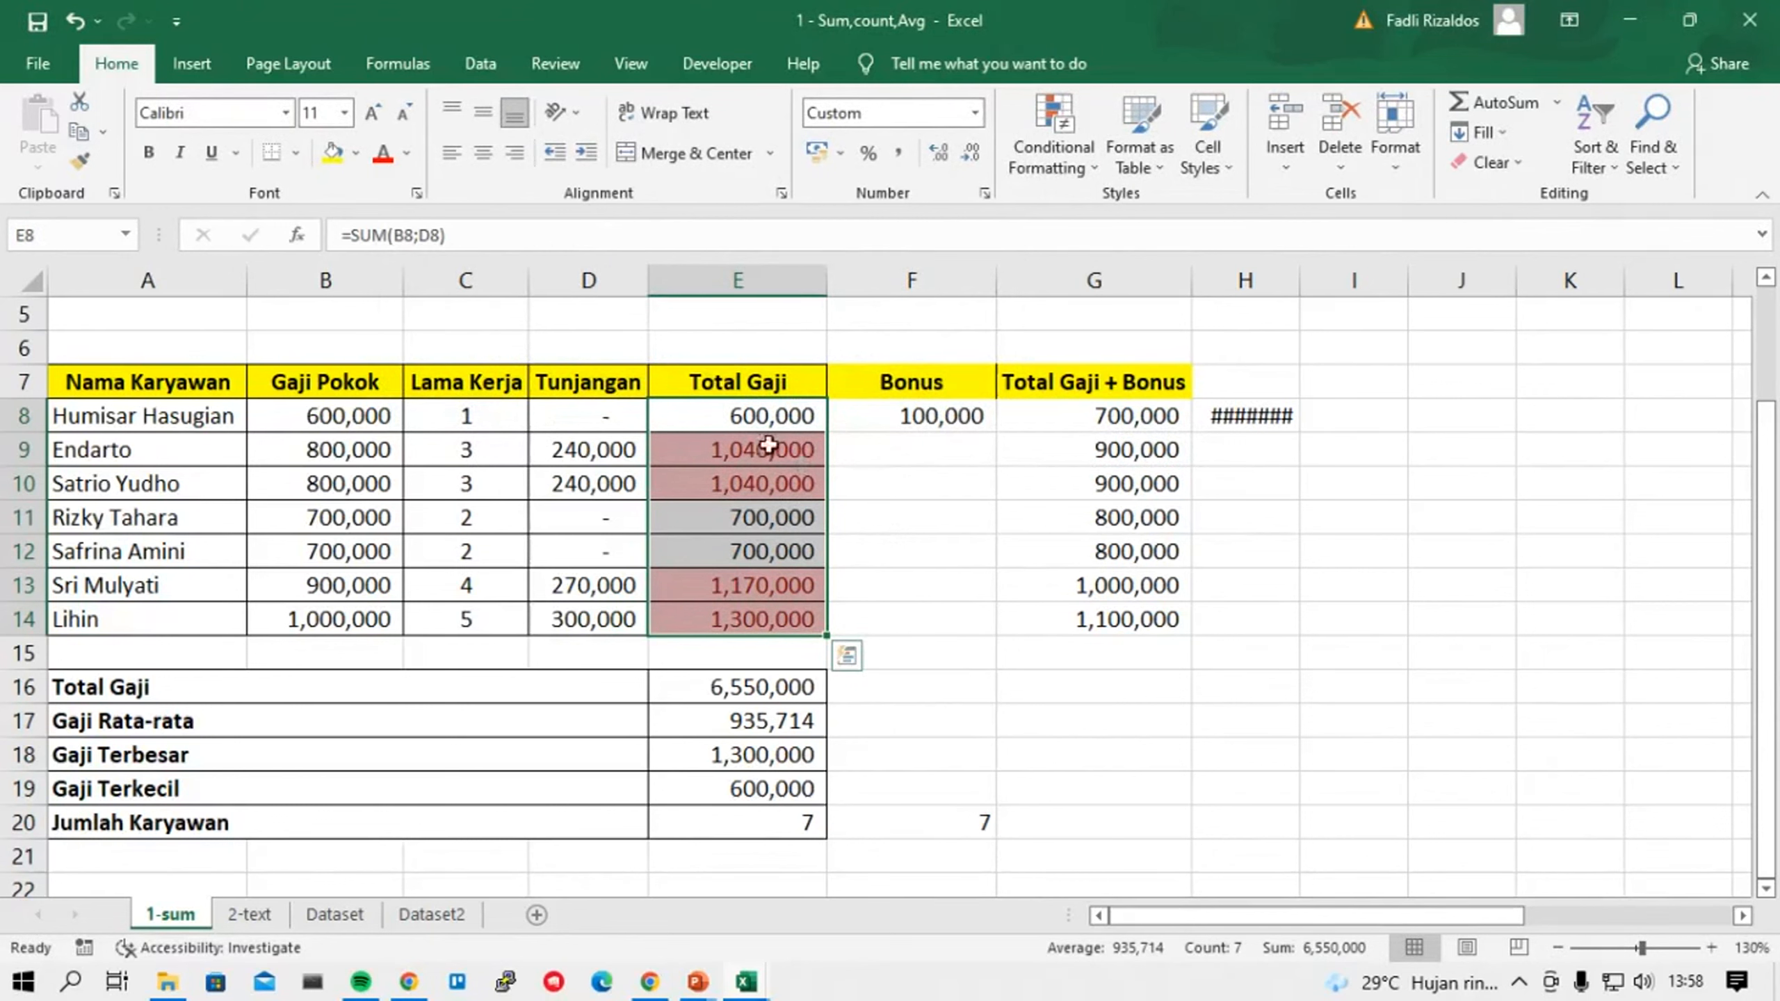
Add a Greater Than 950,000 rule to E8:E14 with Green Fill with Dark Green Text.
{"action": "left_click", "coordinate": [1053, 151]}
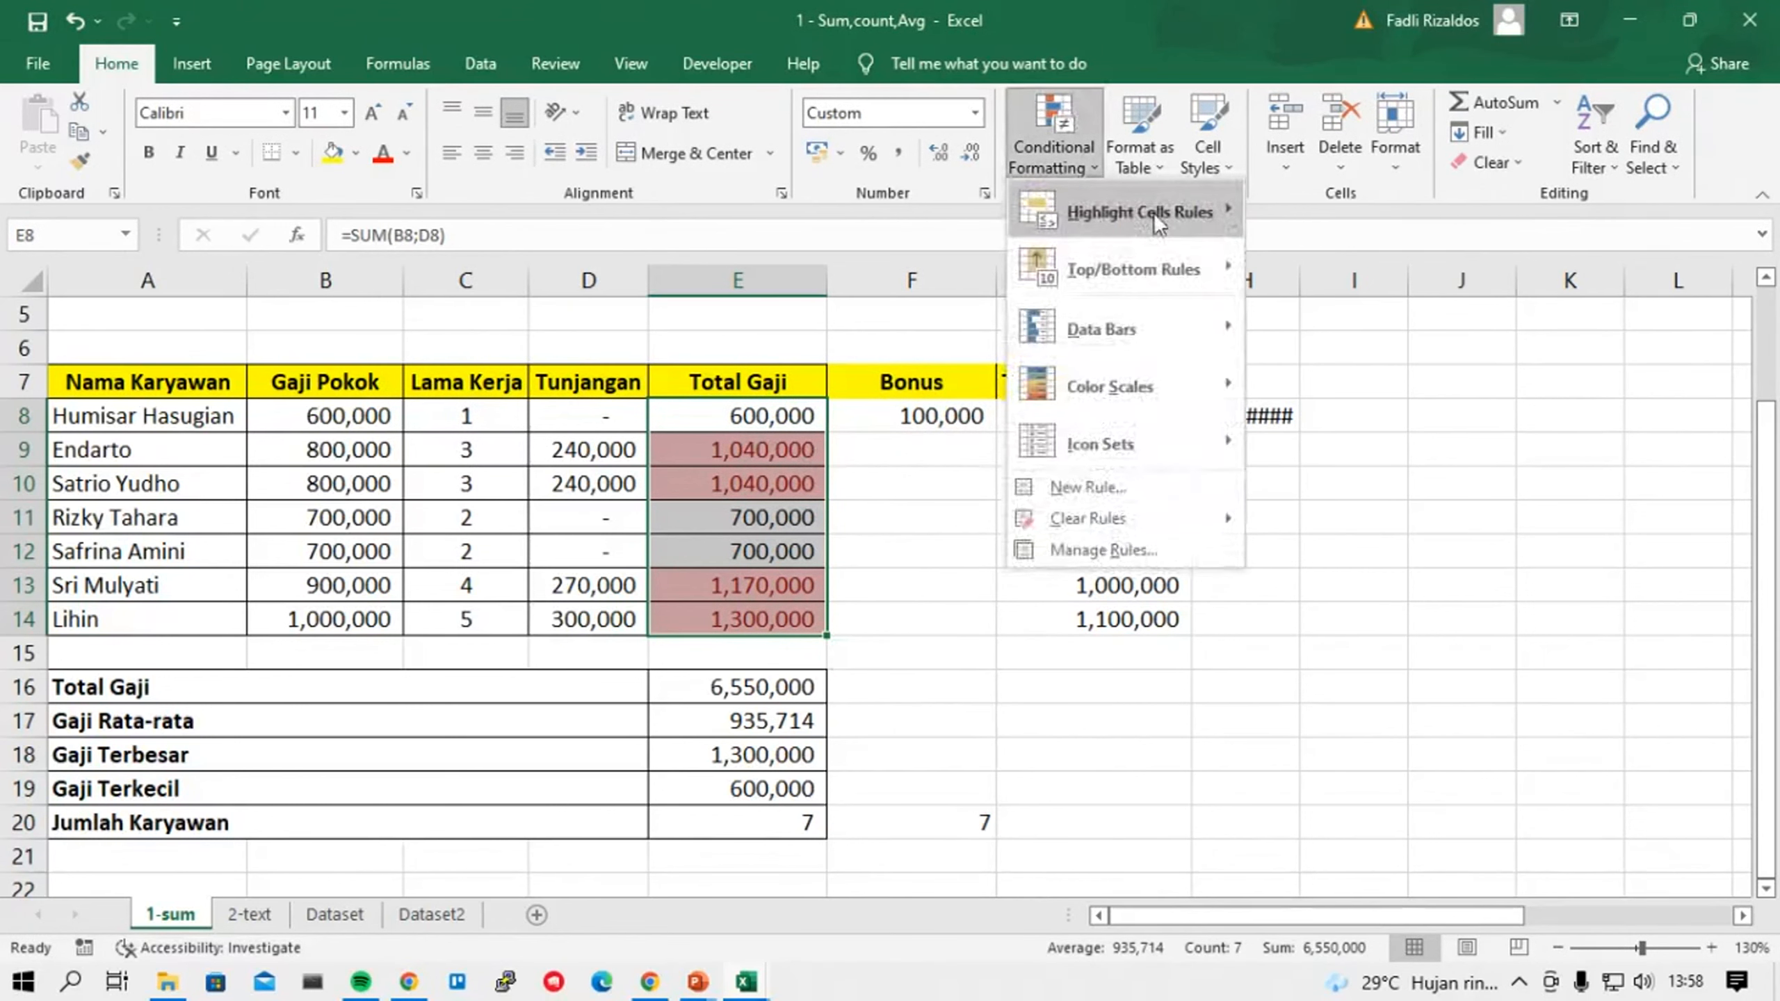
{"action": "mouse_move", "coordinate": [1155, 212]}
{"action": "left_click", "coordinate": [1335, 208]}
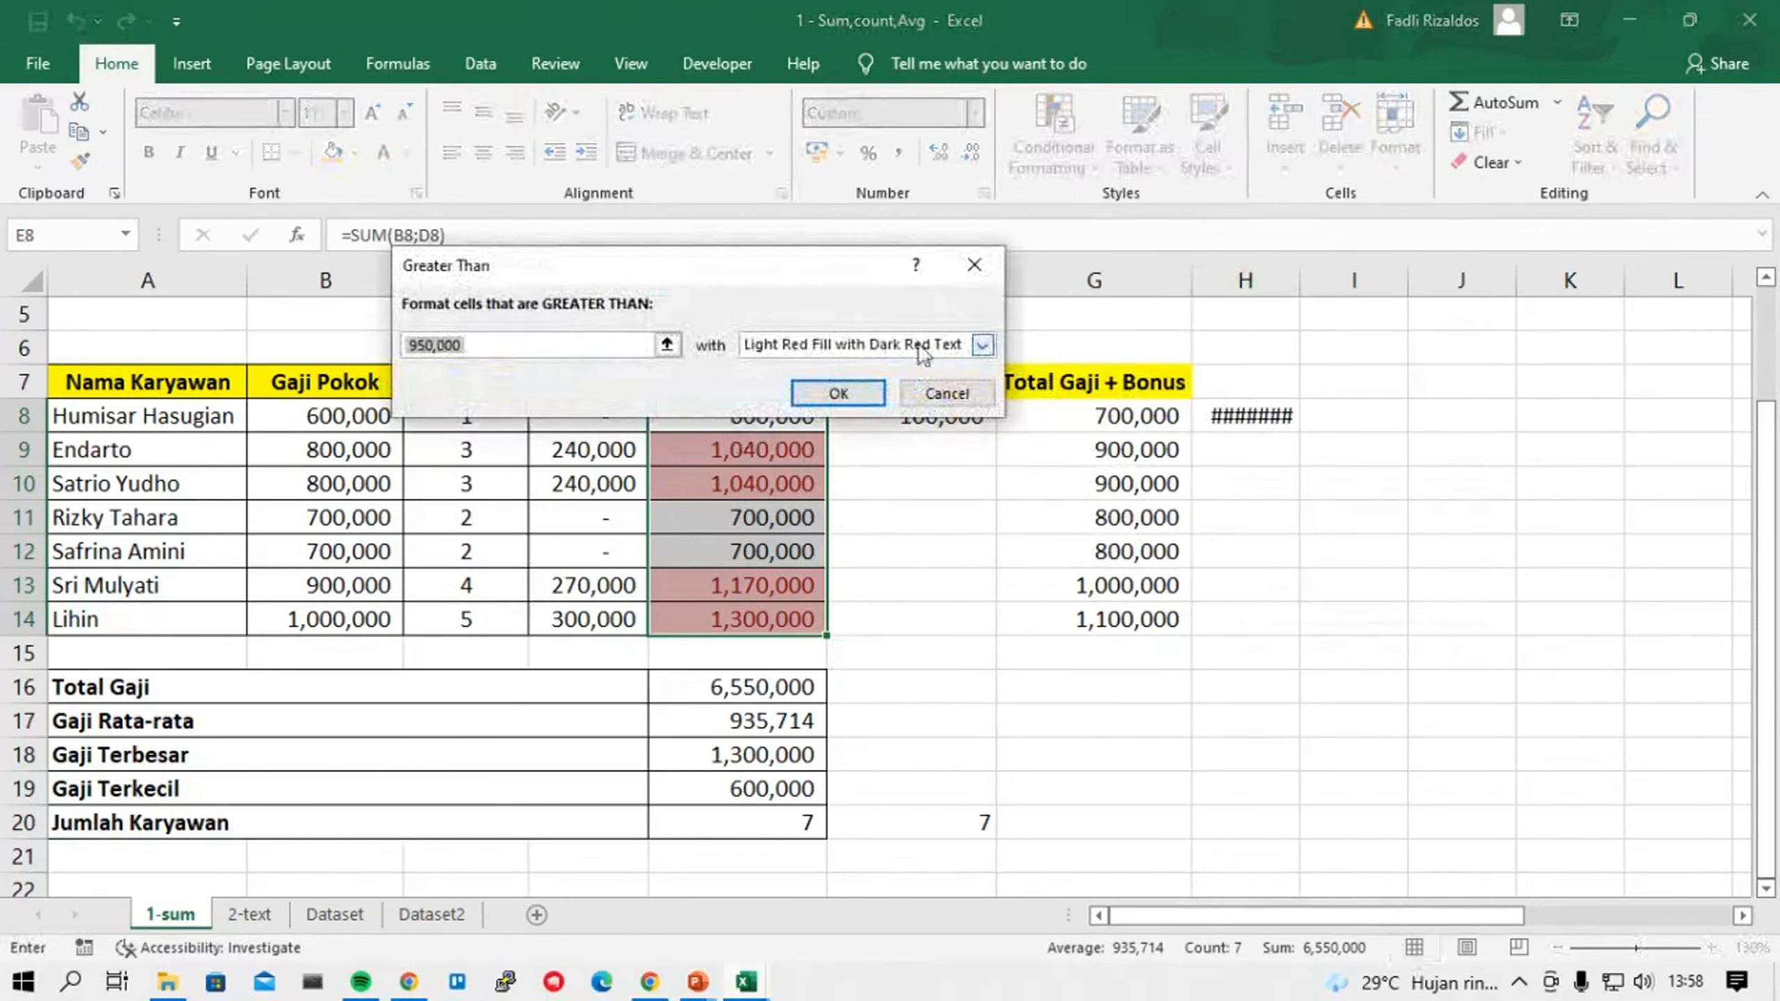
{"action": "left_click", "coordinate": [917, 345]}
{"action": "left_click", "coordinate": [769, 403]}
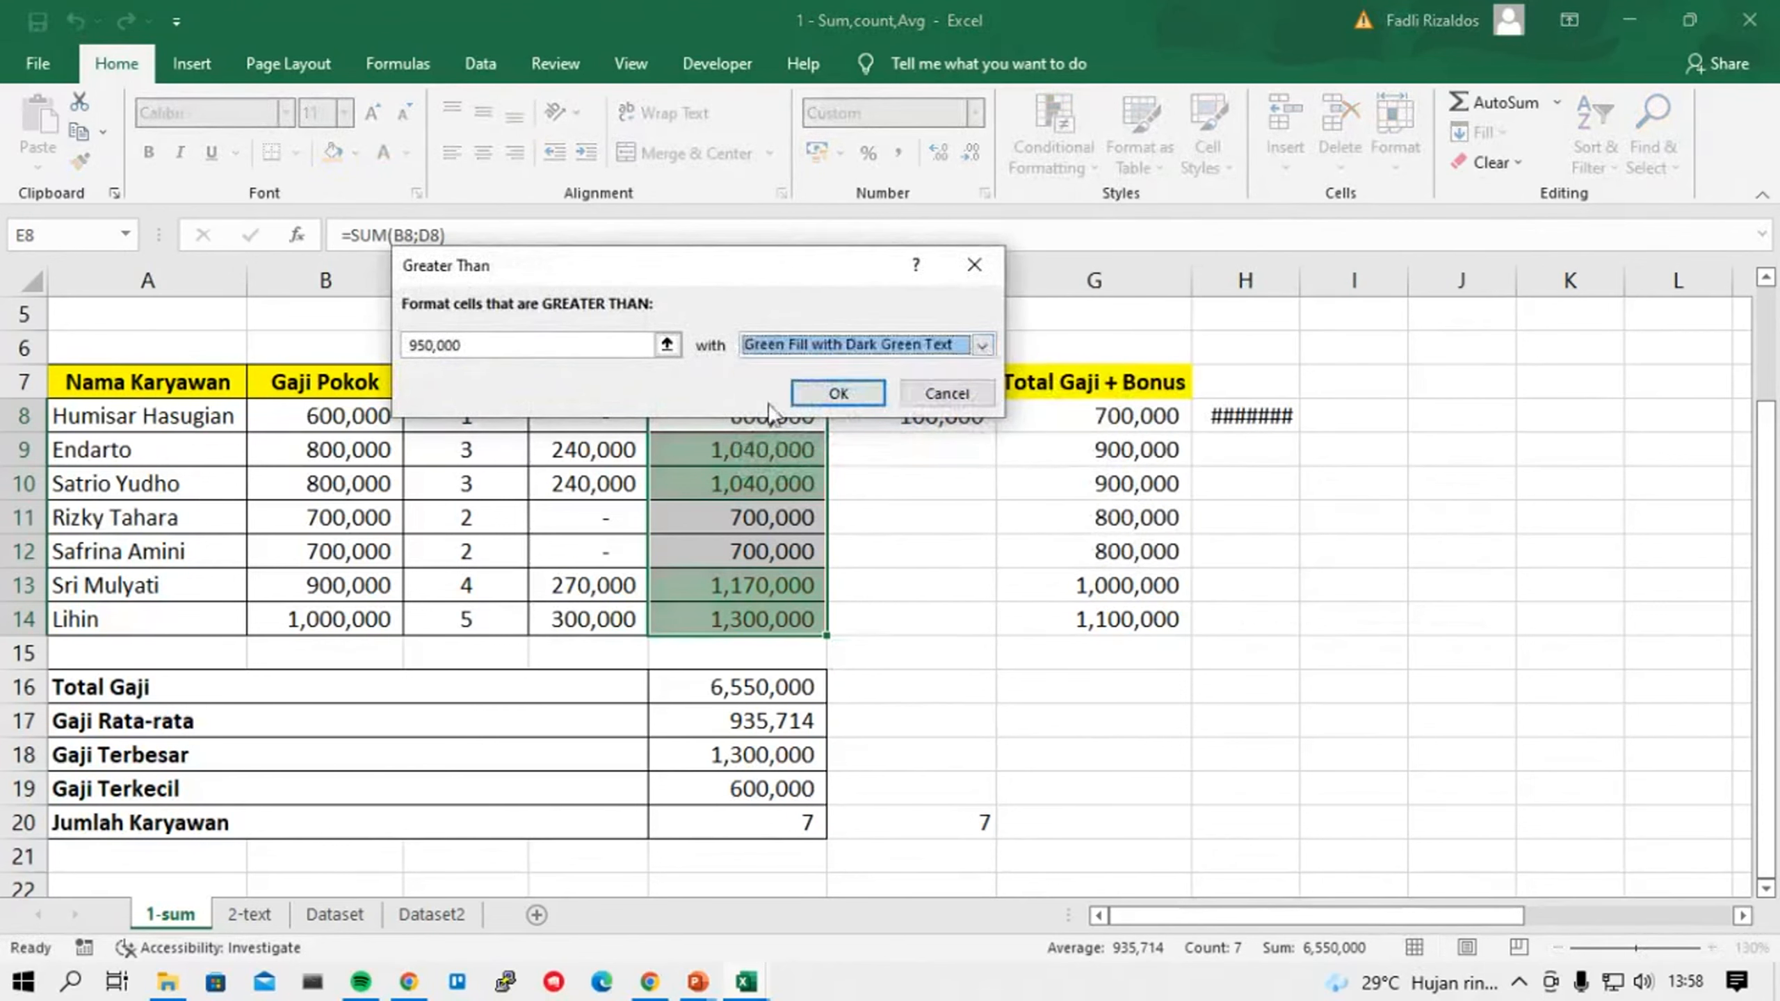
{"action": "left_click", "coordinate": [838, 393]}
{"action": "left_click", "coordinate": [930, 608]}
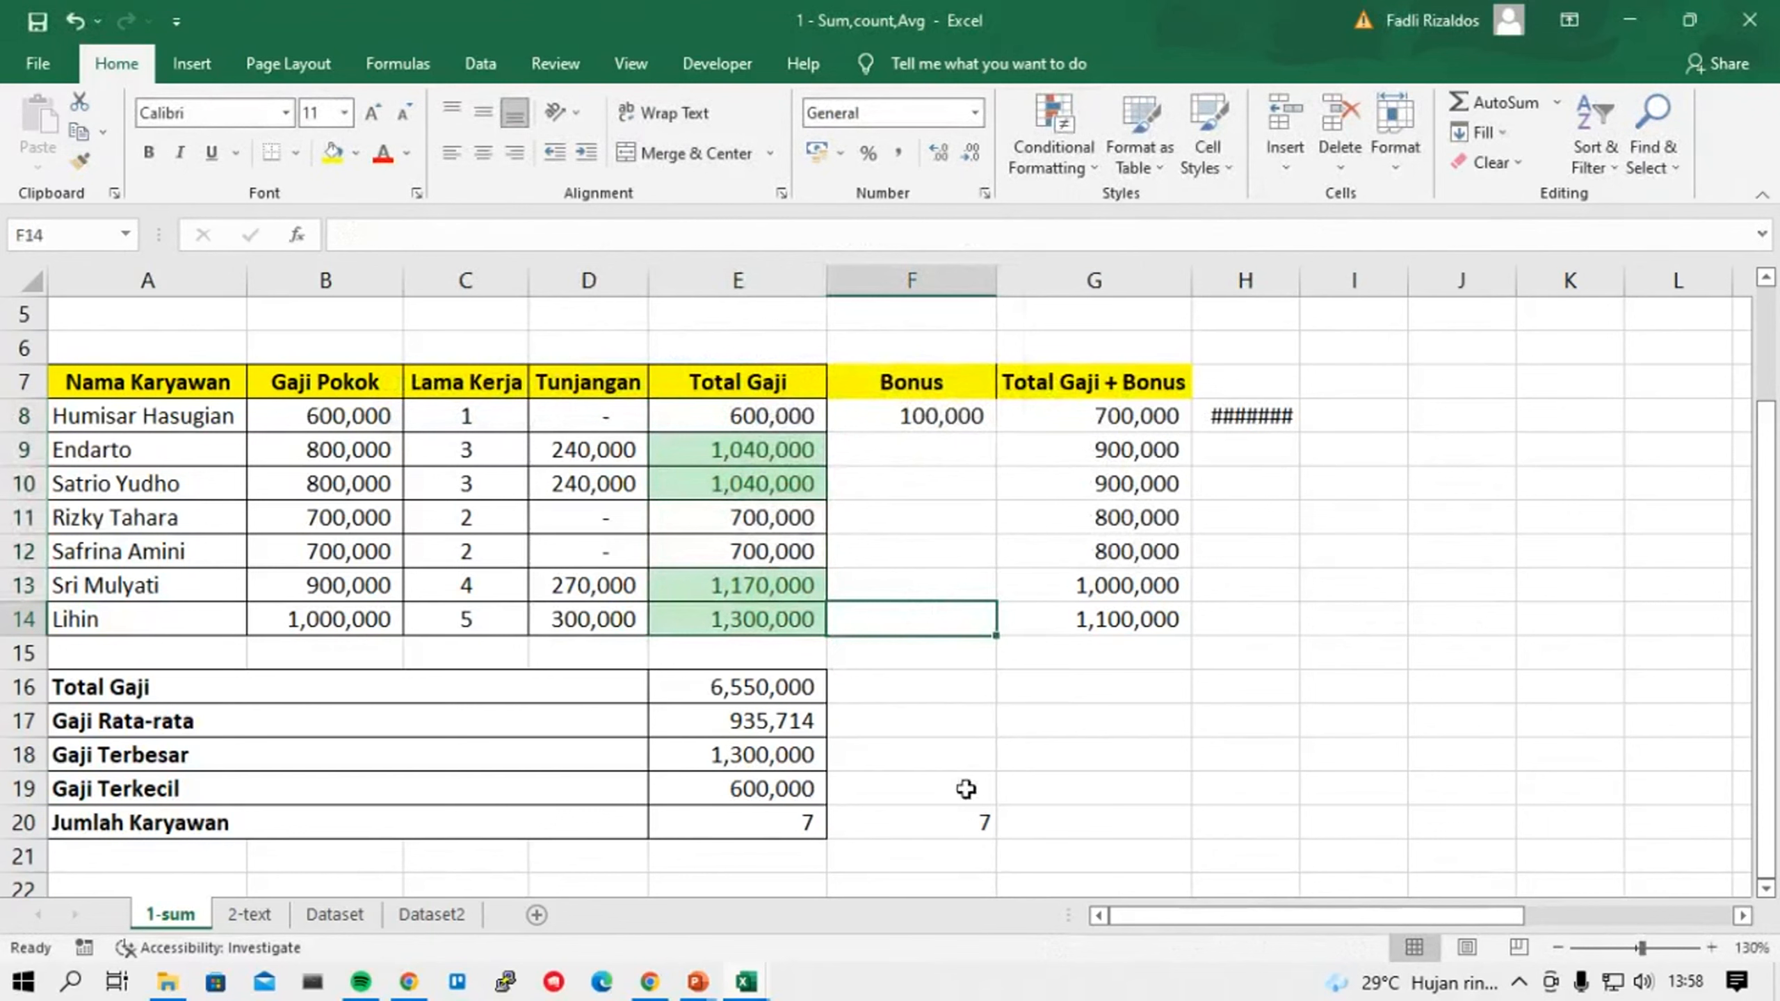
Look through the conditional formatting categories down to Icon Sets, and review the highlighted Total Gaji values against their employee rows.
{"action": "left_click", "coordinate": [1058, 146]}
{"action": "mouse_move", "coordinate": [1138, 212]}
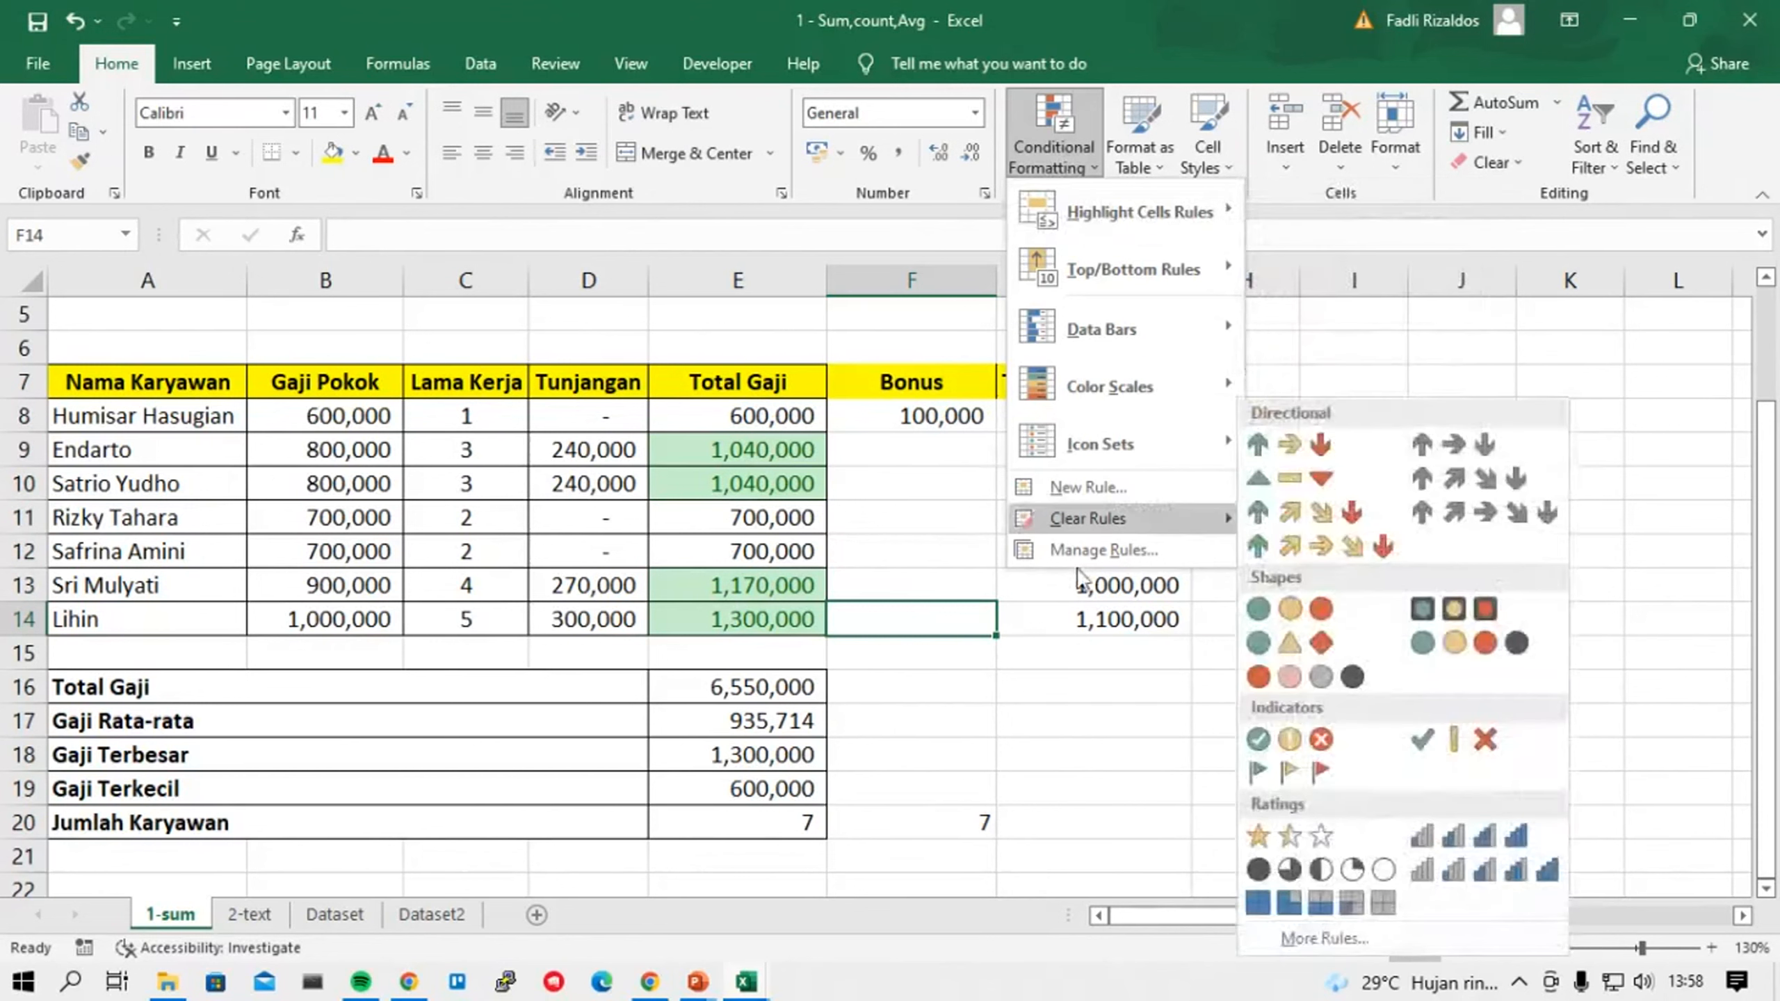
{"action": "left_click", "coordinate": [1048, 723]}
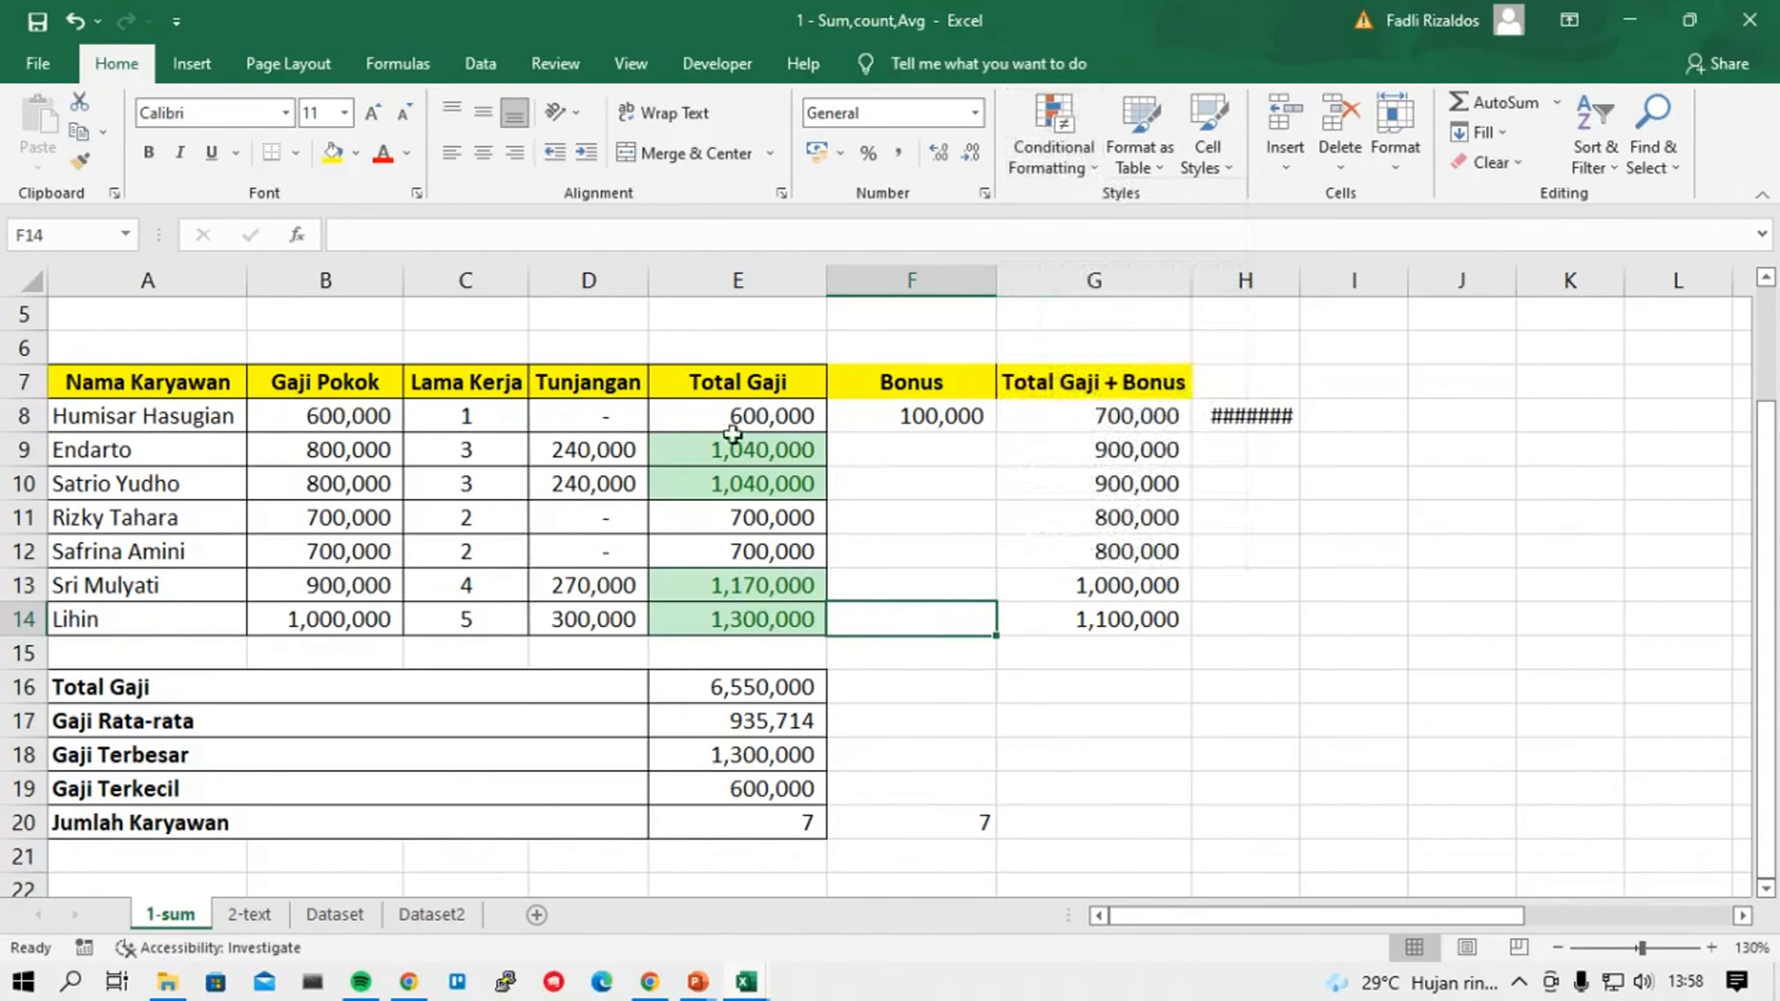
{"action": "left_click_drag", "start_coordinate": [733, 438], "coordinate": [735, 624]}
{"action": "left_click", "coordinate": [938, 656]}
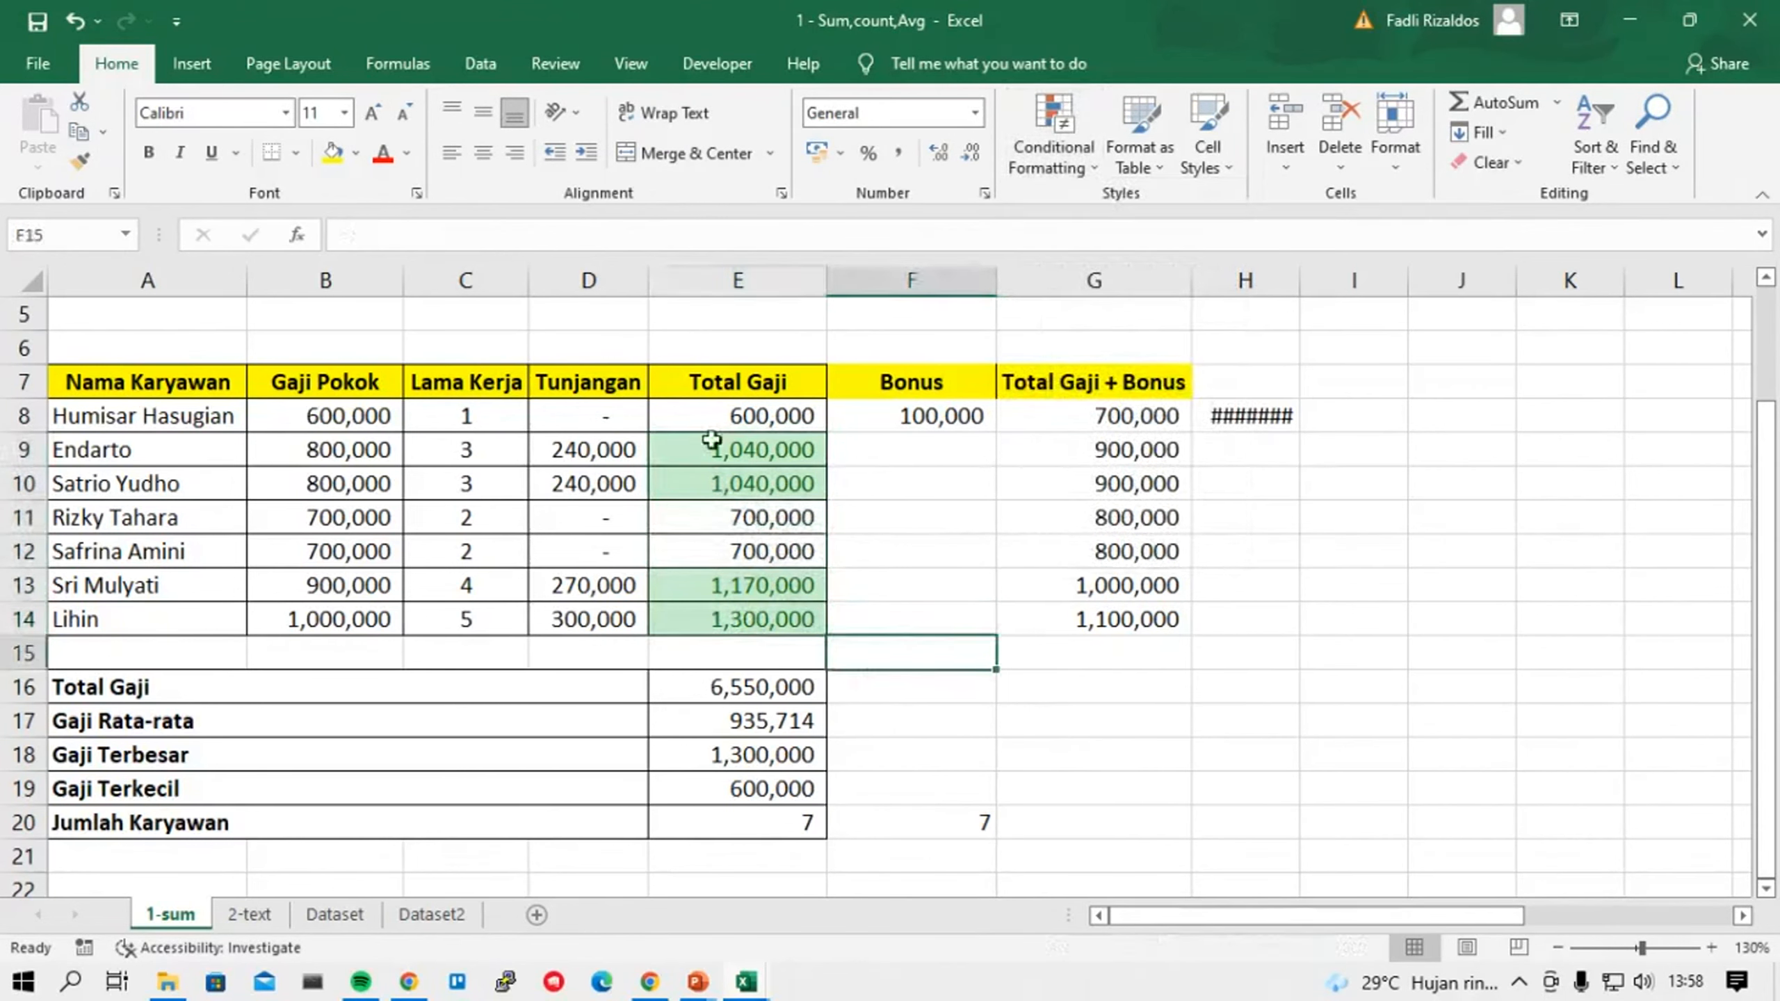
{"action": "left_click_drag", "start_coordinate": [726, 447], "coordinate": [744, 622]}
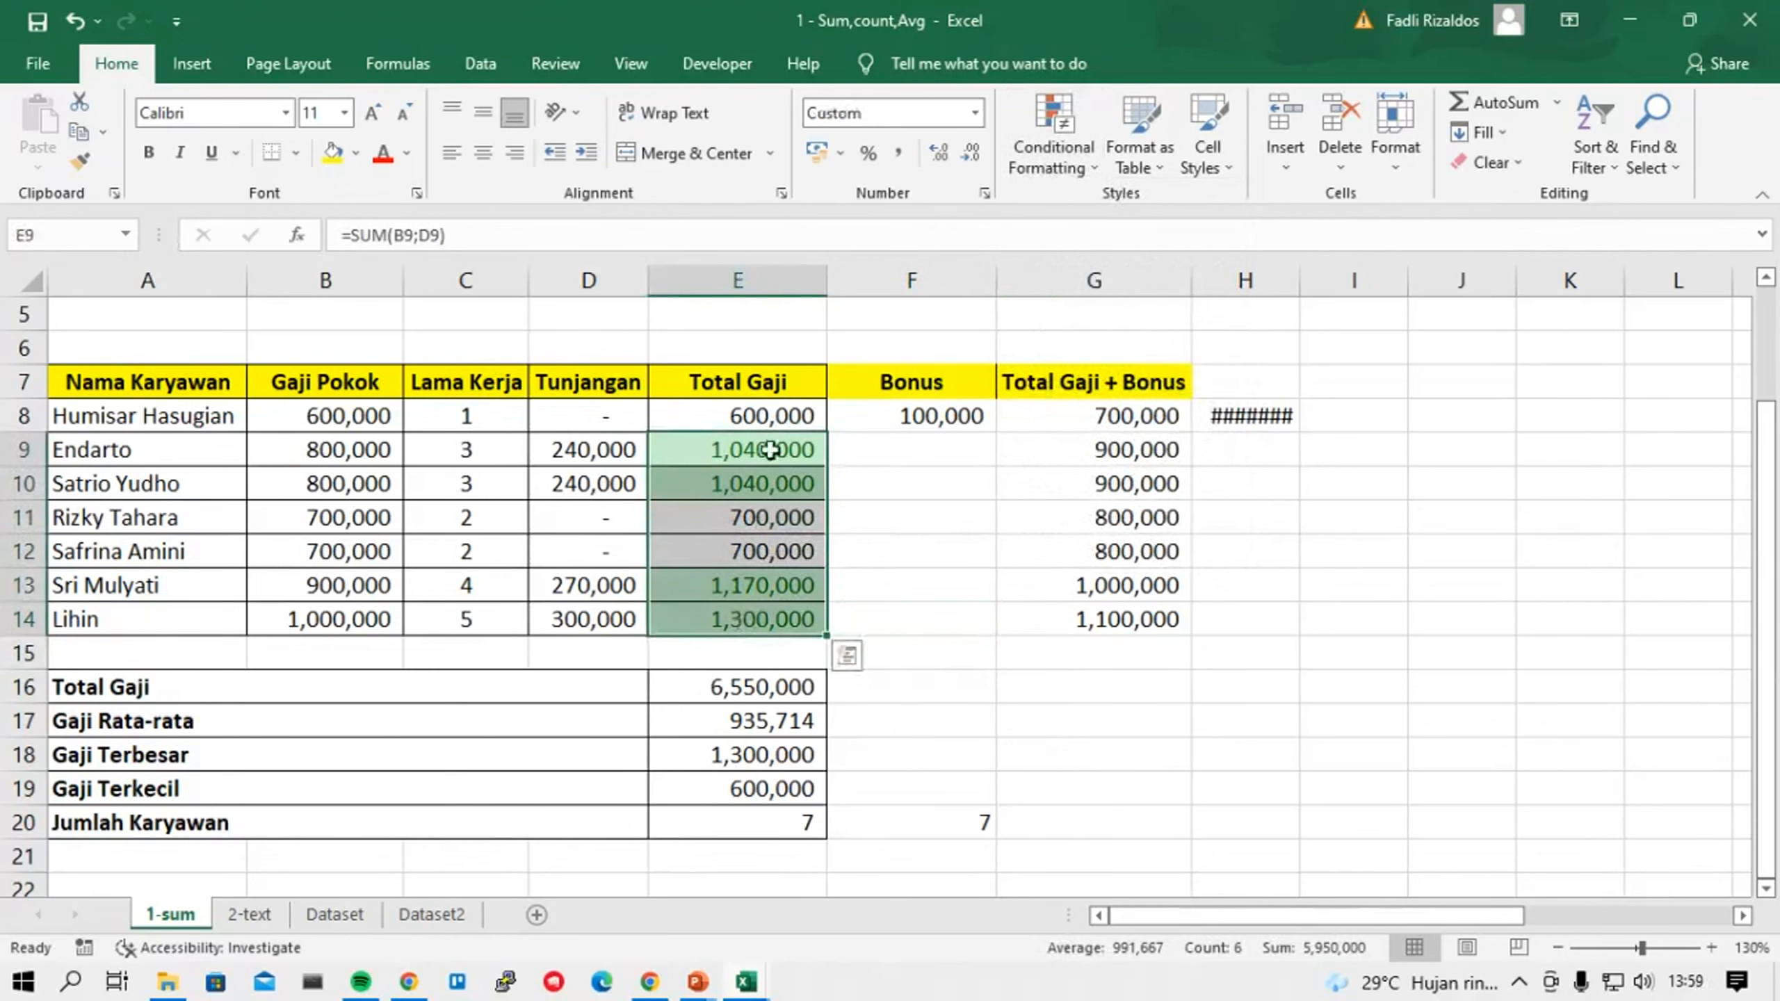
{"action": "left_click", "coordinate": [948, 650]}
{"action": "left_click_drag", "start_coordinate": [174, 448], "coordinate": [954, 449]}
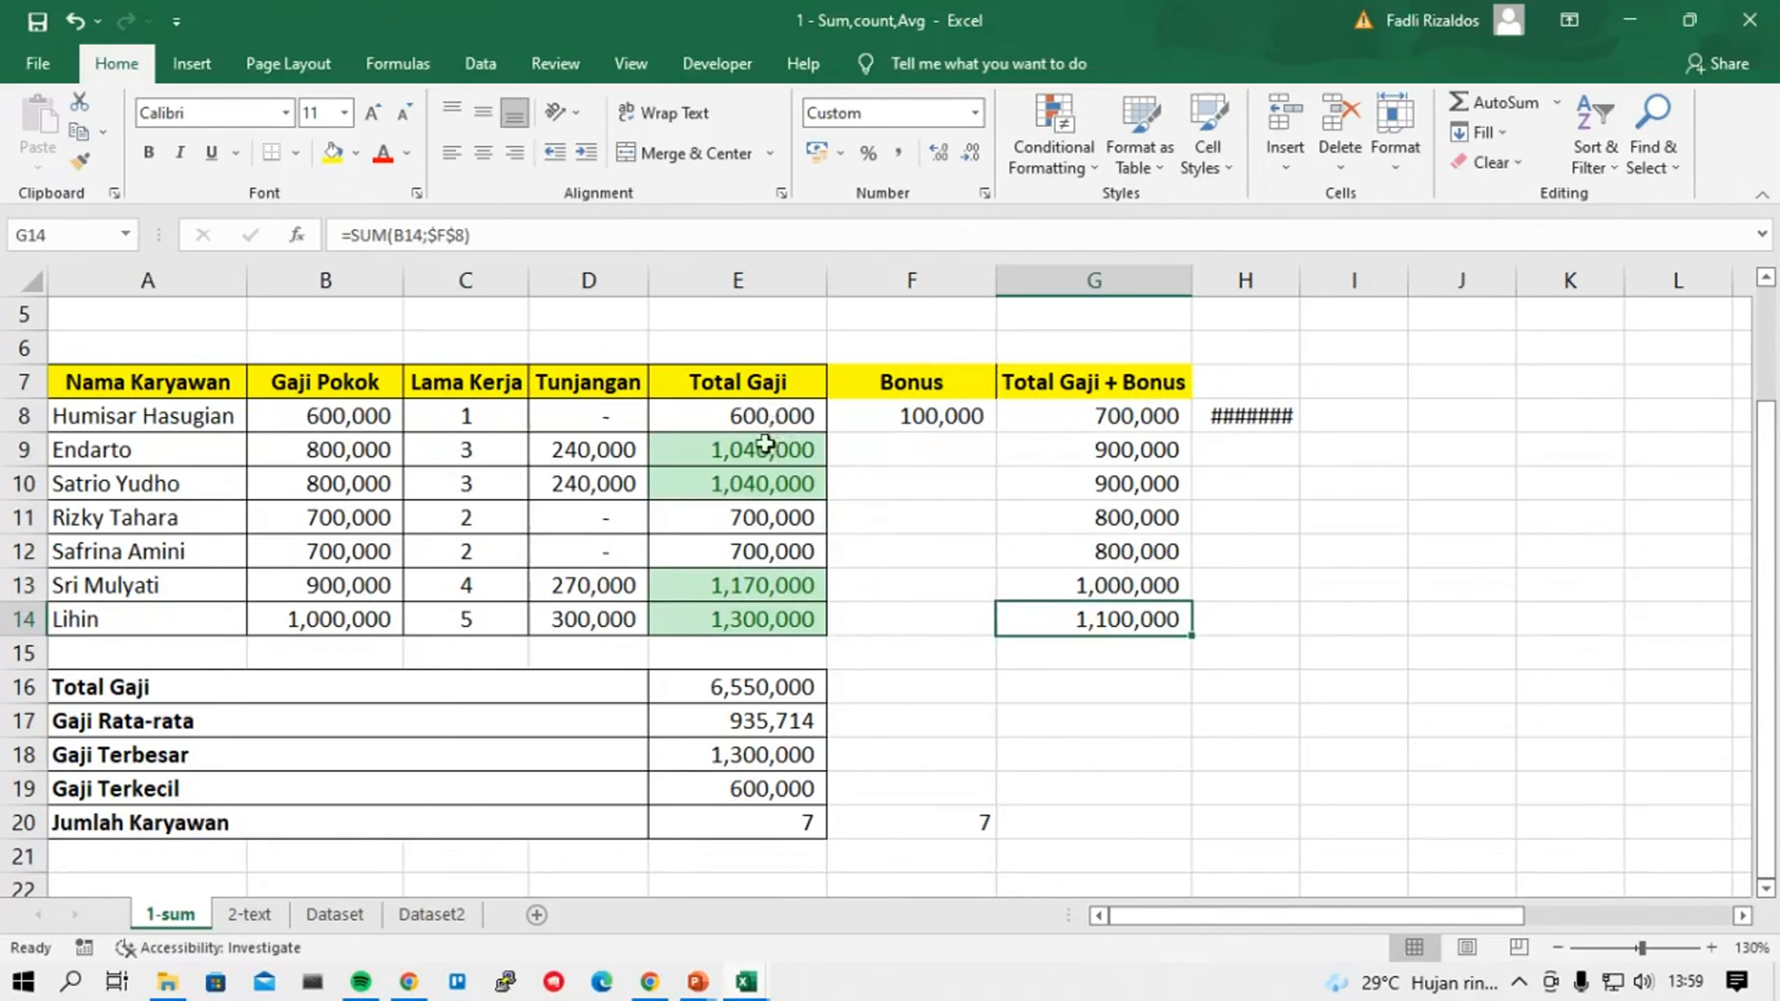
Try clearing only the formats of the Total Gaji cells E9:E14, and undo it.
{"action": "left_click_drag", "start_coordinate": [766, 444], "coordinate": [775, 636]}
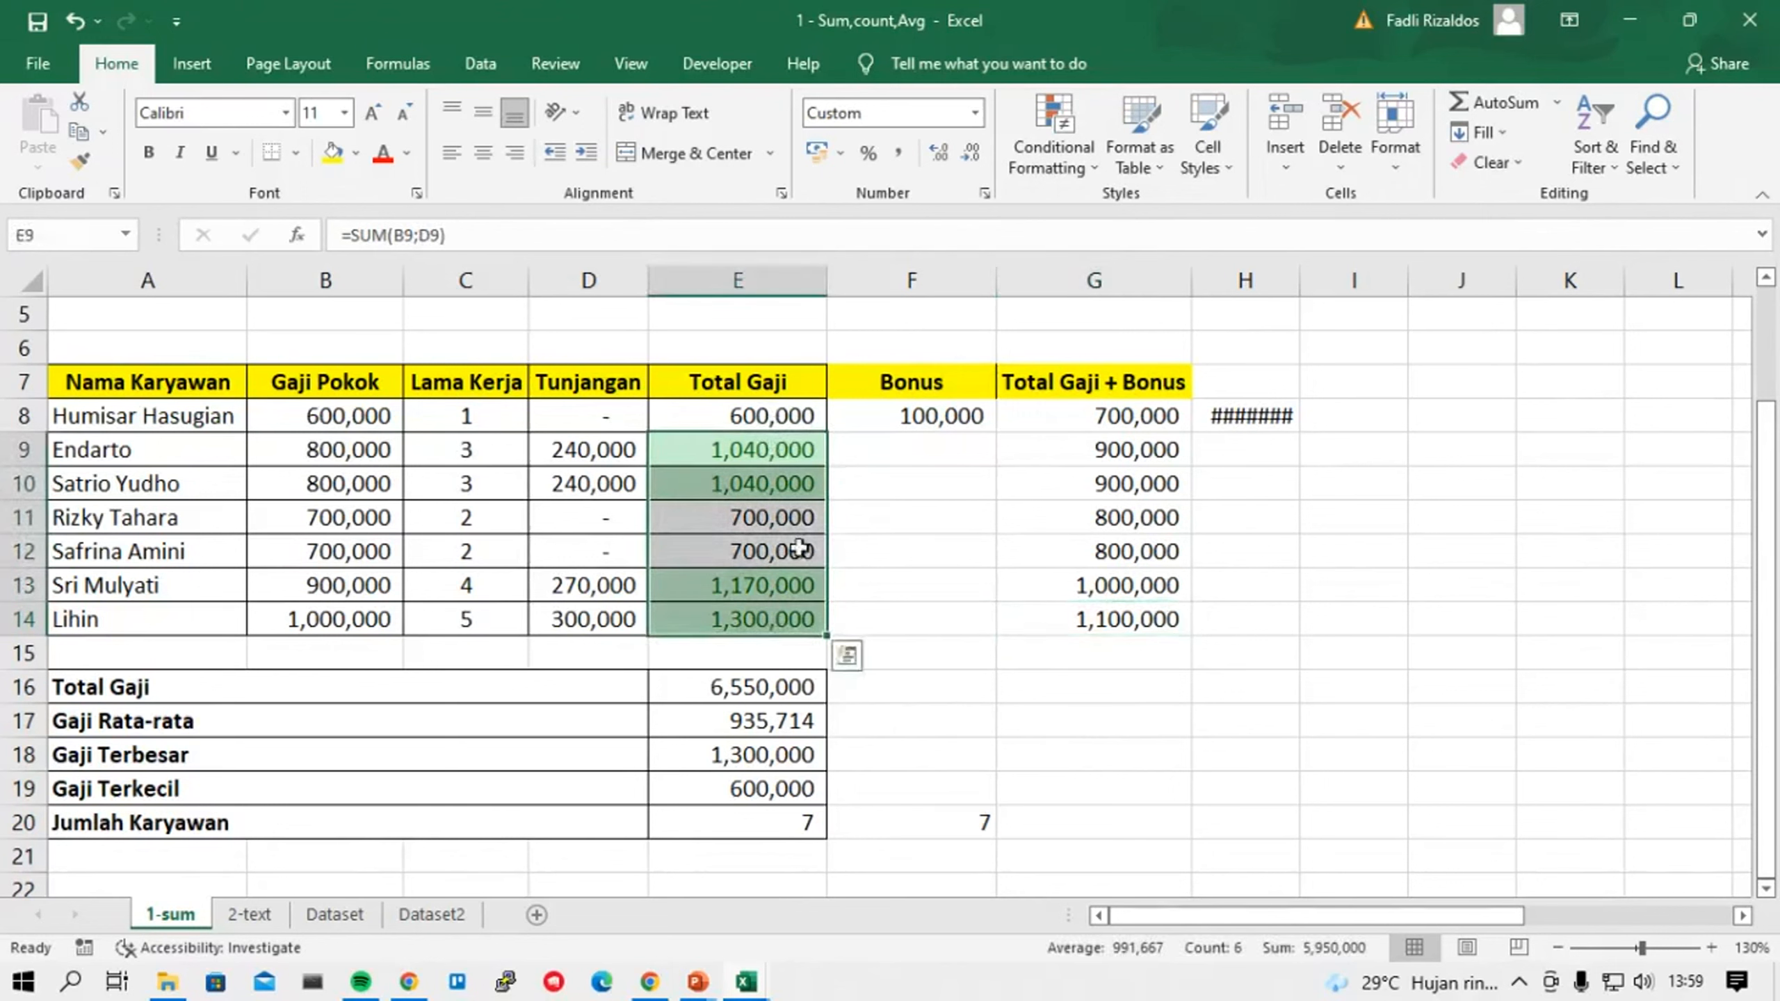
{"action": "left_click", "coordinate": [1488, 164]}
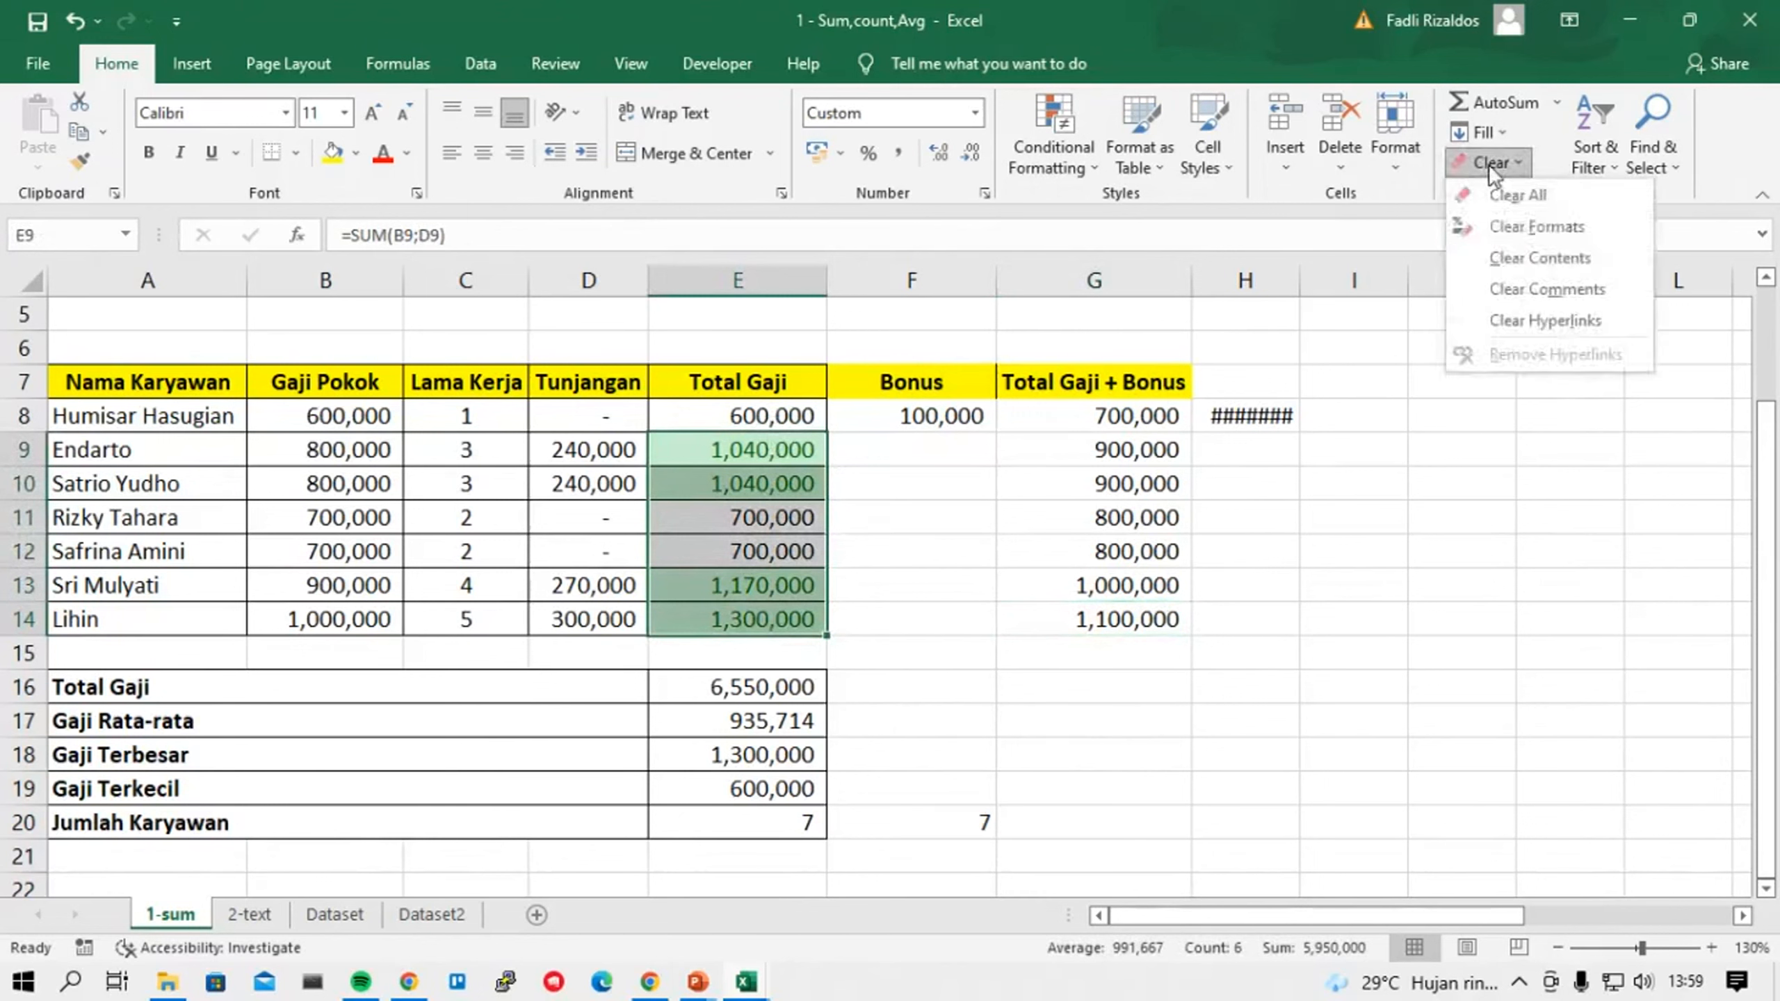
{"action": "left_click", "coordinate": [1518, 227]}
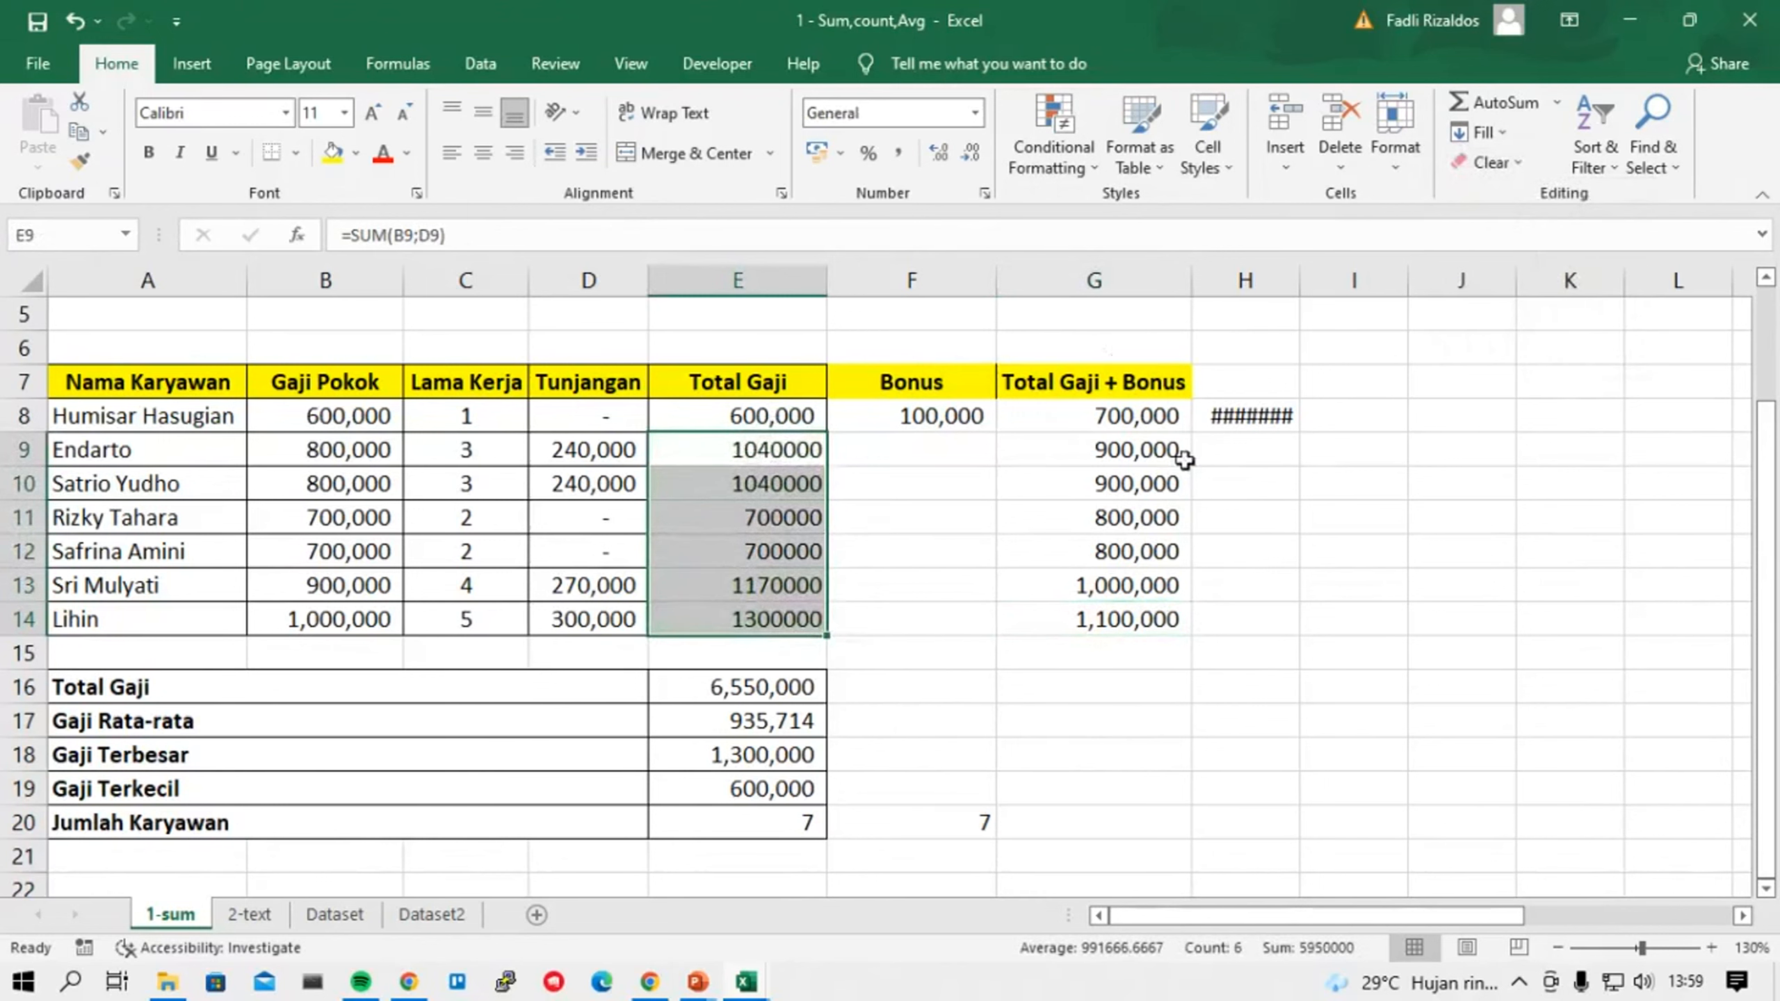
{"action": "key", "text": "ctrl+z"}
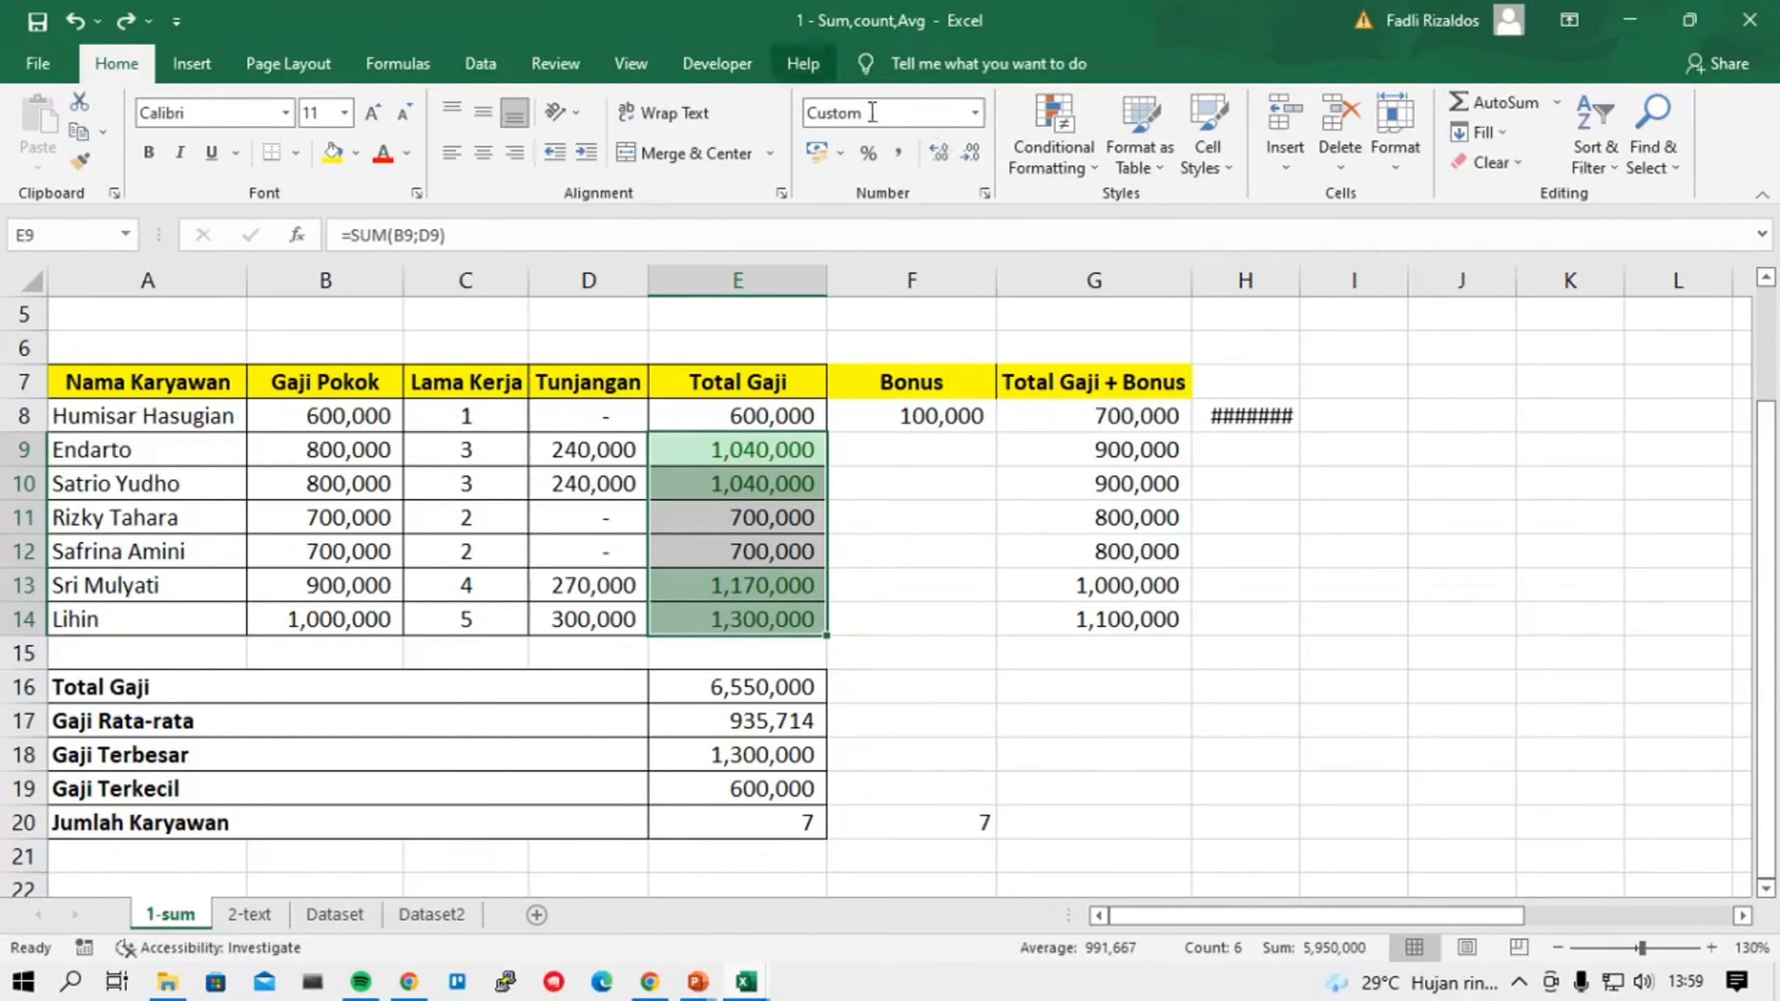
Clear both contents and formatting from the Total Gaji cells E9:E14.
{"action": "left_click", "coordinate": [1512, 161]}
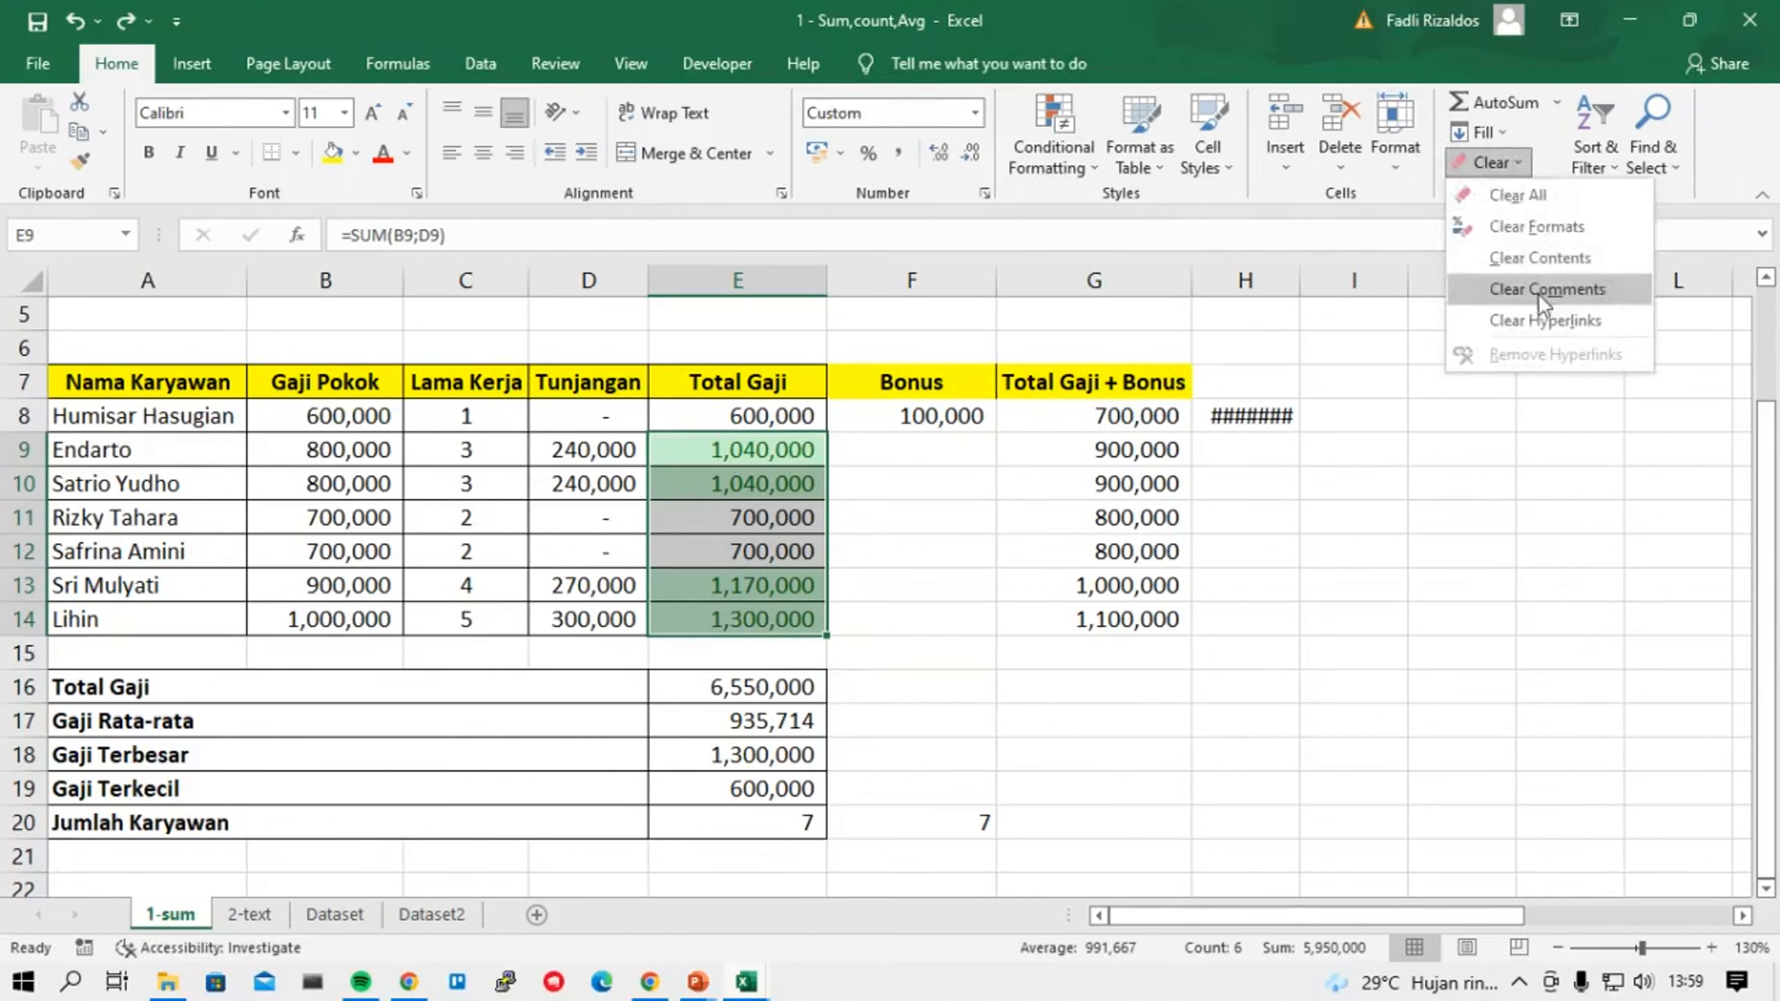
{"action": "left_click", "coordinate": [1517, 196]}
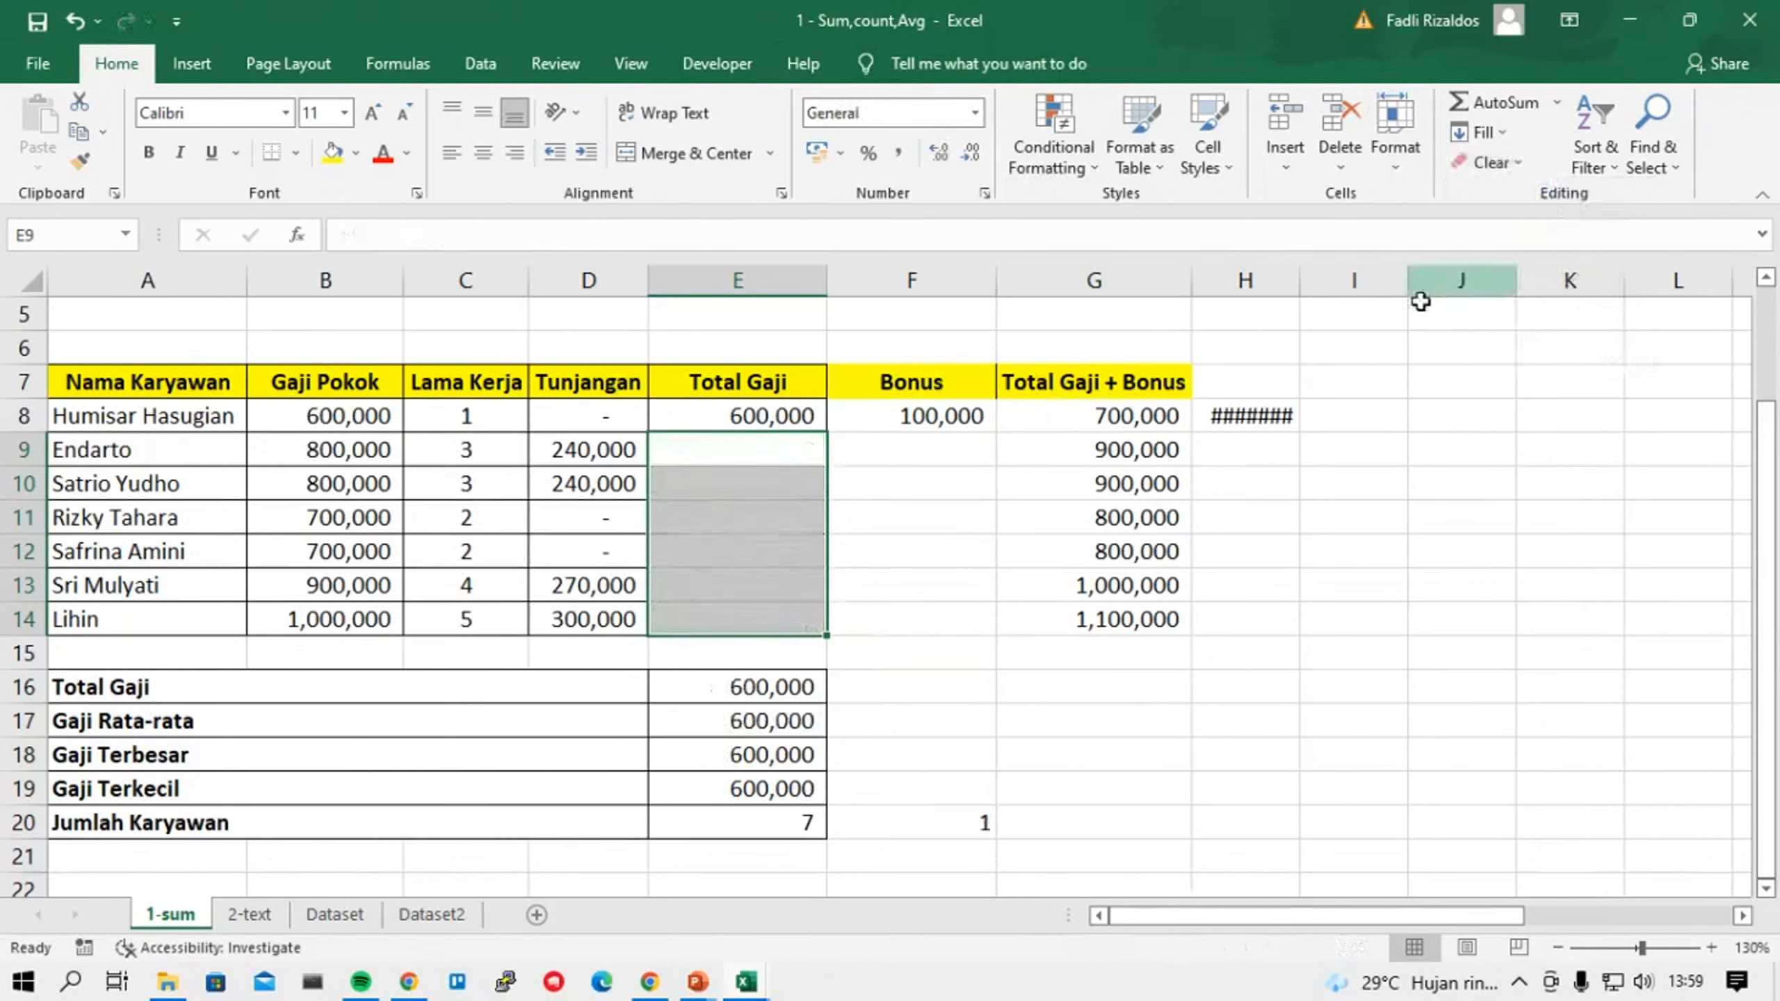
Undo the full clearing of the Total Gaji cells E9:E14, and clear only their formats.
{"action": "key", "text": "ctrl+z"}
{"action": "left_click", "coordinate": [1484, 162]}
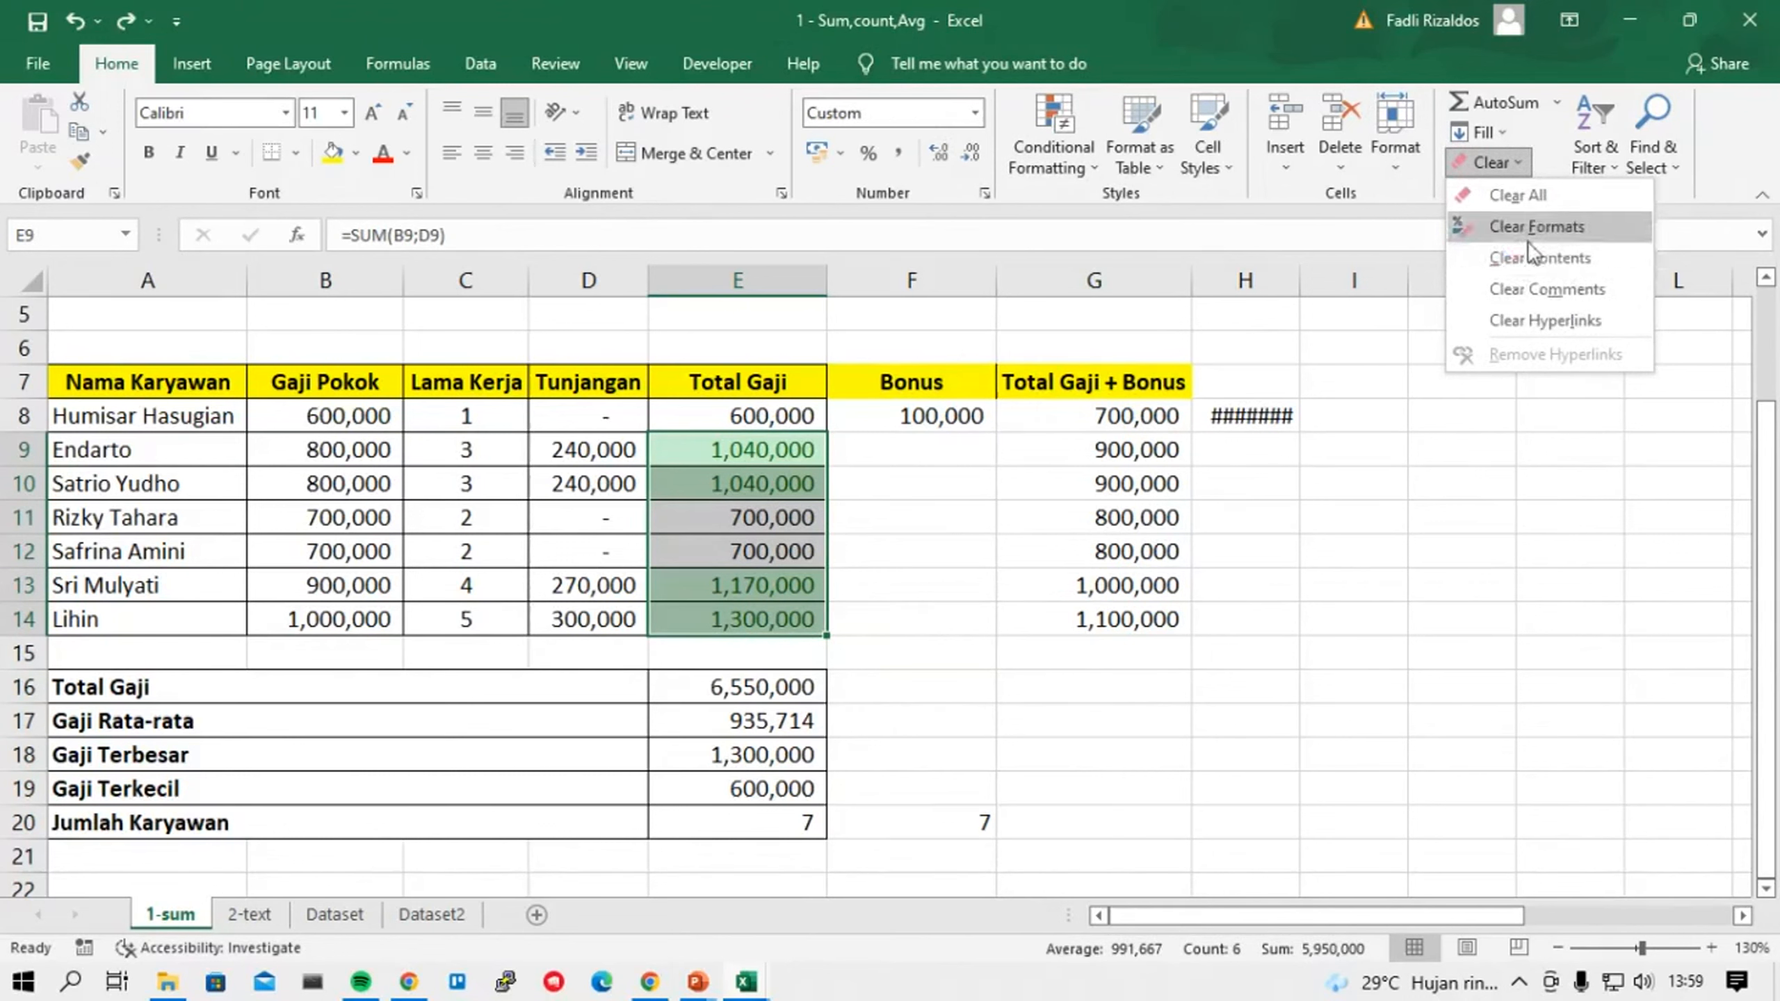
{"action": "left_click", "coordinate": [1527, 232]}
{"action": "left_click", "coordinate": [1015, 583]}
Apply the Currency number format to the Total Gaji cells E9:E14 and to E8.
{"action": "left_click_drag", "start_coordinate": [787, 454], "coordinate": [781, 621]}
{"action": "left_click", "coordinate": [975, 115]}
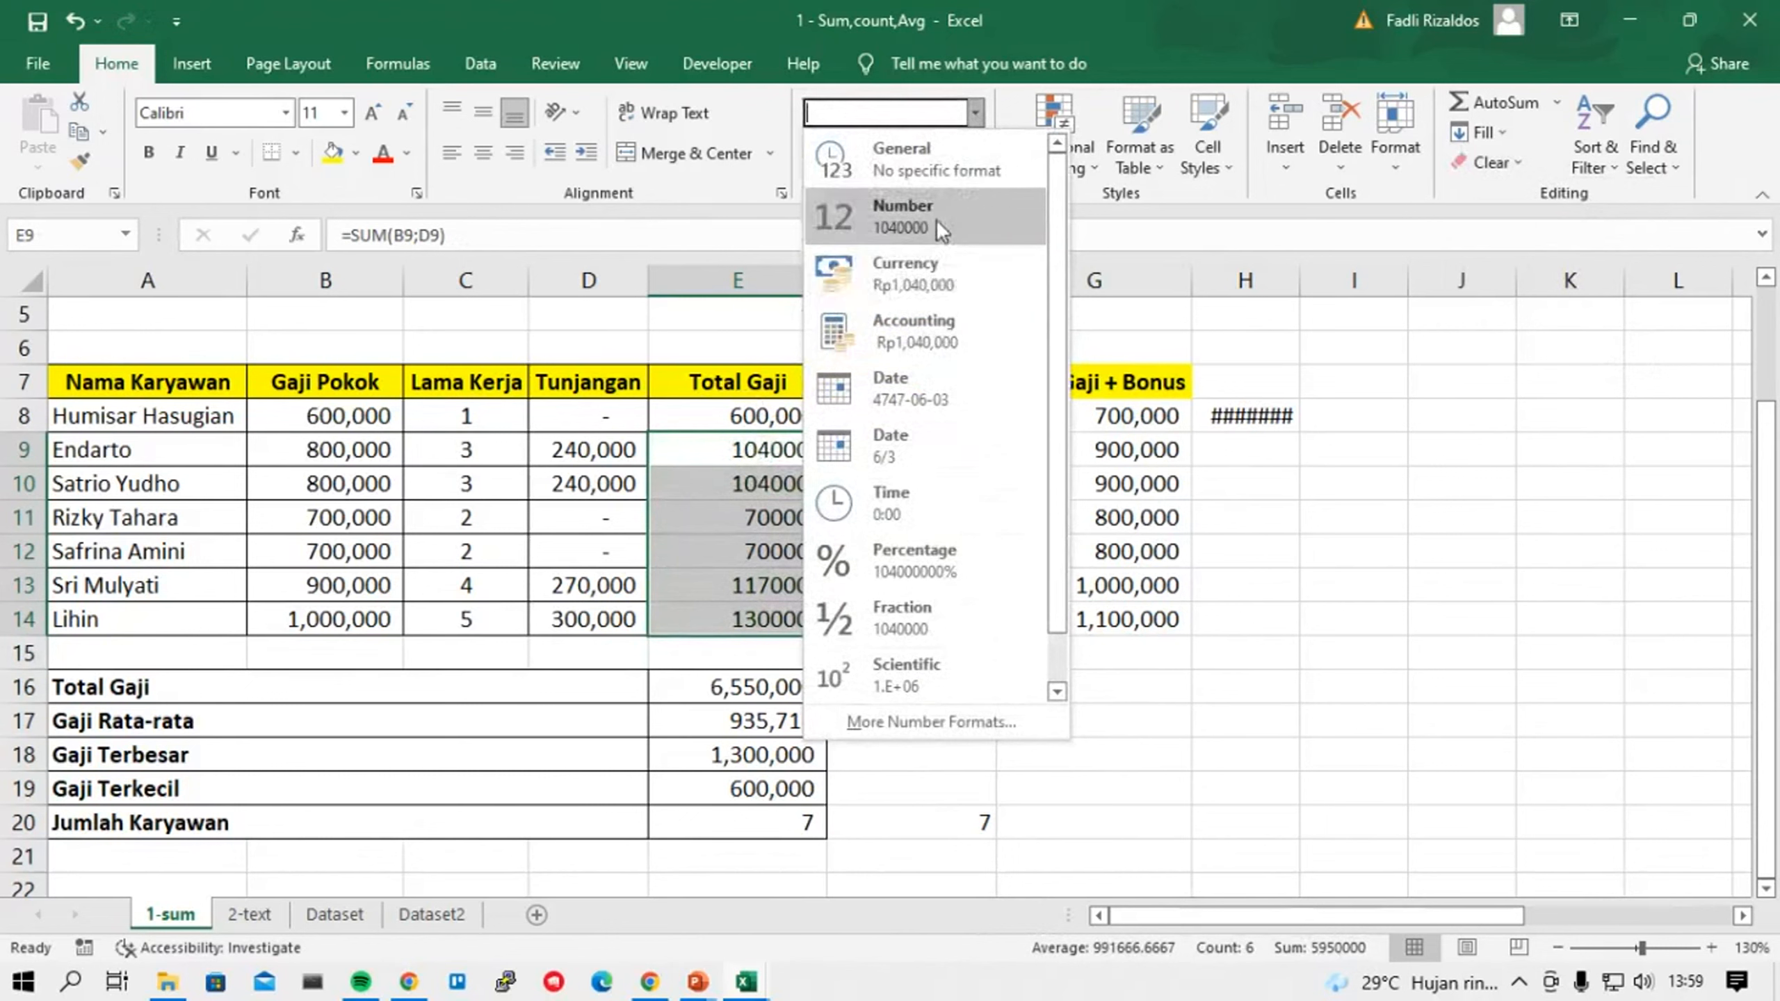
{"action": "left_click", "coordinate": [935, 279]}
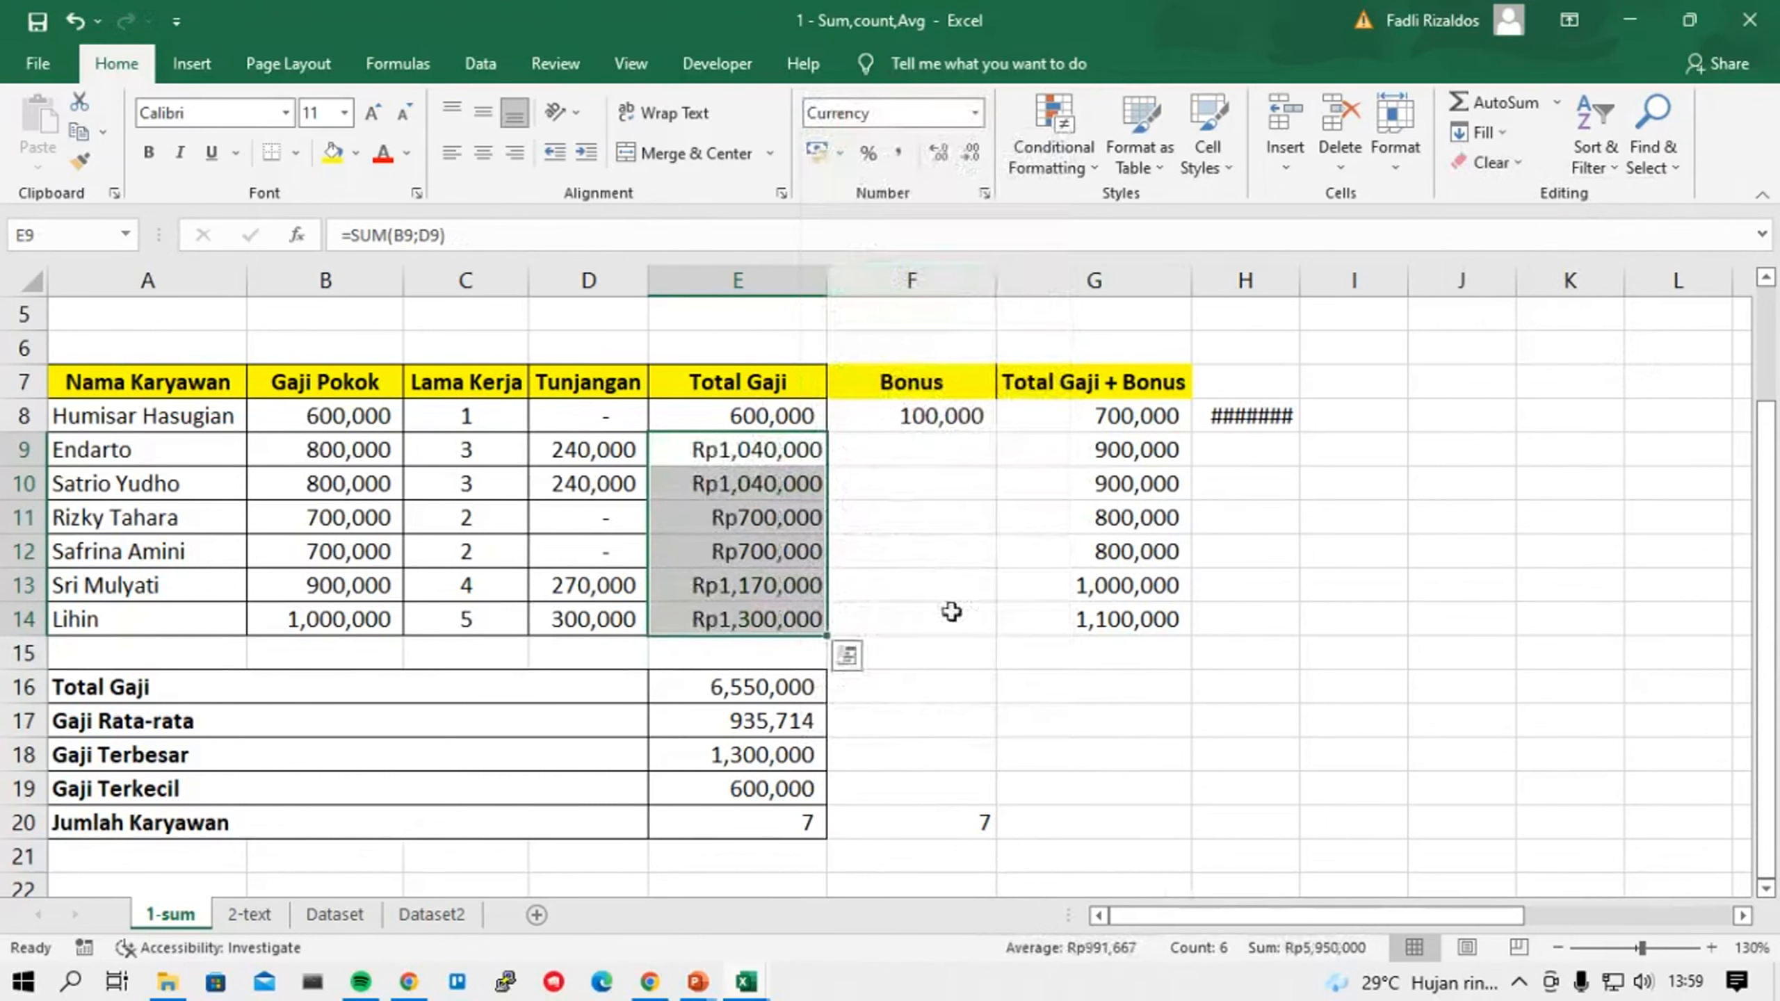
{"action": "left_click", "coordinate": [799, 419]}
{"action": "left_click", "coordinate": [976, 115]}
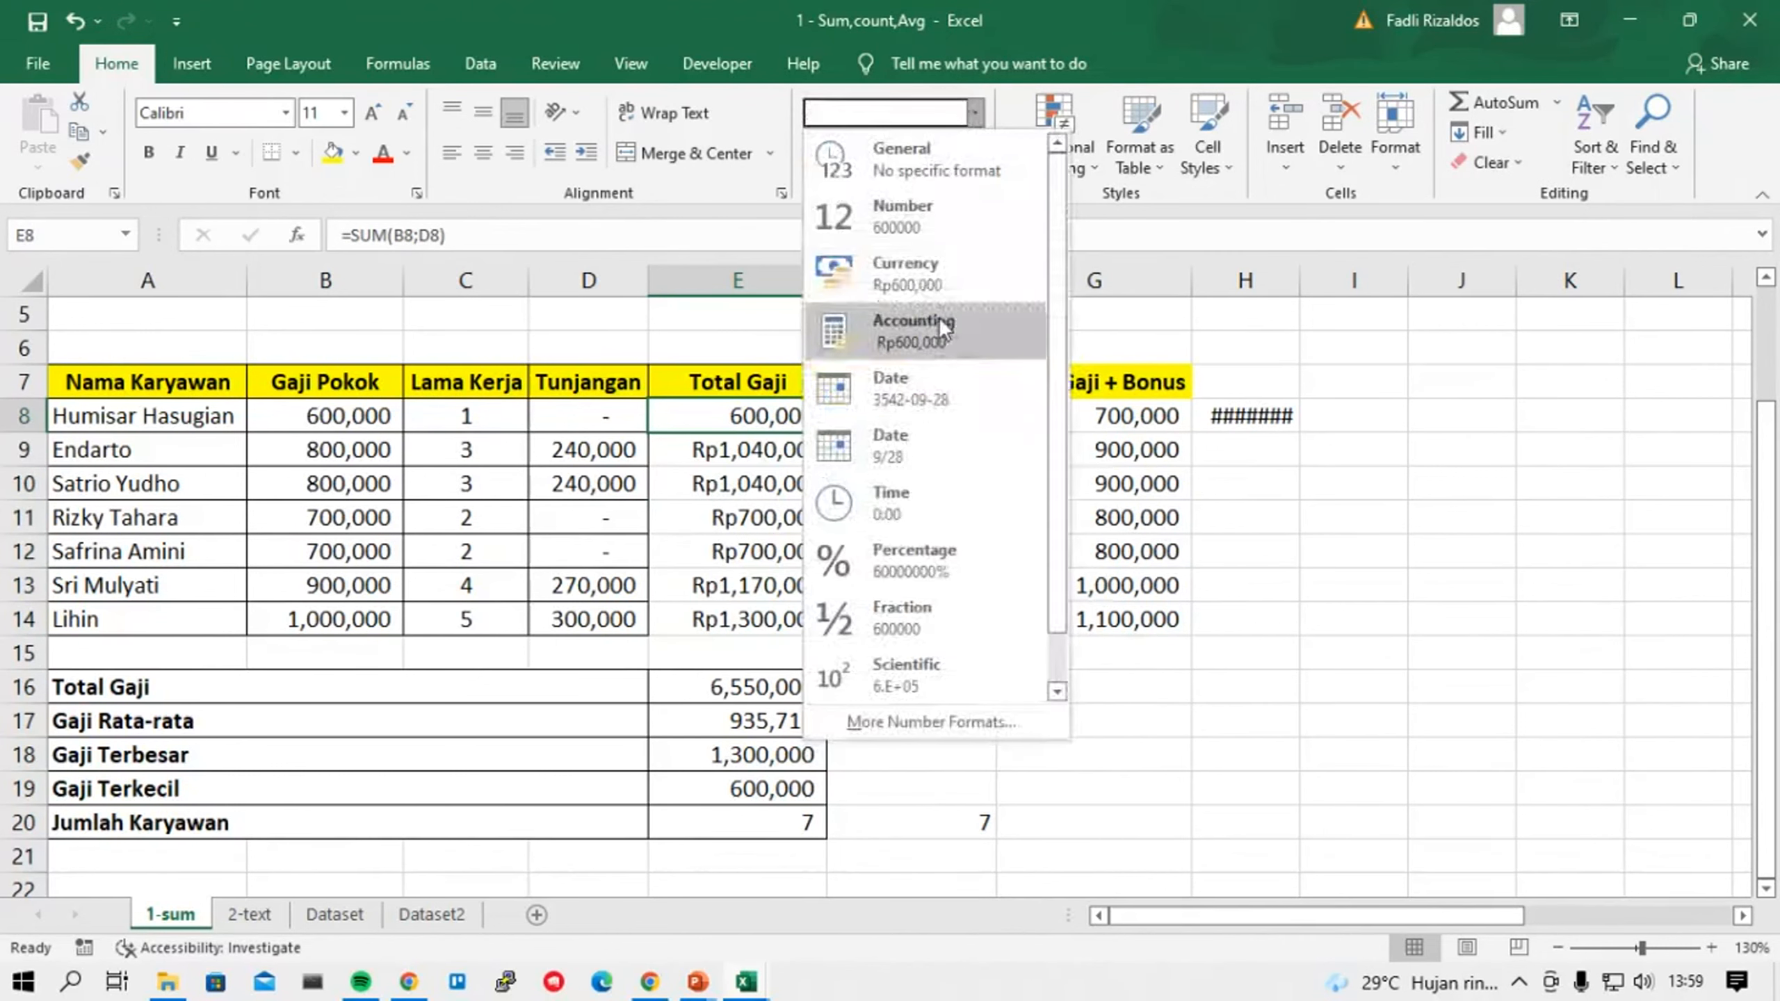
{"action": "left_click", "coordinate": [939, 258]}
{"action": "left_click", "coordinate": [955, 590]}
{"action": "left_click", "coordinate": [741, 413]}
{"action": "left_click", "coordinate": [757, 445]}
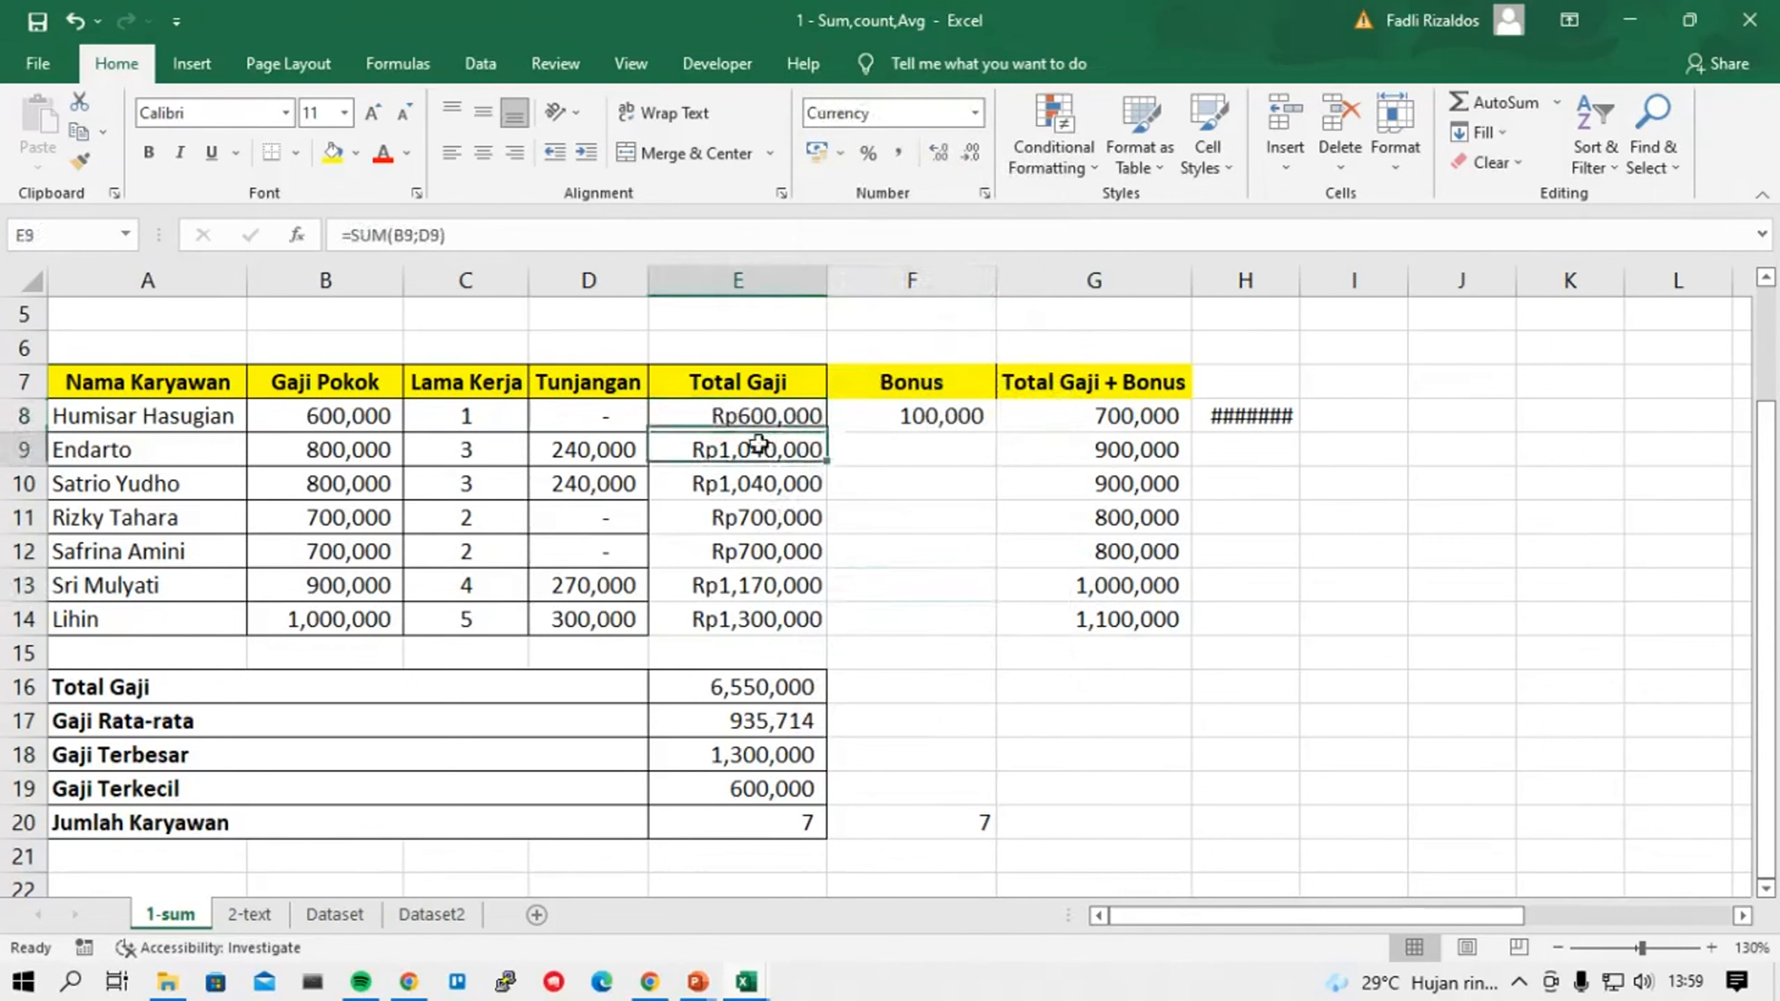
{"action": "left_click_drag", "start_coordinate": [763, 442], "coordinate": [753, 609]}
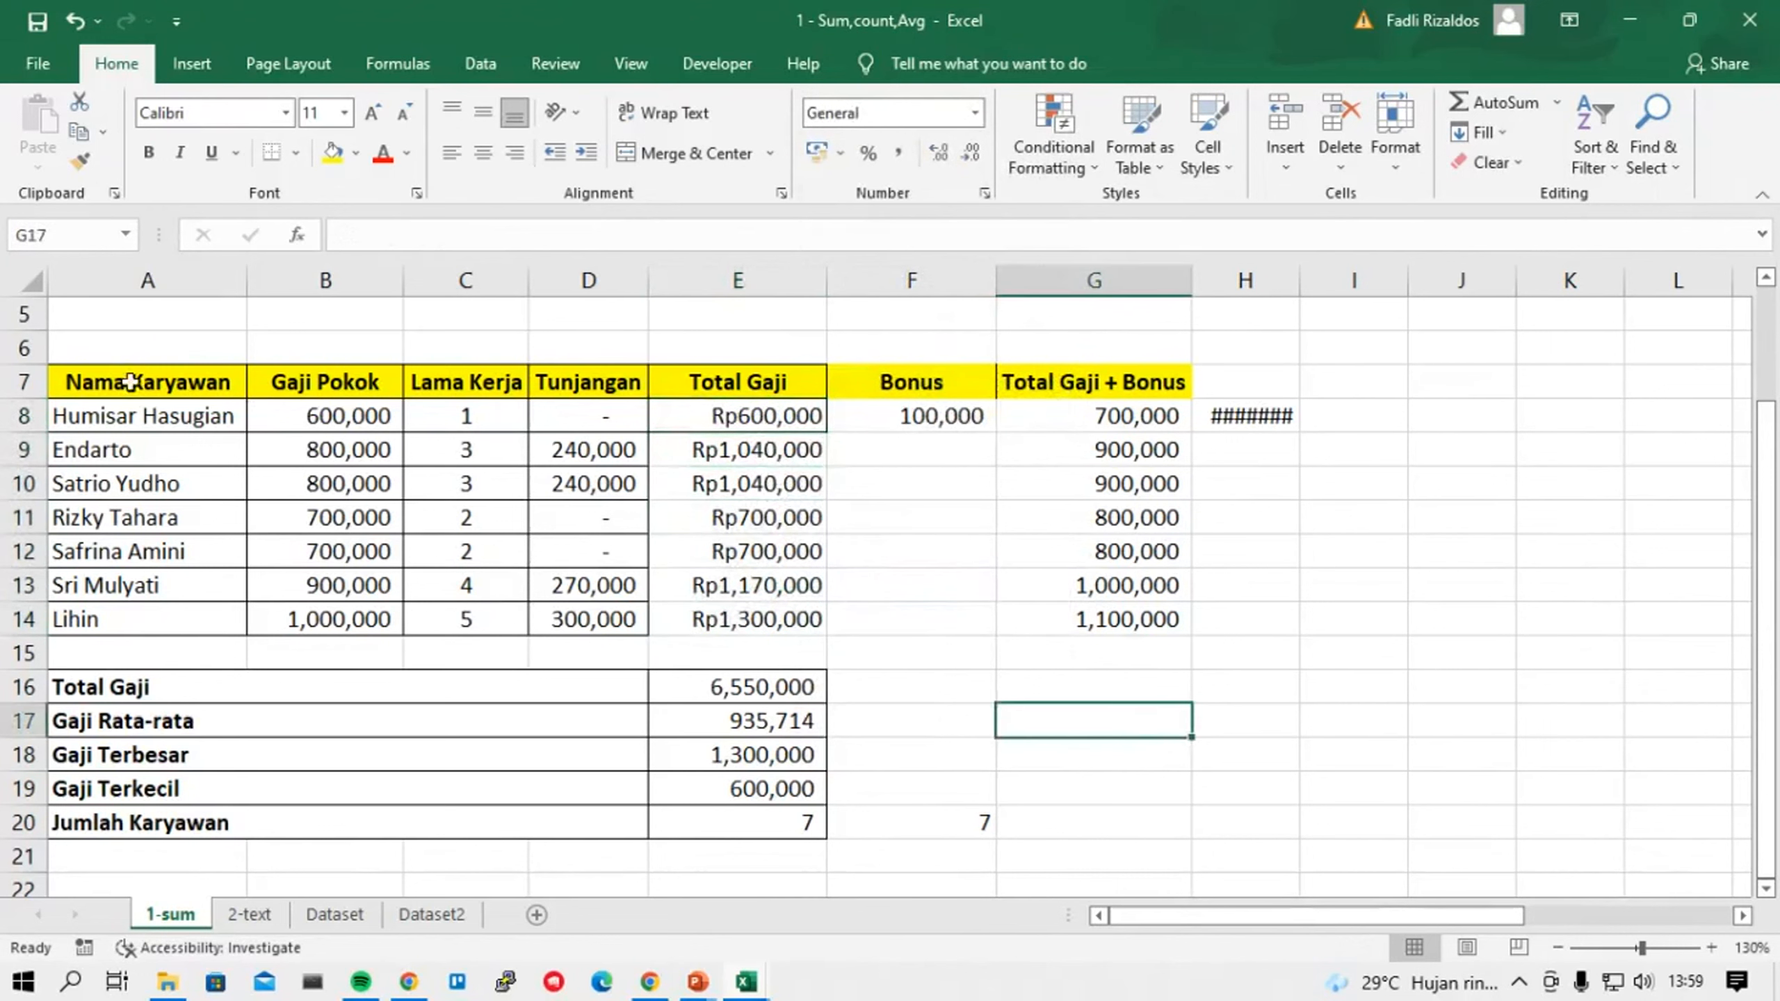
Set up a new formula-based conditional formatting rule for A7:E14 with the formula =$E8>1000000.
{"action": "left_click_drag", "start_coordinate": [131, 382], "coordinate": [757, 624]}
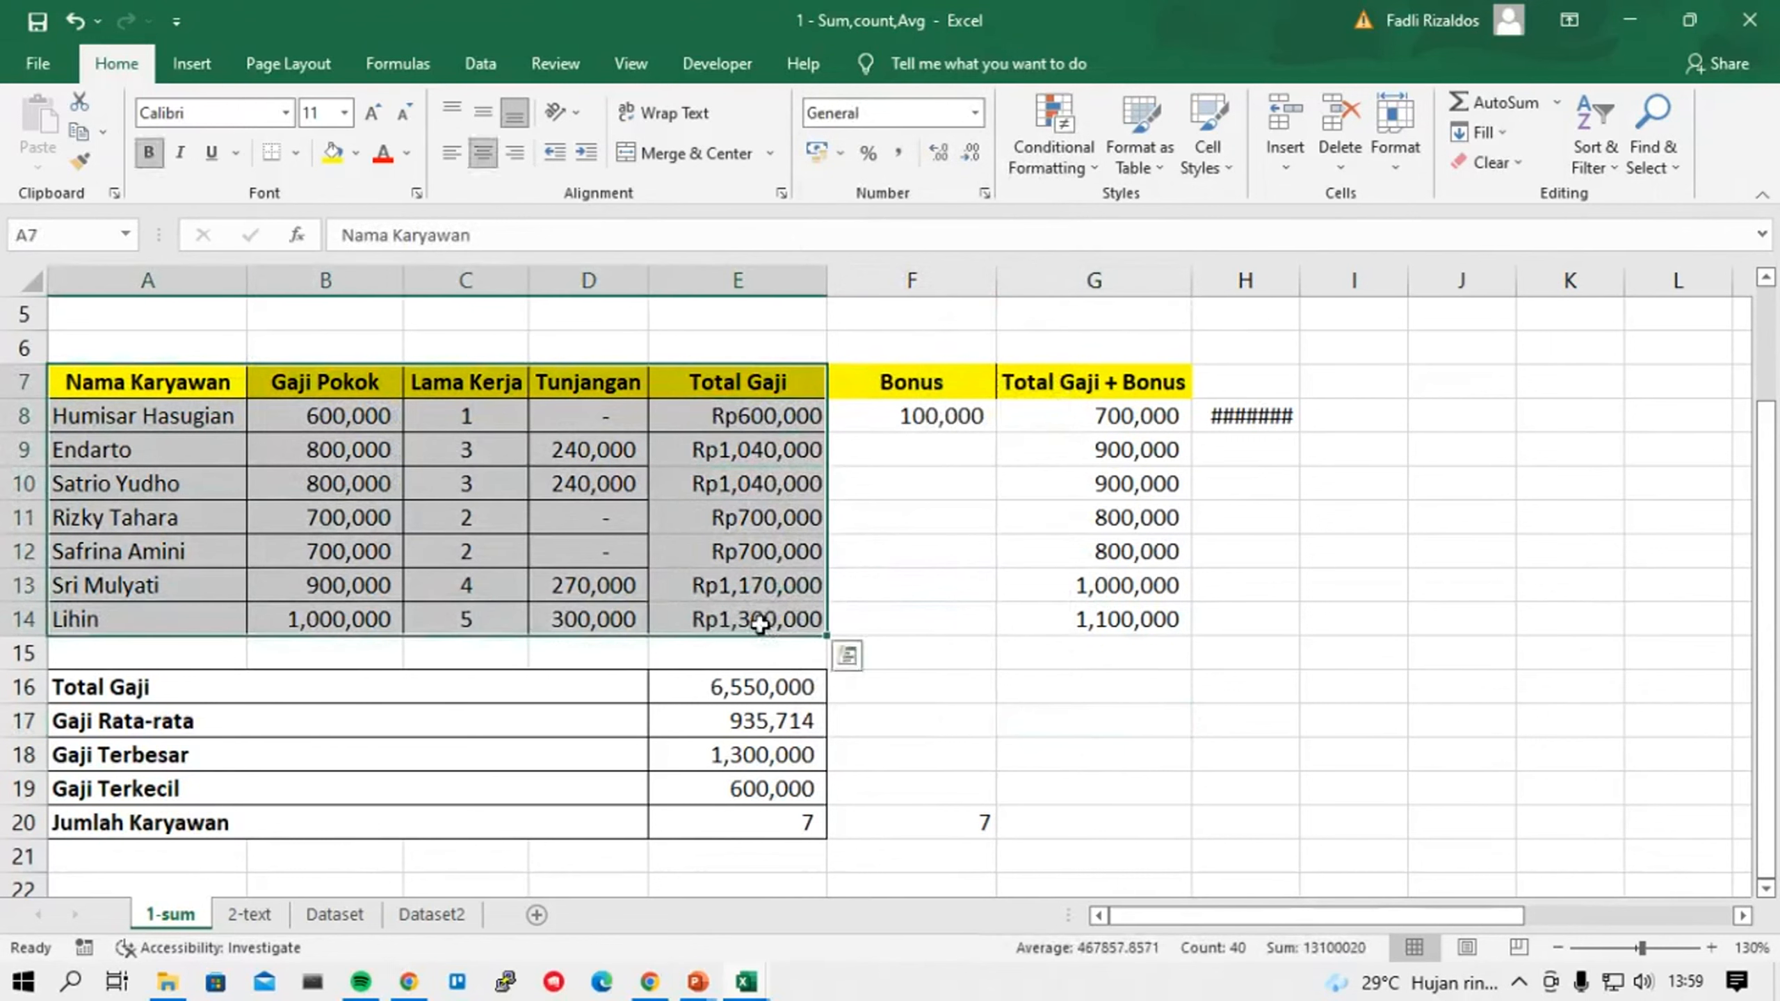
{"action": "left_click", "coordinate": [1045, 131]}
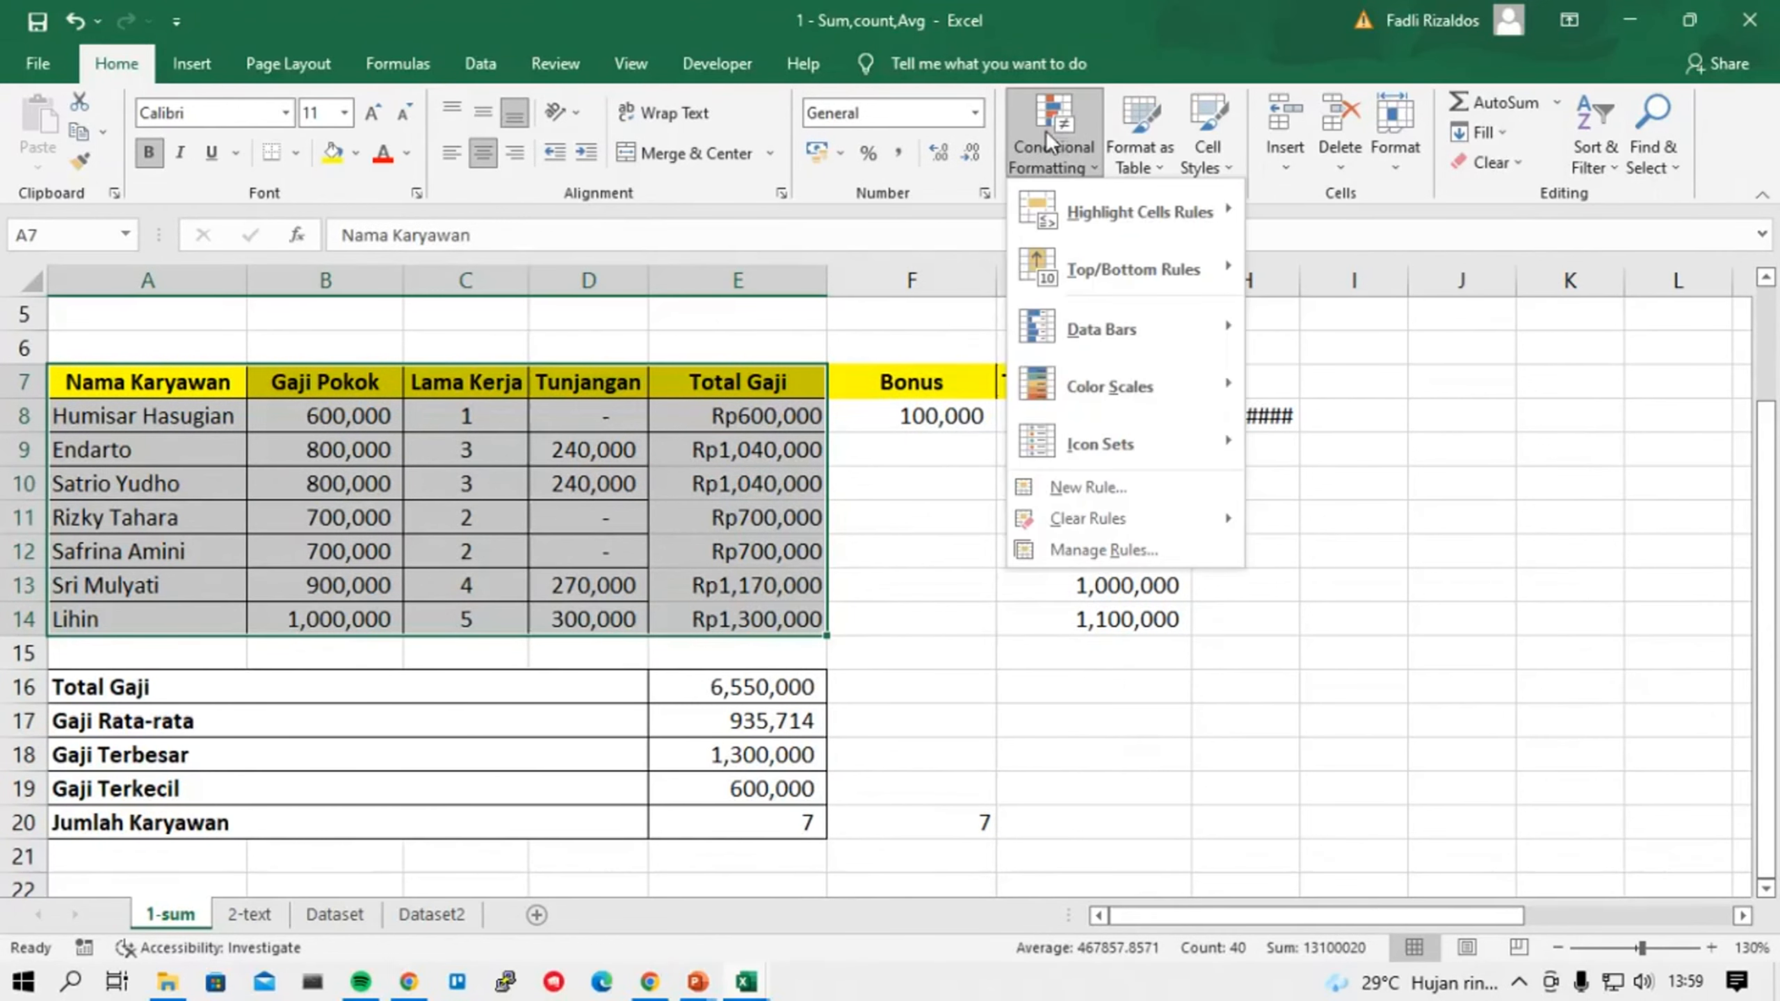
{"action": "left_click", "coordinate": [1071, 489]}
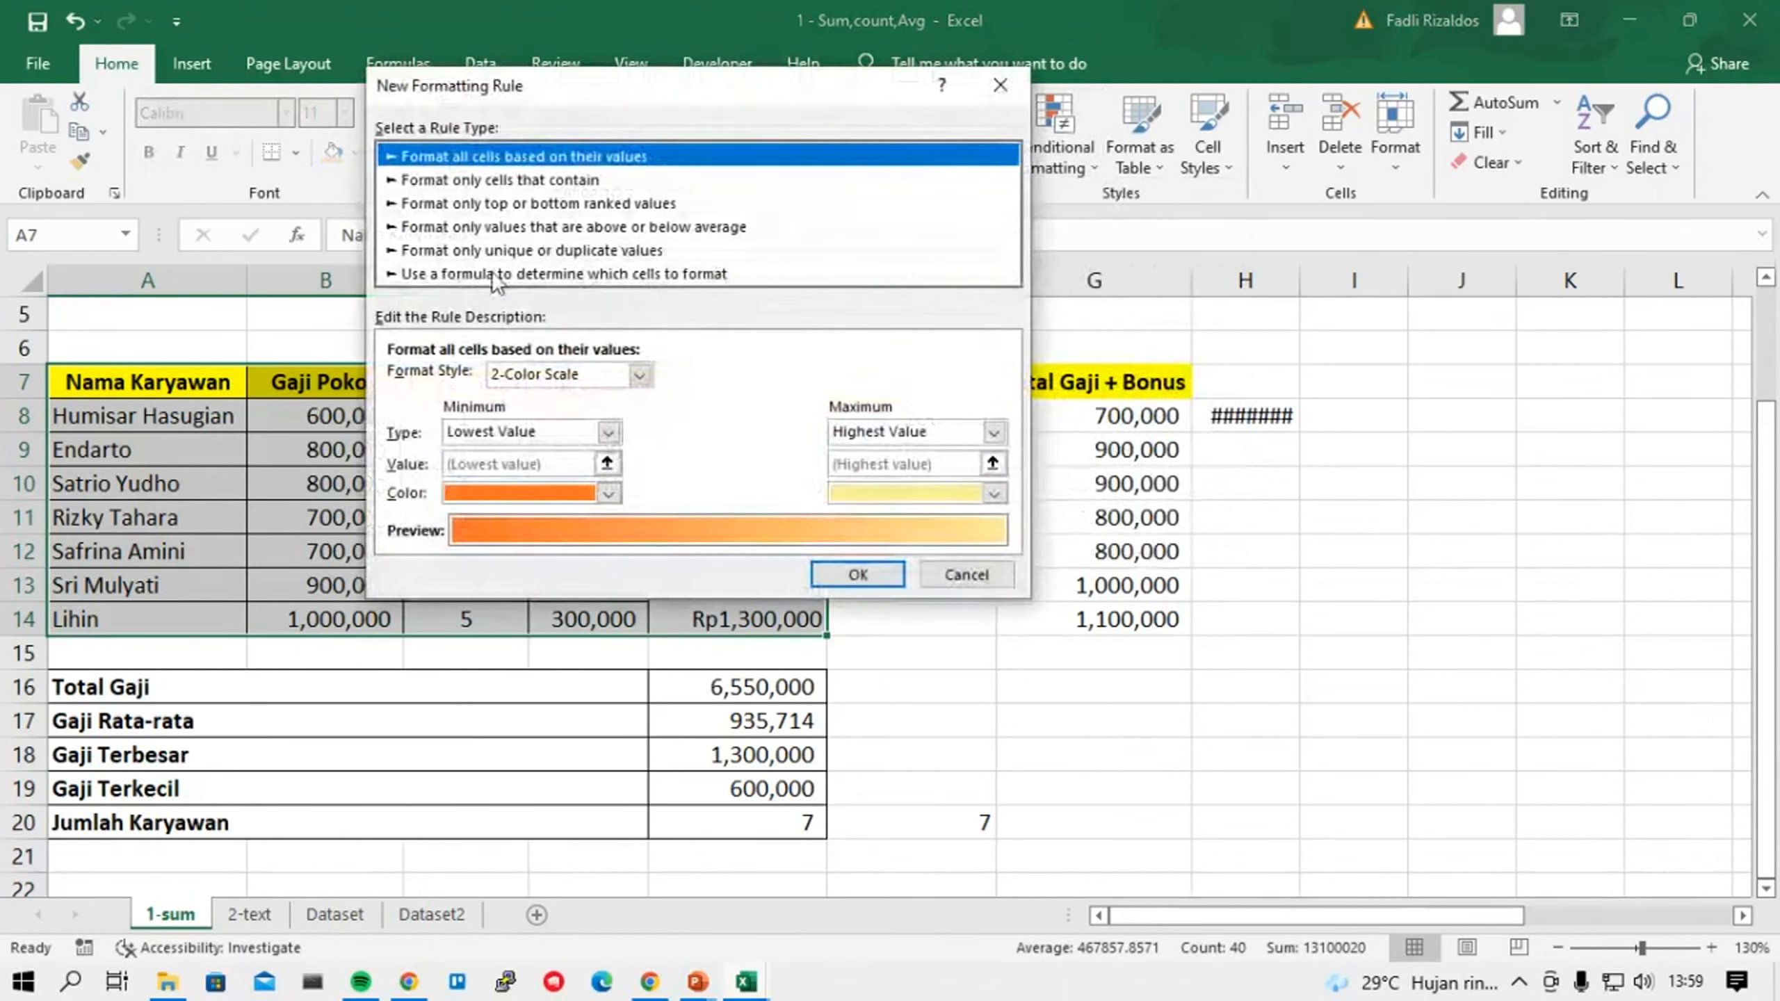
{"action": "left_click", "coordinate": [449, 275]}
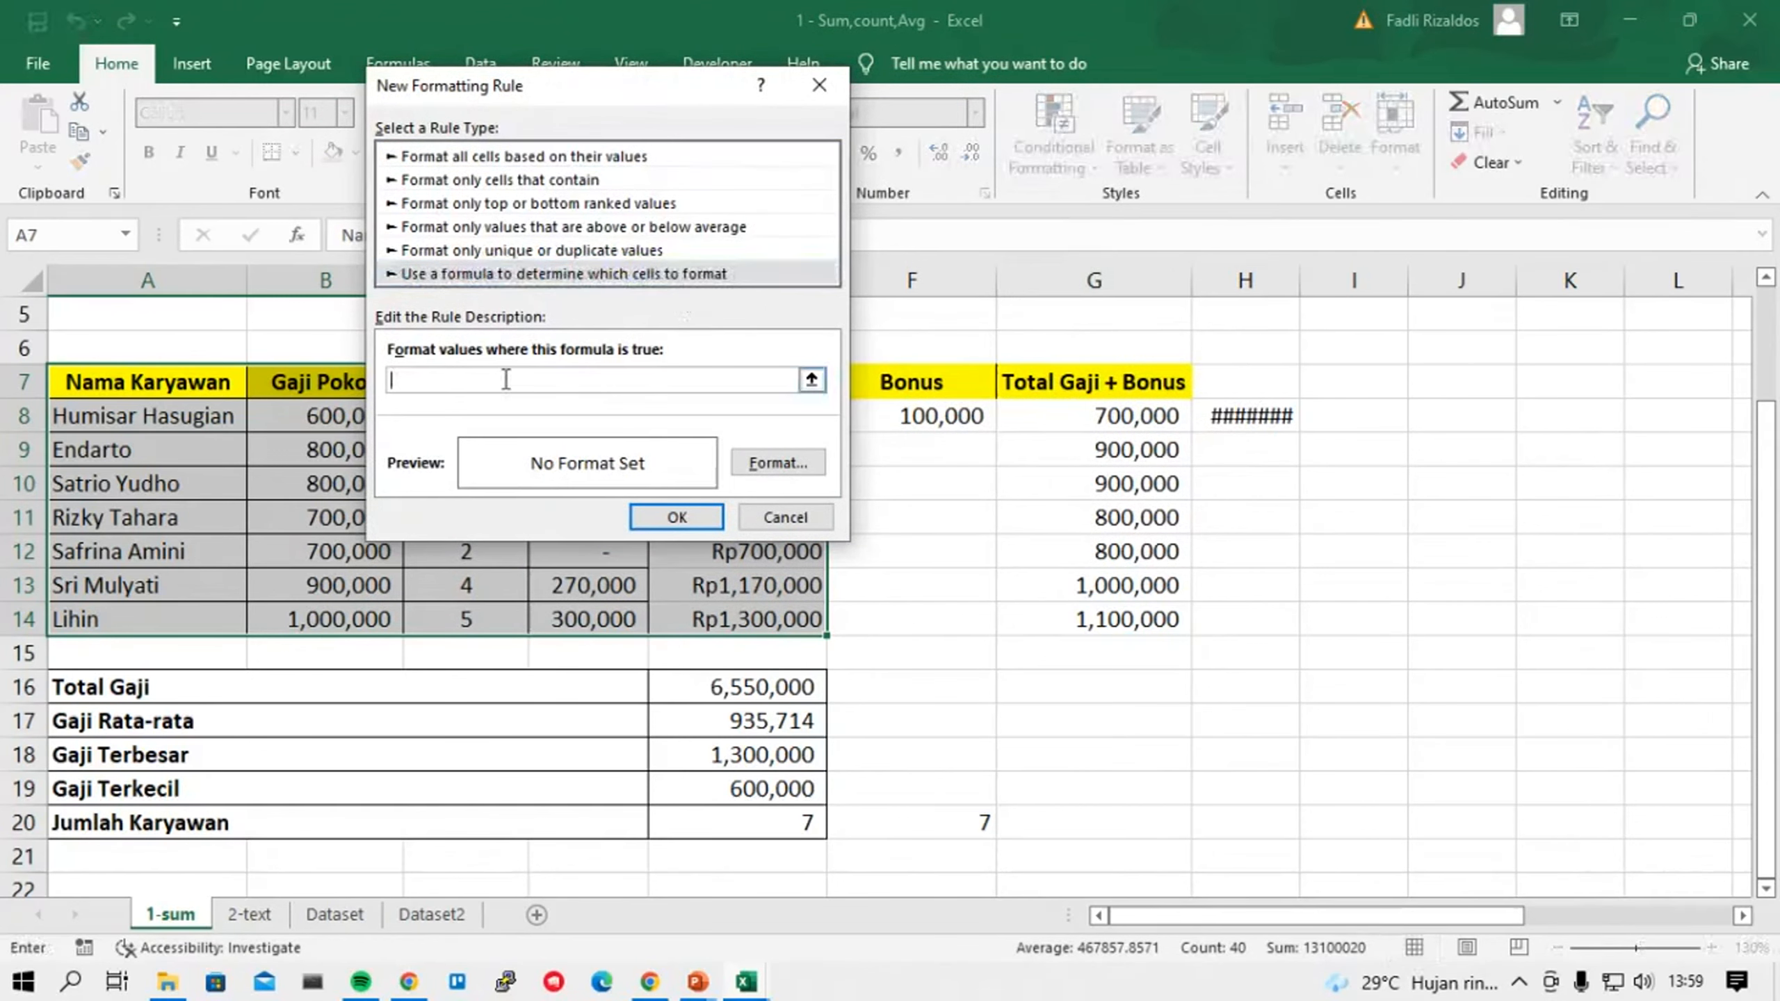
{"action": "left_click_drag", "start_coordinate": [660, 95], "coordinate": [1172, 161]}
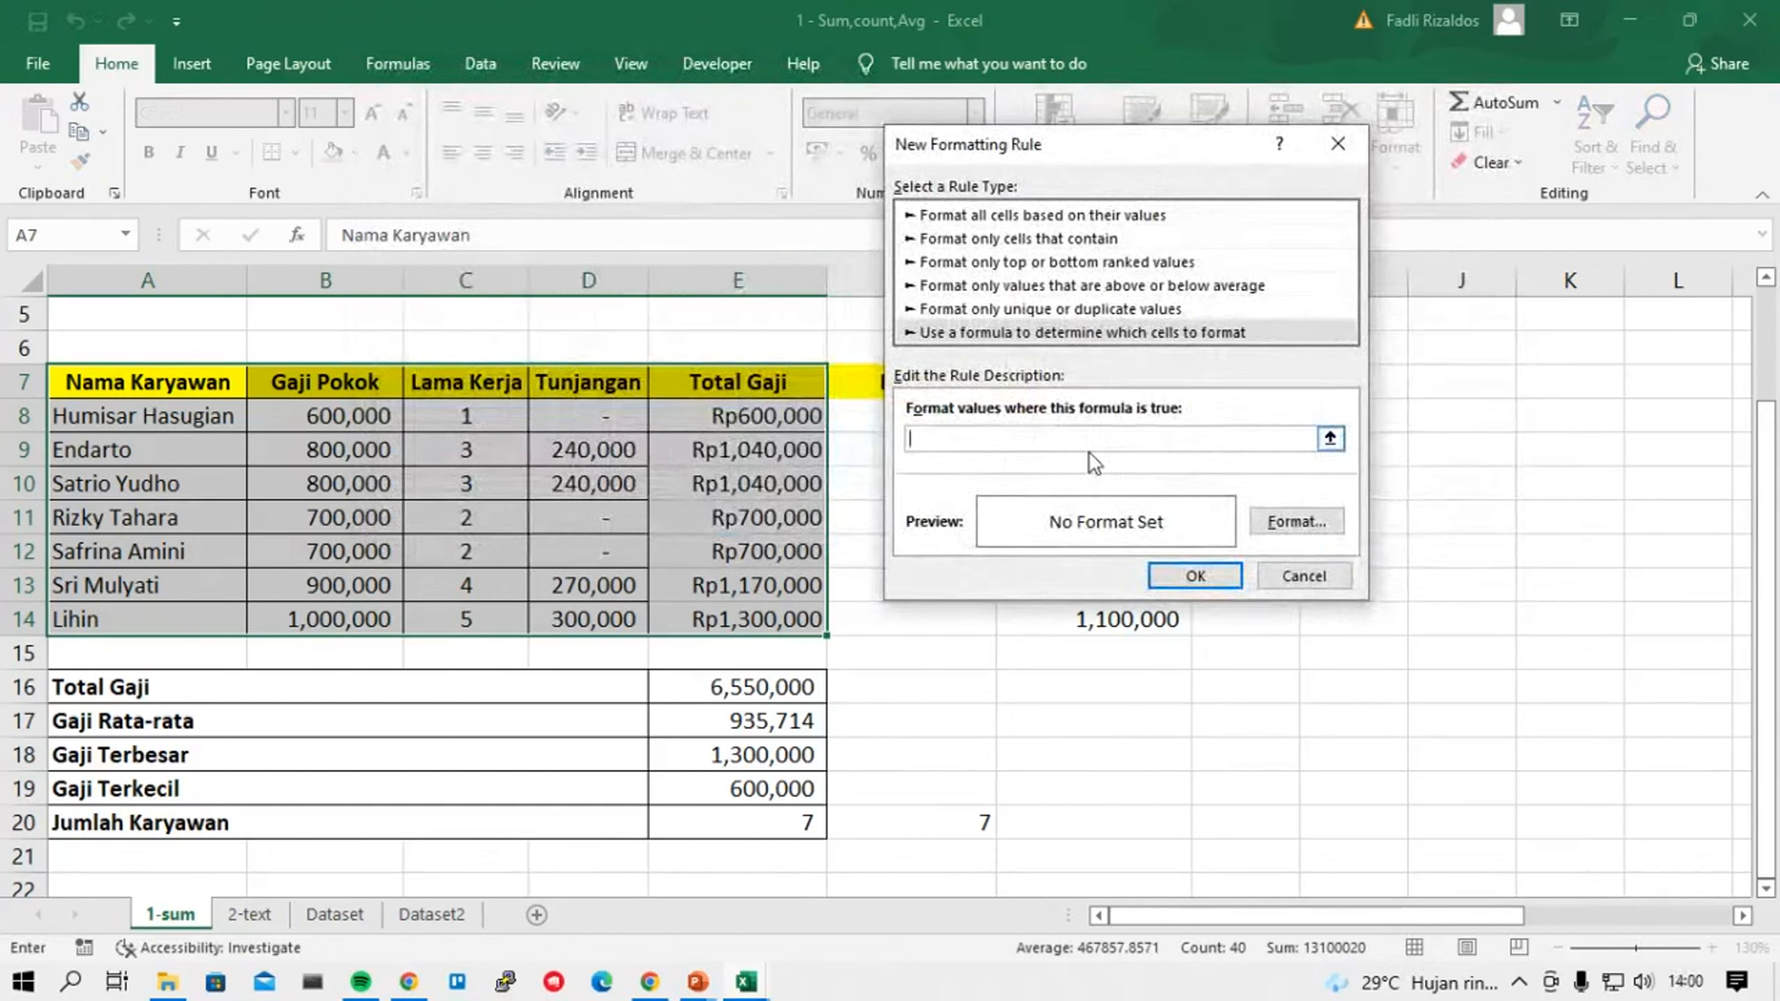
{"action": "type", "text": "=$E8>1000000"}
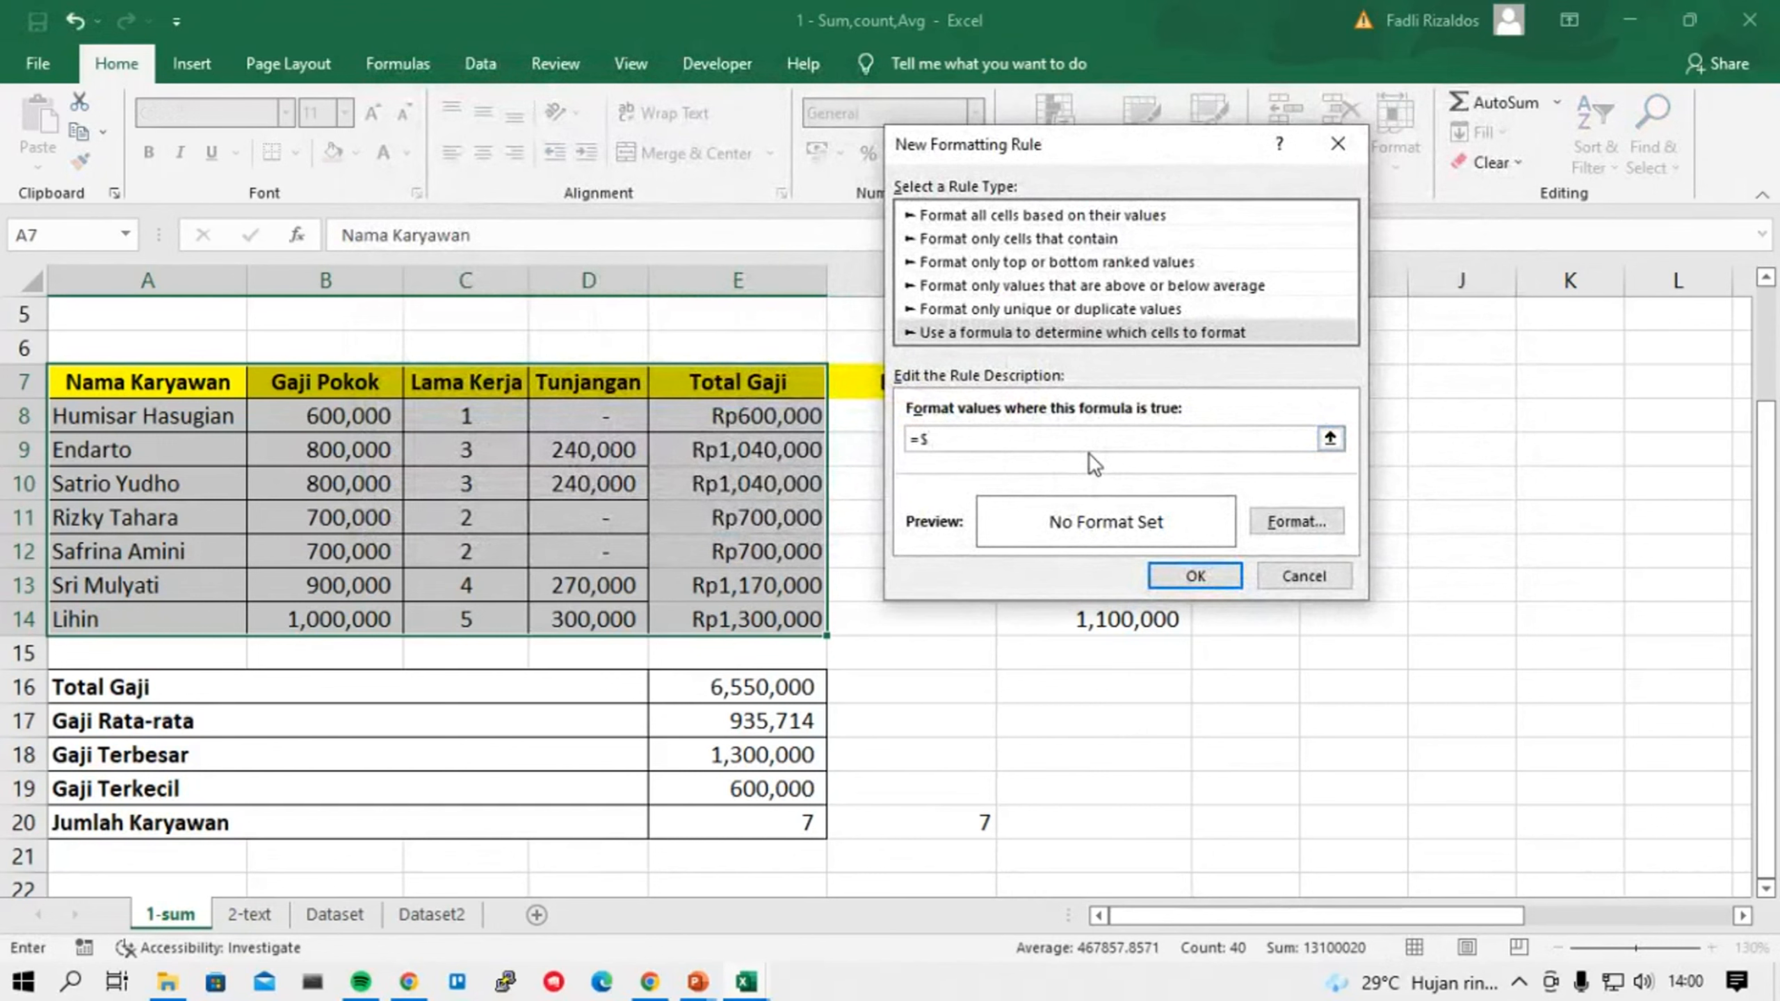
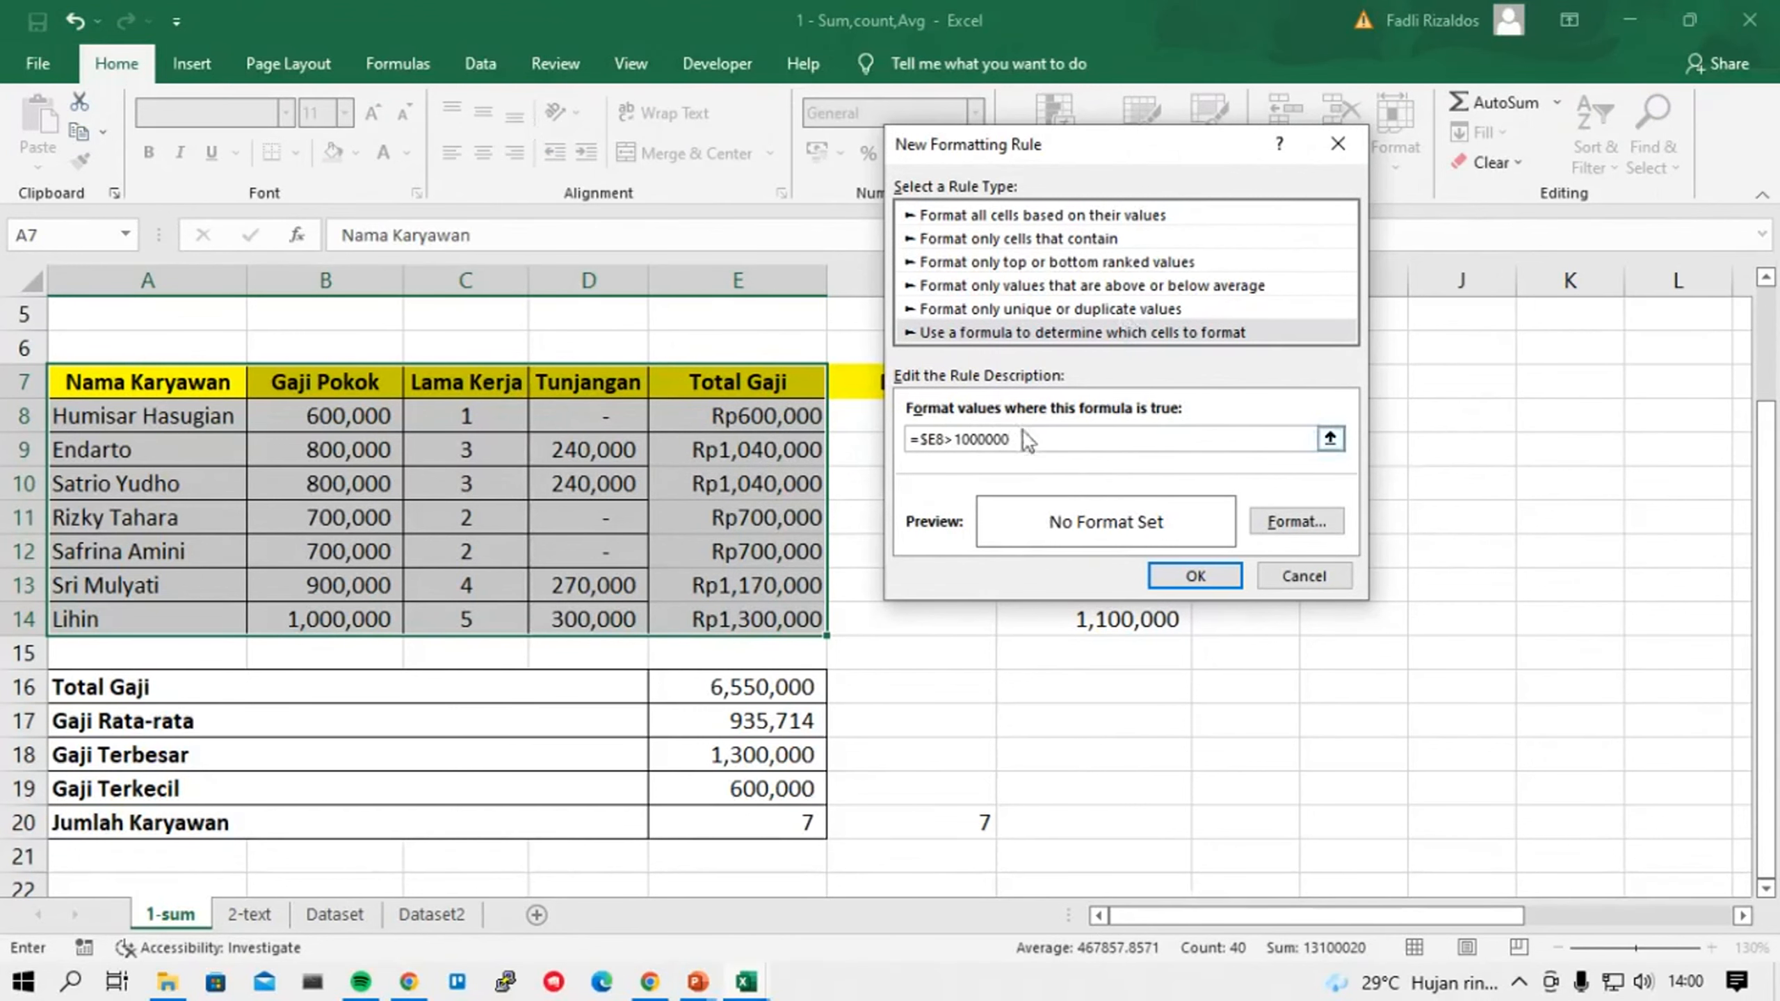
Open the cell format settings for the new formula-based rule.
{"action": "left_click", "coordinate": [1275, 522]}
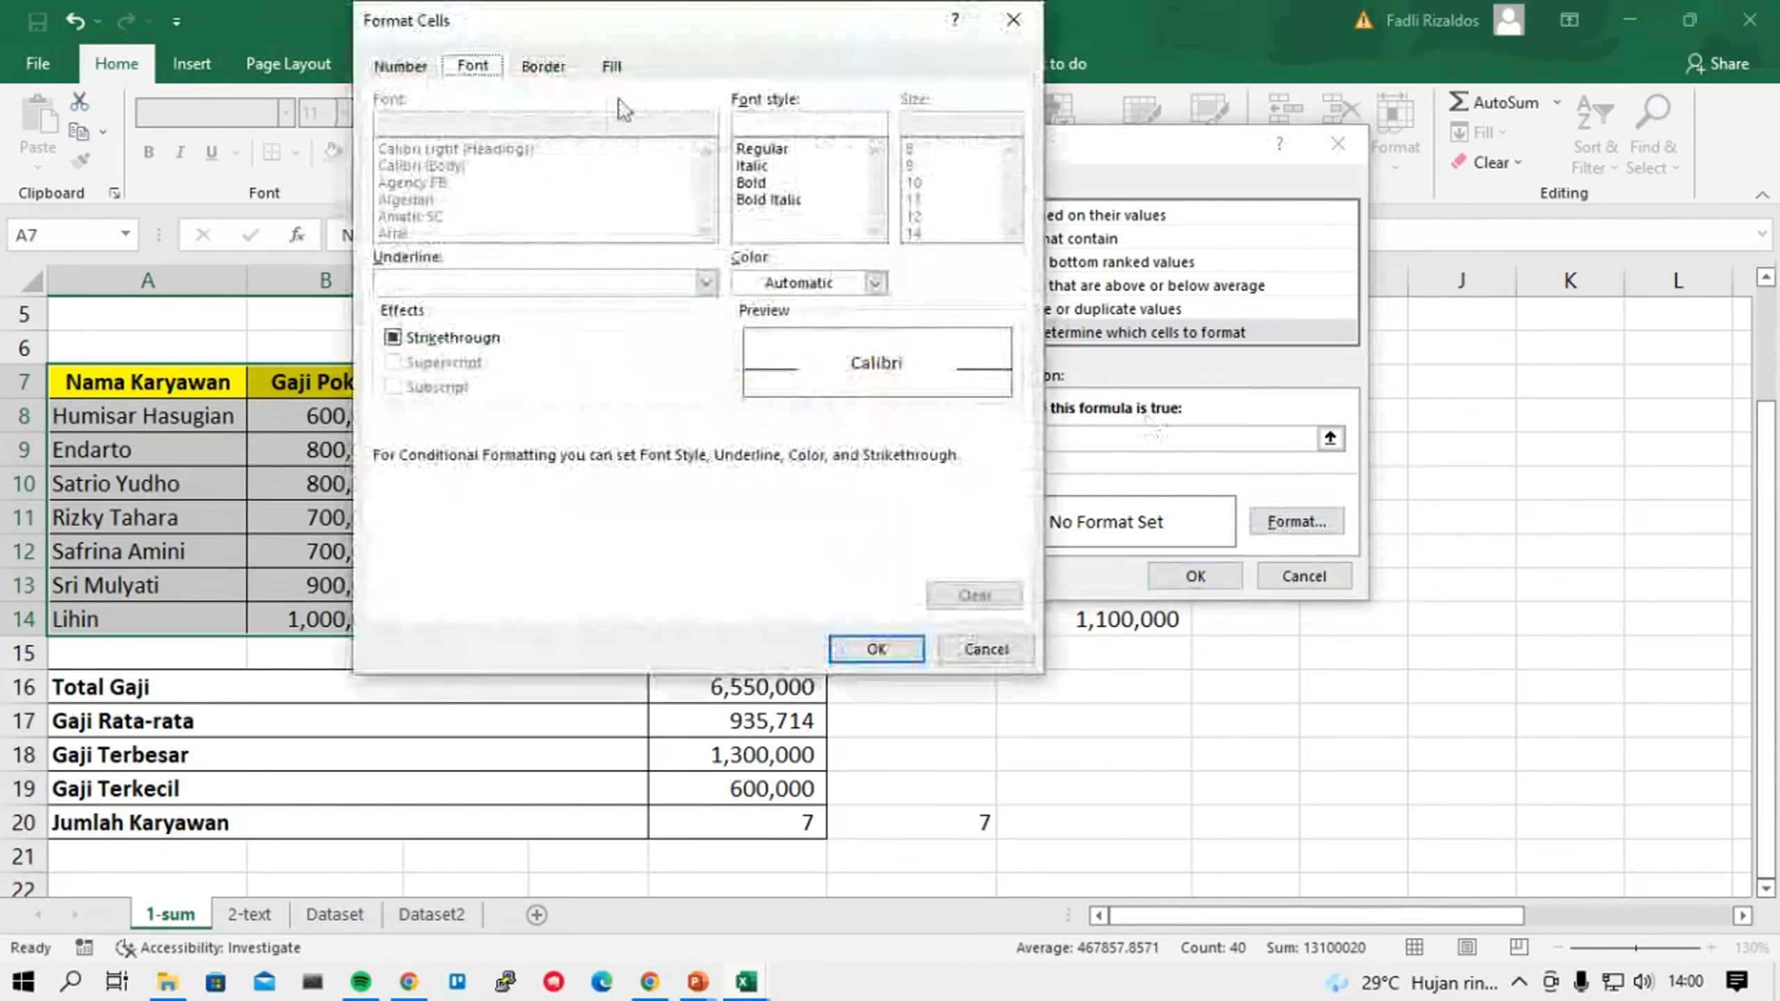
Give the =$E8>1000000 conditional formatting rule a light green fill and apply it to the table range A7:E14.
{"action": "left_click", "coordinate": [612, 67]}
{"action": "left_click", "coordinate": [476, 67]}
{"action": "left_click", "coordinate": [540, 67]}
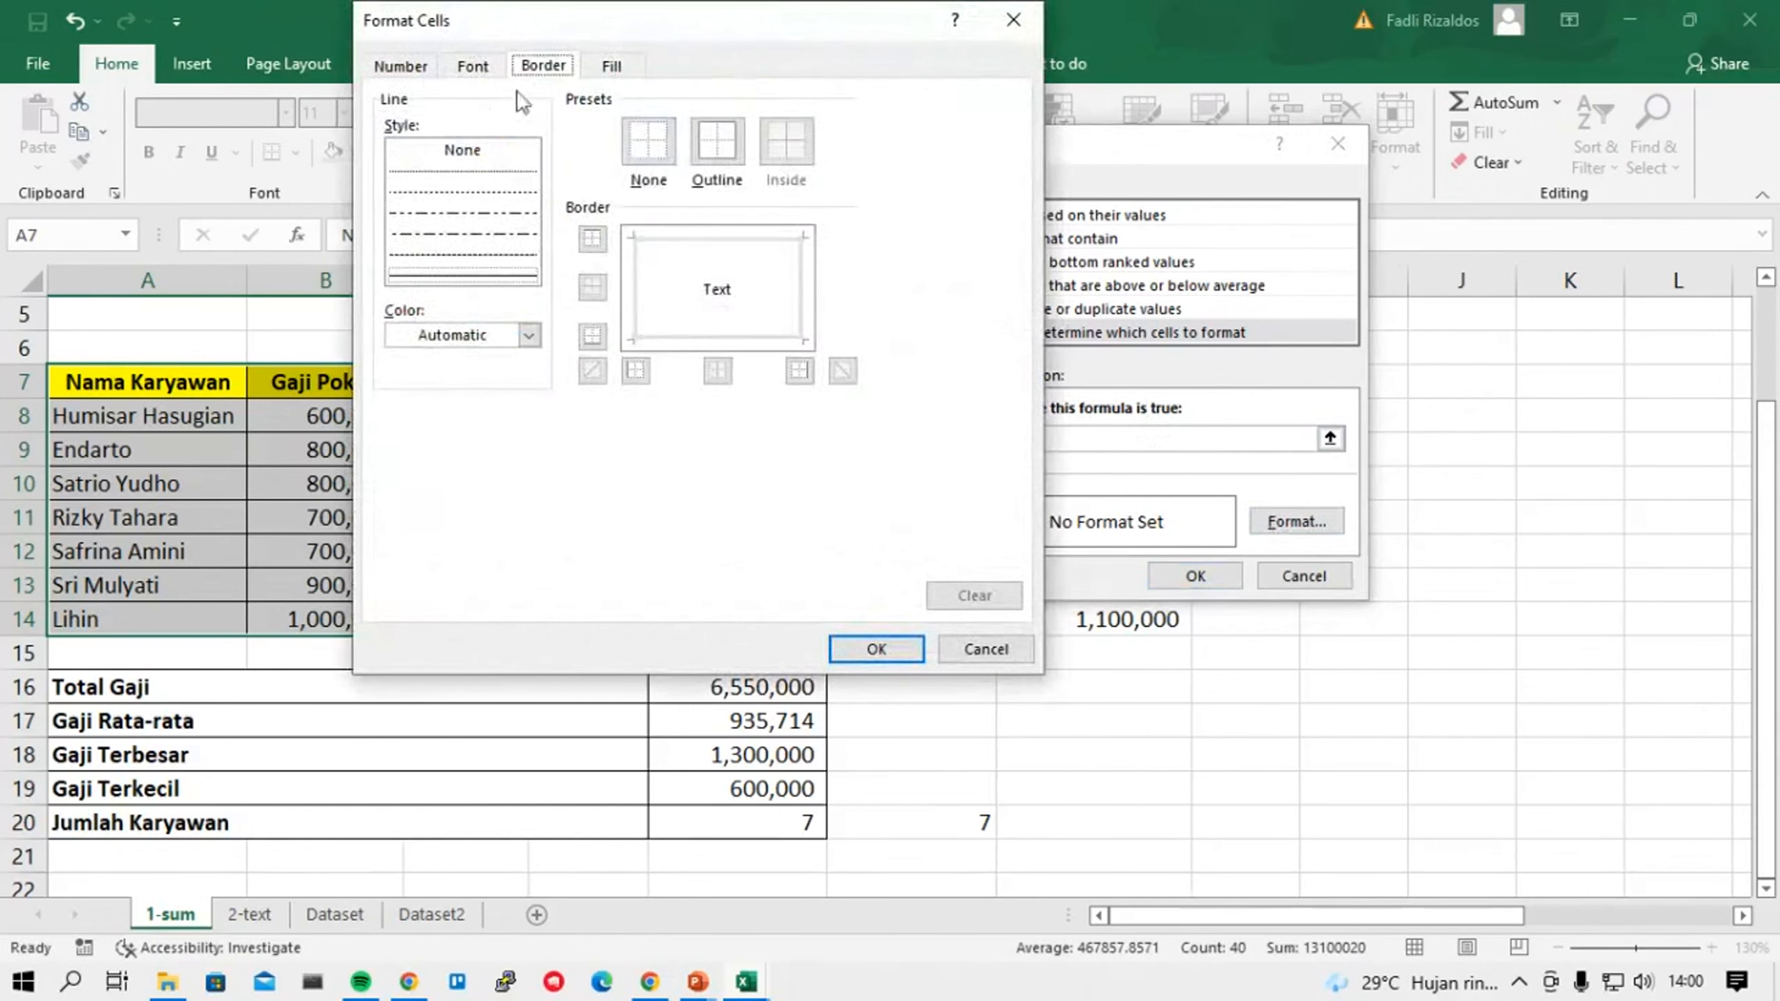
{"action": "left_click", "coordinate": [483, 70]}
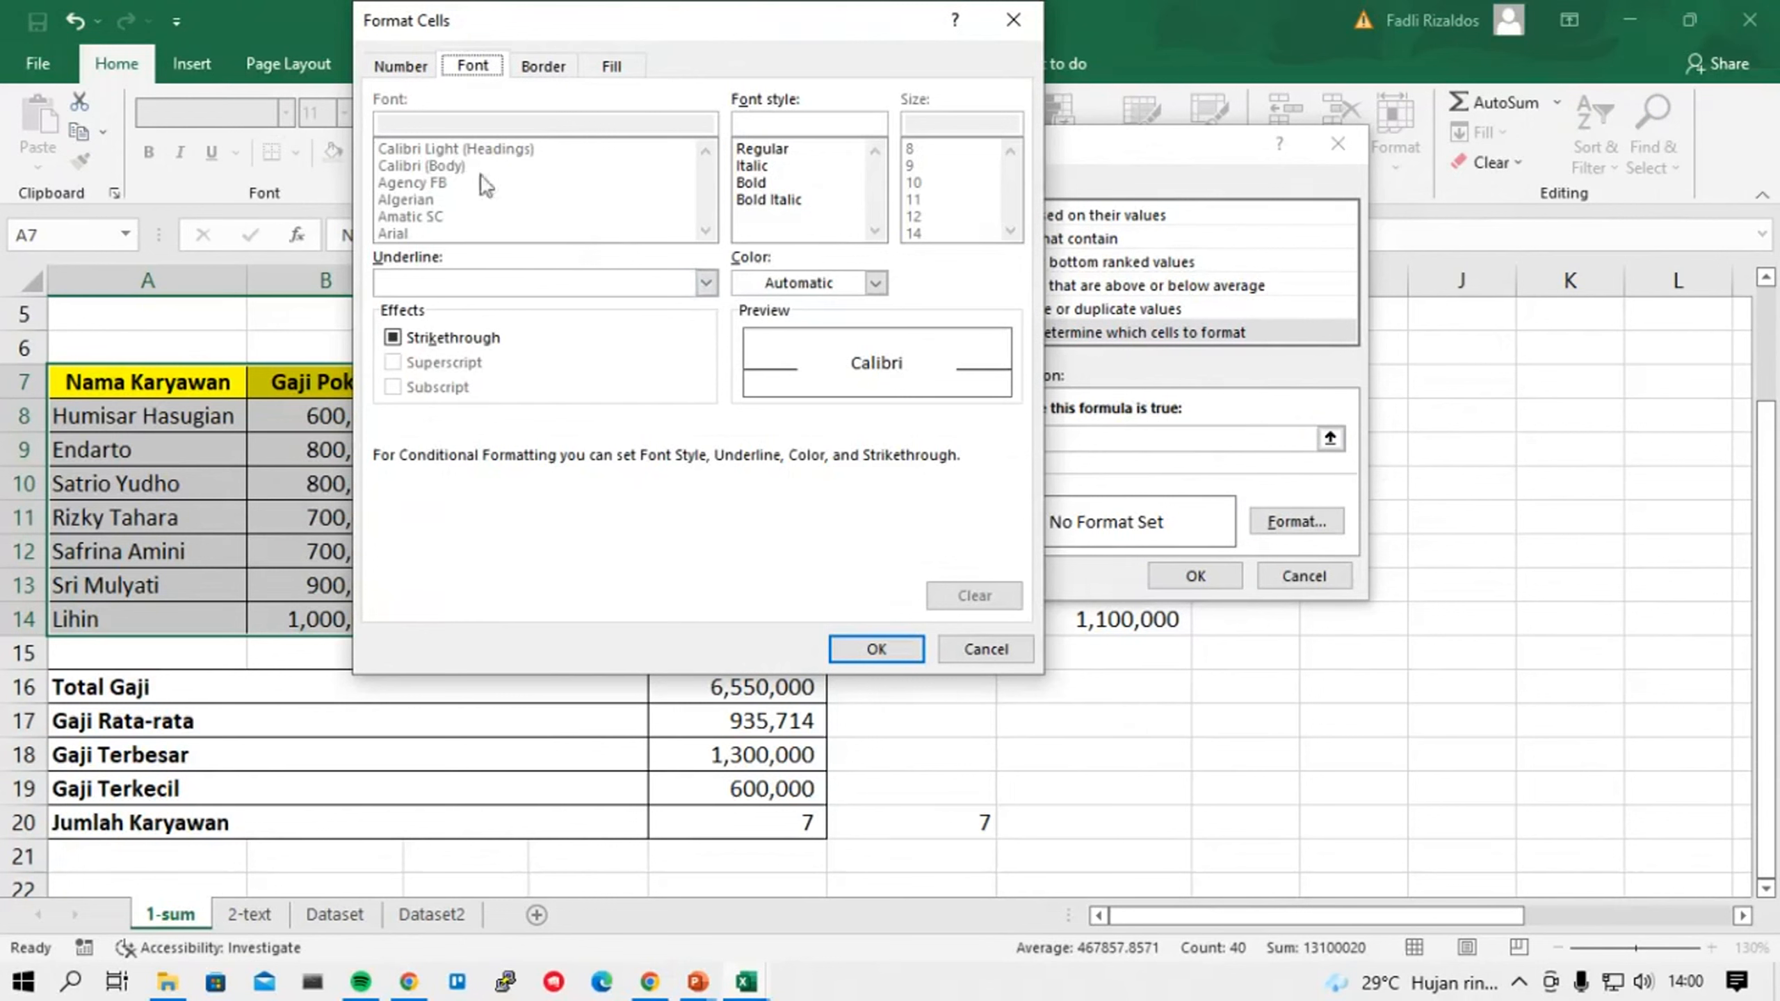
{"action": "left_click", "coordinate": [554, 66]}
{"action": "left_click", "coordinate": [610, 65]}
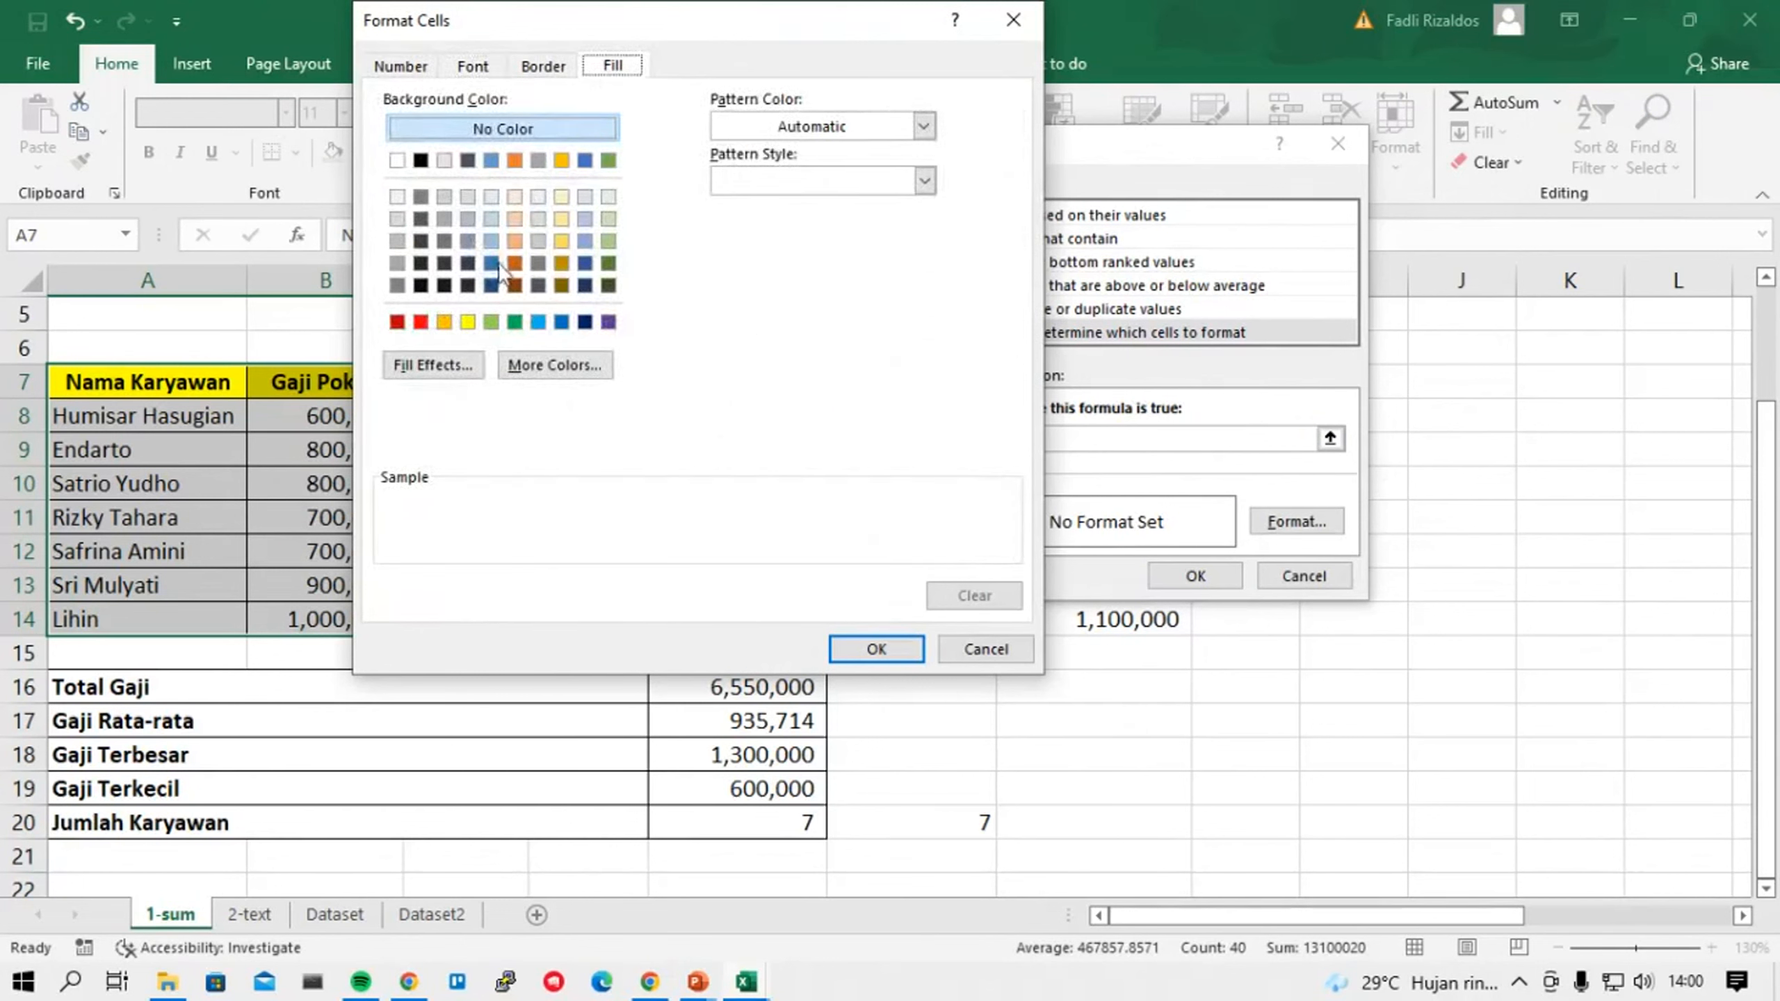
{"action": "left_click", "coordinate": [492, 262]}
{"action": "left_click", "coordinate": [491, 321]}
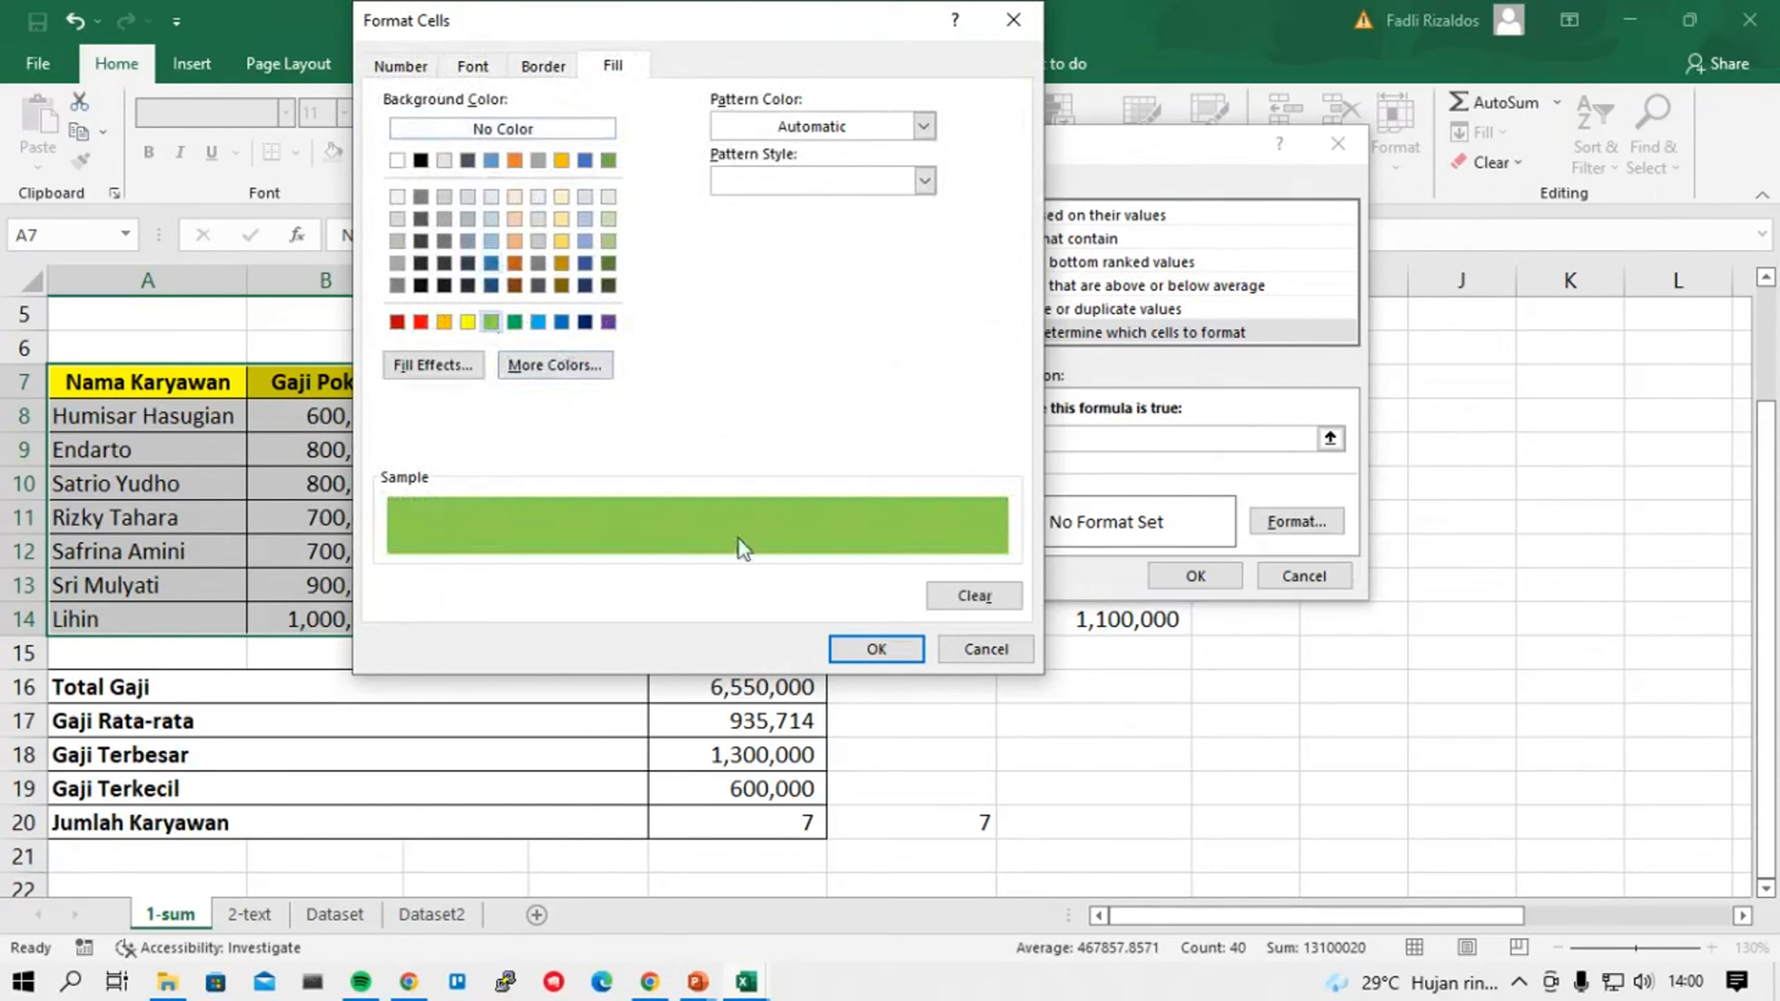
{"action": "left_click", "coordinate": [875, 648]}
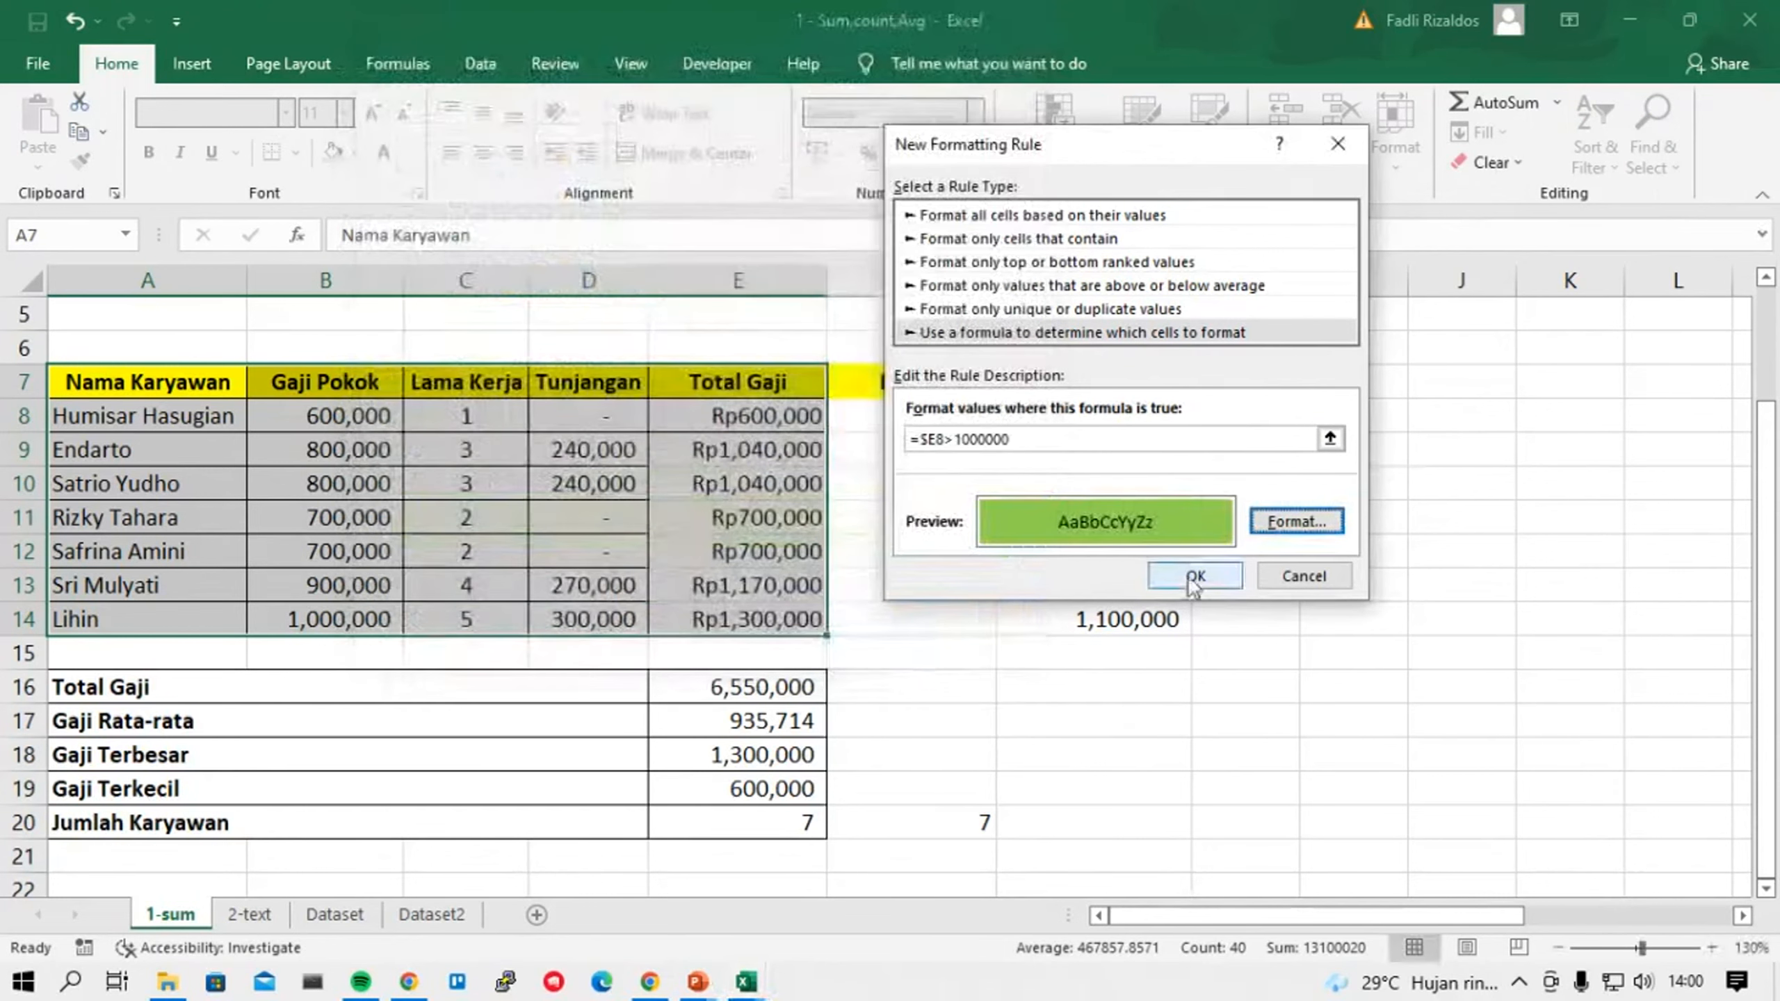
{"action": "left_click", "coordinate": [1191, 576]}
{"action": "left_click", "coordinate": [953, 645]}
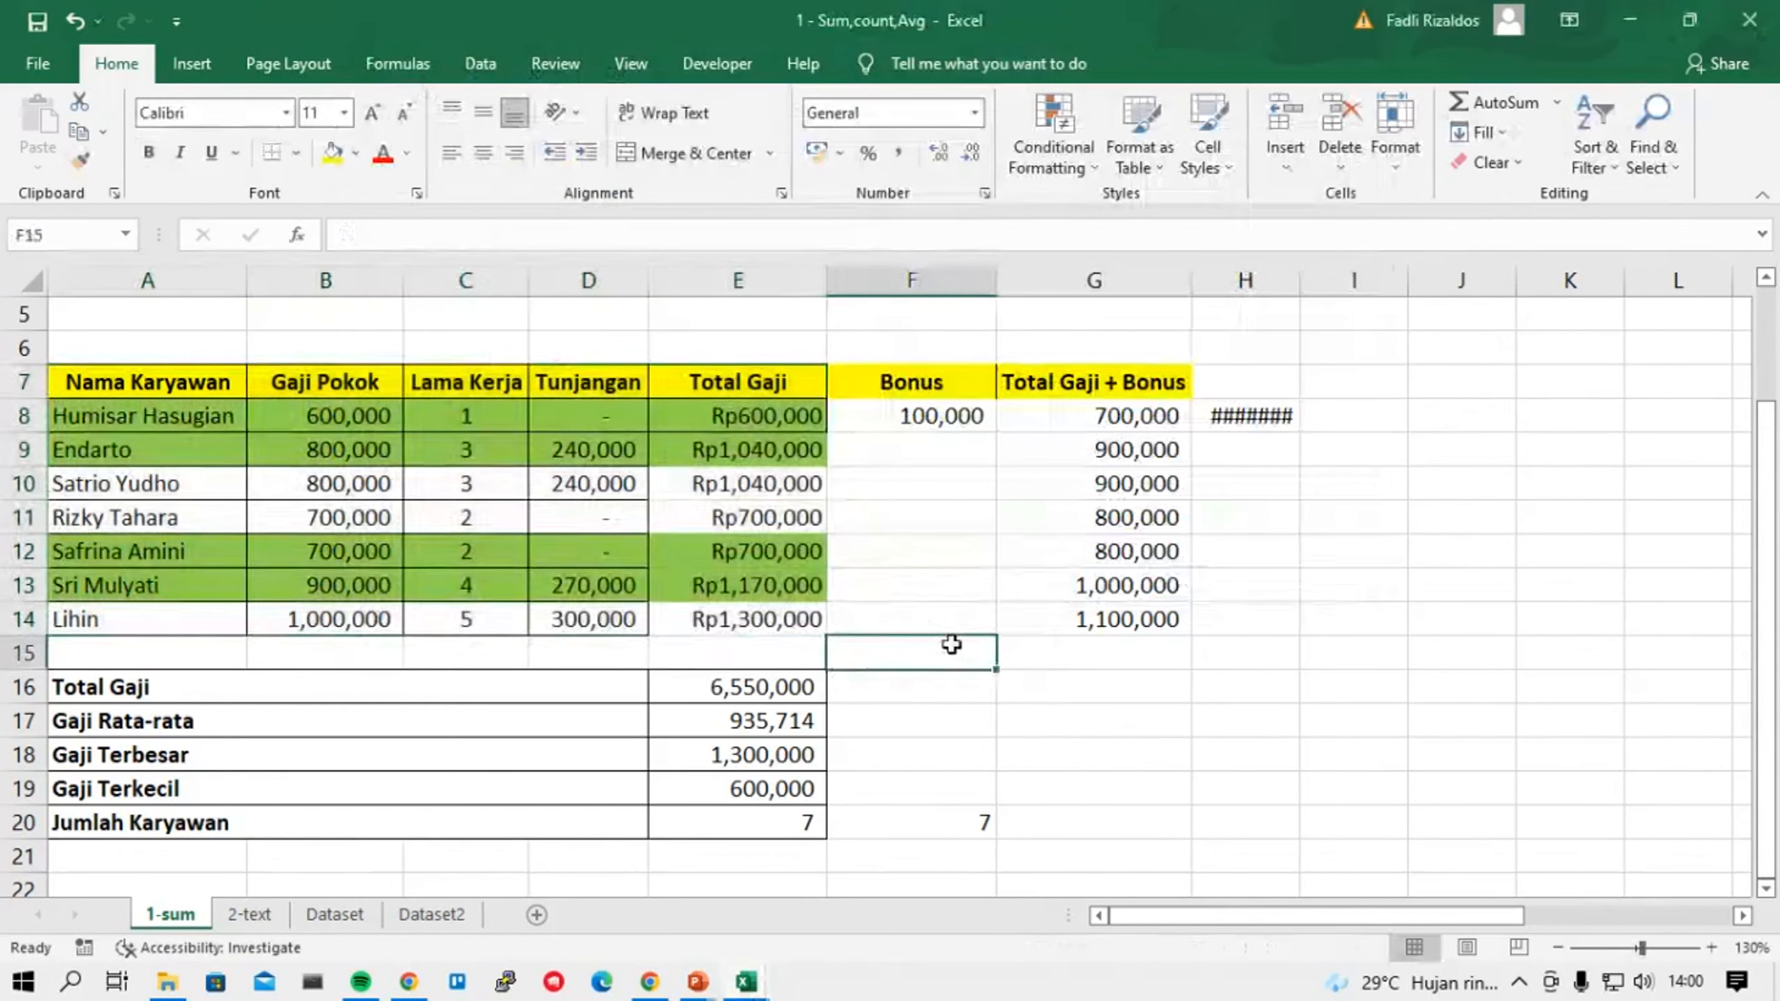
Examine the Total Gaji cells in the highlighted rows and the conditional formatting rules for cell F17.
{"action": "left_click", "coordinate": [754, 415]}
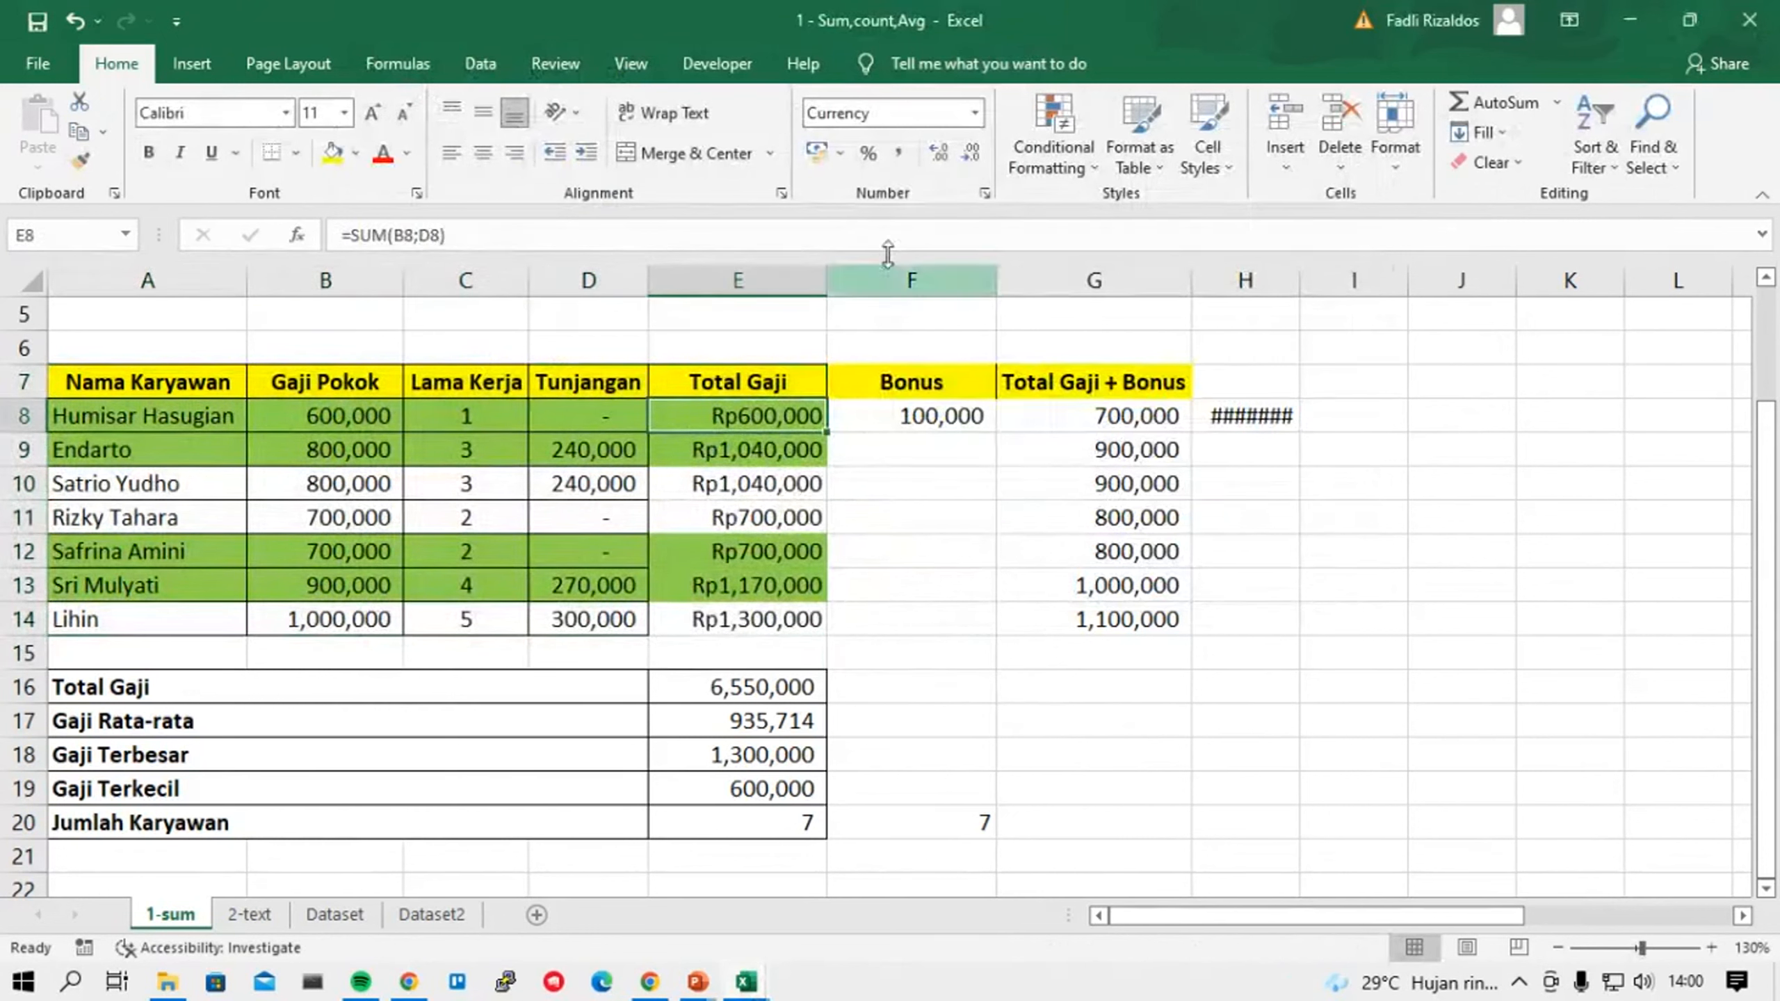
{"action": "left_click", "coordinate": [1070, 118]}
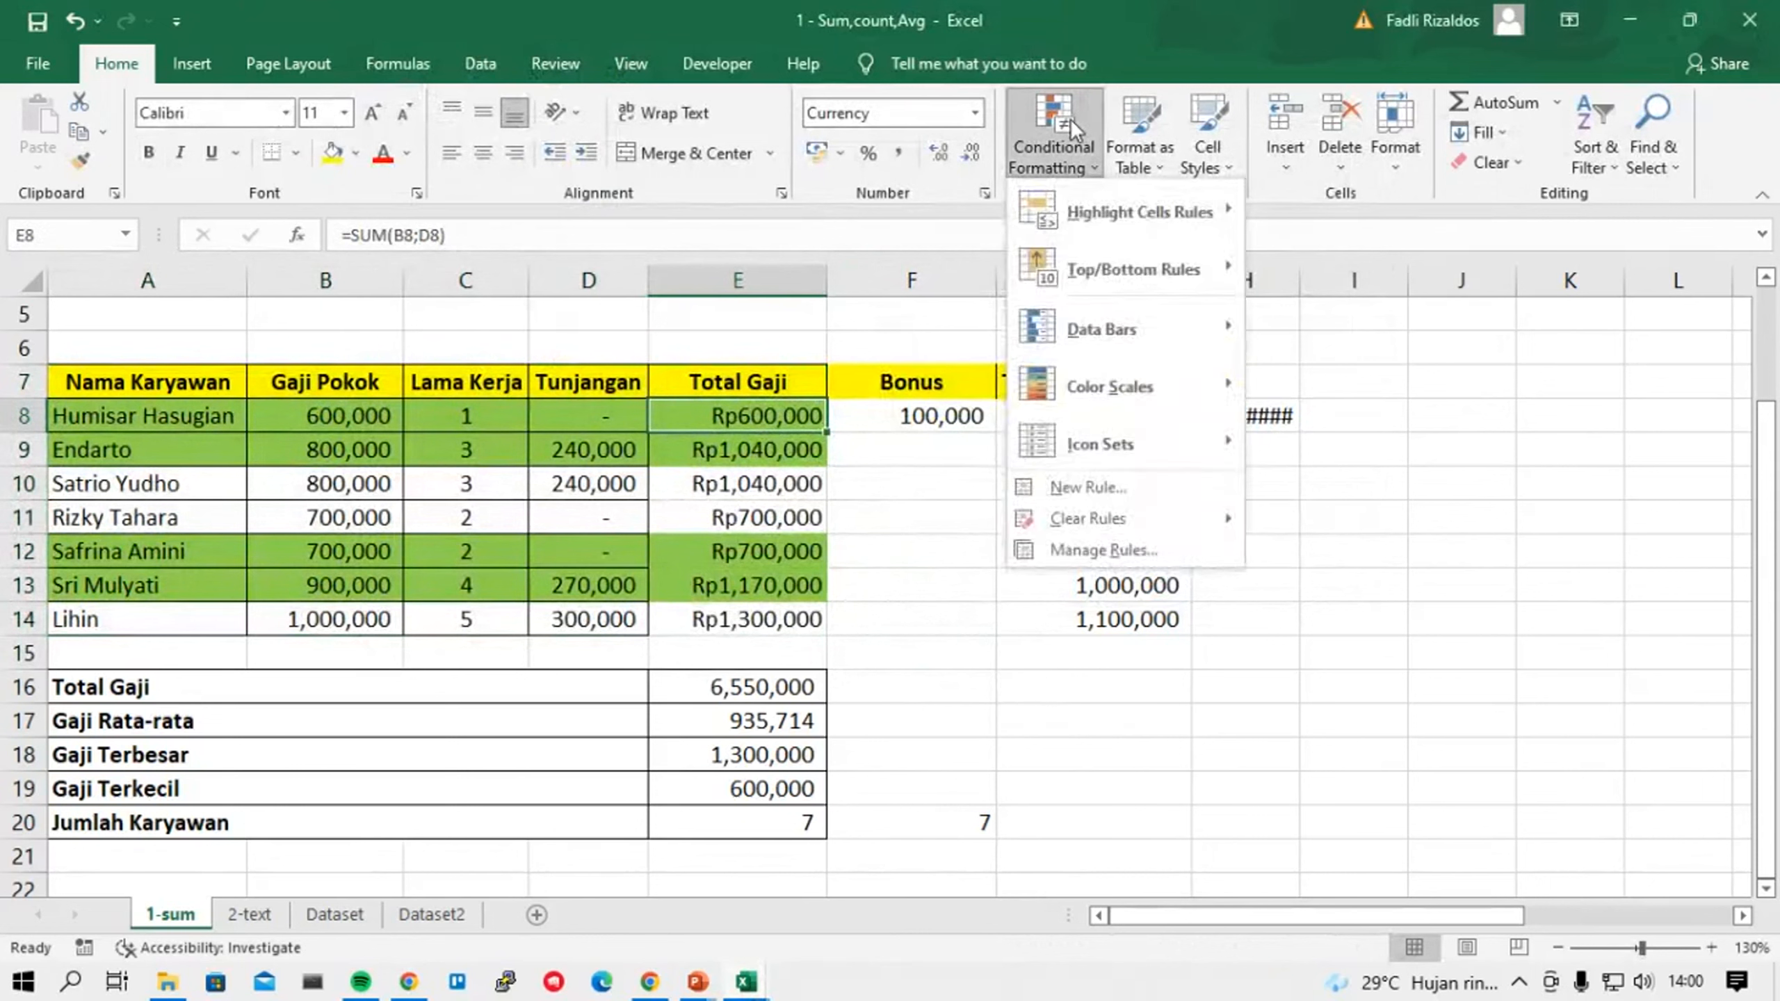
{"action": "left_click", "coordinate": [858, 605]}
{"action": "left_click_drag", "start_coordinate": [774, 553], "coordinate": [774, 604]}
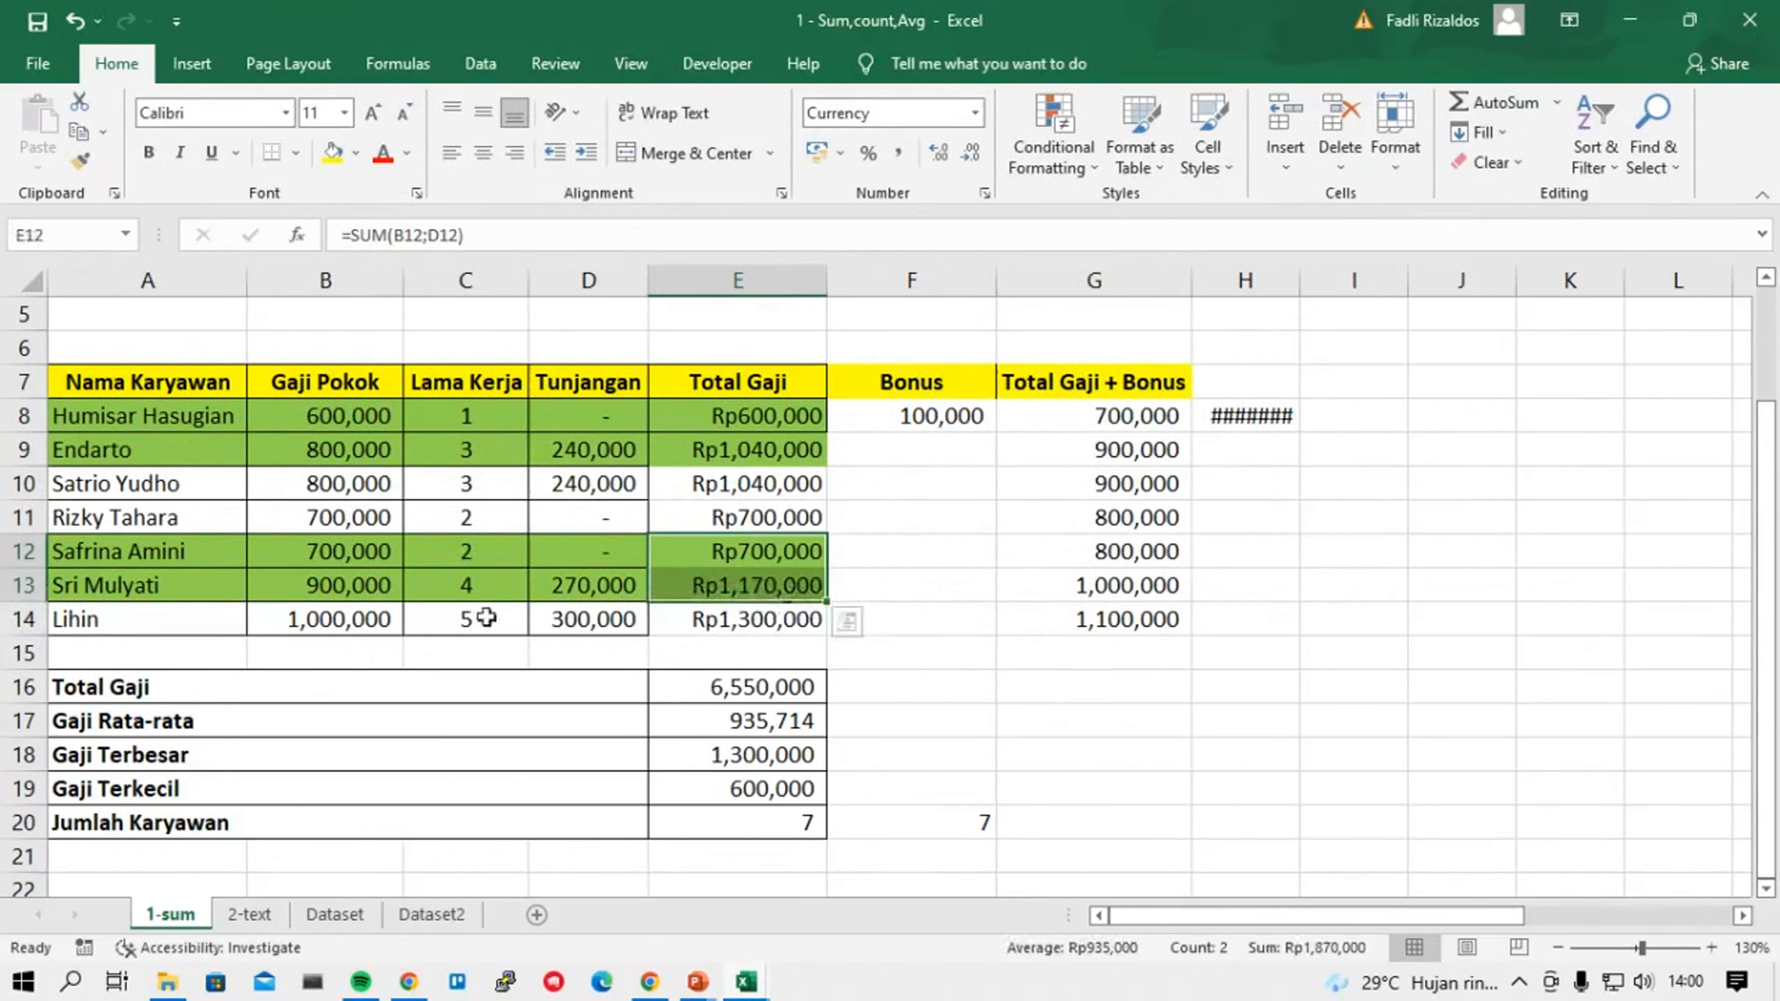
{"action": "left_click", "coordinate": [913, 729]}
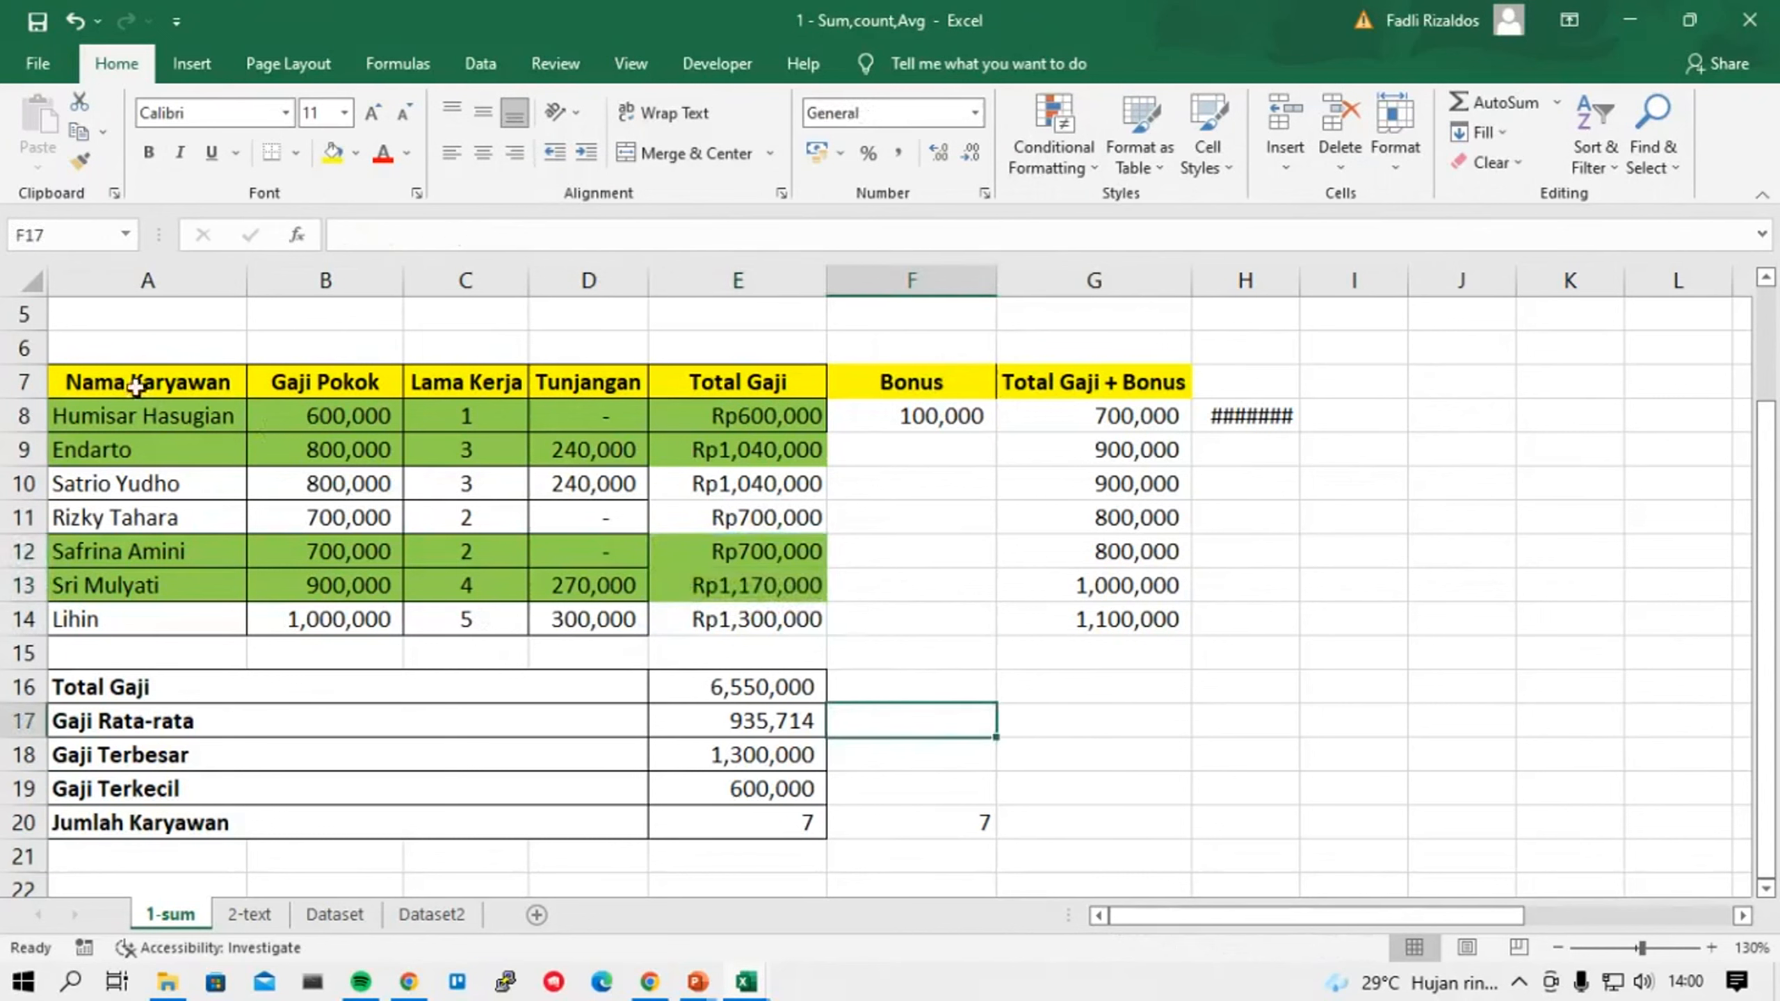
{"action": "left_click", "coordinate": [1070, 133]}
{"action": "left_click", "coordinate": [1114, 554]}
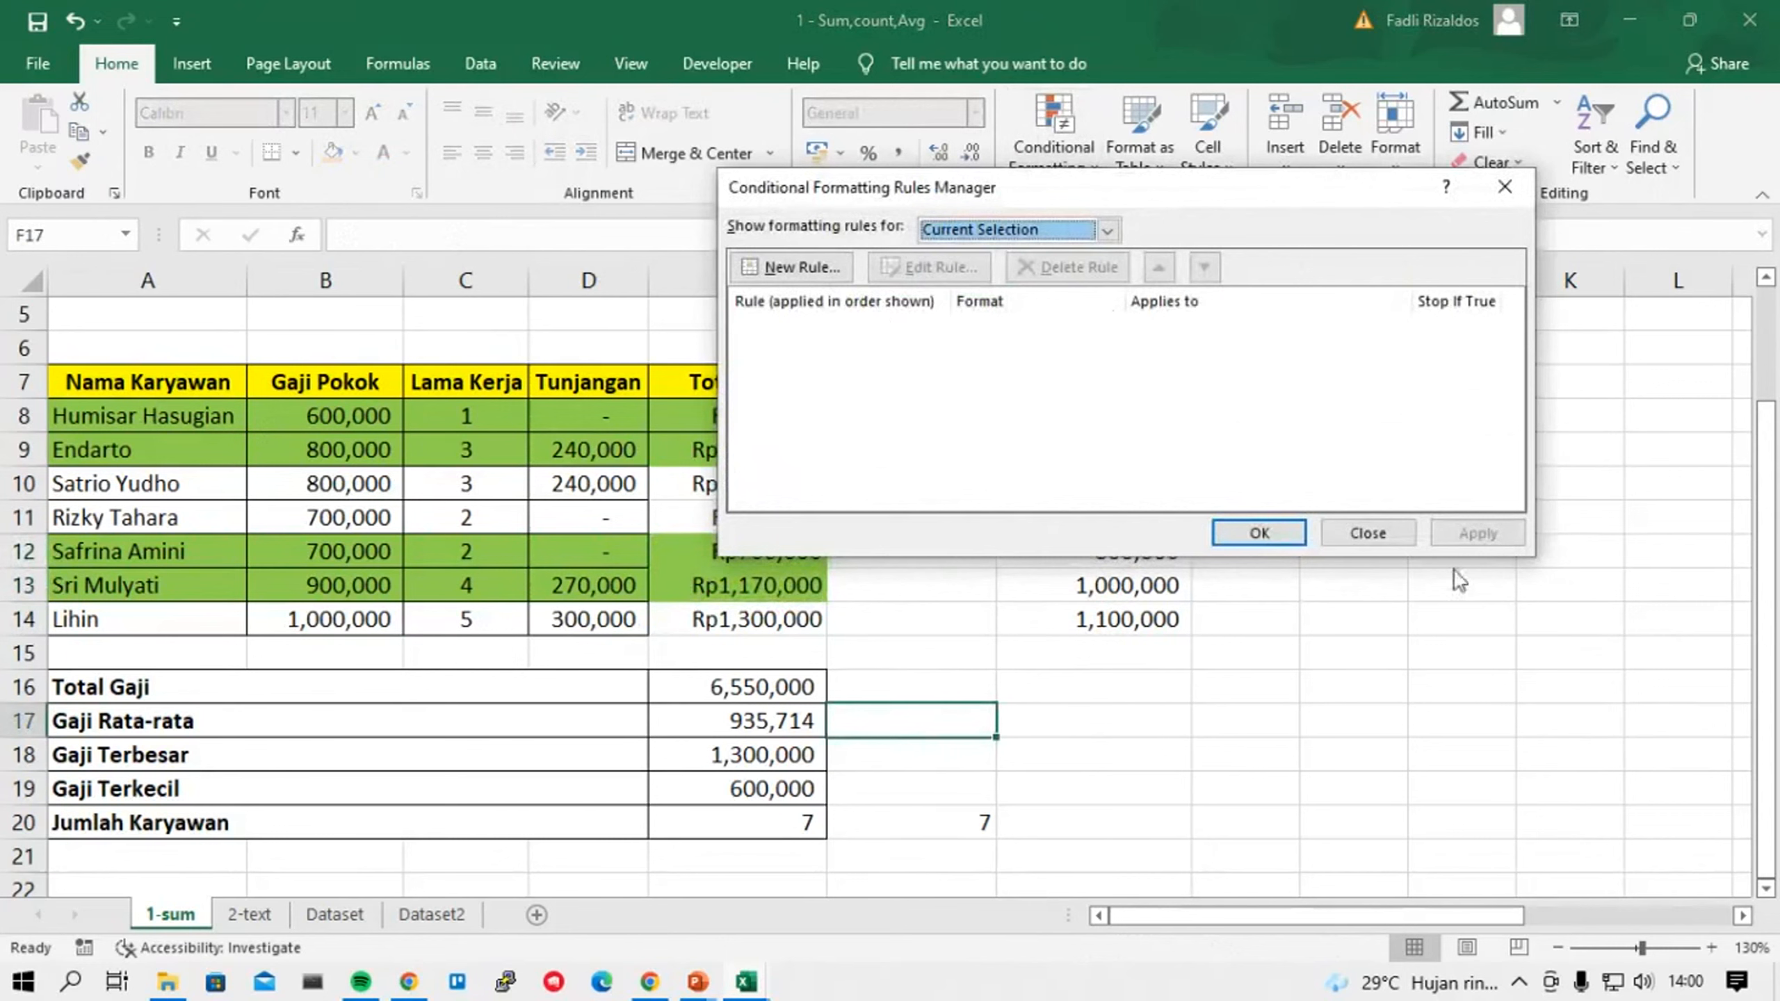
{"action": "left_click", "coordinate": [1367, 533]}
Try changing the green fill rule's formula to =E8>1000000, with a relative column reference.
{"action": "left_click", "coordinate": [617, 448]}
{"action": "left_click", "coordinate": [1055, 141]}
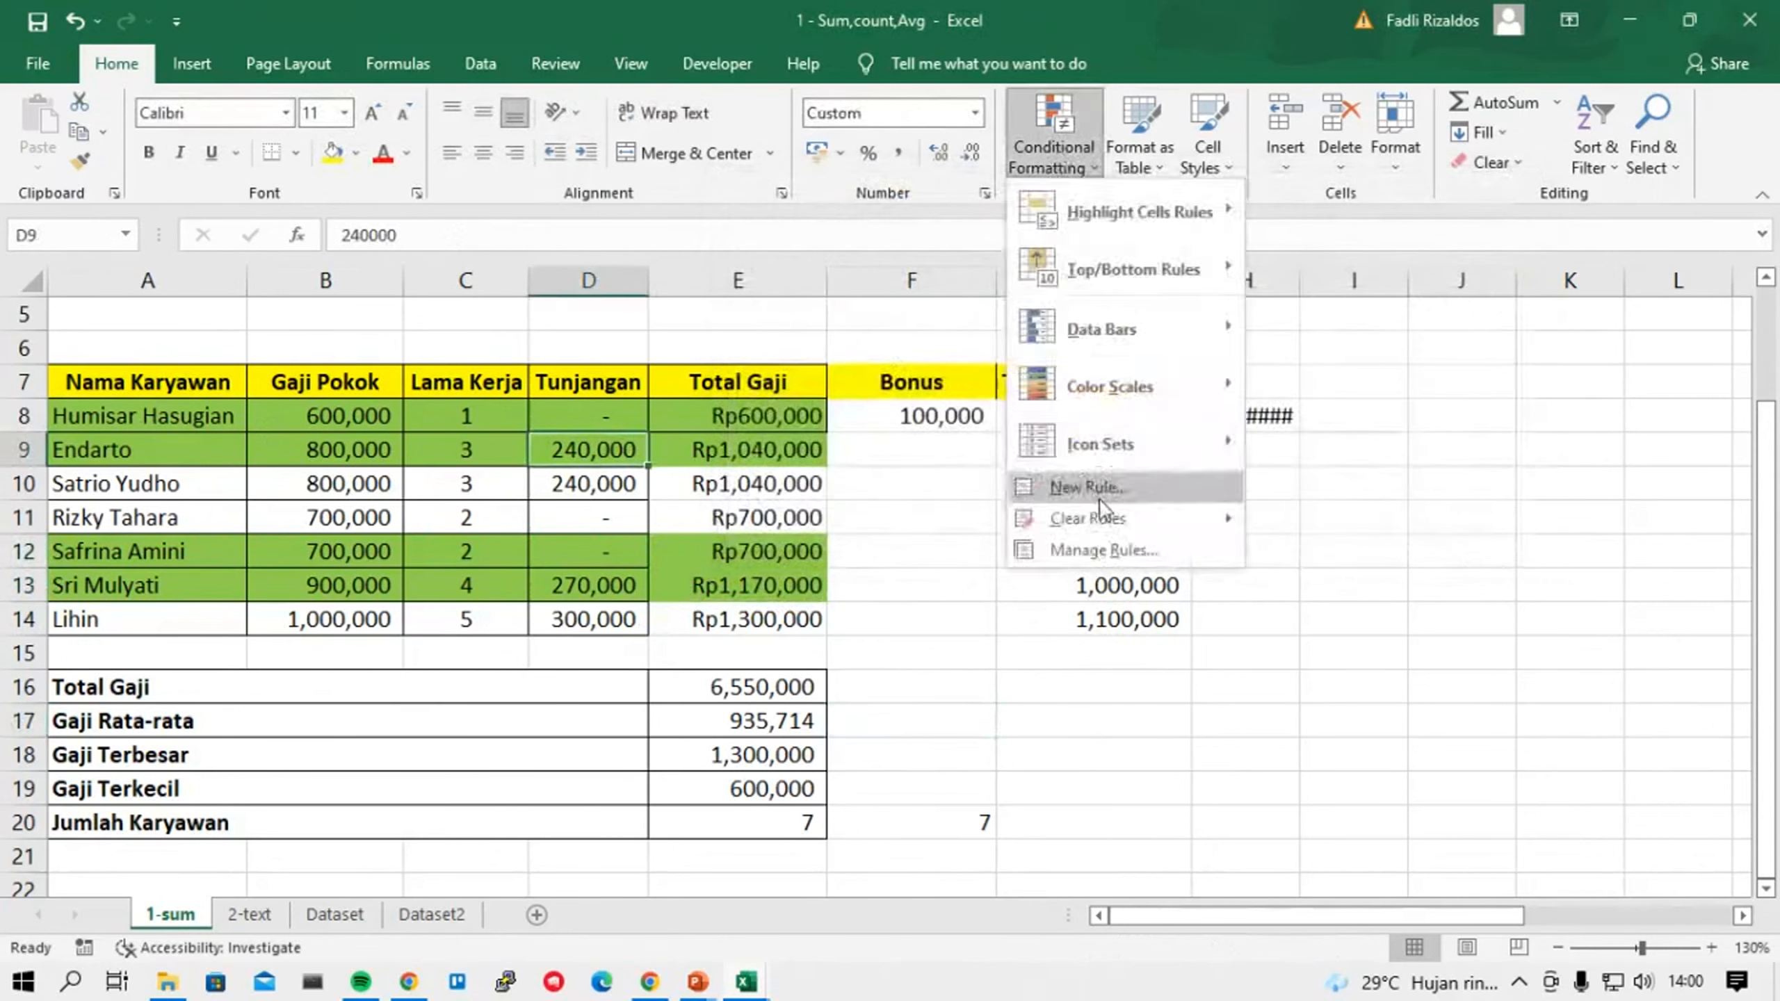
{"action": "left_click", "coordinate": [1077, 546]}
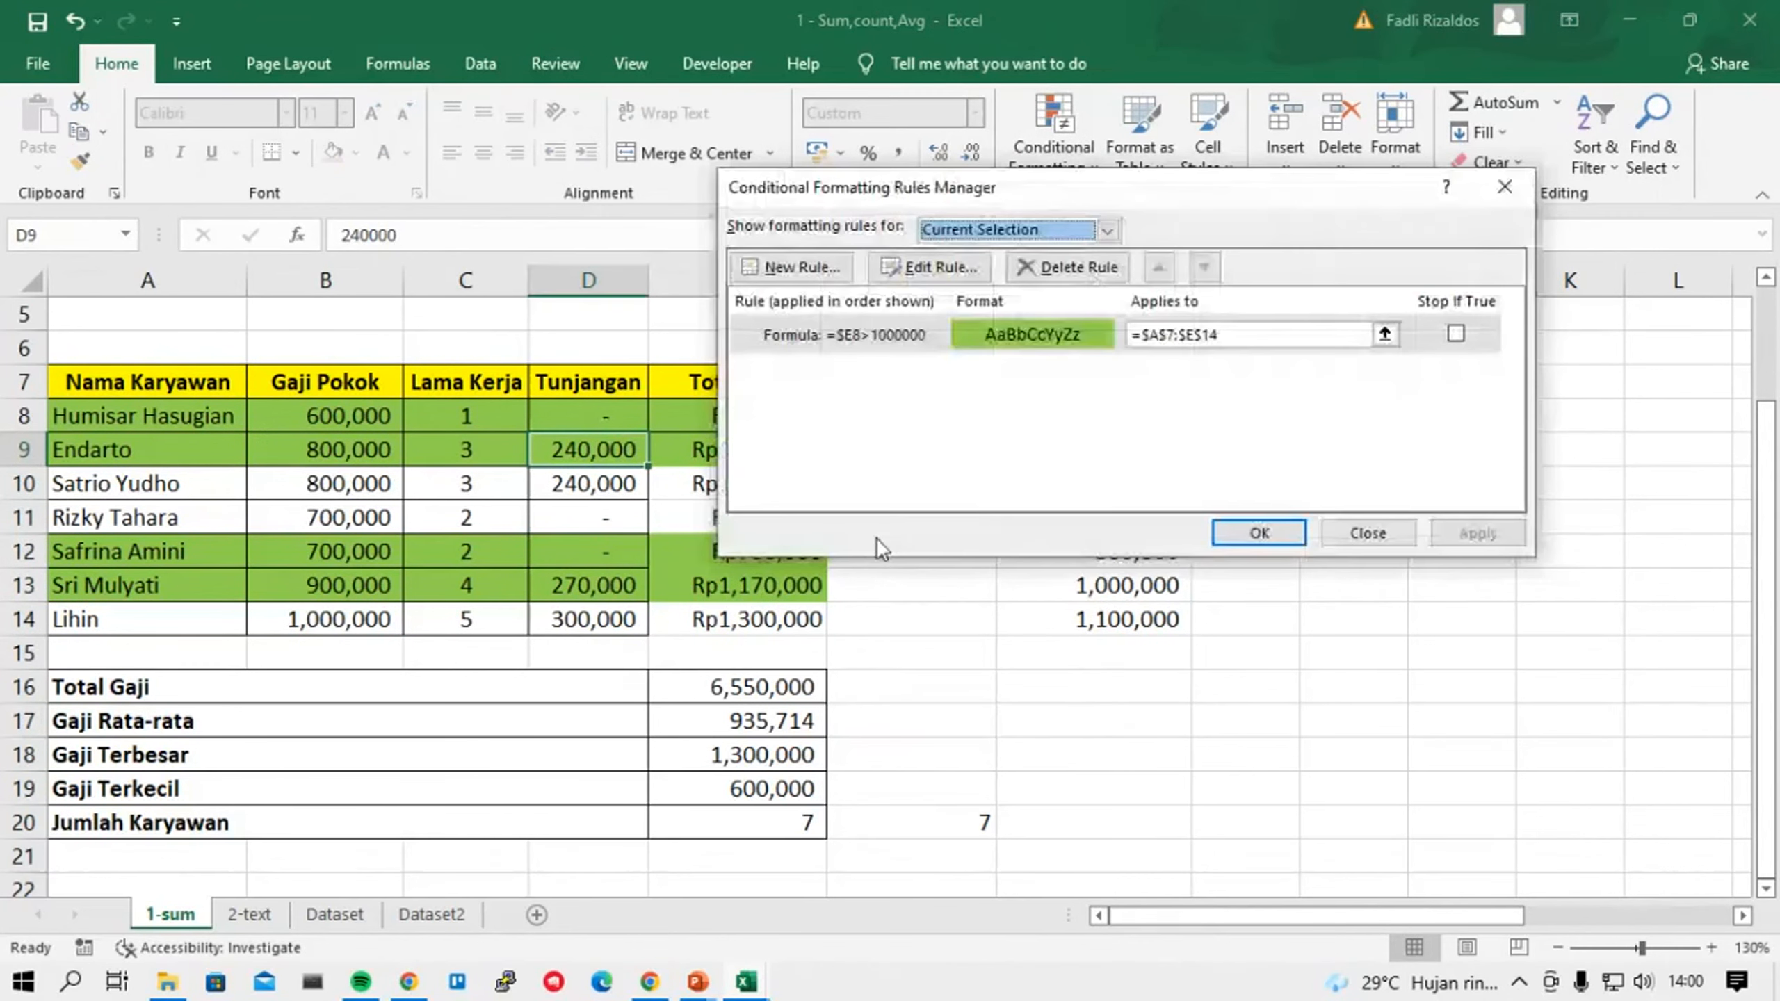
{"action": "double_click", "coordinate": [935, 336]}
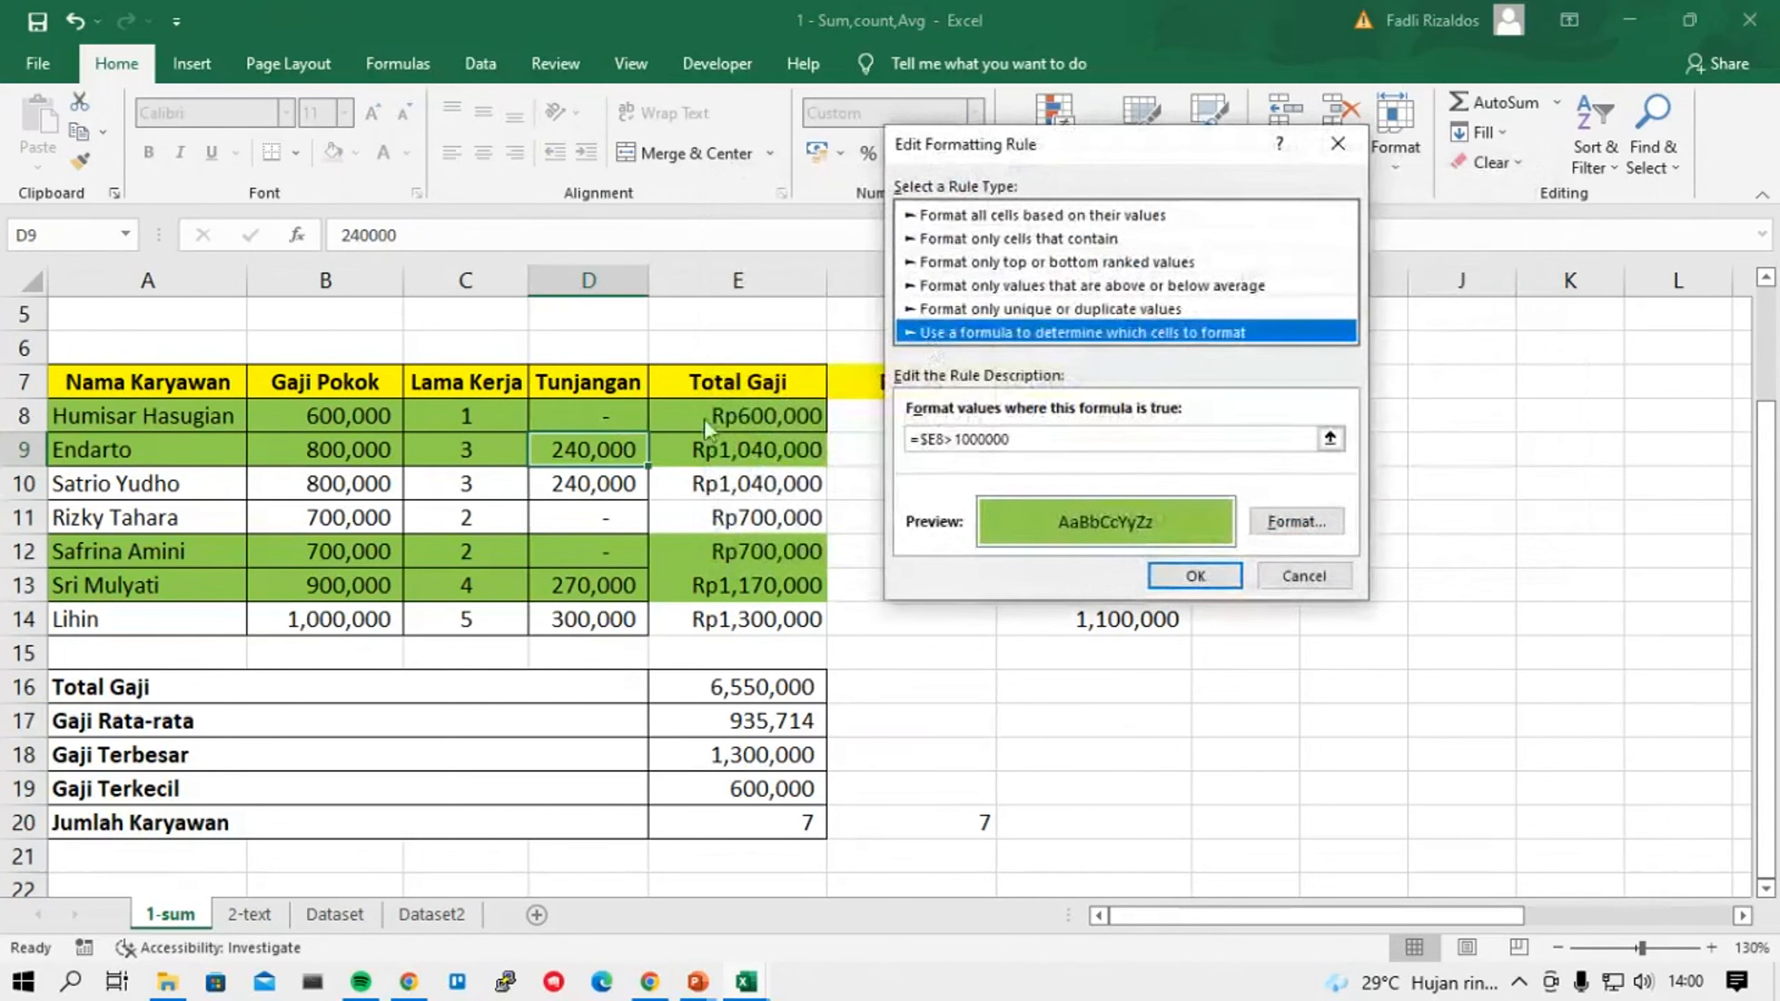
{"action": "left_click", "coordinate": [1039, 438]}
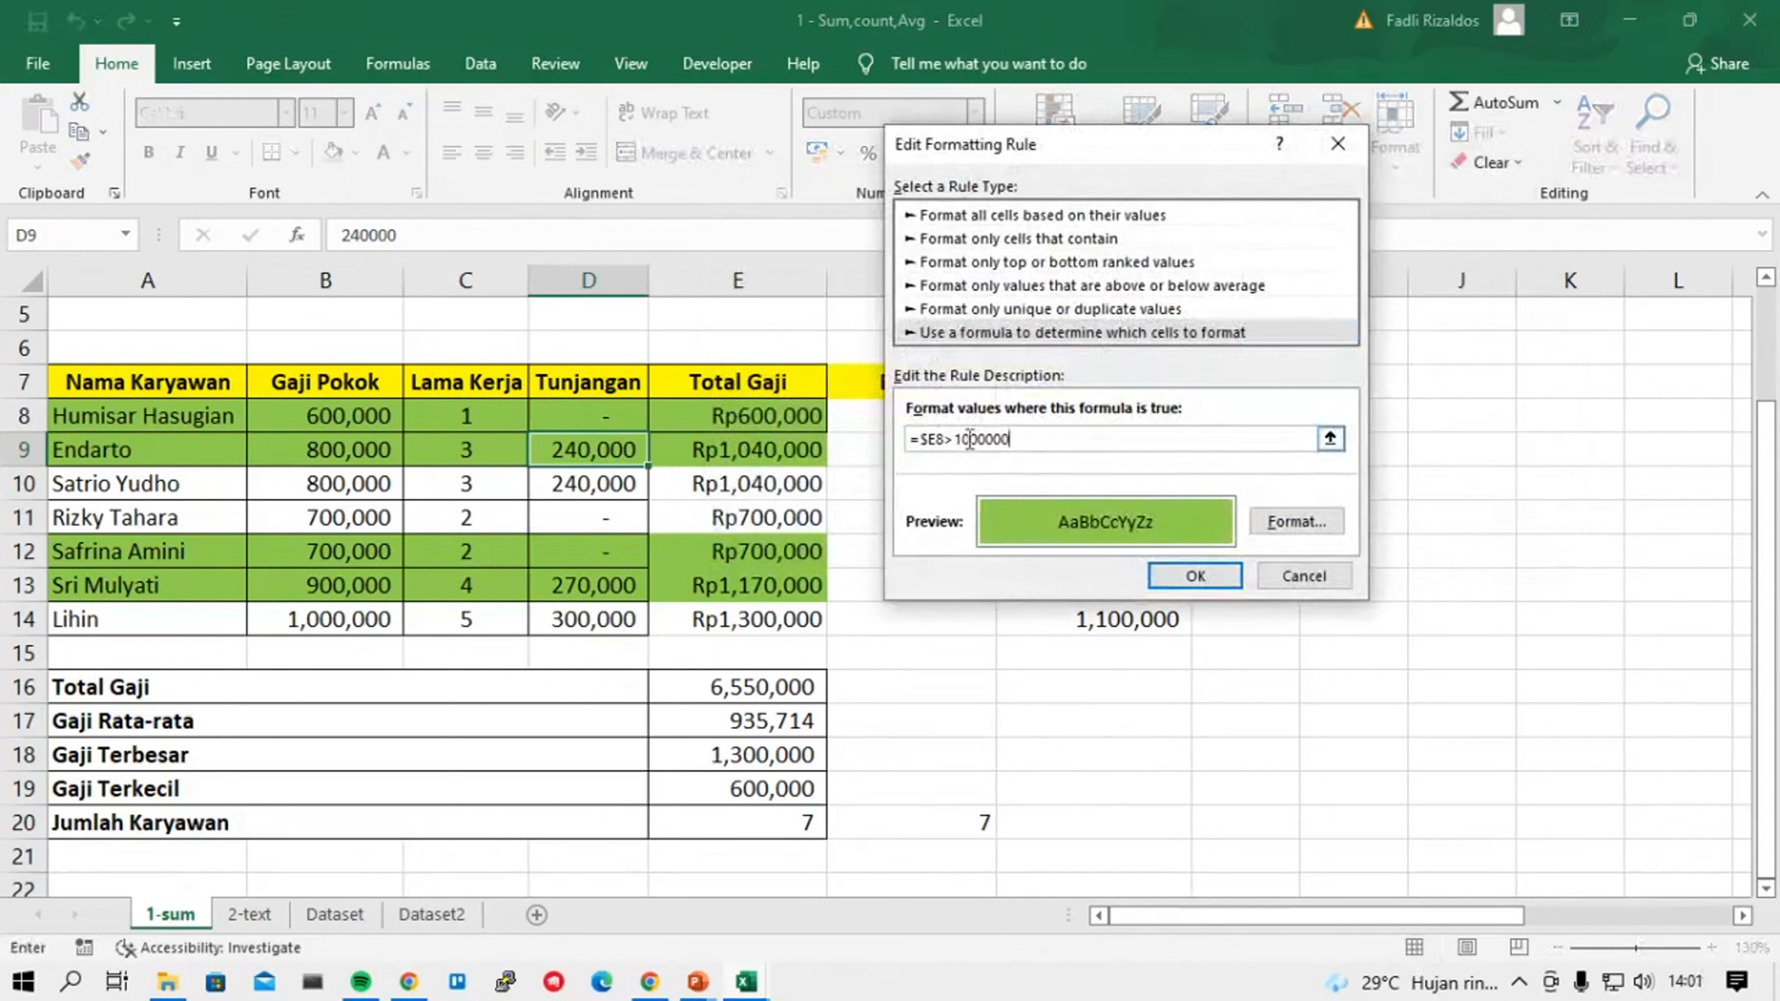
{"action": "left_click", "coordinate": [928, 439]}
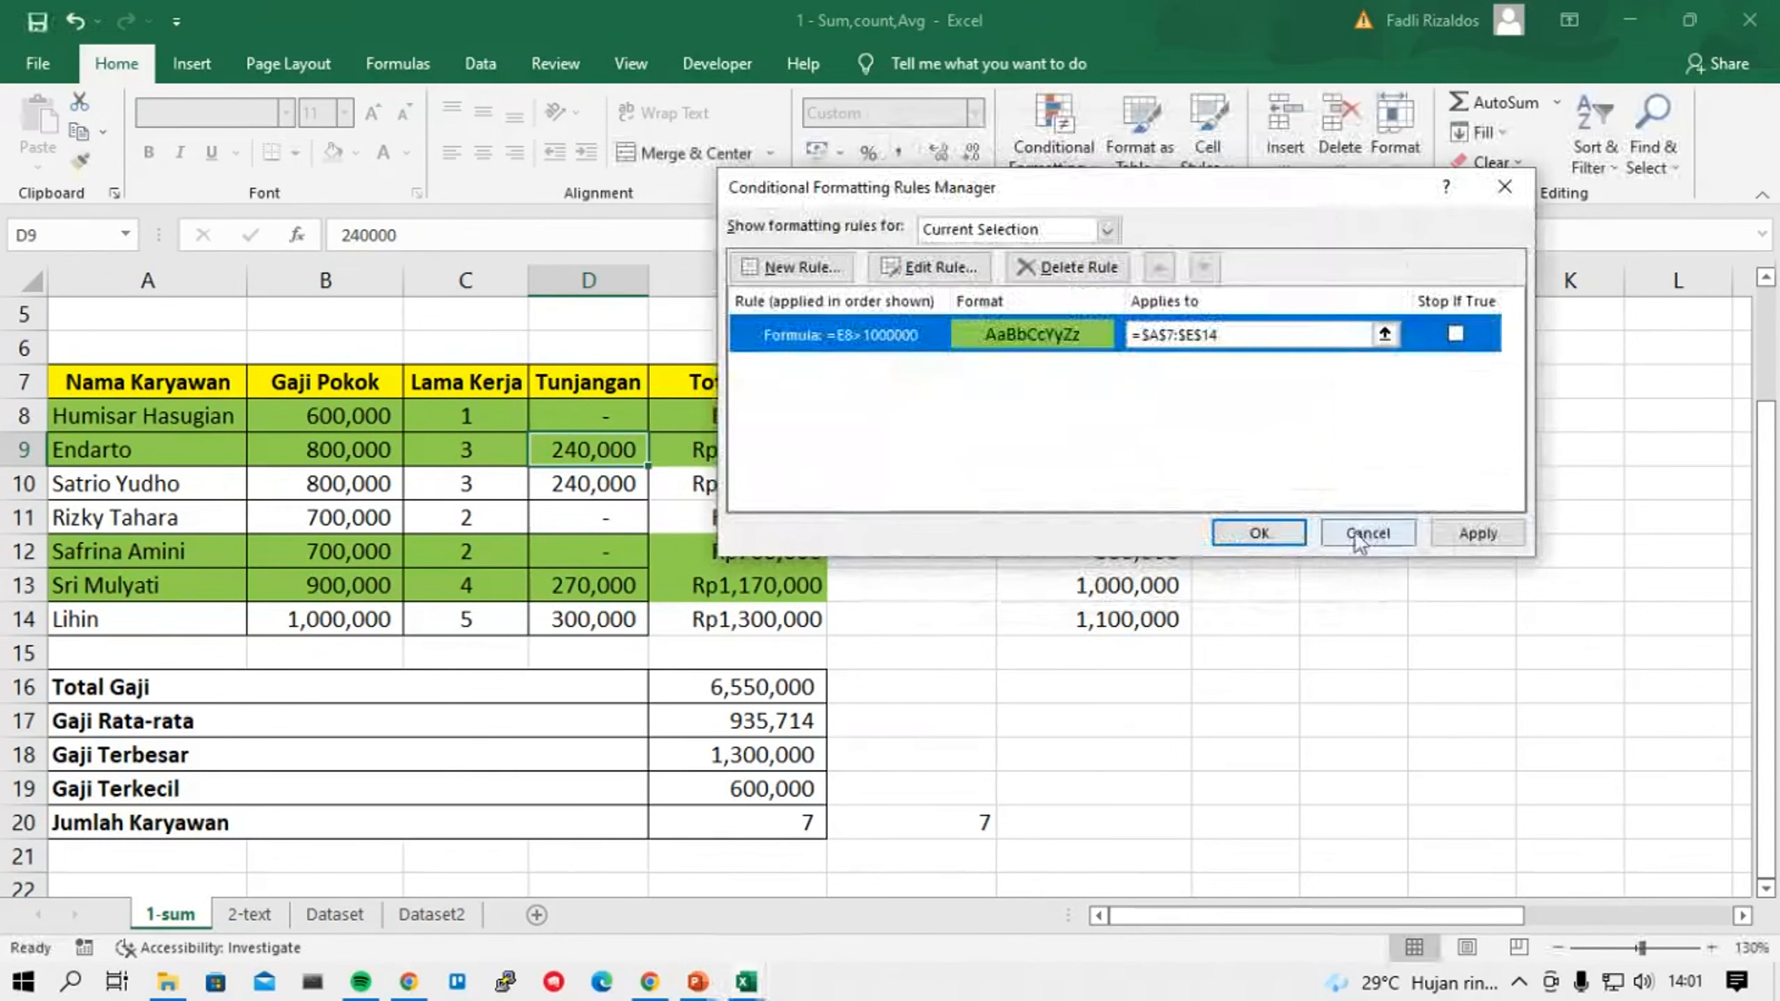
{"action": "left_click", "coordinate": [1478, 532]}
{"action": "left_click", "coordinate": [1258, 534]}
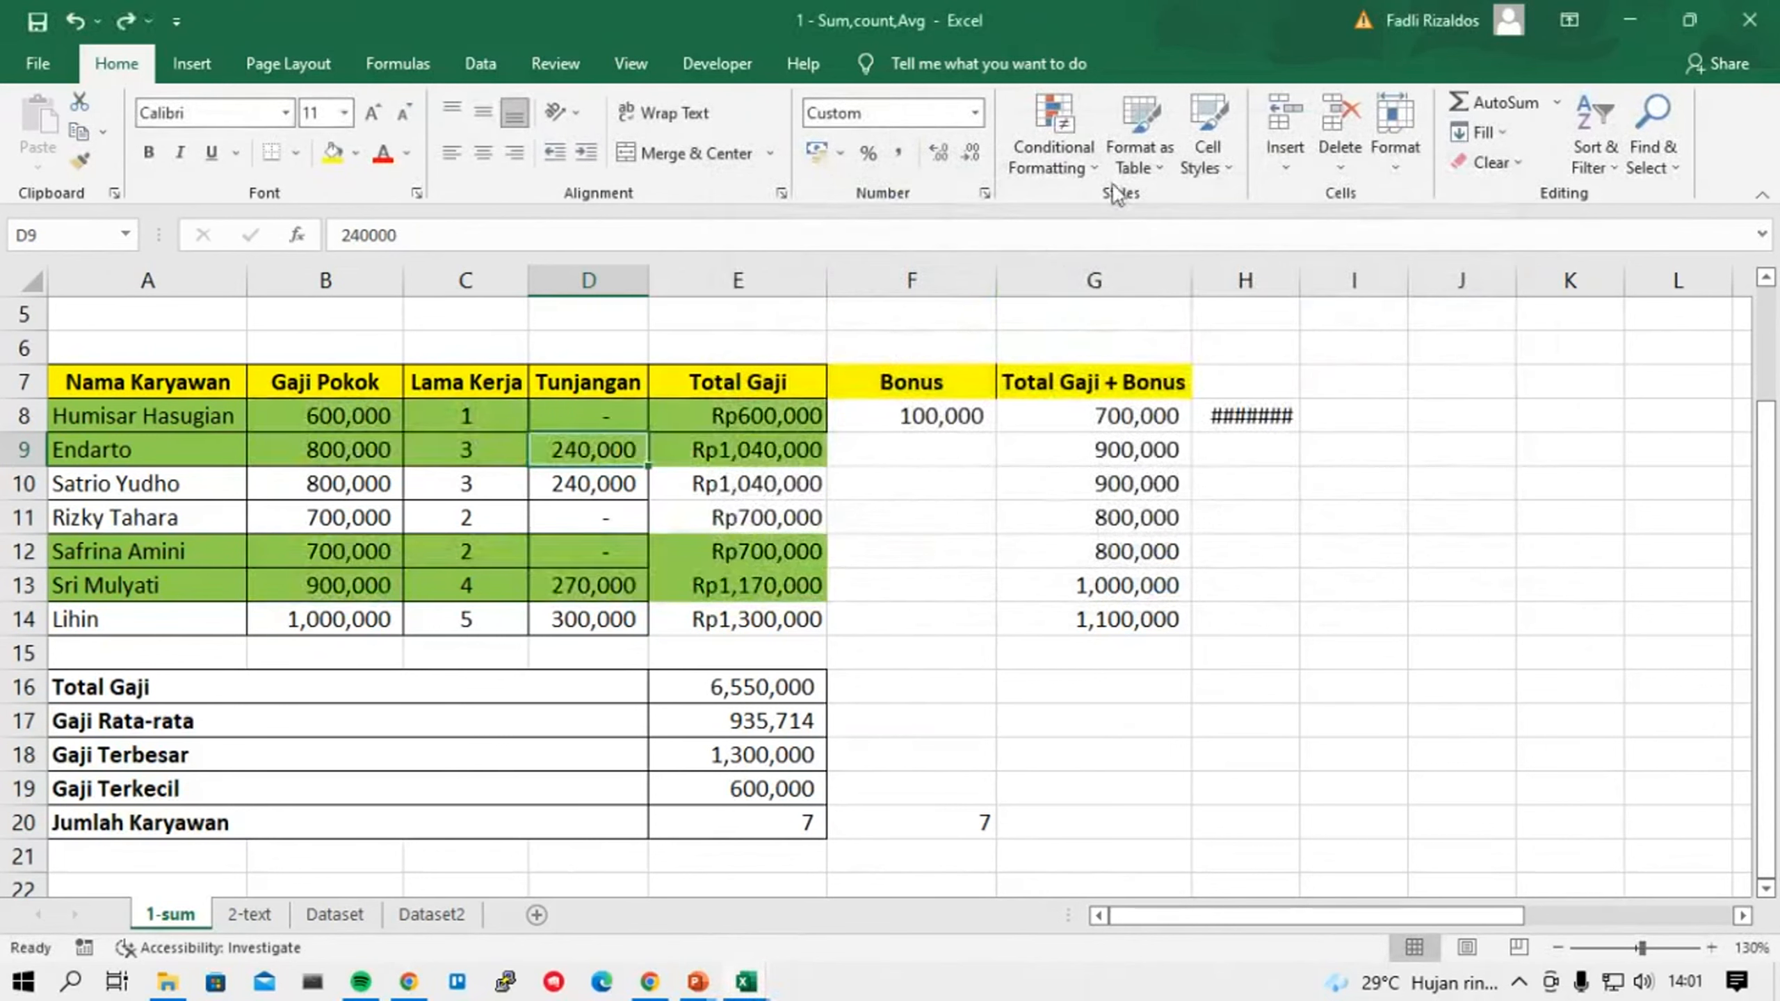
Try quoting the threshold in the green fill rule, making the formula =$E8>"1000000", and apply it.
{"action": "left_click", "coordinate": [1054, 155]}
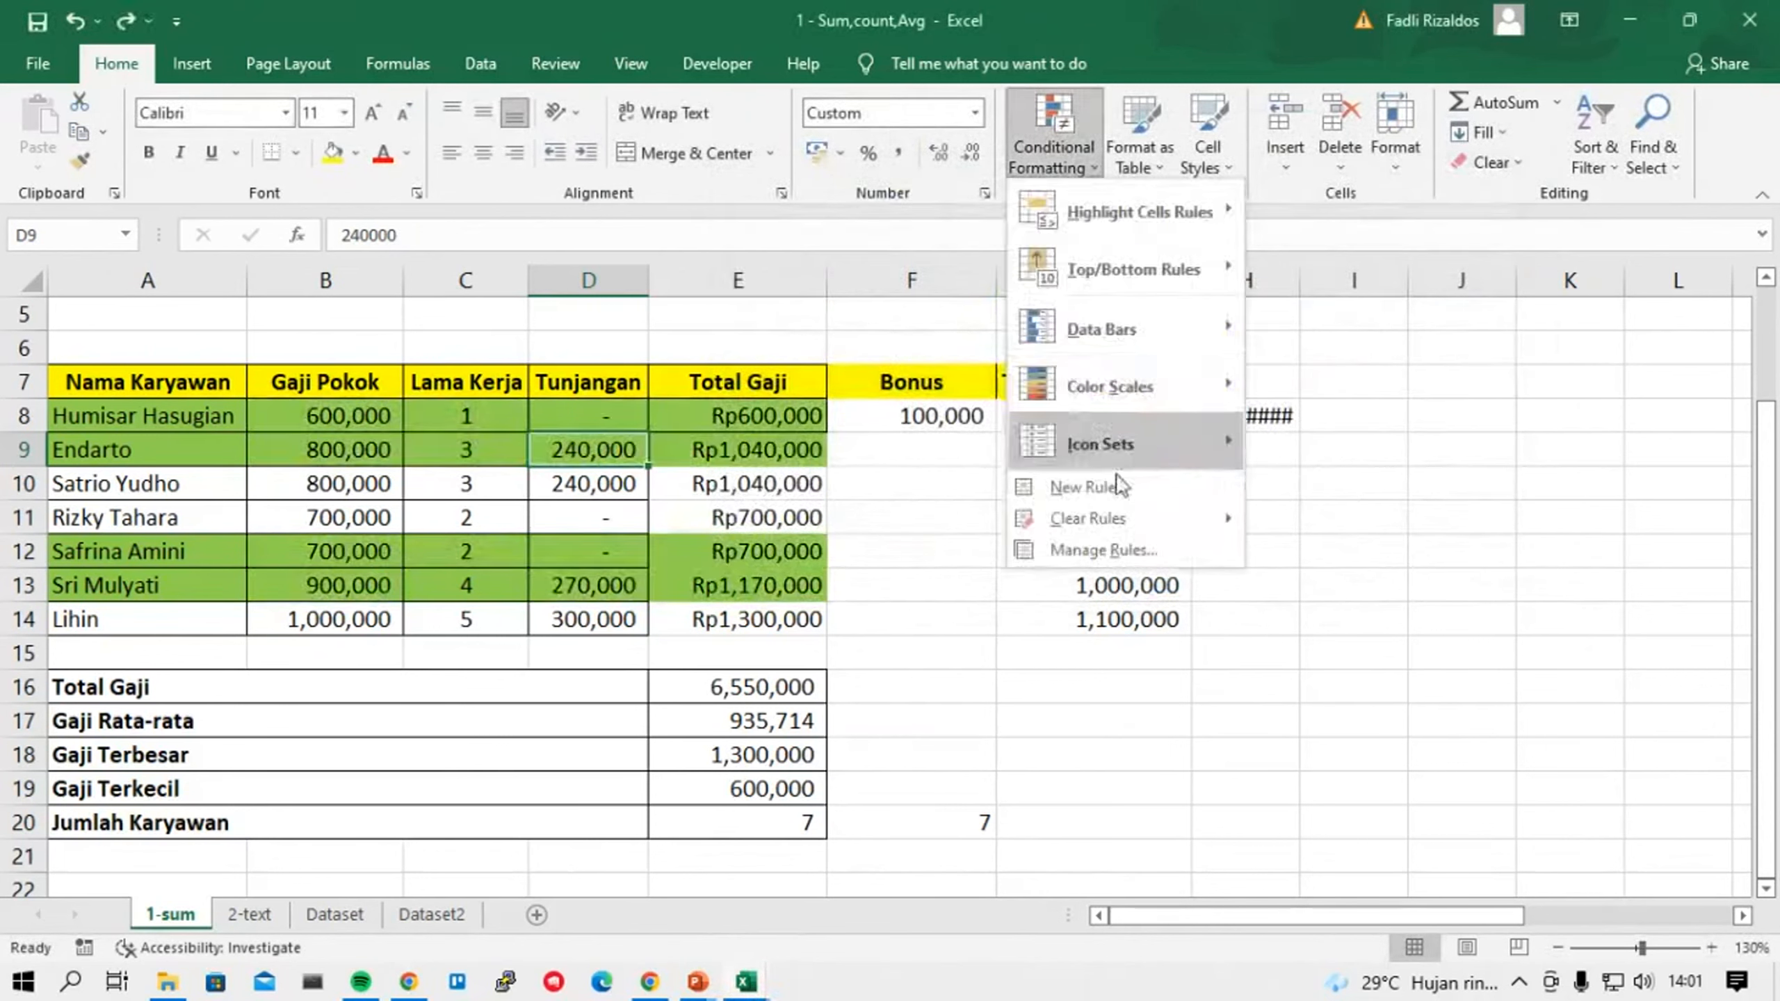
{"action": "left_click", "coordinate": [1118, 551]}
{"action": "double_click", "coordinate": [912, 336]}
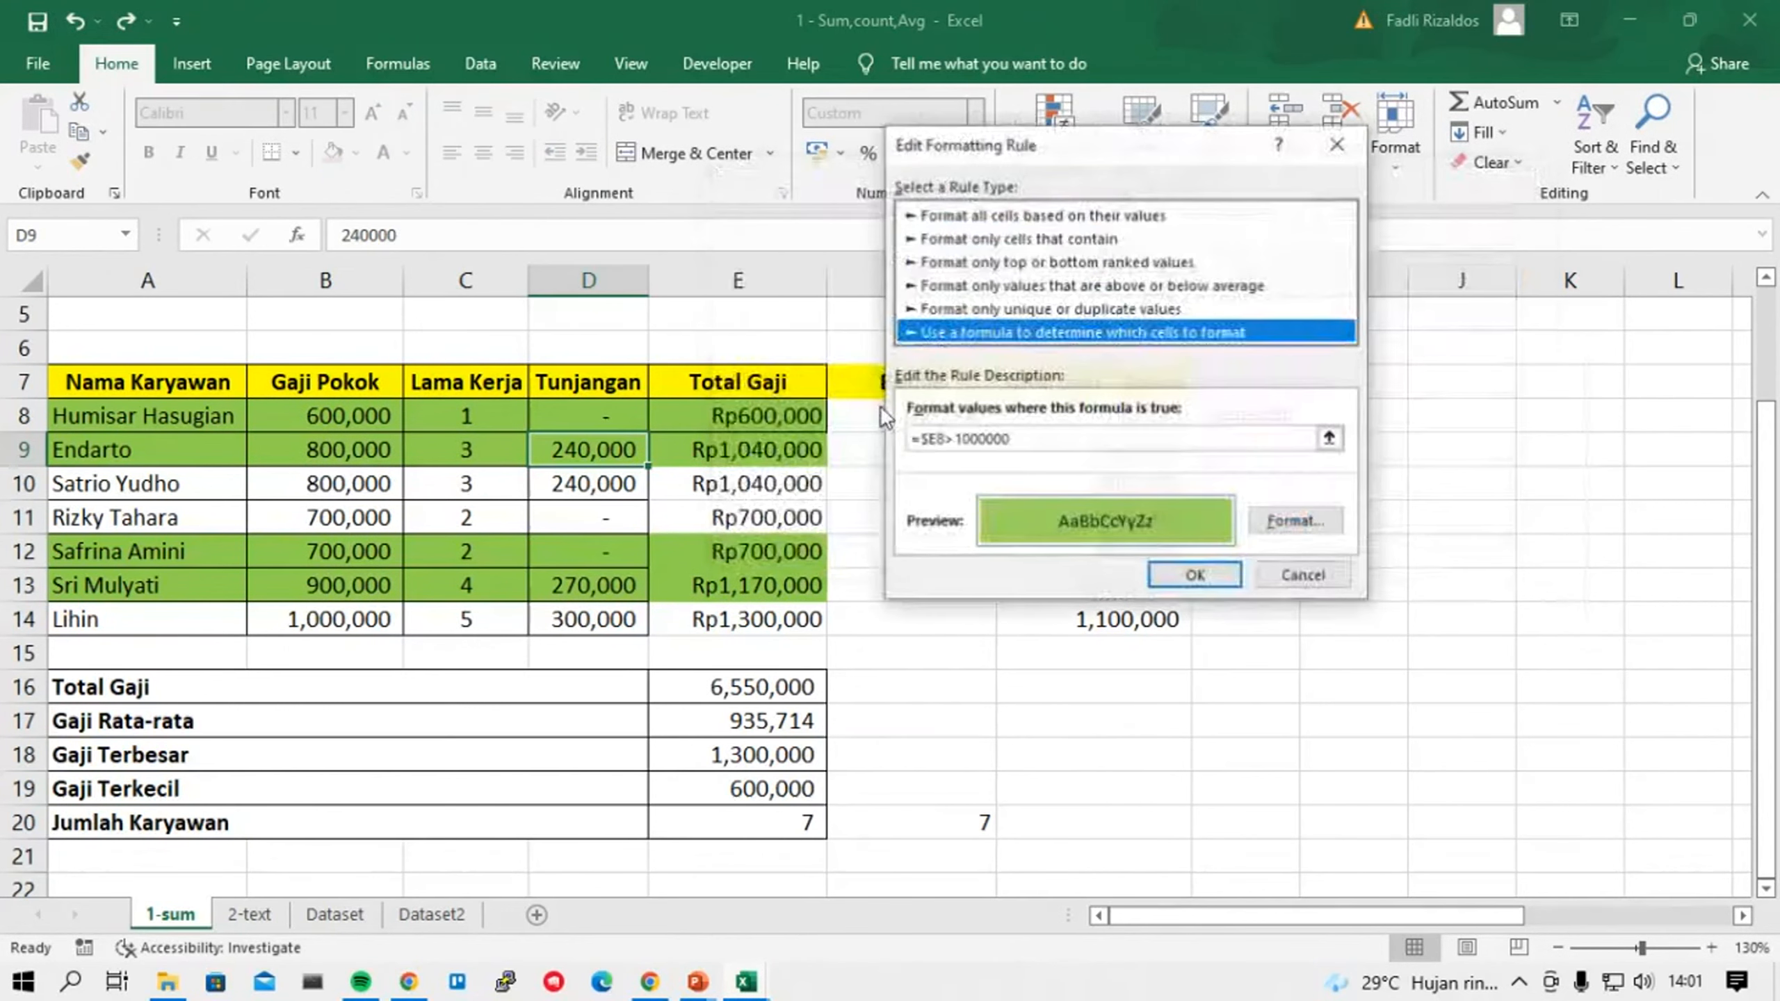
{"action": "left_click", "coordinate": [927, 440]}
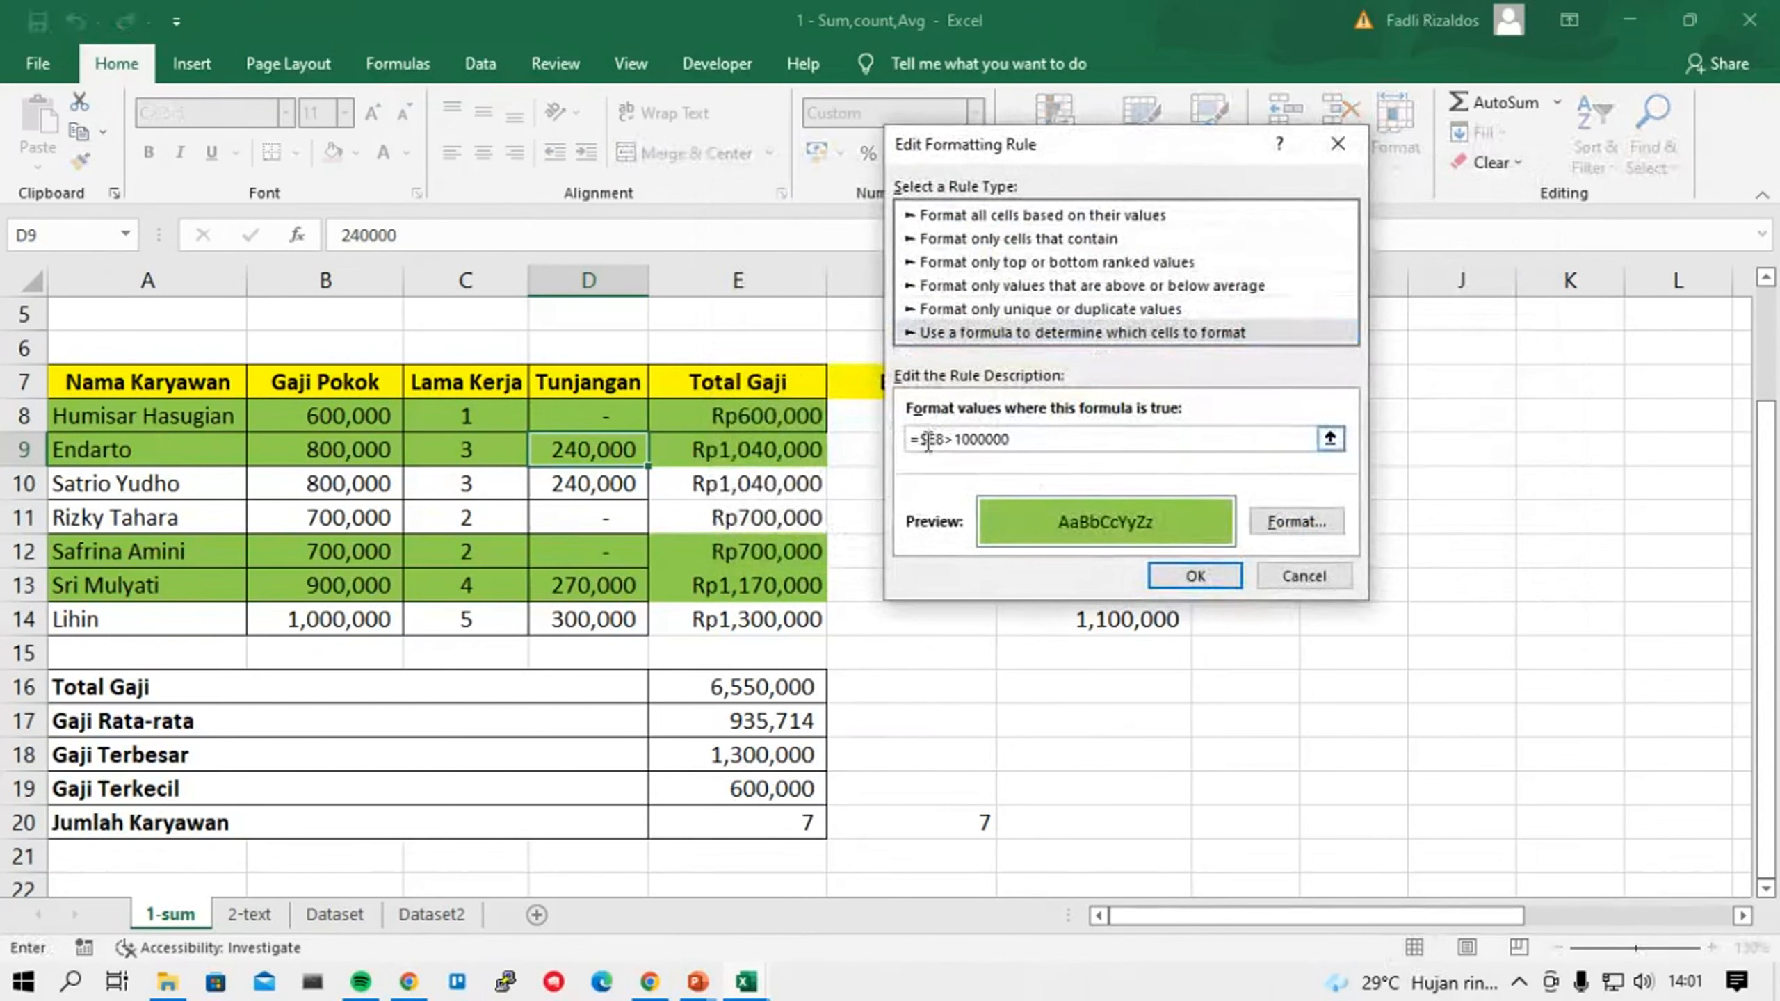
{"action": "left_click_drag", "start_coordinate": [1010, 442], "coordinate": [955, 445]}
{"action": "left_click", "coordinate": [1023, 443]}
{"action": "type", "text": "\""}
{"action": "left_click", "coordinate": [1195, 575]}
{"action": "left_click", "coordinate": [1477, 533]}
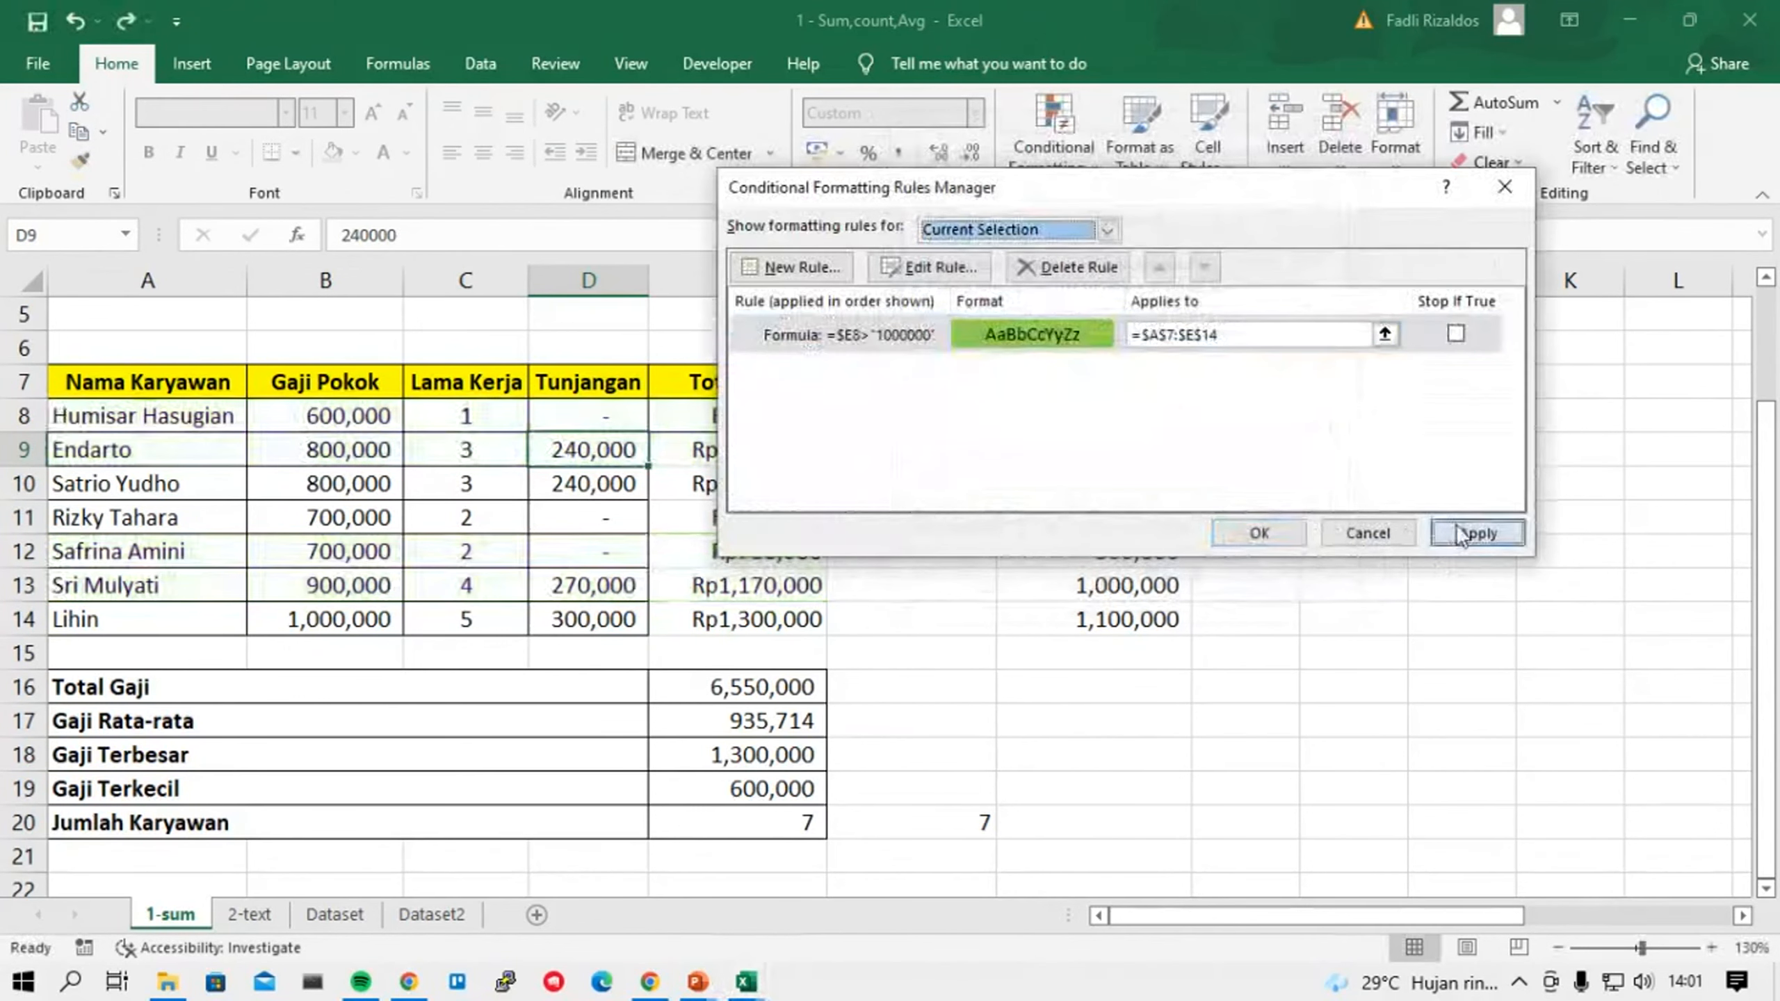
{"action": "left_click", "coordinate": [1367, 532]}
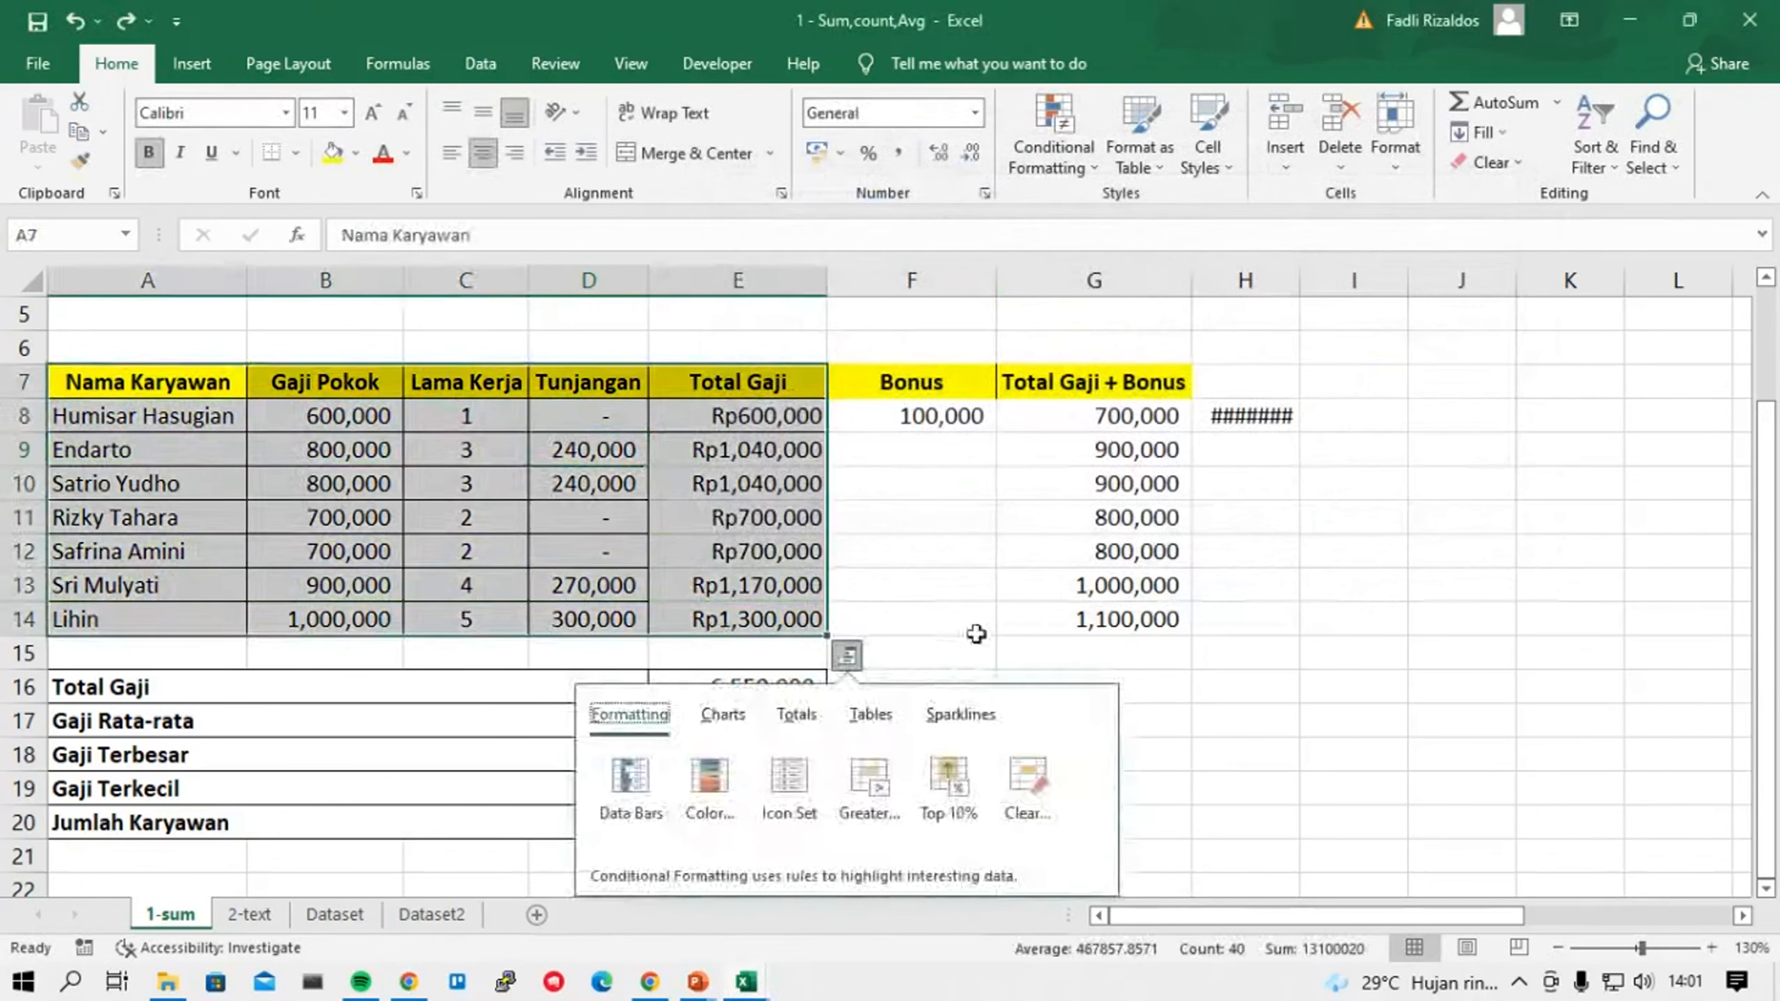
Undo the recent formatting changes on the salary table and redo them.
{"action": "left_click", "coordinate": [976, 634]}
{"action": "key", "text": "ctrl+z"}
{"action": "key", "text": "ctrl+z"}
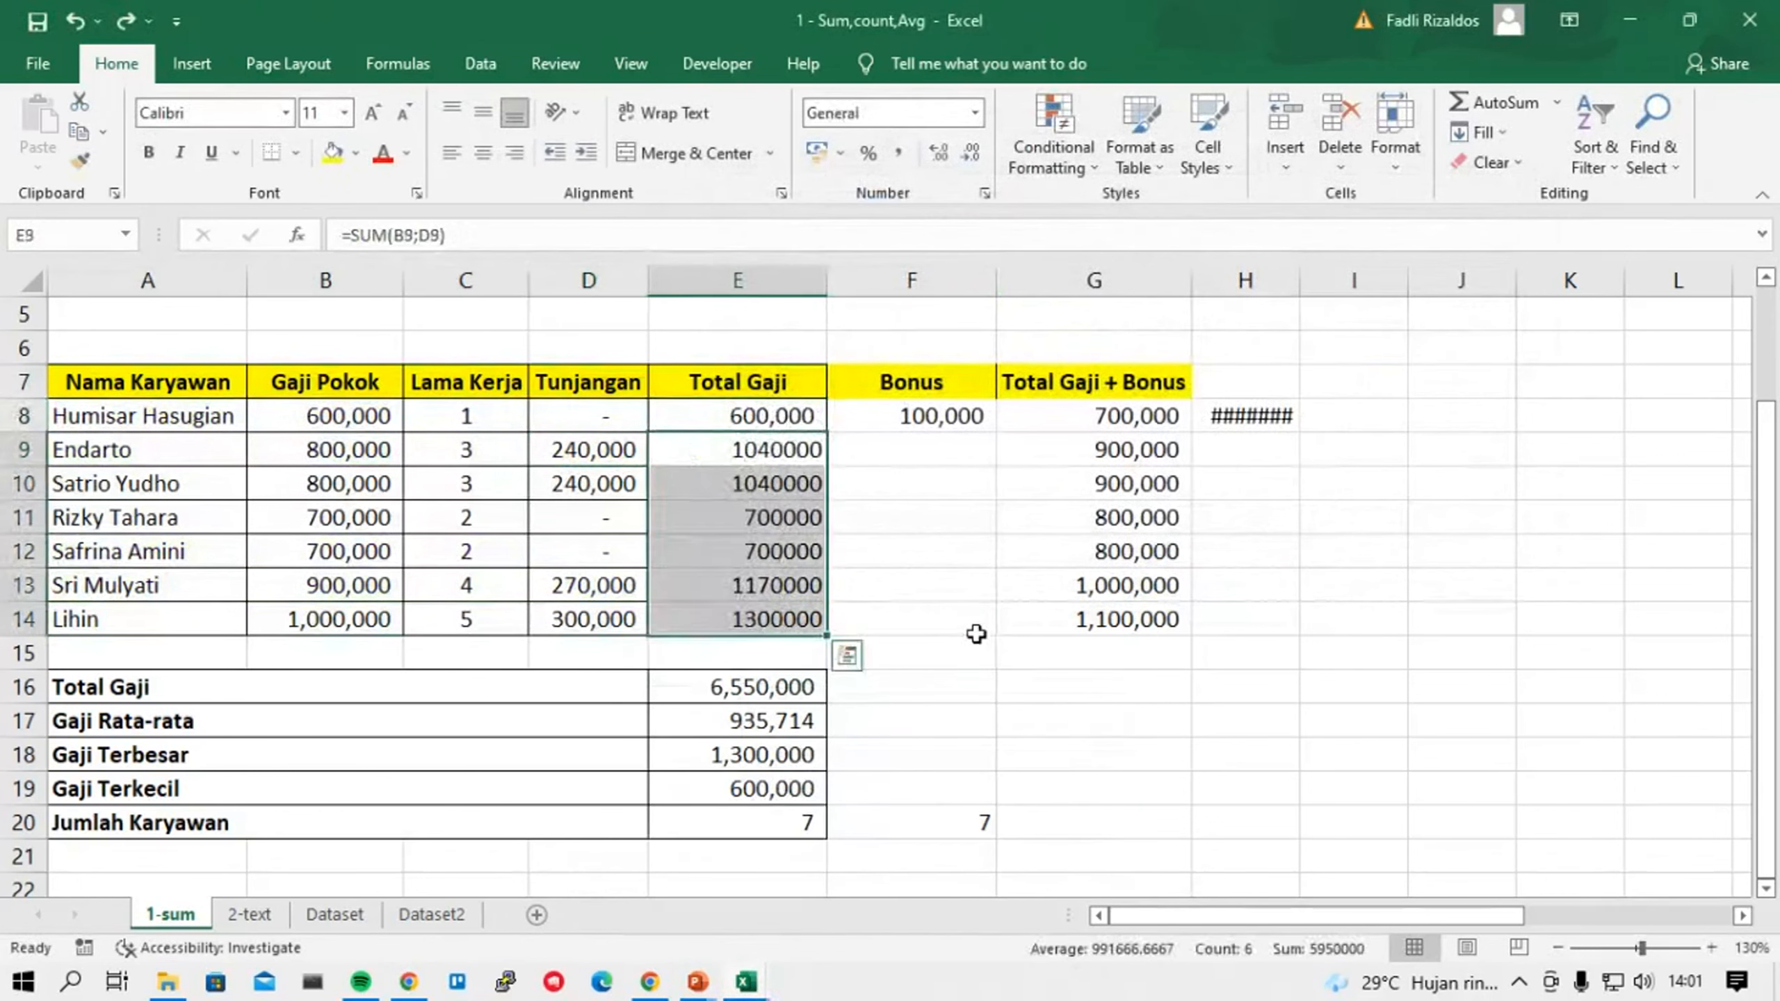
{"action": "key", "text": "ctrl+y"}
{"action": "key", "text": "ctrl+y"}
{"action": "key", "text": "ctrl+y"}
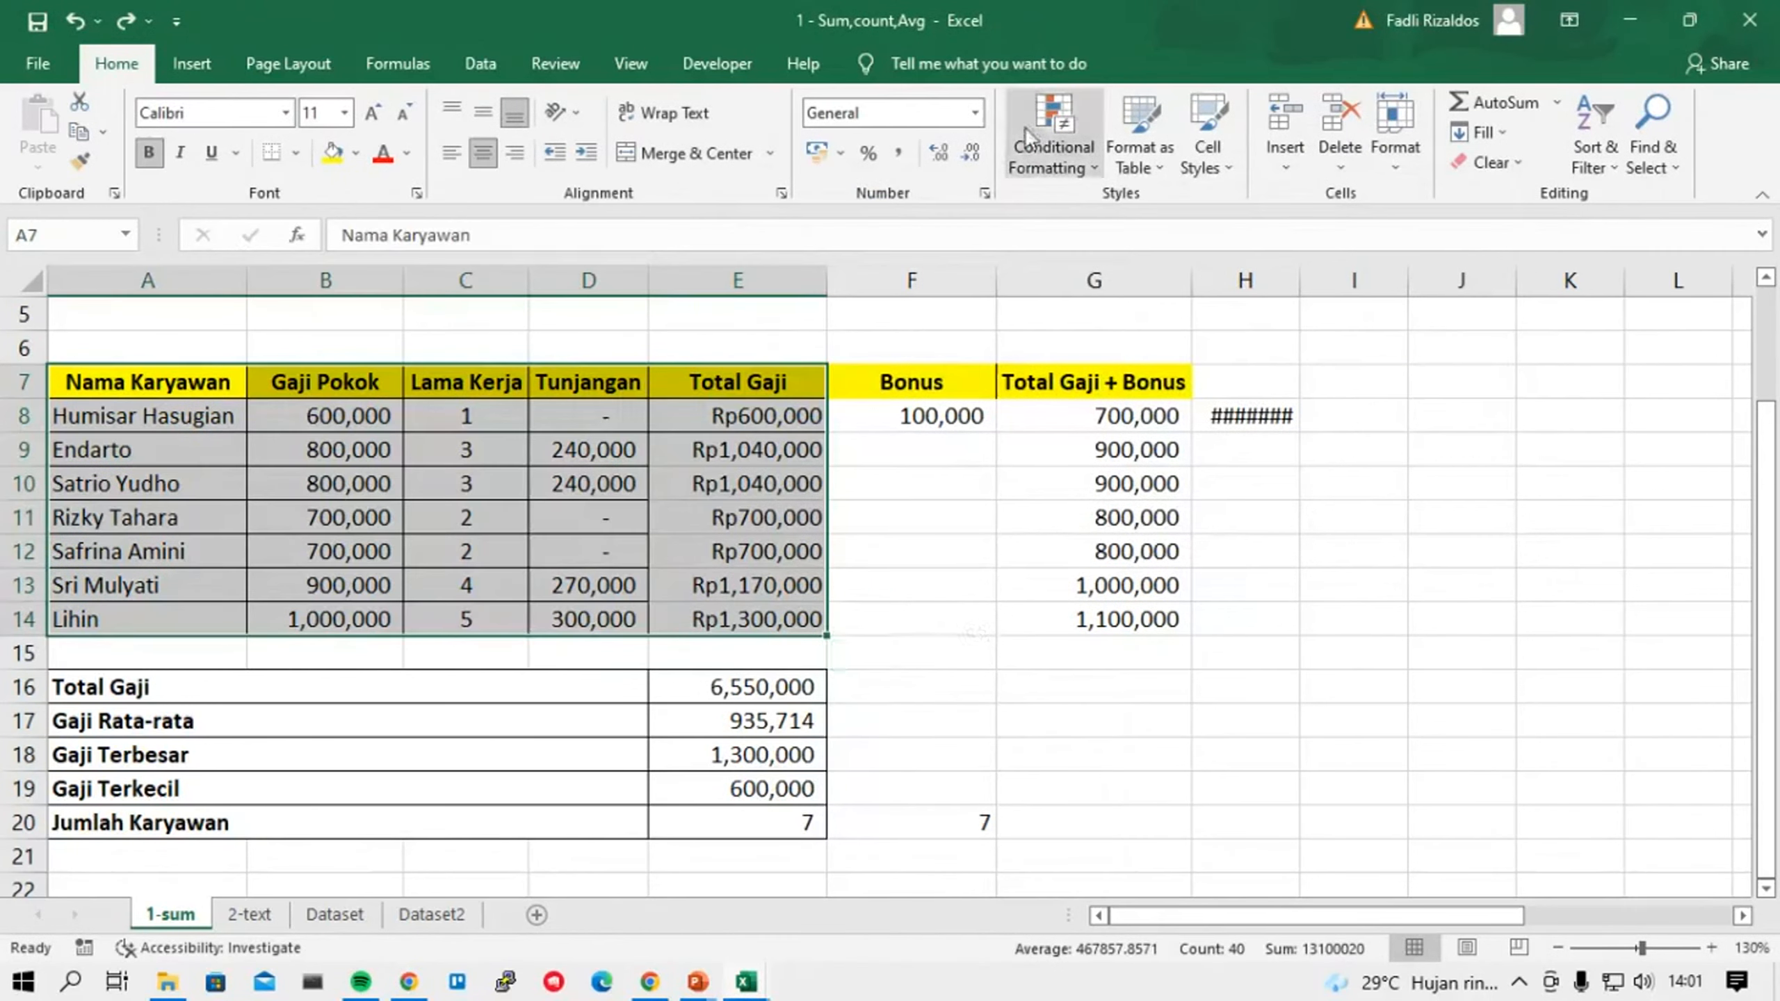
Review the list of conditional formatting rules that cover the range A7:E14.
{"action": "left_click", "coordinate": [1054, 140]}
{"action": "left_click", "coordinate": [1080, 555]}
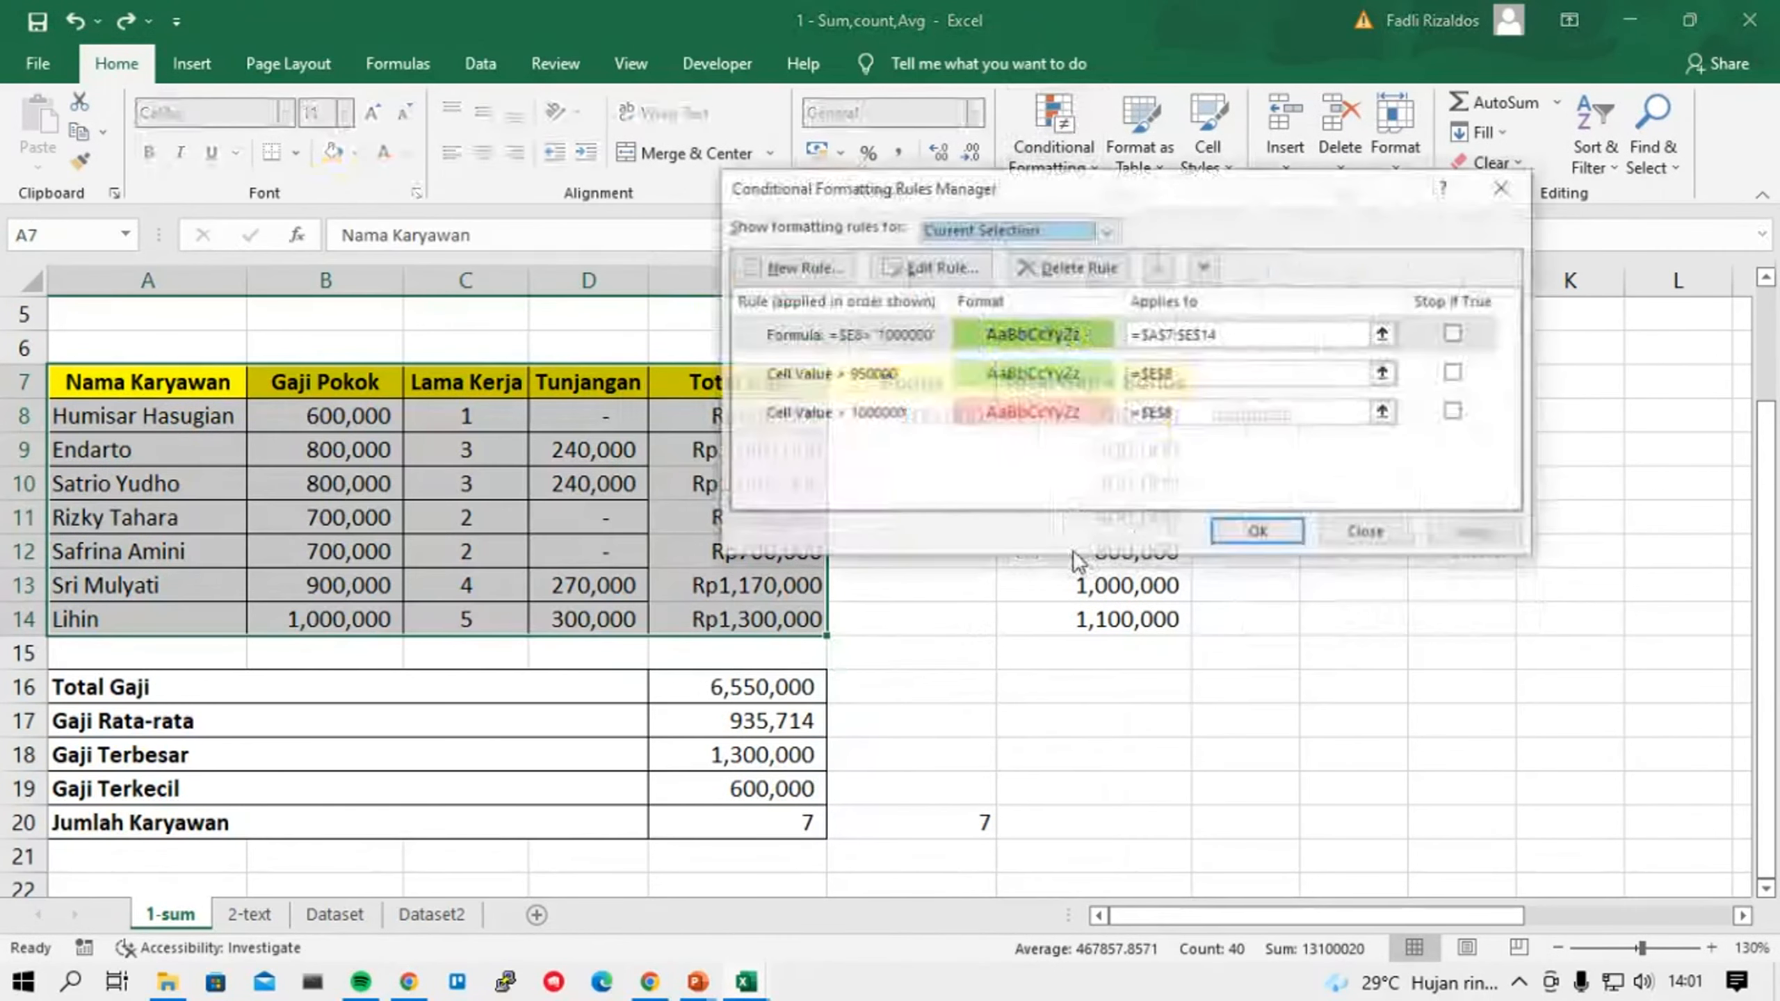
{"action": "left_click", "coordinate": [857, 335]}
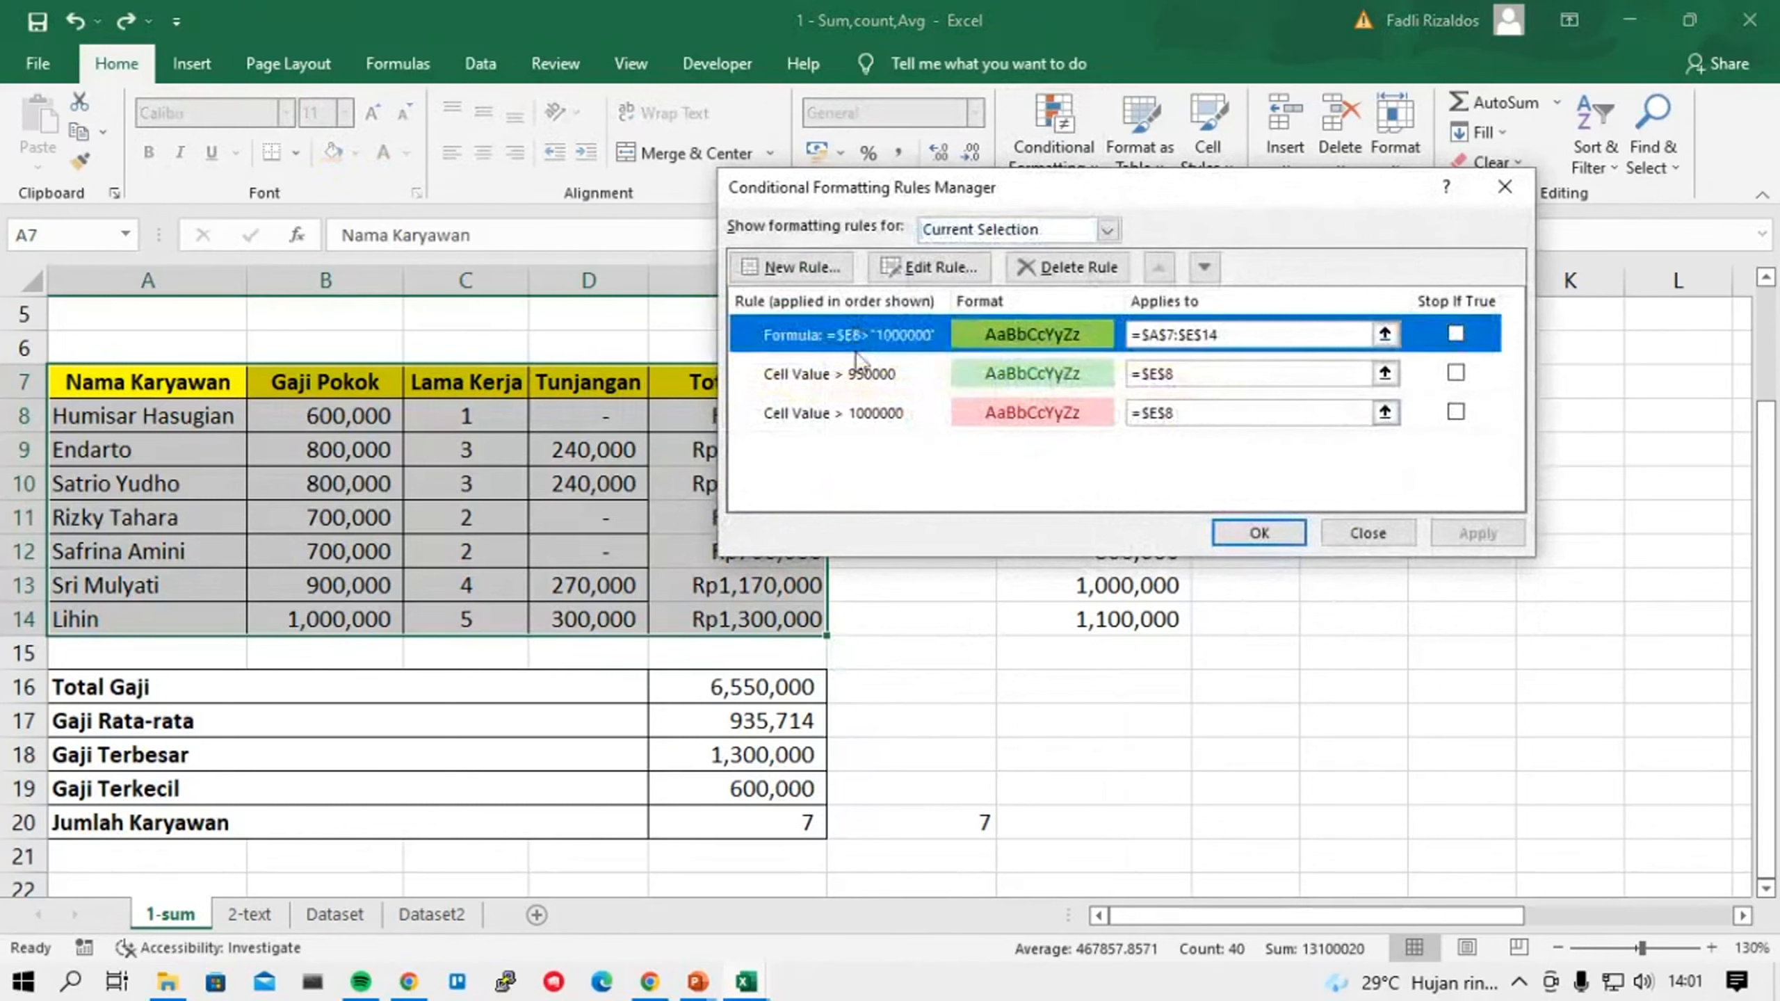
{"action": "left_click", "coordinate": [859, 373]}
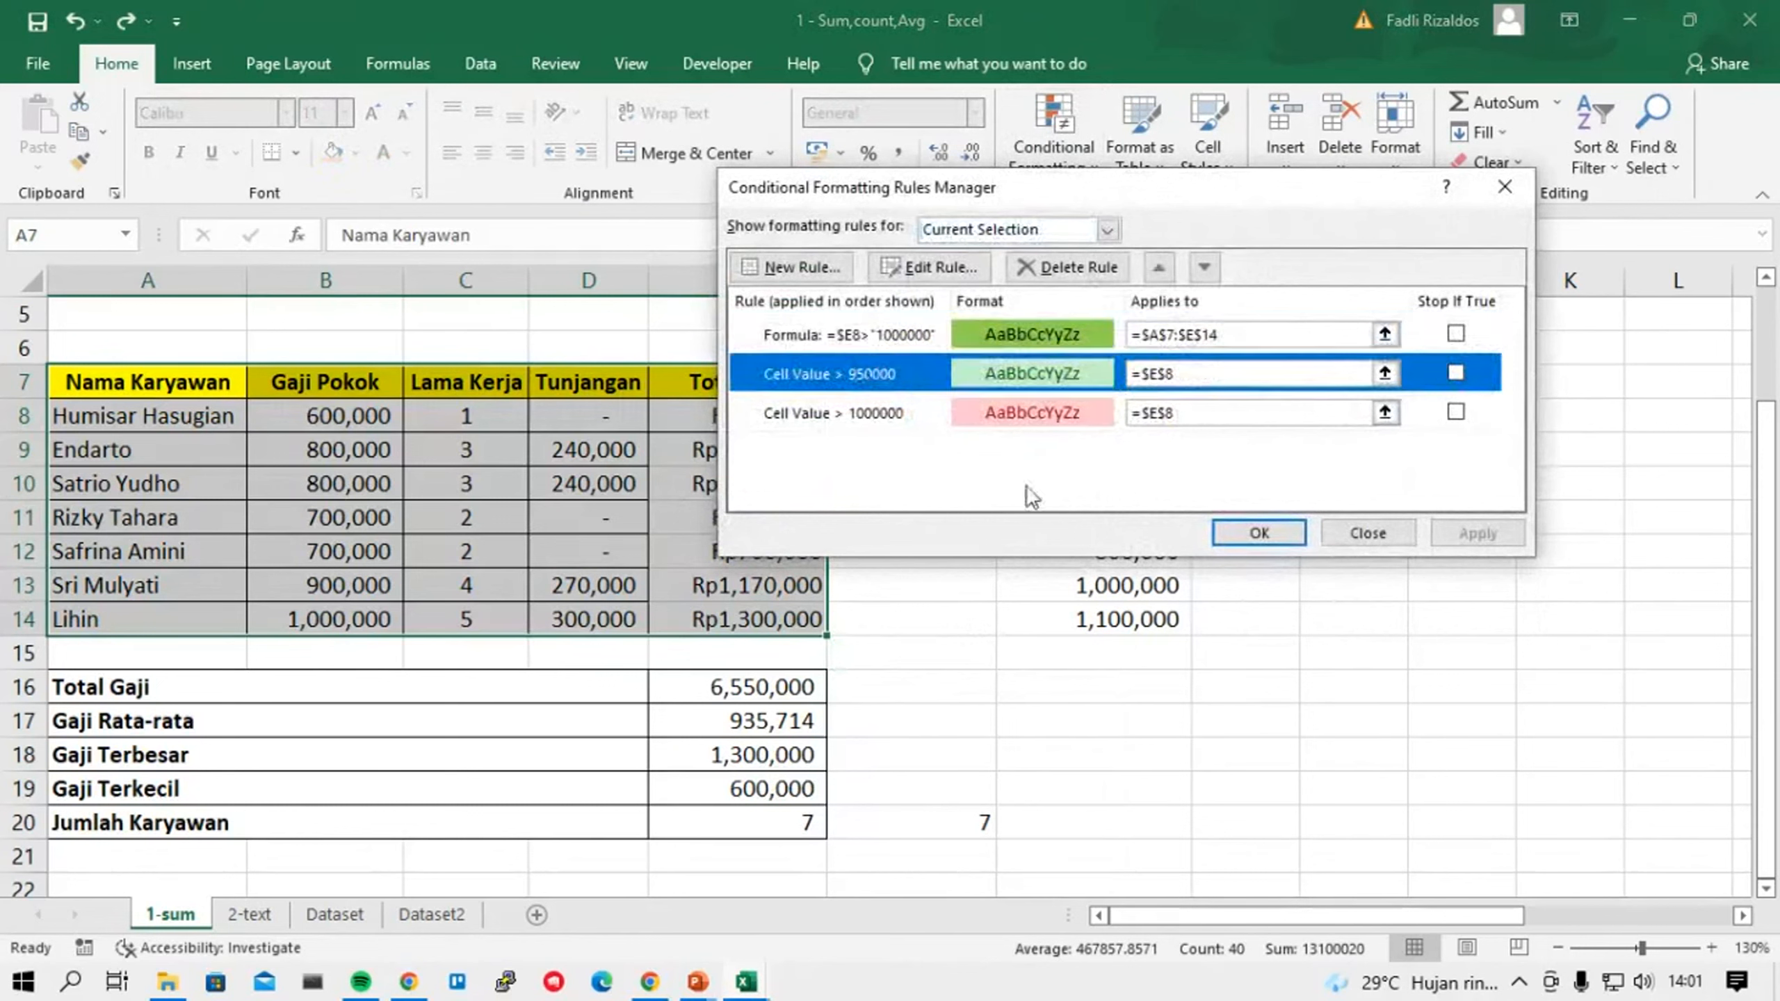
{"action": "left_click", "coordinate": [1258, 534]}
Remove the quotation marks from the green fill rule so its formula is =$E8>1000000, and apply it.
{"action": "left_click", "coordinate": [1054, 151]}
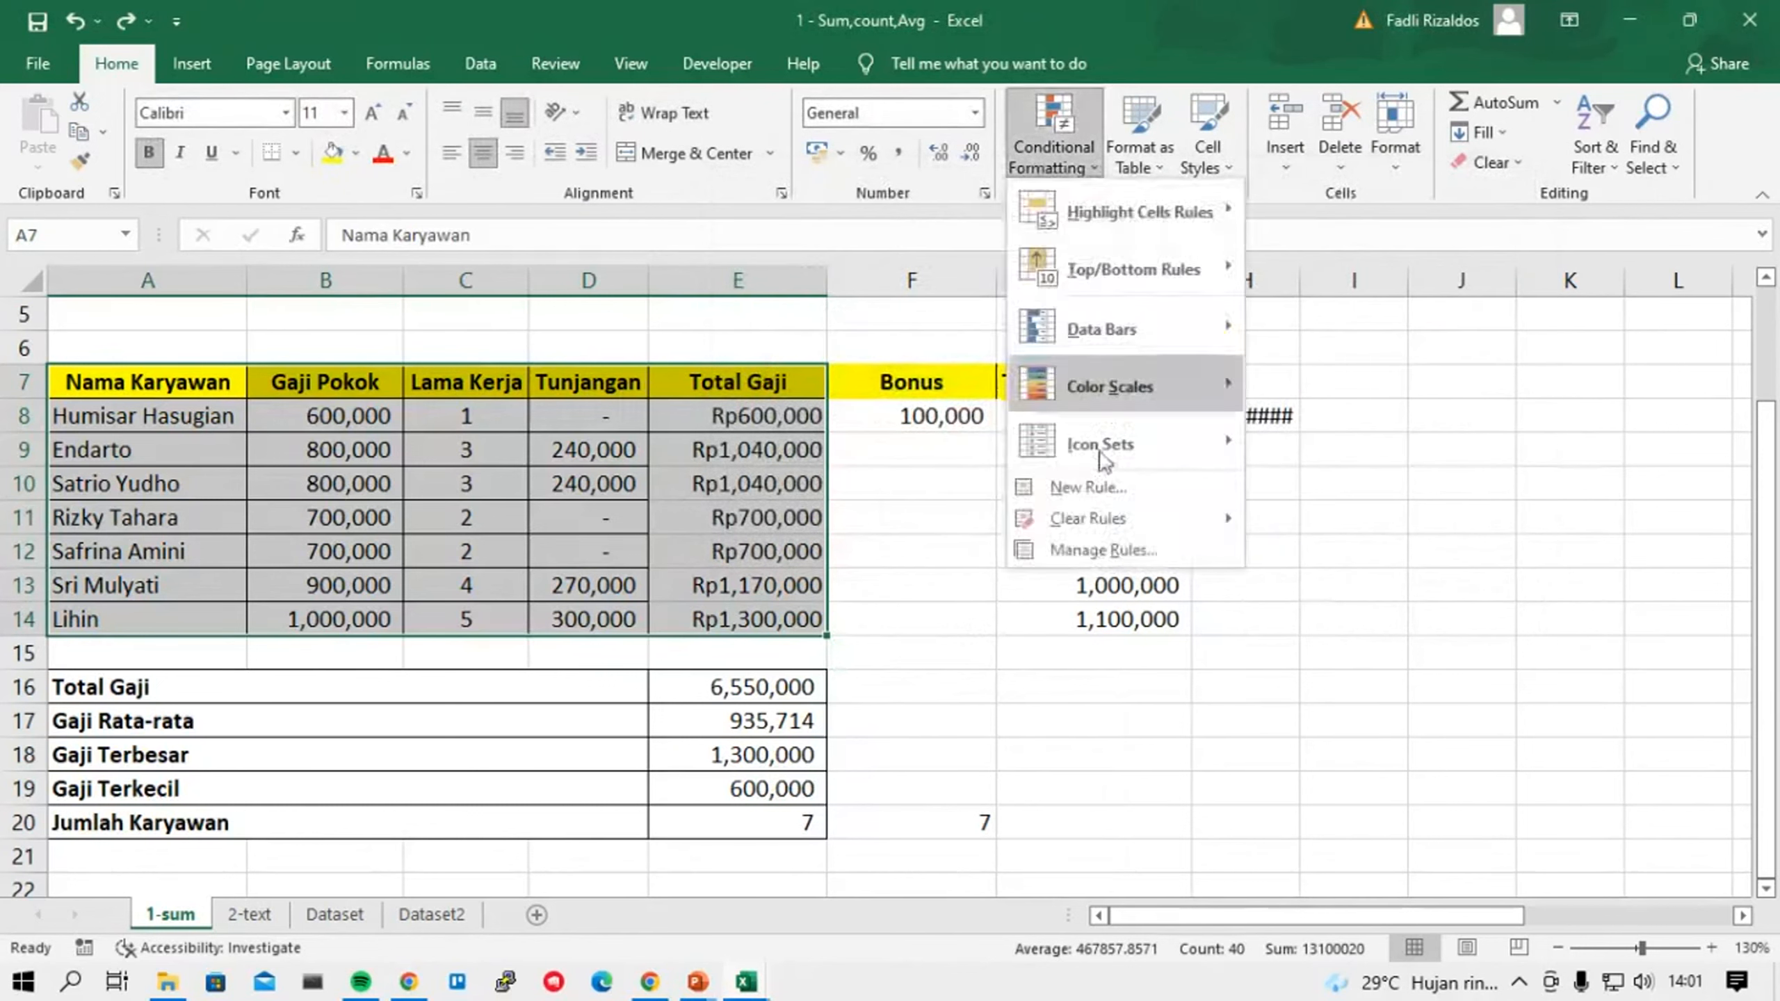
{"action": "left_click", "coordinate": [1093, 551]}
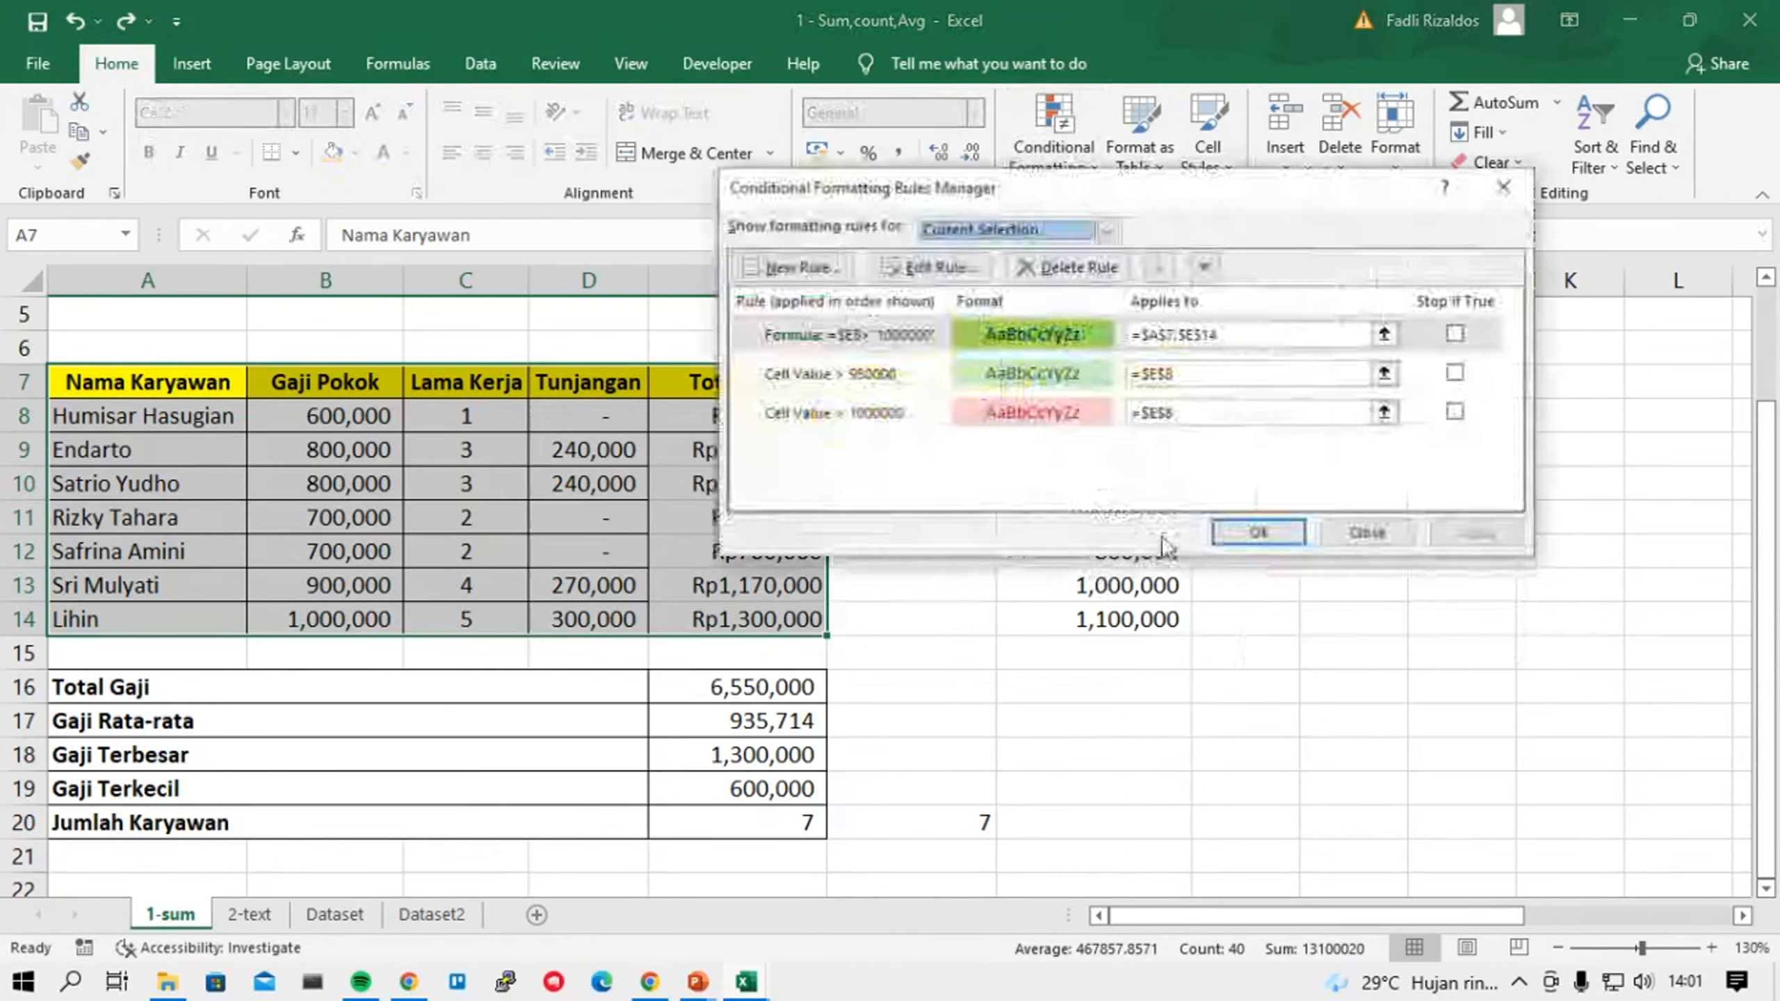
{"action": "left_click", "coordinate": [884, 381]}
{"action": "double_click", "coordinate": [887, 344]}
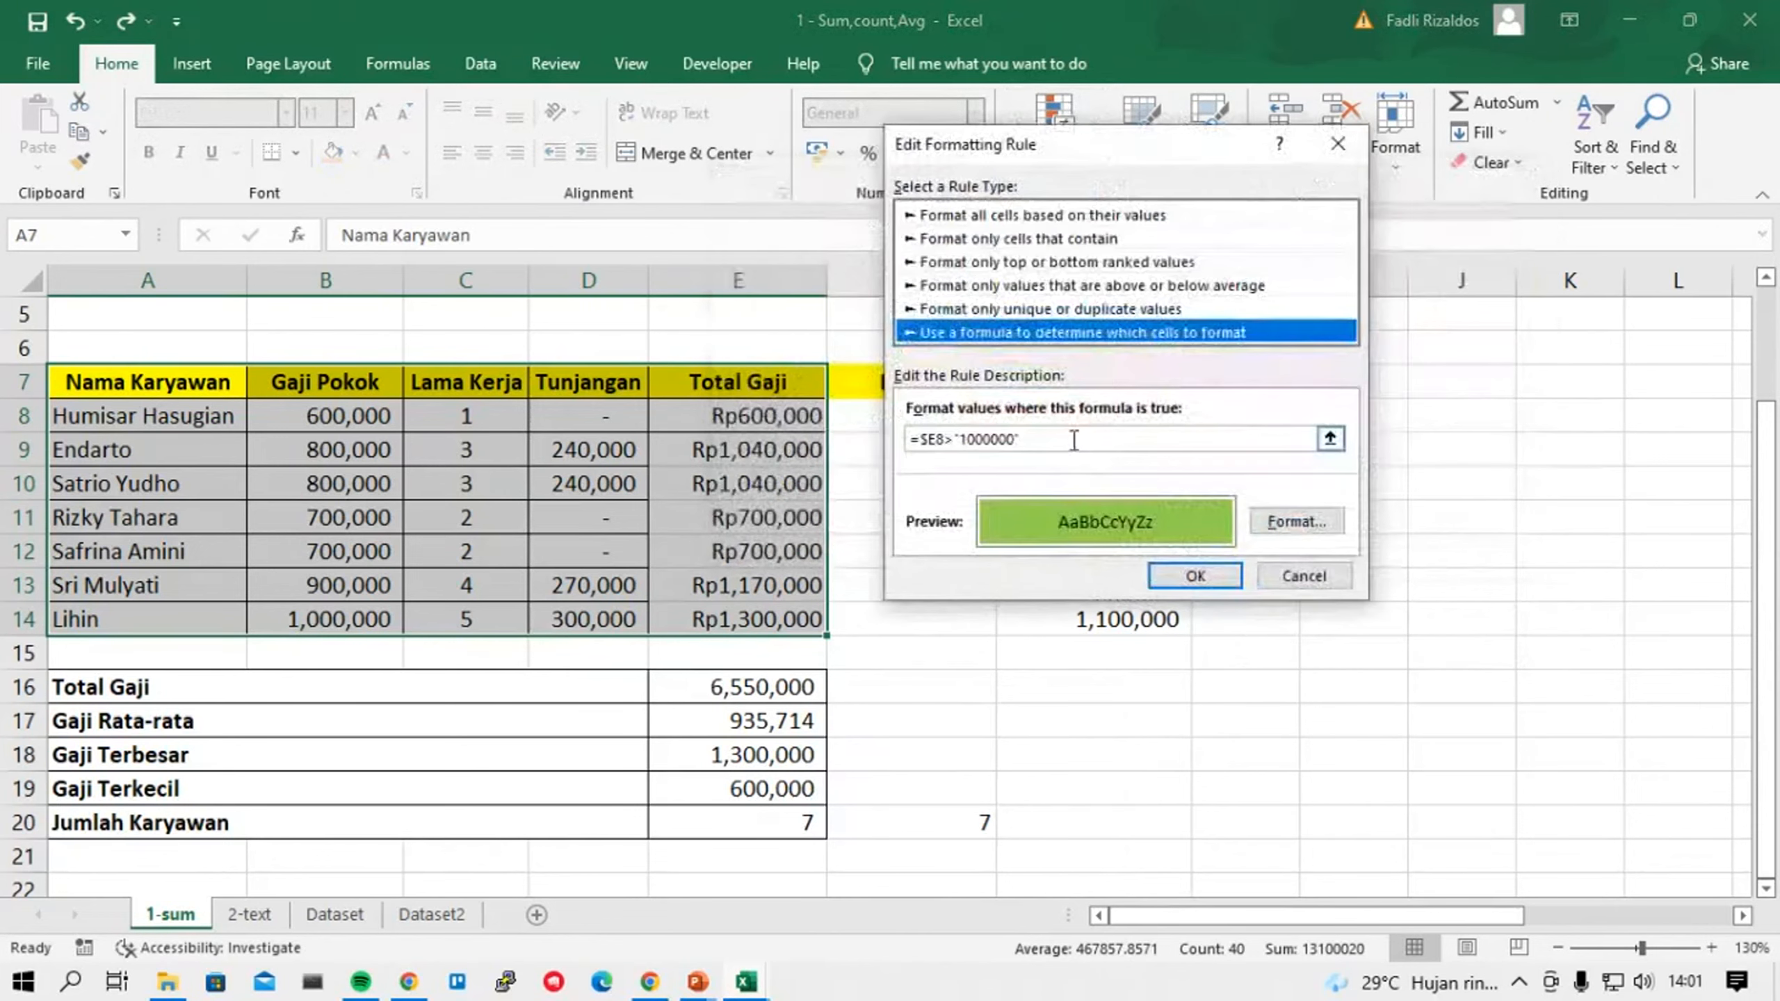
{"action": "left_click", "coordinate": [1073, 440]}
{"action": "key", "text": "BackSpace"}
{"action": "left_click", "coordinate": [962, 440]}
{"action": "key", "text": "BackSpace"}
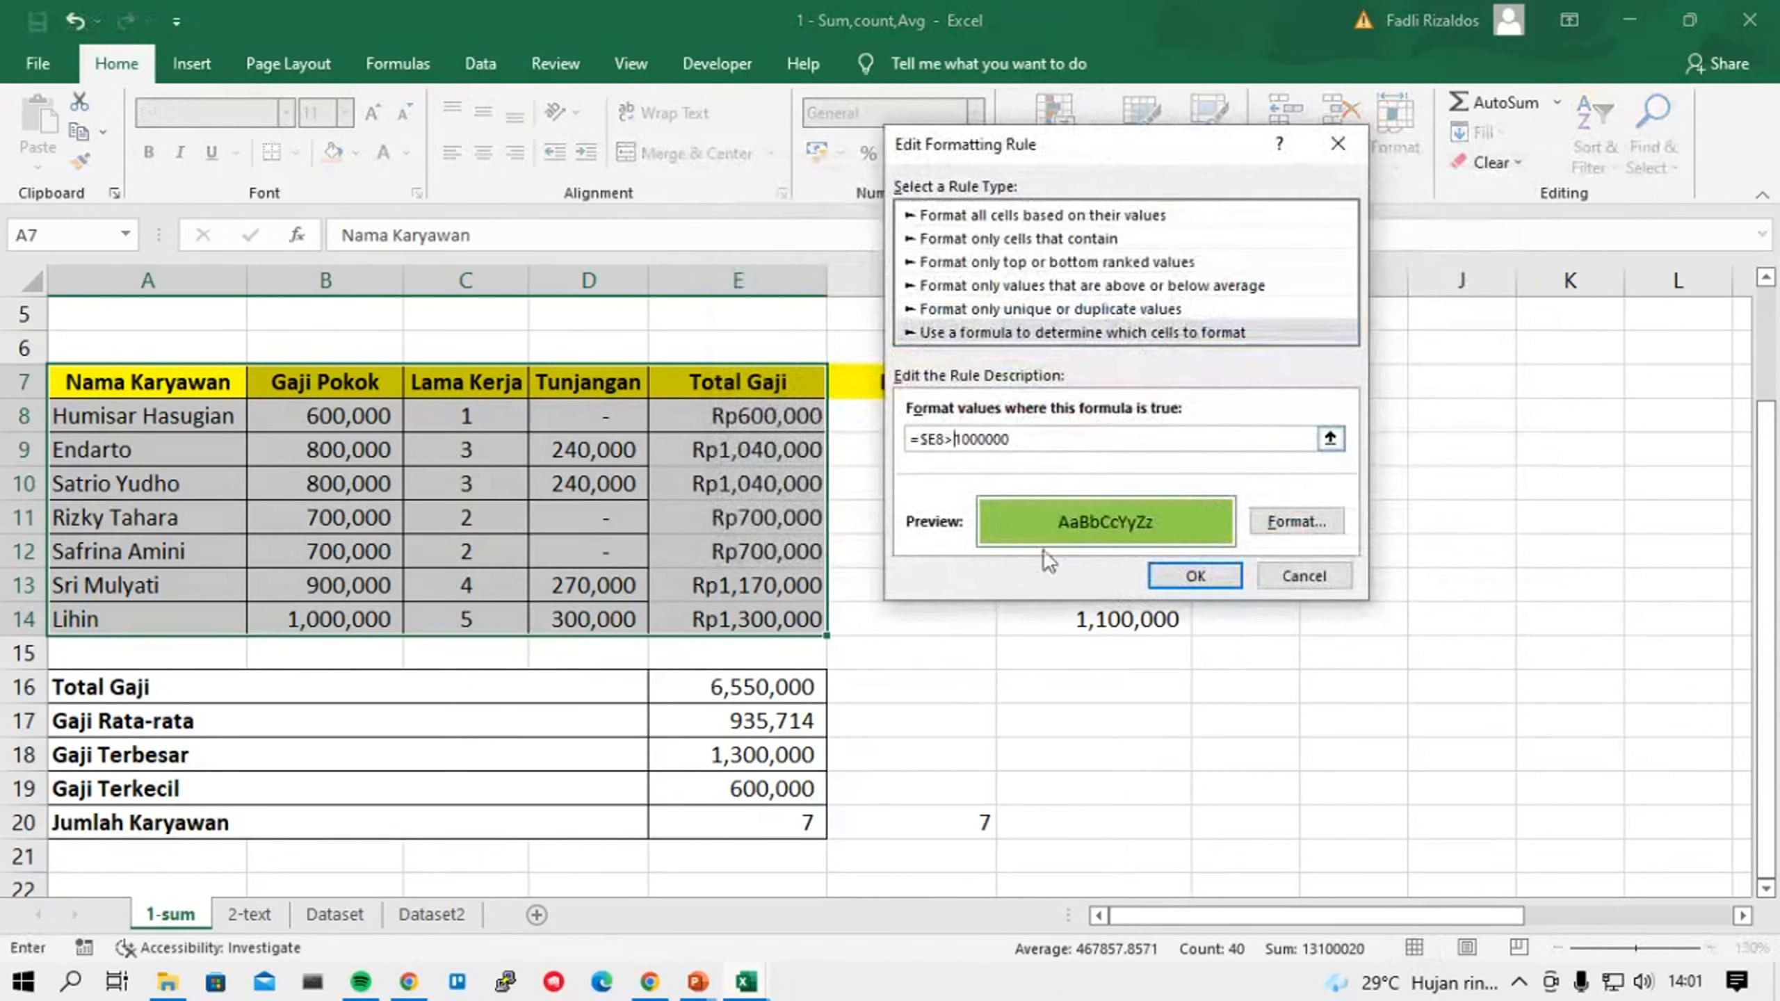
{"action": "left_click", "coordinate": [1184, 580]}
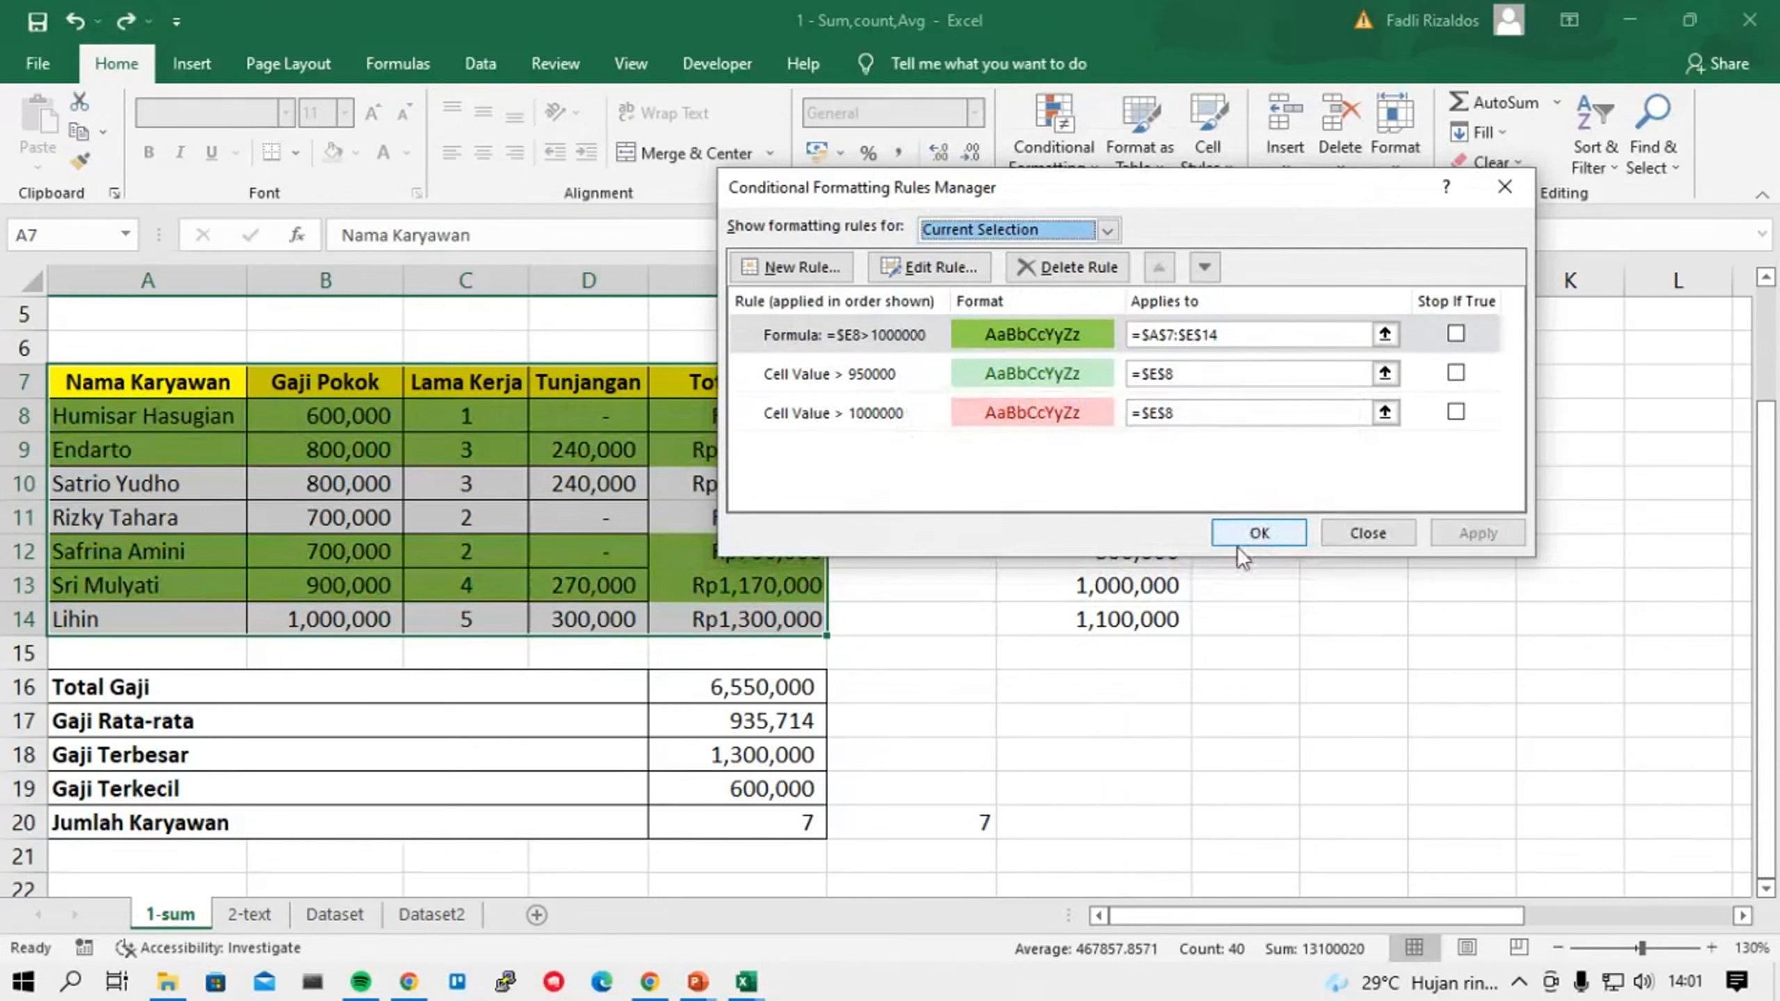
Recheck the formula of the green fill rule without changing it, and select the Nama Karyawan header cell.
{"action": "double_click", "coordinate": [818, 335]}
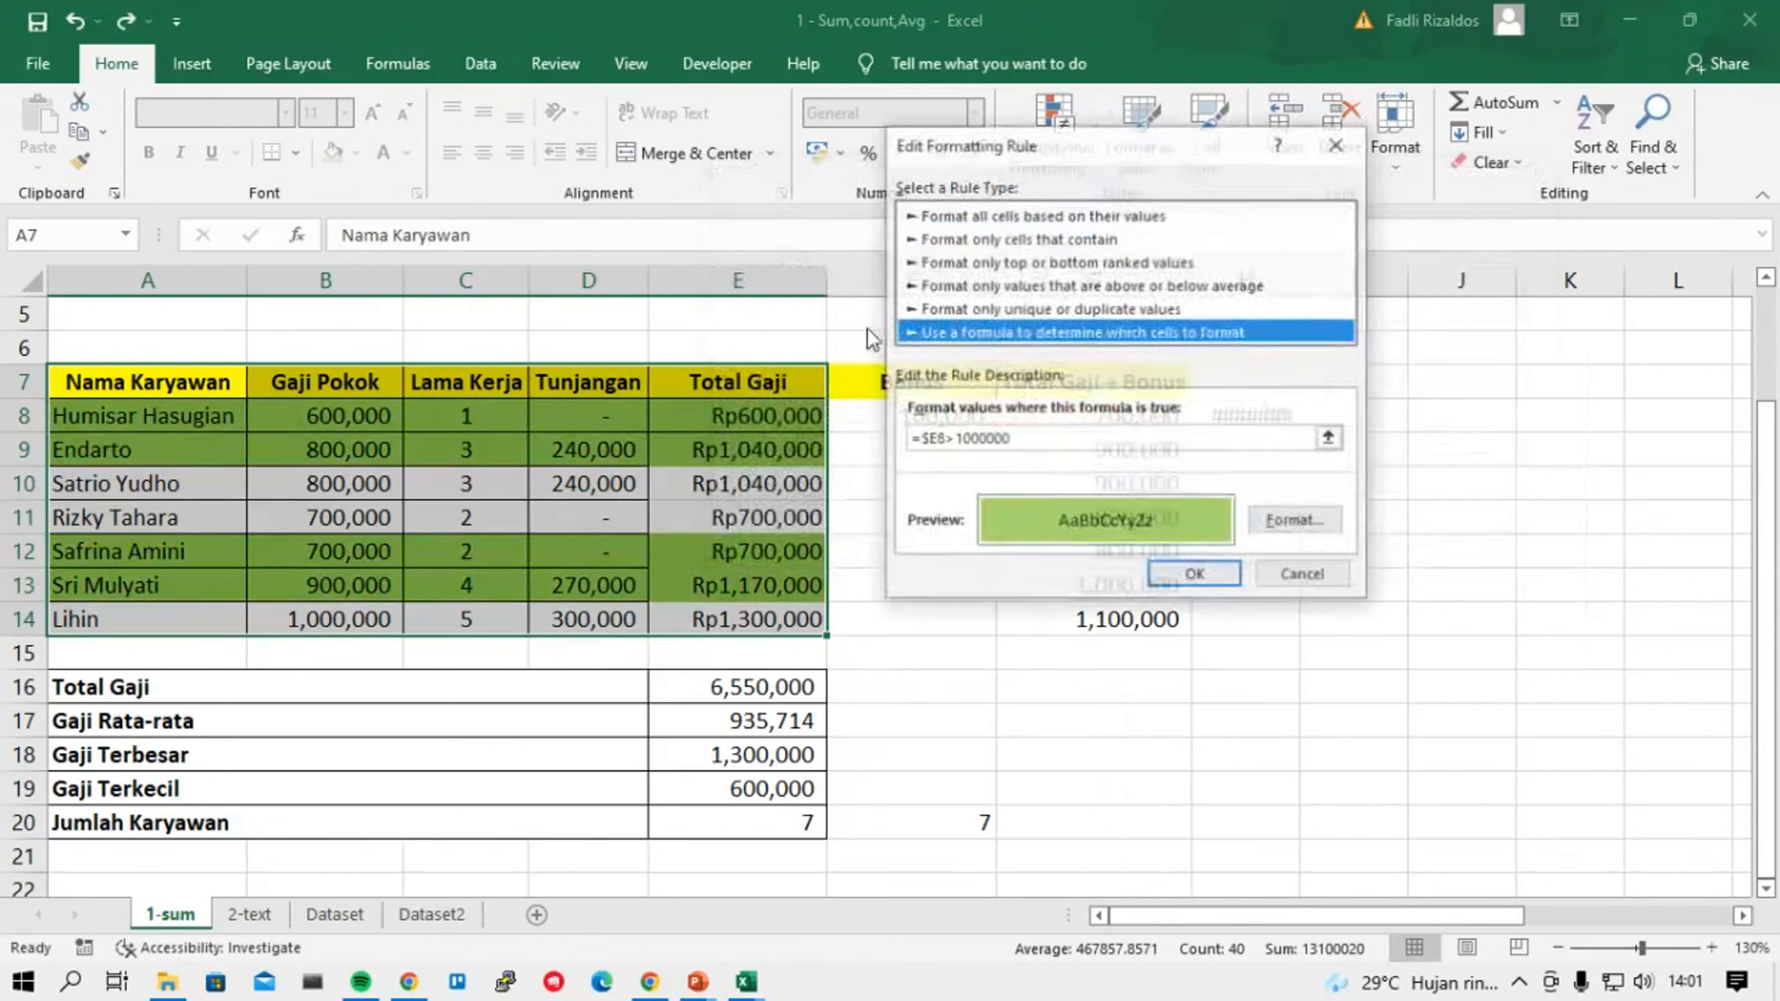
{"action": "left_click", "coordinate": [1304, 575]}
{"action": "left_click", "coordinate": [1370, 535]}
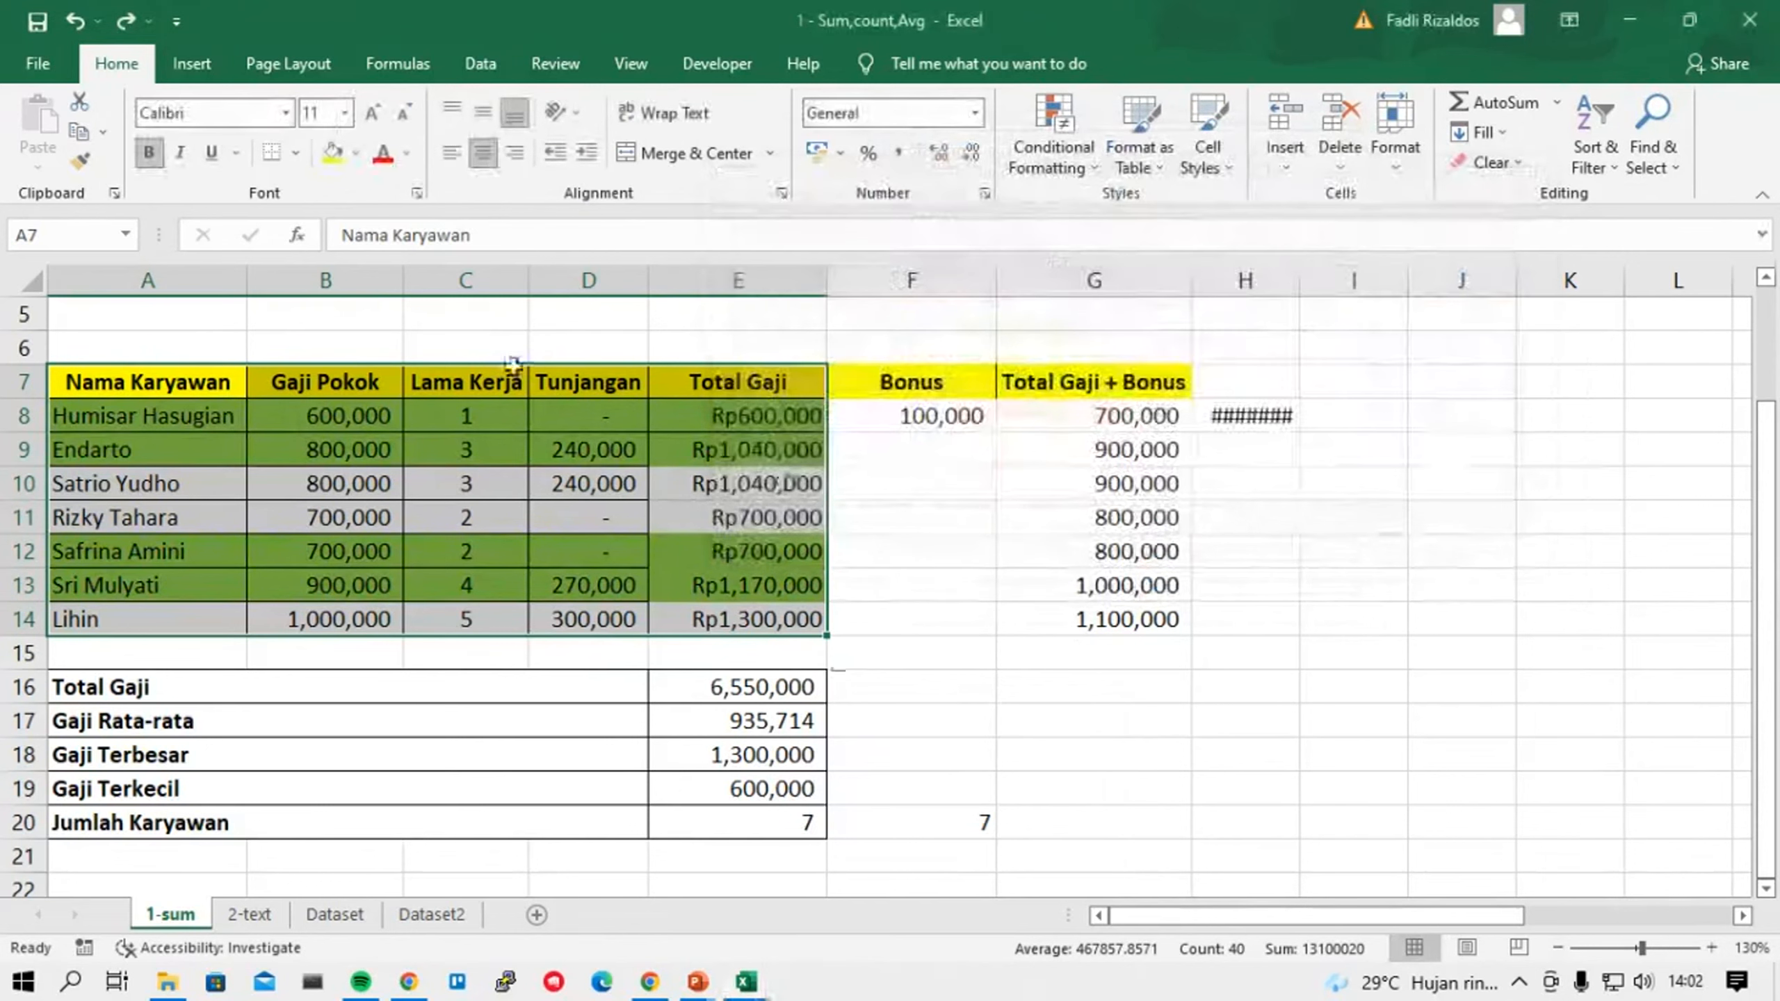
{"action": "left_click", "coordinate": [203, 384]}
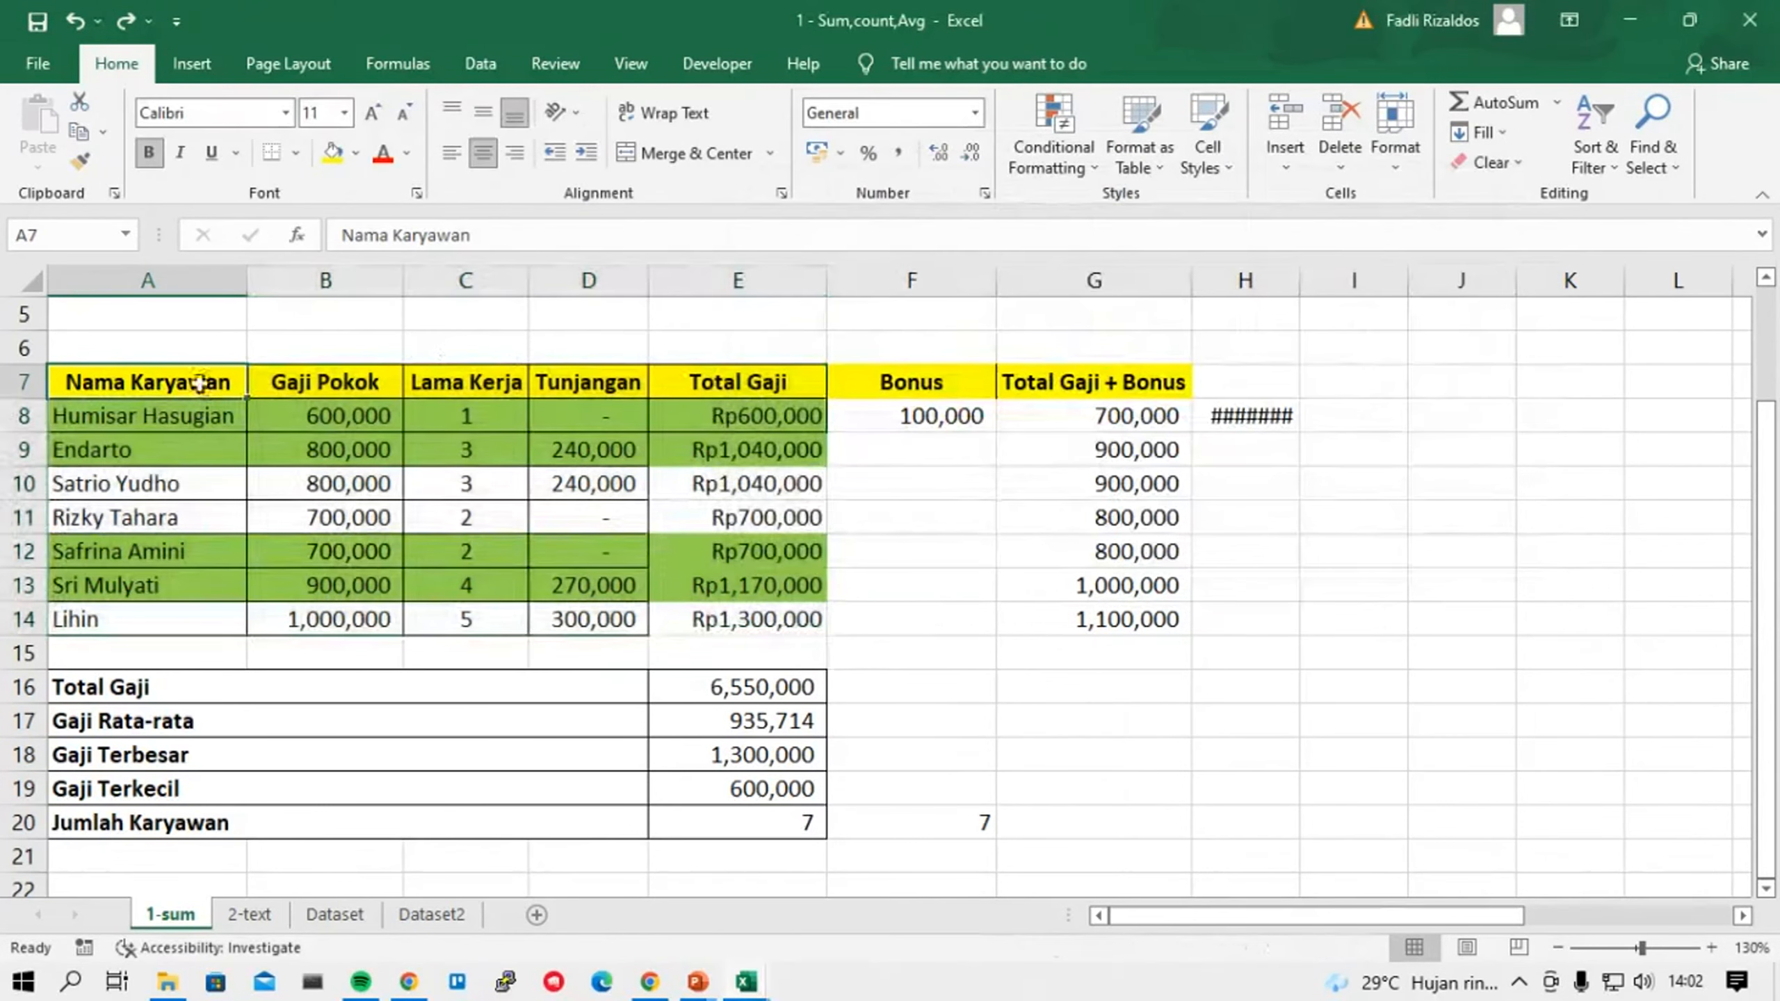
Recheck the formula of the green fill rule covering the employee rows A8:E14 without changing it.
{"action": "left_click_drag", "start_coordinate": [159, 411], "coordinate": [748, 620]}
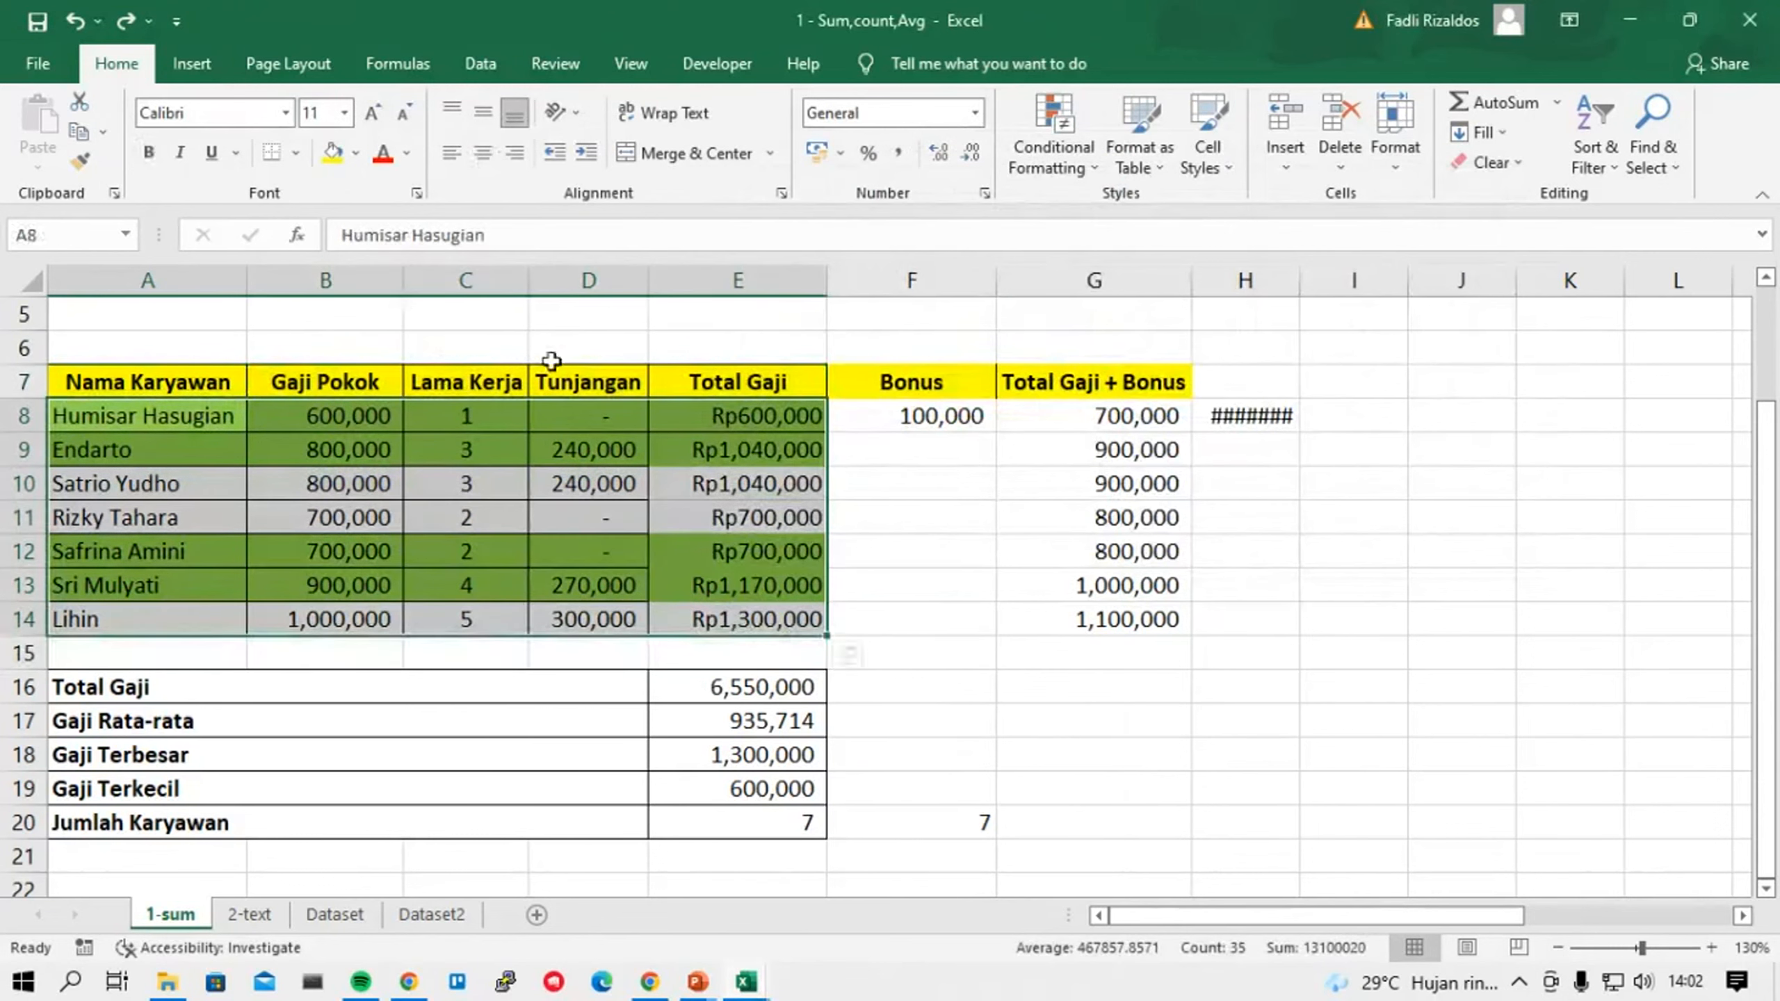
{"action": "left_click", "coordinate": [1053, 144]}
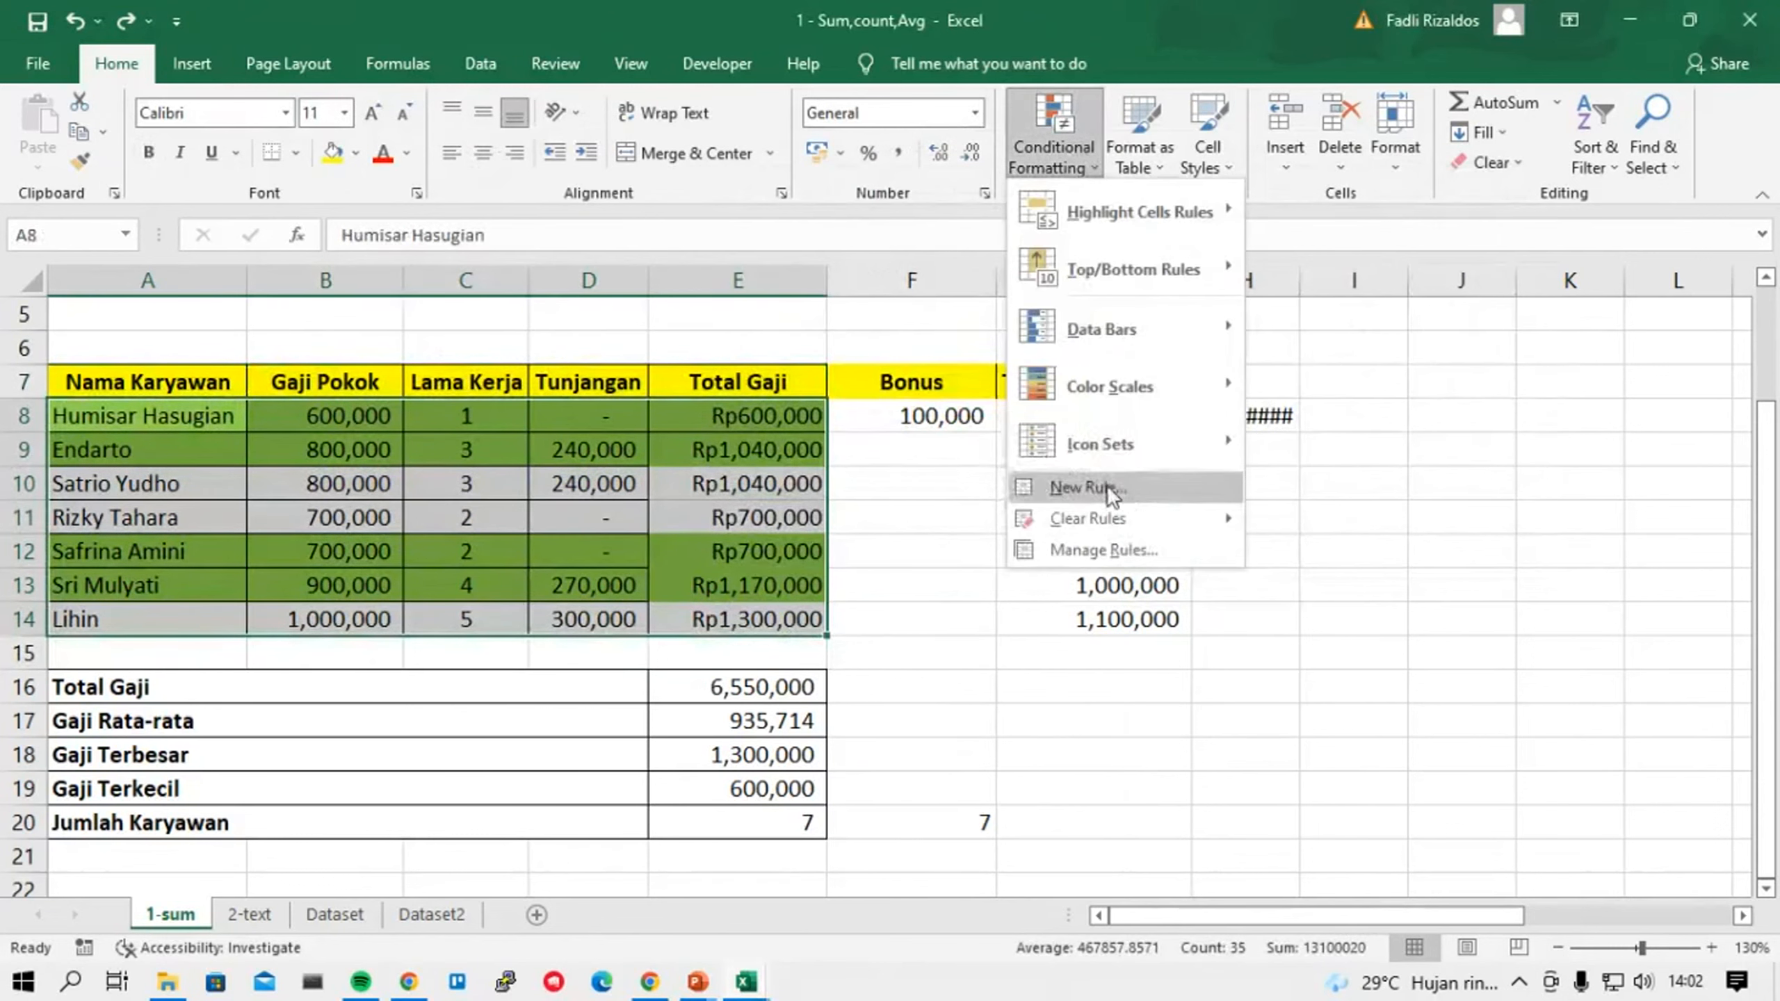
{"action": "left_click", "coordinate": [1104, 550]}
{"action": "left_click", "coordinate": [856, 338]}
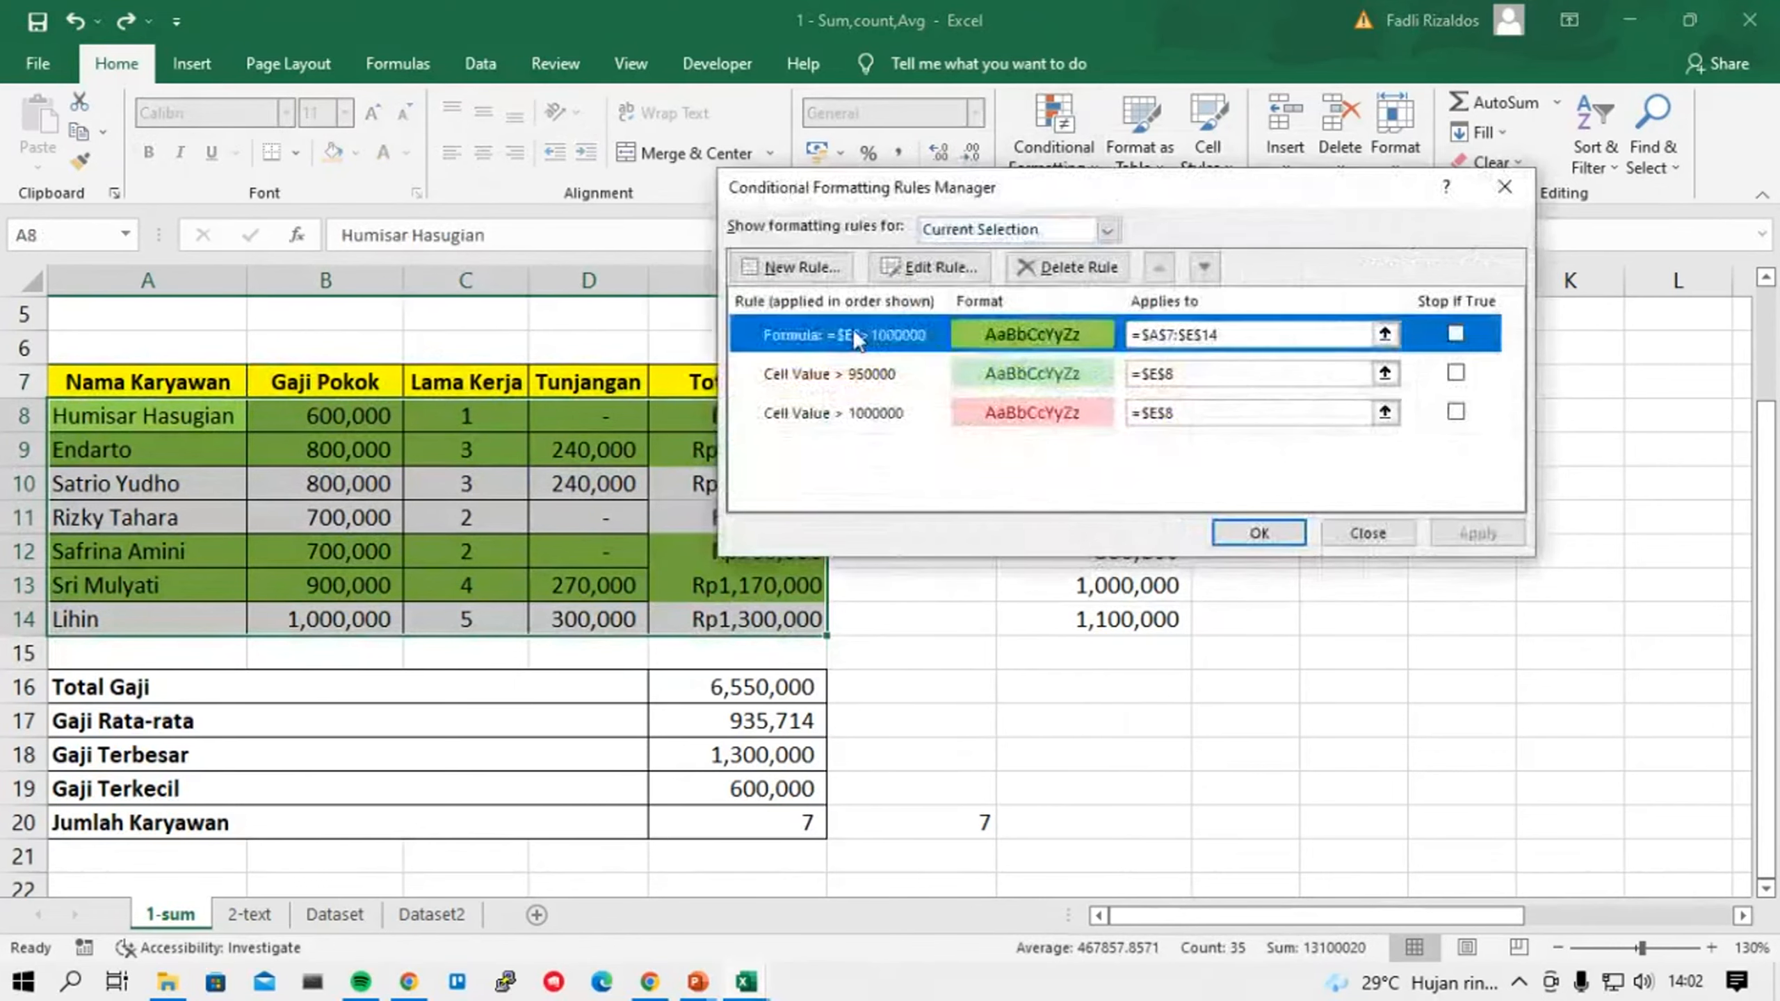
{"action": "double_click", "coordinate": [856, 338]}
{"action": "left_click", "coordinate": [1216, 579]}
{"action": "left_click", "coordinate": [1275, 538]}
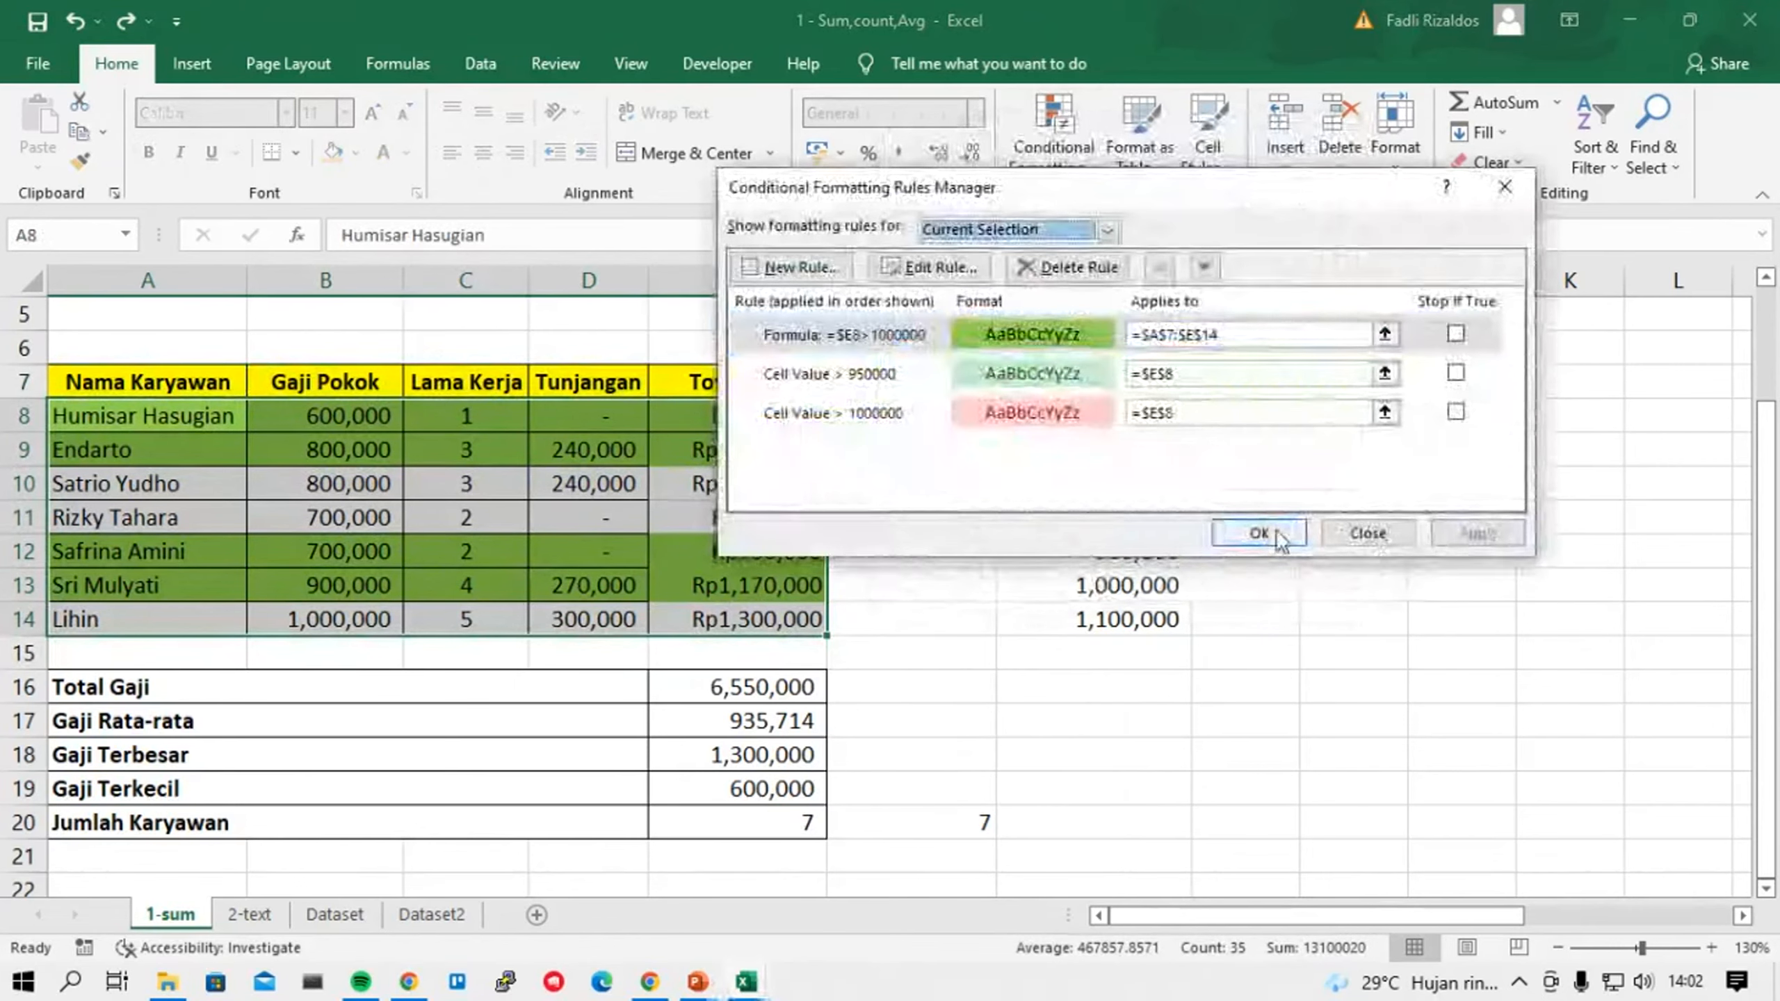
Create a formula-based conditional formatting rule =$E8>1000000 for A8:E14 without setting a format.
{"action": "left_click", "coordinate": [1053, 137]}
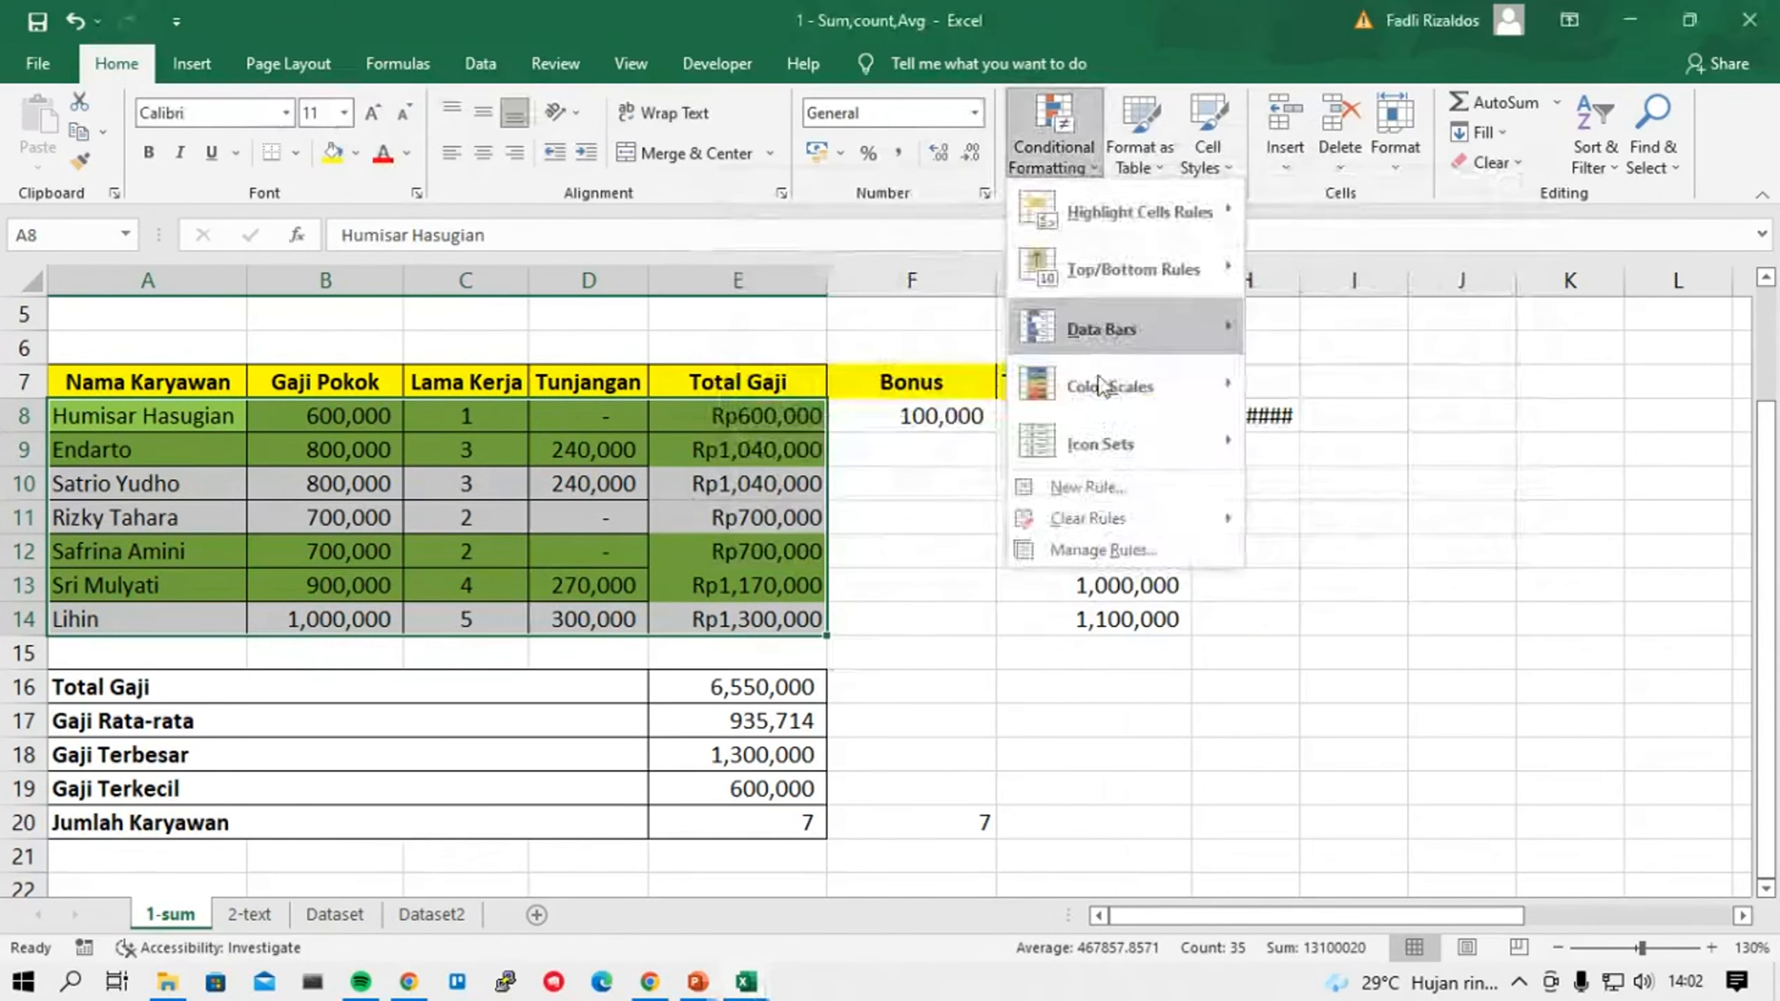
{"action": "left_click", "coordinate": [1079, 490]}
{"action": "left_click", "coordinate": [911, 304]}
{"action": "left_click", "coordinate": [941, 412]}
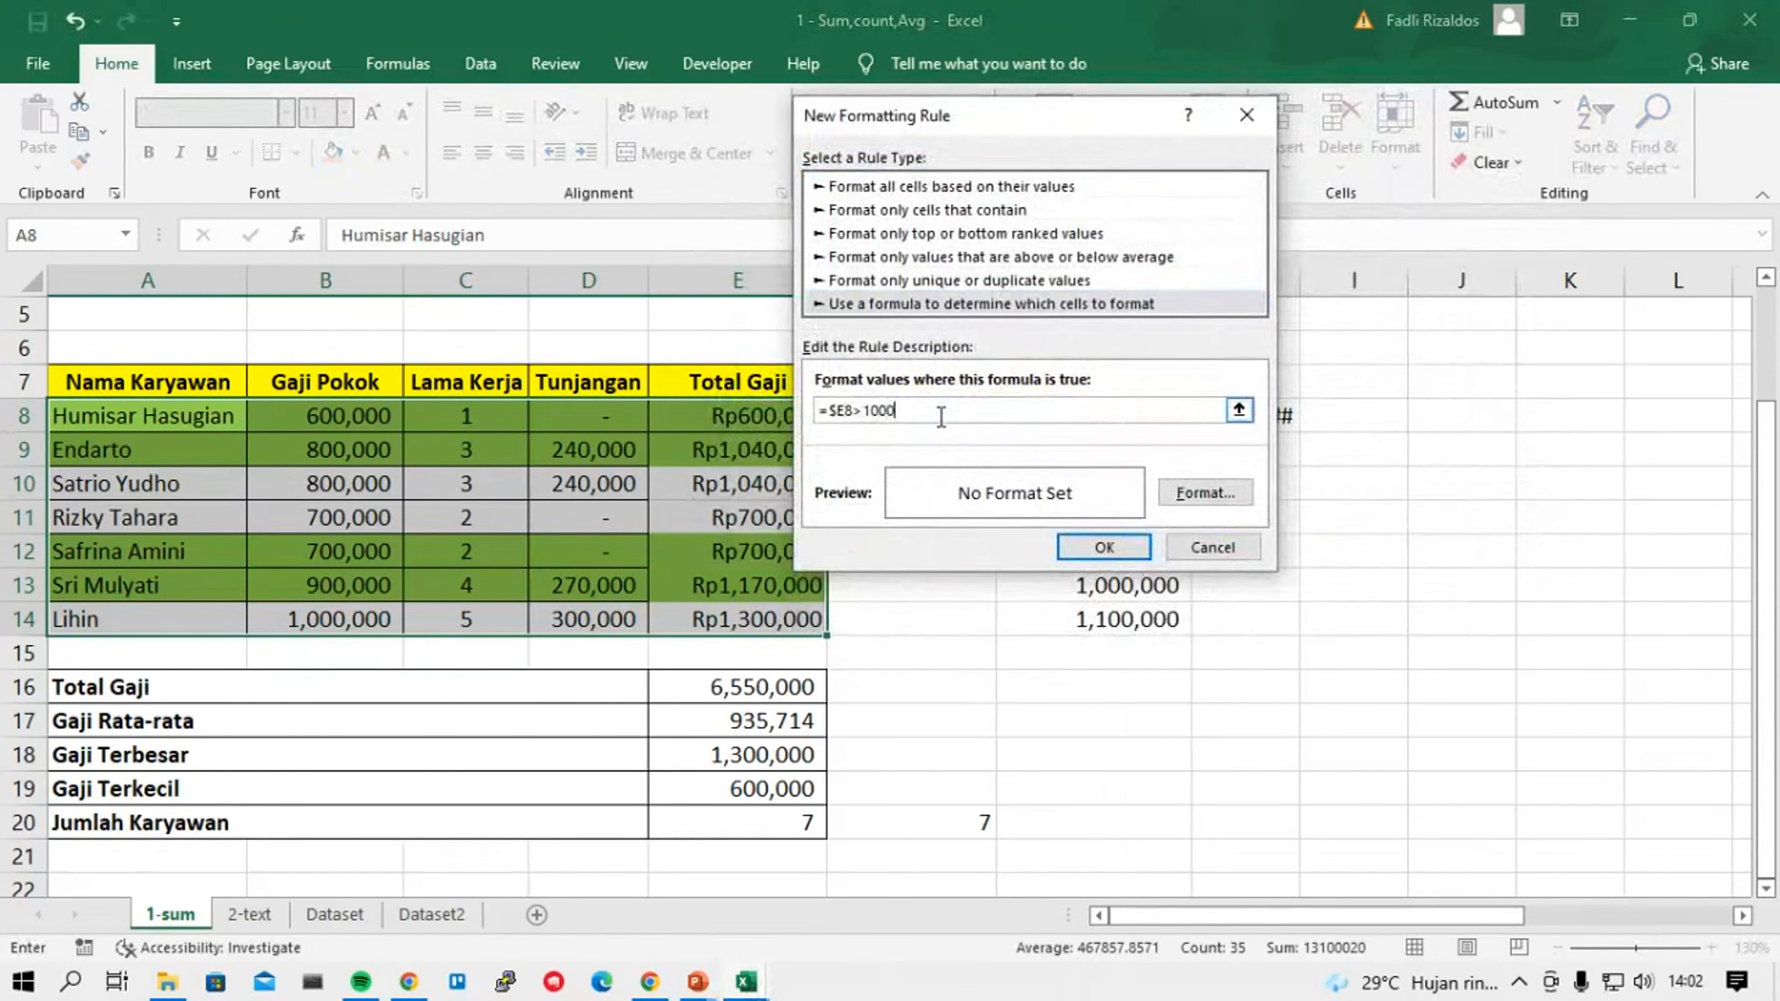
{"action": "left_click", "coordinate": [1083, 548]}
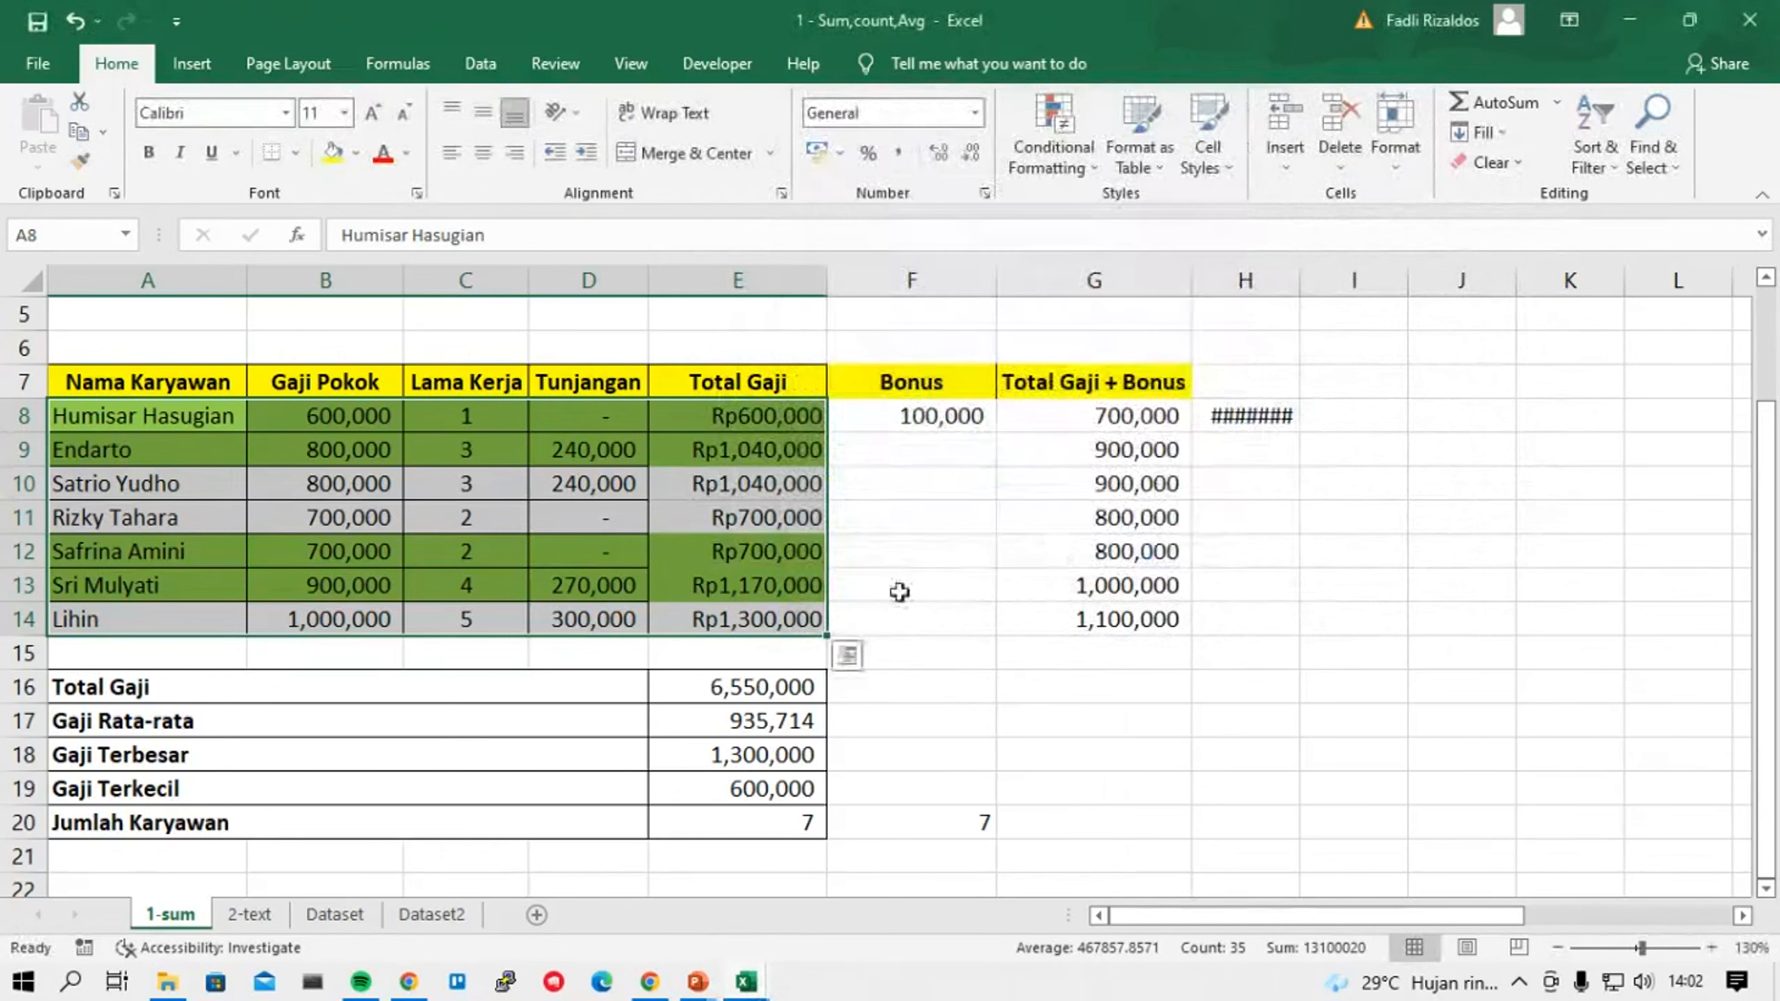
Review the list of conditional formatting rules for A8:E14, close it, and select the empty cell F15.
{"action": "left_click", "coordinate": [1044, 176]}
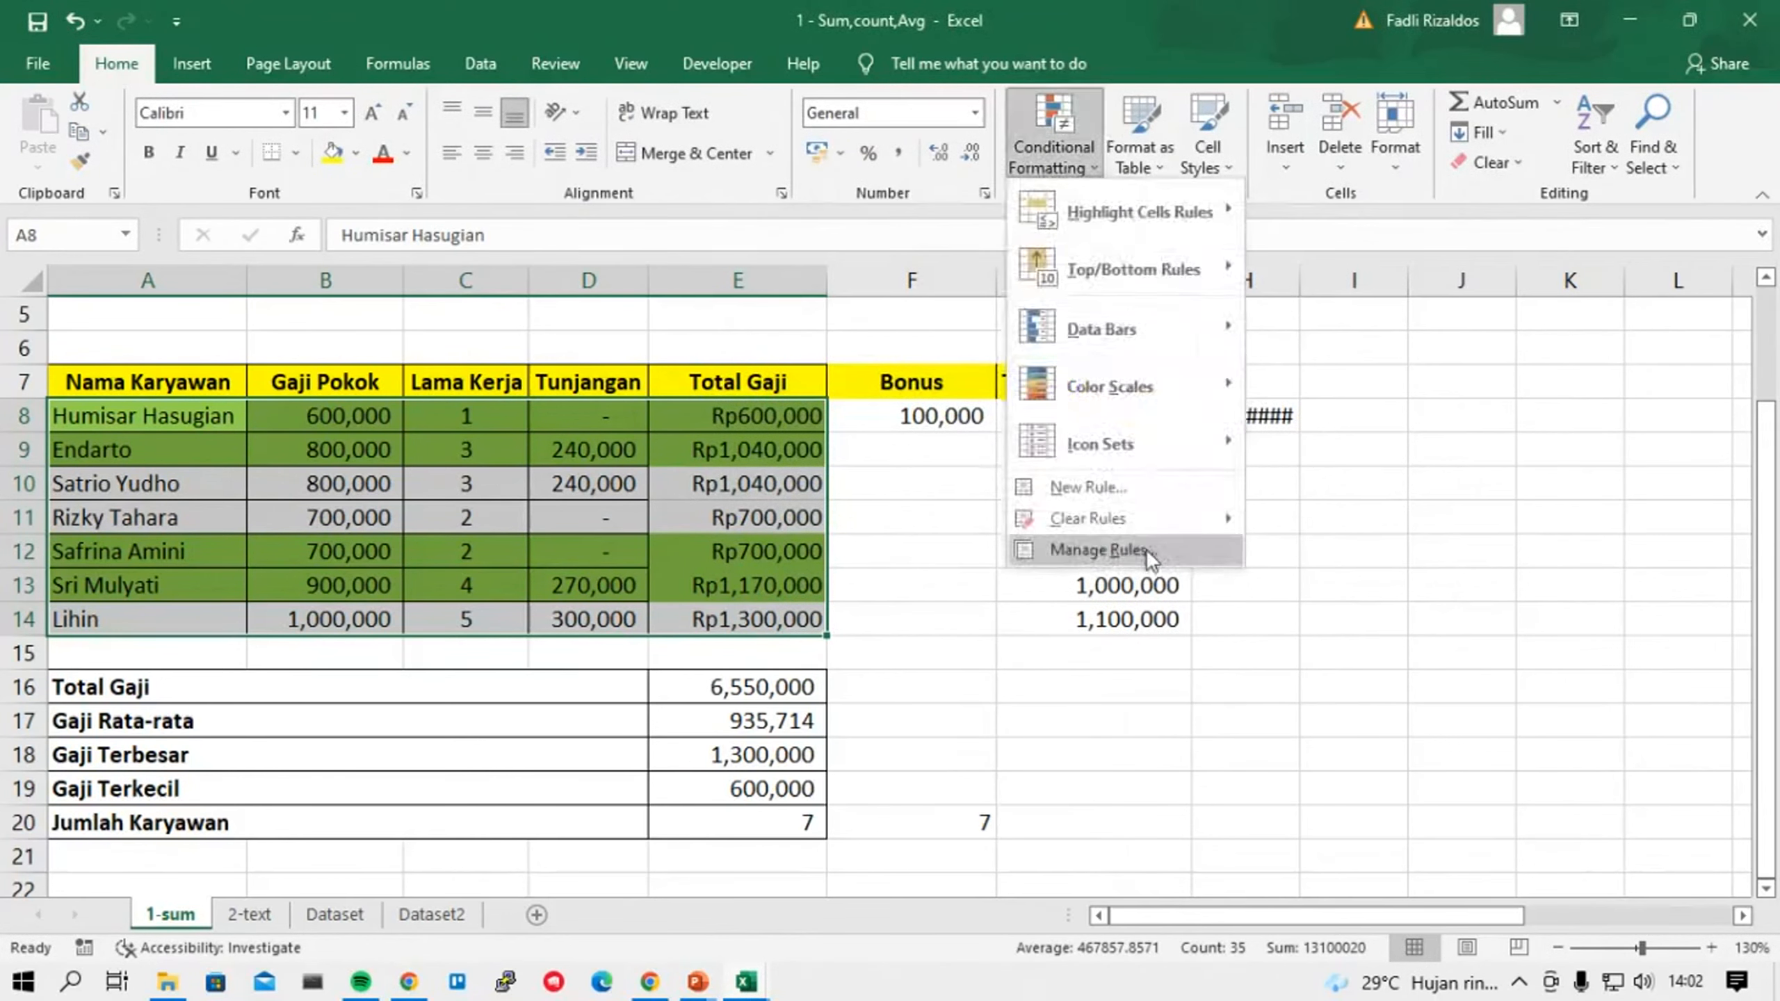
{"action": "left_click", "coordinate": [1150, 549]}
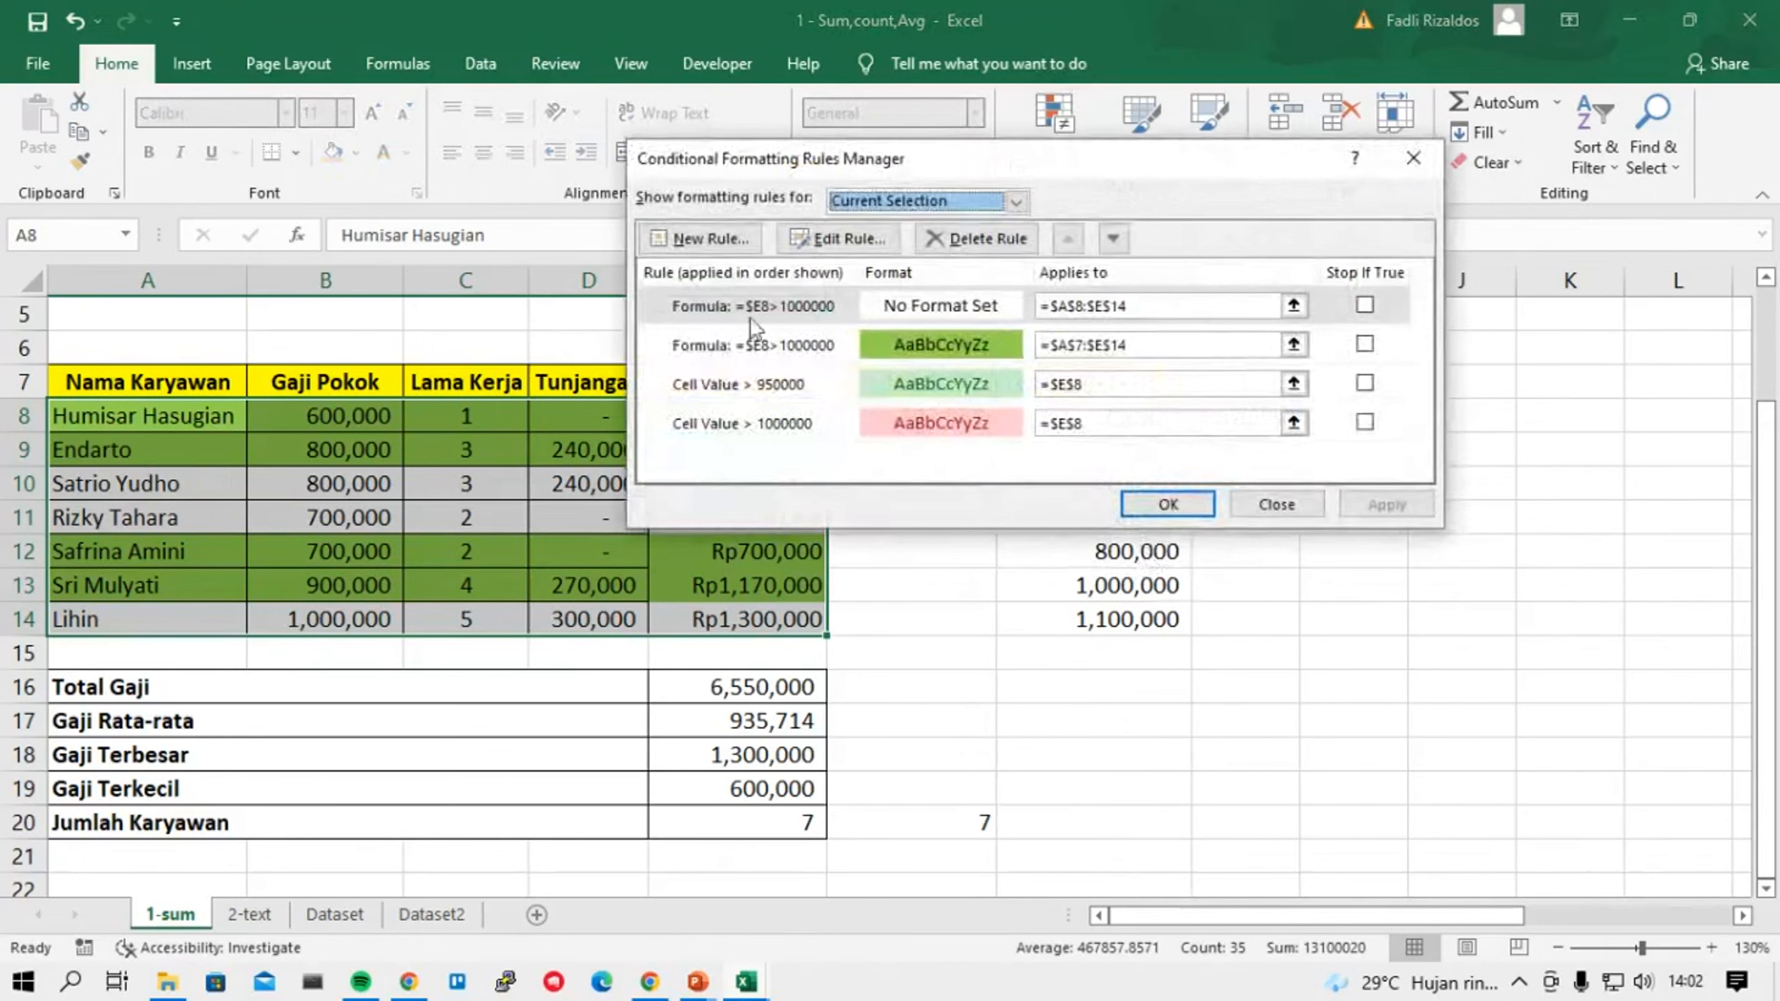
{"action": "left_click", "coordinate": [1295, 502]}
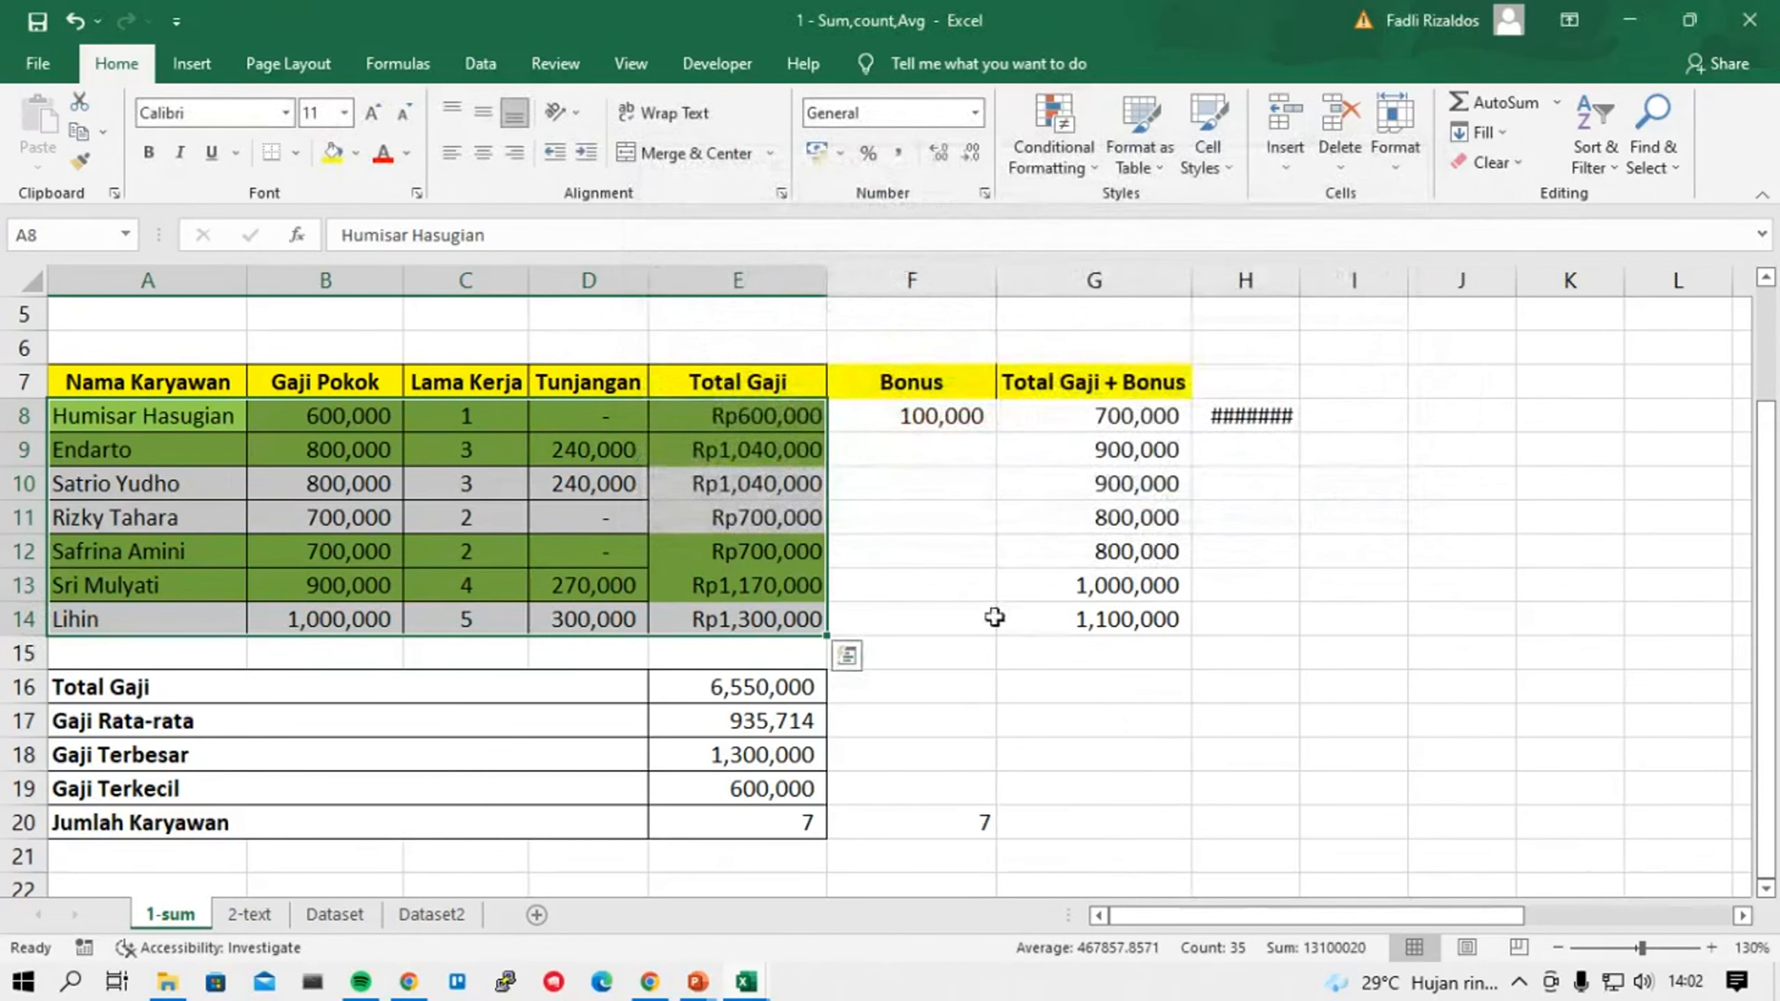
{"action": "left_click", "coordinate": [984, 647]}
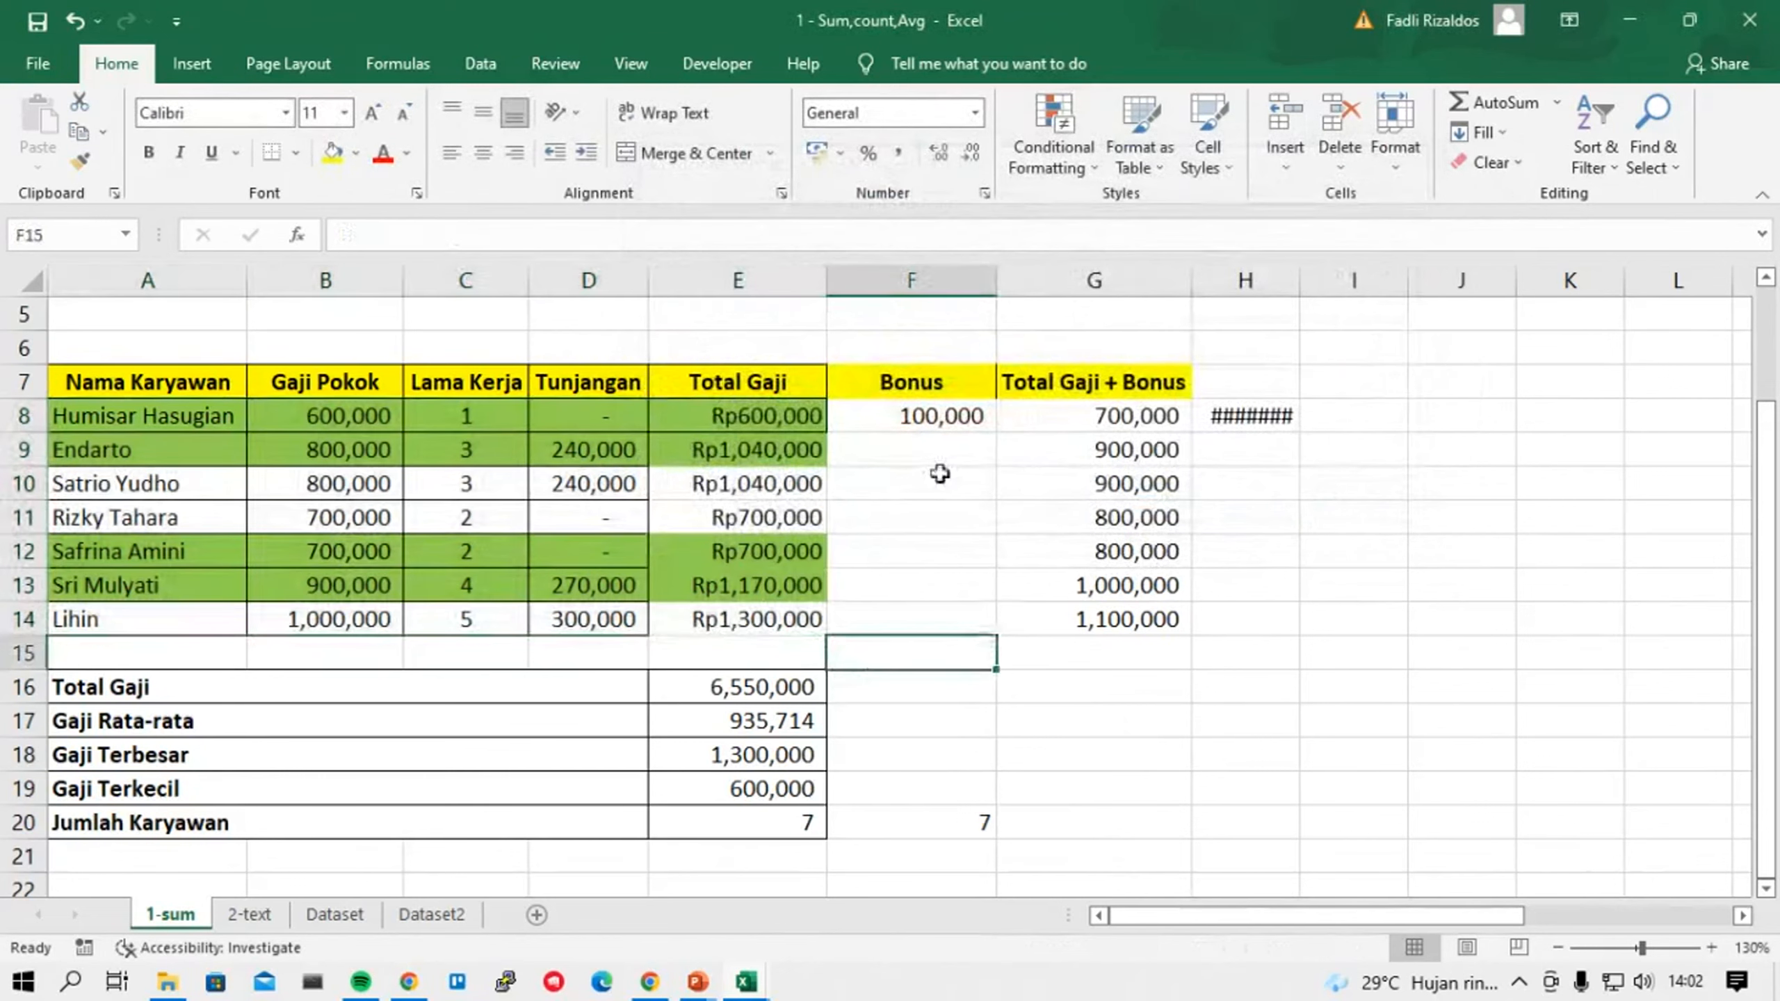
Switch to the PowerPoint presentation to view the Conditional Formatting slide, and return to the Excel workbook.
{"action": "left_click", "coordinate": [1082, 160]}
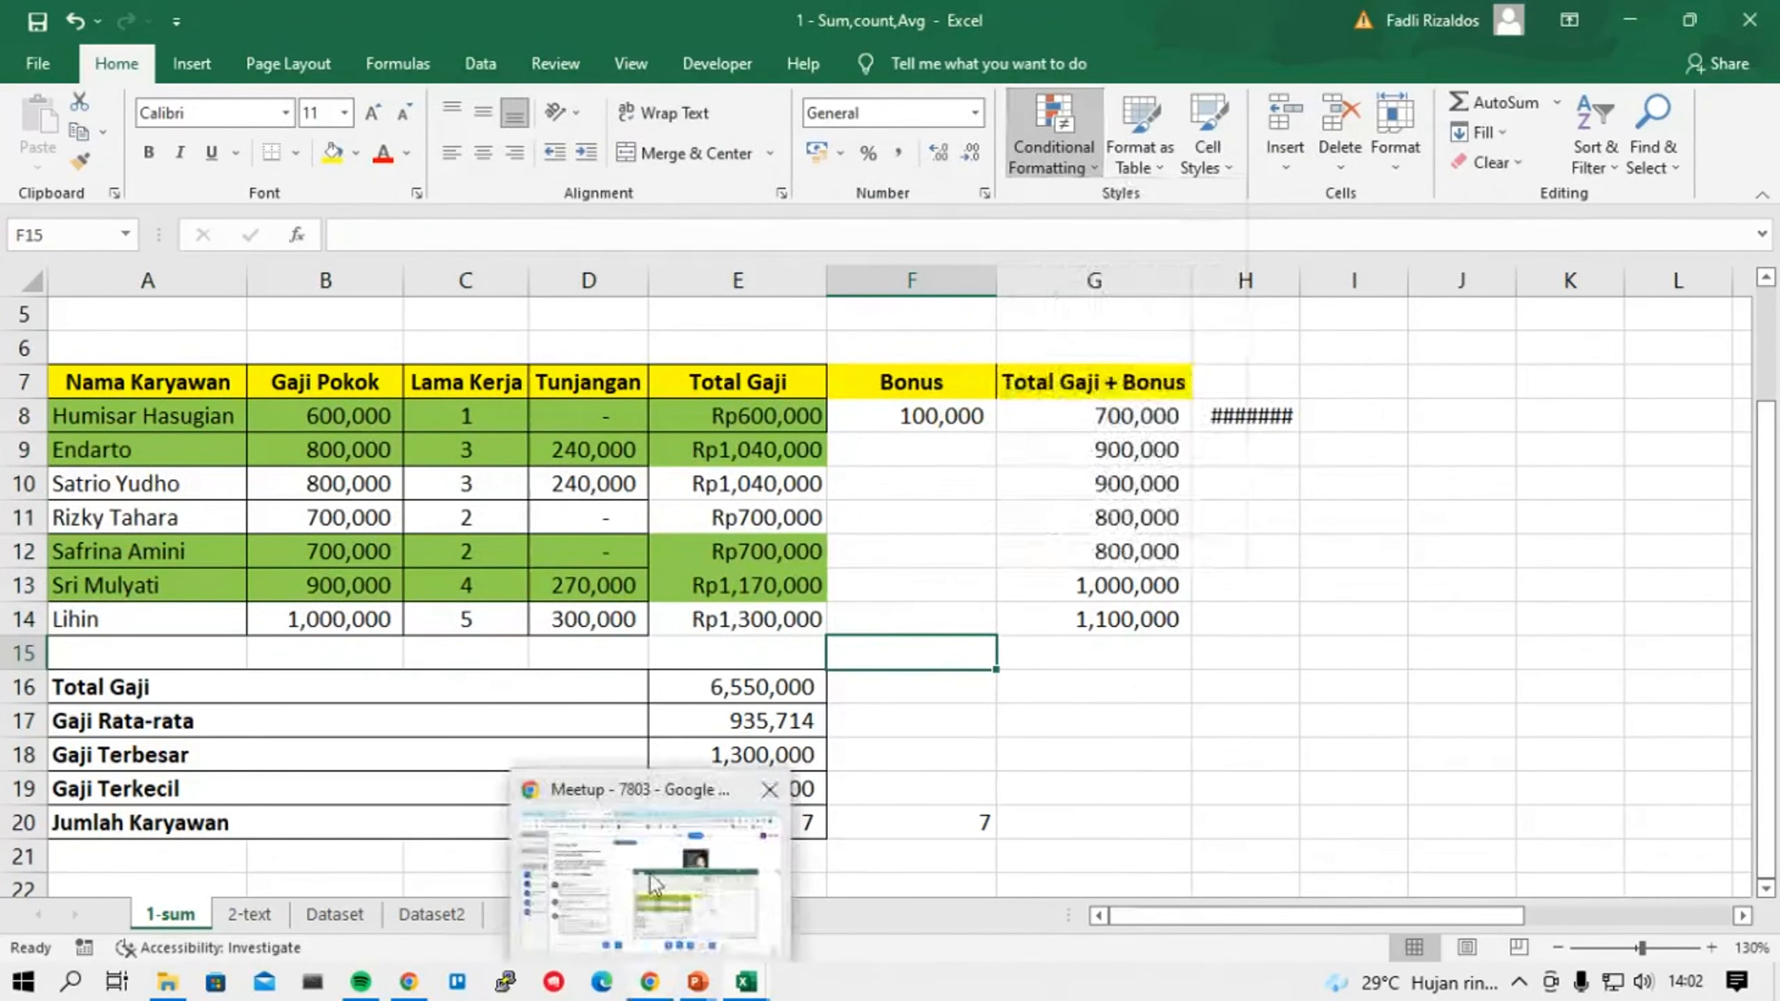
{"action": "left_click", "coordinate": [651, 982]}
{"action": "mouse_move", "coordinate": [697, 982]}
{"action": "left_click", "coordinate": [802, 877]}
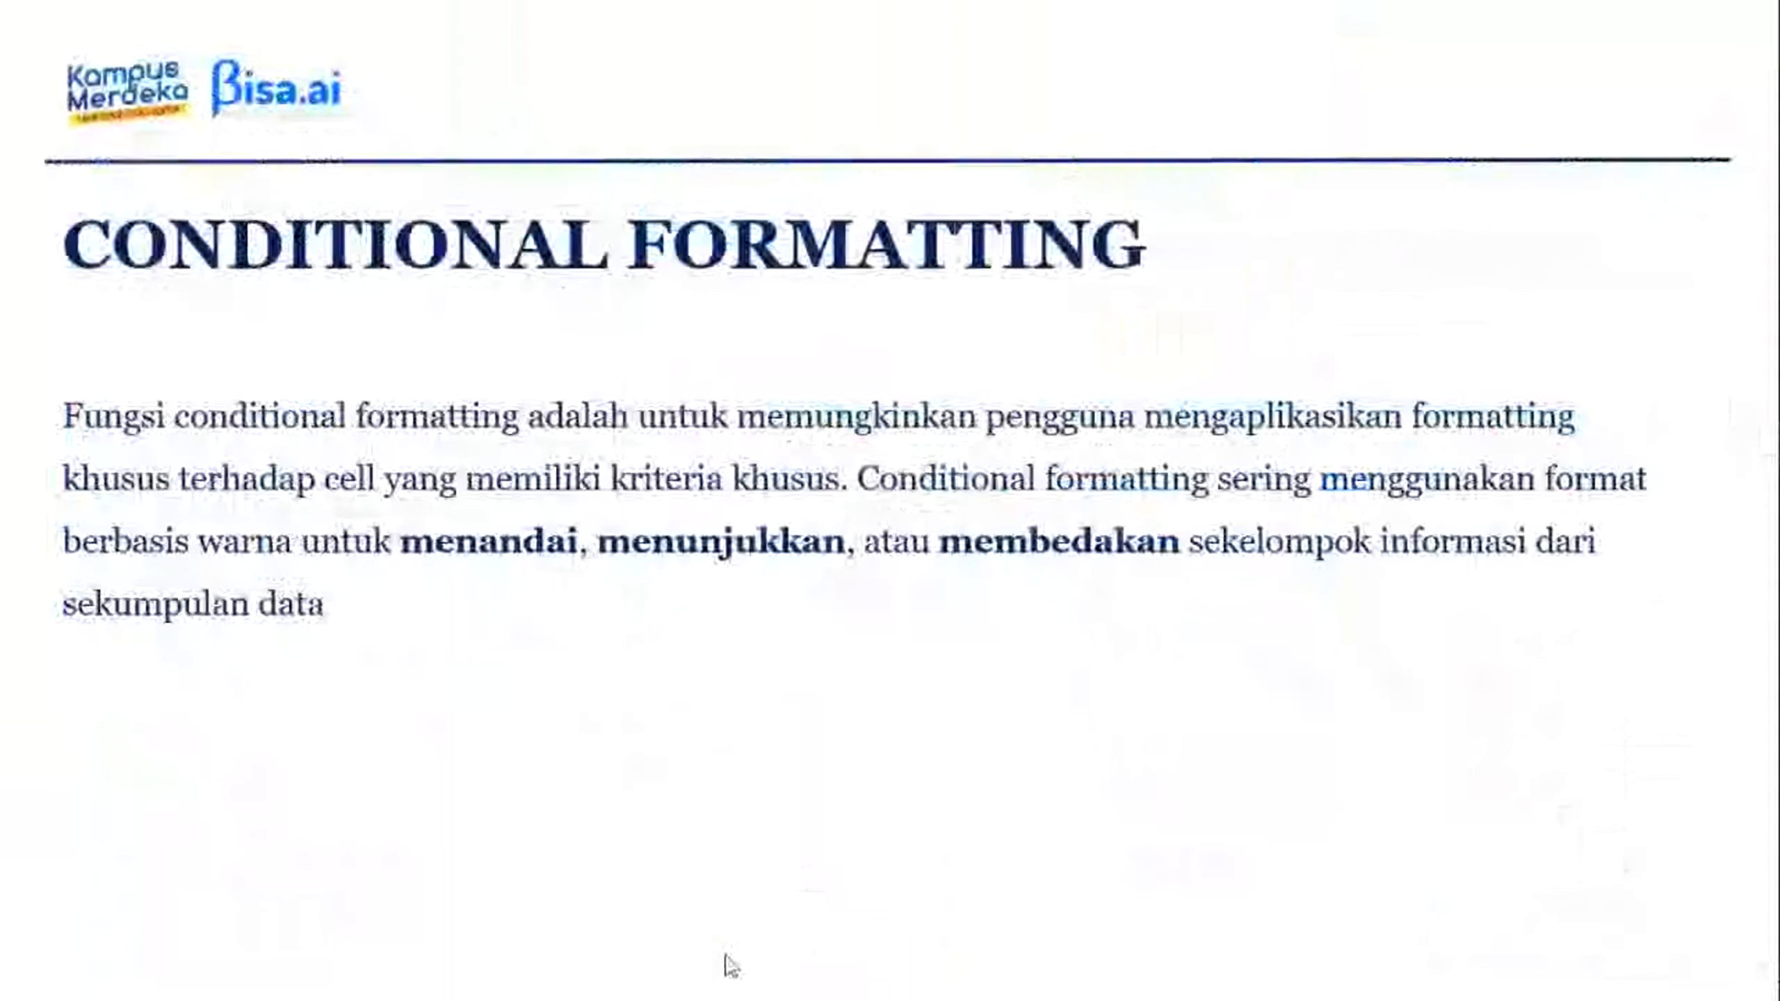
{"action": "key", "text": "alt+Tab"}
{"action": "key", "text": "alt+Tab"}
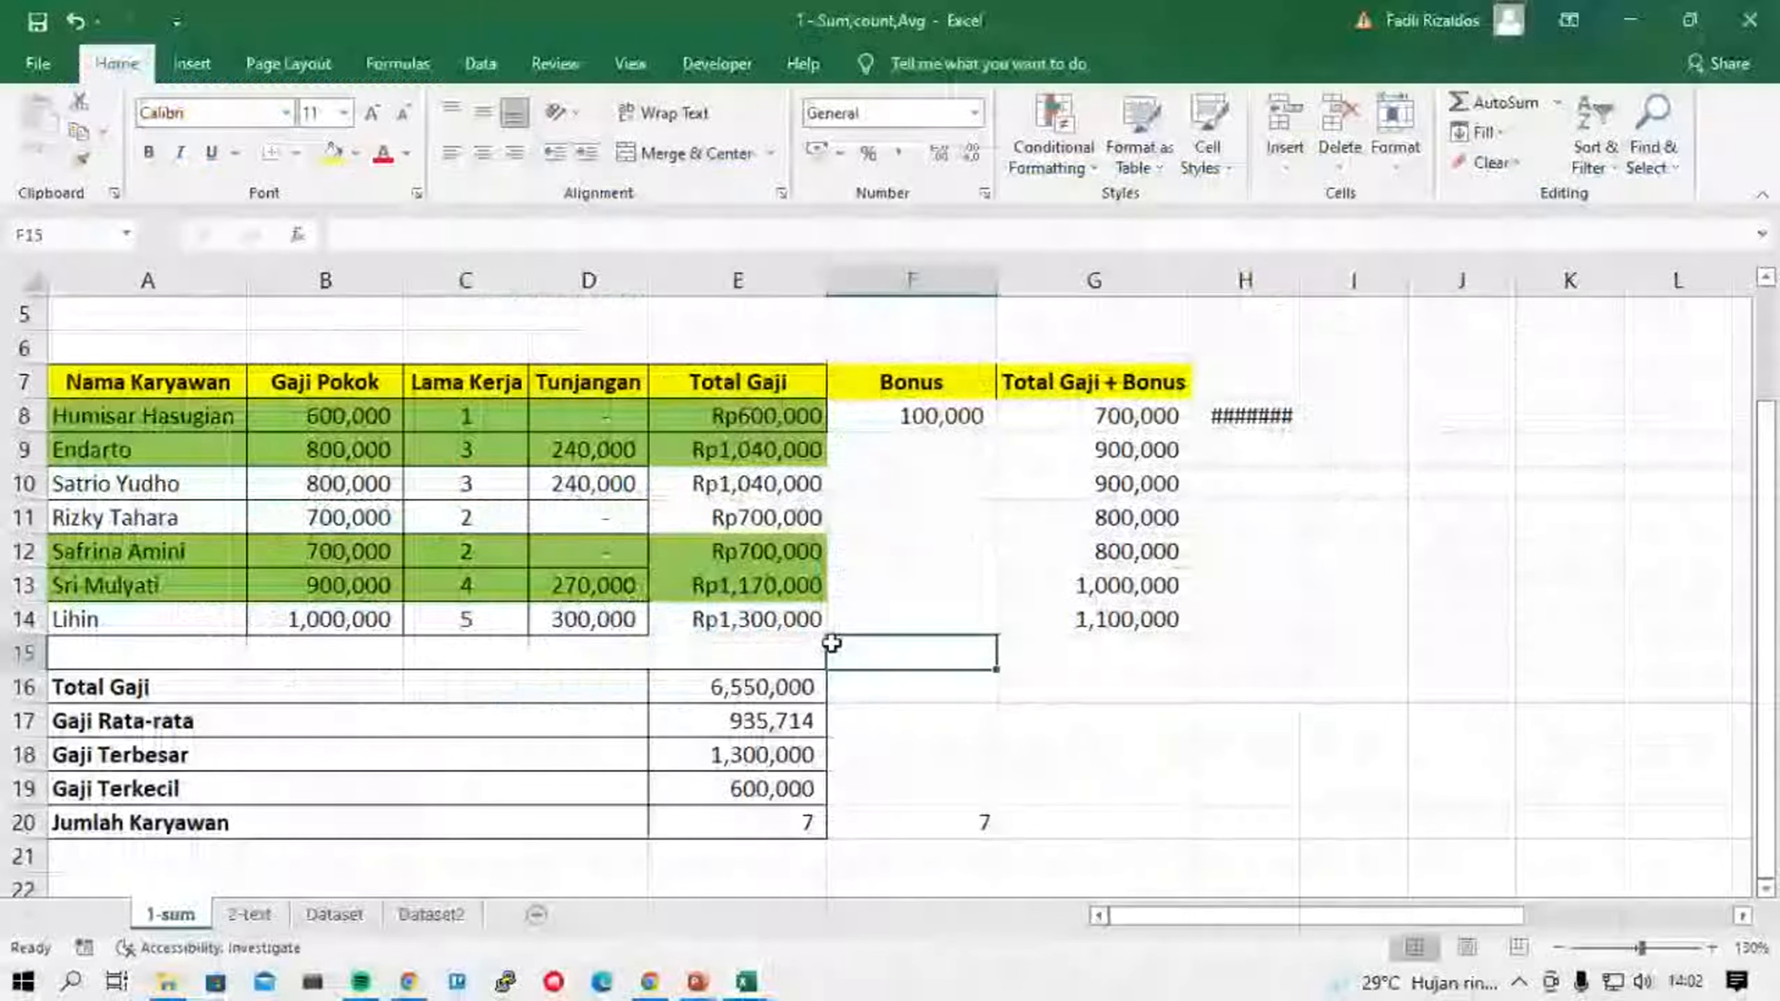
Insert a blank column between the Total Gaji and Bonus columns.
{"action": "left_click", "coordinate": [887, 280]}
{"action": "right_click", "coordinate": [887, 281]}
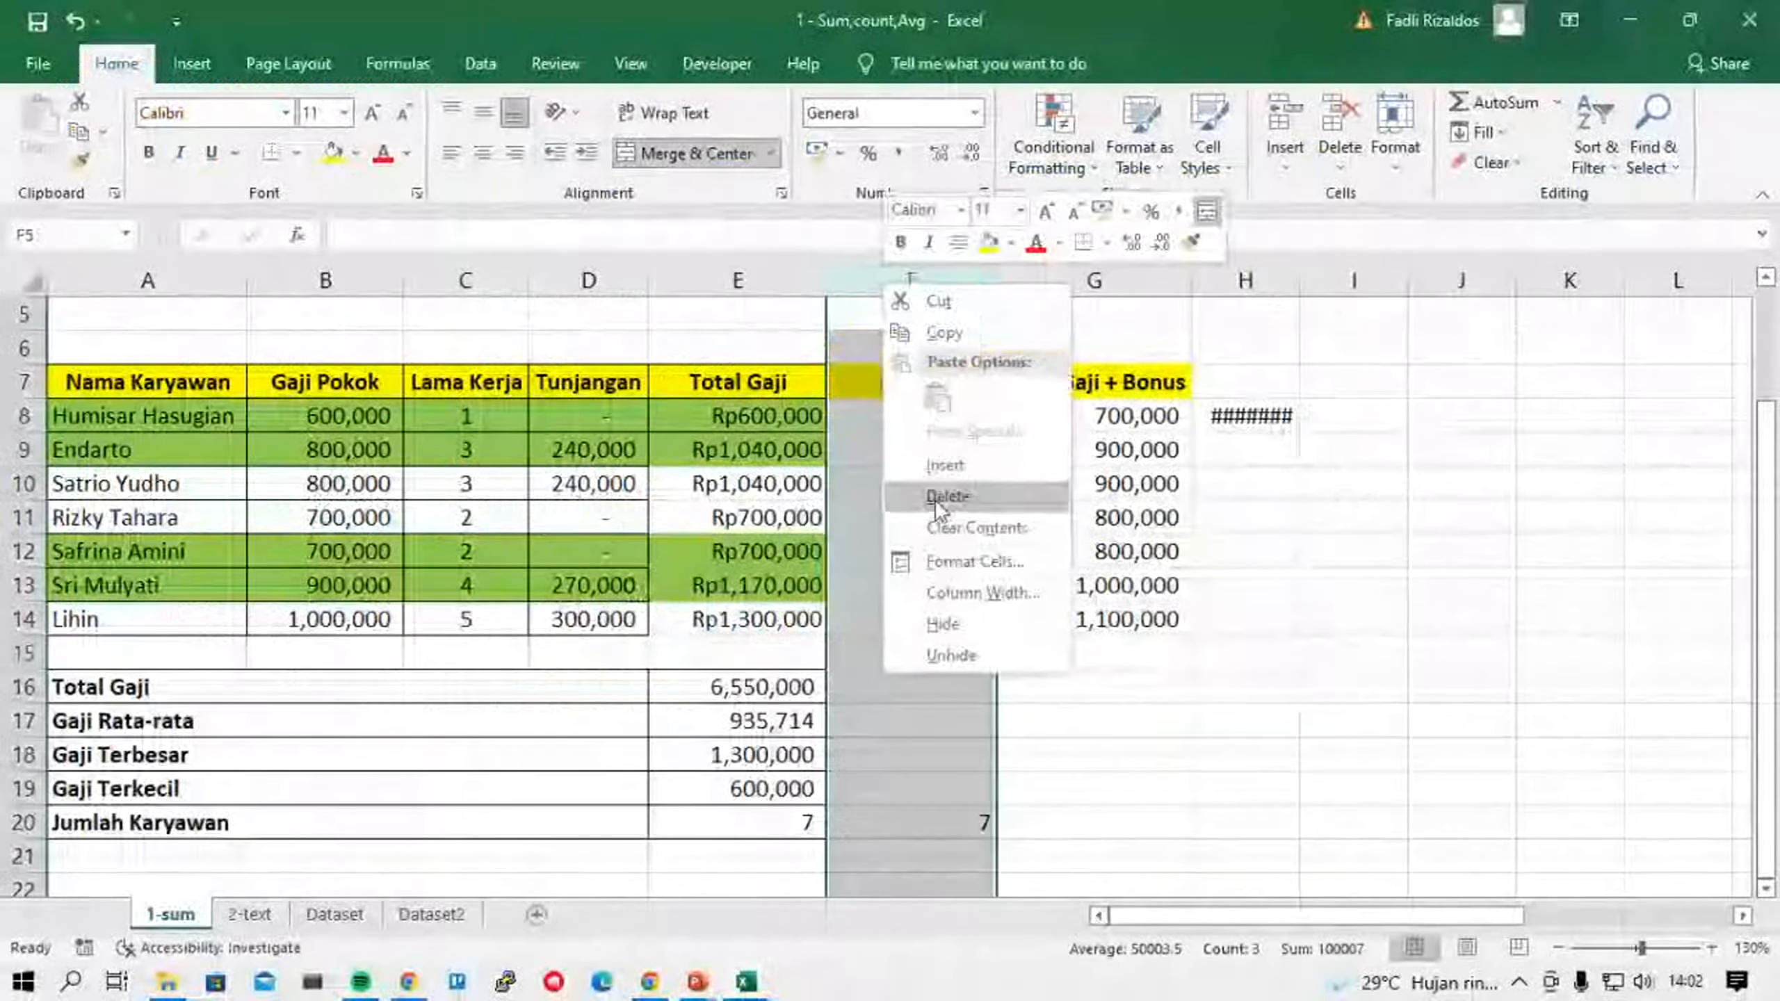
{"action": "left_click", "coordinate": [963, 465]}
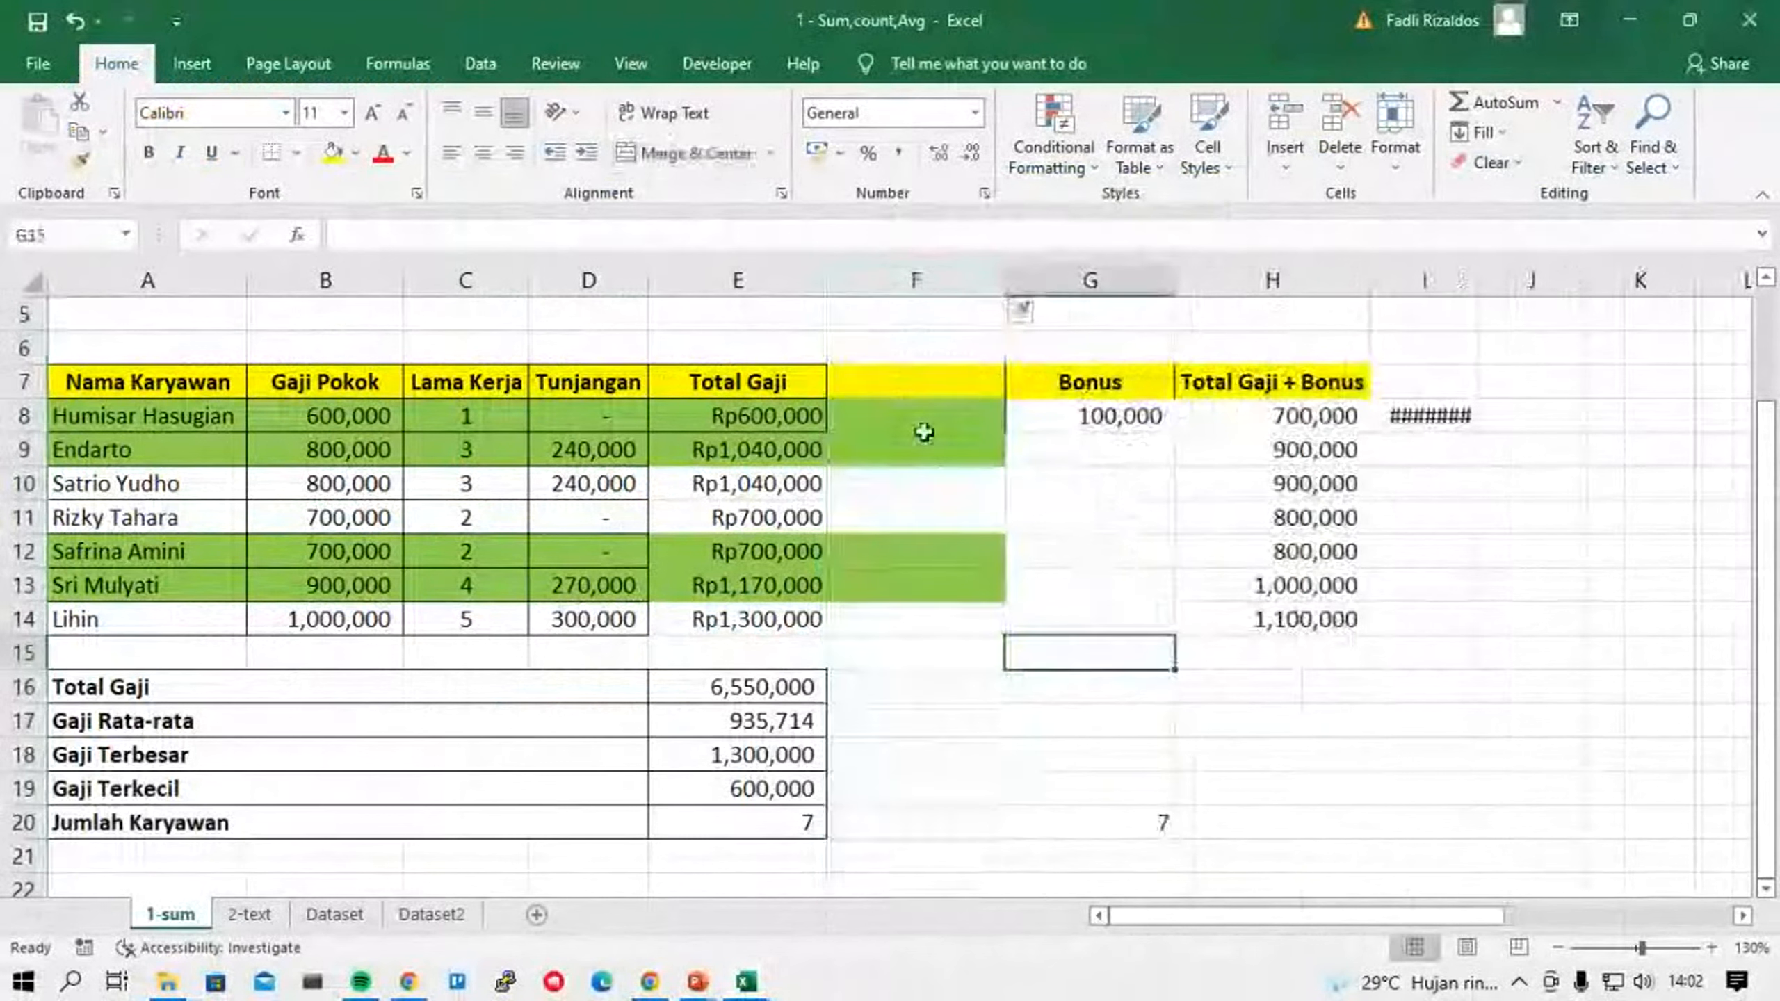
Clear the inherited green formatting from cells F8:F13 of the blank column.
{"action": "left_click_drag", "start_coordinate": [921, 420], "coordinate": [916, 576]}
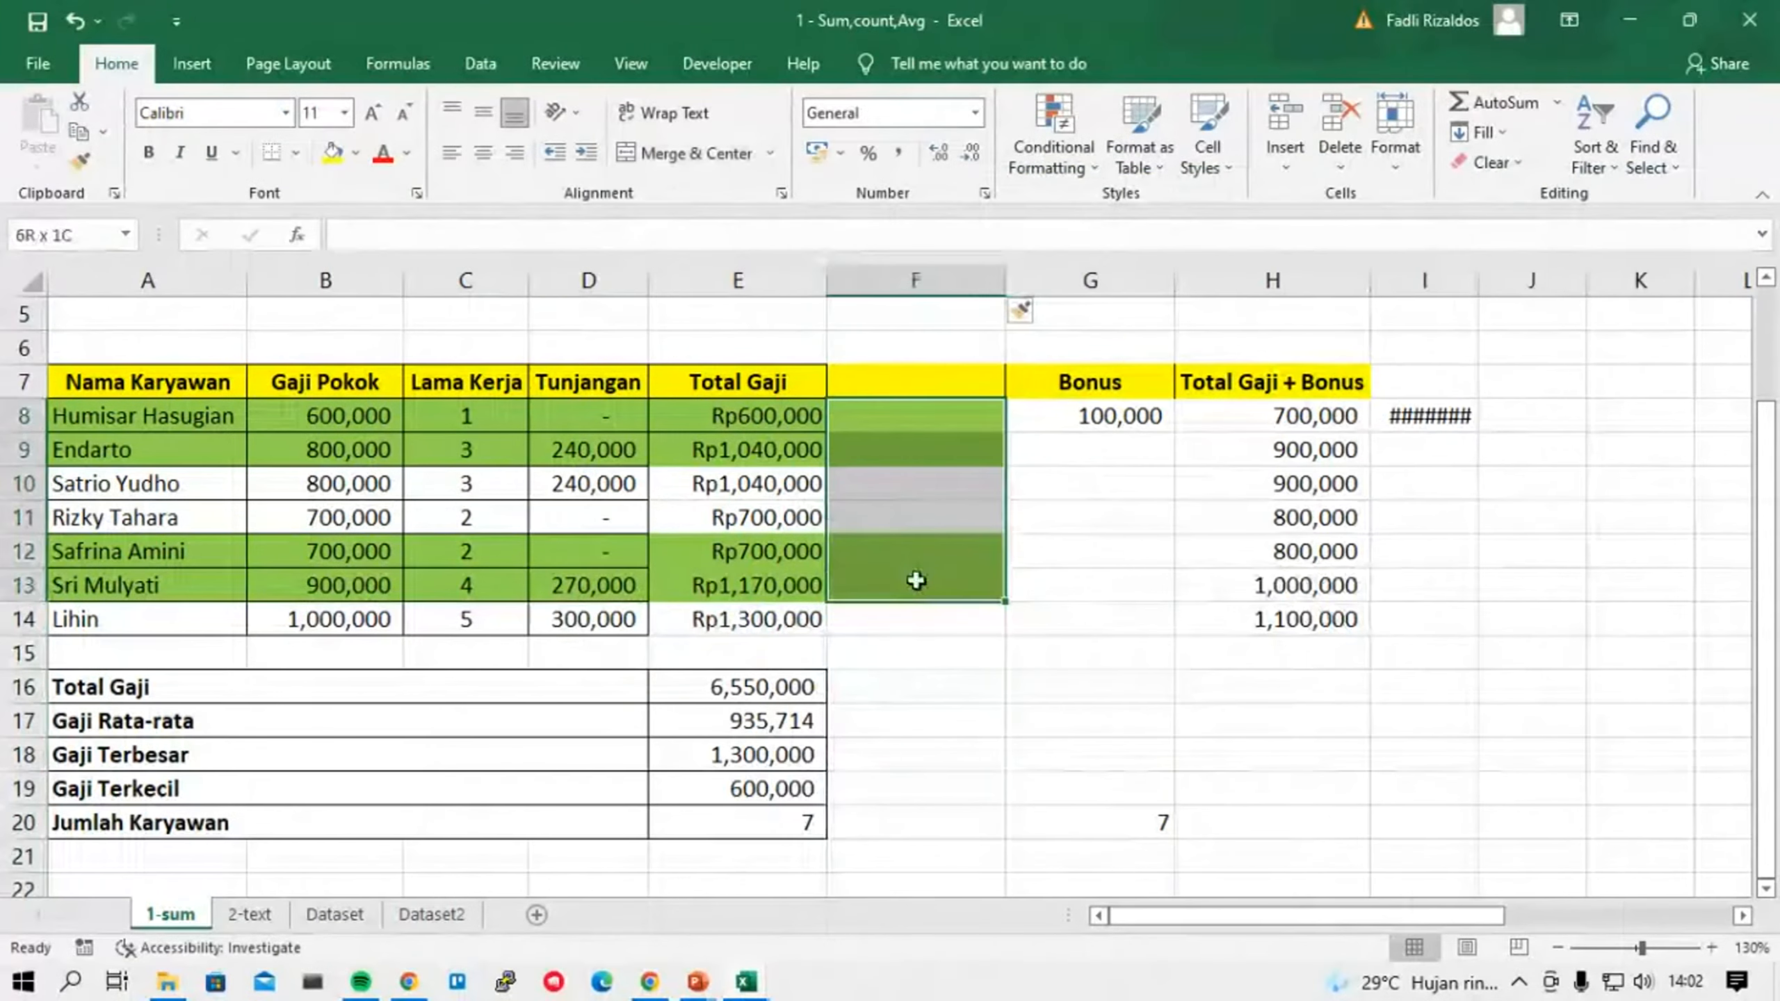
{"action": "left_click", "coordinate": [1487, 162]}
{"action": "left_click", "coordinate": [1535, 227]}
{"action": "left_click", "coordinate": [921, 414]}
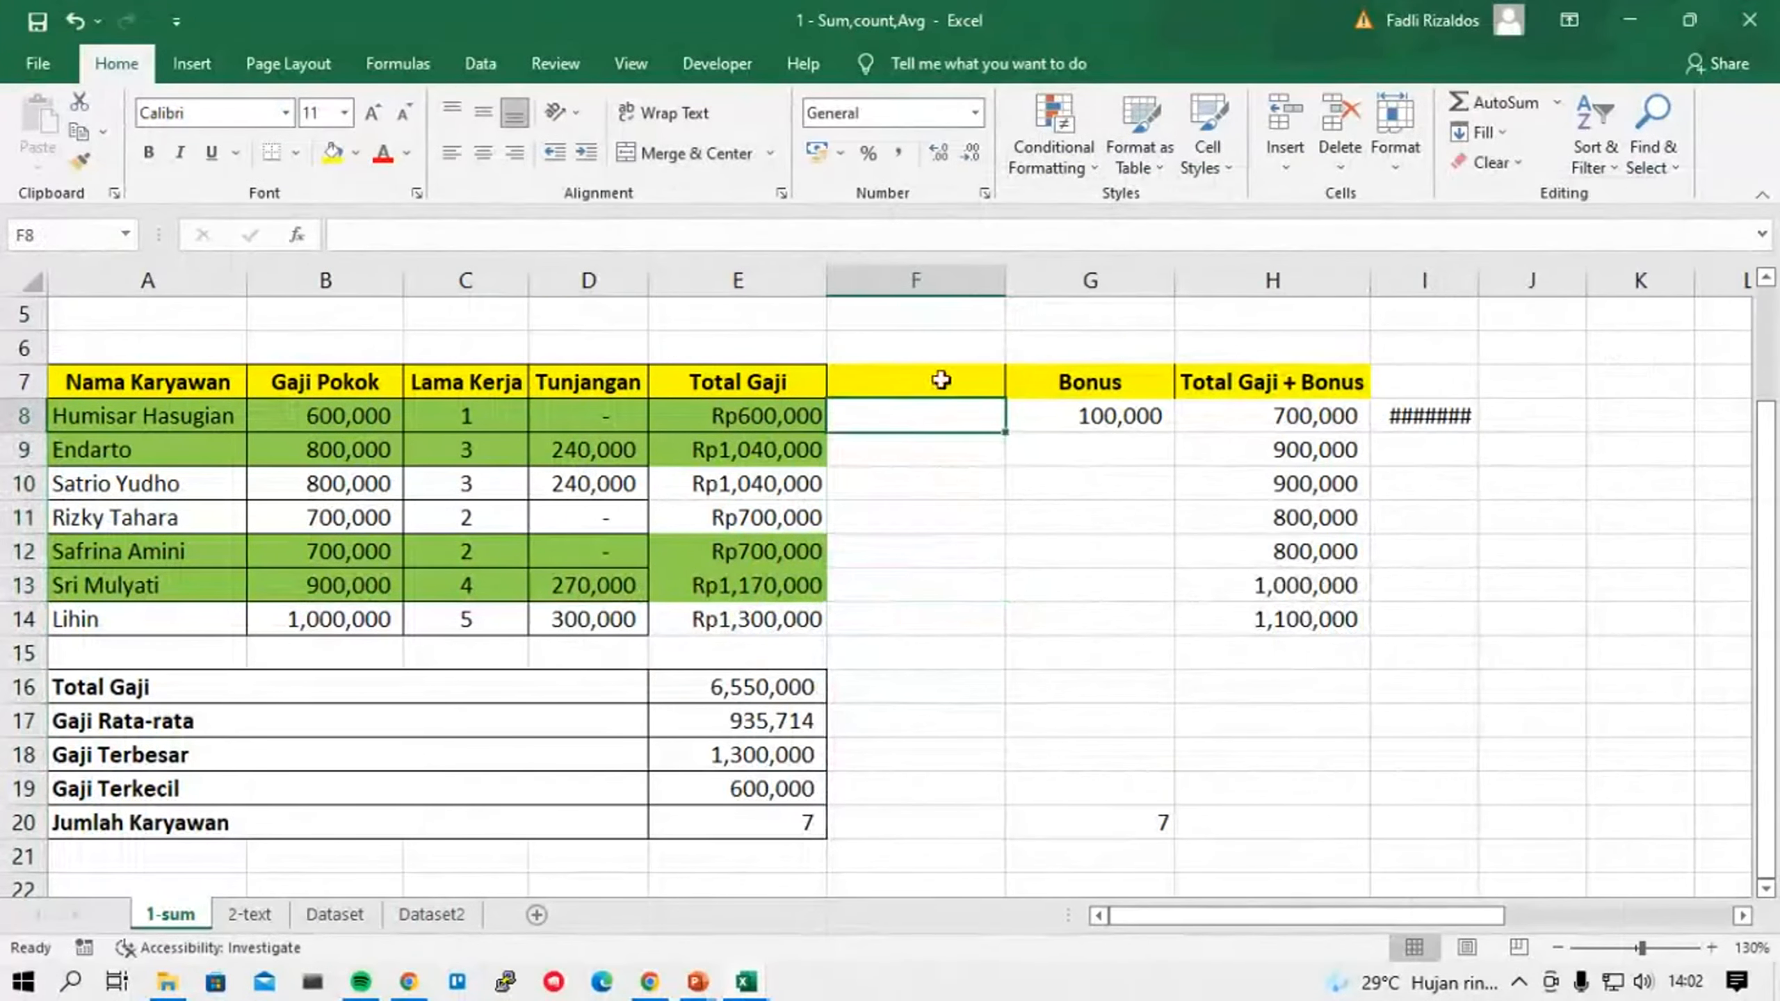
{"action": "left_click", "coordinate": [1068, 117]}
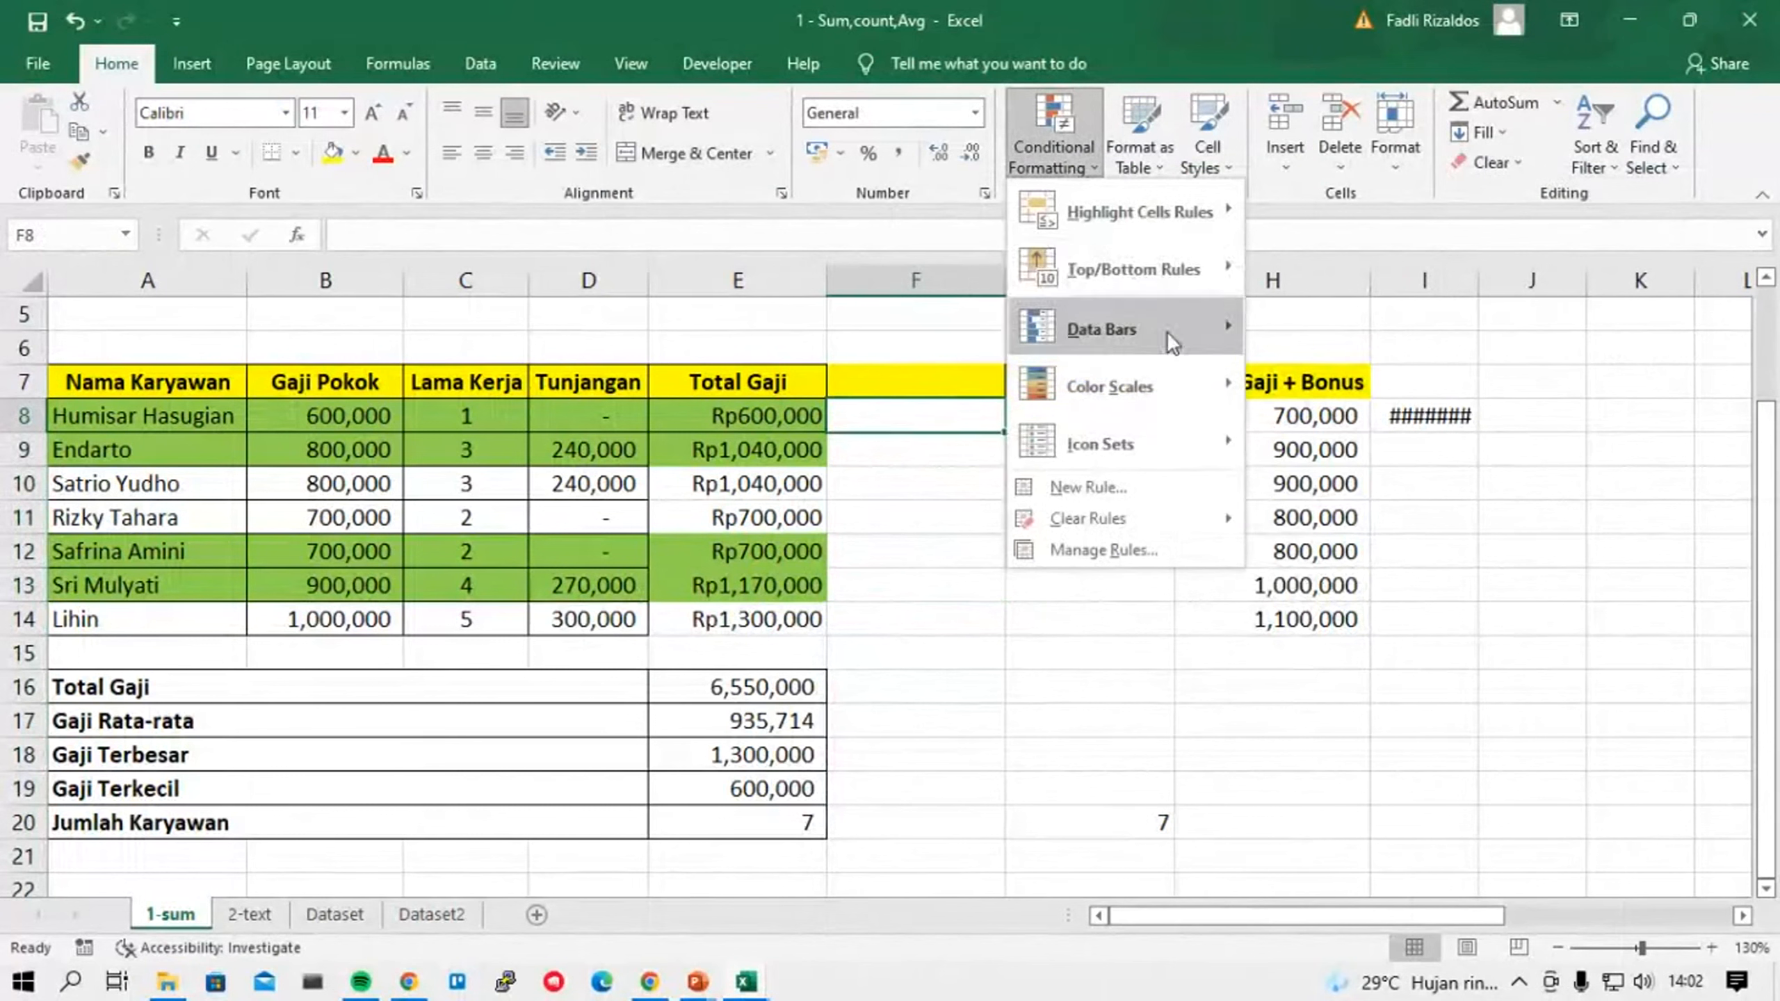
{"action": "mouse_move", "coordinate": [1166, 331]}
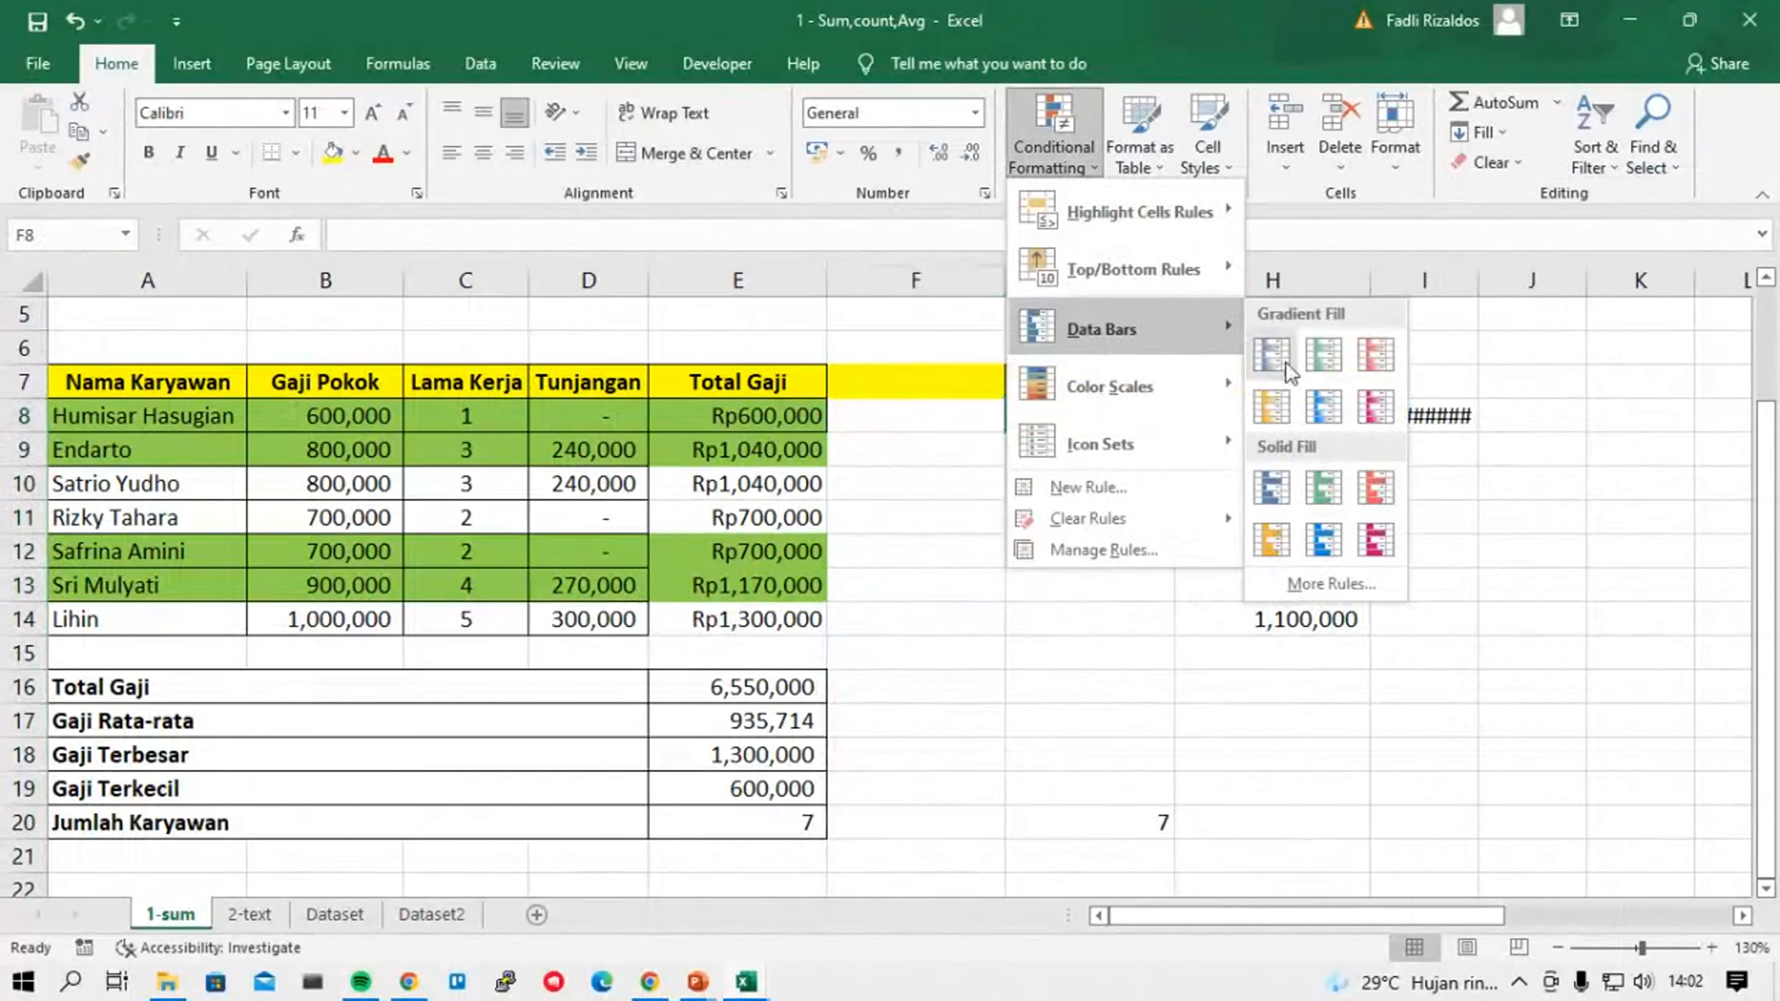
{"action": "left_click", "coordinate": [1016, 604]}
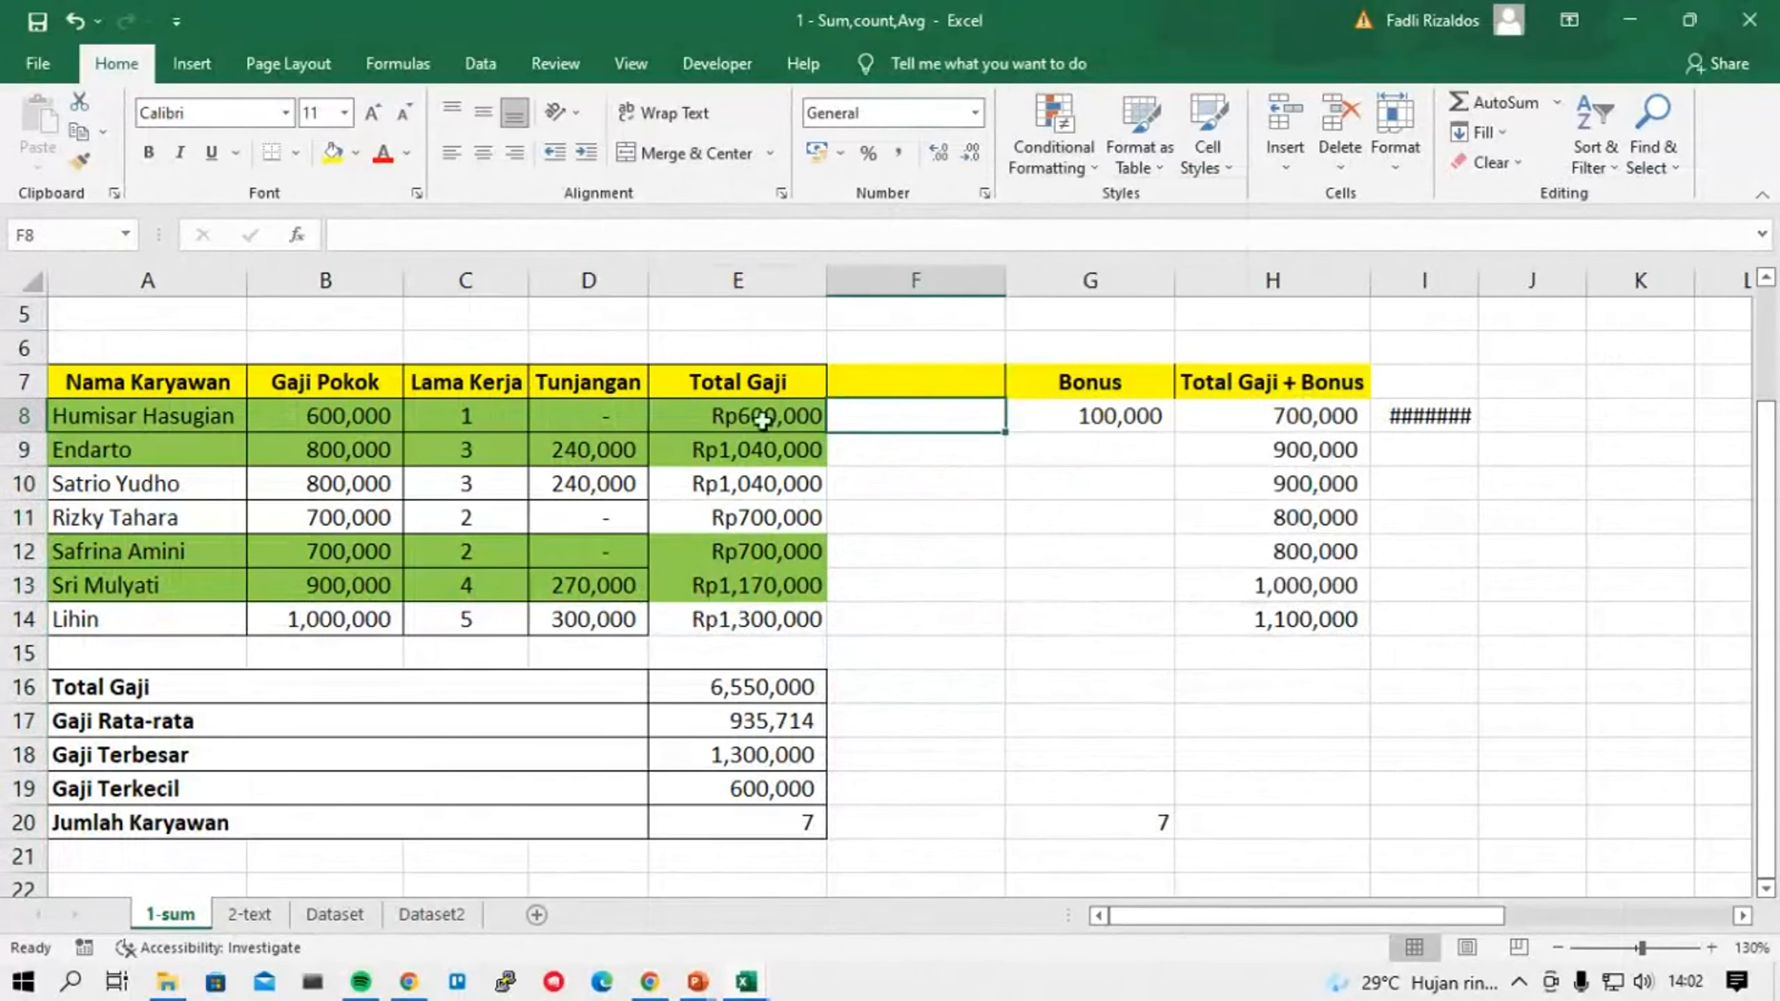
Try blue gradient data bars on the Total Gaji values E8:E14 and undo them.
{"action": "left_click_drag", "start_coordinate": [763, 421], "coordinate": [768, 626]}
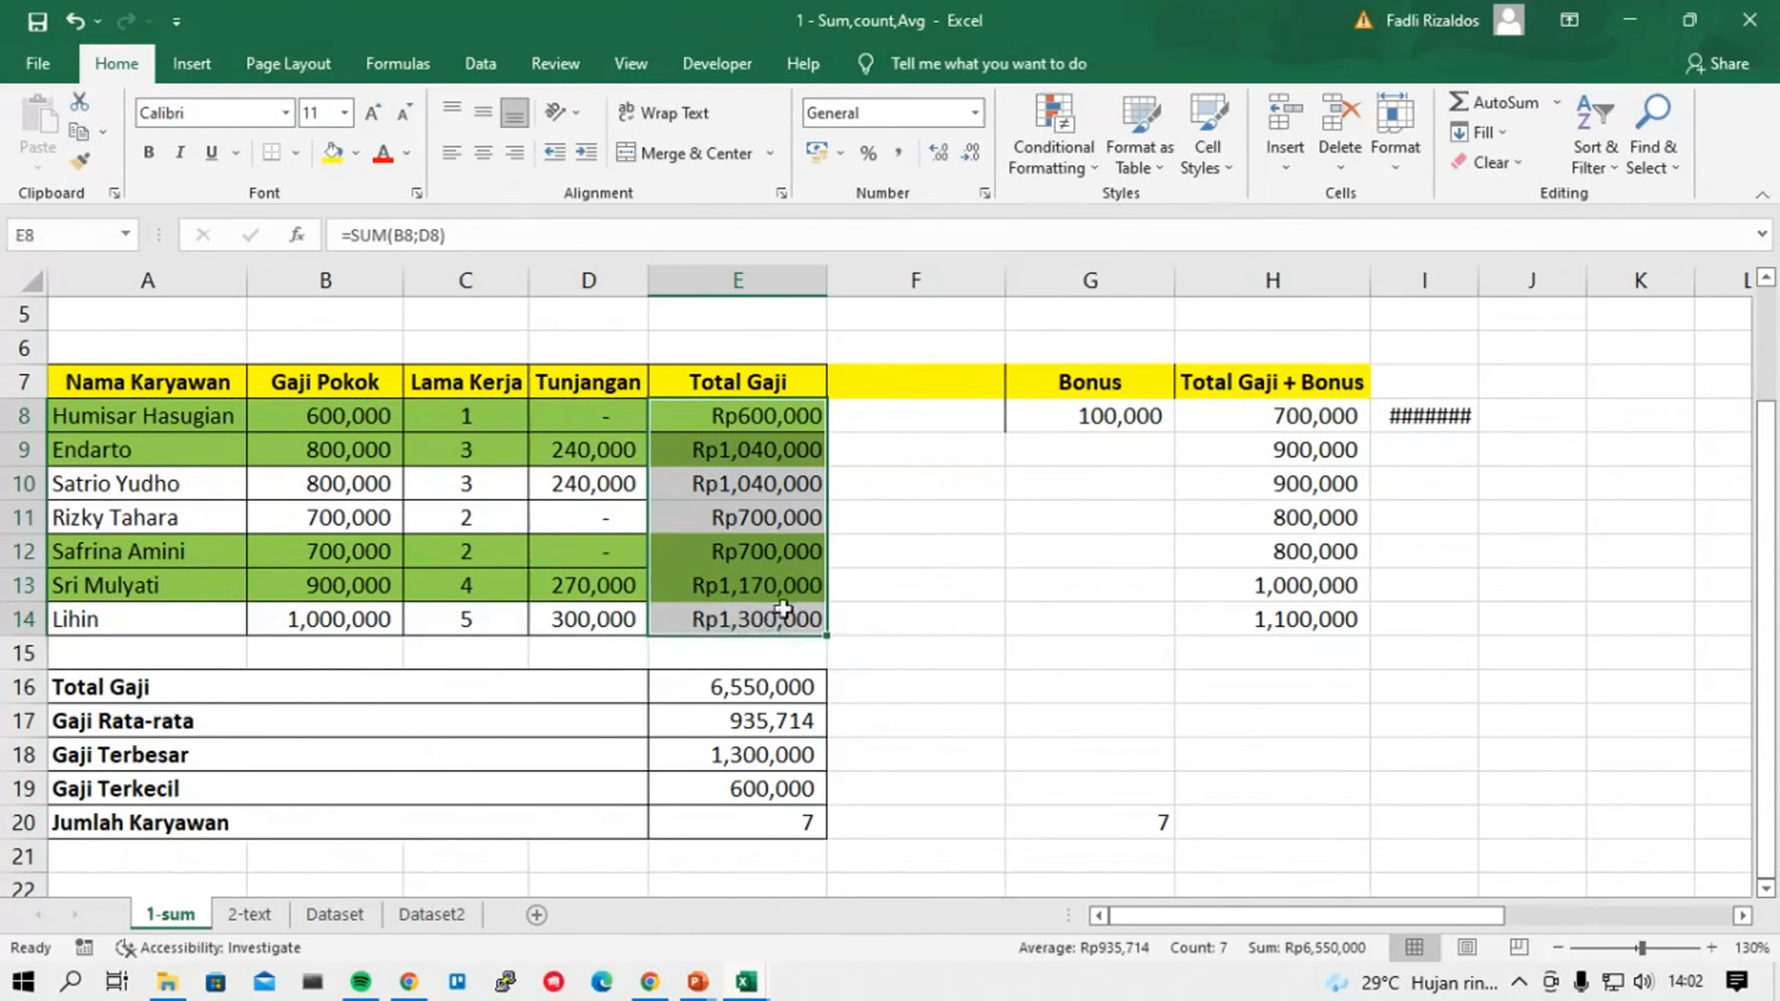
{"action": "left_click", "coordinate": [1053, 147]}
{"action": "mouse_move", "coordinate": [1114, 355]}
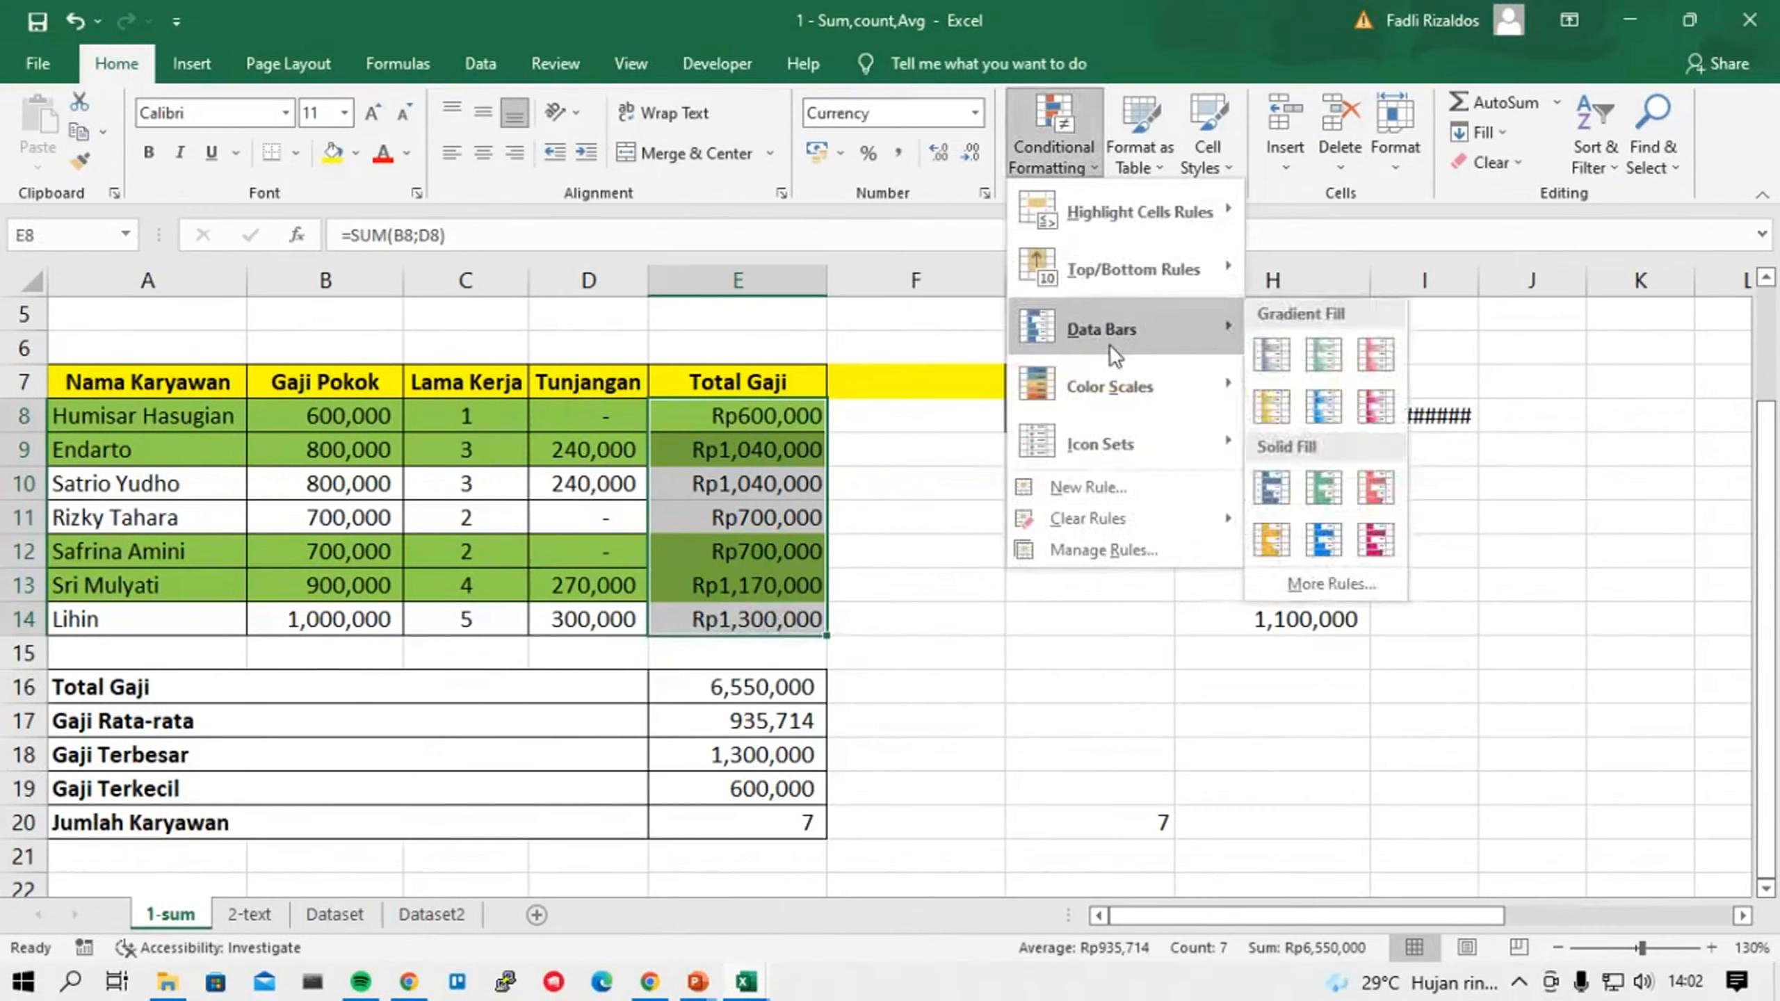
{"action": "left_click", "coordinate": [1272, 354]}
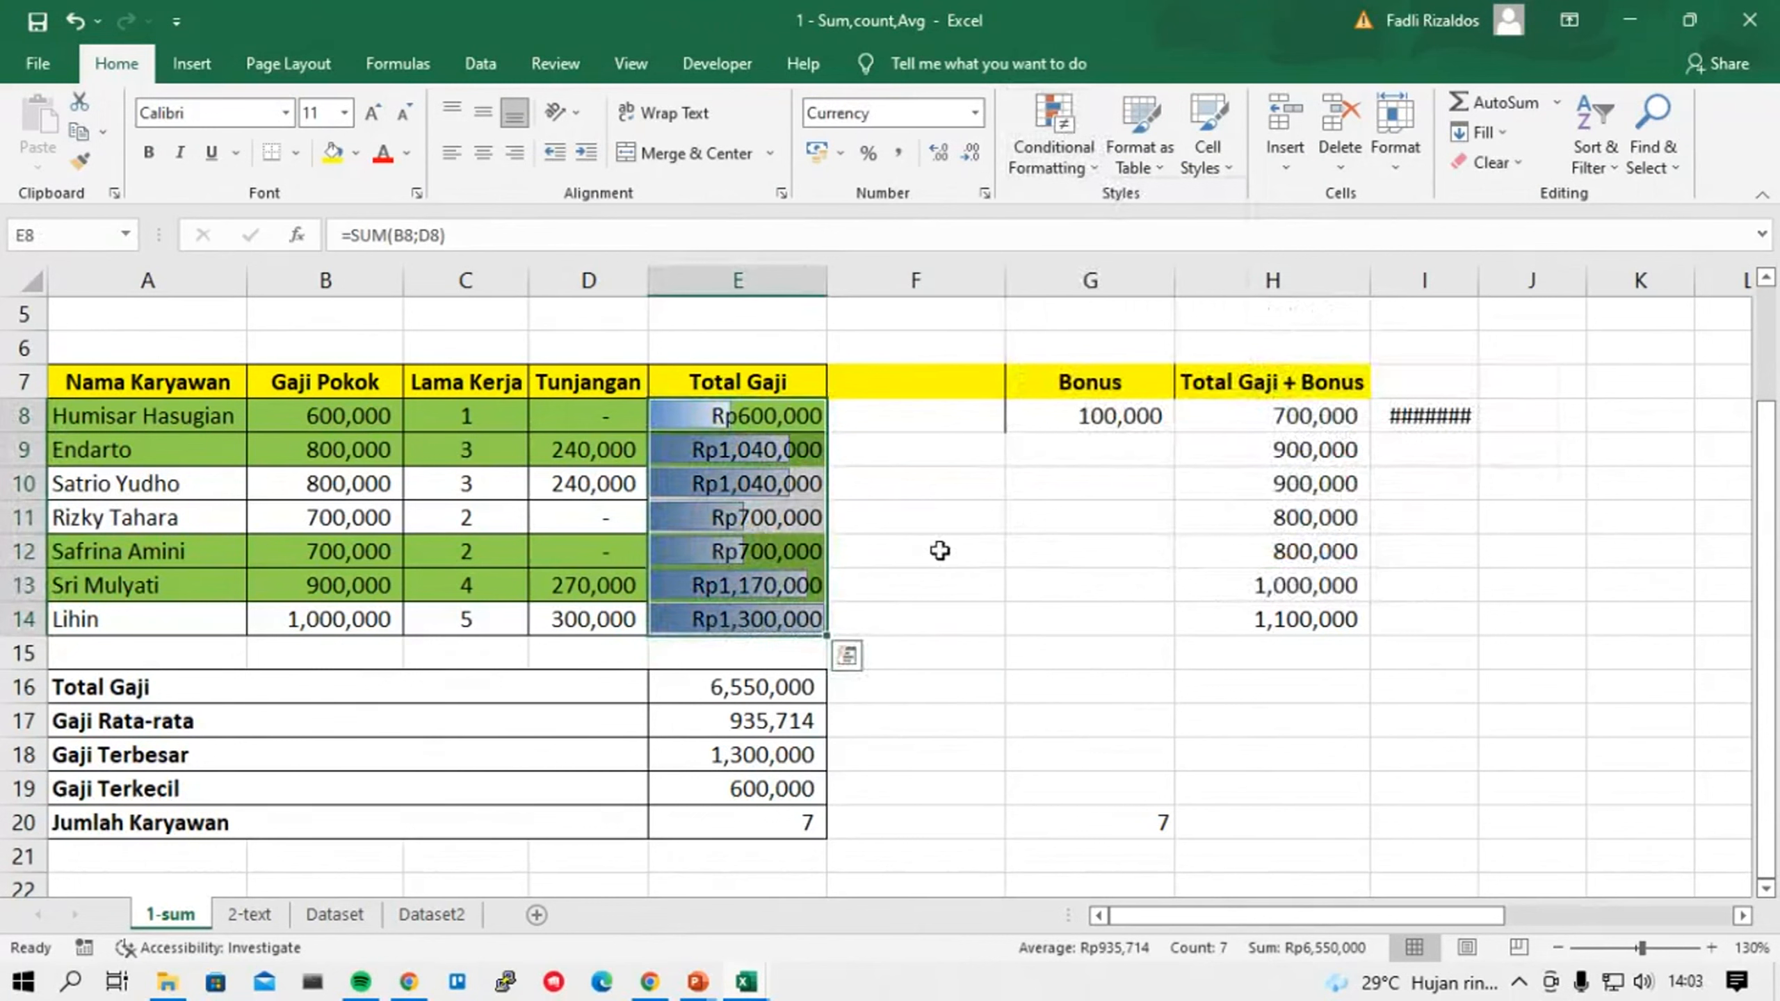
{"action": "key", "text": "ctrl+z"}
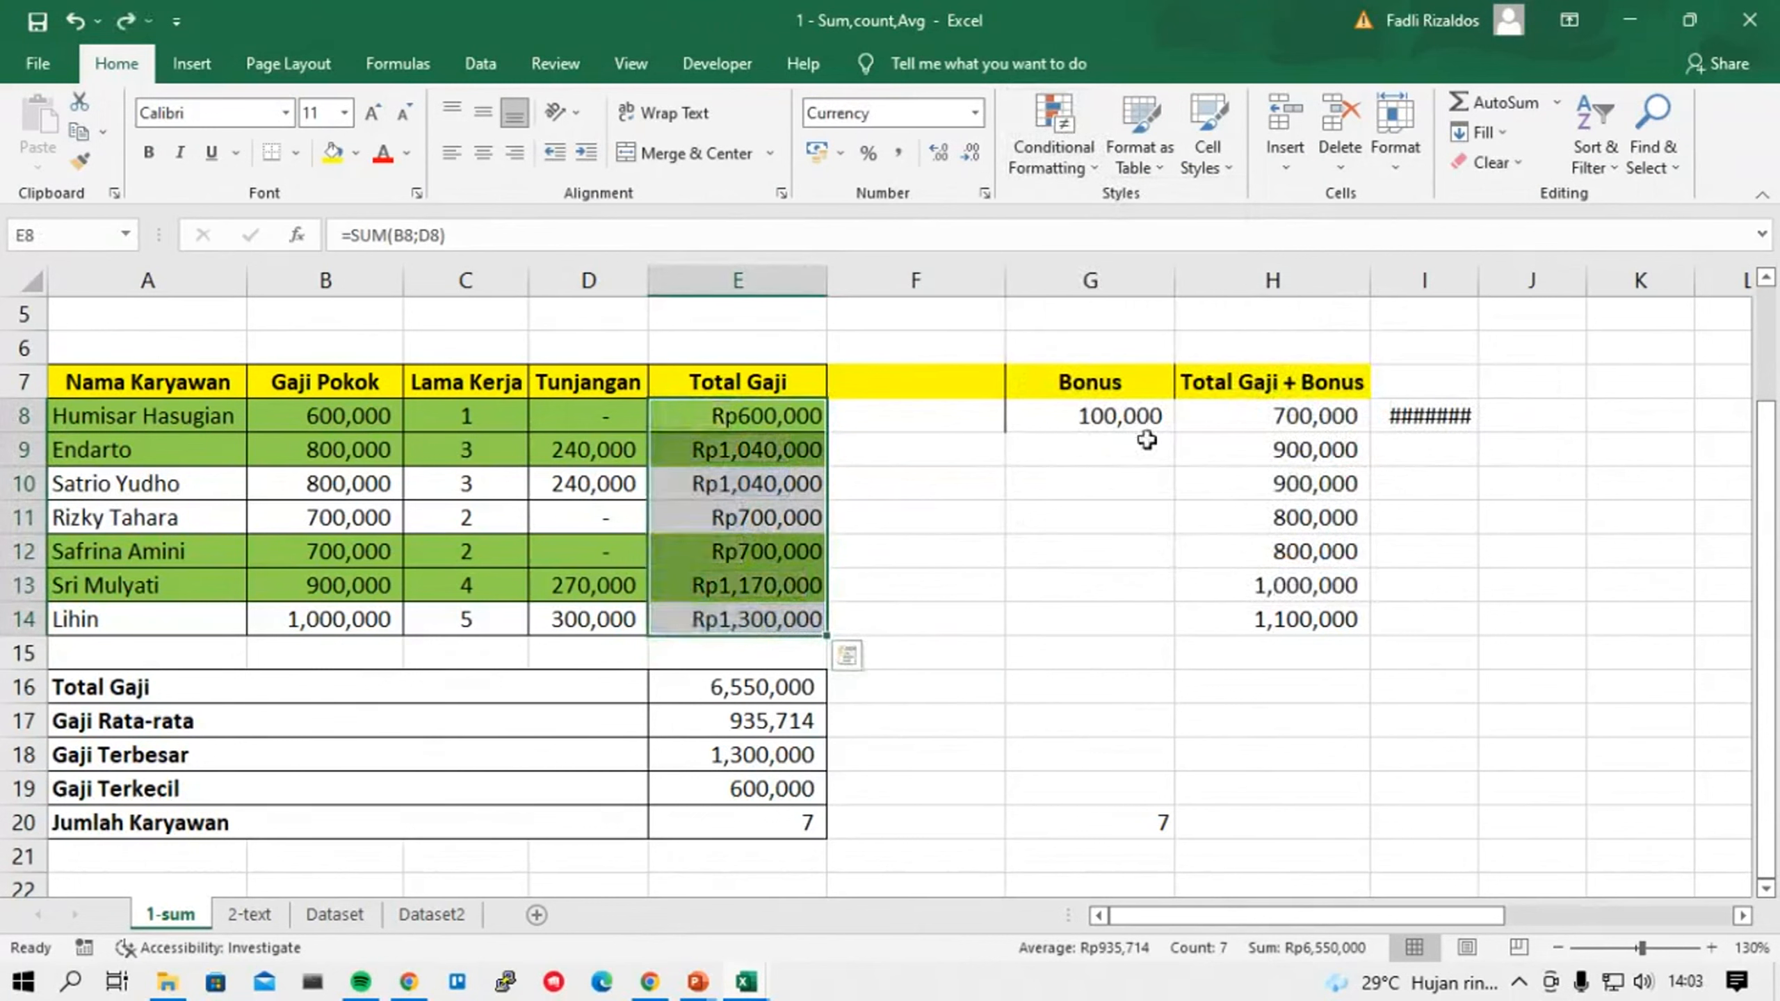
Apply light blue gradient data bars to the Total Gaji + Bonus values H8:H14.
{"action": "left_click_drag", "start_coordinate": [1276, 417], "coordinate": [1292, 652]}
{"action": "left_click", "coordinate": [1294, 685]}
{"action": "left_click_drag", "start_coordinate": [1300, 413], "coordinate": [1289, 617]}
{"action": "left_click", "coordinate": [1053, 144]}
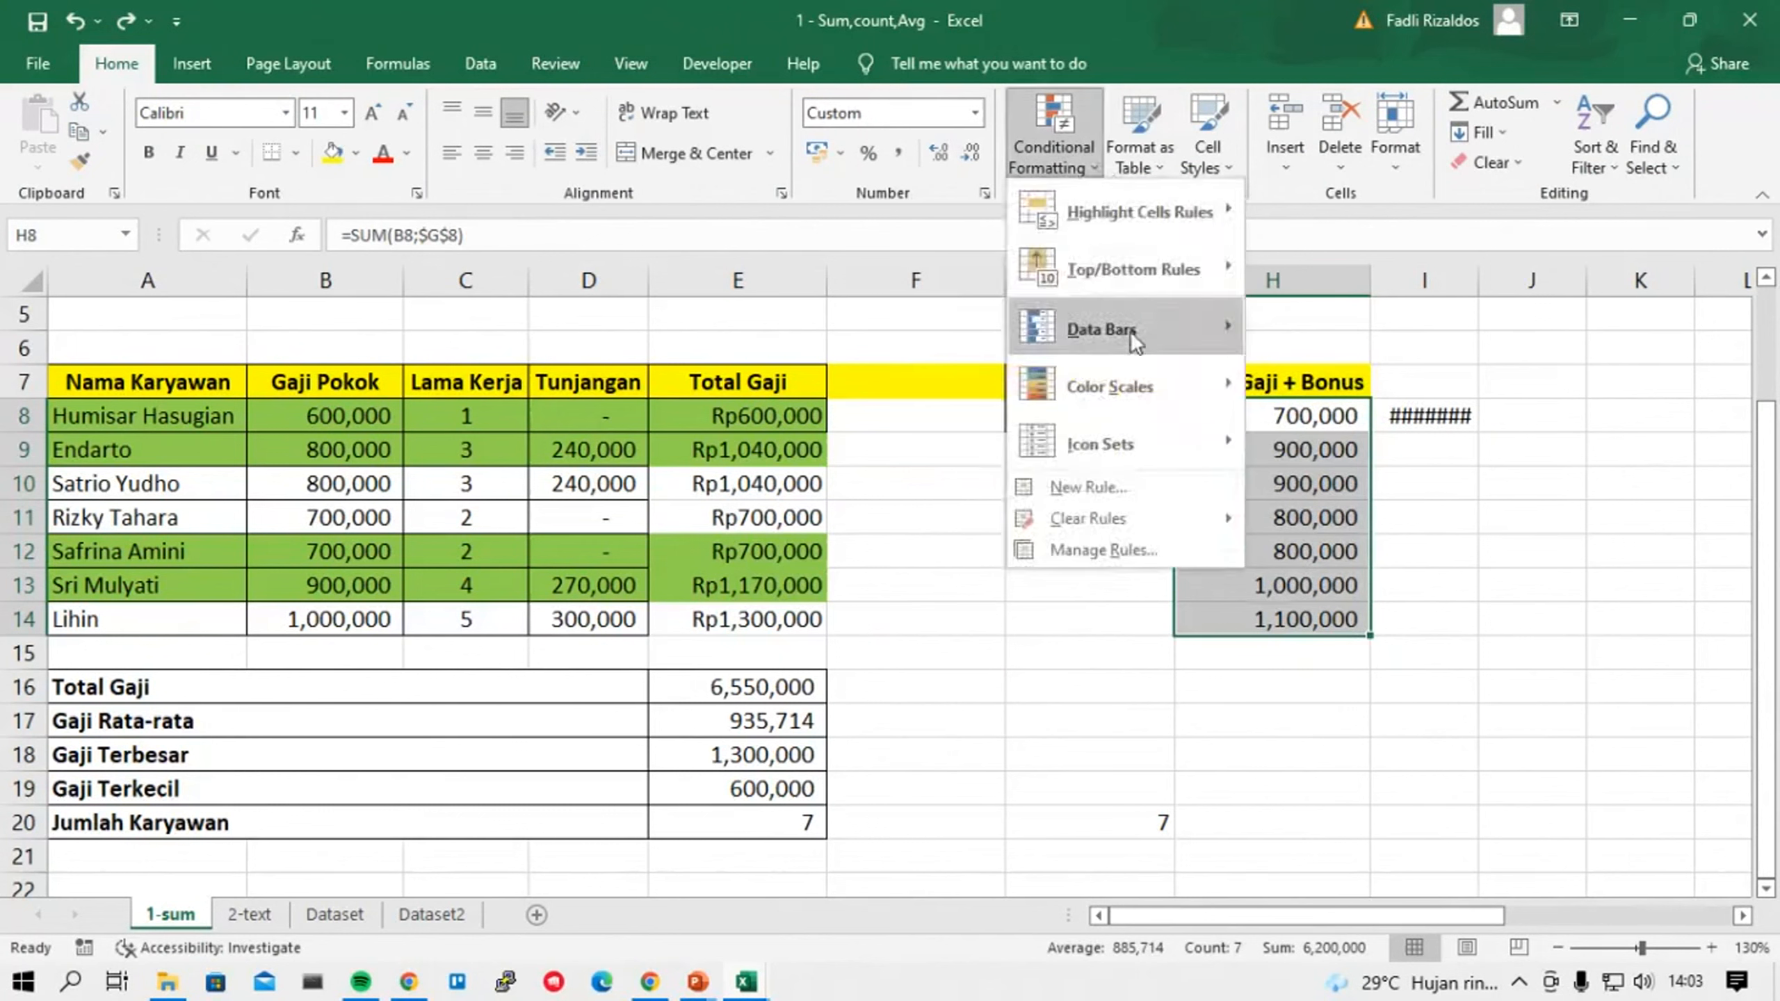
{"action": "mouse_move", "coordinate": [1105, 329]}
{"action": "left_click", "coordinate": [1273, 357]}
{"action": "left_click", "coordinate": [1415, 551]}
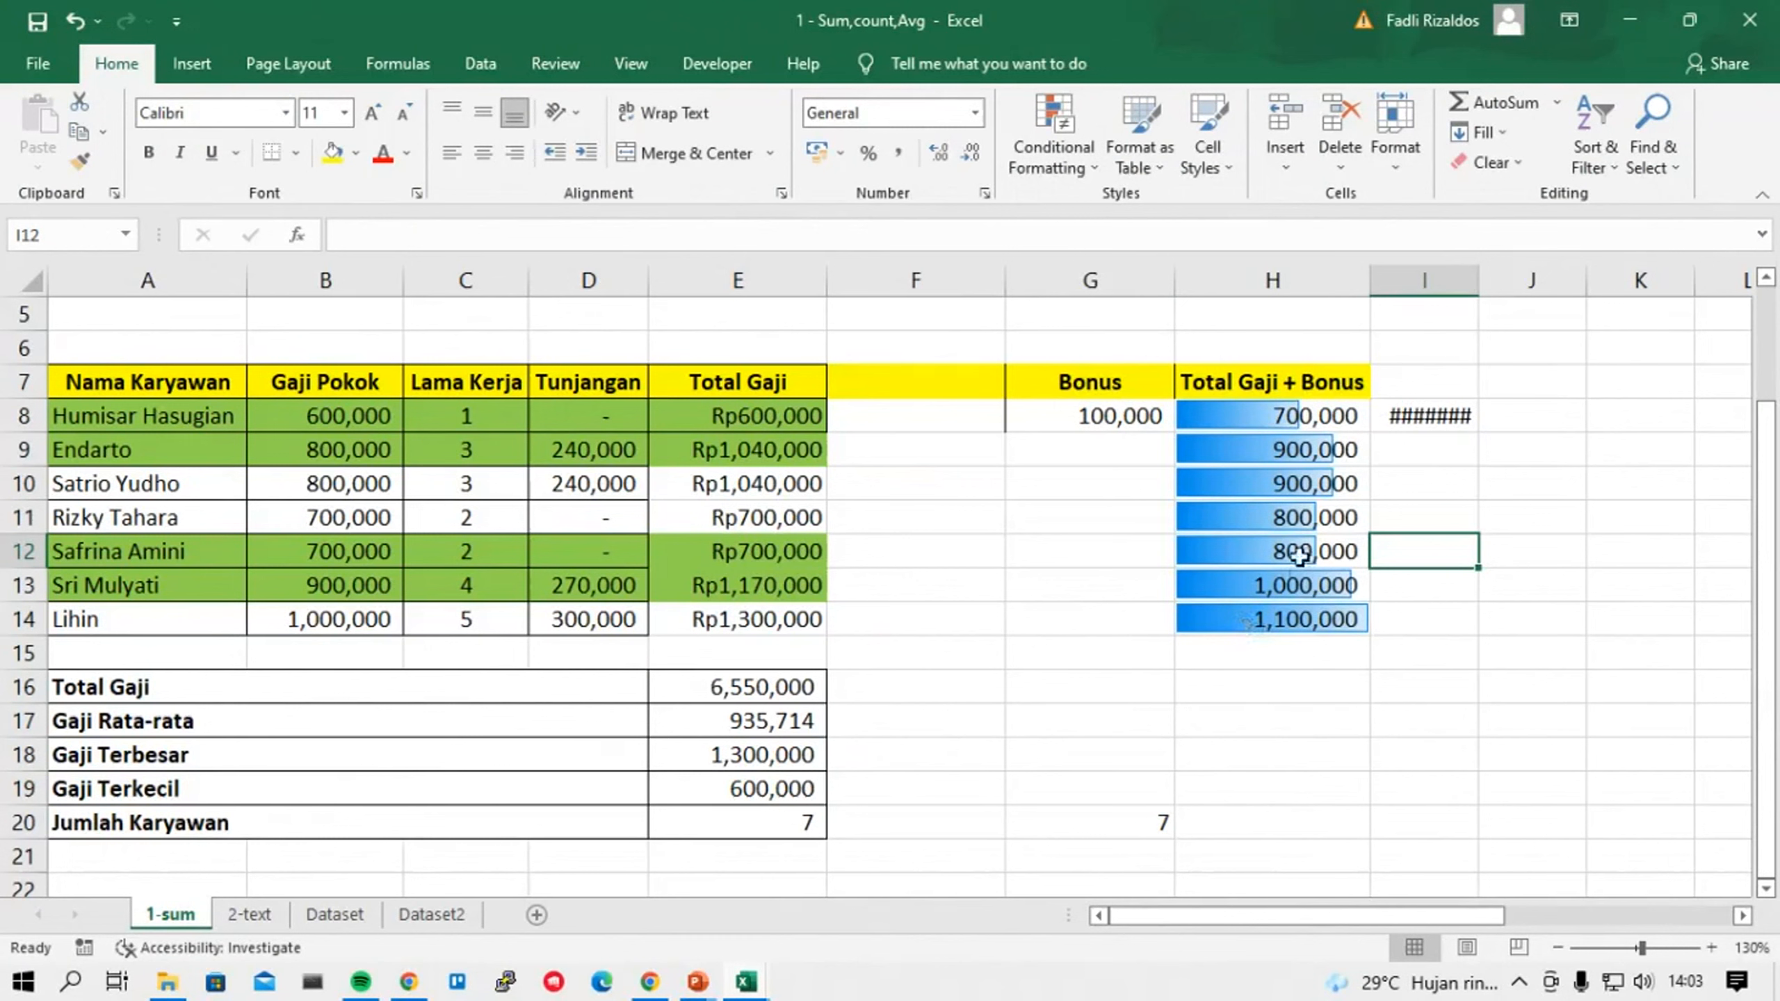
Look through the available icon sets, and undo the data bars on the Total Gaji + Bonus values.
{"action": "left_click", "coordinate": [1292, 417]}
{"action": "left_click", "coordinate": [1023, 149]}
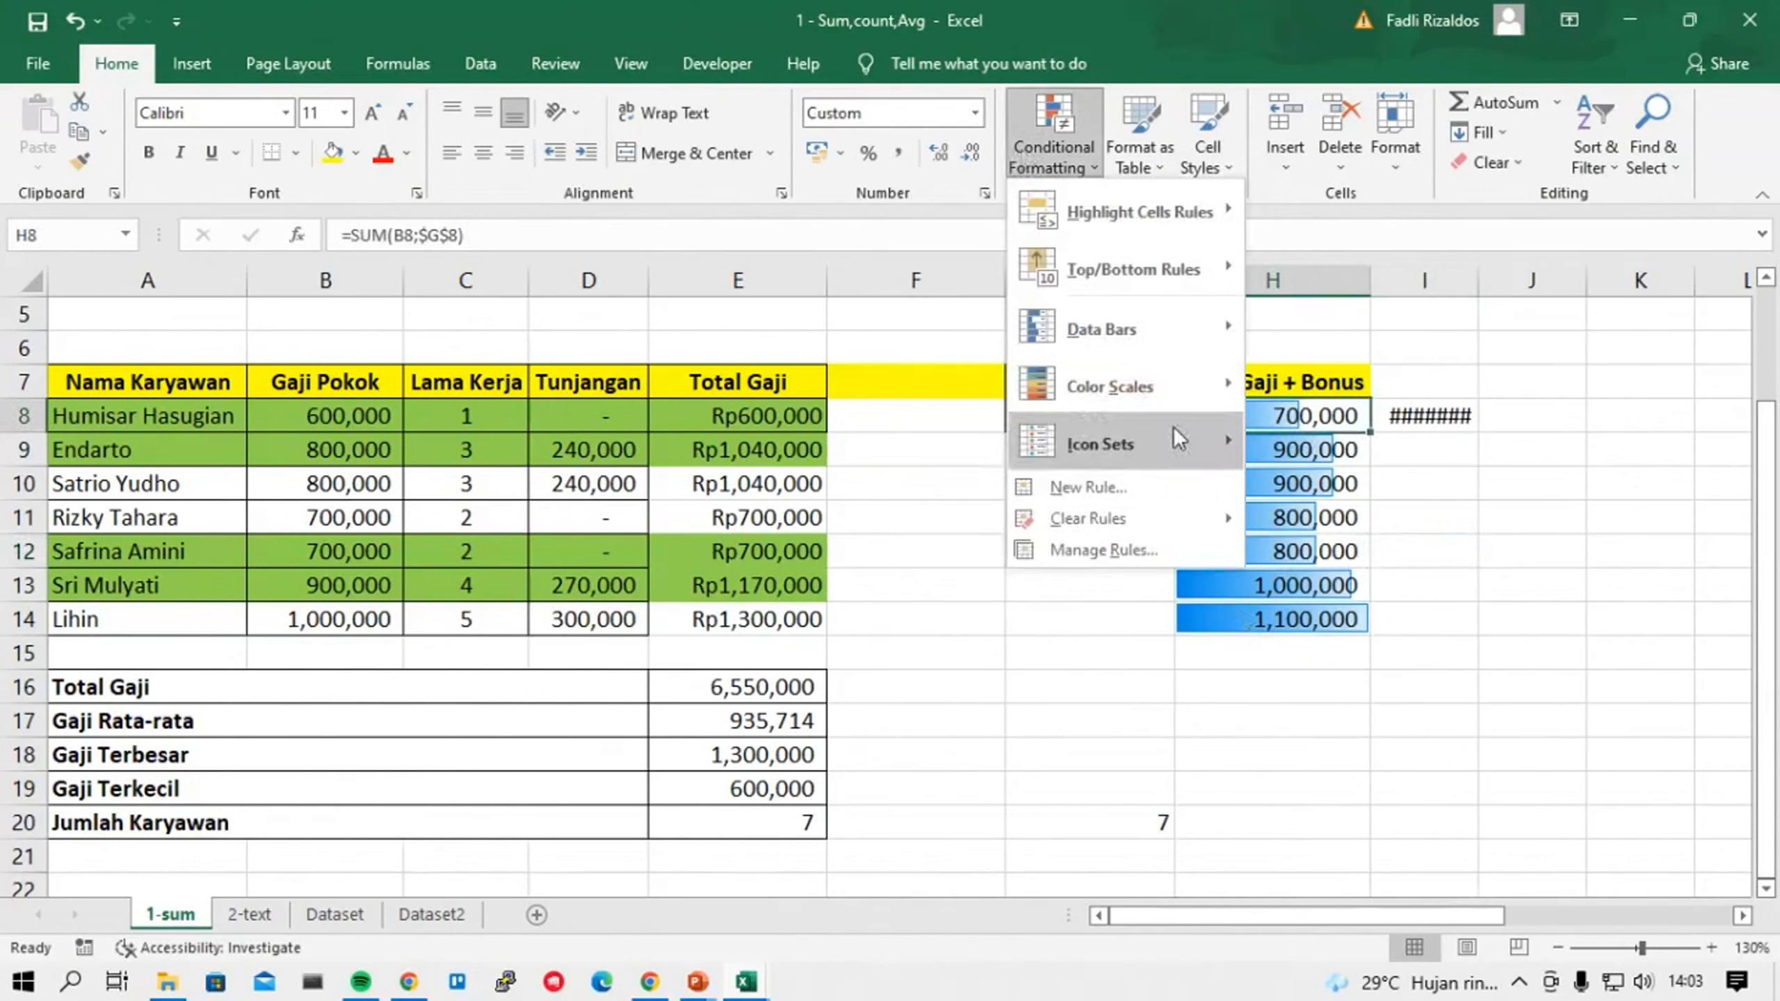
{"action": "mouse_move", "coordinate": [1177, 438]}
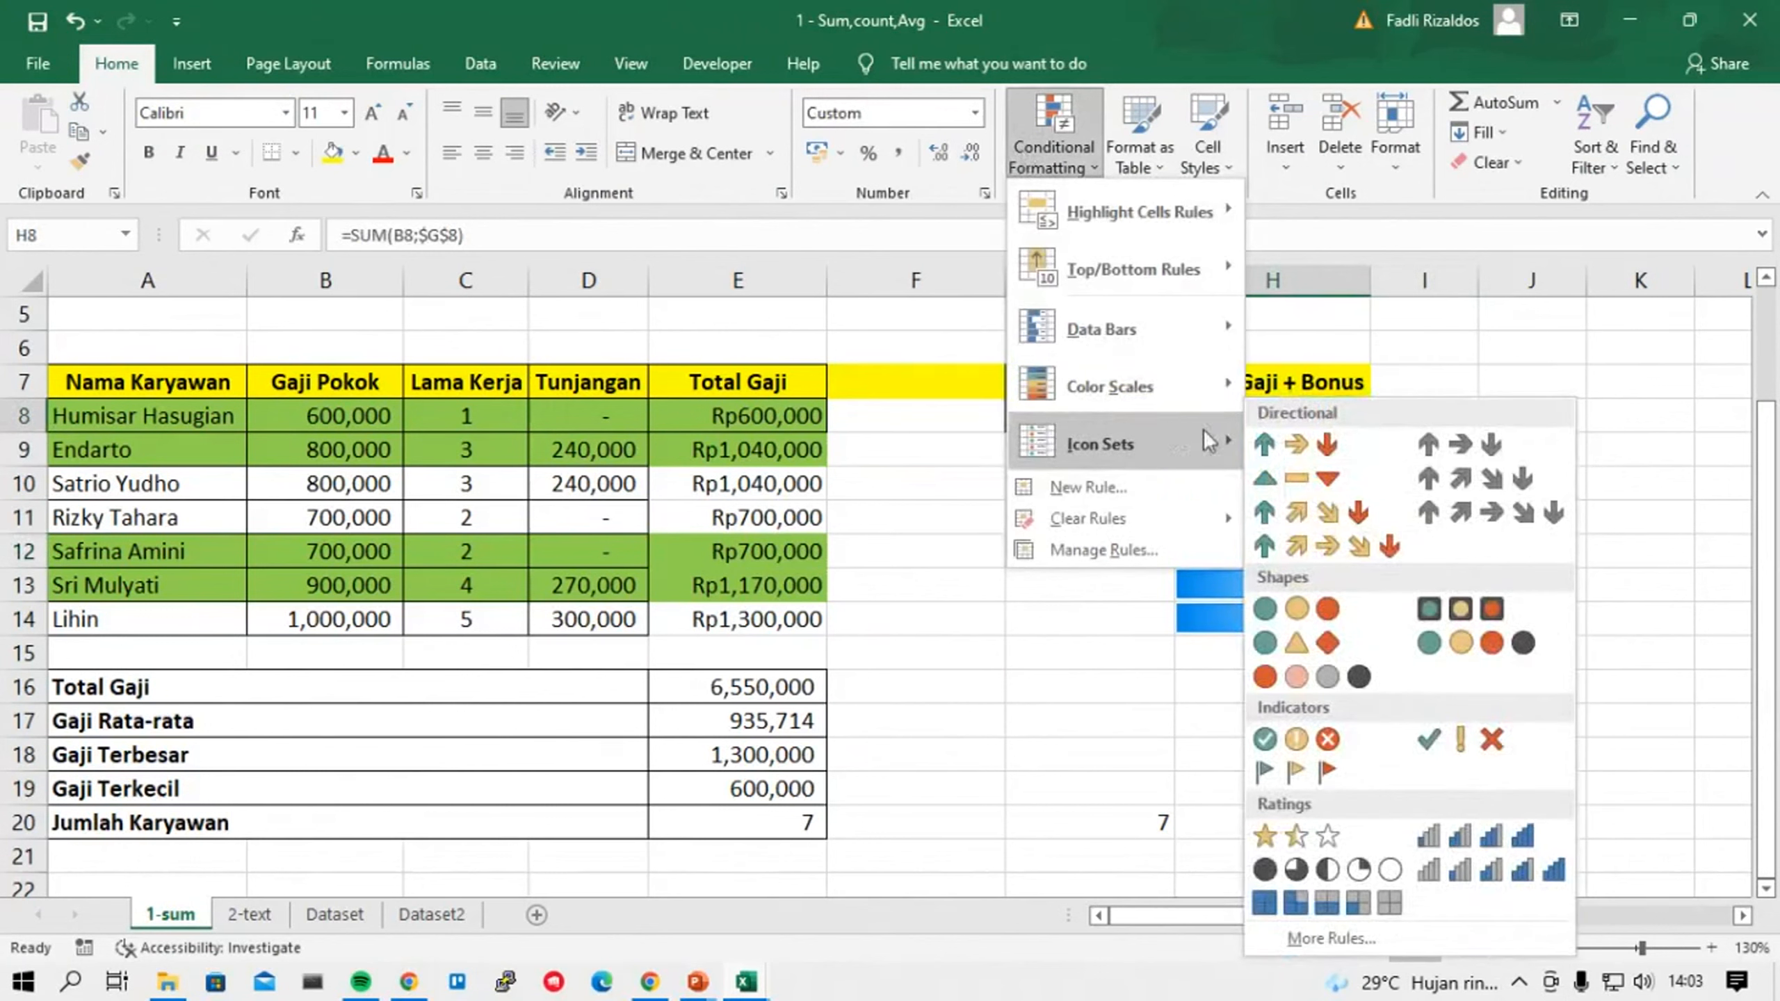
{"action": "left_click", "coordinate": [1153, 605]}
{"action": "left_click_drag", "start_coordinate": [1176, 417], "coordinate": [1261, 449]}
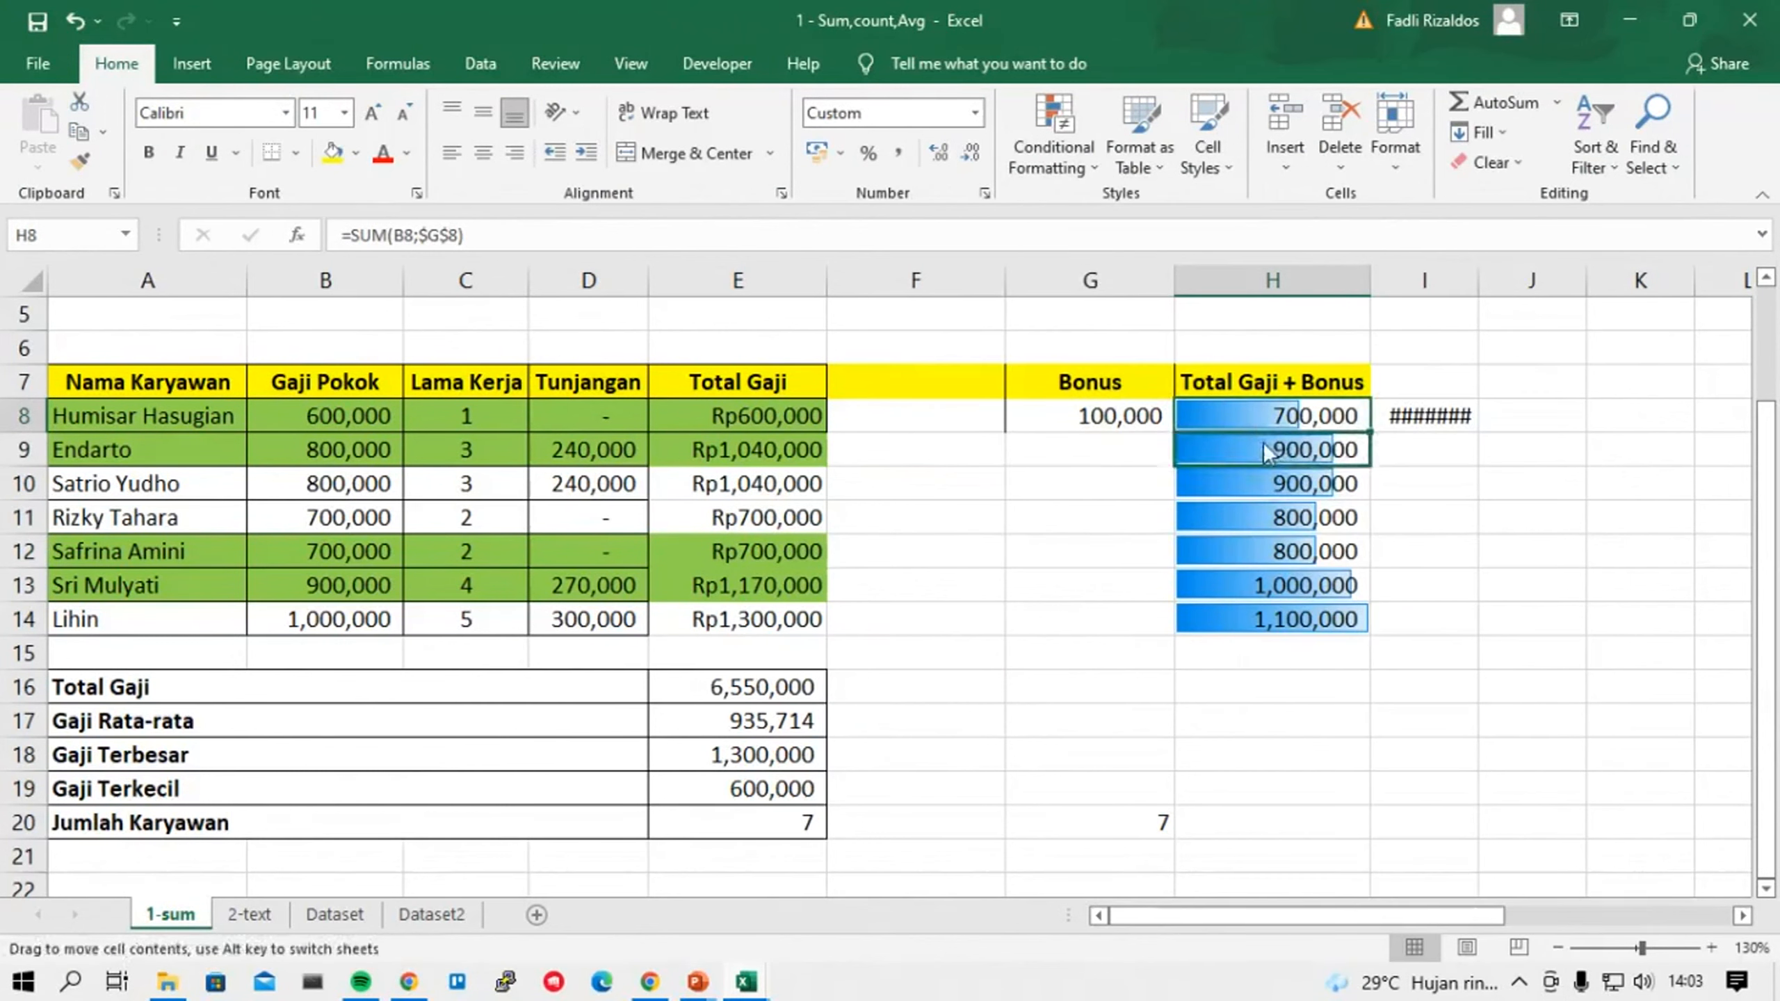
{"action": "left_click", "coordinate": [954, 564]}
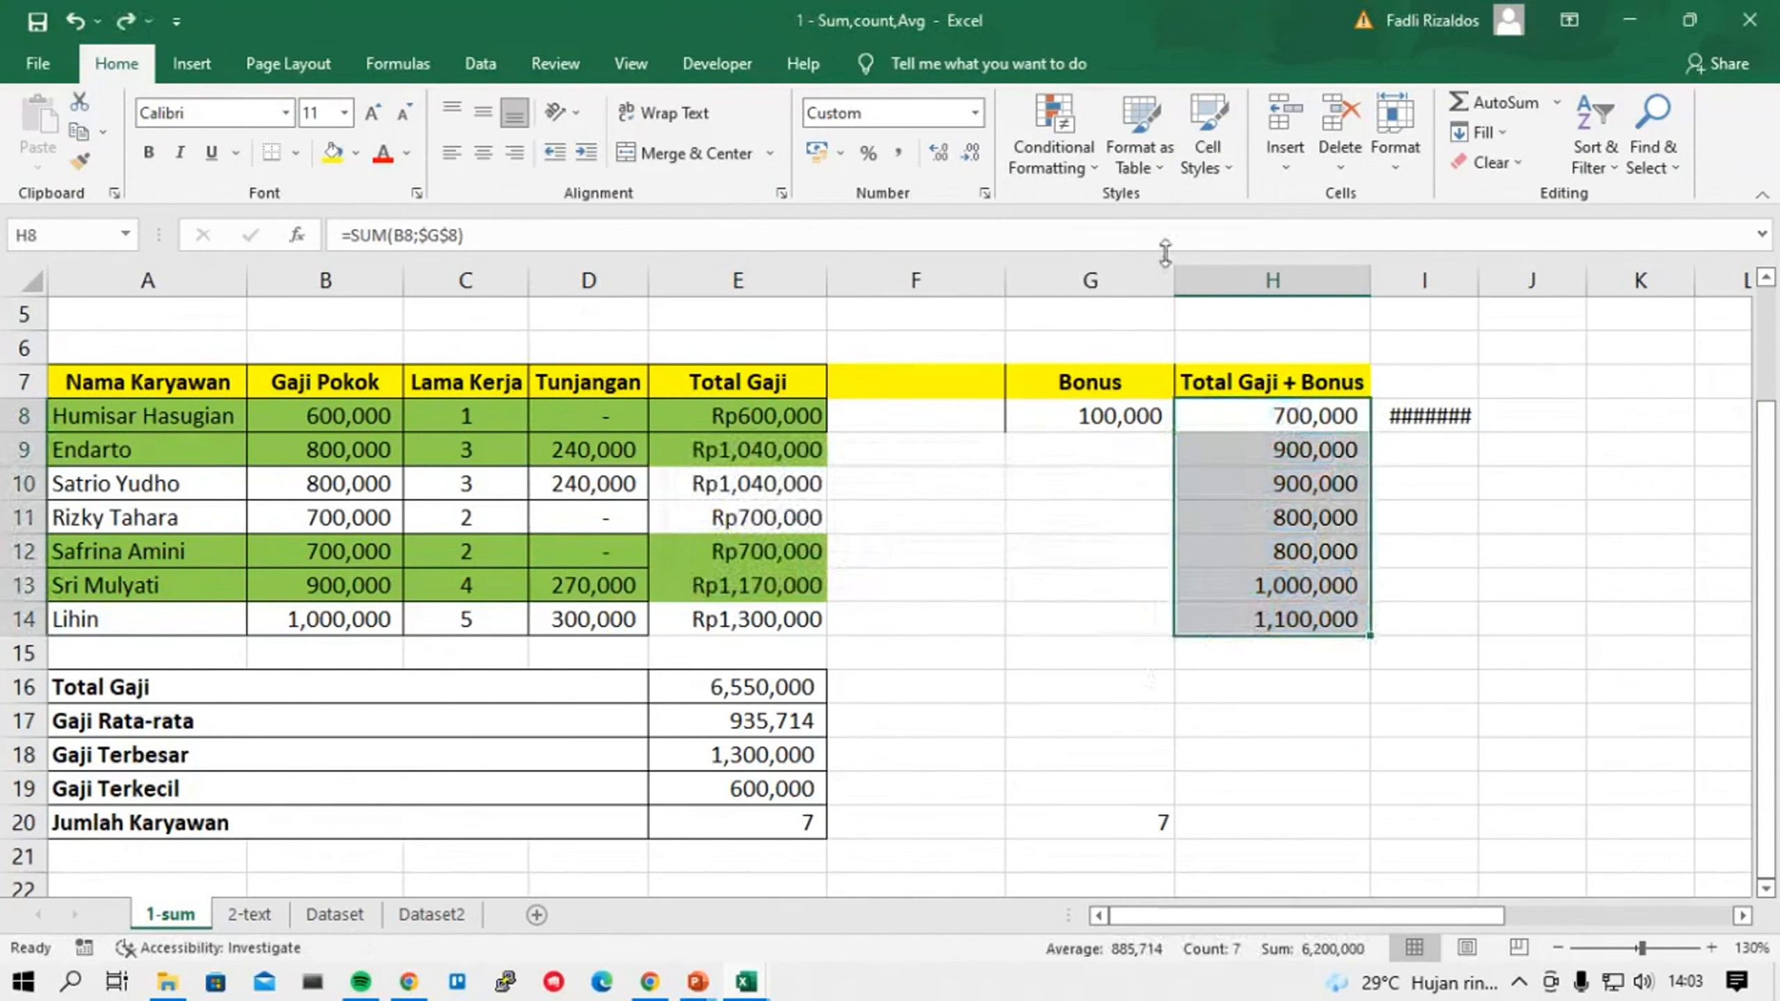
Apply a Green-Yellow-Red color scale to the Total Gaji + Bonus values H8:H14.
{"action": "left_click", "coordinate": [1053, 144]}
{"action": "mouse_move", "coordinate": [1130, 406]}
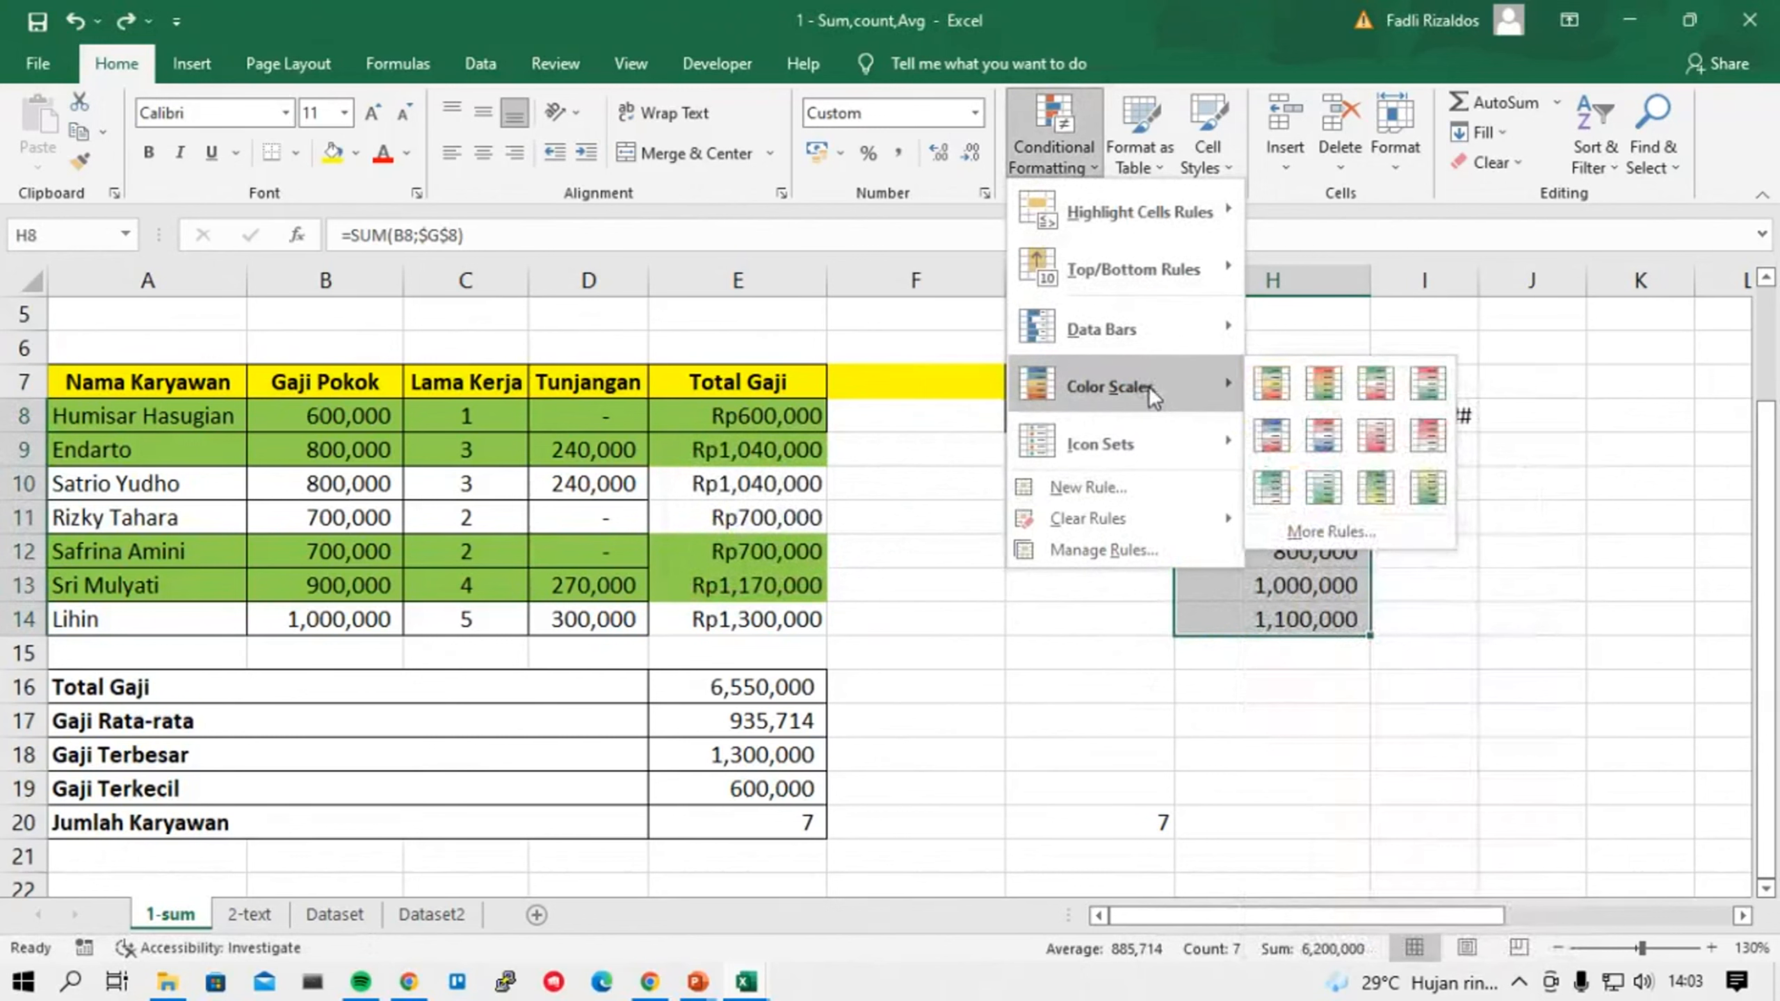
{"action": "left_click", "coordinate": [1323, 383]}
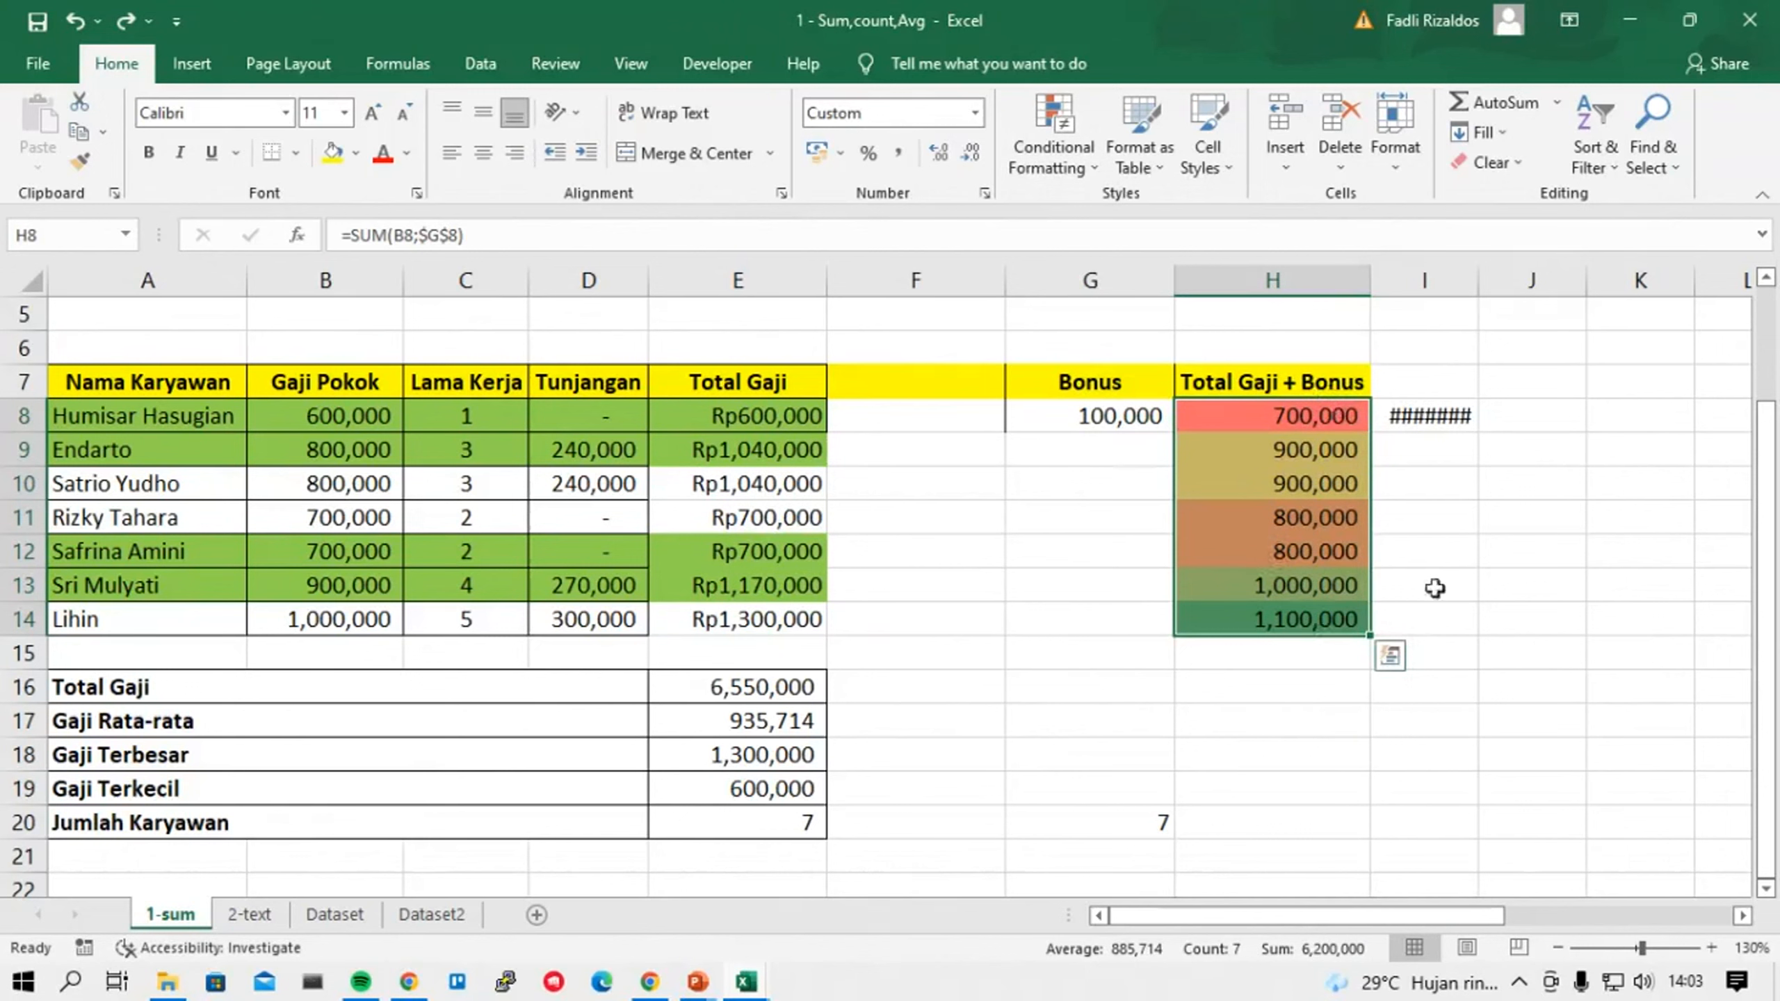
Apply the colored 3 Arrows icon set to the Total Gaji + Bonus values H8:H14 in place of the color scale.
{"action": "left_click", "coordinate": [1076, 152]}
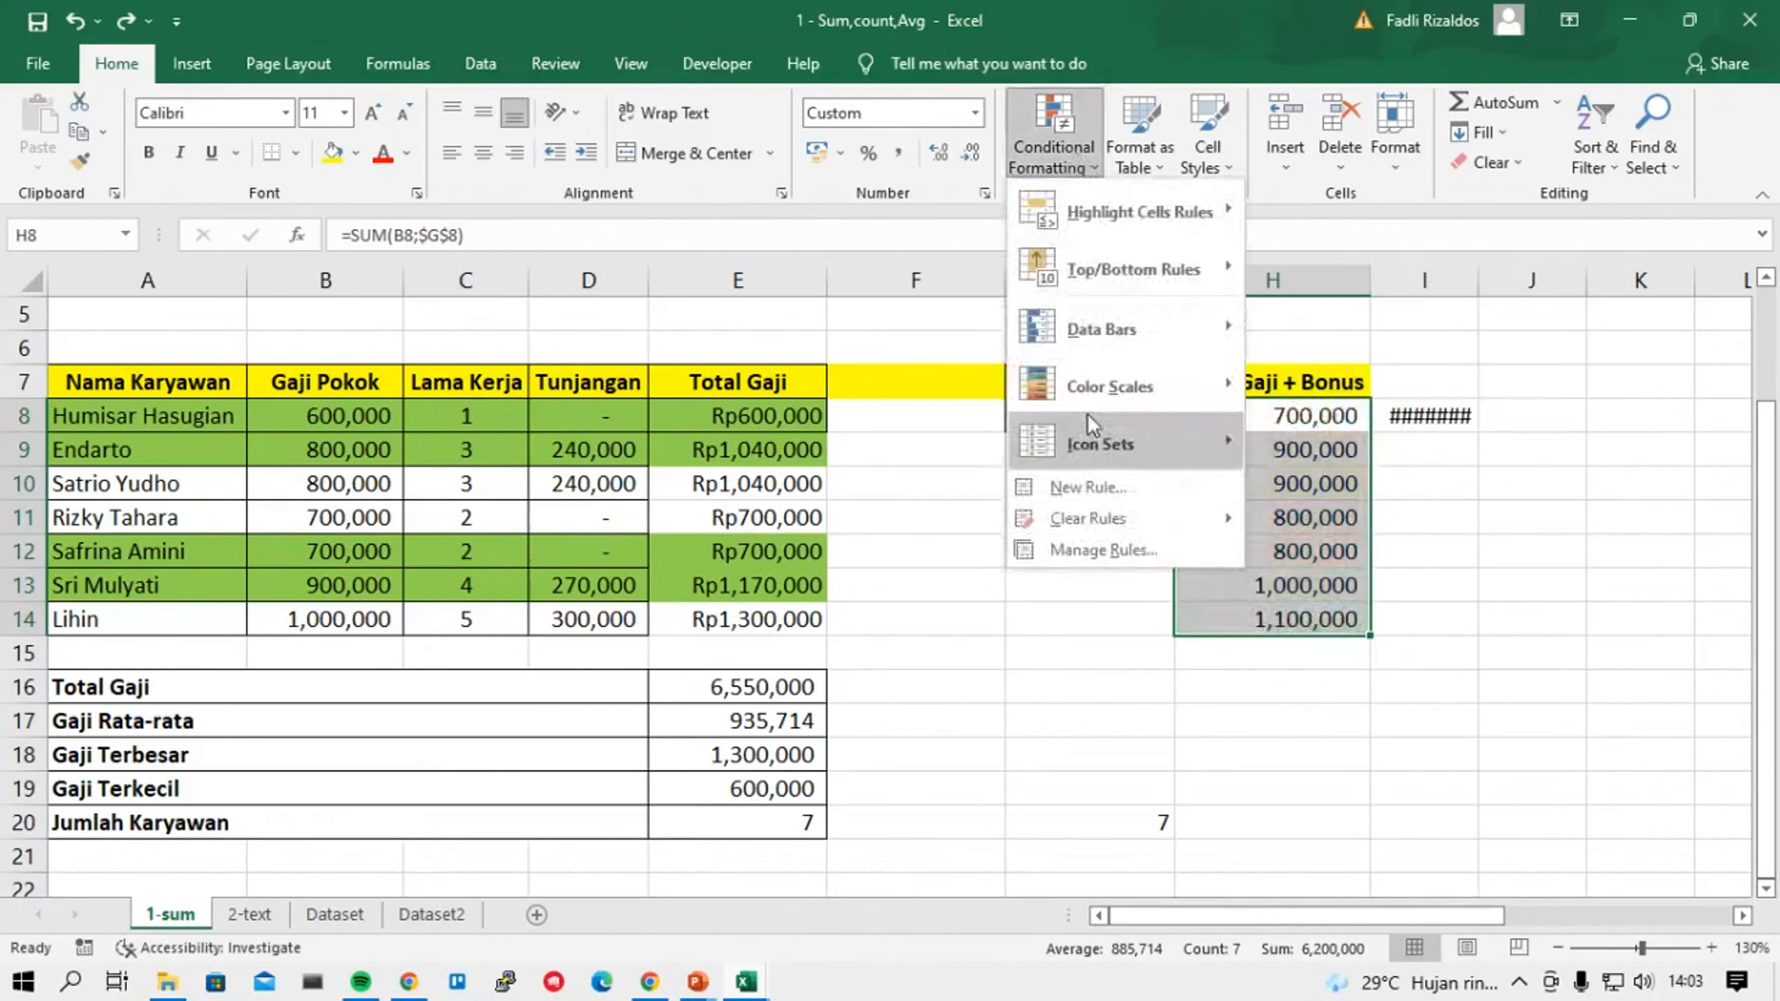
{"action": "mouse_move", "coordinate": [1093, 438]}
{"action": "left_click", "coordinate": [1327, 444]}
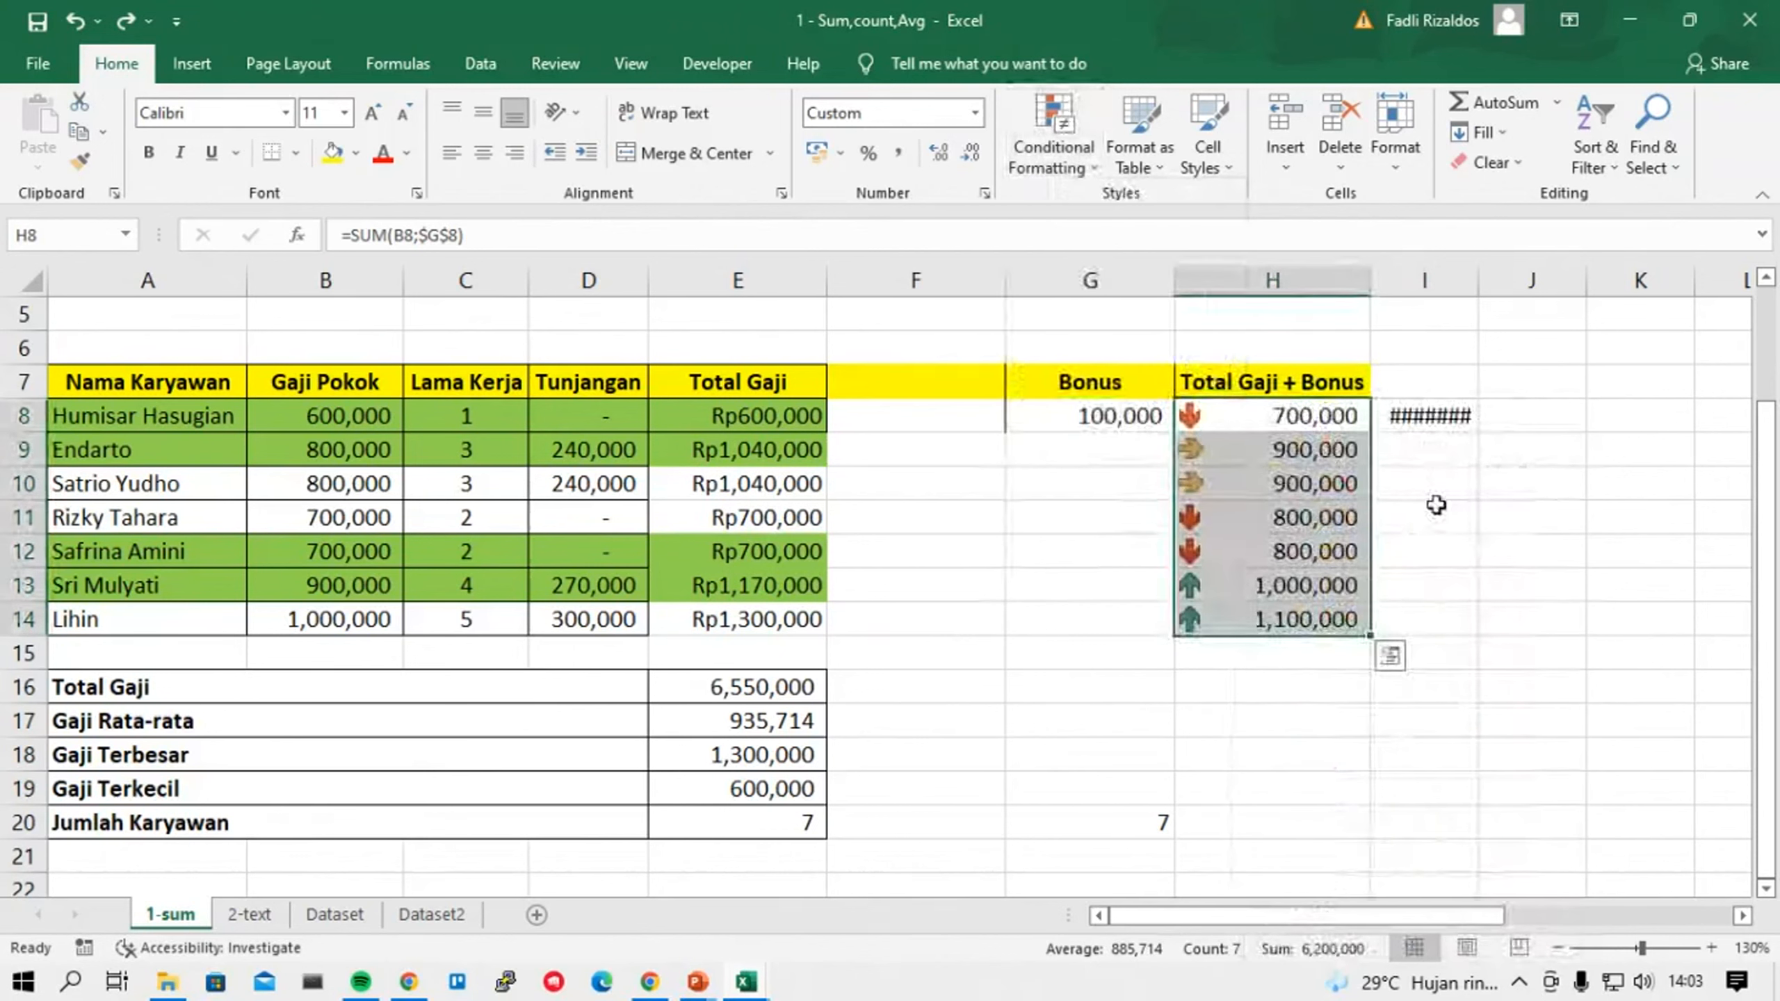
Review the arrow icons on the Total Gaji + Bonus values H8:H14 and the available highlight cells rules.
{"action": "left_click", "coordinate": [1436, 506]}
{"action": "left_click_drag", "start_coordinate": [1227, 417], "coordinate": [1279, 616]}
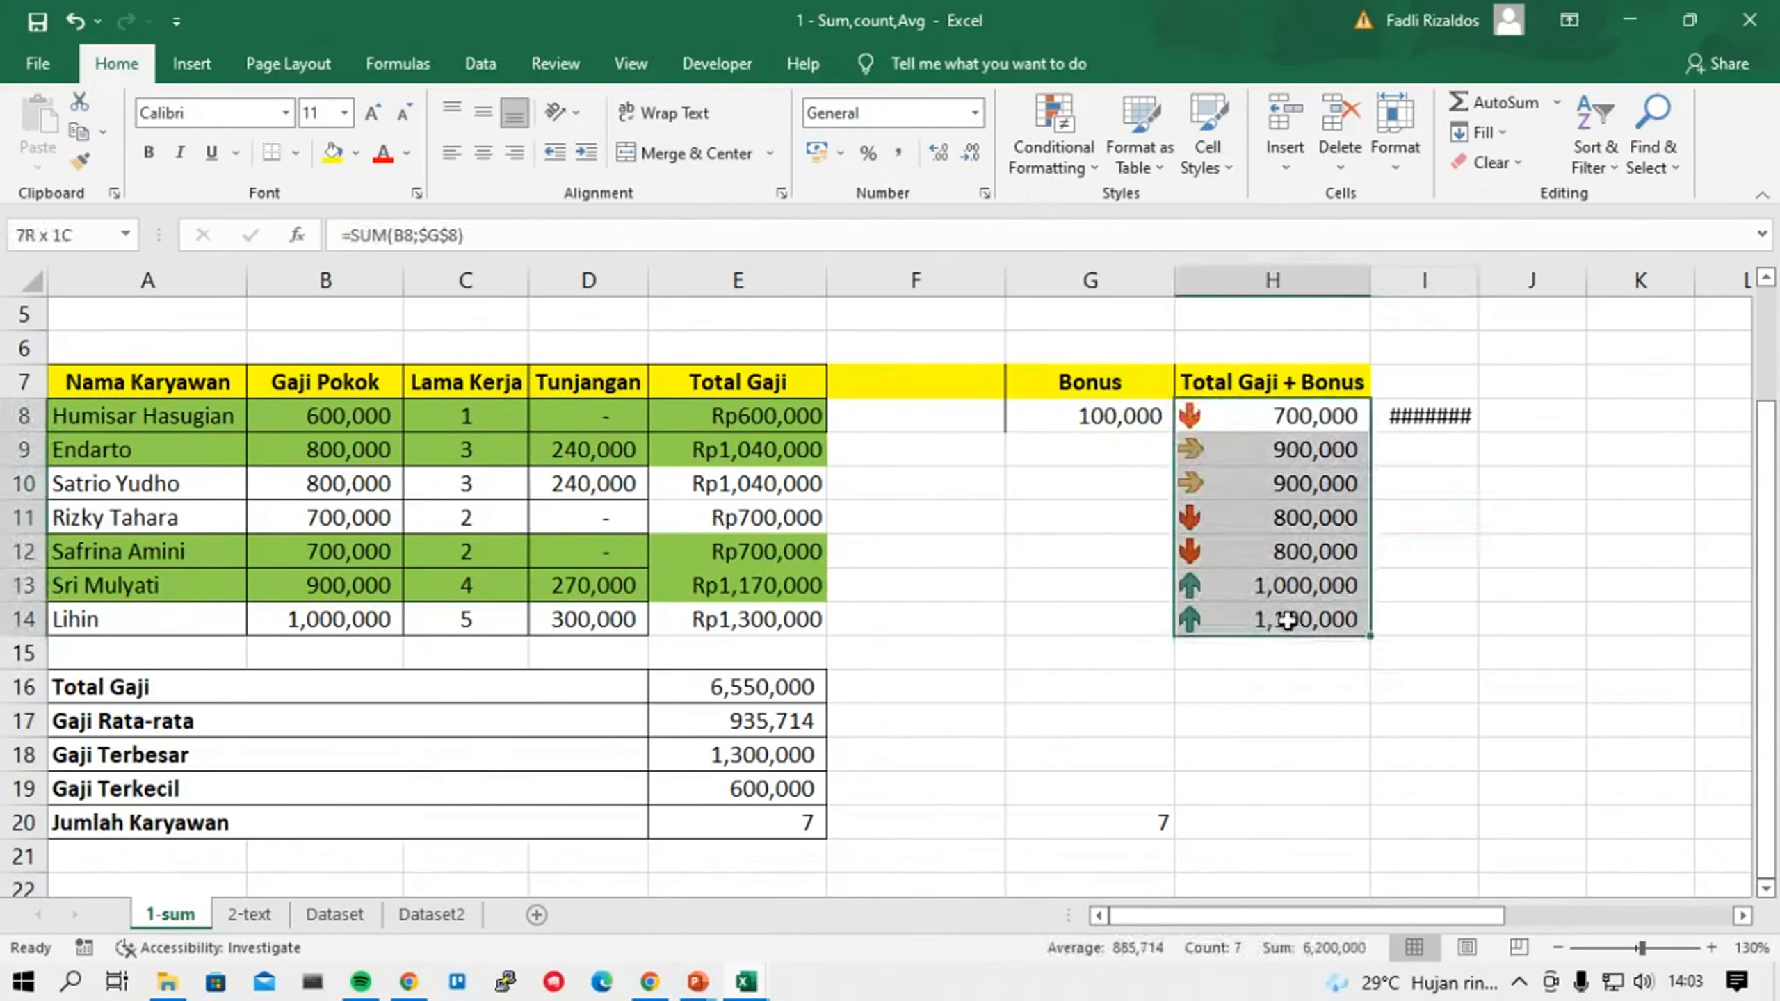
{"action": "left_click", "coordinate": [1283, 696]}
{"action": "left_click", "coordinate": [1256, 616]}
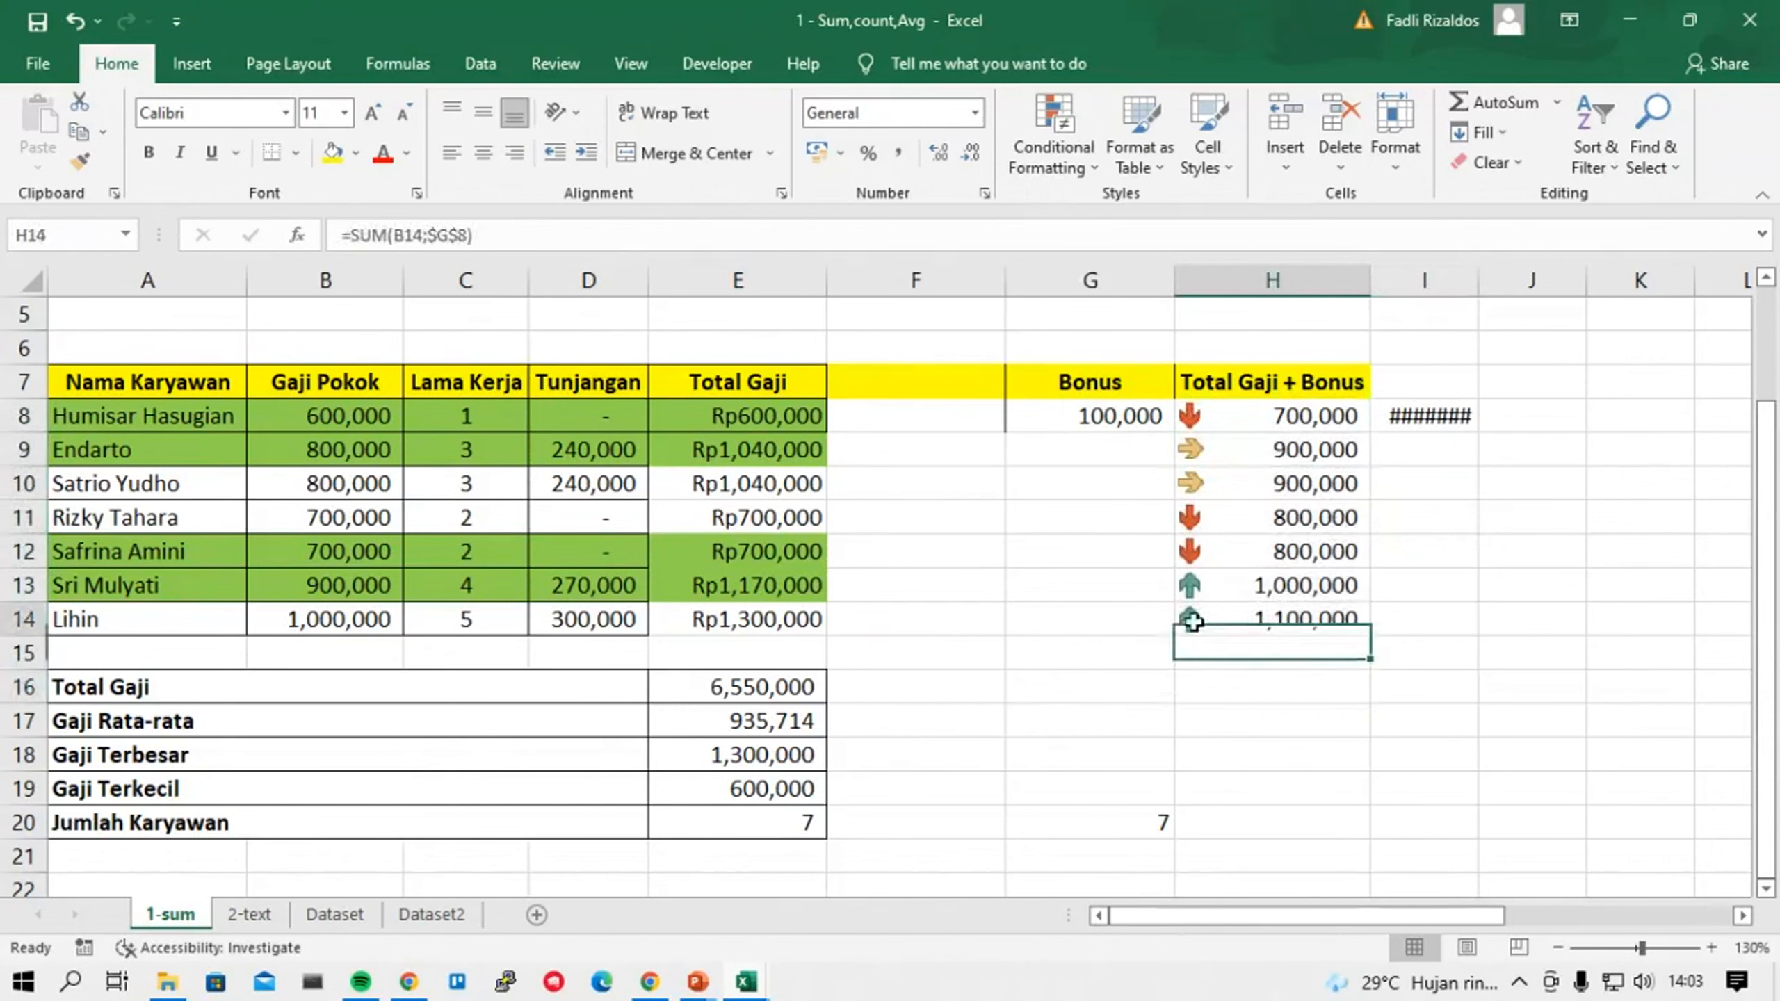
{"action": "left_click", "coordinate": [1264, 491]}
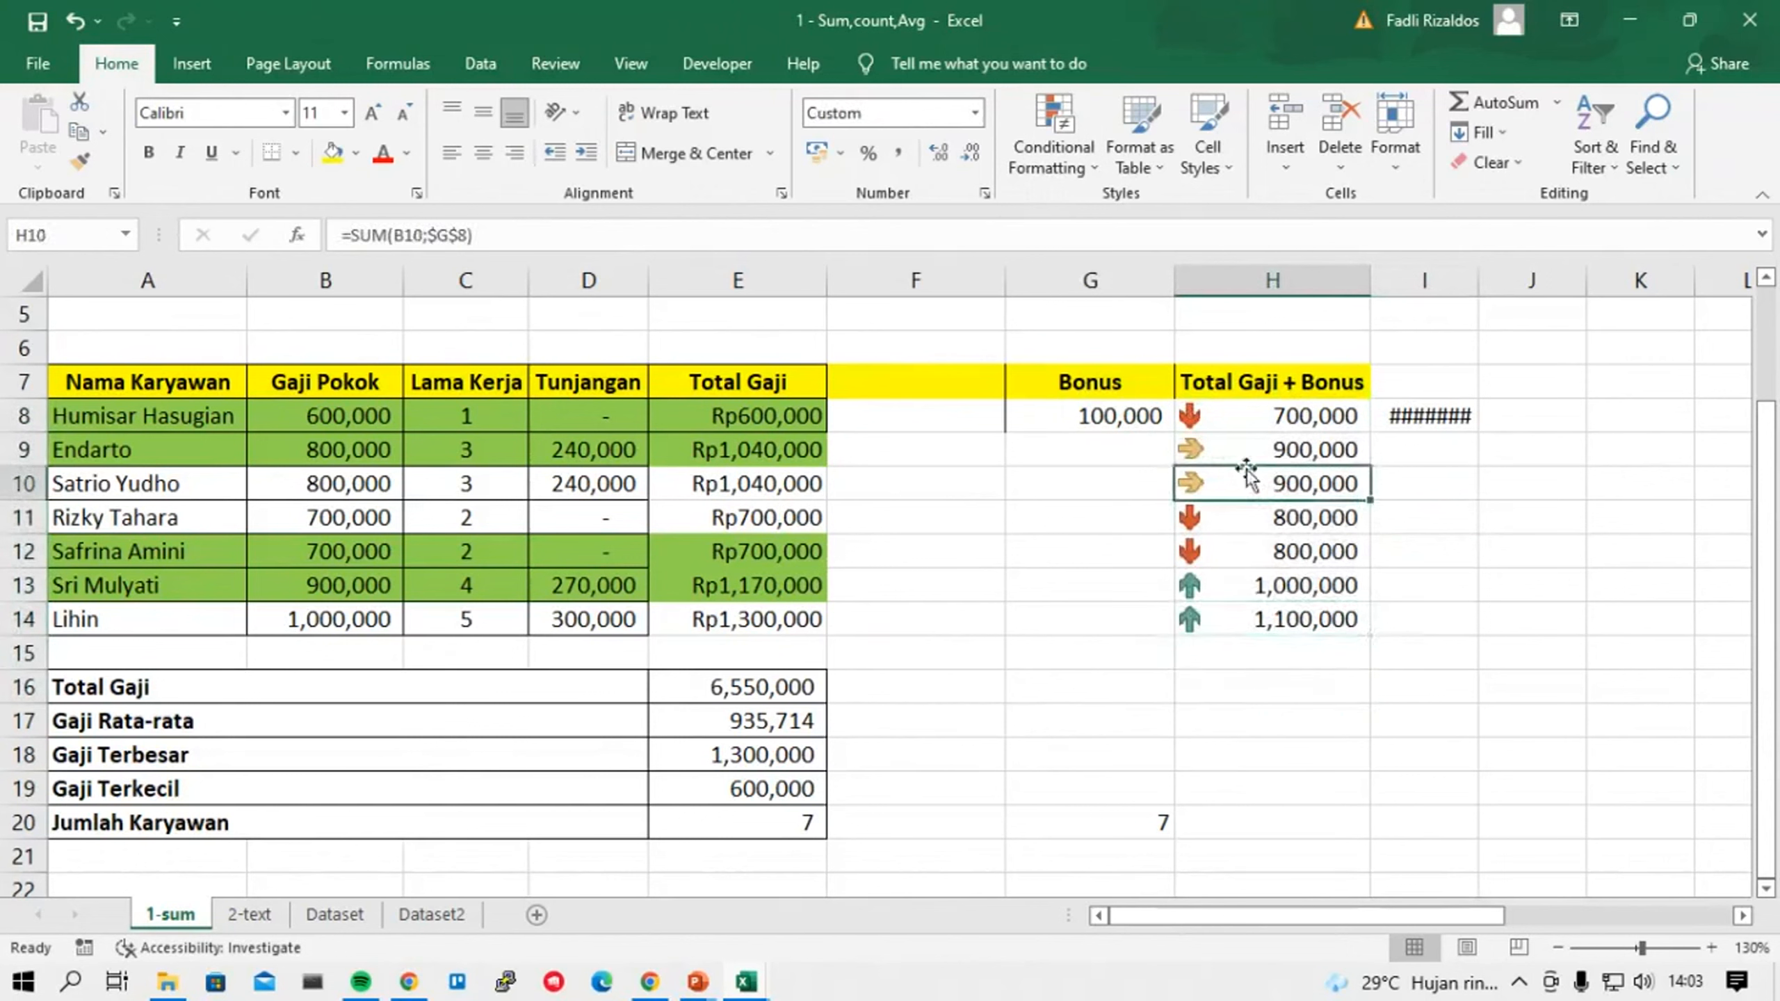
{"action": "left_click_drag", "start_coordinate": [1209, 456], "coordinate": [1232, 490]}
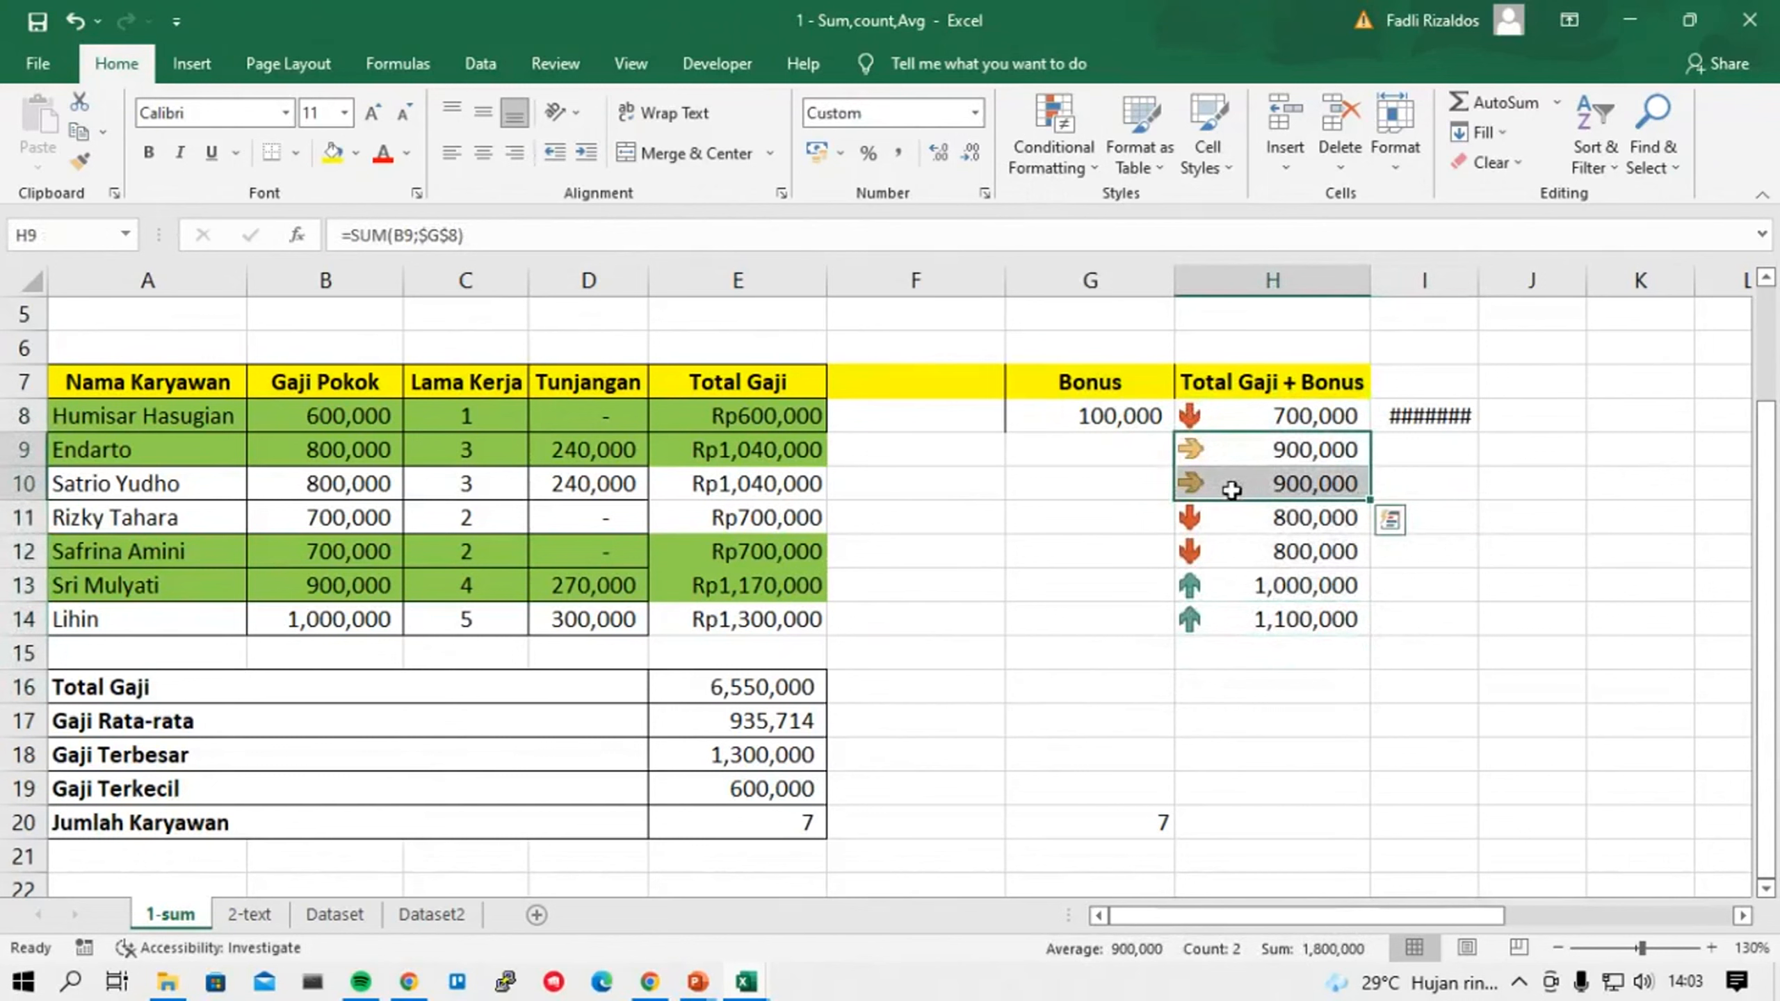
{"action": "left_click", "coordinate": [1297, 621]}
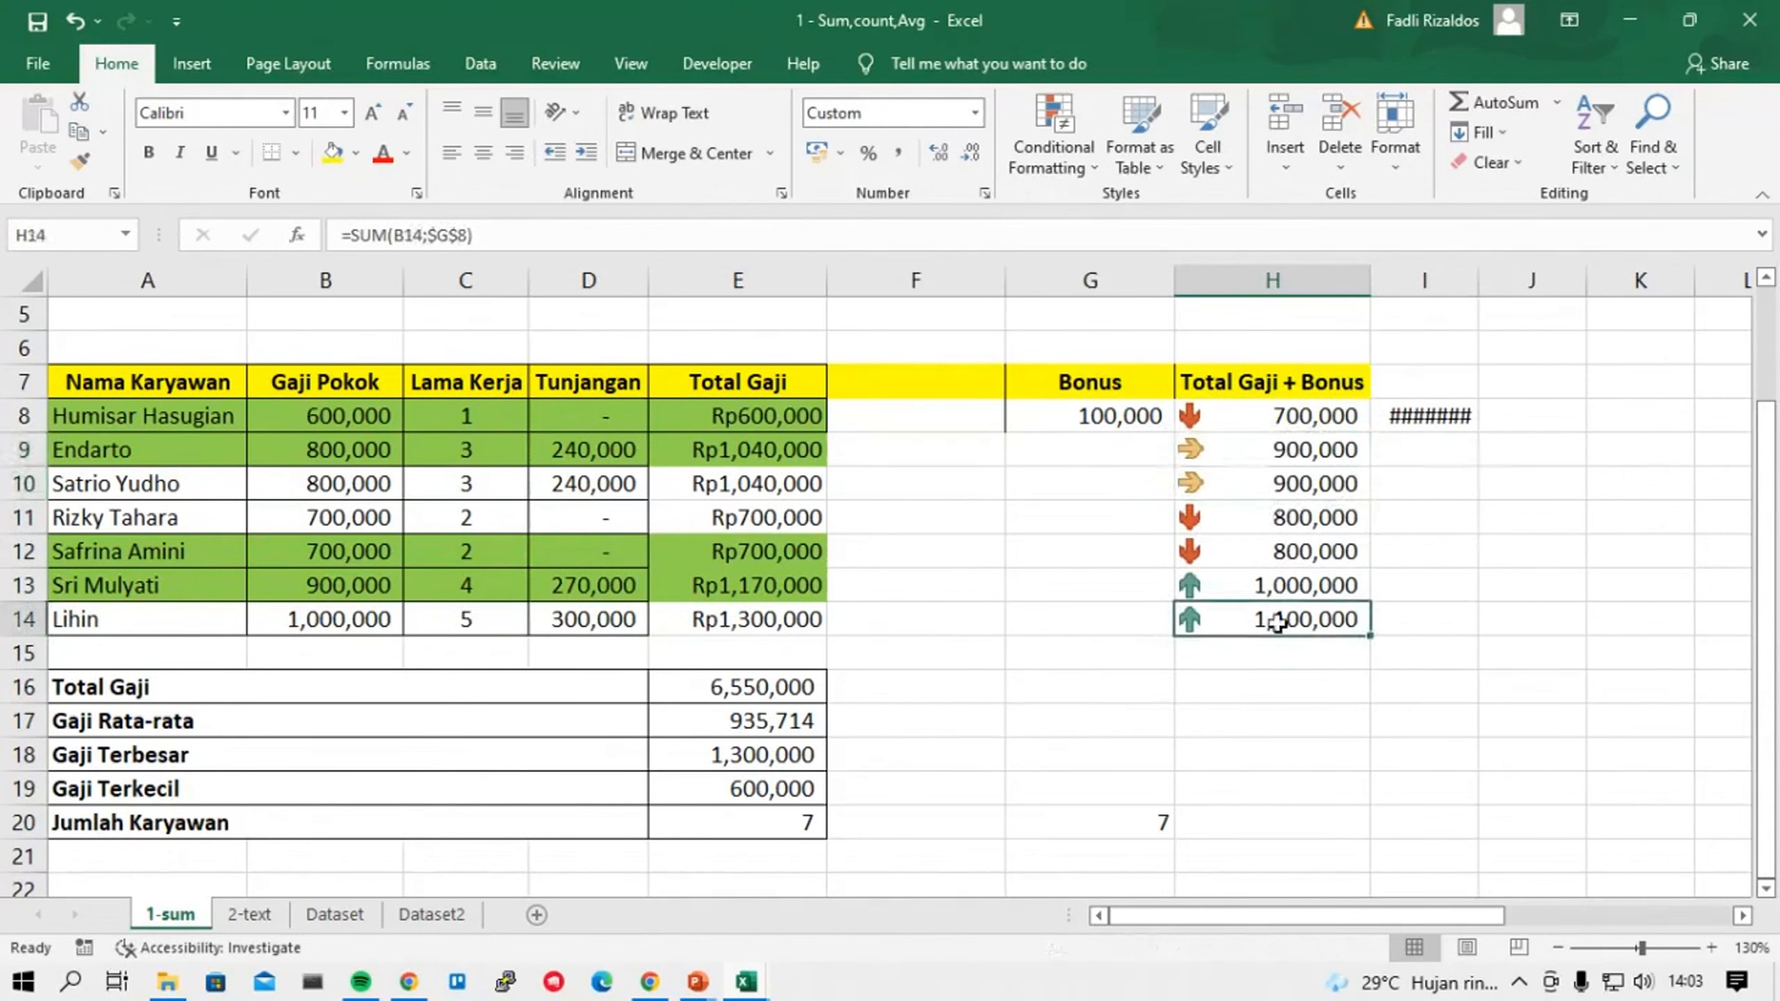
{"action": "left_click", "coordinate": [1055, 106]}
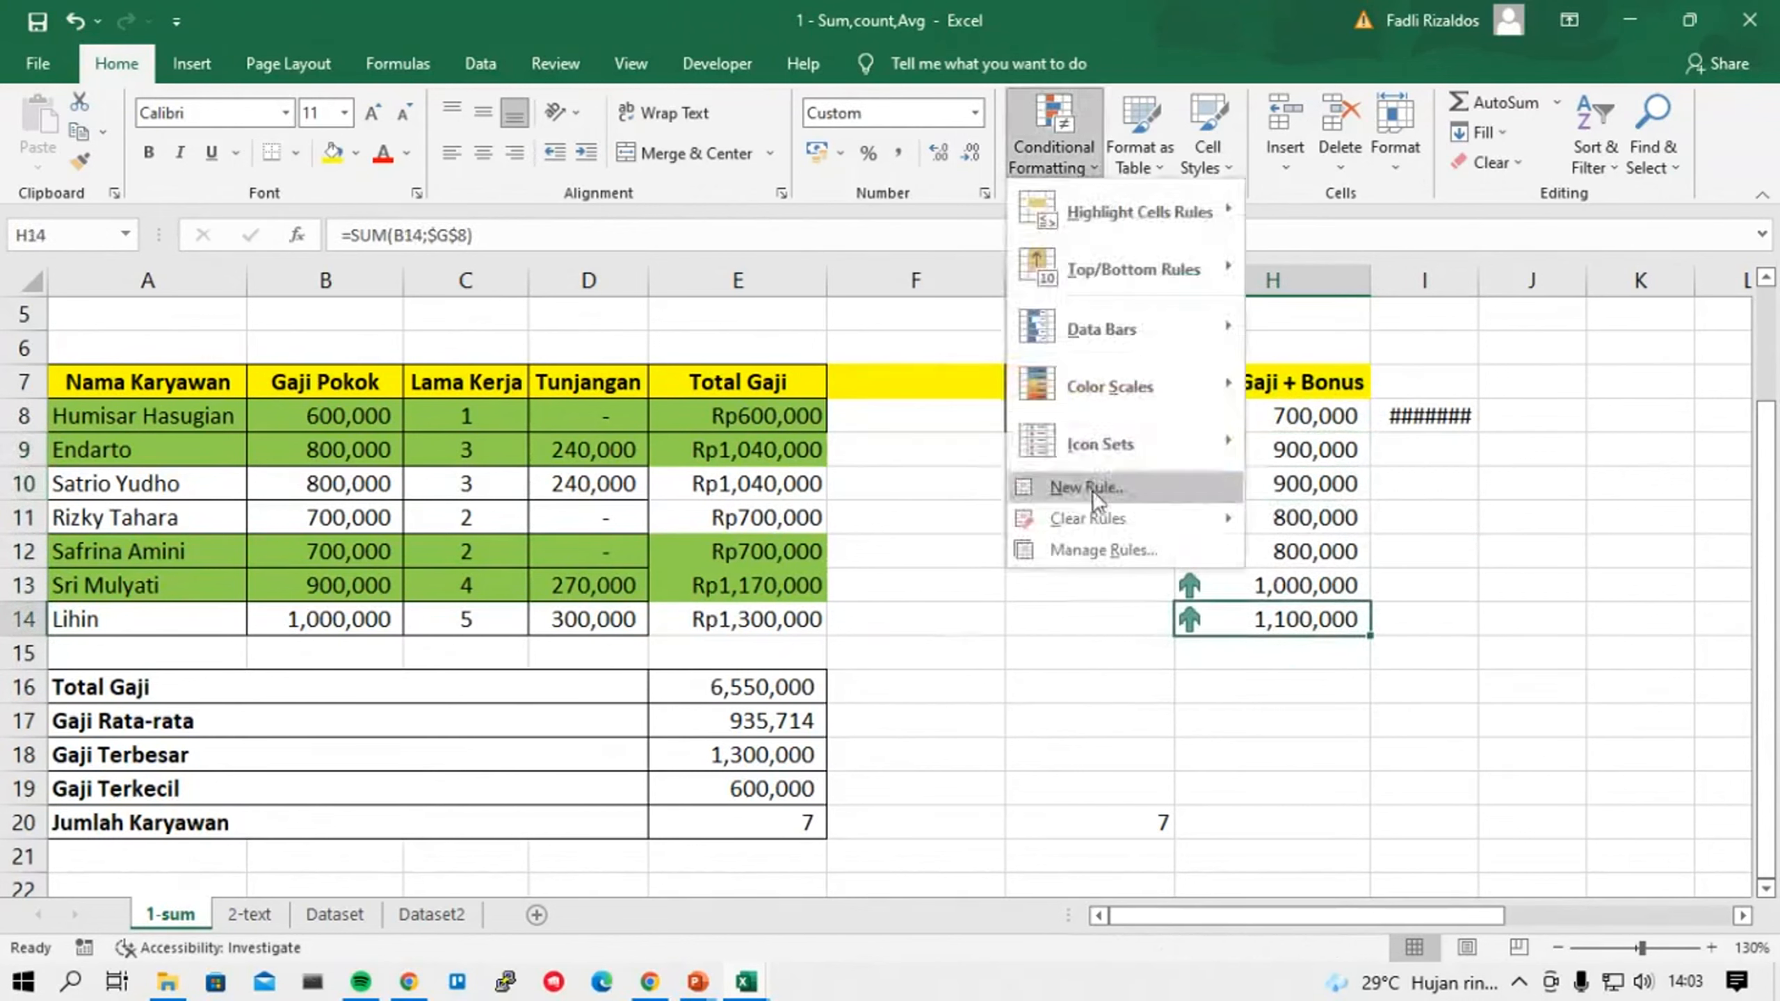
{"action": "mouse_move", "coordinate": [1182, 219]}
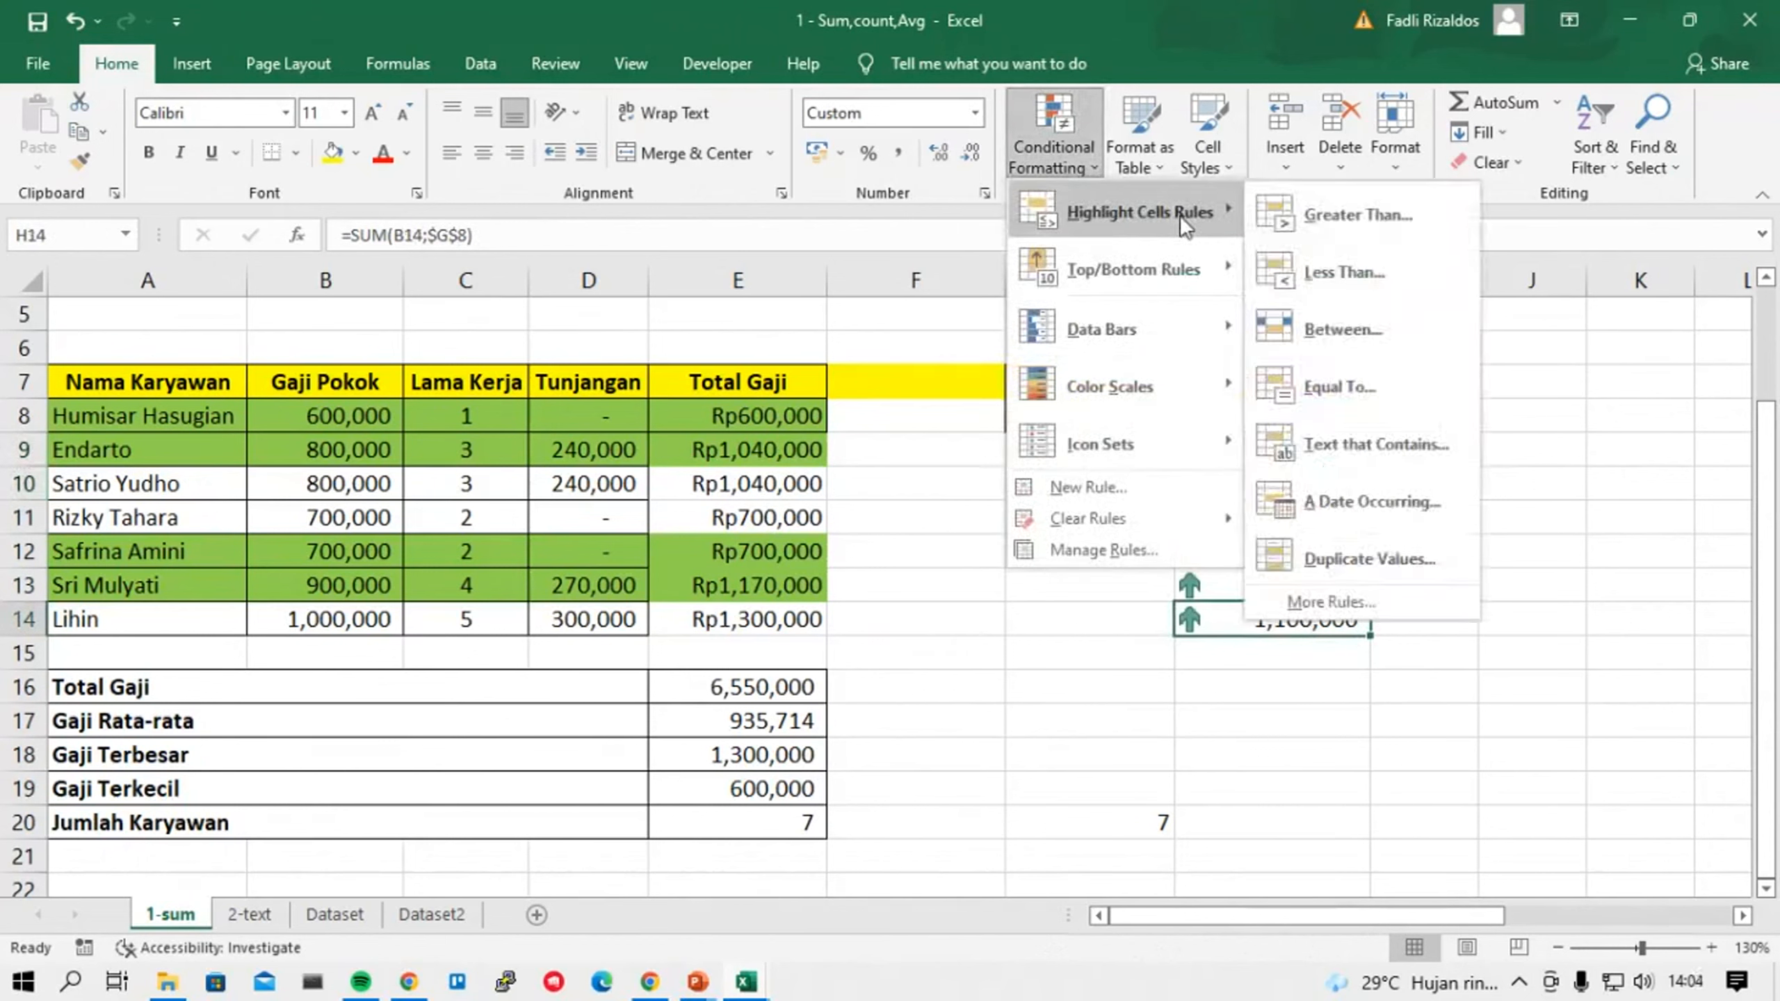
{"action": "left_click", "coordinate": [702, 484]}
Try changing the green highlight rule for the employee rows A8:E14 to the formula =$E8<1000000.
{"action": "left_click_drag", "start_coordinate": [722, 419], "coordinate": [759, 643]}
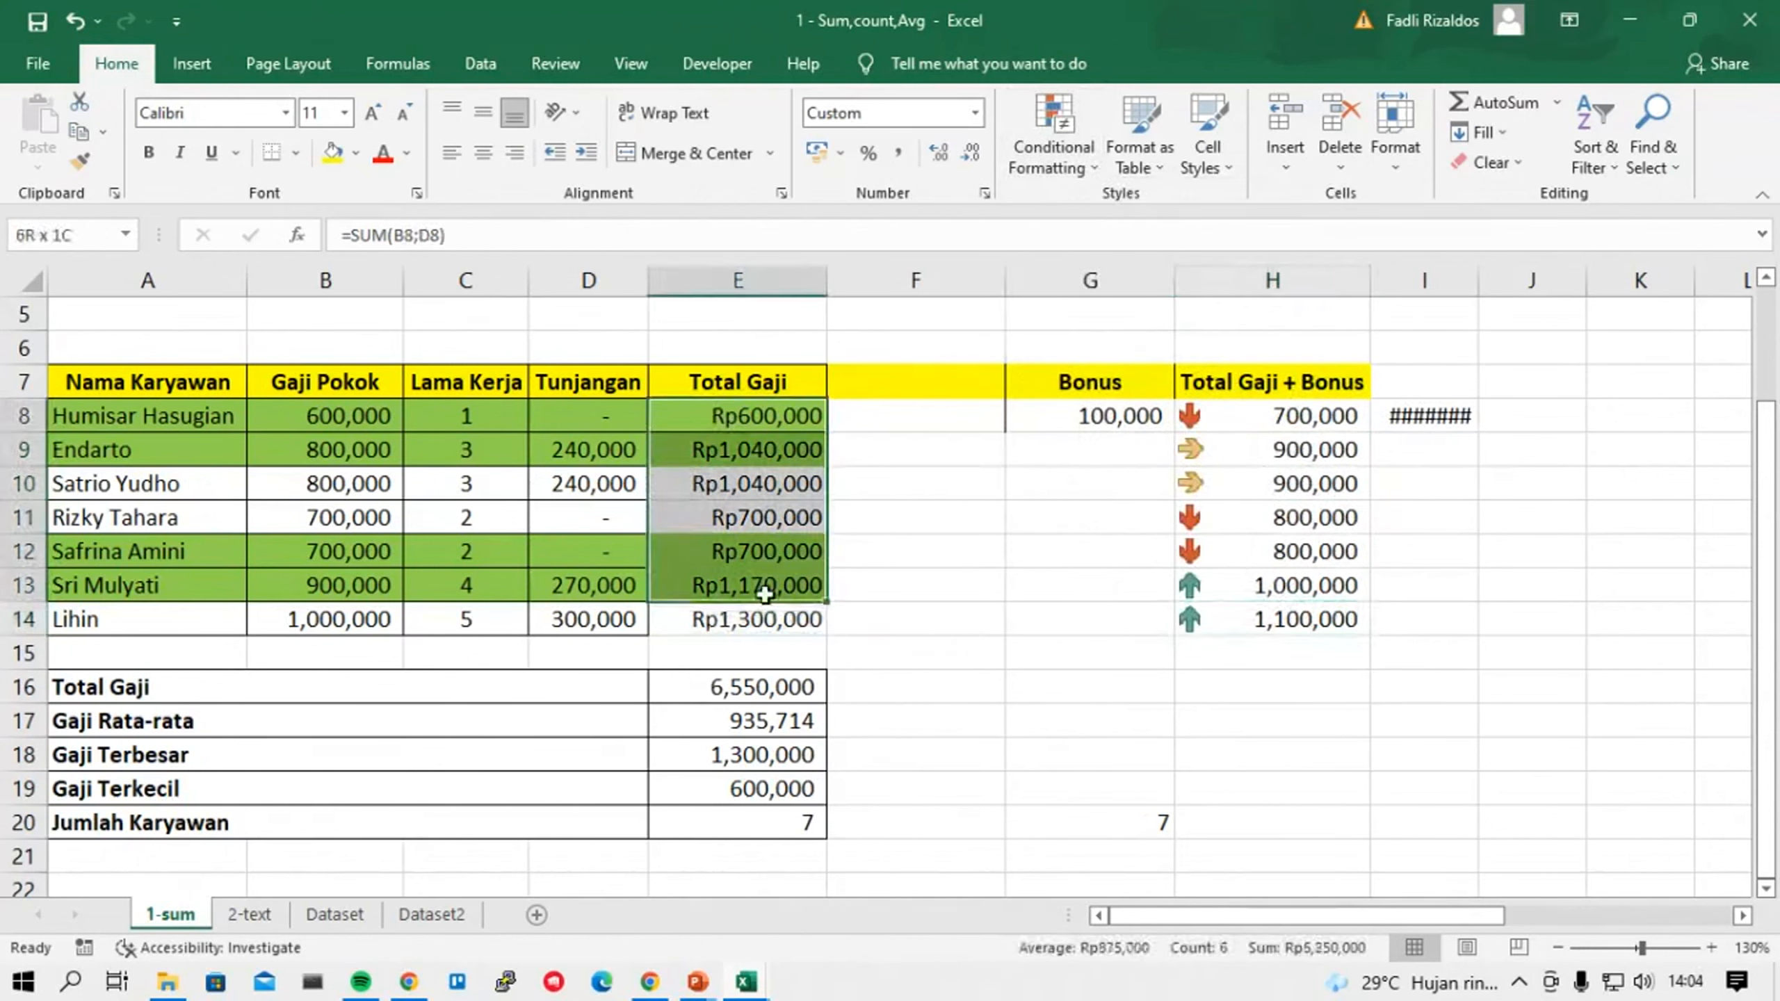
{"action": "left_click_drag", "start_coordinate": [169, 415], "coordinate": [780, 625]}
{"action": "left_click", "coordinate": [1055, 108]}
{"action": "left_click", "coordinate": [1079, 552]}
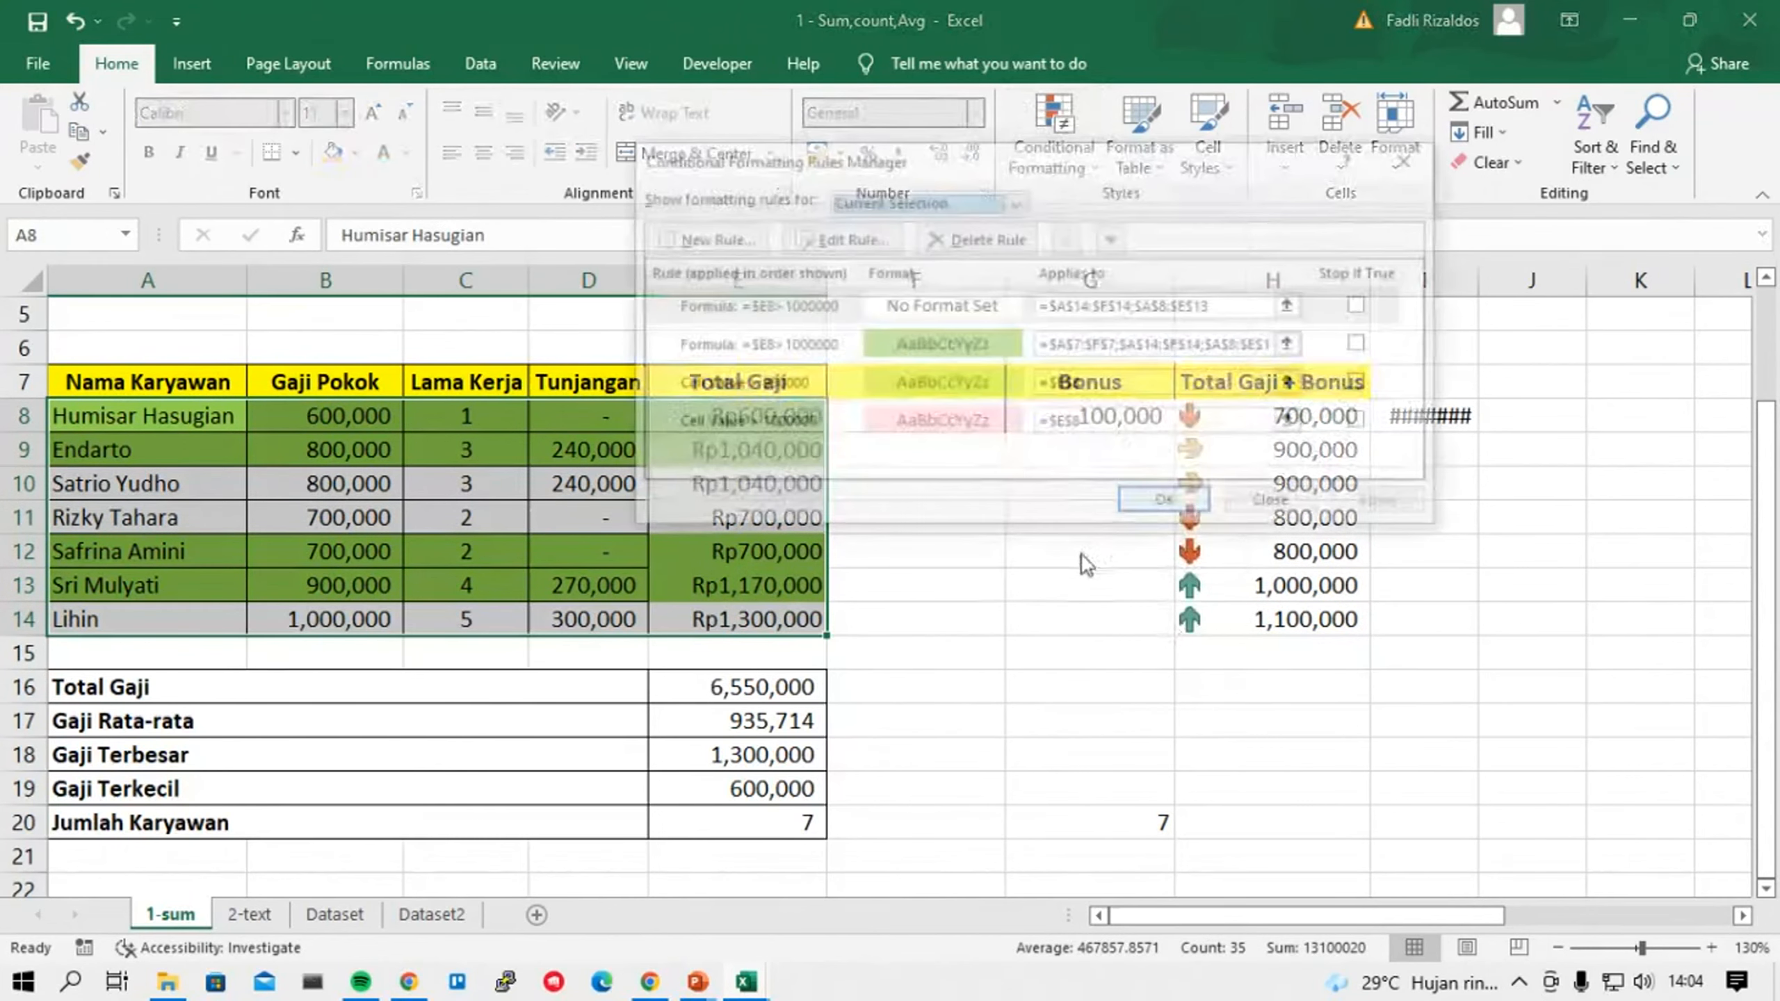
{"action": "left_click", "coordinate": [804, 345]}
{"action": "double_click", "coordinate": [804, 345]}
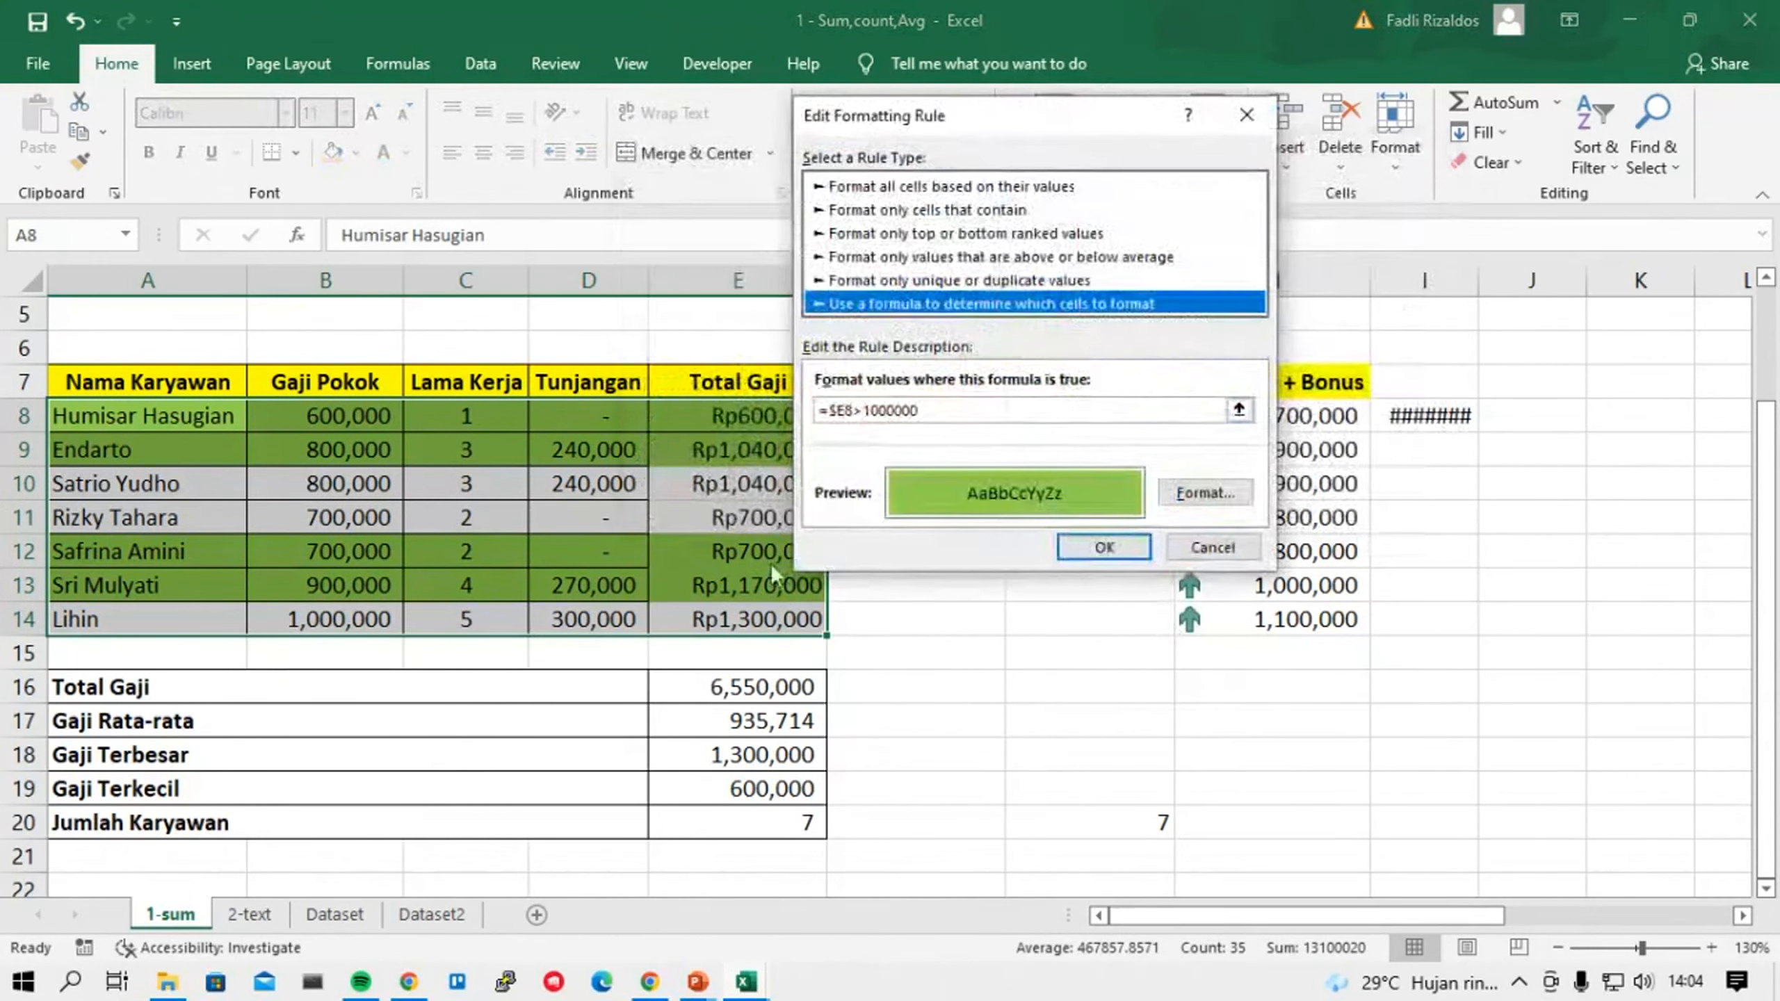
{"action": "left_click", "coordinate": [829, 409]}
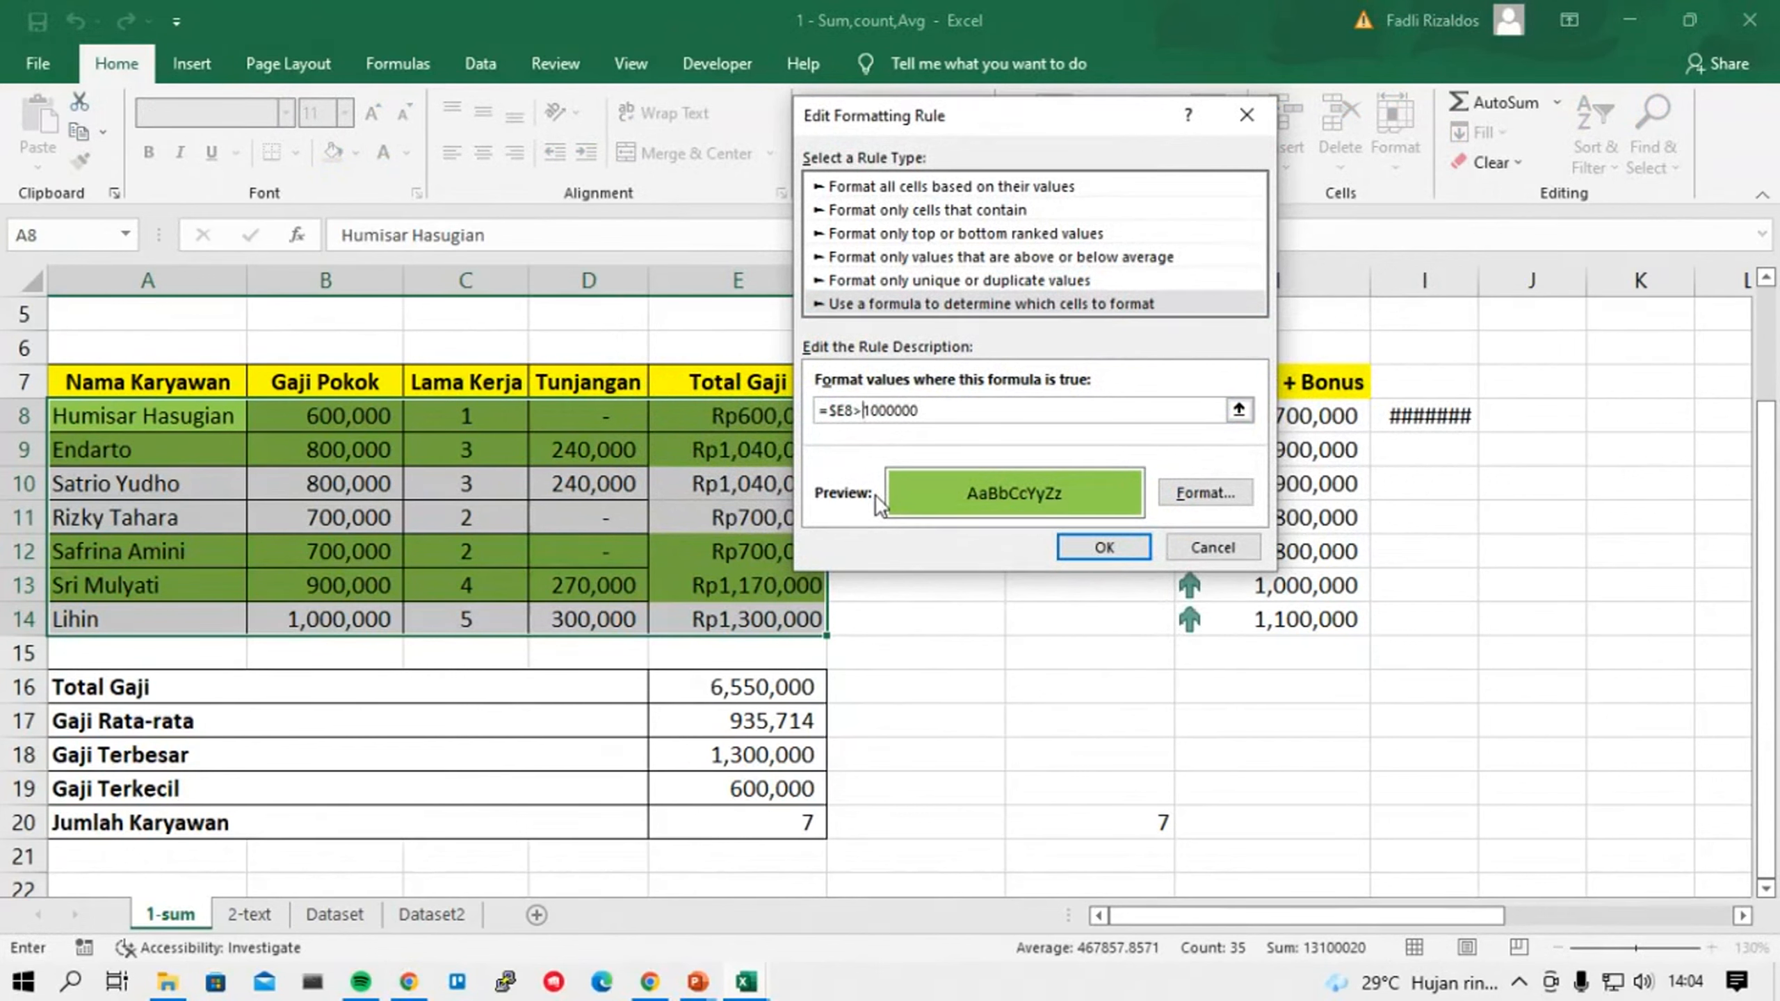
{"action": "key", "text": "BackSpace"}
{"action": "type", "text": "<"}
{"action": "left_click", "coordinate": [1120, 553]}
{"action": "left_click", "coordinate": [1386, 504]}
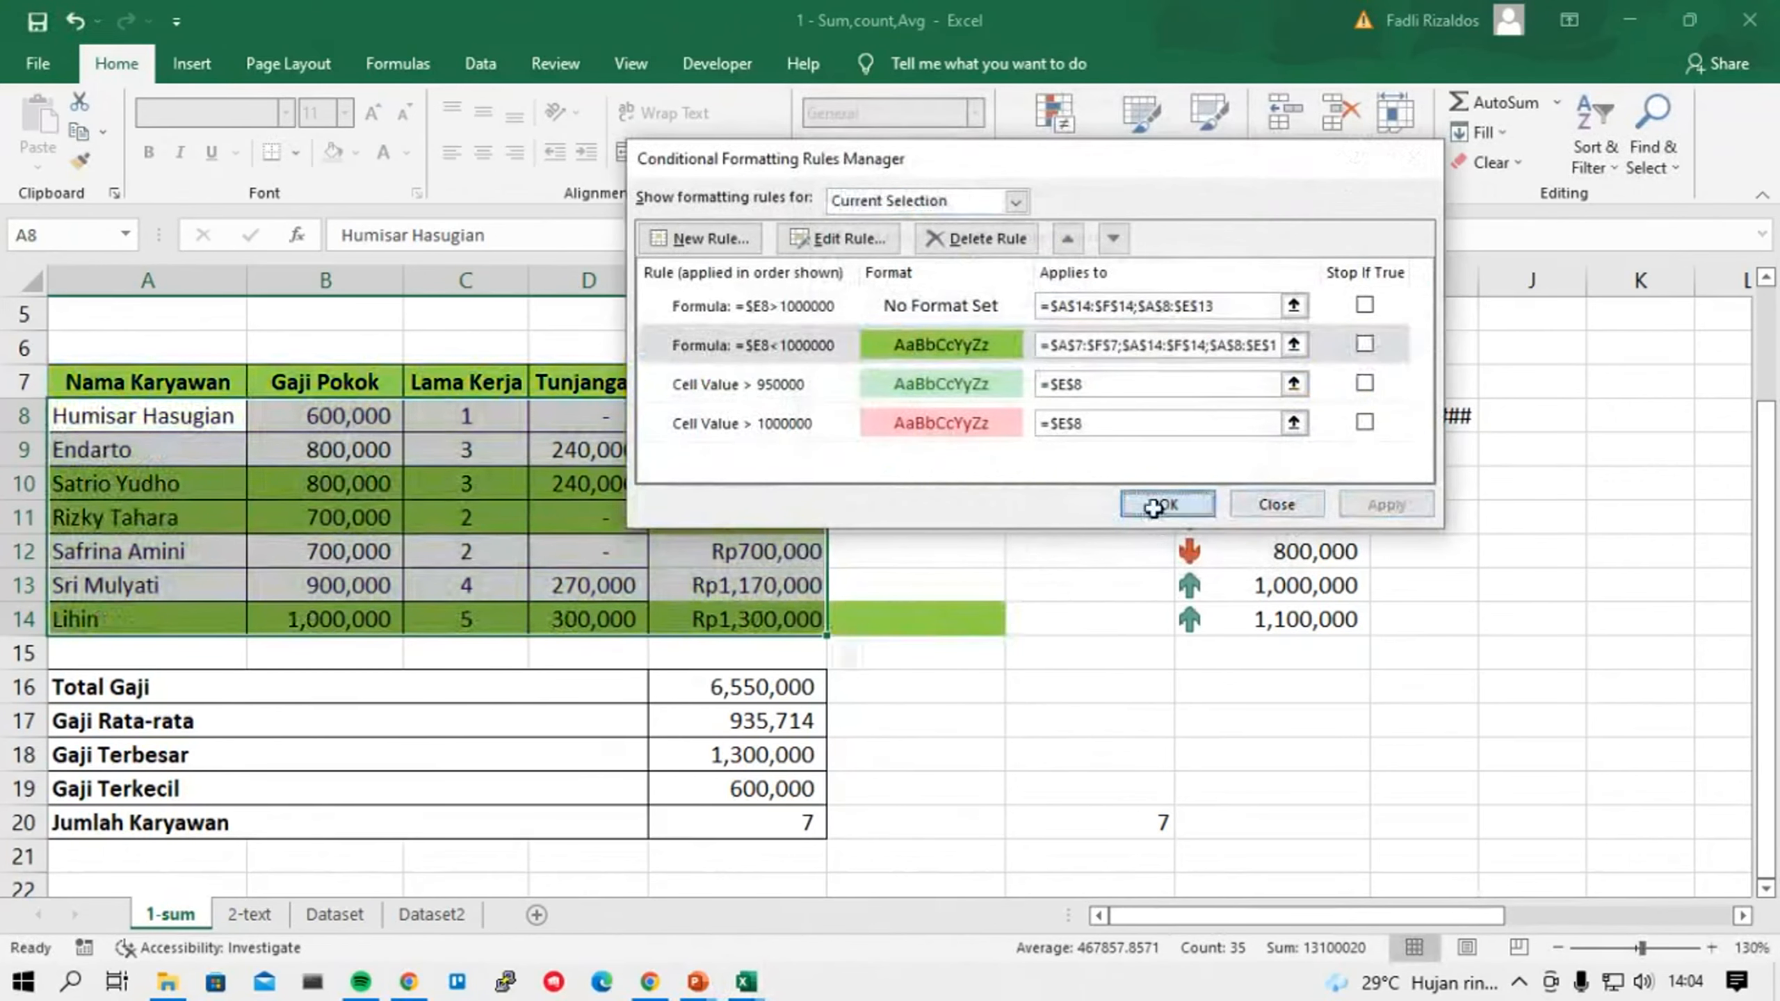
{"action": "left_click", "coordinate": [1166, 504]}
Check the highlighted rows against their Total Gaji values, and undo the last change to the rule formula.
{"action": "left_click", "coordinate": [936, 616]}
{"action": "left_click", "coordinate": [685, 379]}
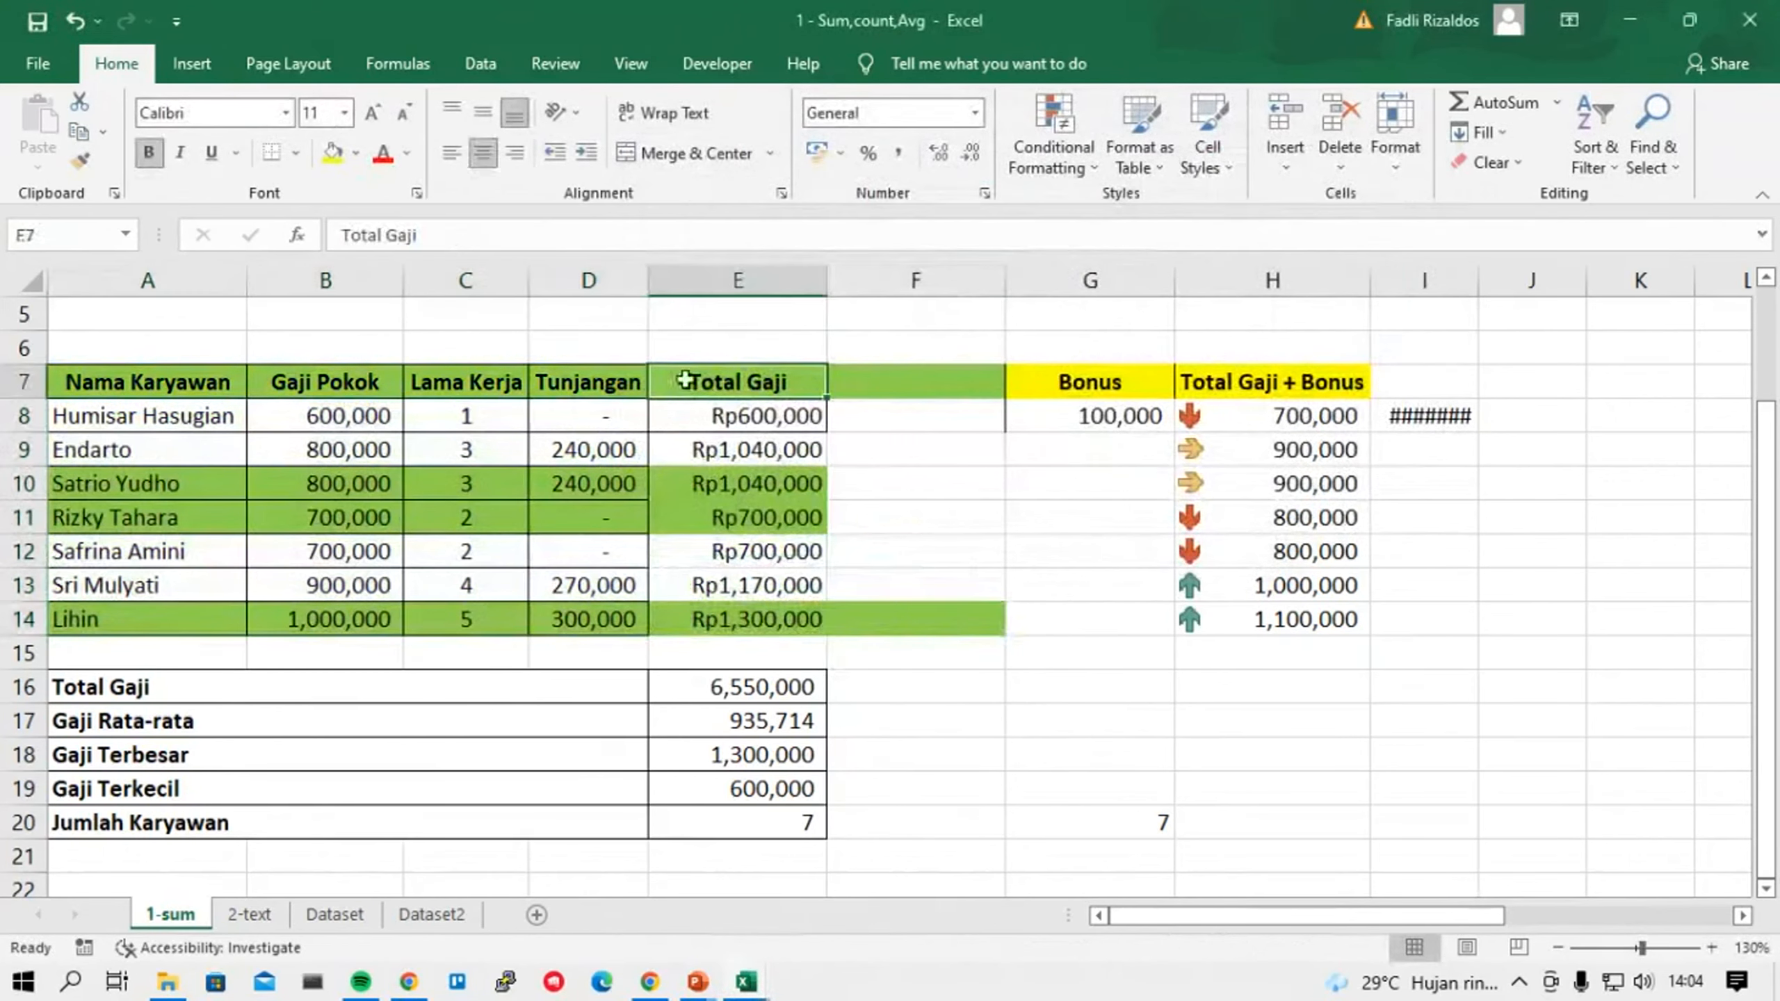
{"action": "left_click", "coordinate": [703, 448]}
{"action": "left_click", "coordinate": [755, 533]}
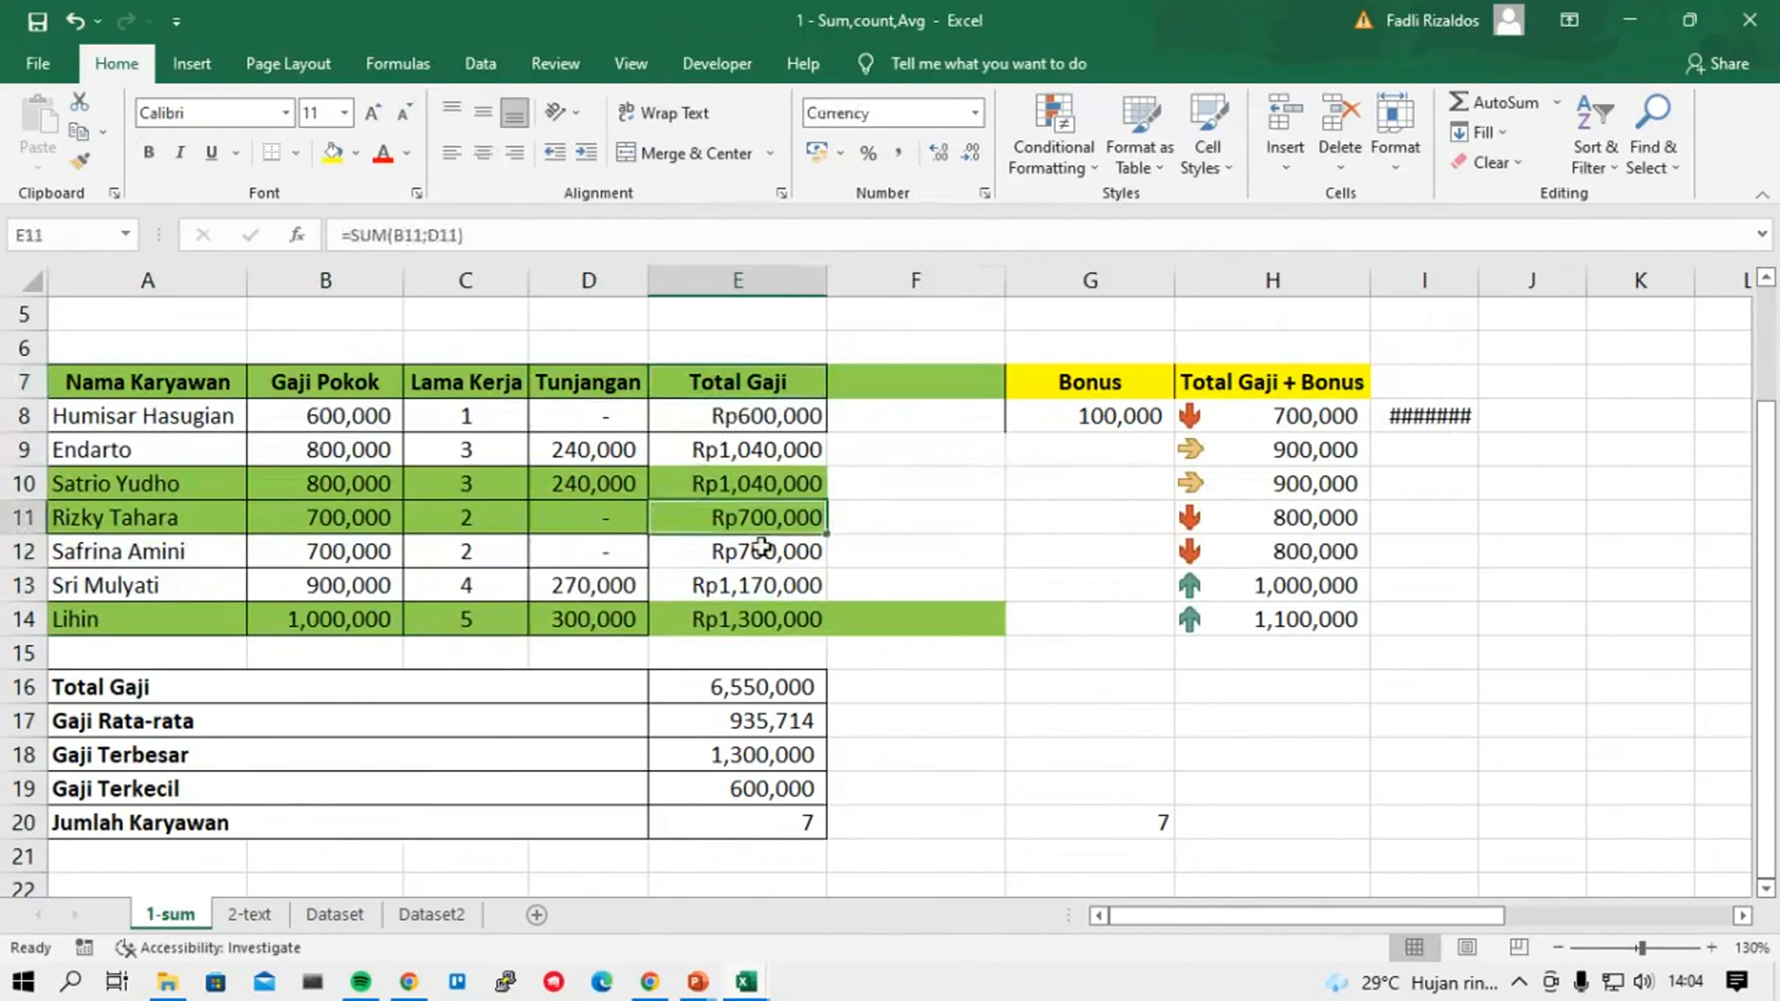
{"action": "key", "text": "ctrl+z"}
Review the green highlighted employee rows in the salary table A7:E14.
{"action": "left_click", "coordinate": [793, 553]}
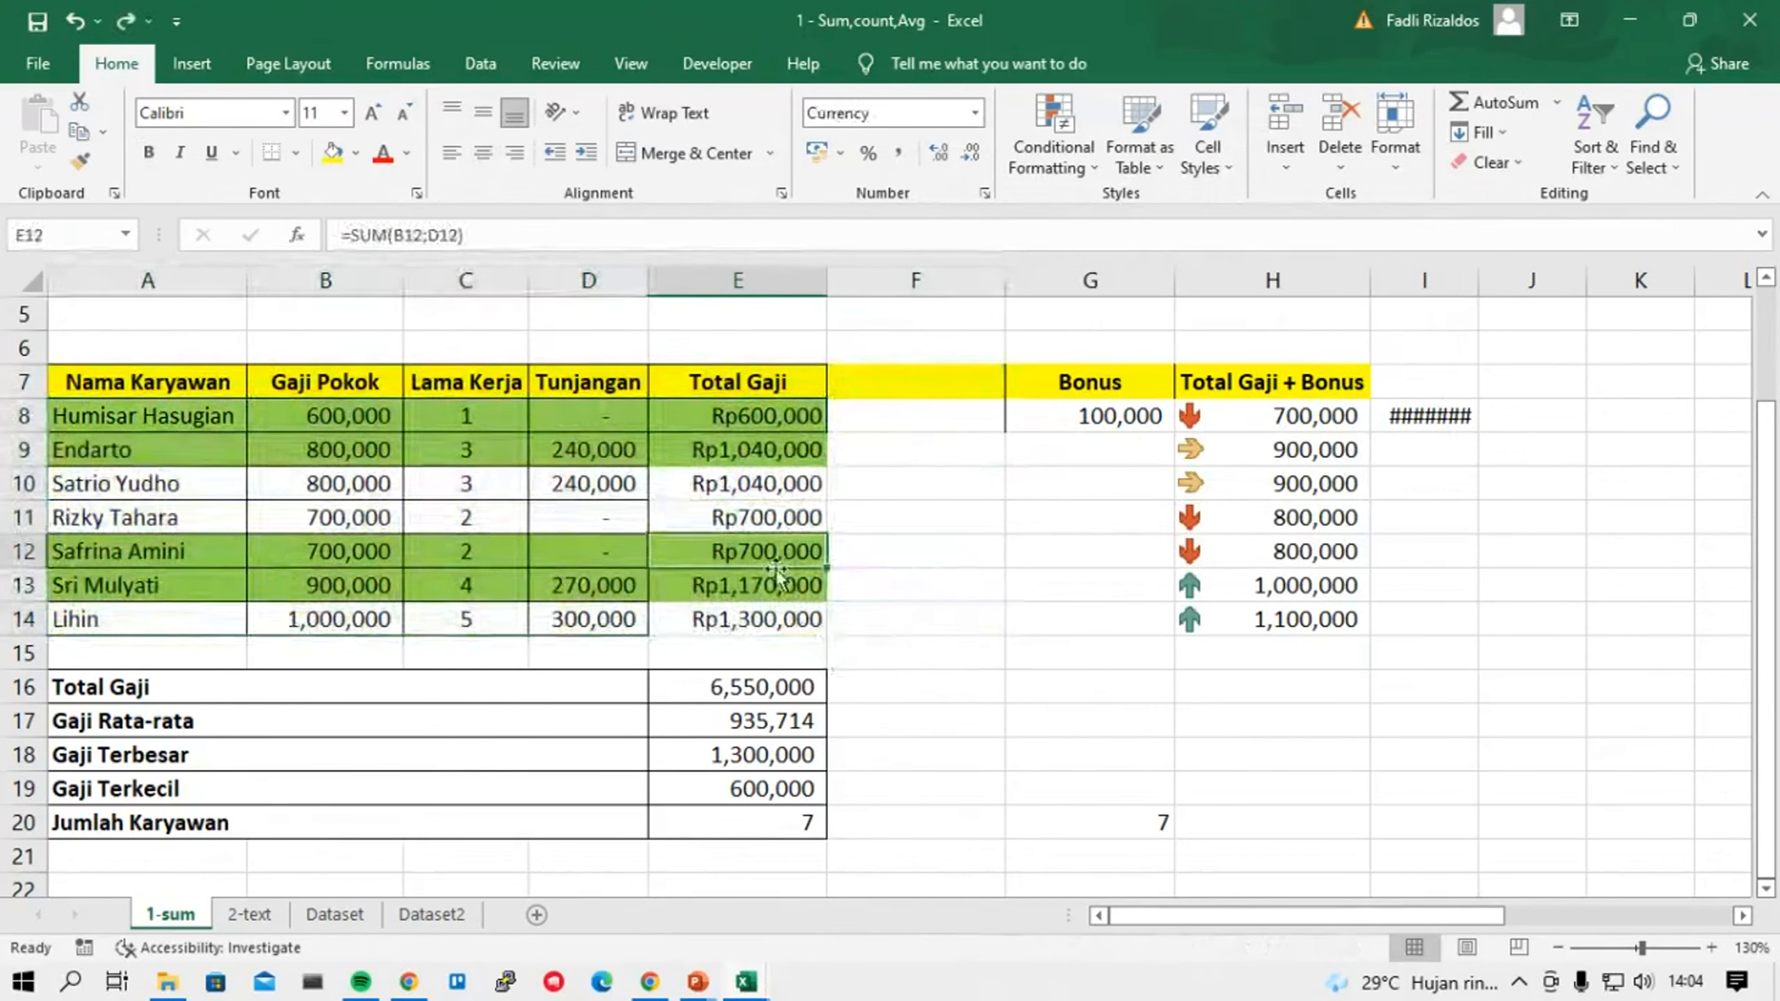
{"action": "left_click", "coordinate": [780, 586]}
{"action": "left_click", "coordinate": [732, 616]}
{"action": "left_click_drag", "start_coordinate": [137, 388], "coordinate": [753, 635]}
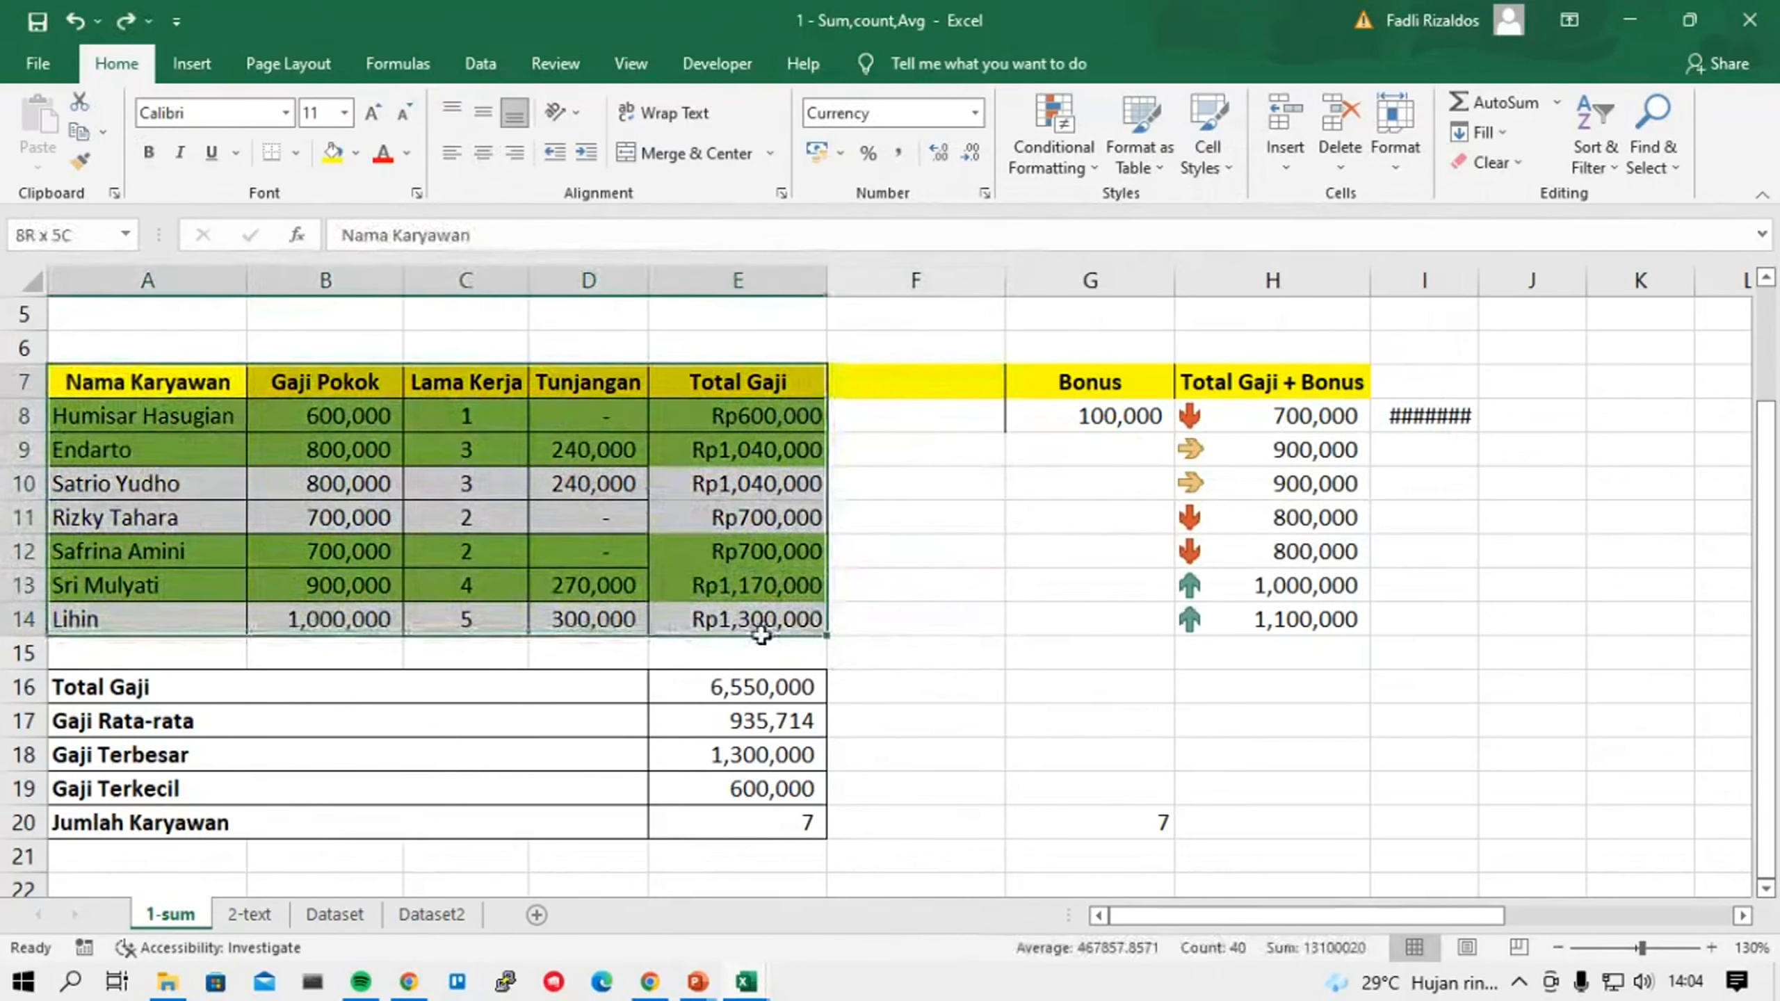
{"action": "left_click", "coordinate": [993, 663]}
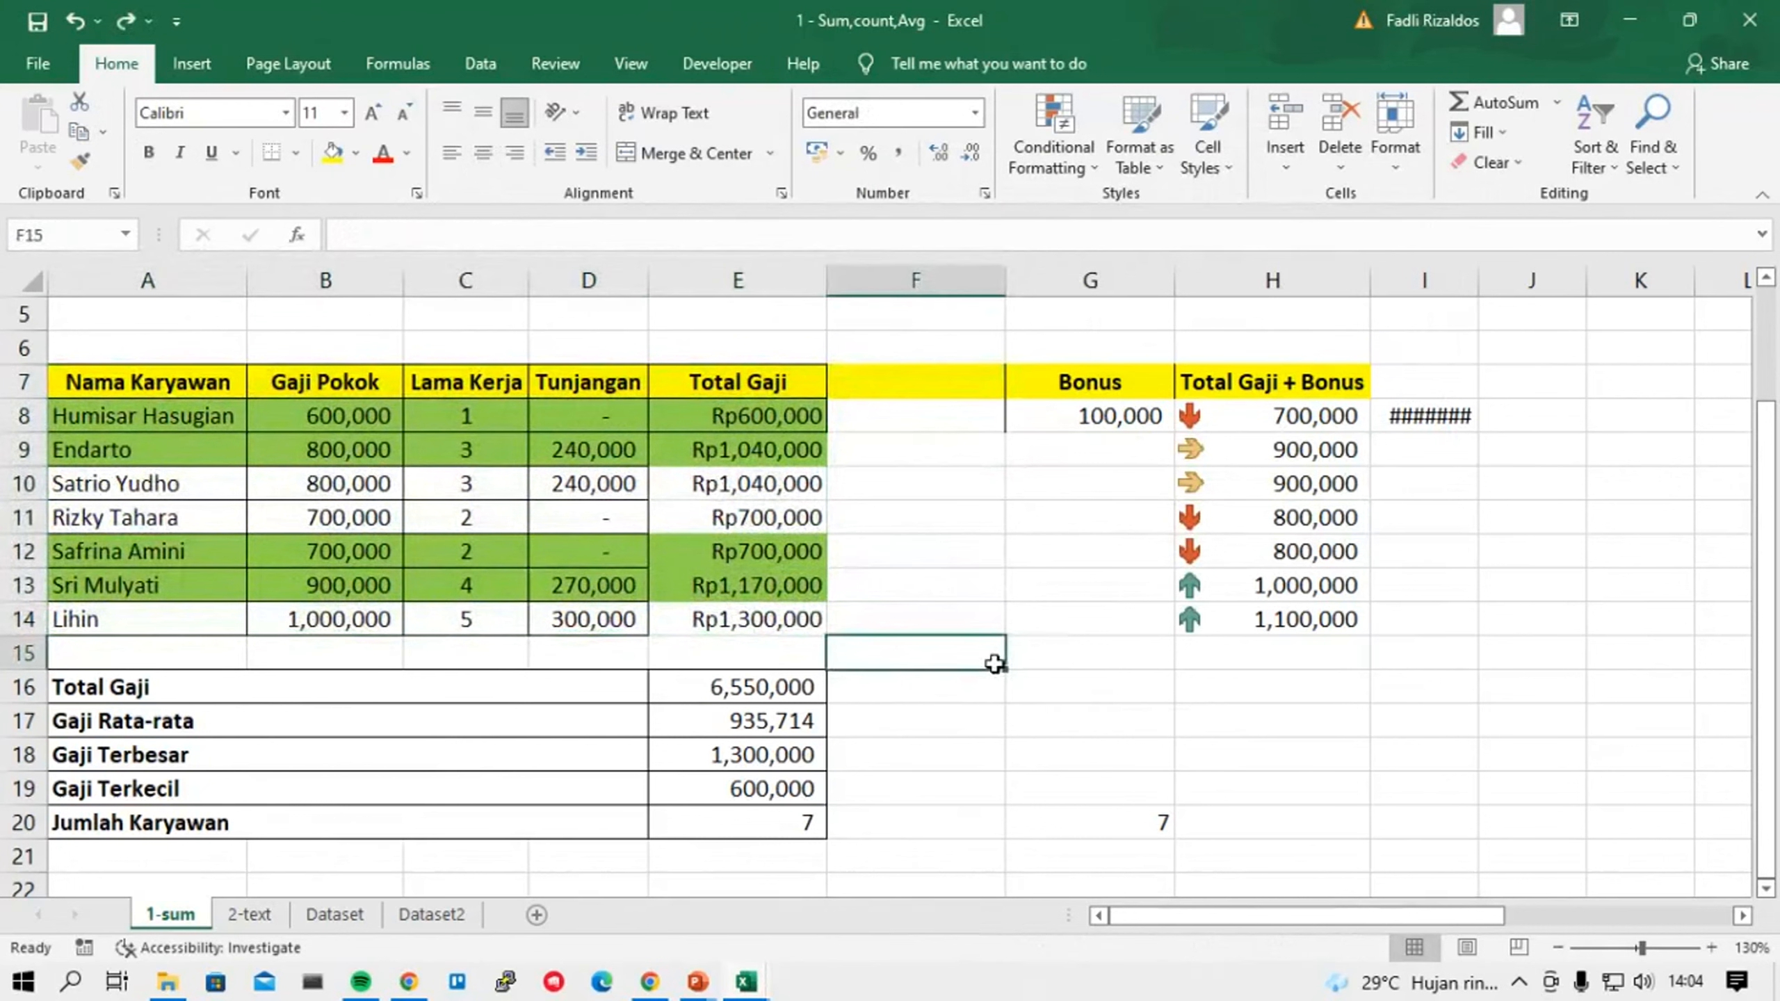
{"action": "left_click_drag", "start_coordinate": [133, 382], "coordinate": [785, 618]}
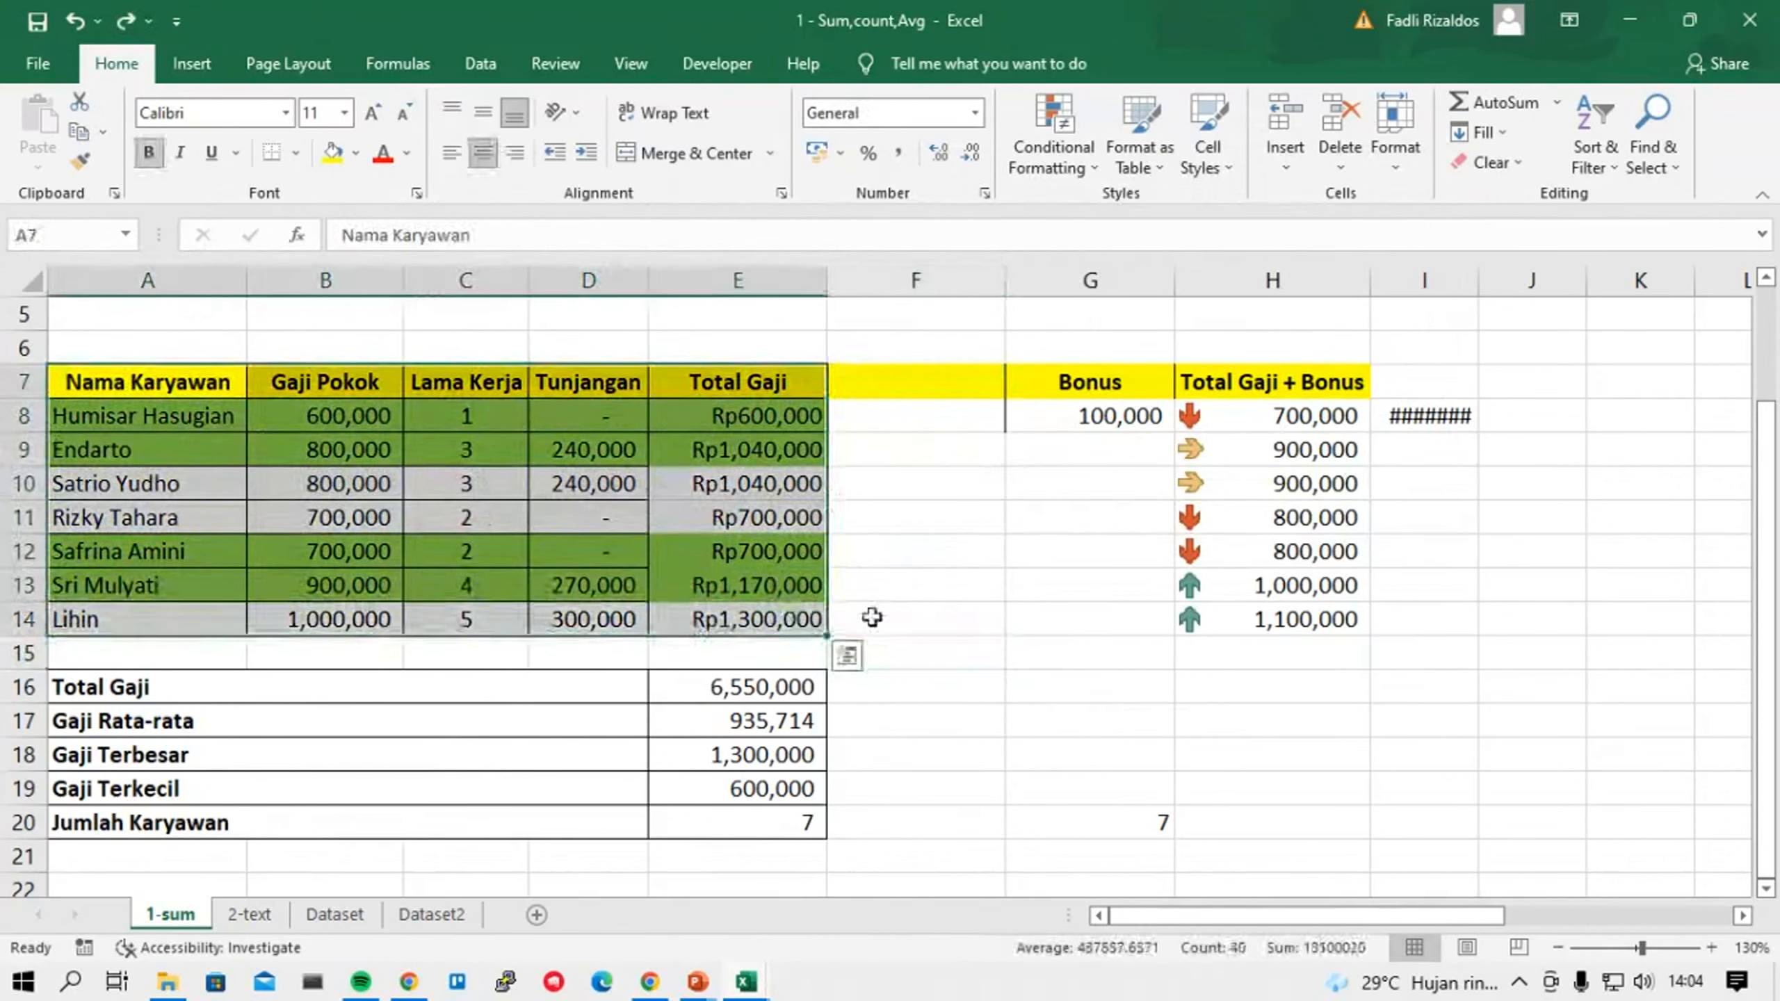
{"action": "left_click", "coordinate": [876, 617]}
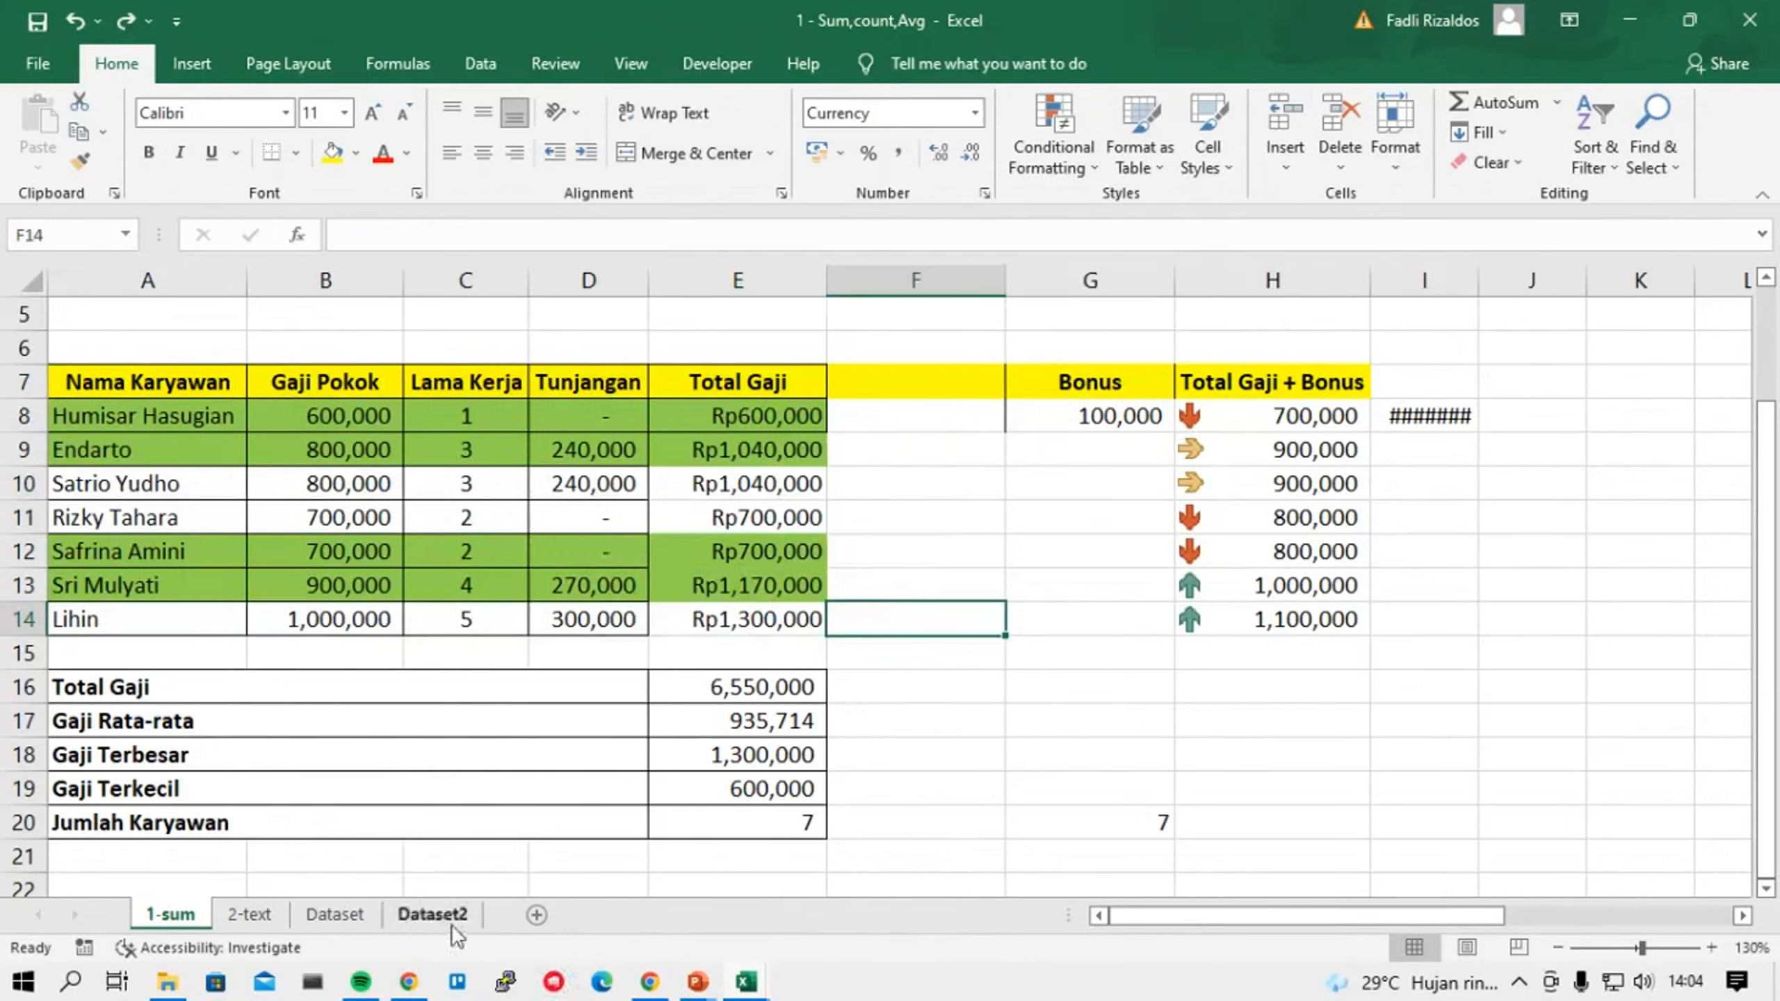
Look through the Dataset, Dataset2 and 2-text sheets, including the score columns in Dataset2.
{"action": "left_click", "coordinate": [347, 917]}
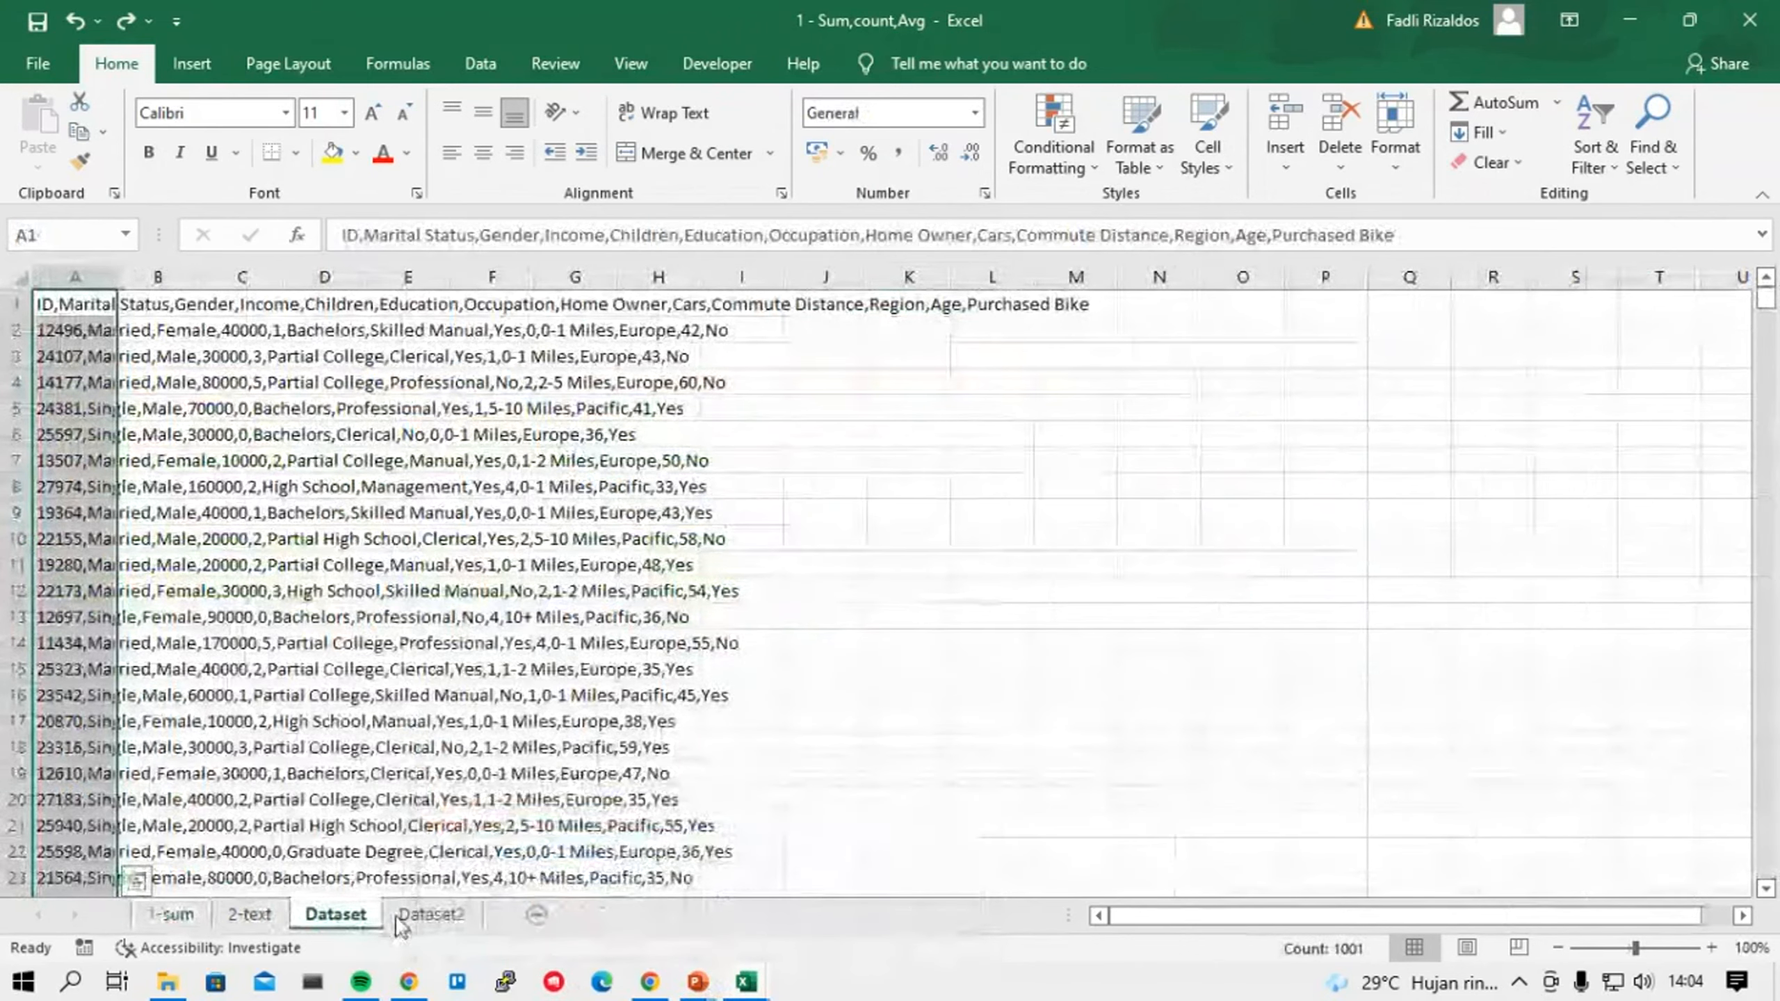
{"action": "left_click", "coordinate": [432, 916]}
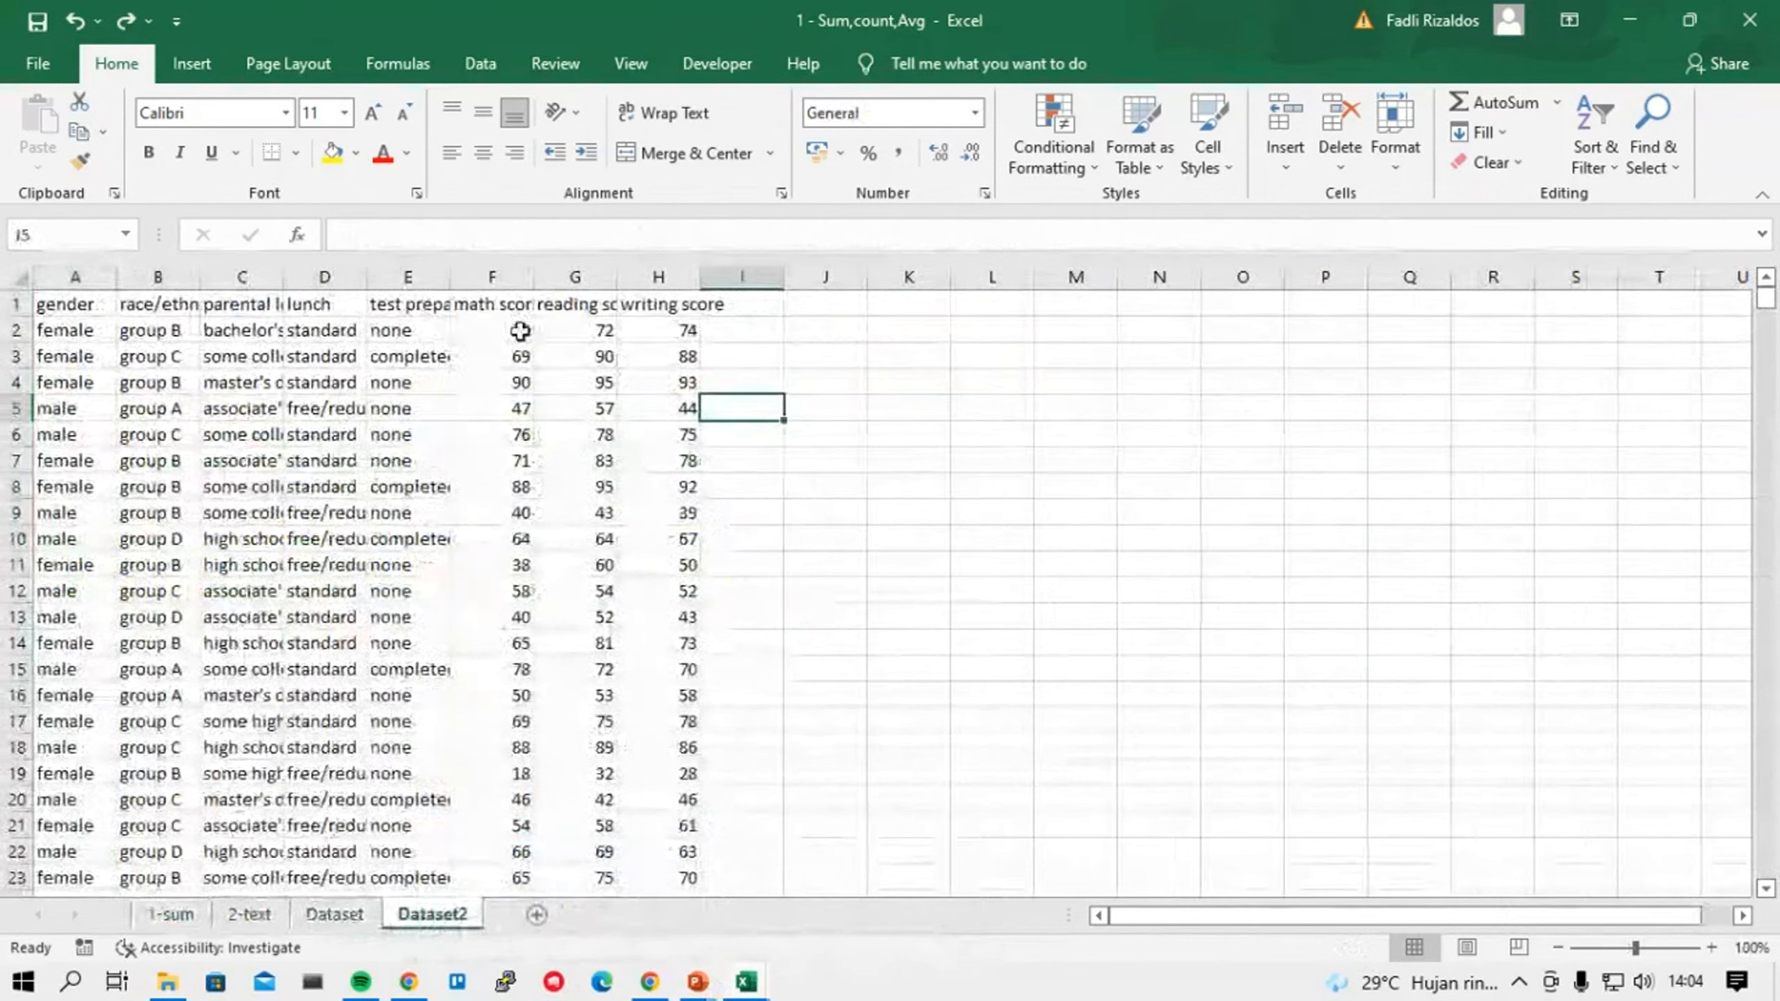
{"action": "left_click", "coordinate": [497, 332]}
{"action": "key", "text": "Right"}
{"action": "key", "text": "Right"}
{"action": "key", "text": "Right"}
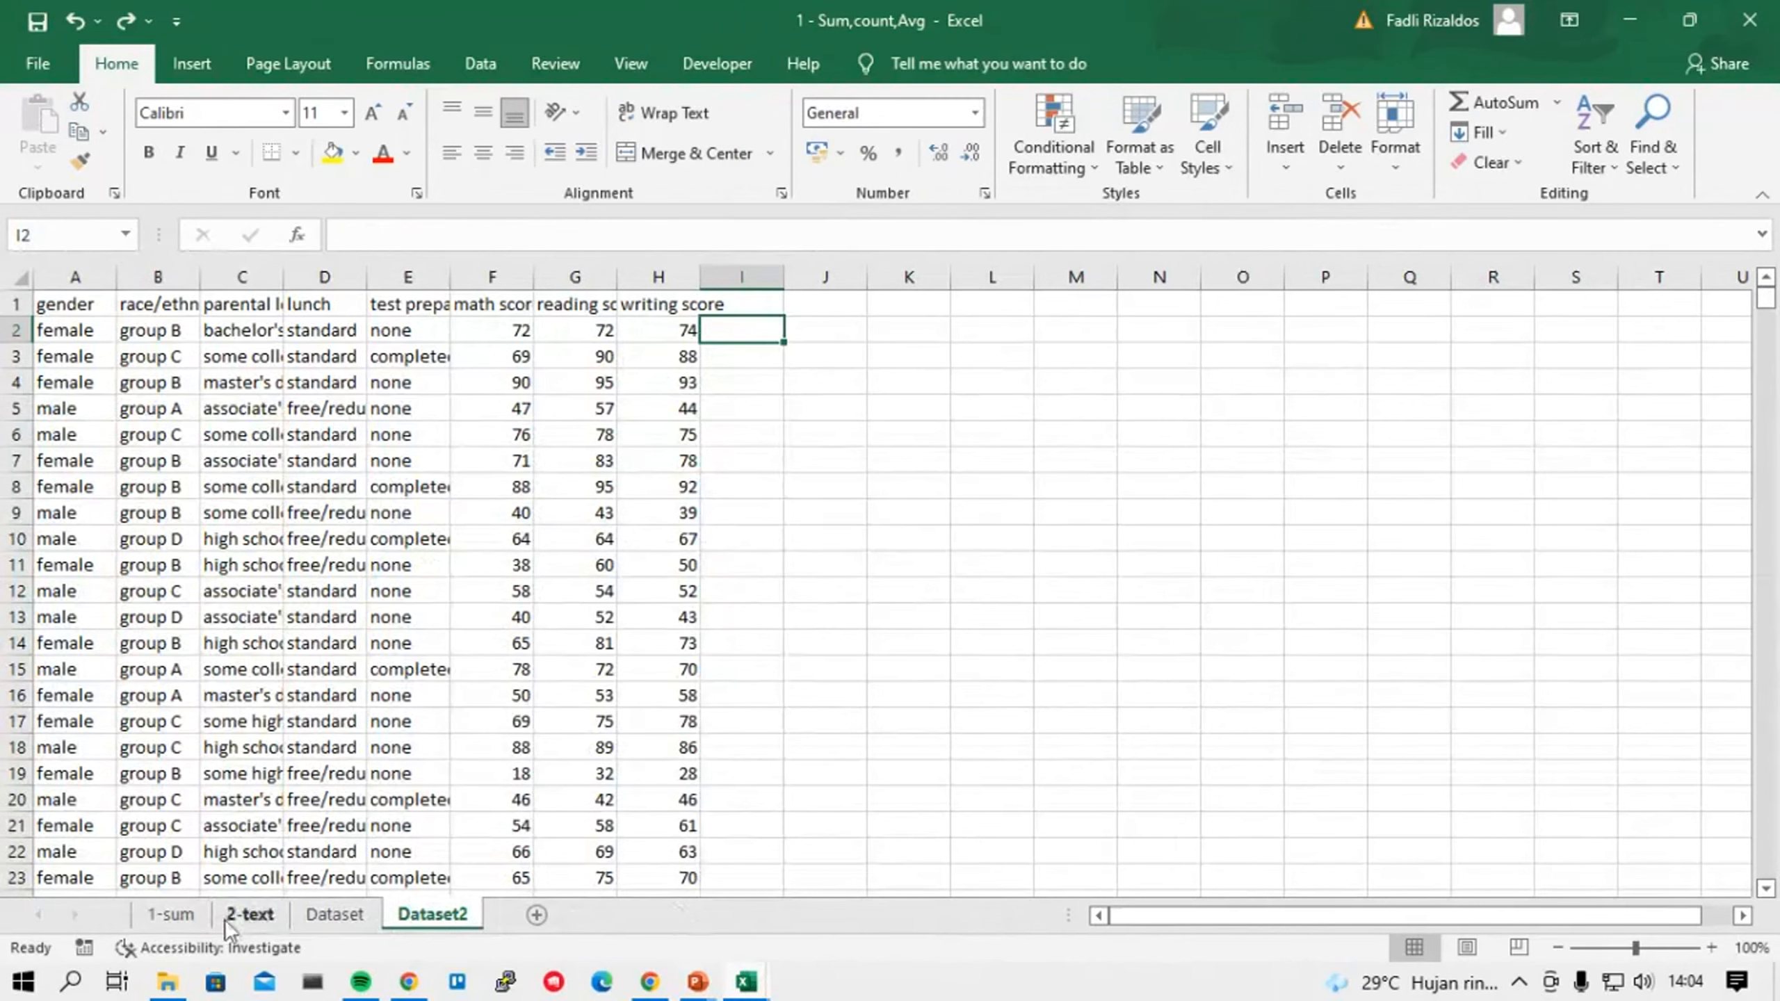
{"action": "left_click", "coordinate": [248, 914]}
Switch to the PowerPoint slide show and advance from the Conditional Formatting slide to the Pivot Table slide.
{"action": "mouse_move", "coordinate": [698, 982]}
{"action": "left_click", "coordinate": [895, 869]}
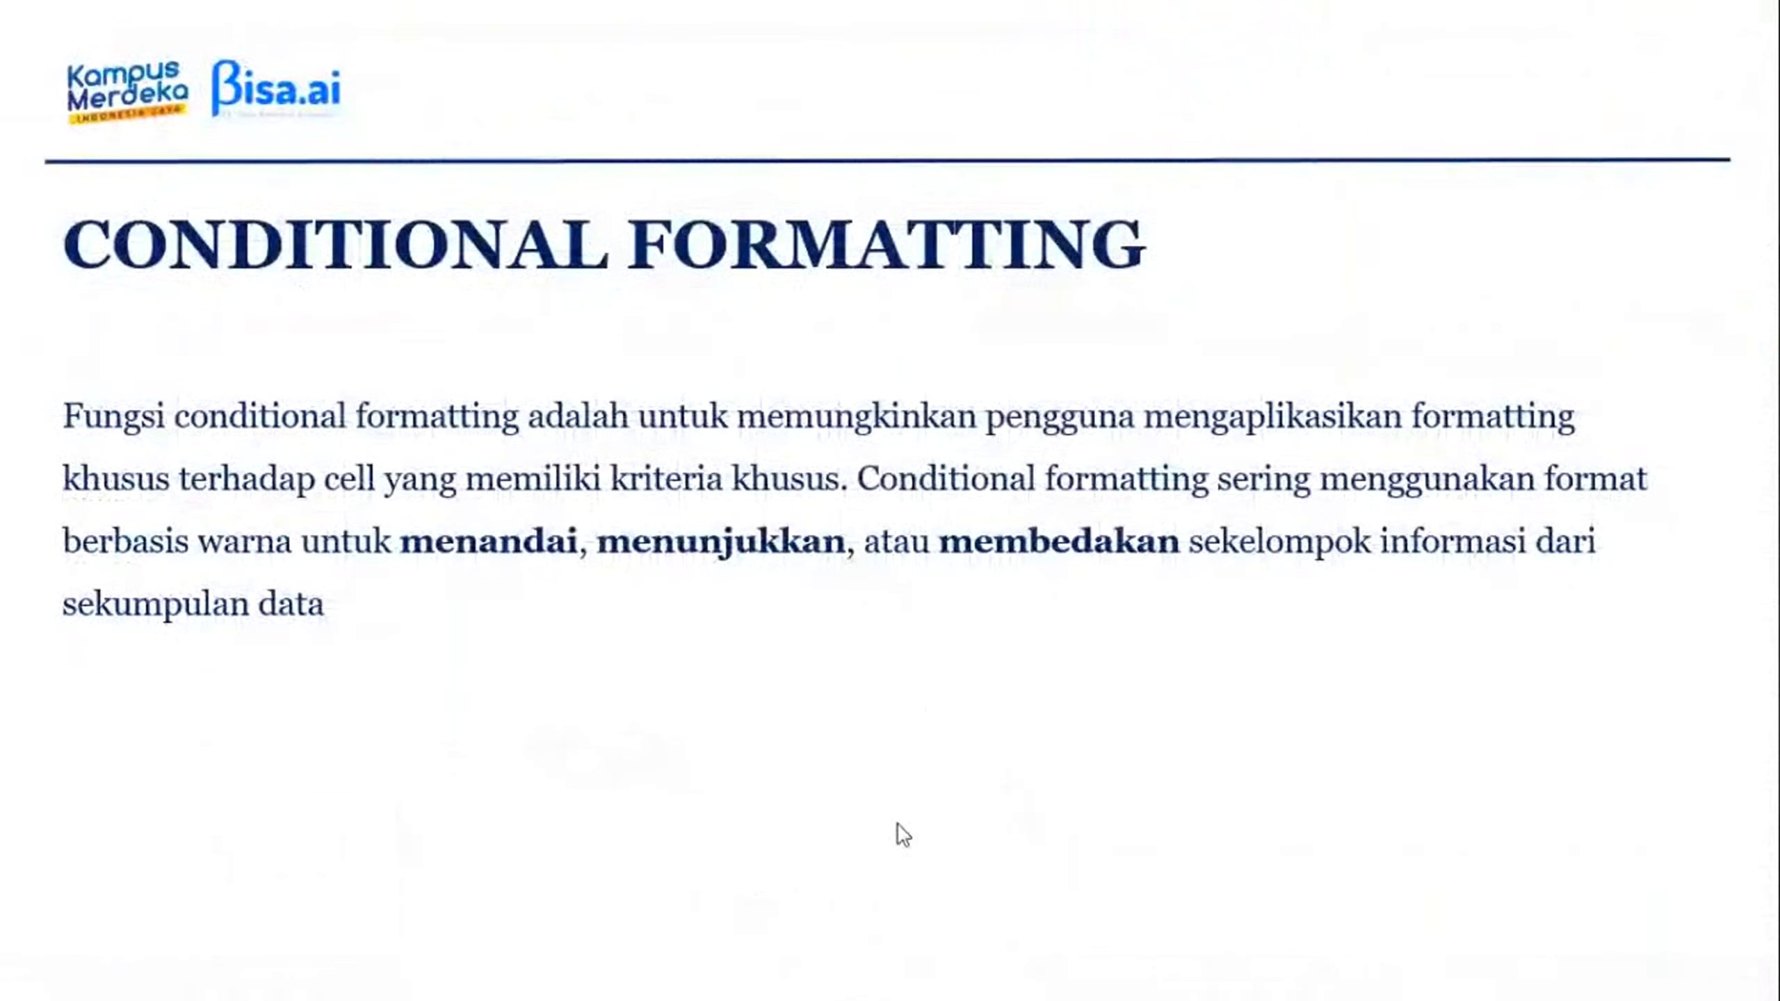
{"action": "left_click", "coordinate": [897, 824]}
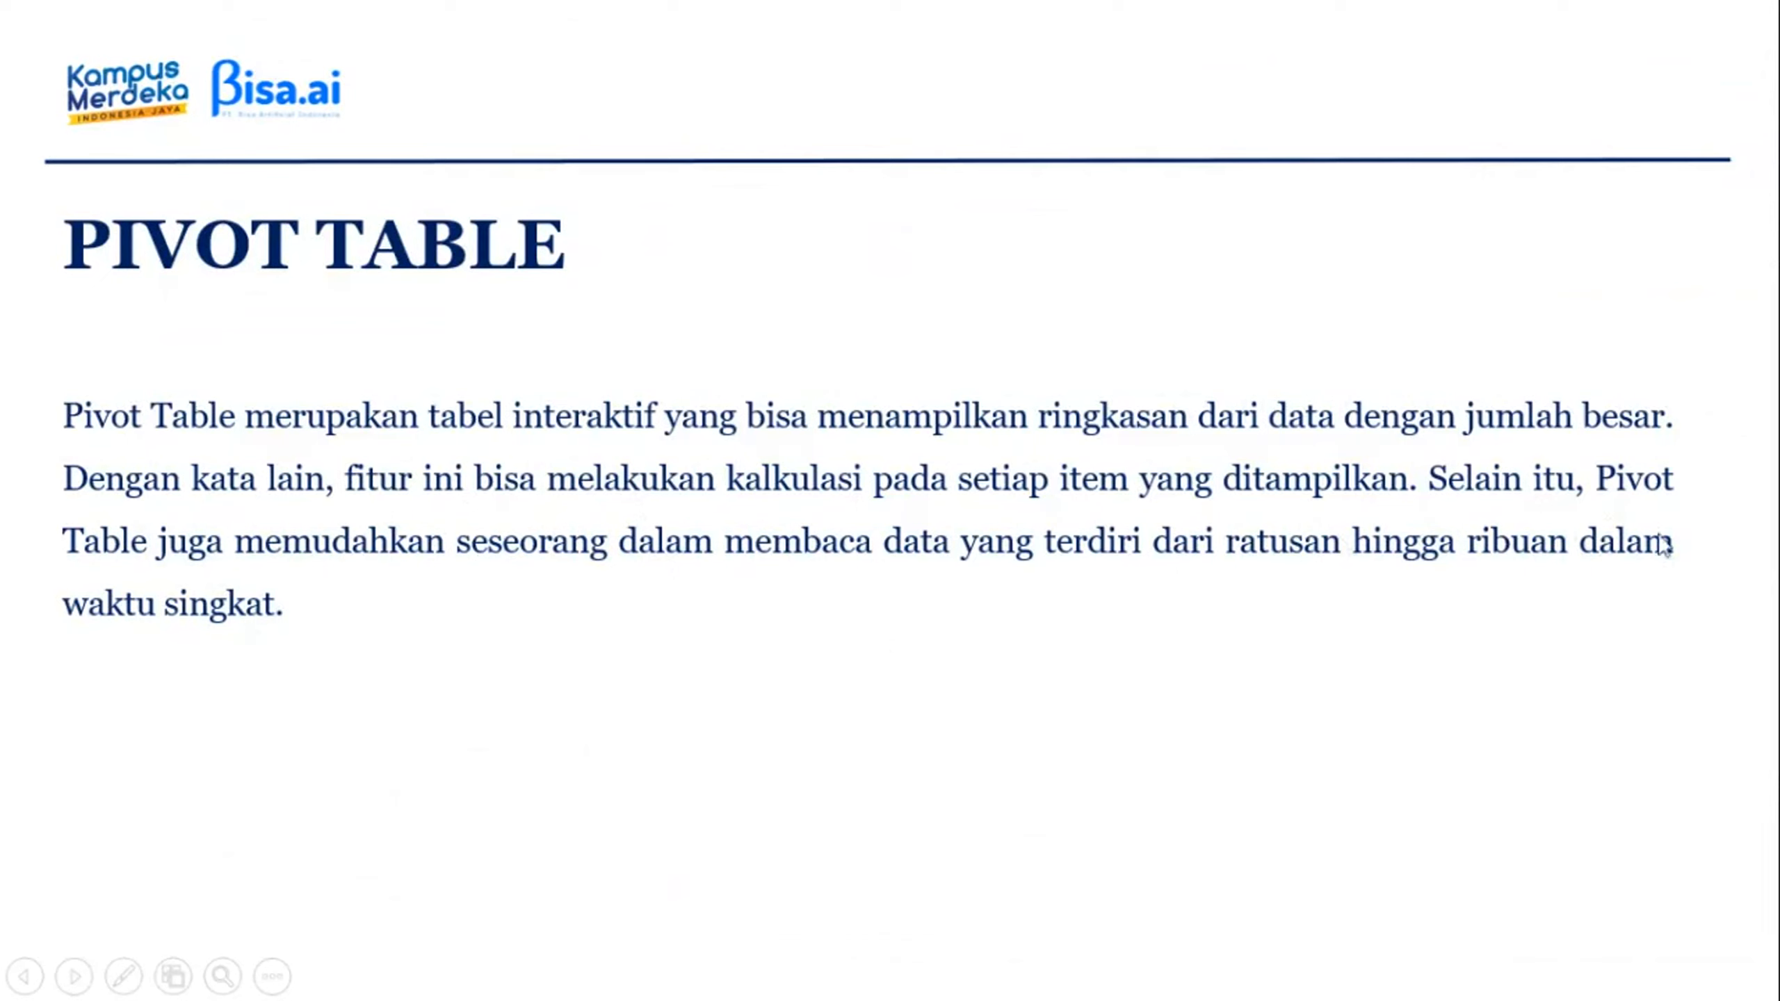
Switch back to Excel and open the 5 - Pivot Table workbook from the Webinar #2 folder.
{"action": "key", "text": "alt+Tab"}
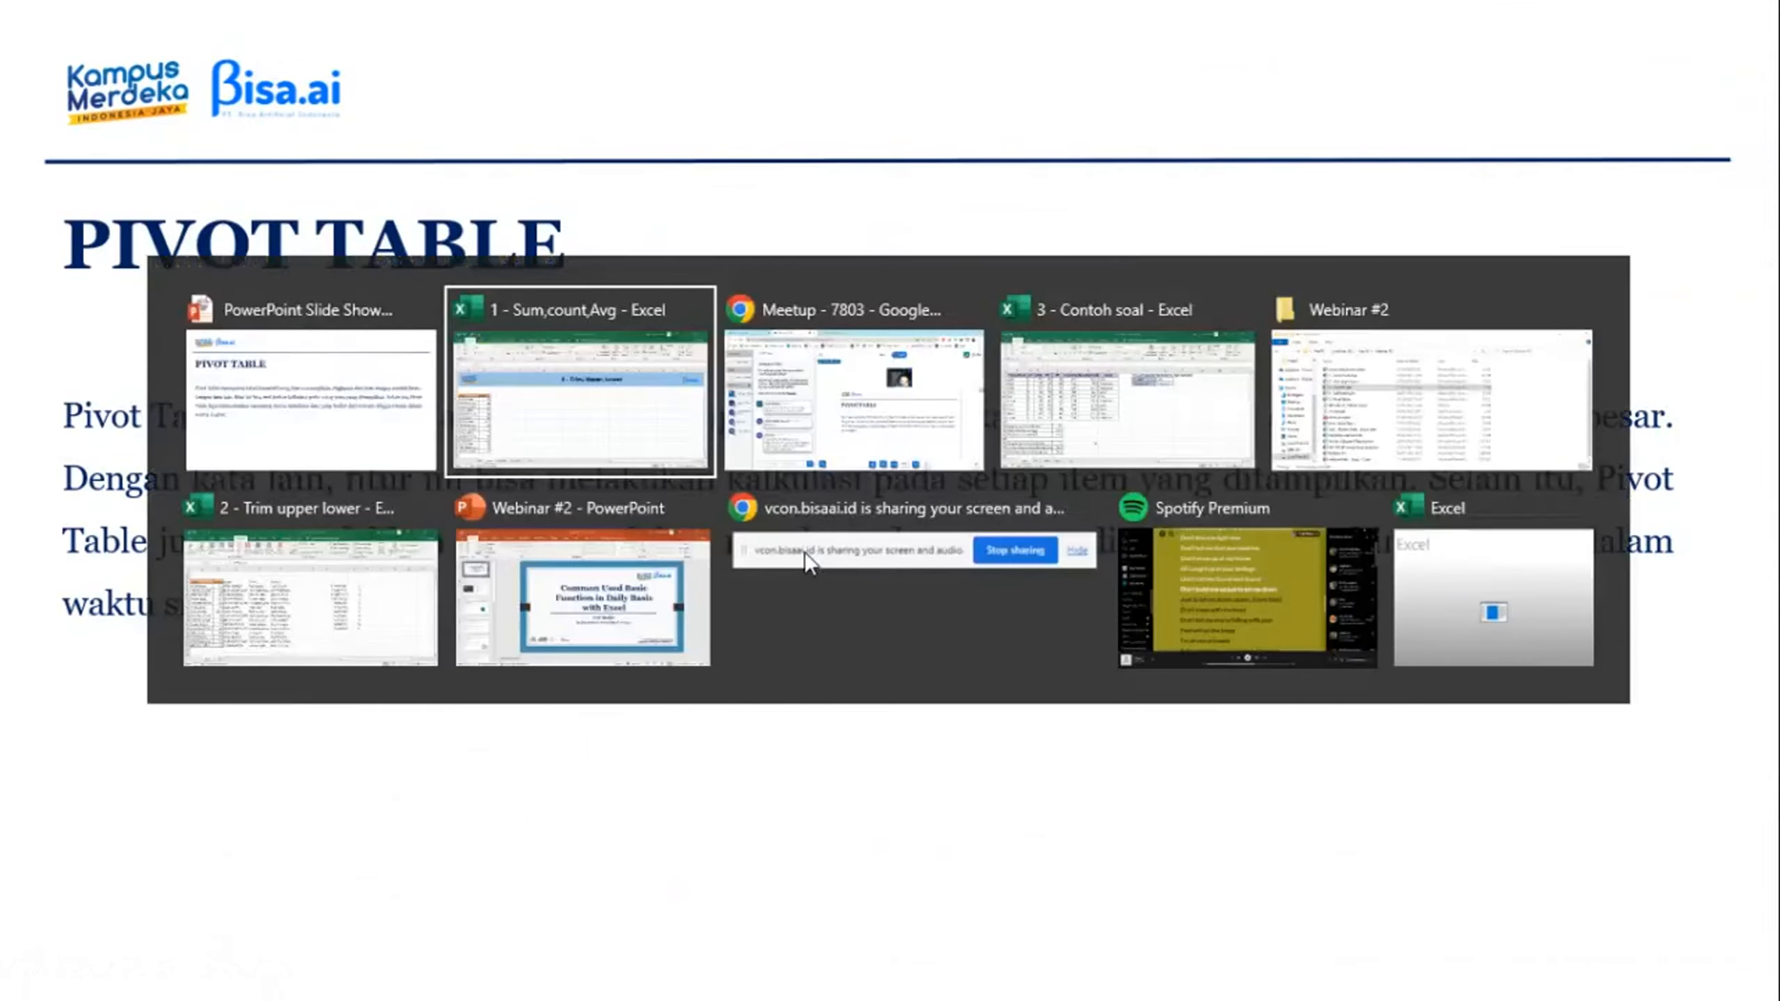
{"action": "key", "text": "alt+Tab"}
{"action": "key", "text": "alt+Tab"}
{"action": "key", "text": "alt+Tab"}
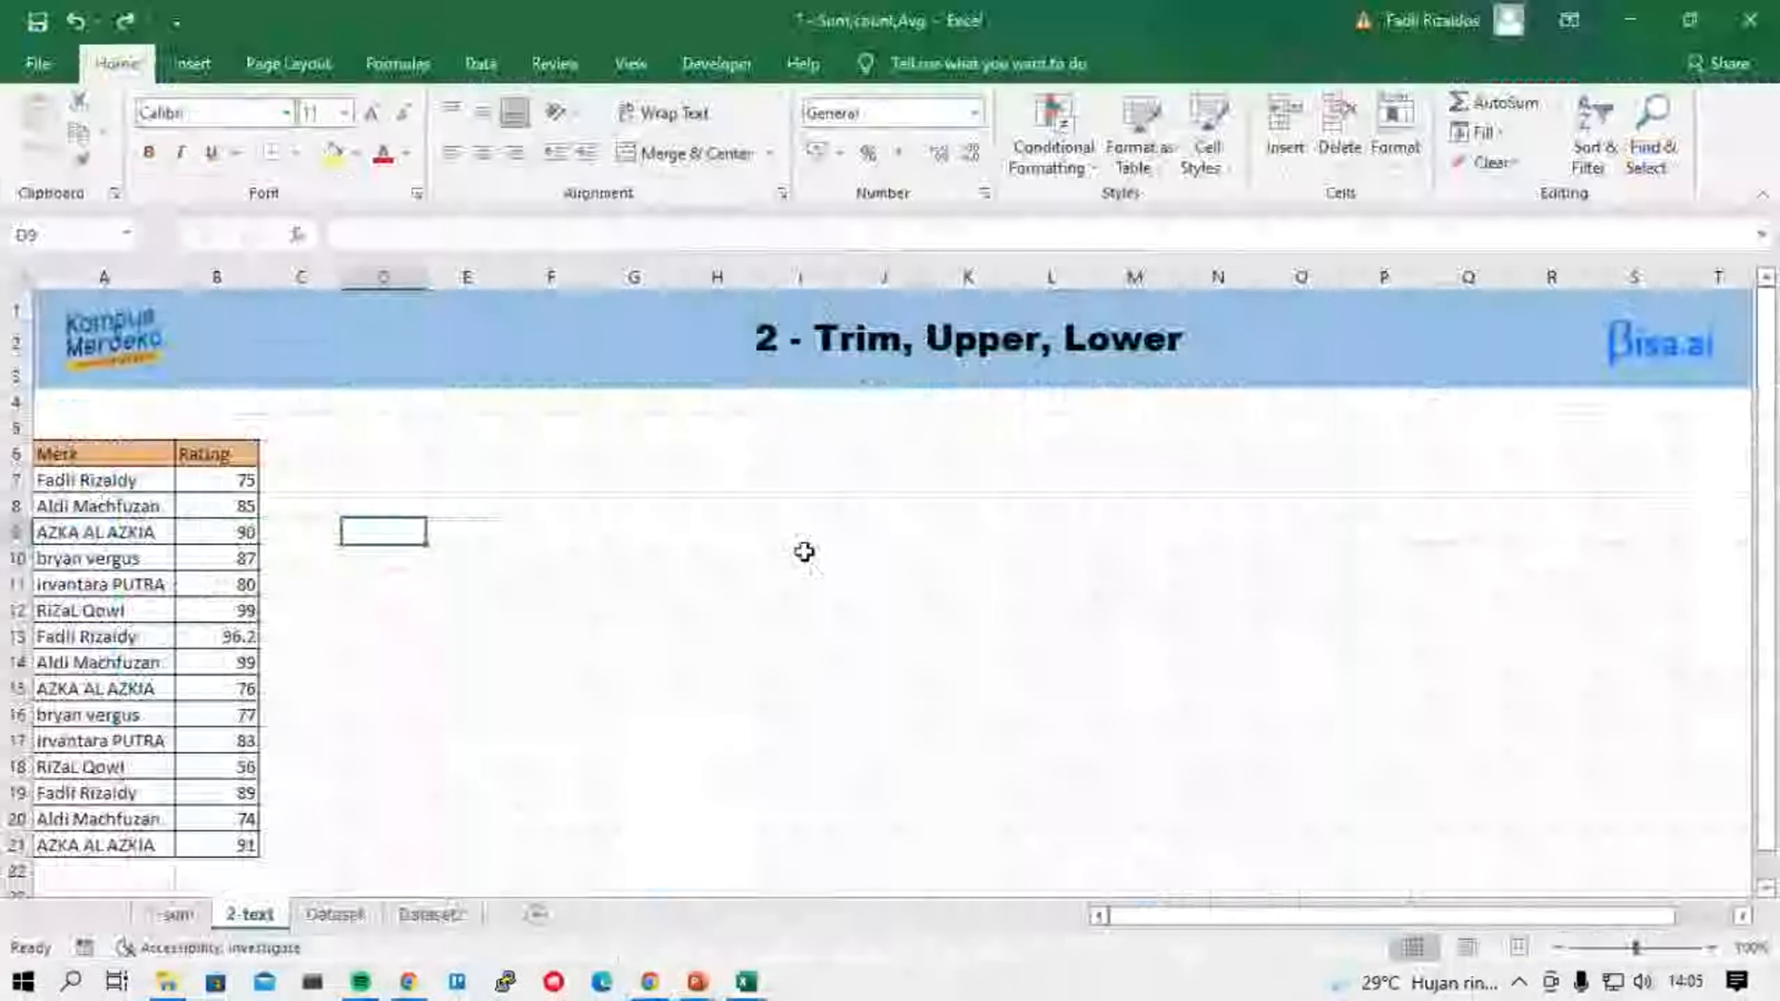
{"action": "left_click", "coordinate": [167, 982]}
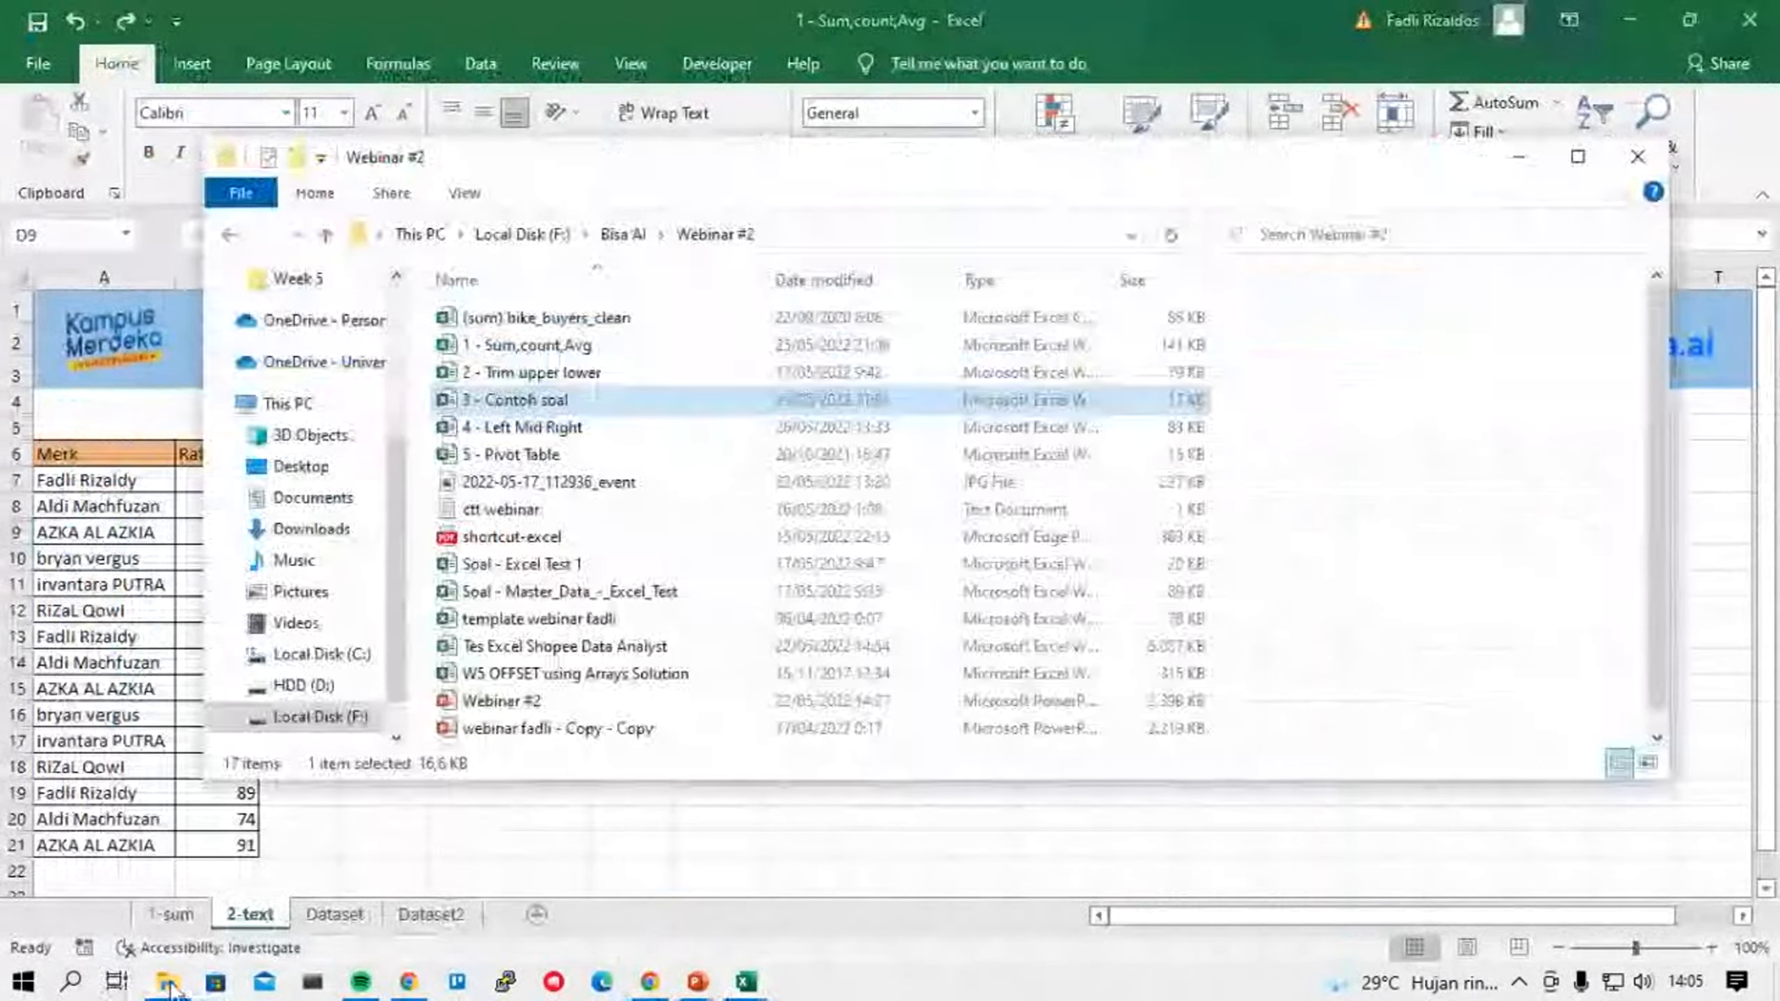
{"action": "double_click", "coordinate": [503, 458]}
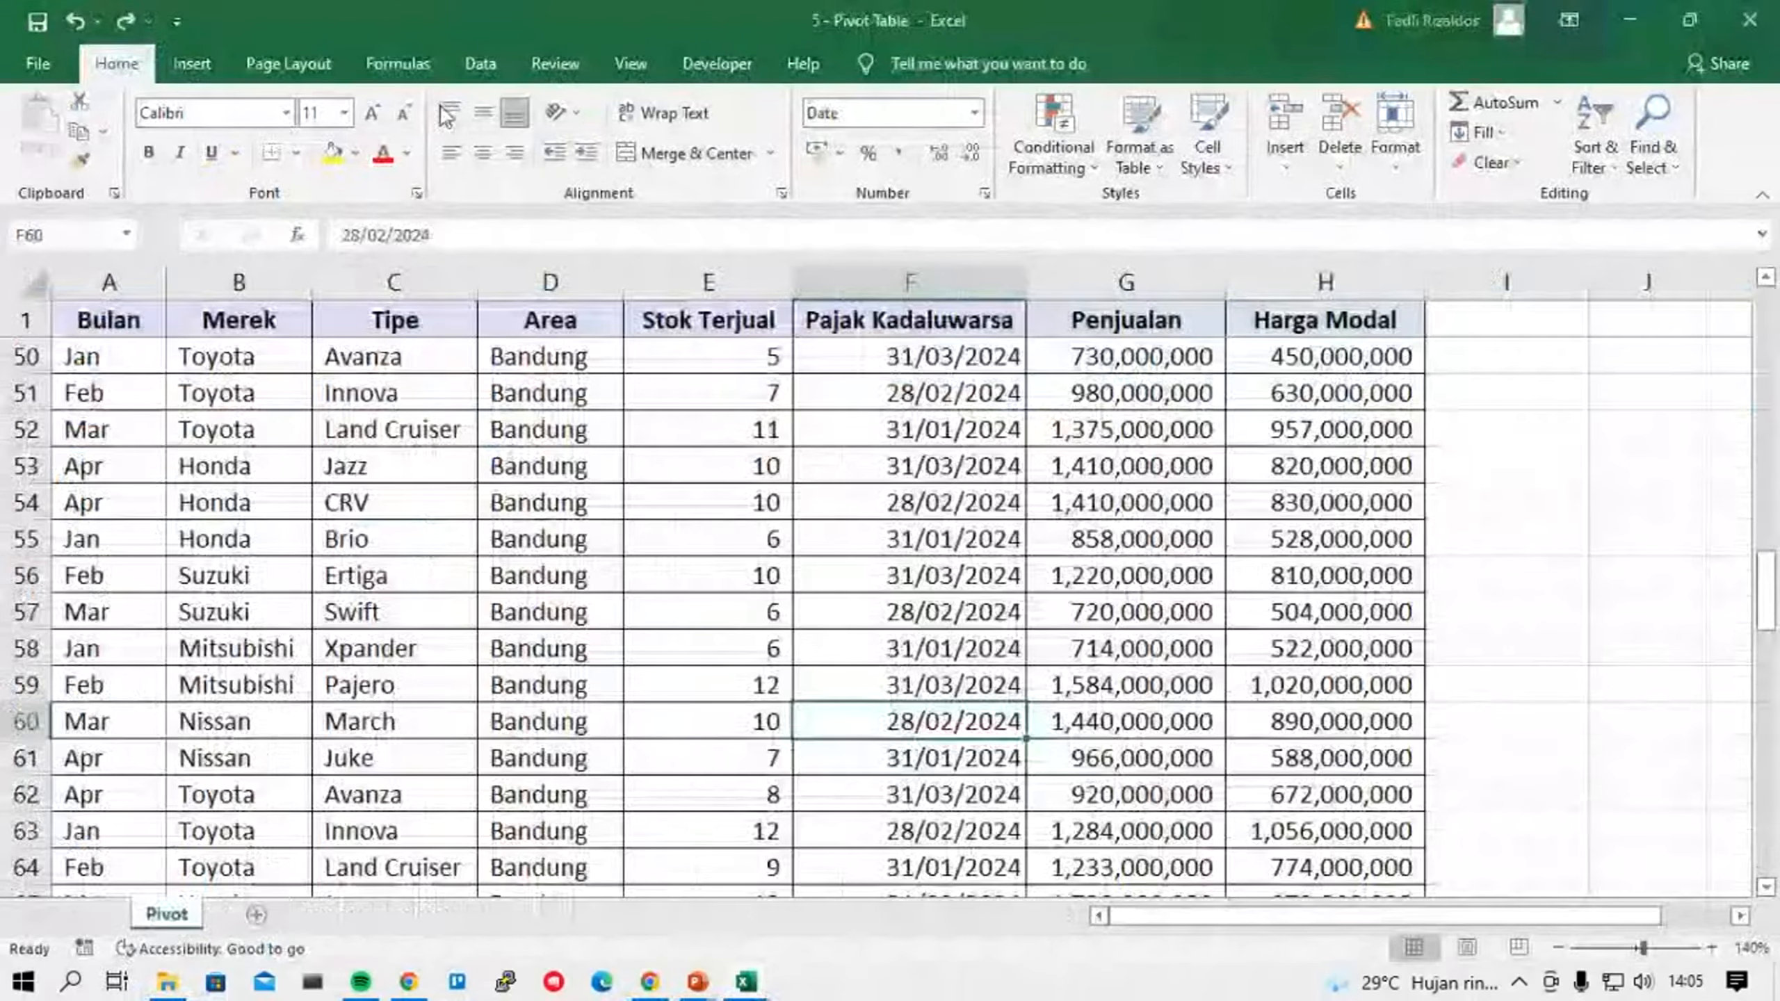
Check the Meetup session in Chrome, and examine the car sales table on the Pivot sheet in Excel.
{"action": "left_click", "coordinate": [650, 981]}
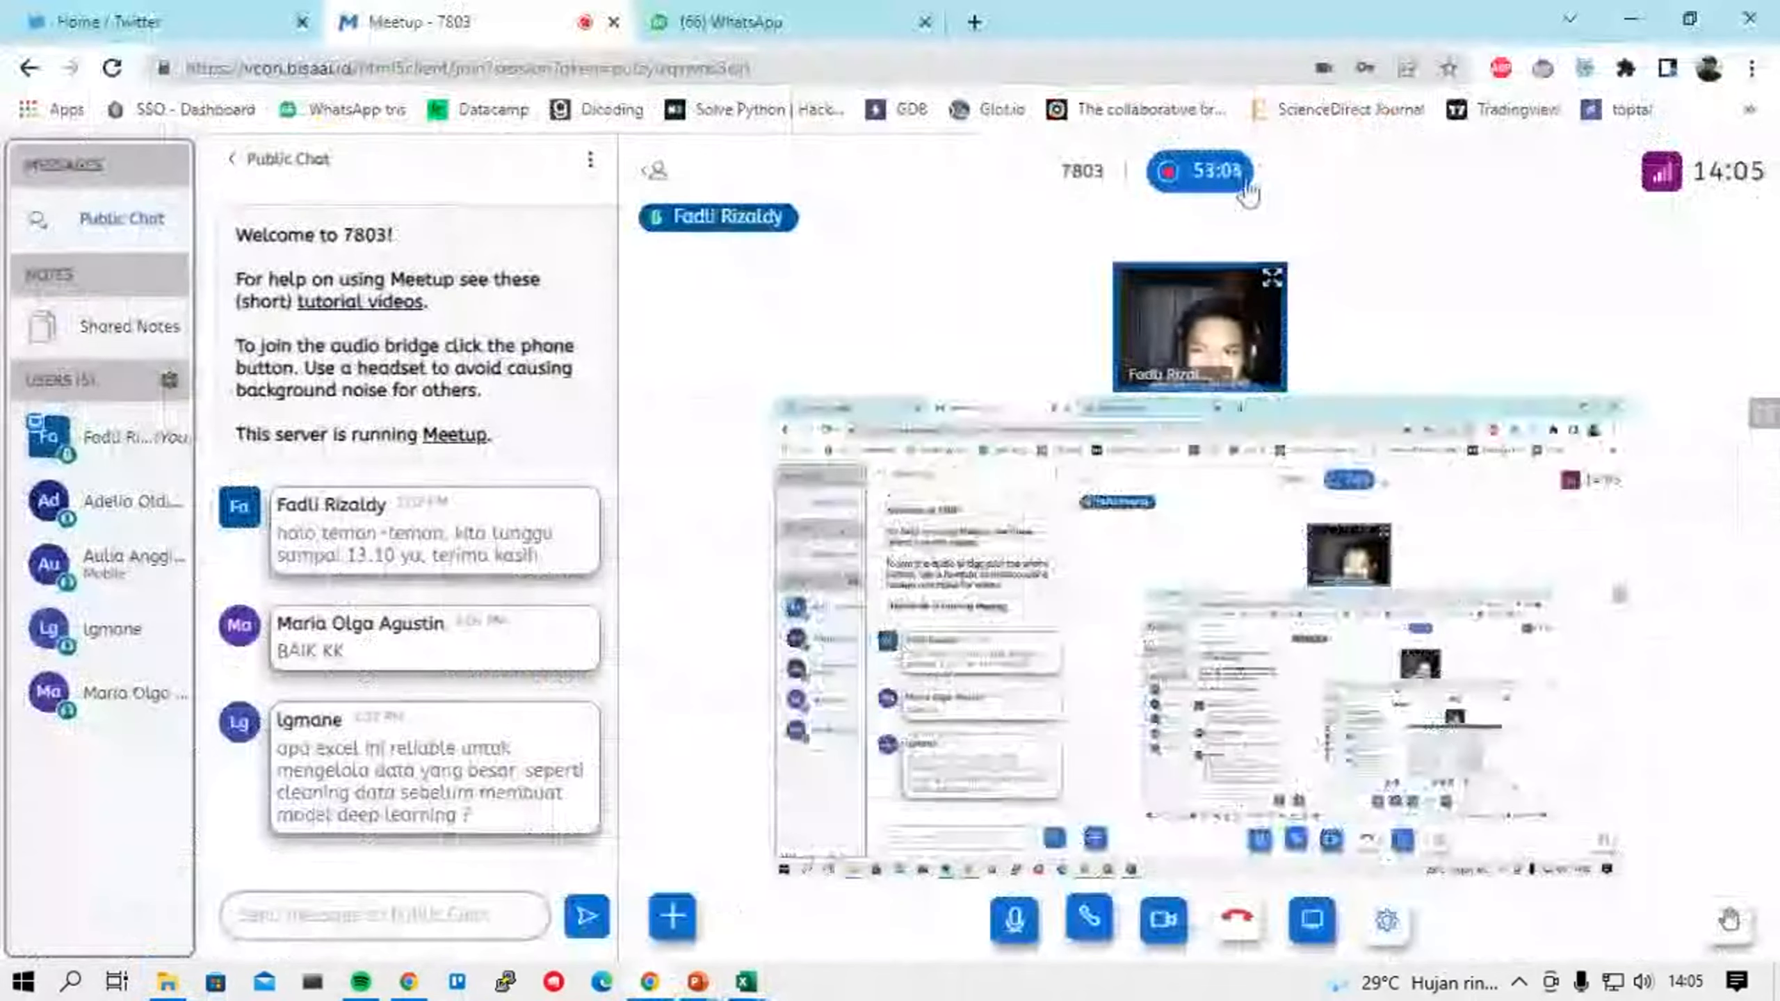
{"action": "key", "text": "alt+Tab"}
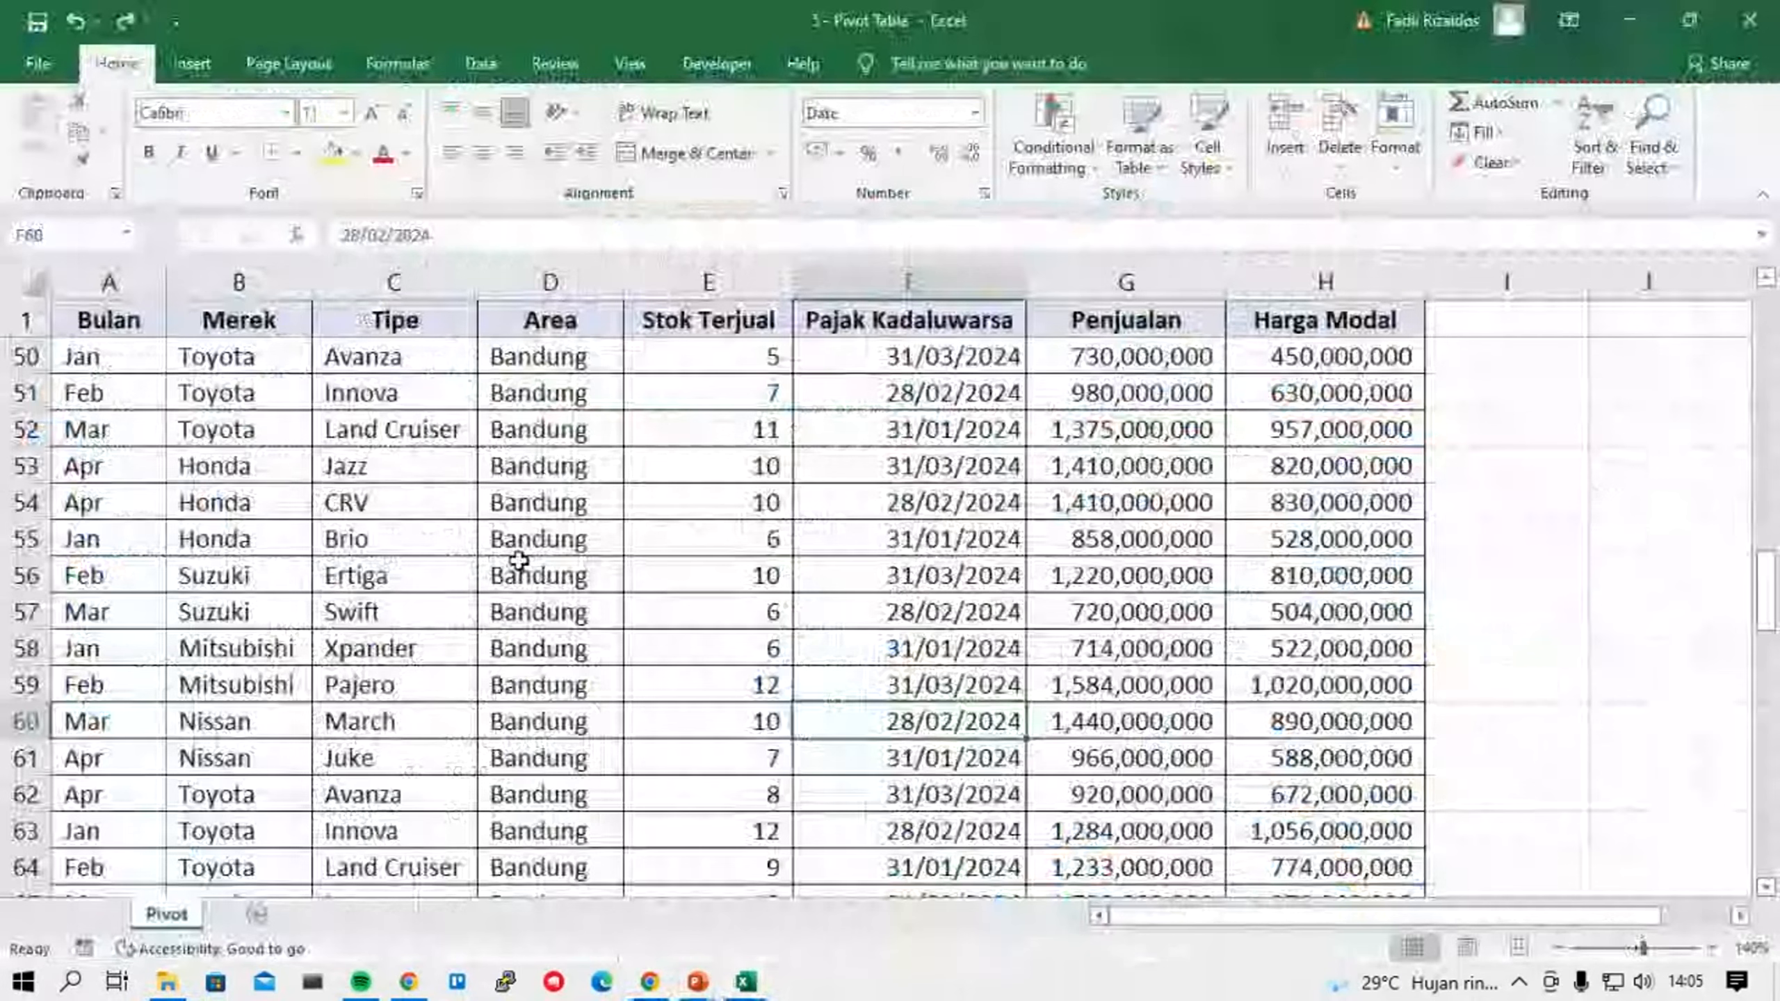
{"action": "left_click", "coordinate": [995, 646]}
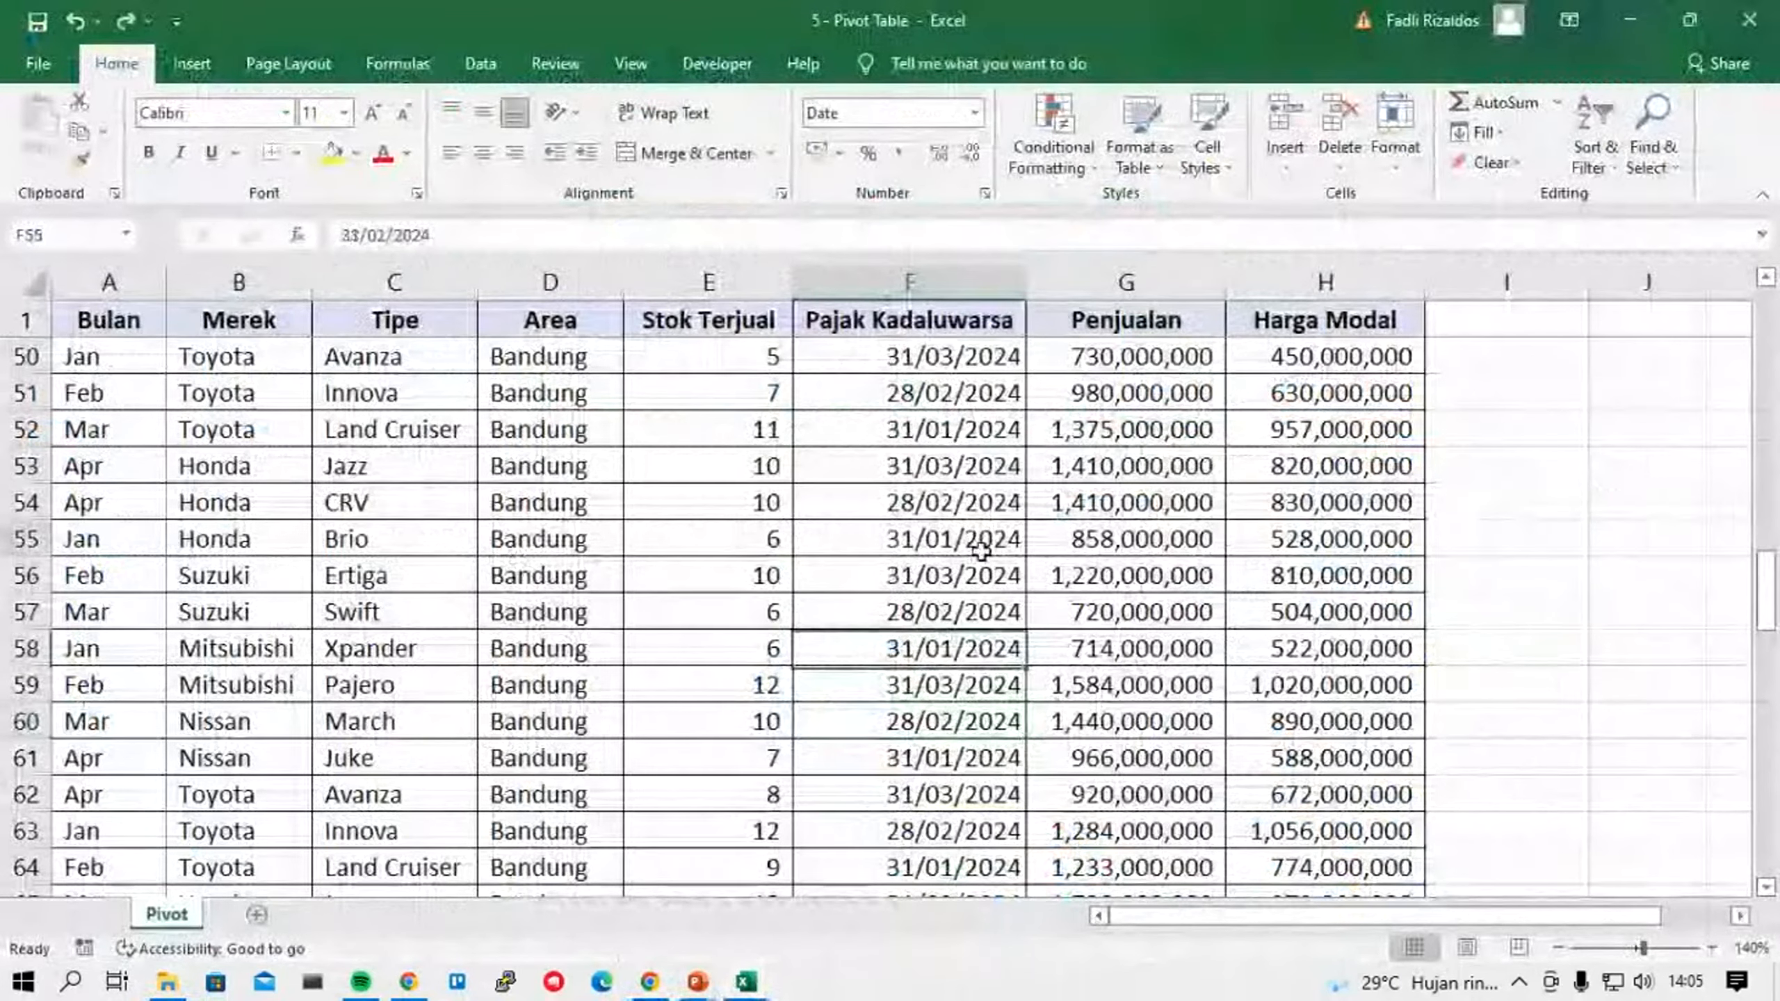
{"action": "left_click", "coordinate": [749, 503]}
{"action": "left_click", "coordinate": [149, 339]}
{"action": "left_click_drag", "start_coordinate": [149, 339], "coordinate": [1251, 757]}
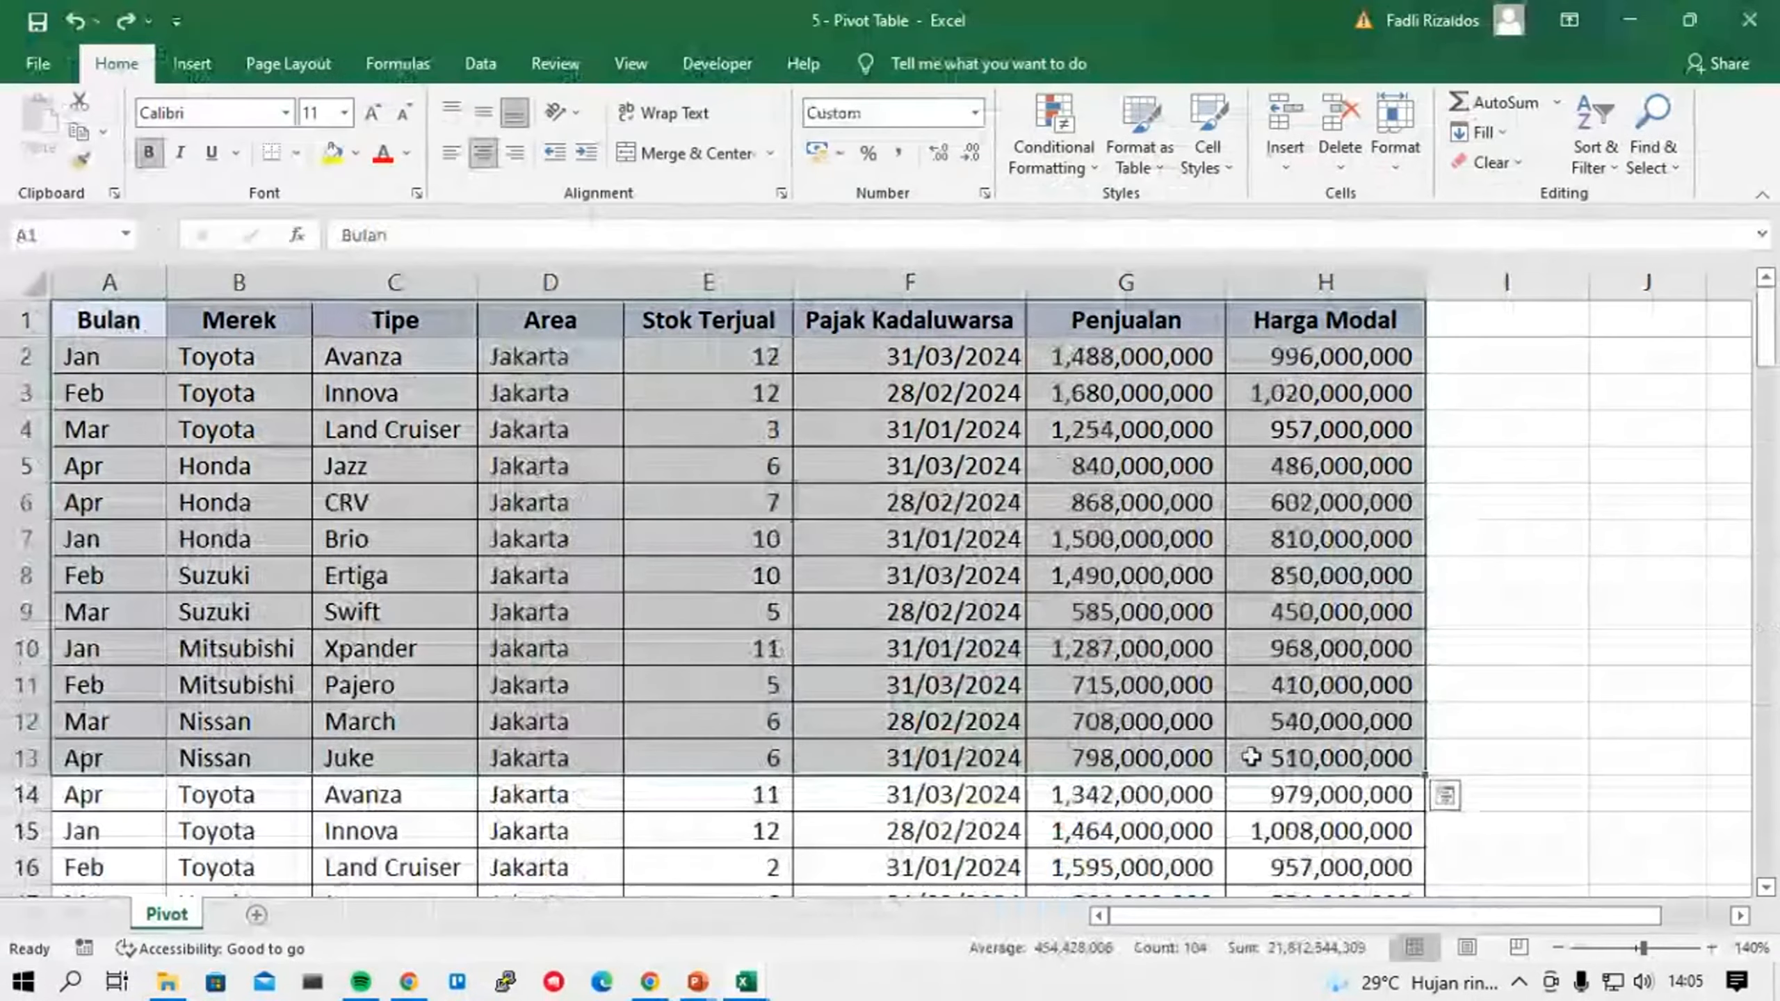
{"action": "left_click", "coordinate": [741, 707]}
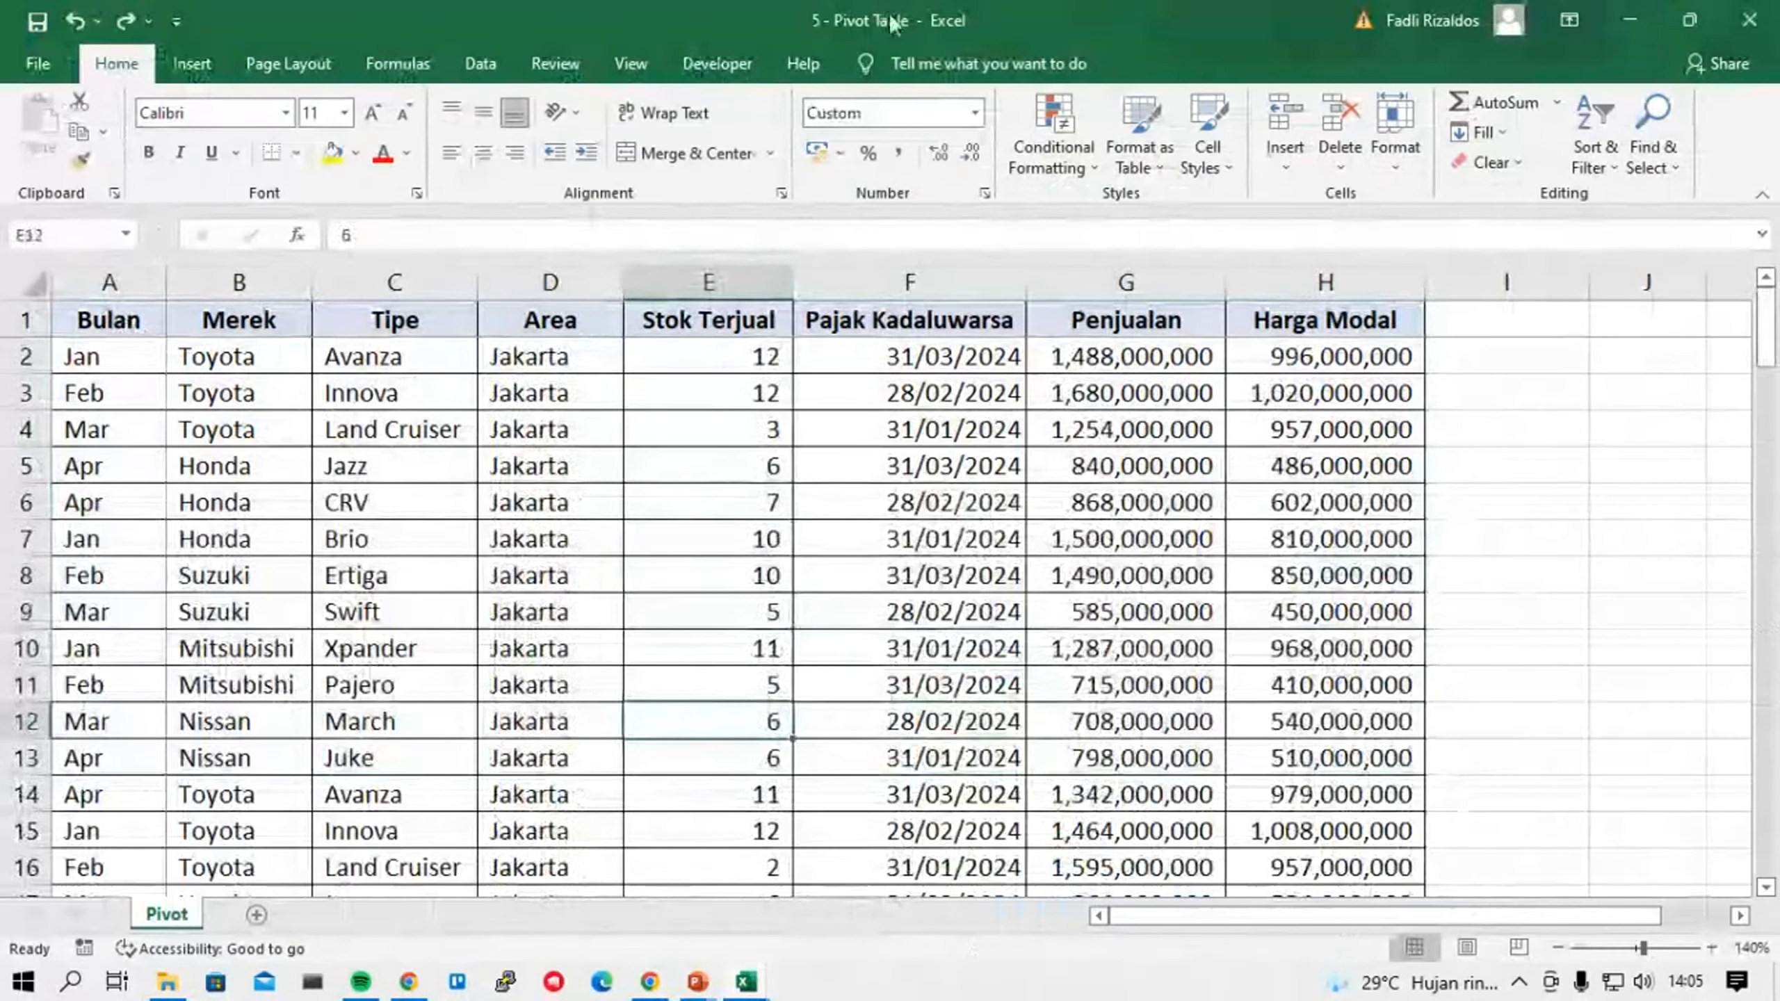
{"action": "left_click", "coordinate": [420, 431]}
{"action": "left_click_drag", "start_coordinate": [139, 327], "coordinate": [1097, 683]}
{"action": "left_click", "coordinate": [909, 755]}
{"action": "left_click", "coordinate": [457, 576]}
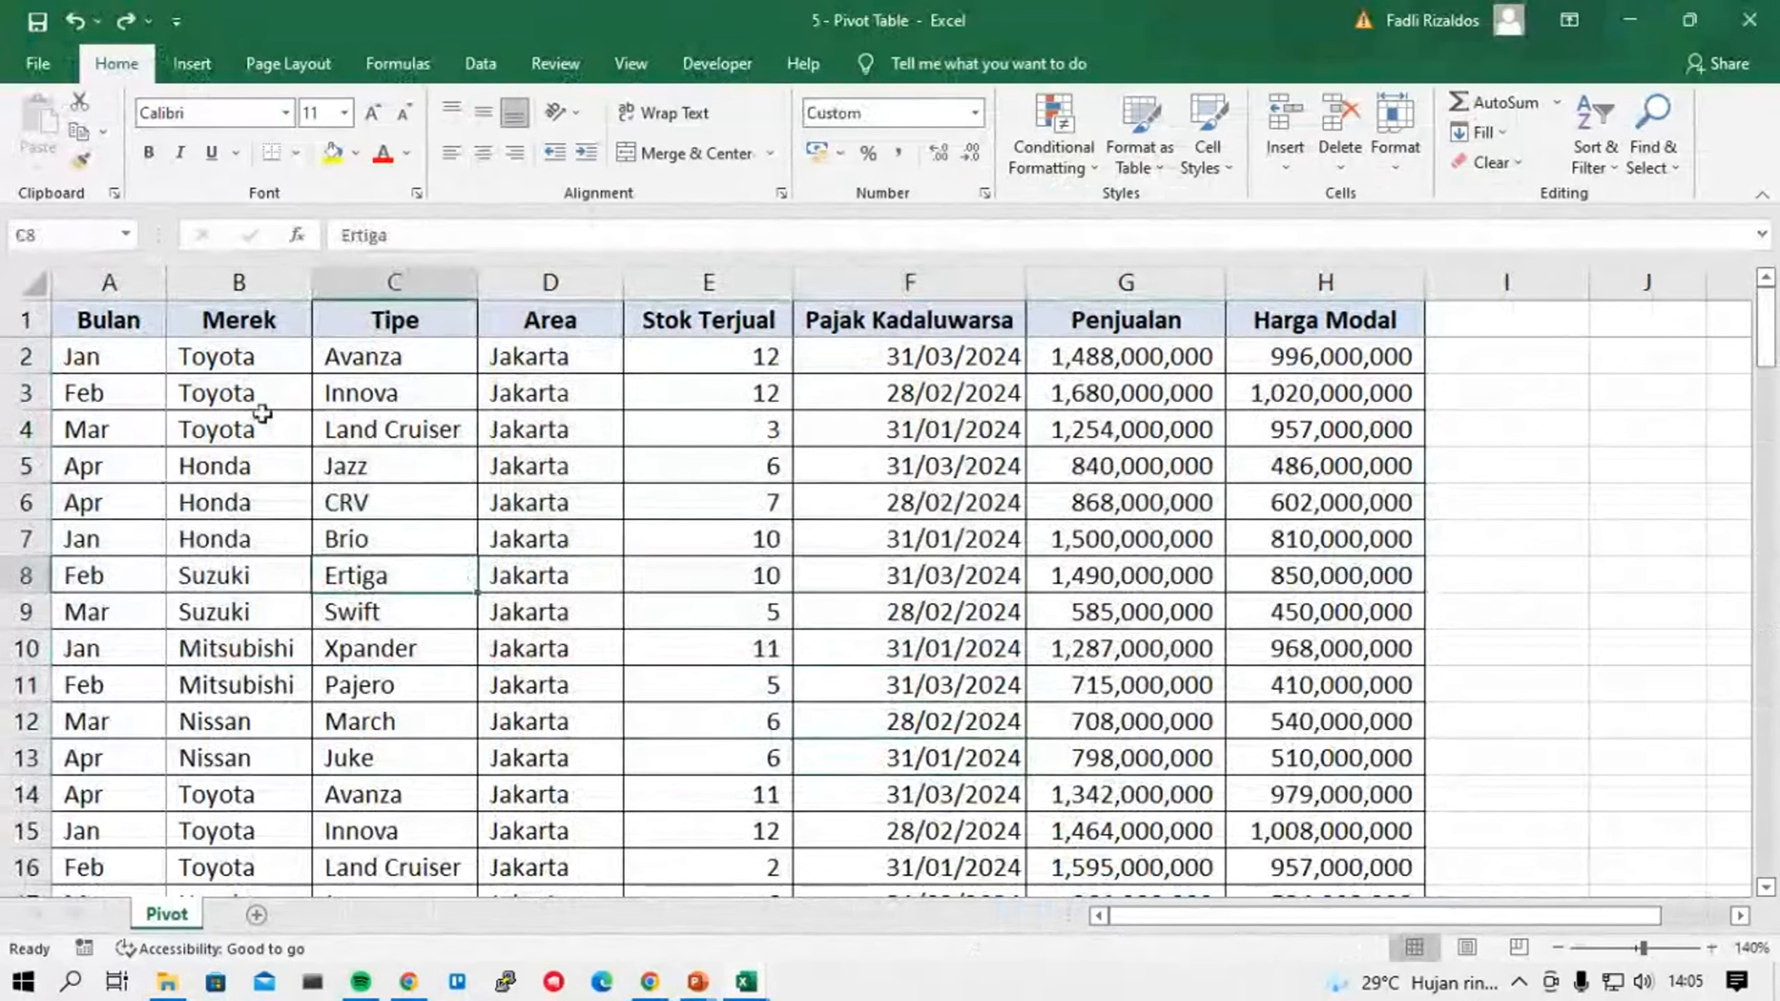
{"action": "left_click", "coordinate": [158, 392]}
{"action": "left_click", "coordinate": [191, 64]}
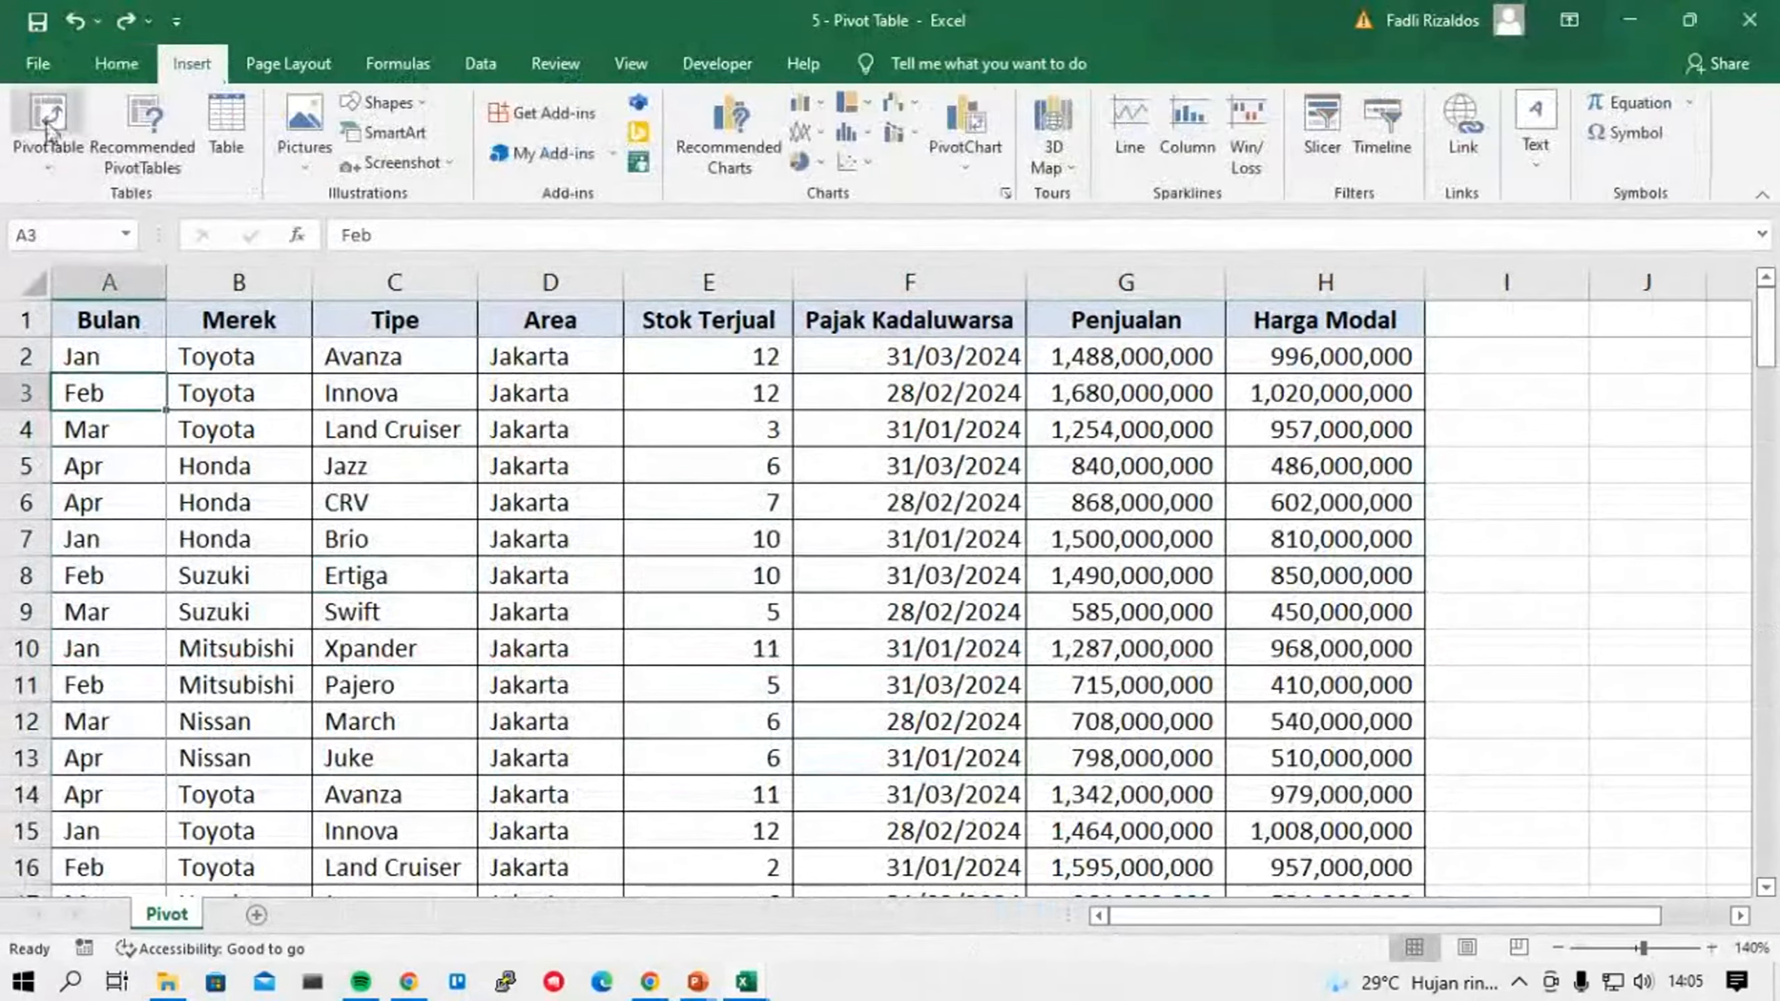
{"action": "left_click", "coordinate": [50, 126]}
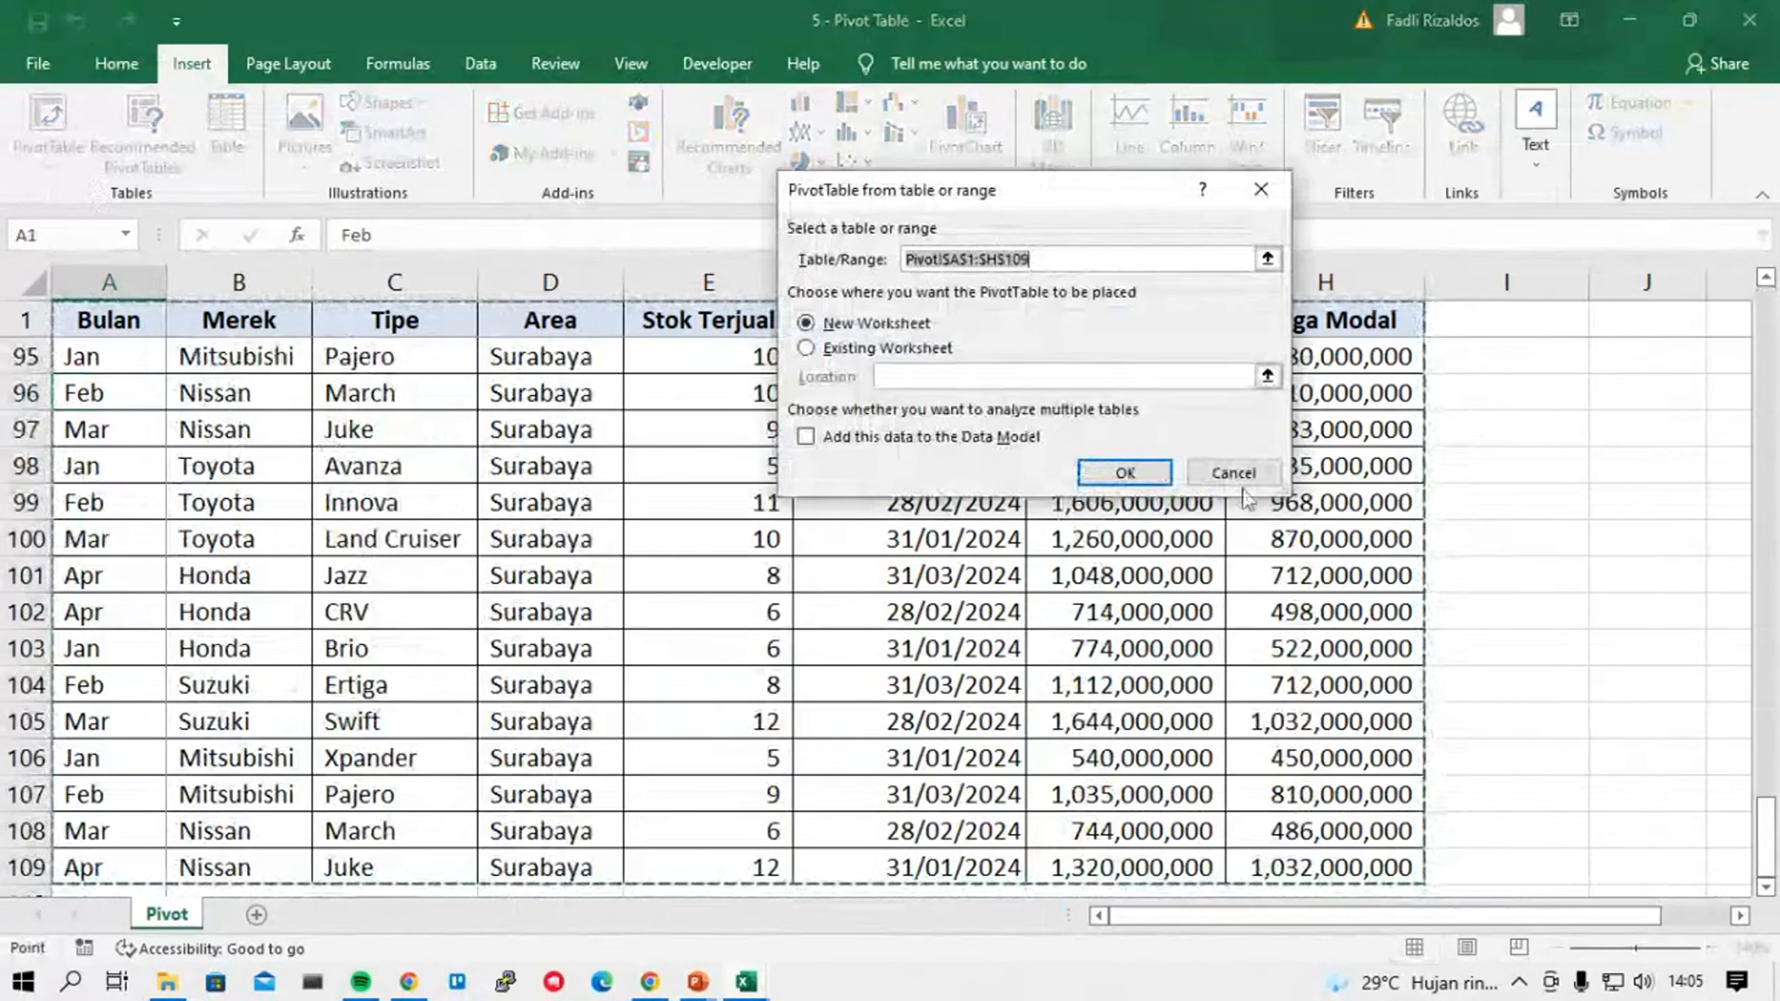
{"action": "left_click", "coordinate": [1250, 481]}
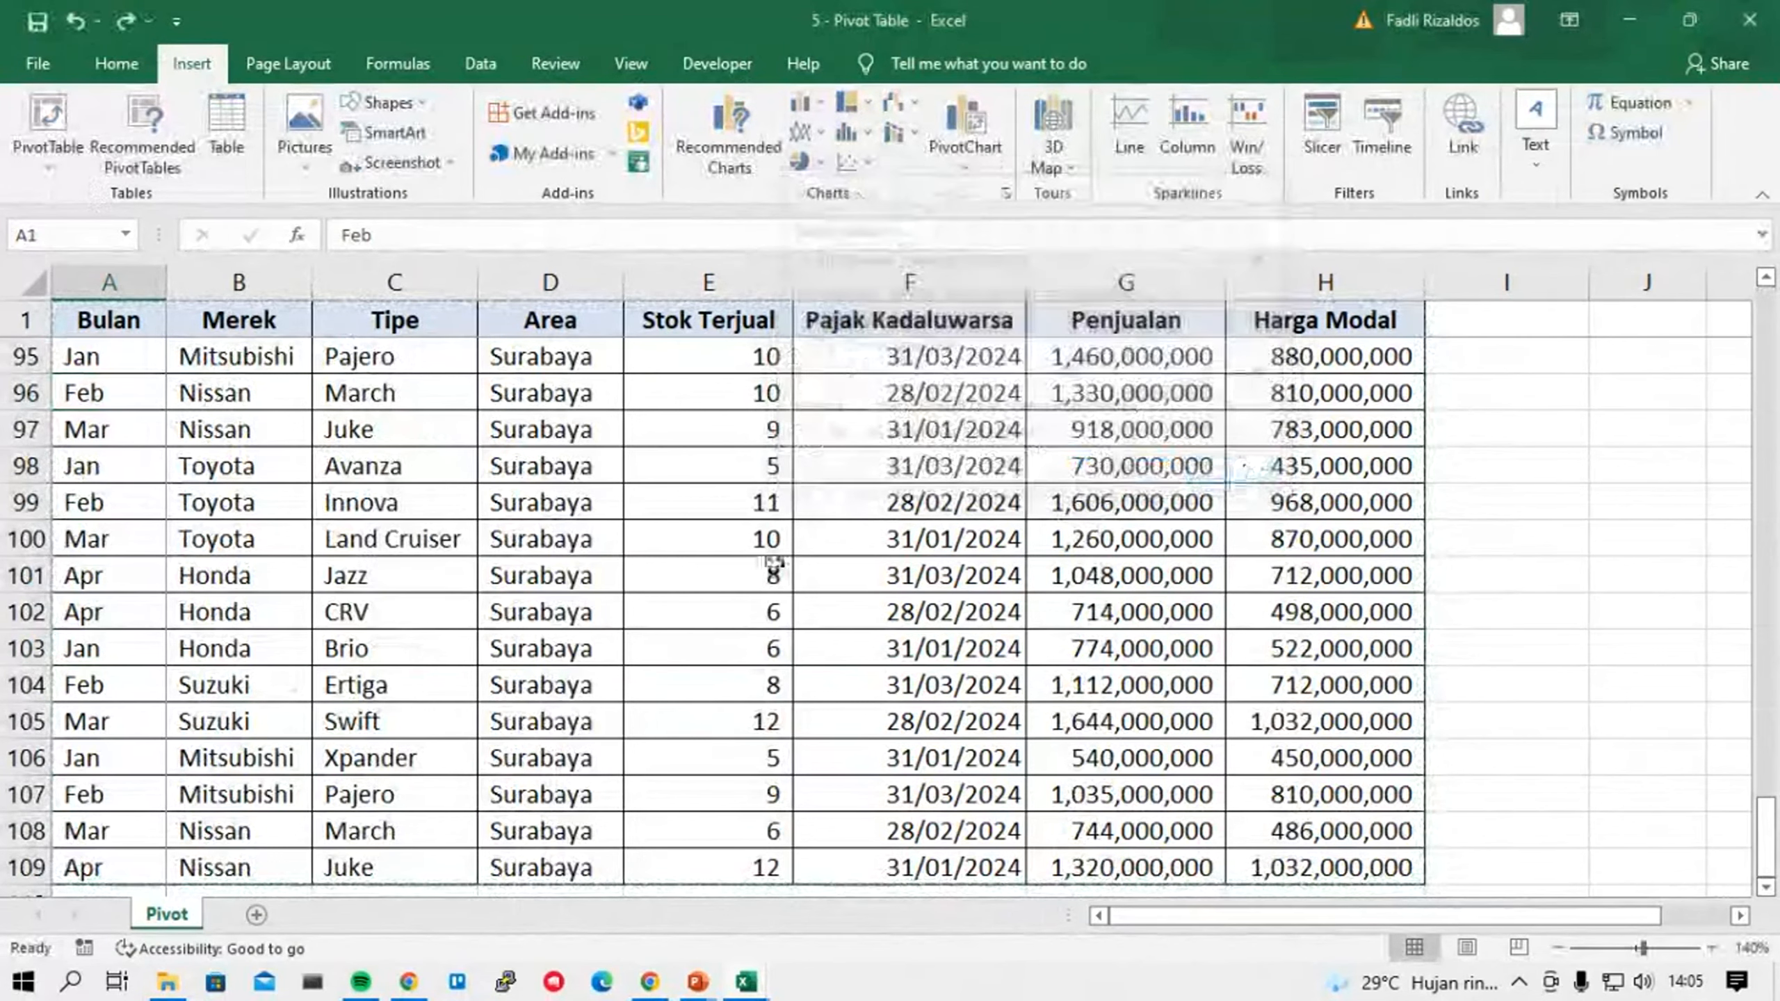
Select the header row from Bulan to Harga Modal and look at the Freeze Panes options.
{"action": "scroll", "coordinate": [737, 604], "scroll_direction": "up", "scroll_amount": 5}
{"action": "scroll", "coordinate": [739, 604], "scroll_direction": "up", "scroll_amount": 20}
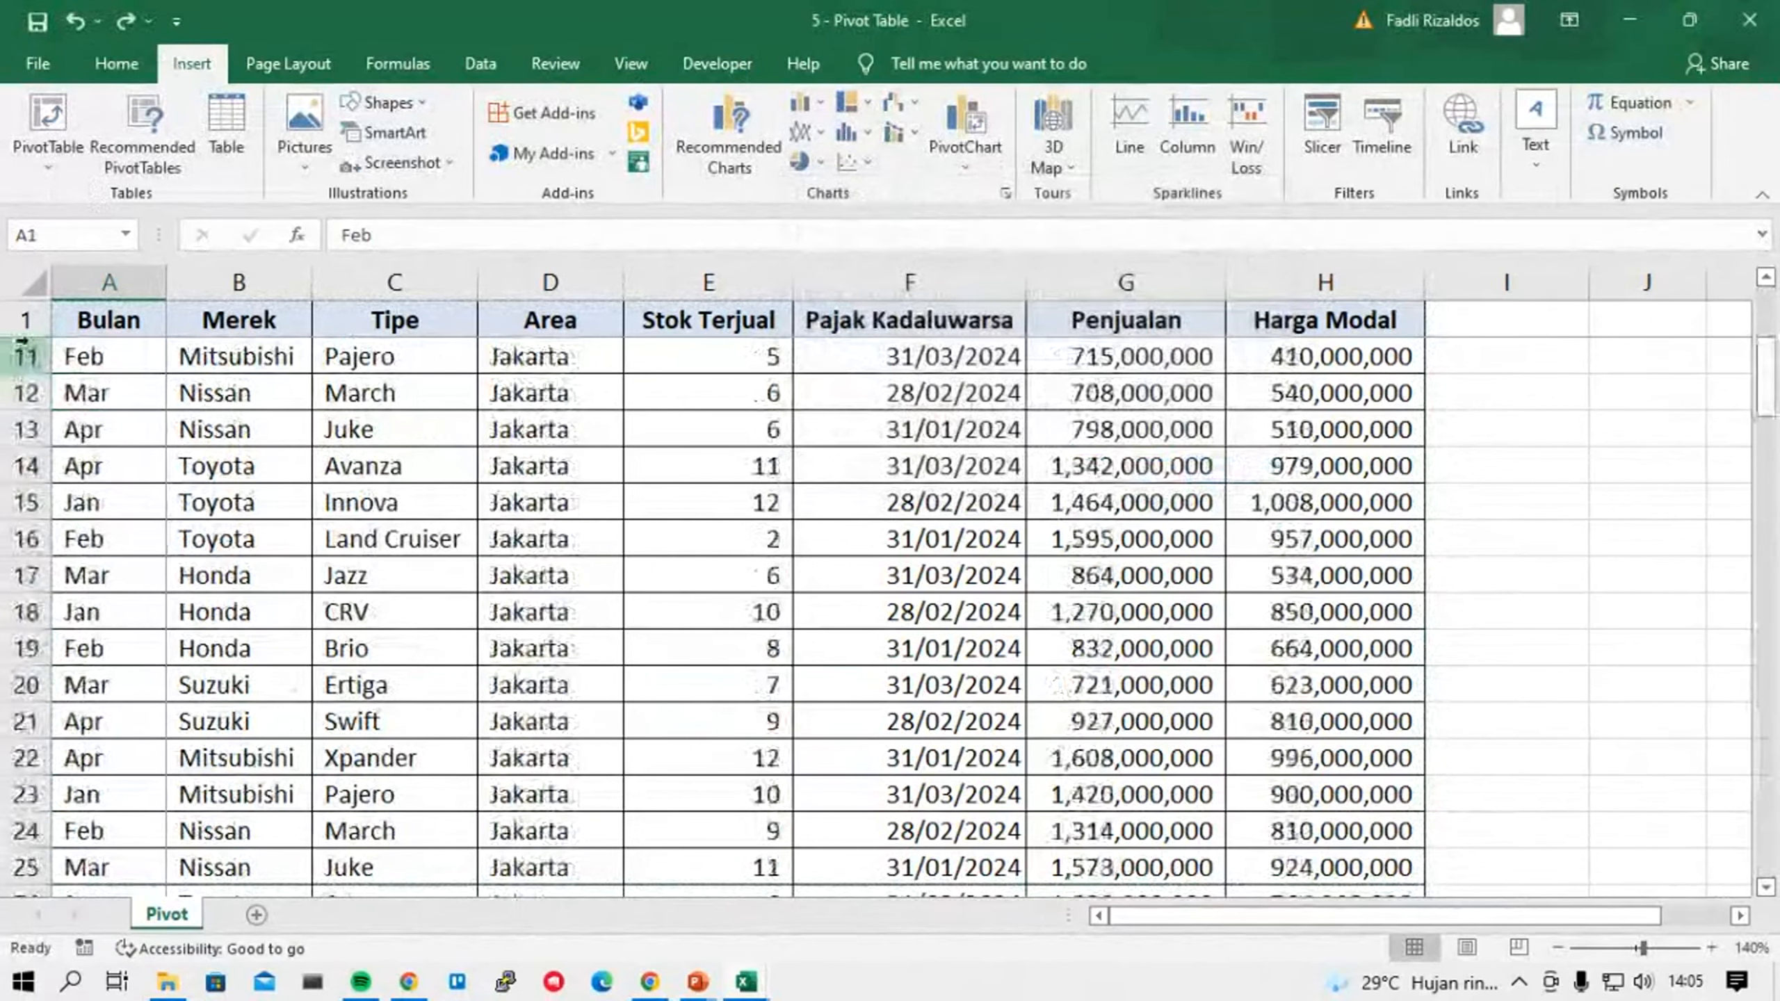
{"action": "scroll", "coordinate": [38, 357], "scroll_direction": "up", "scroll_amount": 3}
{"action": "scroll", "coordinate": [28, 340], "scroll_direction": "down", "scroll_amount": 14}
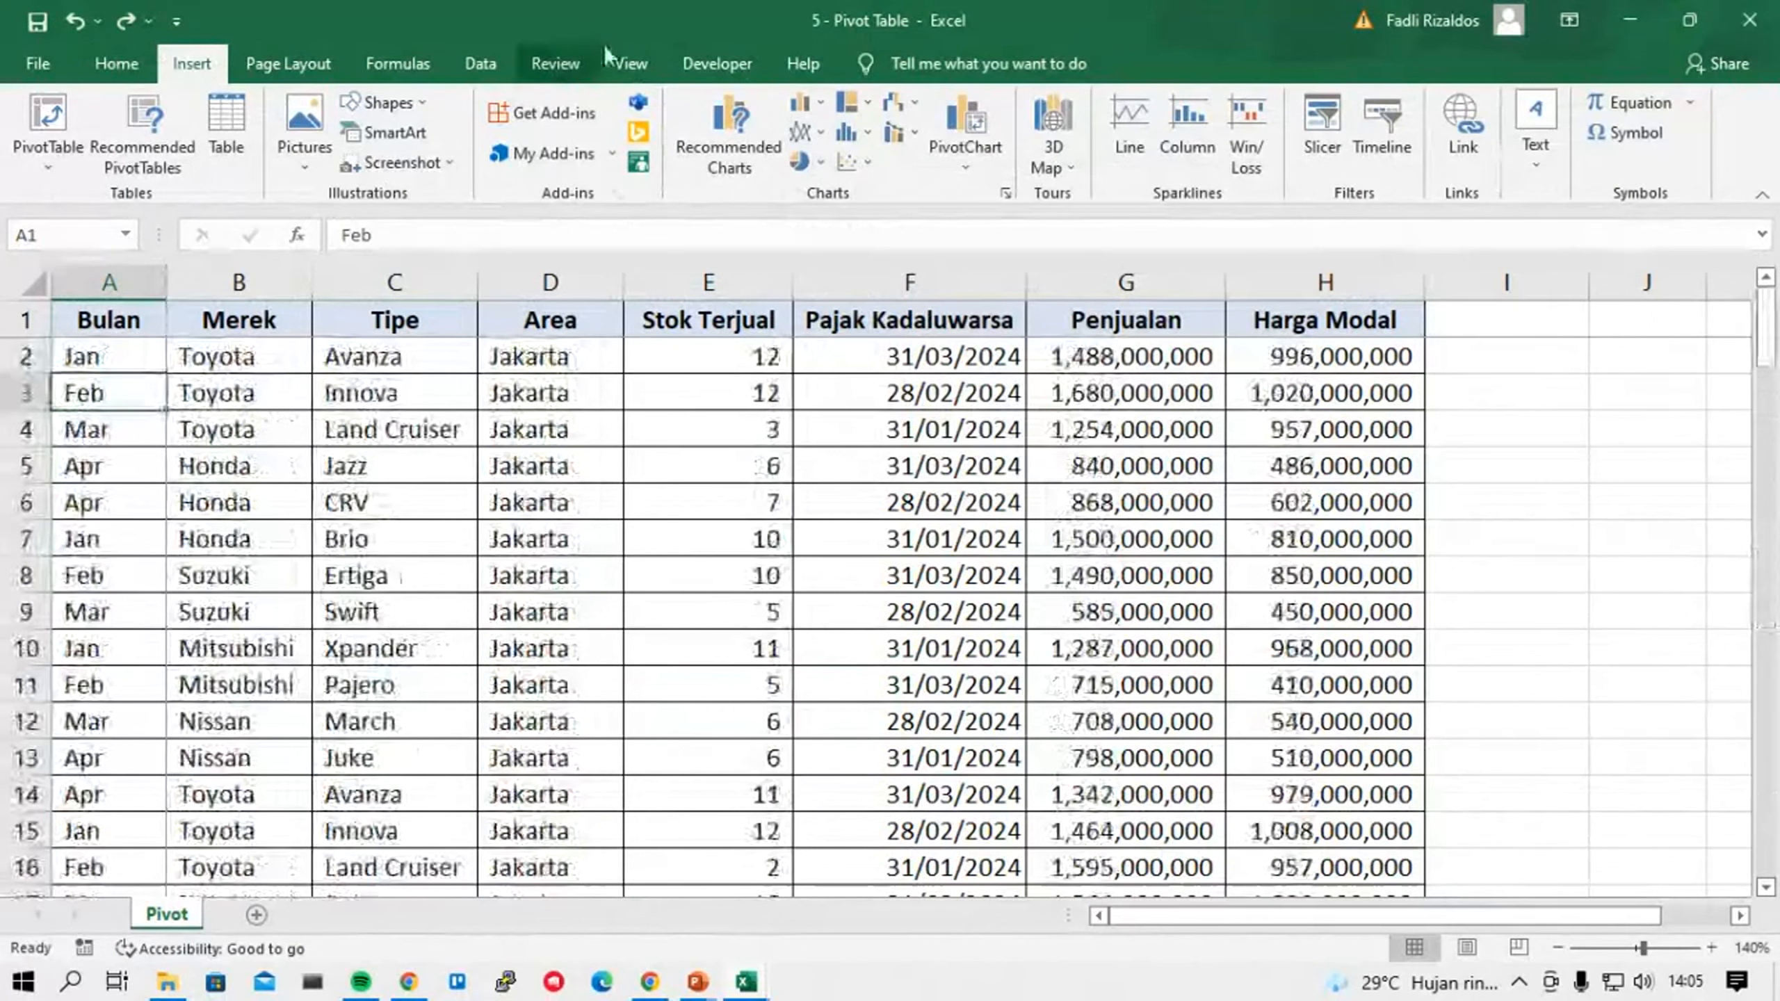
{"action": "left_click", "coordinate": [255, 496]}
{"action": "left_click", "coordinate": [242, 469]}
{"action": "left_click", "coordinate": [208, 394]}
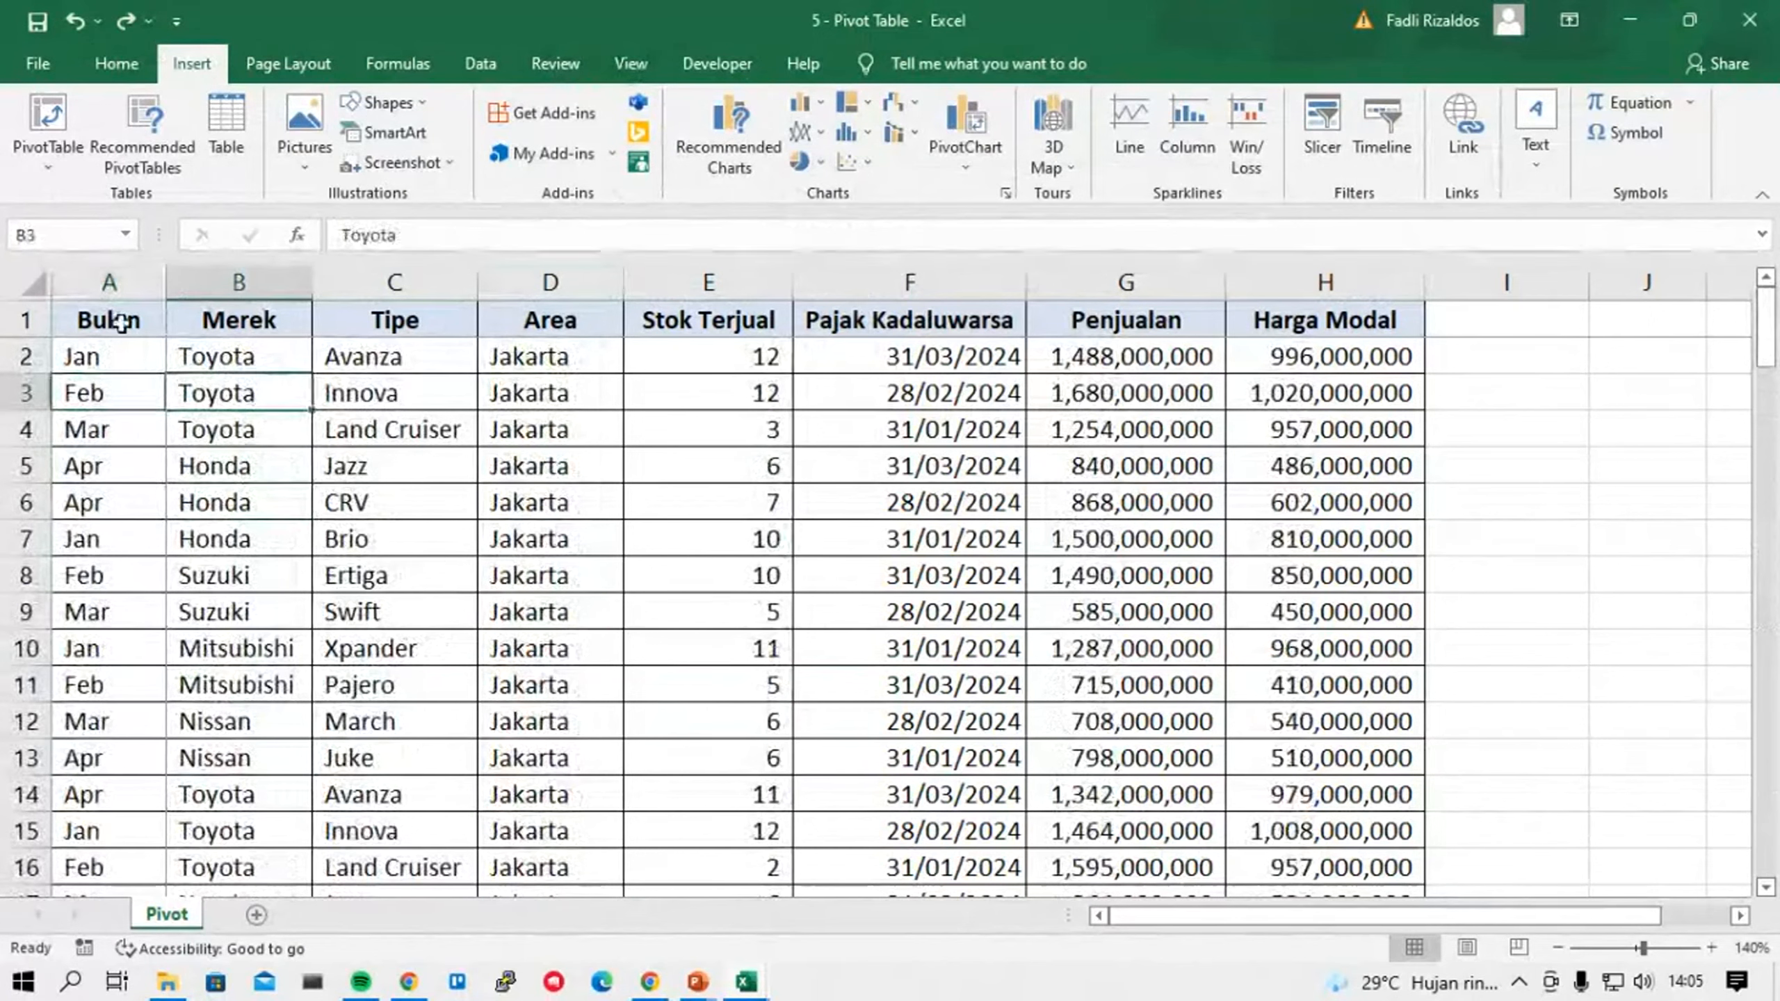
{"action": "left_click_drag", "start_coordinate": [126, 320], "coordinate": [1352, 319]}
{"action": "left_click", "coordinate": [630, 64]}
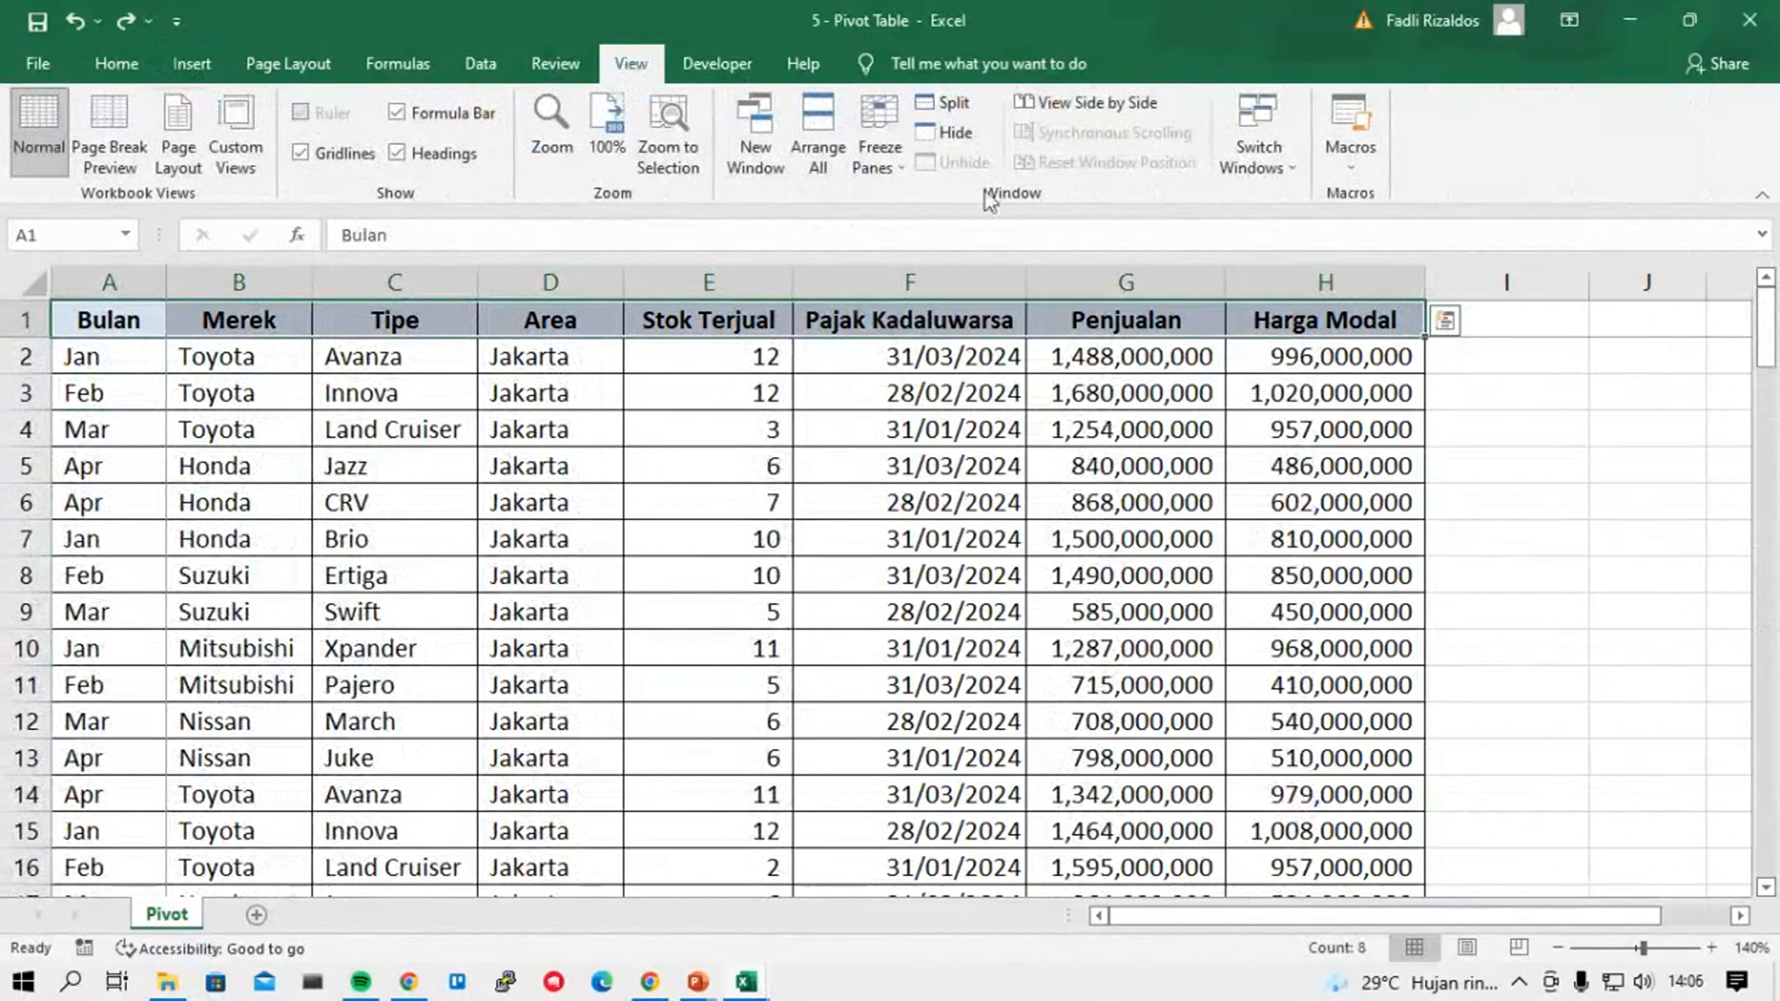
{"action": "left_click", "coordinate": [897, 162]}
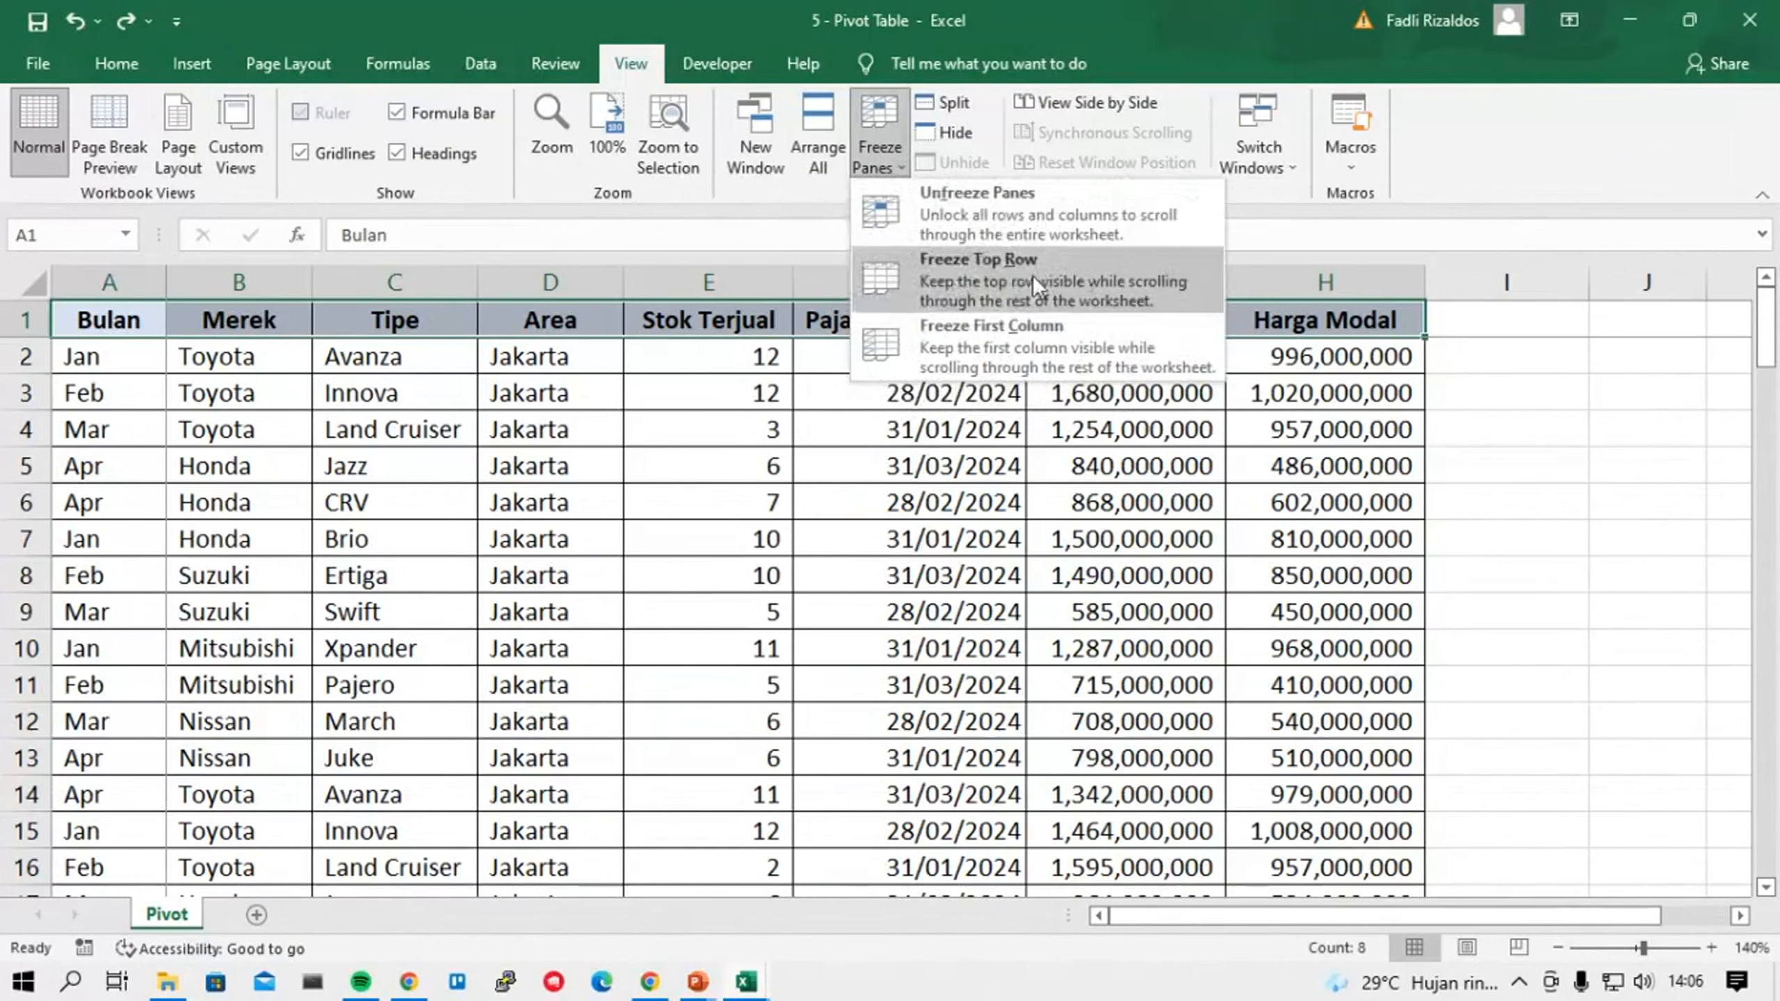
{"action": "left_click", "coordinate": [869, 499]}
Look through the car sales rows down to the Bandung entries beneath the frozen header row, and return to the first rows.
{"action": "left_click", "coordinate": [249, 398]}
{"action": "scroll", "coordinate": [253, 401], "scroll_direction": "down", "scroll_amount": 1}
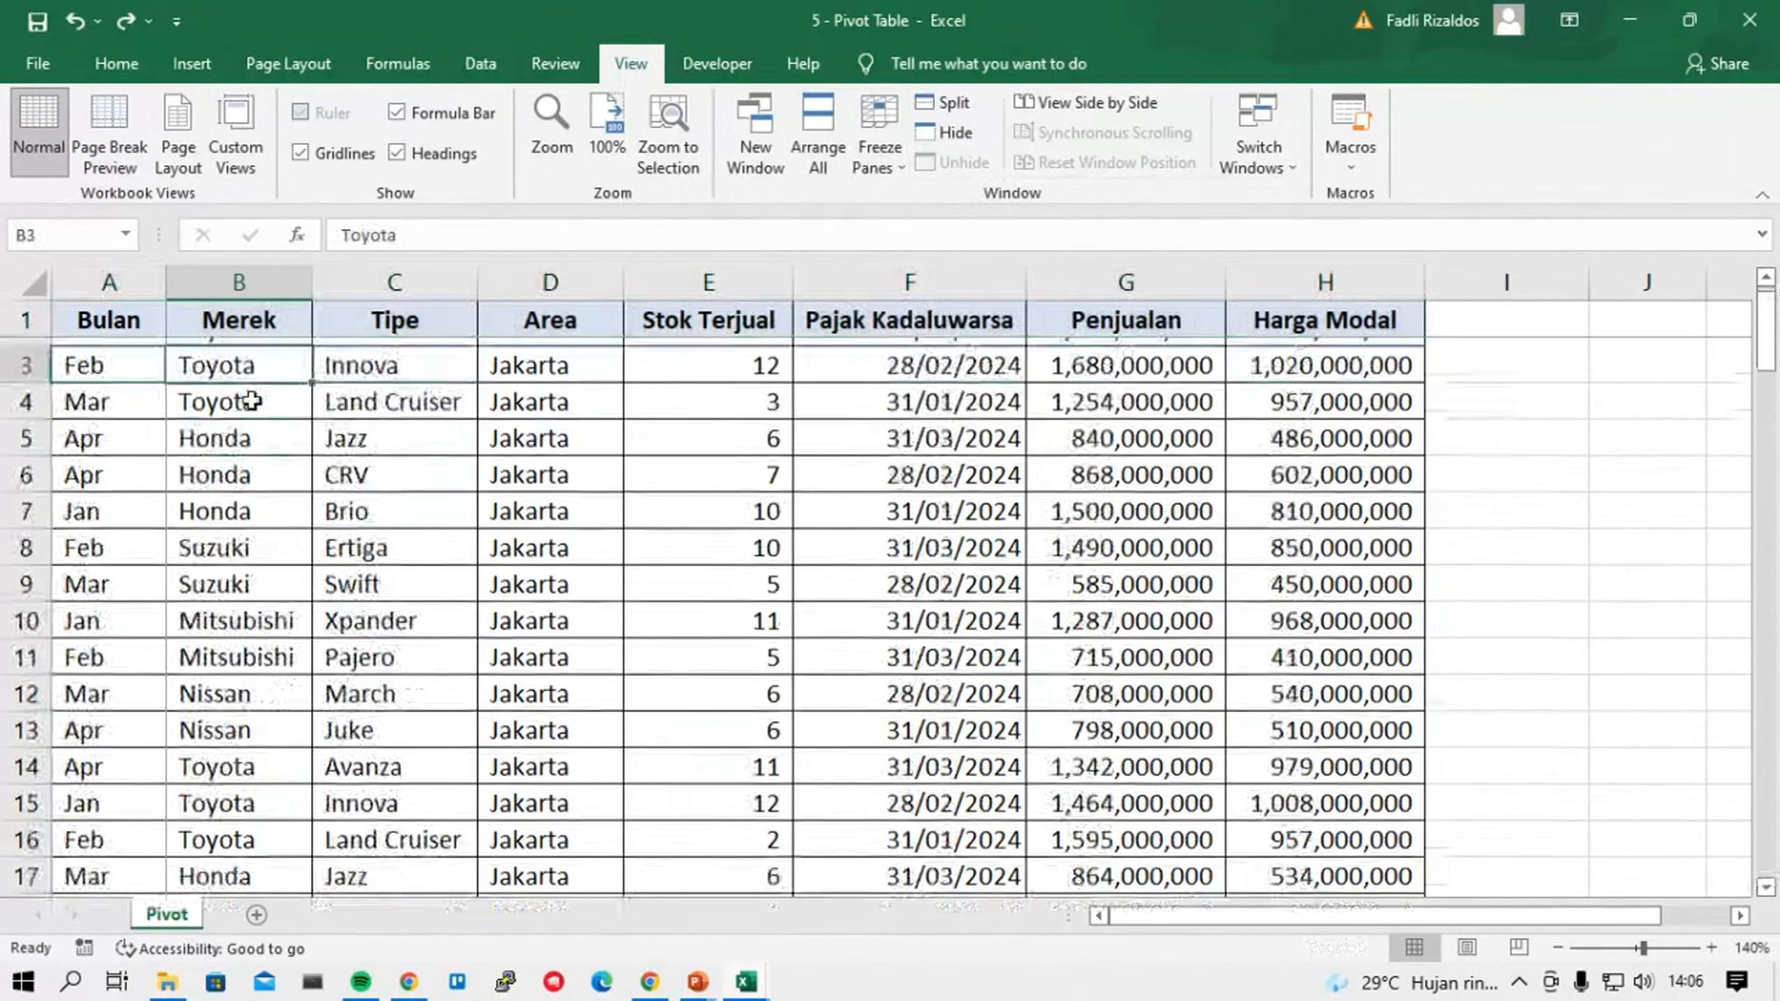
{"action": "scroll", "coordinate": [252, 401], "scroll_direction": "down", "scroll_amount": 18}
{"action": "mouse_move", "coordinate": [1248, 916]}
{"action": "left_mouse_down"}
{"action": "mouse_move", "coordinate": [1426, 923]}
{"action": "mouse_move", "coordinate": [1228, 919]}
{"action": "left_mouse_up"}
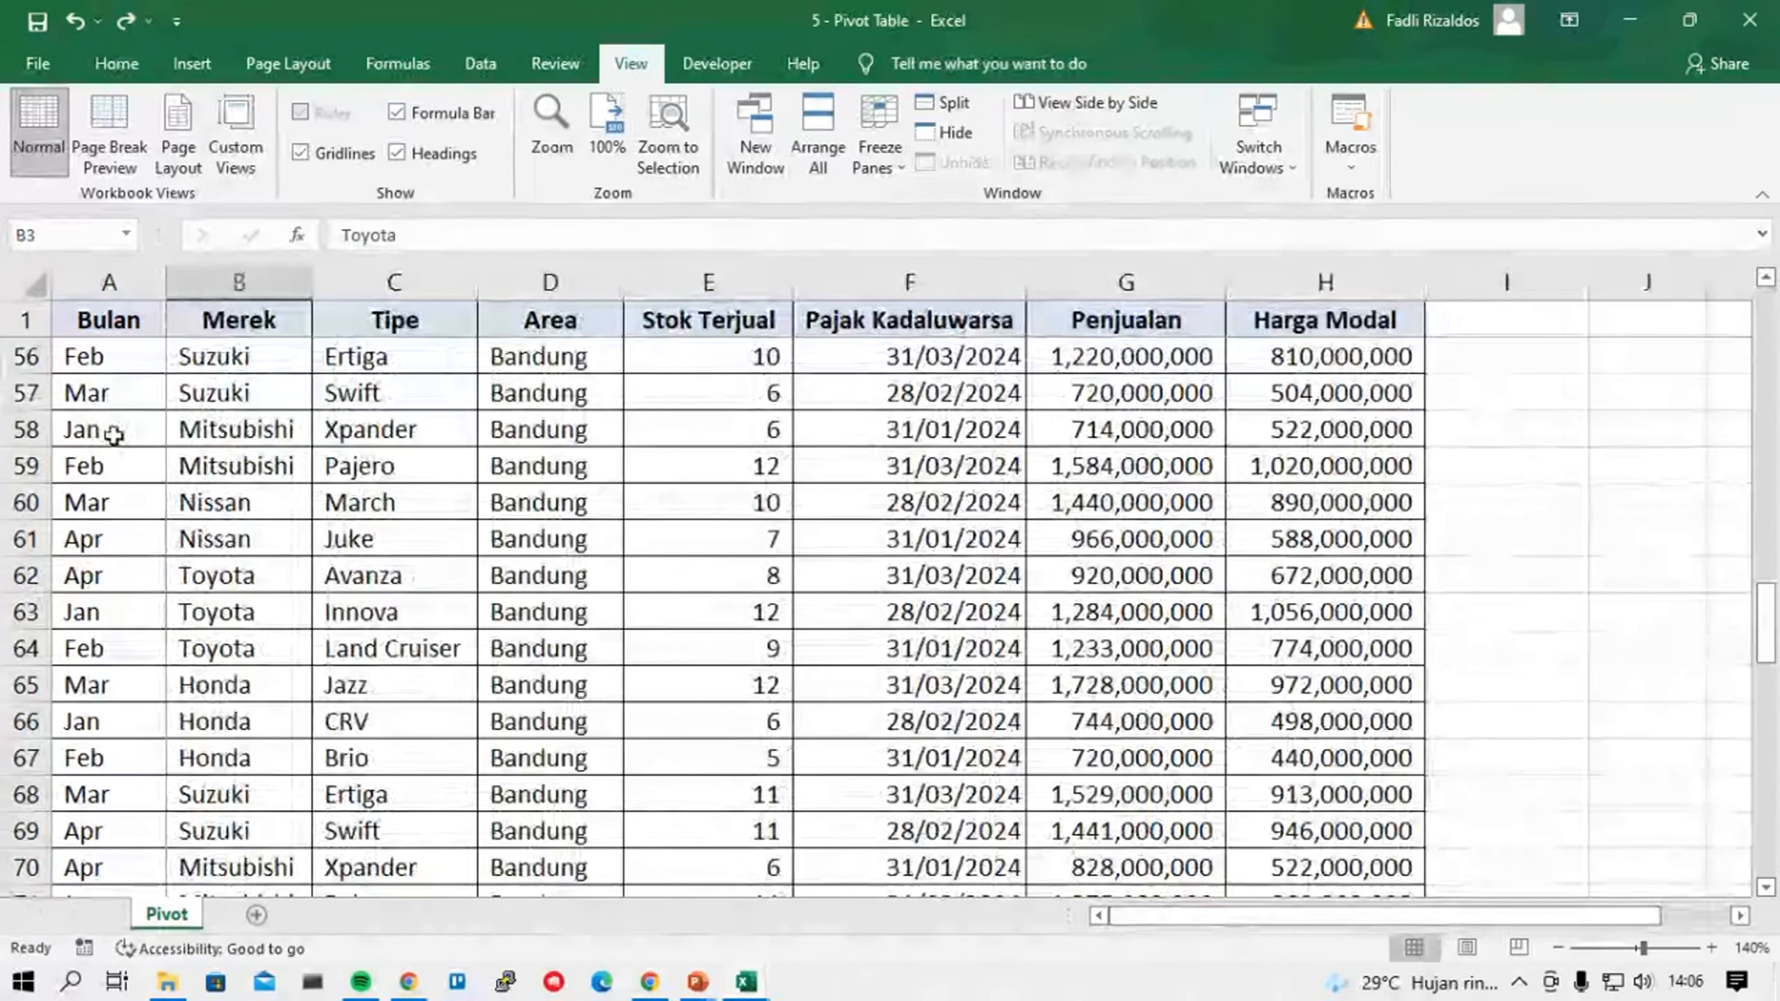
{"action": "scroll", "coordinate": [112, 435], "scroll_direction": "up", "scroll_amount": 18}
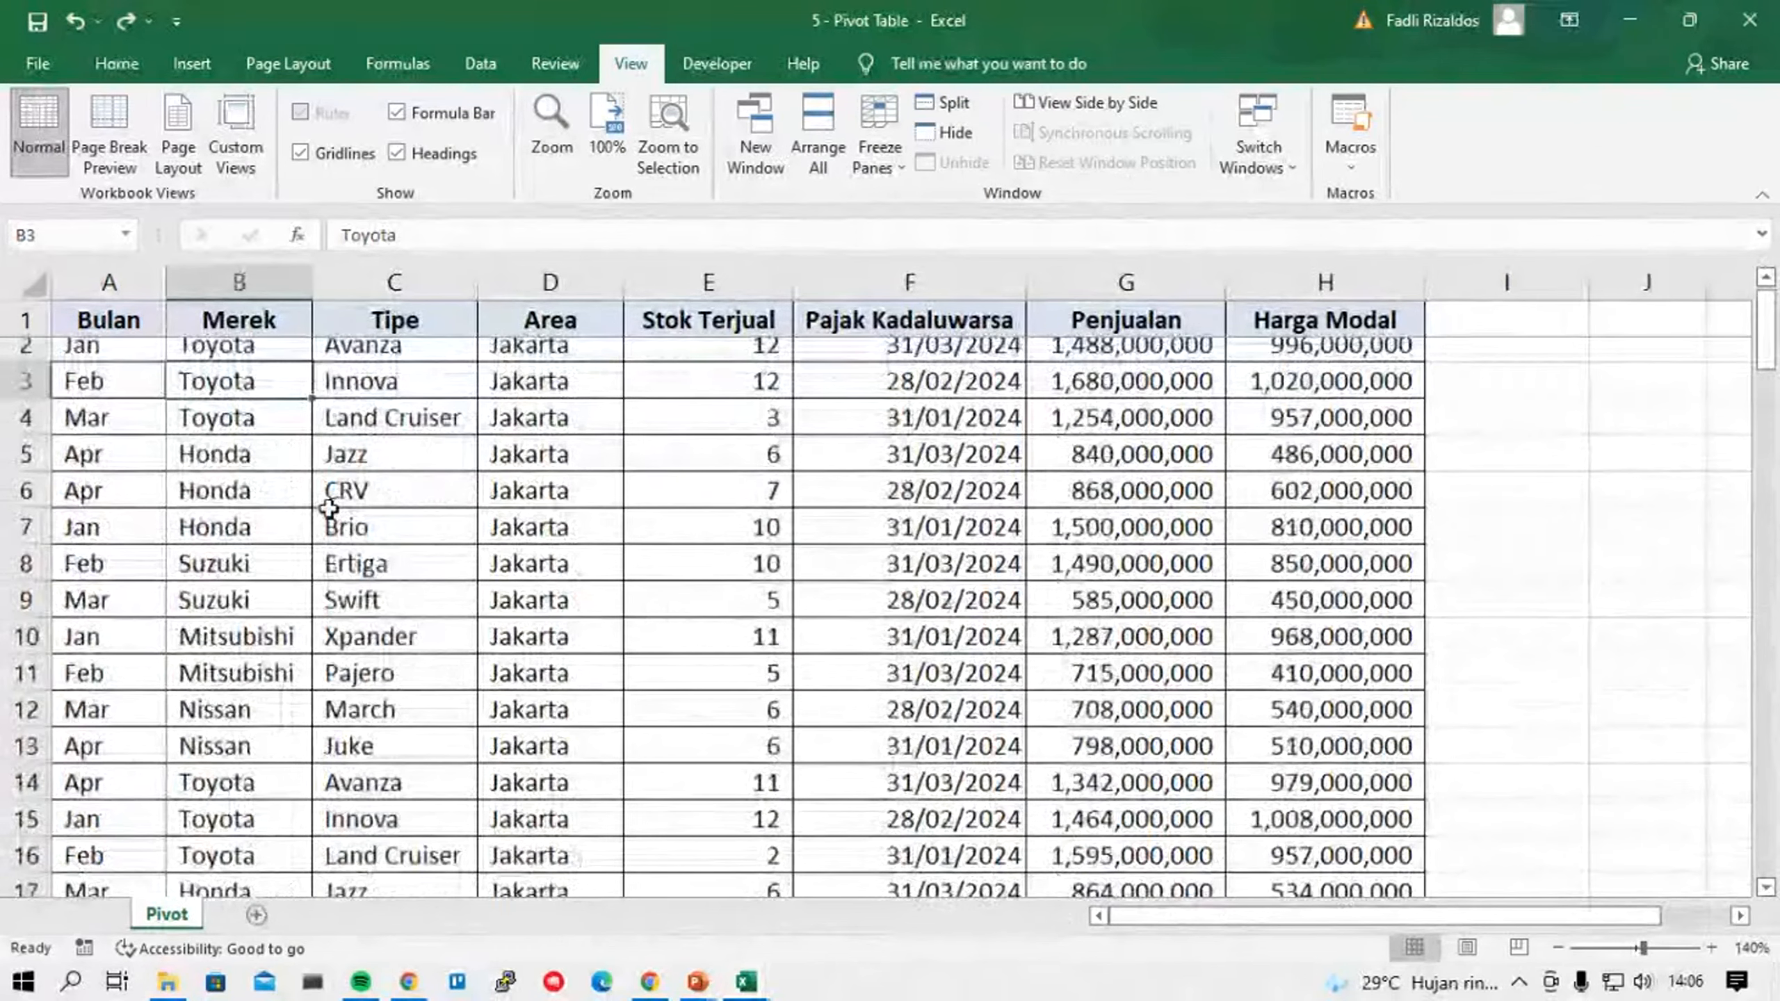
View the table's columns beside the frozen Bulan column and look at the Freeze Panes options for it.
{"action": "left_click_drag", "start_coordinate": [1201, 921], "coordinate": [1434, 926]}
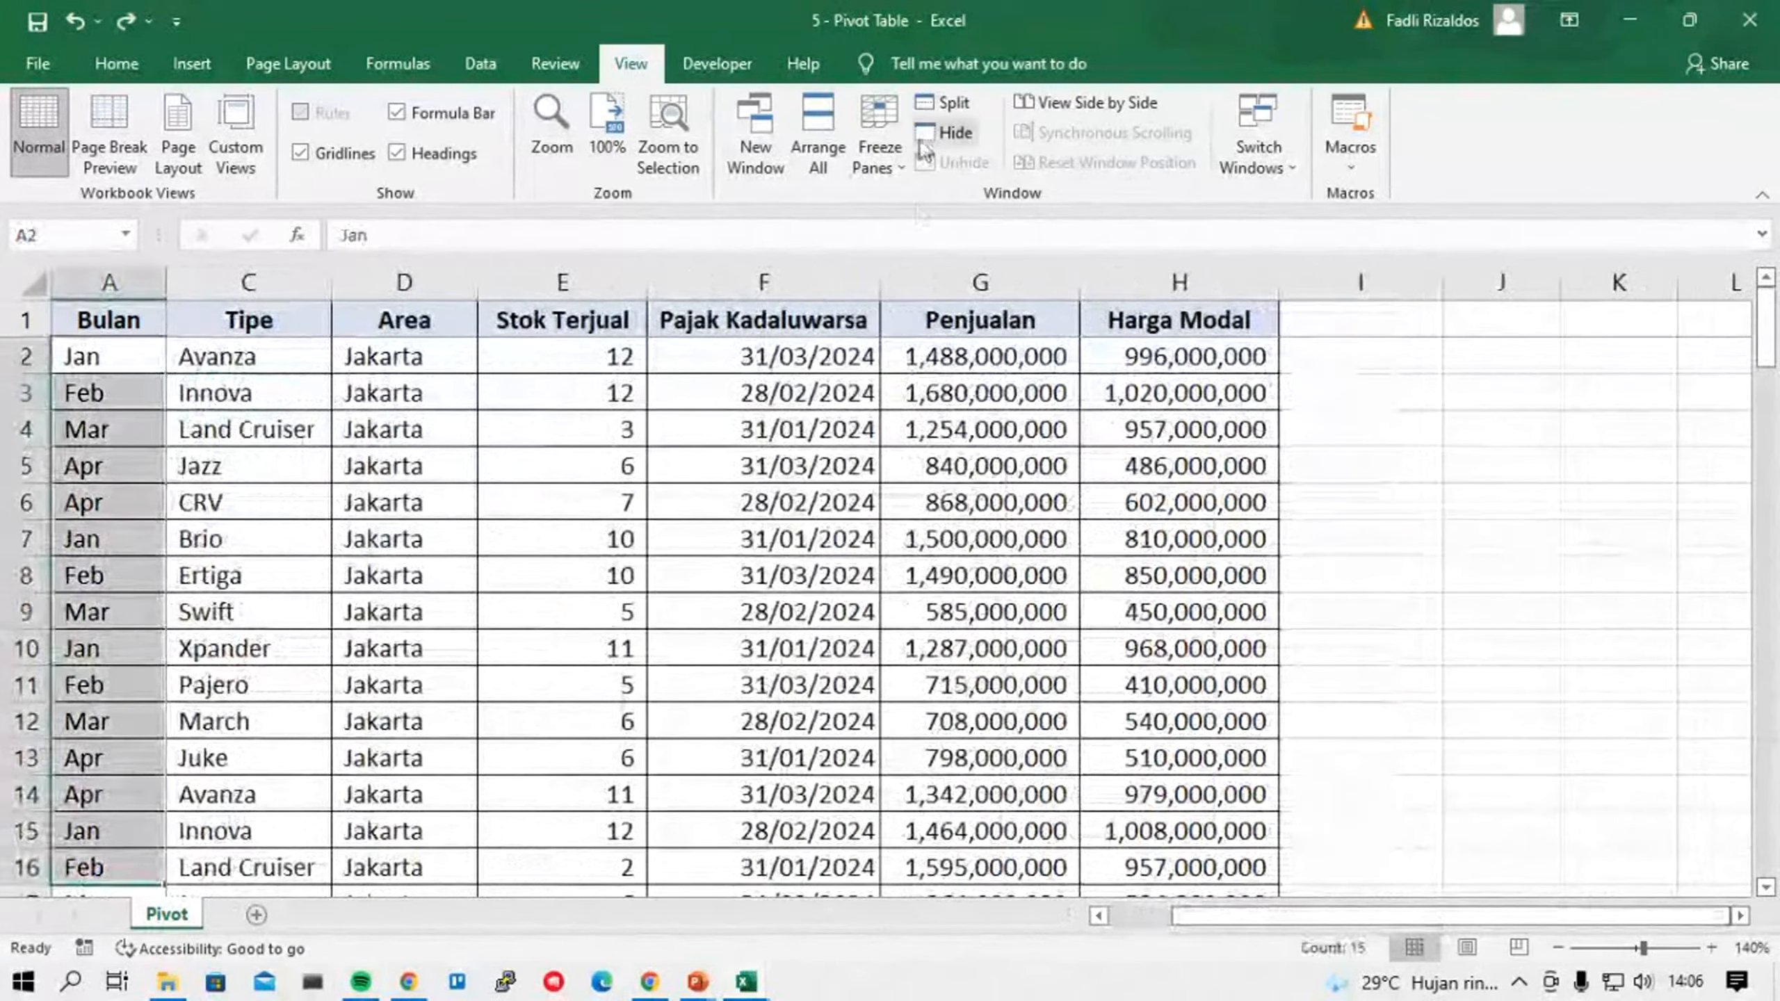
{"action": "left_click", "coordinate": [873, 153]}
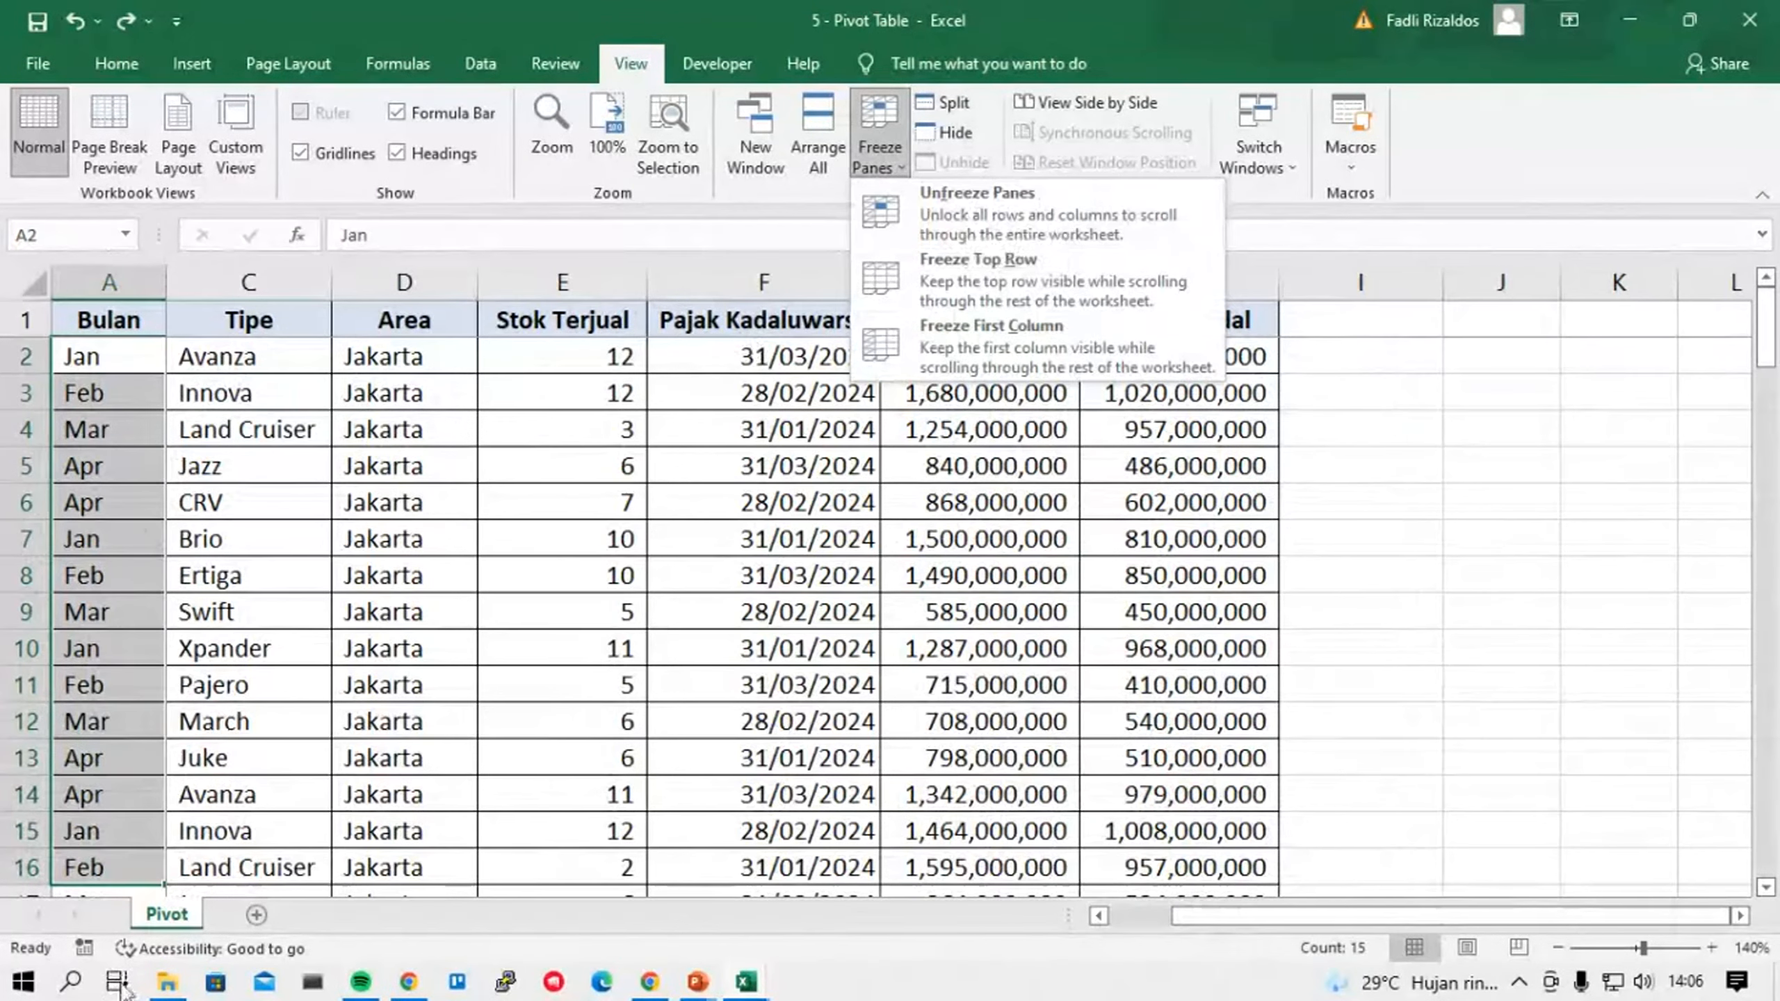
{"action": "left_click_drag", "start_coordinate": [1511, 914], "coordinate": [1440, 929]}
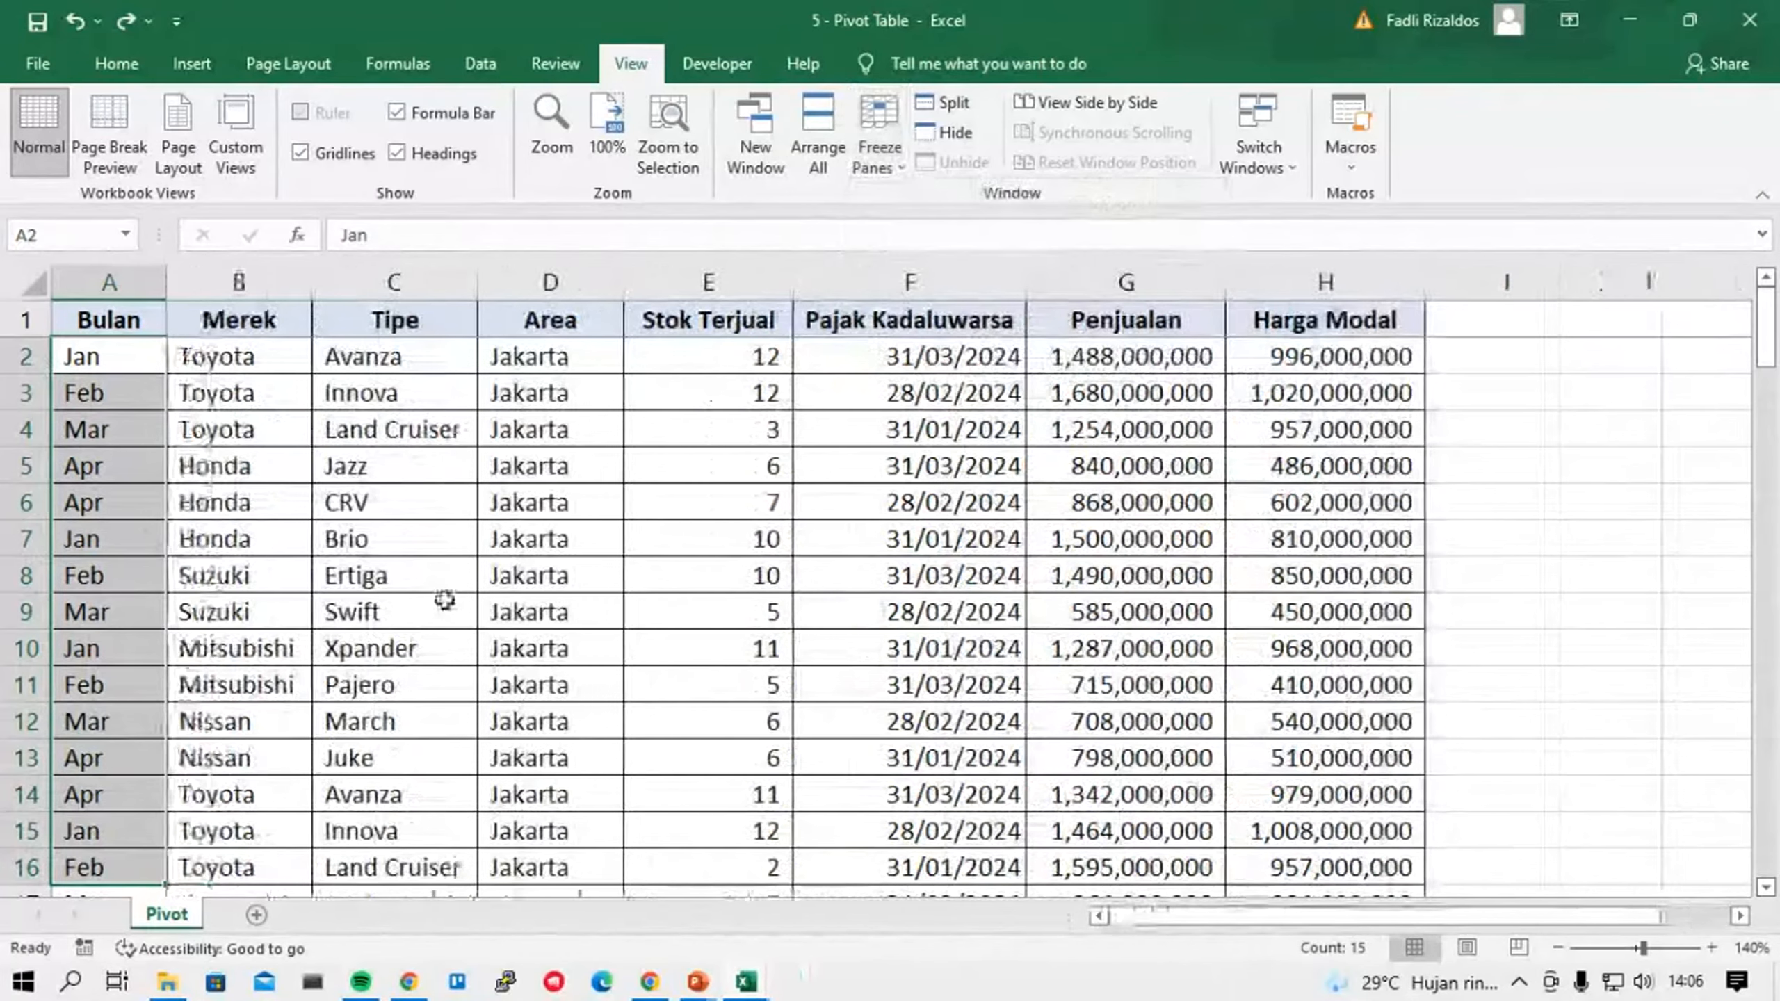
{"action": "left_click", "coordinate": [272, 394]}
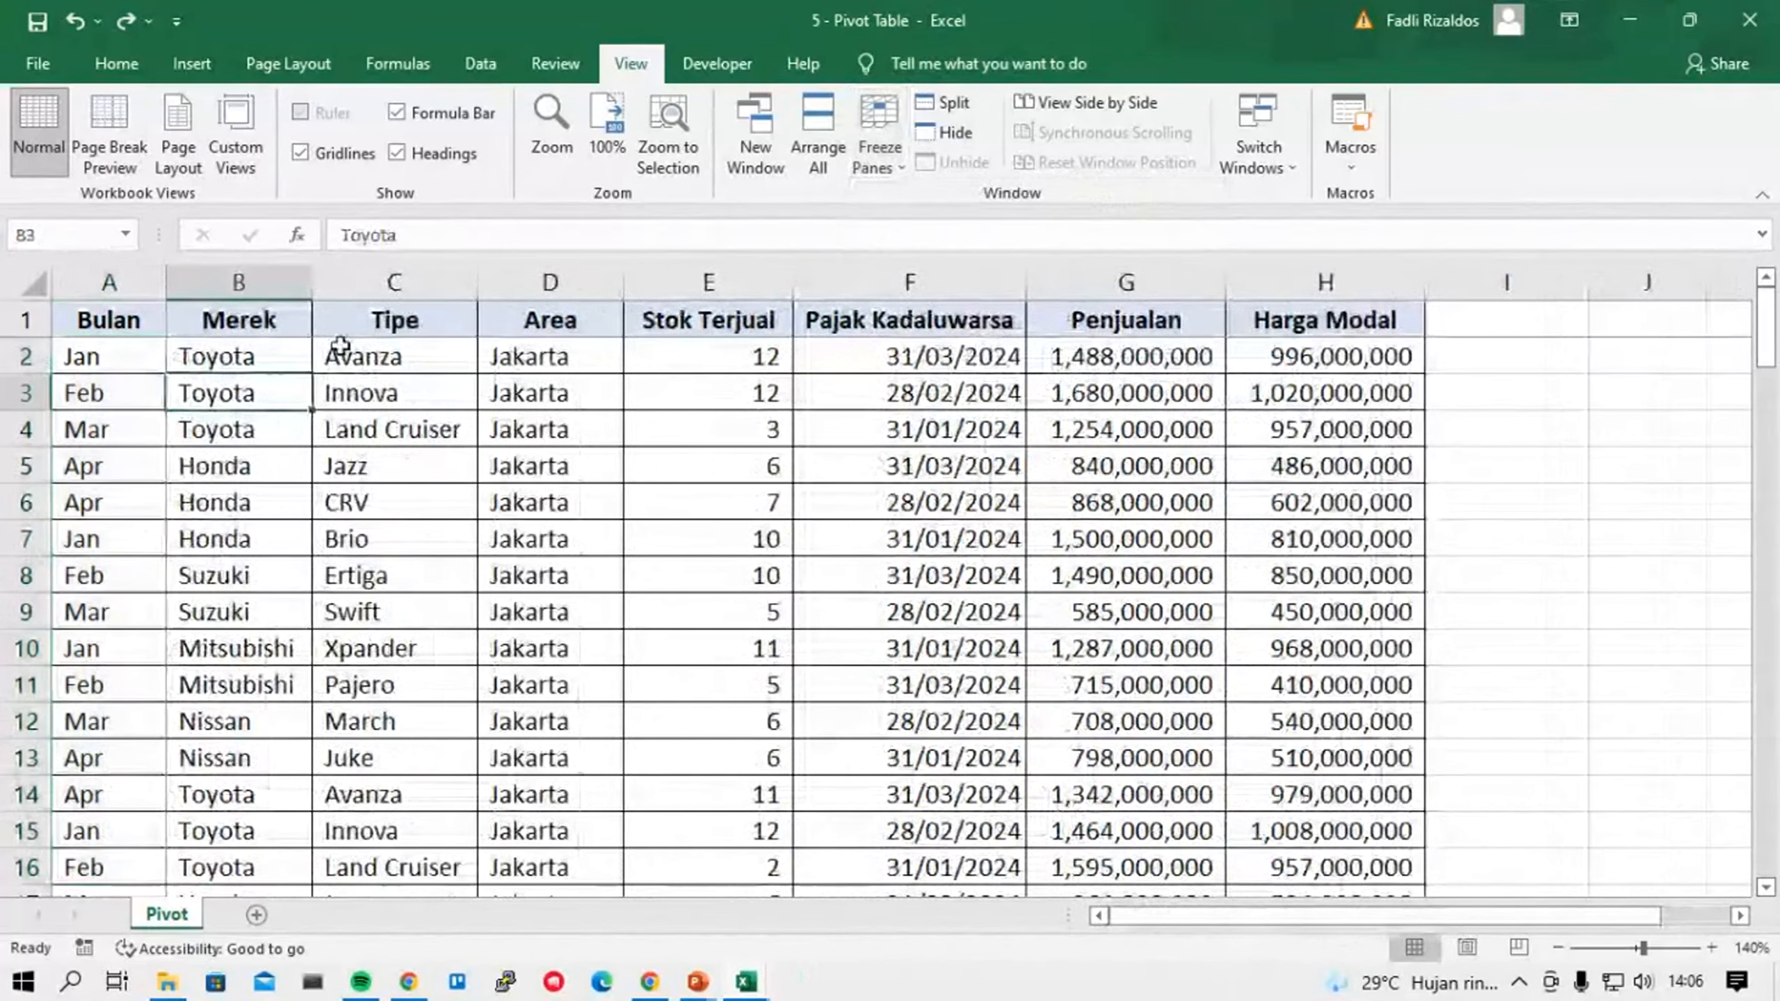
Dismiss the PivotTable setup, add a new worksheet and name it Pivot Table.
{"action": "left_click", "coordinate": [191, 63]}
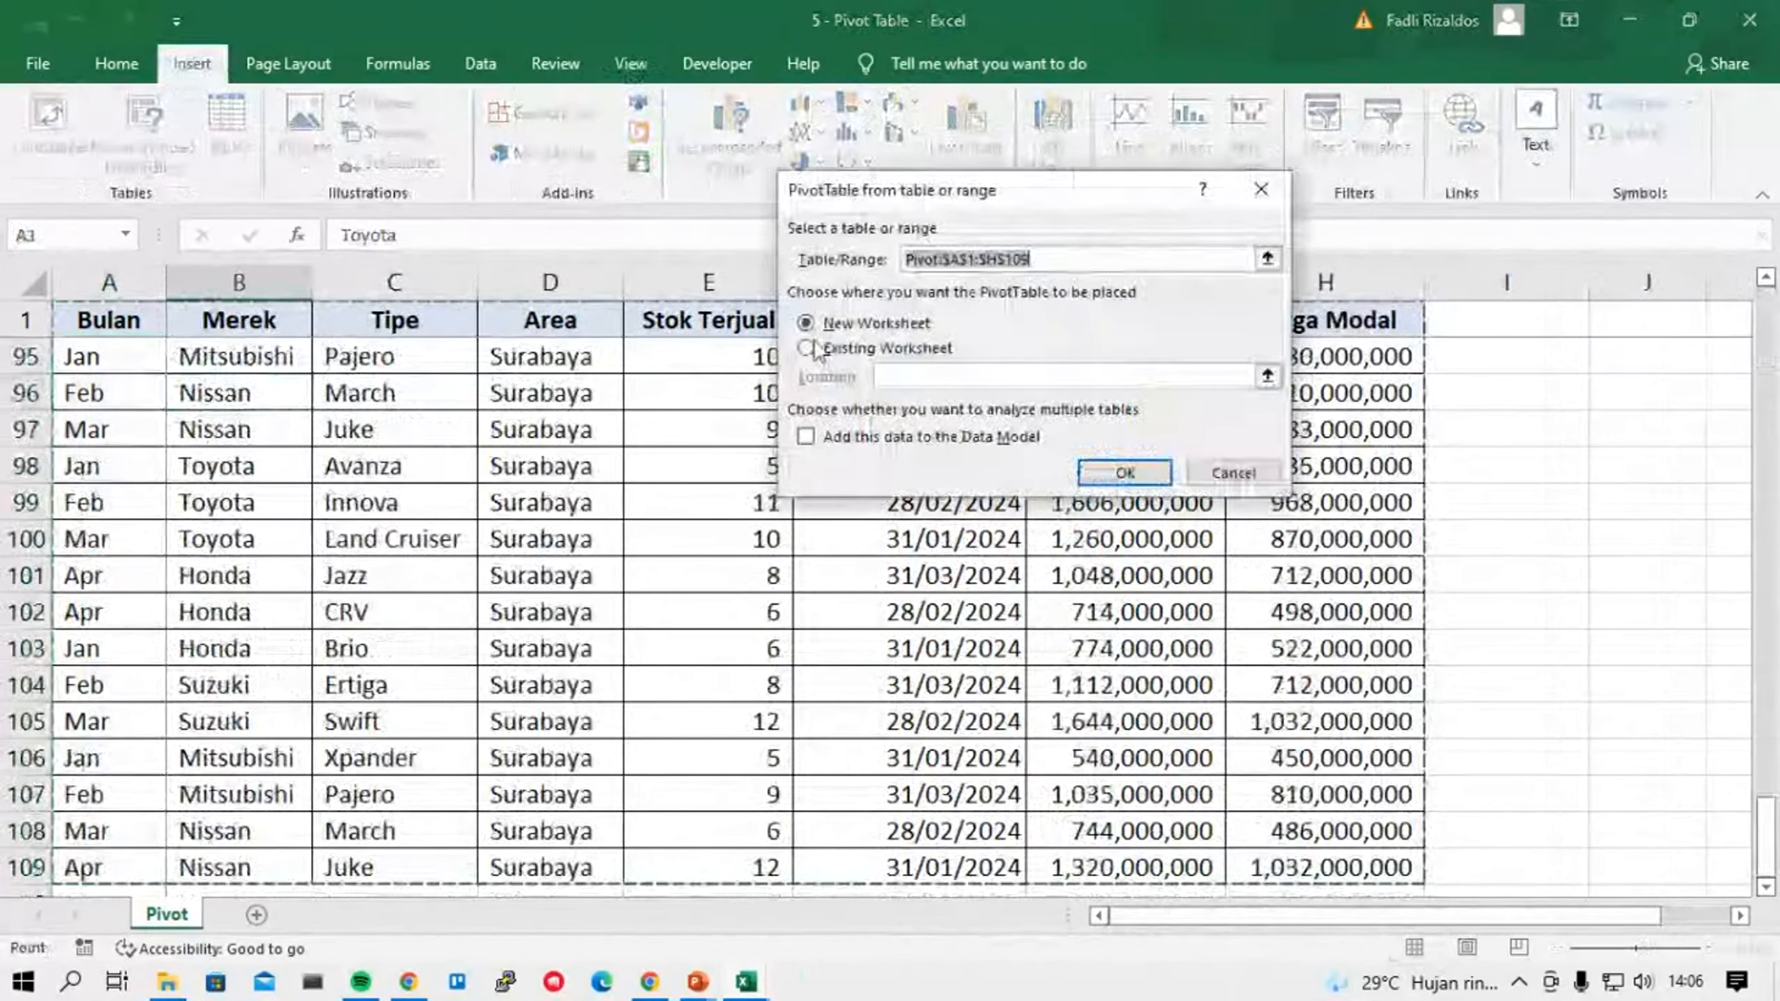
{"action": "left_click", "coordinate": [1252, 469]}
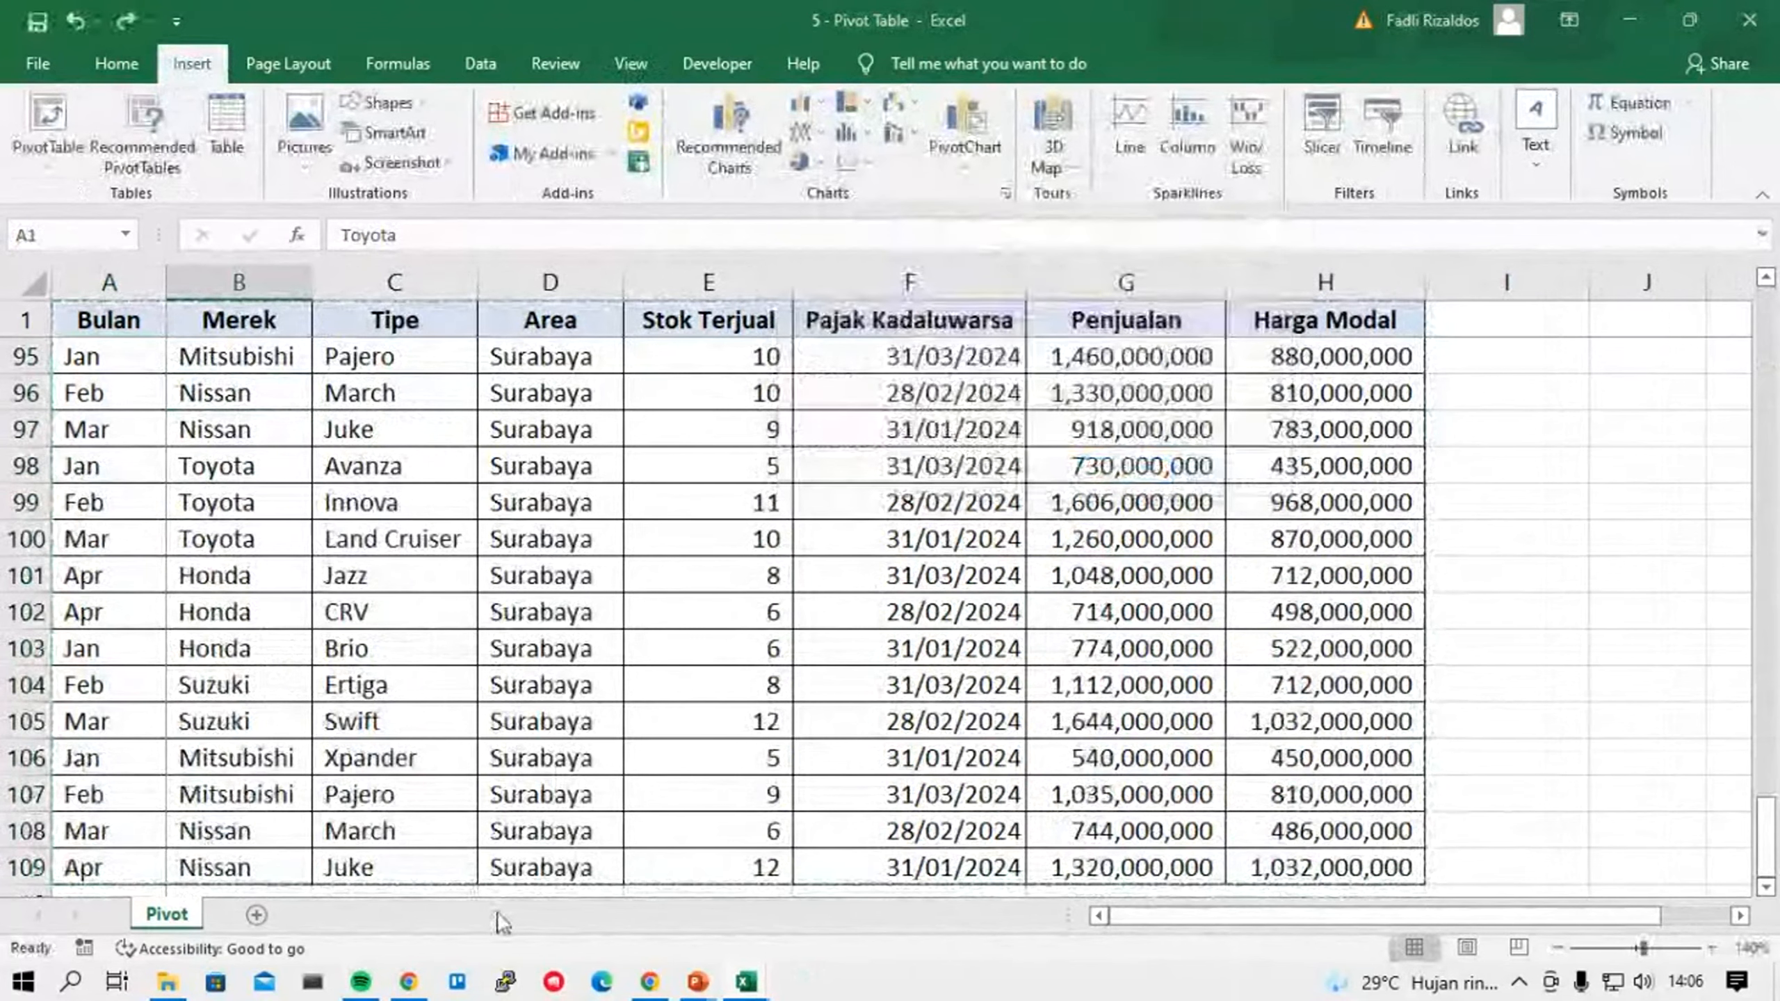
{"action": "left_click", "coordinate": [257, 914]}
{"action": "double_click", "coordinate": [242, 914]}
{"action": "type", "text": "Pivot"}
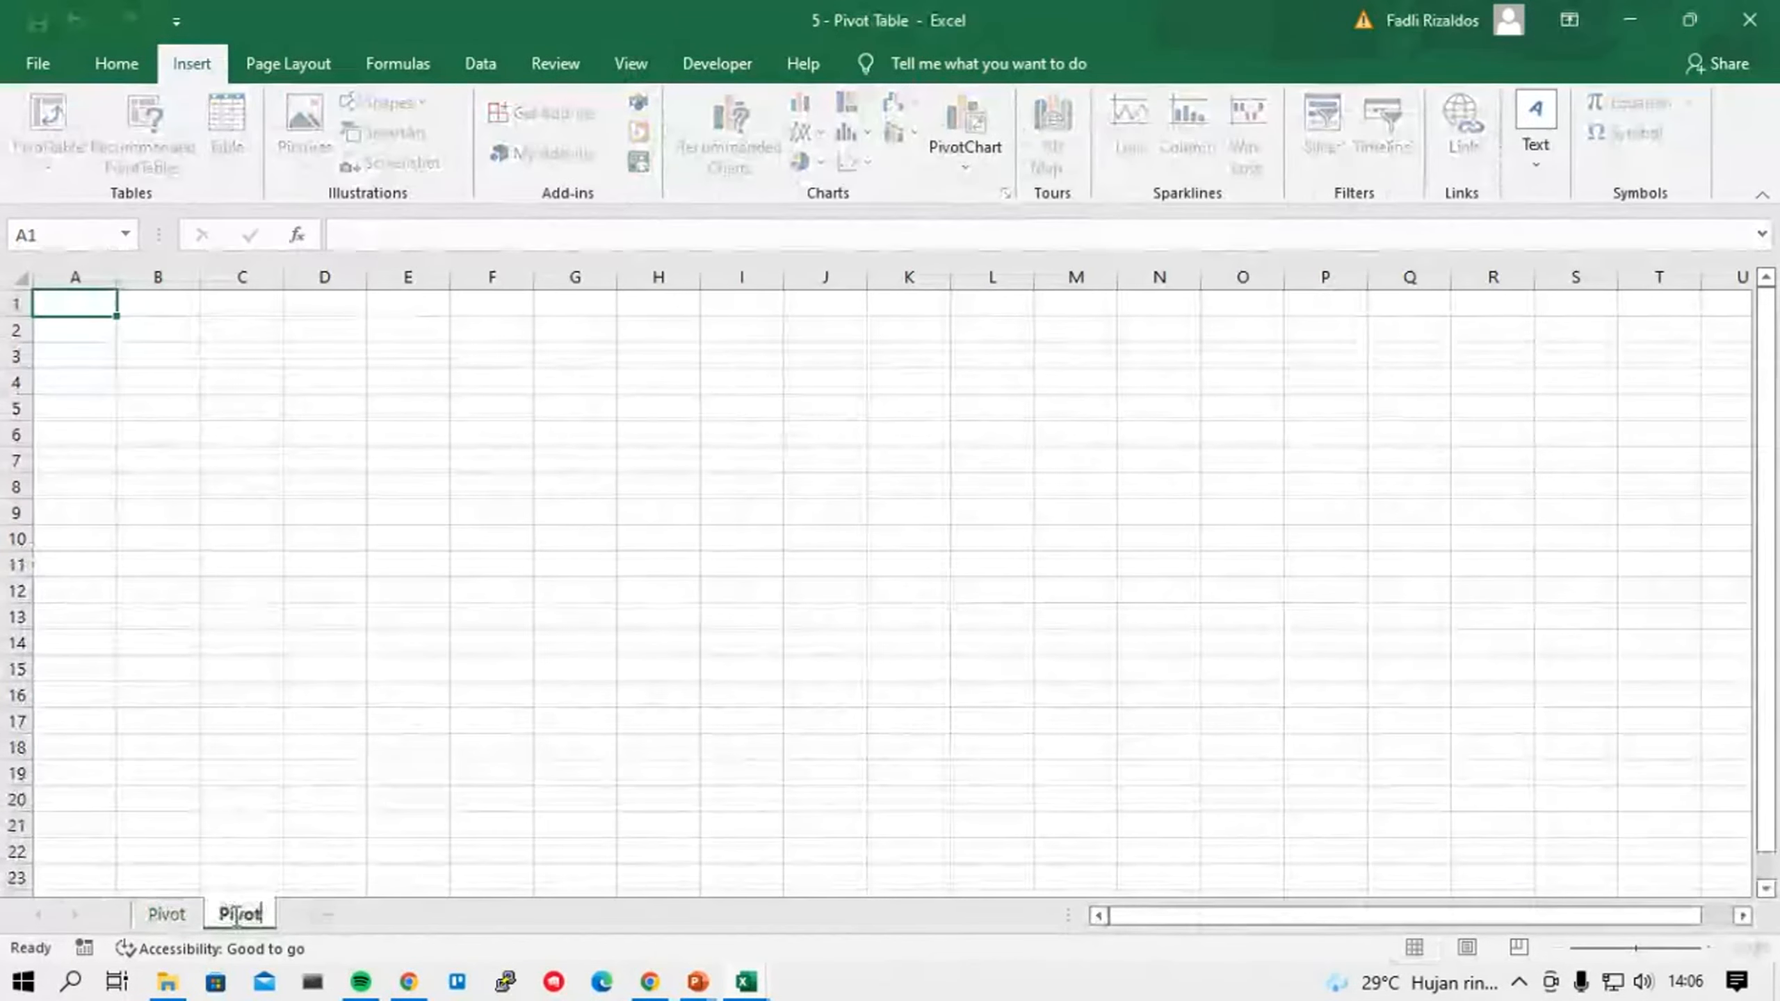
{"action": "key", "text": "Return"}
{"action": "type", "text": "Table"}
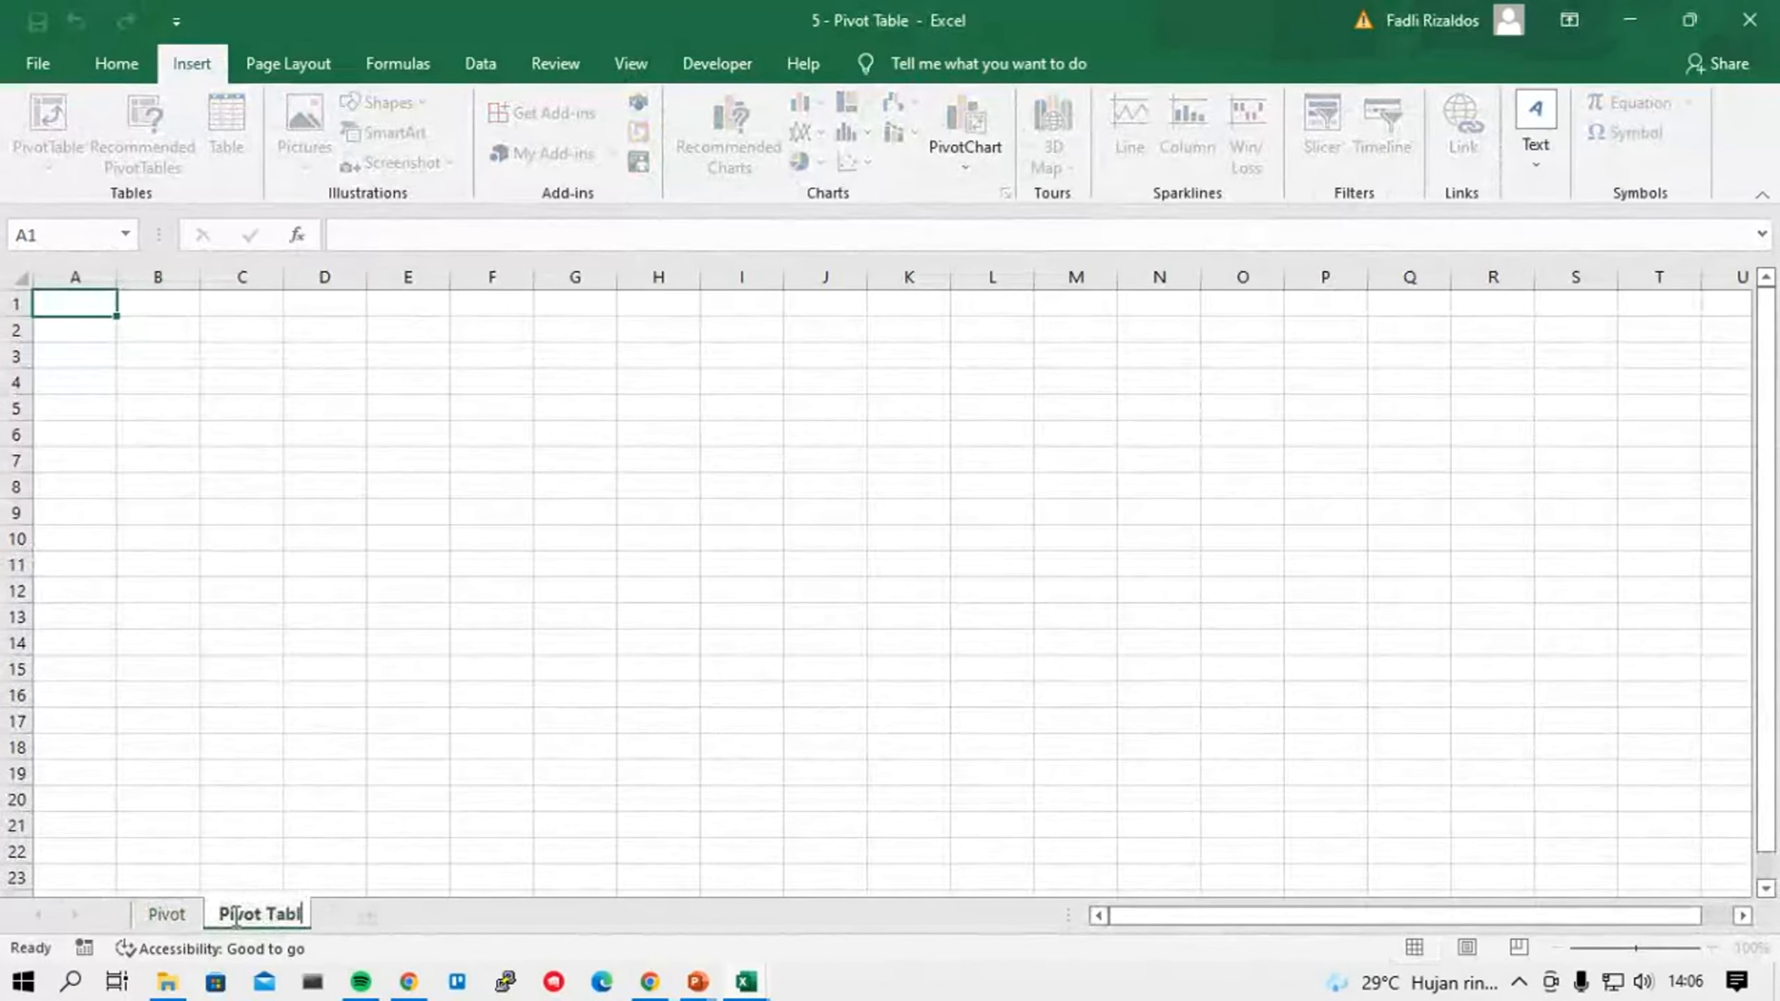
{"action": "key", "text": "Return"}
Create a PivotTable from the Pivot sheet's range A1:H109, placed in the existing Pivot Table worksheet at cell A3.
{"action": "left_click", "coordinate": [168, 914]}
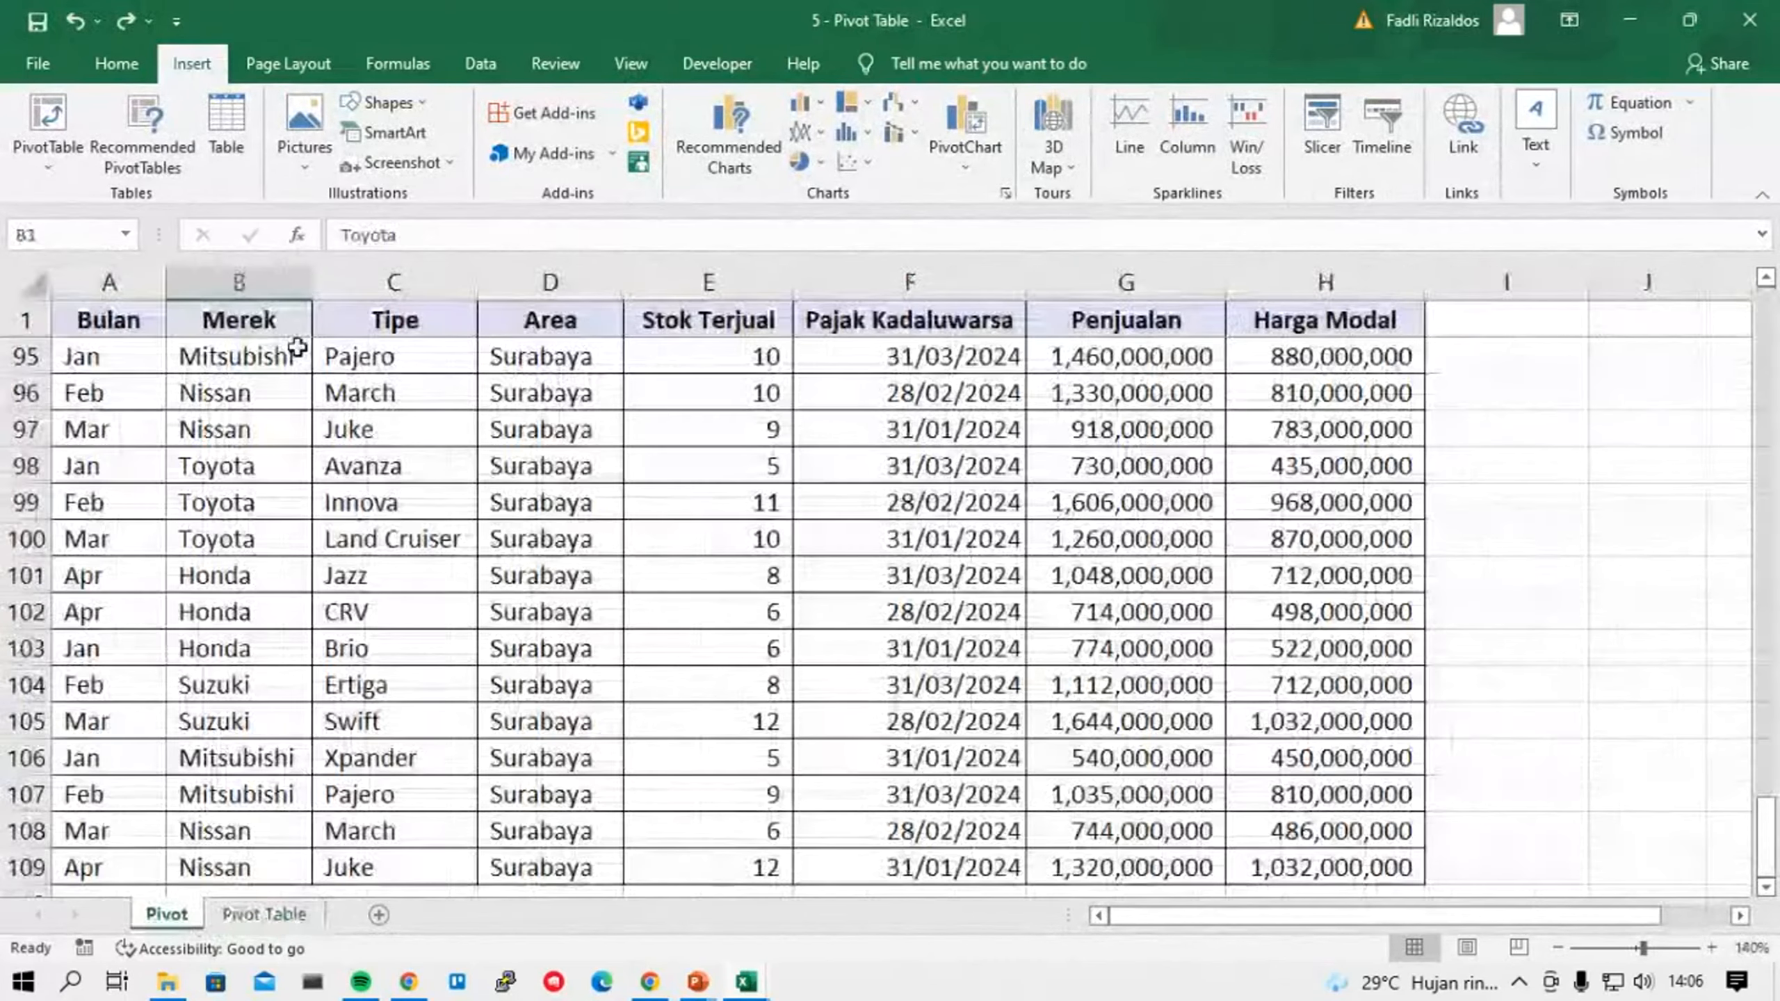
{"action": "left_click", "coordinate": [56, 118]}
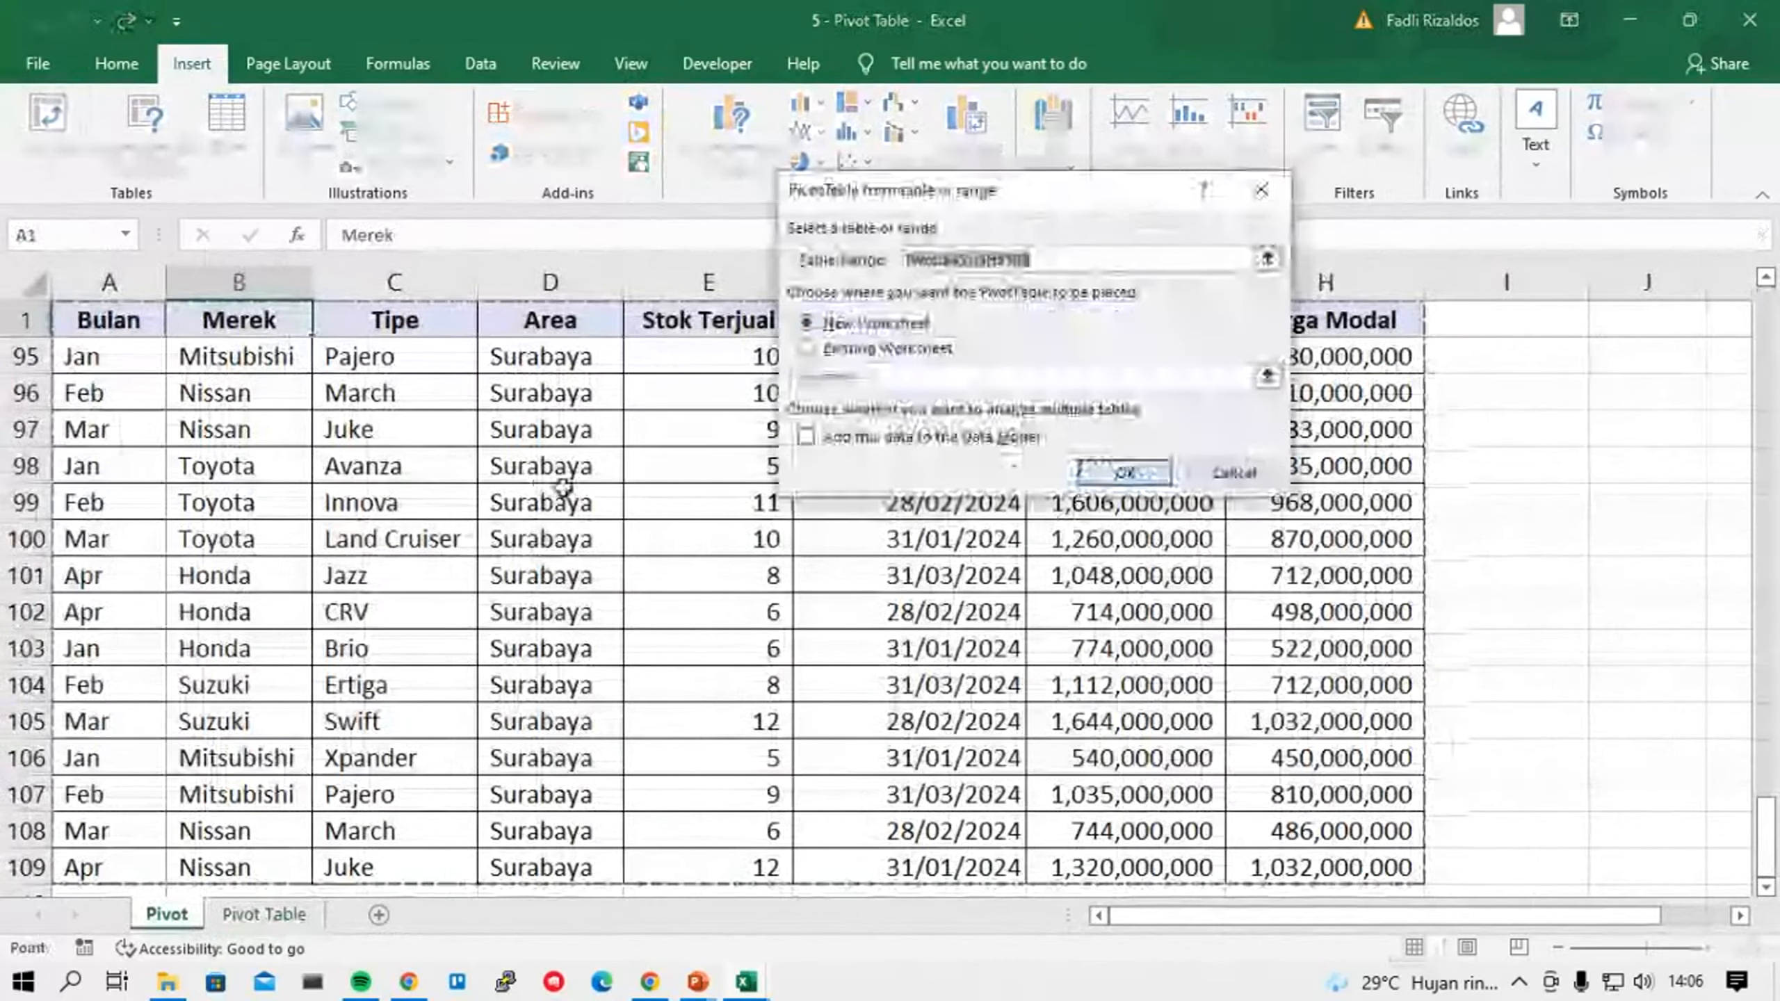
{"action": "left_click", "coordinate": [904, 351]}
{"action": "left_click", "coordinate": [1266, 374]}
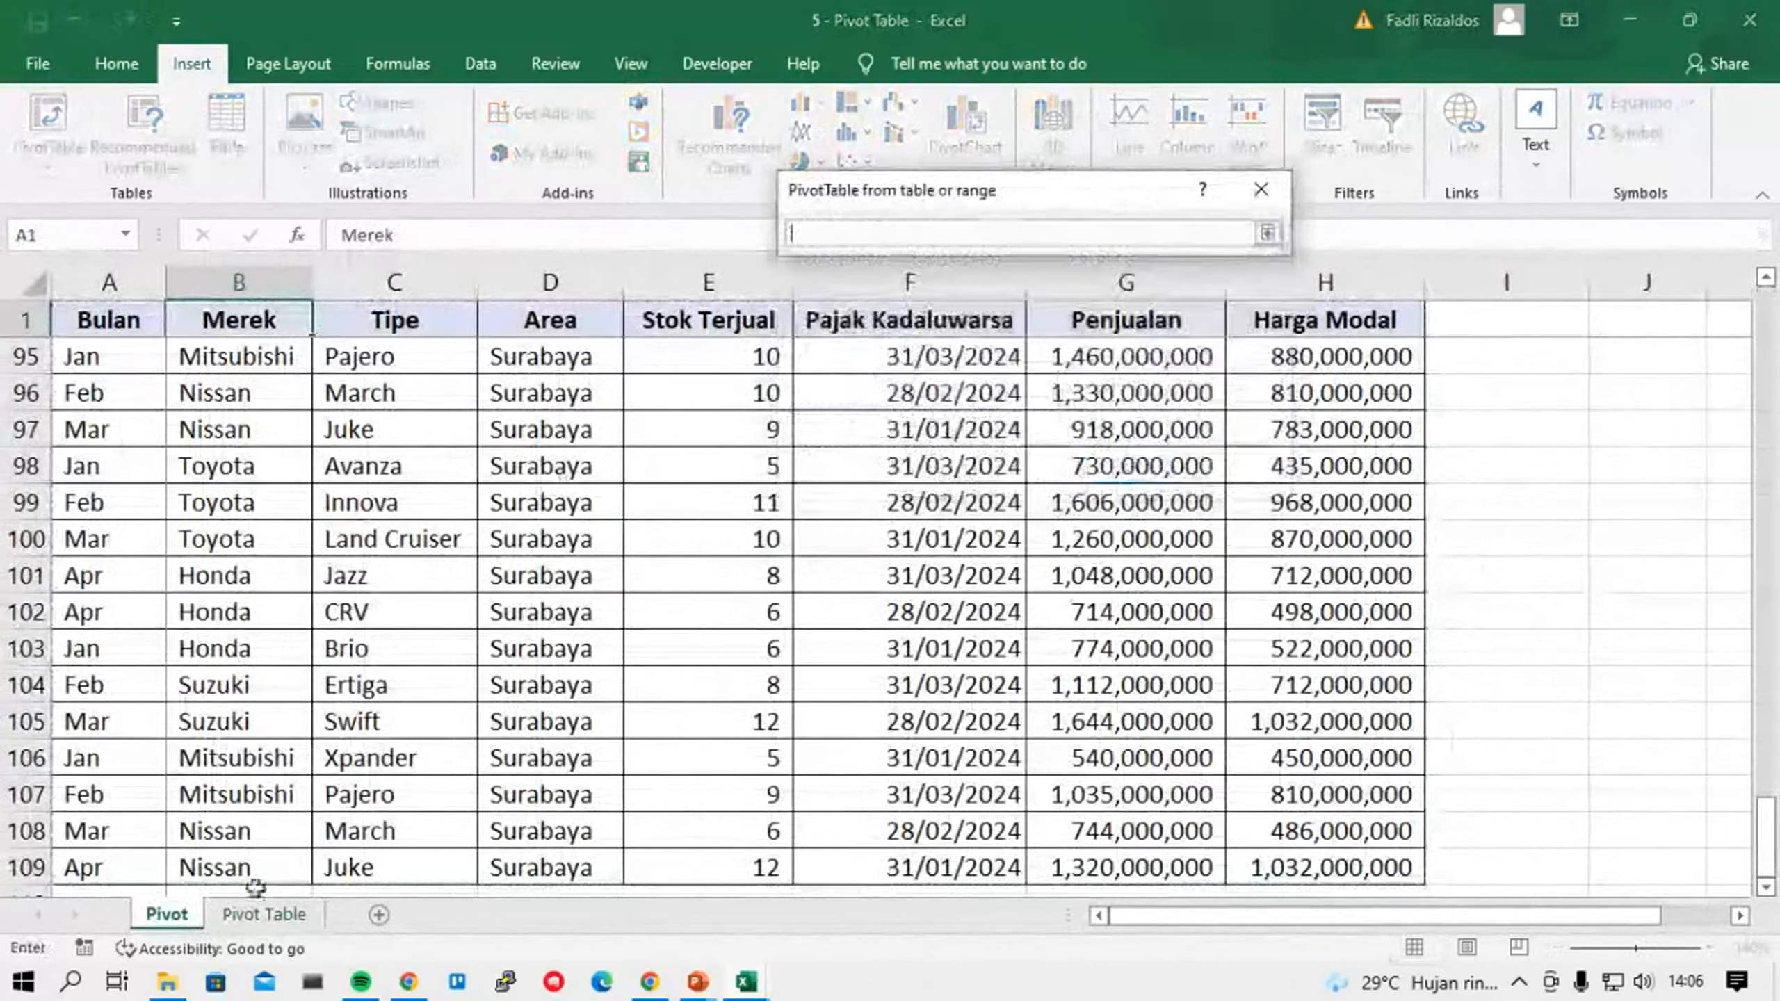
{"action": "left_click", "coordinate": [261, 913]}
{"action": "left_click", "coordinate": [76, 353]}
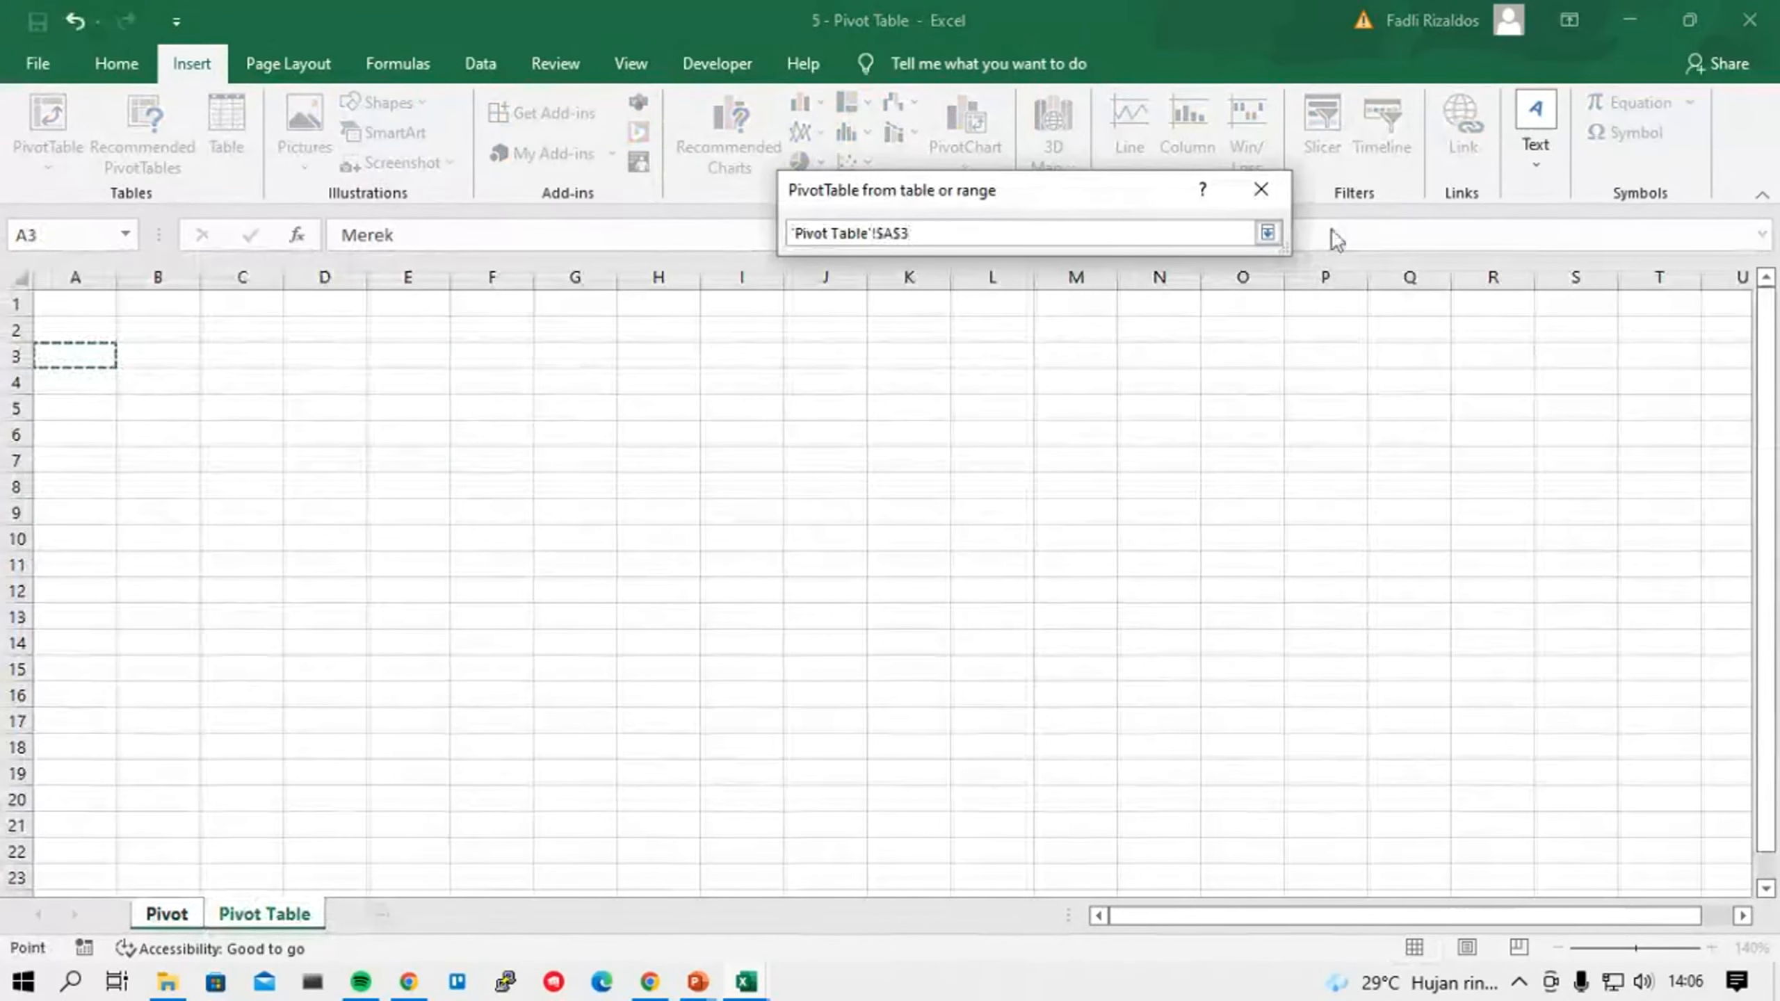
{"action": "left_click", "coordinate": [1268, 233]}
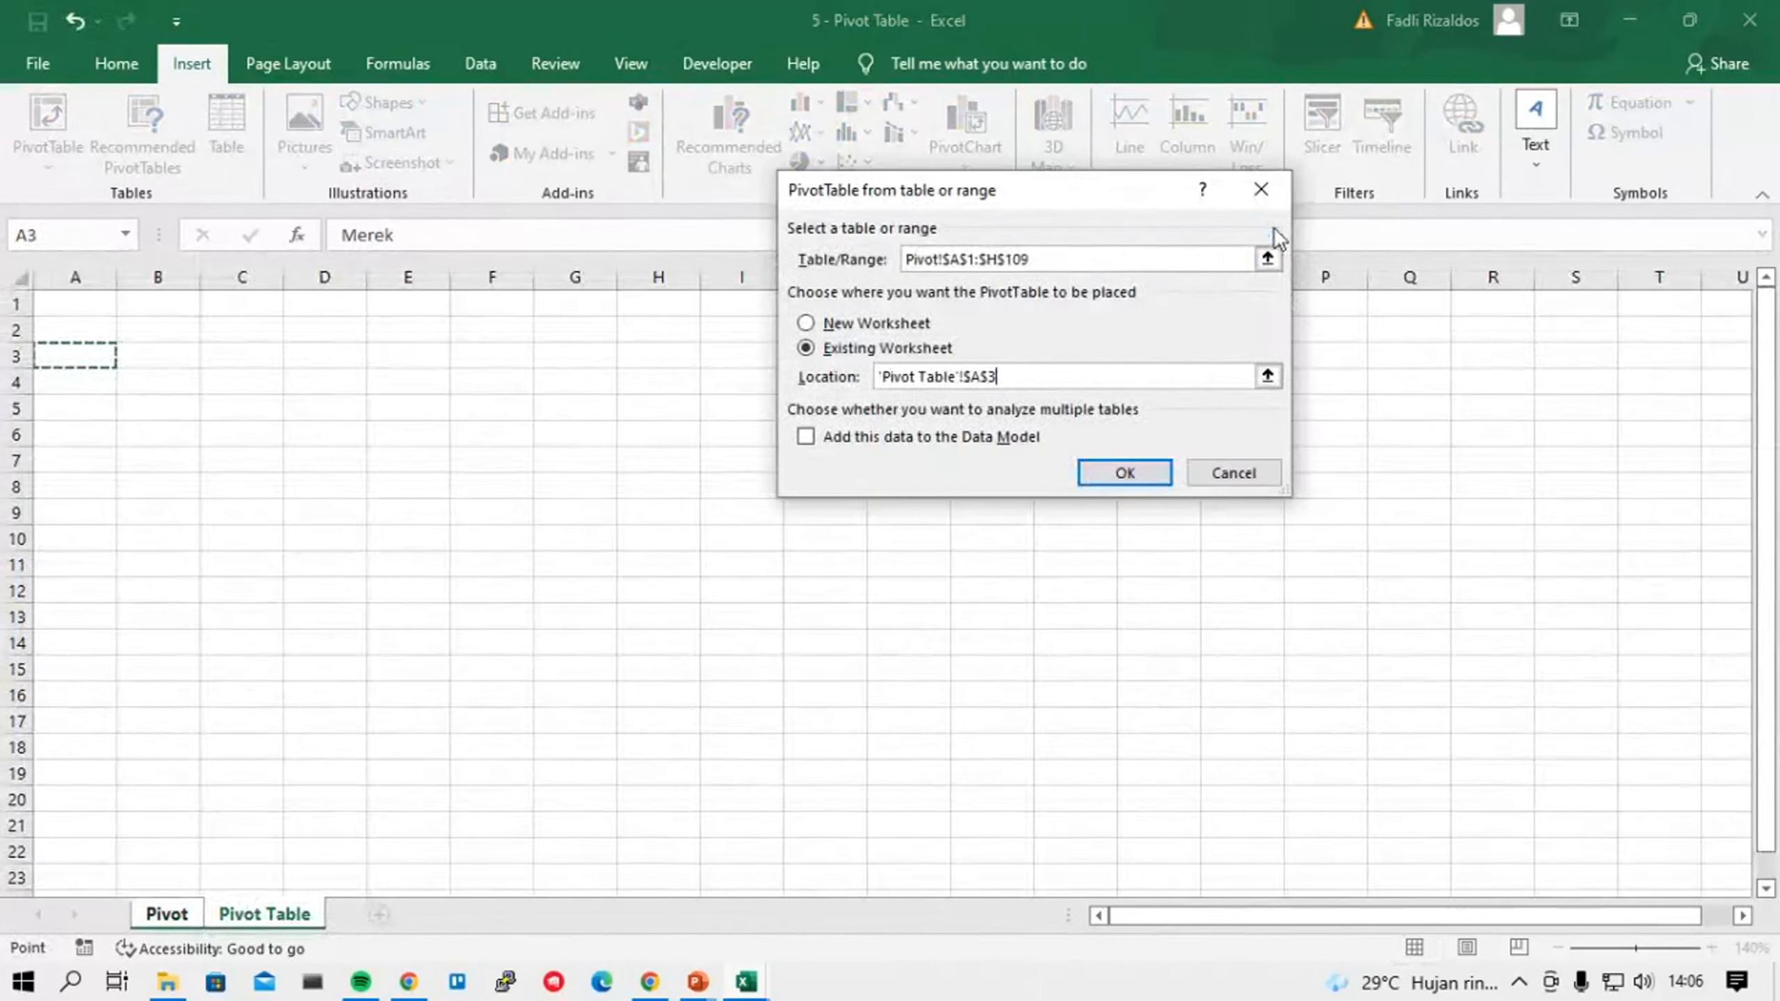
{"action": "left_click", "coordinate": [1126, 473]}
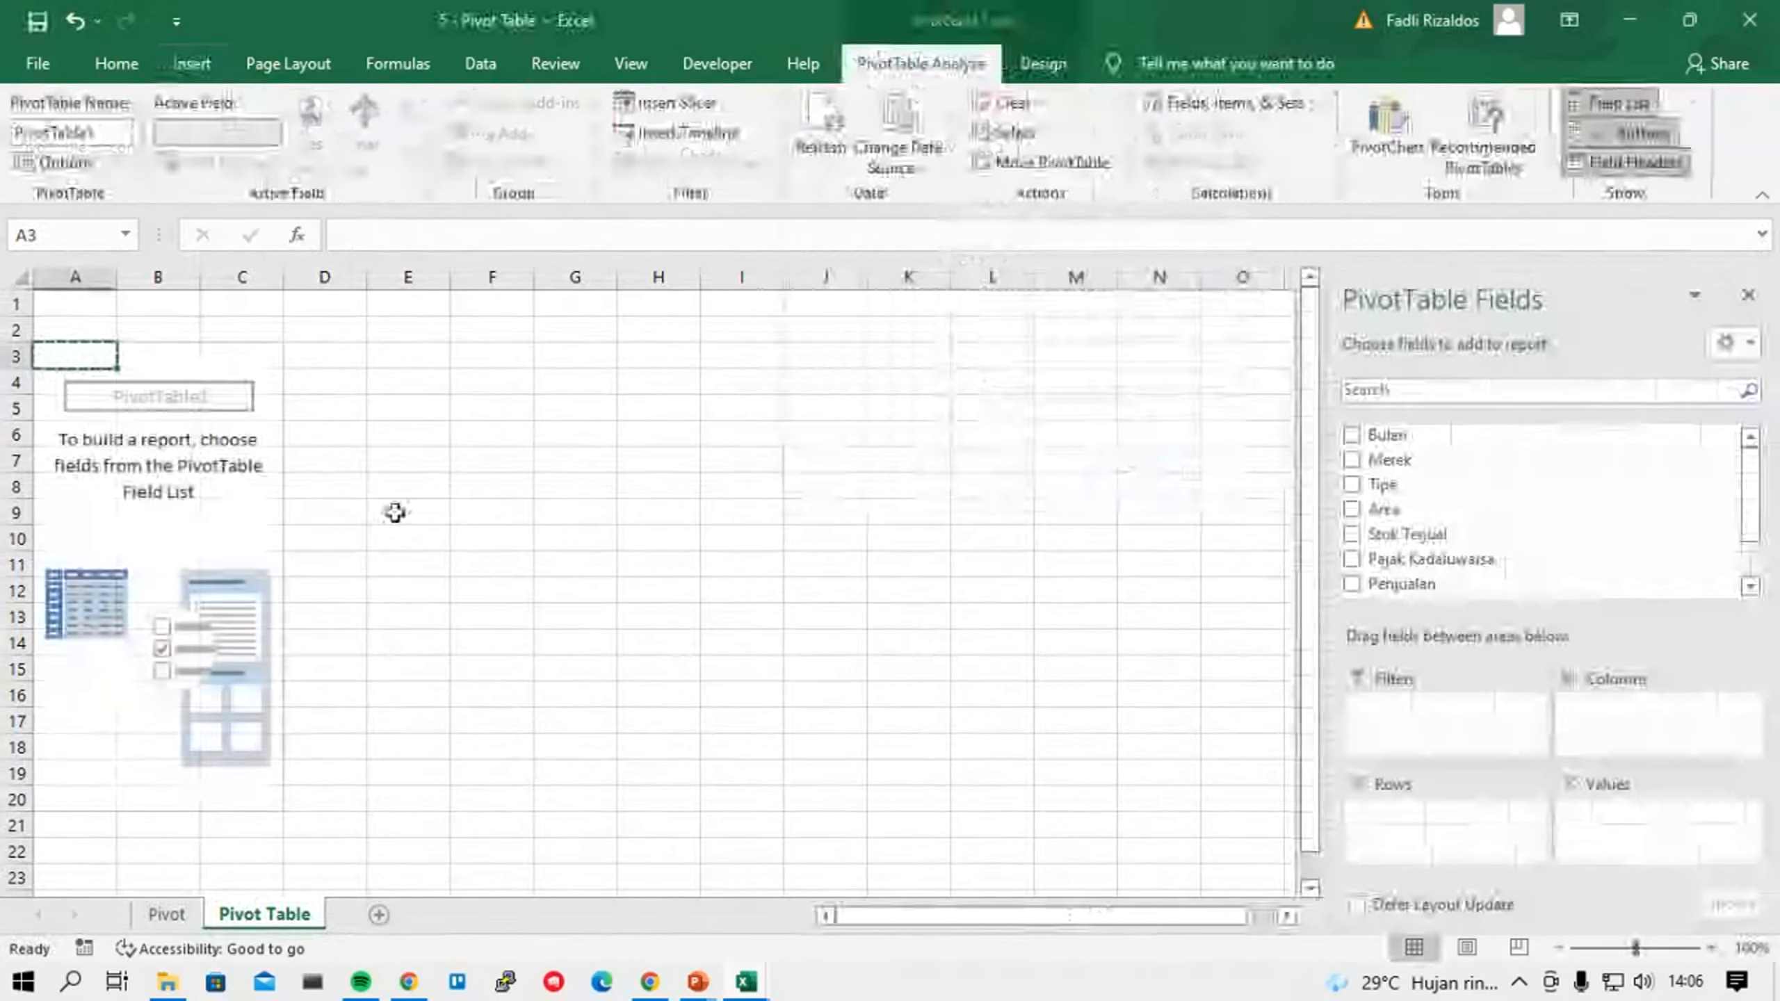
Add the Bulan field to the PivotTable's rows and the Penjualan field to its values as a sum.
{"action": "scroll", "coordinate": [1506, 504], "scroll_direction": "down", "scroll_amount": 1}
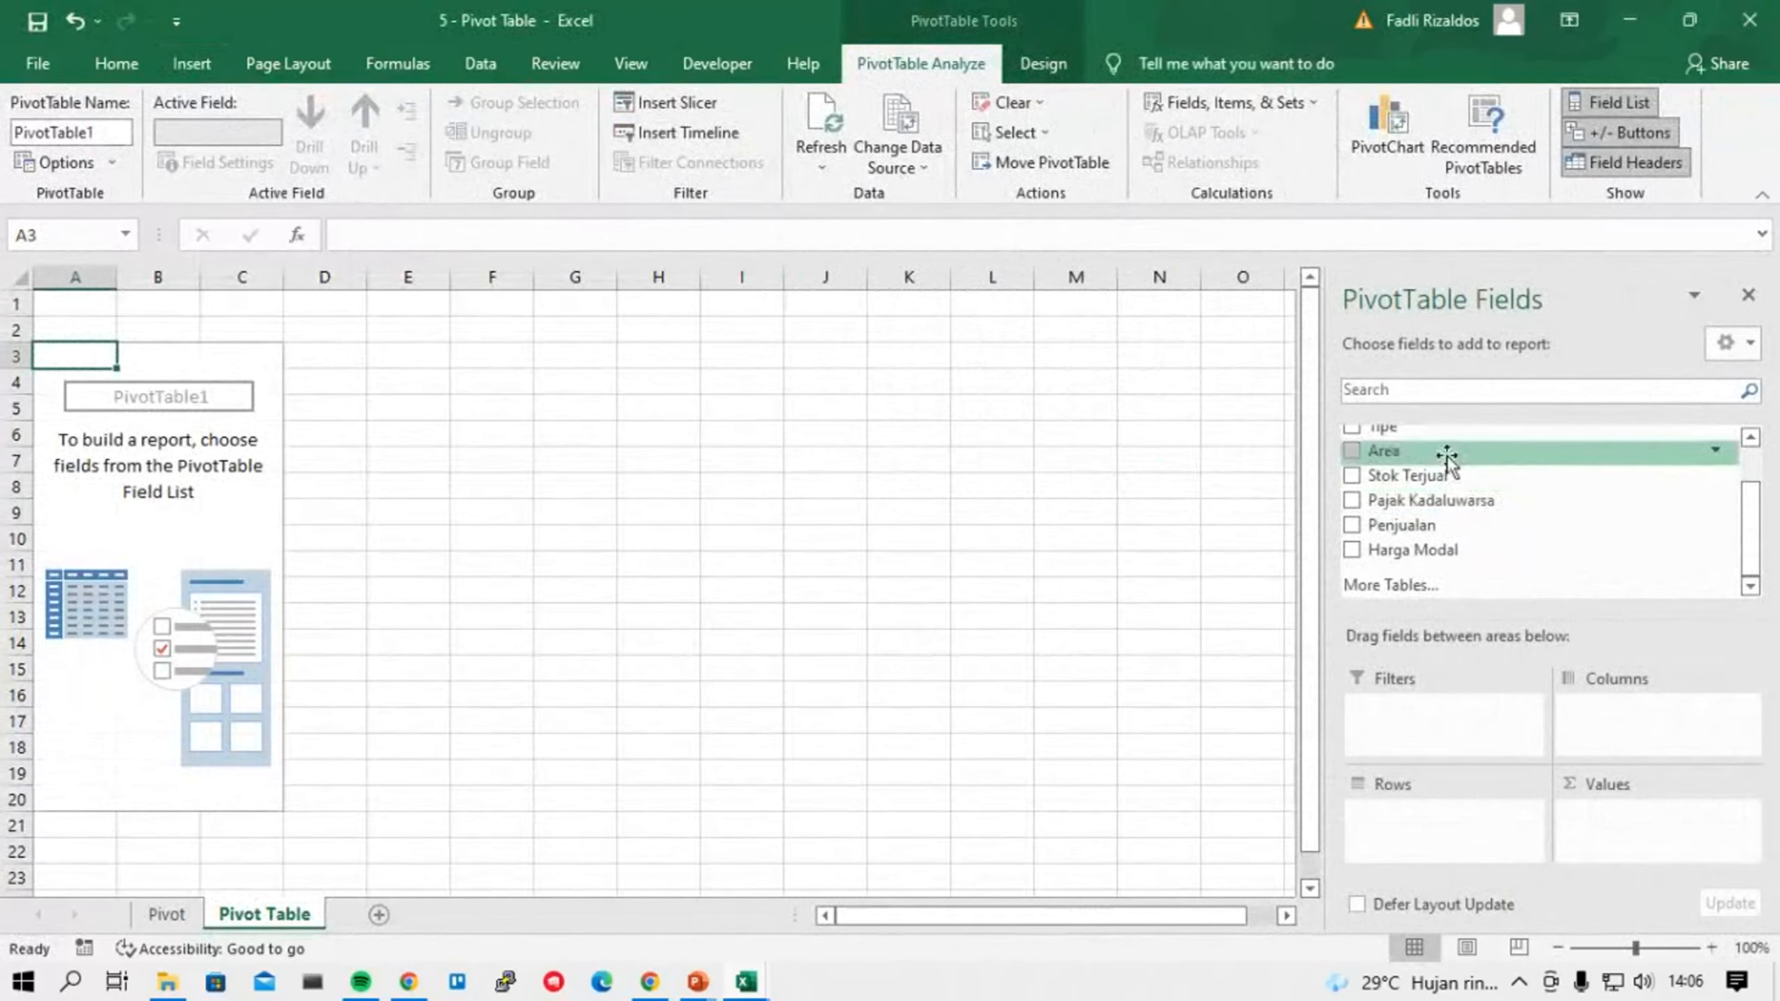
{"action": "scroll", "coordinate": [1469, 559], "scroll_direction": "up", "scroll_amount": 1}
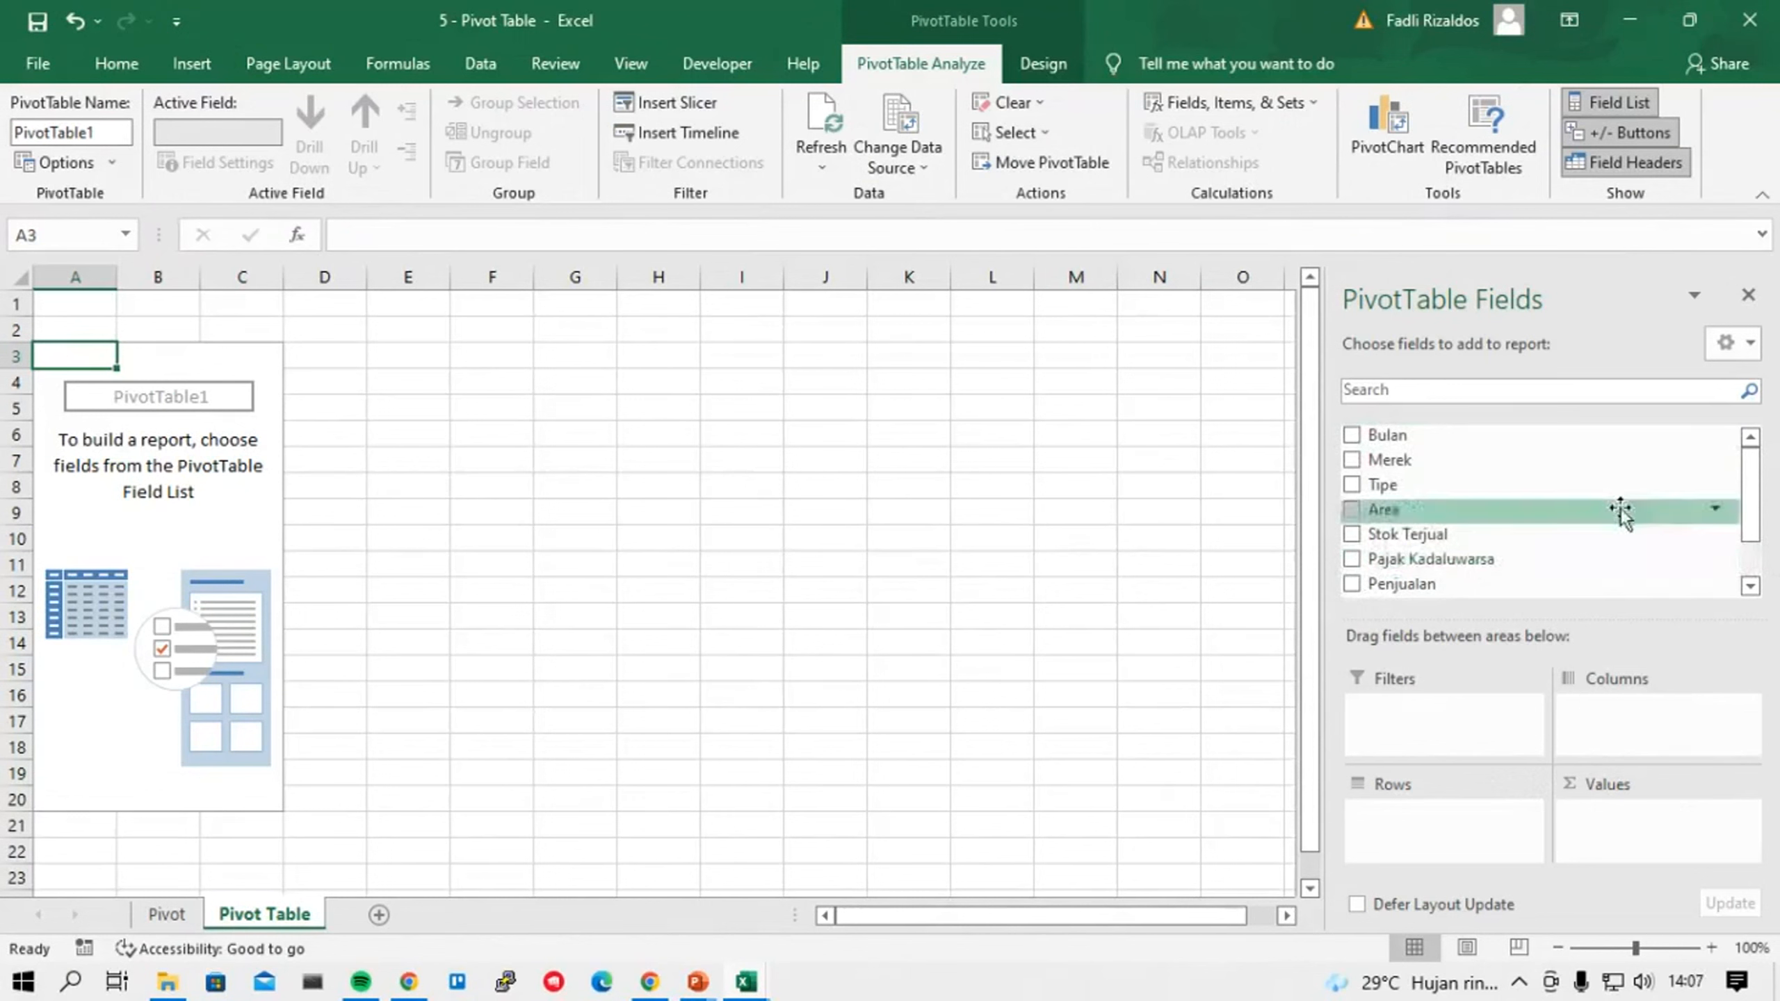
{"action": "scroll", "coordinate": [1621, 526], "scroll_direction": "down", "scroll_amount": 1}
{"action": "scroll", "coordinate": [1621, 536], "scroll_direction": "up", "scroll_amount": 1}
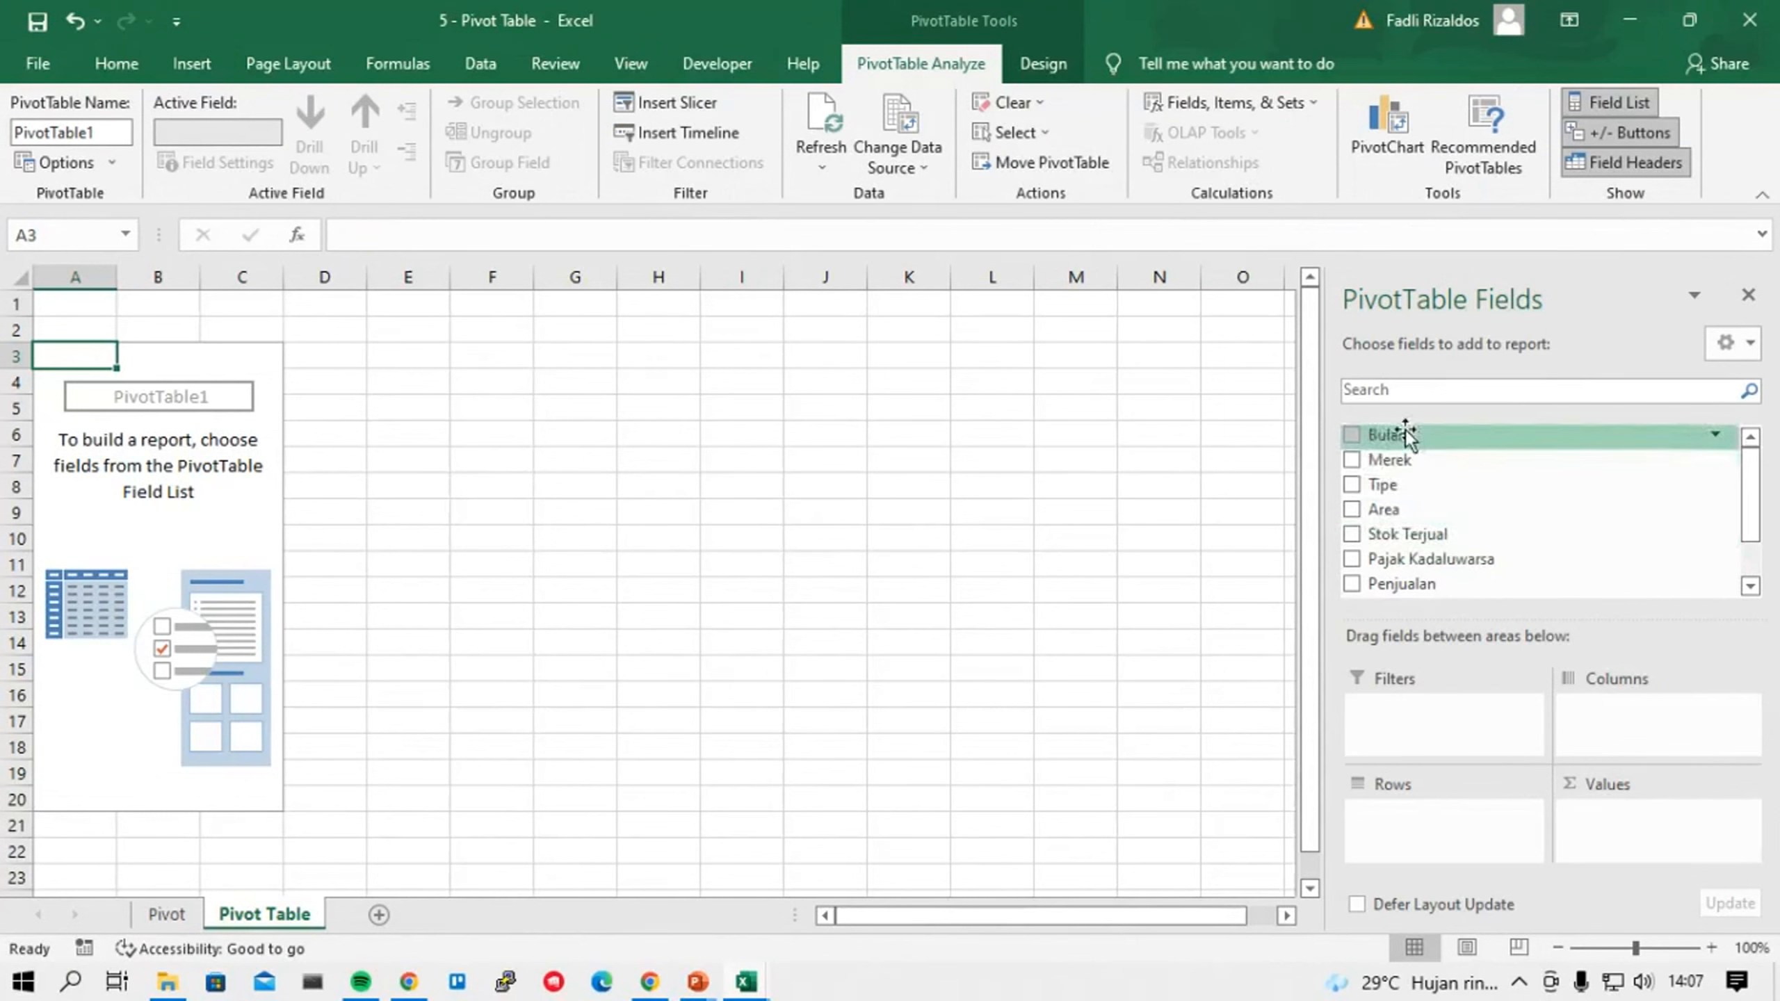
{"action": "left_click_drag", "start_coordinate": [1408, 436], "coordinate": [1433, 831]}
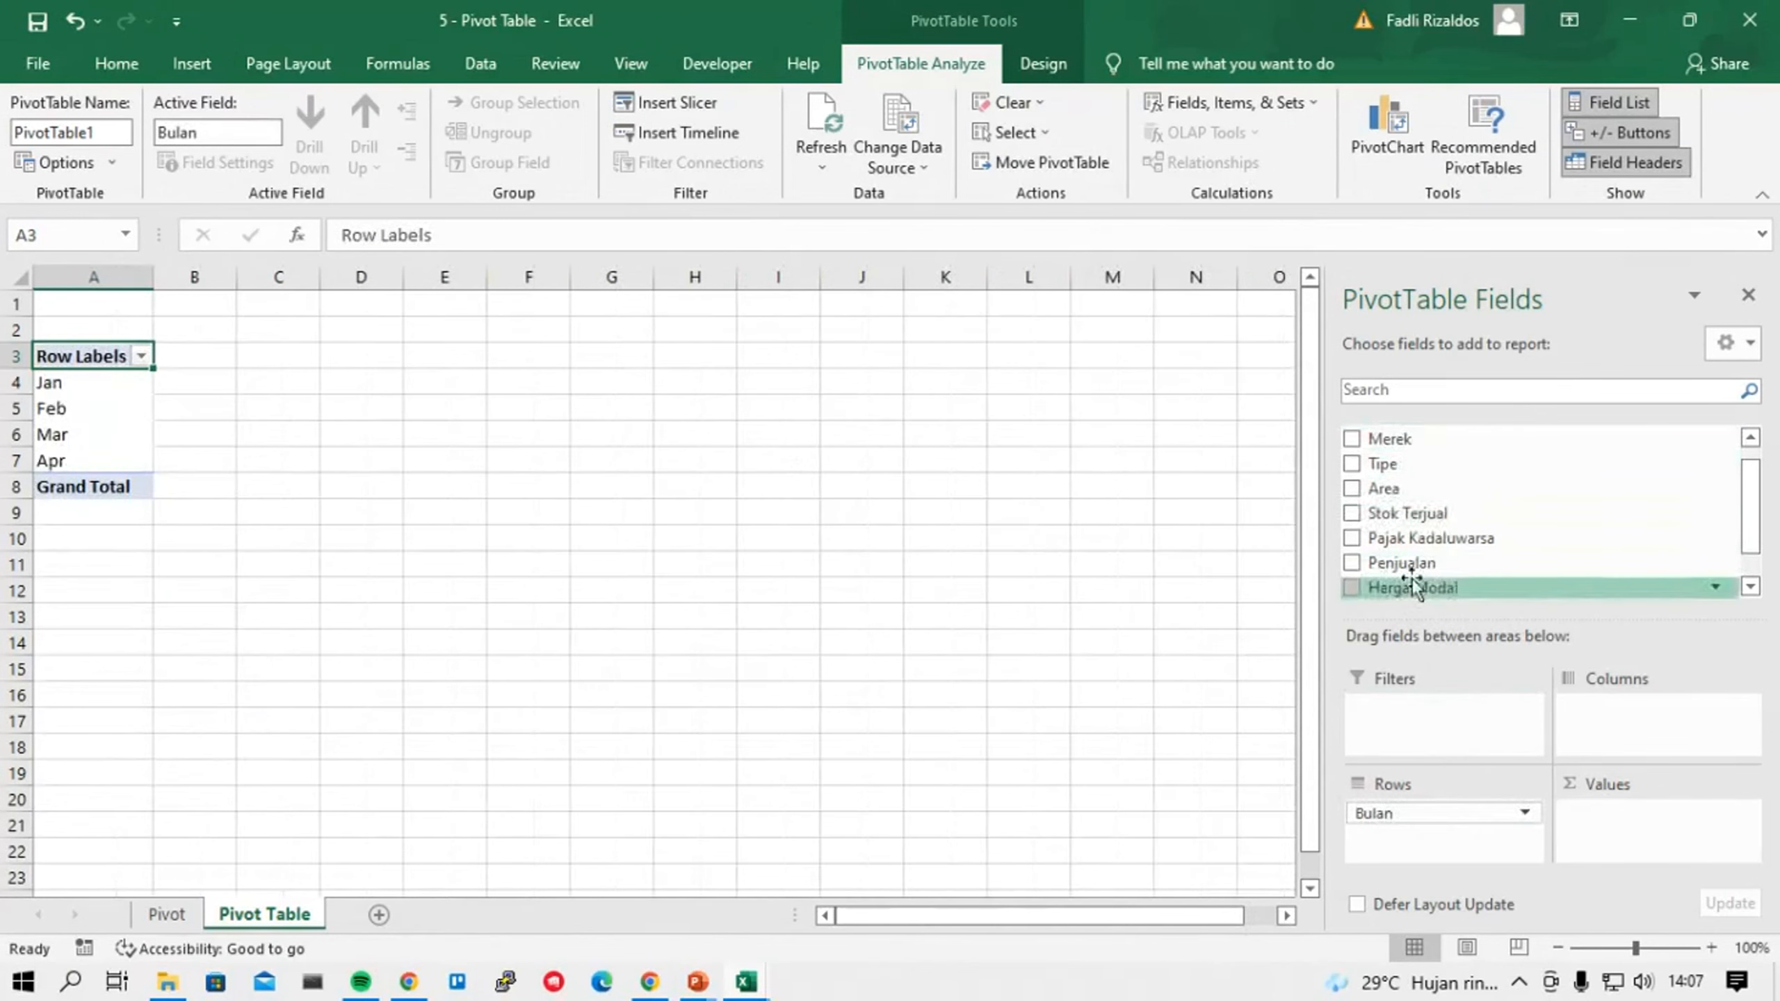
{"action": "scroll", "coordinate": [1450, 592], "scroll_direction": "down", "scroll_amount": 1}
{"action": "mouse_move", "coordinate": [1402, 524]}
{"action": "left_mouse_down"}
{"action": "mouse_move", "coordinate": [1570, 623]}
{"action": "mouse_move", "coordinate": [1594, 761]}
{"action": "mouse_move", "coordinate": [1461, 550]}
{"action": "mouse_move", "coordinate": [1601, 816]}
{"action": "mouse_move", "coordinate": [1422, 525]}
{"action": "left_mouse_up"}
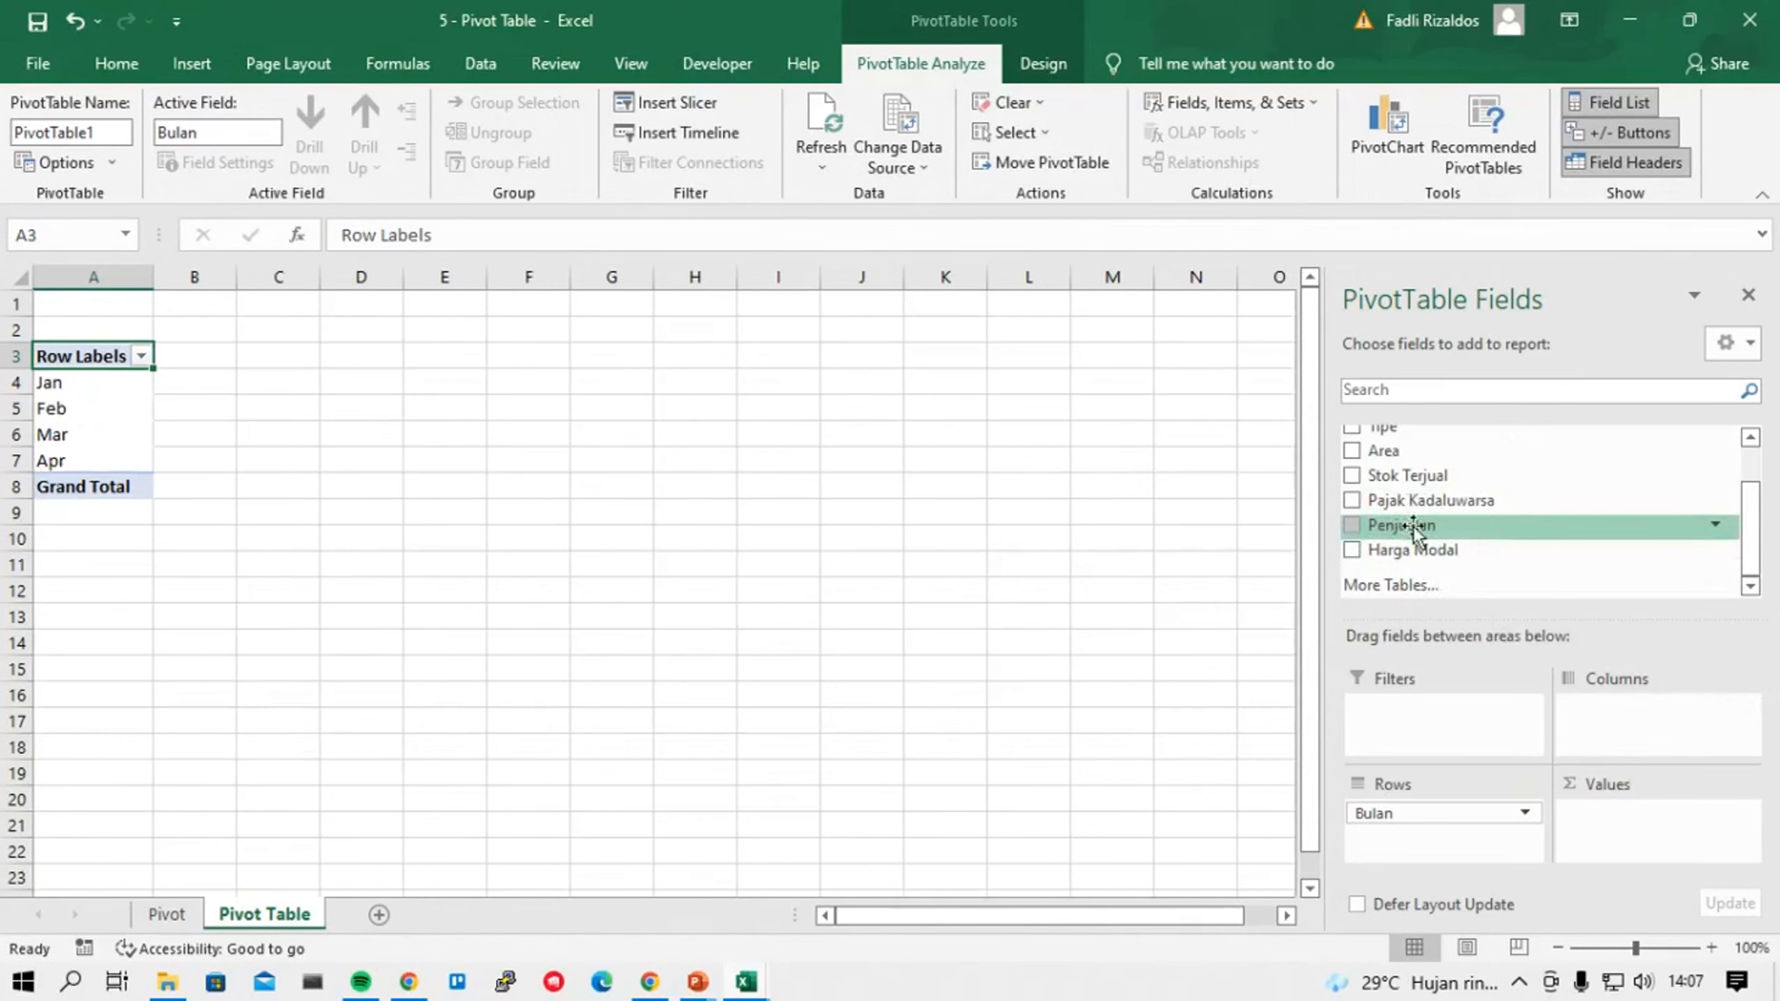
{"action": "left_click_drag", "start_coordinate": [1414, 525], "coordinate": [1636, 828]}
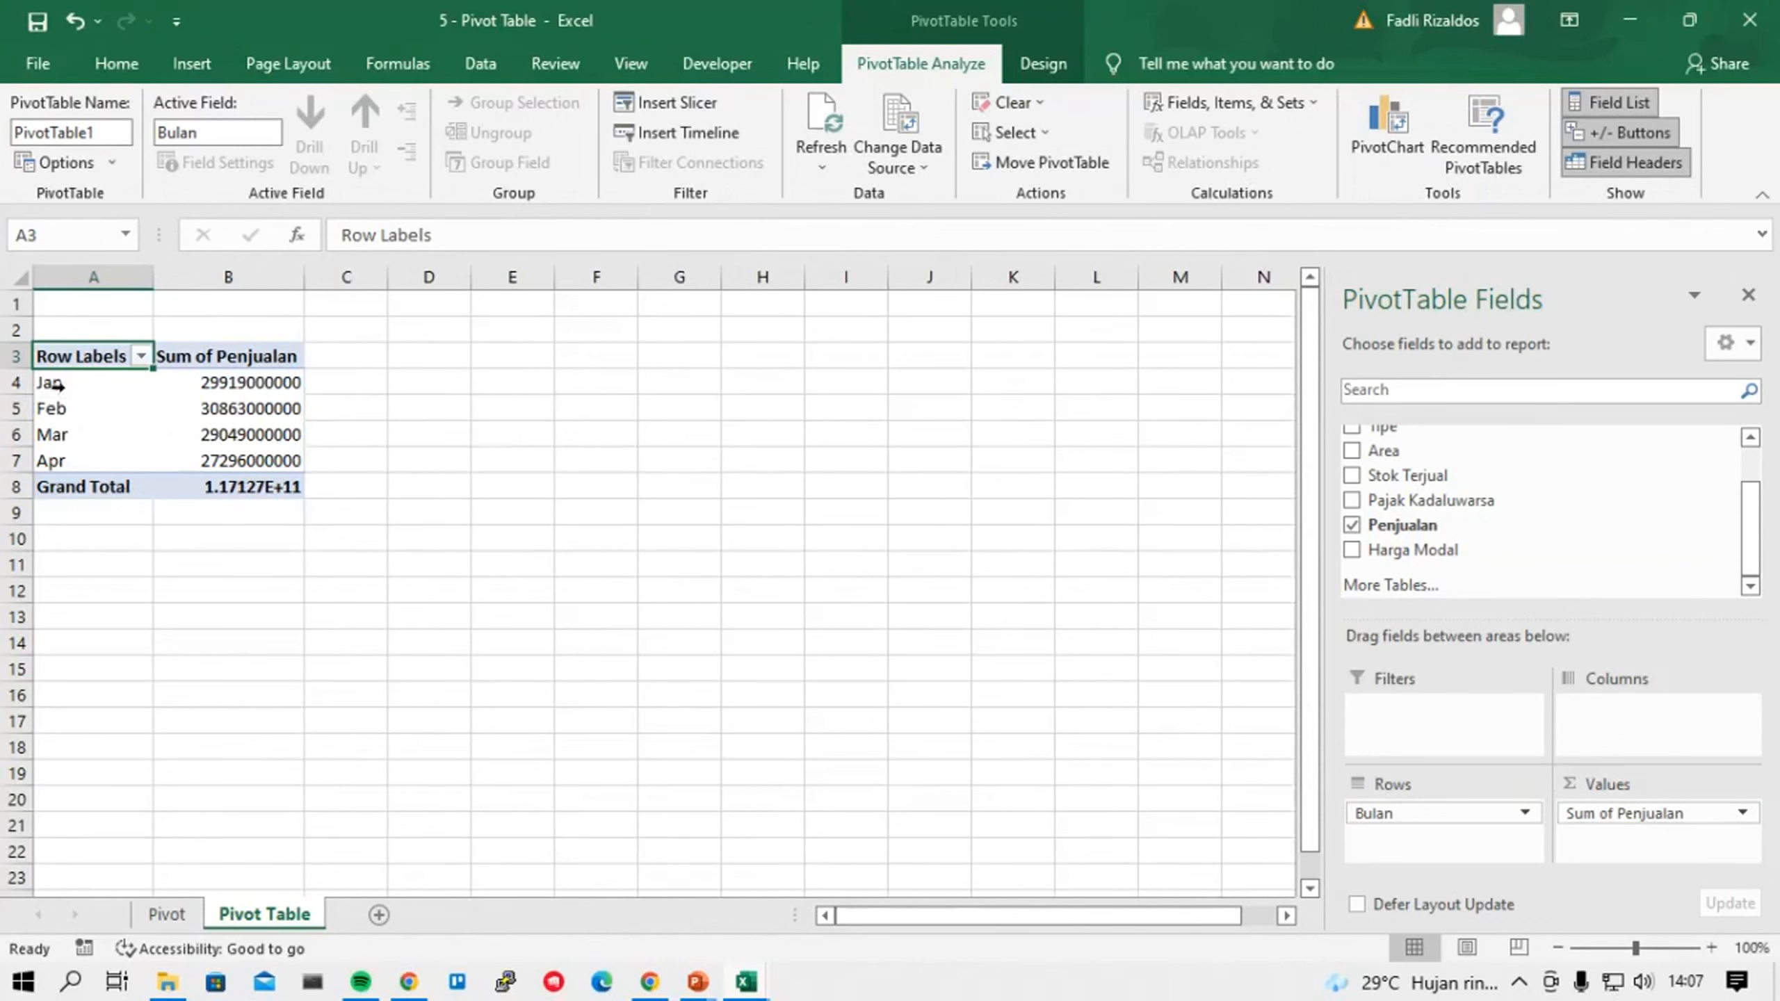
Try Penjualan as a column field of the PivotTable, and return it to the values.
{"action": "left_click_drag", "start_coordinate": [1655, 805], "coordinate": [1653, 735]}
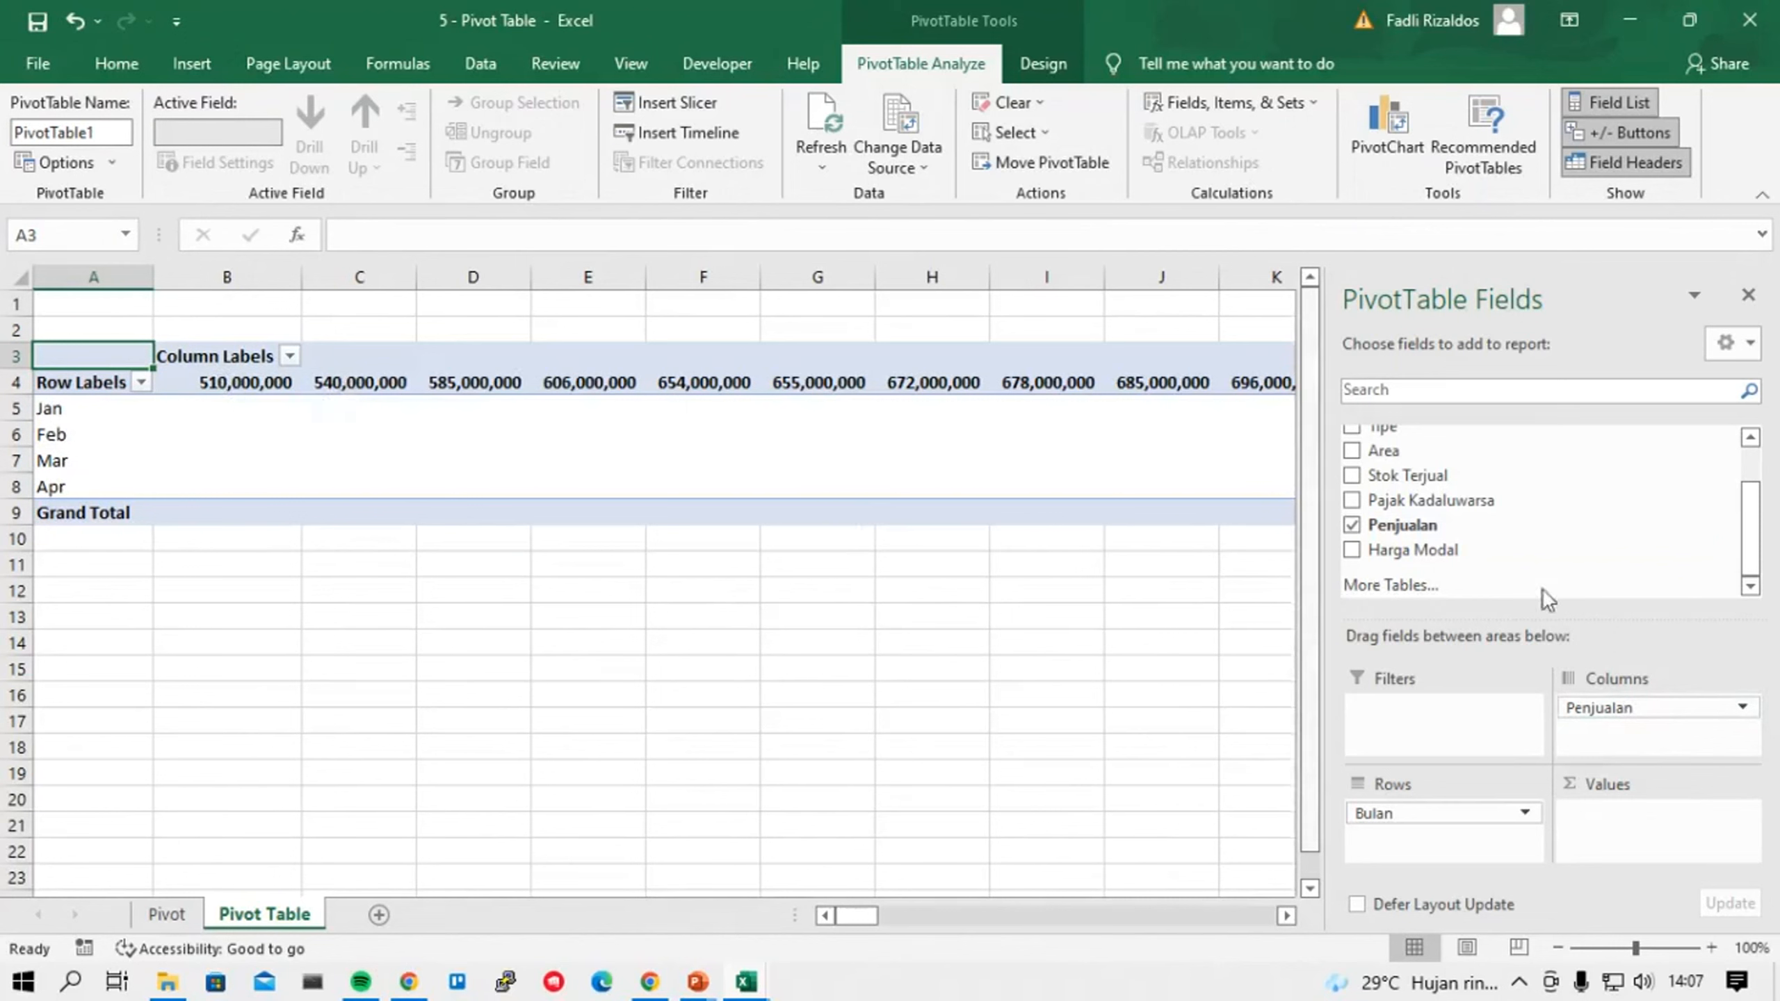
{"action": "left_click_drag", "start_coordinate": [1629, 710], "coordinate": [1661, 831]}
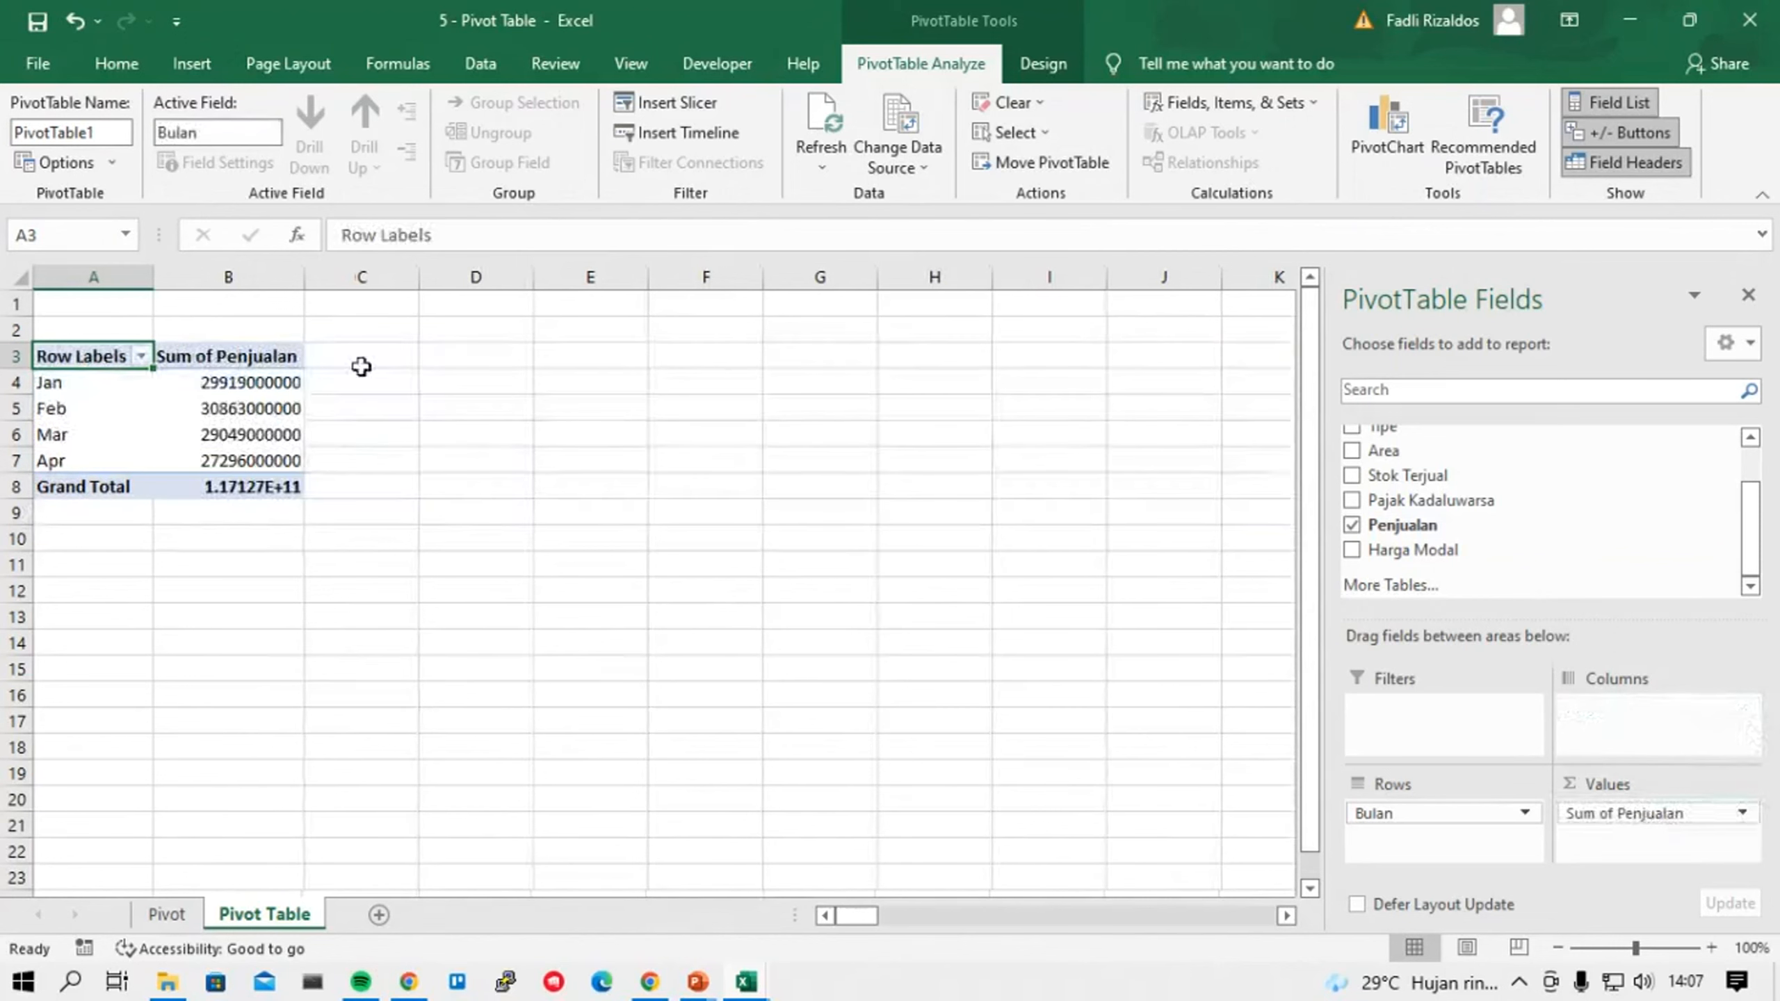
Format the monthly Penjualan sums in cells B4:B7 of the PivotTable as Currency.
{"action": "left_click", "coordinate": [228, 386]}
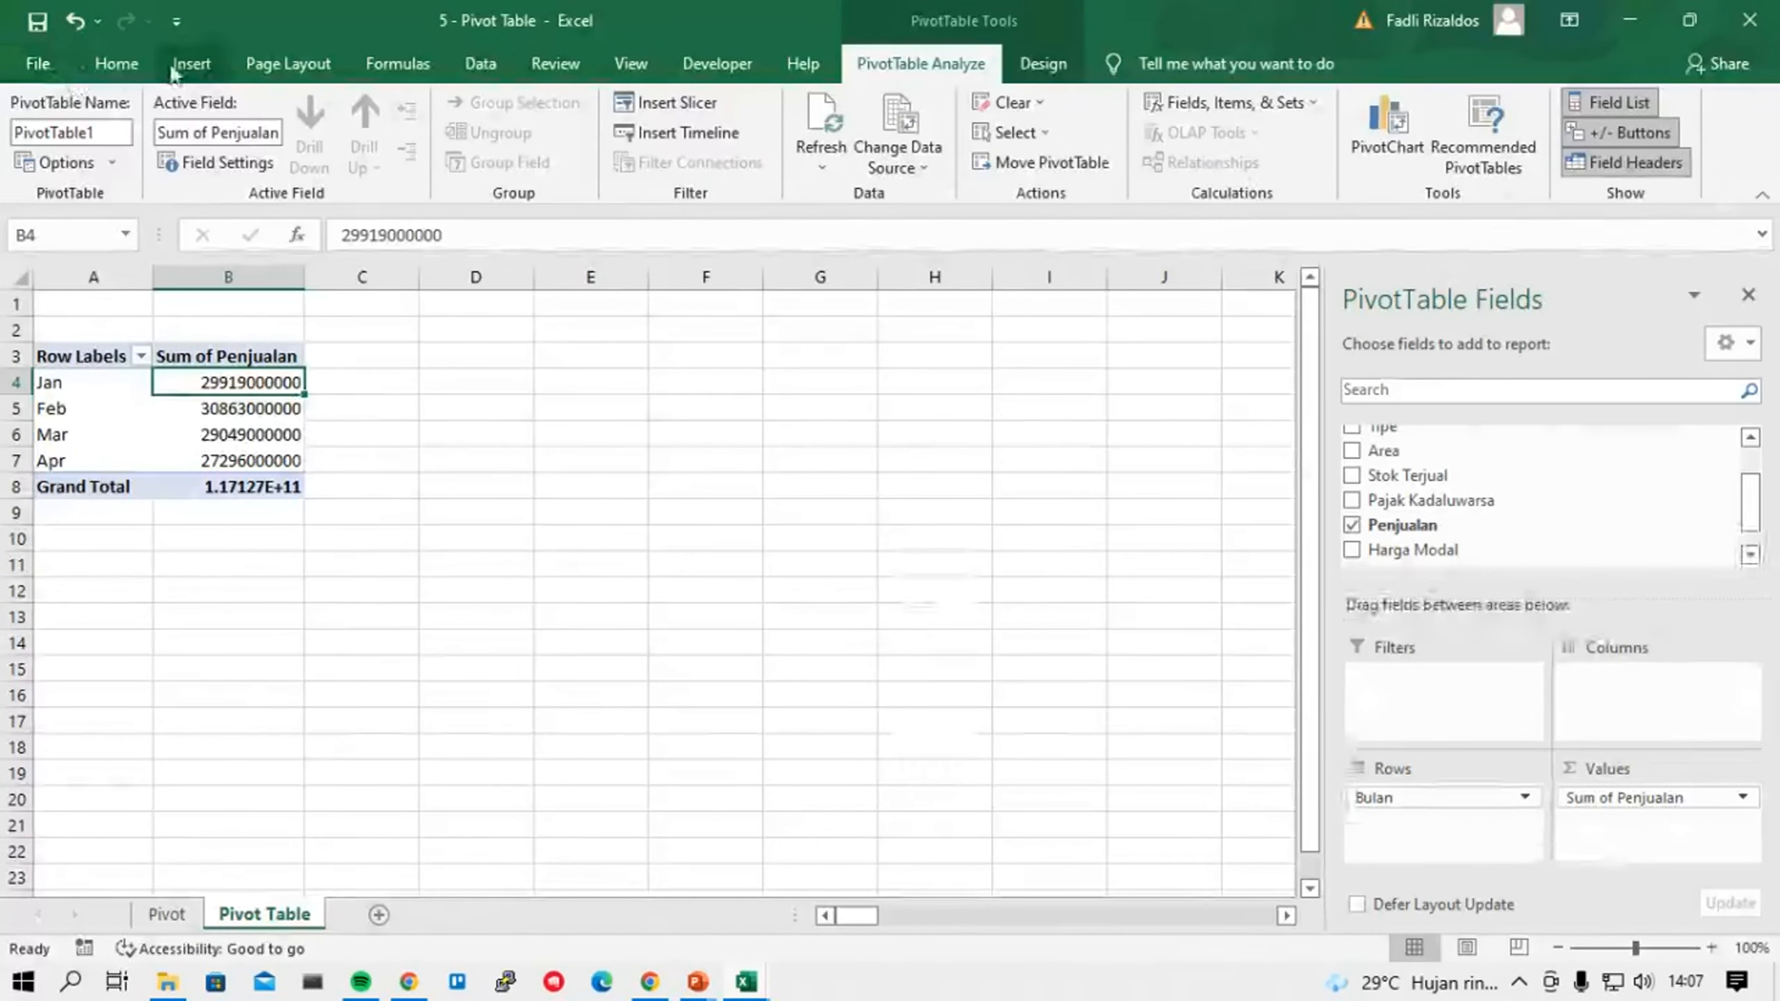
{"action": "left_click", "coordinate": [116, 63]}
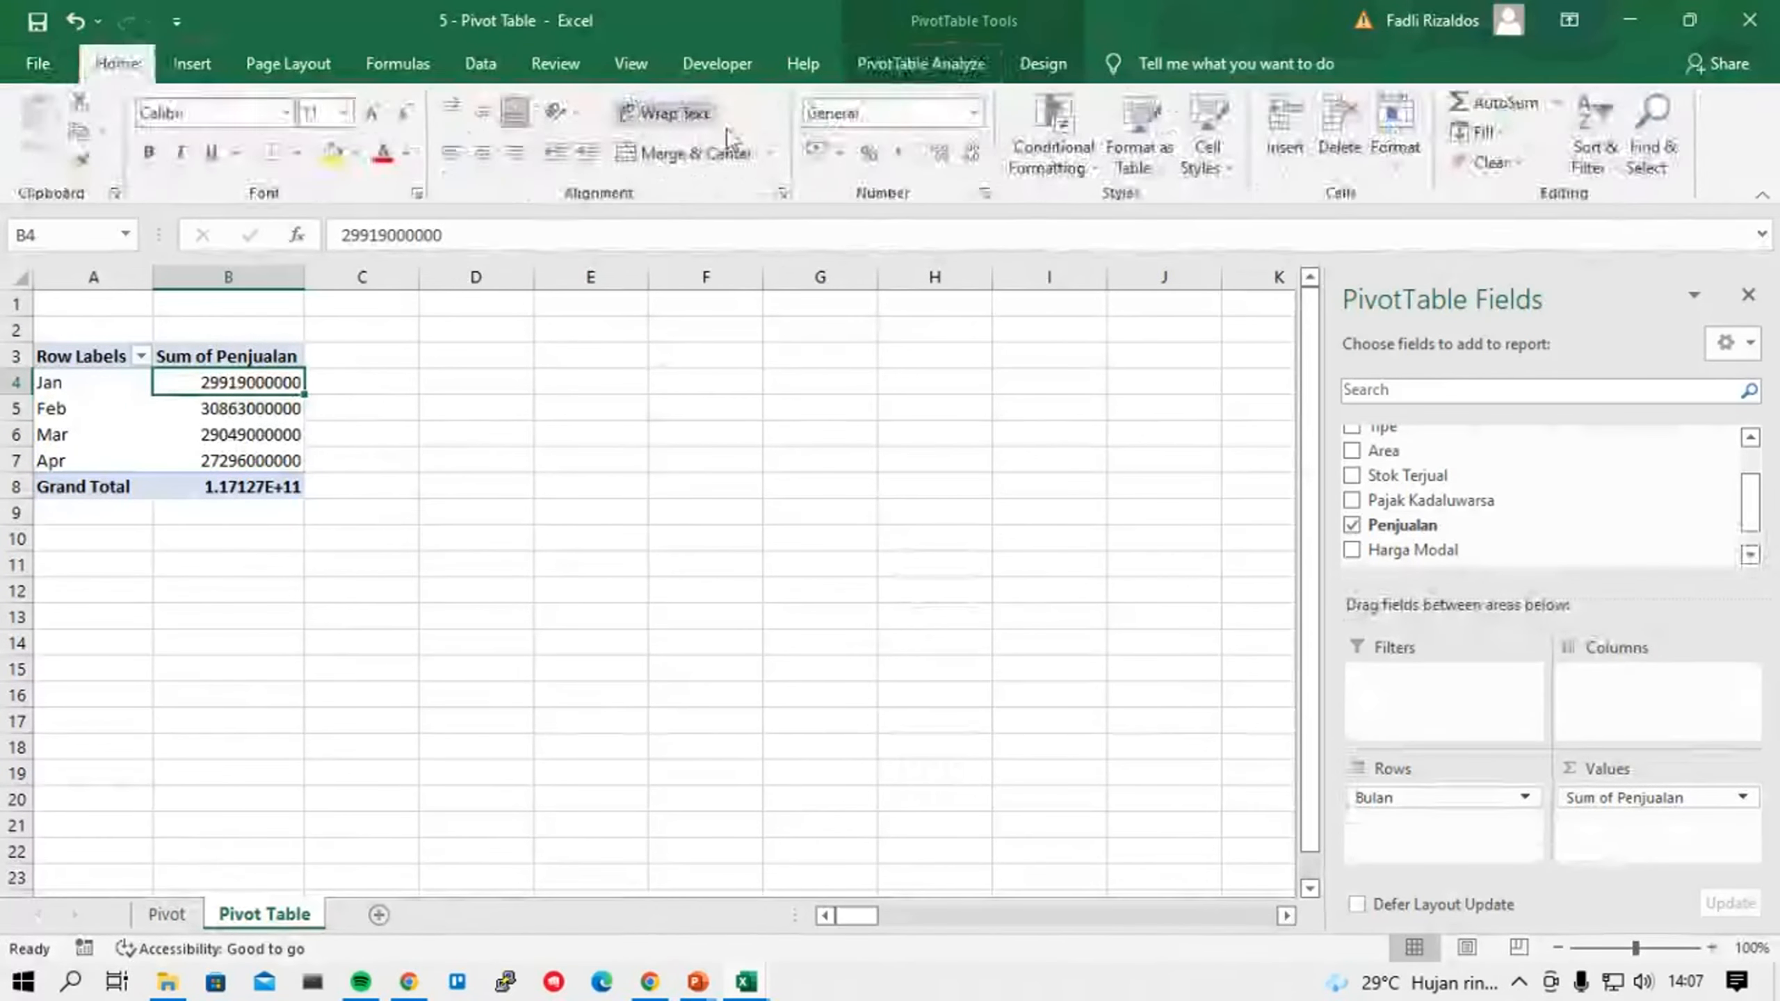
{"action": "left_click", "coordinate": [975, 113]}
{"action": "left_click", "coordinate": [932, 274]}
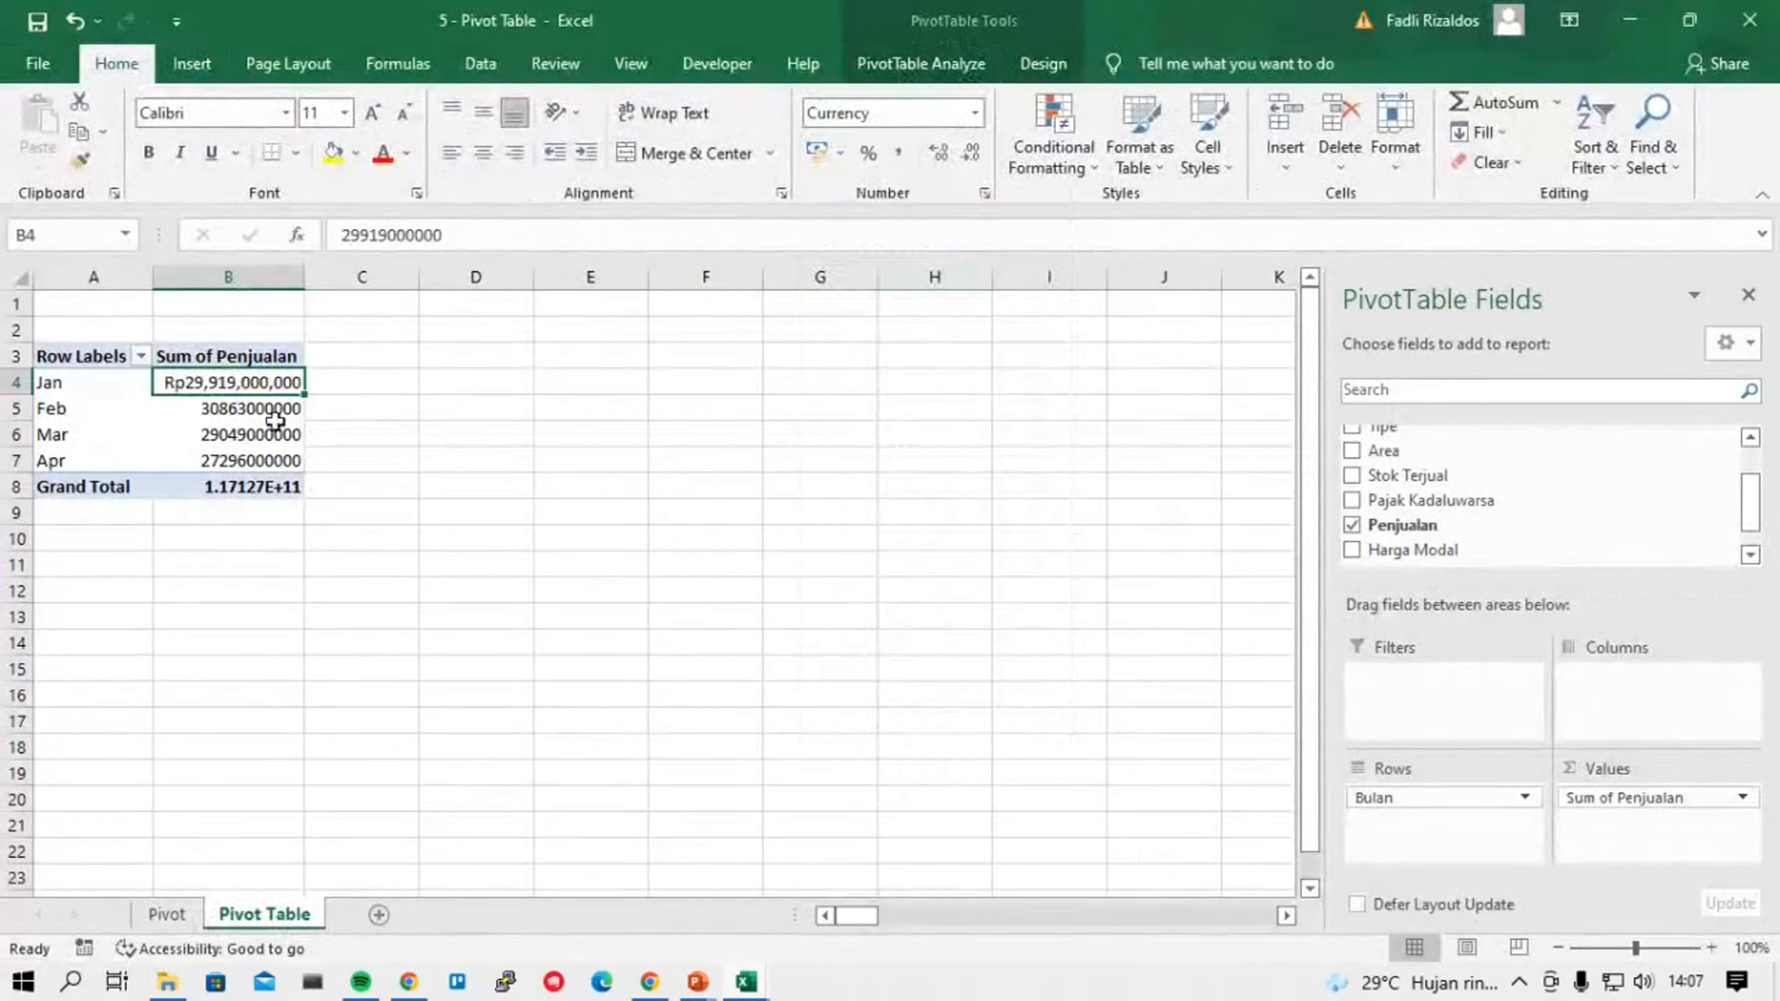
{"action": "left_click", "coordinate": [246, 409]}
{"action": "left_click_drag", "start_coordinate": [246, 382], "coordinate": [246, 460]}
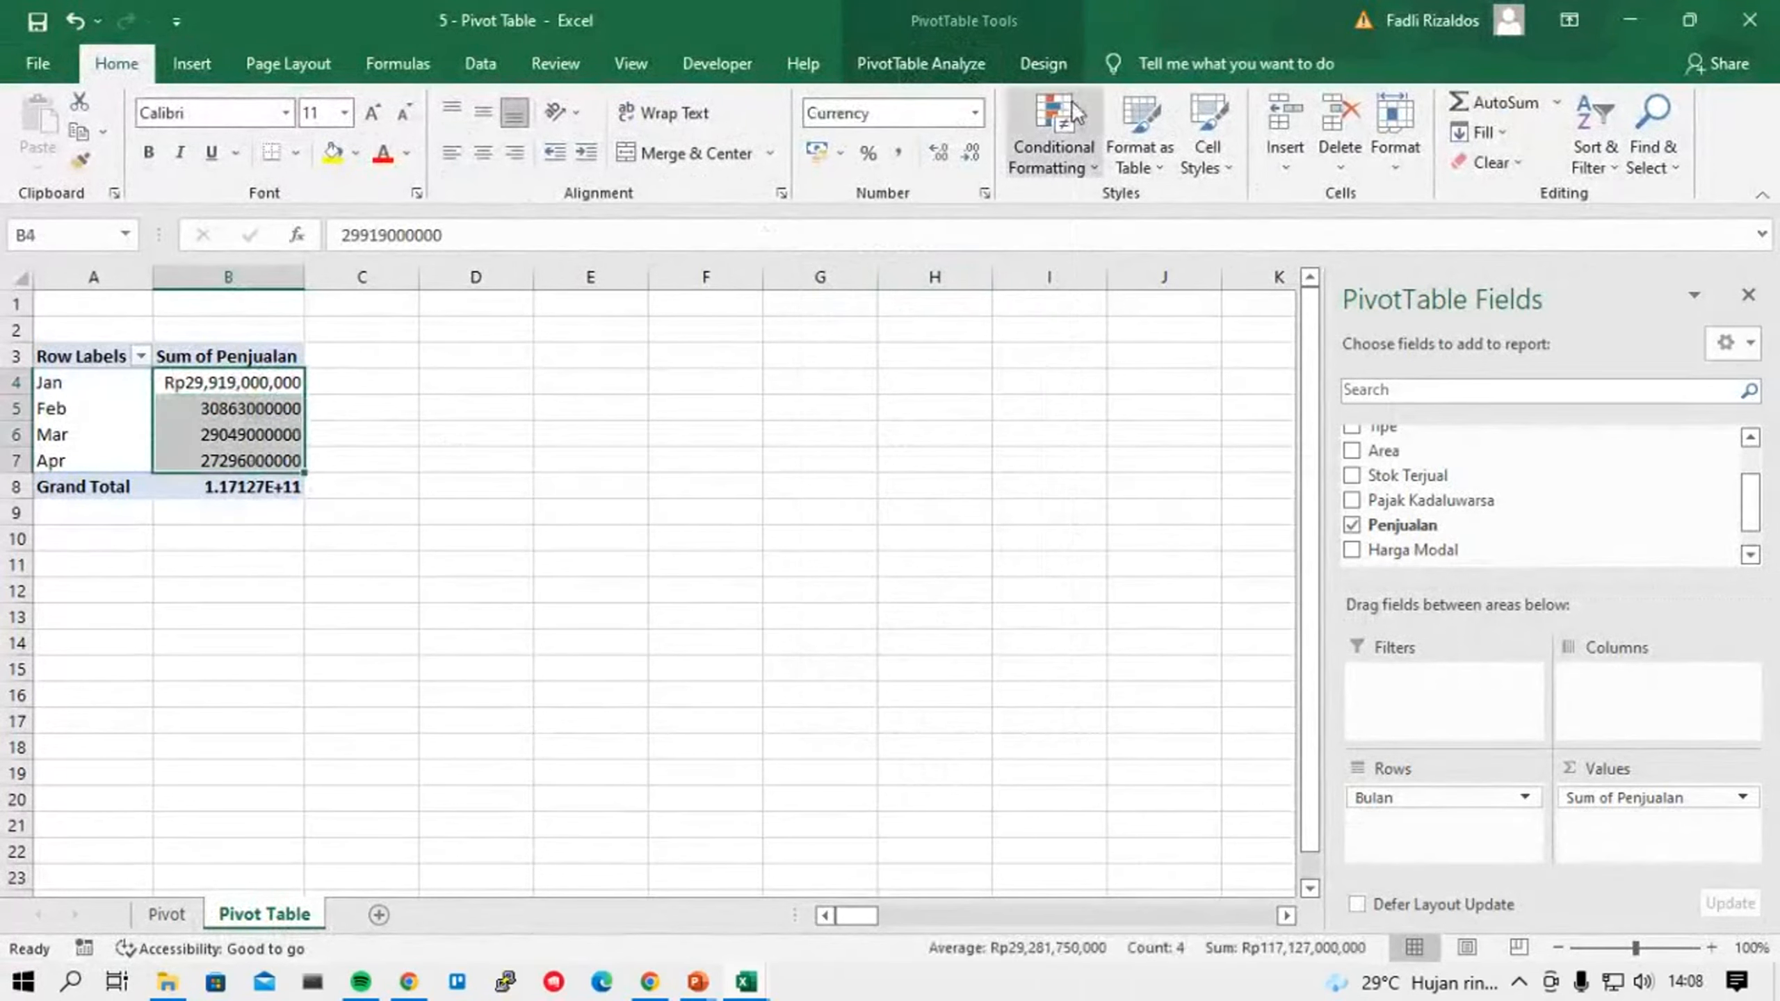
{"action": "left_click", "coordinate": [974, 114]}
{"action": "left_click", "coordinate": [932, 273]}
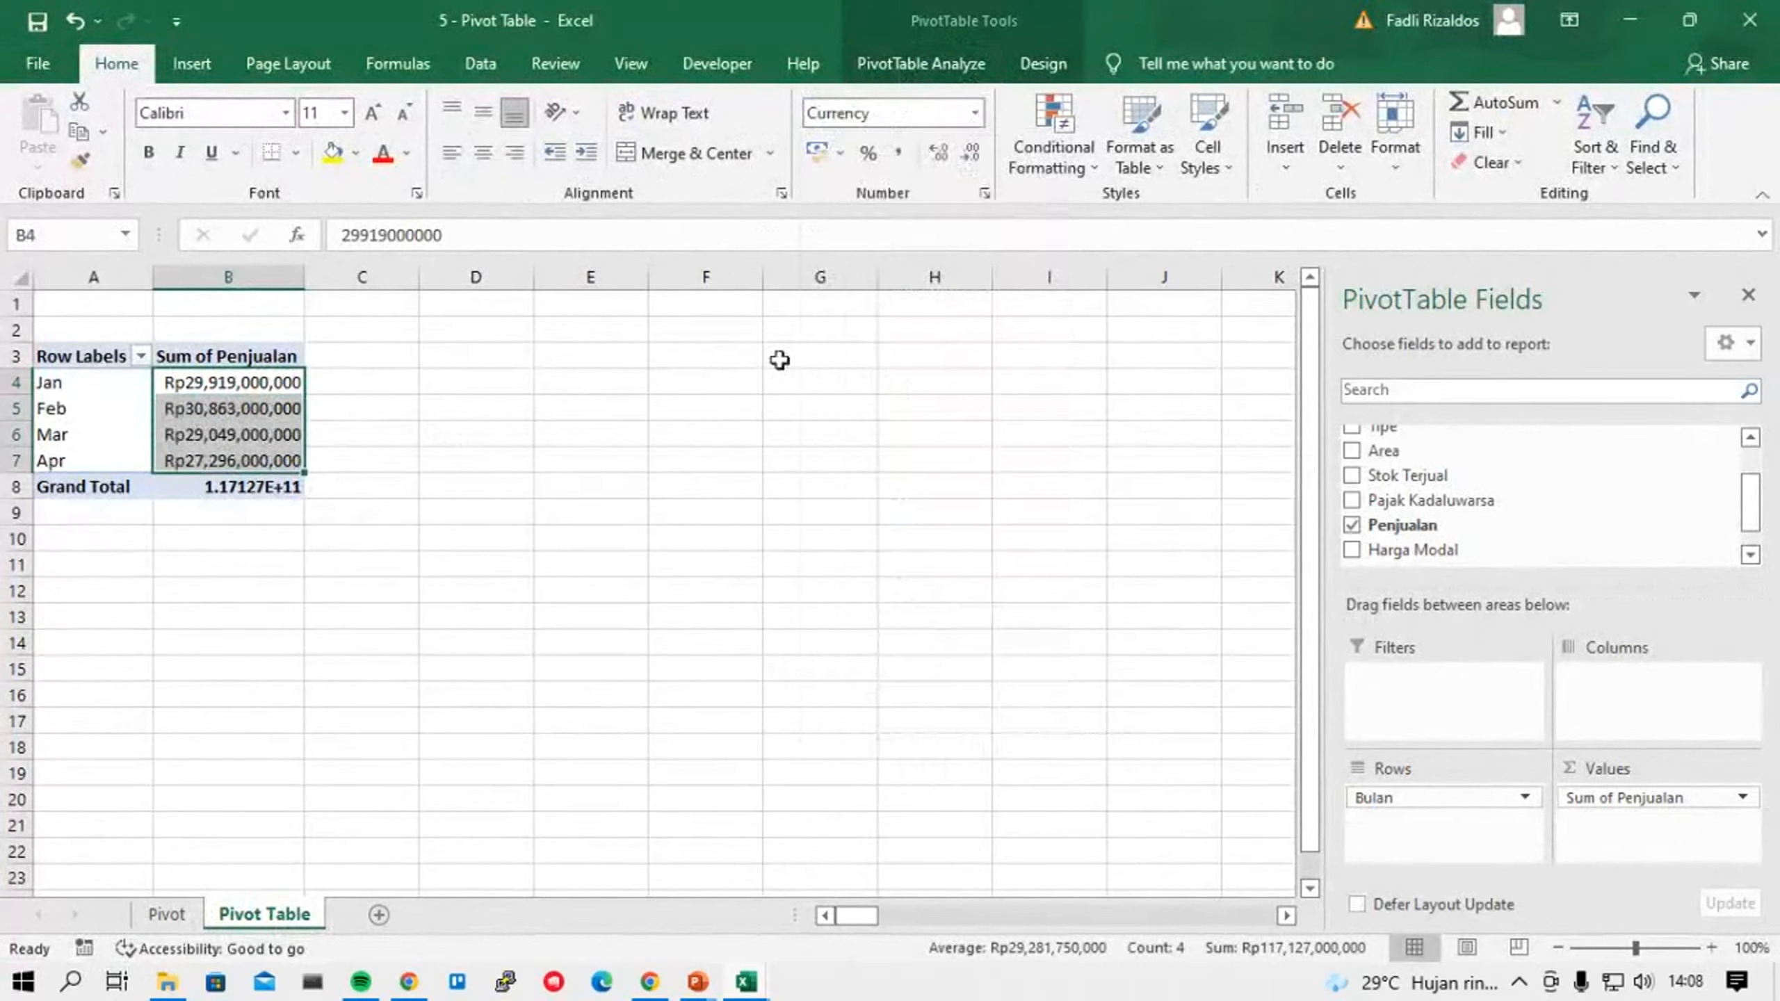
{"action": "left_click", "coordinate": [402, 574]}
{"action": "left_click", "coordinate": [139, 394]}
{"action": "left_click", "coordinate": [178, 408]}
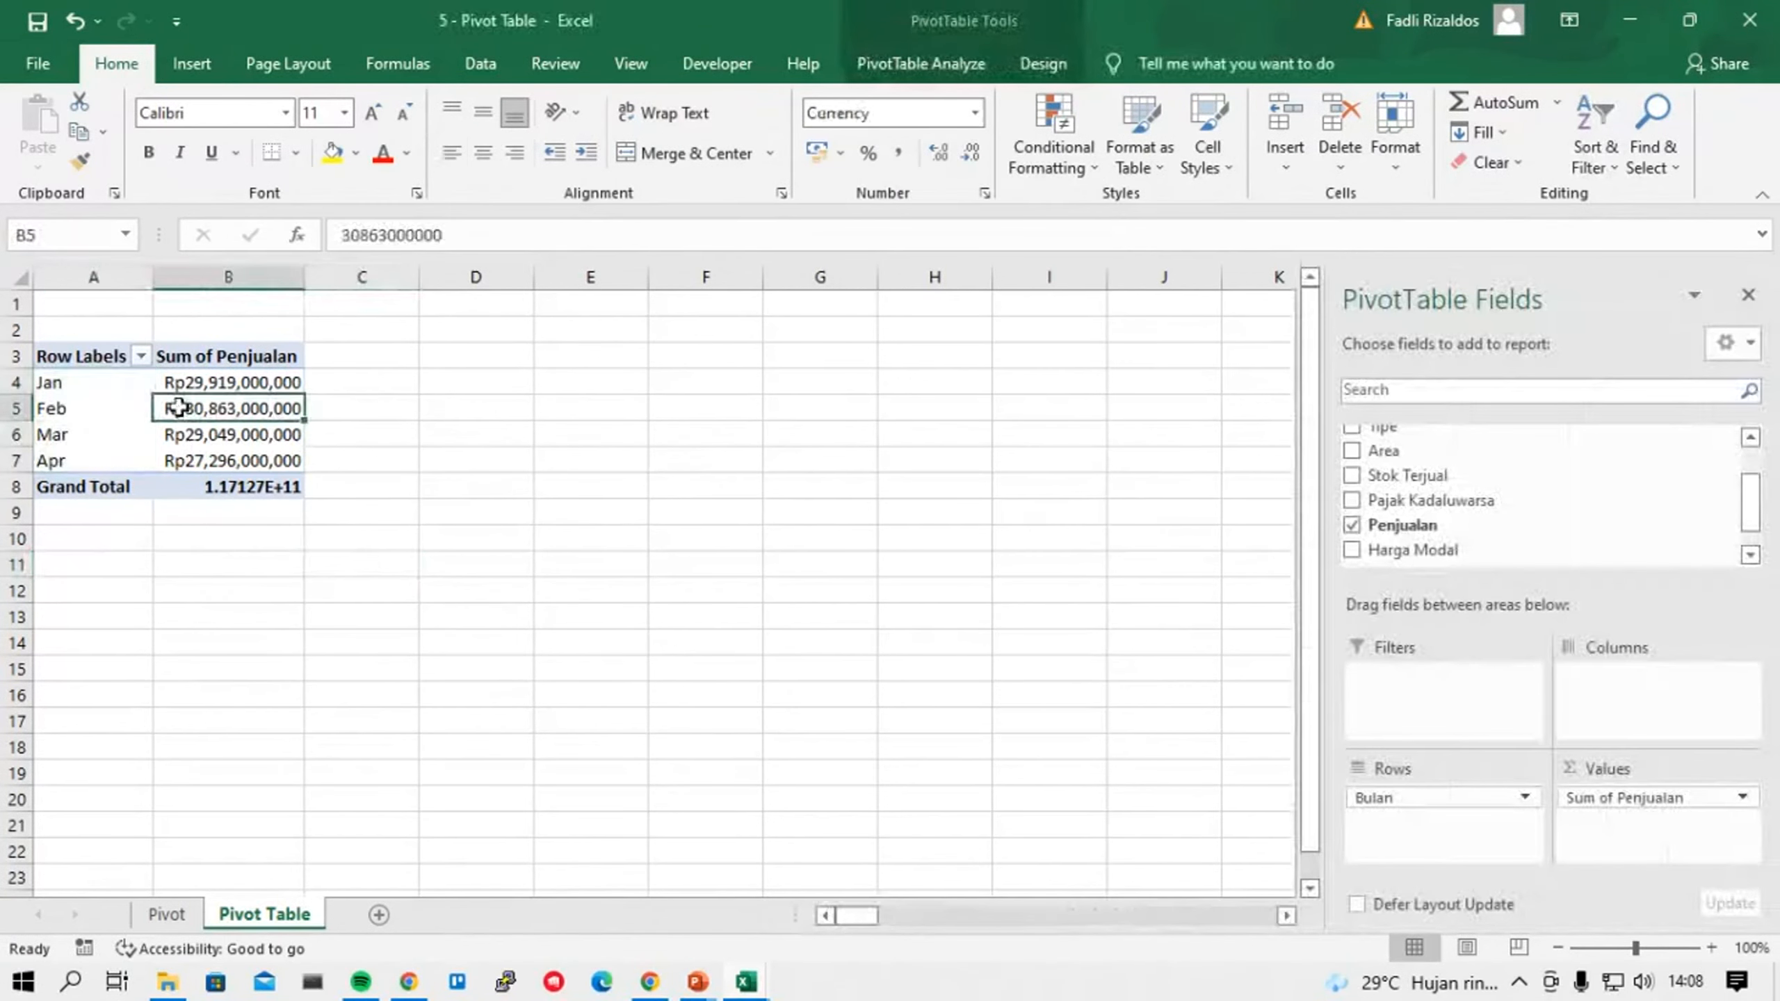
{"action": "left_click", "coordinate": [152, 409]}
{"action": "left_click", "coordinate": [157, 383]}
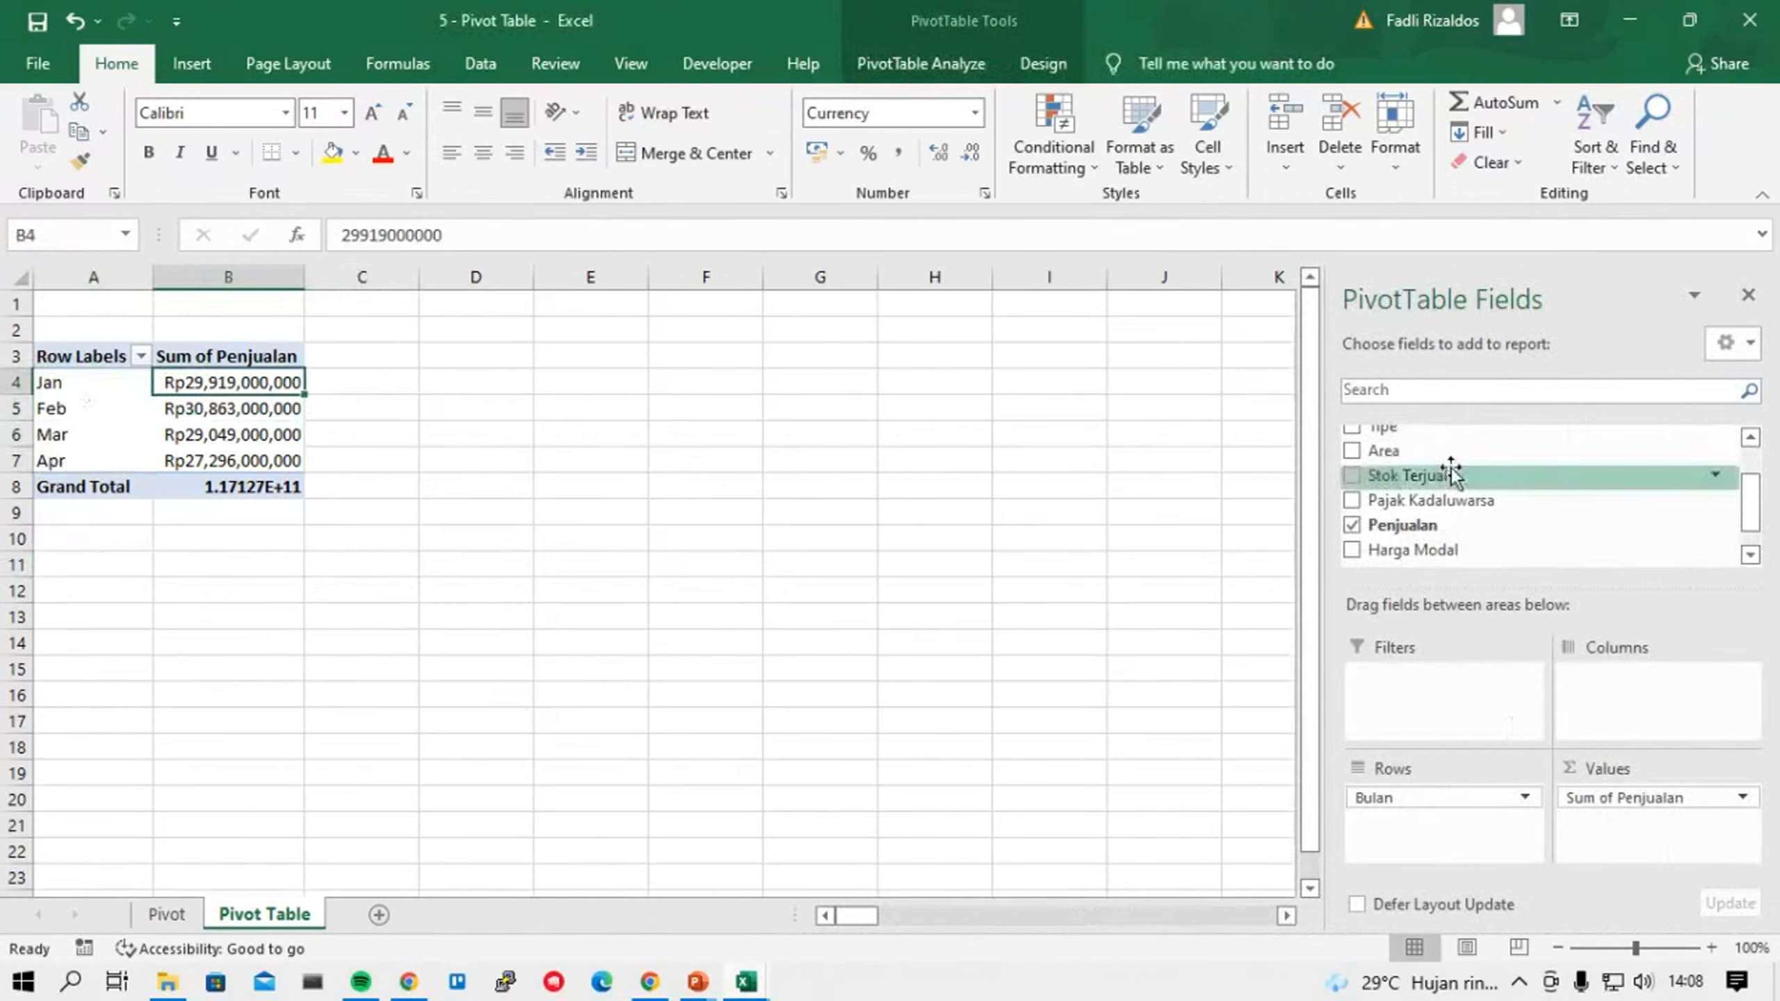
Add the Area field to the PivotTable's columns to split the Penjualan sums by area.
{"action": "scroll", "coordinate": [1447, 477], "scroll_direction": "up", "scroll_amount": 1}
{"action": "left_click_drag", "start_coordinate": [1391, 511], "coordinate": [1629, 682]}
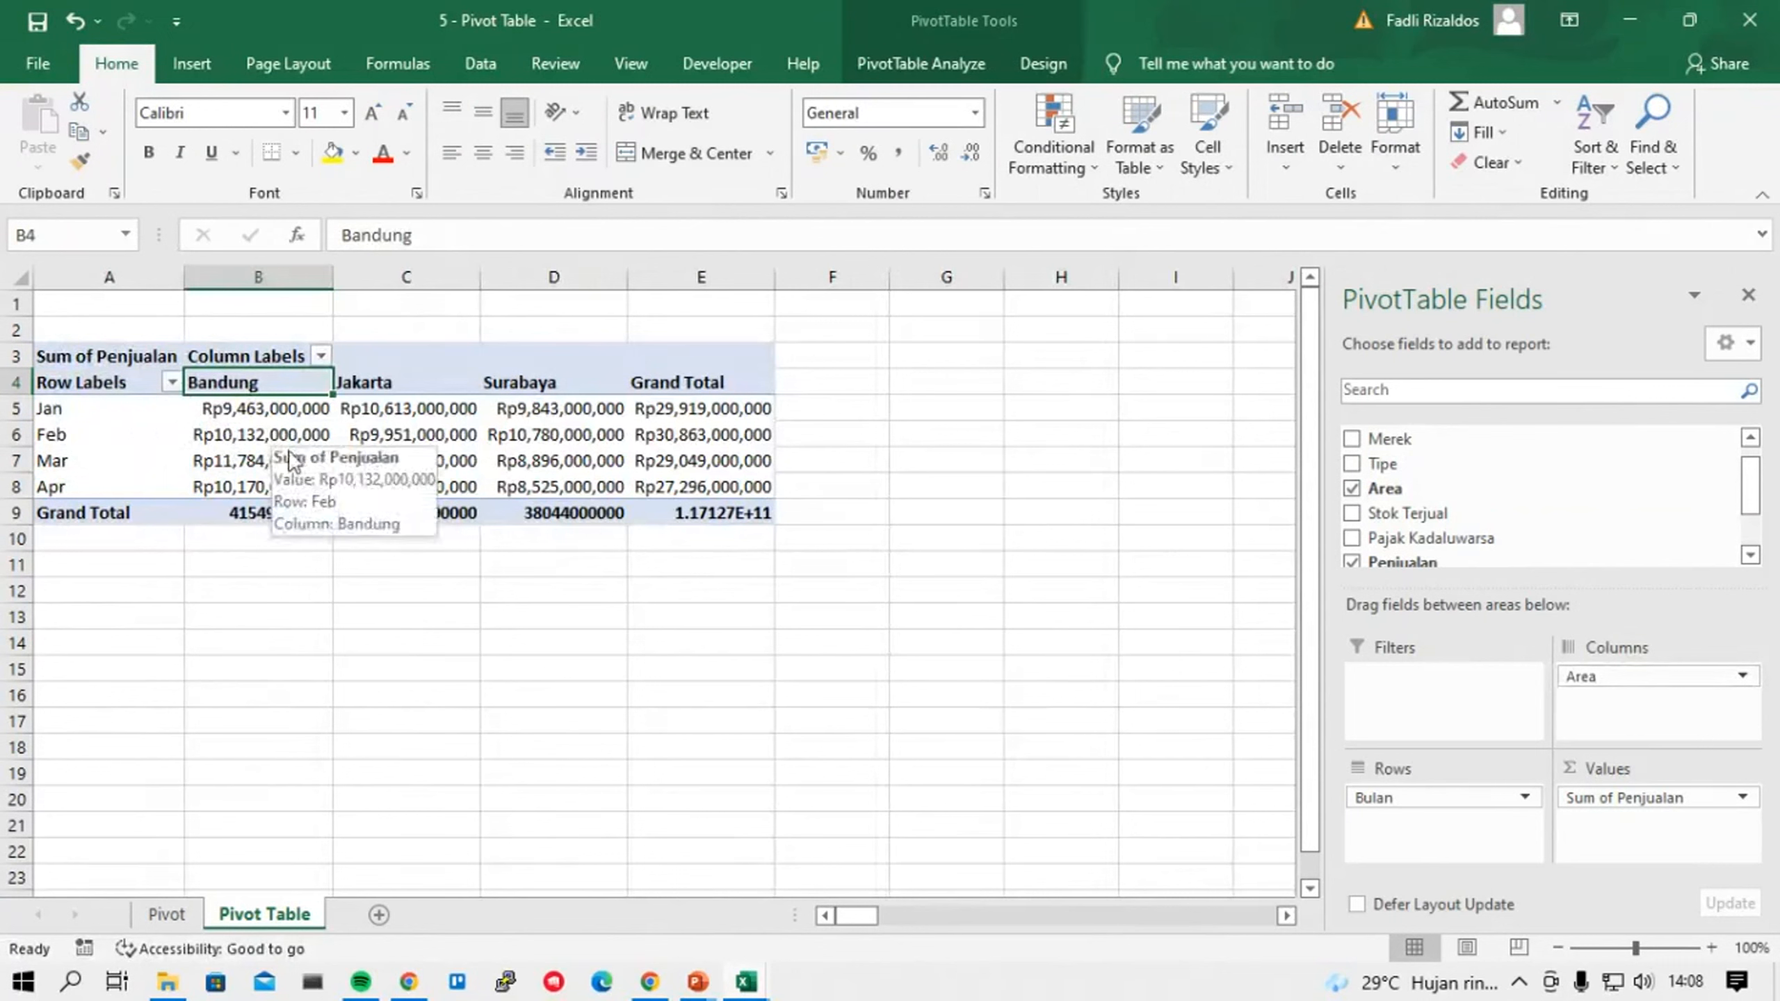
{"action": "left_click", "coordinate": [694, 414]}
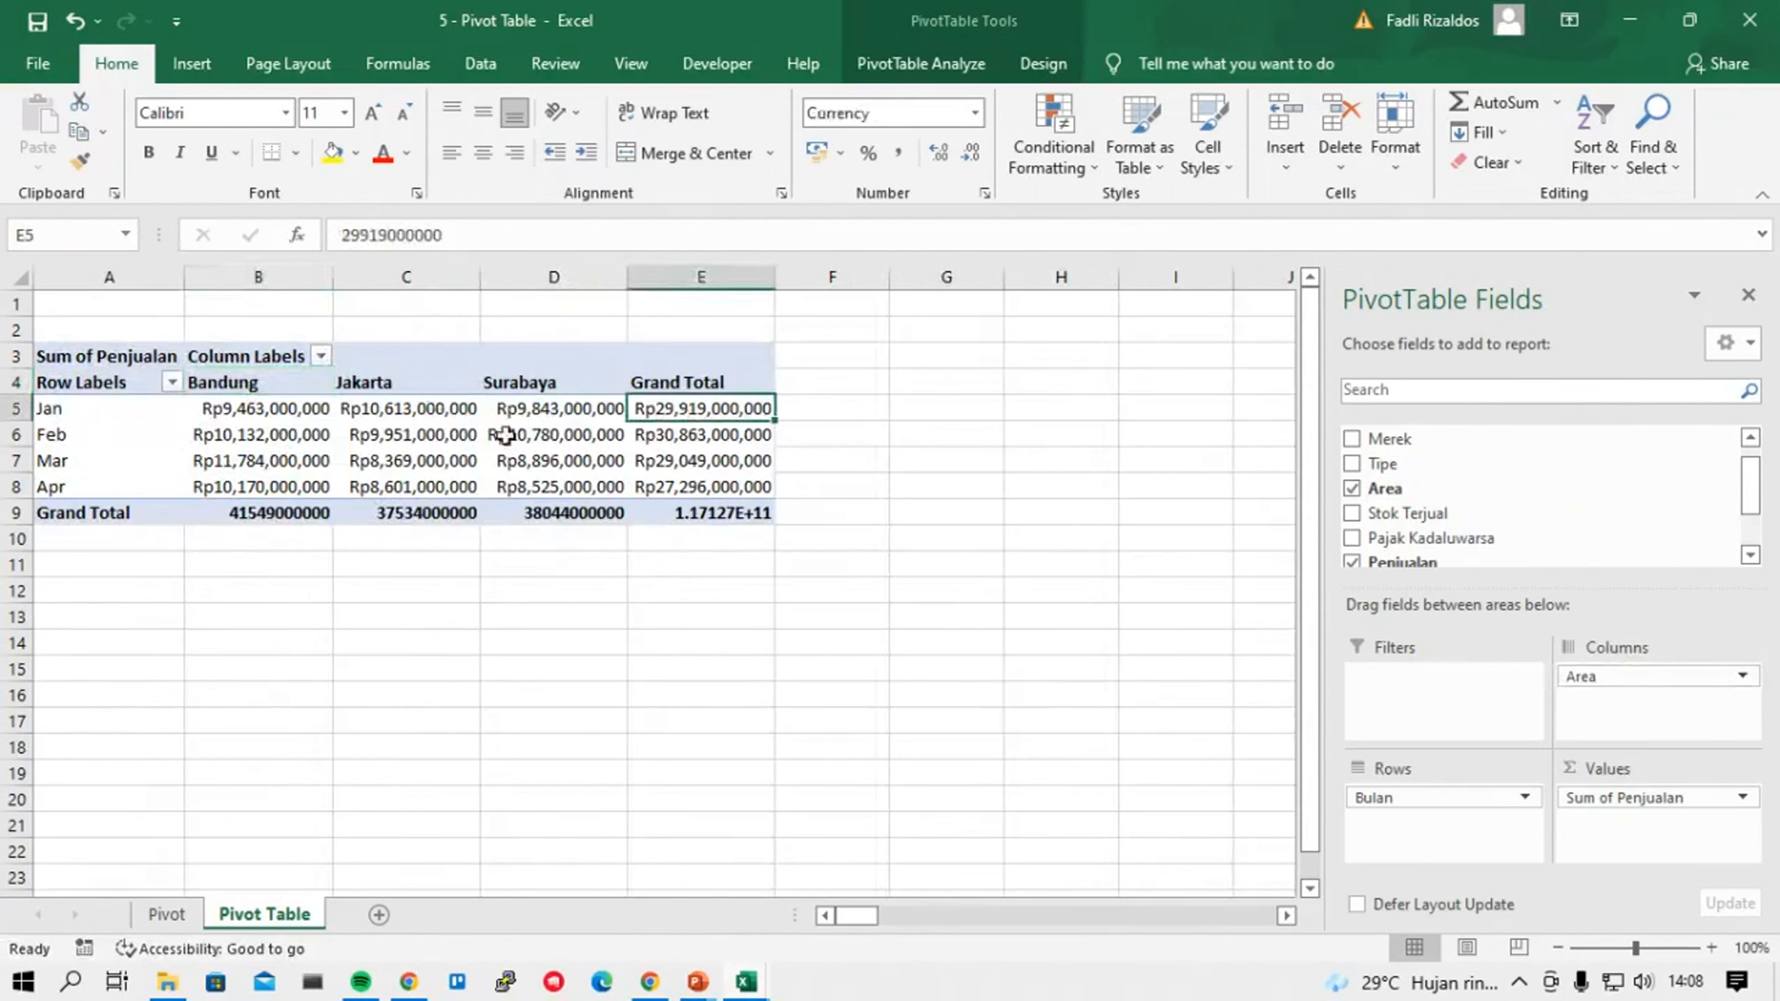
{"action": "left_click", "coordinate": [565, 442]}
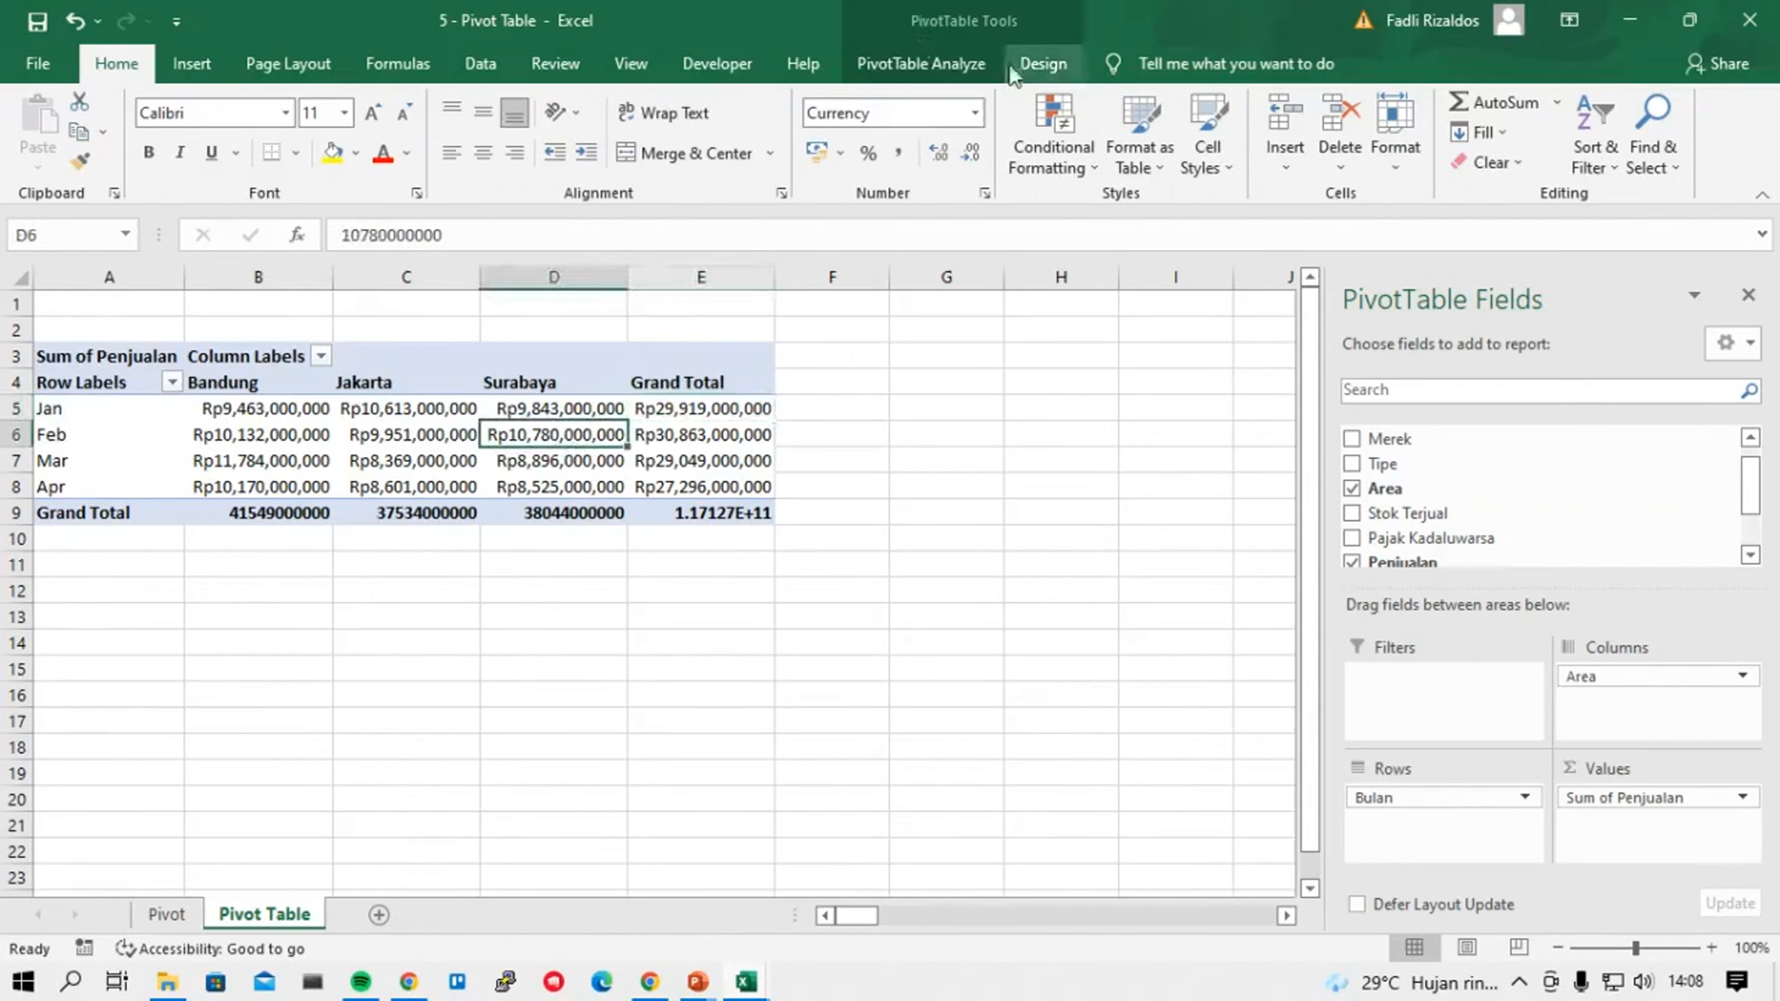
Turn the PivotTable's grand totals off for rows and columns, and undo that change.
{"action": "left_click", "coordinate": [1030, 64]}
{"action": "left_click", "coordinate": [940, 62]}
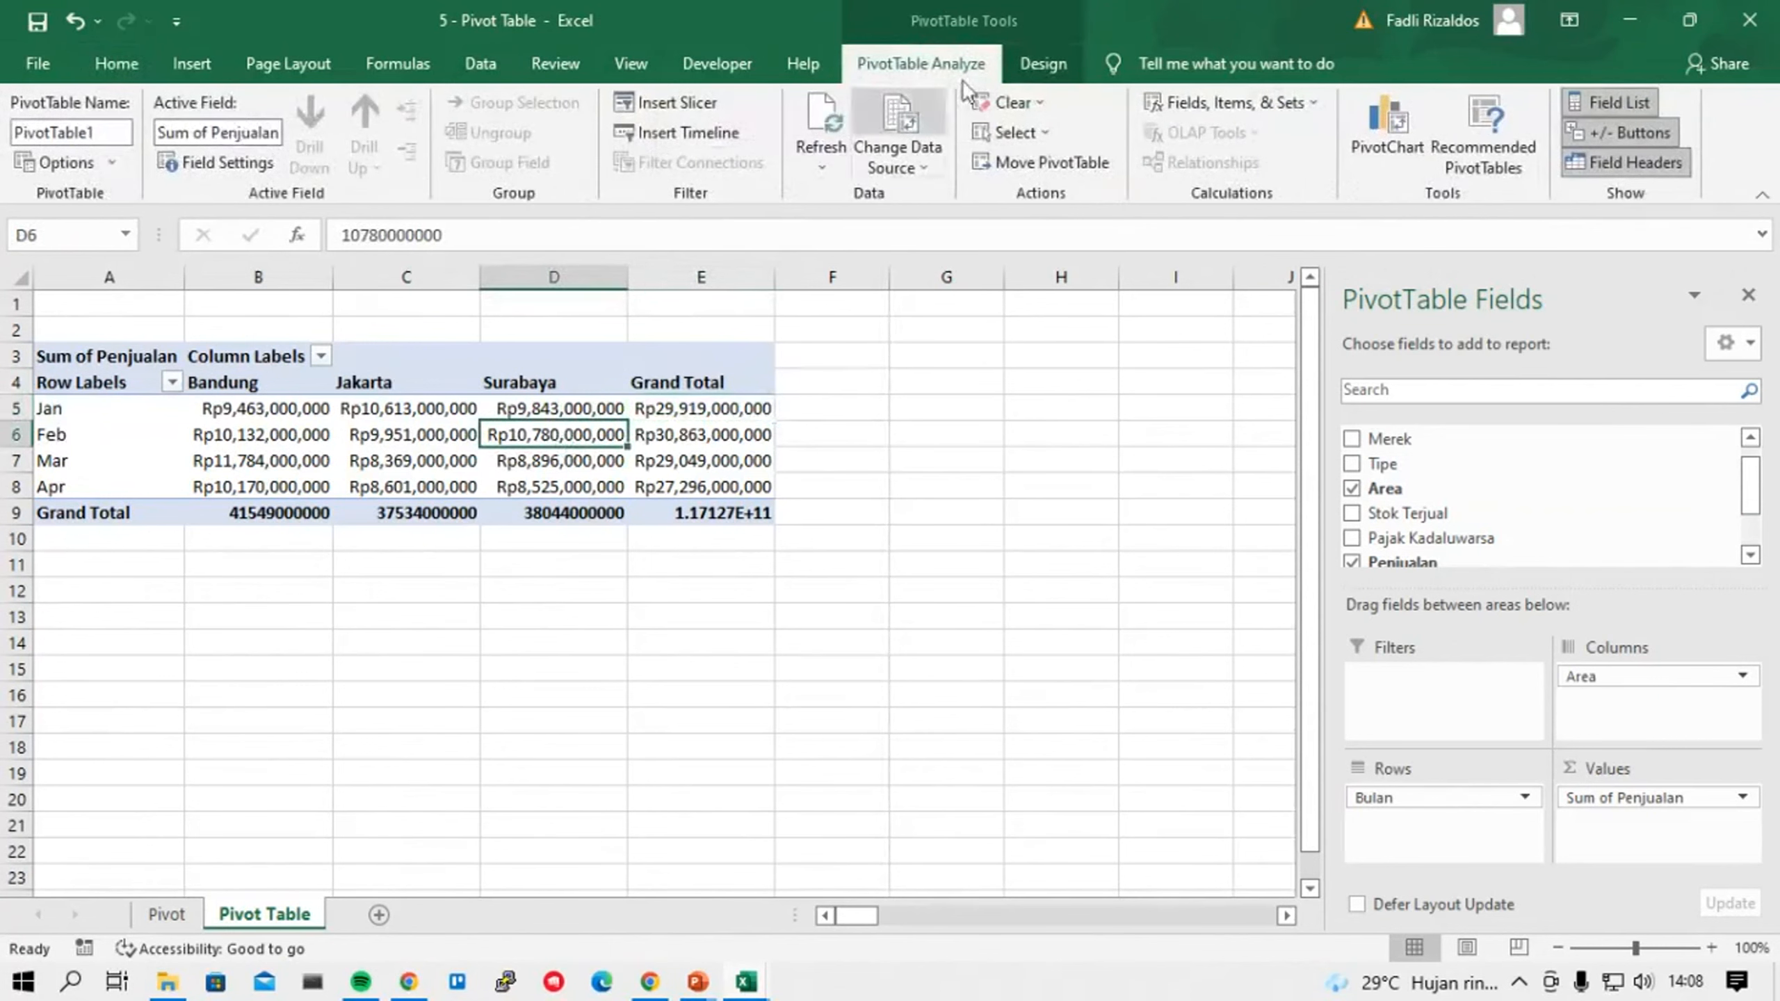
{"action": "left_click", "coordinate": [1044, 63]}
{"action": "left_click", "coordinate": [117, 146]}
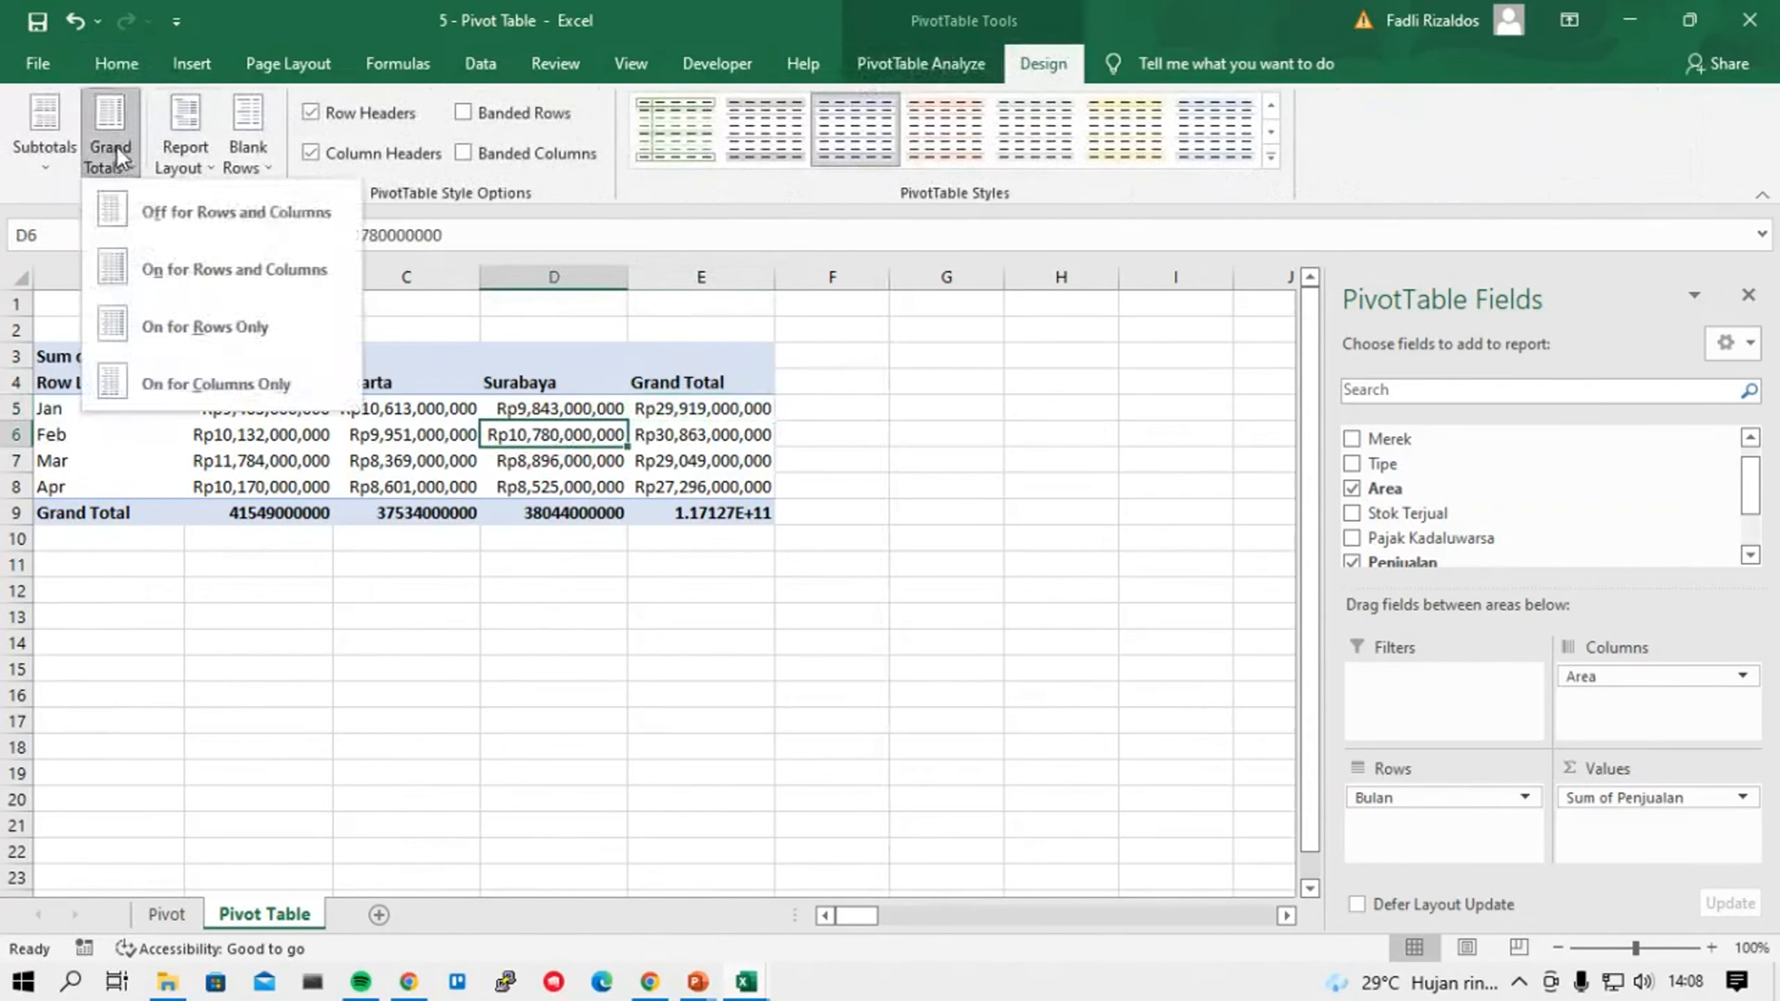
{"action": "left_click", "coordinate": [328, 224]}
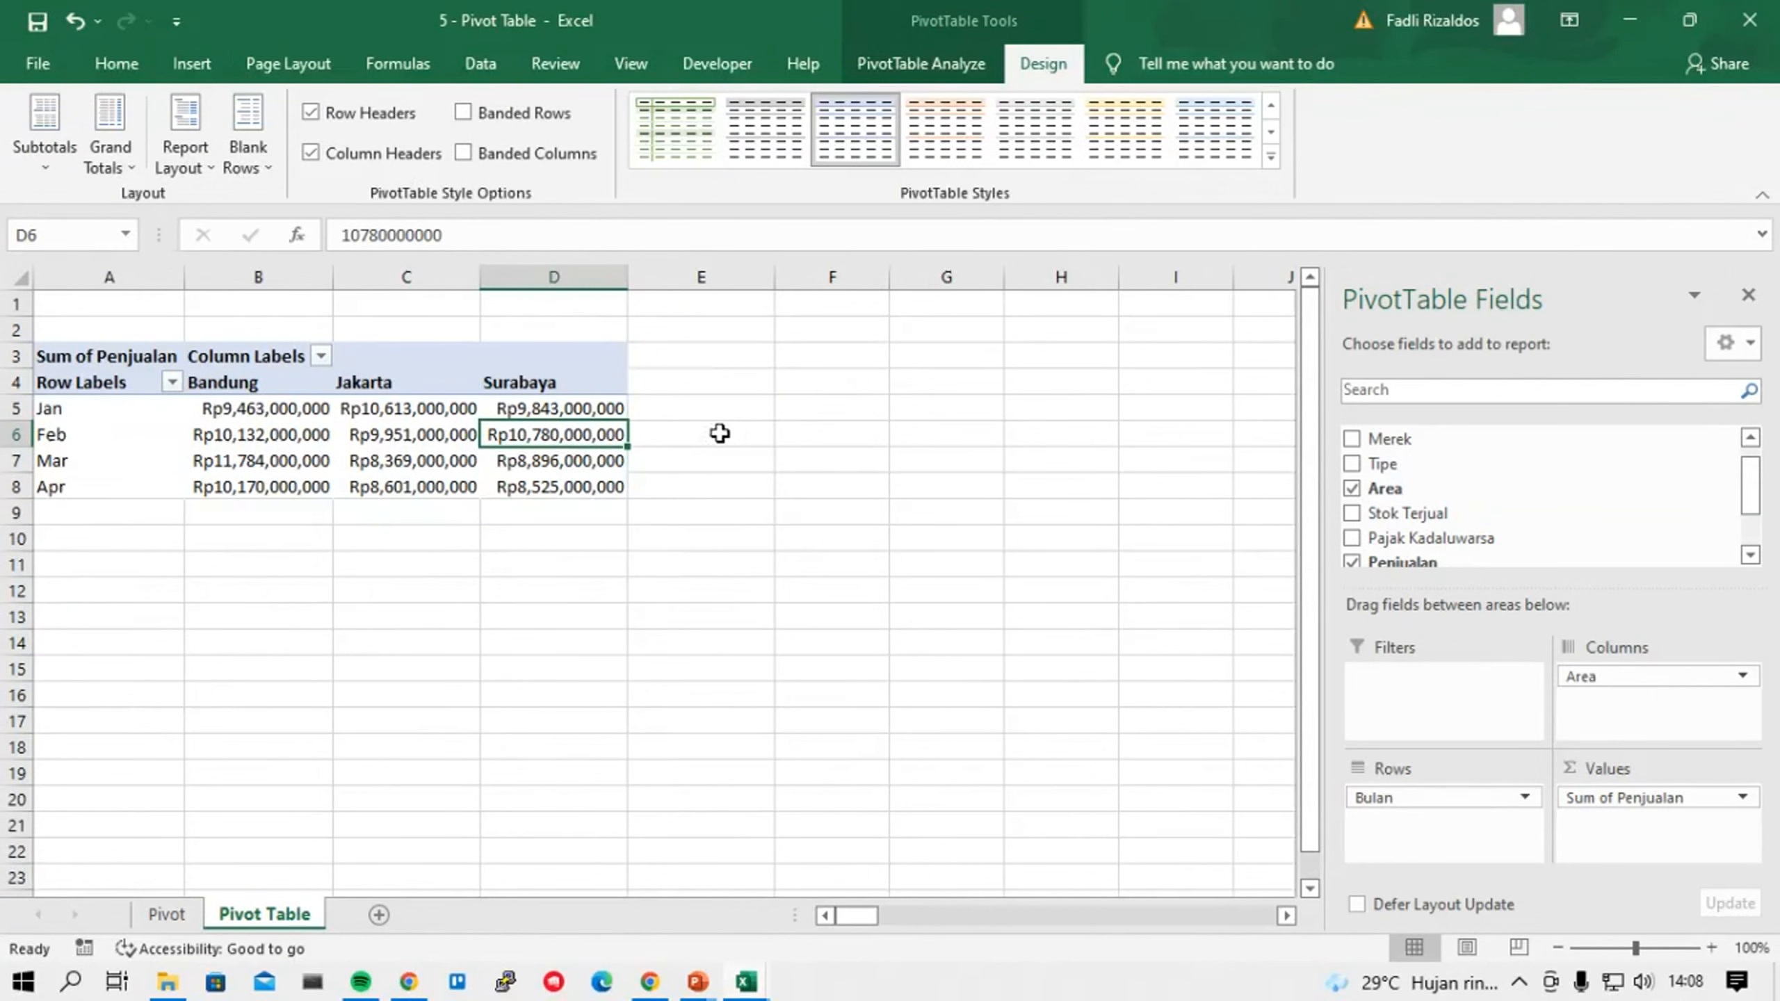
{"action": "key", "text": "ctrl+z"}
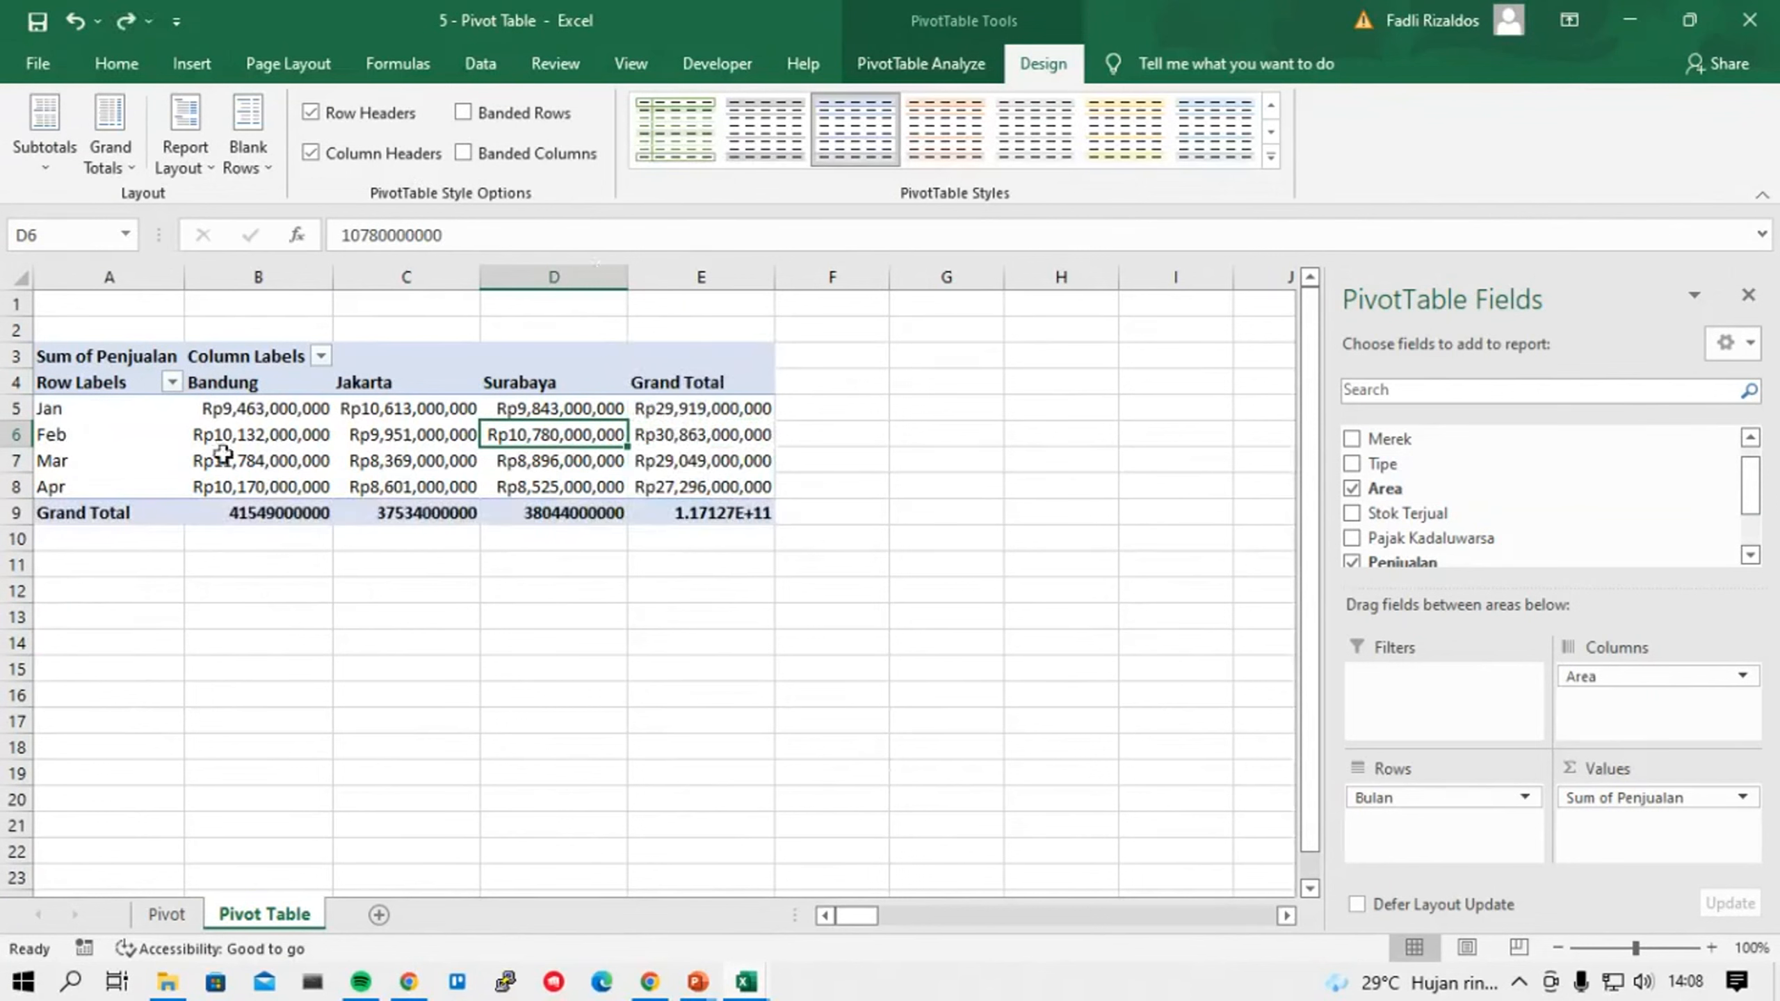
Add Tipe as a report filter of the PivotTable, filter it to Avanza, and remove the Tipe field again.
{"action": "left_click", "coordinate": [346, 457]}
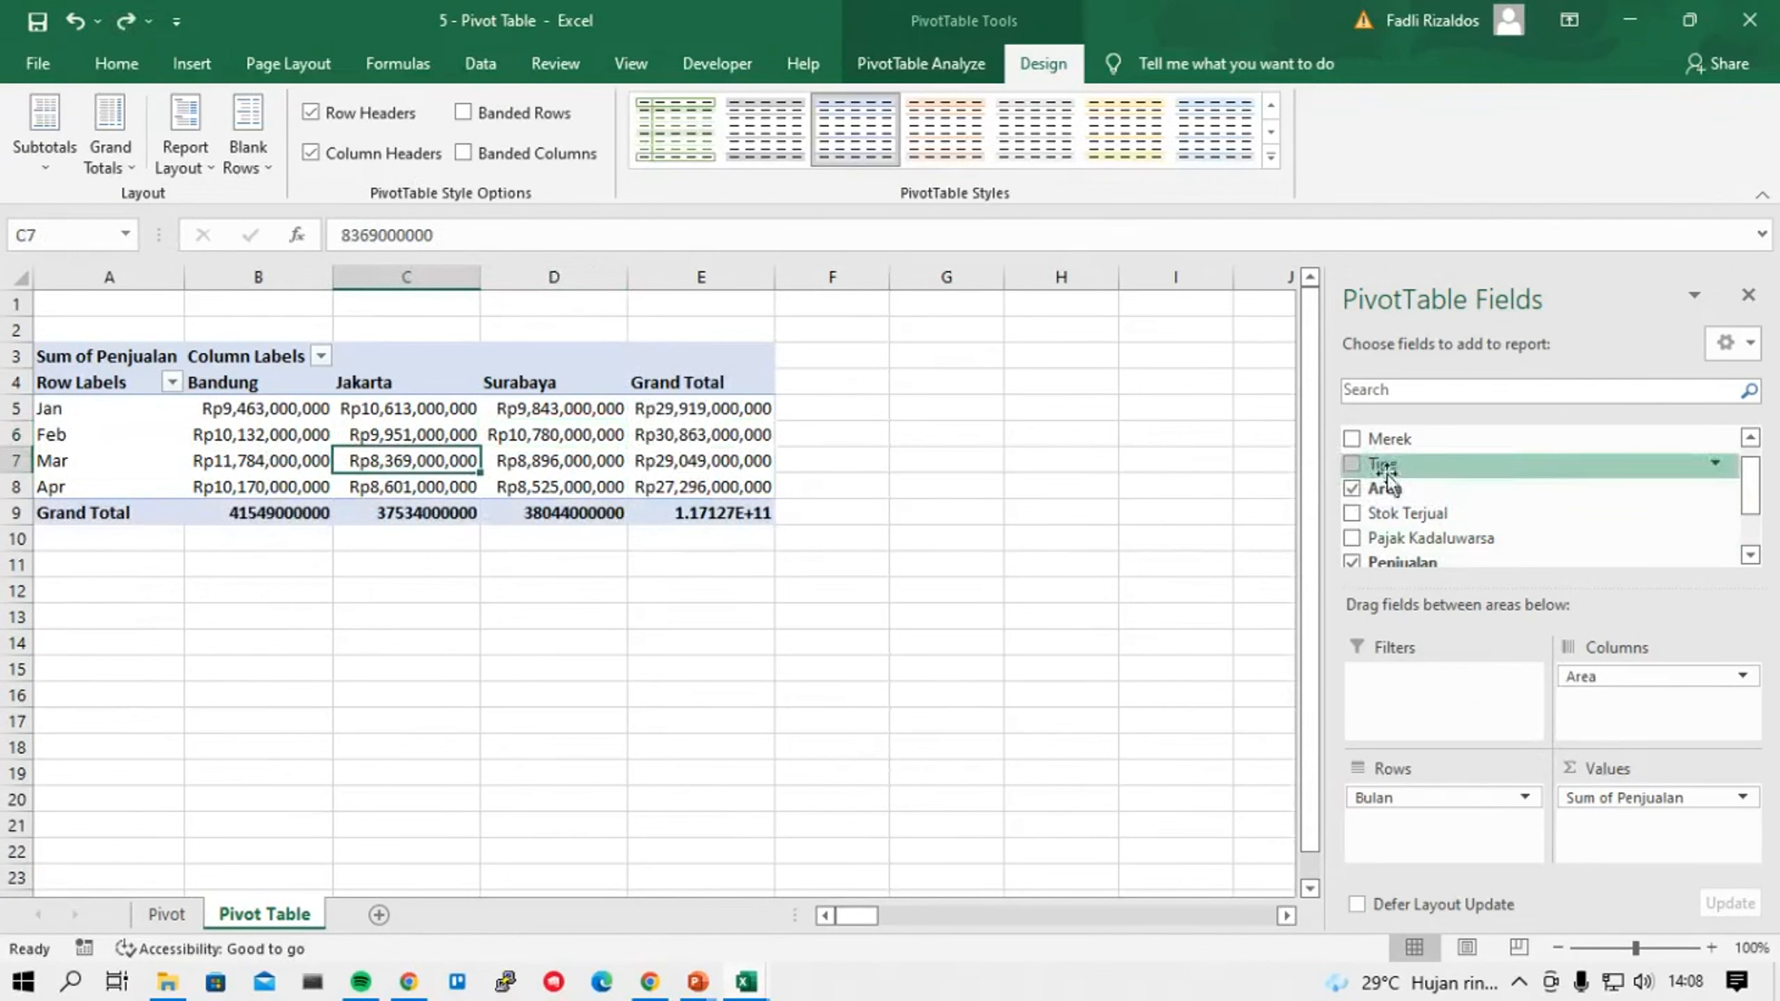
{"action": "left_click_drag", "start_coordinate": [1388, 469], "coordinate": [1433, 684]}
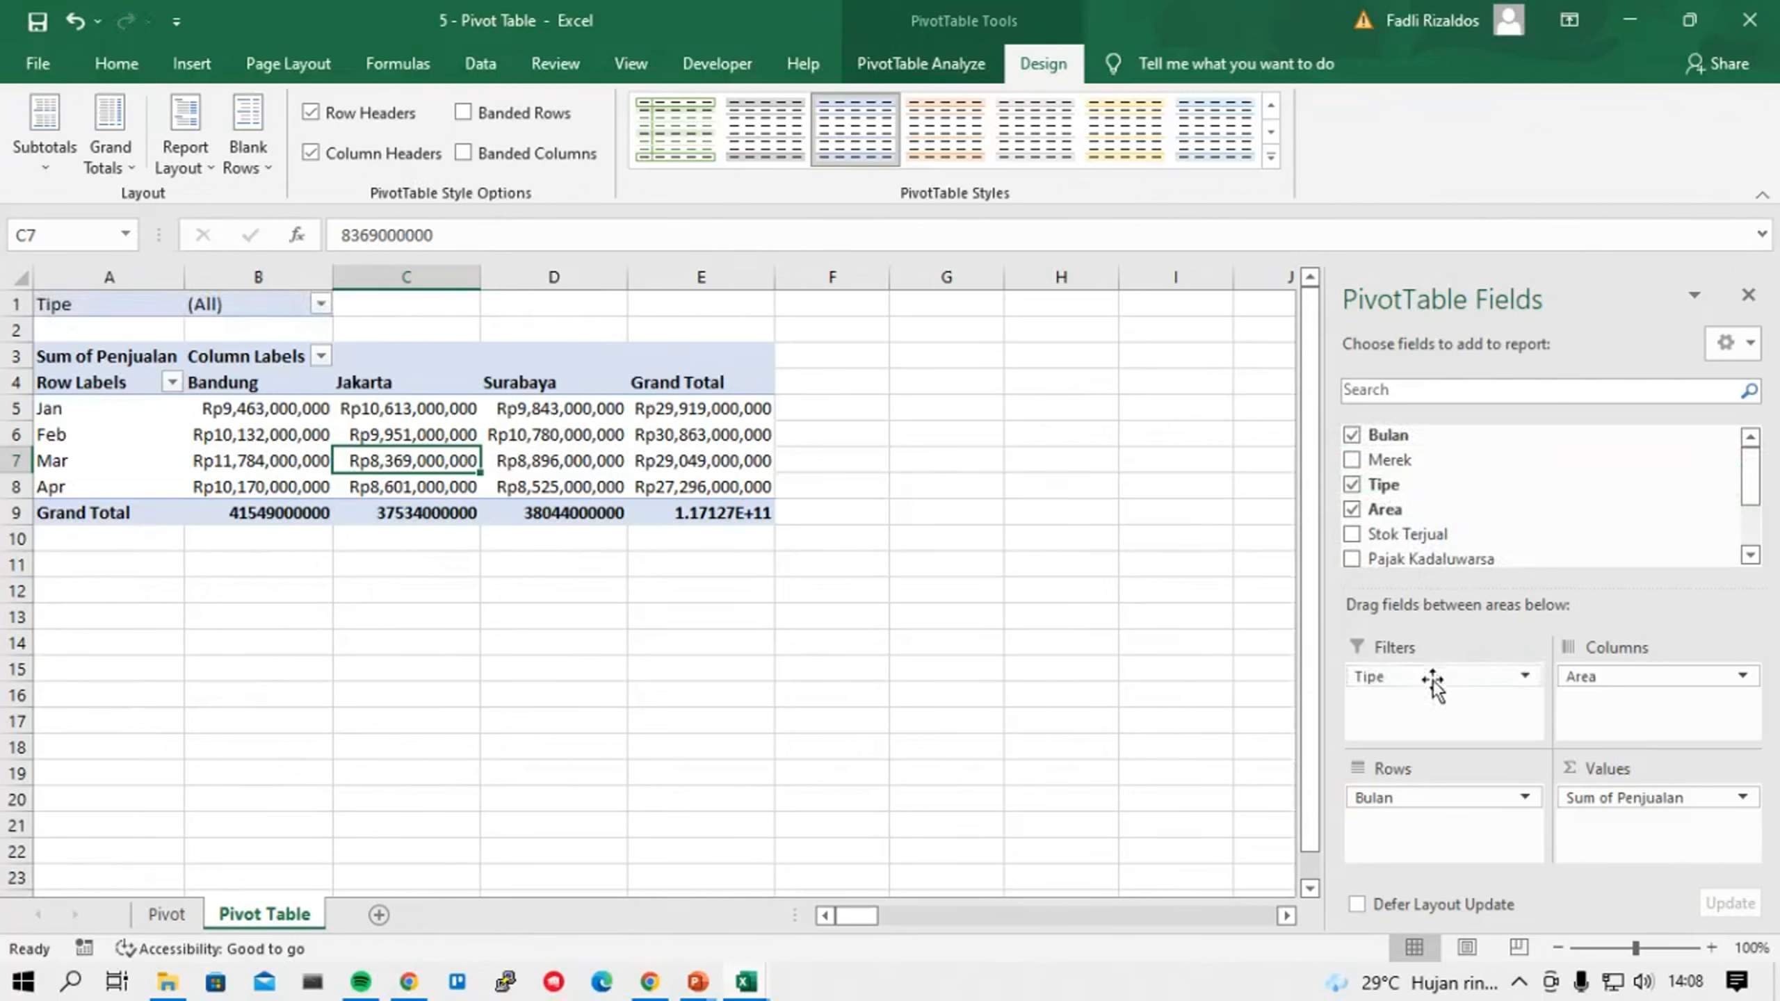
{"action": "left_click", "coordinate": [321, 306]}
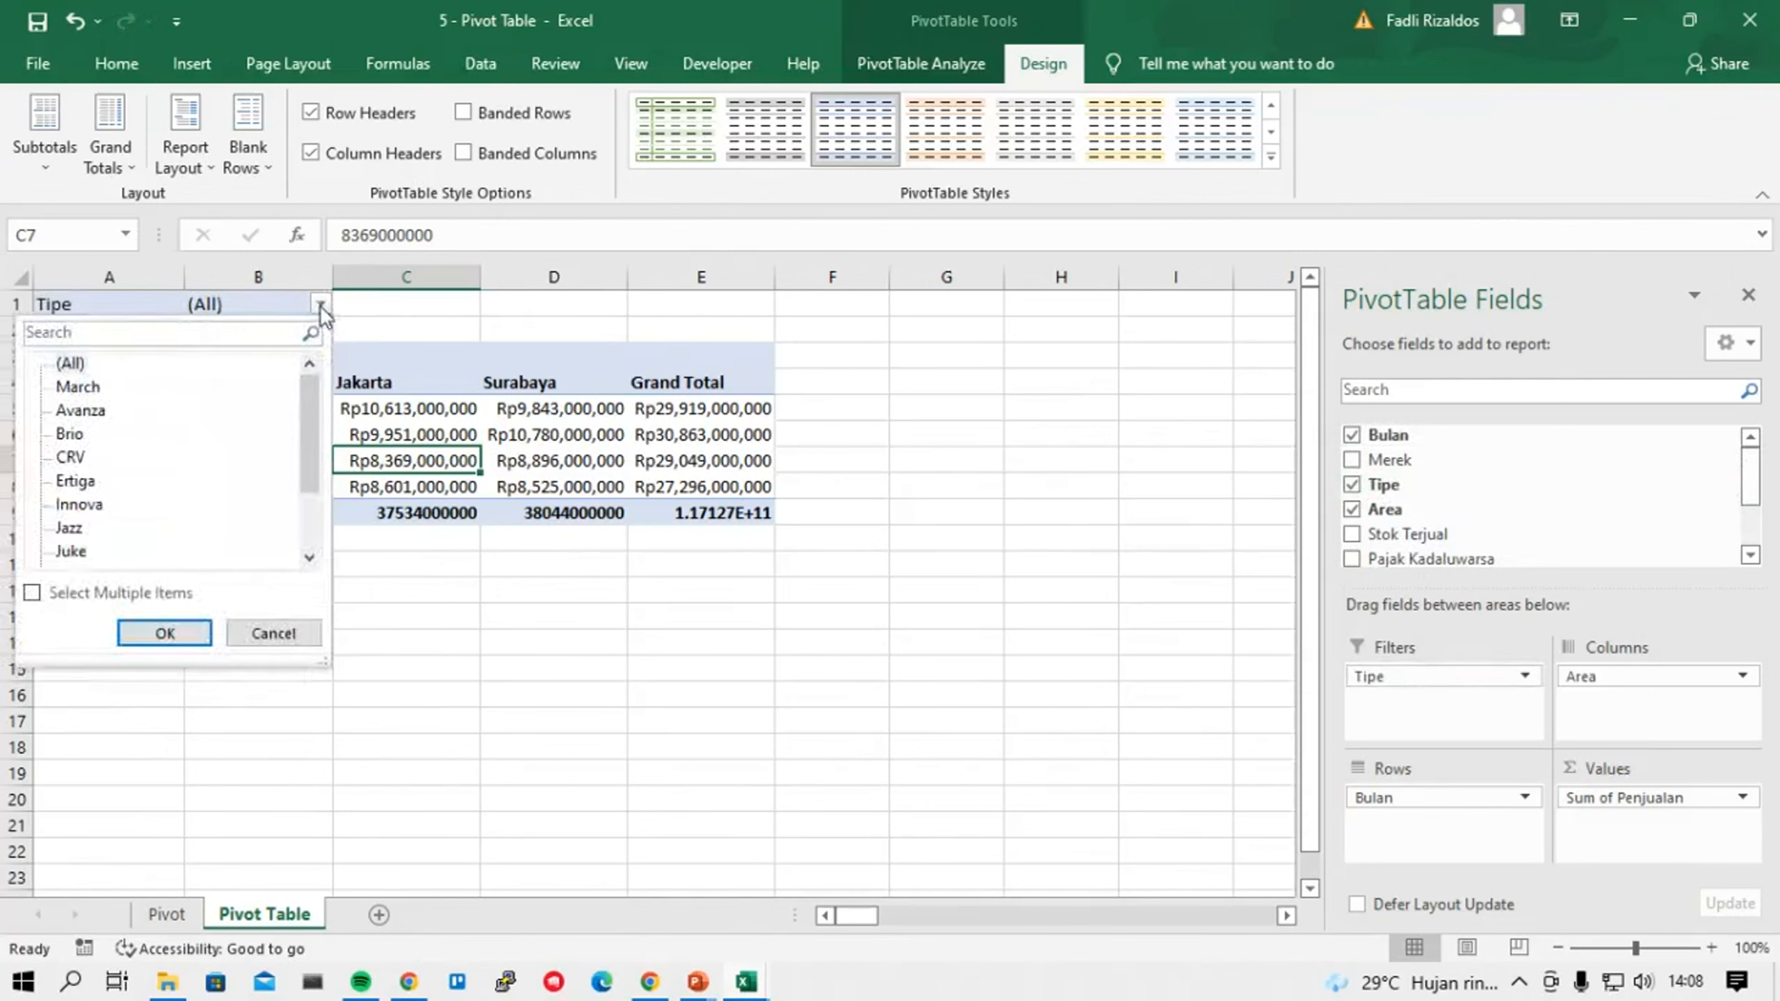
{"action": "left_click", "coordinate": [82, 411]}
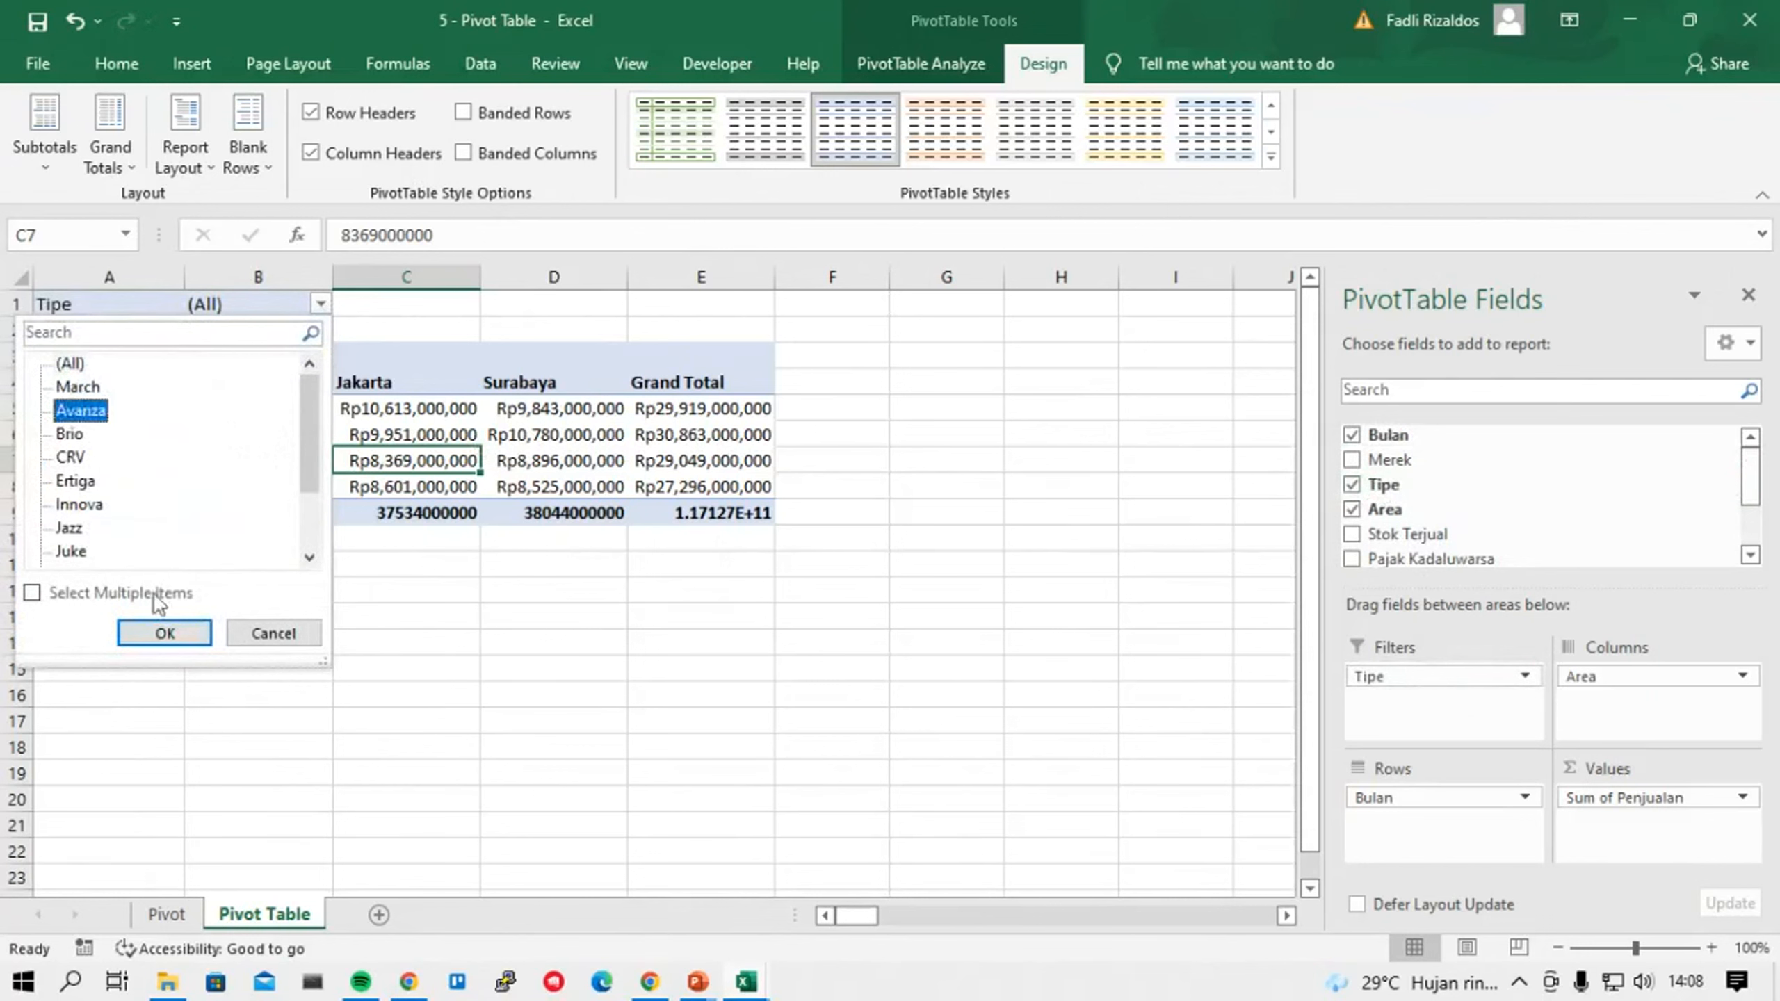
{"action": "left_click", "coordinate": [165, 633]}
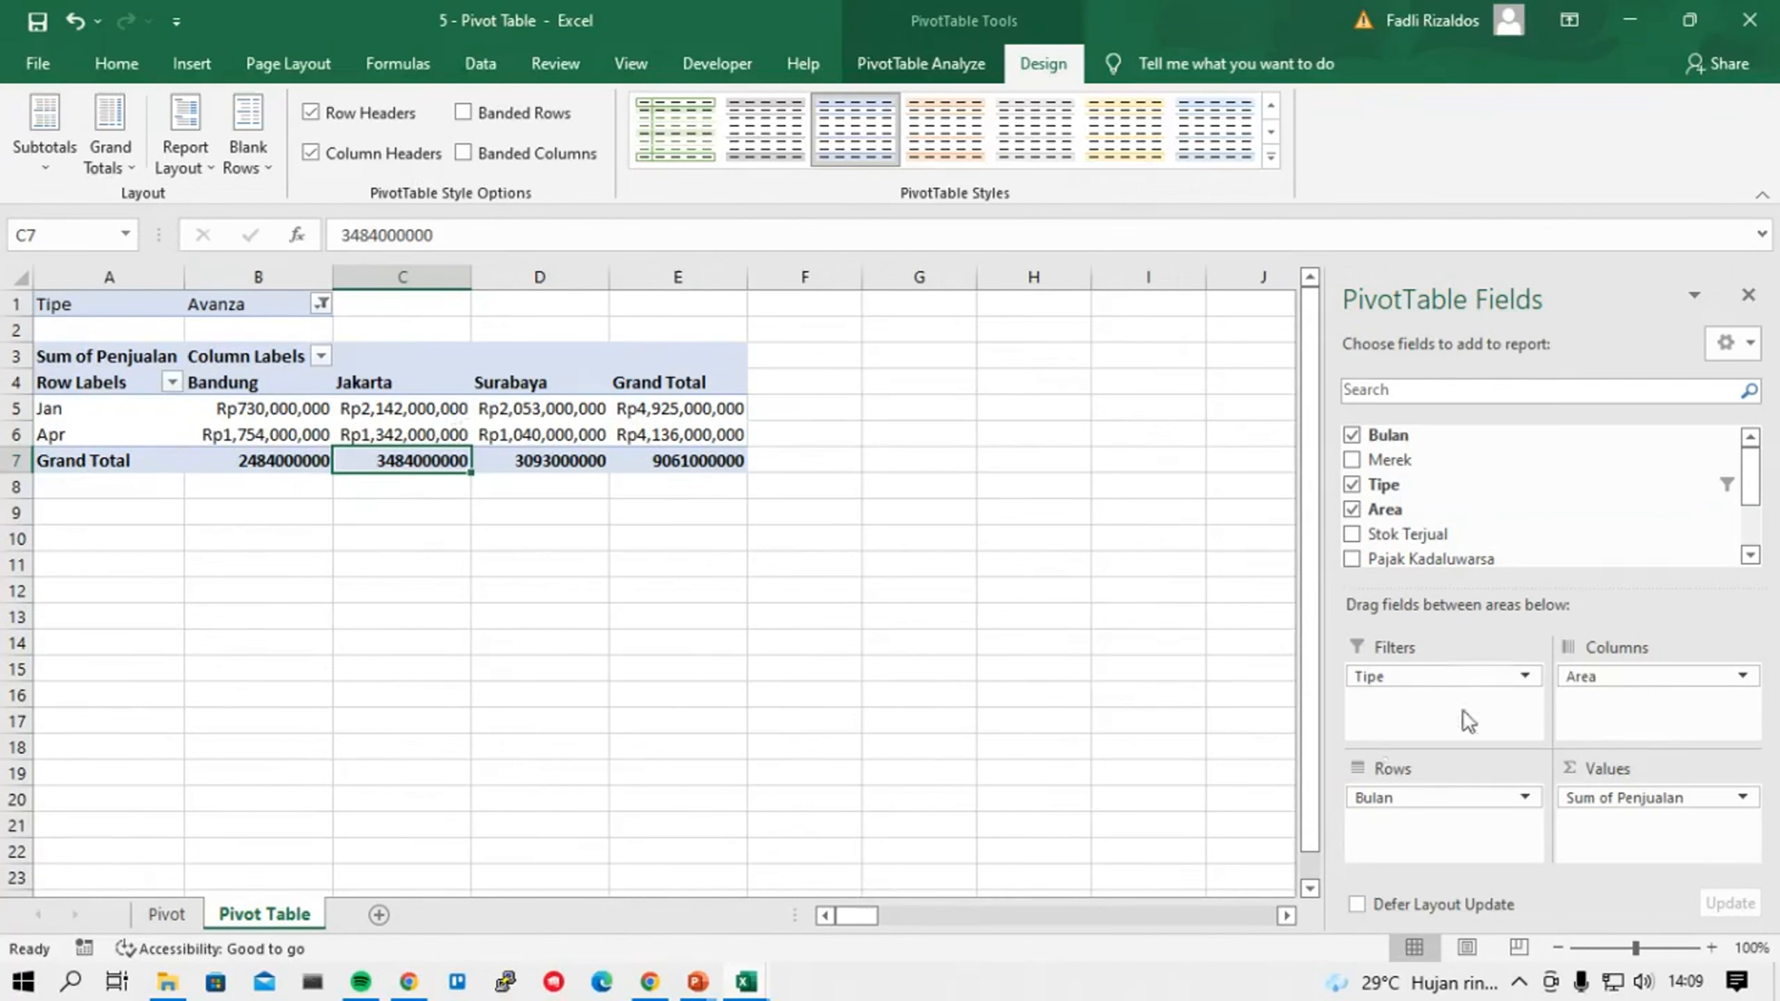
{"action": "left_click_drag", "start_coordinate": [1442, 684], "coordinate": [1156, 676]}
{"action": "left_click", "coordinate": [519, 427]}
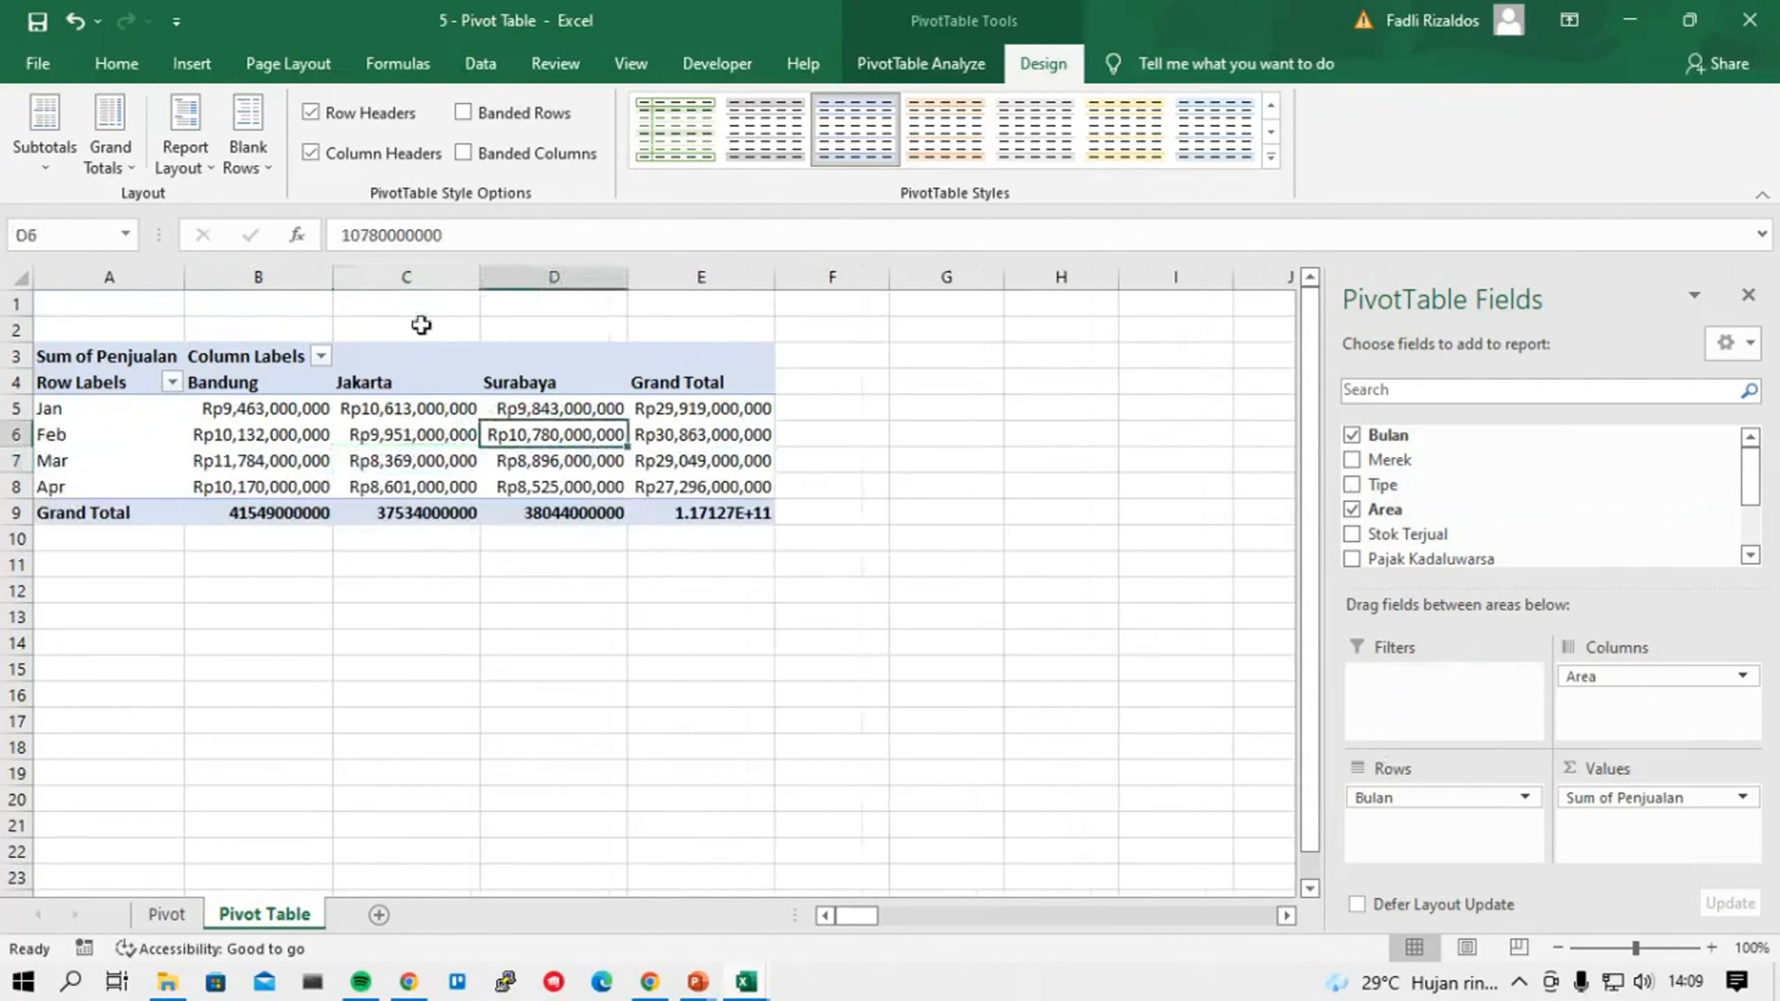
{"action": "left_click", "coordinate": [926, 53]}
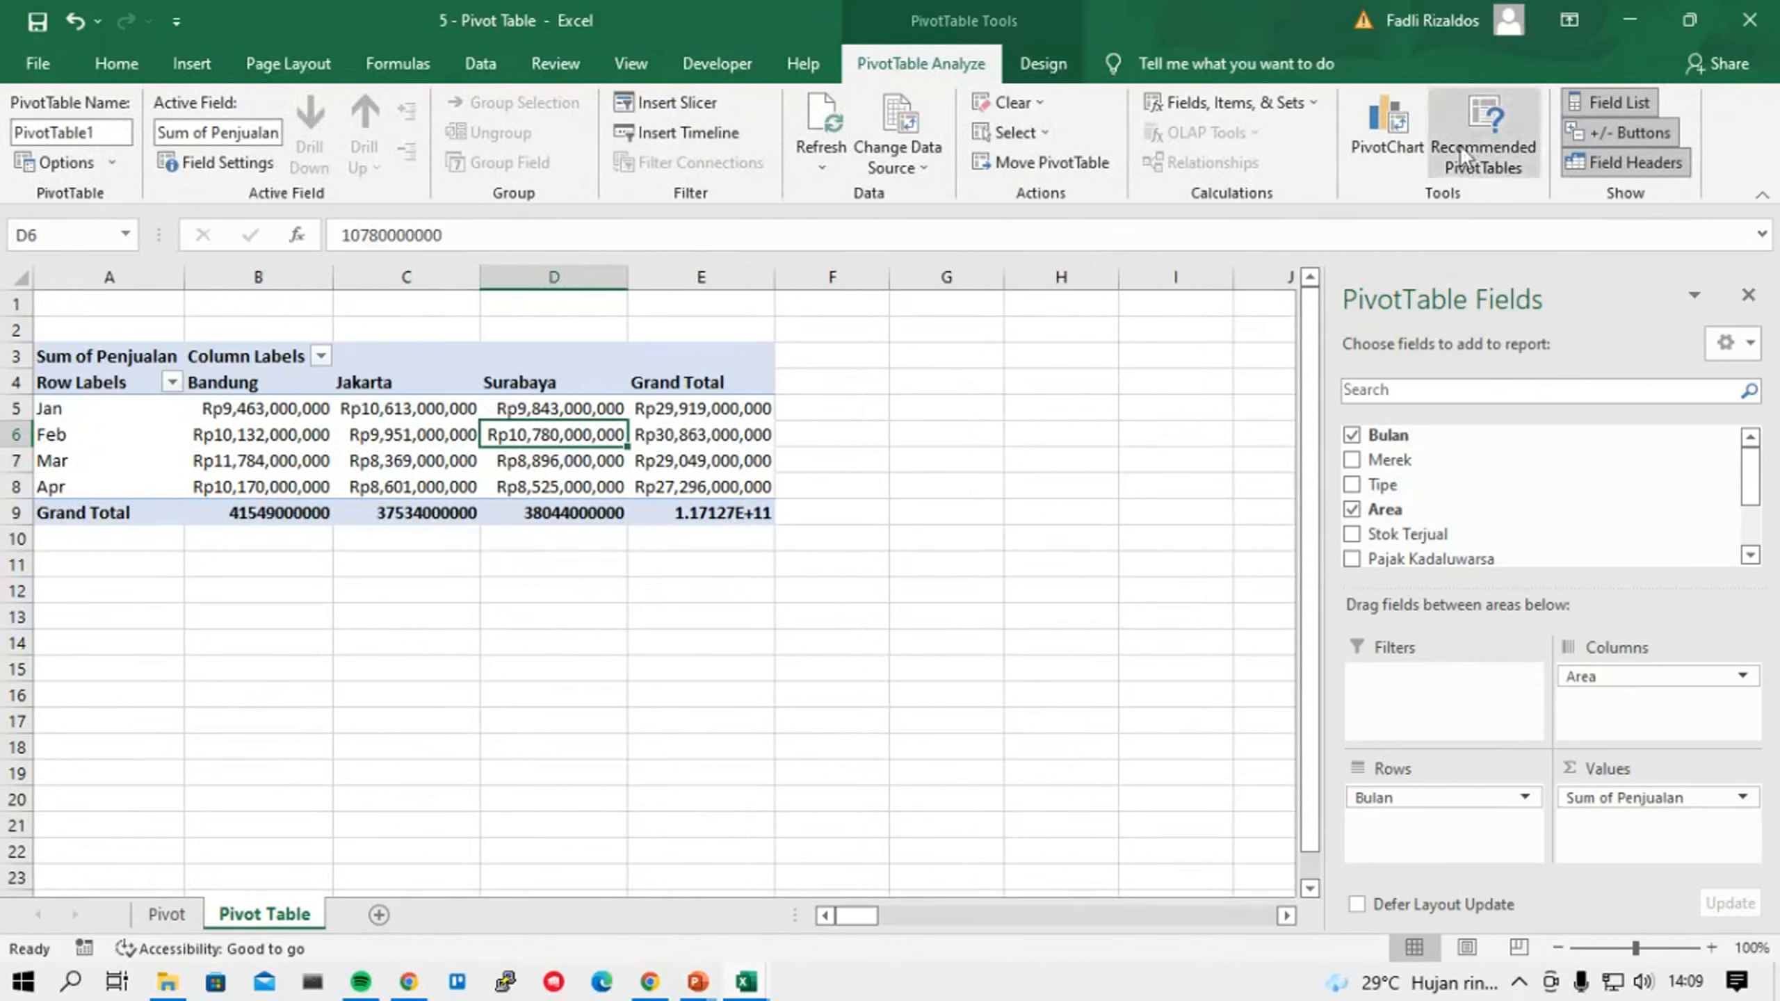
{"action": "left_click", "coordinate": [1398, 137]}
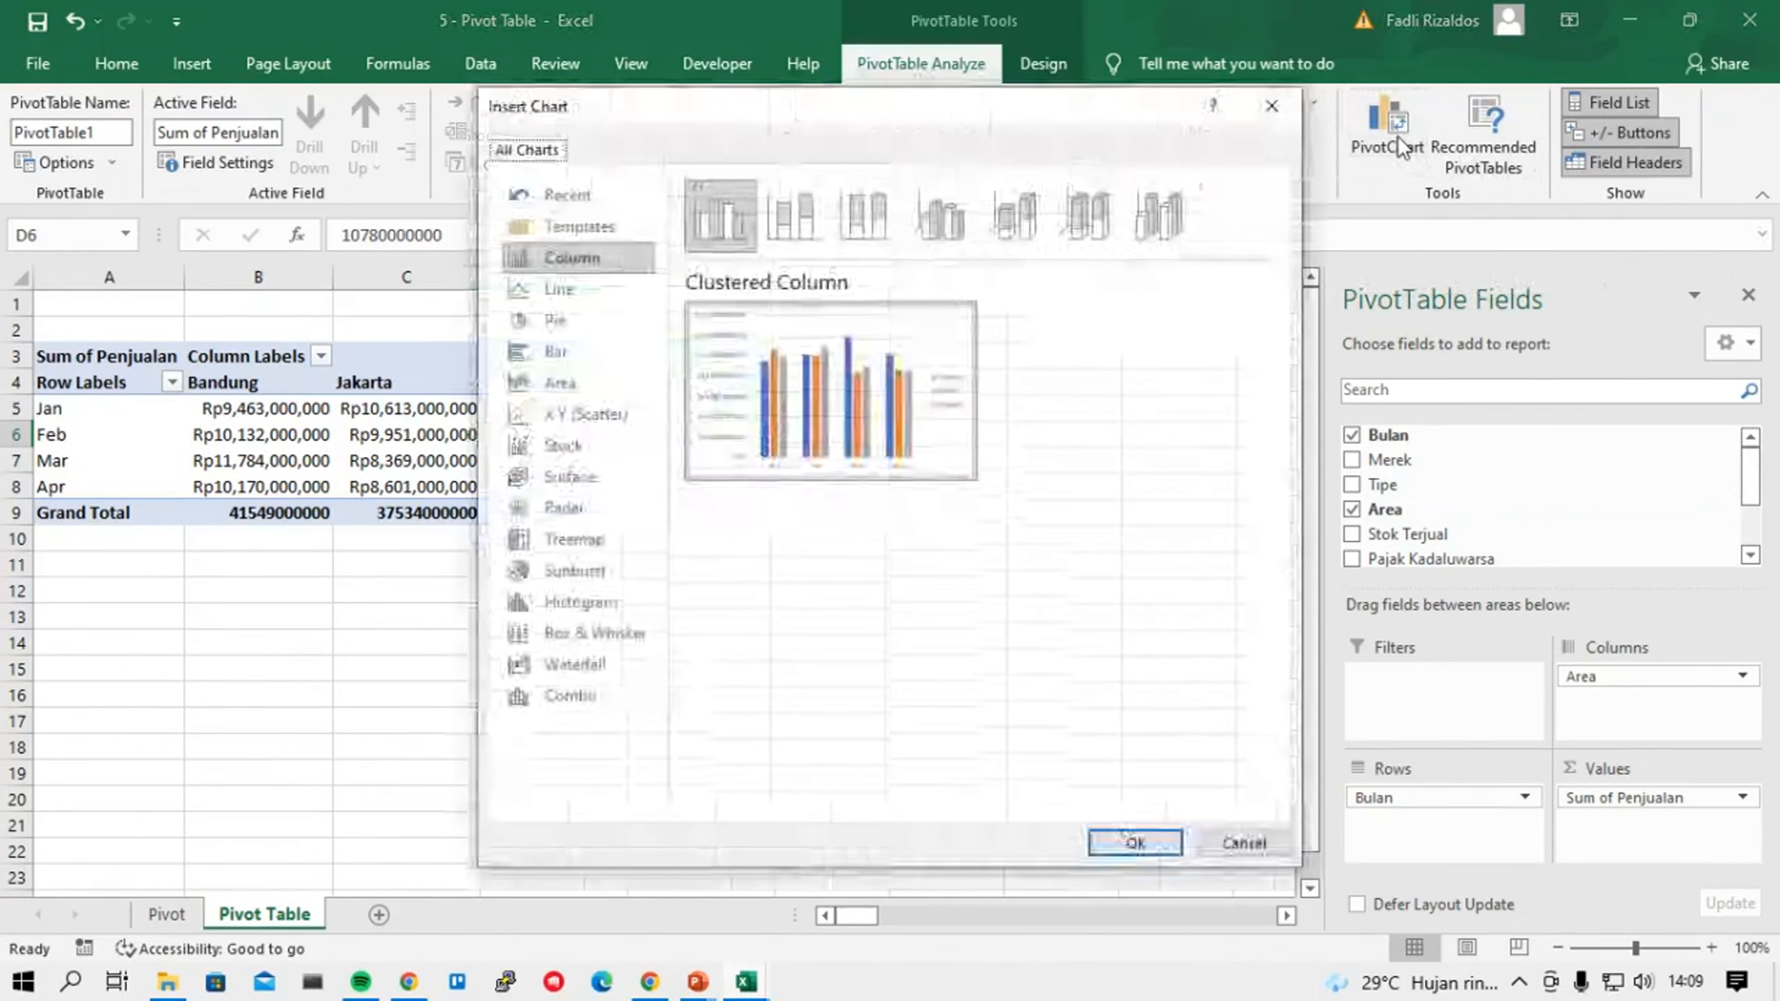
{"action": "left_click_drag", "start_coordinate": [1084, 112], "coordinate": [982, 118]}
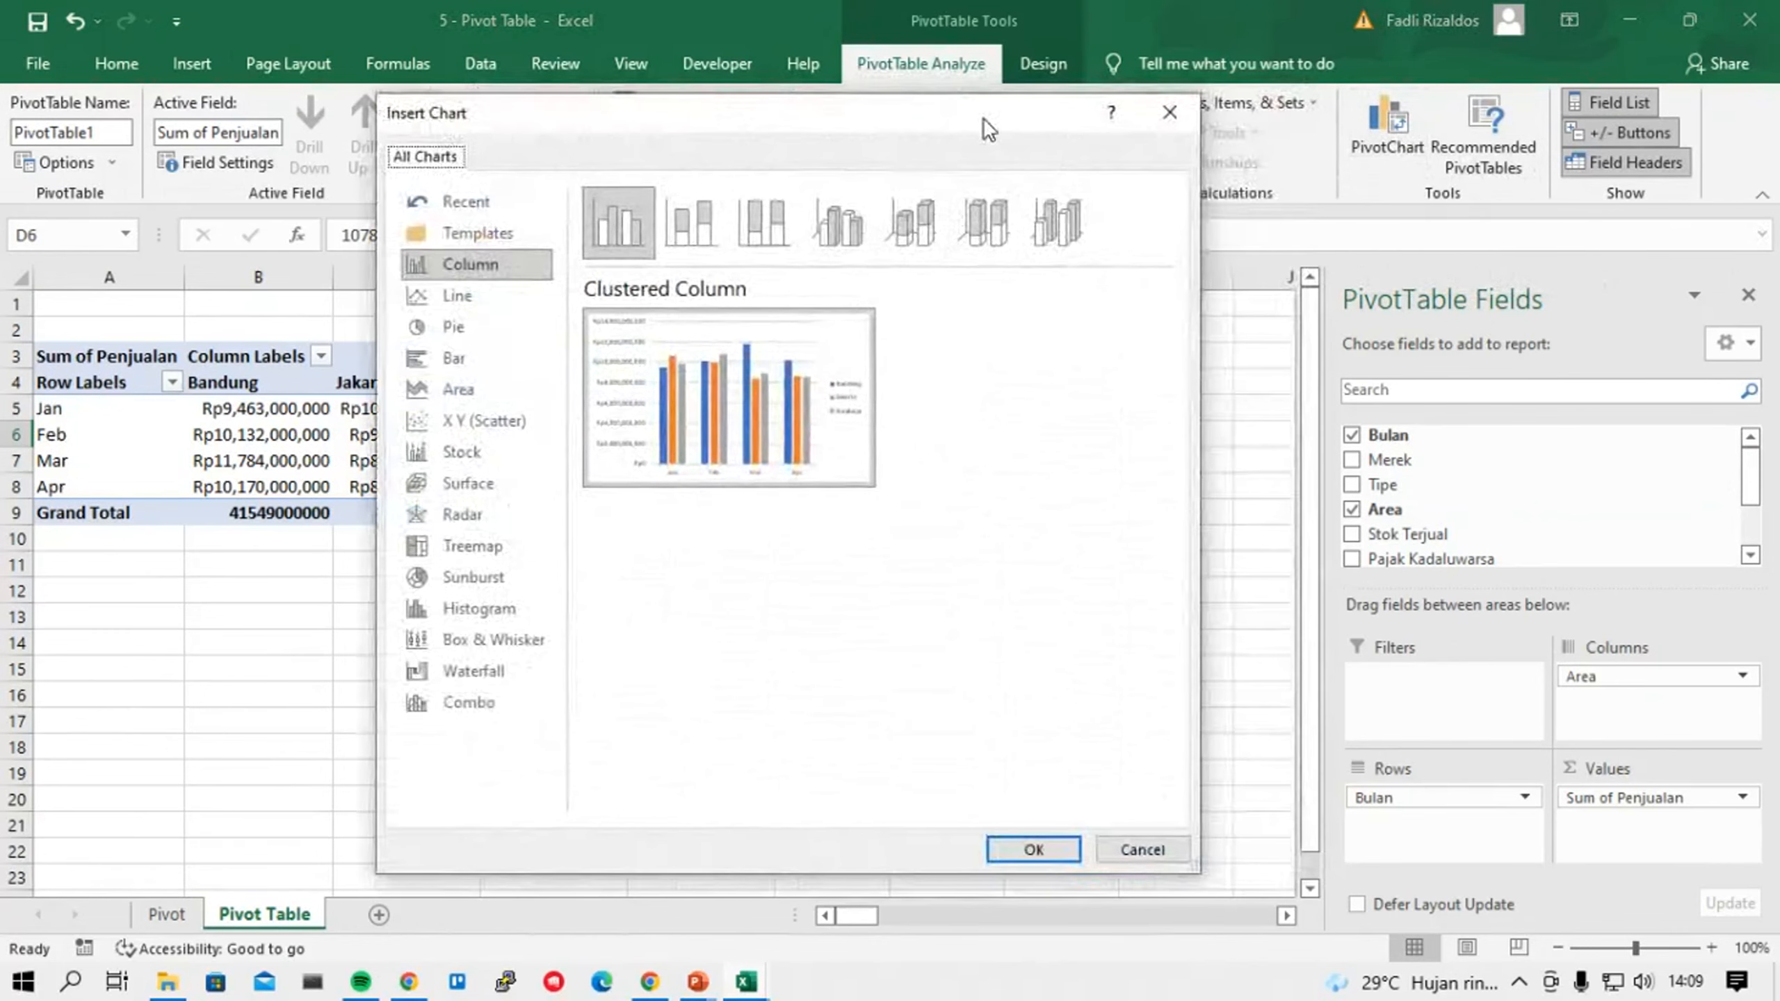
{"action": "left_click", "coordinate": [1119, 866]}
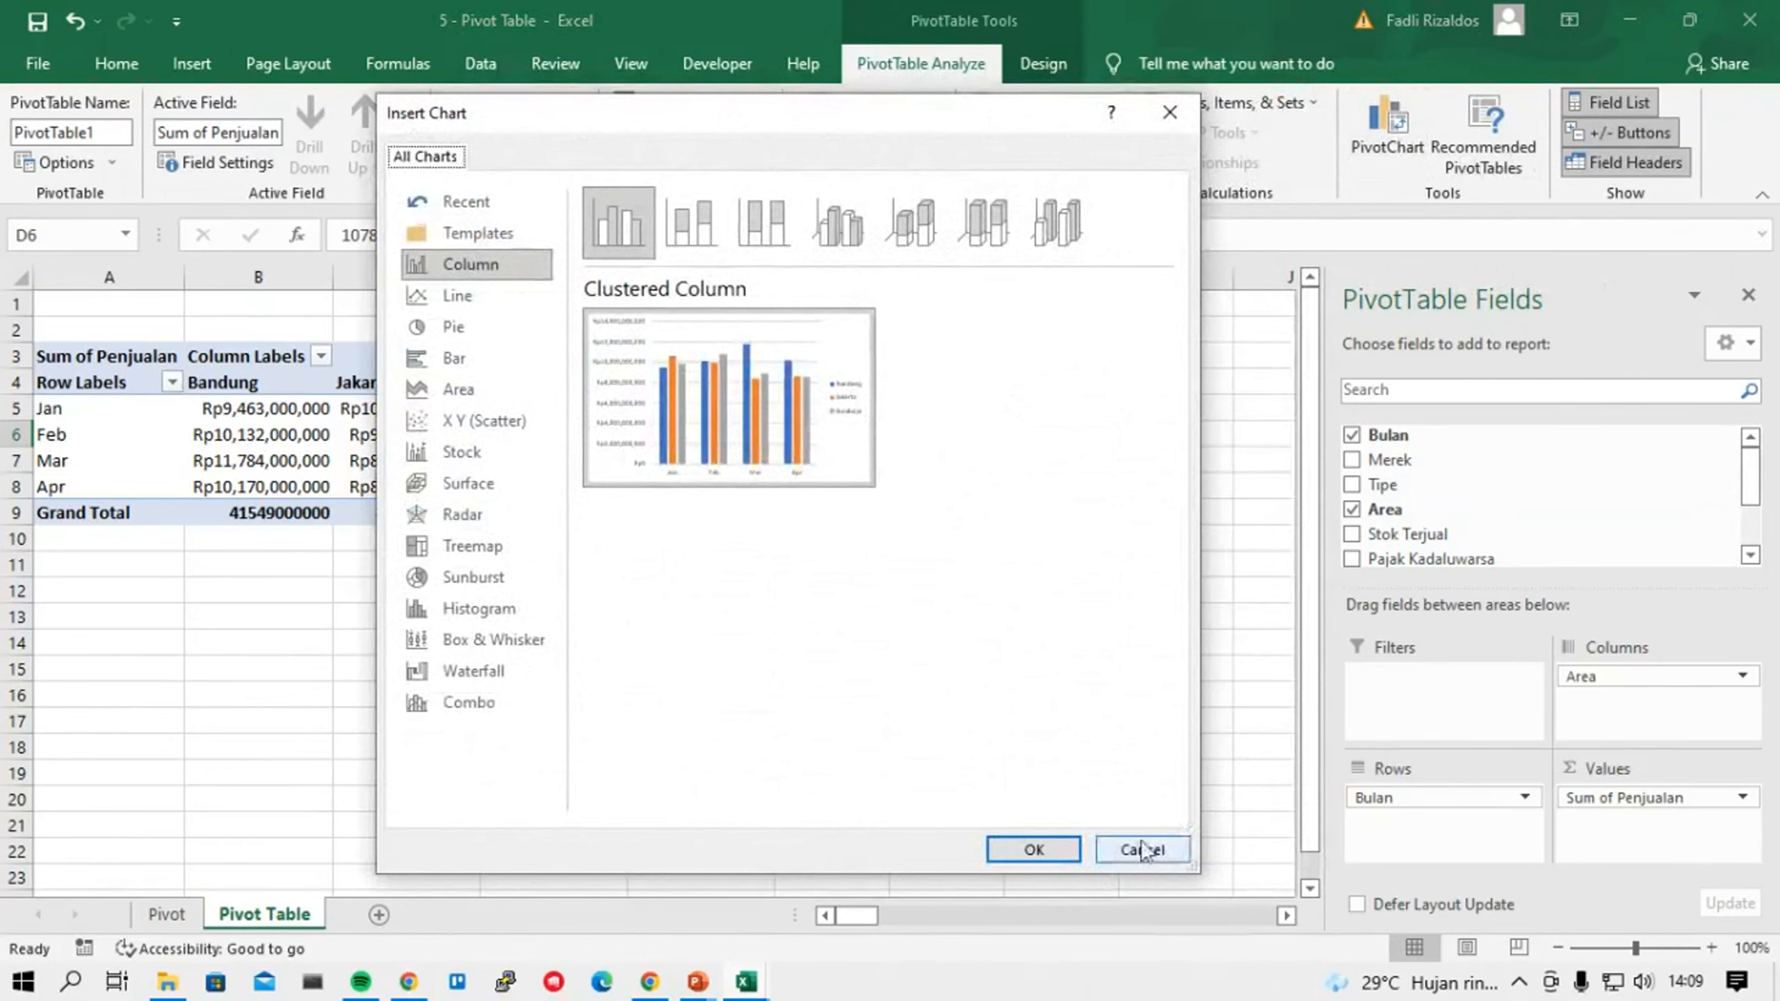
Insert a Clustered Column PivotChart from the whole PivotTable in A3:E9.
{"action": "left_click", "coordinate": [204, 68]}
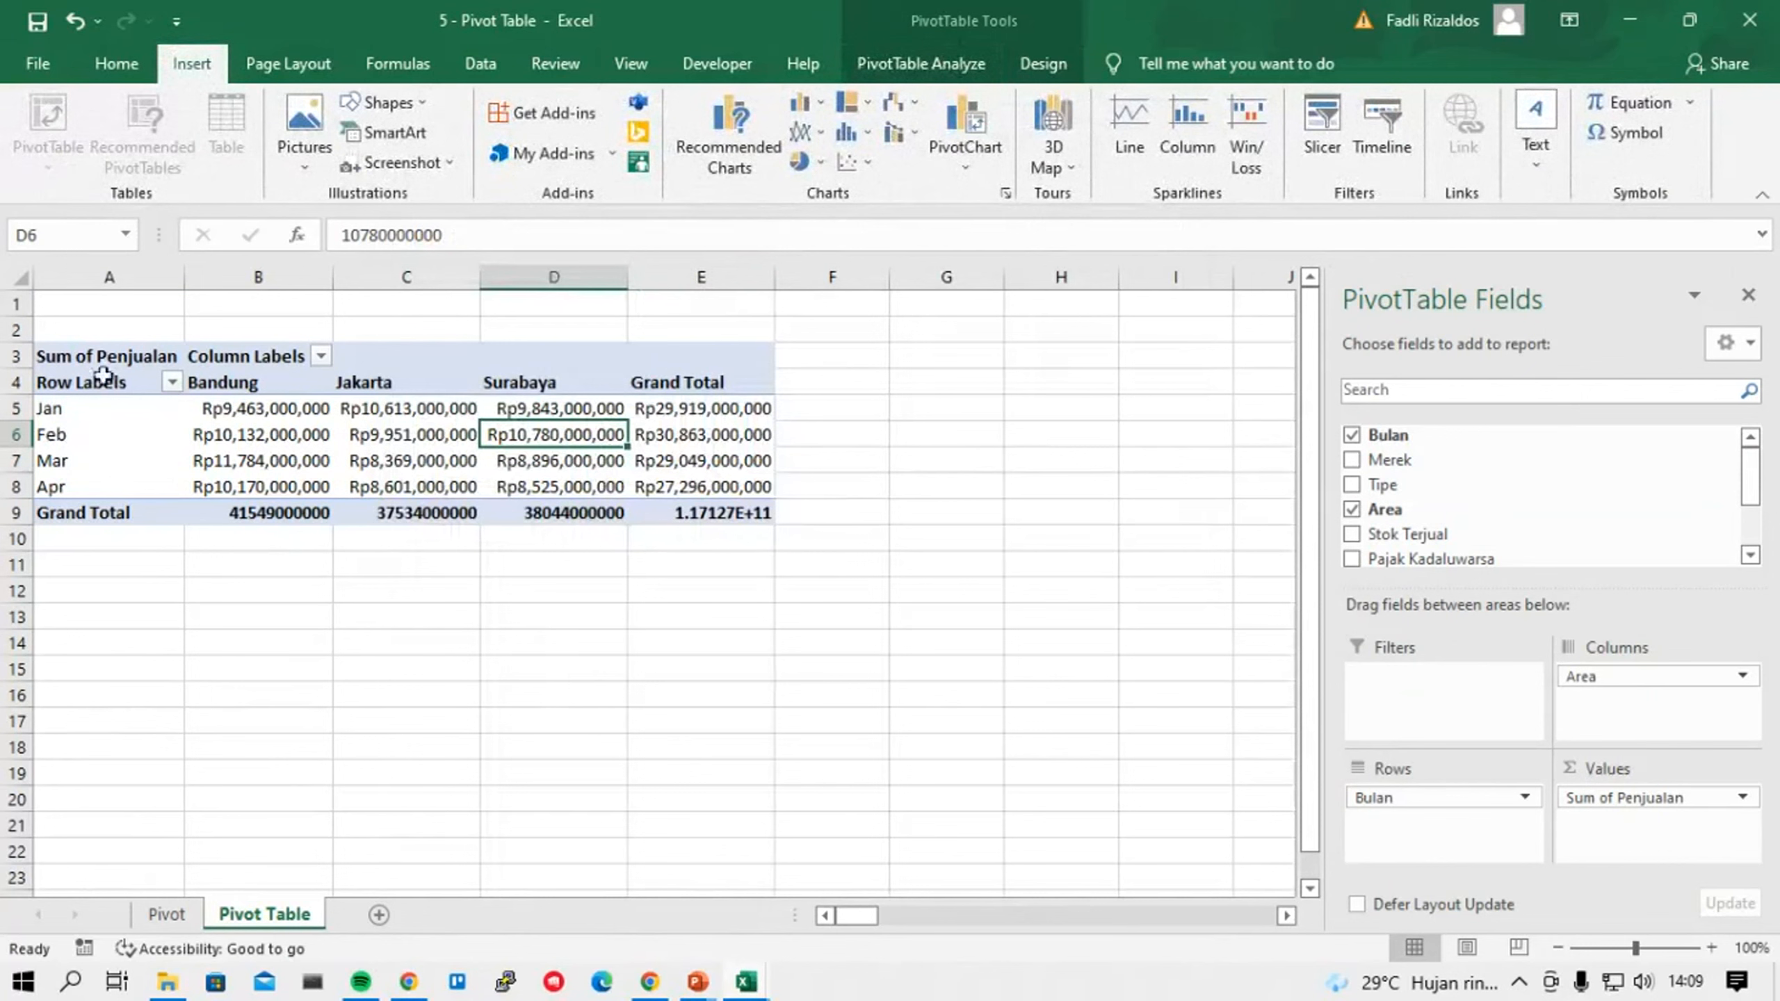
{"action": "left_click_drag", "start_coordinate": [103, 365], "coordinate": [729, 518]}
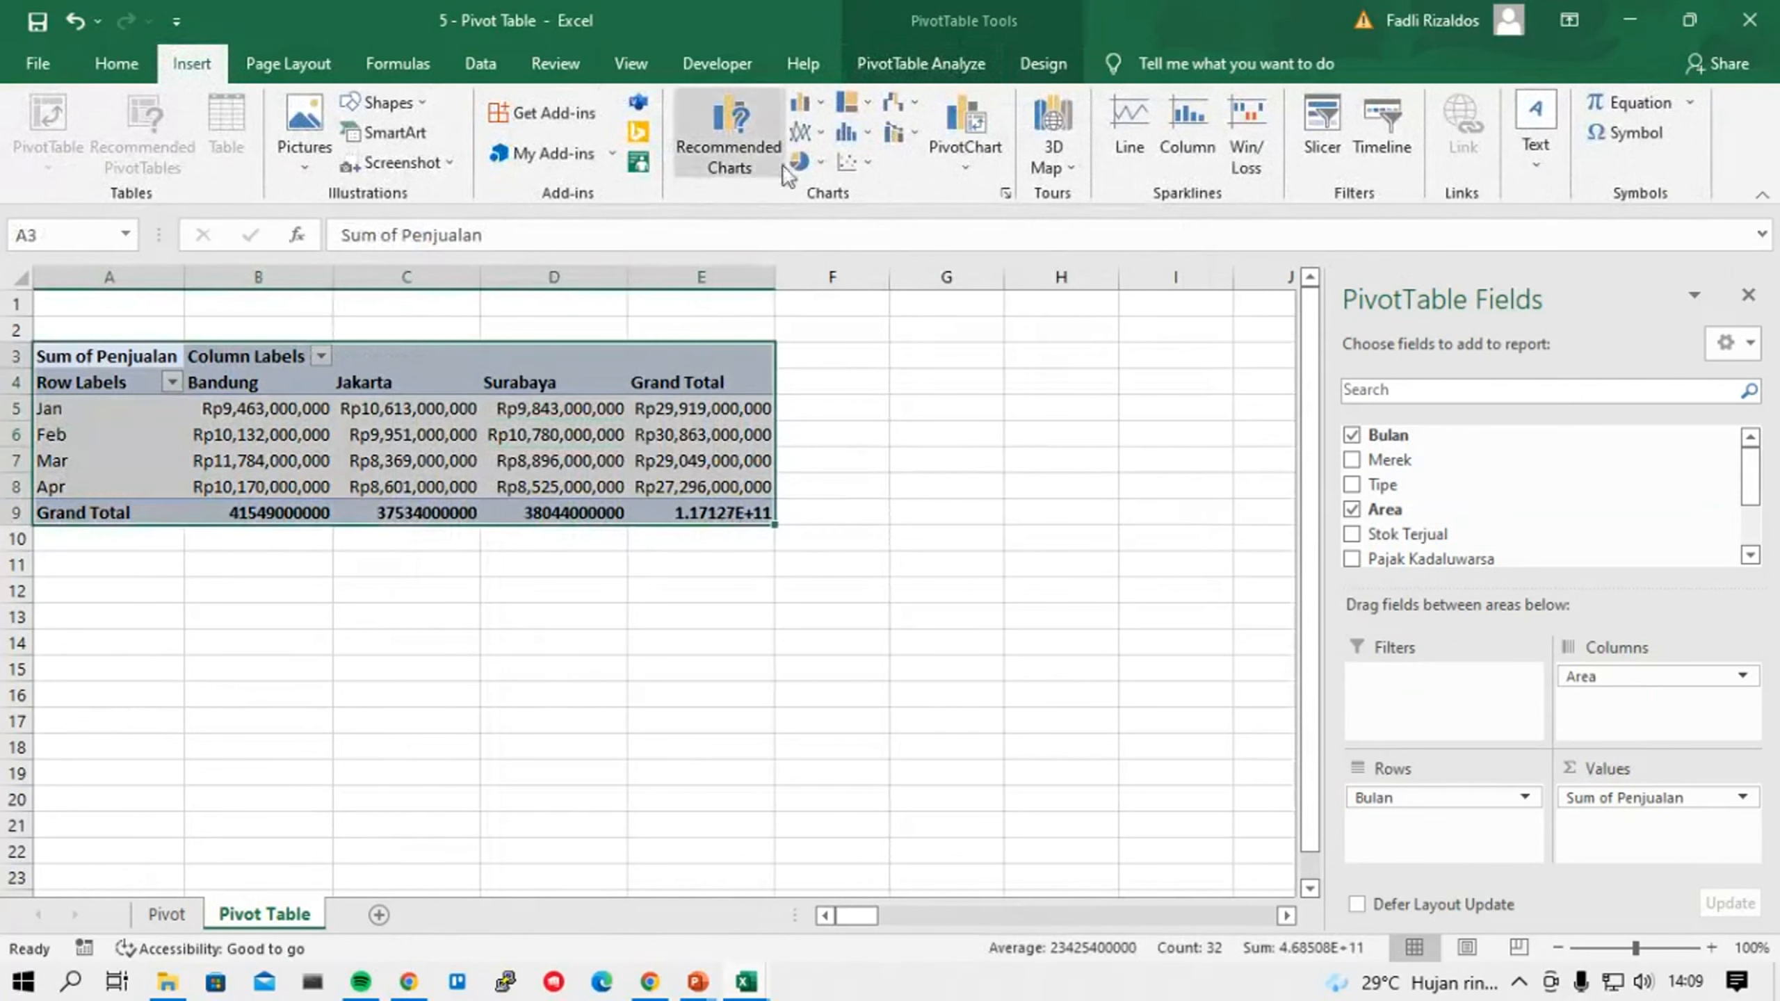
{"action": "left_click", "coordinate": [926, 66]}
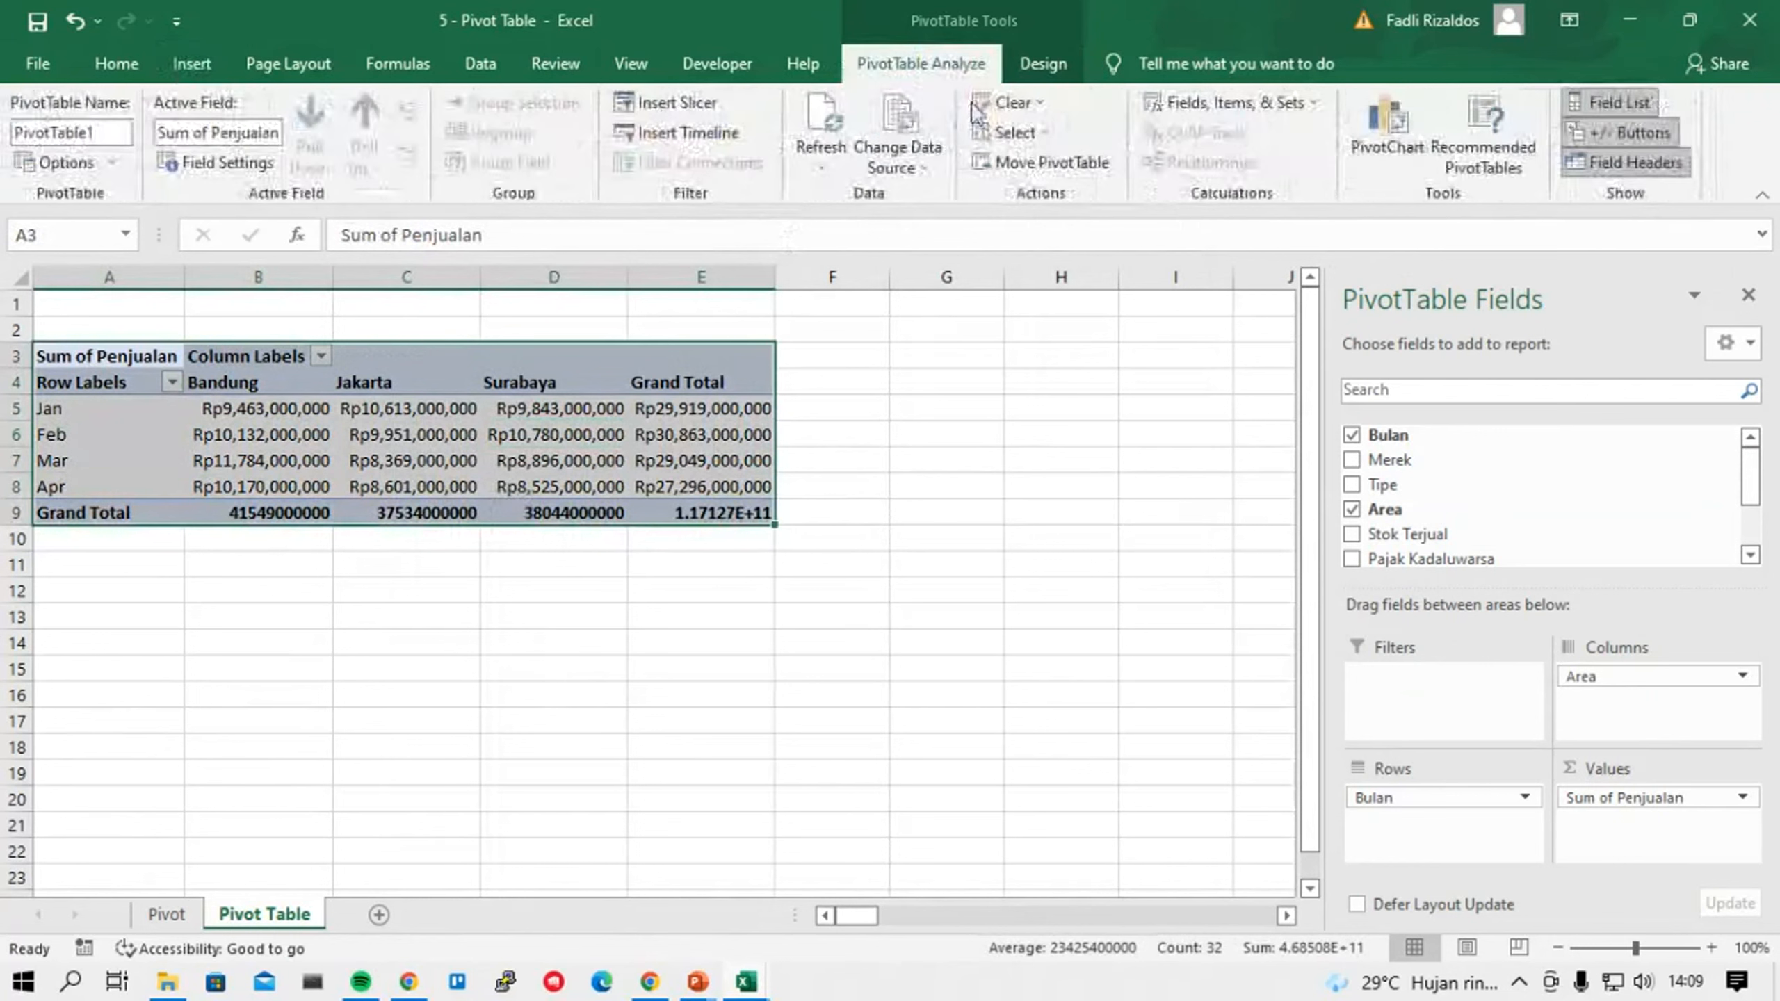
{"action": "left_click", "coordinate": [1407, 127]}
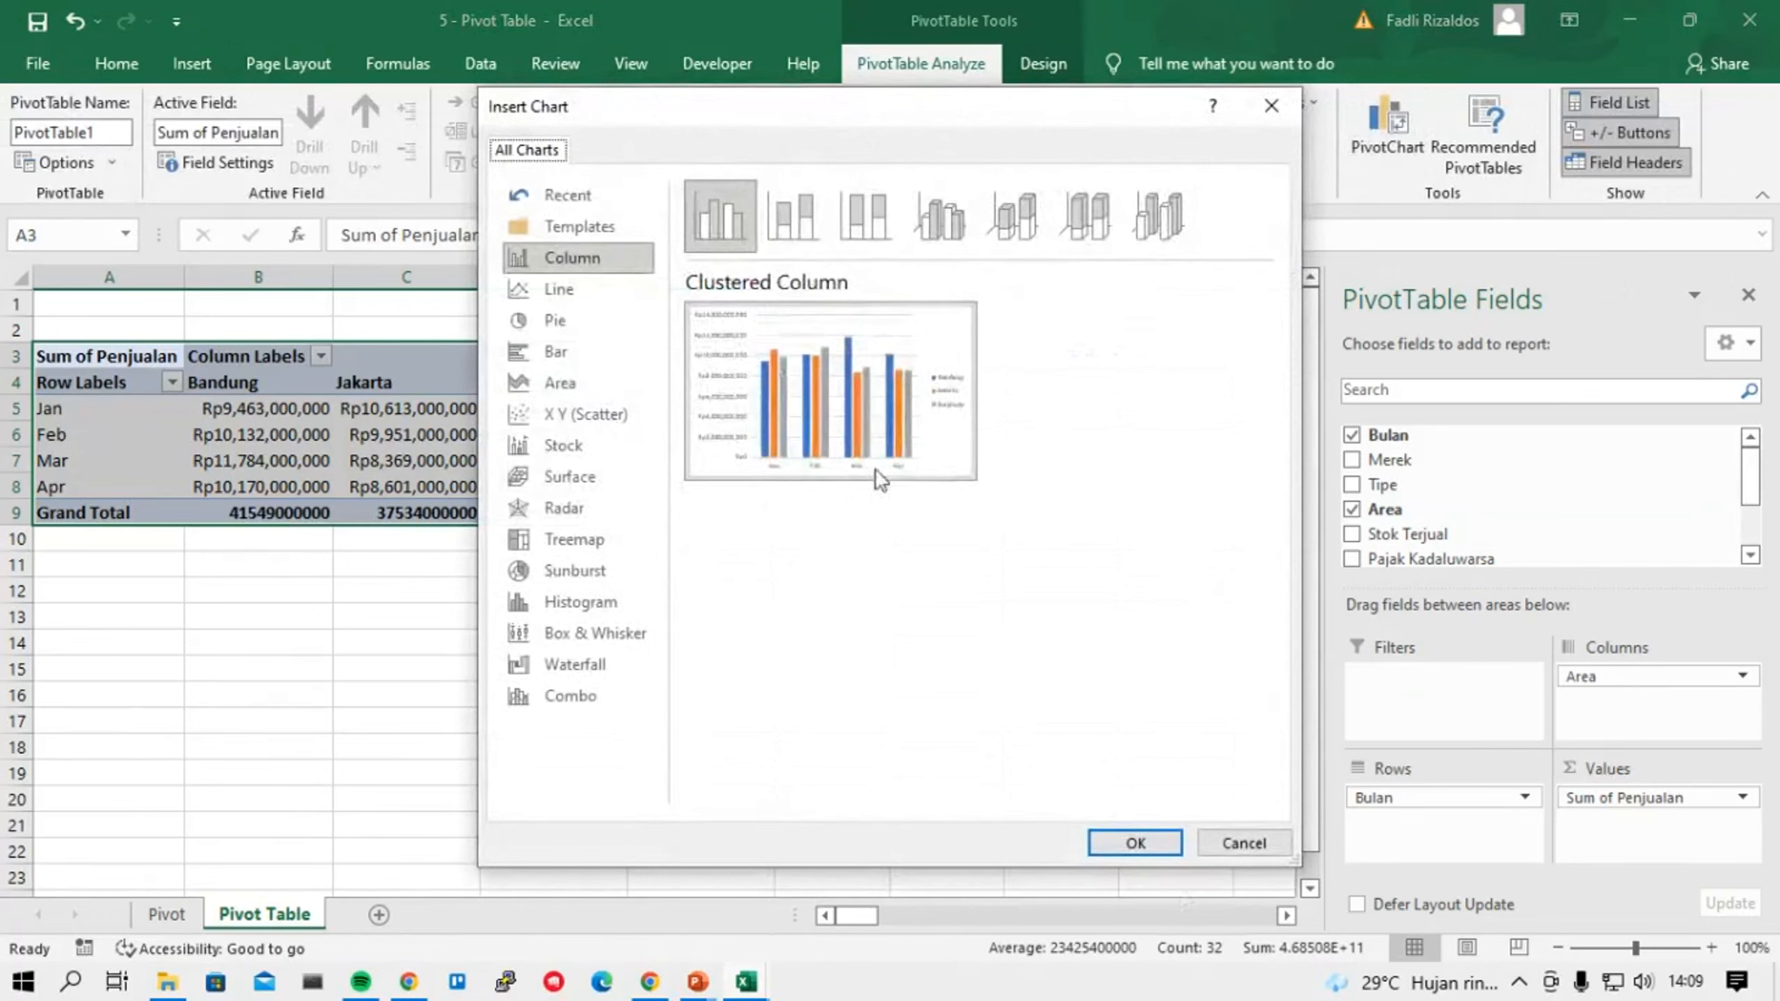
{"action": "left_click", "coordinate": [1139, 843]}
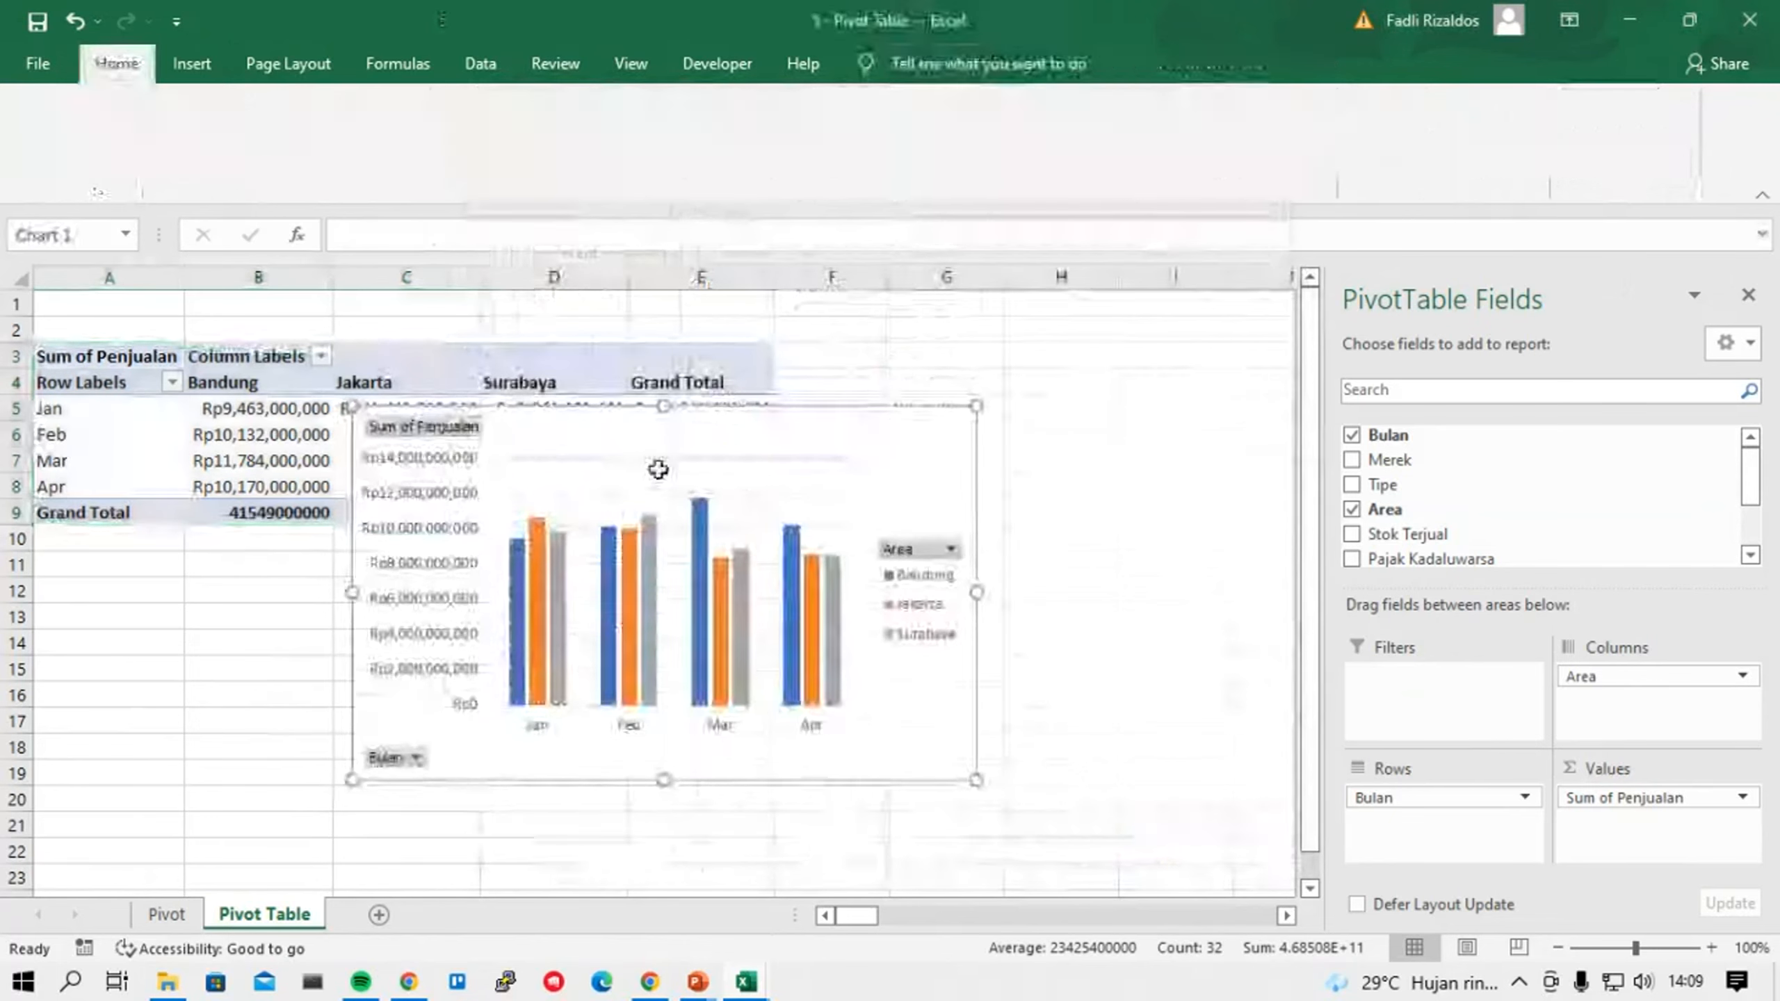
Hide all field buttons on the PivotChart and move the chart so its corner sits at about cell E4.
{"action": "left_click", "coordinate": [866, 433]}
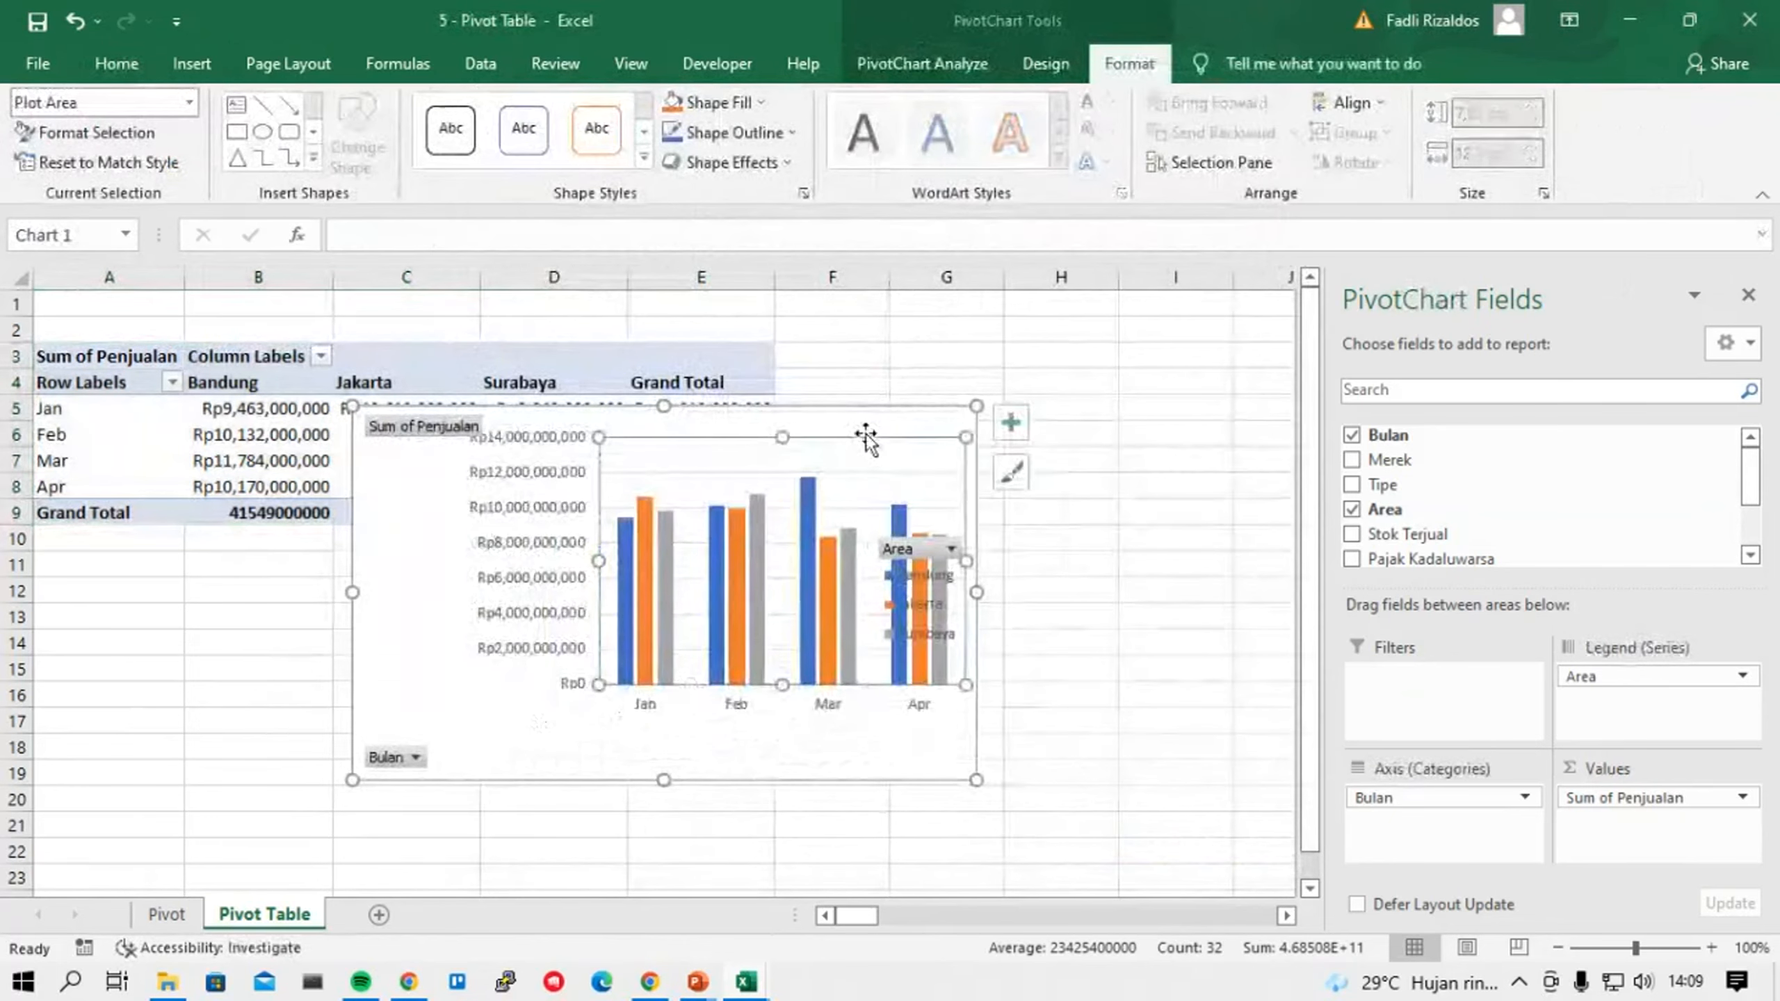
{"action": "left_click_drag", "start_coordinate": [866, 434], "coordinate": [1045, 488]}
{"action": "right_click", "coordinate": [673, 494]}
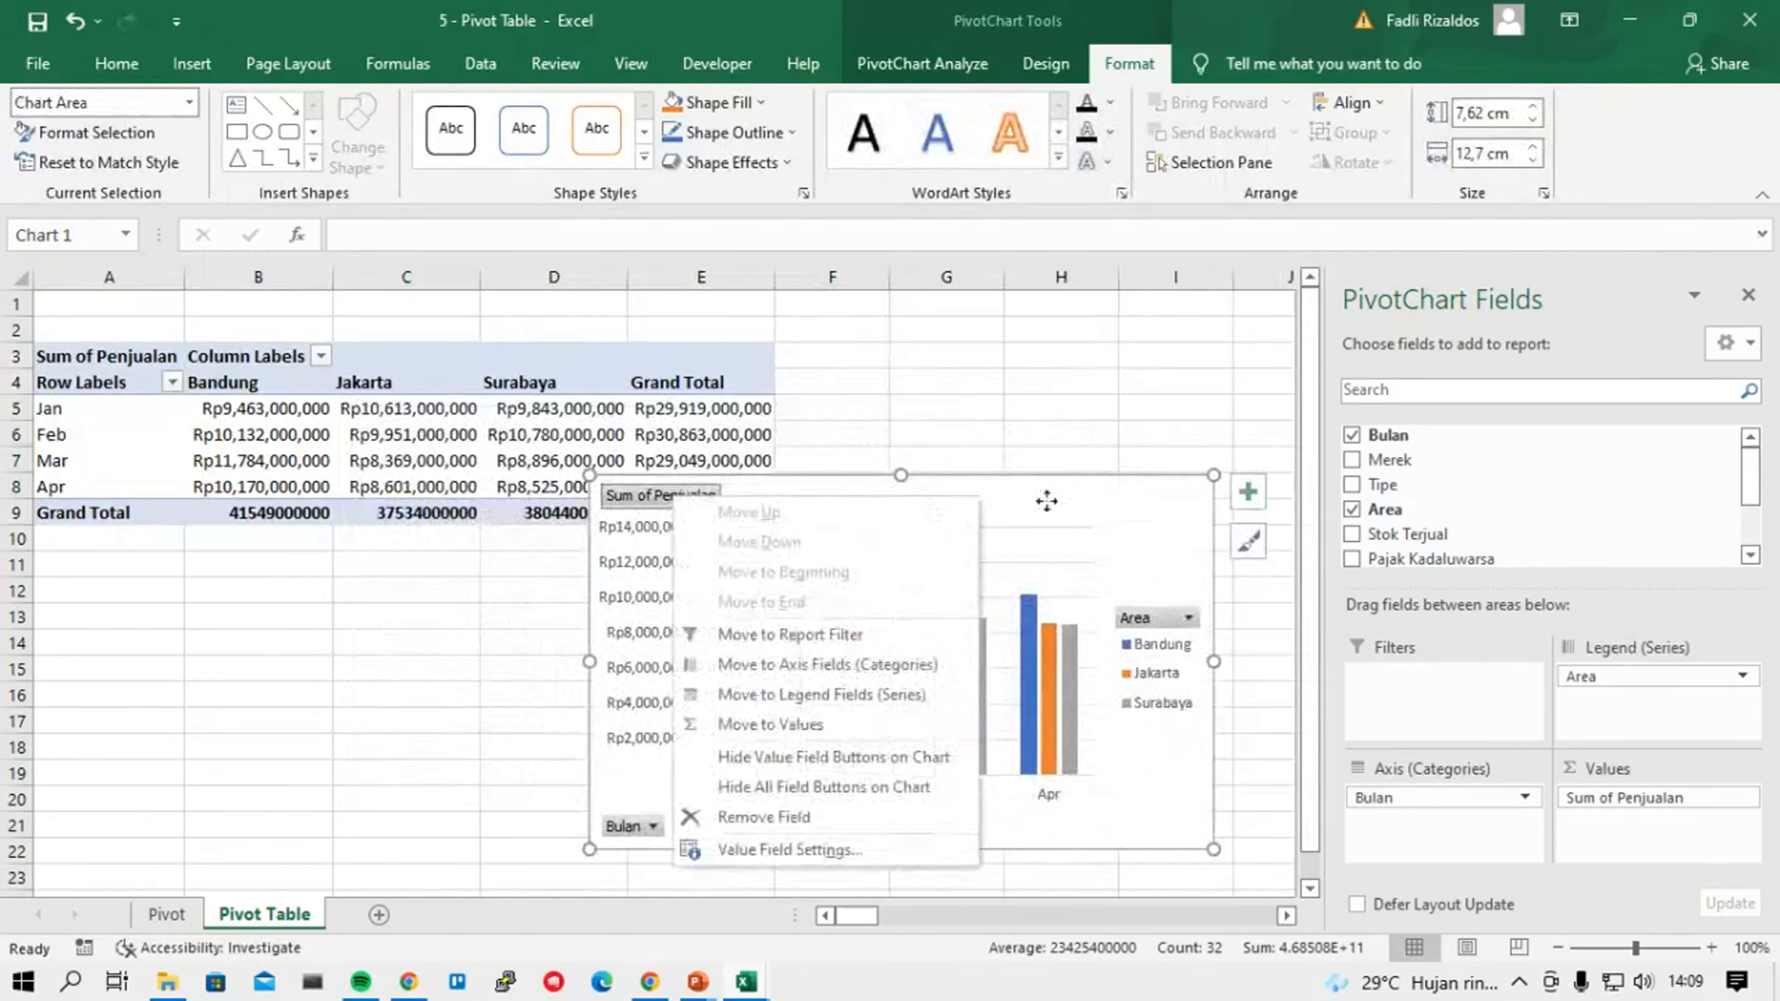
{"action": "left_click", "coordinate": [1046, 501]}
{"action": "right_click", "coordinate": [671, 491]}
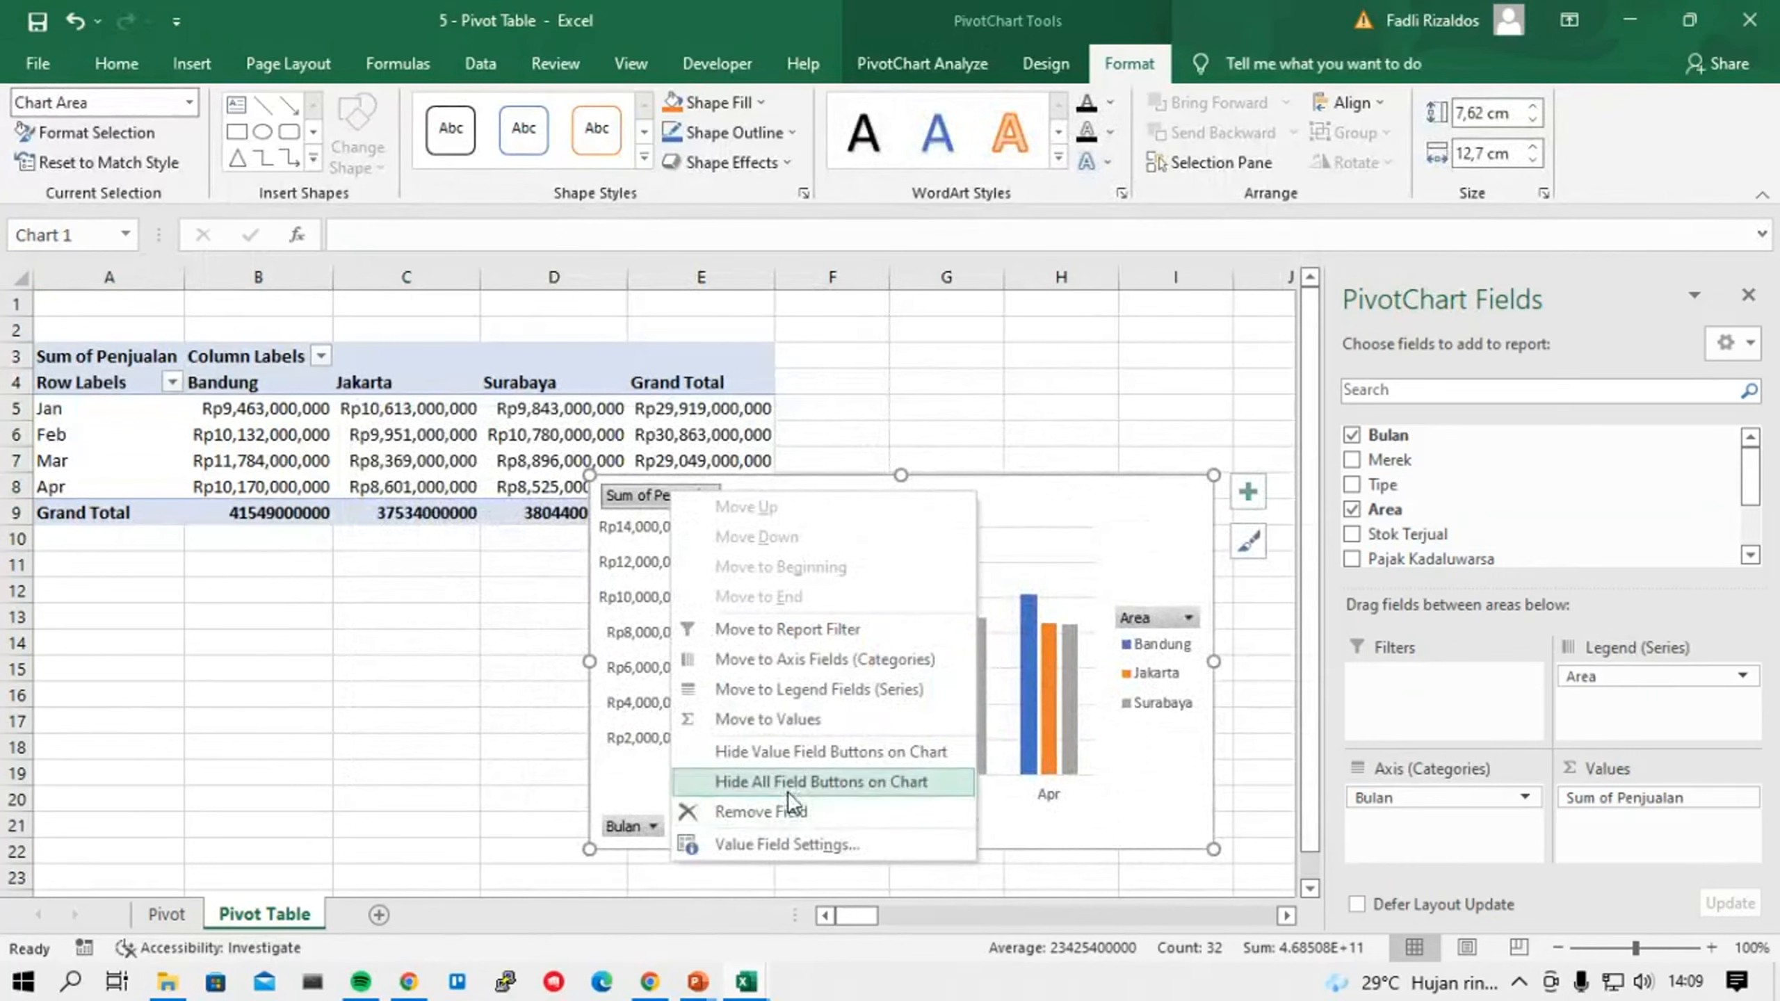
{"action": "left_click", "coordinate": [840, 783]}
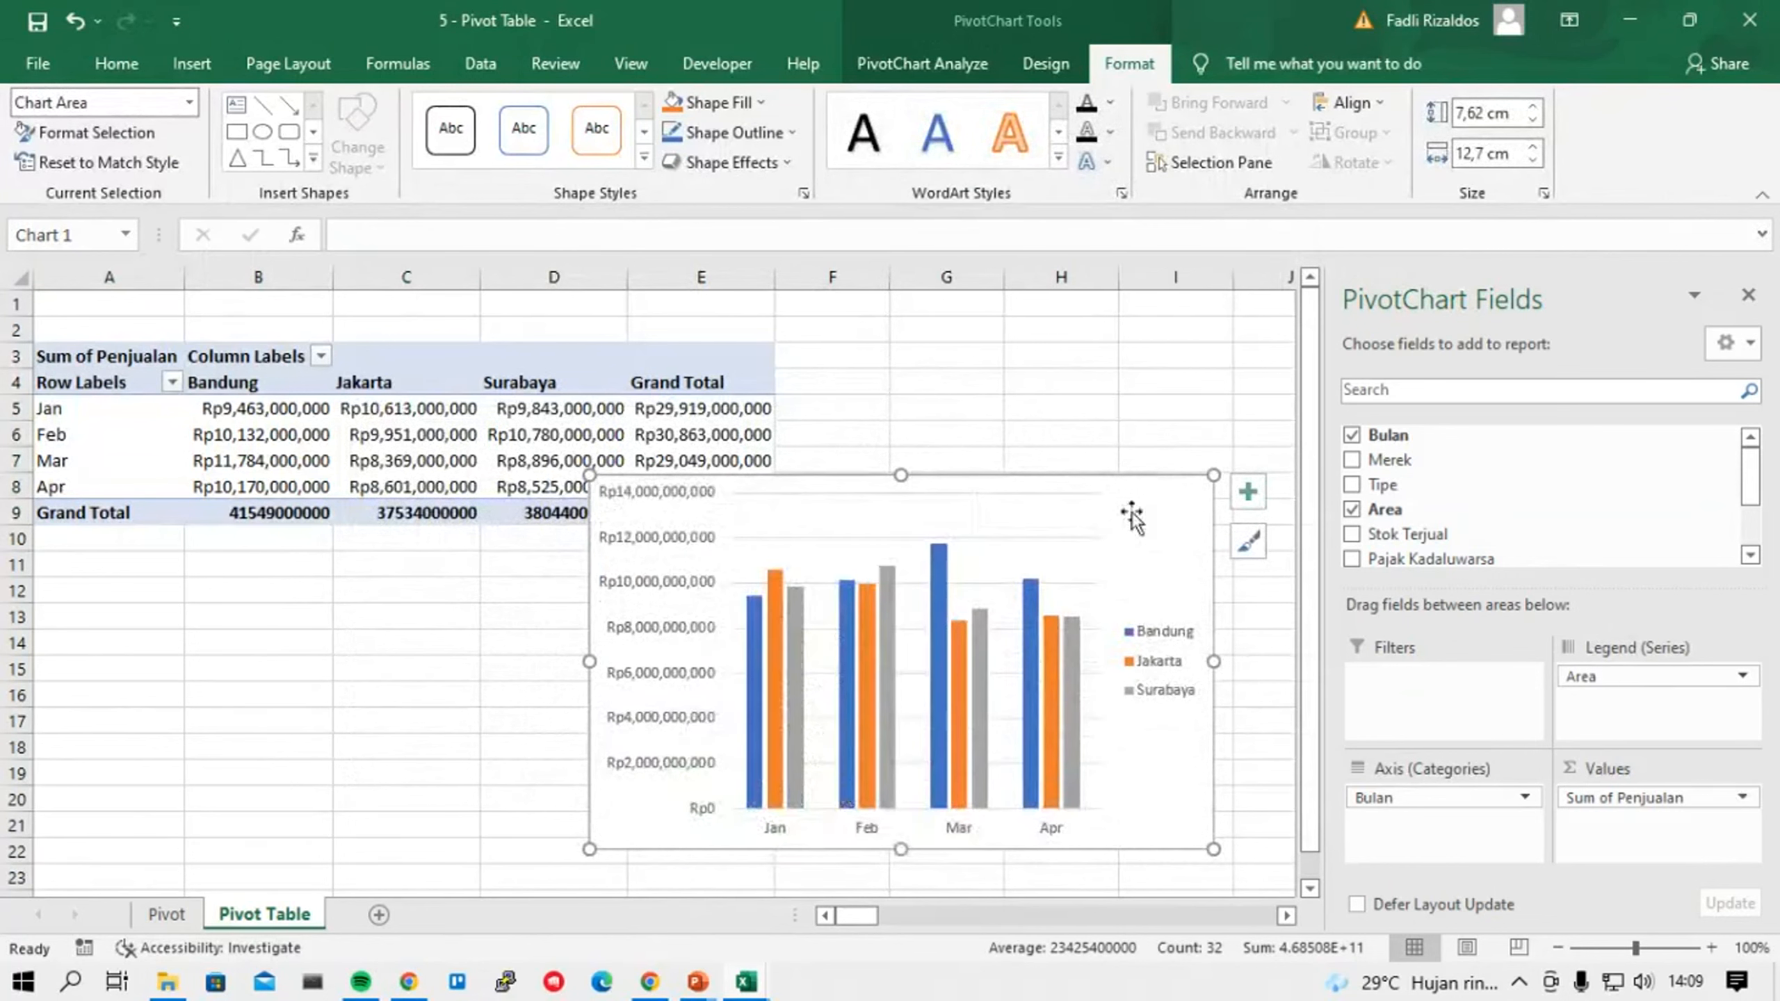
{"action": "left_click_drag", "start_coordinate": [1115, 473], "coordinate": [1148, 386]}
Remove the PivotChart's major horizontal gridlines by setting their line to No line.
{"action": "right_click", "coordinate": [1073, 445]}
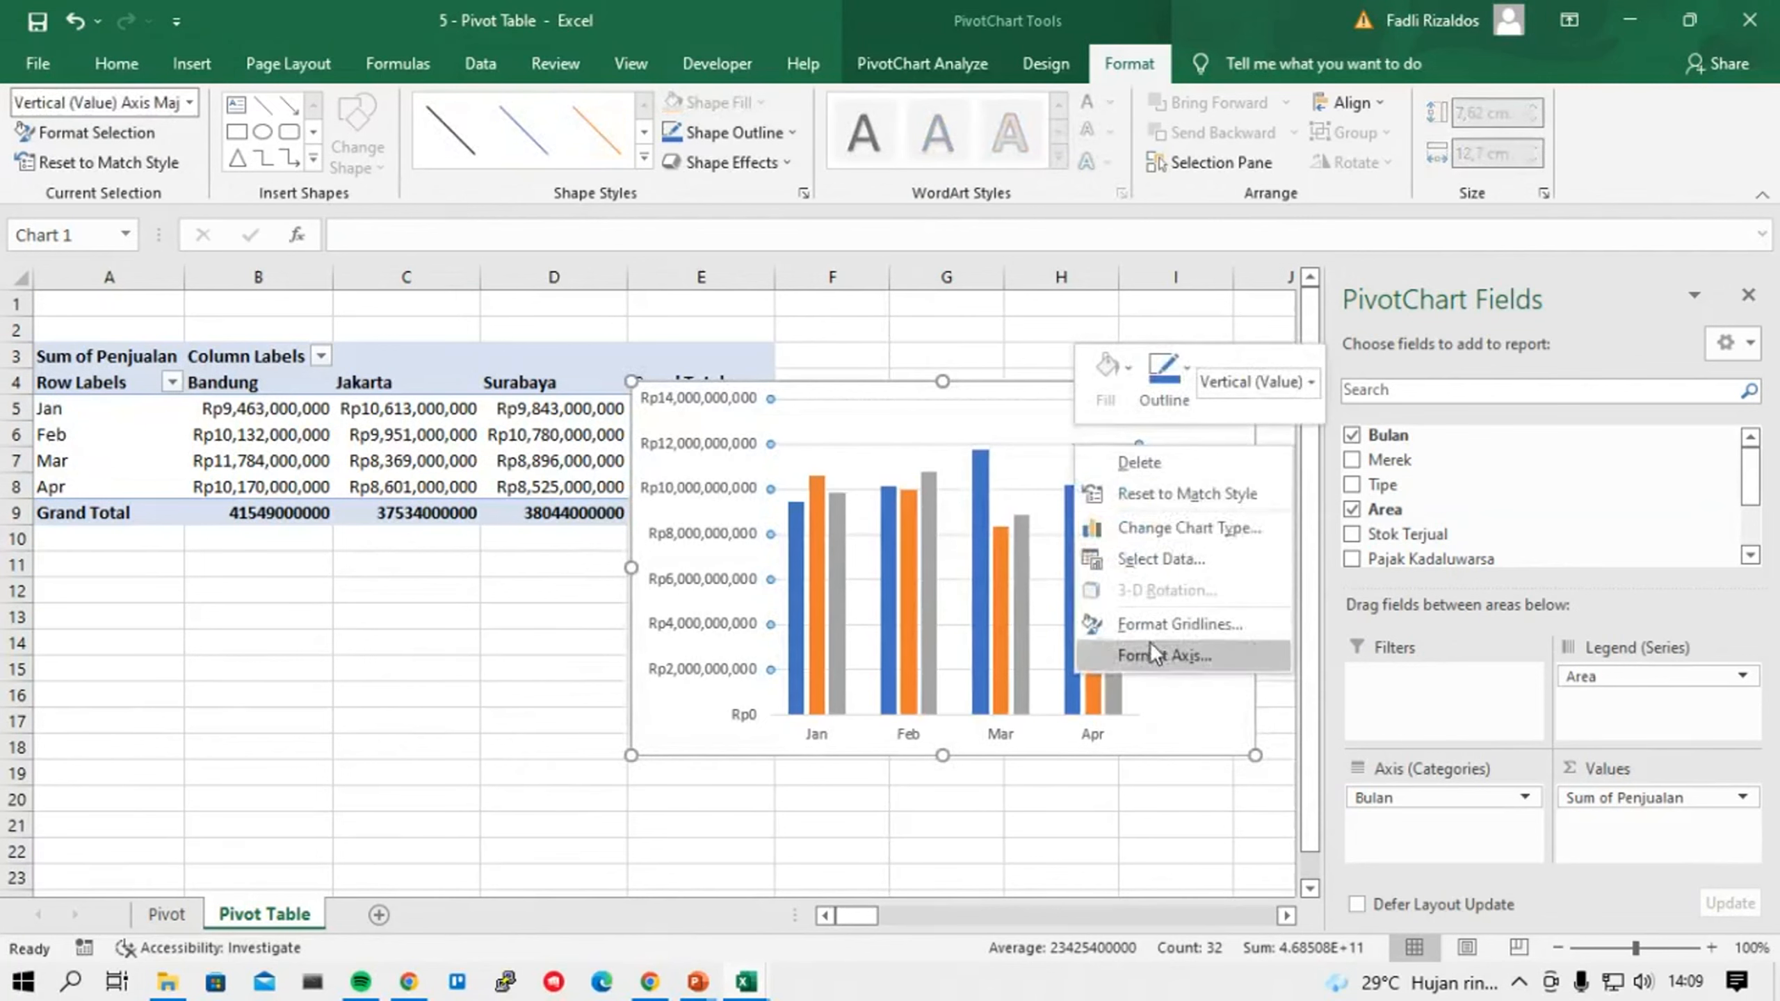
{"action": "left_click", "coordinate": [1154, 623]}
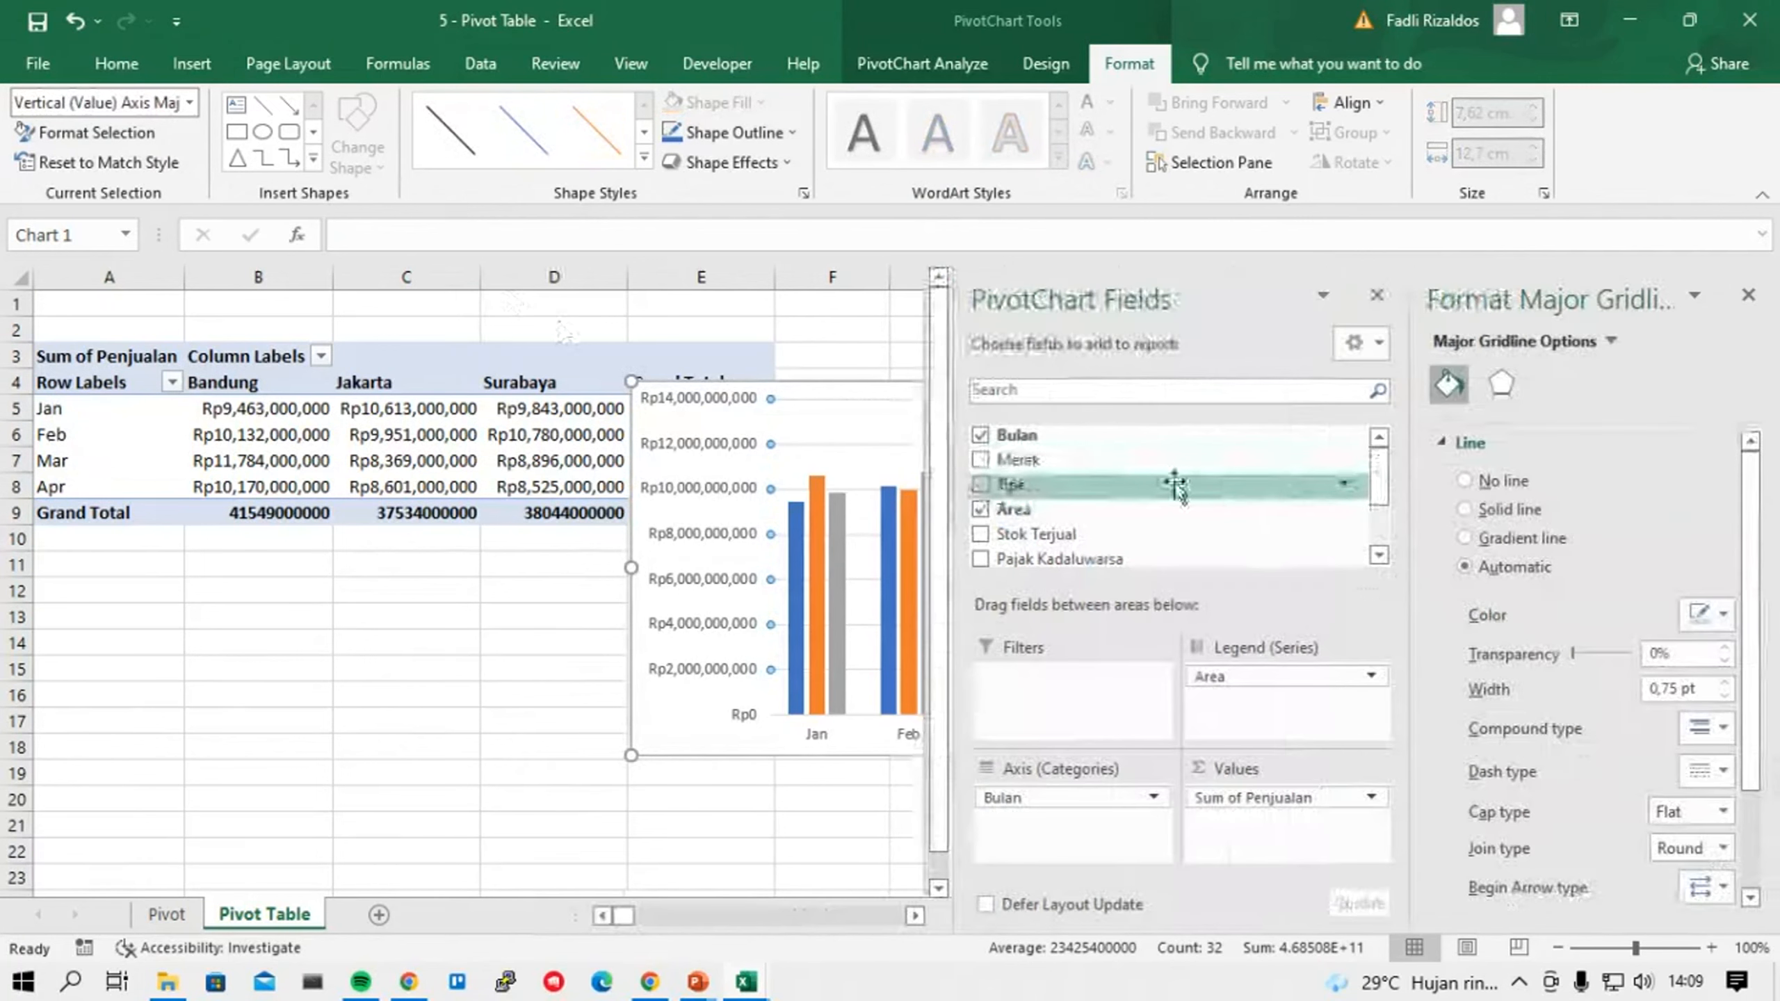
{"action": "left_click", "coordinate": [1492, 487]}
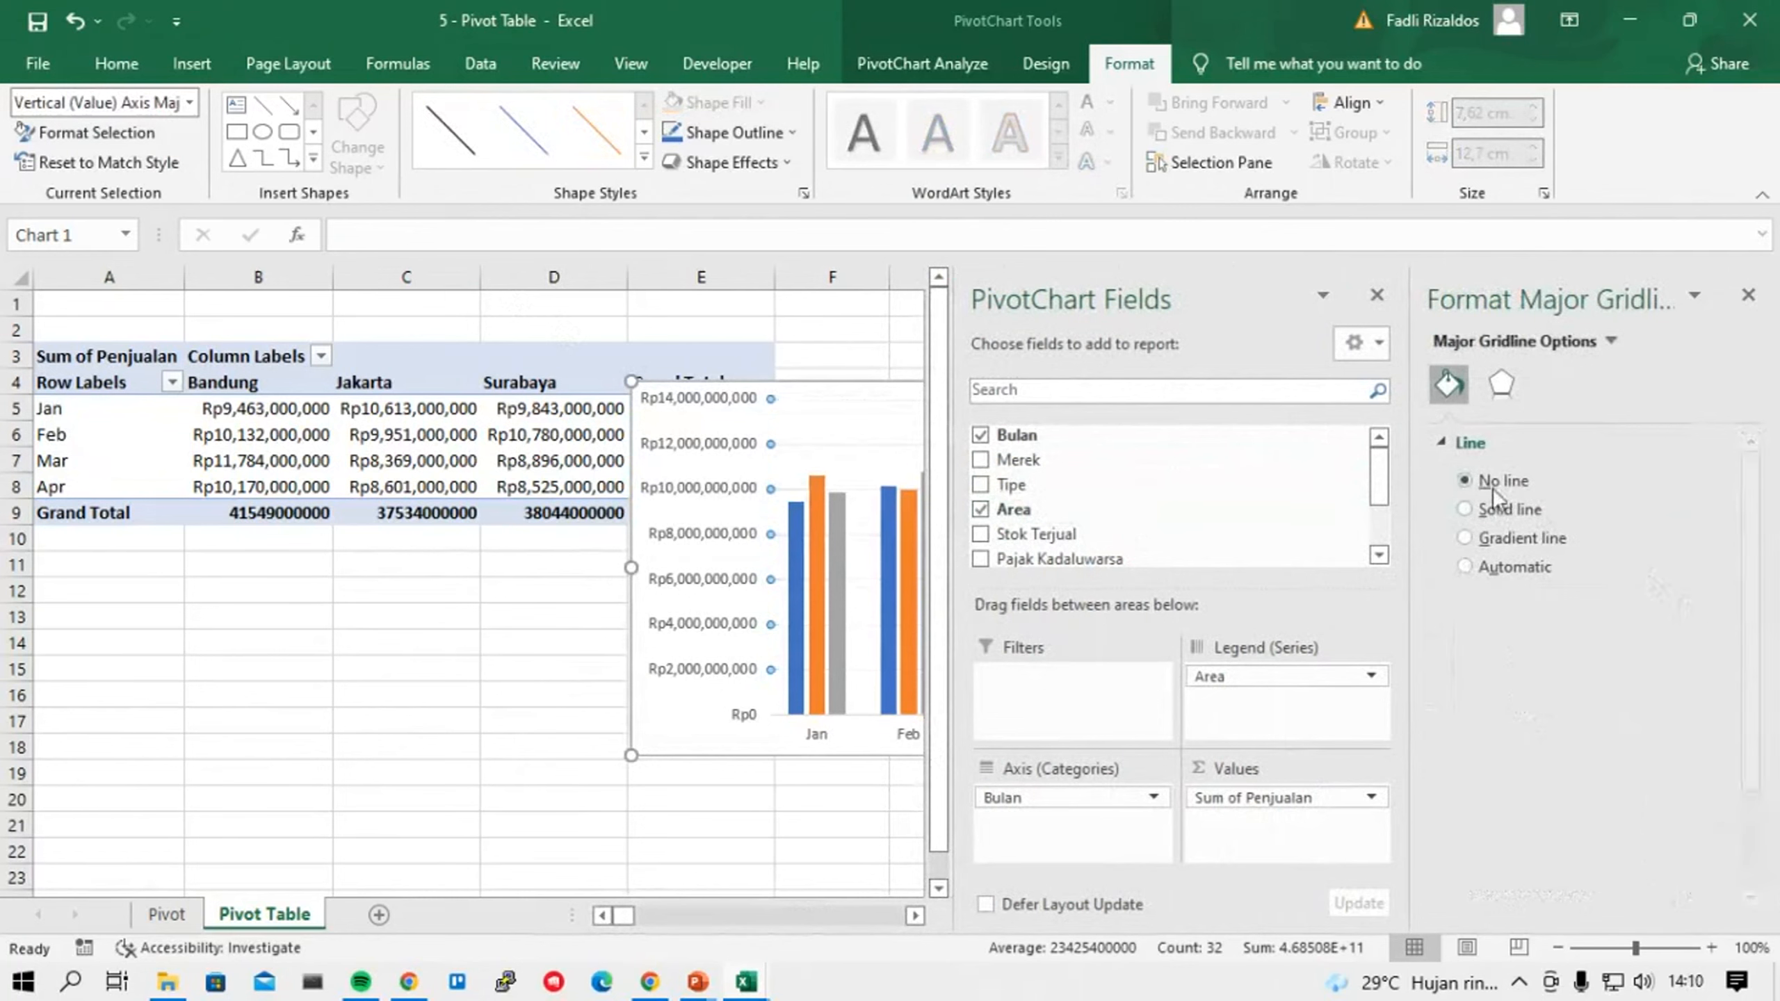
{"action": "left_click", "coordinate": [1749, 294]}
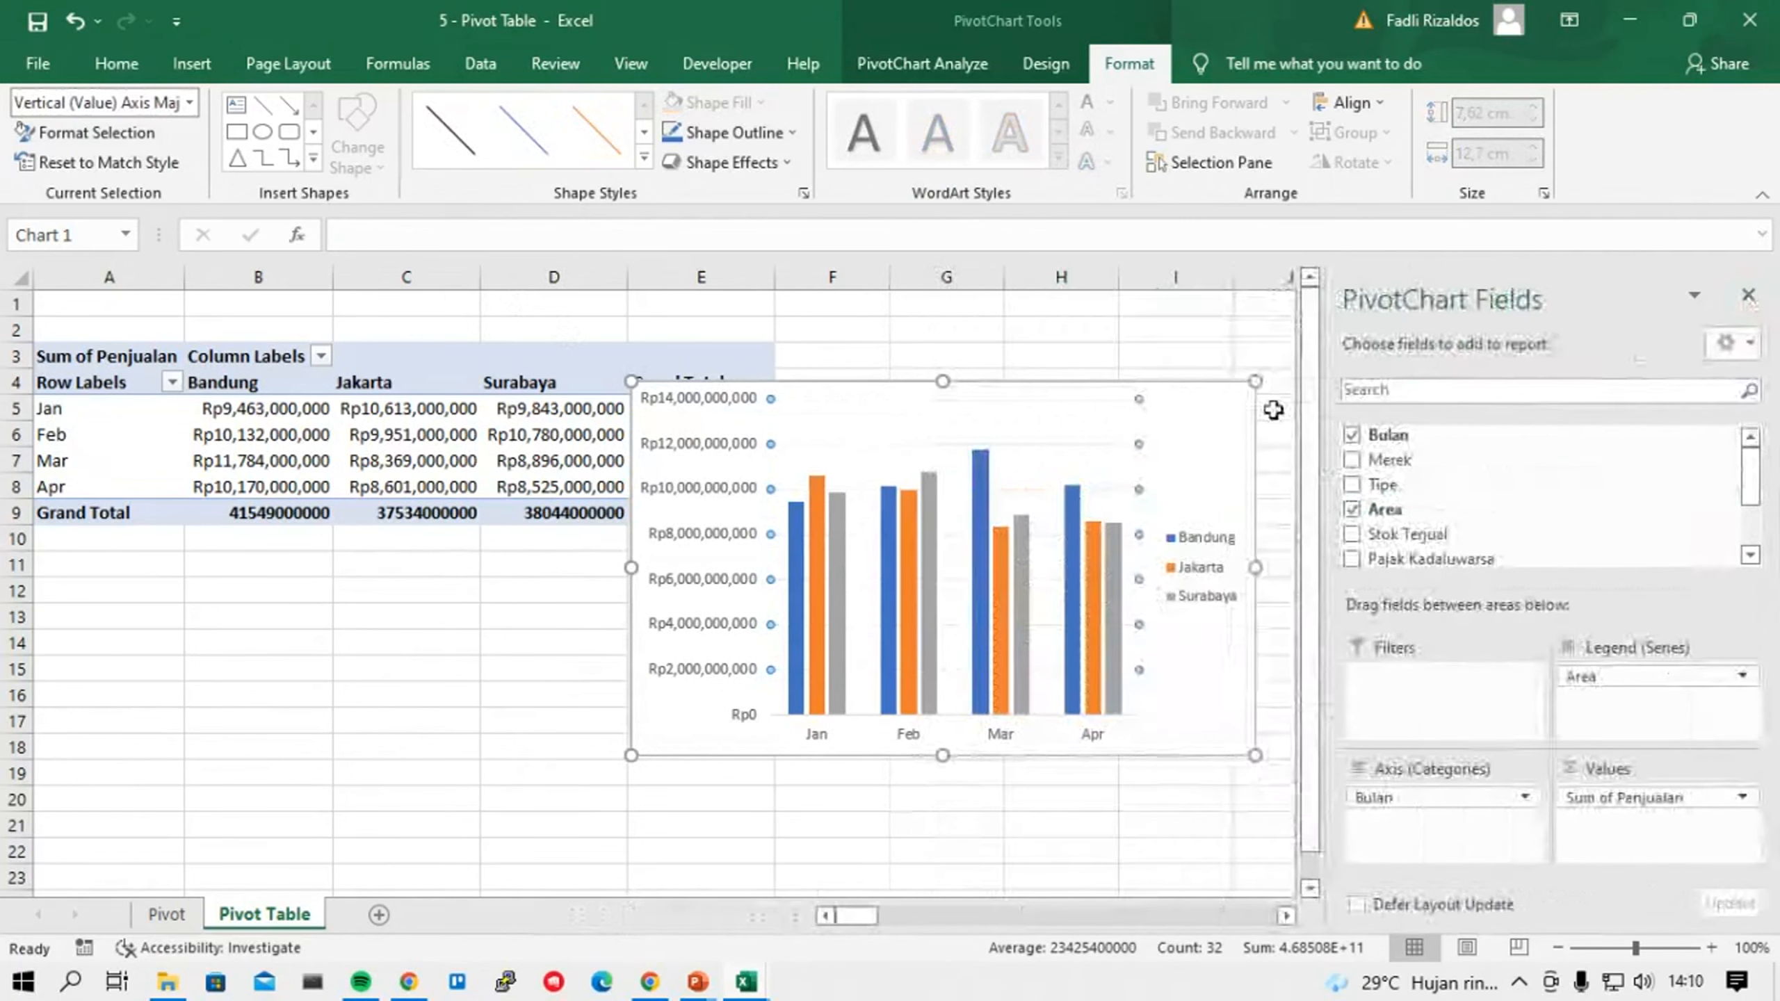
Hide the PivotChart Fields list and display it again.
{"action": "left_click", "coordinate": [1748, 295]}
{"action": "mouse_move", "coordinate": [1209, 400]}
{"action": "left_mouse_down"}
{"action": "mouse_move", "coordinate": [1384, 381]}
{"action": "mouse_move", "coordinate": [1220, 397]}
{"action": "left_mouse_up"}
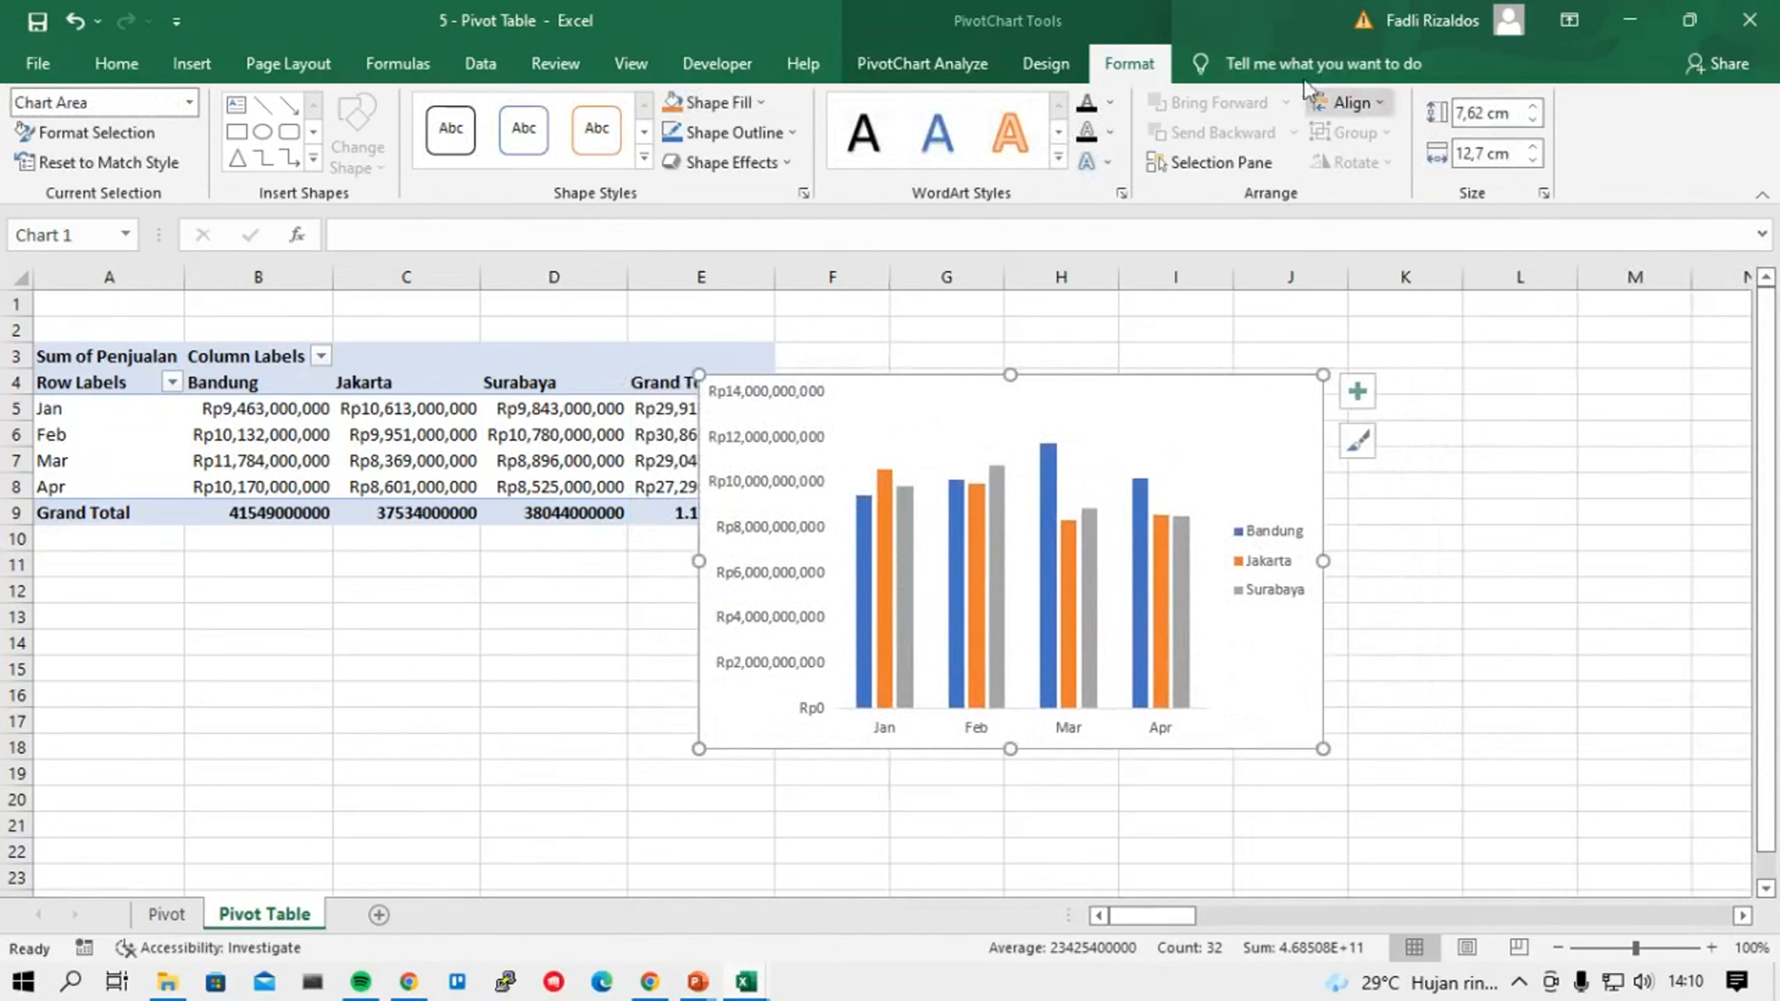
{"action": "left_click", "coordinate": [1046, 64]}
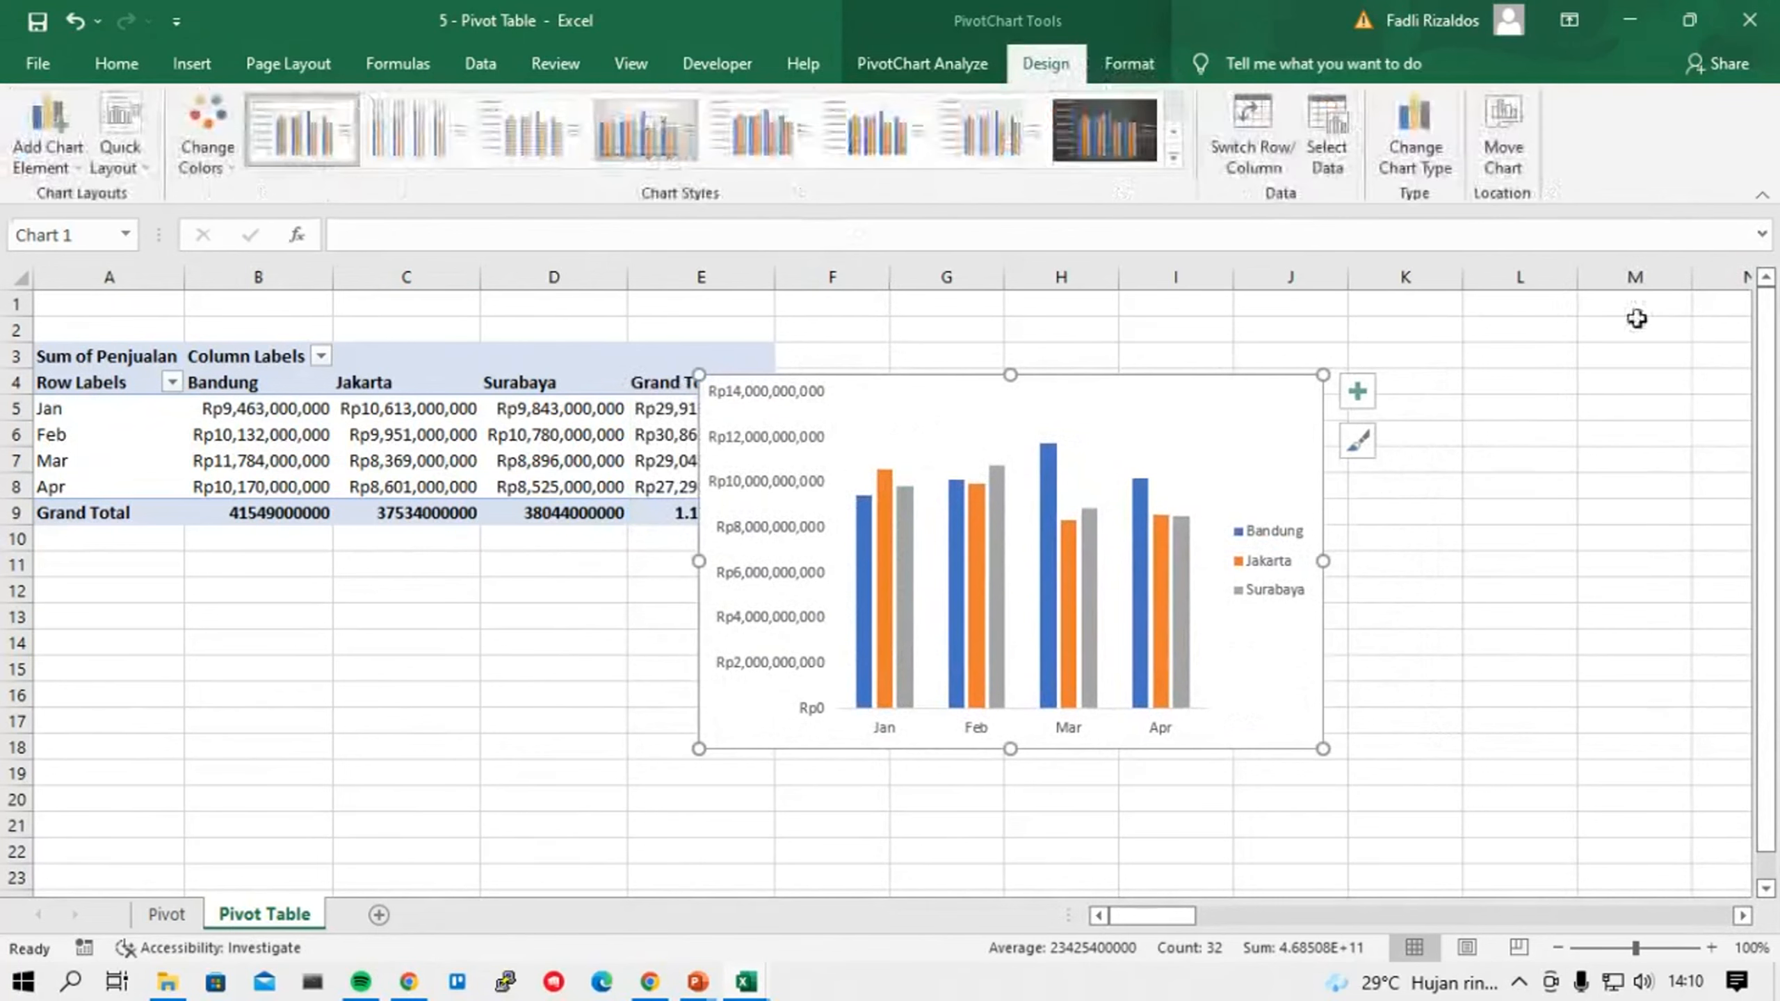
{"action": "left_click", "coordinate": [967, 67]}
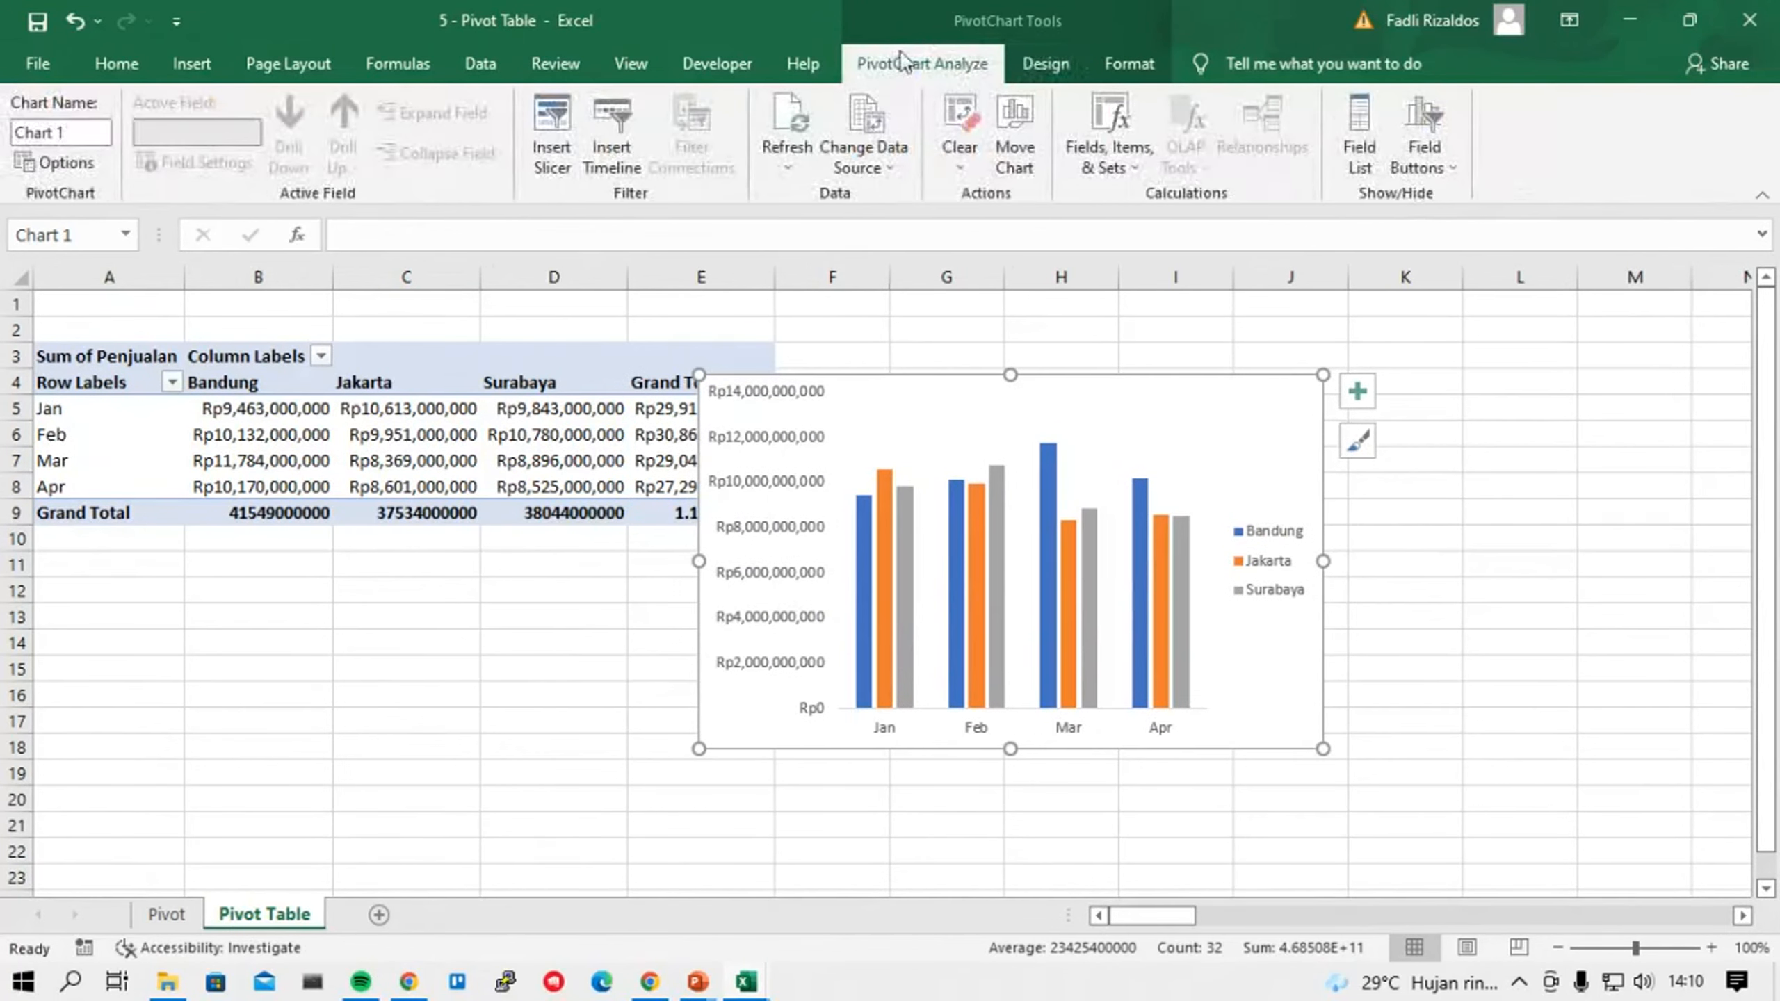
{"action": "left_click", "coordinate": [1363, 128]}
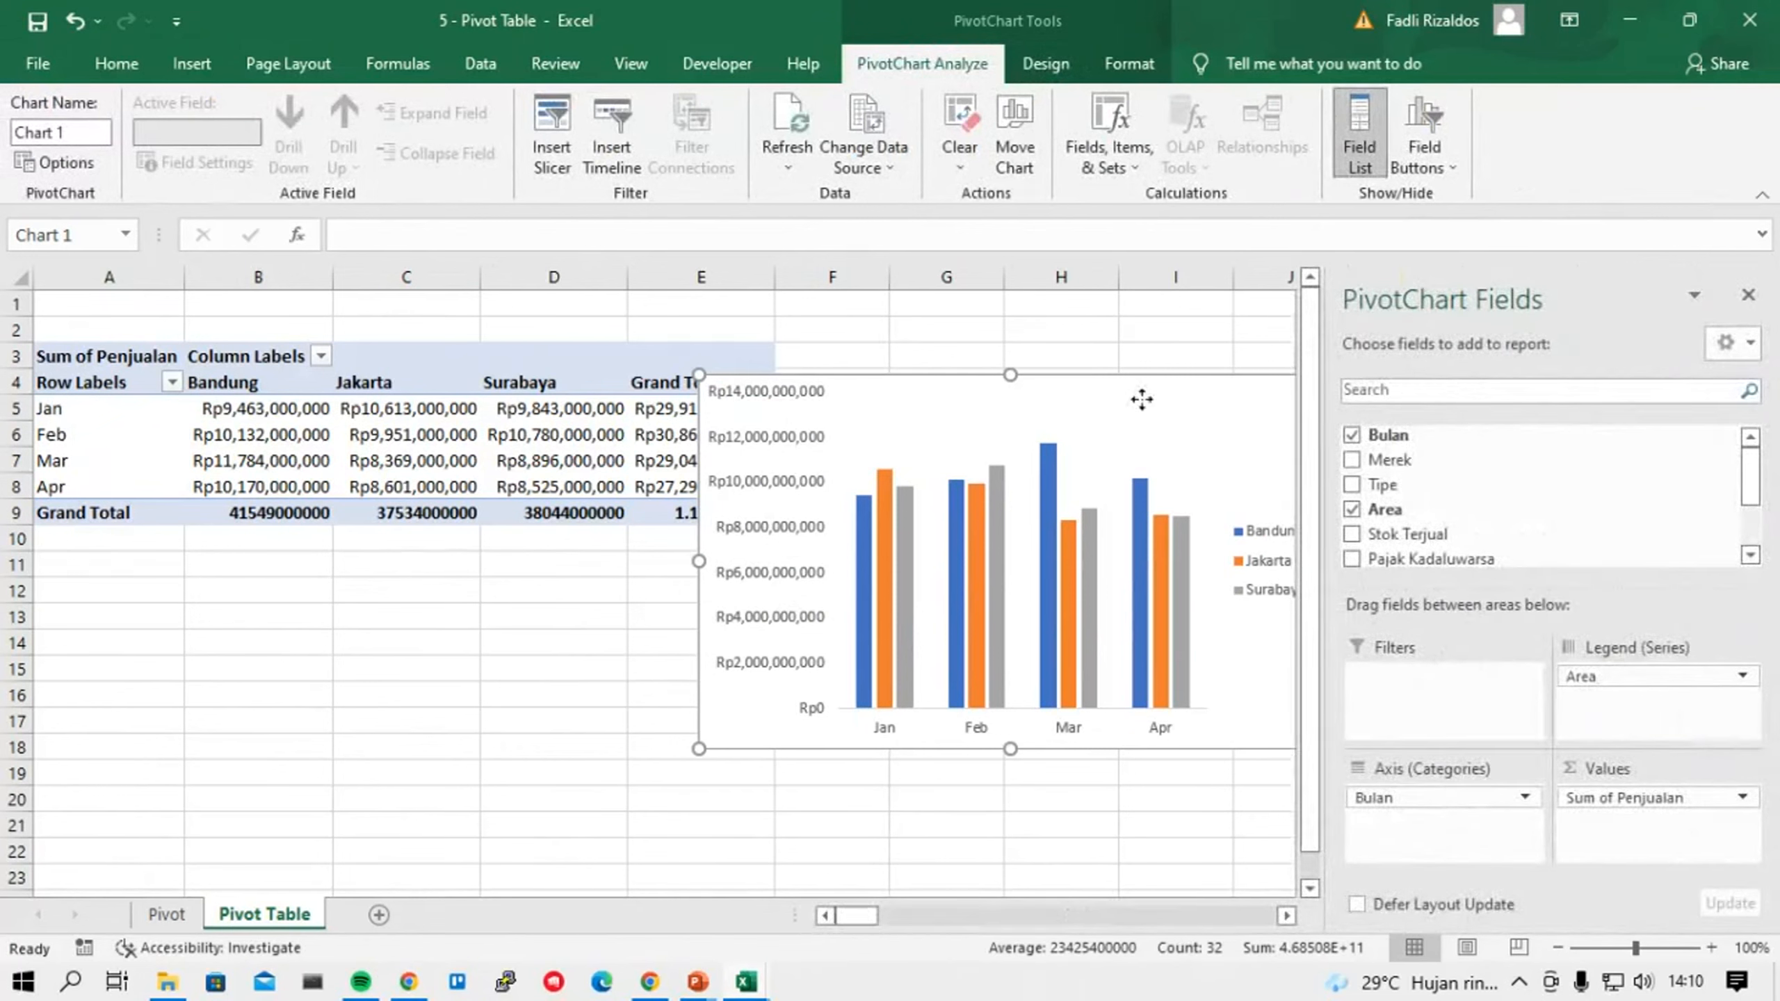
Undo the accidental plot area shift and move the whole PivotChart so its corner sits at about cell E4.
{"action": "left_click_drag", "start_coordinate": [1140, 398], "coordinate": [1026, 390]}
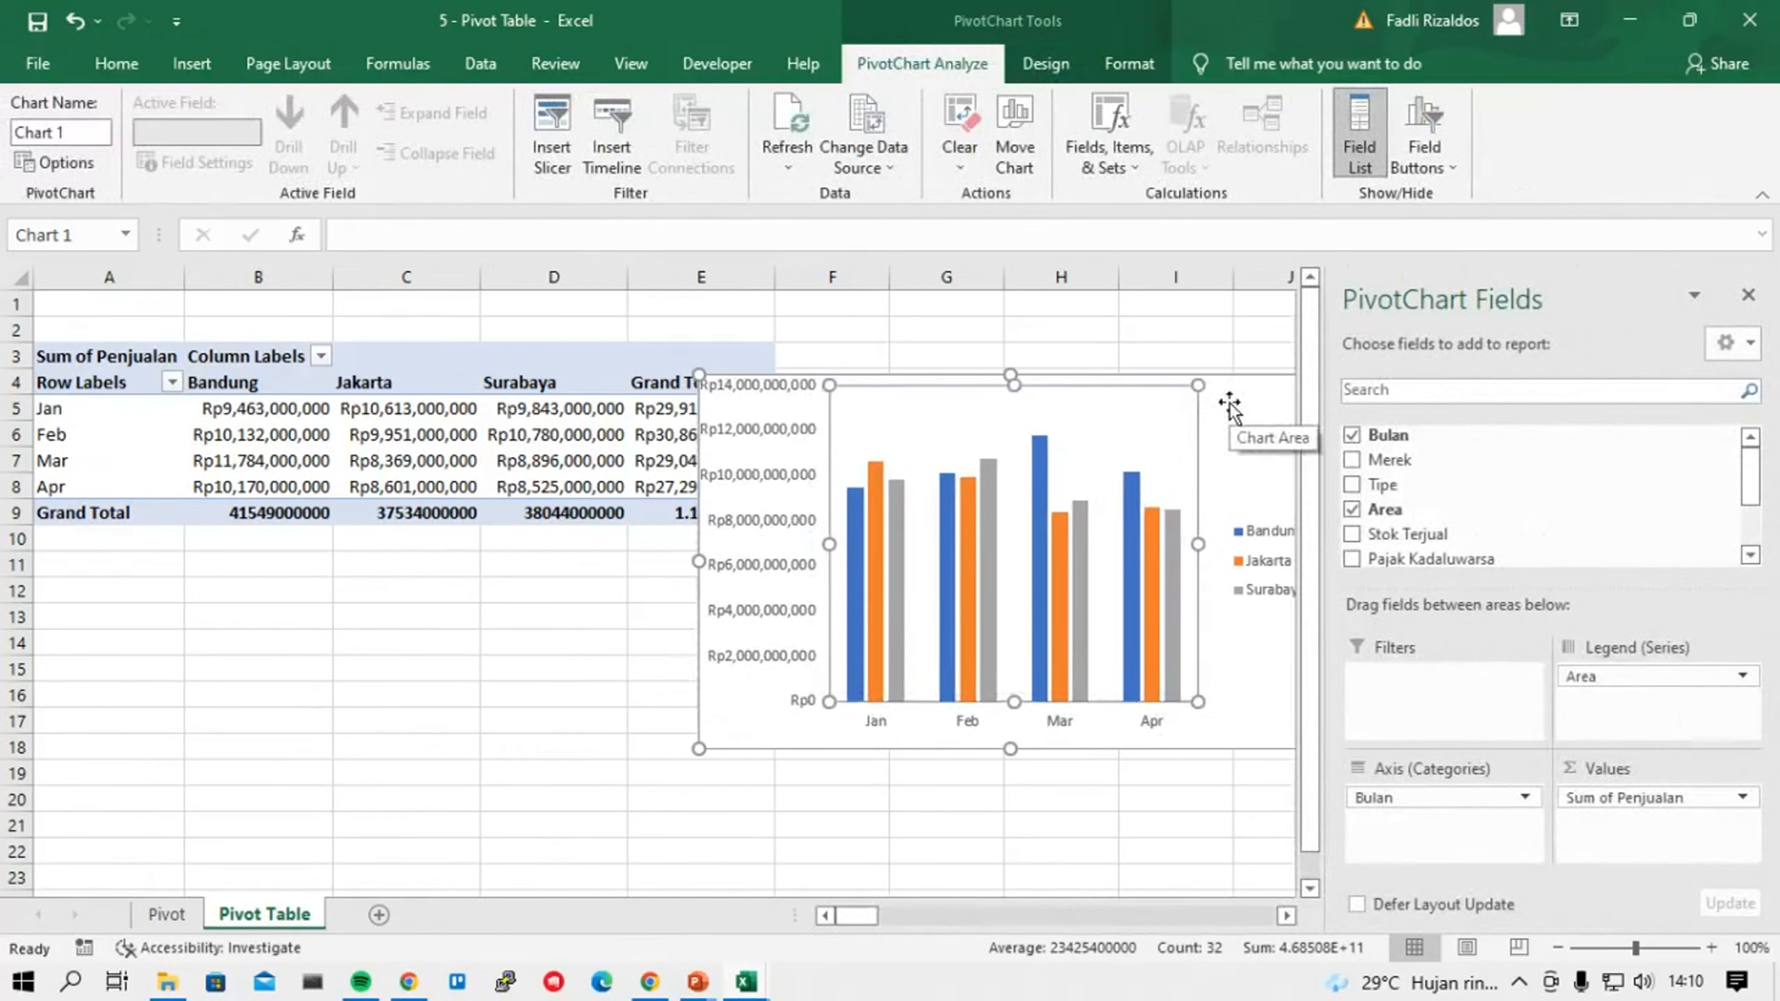
{"action": "key", "text": "ctrl+z"}
{"action": "left_click_drag", "start_coordinate": [1253, 405], "coordinate": [1205, 402]}
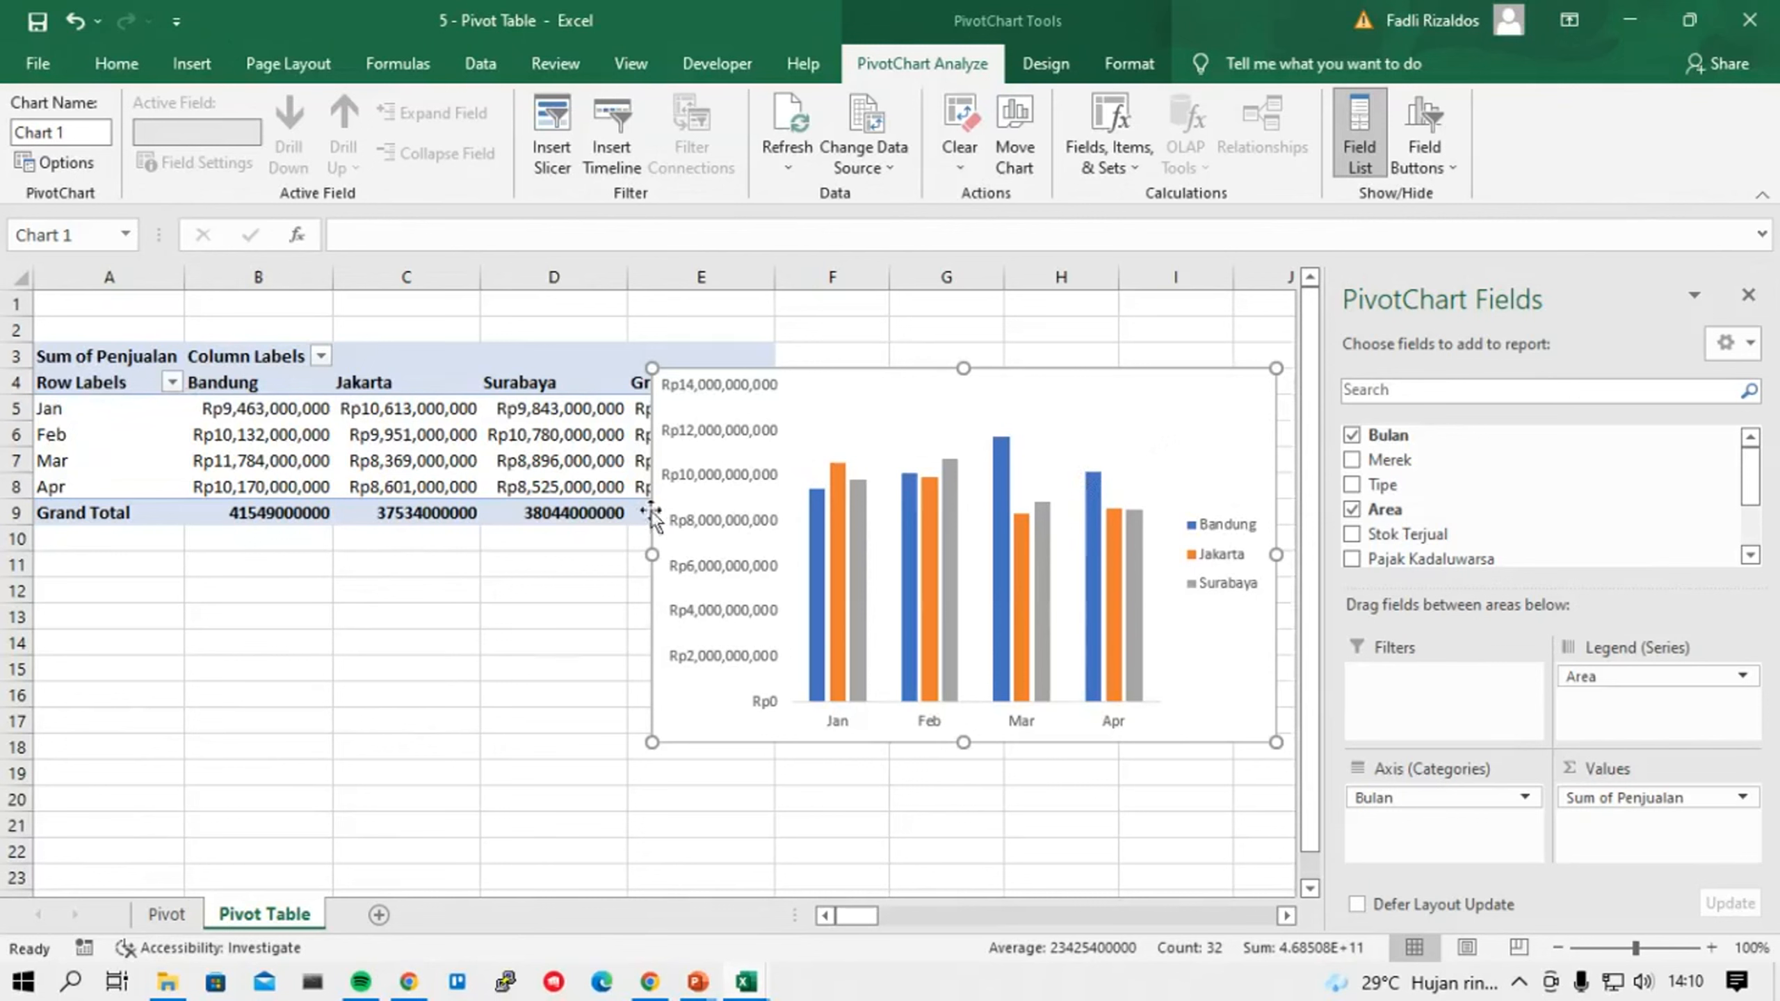
Add a new worksheet after the Pivot Table sheet and name it Dashboard.
{"action": "left_click", "coordinate": [378, 915]}
{"action": "double_click", "coordinate": [360, 915]}
{"action": "type", "text": "D"}
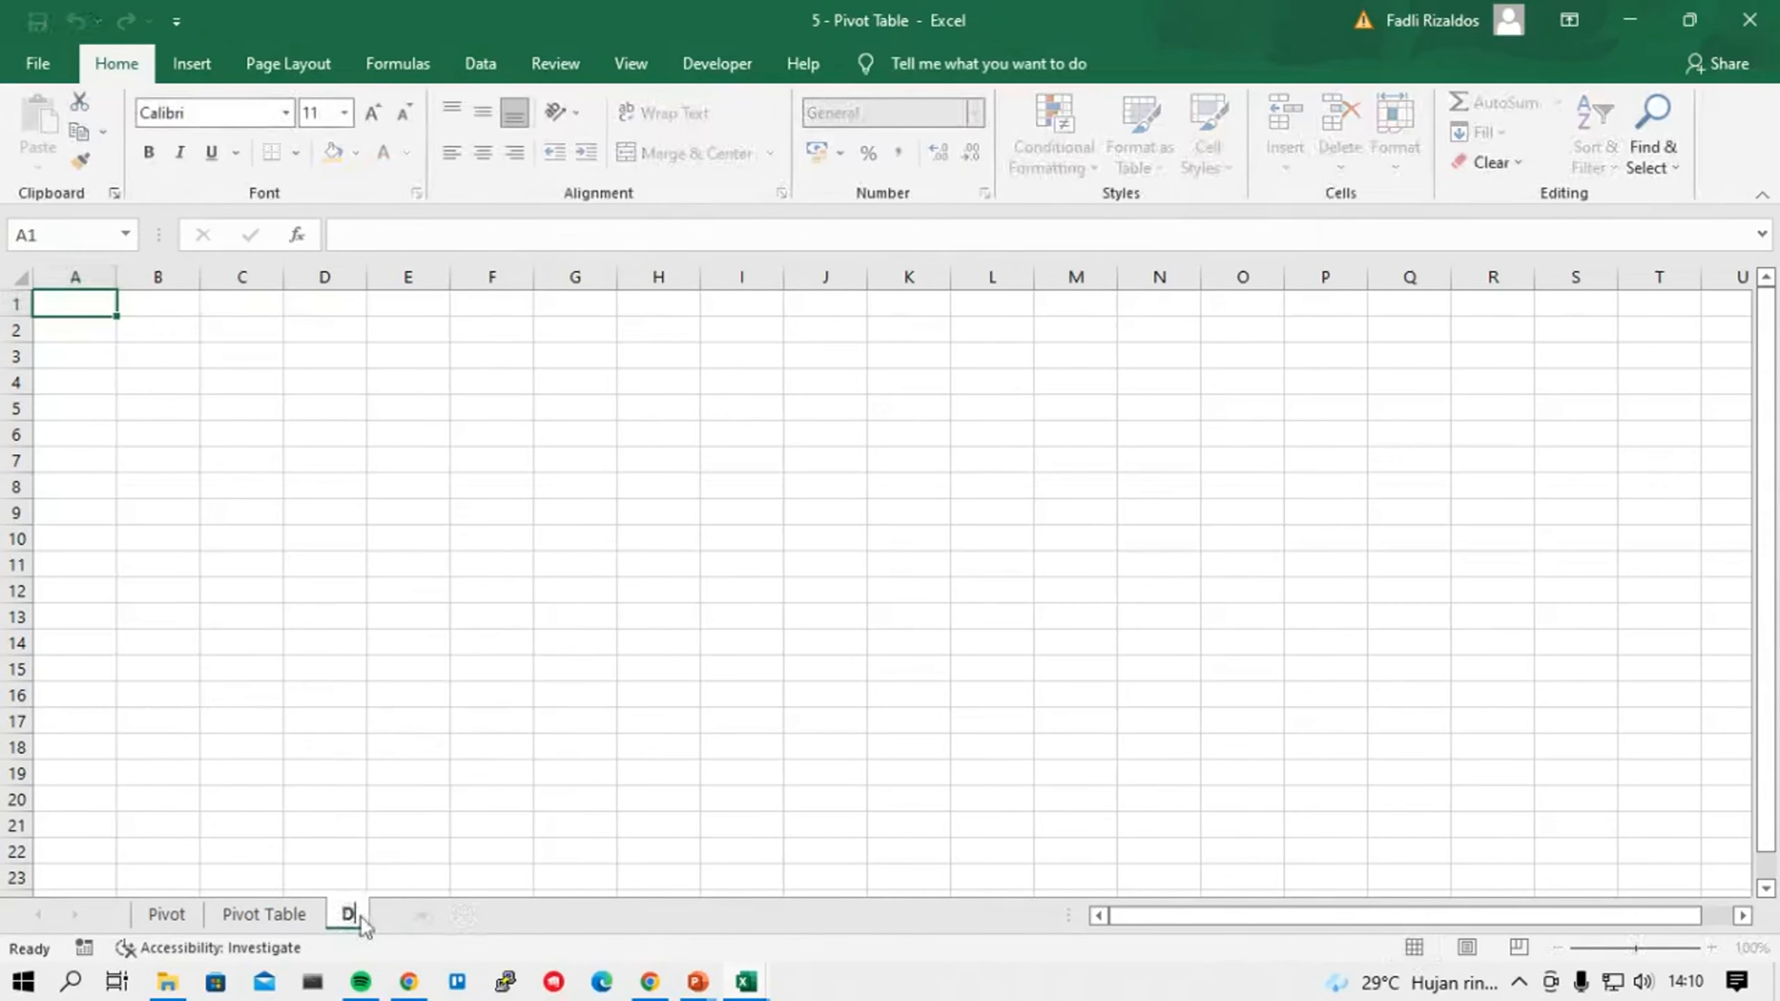
{"action": "type", "text": "ashboard"}
{"action": "key", "text": "Return"}
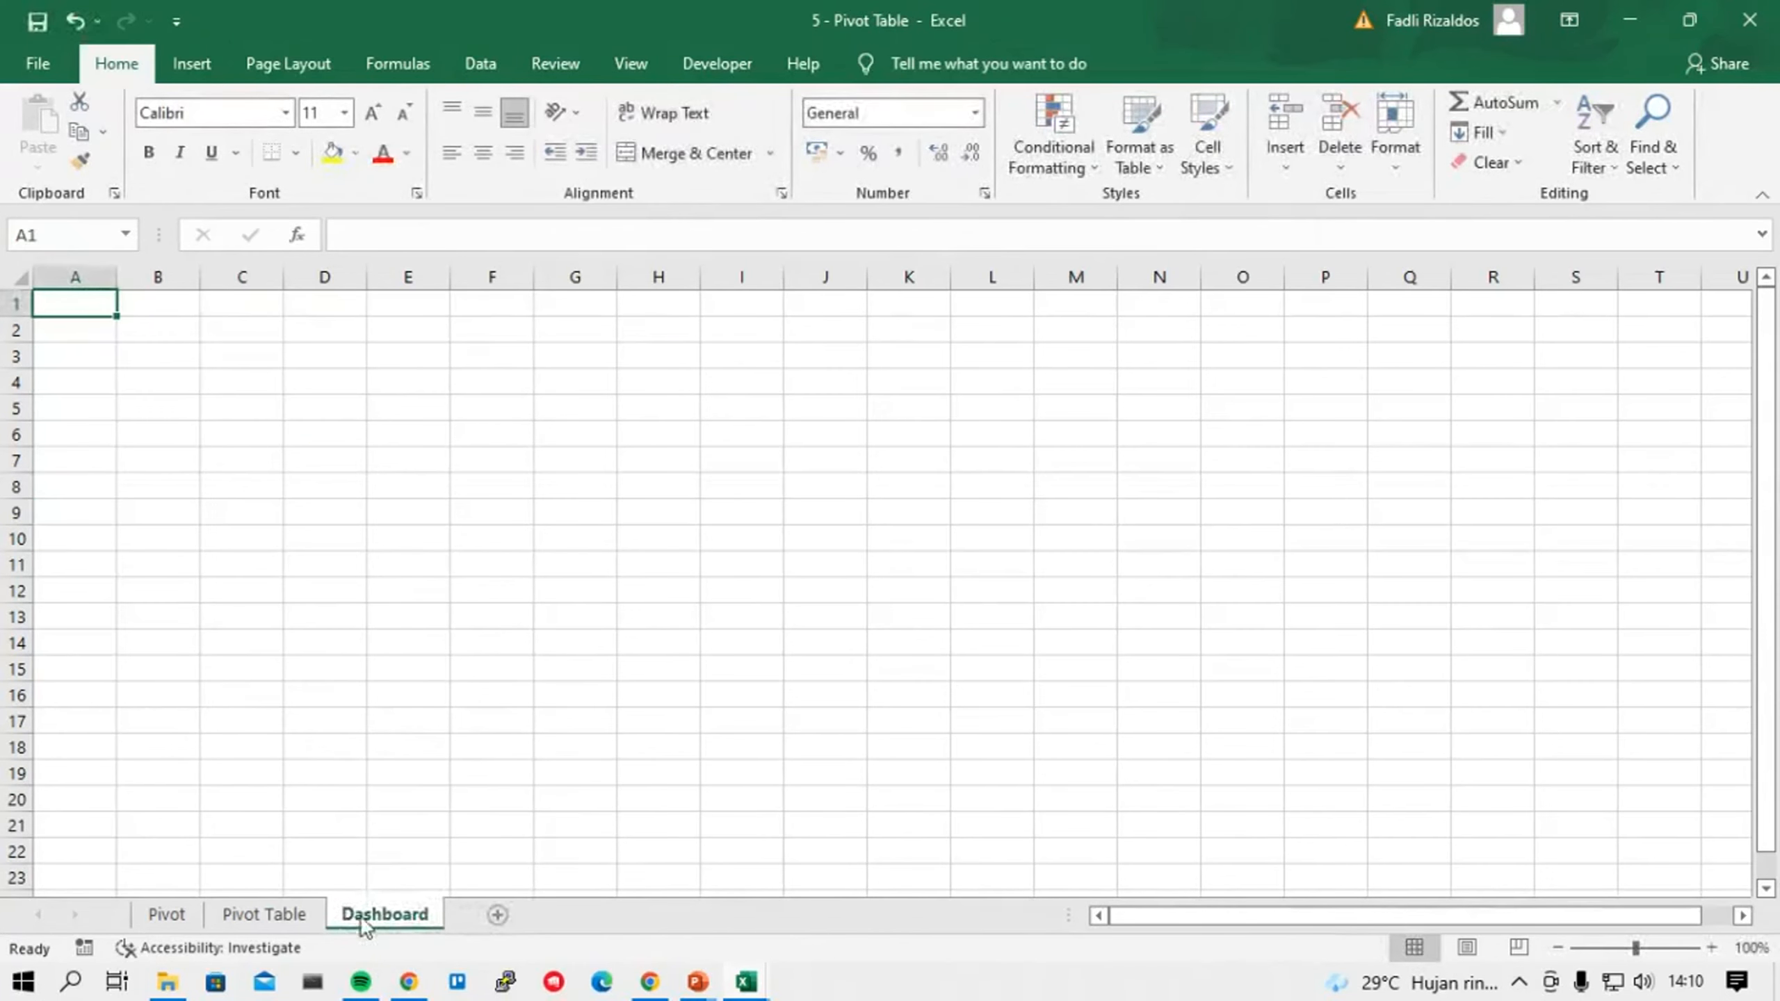
Fill the Dashboard sheet's visible cells, starting from A1, with a light gray background color.
{"action": "left_click_drag", "start_coordinate": [86, 319], "coordinate": [1738, 872]}
{"action": "left_click", "coordinate": [355, 153]}
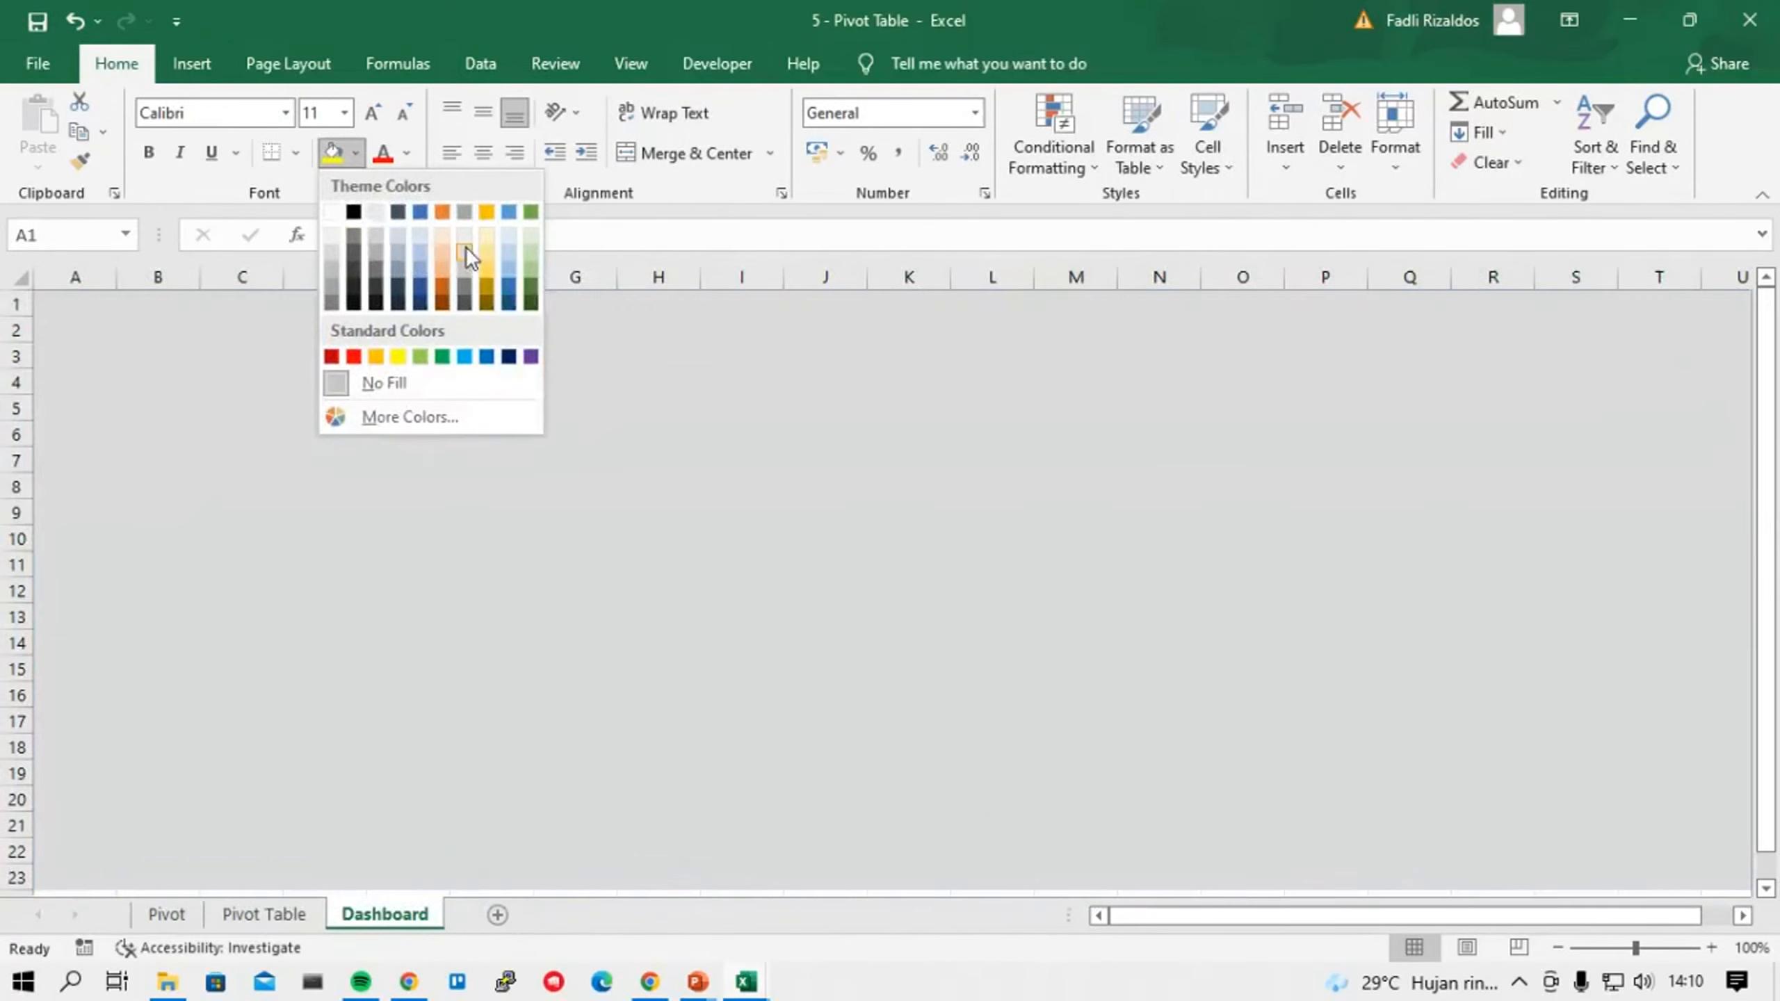
{"action": "left_click", "coordinate": [466, 249]}
Cut the PivotChart from the Pivot Table sheet and paste it into the Dashboard sheet.
{"action": "left_click", "coordinate": [263, 913]}
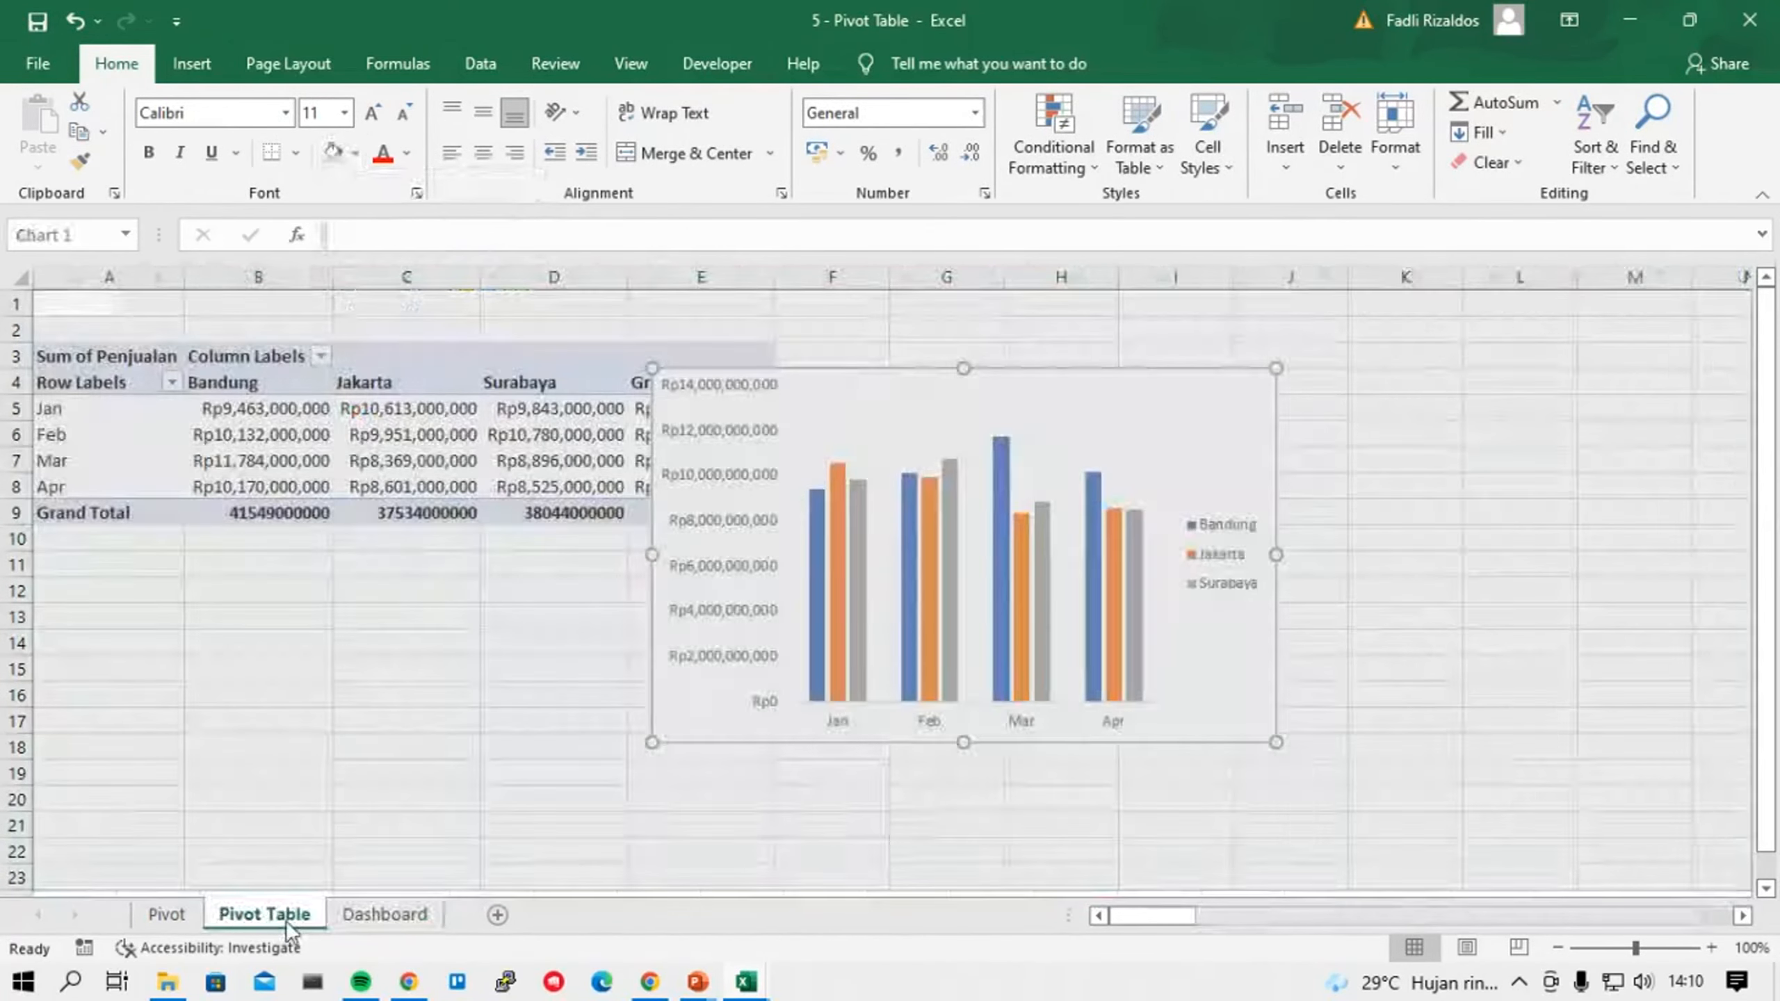
{"action": "left_click", "coordinate": [824, 431]}
{"action": "key", "text": "ctrl+x"}
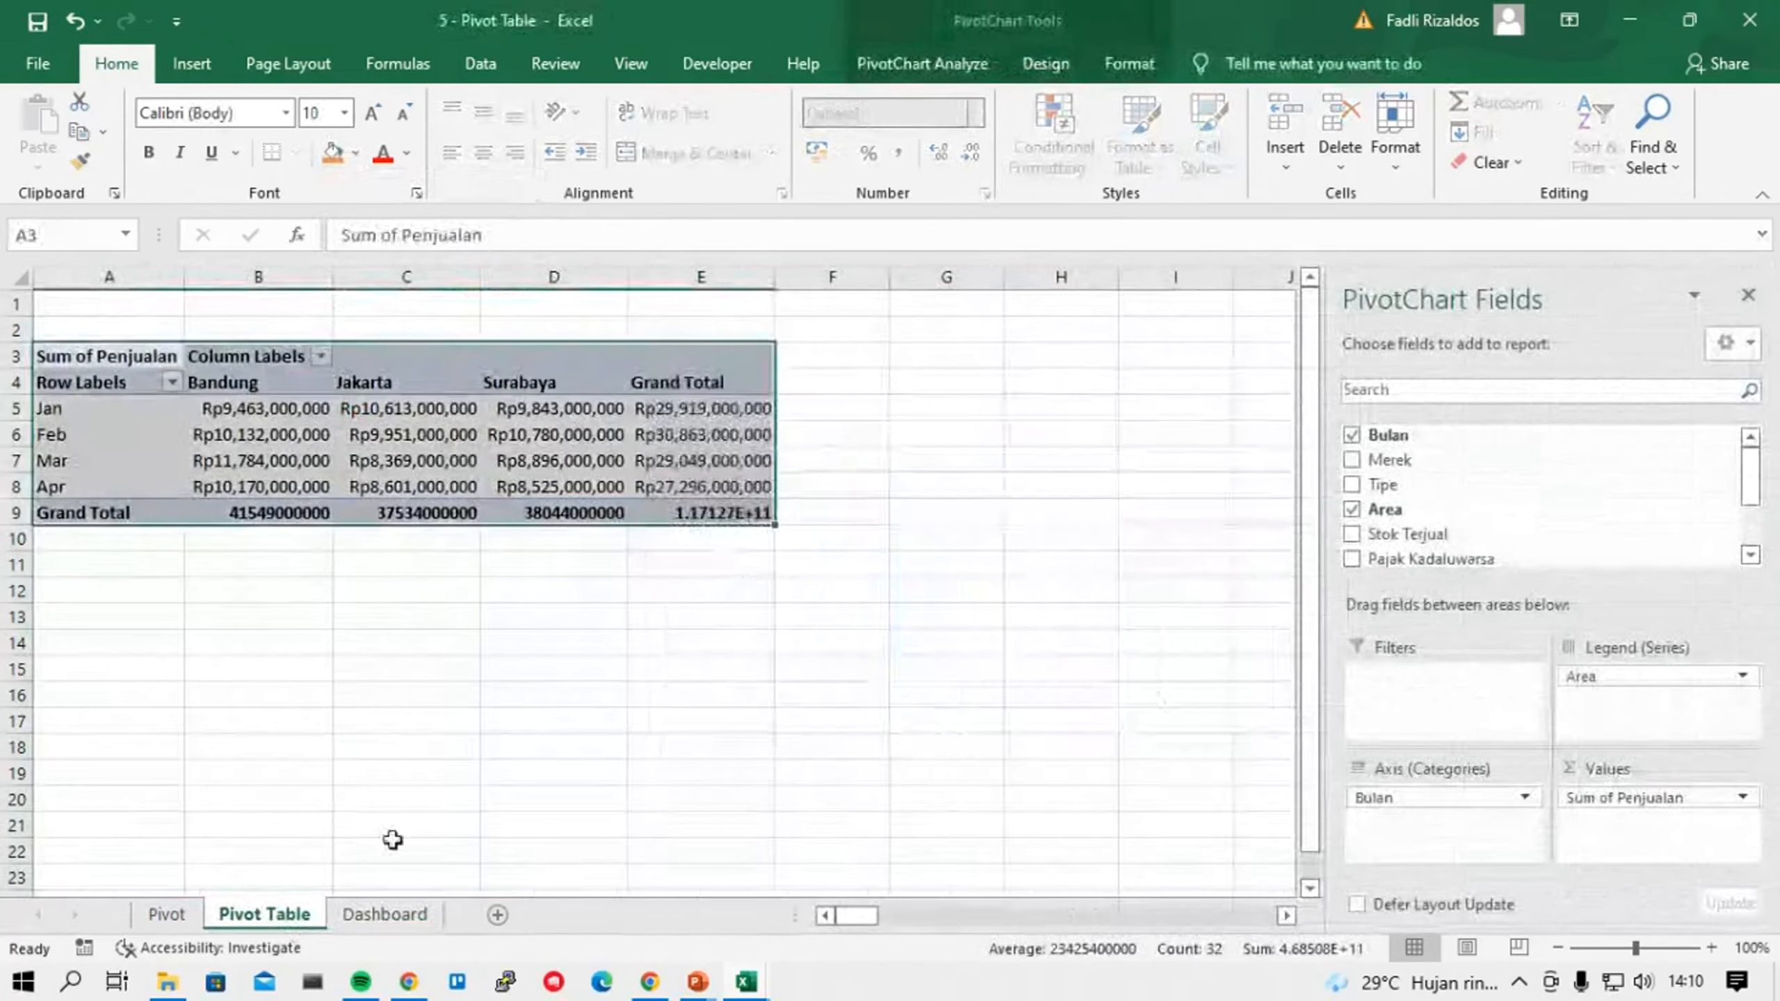
{"action": "left_click", "coordinate": [385, 914]}
{"action": "key", "text": "ctrl+v"}
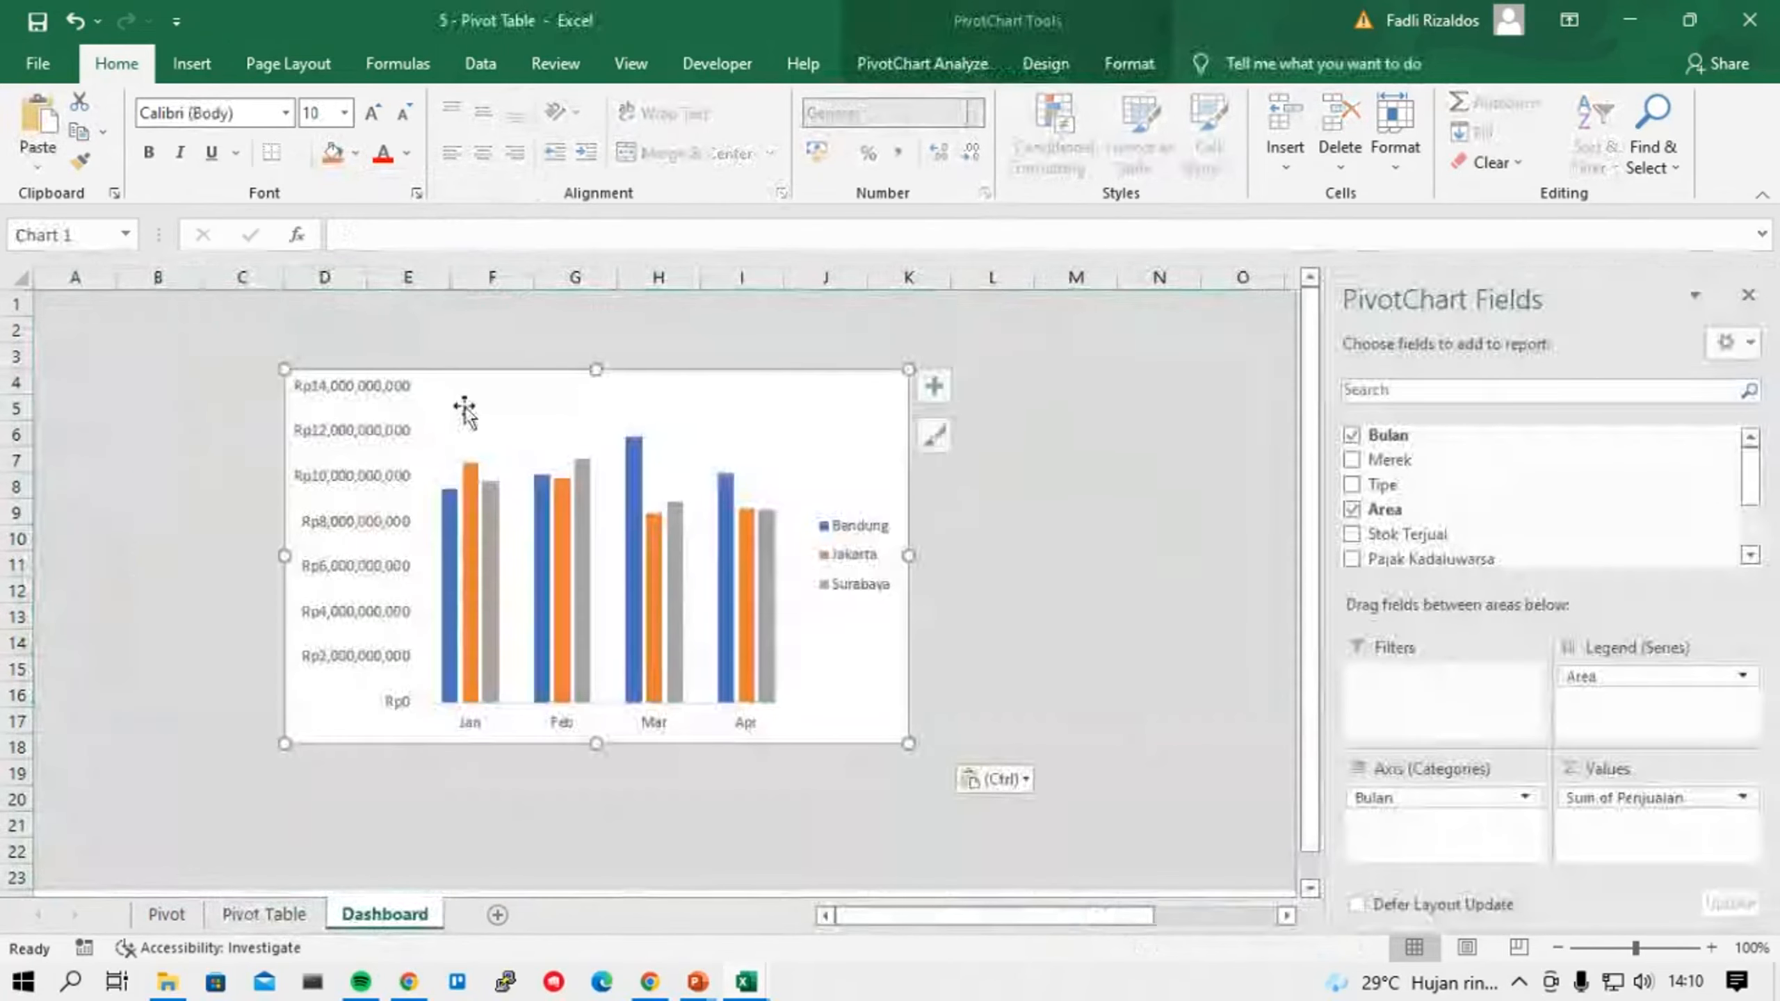
Move the PivotChart to column A of the Dashboard and shrink it to cover about A4 to G14.
{"action": "left_click", "coordinate": [735, 394]}
{"action": "left_click_drag", "start_coordinate": [830, 474], "coordinate": [612, 390]}
{"action": "left_click_drag", "start_coordinate": [672, 735], "coordinate": [581, 640]}
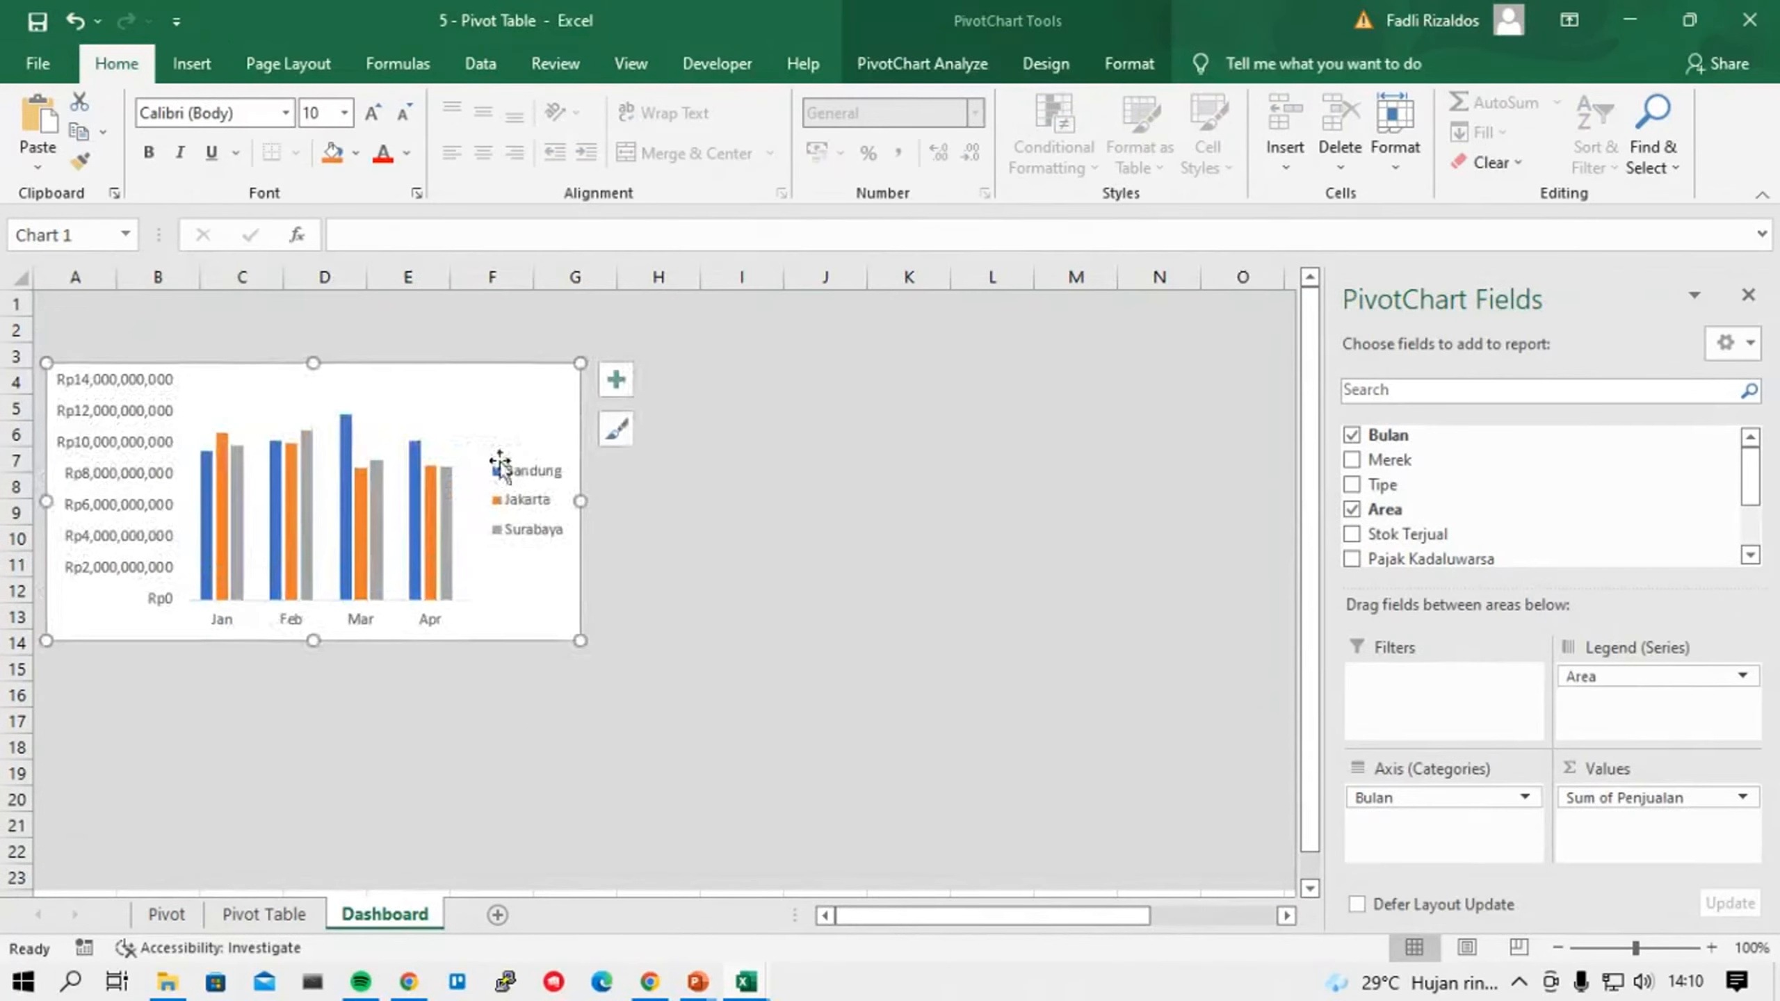
{"action": "left_click", "coordinate": [748, 470]}
{"action": "left_click_drag", "start_coordinate": [648, 375], "coordinate": [1064, 584]}
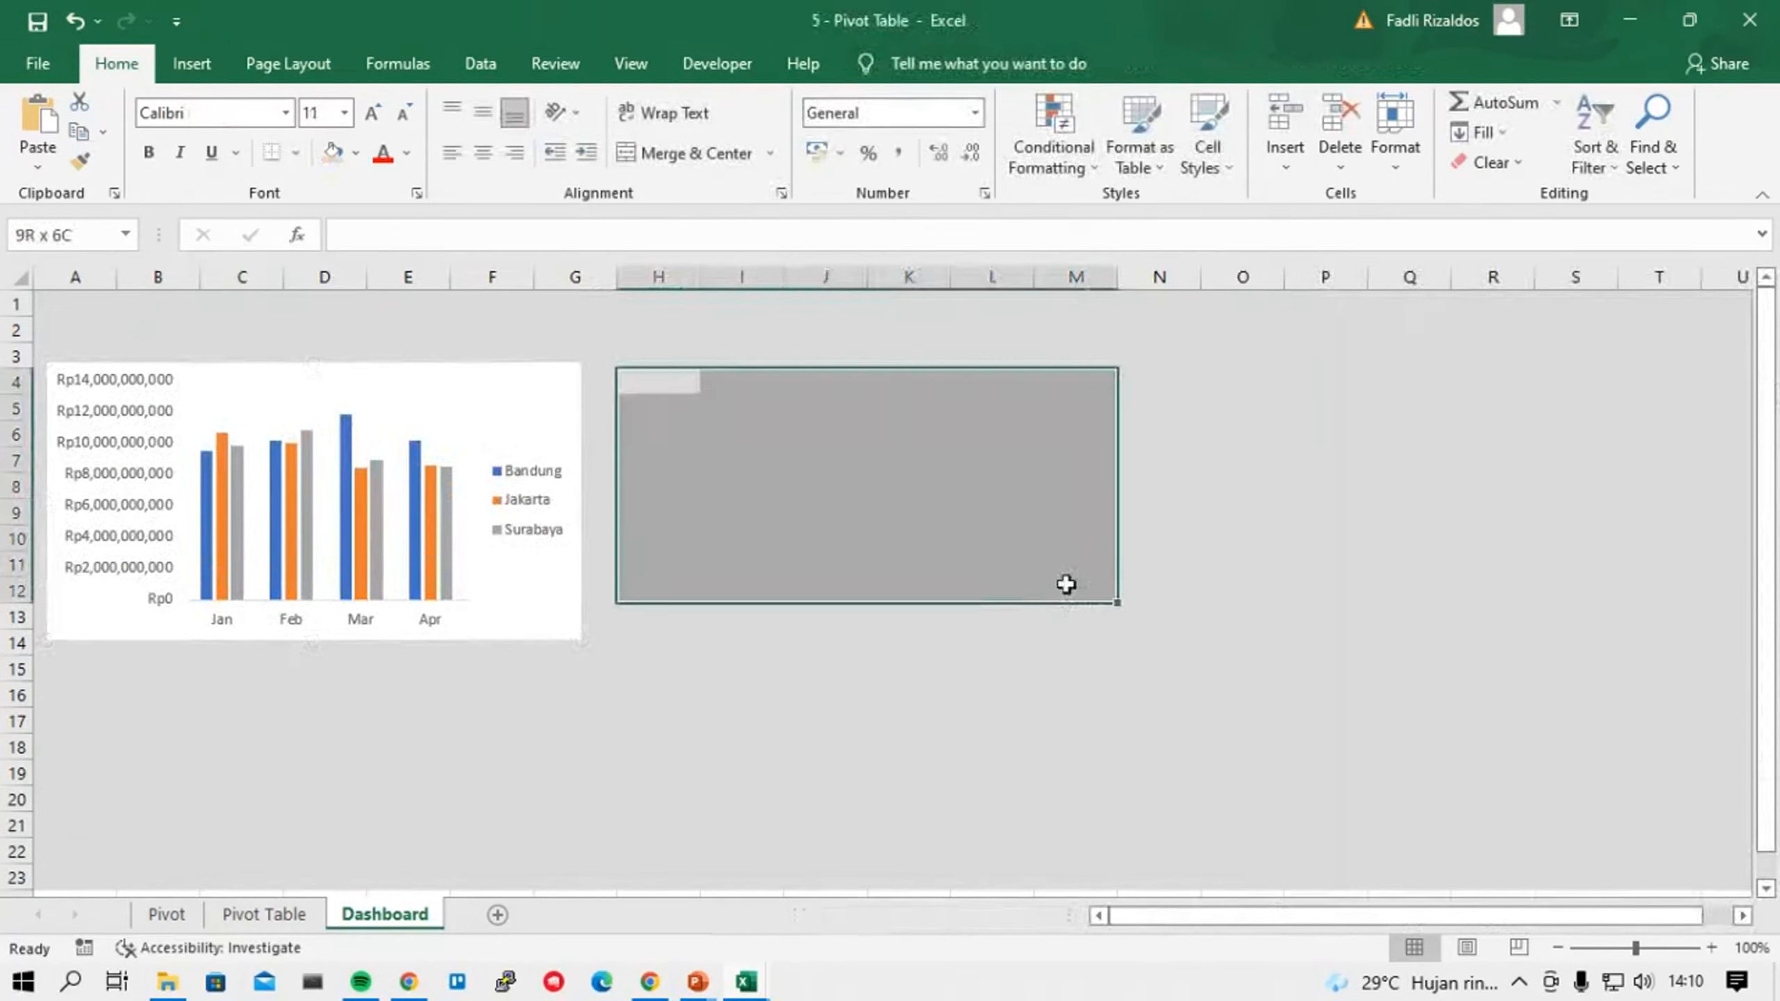
{"action": "left_click_drag", "start_coordinate": [1303, 354], "coordinate": [1699, 627]}
{"action": "left_click", "coordinate": [1261, 765]}
{"action": "left_click_drag", "start_coordinate": [78, 306], "coordinate": [981, 350]}
{"action": "left_click", "coordinate": [908, 590]}
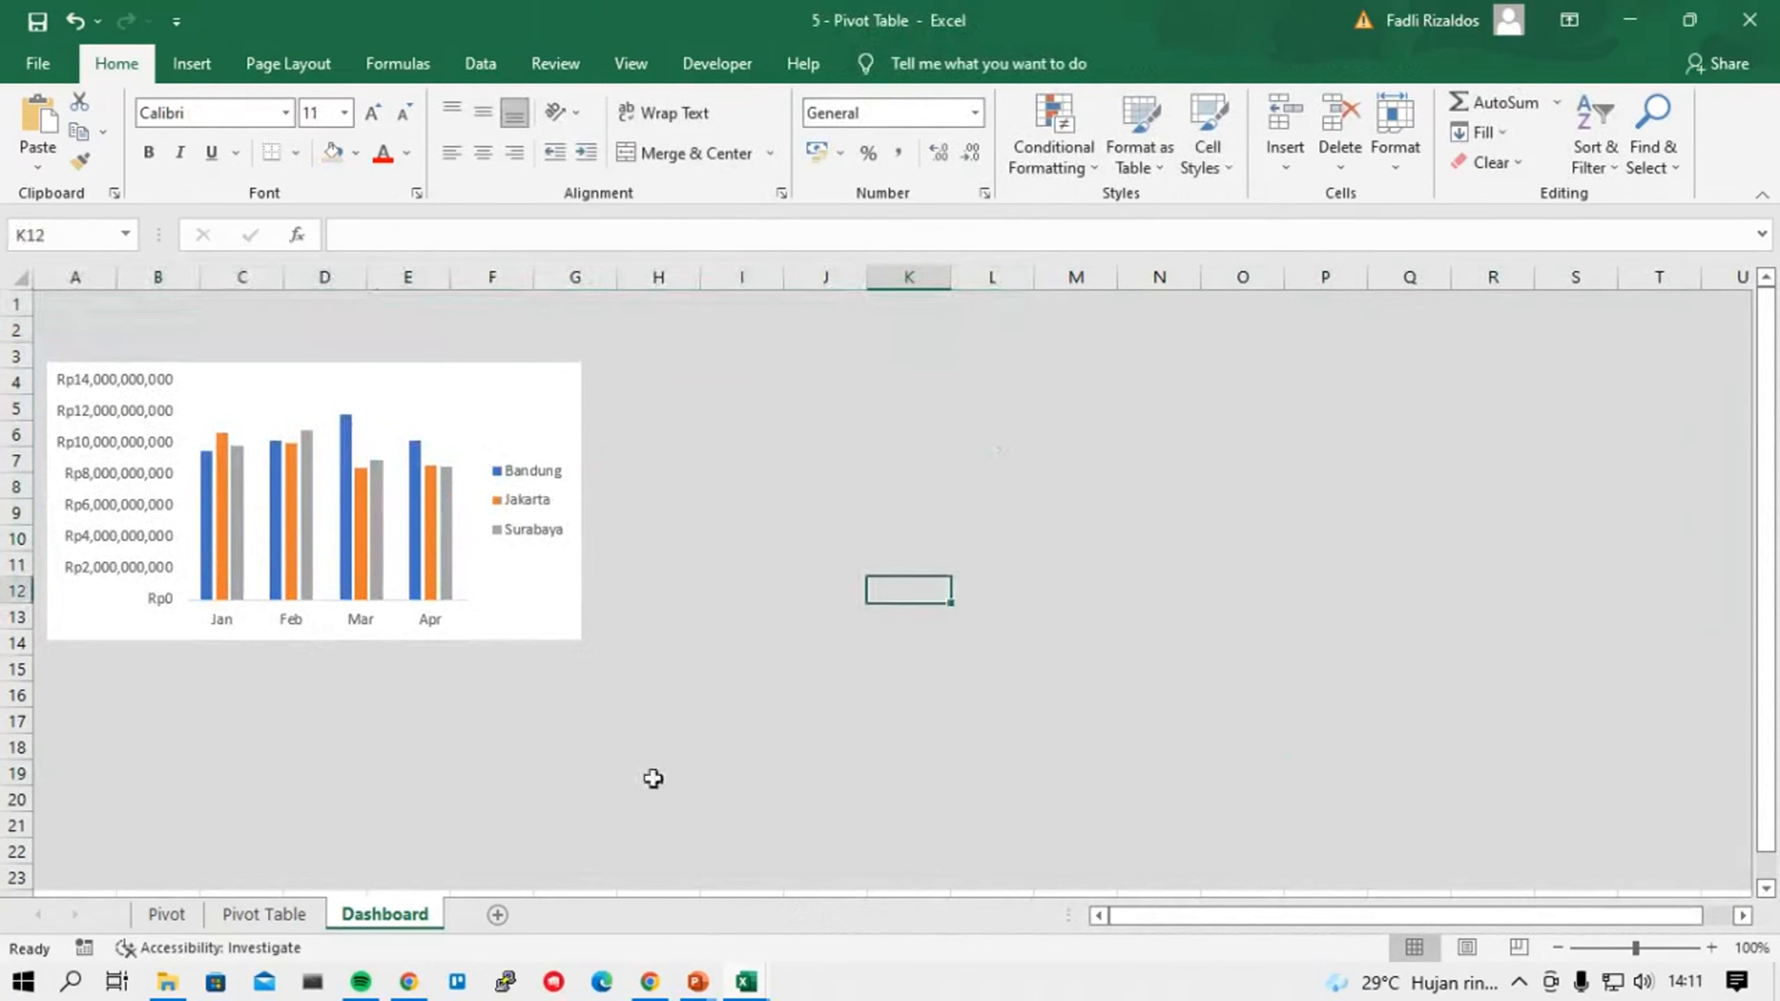
Return to the Pivot Table sheet, then view the PIVOT TABLE and Kesimpulan slides in the PowerPoint slide show.
{"action": "left_click", "coordinate": [274, 914]}
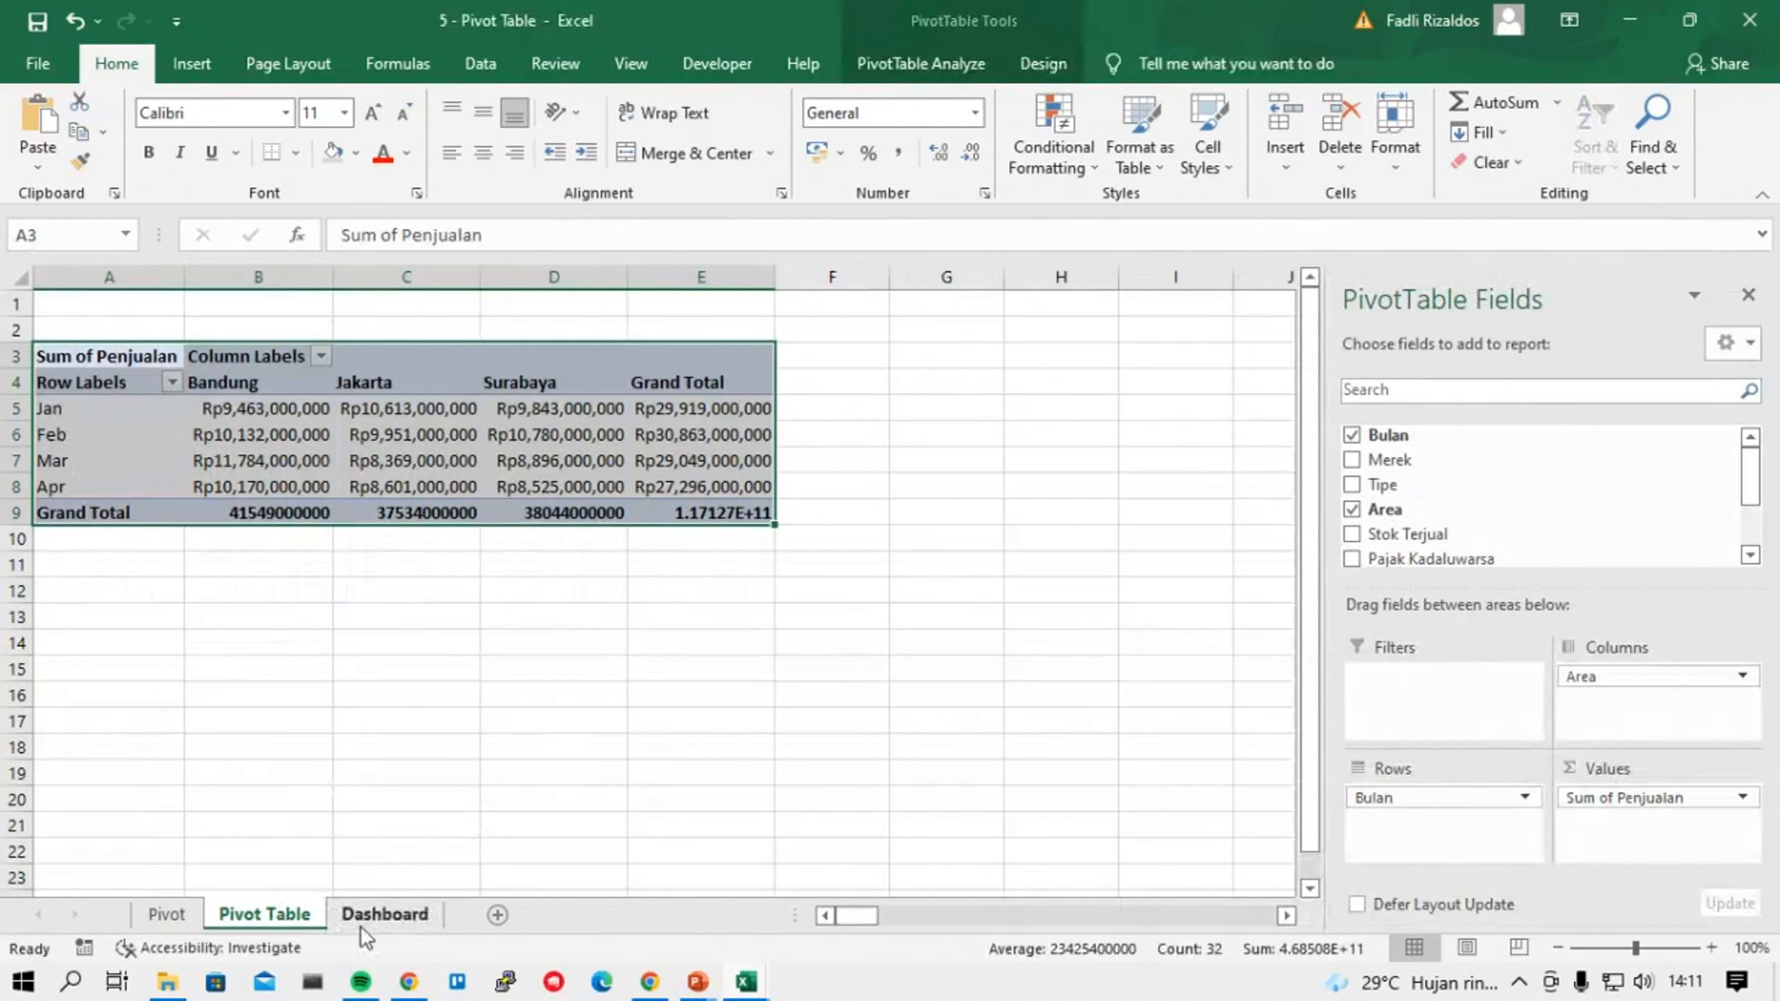
{"action": "left_click", "coordinate": [436, 761]}
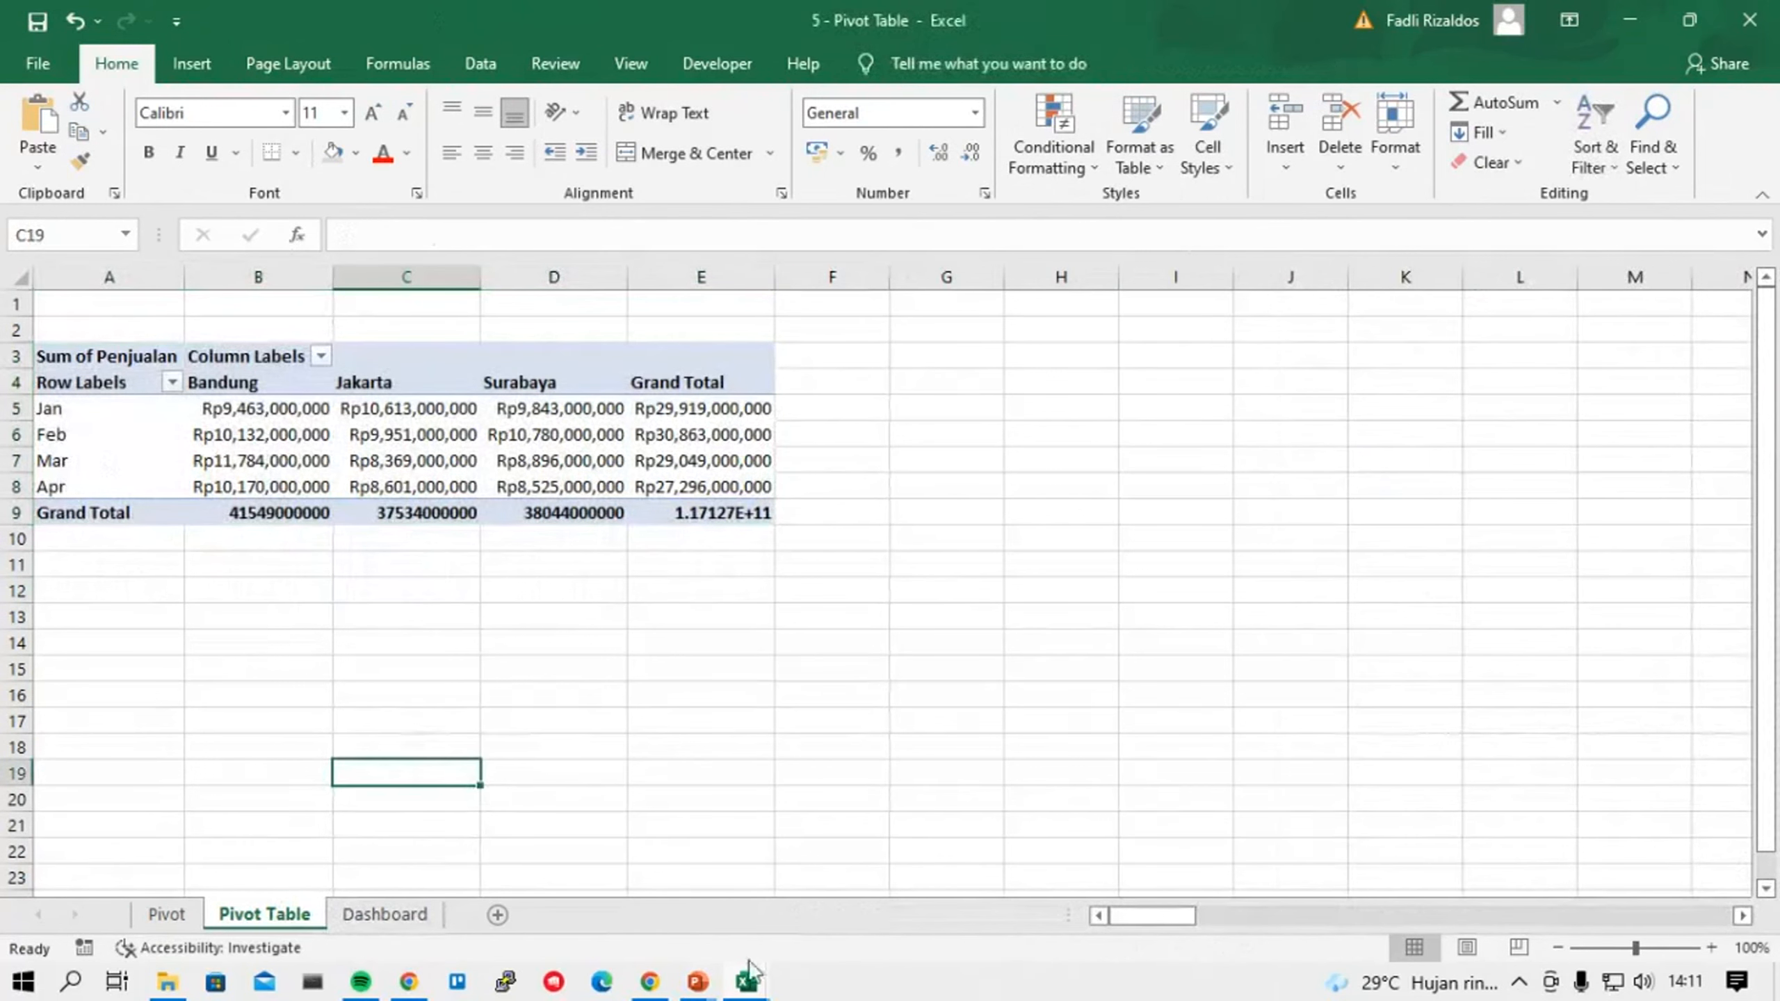
{"action": "mouse_move", "coordinate": [685, 987]}
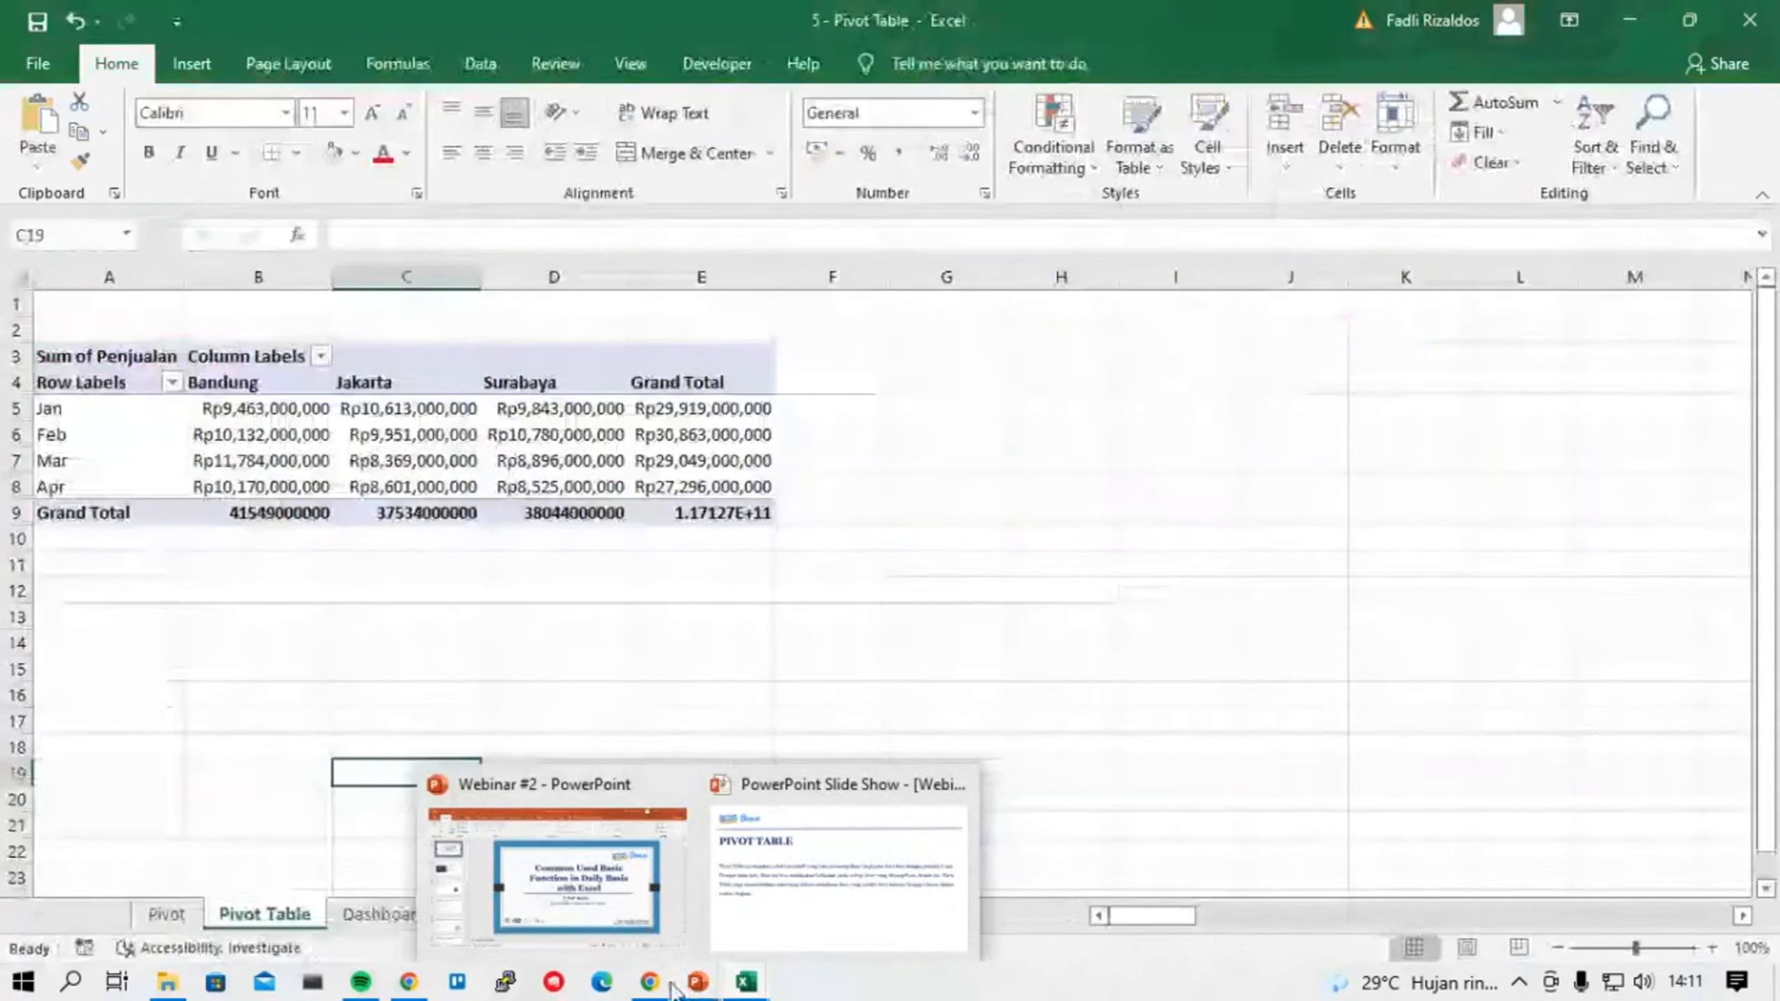
{"action": "left_click", "coordinate": [662, 987]}
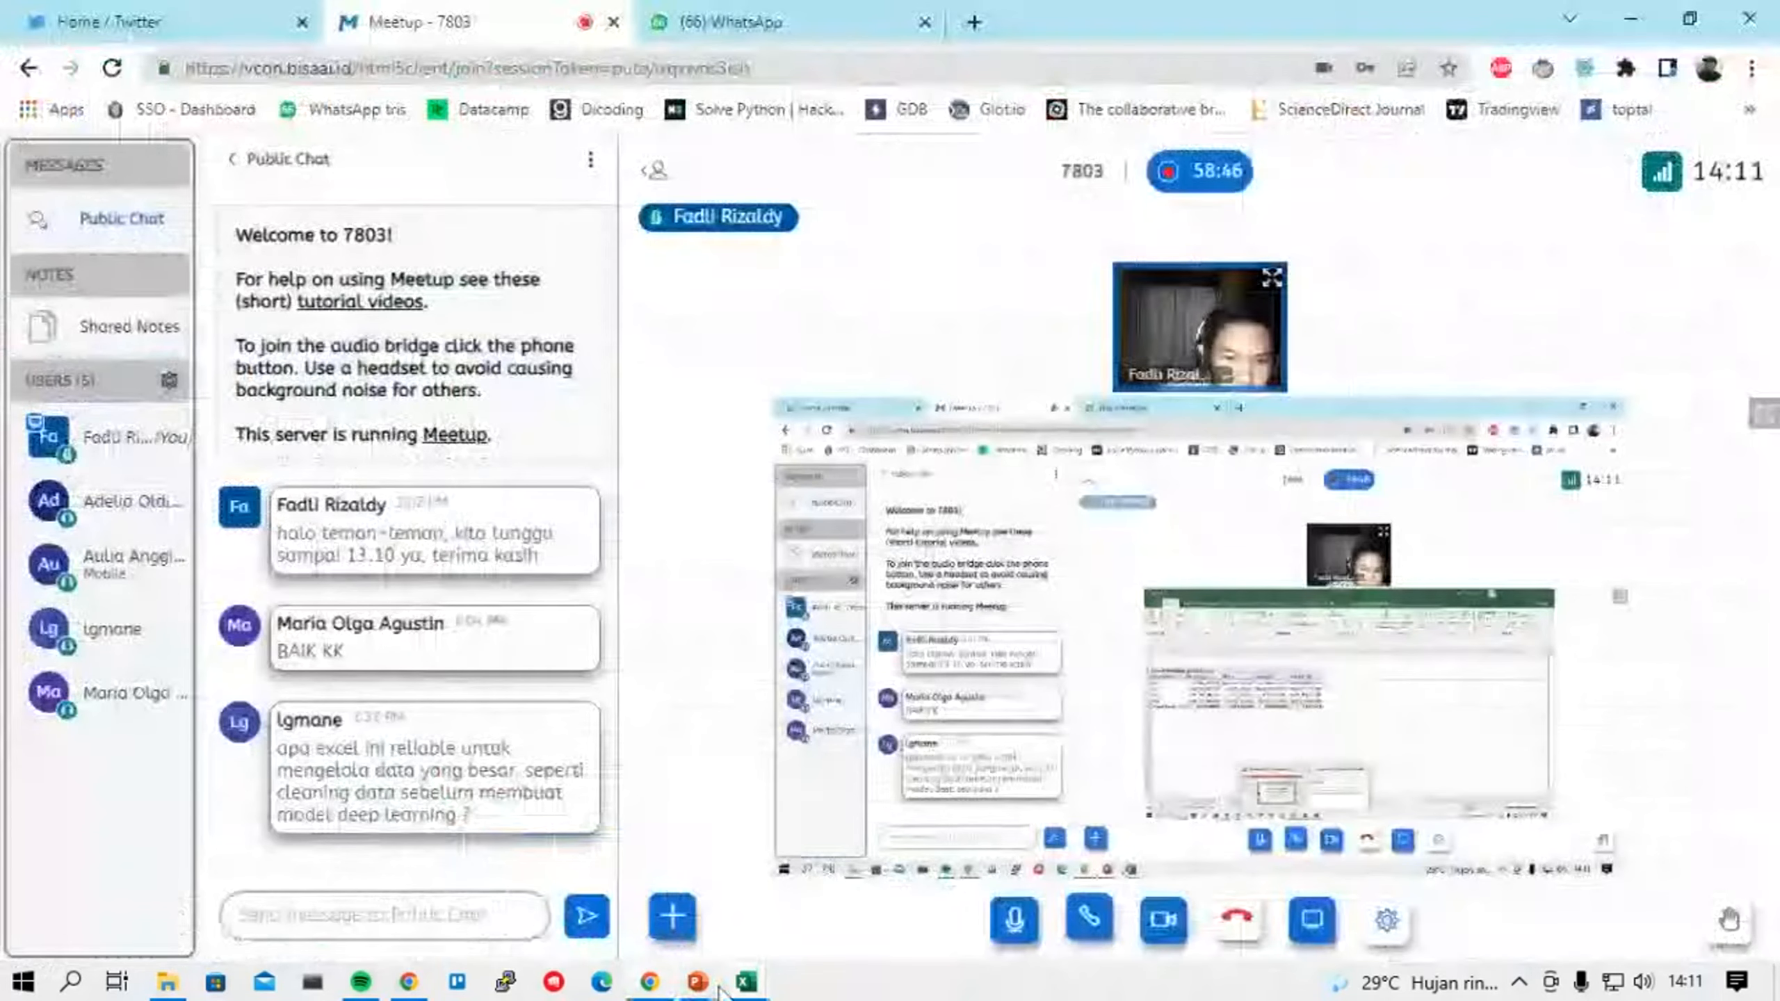
{"action": "left_click", "coordinate": [769, 895]}
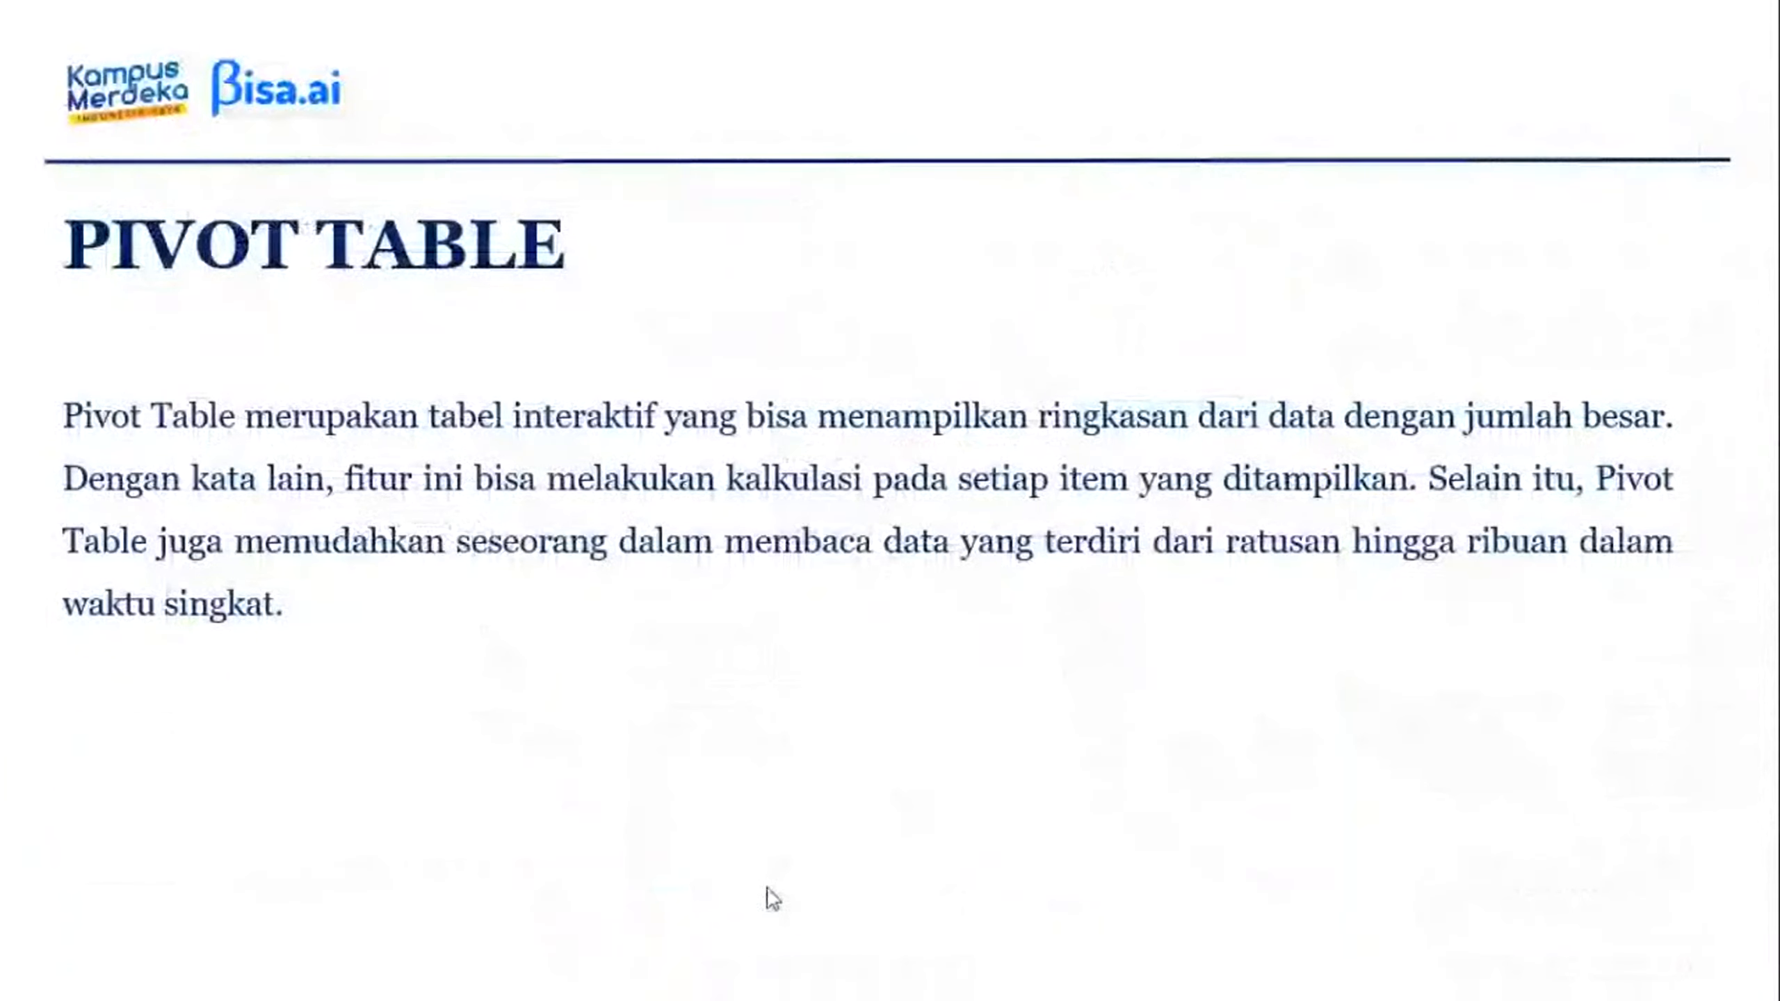
{"action": "left_click", "coordinate": [793, 641]}
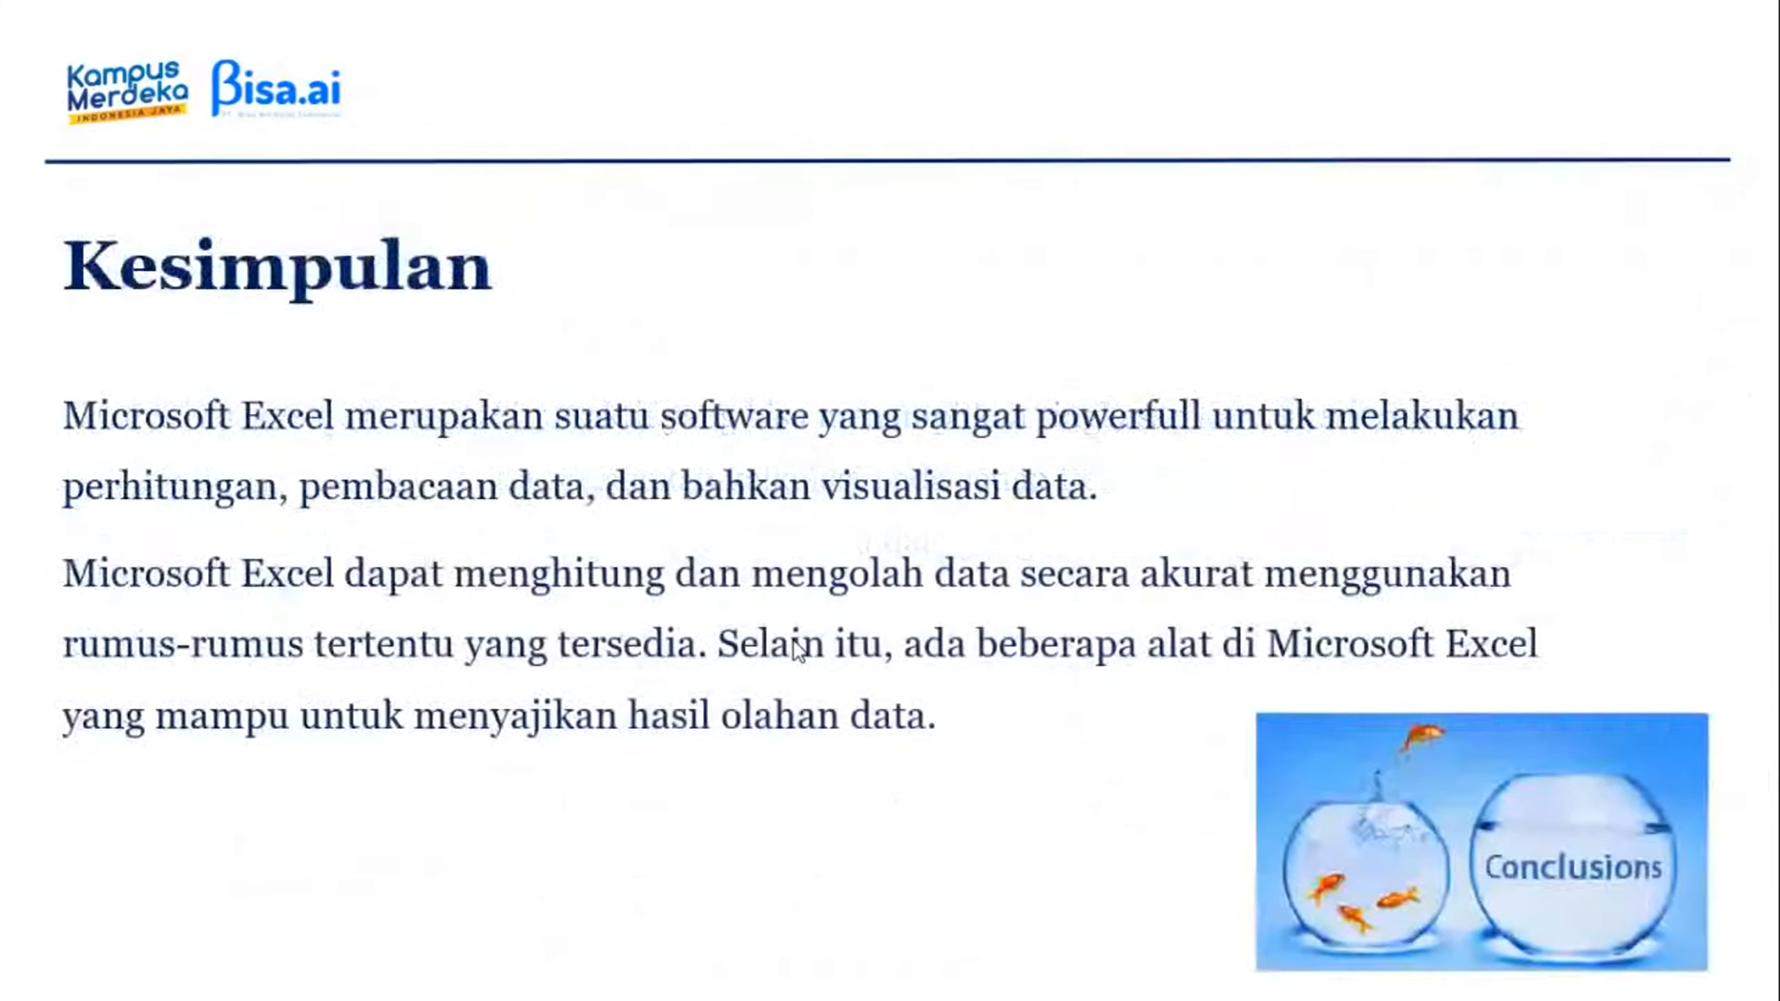
{"action": "key", "text": "Left"}
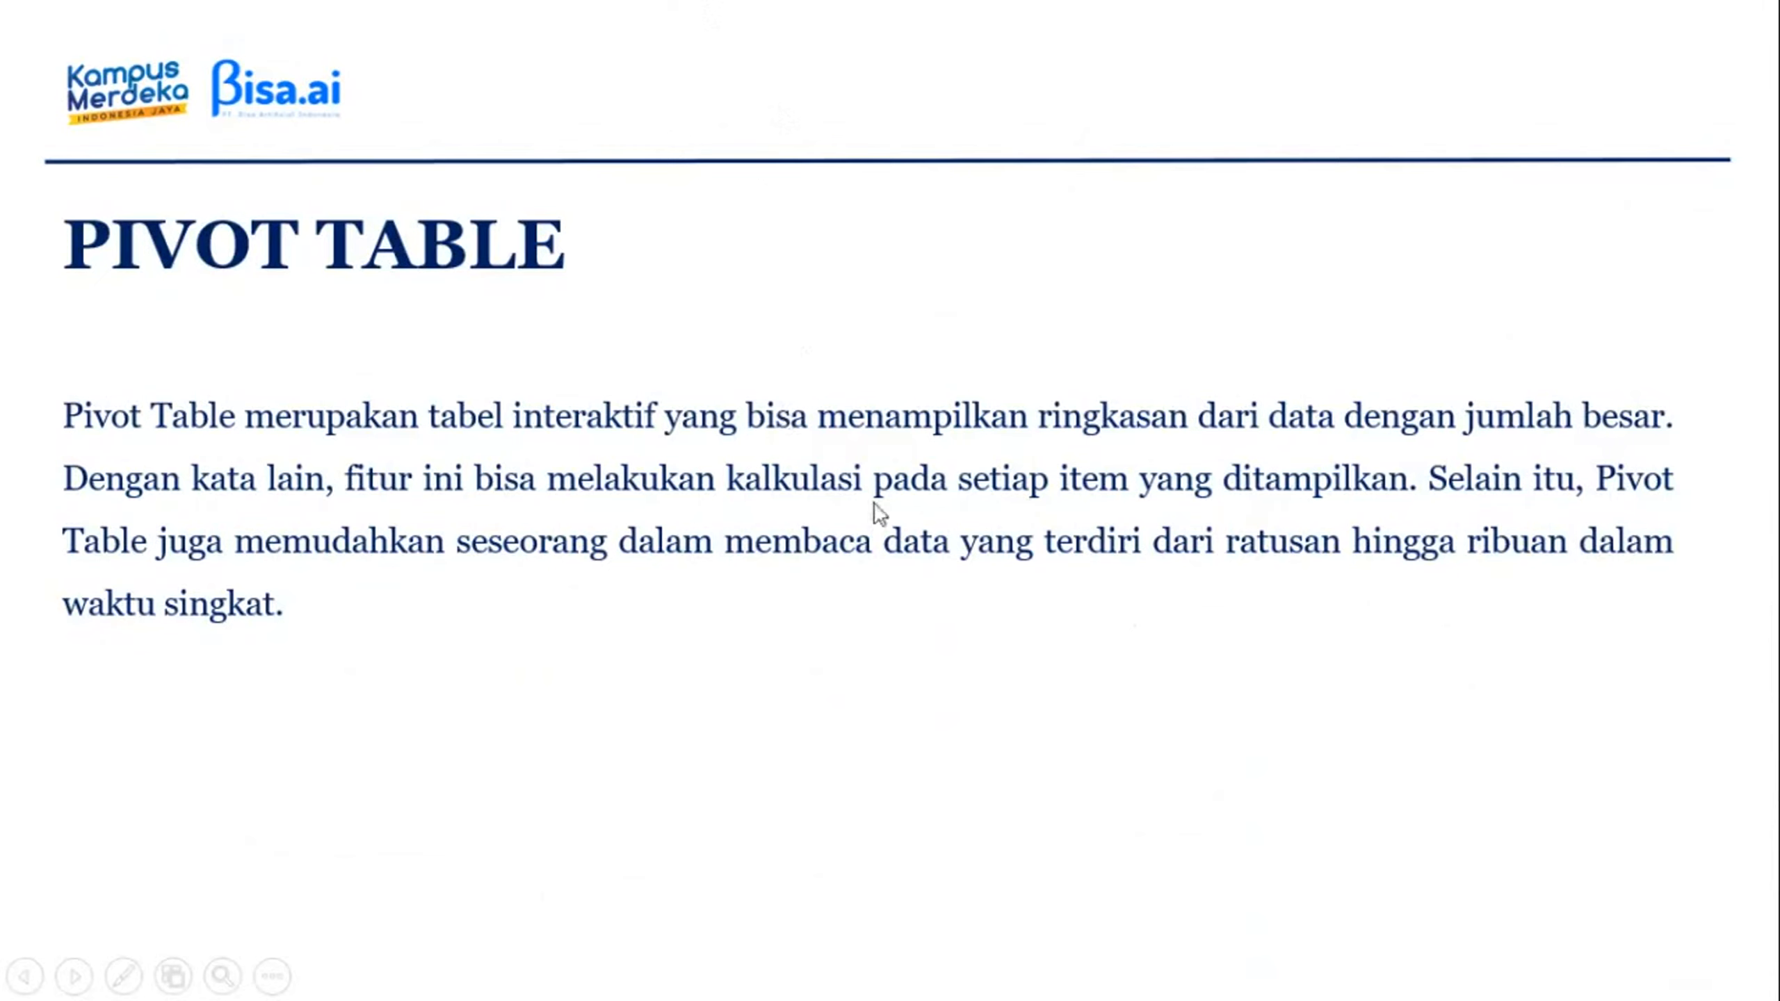
Switch to the Meetup session in Chrome and read the public chat question about using Excel for big data.
{"action": "key", "text": "alt+Tab"}
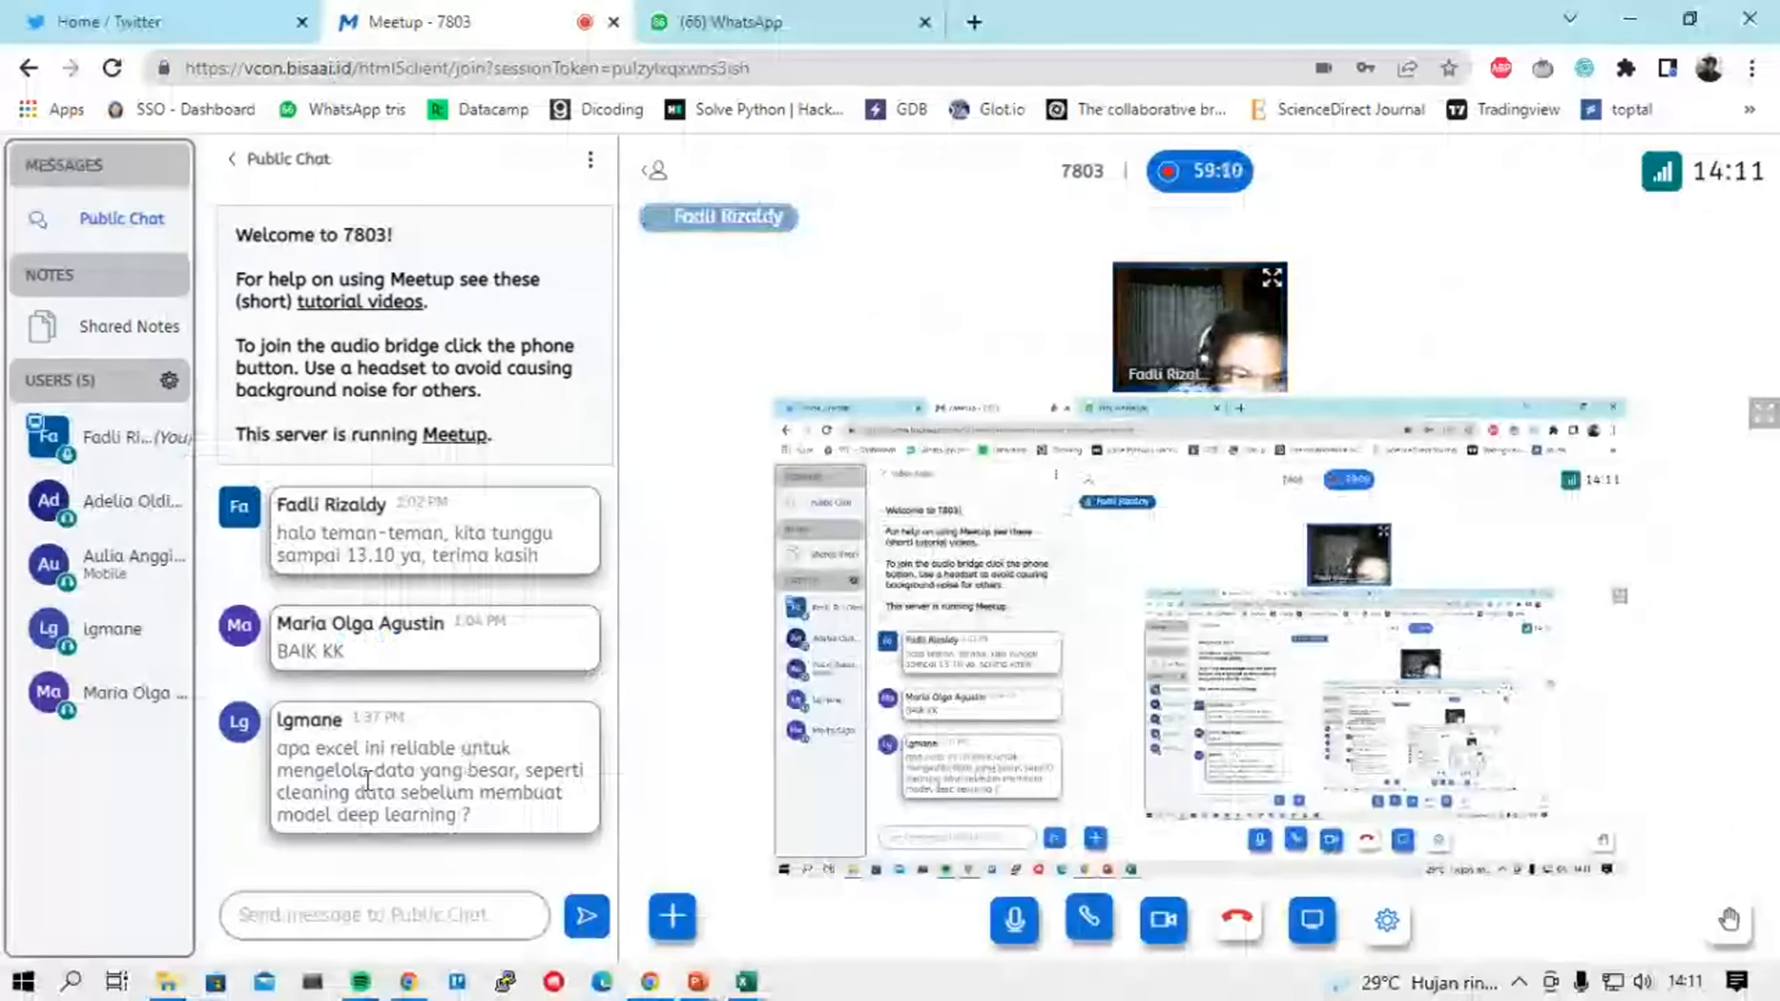
{"action": "left_click_drag", "start_coordinate": [320, 770], "coordinate": [551, 771]}
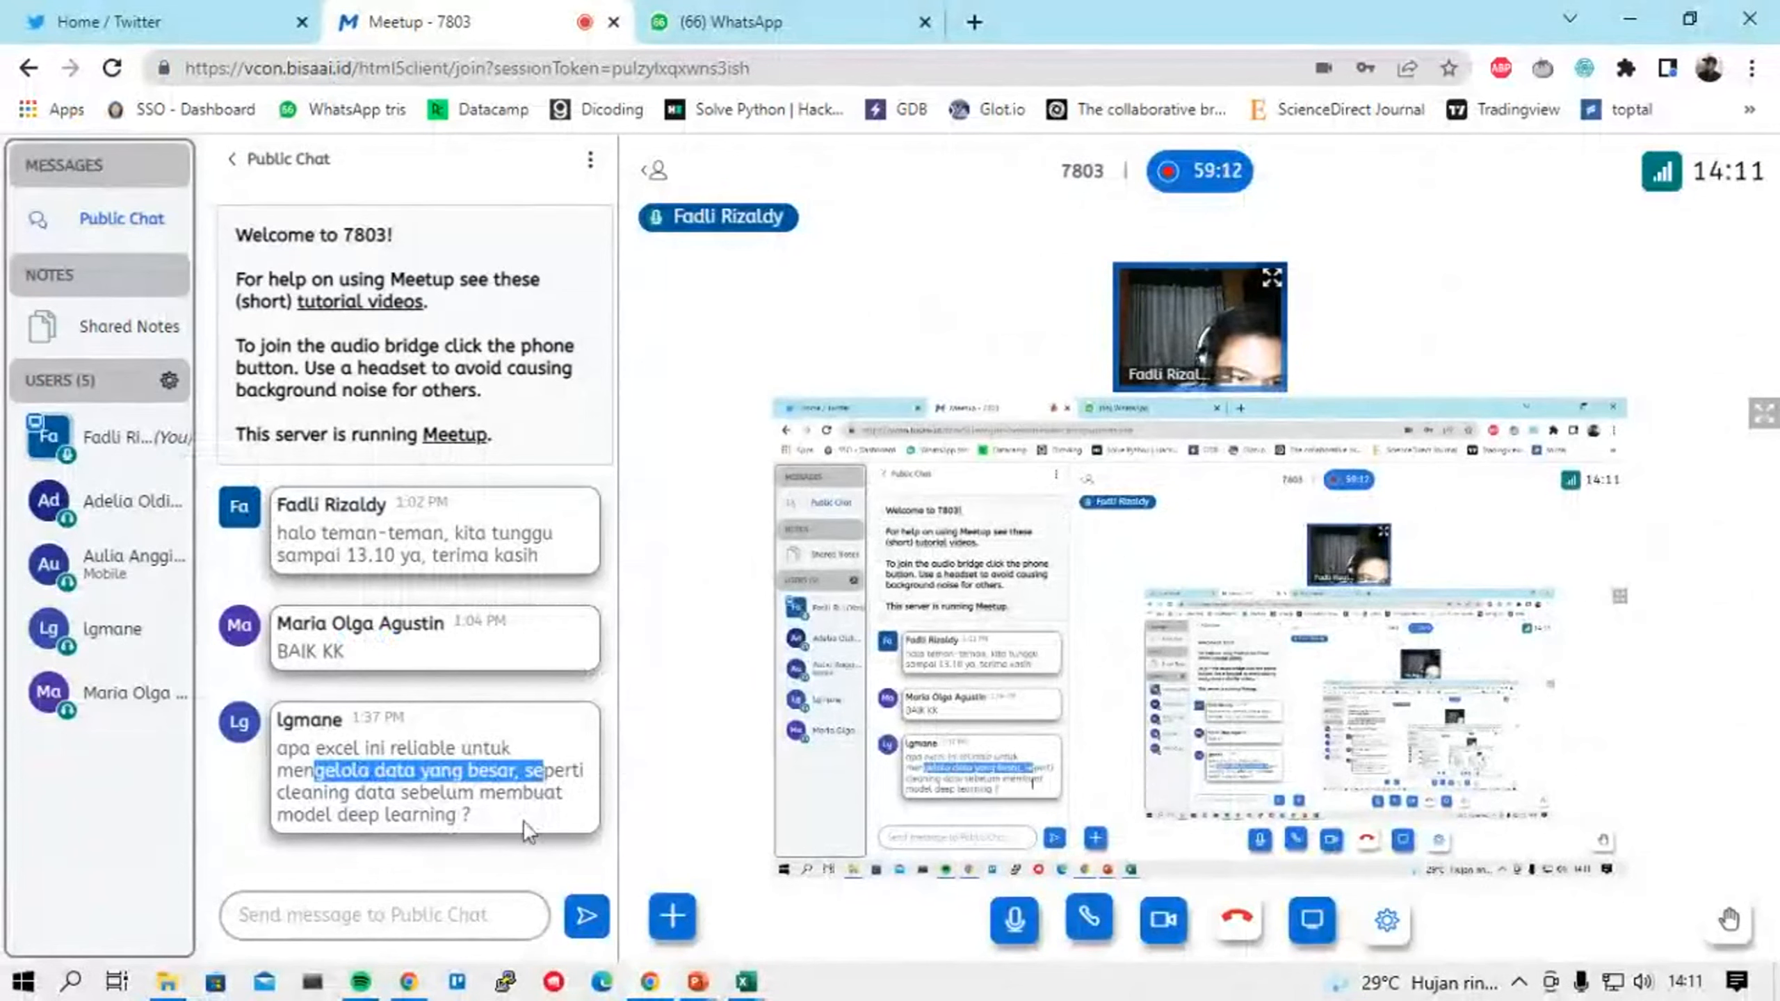
{"action": "left_click", "coordinate": [474, 814]}
{"action": "left_click_drag", "start_coordinate": [471, 815], "coordinate": [277, 749]}
{"action": "left_click", "coordinate": [371, 786]}
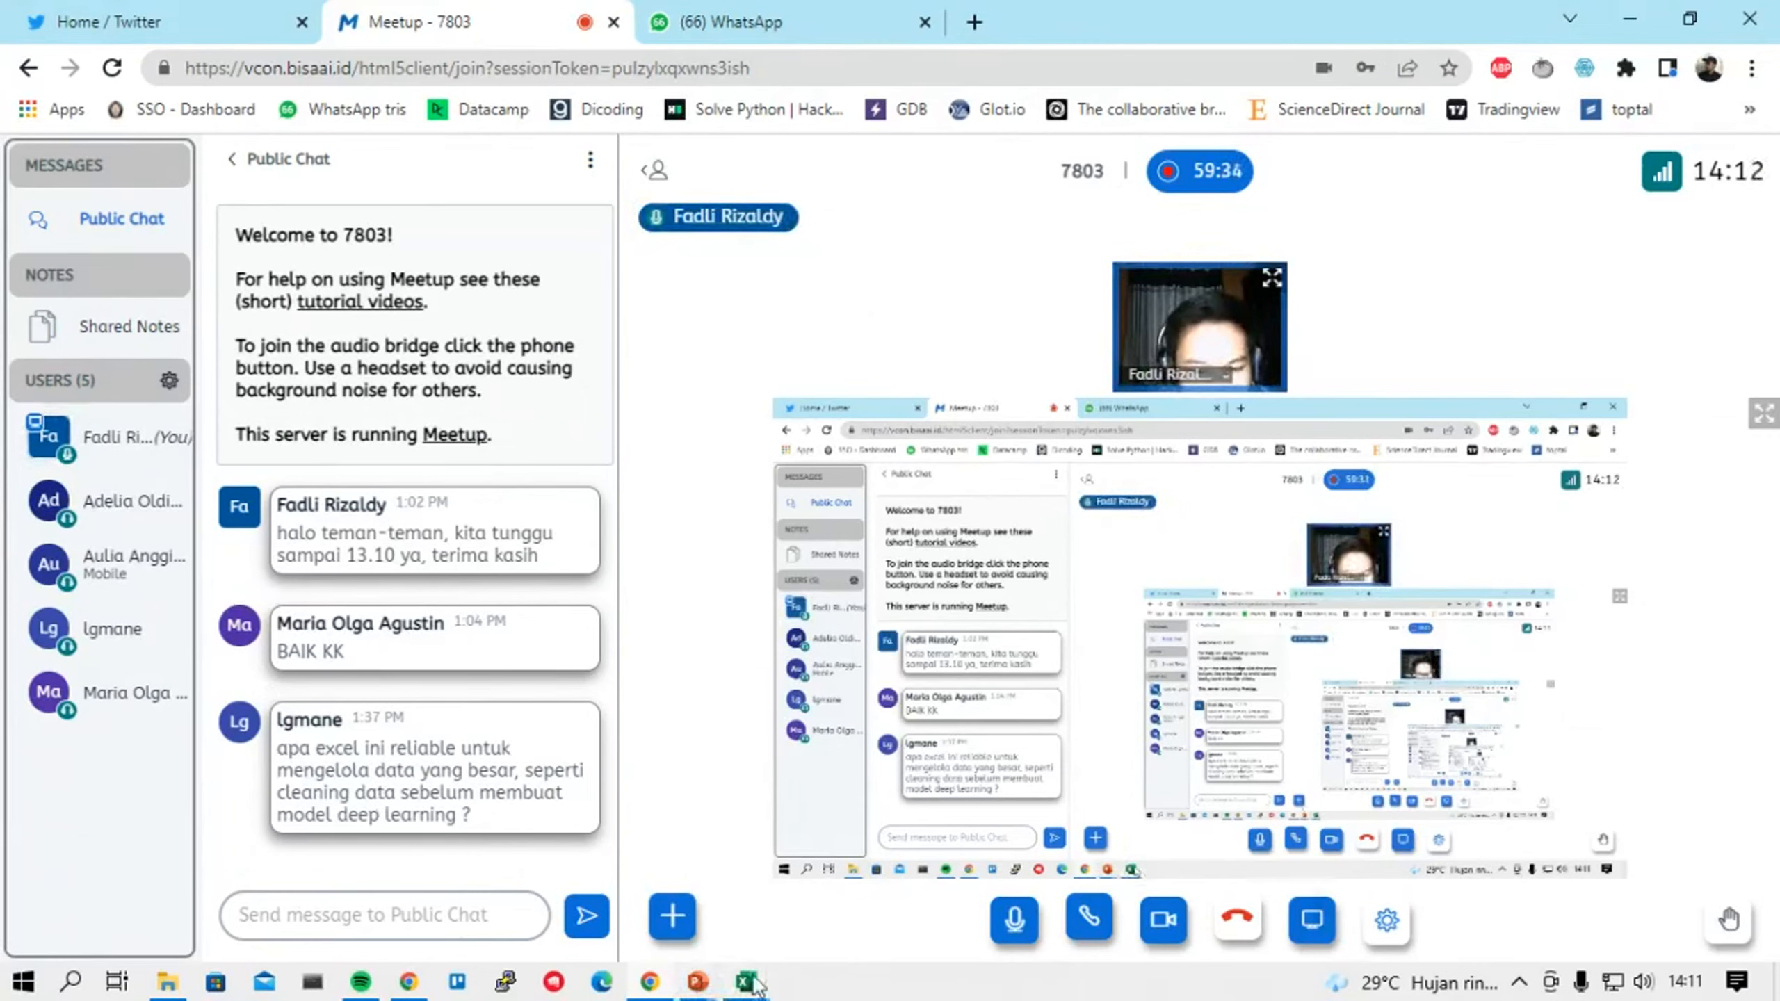
Switch back to the 5 - Pivot Table workbook in Excel and look through the car sales data on the Pivot sheet.
{"action": "mouse_move", "coordinate": [748, 982]}
{"action": "mouse_move", "coordinate": [687, 882]}
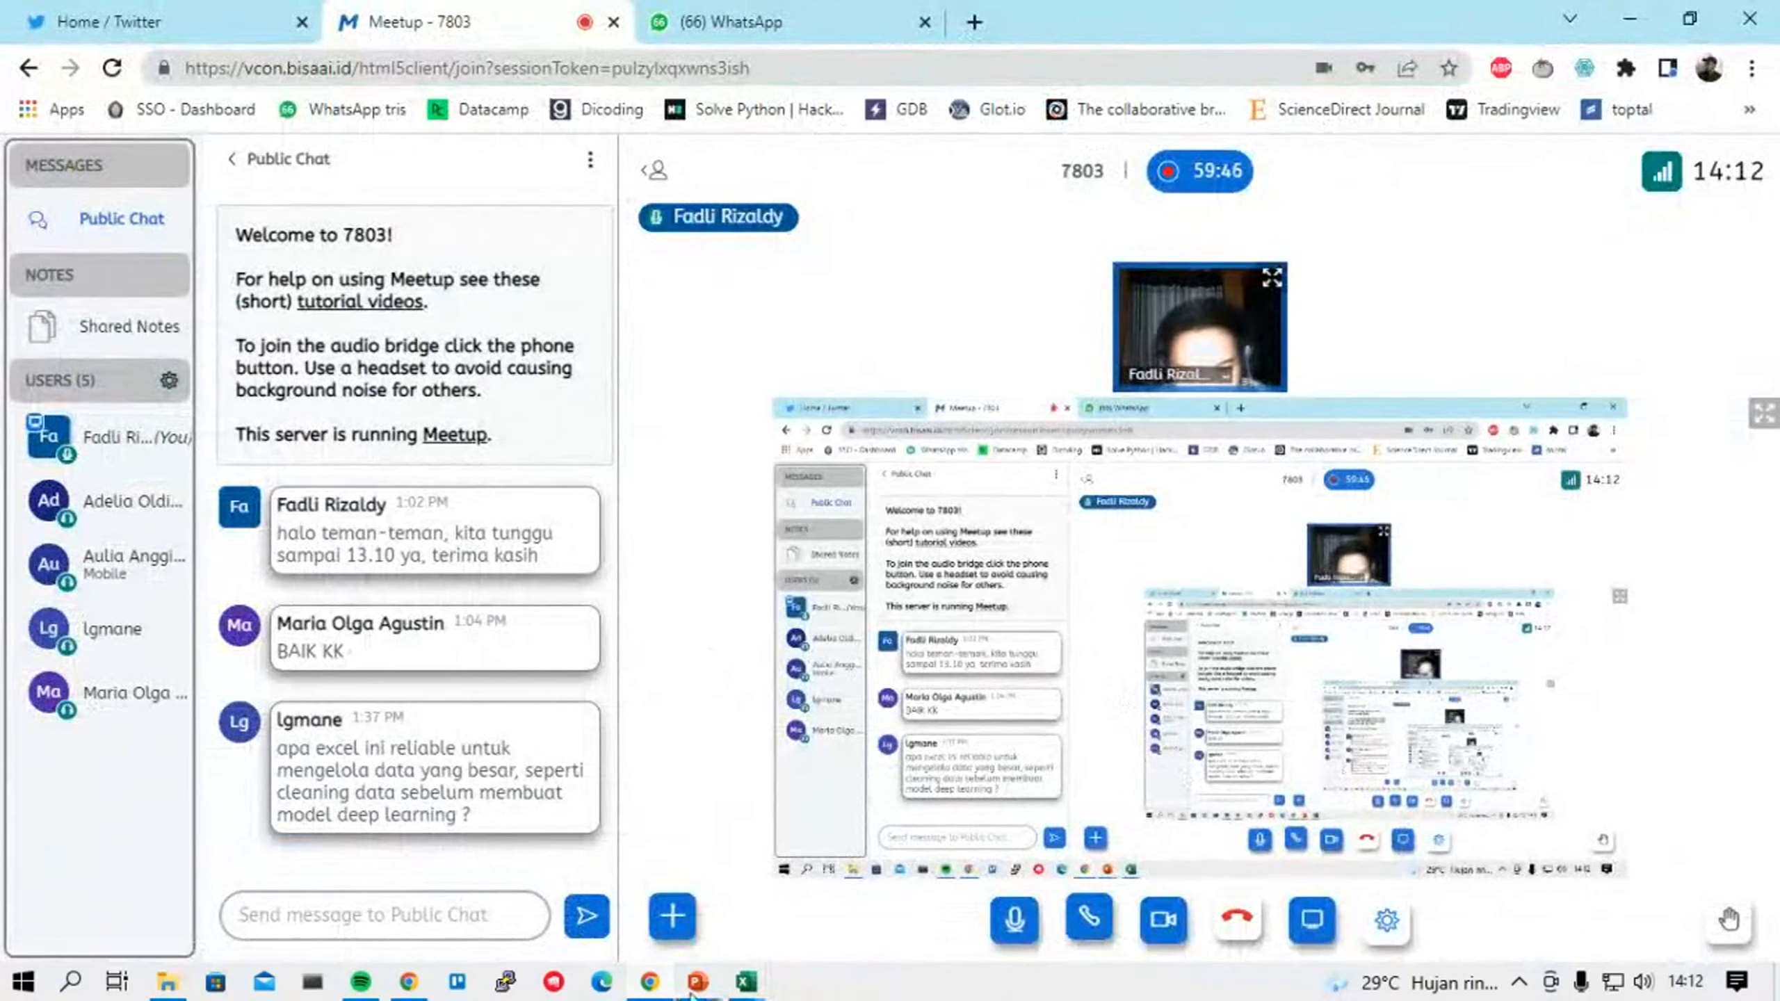
{"action": "mouse_move", "coordinate": [638, 898]}
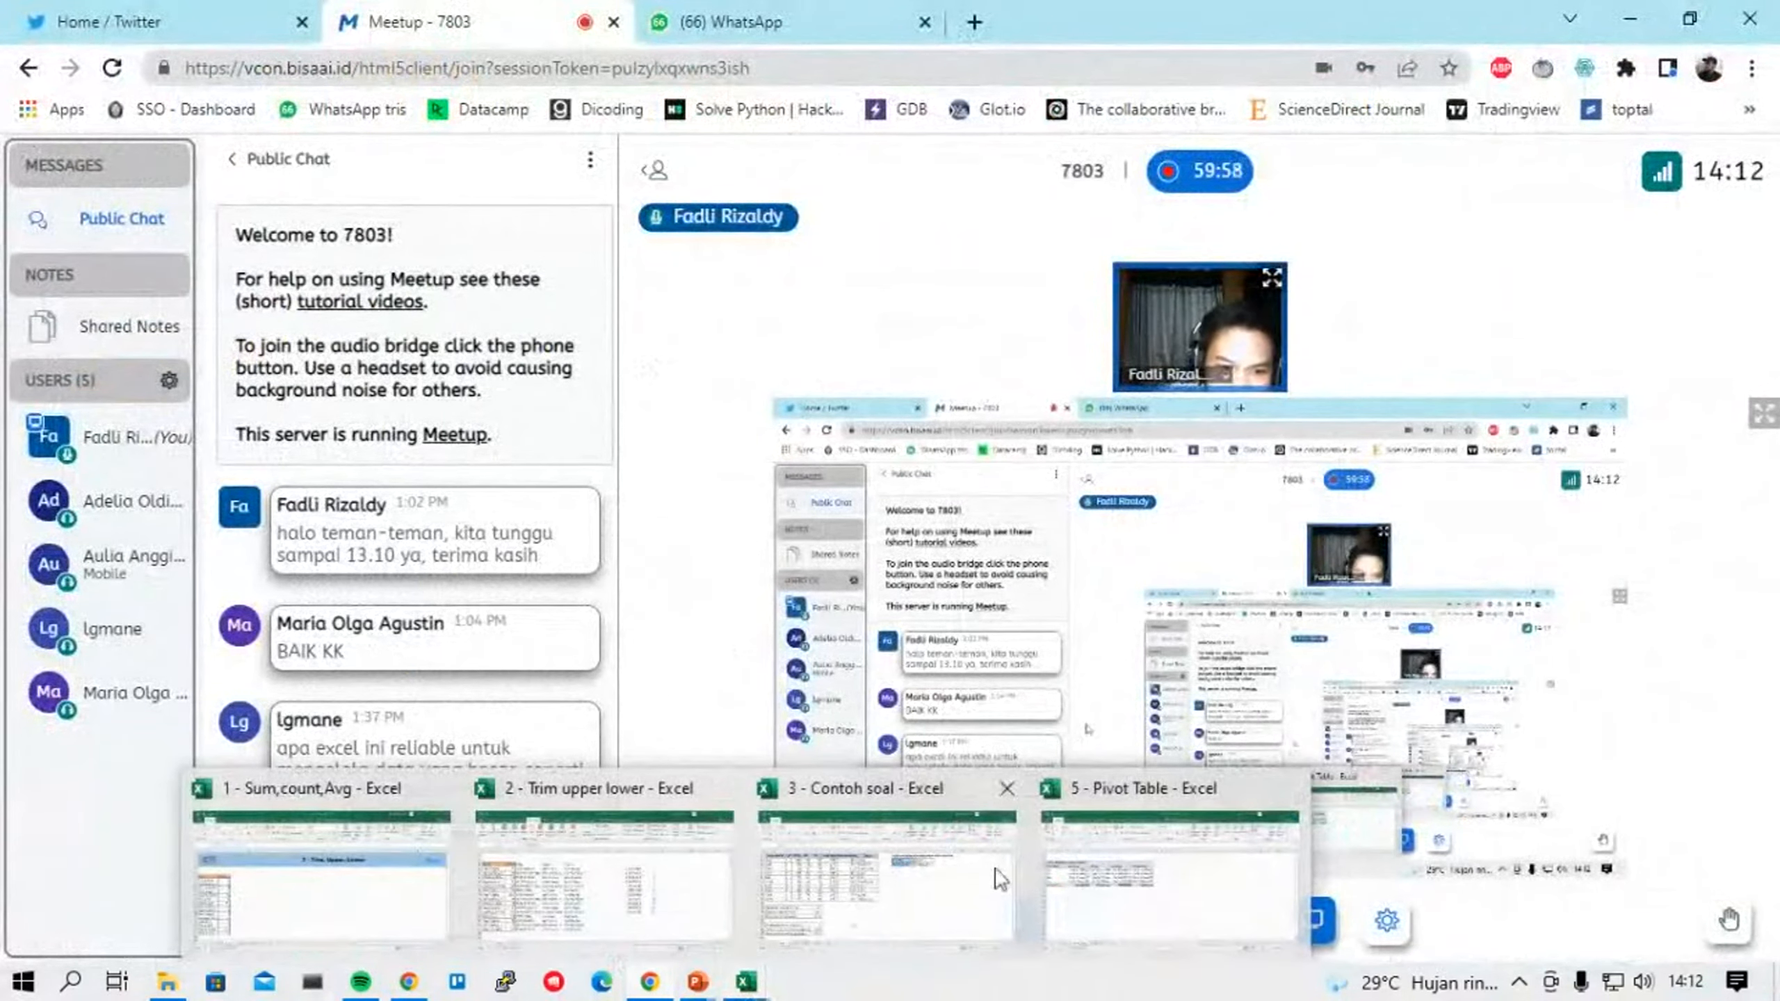
{"action": "left_click", "coordinate": [1148, 899]}
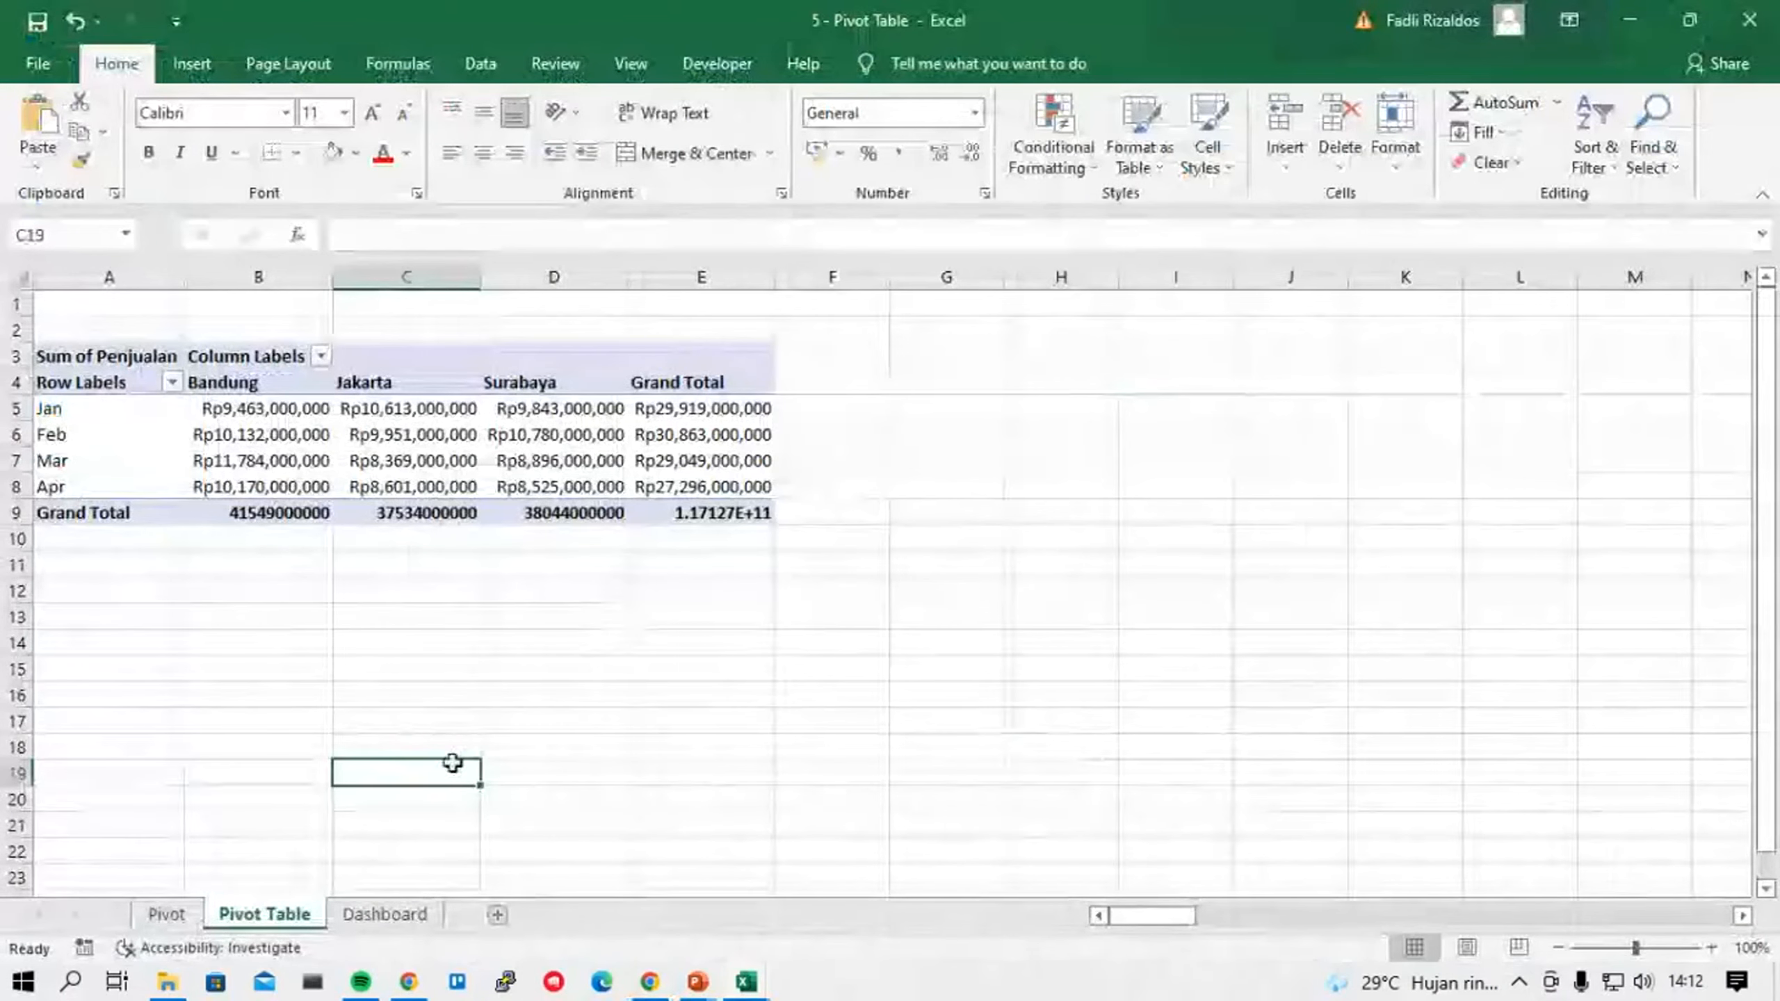
{"action": "left_click", "coordinate": [168, 914]}
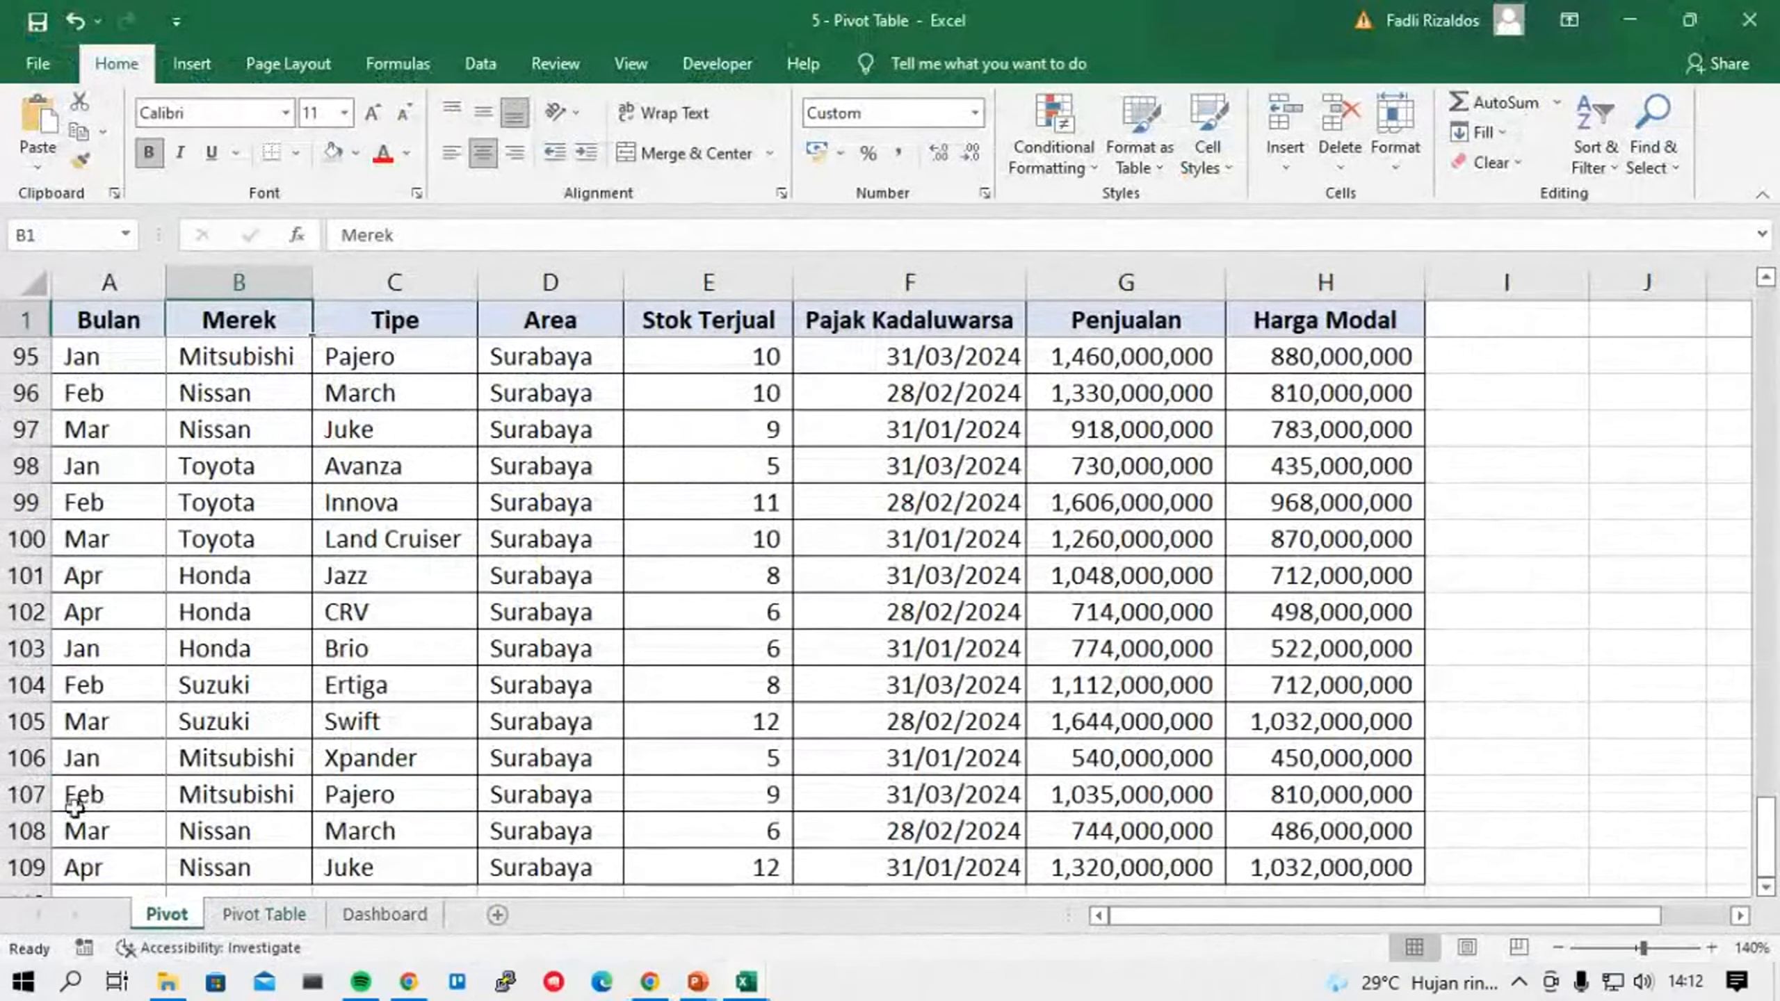
{"action": "scroll", "coordinate": [371, 627], "scroll_direction": "down", "scroll_amount": 6}
{"action": "scroll", "coordinate": [374, 629], "scroll_direction": "up", "scroll_amount": 12}
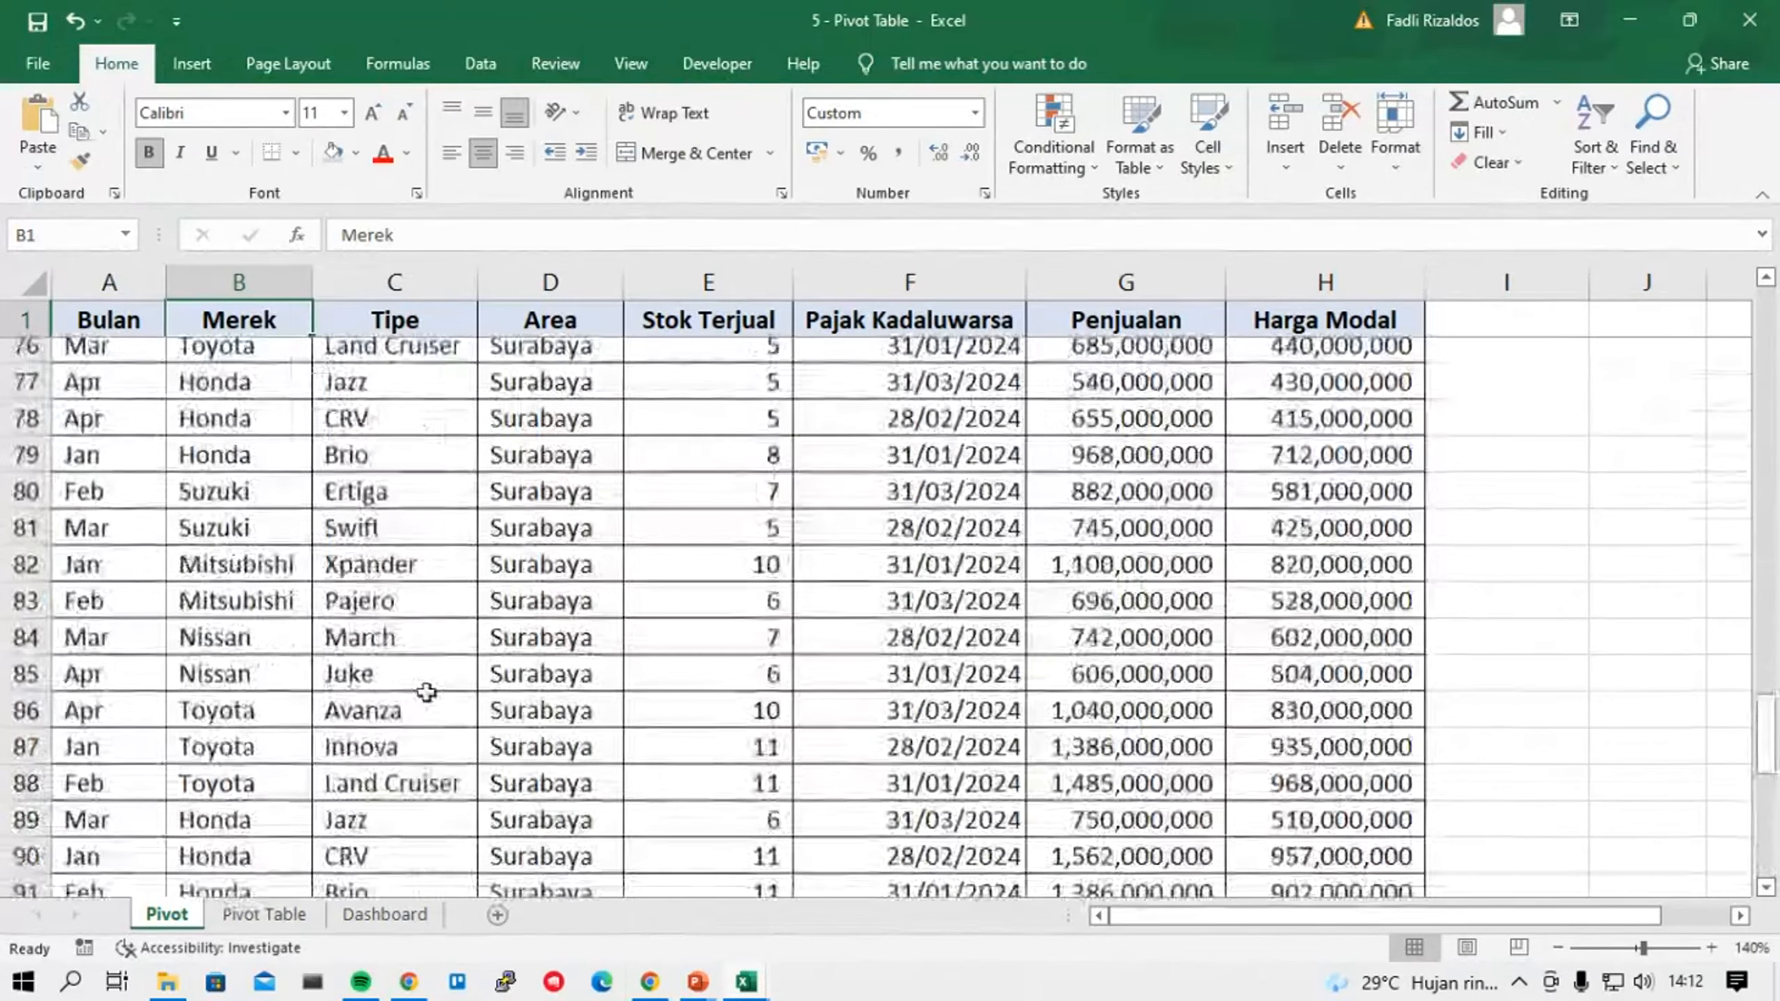
{"action": "scroll", "coordinate": [427, 694], "scroll_direction": "up", "scroll_amount": 20}
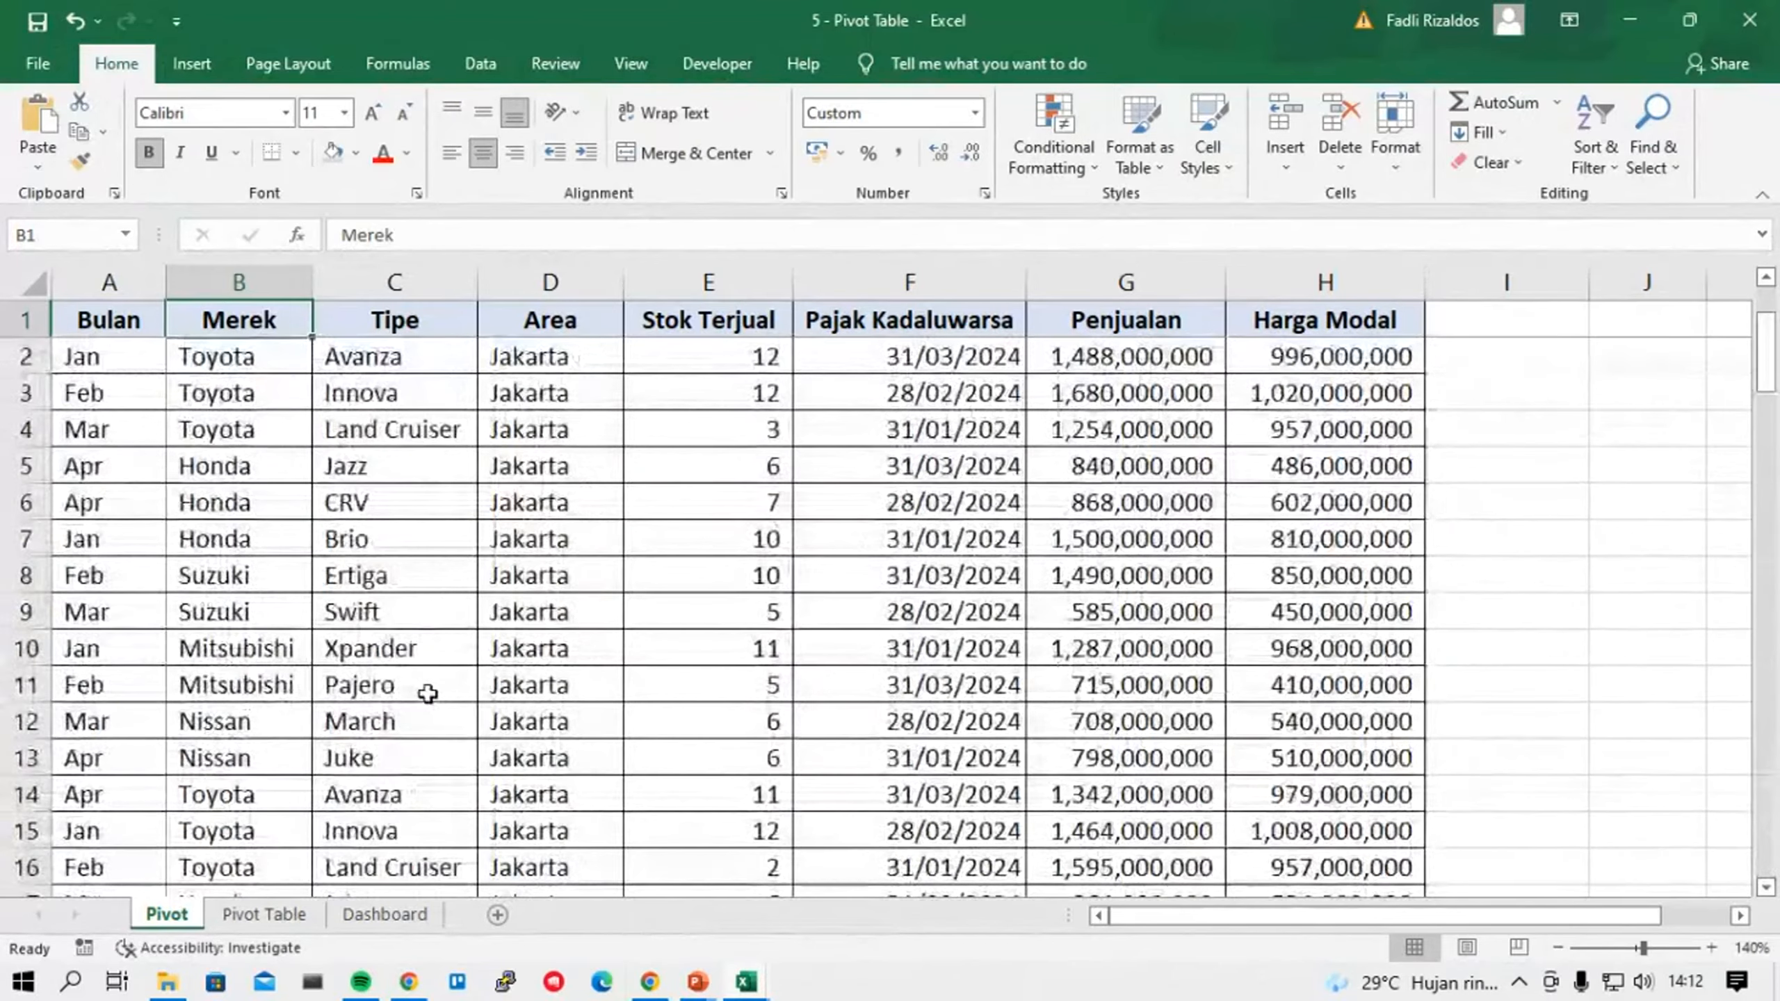
Look over the car sales rows on the Pivot sheet, then switch to the Meetup chat in Chrome and reread the big data question.
{"action": "left_click", "coordinate": [497, 365]}
{"action": "left_click_drag", "start_coordinate": [238, 356], "coordinate": [1304, 785]}
{"action": "left_click", "coordinate": [517, 539]}
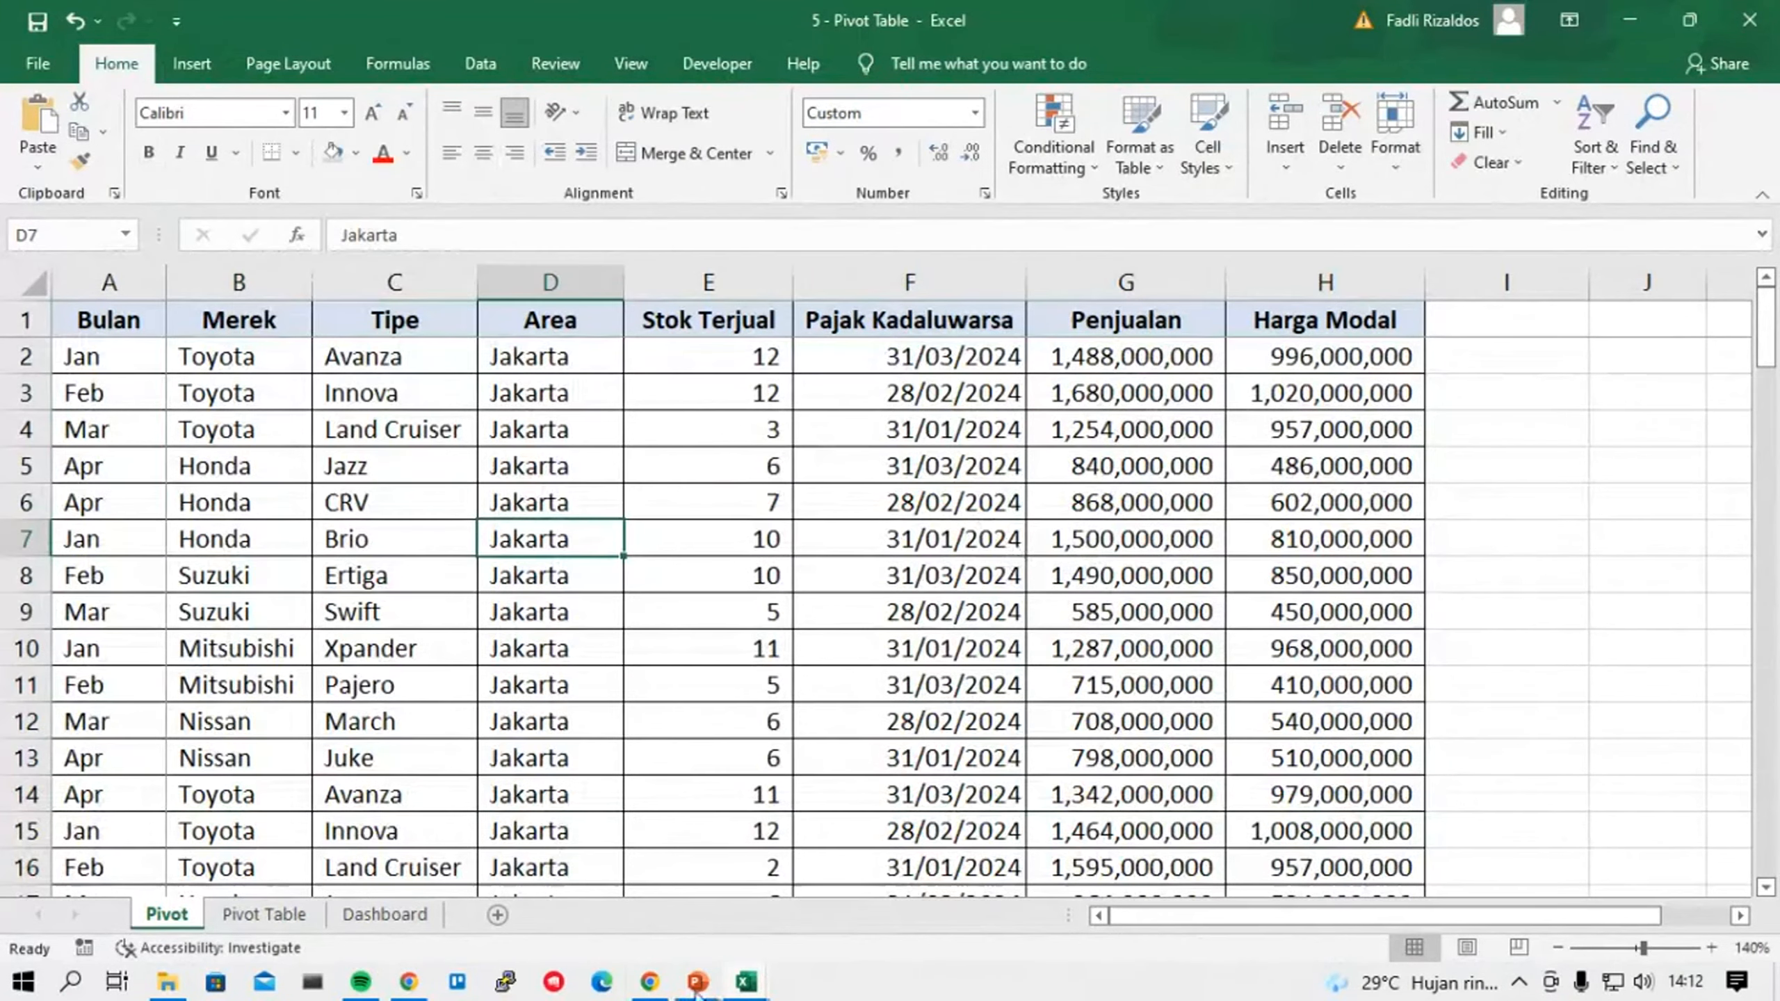
{"action": "left_click", "coordinate": [659, 983]}
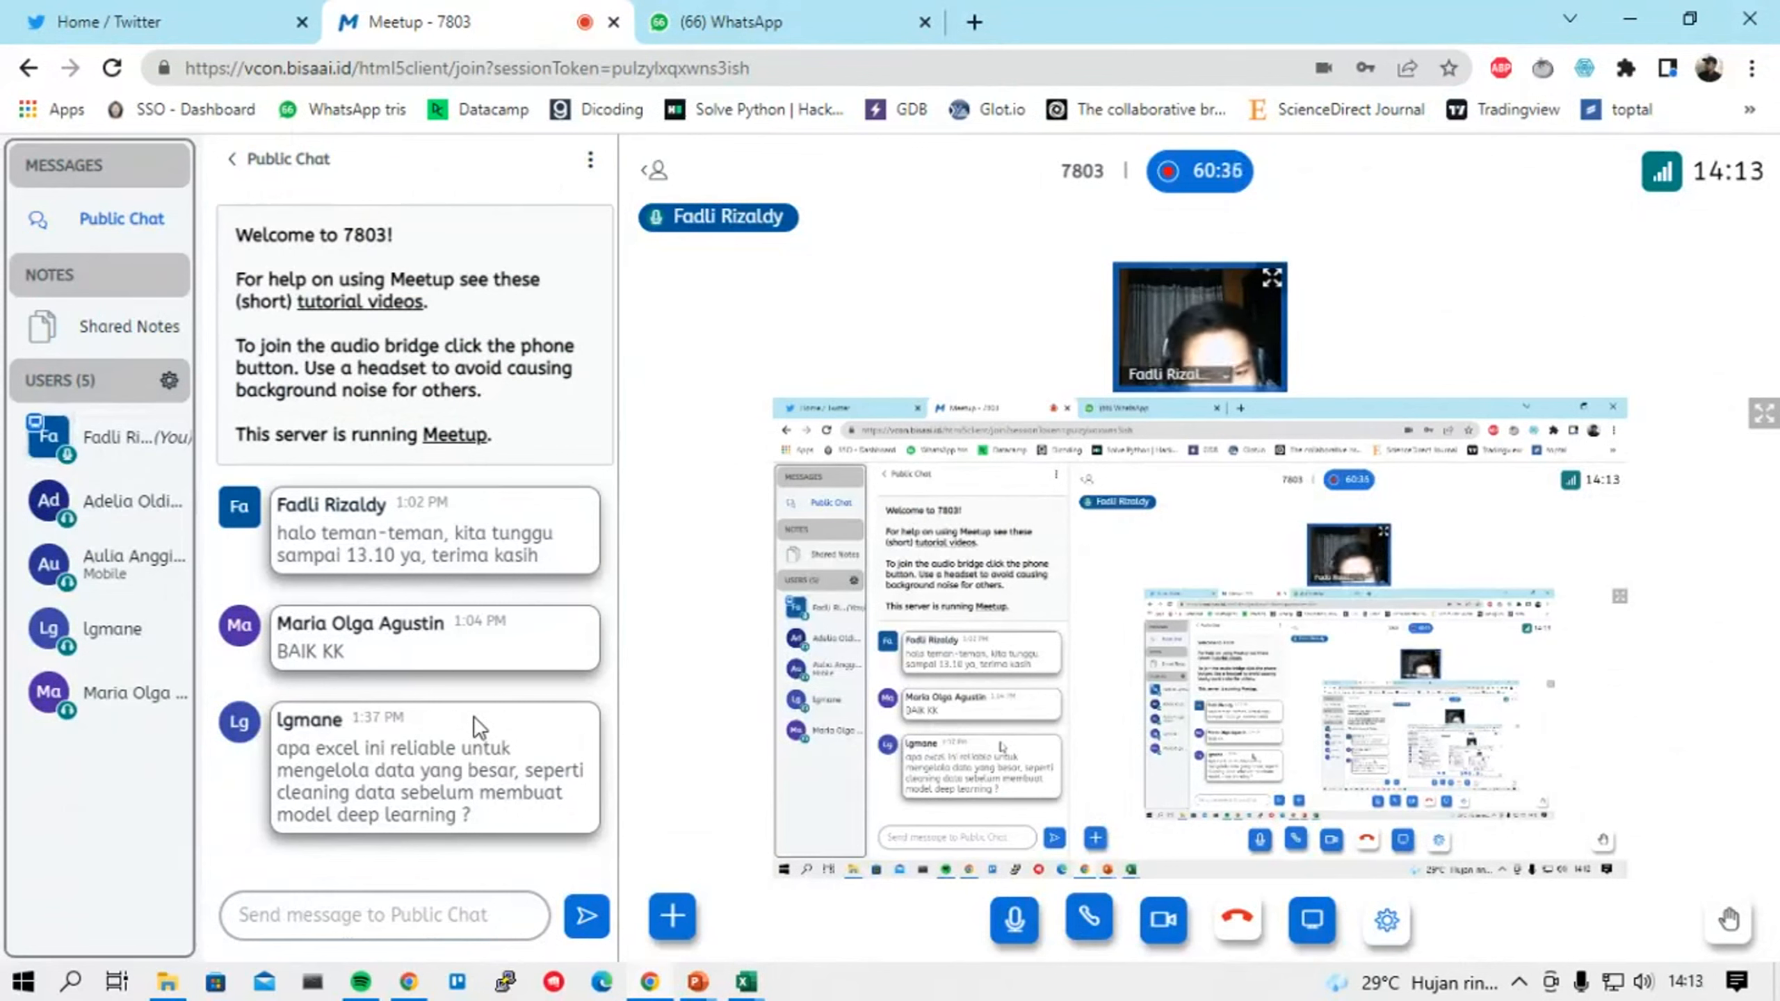
Bring up the 3 - Contoh soal workbook in Excel, then return to the Meetup public chat in Chrome.
{"action": "left_click", "coordinate": [745, 982]}
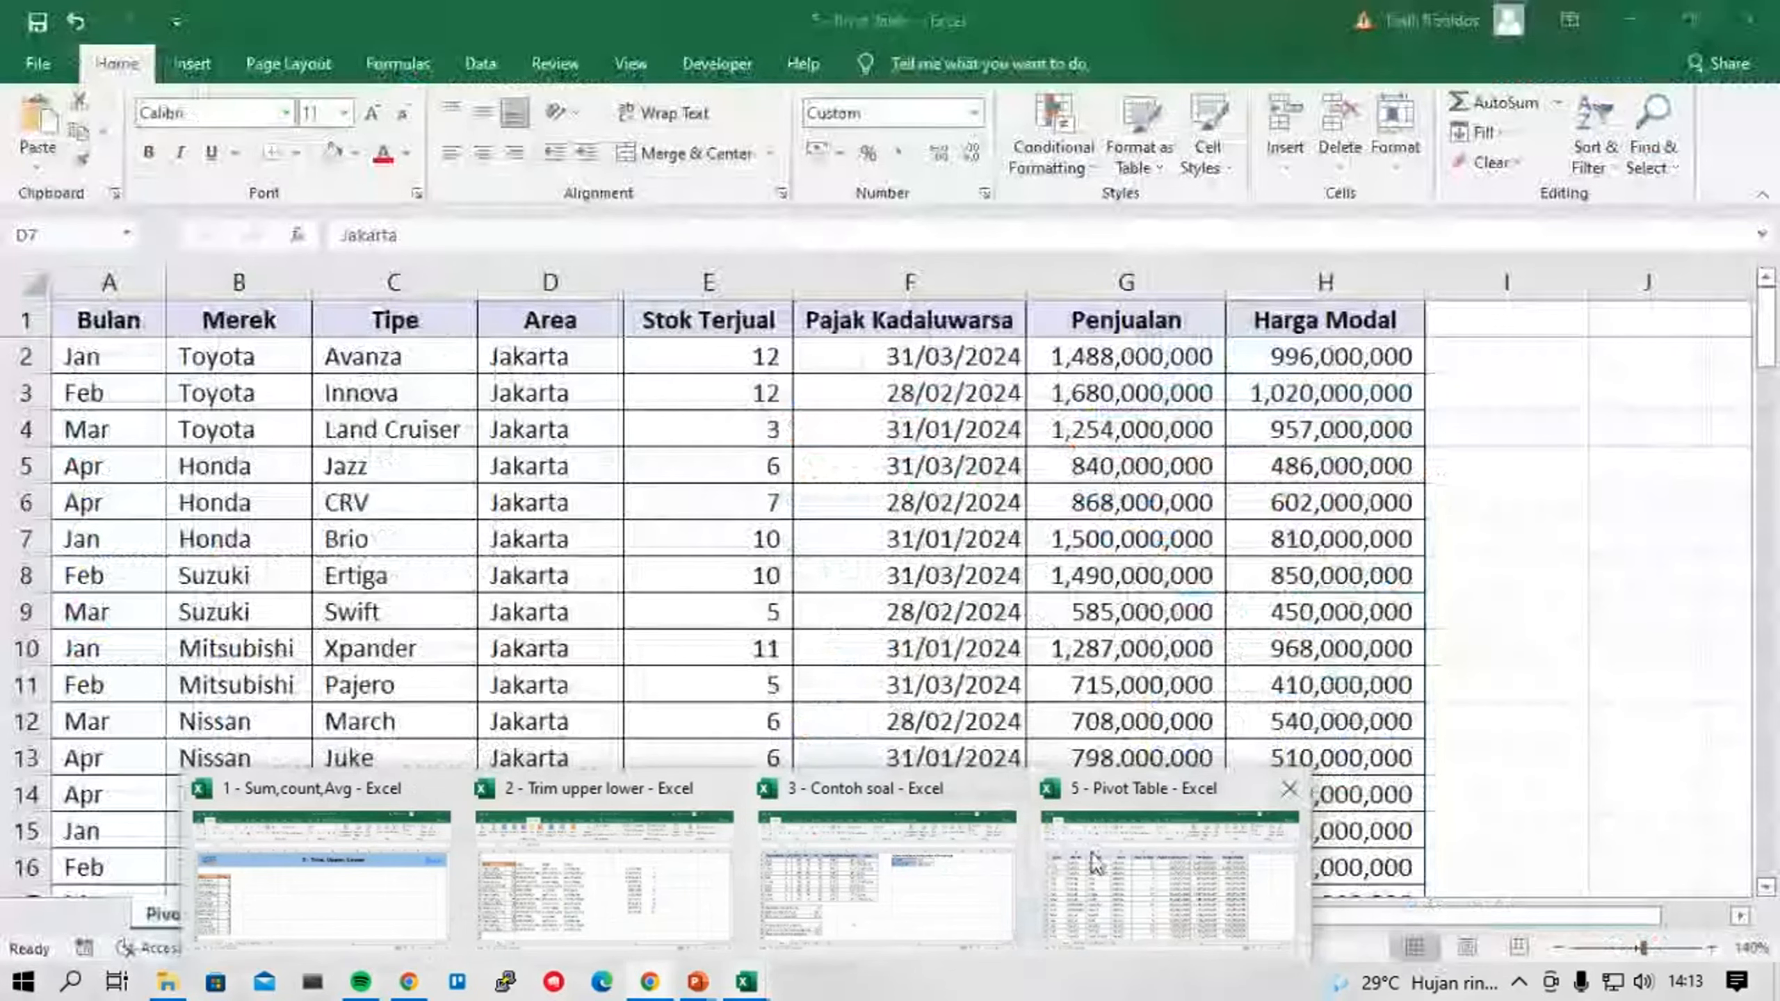
{"action": "left_click", "coordinate": [1095, 862]}
{"action": "left_click", "coordinate": [742, 979]}
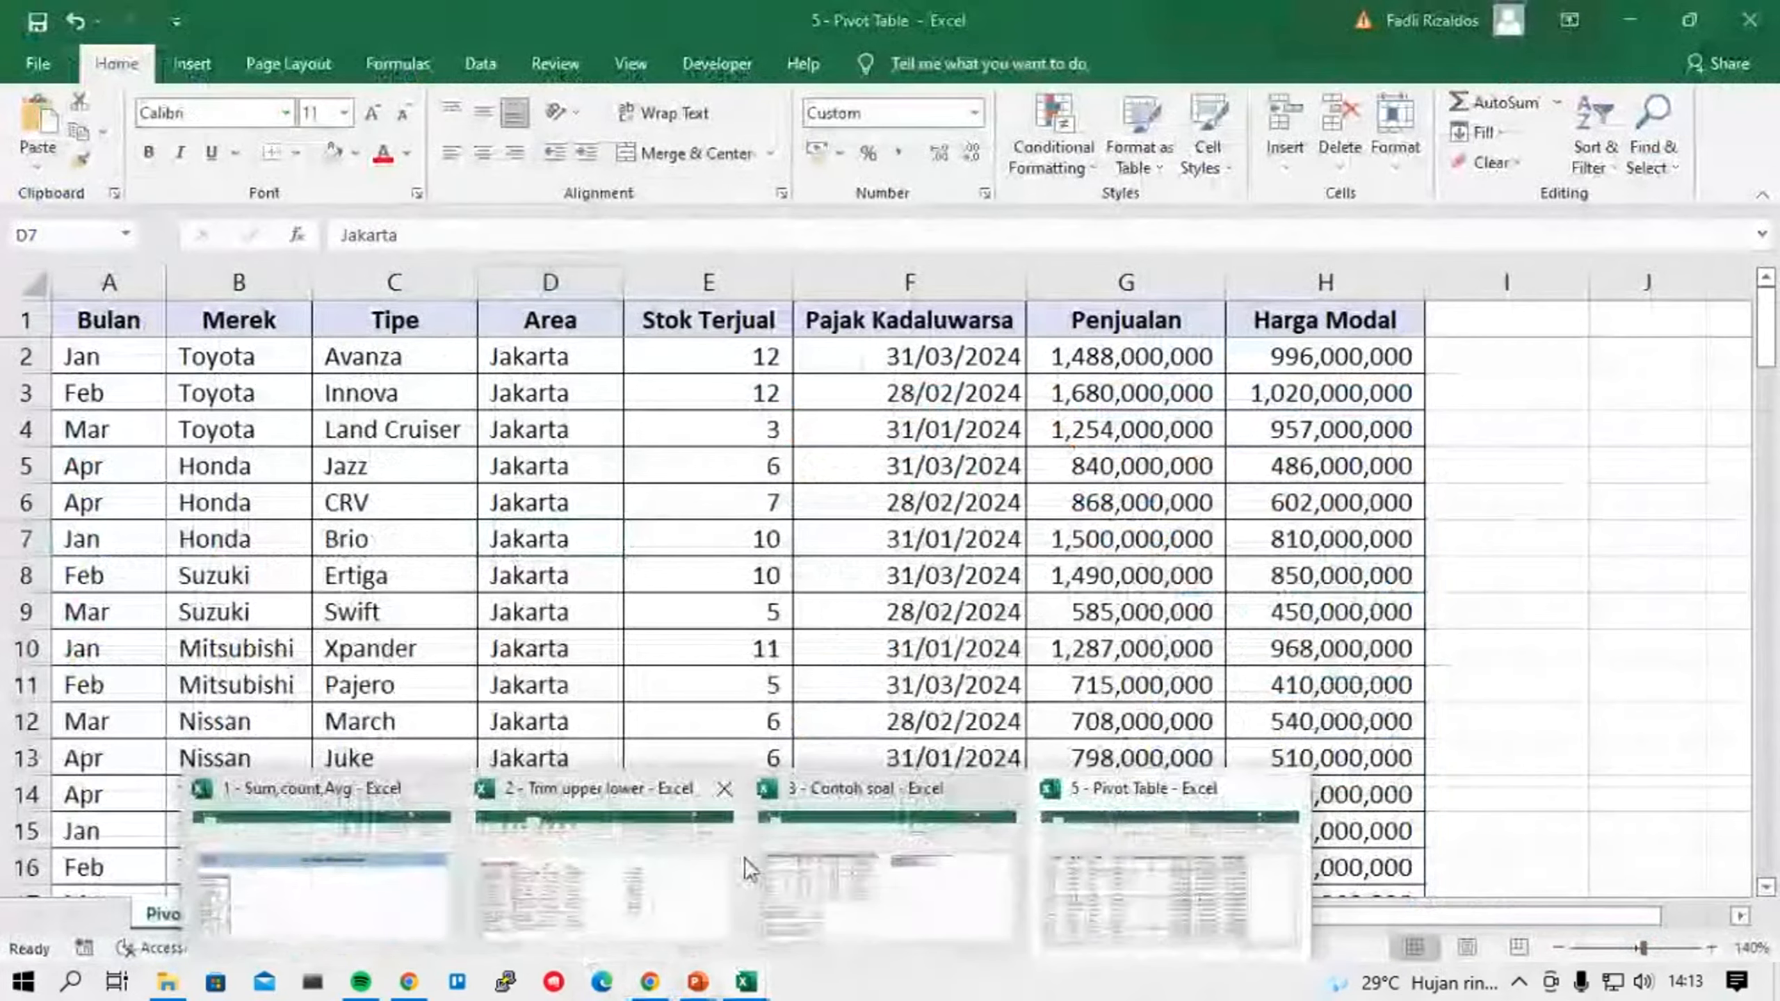
{"action": "left_click", "coordinate": [867, 881]}
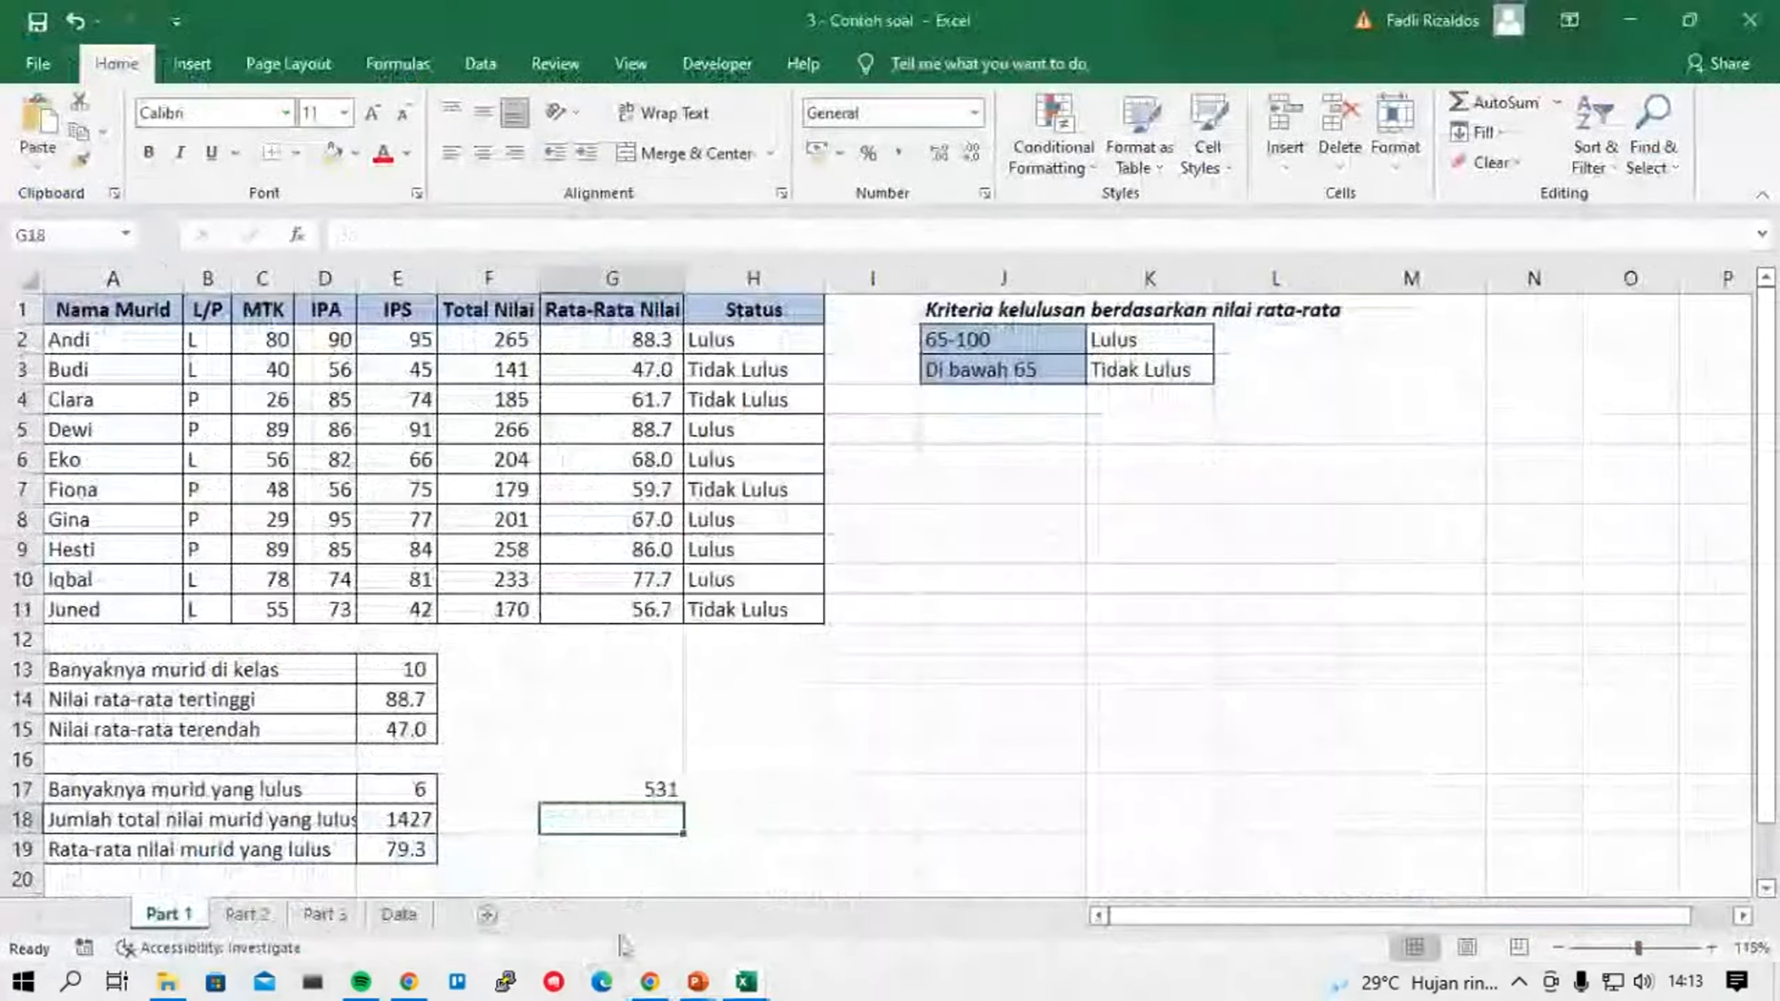
{"action": "left_click", "coordinate": [651, 984]}
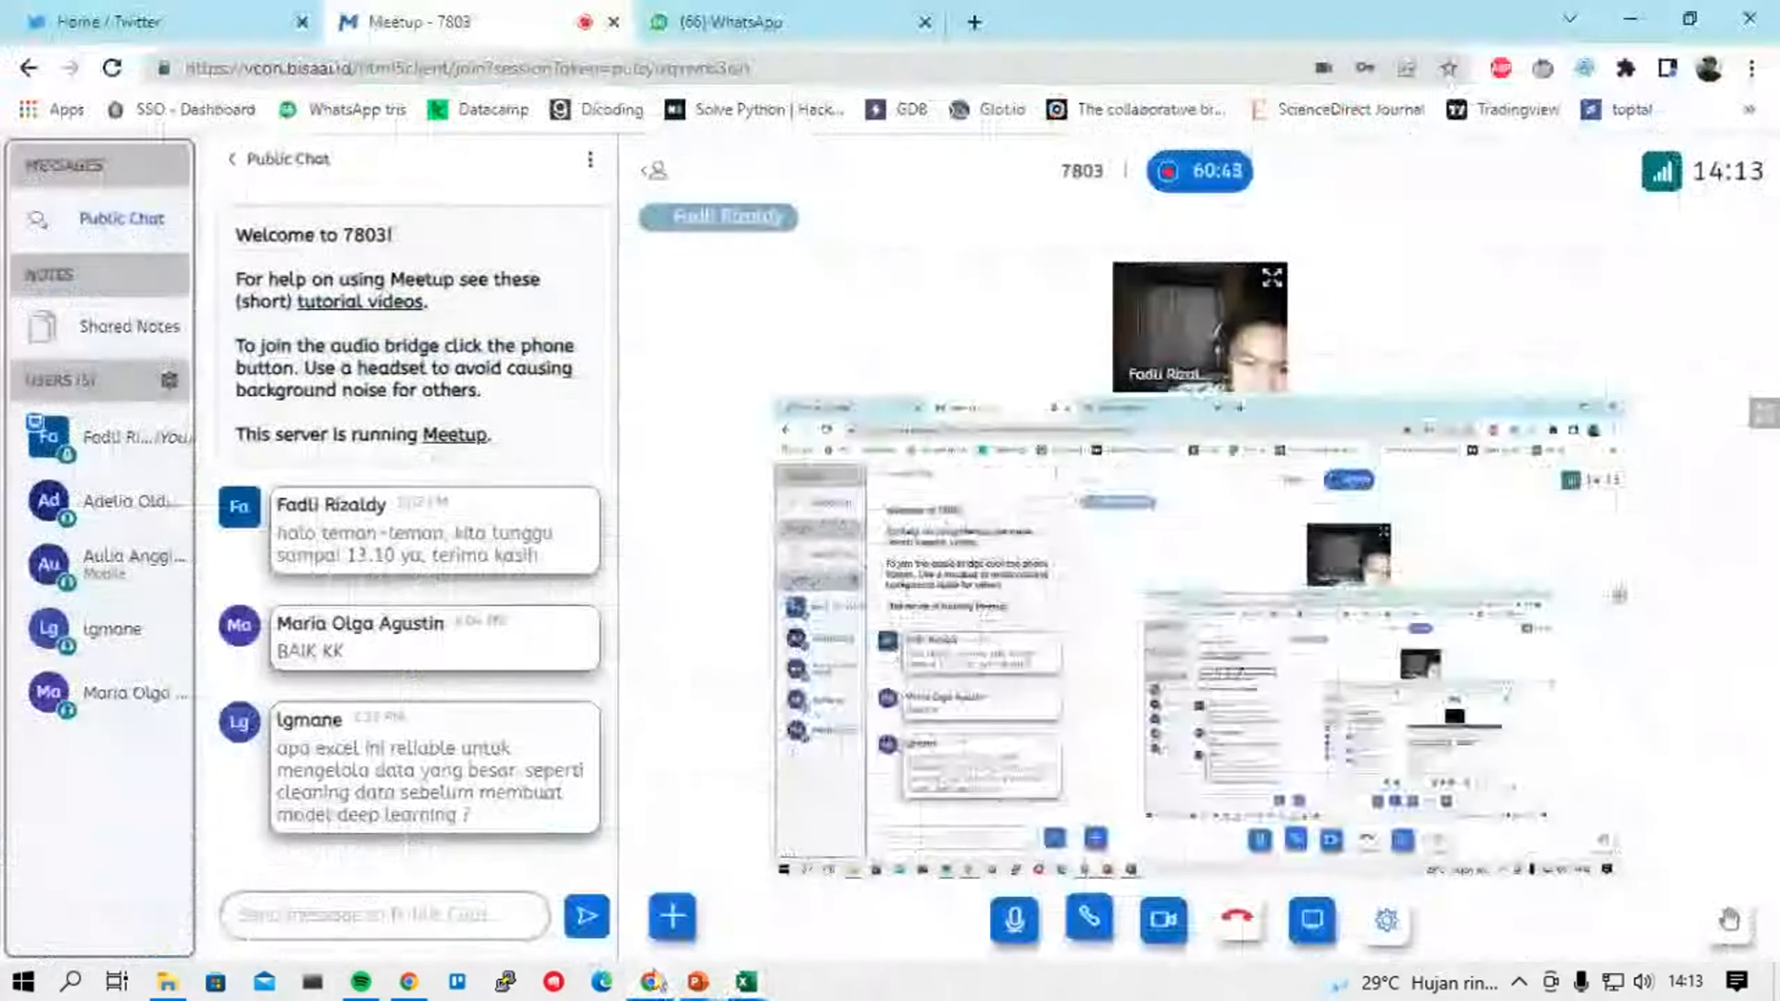
Switch back to the 3 - Contoh soal workbook in Excel and examine the student scores and pass criteria on the Part 1 sheet.
{"action": "mouse_move", "coordinate": [711, 991]}
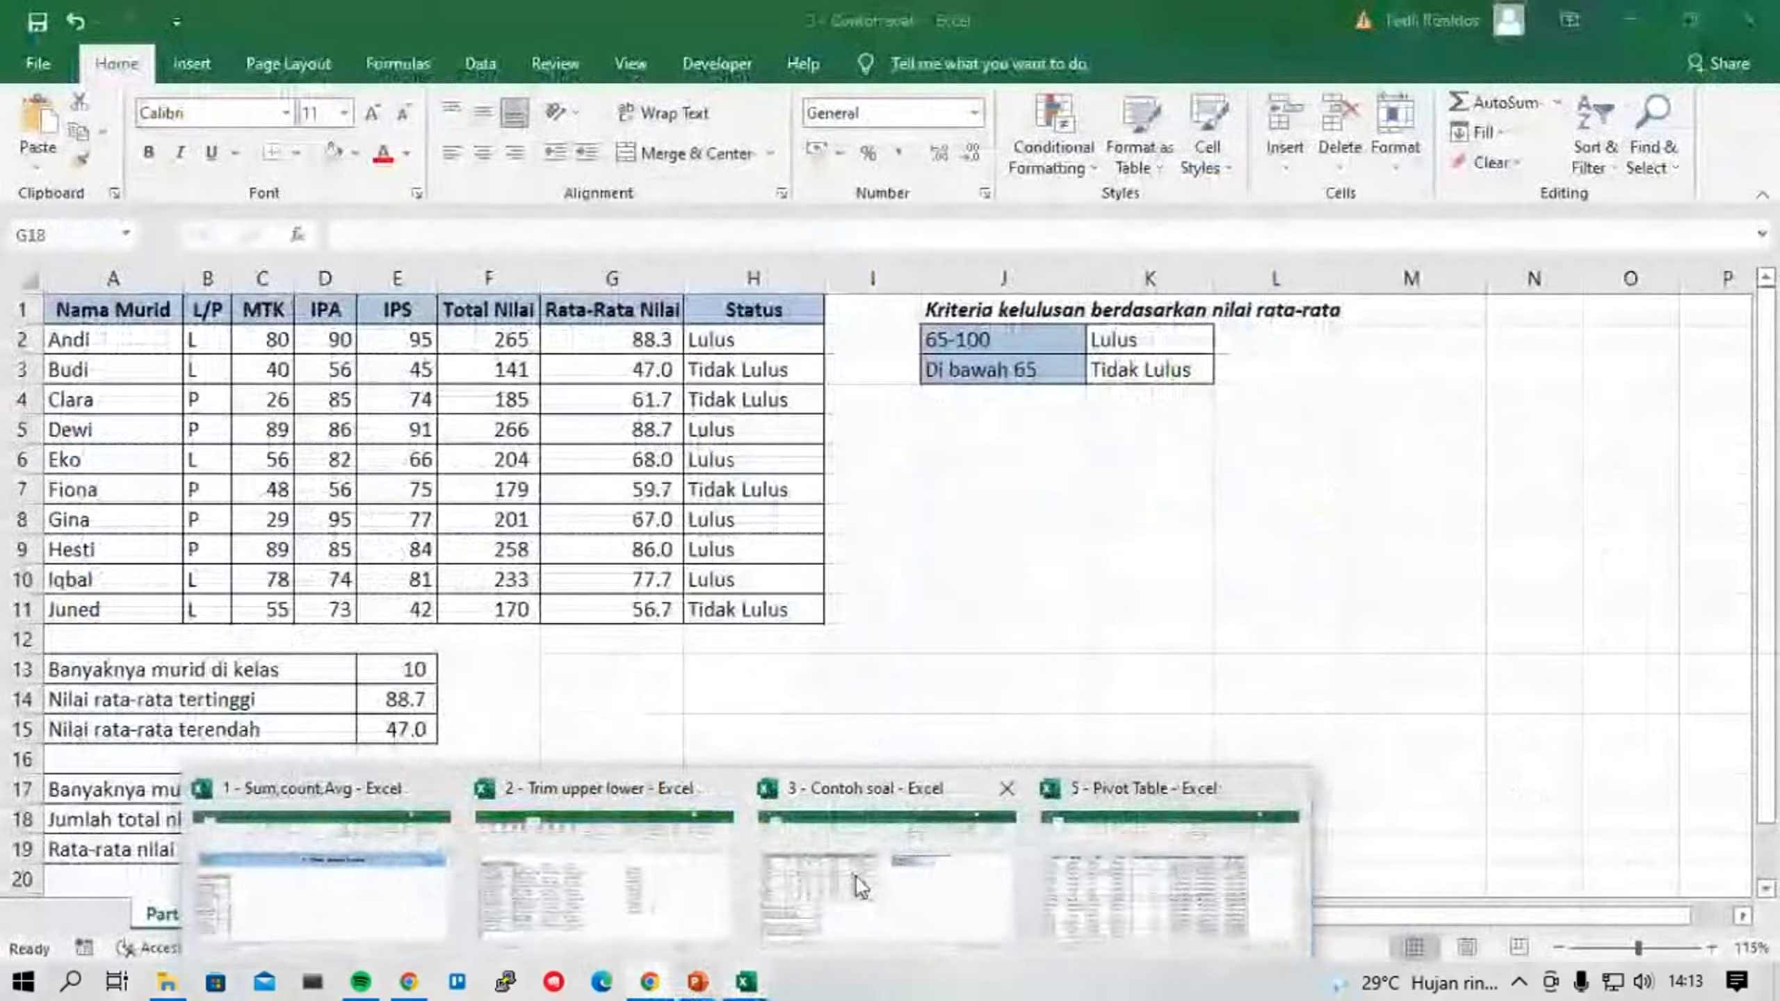
{"action": "left_click", "coordinate": [784, 931]}
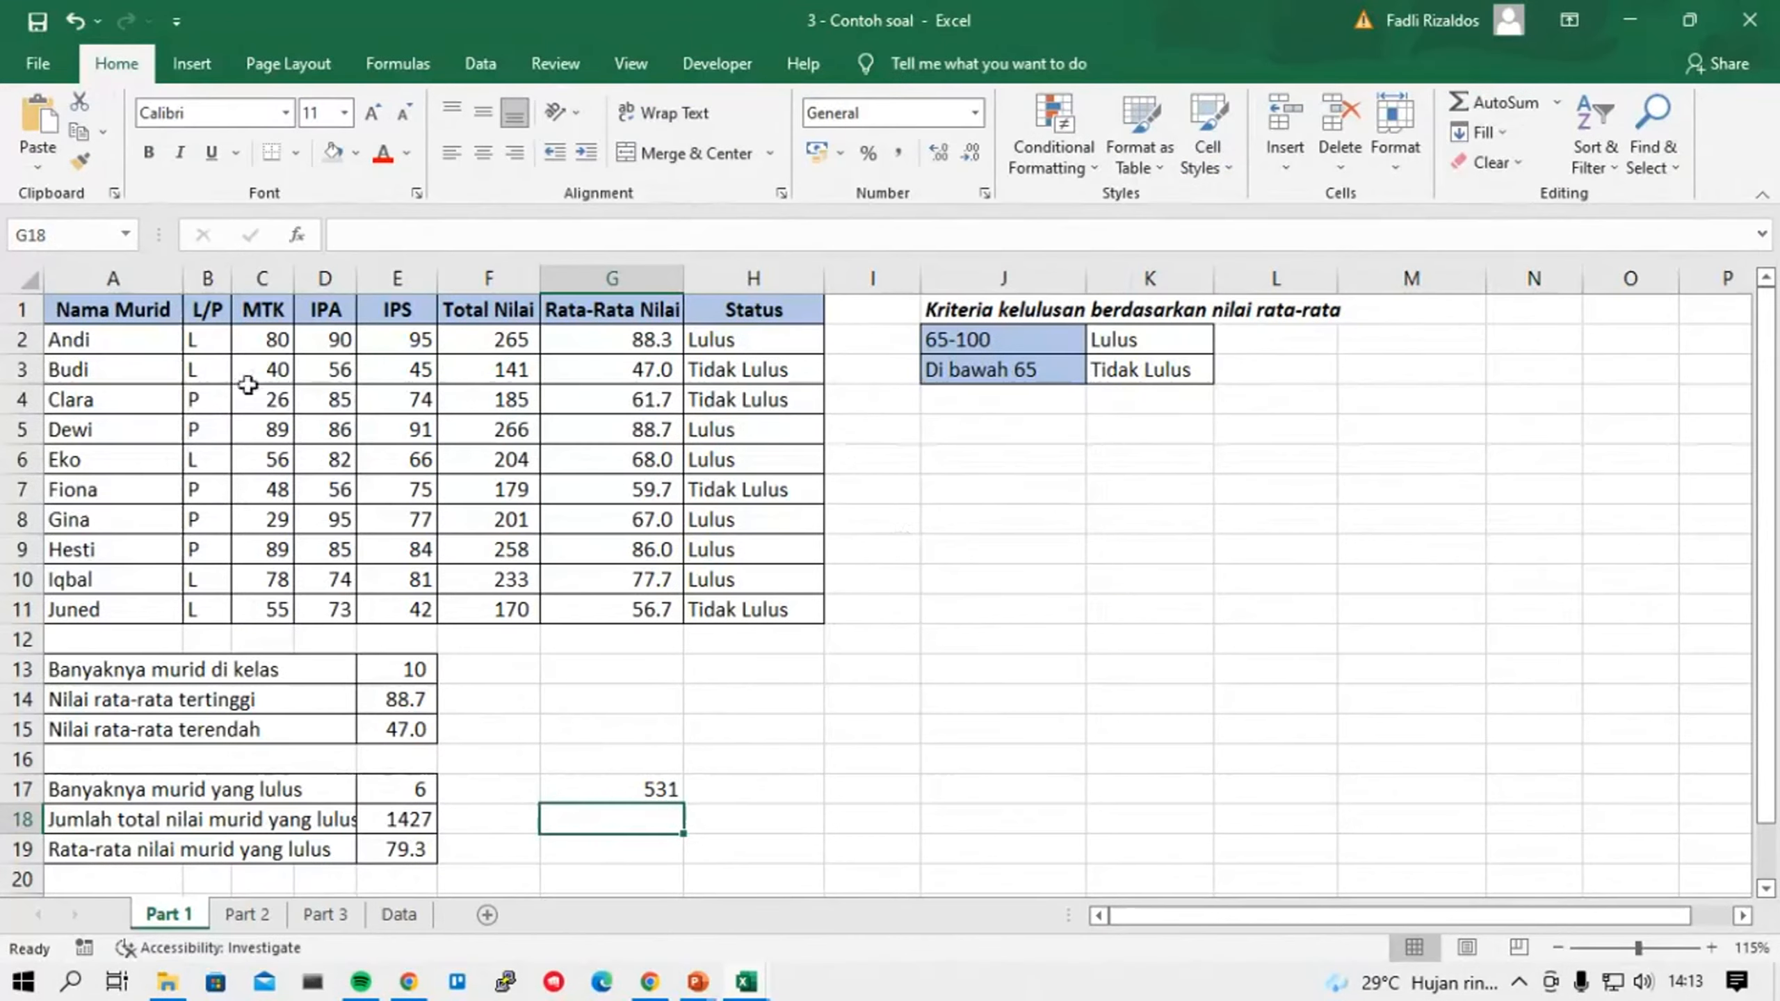
{"action": "left_click_drag", "start_coordinate": [263, 372], "coordinate": [266, 669]}
{"action": "left_click_drag", "start_coordinate": [661, 420], "coordinate": [1147, 408]}
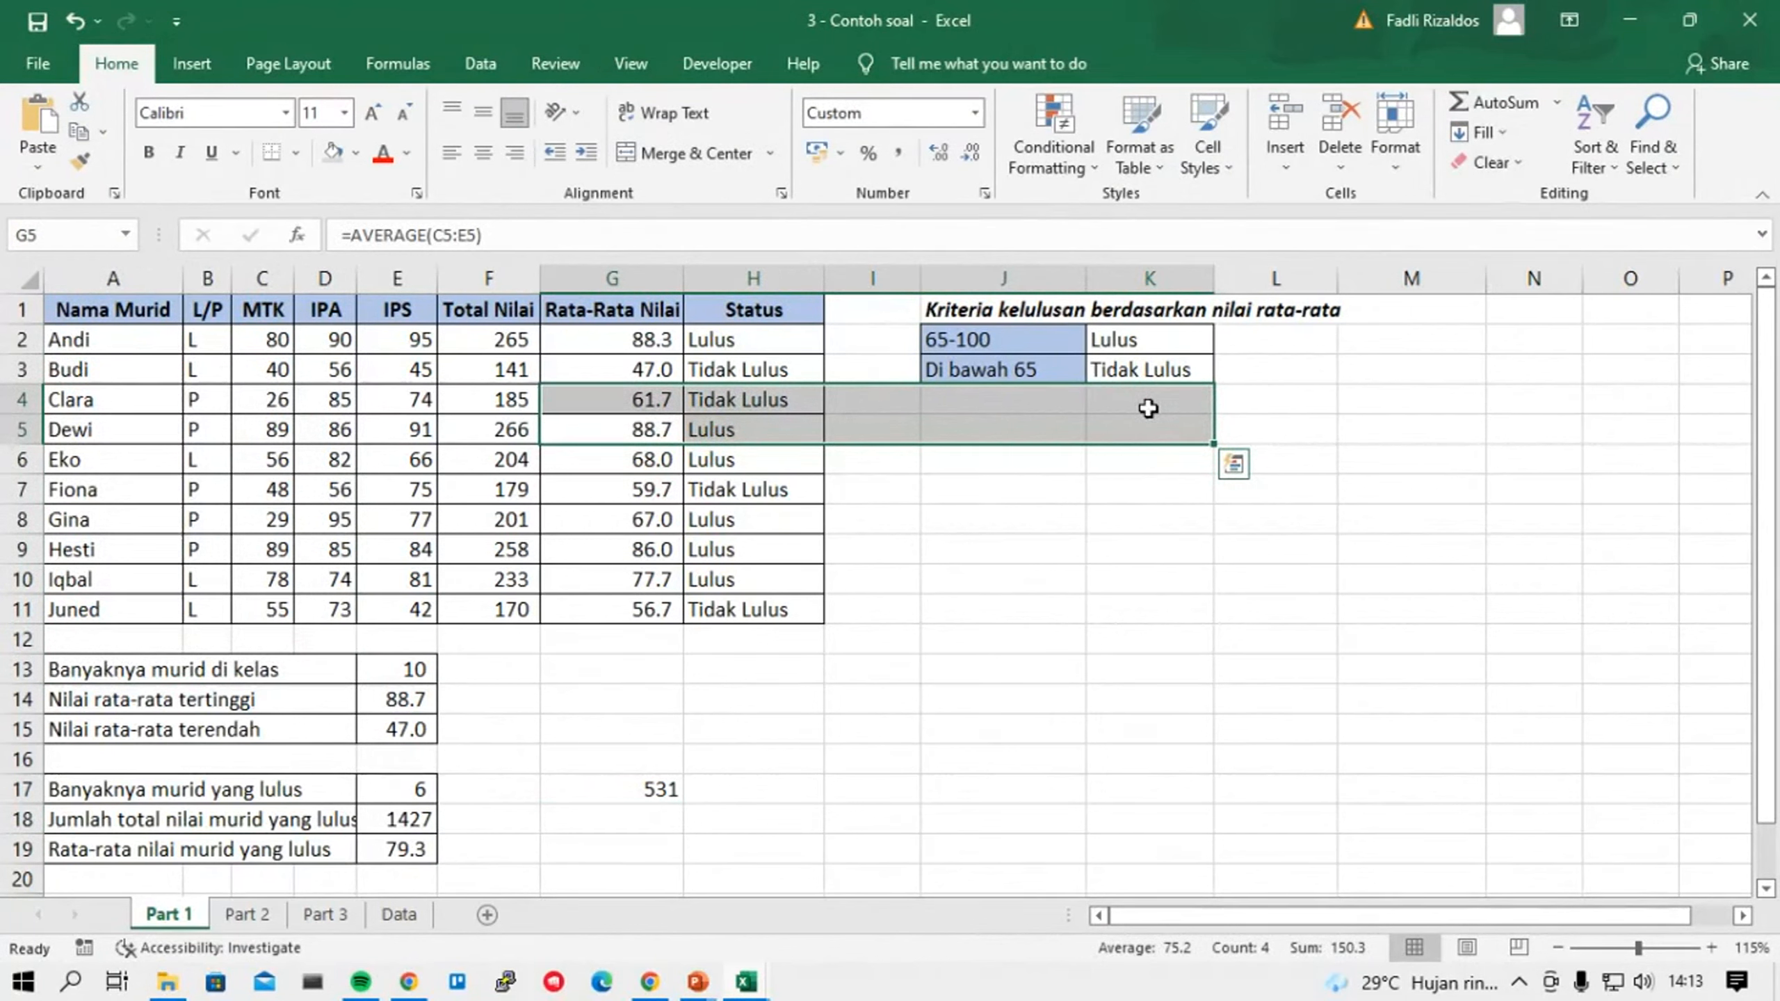
Check the Meetup chat in Chrome, then open the Tes Excel Shopee Data Analyst workbook from the Webinar #2 folder.
{"action": "left_click", "coordinate": [658, 980]}
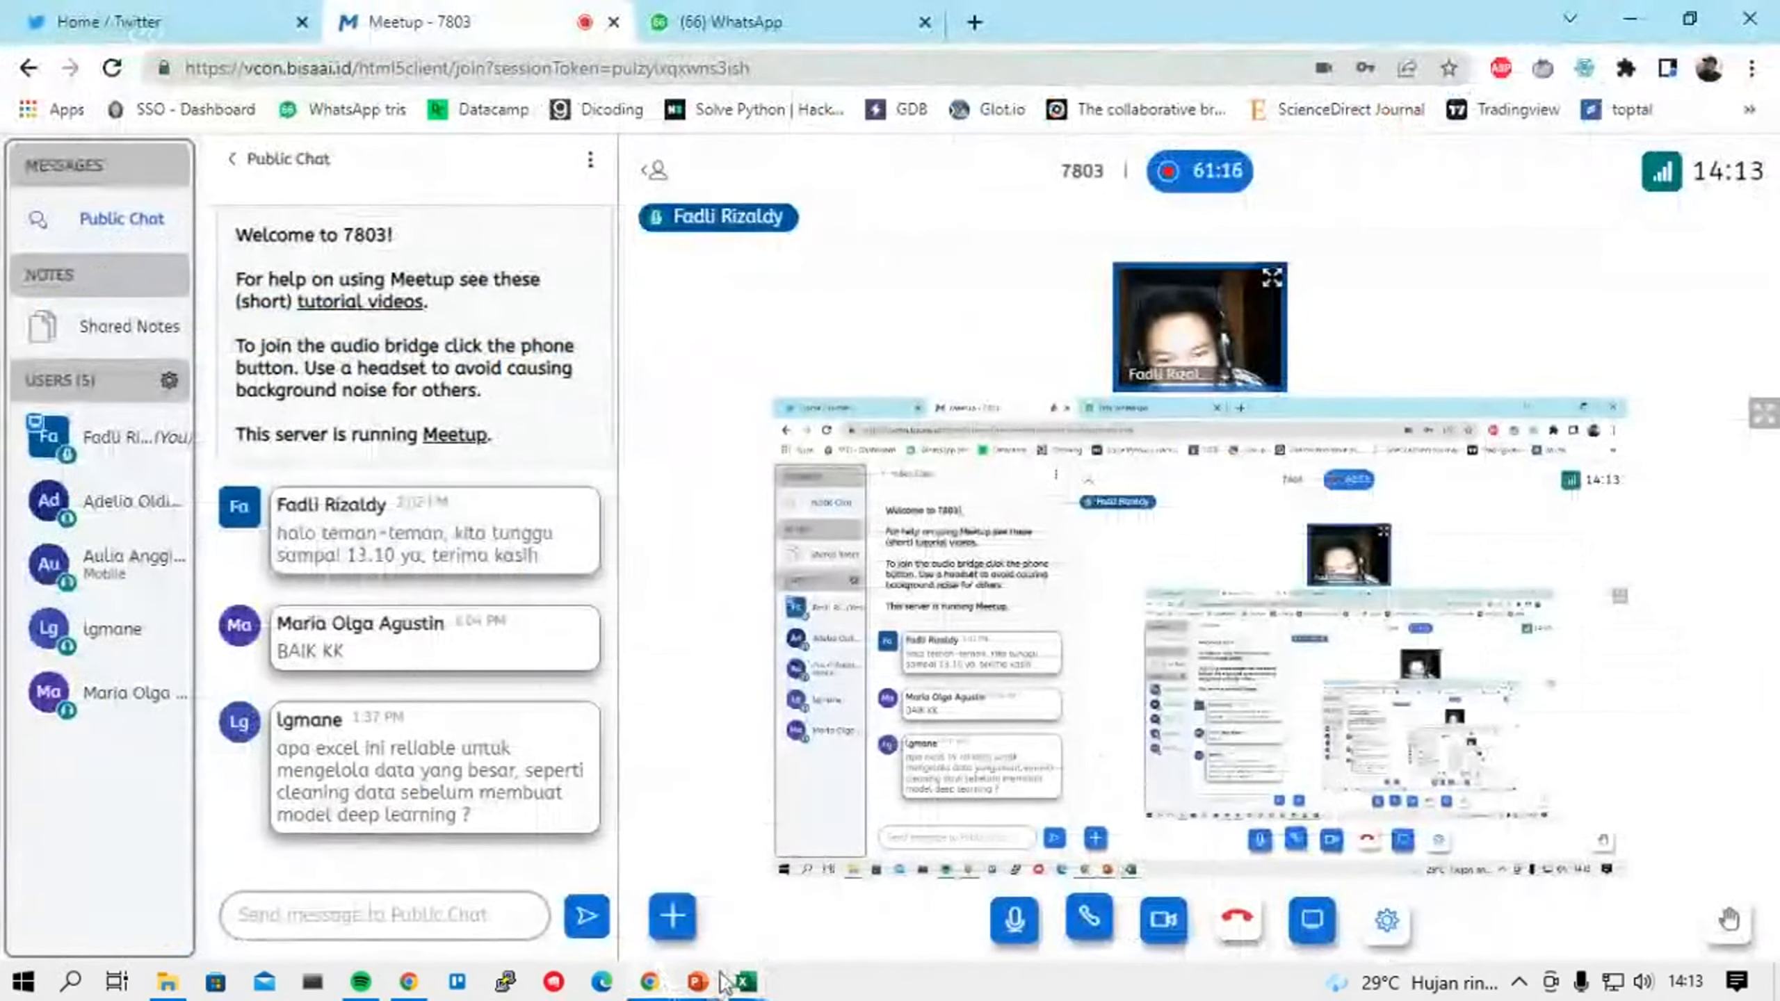
{"action": "mouse_move", "coordinate": [830, 900]}
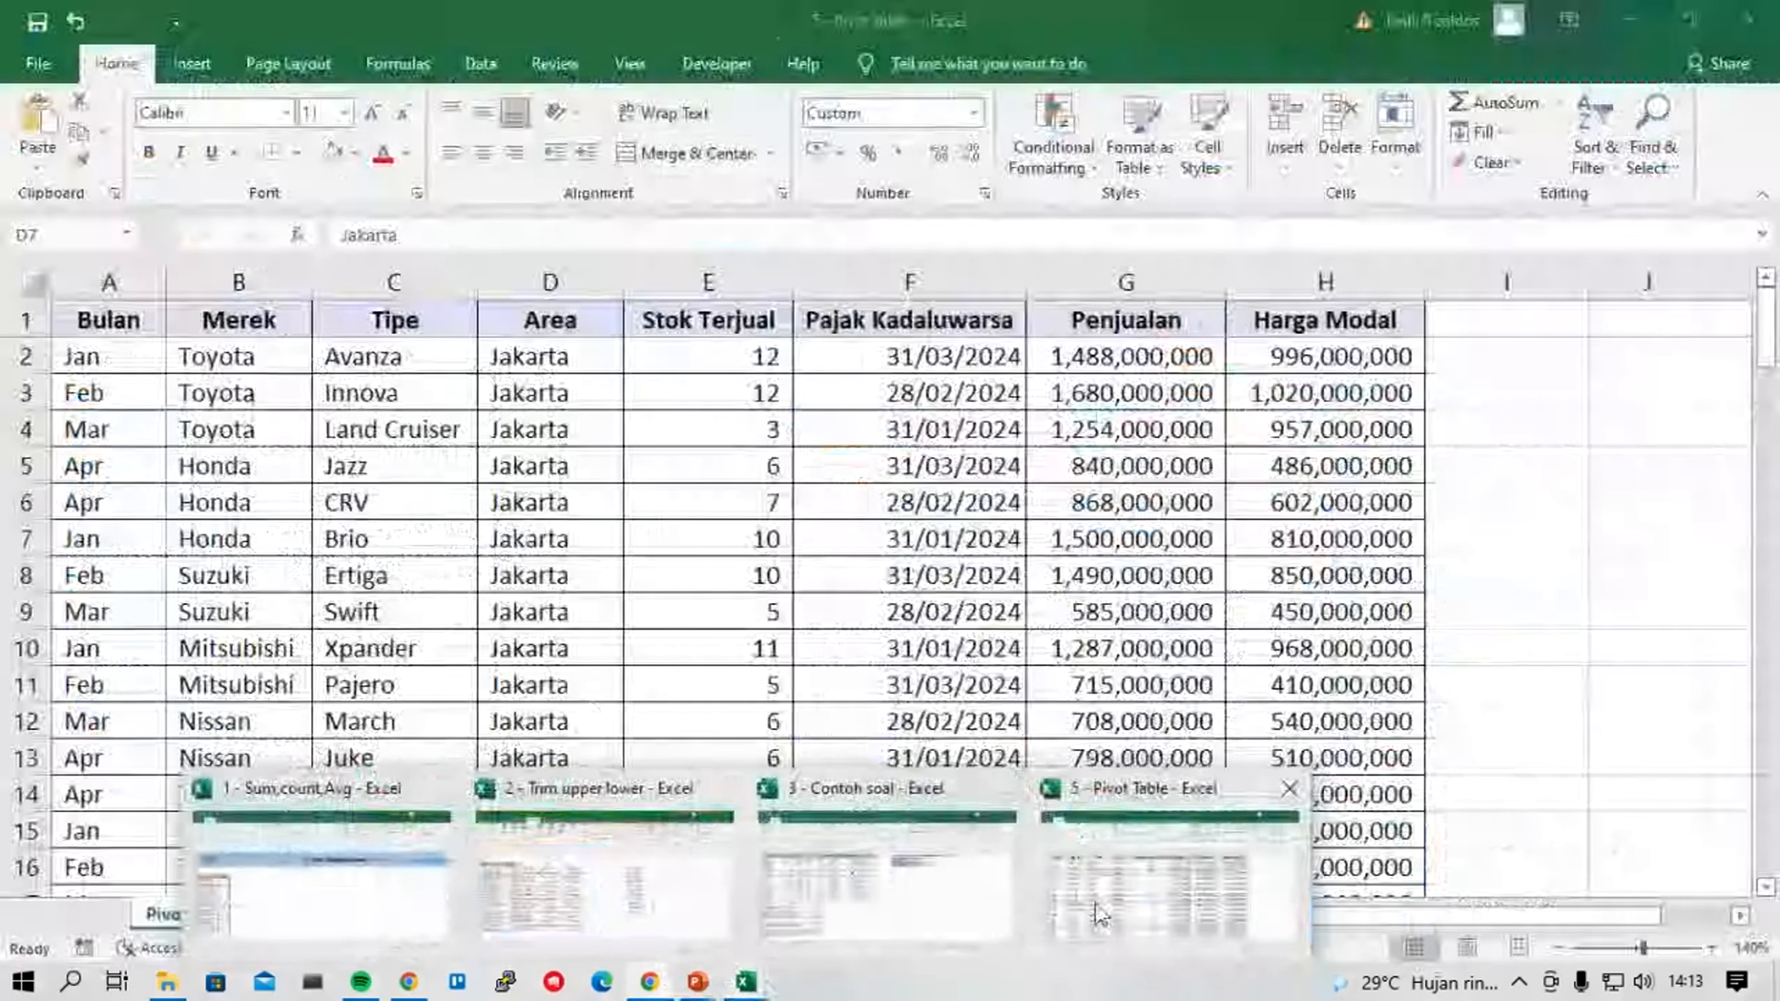
{"action": "left_click", "coordinate": [1099, 915]}
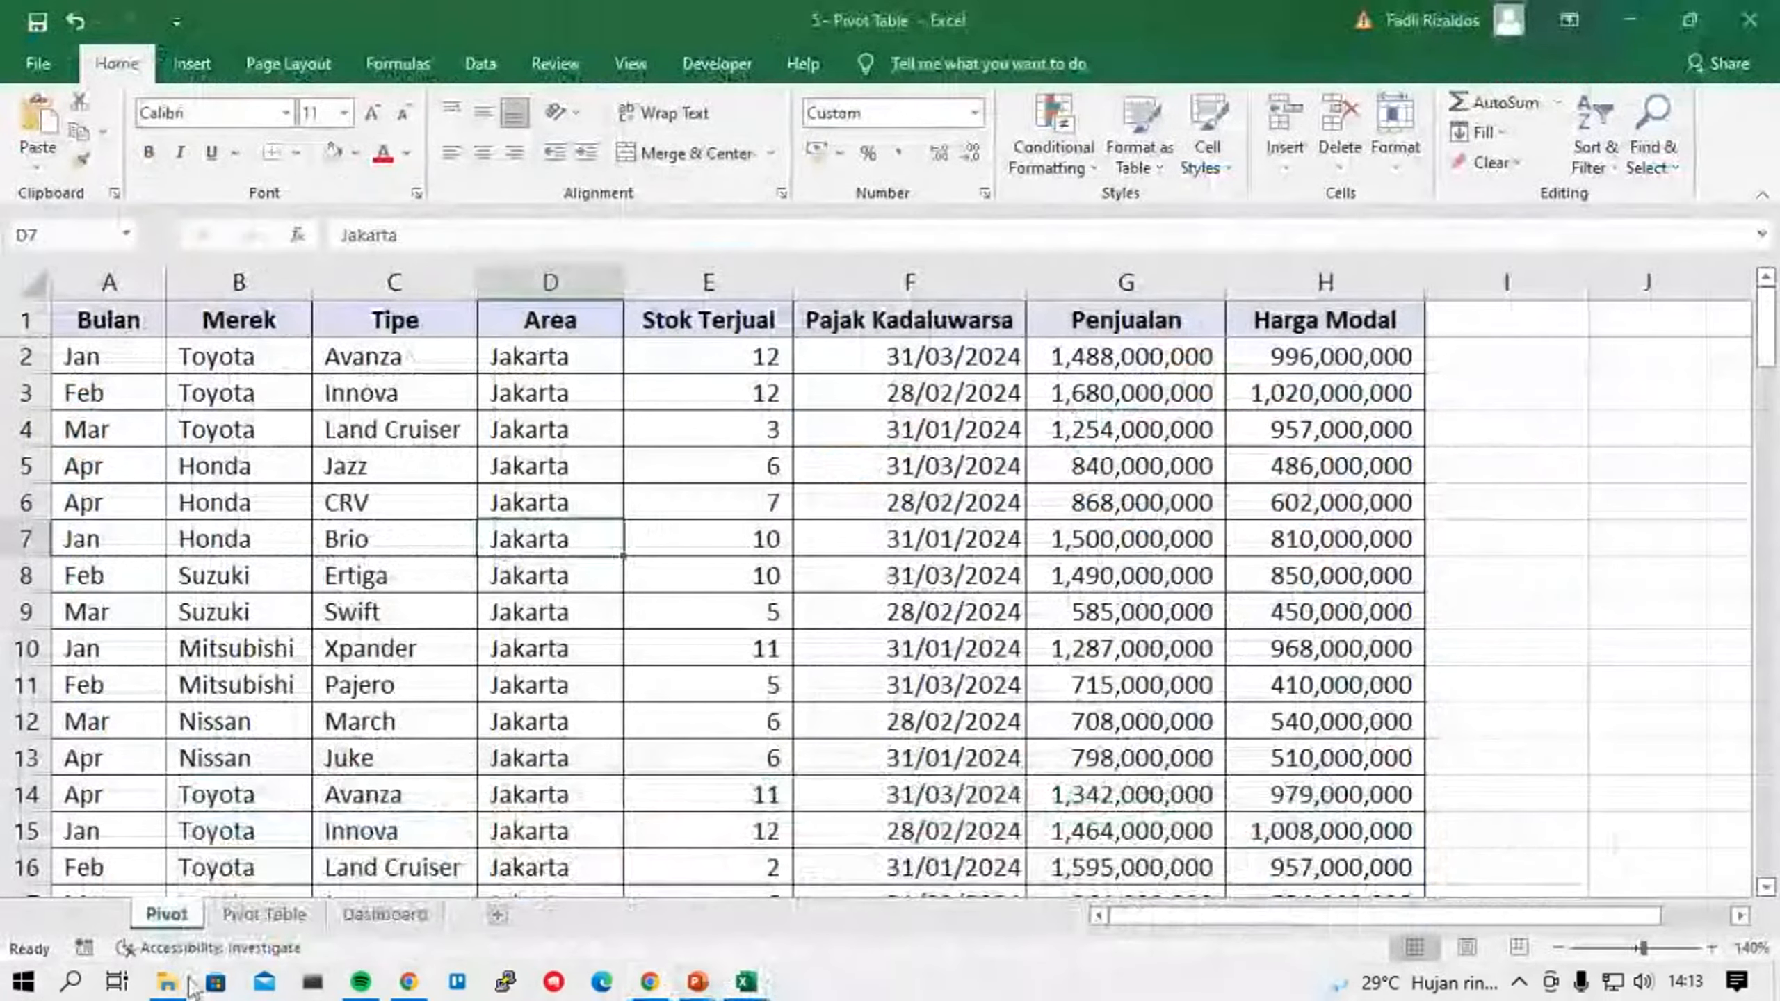
{"action": "left_click", "coordinate": [167, 980]}
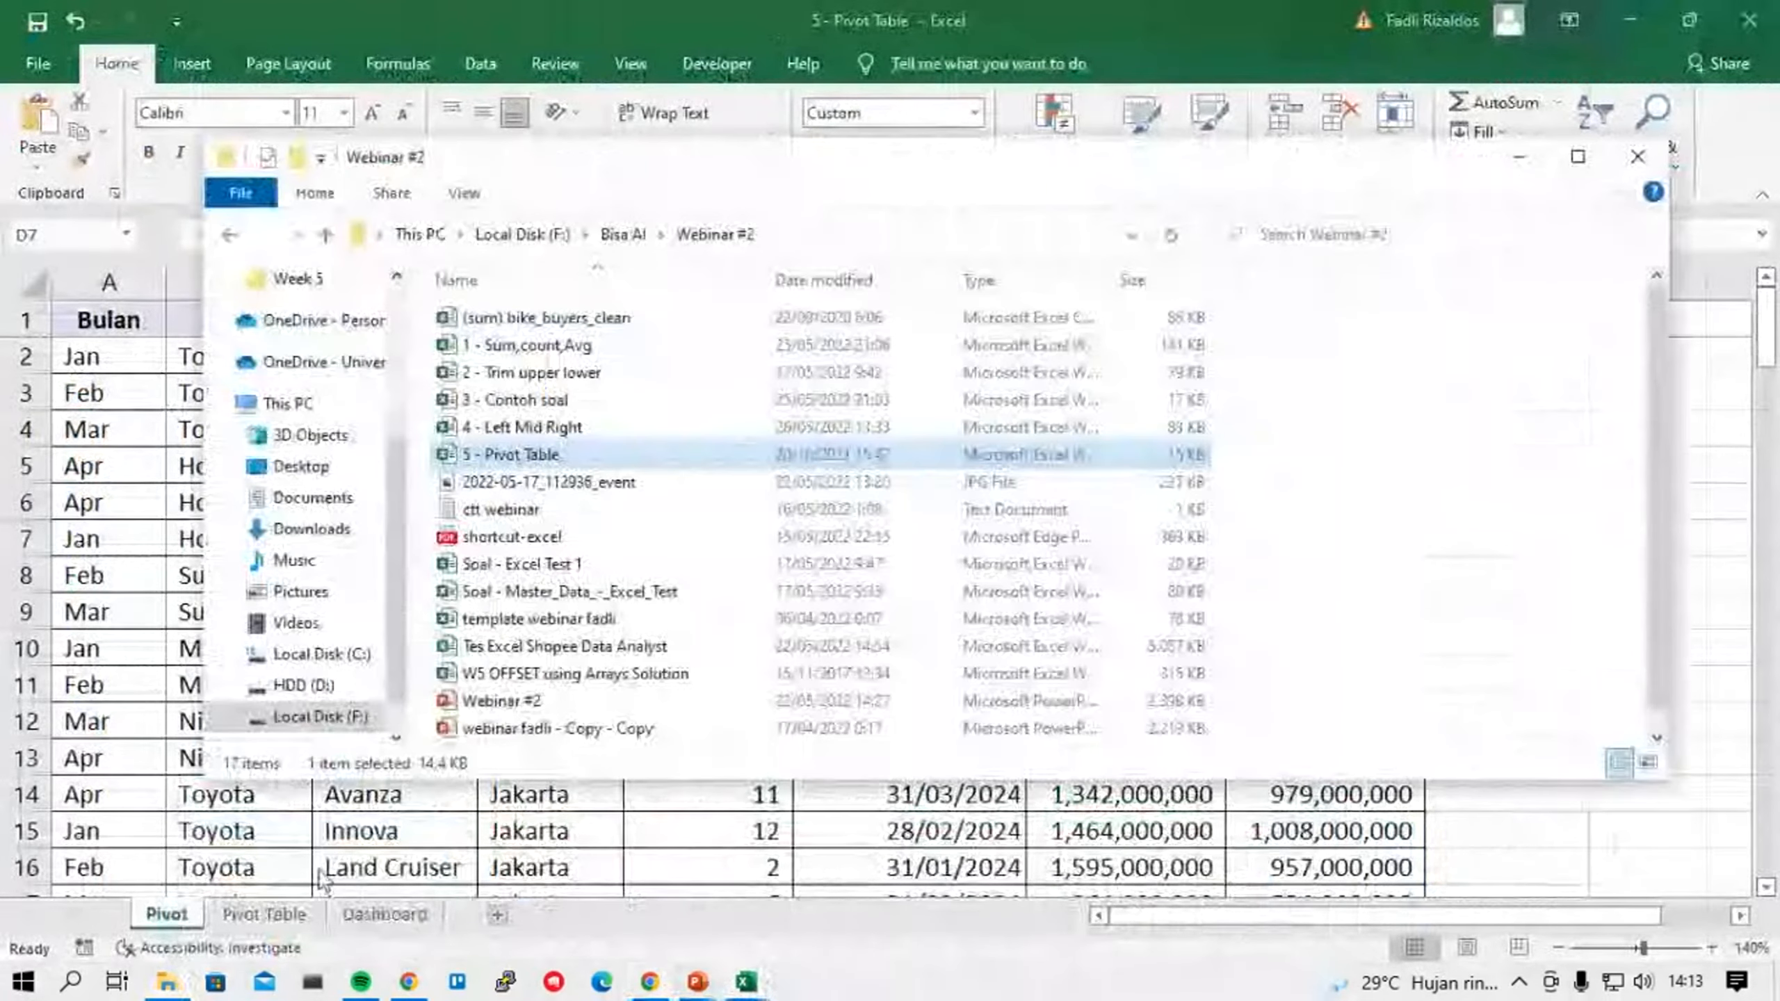
{"action": "left_click", "coordinate": [559, 646]}
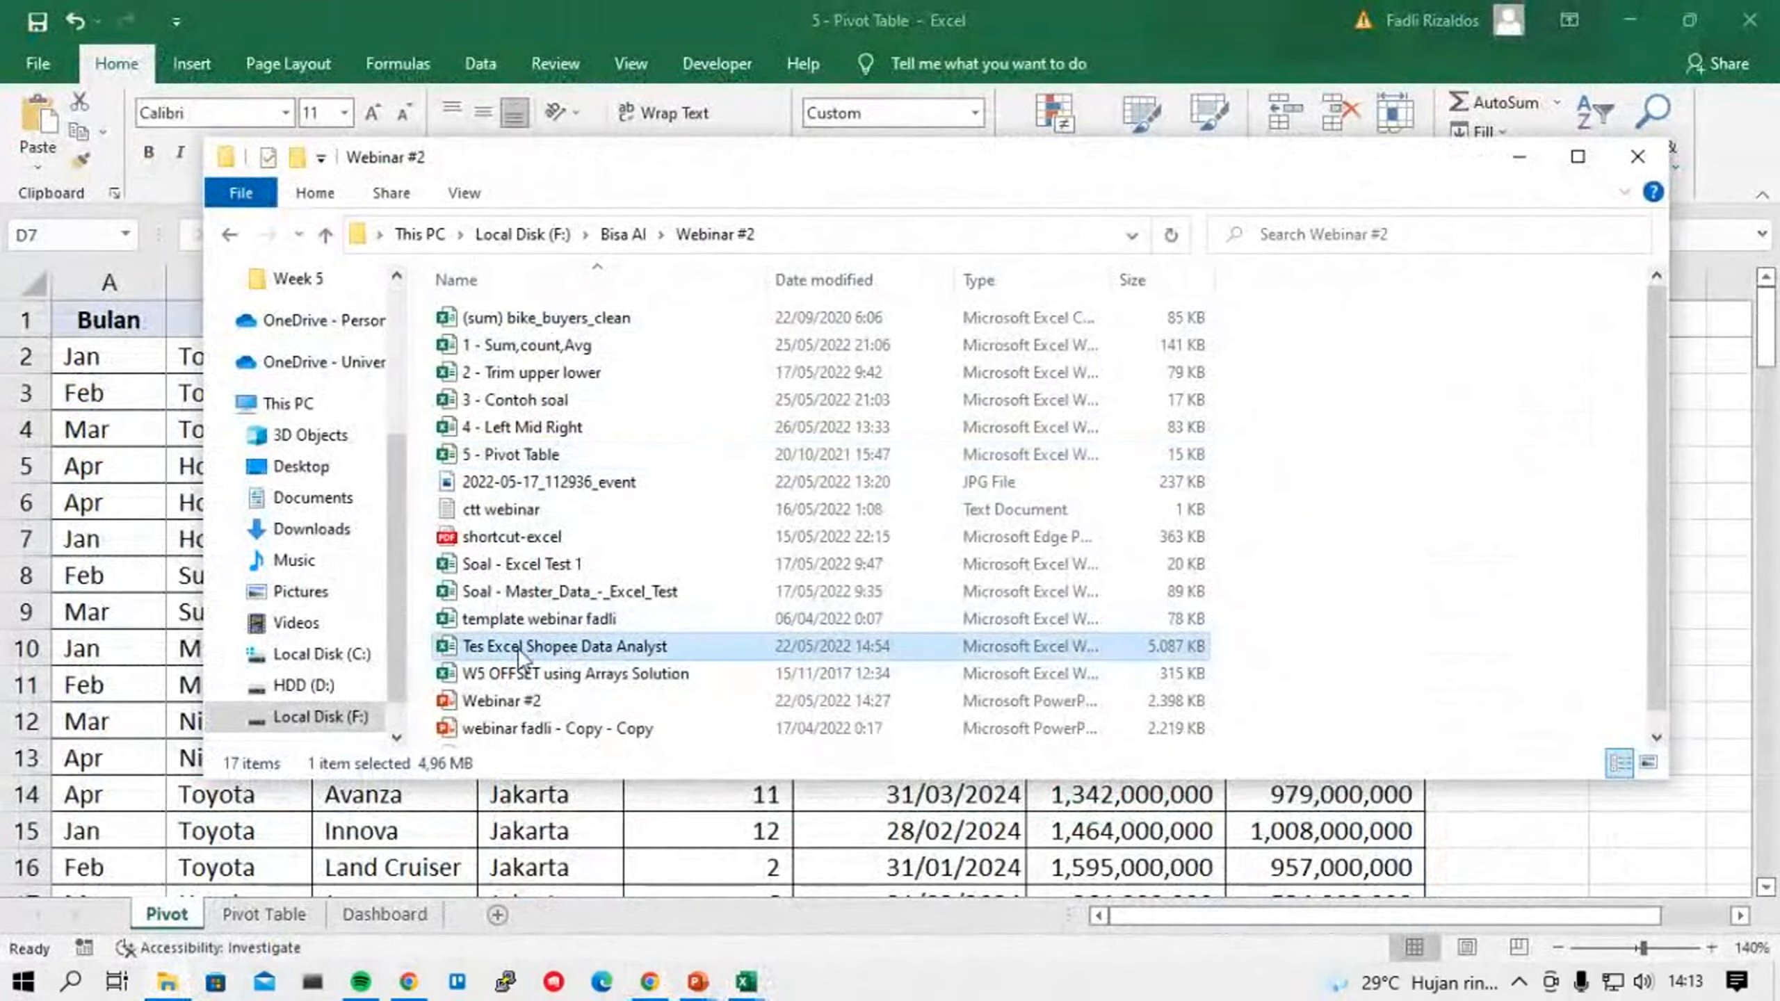
{"action": "double_click", "coordinate": [659, 652]}
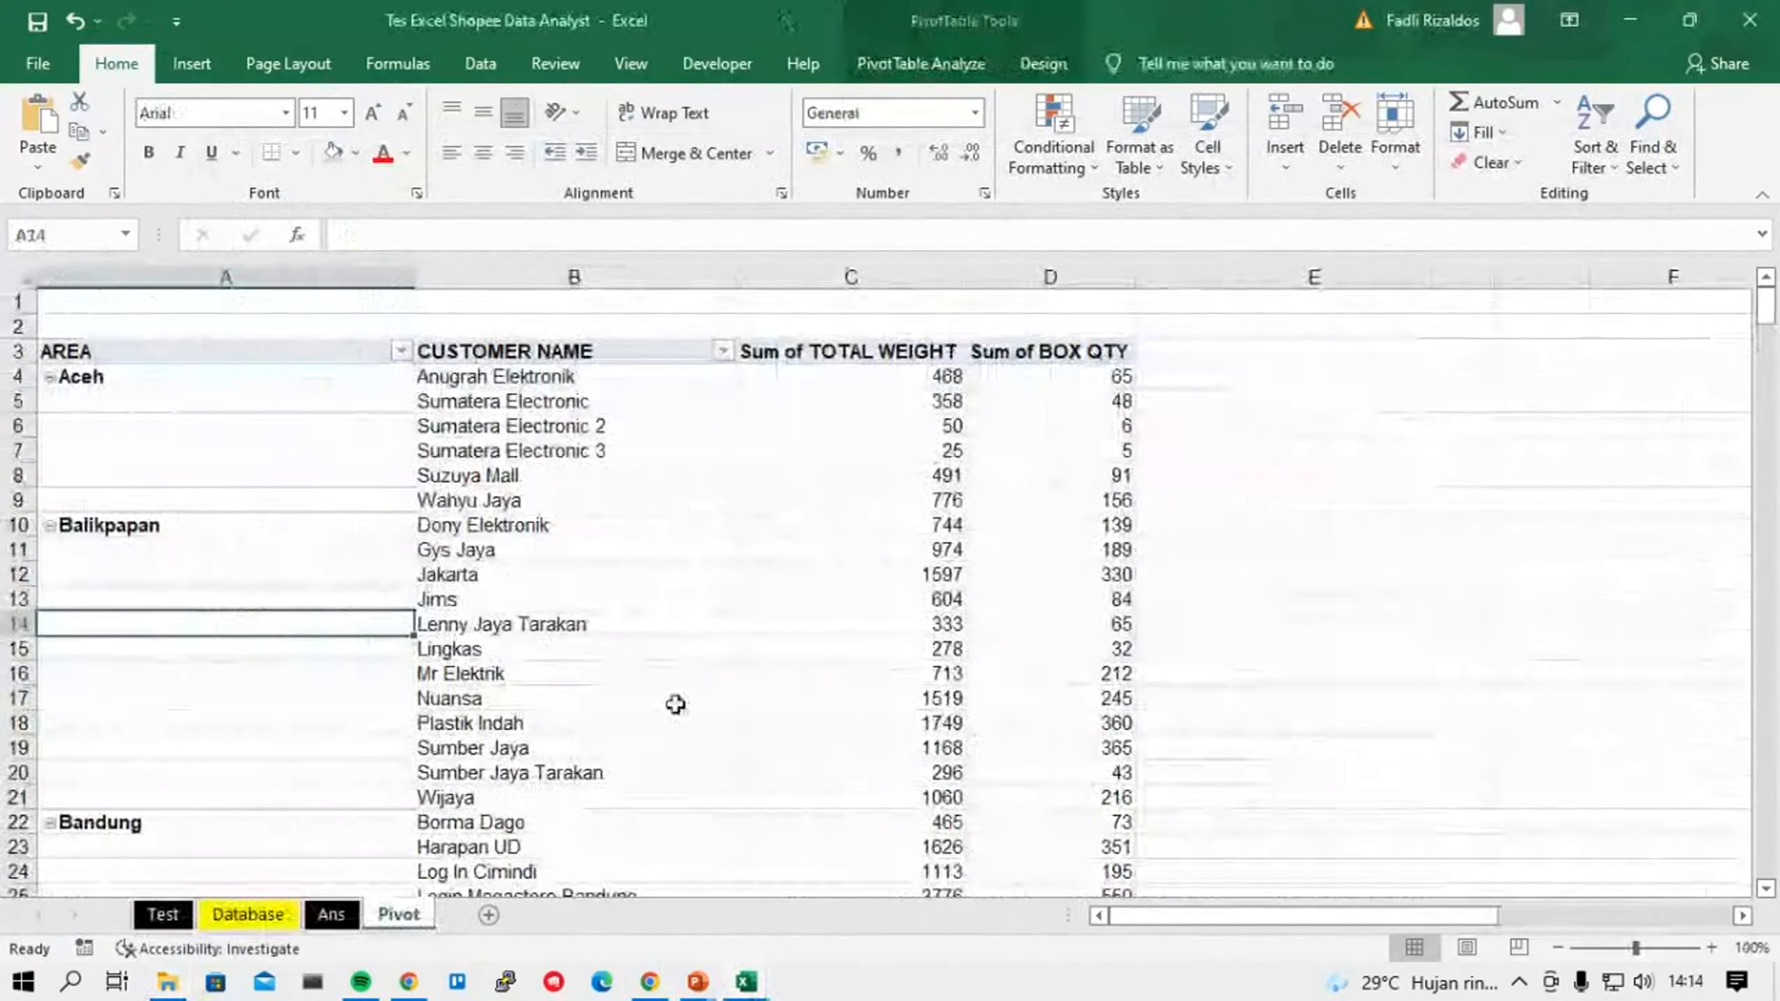
Go to the Test sheet and look over the blank answer table from Customer Code to Total Amount.
{"action": "left_click", "coordinate": [161, 913]}
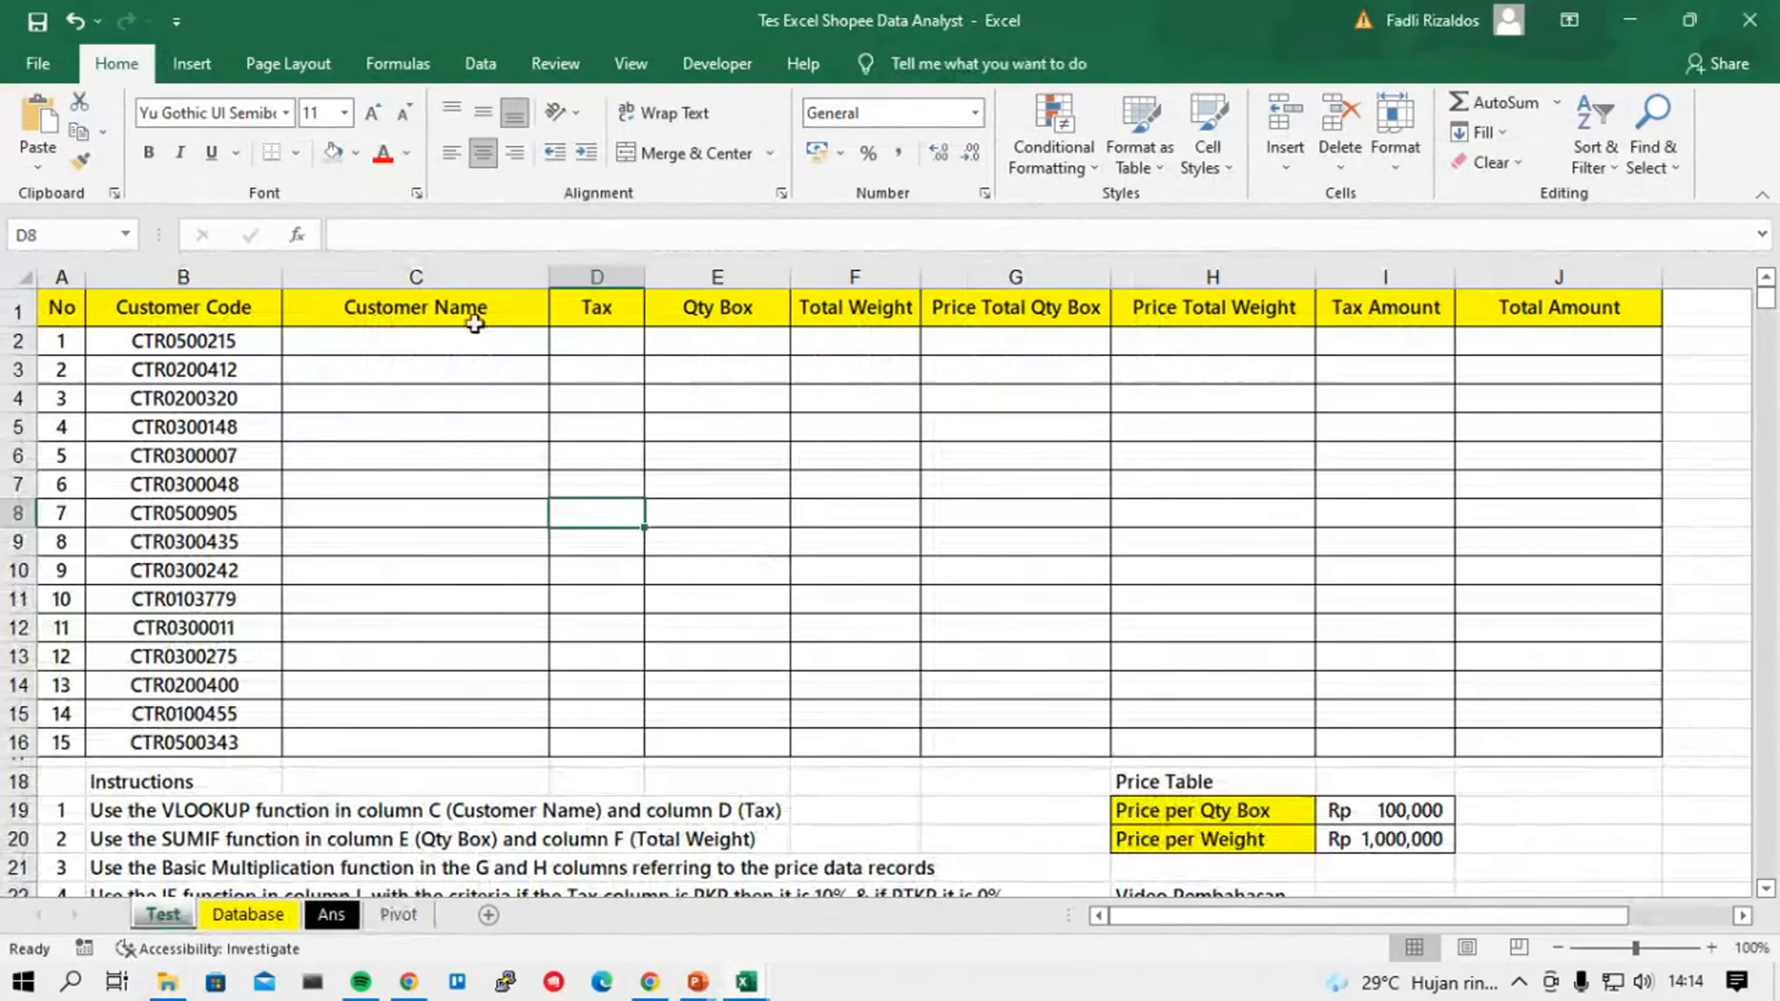
{"action": "left_click_drag", "start_coordinate": [245, 362], "coordinate": [1562, 767]}
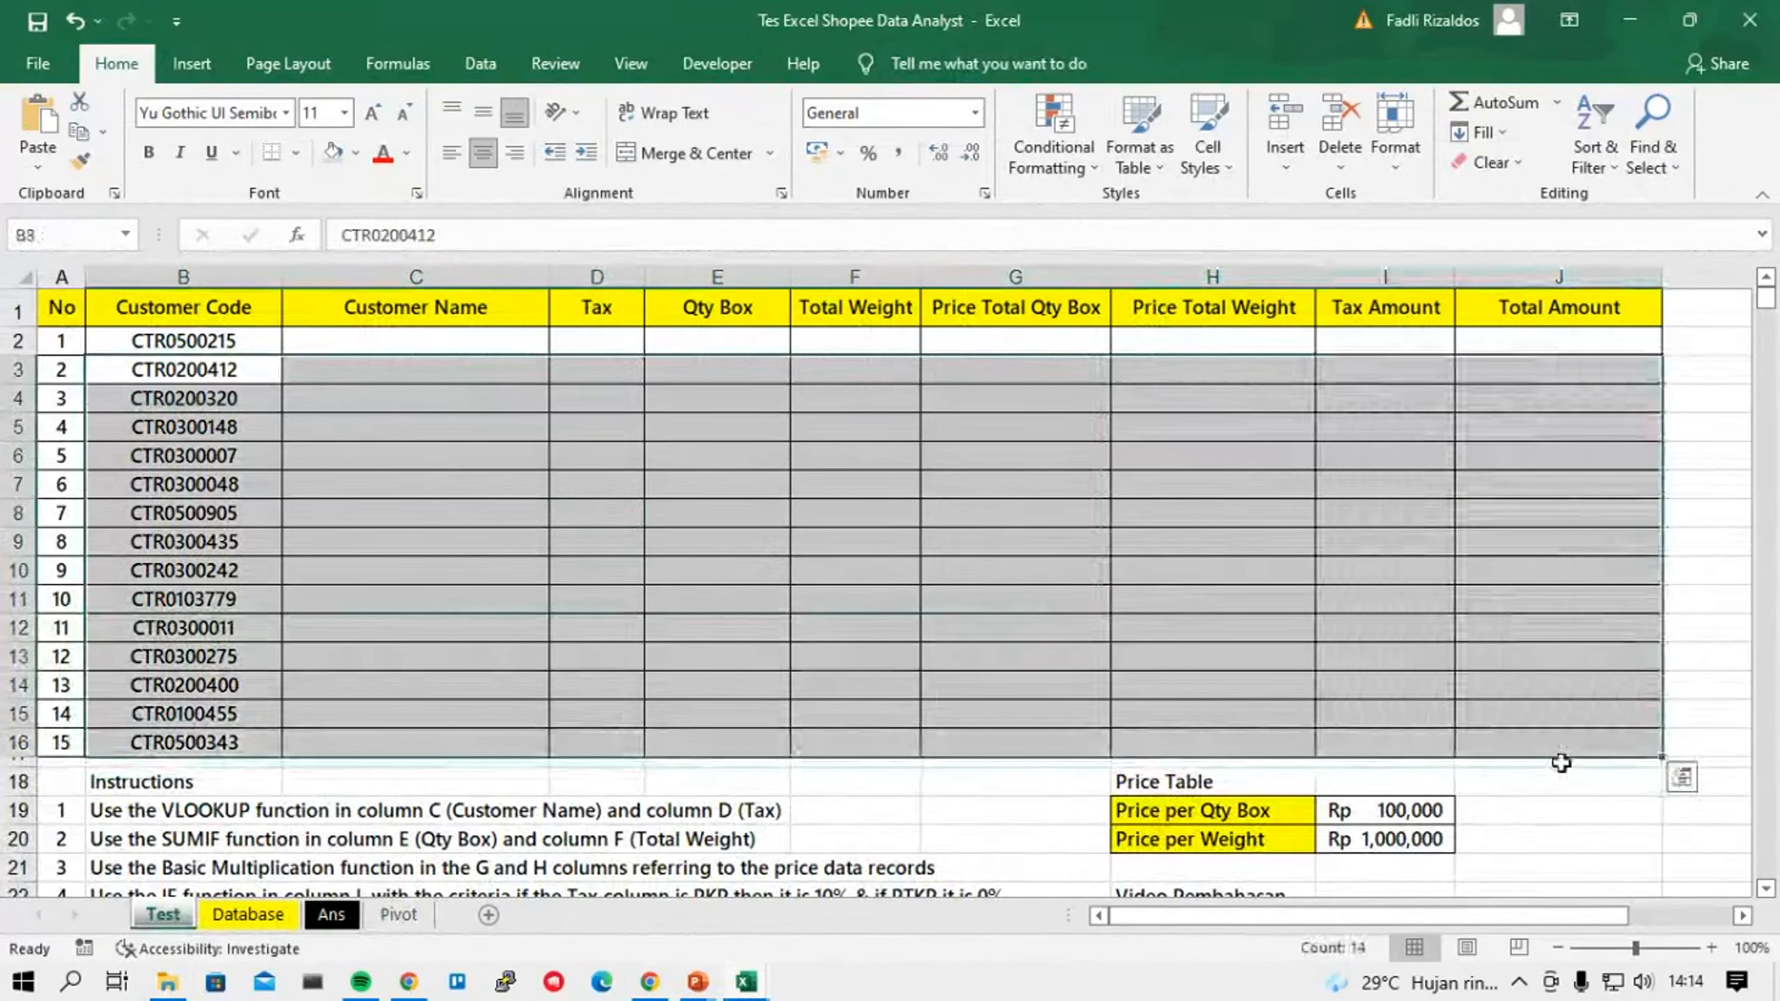
{"action": "left_click", "coordinate": [1570, 812]}
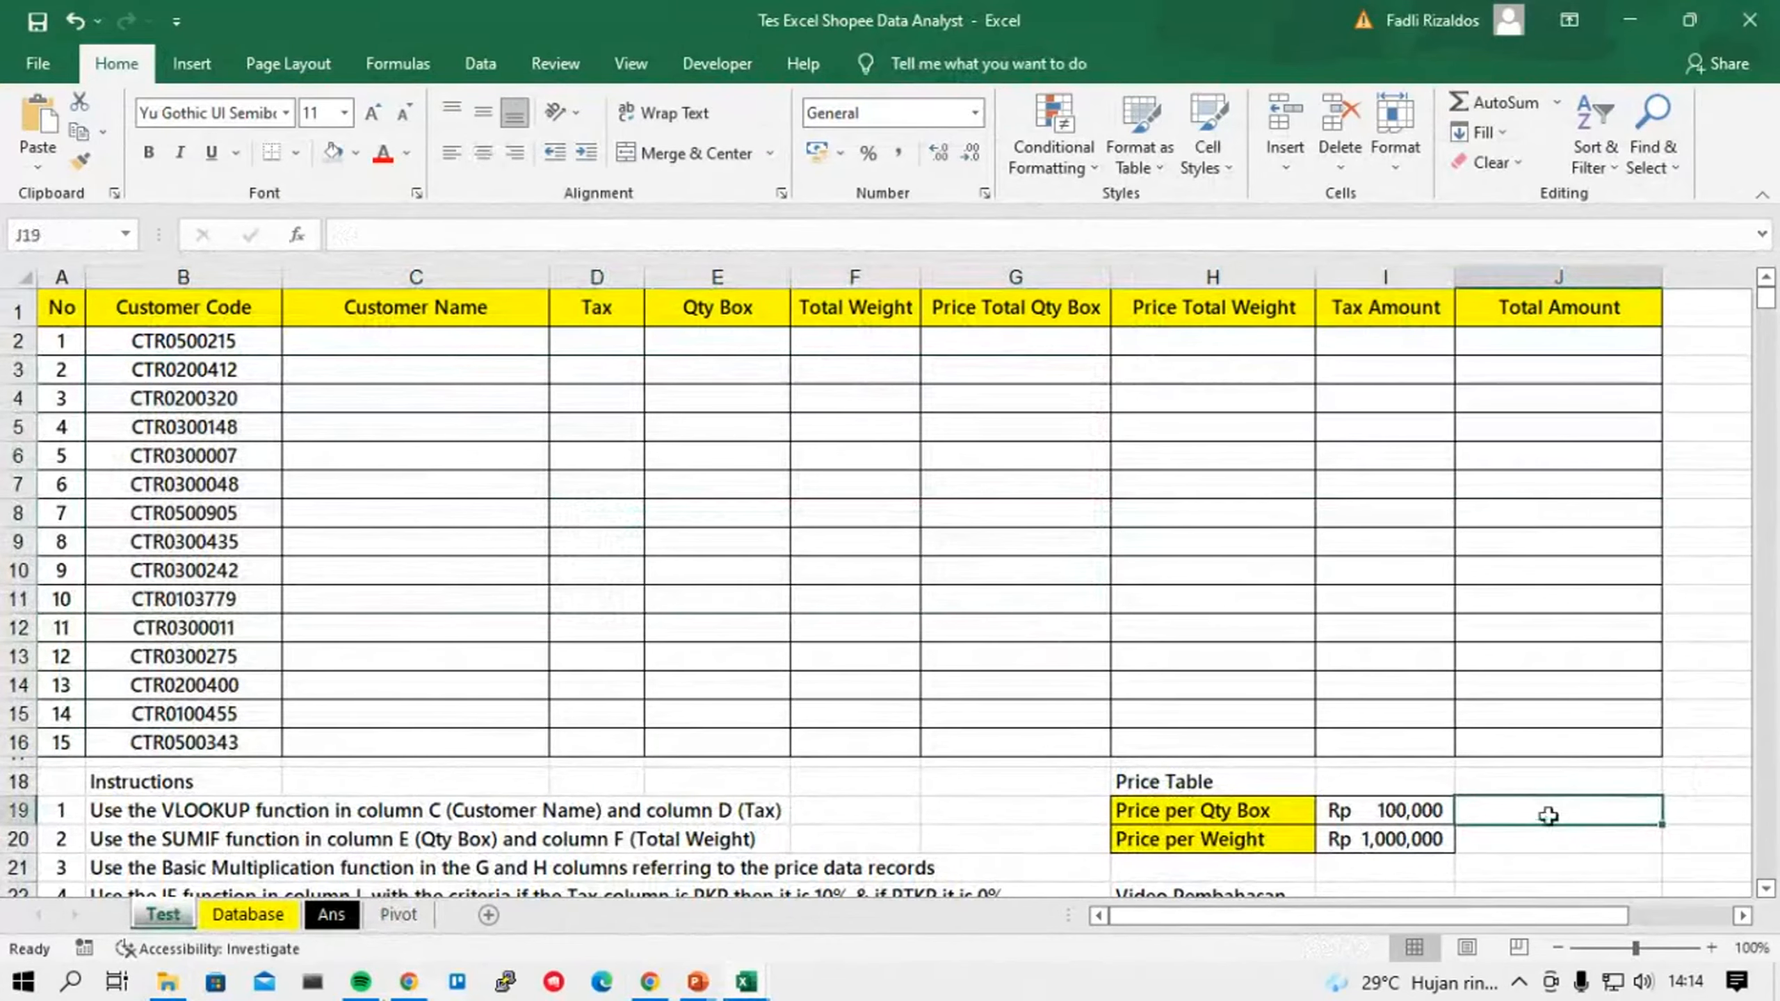
Check the Meetup chat in Chrome, then return to the Tes Excel Shopee Data Analyst workbook and review the whole Test table.
{"action": "left_click", "coordinate": [649, 981]}
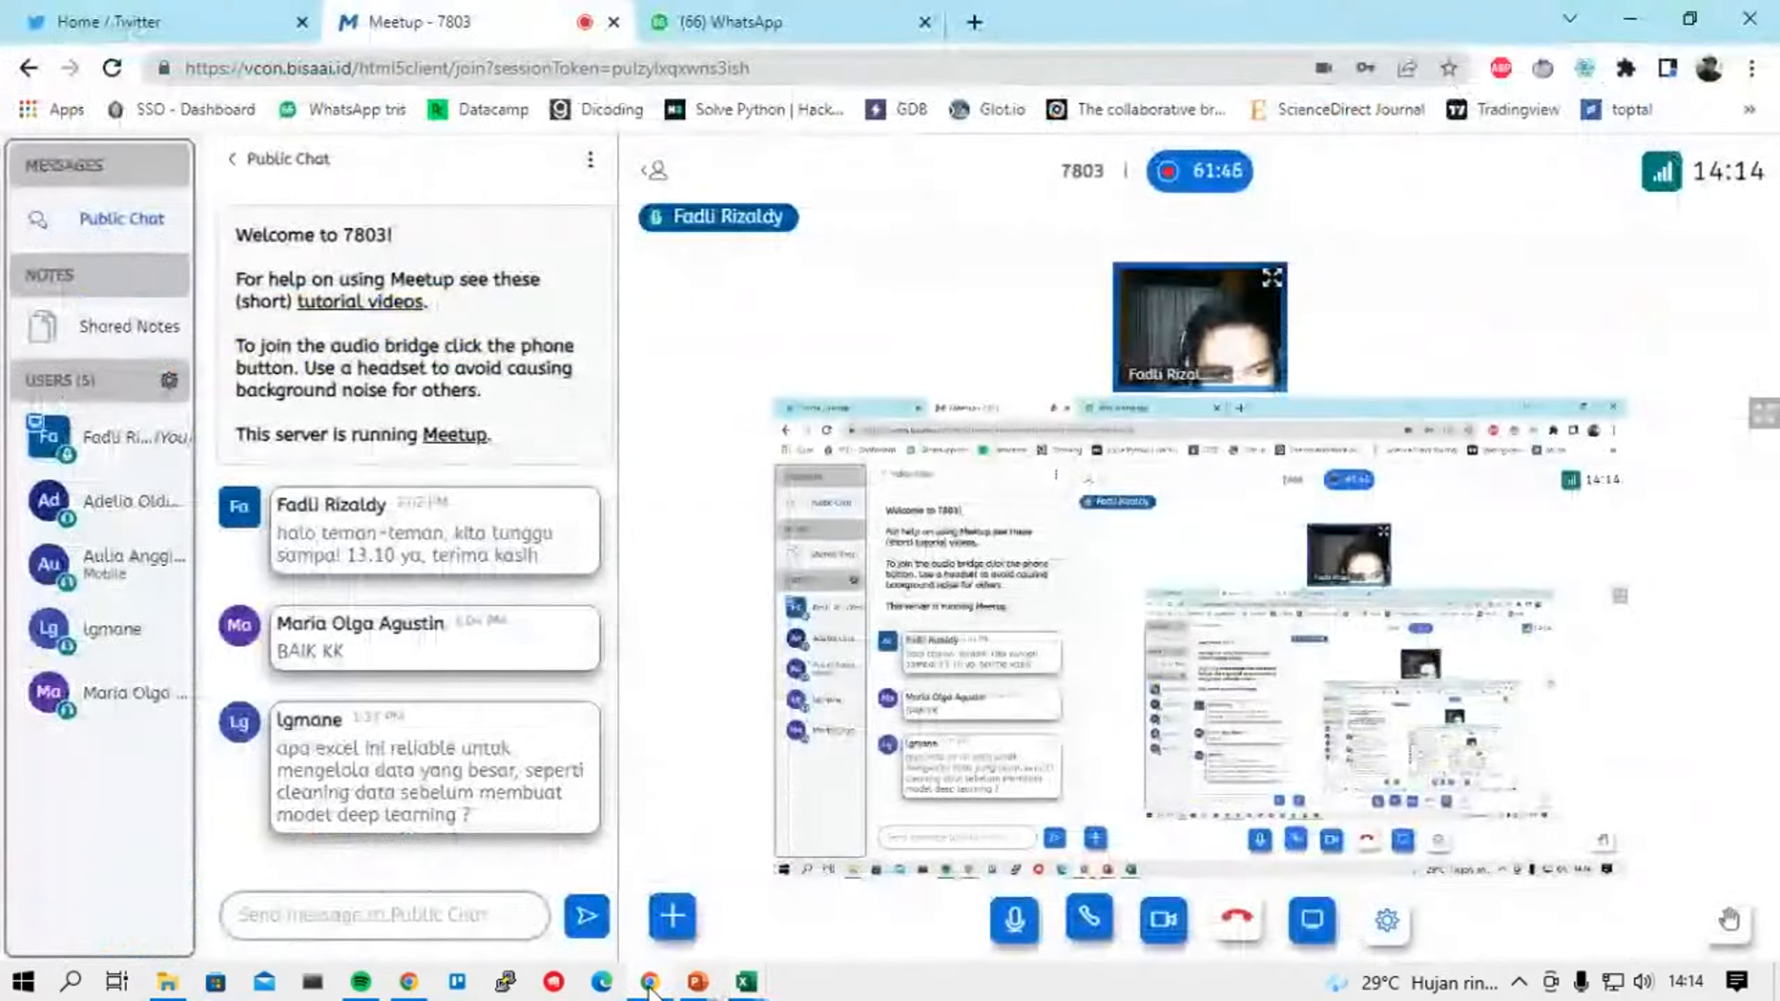
{"action": "left_click", "coordinate": [746, 982]}
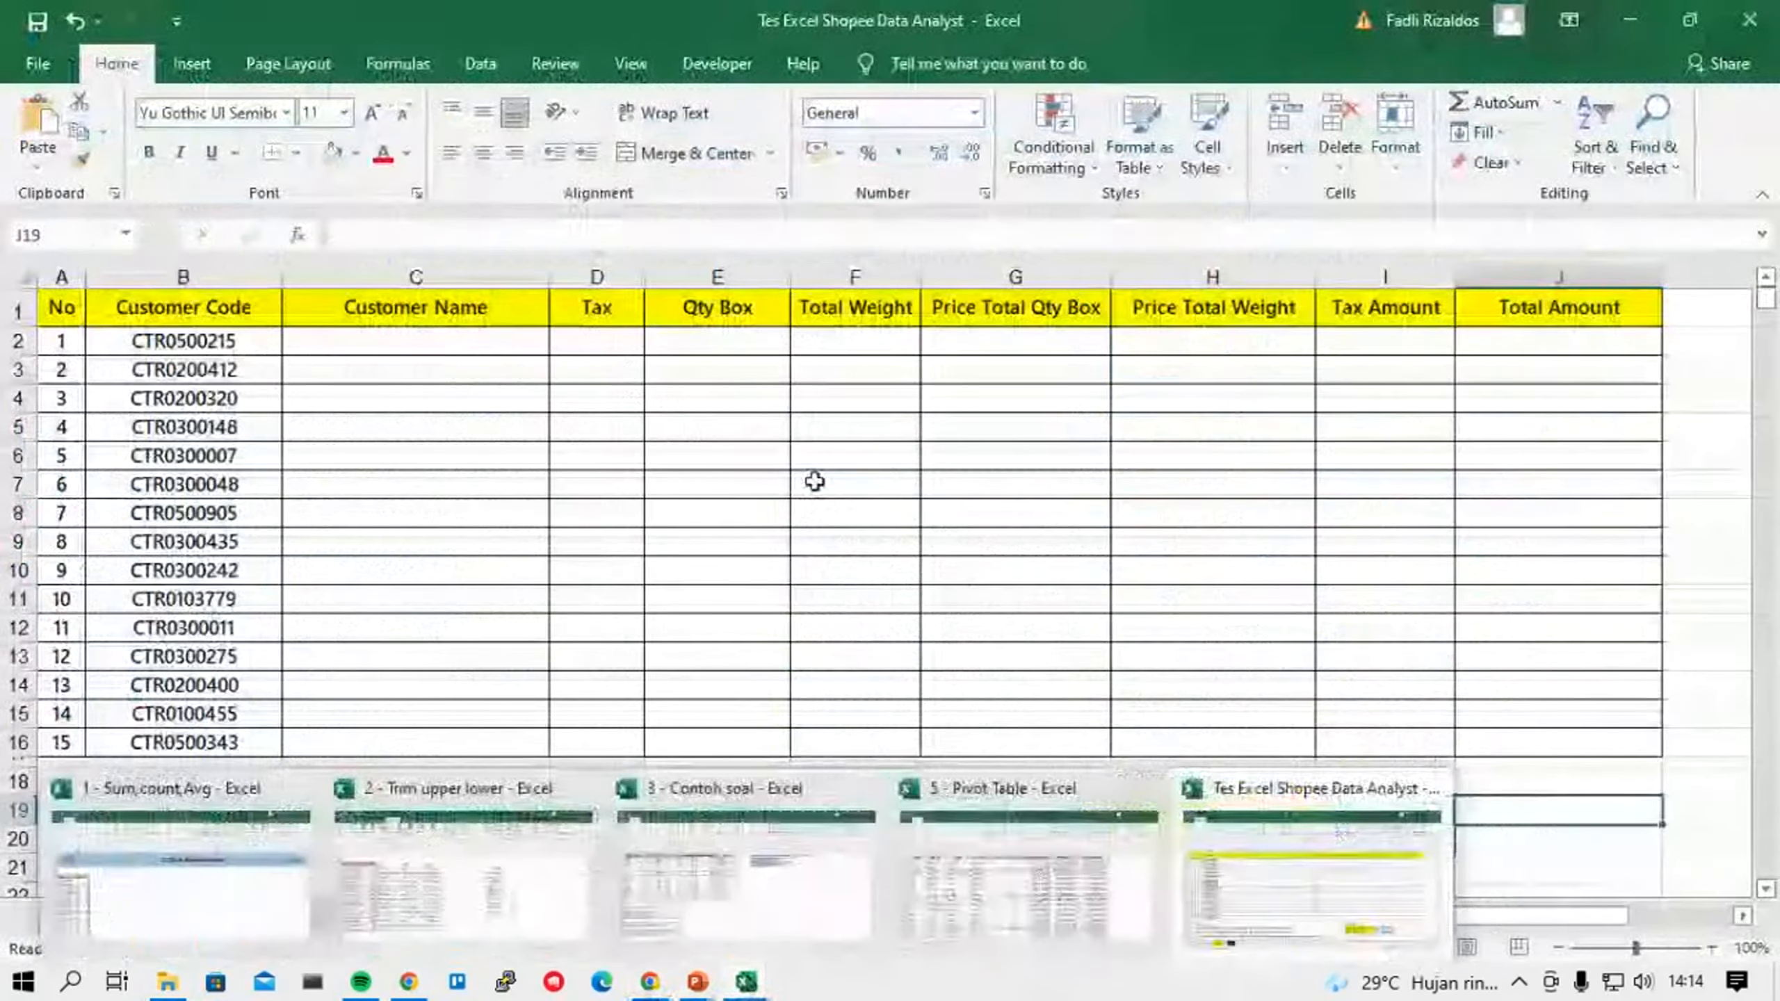
{"action": "left_click", "coordinate": [531, 477]}
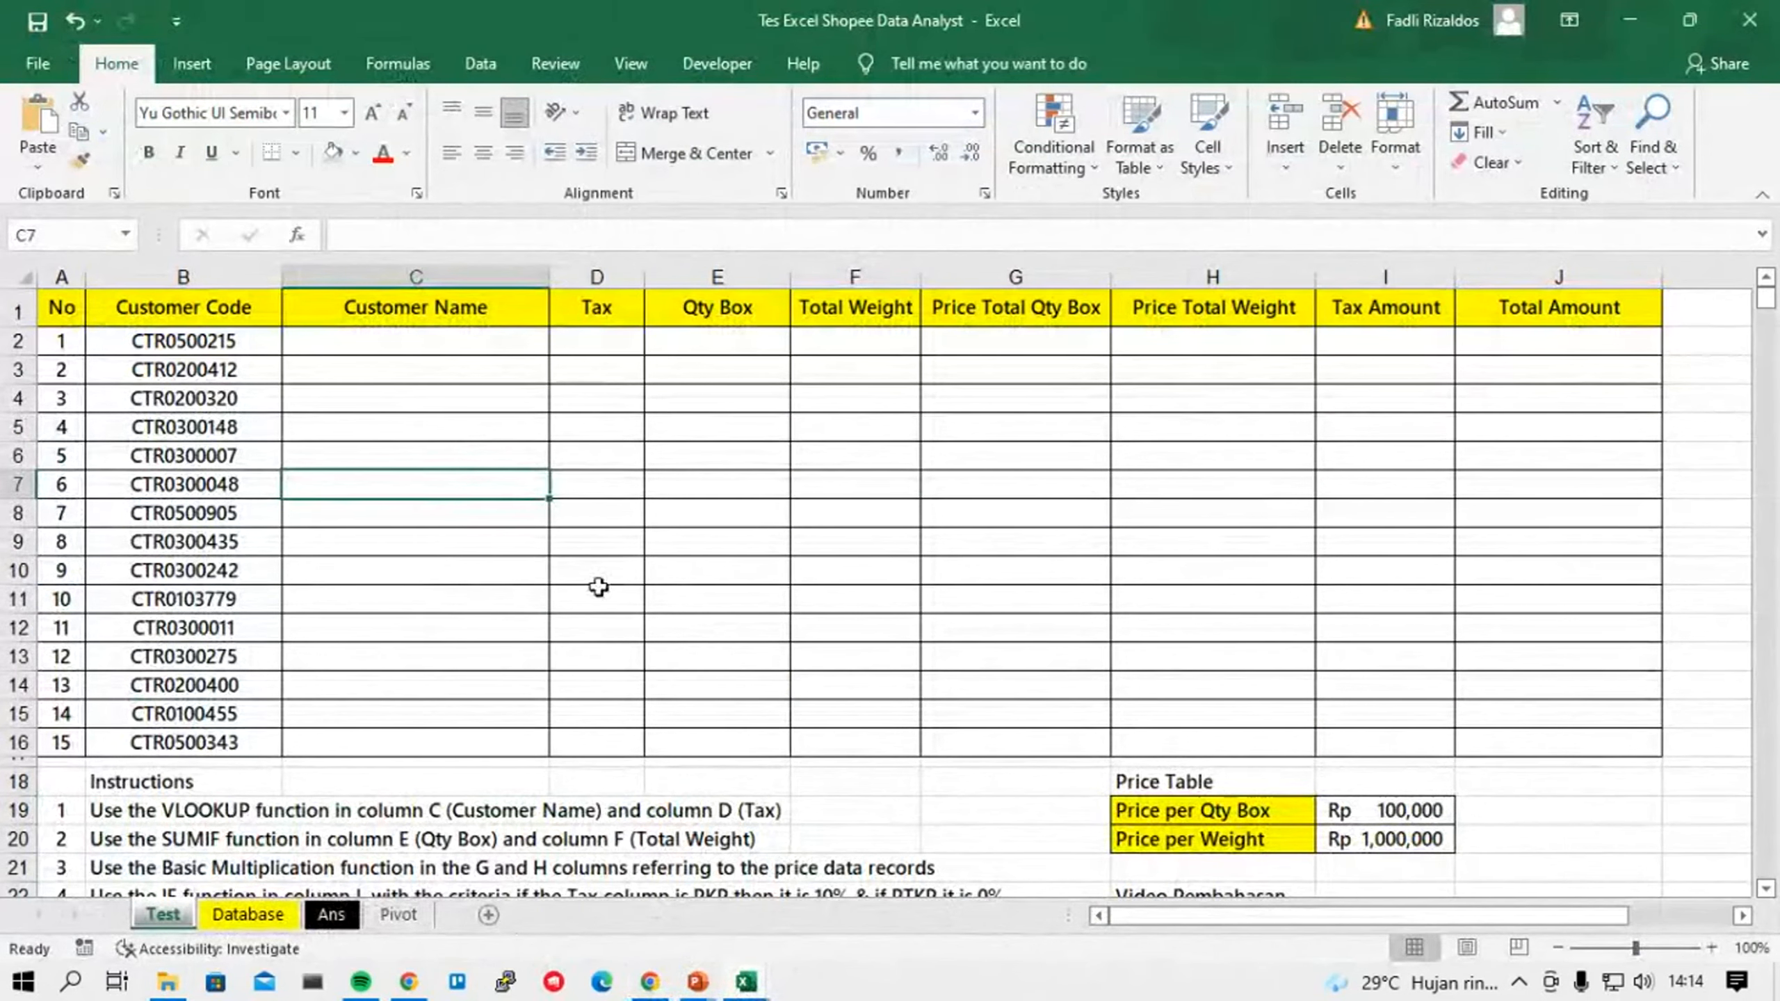
{"action": "left_click_drag", "start_coordinate": [47, 318], "coordinate": [1570, 728]}
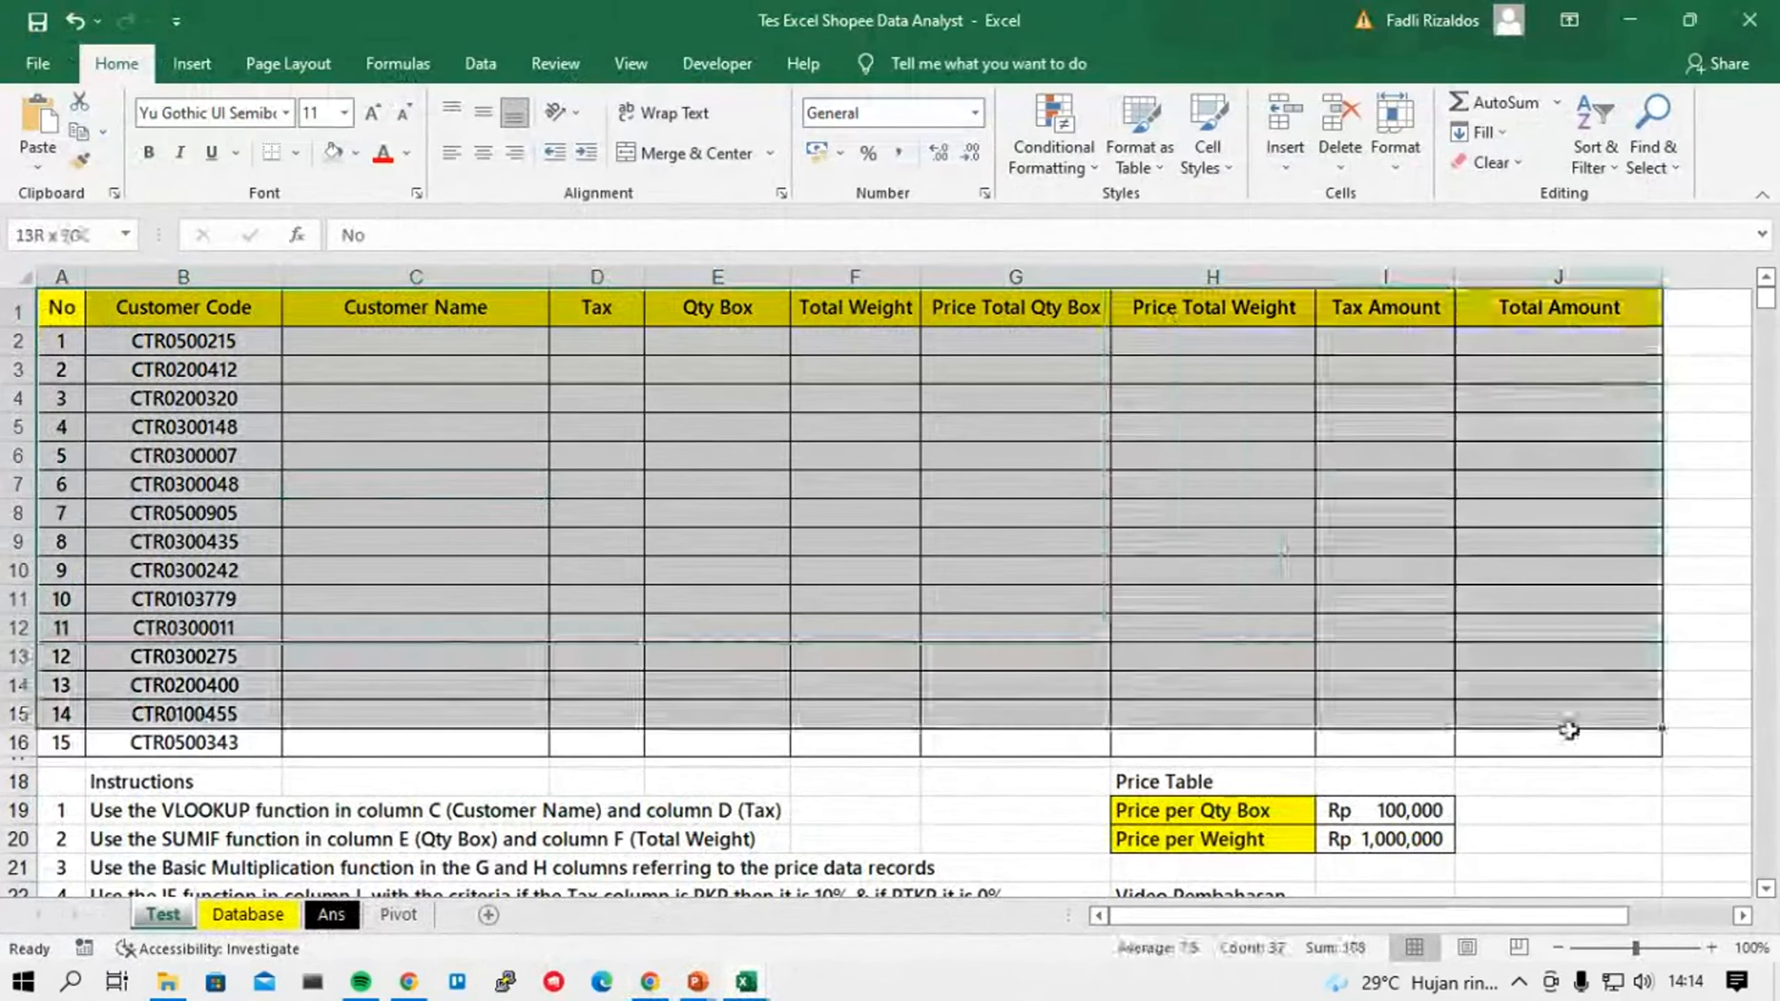
{"action": "left_click", "coordinate": [532, 366]}
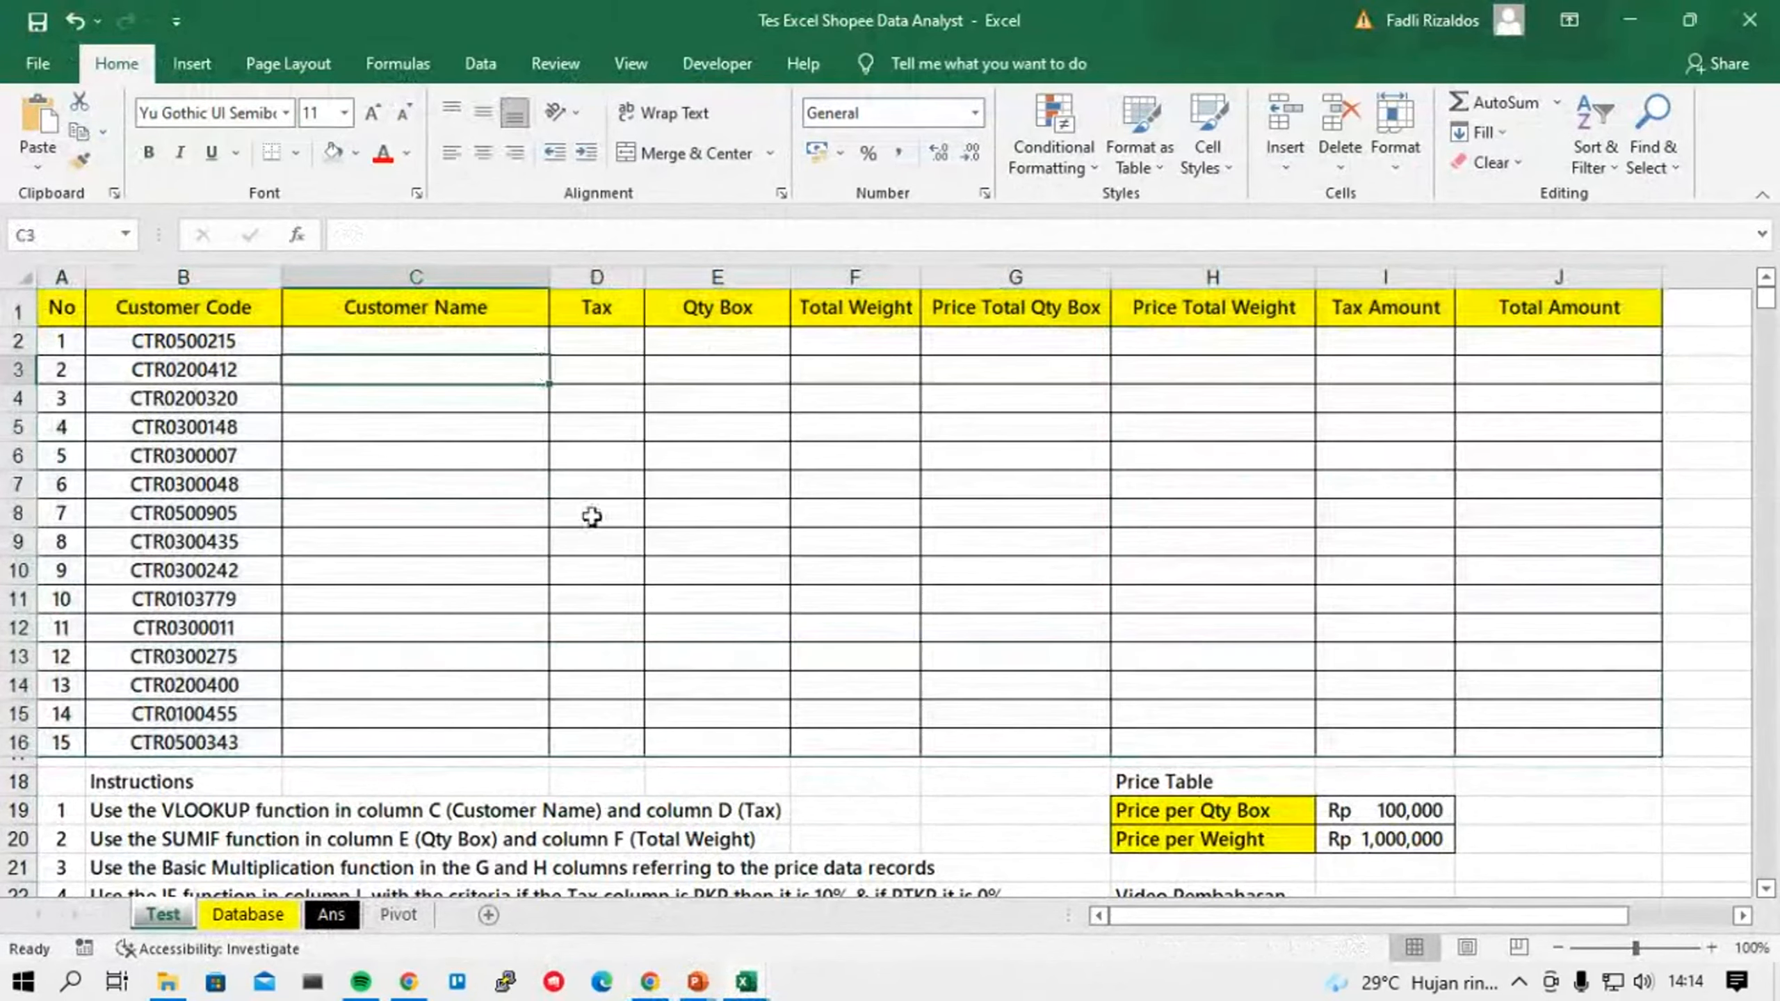
Read the six instructions in rows 19 to 24 of the Test sheet and glance at the Ans sheet before returning.
{"action": "scroll", "coordinate": [593, 518], "scroll_direction": "down", "scroll_amount": 3}
{"action": "left_click_drag", "start_coordinate": [66, 546], "coordinate": [826, 687]}
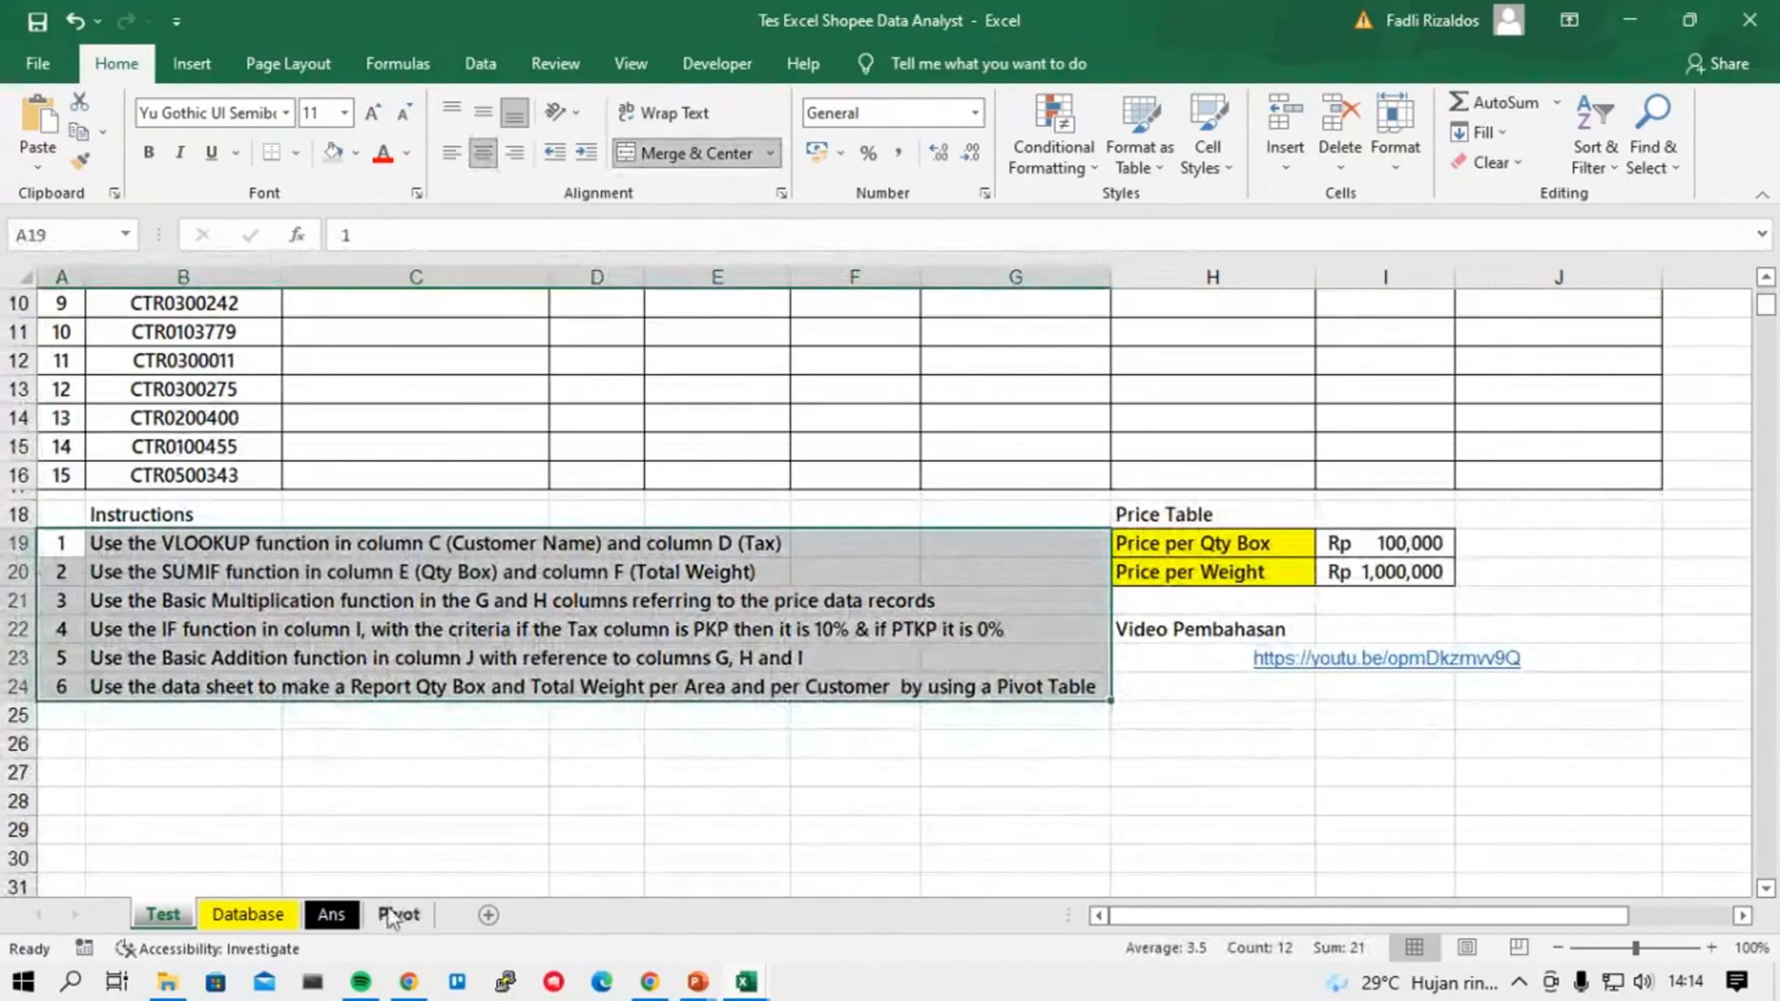
{"action": "left_click", "coordinate": [331, 914]}
{"action": "left_click", "coordinate": [165, 915]}
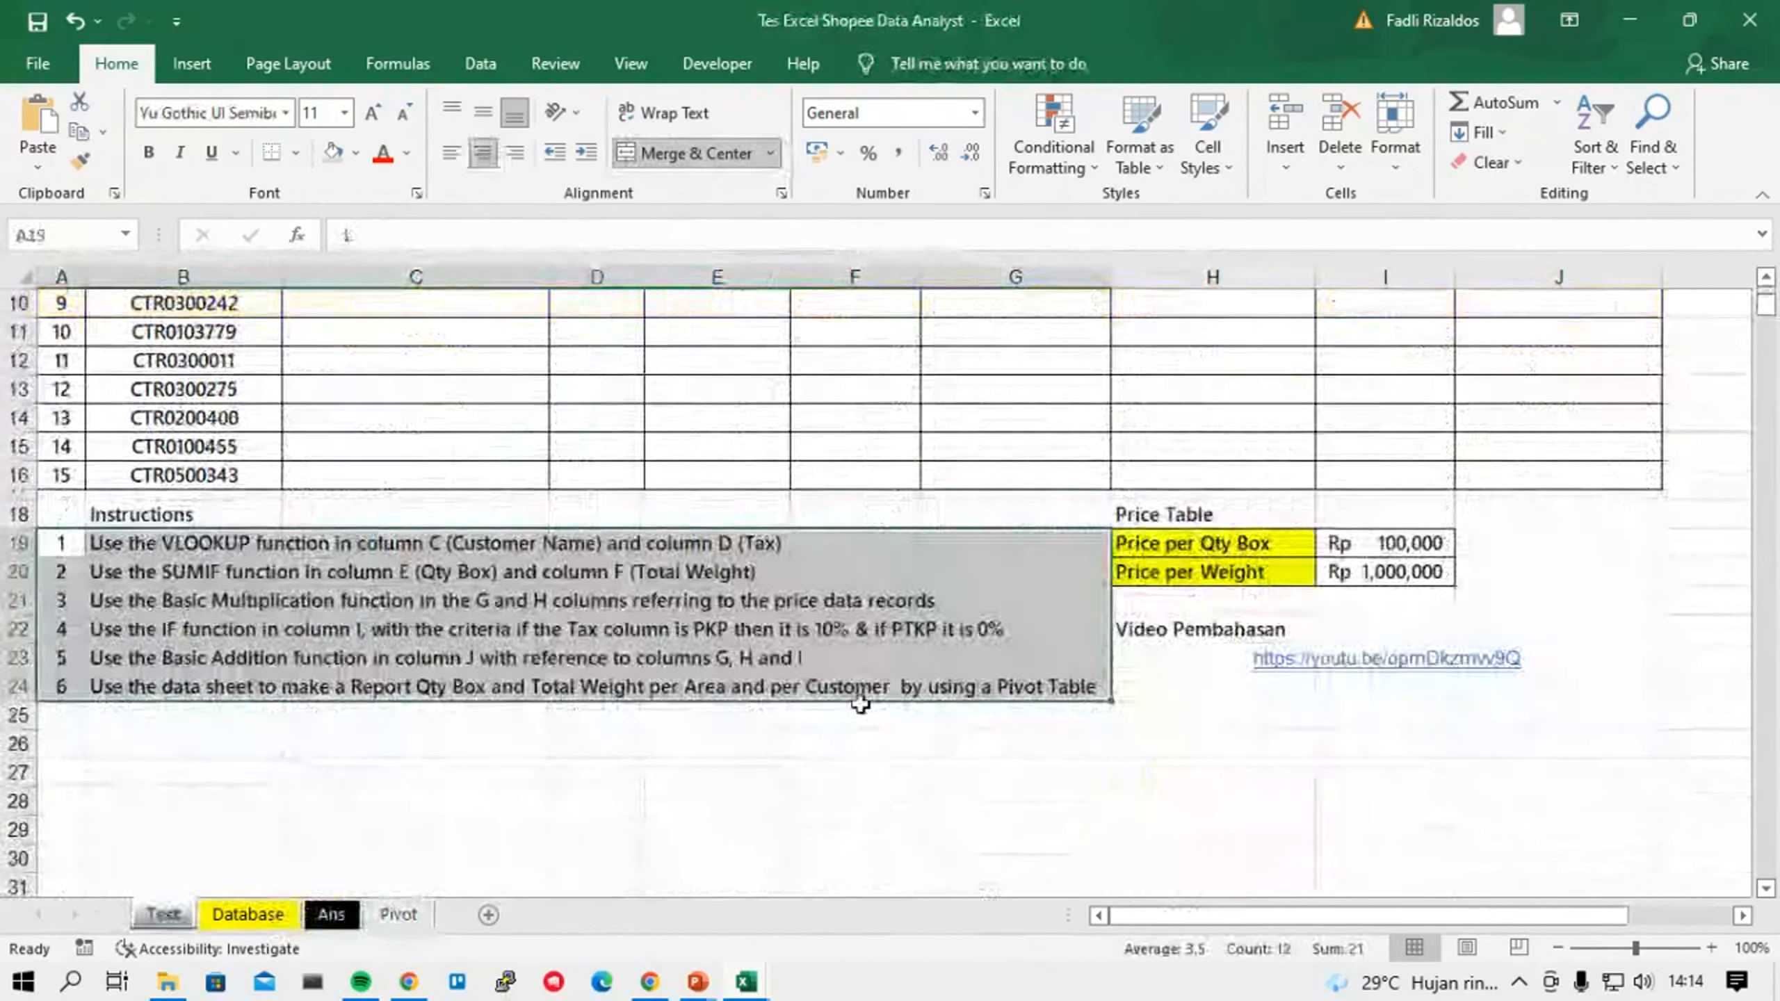
View the Video Pembahasan label and the YouTube link in H23 without opening the link.
{"action": "scroll", "coordinate": [911, 768], "scroll_direction": "up", "scroll_amount": 2}
{"action": "left_click", "coordinate": [1221, 839]}
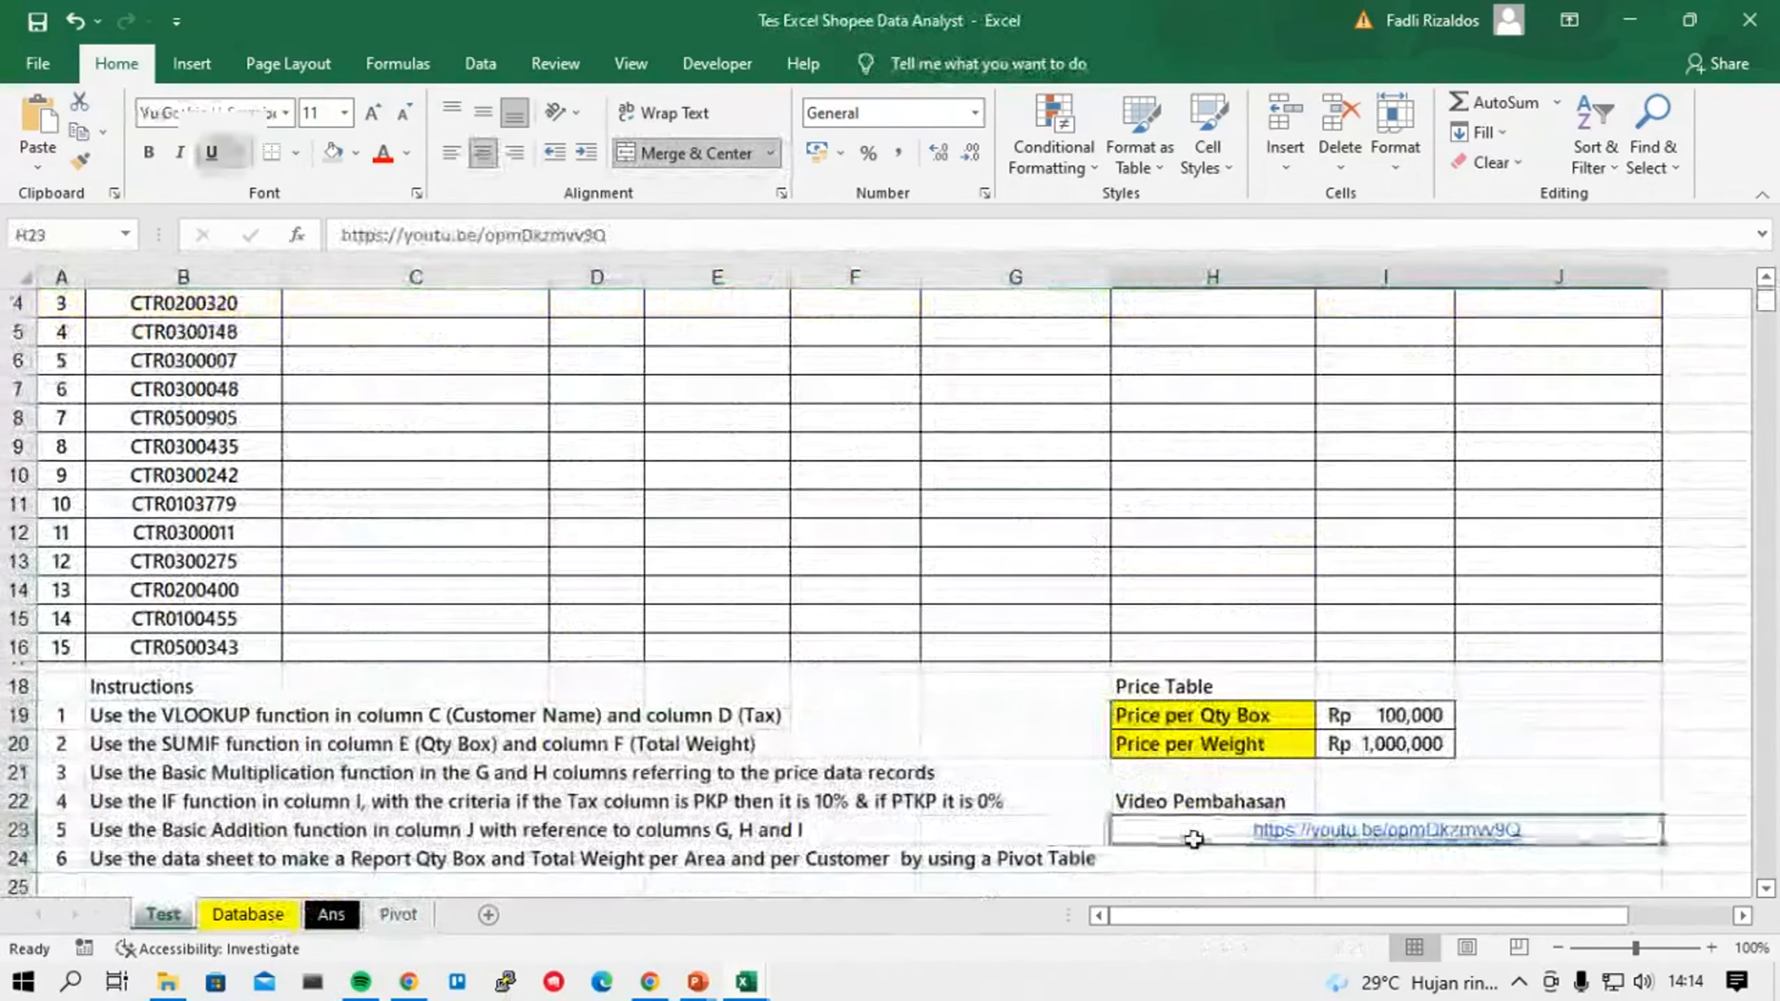
{"action": "left_click", "coordinate": [1189, 799]}
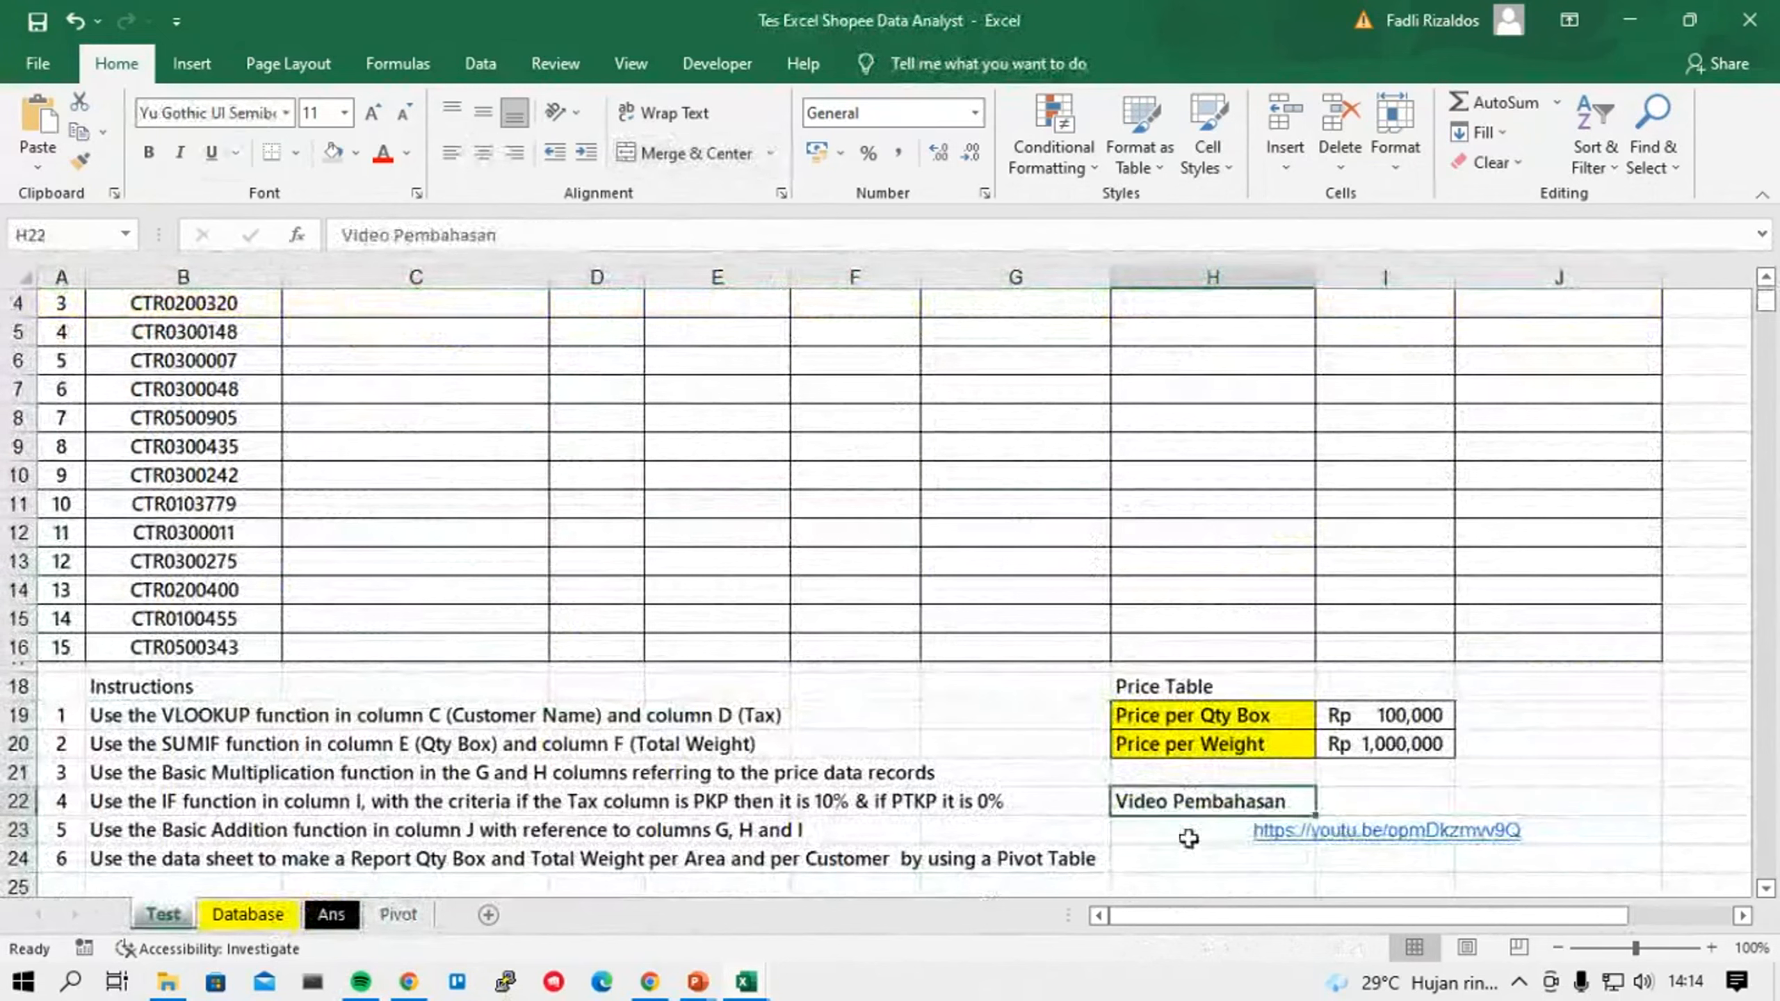
{"action": "left_click", "coordinate": [1132, 840]}
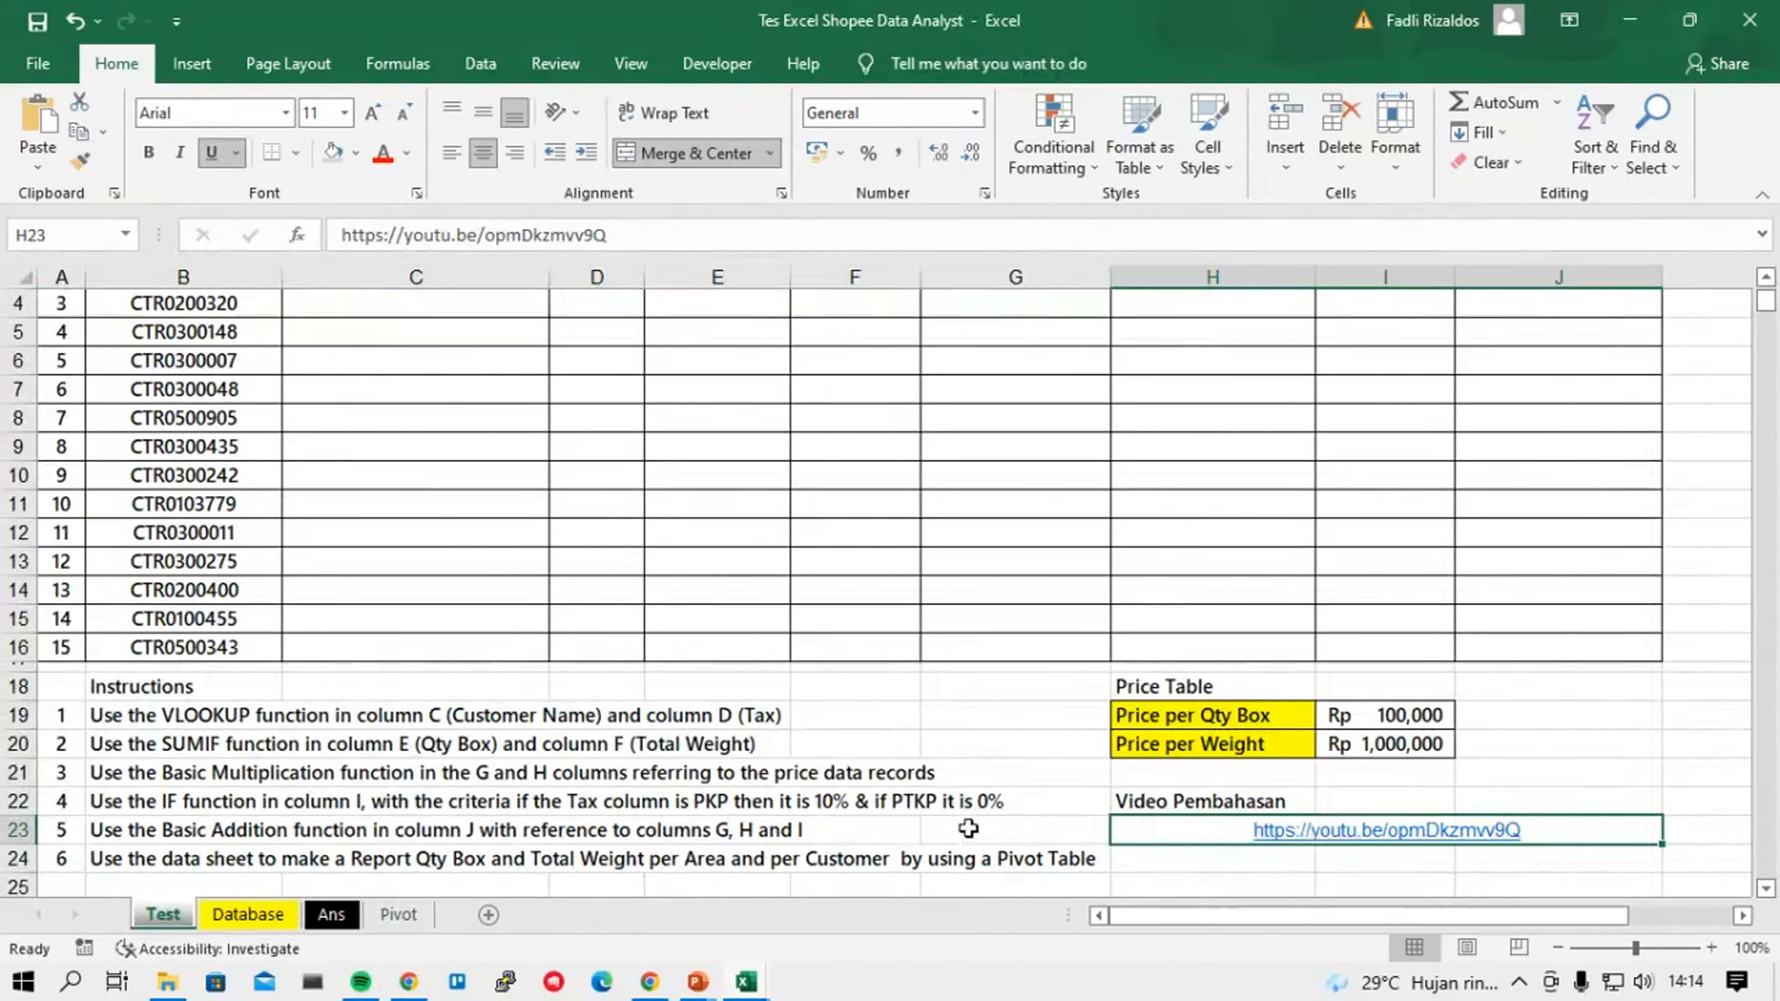
Review the empty Customer Name column of the Test table against the instructions beneath it.
{"action": "scroll", "coordinate": [968, 828], "scroll_direction": "up", "scroll_amount": 1}
{"action": "left_click", "coordinate": [463, 376]}
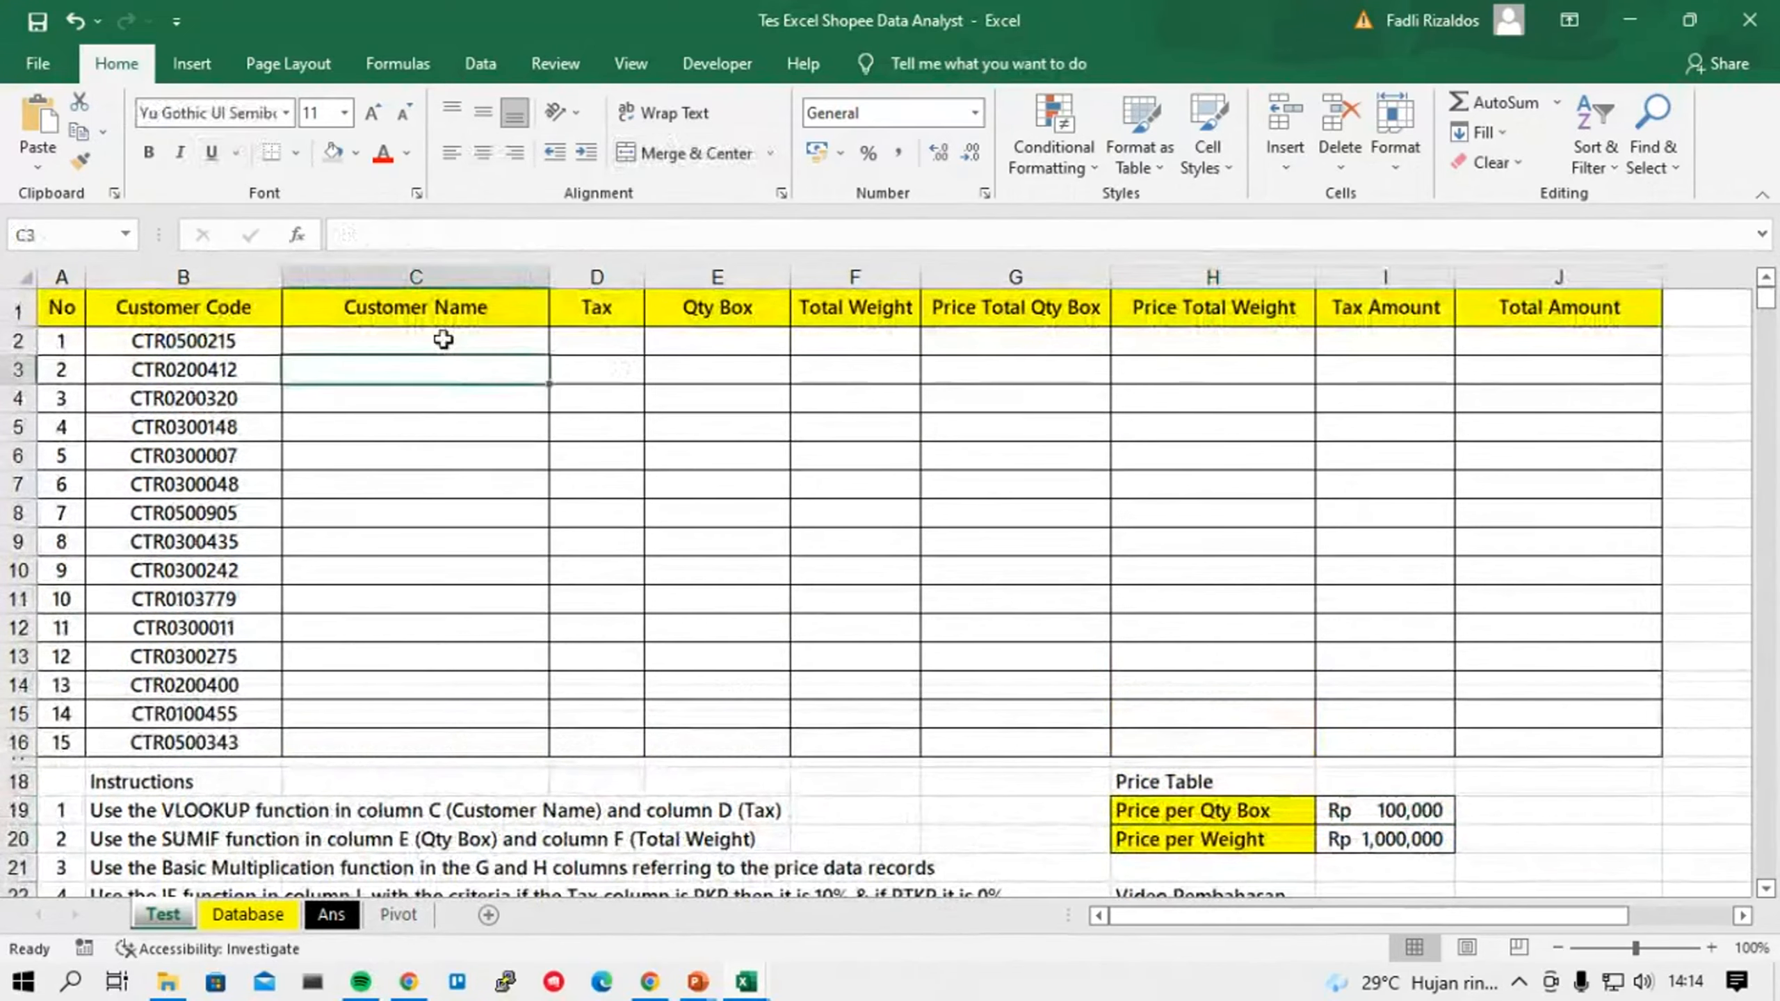
{"action": "left_click", "coordinate": [443, 339]}
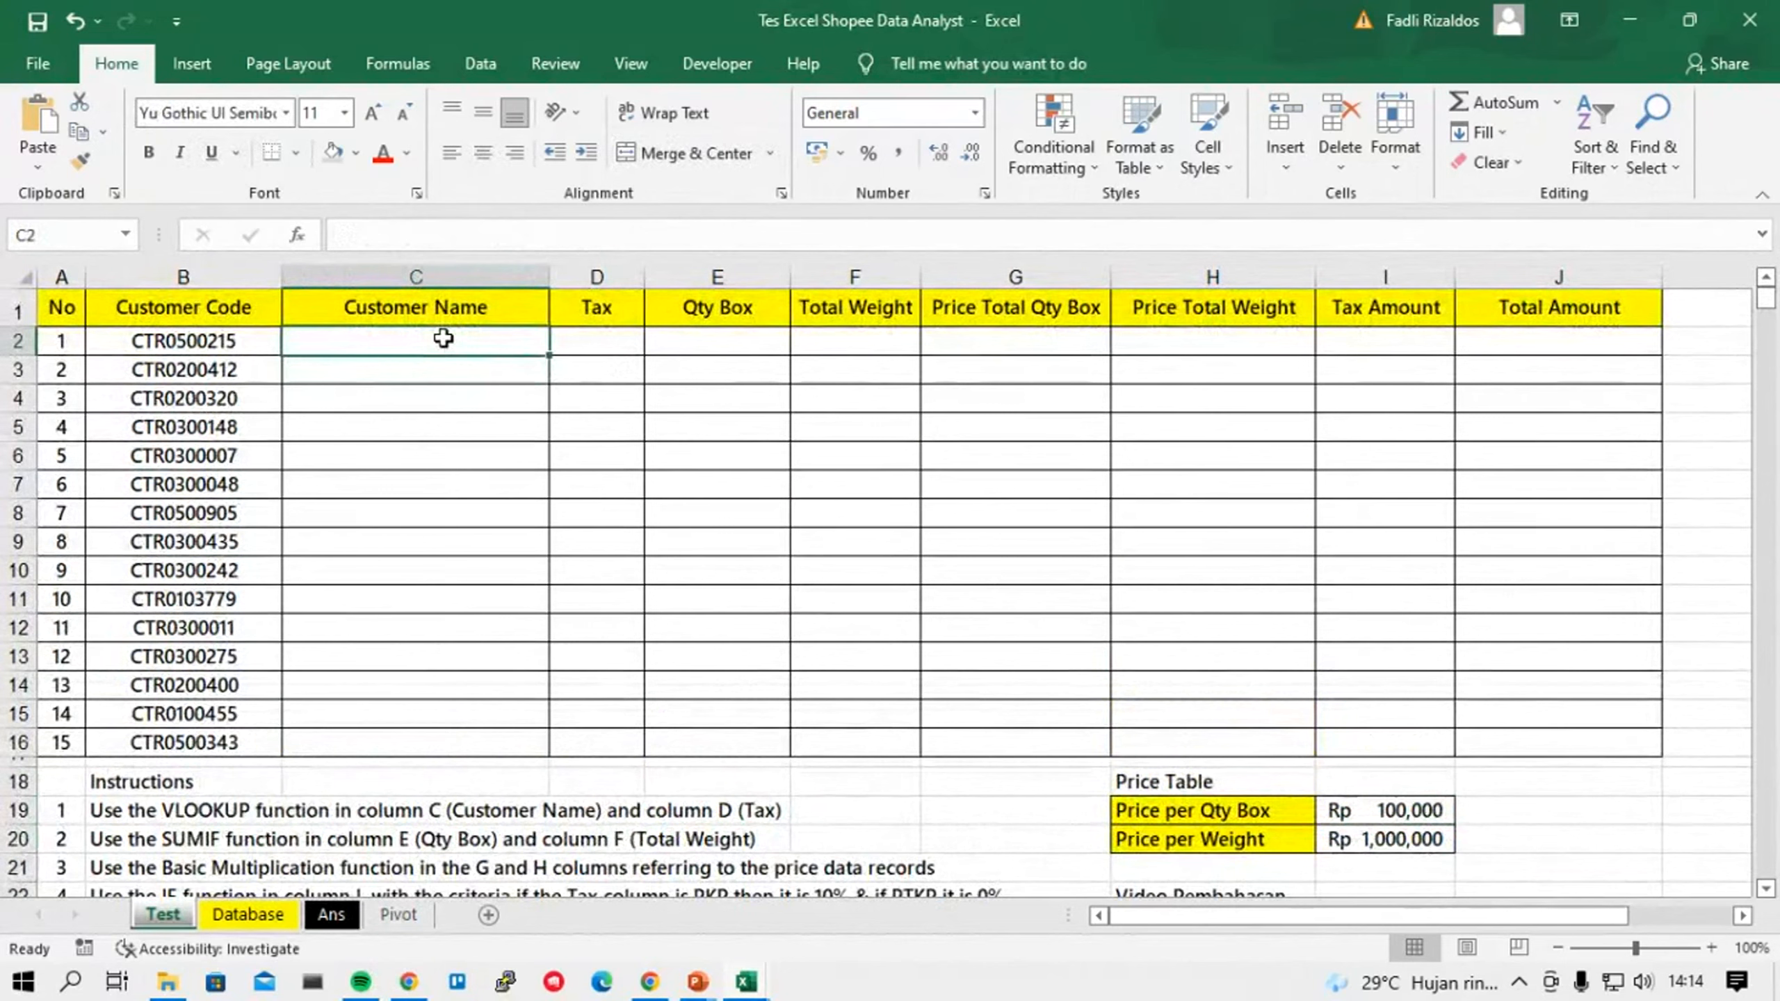
{"action": "scroll", "coordinate": [726, 655], "scroll_direction": "down", "scroll_amount": 3}
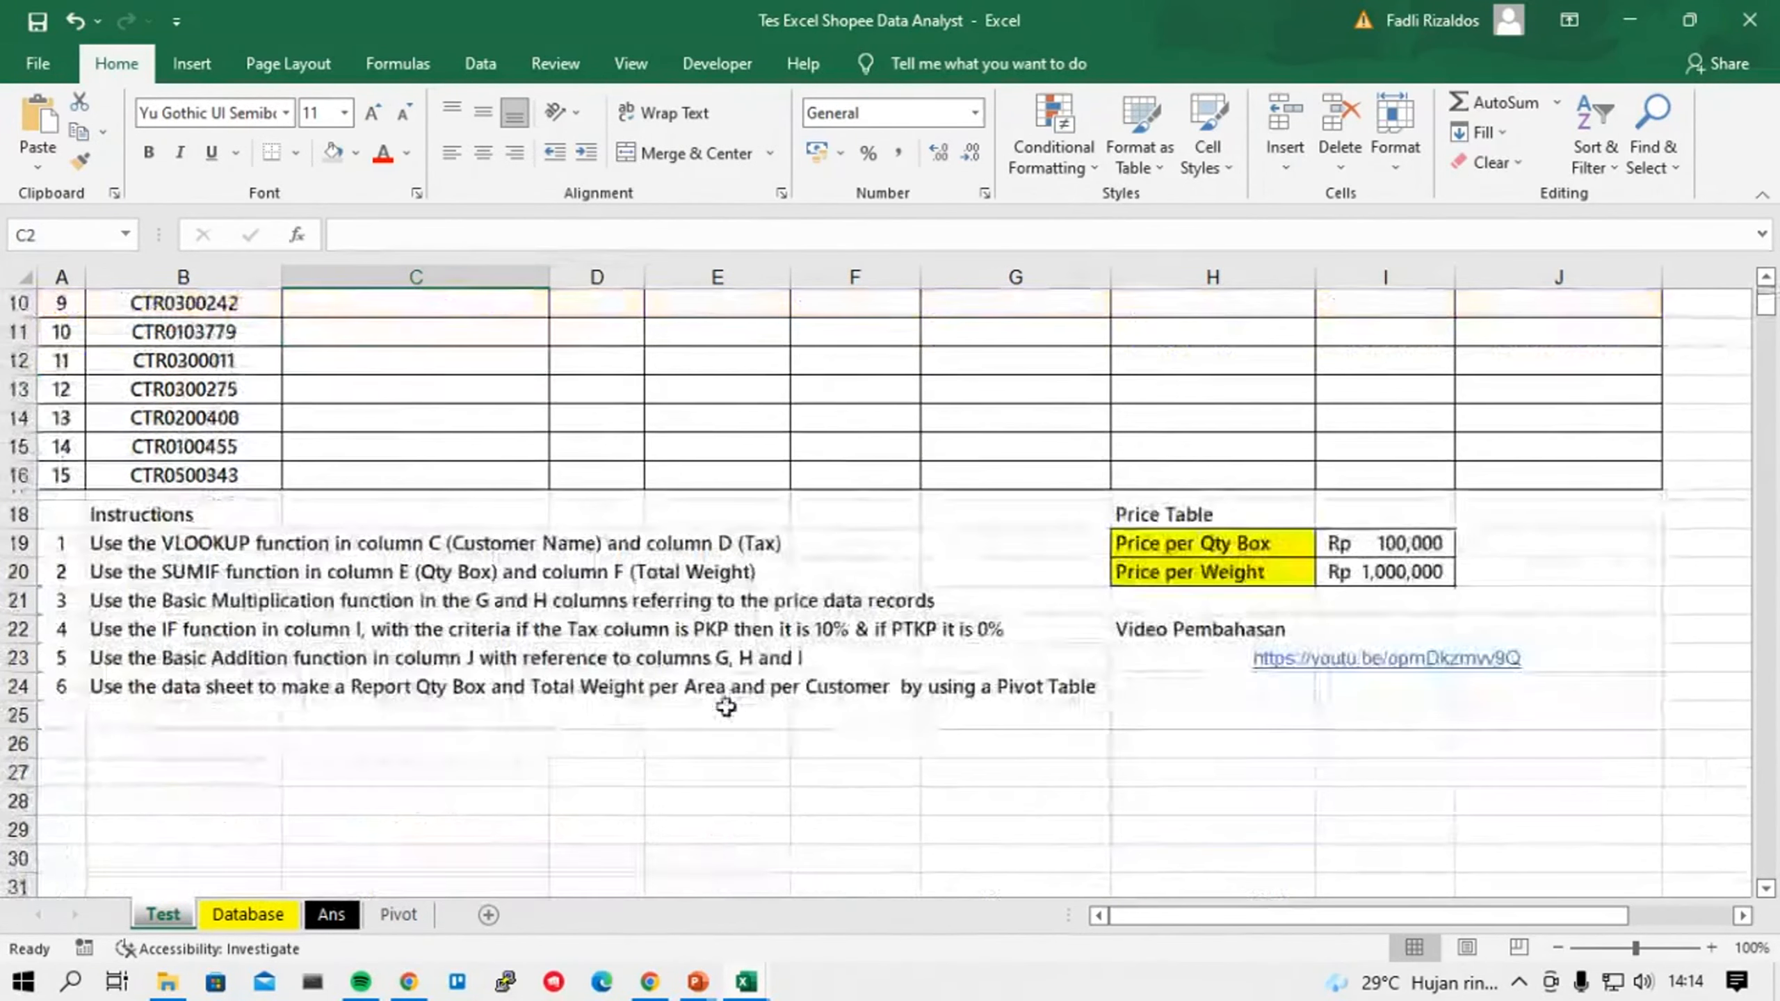
{"action": "scroll", "coordinate": [719, 696], "scroll_direction": "up", "scroll_amount": 3}
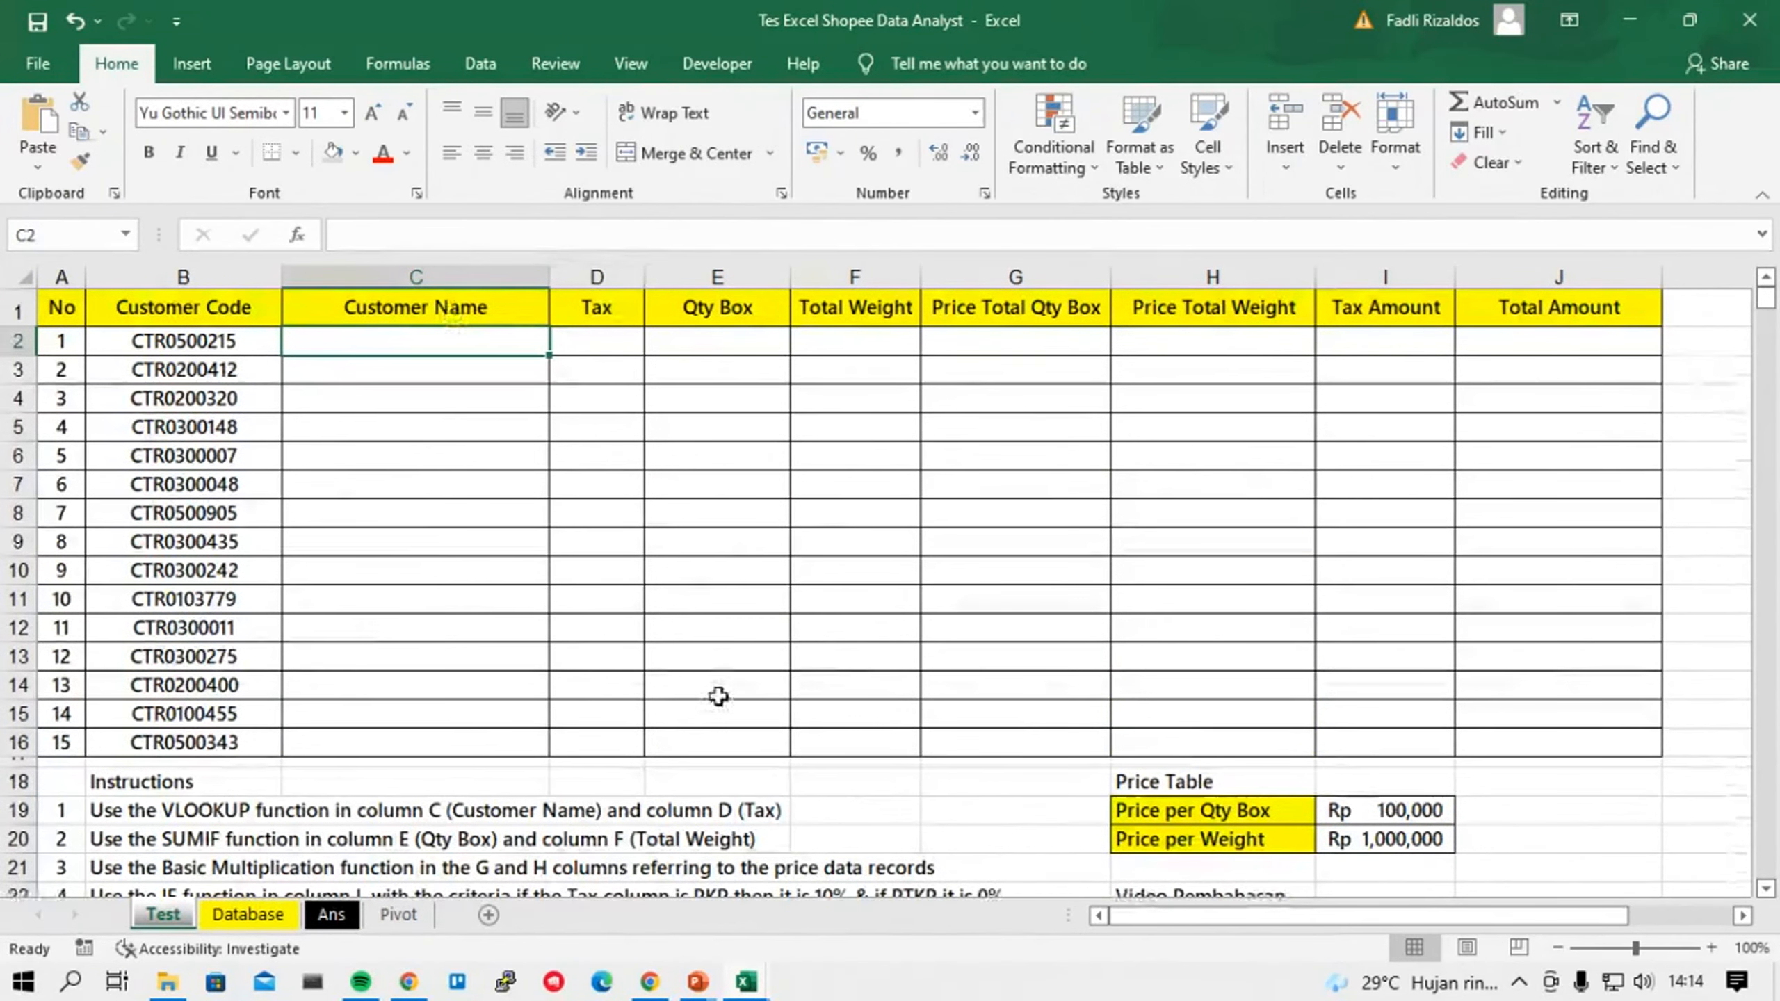
Compare cells B2 and C2 with the VLOOKUP instruction on the Test sheet, then open the Database sheet.
{"action": "left_click", "coordinate": [203, 347]}
{"action": "left_click", "coordinate": [347, 345]}
{"action": "scroll", "coordinate": [424, 527], "scroll_direction": "down", "scroll_amount": 1}
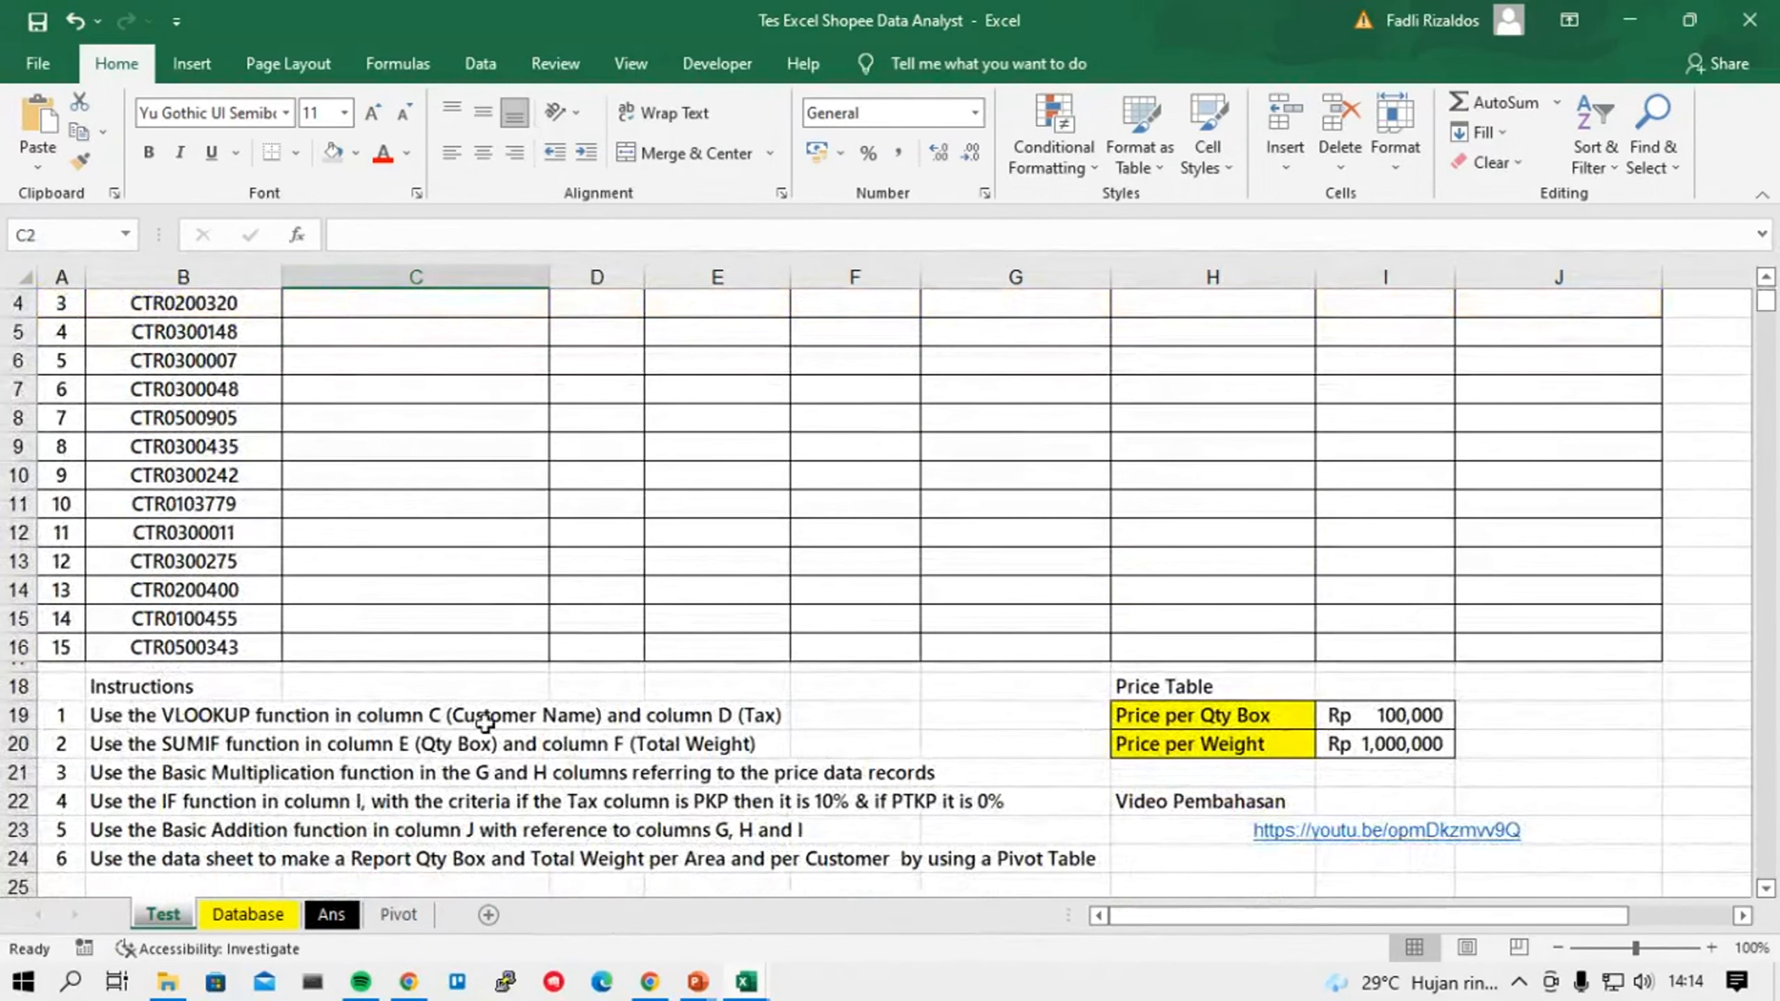
{"action": "scroll", "coordinate": [155, 715], "scroll_direction": "up", "scroll_amount": 1}
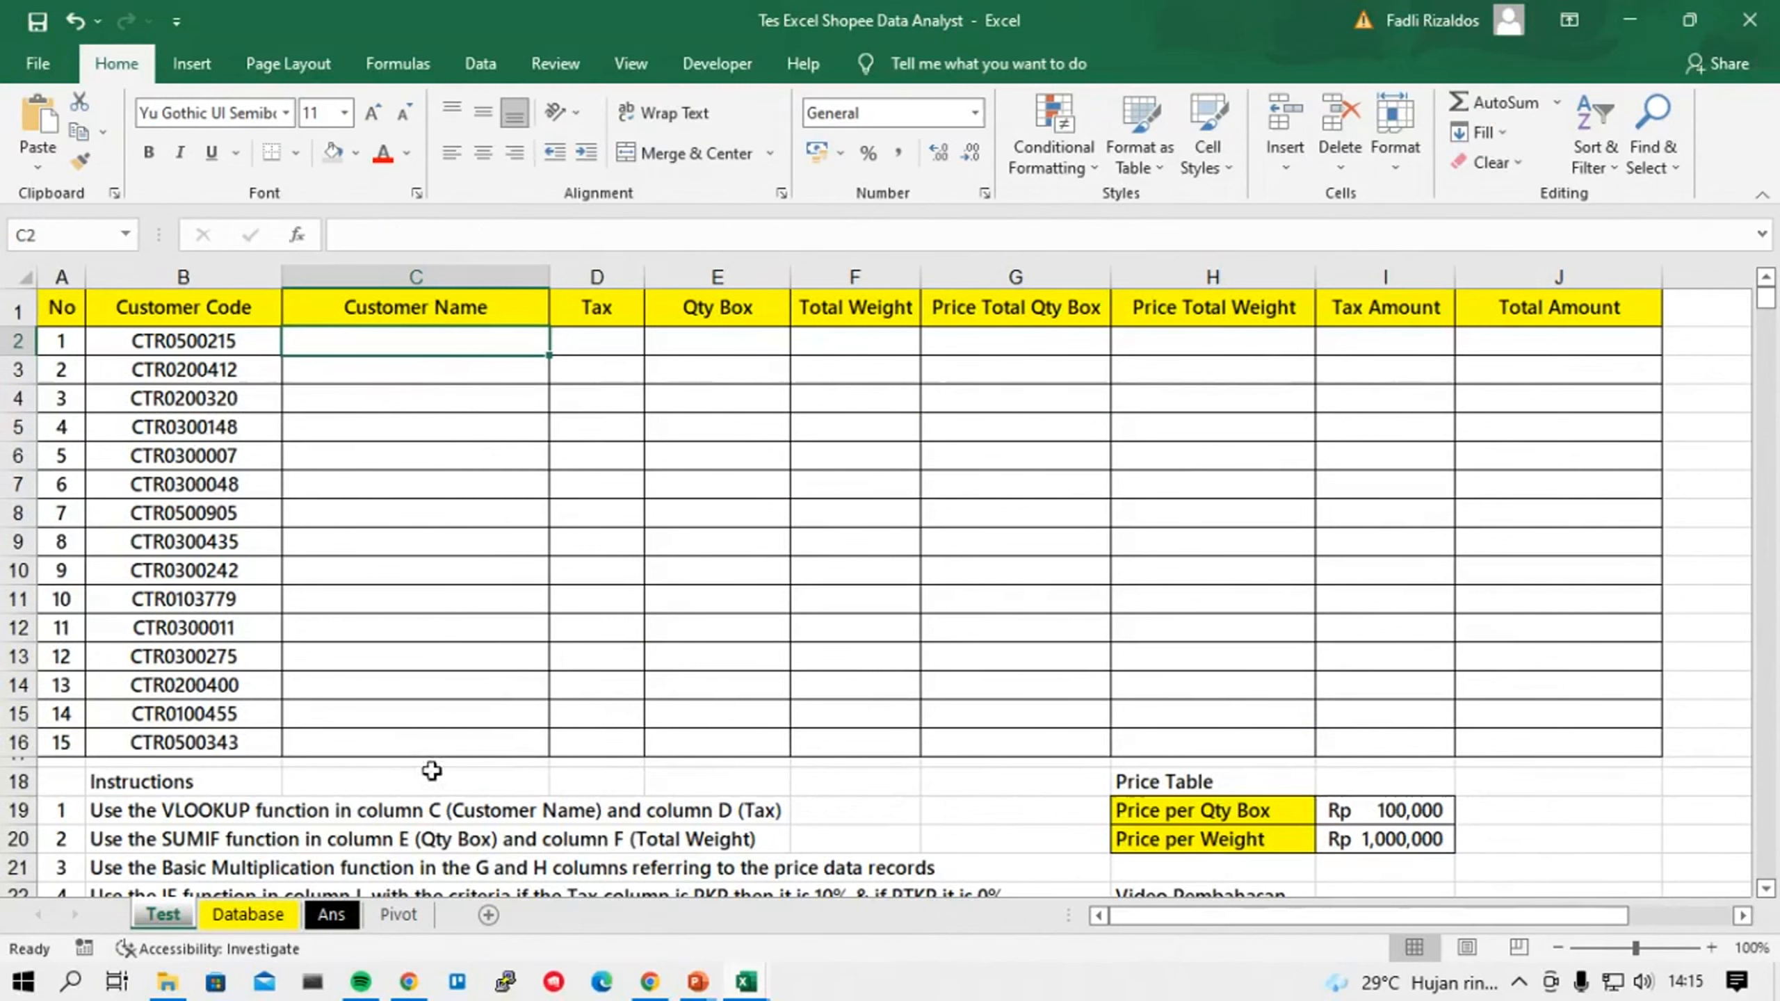
{"action": "left_click", "coordinate": [276, 915]}
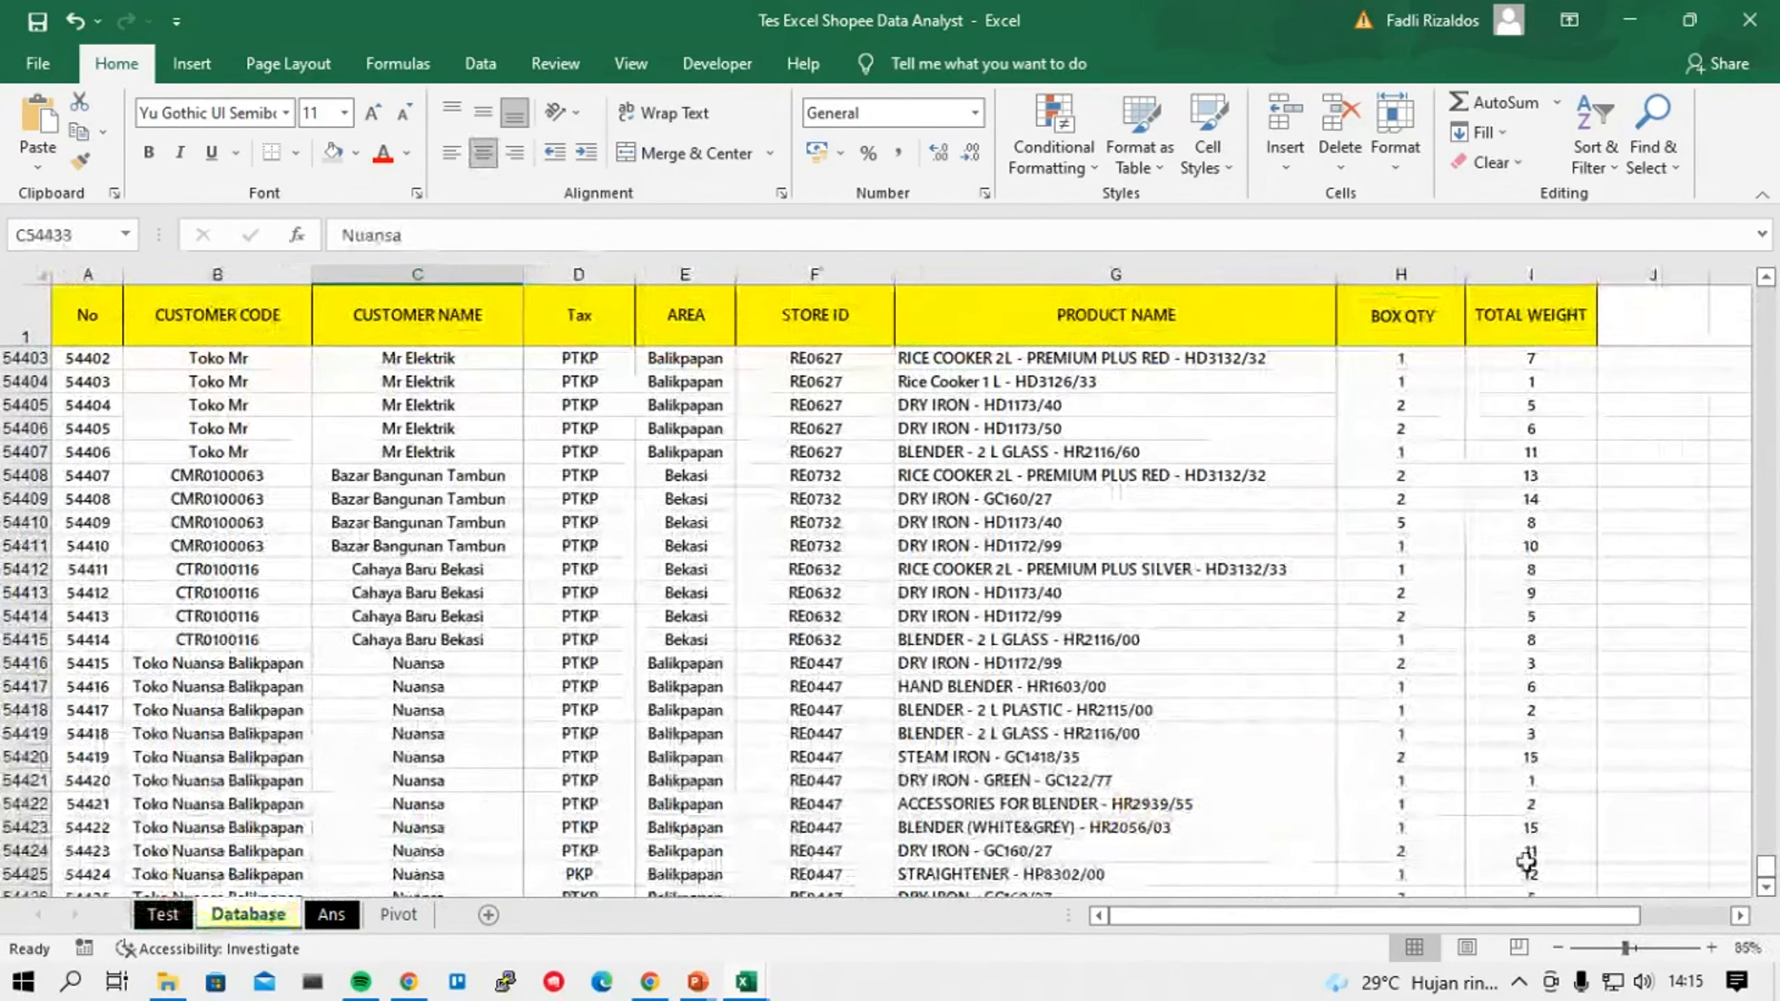
Inspect the Customer Code entries in the last rows of the Database sheet and return to its first records.
{"action": "left_click", "coordinate": [579, 851]}
{"action": "left_click", "coordinate": [148, 853]}
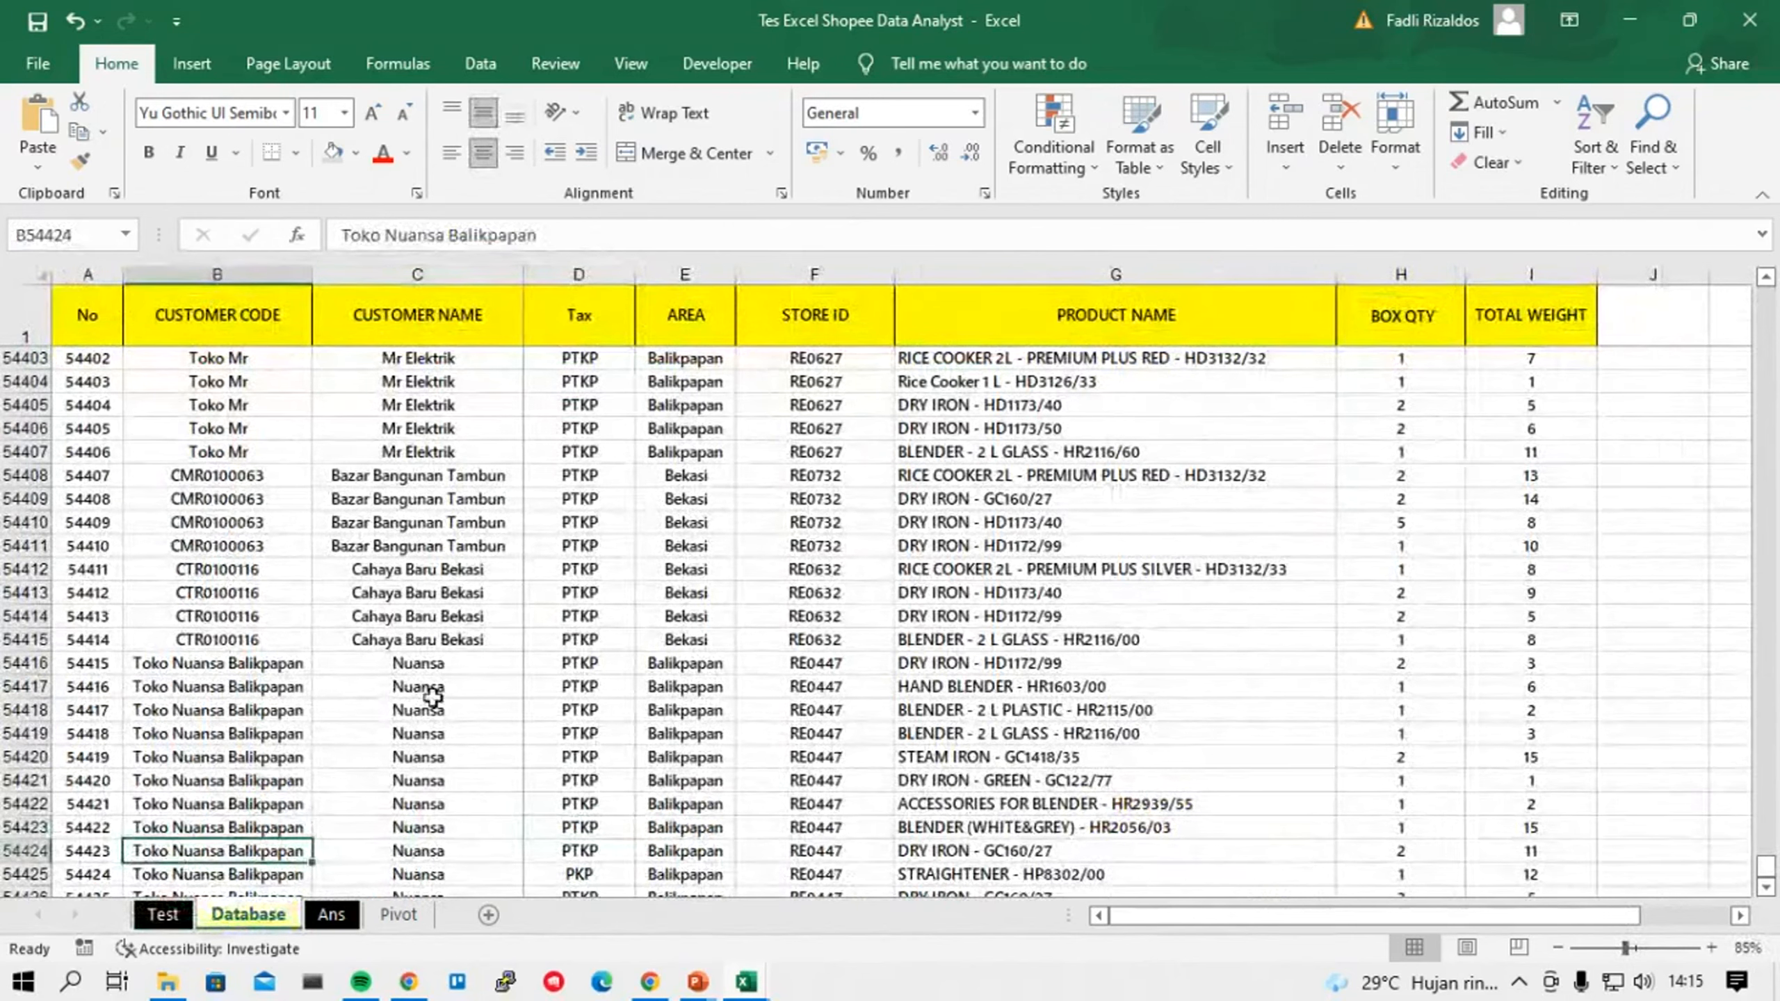
{"action": "scroll", "coordinate": [434, 698], "scroll_direction": "down", "scroll_amount": 5}
{"action": "scroll", "coordinate": [436, 700], "scroll_direction": "up", "scroll_amount": 7}
{"action": "scroll", "coordinate": [435, 699], "scroll_direction": "down", "scroll_amount": 13}
{"action": "scroll", "coordinate": [245, 688], "scroll_direction": "up", "scroll_amount": 7}
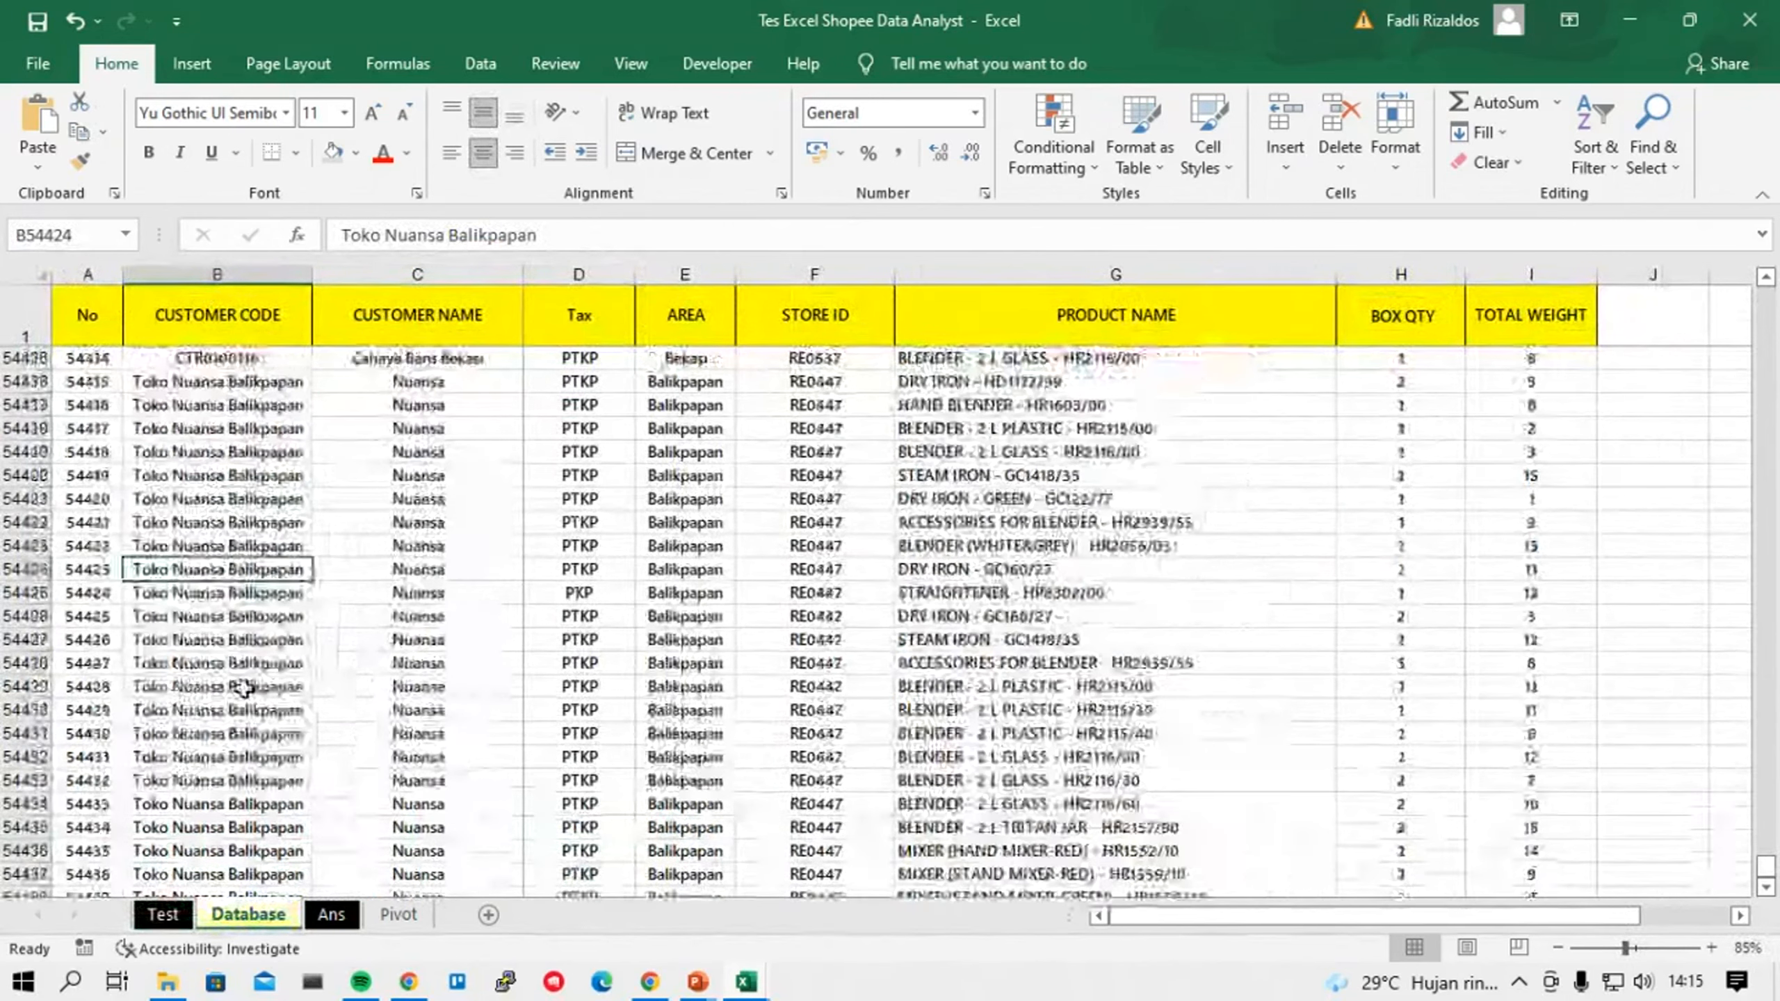
{"action": "scroll", "coordinate": [242, 689], "scroll_direction": "down", "scroll_amount": 5}
{"action": "left_click", "coordinate": [223, 760]}
{"action": "left_click", "coordinate": [236, 705]}
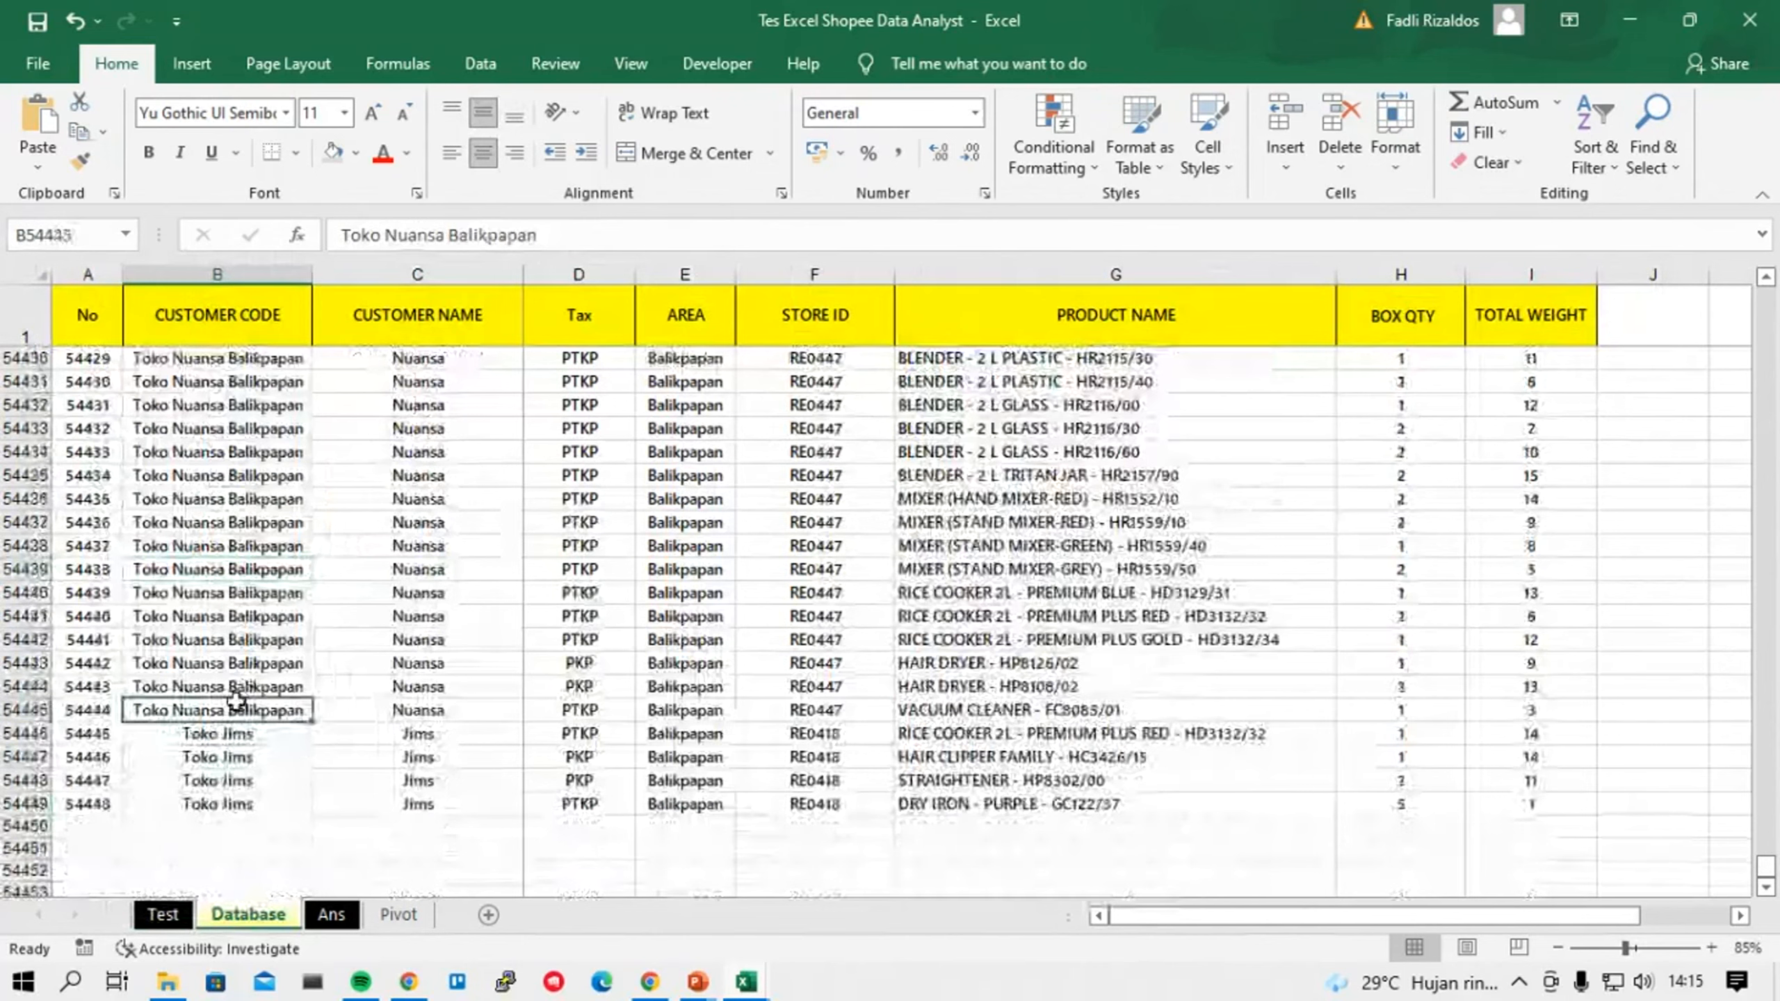
{"action": "key", "text": "ctrl+Up"}
{"action": "key", "text": "Down"}
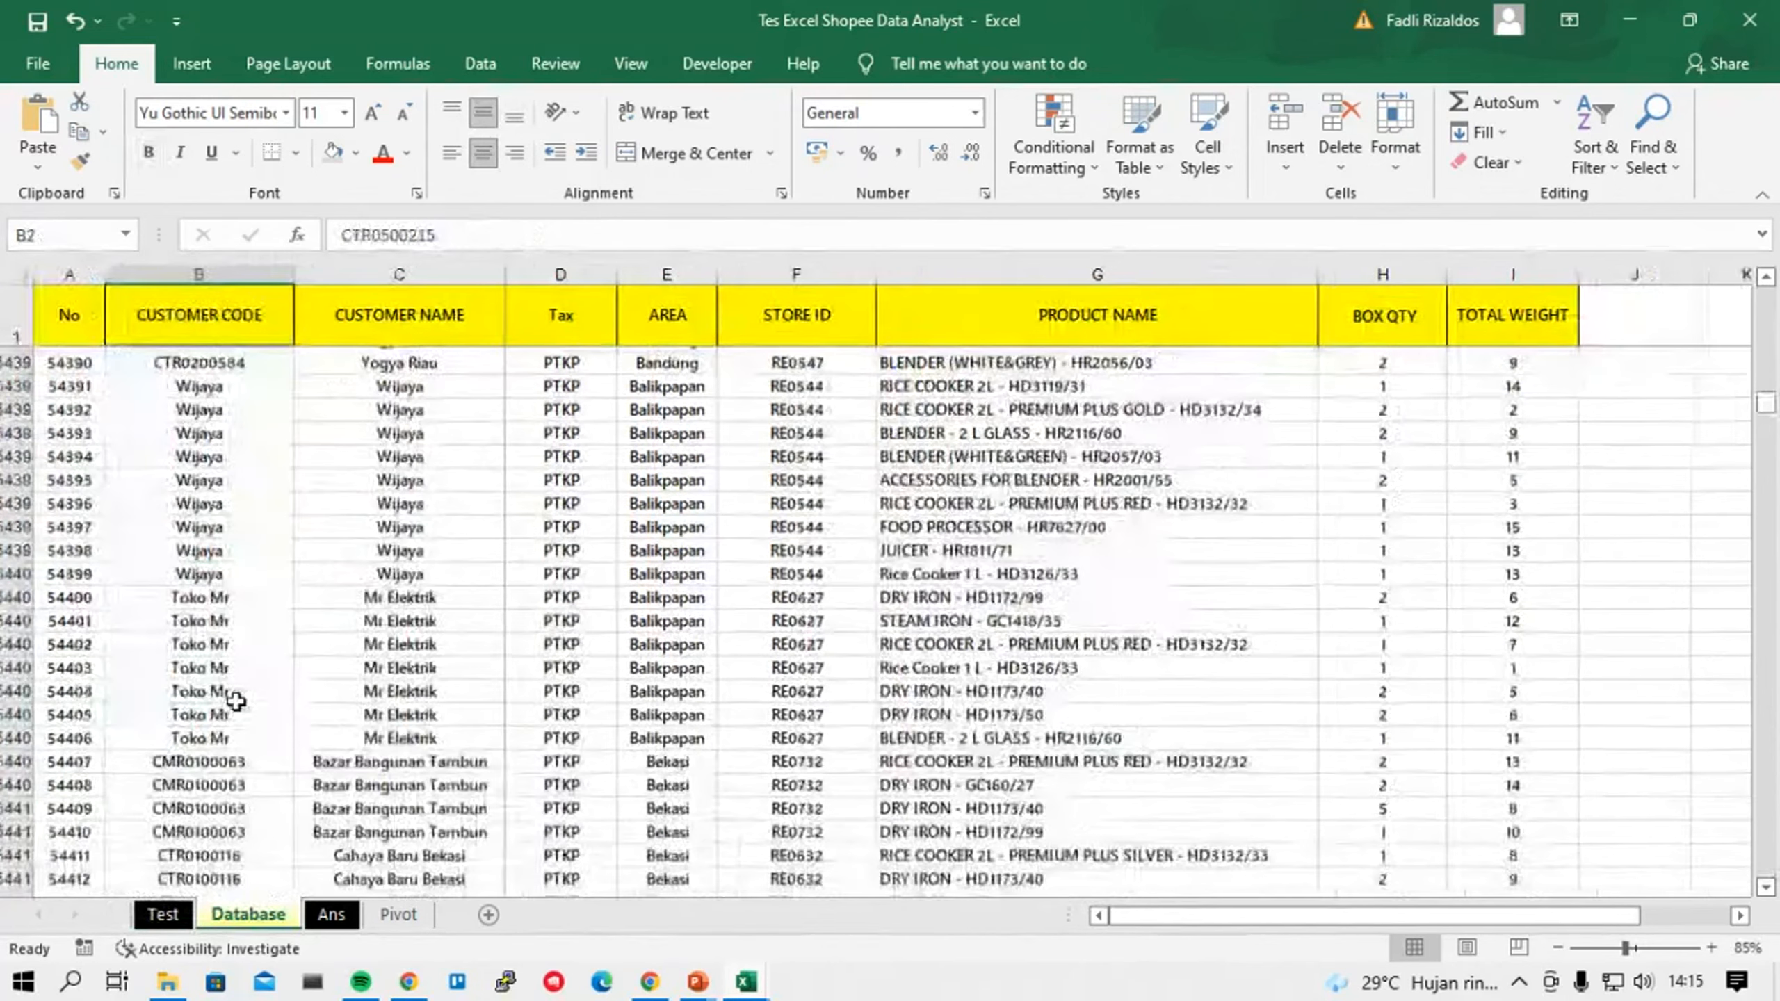
{"action": "key", "text": "Down"}
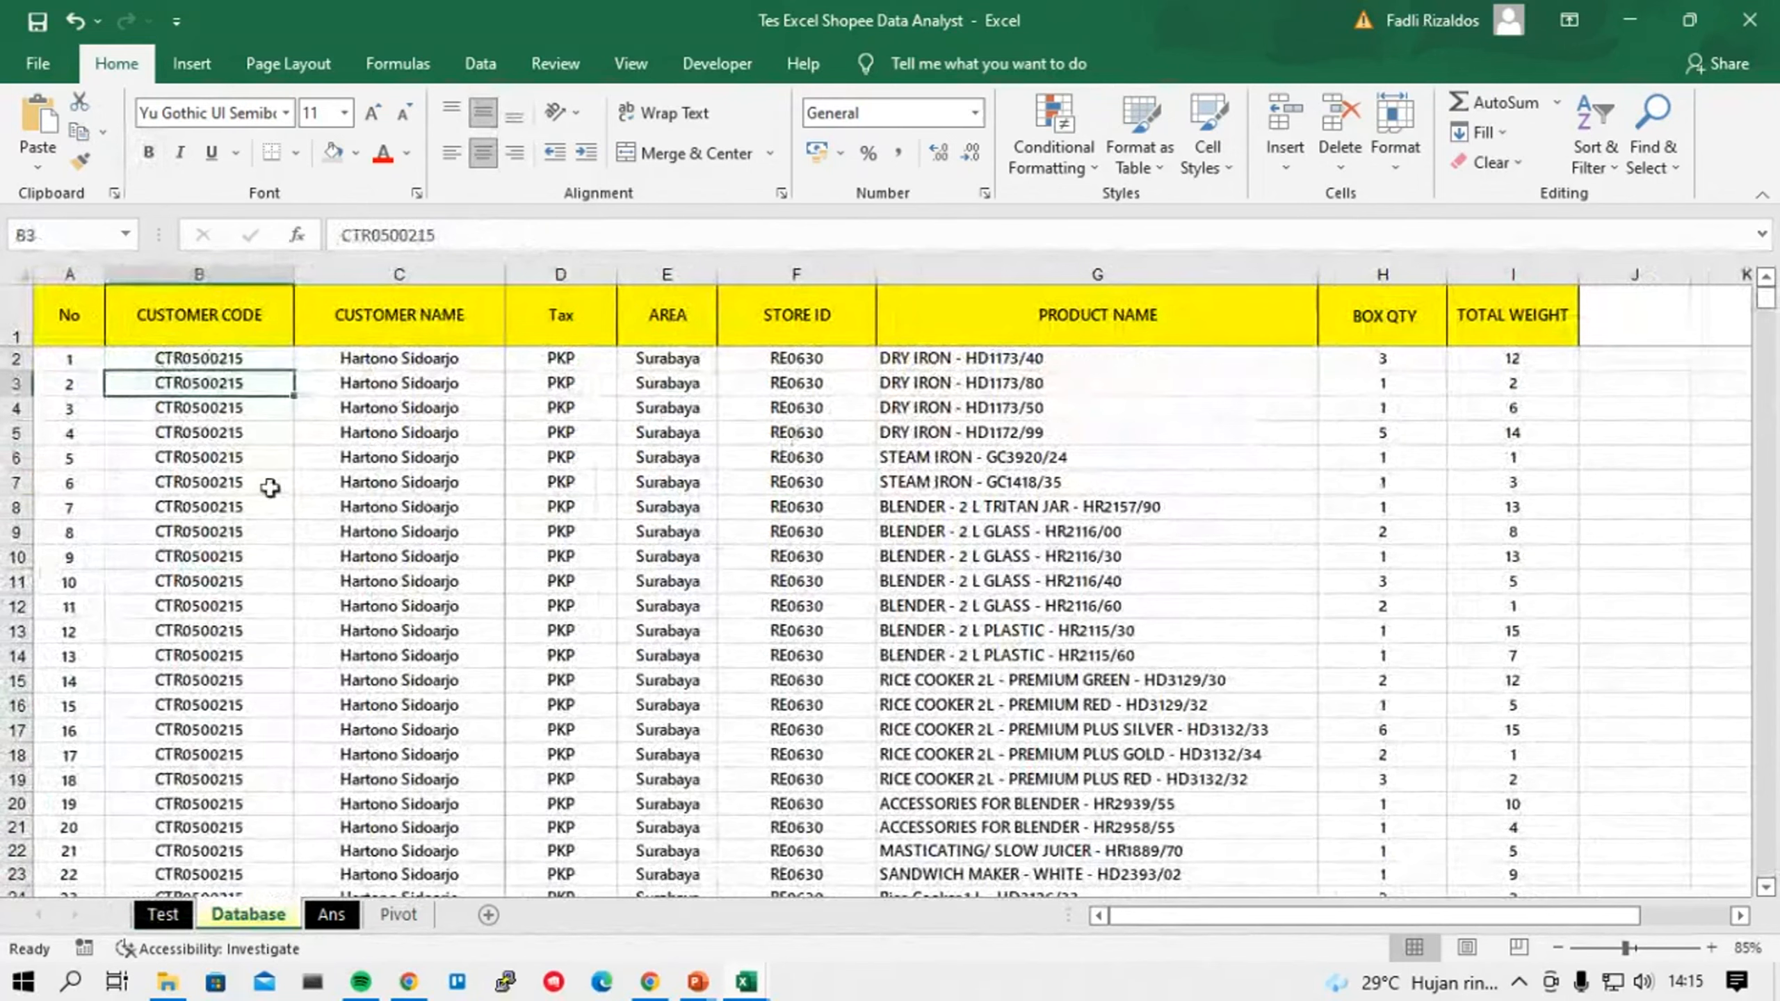
Start a VLOOKUP formula in C2 of the Test sheet with B2 as the lookup value, and go to the Database sheet for the table array.
{"action": "left_click", "coordinate": [164, 915]}
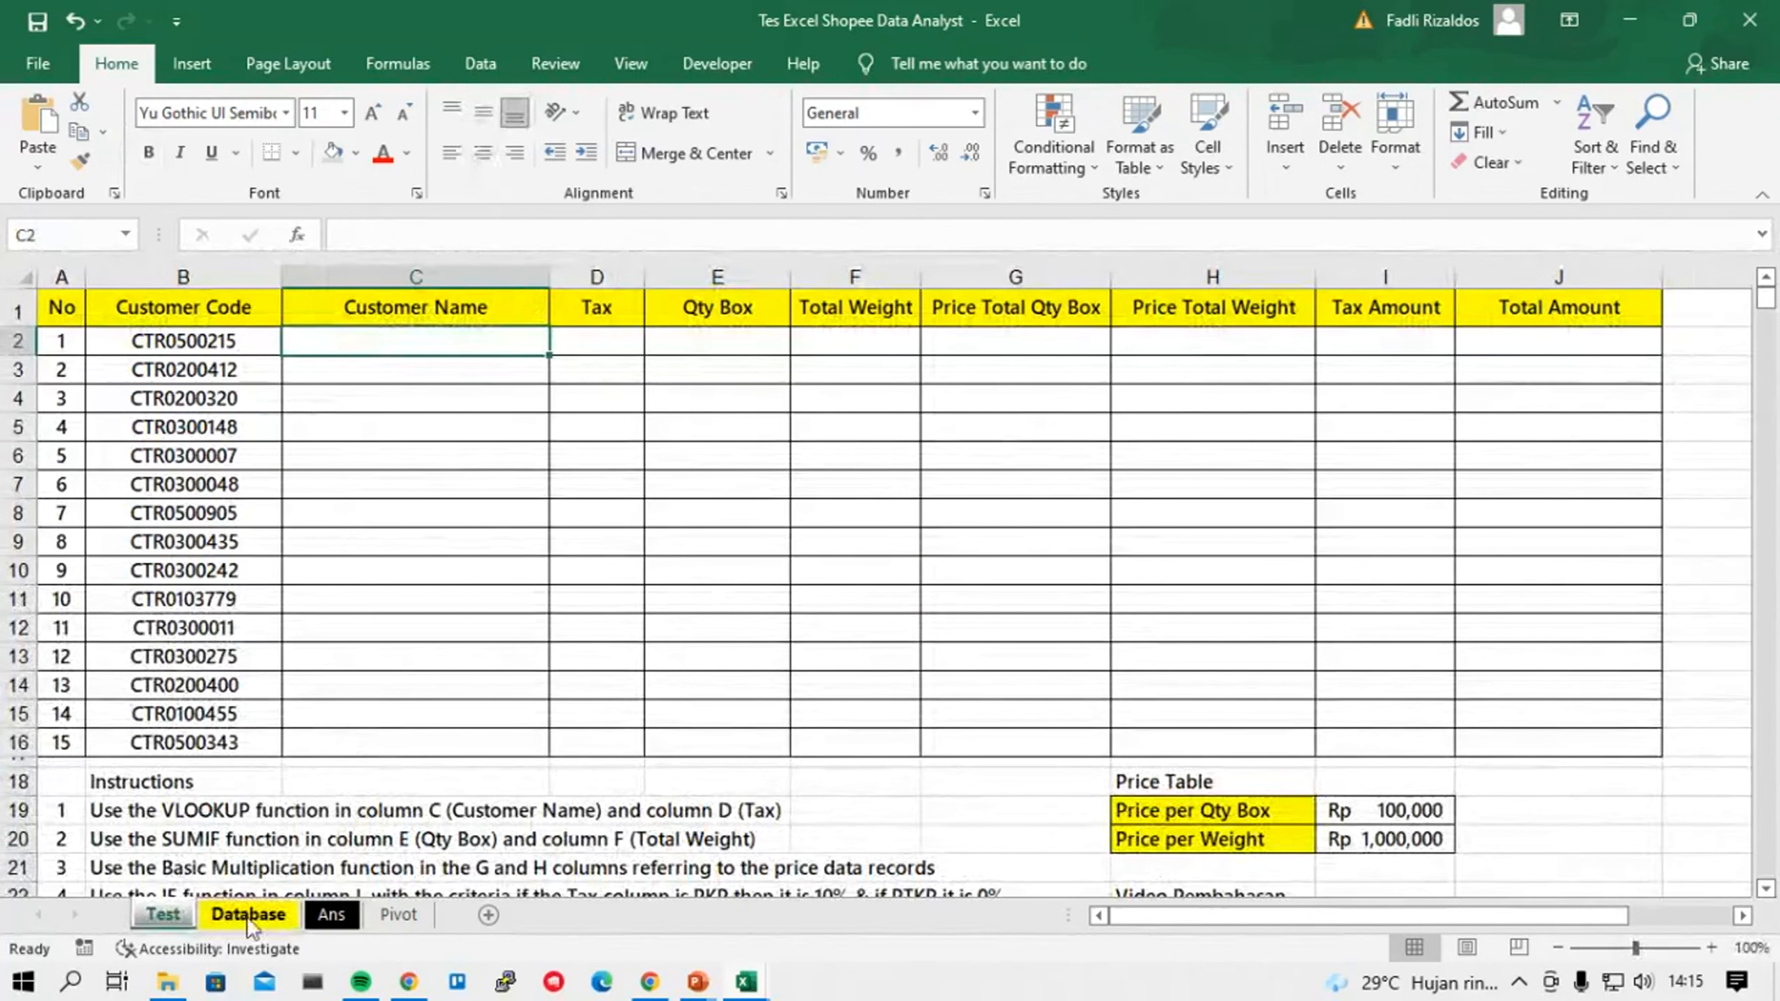
{"action": "left_click", "coordinate": [206, 344]}
{"action": "left_click", "coordinate": [392, 335]}
{"action": "type", "text": "="}
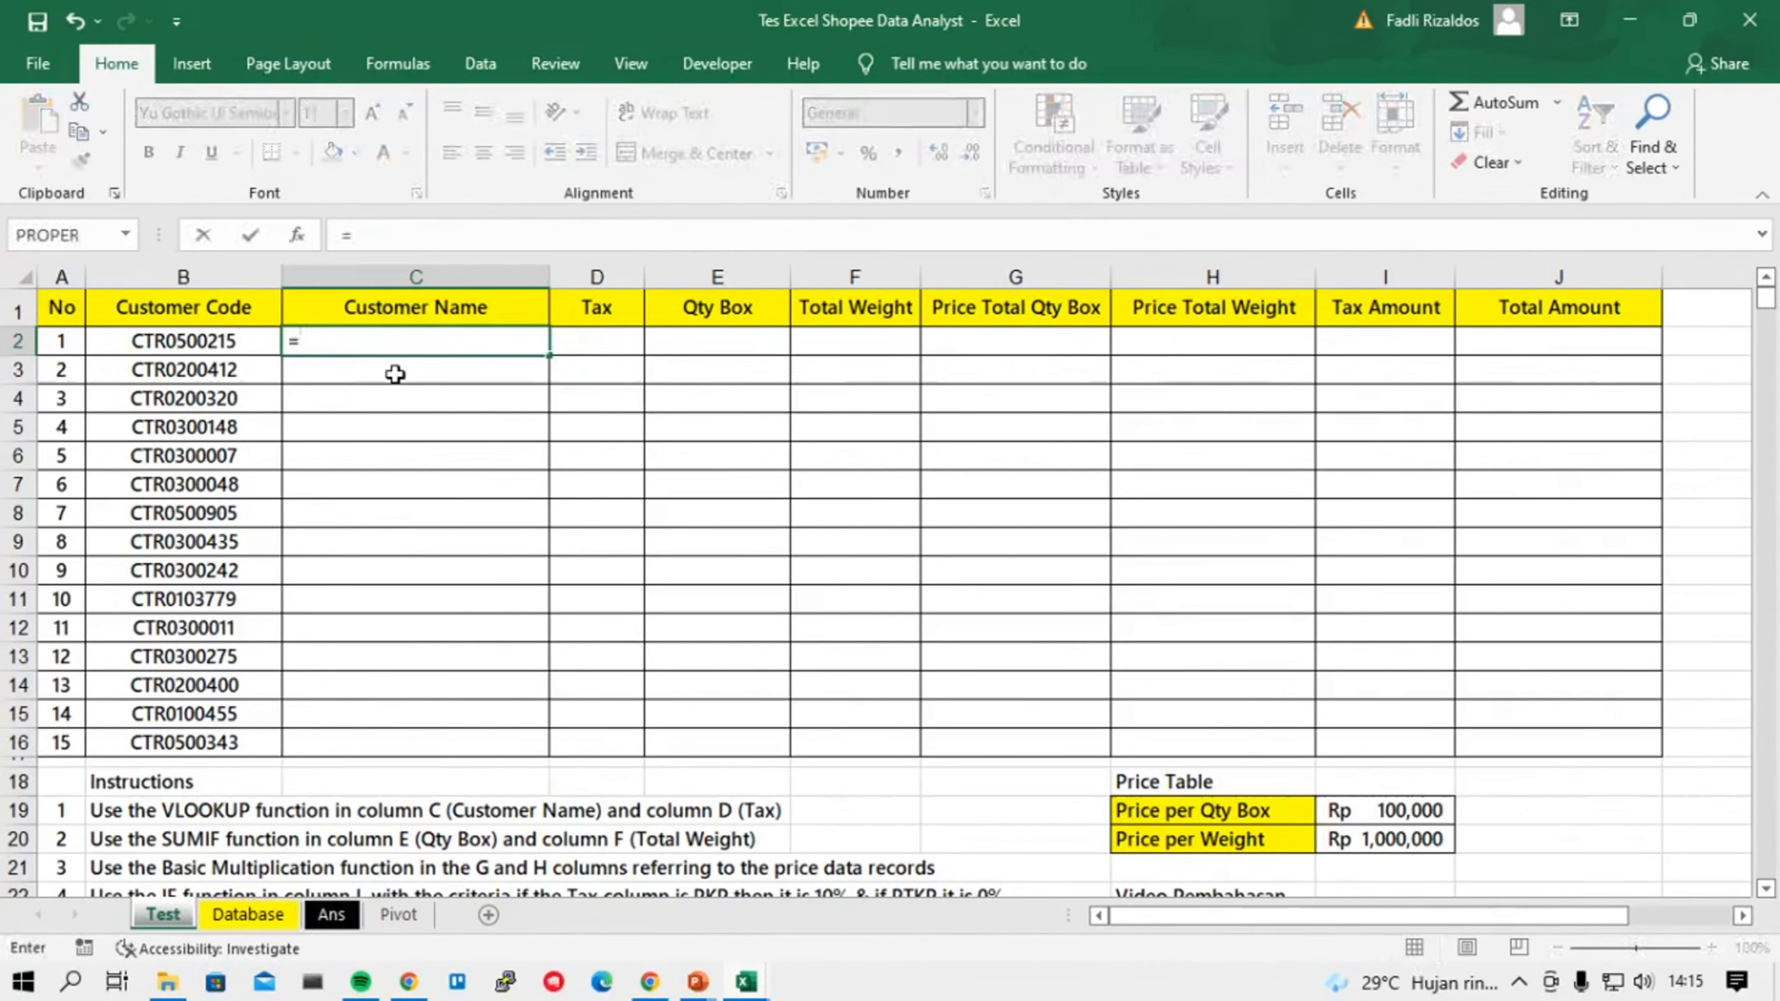
{"action": "type", "text": "vl"}
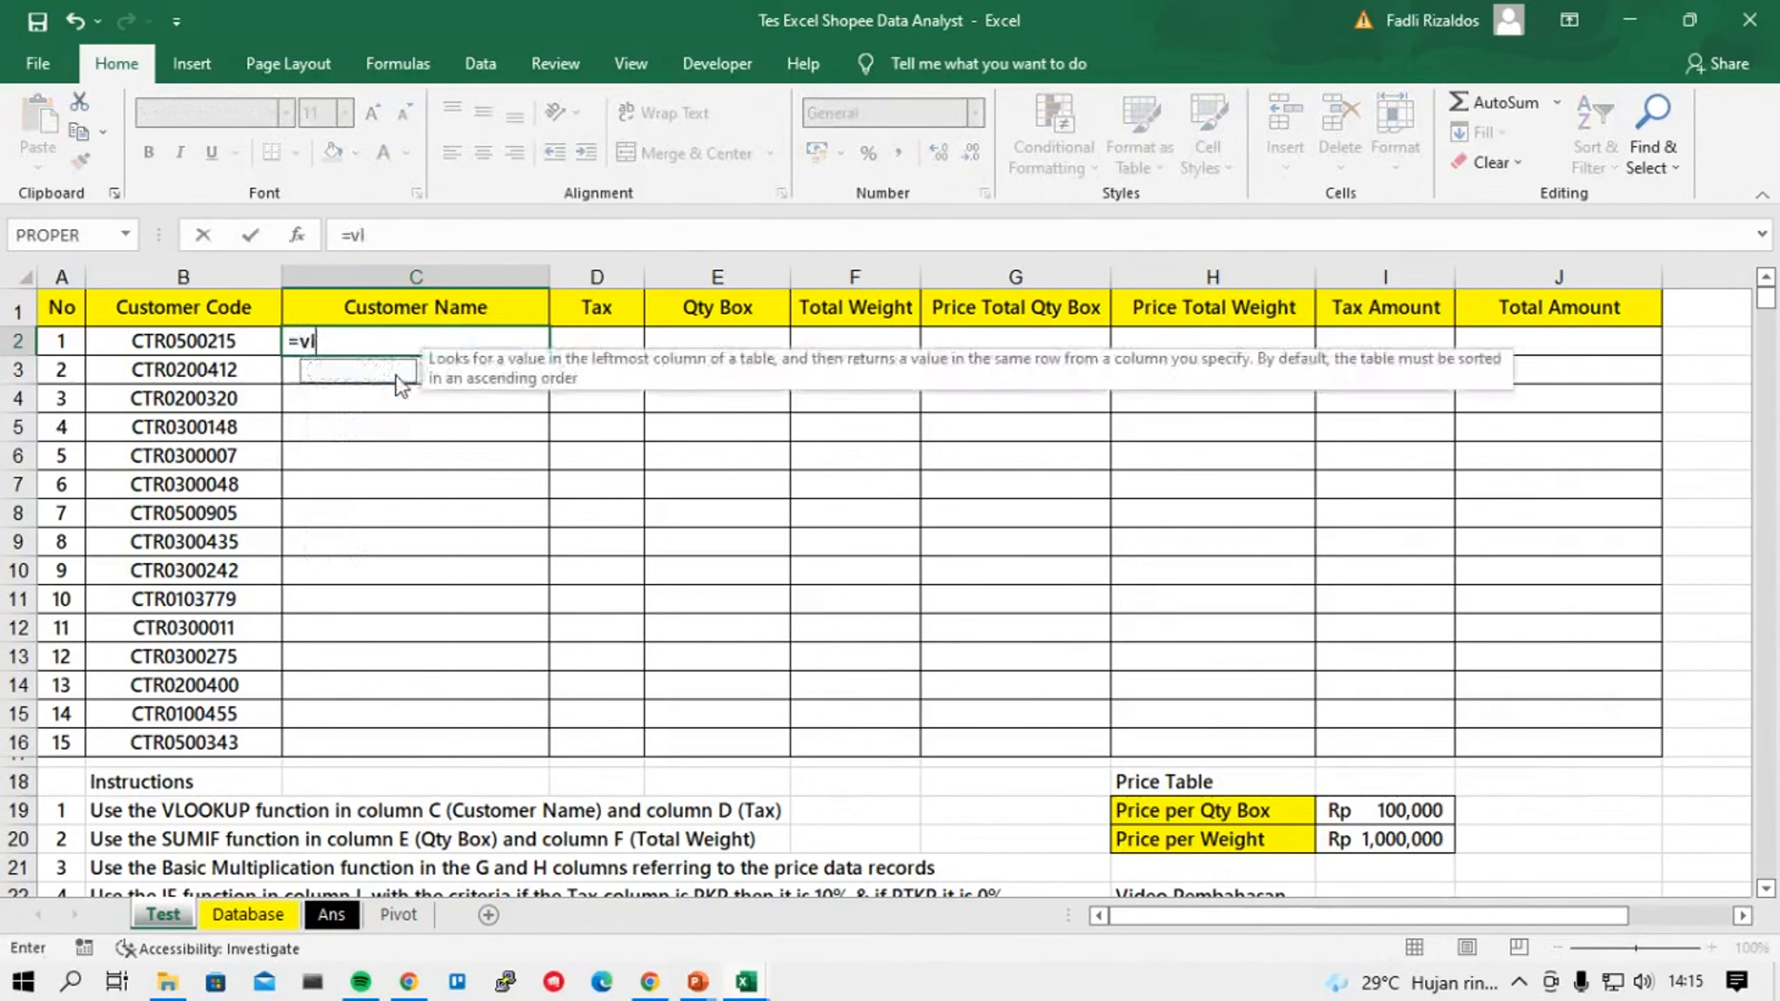
{"action": "key", "text": "Tab"}
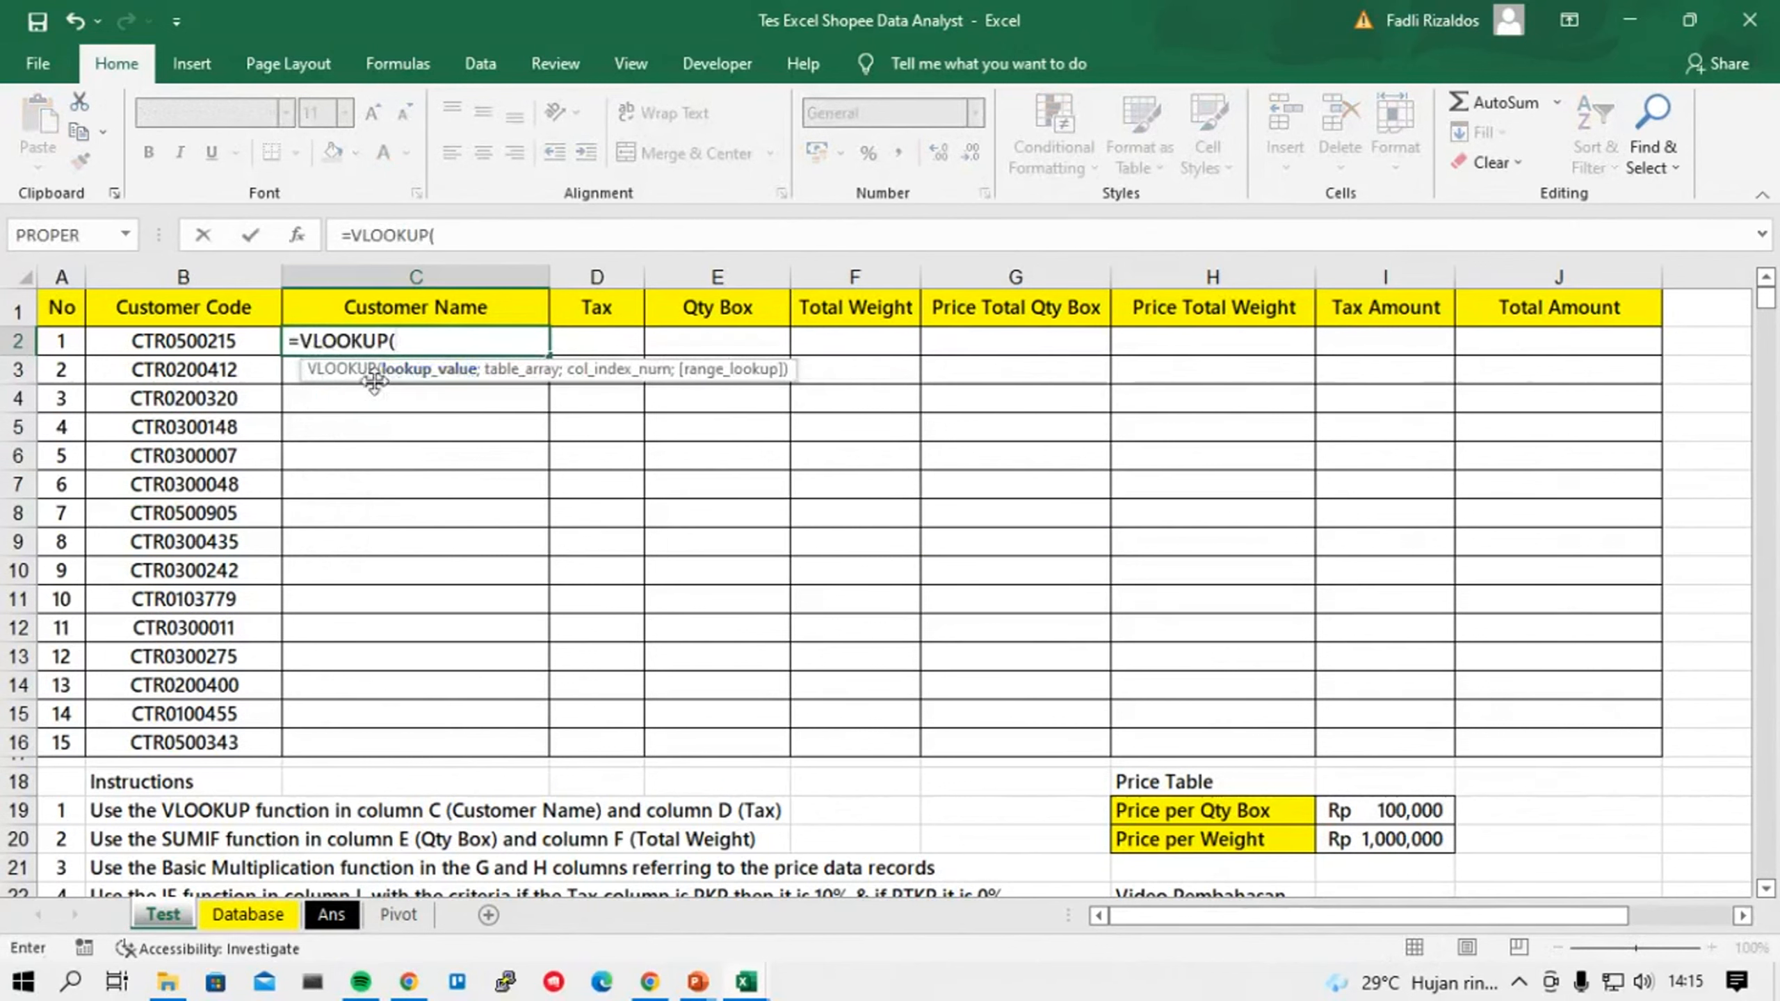
{"action": "left_click", "coordinate": [165, 338]}
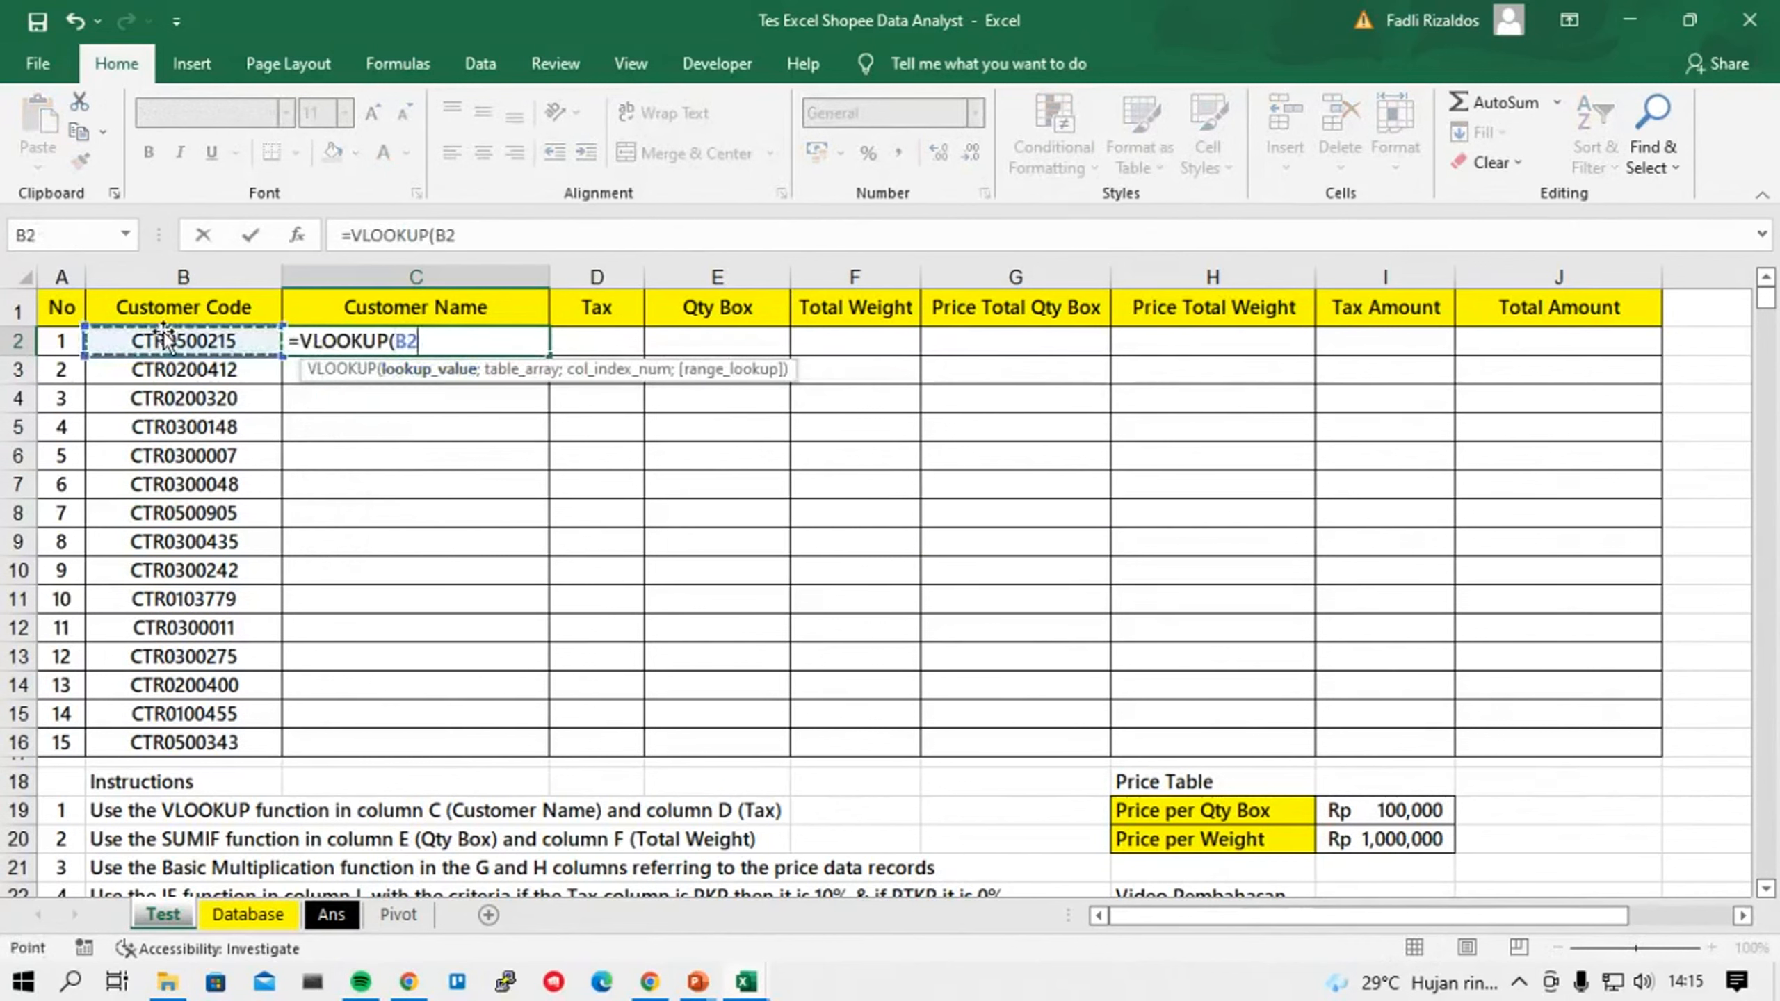
{"action": "type", "text": ";"}
{"action": "left_click", "coordinate": [251, 914]}
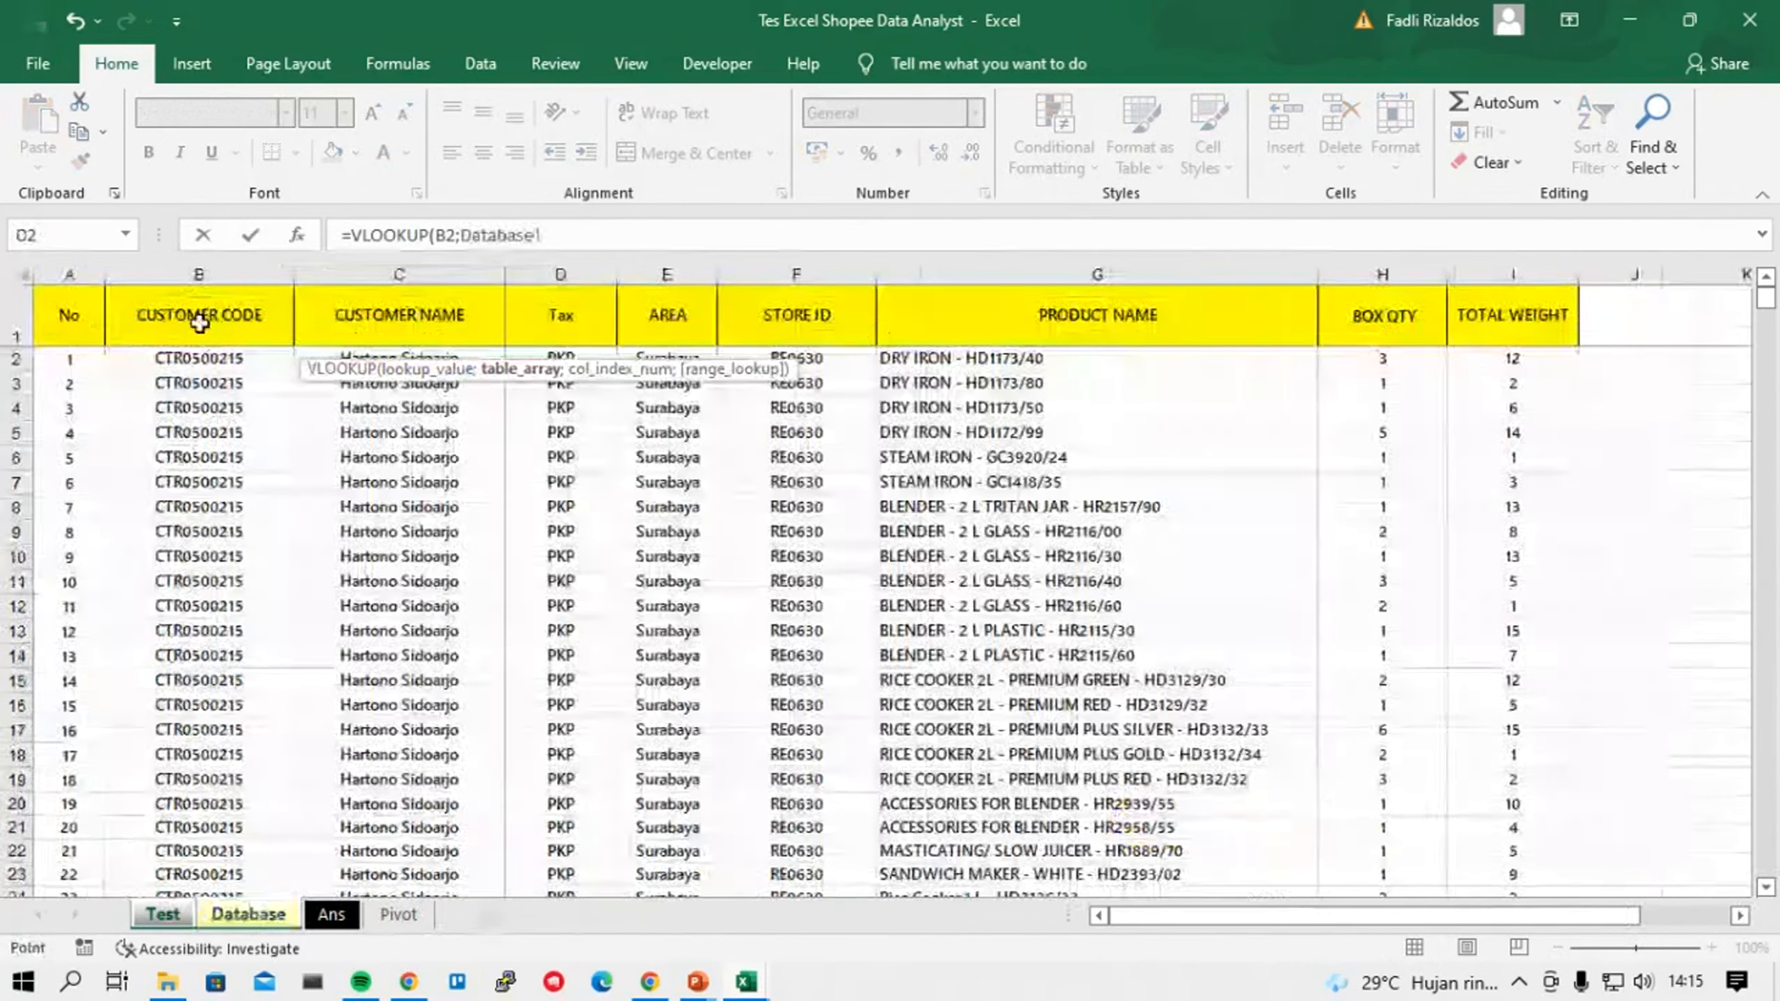
Try using the entire Database sheet as the table array with the absolute reference $1:$1048576, and clear that reference again.
{"action": "left_click", "coordinate": [71, 320]}
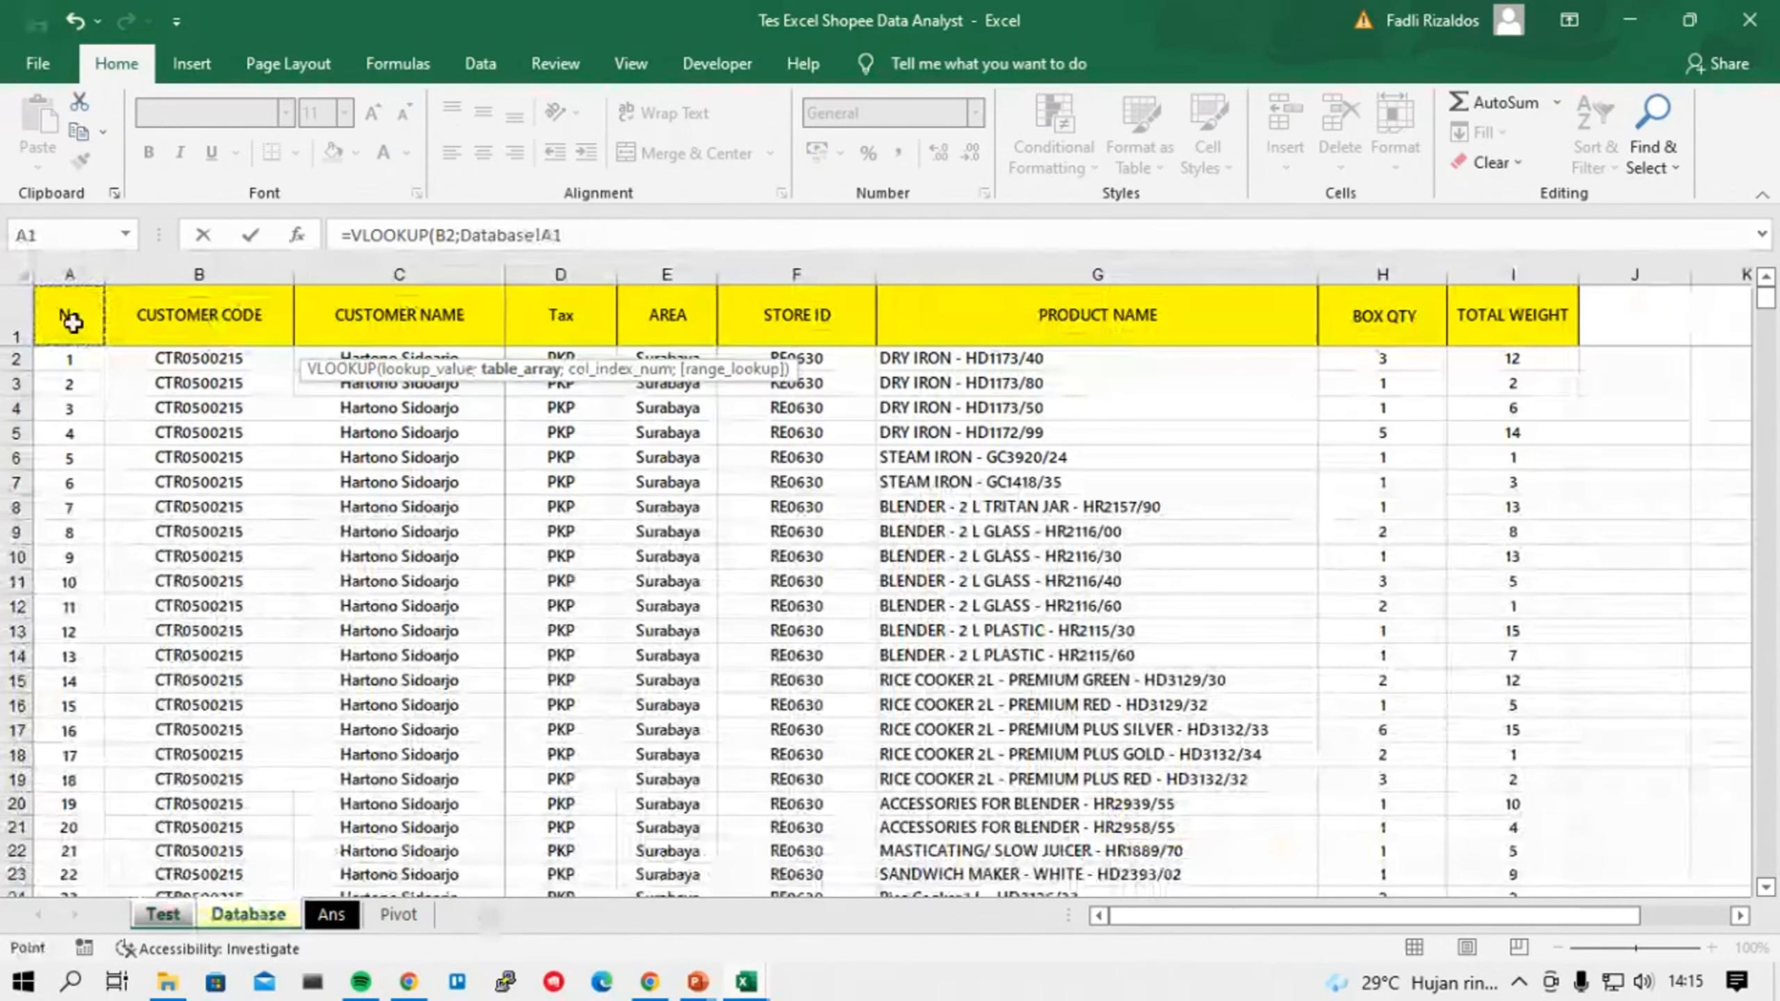
{"action": "left_click_drag", "start_coordinate": [584, 242], "coordinate": [459, 238]}
{"action": "key", "text": "BackSpace"}
{"action": "left_click", "coordinate": [27, 277]}
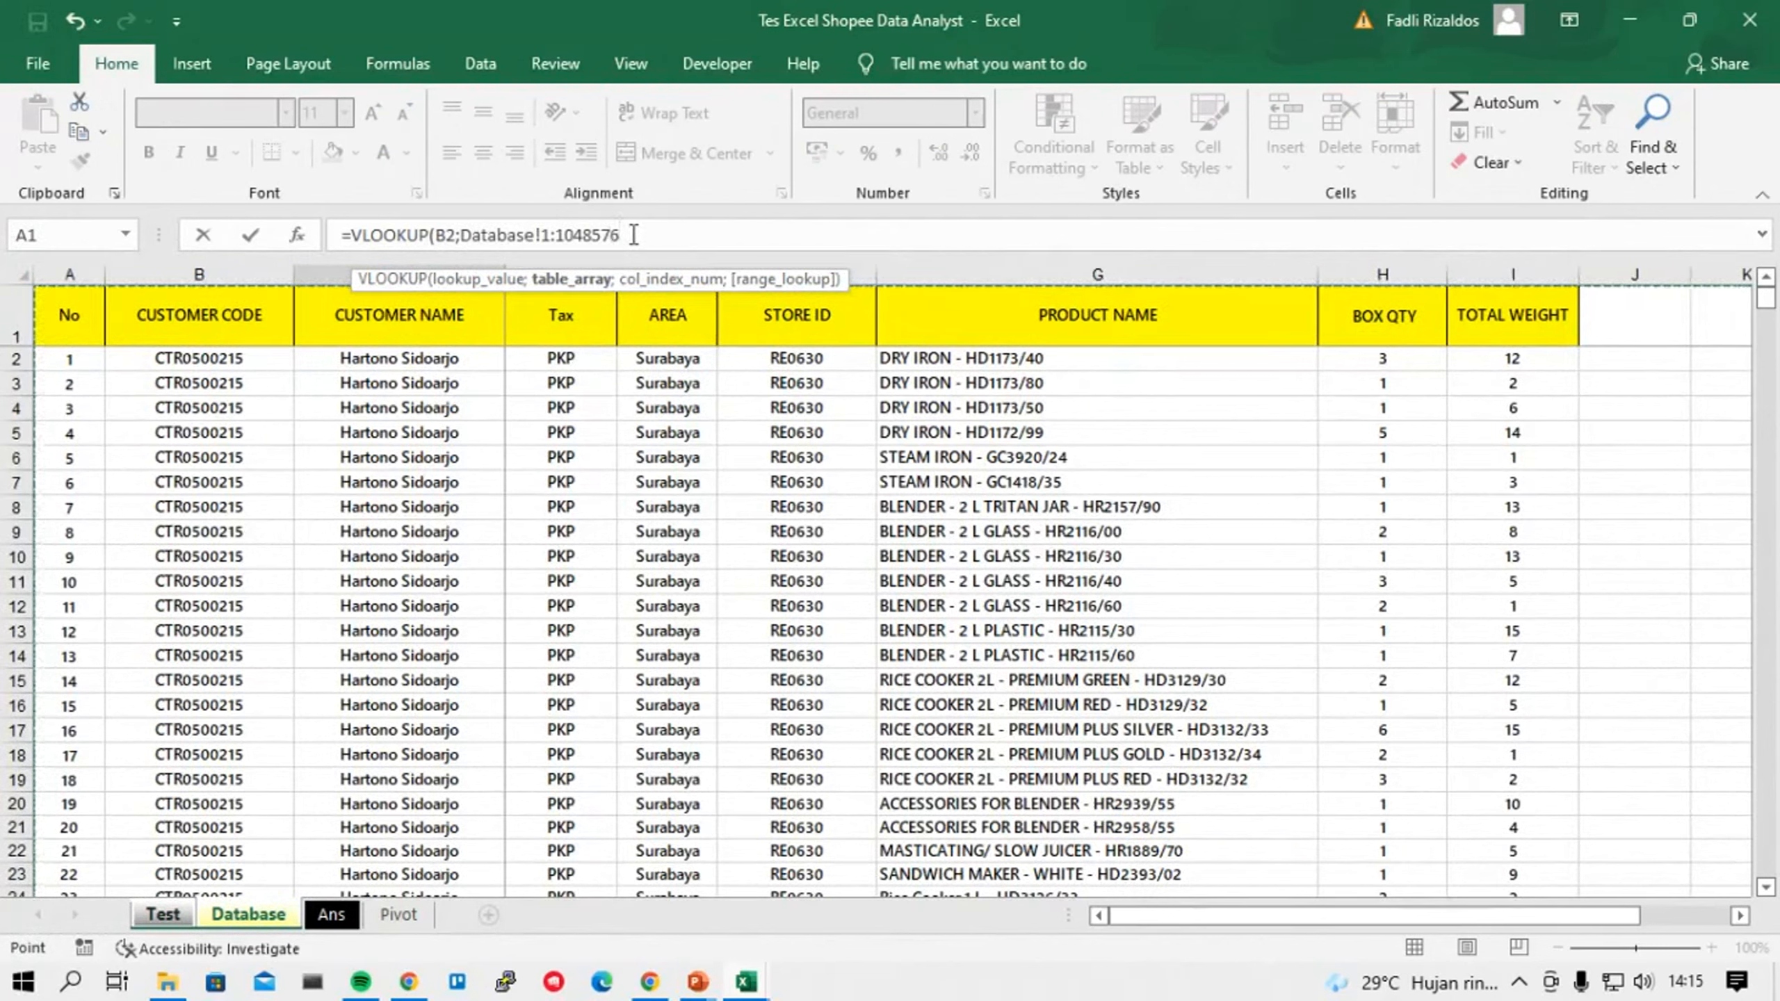
{"action": "key", "text": "F4"}
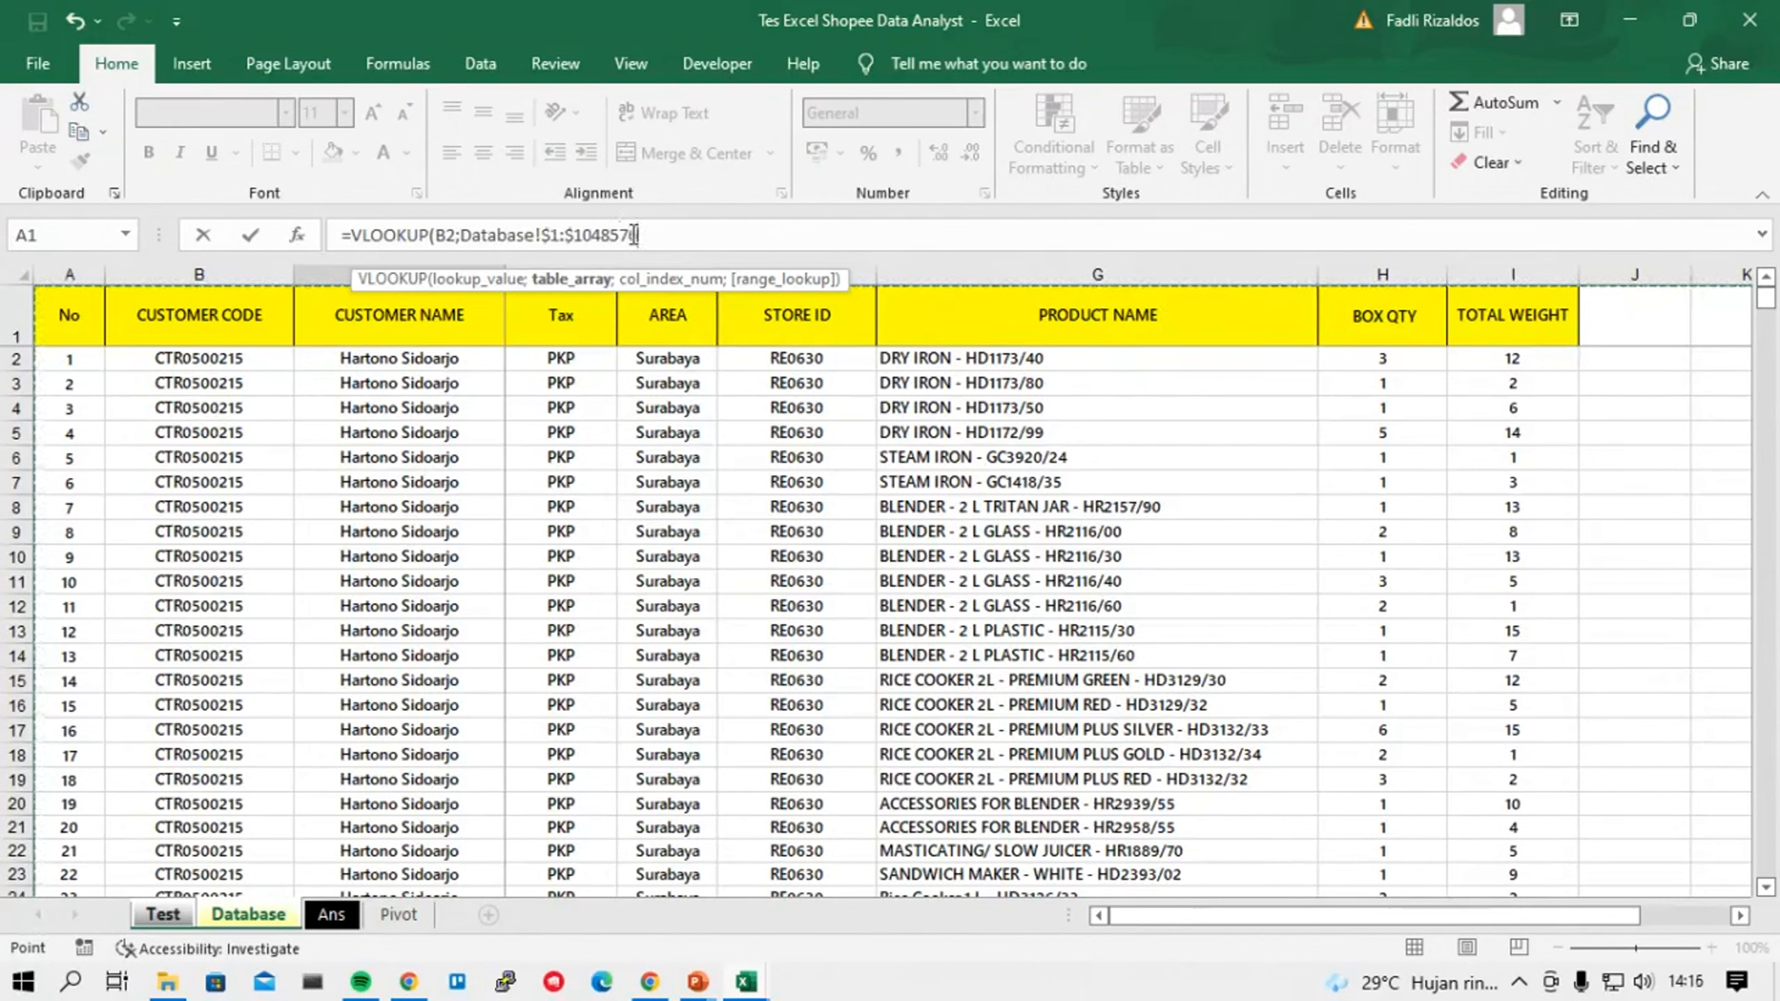
{"action": "type", "text": ";"}
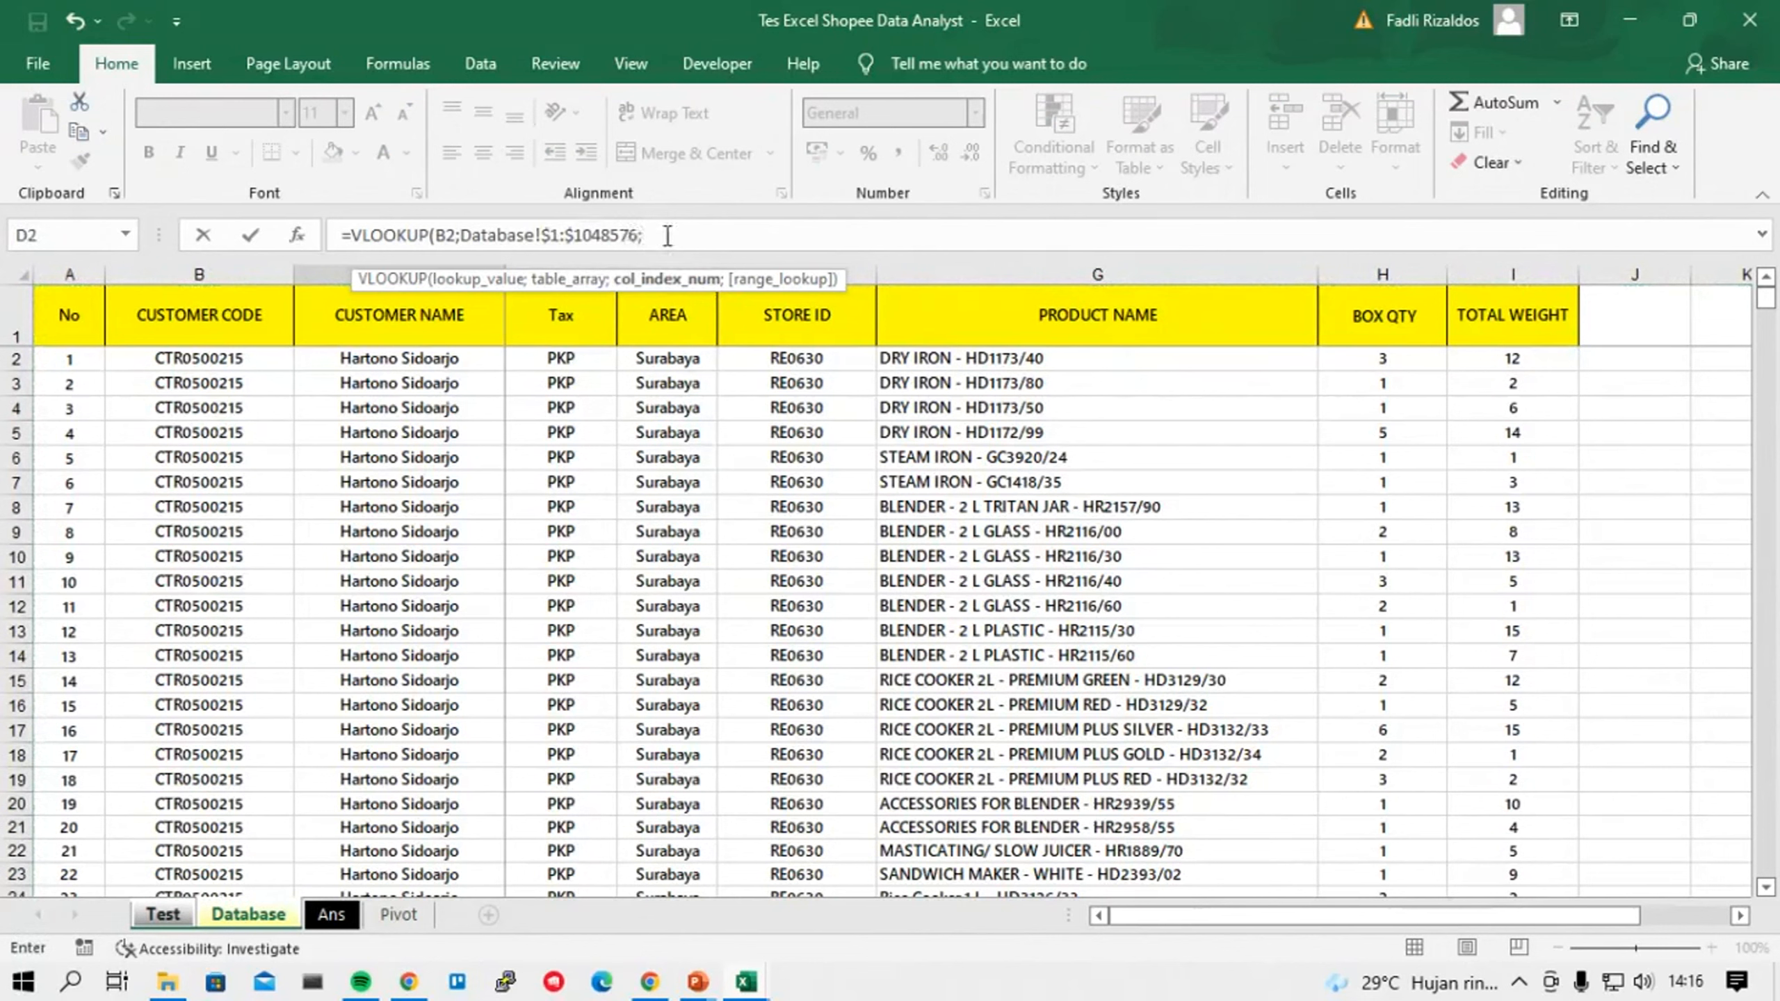
{"action": "left_click_drag", "start_coordinate": [668, 236], "coordinate": [461, 233]}
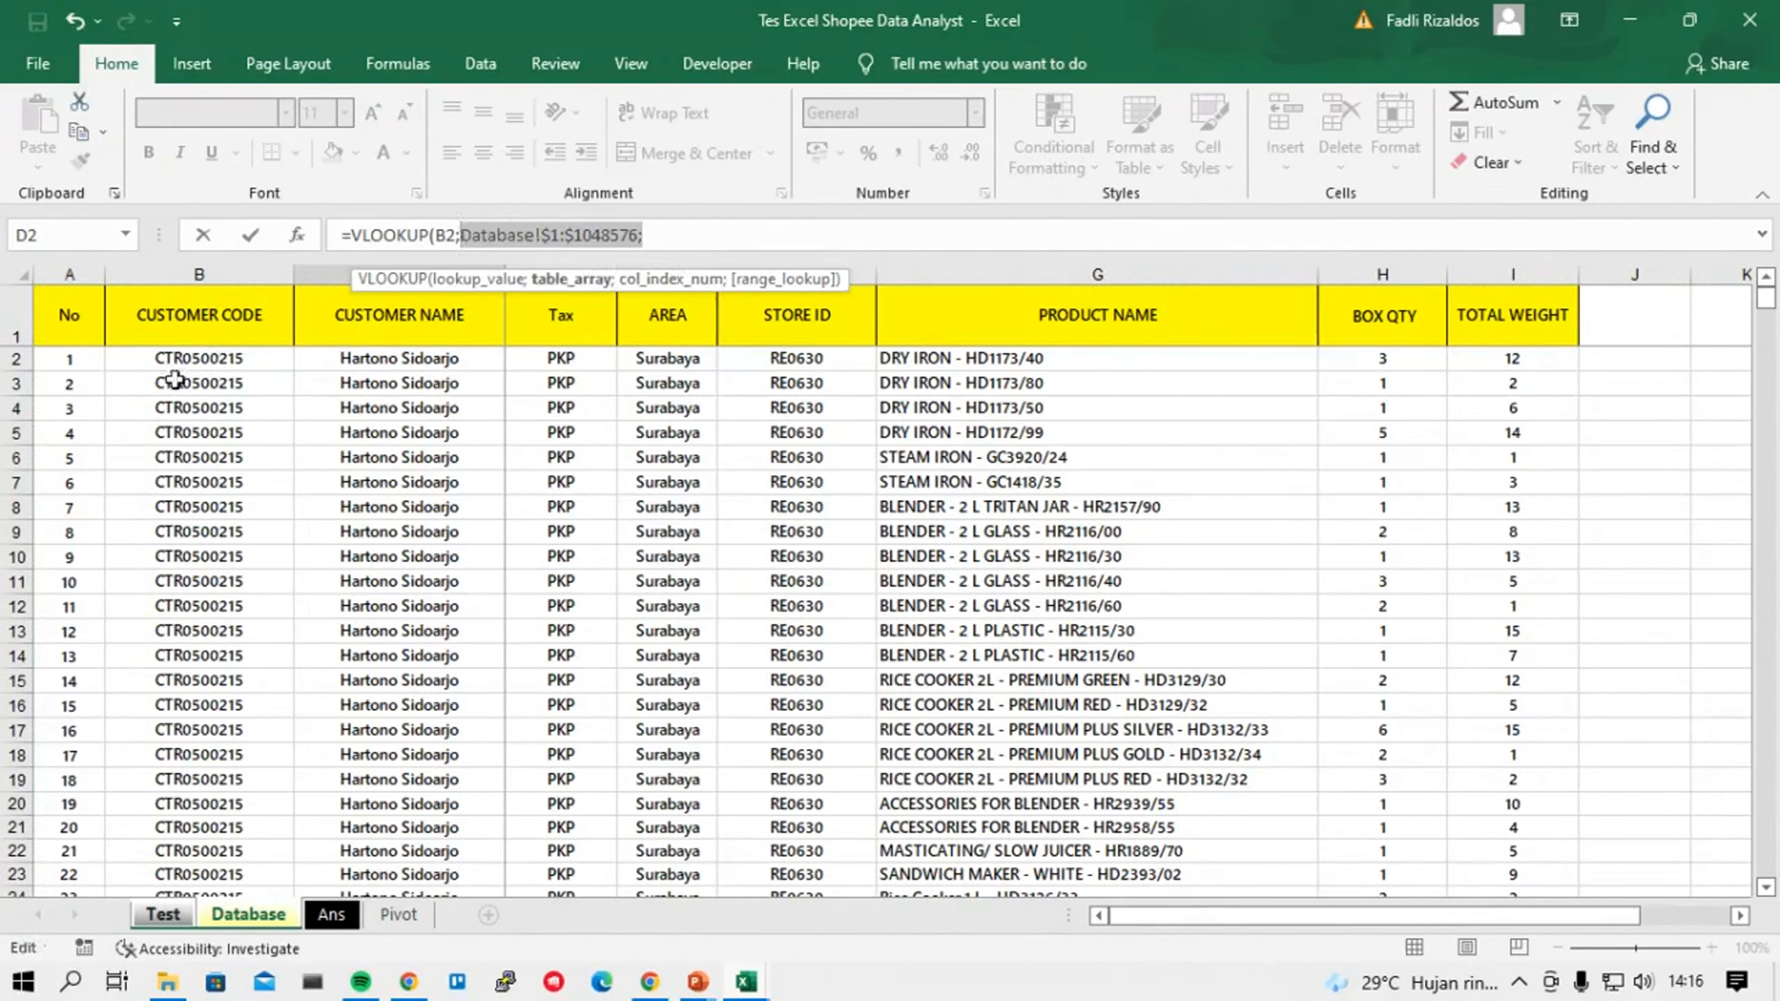
{"action": "key", "text": "BackSpace"}
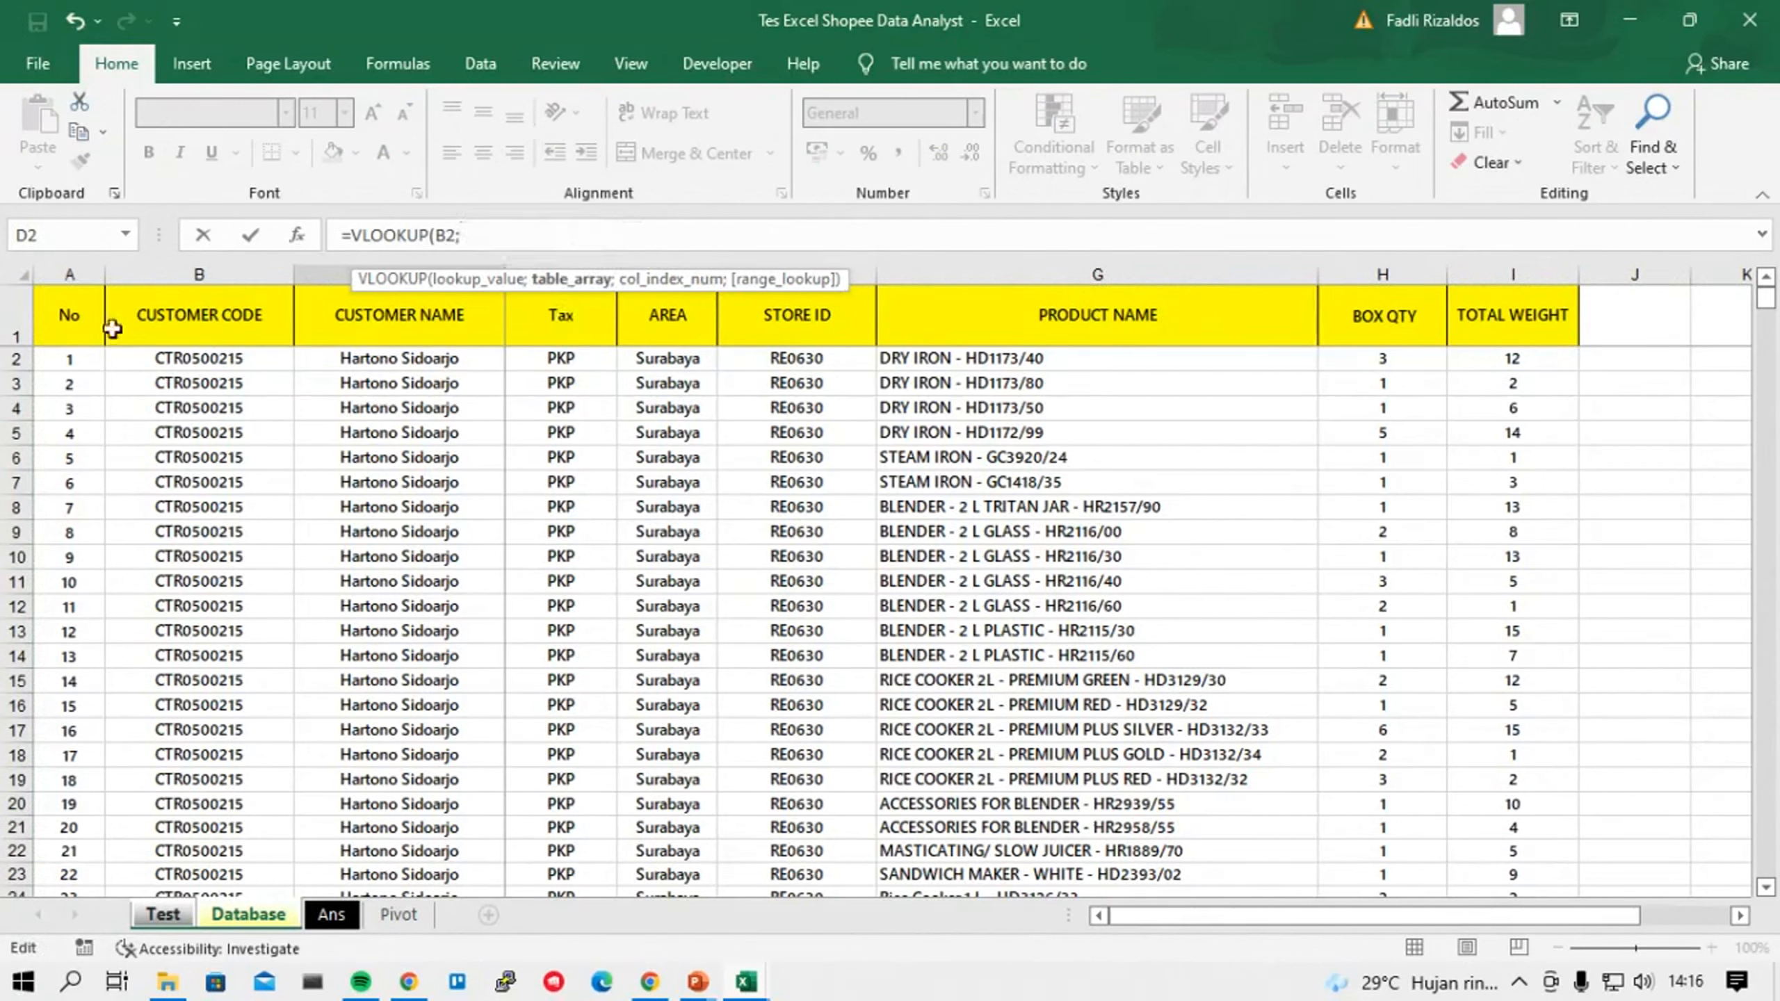
Set the VLOOKUP table array to the absolute range $B$1:$I$54449 on the Database sheet.
{"action": "left_click", "coordinate": [166, 322]}
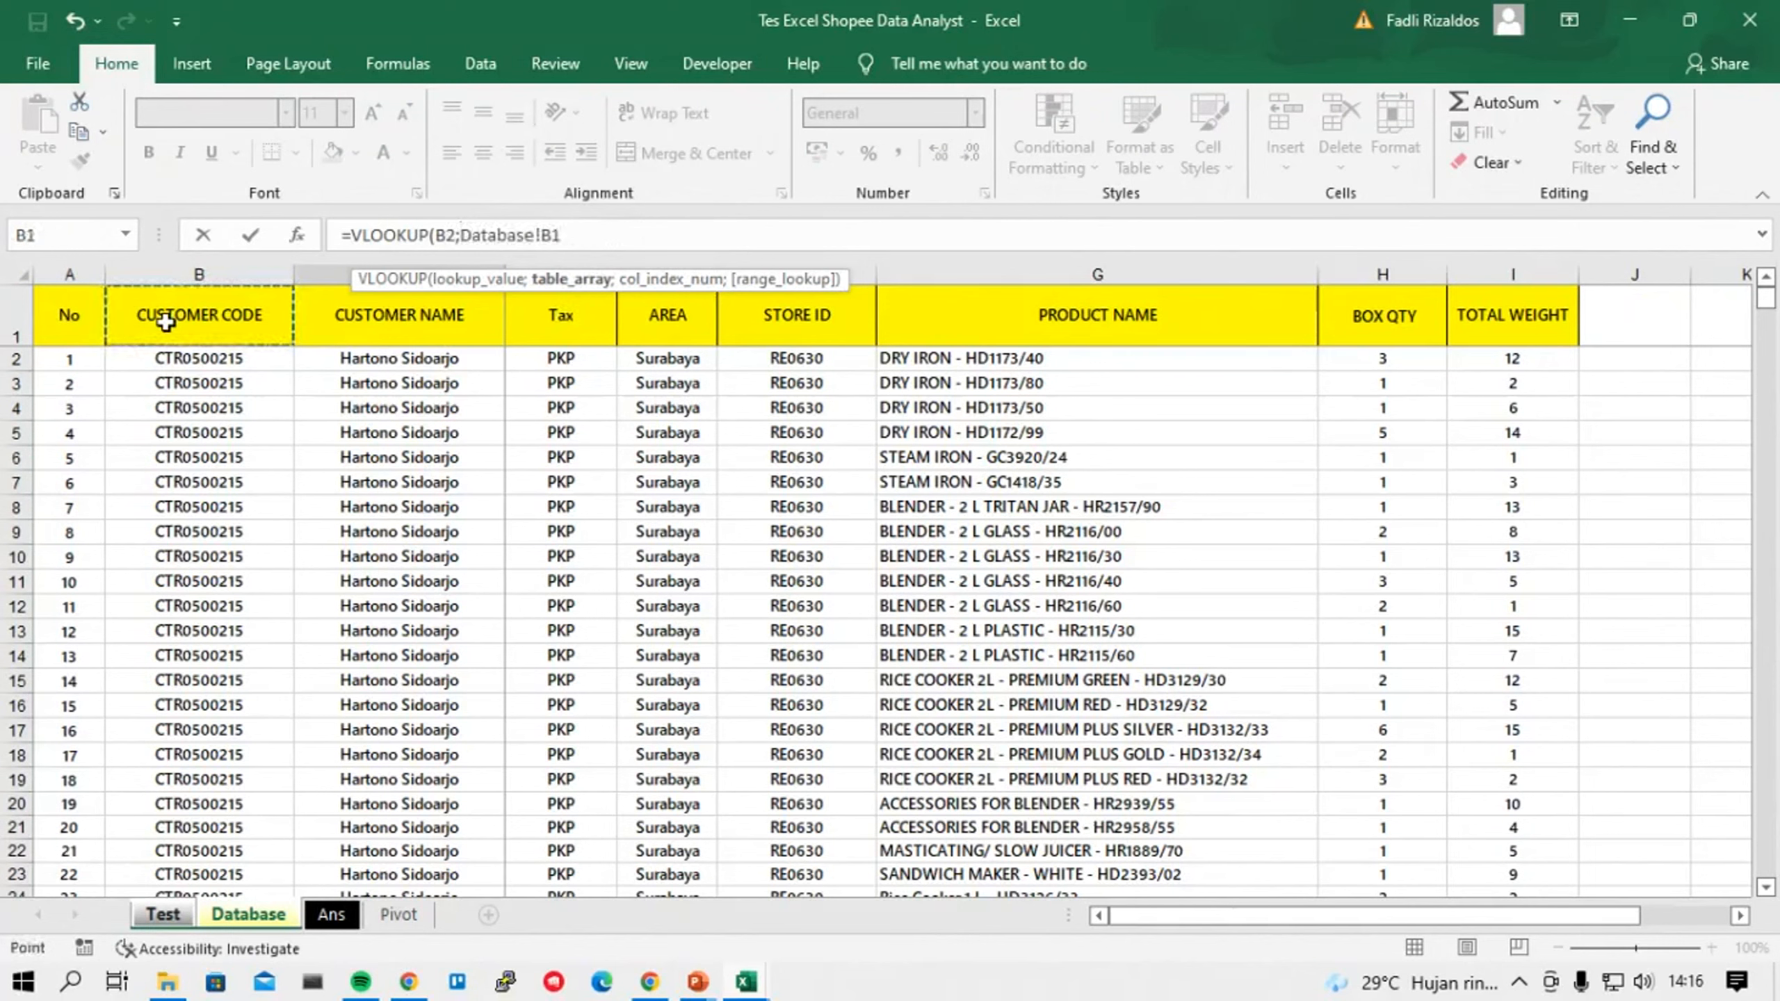
{"action": "key", "text": "ctrl+shift+Right"}
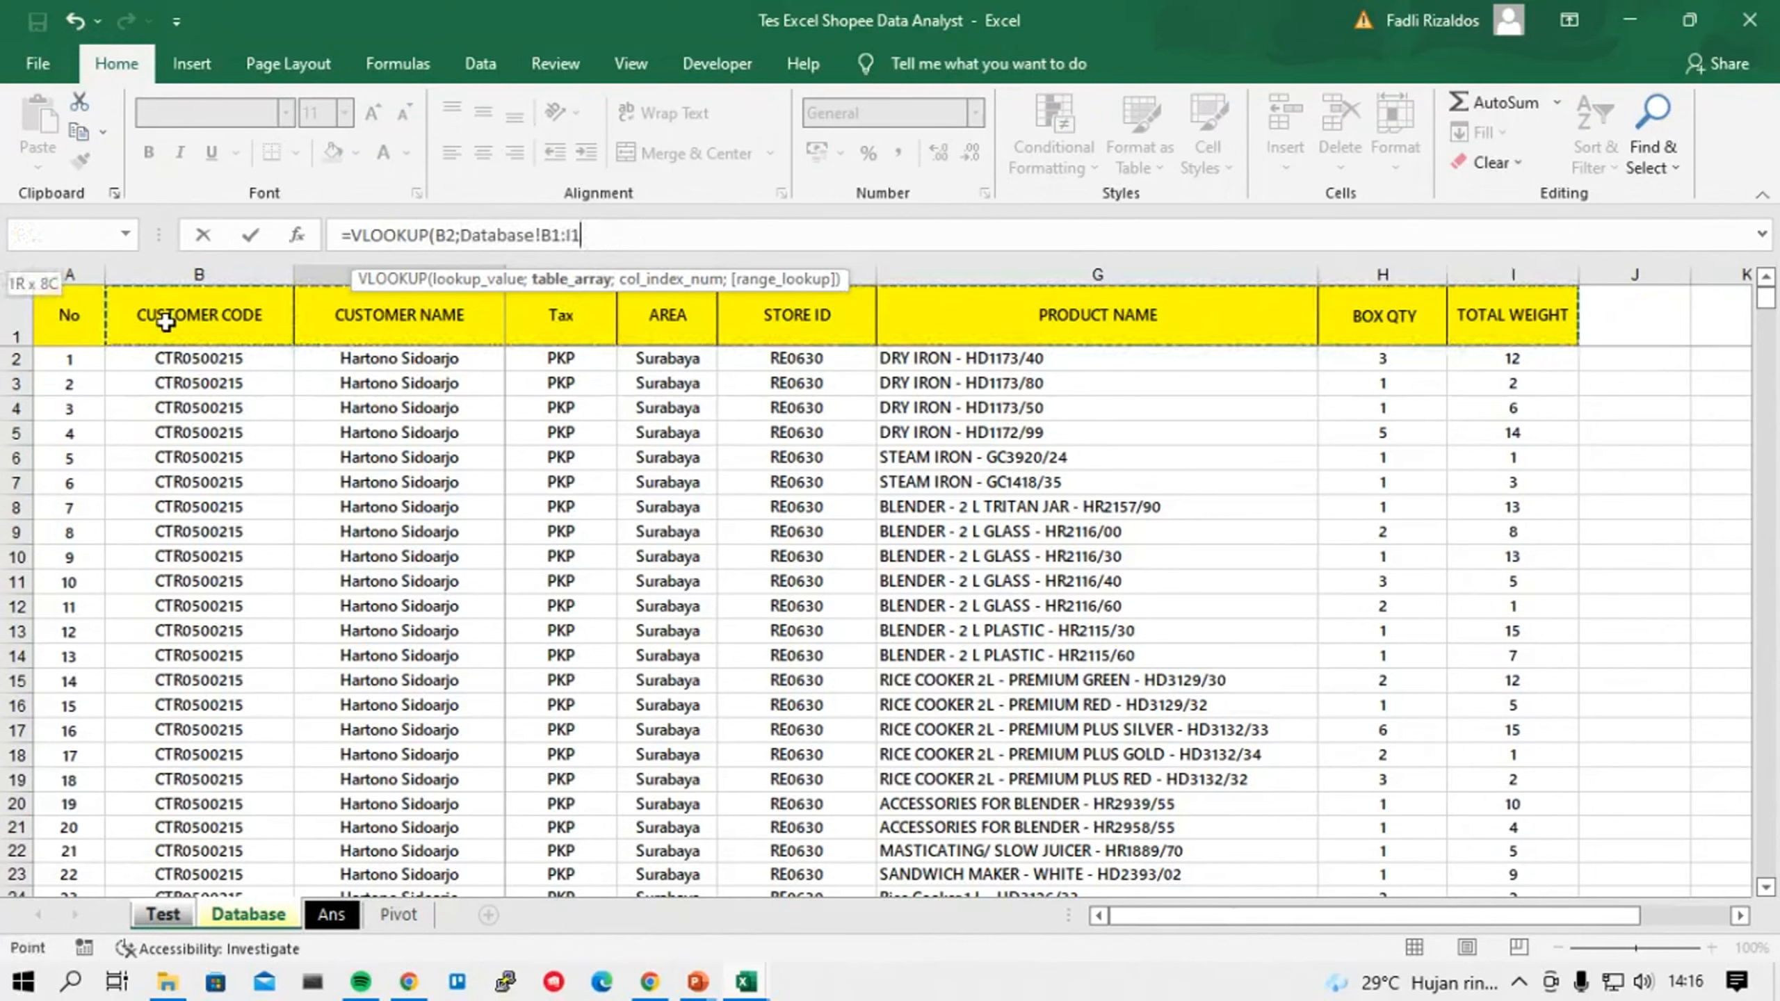
{"action": "key", "text": "ctrl+shift+Down"}
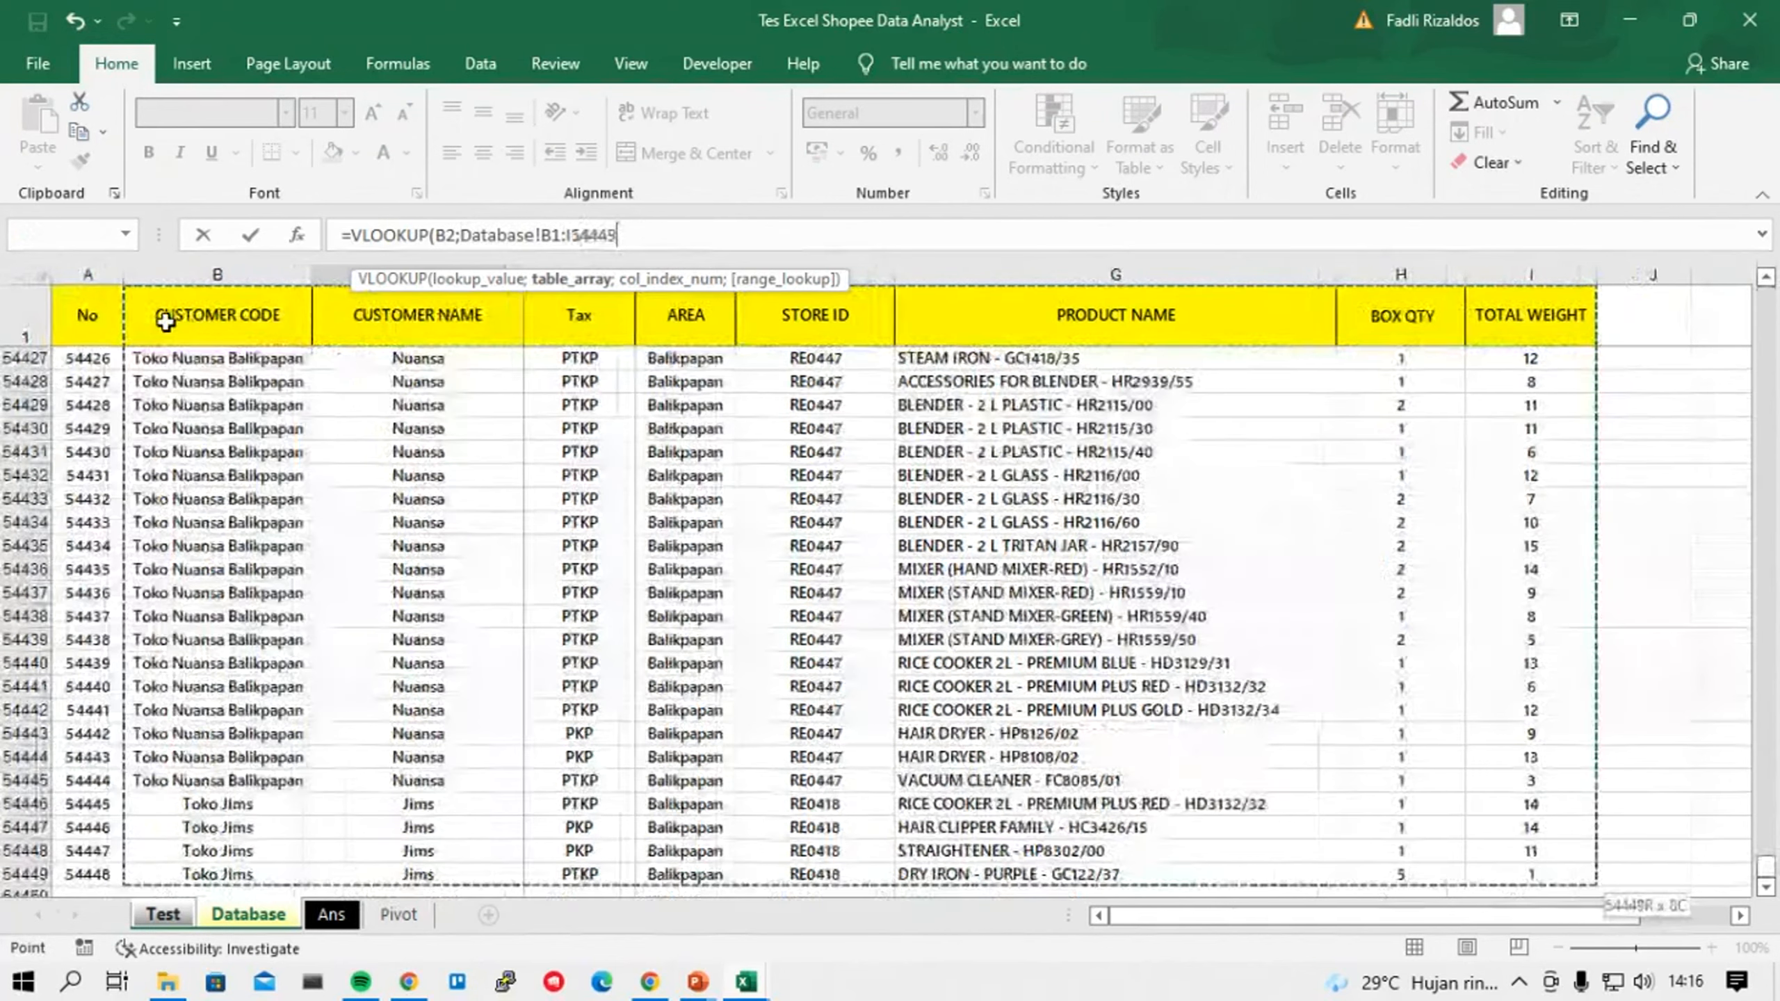
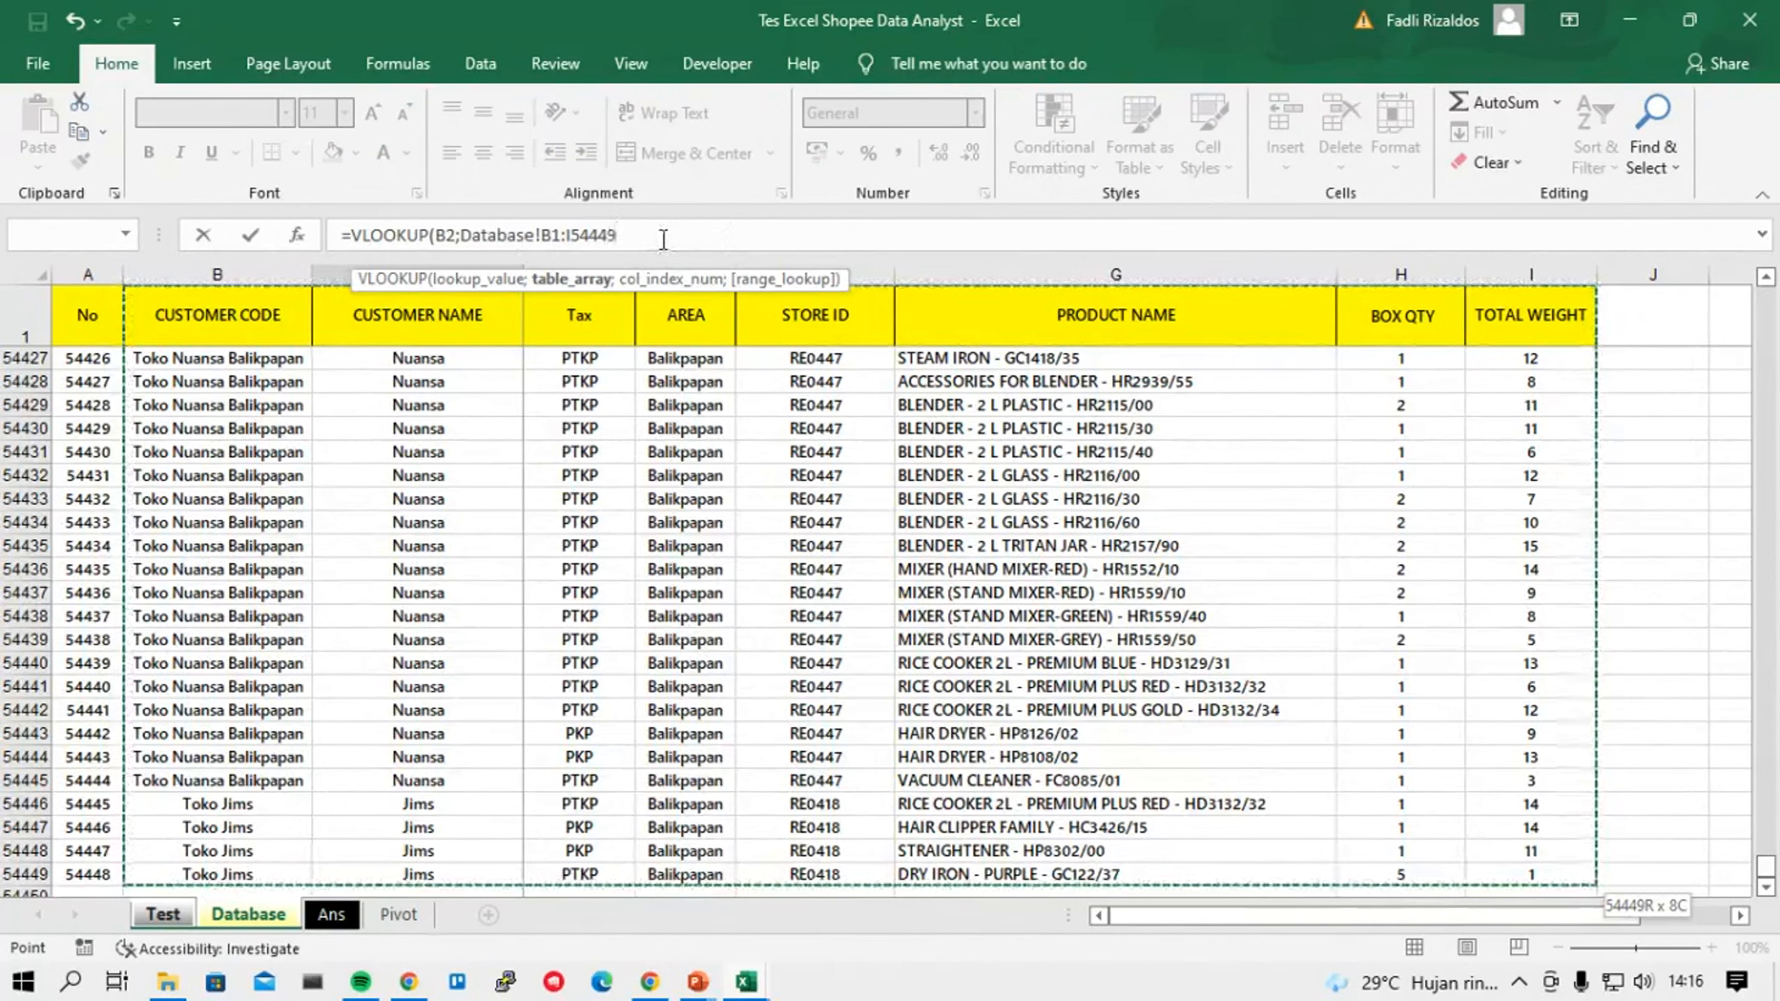
{"action": "key", "text": "F4"}
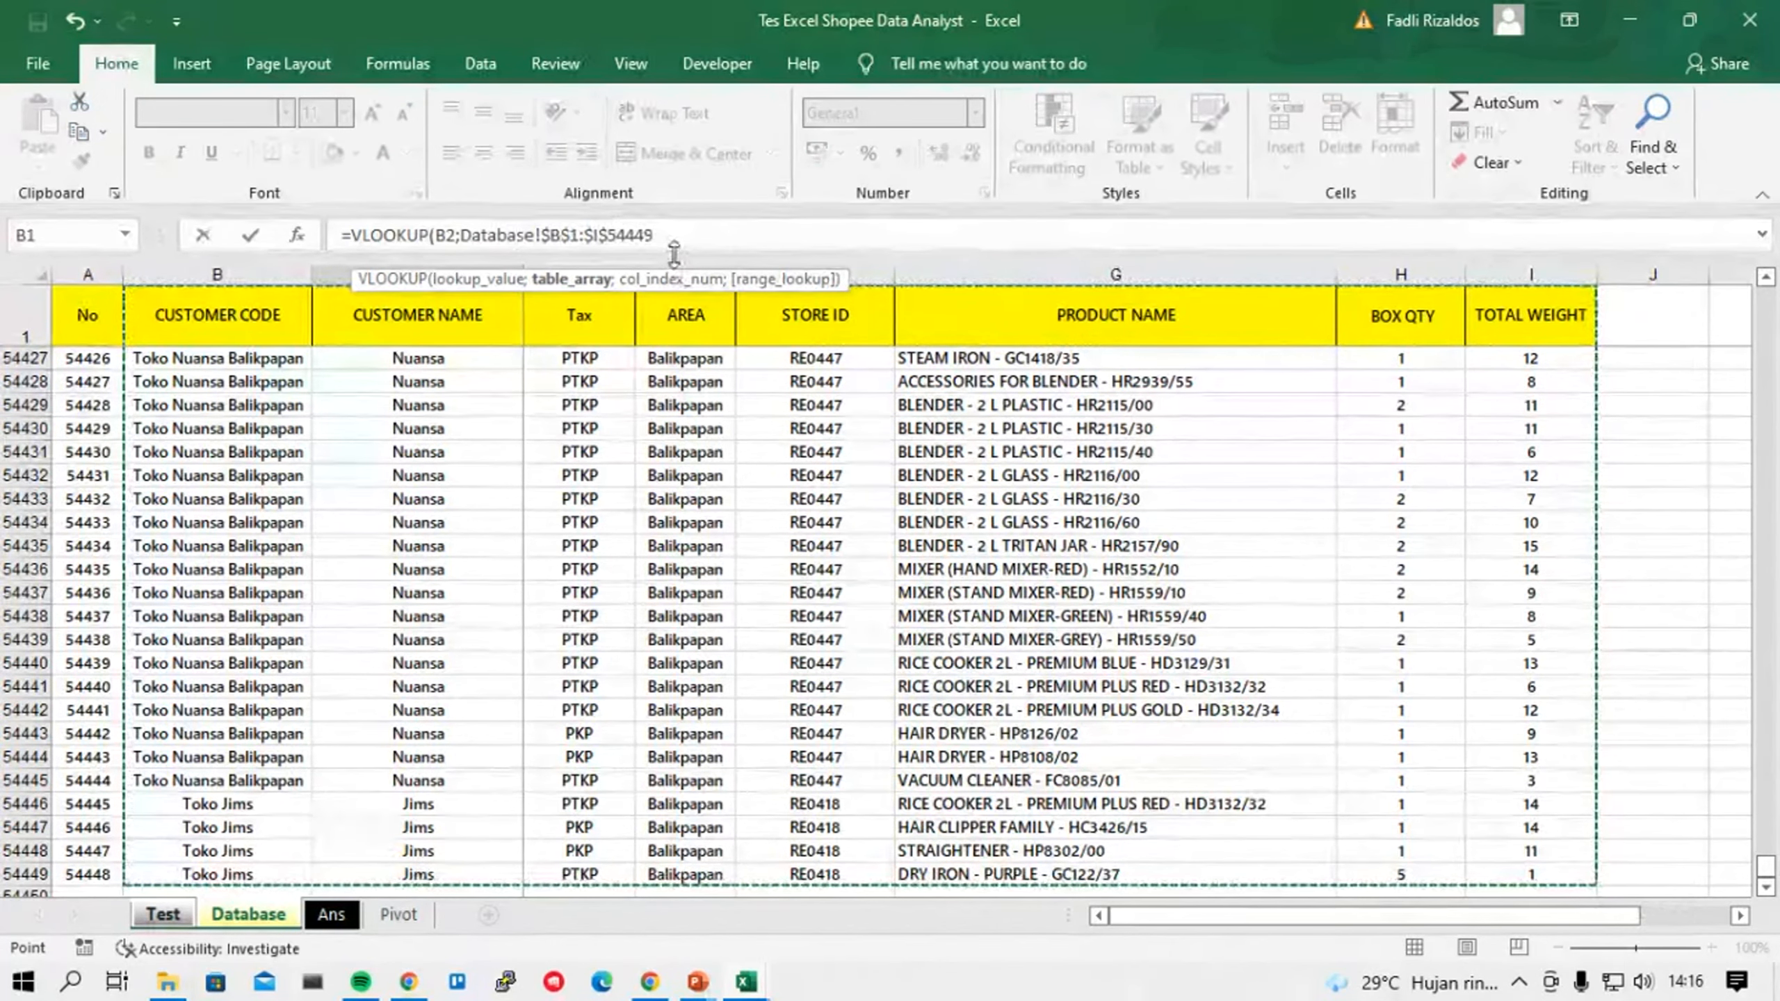
{"action": "type", "text": ";"}
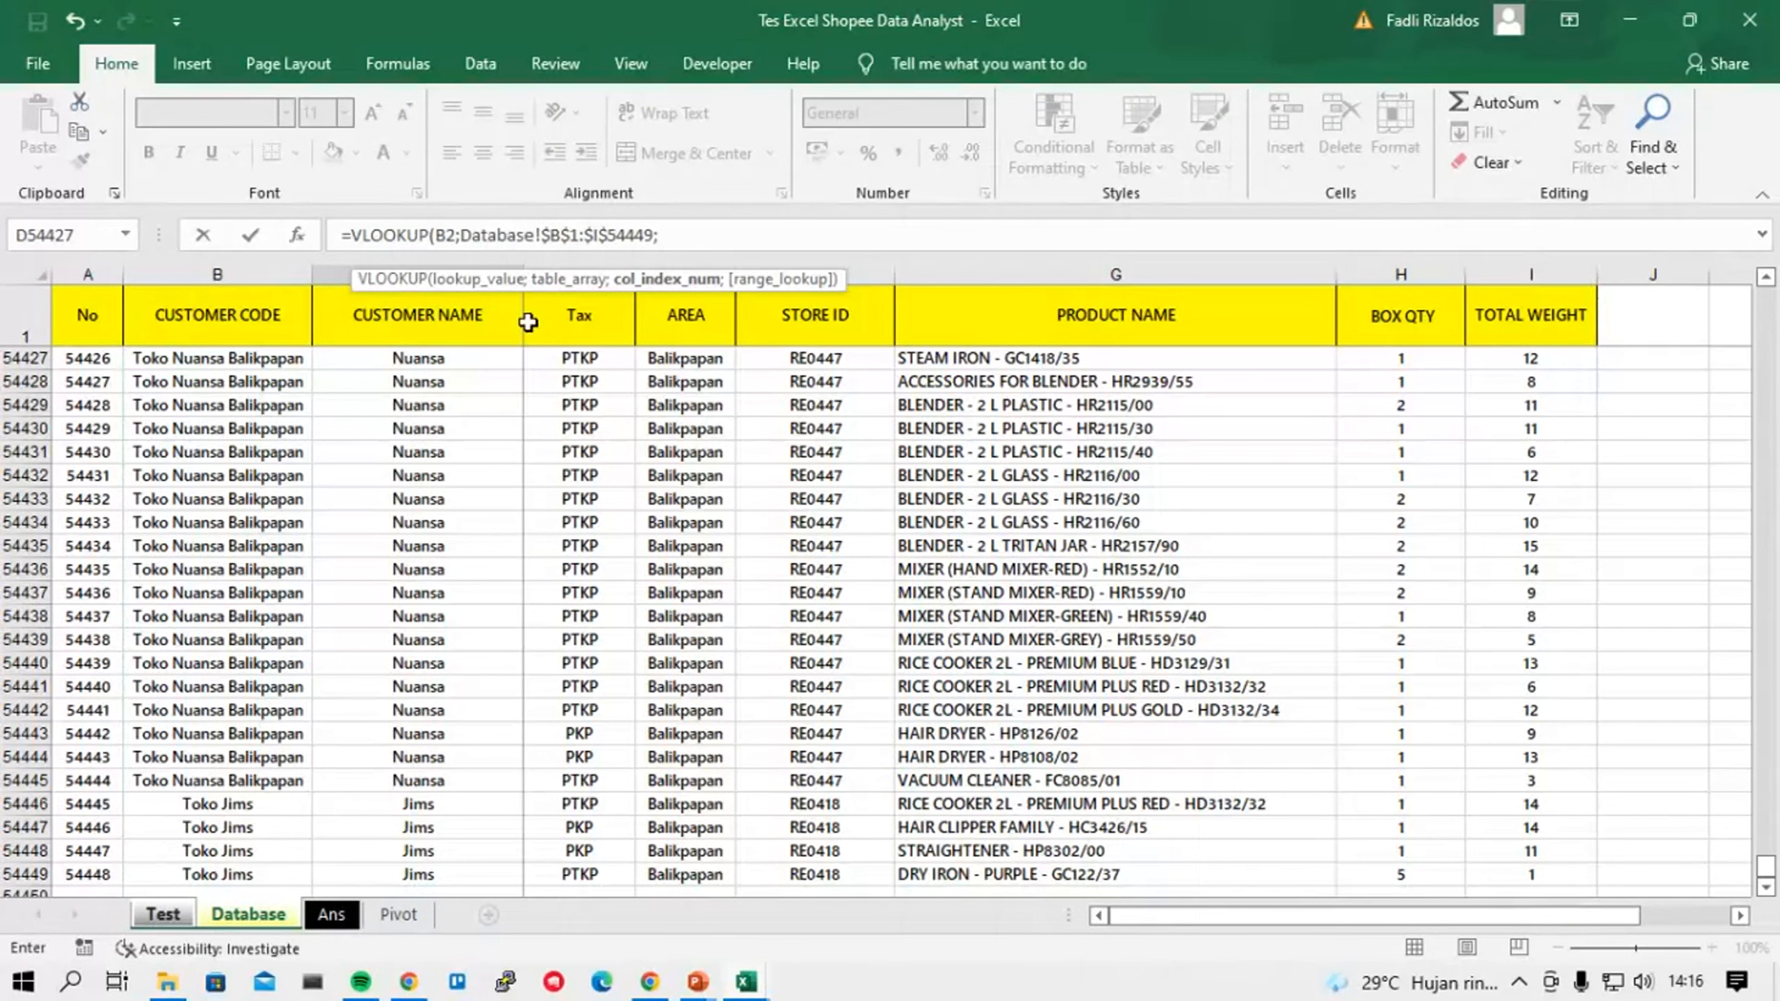
Complete the VLOOKUP with column index 2 and exact match 0, and fill the formula down the Customer Name column to C16.
{"action": "type", "text": "2;0"}
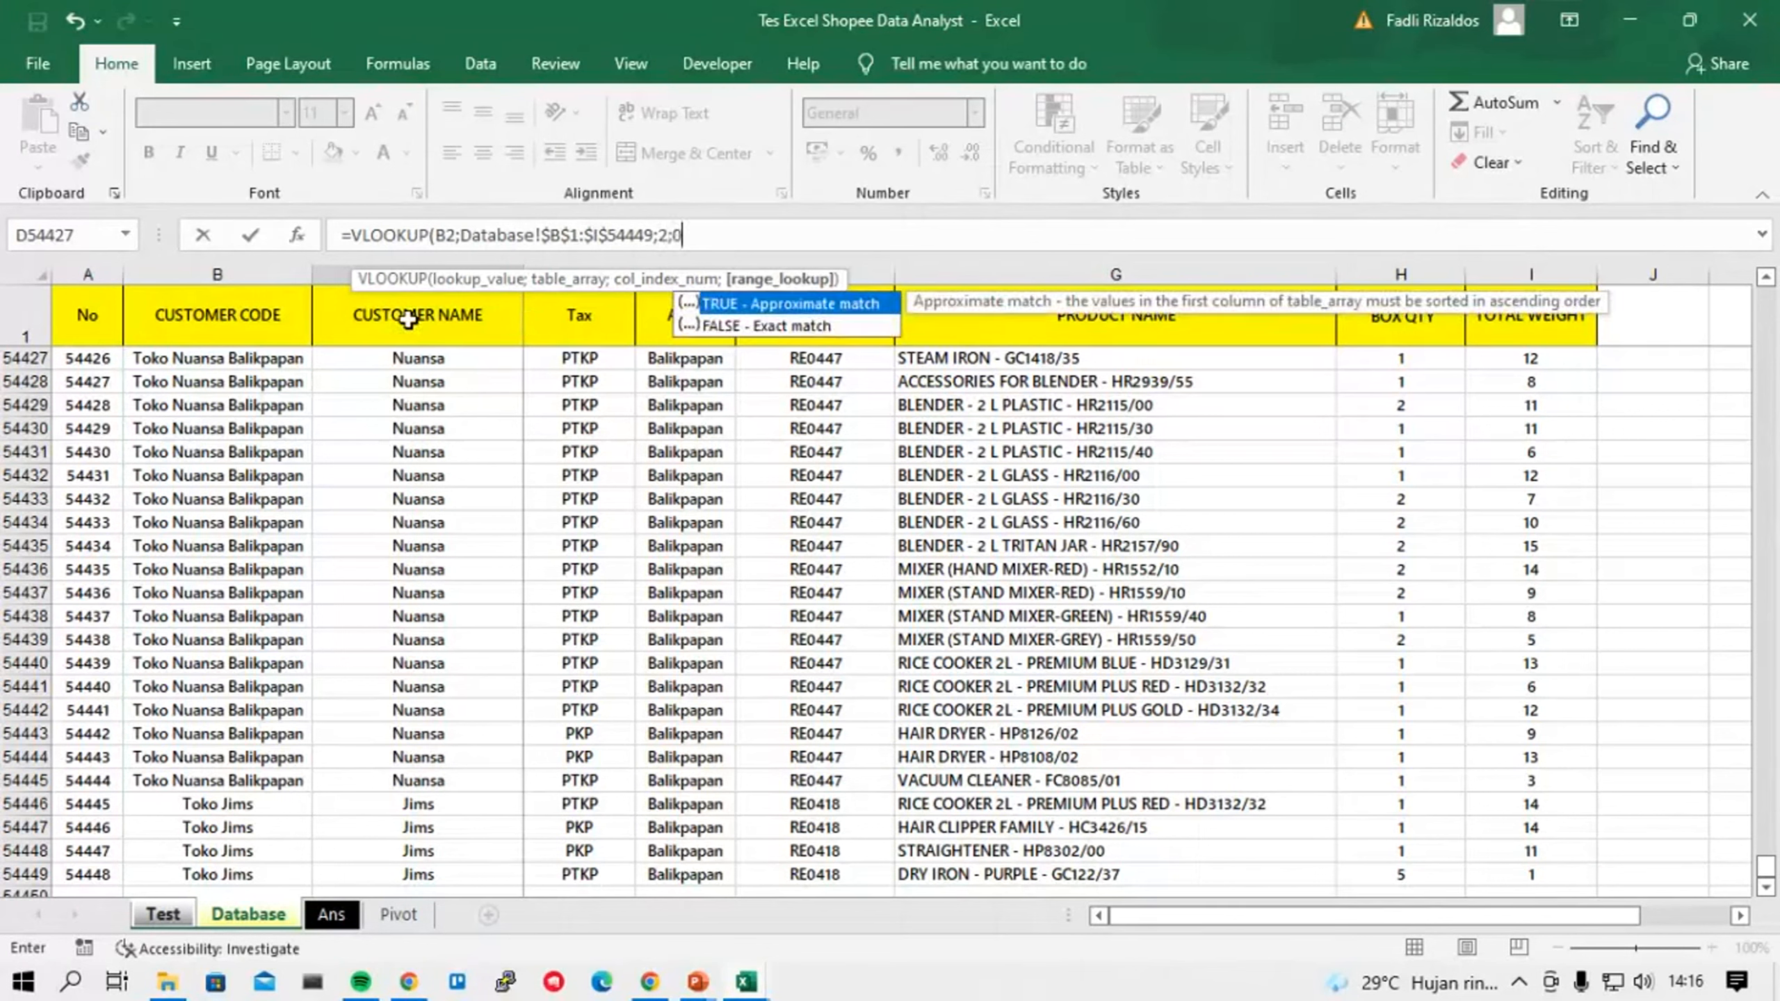
{"action": "type", "text": ")"}
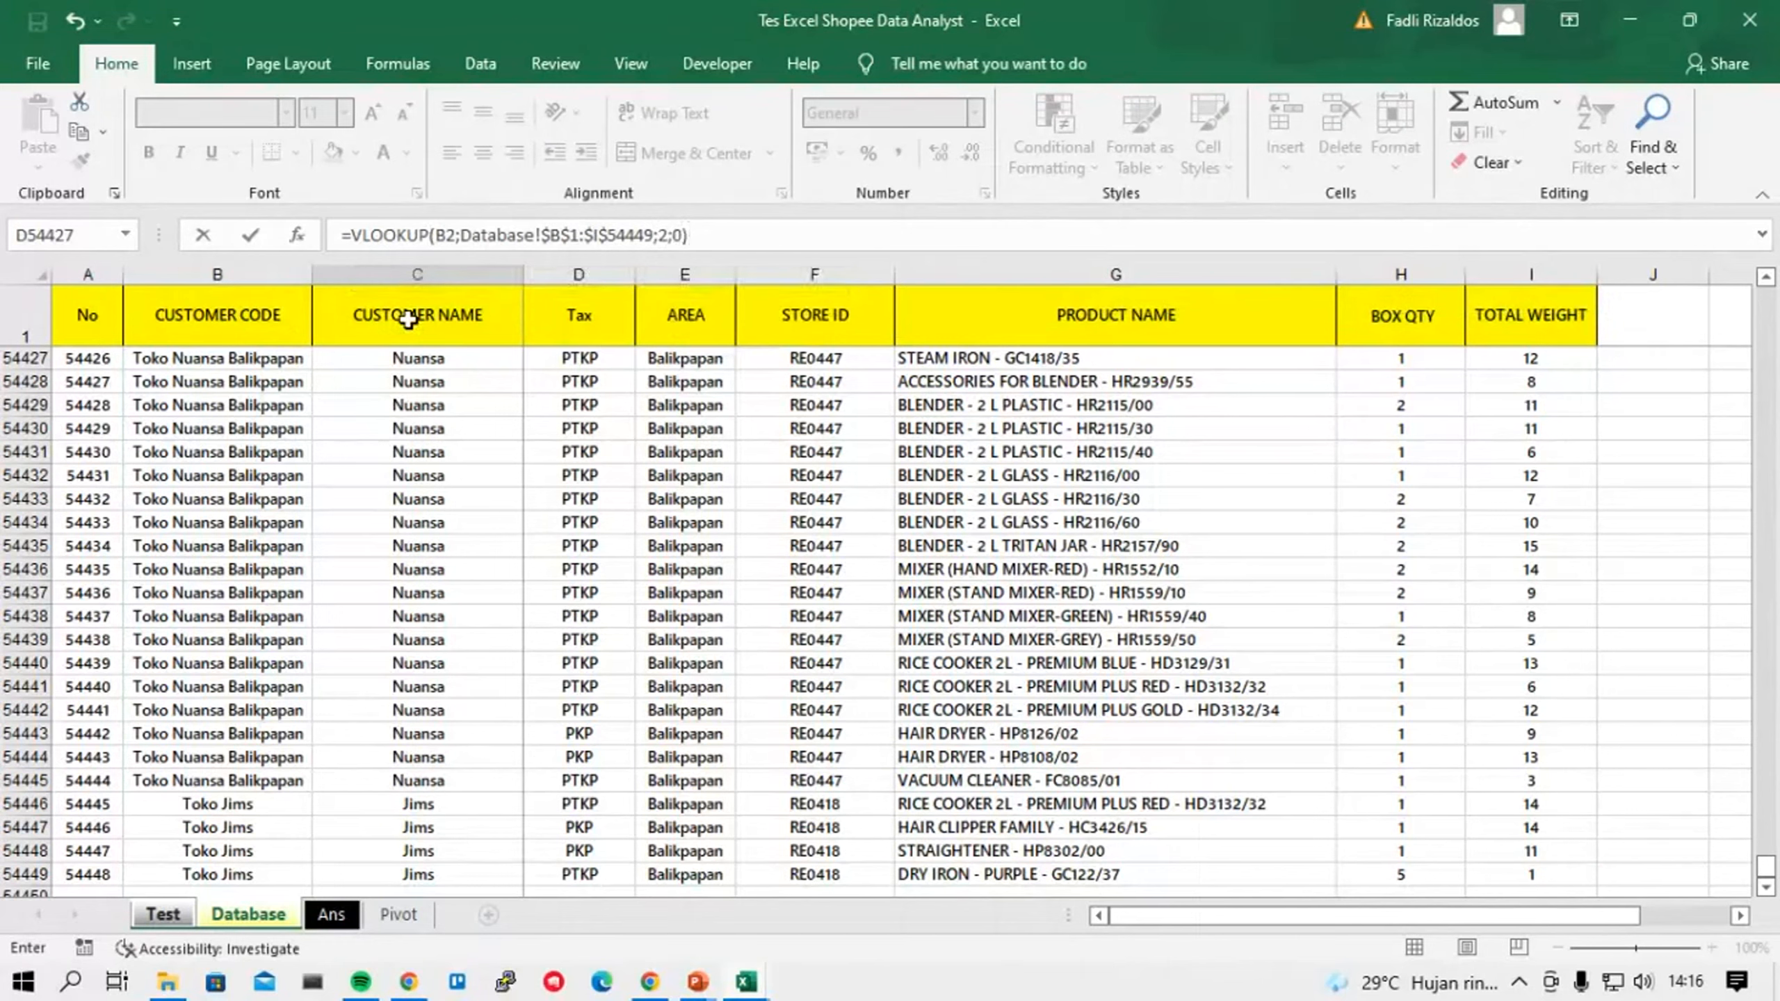
{"action": "key", "text": "Return"}
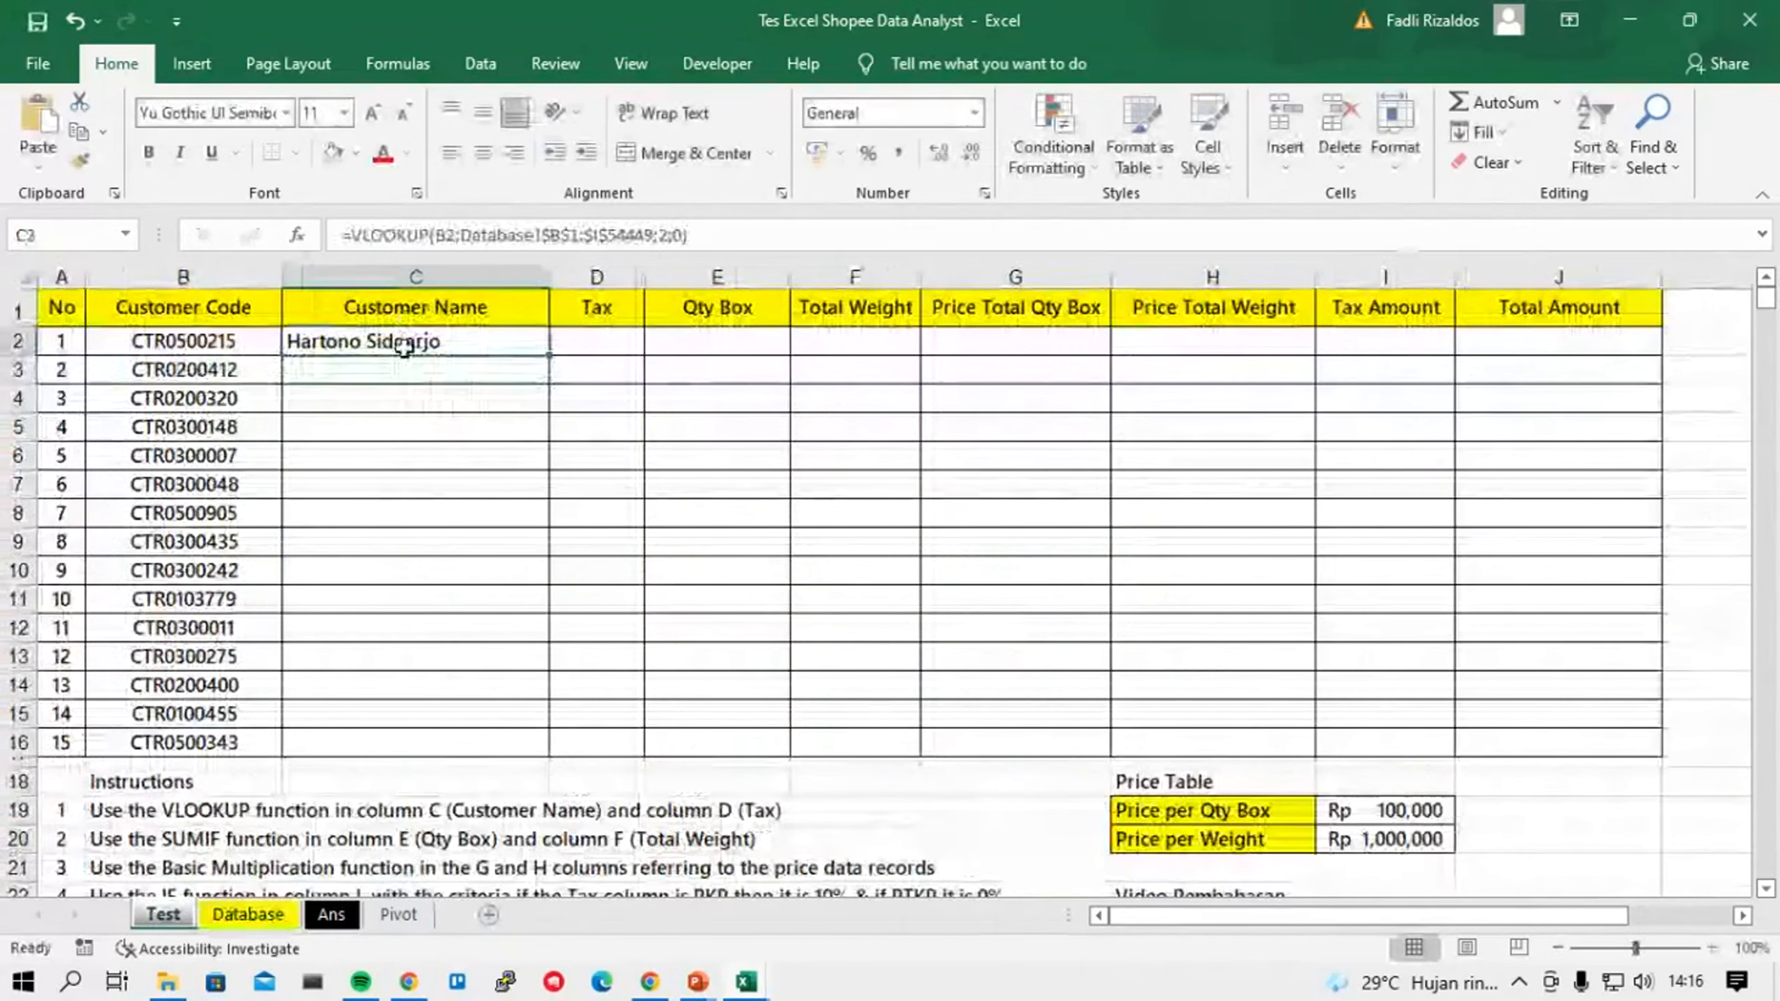
{"action": "left_click", "coordinate": [405, 347]}
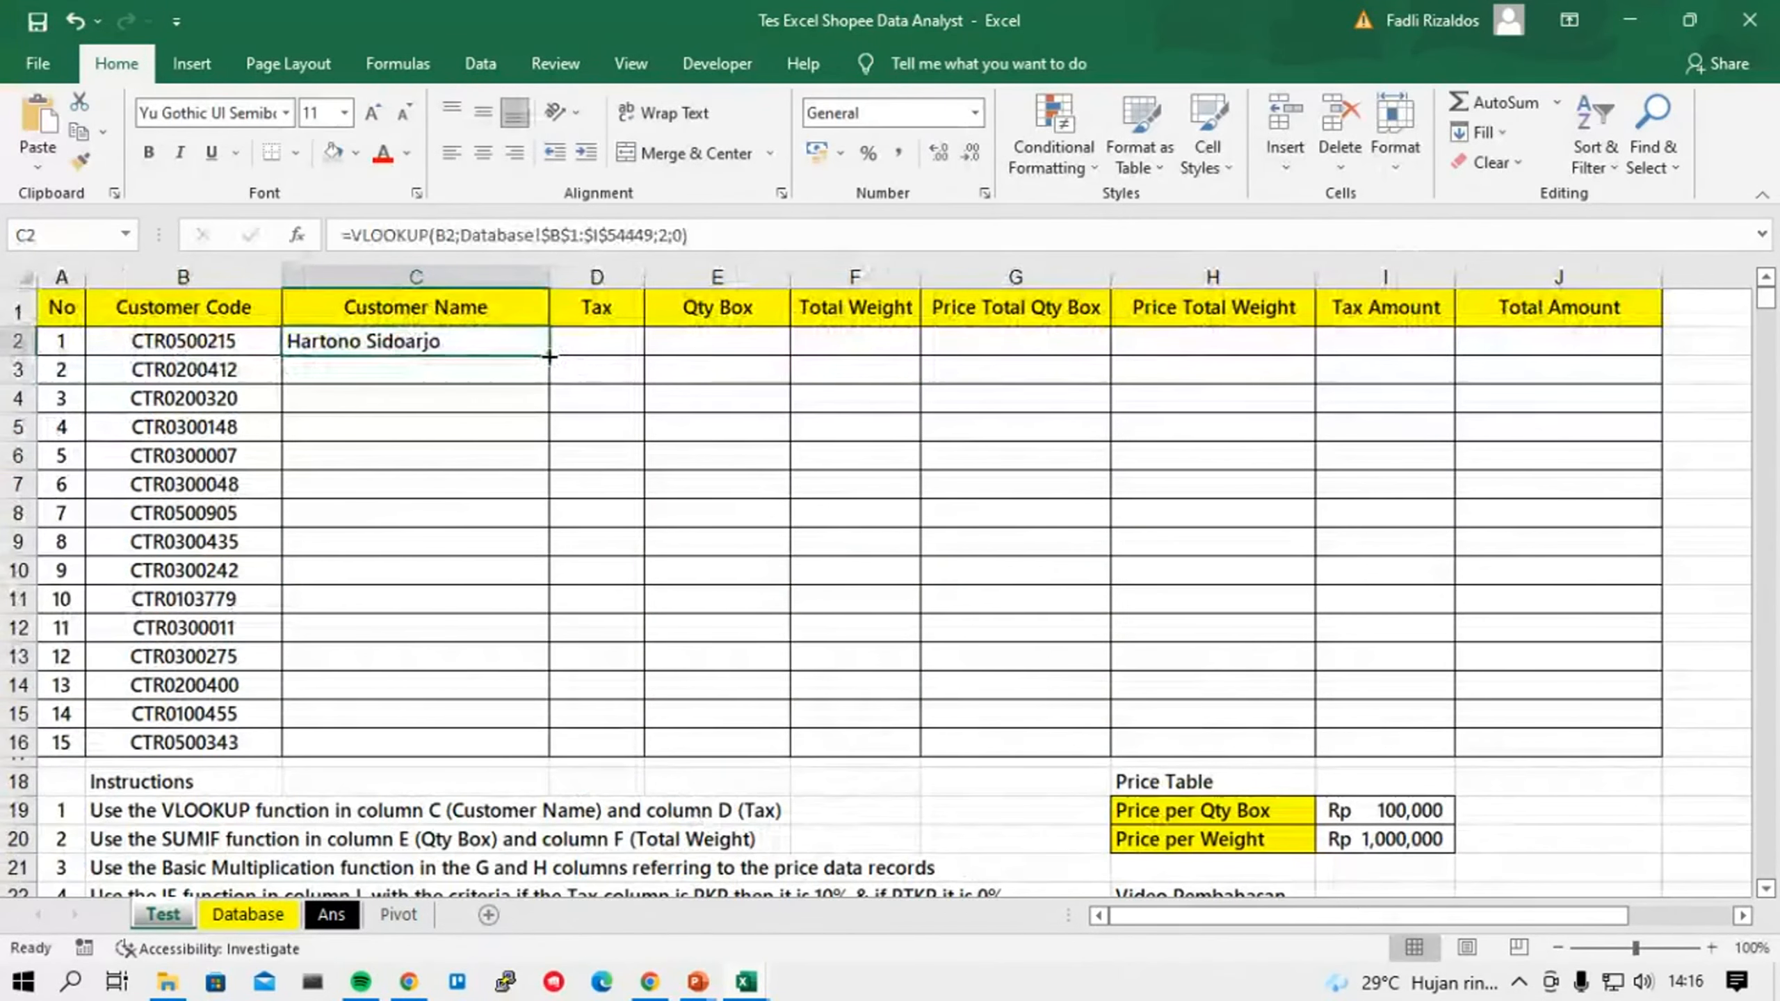
{"action": "double_click", "coordinate": [549, 356]}
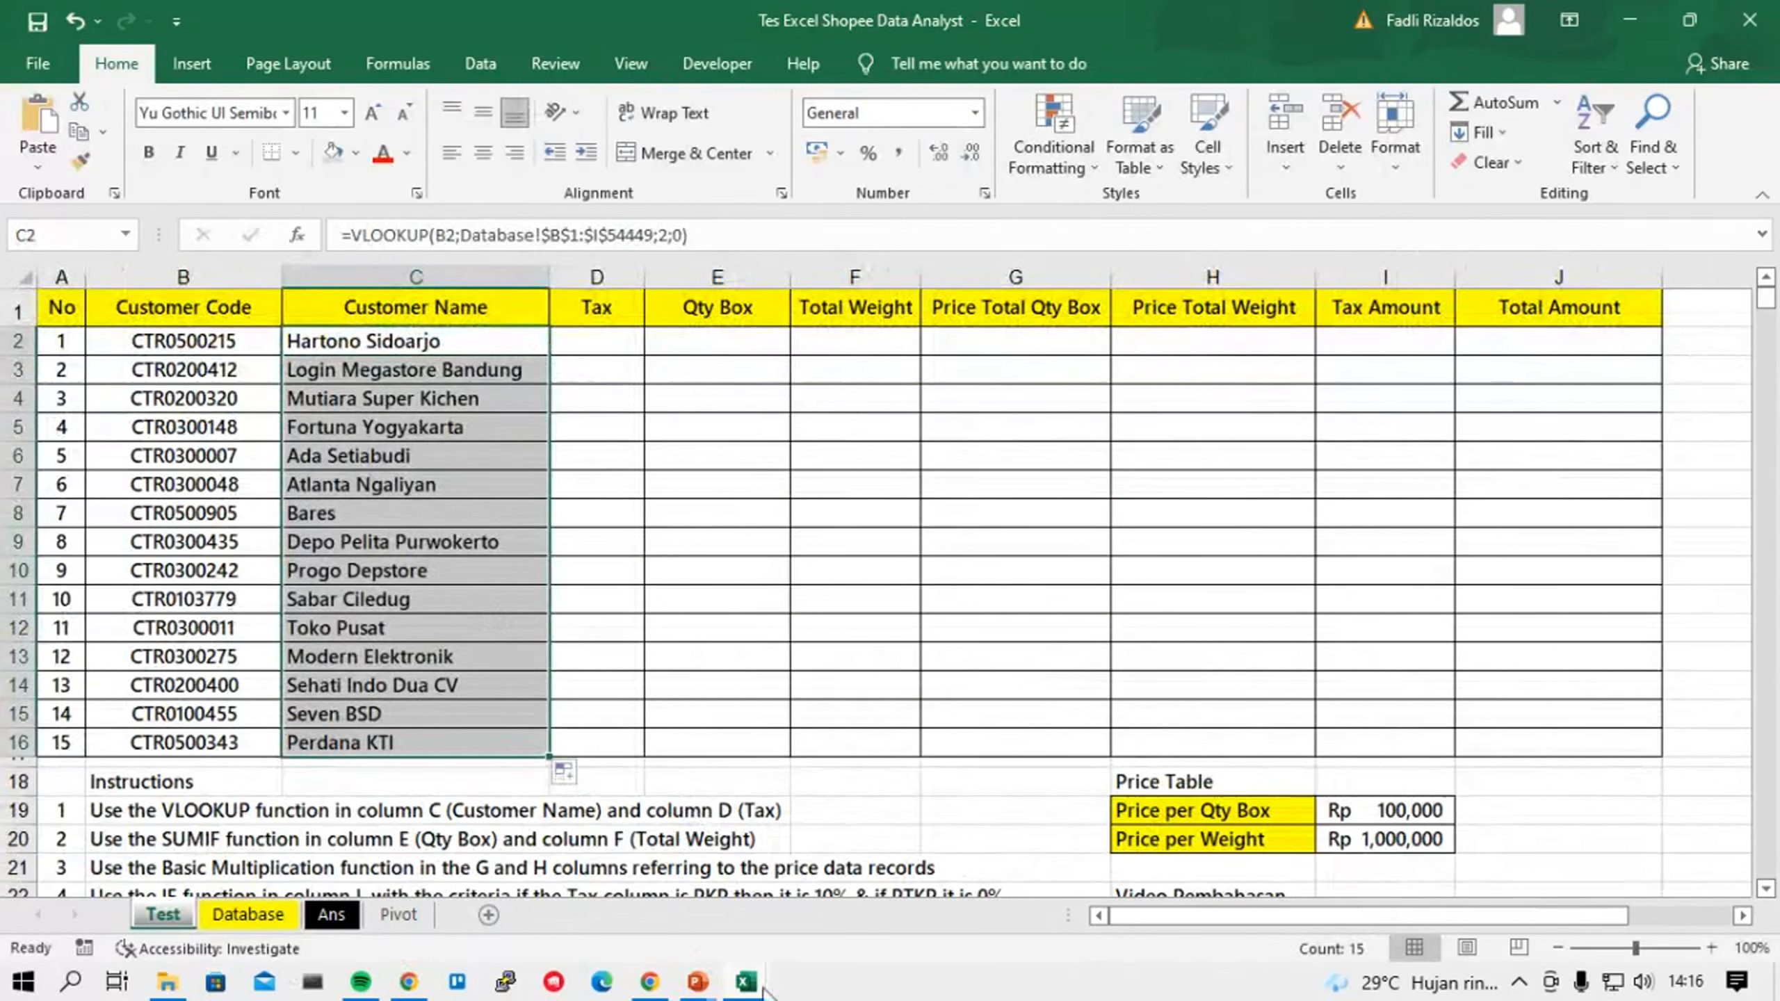
Switch to the 5 - Pivot Table workbook and look over the car sales records on the Pivot sheet.
{"action": "mouse_move", "coordinate": [762, 986]}
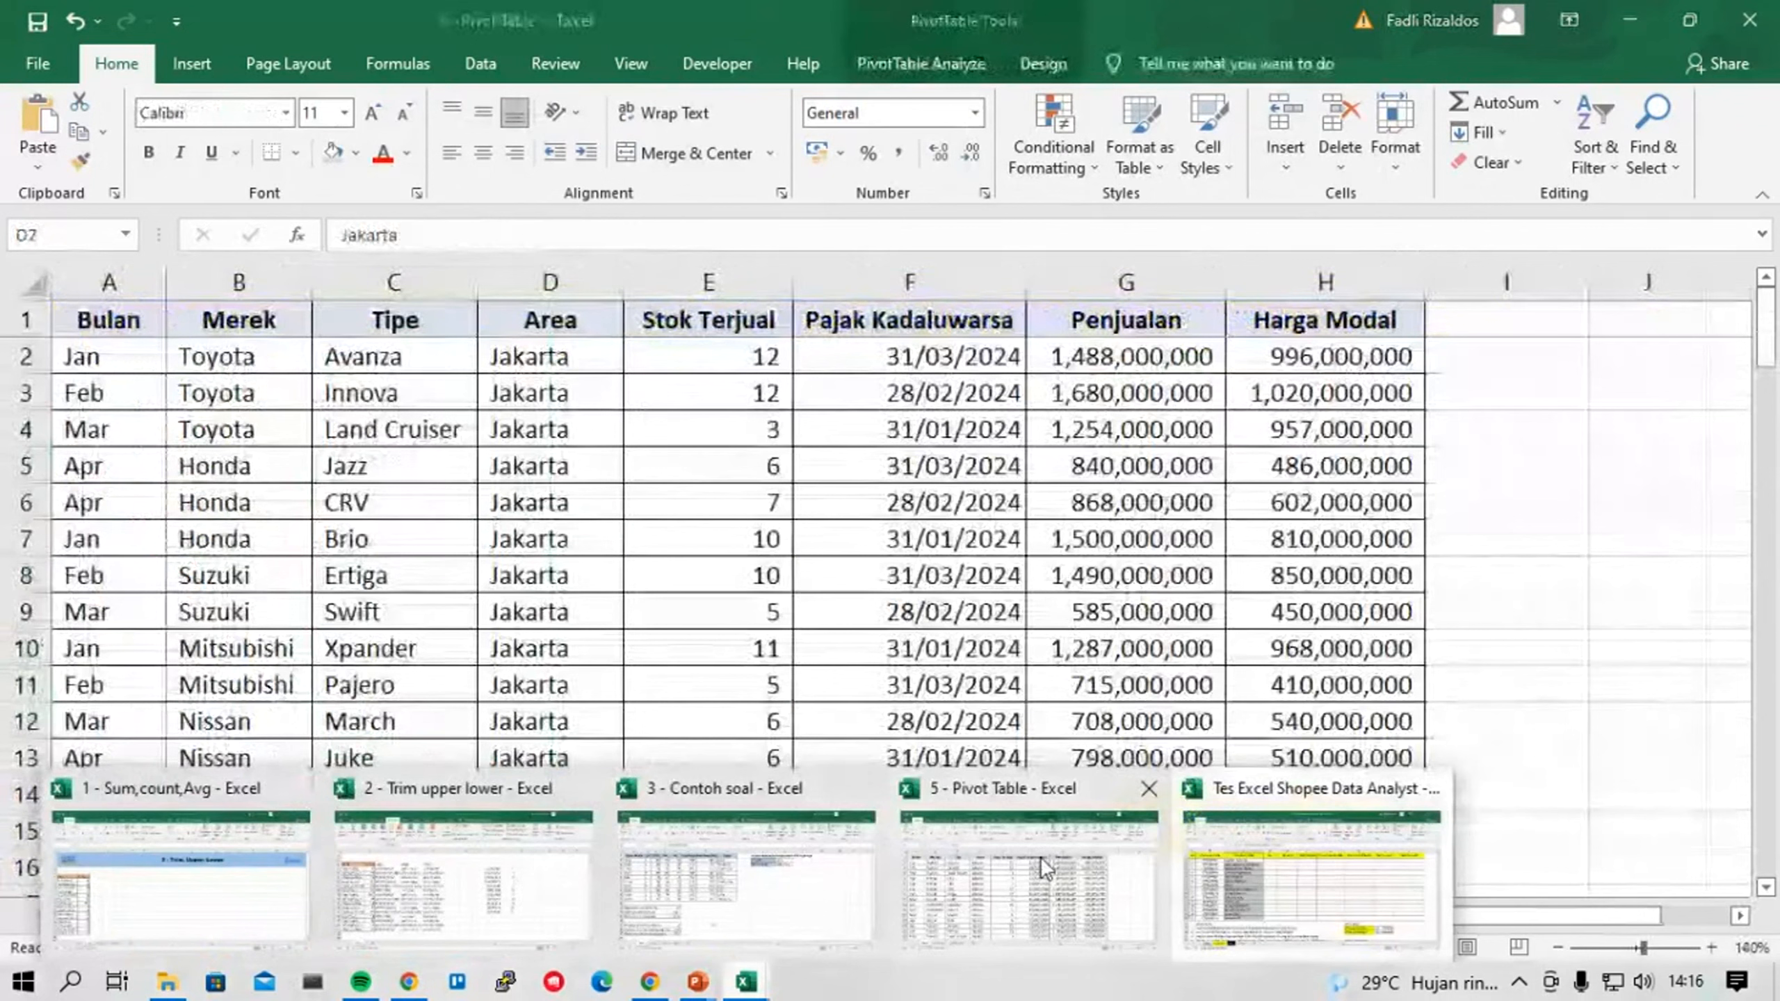
{"action": "left_click", "coordinate": [1040, 856]}
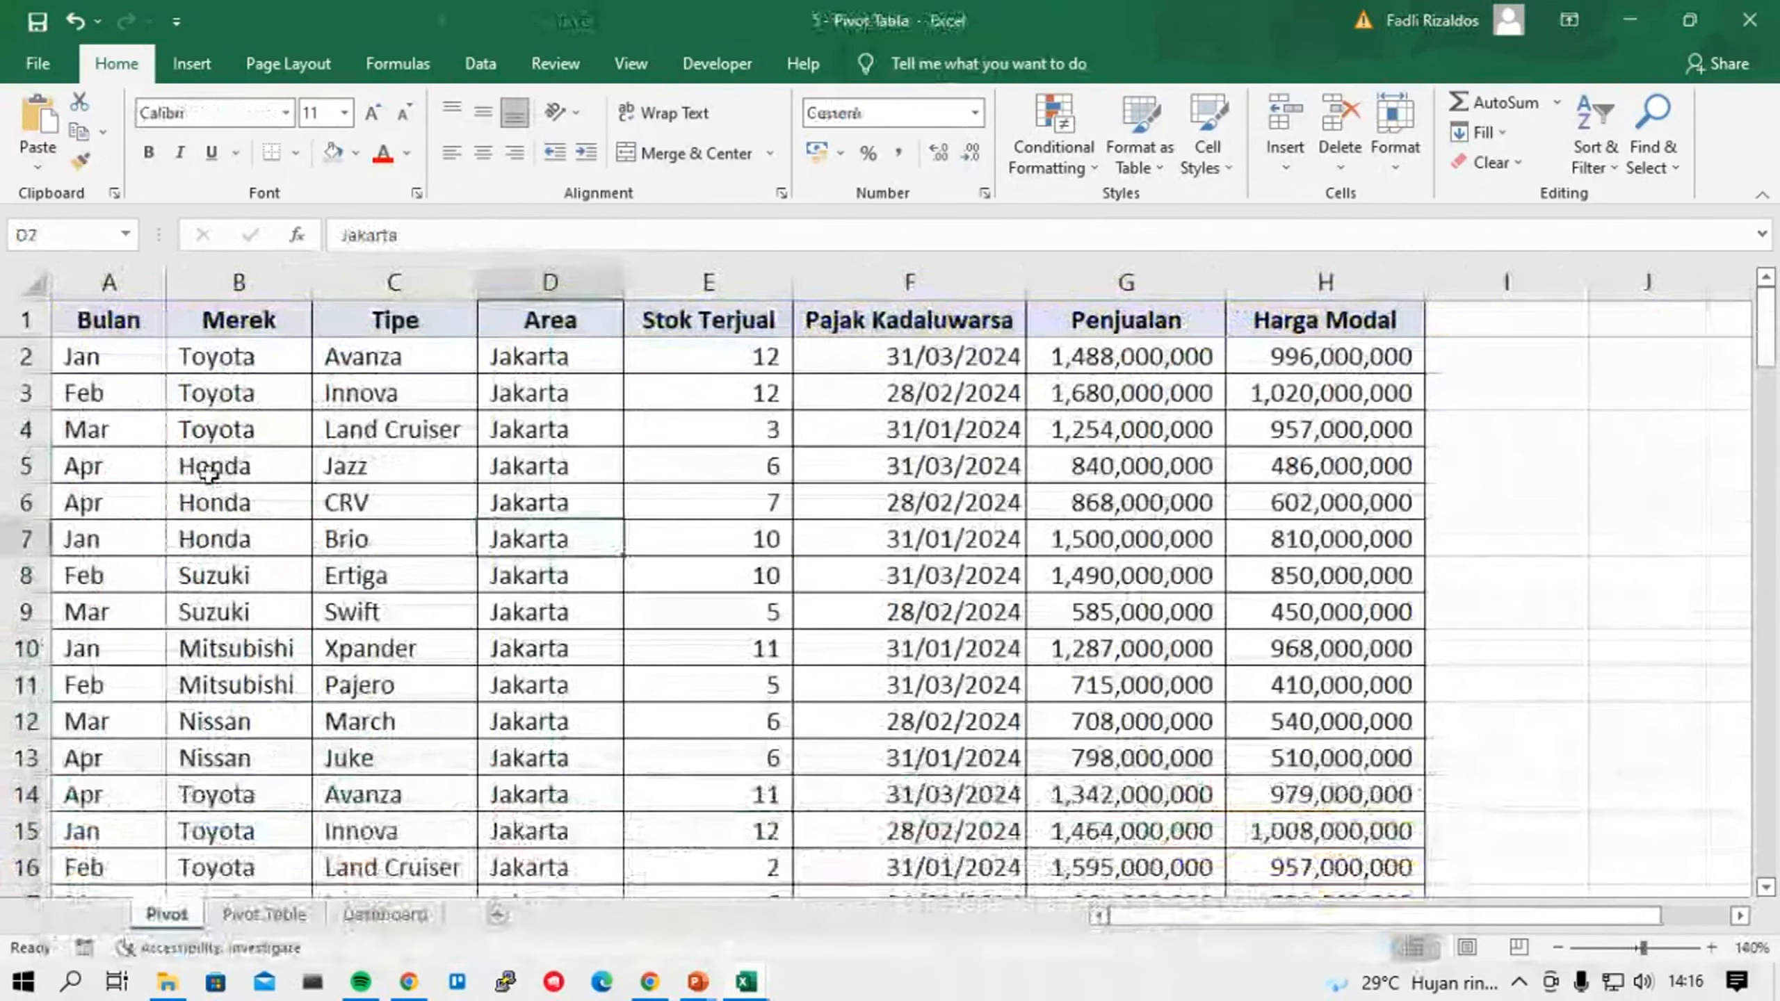
{"action": "scroll", "coordinate": [232, 524], "scroll_direction": "down", "scroll_amount": 6}
{"action": "scroll", "coordinate": [231, 524], "scroll_direction": "up", "scroll_amount": 6}
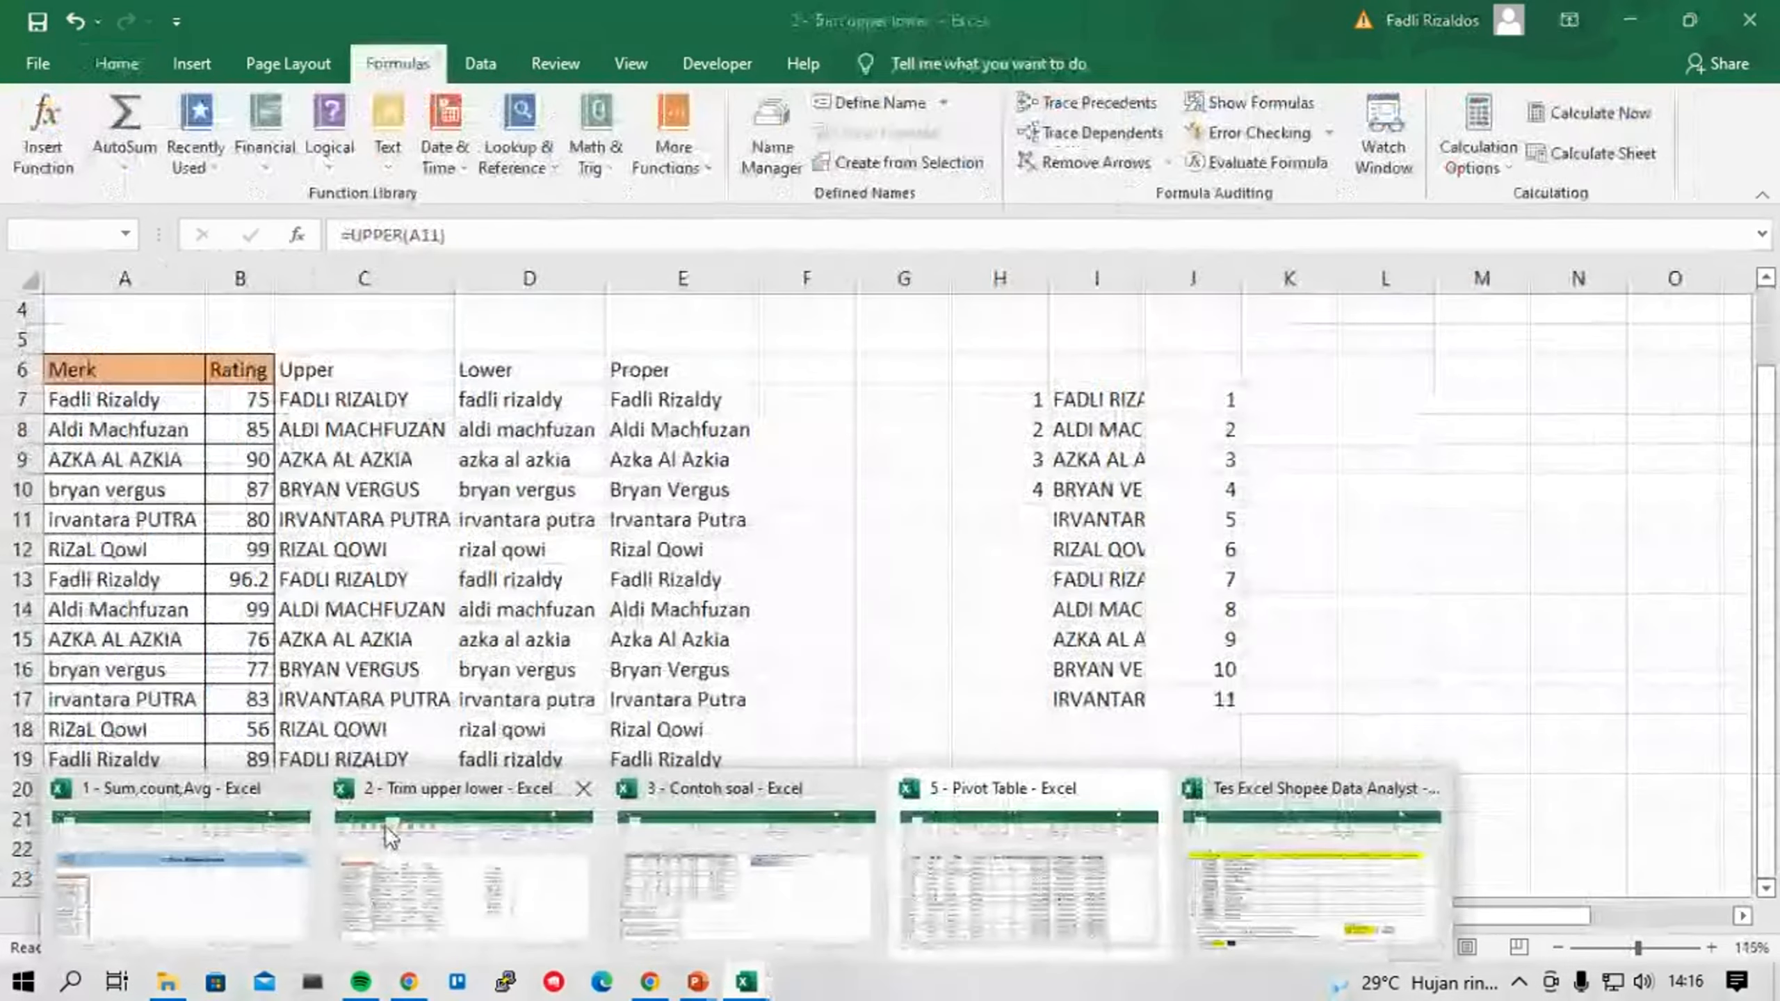
Switch to the 2 - Trim upper lower workbook and extend the Merk and Rating table down to row 200 by autofill.
{"action": "left_click", "coordinate": [384, 826]}
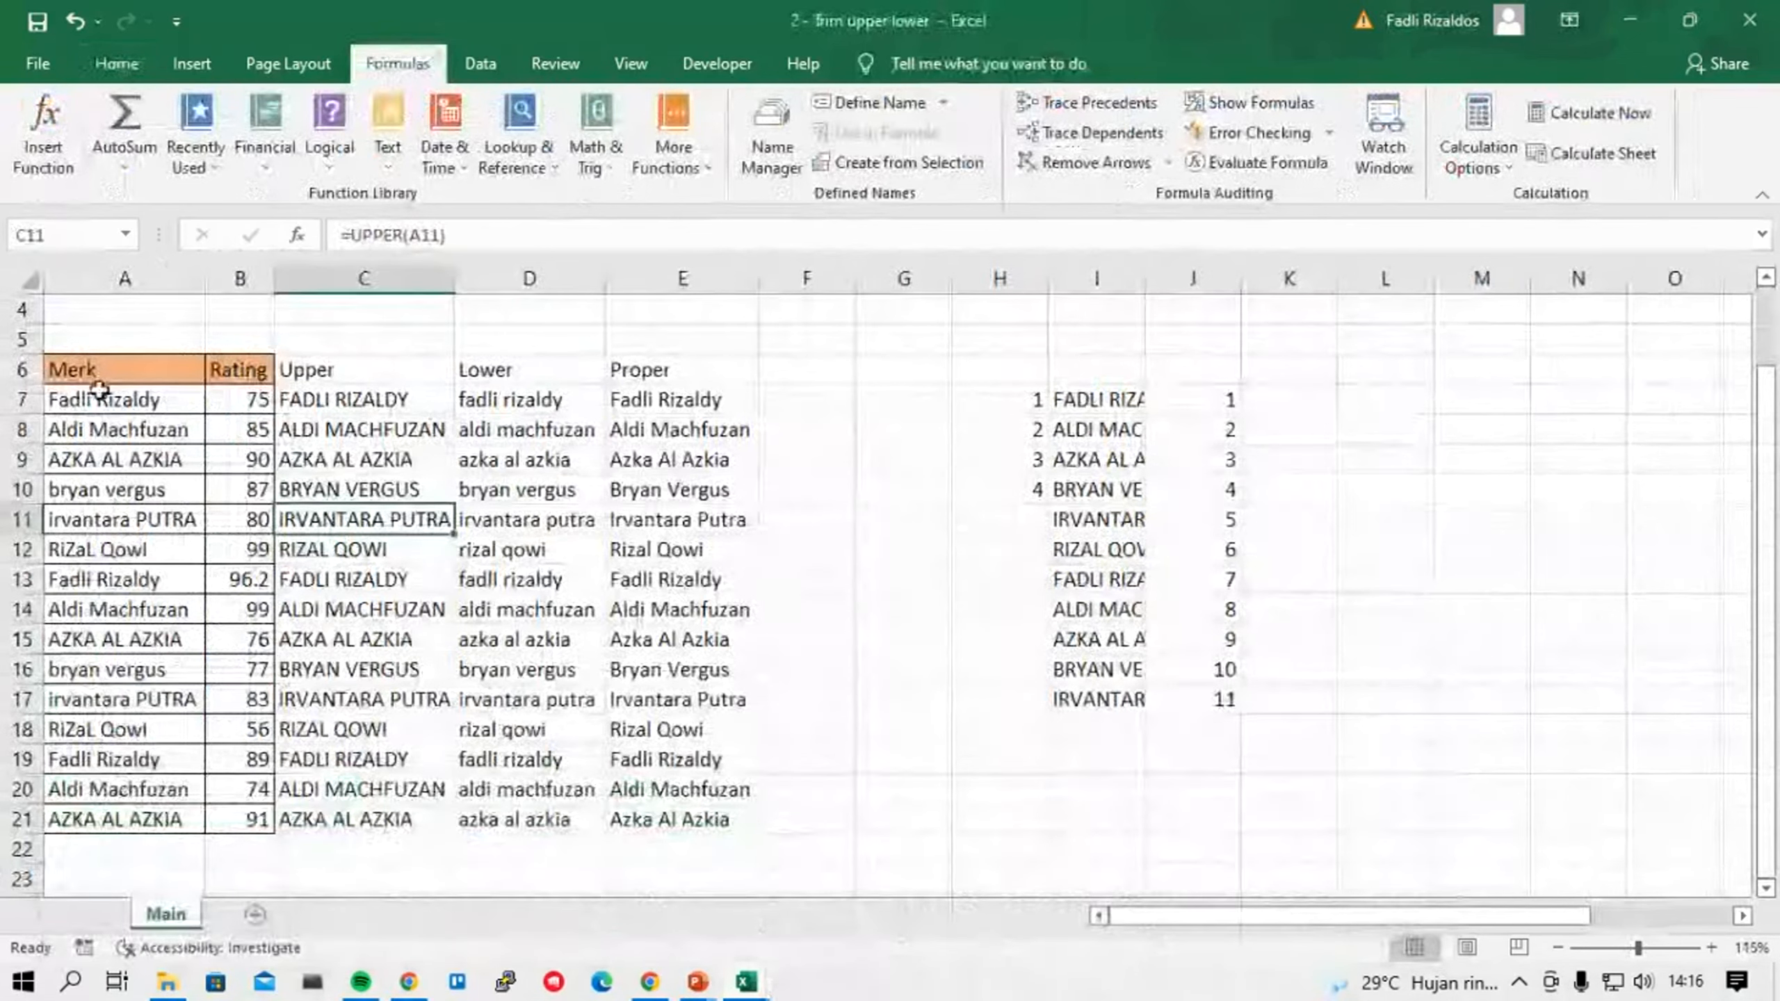
{"action": "left_click_drag", "start_coordinate": [98, 383], "coordinate": [207, 746]}
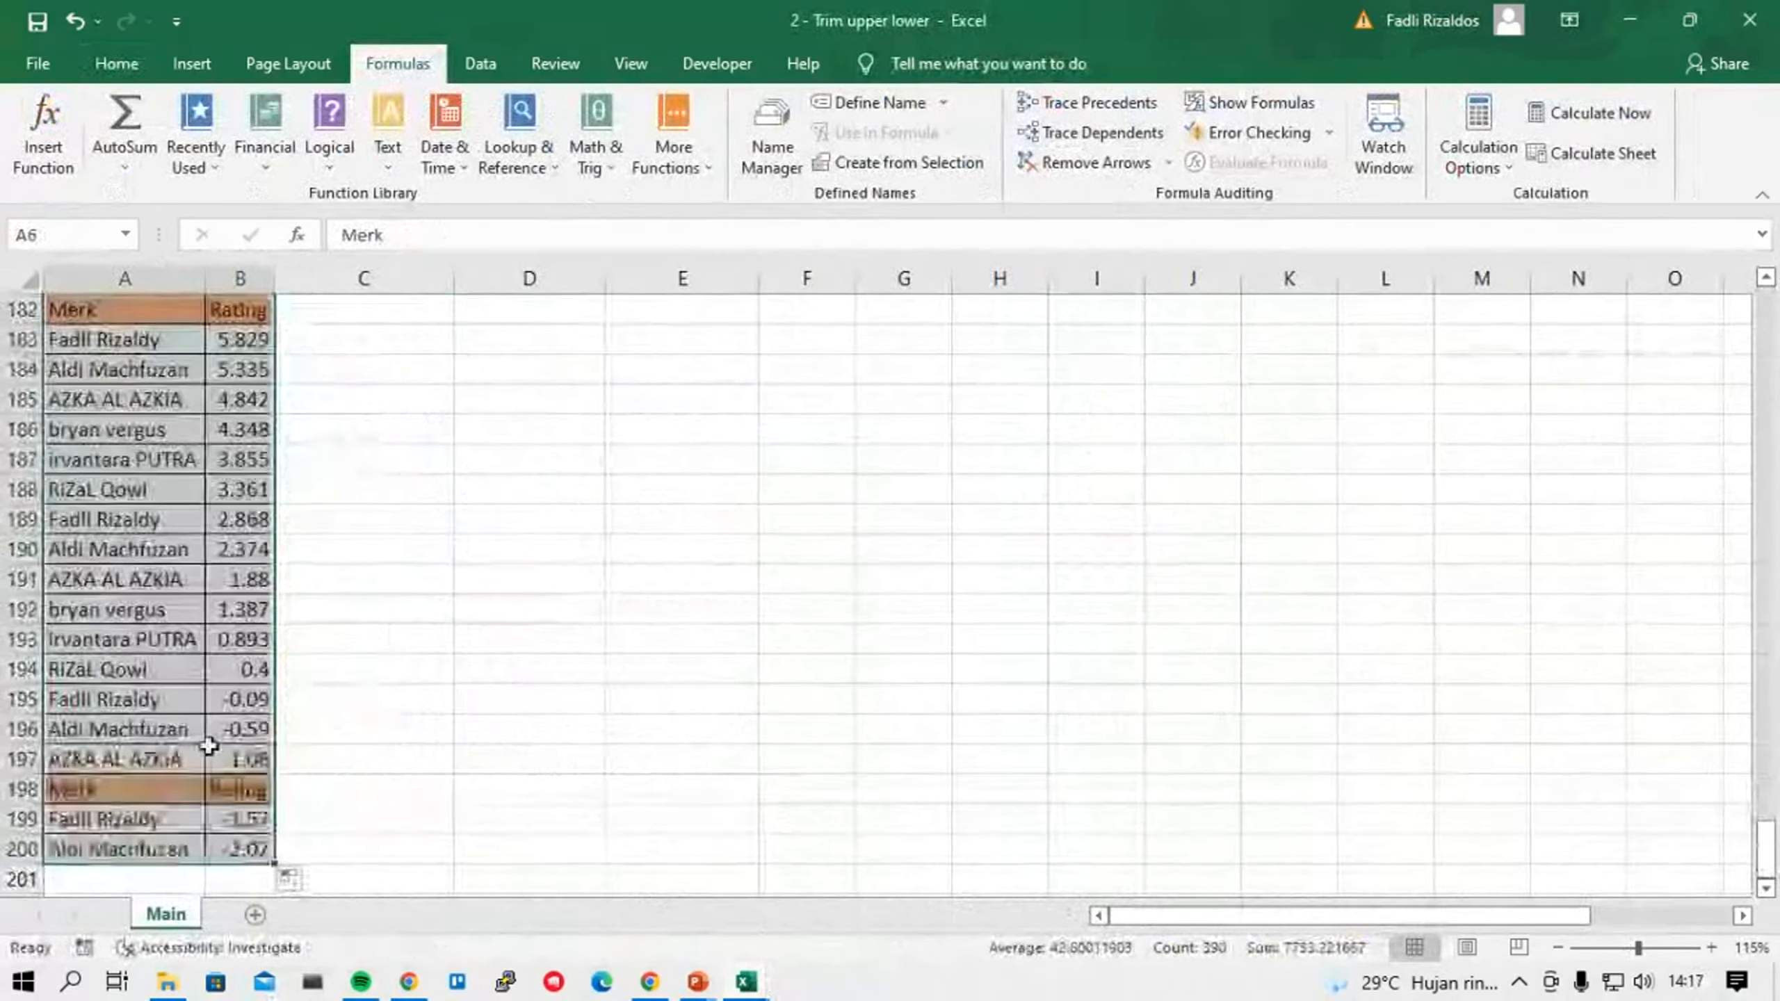
{"action": "left_click", "coordinate": [210, 754]}
Select the Merk and Rating table from header row 6 through row 200 and return the view to its beginning.
{"action": "key", "text": "ctrl+z"}
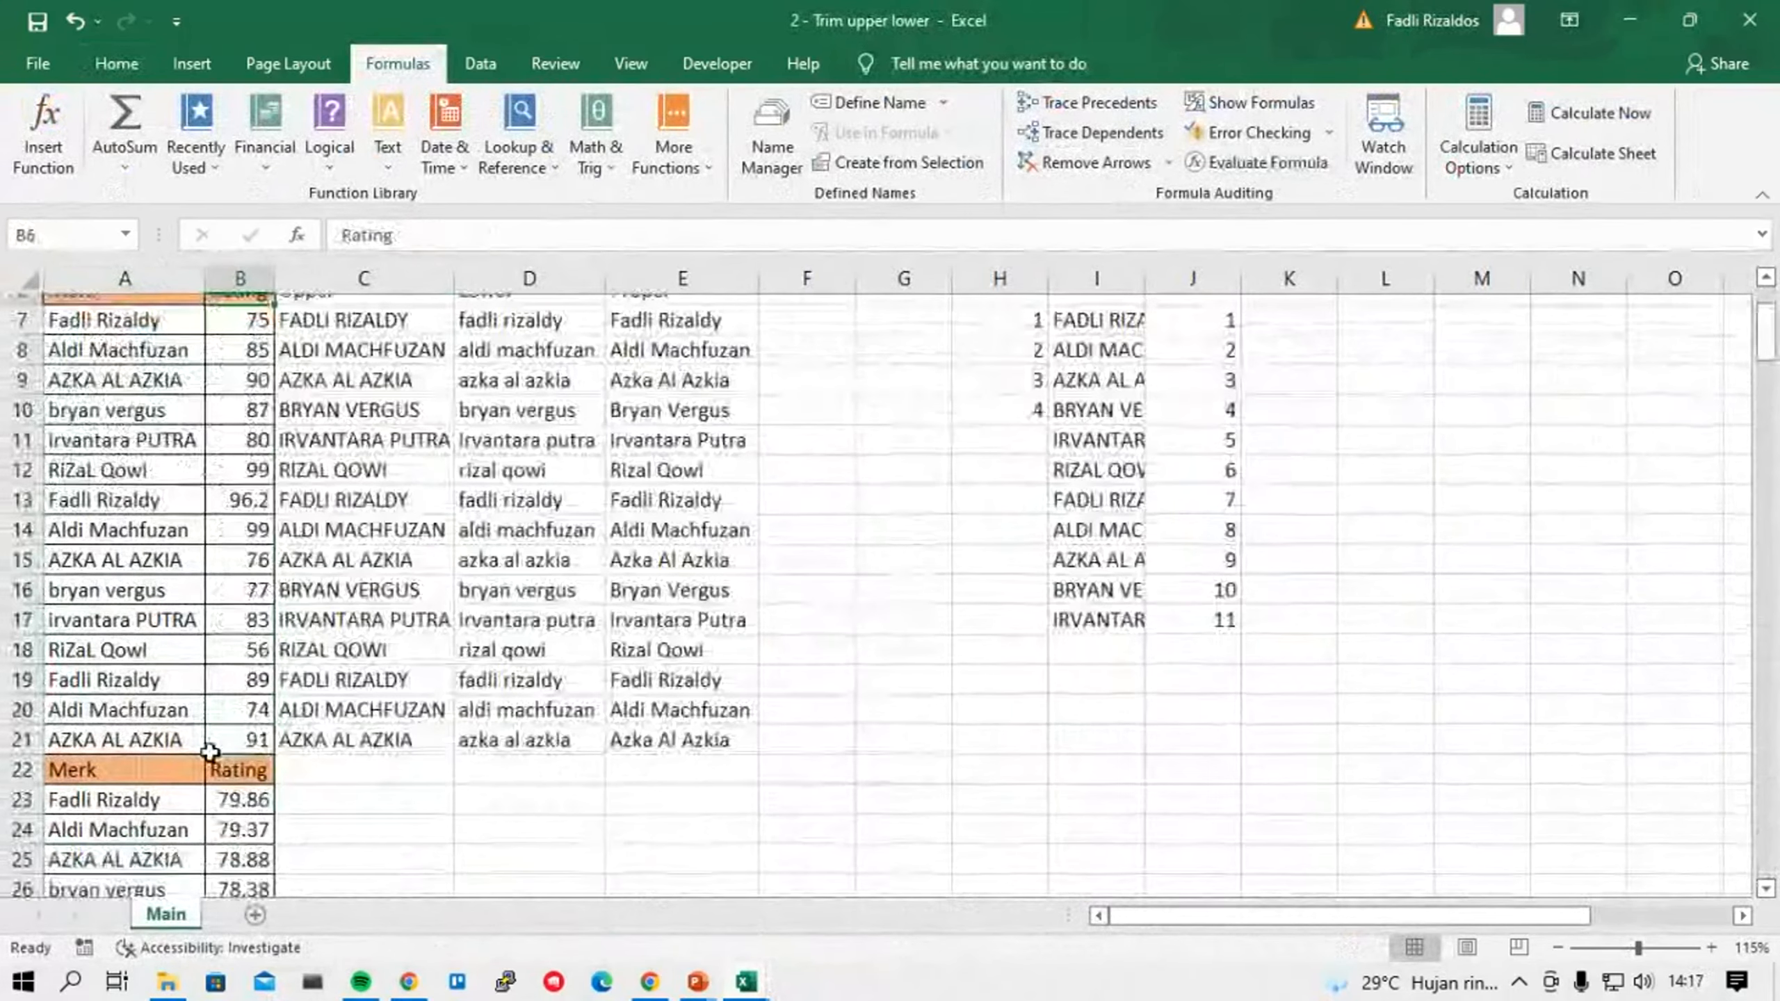
{"action": "key", "text": "ctrl+shift+Right"}
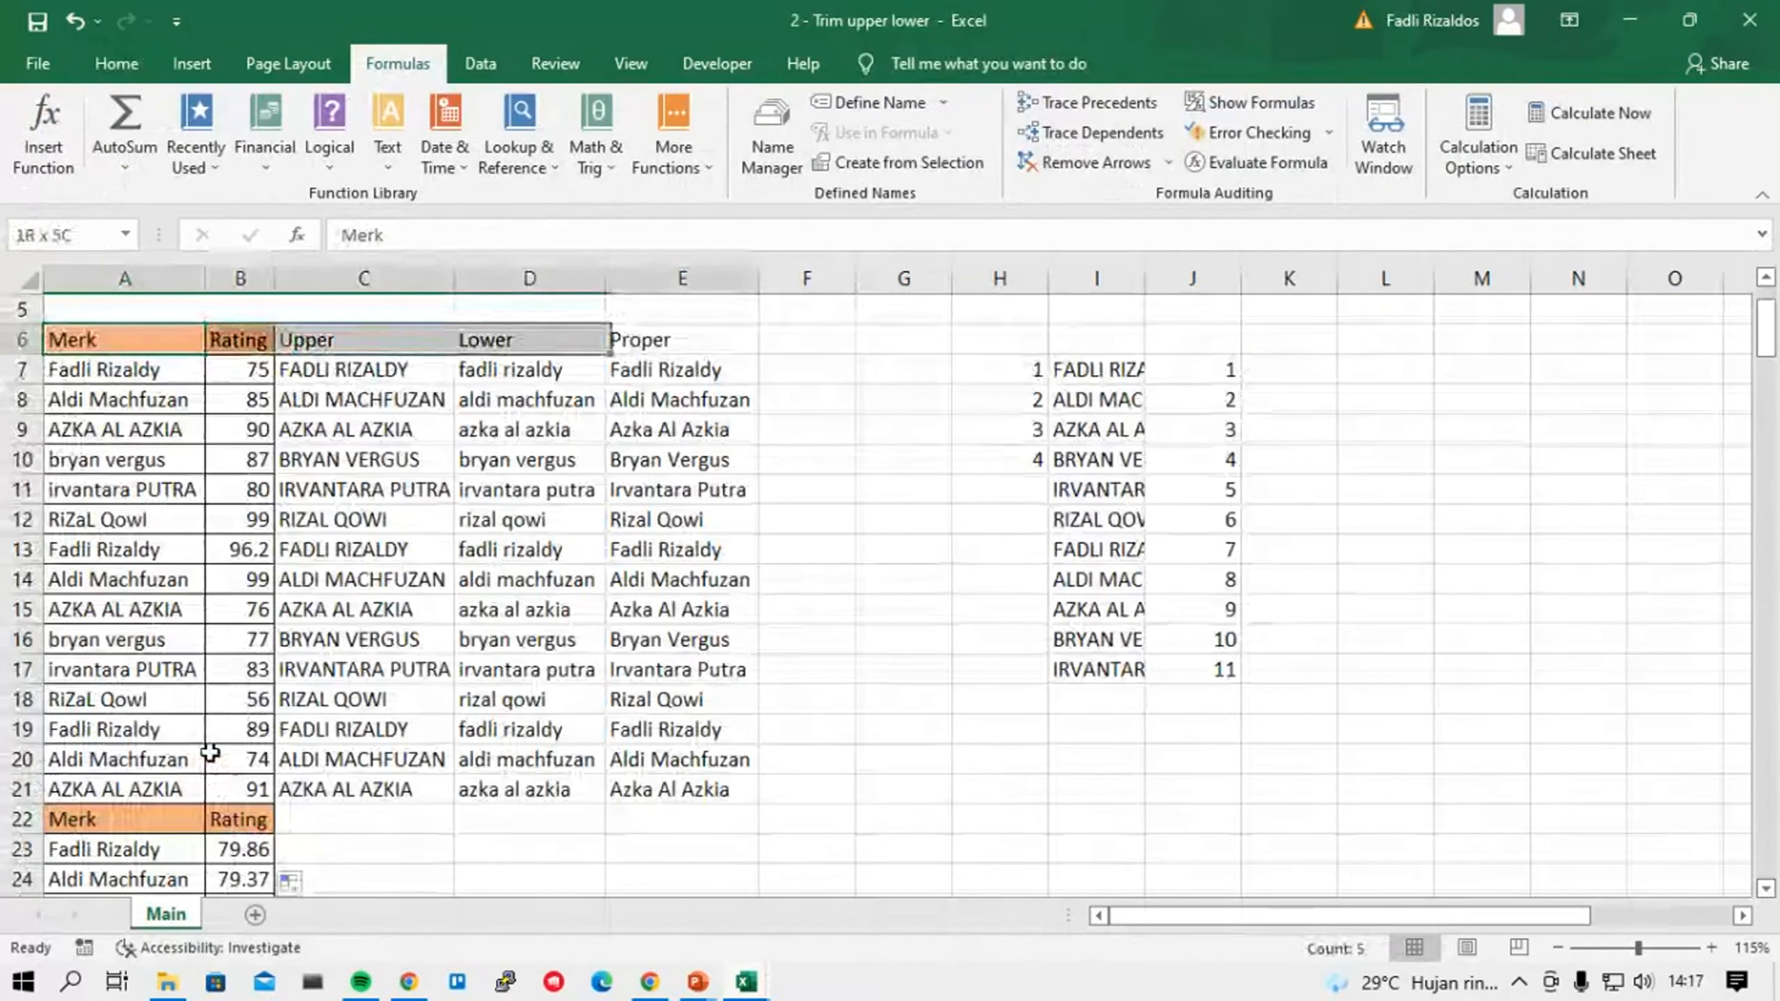
{"action": "key", "text": "shift+Left"}
{"action": "key", "text": "shift+Left"}
{"action": "key", "text": "shift+Left"}
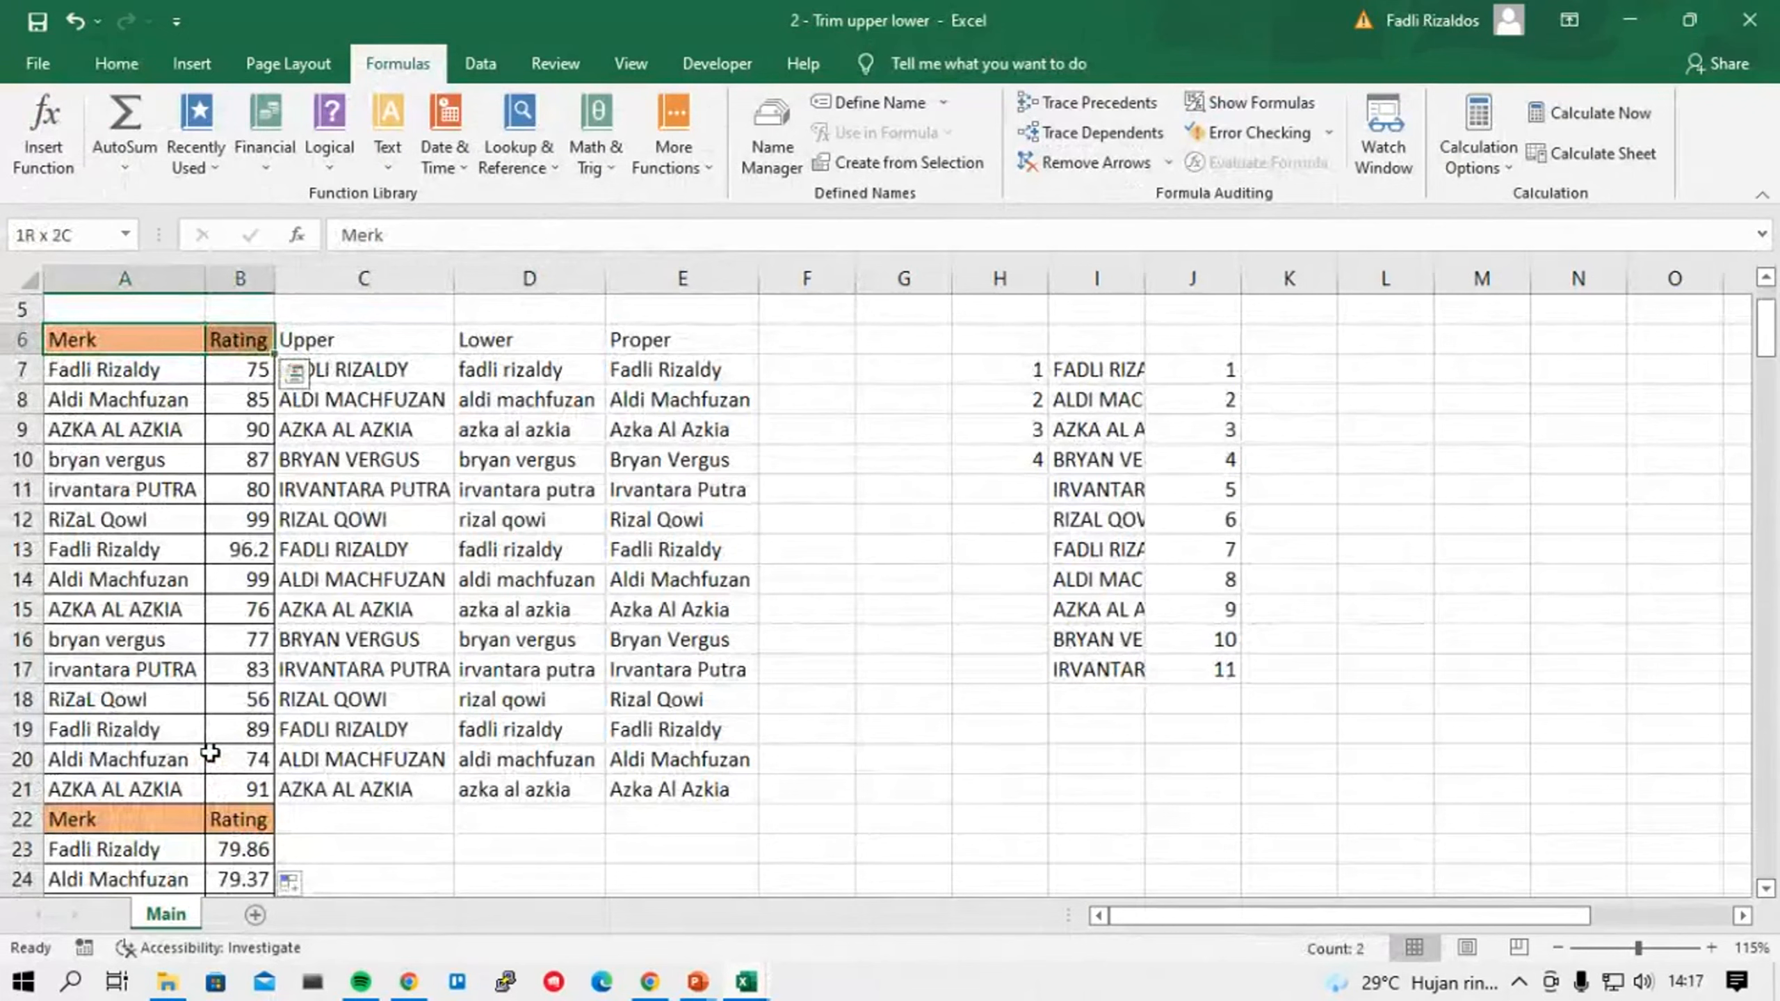
{"action": "key", "text": "shift+Down"}
{"action": "key", "text": "ctrl+shift+Down"}
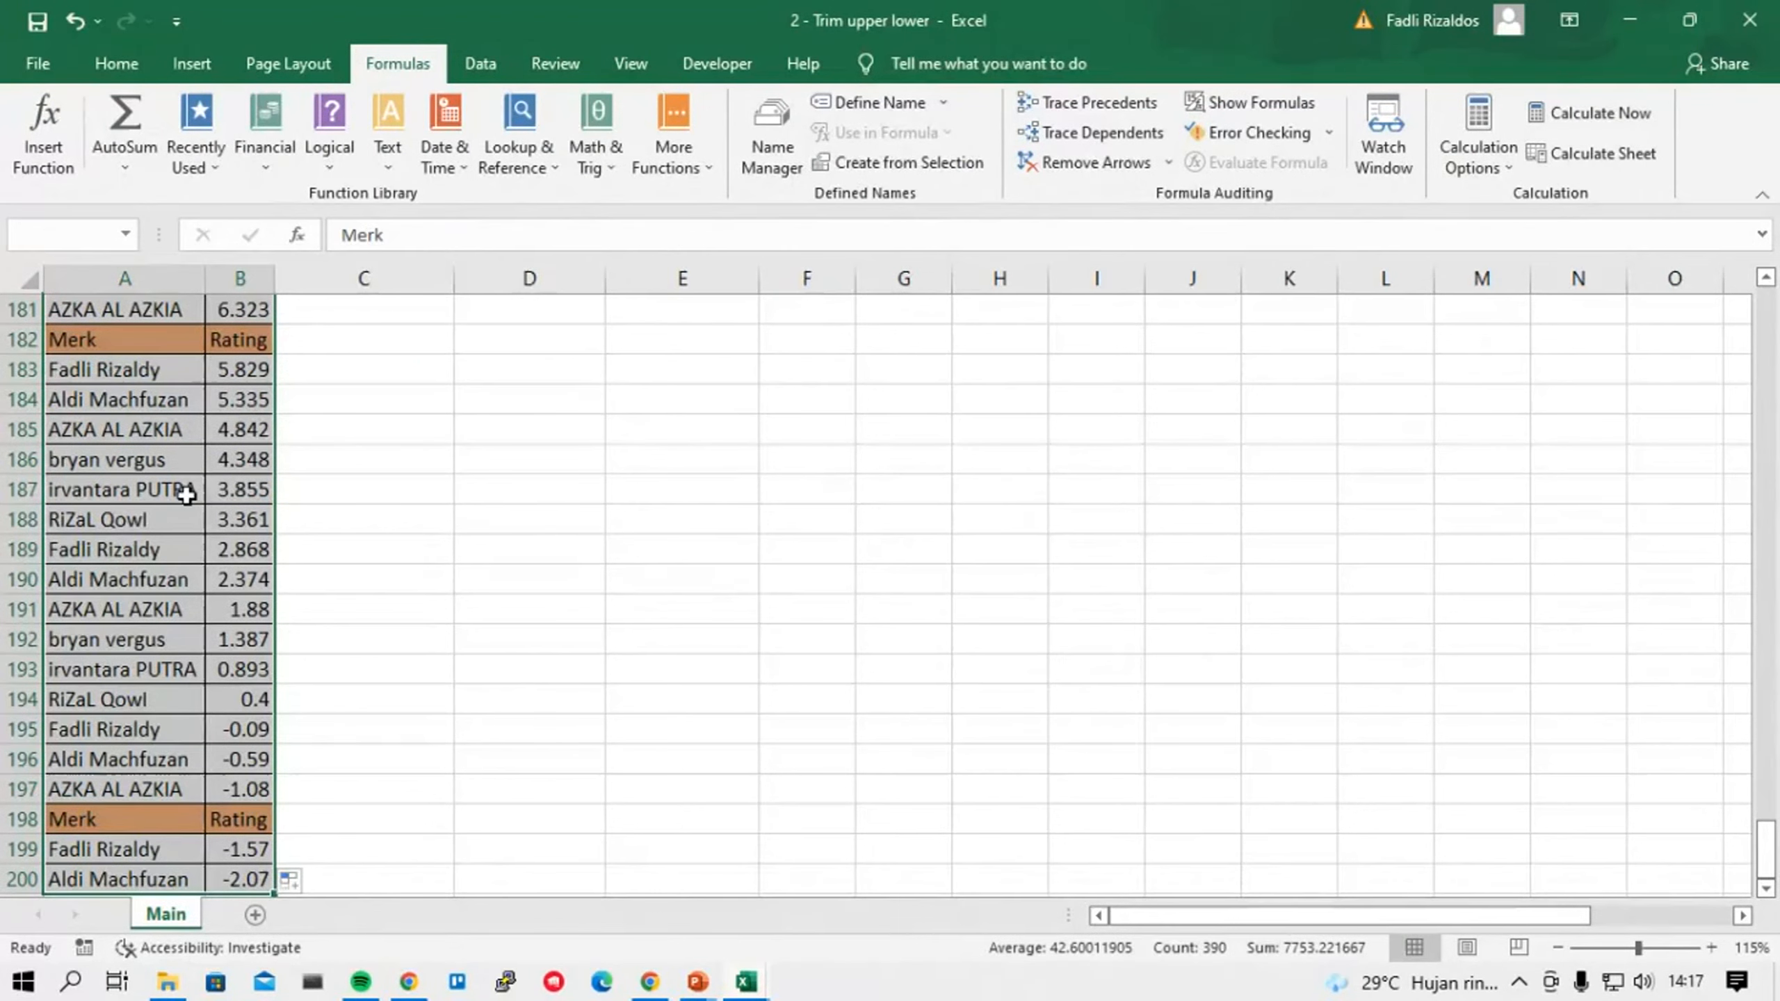
{"action": "key", "text": "ctrl+BackSpace"}
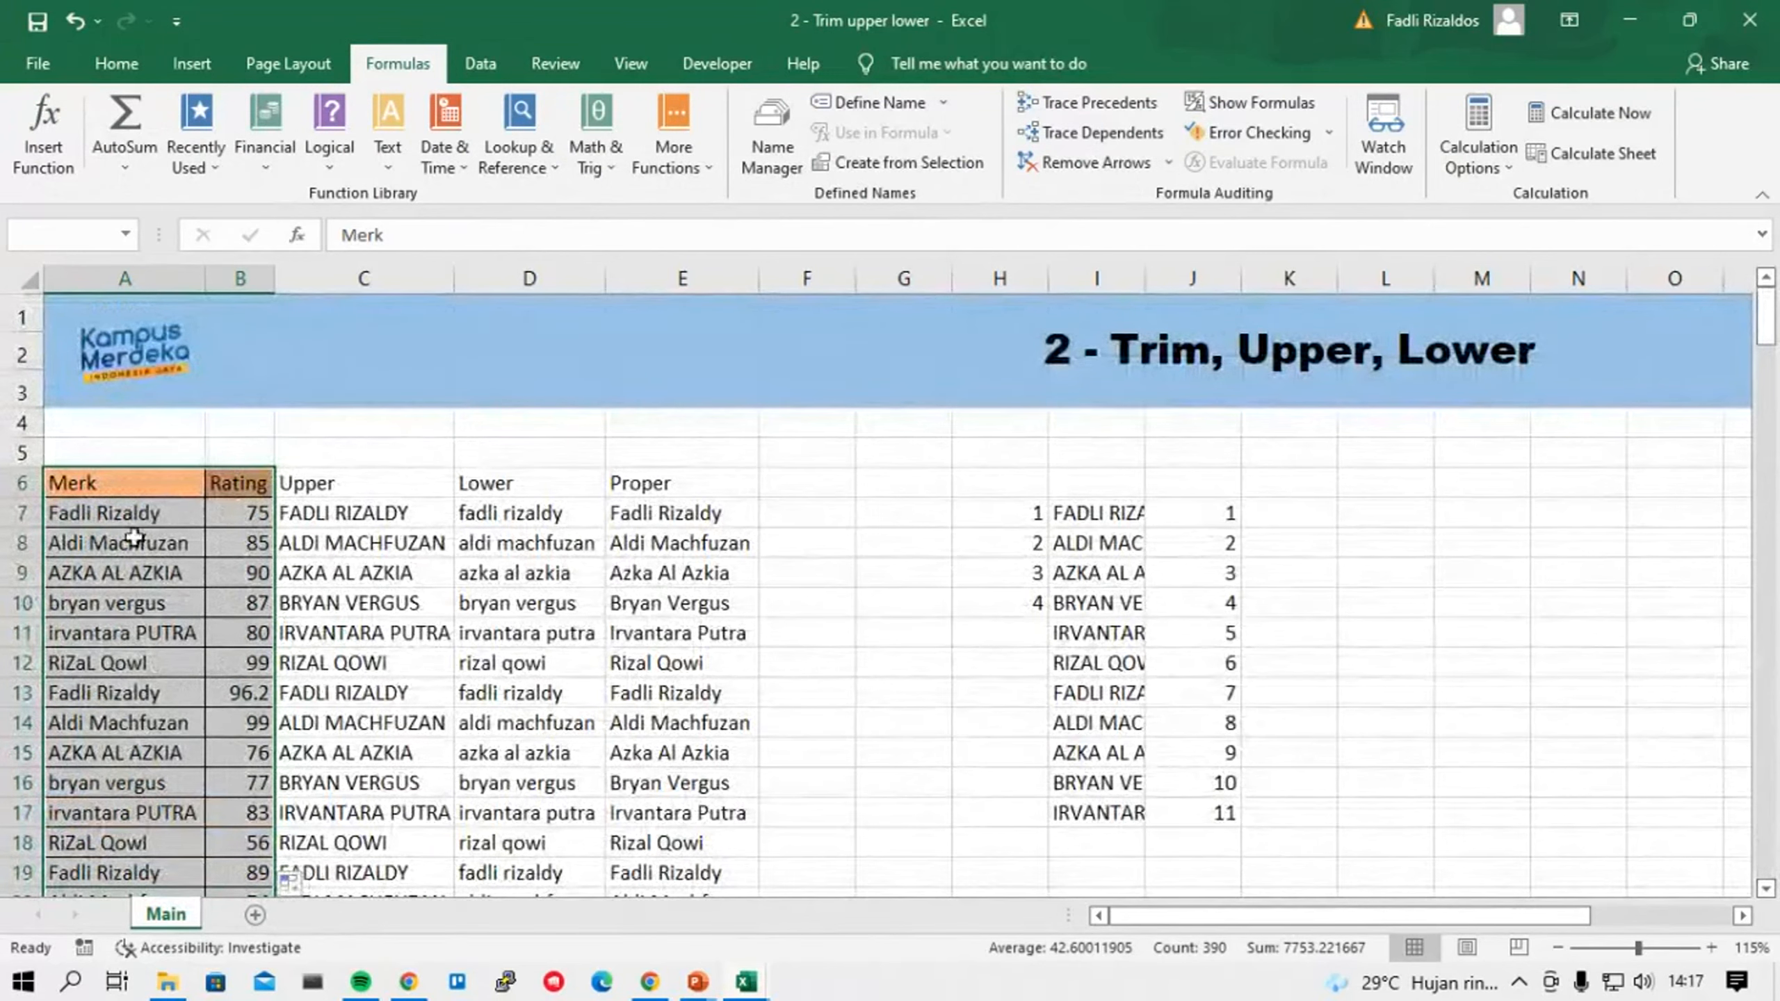
{"action": "scroll", "coordinate": [247, 557], "scroll_direction": "down", "scroll_amount": 3}
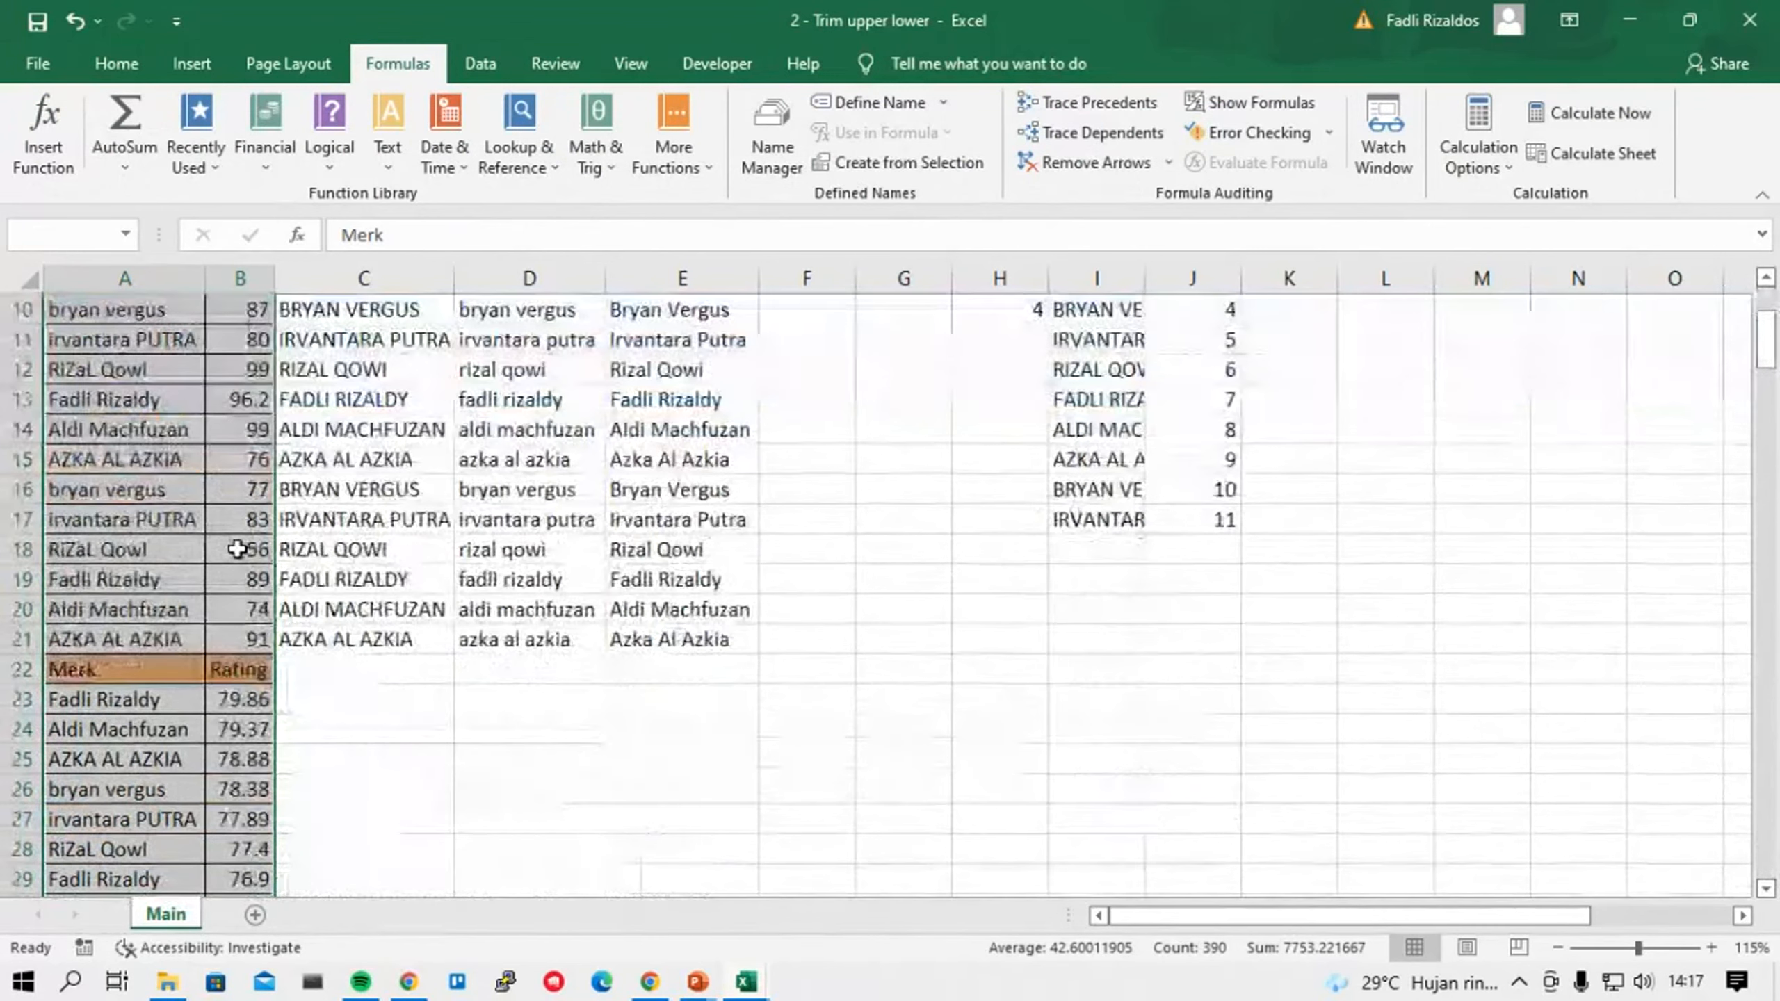
{"action": "scroll", "coordinate": [246, 557], "scroll_direction": "up", "scroll_amount": 3}
Switch to the Tes Excel Shopee Data Analyst workbook and read the VLOOKUP instruction for the Customer Name and Tax columns.
{"action": "mouse_move", "coordinate": [747, 981]}
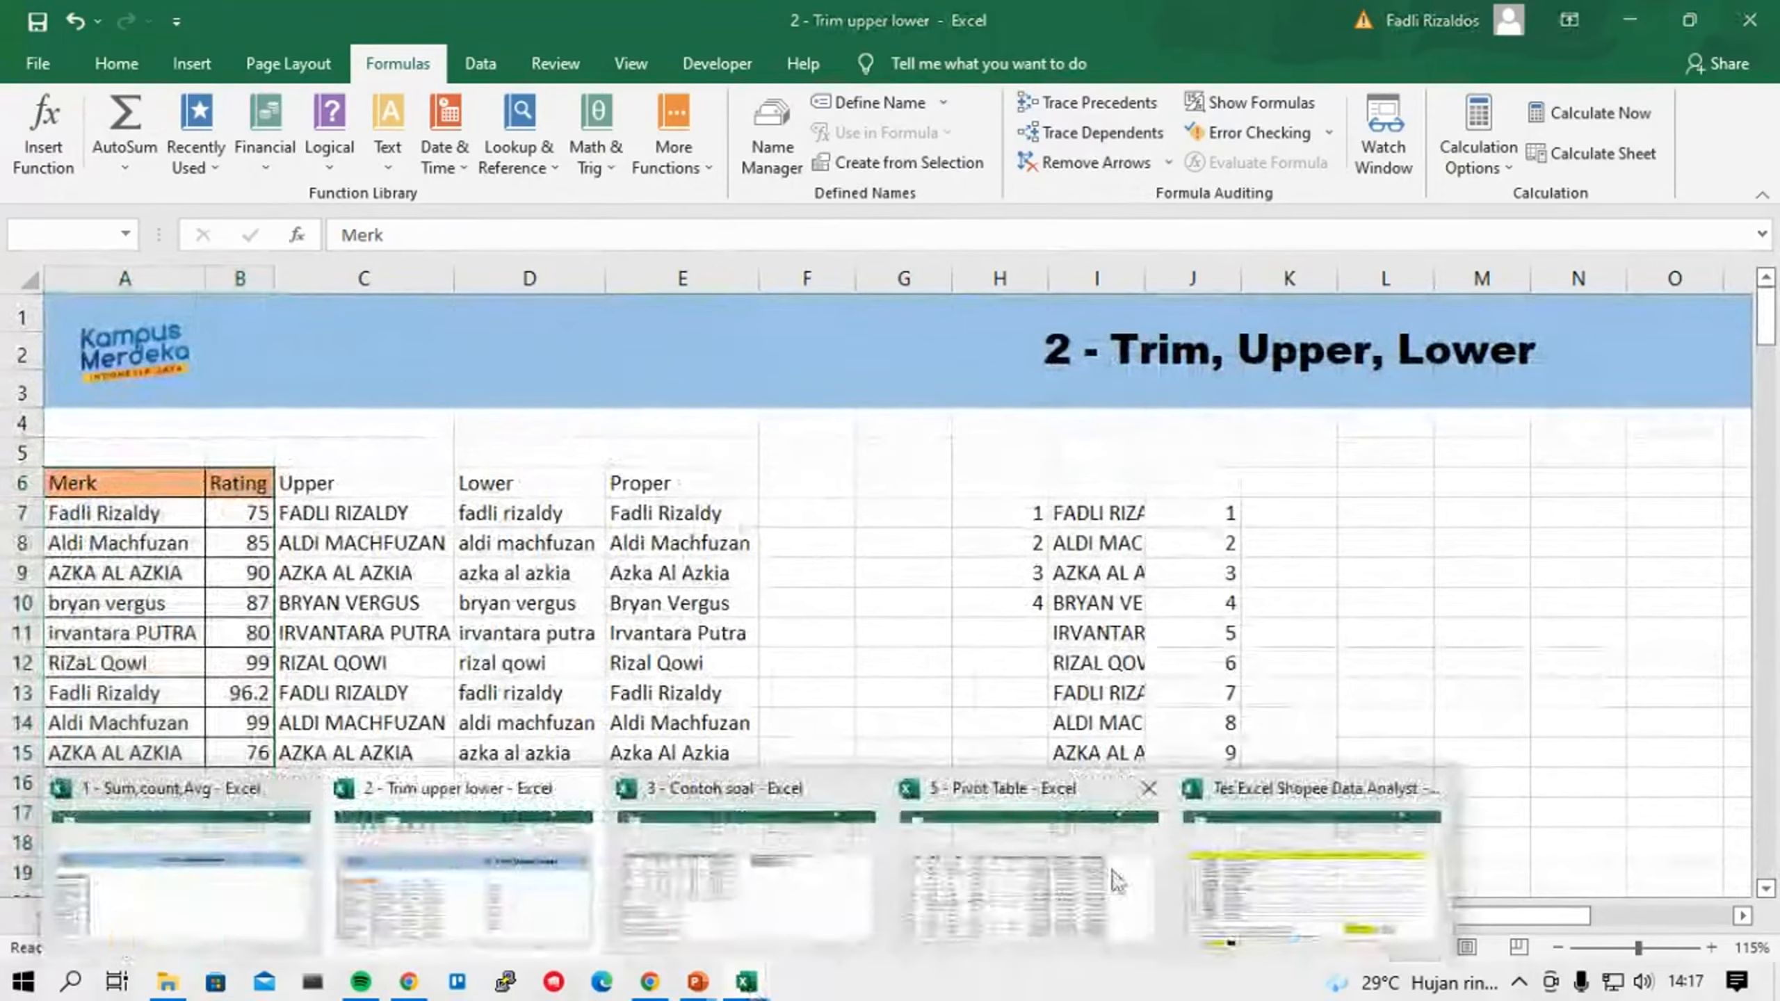
{"action": "mouse_move", "coordinate": [1147, 868]}
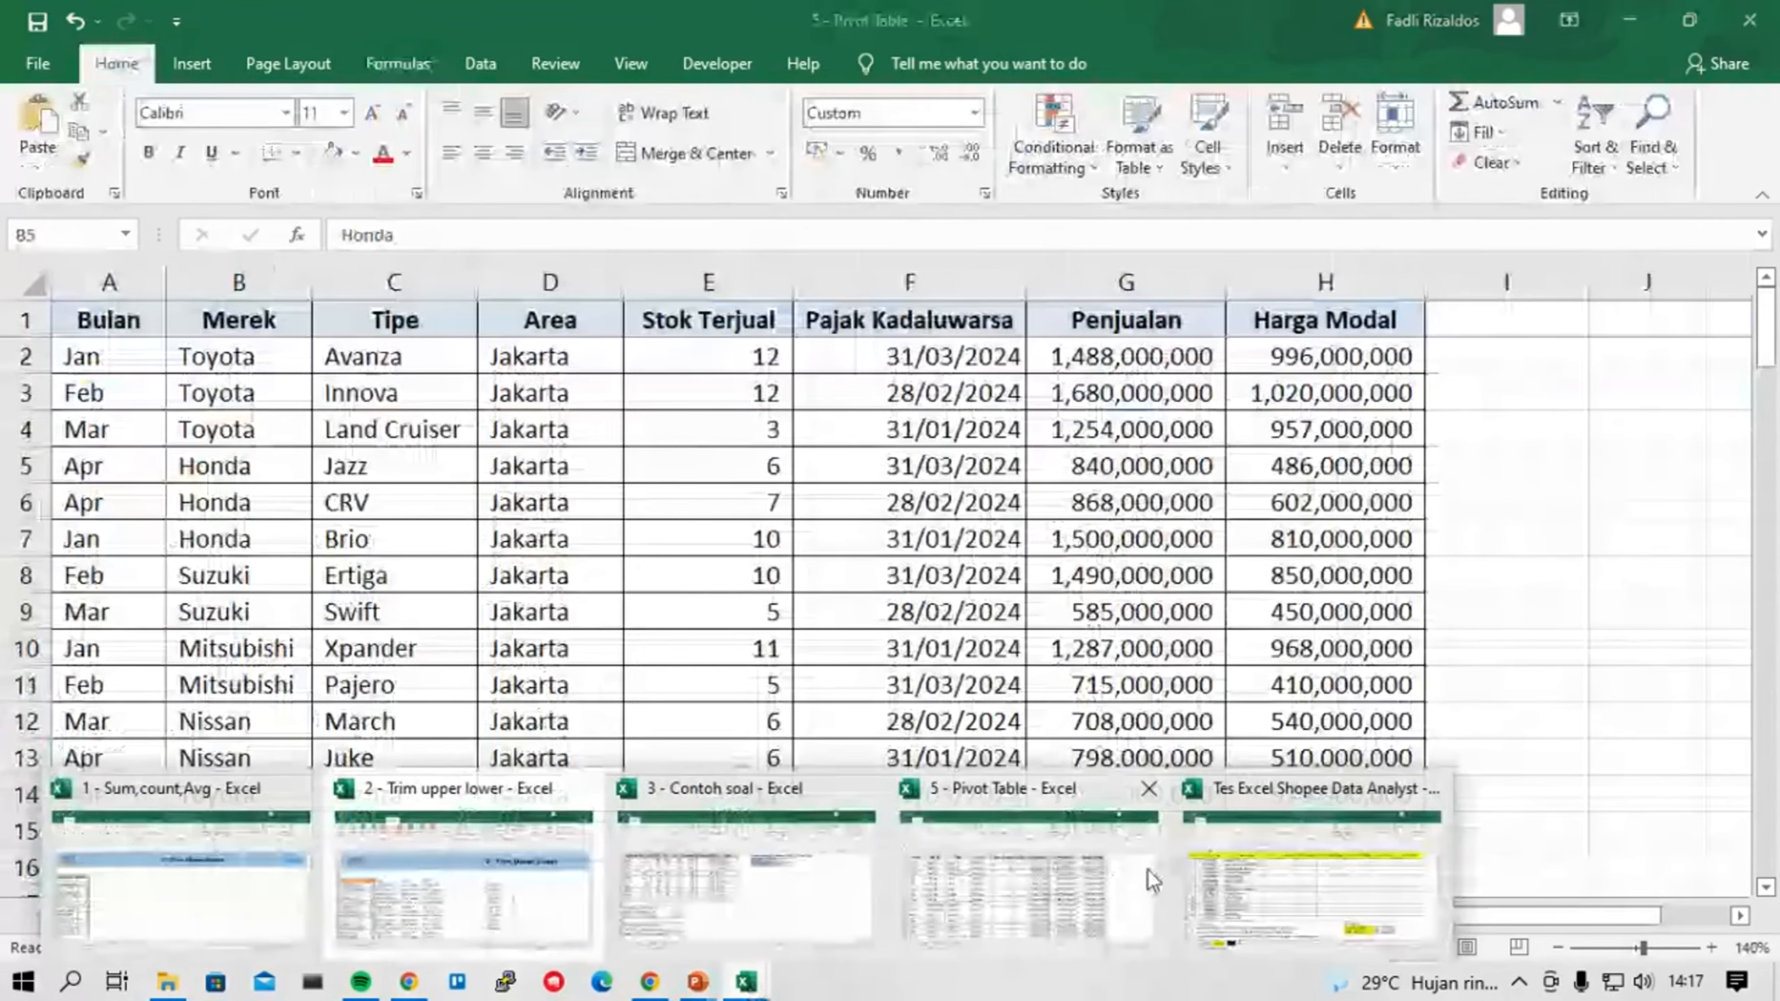
{"action": "left_click", "coordinate": [1310, 894]}
{"action": "key", "text": "Down"}
{"action": "key", "text": "Down"}
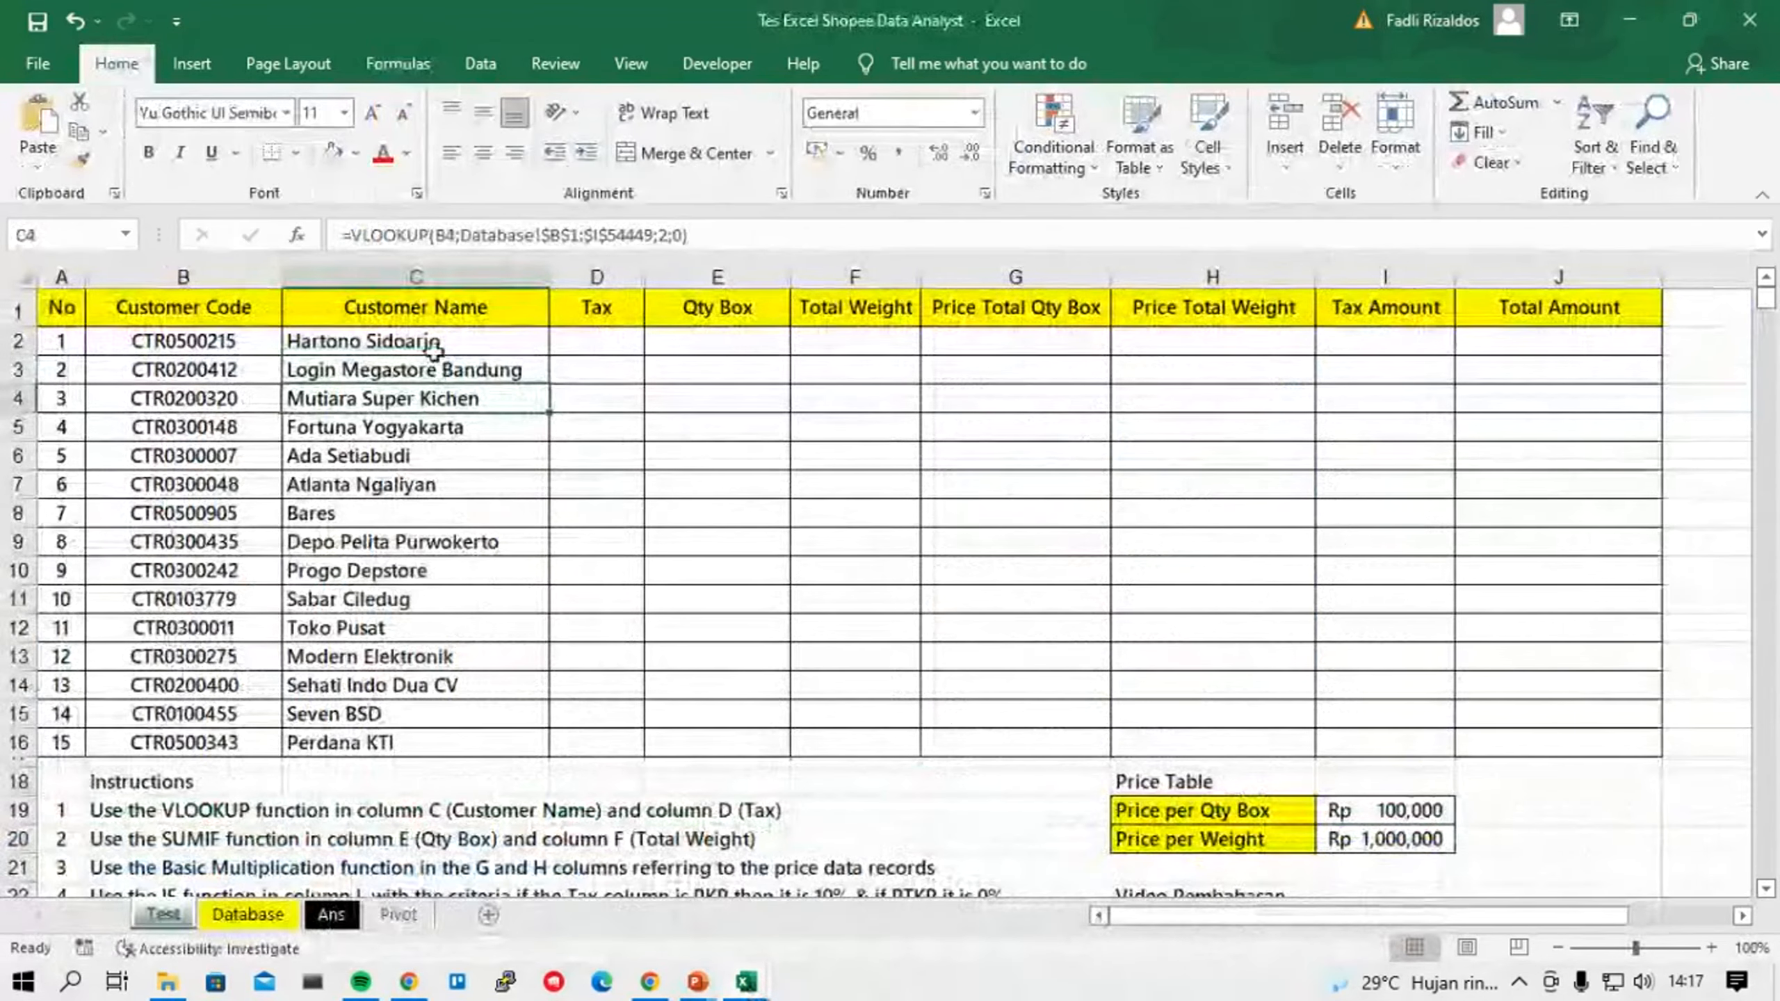
{"action": "left_click", "coordinate": [139, 811]}
{"action": "left_click", "coordinate": [594, 338]}
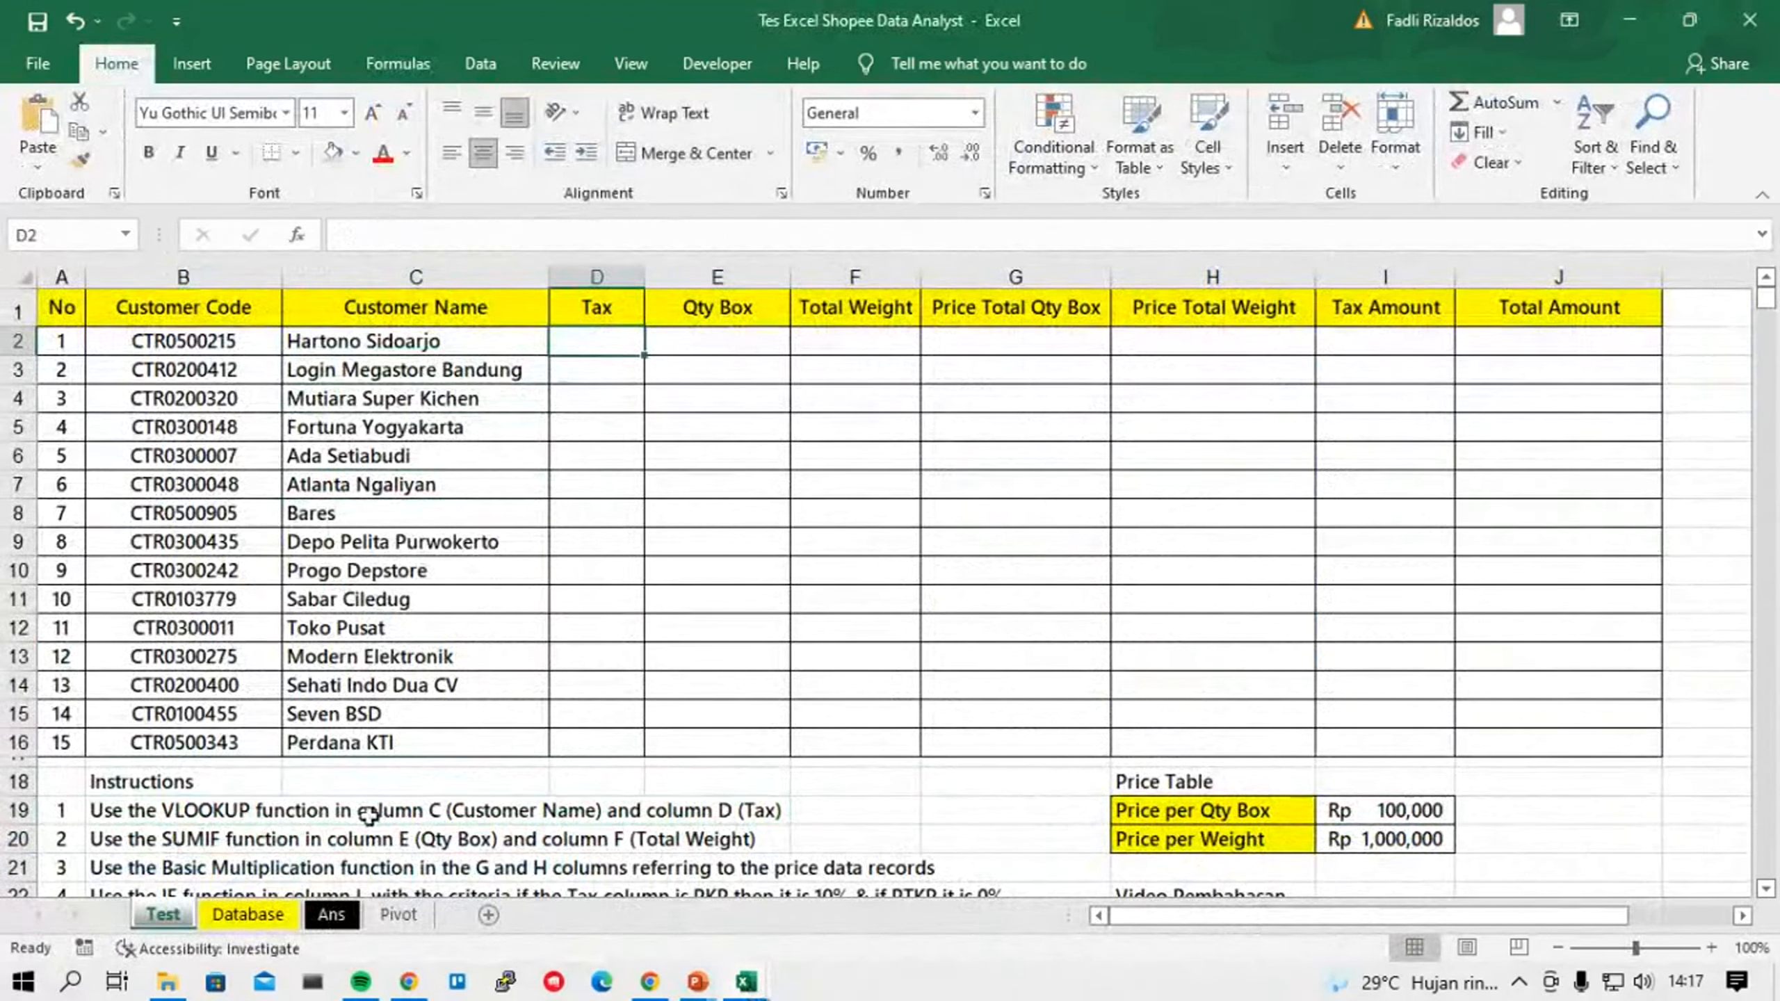
{"action": "left_click", "coordinate": [151, 813]}
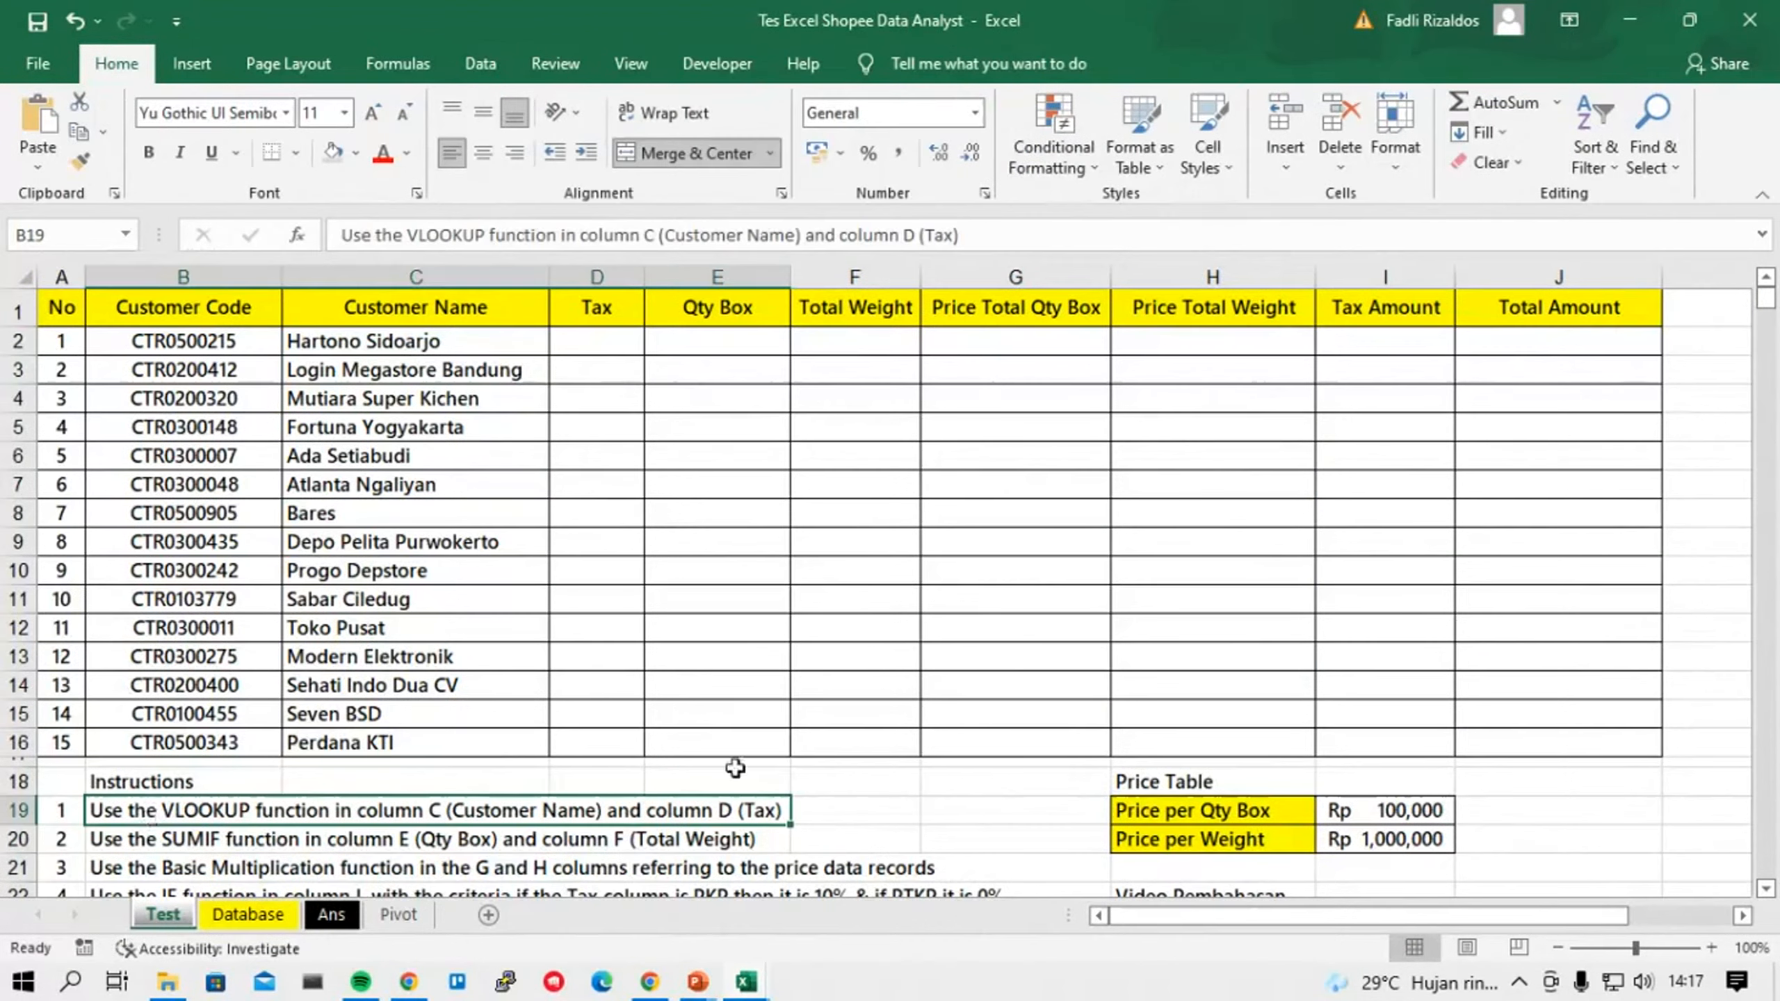
{"action": "left_click", "coordinate": [607, 333]}
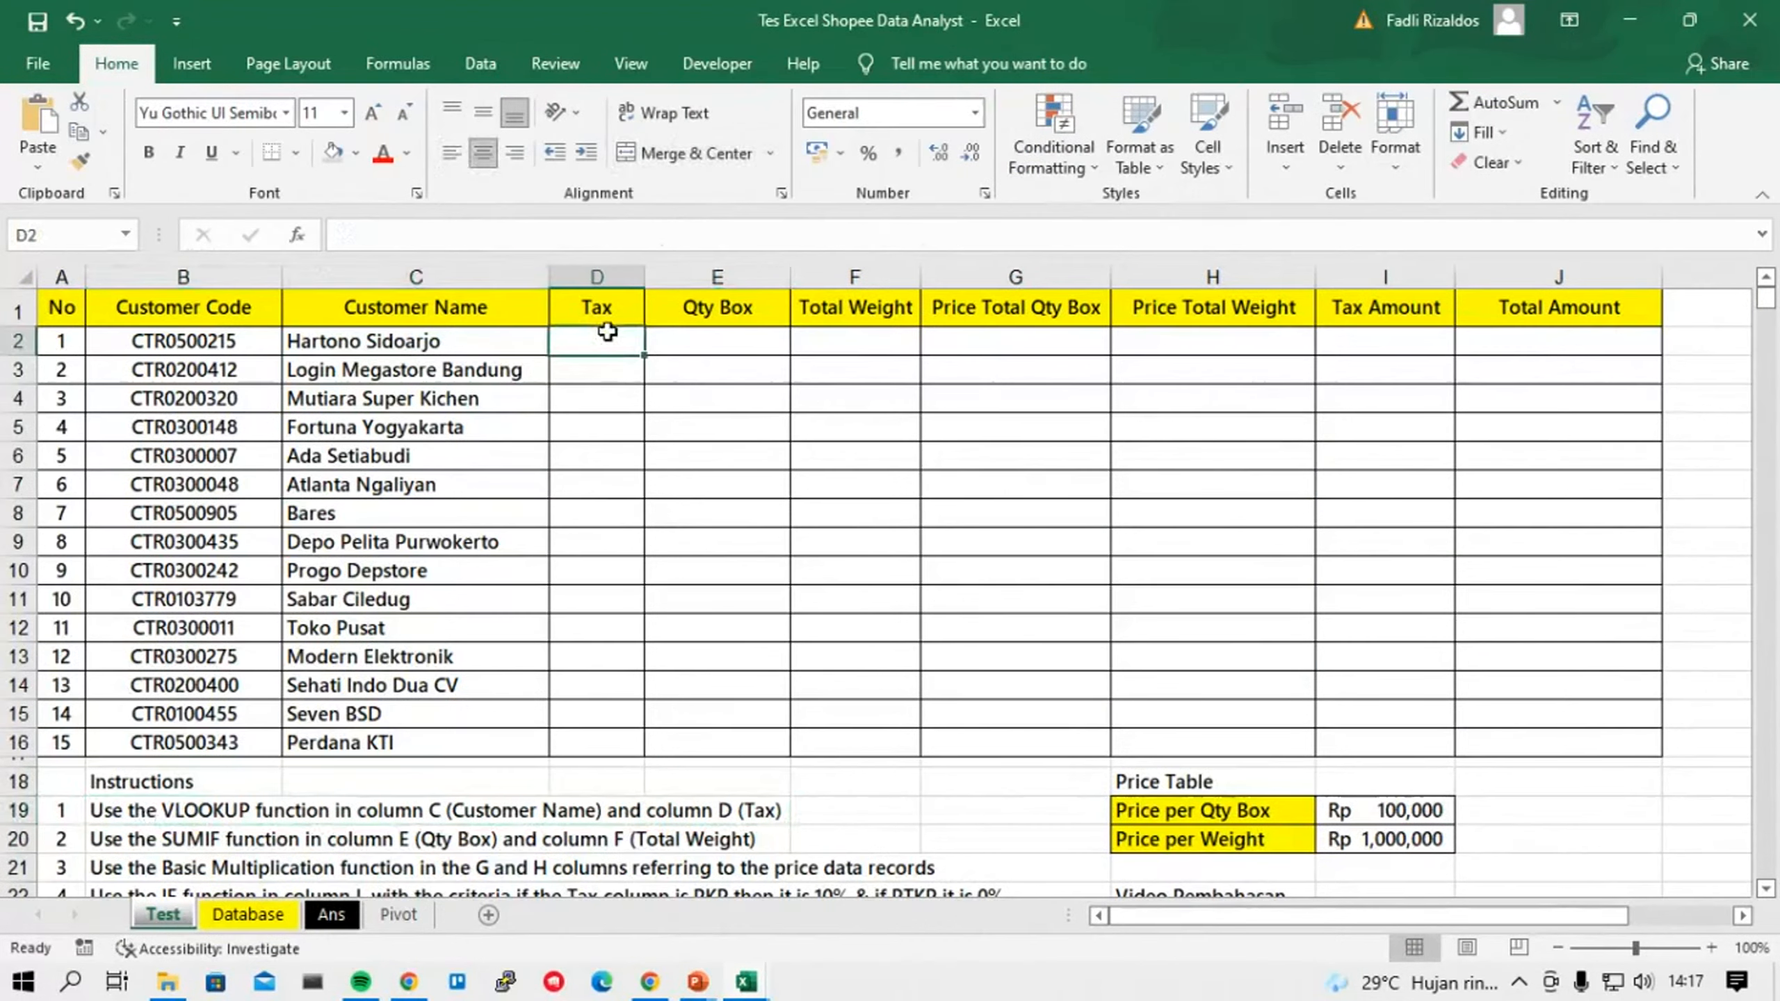
Examine the Tax and Customer Code columns on the Database sheet, from the first record to the last.
{"action": "left_click", "coordinate": [350, 918]}
{"action": "left_click", "coordinate": [249, 915]}
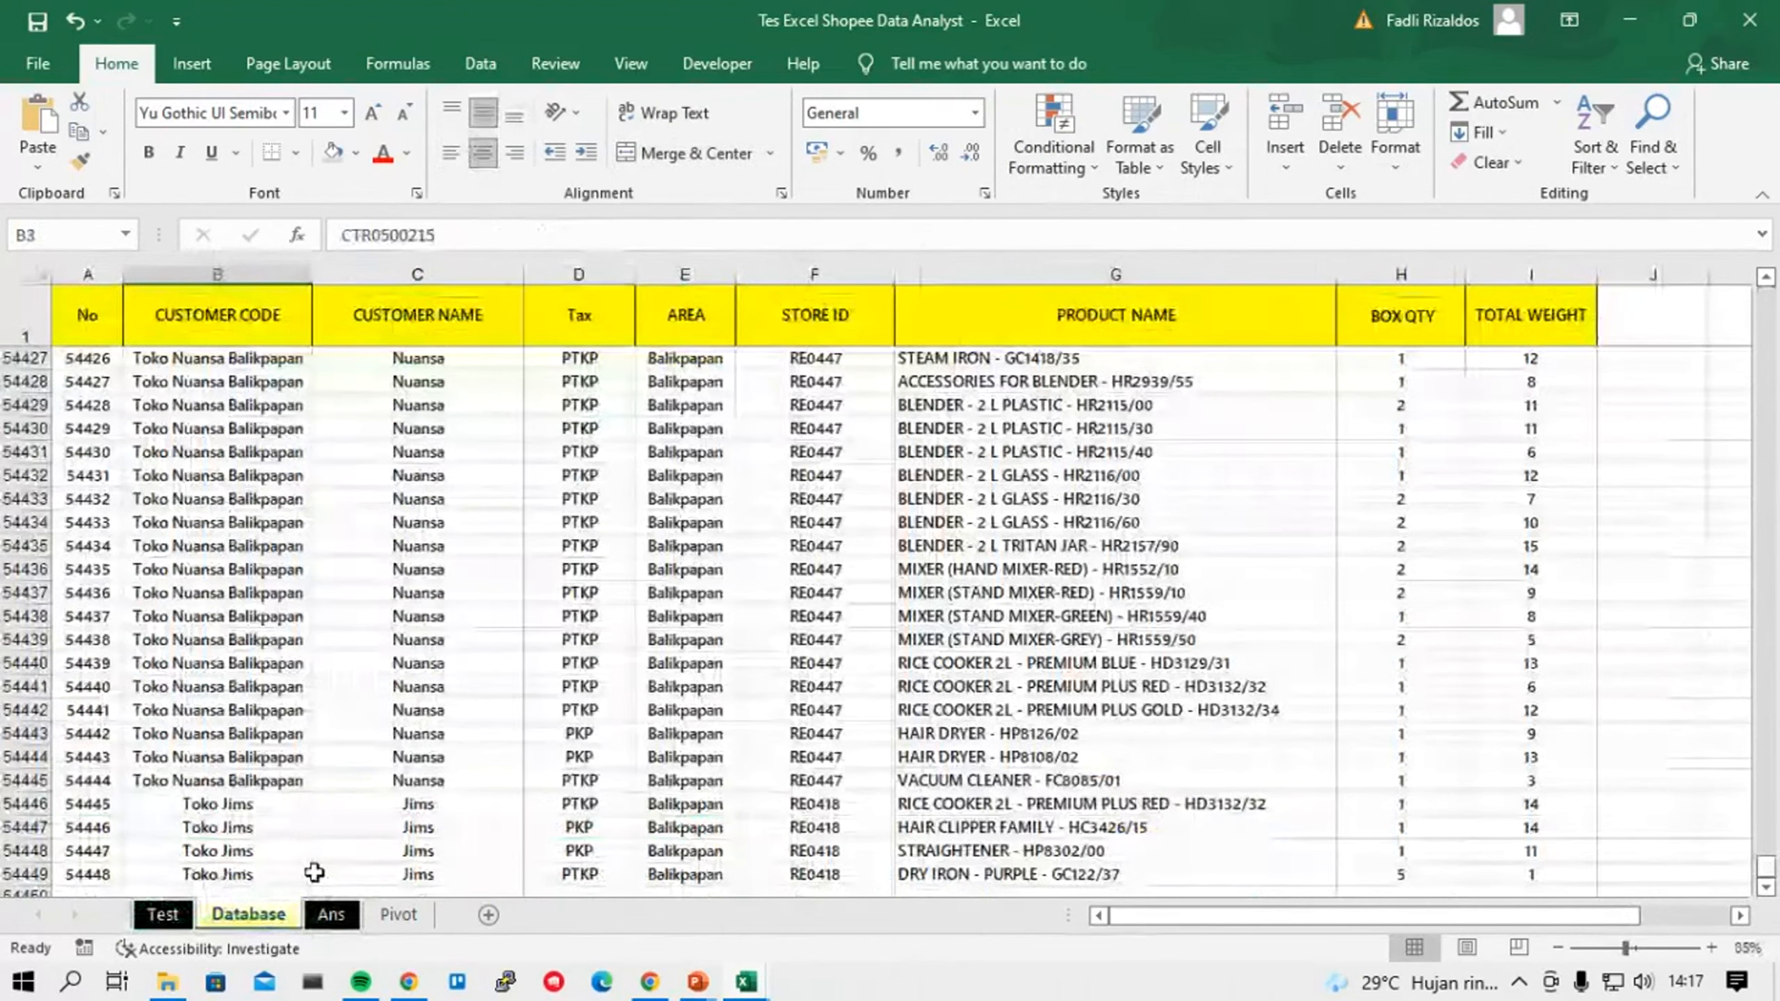
{"action": "left_click_drag", "start_coordinate": [589, 359], "coordinate": [589, 689]}
{"action": "left_click_drag", "start_coordinate": [263, 359], "coordinate": [225, 640]}
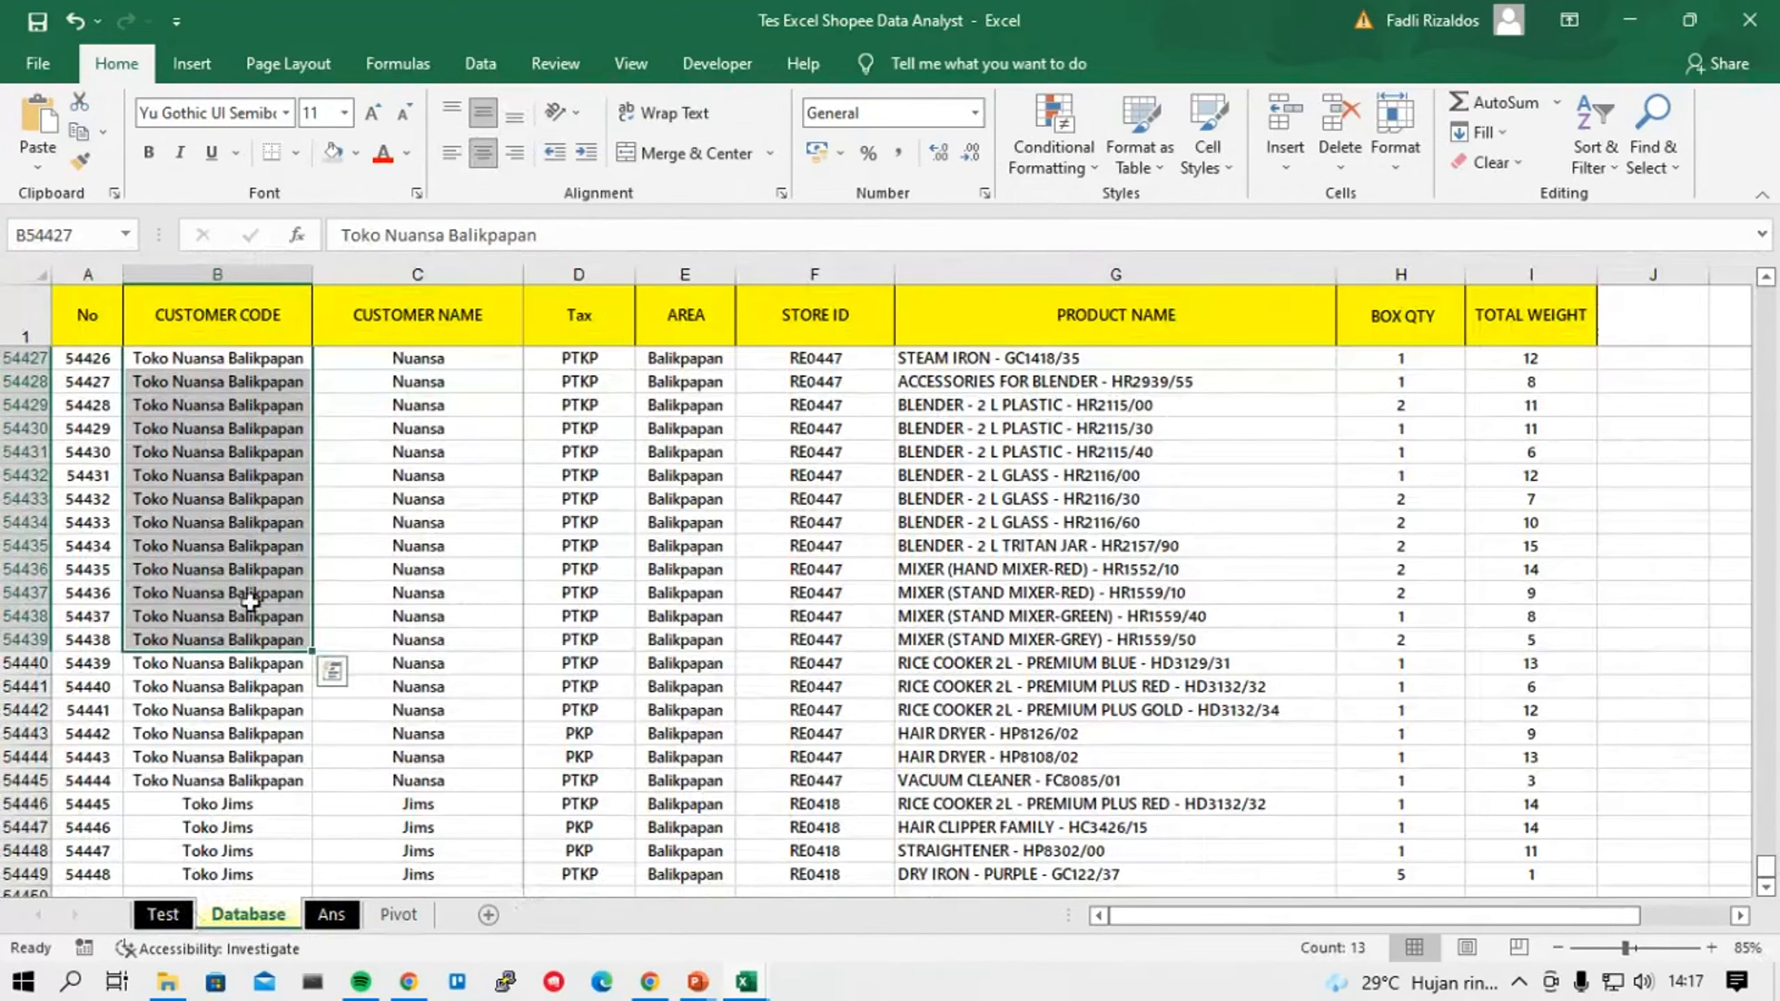
{"action": "scroll", "coordinate": [251, 602], "scroll_direction": "up", "scroll_amount": 10}
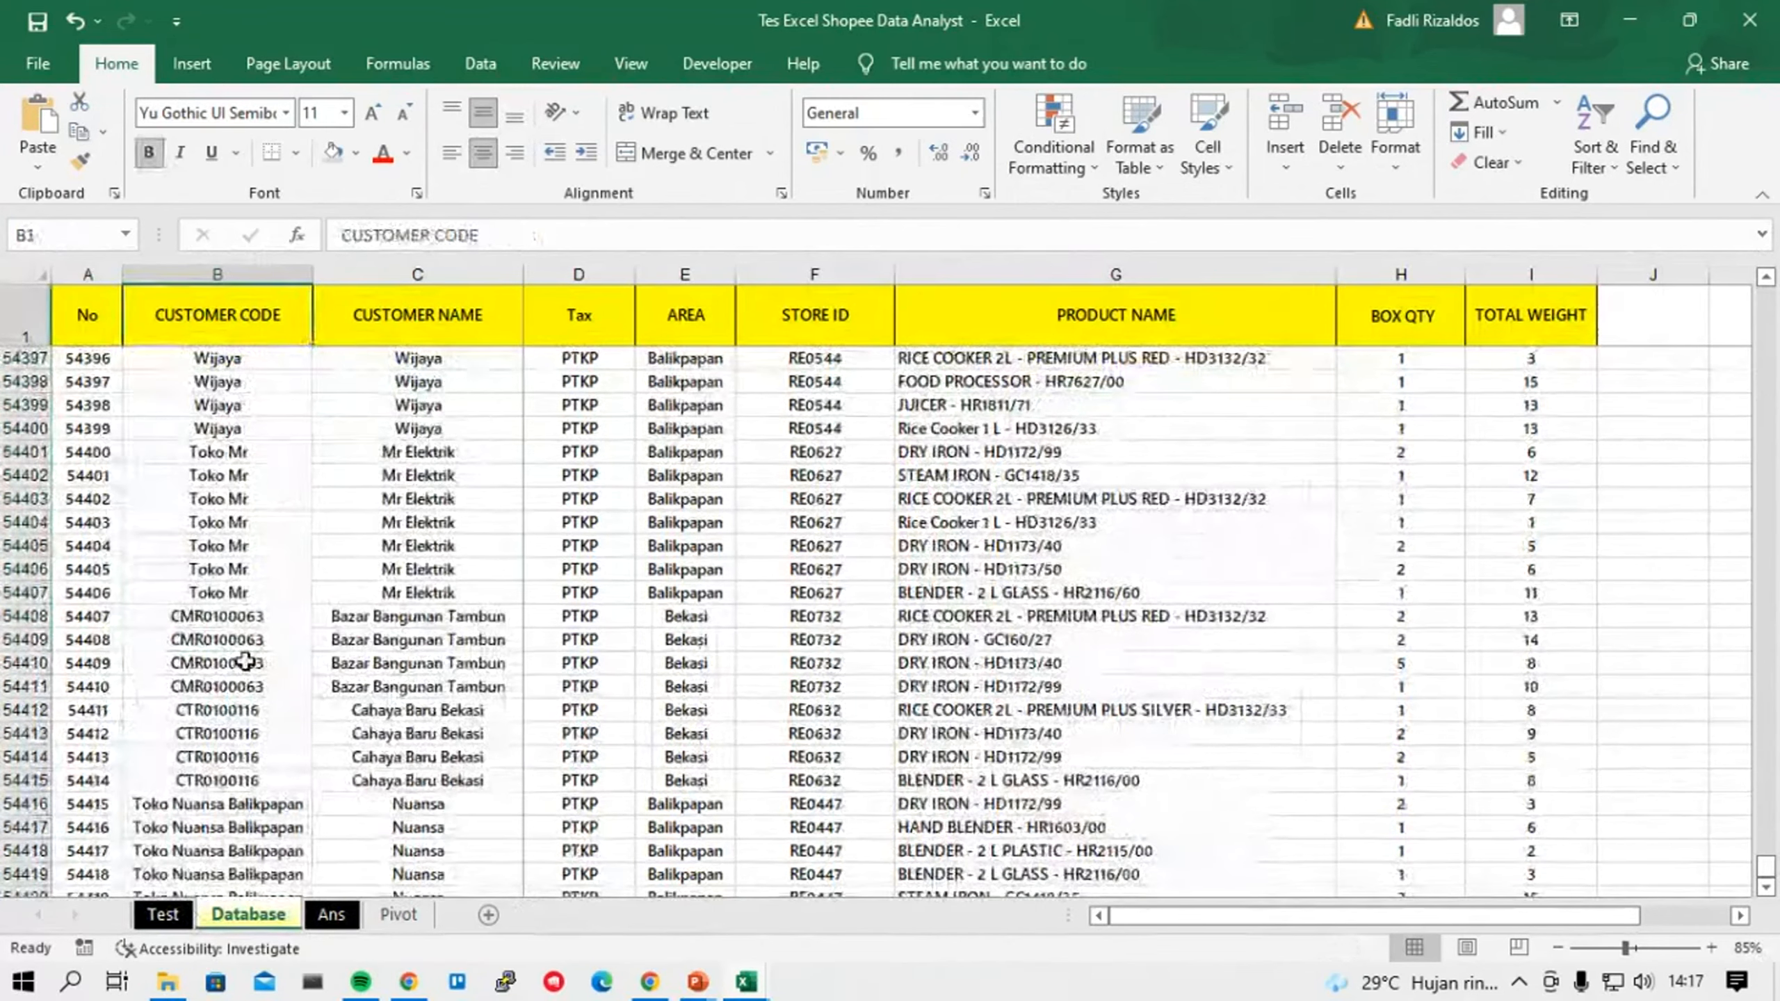
{"action": "key", "text": "Down"}
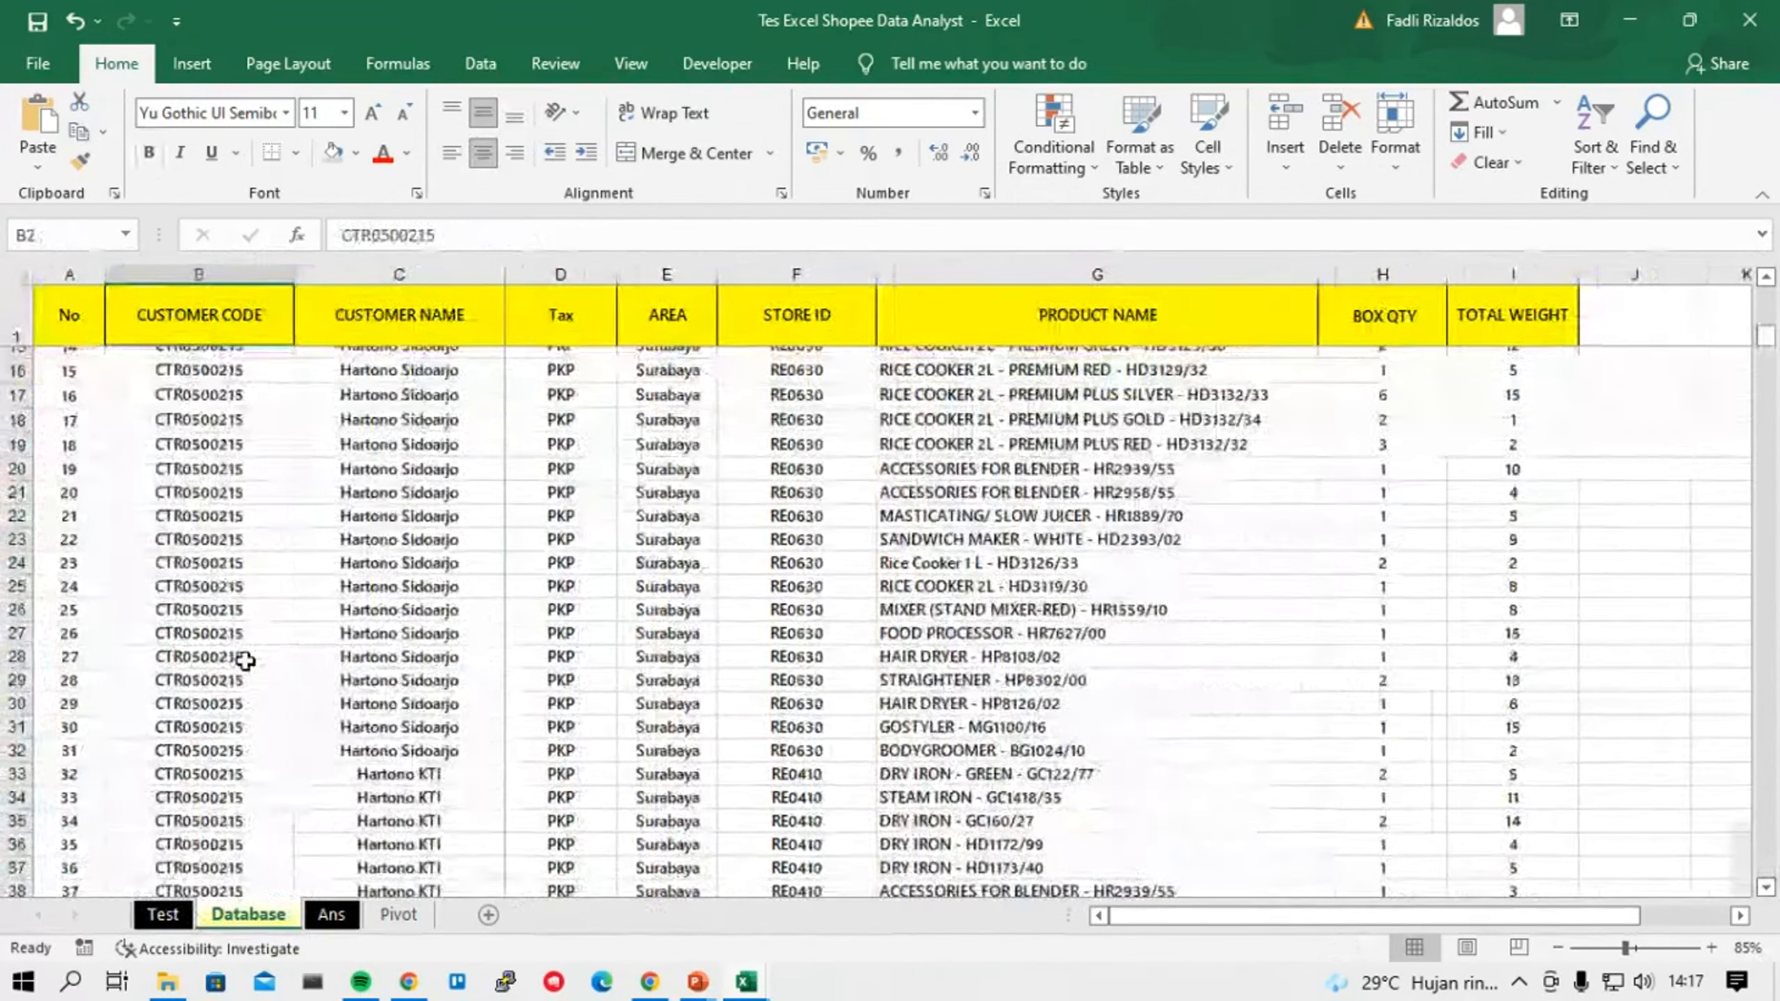
{"action": "key", "text": "ctrl+Down"}
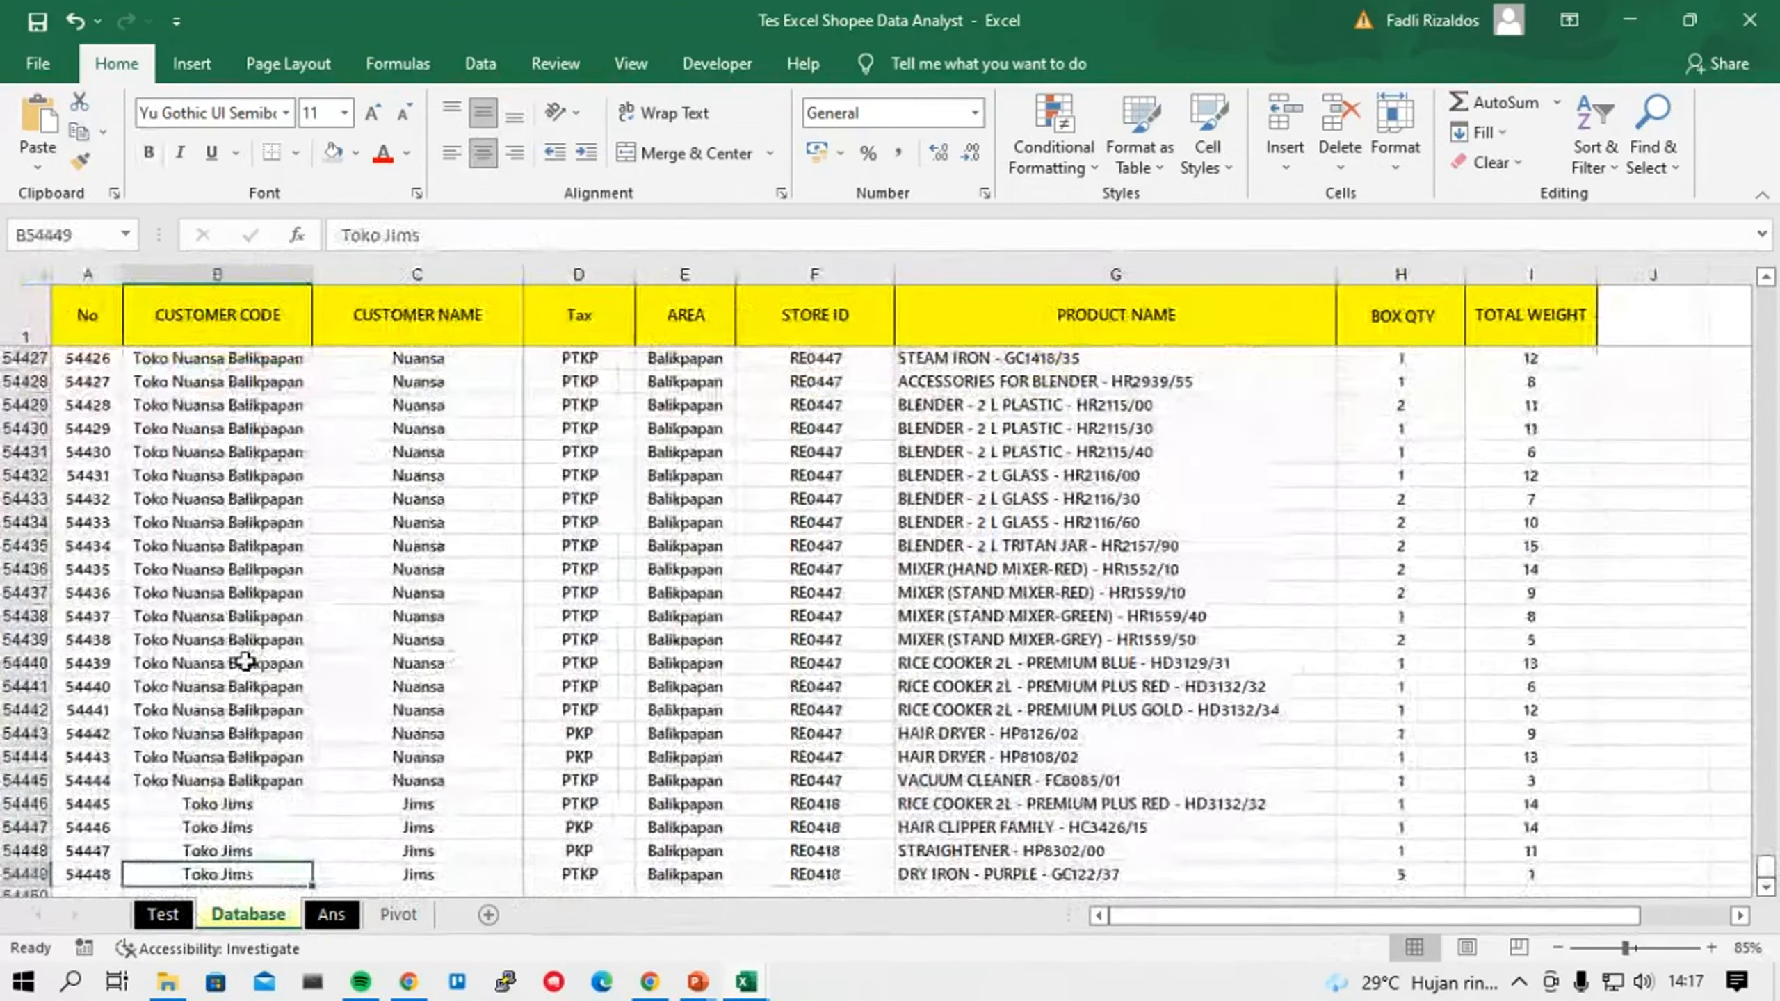
{"action": "key", "text": "ctrl+Up"}
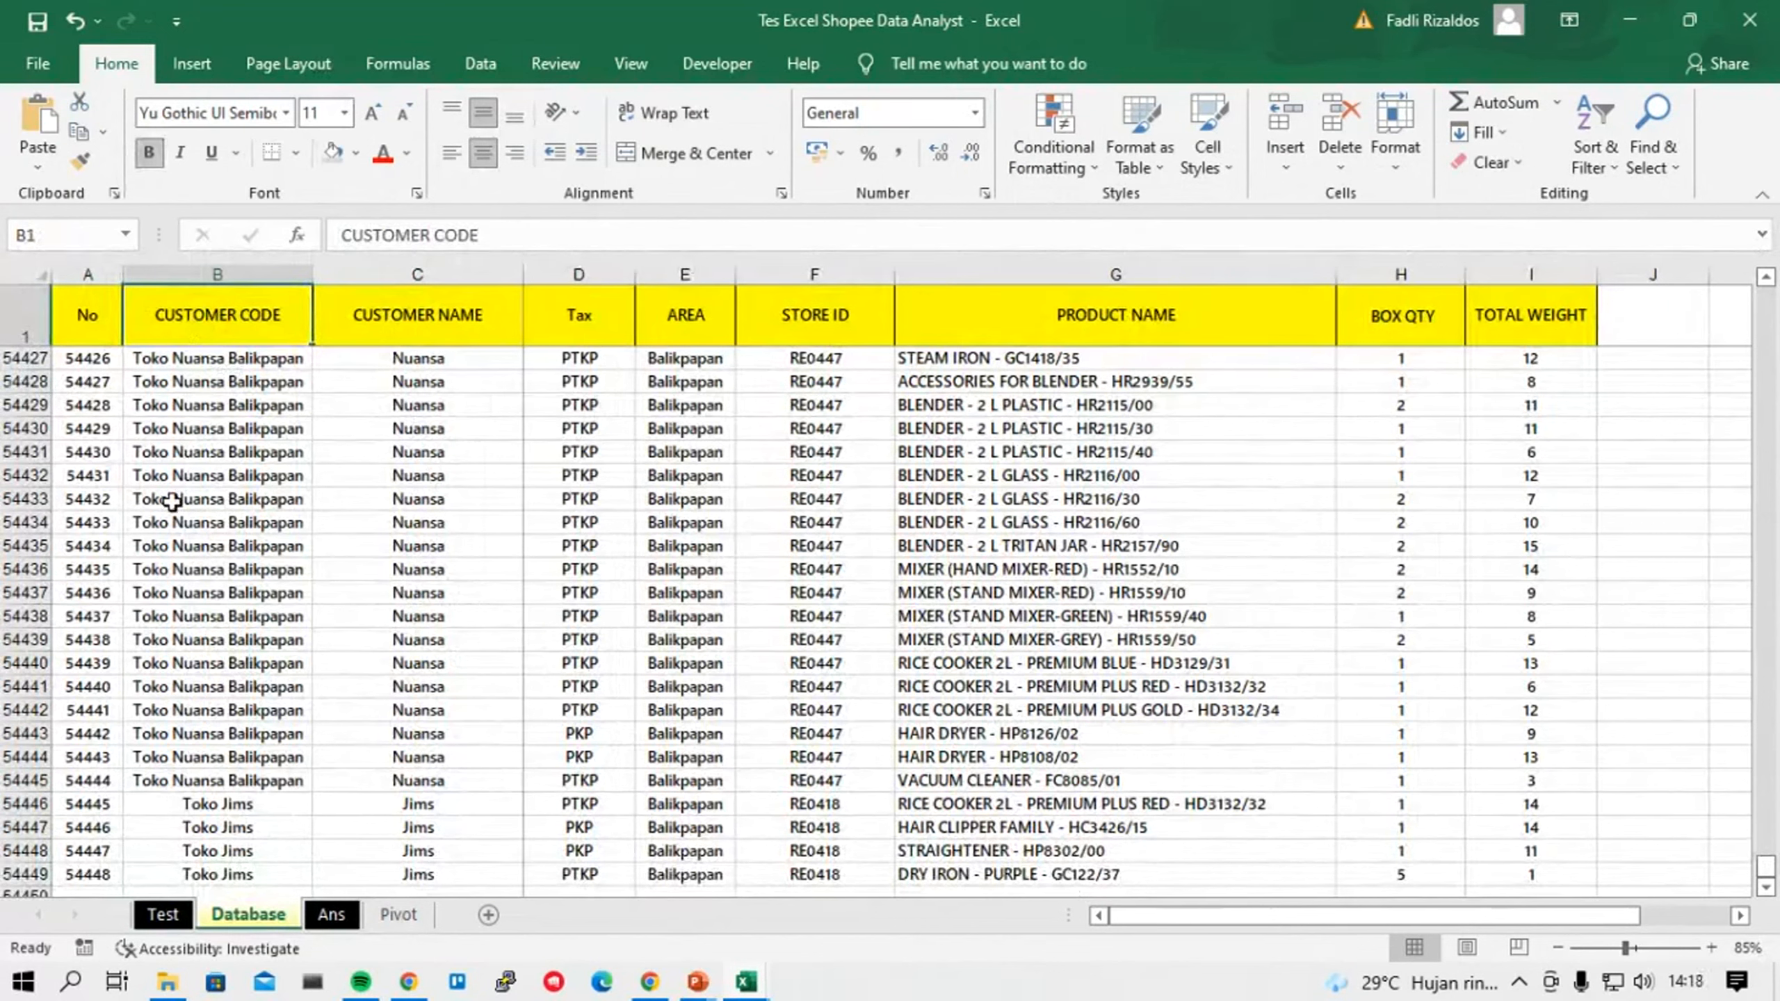
{"action": "key", "text": "Down"}
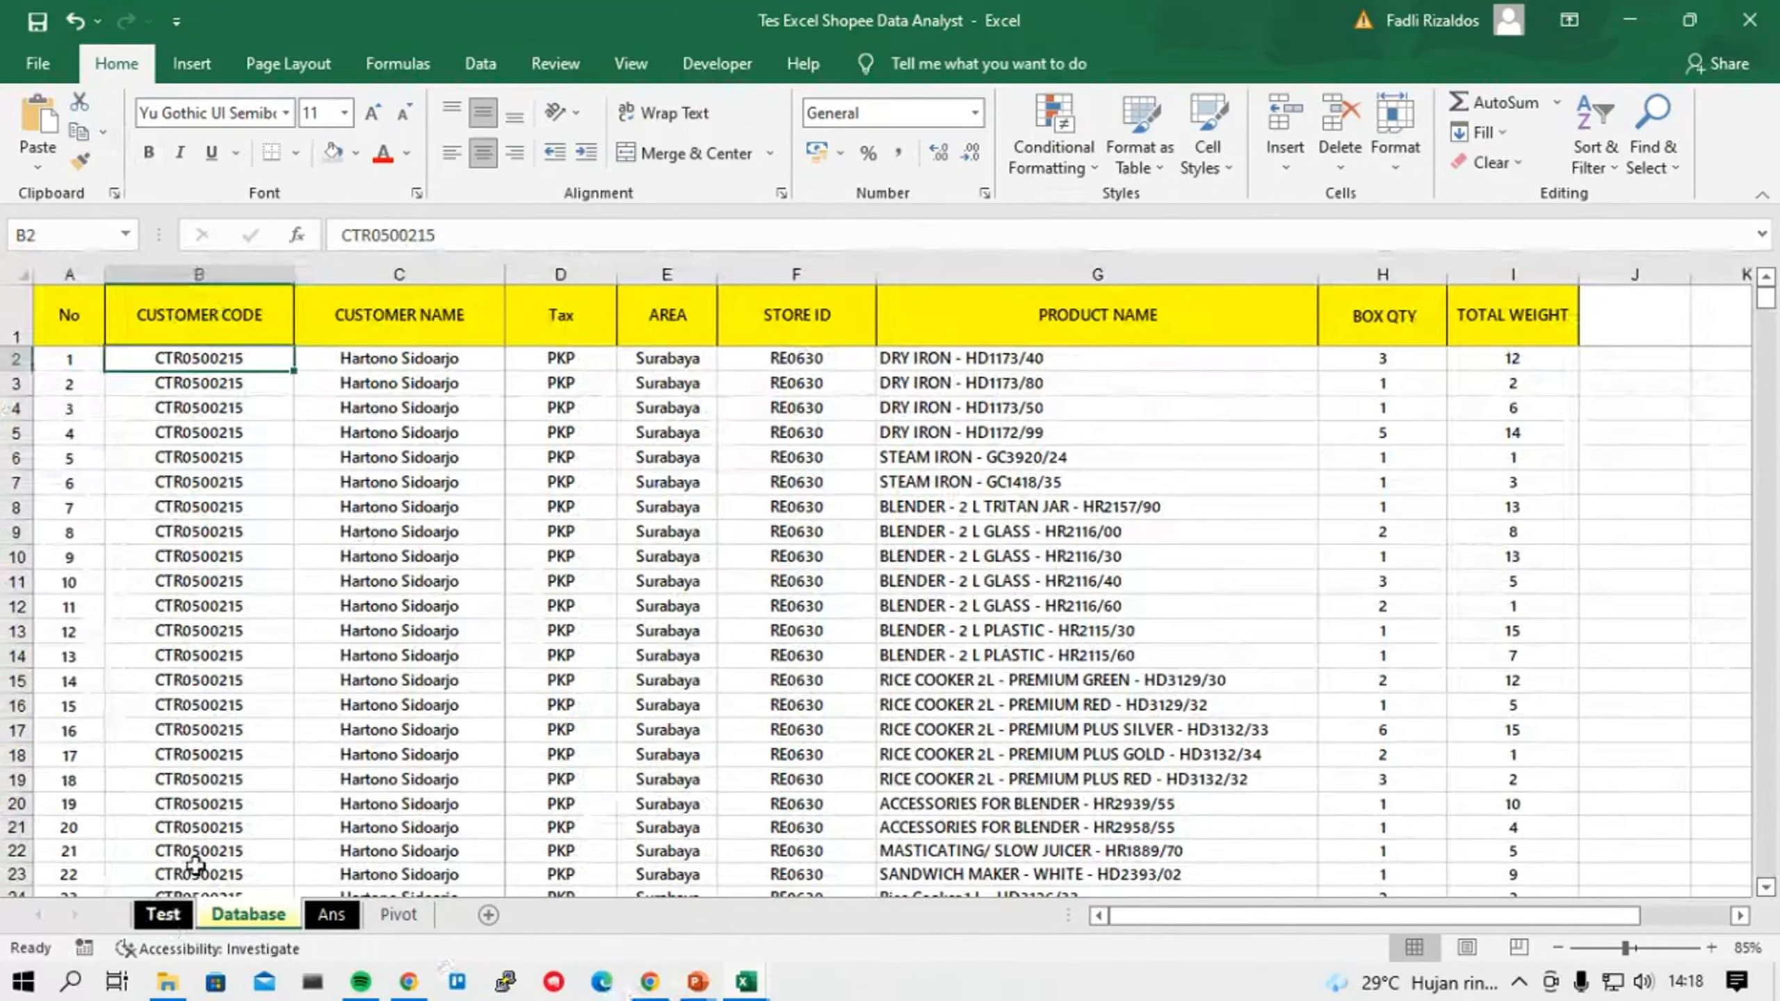
{"action": "scroll", "coordinate": [297, 767], "scroll_direction": "down", "scroll_amount": 12}
{"action": "scroll", "coordinate": [296, 770], "scroll_direction": "up", "scroll_amount": 7}
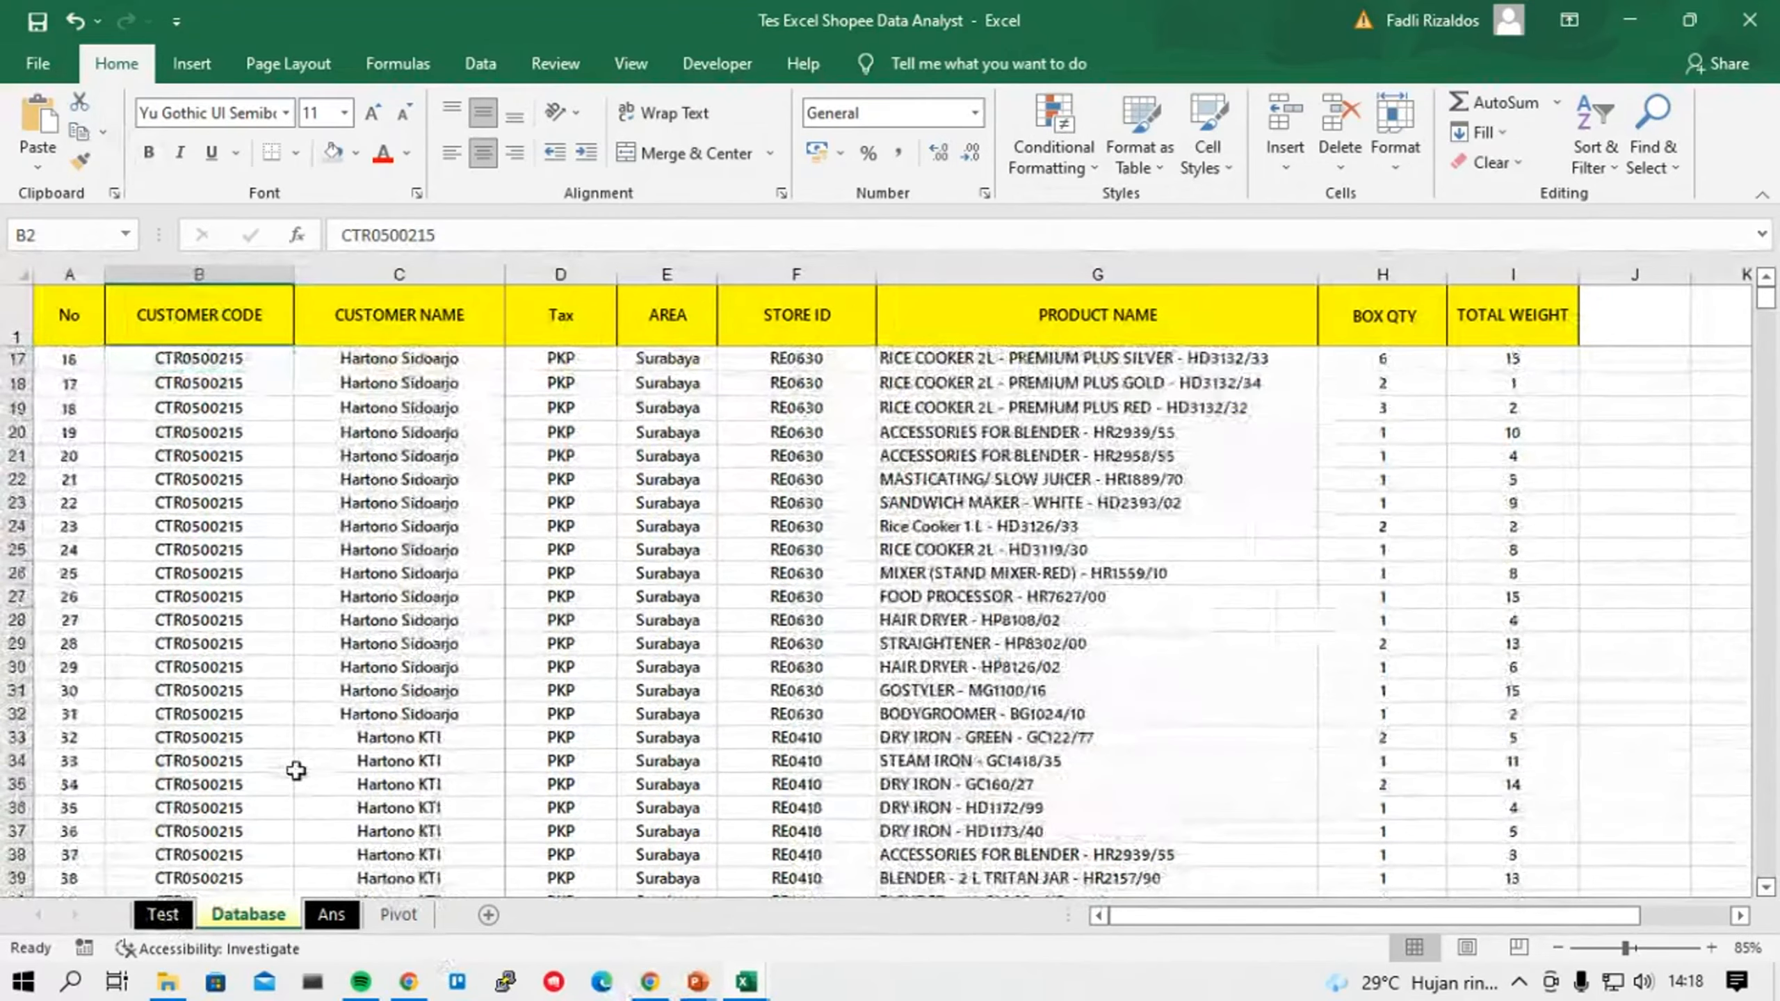
{"action": "scroll", "coordinate": [298, 771], "scroll_direction": "down", "scroll_amount": 1}
{"action": "scroll", "coordinate": [298, 774], "scroll_direction": "up", "scroll_amount": 6}
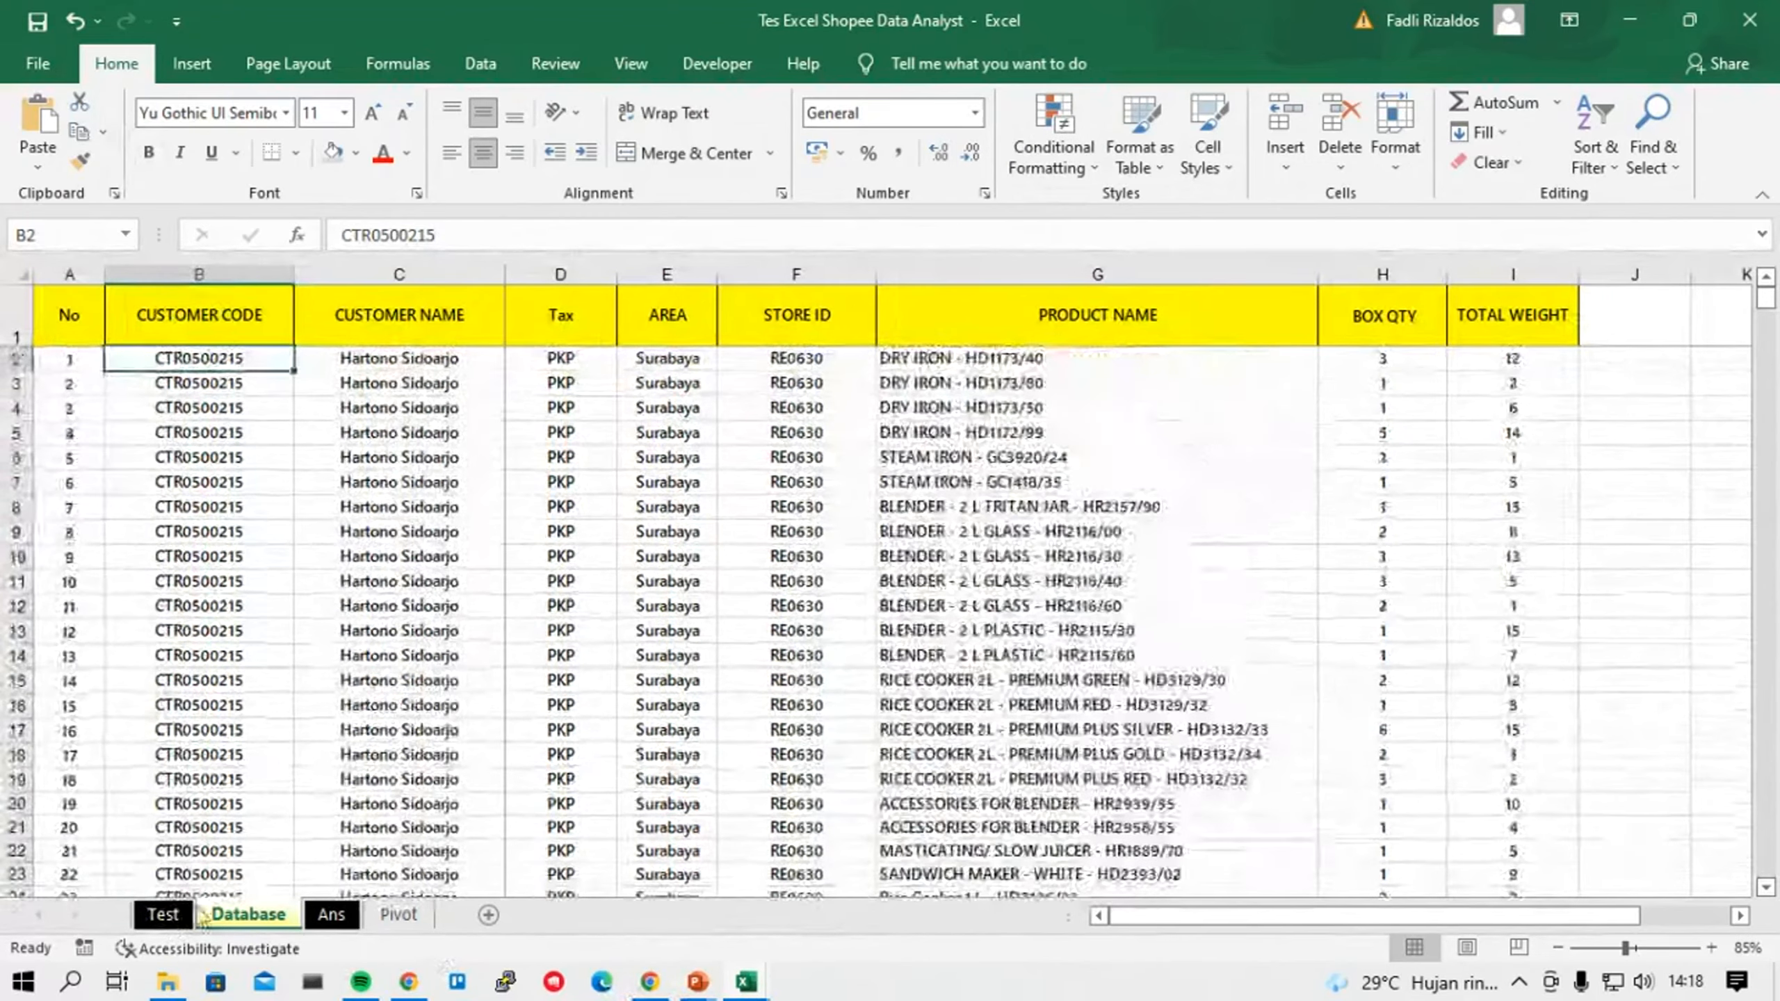
Copy the VLOOKUP formula from Customer Name cell C2 into Tax cell D2 on the Test sheet.
{"action": "left_click", "coordinate": [171, 914]}
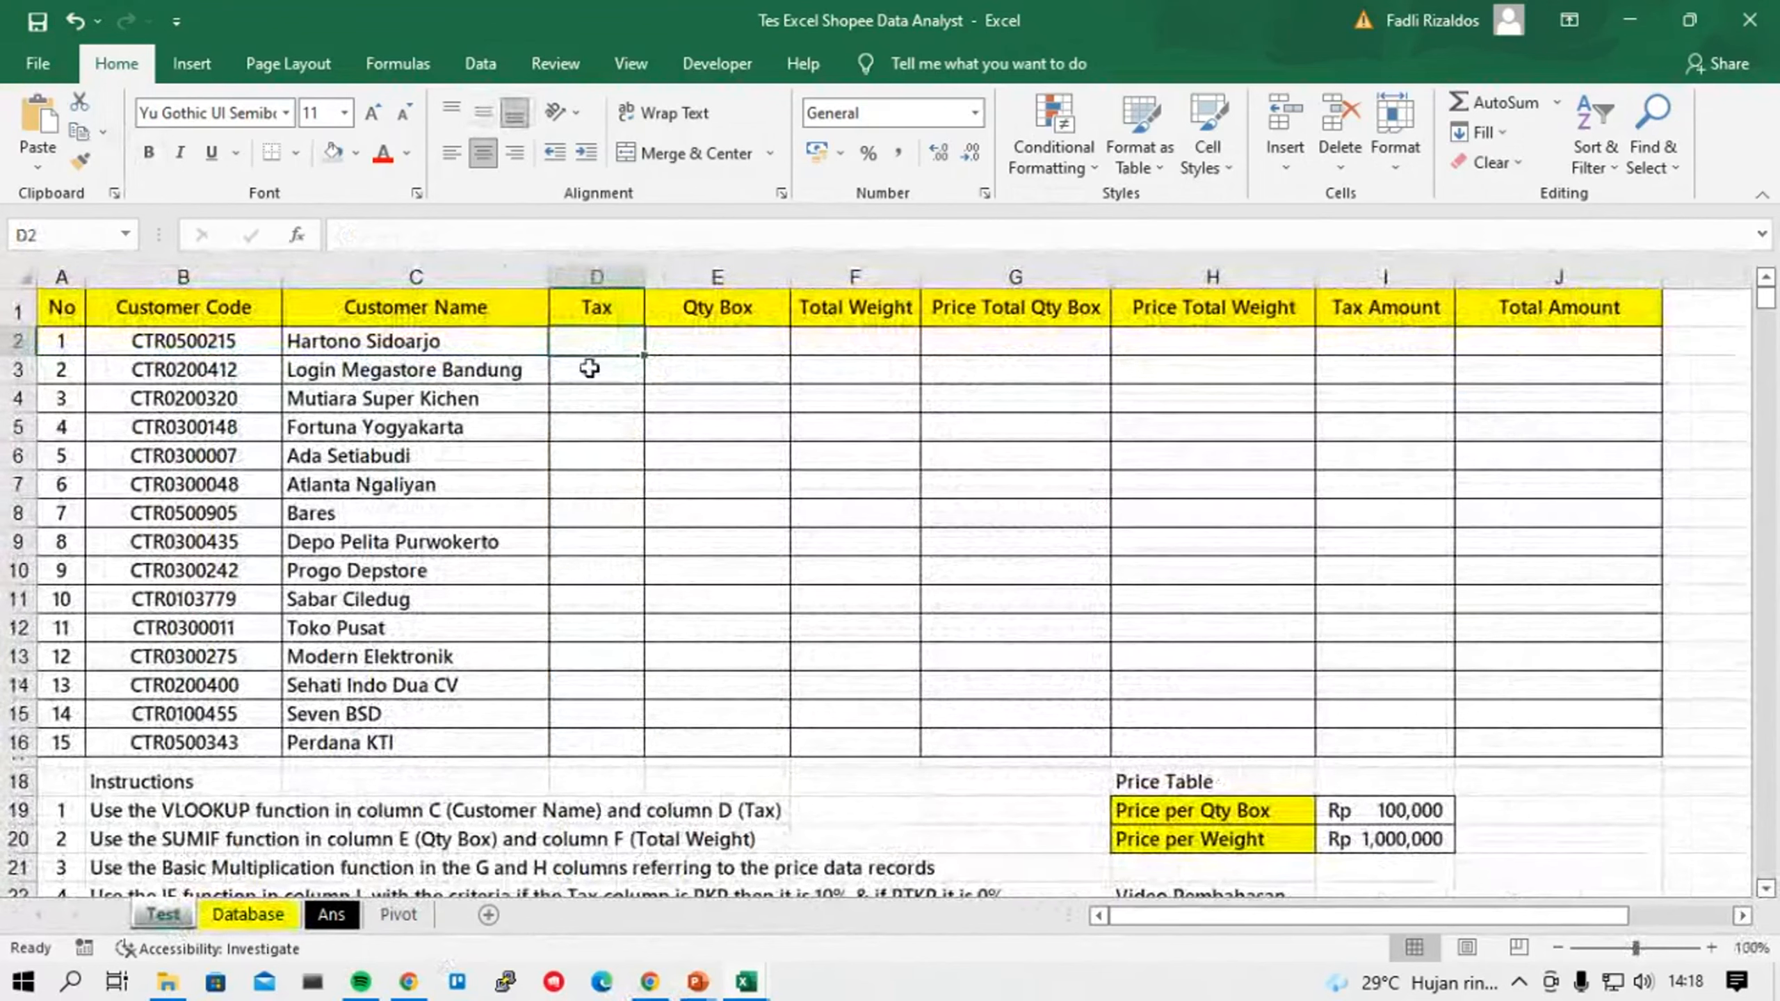
{"action": "left_click", "coordinate": [435, 345]}
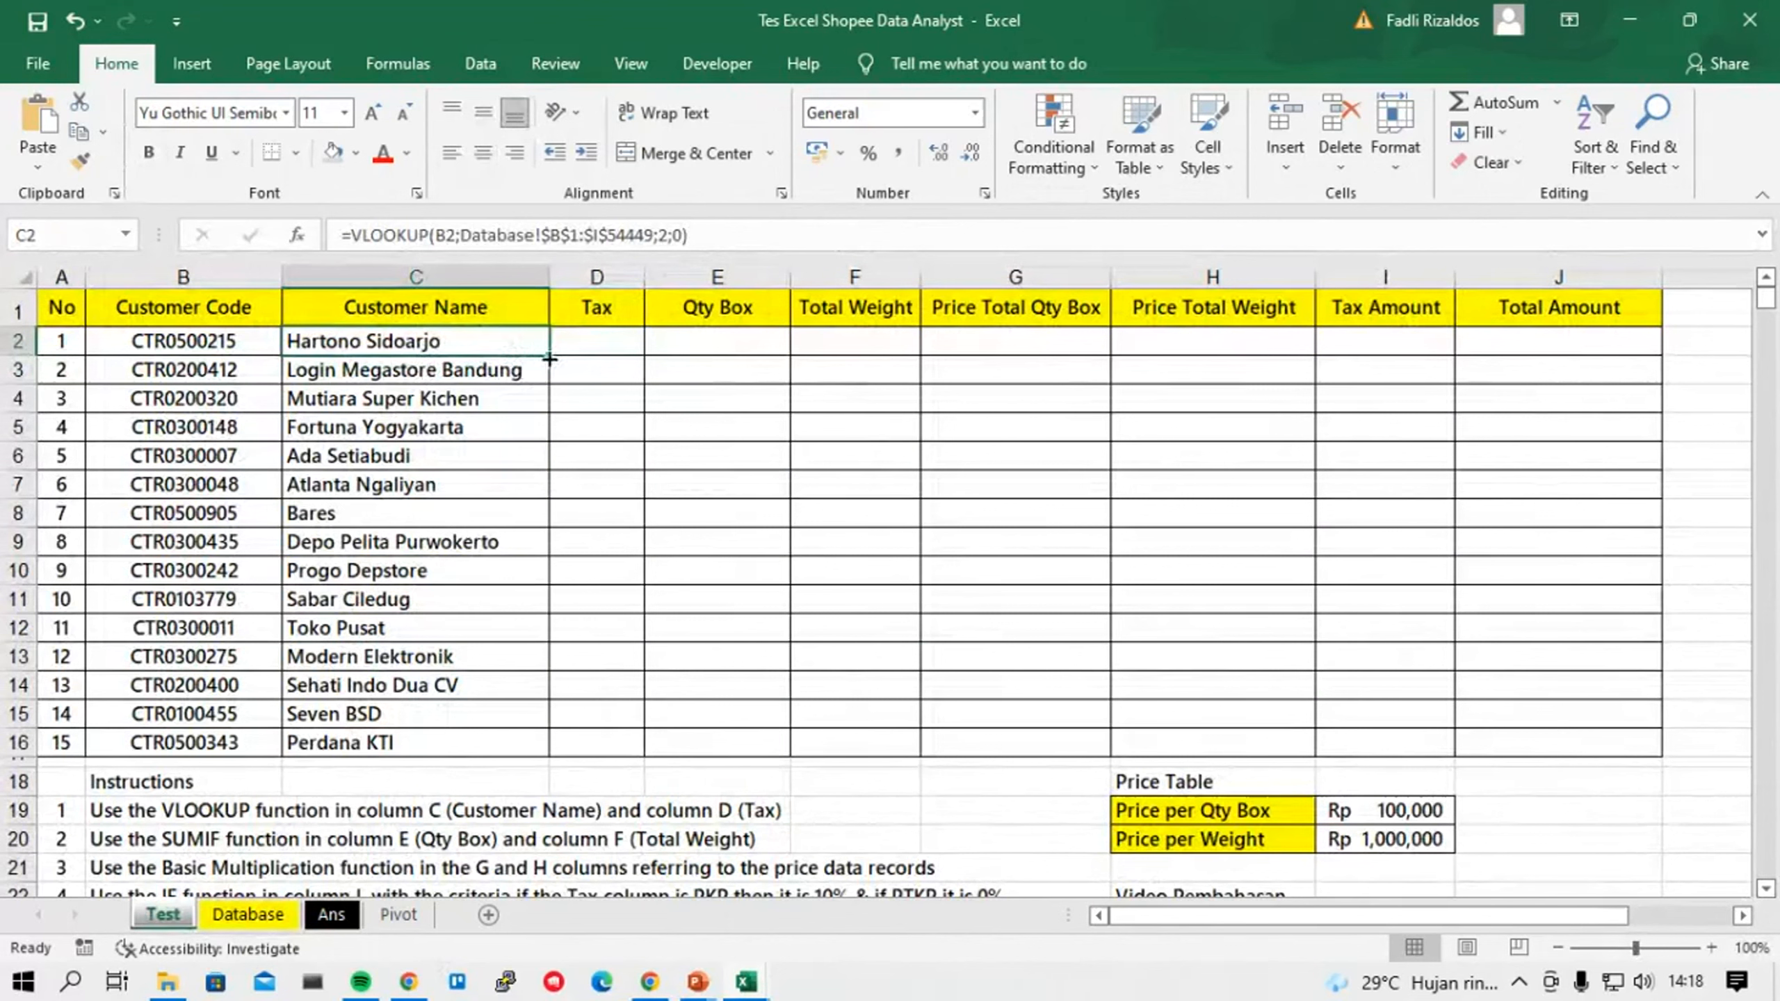
{"action": "left_click_drag", "start_coordinate": [549, 355], "coordinate": [604, 352]}
{"action": "left_click", "coordinate": [614, 344]}
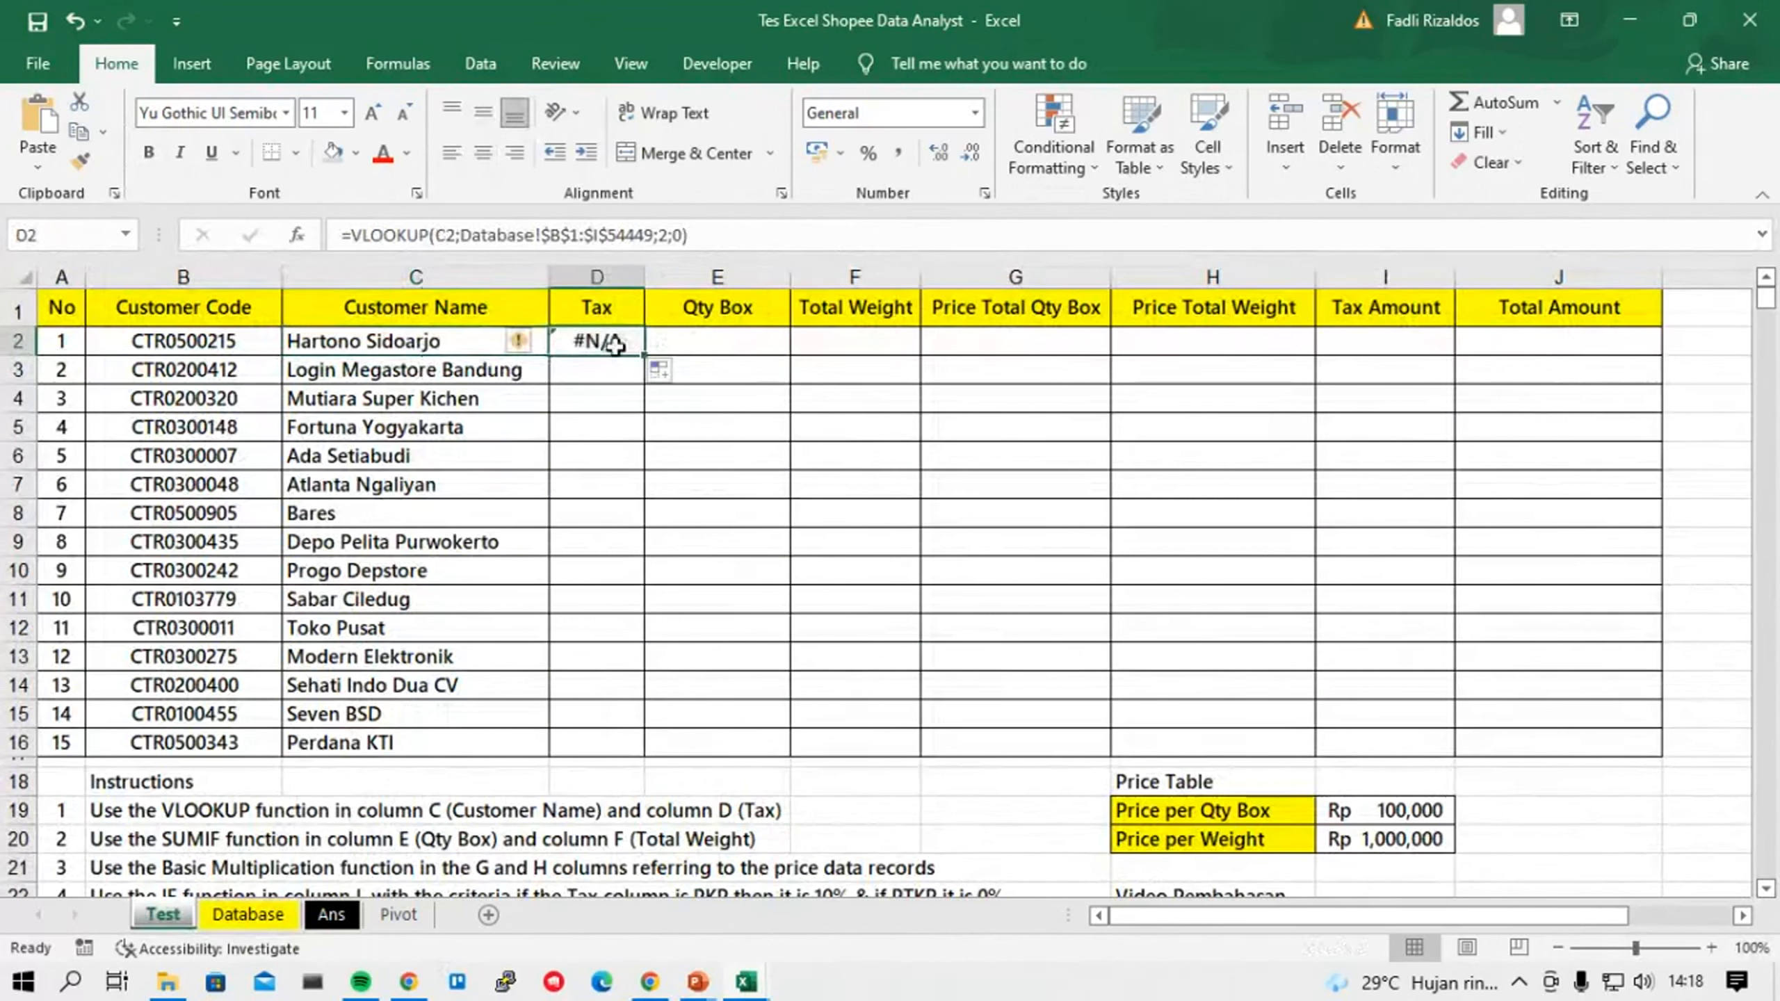
Change the VLOOKUP in D2 to look up customer code B2 and return column index 3.
{"action": "left_click", "coordinate": [446, 228]}
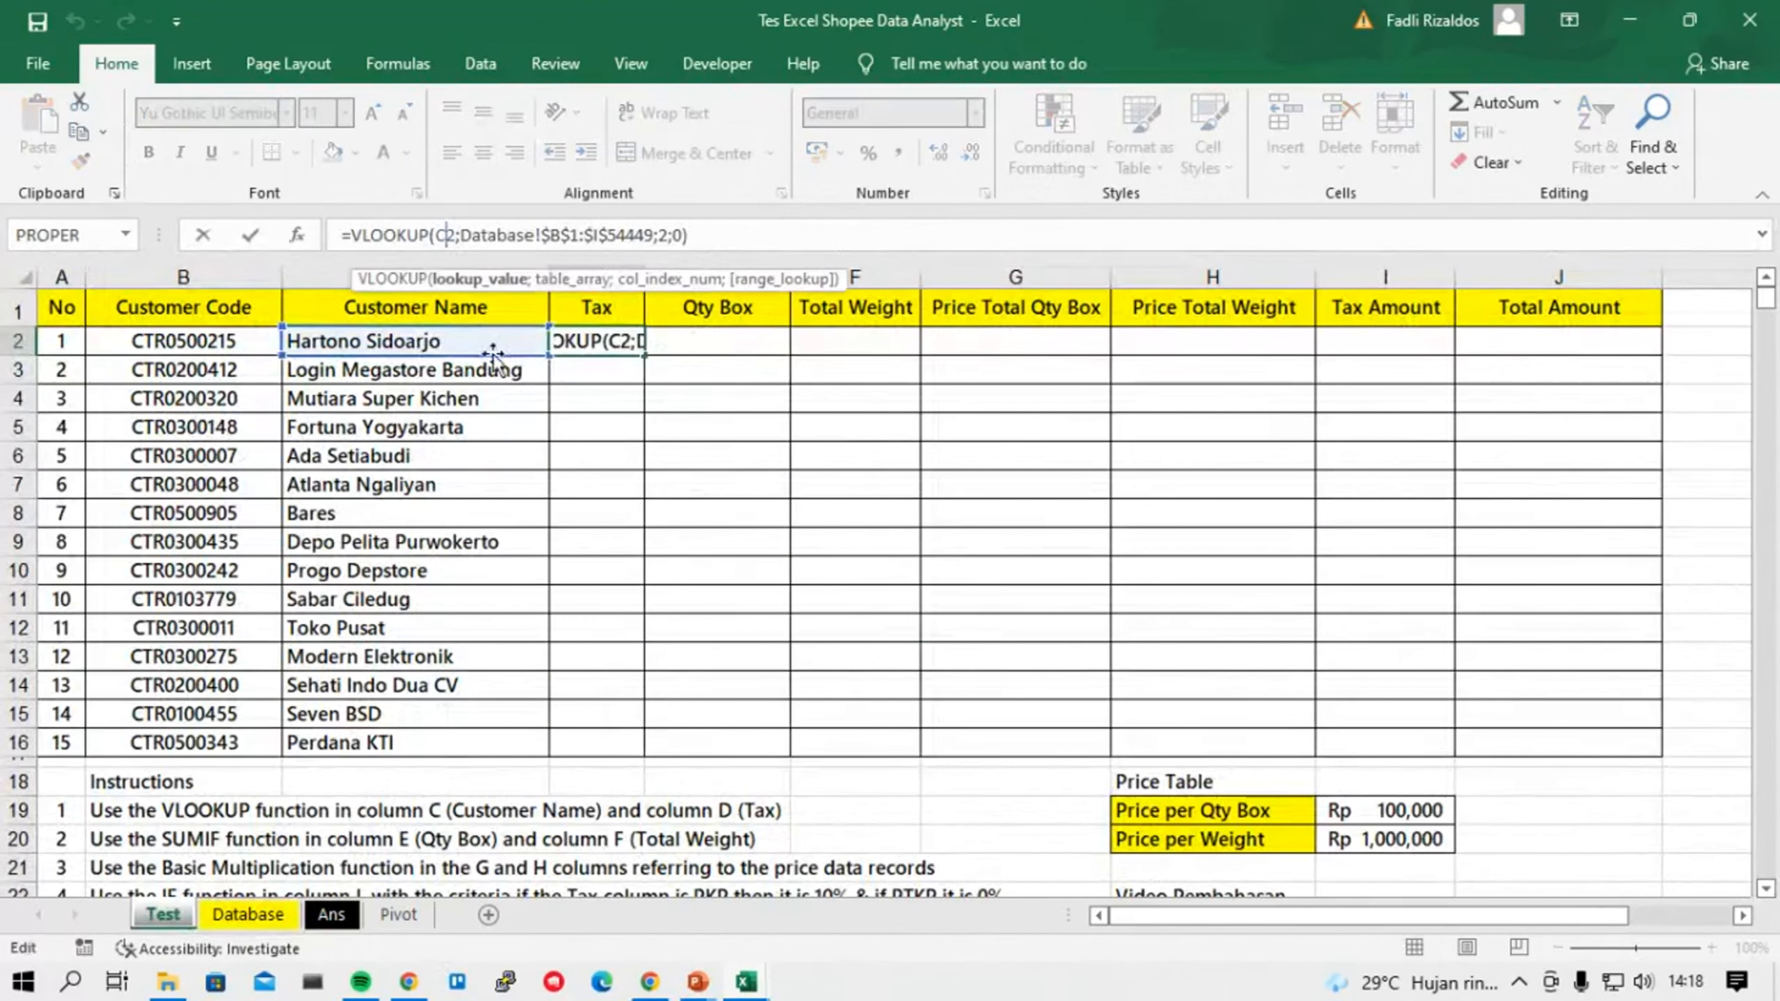
{"action": "left_click_drag", "start_coordinate": [492, 354], "coordinate": [242, 346]}
{"action": "left_click", "coordinate": [666, 239]}
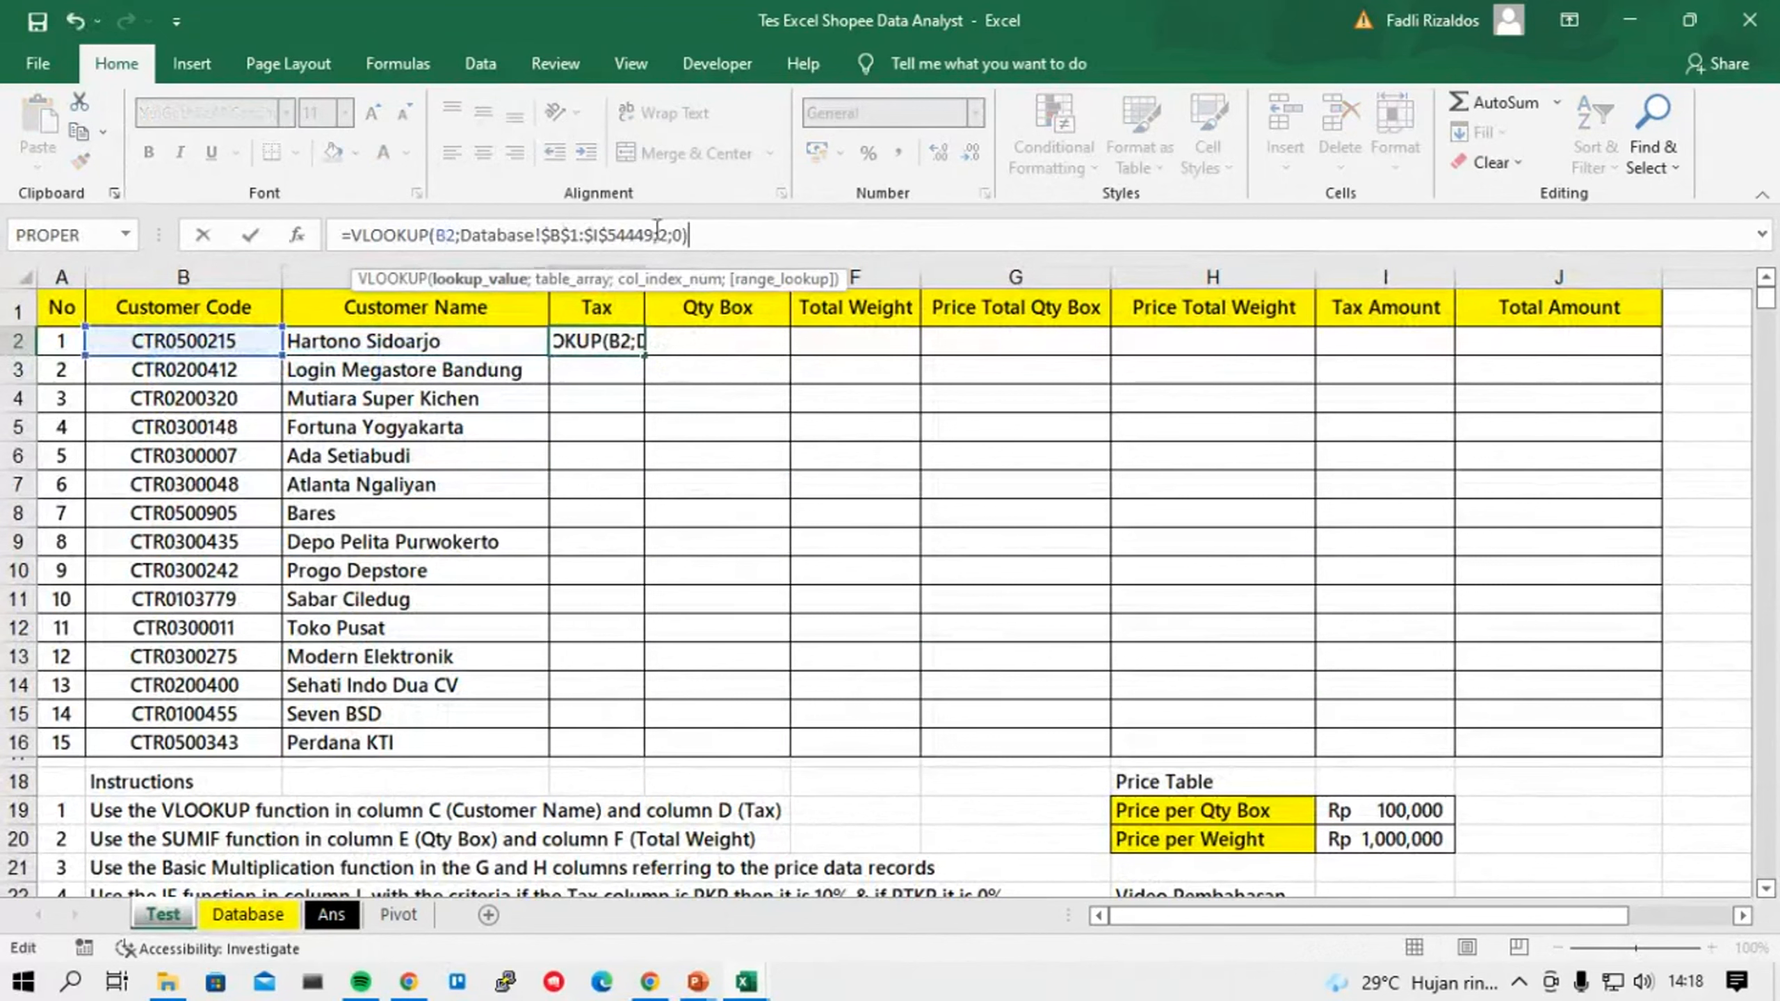
{"action": "double_click", "coordinate": [662, 236]}
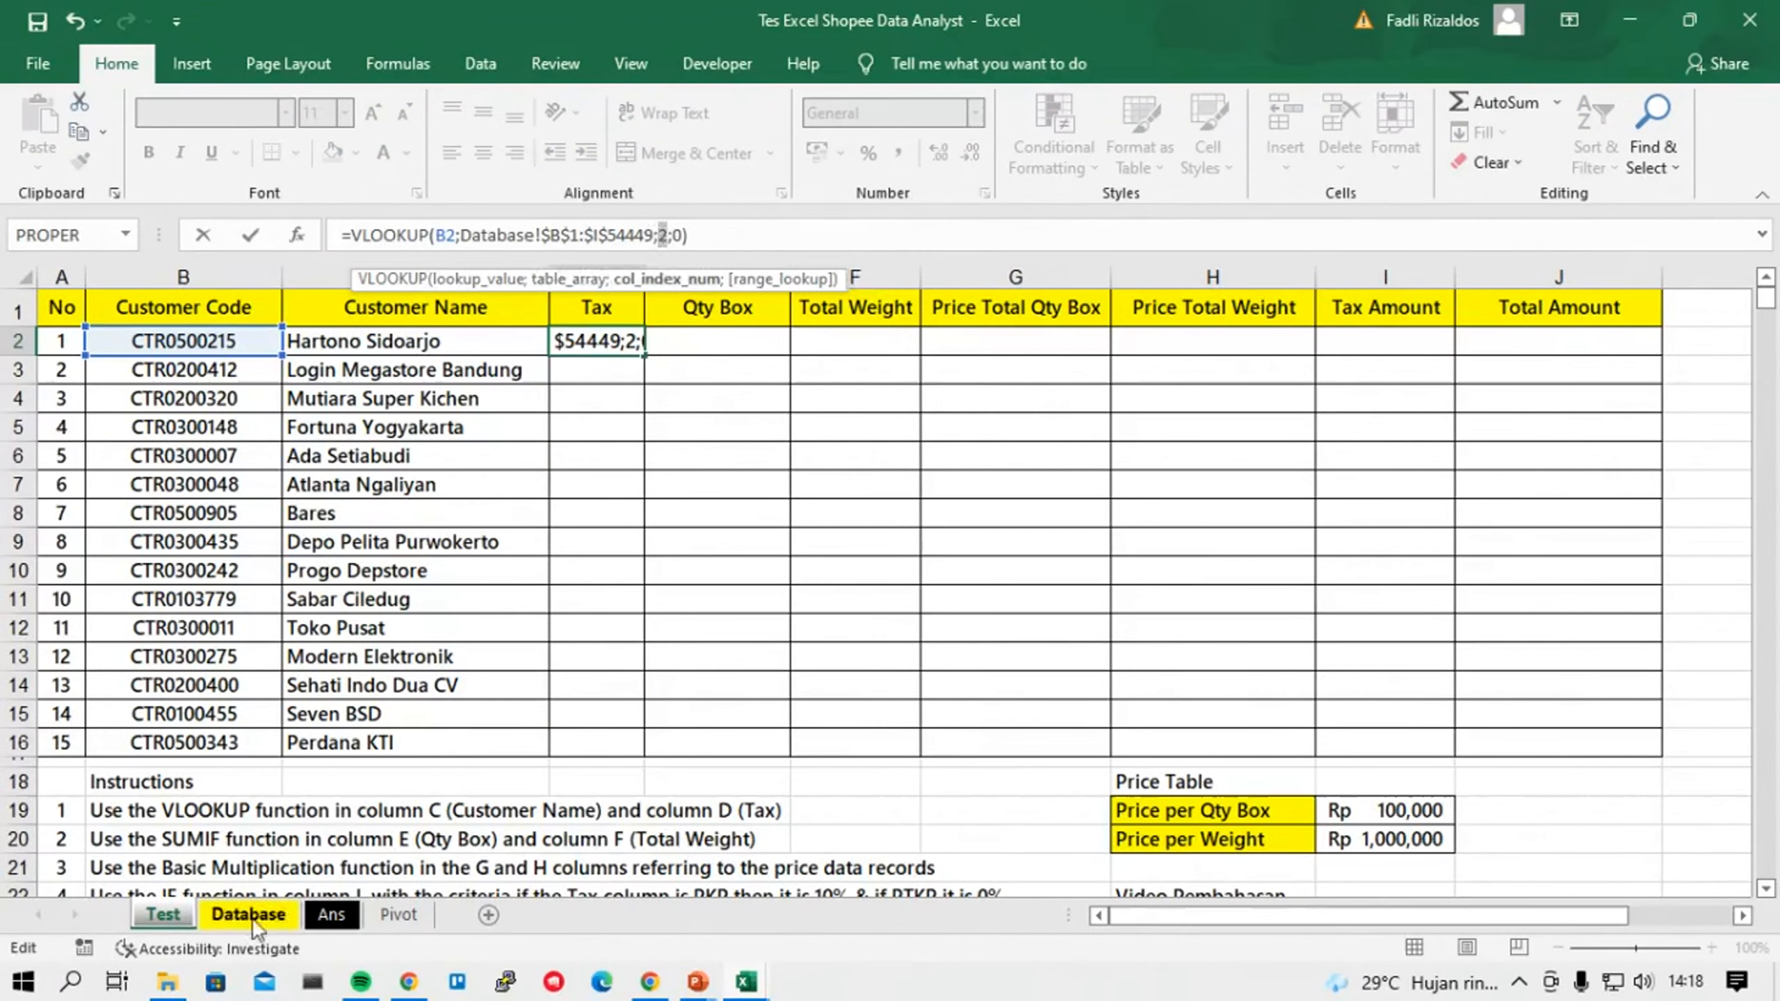
{"action": "type", "text": "3"}
{"action": "key", "text": "Return"}
Check the Tax column on the Database sheet and fill the Tax formula on the Test sheet down to D16.
{"action": "left_click", "coordinate": [264, 914]}
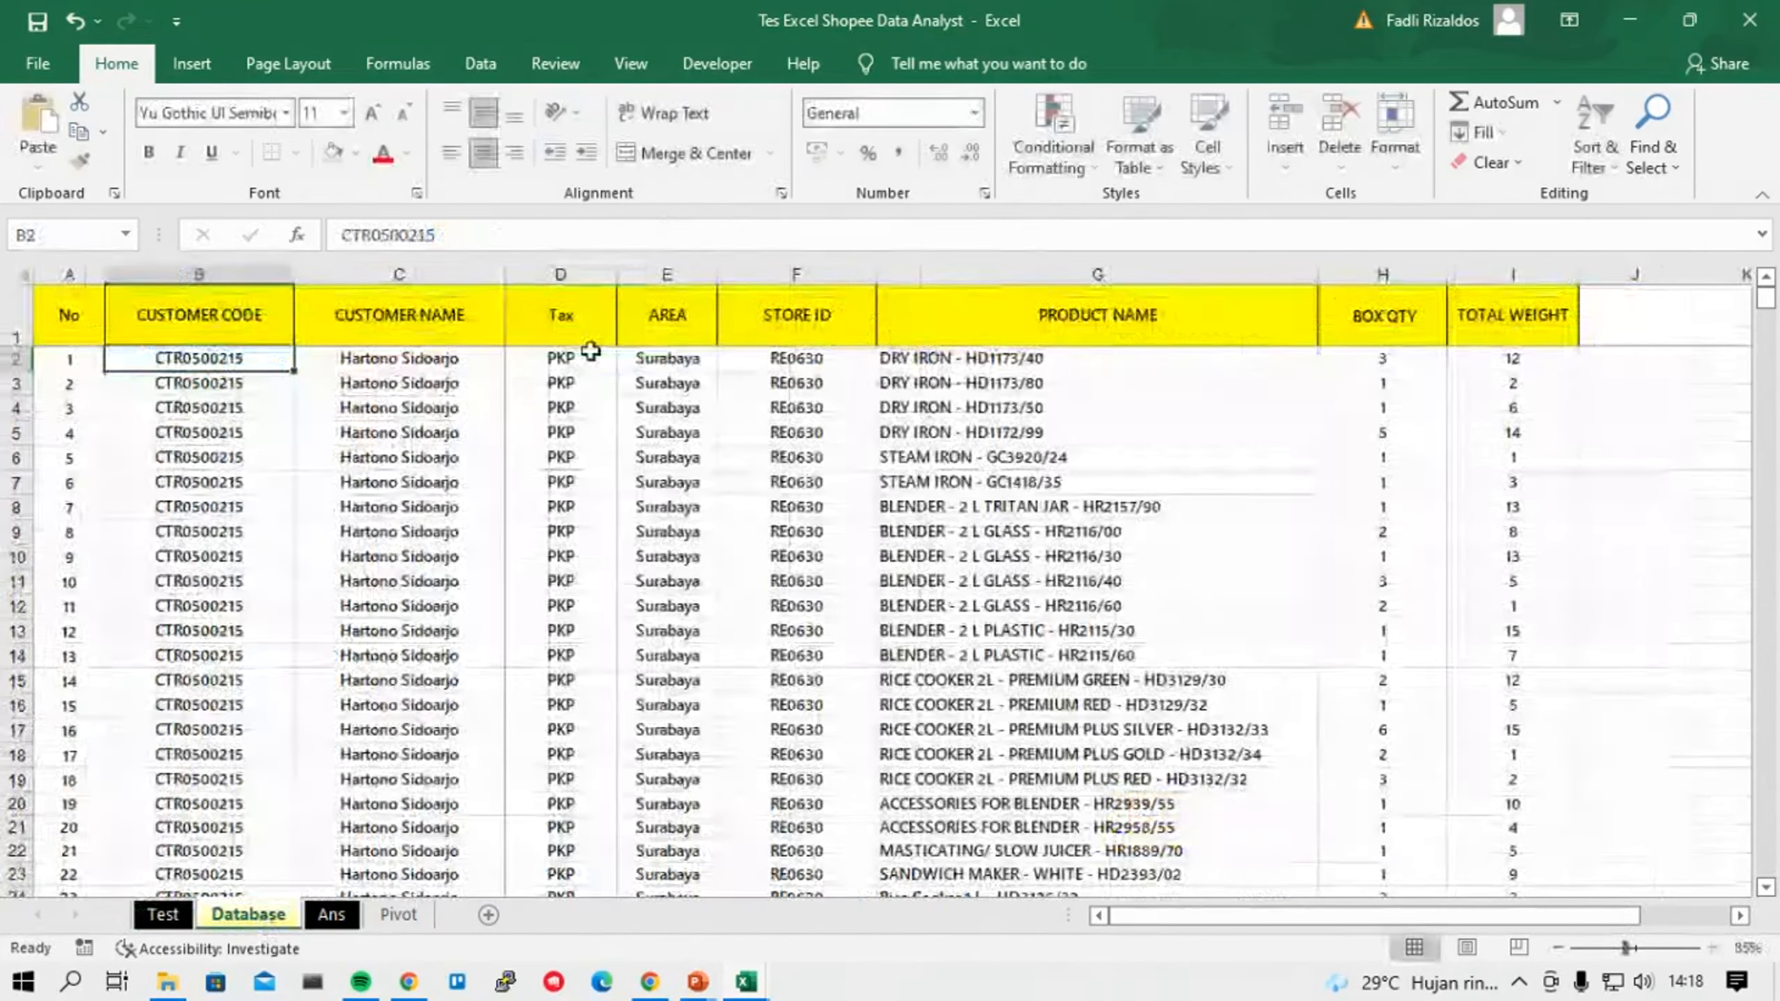
{"action": "left_click", "coordinate": [153, 915]}
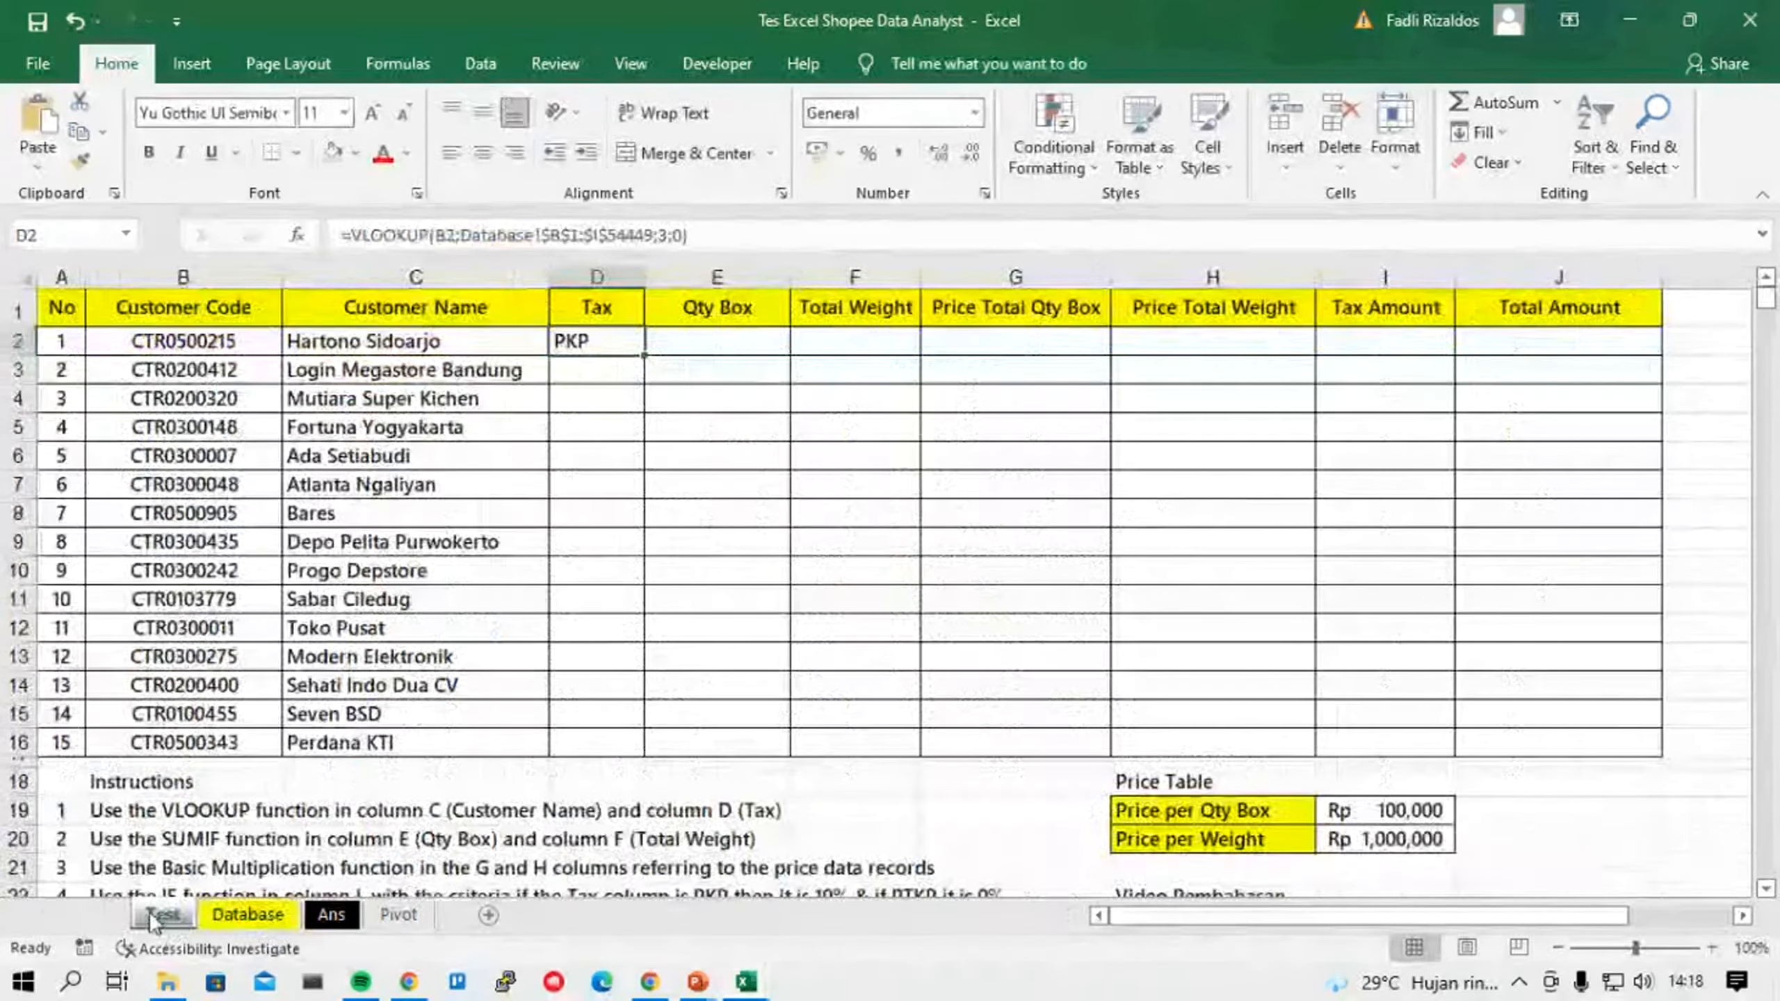
{"action": "double_click", "coordinate": [648, 357]}
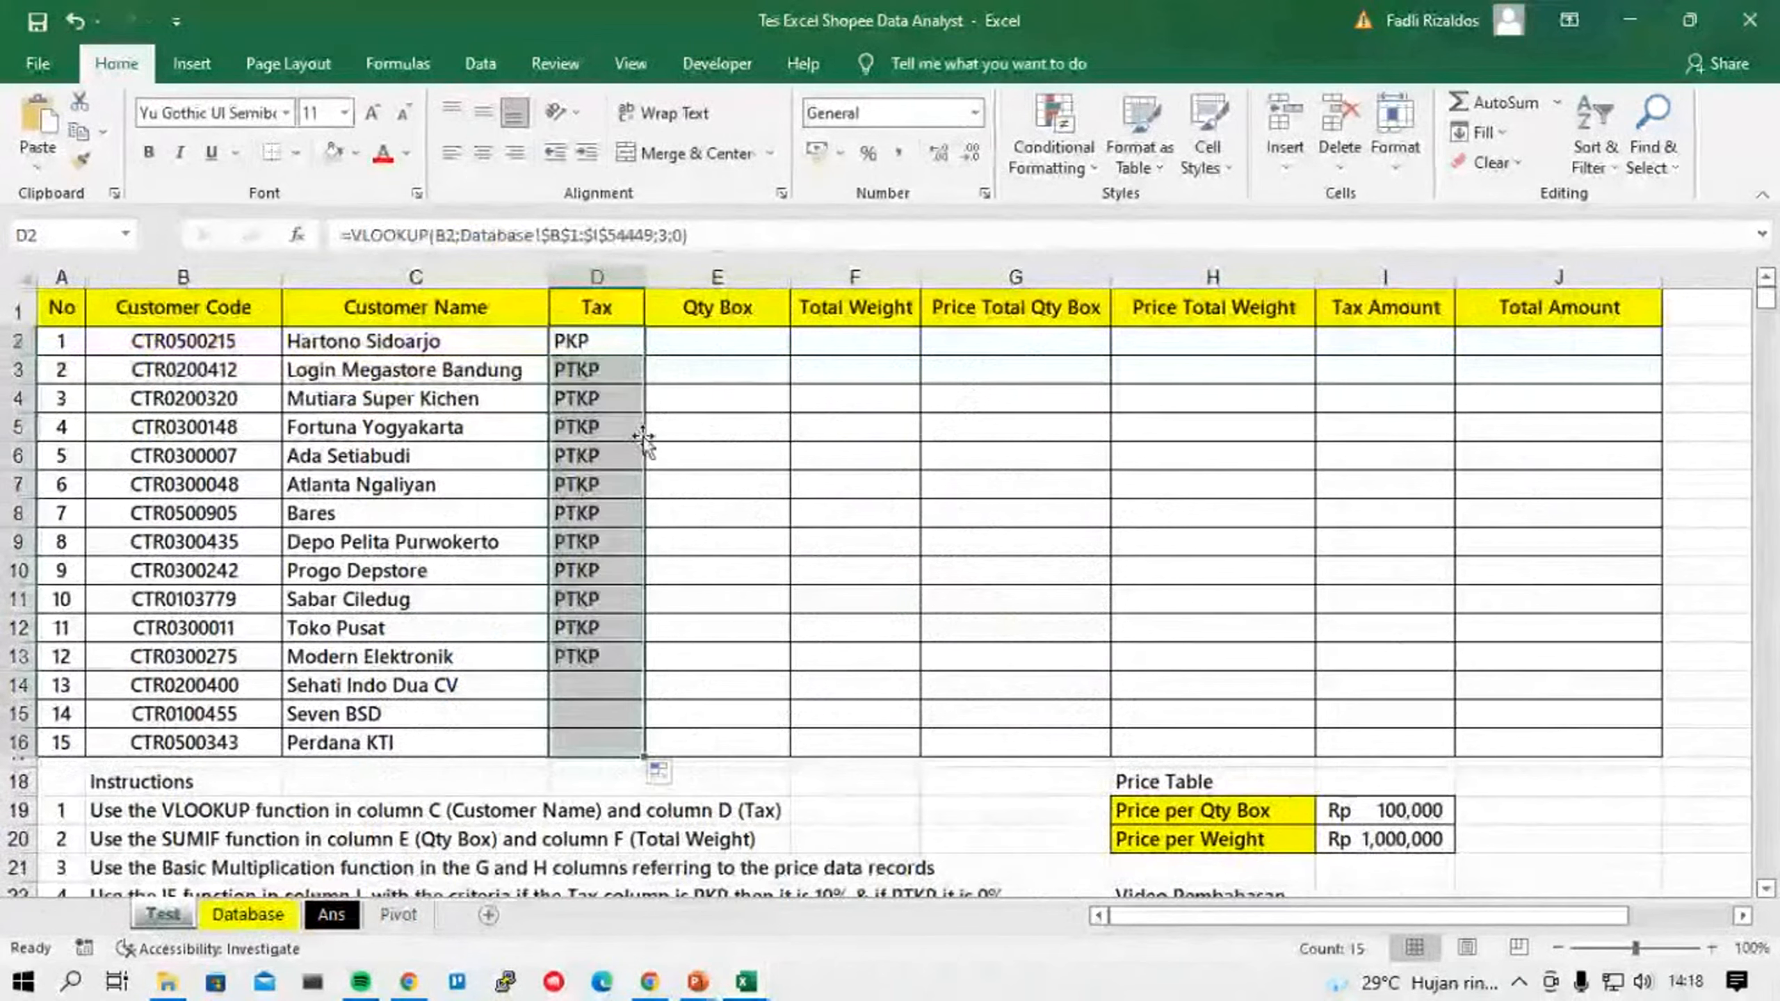
Read the SUMIF instruction for the Qty Box and Total Weight columns and check the source columns on the Database sheet.
{"action": "left_click", "coordinate": [723, 339]}
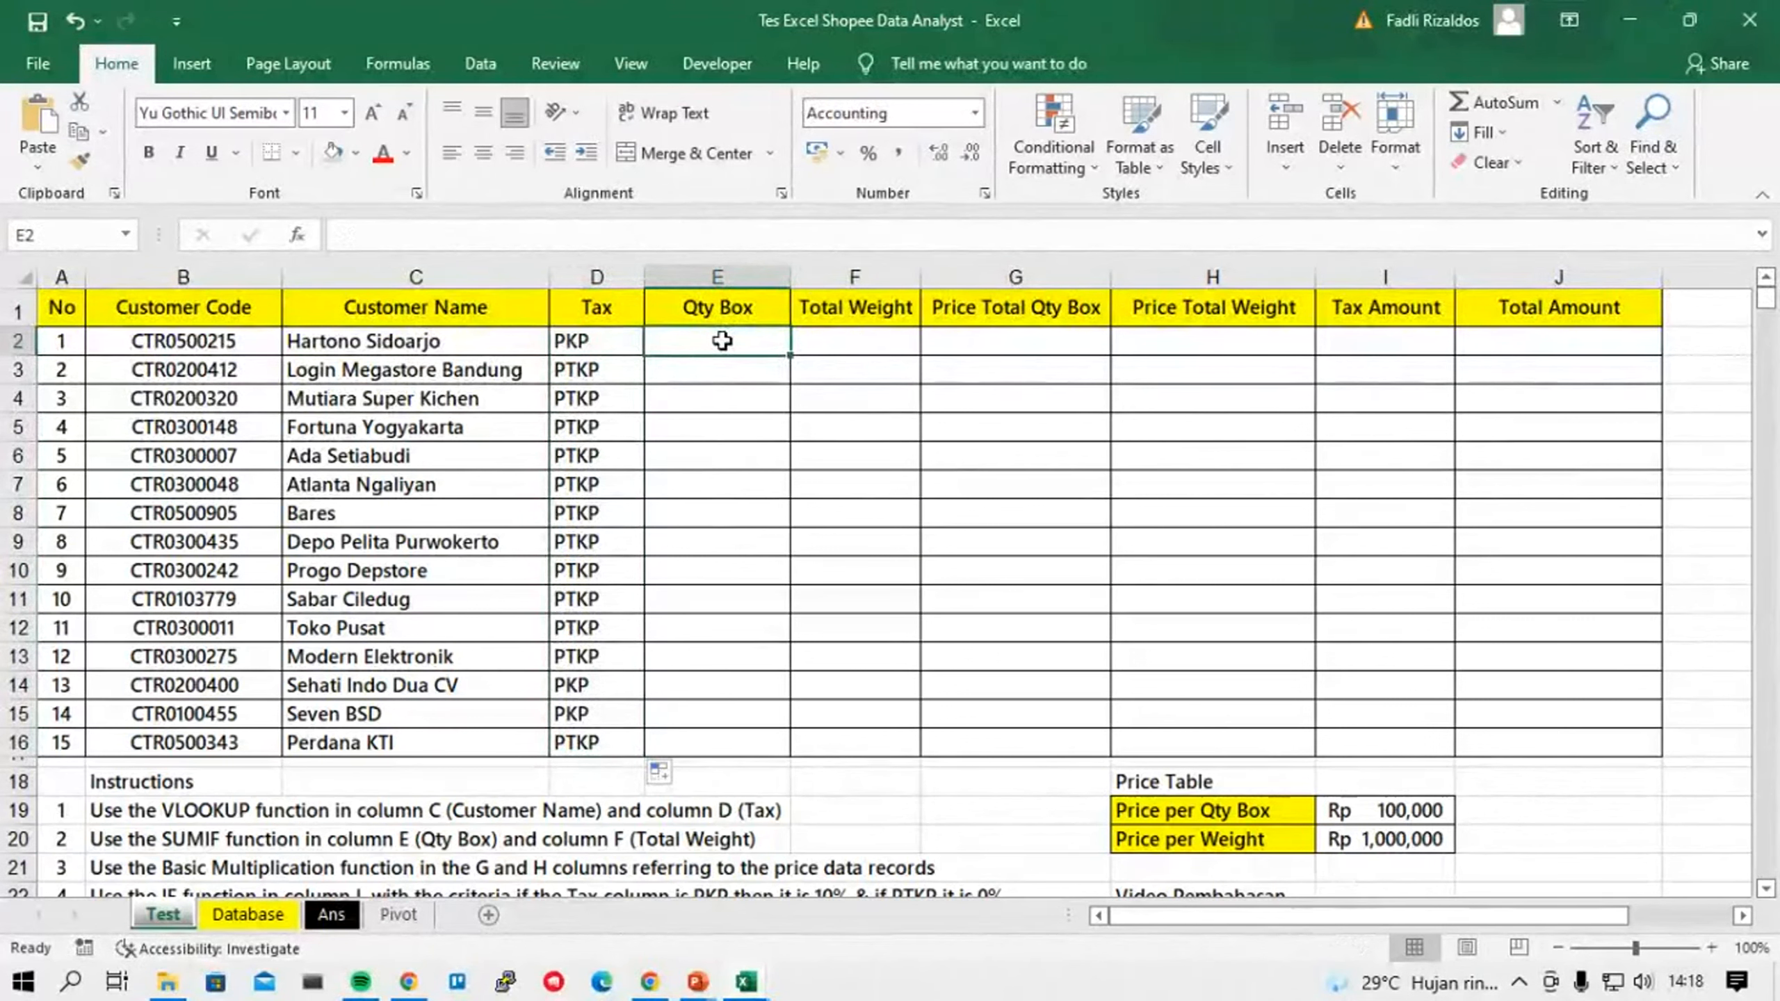
{"action": "left_click", "coordinate": [133, 841]}
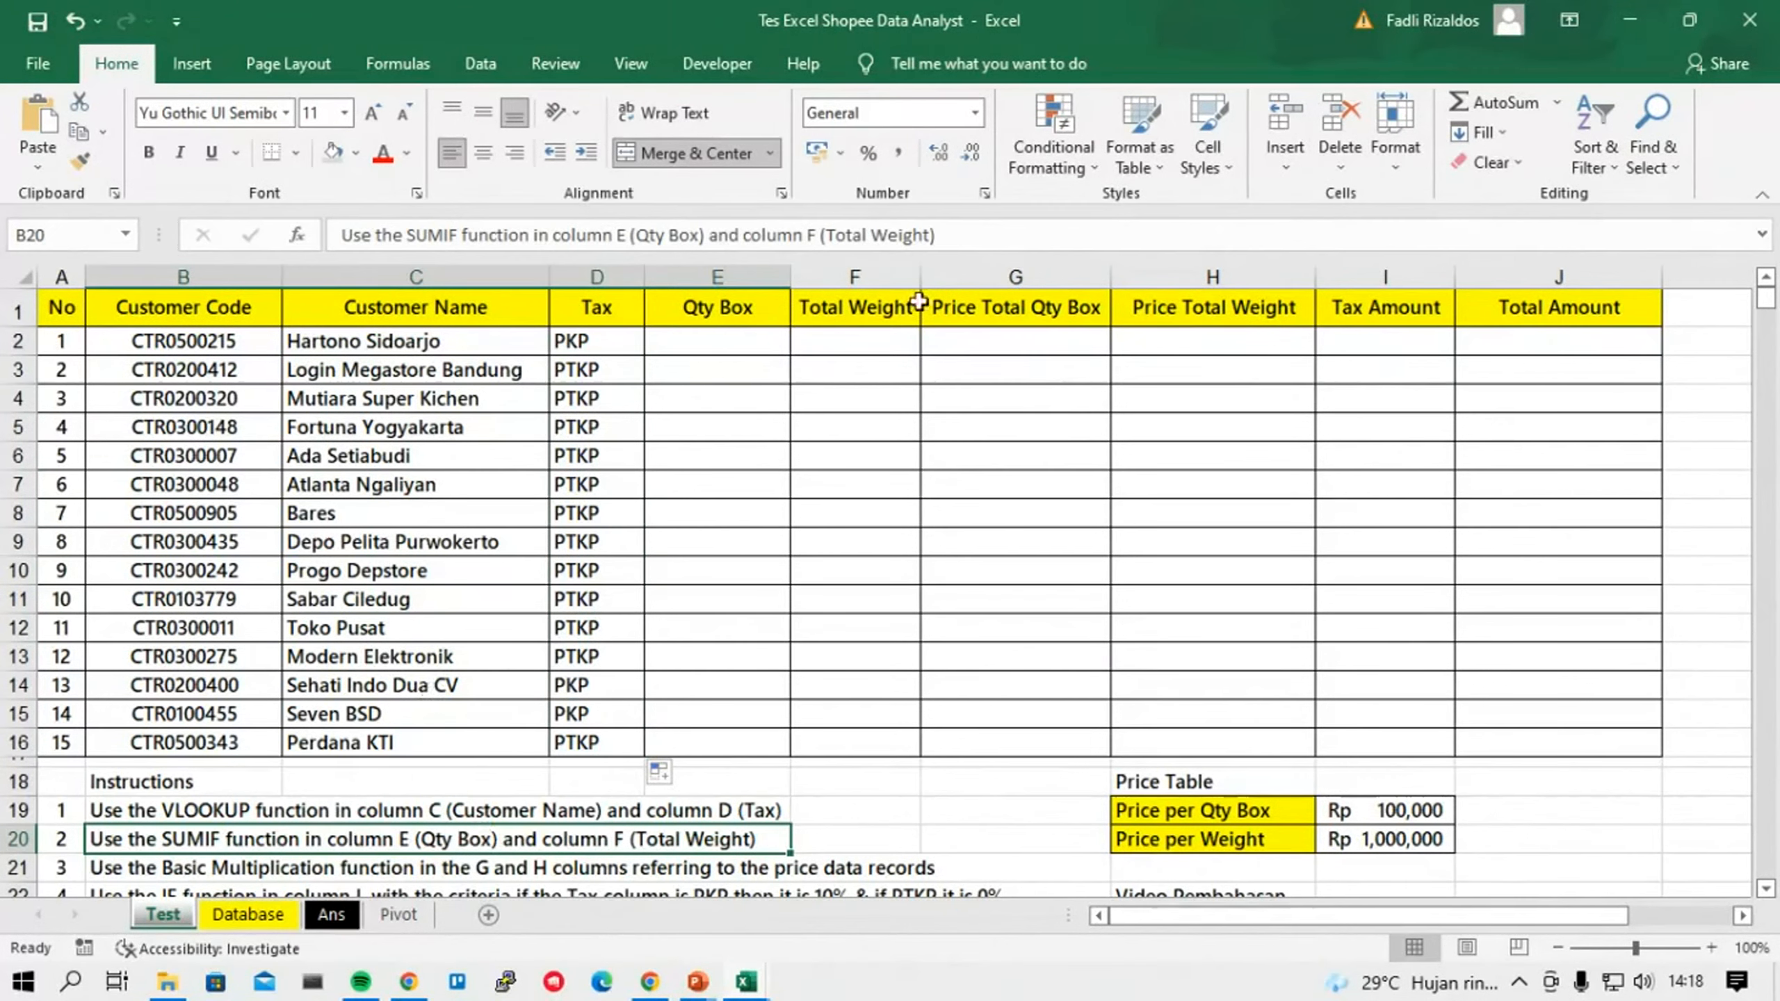
{"action": "left_click", "coordinate": [750, 342]}
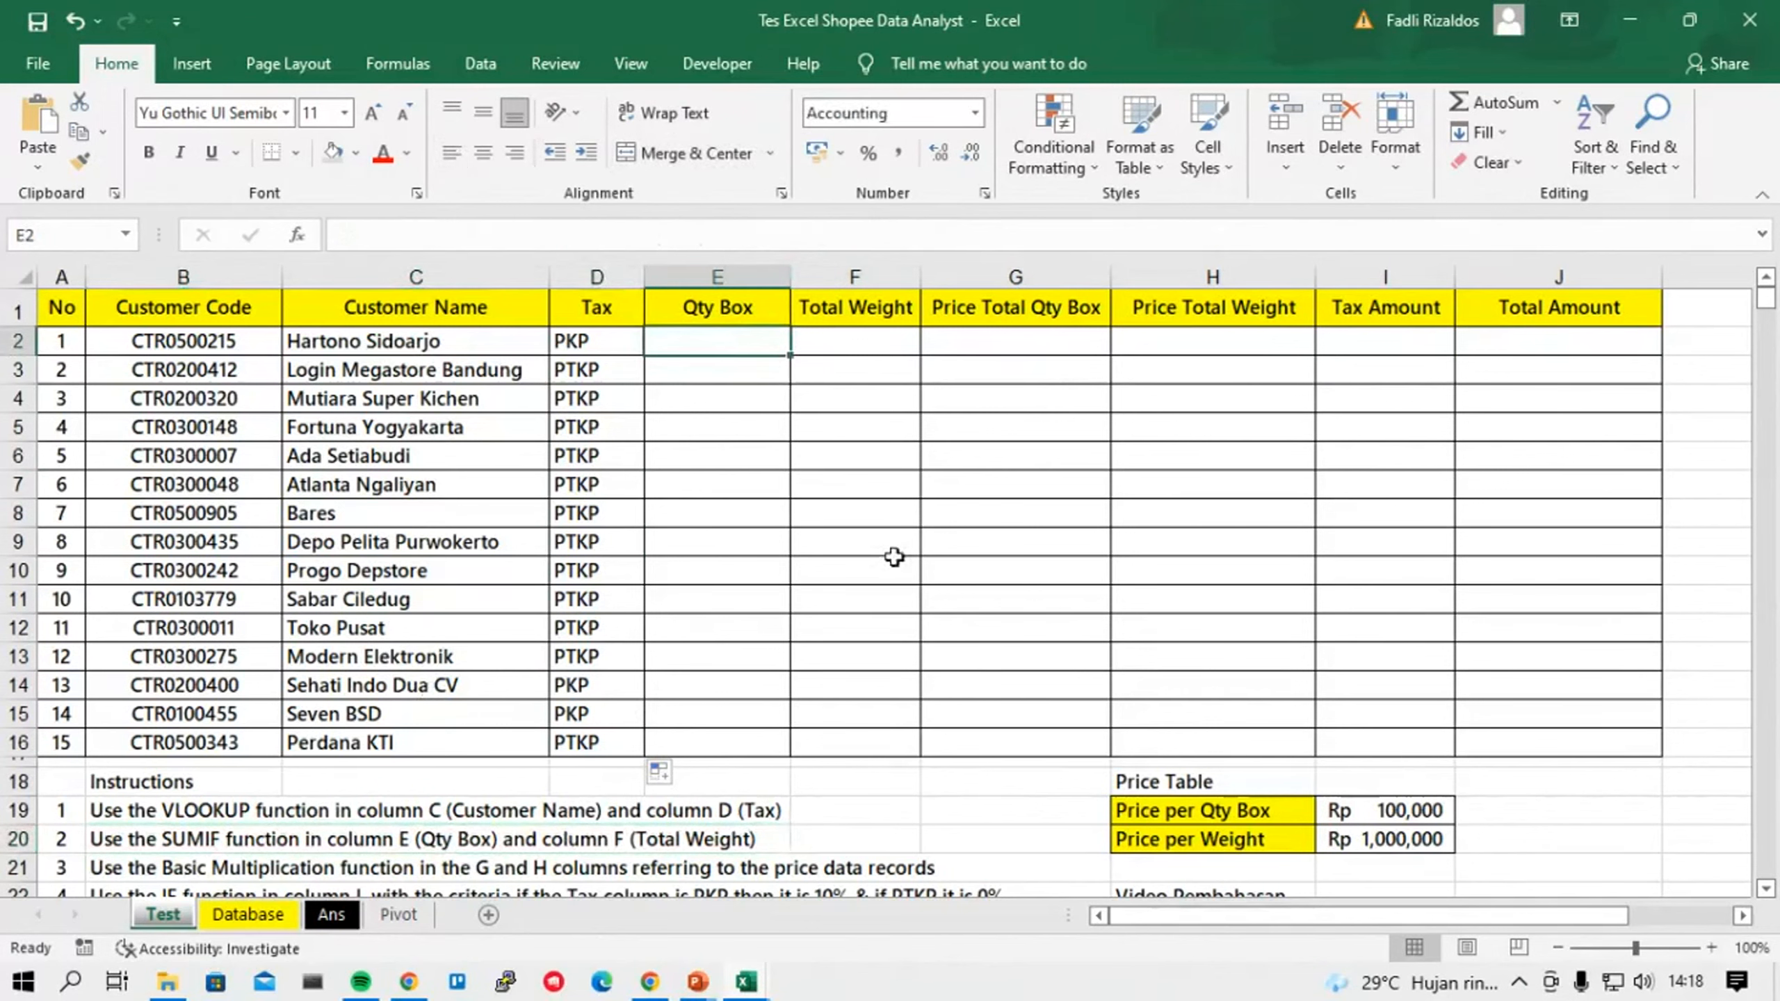
{"action": "left_click", "coordinate": [284, 910]}
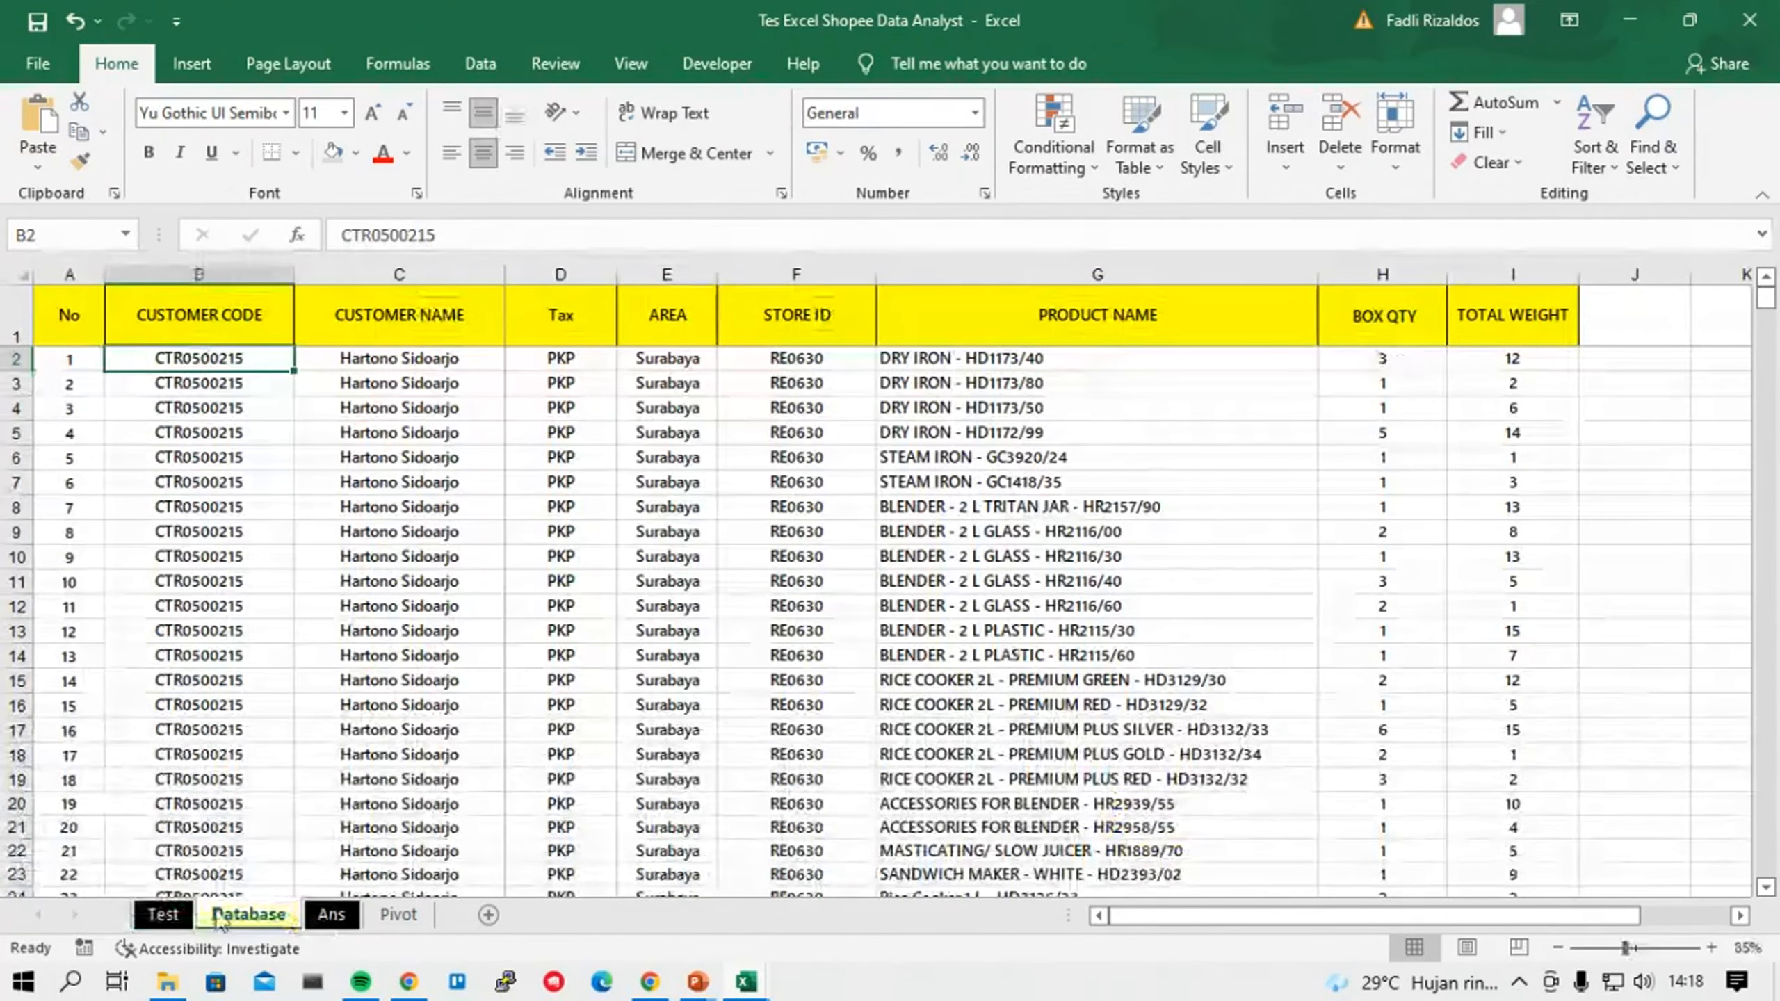
{"action": "left_click", "coordinate": [174, 917]}
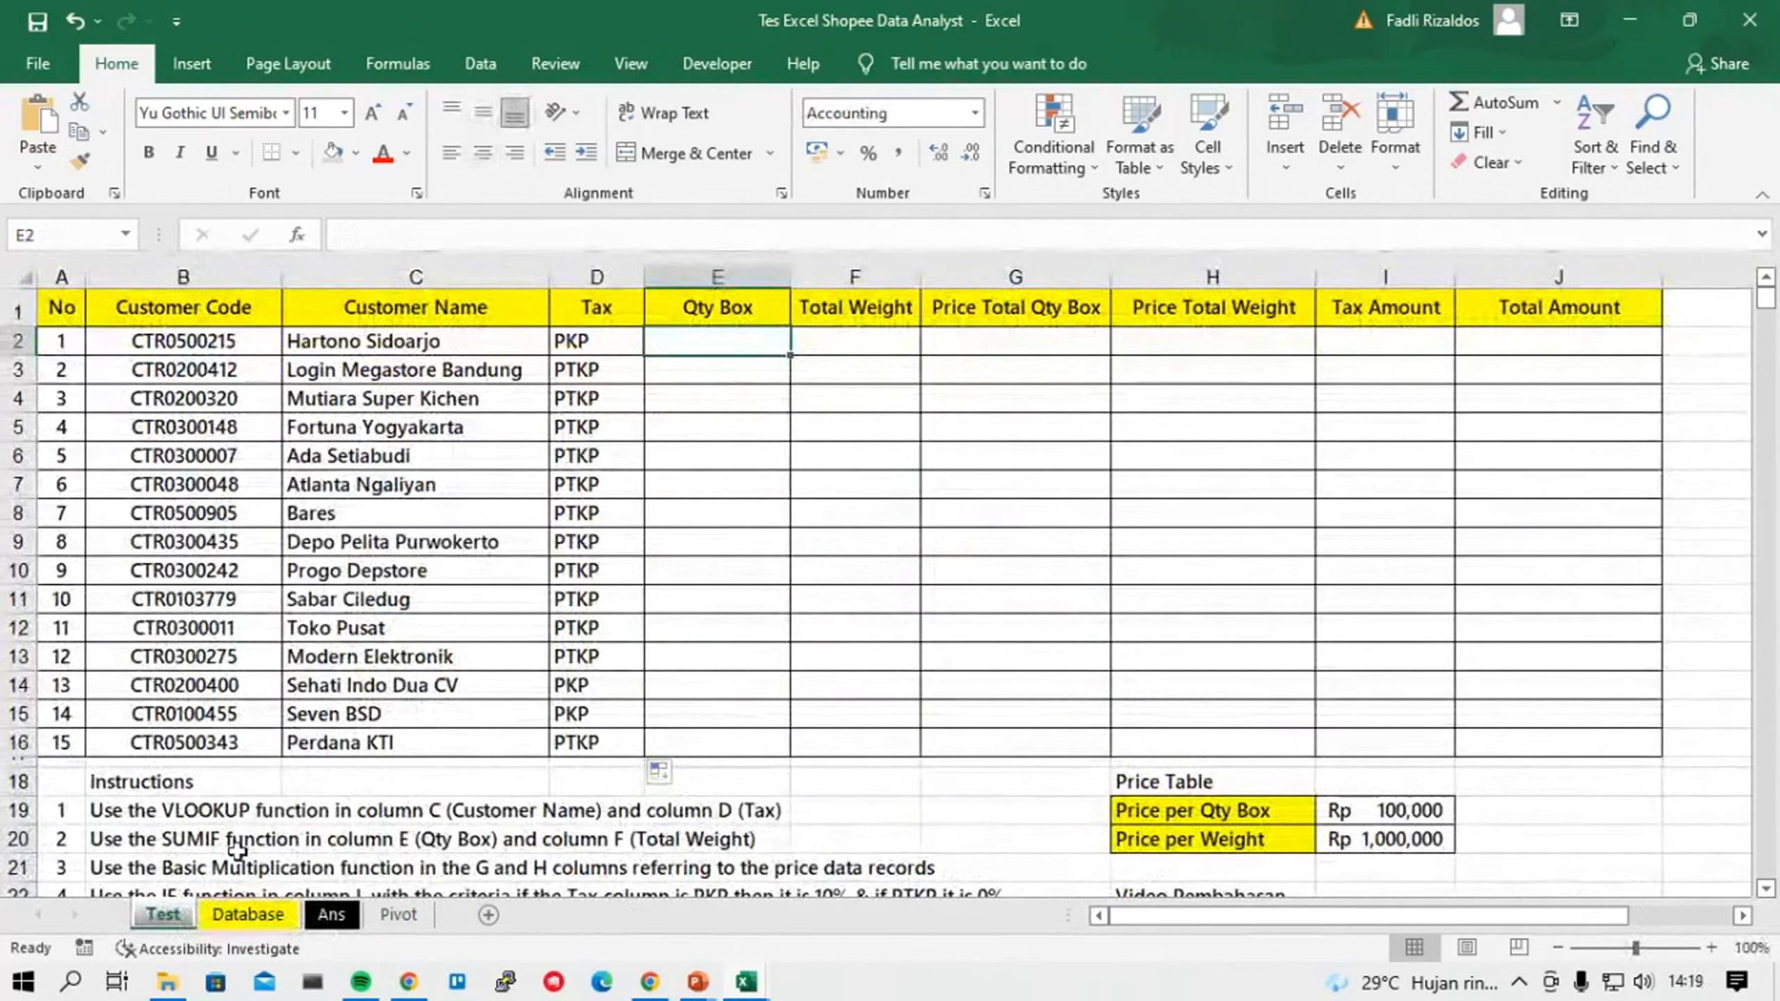
Compare the Customer Code and Customer Name columns on the Database sheet to see how rows under one code are named.
{"action": "key", "text": "Down"}
{"action": "key", "text": "Down"}
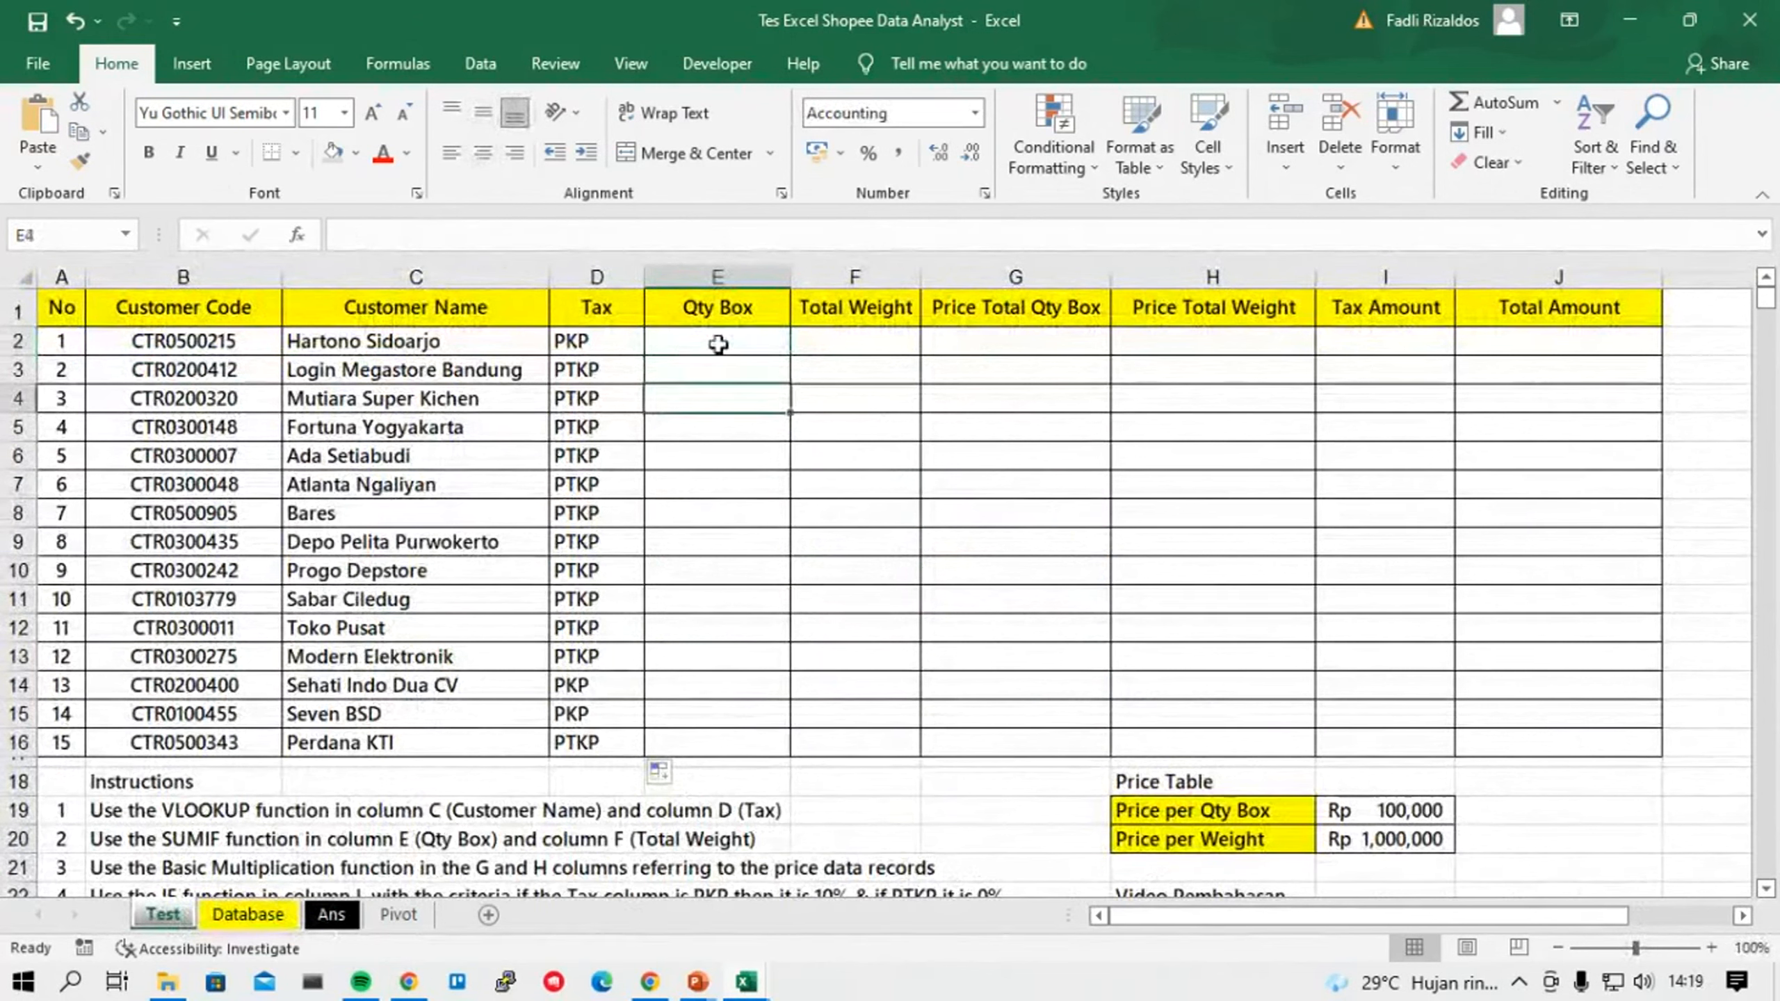
{"action": "left_click", "coordinate": [718, 344]}
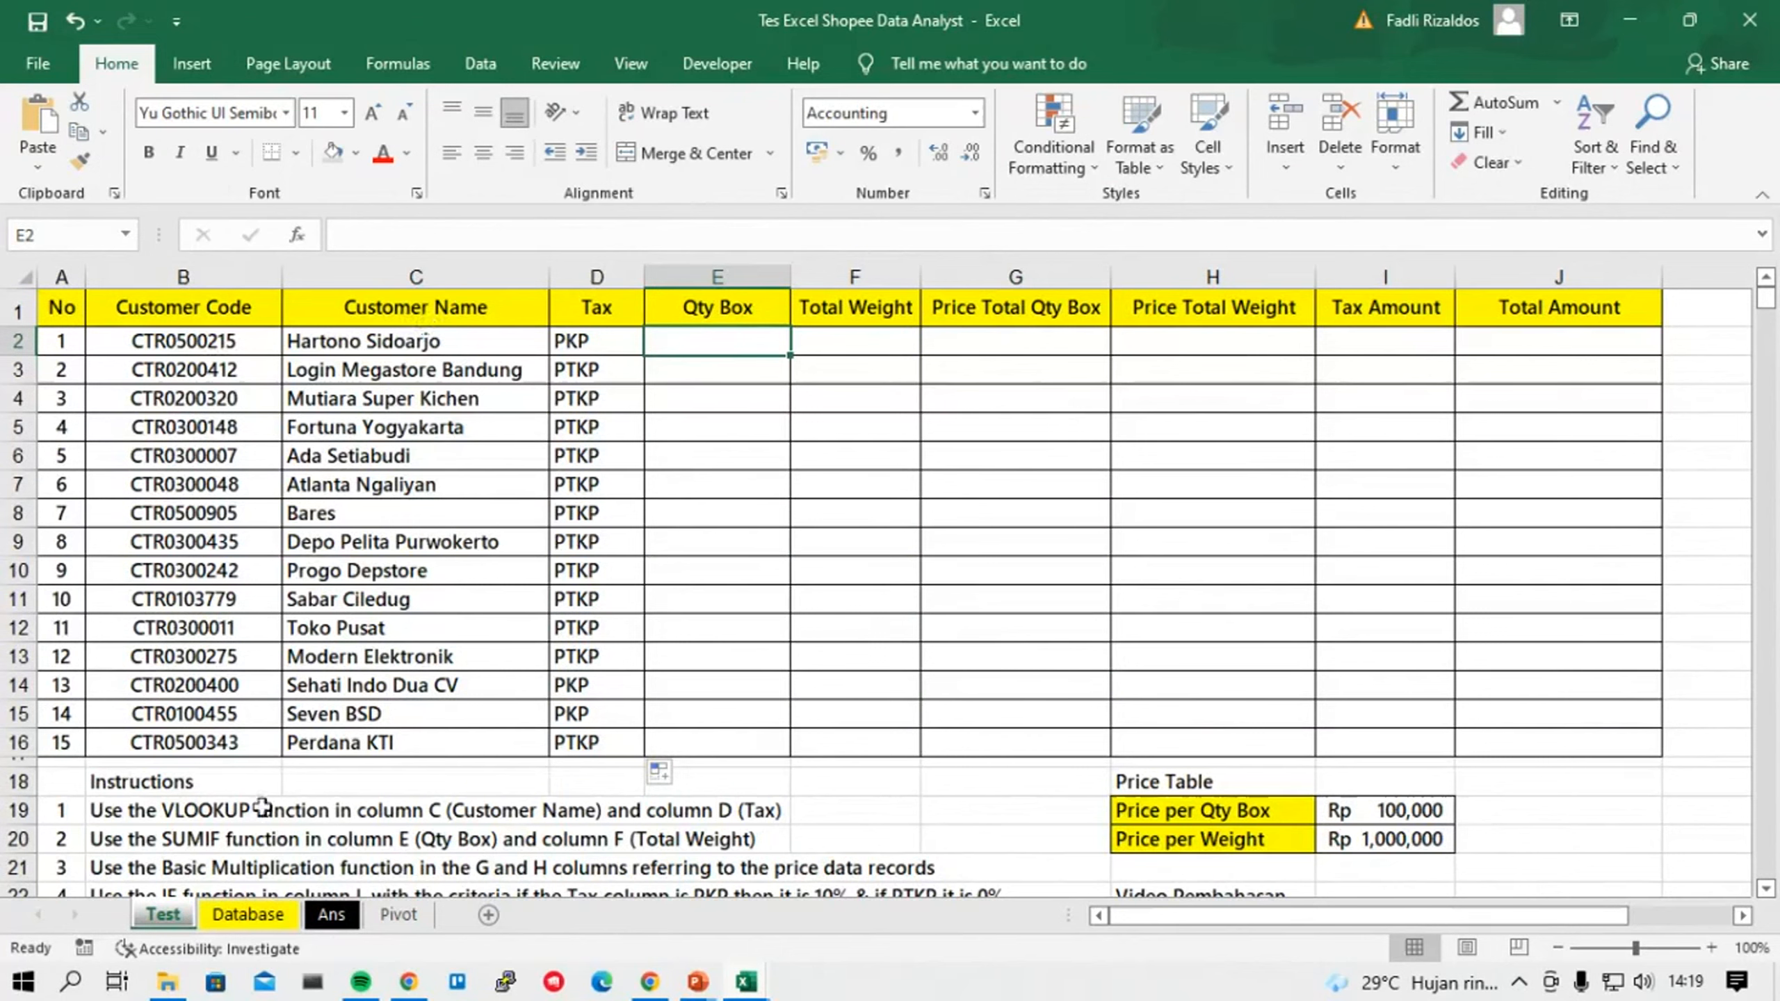
{"action": "left_click", "coordinate": [235, 915]}
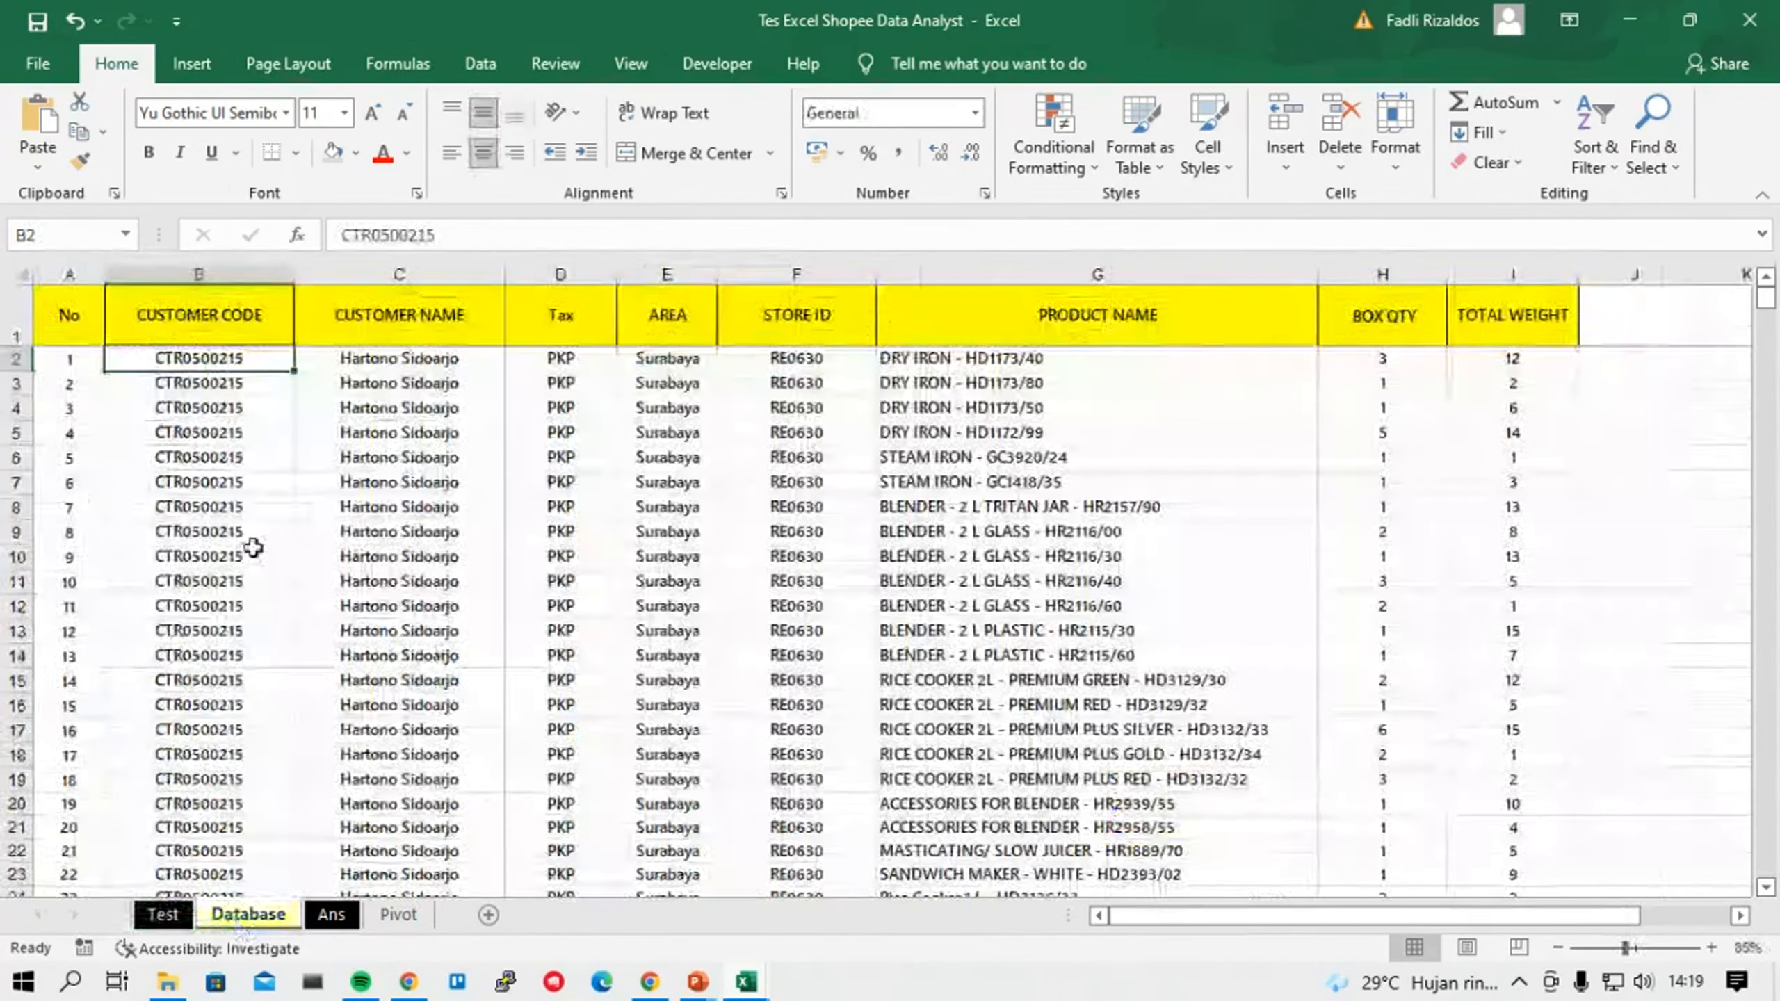
{"action": "scroll", "coordinate": [351, 684], "scroll_direction": "down", "scroll_amount": 6}
{"action": "scroll", "coordinate": [356, 689], "scroll_direction": "down", "scroll_amount": 5}
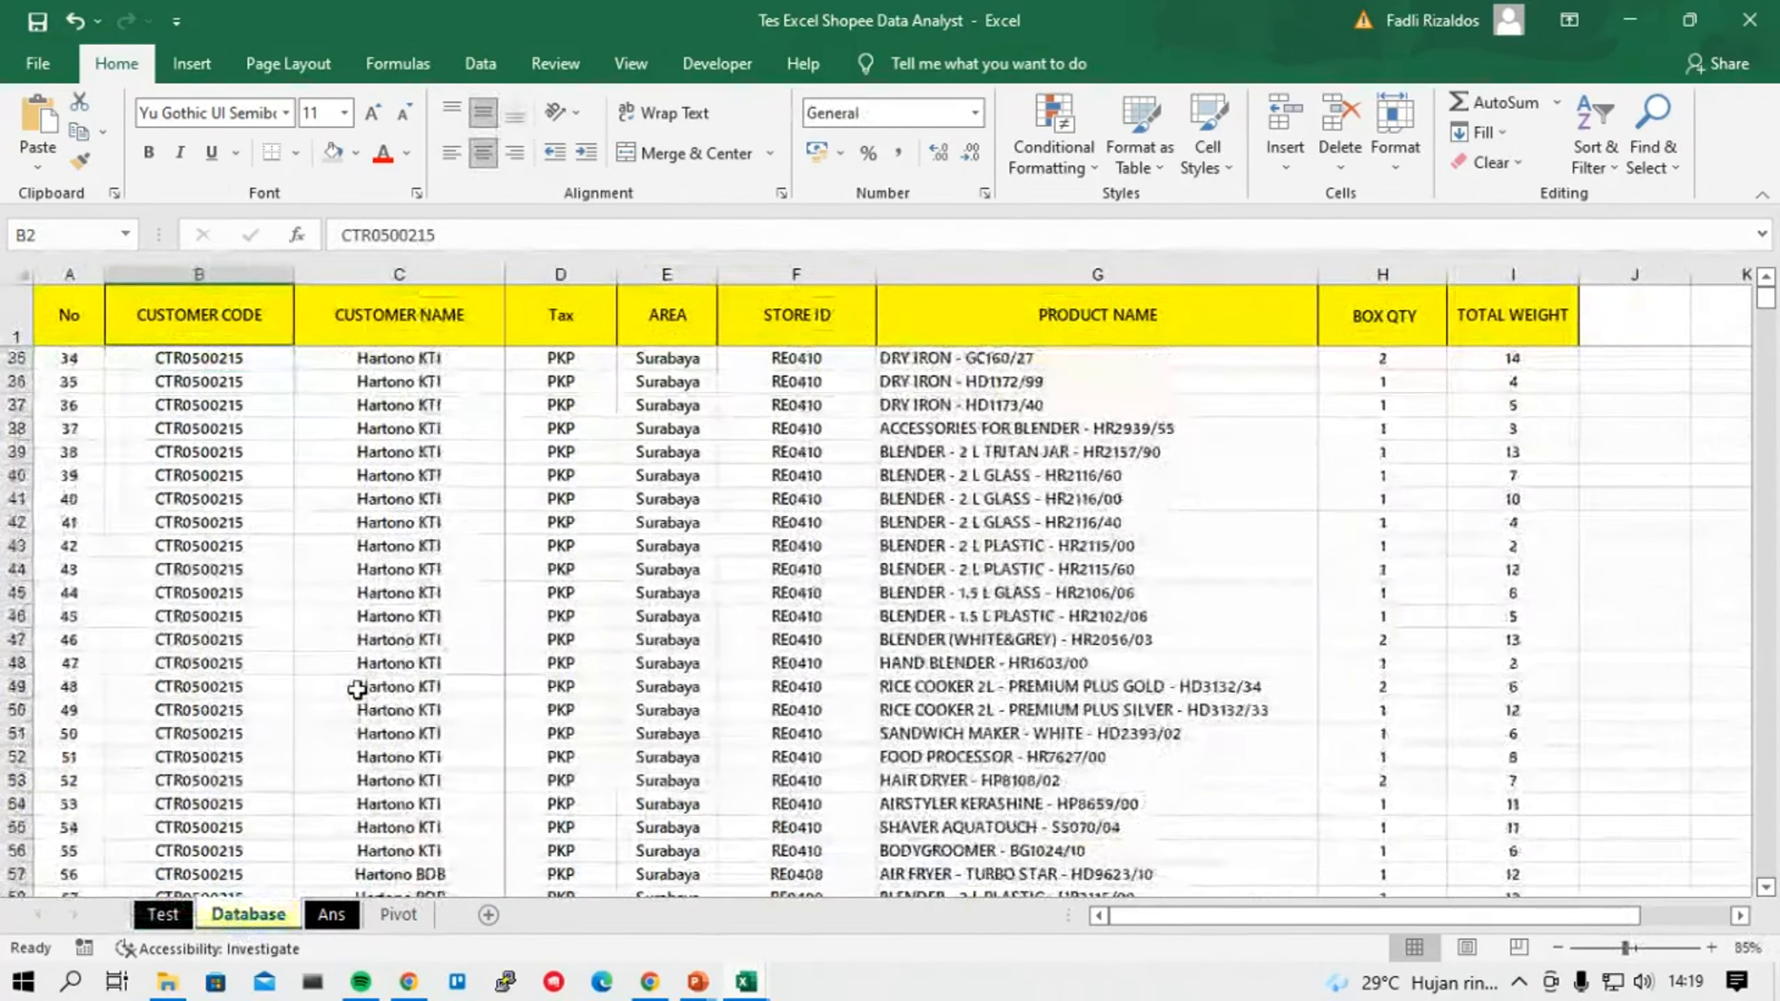
{"action": "scroll", "coordinate": [357, 689], "scroll_direction": "up", "scroll_amount": 11}
{"action": "left_click", "coordinate": [449, 484]}
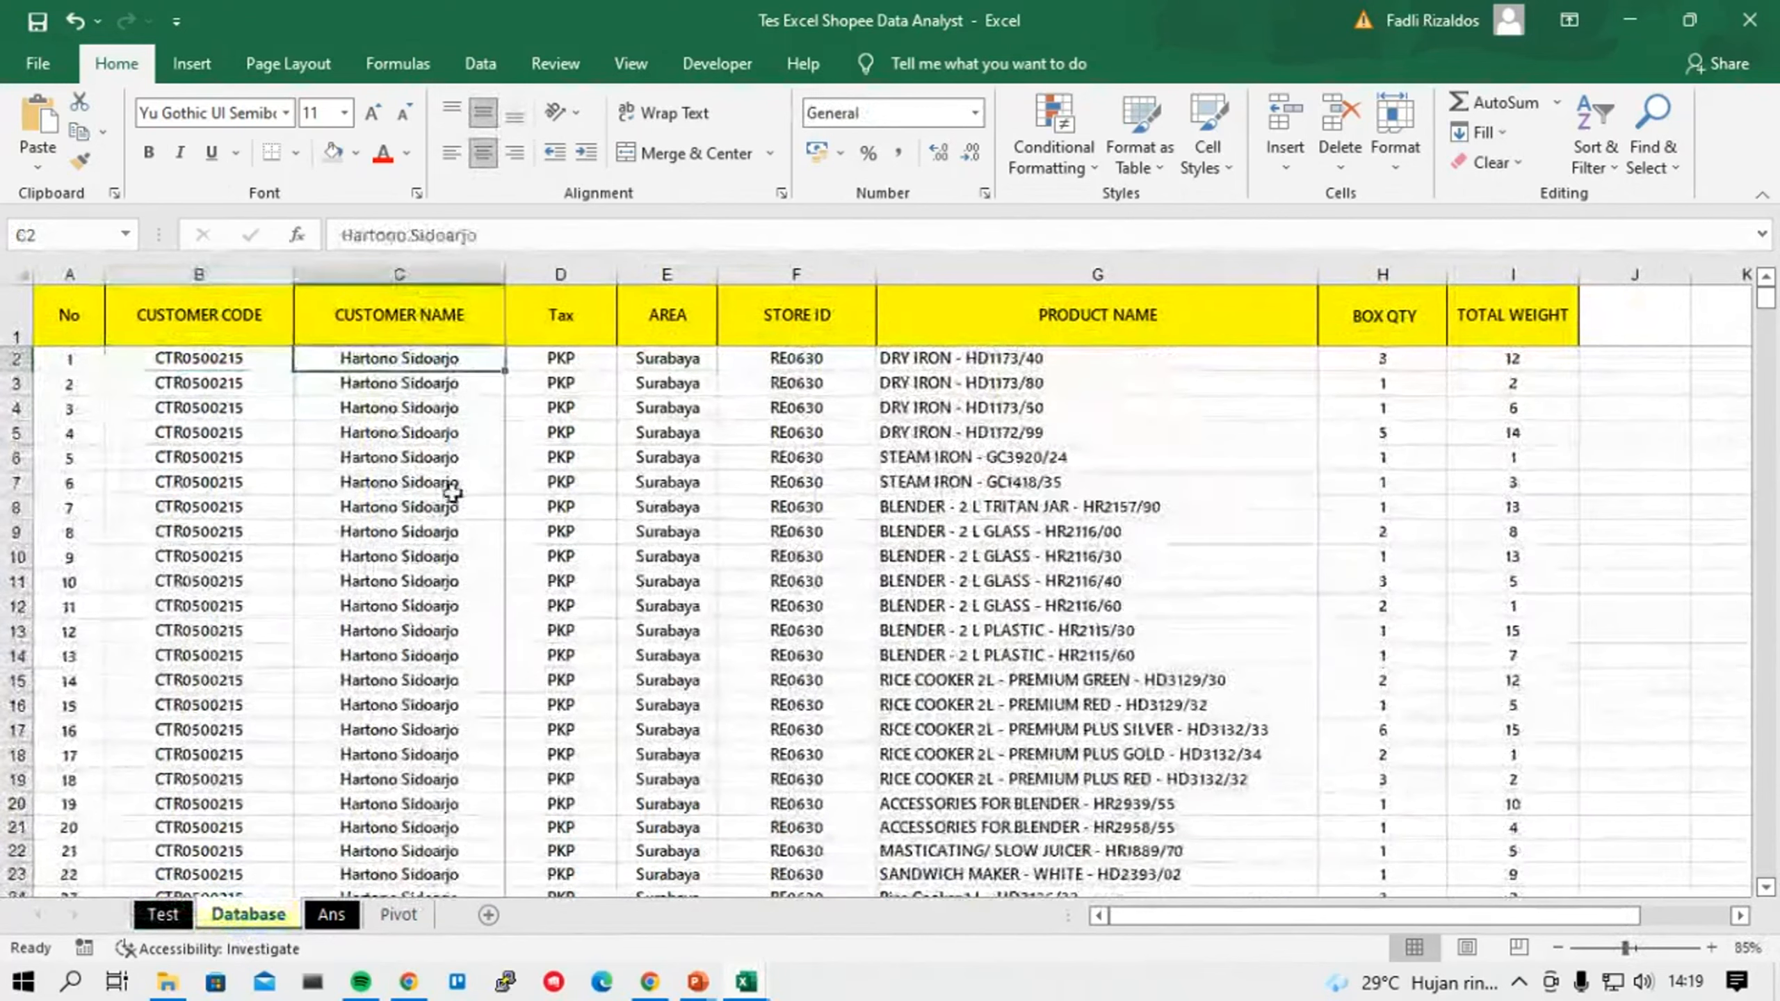
{"action": "scroll", "coordinate": [449, 491], "scroll_direction": "down", "scroll_amount": 7}
{"action": "scroll", "coordinate": [452, 589], "scroll_direction": "down", "scroll_amount": 1}
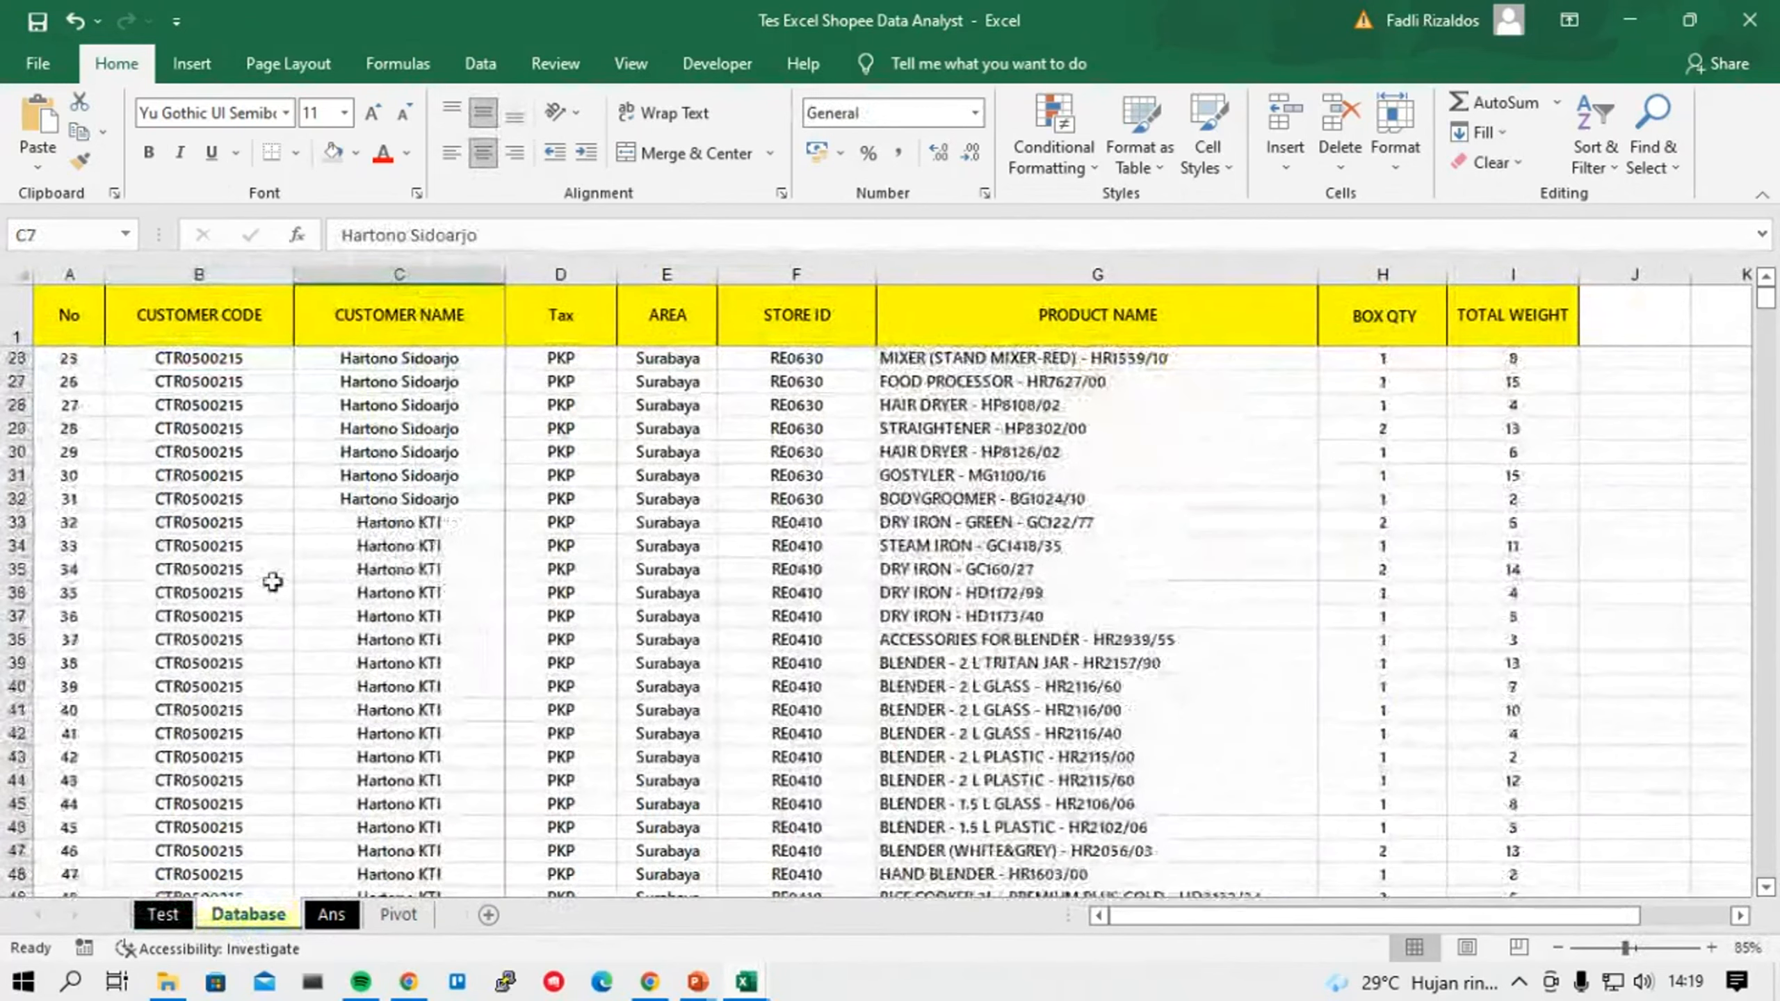
{"action": "left_click", "coordinate": [200, 591]}
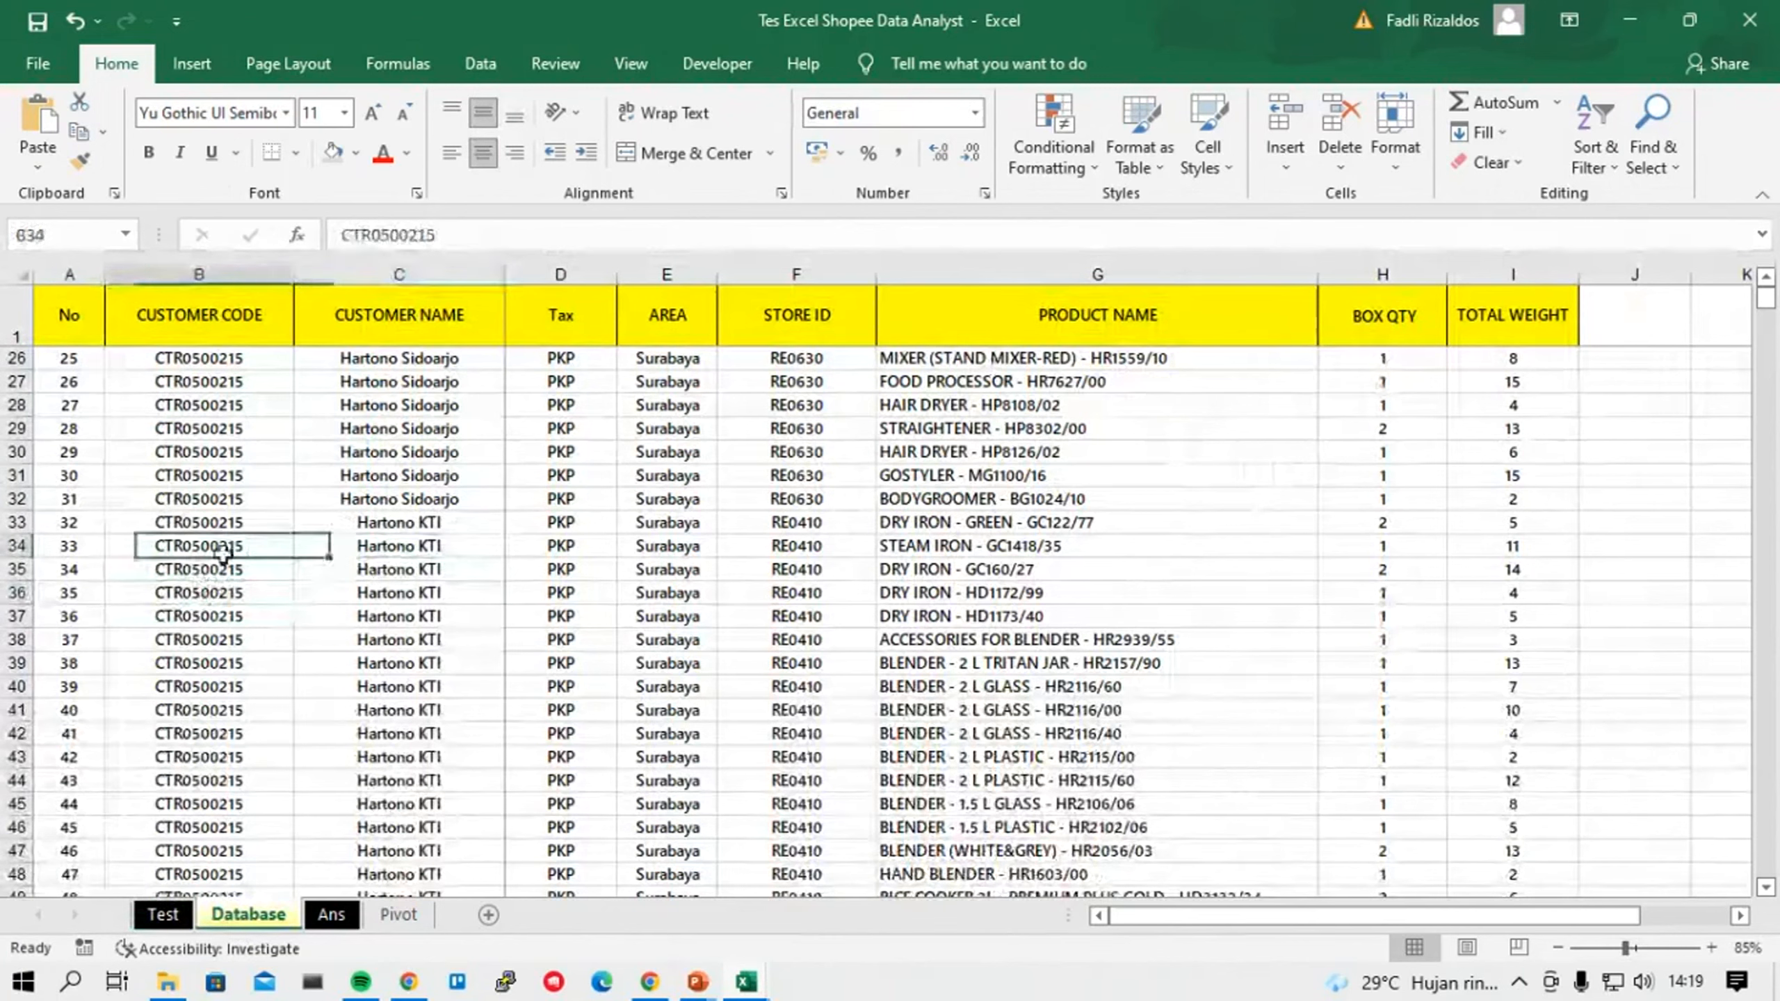
{"action": "left_click", "coordinate": [372, 527]}
{"action": "left_click", "coordinate": [228, 545]}
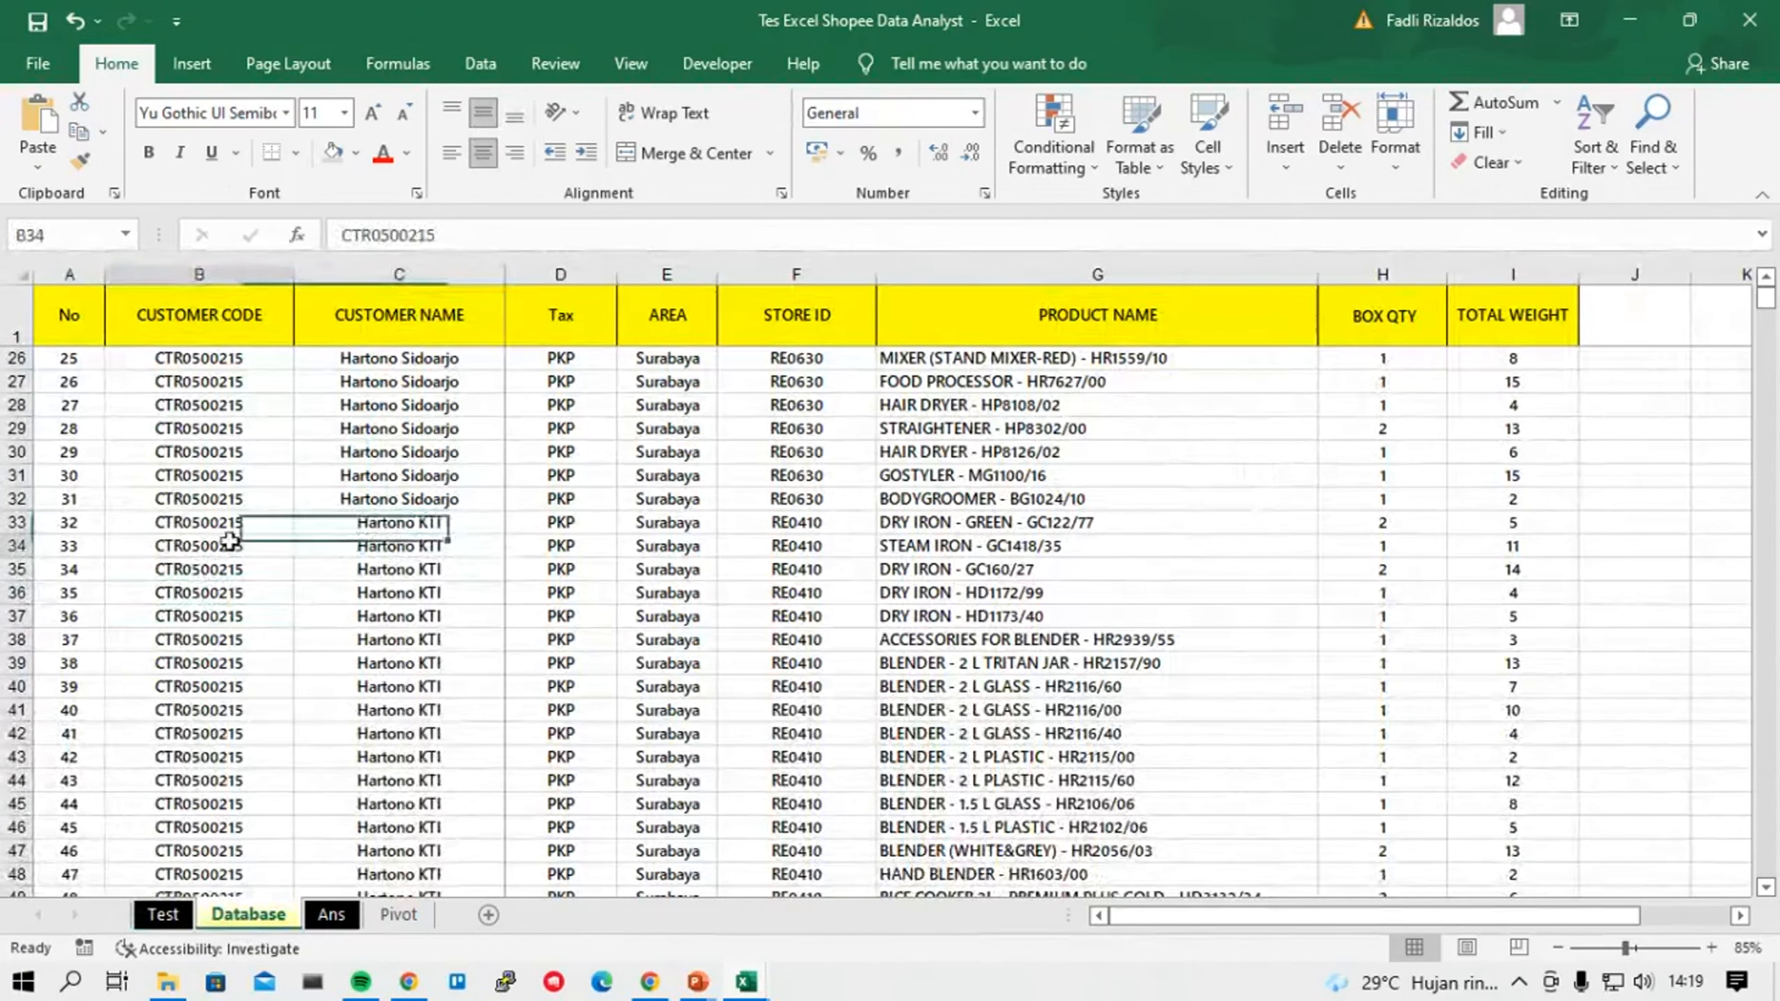
{"action": "left_click", "coordinate": [364, 546]}
{"action": "left_click", "coordinate": [164, 914]}
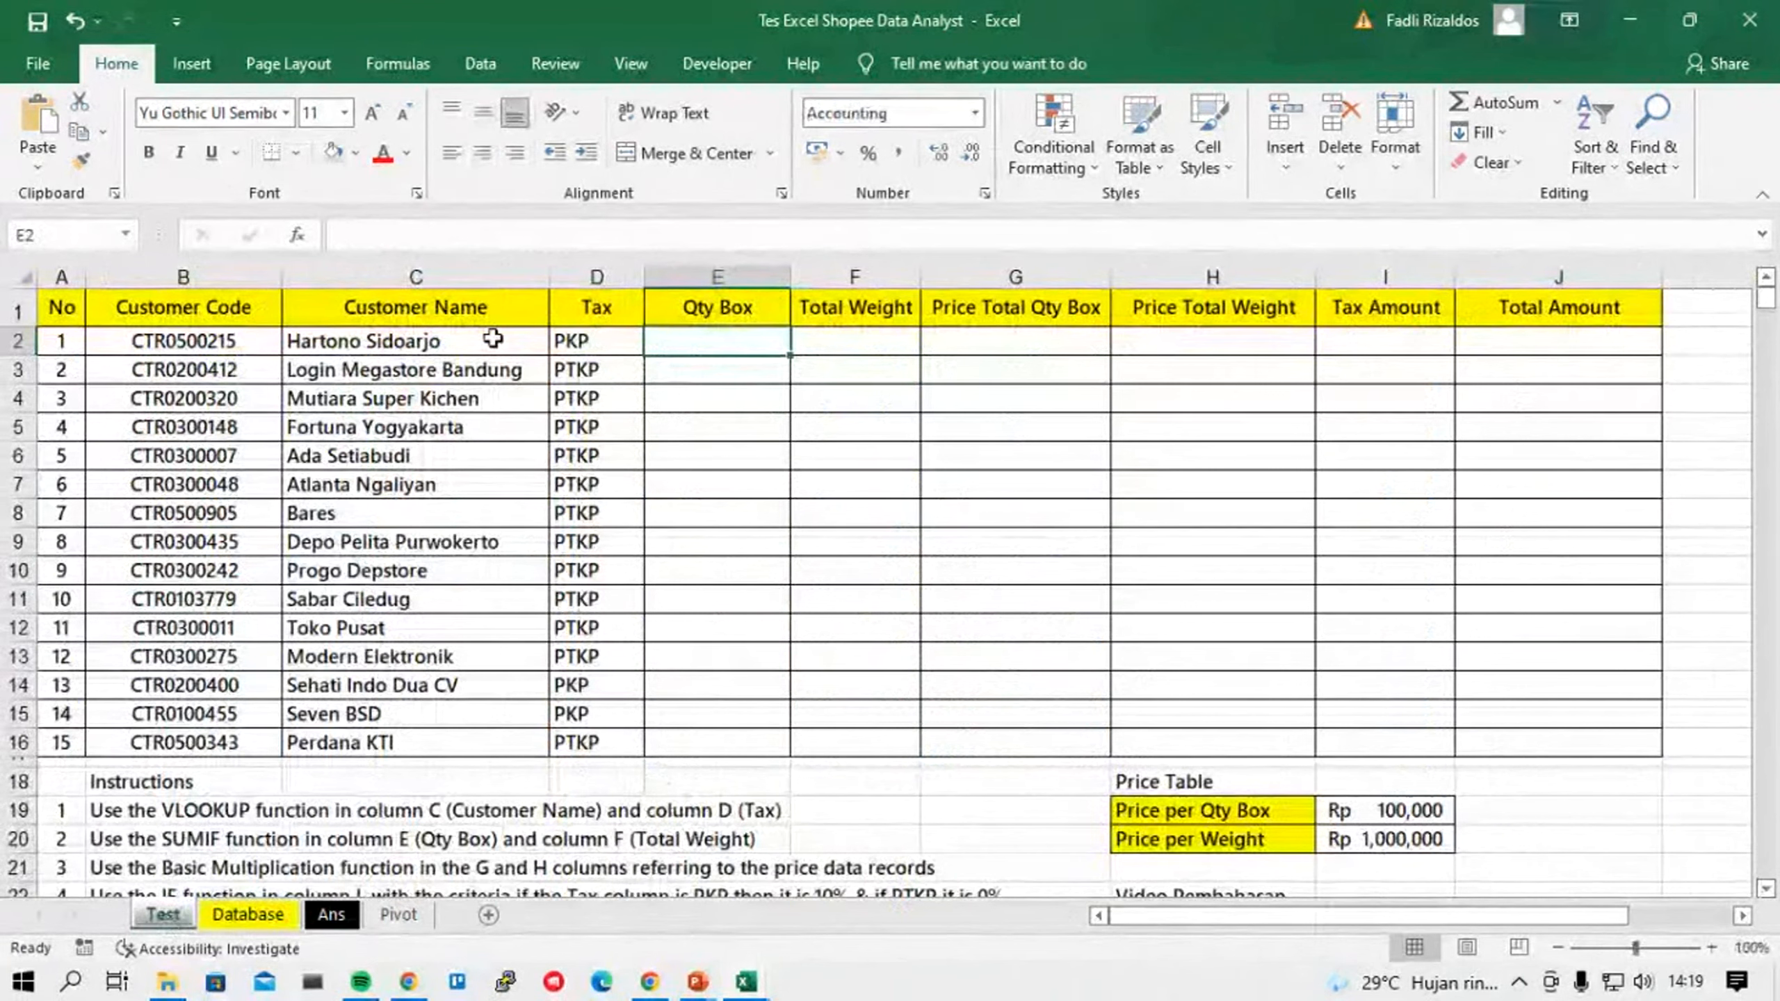
Start a SUMIF formula in Qty Box cell E2 on the Test sheet.
{"action": "type", "text": "=SUM("}
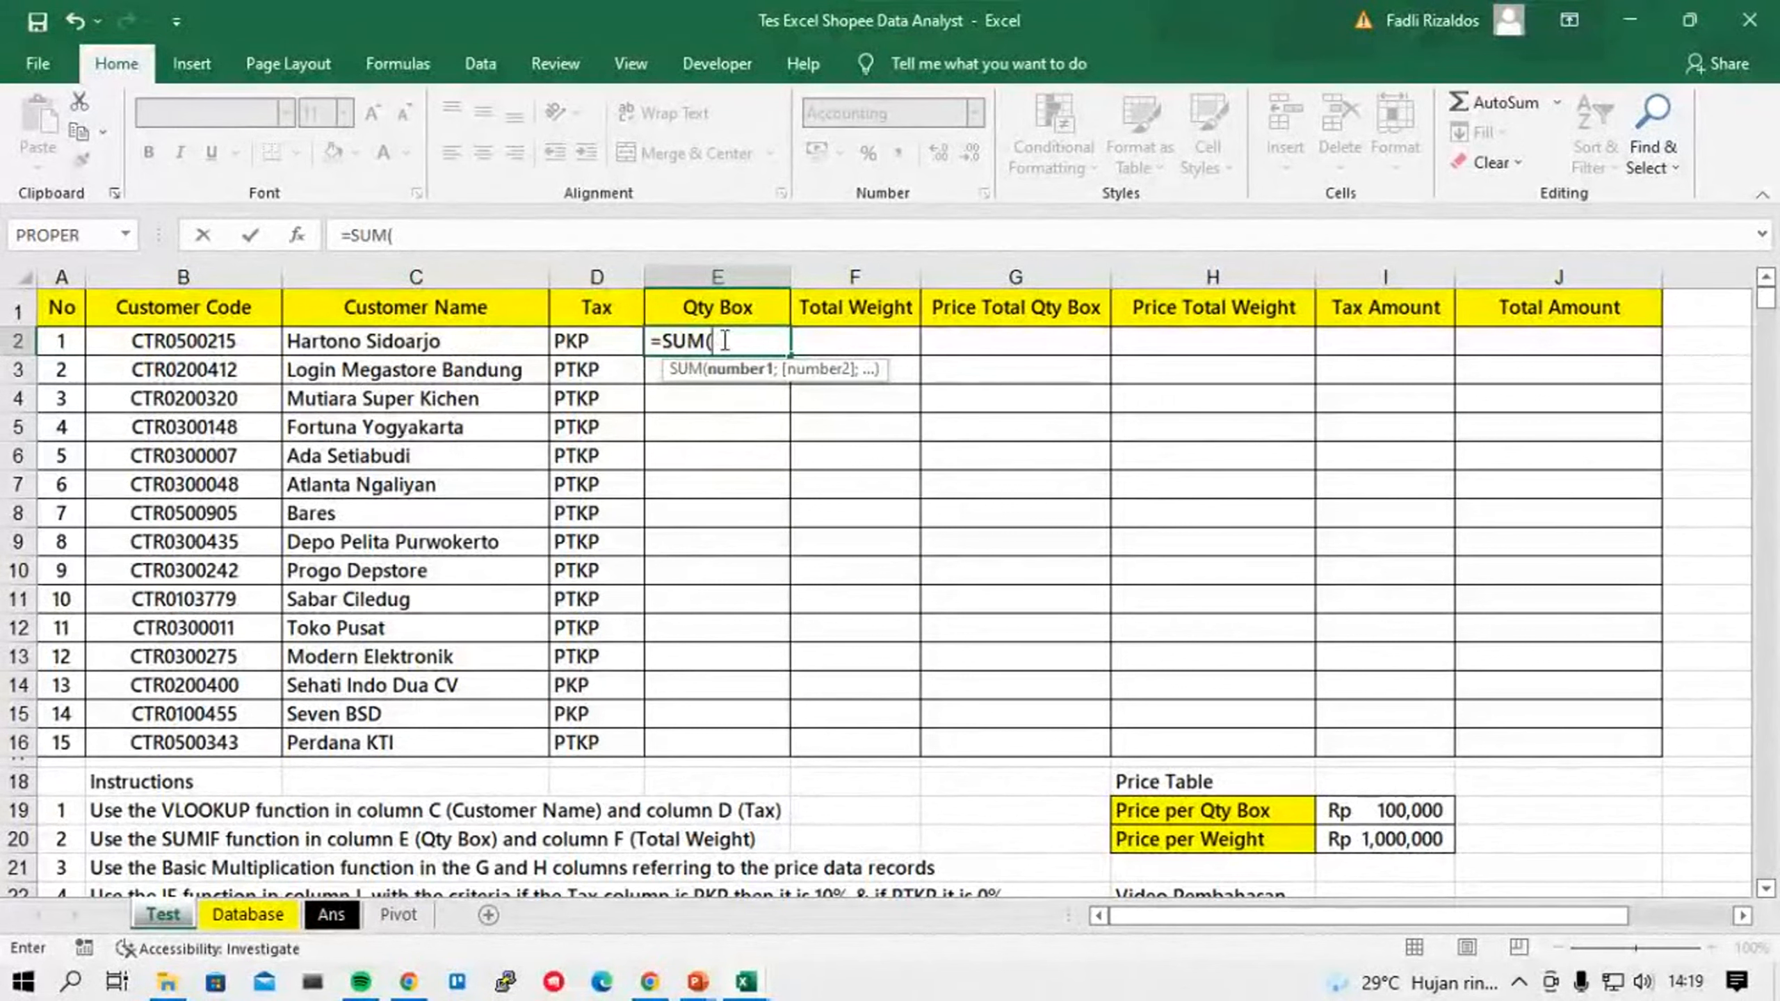
{"action": "key", "text": "BackSpace"}
{"action": "type", "text": "IF("}
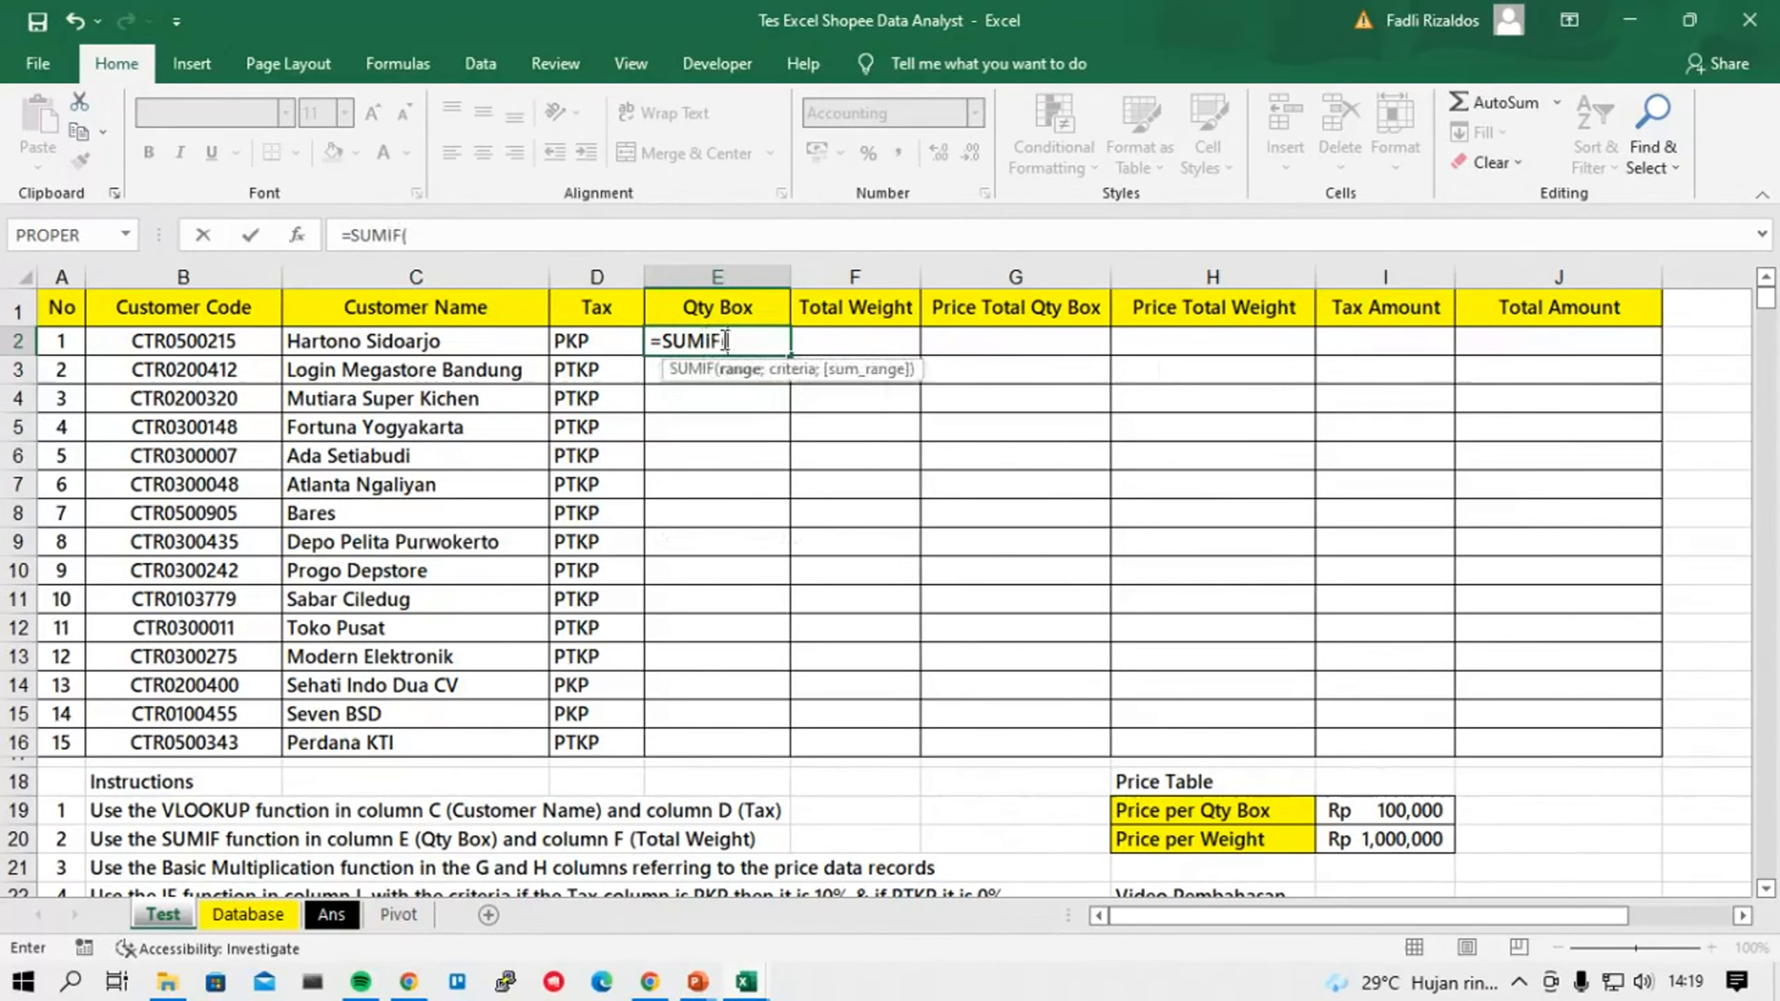
{"action": "left_click", "coordinate": [267, 916]}
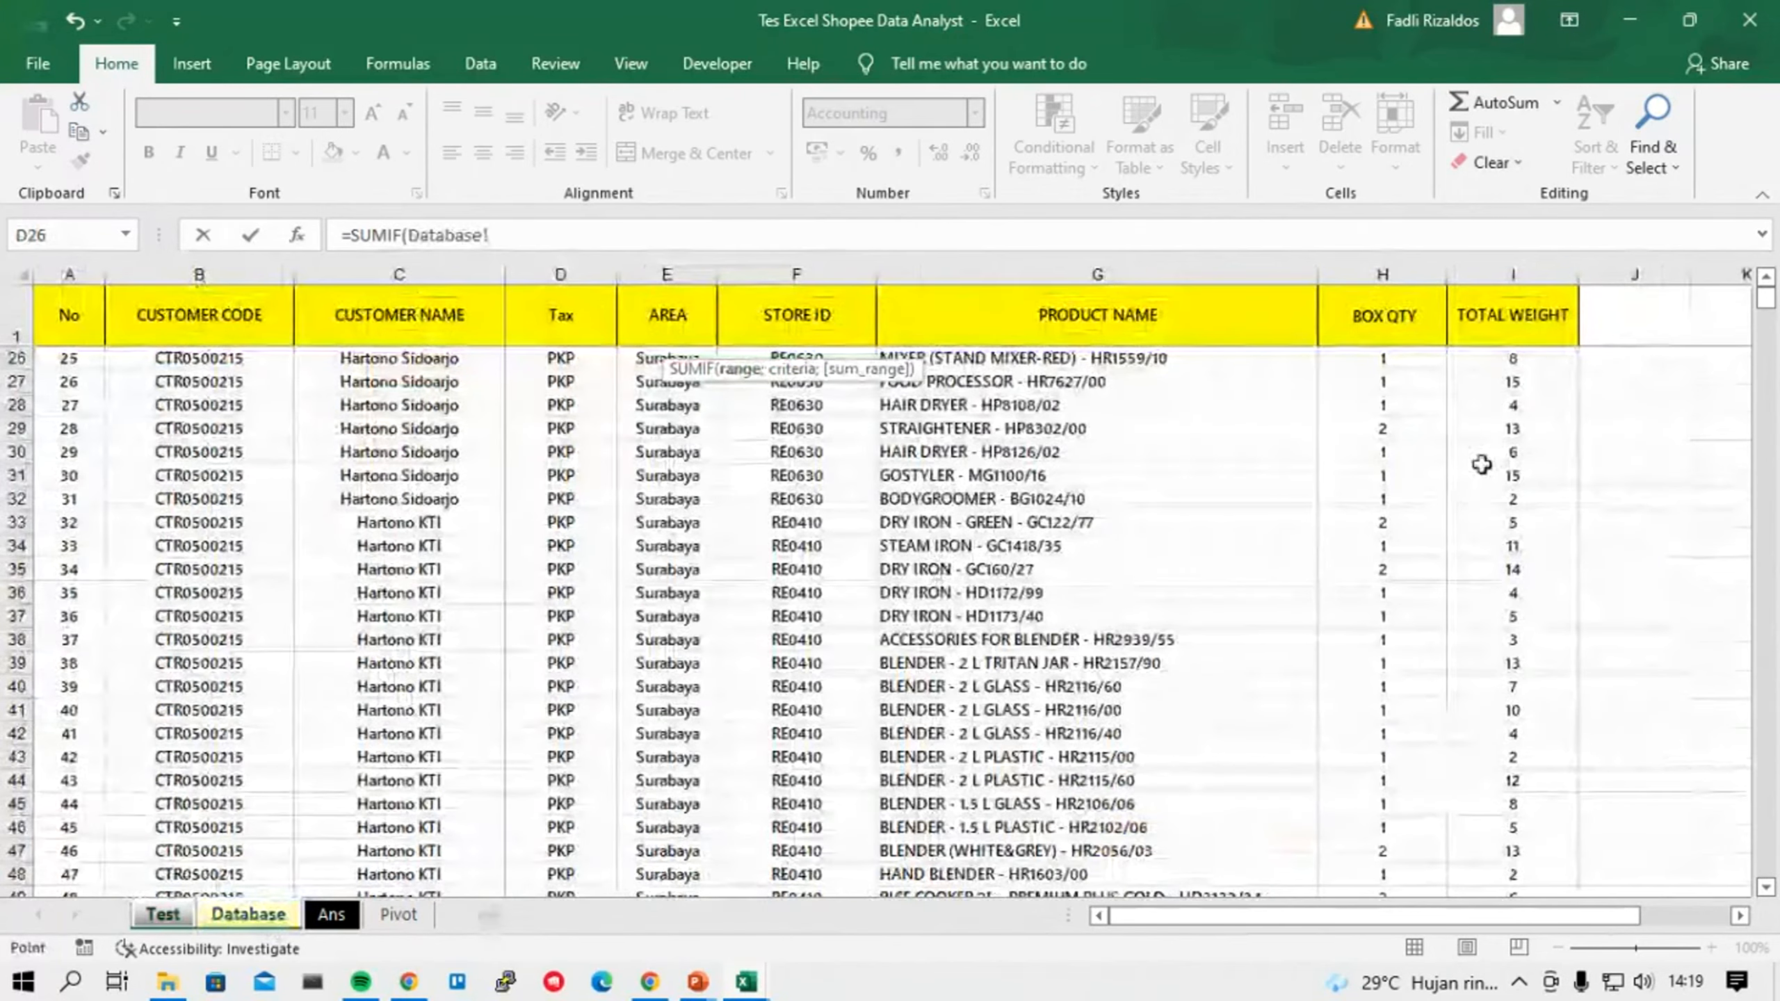
{"action": "scroll", "coordinate": [1481, 465], "scroll_direction": "up", "scroll_amount": 8}
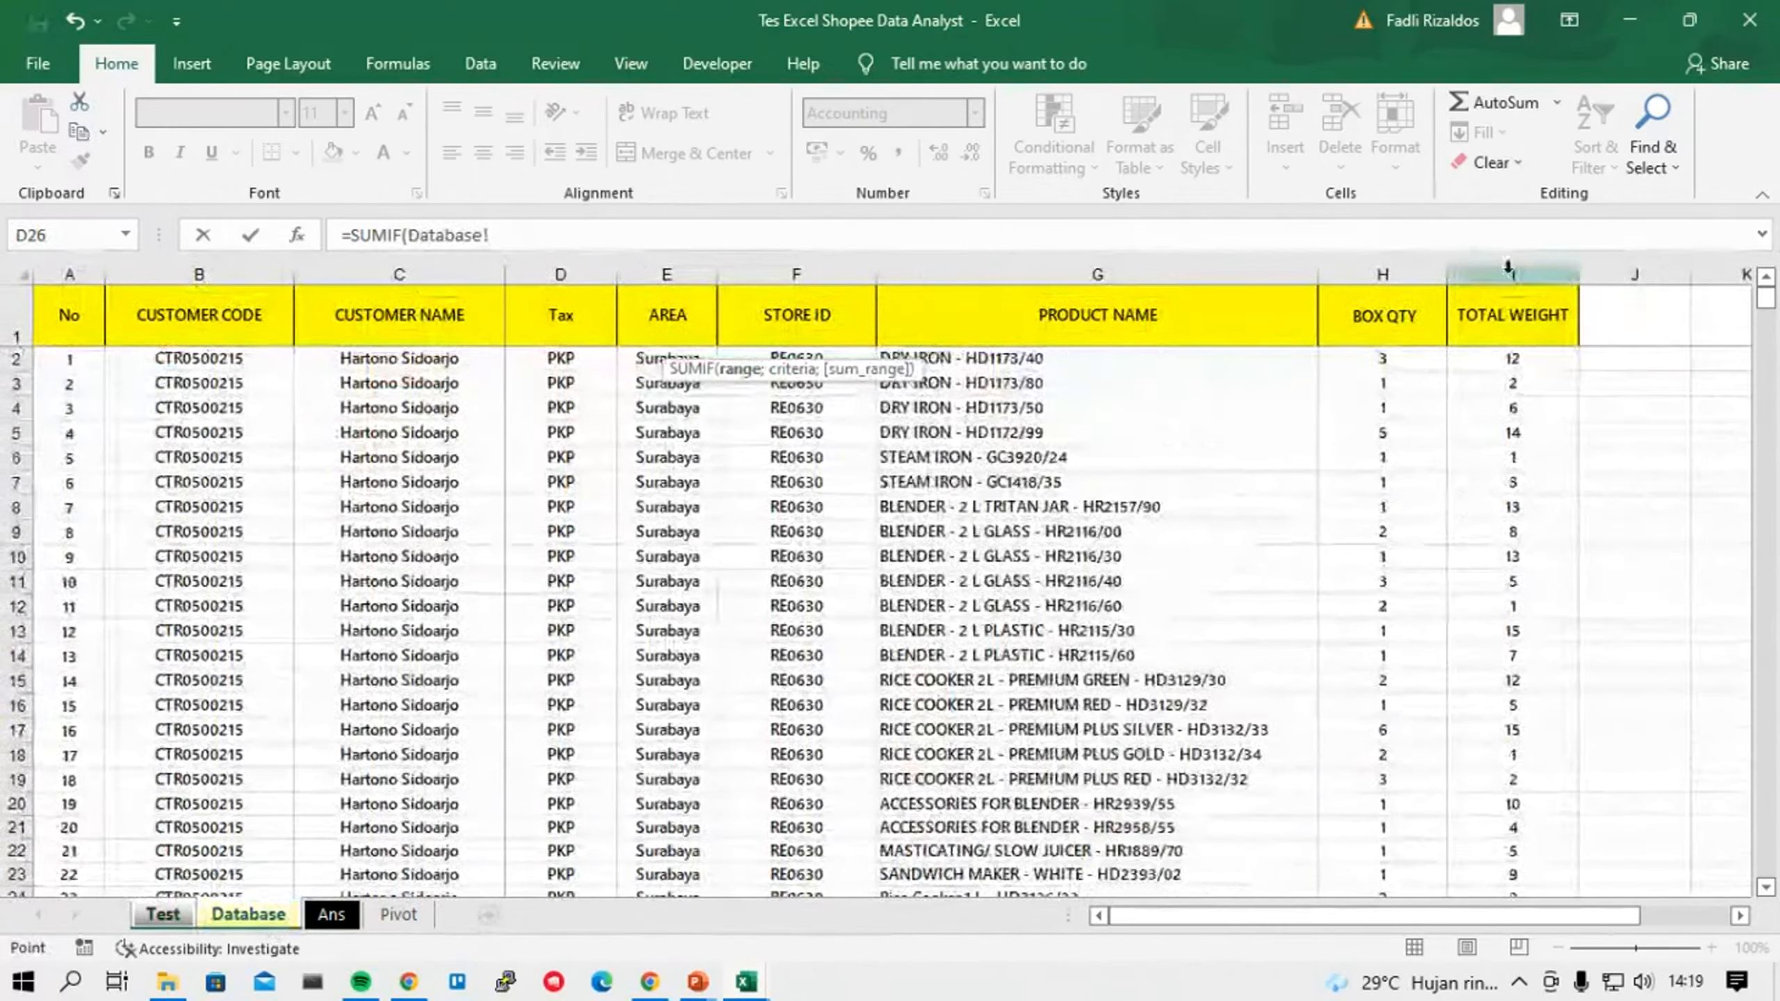
{"action": "left_click", "coordinate": [1395, 275]}
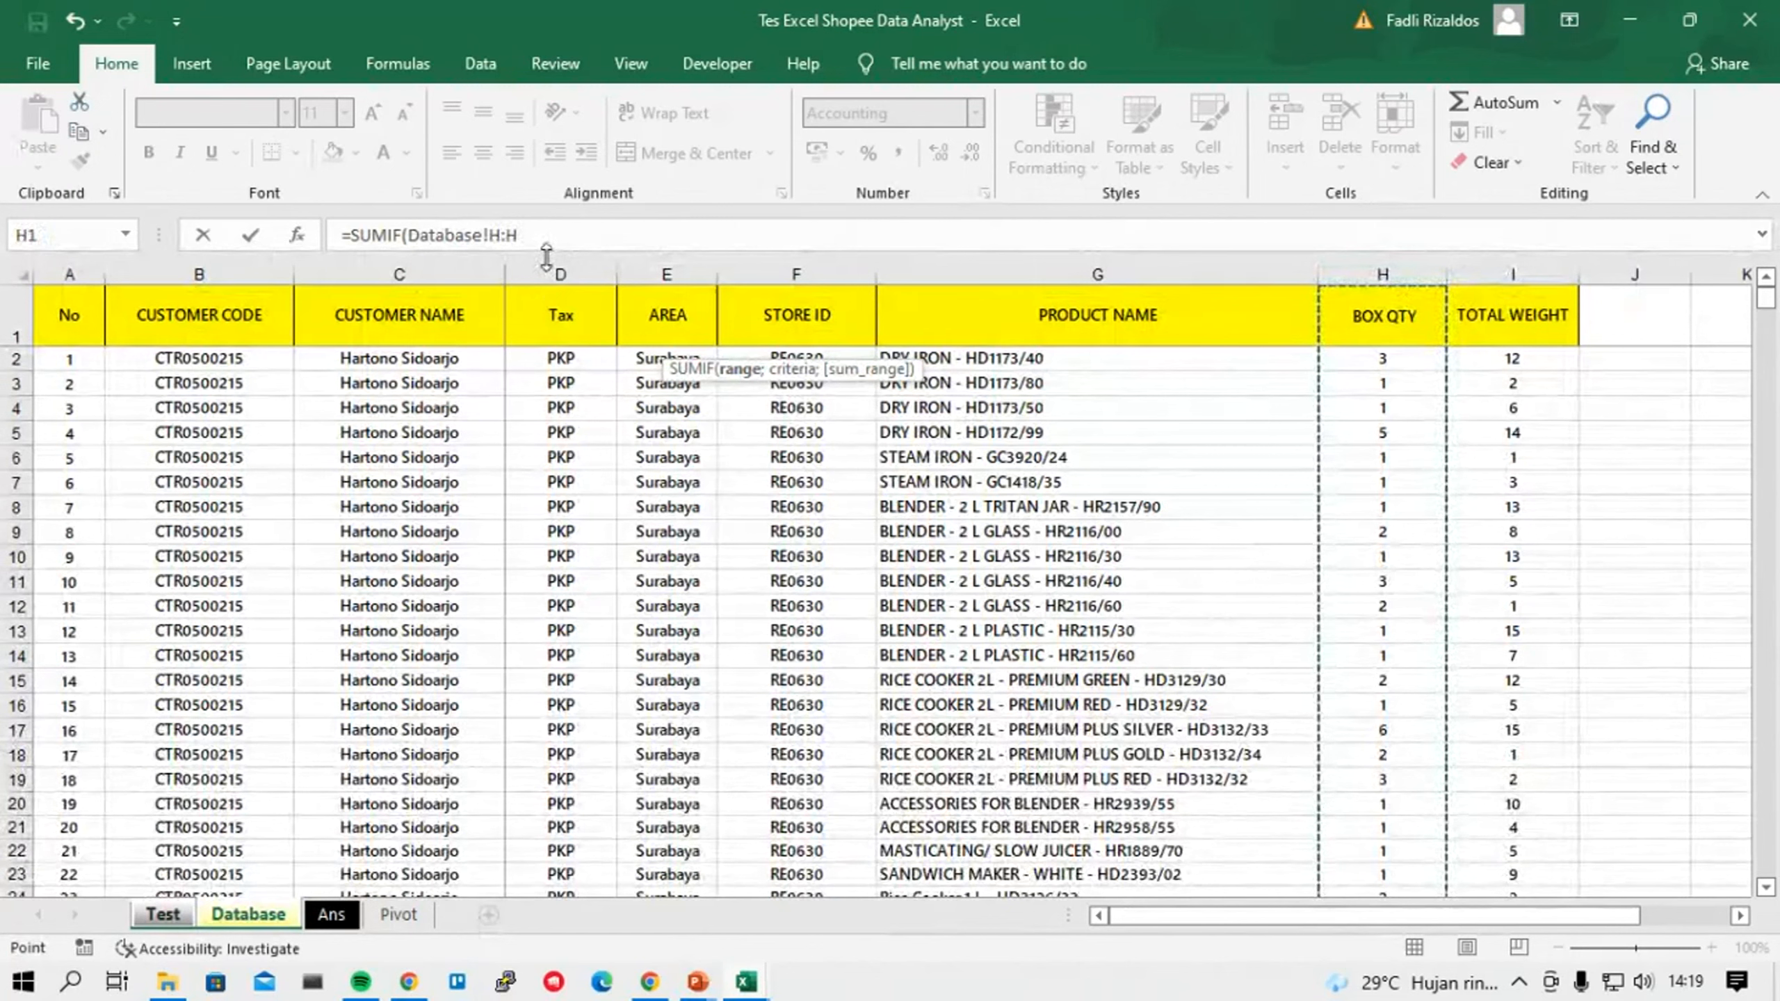
{"action": "key", "text": "F4"}
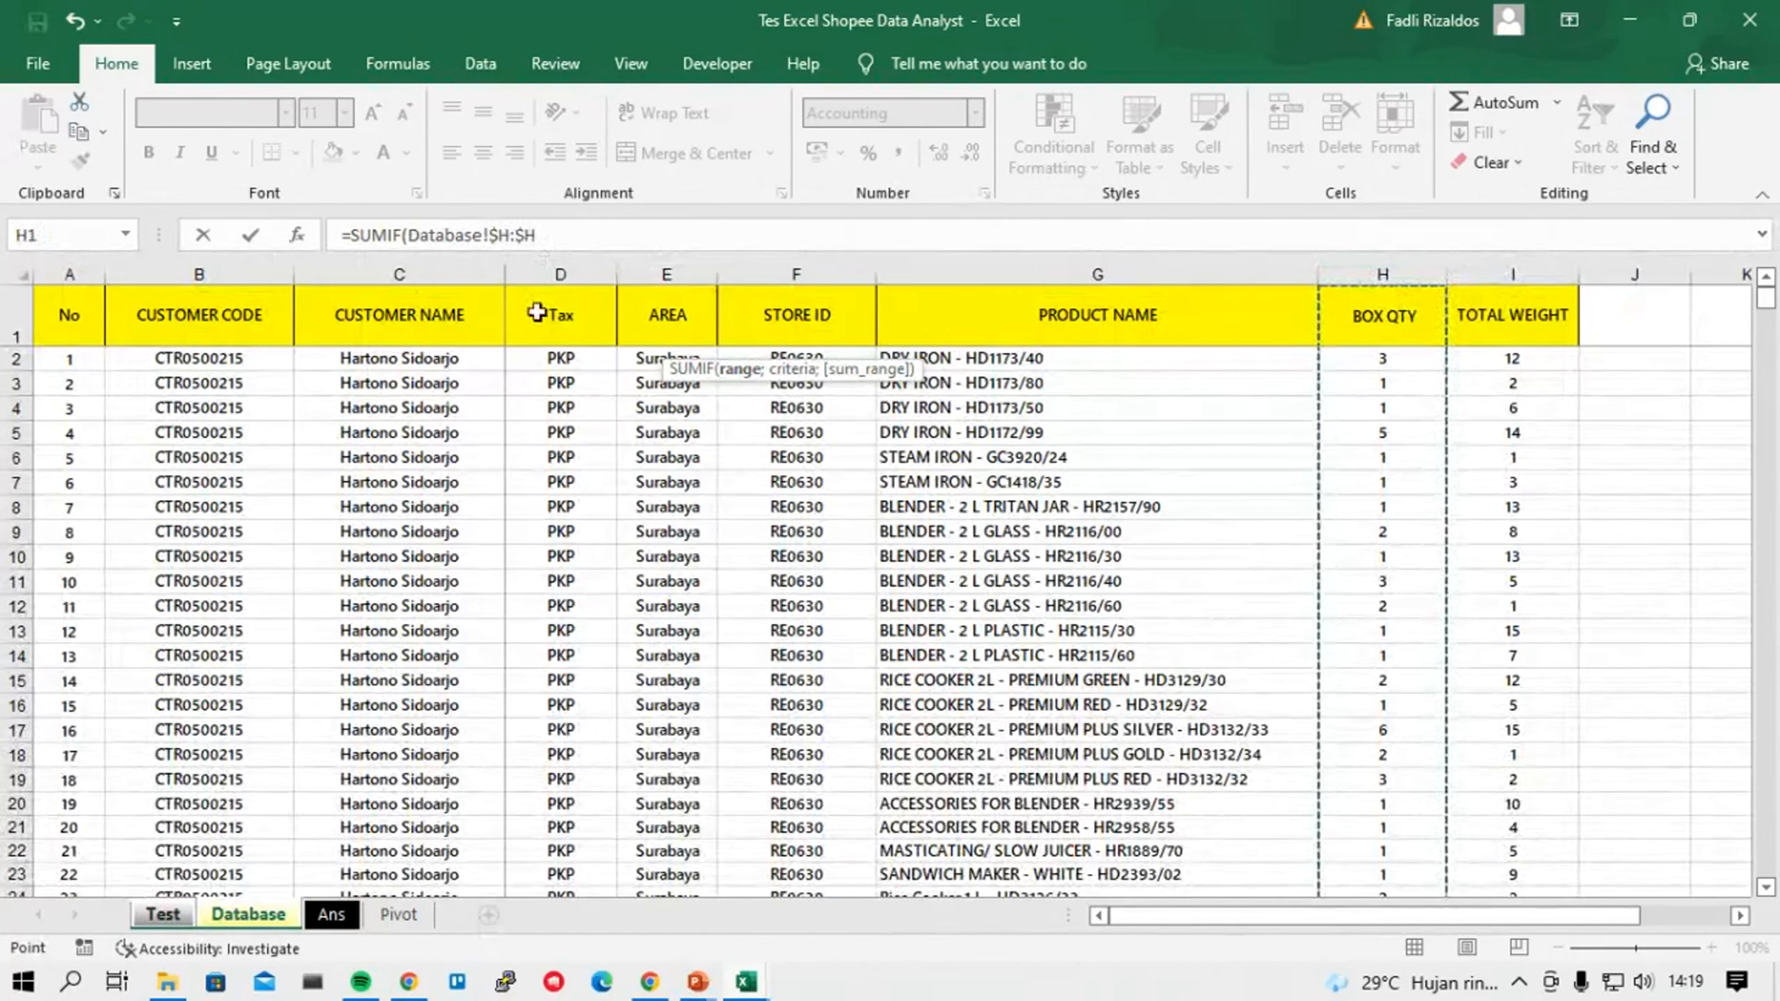
{"action": "type", "text": ";"}
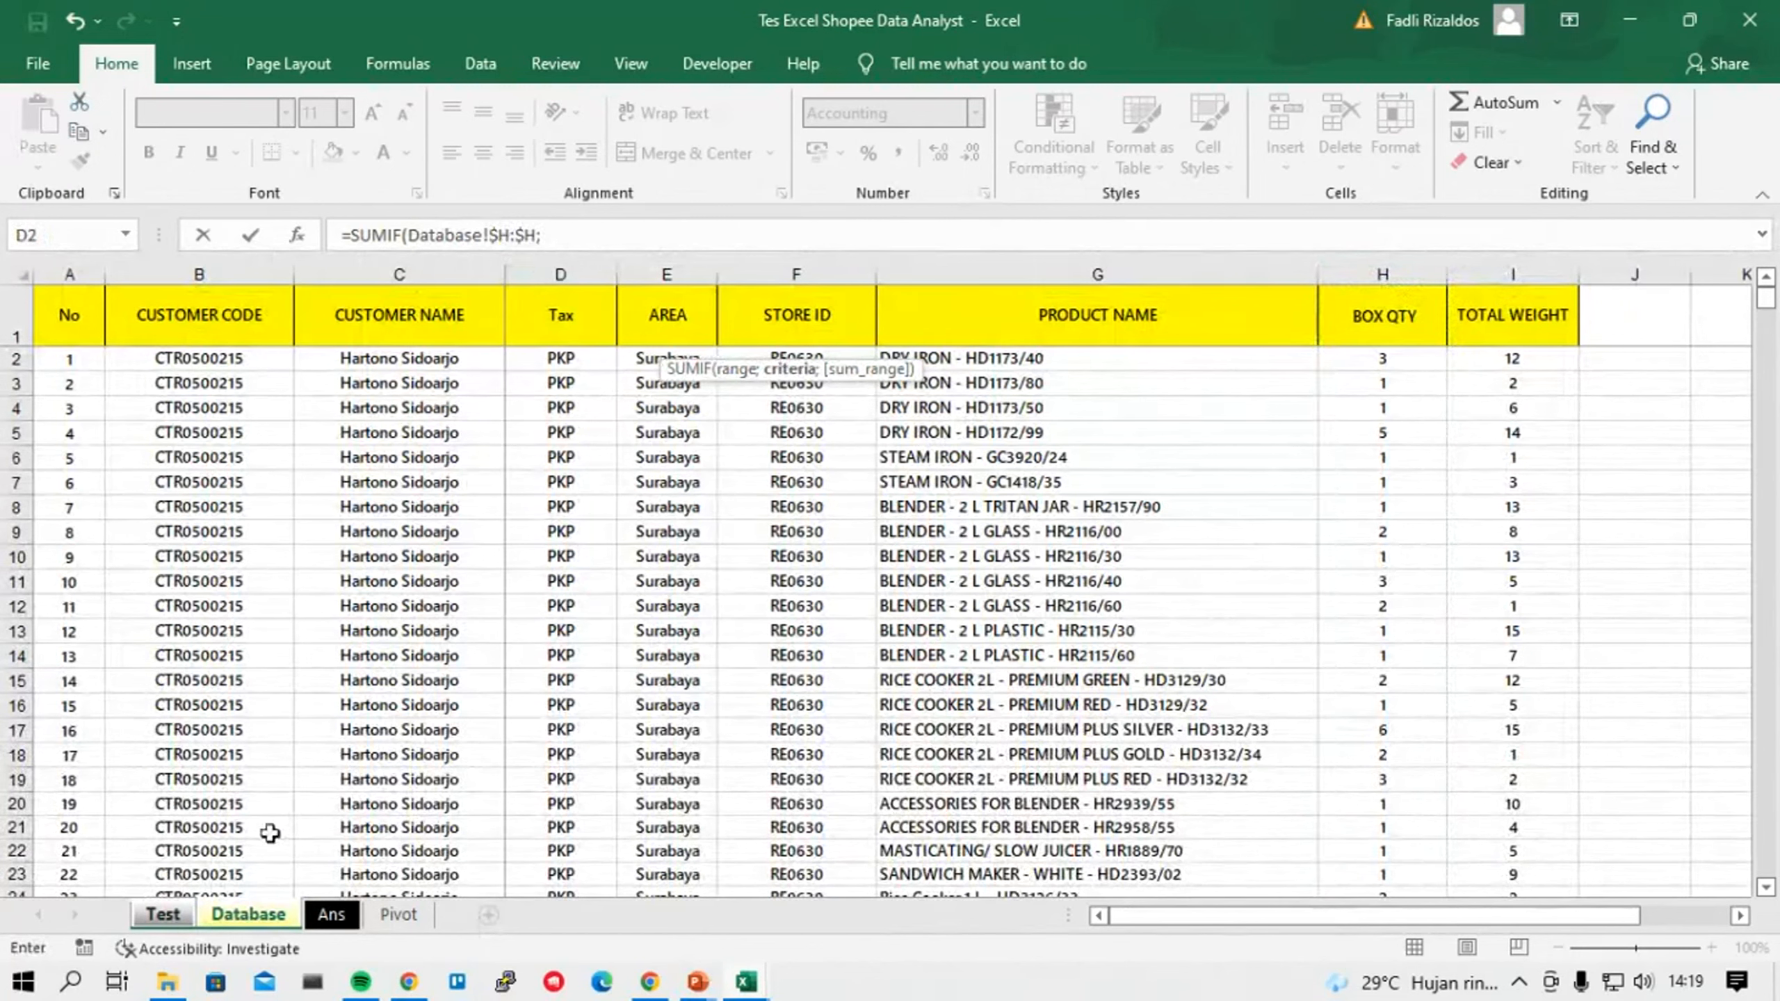
{"action": "left_click", "coordinate": [168, 915]}
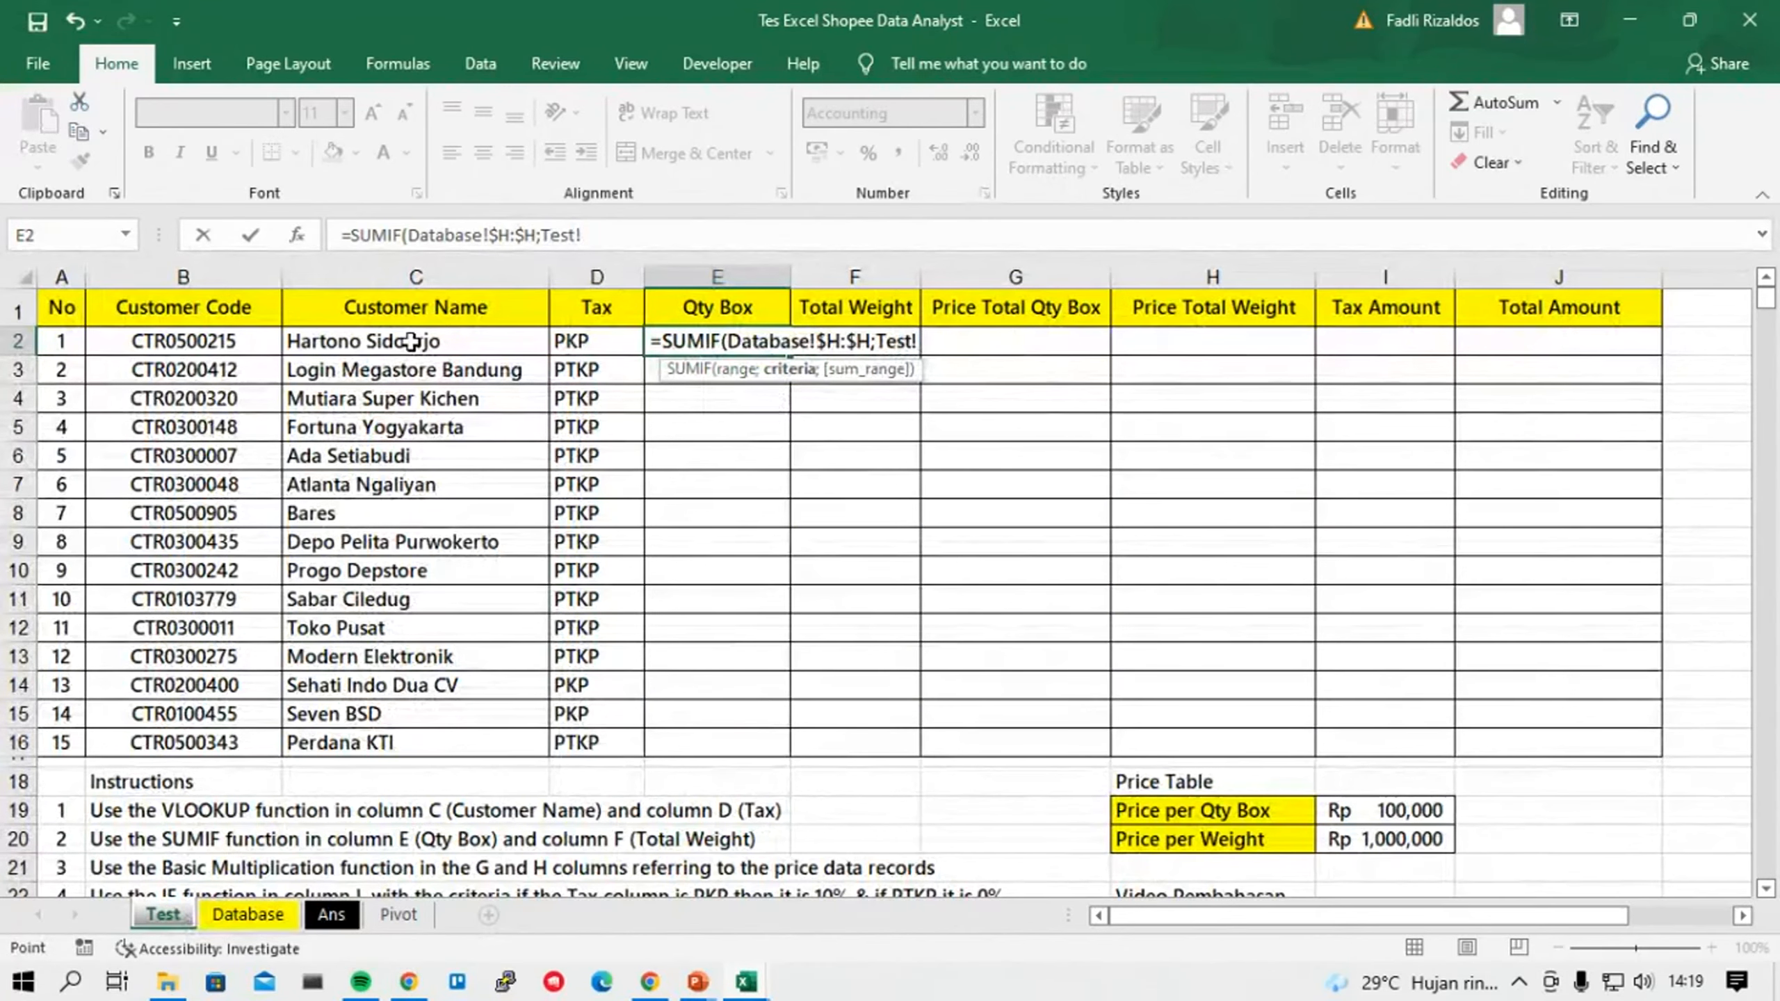
{"action": "left_click", "coordinate": [247, 915]}
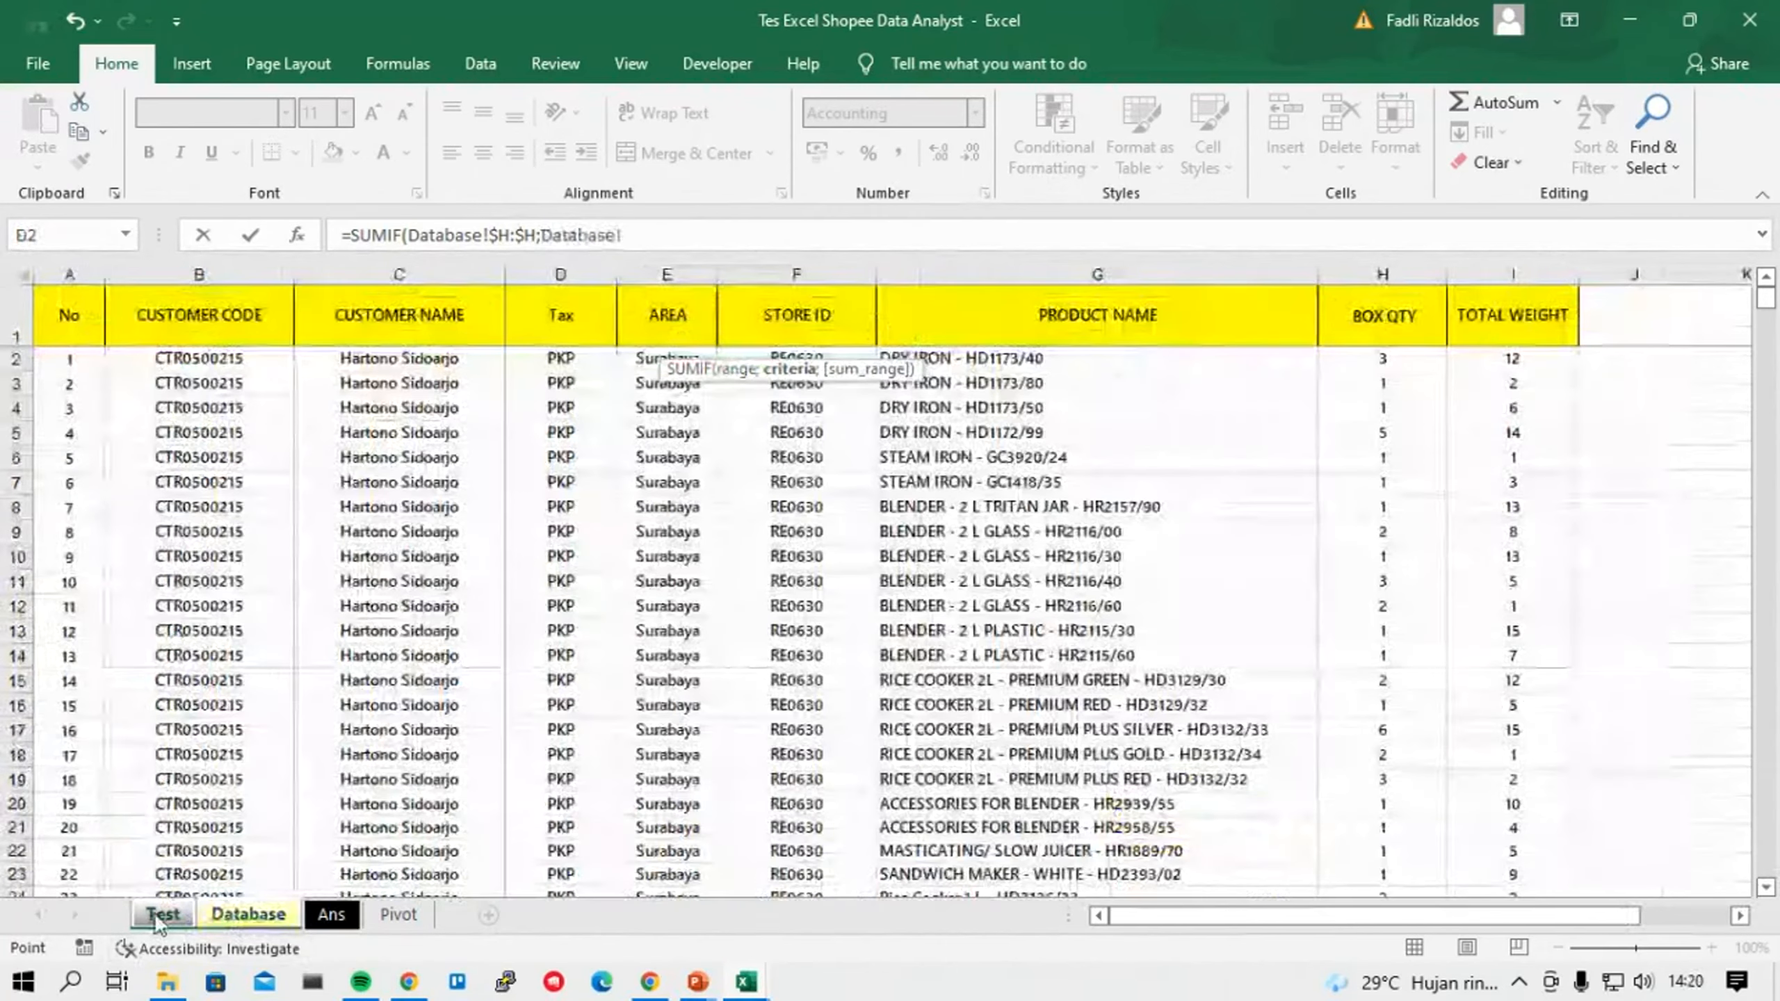
{"action": "left_click", "coordinate": [156, 913]}
{"action": "key", "text": "BackSpace"}
{"action": "key", "text": "BackSpace"}
{"action": "key", "text": "BackSpace"}
{"action": "key", "text": "BackSpace"}
{"action": "key", "text": "BackSpace"}
{"action": "key", "text": "BackSpace"}
{"action": "key", "text": "BackSpace"}
{"action": "key", "text": "BackSpace"}
{"action": "key", "text": "BackSpace"}
{"action": "key", "text": "BackSpace"}
{"action": "key", "text": "BackSpace"}
{"action": "key", "text": "BackSpace"}
{"action": "key", "text": "BackSpace"}
{"action": "key", "text": "BackSpace"}
{"action": "key", "text": "BackSpace"}
{"action": "key", "text": "BackSpace"}
{"action": "key", "text": "BackSpace"}
{"action": "key", "text": "BackSpace"}
{"action": "key", "text": "BackSpace"}
{"action": "key", "text": "BackSpace"}
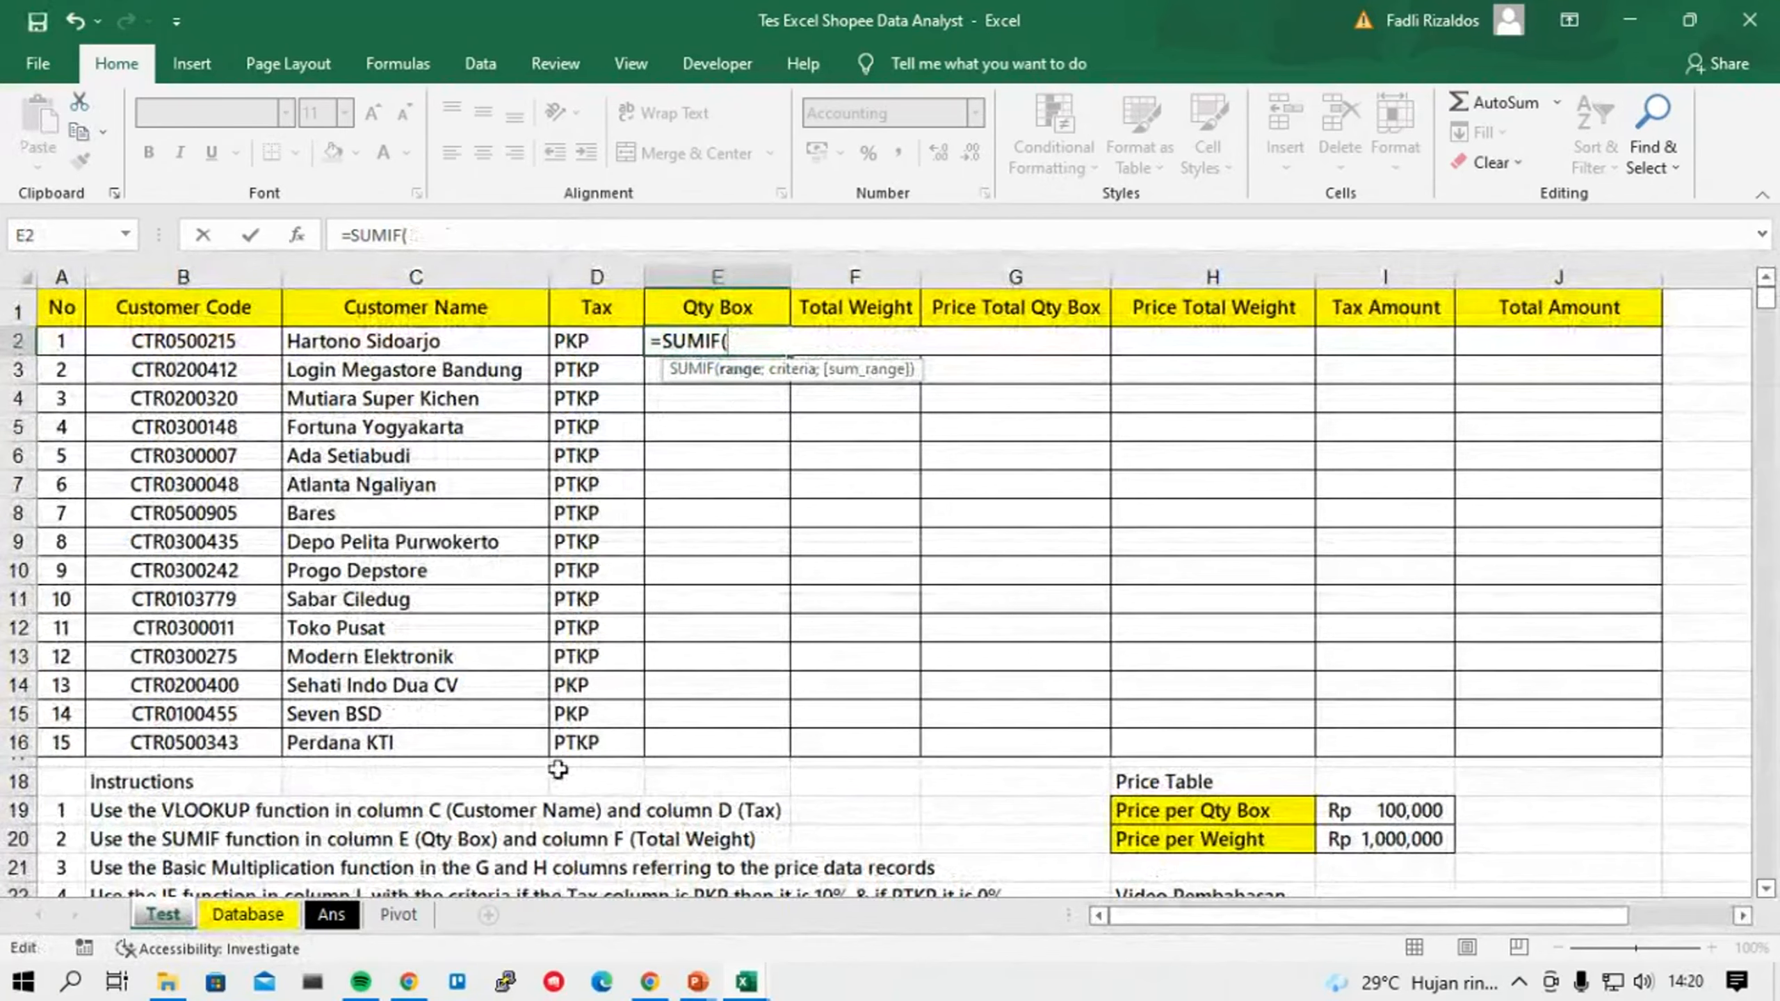
Set the SUMIF range to absolute Customer Name column $C:$C on the Database sheet and the criteria to Test!C2.
{"action": "left_click", "coordinate": [259, 915]}
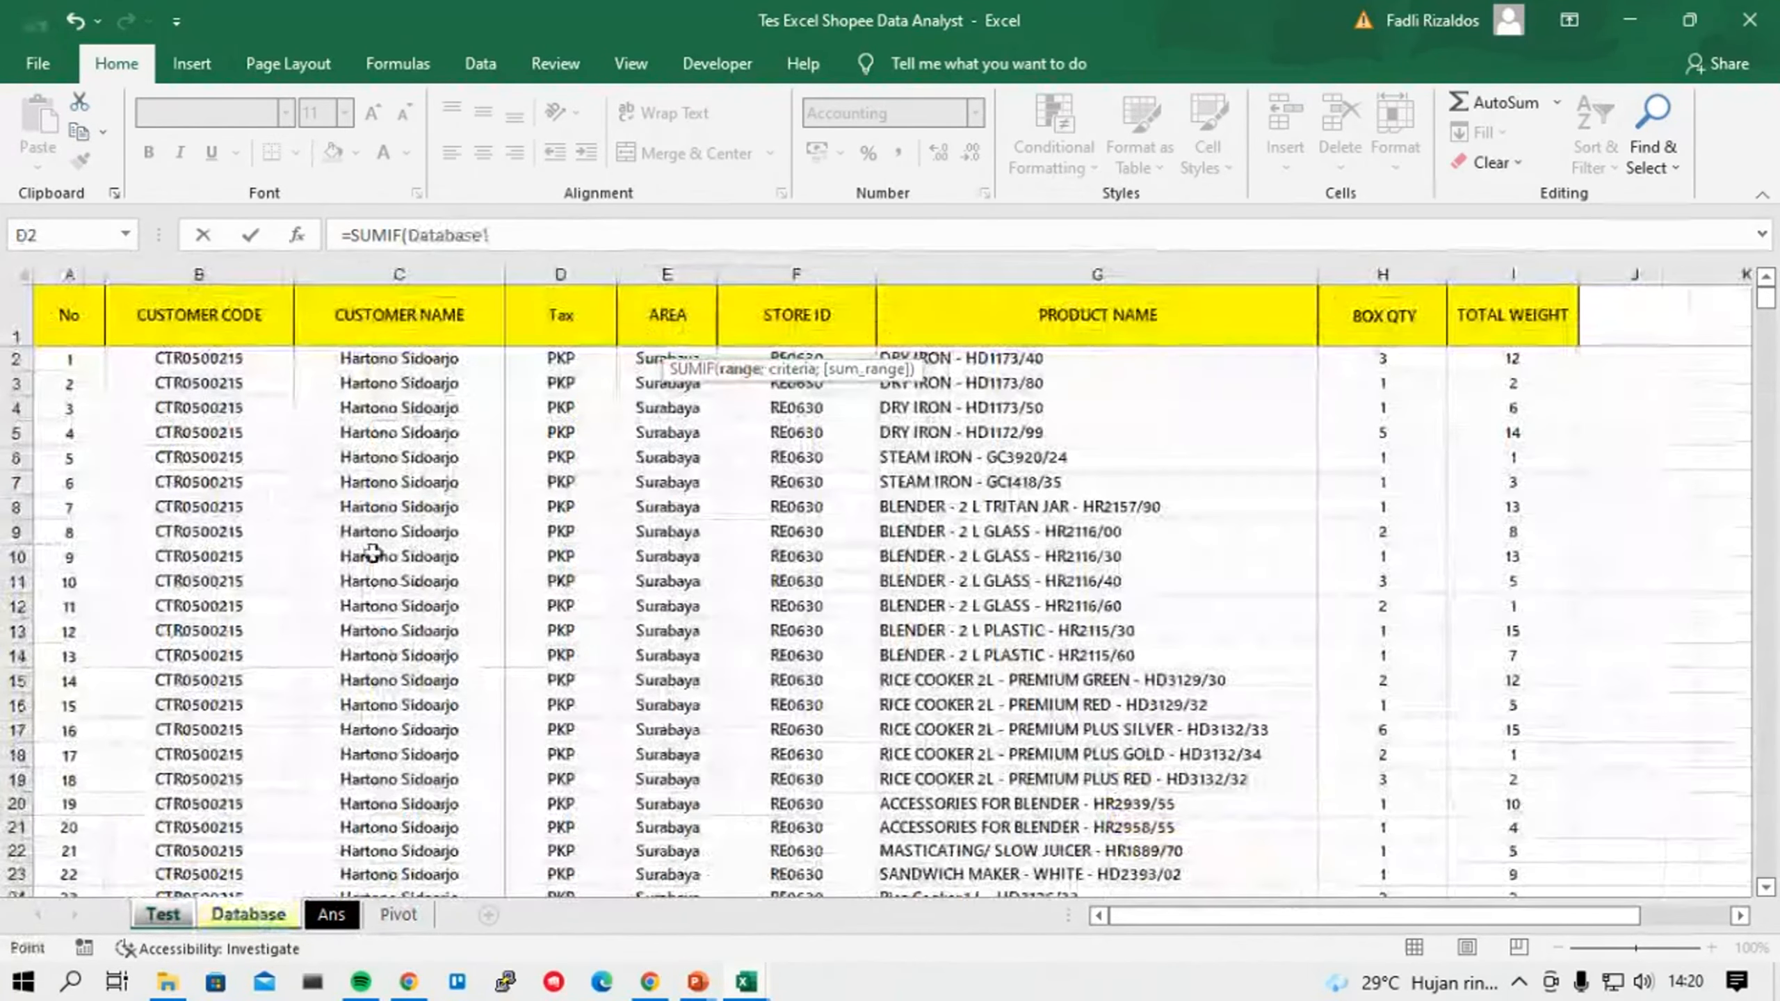
{"action": "left_click", "coordinate": [421, 261]}
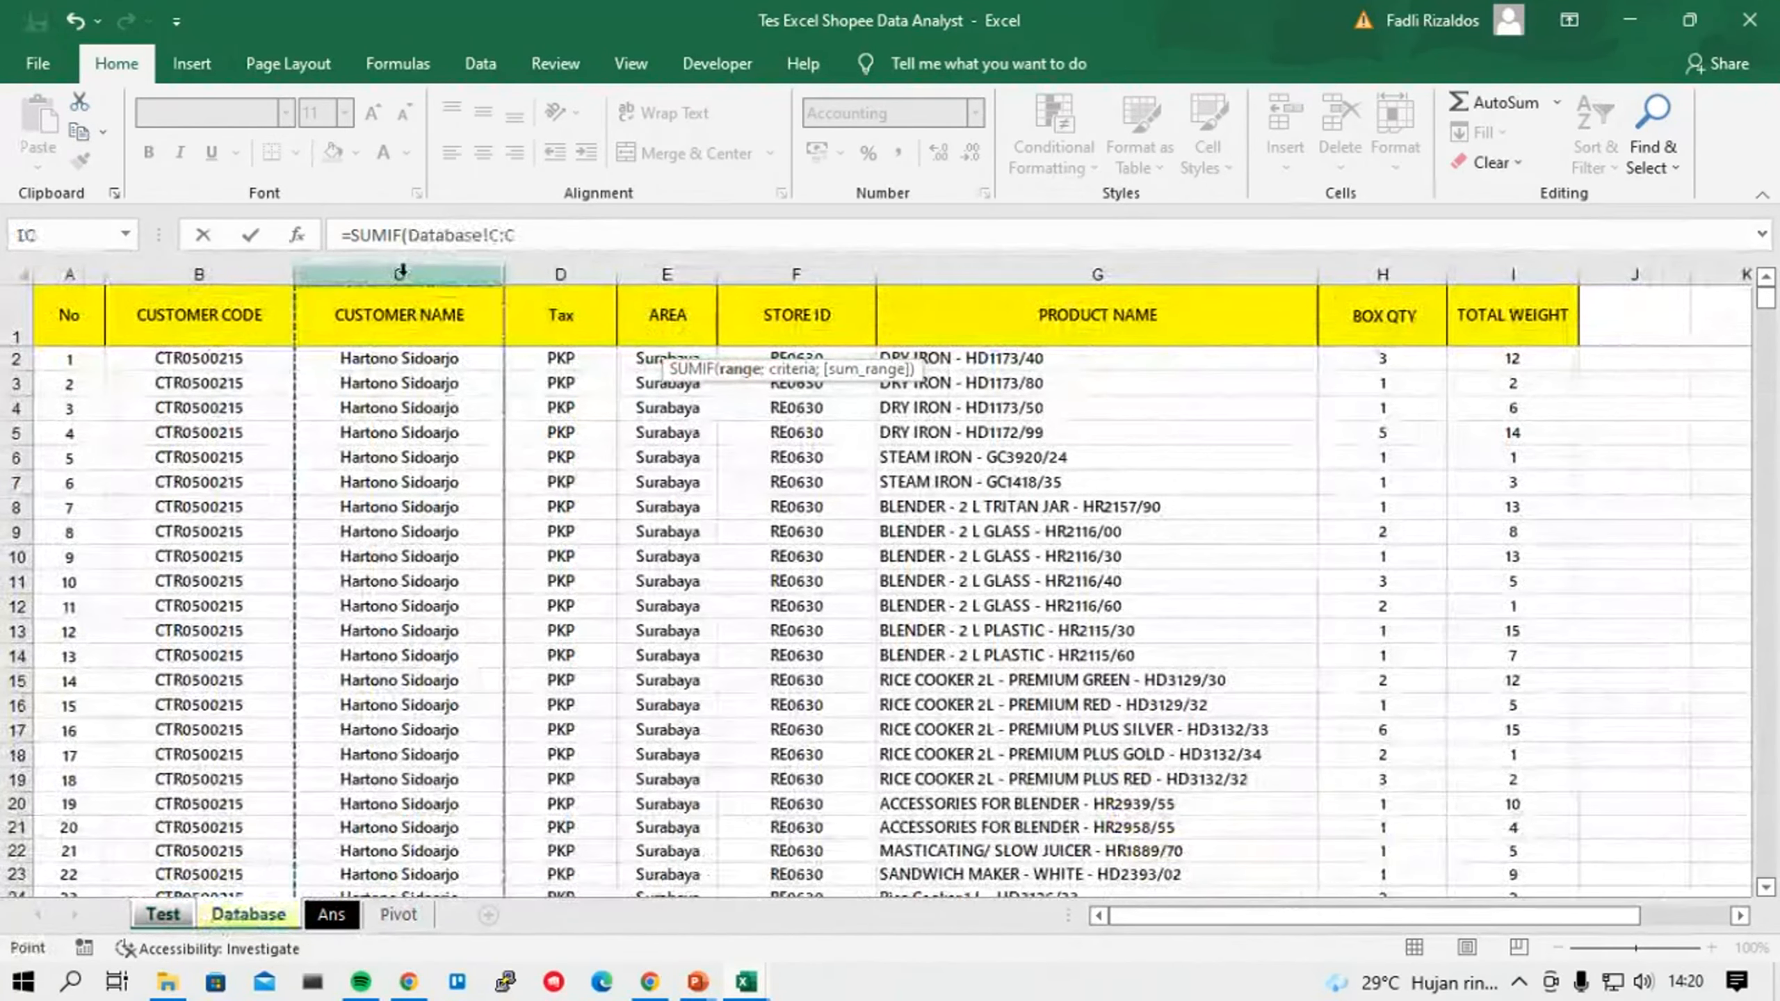
{"action": "key", "text": "F4"}
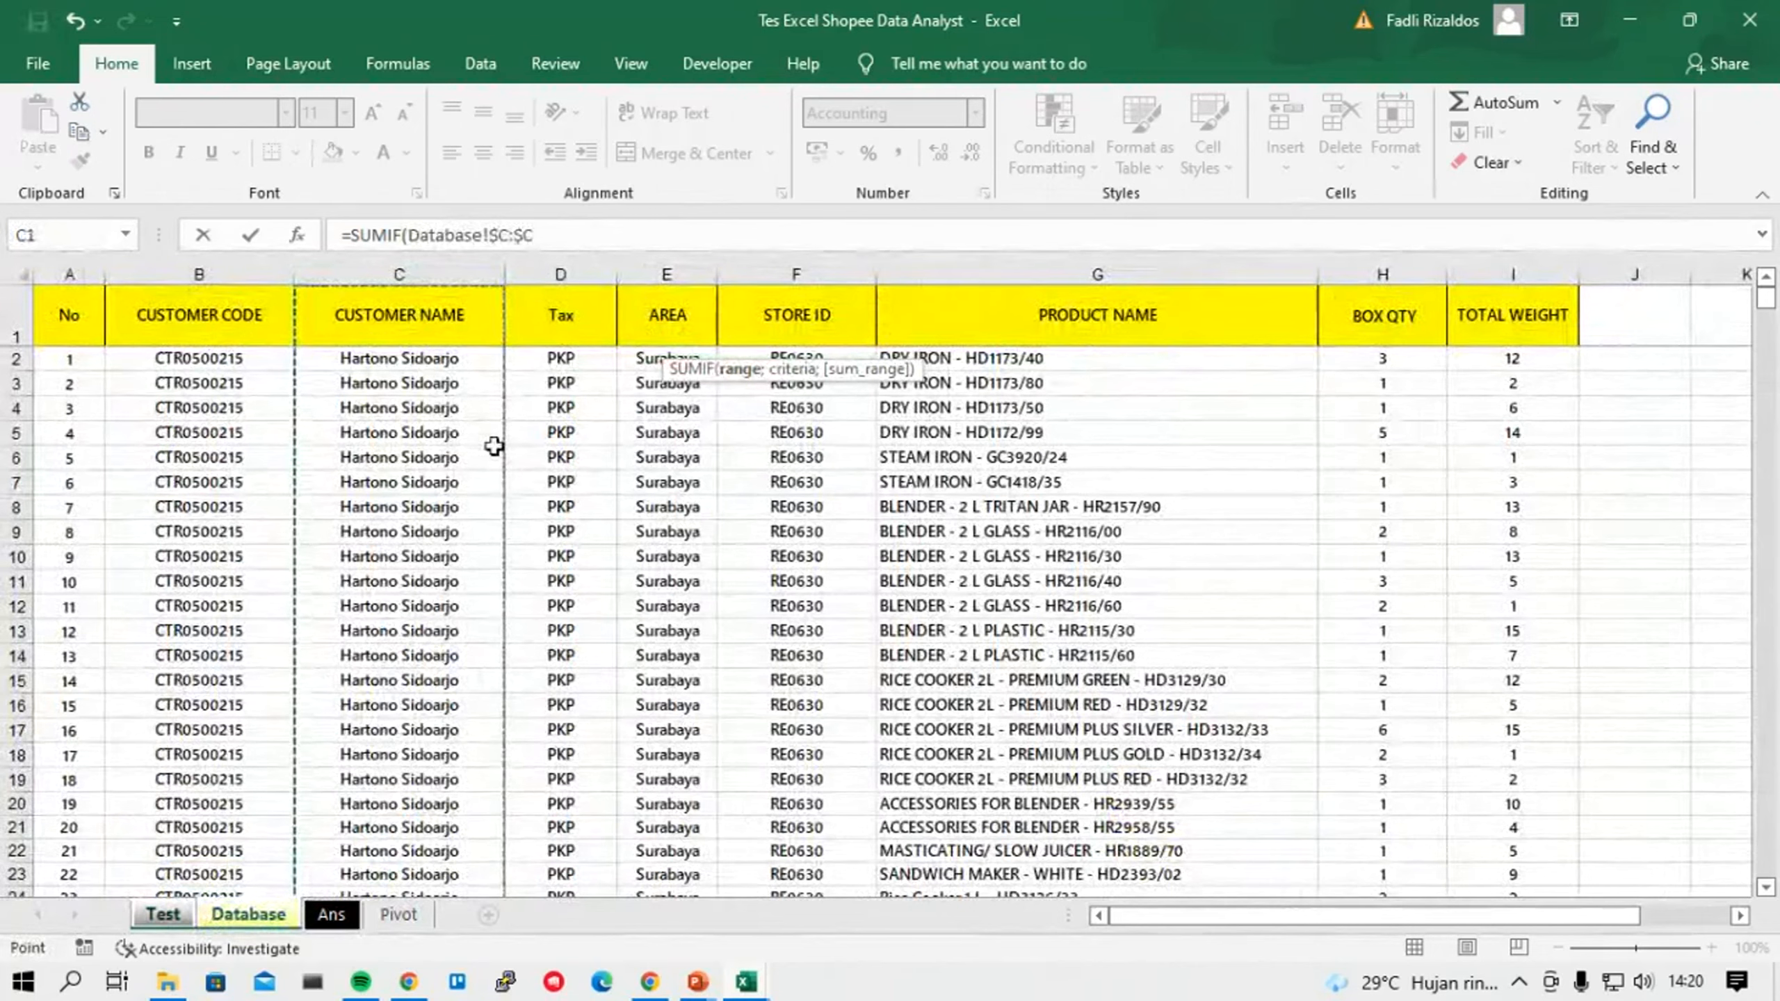
{"action": "type", "text": ";"}
{"action": "left_click", "coordinate": [184, 912]}
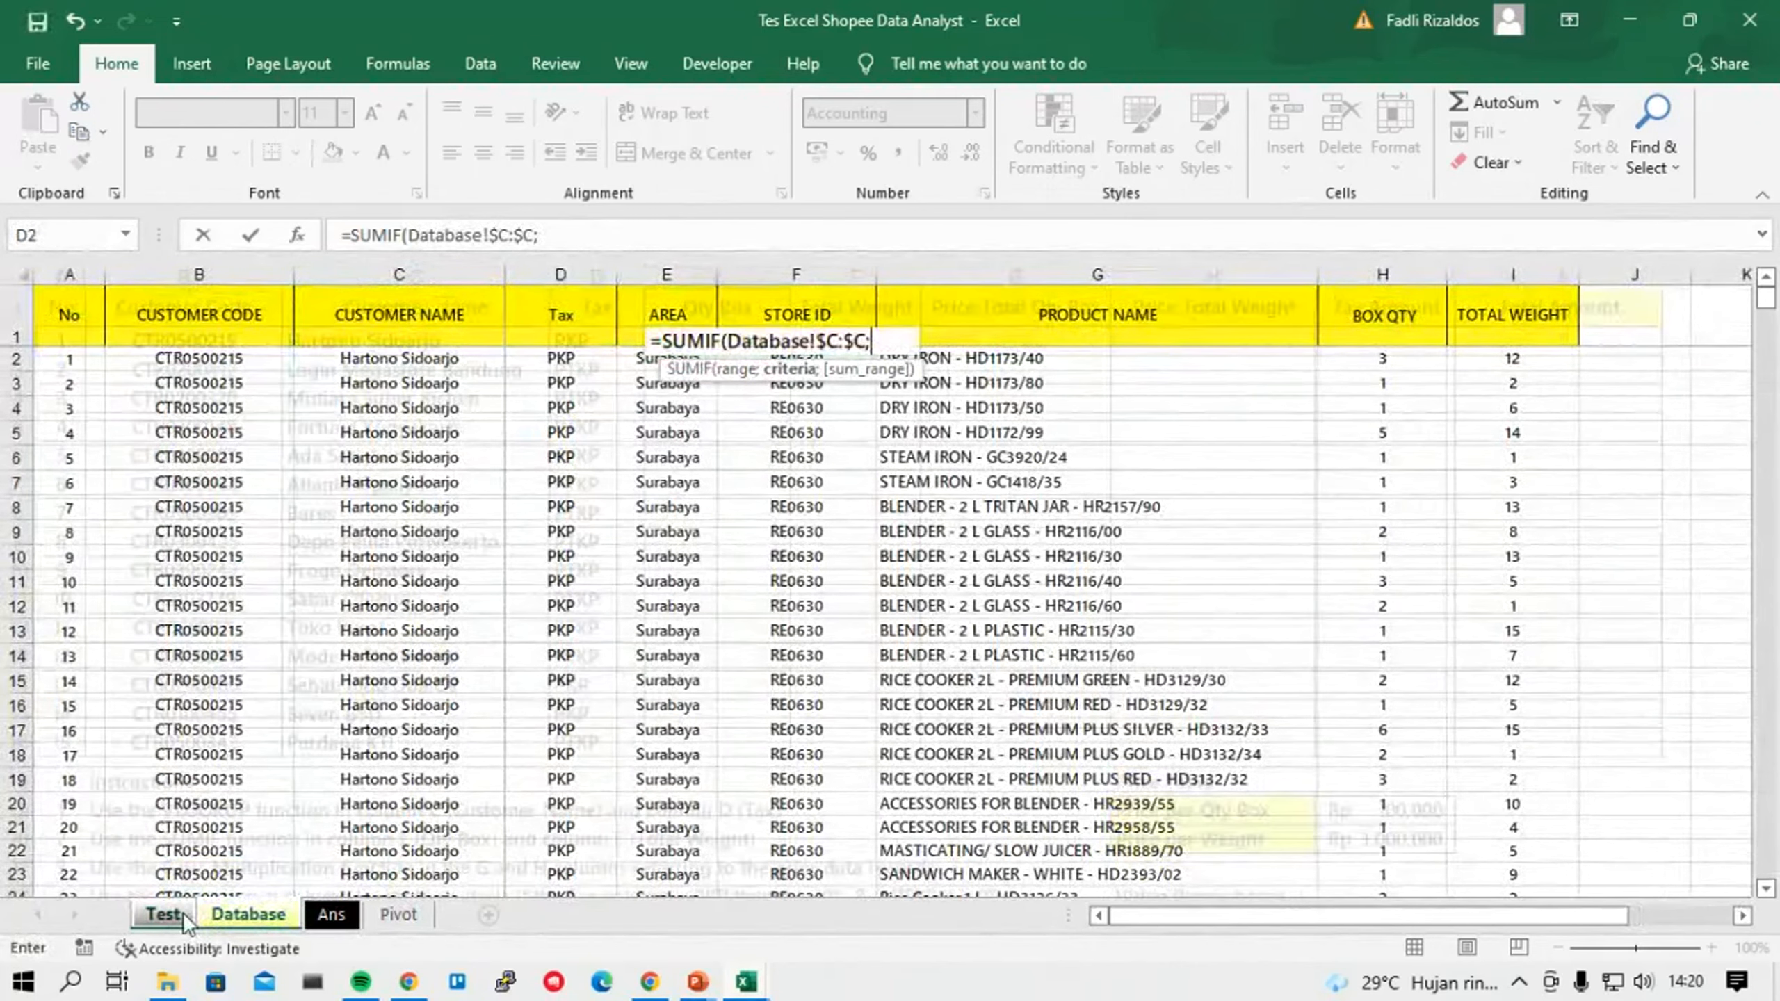
{"action": "left_click", "coordinate": [461, 342]}
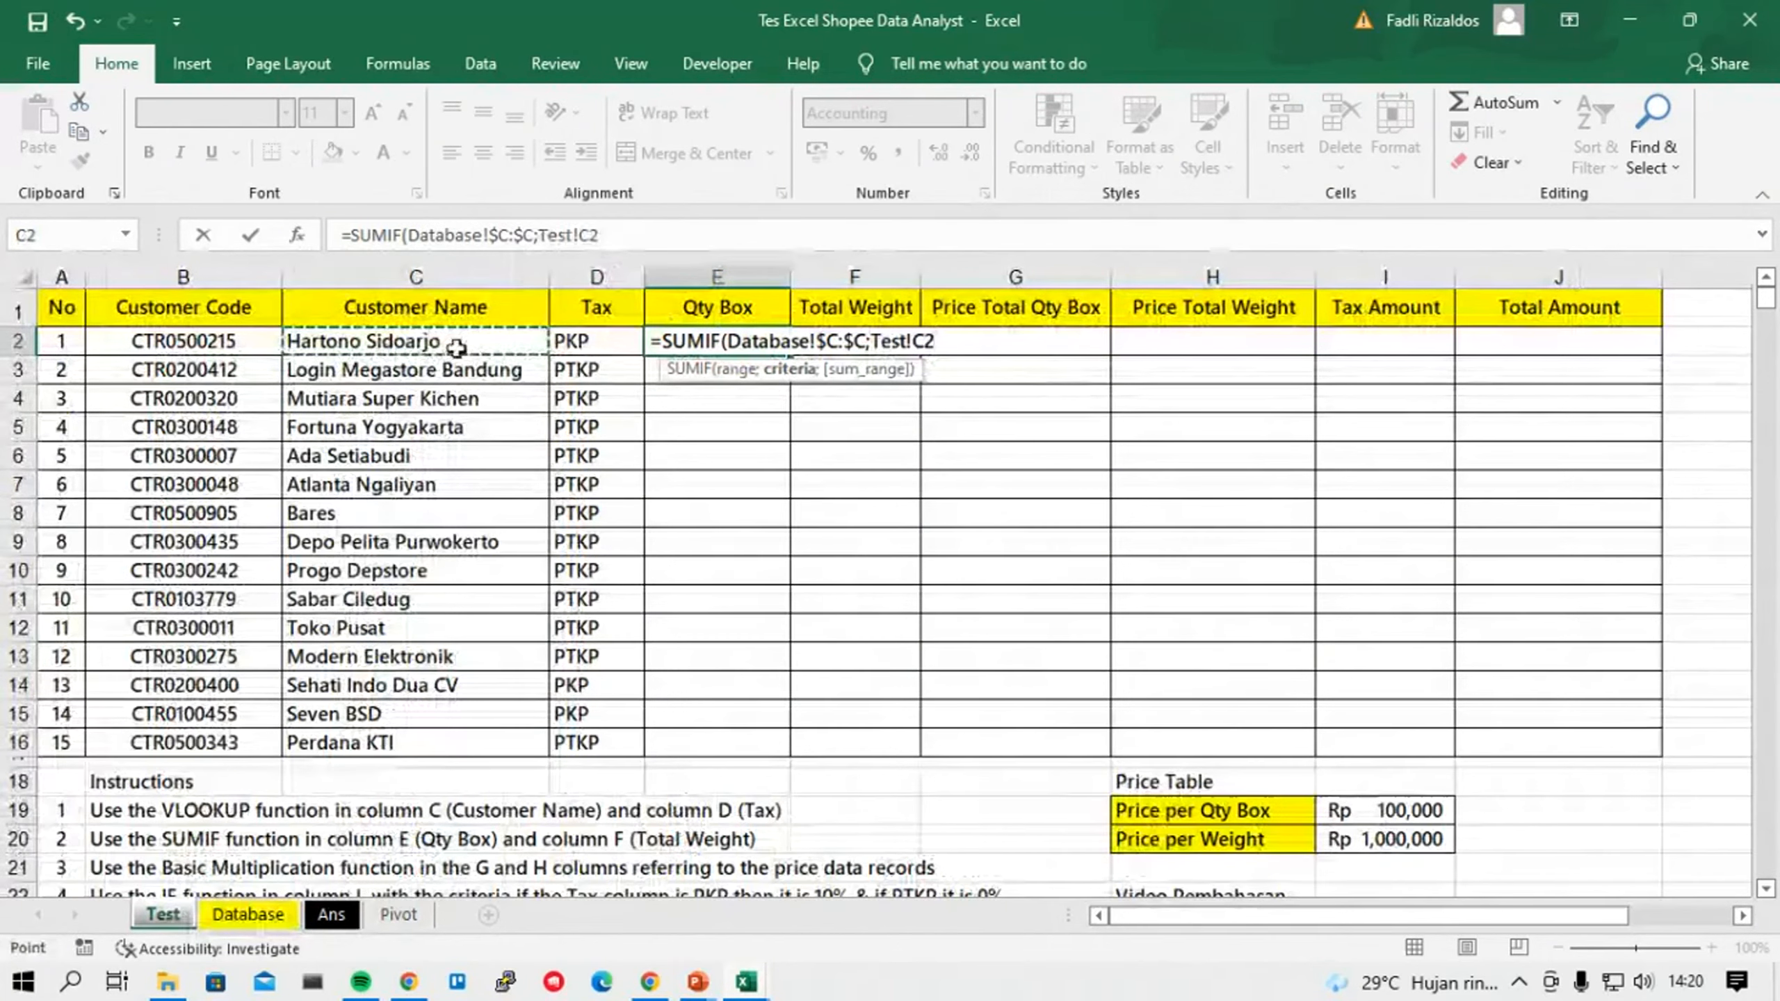
{"action": "type", "text": ";"}
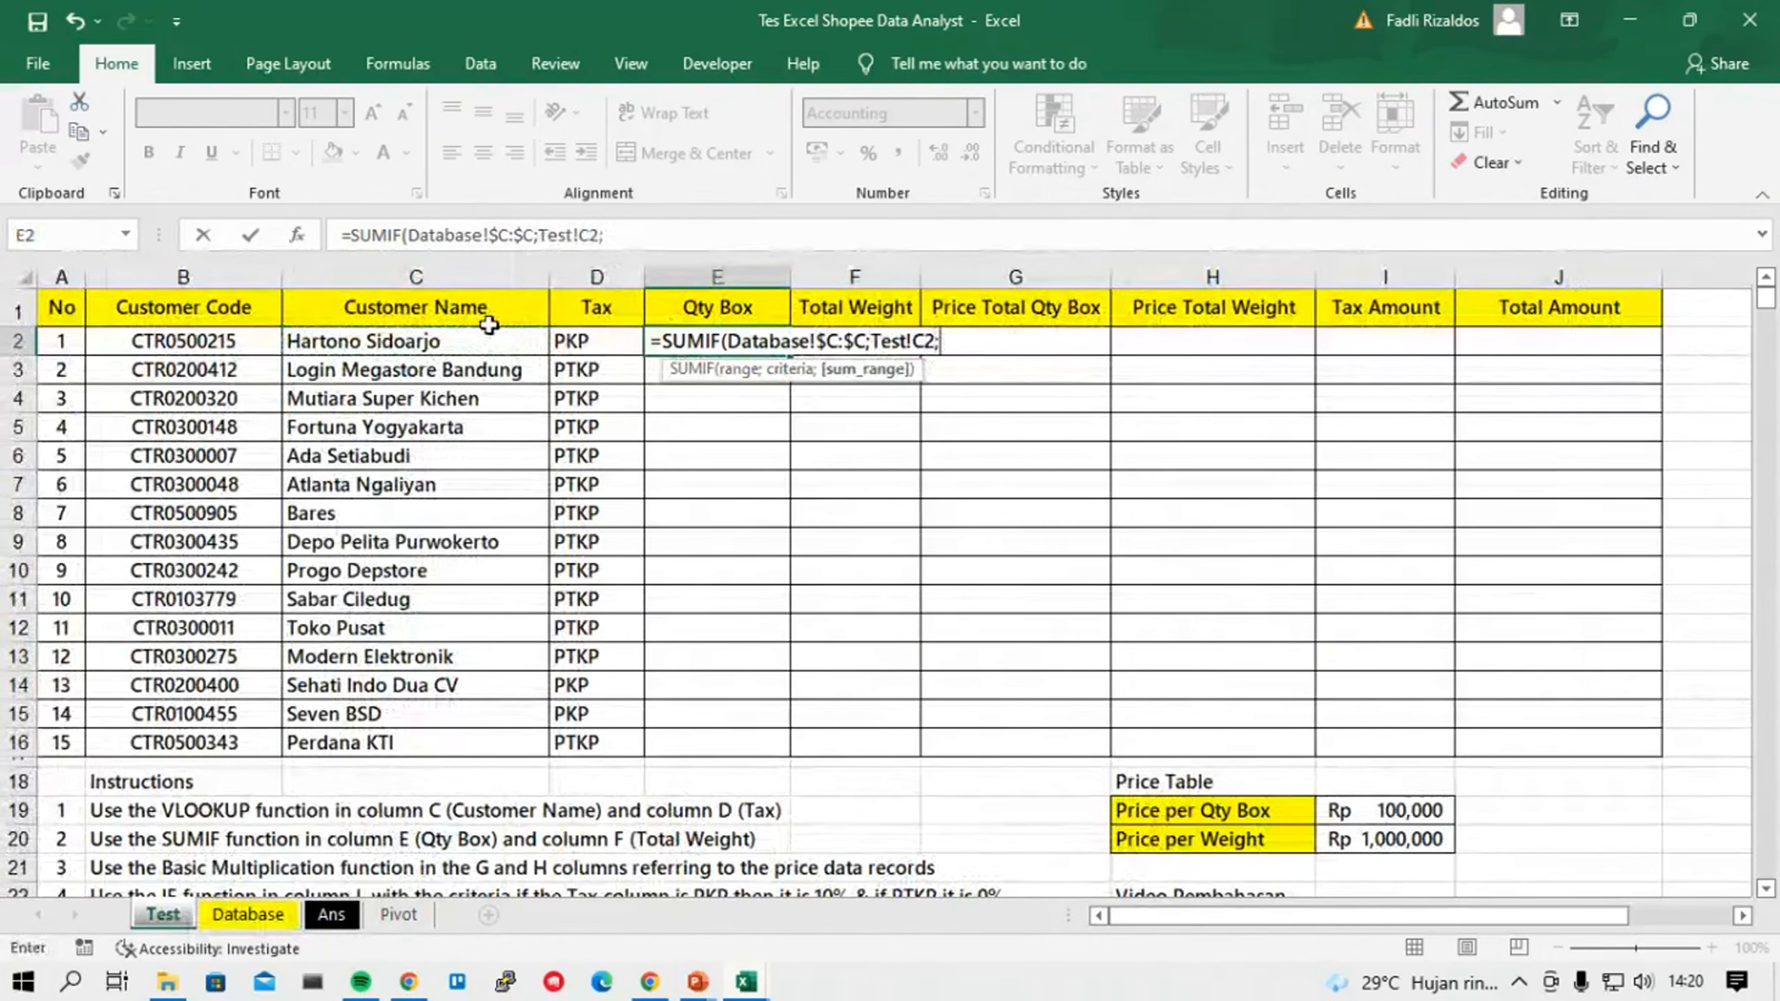
Set the sum range to absolute Box Qty column $H:$H on the Database sheet and complete the SUMIF formula.
{"action": "left_click", "coordinate": [259, 920]}
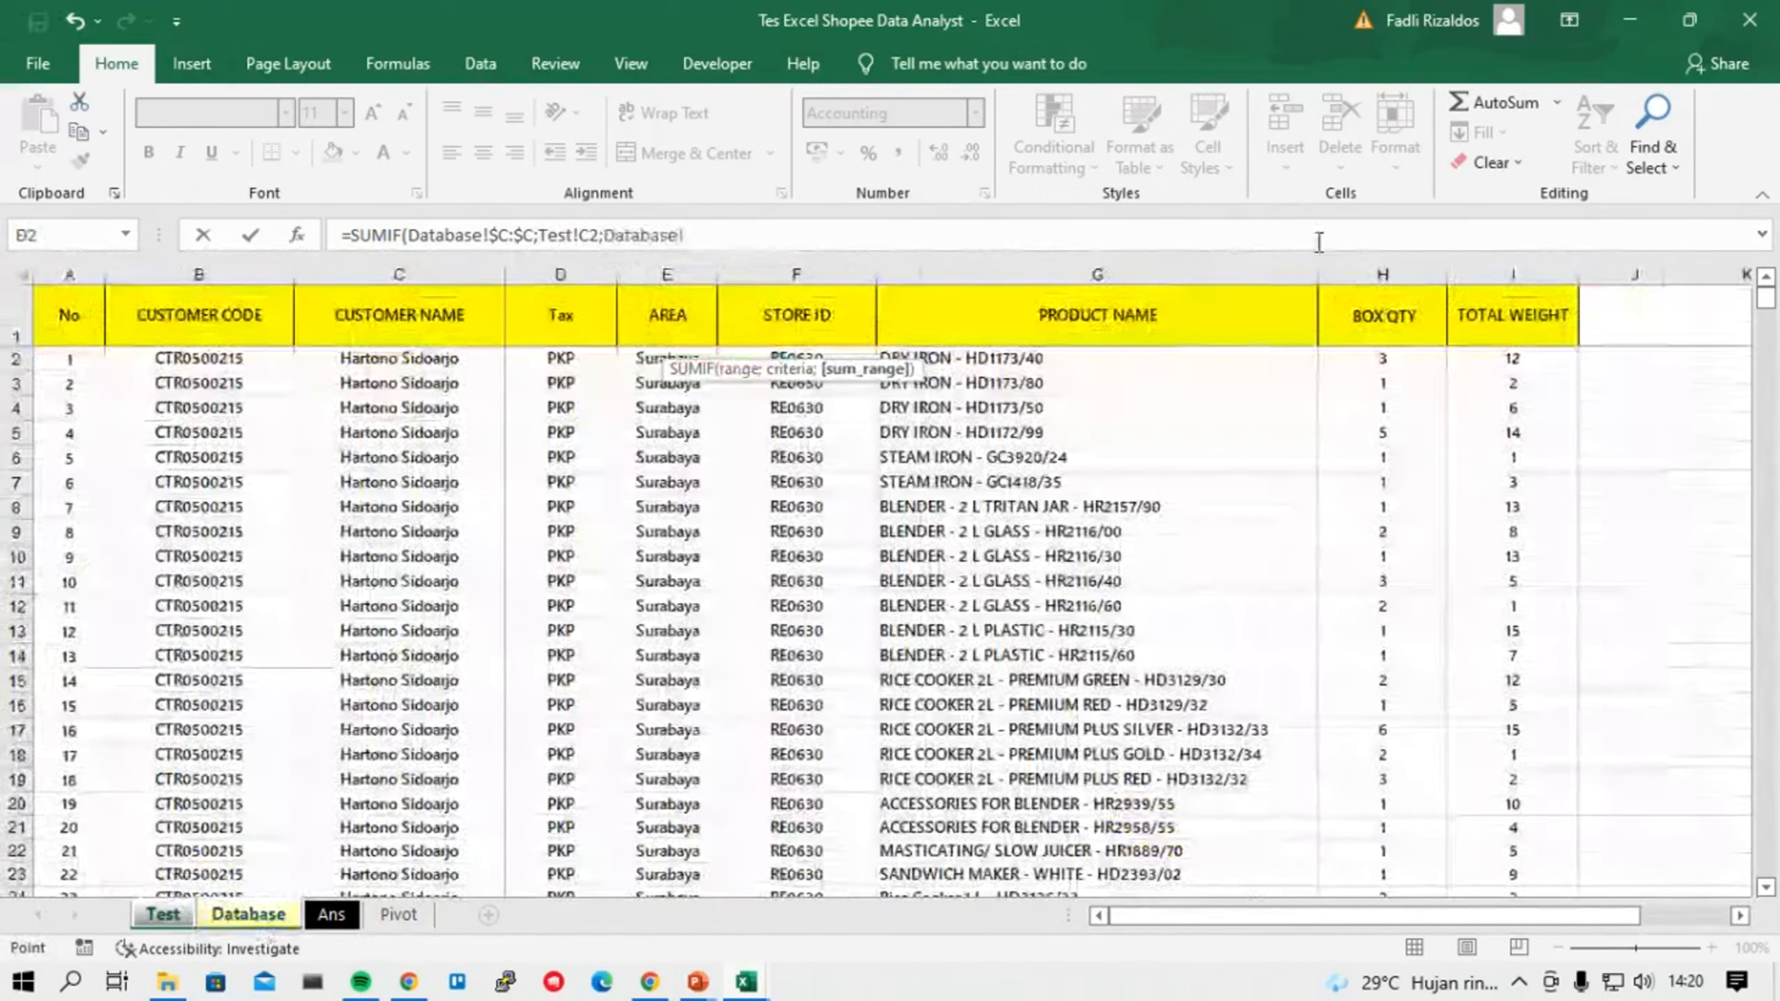
{"action": "left_click", "coordinate": [1397, 273]}
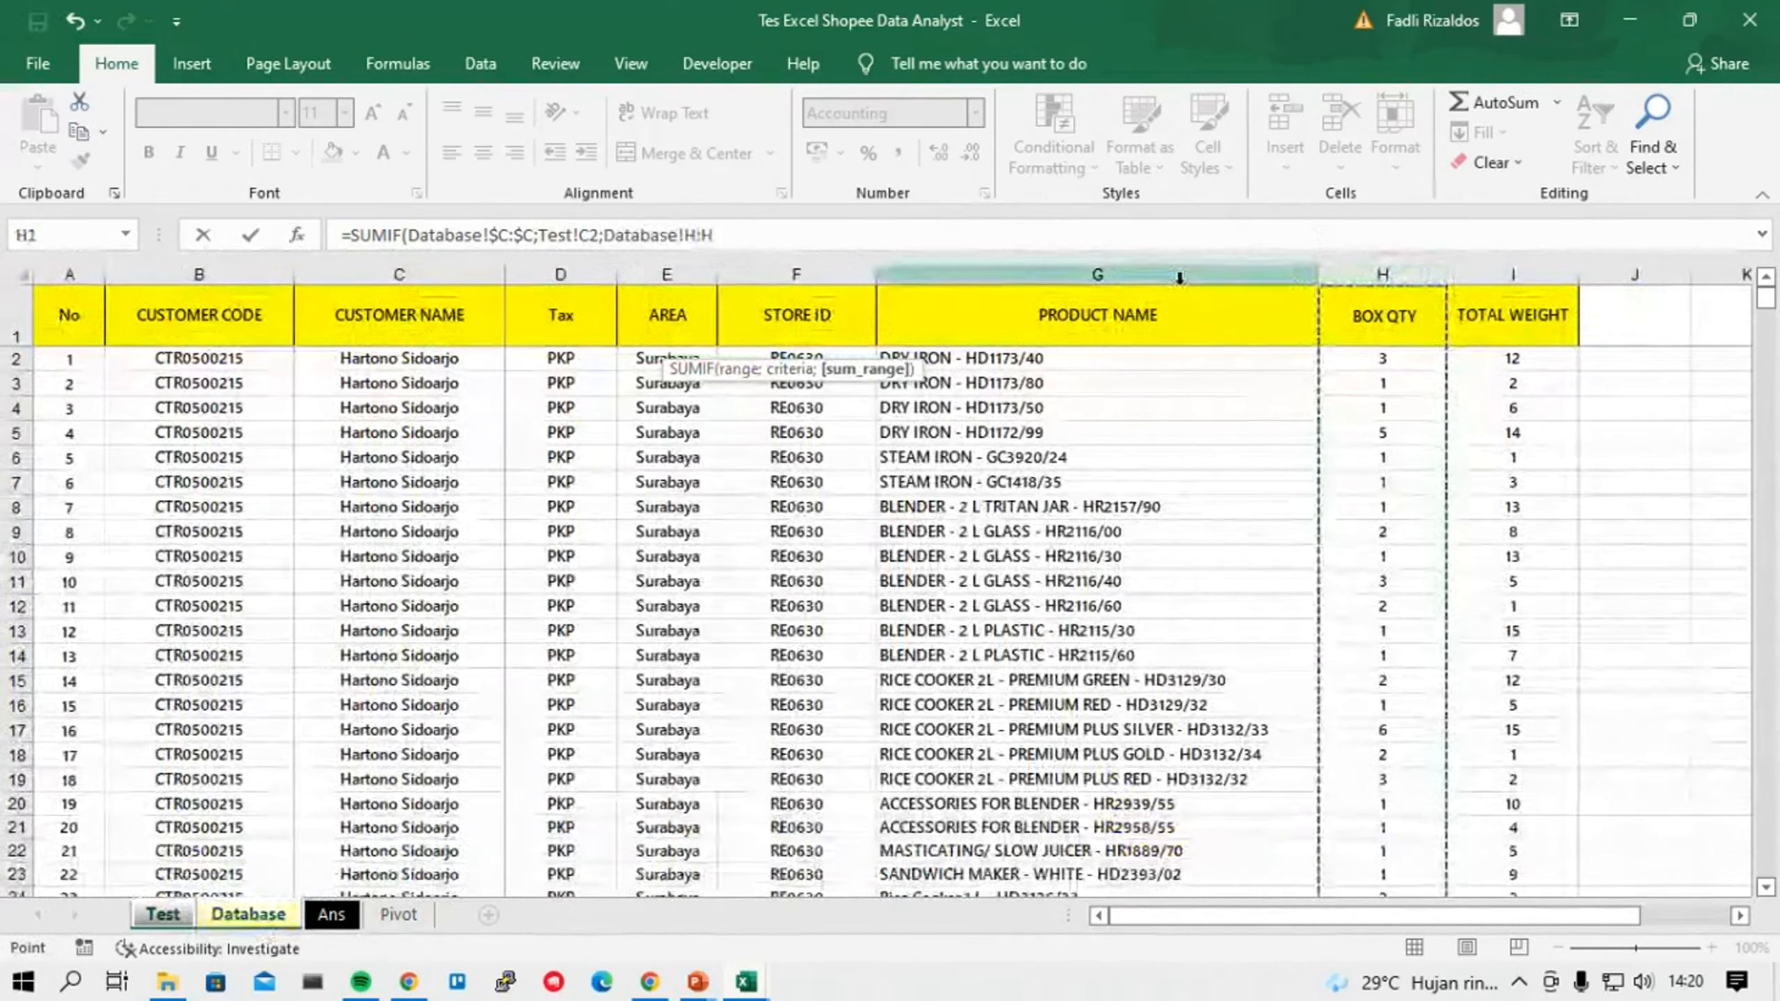
{"action": "key", "text": "F4"}
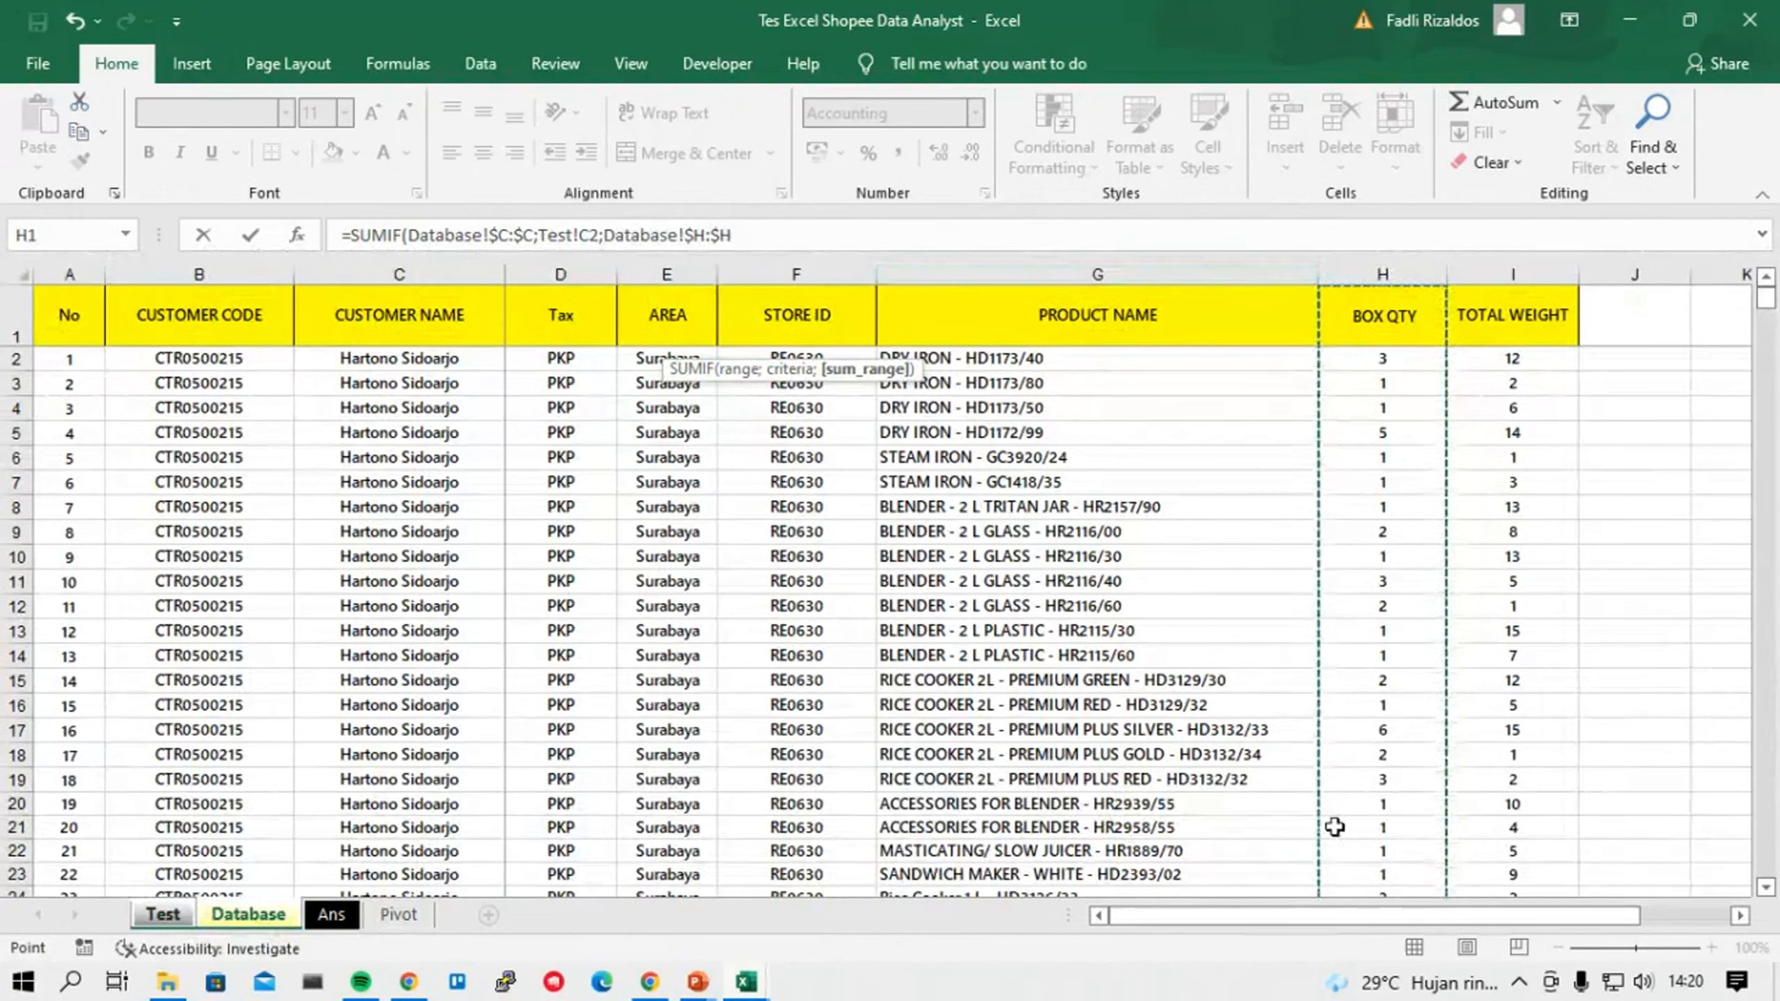
{"action": "type", "text": ")"}
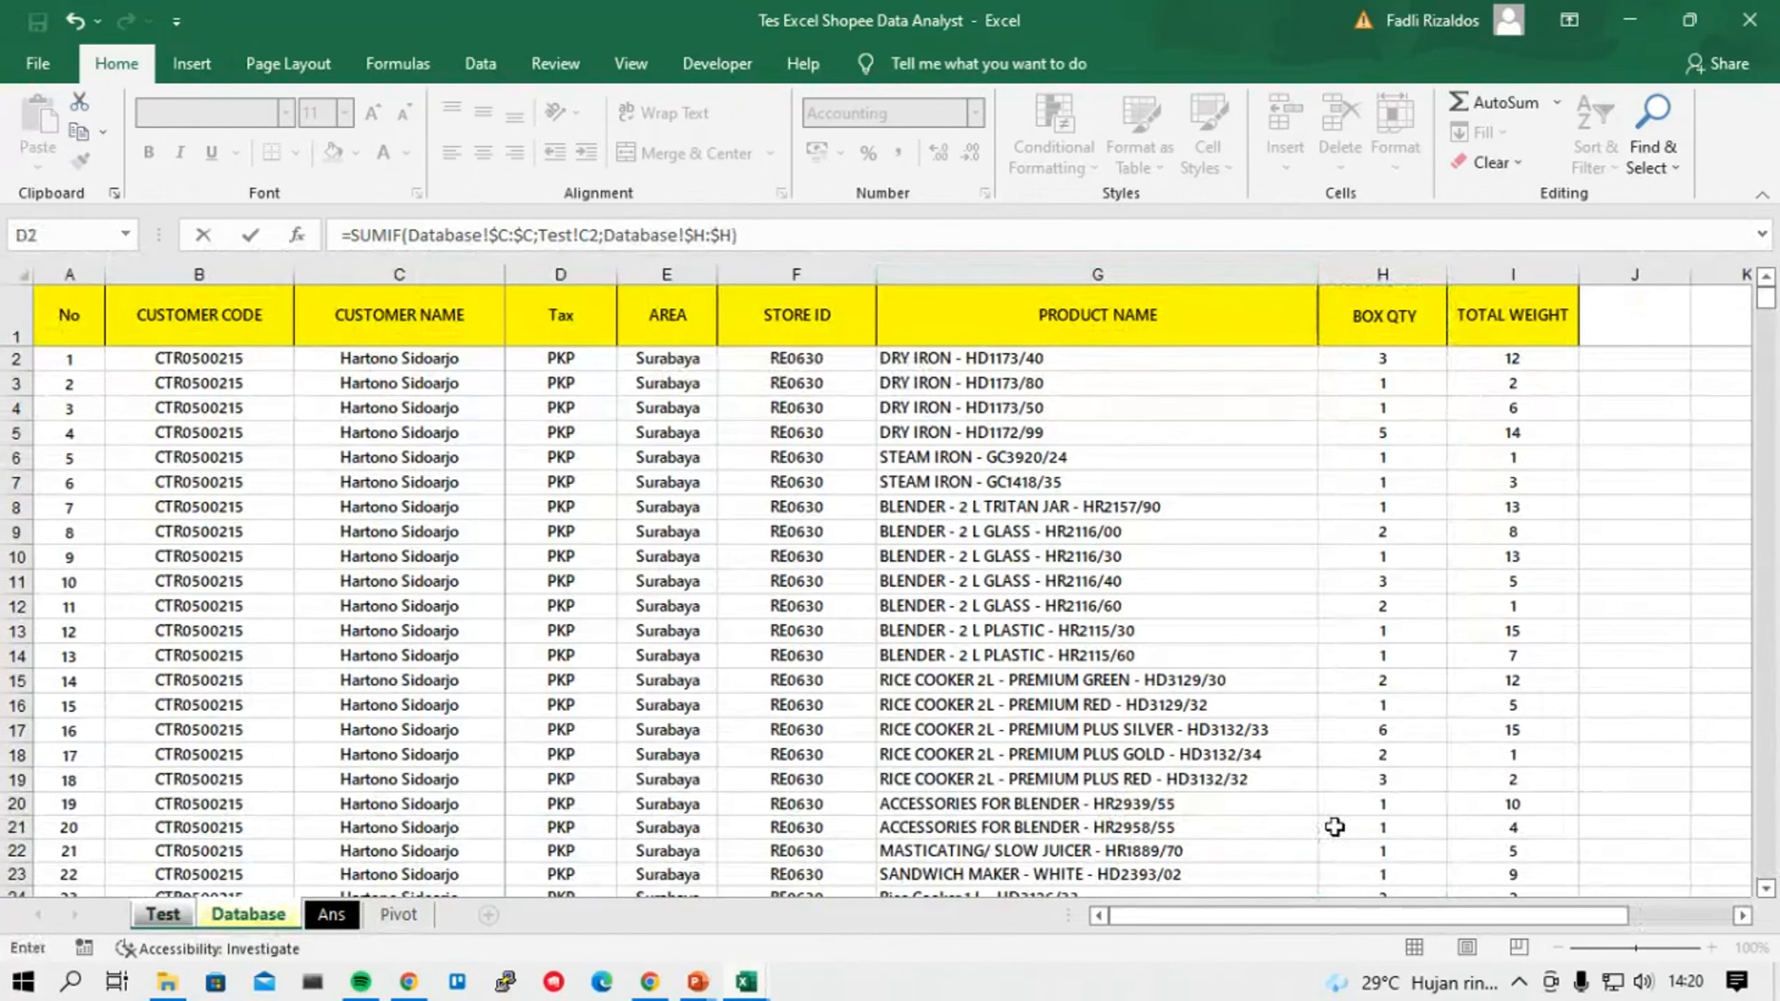
{"action": "key", "text": "Return"}
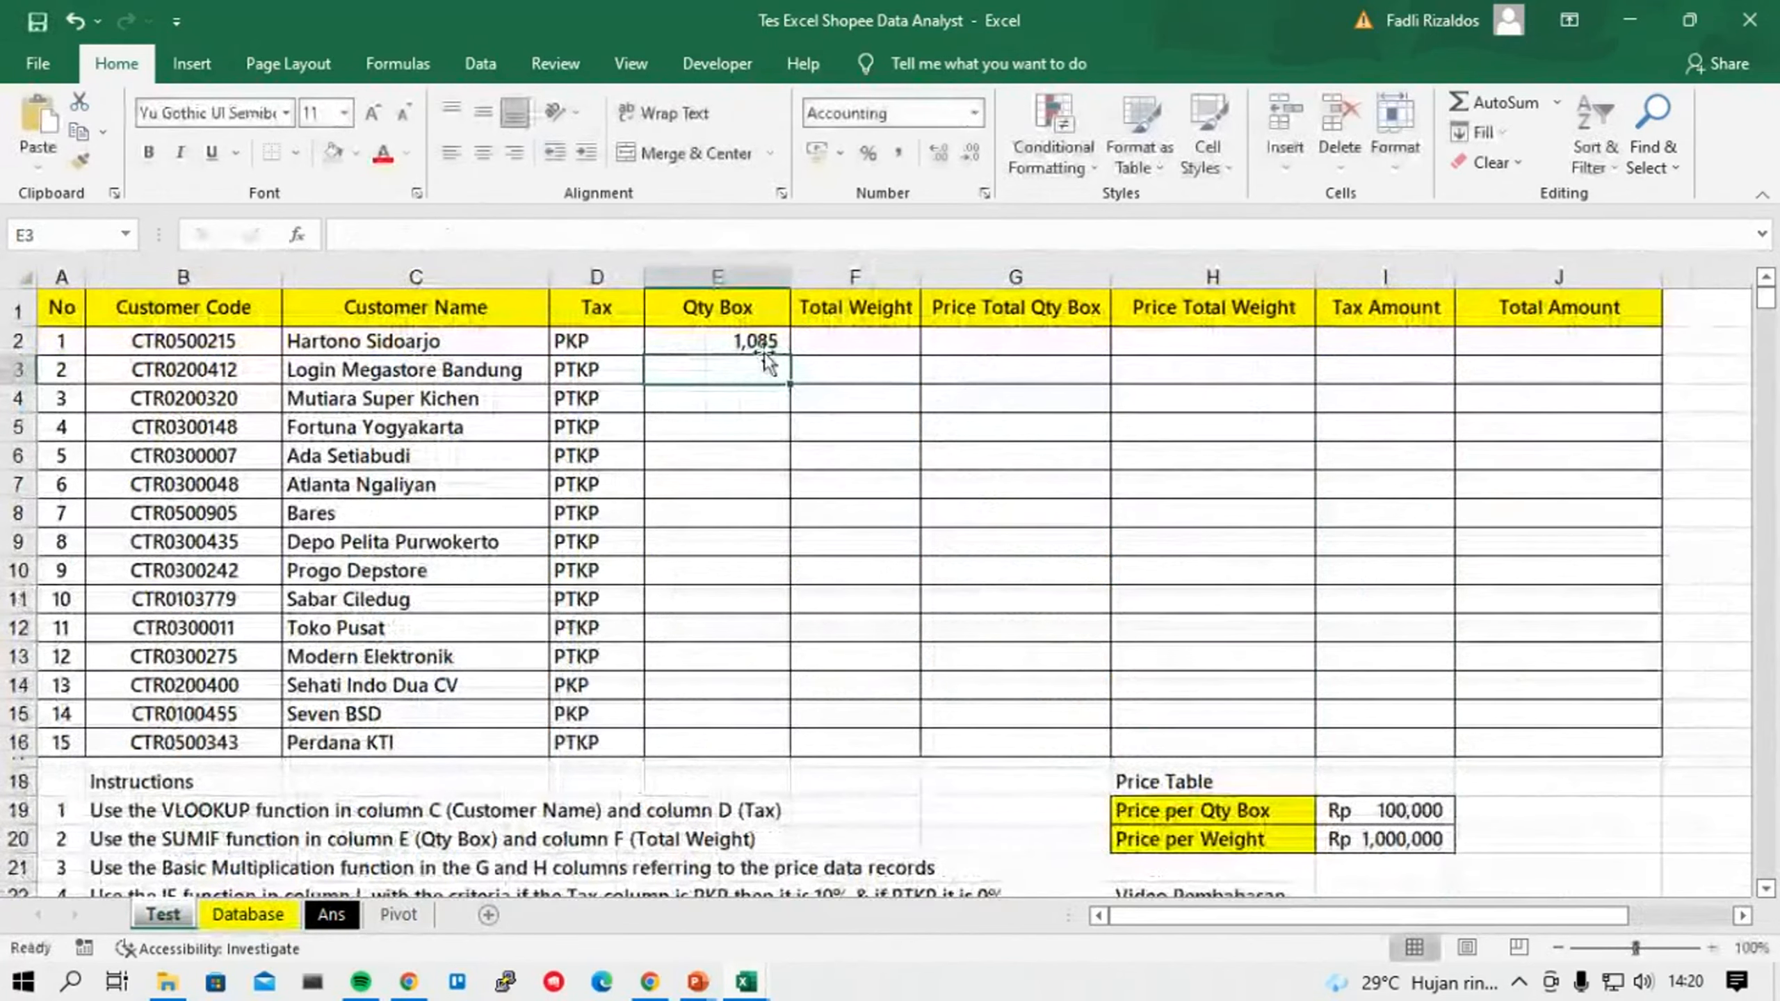
Fill the Qty Box formula from E2 down to E16 and check the formula in the last row.
{"action": "left_click", "coordinate": [749, 342]}
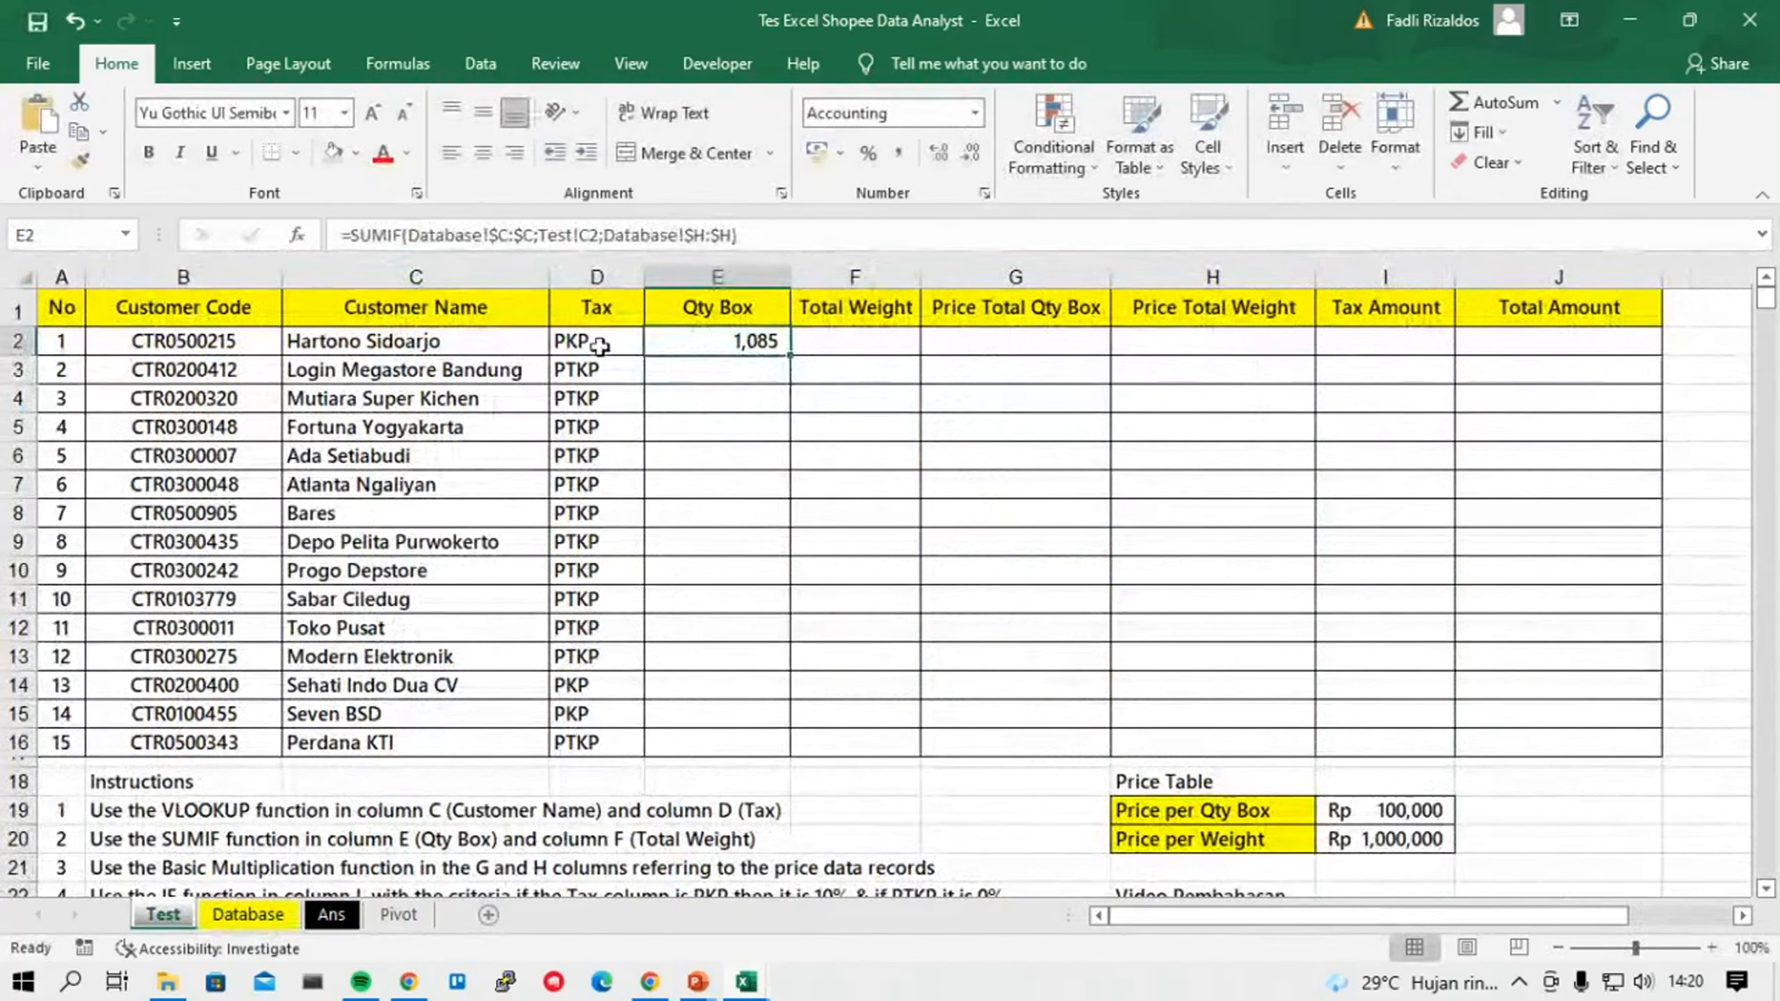
{"action": "double_click", "coordinate": [794, 357]}
{"action": "left_click", "coordinate": [785, 742]}
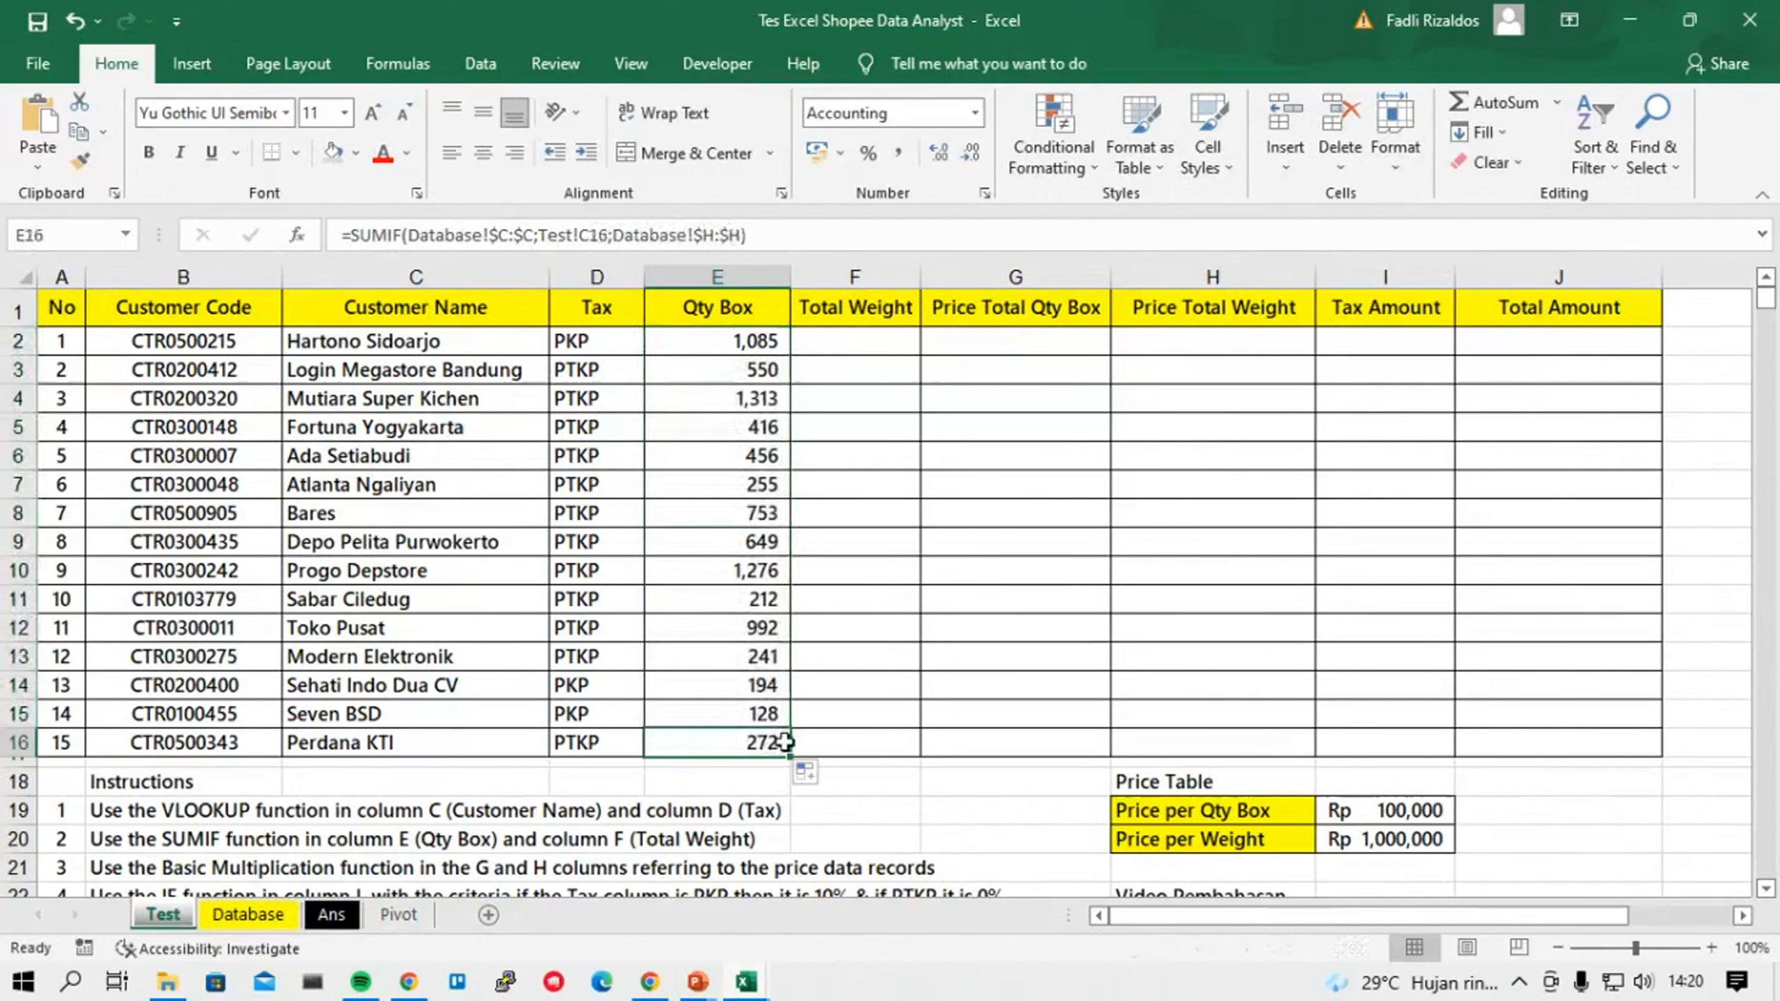
Examine the Qty Box SUMIF formula in E2 on the Ans sheet and compare it with the Test sheet.
{"action": "left_click", "coordinate": [341, 924]}
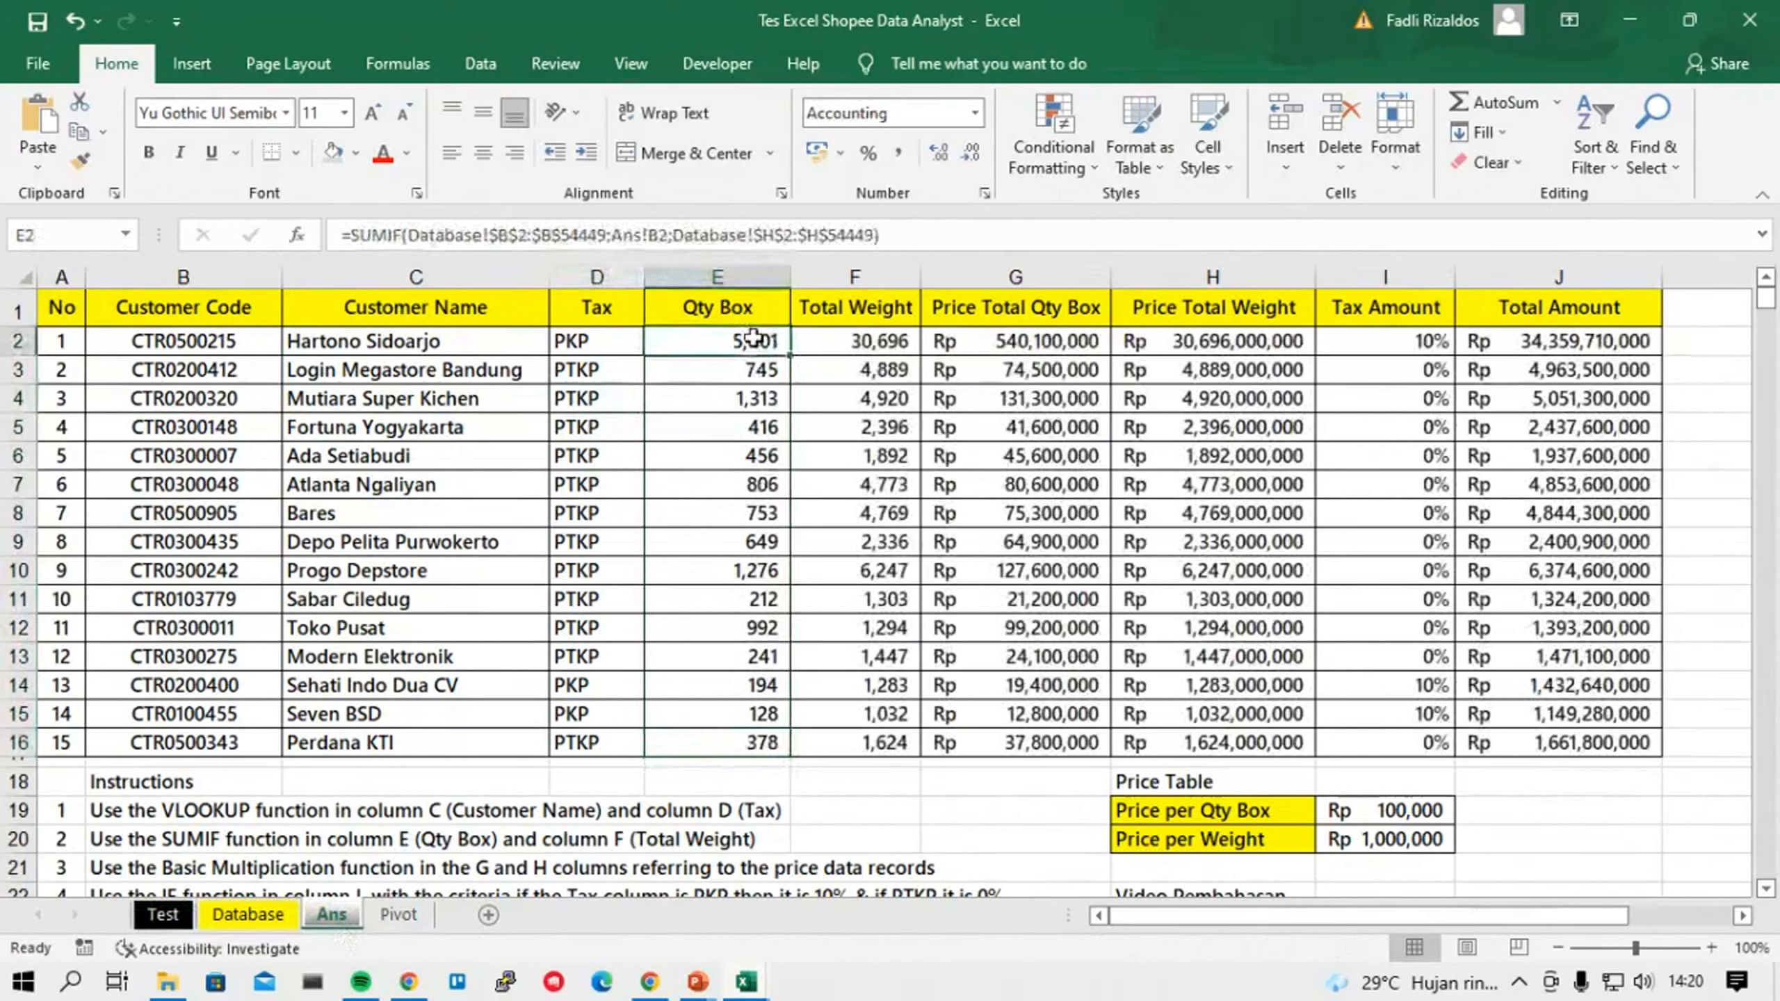
{"action": "left_click", "coordinate": [499, 237]}
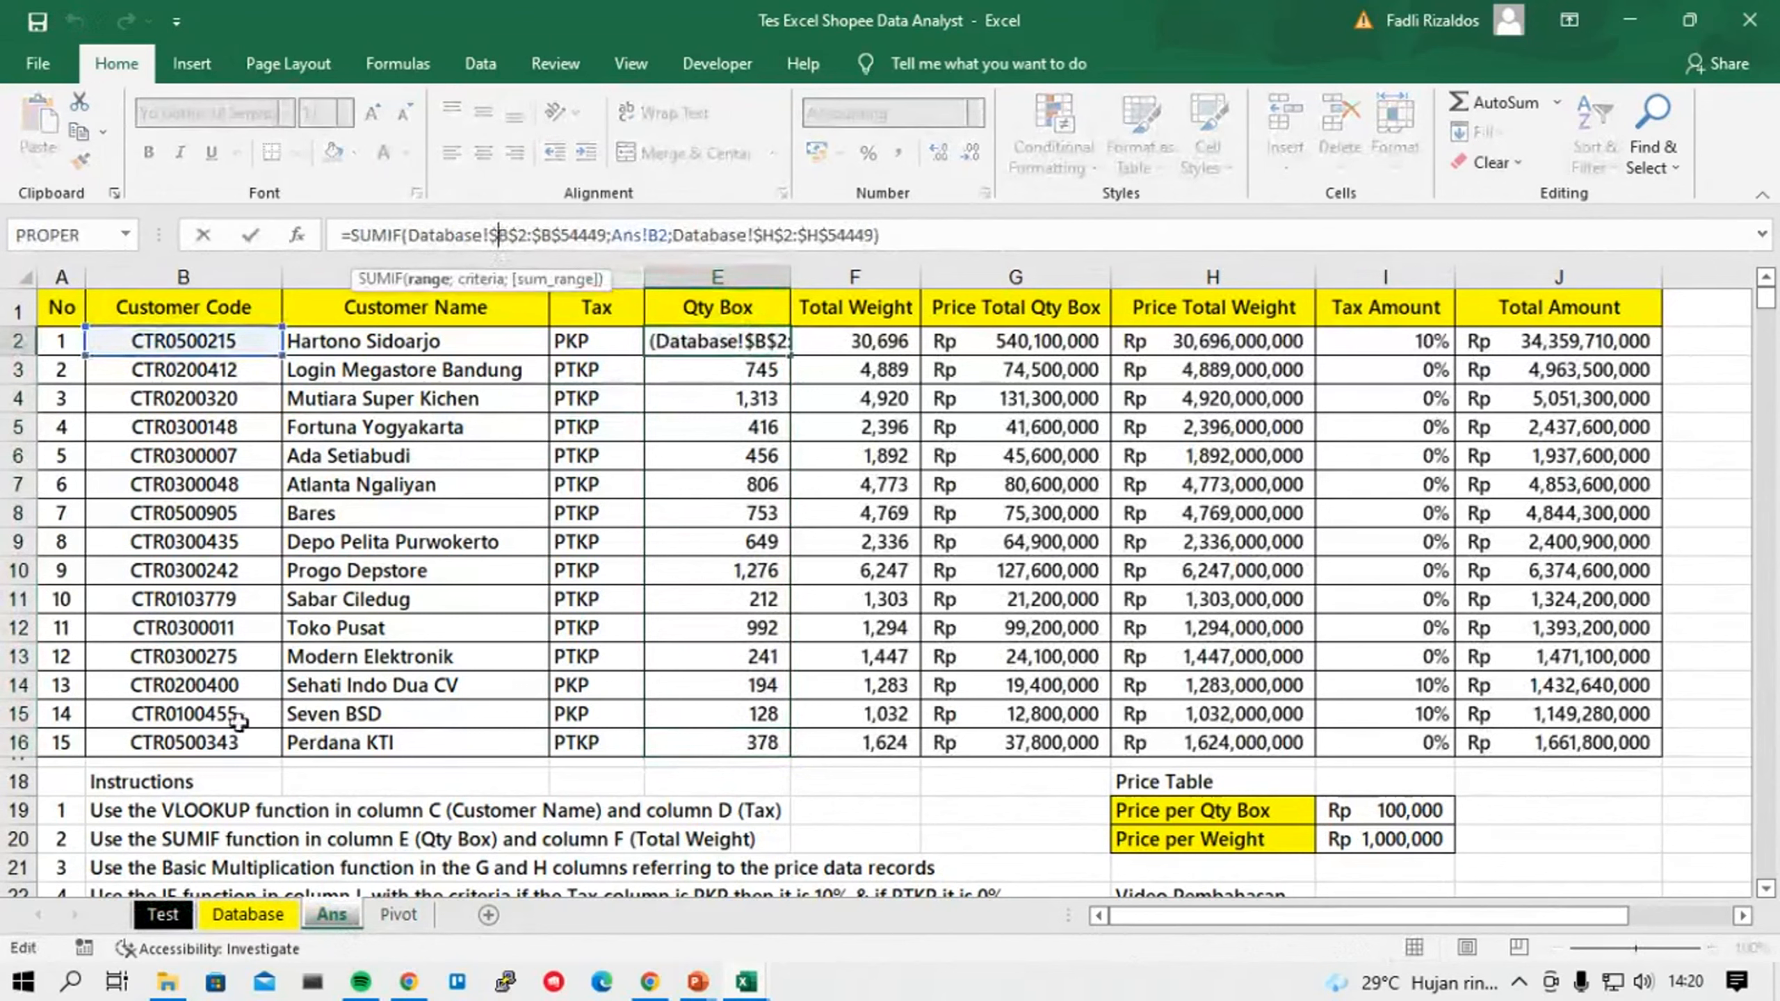
{"action": "key", "text": "Escape"}
{"action": "left_click", "coordinate": [162, 915]}
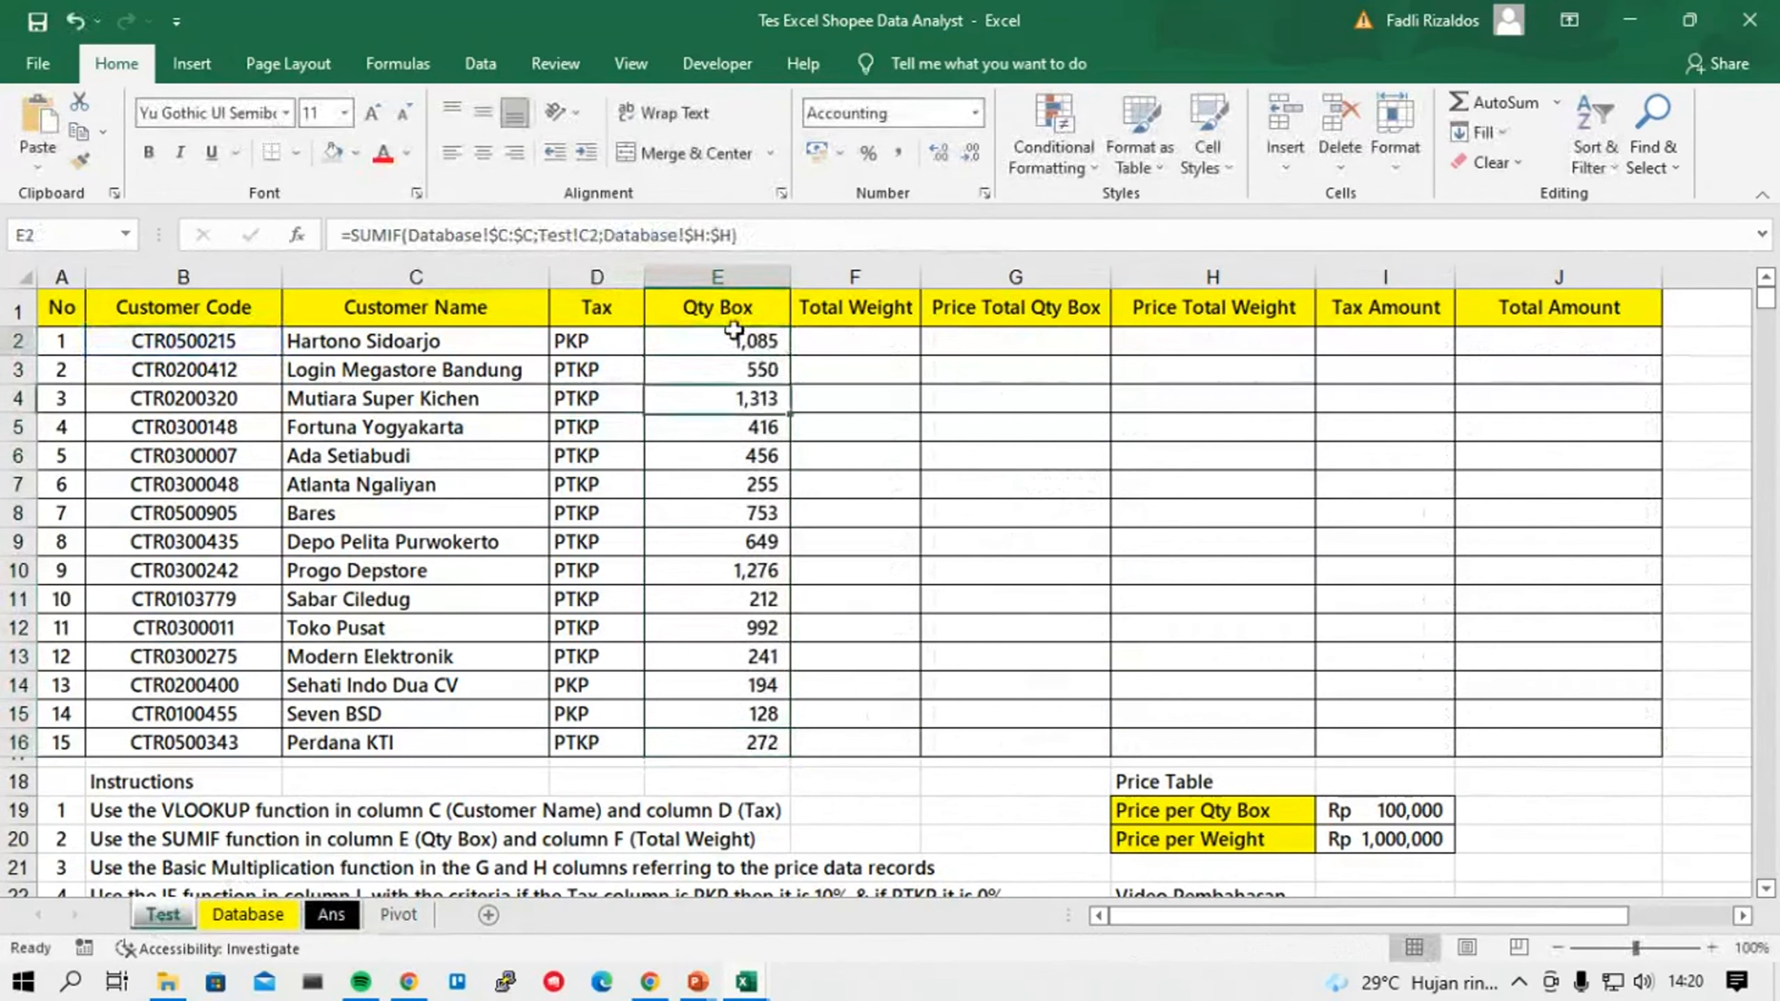
Change the Qty Box SUMIF in E2 to range Database!$B:$B with criteria Test!B2, and fill it down to E16.
{"action": "left_click", "coordinate": [505, 237]}
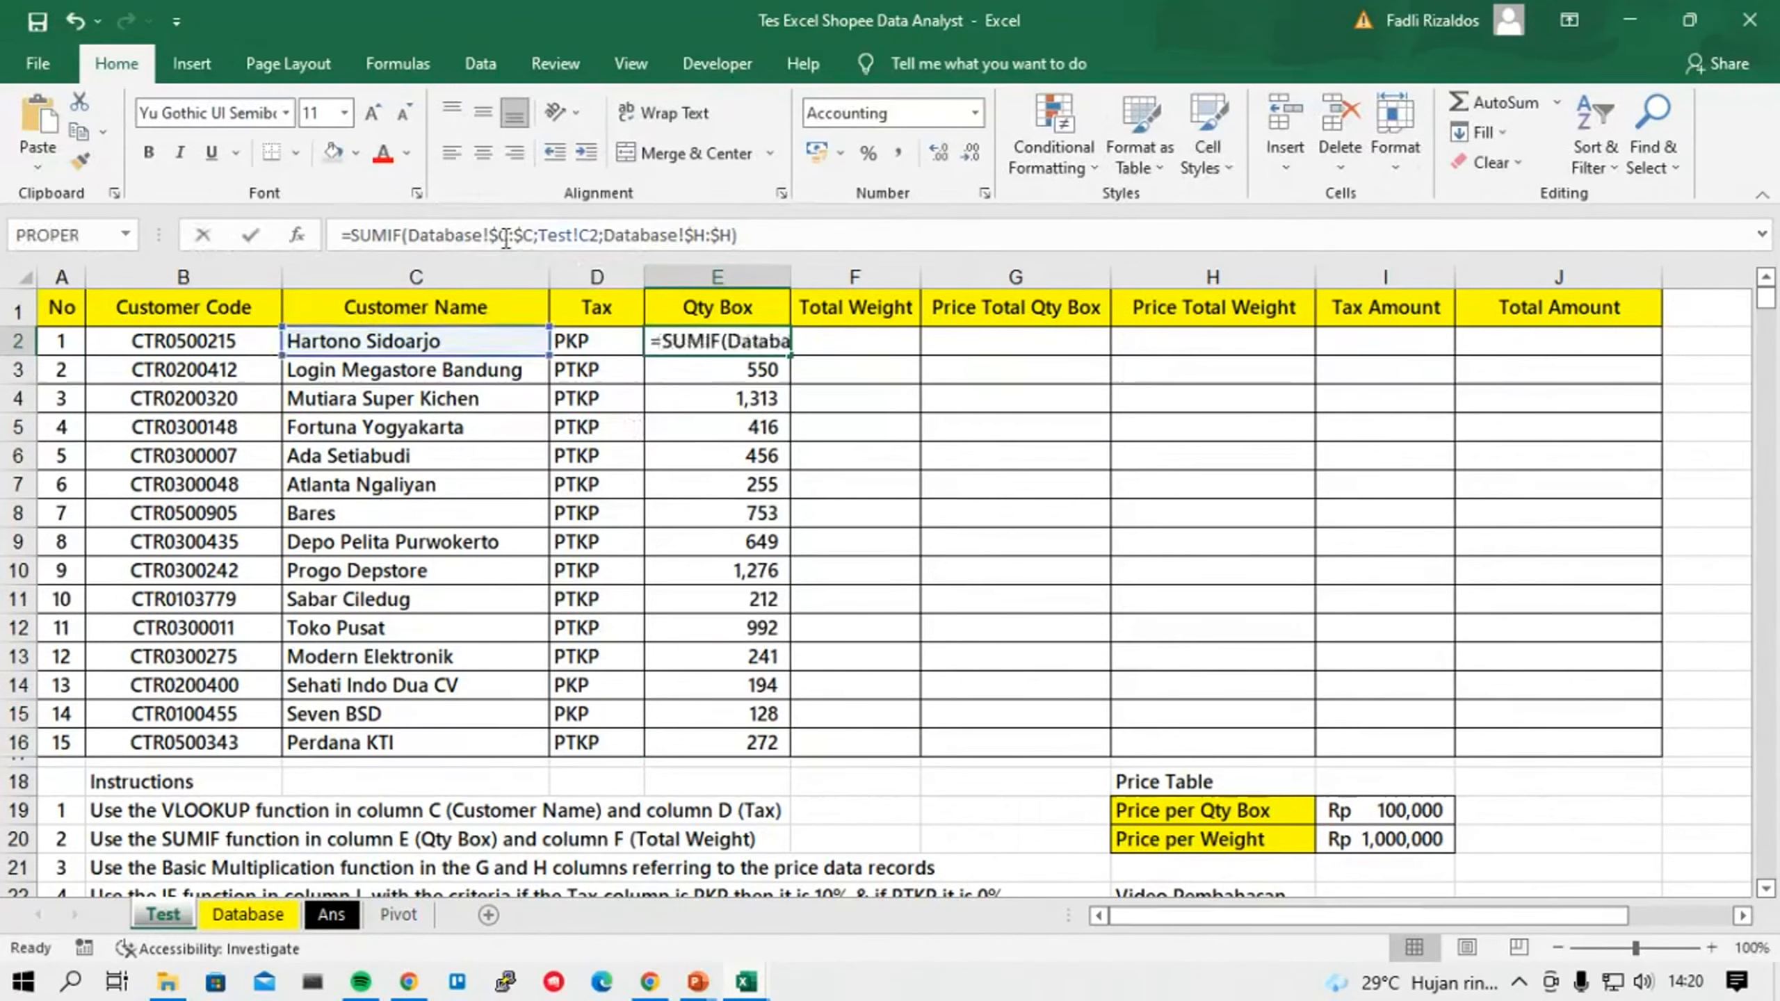
{"action": "left_click_drag", "start_coordinate": [549, 344], "coordinate": [270, 343]}
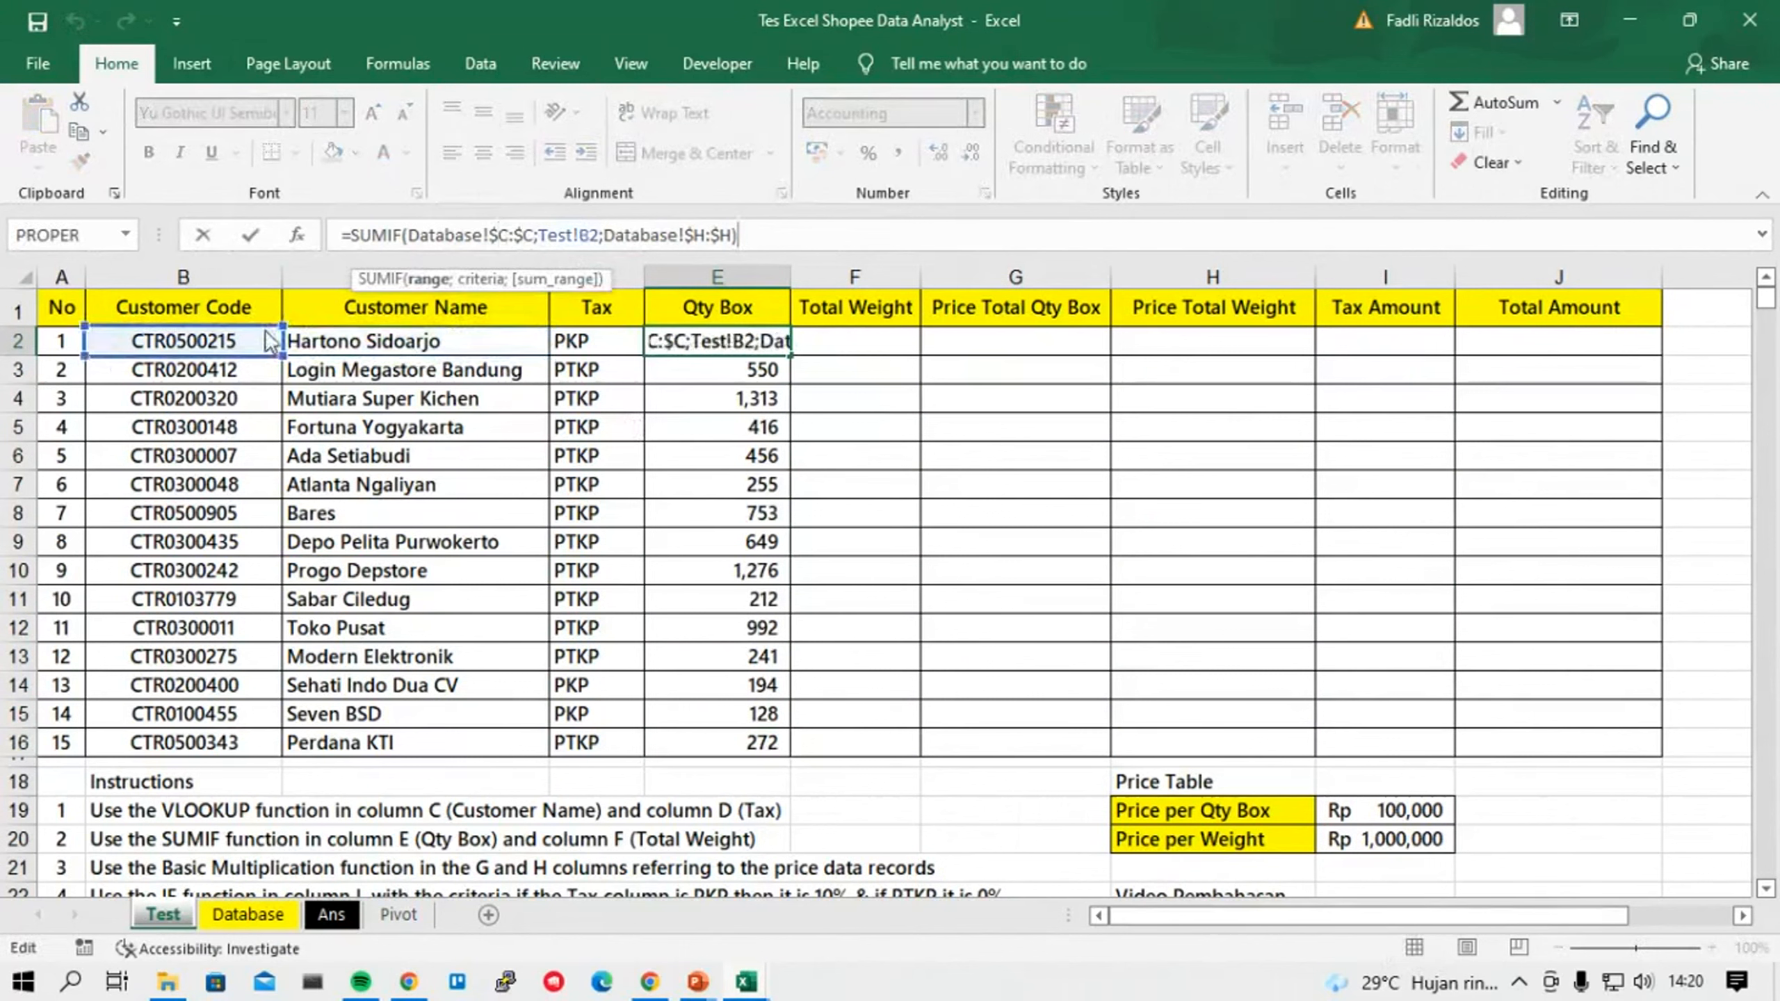
{"action": "left_click", "coordinate": [548, 235]}
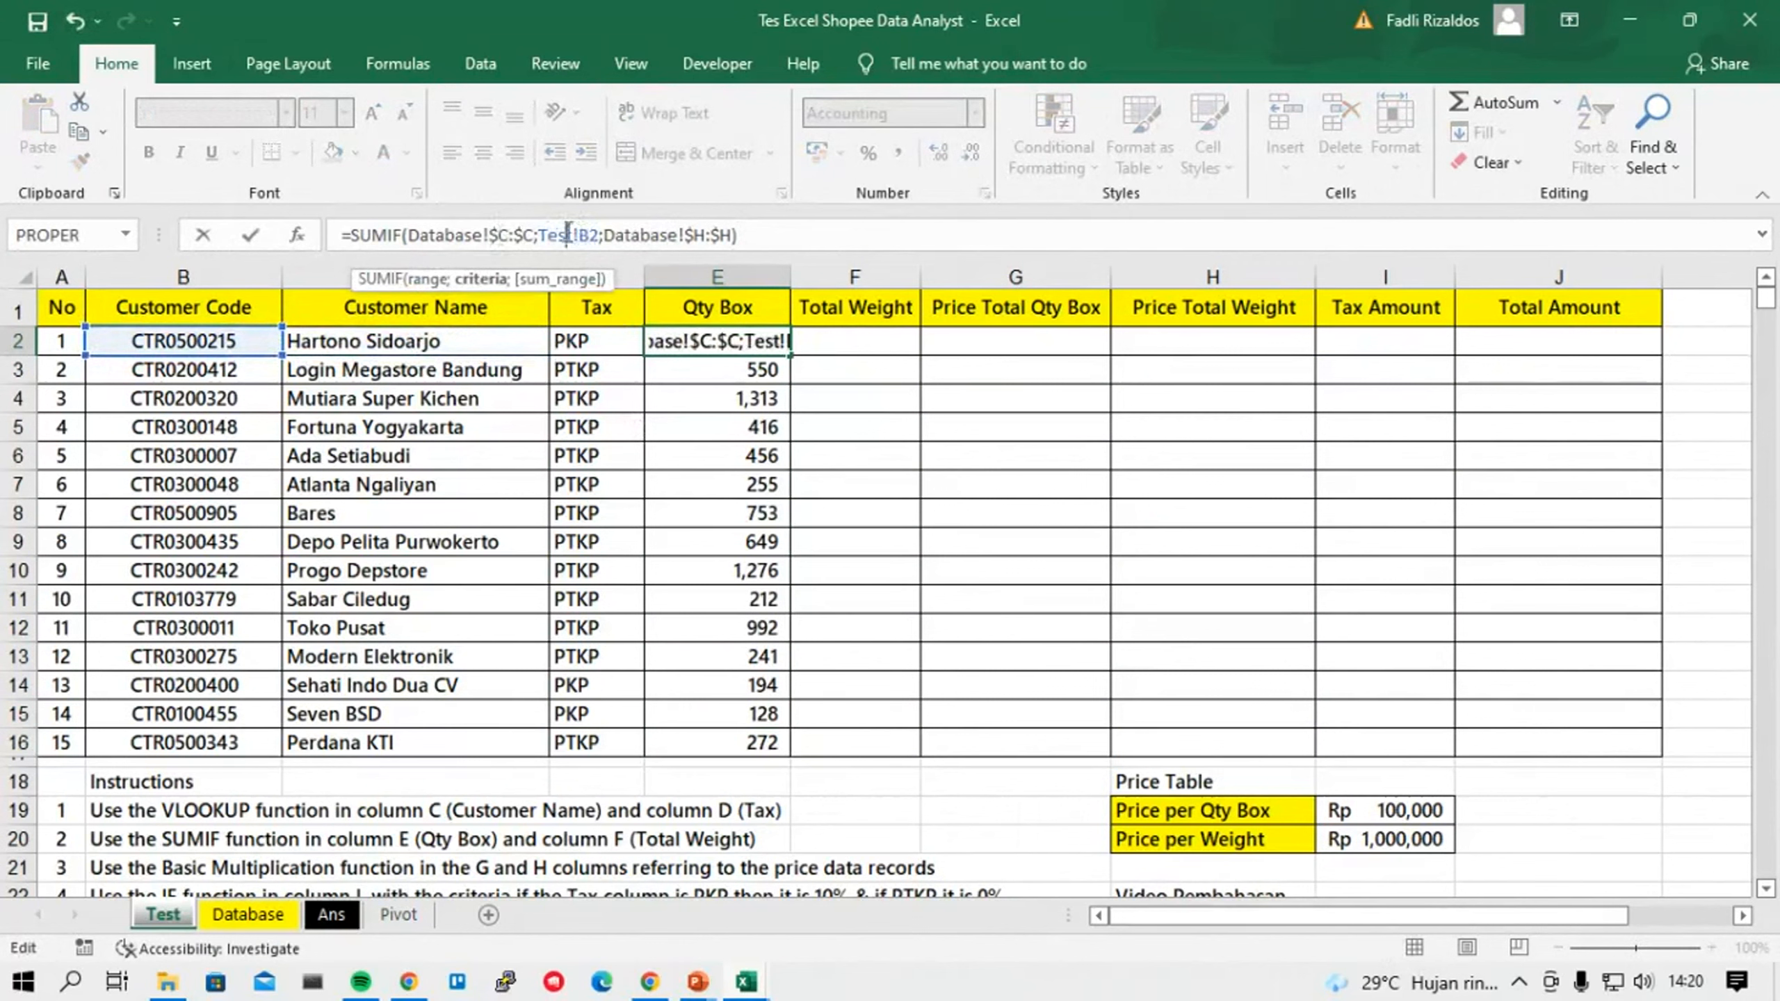
{"action": "left_click", "coordinate": [499, 235]}
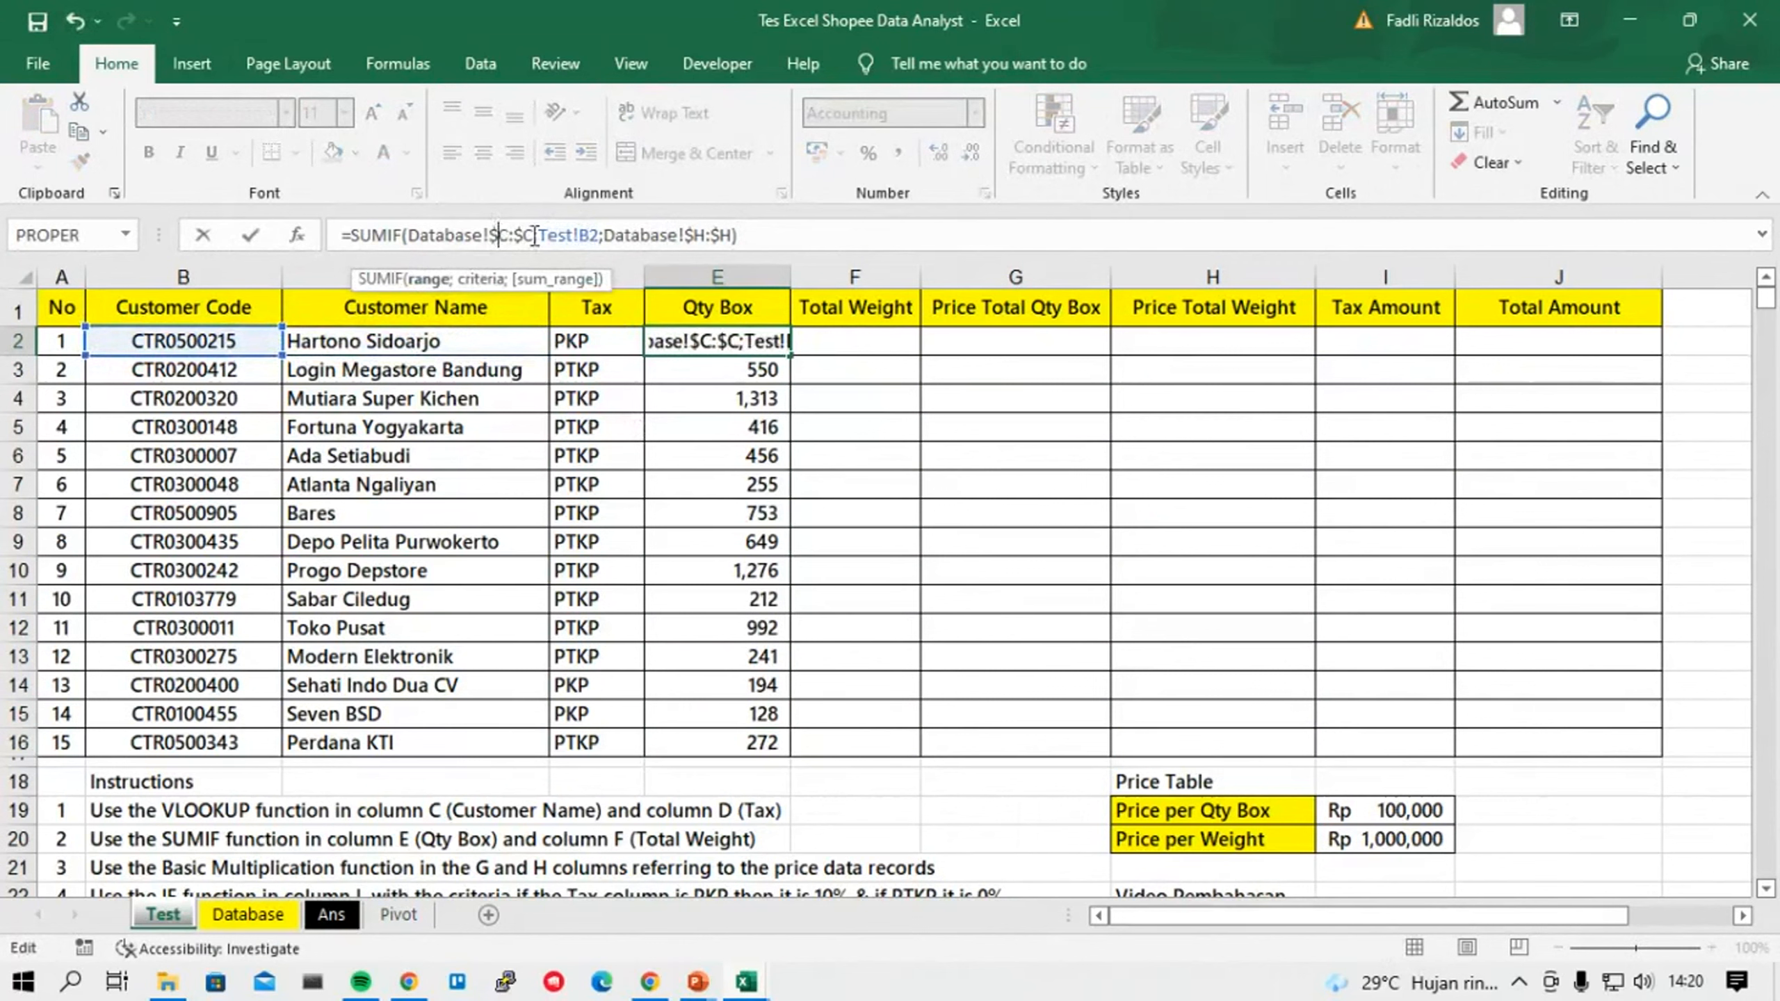
{"action": "type", "text": "B"}
{"action": "key", "text": "Return"}
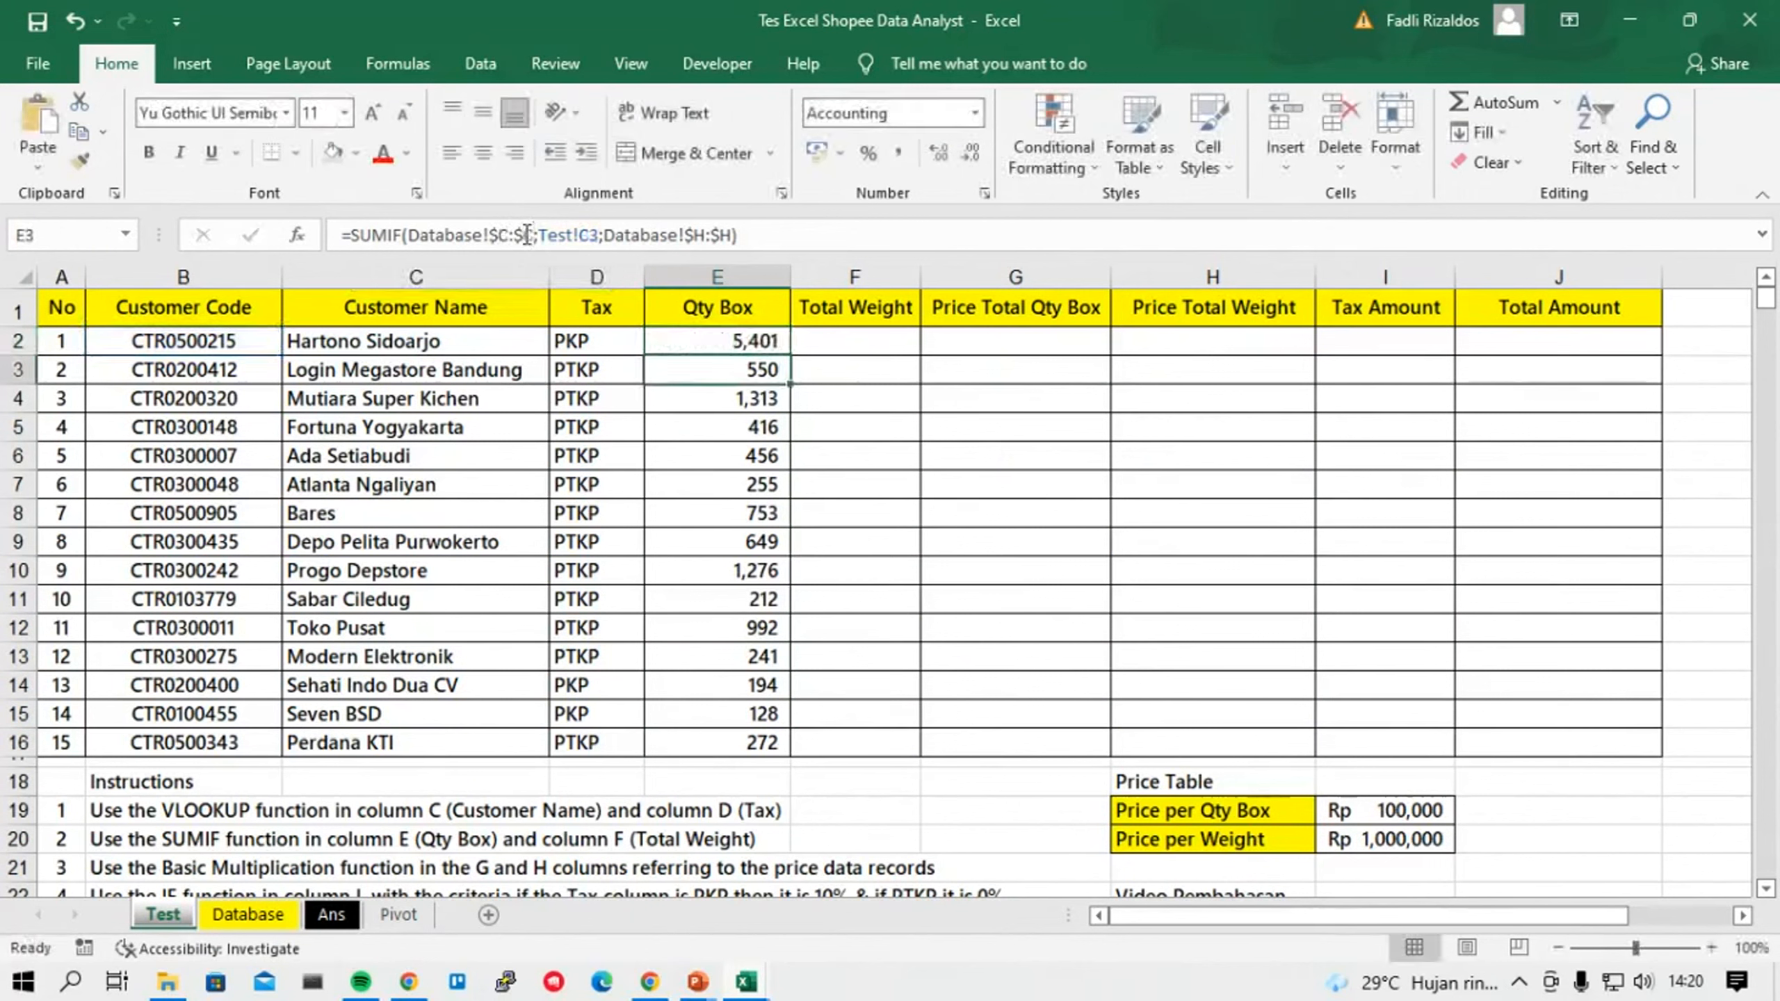
{"action": "left_click", "coordinate": [761, 349]}
{"action": "double_click", "coordinate": [791, 358]}
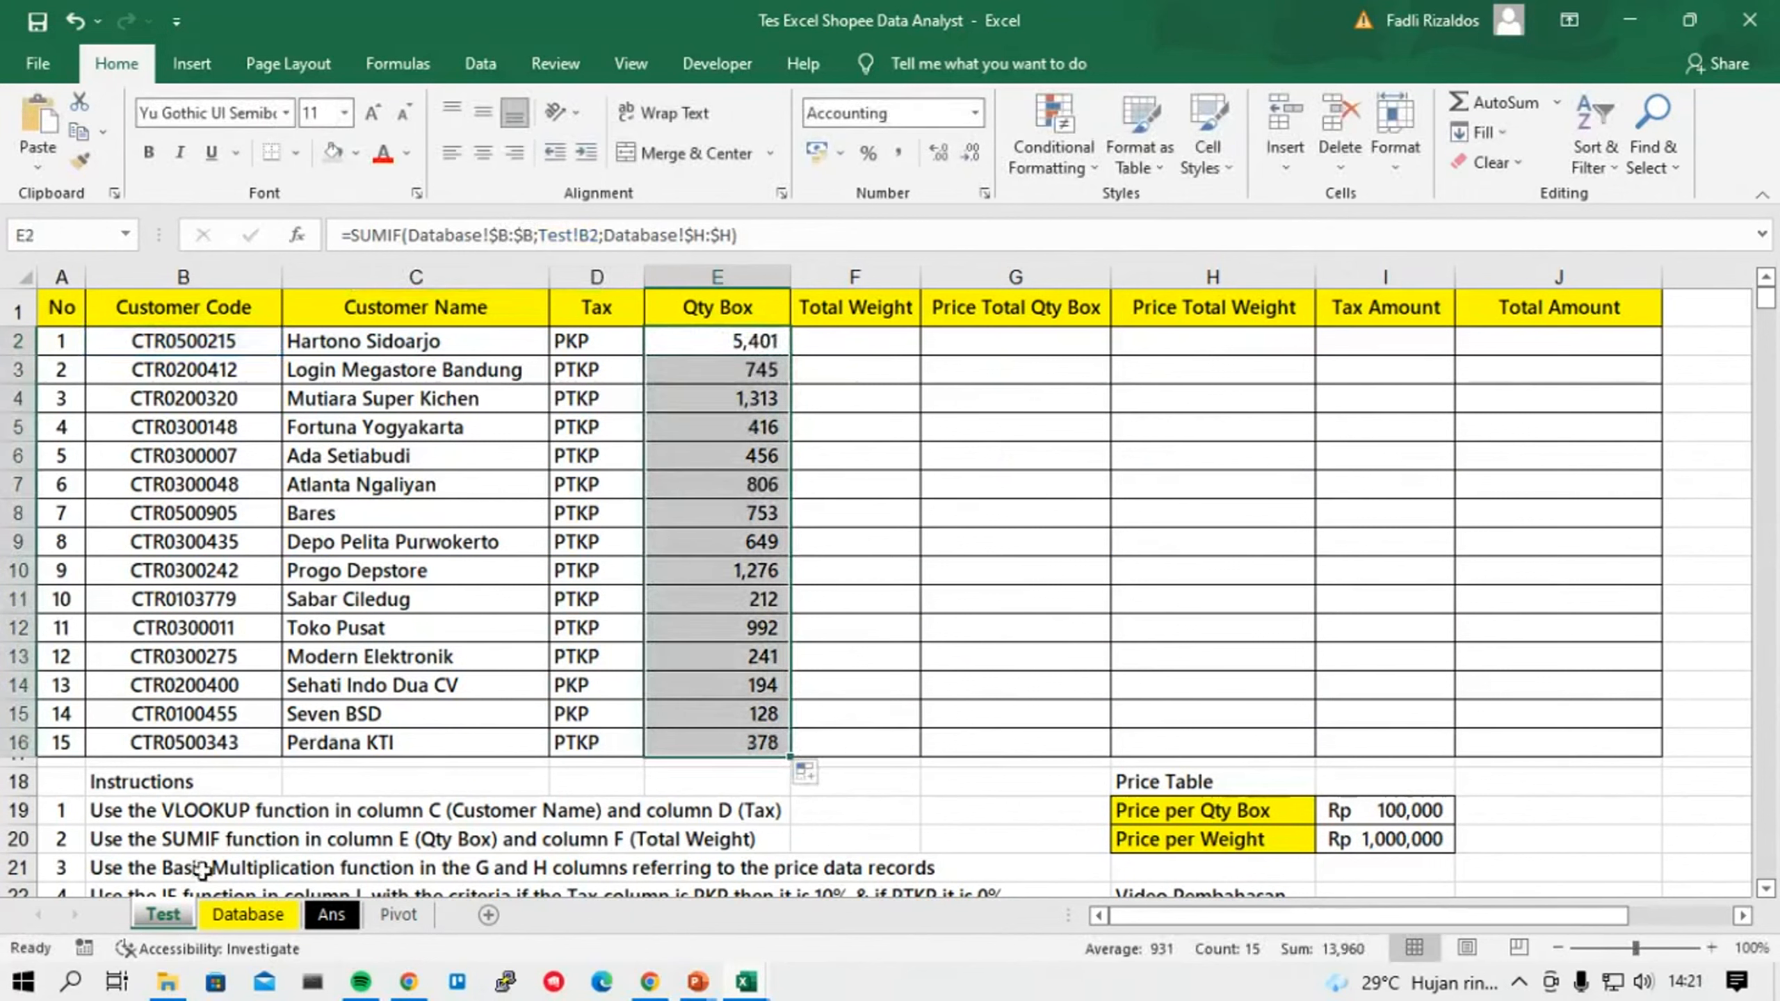
Examine which customer names share the same customer code in the Database sheet, and return to the Test sheet.
{"action": "left_click", "coordinate": [247, 914]}
{"action": "left_click", "coordinate": [432, 371]}
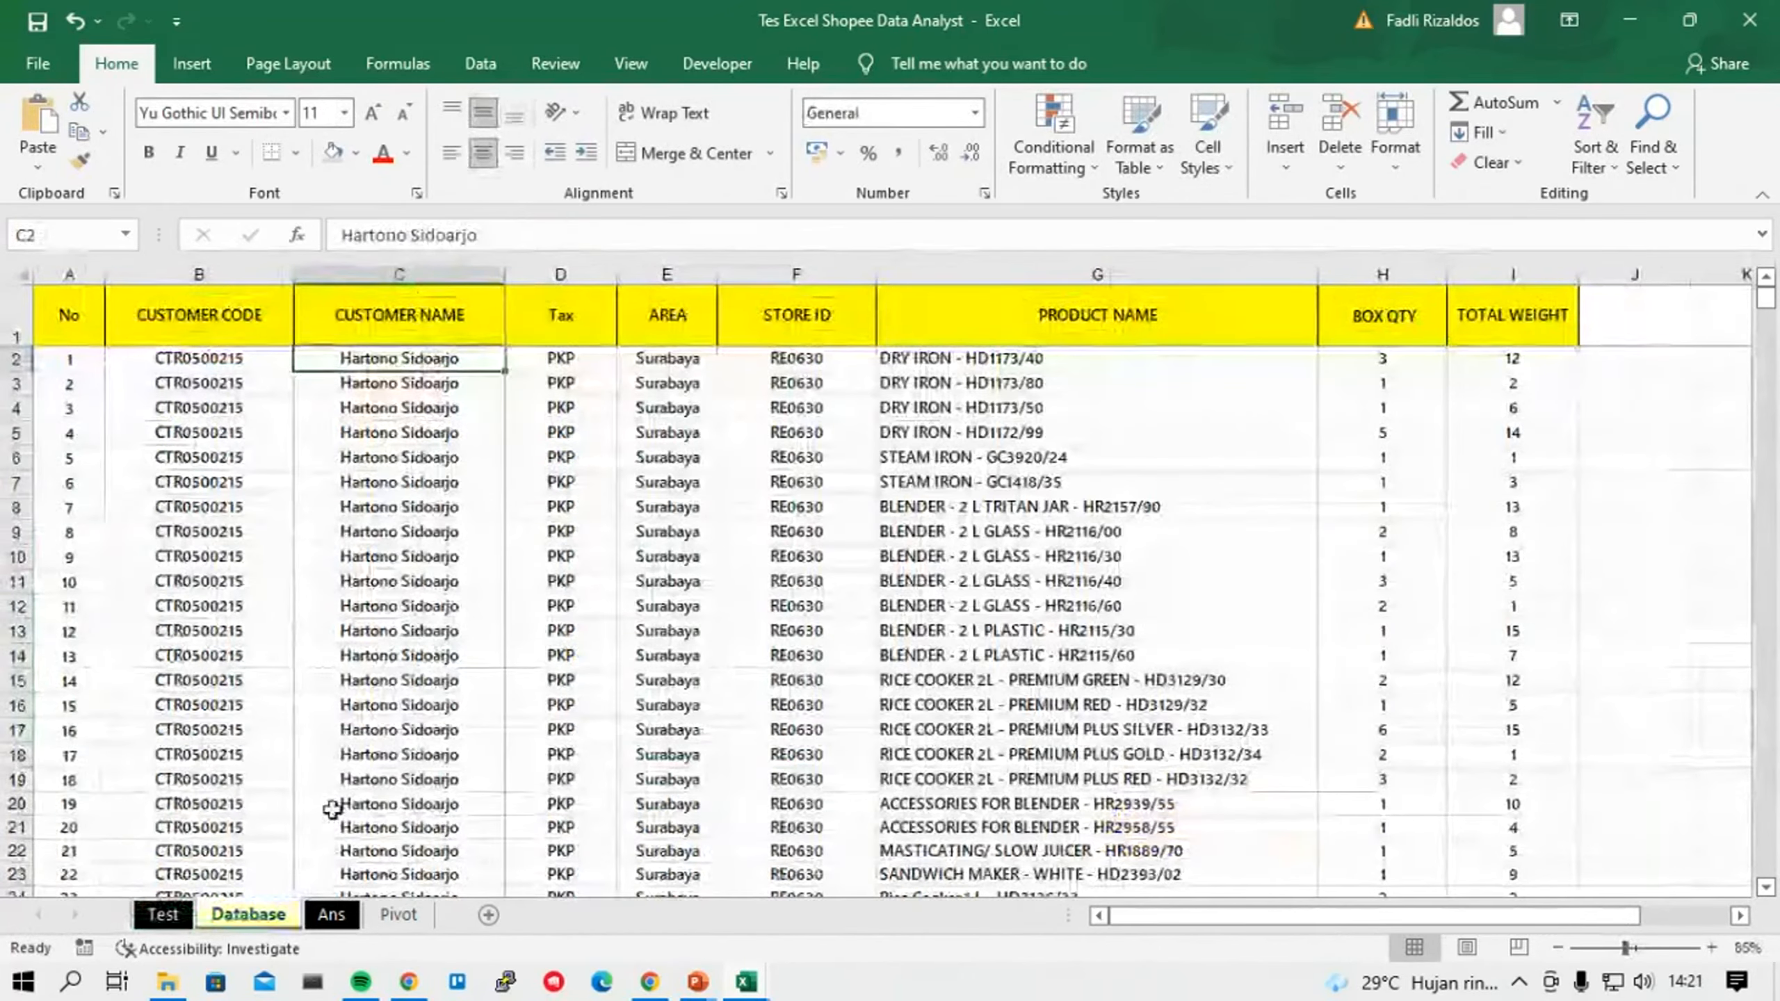
{"action": "scroll", "coordinate": [337, 813], "scroll_direction": "down", "scroll_amount": 6}
{"action": "scroll", "coordinate": [219, 694], "scroll_direction": "down", "scroll_amount": 3}
{"action": "left_click", "coordinate": [447, 635]}
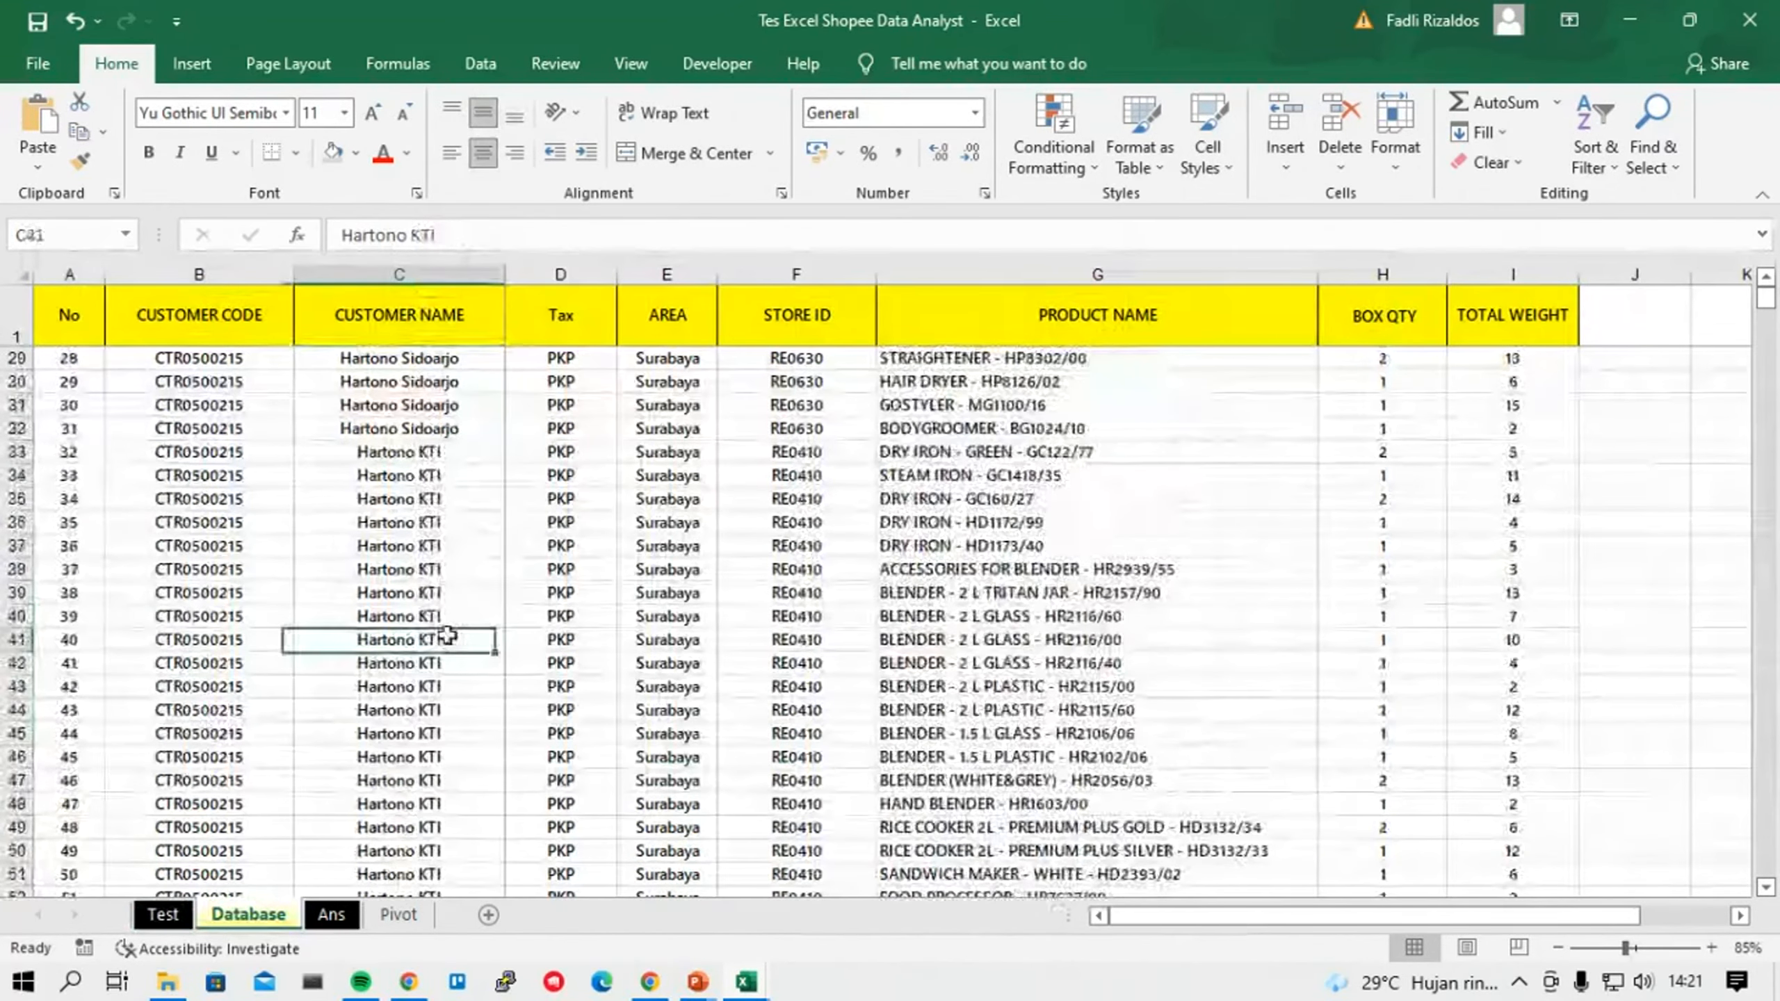
{"action": "scroll", "coordinate": [445, 680], "scroll_direction": "down", "scroll_amount": 6}
{"action": "scroll", "coordinate": [444, 738], "scroll_direction": "up", "scroll_amount": 9}
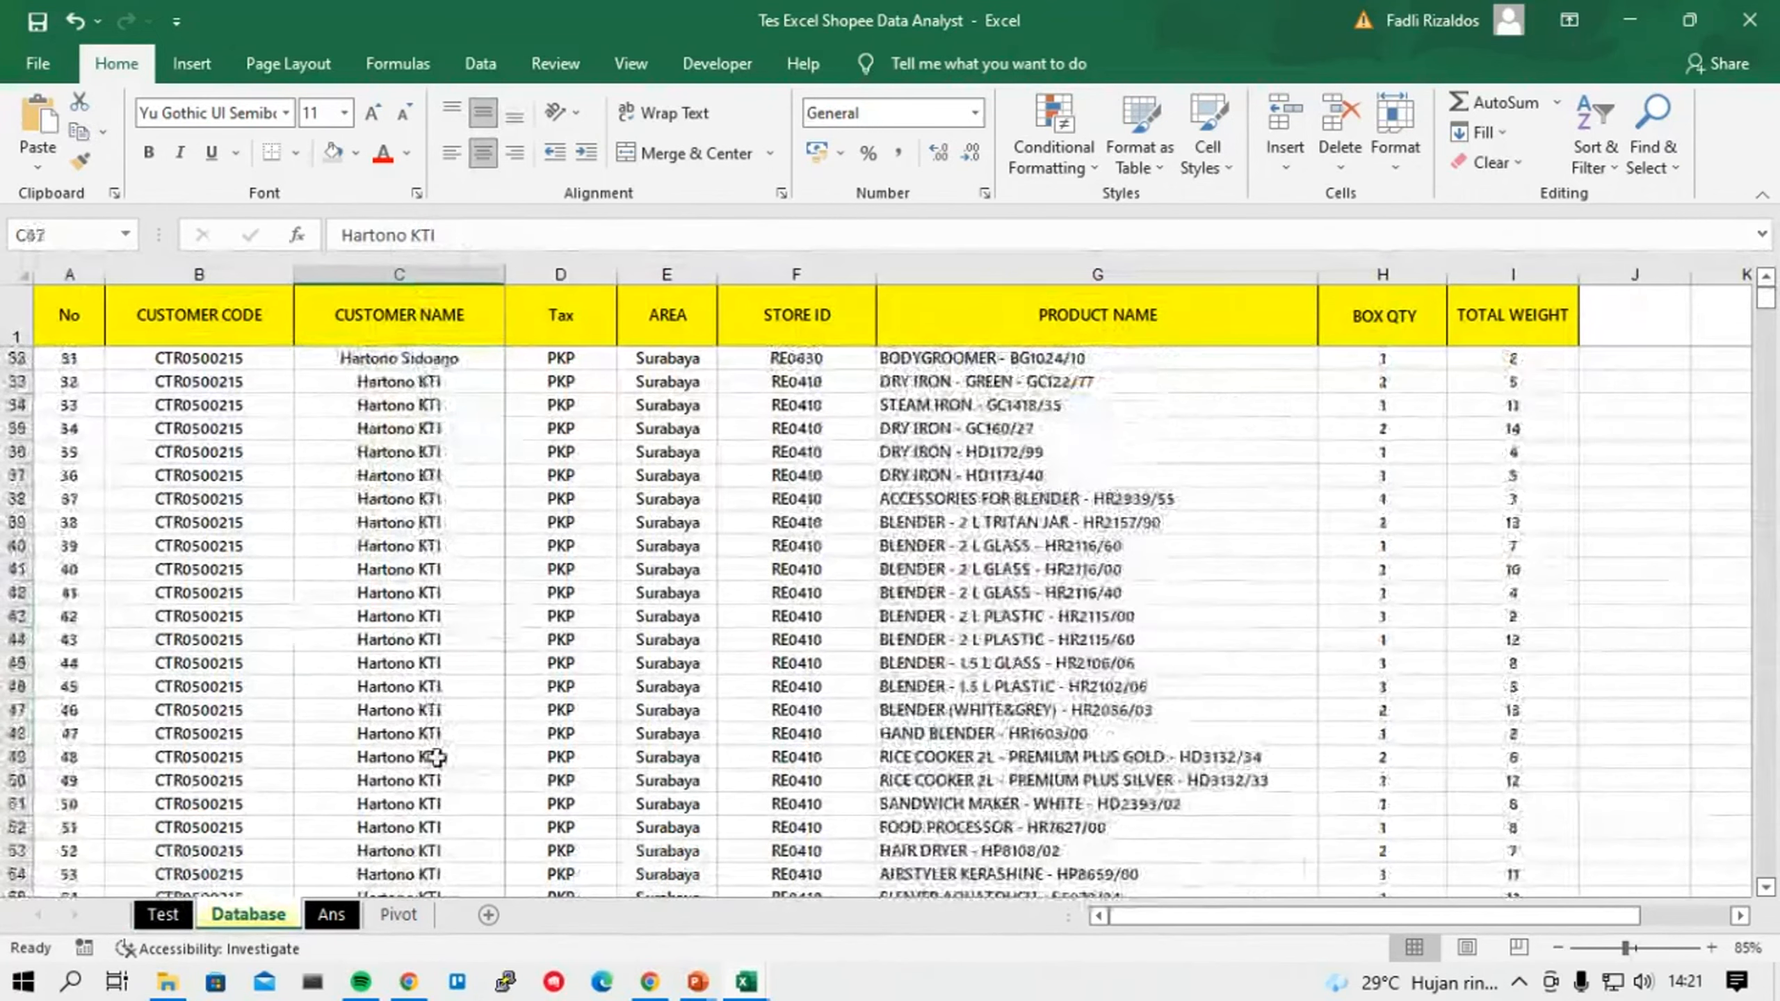
{"action": "scroll", "coordinate": [437, 757], "scroll_direction": "up", "scroll_amount": 10}
{"action": "key", "text": "ctrl+Page_Up"}
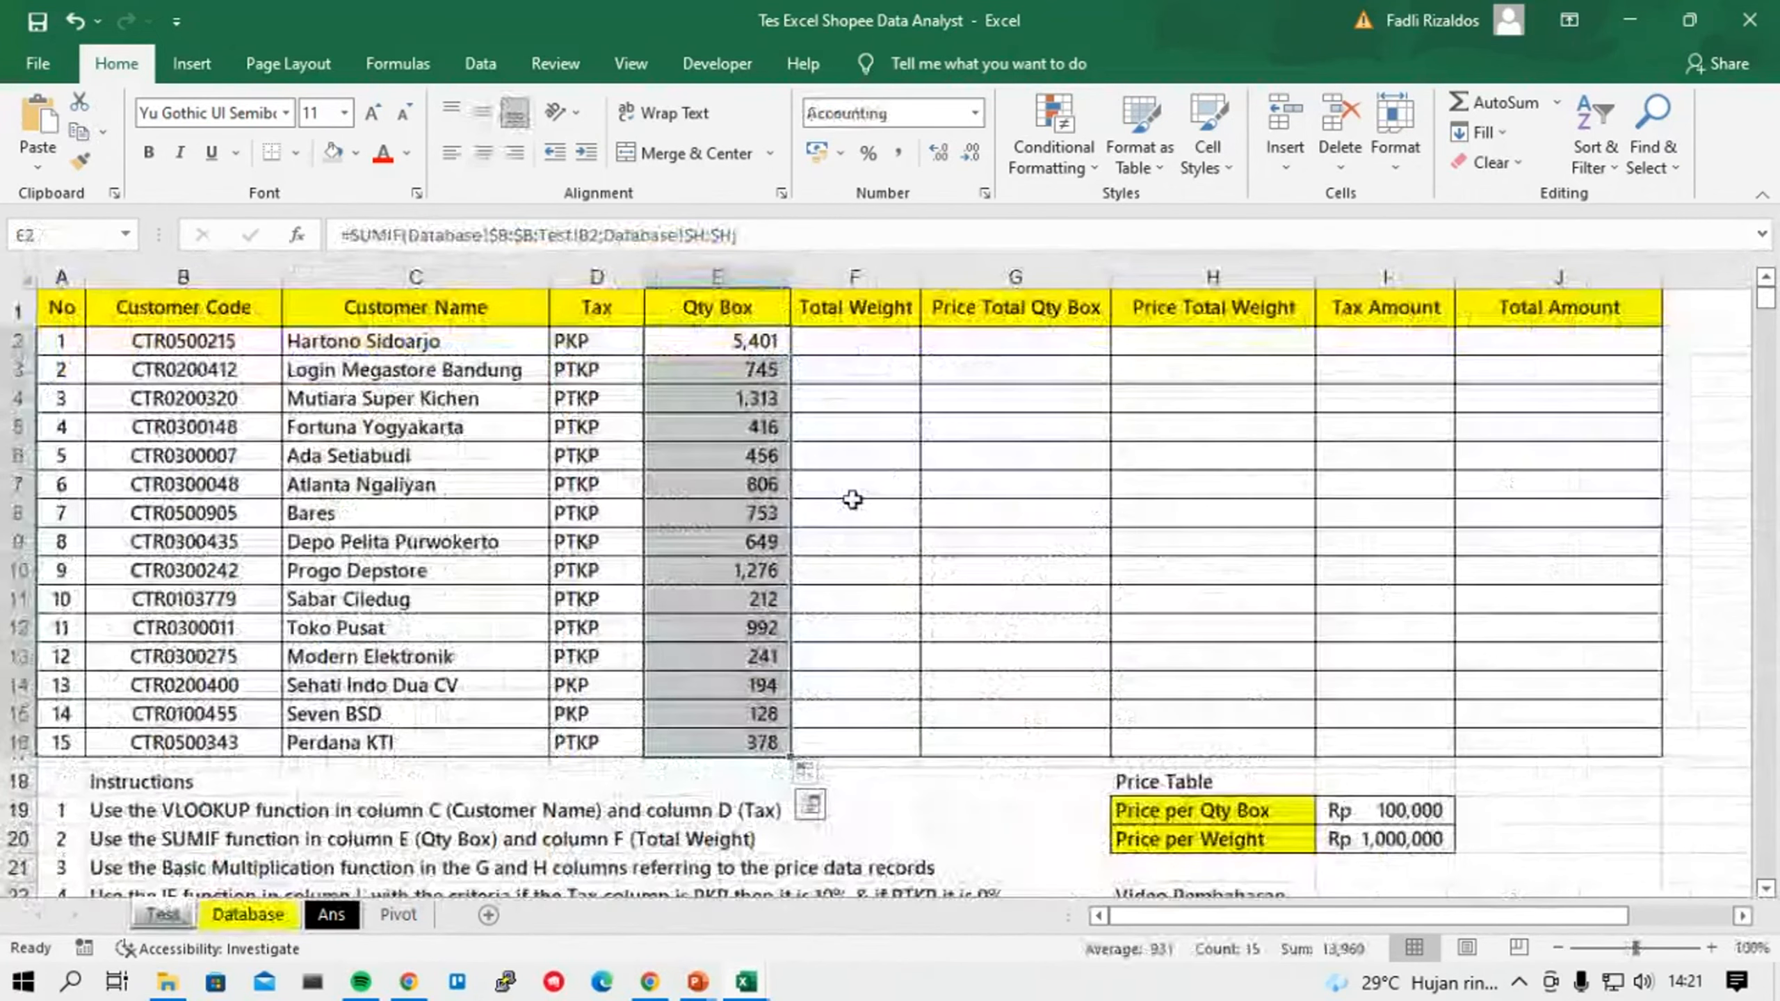
{"action": "key", "text": "Right"}
{"action": "type", "text": "="}
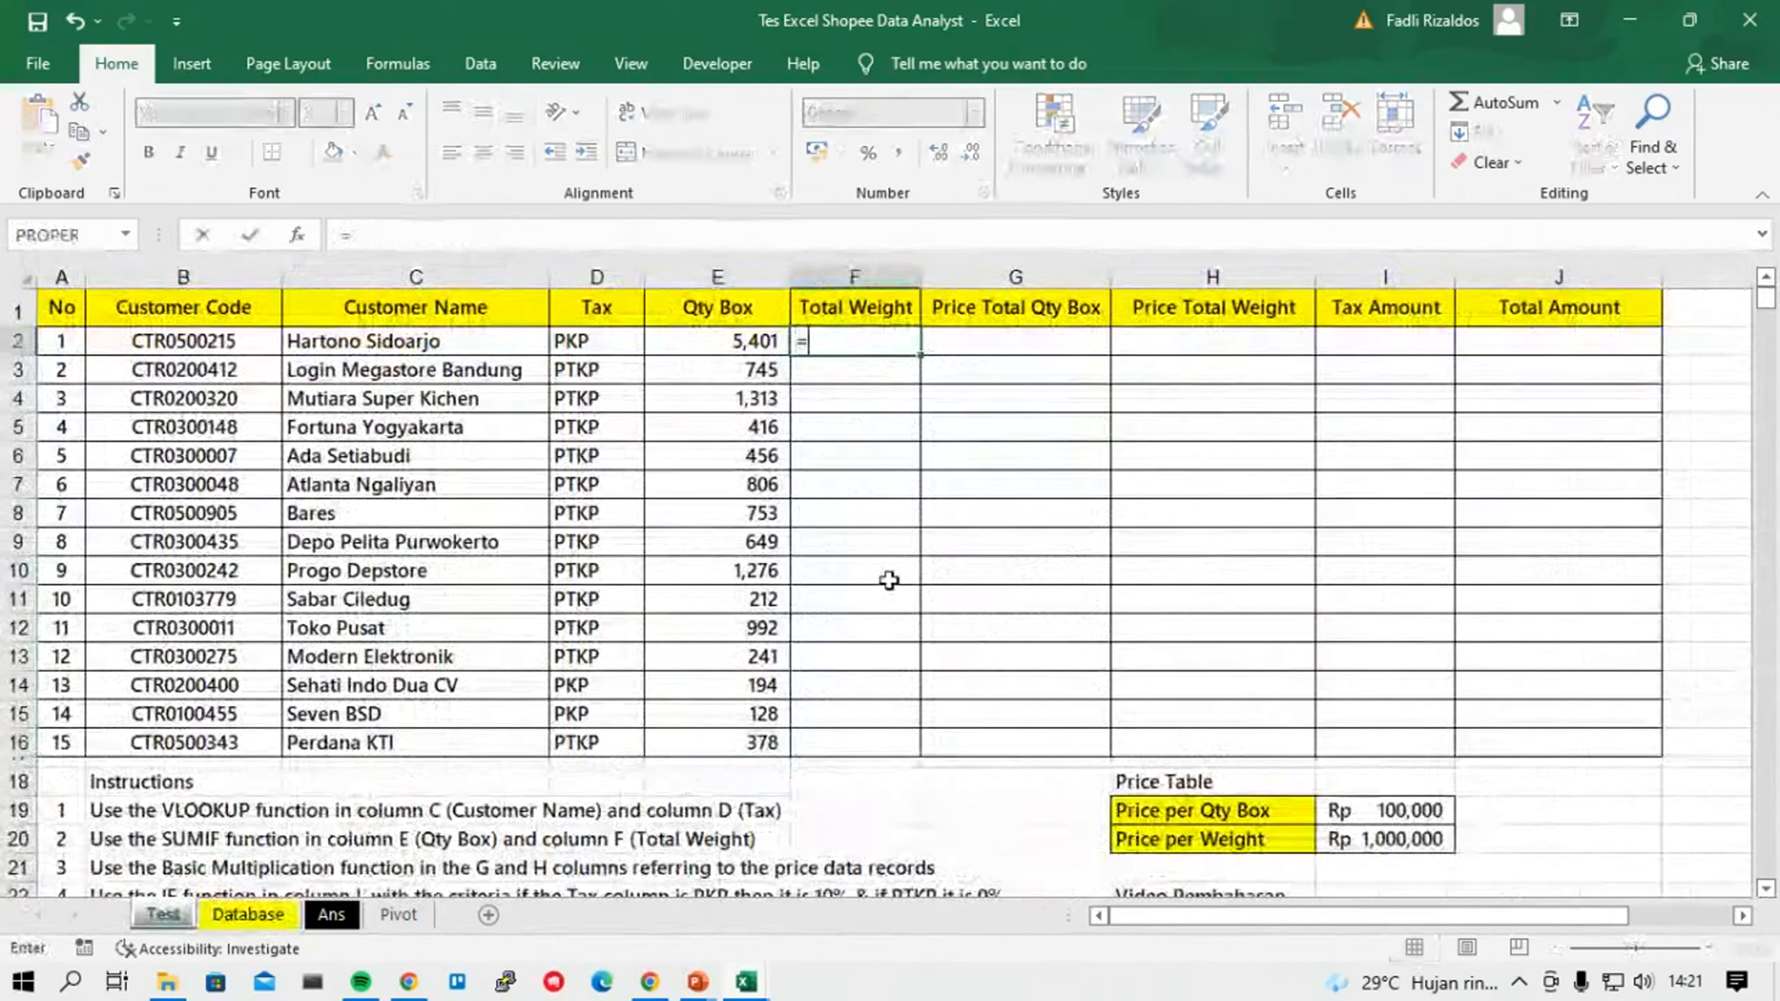
{"action": "type", "text": "SUMIF("}
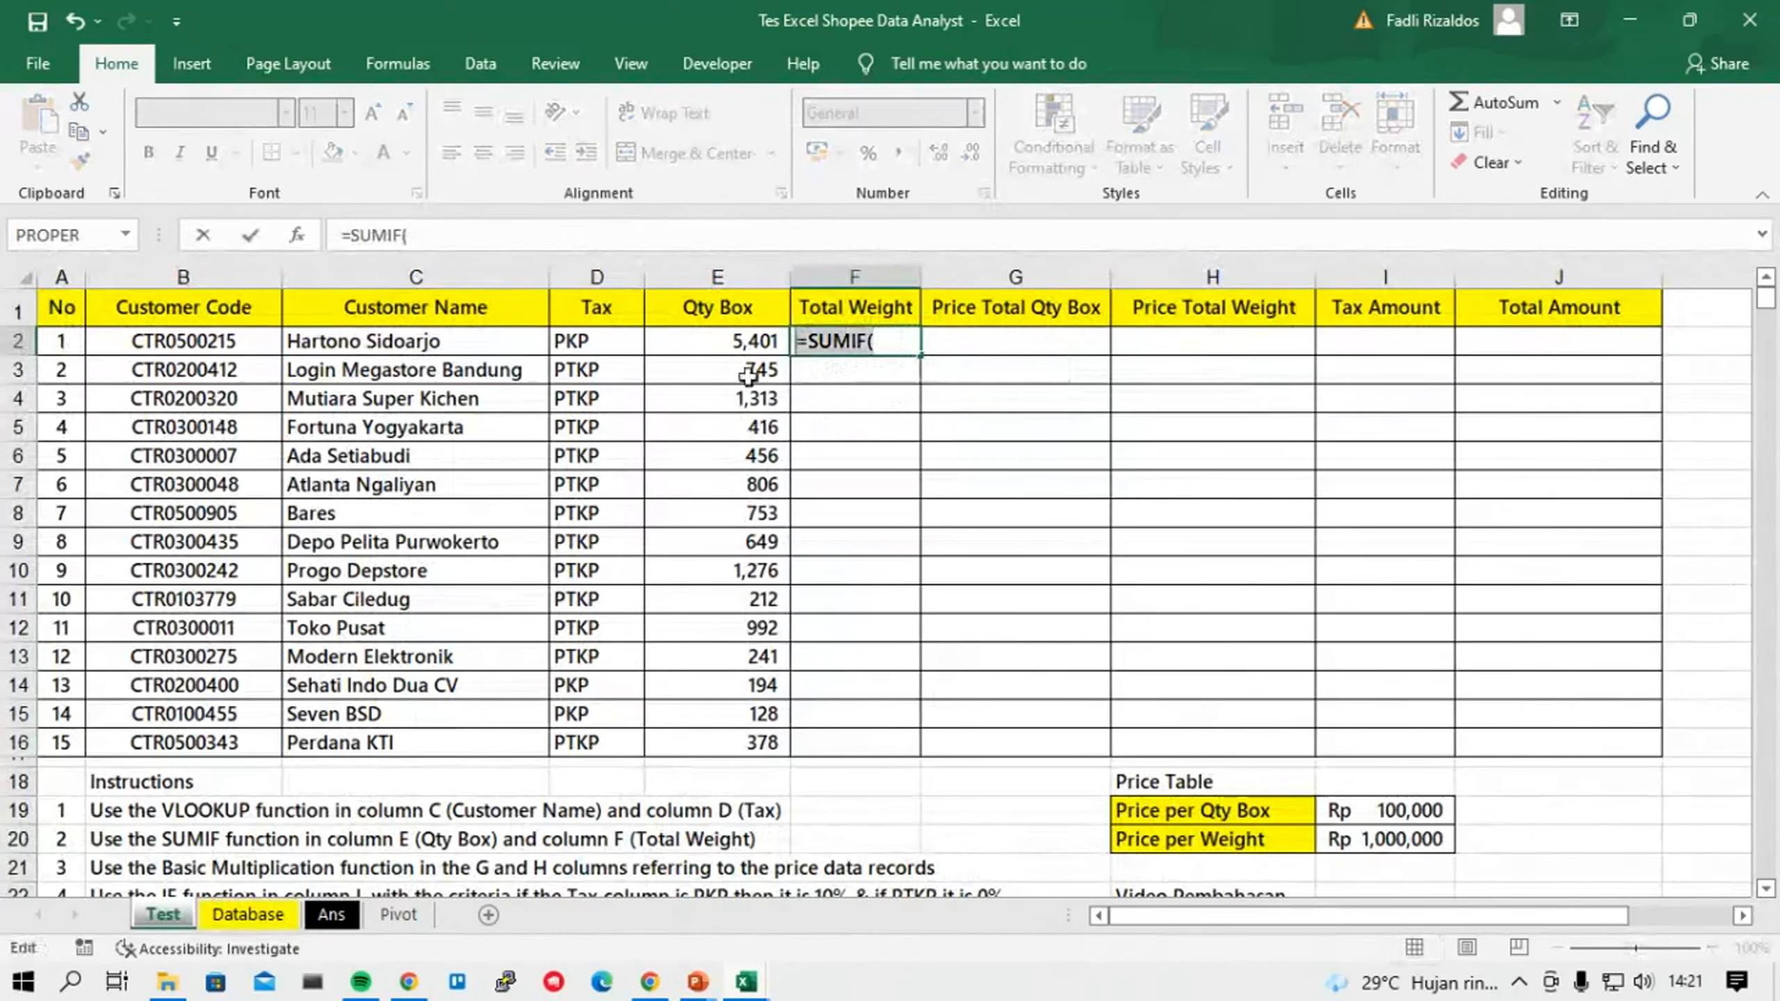
{"action": "key", "text": "Escape"}
Copy the Qty Box SUMIF formula from E2 across to Total Weight cell F2.
{"action": "left_click", "coordinate": [655, 341]}
{"action": "left_click_drag", "start_coordinate": [791, 357], "coordinate": [851, 357]}
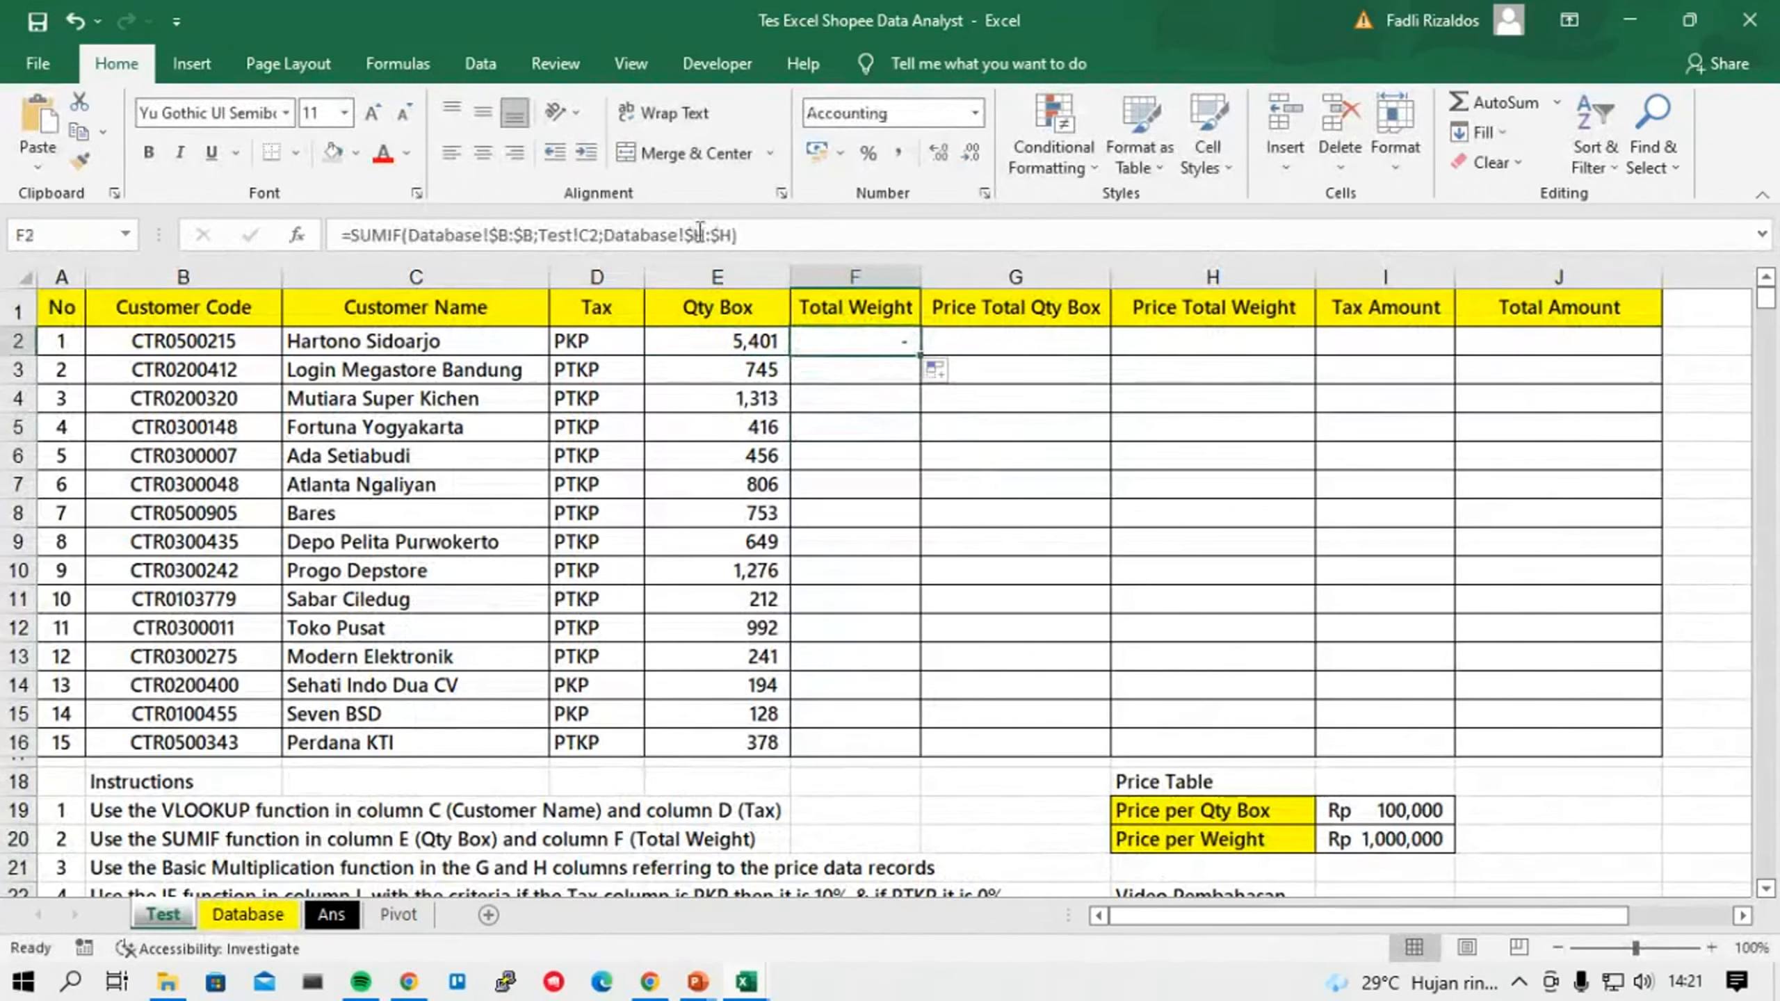